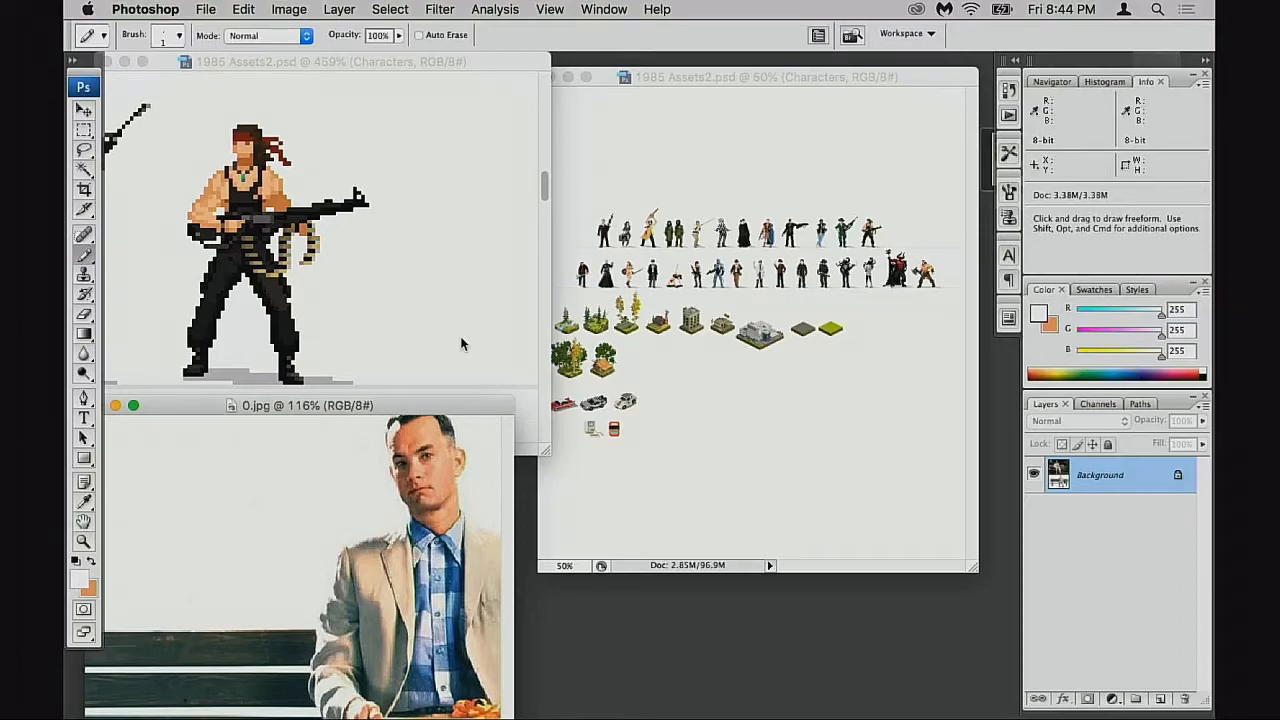
Shrink the 50% overview window of 1985 Assets2.psd and place it beside the close-up of the gunman sprite
{"action": "left_click_drag", "start_coordinate": [611, 74], "coordinate": [625, 70]}
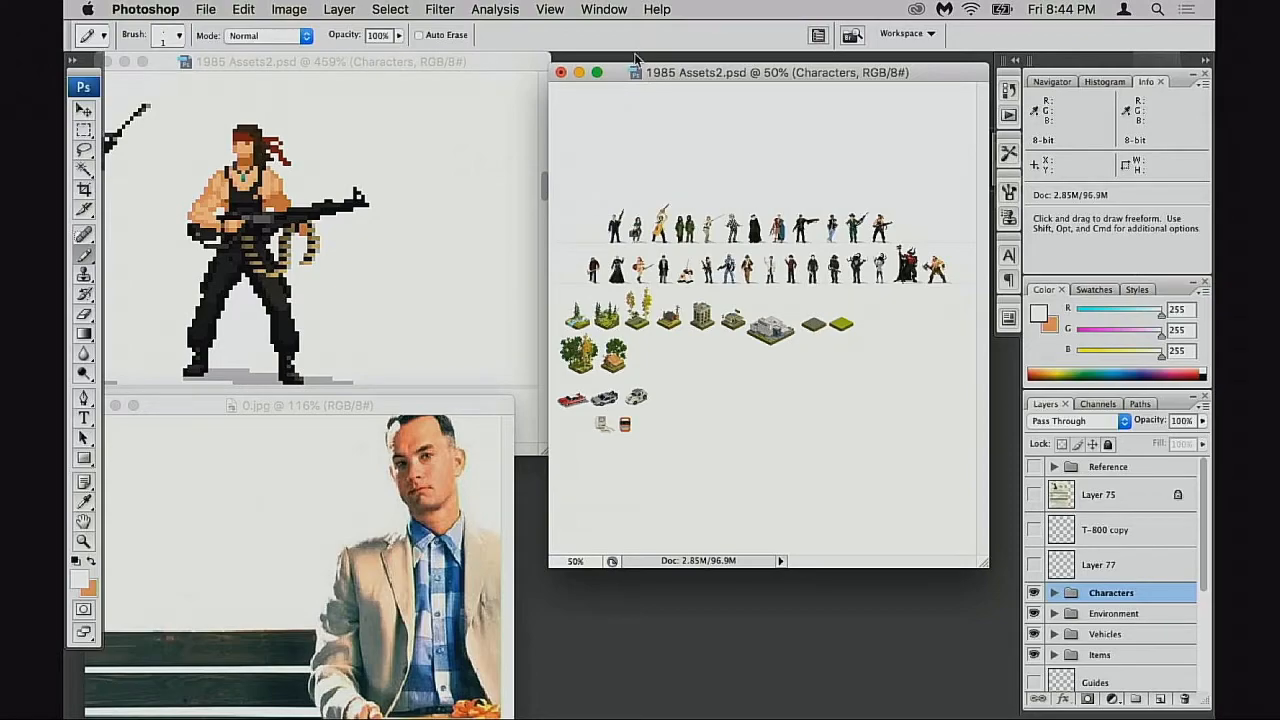
{"action": "left_click_drag", "start_coordinate": [438, 407], "coordinate": [449, 454]}
{"action": "left_click", "coordinate": [501, 62]}
{"action": "left_click_drag", "start_coordinate": [604, 77], "coordinate": [609, 64]}
{"action": "left_click_drag", "start_coordinate": [979, 556], "coordinate": [948, 481]}
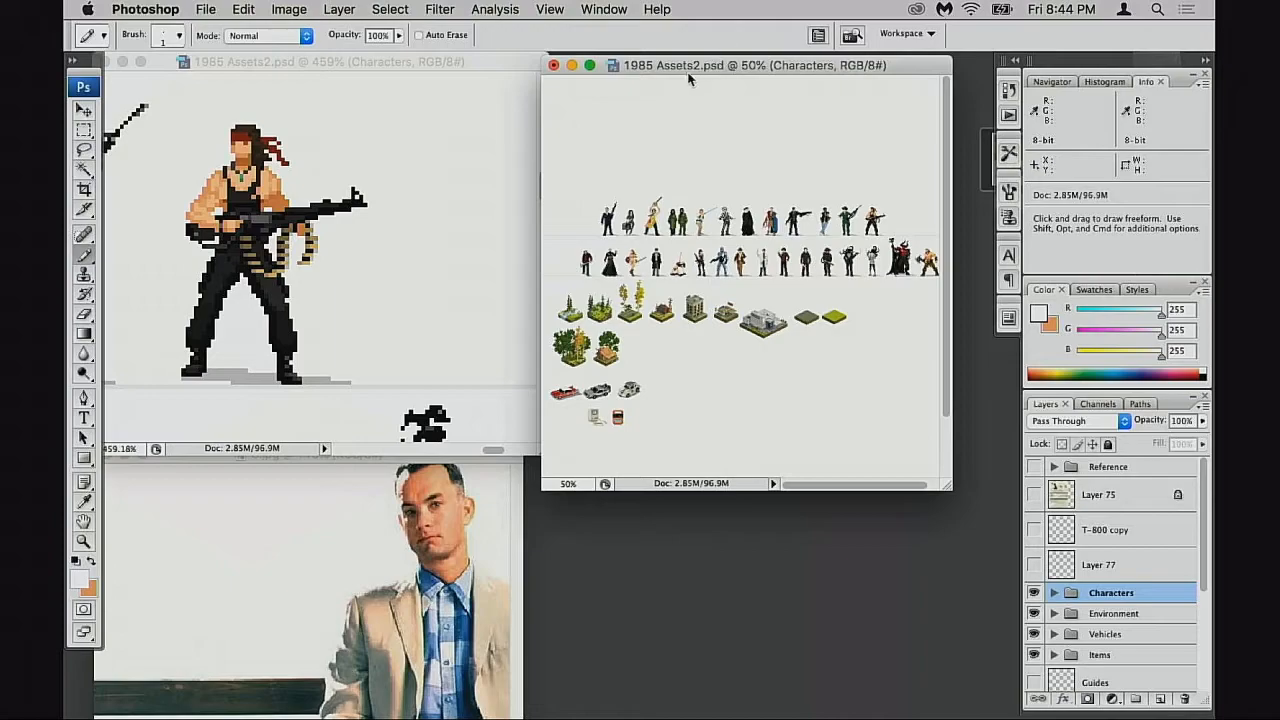
{"action": "left_click_drag", "start_coordinate": [670, 62], "coordinate": [676, 58]}
Trim the 459% close-up window and align it with the overview, placing the 0.jpg reference photo window directly beneath it
{"action": "left_click", "coordinate": [523, 59]}
{"action": "left_click_drag", "start_coordinate": [523, 59], "coordinate": [513, 59]}
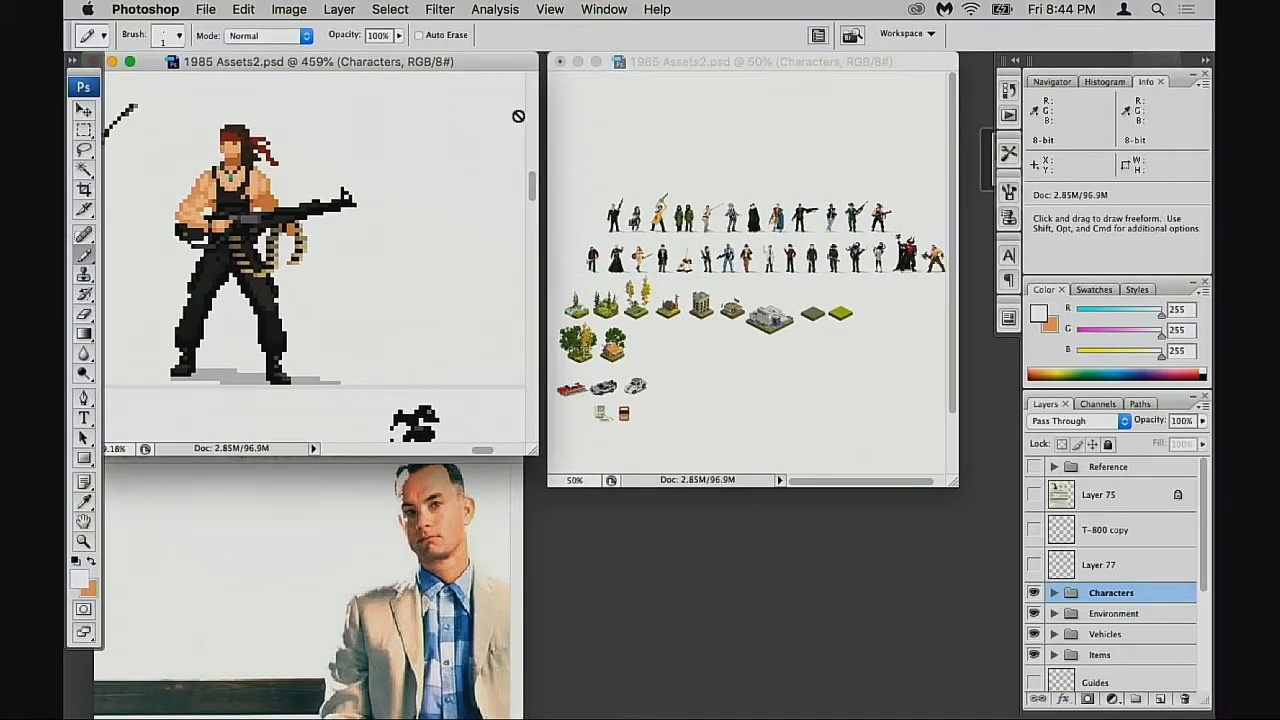
{"action": "left_click_drag", "start_coordinate": [535, 455], "coordinate": [507, 454]}
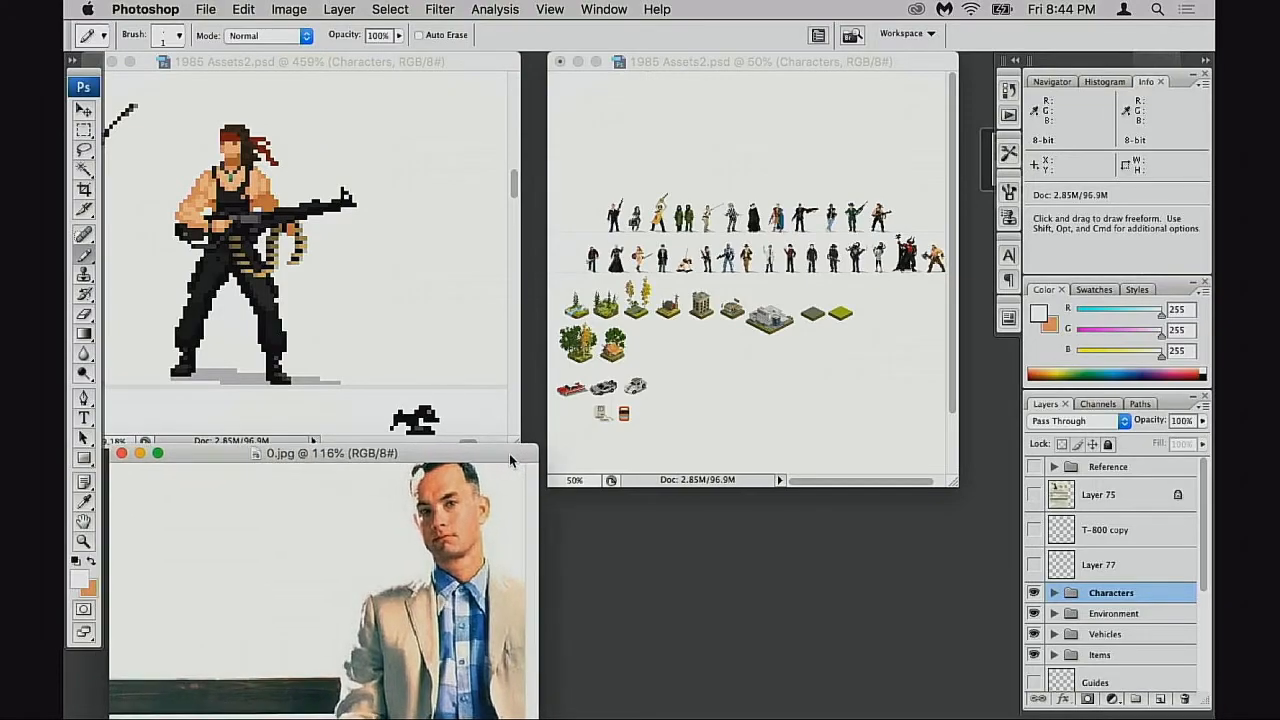
{"action": "left_click", "coordinate": [495, 64]}
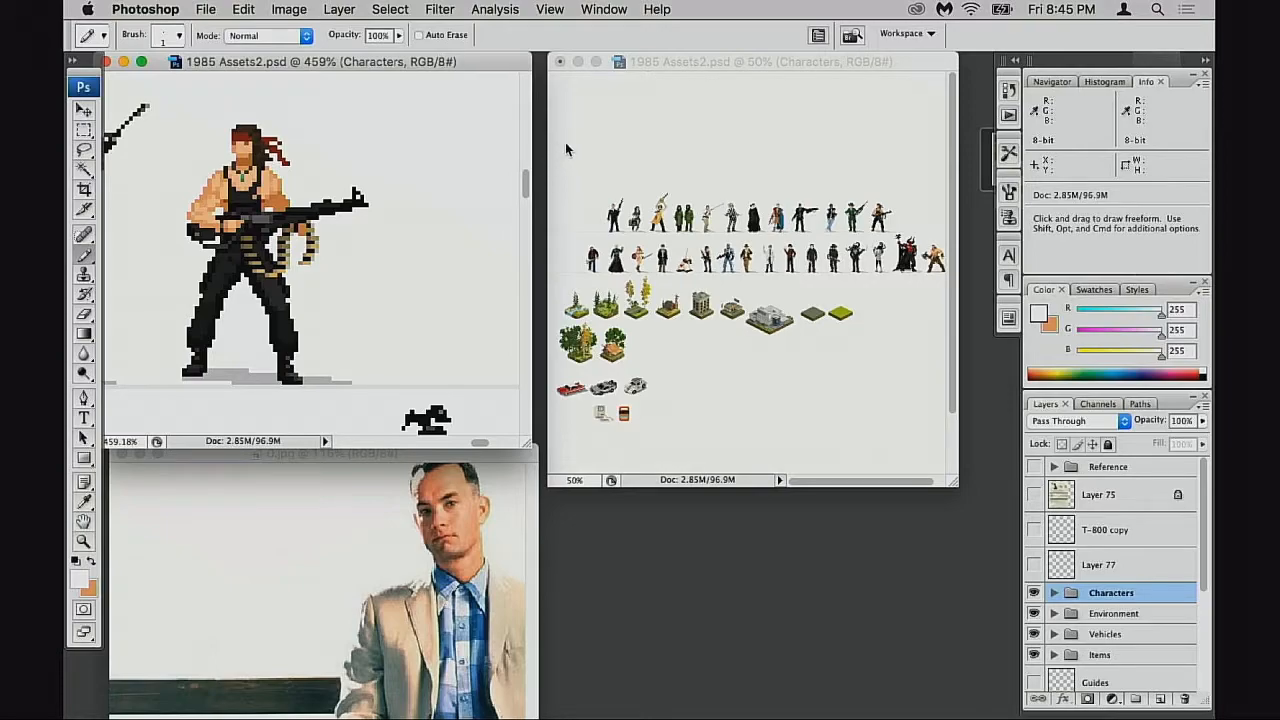
{"action": "left_click_drag", "start_coordinate": [503, 61], "coordinate": [518, 62]}
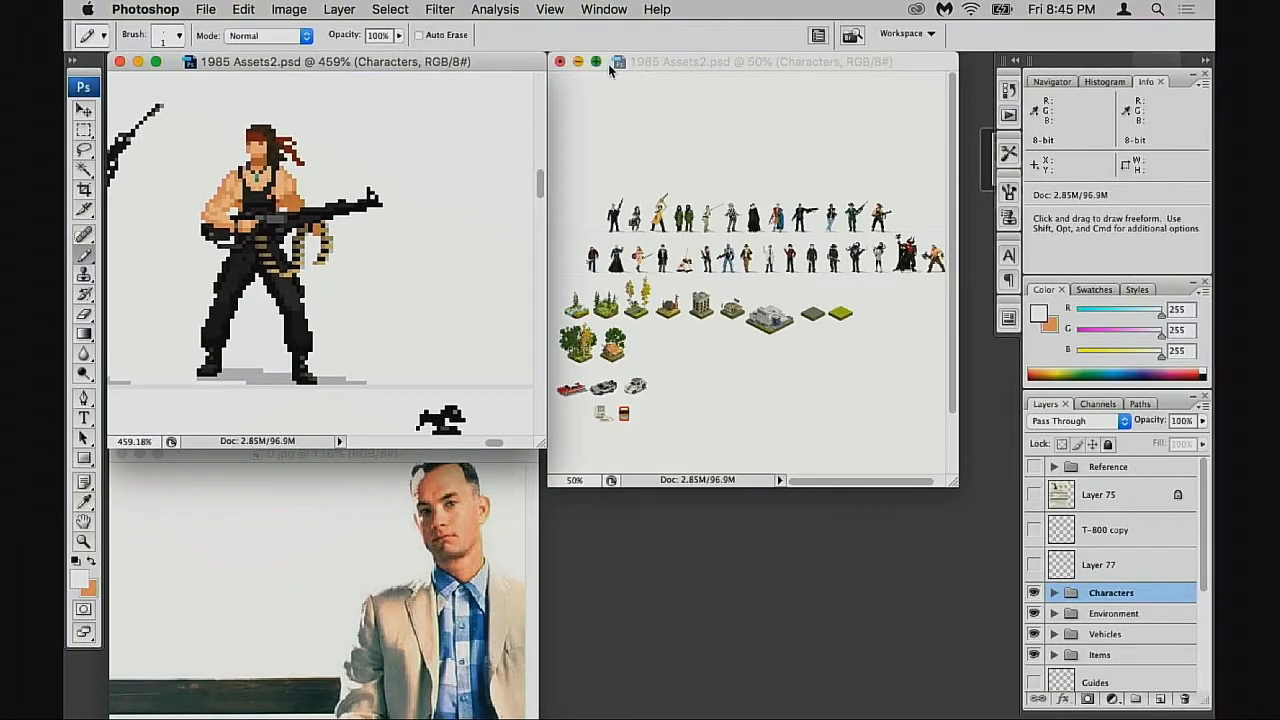
{"action": "left_click", "coordinate": [677, 65]}
{"action": "left_click_drag", "start_coordinate": [654, 61], "coordinate": [662, 61]}
{"action": "left_click_drag", "start_coordinate": [482, 457], "coordinate": [485, 459]}
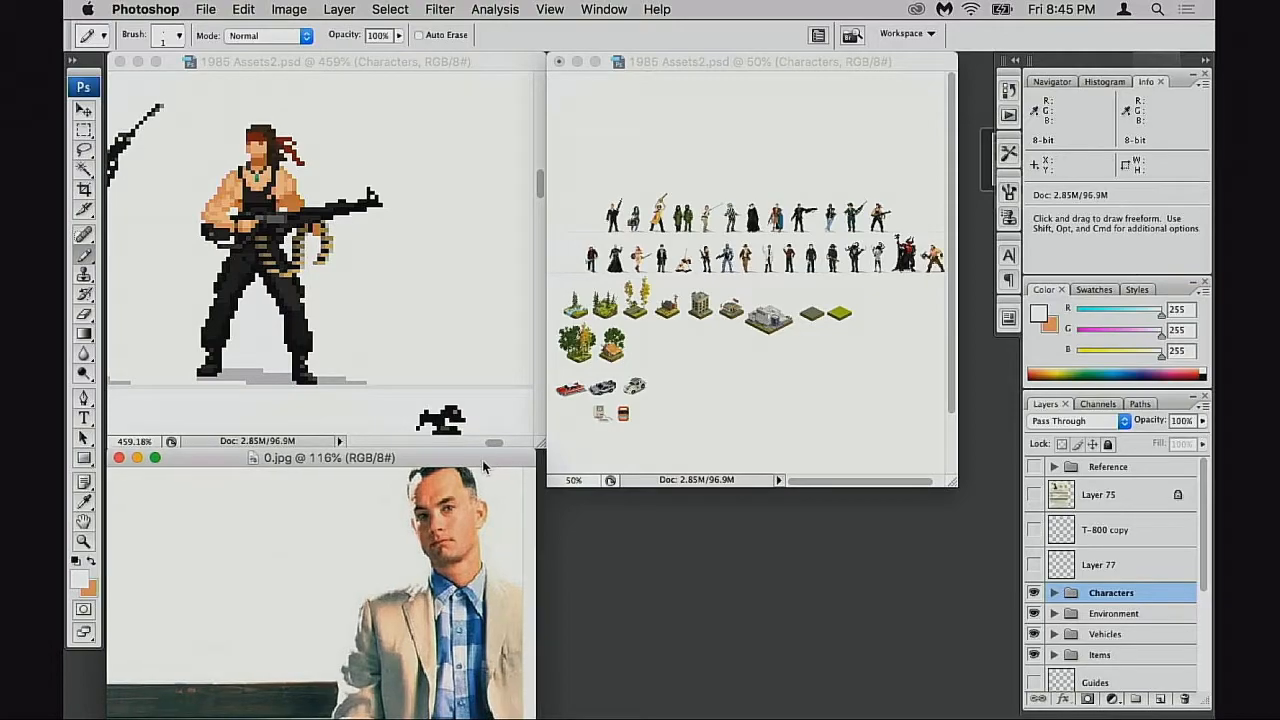
Enlarge the 0.jpg window, bring the upper photo of the seated man into view, and place the window below the sprite close-up
{"action": "left_click_drag", "start_coordinate": [440, 527], "coordinate": [440, 505]}
{"action": "left_click_drag", "start_coordinate": [449, 456], "coordinate": [531, 69]}
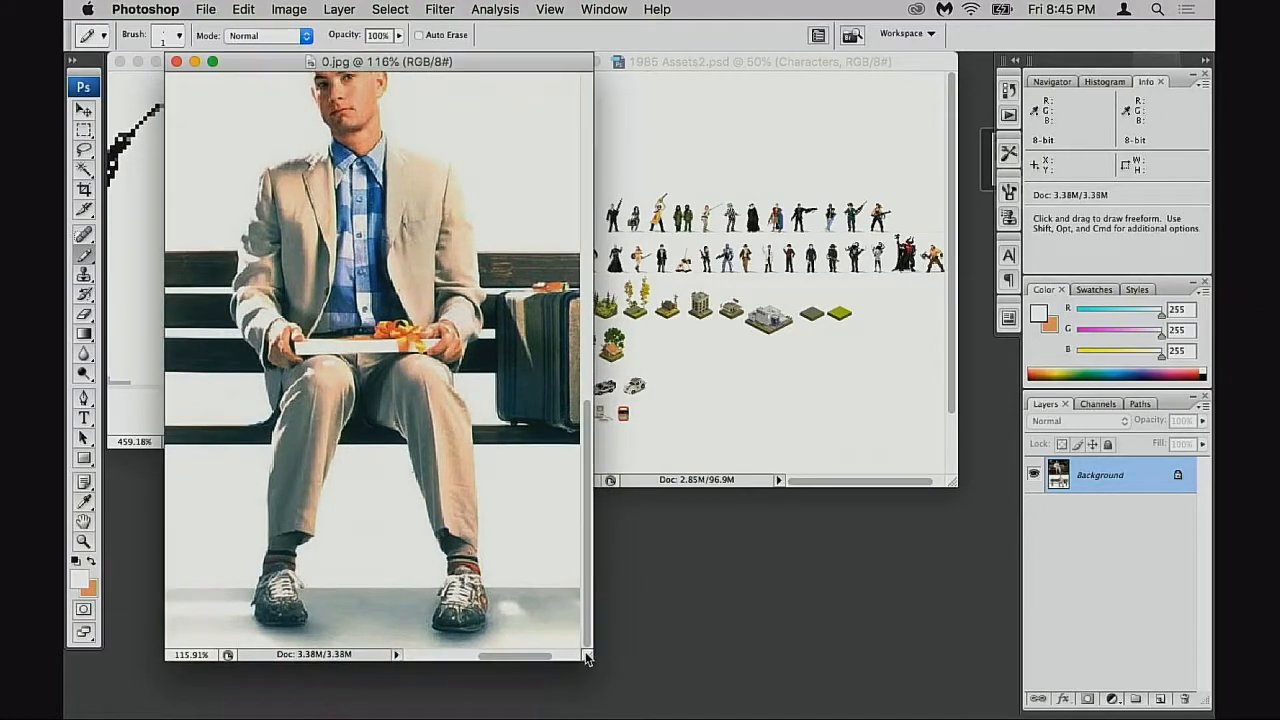
{"action": "left_click_drag", "start_coordinate": [586, 657], "coordinate": [706, 690]}
{"action": "left_click_drag", "start_coordinate": [534, 300], "coordinate": [508, 404]}
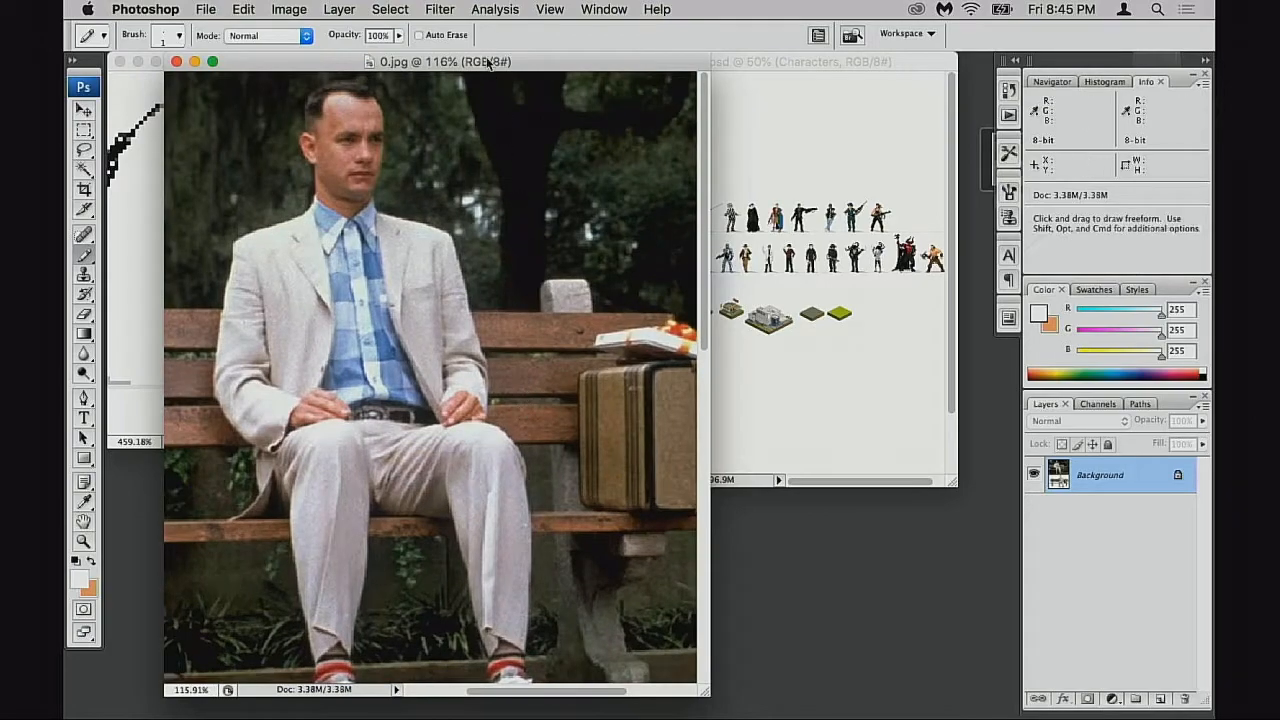
{"action": "left_click_drag", "start_coordinate": [490, 66], "coordinate": [422, 348]}
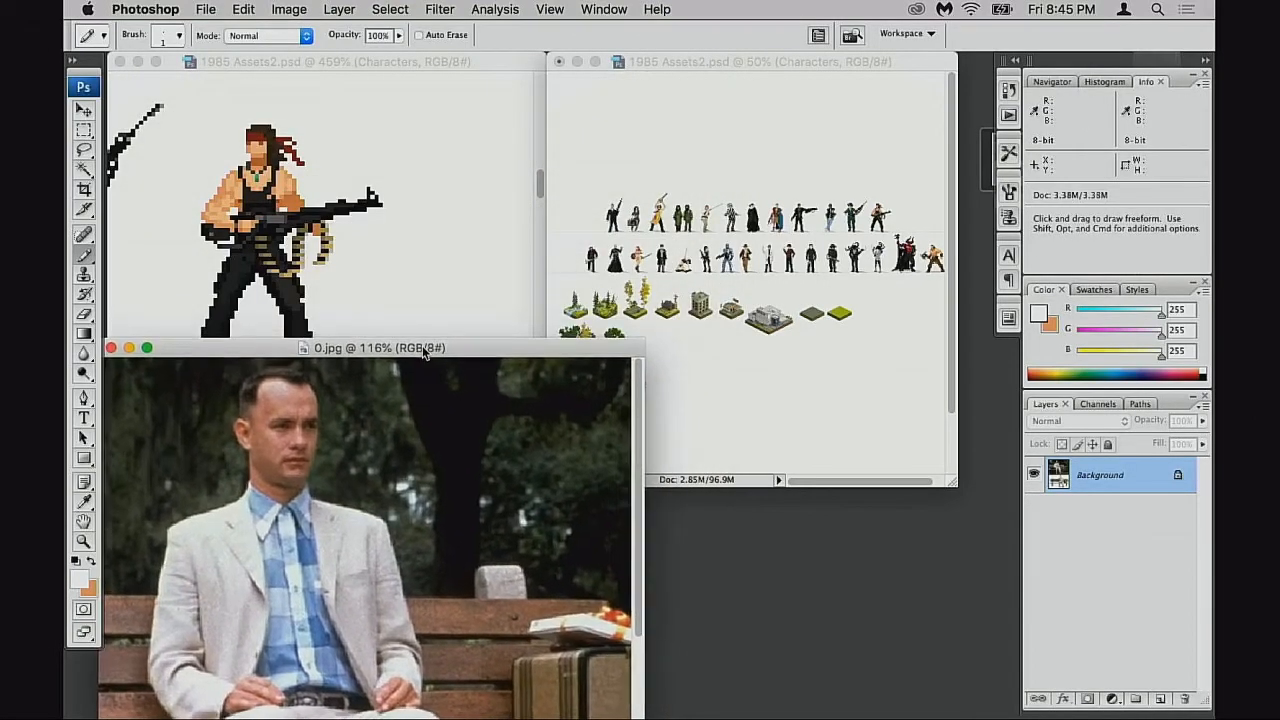
{"action": "left_click_drag", "start_coordinate": [421, 345], "coordinate": [424, 480]}
Enlarge the close-up window of 1985 Assets2.psd and magnify the gunman with the red headband to about 741%
{"action": "left_click", "coordinate": [538, 452]}
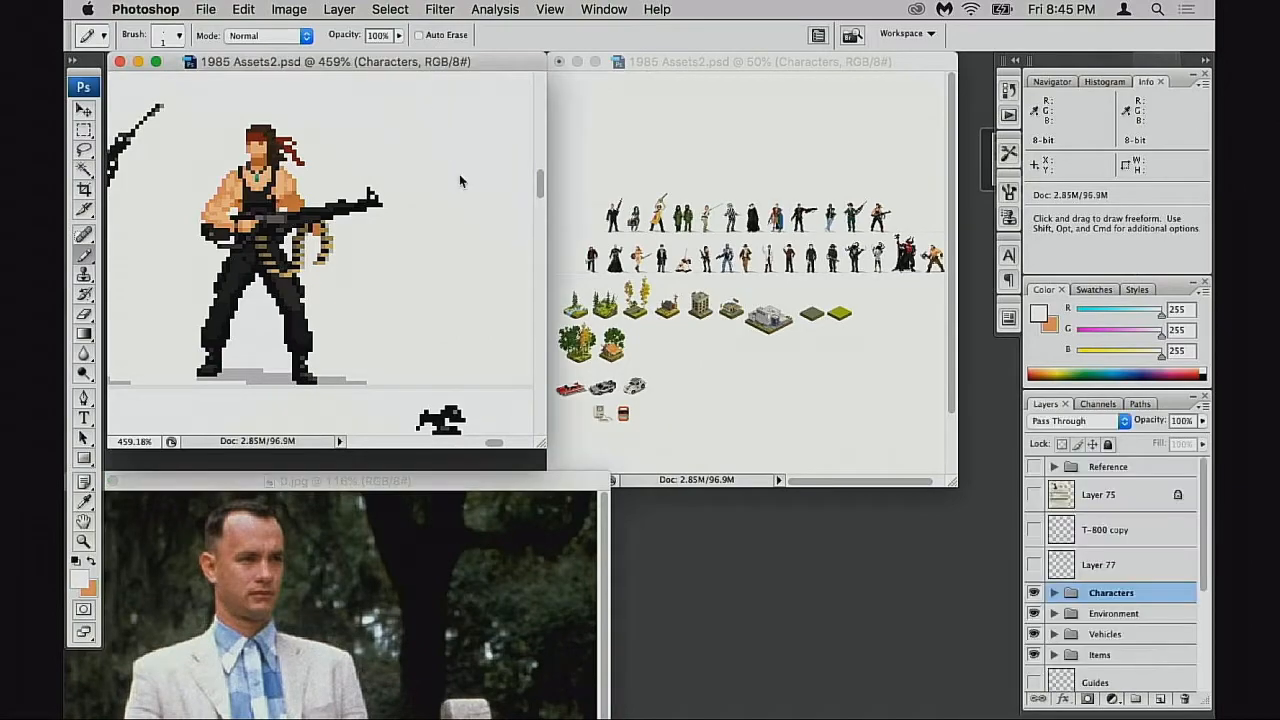
{"action": "left_click_drag", "start_coordinate": [541, 449], "coordinate": [603, 589]}
{"action": "left_click_drag", "start_coordinate": [249, 264], "coordinate": [391, 333]}
{"action": "left_click_drag", "start_coordinate": [206, 163], "coordinate": [464, 451]}
{"action": "left_click_drag", "start_coordinate": [605, 591], "coordinate": [792, 682]}
{"action": "left_click_drag", "start_coordinate": [450, 292], "coordinate": [522, 350]}
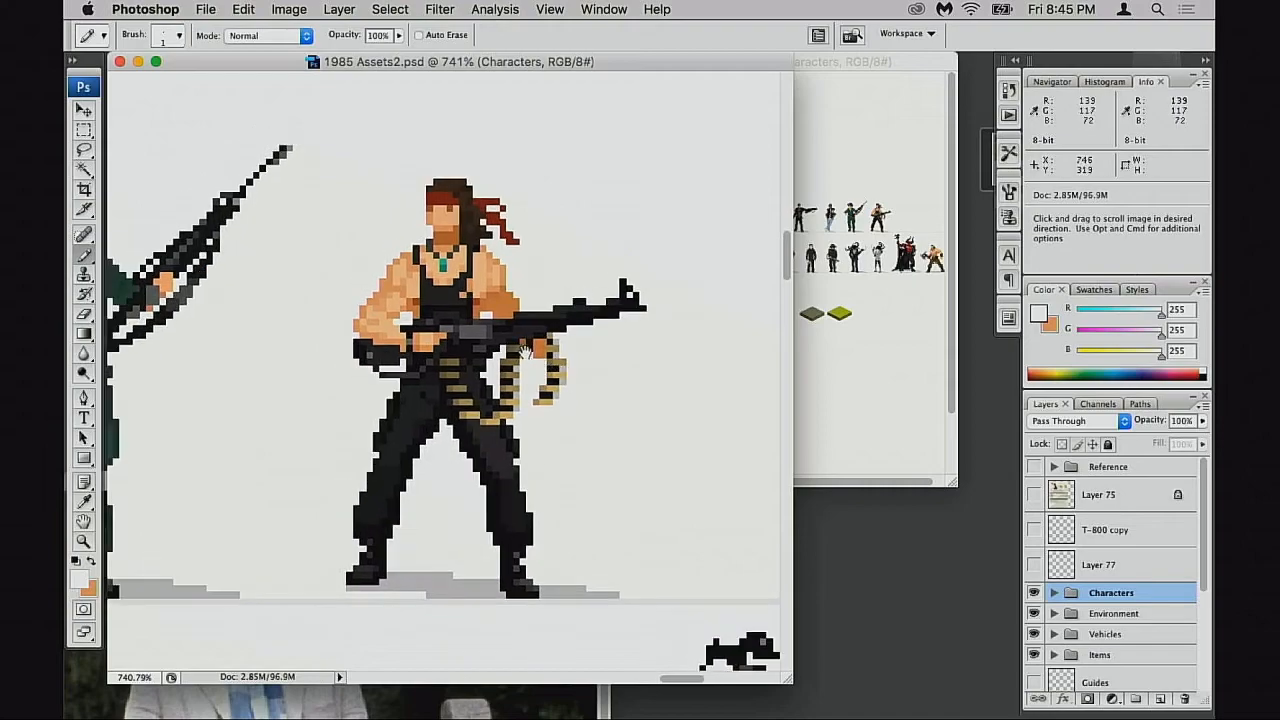
Examine the gunman sprite at 700% alongside the neighbouring green-uniformed soldier and varsity-jacket character, with the Move tool active
{"action": "key", "text": "v"}
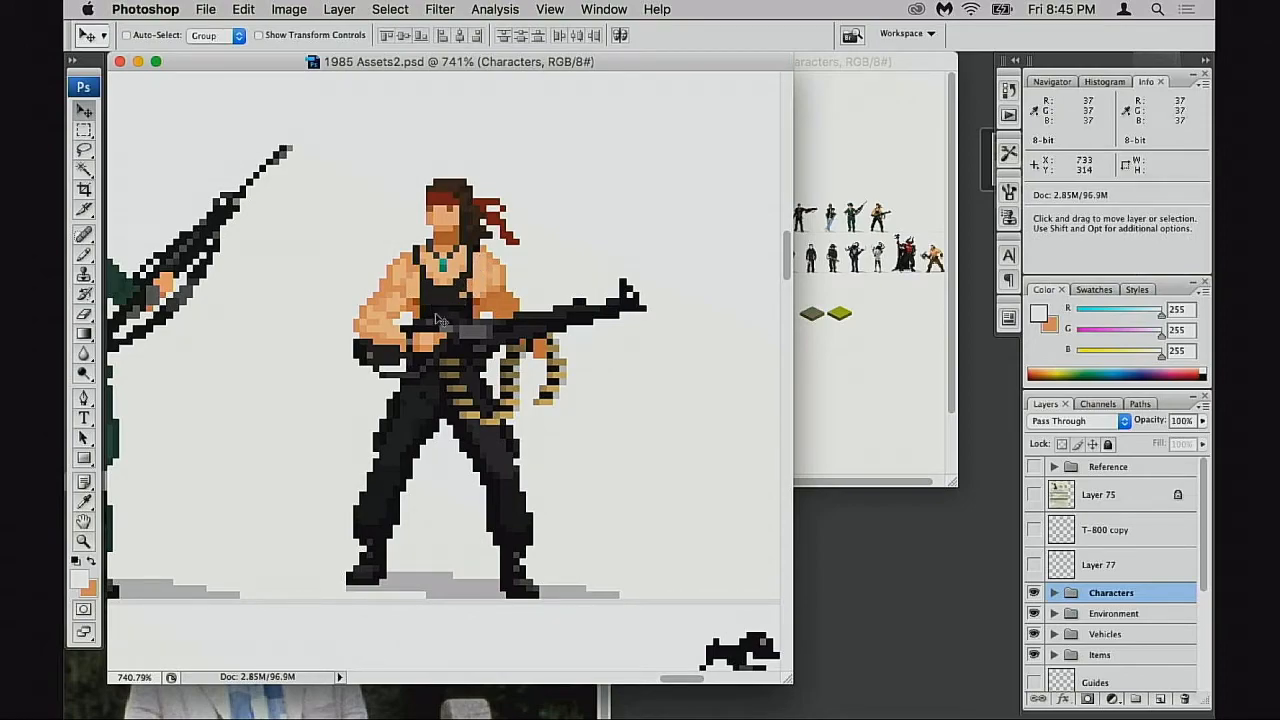
{"action": "left_click_drag", "start_coordinate": [382, 300], "coordinate": [497, 287]}
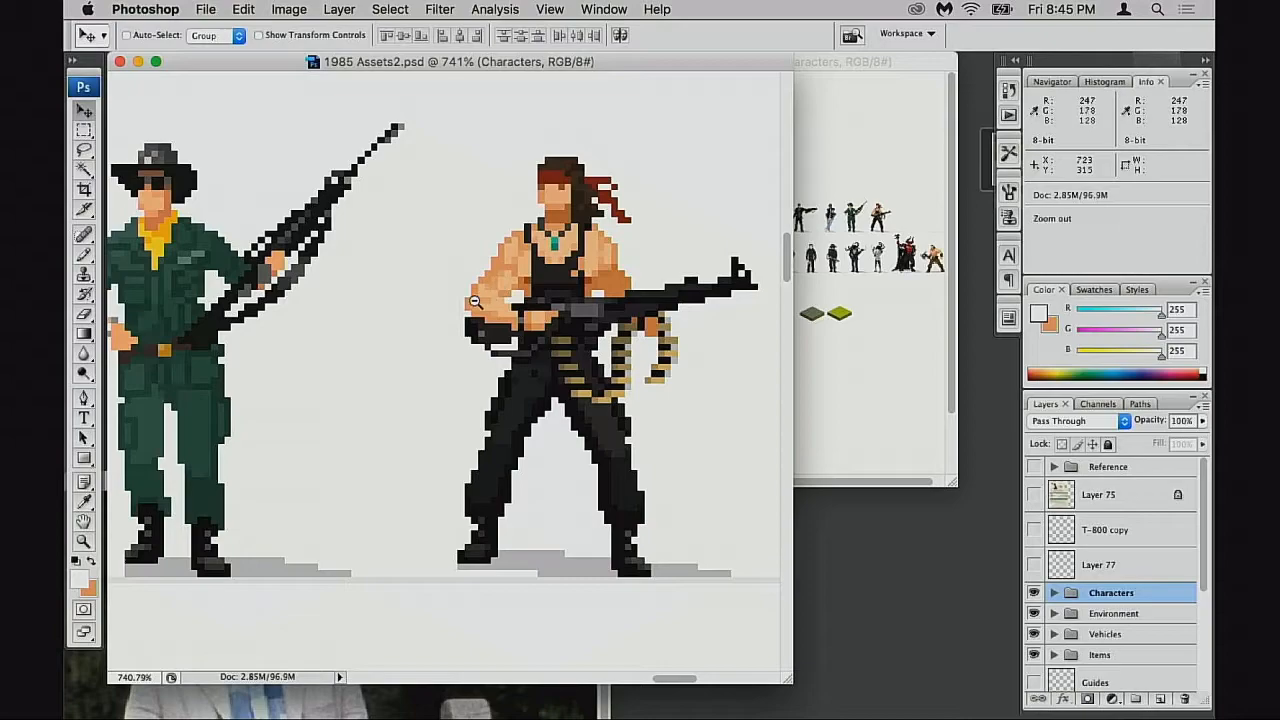
{"action": "left_click", "coordinate": [479, 306], "text": "alt"}
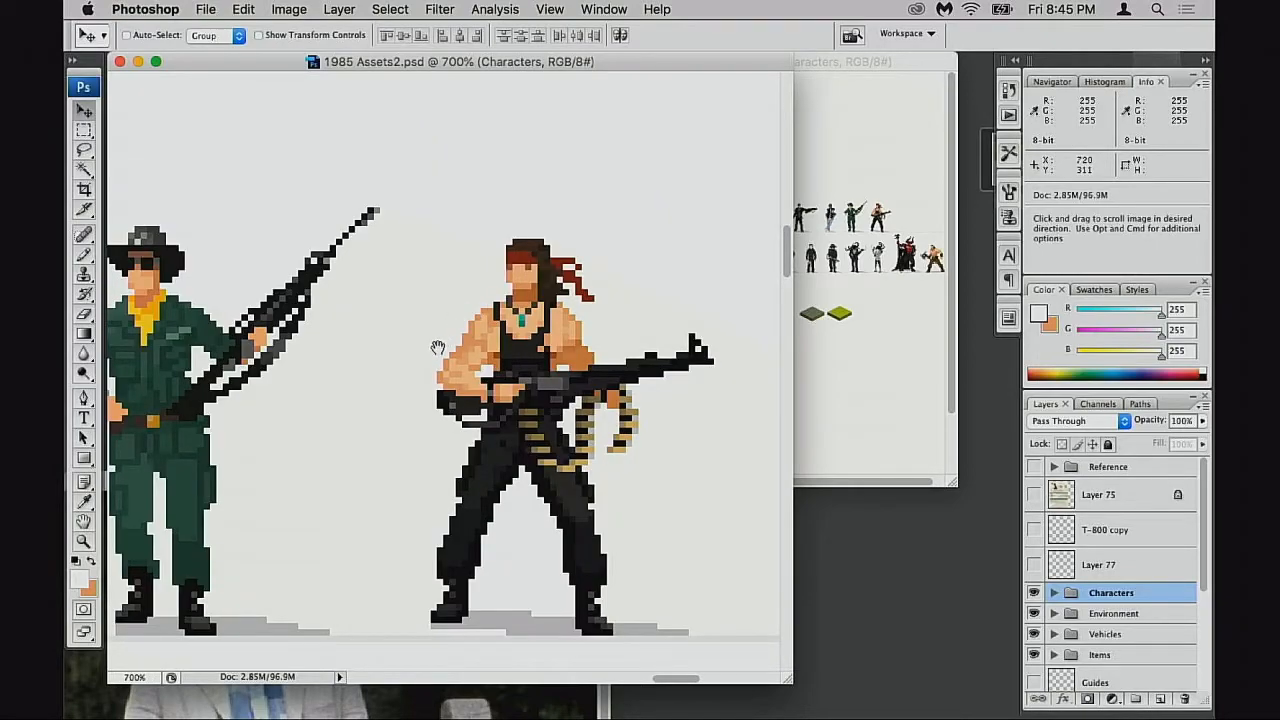
{"action": "scroll", "coordinate": [418, 355], "scroll_direction": "left", "scroll_amount": 10}
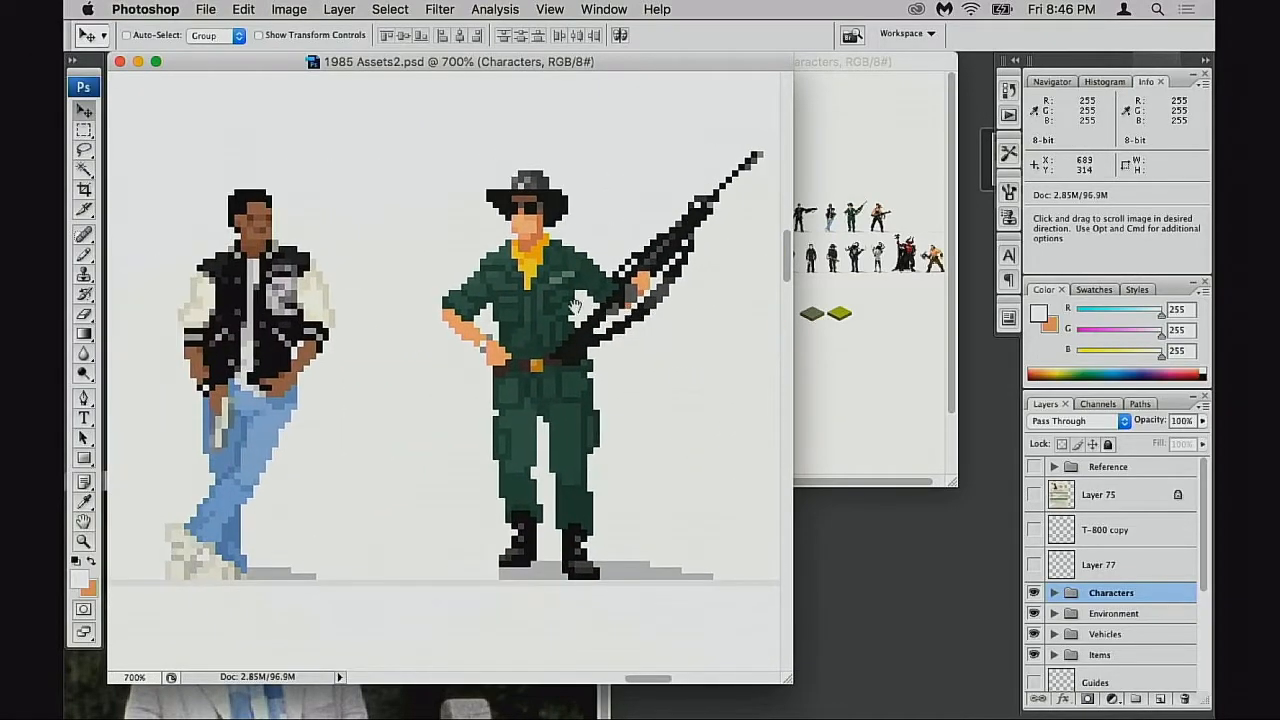
{"action": "scroll", "coordinate": [561, 302], "scroll_direction": "right", "scroll_amount": 9}
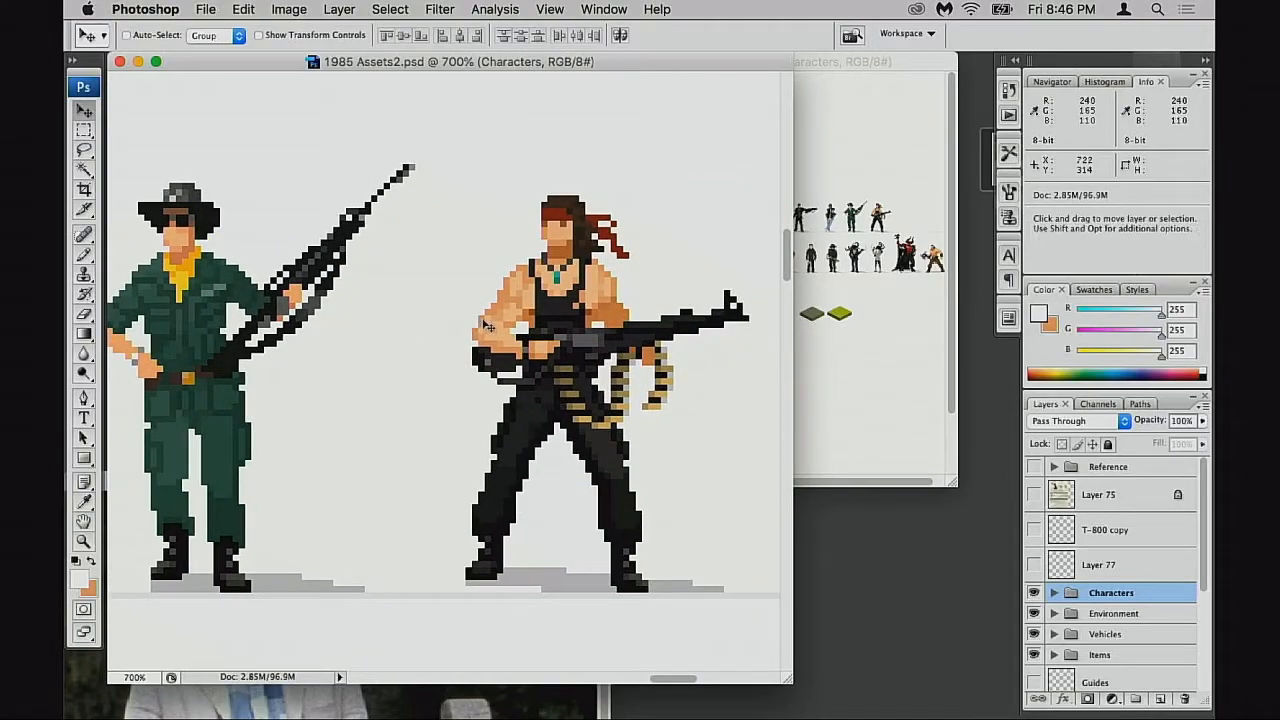
{"action": "key", "text": "space"}
{"action": "left_click_drag", "start_coordinate": [603, 300], "coordinate": [530, 340]}
Inspect the individual pixels of the gunman's face, necklace and upper body at 3200%
{"action": "key", "text": "super+space"}
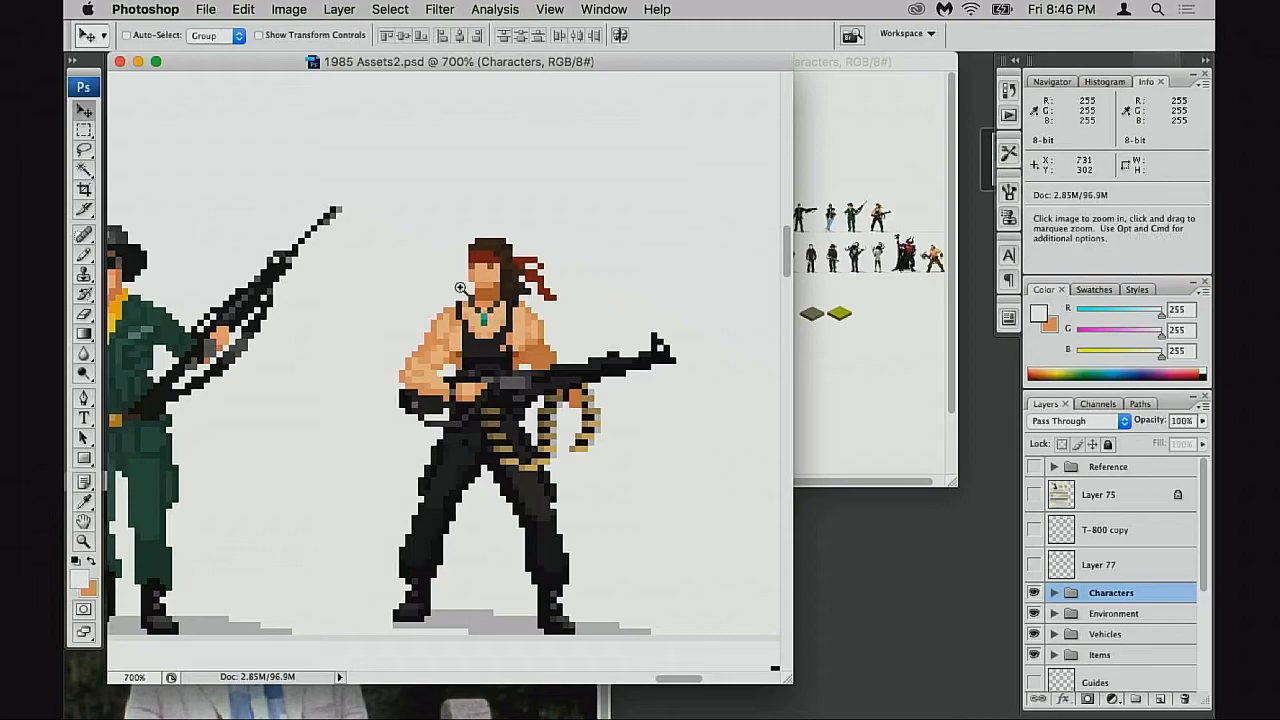
{"action": "left_click_drag", "start_coordinate": [447, 276], "coordinate": [539, 350]}
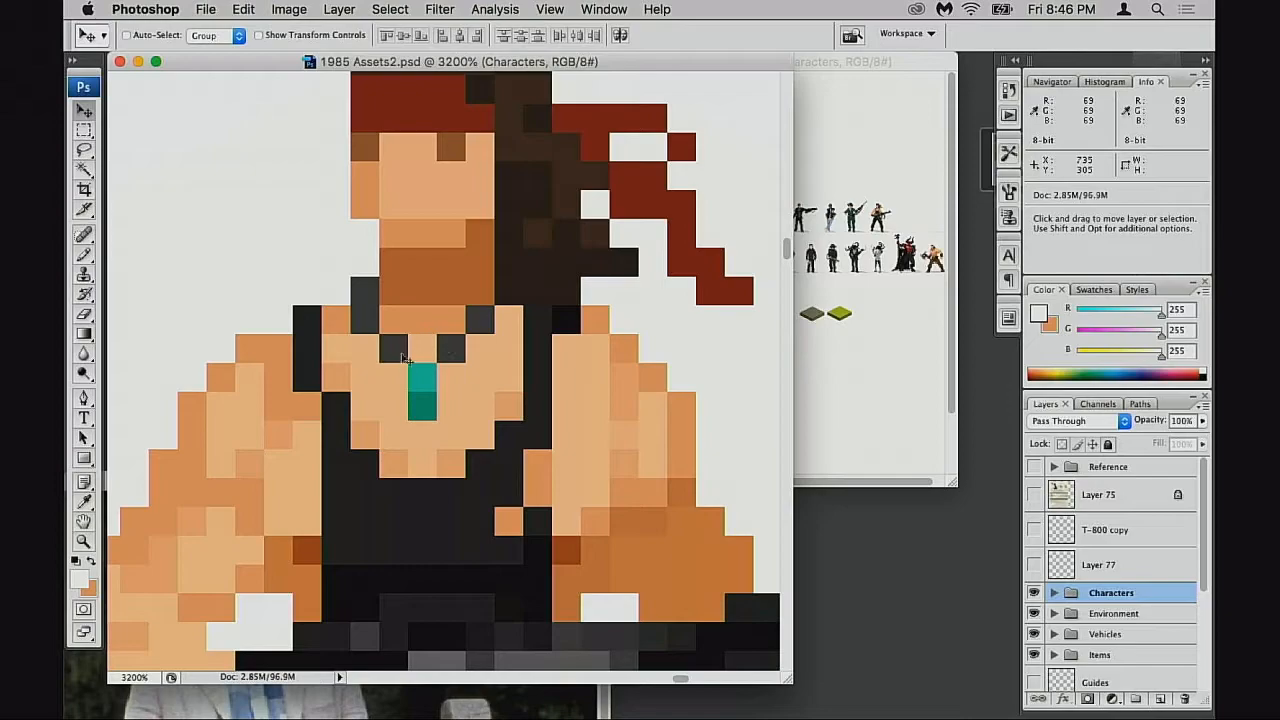
{"action": "key", "text": "space"}
{"action": "mouse_move", "coordinate": [417, 371]}
{"action": "left_mouse_down"}
{"action": "mouse_move", "coordinate": [463, 363]}
{"action": "mouse_move", "coordinate": [431, 381]}
{"action": "left_mouse_up"}
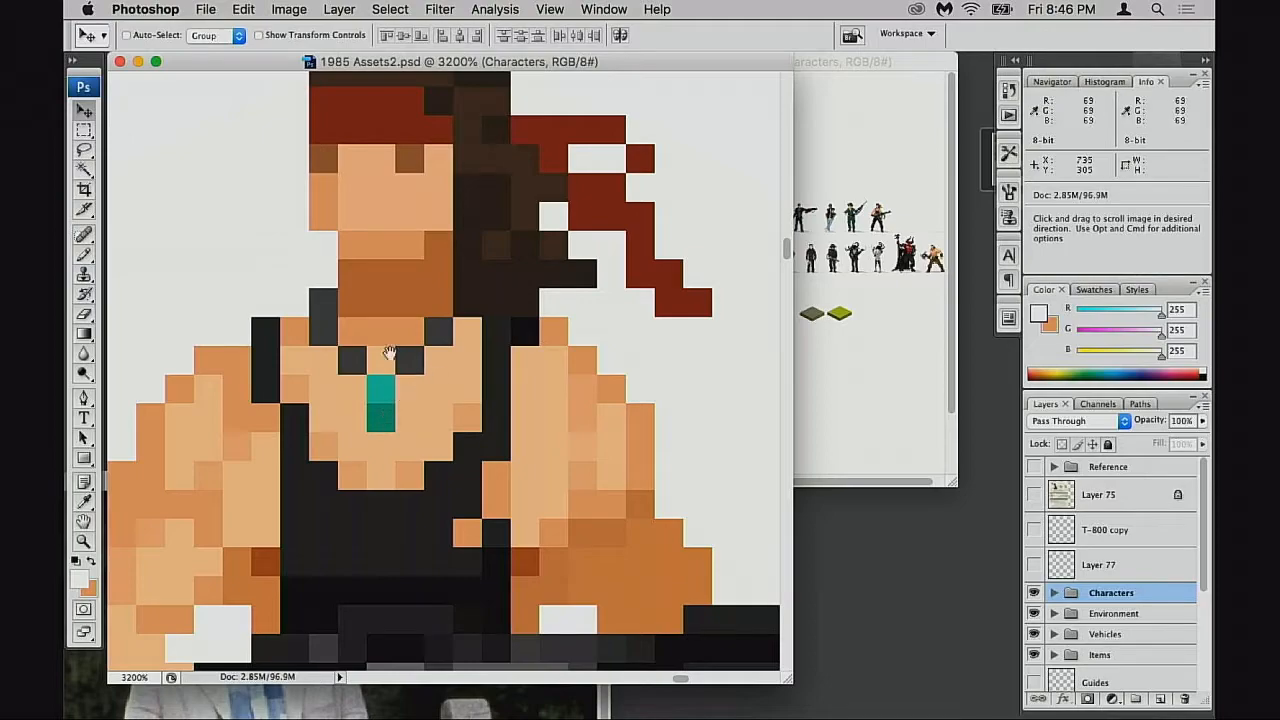
Reduce the gunman close-up to 1200% and shrink its window to uncover the reference photo and the sprite overview
{"action": "key", "text": "super+minus"}
{"action": "key", "text": "super+minus"}
{"action": "key", "text": "super+minus"}
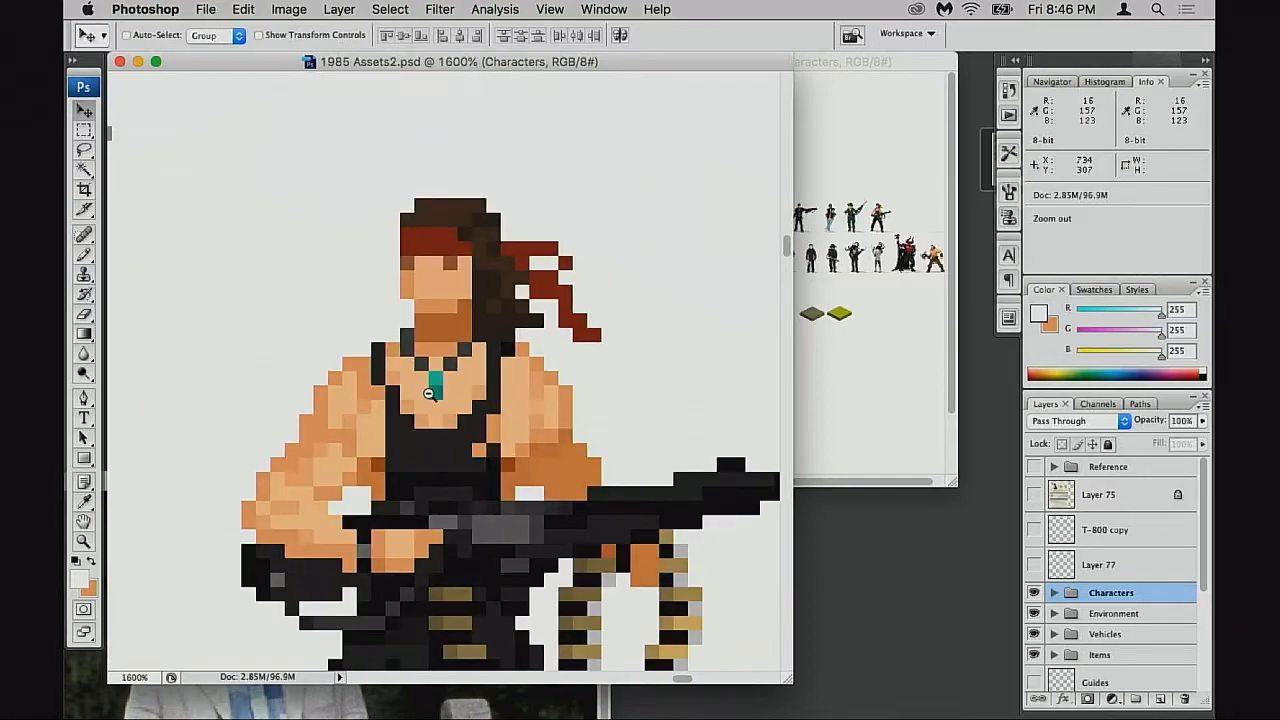
{"action": "left_click_drag", "start_coordinate": [507, 373], "coordinate": [362, 297]}
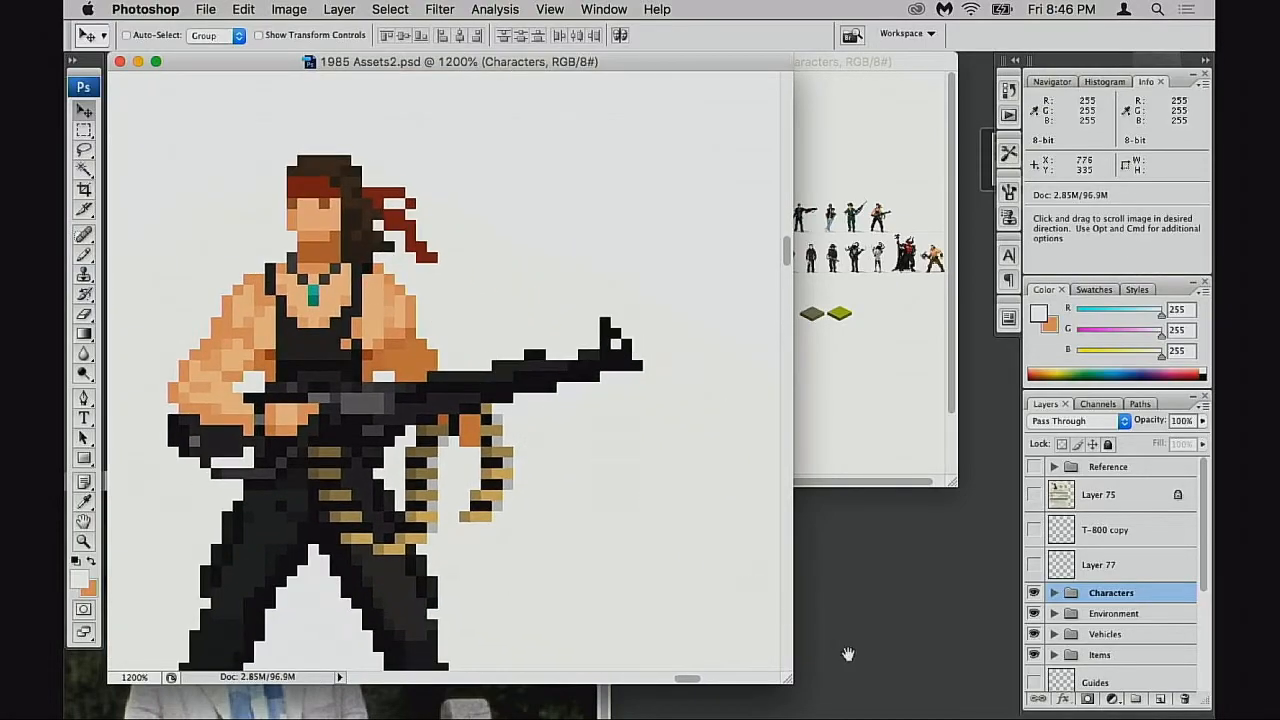
{"action": "left_click_drag", "start_coordinate": [757, 653], "coordinate": [658, 515]}
{"action": "left_click_drag", "start_coordinate": [303, 235], "coordinate": [236, 171]}
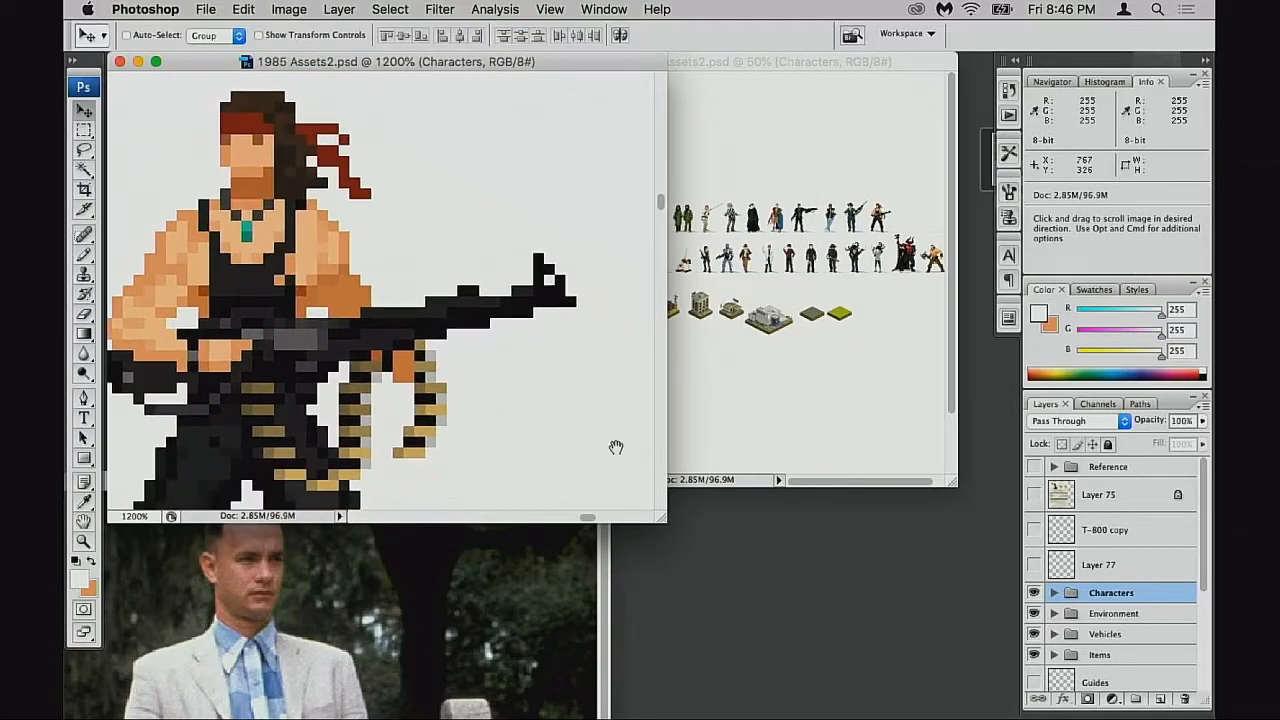
{"action": "left_click_drag", "start_coordinate": [662, 517], "coordinate": [556, 424]}
{"action": "left_click_drag", "start_coordinate": [308, 322], "coordinate": [222, 168]}
Set the gunman close-up to 500% and line up its window beside the overview with the whole figure in view
{"action": "left_click", "coordinate": [281, 244], "text": "alt"}
{"action": "left_click", "coordinate": [305, 264], "text": "alt"}
{"action": "left_click", "coordinate": [305, 247], "text": "alt"}
{"action": "left_click_drag", "start_coordinate": [305, 256], "coordinate": [333, 288]}
{"action": "left_click", "coordinate": [304, 255], "text": "alt"}
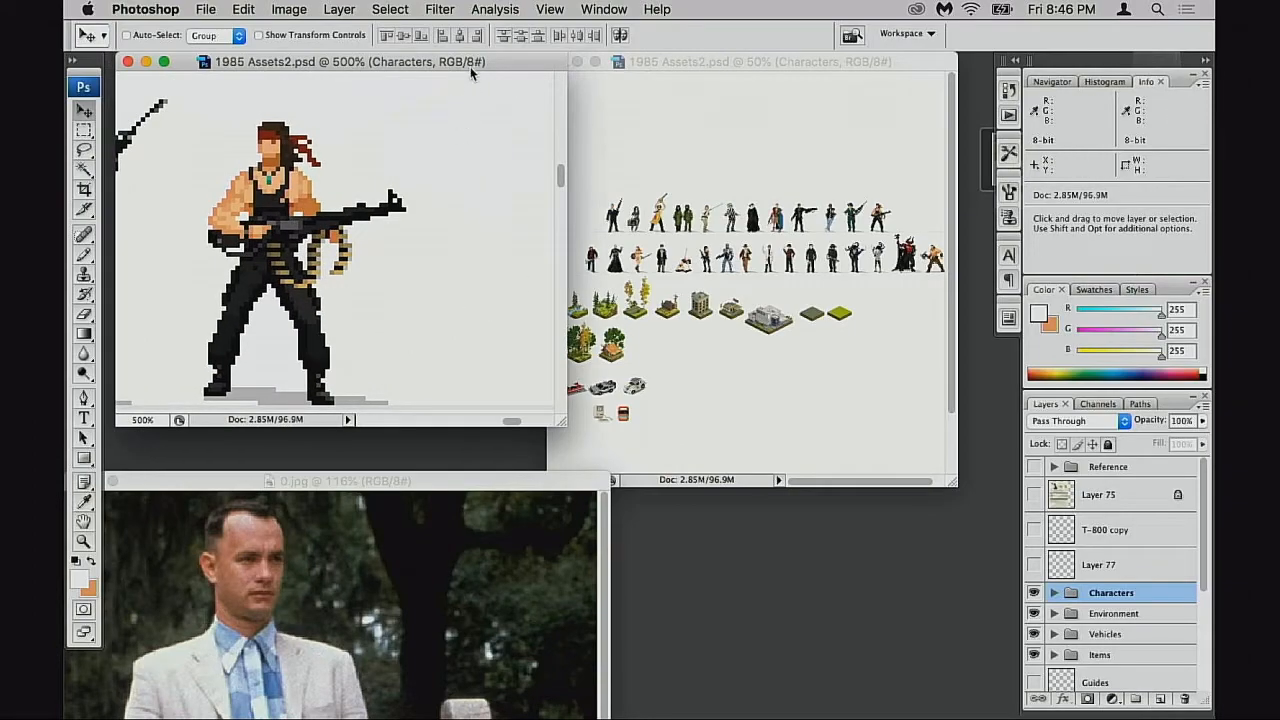
{"action": "left_click_drag", "start_coordinate": [473, 66], "coordinate": [453, 83]}
{"action": "left_click_drag", "start_coordinate": [423, 226], "coordinate": [454, 267]}
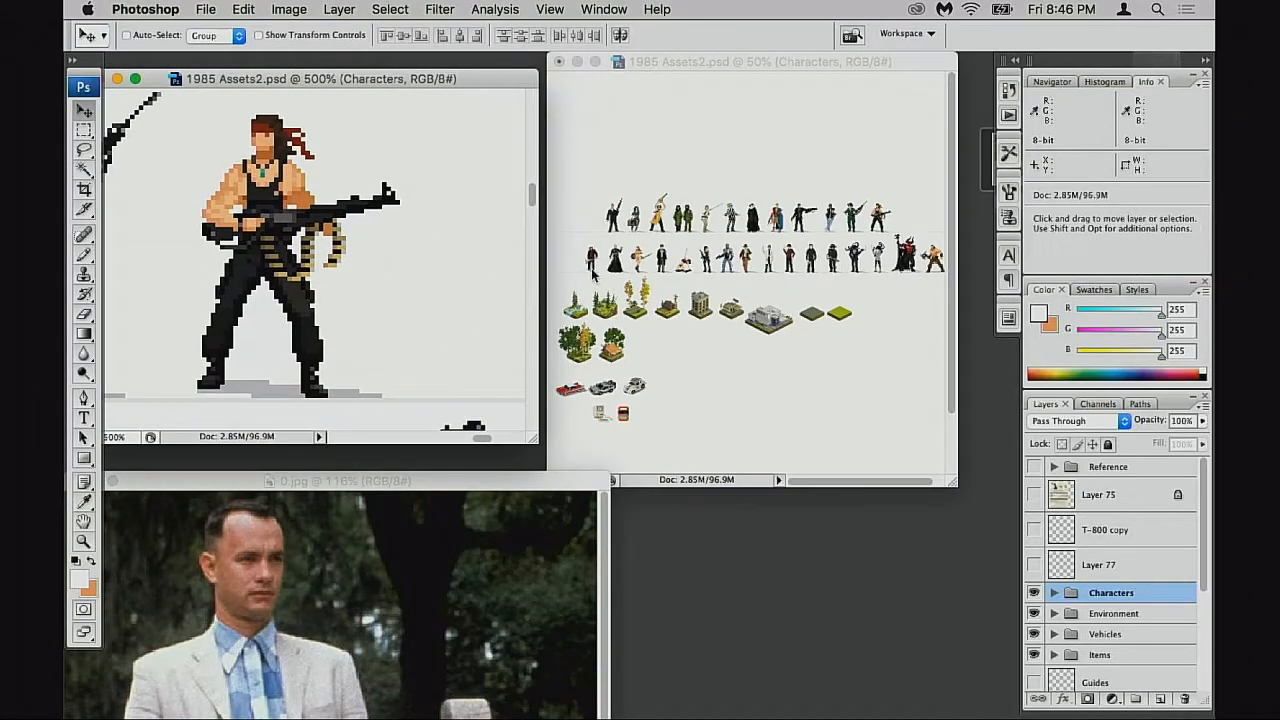
Examine both 0.jpg reference photos of the seated man, covering his face, suit, checked shirt, hands, socks and shoes
{"action": "left_click_drag", "start_coordinate": [474, 479], "coordinate": [577, 95]}
{"action": "left_click", "coordinate": [477, 72]}
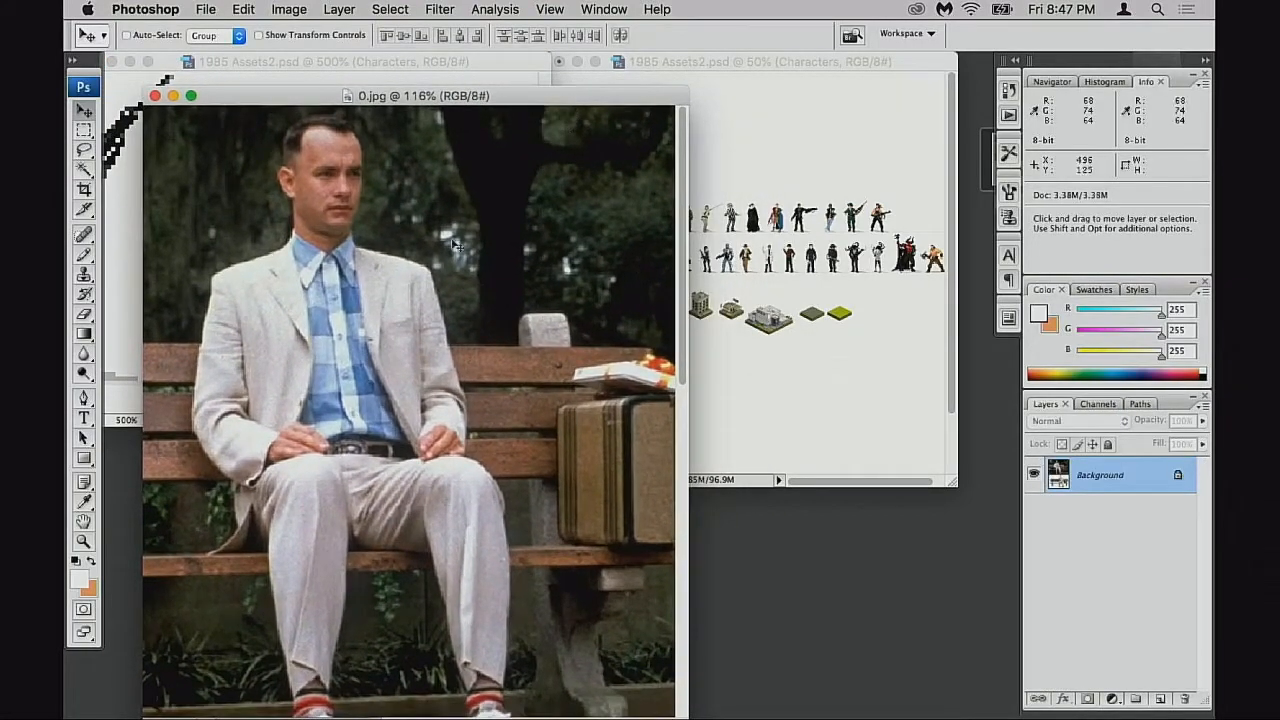
{"action": "scroll", "coordinate": [420, 243], "scroll_direction": "down", "scroll_amount": 5}
{"action": "scroll", "coordinate": [391, 243], "scroll_direction": "down", "scroll_amount": 5}
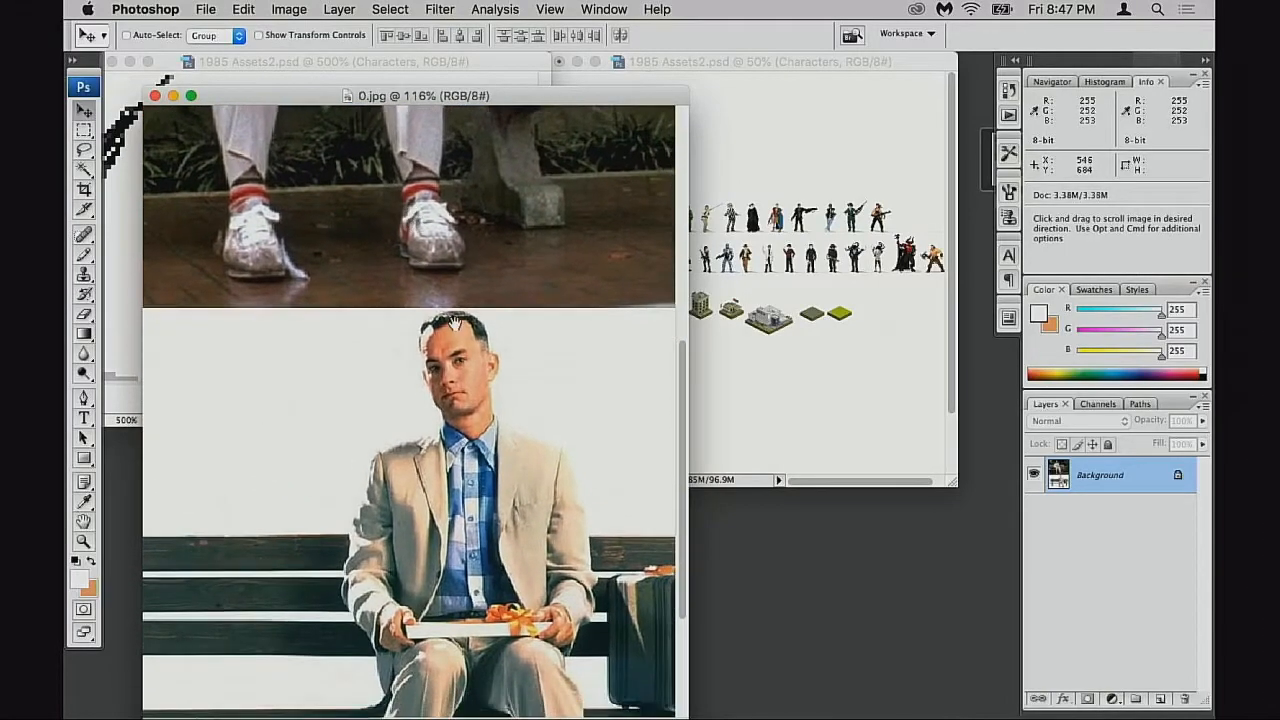
{"action": "scroll", "coordinate": [452, 397], "scroll_direction": "down", "scroll_amount": 1}
{"action": "scroll", "coordinate": [495, 354], "scroll_direction": "up", "scroll_amount": 1}
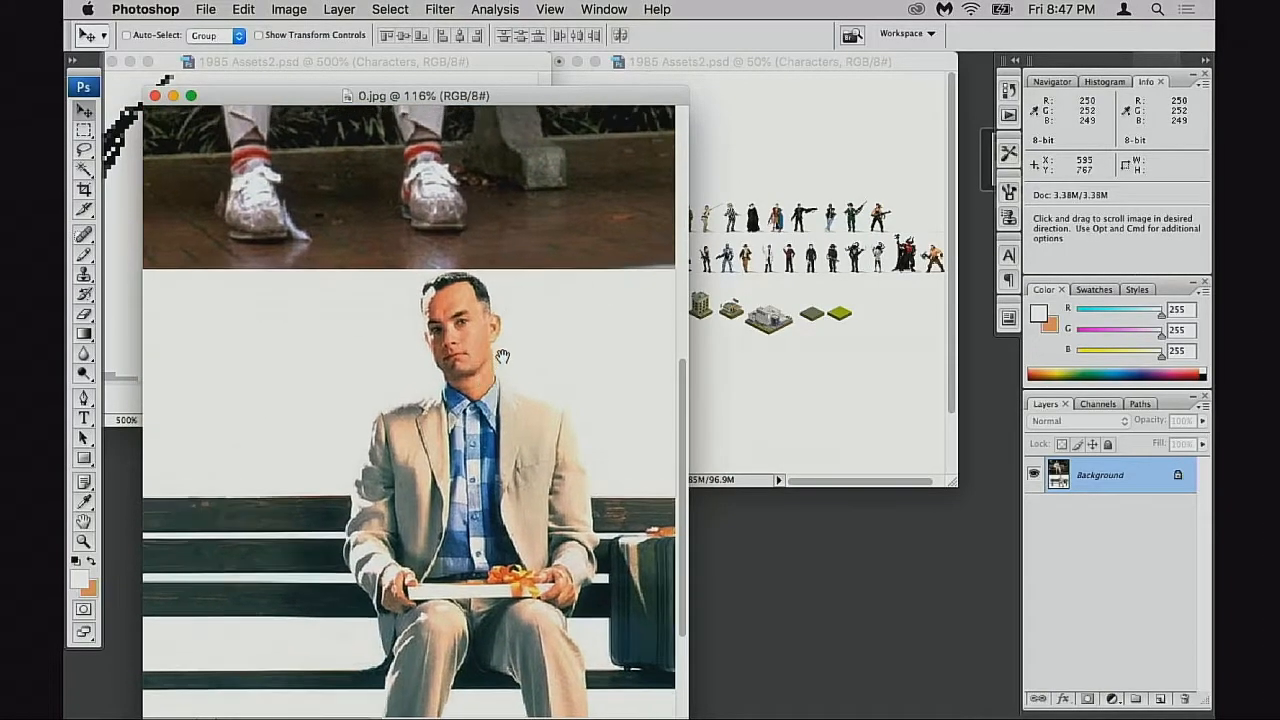
{"action": "scroll", "coordinate": [483, 365], "scroll_direction": "up", "scroll_amount": 4}
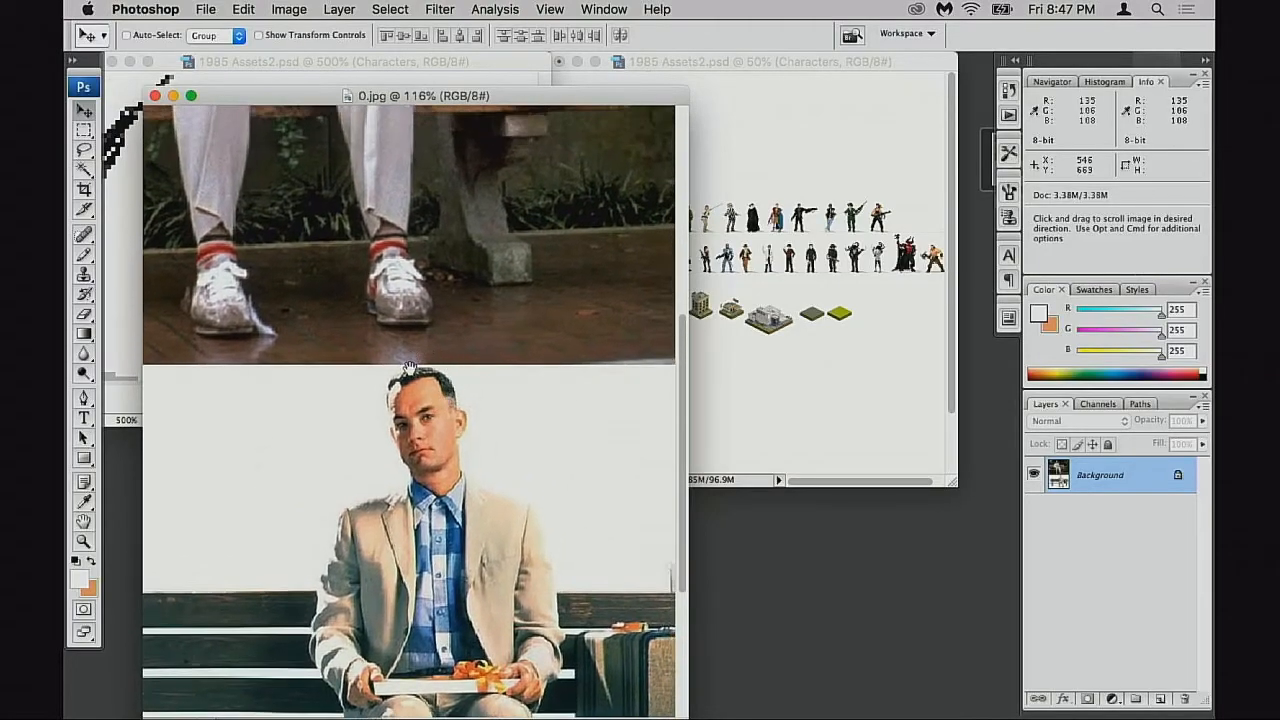
{"action": "scroll", "coordinate": [411, 368], "scroll_direction": "up", "scroll_amount": 6}
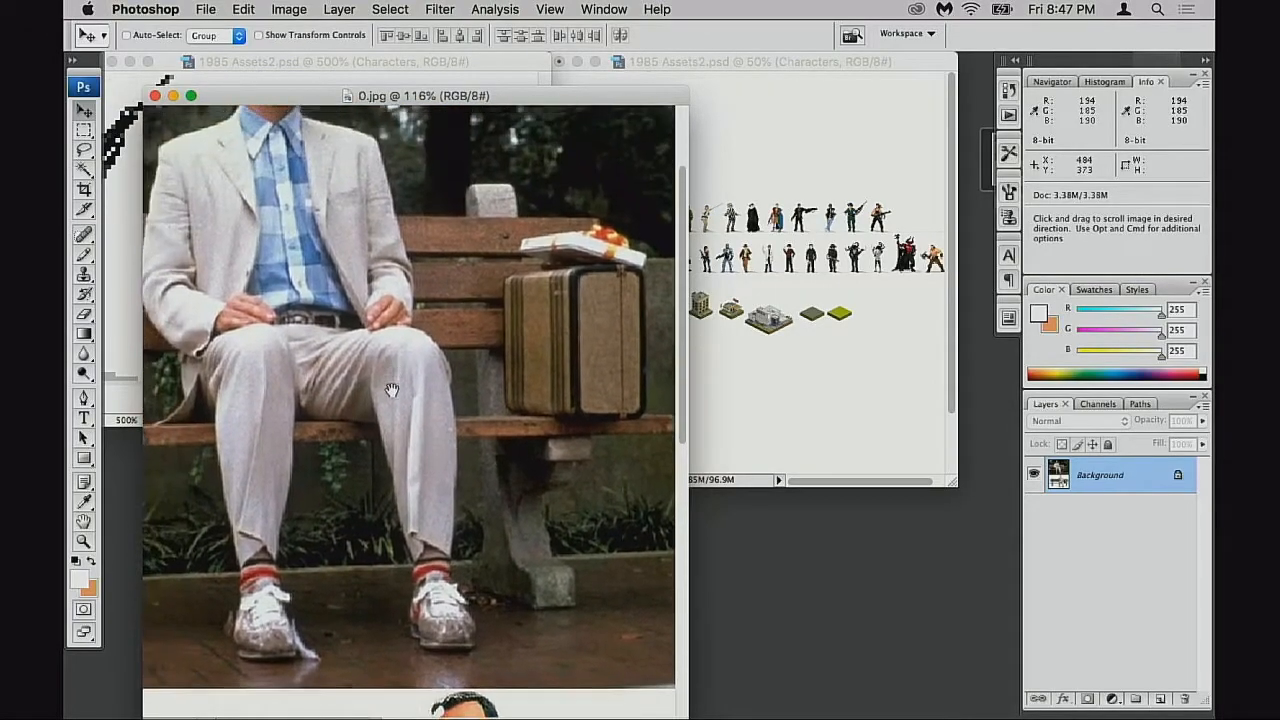
{"action": "scroll", "coordinate": [338, 296], "scroll_direction": "up", "scroll_amount": 3}
{"action": "scroll", "coordinate": [338, 296], "scroll_direction": "left", "scroll_amount": 1}
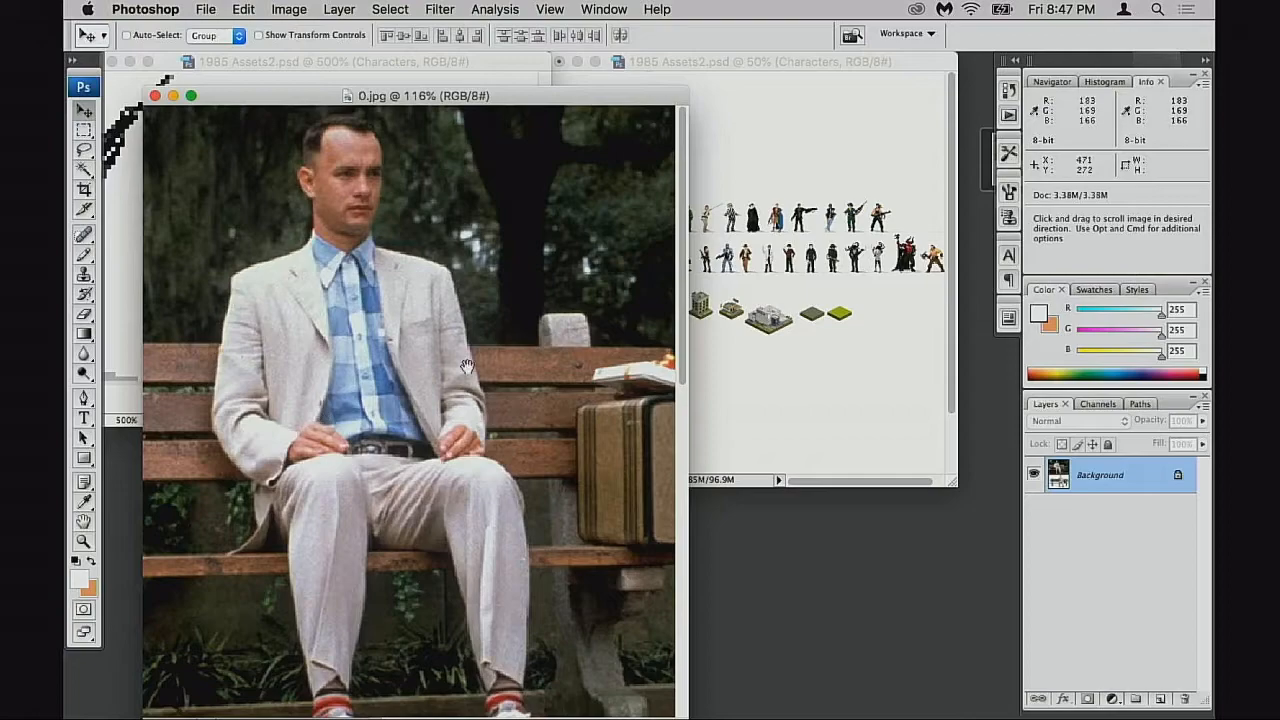
Move the 0.jpg window down and compare the reference photo with the gunman sprite above it
{"action": "left_click_drag", "start_coordinate": [528, 95], "coordinate": [562, 124]}
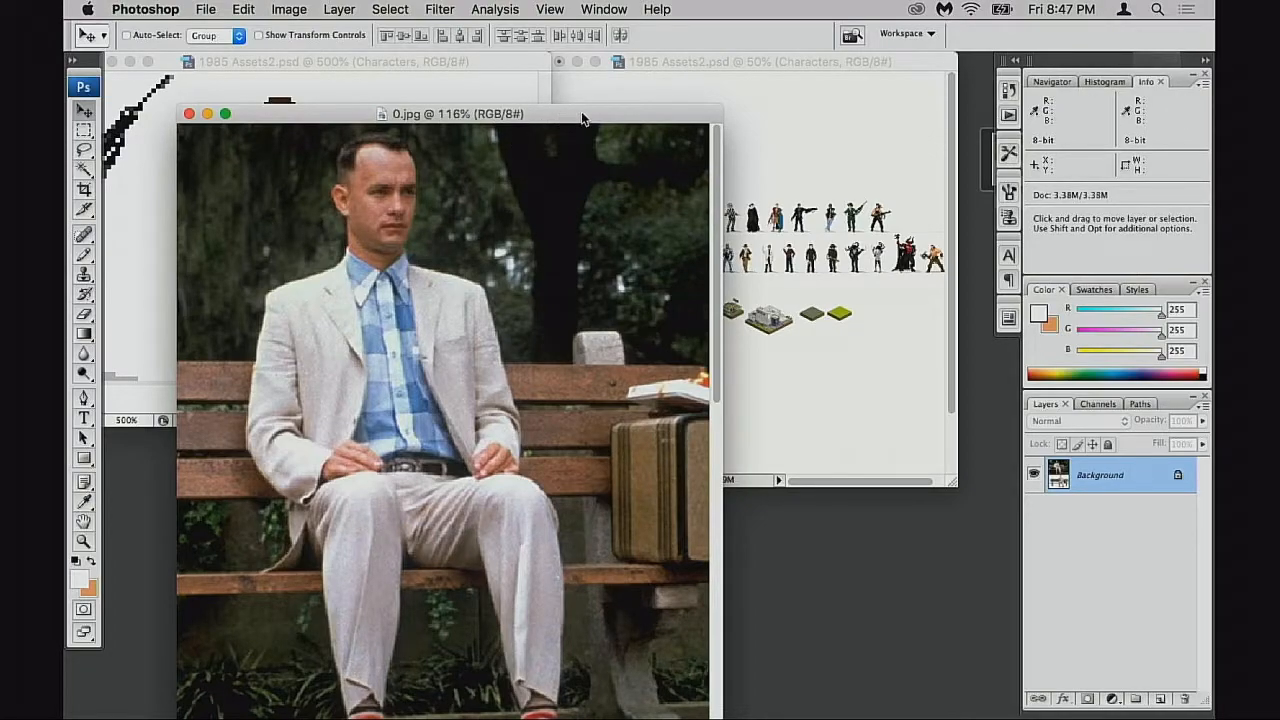
{"action": "left_click_drag", "start_coordinate": [608, 114], "coordinate": [519, 304]}
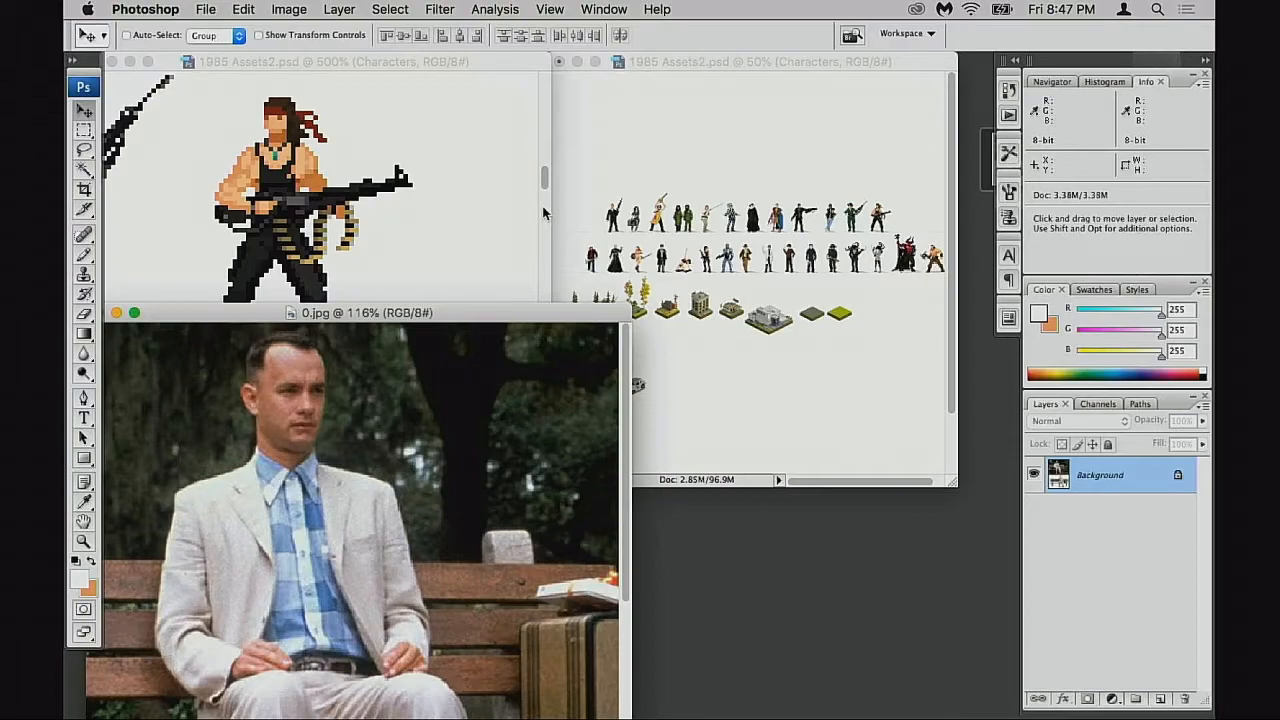
{"action": "scroll", "coordinate": [543, 212], "scroll_direction": "up", "scroll_amount": 2}
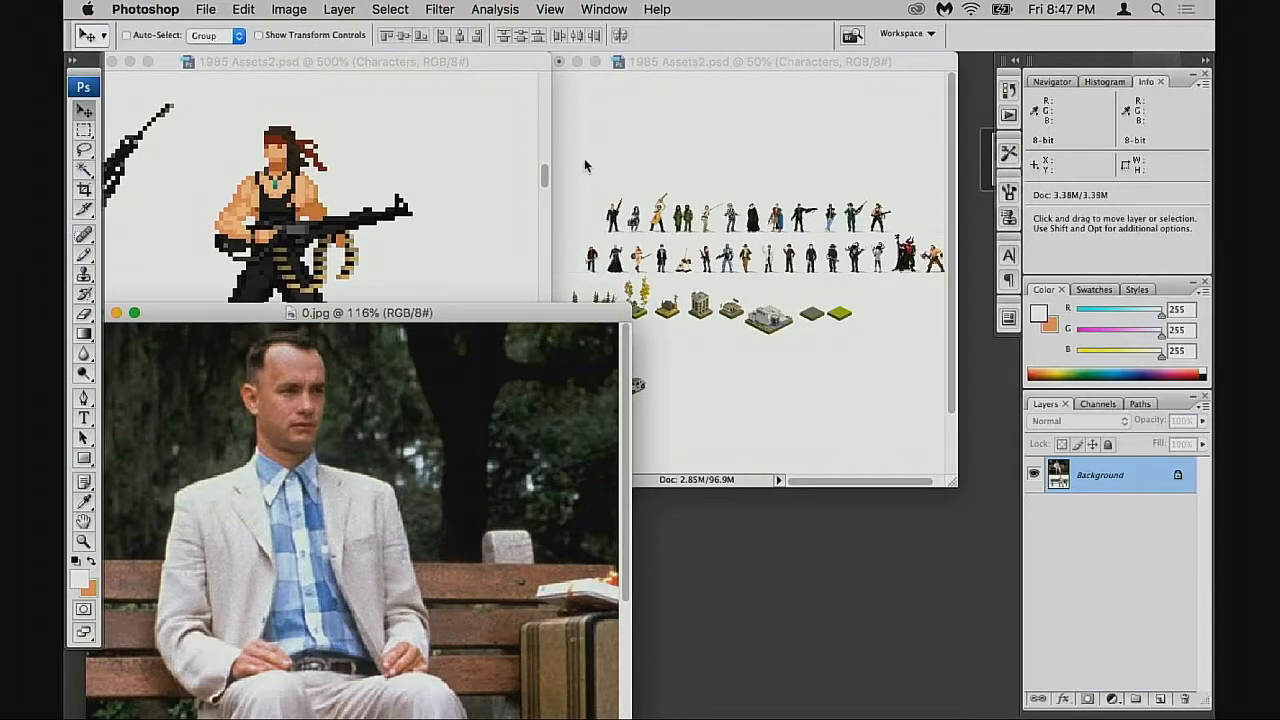
Move the 0.jpg window up over the sprite windows and centre the seated man of the upper photo in it
{"action": "left_click_drag", "start_coordinate": [510, 310], "coordinate": [548, 152]}
{"action": "key", "text": "space"}
{"action": "left_click_drag", "start_coordinate": [462, 350], "coordinate": [549, 352]}
{"action": "left_click_drag", "start_coordinate": [602, 151], "coordinate": [637, 100]}
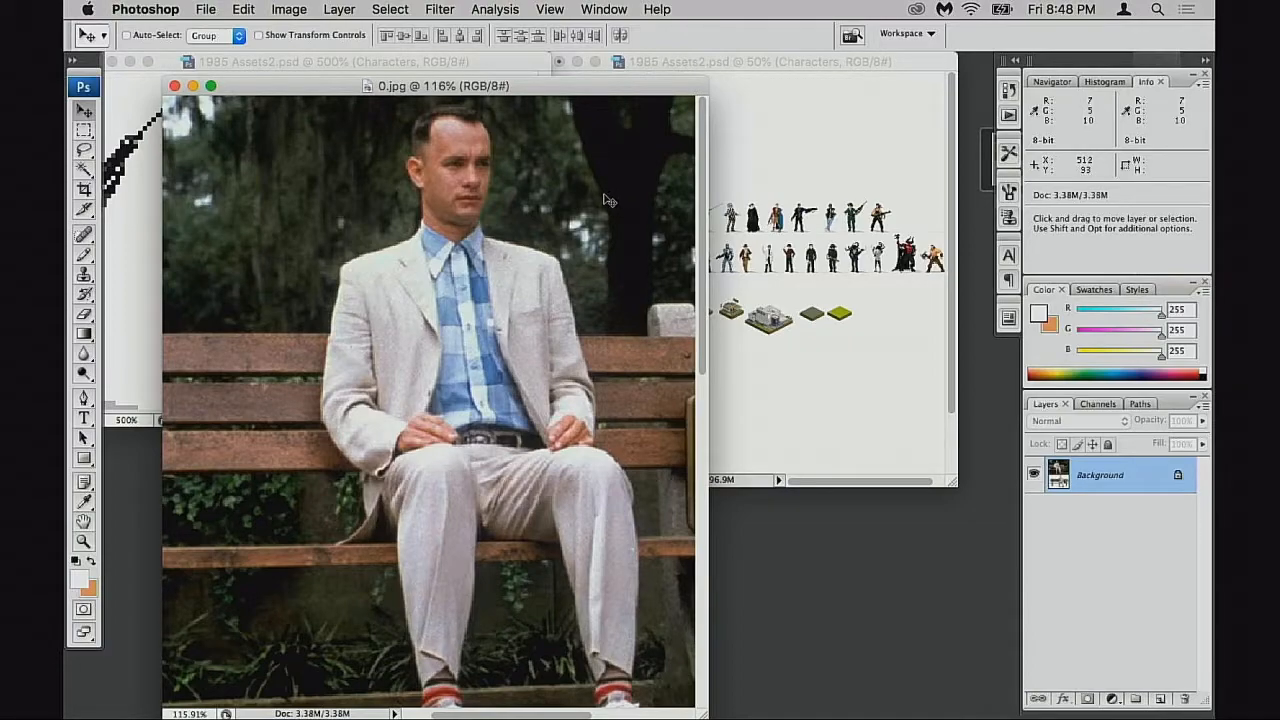
Move the 0.jpg window down beneath the gunman close-up so the sprite and the seated man's head and shoulders show together
{"action": "left_click_drag", "start_coordinate": [614, 89], "coordinate": [574, 78]}
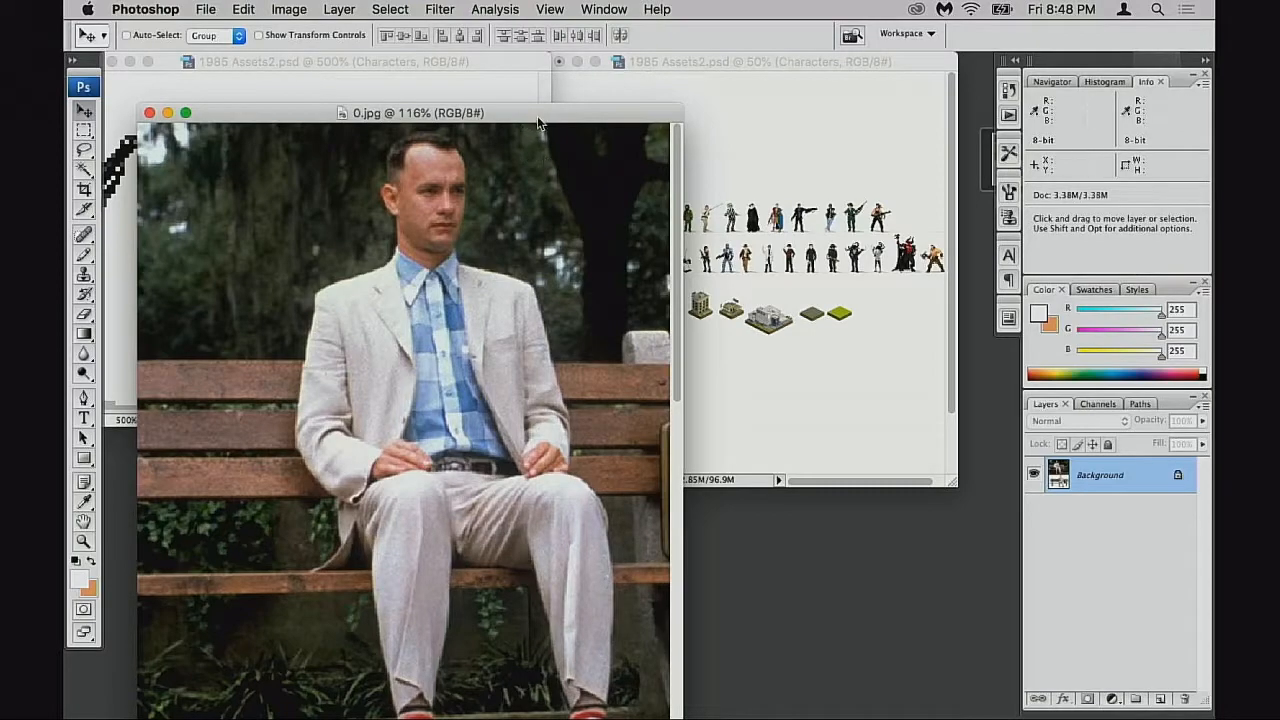
{"action": "left_click_drag", "start_coordinate": [540, 115], "coordinate": [548, 106]}
{"action": "mouse_move", "coordinate": [683, 366]}
{"action": "left_mouse_down"}
{"action": "mouse_move", "coordinate": [673, 571]}
{"action": "mouse_move", "coordinate": [696, 369]}
{"action": "left_mouse_up"}
{"action": "left_click_drag", "start_coordinate": [617, 112], "coordinate": [548, 441]}
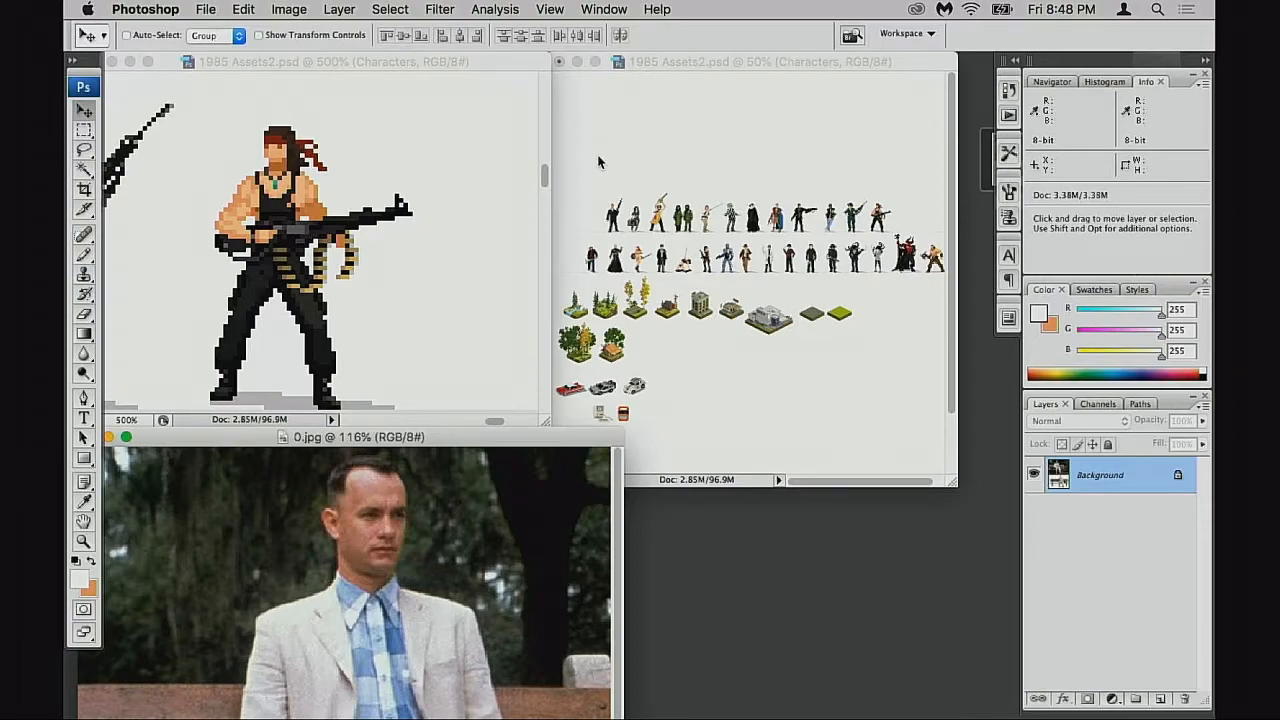
{"action": "mouse_move", "coordinate": [531, 438]}
{"action": "left_mouse_down"}
{"action": "mouse_move", "coordinate": [538, 450]}
{"action": "mouse_move", "coordinate": [546, 437]}
{"action": "left_mouse_up"}
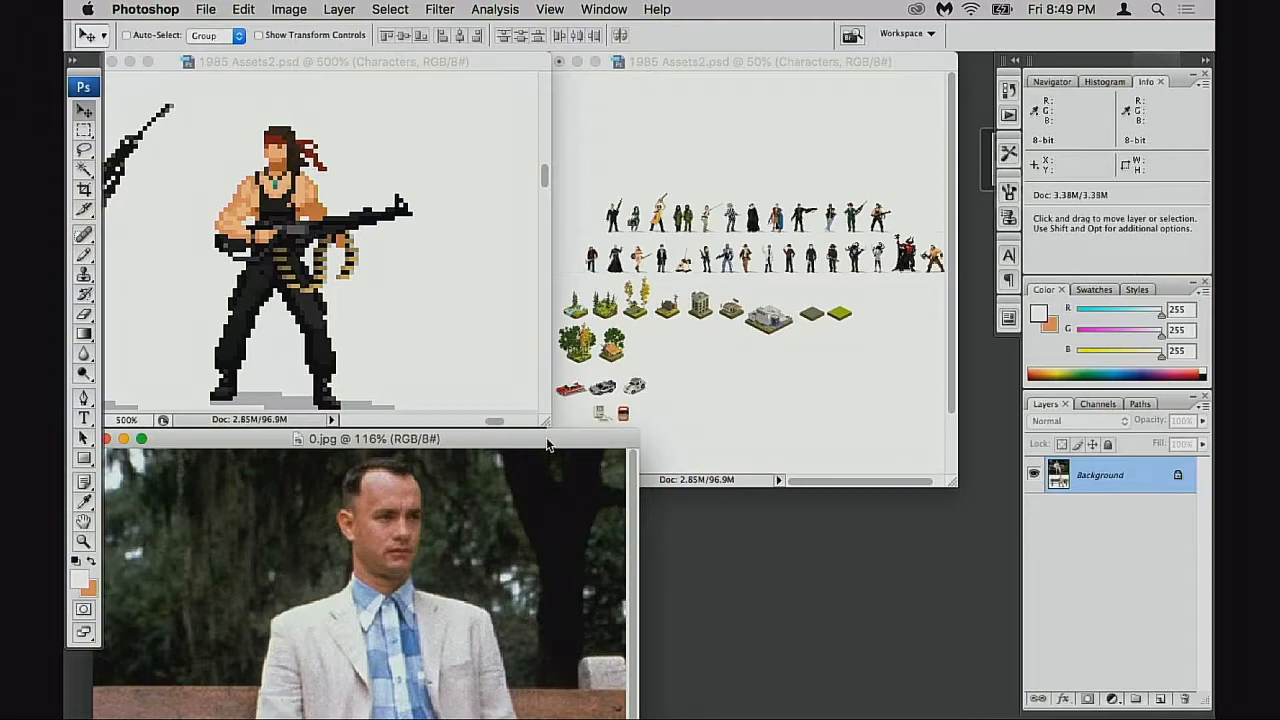
{"action": "left_click_drag", "start_coordinate": [546, 443], "coordinate": [556, 434]}
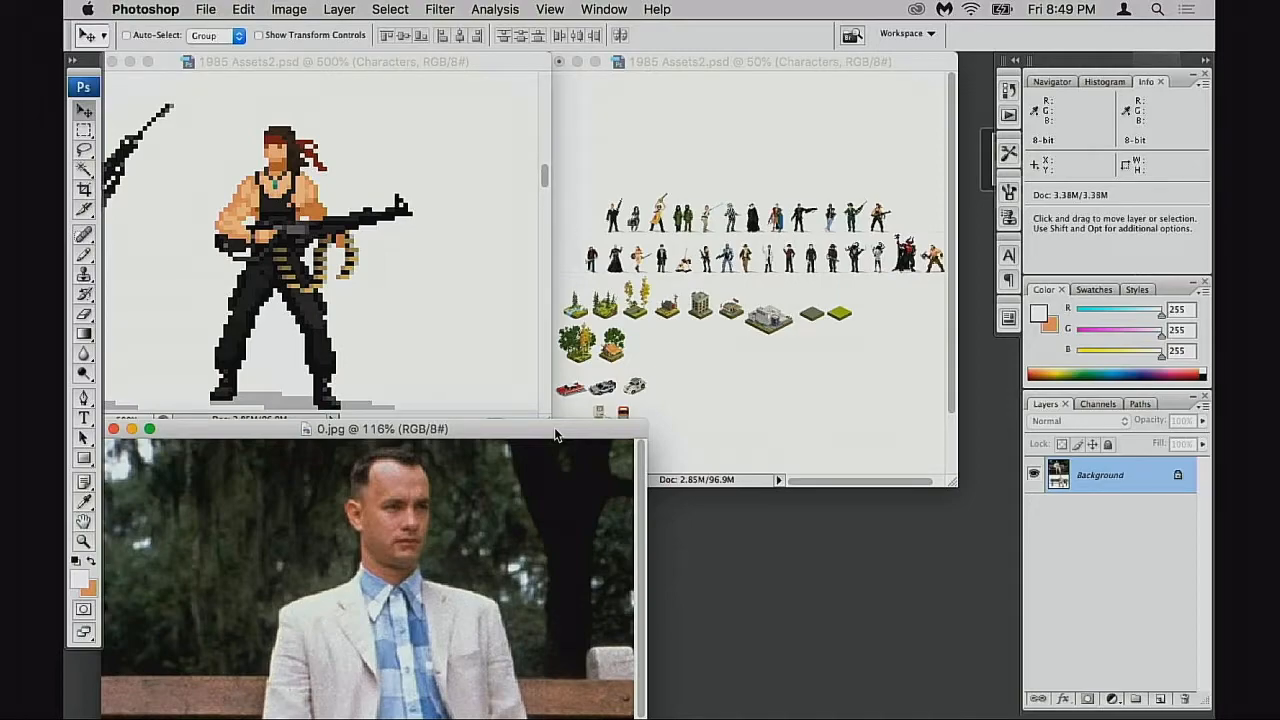
{"action": "left_click_drag", "start_coordinate": [554, 427], "coordinate": [562, 444]}
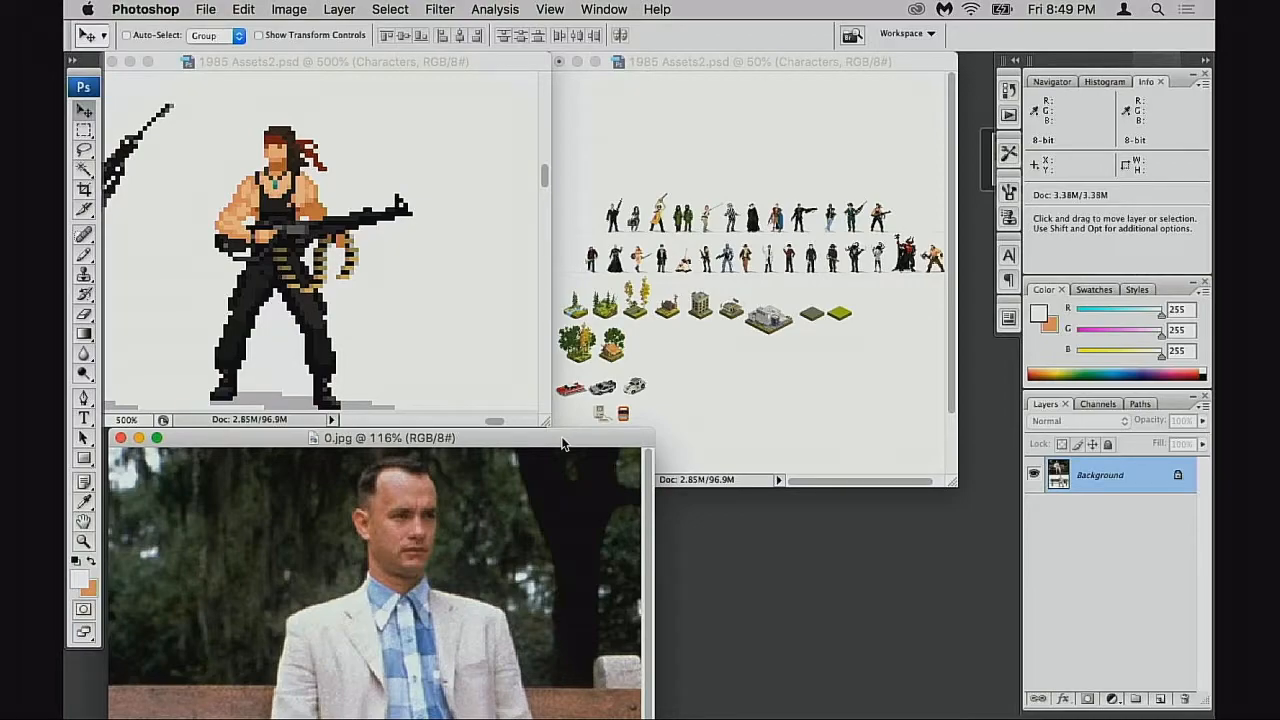
{"action": "left_click_drag", "start_coordinate": [562, 444], "coordinate": [549, 425]}
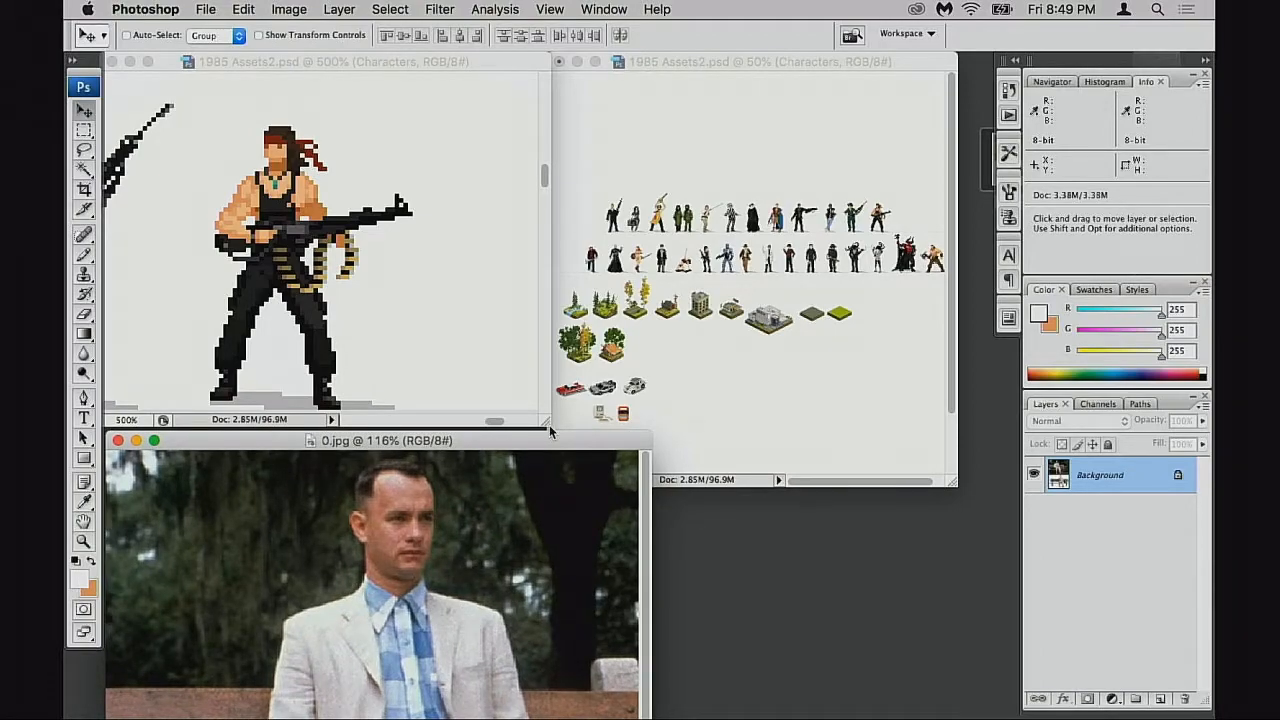
Raise the 0.jpg window to view more of the seated man's suit, and return it below the gunman sprite
{"action": "left_click_drag", "start_coordinate": [606, 443], "coordinate": [606, 364]}
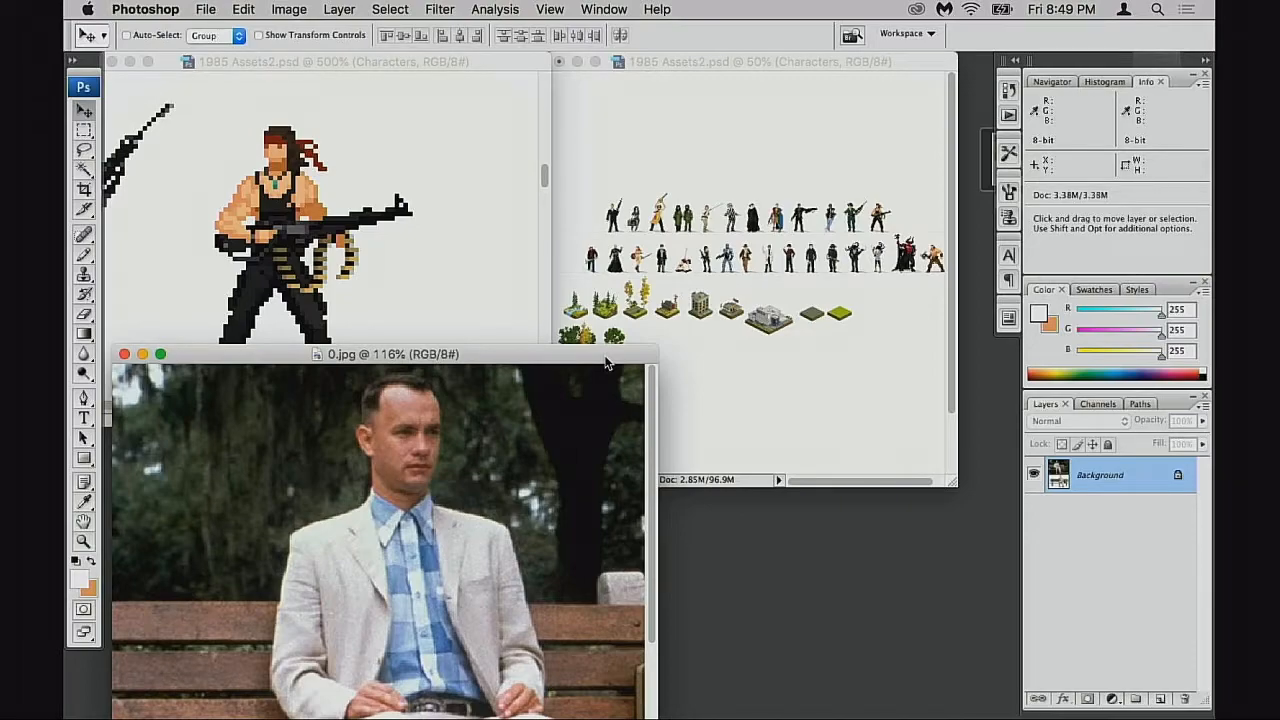
{"action": "left_click_drag", "start_coordinate": [605, 363], "coordinate": [617, 370]}
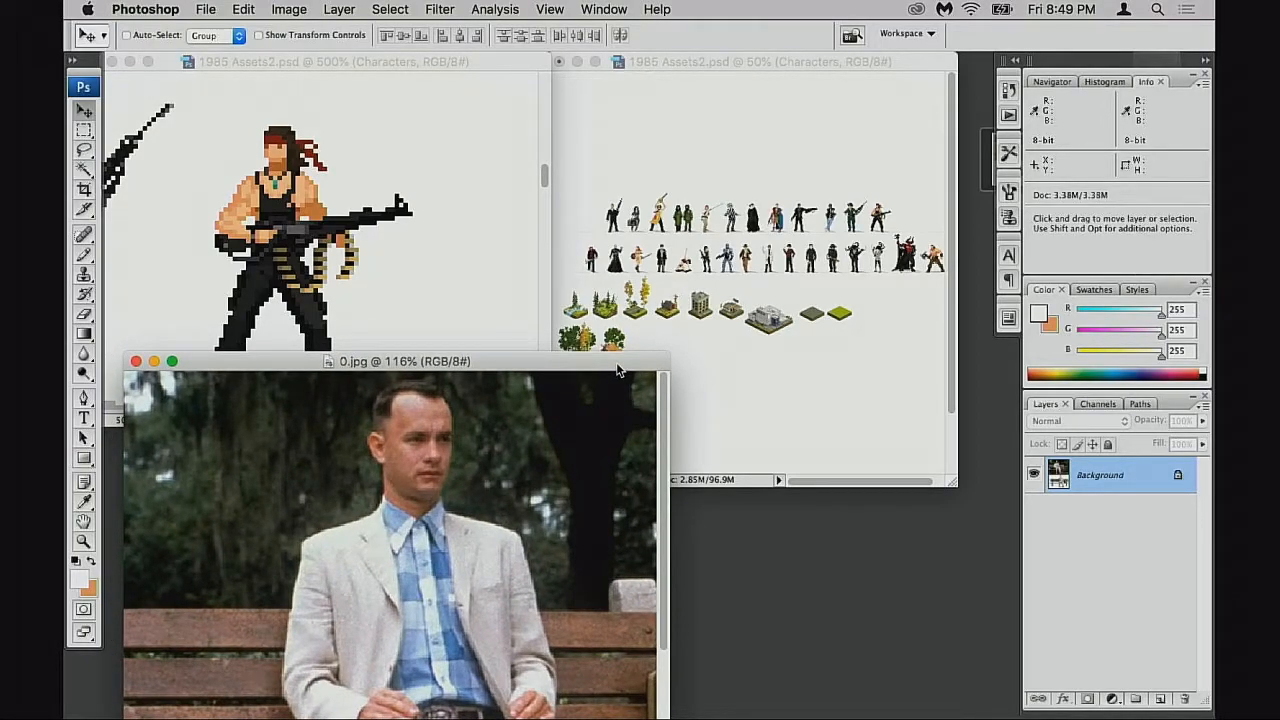
{"action": "left_click_drag", "start_coordinate": [617, 370], "coordinate": [607, 438]}
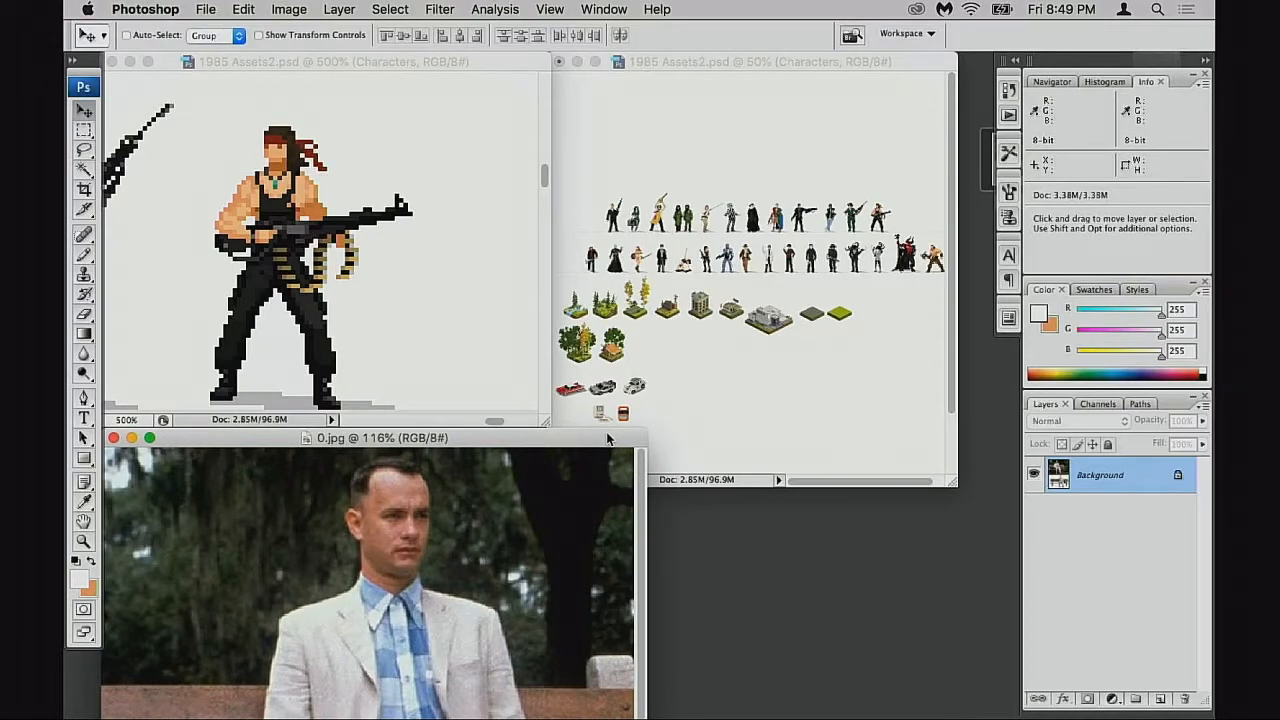
{"action": "left_click_drag", "start_coordinate": [607, 438], "coordinate": [617, 433]}
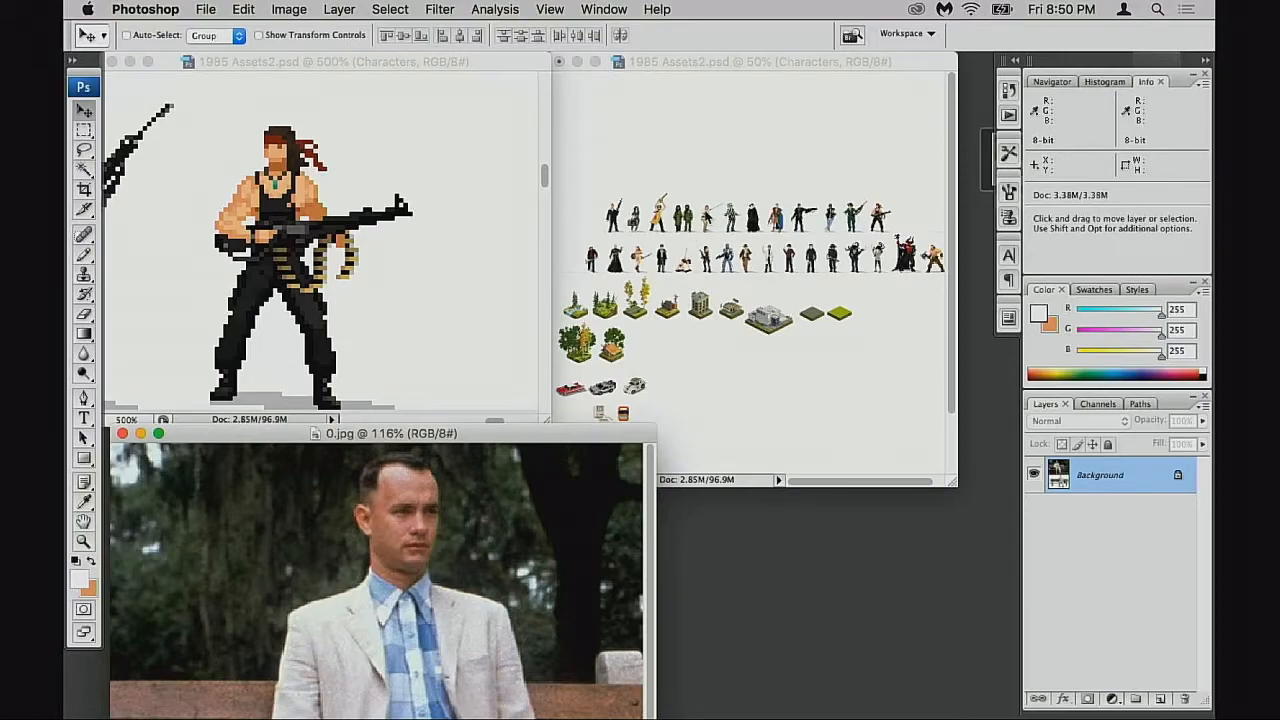
Raise the 0.jpg window and inspect the seated man's trousers, socks and shoes, returning the view to his face
{"action": "left_click_drag", "start_coordinate": [543, 435], "coordinate": [580, 263]}
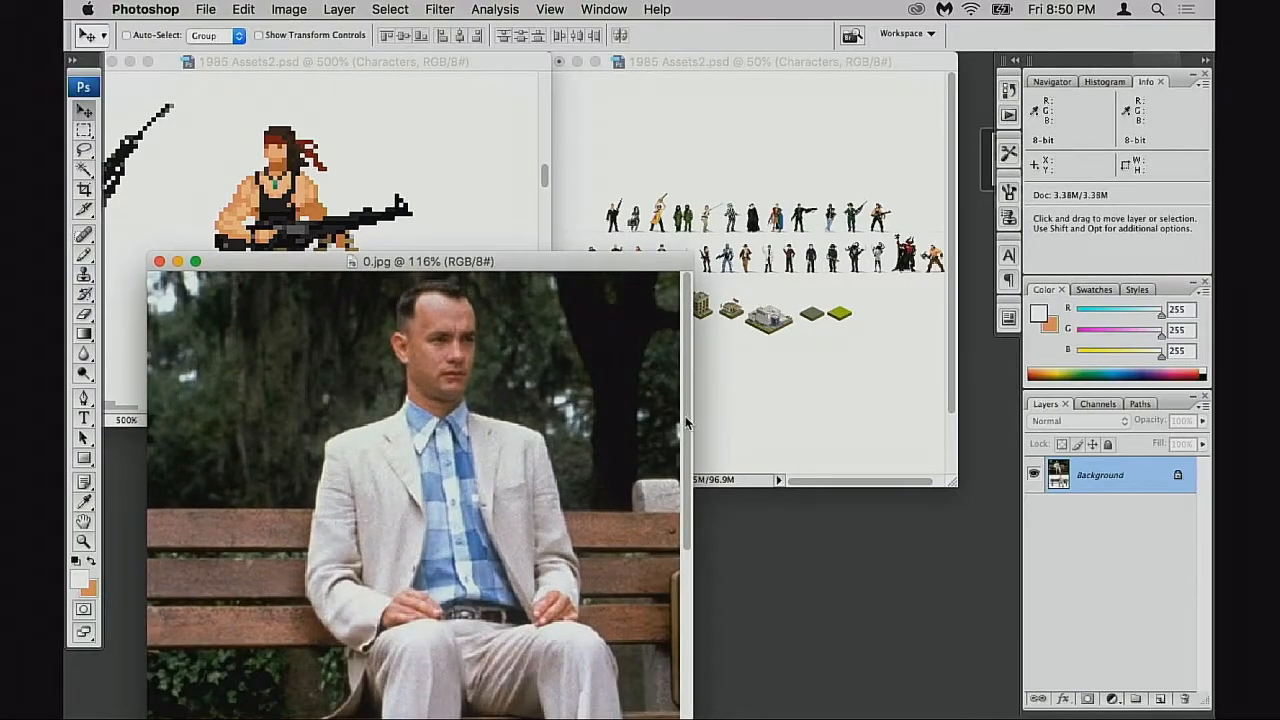
{"action": "scroll", "coordinate": [685, 416], "scroll_direction": "down", "scroll_amount": 5}
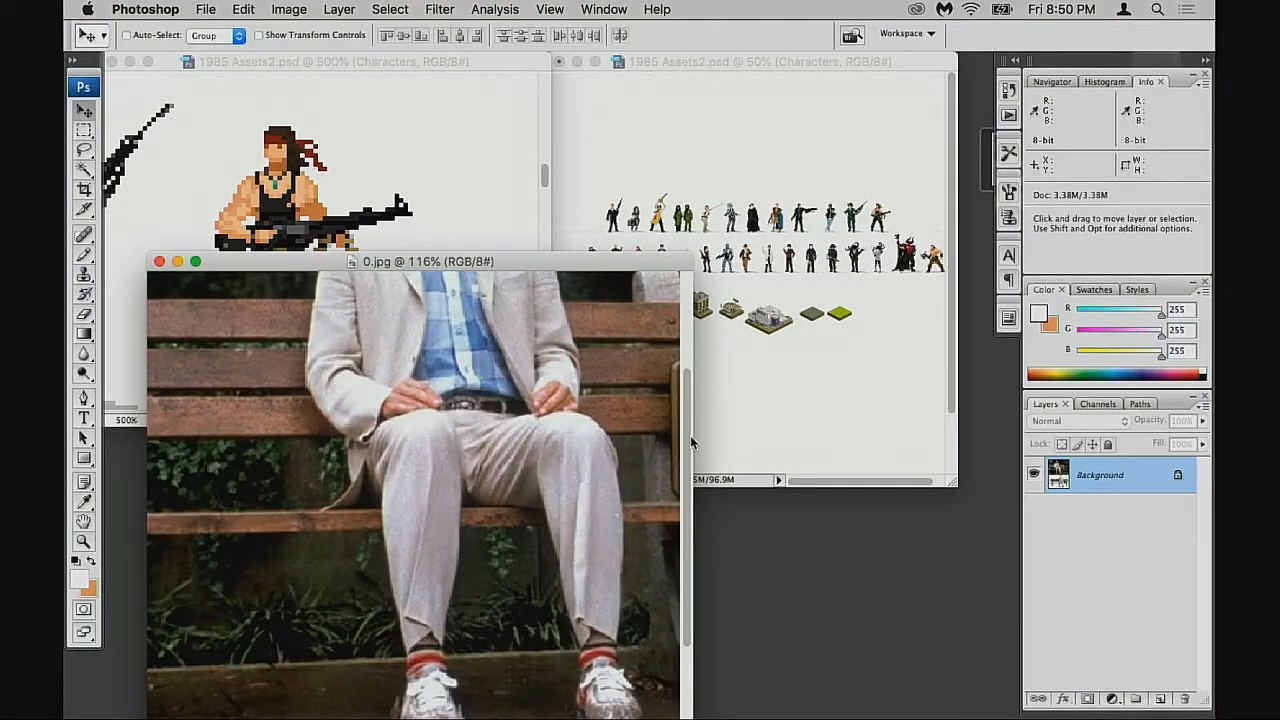
{"action": "scroll", "coordinate": [690, 435], "scroll_direction": "up", "scroll_amount": 1}
{"action": "left_click_drag", "start_coordinate": [627, 256], "coordinate": [669, 183]}
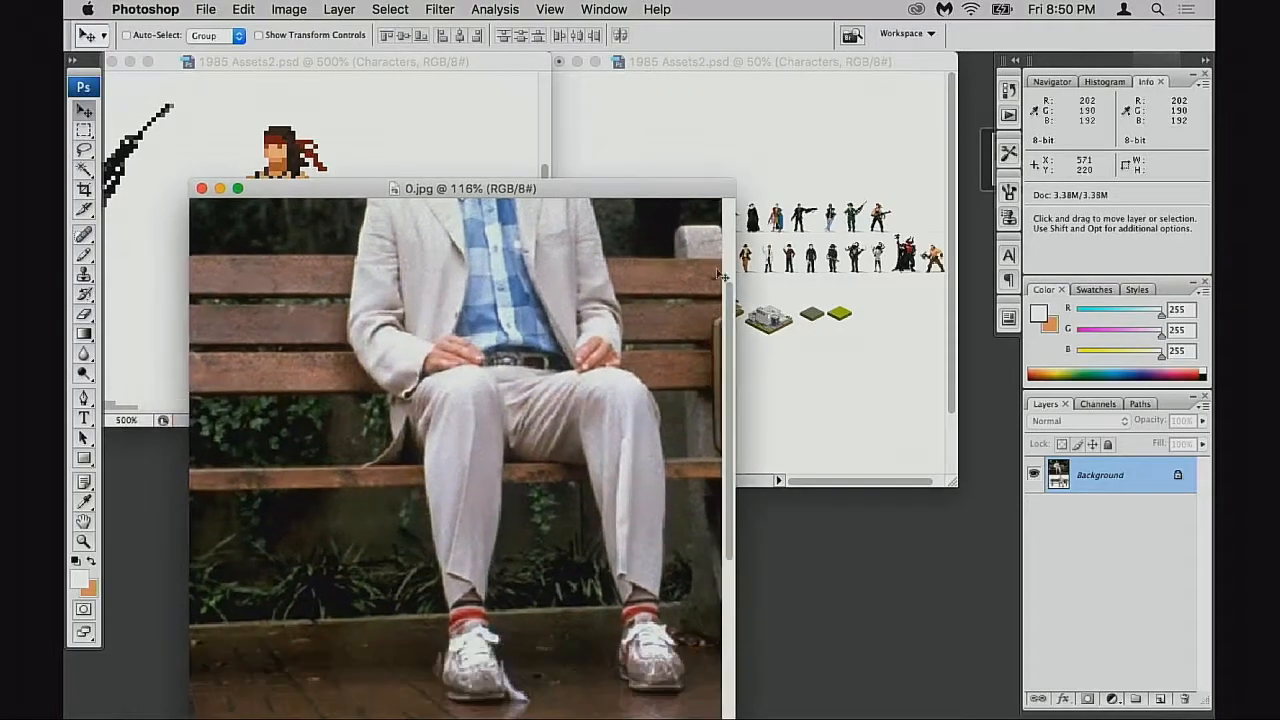
{"action": "scroll", "coordinate": [728, 275], "scroll_direction": "up", "scroll_amount": 6}
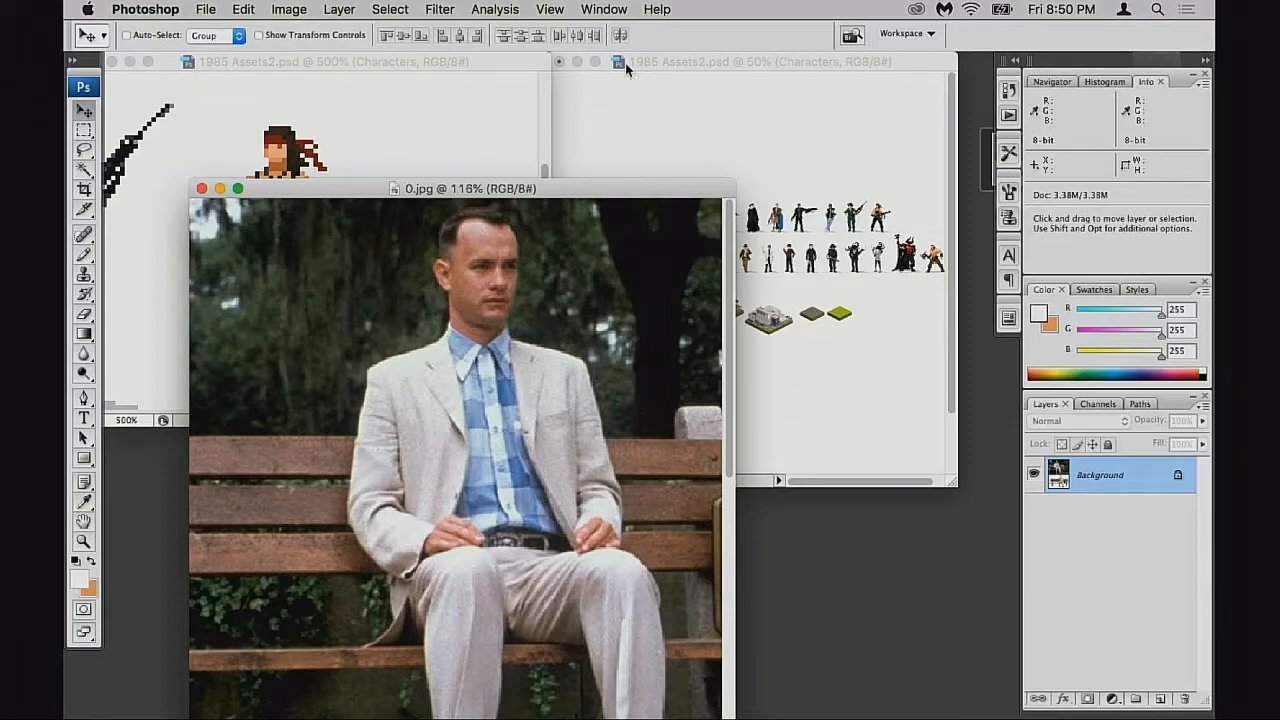
Place the 0.jpg window below the gunman close-up, make the close-up window slightly taller and bring the whole gunman into view
{"action": "left_click_drag", "start_coordinate": [644, 196], "coordinate": [560, 436]}
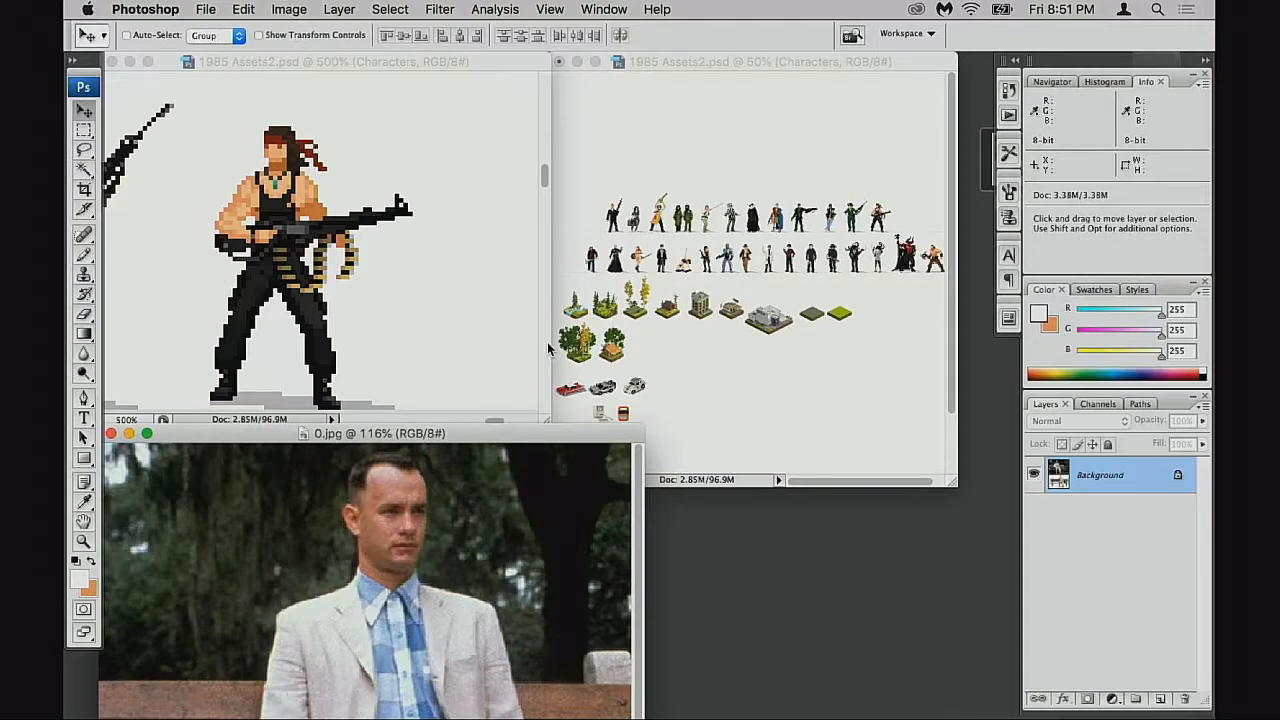
{"action": "scroll", "coordinate": [547, 342], "scroll_direction": "up", "scroll_amount": 1}
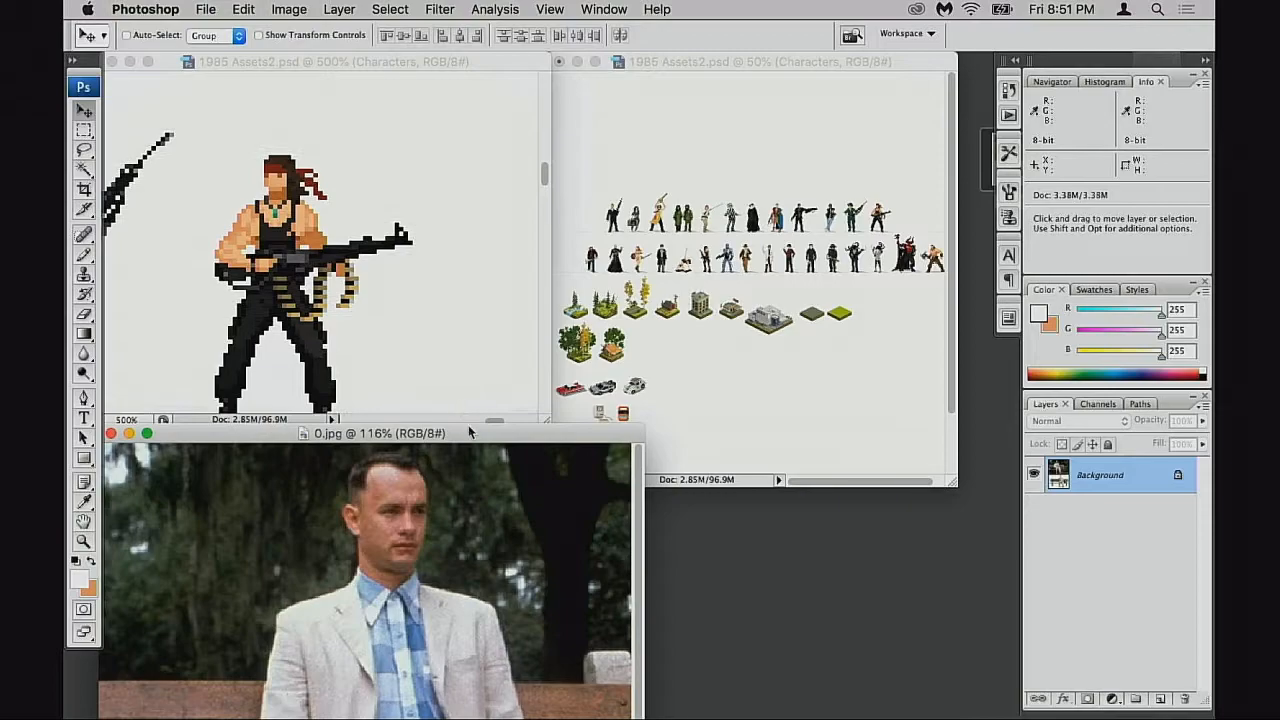
{"action": "mouse_move", "coordinate": [480, 428]}
{"action": "left_mouse_down"}
{"action": "mouse_move", "coordinate": [475, 460]}
{"action": "mouse_move", "coordinate": [471, 442]}
{"action": "left_mouse_up"}
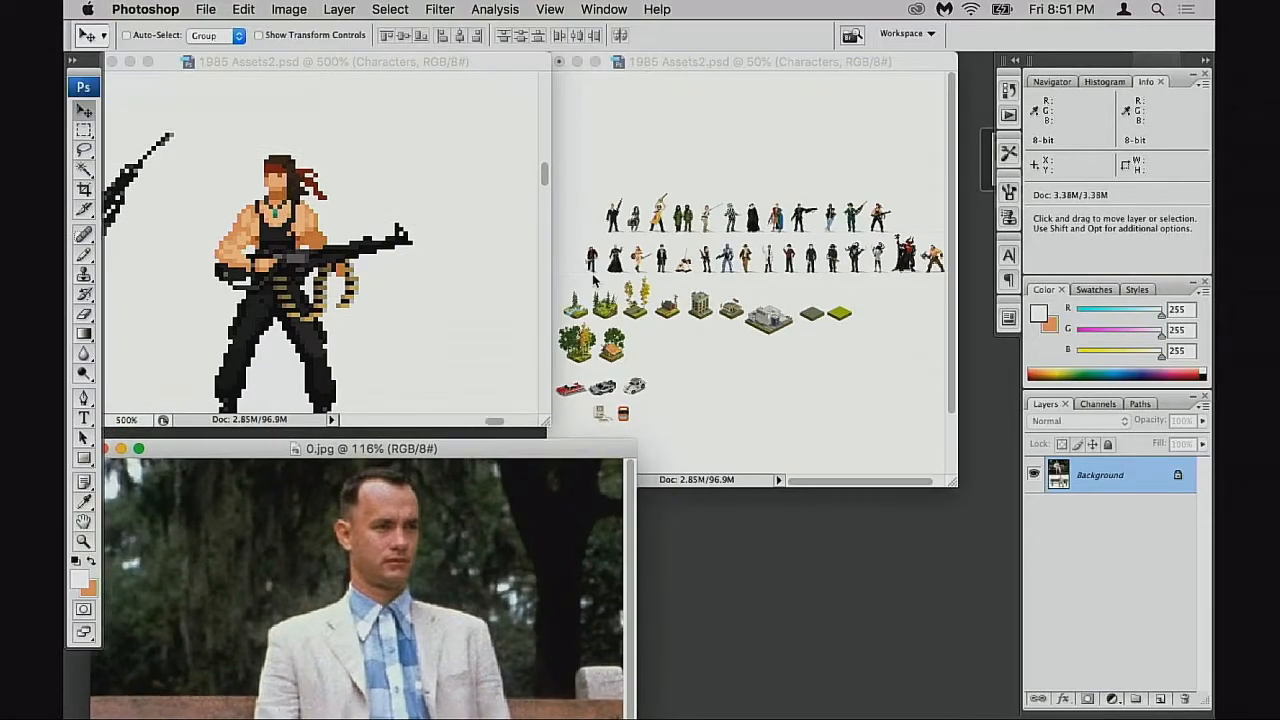
{"action": "left_click", "coordinate": [541, 418]}
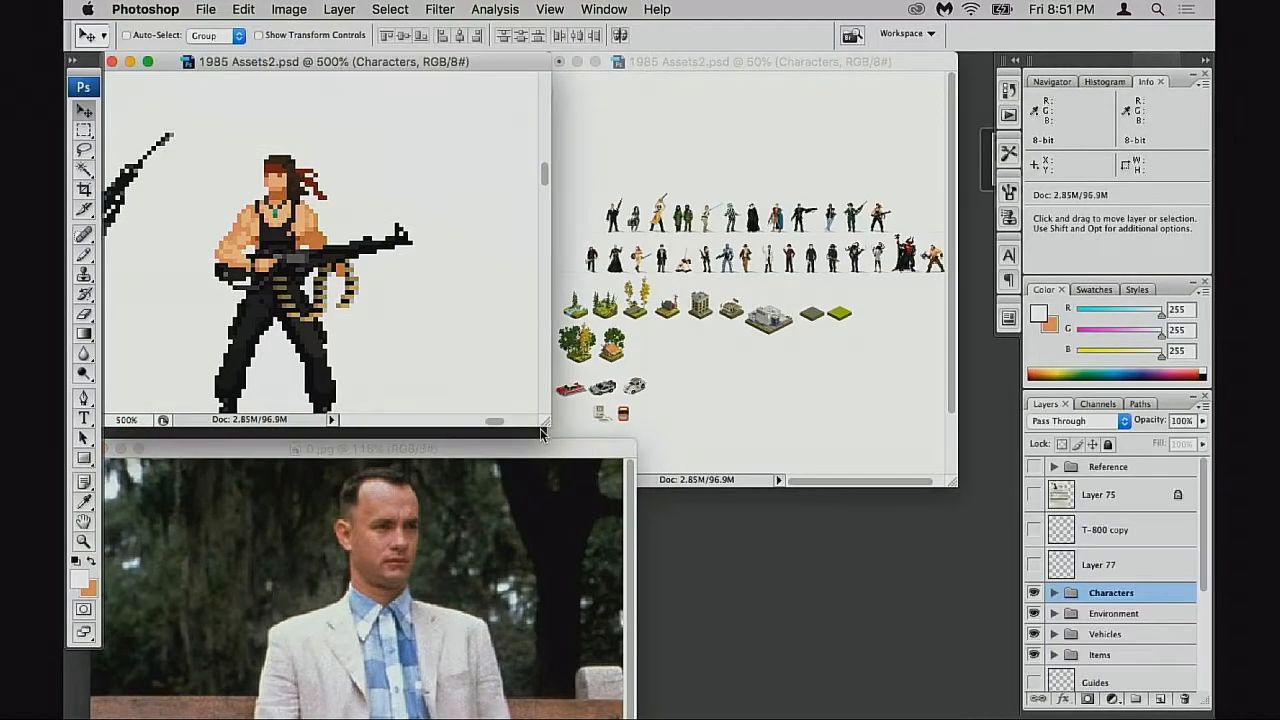
{"action": "left_click_drag", "start_coordinate": [545, 423], "coordinate": [546, 439]}
{"action": "left_click_drag", "start_coordinate": [422, 332], "coordinate": [468, 276]}
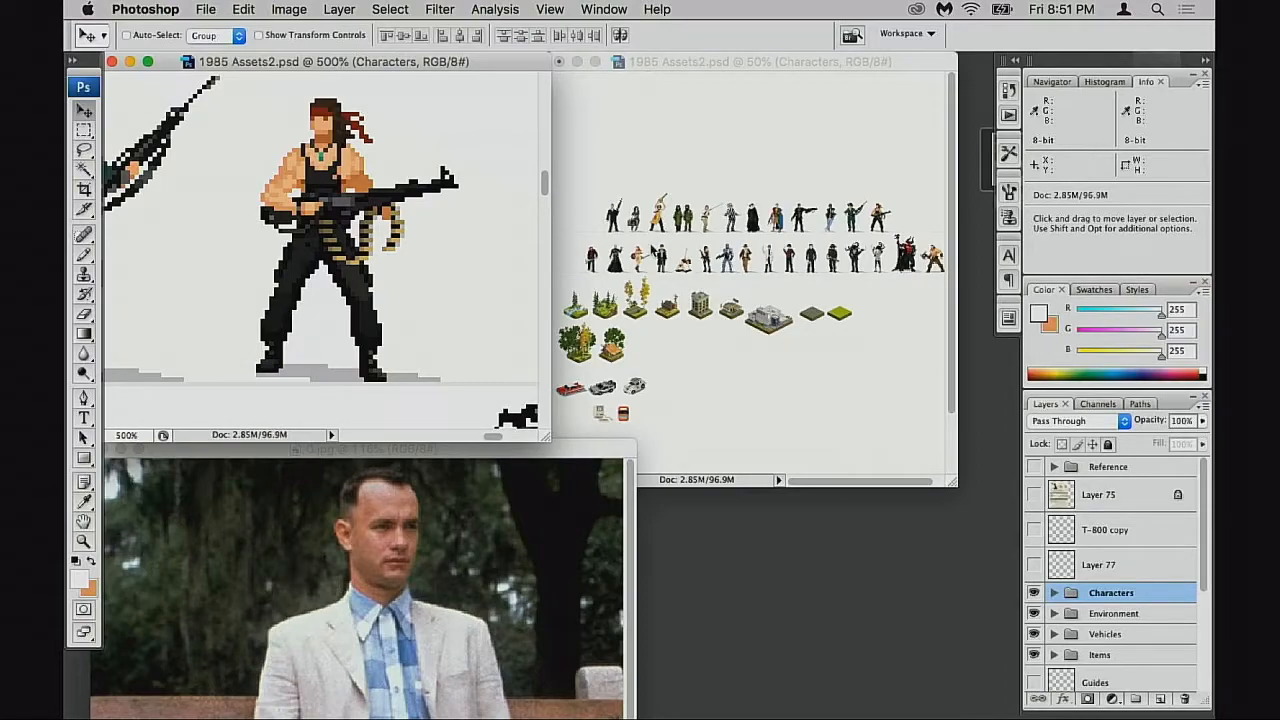
Fine-tune the window layout with 0.jpg just under the gunman close-up and the 50% sprite overview beside it
{"action": "mouse_move", "coordinate": [591, 453]}
{"action": "left_mouse_down"}
{"action": "mouse_move", "coordinate": [577, 463]}
{"action": "mouse_move", "coordinate": [664, 231]}
{"action": "mouse_move", "coordinate": [670, 154]}
{"action": "mouse_move", "coordinate": [565, 442]}
{"action": "mouse_move", "coordinate": [563, 466]}
{"action": "mouse_move", "coordinate": [590, 476]}
{"action": "mouse_move", "coordinate": [597, 465]}
{"action": "left_mouse_up"}
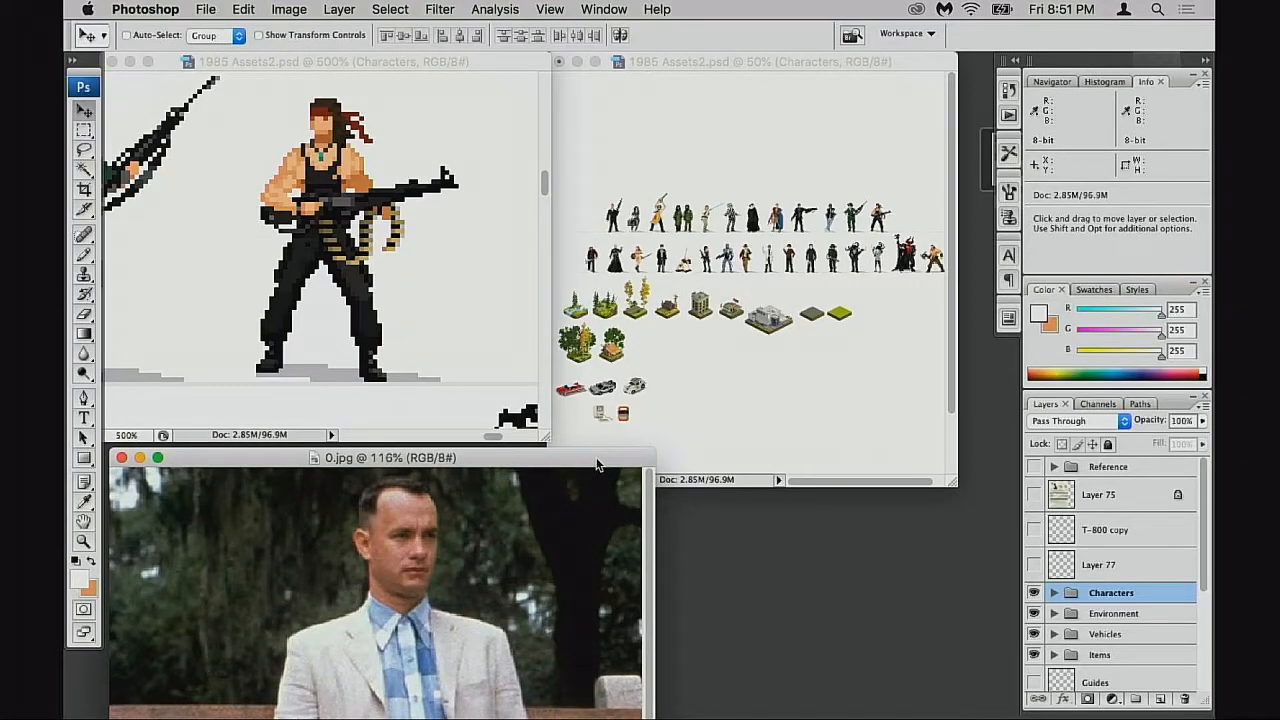
{"action": "mouse_move", "coordinate": [597, 465]}
{"action": "left_mouse_down"}
{"action": "mouse_move", "coordinate": [599, 442]}
{"action": "mouse_move", "coordinate": [597, 460]}
{"action": "left_mouse_up"}
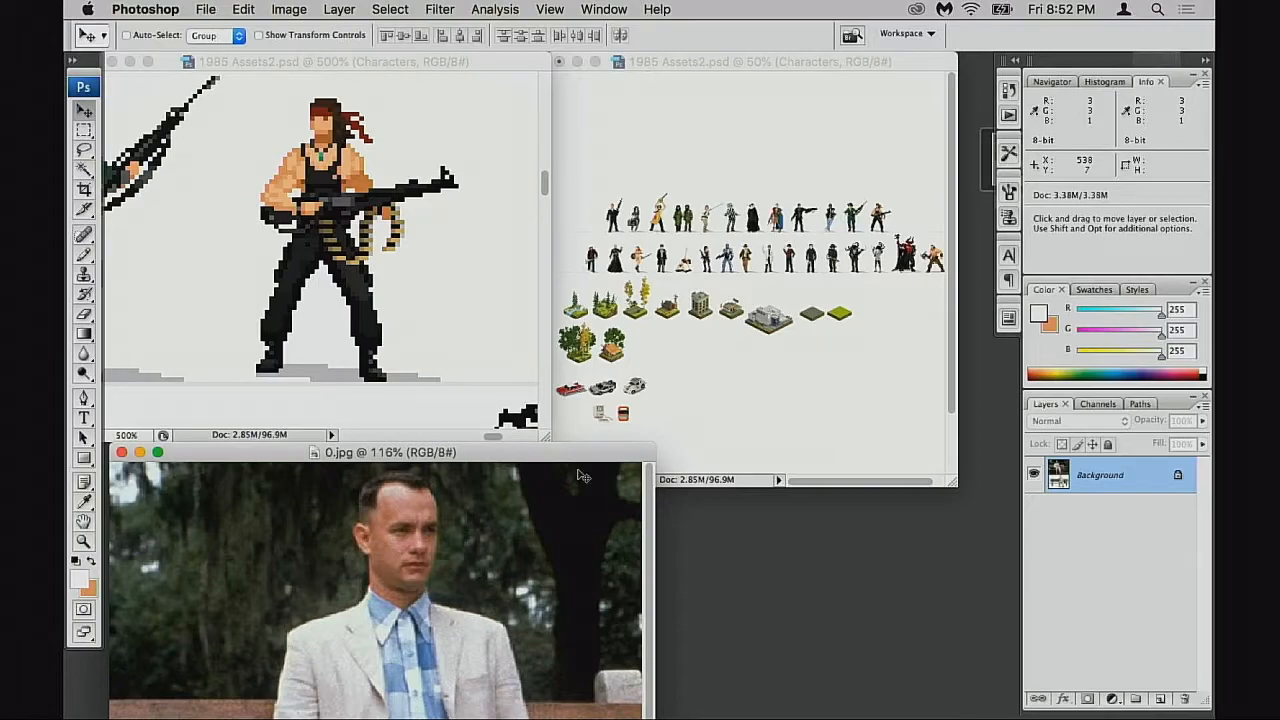
{"action": "left_click_drag", "start_coordinate": [541, 462], "coordinate": [531, 299]}
{"action": "left_click_drag", "start_coordinate": [624, 316], "coordinate": [605, 453]}
{"action": "mouse_move", "coordinate": [724, 61]}
{"action": "left_mouse_down"}
{"action": "mouse_move", "coordinate": [754, 56]}
{"action": "mouse_move", "coordinate": [728, 64]}
{"action": "left_mouse_up"}
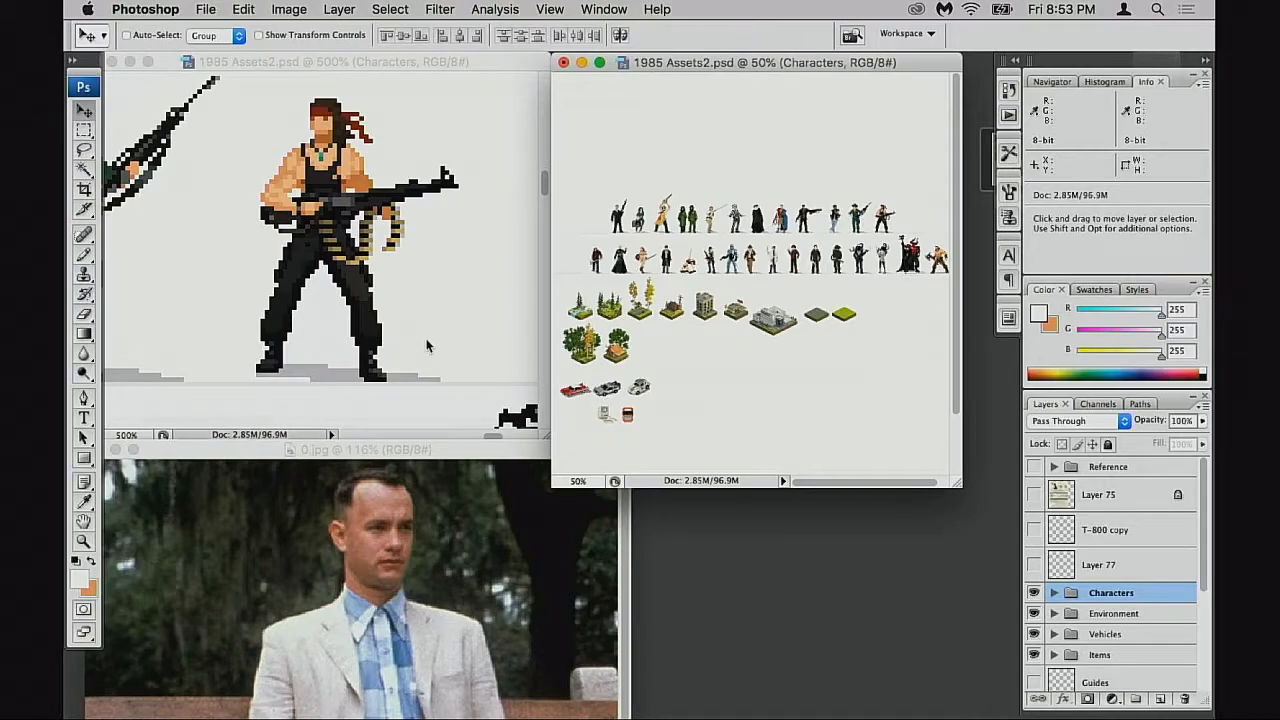
{"action": "left_click", "coordinate": [421, 452]}
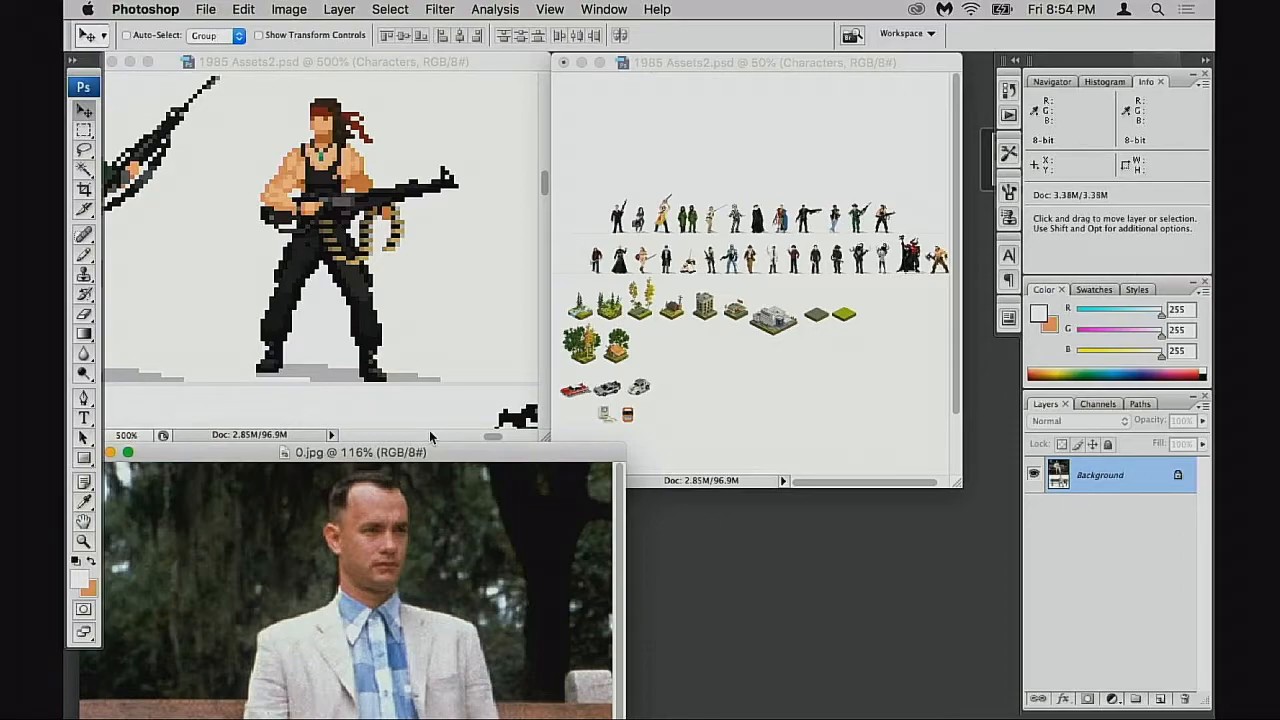
{"action": "scroll", "coordinate": [429, 436], "scroll_direction": "left", "scroll_amount": 2}
{"action": "mouse_move", "coordinate": [390, 452]}
{"action": "left_mouse_down"}
{"action": "mouse_move", "coordinate": [384, 472]}
{"action": "mouse_move", "coordinate": [408, 449]}
{"action": "left_mouse_up"}
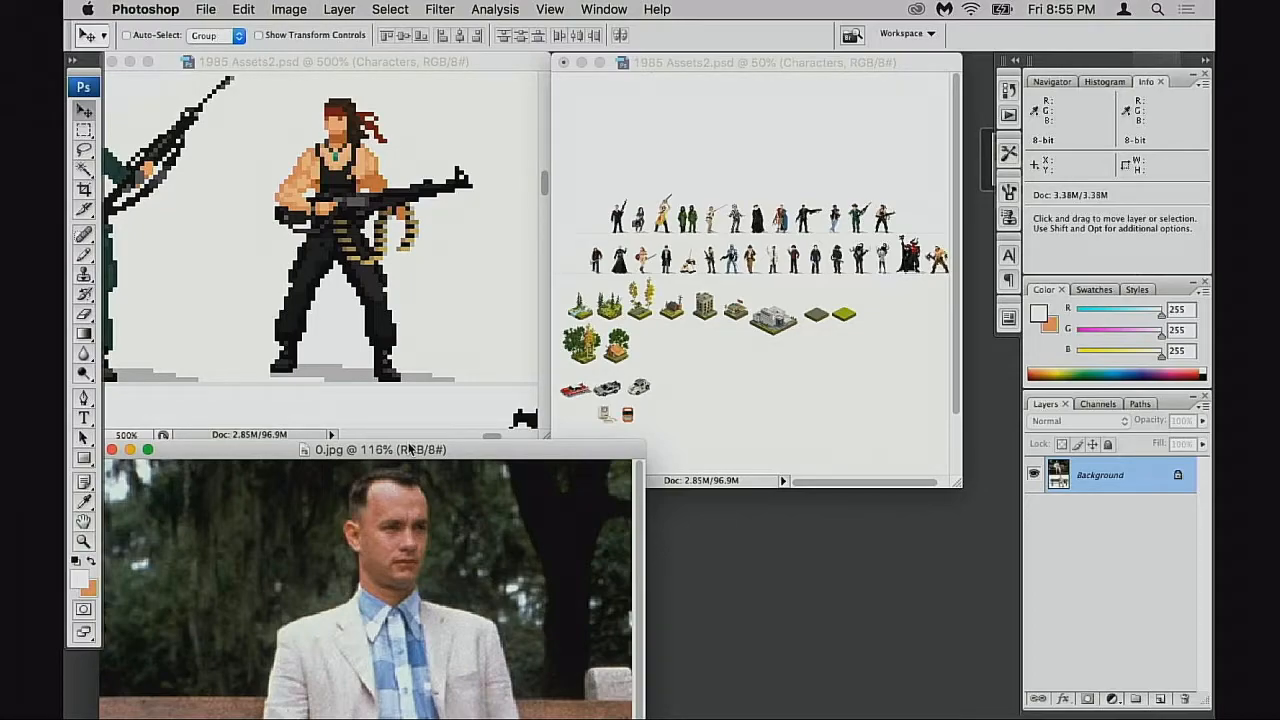
Move the 0.jpg window up over the sprite windows and widen it to include the suitcase and gift box on the bench
{"action": "left_click_drag", "start_coordinate": [408, 449], "coordinate": [460, 156]}
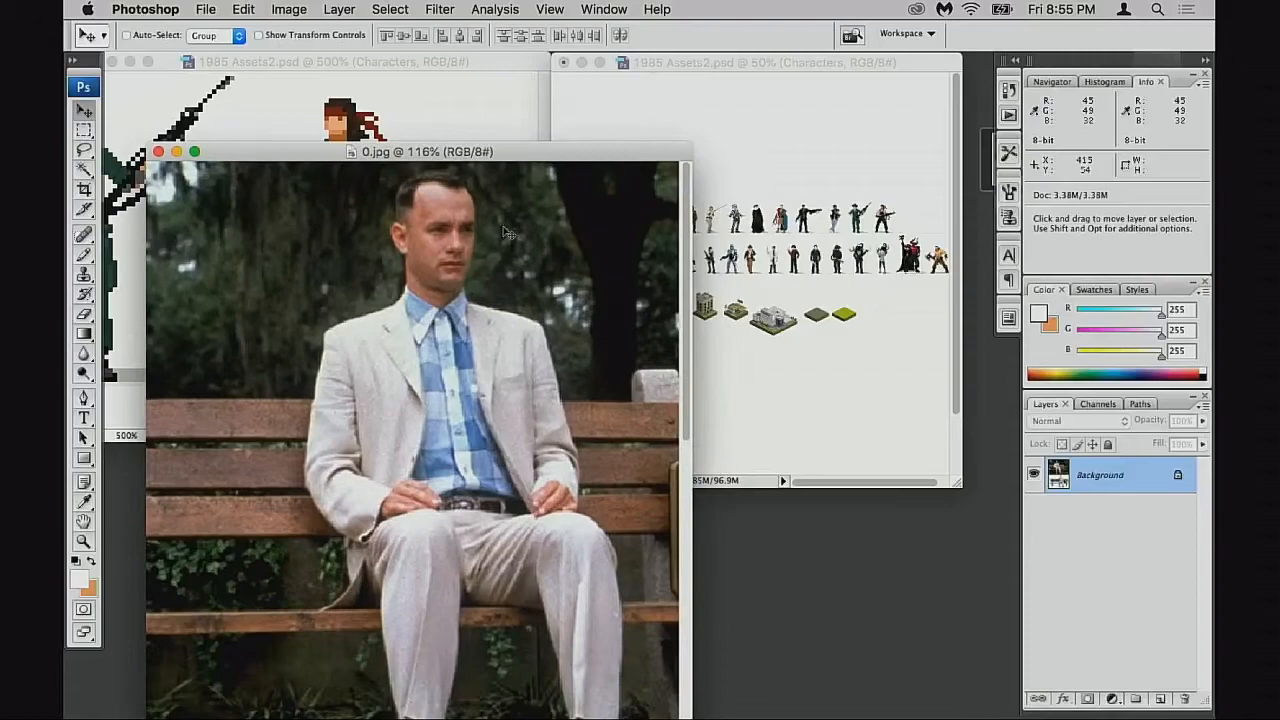
{"action": "left_click_drag", "start_coordinate": [653, 148], "coordinate": [675, 70]}
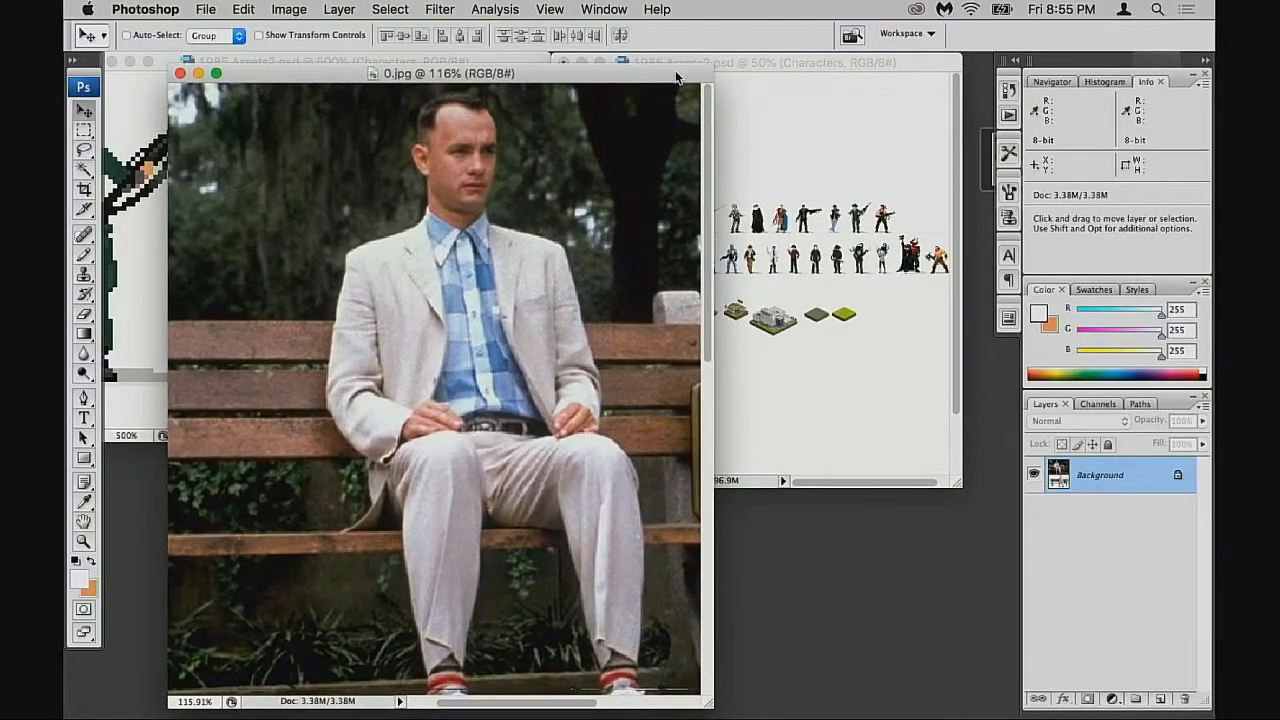
{"action": "left_click_drag", "start_coordinate": [706, 213], "coordinate": [708, 180]}
{"action": "left_click", "coordinate": [709, 691]}
{"action": "left_click_drag", "start_coordinate": [712, 700], "coordinate": [937, 715]}
Examine the pose, clothing, shoes, bench, suitcase and gift box in both 0.jpg photos, ending on the upper one
{"action": "left_click_drag", "start_coordinate": [930, 587], "coordinate": [977, 351]}
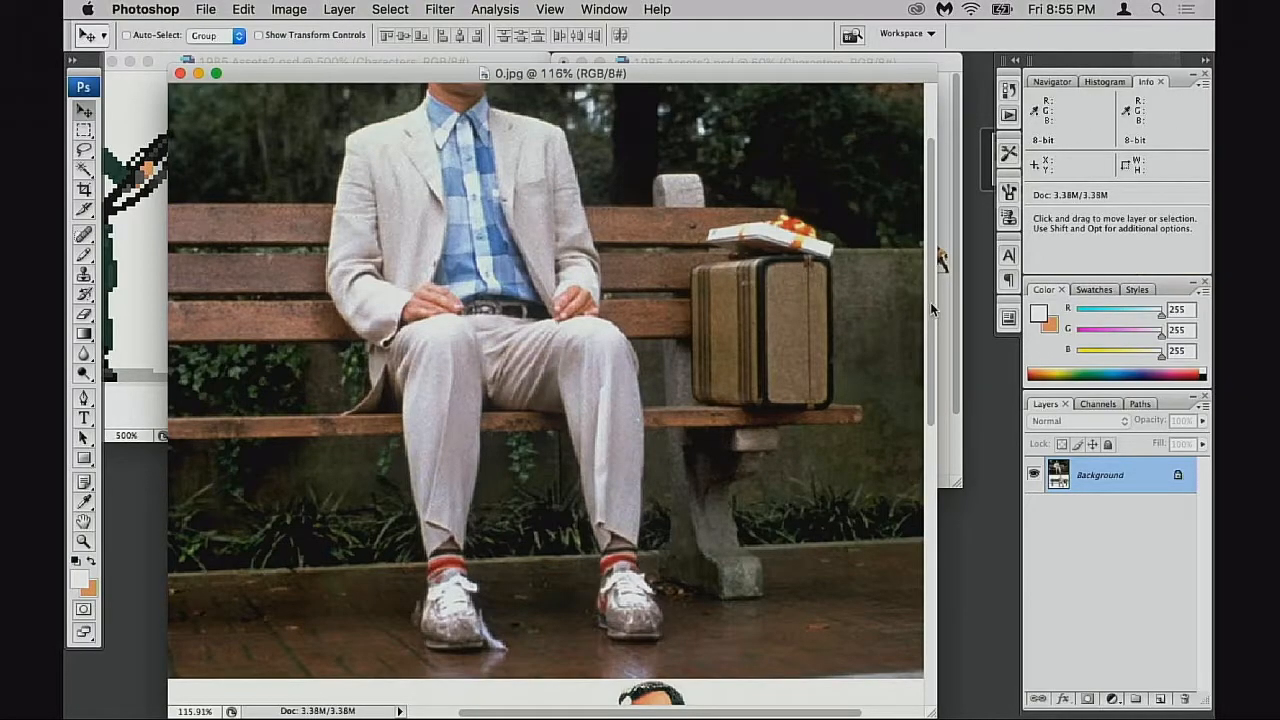
{"action": "left_click_drag", "start_coordinate": [930, 302], "coordinate": [930, 250]}
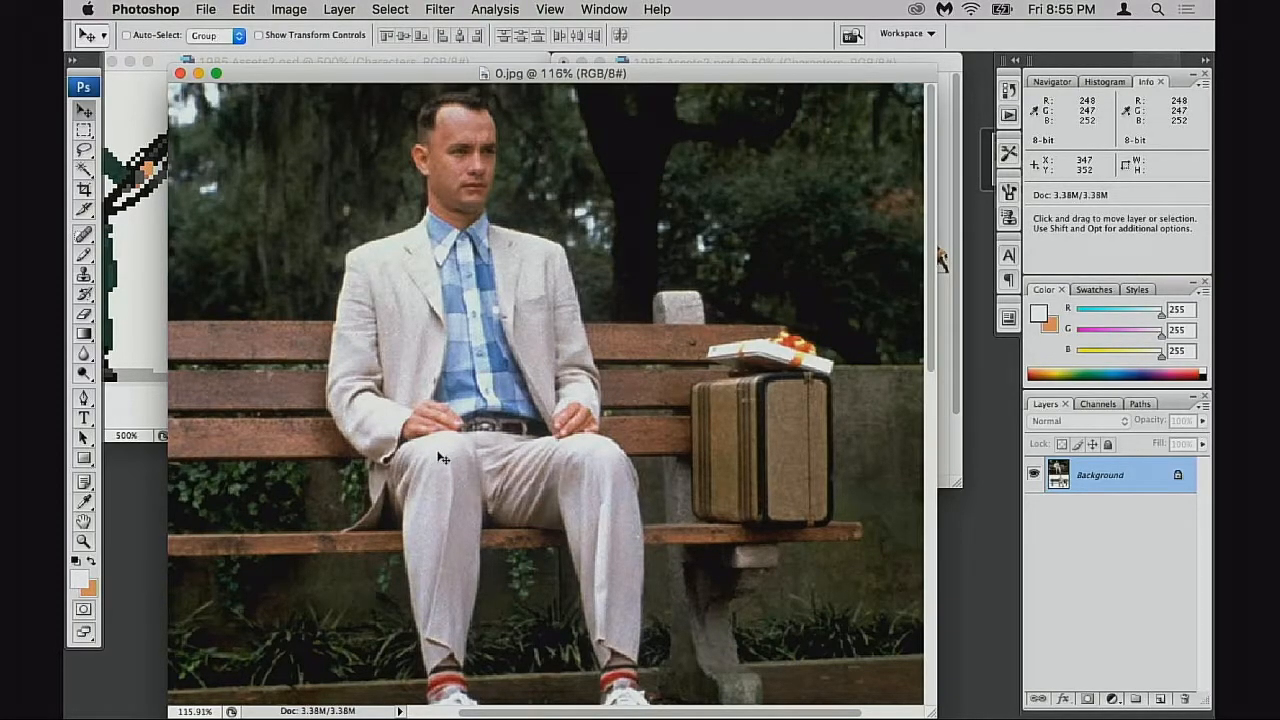
{"action": "left_click_drag", "start_coordinate": [924, 349], "coordinate": [927, 705]}
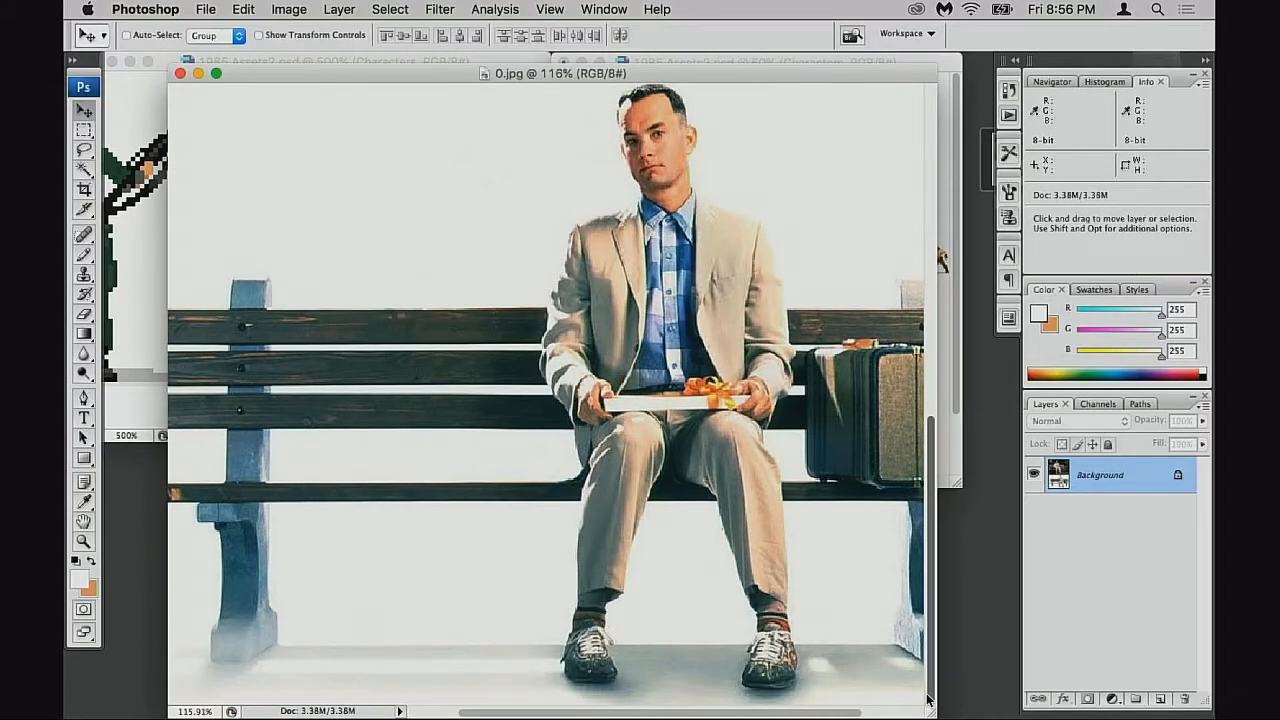
{"action": "scroll", "coordinate": [930, 697], "scroll_direction": "down", "scroll_amount": 2}
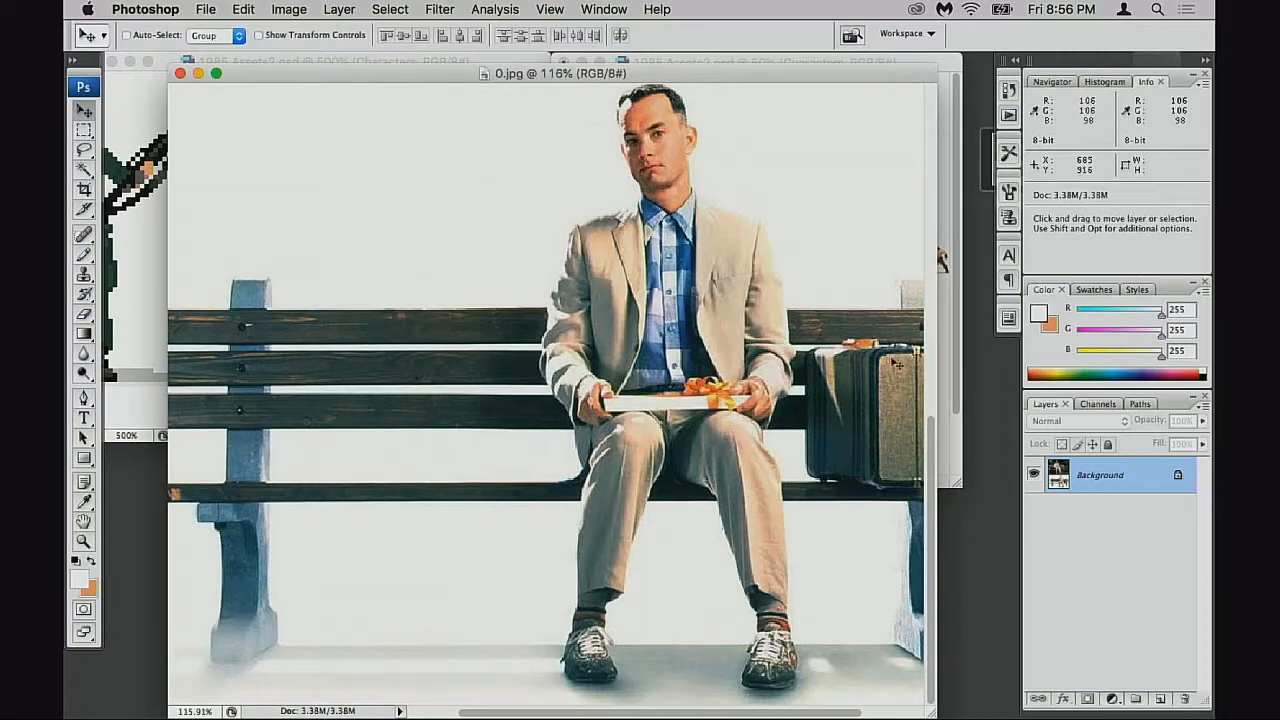
{"action": "left_click_drag", "start_coordinate": [930, 492], "coordinate": [953, 133]}
Reposition the widened 0.jpg window over the sprite windows with the seated man and suitcase of the upper photo in view
{"action": "left_click_drag", "start_coordinate": [750, 79], "coordinate": [709, 79]}
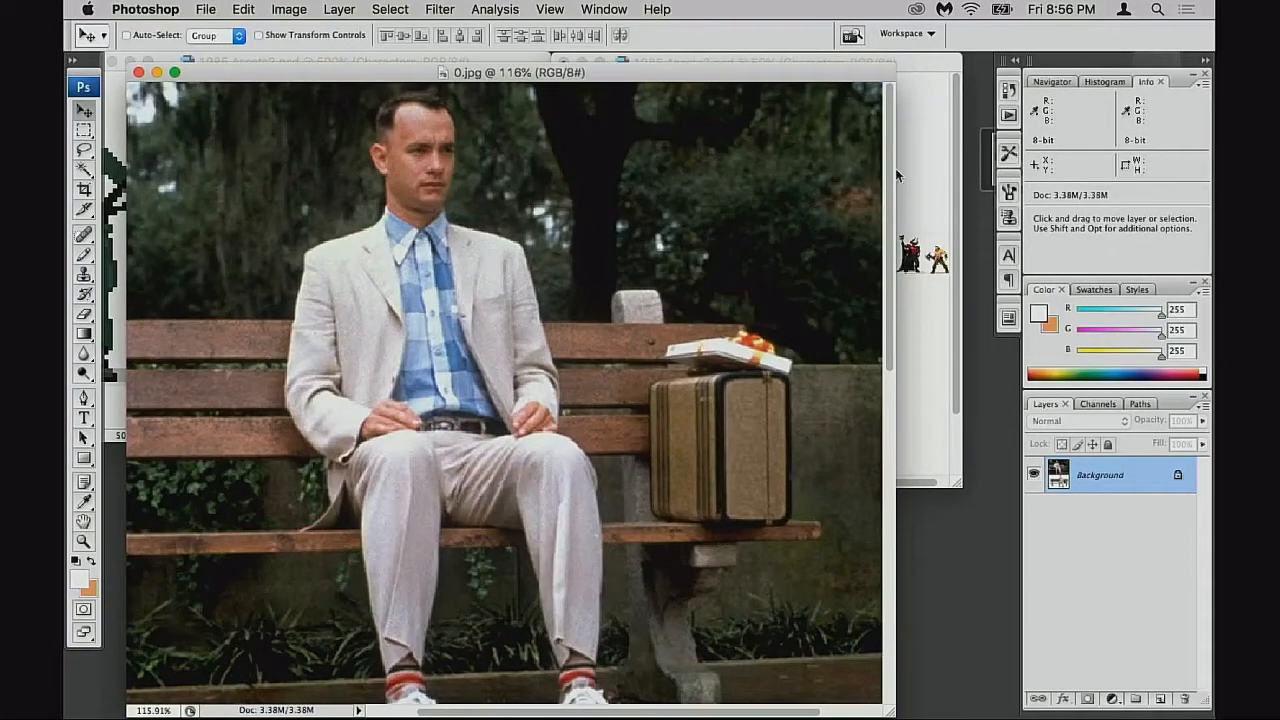
{"action": "scroll", "coordinate": [888, 189], "scroll_direction": "down", "scroll_amount": 1}
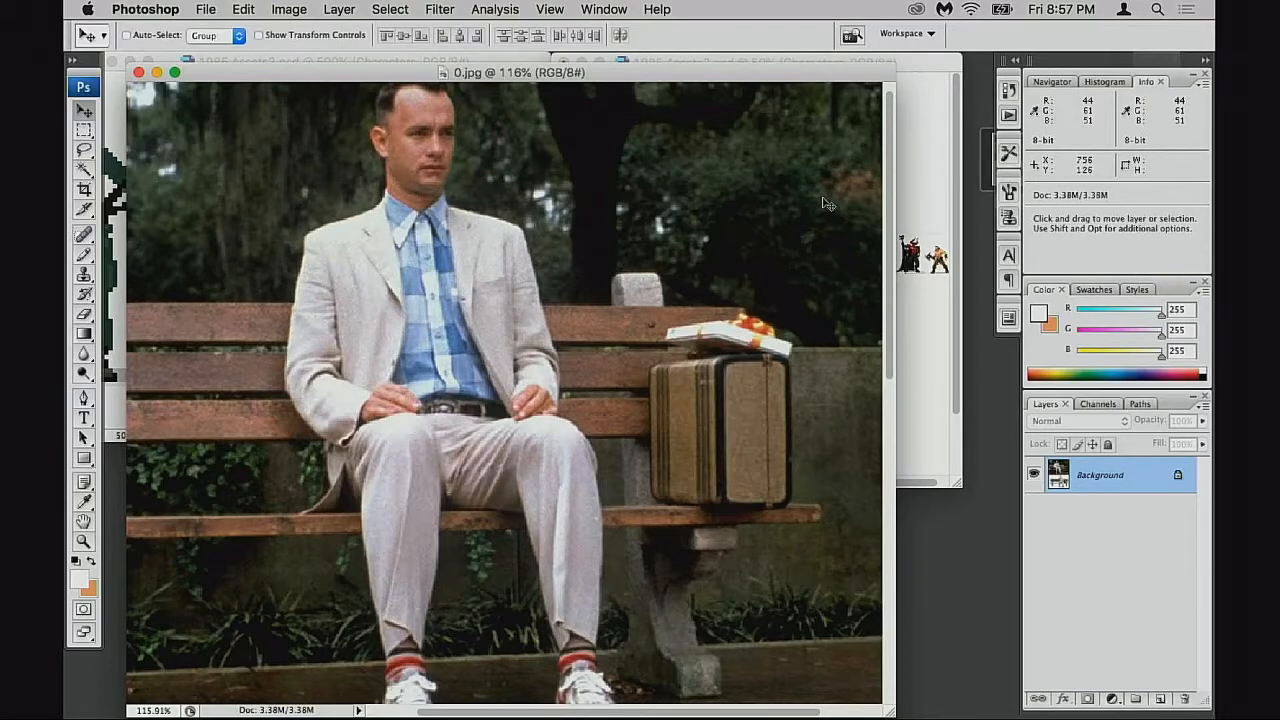
{"action": "left_click_drag", "start_coordinate": [886, 320], "coordinate": [887, 292]}
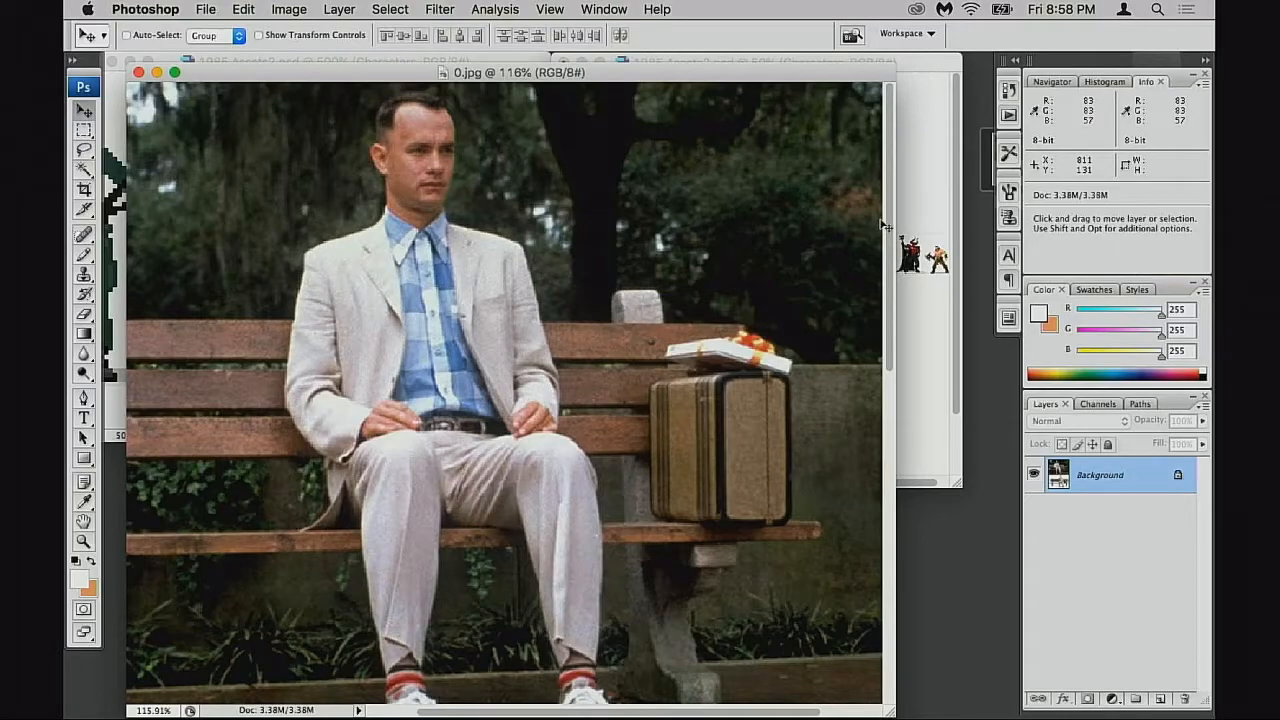
{"action": "left_click_drag", "start_coordinate": [888, 274], "coordinate": [930, 262]}
{"action": "left_click_drag", "start_coordinate": [694, 68], "coordinate": [697, 106]}
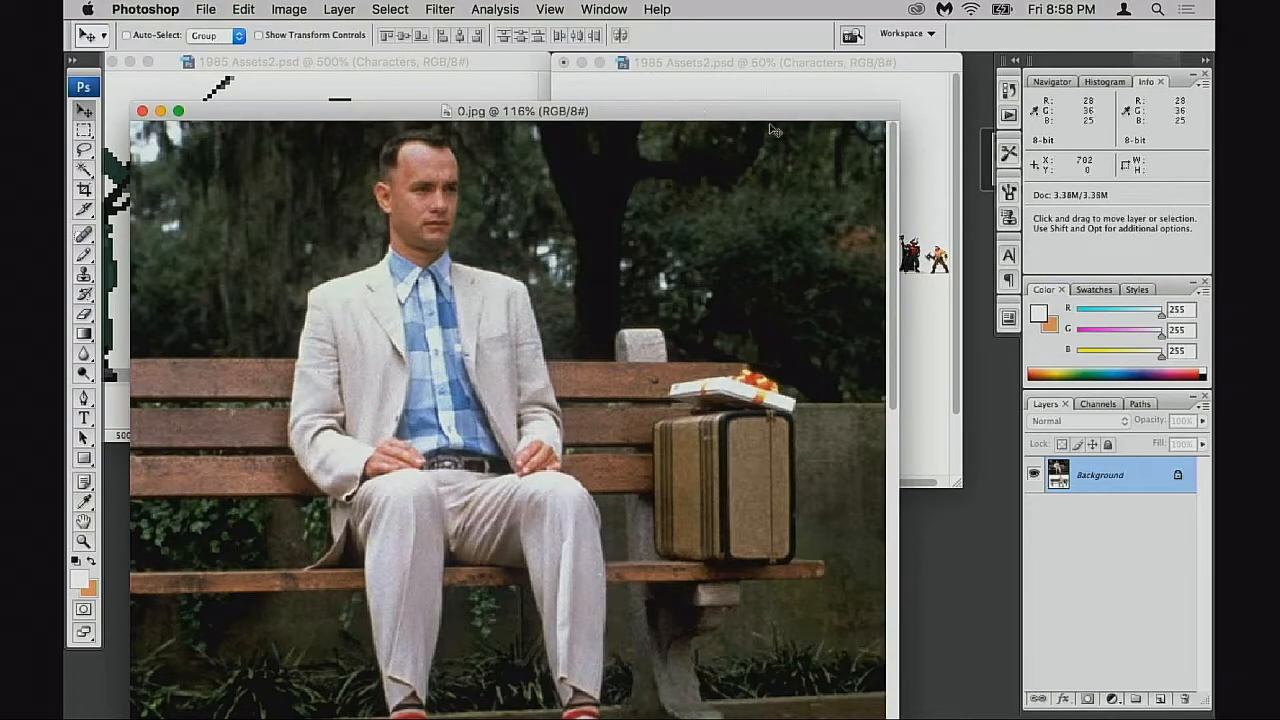
{"action": "left_click_drag", "start_coordinate": [761, 118], "coordinate": [779, 72]}
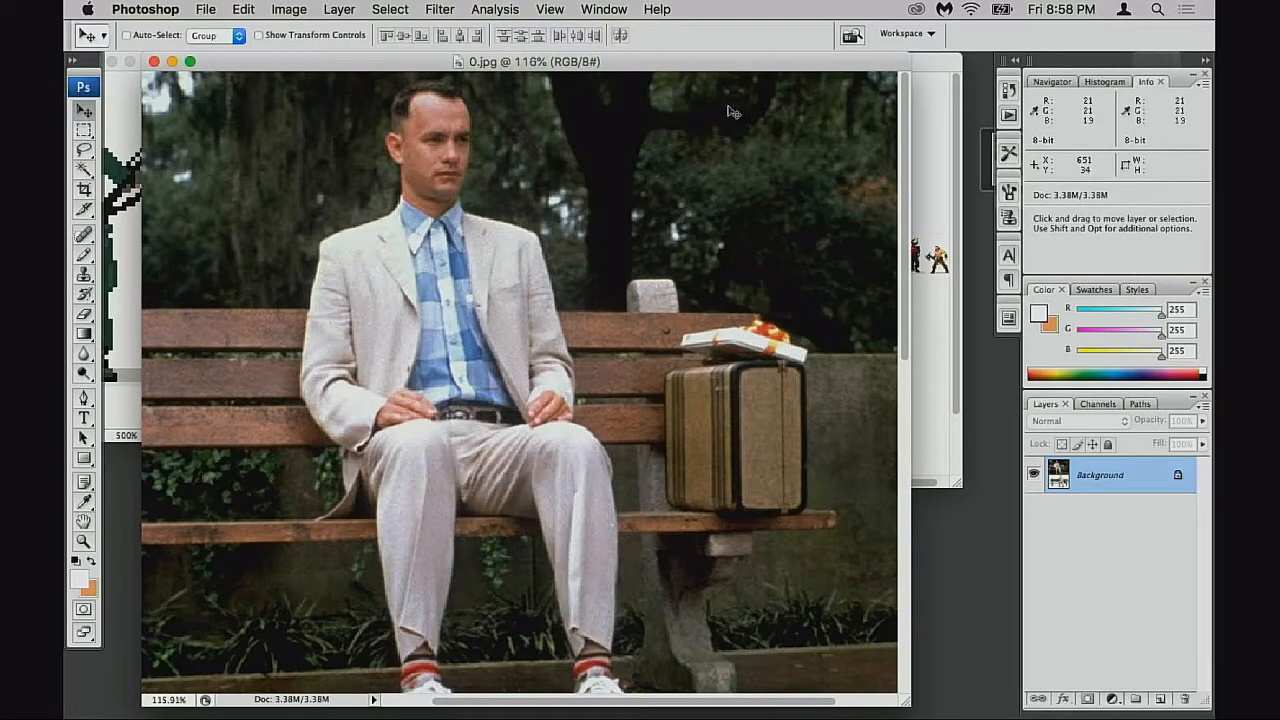
Examine the man's suit, trouser legs and sneakers and the suitcase in the upper photo of 0.jpg
{"action": "left_click_drag", "start_coordinate": [722, 55], "coordinate": [707, 27]}
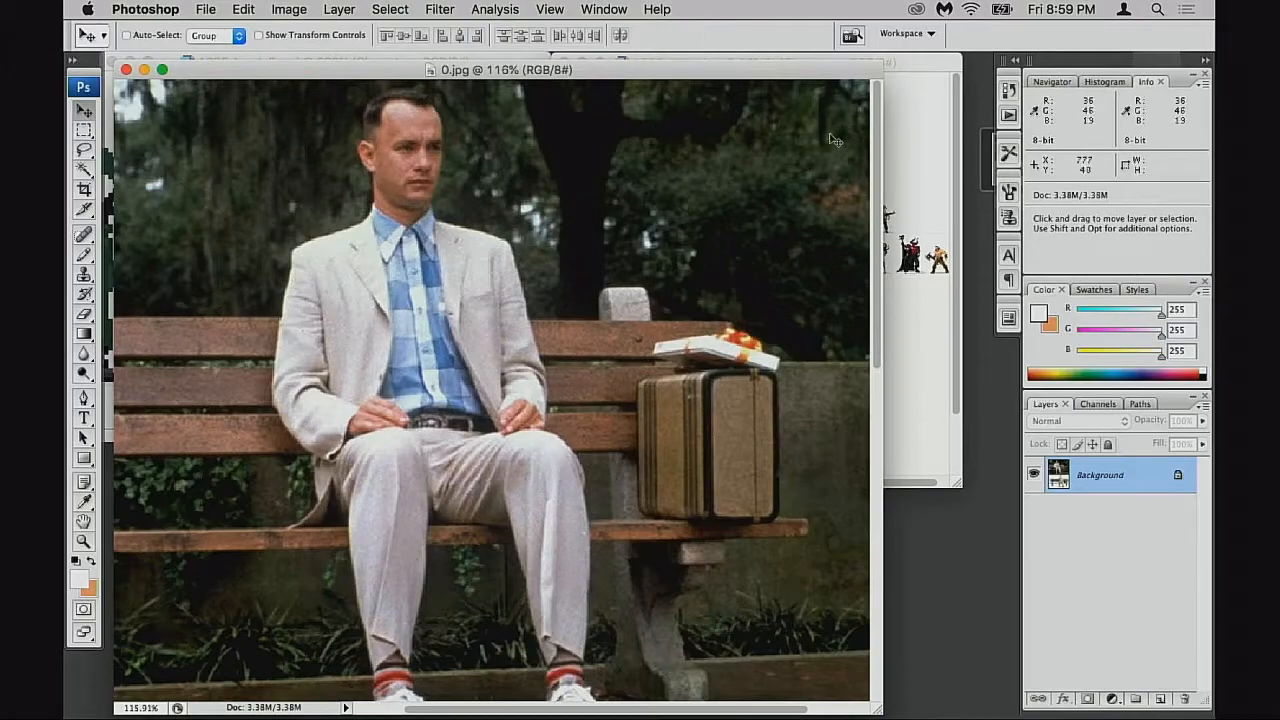
{"action": "left_click_drag", "start_coordinate": [874, 206], "coordinate": [811, 324]}
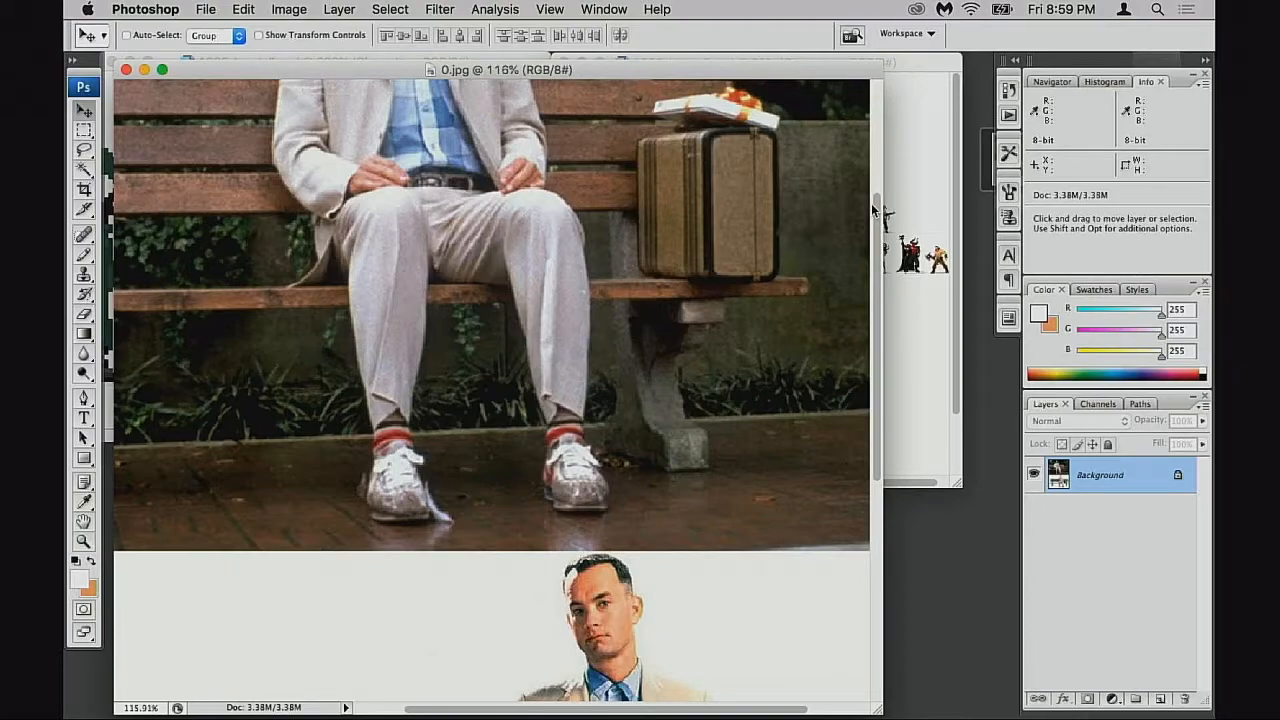
{"action": "scroll", "coordinate": [871, 203], "scroll_direction": "up", "scroll_amount": 1}
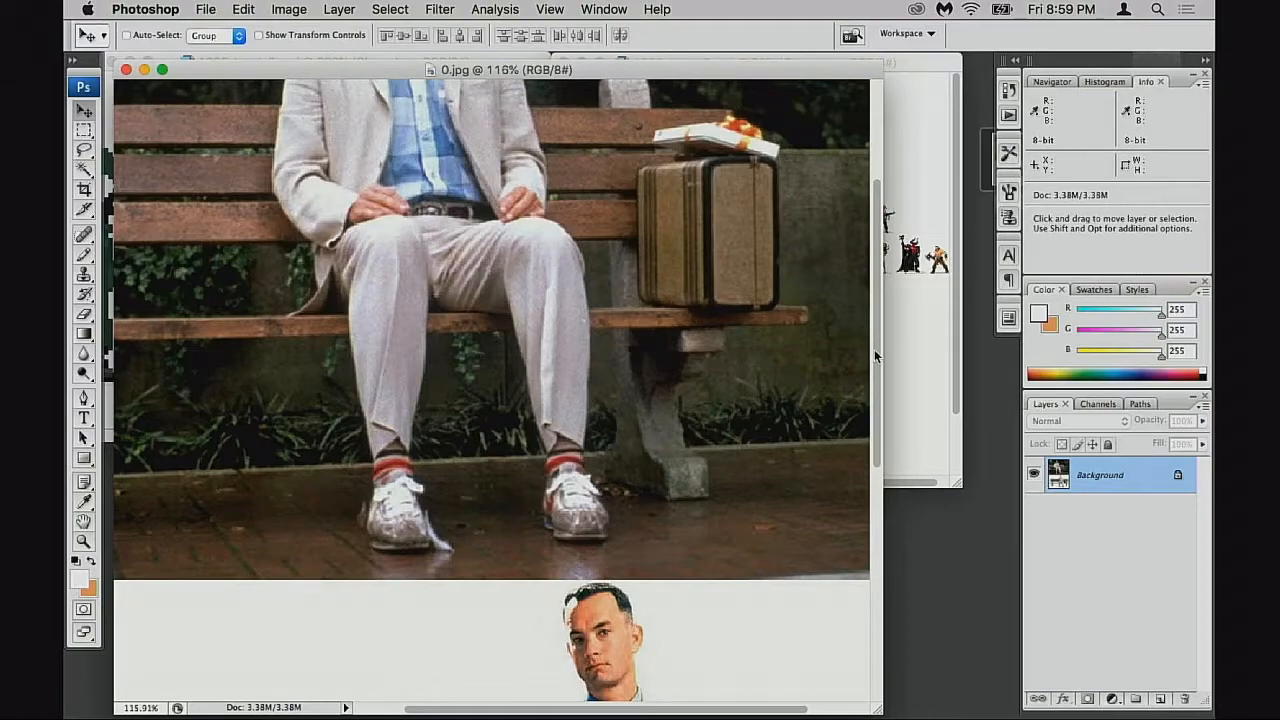
{"action": "left_click_drag", "start_coordinate": [873, 352], "coordinate": [888, 274]}
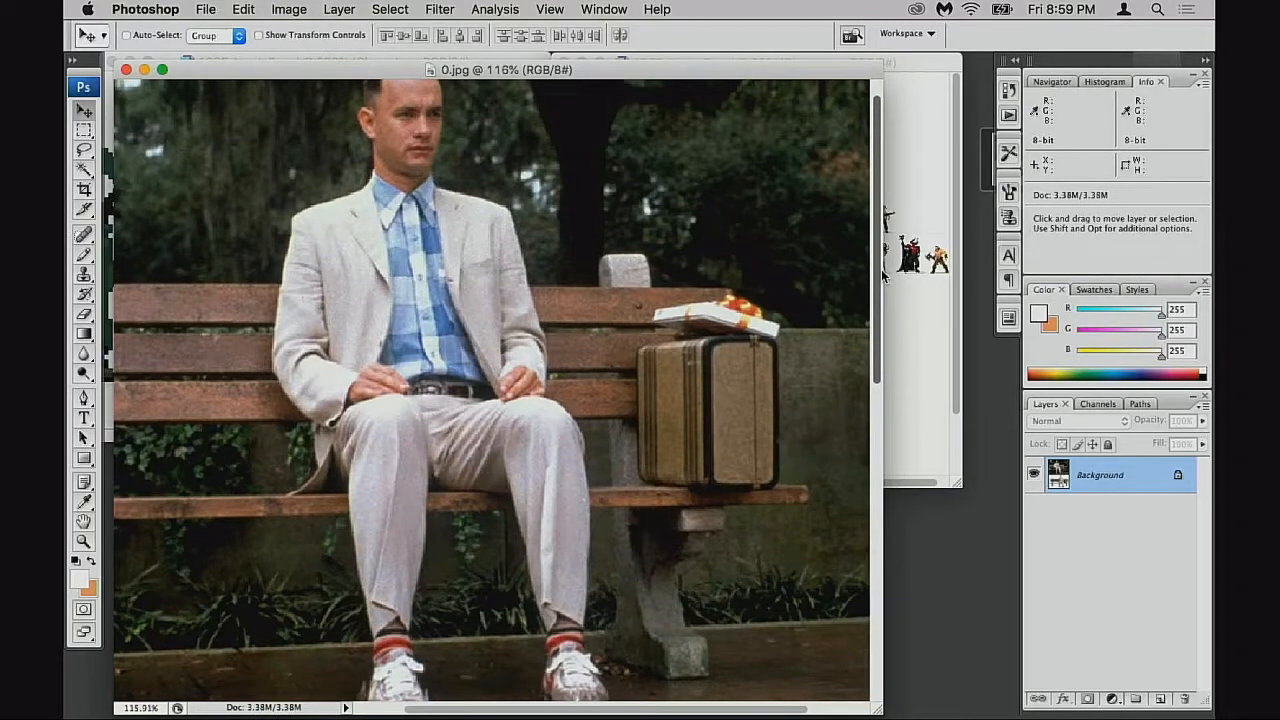
{"action": "left_click_drag", "start_coordinate": [882, 275], "coordinate": [878, 247]}
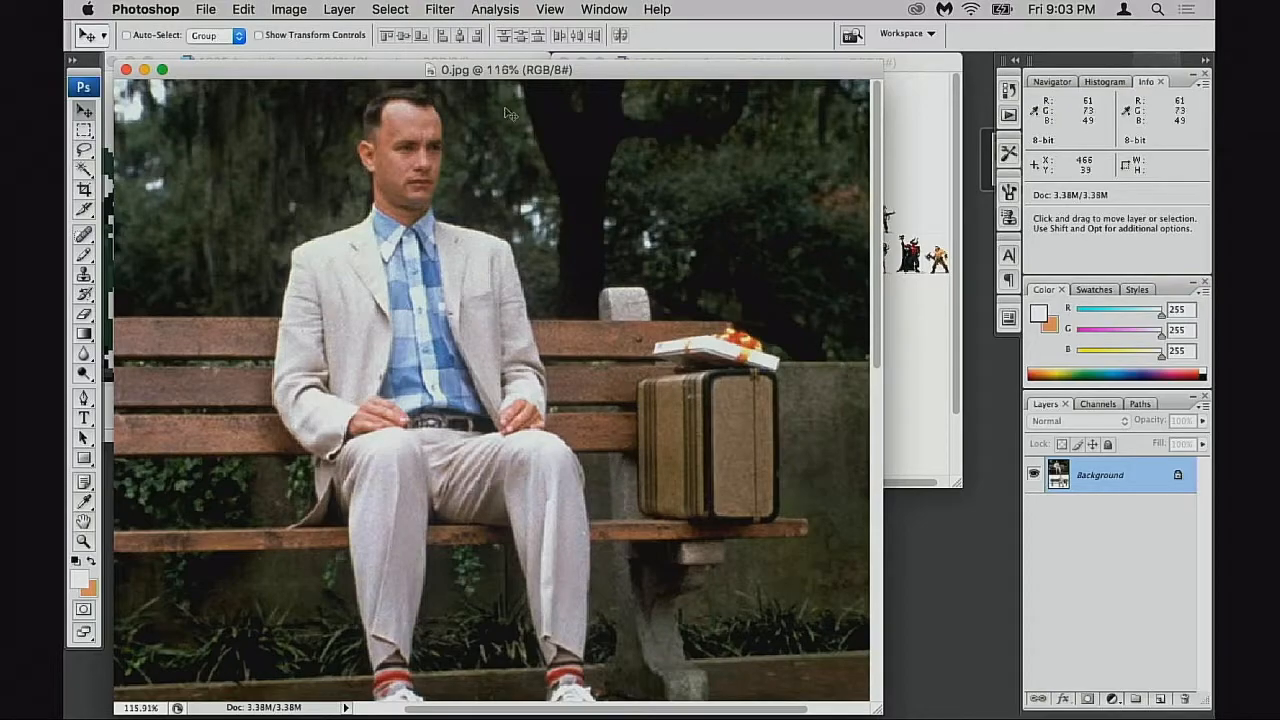
Compare the existing sprites with the upper bench photo, and check the lower photo of 0.jpg for the pose holding the gift box
{"action": "left_click_drag", "start_coordinate": [527, 72], "coordinate": [518, 460]}
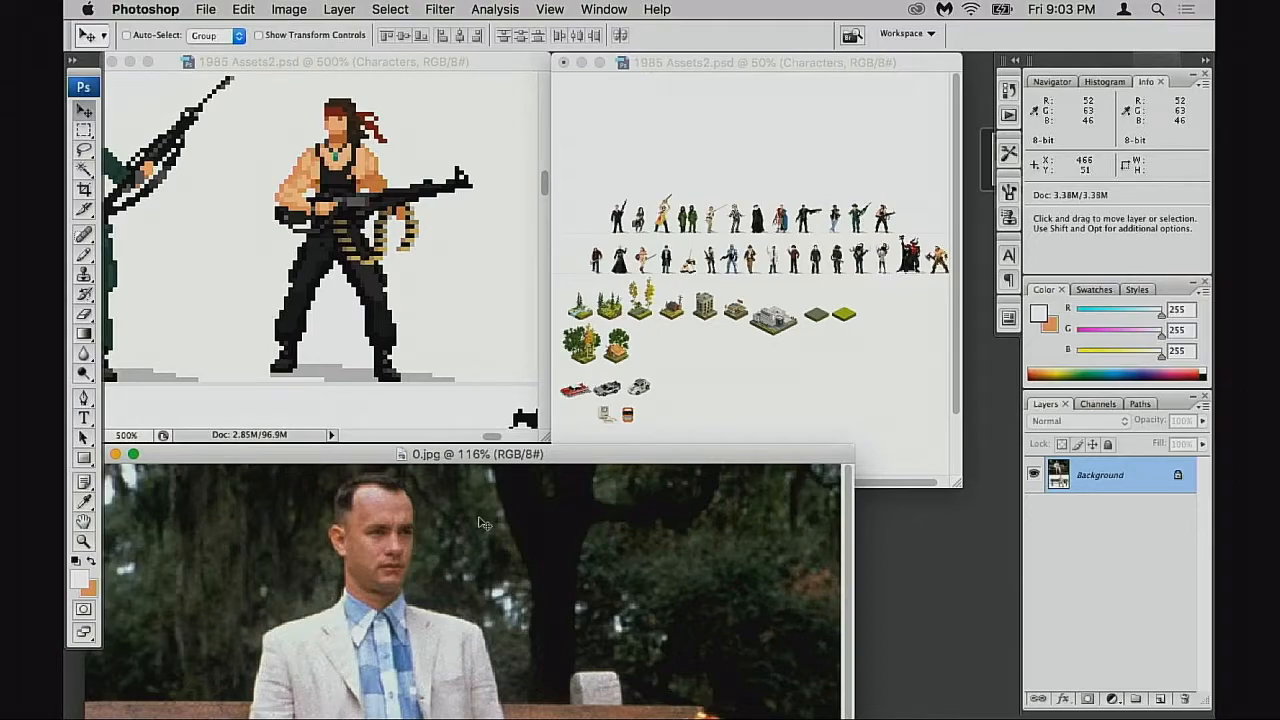
{"action": "left_click_drag", "start_coordinate": [560, 462], "coordinate": [622, 69]}
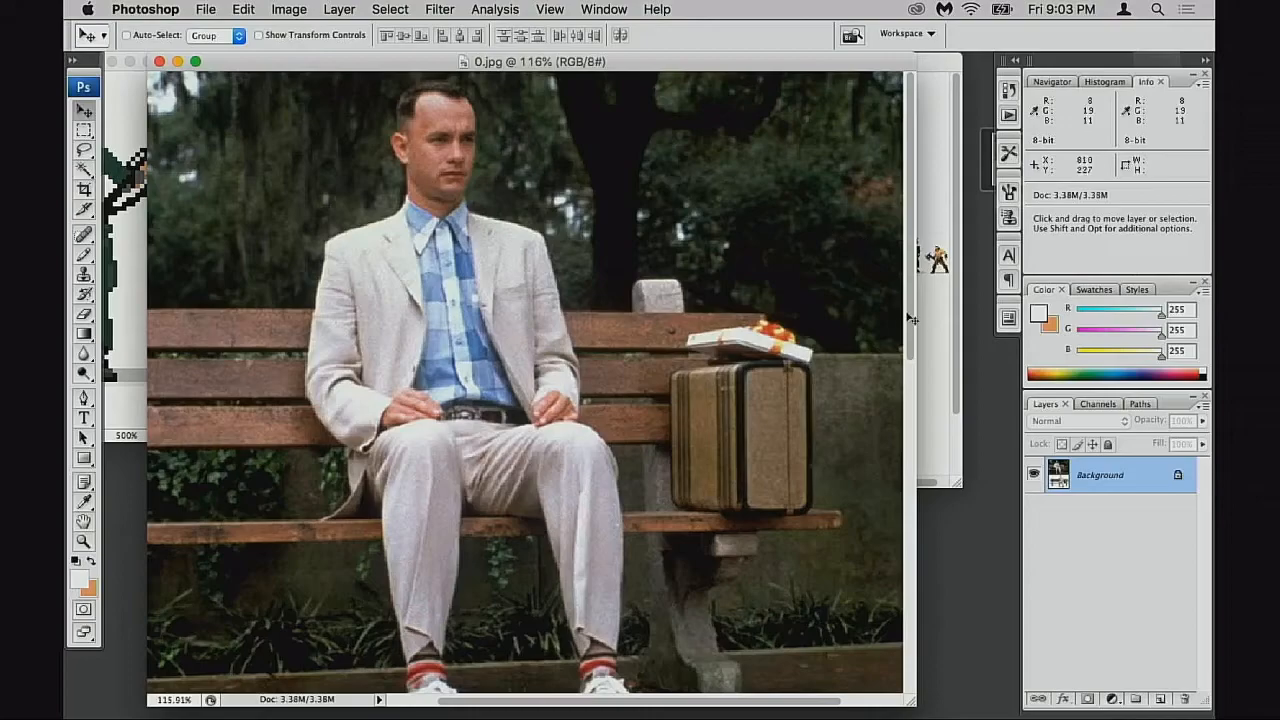
{"action": "scroll", "coordinate": [886, 628], "scroll_direction": "down", "scroll_amount": 10}
{"action": "scroll", "coordinate": [886, 628], "scroll_direction": "down", "scroll_amount": 2}
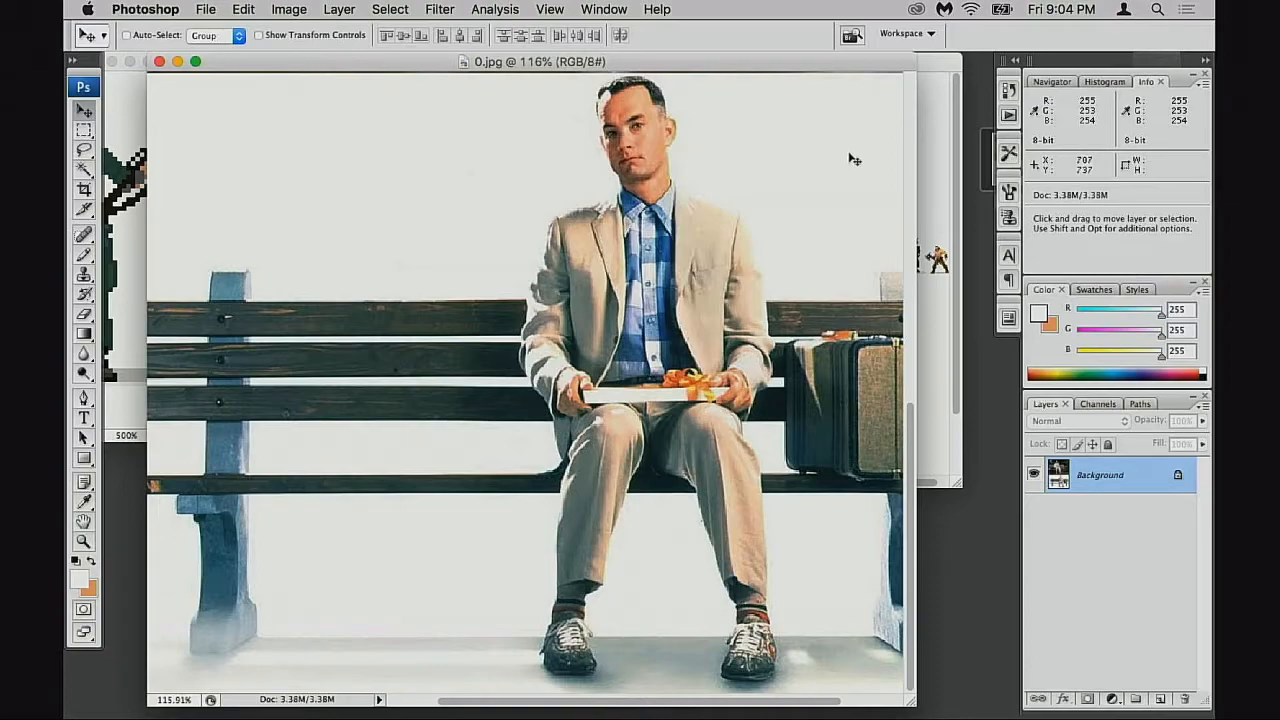
{"action": "left_click_drag", "start_coordinate": [912, 424], "coordinate": [888, 68]}
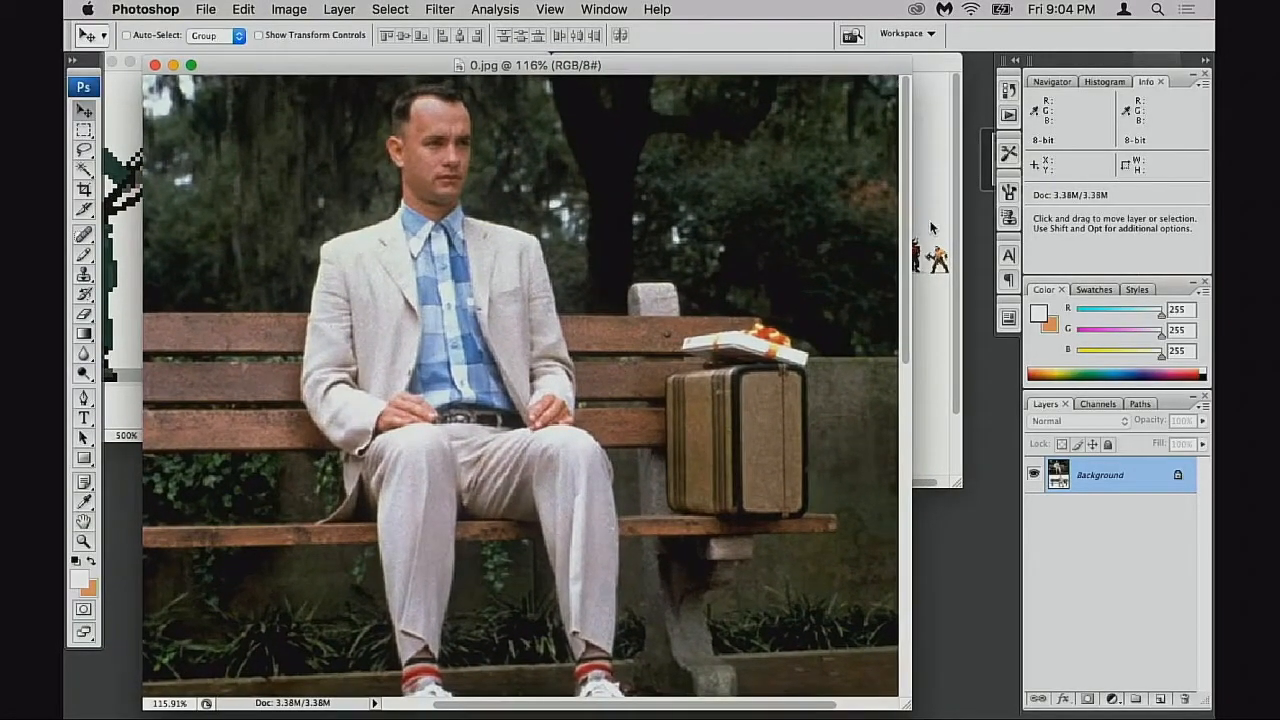
{"action": "mouse_move", "coordinate": [905, 234]}
{"action": "left_mouse_down"}
{"action": "mouse_move", "coordinate": [903, 278]}
{"action": "mouse_move", "coordinate": [904, 244]}
{"action": "left_mouse_up"}
{"action": "mouse_move", "coordinate": [683, 66]}
{"action": "left_mouse_down"}
{"action": "mouse_move", "coordinate": [691, 52]}
{"action": "mouse_move", "coordinate": [685, 62]}
{"action": "left_mouse_up"}
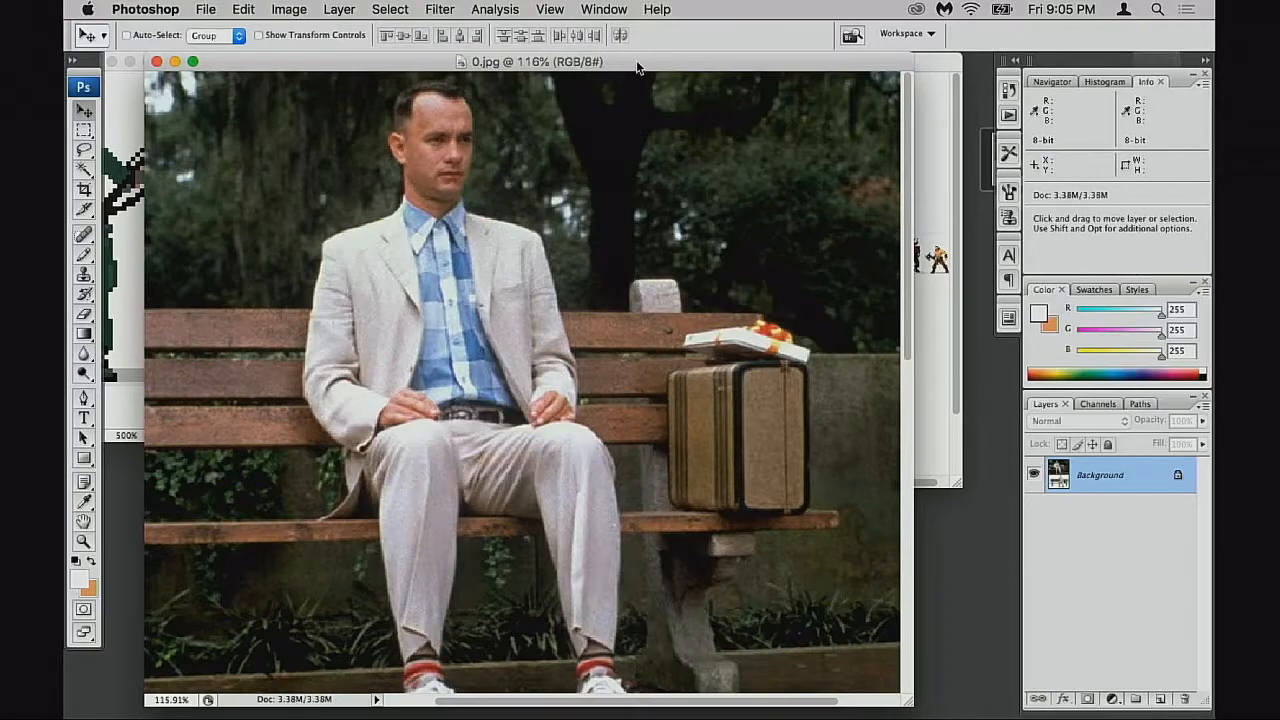
{"action": "left_click_drag", "start_coordinate": [664, 62], "coordinate": [650, 61]}
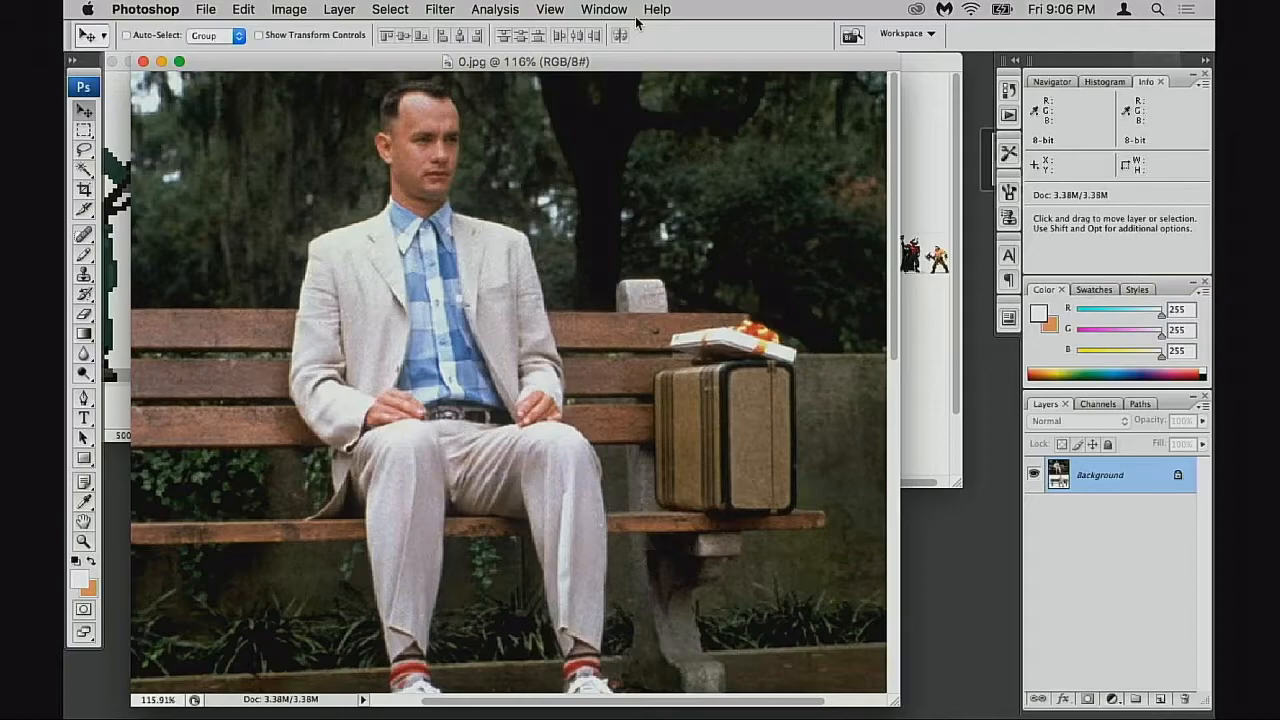
{"action": "mouse_move", "coordinate": [636, 64]}
{"action": "left_mouse_down"}
{"action": "mouse_move", "coordinate": [599, 481]}
{"action": "mouse_move", "coordinate": [640, 131]}
{"action": "mouse_move", "coordinate": [660, 105]}
{"action": "mouse_move", "coordinate": [651, 81]}
{"action": "left_mouse_up"}
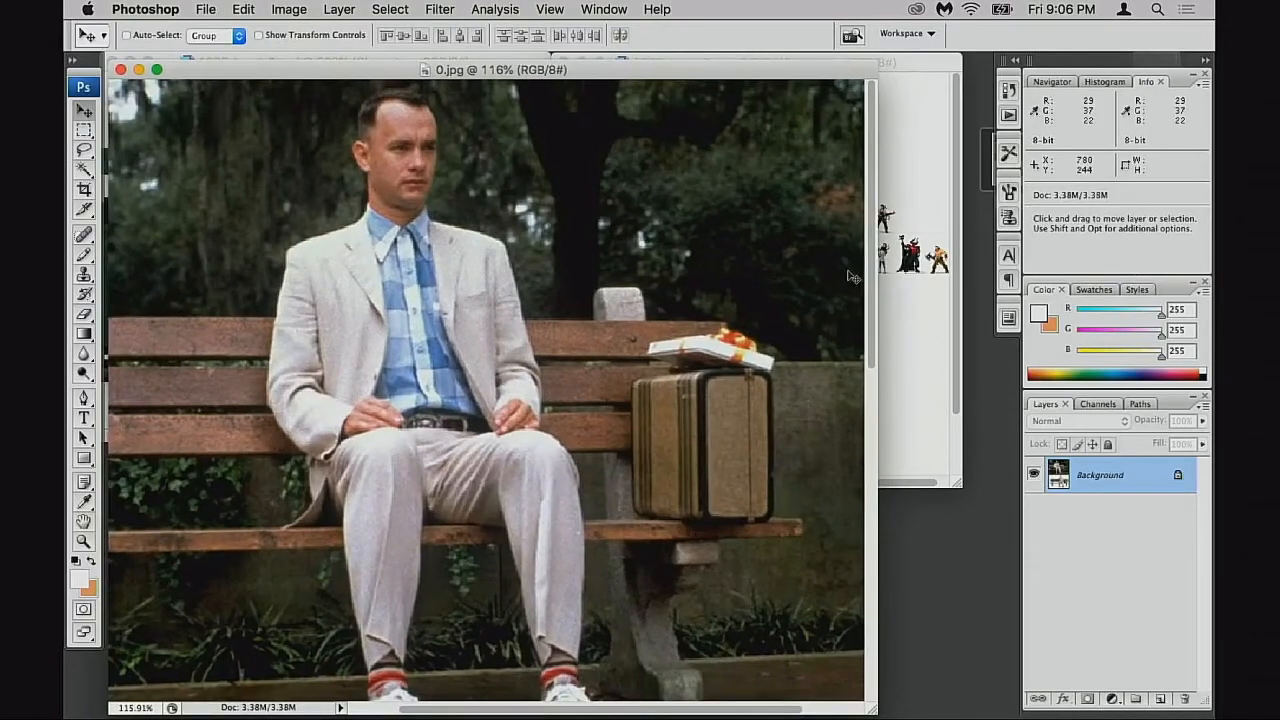
{"action": "left_click_drag", "start_coordinate": [756, 70], "coordinate": [766, 62]}
Examine the lower photo of 0.jpg across its width for the seated pose, gift box, suitcase and both ends of the bench
{"action": "key", "text": "space"}
{"action": "scroll", "coordinate": [669, 406], "scroll_direction": "down", "scroll_amount": 10}
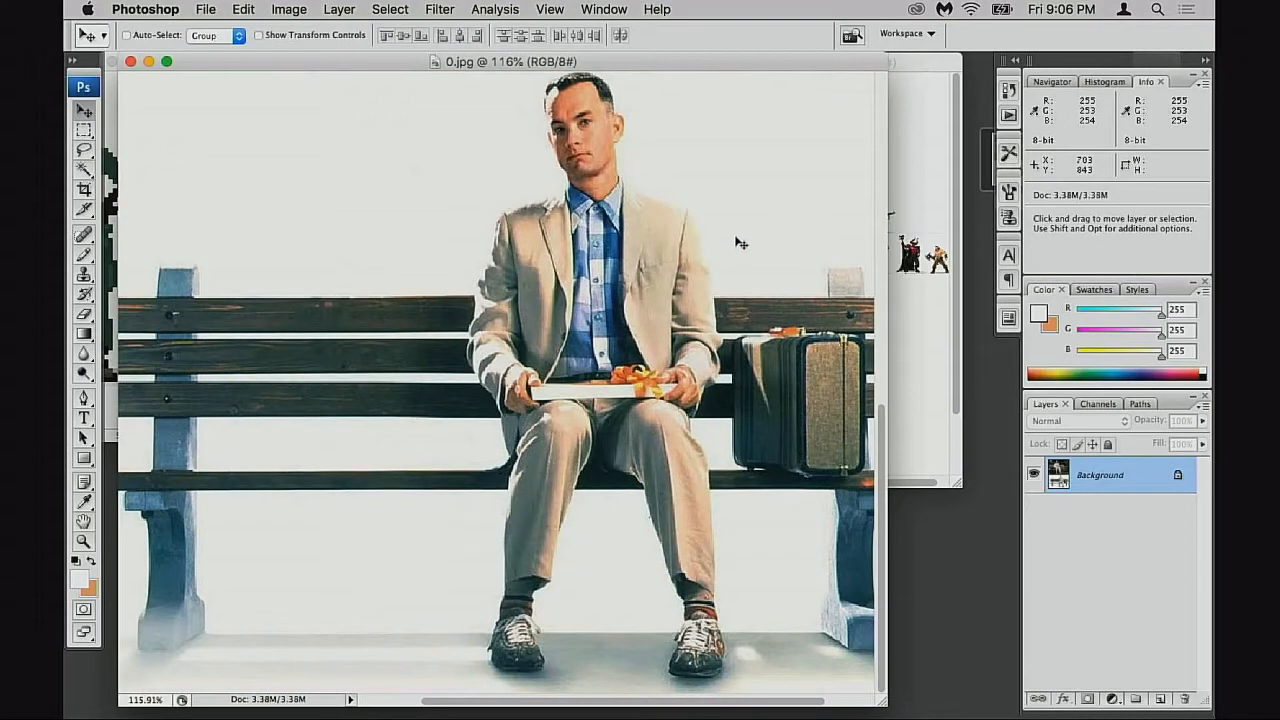
{"action": "left_click_drag", "start_coordinate": [676, 317], "coordinate": [629, 297]}
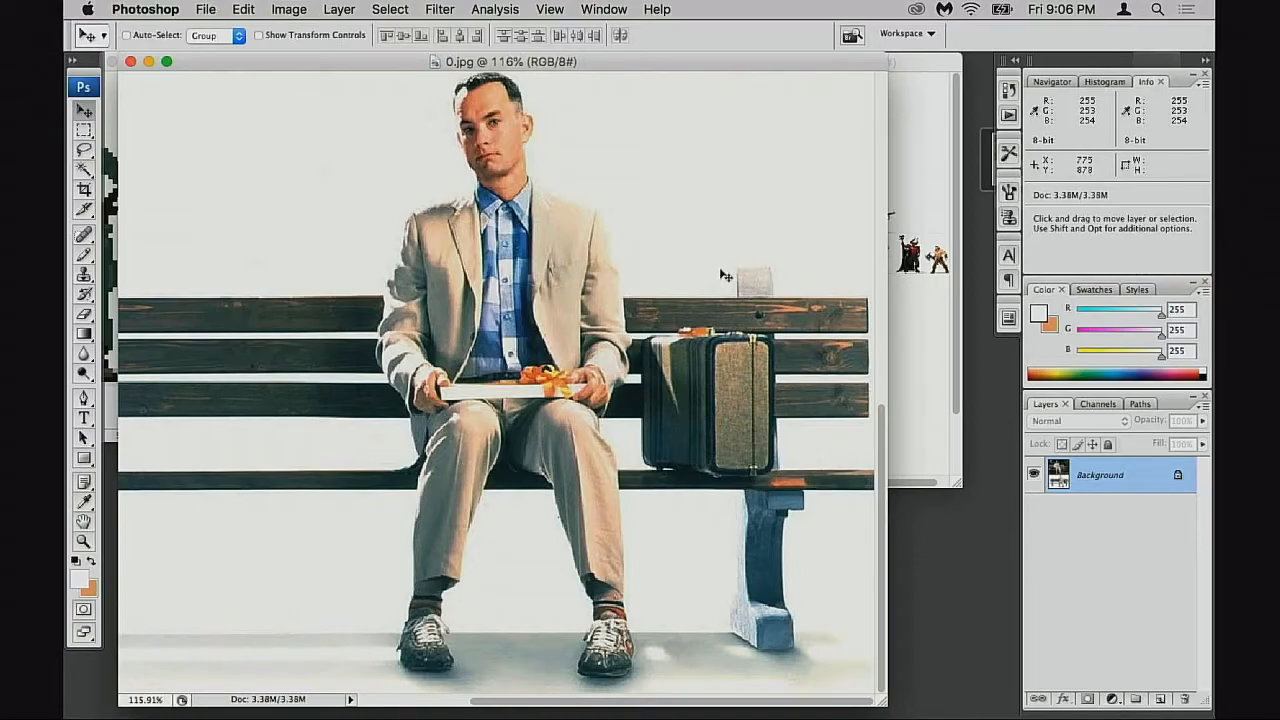
{"action": "left_click_drag", "start_coordinate": [746, 60], "coordinate": [710, 78]}
{"action": "key", "text": "space"}
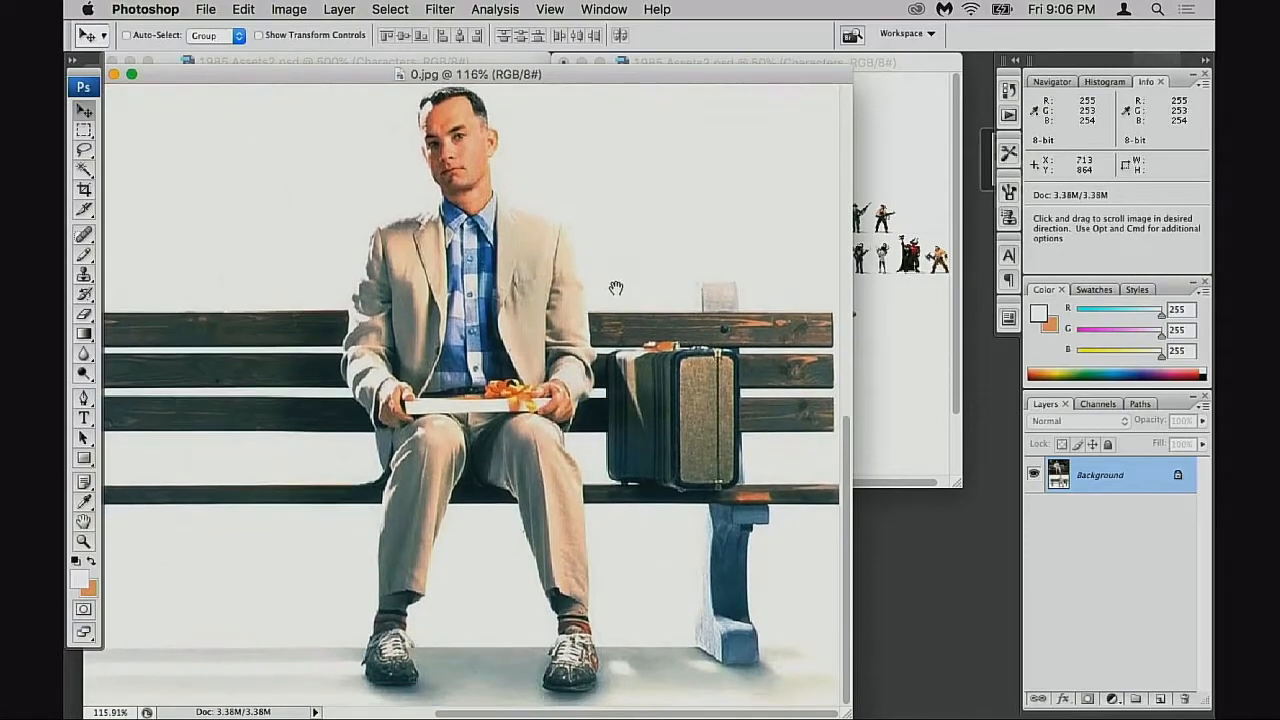
{"action": "left_click_drag", "start_coordinate": [770, 76], "coordinate": [742, 74]}
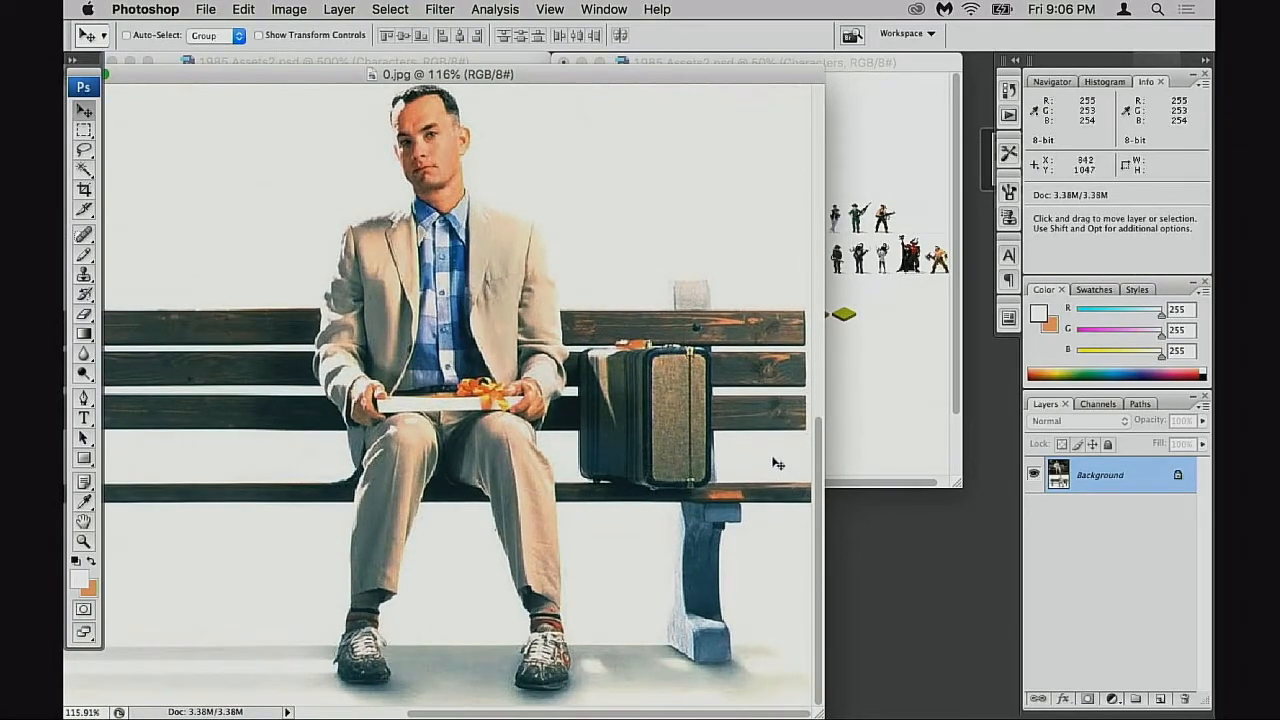
{"action": "left_click_drag", "start_coordinate": [650, 75], "coordinate": [801, 80]}
{"action": "key", "text": "space"}
{"action": "left_click_drag", "start_coordinate": [406, 328], "coordinate": [804, 328]}
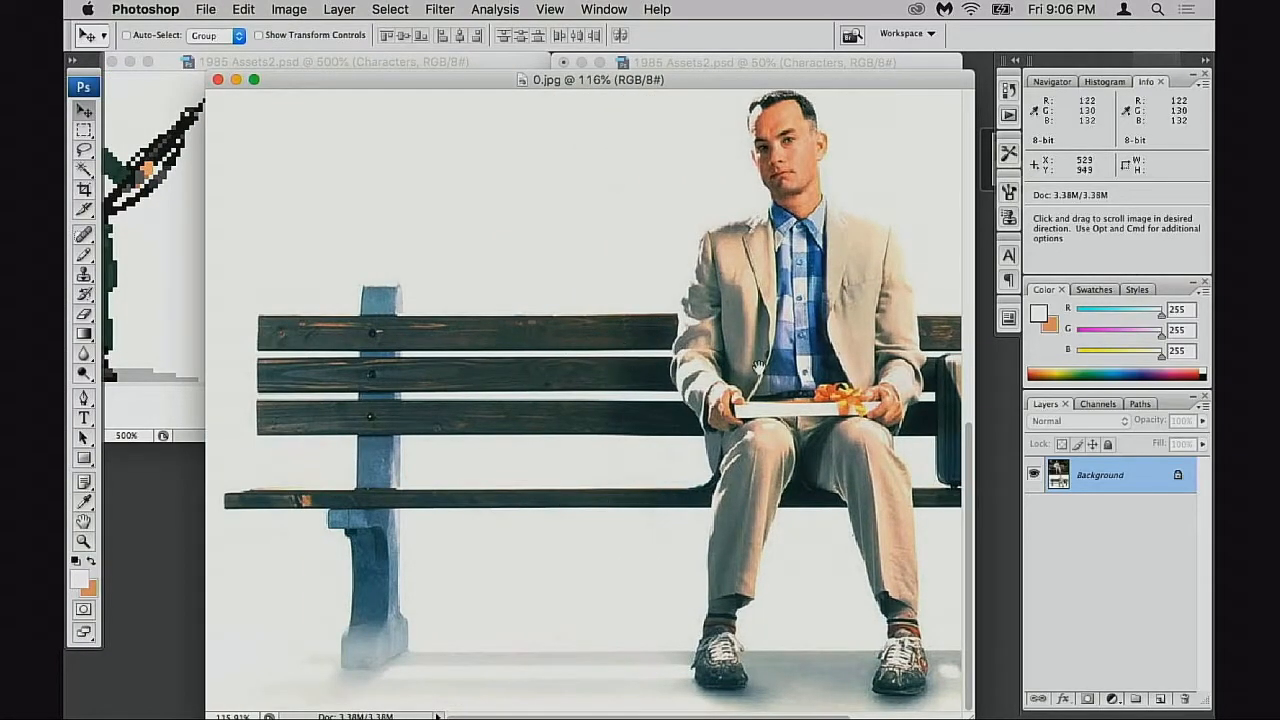
{"action": "left_click_drag", "start_coordinate": [905, 483], "coordinate": [710, 492]}
{"action": "left_click_drag", "start_coordinate": [603, 440], "coordinate": [448, 467]}
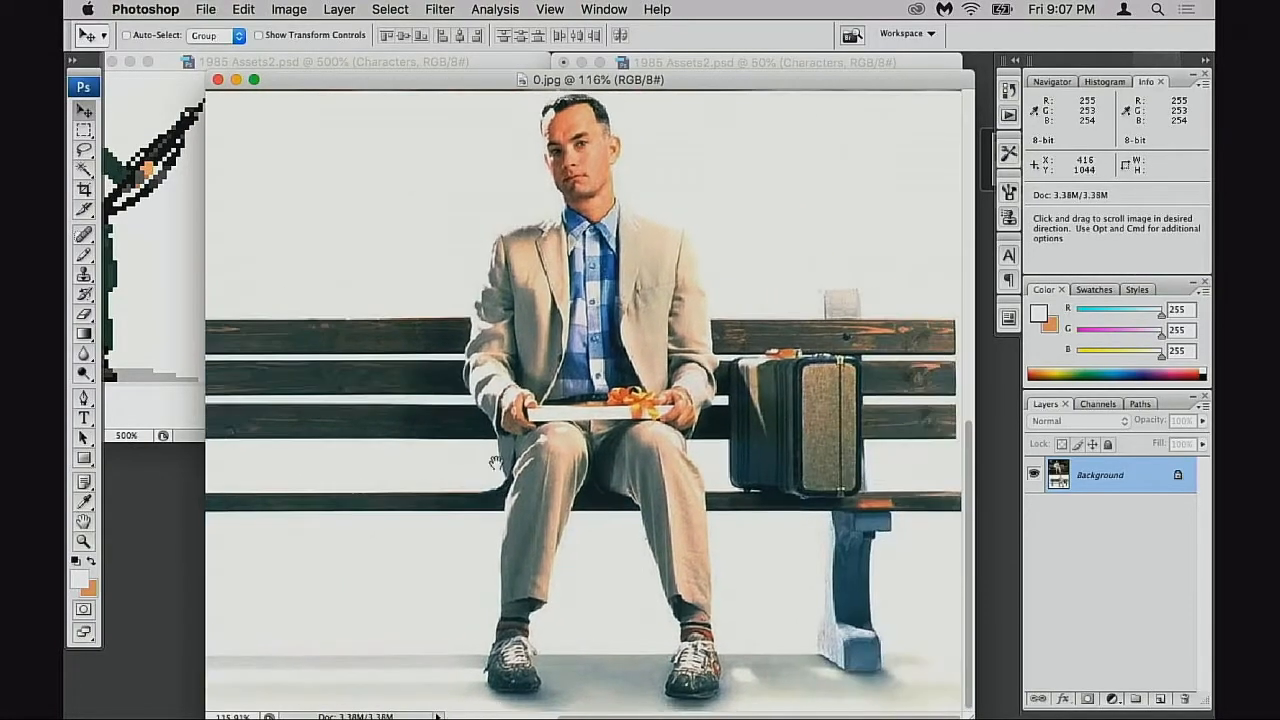
Move 0.jpg down to uncover the sprite windows and enlarge the 50% overview to 300% around the machine gunner
{"action": "left_click_drag", "start_coordinate": [812, 81], "coordinate": [620, 258]}
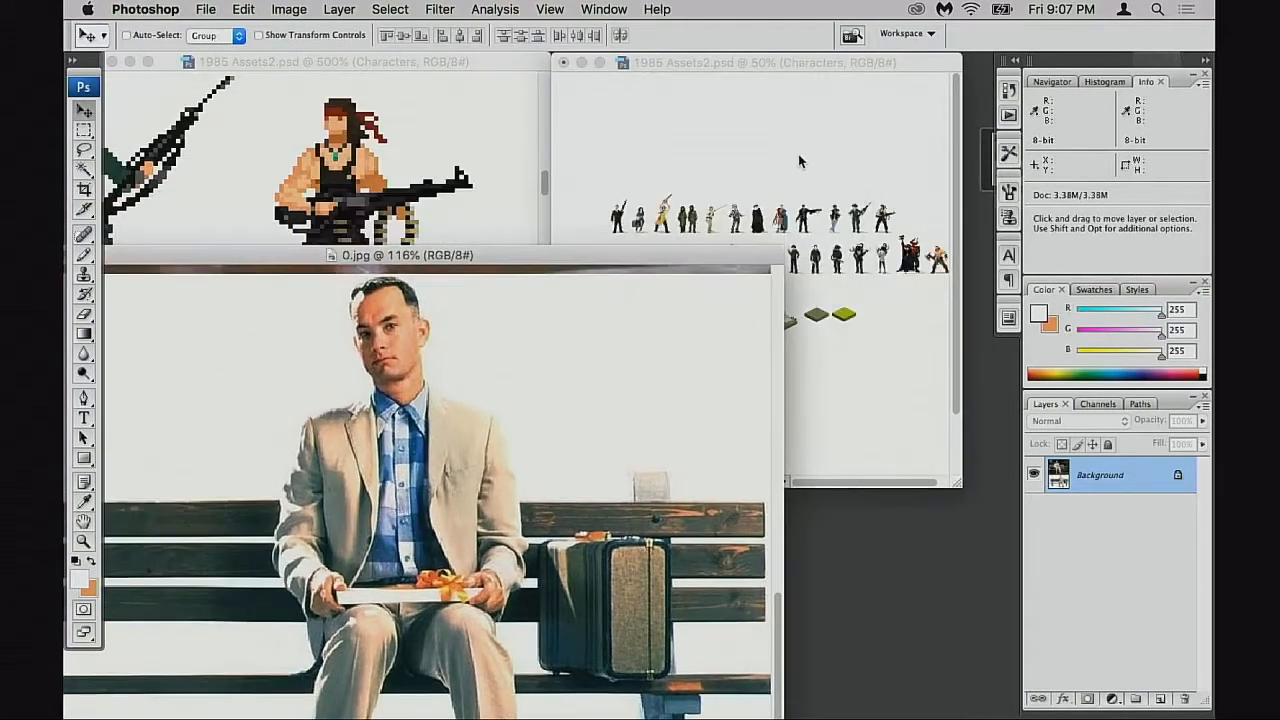
{"action": "left_click", "coordinate": [795, 161]}
{"action": "left_click_drag", "start_coordinate": [834, 168], "coordinate": [928, 258]}
{"action": "left_click_drag", "start_coordinate": [910, 332], "coordinate": [720, 268]}
{"action": "left_click_drag", "start_coordinate": [616, 285], "coordinate": [714, 280]}
{"action": "key", "text": "super+plus"}
Bring 0.jpg forward and place it beneath the gunman close-up with the man and suitcase in view
{"action": "left_click", "coordinate": [449, 164]}
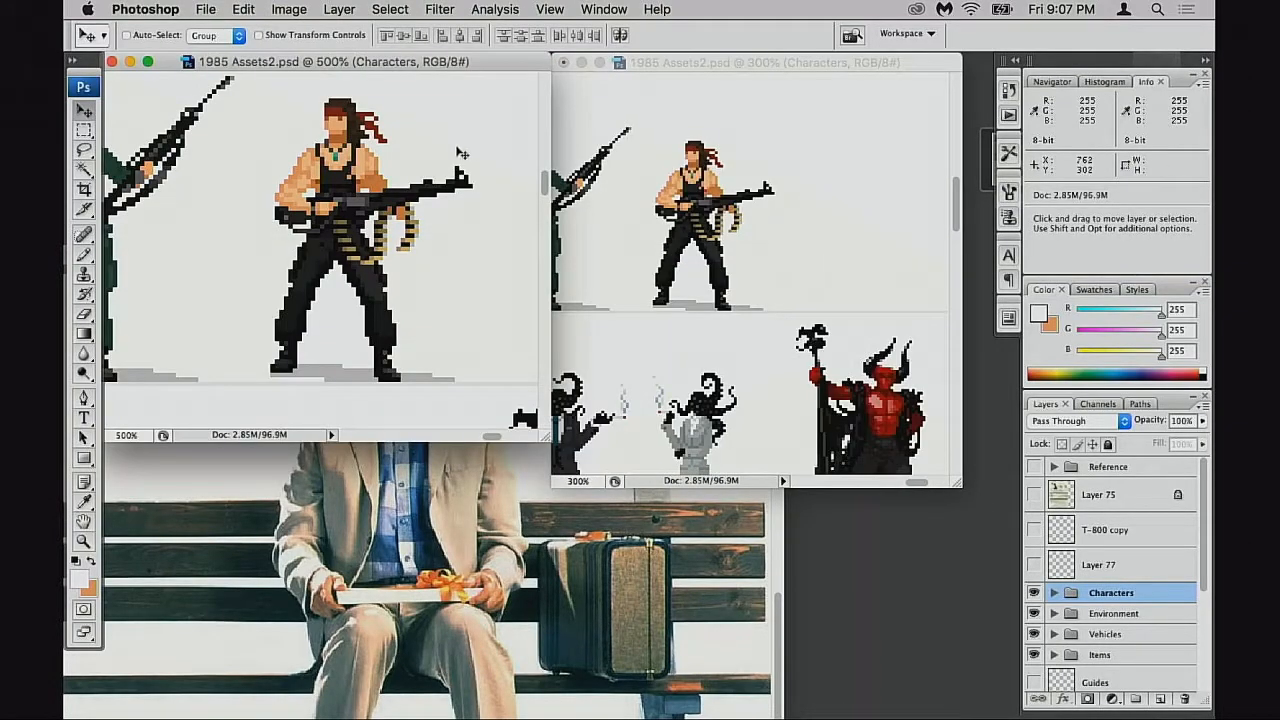
{"action": "left_click", "coordinate": [310, 527]}
{"action": "left_click_drag", "start_coordinate": [491, 259], "coordinate": [441, 186]}
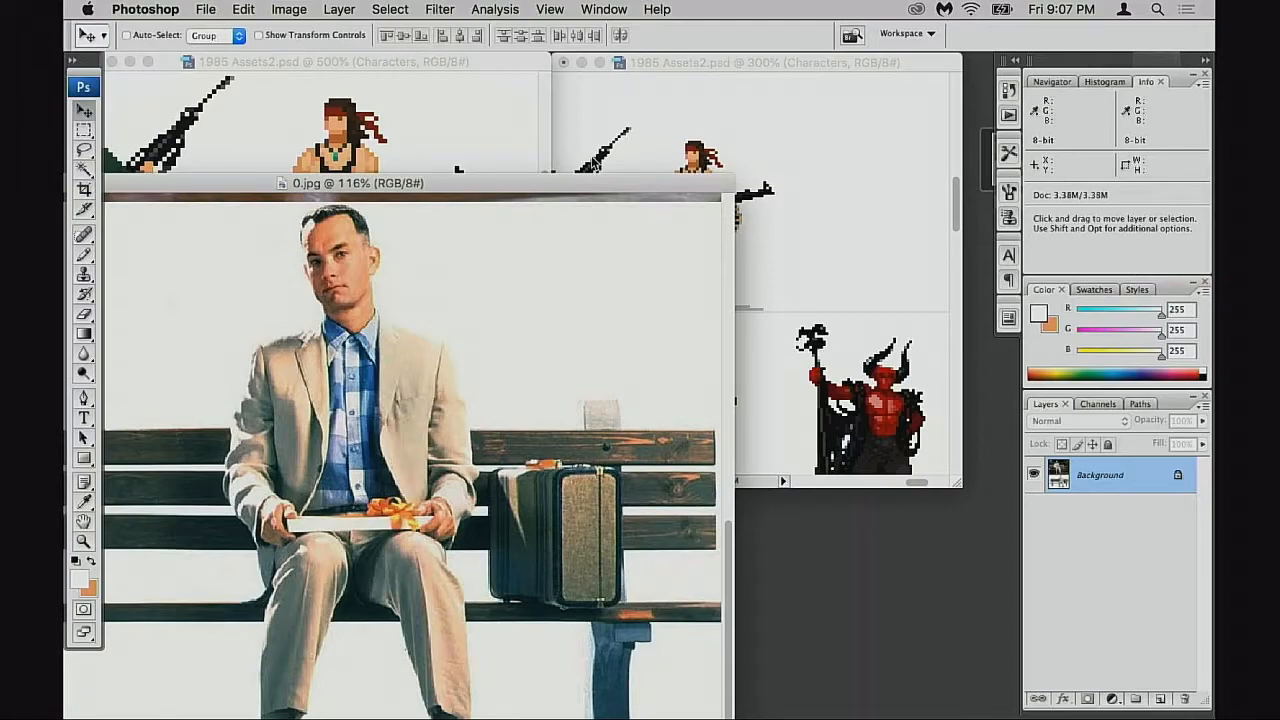
{"action": "left_click_drag", "start_coordinate": [581, 182], "coordinate": [609, 183]}
{"action": "left_click_drag", "start_coordinate": [540, 377], "coordinate": [549, 368]}
{"action": "left_click_drag", "start_coordinate": [606, 185], "coordinate": [574, 332]}
Shift both sprite windows left and enlarge the 300% one to show the characters around the gunman
{"action": "left_click", "coordinate": [780, 62]}
{"action": "left_click_drag", "start_coordinate": [789, 251], "coordinate": [747, 192]}
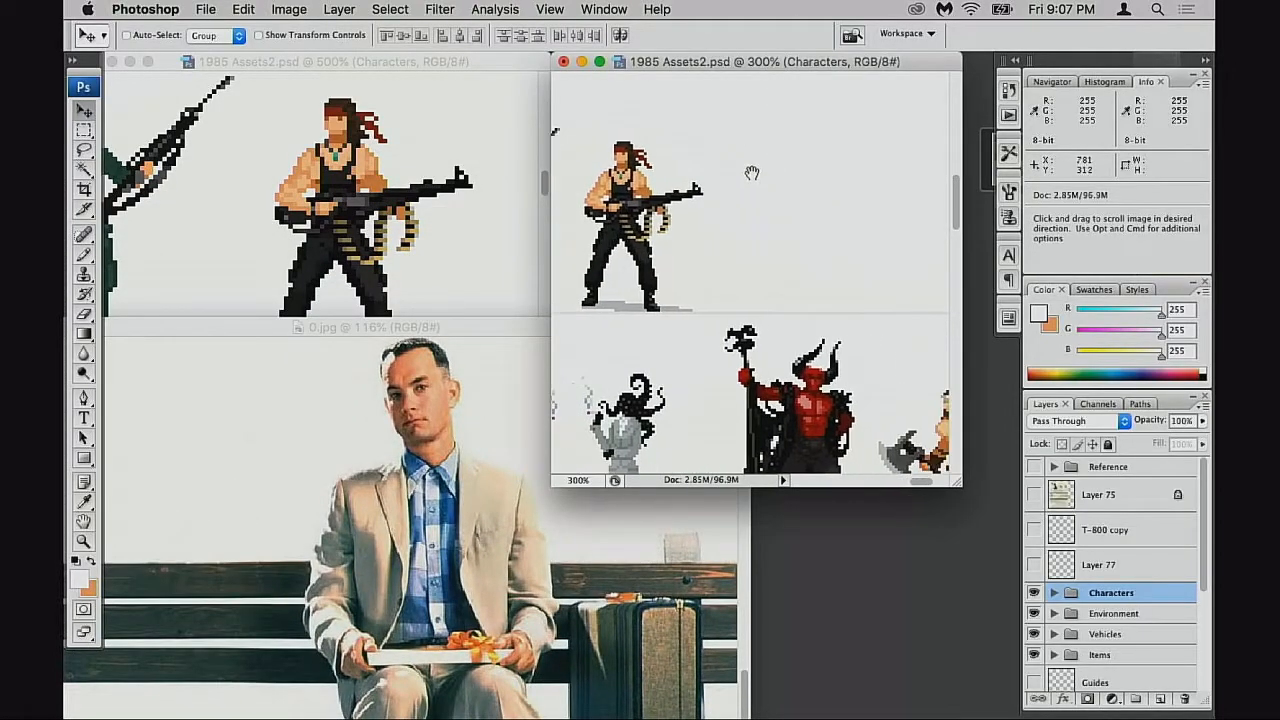
{"action": "left_click_drag", "start_coordinate": [526, 60], "coordinate": [449, 62]}
{"action": "left_click_drag", "start_coordinate": [392, 218], "coordinate": [312, 218]}
{"action": "left_click_drag", "start_coordinate": [737, 64], "coordinate": [667, 66]}
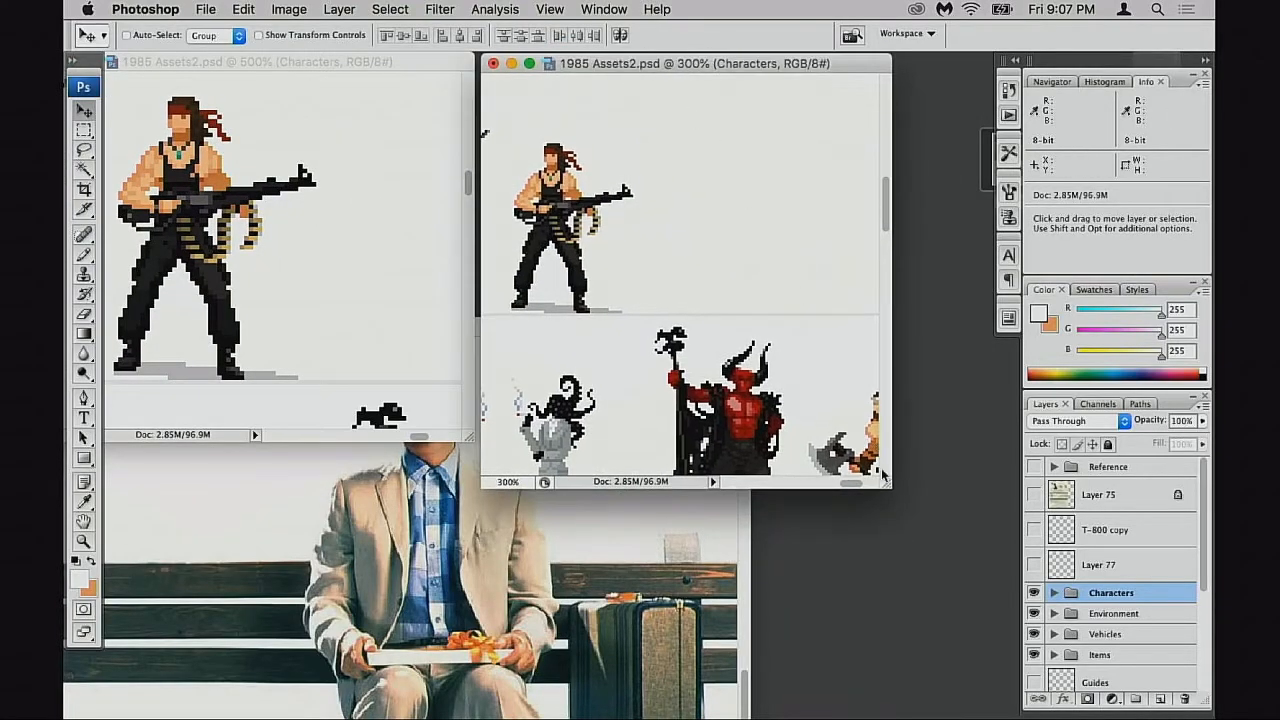
{"action": "left_click_drag", "start_coordinate": [888, 485], "coordinate": [1017, 520]}
{"action": "left_click_drag", "start_coordinate": [645, 342], "coordinate": [801, 350]}
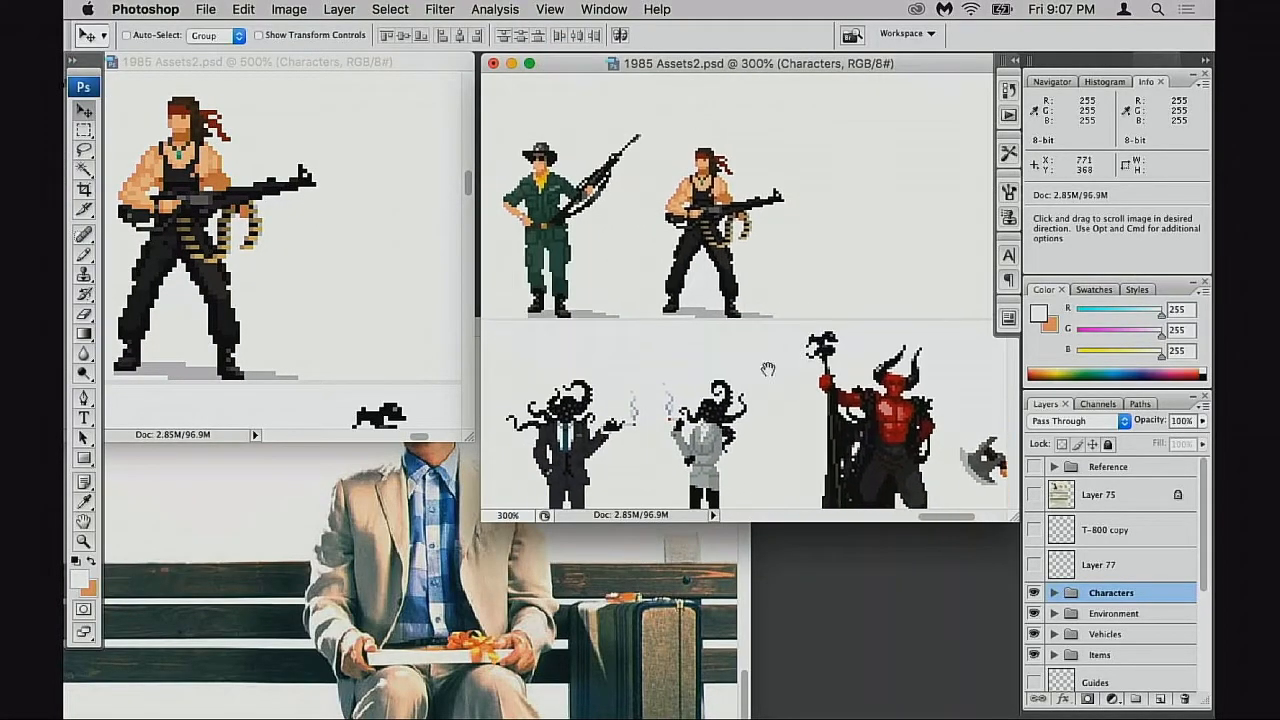
Move 0.jpg further down and left under the close-up, and zoom the larger sprite window to 500% on the gunman
{"action": "left_click", "coordinate": [650, 570]}
{"action": "left_click_drag", "start_coordinate": [488, 333], "coordinate": [358, 424]}
{"action": "left_click", "coordinate": [863, 309]}
{"action": "left_click_drag", "start_coordinate": [954, 368], "coordinate": [746, 320]}
{"action": "left_click", "coordinate": [666, 234], "text": "super"}
{"action": "left_click", "coordinate": [663, 253], "text": "super"}
Expand the Characters layer group and select the Shadow layer below Rambo
{"action": "scroll", "coordinate": [1090, 611], "scroll_direction": "down", "scroll_amount": 1}
{"action": "scroll", "coordinate": [1090, 611], "scroll_direction": "down", "scroll_amount": 1}
{"action": "left_click", "coordinate": [1054, 538]}
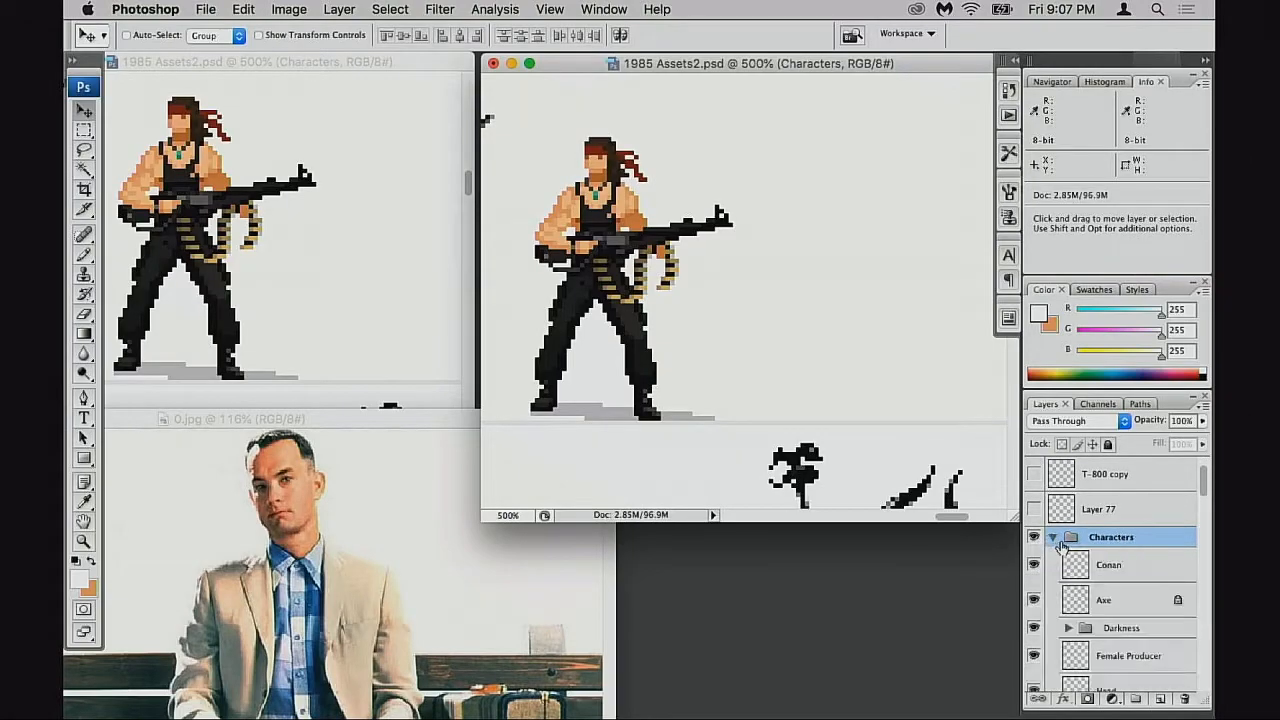
{"action": "scroll", "coordinate": [1060, 543], "scroll_direction": "down", "scroll_amount": 15}
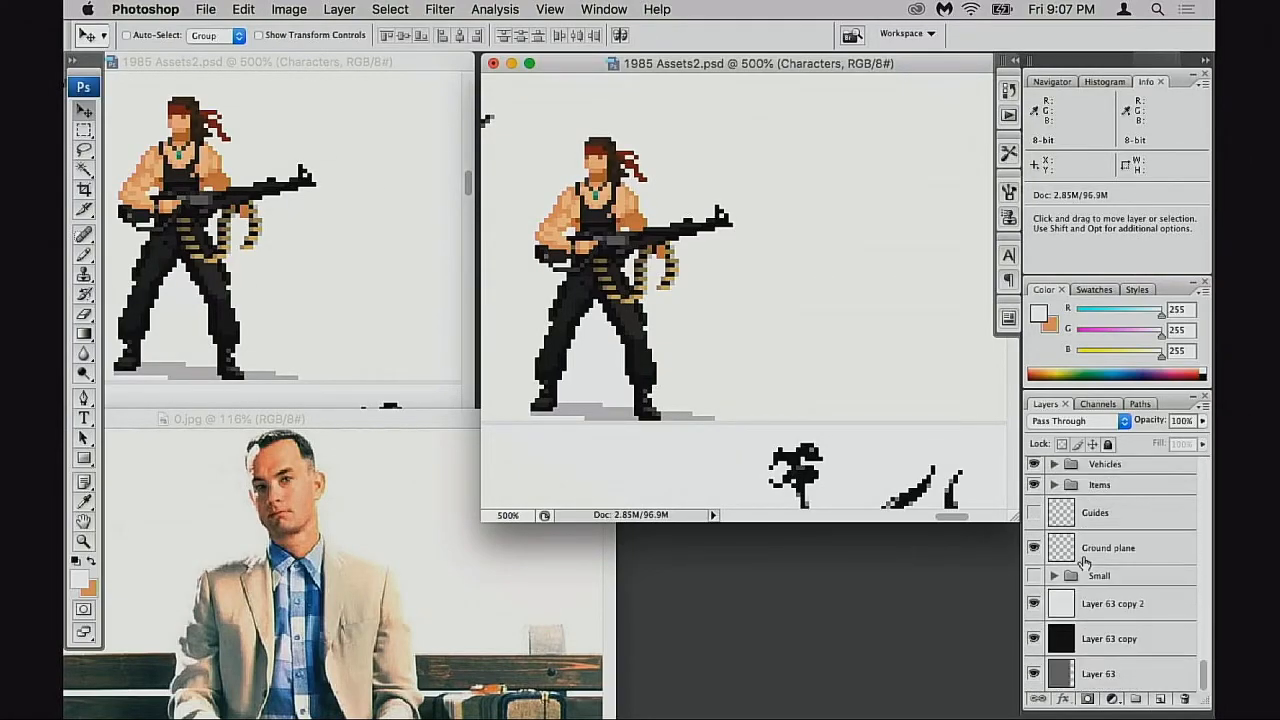
{"action": "scroll", "coordinate": [1084, 562], "scroll_direction": "up", "scroll_amount": 5}
{"action": "scroll", "coordinate": [1080, 560], "scroll_direction": "up", "scroll_amount": 3}
{"action": "left_click", "coordinate": [1080, 557]}
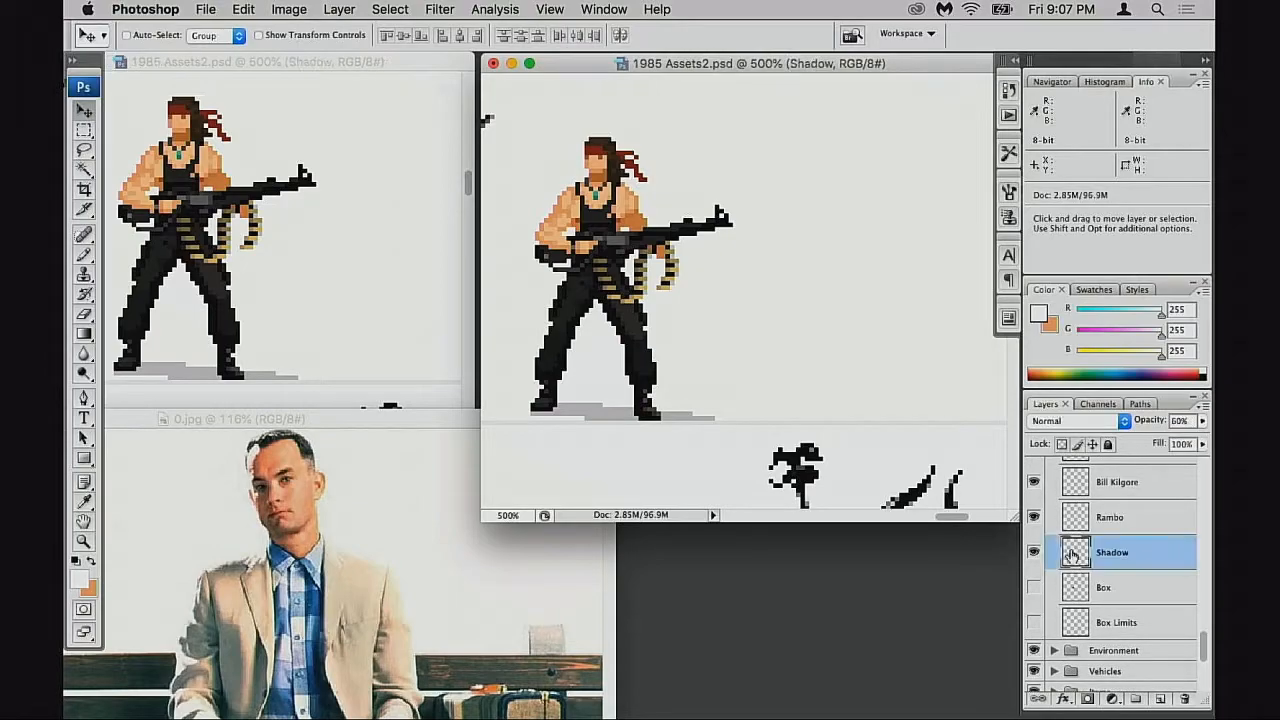
Switch the sprite document to a maximized screen mode and bring the beginning of the character rows into view
{"action": "key", "text": "f"}
{"action": "left_click_drag", "start_coordinate": [411, 383], "coordinate": [691, 429]}
{"action": "mouse_move", "coordinate": [443, 366]}
{"action": "left_mouse_down"}
{"action": "mouse_move", "coordinate": [611, 466]}
{"action": "mouse_move", "coordinate": [837, 475]}
{"action": "left_mouse_up"}
{"action": "left_click_drag", "start_coordinate": [621, 468], "coordinate": [874, 476]}
{"action": "left_click_drag", "start_coordinate": [435, 480], "coordinate": [729, 466]}
{"action": "left_click_drag", "start_coordinate": [598, 491], "coordinate": [889, 474]}
{"action": "left_click_drag", "start_coordinate": [502, 530], "coordinate": [726, 518]}
Study the lower-row character sprites from the axe-carrying man through to the bare-chested barbarian
{"action": "scroll", "coordinate": [583, 533], "scroll_direction": "left", "scroll_amount": 10}
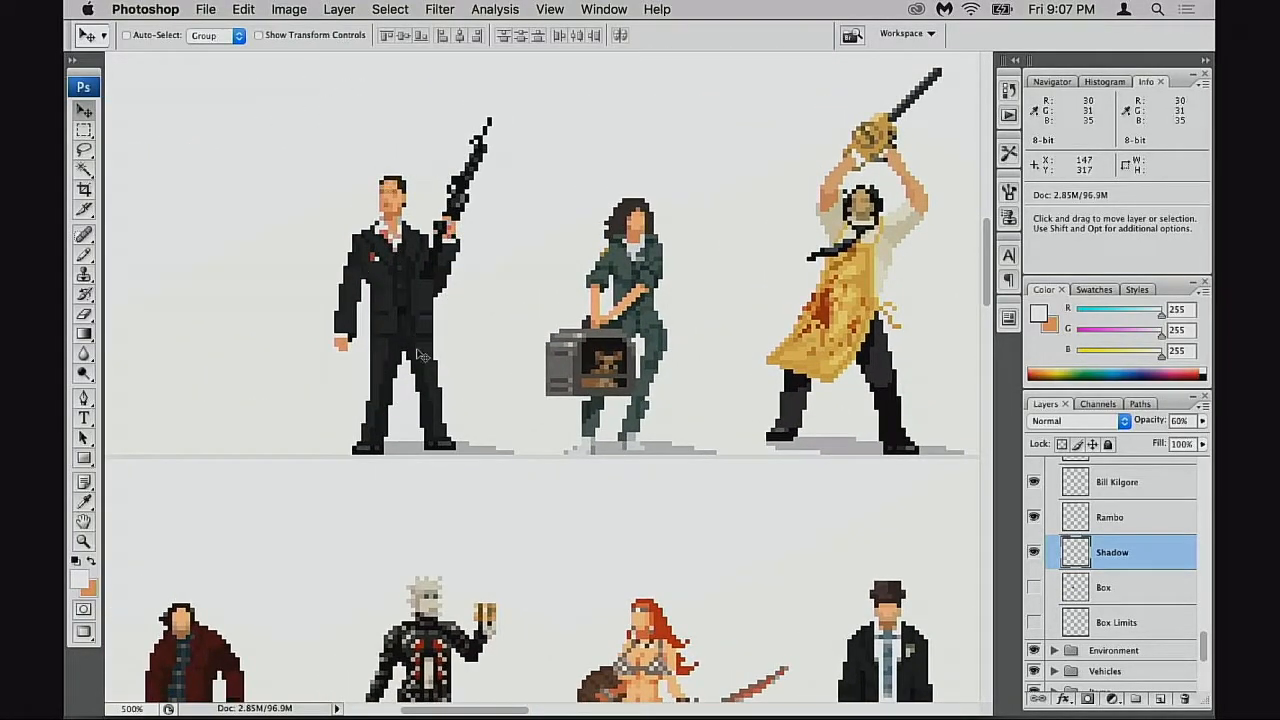
{"action": "scroll", "coordinate": [534, 460], "scroll_direction": "down", "scroll_amount": 3}
{"action": "scroll", "coordinate": [641, 466], "scroll_direction": "down", "scroll_amount": 8}
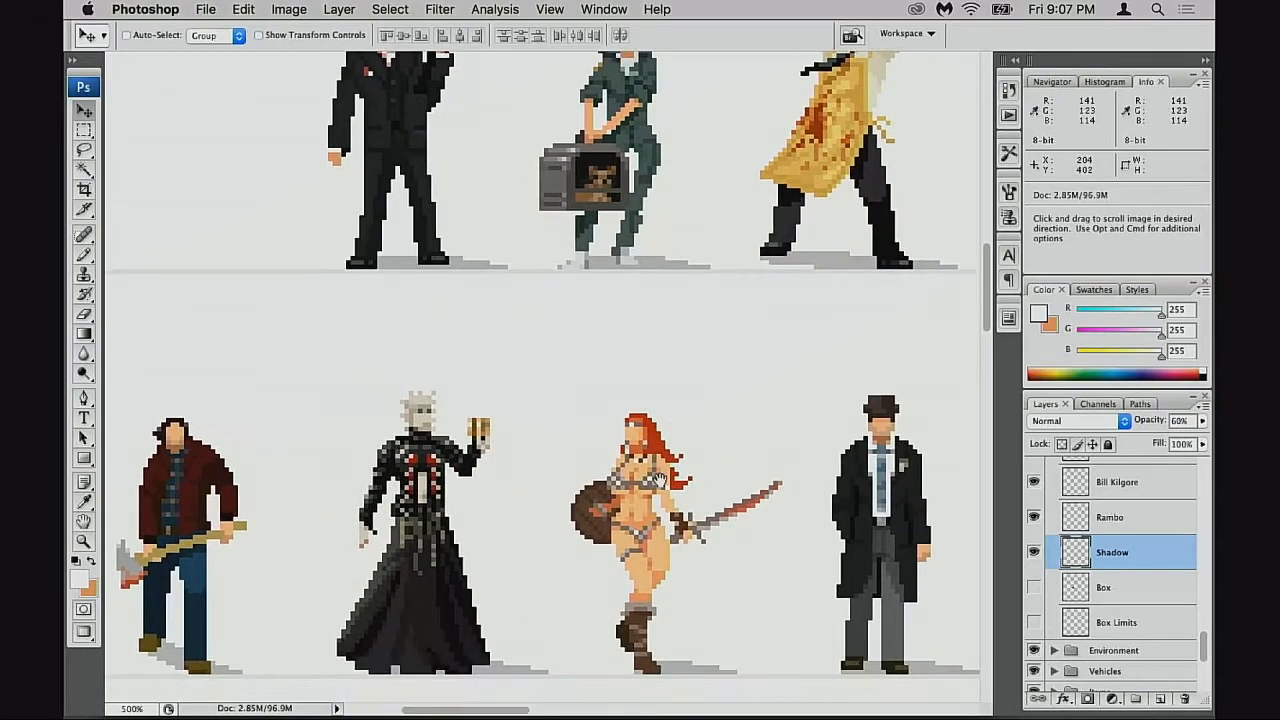
{"action": "scroll", "coordinate": [690, 388], "scroll_direction": "right", "scroll_amount": 15}
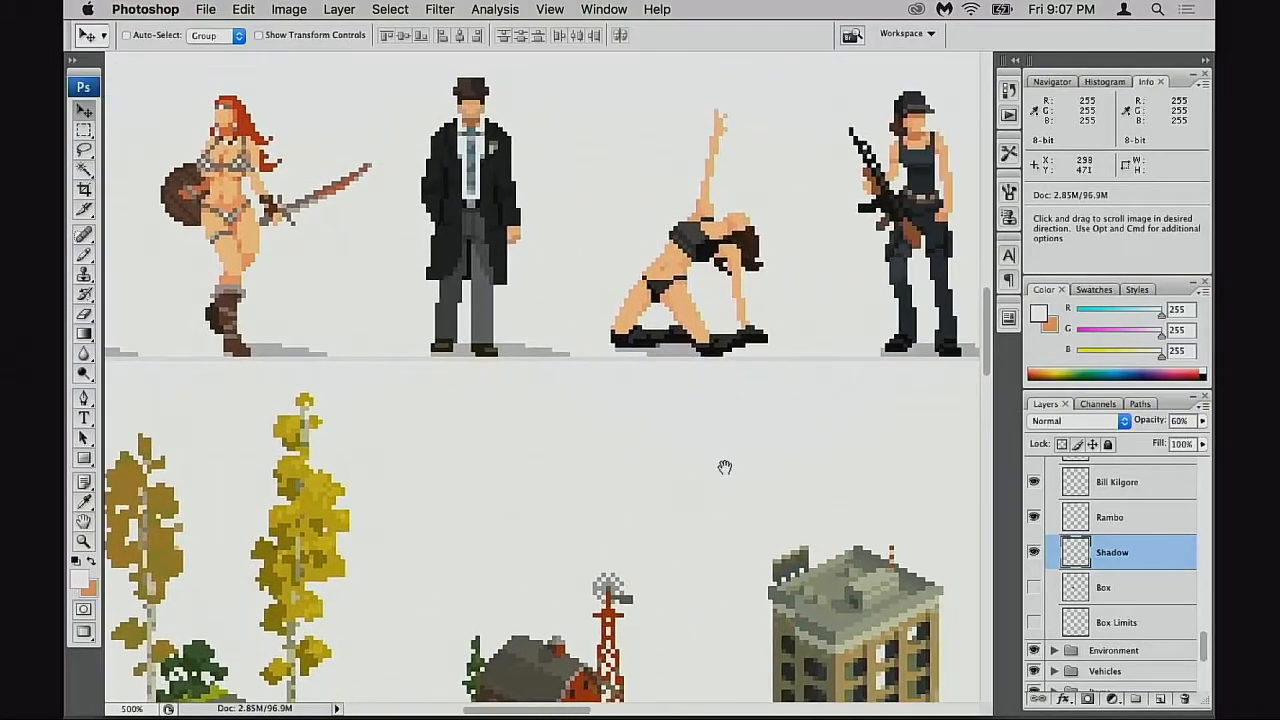
{"action": "scroll", "coordinate": [677, 463], "scroll_direction": "up", "scroll_amount": 4}
{"action": "scroll", "coordinate": [710, 494], "scroll_direction": "right", "scroll_amount": 15}
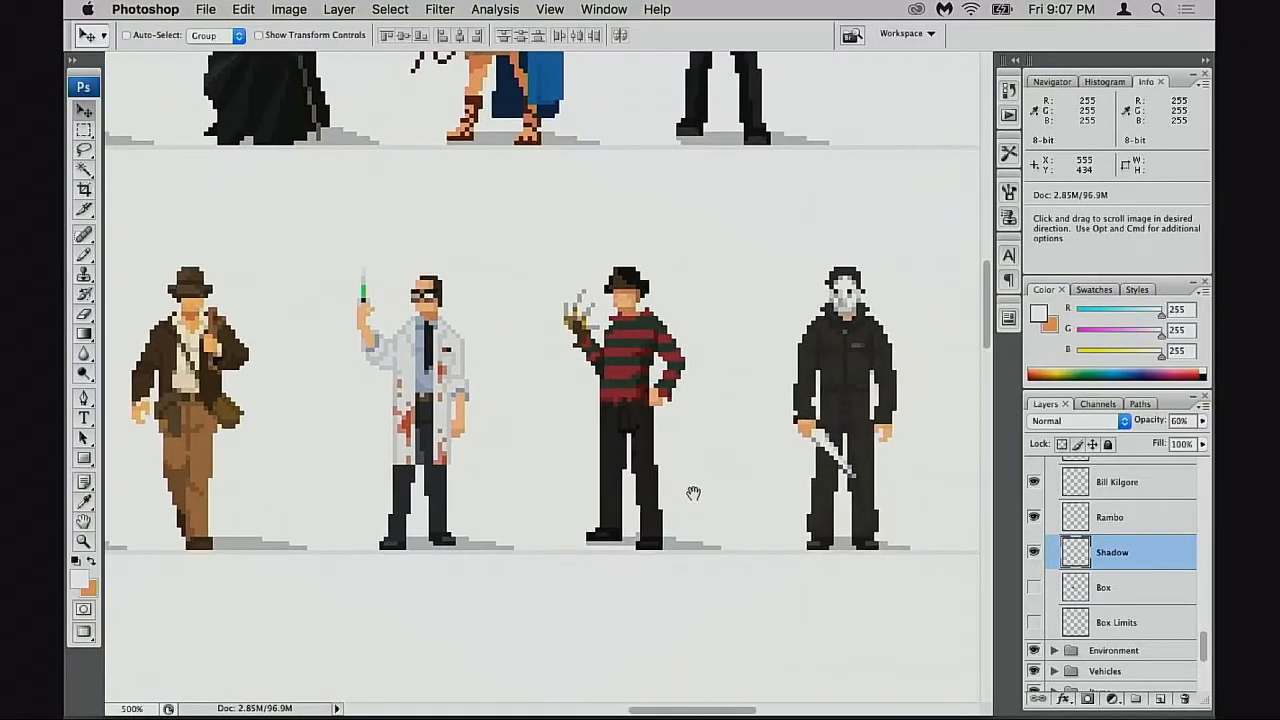
{"action": "scroll", "coordinate": [534, 491], "scroll_direction": "right", "scroll_amount": 6}
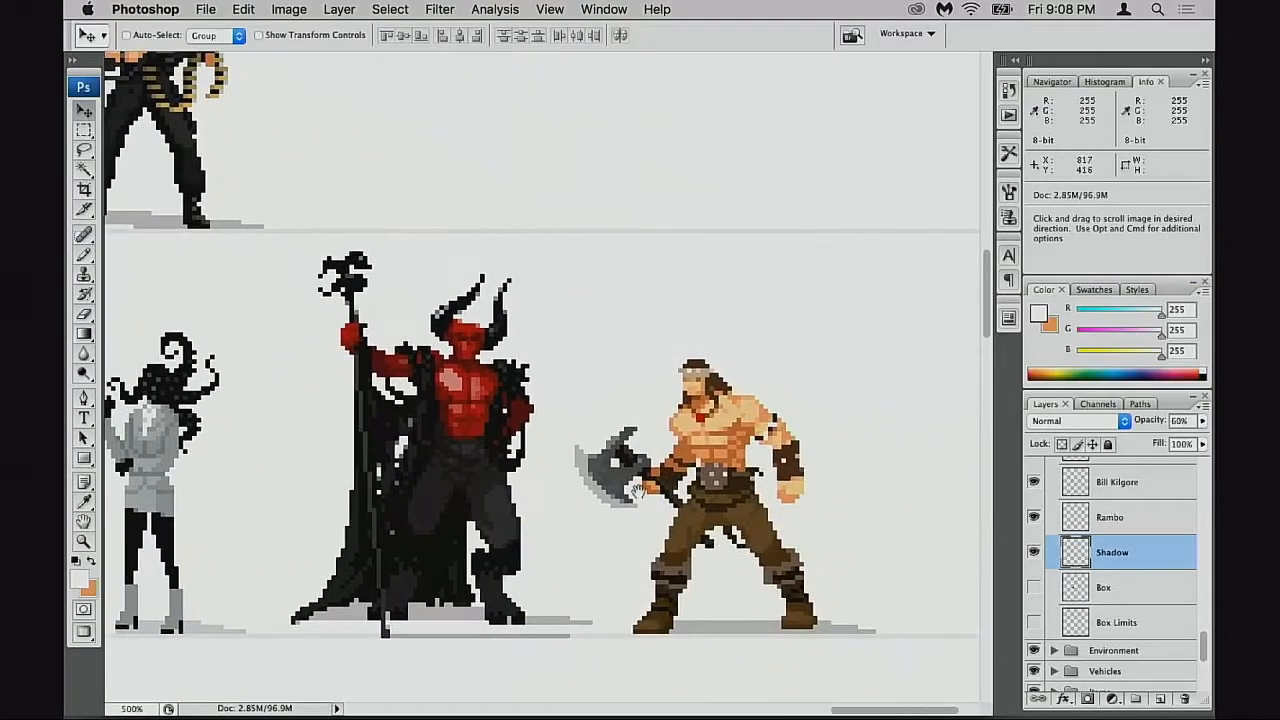
Review the building tiles and the upper-row characters from the suited rifleman to the green-uniformed officer
{"action": "scroll", "coordinate": [674, 409], "scroll_direction": "down", "scroll_amount": 8}
{"action": "scroll", "coordinate": [674, 409], "scroll_direction": "left", "scroll_amount": 12}
{"action": "scroll", "coordinate": [608, 466], "scroll_direction": "left", "scroll_amount": 12}
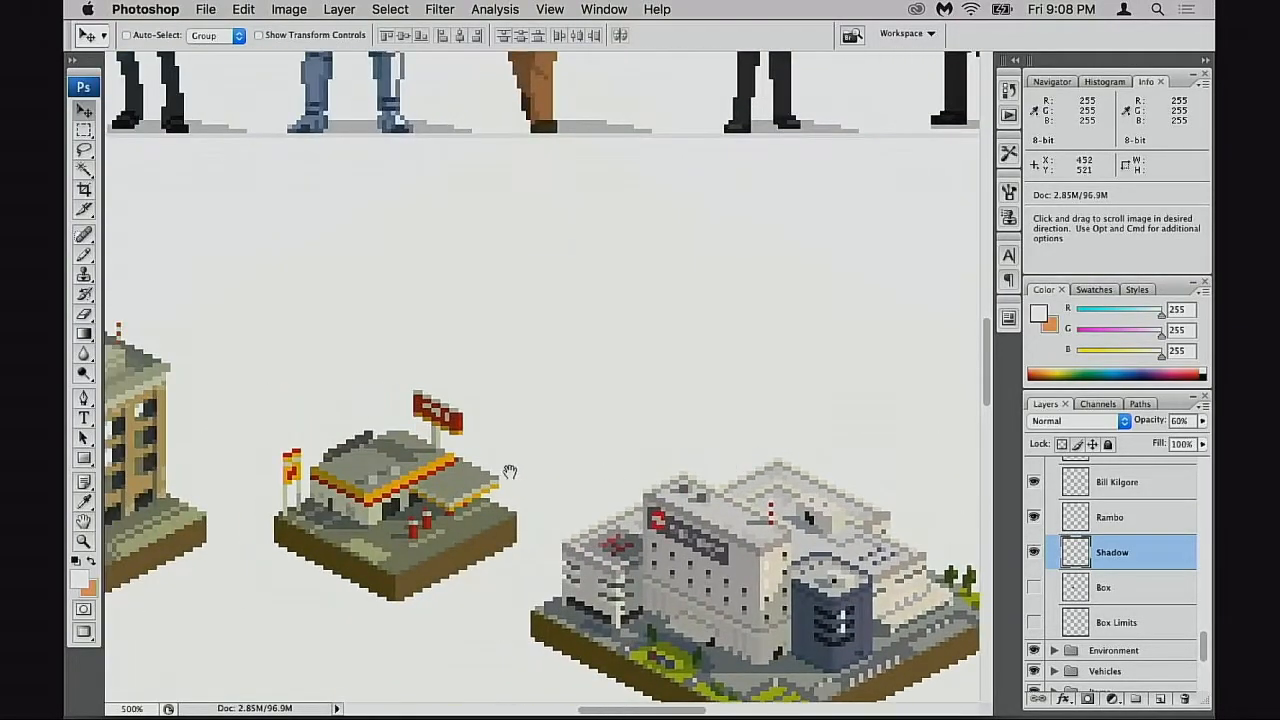
{"action": "scroll", "coordinate": [651, 508], "scroll_direction": "up", "scroll_amount": 10}
{"action": "scroll", "coordinate": [700, 580], "scroll_direction": "up", "scroll_amount": 5}
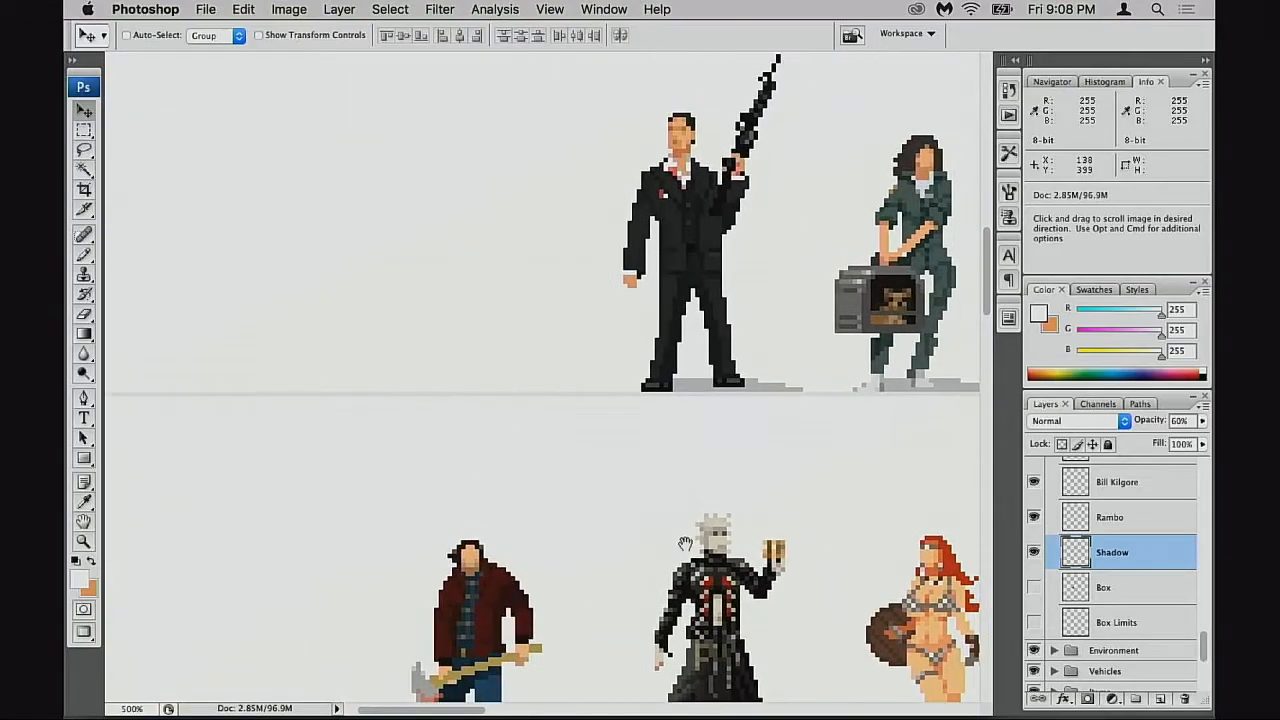
{"action": "scroll", "coordinate": [760, 508], "scroll_direction": "right", "scroll_amount": 10}
{"action": "scroll", "coordinate": [741, 517], "scroll_direction": "right", "scroll_amount": 20}
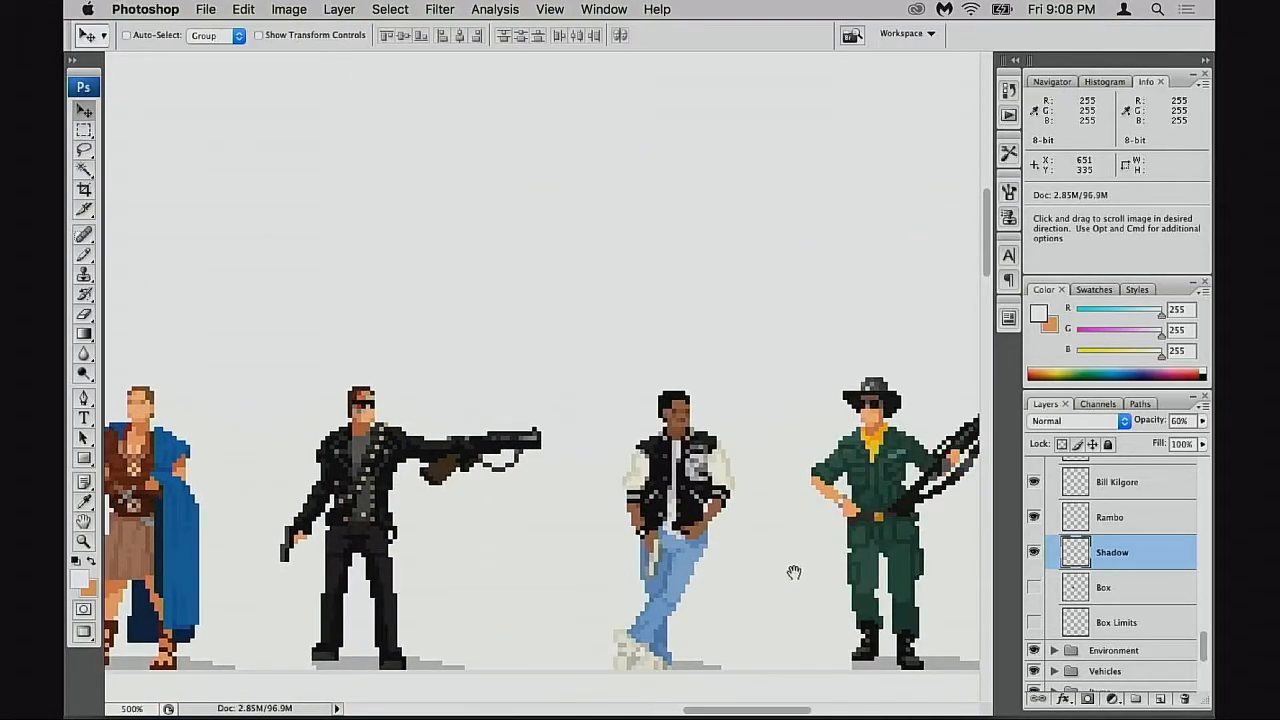
Review the upper-row character sprites from the woman with the pet carrier through to Rambo for a suitable base pose
{"action": "scroll", "coordinate": [777, 572], "scroll_direction": "right", "scroll_amount": 8}
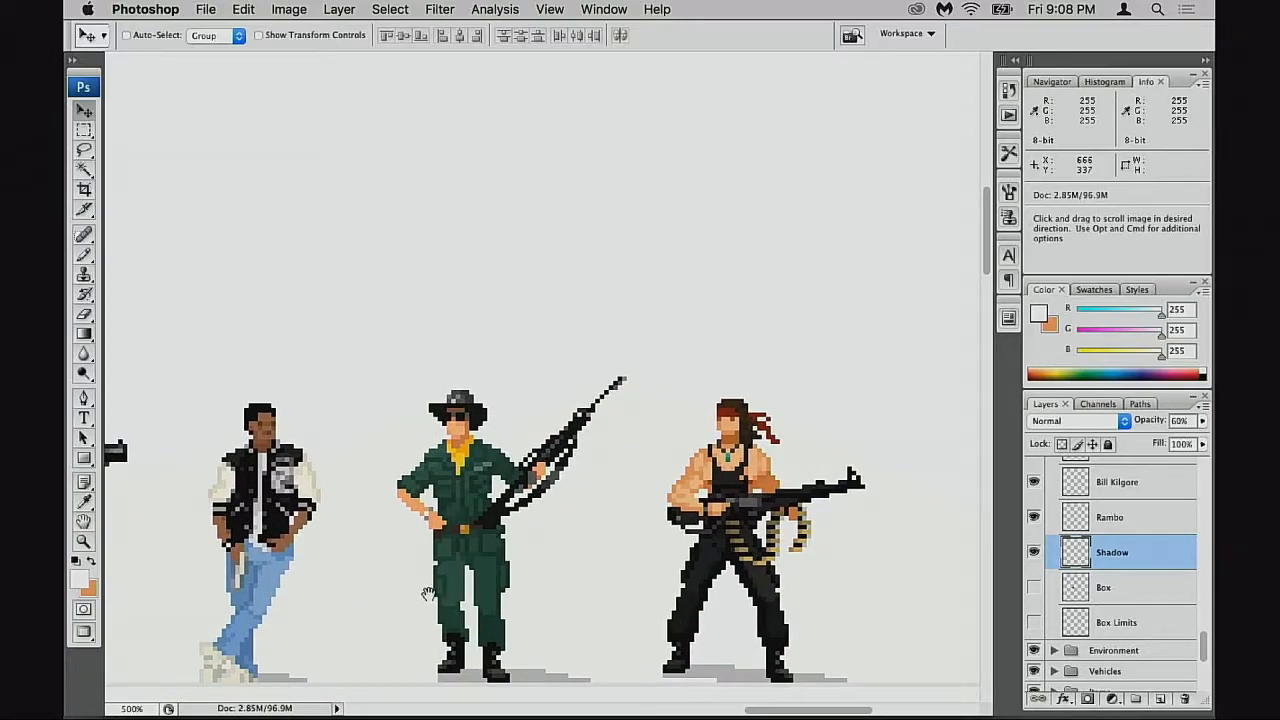
{"action": "scroll", "coordinate": [410, 580], "scroll_direction": "left", "scroll_amount": 17}
{"action": "scroll", "coordinate": [379, 543], "scroll_direction": "left", "scroll_amount": 20}
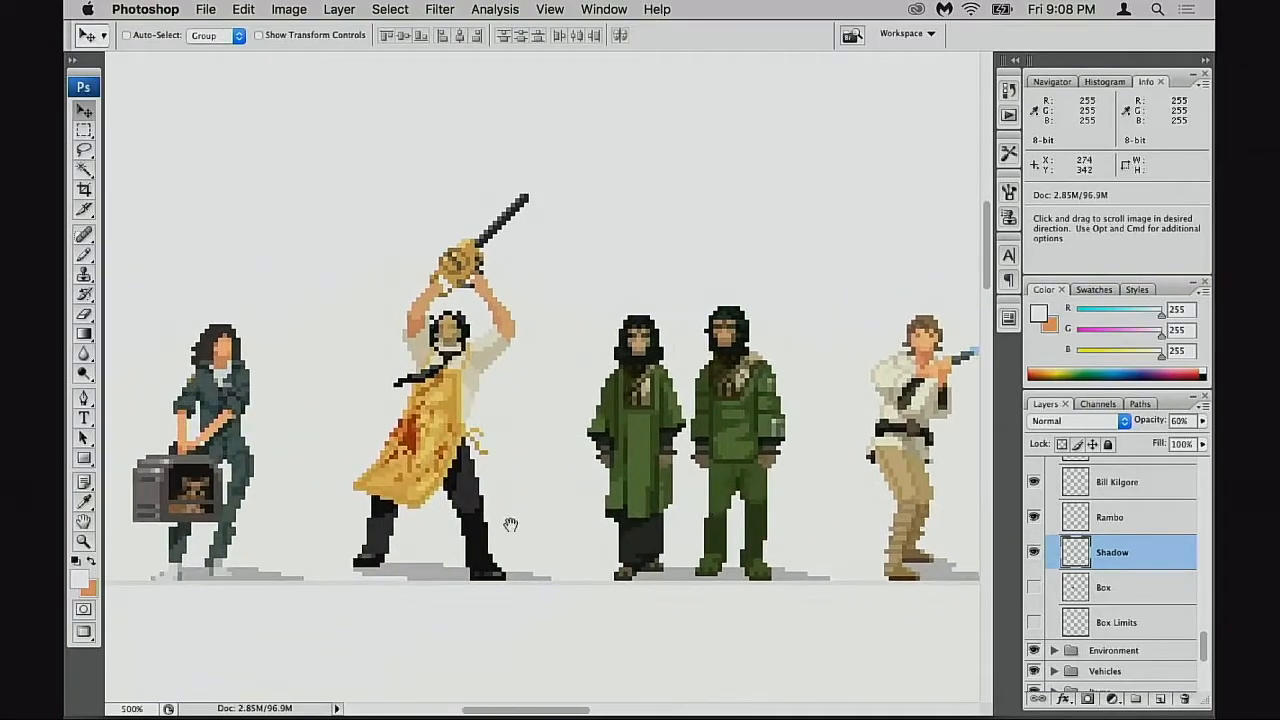
{"action": "scroll", "coordinate": [795, 495], "scroll_direction": "right", "scroll_amount": 20}
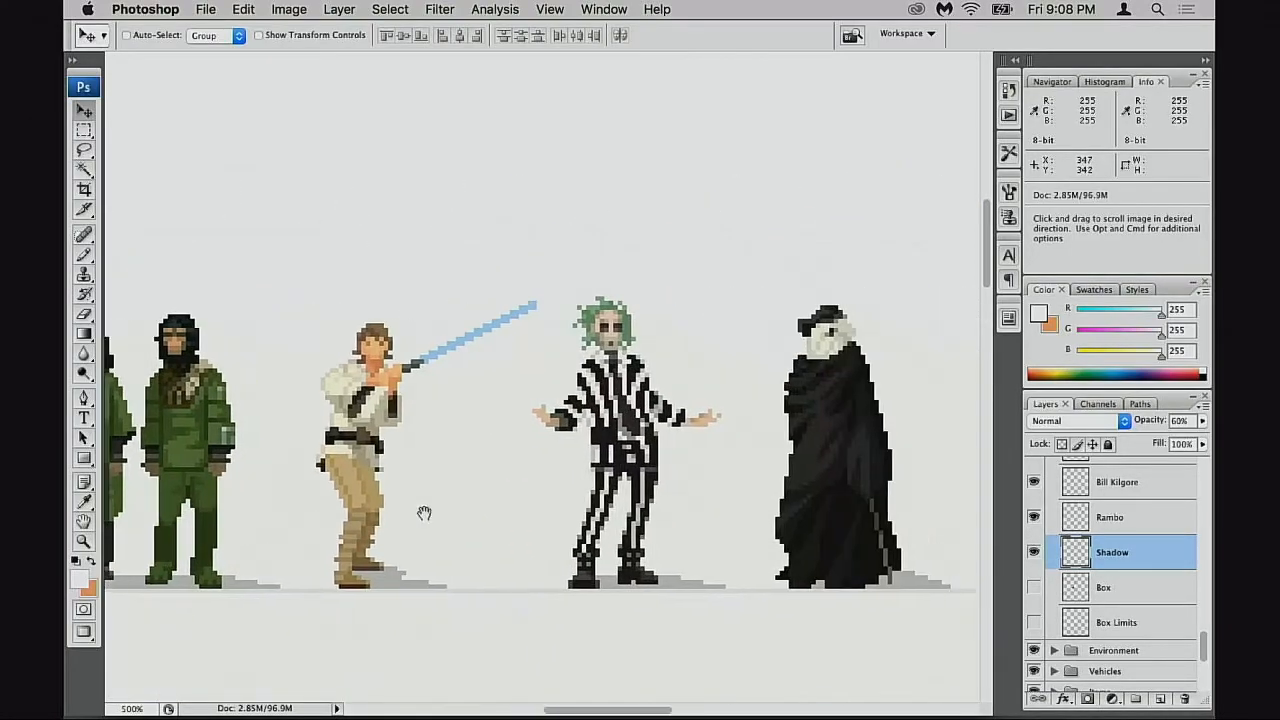
{"action": "scroll", "coordinate": [479, 528], "scroll_direction": "right", "scroll_amount": 14}
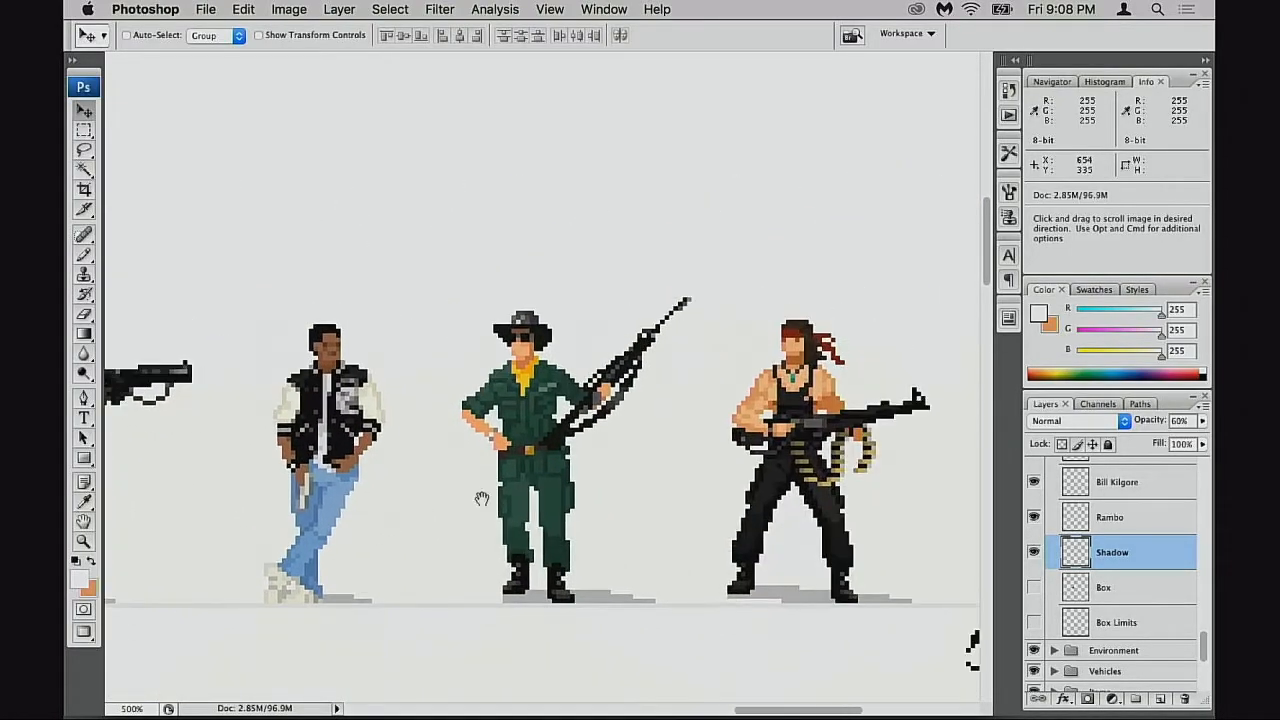
{"action": "scroll", "coordinate": [585, 475], "scroll_direction": "right", "scroll_amount": 1}
{"action": "scroll", "coordinate": [570, 490], "scroll_direction": "down", "scroll_amount": 1}
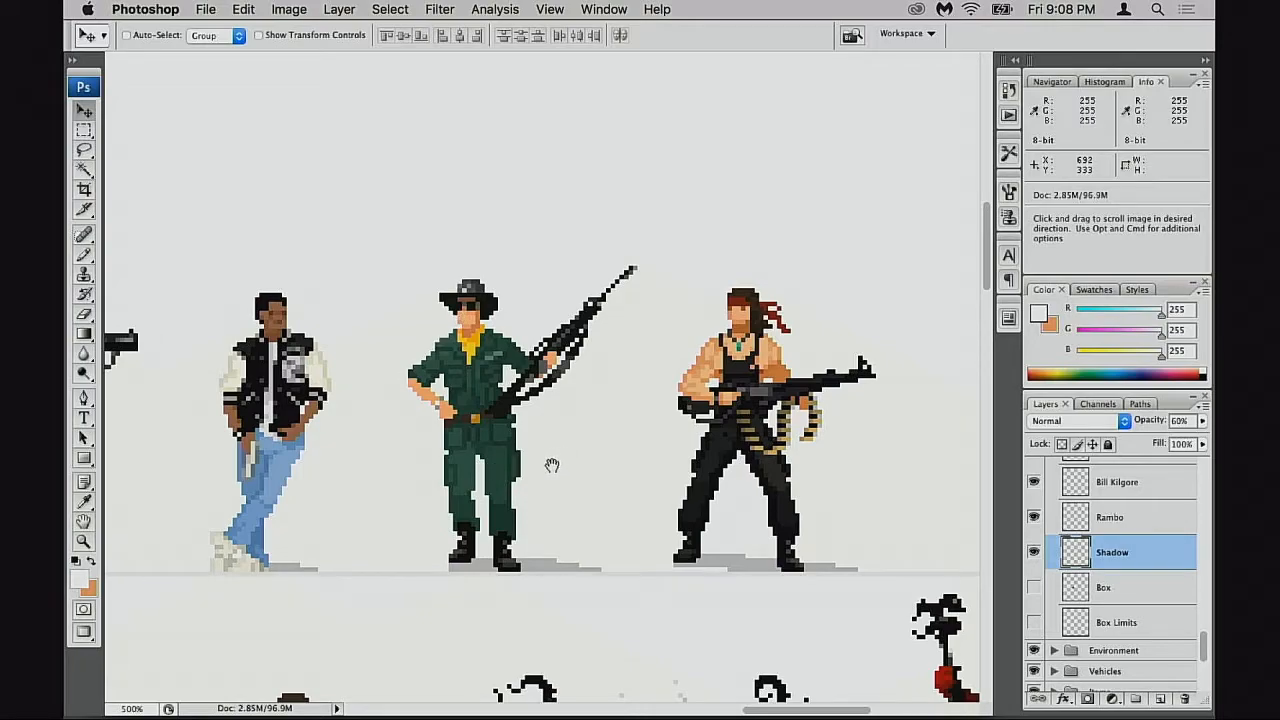
{"action": "scroll", "coordinate": [547, 475], "scroll_direction": "down", "scroll_amount": 2}
{"action": "scroll", "coordinate": [1112, 570], "scroll_direction": "up", "scroll_amount": 2}
Duplicate the Bill Kilgore layer, place the copy between the Rambo and Shadow layers, and move its sprite to the far side of Rambo
{"action": "left_click", "coordinate": [1090, 549]}
{"action": "key", "text": "super+j"}
{"action": "left_click_drag", "start_coordinate": [1083, 560], "coordinate": [1098, 628]}
{"action": "left_click_drag", "start_coordinate": [830, 536], "coordinate": [640, 540]}
{"action": "left_click_drag", "start_coordinate": [402, 489], "coordinate": [826, 494]}
{"action": "left_click_drag", "start_coordinate": [770, 502], "coordinate": [563, 507]}
{"action": "left_click_drag", "start_coordinate": [563, 507], "coordinate": [683, 497]}
Return to the standard windowed screen mode and show the copied officer sprite in both sprite document windows
{"action": "key", "text": "f"}
{"action": "key", "text": "f"}
{"action": "key", "text": "f"}
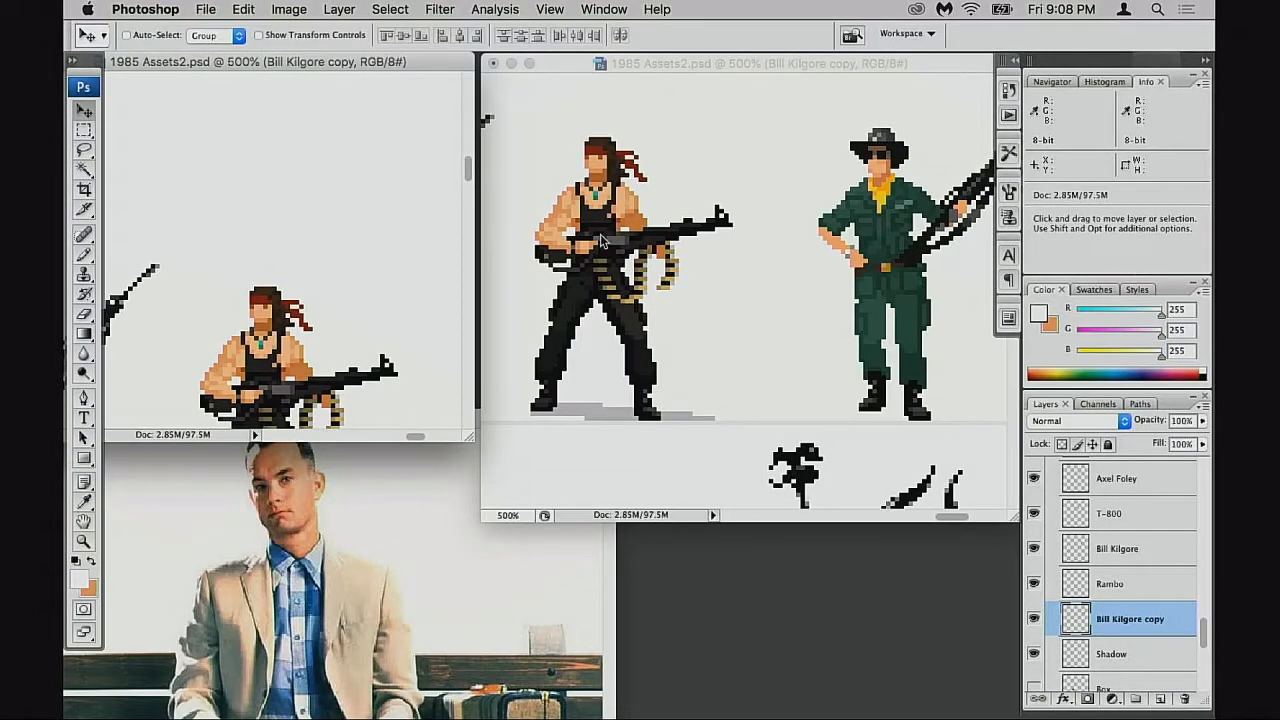
{"action": "left_click", "coordinate": [811, 346]}
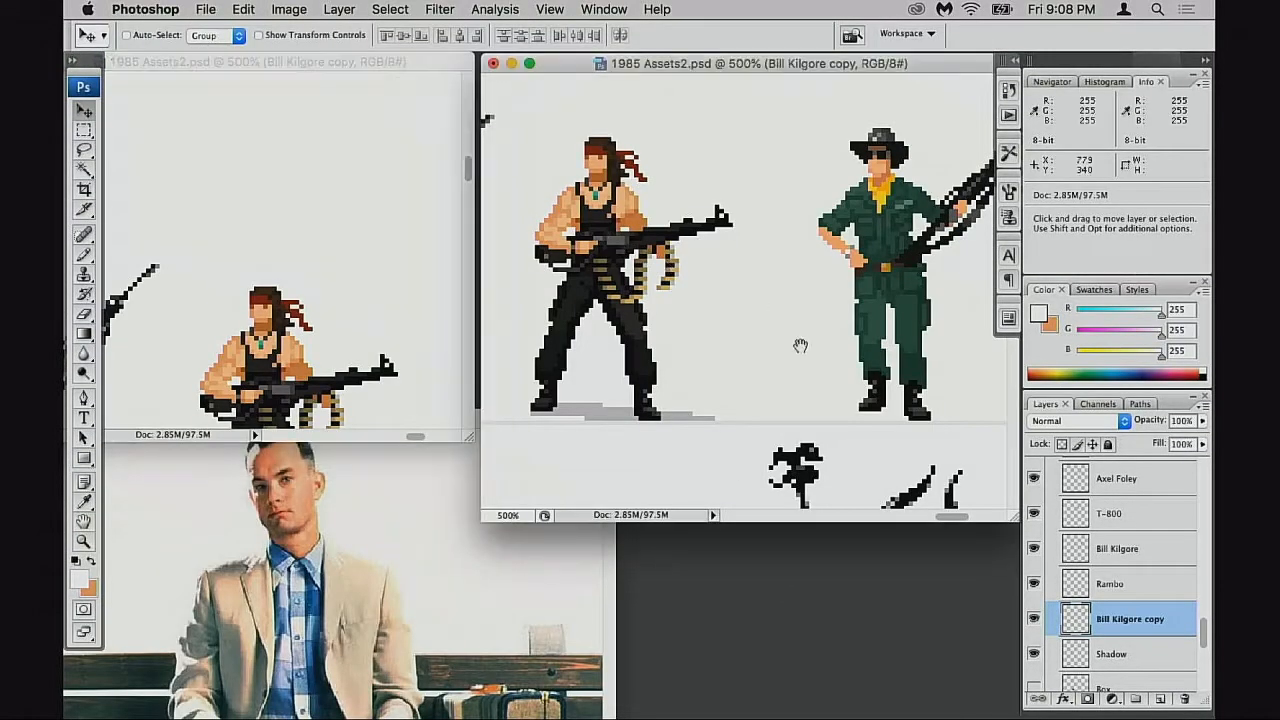
{"action": "left_click_drag", "start_coordinate": [667, 363], "coordinate": [571, 363]}
{"action": "left_click", "coordinate": [366, 322]}
{"action": "left_click_drag", "start_coordinate": [366, 322], "coordinate": [205, 155]}
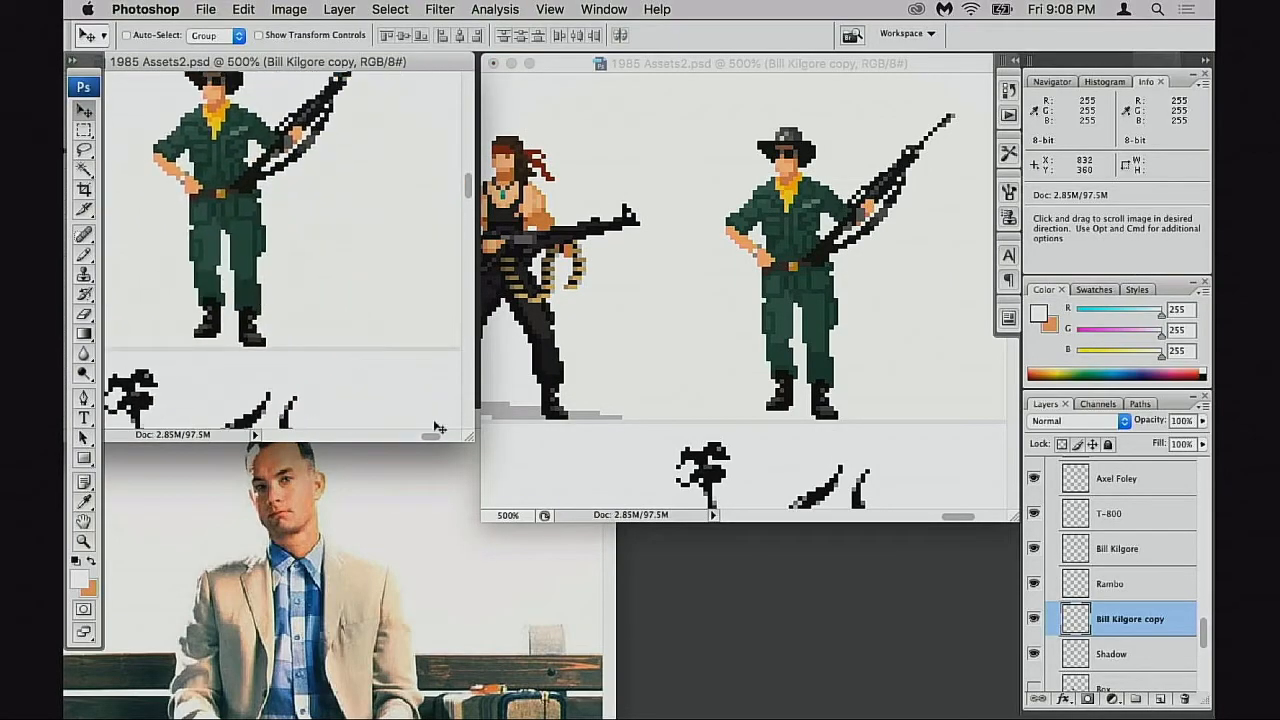
Shrink the secondary sprite window and set its view to 400% with the whole copied officer framed
{"action": "left_click_drag", "start_coordinate": [469, 435], "coordinate": [398, 306]}
{"action": "left_click_drag", "start_coordinate": [343, 232], "coordinate": [289, 270]}
{"action": "left_click", "coordinate": [275, 219], "text": "super"}
{"action": "left_click", "coordinate": [273, 222], "text": "super"}
{"action": "left_click_drag", "start_coordinate": [290, 200], "coordinate": [340, 209]}
{"action": "left_click_drag", "start_coordinate": [206, 179], "coordinate": [336, 229]}
{"action": "left_click", "coordinate": [305, 217], "text": "alt"}
{"action": "left_click", "coordinate": [286, 212], "text": "alt"}
{"action": "left_click", "coordinate": [259, 217], "text": "alt"}
{"action": "left_click_drag", "start_coordinate": [259, 217], "coordinate": [340, 250]}
{"action": "left_click_drag", "start_coordinate": [183, 225], "coordinate": [320, 191]}
{"action": "left_click_drag", "start_coordinate": [397, 306], "coordinate": [390, 340]}
{"action": "left_click_drag", "start_coordinate": [322, 229], "coordinate": [309, 274]}
Enlarge the 0.jpg reference window and show the photo of the man seated on the brown bench
{"action": "left_click", "coordinate": [391, 471]}
{"action": "left_click_drag", "start_coordinate": [390, 418], "coordinate": [356, 487]}
{"action": "left_click_drag", "start_coordinate": [396, 306], "coordinate": [576, 86]}
{"action": "left_click_drag", "start_coordinate": [425, 180], "coordinate": [401, 226]}
{"action": "left_click_drag", "start_coordinate": [486, 491], "coordinate": [420, 505]}
{"action": "left_click_drag", "start_coordinate": [390, 190], "coordinate": [394, 695]}
{"action": "left_click_drag", "start_coordinate": [372, 280], "coordinate": [532, 500]}
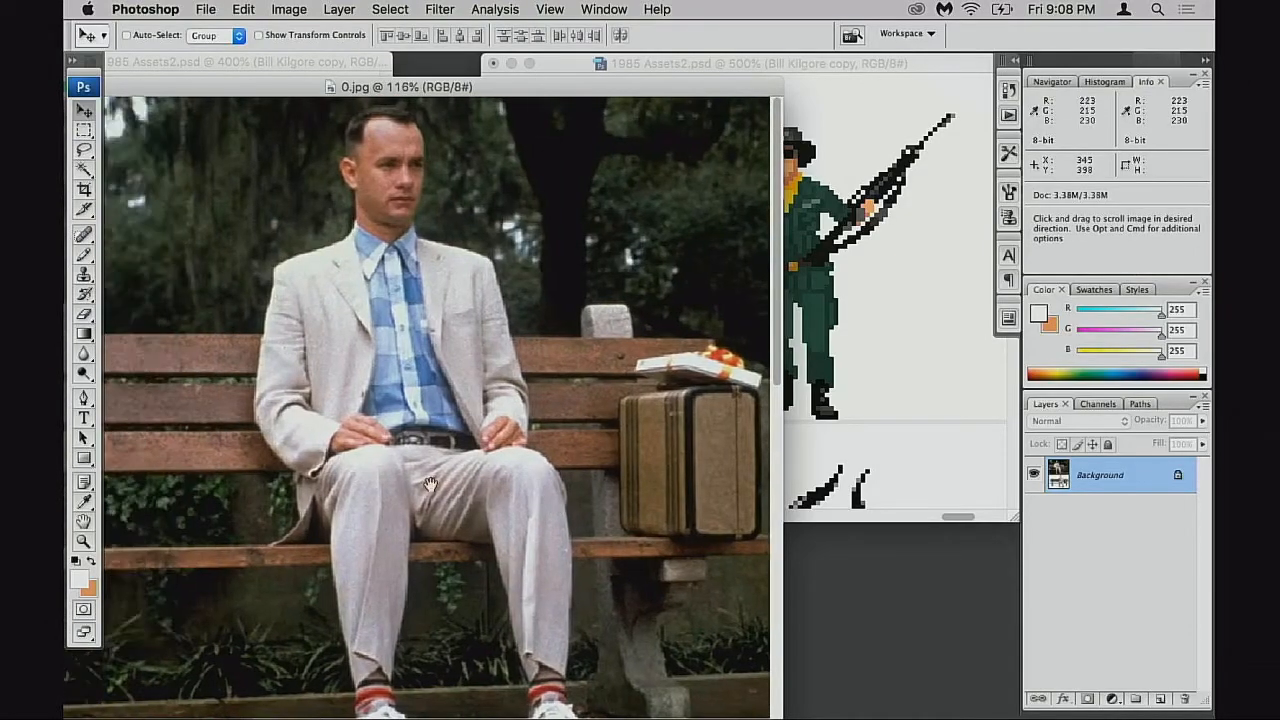
Examine the white-background reference photo, covering the seated pose and a close-up of the man's face and hair
{"action": "scroll", "coordinate": [490, 398], "scroll_direction": "down", "scroll_amount": 10}
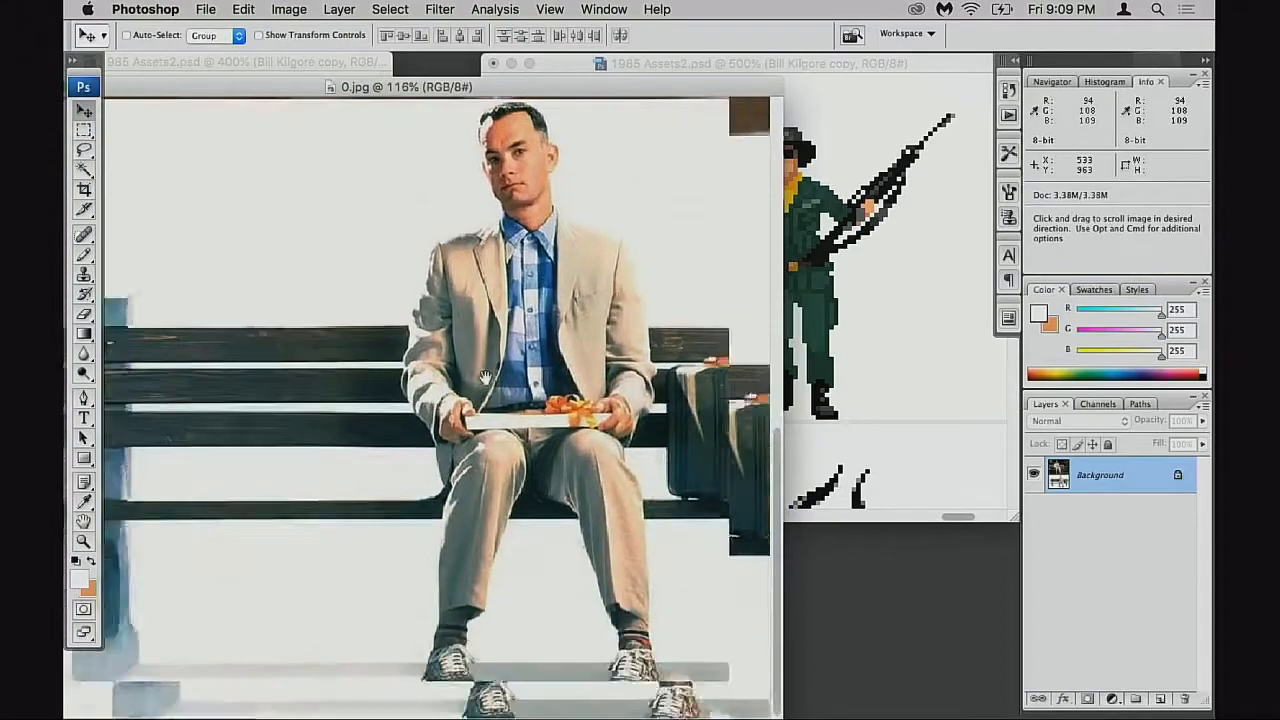
{"action": "mouse_move", "coordinate": [484, 377]}
{"action": "left_mouse_down"}
{"action": "mouse_move", "coordinate": [455, 379]}
{"action": "mouse_move", "coordinate": [541, 372]}
{"action": "left_mouse_up"}
{"action": "key", "text": "b"}
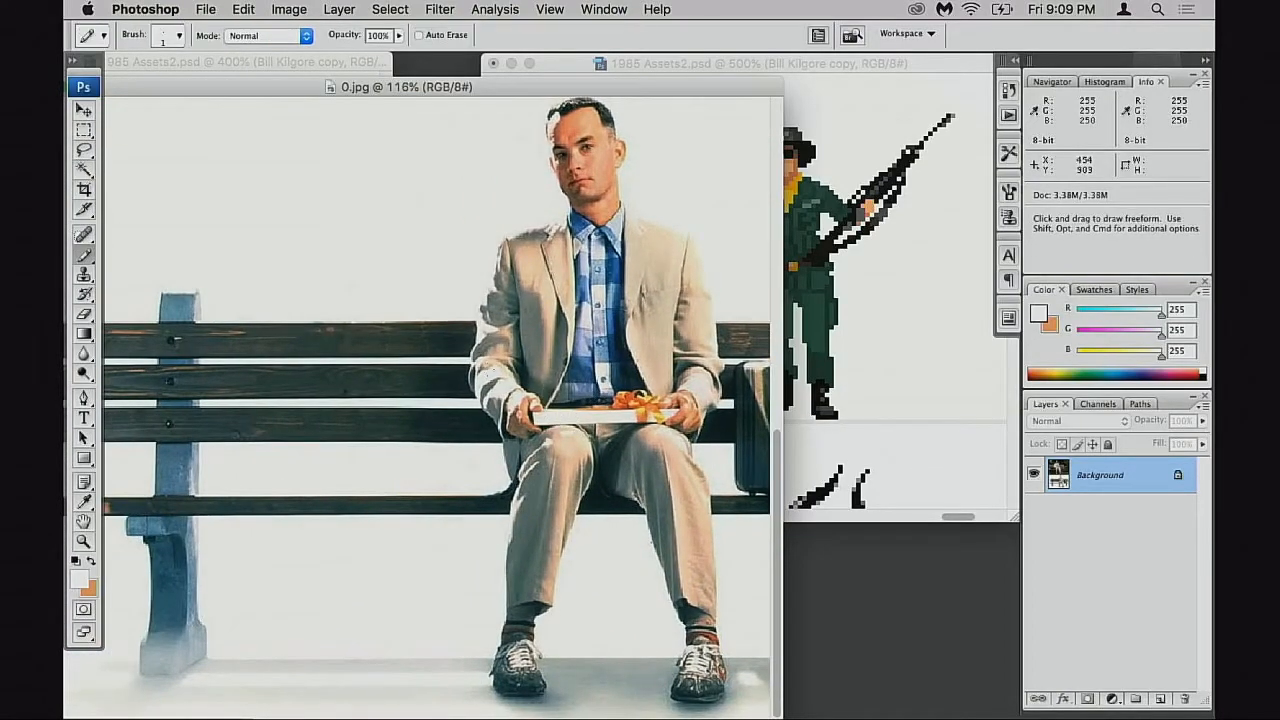
{"action": "key", "text": "v"}
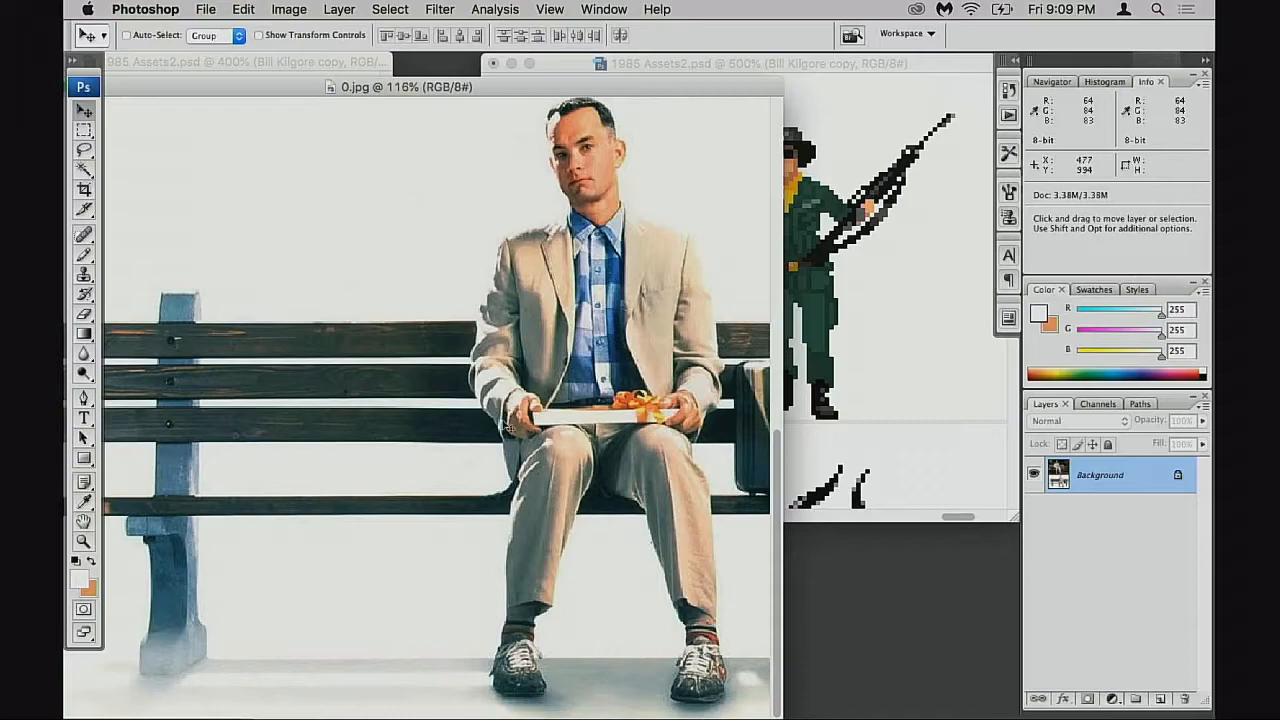
{"action": "left_click_drag", "start_coordinate": [588, 423], "coordinate": [508, 443]}
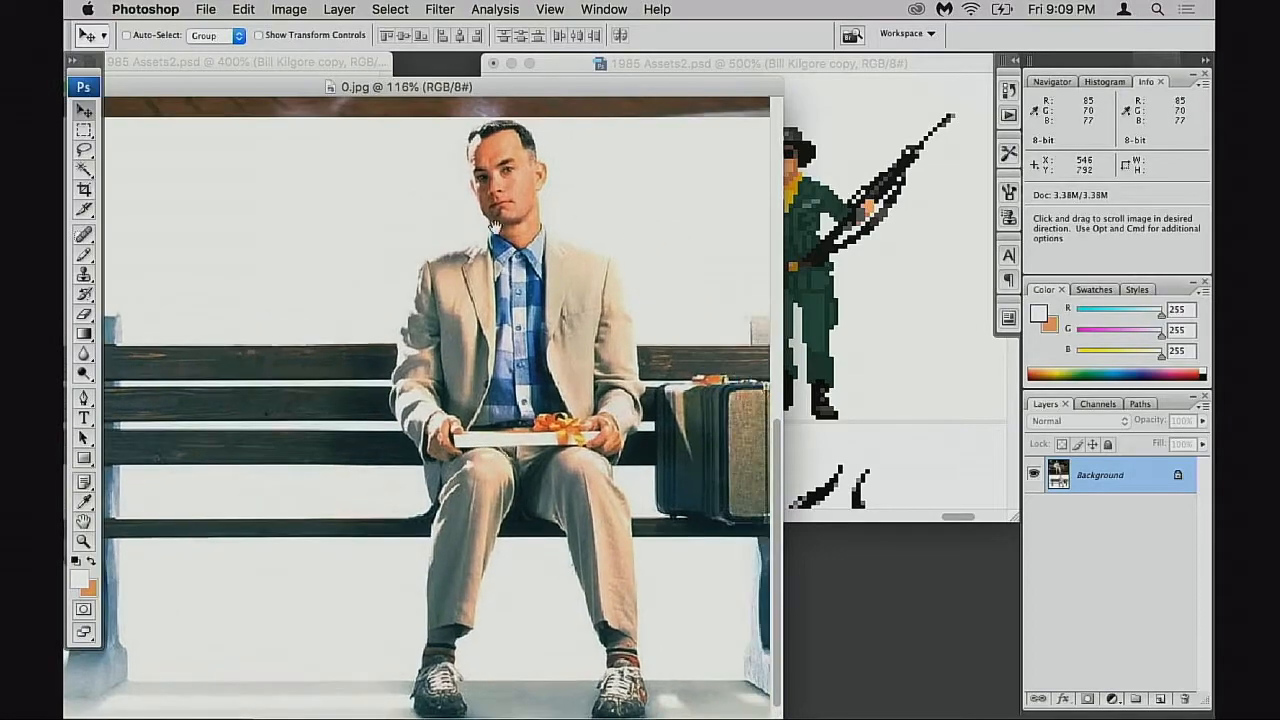
{"action": "left_click_drag", "start_coordinate": [495, 205], "coordinate": [483, 334]}
{"action": "left_click_drag", "start_coordinate": [437, 232], "coordinate": [516, 365]}
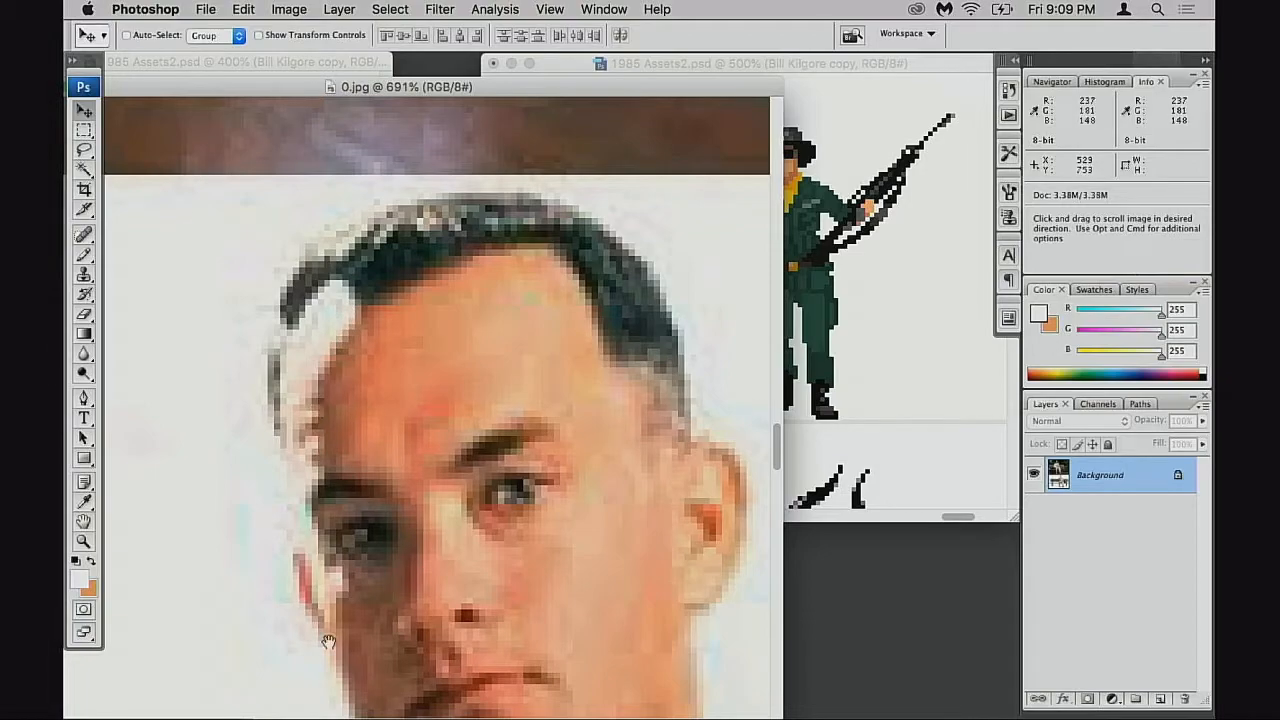
{"action": "left_click", "coordinate": [360, 497], "text": "alt"}
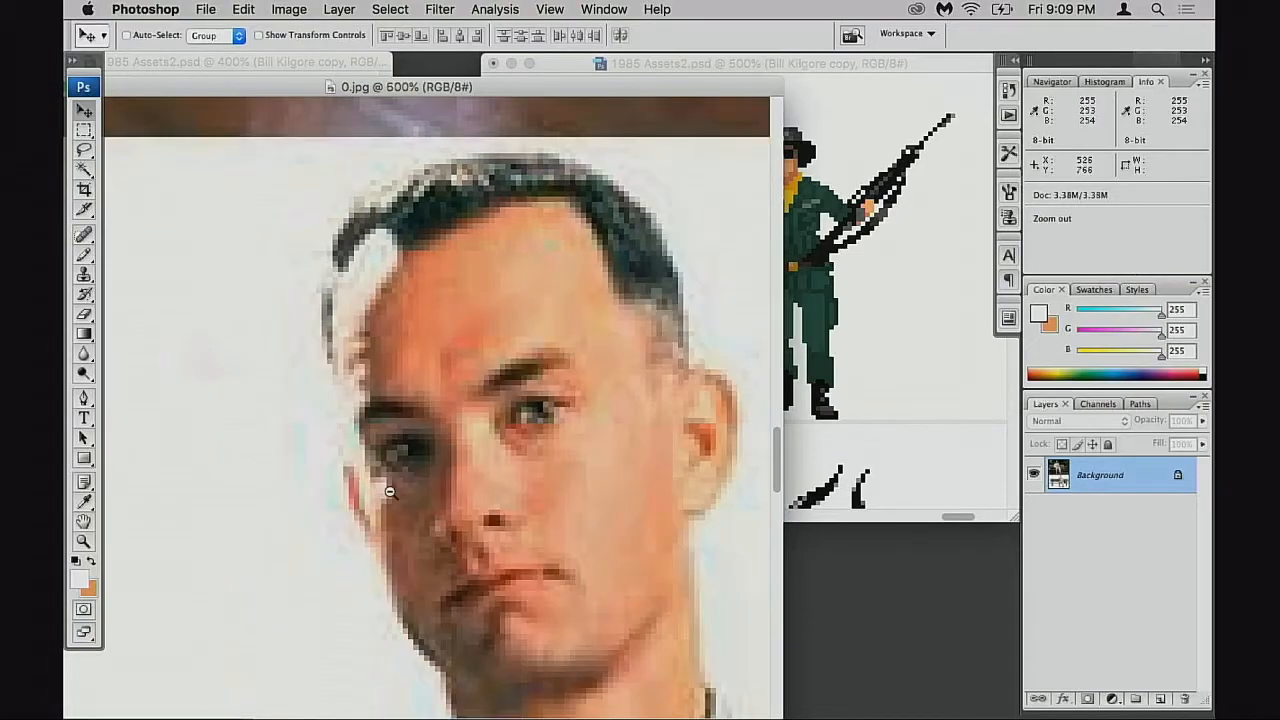
{"action": "left_click", "coordinate": [385, 492], "text": "alt"}
{"action": "left_click", "coordinate": [420, 470], "text": "alt"}
{"action": "left_click", "coordinate": [450, 445], "text": "alt"}
{"action": "left_click", "coordinate": [457, 431], "text": "alt"}
Study the beige suit, checked shirt, gift box, hands and suitcase in the white-background reference photo
{"action": "left_click_drag", "start_coordinate": [385, 306], "coordinate": [408, 391]}
{"action": "left_click_drag", "start_coordinate": [388, 452], "coordinate": [441, 441]}
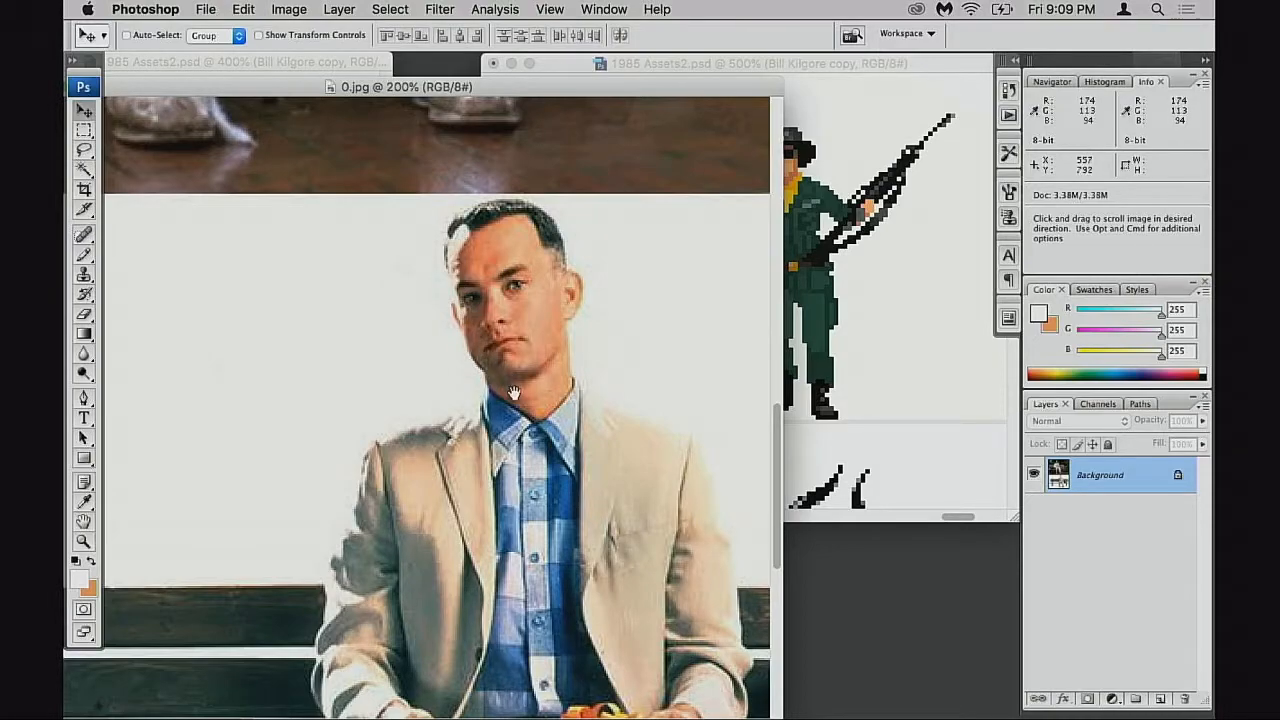
{"action": "left_click_drag", "start_coordinate": [479, 427], "coordinate": [520, 307]}
{"action": "left_click_drag", "start_coordinate": [455, 505], "coordinate": [432, 325]}
{"action": "left_click_drag", "start_coordinate": [490, 496], "coordinate": [466, 356]}
{"action": "left_click_drag", "start_coordinate": [453, 441], "coordinate": [449, 371]}
{"action": "left_click_drag", "start_coordinate": [582, 462], "coordinate": [408, 424]}
{"action": "left_click_drag", "start_coordinate": [492, 348], "coordinate": [456, 540]}
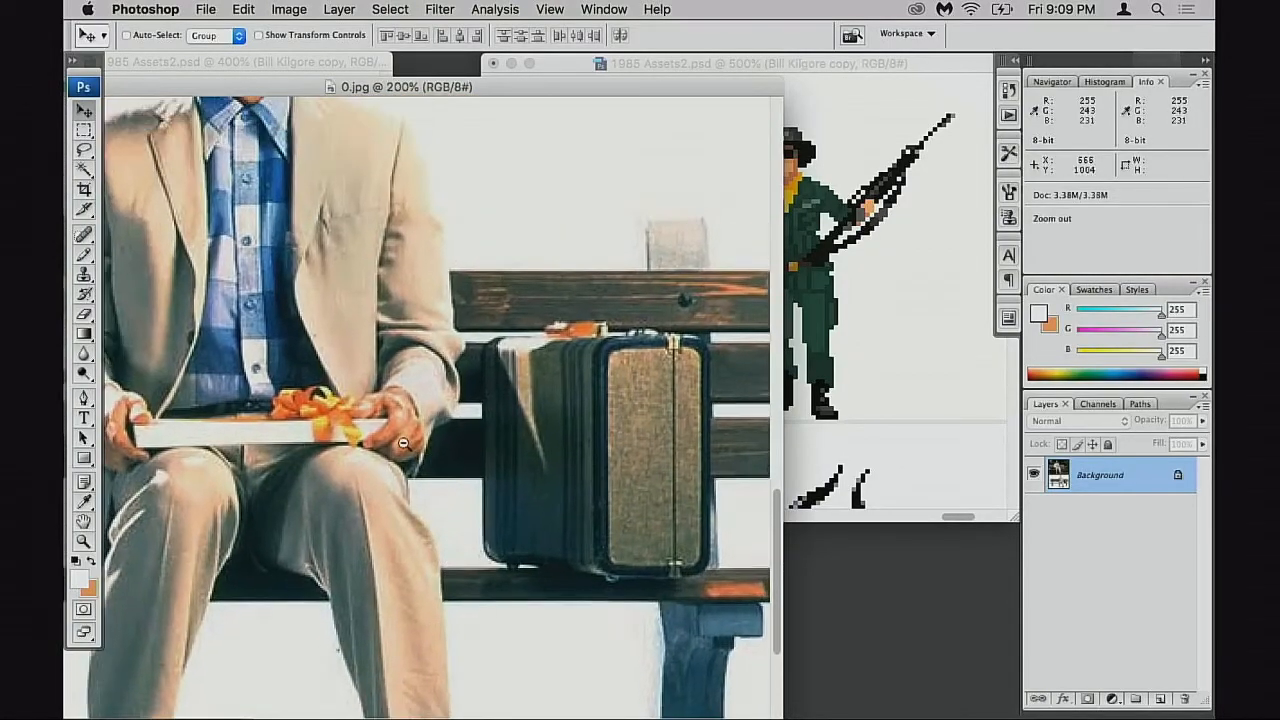
{"action": "left_click", "coordinate": [410, 449], "text": "alt"}
{"action": "left_click", "coordinate": [462, 385]}
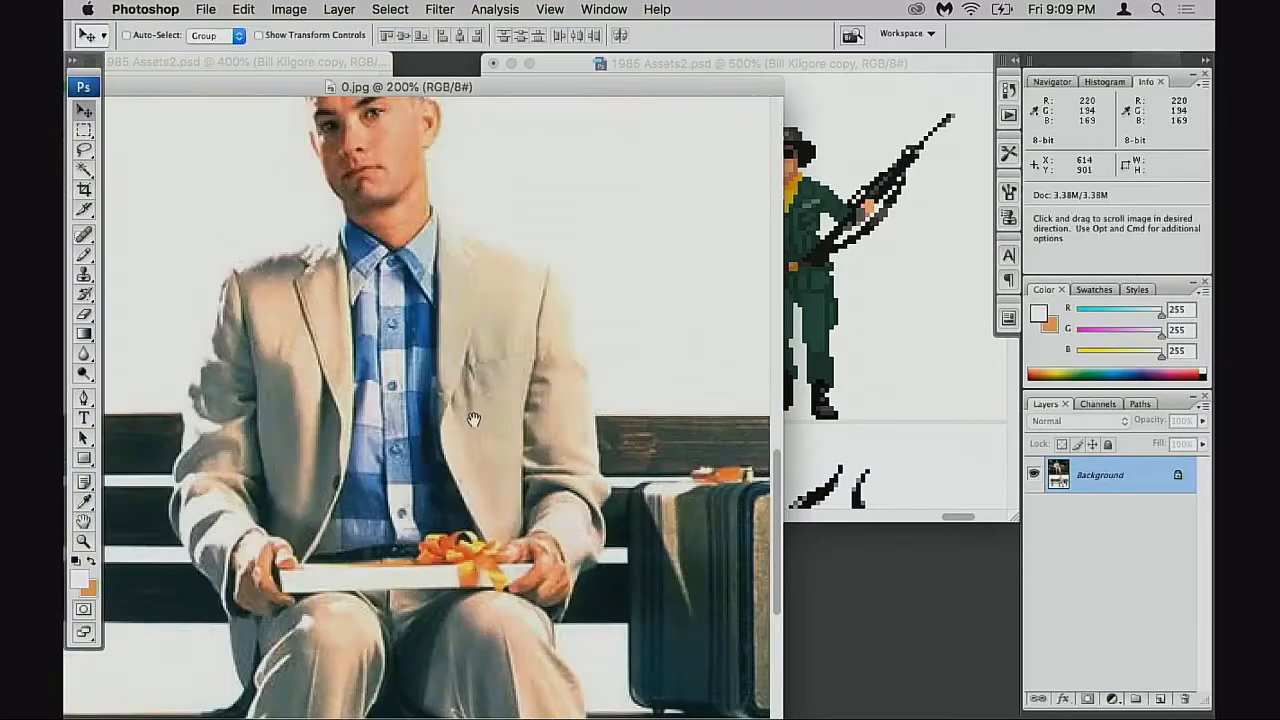
{"action": "left_click_drag", "start_coordinate": [445, 438], "coordinate": [445, 502]}
{"action": "left_click_drag", "start_coordinate": [511, 473], "coordinate": [517, 414]}
{"action": "left_click_drag", "start_coordinate": [530, 573], "coordinate": [491, 568]}
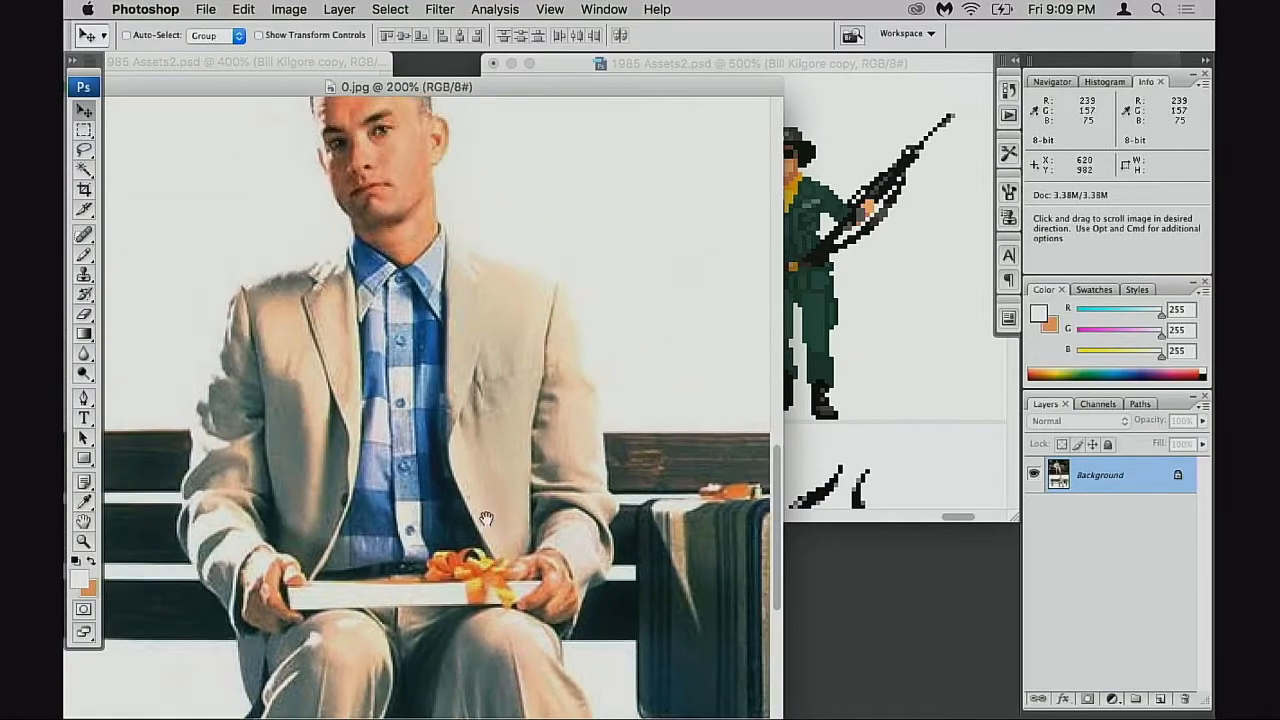
{"action": "left_click", "coordinate": [460, 421], "text": "alt"}
{"action": "left_click_drag", "start_coordinate": [449, 408], "coordinate": [455, 354]}
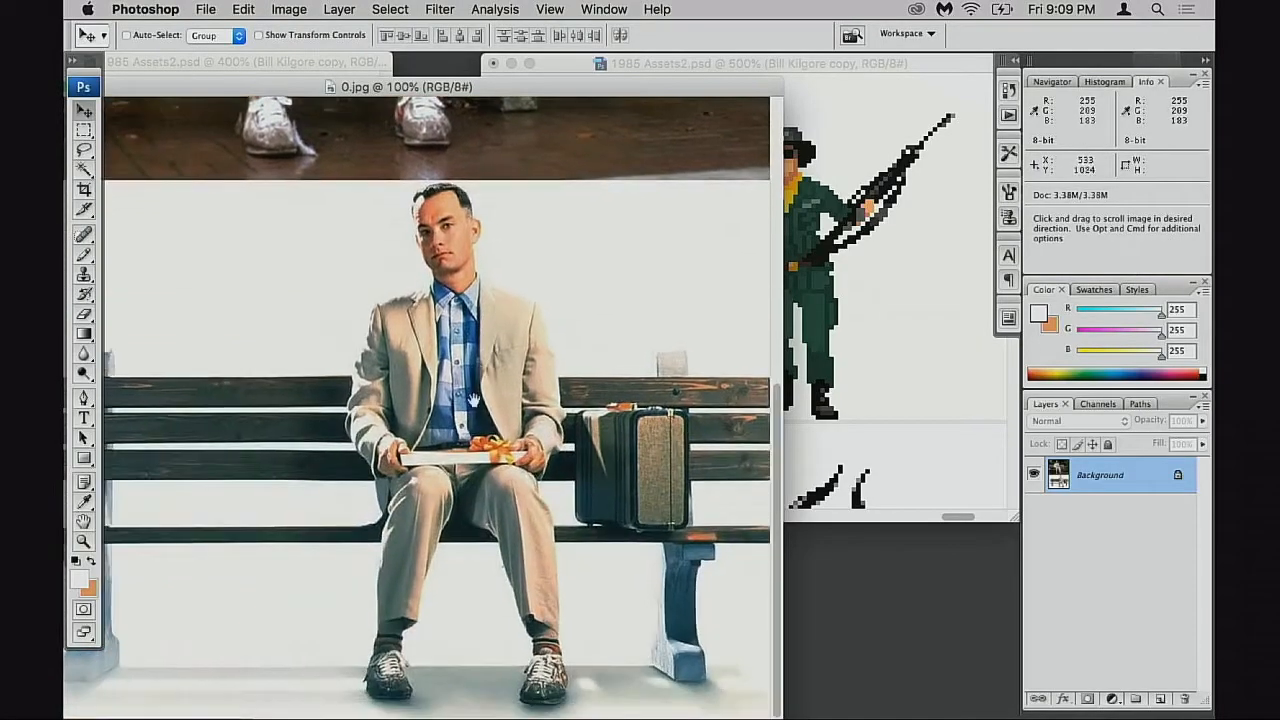
Show the brown-bench photo at 100%, place its window beneath the small sprite preview, and activate the main sprite window
{"action": "left_click_drag", "start_coordinate": [512, 297], "coordinate": [512, 617]}
{"action": "left_click_drag", "start_coordinate": [348, 398], "coordinate": [371, 604]}
{"action": "left_click_drag", "start_coordinate": [354, 494], "coordinate": [321, 307]}
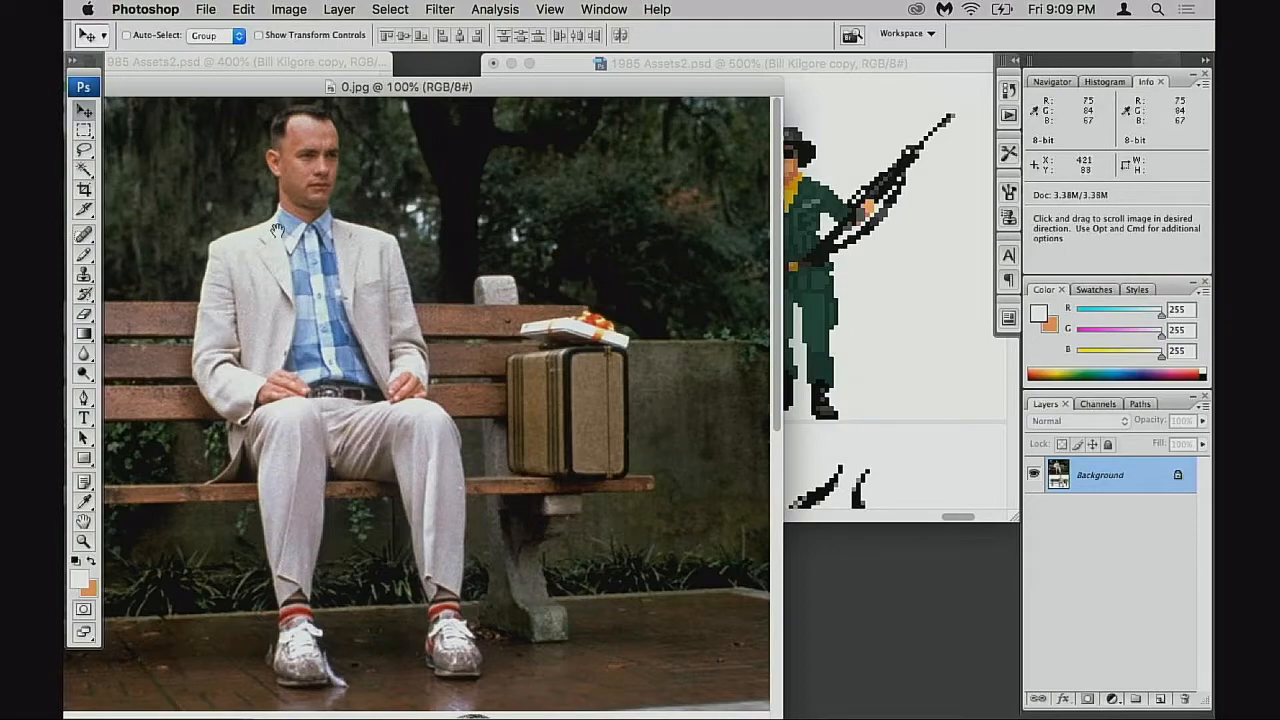
{"action": "left_click_drag", "start_coordinate": [491, 88], "coordinate": [429, 340]}
{"action": "left_click", "coordinate": [505, 343]}
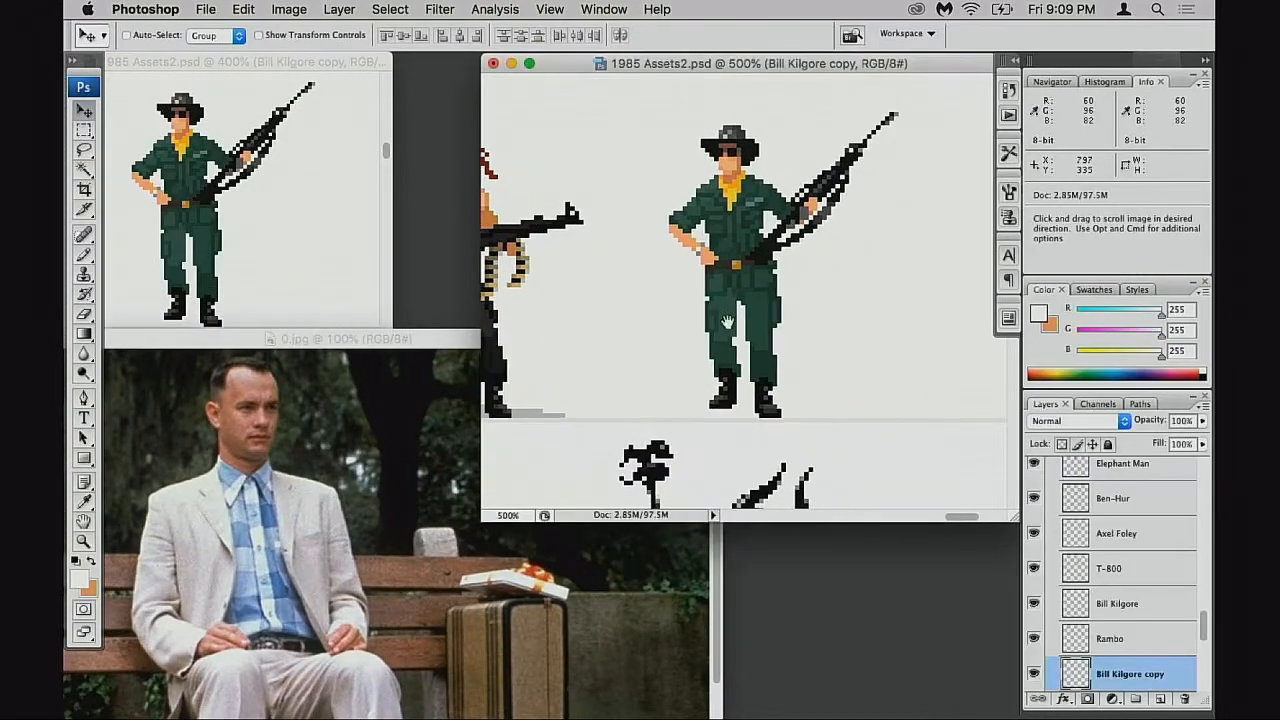
Switch to the Pencil tool and set the foreground color to the off-white suit tone #eeece5
{"action": "key", "text": "b"}
{"action": "left_click_drag", "start_coordinate": [708, 338], "coordinate": [686, 347]}
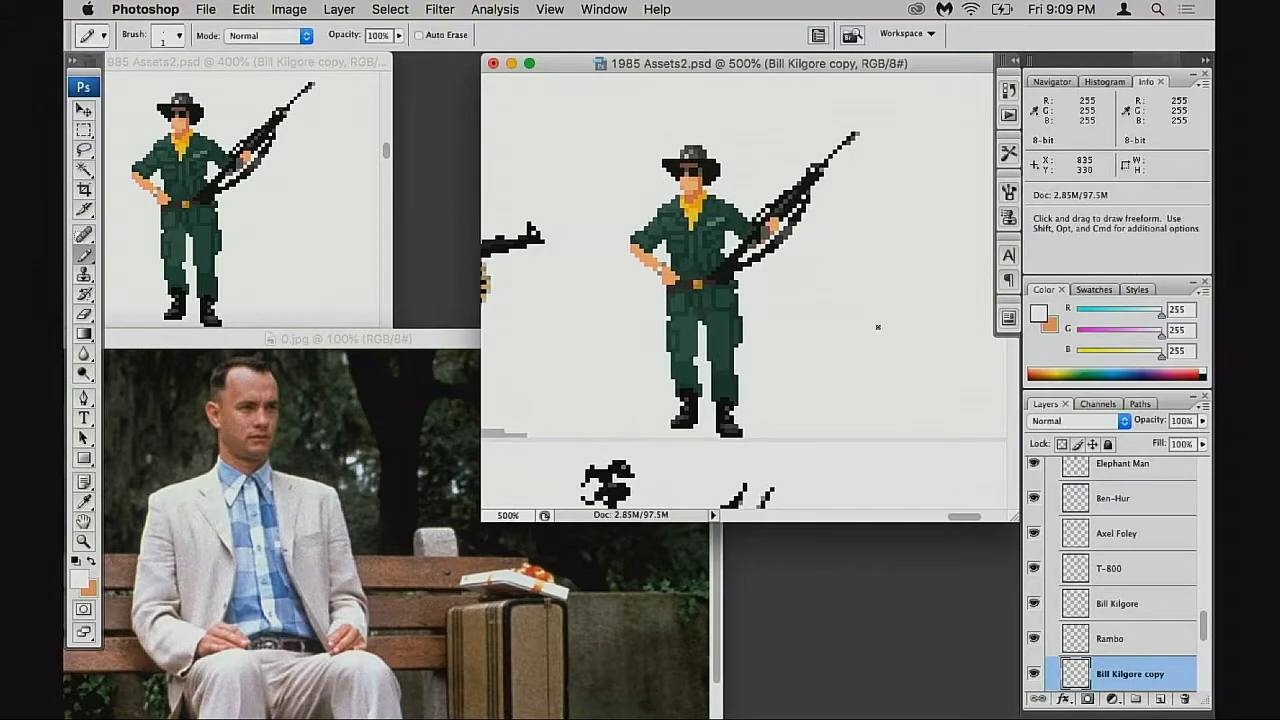
{"action": "left_click", "coordinate": [692, 209], "text": "super"}
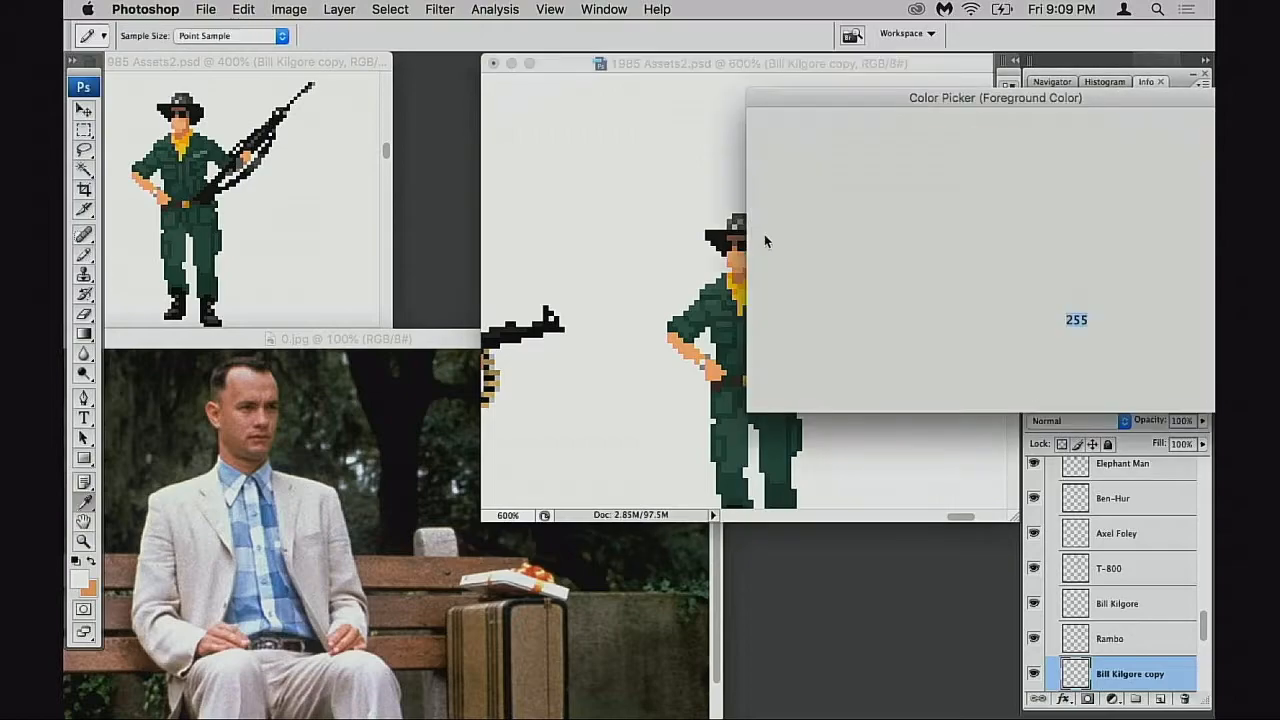
{"action": "left_click_drag", "start_coordinate": [763, 144], "coordinate": [777, 161]}
{"action": "left_click_drag", "start_coordinate": [1005, 298], "coordinate": [1005, 322]}
{"action": "left_click_drag", "start_coordinate": [783, 176], "coordinate": [773, 178]}
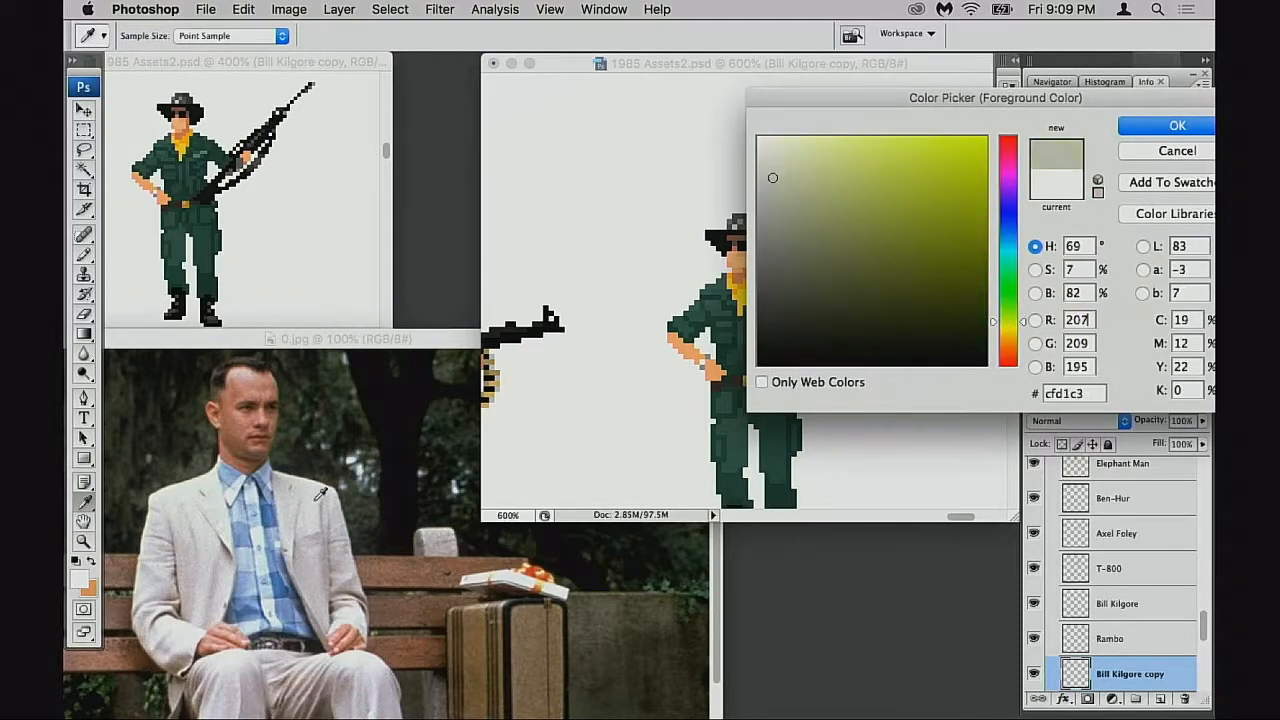
{"action": "left_click", "coordinate": [1015, 326]}
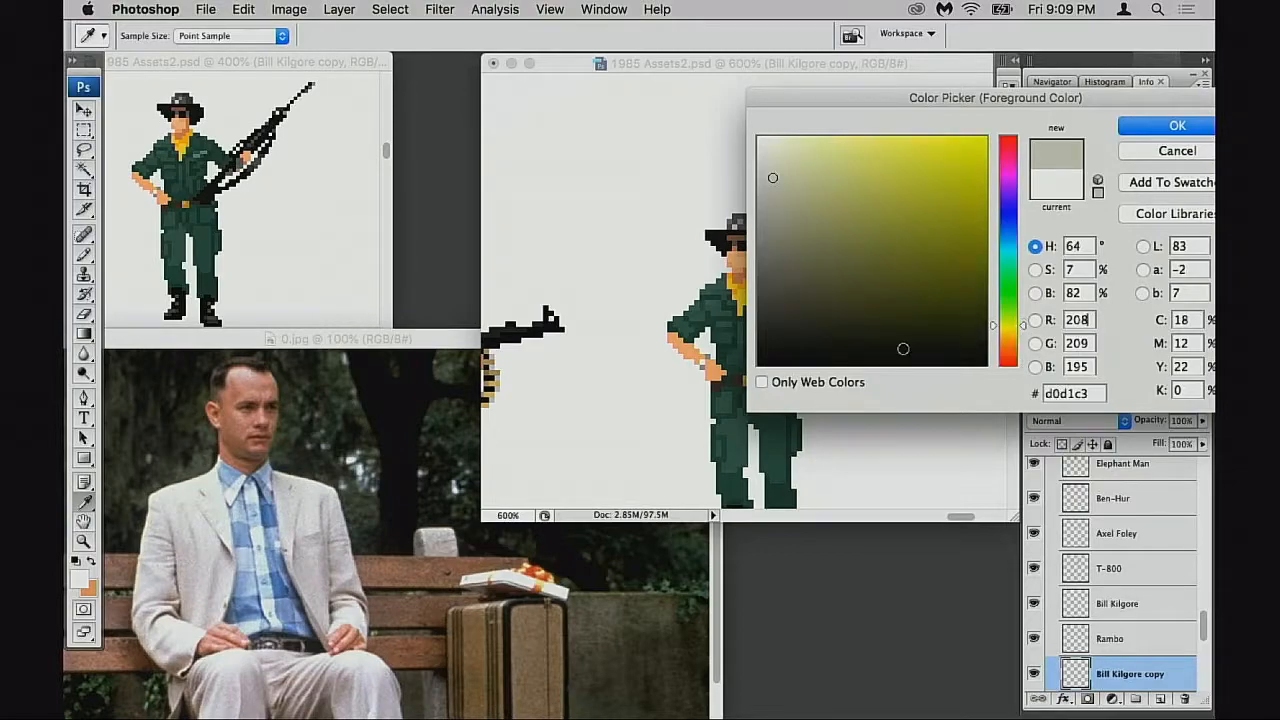
{"action": "mouse_move", "coordinate": [773, 178]}
{"action": "left_mouse_down"}
{"action": "mouse_move", "coordinate": [814, 158]}
{"action": "mouse_move", "coordinate": [785, 141]}
{"action": "mouse_move", "coordinate": [766, 151]}
{"action": "left_mouse_up"}
{"action": "left_click", "coordinate": [1007, 344]}
{"action": "left_click_drag", "start_coordinate": [1006, 349], "coordinate": [1008, 335]}
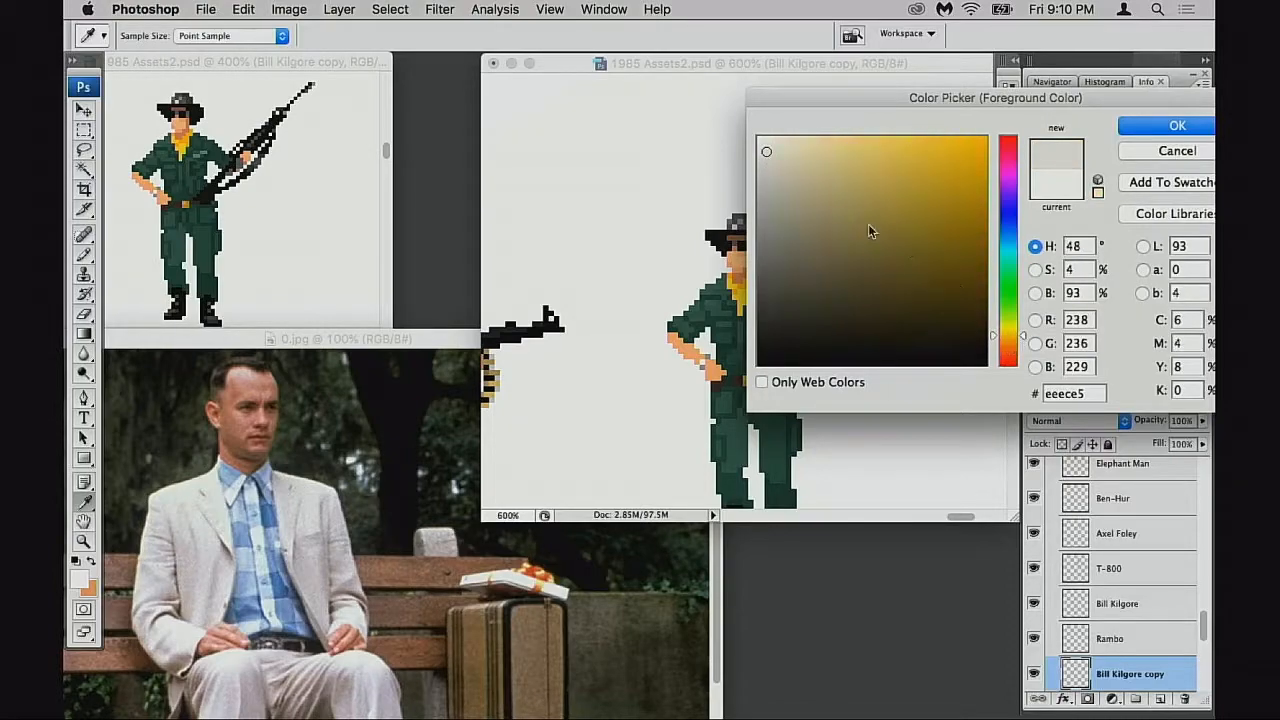
{"action": "left_click", "coordinate": [1124, 129]}
Choose a 1 px pencil tip and paint the officer copy's hand-on-hip sleeve off-white, redoing the first stroke
{"action": "right_click", "coordinate": [838, 302]}
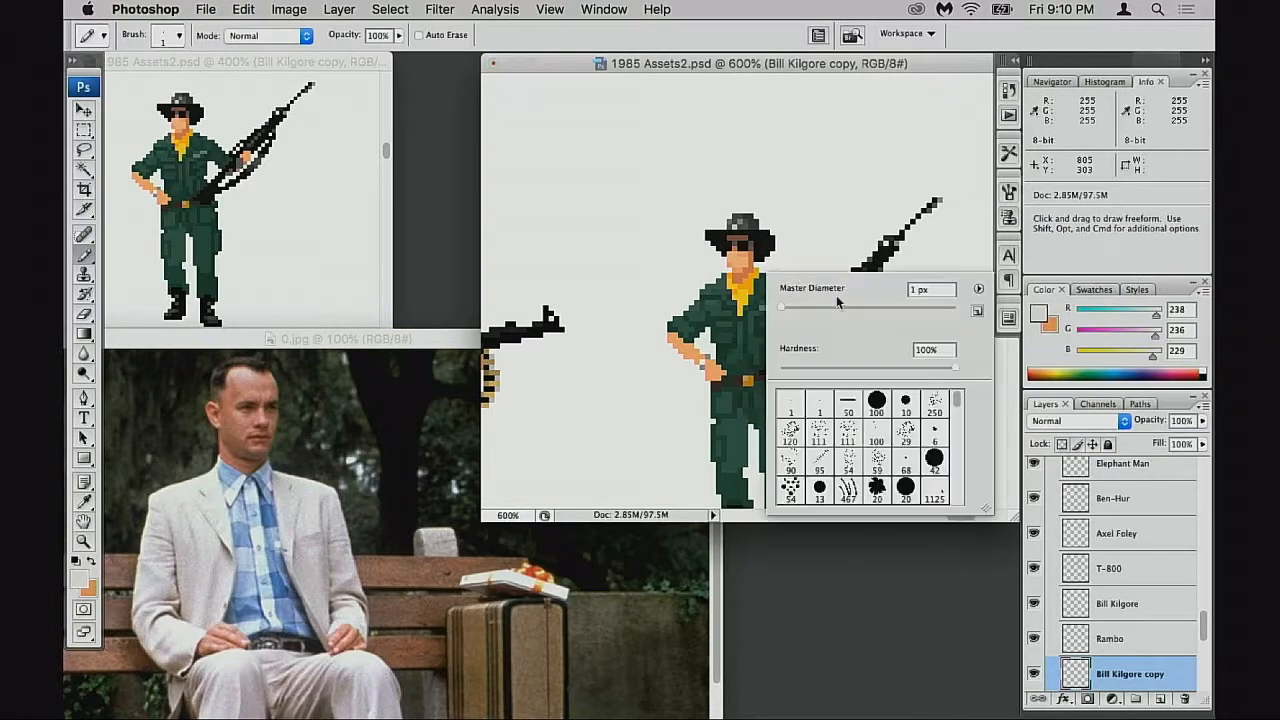
{"action": "double_click", "coordinate": [814, 410]}
{"action": "left_click", "coordinate": [720, 353], "text": "super"}
{"action": "left_click_drag", "start_coordinate": [720, 353], "coordinate": [696, 371]}
{"action": "left_click_drag", "start_coordinate": [681, 266], "coordinate": [702, 240]}
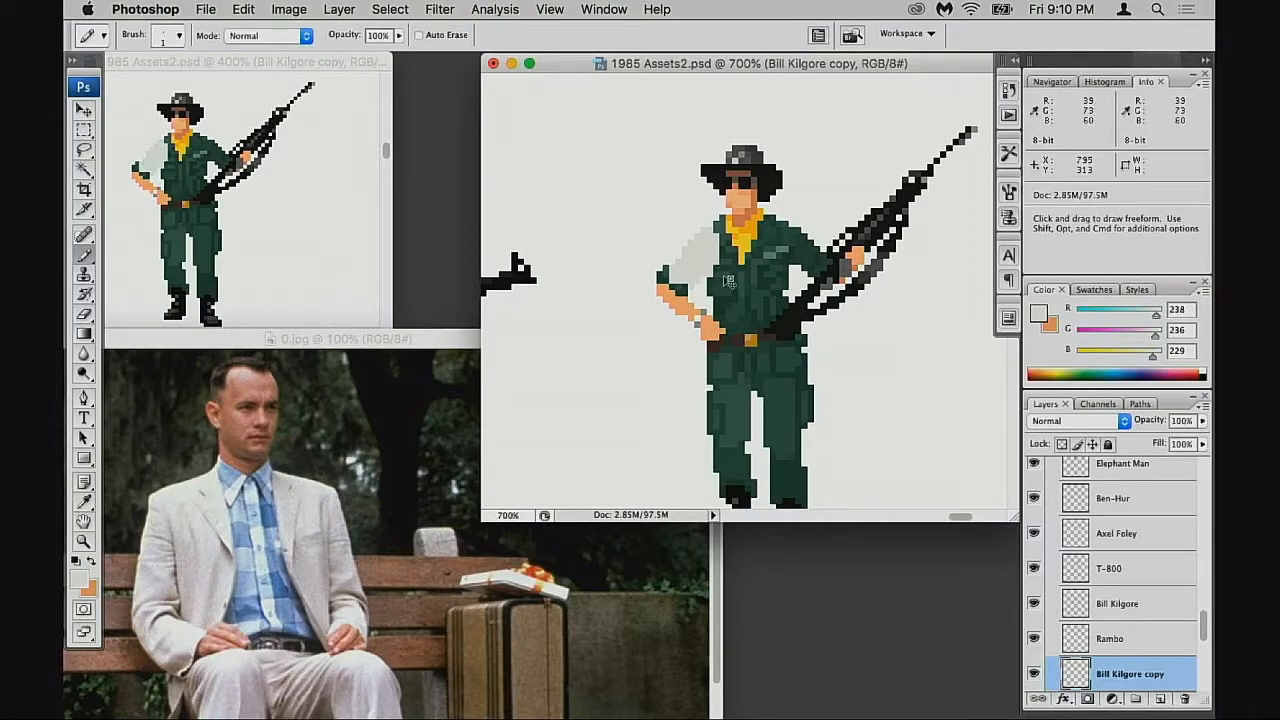
{"action": "key", "text": "super+z"}
{"action": "mouse_move", "coordinate": [713, 236]}
{"action": "left_mouse_down"}
{"action": "mouse_move", "coordinate": [698, 296]}
{"action": "mouse_move", "coordinate": [694, 250]}
{"action": "mouse_move", "coordinate": [689, 301]}
{"action": "left_mouse_up"}
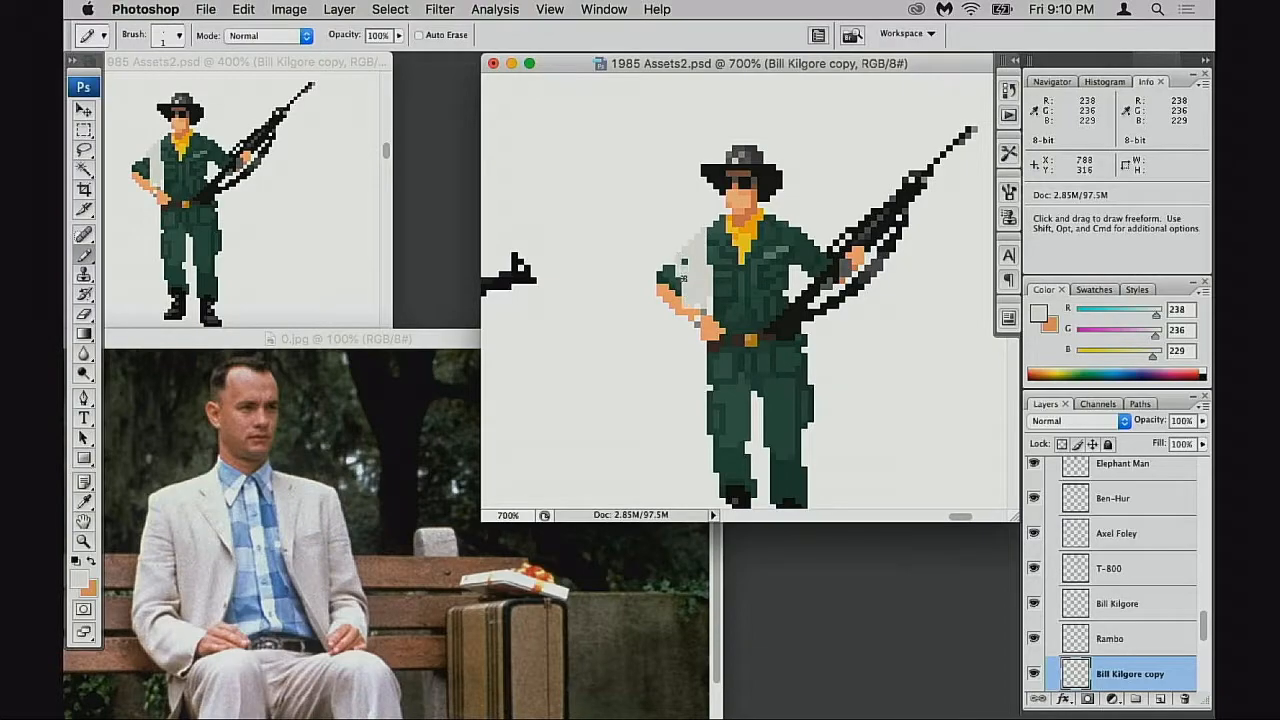
Erase the protruding bent elbow, straighten the off-white sleeve downward, and block in both front sides of the jacket
{"action": "key", "text": "e"}
{"action": "left_click_drag", "start_coordinate": [670, 250], "coordinate": [678, 321]}
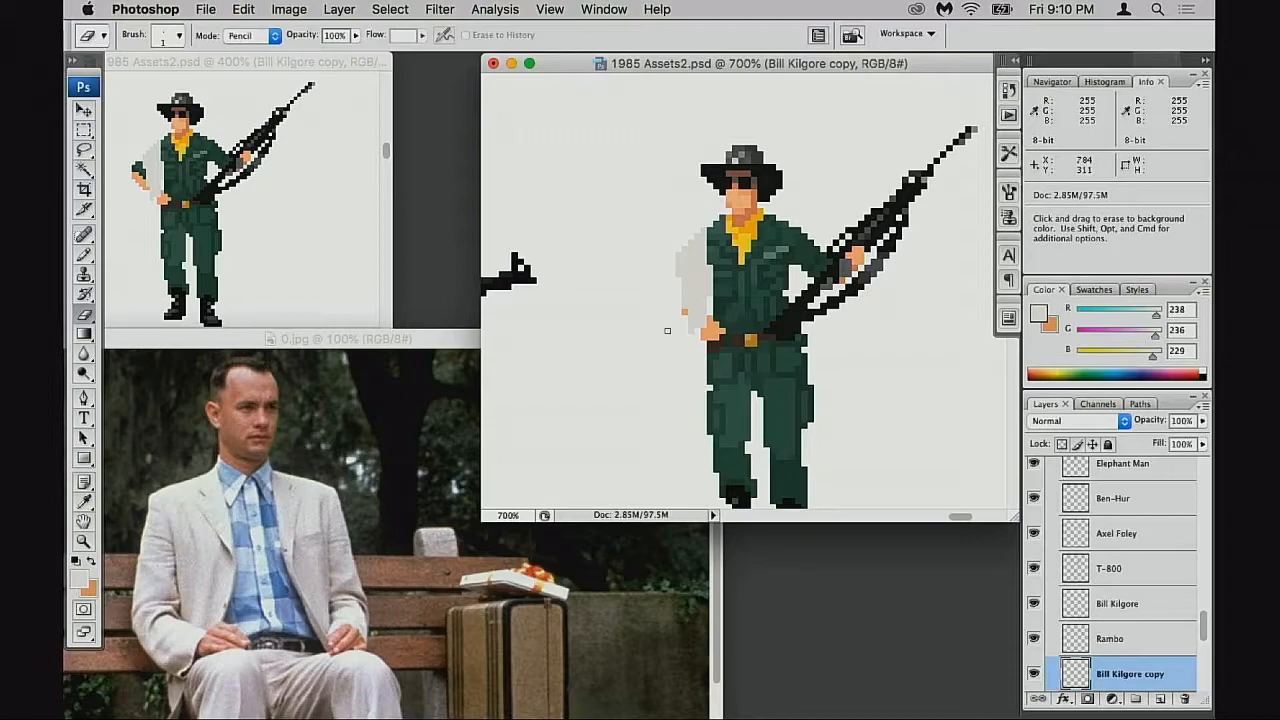
{"action": "key", "text": "b"}
{"action": "left_click", "coordinate": [716, 241]}
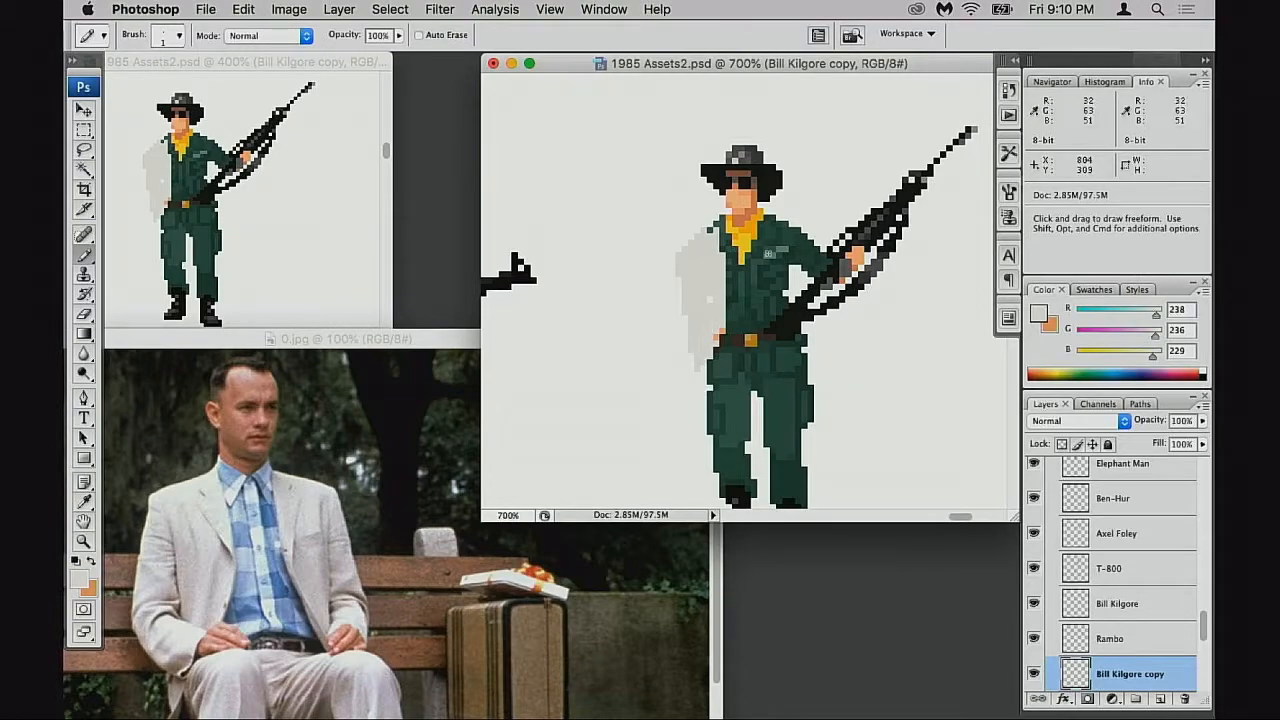
{"action": "mouse_move", "coordinate": [778, 239]}
{"action": "left_mouse_down"}
{"action": "mouse_move", "coordinate": [771, 268]}
{"action": "mouse_move", "coordinate": [793, 298]}
{"action": "mouse_move", "coordinate": [779, 340]}
{"action": "left_mouse_up"}
Erase the rifle barrel and the hand holding it with the eraser enlarged to 5 px, and return to the Pencil tool
{"action": "key", "text": "e"}
{"action": "mouse_move", "coordinate": [840, 238]}
{"action": "left_mouse_down"}
{"action": "mouse_move", "coordinate": [840, 287]}
{"action": "mouse_move", "coordinate": [871, 228]}
{"action": "left_mouse_up"}
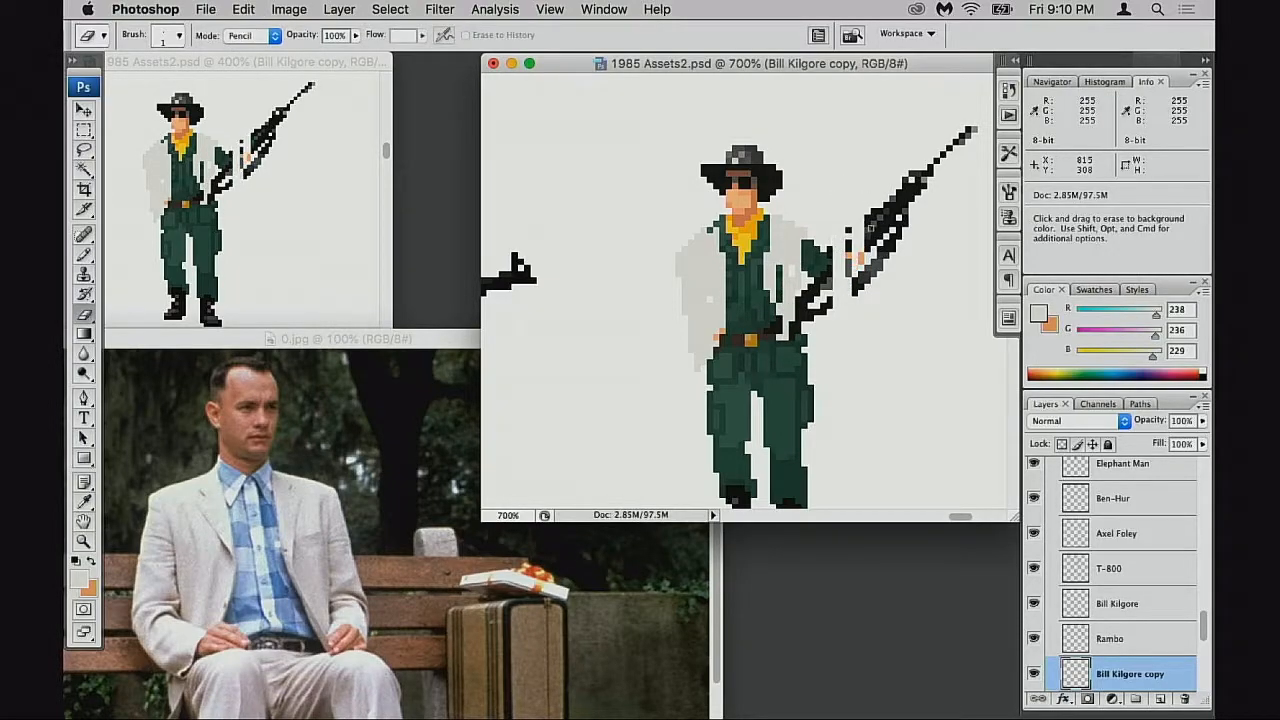
{"action": "key", "text": "bracketright"}
{"action": "key", "text": "bracketright"}
{"action": "key", "text": "bracketright"}
{"action": "key", "text": "bracketright"}
{"action": "mouse_move", "coordinate": [914, 157]}
{"action": "left_mouse_down"}
{"action": "mouse_move", "coordinate": [966, 126]}
{"action": "mouse_move", "coordinate": [861, 217]}
{"action": "left_mouse_up"}
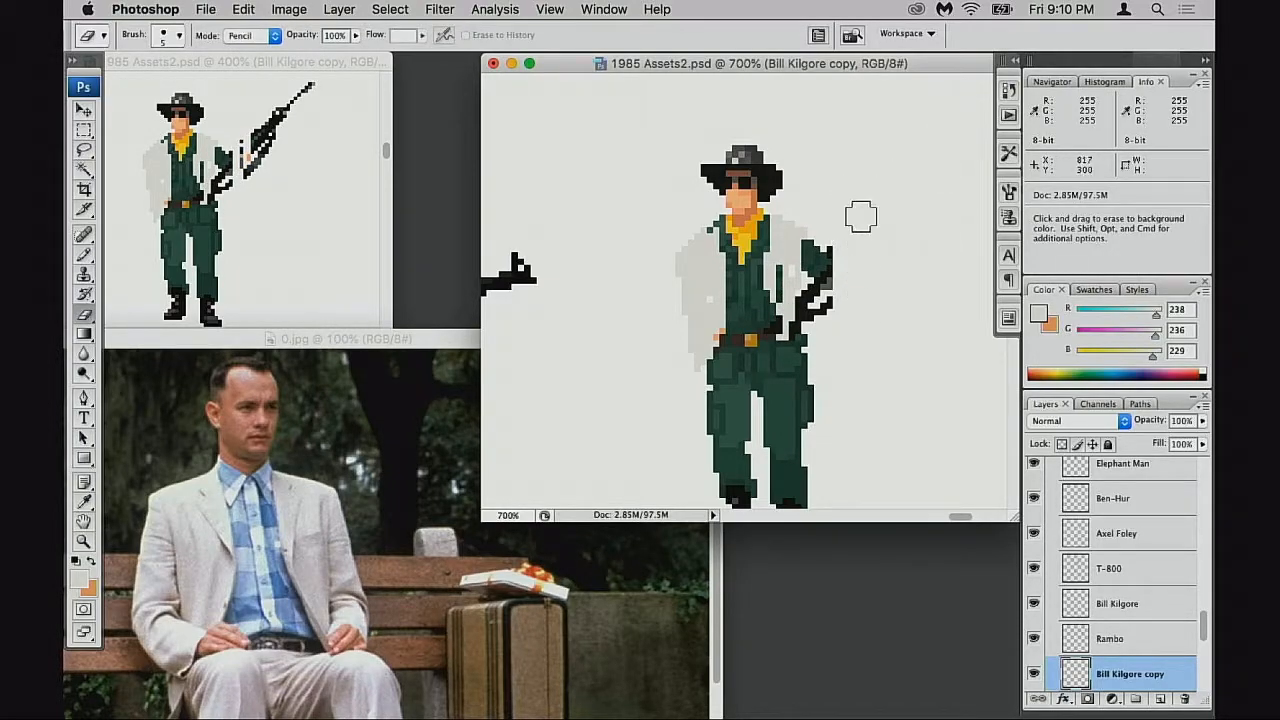
{"action": "key", "text": "b"}
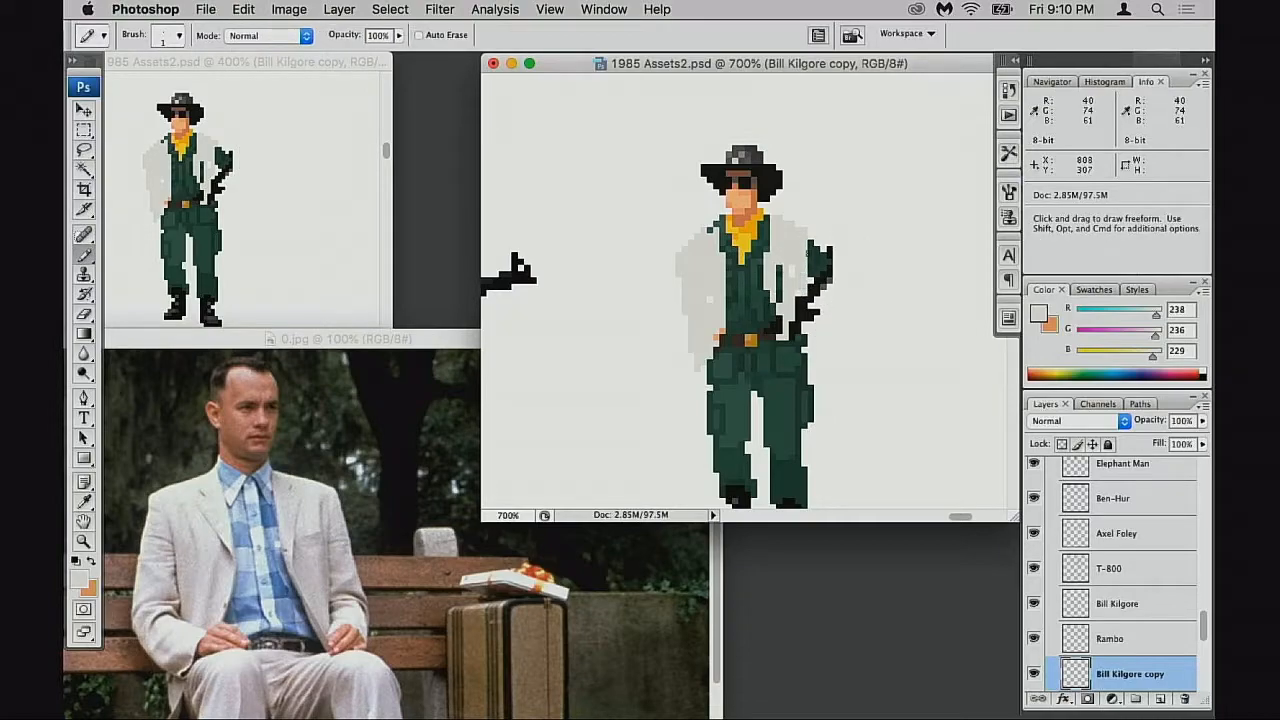
Extend the off-white jacket's right-hand front and sleeve over the neighbouring green and black pixels
{"action": "left_click_drag", "start_coordinate": [806, 254], "coordinate": [792, 269]}
{"action": "left_click_drag", "start_coordinate": [779, 328], "coordinate": [756, 373]}
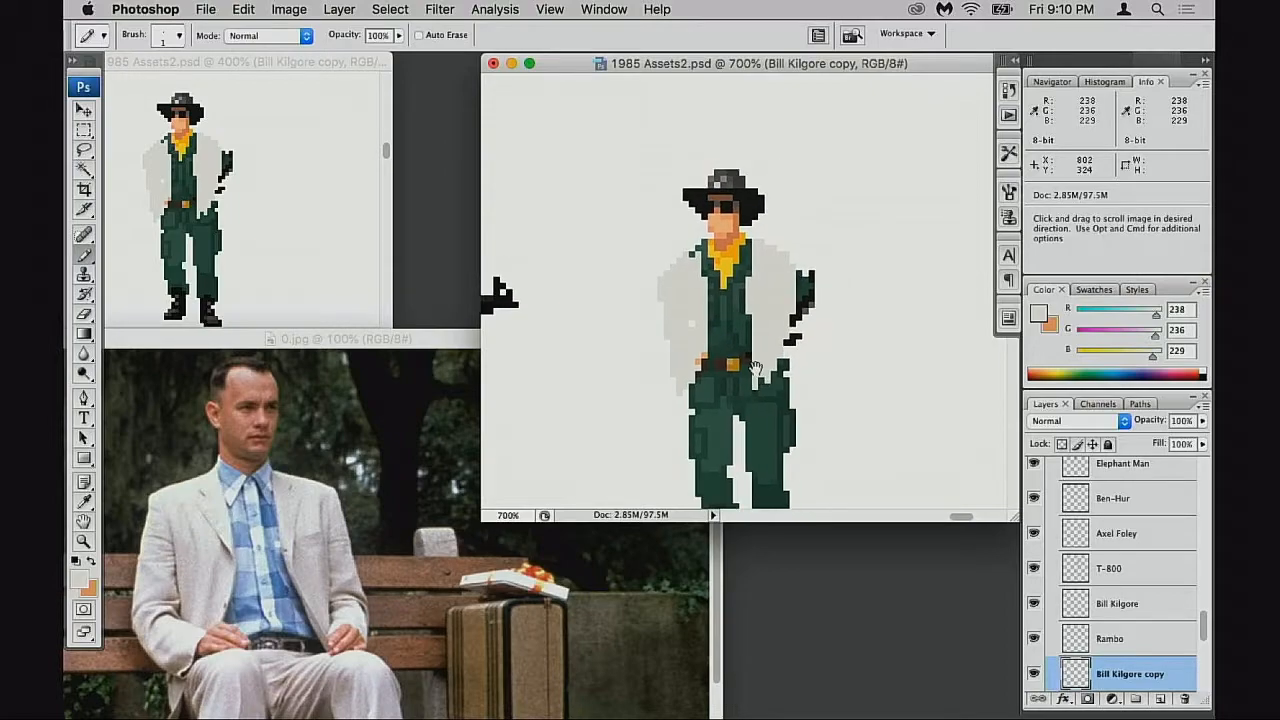
{"action": "left_click", "coordinate": [255, 583], "text": "alt"}
{"action": "left_click_drag", "start_coordinate": [727, 303], "coordinate": [717, 352]}
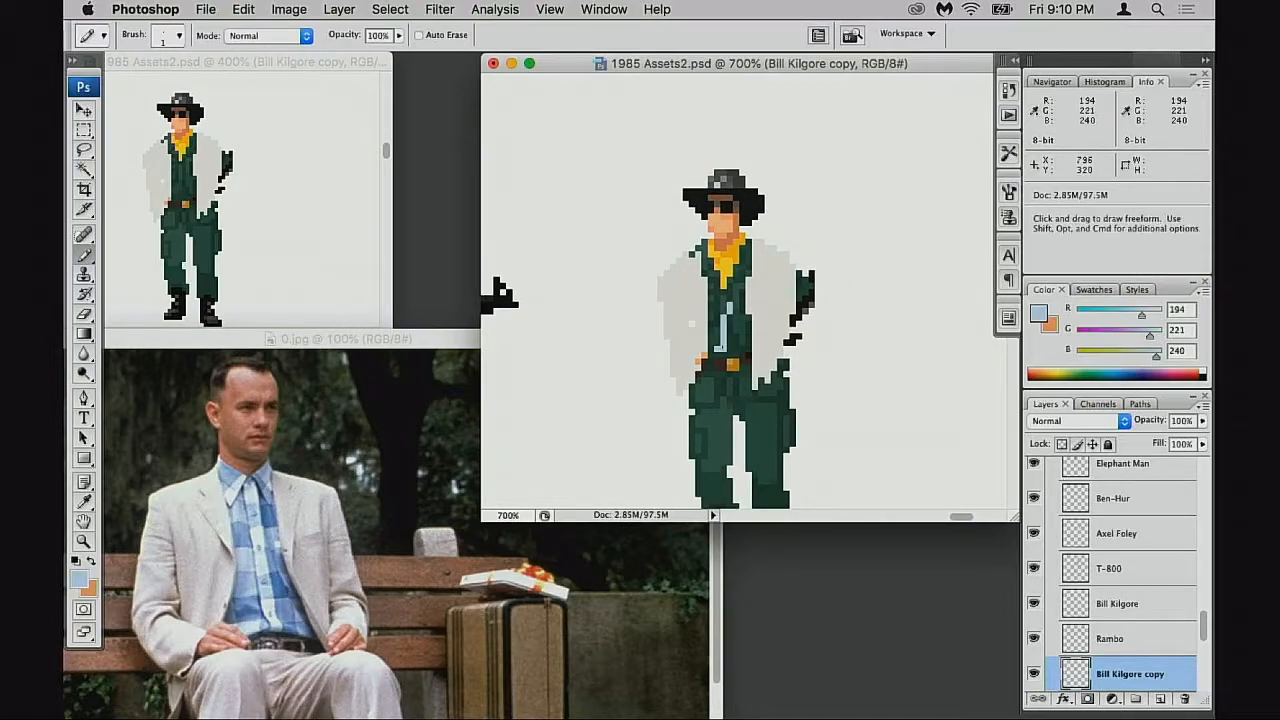
{"action": "key", "text": "super+z"}
Repaint the green shirt front and most of the yellow neckerchief in blue (150, 179, 235), and resample the jacket's off-white
{"action": "left_click", "coordinate": [297, 572], "text": "alt"}
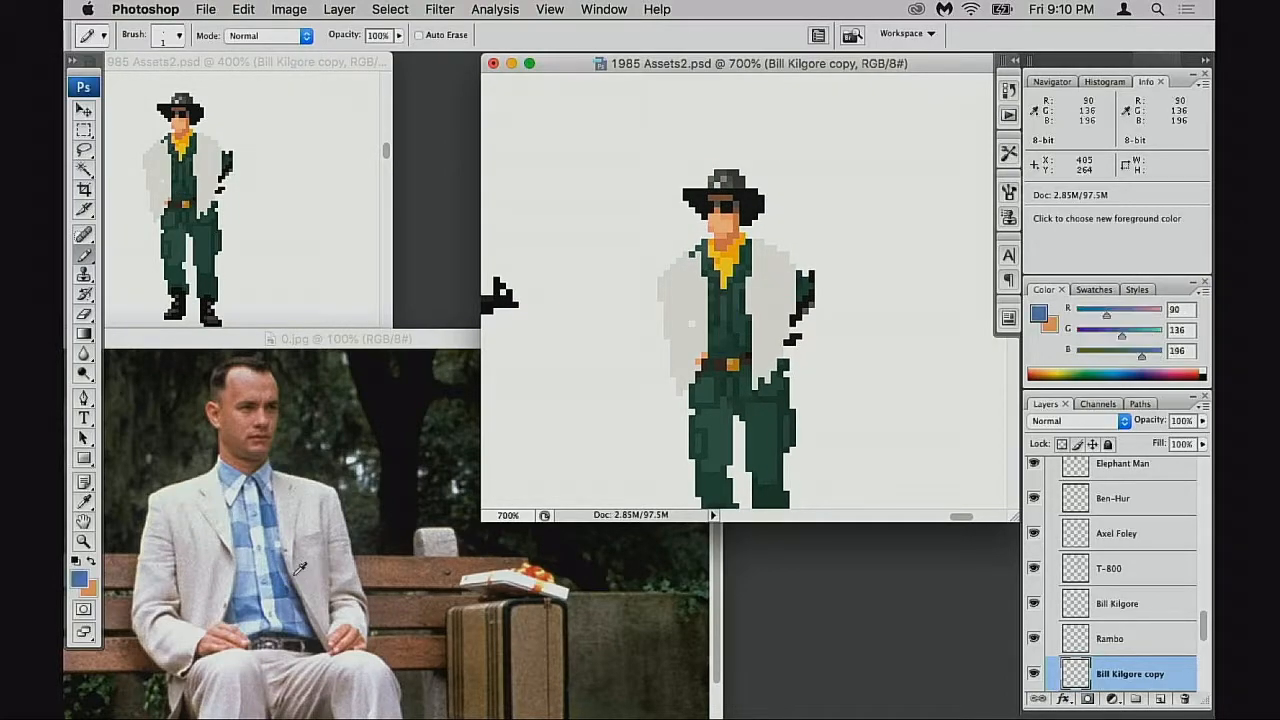
{"action": "mouse_move", "coordinate": [736, 290]}
{"action": "left_mouse_down"}
{"action": "mouse_move", "coordinate": [723, 302]}
{"action": "mouse_move", "coordinate": [742, 306]}
{"action": "mouse_move", "coordinate": [711, 349]}
{"action": "left_mouse_up"}
{"action": "left_click", "coordinate": [275, 561], "text": "alt"}
{"action": "left_click", "coordinate": [698, 302], "text": "alt"}
{"action": "left_click", "coordinate": [705, 298]}
{"action": "left_click", "coordinate": [720, 285], "text": "alt"}
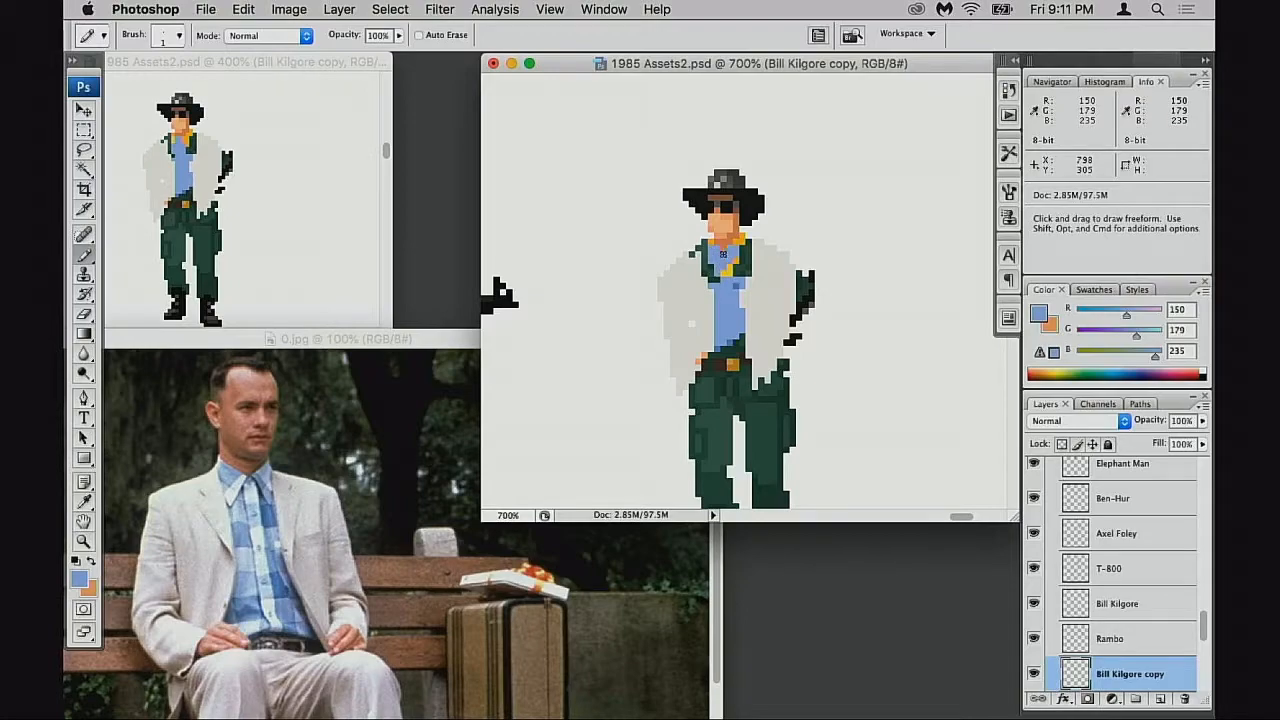
{"action": "left_click", "coordinate": [733, 279], "text": "super"}
{"action": "left_click_drag", "start_coordinate": [764, 274], "coordinate": [767, 282]}
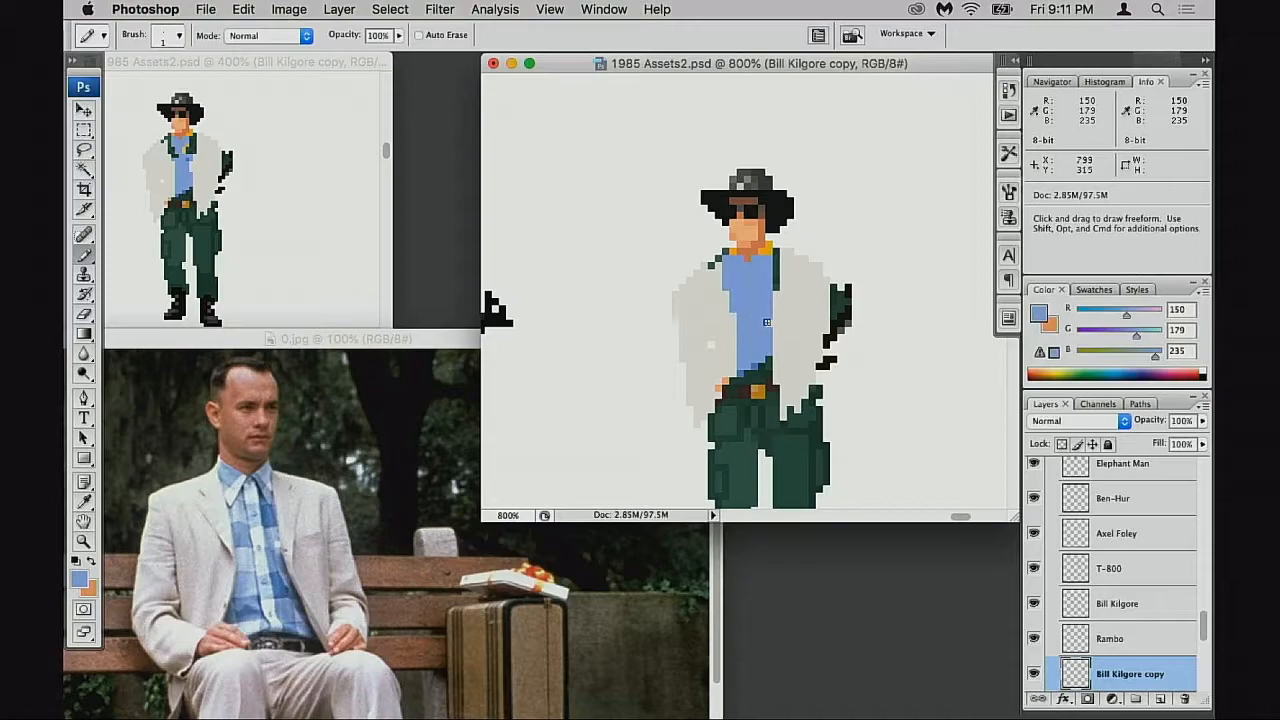
{"action": "left_click_drag", "start_coordinate": [755, 377], "coordinate": [756, 388]}
{"action": "left_click", "coordinate": [795, 335], "text": "alt"}
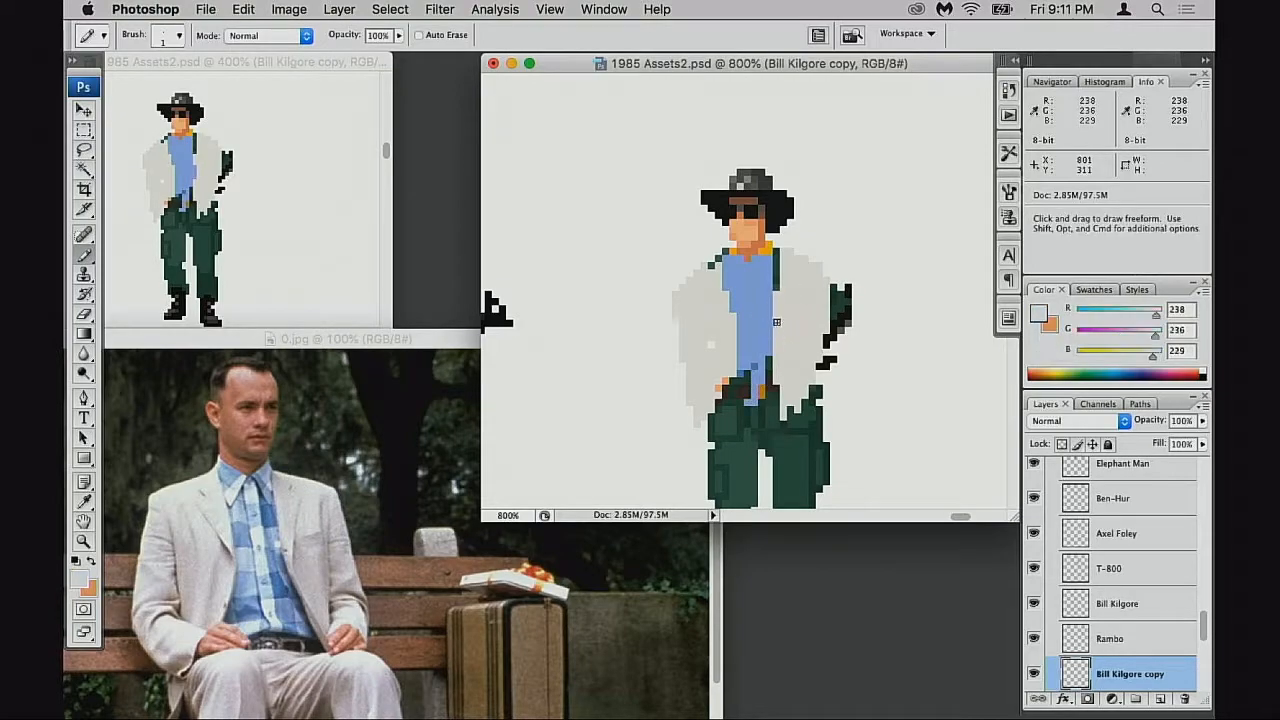
{"action": "left_click_drag", "start_coordinate": [776, 330], "coordinate": [779, 266]}
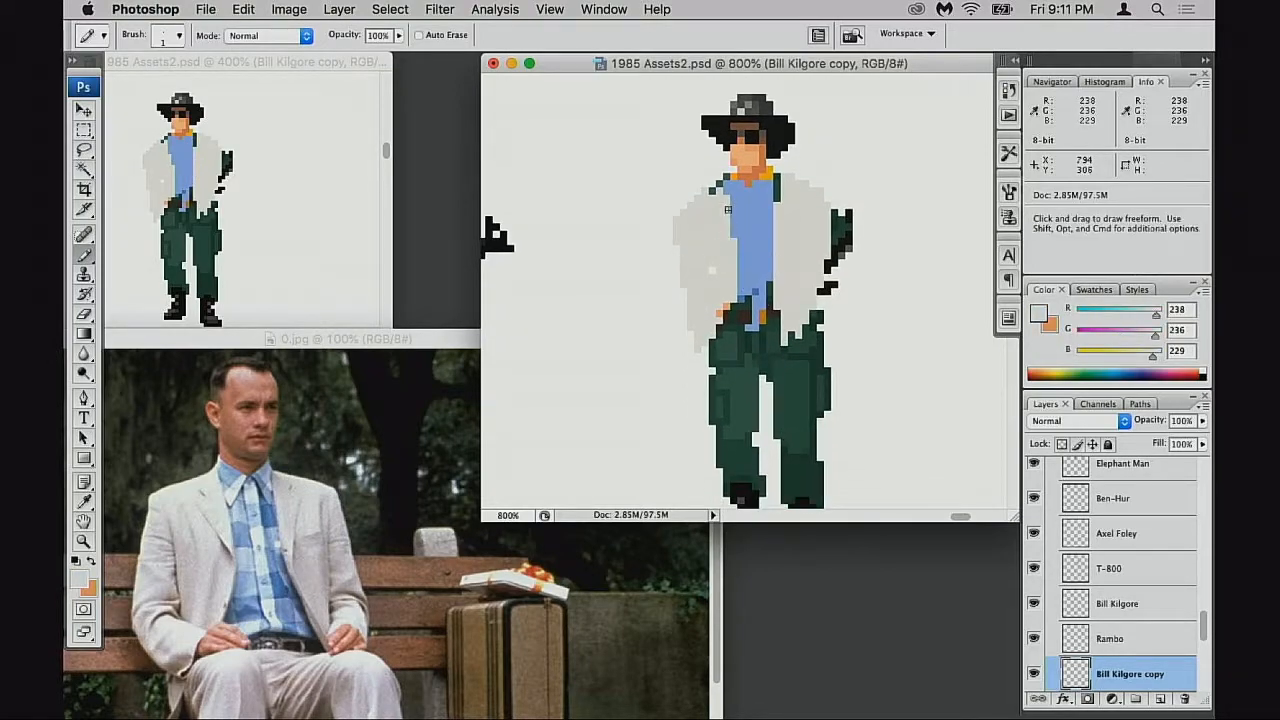
Examine the man's trousers, shoes and full seated pose in the 0.jpg reference photos
{"action": "left_click", "coordinate": [292, 515]}
{"action": "left_click_drag", "start_coordinate": [301, 683], "coordinate": [316, 491]}
{"action": "left_click_drag", "start_coordinate": [384, 465], "coordinate": [408, 349]}
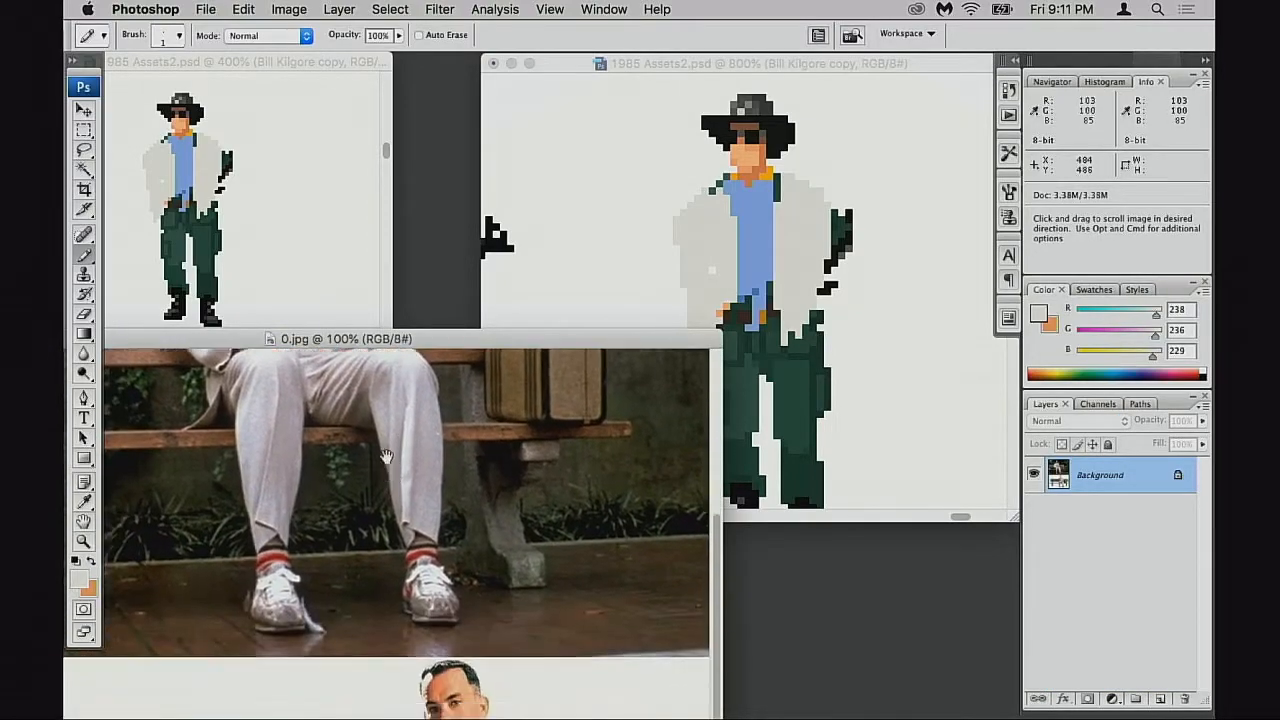
{"action": "key", "text": "f"}
{"action": "left_click_drag", "start_coordinate": [400, 574], "coordinate": [406, 343]}
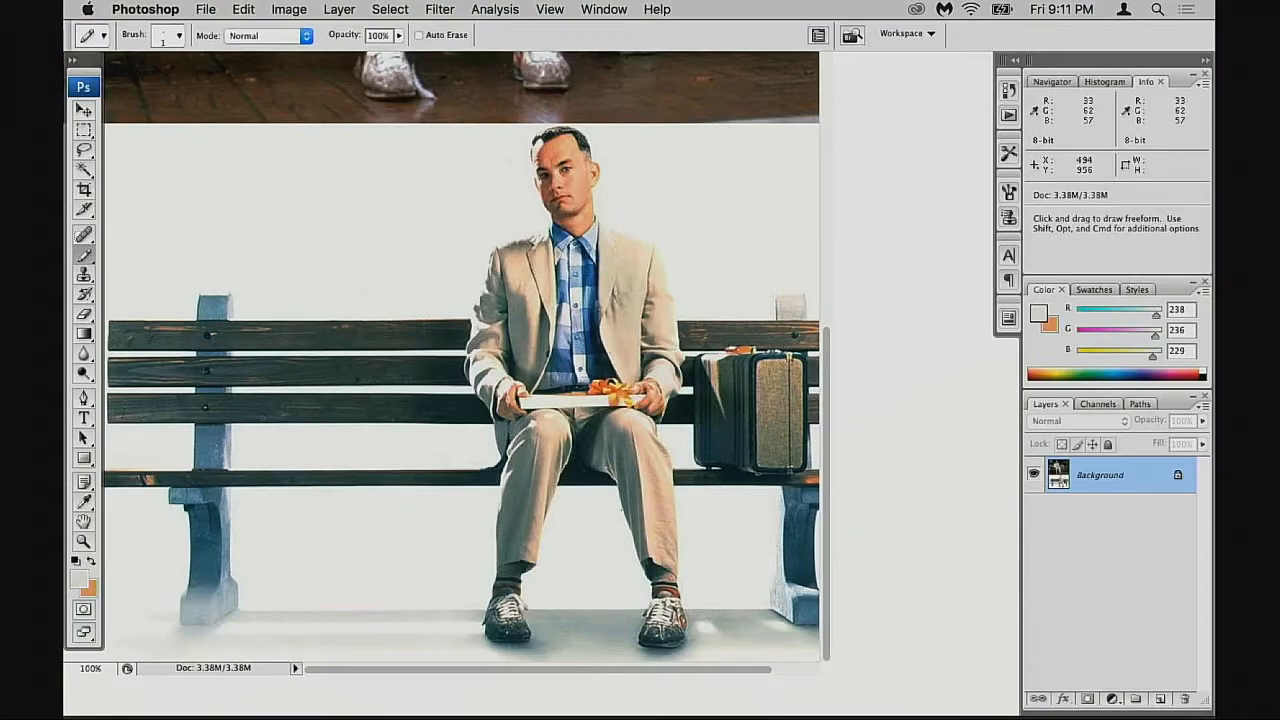
{"action": "key", "text": "v"}
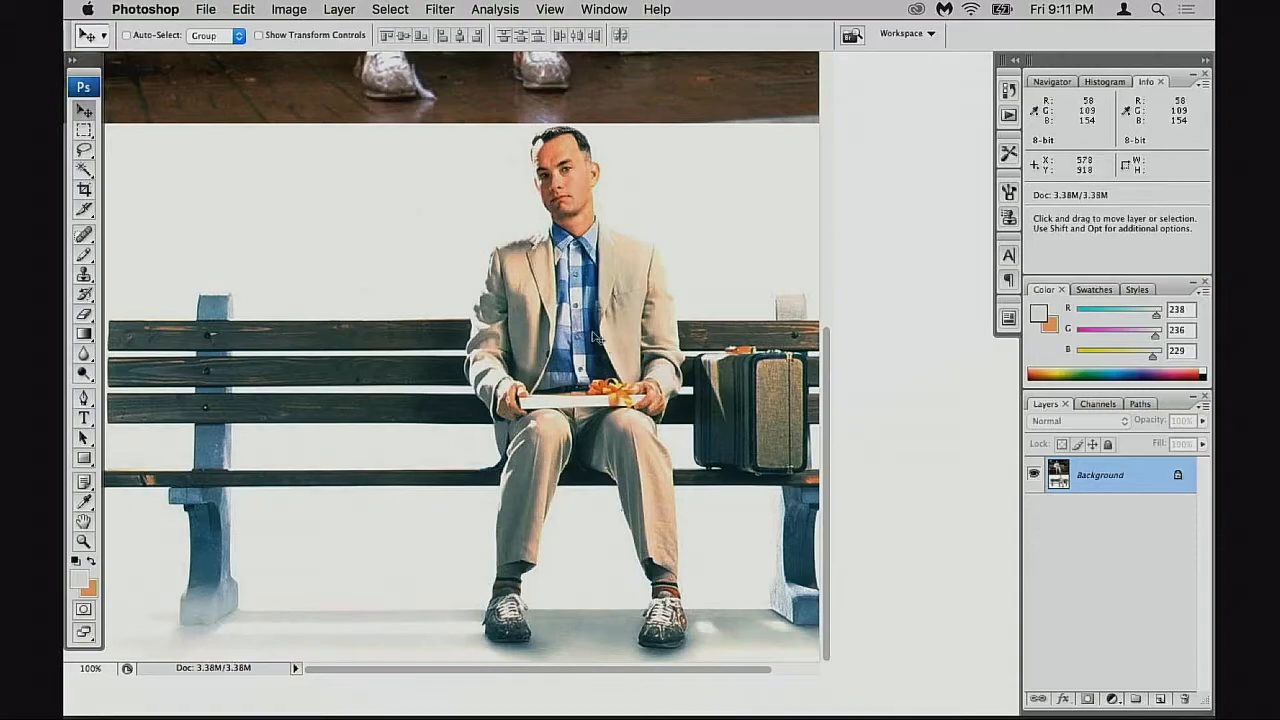
{"action": "key", "text": "f"}
{"action": "key", "text": "f"}
{"action": "key", "text": "f"}
{"action": "key", "text": "f"}
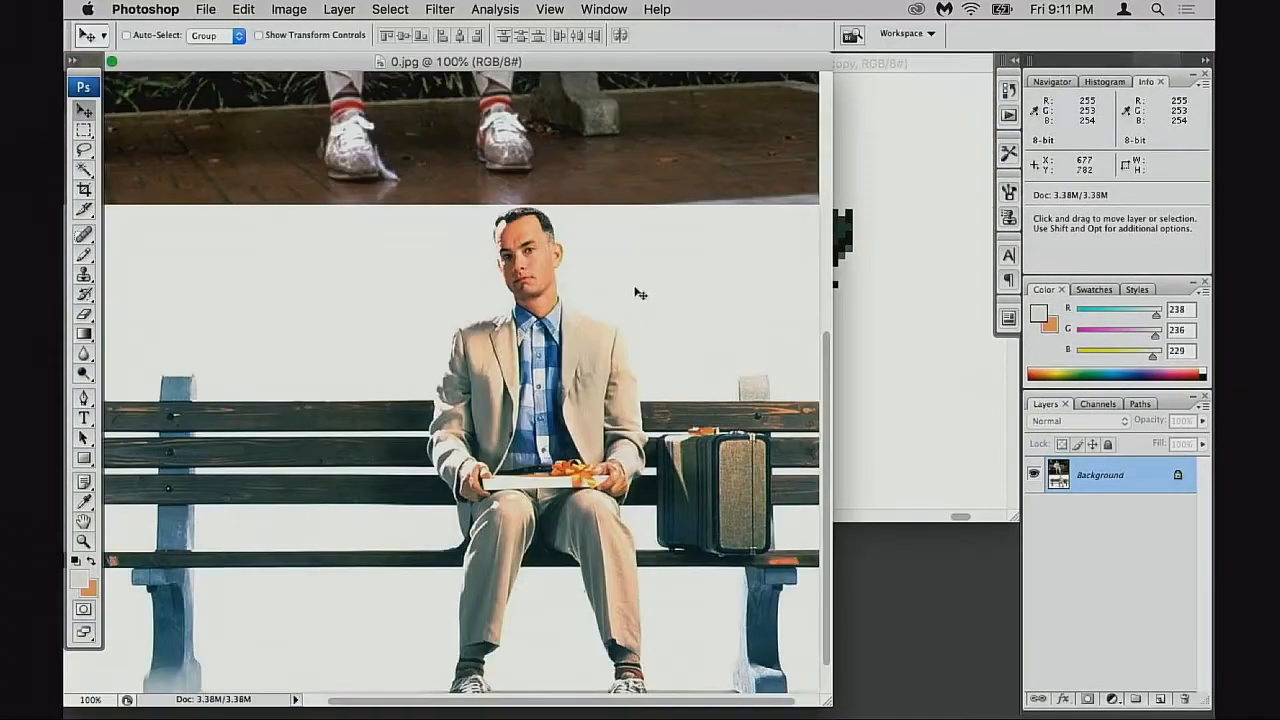
Arrange the reference window beside the sprite document, with the seated man in the lower photo and the officer copy both in view
{"action": "left_click_drag", "start_coordinate": [607, 63], "coordinate": [529, 367]}
{"action": "left_click", "coordinate": [646, 237]}
{"action": "left_click_drag", "start_coordinate": [646, 237], "coordinate": [1126, 232]}
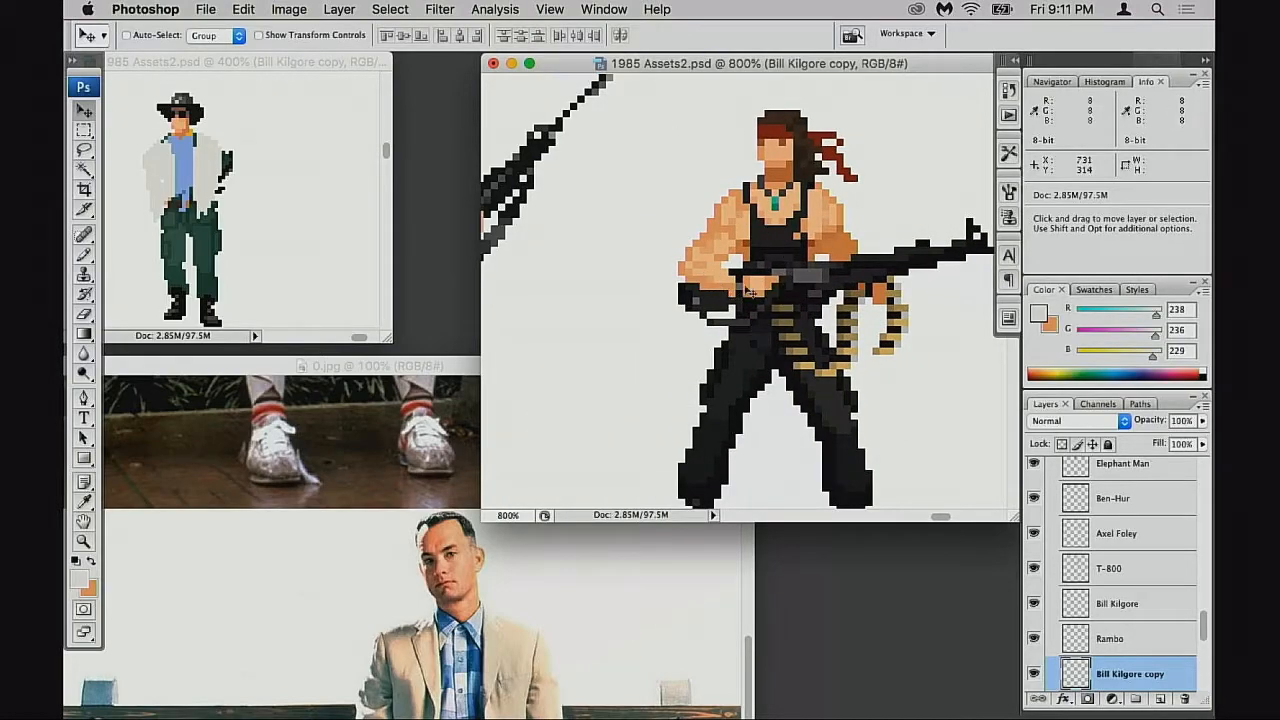
{"action": "left_click_drag", "start_coordinate": [808, 406], "coordinate": [738, 249]}
{"action": "left_click", "coordinate": [519, 478]}
{"action": "left_click_drag", "start_coordinate": [535, 368], "coordinate": [585, 245]}
{"action": "left_click_drag", "start_coordinate": [523, 526], "coordinate": [532, 472]}
{"action": "left_click_drag", "start_coordinate": [556, 536], "coordinate": [536, 542]}
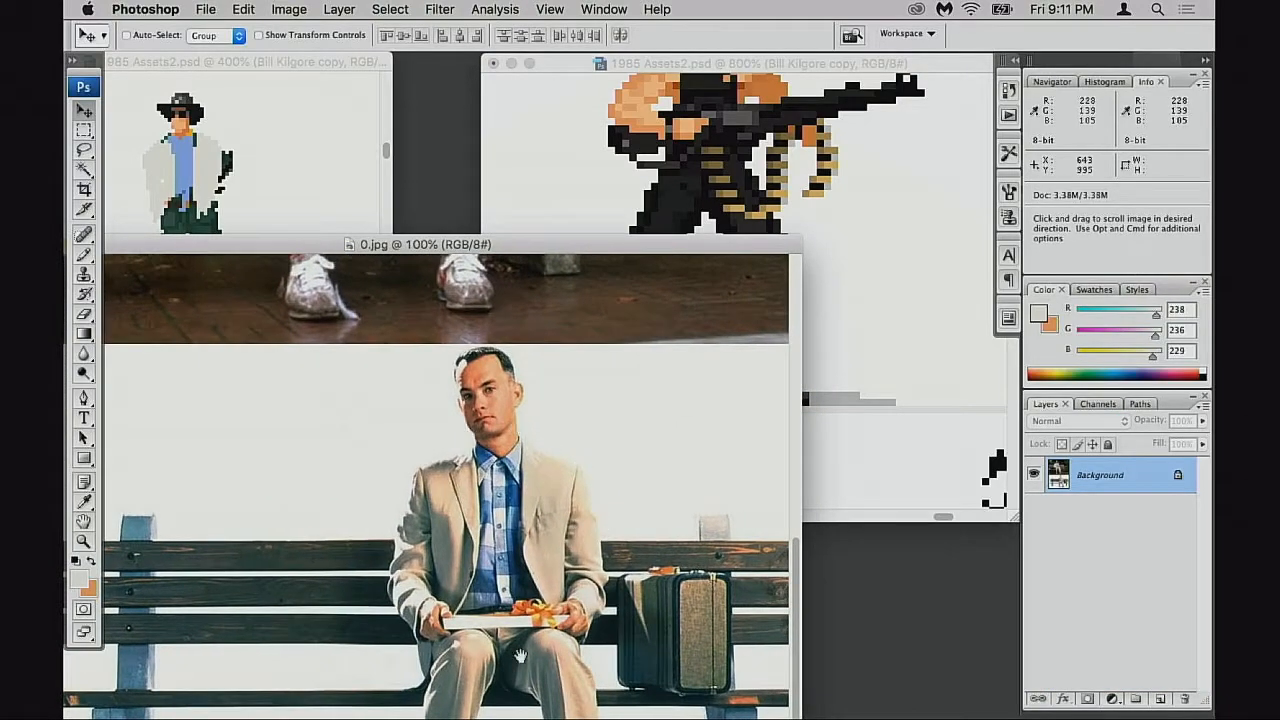
{"action": "left_click_drag", "start_coordinate": [507, 464], "coordinate": [475, 478]}
{"action": "left_click_drag", "start_coordinate": [513, 585], "coordinate": [513, 566]}
{"action": "left_click", "coordinate": [923, 340]}
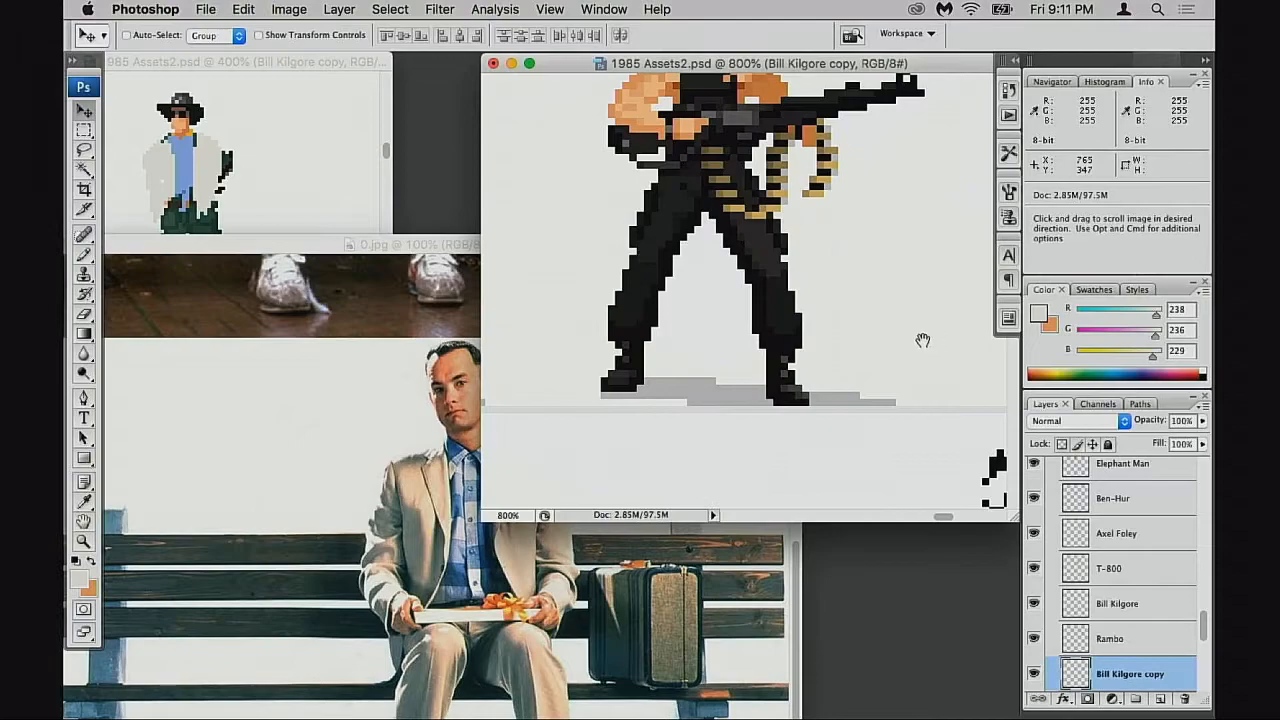
{"action": "left_click_drag", "start_coordinate": [935, 378], "coordinate": [760, 340]}
{"action": "left_click_drag", "start_coordinate": [990, 320], "coordinate": [572, 418]}
{"action": "left_click_drag", "start_coordinate": [697, 351], "coordinate": [858, 385]}
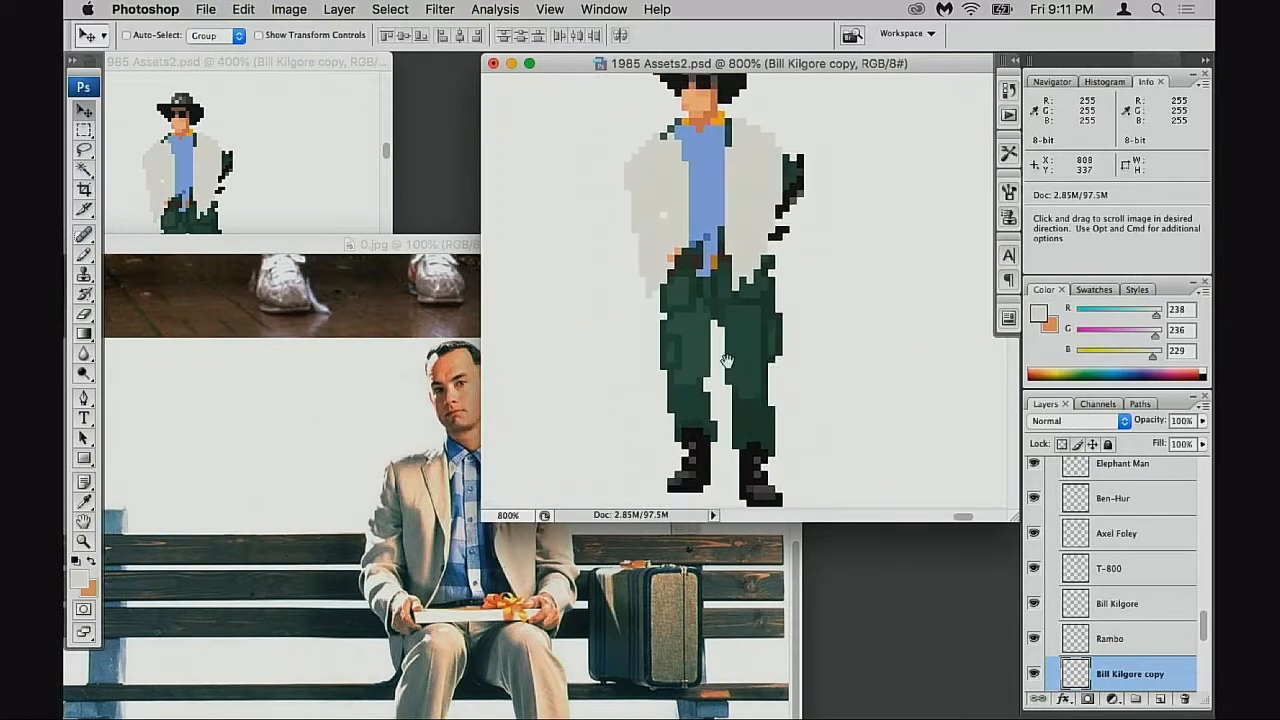
{"action": "left_click_drag", "start_coordinate": [467, 243], "coordinate": [292, 270]}
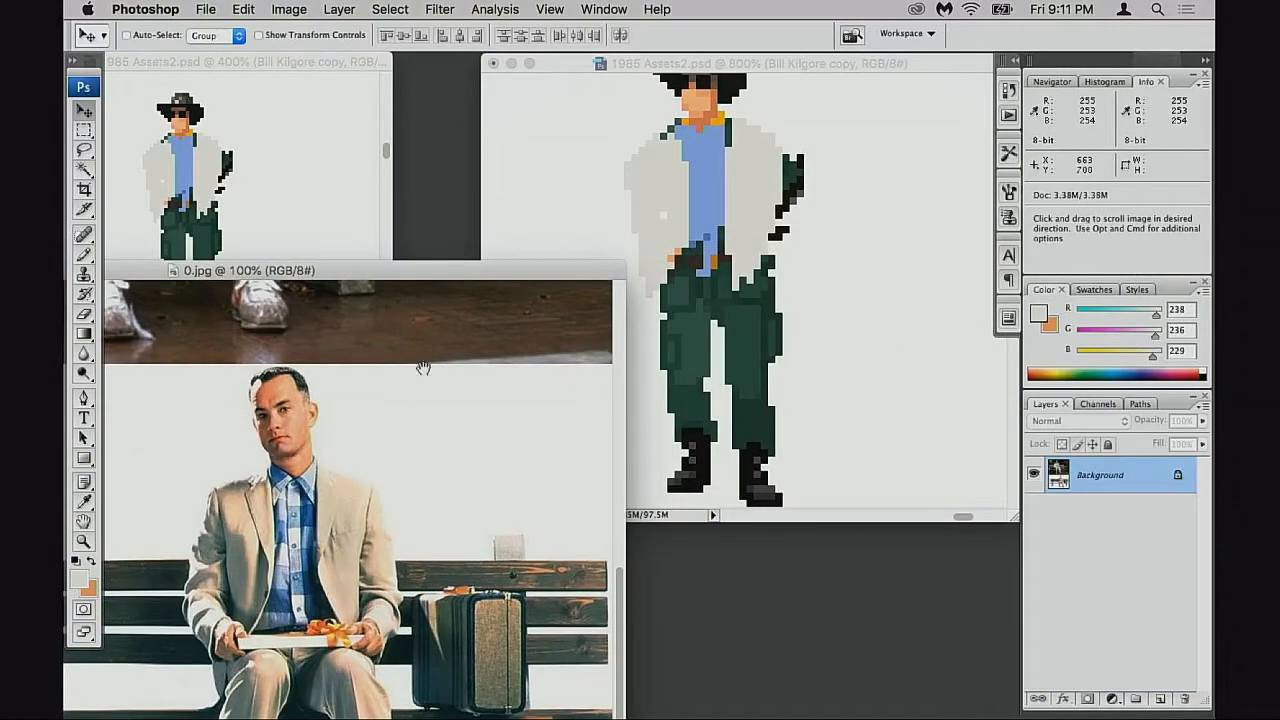
With the Pencil, extend the blue shirt hem over the belt's left end and block in the left-hand thigh in off-white
{"action": "left_click", "coordinate": [734, 246]}
{"action": "left_click_drag", "start_coordinate": [680, 210], "coordinate": [704, 224]}
{"action": "key", "text": "b"}
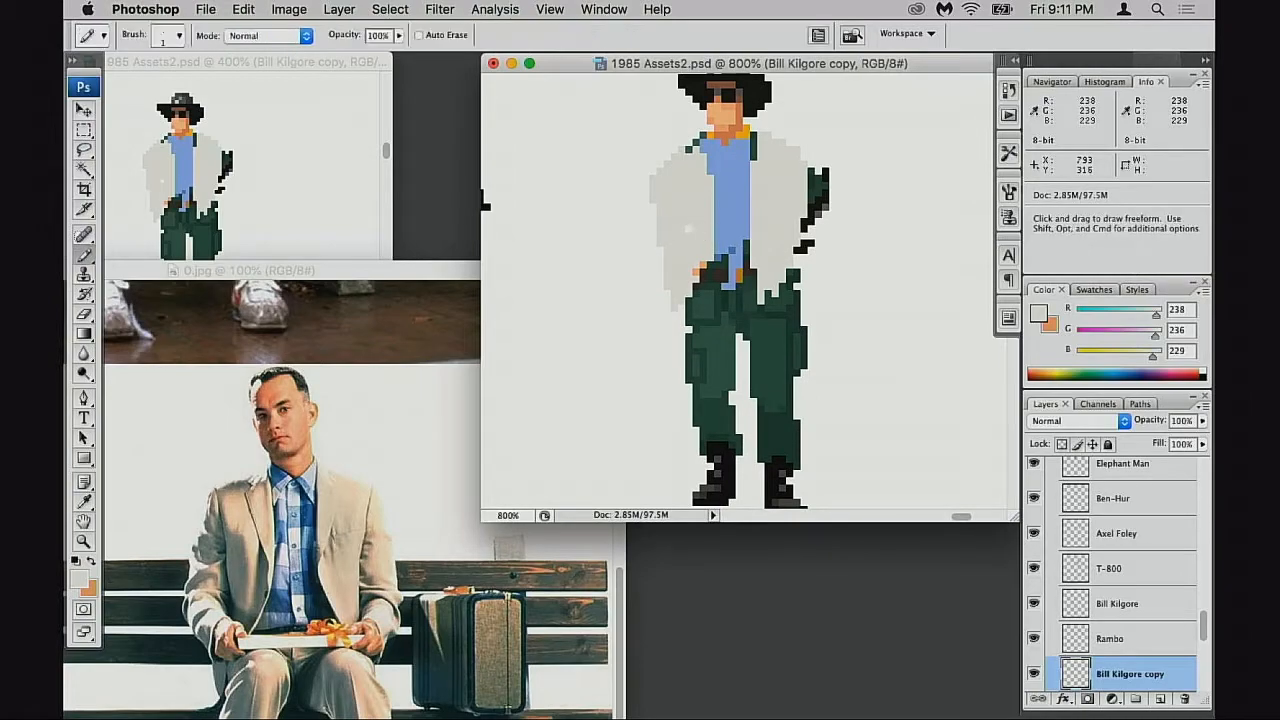
{"action": "left_click", "coordinate": [717, 194], "text": "alt"}
{"action": "mouse_move", "coordinate": [715, 205]}
{"action": "left_mouse_down"}
{"action": "mouse_move", "coordinate": [696, 290]}
{"action": "mouse_move", "coordinate": [713, 305]}
{"action": "mouse_move", "coordinate": [714, 291]}
{"action": "mouse_move", "coordinate": [722, 319]}
{"action": "mouse_move", "coordinate": [726, 280]}
{"action": "left_mouse_up"}
{"action": "key", "text": "space"}
{"action": "left_click", "coordinate": [690, 350], "text": "alt"}
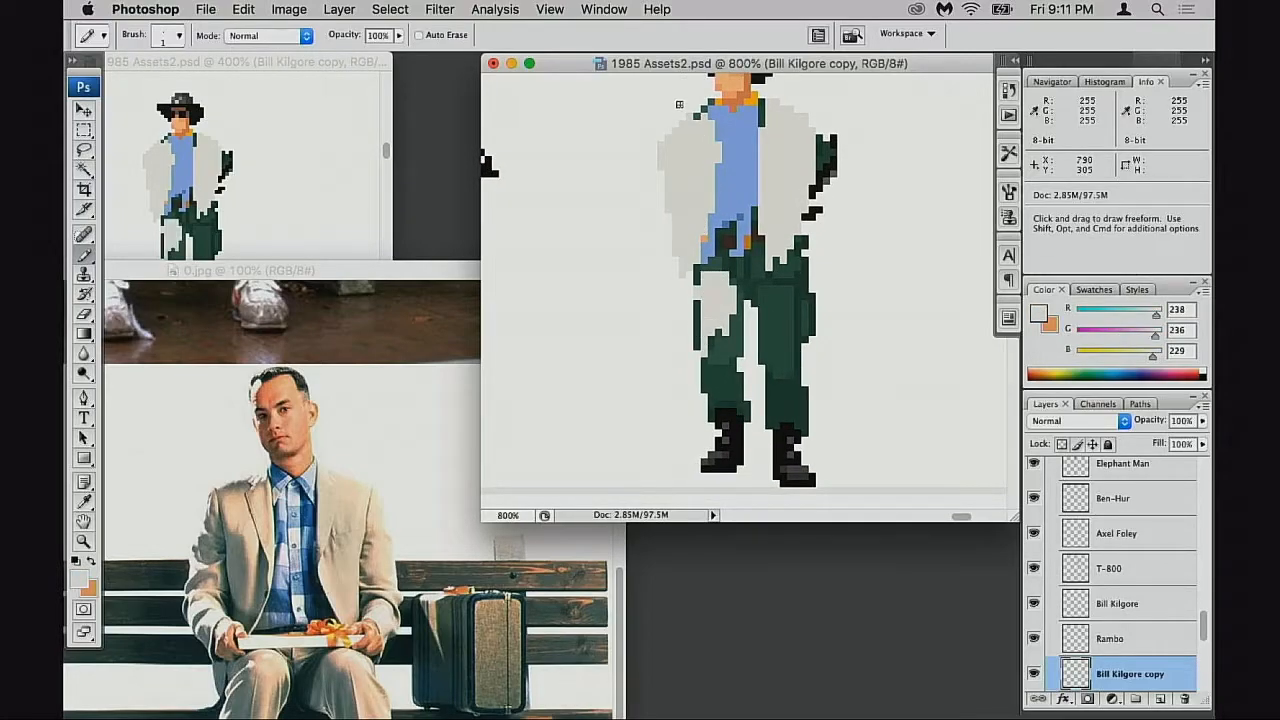
Replace the remaining green pixels around the collar and shoulders with shirt blue and jacket off-white
{"action": "key", "text": "space"}
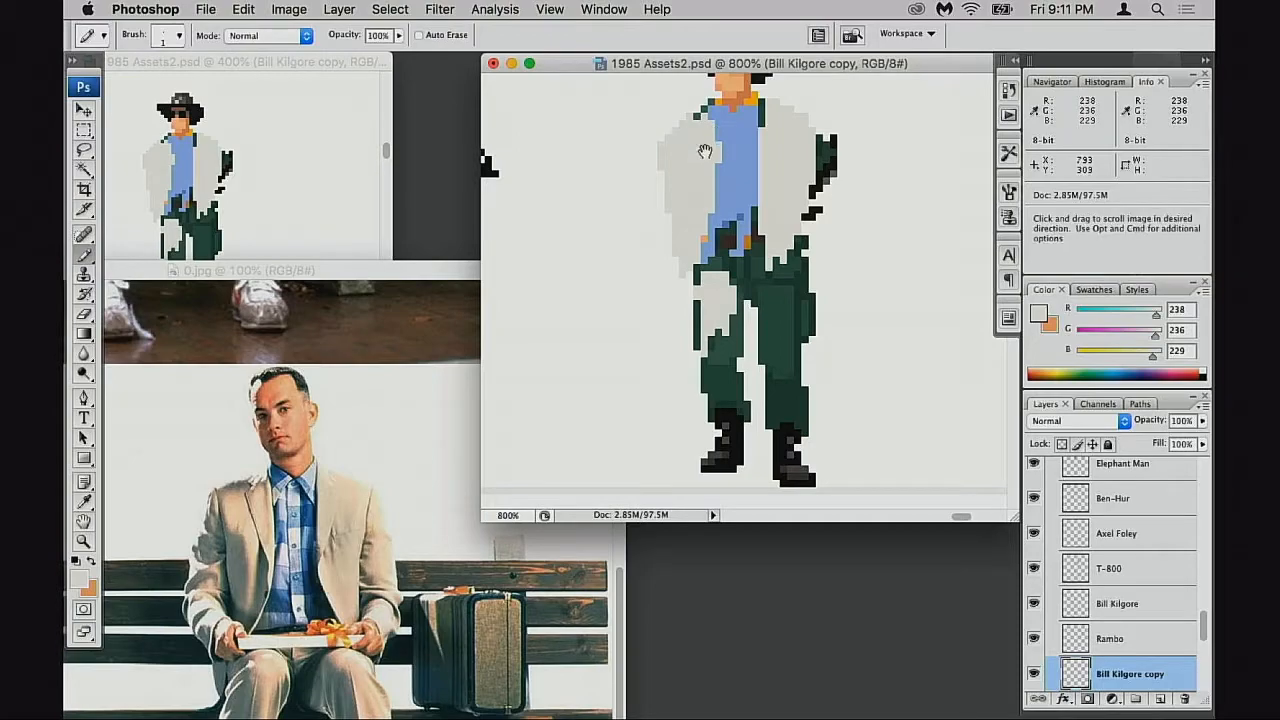
{"action": "left_click_drag", "start_coordinate": [709, 132], "coordinate": [734, 181]}
{"action": "left_click", "coordinate": [723, 167], "text": "alt"}
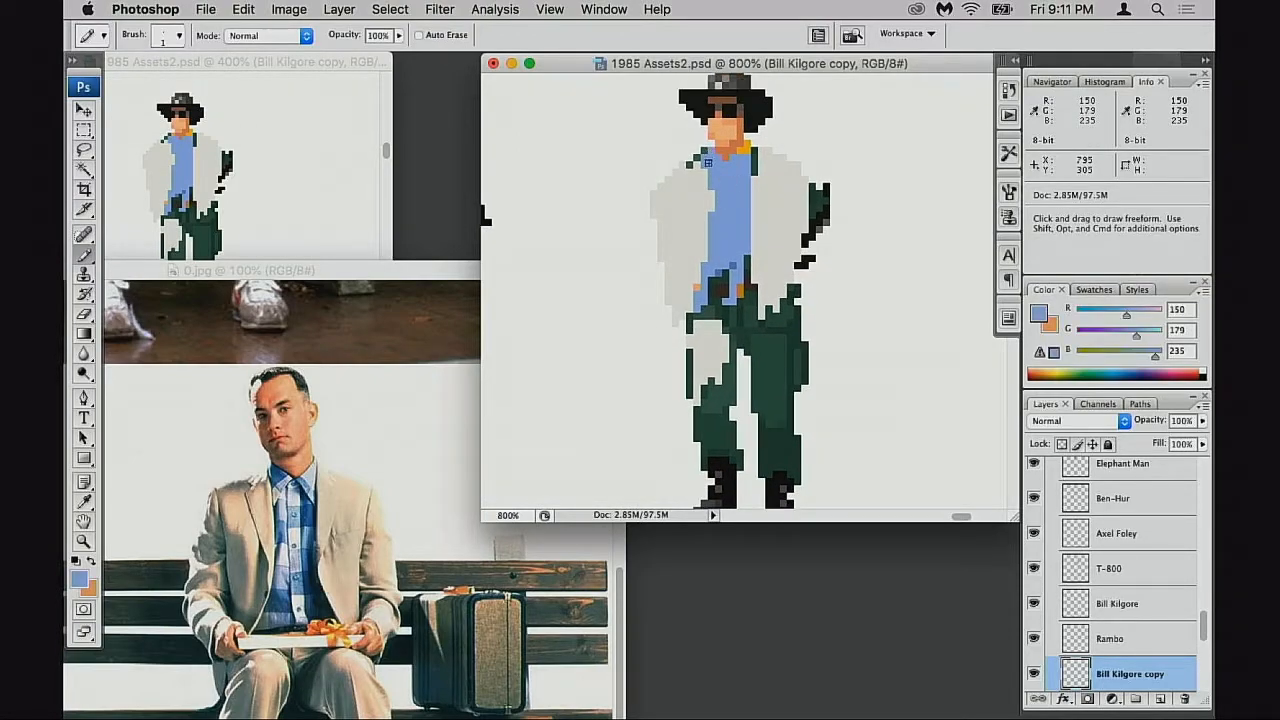
{"action": "left_click", "coordinate": [698, 156], "text": "alt"}
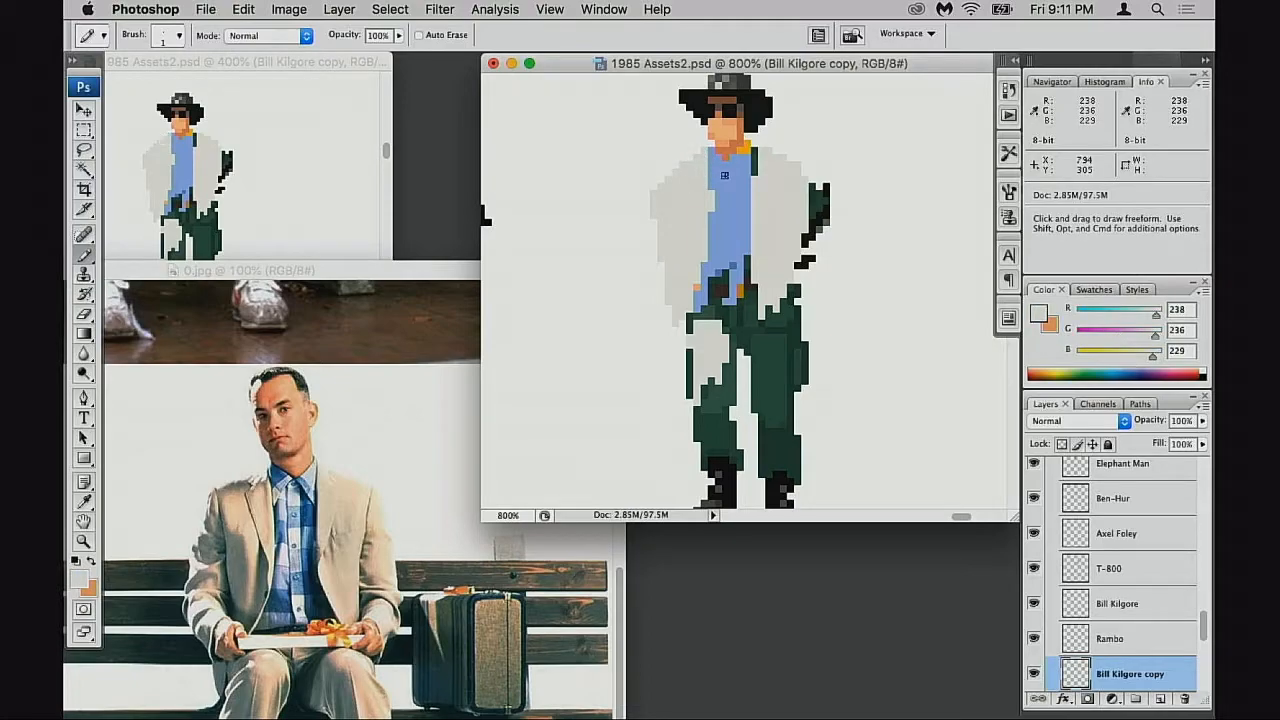
{"action": "left_click_drag", "start_coordinate": [754, 172], "coordinate": [754, 150]}
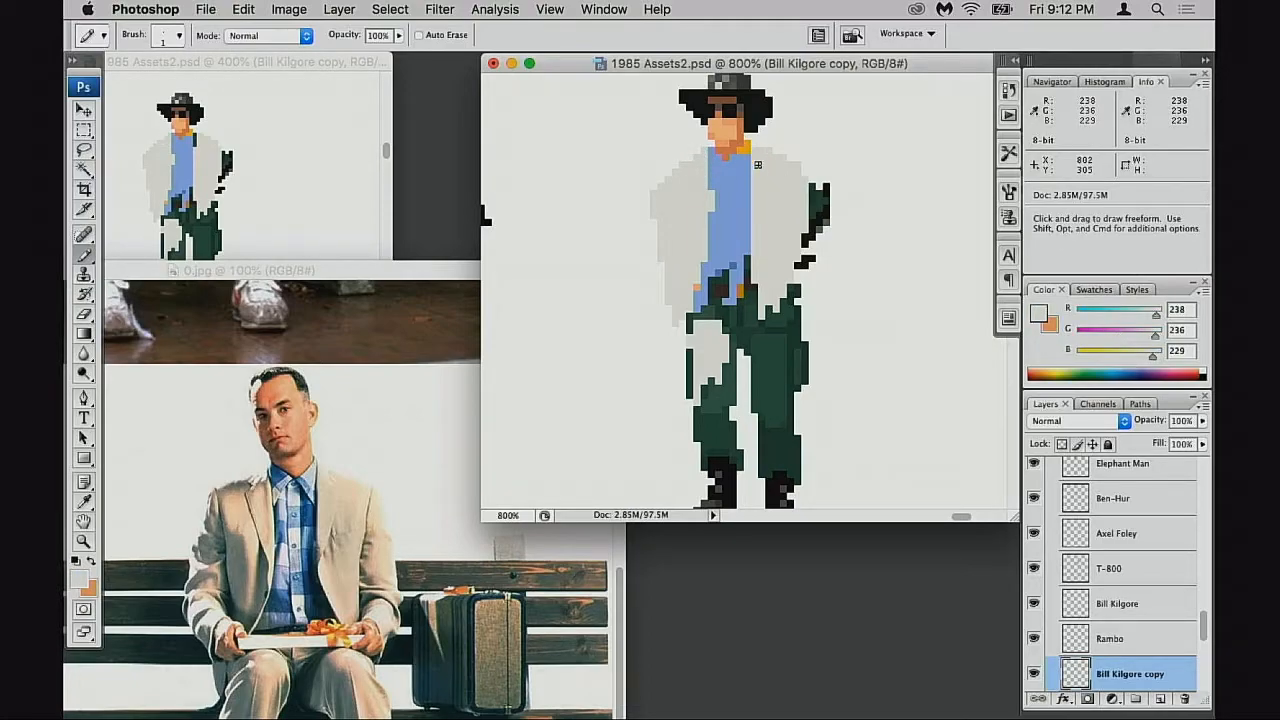
Straighten the shirt's left edge in blue and extend both off-white jacket fronts down to the hips
{"action": "left_click", "coordinate": [722, 183], "text": "alt"}
{"action": "left_click", "coordinate": [700, 218], "text": "alt"}
{"action": "left_click_drag", "start_coordinate": [709, 252], "coordinate": [698, 302]}
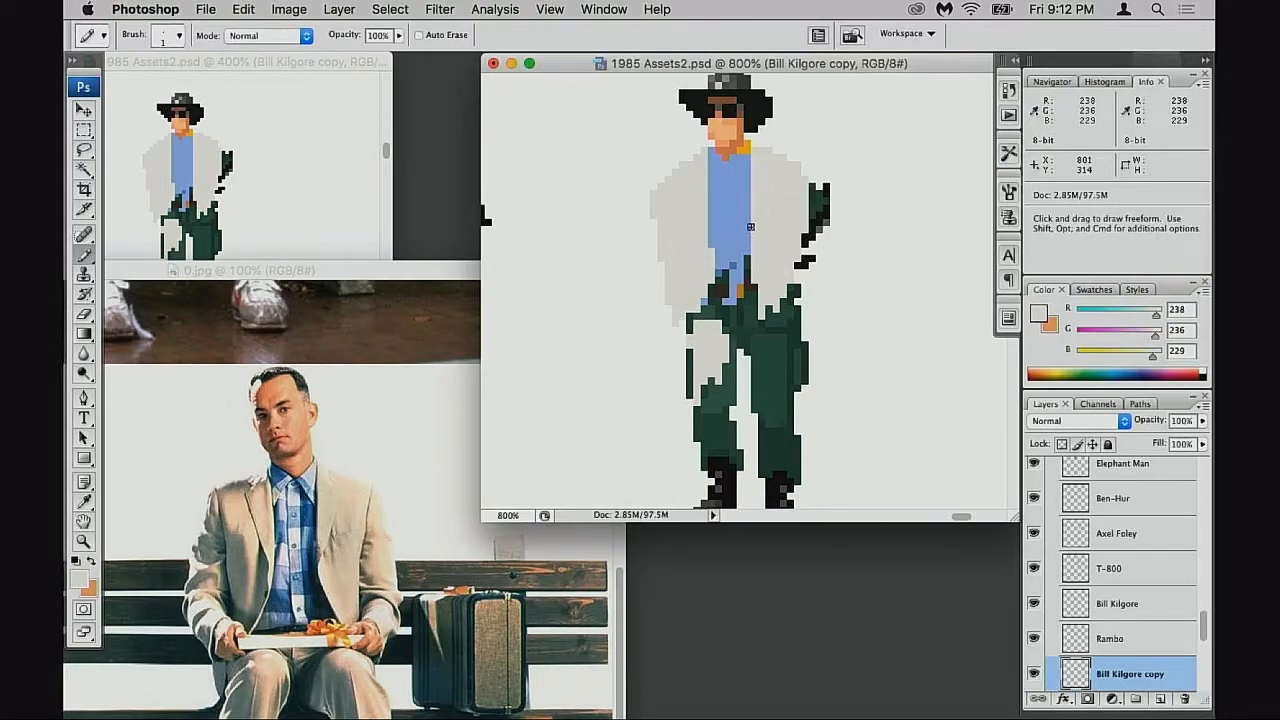
{"action": "mouse_move", "coordinate": [745, 241]}
{"action": "left_mouse_down"}
{"action": "mouse_move", "coordinate": [752, 305]}
{"action": "mouse_move", "coordinate": [778, 286]}
{"action": "mouse_move", "coordinate": [788, 298]}
{"action": "left_mouse_up"}
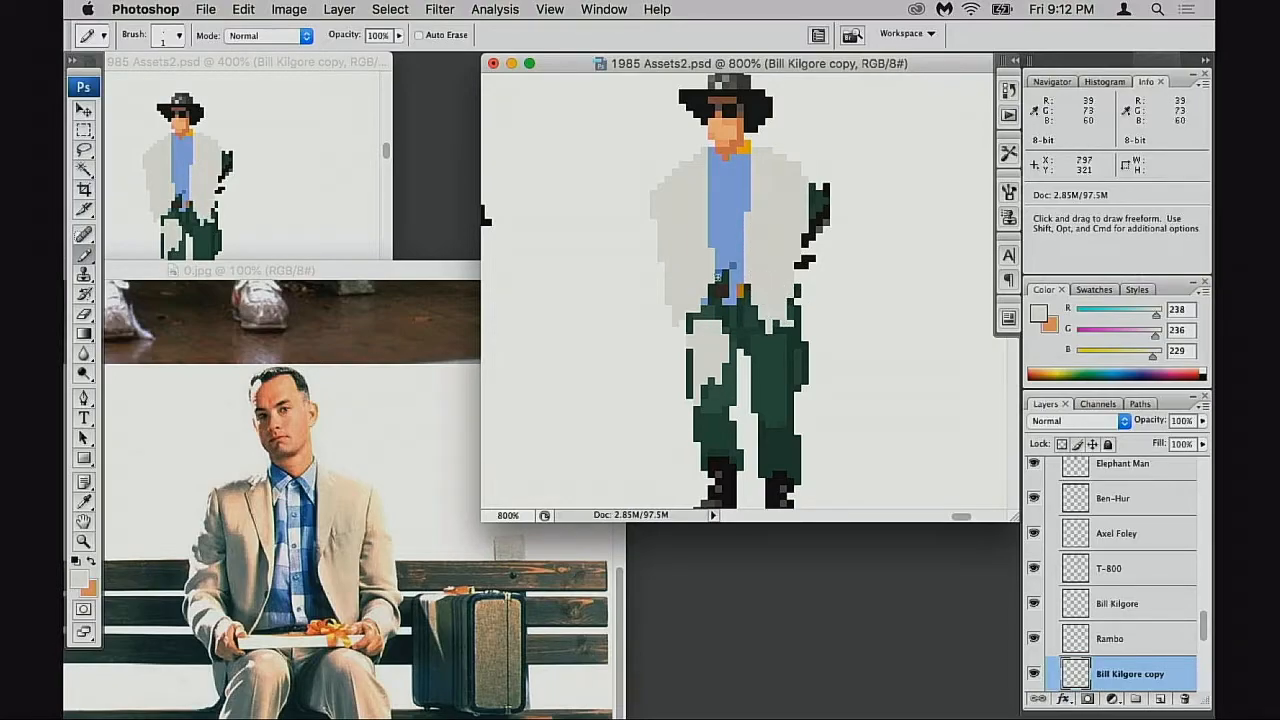
Complete the blue shirt down to the waist, paint the upper trousers off-white, and draw a black belt
{"action": "left_click", "coordinate": [730, 268], "text": "alt"}
{"action": "mouse_move", "coordinate": [730, 268]}
{"action": "left_mouse_down"}
{"action": "mouse_move", "coordinate": [715, 299]}
{"action": "mouse_move", "coordinate": [738, 290]}
{"action": "mouse_move", "coordinate": [748, 324]}
{"action": "mouse_move", "coordinate": [746, 313]}
{"action": "mouse_move", "coordinate": [728, 332]}
{"action": "mouse_move", "coordinate": [731, 365]}
{"action": "mouse_move", "coordinate": [786, 297]}
{"action": "mouse_move", "coordinate": [767, 495]}
{"action": "mouse_move", "coordinate": [781, 444]}
{"action": "mouse_move", "coordinate": [741, 300]}
{"action": "mouse_move", "coordinate": [710, 297]}
{"action": "left_mouse_up"}
{"action": "left_click", "coordinate": [718, 334], "text": "alt"}
{"action": "left_click", "coordinate": [766, 498], "text": "alt"}
{"action": "key", "text": "super+z"}
{"action": "scroll", "coordinate": [710, 297], "scroll_direction": "left", "scroll_amount": 2}
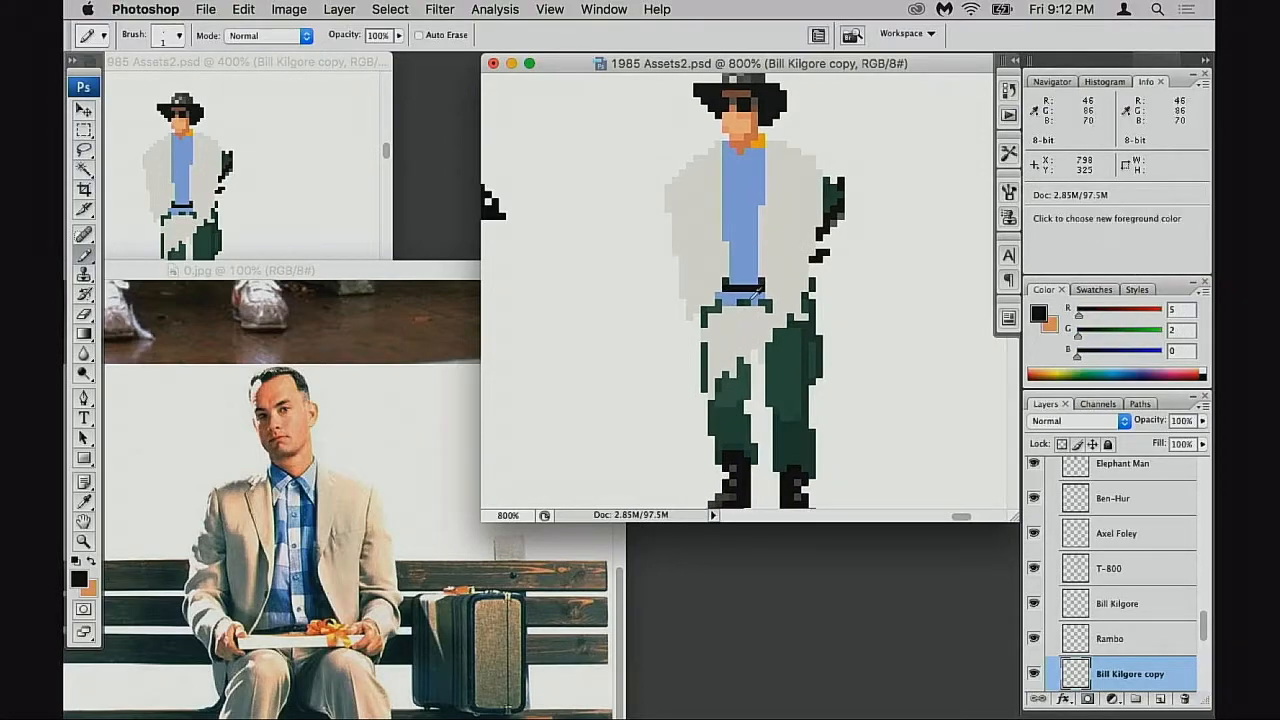
Cover the blue below the belt with off-white and reshape the belt and its ends in black
{"action": "left_click", "coordinate": [758, 321], "text": "alt"}
{"action": "mouse_move", "coordinate": [741, 298]}
{"action": "left_mouse_down"}
{"action": "mouse_move", "coordinate": [725, 298]}
{"action": "mouse_move", "coordinate": [761, 296]}
{"action": "mouse_move", "coordinate": [733, 287]}
{"action": "left_mouse_up"}
{"action": "left_click", "coordinate": [750, 286], "text": "alt"}
{"action": "left_click", "coordinate": [747, 276], "text": "alt"}
{"action": "left_click", "coordinate": [758, 297], "text": "alt"}
{"action": "mouse_move", "coordinate": [744, 330]}
{"action": "left_mouse_down"}
{"action": "mouse_move", "coordinate": [774, 333]}
{"action": "mouse_move", "coordinate": [768, 403]}
{"action": "left_mouse_up"}
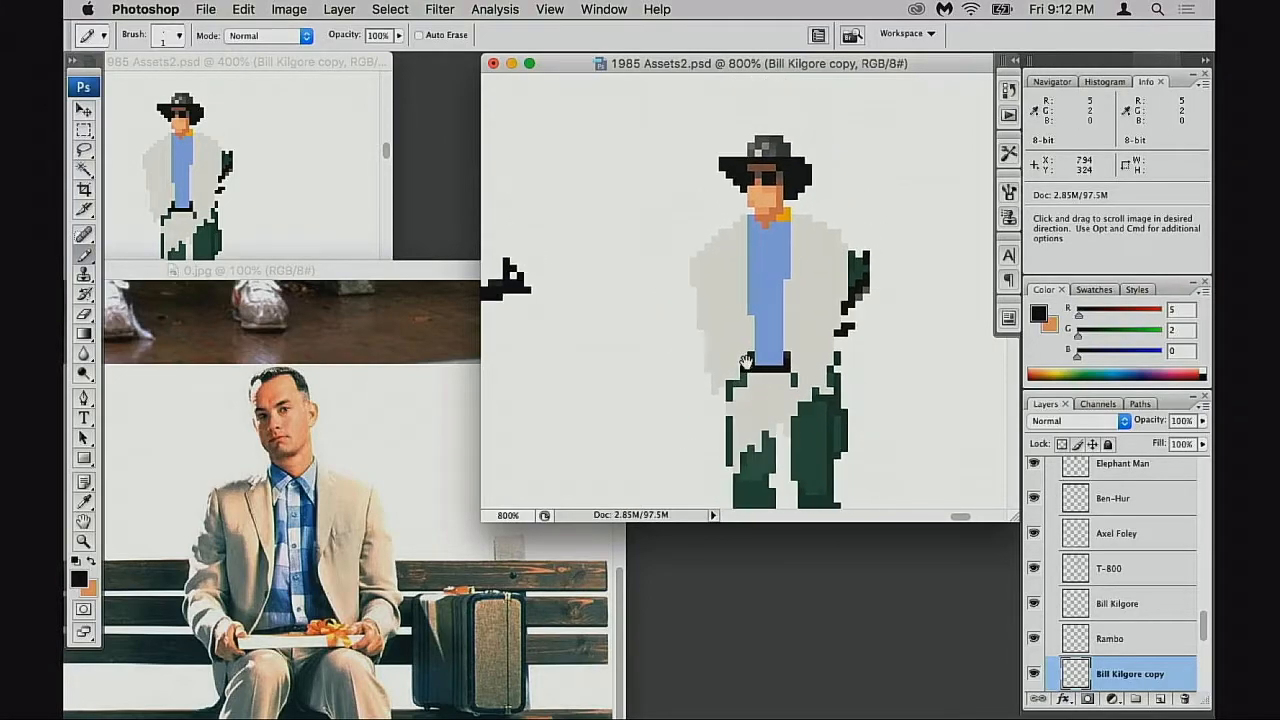
Reduce the eraser to 1 px, return to the Pencil, and fill out the left-hand shoulder and sleeve in off-white
{"action": "key", "text": "e"}
{"action": "key", "text": "bracketleft"}
{"action": "key", "text": "bracketleft"}
{"action": "key", "text": "bracketleft"}
{"action": "key", "text": "bracketleft"}
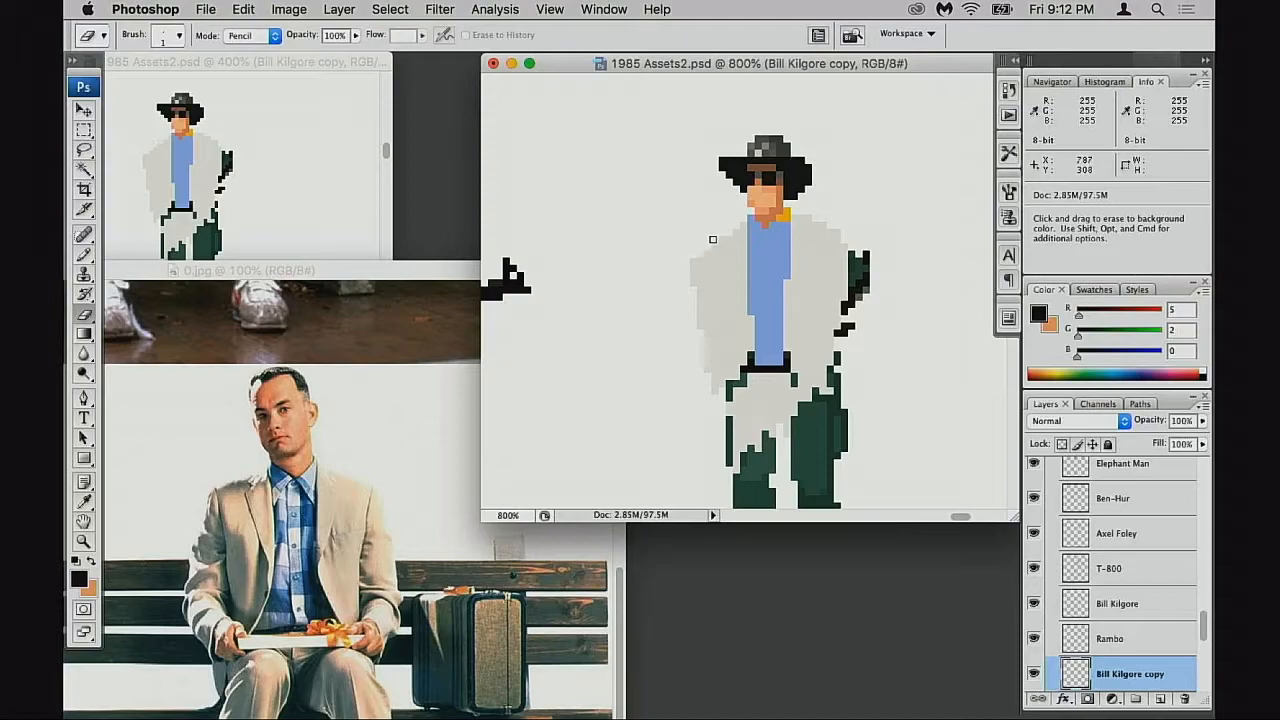
{"action": "key", "text": "b"}
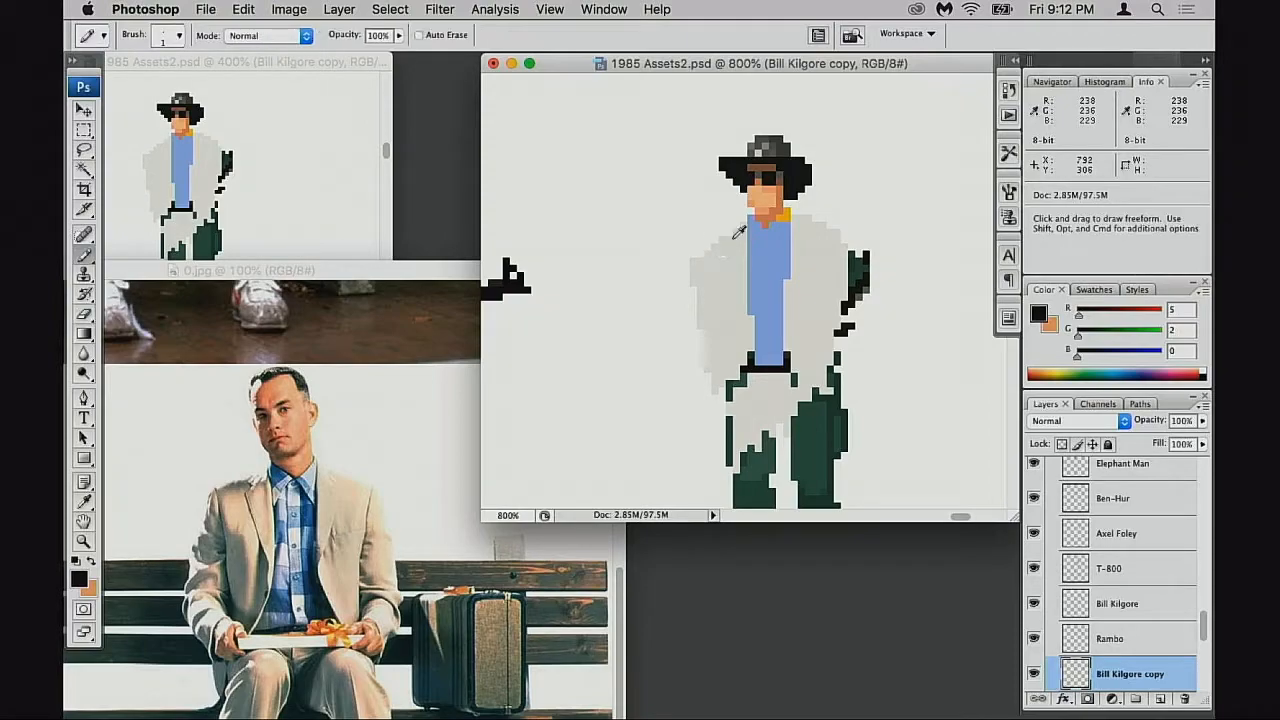
{"action": "left_click", "coordinate": [728, 245], "text": "alt"}
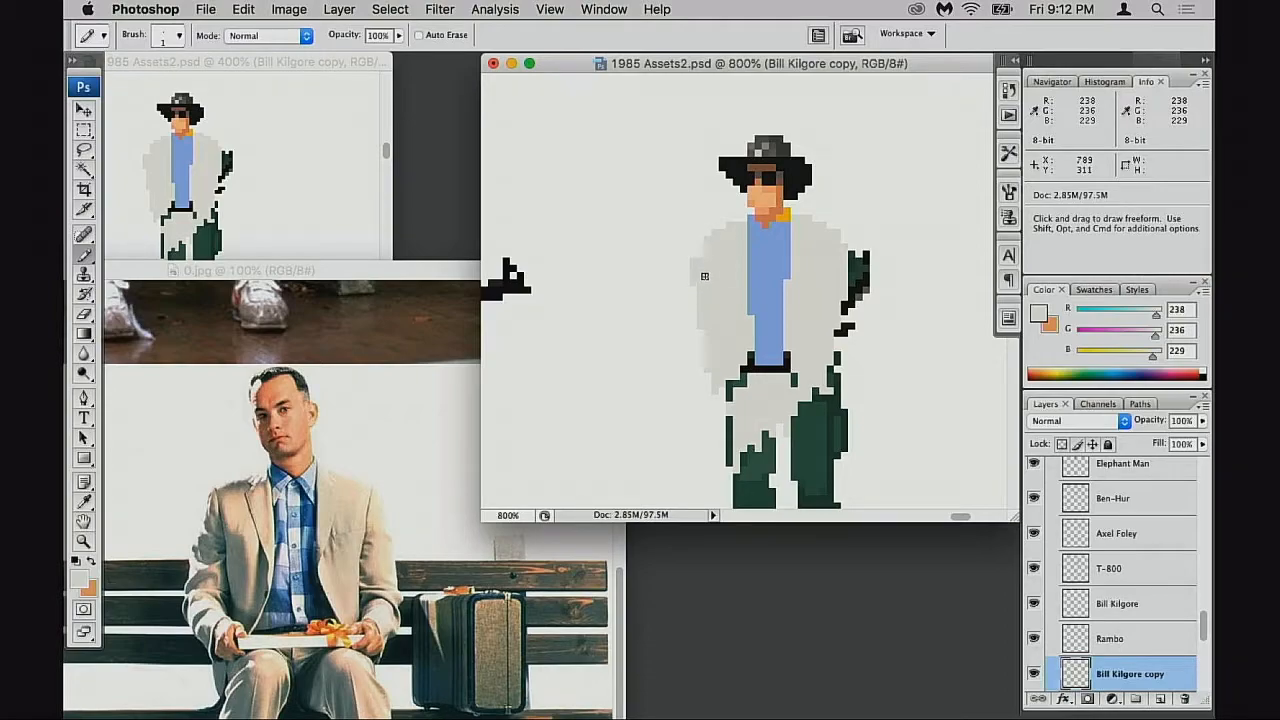
{"action": "left_click_drag", "start_coordinate": [702, 254], "coordinate": [691, 317]}
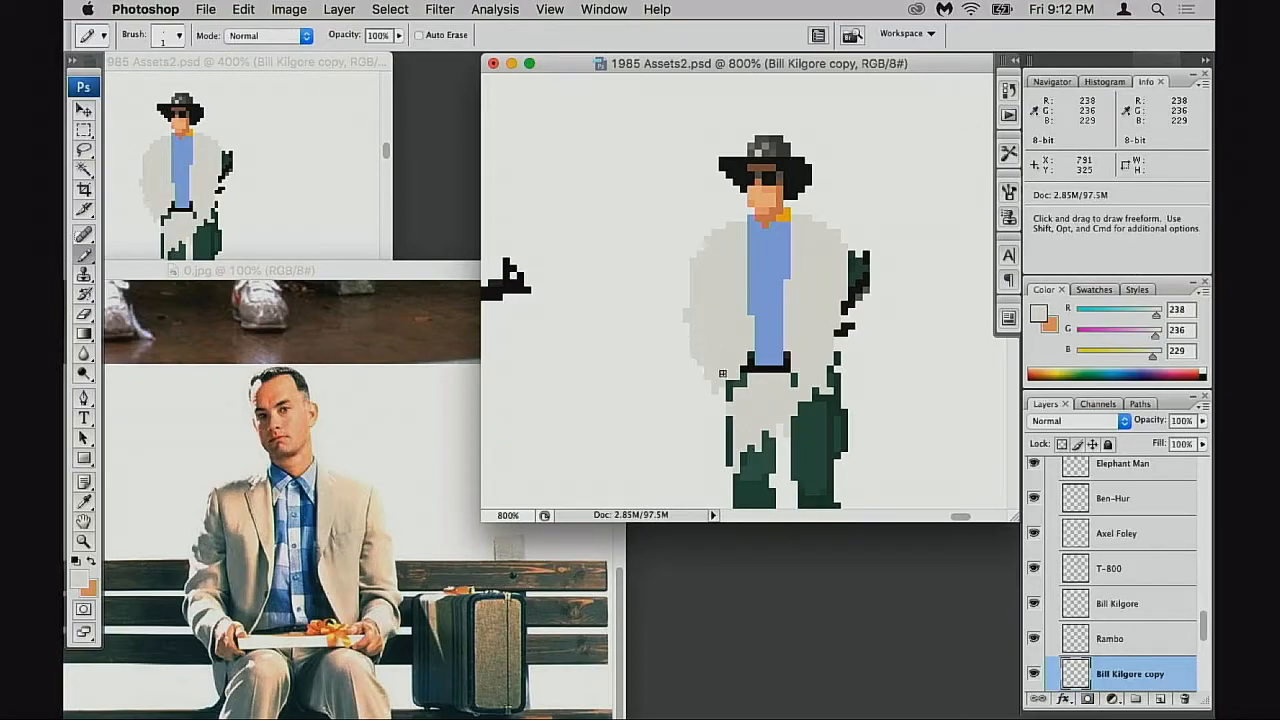
Set the Pencil to Multiply at 20% opacity and shade the left-hand cuff with near-black, redoing the first stroke
{"action": "key", "text": "shift+alt+m"}
{"action": "key", "text": "3"}
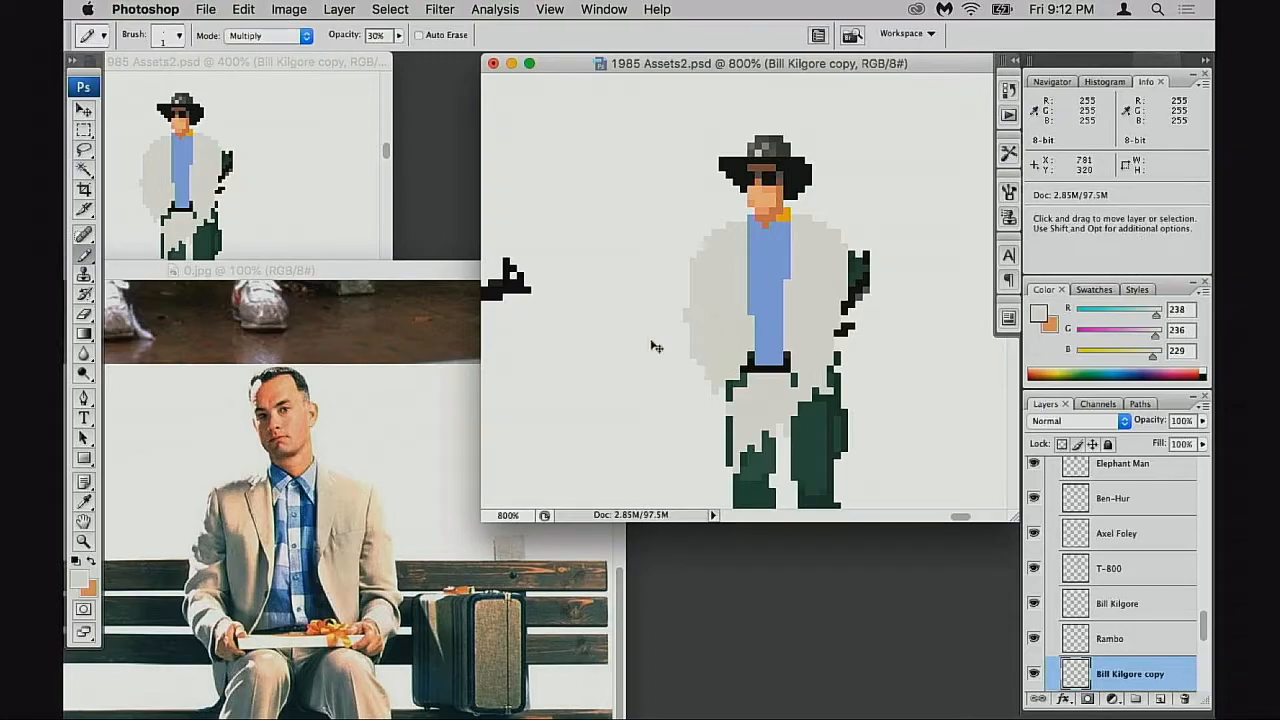
{"action": "left_click", "coordinate": [776, 170], "text": "alt"}
{"action": "key", "text": "2"}
{"action": "left_click_drag", "start_coordinate": [734, 352], "coordinate": [715, 365]}
{"action": "key", "text": "super+z"}
{"action": "key", "text": "space"}
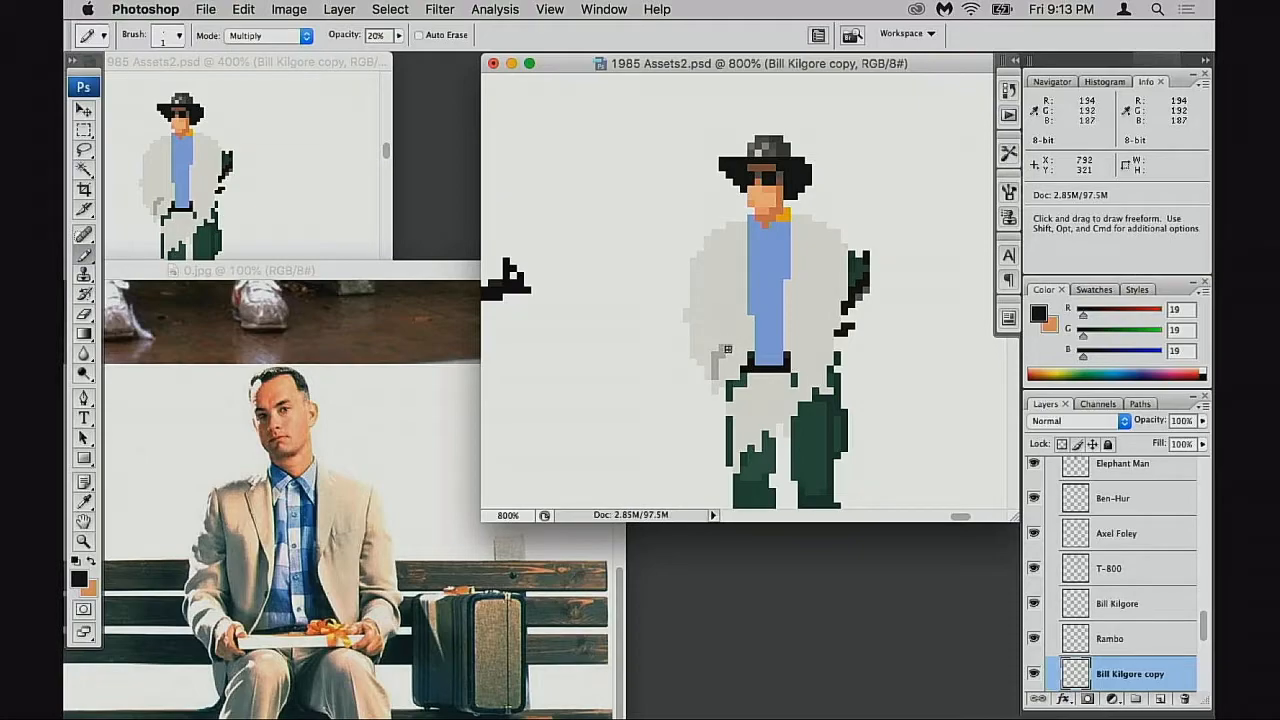
Paint the hand below the left-hand cuff in the face's skin tone (255, 196, 139) and touch it up in Normal mode at 100% opacity
{"action": "left_click", "coordinate": [760, 200], "text": "alt"}
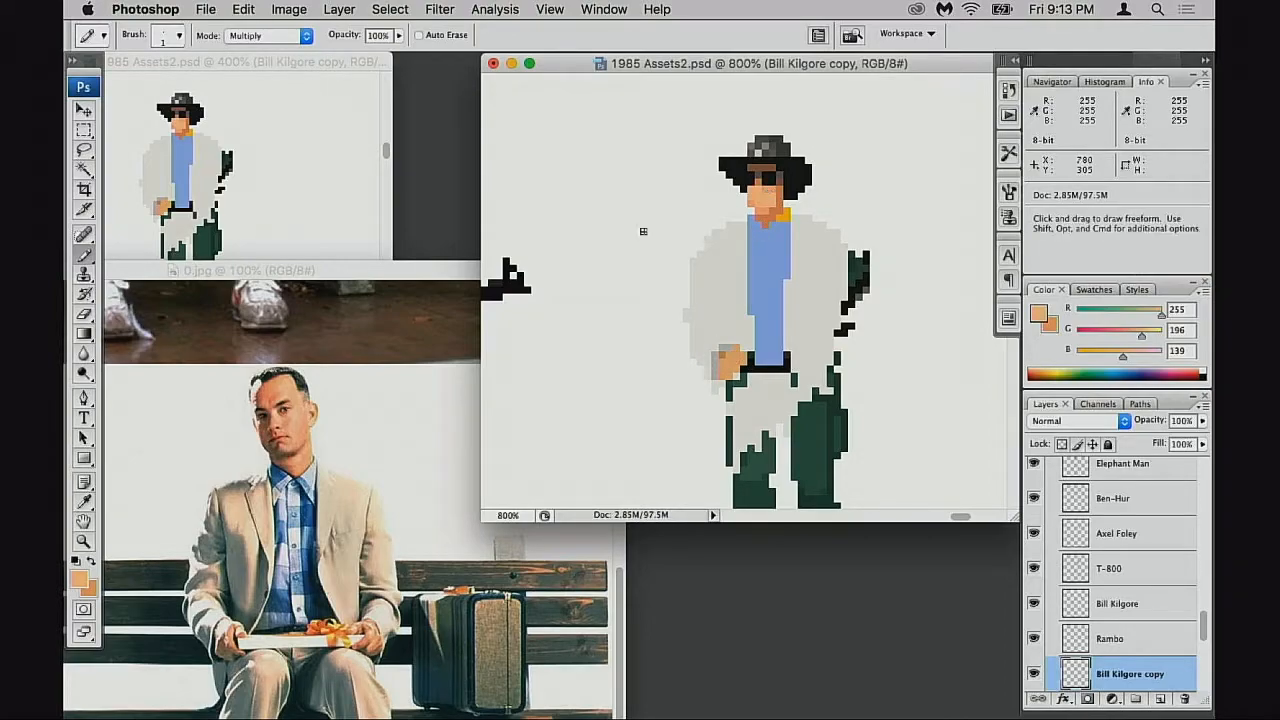
{"action": "key", "text": "shift+alt+n"}
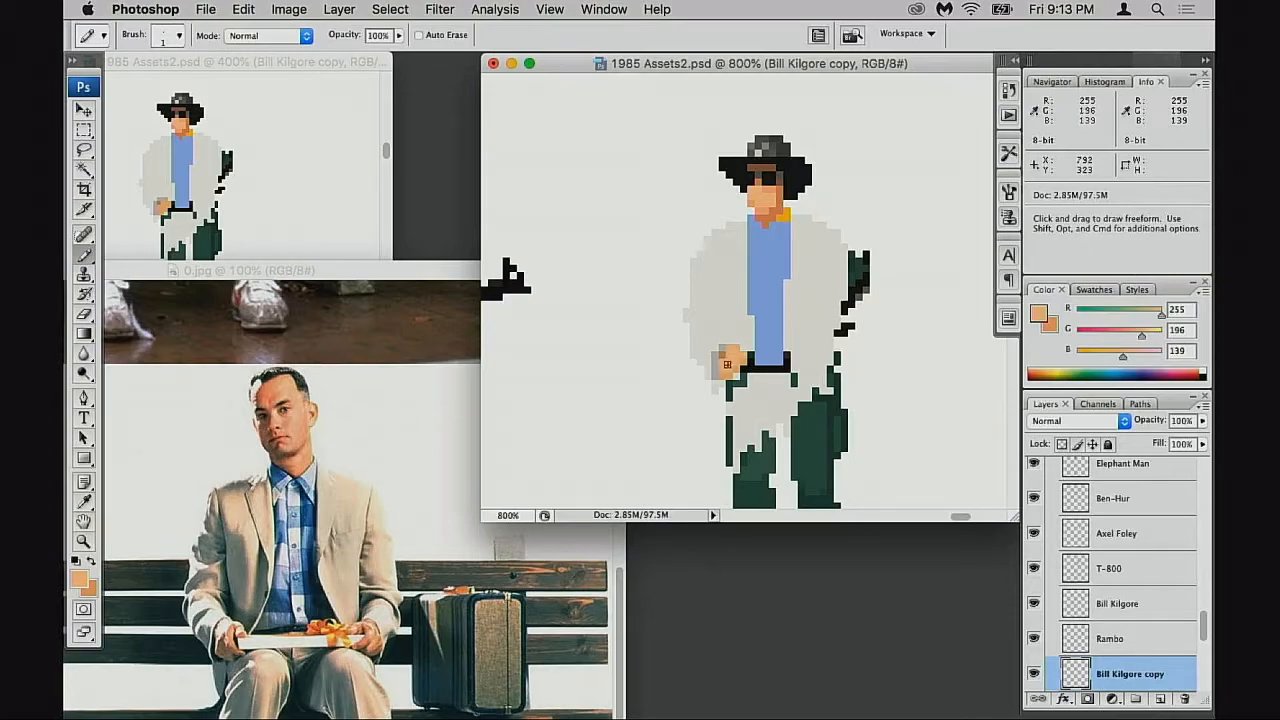
{"action": "left_click", "coordinate": [741, 344], "text": "alt"}
{"action": "left_click", "coordinate": [728, 361], "text": "alt"}
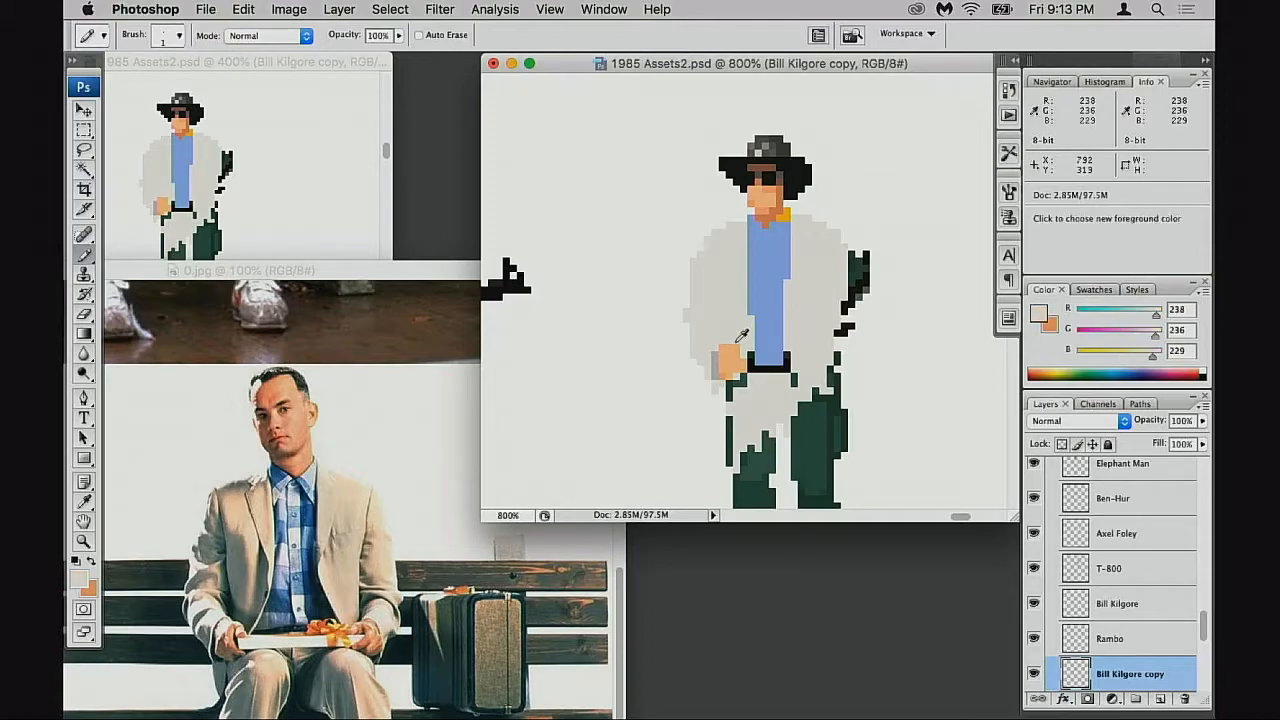
Examine the jacket, sleeves and hands of the seated man in both reference photos
{"action": "left_click", "coordinate": [350, 600]}
{"action": "left_click_drag", "start_coordinate": [350, 600], "coordinate": [358, 600]}
{"action": "left_click_drag", "start_coordinate": [398, 402], "coordinate": [423, 716]}
{"action": "left_click_drag", "start_coordinate": [233, 431], "coordinate": [280, 465]}
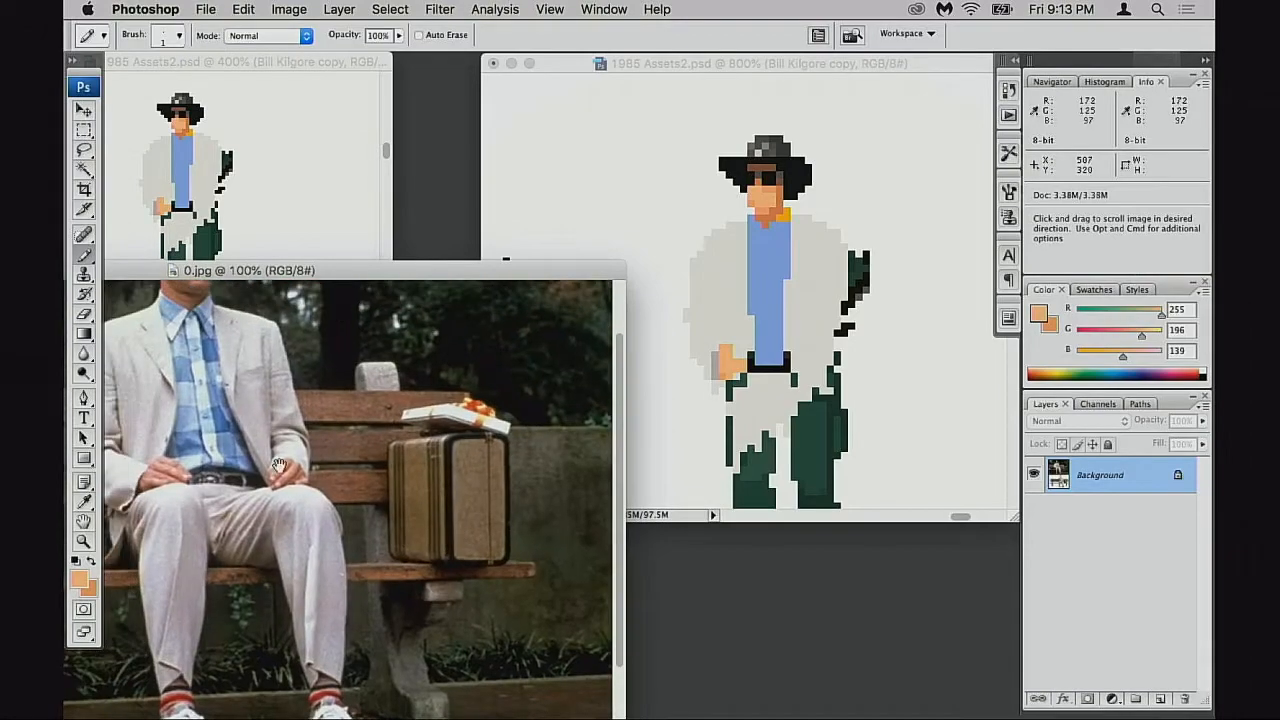
{"action": "left_click_drag", "start_coordinate": [318, 518], "coordinate": [312, 523]}
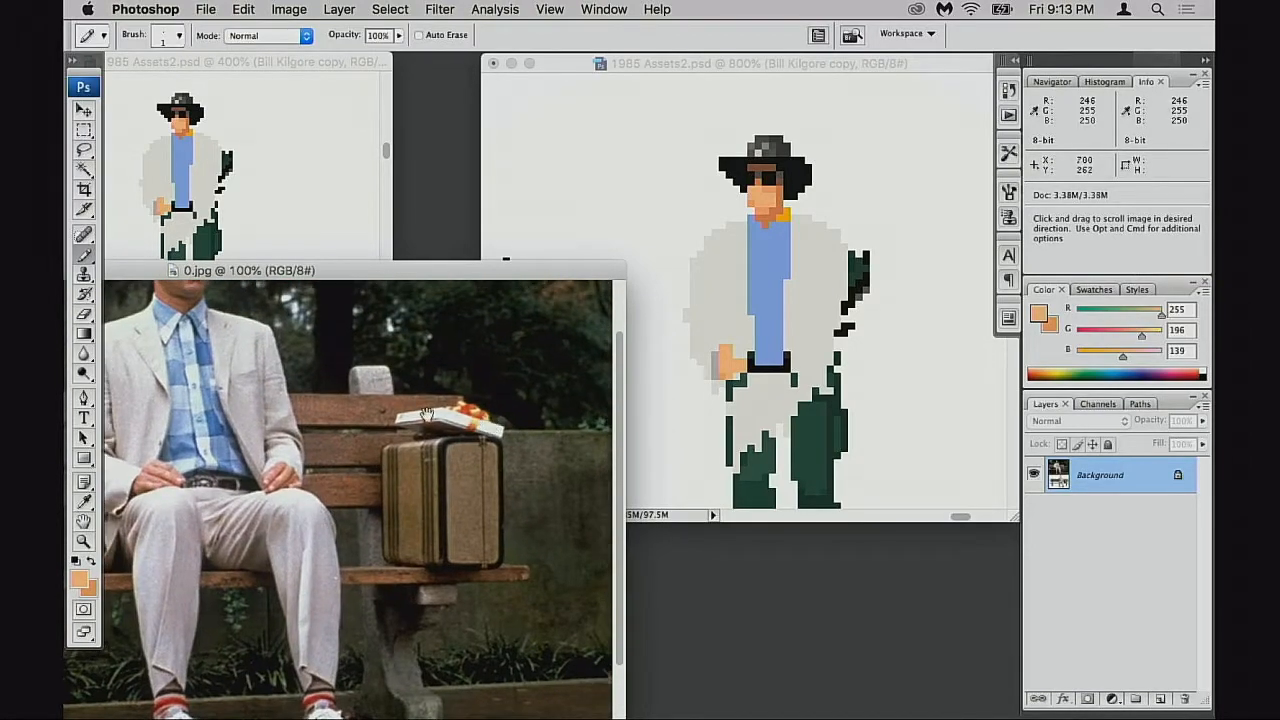
{"action": "left_click_drag", "start_coordinate": [478, 650], "coordinate": [461, 512]}
{"action": "left_click_drag", "start_coordinate": [454, 702], "coordinate": [458, 411]}
Darken the left-hand cuff edge with near-black (19, 19, 19) at 40% opacity and extend it with the resulting grey at 100% opacity
{"action": "left_click", "coordinate": [736, 348], "text": "alt"}
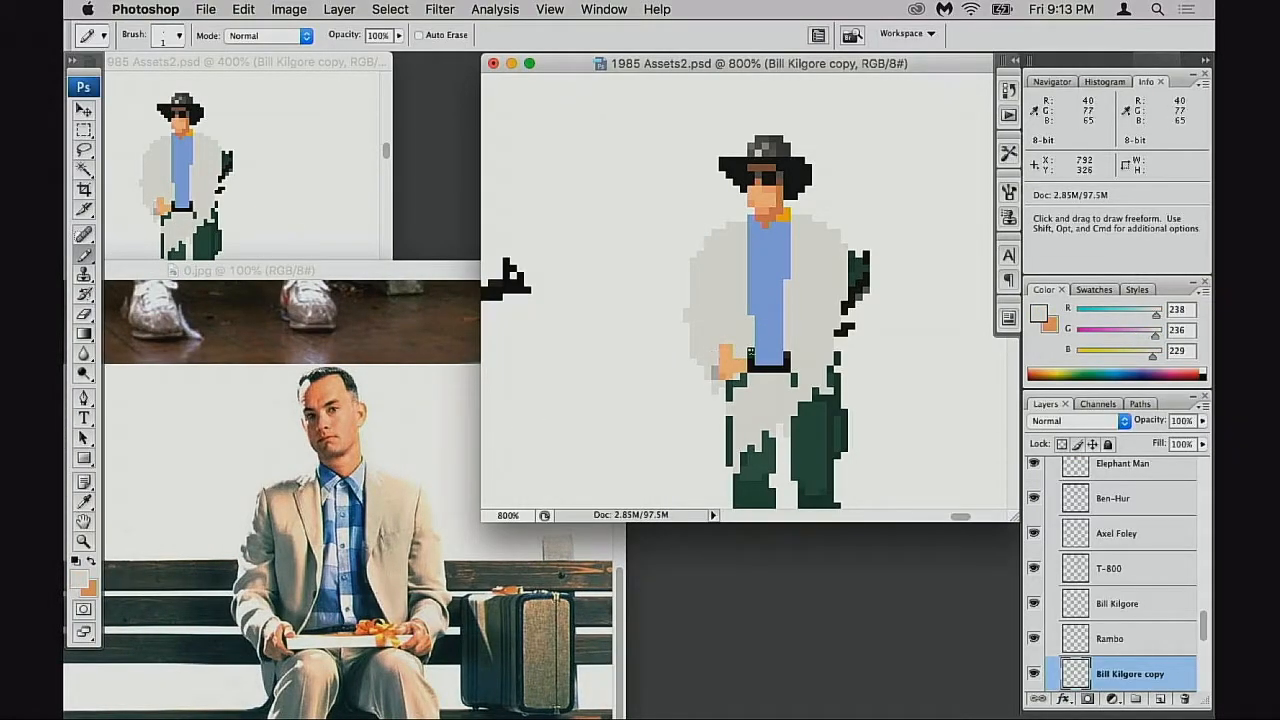
{"action": "left_click", "coordinate": [752, 180], "text": "alt"}
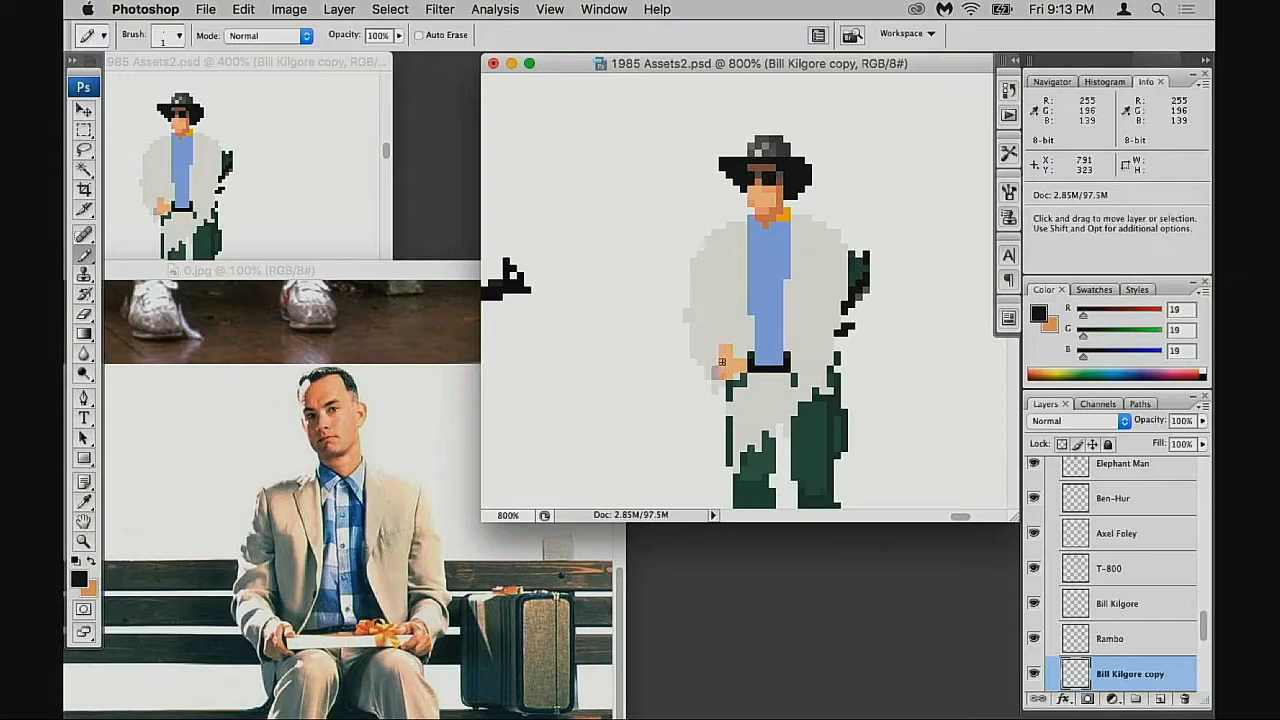
{"action": "left_click_drag", "start_coordinate": [715, 345], "coordinate": [715, 369]}
{"action": "key", "text": "super+z"}
{"action": "key", "text": "4"}
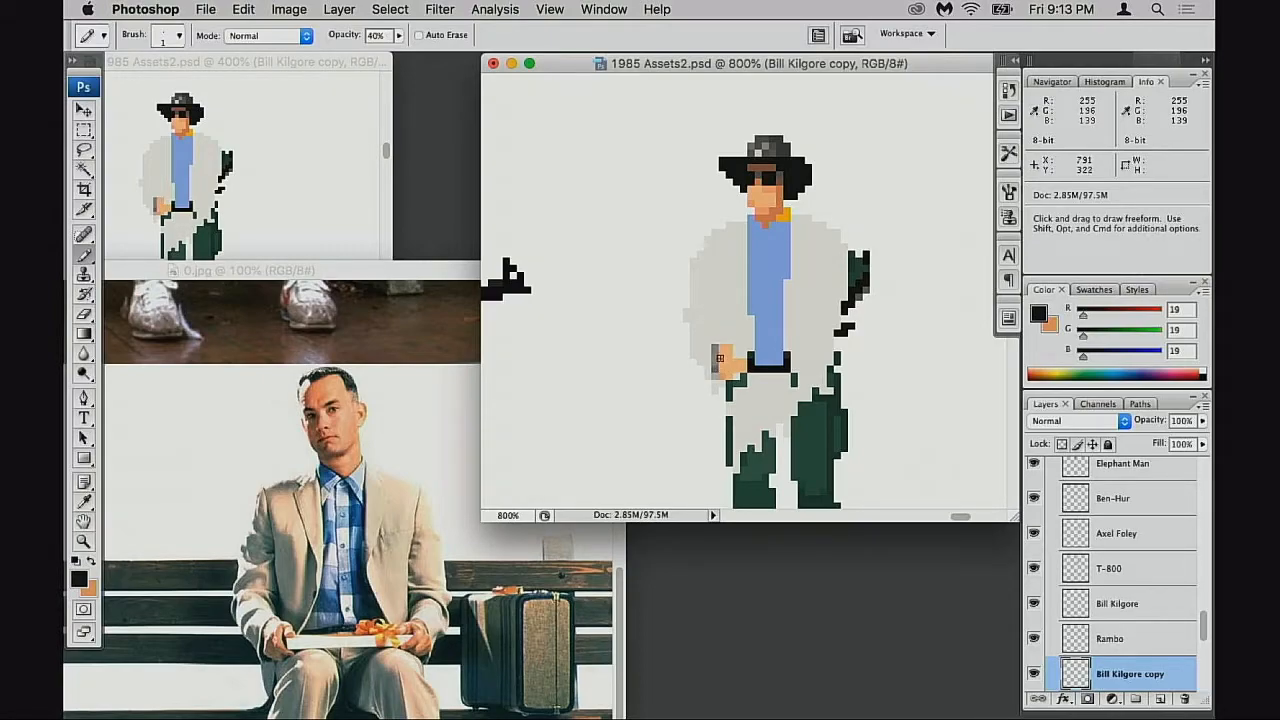
{"action": "left_click", "coordinate": [718, 352], "text": "alt"}
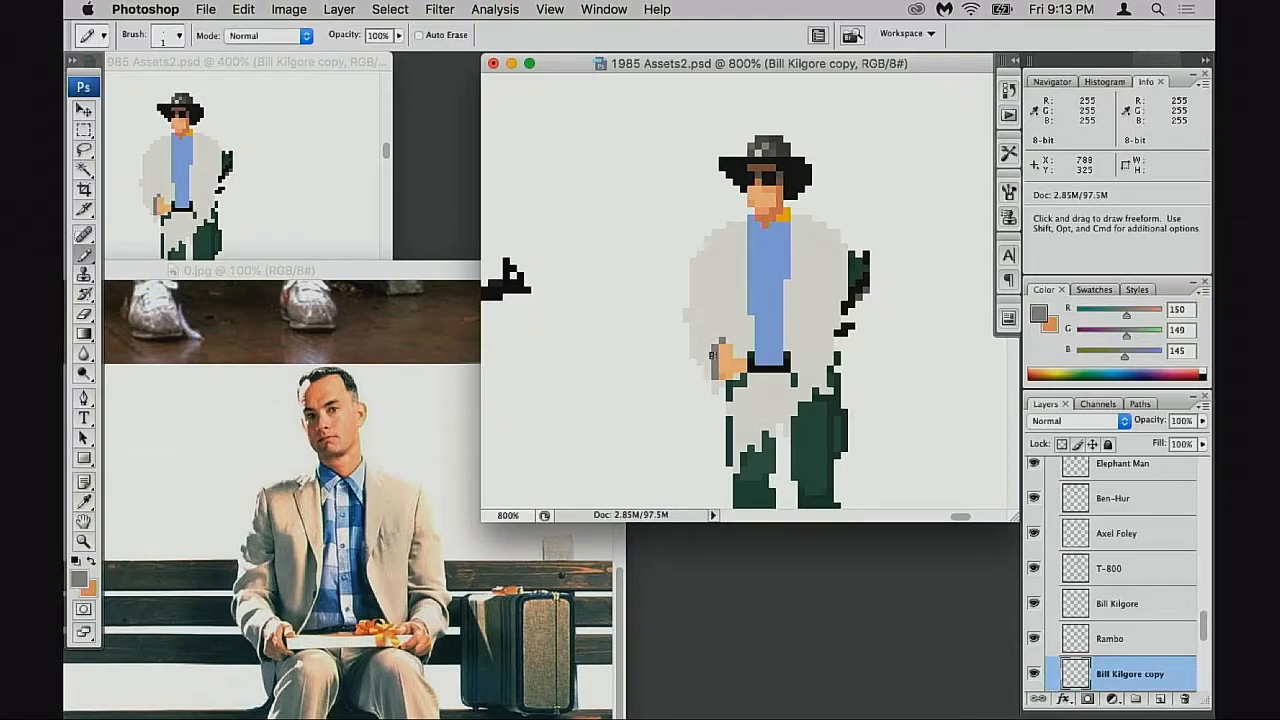
Touch up the left-hand sleeve in off-white (238, 236, 229) and trim the shoulder's outer edge with the Eraser
{"action": "left_click", "coordinate": [703, 349], "text": "alt"}
{"action": "scroll", "coordinate": [709, 319], "scroll_direction": "up", "scroll_amount": 3}
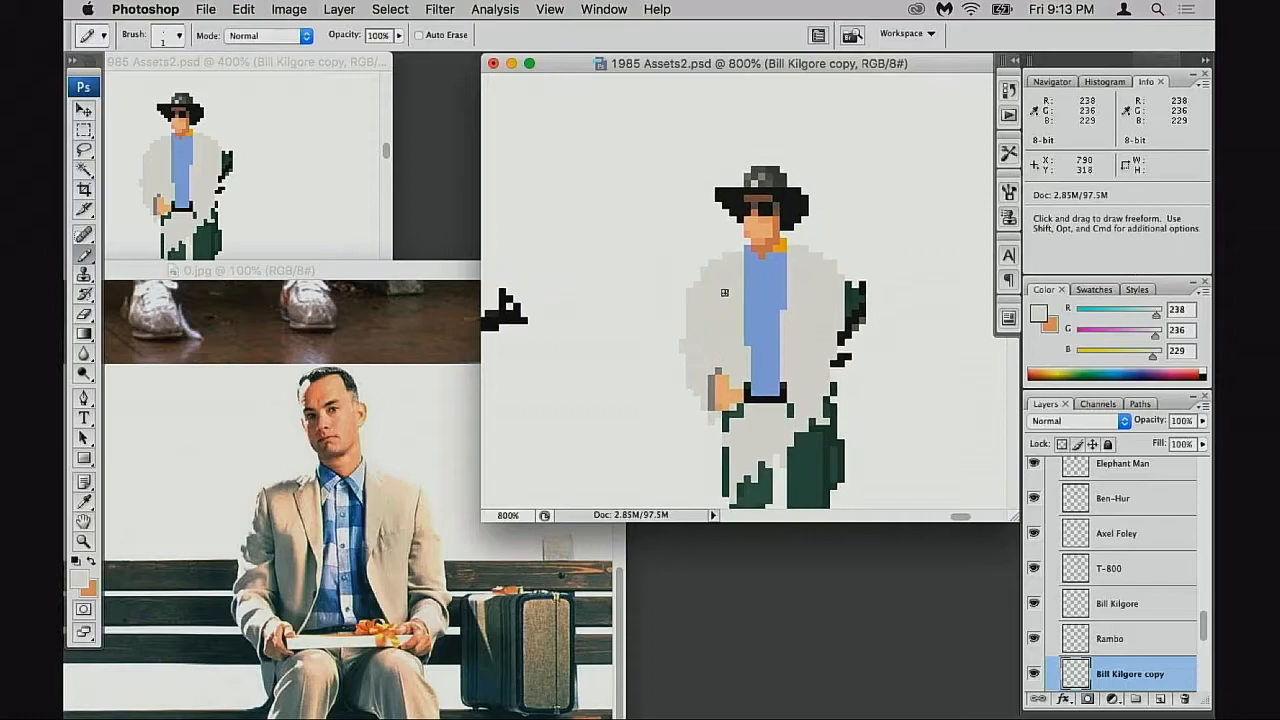
{"action": "key", "text": "e"}
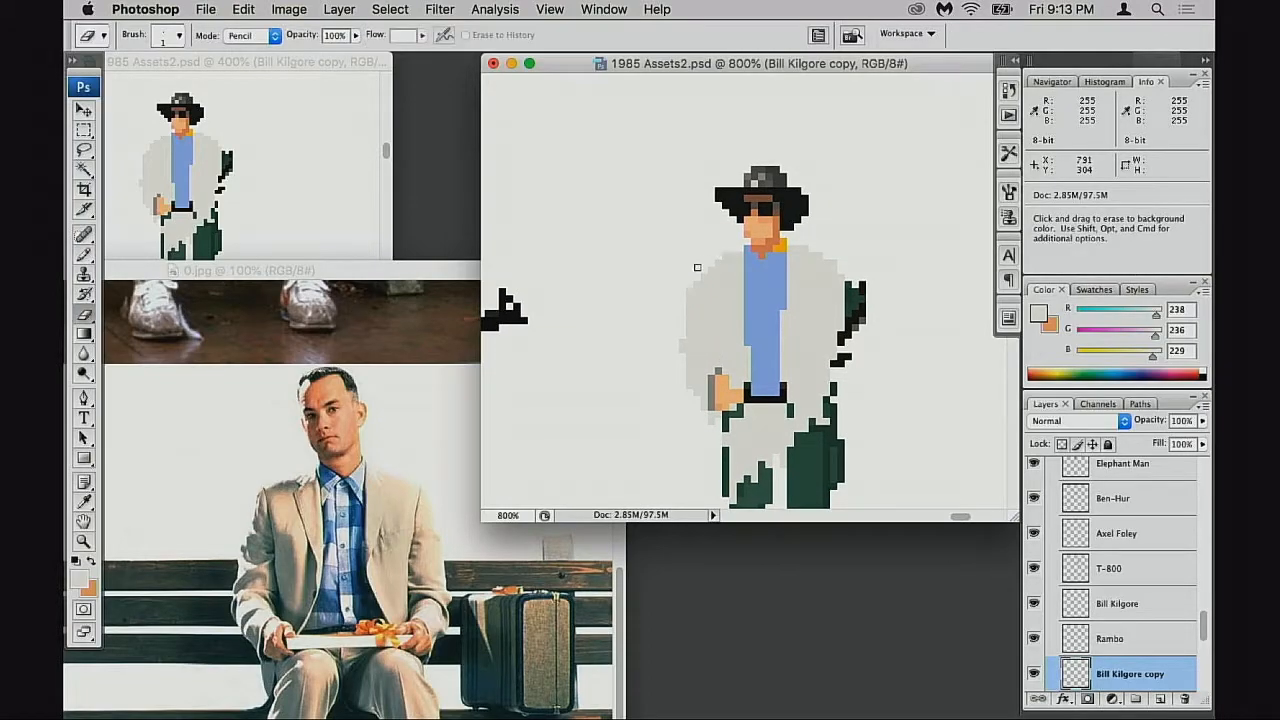
{"action": "key", "text": "b"}
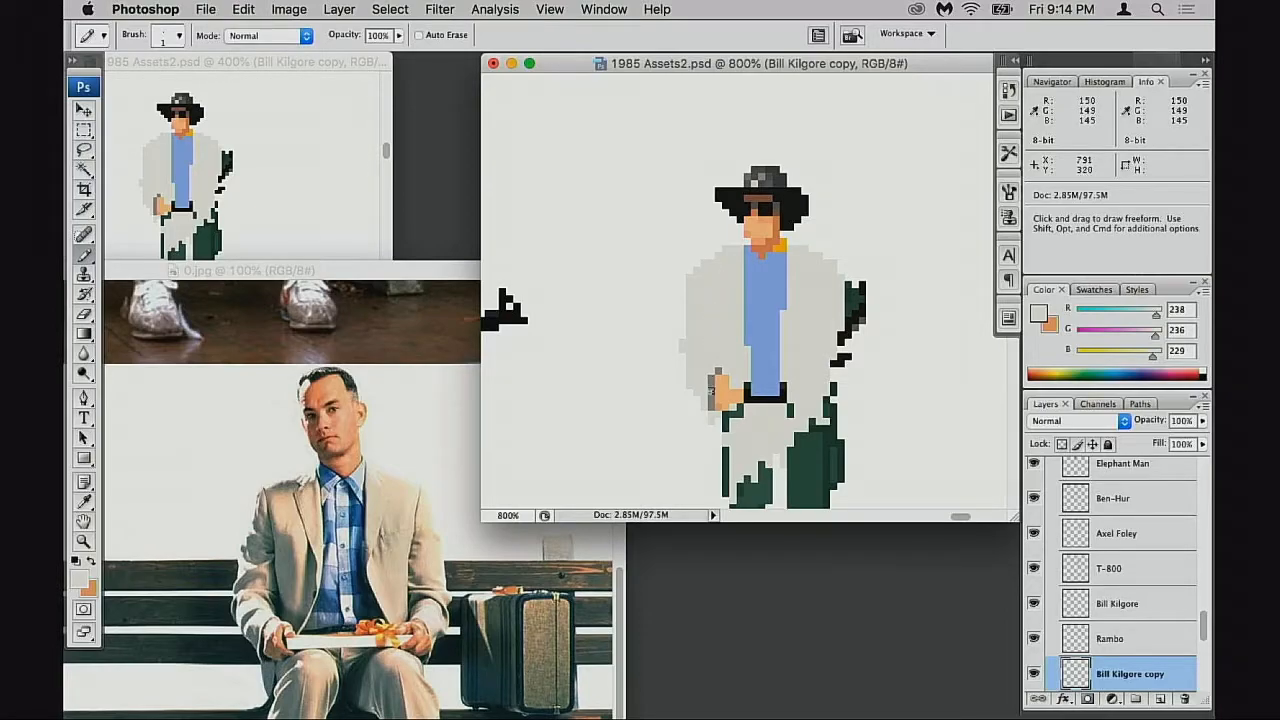
Draw a vertical crease between the left-hand sleeve and jacket body in the cuff's grey (150, 149, 145) at 50% opacity
{"action": "left_click", "coordinate": [712, 376], "text": "alt"}
{"action": "left_click_drag", "start_coordinate": [718, 264], "coordinate": [711, 290]}
{"action": "key", "text": "super+z"}
{"action": "key", "text": "5"}
{"action": "key", "text": "super+z"}
{"action": "key", "text": "super+z"}
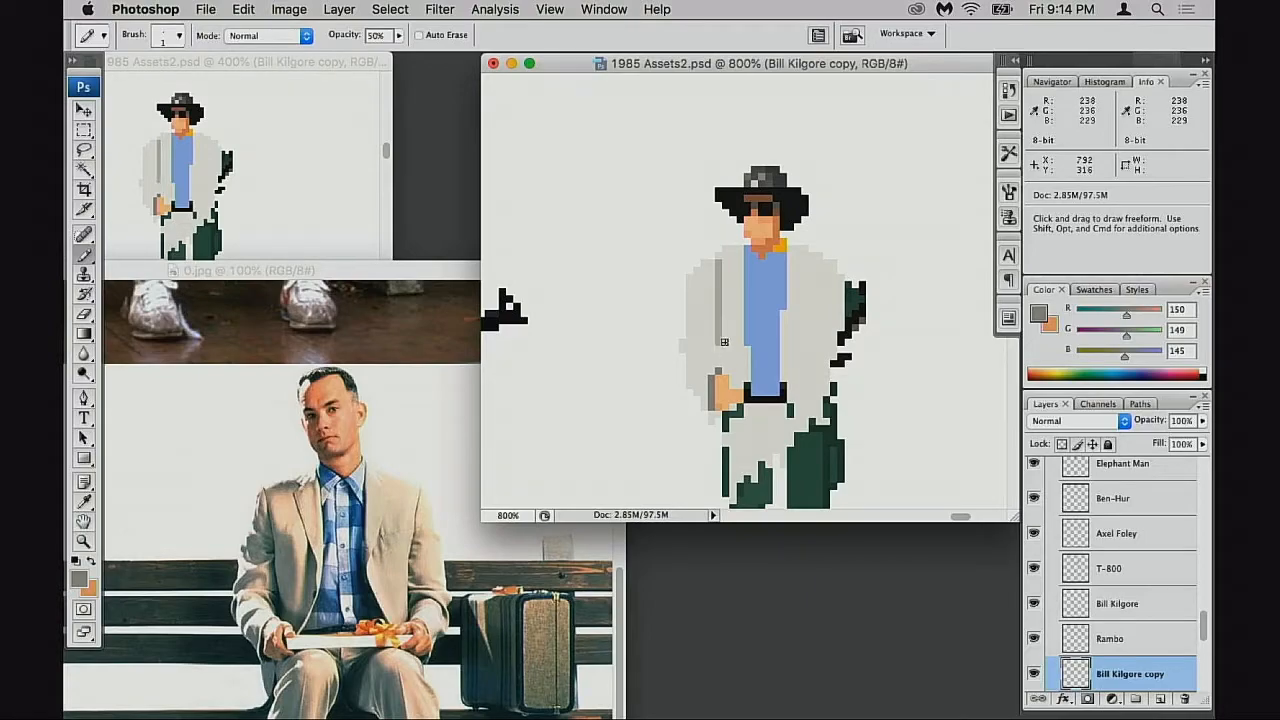
Rework the top of the sleeve crease with its grey (194, 192, 187) and restore off-white there at 100% opacity
{"action": "left_click", "coordinate": [706, 278], "text": "alt"}
{"action": "left_click", "coordinate": [719, 294], "text": "alt"}
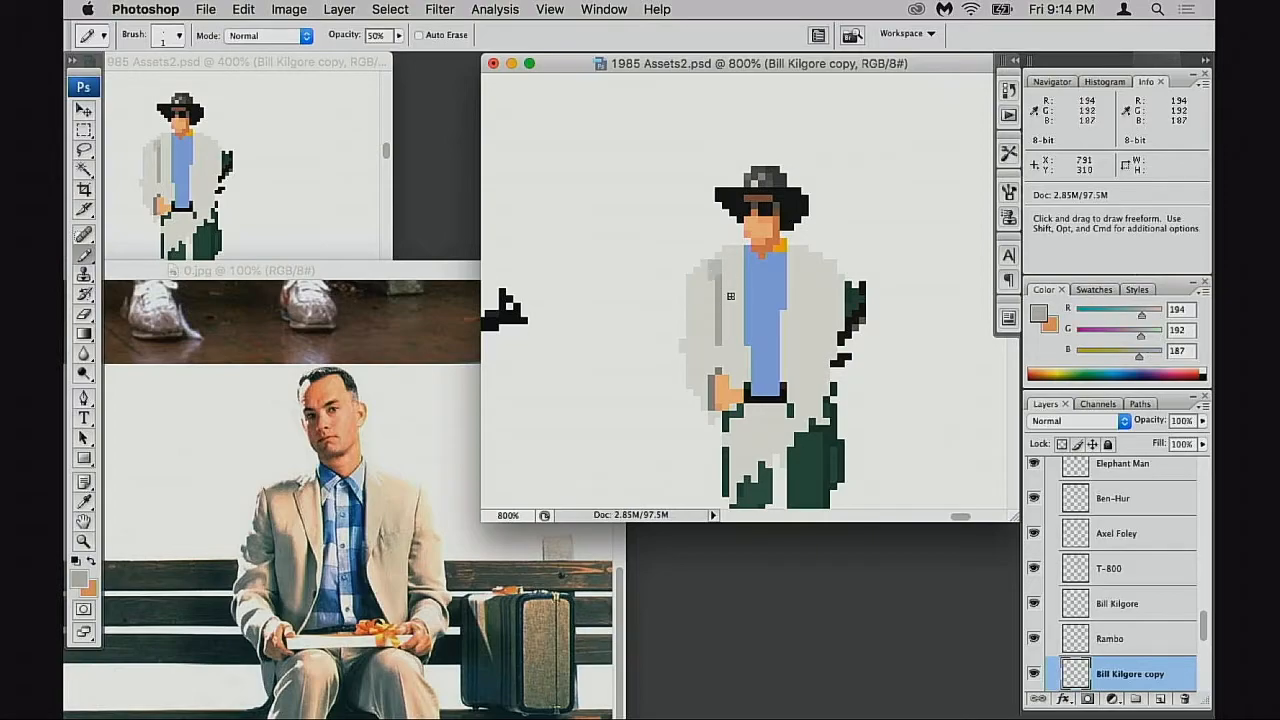
{"action": "key", "text": "0"}
{"action": "left_click", "coordinate": [721, 270], "text": "alt"}
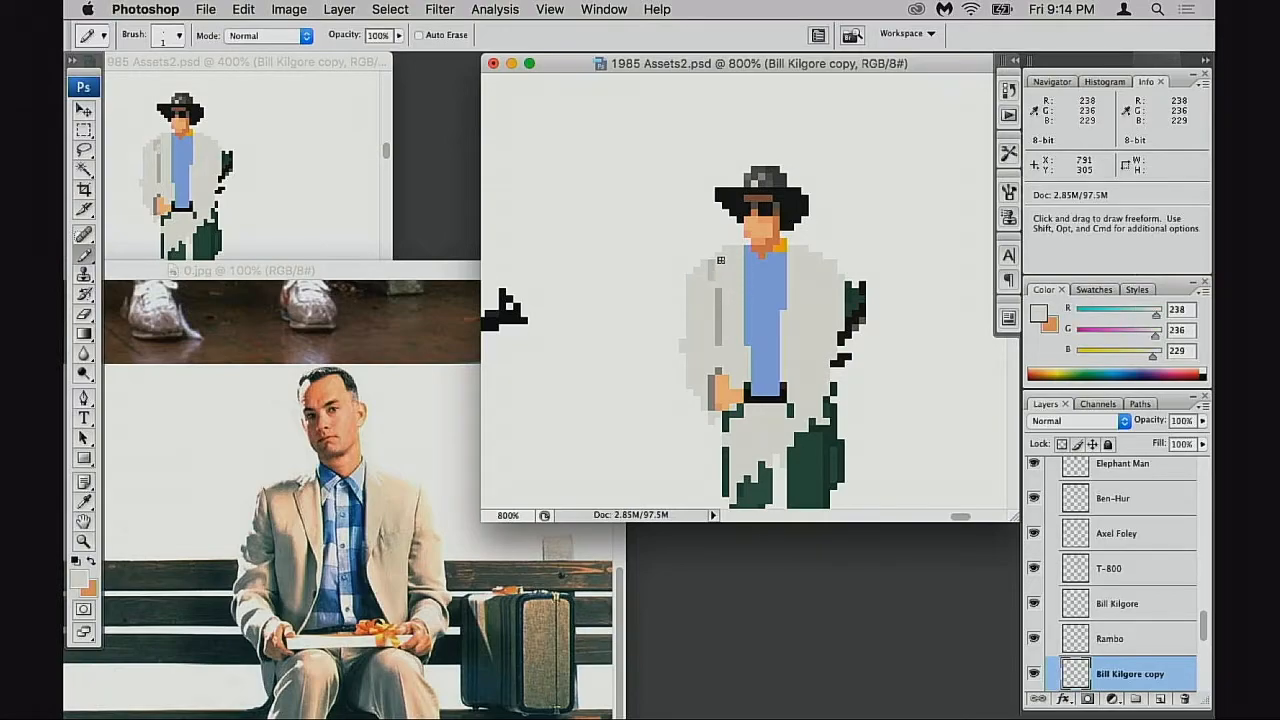
Lighten the sleeve crease to pale grey (216, 214, 208) and reshape it with off-white so it steps in below the shoulder
{"action": "left_click", "coordinate": [716, 289], "text": "alt"}
{"action": "left_click_drag", "start_coordinate": [717, 289], "coordinate": [717, 338]}
{"action": "left_click", "coordinate": [729, 294], "text": "alt"}
{"action": "left_click", "coordinate": [717, 303], "text": "alt"}
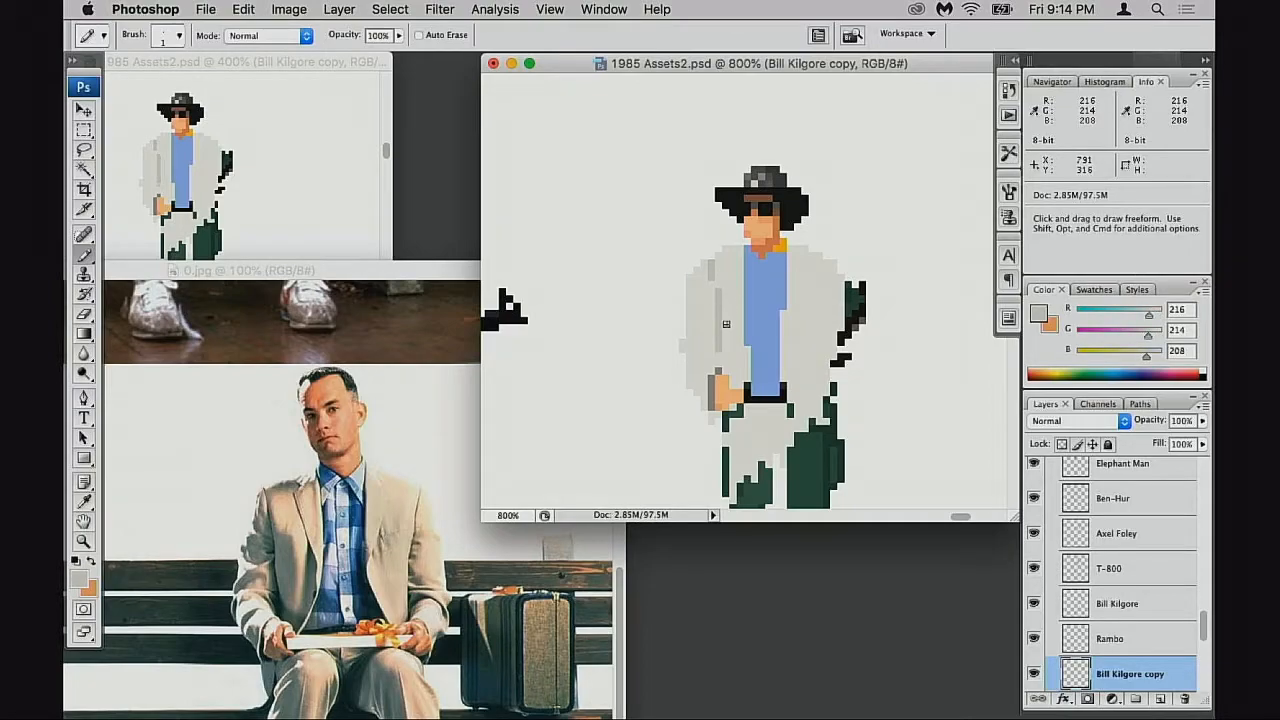
{"action": "left_click", "coordinate": [720, 283], "text": "alt"}
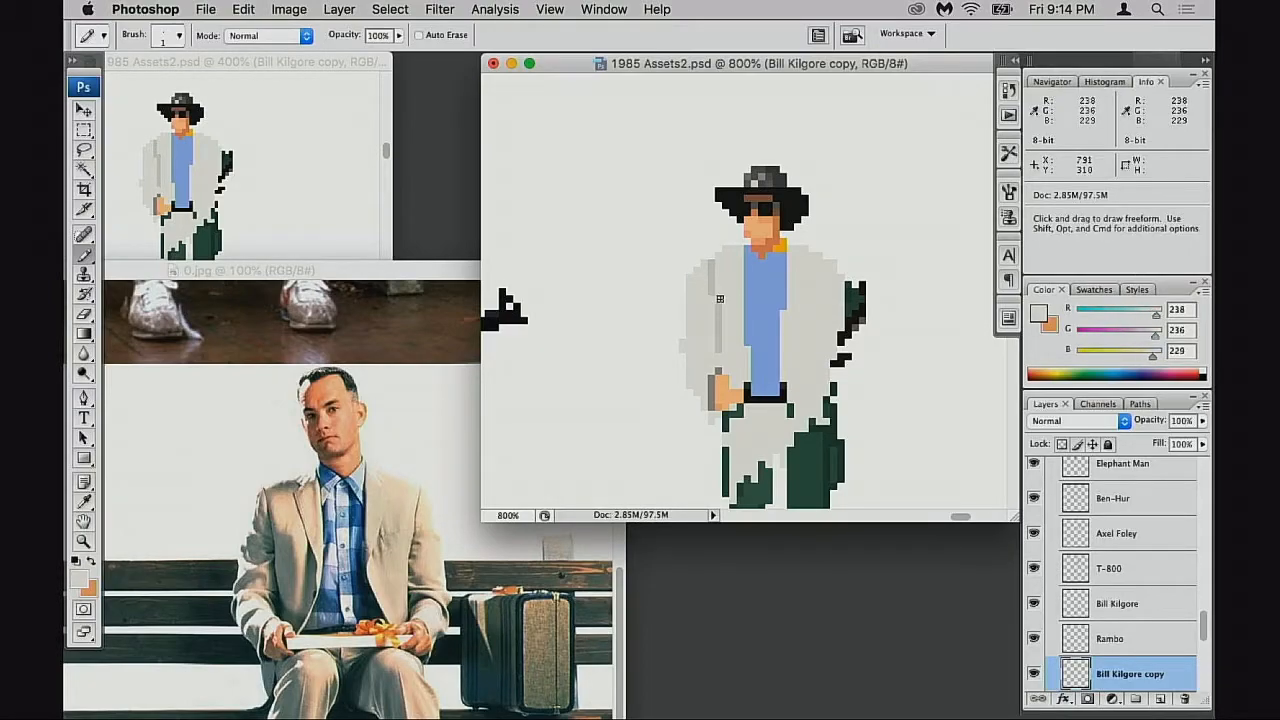
{"action": "left_click", "coordinate": [719, 312], "text": "alt"}
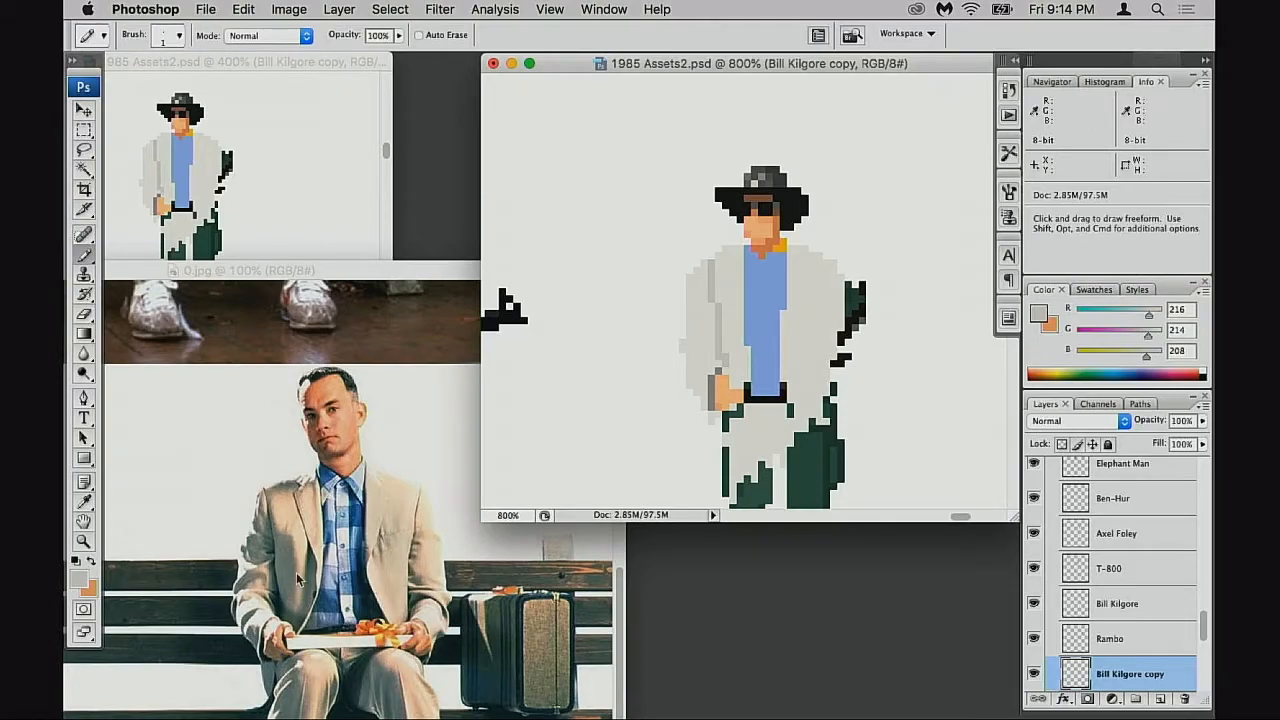
Edge the top of the left-hand shoulder in pale grey (216, 214, 208) and trim its outline with the Eraser
{"action": "left_click", "coordinate": [764, 343], "text": "alt"}
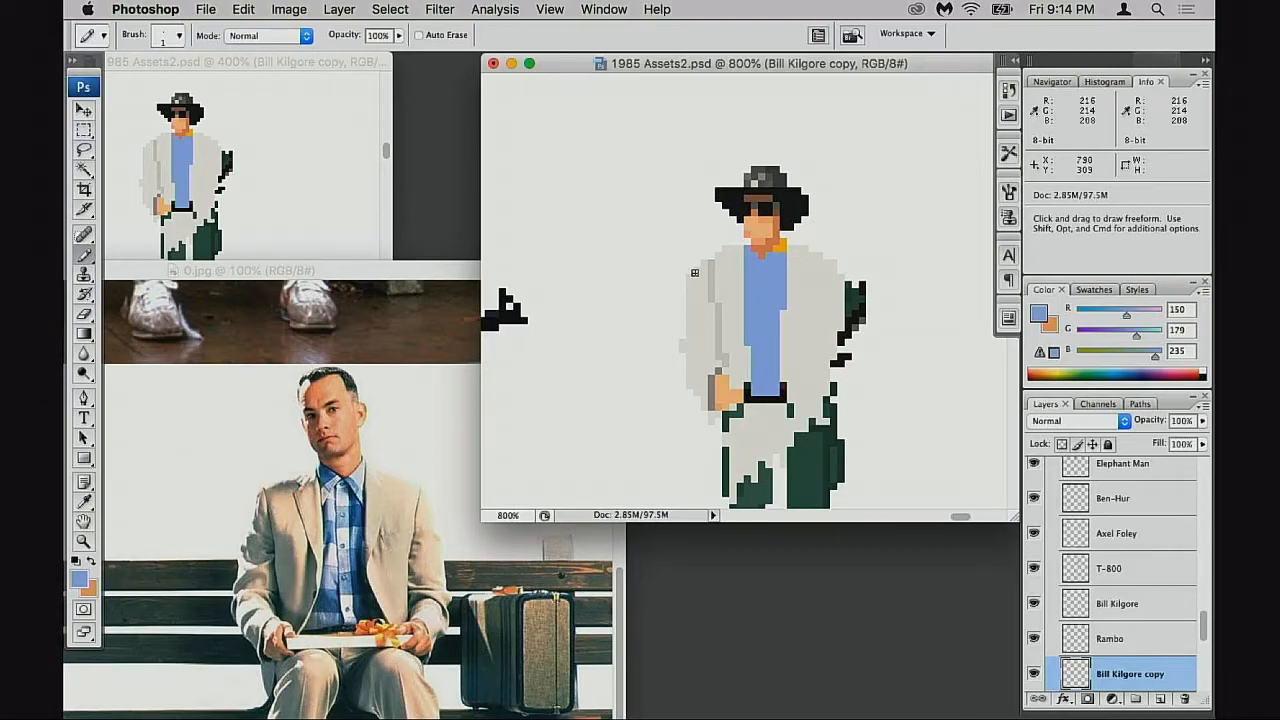
{"action": "left_click", "coordinate": [716, 265], "text": "alt"}
{"action": "left_click", "coordinate": [692, 266]}
{"action": "key", "text": "e"}
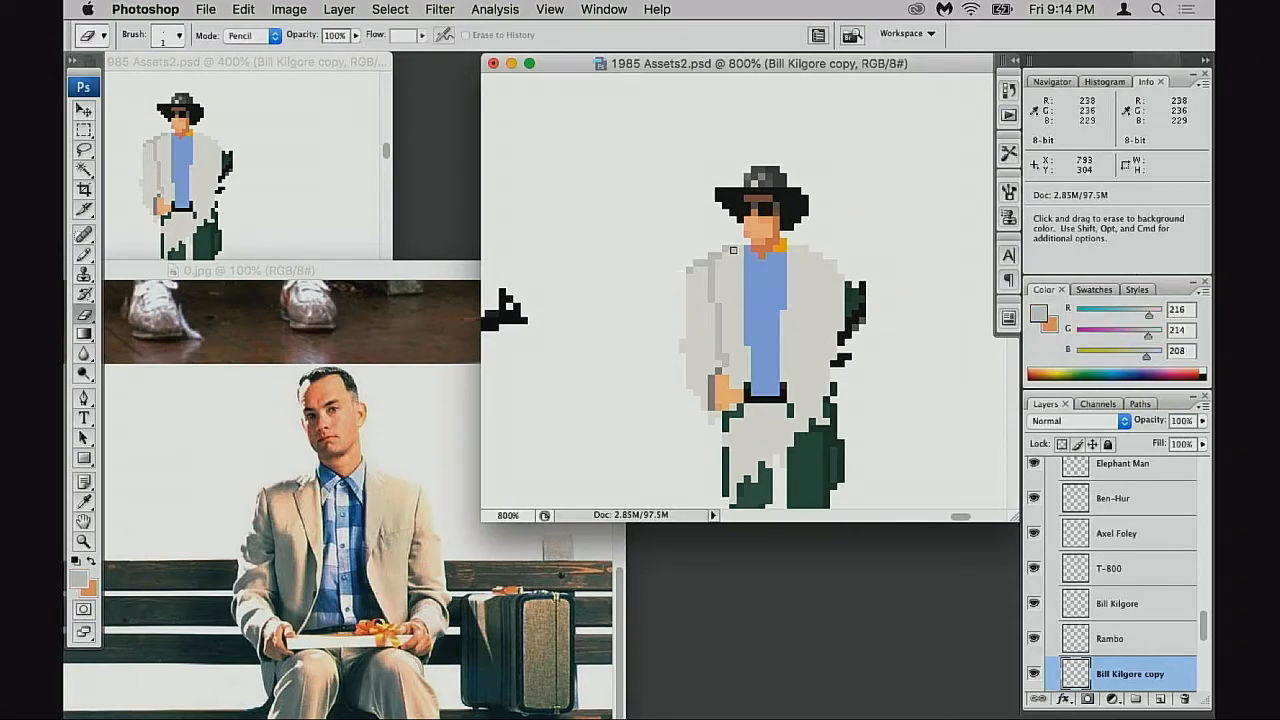
{"action": "key", "text": "b"}
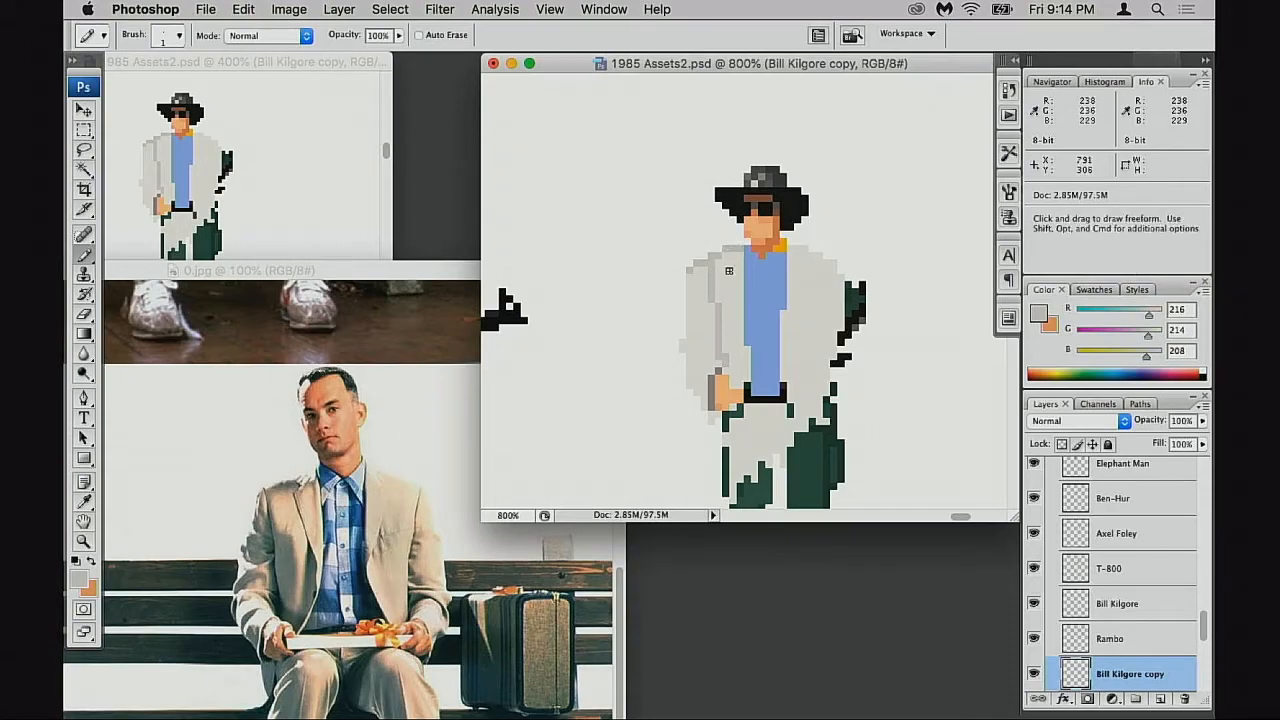
Shade the outer edge of the left-hand sleeve down to the cuff in pale grey and erase the excess pixels at the elbow
{"action": "left_click_drag", "start_coordinate": [688, 284], "coordinate": [676, 333]}
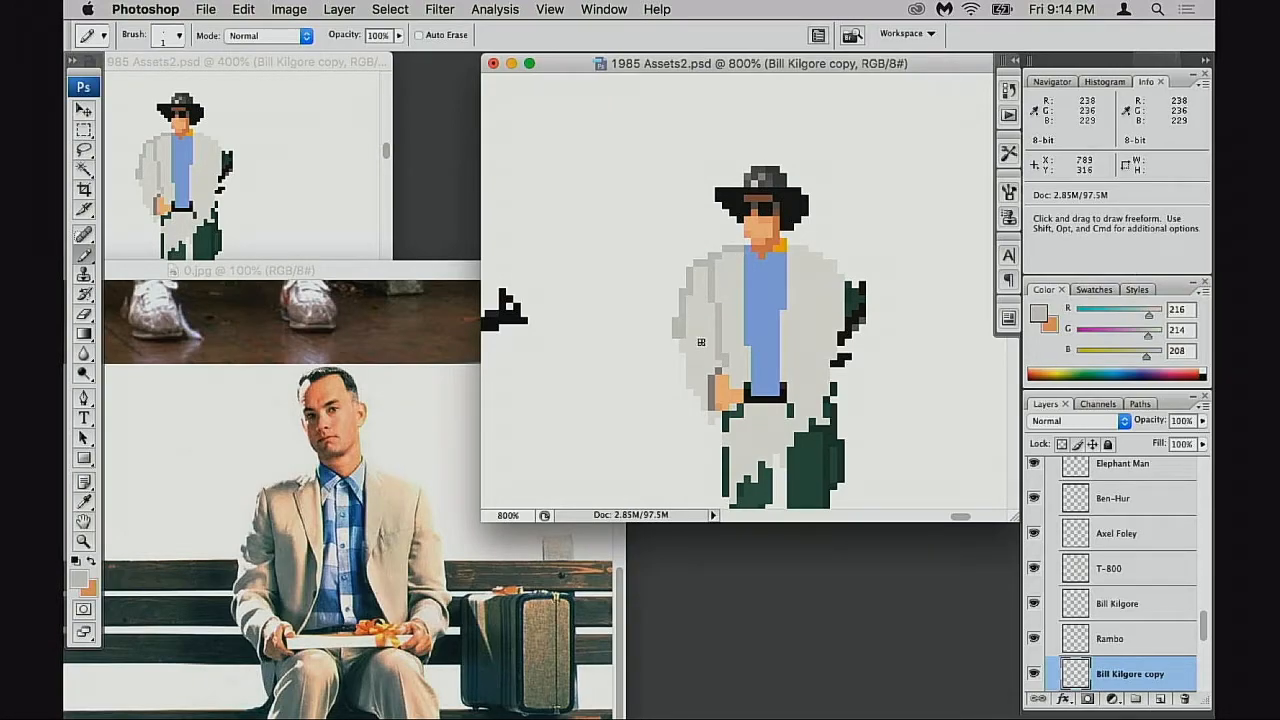
{"action": "key", "text": "e"}
{"action": "left_click_drag", "start_coordinate": [676, 312], "coordinate": [675, 340]}
{"action": "key", "text": "v"}
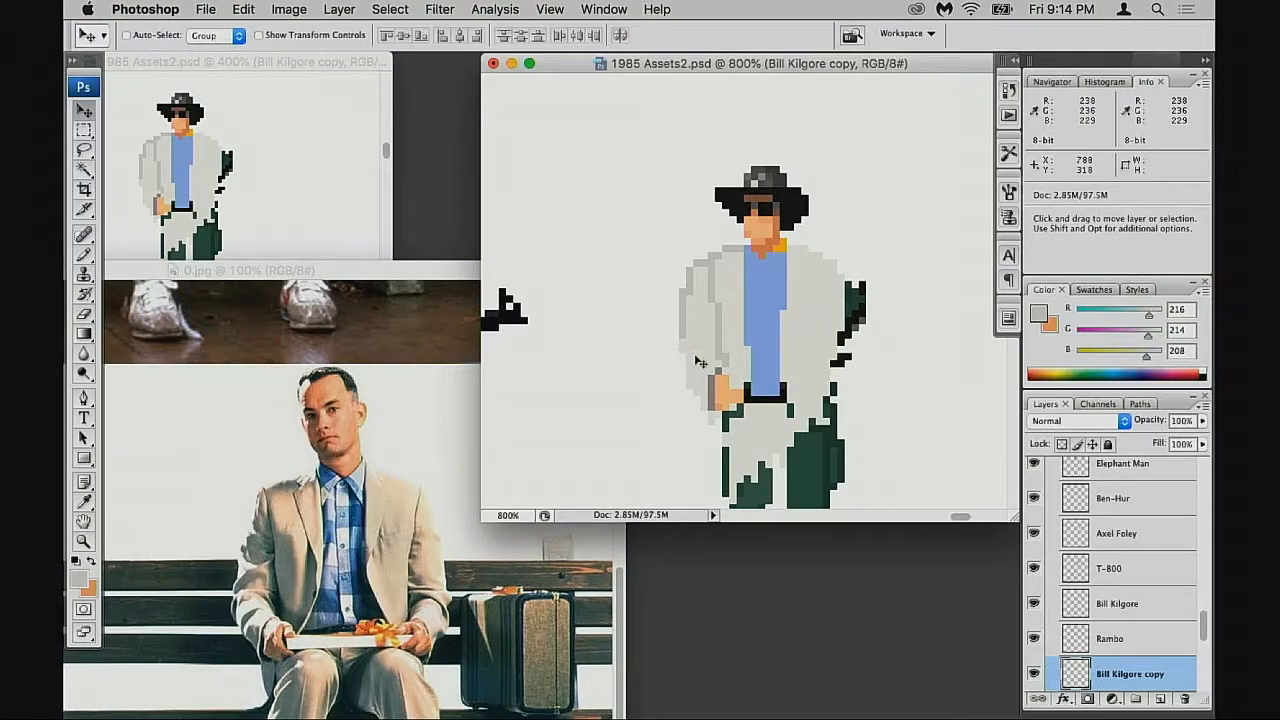
{"action": "key", "text": "b"}
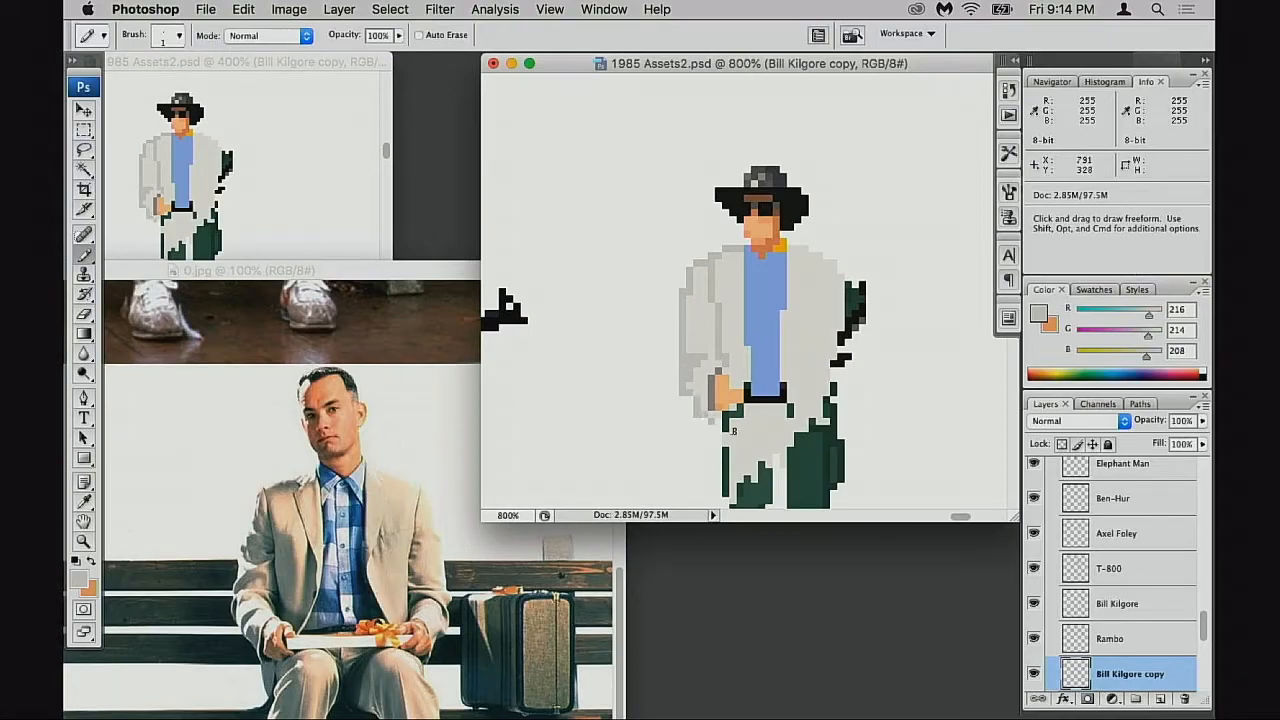
Touch up the left-hand shoulder corner and shade the right-hand shoulder and jacket front edges in pale grey (216, 214, 208)
{"action": "left_click", "coordinate": [692, 268], "text": "alt"}
{"action": "left_click", "coordinate": [693, 266]}
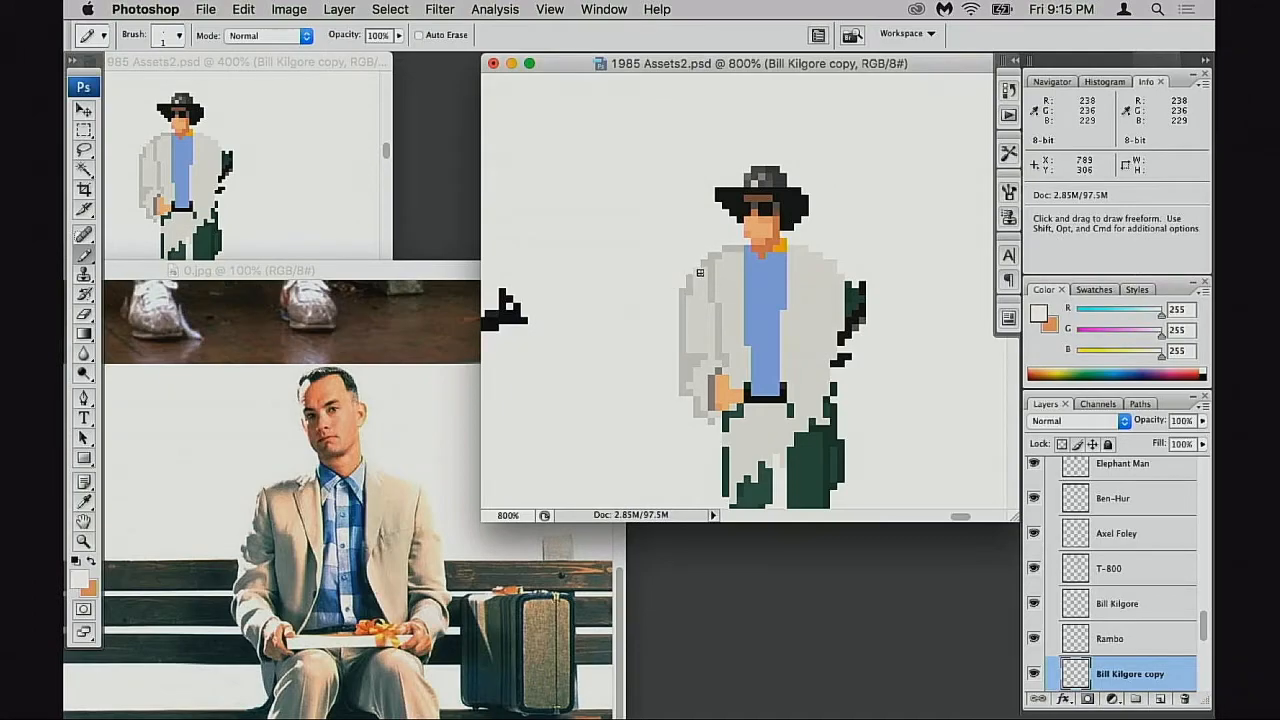
{"action": "left_click", "coordinate": [716, 262], "text": "alt"}
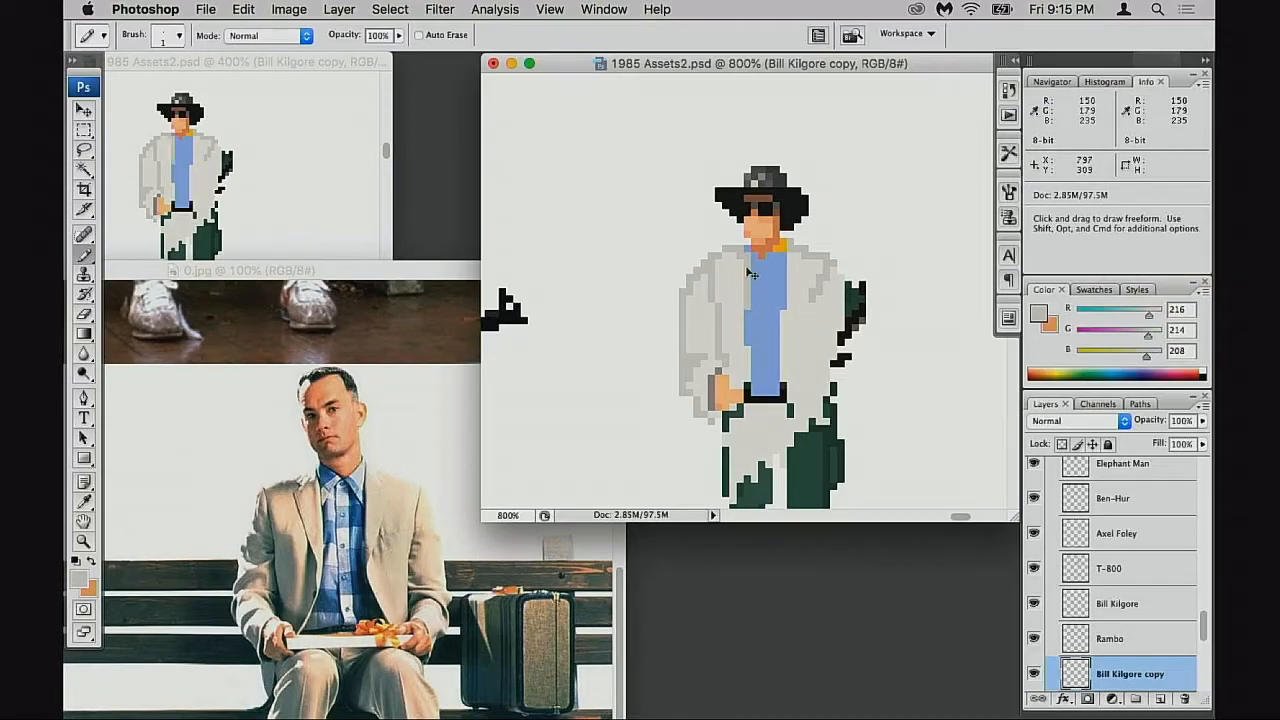
{"action": "mouse_move", "coordinate": [745, 271]}
{"action": "left_mouse_down"}
{"action": "mouse_move", "coordinate": [747, 319]}
{"action": "mouse_move", "coordinate": [764, 322]}
{"action": "mouse_move", "coordinate": [793, 262]}
{"action": "mouse_move", "coordinate": [784, 302]}
{"action": "left_mouse_up"}
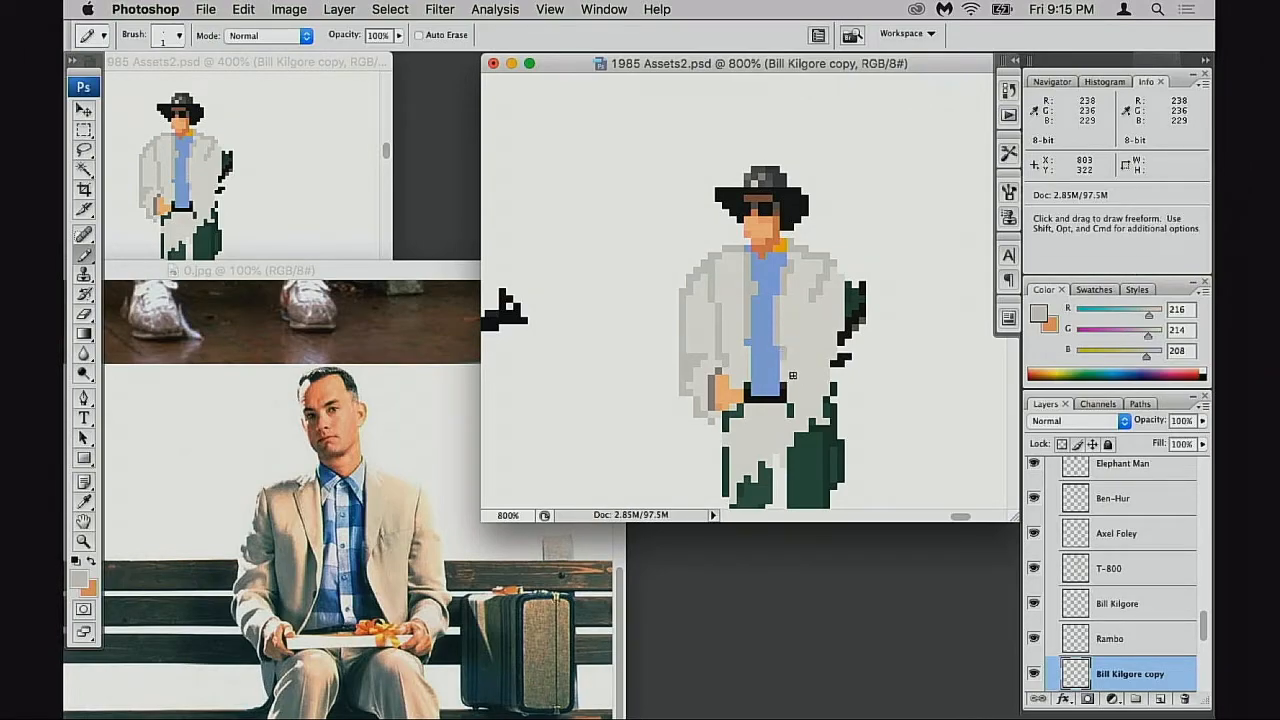
Reshape the jacket opening around the lower shirt by alternating shirt blue (150, 179, 235) and pale grey pixels
{"action": "left_click", "coordinate": [784, 368], "text": "alt"}
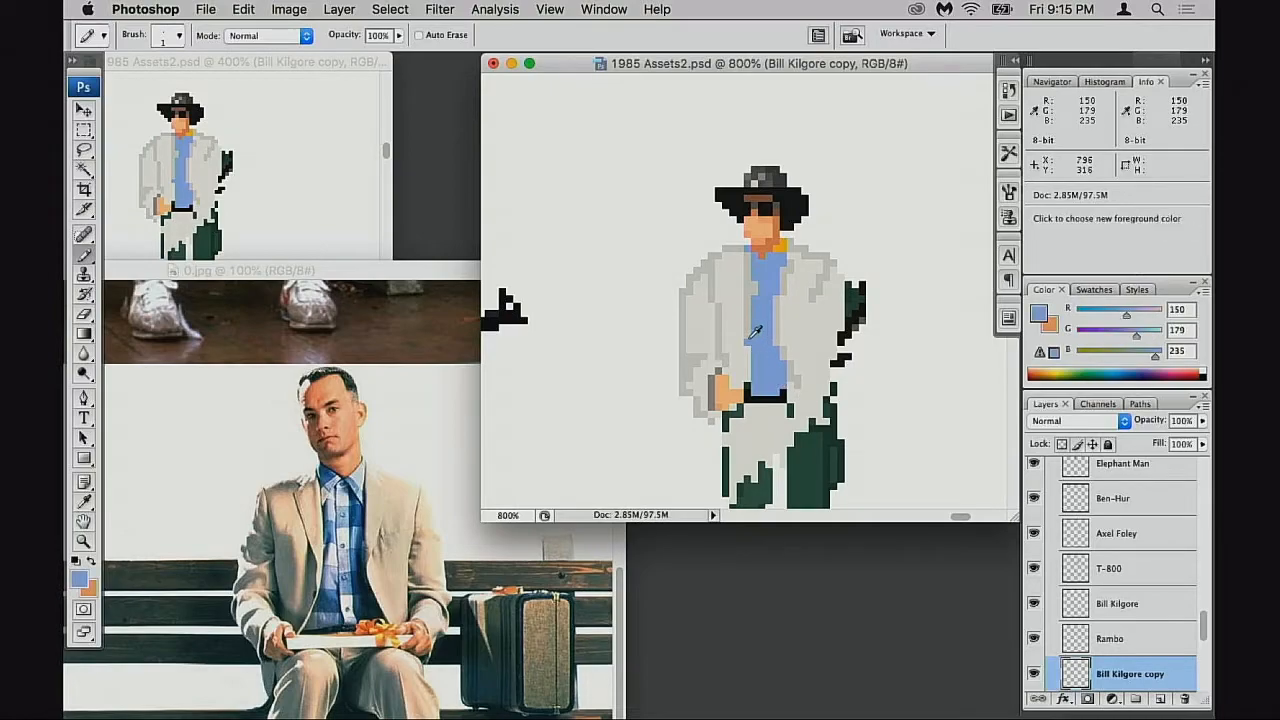
{"action": "left_click", "coordinate": [745, 340], "text": "alt"}
{"action": "left_click", "coordinate": [748, 334], "text": "alt"}
{"action": "left_click_drag", "start_coordinate": [749, 331], "coordinate": [746, 361]}
{"action": "left_click", "coordinate": [764, 326], "text": "alt"}
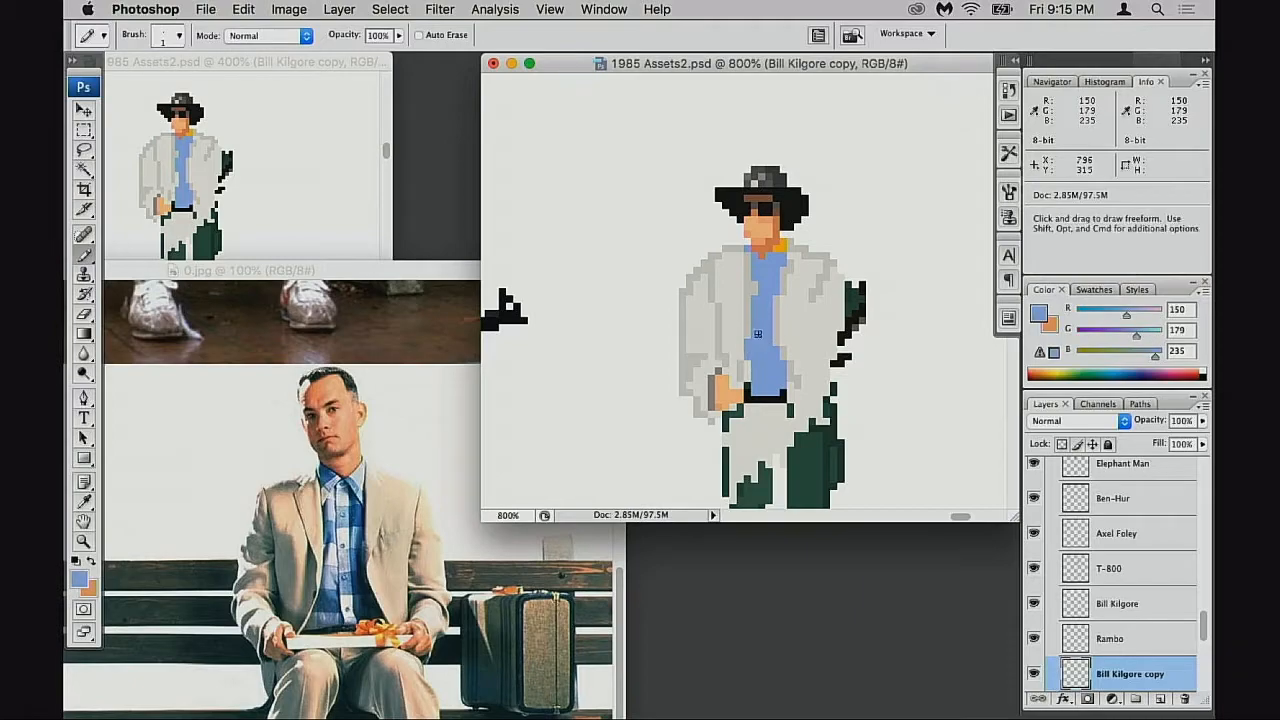
{"action": "left_click", "coordinate": [748, 338], "text": "alt"}
{"action": "left_click", "coordinate": [767, 316], "text": "alt"}
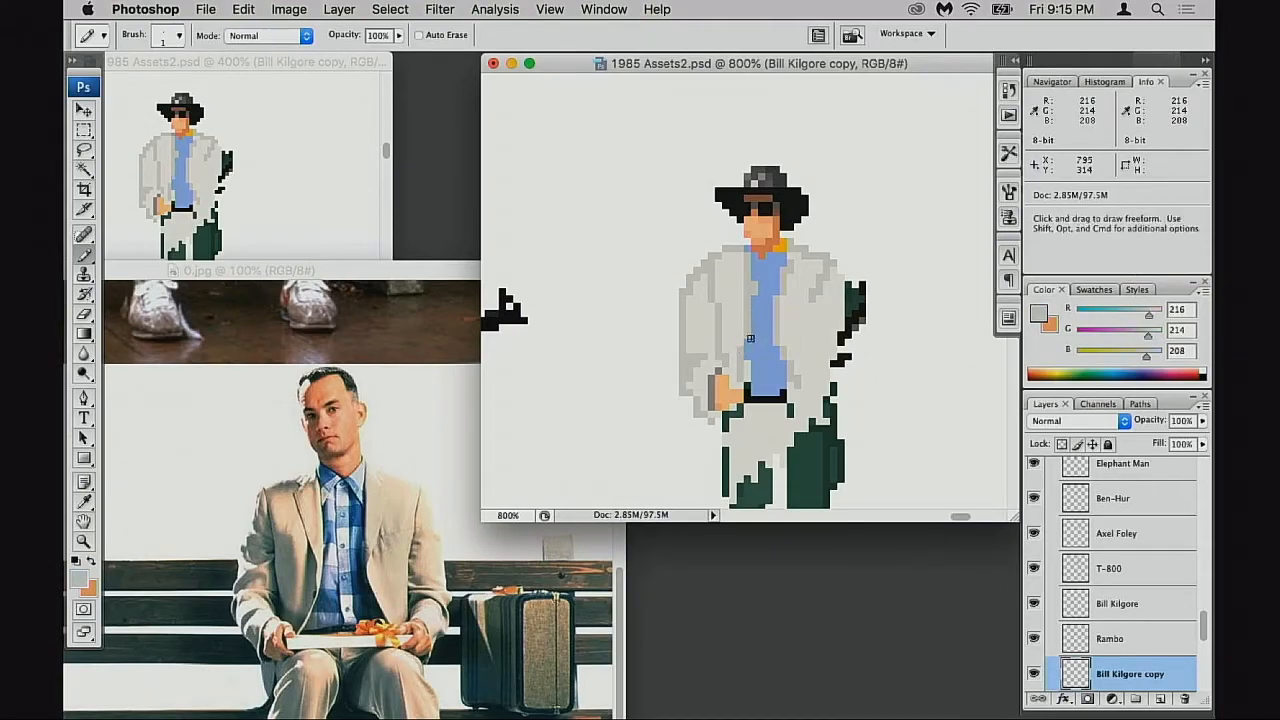
{"action": "left_click", "coordinate": [743, 352], "text": "alt"}
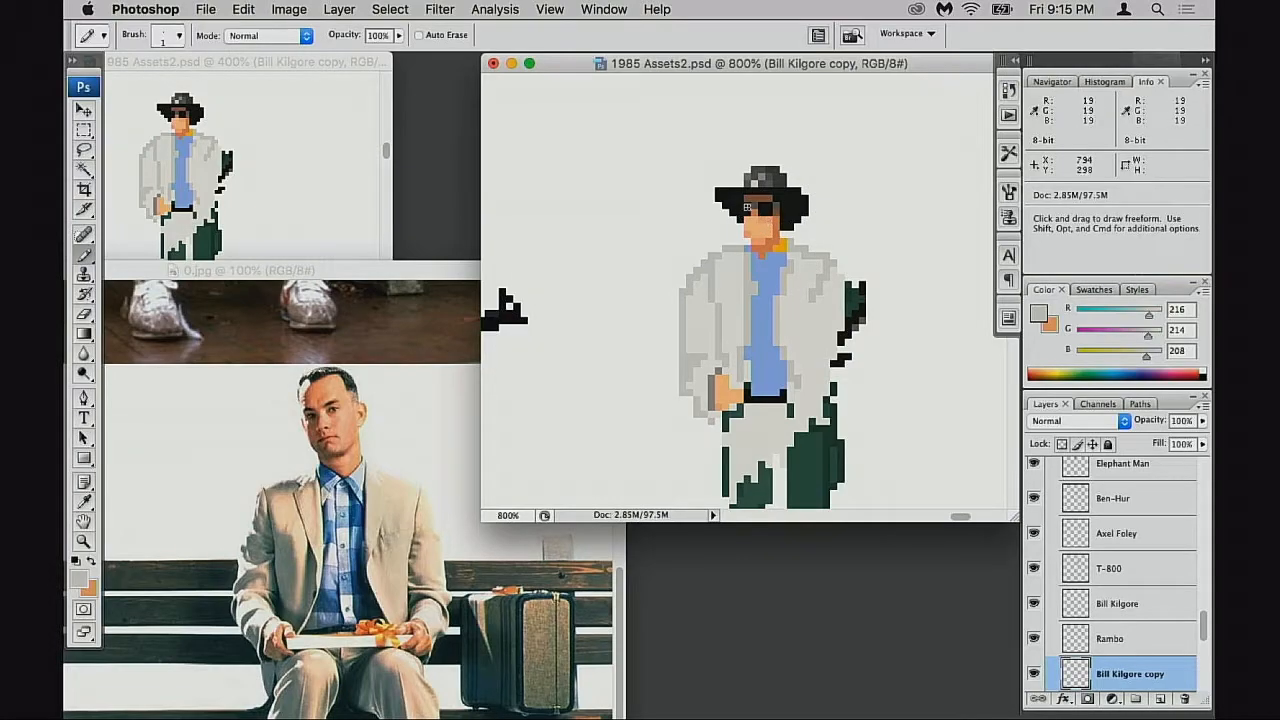
Erase the hat and paint over the sunglasses and forehead in the face's skin tone (255, 196, 139), narrowing the dark hair behind
{"action": "key", "text": "e"}
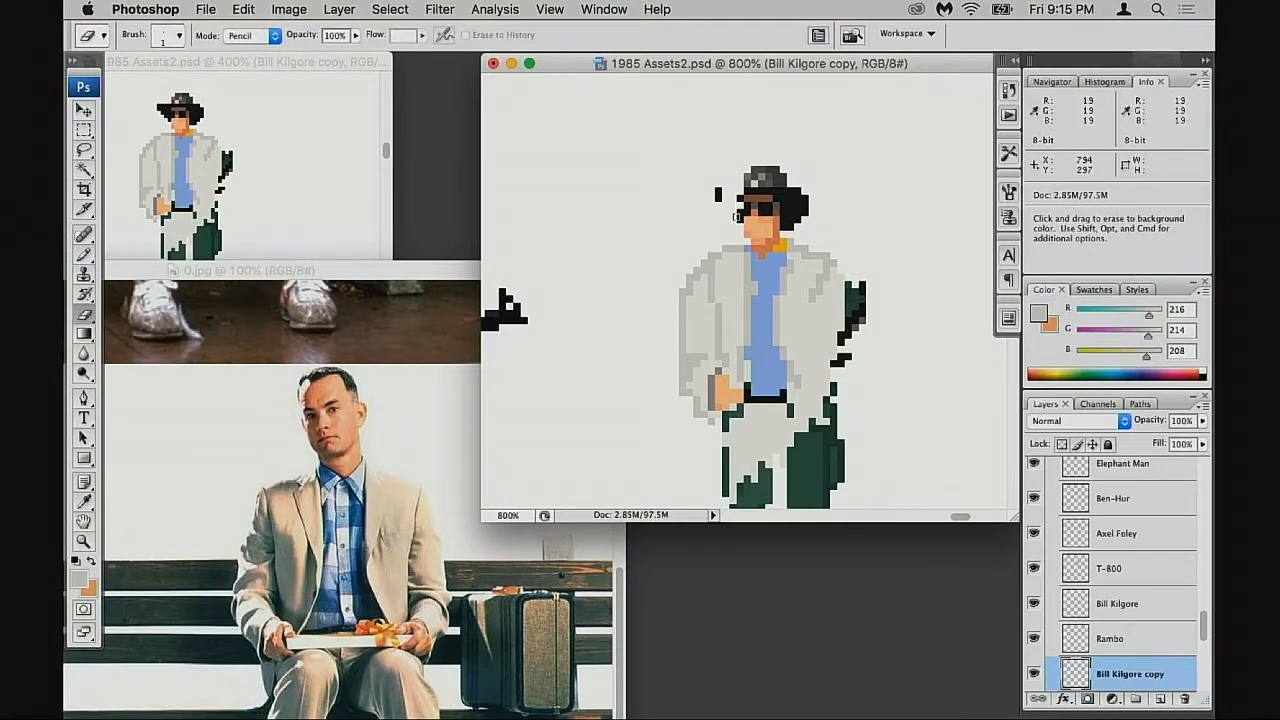
{"action": "mouse_move", "coordinate": [752, 180]}
{"action": "left_mouse_down"}
{"action": "mouse_move", "coordinate": [697, 191]}
{"action": "mouse_move", "coordinate": [802, 192]}
{"action": "mouse_move", "coordinate": [793, 242]}
{"action": "mouse_move", "coordinate": [747, 212]}
{"action": "left_mouse_up"}
{"action": "key", "text": "b"}
{"action": "left_click", "coordinate": [764, 225], "text": "alt"}
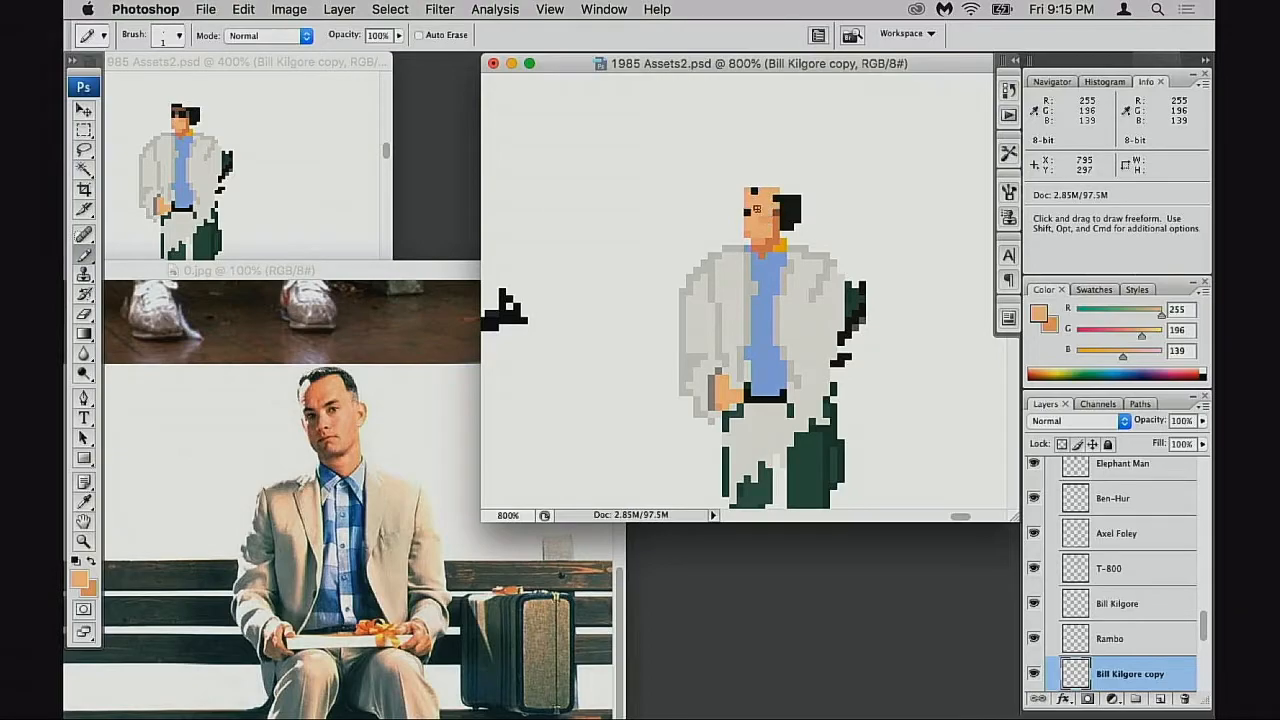
{"action": "key", "text": "e"}
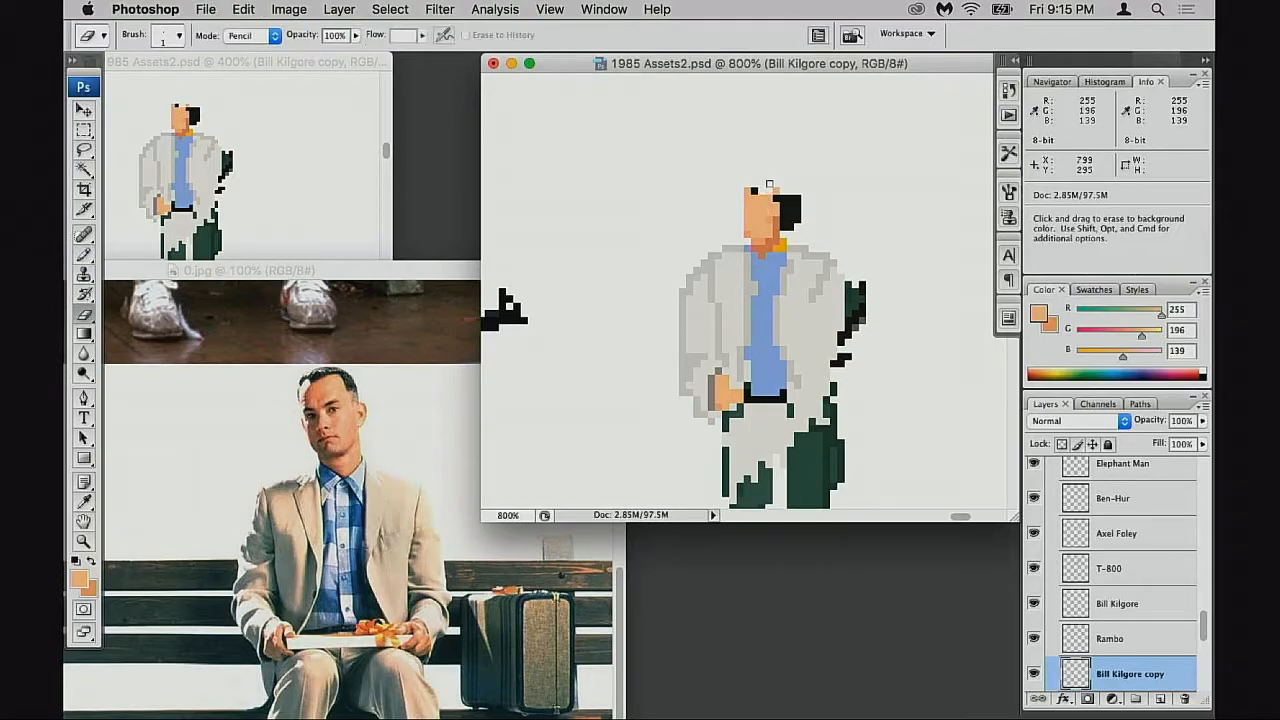
{"action": "left_click_drag", "start_coordinate": [798, 196], "coordinate": [788, 228]}
Paint over most of the right-hand shoulder crease in off-white (238, 236, 229)
{"action": "scroll", "coordinate": [783, 227], "scroll_direction": "down", "scroll_amount": 5}
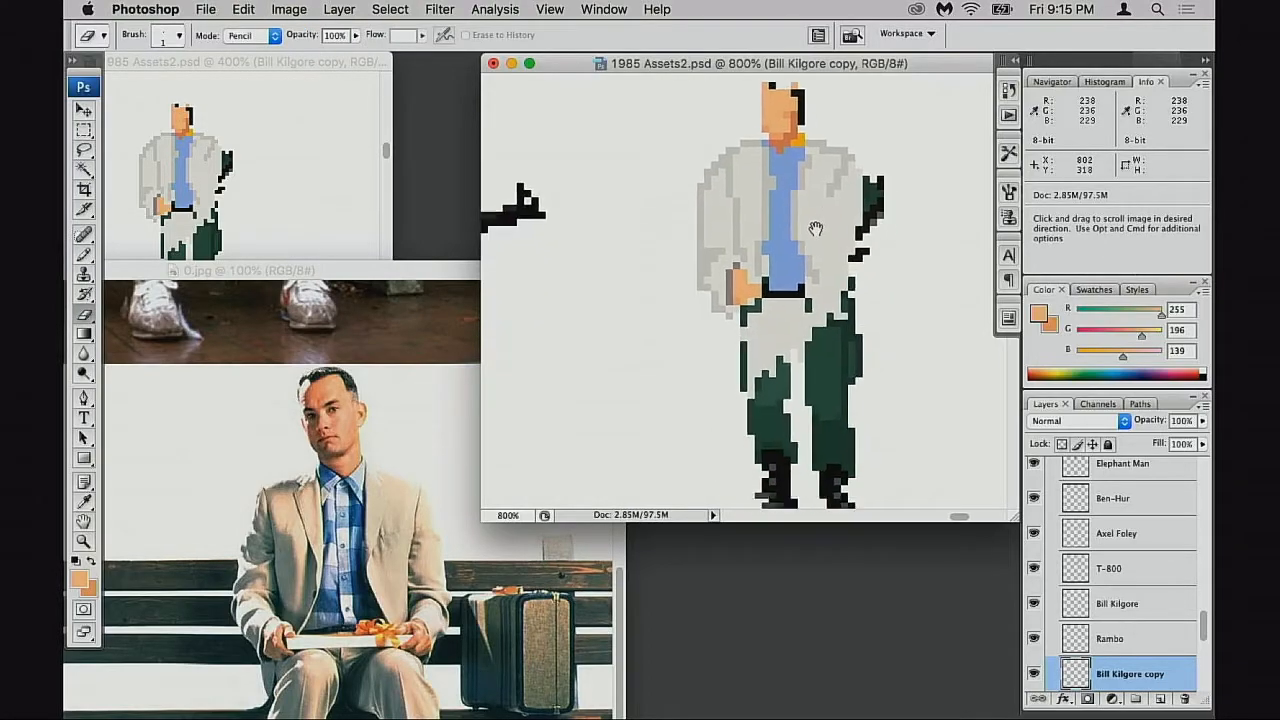
{"action": "key", "text": "b"}
{"action": "left_click", "coordinate": [814, 166], "text": "alt"}
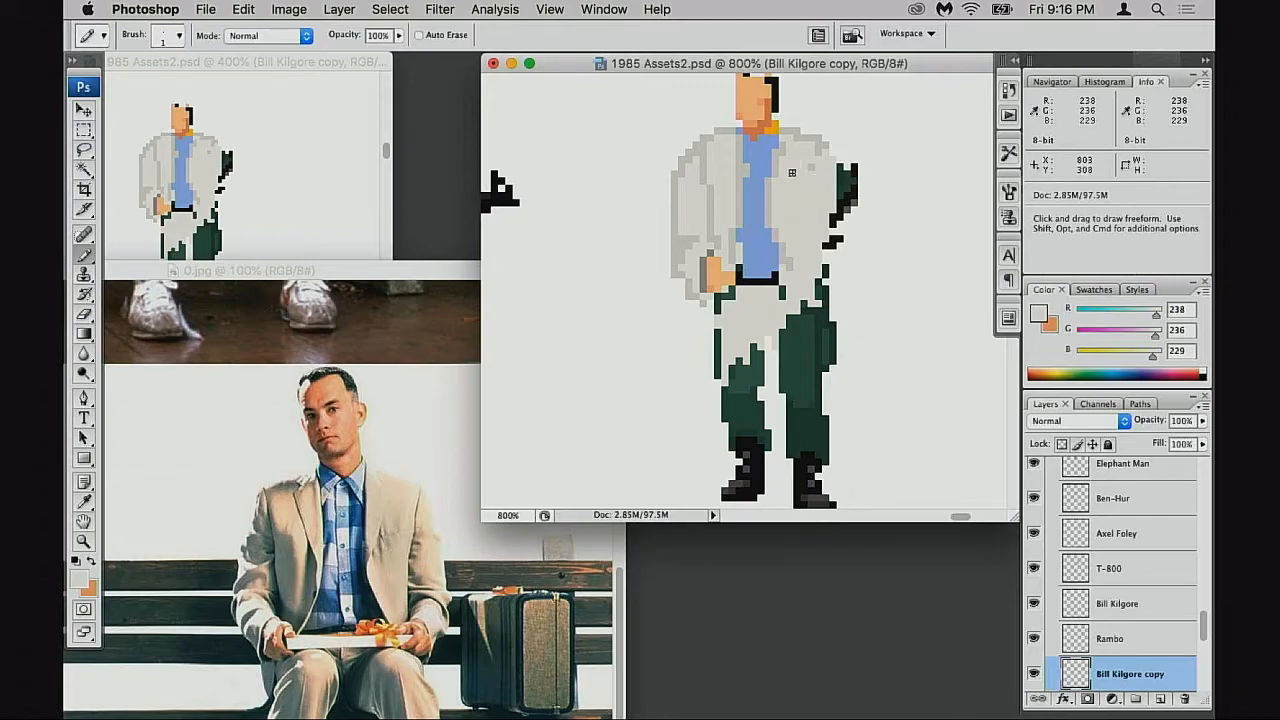
Undo a pale grey stroke beside the left-hand sleeve and cover the vertical sleeve crease with off-white (238, 236, 229)
{"action": "left_click", "coordinate": [743, 128], "text": "alt"}
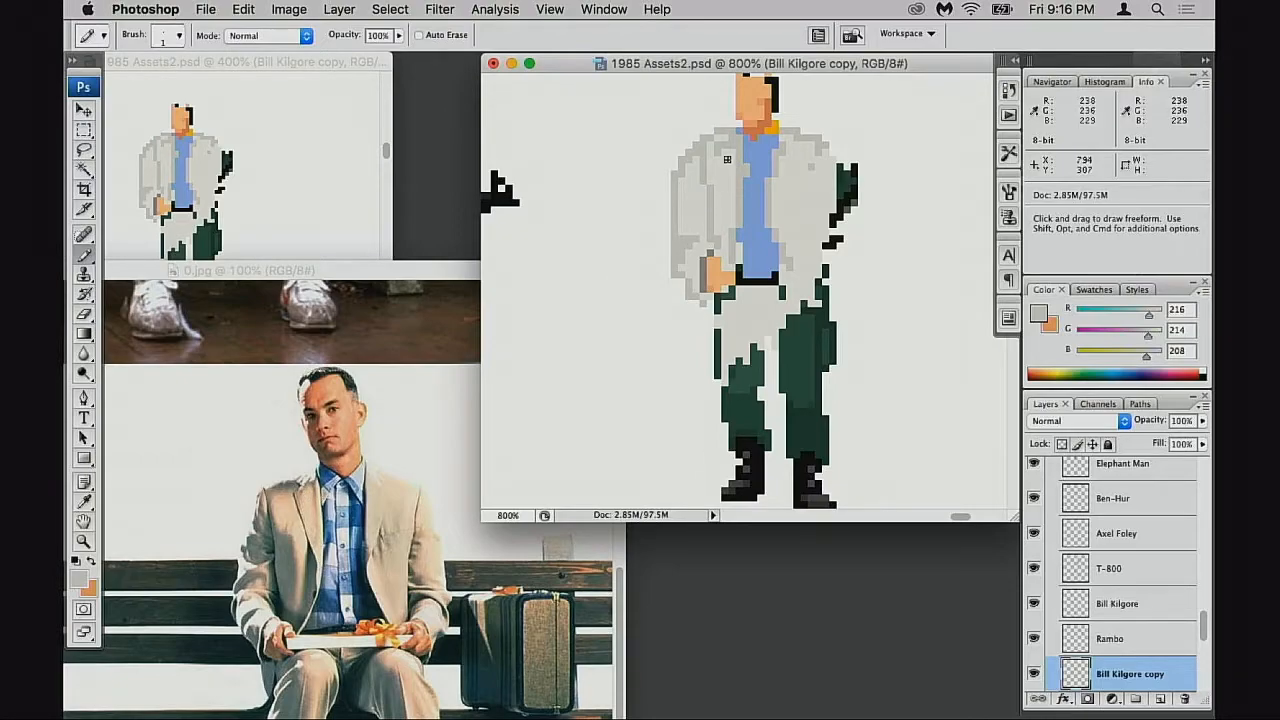
{"action": "left_click_drag", "start_coordinate": [732, 187], "coordinate": [731, 217]}
{"action": "key", "text": "super+z"}
{"action": "left_click", "coordinate": [728, 200], "text": "alt"}
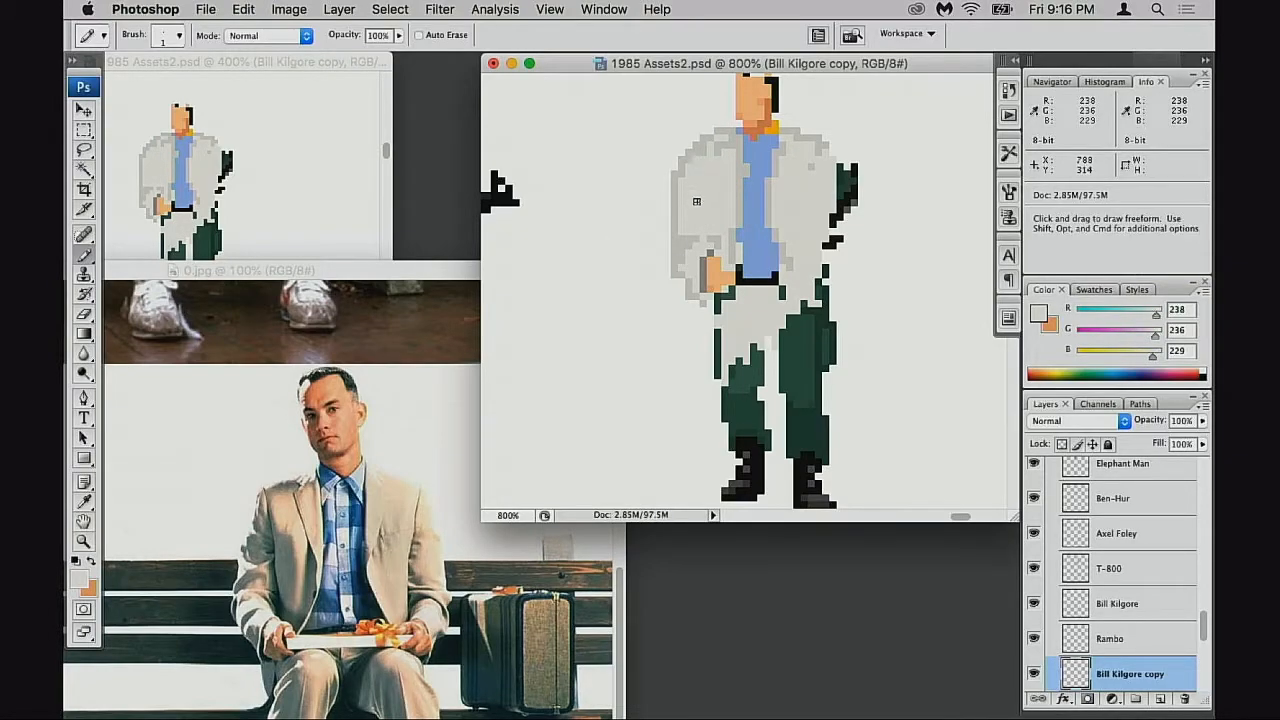
Redraw the creases on the left-hand sleeve by alternating pale grey (216, 214, 208) and off-white (238, 236, 229) pixels
{"action": "left_click", "coordinate": [705, 152], "text": "alt"}
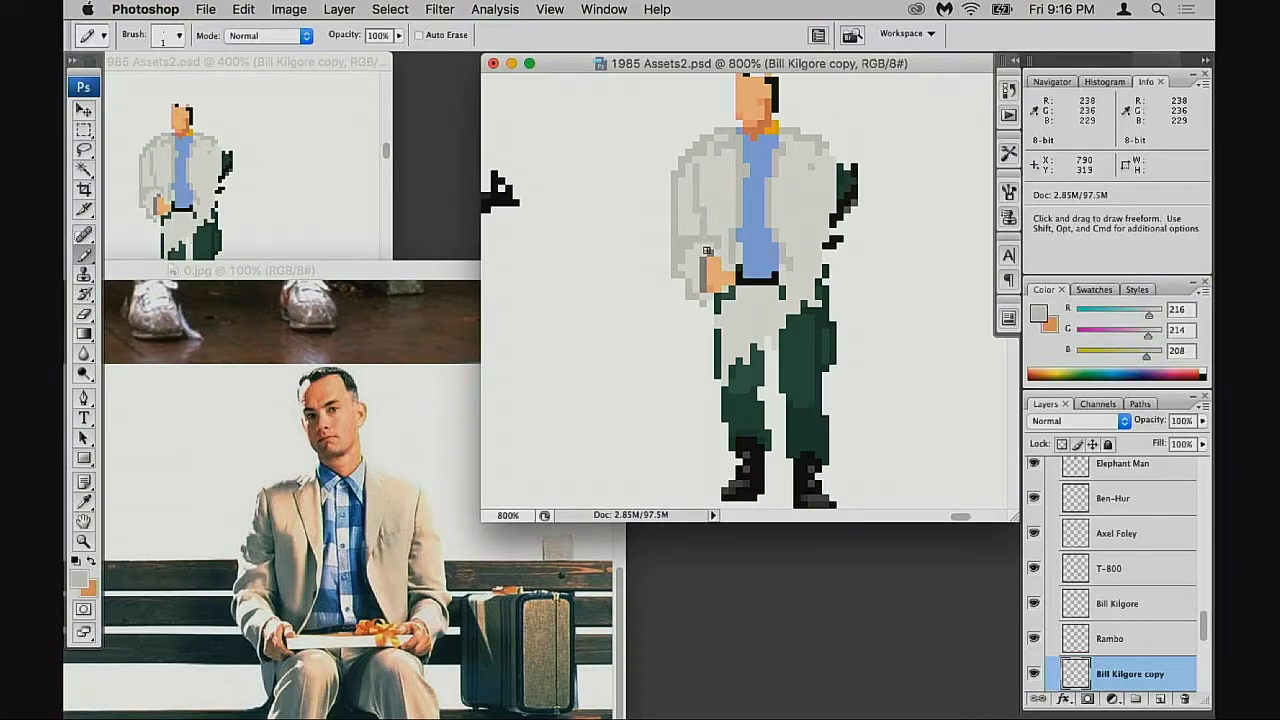
{"action": "left_click", "coordinate": [687, 213], "text": "alt"}
{"action": "left_click", "coordinate": [695, 206]}
{"action": "left_click", "coordinate": [702, 213], "text": "alt"}
{"action": "left_click", "coordinate": [701, 197]}
{"action": "left_click", "coordinate": [708, 188], "text": "alt"}
{"action": "left_click", "coordinate": [700, 180]}
{"action": "left_click", "coordinate": [696, 174], "text": "alt"}
{"action": "left_click", "coordinate": [696, 161]}
{"action": "left_click", "coordinate": [709, 198], "text": "alt"}
{"action": "left_click", "coordinate": [704, 192]}
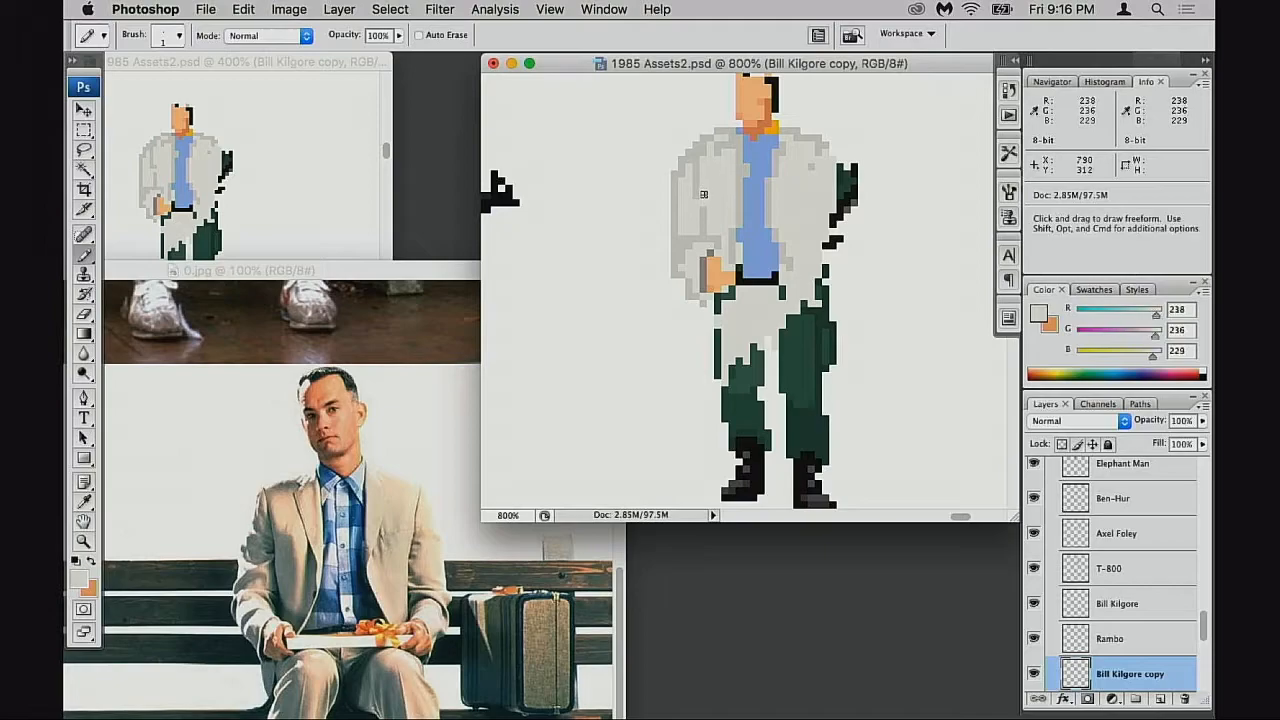
Add pale grey (216, 214, 208) fold and lapel lines to the left-hand chest of the jacket, correcting them with off-white
{"action": "left_click", "coordinate": [698, 194], "text": "alt"}
{"action": "left_click", "coordinate": [724, 149], "text": "alt"}
{"action": "left_click", "coordinate": [718, 158], "text": "alt"}
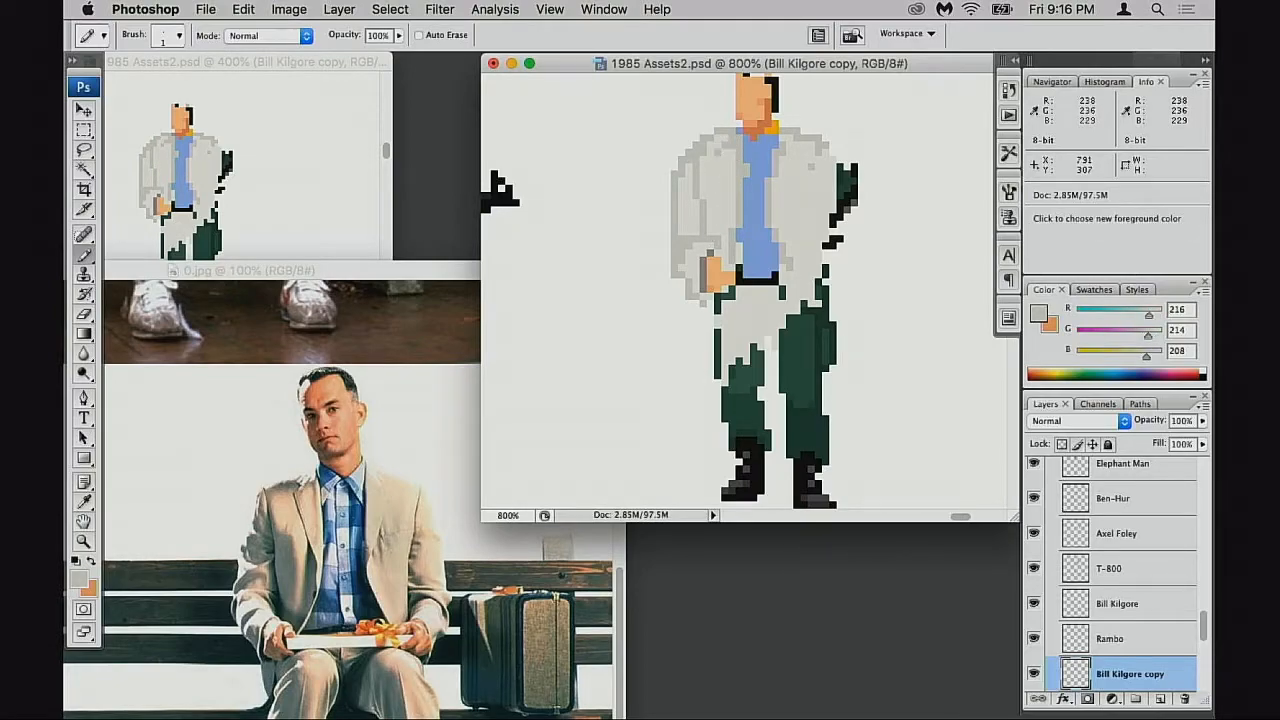
{"action": "left_click", "coordinate": [709, 160], "text": "alt"}
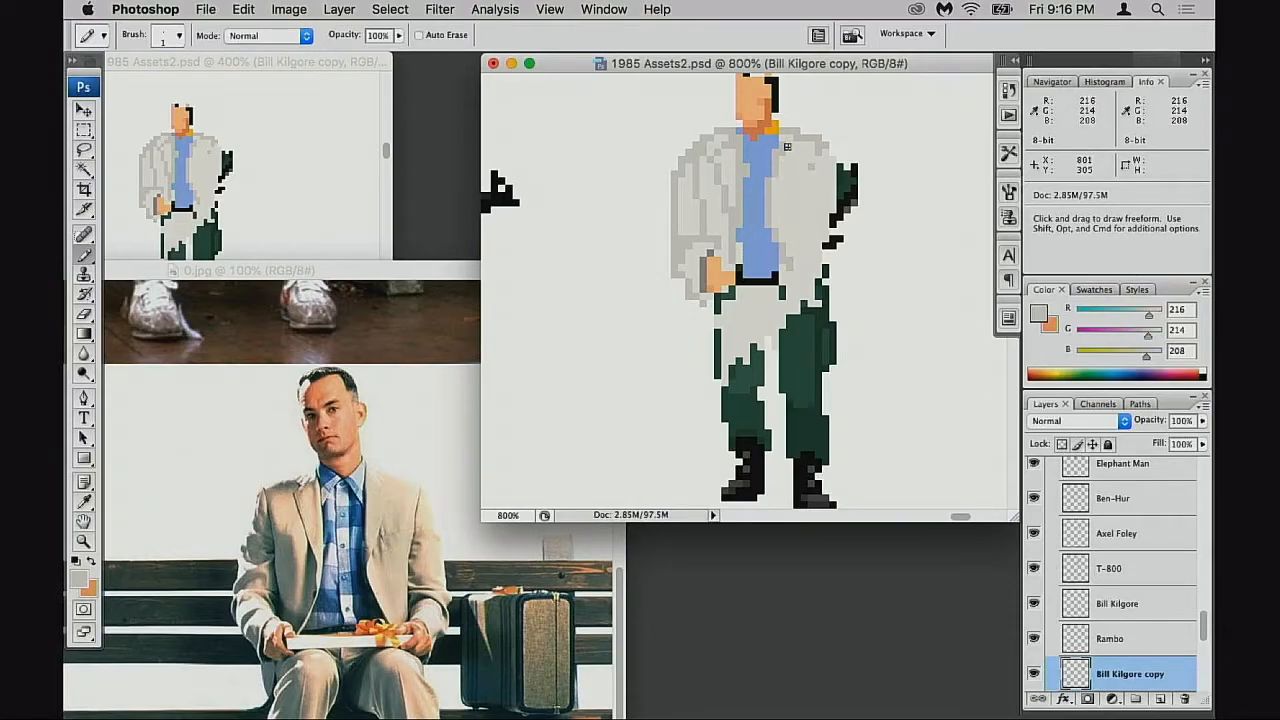
Replace the right-hand half of the jacket with a horizontally flipped copy of the left-hand half, aligned on the shirt's centre
{"action": "key", "text": "m"}
{"action": "left_click_drag", "start_coordinate": [787, 113], "coordinate": [930, 357]}
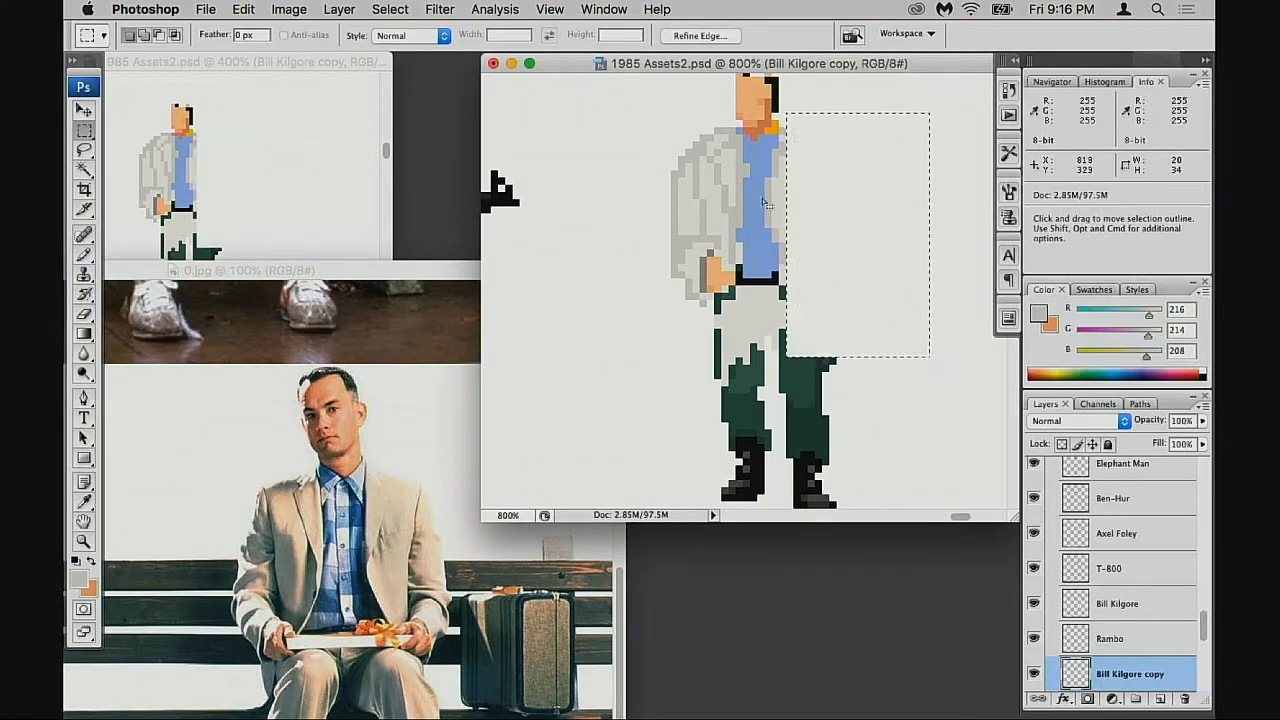
{"action": "left_click_drag", "start_coordinate": [656, 121], "coordinate": [756, 312]}
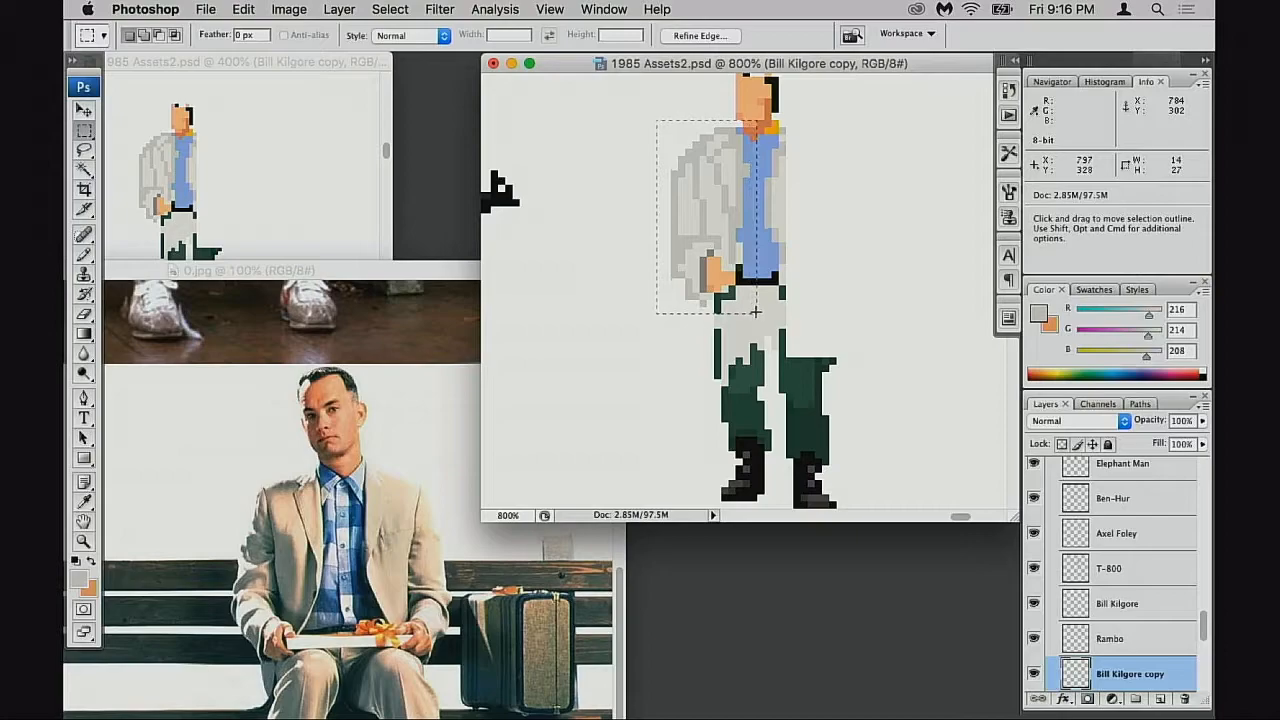
{"action": "left_click_drag", "start_coordinate": [722, 240], "coordinate": [786, 248]}
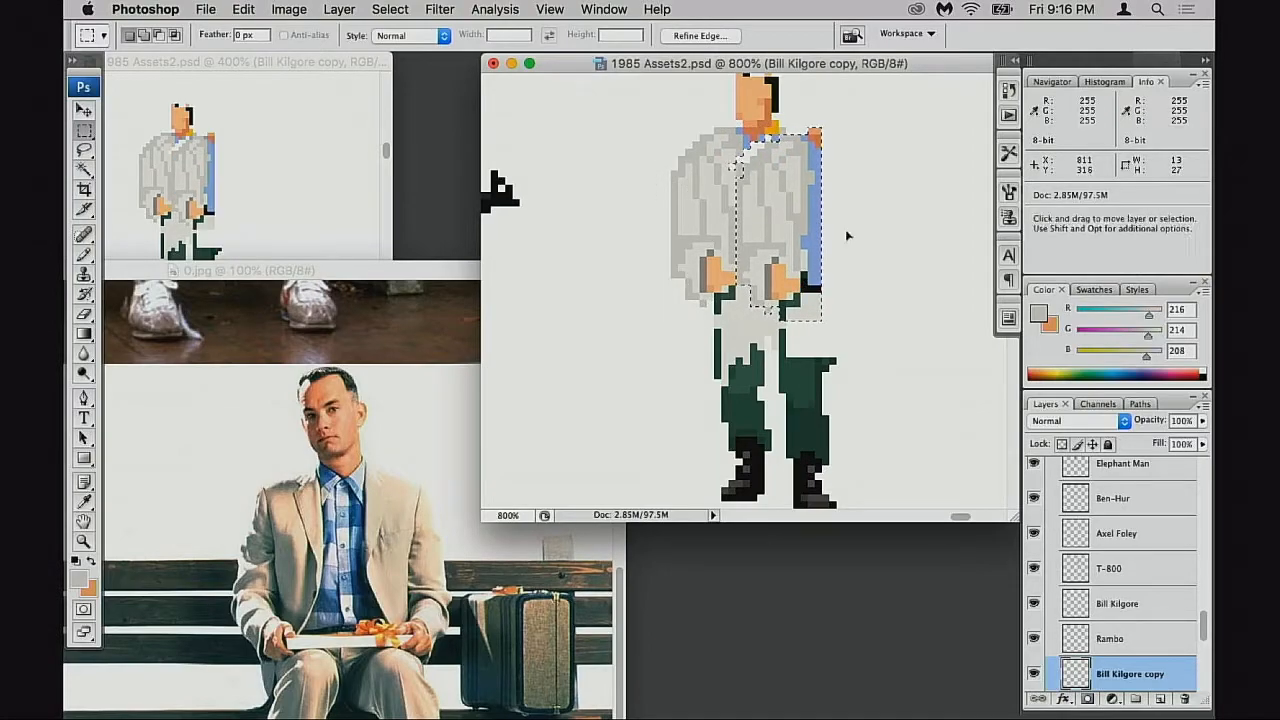
{"action": "key", "text": "super+t"}
{"action": "right_click", "coordinate": [777, 222]}
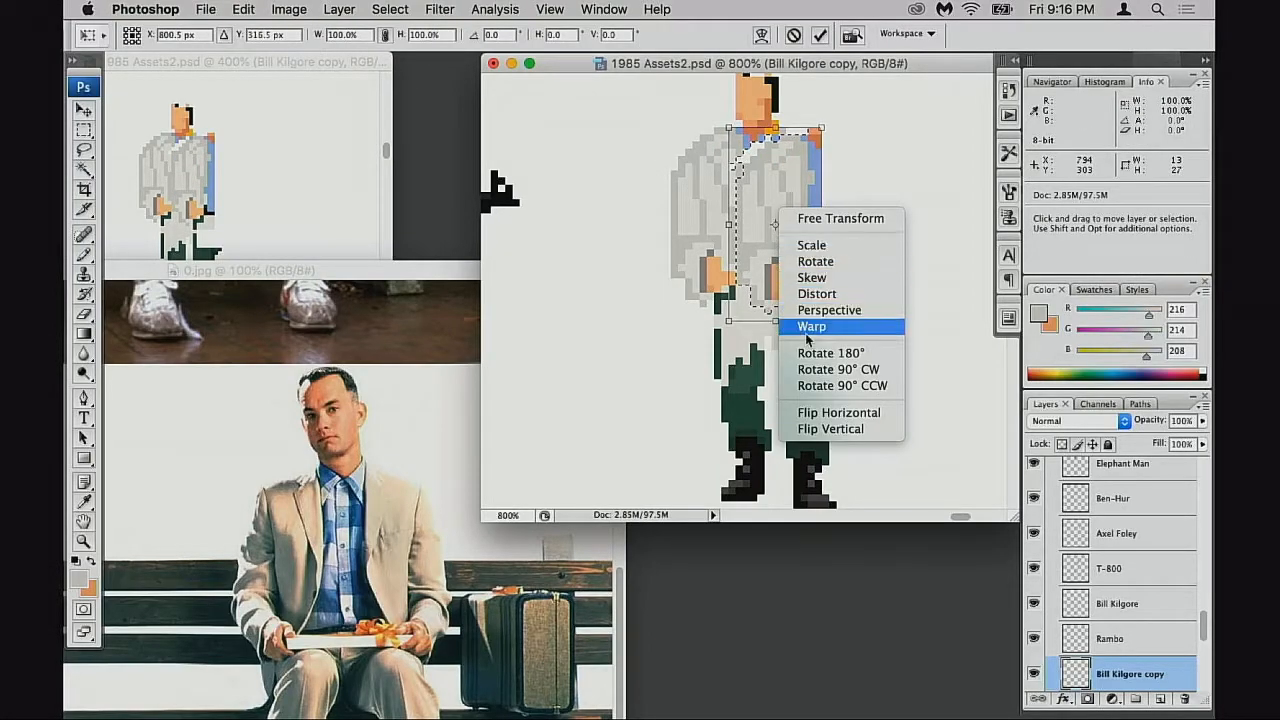
{"action": "left_click", "coordinate": [835, 414]}
{"action": "key", "text": "Return"}
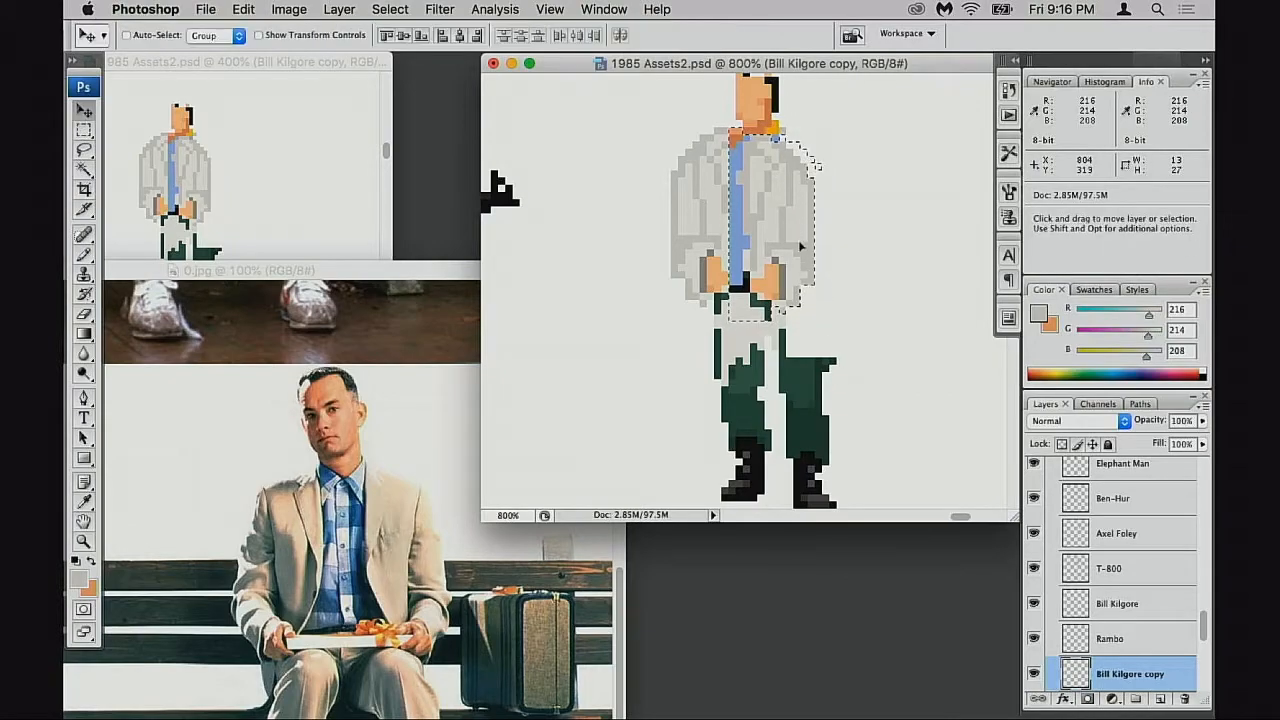
{"action": "left_click_drag", "start_coordinate": [788, 220], "coordinate": [826, 213]}
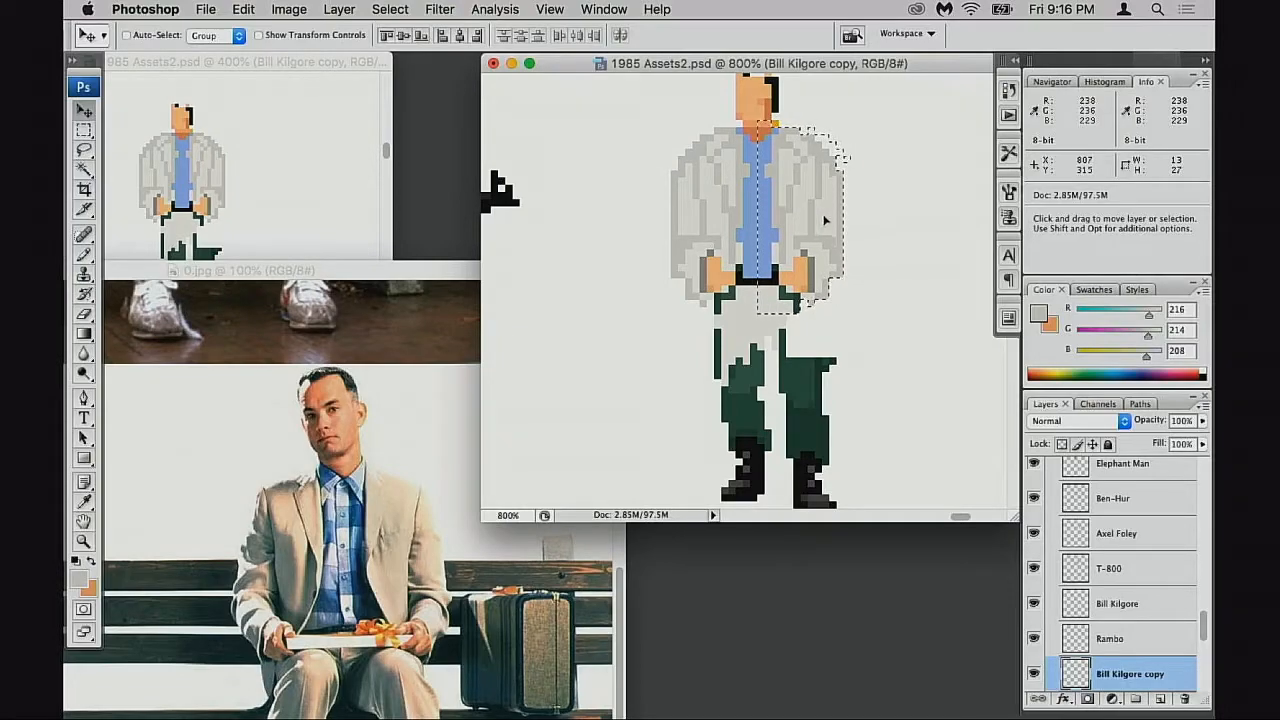
{"action": "key", "text": "super+d"}
Square off the left-hand shoulder with a pale grey (216, 214, 208) outline and off-white (238, 236, 229) fill
{"action": "key", "text": "e"}
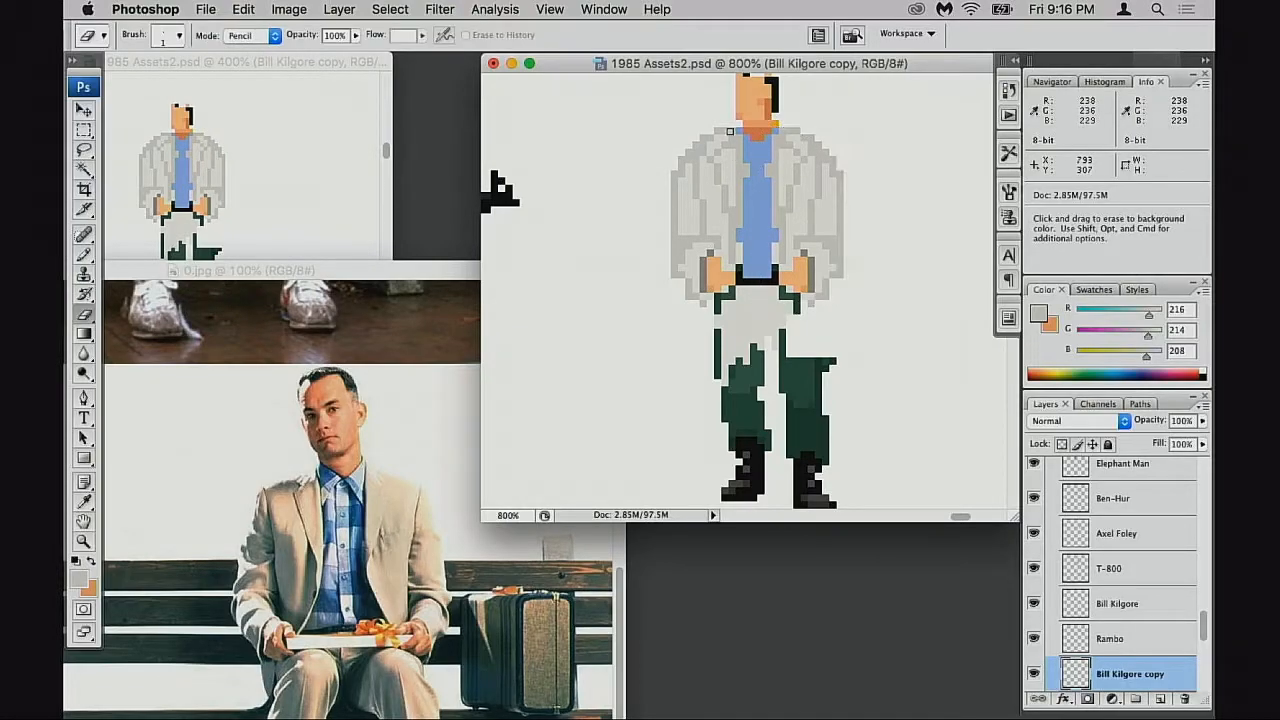
{"action": "key", "text": "b"}
{"action": "left_click", "coordinate": [686, 180], "text": "alt"}
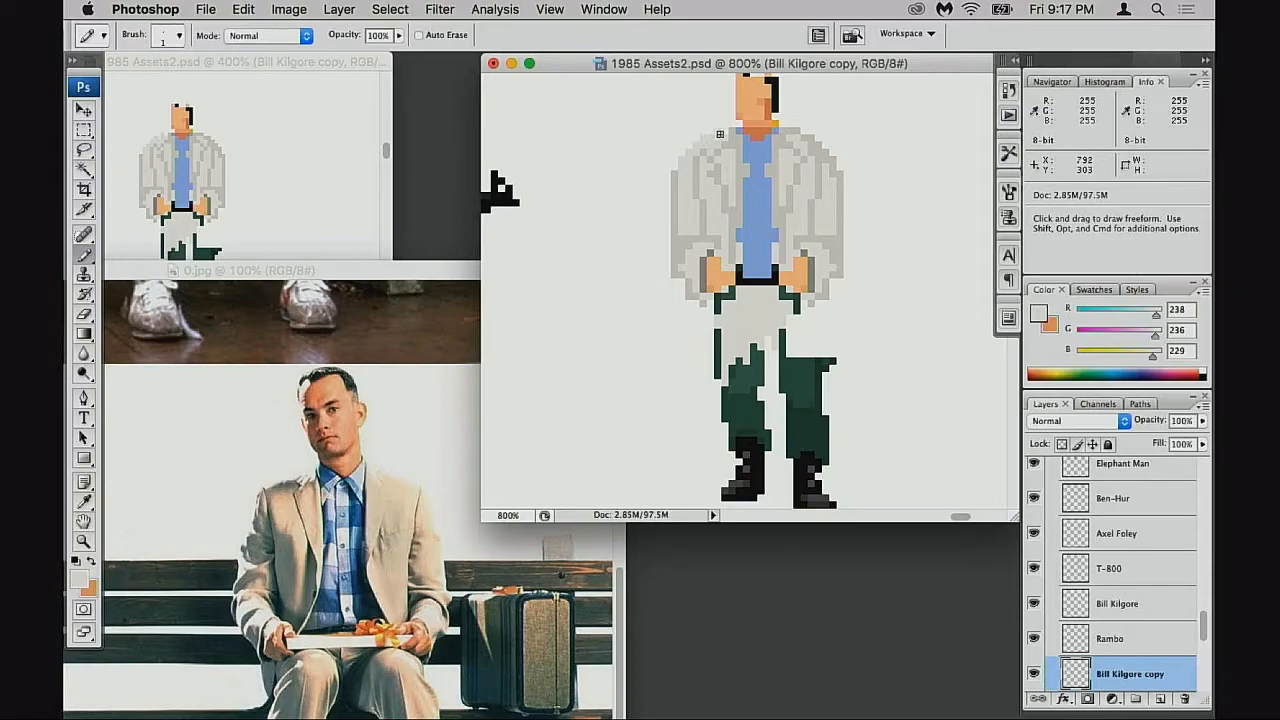
{"action": "left_click", "coordinate": [694, 143], "text": "alt"}
{"action": "left_click", "coordinate": [671, 177], "text": "alt"}
{"action": "left_click", "coordinate": [675, 183], "text": "alt"}
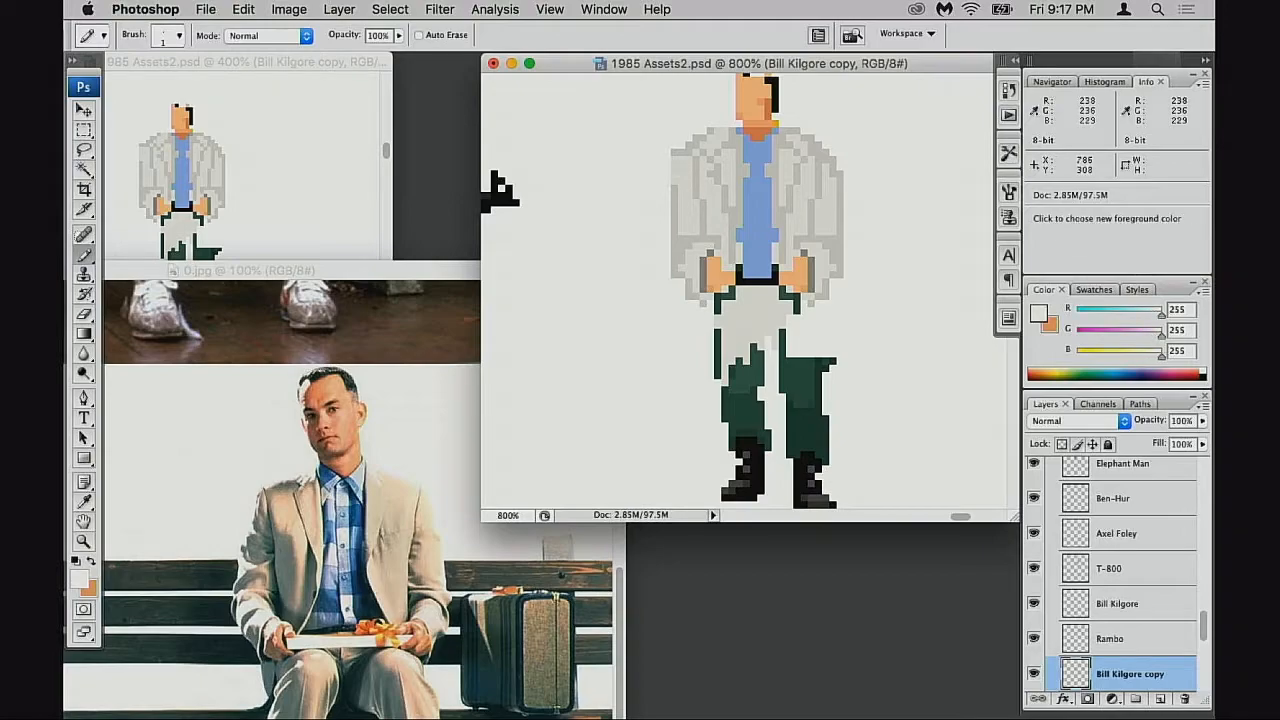
{"action": "left_click", "coordinate": [677, 180], "text": "alt"}
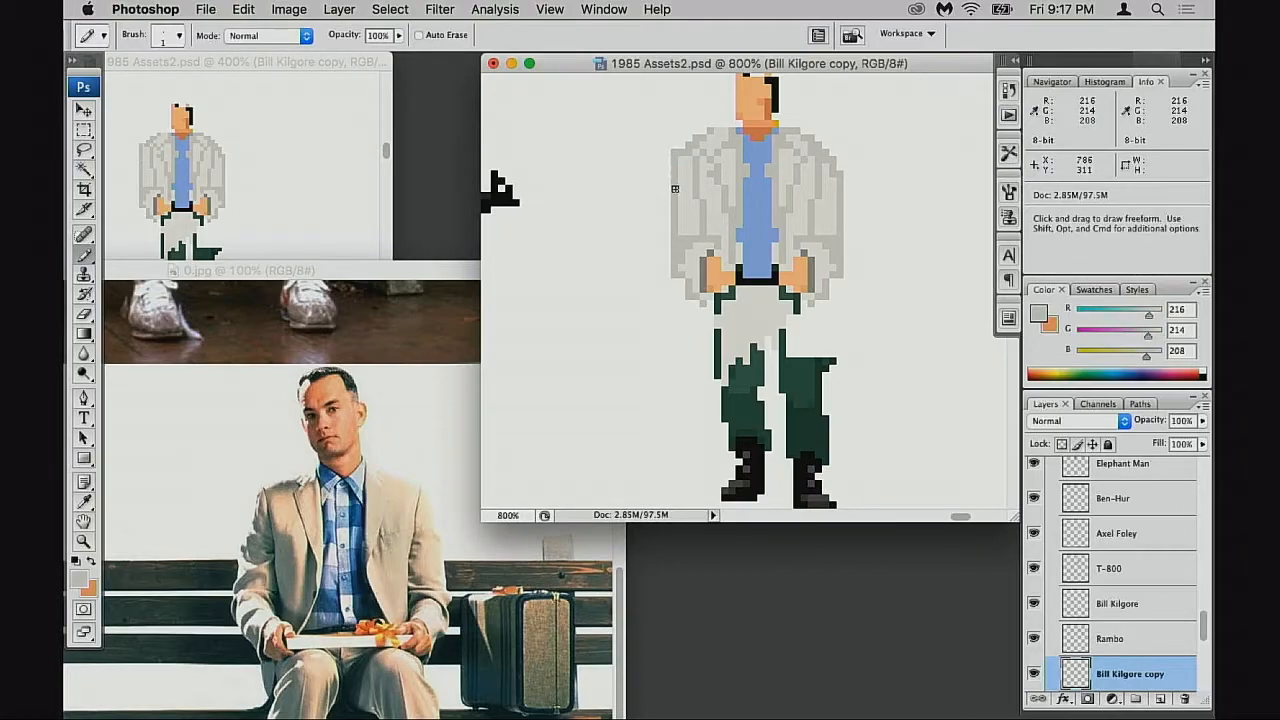
{"action": "left_click", "coordinate": [689, 156], "text": "alt"}
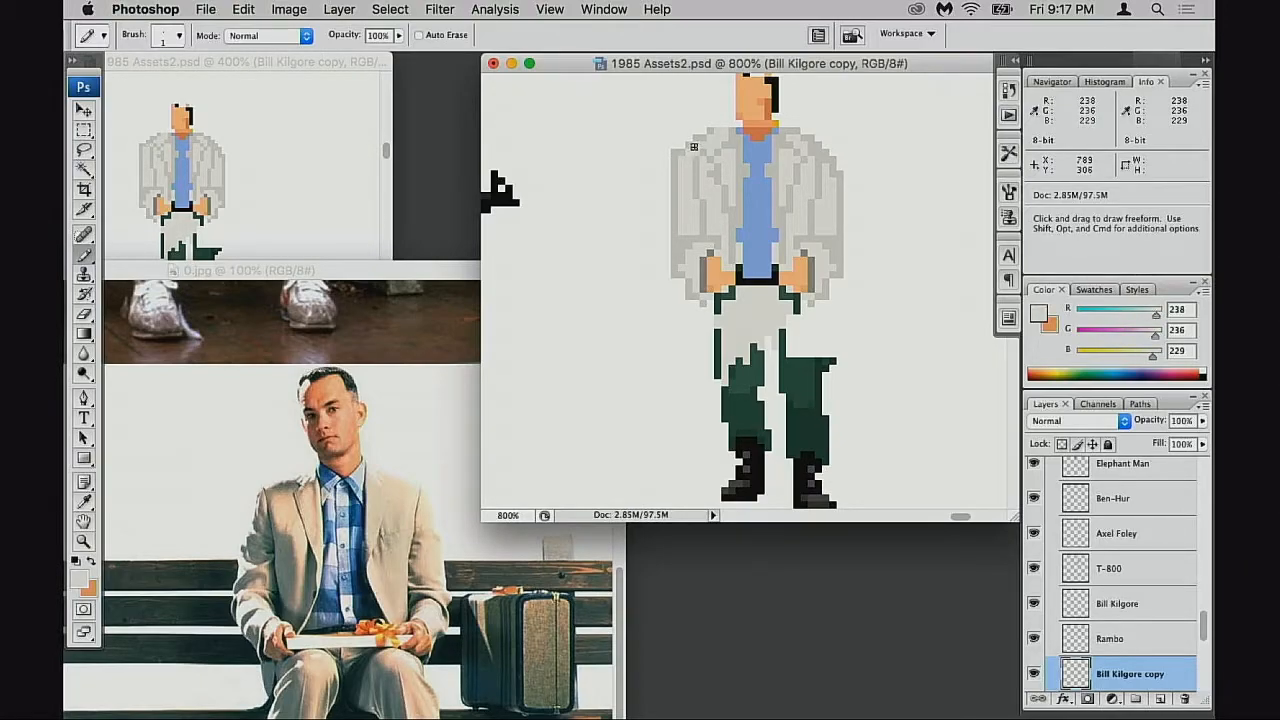
Delete the mirrored right-hand side of the jacket, including its sleeve and hand
{"action": "key", "text": "m"}
{"action": "left_click_drag", "start_coordinate": [778, 121], "coordinate": [908, 335]}
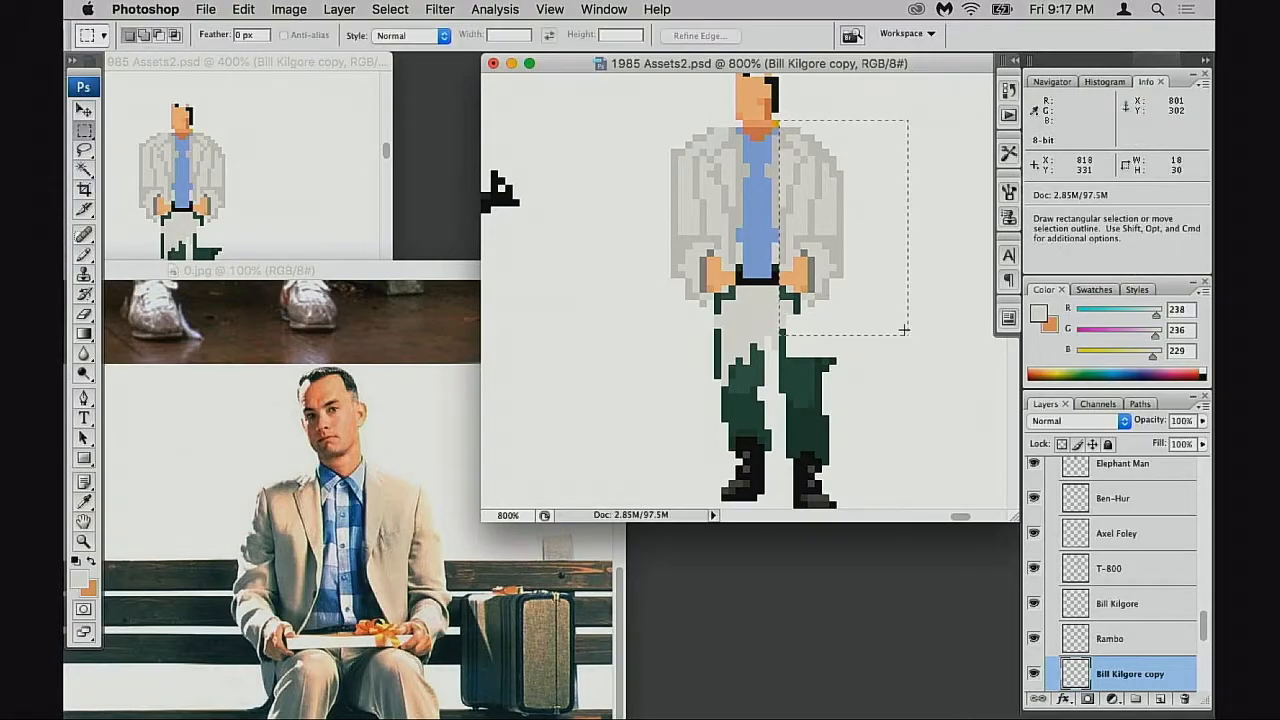
{"action": "key", "text": "Delete"}
{"action": "key", "text": "super+d"}
Narrow the left-hand sleeve by shifting its outer edge one pixel inward and trim the outer corner pixels of the shoulder
{"action": "left_click_drag", "start_coordinate": [665, 134], "coordinate": [679, 297]}
{"action": "key", "text": "super+Right"}
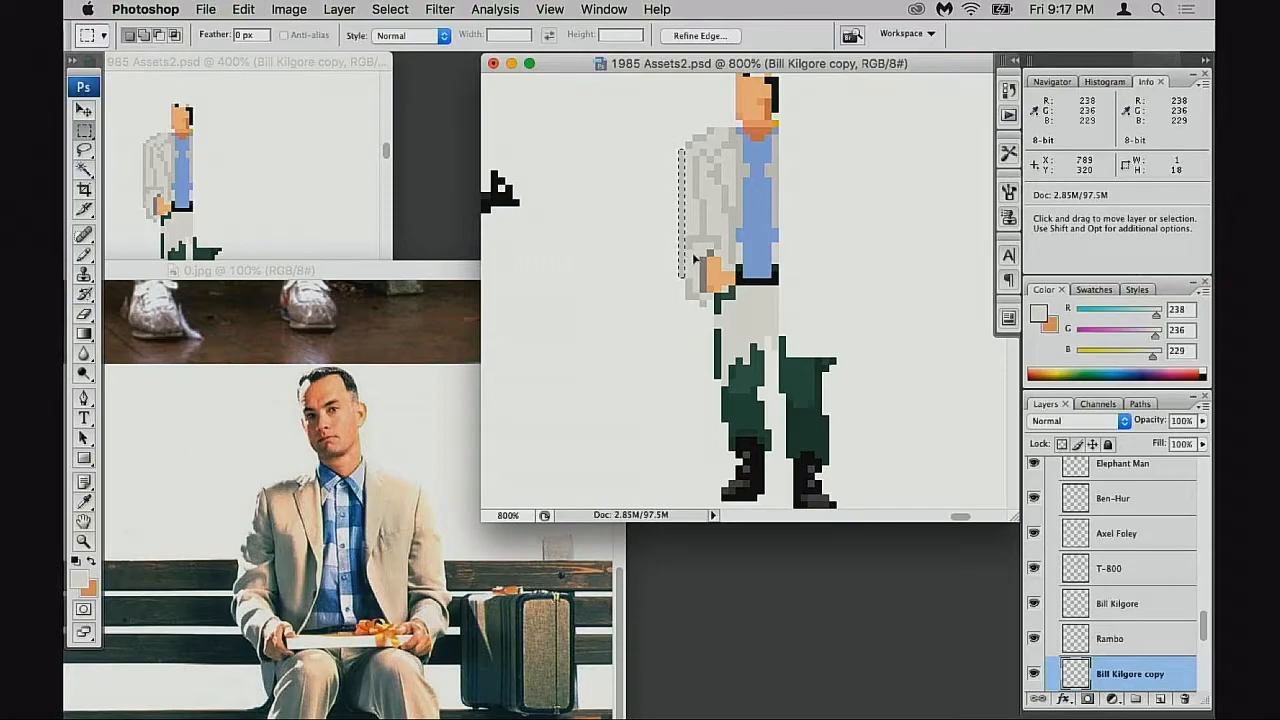
{"action": "key", "text": "super+d"}
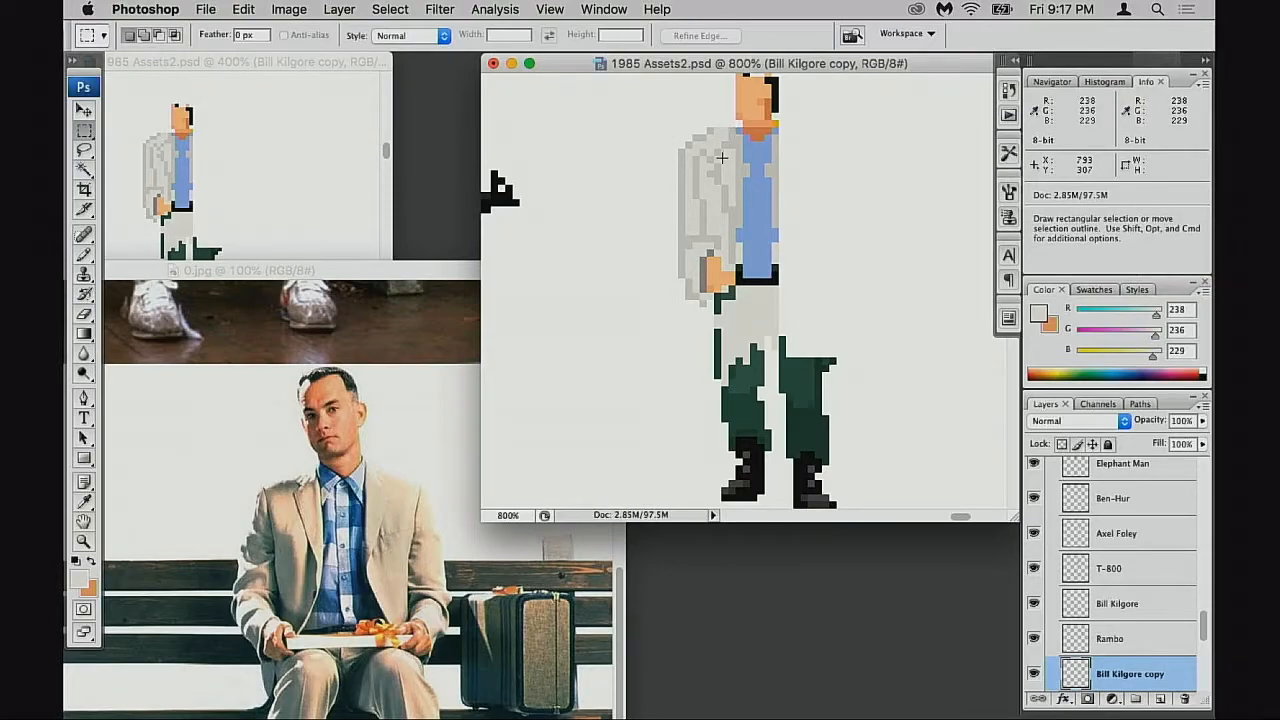
{"action": "key", "text": "e"}
{"action": "left_click_drag", "start_coordinate": [684, 152], "coordinate": [709, 124]}
{"action": "key", "text": "b"}
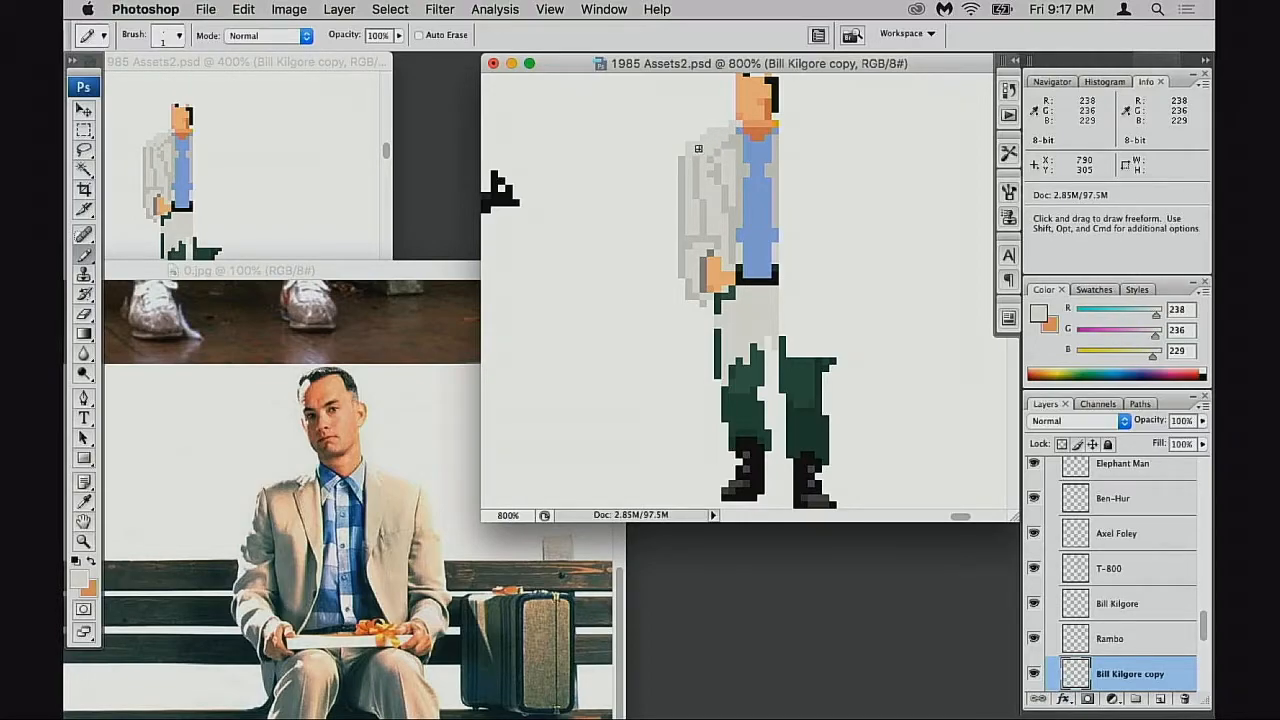
{"action": "key", "text": "e"}
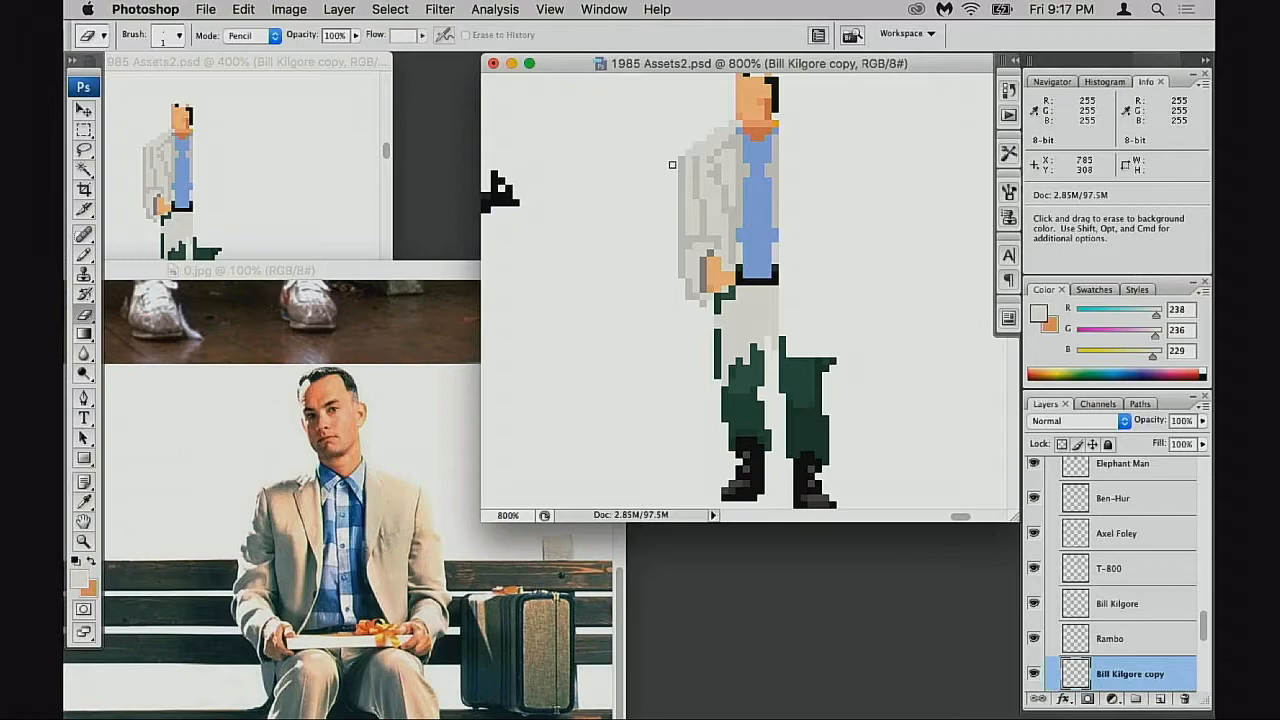
Copy the narrowed left-hand jacket side with its hand, flip it horizontally and fit it against the right-hand edge of the shirt
{"action": "key", "text": "m"}
{"action": "left_click_drag", "start_coordinate": [656, 113], "coordinate": [735, 314]}
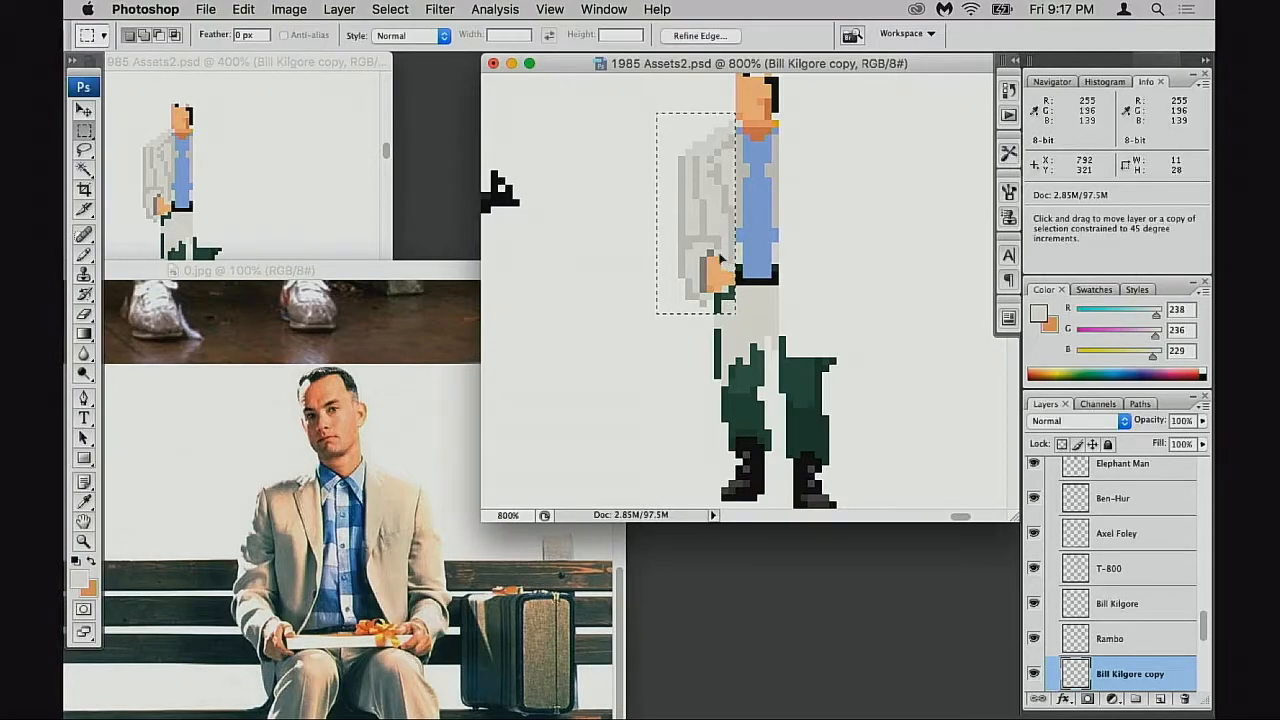
{"action": "left_click_drag", "start_coordinate": [718, 255], "coordinate": [870, 258]}
{"action": "key", "text": "super+t"}
{"action": "right_click", "coordinate": [817, 177]}
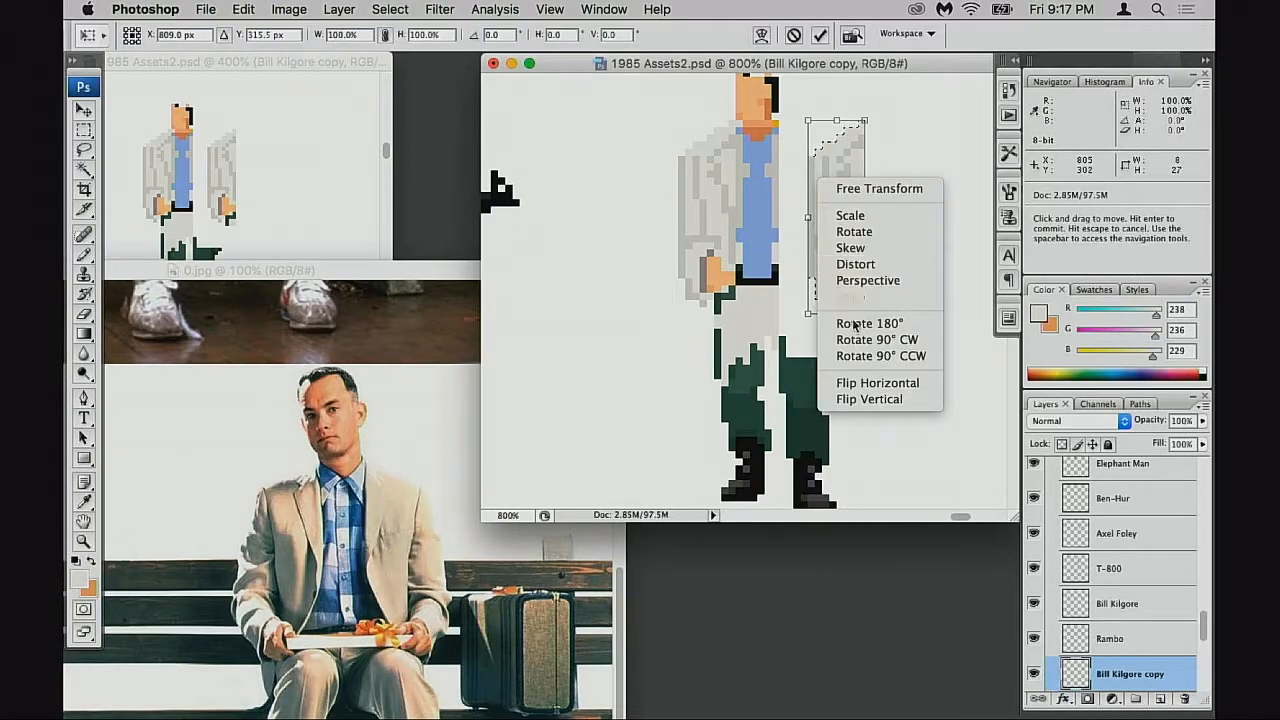
{"action": "left_click", "coordinate": [877, 383]}
{"action": "key", "text": "Return"}
{"action": "mouse_move", "coordinate": [825, 233]}
{"action": "left_mouse_down"}
{"action": "mouse_move", "coordinate": [793, 233]}
{"action": "mouse_move", "coordinate": [803, 260]}
{"action": "mouse_move", "coordinate": [817, 252]}
{"action": "left_mouse_up"}
{"action": "key", "text": "super+d"}
Clean up the shirt opening and left-hand hand using shirt blue (150, 179, 235), off-white (238, 236, 229) and skin tone (255, 196, 139)
{"action": "key", "text": "b"}
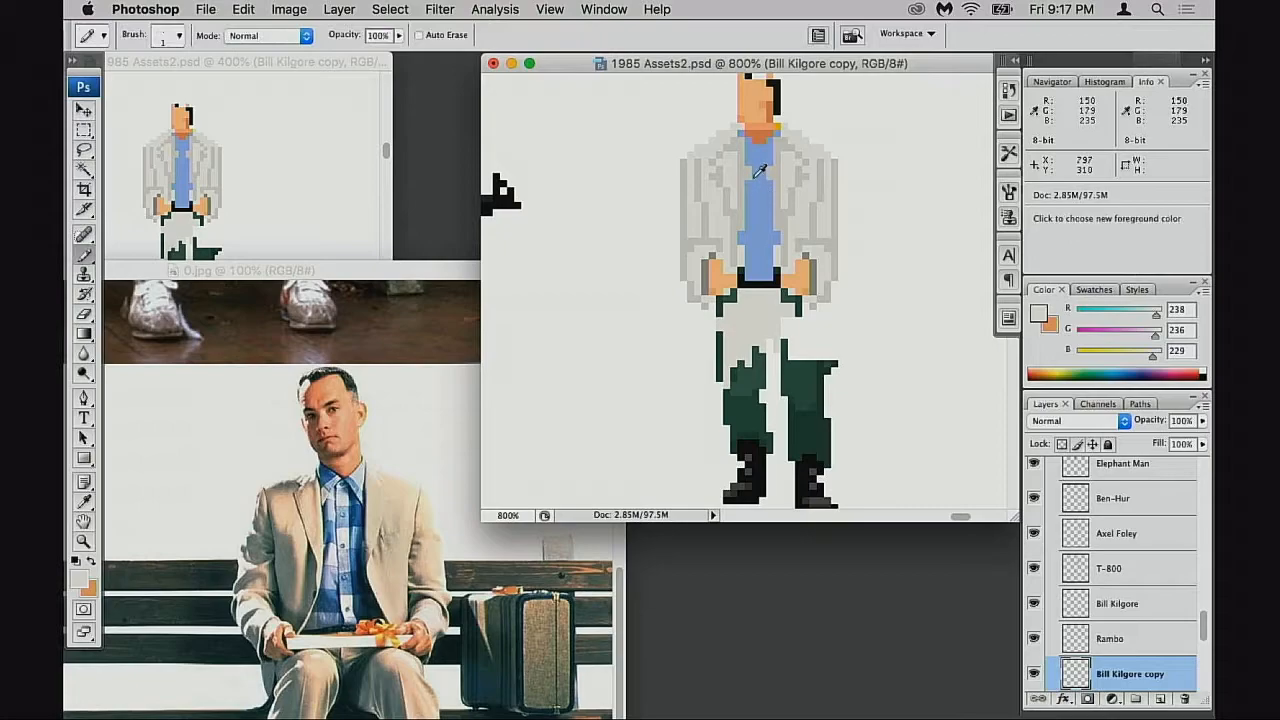
{"action": "left_click", "coordinate": [754, 178], "text": "alt"}
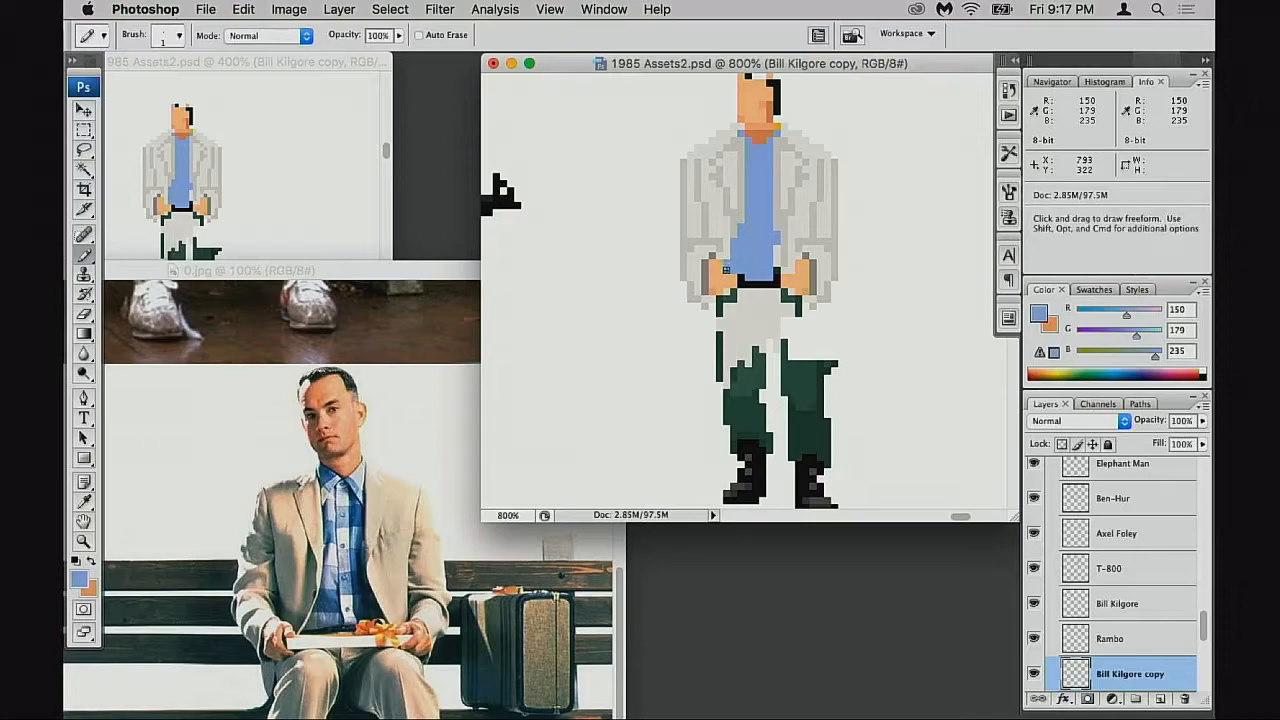
{"action": "left_click", "coordinate": [732, 221], "text": "alt"}
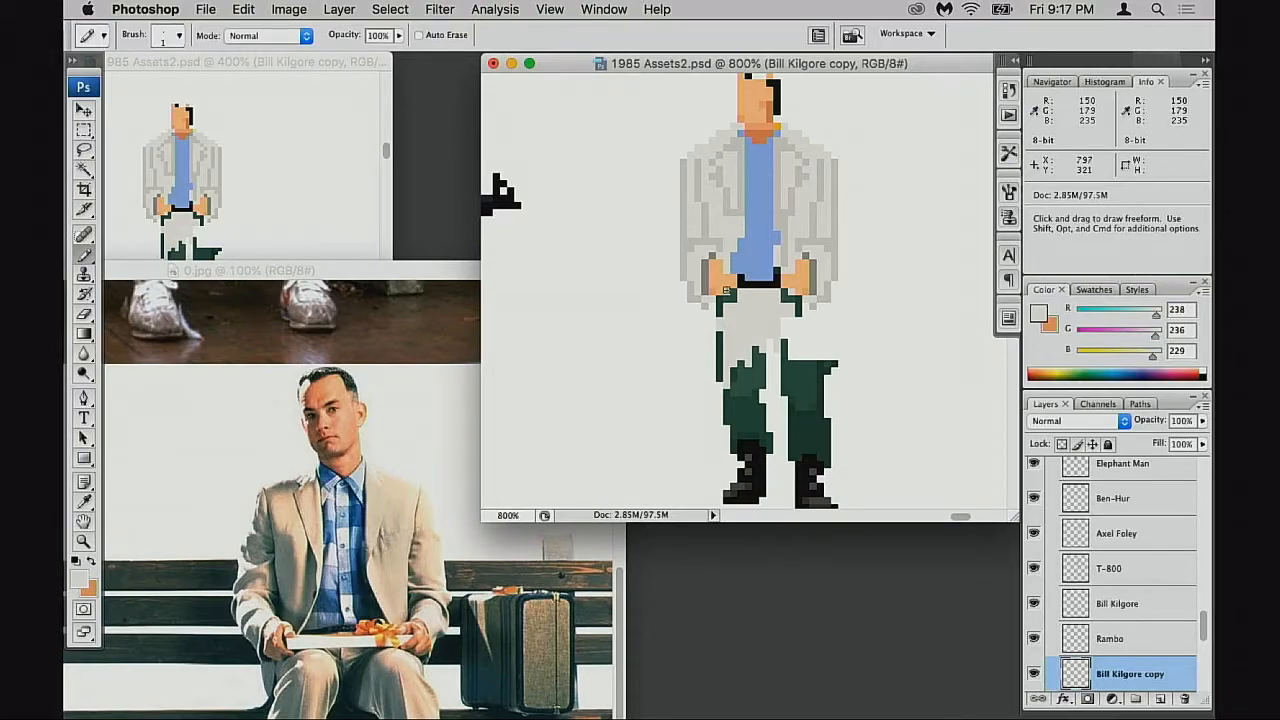
{"action": "left_click", "coordinate": [742, 270], "text": "alt"}
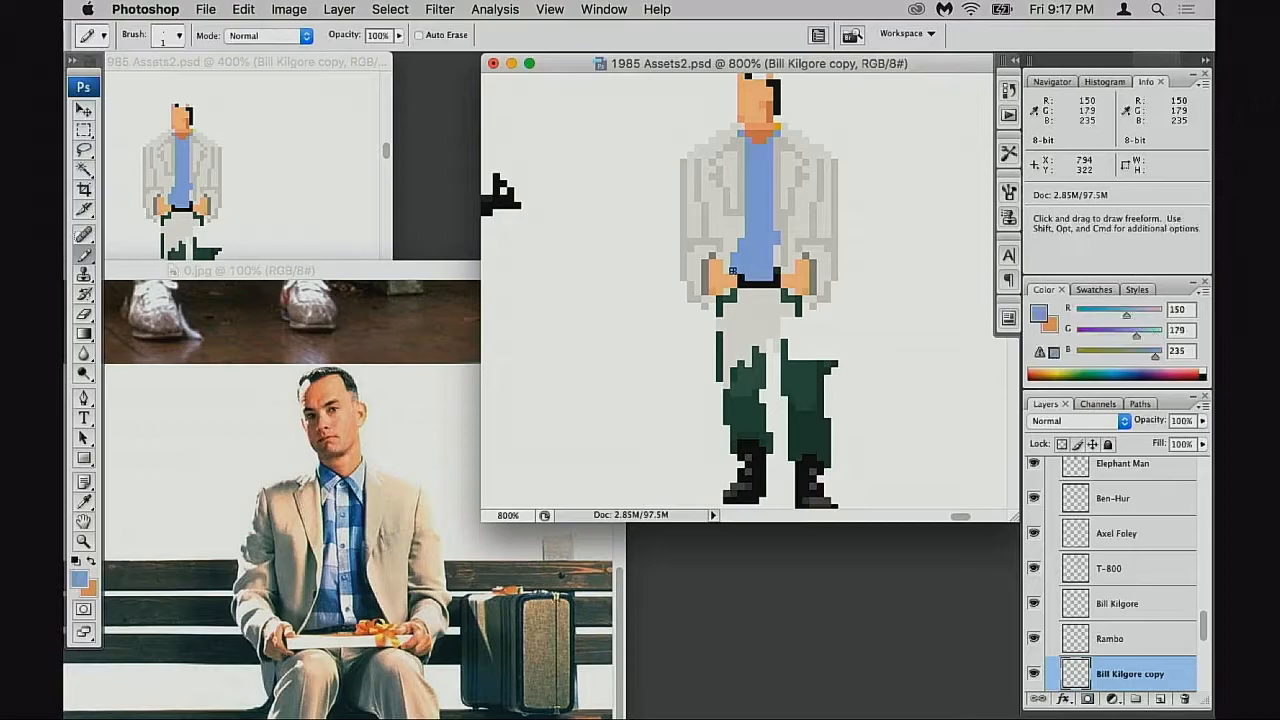
{"action": "left_click", "coordinate": [723, 270], "text": "alt"}
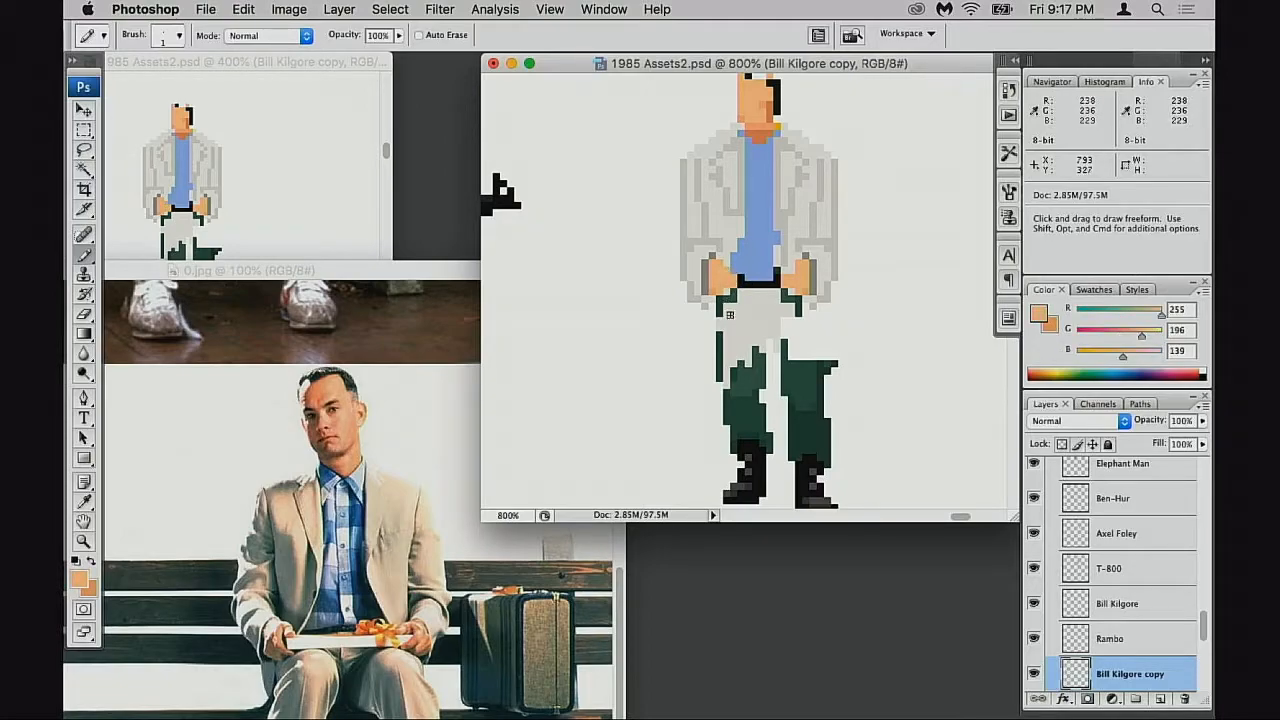
Paint the left-hand hip and thigh off-white (238, 236, 229) over the green outline, following the seated reference photo
{"action": "scroll", "coordinate": [733, 320], "scroll_direction": "down", "scroll_amount": 3}
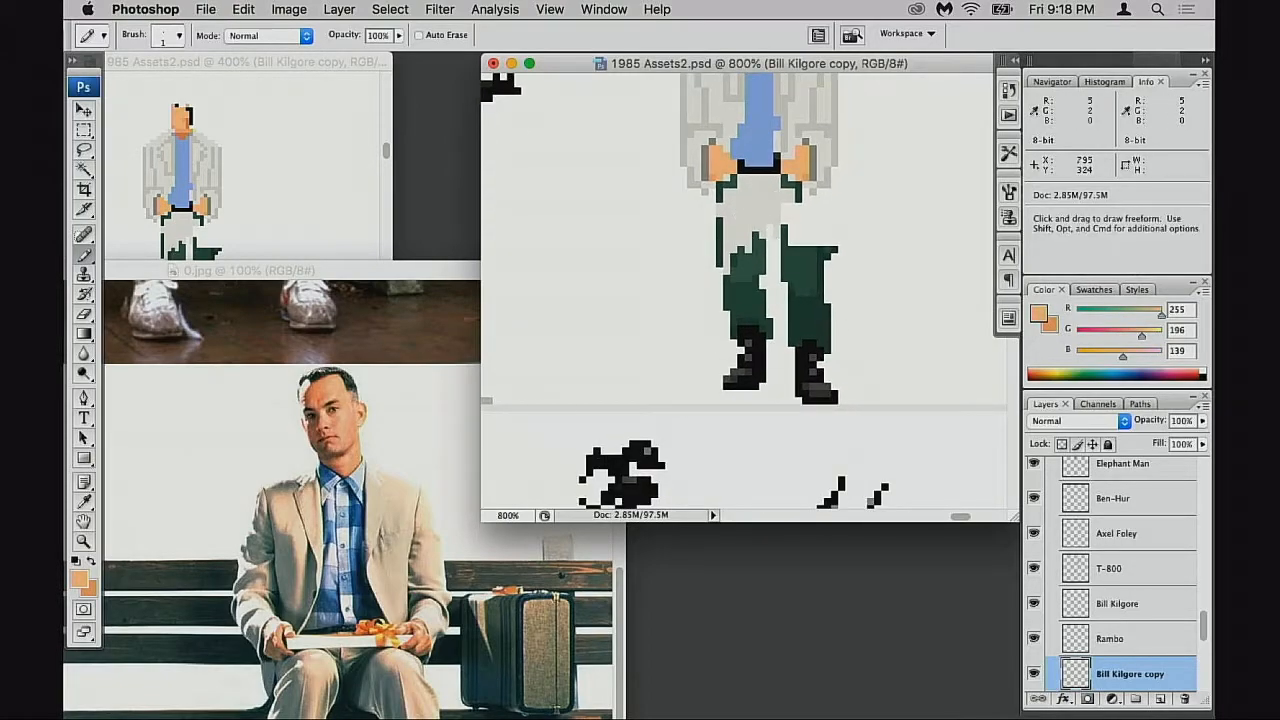
{"action": "scroll", "coordinate": [721, 275], "scroll_direction": "up", "scroll_amount": 1}
{"action": "left_click", "coordinate": [721, 275], "text": "alt"}
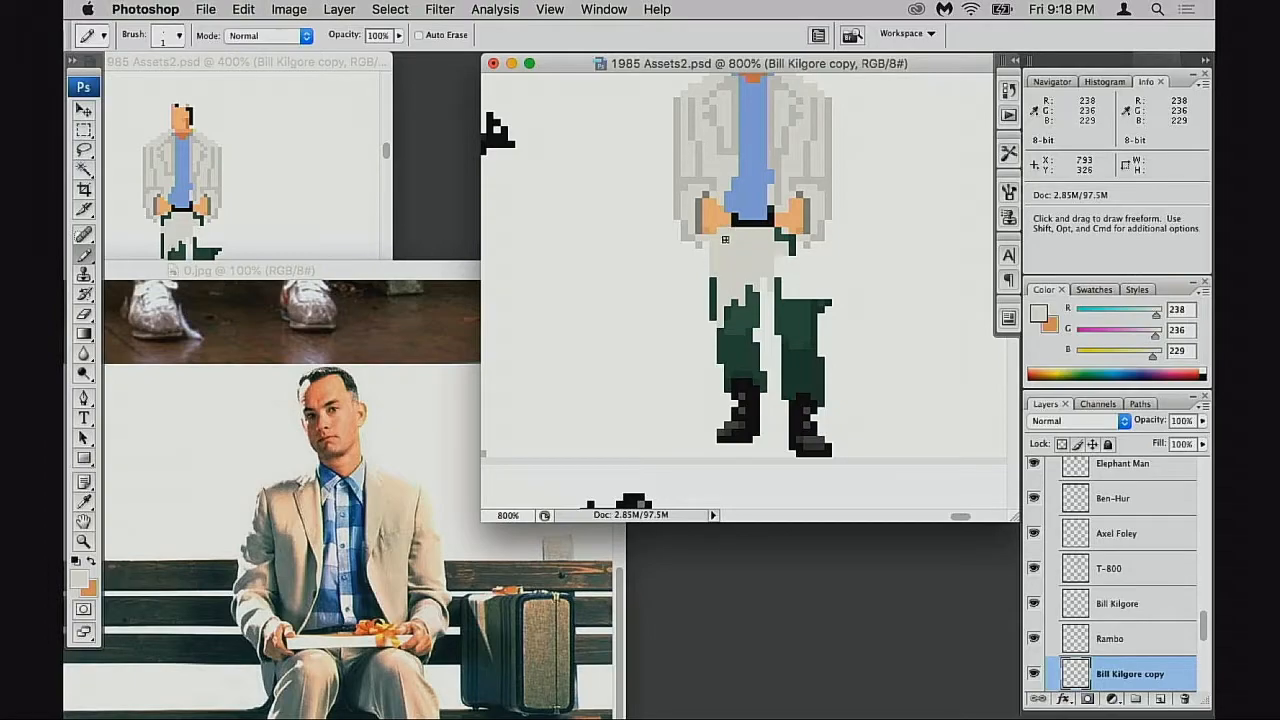
{"action": "scroll", "coordinate": [720, 280], "scroll_direction": "down", "scroll_amount": 3}
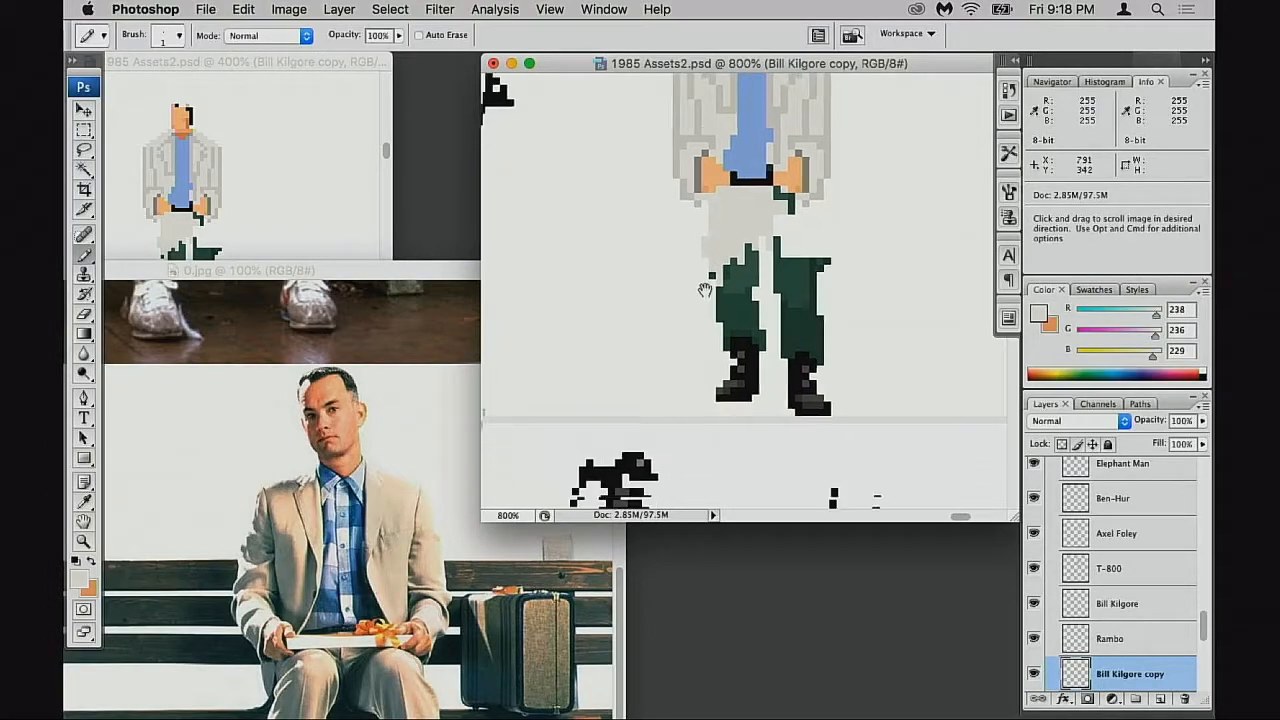
{"action": "left_click", "coordinate": [371, 476]}
{"action": "left_click_drag", "start_coordinate": [415, 345], "coordinate": [364, 343]}
{"action": "left_click", "coordinate": [668, 294]}
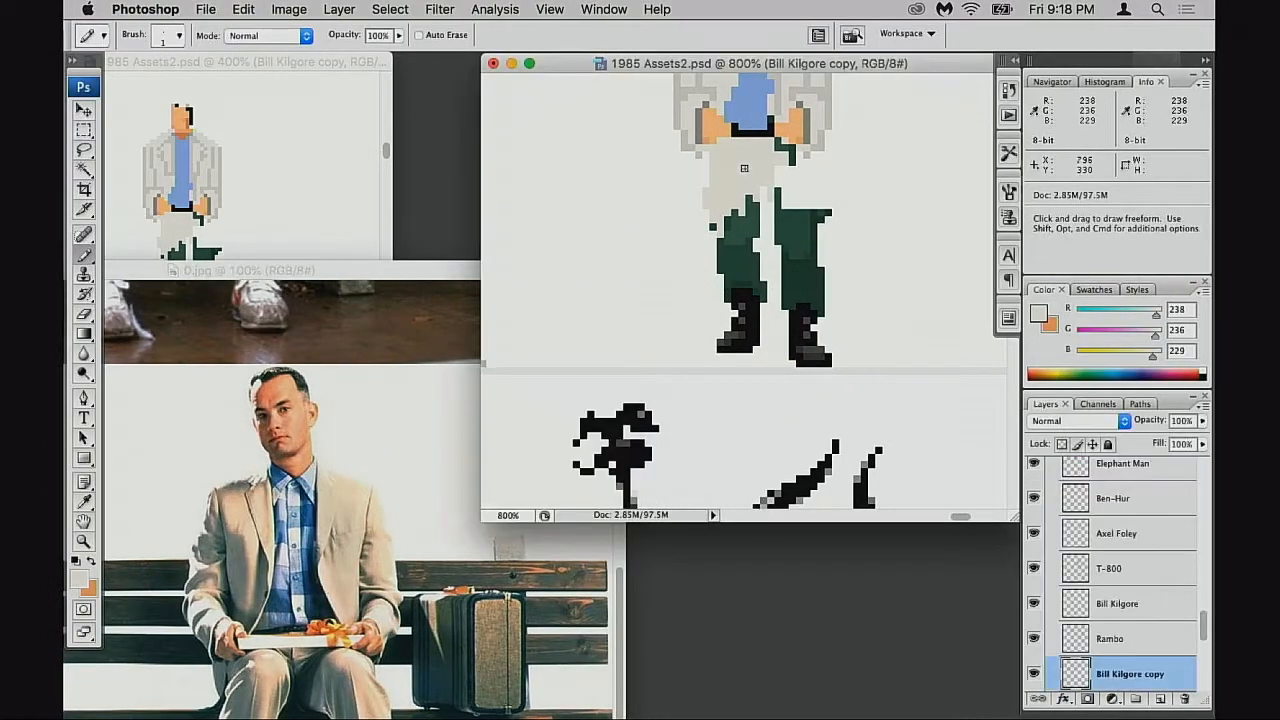
Erase the right-hand trouser leg from the hip down to just above the boot with a 4-pixel eraser
{"action": "key", "text": "e"}
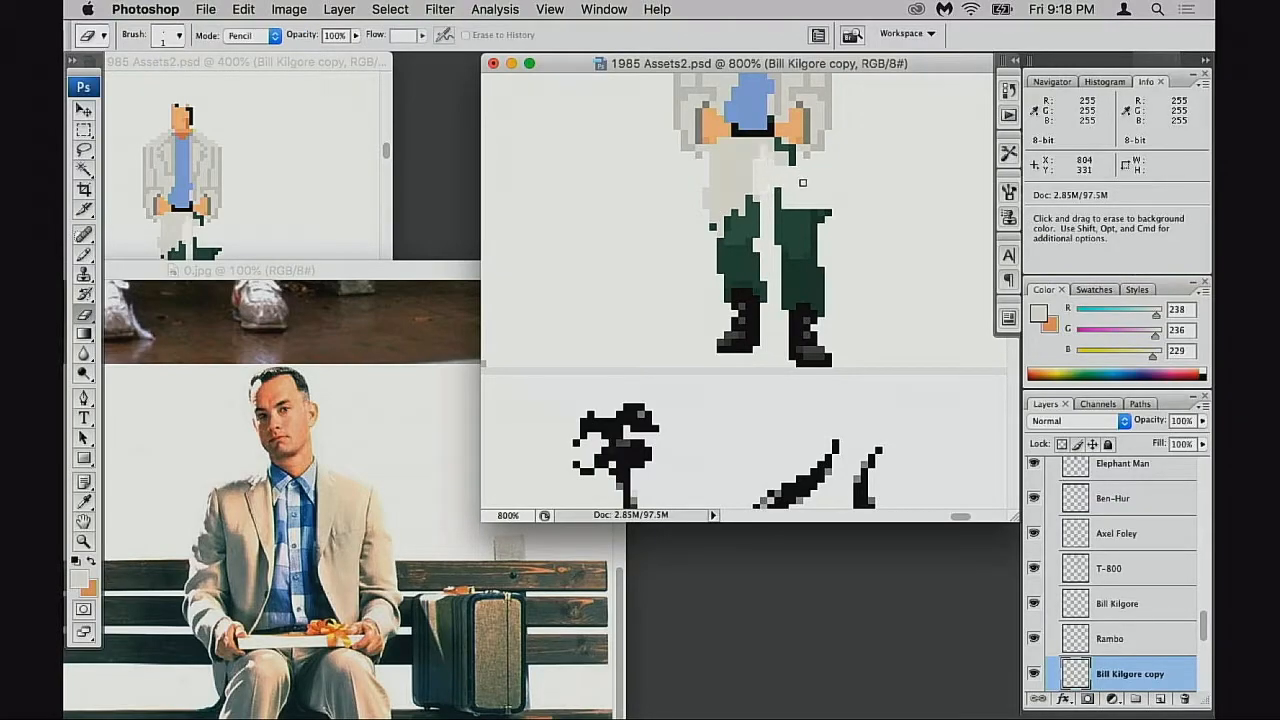
{"action": "key", "text": "bracketright"}
{"action": "key", "text": "bracketright"}
{"action": "mouse_move", "coordinate": [800, 160]}
{"action": "left_mouse_down"}
{"action": "mouse_move", "coordinate": [811, 211]}
{"action": "mouse_move", "coordinate": [803, 183]}
{"action": "mouse_move", "coordinate": [796, 218]}
{"action": "mouse_move", "coordinate": [829, 233]}
{"action": "mouse_move", "coordinate": [799, 271]}
{"action": "mouse_move", "coordinate": [760, 200]}
{"action": "left_mouse_up"}
{"action": "key", "text": "space"}
{"action": "mouse_move", "coordinate": [786, 255]}
{"action": "left_mouse_down"}
{"action": "mouse_move", "coordinate": [796, 261]}
{"action": "mouse_move", "coordinate": [766, 375]}
{"action": "left_mouse_up"}
Erase the left-hand thigh between the lap and the green knee with a 4-pixel eraser, following the seated reference photo
{"action": "left_click_drag", "start_coordinate": [440, 270], "coordinate": [440, 140]}
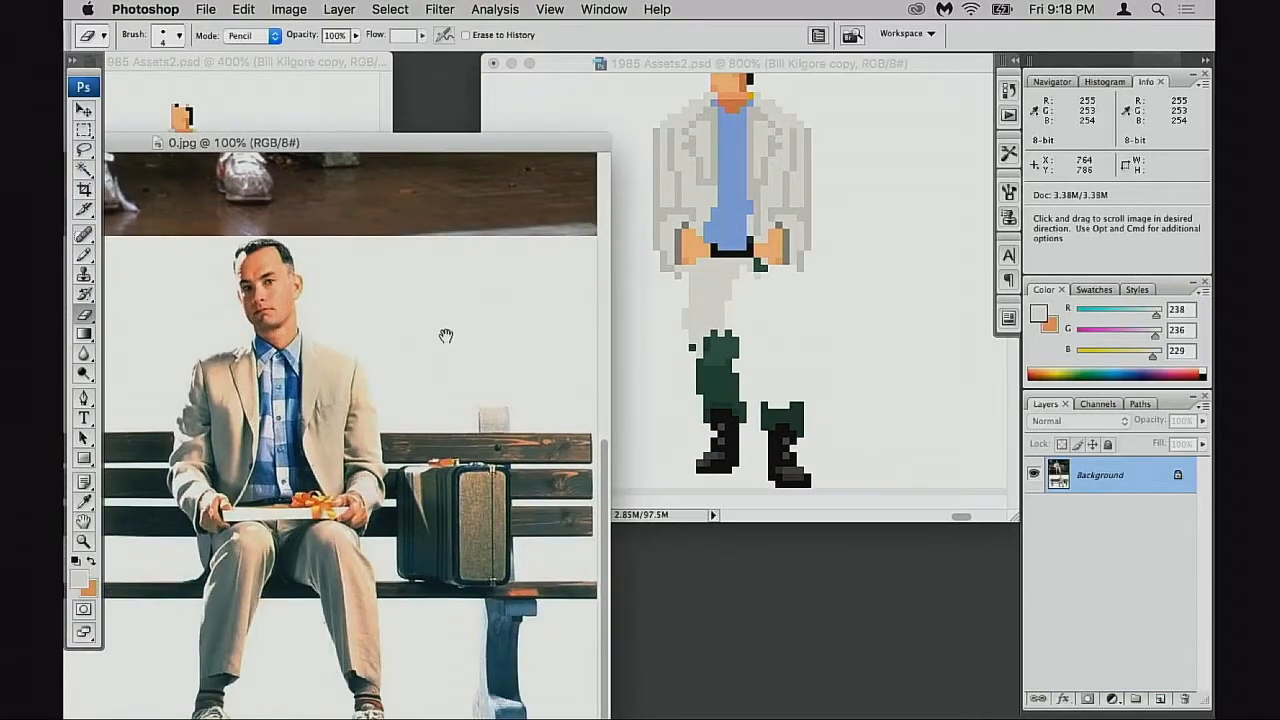
{"action": "left_click", "coordinate": [751, 306]}
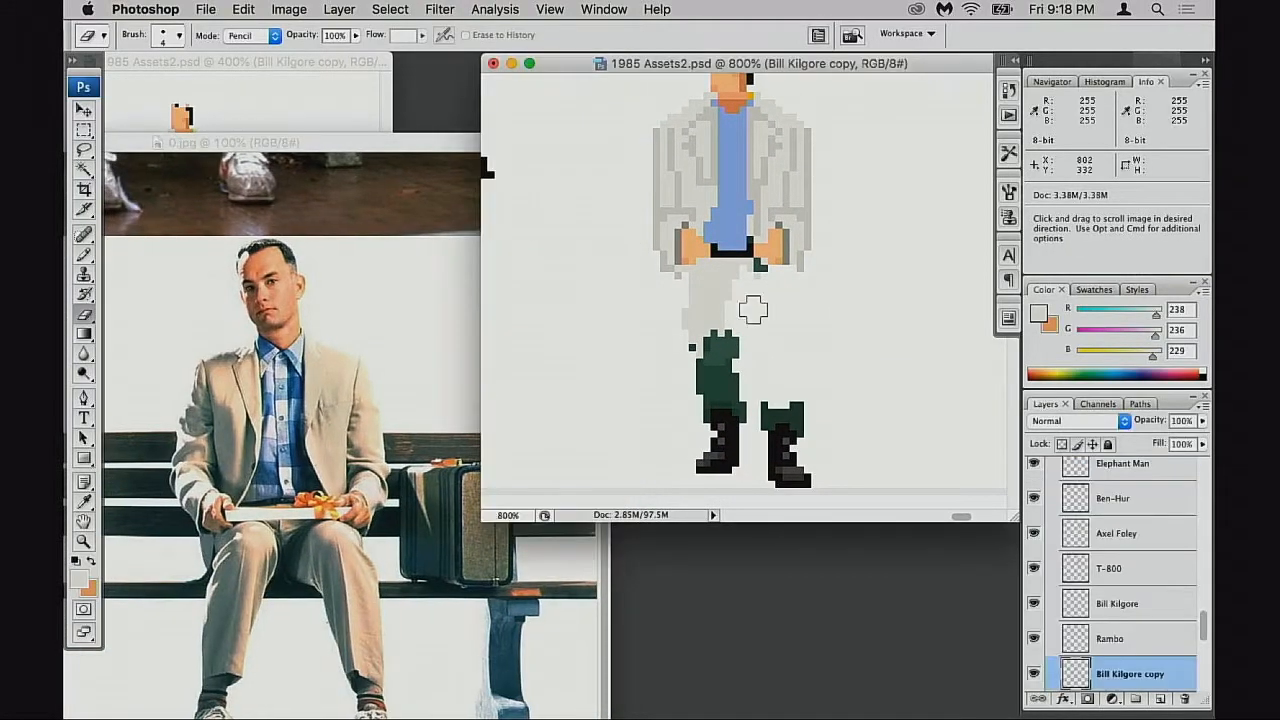
{"action": "left_click_drag", "start_coordinate": [712, 325], "coordinate": [706, 306]}
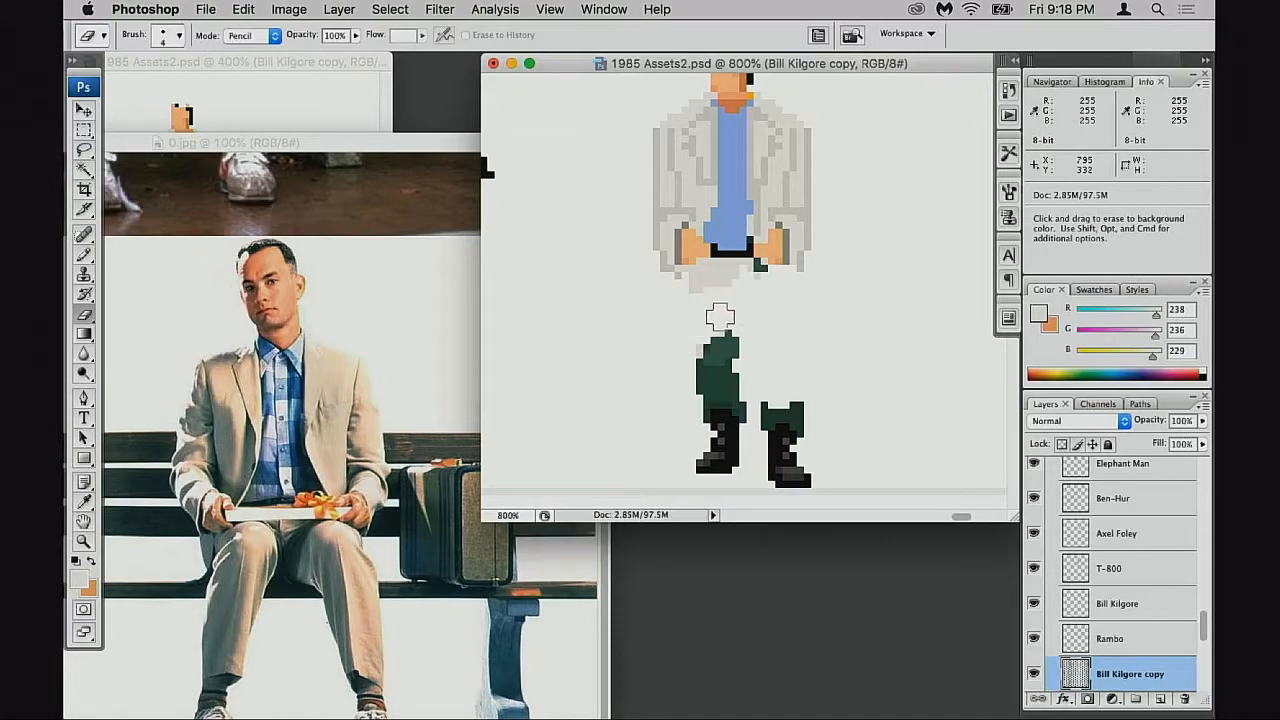
Paint the left-hand leg from the lap down over the green knee in grey (205, 203, 195)
{"action": "key", "text": "b"}
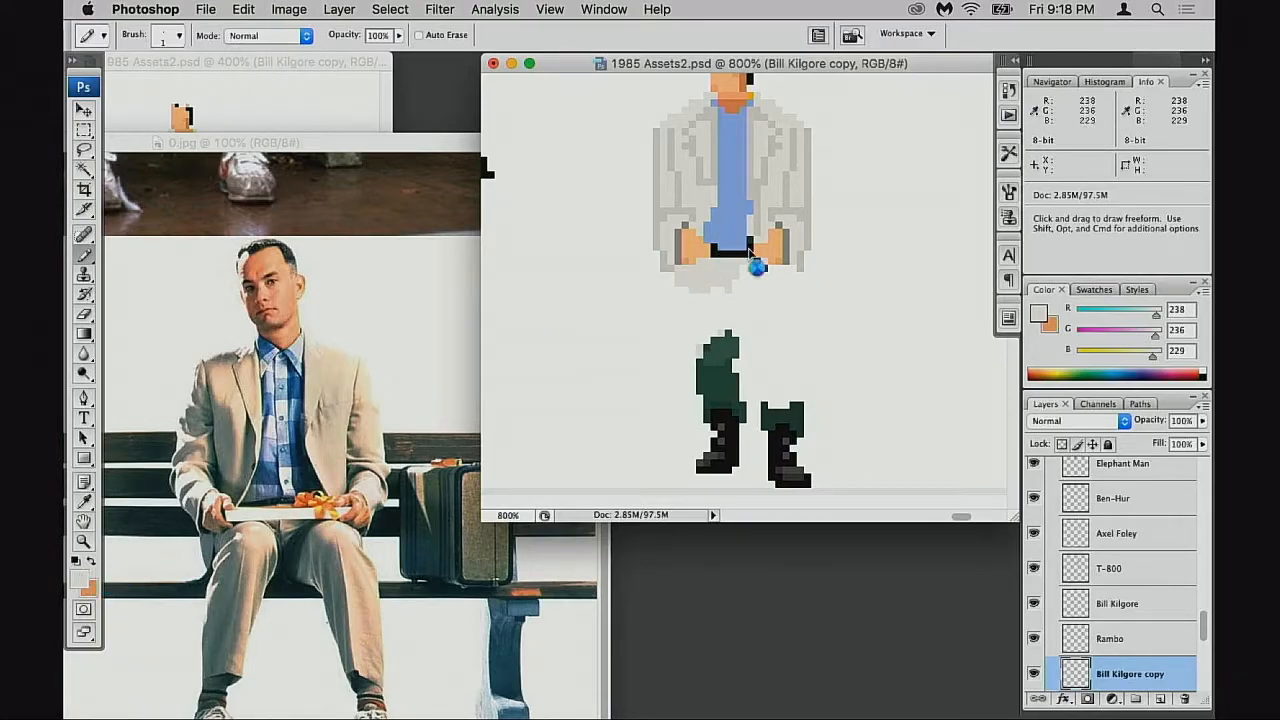
{"action": "left_click_drag", "start_coordinate": [769, 155], "coordinate": [767, 183]}
{"action": "left_click", "coordinate": [1147, 130]}
{"action": "mouse_move", "coordinate": [700, 287]}
{"action": "left_mouse_down"}
{"action": "mouse_move", "coordinate": [692, 350]}
{"action": "mouse_move", "coordinate": [702, 300]}
{"action": "mouse_move", "coordinate": [714, 342]}
{"action": "left_mouse_up"}
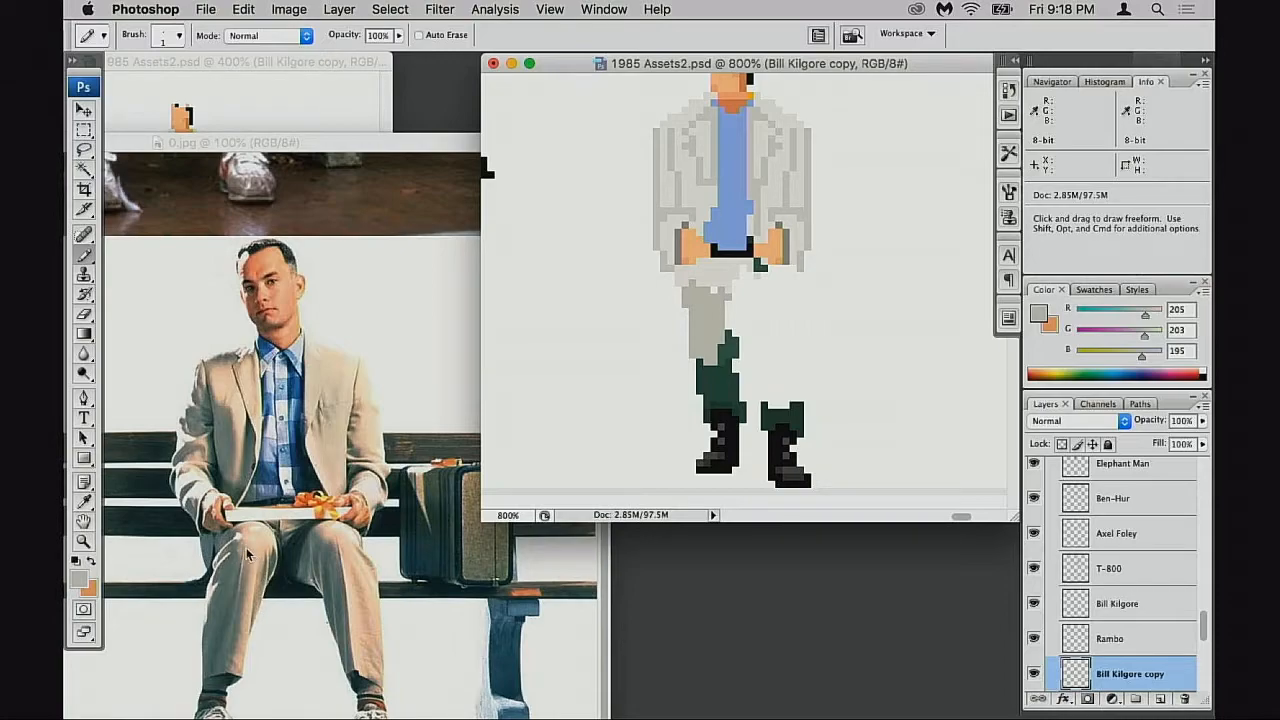
{"action": "left_click", "coordinate": [692, 285], "text": "alt"}
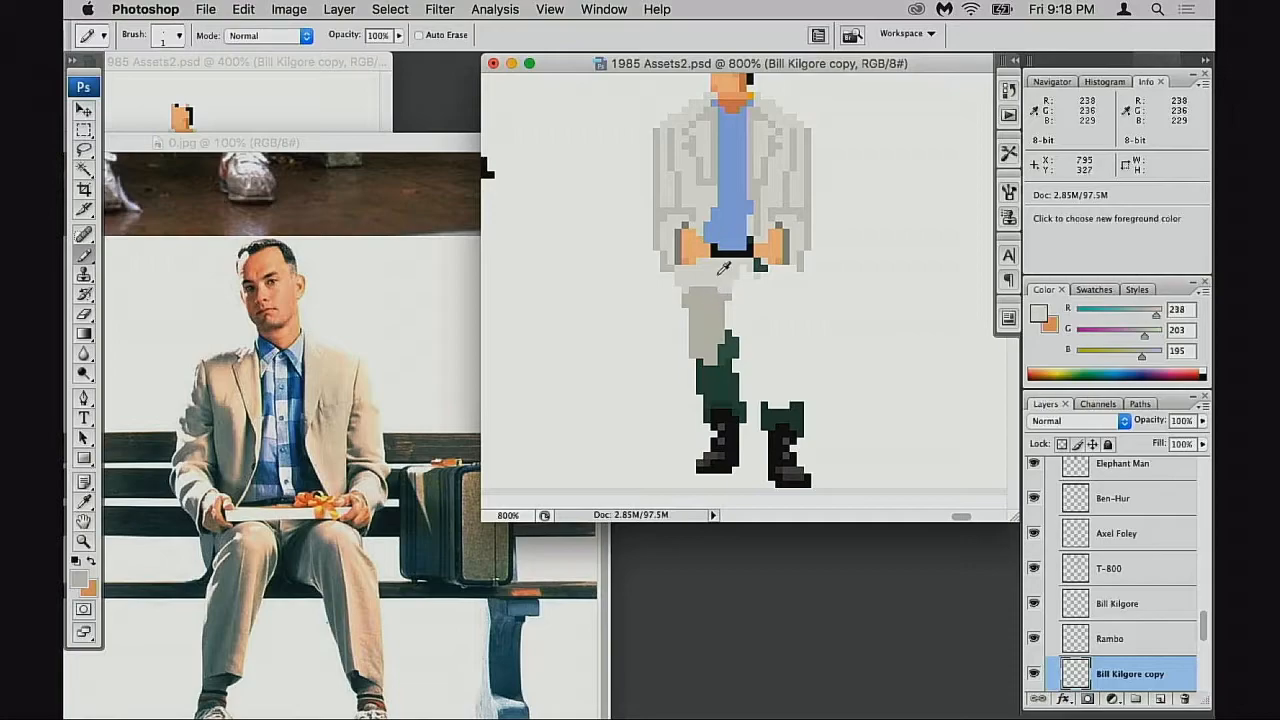
{"action": "left_click", "coordinate": [693, 331], "text": "alt"}
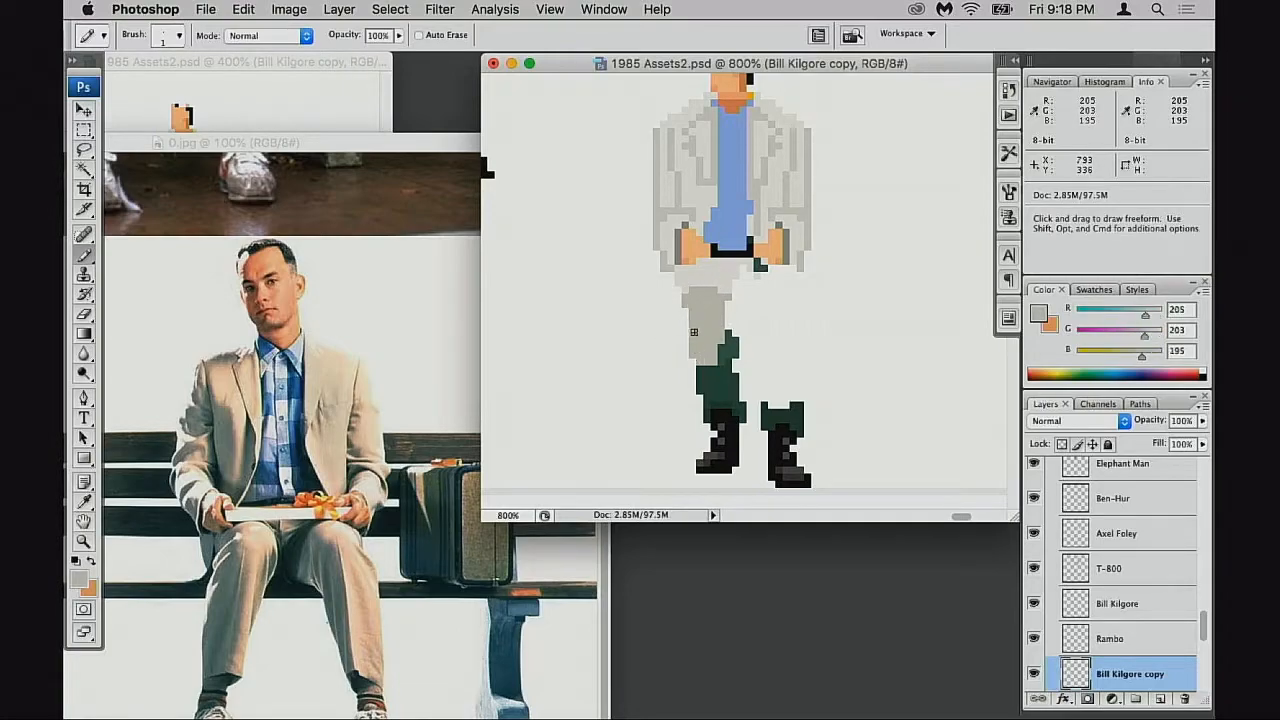
Erase most of the green trouser remnants and black boots, and extend the grey left-hand trouser leg down towards the ankle
{"action": "key", "text": "e"}
{"action": "mouse_move", "coordinate": [745, 335]}
{"action": "left_mouse_down"}
{"action": "mouse_move", "coordinate": [735, 375]}
{"action": "mouse_move", "coordinate": [771, 429]}
{"action": "mouse_move", "coordinate": [812, 405]}
{"action": "mouse_move", "coordinate": [789, 449]}
{"action": "mouse_move", "coordinate": [729, 374]}
{"action": "mouse_move", "coordinate": [697, 398]}
{"action": "left_mouse_up"}
{"action": "key", "text": "b"}
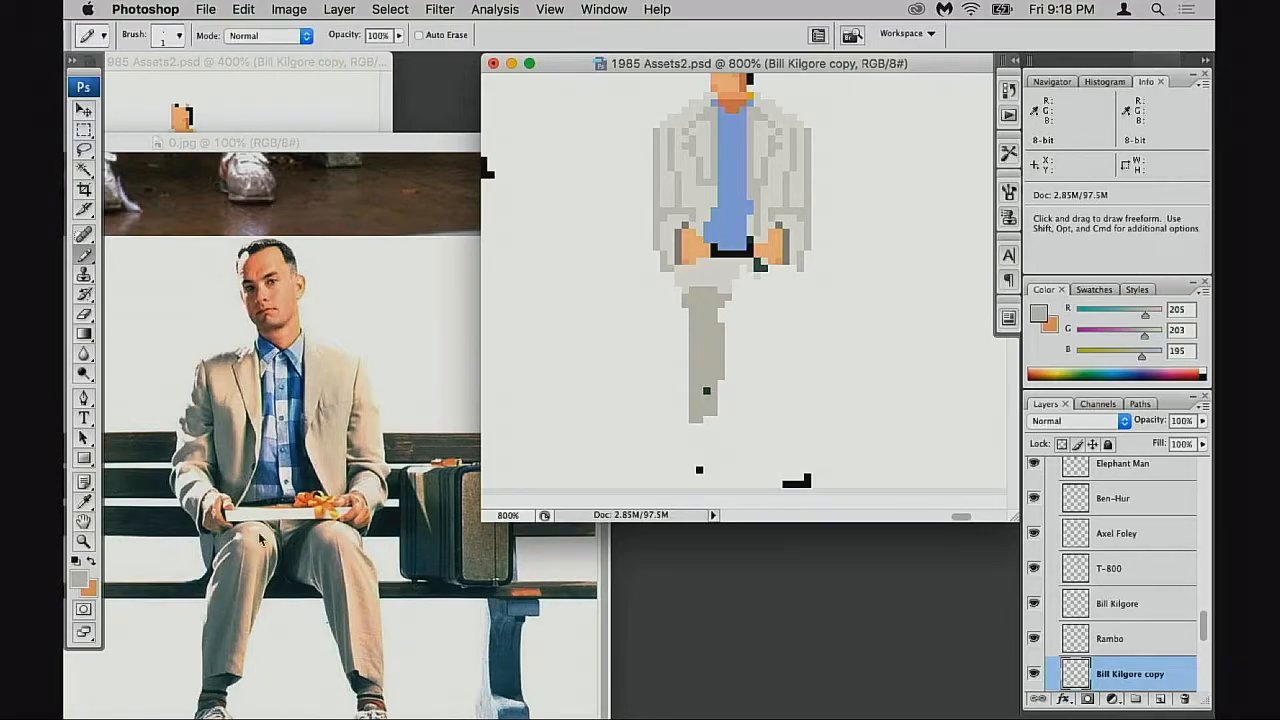
Try drawing thick dark strokes over the upper reference photo in a colour sampled from the belt, and undo them
{"action": "left_click_drag", "start_coordinate": [410, 141], "coordinate": [440, 165]}
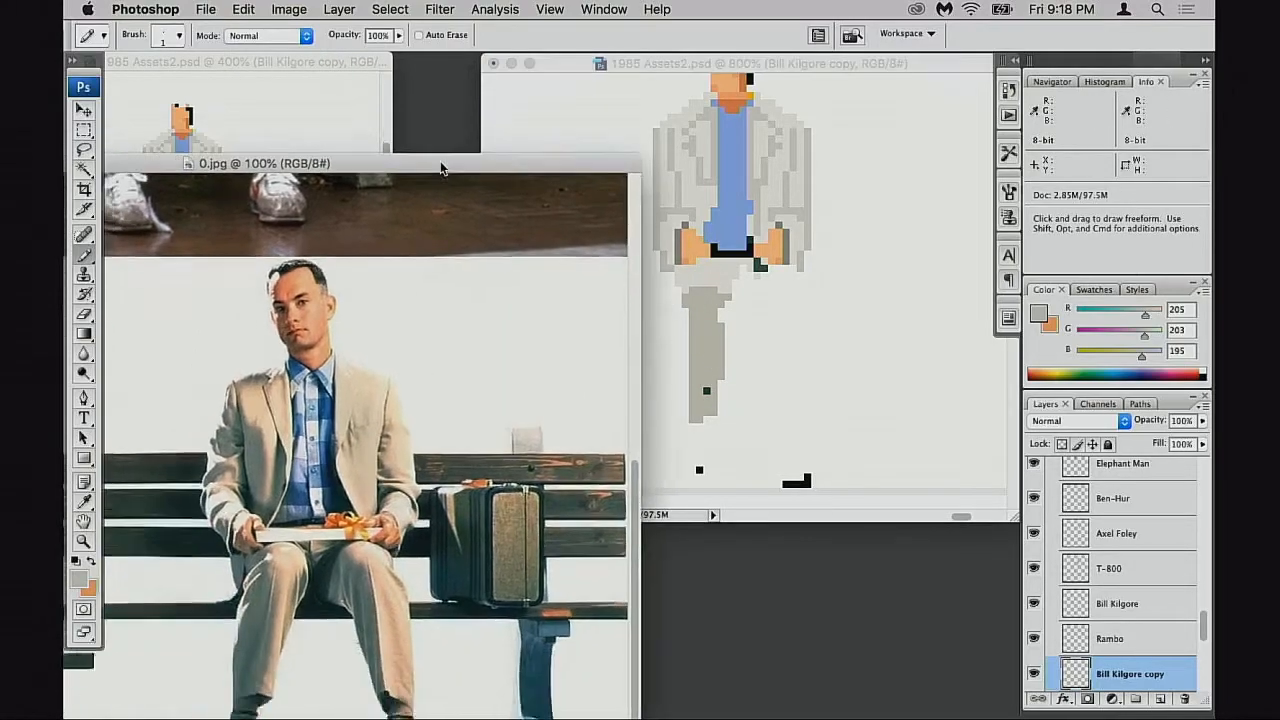
{"action": "left_click_drag", "start_coordinate": [282, 295], "coordinate": [354, 563]}
{"action": "left_click_drag", "start_coordinate": [460, 423], "coordinate": [466, 520]}
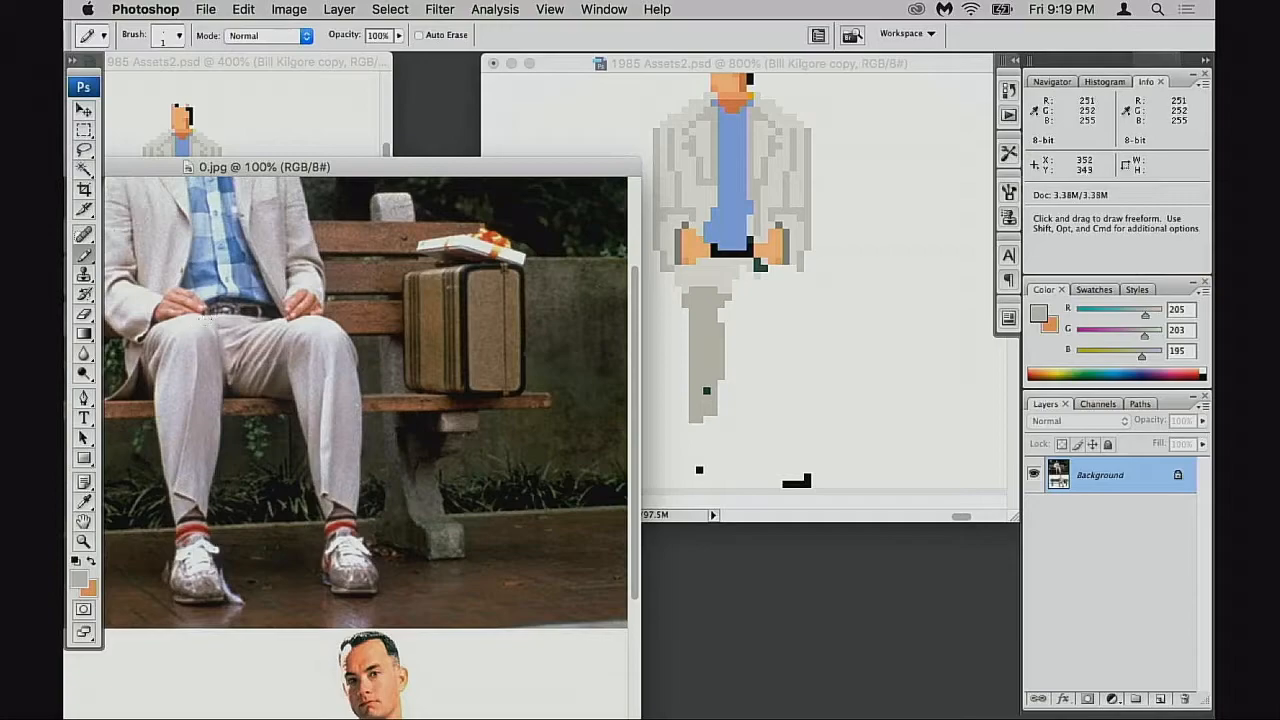
{"action": "left_click", "coordinate": [244, 304], "text": "alt"}
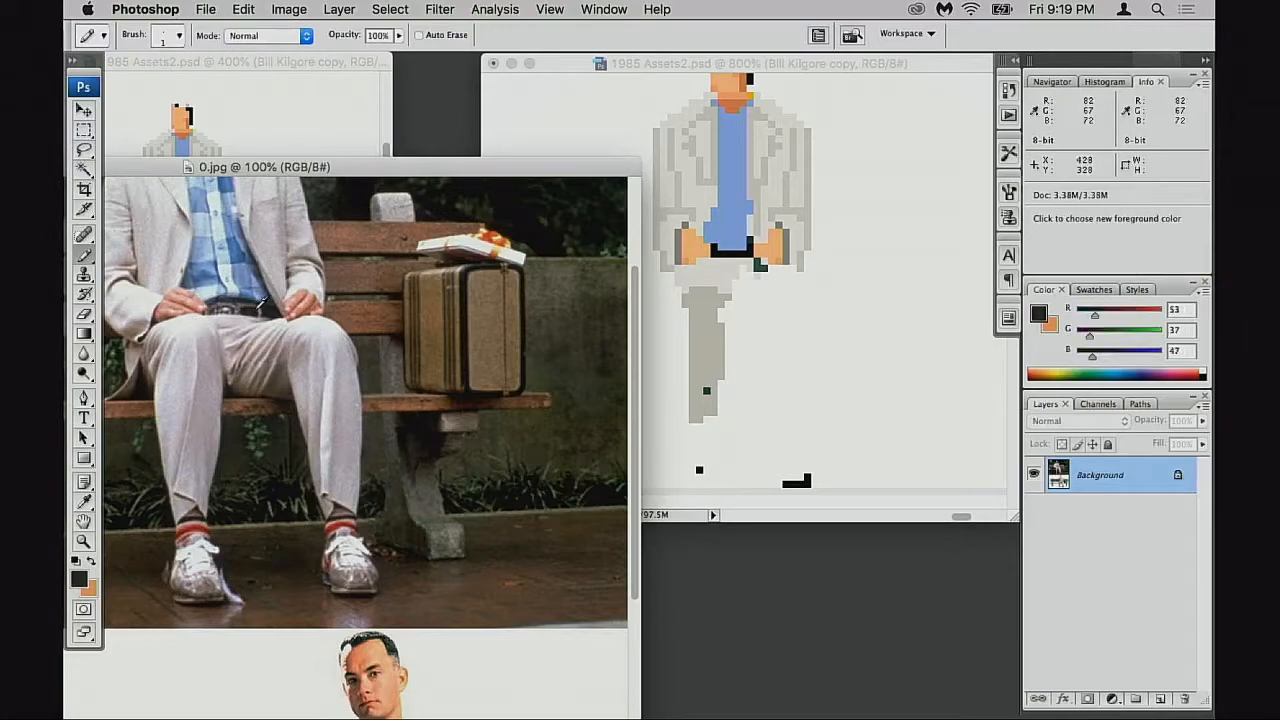
{"action": "mouse_move", "coordinate": [220, 224]}
{"action": "left_mouse_down"}
{"action": "mouse_move", "coordinate": [199, 318]}
{"action": "mouse_move", "coordinate": [215, 340]}
{"action": "mouse_move", "coordinate": [200, 420]}
{"action": "left_mouse_up"}
{"action": "key", "text": "super+z"}
{"action": "key", "text": "super+z"}
{"action": "key", "text": "super+alt+z"}
{"action": "key", "text": "super+alt+z"}
{"action": "key", "text": "super+alt+z"}
{"action": "key", "text": "super+alt+z"}
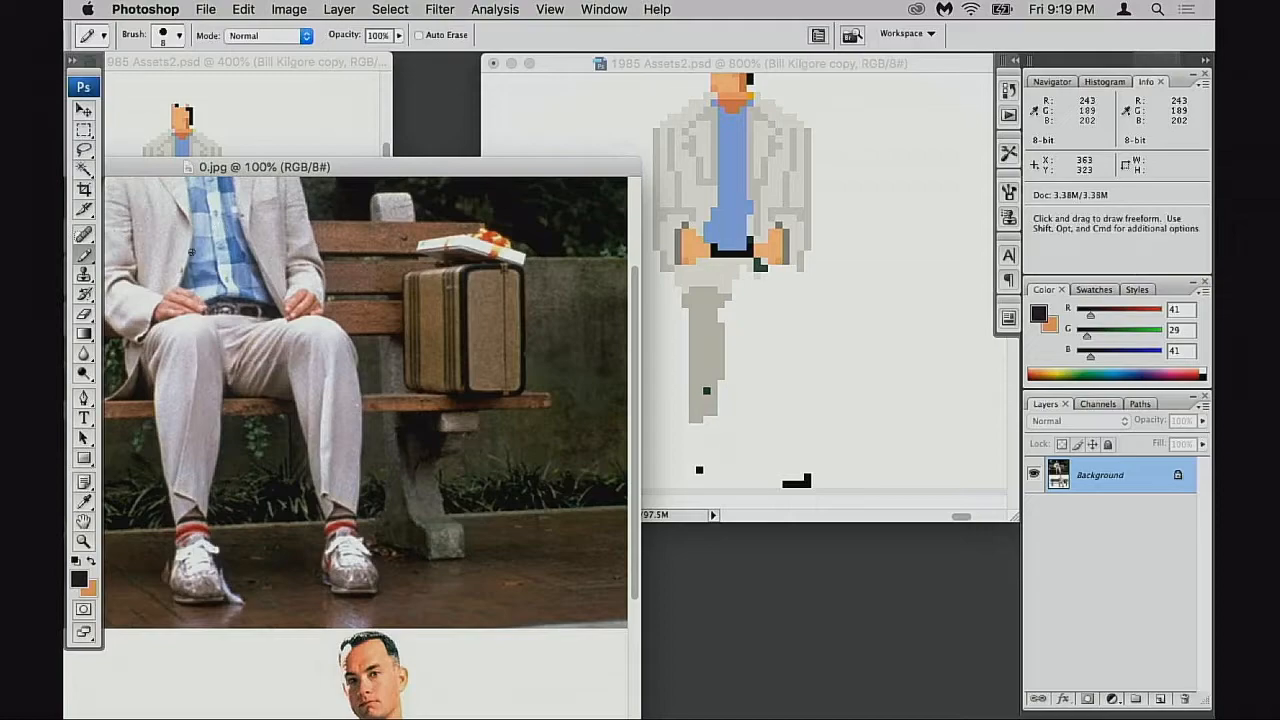
{"action": "left_click_drag", "start_coordinate": [197, 228], "coordinate": [195, 312]}
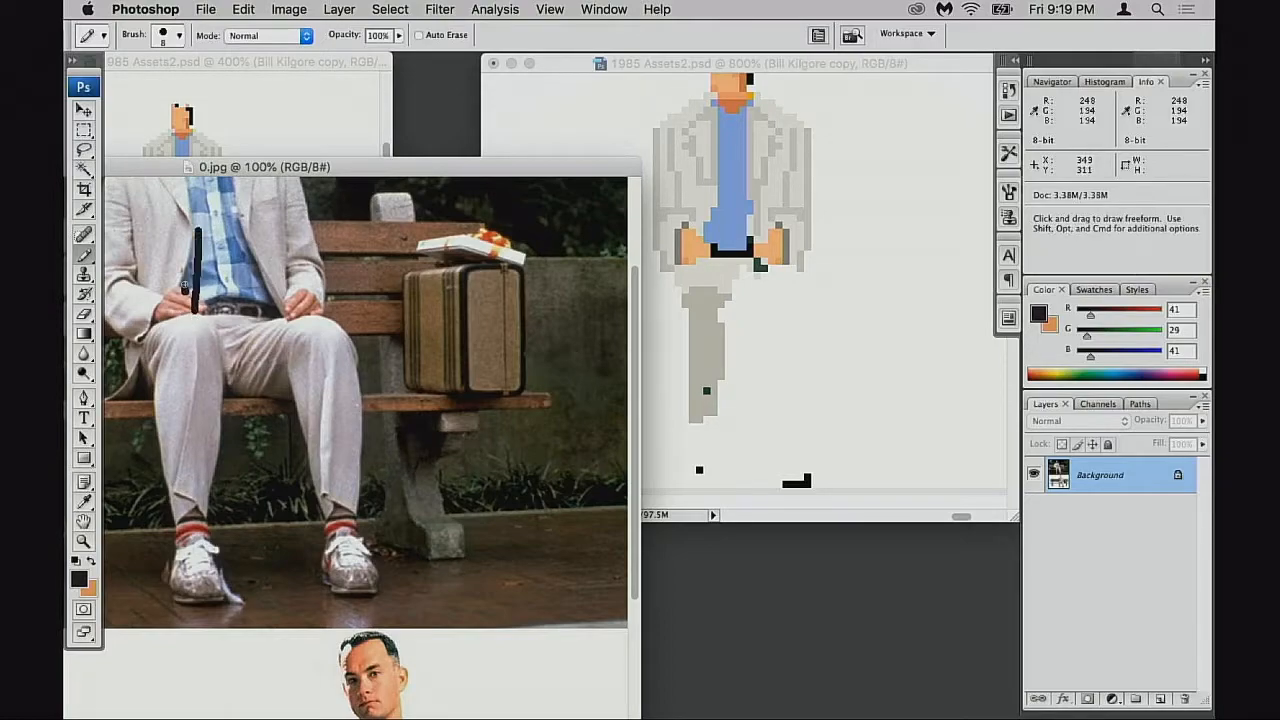
{"action": "key", "text": "super+alt+z"}
{"action": "key", "text": "super+alt+z"}
Widen and square off the left-hand knee and upper shin in grey (205, 203, 195) with a 1-pixel pencil
{"action": "left_click", "coordinate": [725, 357]}
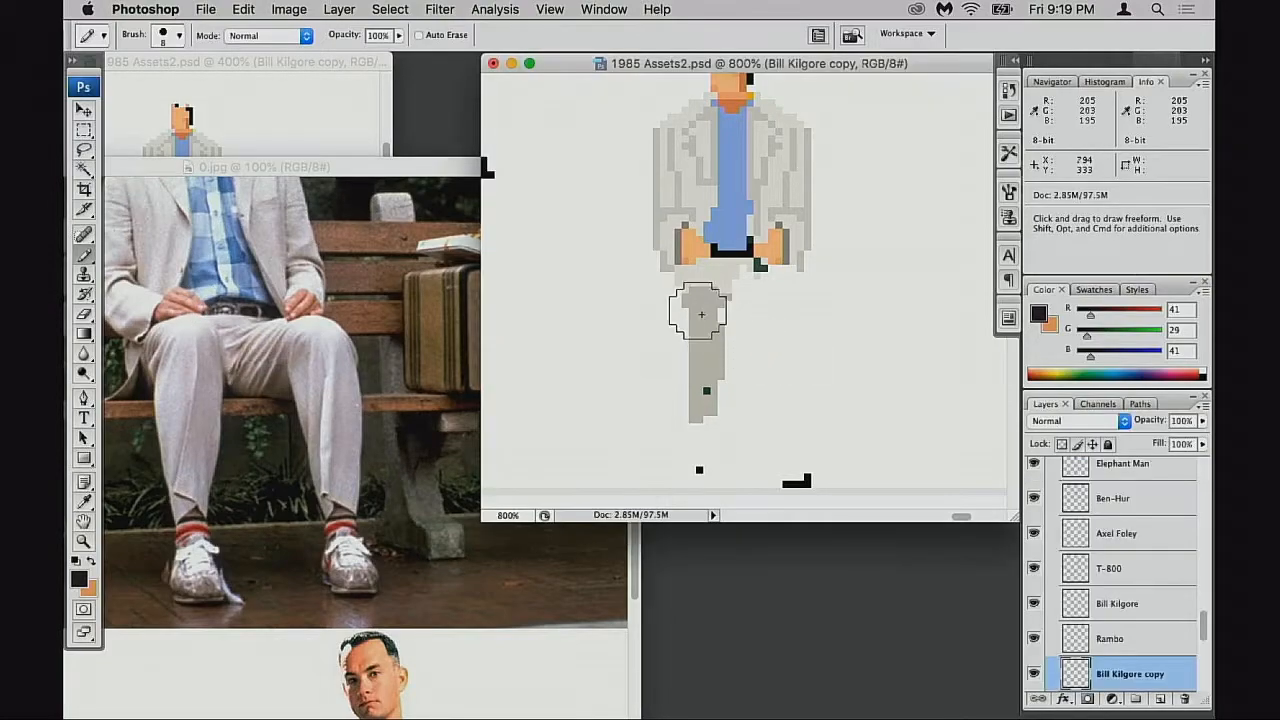
{"action": "key", "text": "bracketleft"}
{"action": "key", "text": "bracketleft"}
{"action": "key", "text": "bracketleft"}
{"action": "key", "text": "bracketleft"}
{"action": "key", "text": "bracketleft"}
{"action": "key", "text": "bracketleft"}
{"action": "key", "text": "bracketleft"}
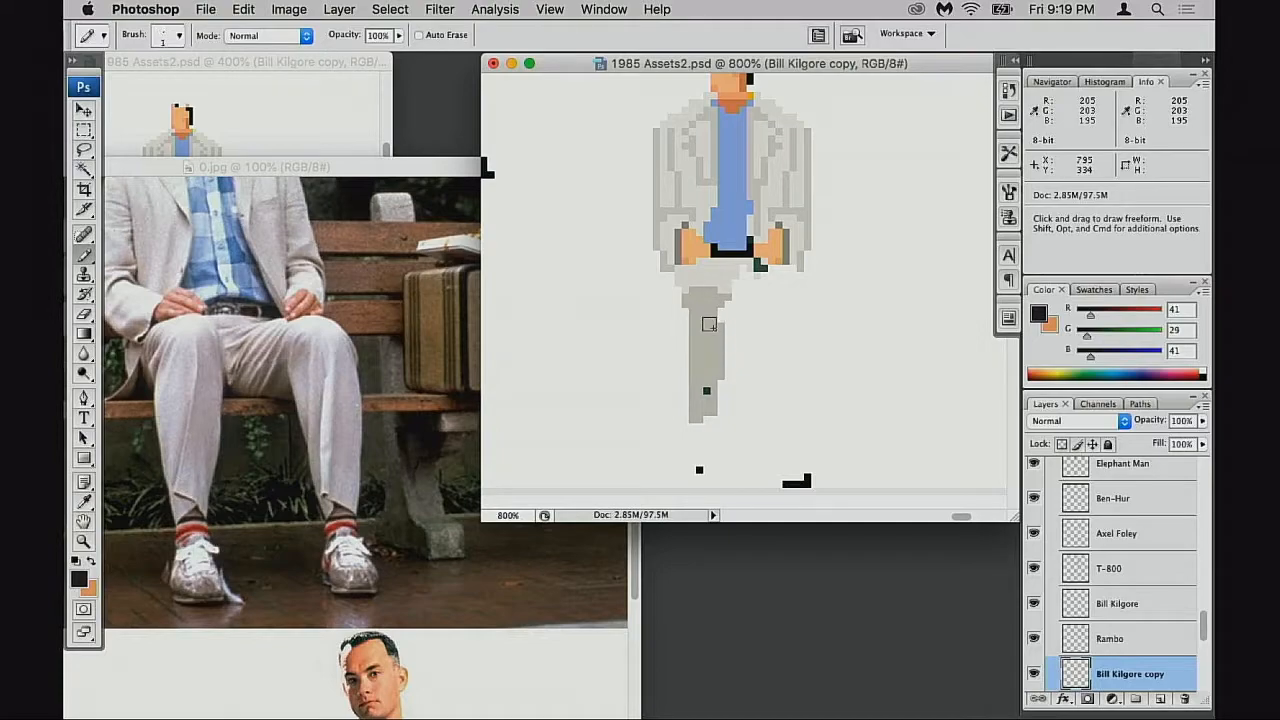
{"action": "left_click", "coordinate": [711, 316], "text": "alt"}
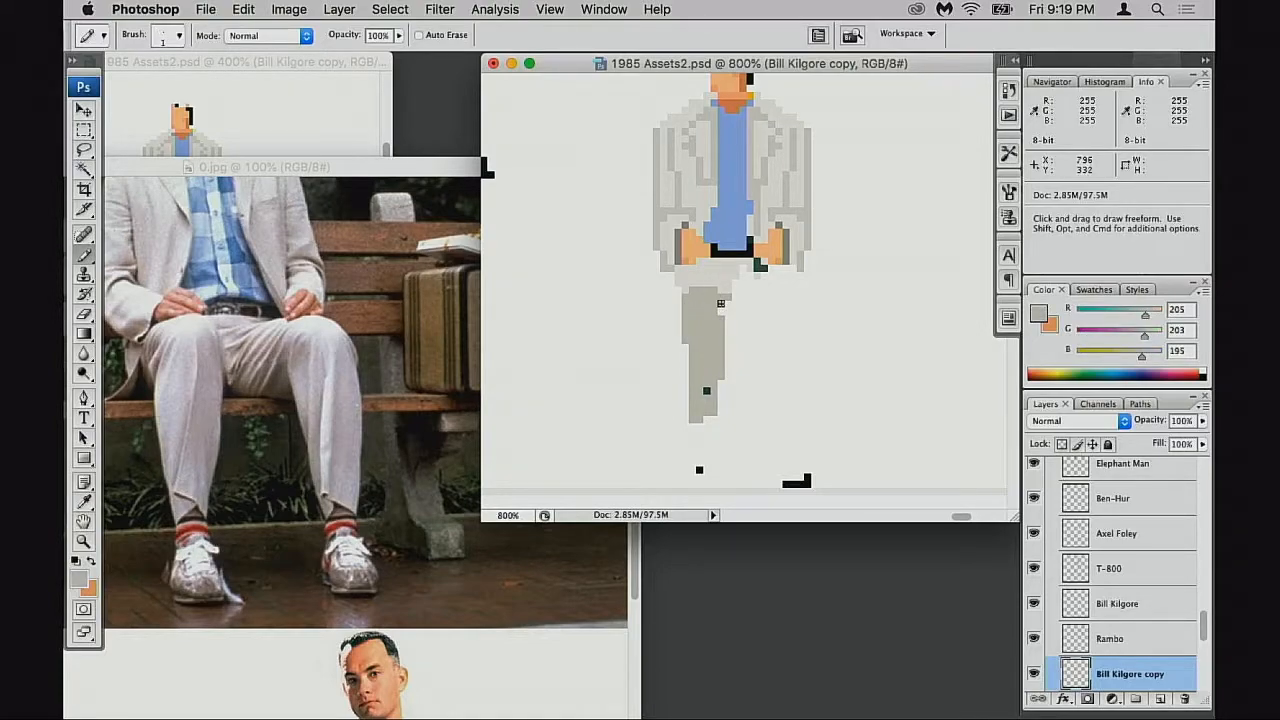
{"action": "left_click", "coordinate": [706, 288], "text": "alt"}
{"action": "left_click", "coordinate": [700, 297], "text": "alt"}
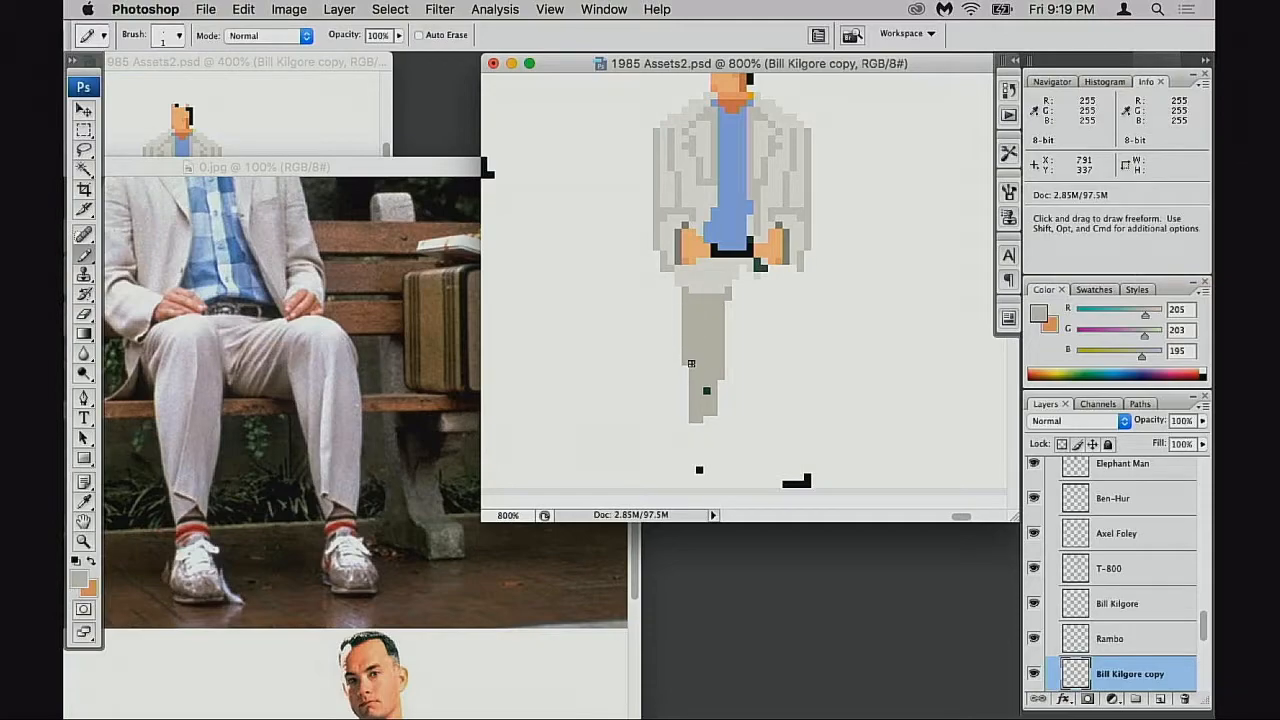
Paint over the leftover green pixel on the shin and trim the trouser hem with a 4-pixel eraser
{"action": "left_click", "coordinate": [706, 390]}
{"action": "key", "text": "e"}
{"action": "left_click", "coordinate": [695, 424]}
{"action": "left_click", "coordinate": [724, 418]}
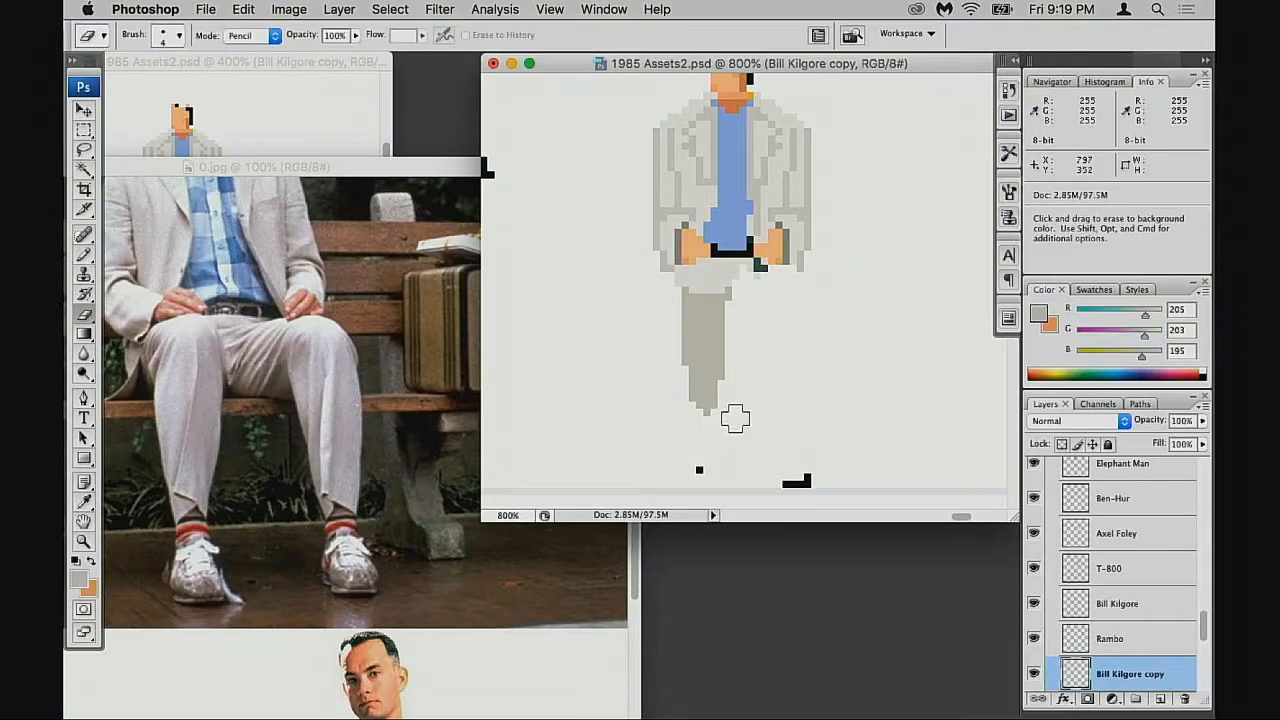
{"action": "left_click", "coordinate": [384, 462]}
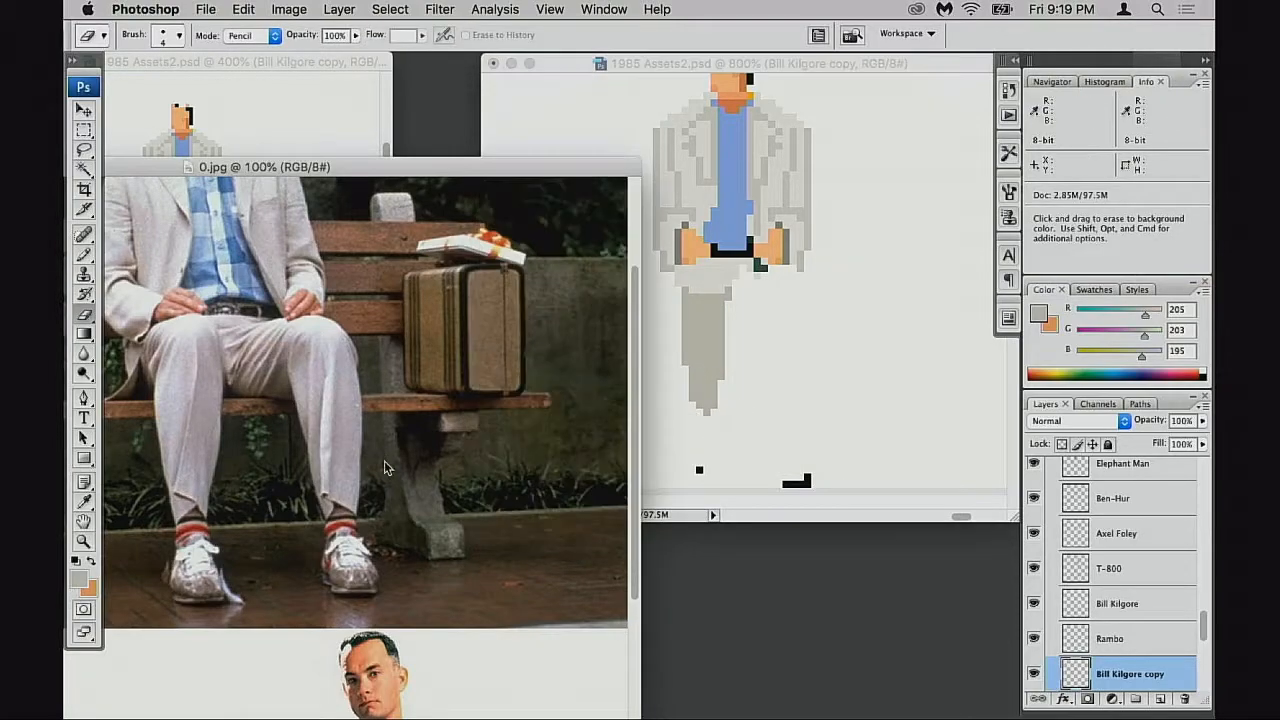
Extend the outer edge of the left-hand shin straight down to the hem in grey and trim its inner edge
{"action": "key", "text": "b"}
{"action": "left_click", "coordinate": [718, 382]}
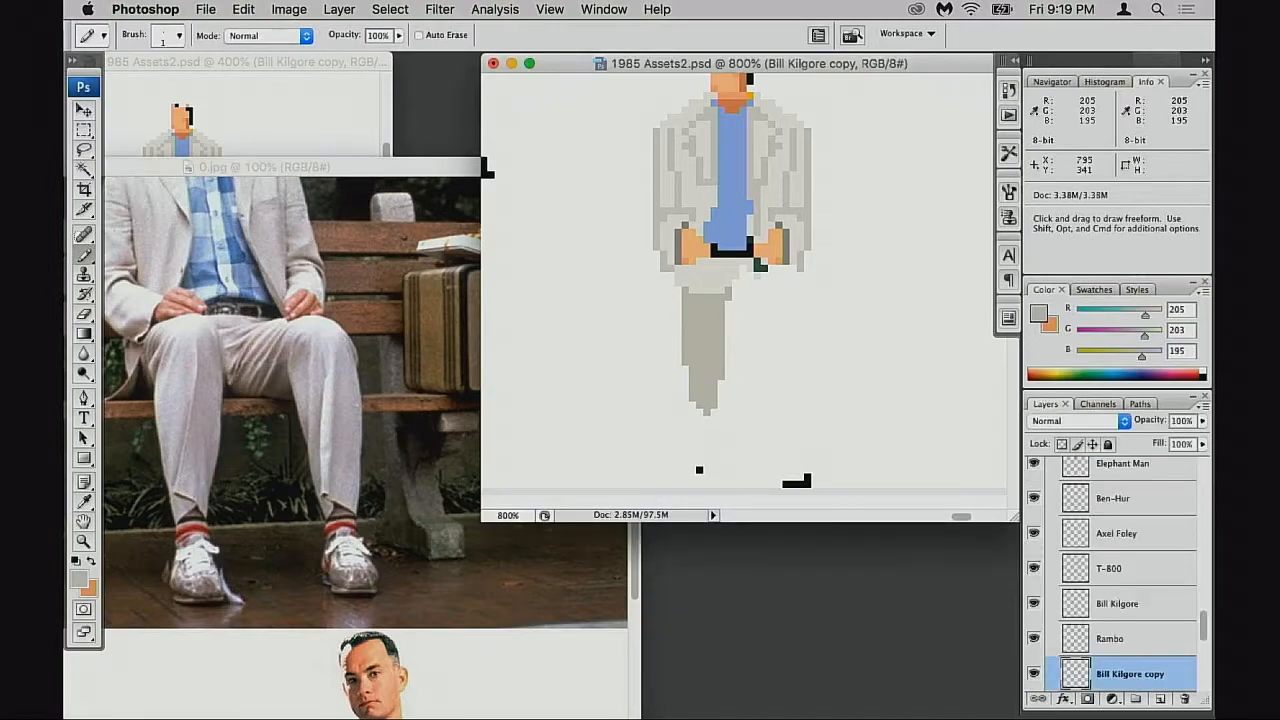
{"action": "left_click_drag", "start_coordinate": [692, 367], "coordinate": [694, 410]}
{"action": "key", "text": "e"}
{"action": "left_click", "coordinate": [730, 384]}
{"action": "left_click_drag", "start_coordinate": [730, 370], "coordinate": [723, 397]}
{"action": "key", "text": "super+z"}
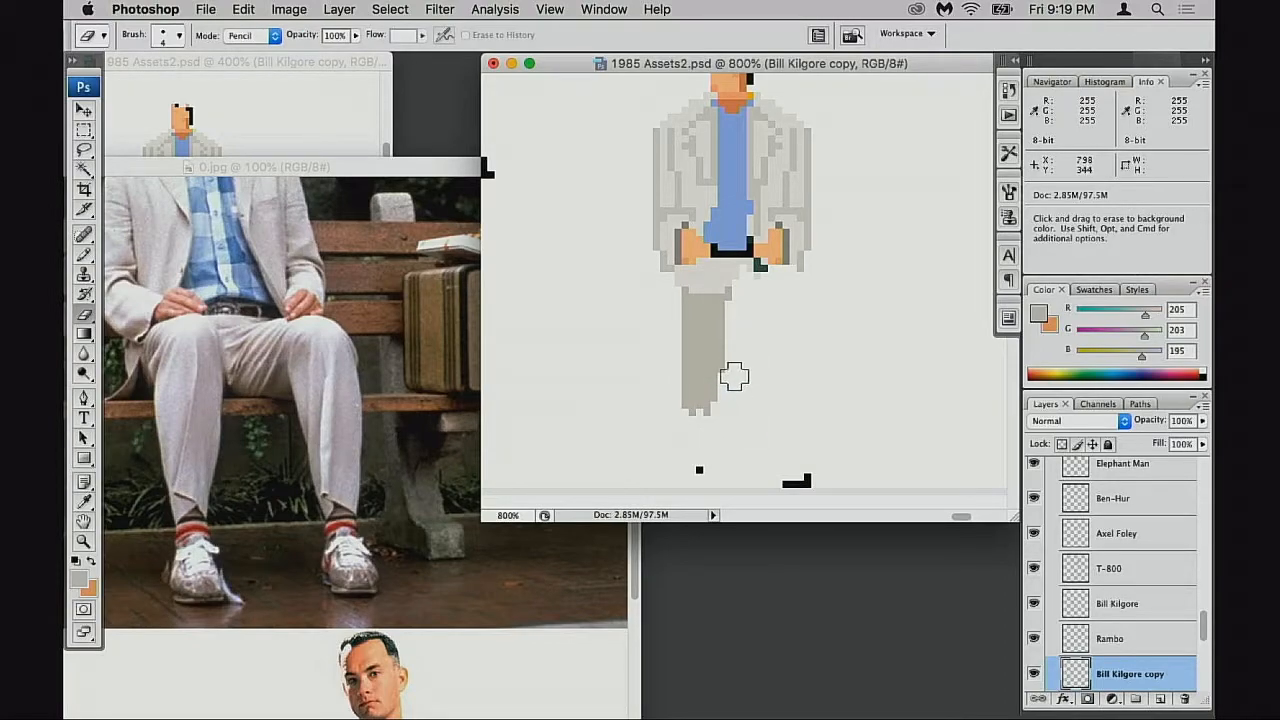
Erase the leftover black boot pixel below the left-hand leg
{"action": "left_click_drag", "start_coordinate": [706, 449], "coordinate": [671, 463]}
{"action": "left_click_drag", "start_coordinate": [733, 415], "coordinate": [721, 477]}
{"action": "left_click", "coordinate": [749, 389], "text": "alt"}
Paint the left-hand ankle and a rough shoe in darker grey (175, 172, 161), using the lower seated photo as reference
{"action": "left_click_drag", "start_coordinate": [424, 175], "coordinate": [416, 250]}
{"action": "left_click", "coordinate": [390, 178]}
{"action": "left_click", "coordinate": [443, 529]}
{"action": "left_click_drag", "start_coordinate": [450, 630], "coordinate": [398, 280]}
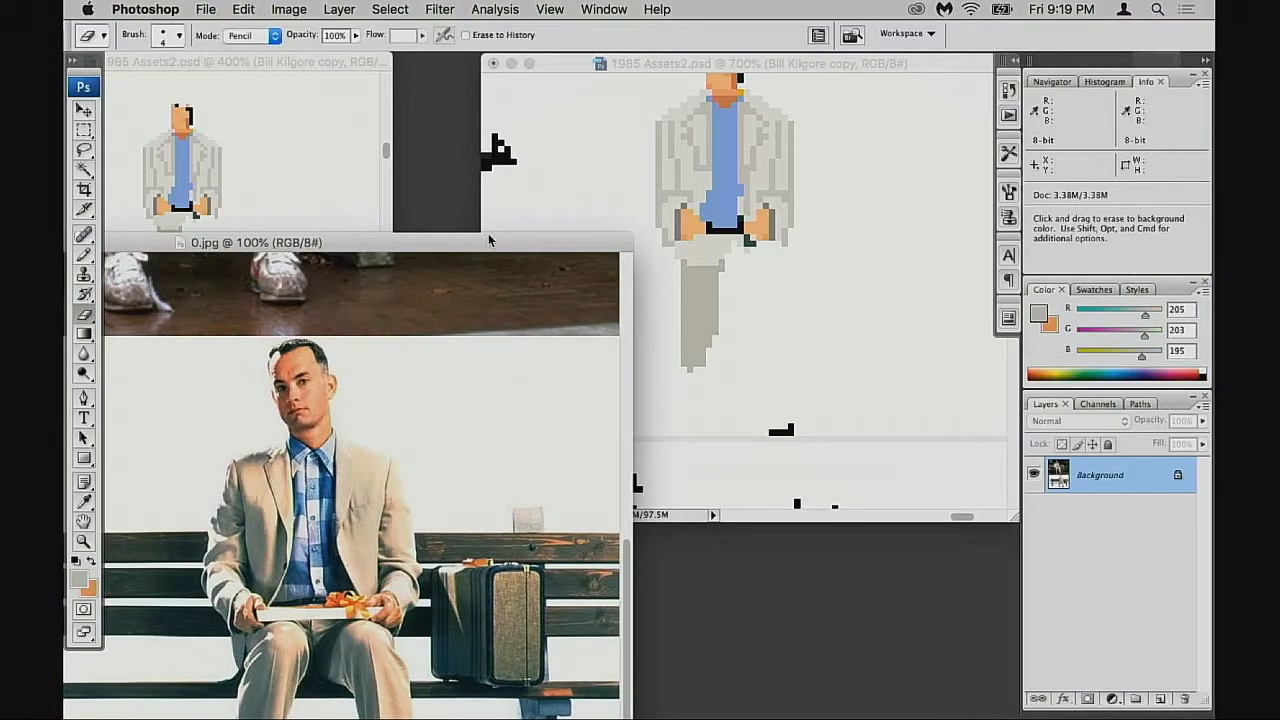
{"action": "left_click_drag", "start_coordinate": [488, 236], "coordinate": [472, 98]}
{"action": "left_click", "coordinate": [745, 326]}
{"action": "key", "text": "v"}
{"action": "key", "text": "b"}
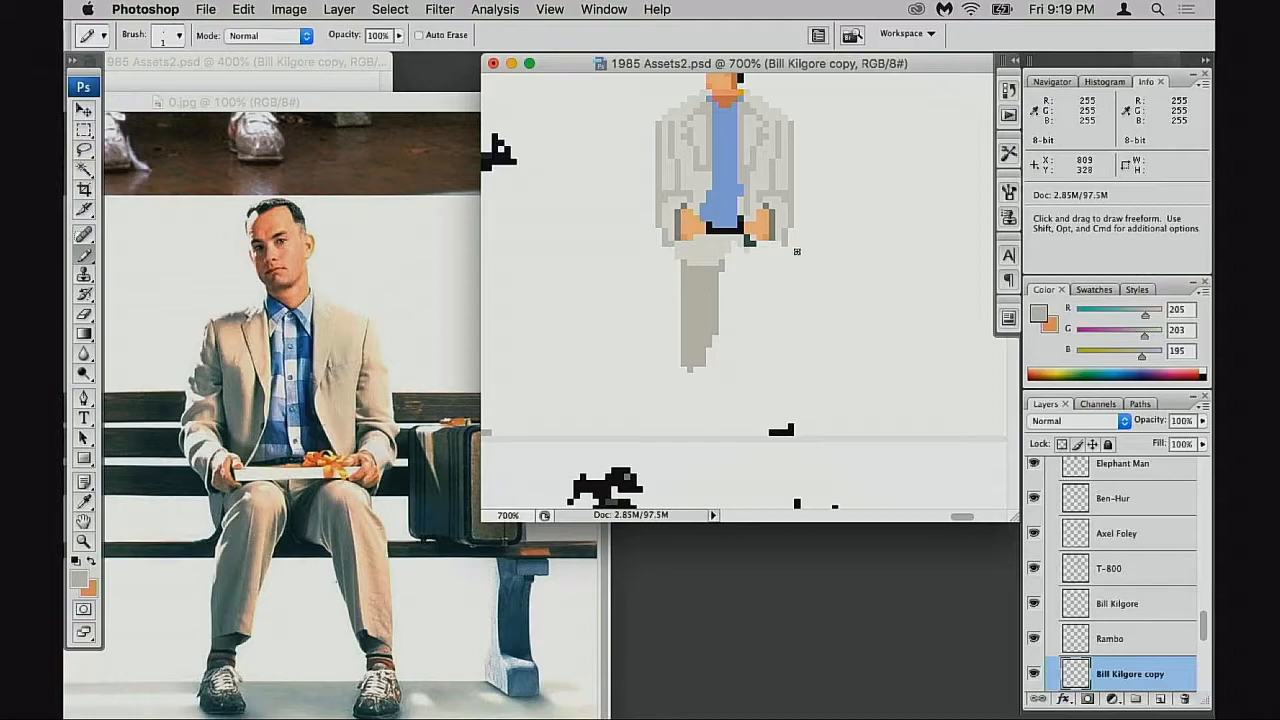
{"action": "left_click", "coordinate": [78, 578]}
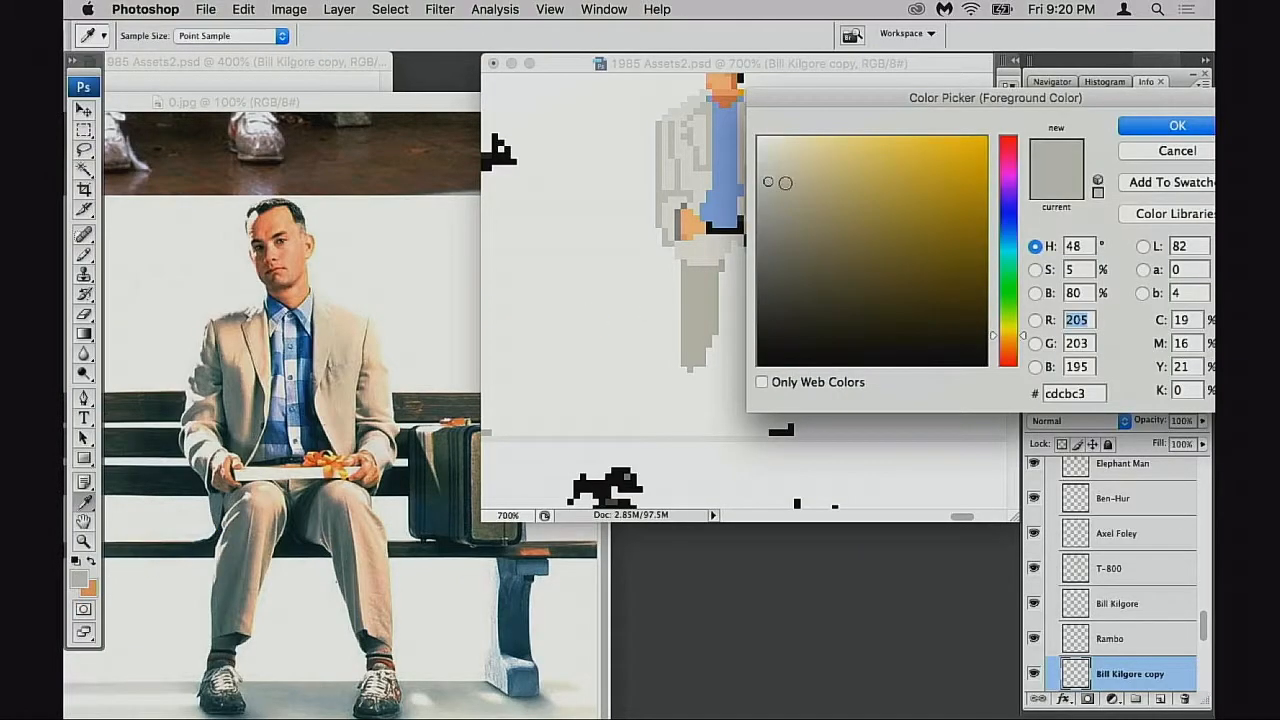
{"action": "left_click", "coordinate": [776, 206]}
{"action": "left_click", "coordinate": [1177, 125]}
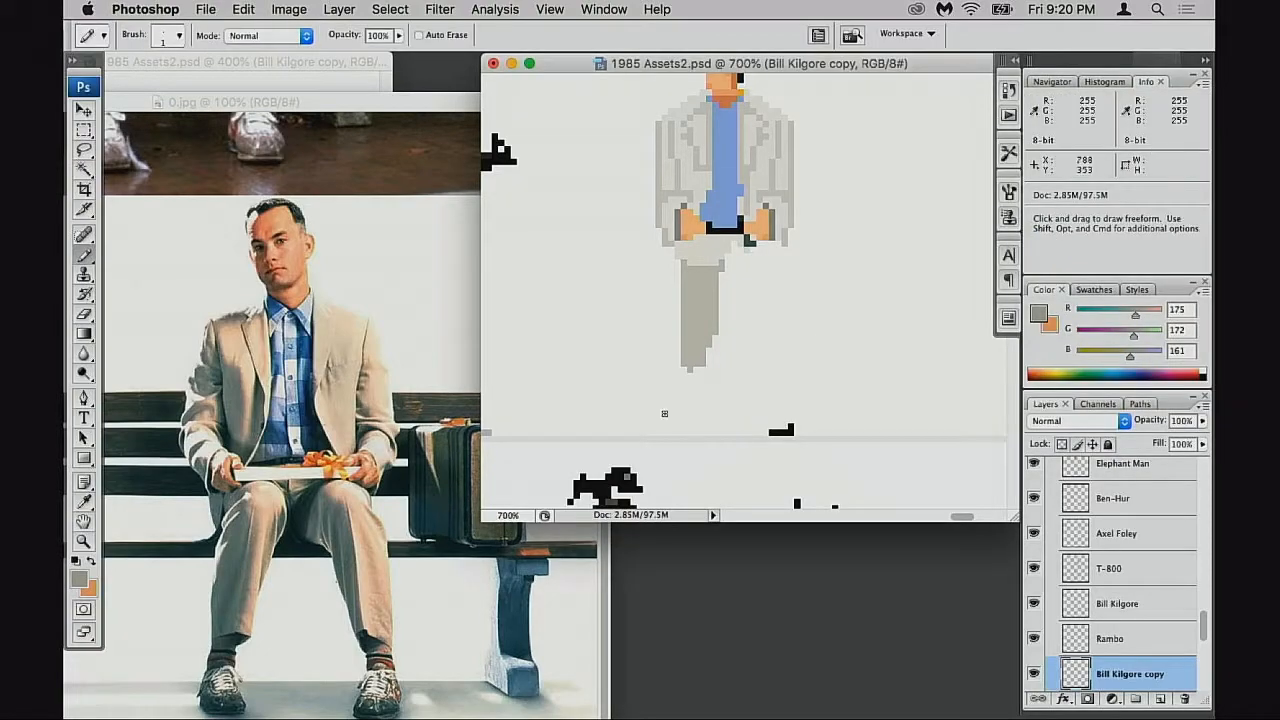
{"action": "left_click", "coordinate": [693, 375]}
{"action": "left_click_drag", "start_coordinate": [681, 398], "coordinate": [706, 399]}
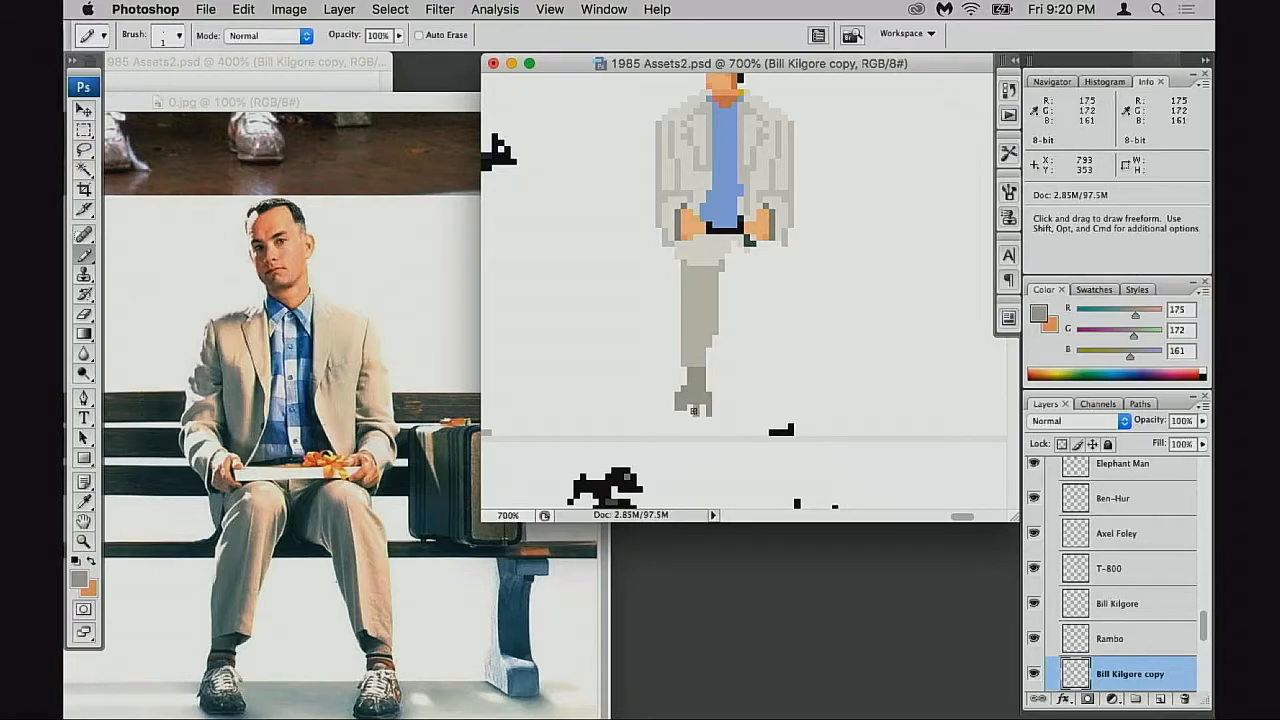
Reshape the left-hand shoe by erasing its uneven sides and filling out the sole and toe in dark grey
{"action": "key", "text": "e"}
{"action": "left_click", "coordinate": [681, 402]}
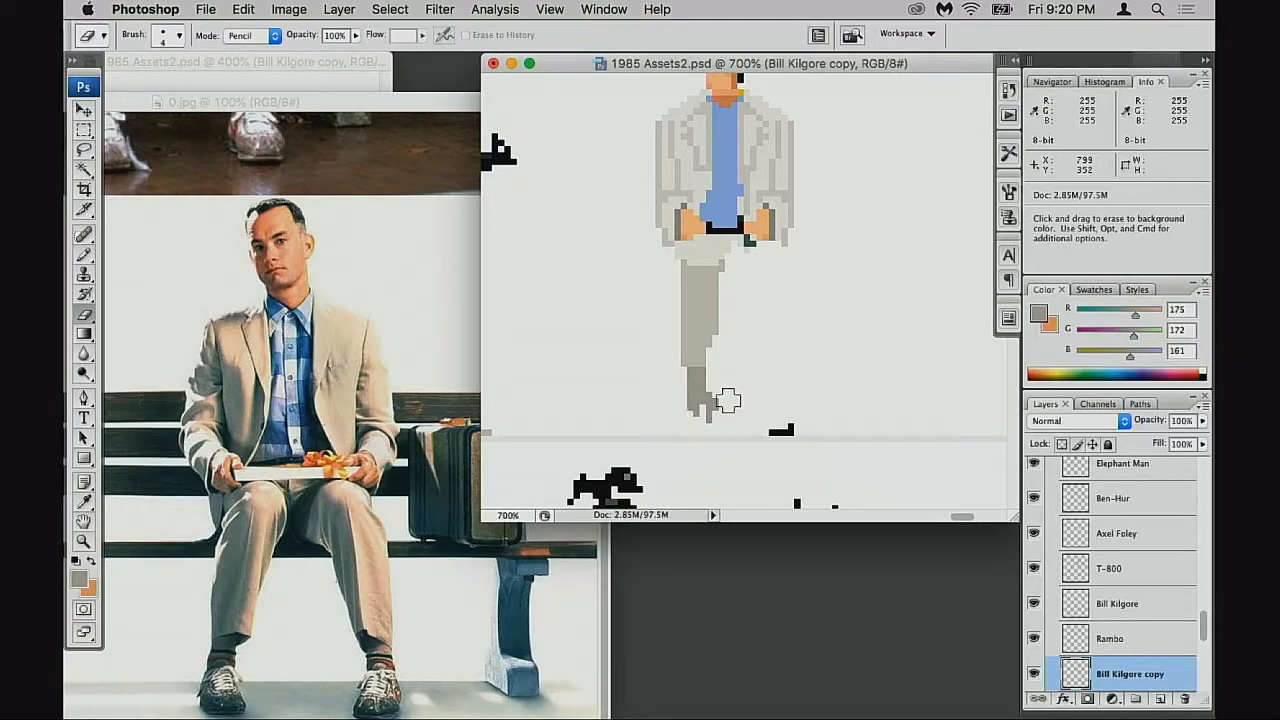
{"action": "key", "text": "b"}
{"action": "left_click", "coordinate": [683, 404]}
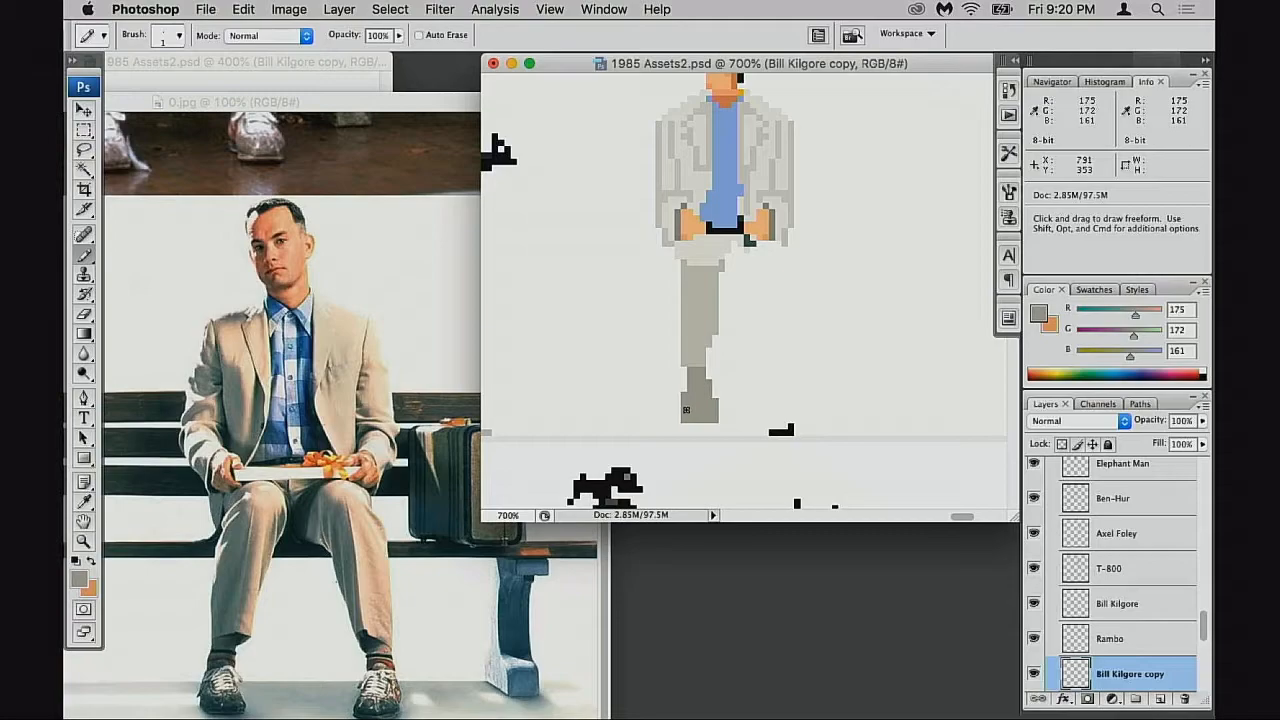
{"action": "key", "text": "e"}
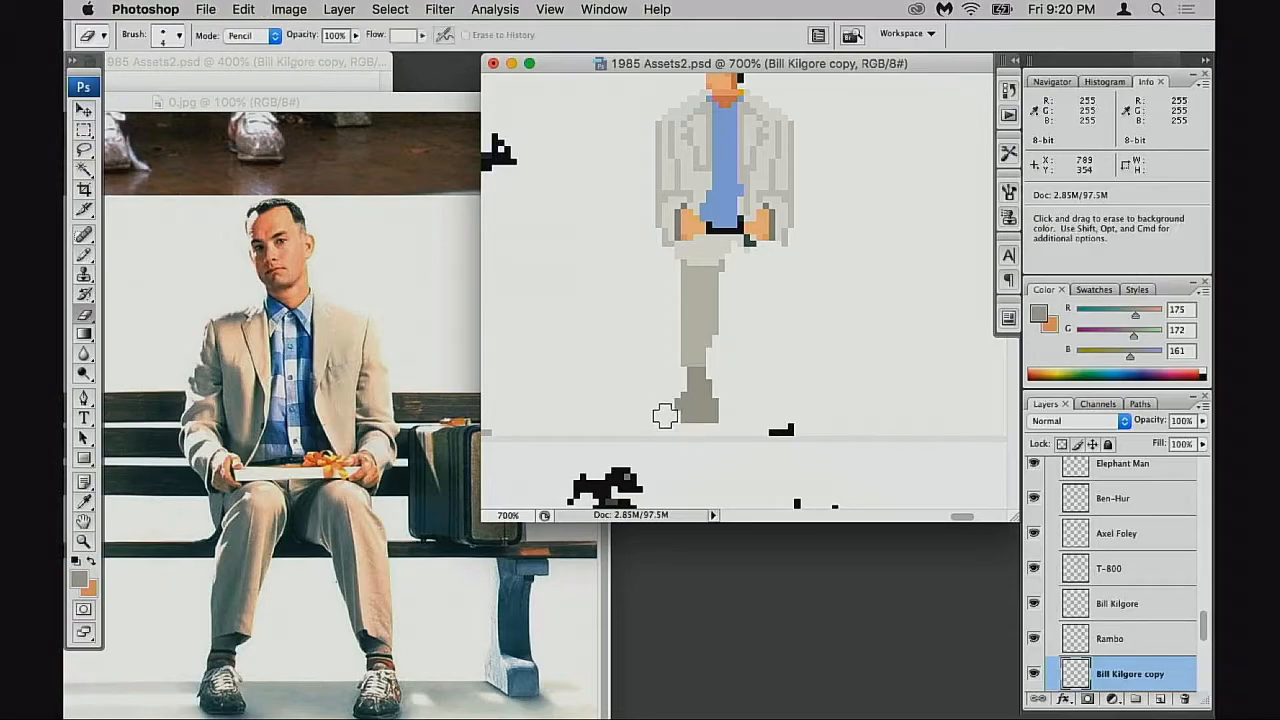
{"action": "key", "text": "b"}
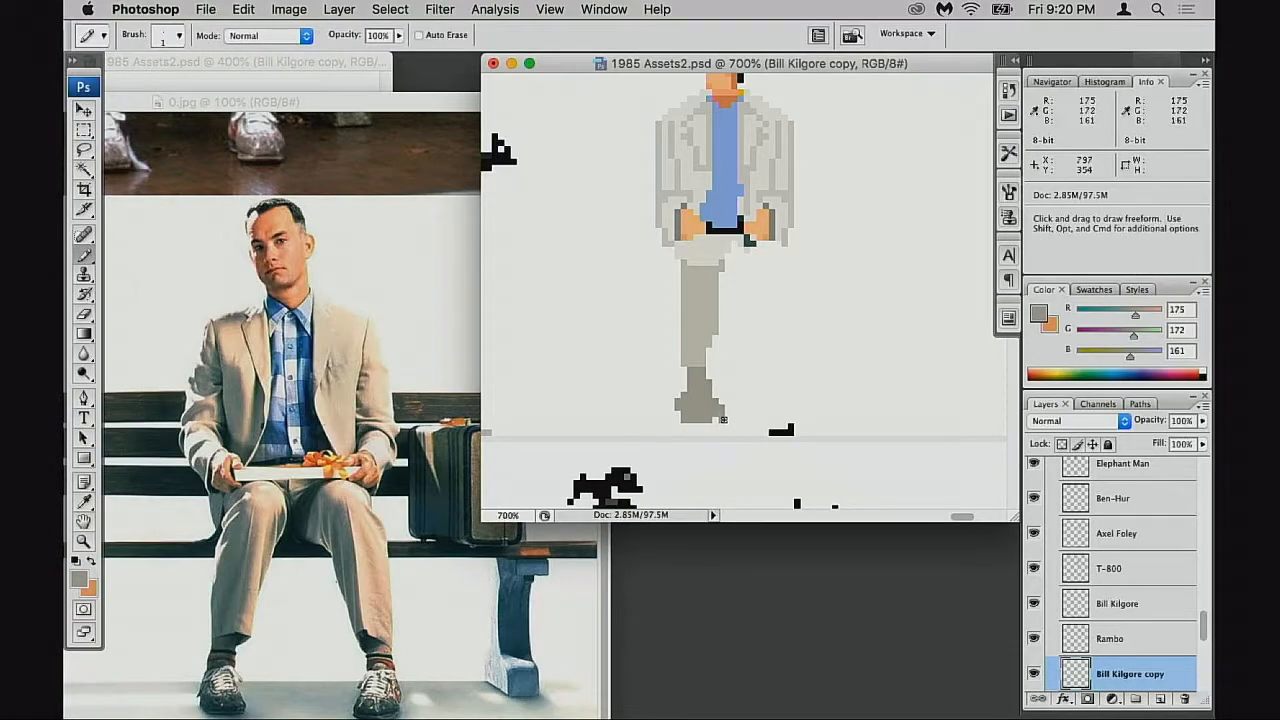
Extend the trouser hem over the ankle in grey (205, 203, 195) and trim the sides of the shoe
{"action": "mouse_move", "coordinate": [740, 363]}
{"action": "left_mouse_down"}
{"action": "mouse_move", "coordinate": [697, 370]}
{"action": "mouse_move", "coordinate": [723, 403]}
{"action": "mouse_move", "coordinate": [751, 371]}
{"action": "left_mouse_up"}
{"action": "left_click", "coordinate": [700, 361], "text": "alt"}
{"action": "key", "text": "e"}
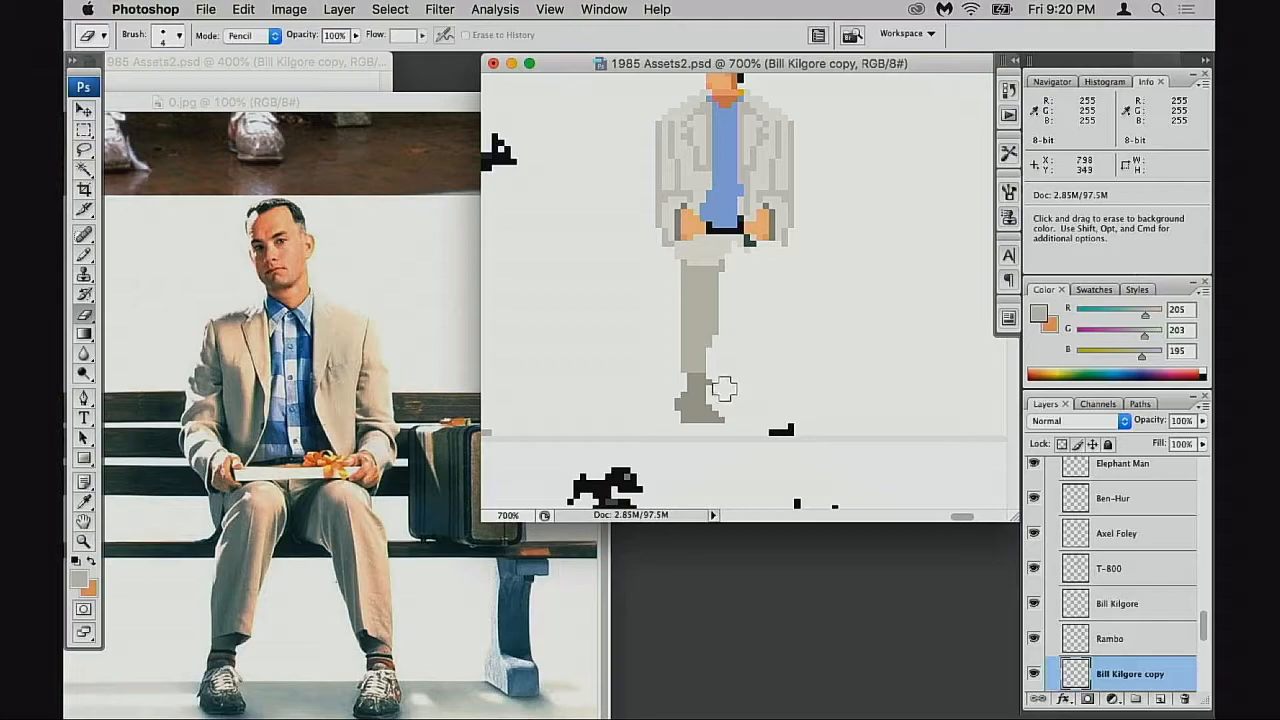
{"action": "key", "text": "b"}
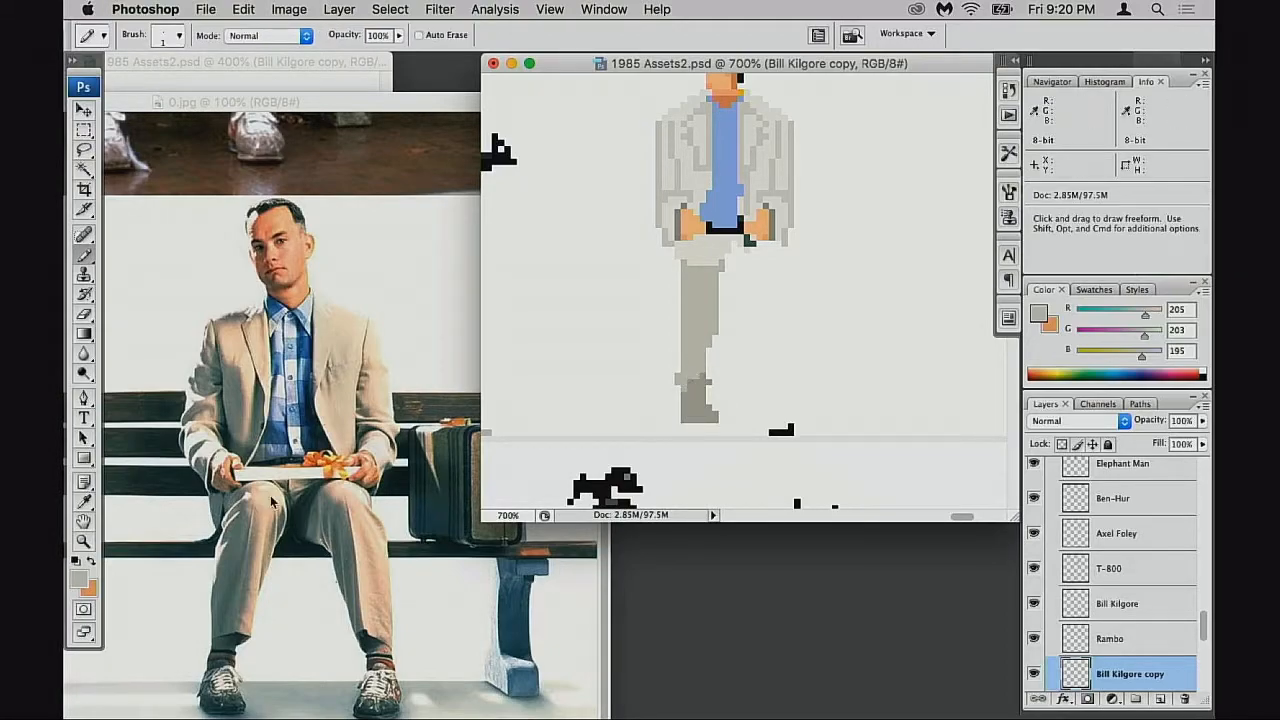
Try moving a marquee-selected piece of the left-hand trouser leg within the reference photo, and undo the move
{"action": "left_click", "coordinate": [268, 575]}
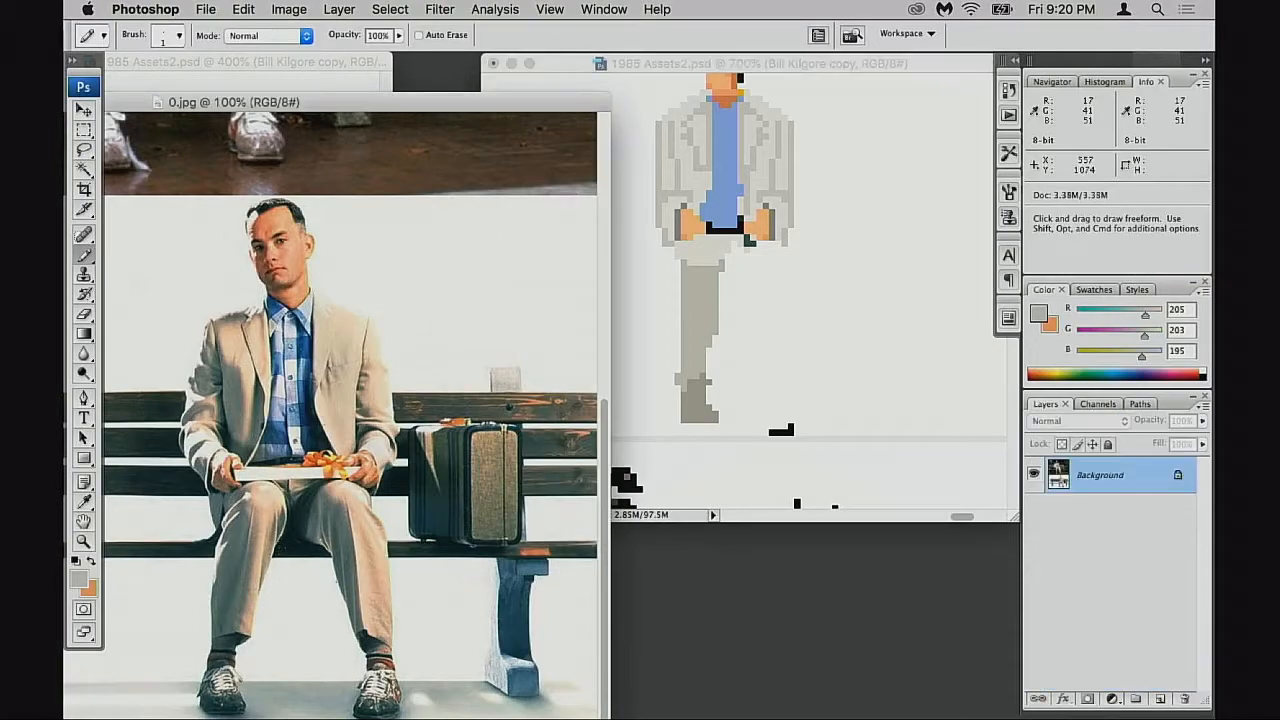
{"action": "key", "text": "m"}
{"action": "left_click_drag", "start_coordinate": [211, 501], "coordinate": [335, 397]}
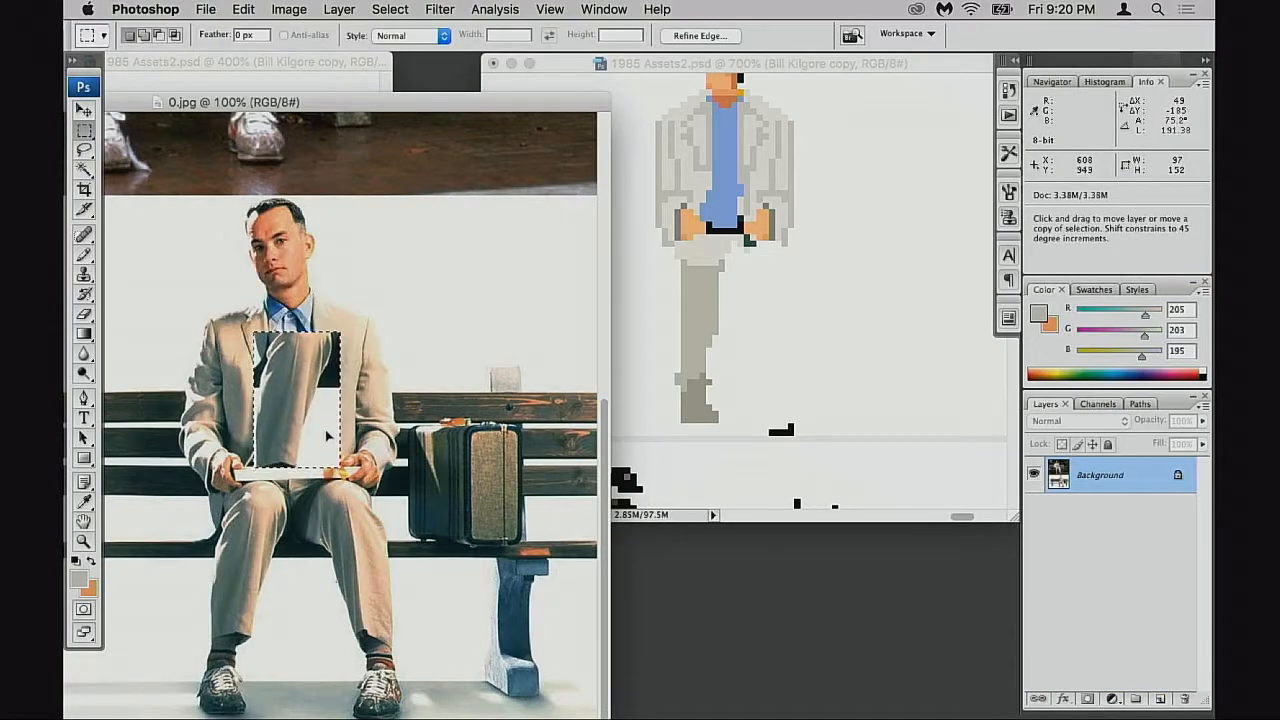
{"action": "key", "text": "super+z"}
{"action": "mouse_move", "coordinate": [286, 586]}
{"action": "left_mouse_down"}
{"action": "mouse_move", "coordinate": [313, 408]}
{"action": "mouse_move", "coordinate": [280, 615]}
{"action": "mouse_move", "coordinate": [276, 572]}
{"action": "left_mouse_up"}
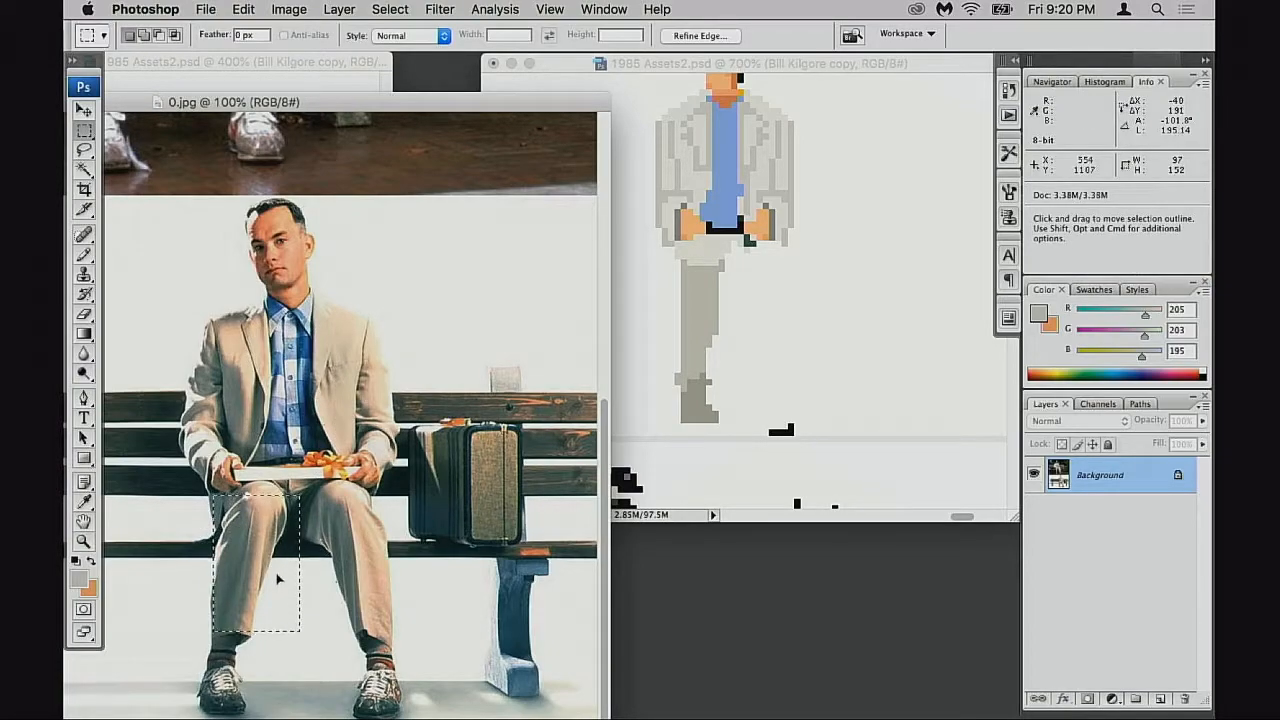
Return to the sprite and move the lower part of its left-hand leg and shoe up one pixel
{"action": "mouse_move", "coordinate": [210, 503]}
{"action": "left_mouse_down"}
{"action": "mouse_move", "coordinate": [306, 663]}
{"action": "mouse_move", "coordinate": [289, 621]}
{"action": "mouse_move", "coordinate": [284, 630]}
{"action": "left_mouse_up"}
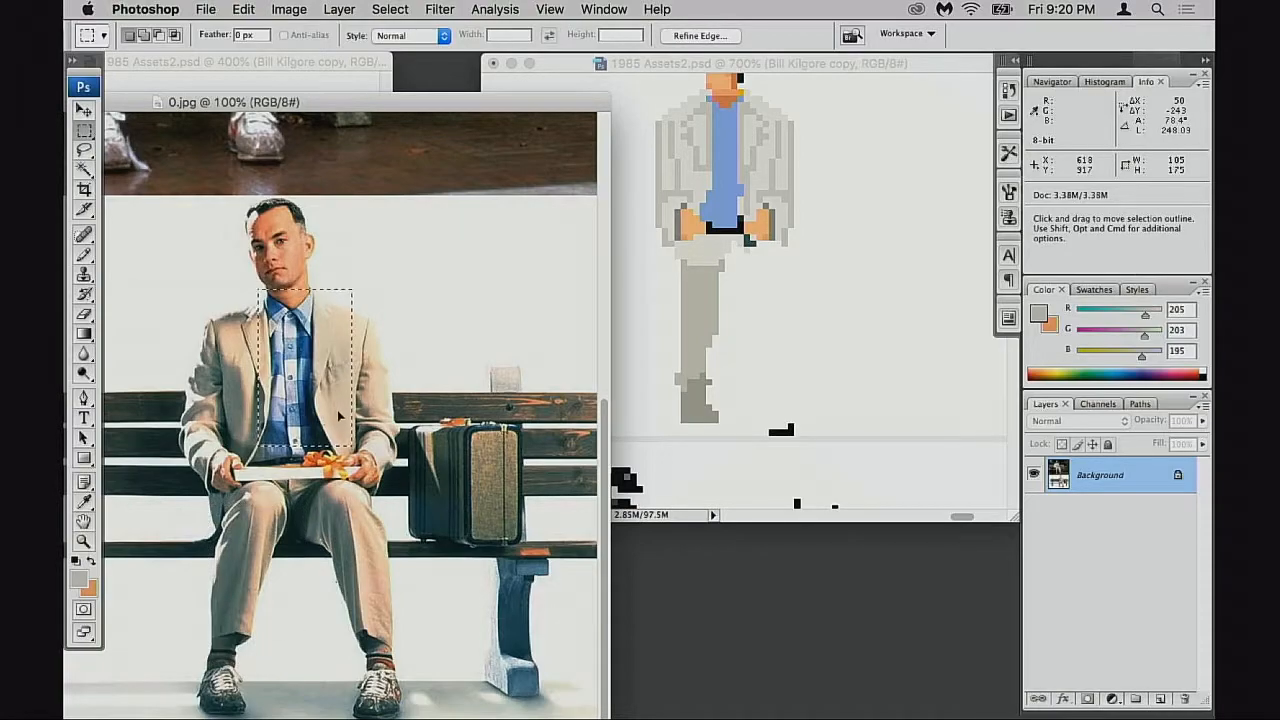
{"action": "left_click", "coordinate": [787, 199]}
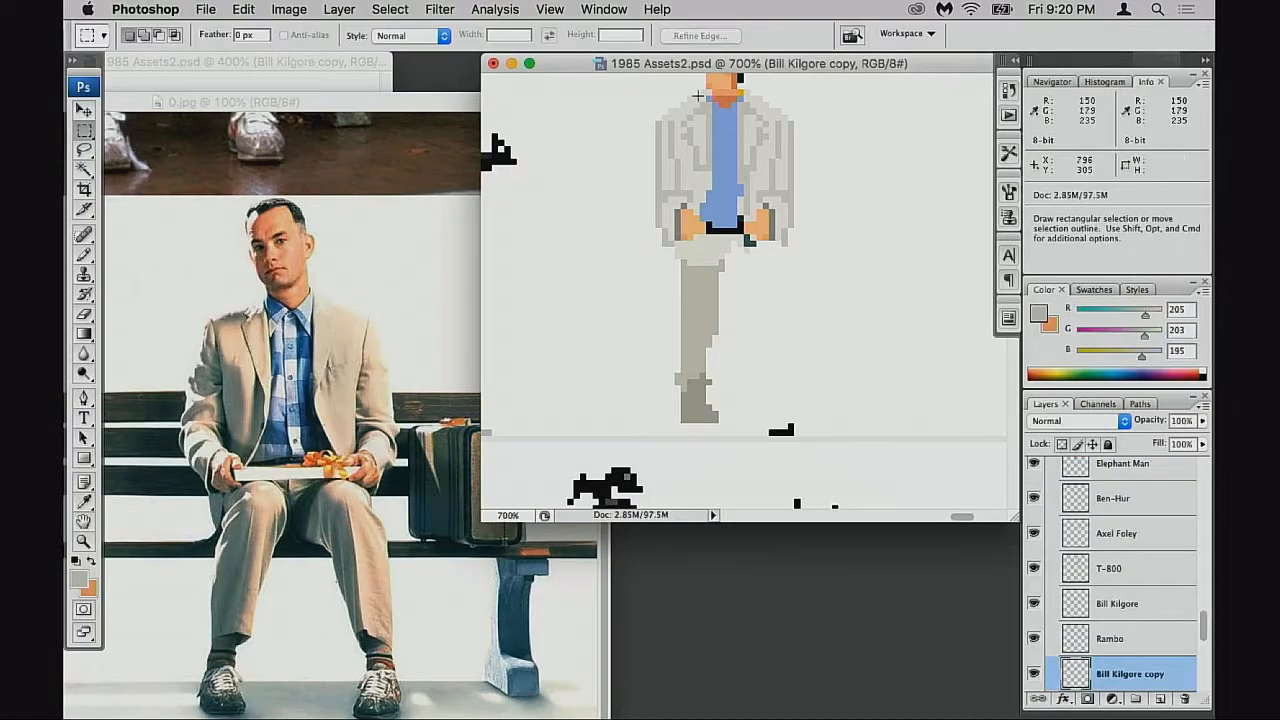
{"action": "mouse_move", "coordinate": [764, 196]}
{"action": "left_mouse_down"}
{"action": "mouse_move", "coordinate": [732, 385]}
{"action": "mouse_move", "coordinate": [740, 369]}
{"action": "left_mouse_up"}
{"action": "mouse_move", "coordinate": [655, 348]}
{"action": "left_mouse_down"}
{"action": "mouse_move", "coordinate": [734, 391]}
{"action": "mouse_move", "coordinate": [740, 428]}
{"action": "left_mouse_up"}
{"action": "key", "text": "super+Up"}
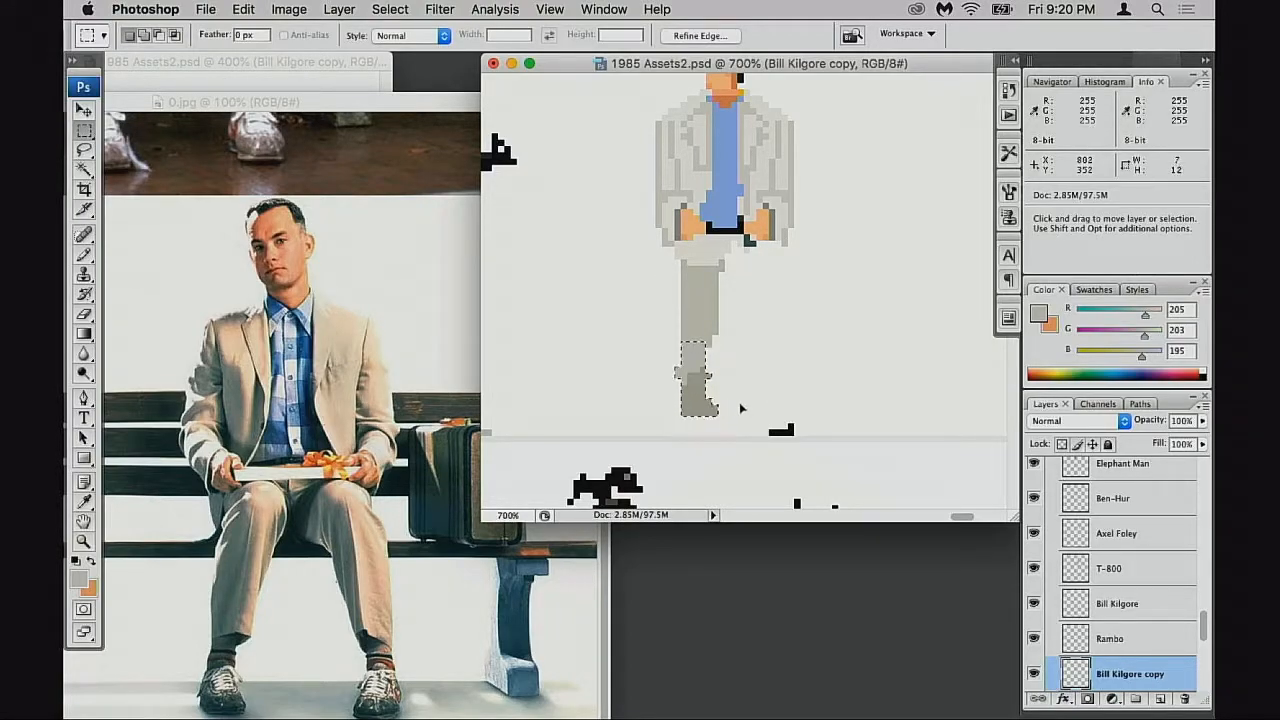
{"action": "key", "text": "super+d"}
Reposition the reference photo window lower so the small 400% view of the sprite is uncovered
{"action": "key", "text": "b"}
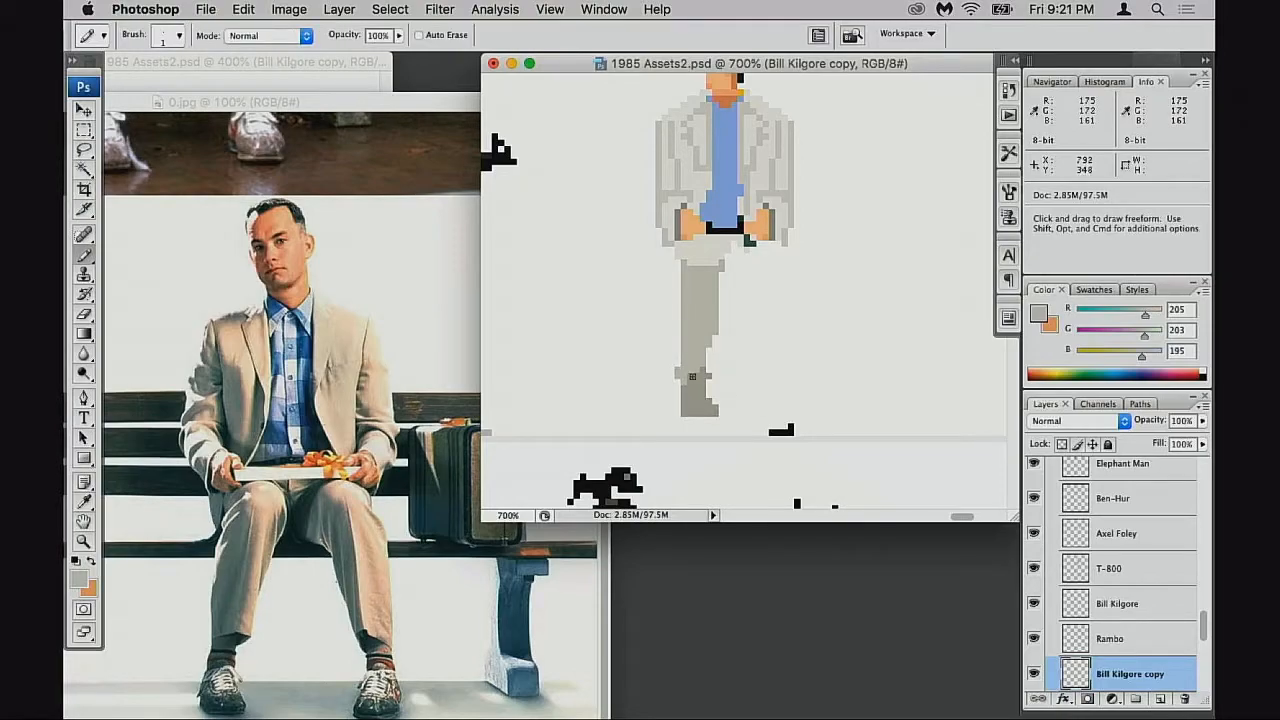
{"action": "left_click", "coordinate": [697, 265], "text": "alt"}
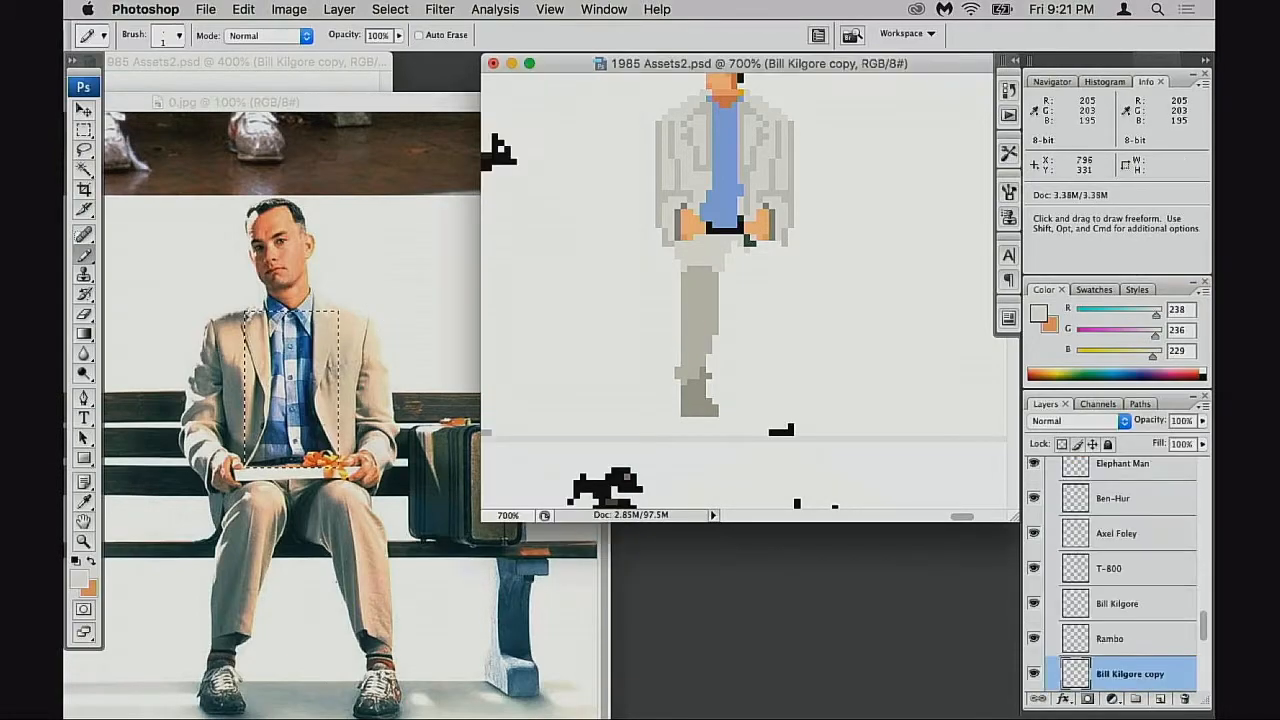
{"action": "left_click_drag", "start_coordinate": [428, 108], "coordinate": [413, 352]}
{"action": "left_click_drag", "start_coordinate": [716, 319], "coordinate": [742, 317]}
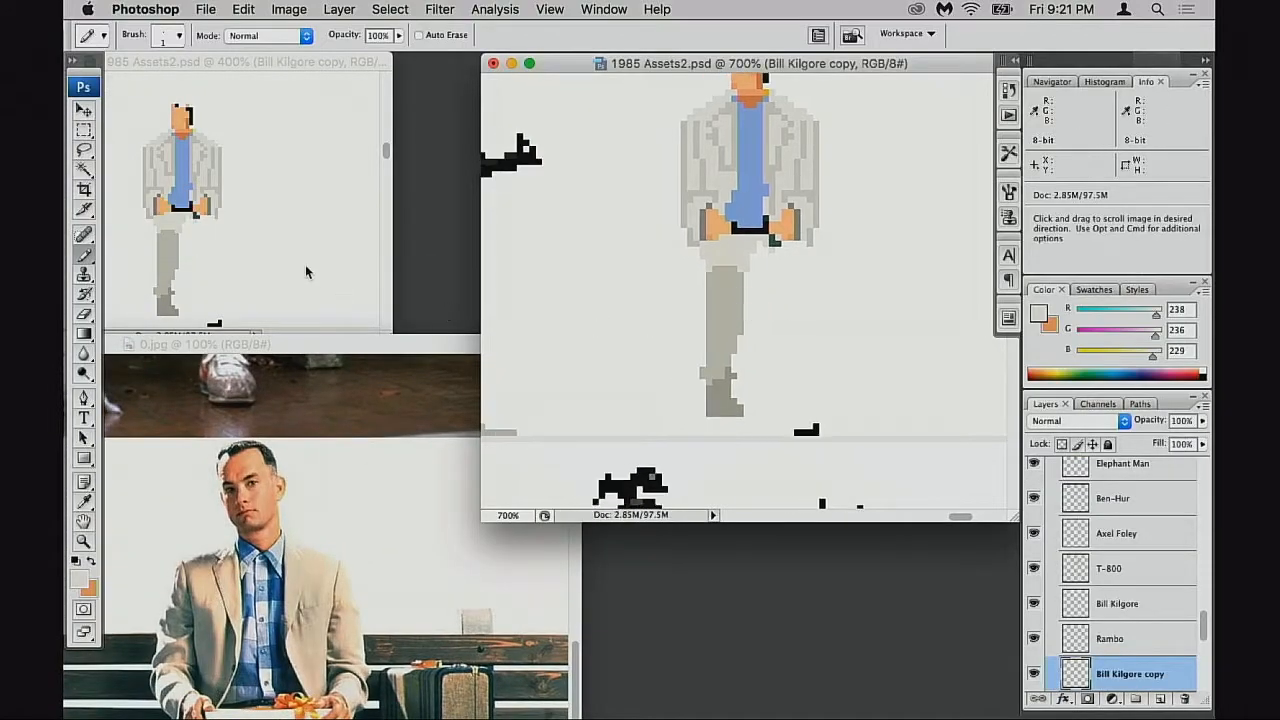
{"action": "left_click", "coordinate": [340, 289]}
{"action": "left_click", "coordinate": [814, 298]}
{"action": "left_click_drag", "start_coordinate": [445, 346], "coordinate": [445, 264]}
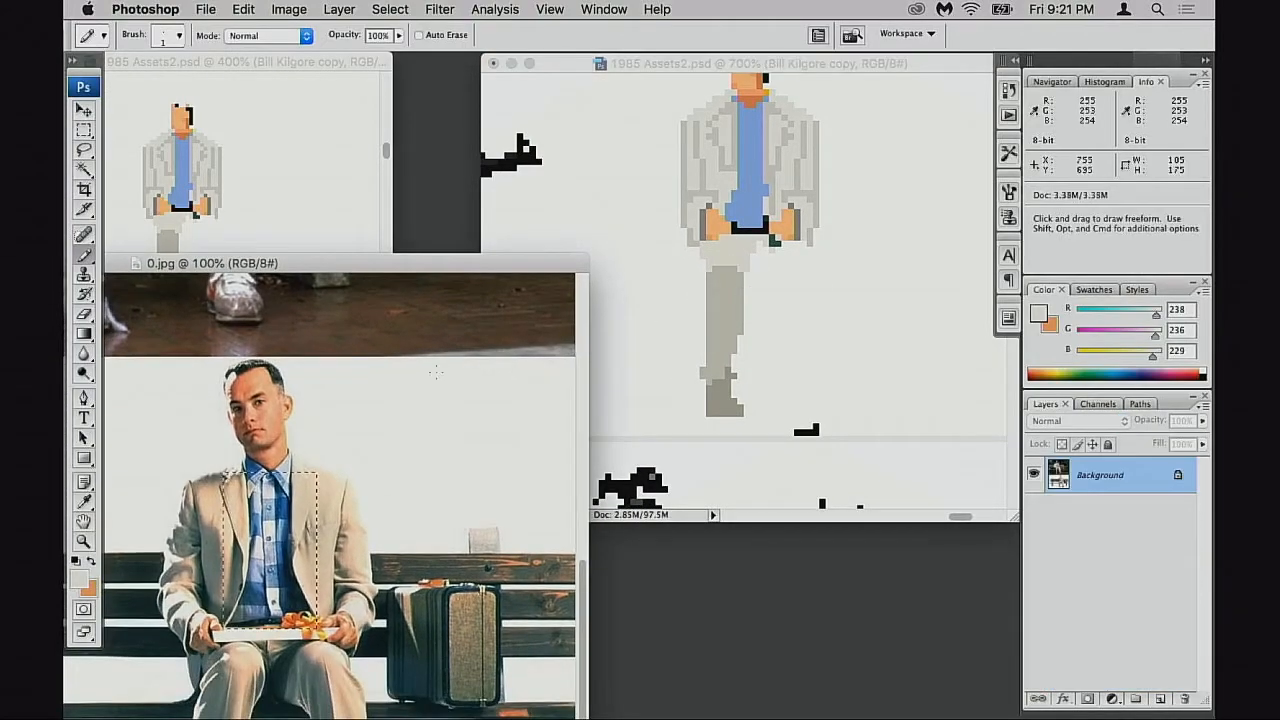
Paint the crease between the thighs in grey (205, 203, 195) and extend the right-hand knee in light grey (238, 236, 229)
{"action": "left_click", "coordinate": [741, 305], "text": "alt"}
{"action": "left_click", "coordinate": [757, 253]}
{"action": "left_click", "coordinate": [756, 244]}
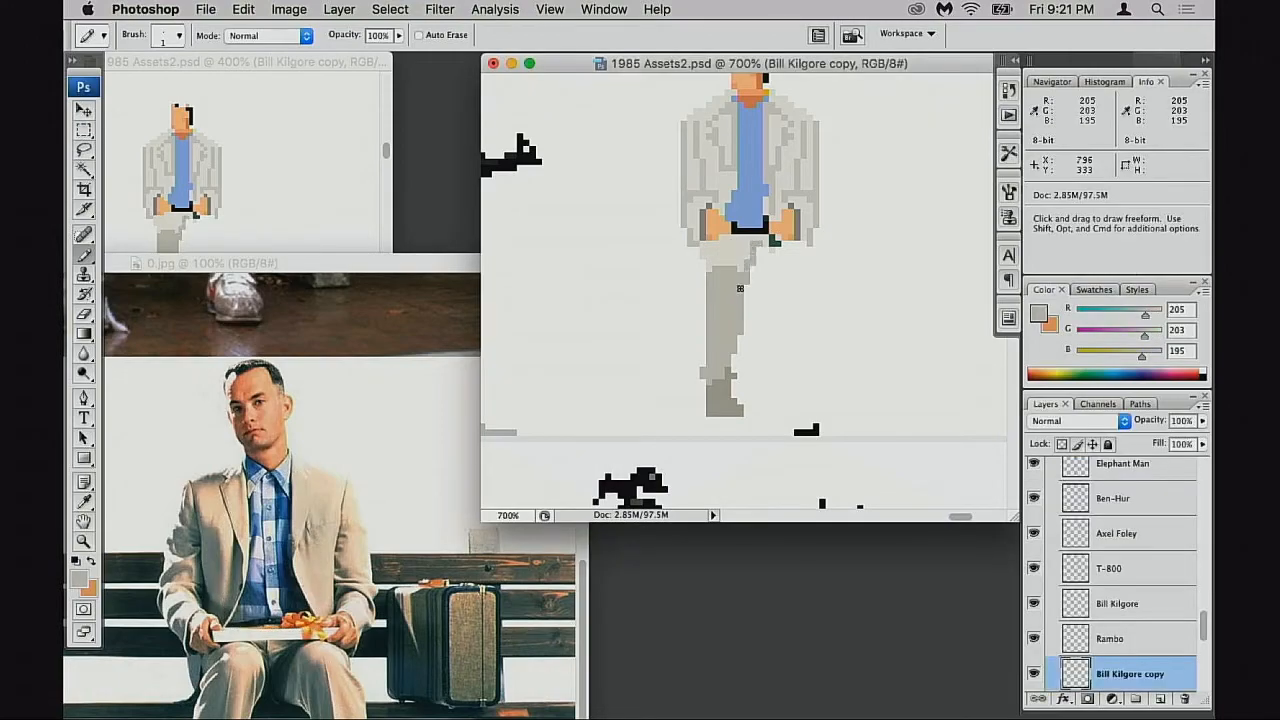
{"action": "left_click", "coordinate": [759, 252], "text": "alt"}
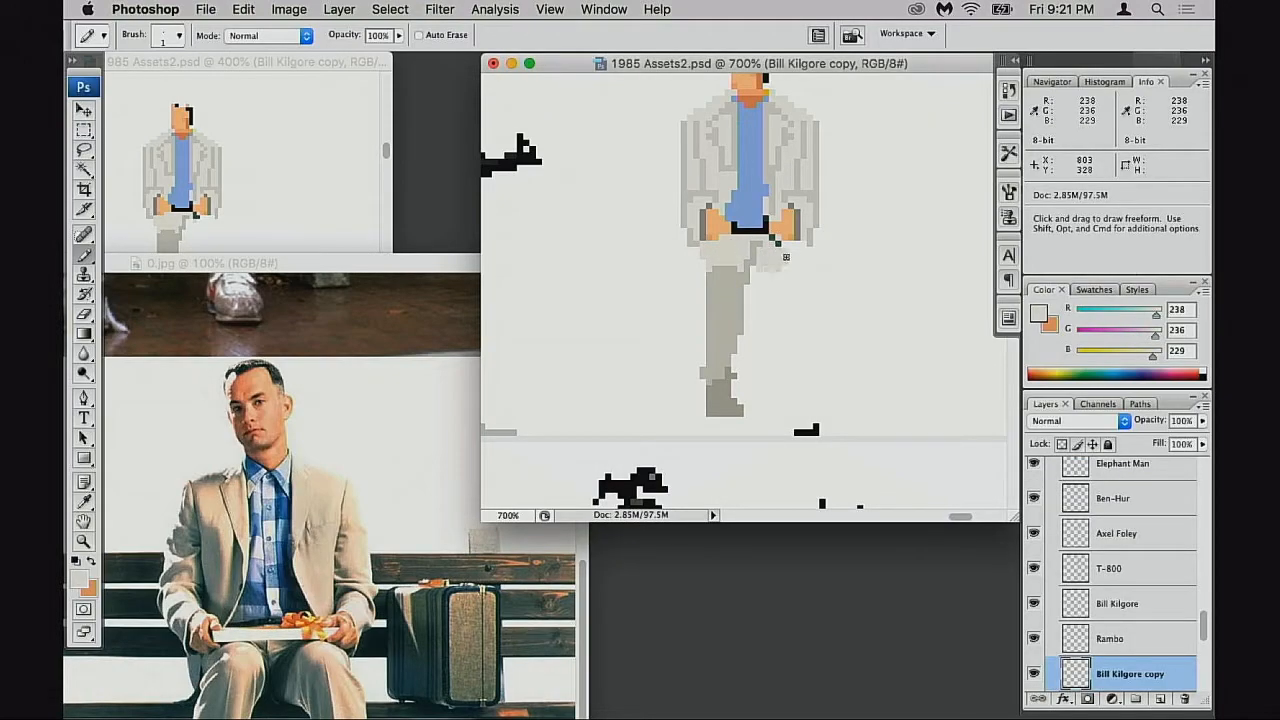
Block in the right-hand trouser leg below the knee in grey (205, 203, 195)
{"action": "left_click", "coordinate": [741, 282], "text": "alt"}
{"action": "left_click_drag", "start_coordinate": [771, 292], "coordinate": [772, 272]}
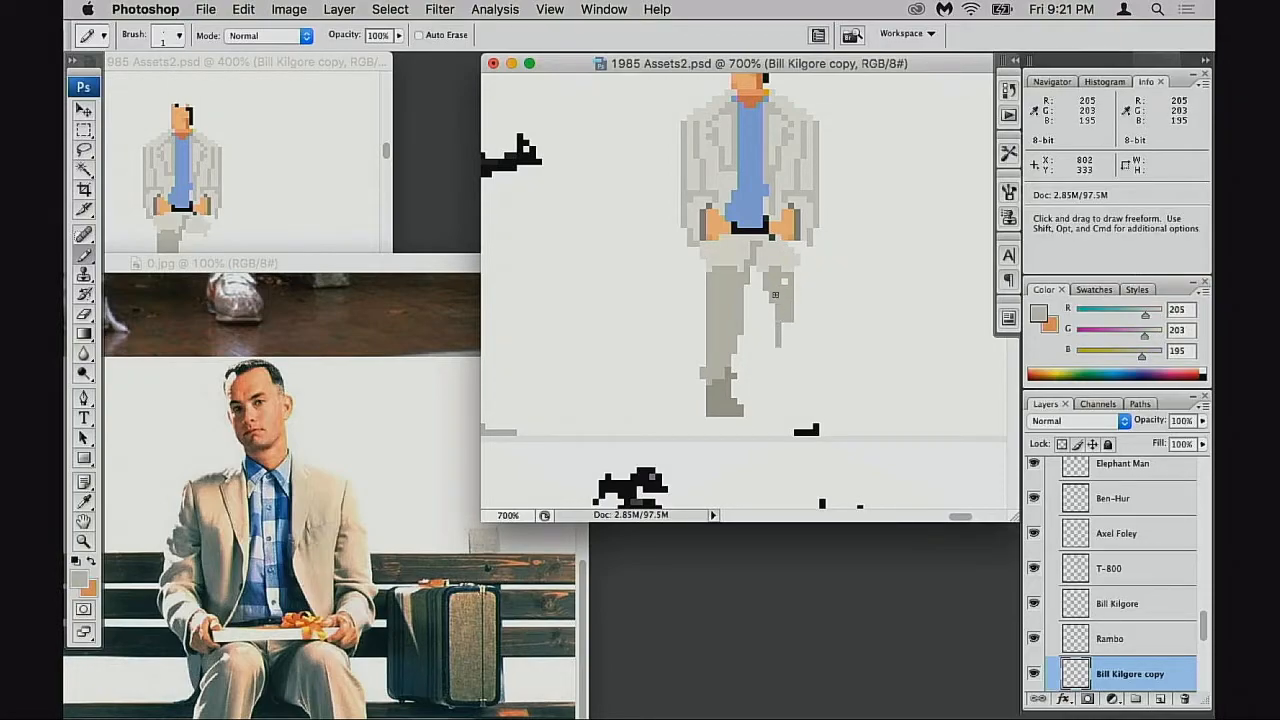
{"action": "left_click_drag", "start_coordinate": [787, 334], "coordinate": [787, 362]}
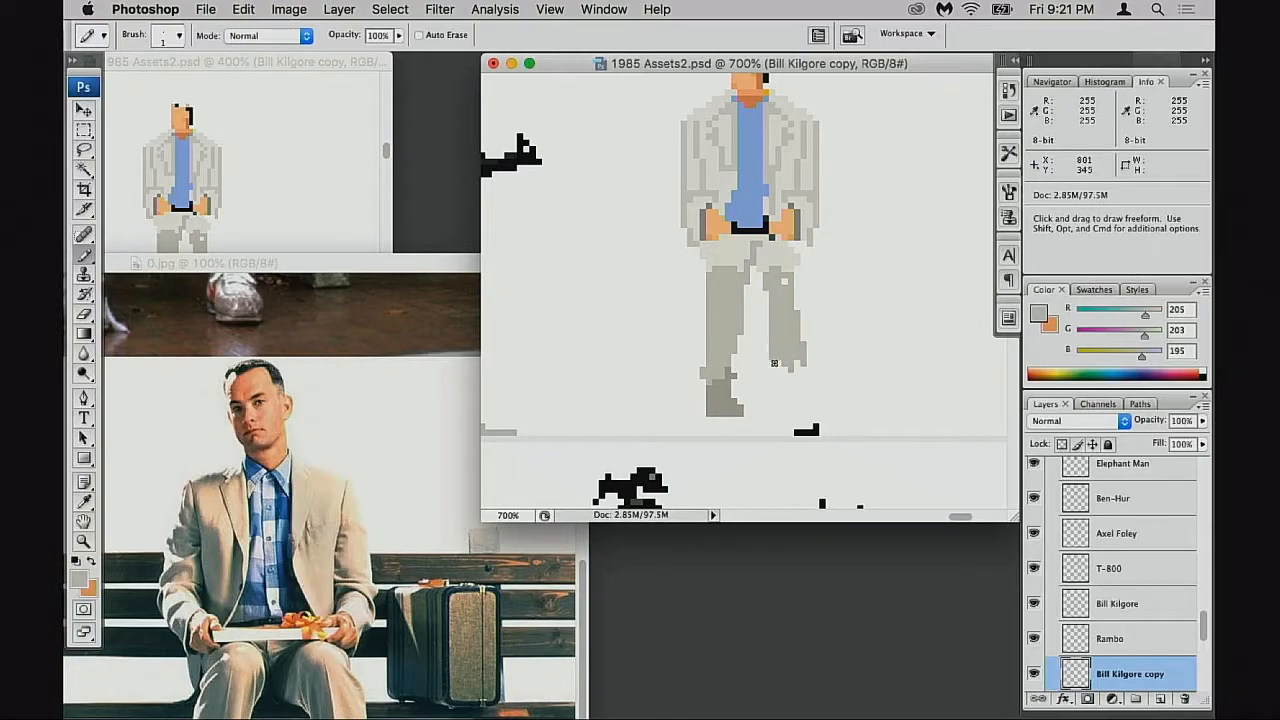
Slant the right-hand trouser leg outward by erasing its inner edge and extending its outer edge down to the hem
{"action": "key", "text": "e"}
{"action": "left_click_drag", "start_coordinate": [756, 321], "coordinate": [765, 361]}
{"action": "key", "text": "b"}
{"action": "left_click_drag", "start_coordinate": [803, 305], "coordinate": [808, 374]}
{"action": "key", "text": "super+z"}
{"action": "left_click_drag", "start_coordinate": [795, 280], "coordinate": [808, 374]}
{"action": "left_click_drag", "start_coordinate": [798, 376], "coordinate": [792, 394]}
Bring the full seated figure into view and try dark straight guide lines along both trouser legs, undoing them
{"action": "left_click", "coordinate": [478, 281]}
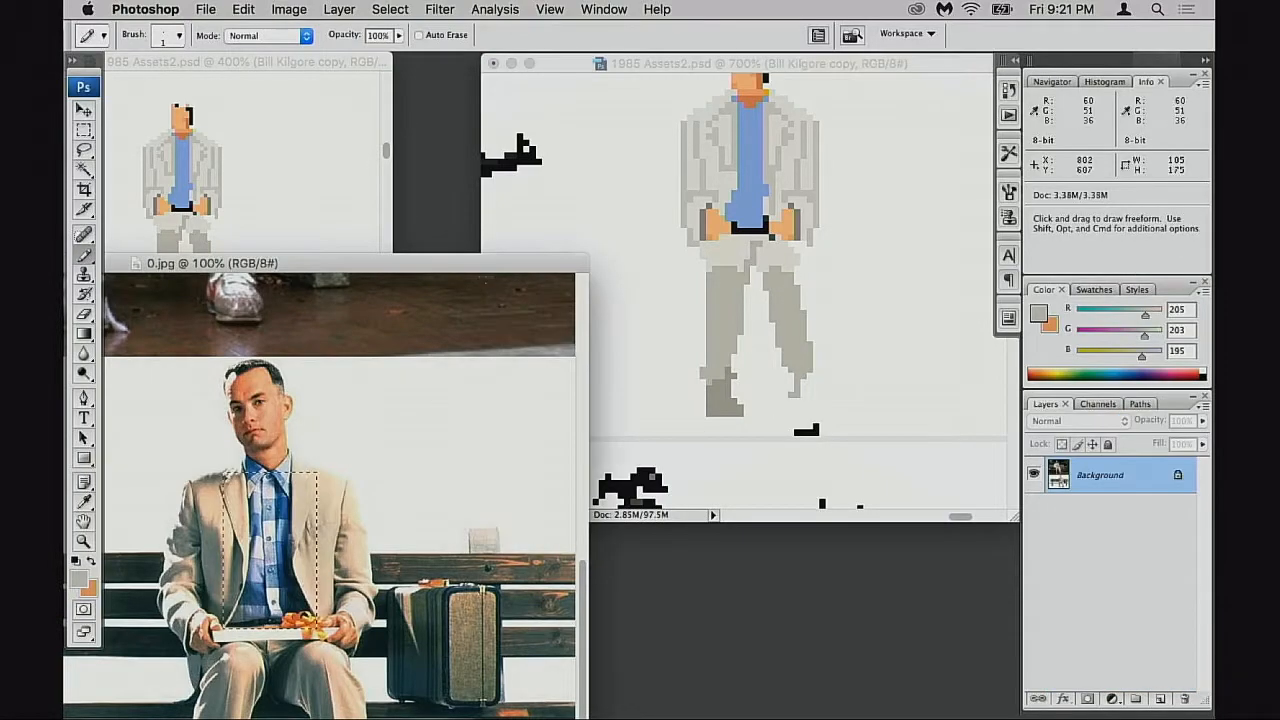
{"action": "left_click_drag", "start_coordinate": [478, 263], "coordinate": [593, 90]}
{"action": "left_click_drag", "start_coordinate": [540, 330], "coordinate": [586, 330]}
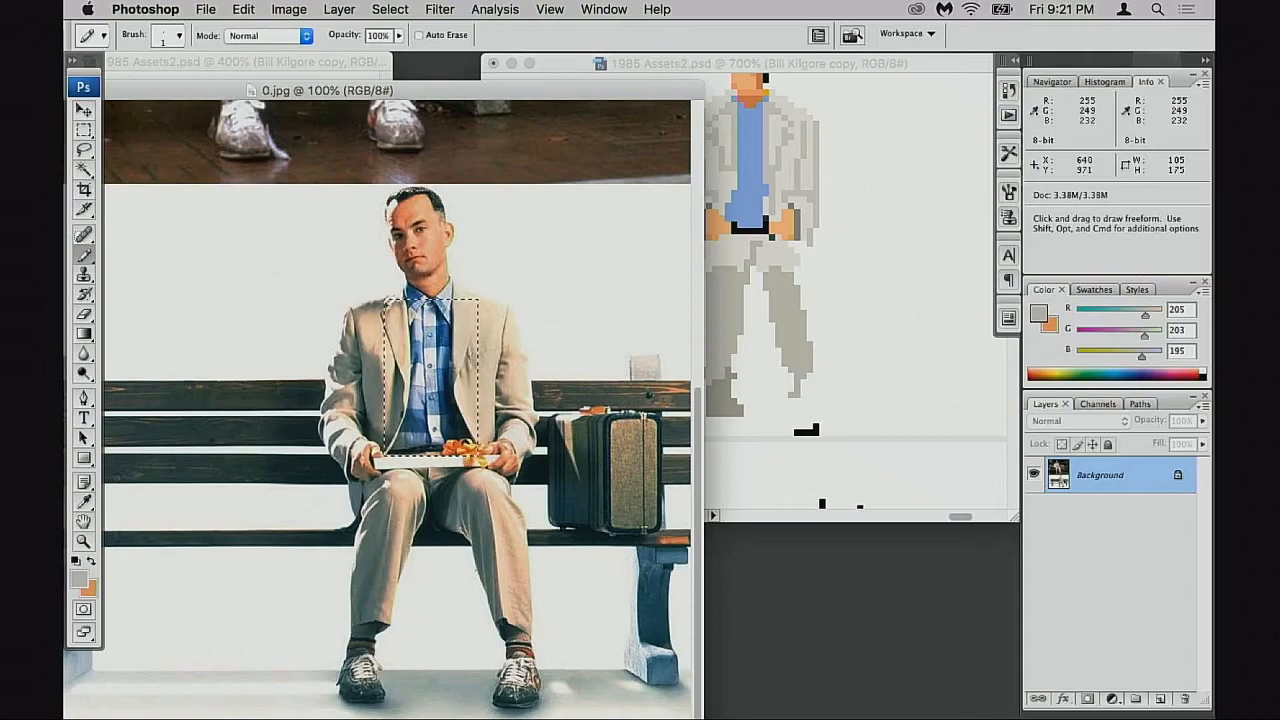
{"action": "key", "text": "super+d"}
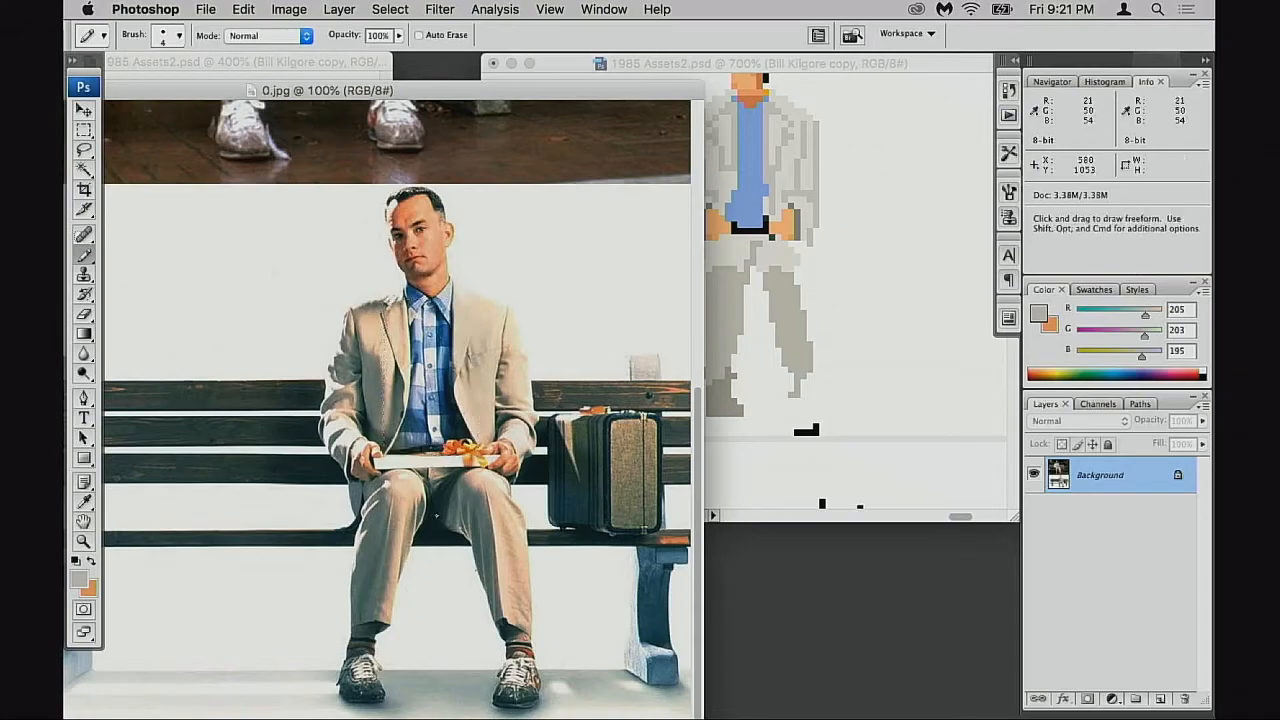
{"action": "left_click", "coordinate": [431, 513], "text": "alt"}
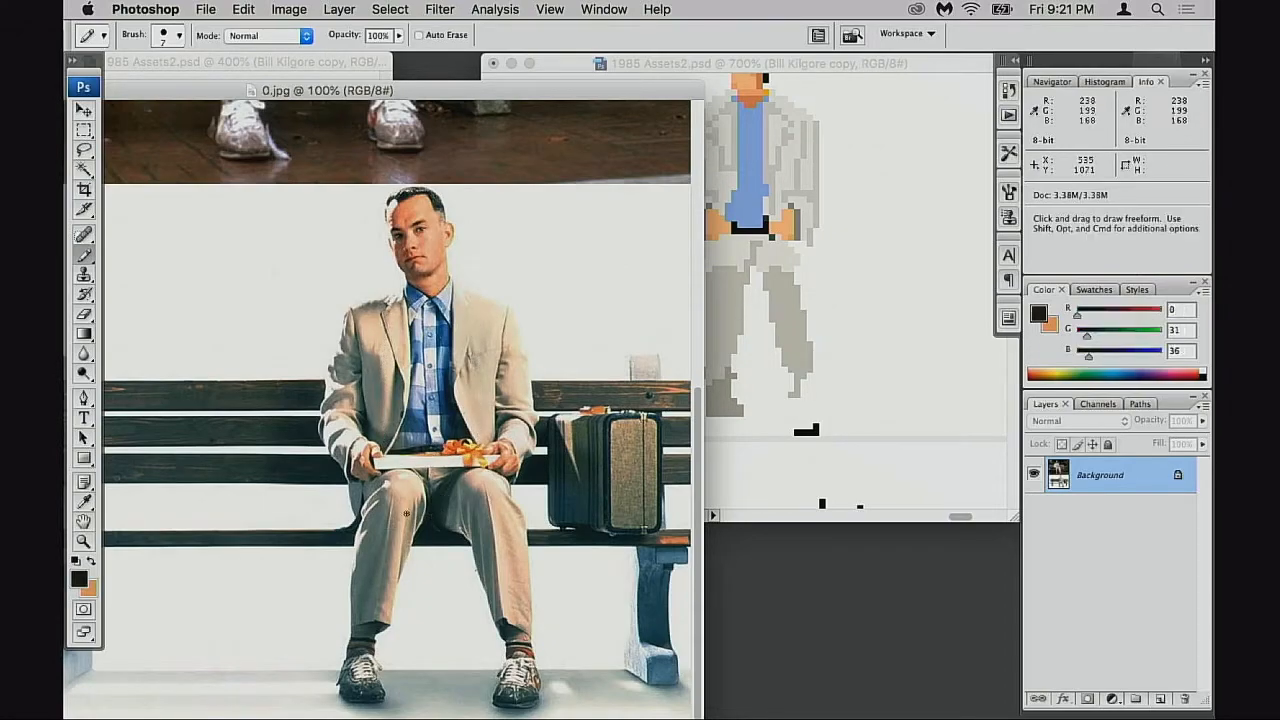
{"action": "left_click", "coordinate": [363, 638], "text": "shift"}
{"action": "left_click", "coordinate": [483, 484]}
{"action": "left_click", "coordinate": [501, 634], "text": "shift"}
{"action": "key", "text": "super+alt+z"}
{"action": "key", "text": "super+alt+z"}
Compare a vertical line with slanted knee-to-hem lines on the photo's legs, undo them all, and return to the sprite
{"action": "left_click", "coordinate": [402, 470]}
{"action": "left_click", "coordinate": [402, 686], "text": "shift"}
{"action": "key", "text": "super+alt+z"}
{"action": "left_click", "coordinate": [411, 481]}
{"action": "left_click", "coordinate": [366, 624], "text": "shift"}
{"action": "left_click", "coordinate": [487, 477]}
{"action": "left_click", "coordinate": [506, 638], "text": "shift"}
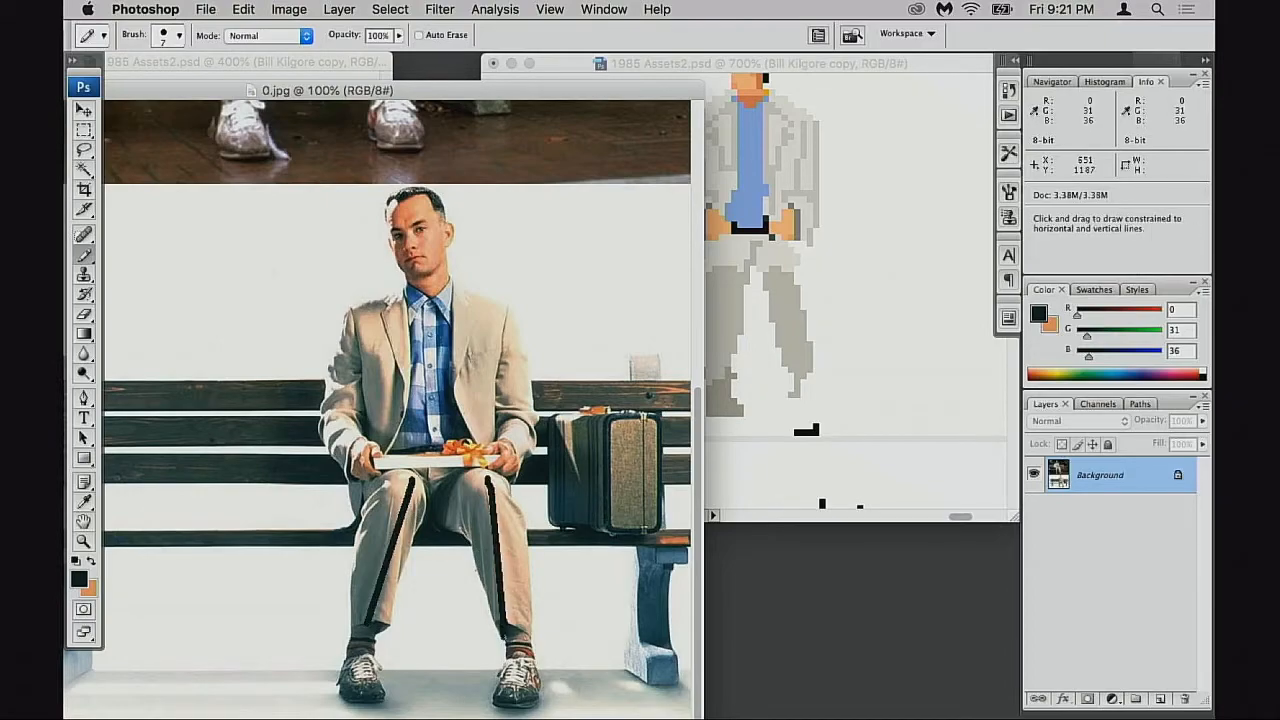
{"action": "key", "text": "super+alt+z"}
{"action": "key", "text": "super+alt+z"}
{"action": "key", "text": "super+alt+z"}
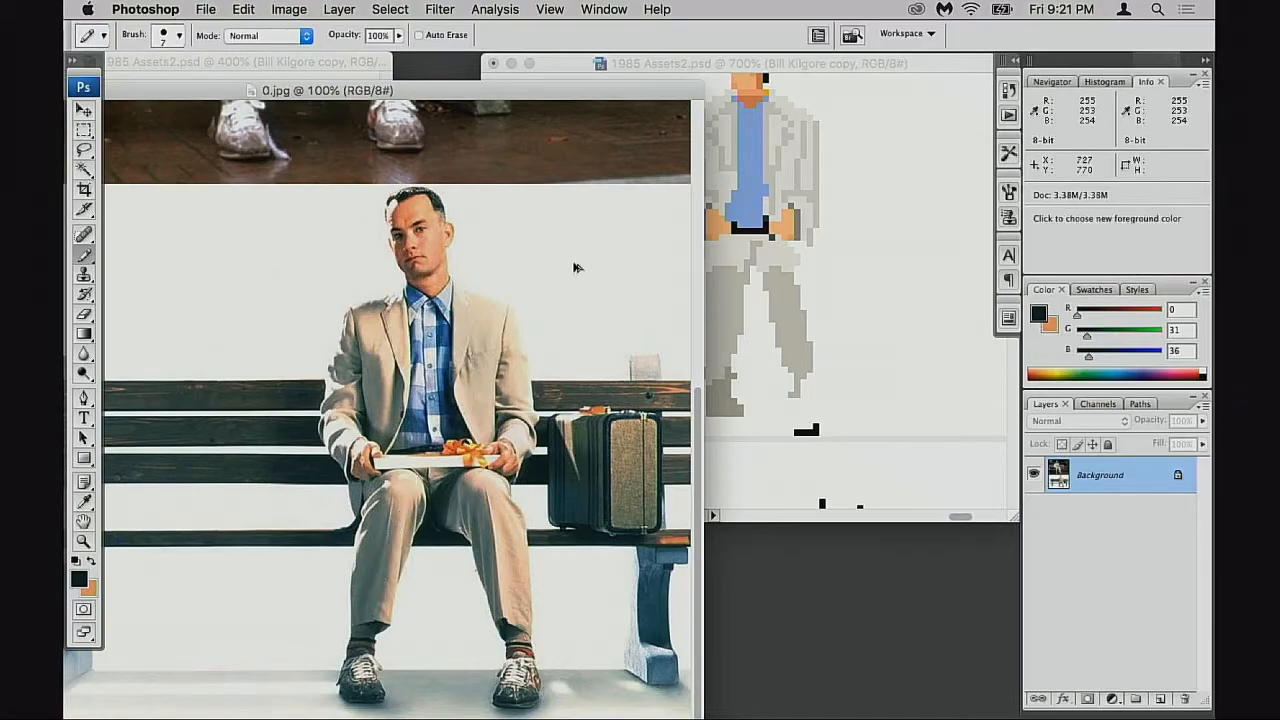
{"action": "left_click_drag", "start_coordinate": [556, 102], "coordinate": [461, 355]}
{"action": "left_click", "coordinate": [763, 340]}
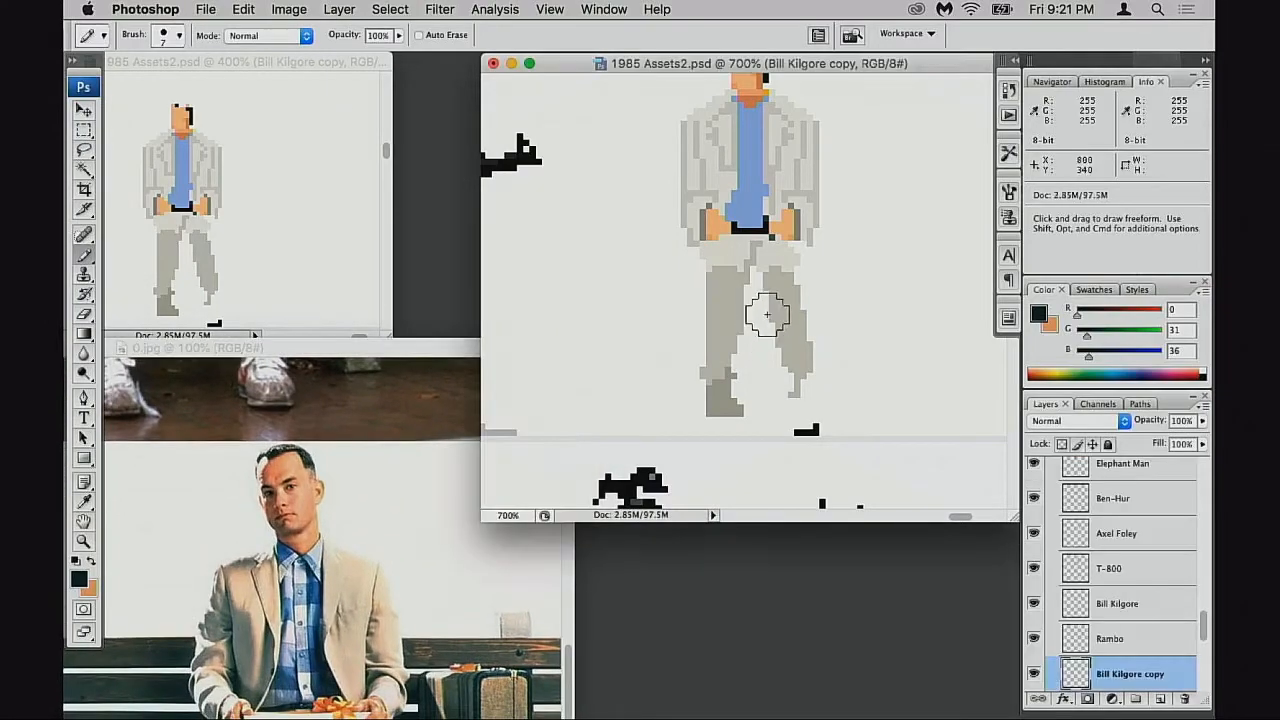
Rework the right-hand trouser leg at 1200% with grey (205, 203, 195), trimming its inner edge and outlining the hem
{"action": "left_click", "coordinate": [786, 315], "text": "alt"}
{"action": "key", "text": "bracketleft"}
{"action": "key", "text": "bracketleft"}
{"action": "key", "text": "bracketleft"}
{"action": "key", "text": "bracketleft"}
{"action": "key", "text": "bracketleft"}
{"action": "key", "text": "bracketleft"}
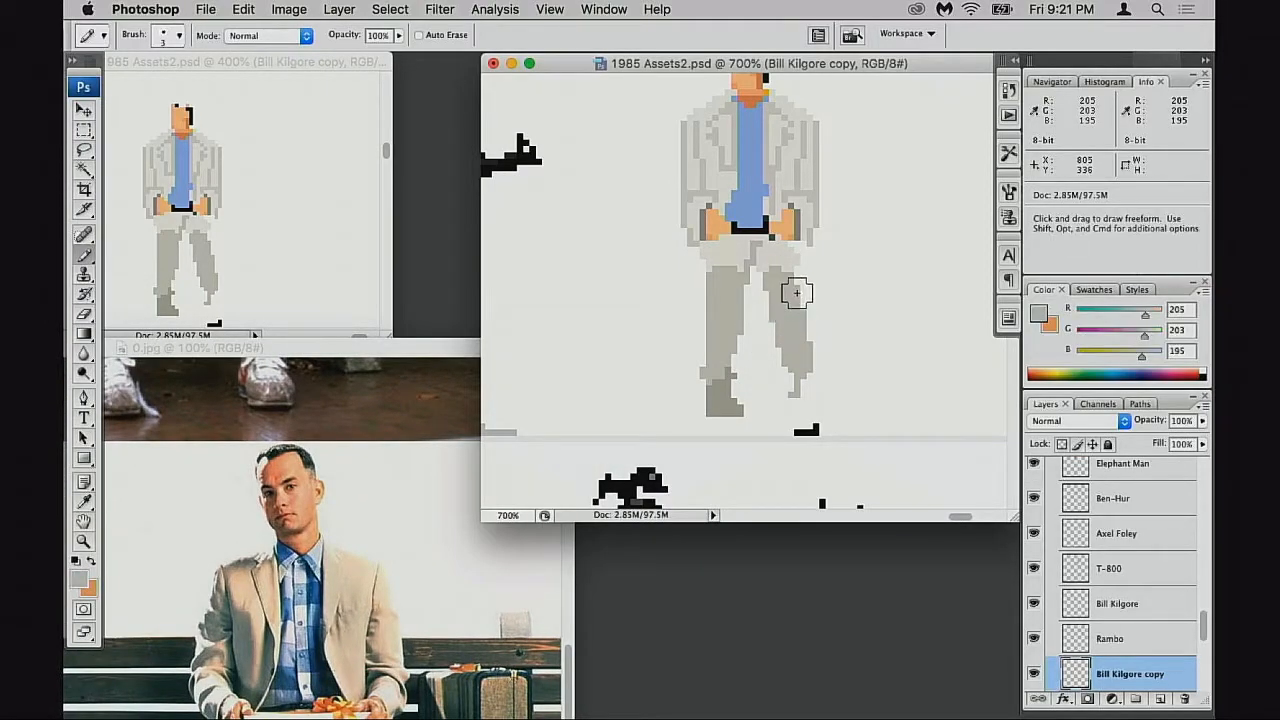
{"action": "key", "text": "z"}
{"action": "left_click_drag", "start_coordinate": [826, 296], "coordinate": [832, 423]}
{"action": "left_click_drag", "start_coordinate": [681, 309], "coordinate": [799, 411]}
{"action": "left_click", "coordinate": [781, 337], "text": "alt"}
{"action": "left_click", "coordinate": [781, 337], "text": "alt"}
{"action": "left_click_drag", "start_coordinate": [770, 326], "coordinate": [780, 374]}
{"action": "key", "text": "b"}
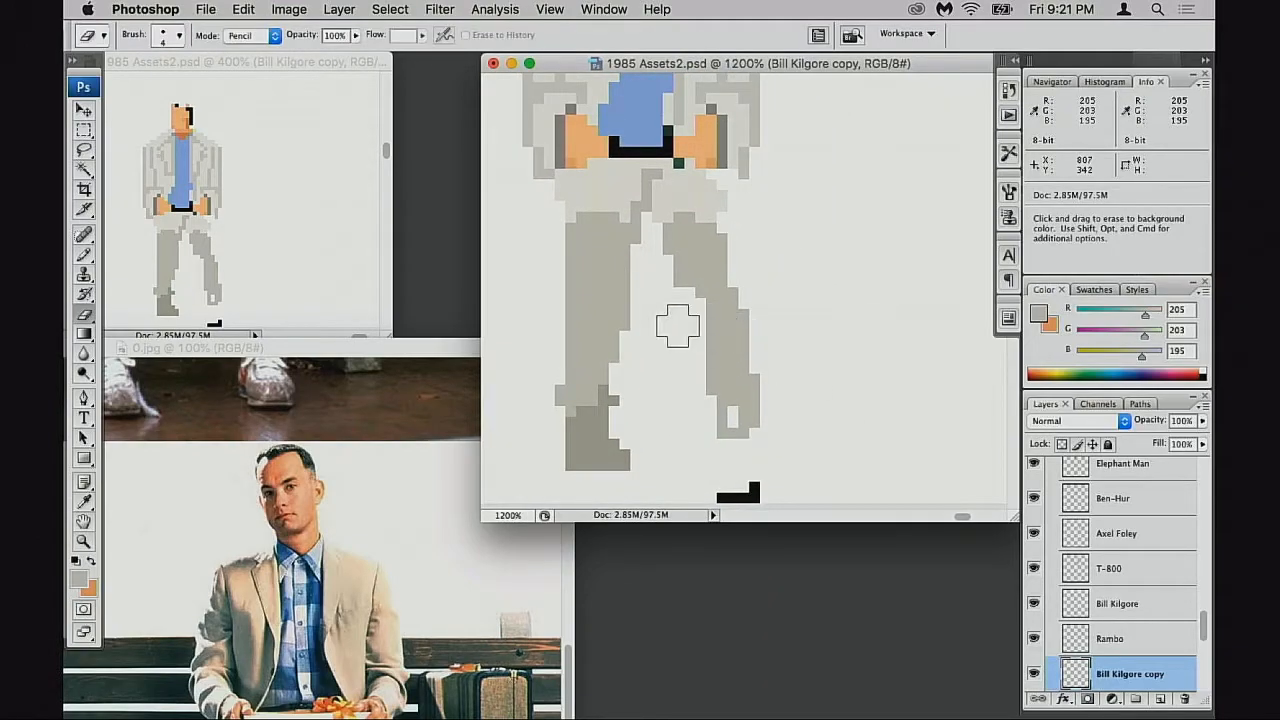
Straighten the right-hand trouser leg by filling its inner edge, trimming the outer edge and closing the gap at the hem
{"action": "mouse_move", "coordinate": [707, 332]}
{"action": "left_mouse_down"}
{"action": "mouse_move", "coordinate": [692, 283]}
{"action": "mouse_move", "coordinate": [717, 408]}
{"action": "left_mouse_up"}
{"action": "key", "text": "e"}
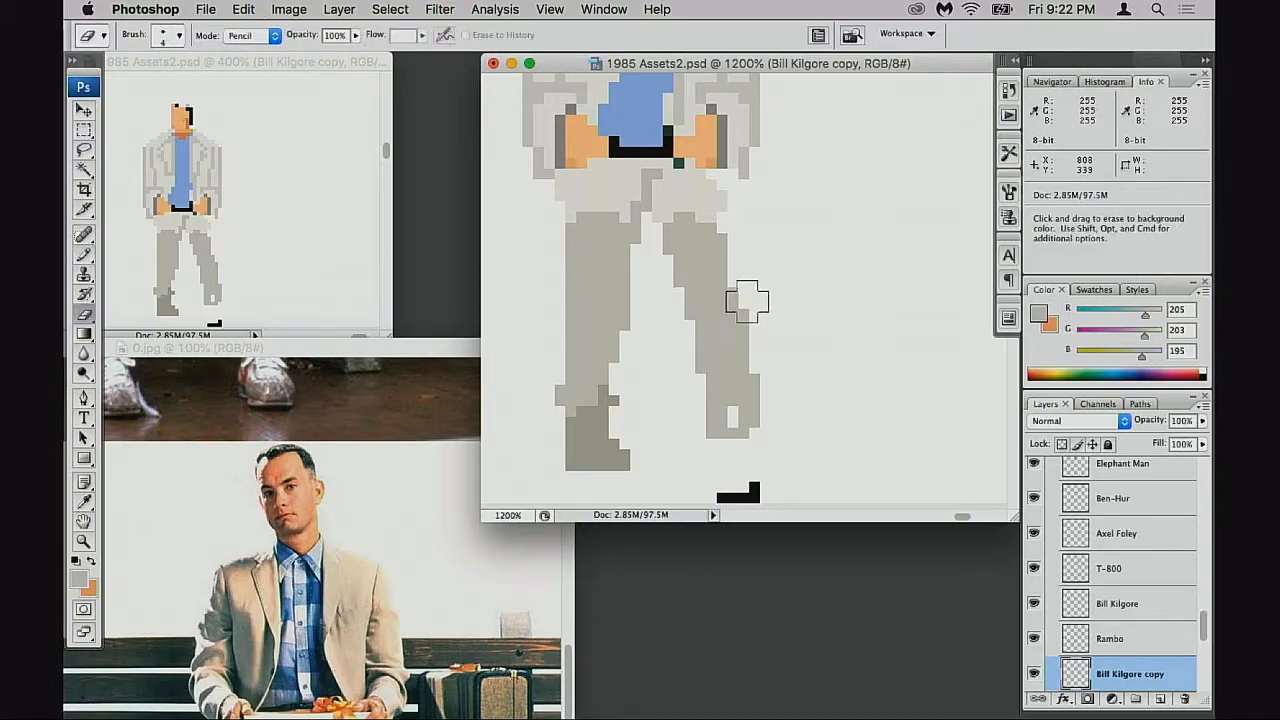
{"action": "mouse_move", "coordinate": [753, 360]}
{"action": "left_mouse_down"}
{"action": "mouse_move", "coordinate": [754, 437]}
{"action": "mouse_move", "coordinate": [744, 291]}
{"action": "left_mouse_up"}
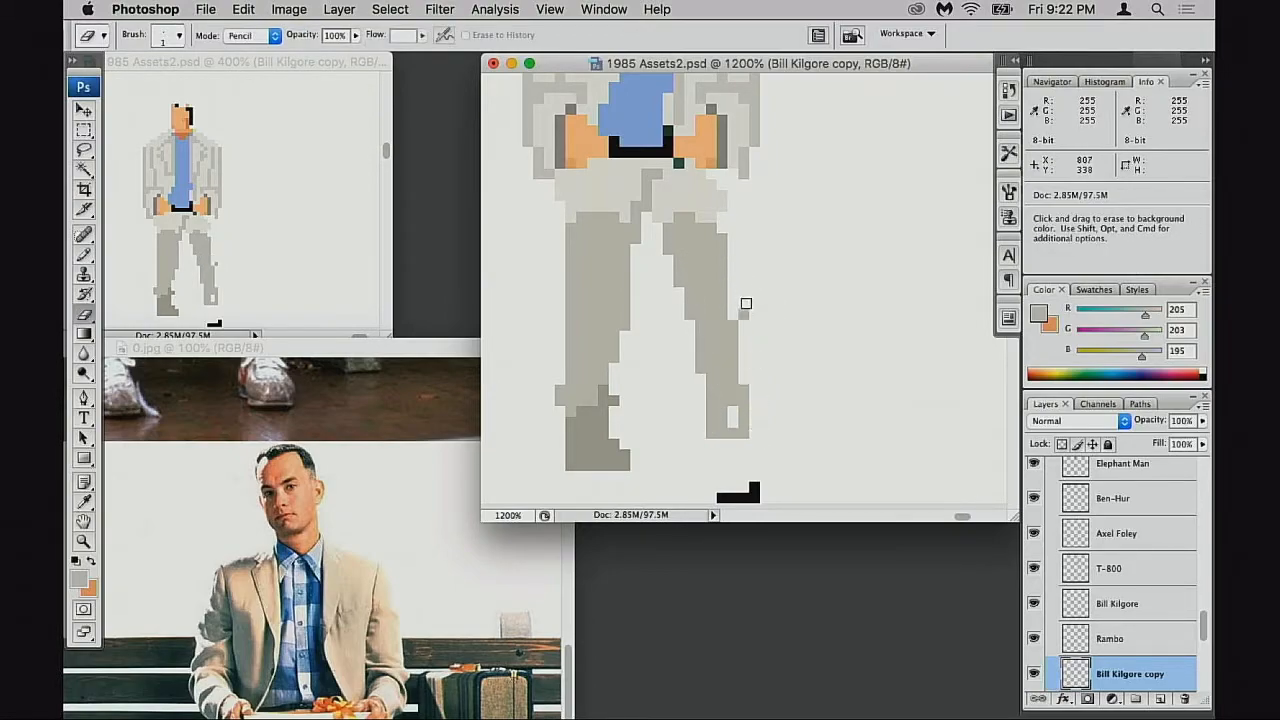
{"action": "key", "text": "v"}
{"action": "key", "text": "b"}
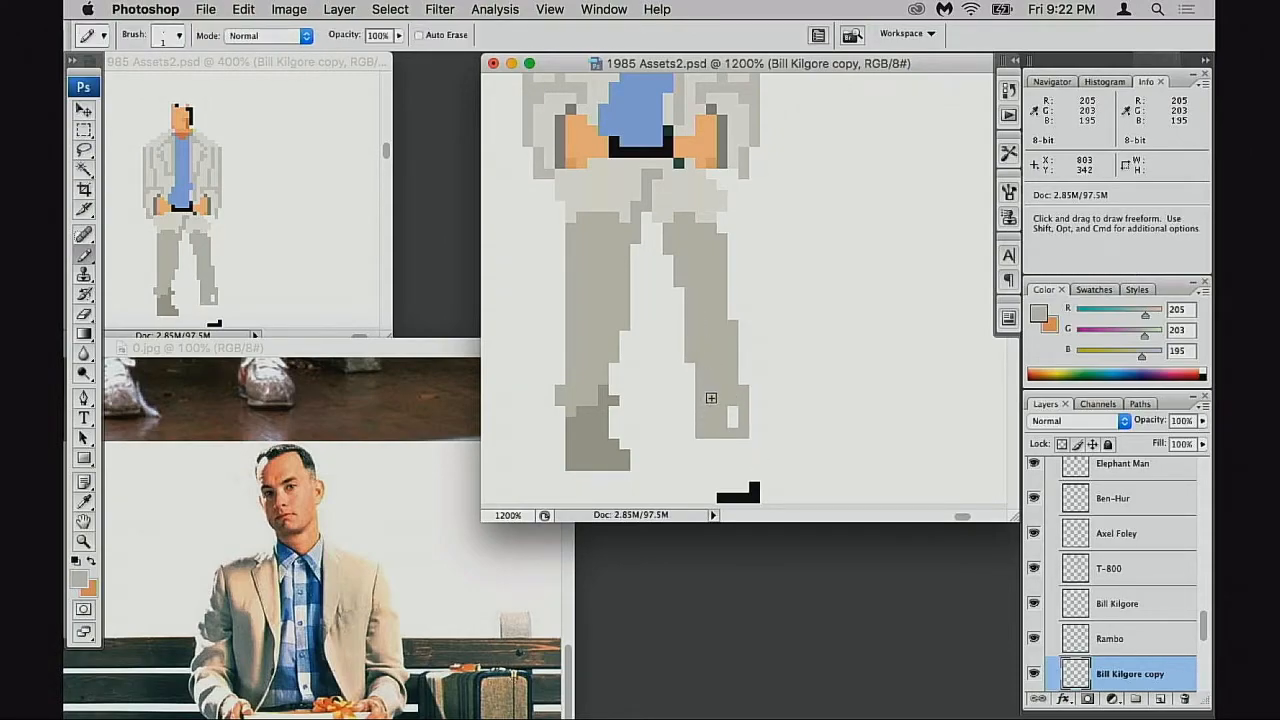
{"action": "mouse_move", "coordinate": [732, 300]}
{"action": "left_mouse_down"}
{"action": "mouse_move", "coordinate": [742, 429]}
{"action": "mouse_move", "coordinate": [716, 462]}
{"action": "mouse_move", "coordinate": [700, 460]}
{"action": "mouse_move", "coordinate": [715, 476]}
{"action": "mouse_move", "coordinate": [697, 439]}
{"action": "left_mouse_up"}
{"action": "left_click", "coordinate": [732, 423]}
Paint the right-hand shoe in dark grey (175, 172, 161) and restore the trouser hem above it in grey (205, 203, 195)
{"action": "left_click", "coordinate": [620, 440], "text": "alt"}
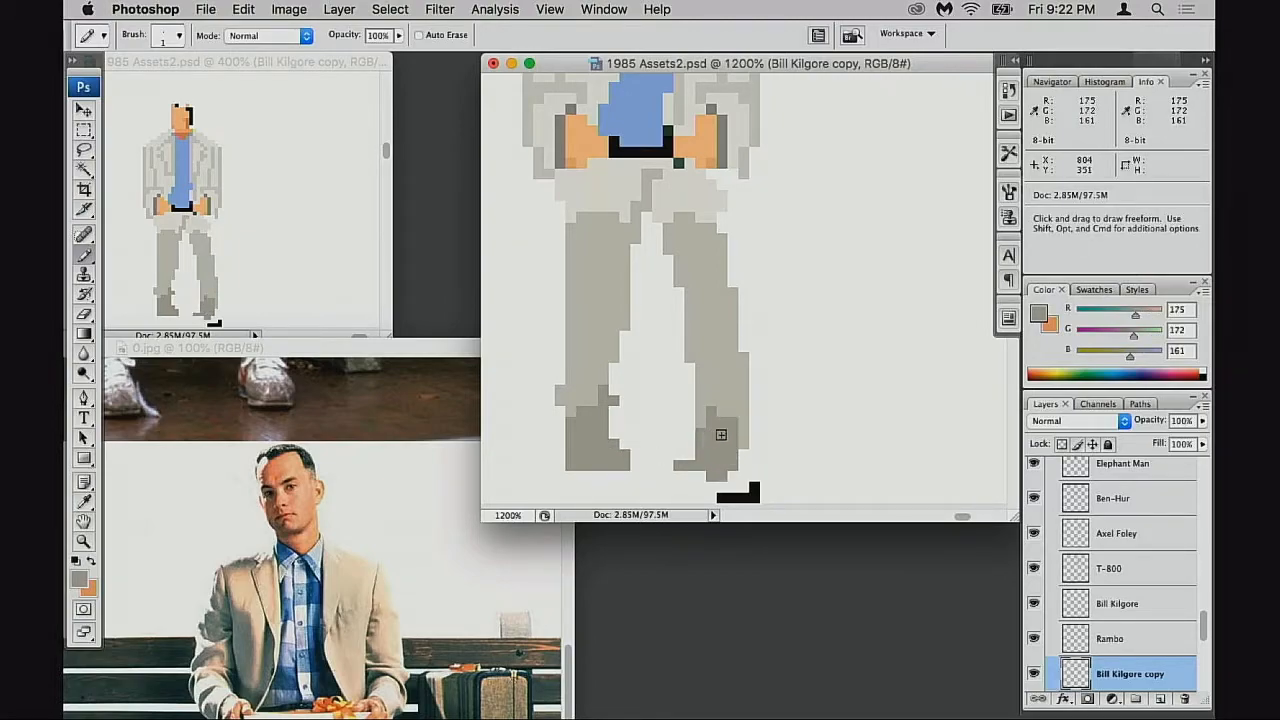
{"action": "left_click", "coordinate": [726, 374], "text": "alt"}
{"action": "left_click", "coordinate": [710, 413]}
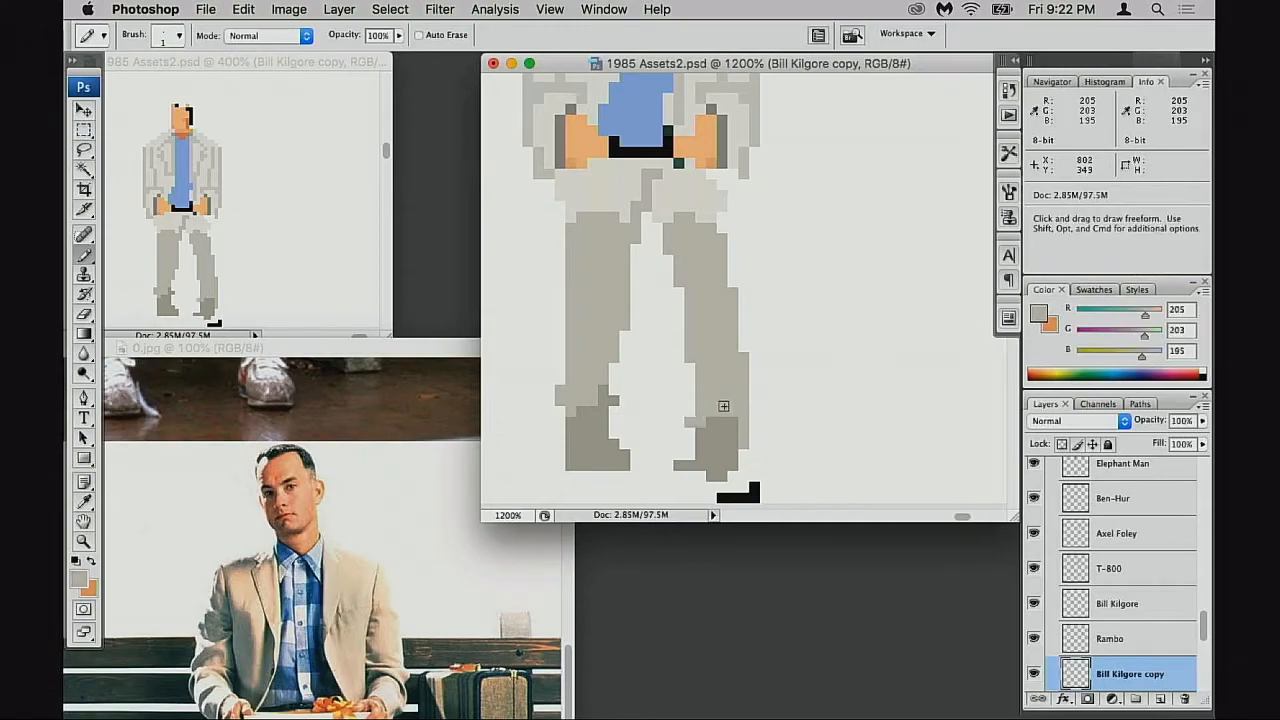
{"action": "key", "text": "e"}
{"action": "left_click", "coordinate": [709, 435]}
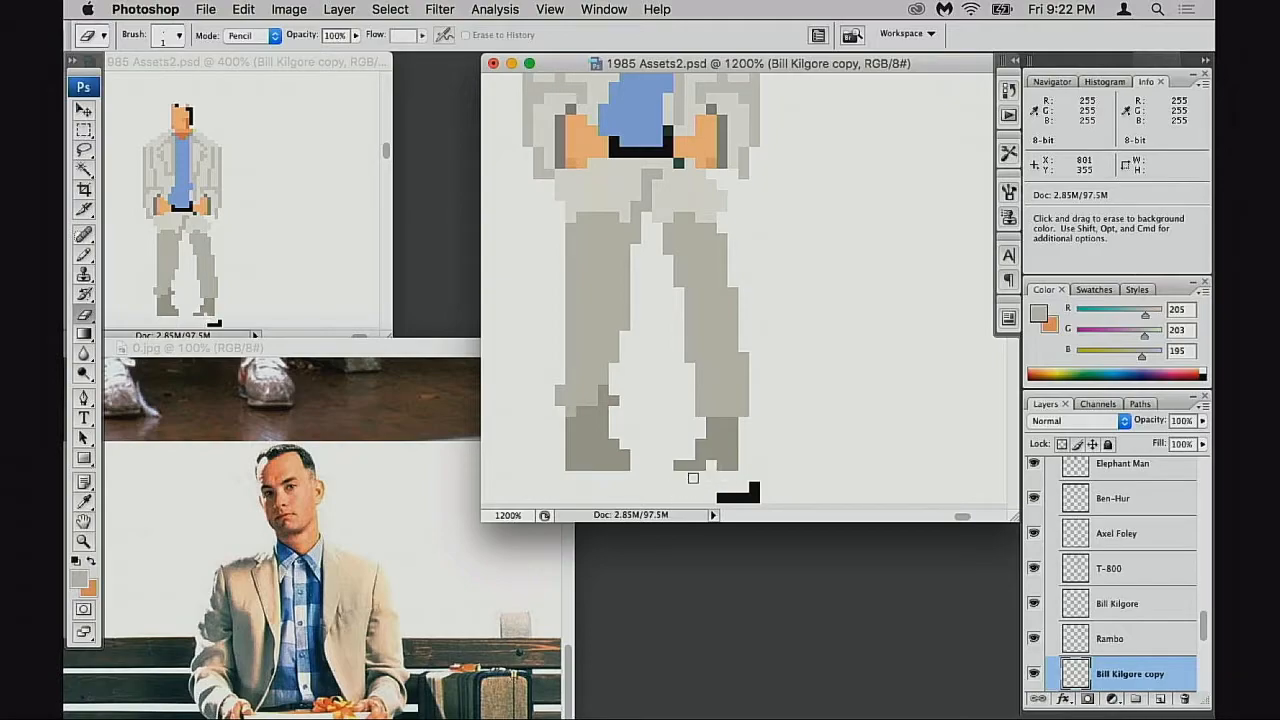
{"action": "key", "text": "b"}
{"action": "left_click", "coordinate": [720, 449], "text": "alt"}
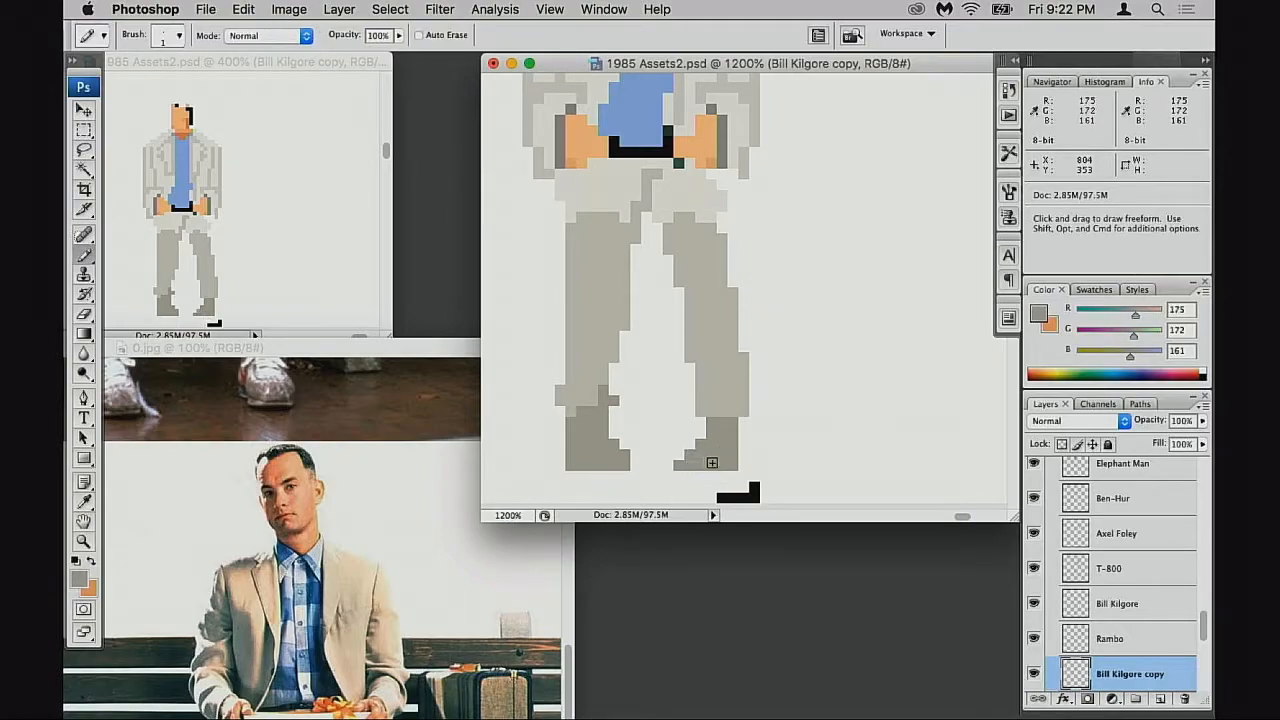
Refine the right-hand shoe's toe and heel outline, testing a wider shape in dark grey and erasing excess toe pixels
{"action": "key", "text": "e"}
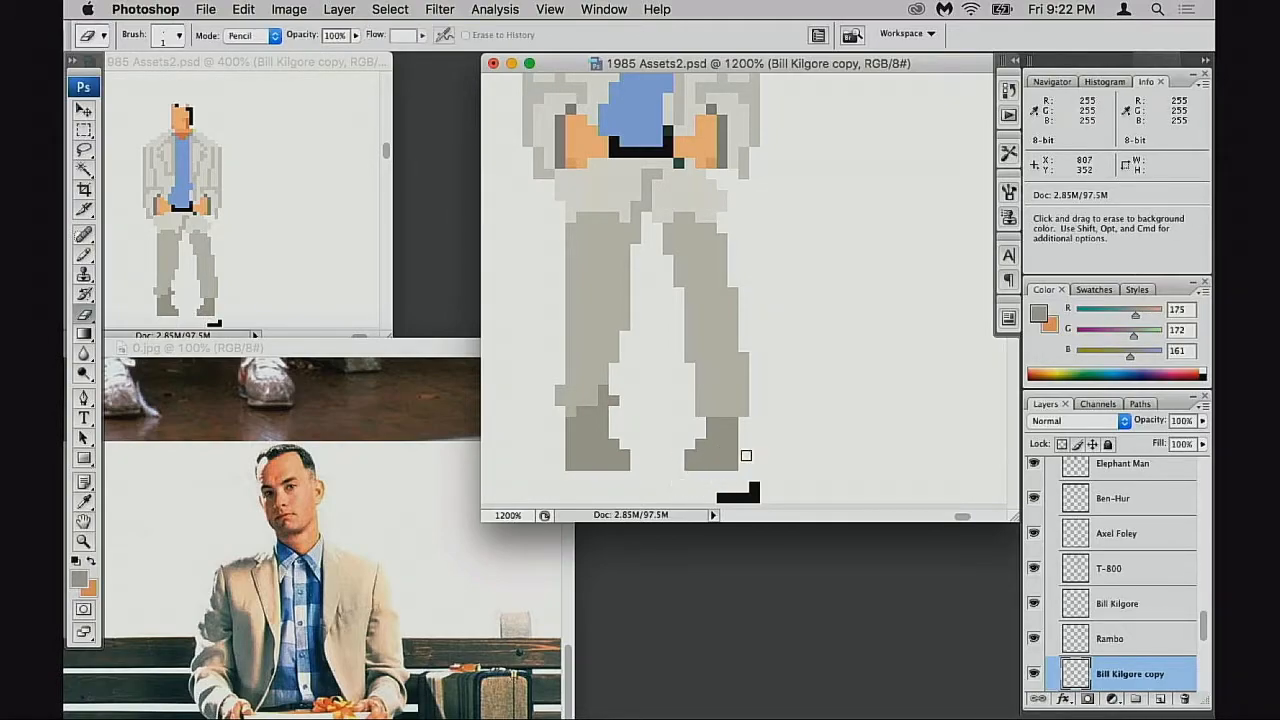
{"action": "key", "text": "b"}
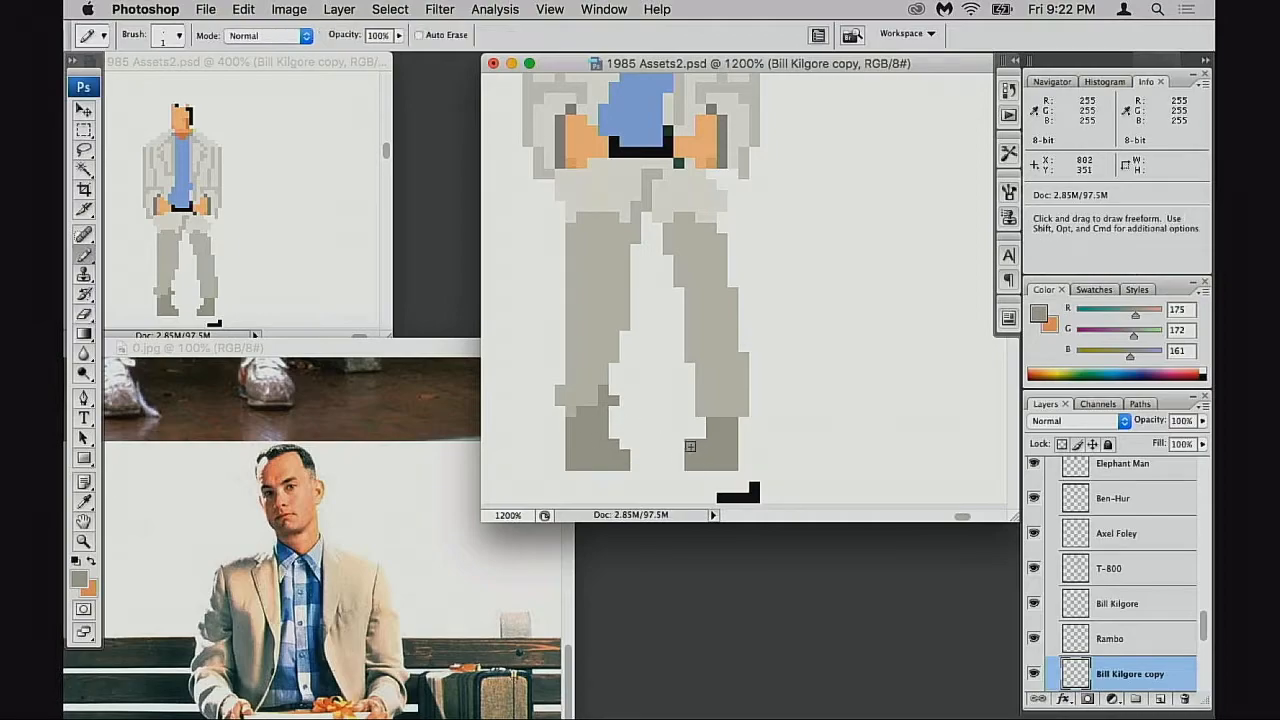
{"action": "mouse_move", "coordinate": [742, 423]}
{"action": "left_mouse_down"}
{"action": "mouse_move", "coordinate": [727, 467]}
{"action": "mouse_move", "coordinate": [682, 460]}
{"action": "mouse_move", "coordinate": [690, 475]}
{"action": "left_mouse_up"}
{"action": "key", "text": "super+z"}
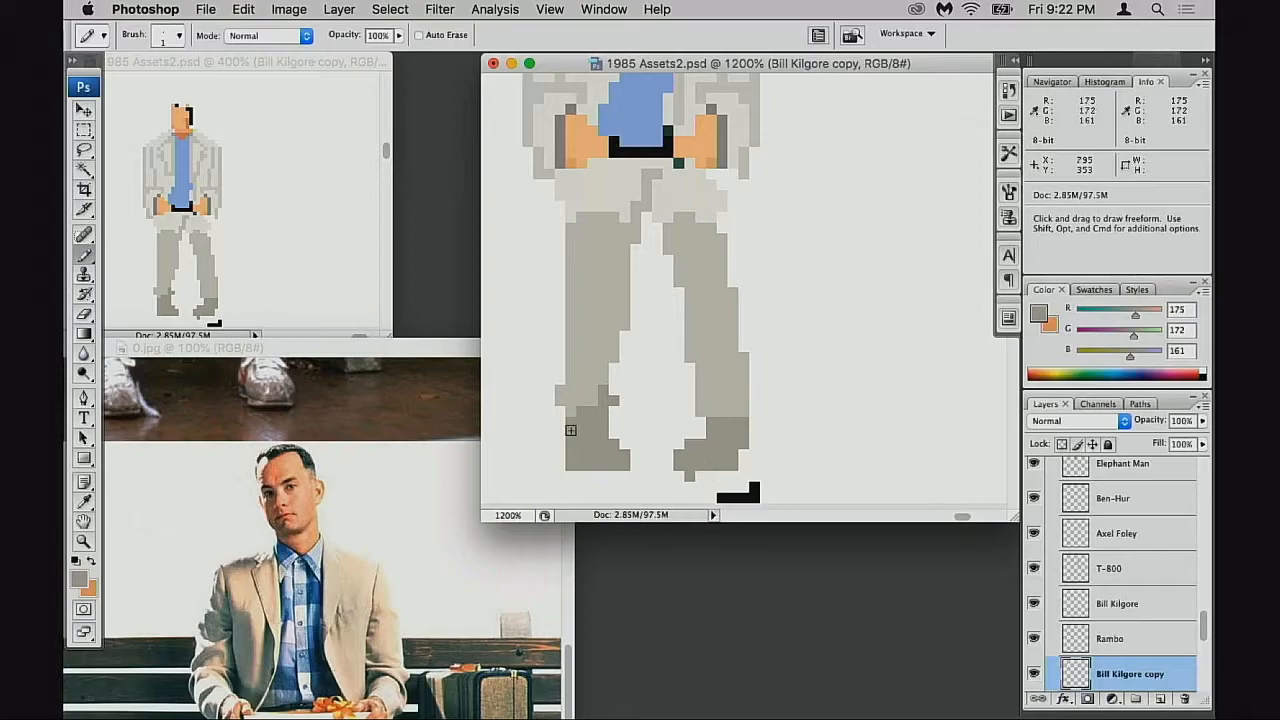
{"action": "key", "text": "e"}
{"action": "left_click", "coordinate": [675, 462]}
{"action": "left_click", "coordinate": [690, 444]}
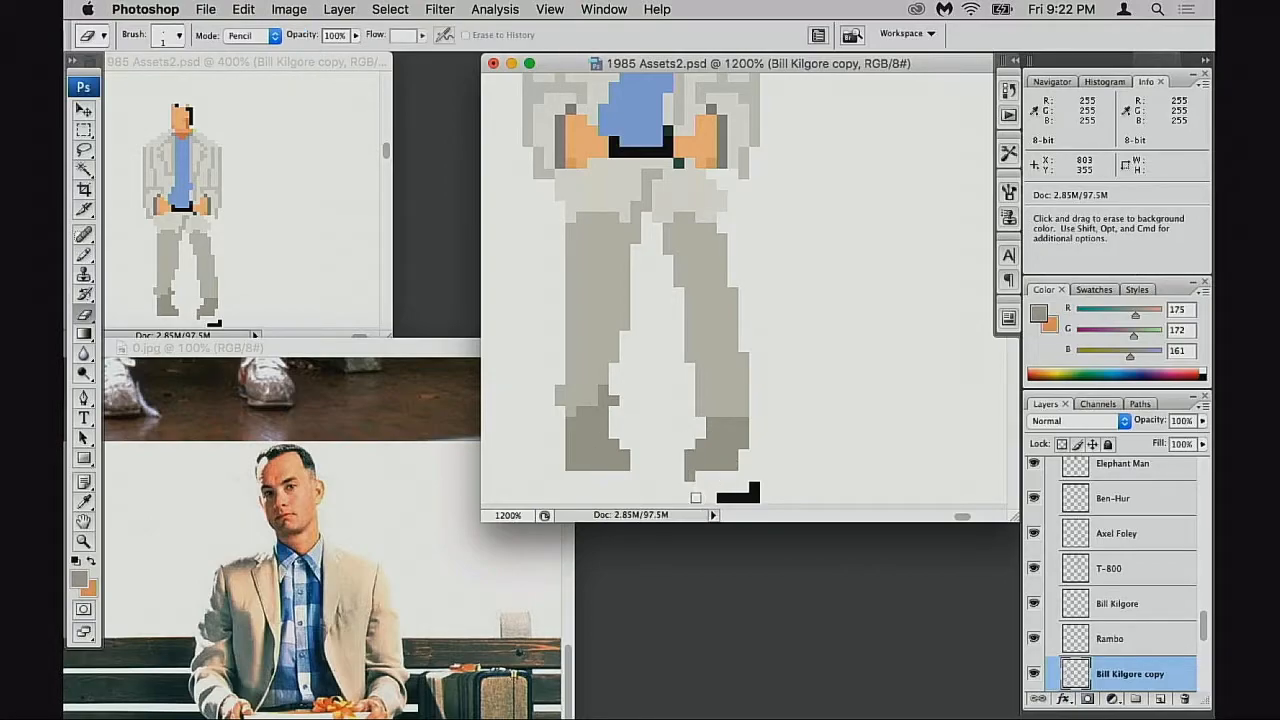
Taper the right-hand hem over the ankle in grey (205, 203, 195) and cover the dark pixels on the left-hand hem
{"action": "key", "text": "b"}
{"action": "left_click", "coordinate": [738, 407], "text": "alt"}
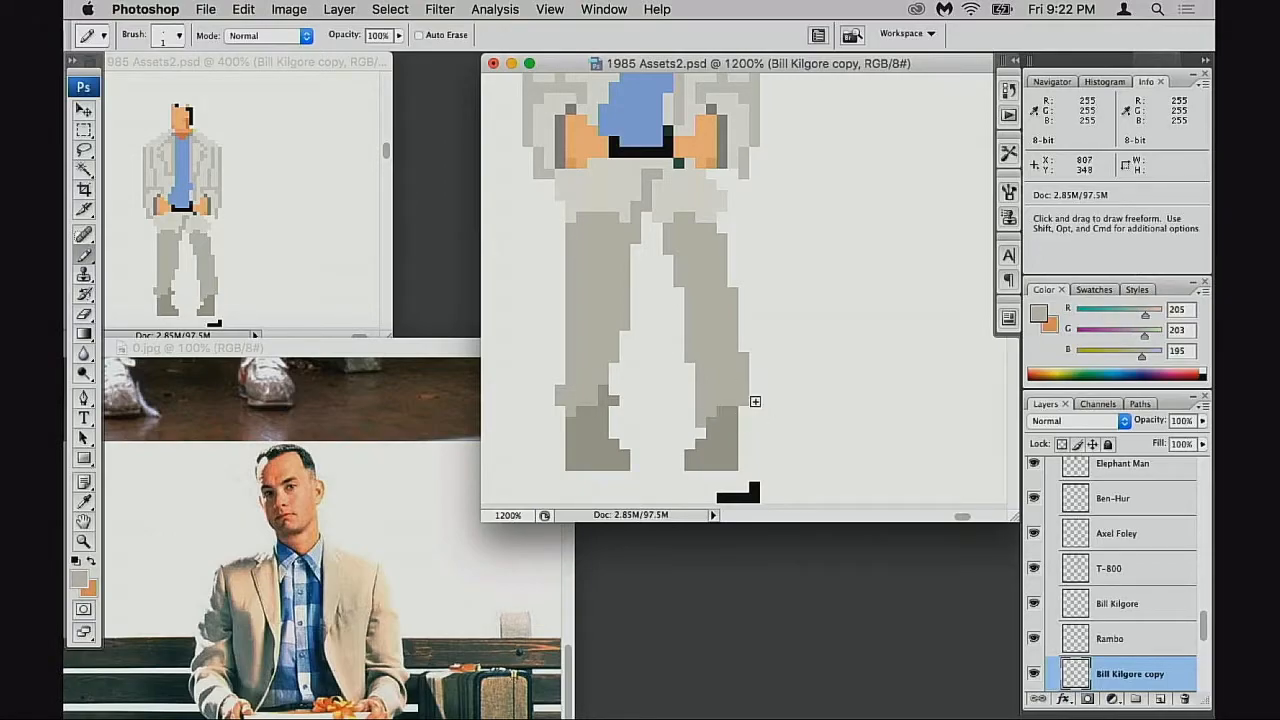
{"action": "key", "text": "super+z"}
{"action": "left_click_drag", "start_coordinate": [603, 389], "coordinate": [603, 401]}
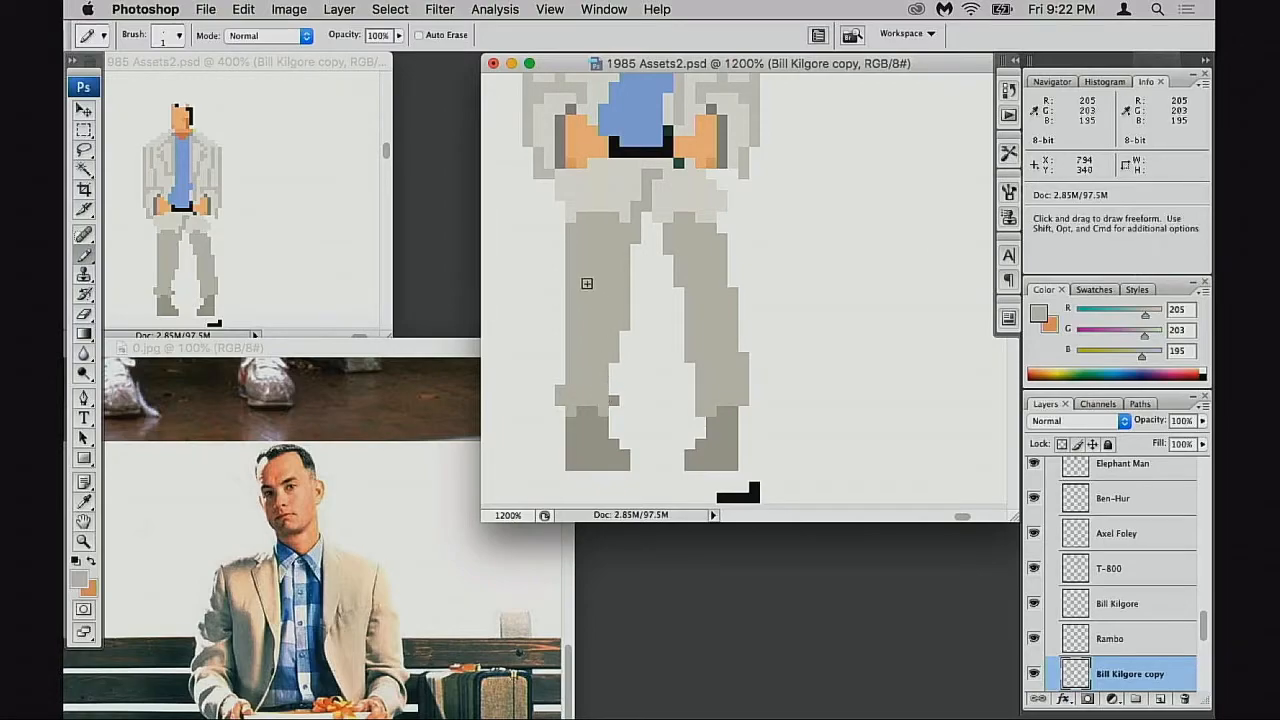
Shift the lower left-hand leg and shoe one pixel outward and trim the outer edge of that trouser leg
{"action": "key", "text": "m"}
{"action": "left_click_drag", "start_coordinate": [543, 287], "coordinate": [640, 483]}
{"action": "key", "text": "super+Down"}
{"action": "key", "text": "super+Up"}
{"action": "key", "text": "super+Left"}
{"action": "key", "text": "super+d"}
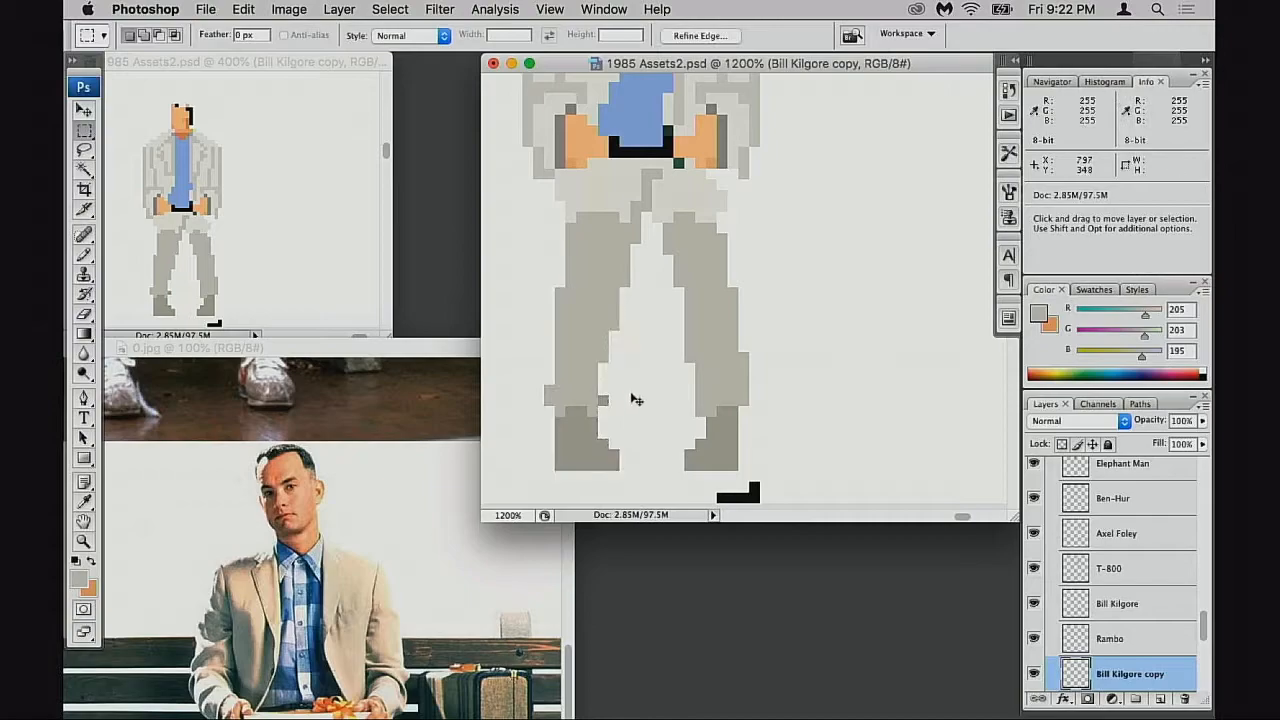
{"action": "key", "text": "e"}
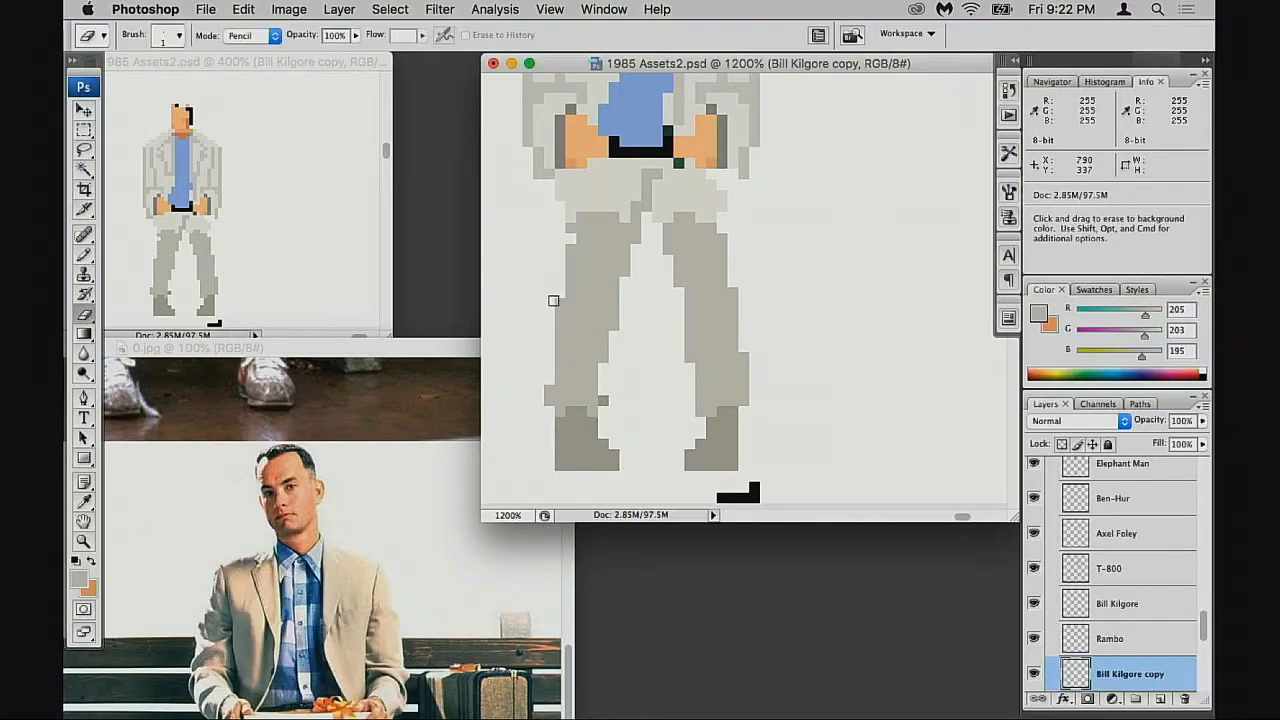
Trim the outer edge of the left-hand trouser leg and erase the stray pixels beside its hem
{"action": "left_click_drag", "start_coordinate": [557, 300], "coordinate": [550, 338]}
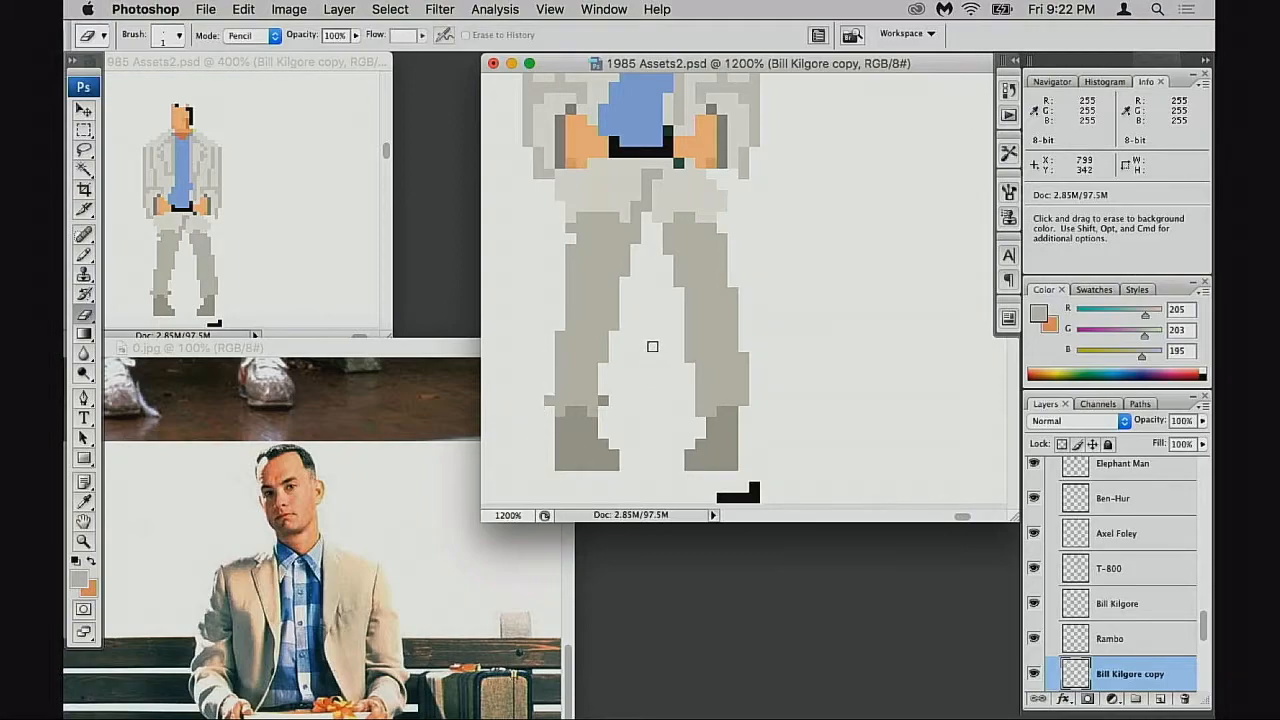
{"action": "scroll", "coordinate": [663, 336], "scroll_direction": "left", "scroll_amount": 3}
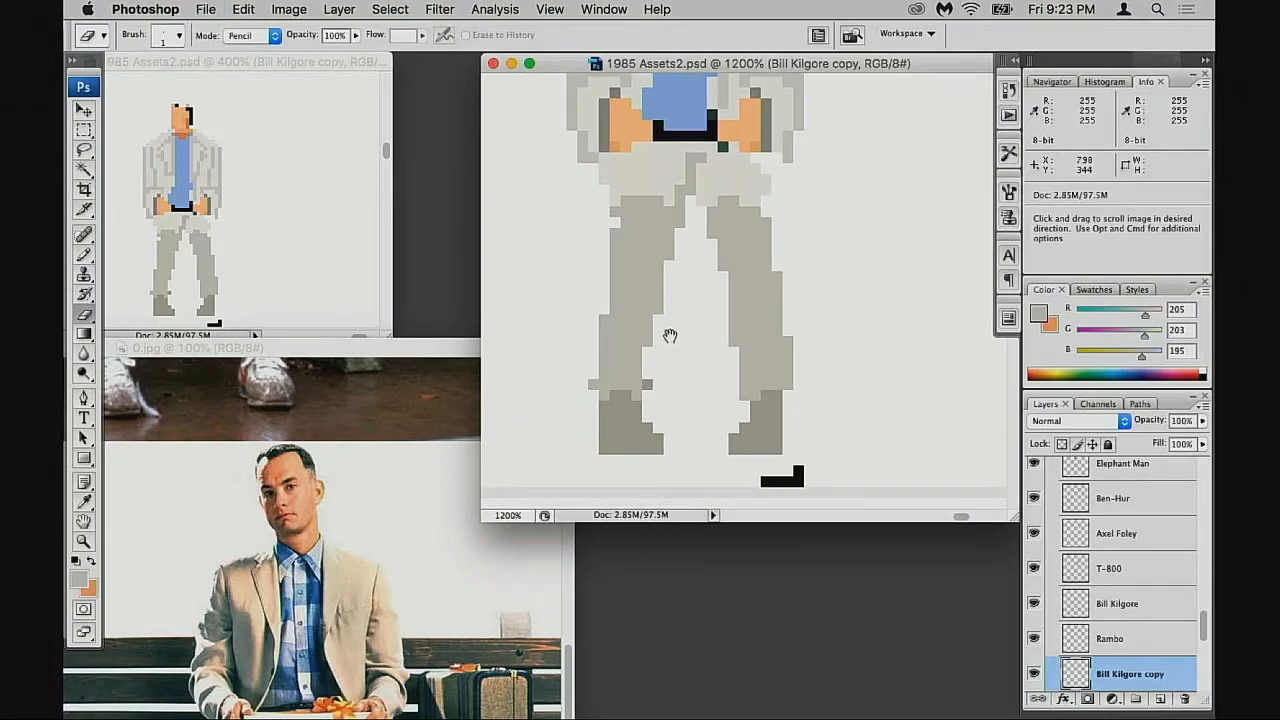
{"action": "key", "text": "b"}
{"action": "left_click", "coordinate": [620, 402], "text": "alt"}
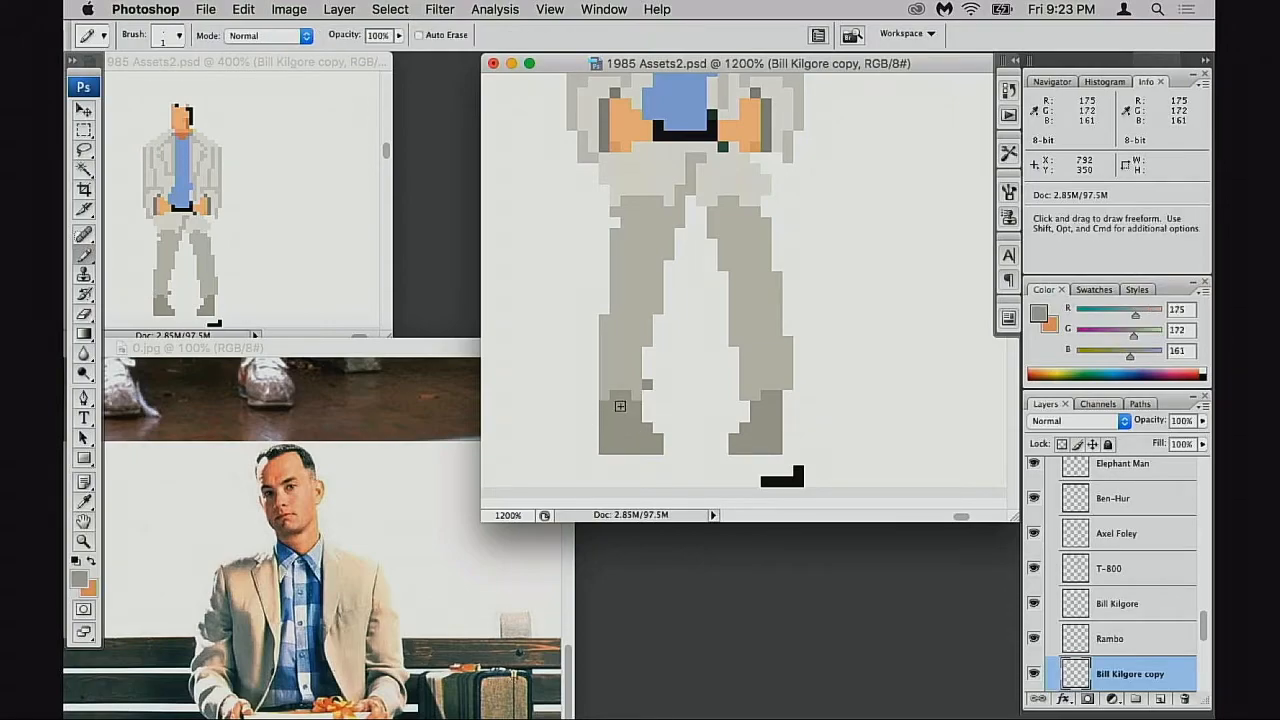
{"action": "key", "text": "e"}
{"action": "left_click", "coordinate": [648, 385]}
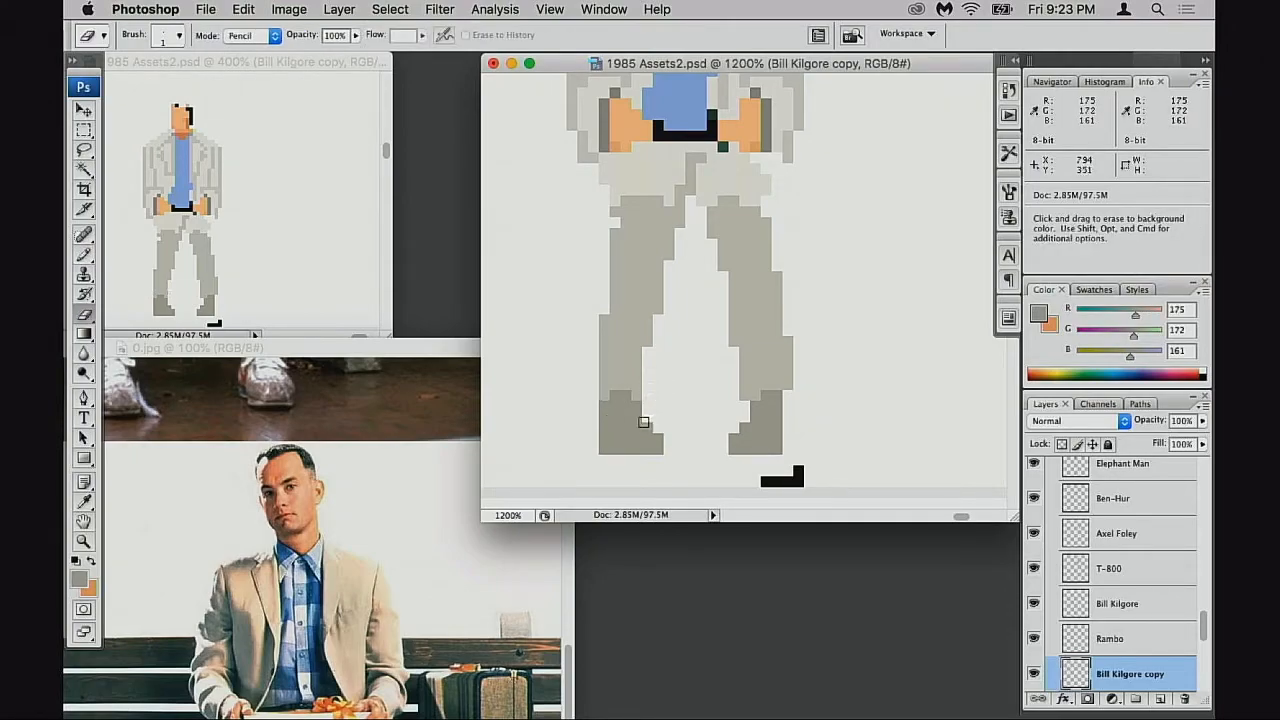
Flare the left-hand trouser hem one pixel outward in grey (205, 203, 195) and widen the outer edge around the knee
{"action": "key", "text": "b"}
{"action": "left_click", "coordinate": [606, 375], "text": "alt"}
{"action": "mouse_move", "coordinate": [594, 374]}
{"action": "left_mouse_down"}
{"action": "mouse_move", "coordinate": [605, 406]}
{"action": "mouse_move", "coordinate": [600, 357]}
{"action": "left_mouse_up"}
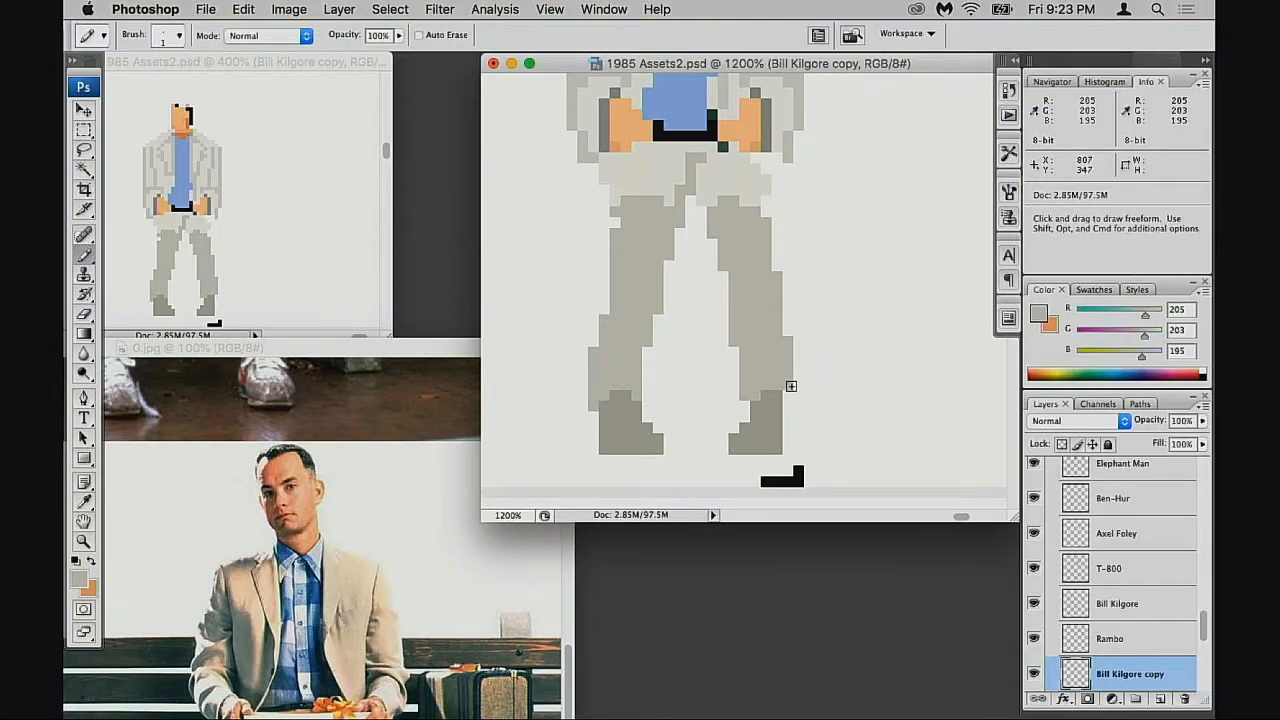
{"action": "left_click", "coordinate": [606, 300]}
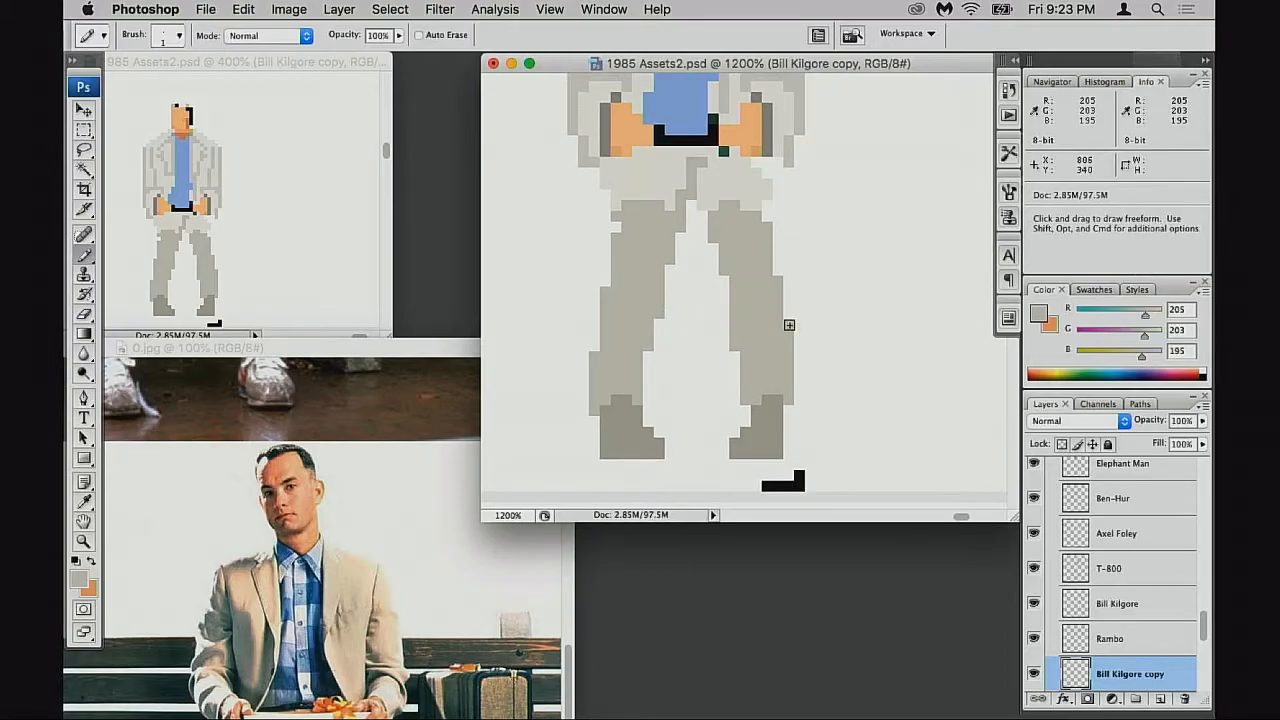
{"action": "key", "text": "e"}
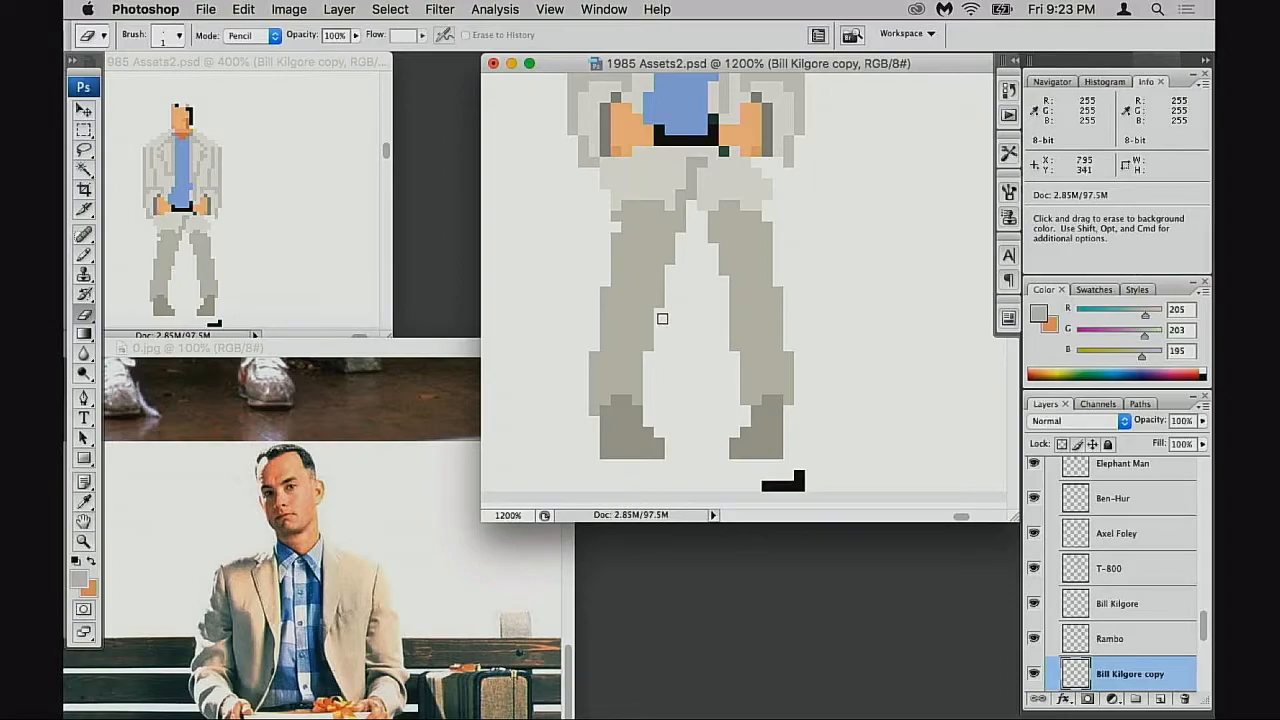
{"action": "scroll", "coordinate": [646, 354], "scroll_direction": "up", "scroll_amount": 2}
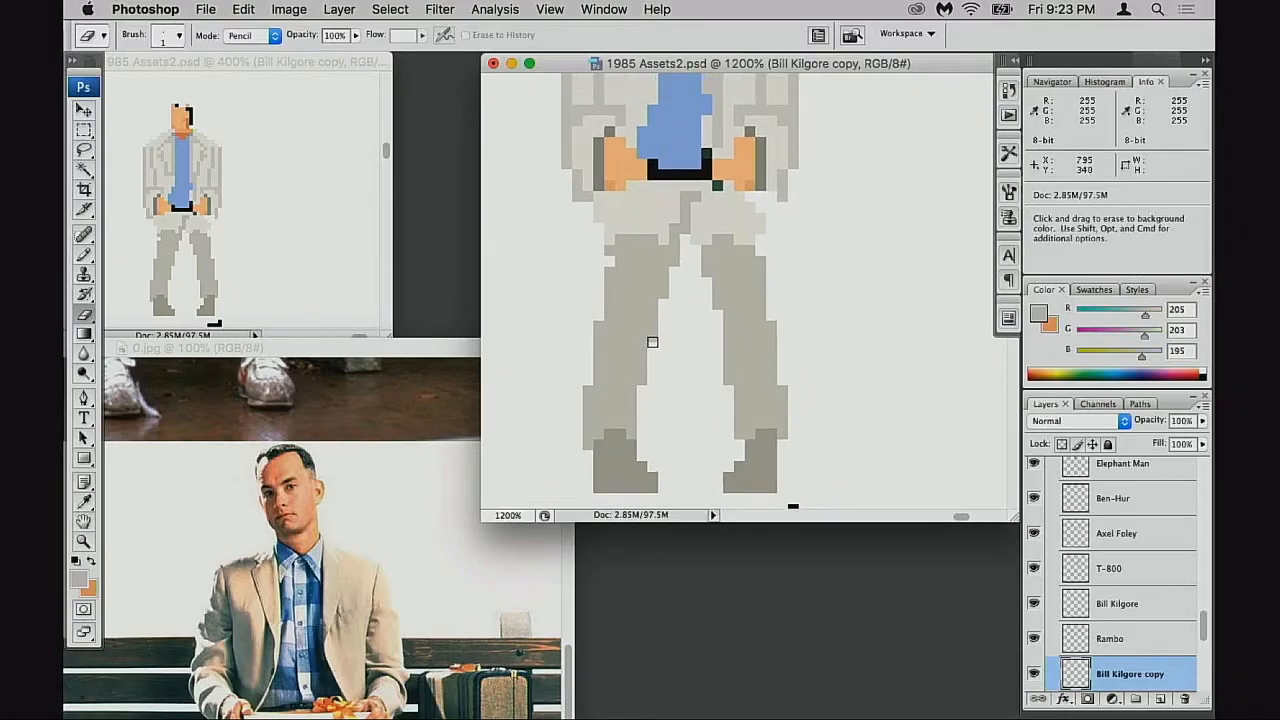
{"action": "key", "text": "b"}
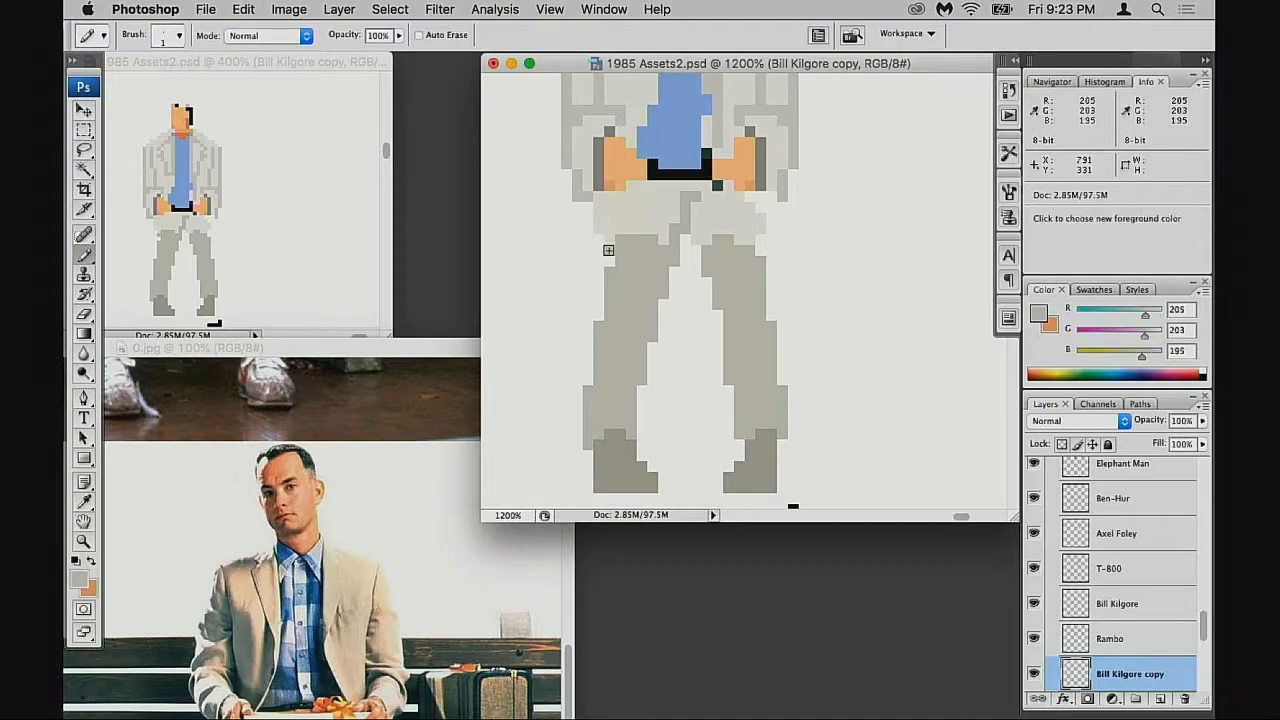
Rework the boundary between thighs and lower legs on both knees, using light grey (238, 236, 229) and grey (205, 203, 195)
{"action": "left_click", "coordinate": [750, 209], "text": "alt"}
{"action": "left_click", "coordinate": [737, 244], "text": "alt"}
{"action": "left_click", "coordinate": [727, 252], "text": "alt"}
{"action": "left_click", "coordinate": [736, 248], "text": "alt"}
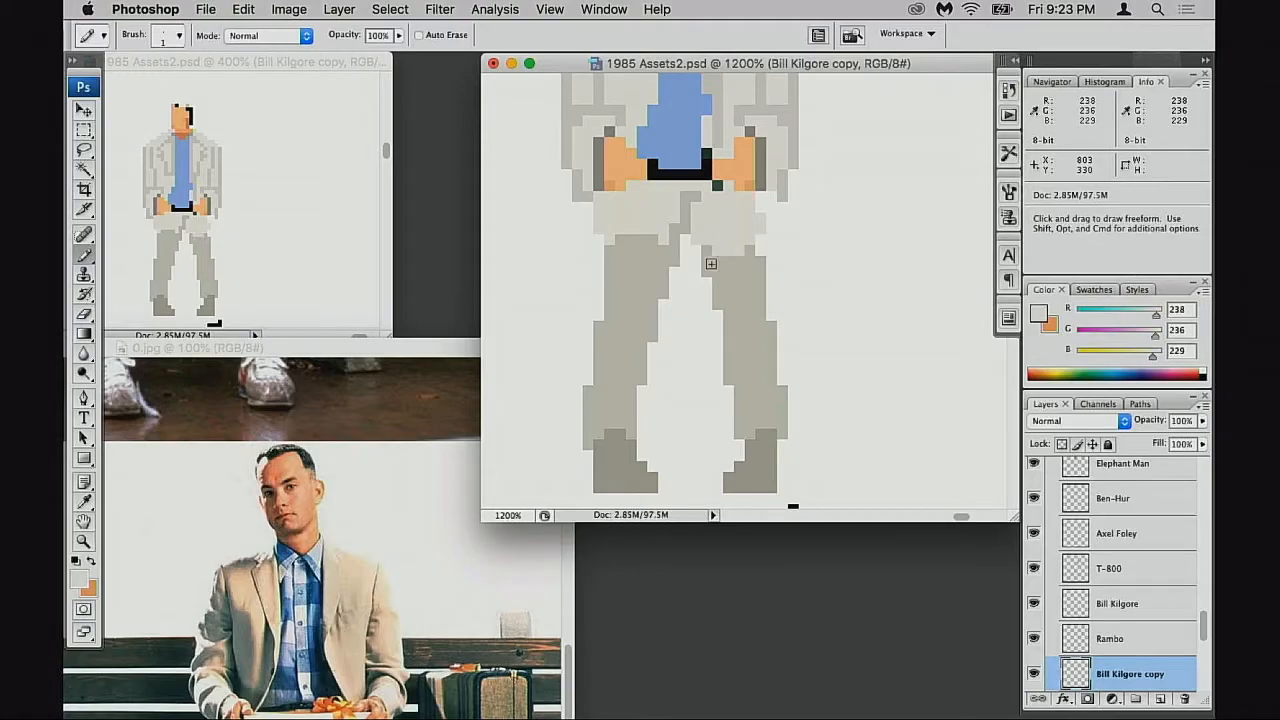
{"action": "left_click_drag", "start_coordinate": [631, 240], "coordinate": [655, 239]}
{"action": "left_click", "coordinate": [624, 241], "text": "alt"}
{"action": "left_click", "coordinate": [632, 244], "text": "alt"}
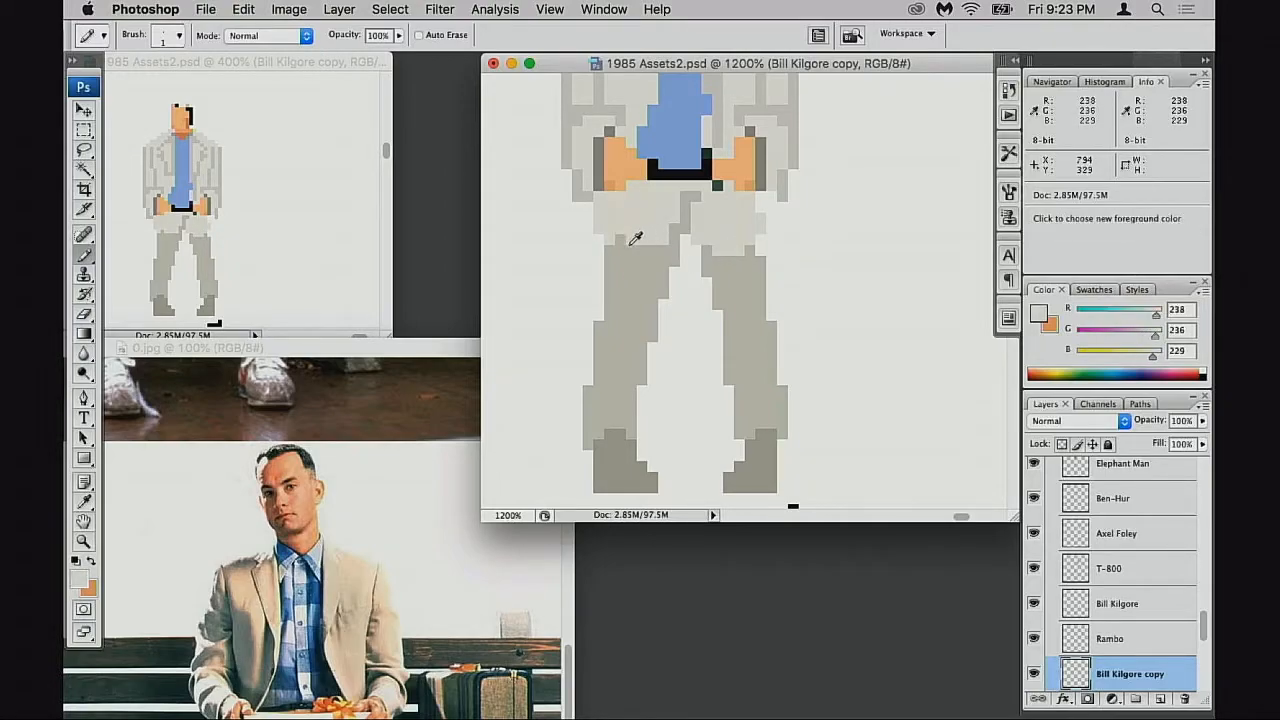
{"action": "left_click", "coordinate": [651, 260], "text": "alt"}
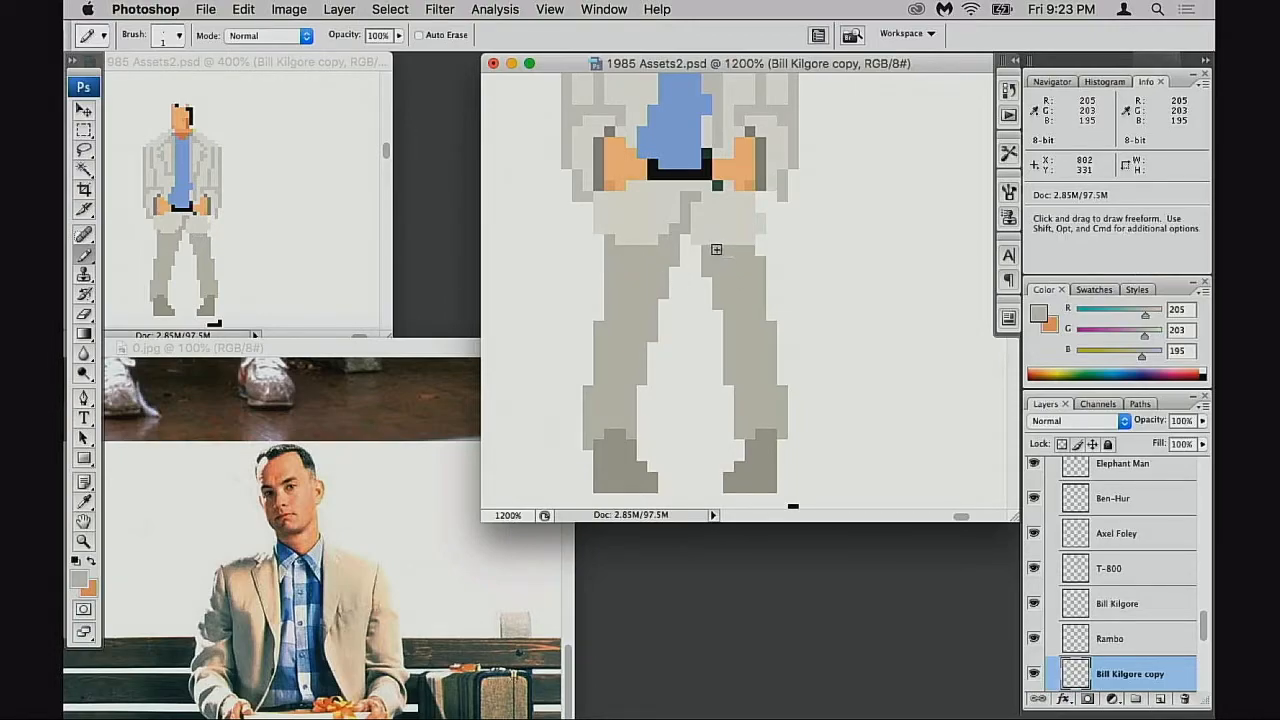
{"action": "left_click", "coordinate": [749, 241]}
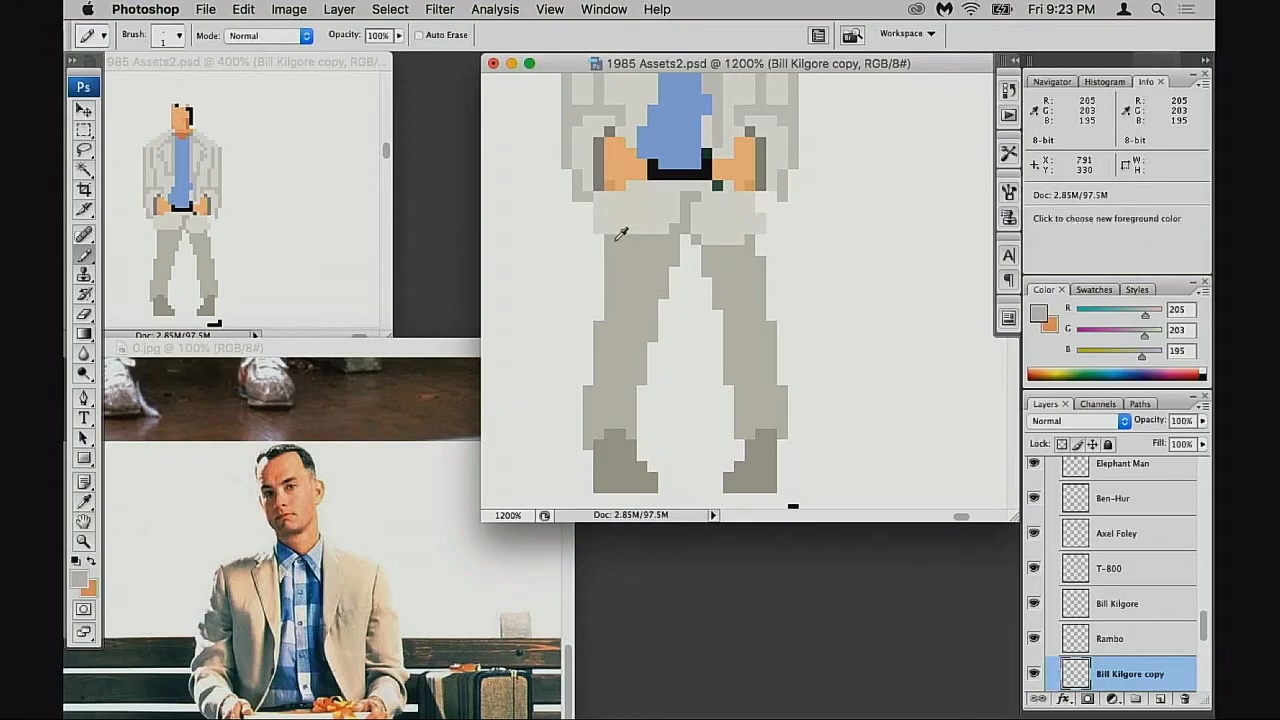
Examine the seated man's thighs and legs in the 0.jpg reference and reposition its window beside the sprite
{"action": "key", "text": "e"}
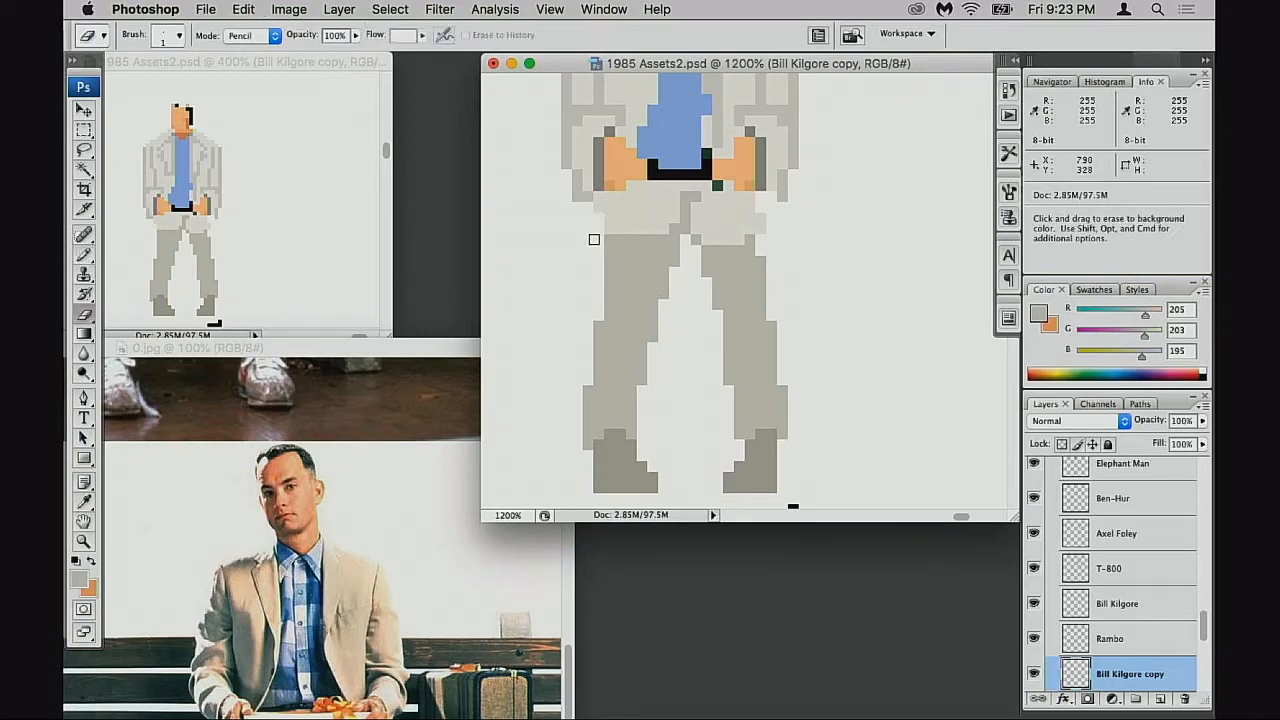
{"action": "left_click", "coordinate": [336, 507]}
{"action": "key", "text": "f"}
{"action": "left_click_drag", "start_coordinate": [460, 406], "coordinate": [436, 428]}
{"action": "key", "text": "f"}
{"action": "key", "text": "f"}
{"action": "key", "text": "f"}
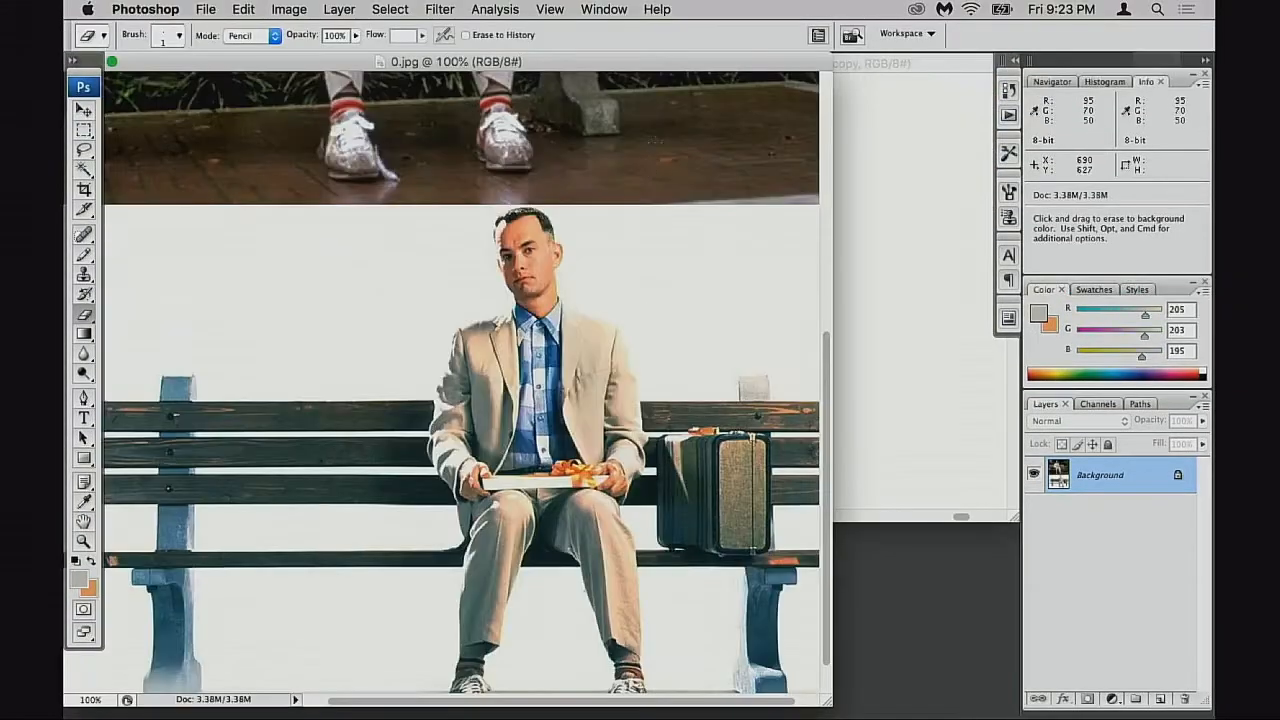
{"action": "left_click_drag", "start_coordinate": [698, 62], "coordinate": [486, 229]}
Shade the outer edge of the left-hand thigh with a grey (205, 203, 195) pixel strip
{"action": "left_click", "coordinate": [756, 291]}
{"action": "left_click", "coordinate": [628, 246], "text": "alt"}
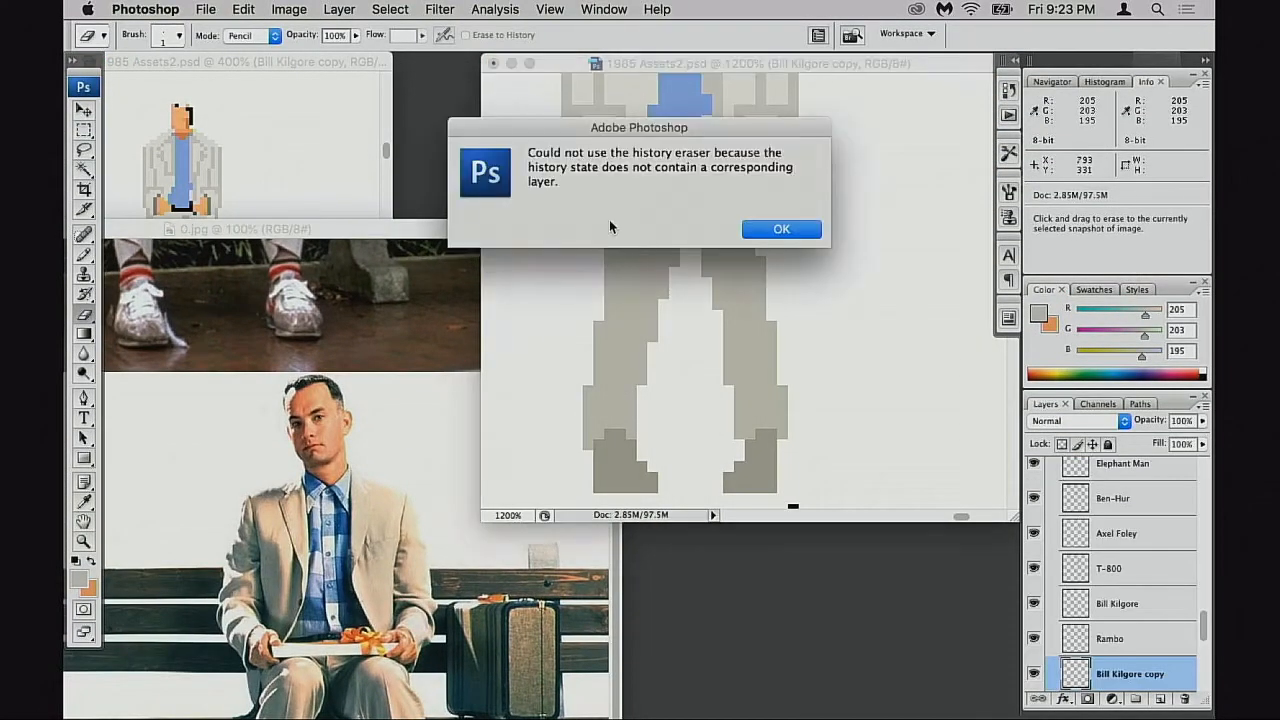
{"action": "left_click", "coordinate": [782, 230]}
{"action": "key", "text": "b"}
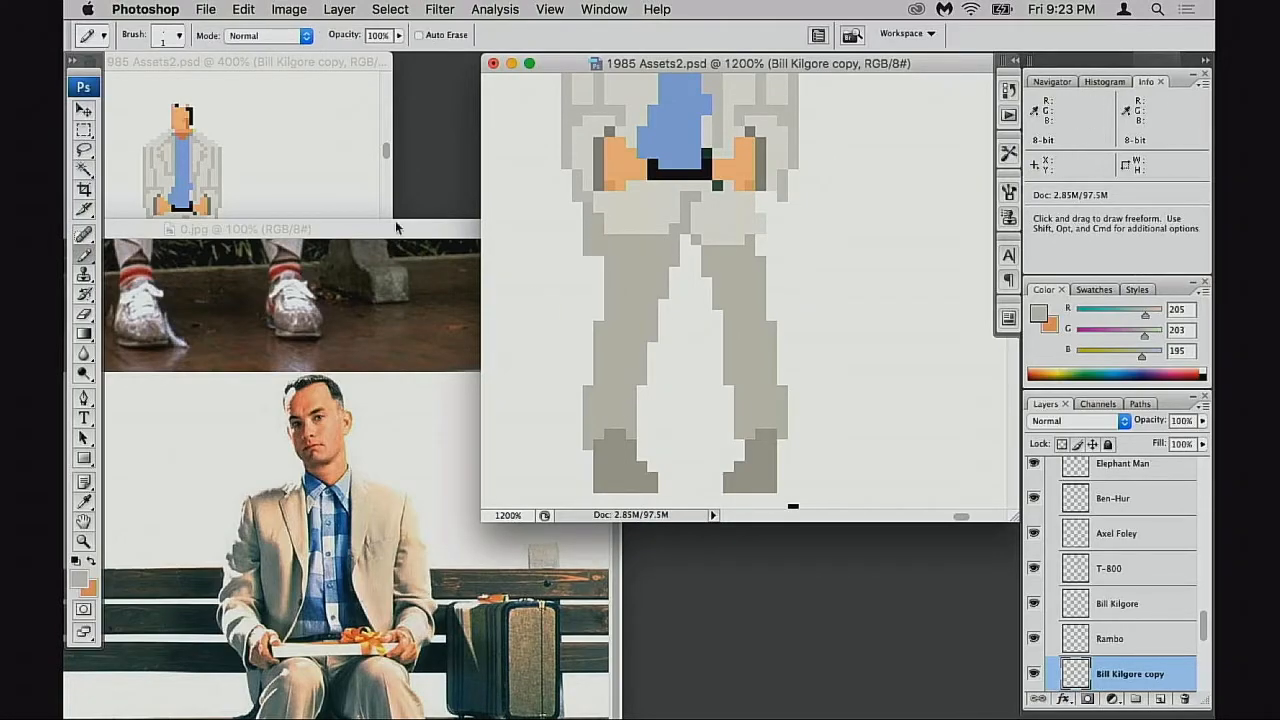
Reposition the whole figure in the 400% preview and save the document
{"action": "left_click", "coordinate": [366, 208]}
{"action": "left_click_drag", "start_coordinate": [336, 258], "coordinate": [363, 239]}
{"action": "key", "text": "super+s"}
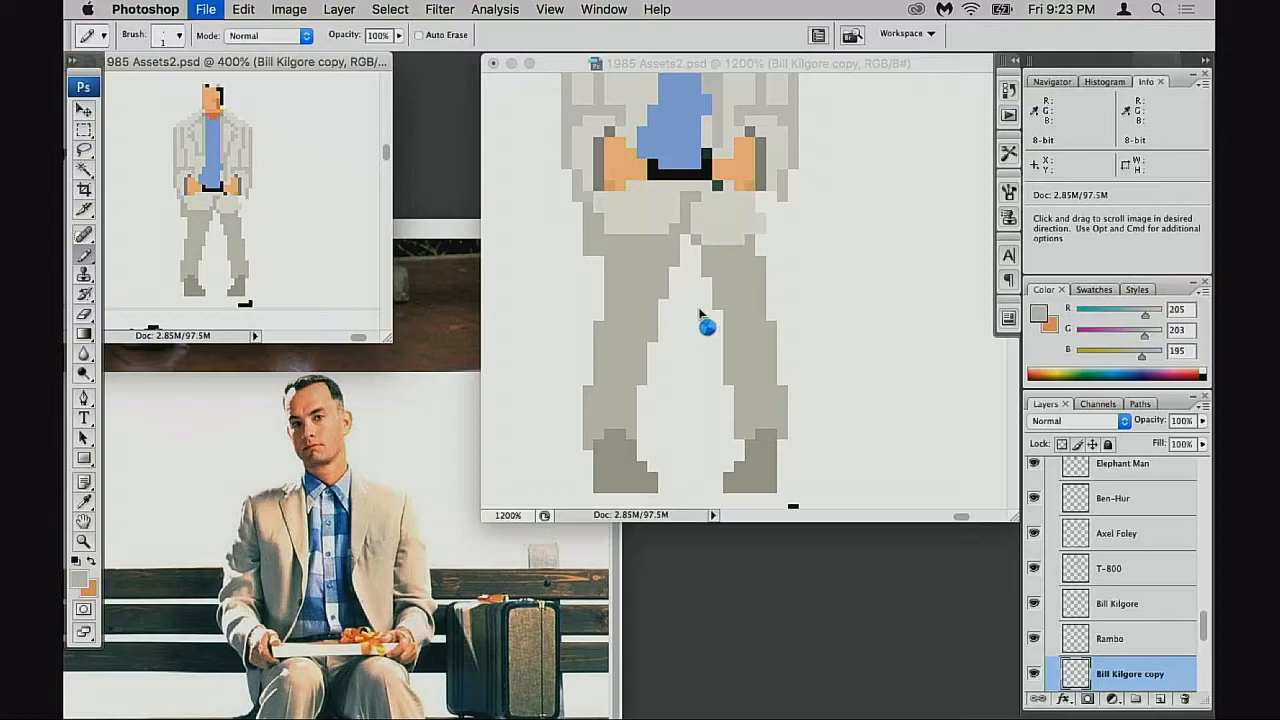
{"action": "left_click", "coordinate": [851, 371]}
Add a new layer directly above the Shadow layer, beneath the character copy
{"action": "scroll", "coordinate": [1086, 624], "scroll_direction": "down", "scroll_amount": 3}
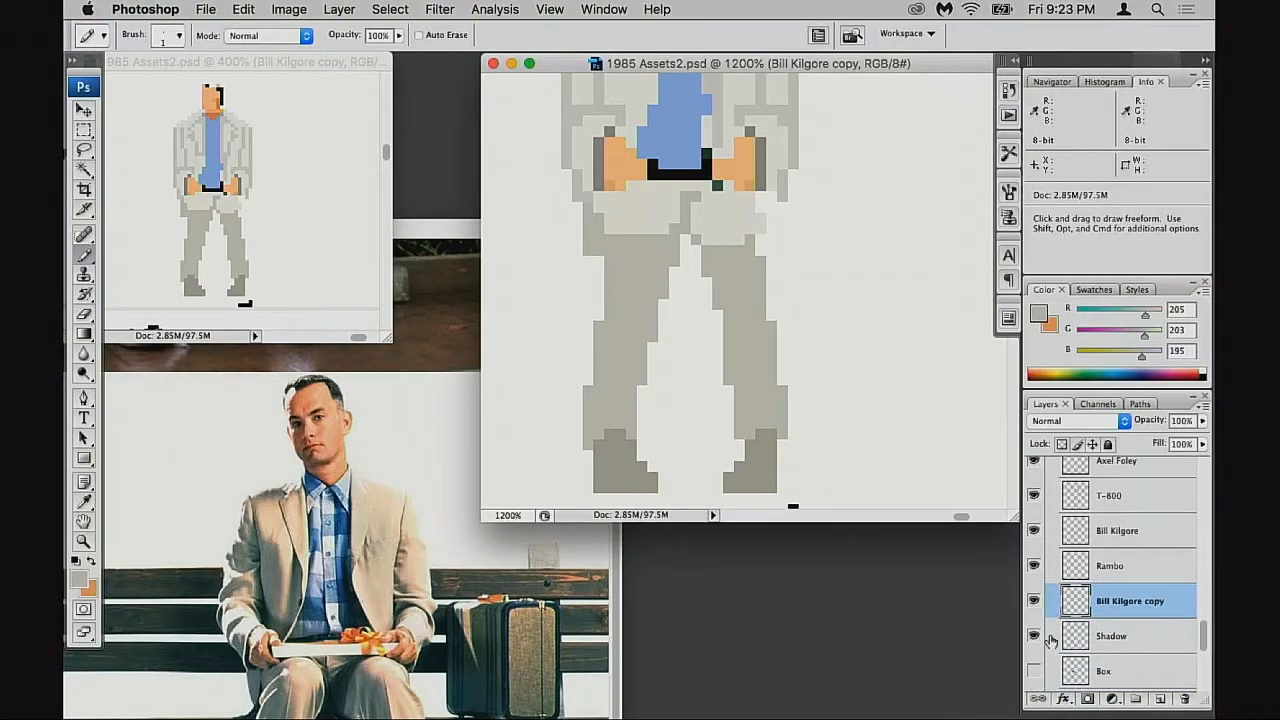
{"action": "left_click", "coordinate": [1079, 643]}
{"action": "key", "text": "super+shift+alt+n"}
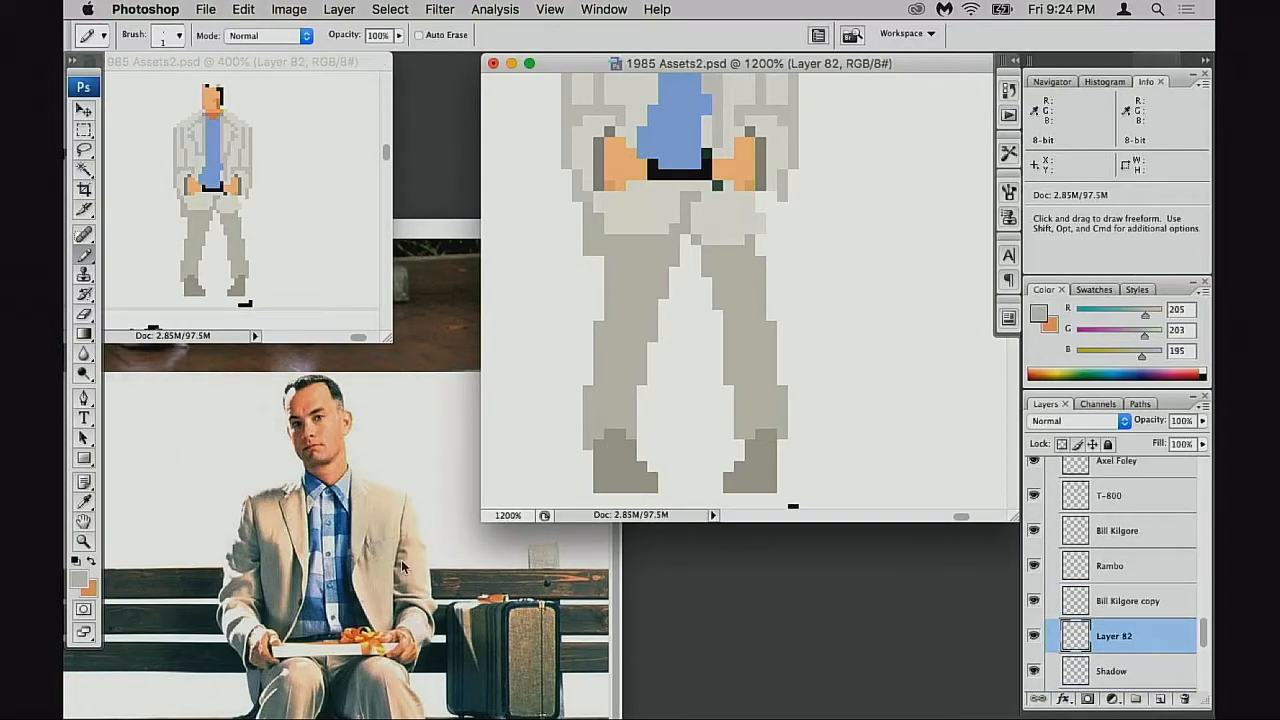
Move the reference photo below the preview, then set the pencil to dark grey-brown (109, 103, 98) at 2 pixels
{"action": "left_click", "coordinate": [455, 237]}
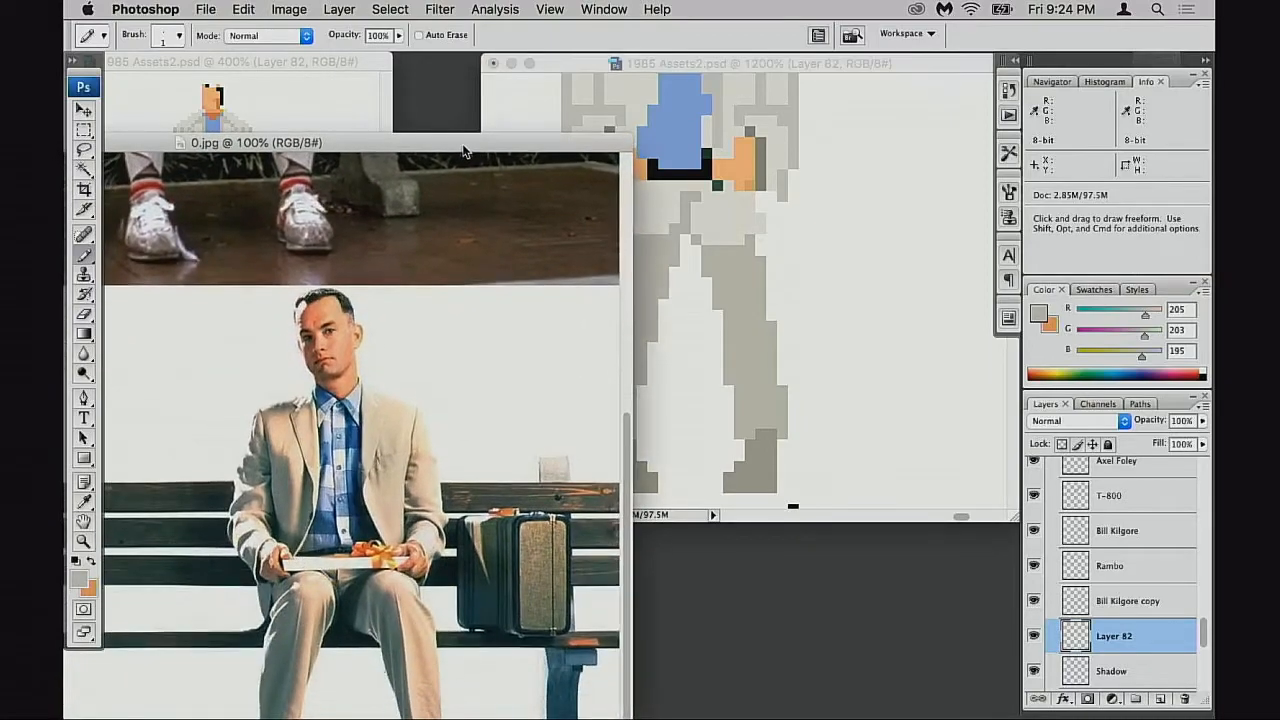
{"action": "left_click_drag", "start_coordinate": [499, 148], "coordinate": [500, 420]}
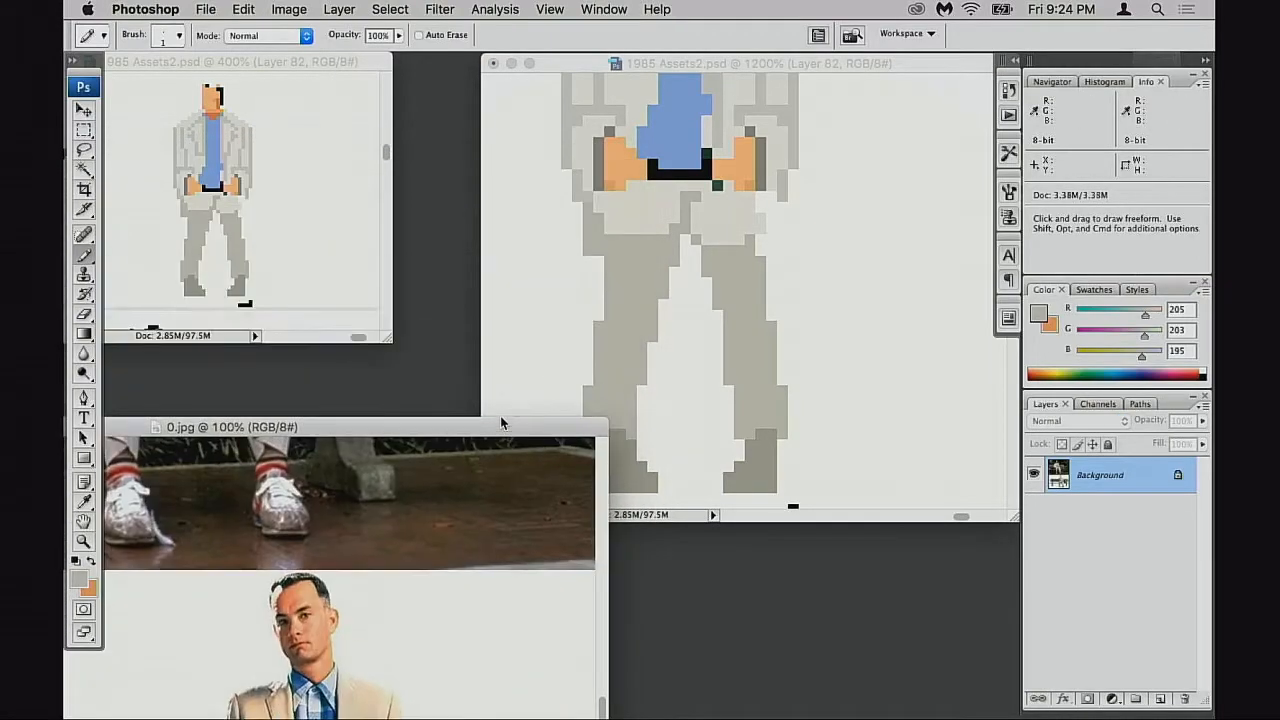
{"action": "left_click", "coordinate": [663, 374]}
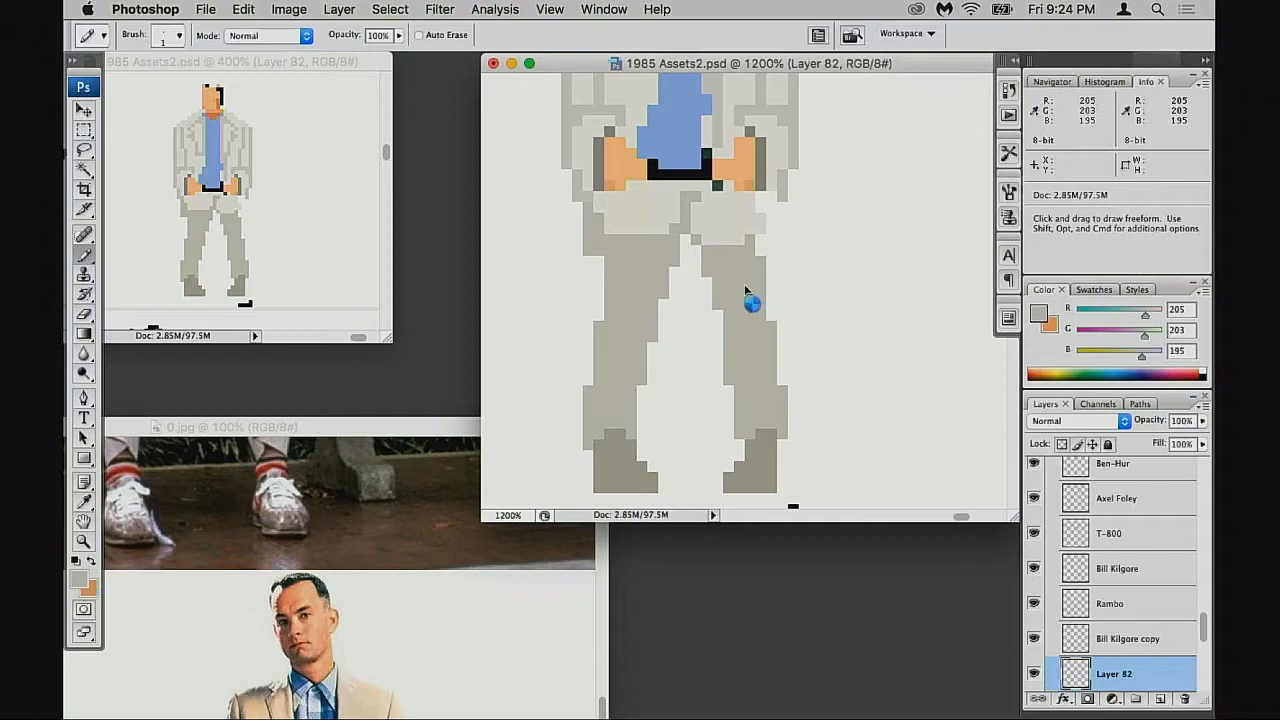
{"action": "left_click_drag", "start_coordinate": [764, 214], "coordinate": [780, 268]}
{"action": "left_click_drag", "start_coordinate": [1018, 365], "coordinate": [1010, 355]}
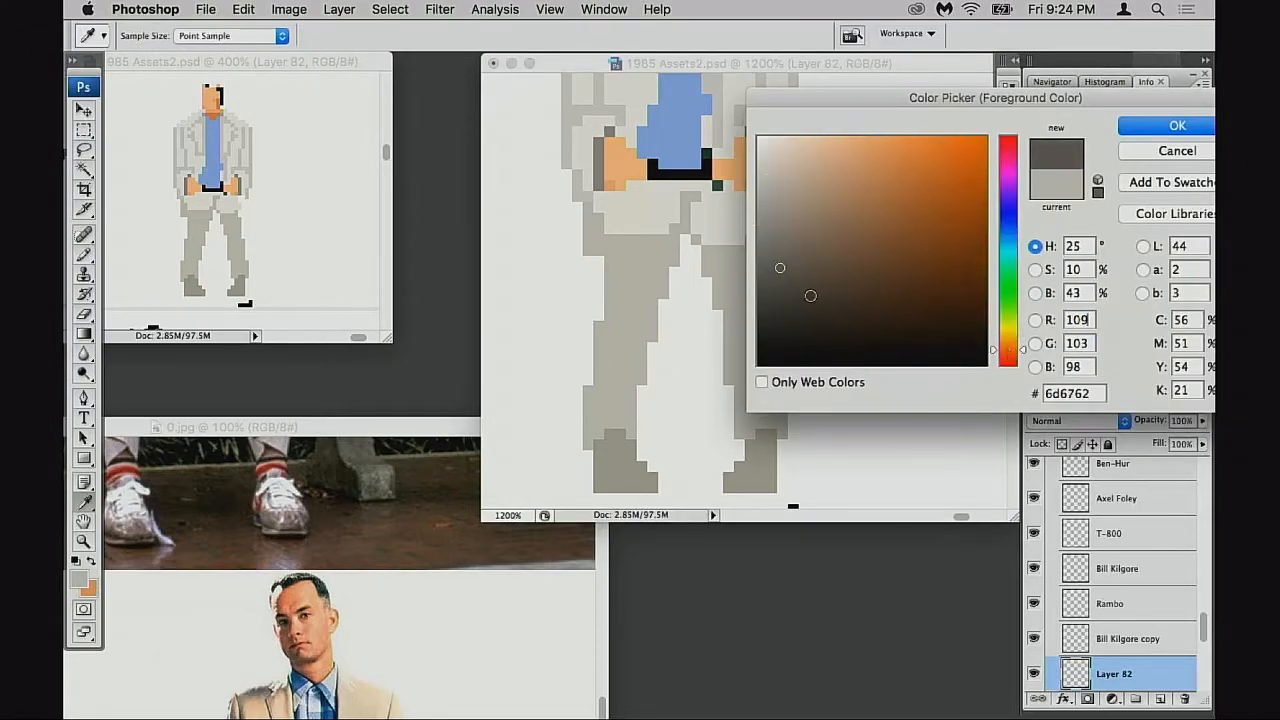
{"action": "left_click", "coordinate": [1150, 127]}
{"action": "scroll", "coordinate": [923, 229], "scroll_direction": "up", "scroll_amount": 3}
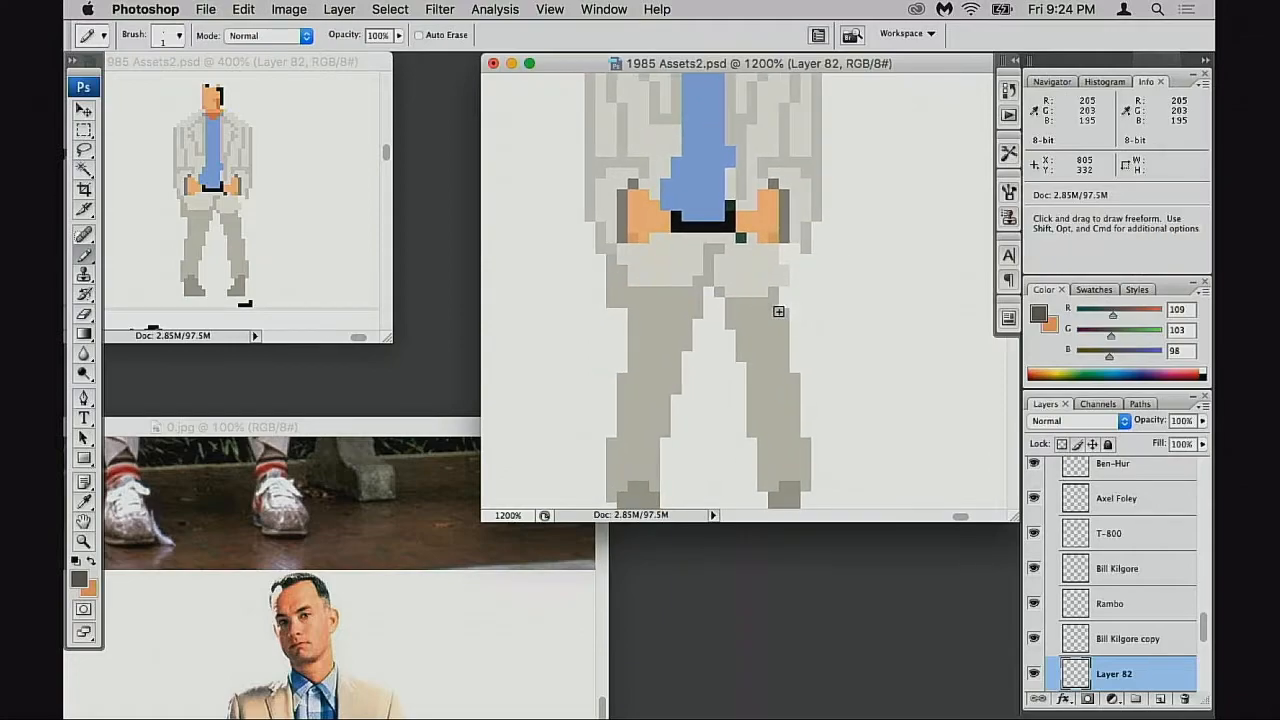
{"action": "key", "text": "bracketleft"}
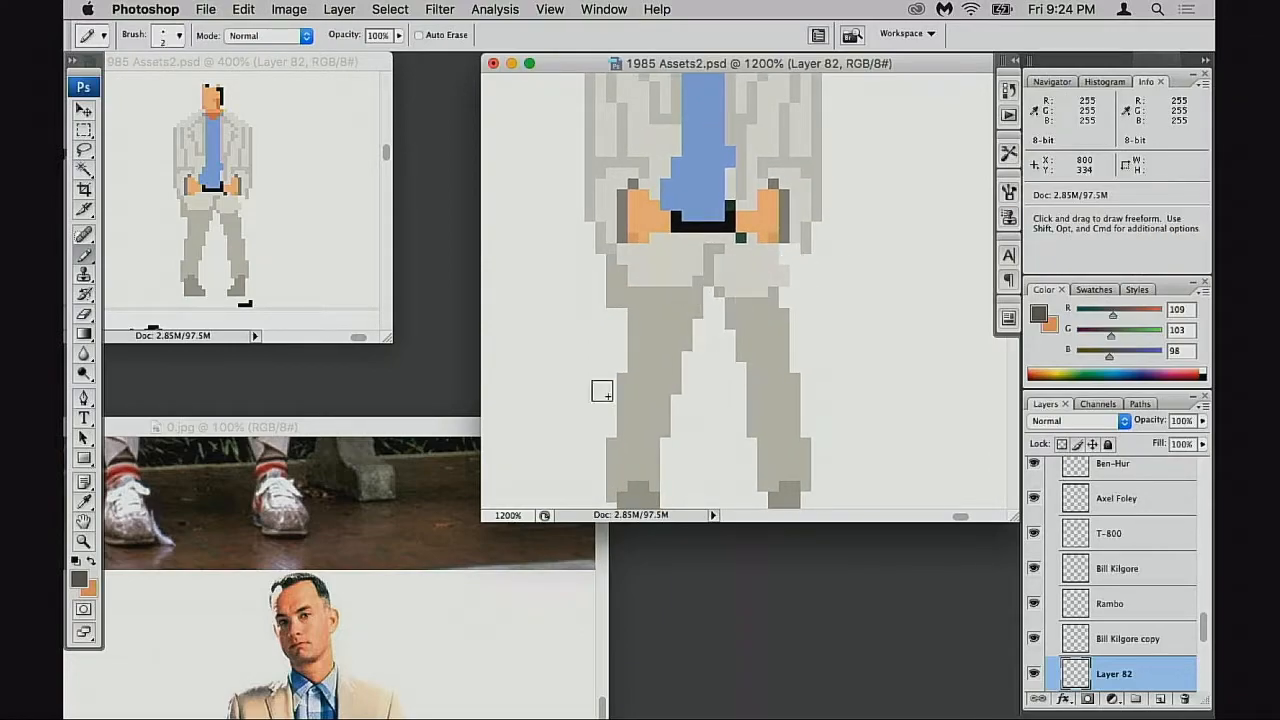
Zoom the 0.jpg reference out to 66.7% and arrange it beside the sprite to examine the bench in both photos
{"action": "left_click_drag", "start_coordinate": [406, 429], "coordinate": [428, 337]}
{"action": "left_click", "coordinate": [402, 543], "text": "super"}
{"action": "left_click_drag", "start_coordinate": [393, 626], "coordinate": [462, 350]}
{"action": "key", "text": "super+minus"}
{"action": "key", "text": "super+minus"}
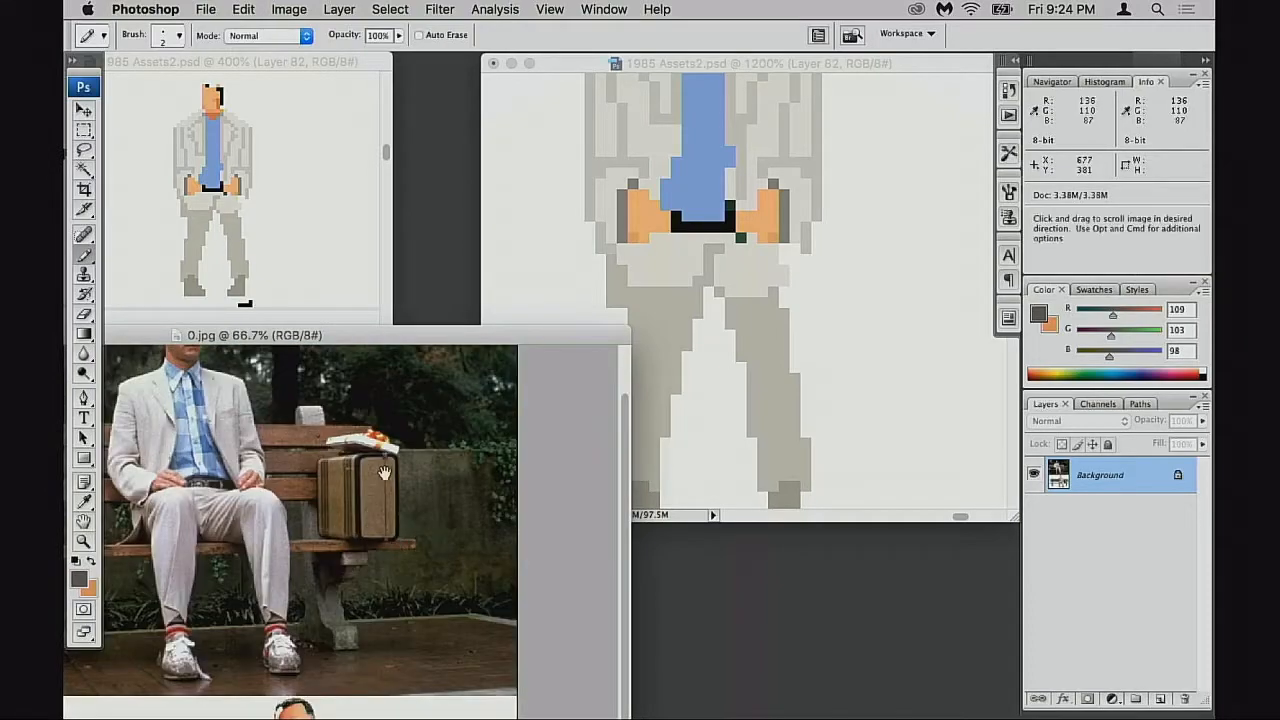
{"action": "left_click_drag", "start_coordinate": [391, 579], "coordinate": [391, 491]}
{"action": "left_click_drag", "start_coordinate": [426, 338], "coordinate": [418, 111]}
{"action": "left_click_drag", "start_coordinate": [522, 108], "coordinate": [415, 103]}
{"action": "left_click", "coordinate": [817, 323]}
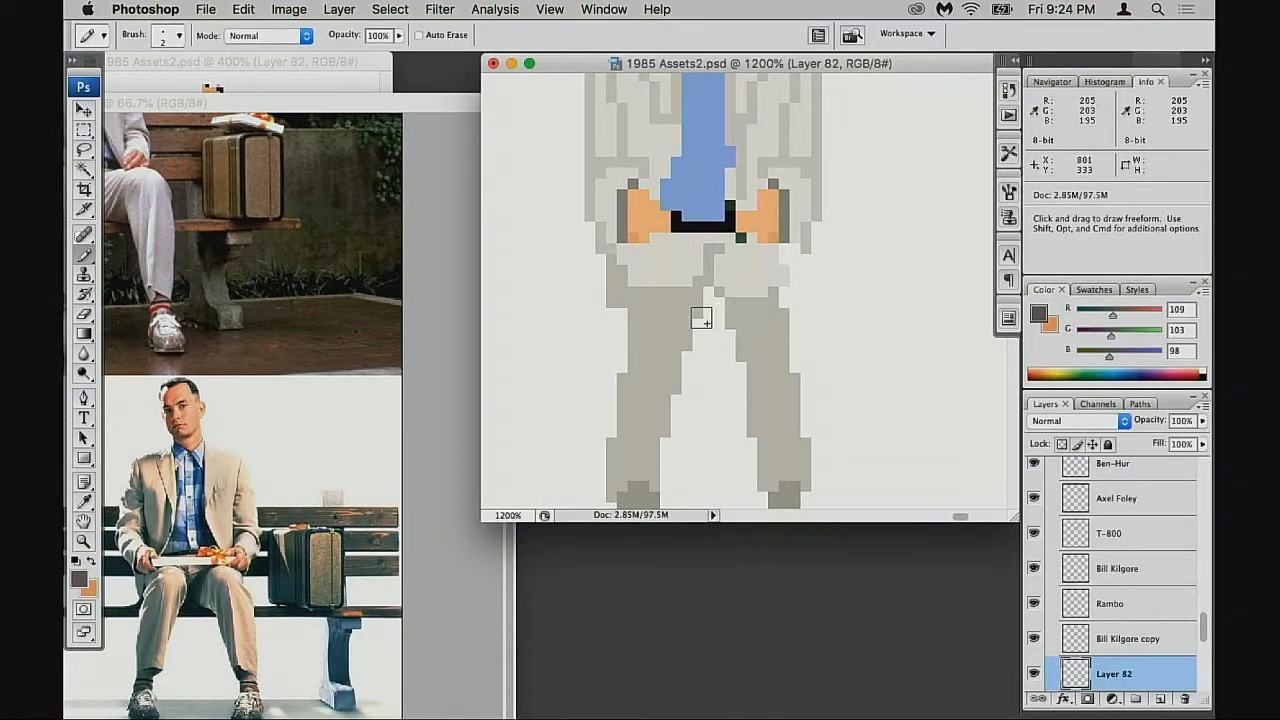
Draw the bench seat behind the thighs as a straight 2-pixel-thick dark grey-brown line, extending it on both sides of the figure
{"action": "left_click_drag", "start_coordinate": [551, 303], "coordinate": [960, 298]}
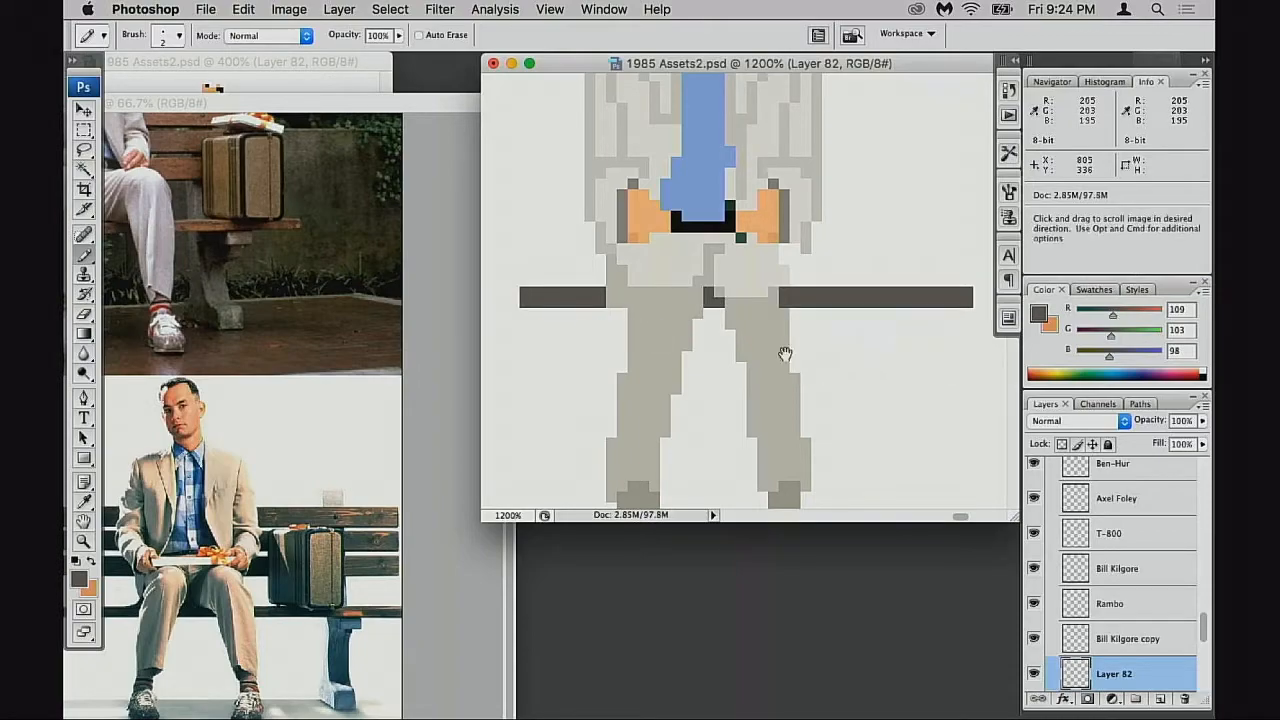
{"action": "left_click", "coordinate": [786, 362], "text": "alt"}
{"action": "left_click", "coordinate": [771, 362], "text": "alt"}
{"action": "left_click_drag", "start_coordinate": [702, 392], "coordinate": [746, 414]}
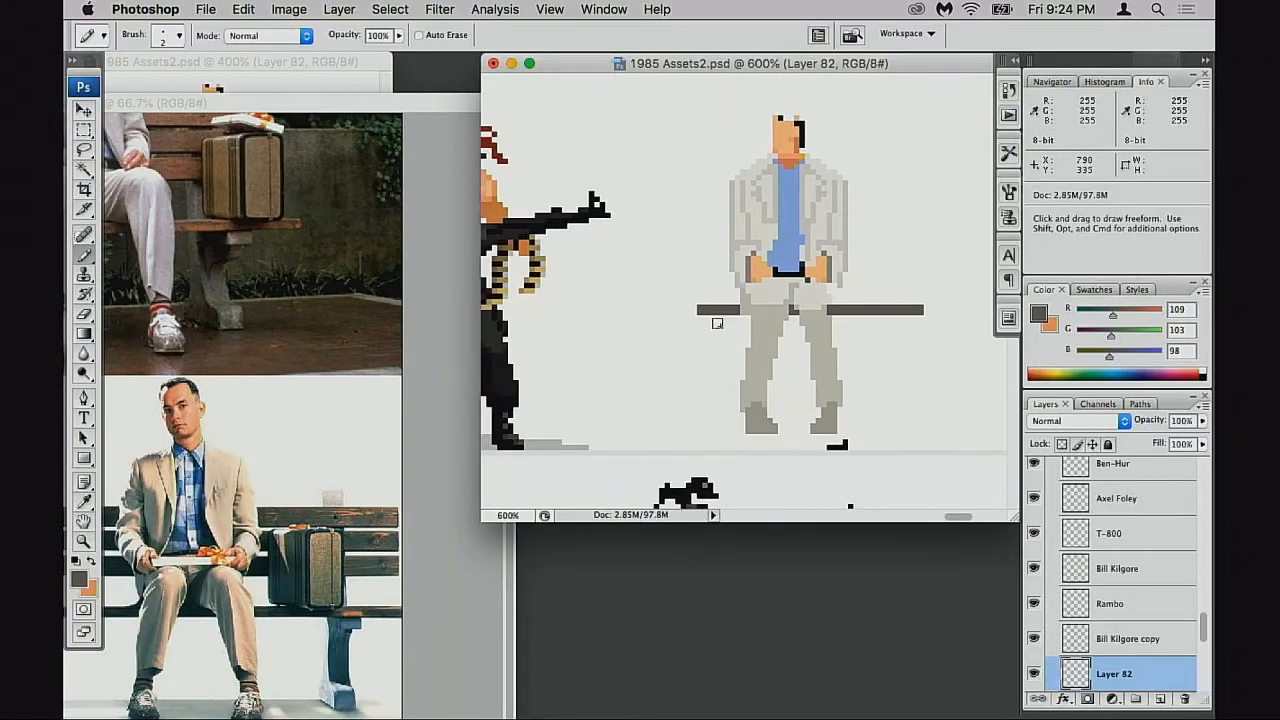
{"action": "left_click_drag", "start_coordinate": [728, 310], "coordinate": [630, 310]}
{"action": "mouse_move", "coordinate": [786, 349]}
{"action": "left_mouse_down"}
{"action": "mouse_move", "coordinate": [737, 349]}
{"action": "mouse_move", "coordinate": [724, 363]}
{"action": "left_mouse_up"}
{"action": "left_click_drag", "start_coordinate": [860, 323], "coordinate": [886, 323]}
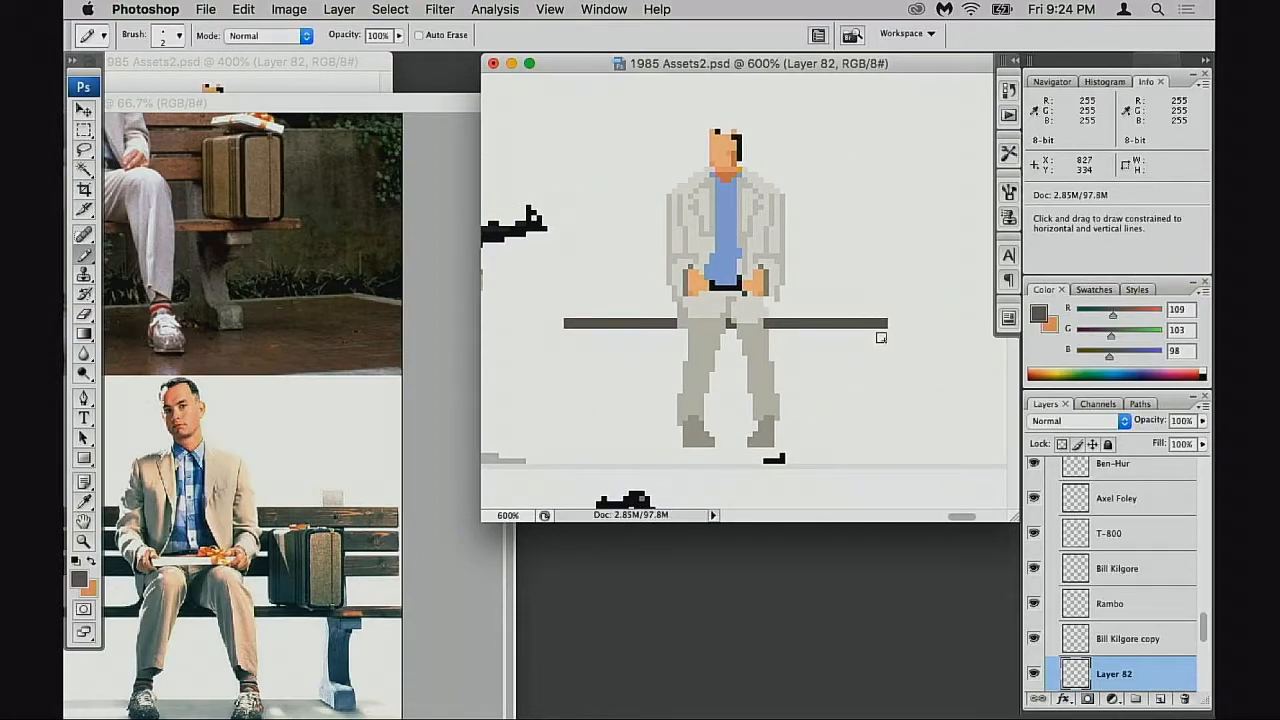
Copy a 59-pixel-wide section of the seat upward and stack the copies into a 4-pixel-thick backrest plank
{"action": "key", "text": "m"}
{"action": "left_click_drag", "start_coordinate": [571, 286], "coordinate": [914, 400]}
{"action": "mouse_move", "coordinate": [820, 360]}
{"action": "left_mouse_down"}
{"action": "mouse_move", "coordinate": [814, 277]}
{"action": "mouse_move", "coordinate": [815, 295]}
{"action": "left_mouse_up"}
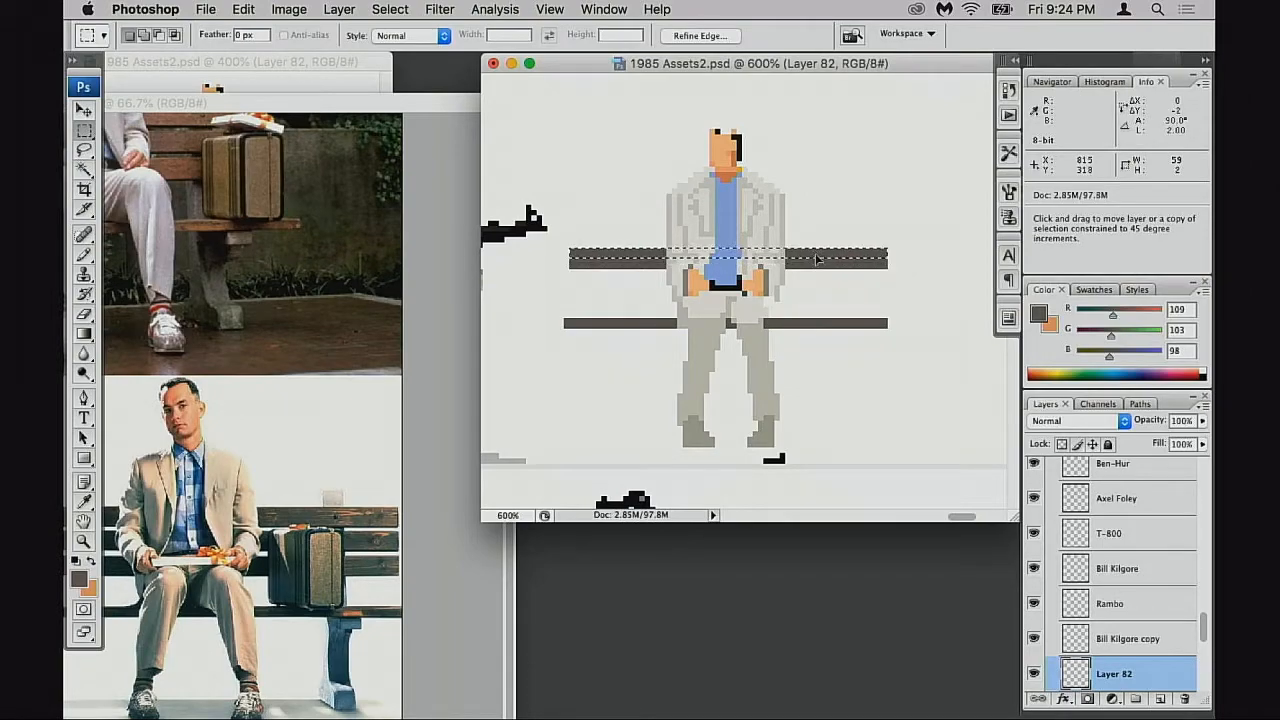
{"action": "left_click_drag", "start_coordinate": [575, 205], "coordinate": [979, 322]}
{"action": "mouse_move", "coordinate": [826, 268]}
{"action": "left_mouse_down"}
{"action": "mouse_move", "coordinate": [826, 226]}
{"action": "mouse_move", "coordinate": [853, 257]}
{"action": "left_mouse_up"}
{"action": "key", "text": "super+z"}
{"action": "key", "text": "super+d"}
{"action": "key", "text": "super+z"}
Try a backrest of three 4-pixel-thick planks by copying the plank upward twice
{"action": "left_click_drag", "start_coordinate": [547, 232], "coordinate": [968, 296]}
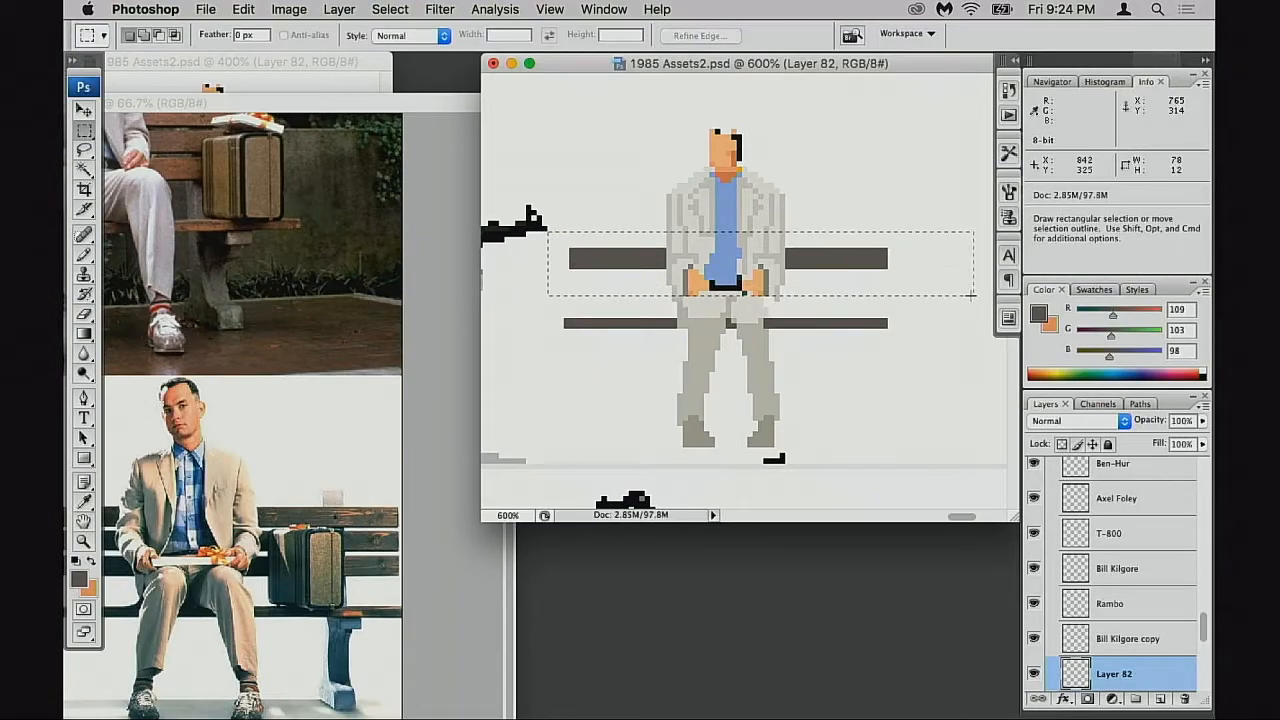
{"action": "left_click_drag", "start_coordinate": [785, 269], "coordinate": [804, 213]}
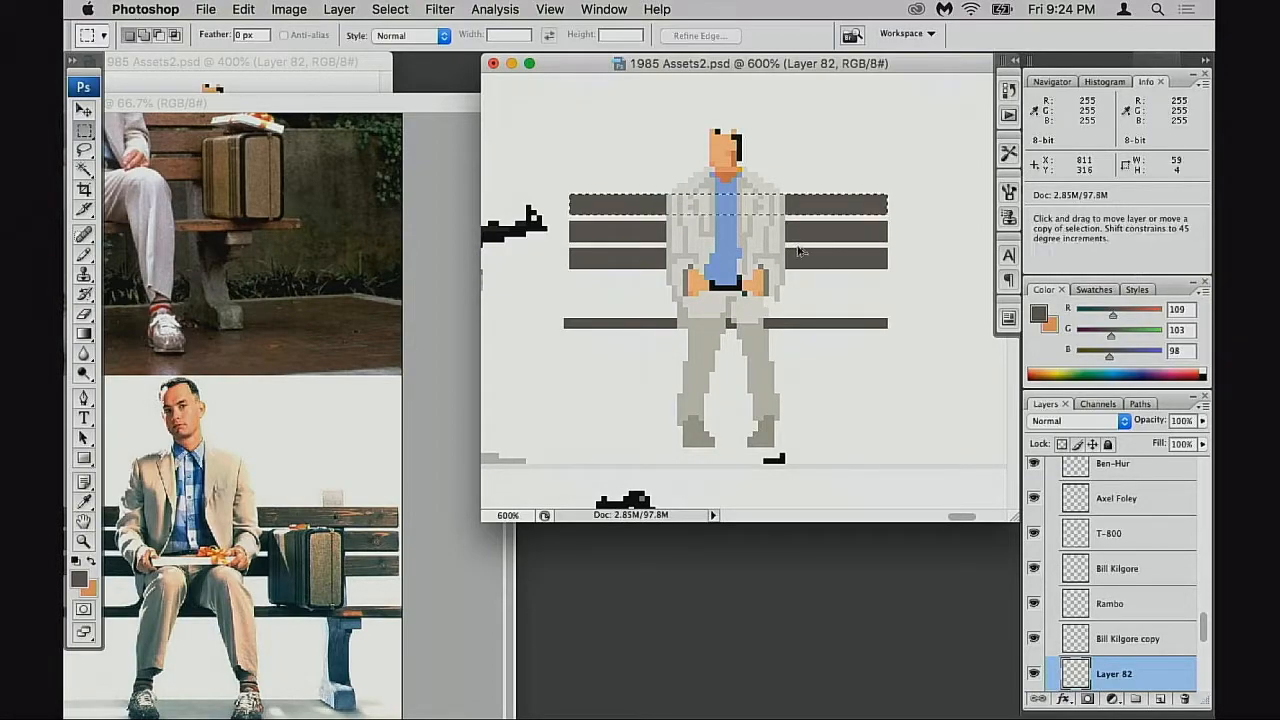
{"action": "key", "text": "super+alt+z"}
{"action": "key", "text": "super+alt+z"}
{"action": "key", "text": "super+d"}
Trim the backrest plank to 3 pixels thick, lower it toward the seat and copy it upward twice for a three-plank backrest
{"action": "left_click_drag", "start_coordinate": [531, 227], "coordinate": [909, 259]}
{"action": "left_click_drag", "start_coordinate": [527, 232], "coordinate": [957, 295]}
{"action": "left_click_drag", "start_coordinate": [857, 288], "coordinate": [851, 308]}
{"action": "mouse_move", "coordinate": [514, 248]}
{"action": "left_mouse_down"}
{"action": "mouse_move", "coordinate": [566, 289]}
{"action": "mouse_move", "coordinate": [971, 310]}
{"action": "left_mouse_up"}
{"action": "left_click_drag", "start_coordinate": [886, 285], "coordinate": [872, 243]}
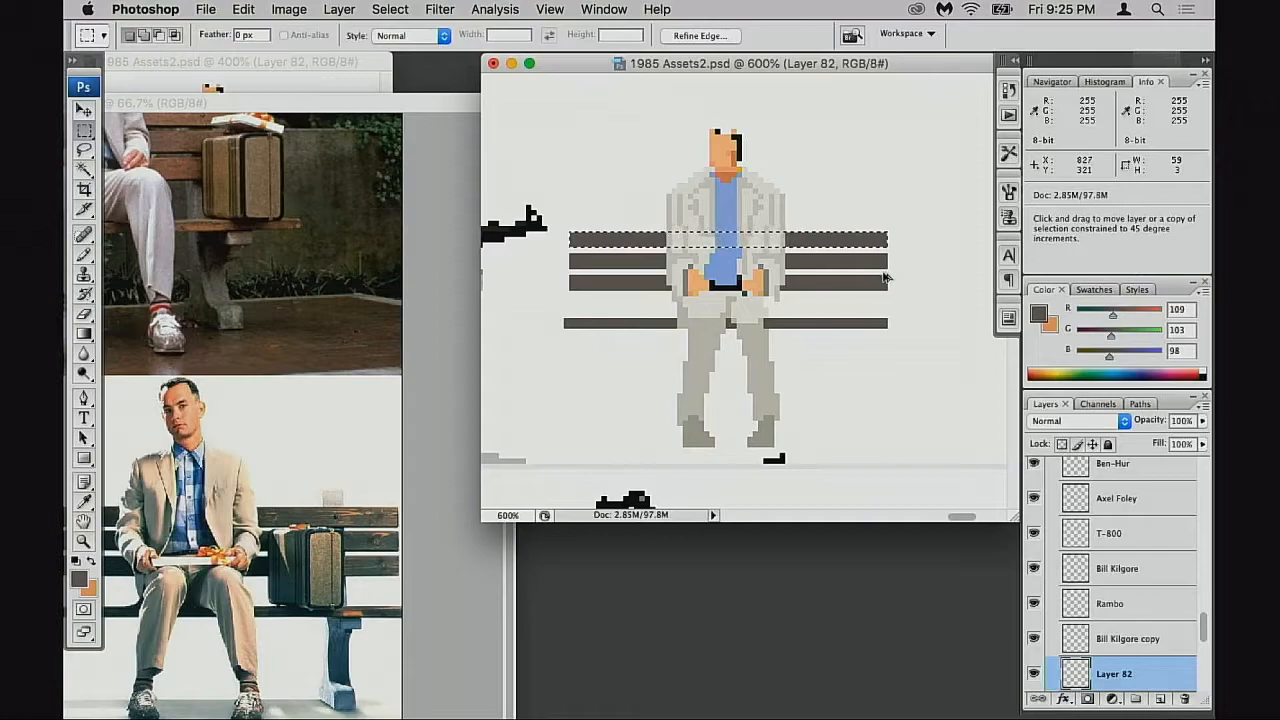
Clear the plank selection and review the three-plank bench beside the neighbouring sprites
{"action": "key", "text": "super+d"}
{"action": "left_click", "coordinate": [839, 340], "text": "alt"}
{"action": "left_click_drag", "start_coordinate": [880, 374], "coordinate": [800, 376]}
{"action": "left_click", "coordinate": [747, 362], "text": "alt"}
{"action": "left_click", "coordinate": [743, 362], "text": "alt"}
{"action": "left_click_drag", "start_coordinate": [714, 349], "coordinate": [752, 398]}
{"action": "left_click_drag", "start_coordinate": [686, 183], "coordinate": [905, 438]}
Reposition the 0.jpg reference window and examine the seated man and bench in both photos against the sprite
{"action": "left_click", "coordinate": [419, 112]}
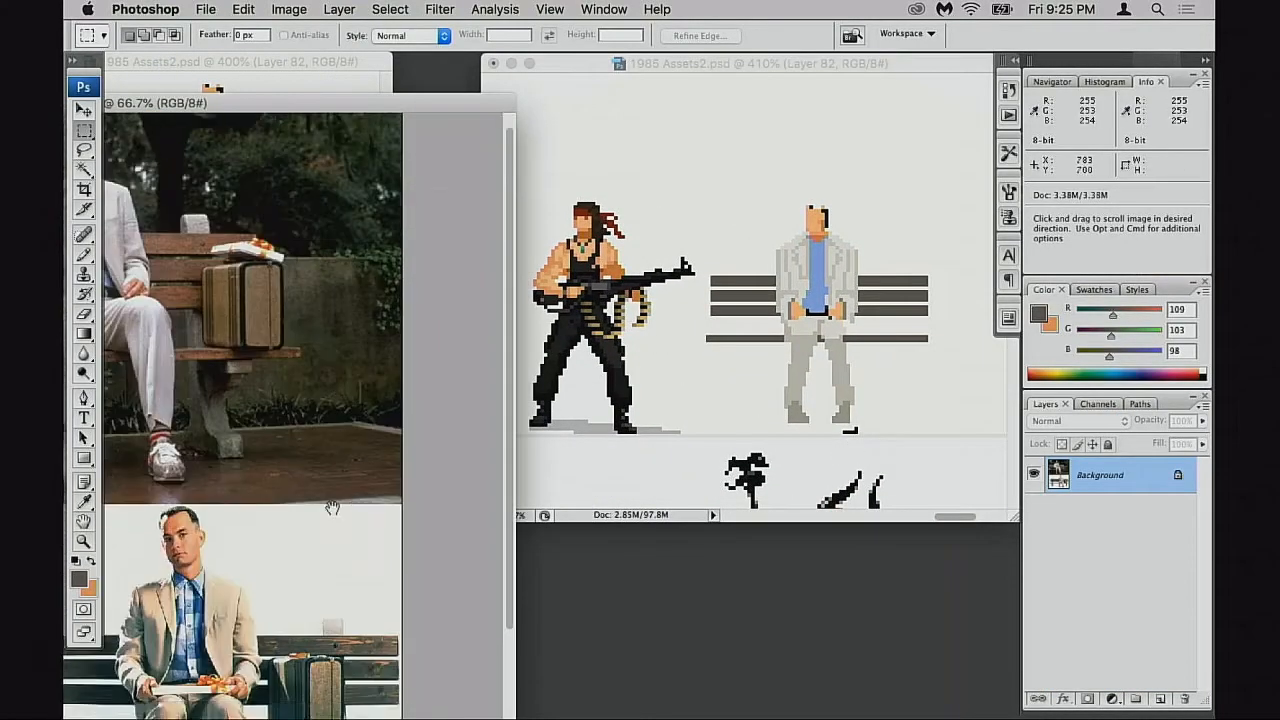
{"action": "left_click_drag", "start_coordinate": [420, 106], "coordinate": [437, 370]}
{"action": "left_click_drag", "start_coordinate": [836, 326], "coordinate": [923, 370]}
{"action": "left_click", "coordinate": [804, 326], "text": "super"}
{"action": "left_click", "coordinate": [804, 326], "text": "super"}
{"action": "left_click", "coordinate": [742, 312], "text": "super"}
{"action": "left_click_drag", "start_coordinate": [382, 371], "coordinate": [455, 349]}
{"action": "left_click_drag", "start_coordinate": [354, 480], "coordinate": [400, 626]}
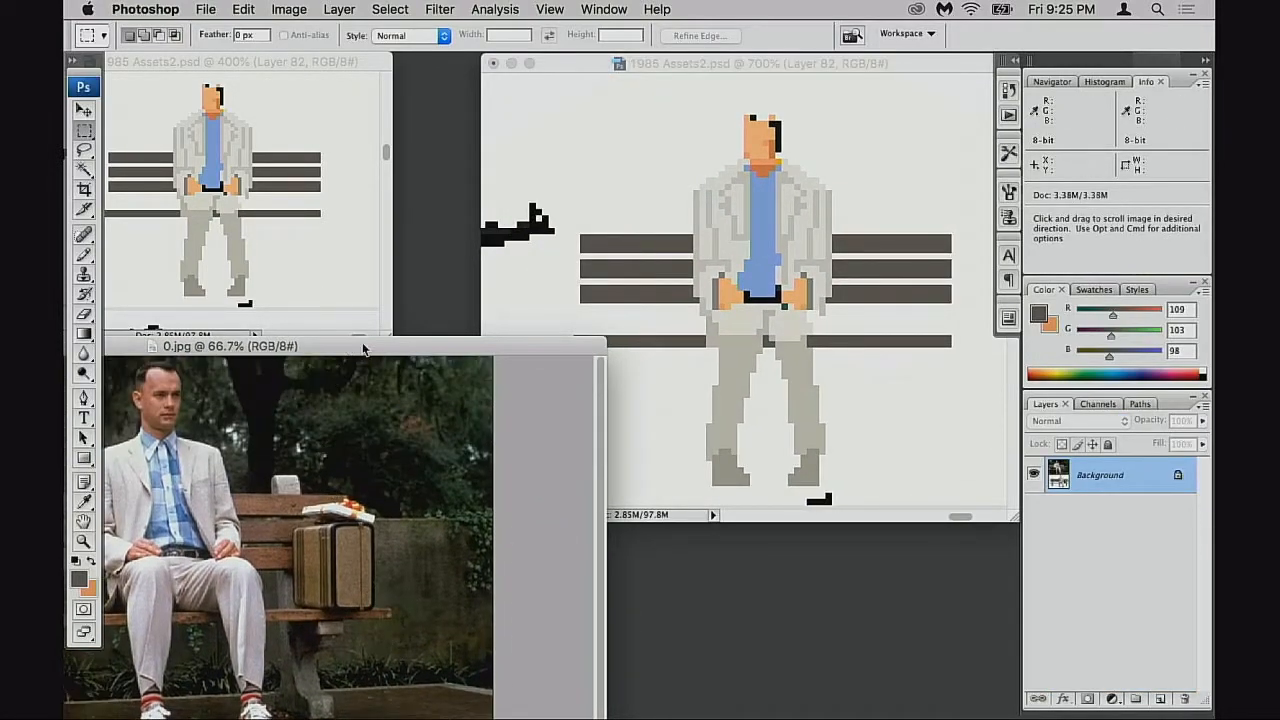
{"action": "left_click_drag", "start_coordinate": [363, 347], "coordinate": [379, 296]}
{"action": "left_click_drag", "start_coordinate": [387, 532], "coordinate": [423, 344]}
{"action": "left_click_drag", "start_coordinate": [434, 296], "coordinate": [413, 129]}
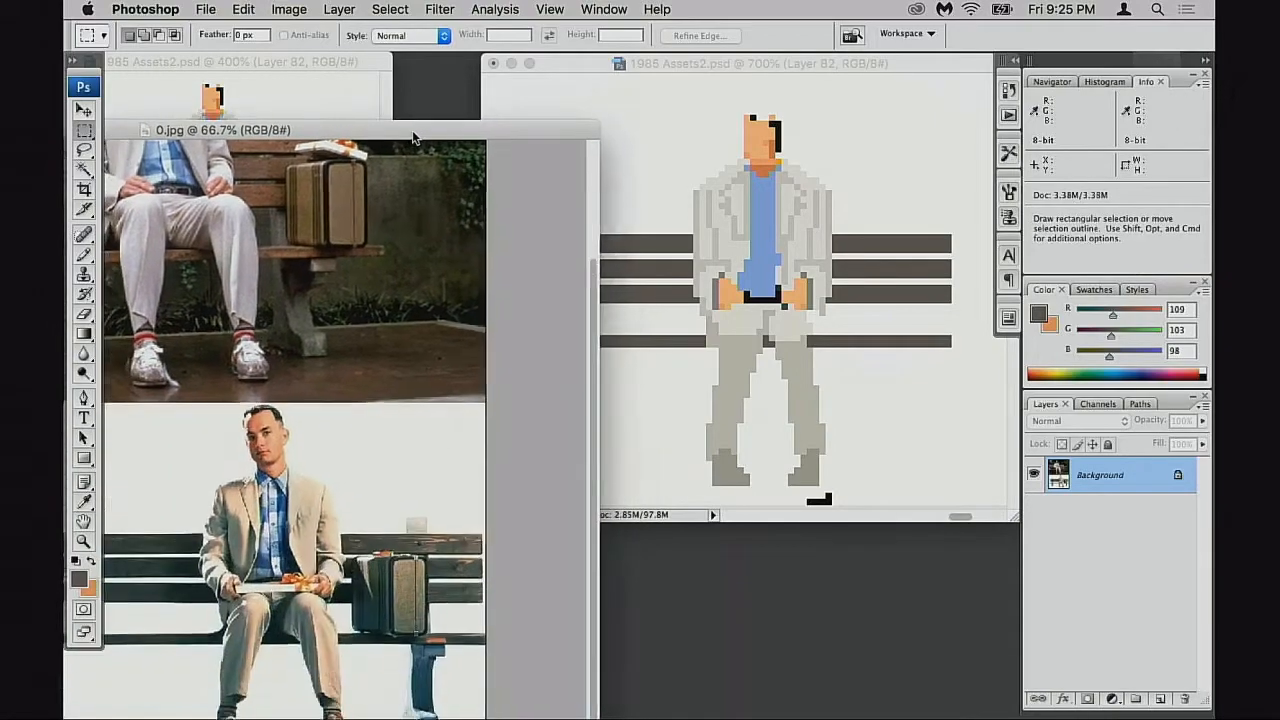
Return to the sprite document and ready a 1-pixel Pencil at 20% opacity with the jacket's light grey shade, RGB 216, 214, 208
{"action": "left_click", "coordinate": [794, 260]}
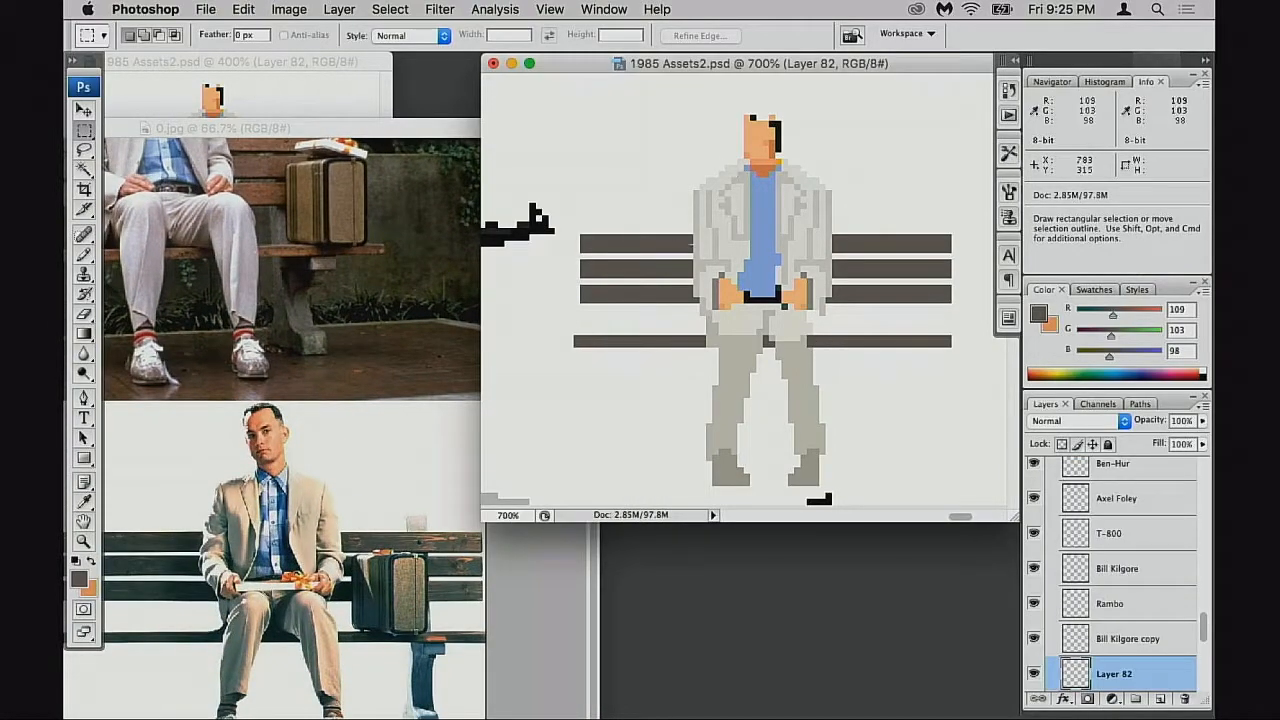
{"action": "key", "text": "b"}
{"action": "left_click", "coordinate": [743, 255], "text": "super"}
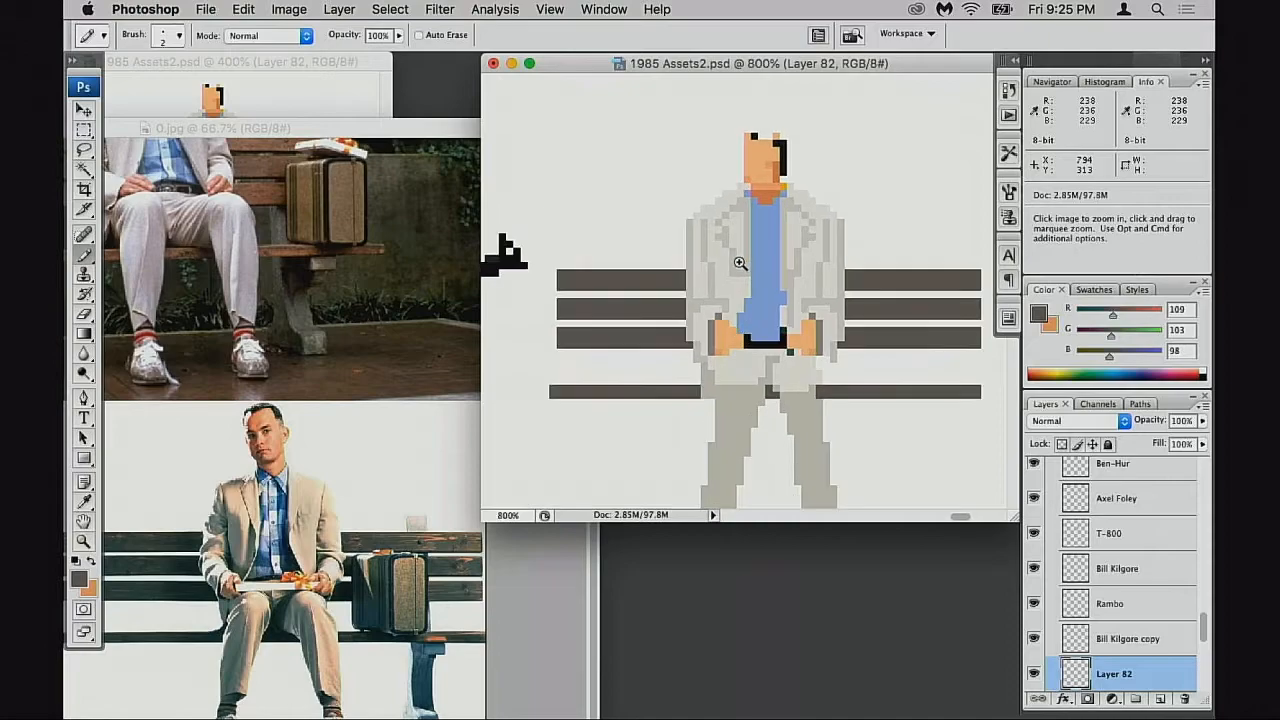
{"action": "left_click", "coordinate": [739, 264], "text": "super"}
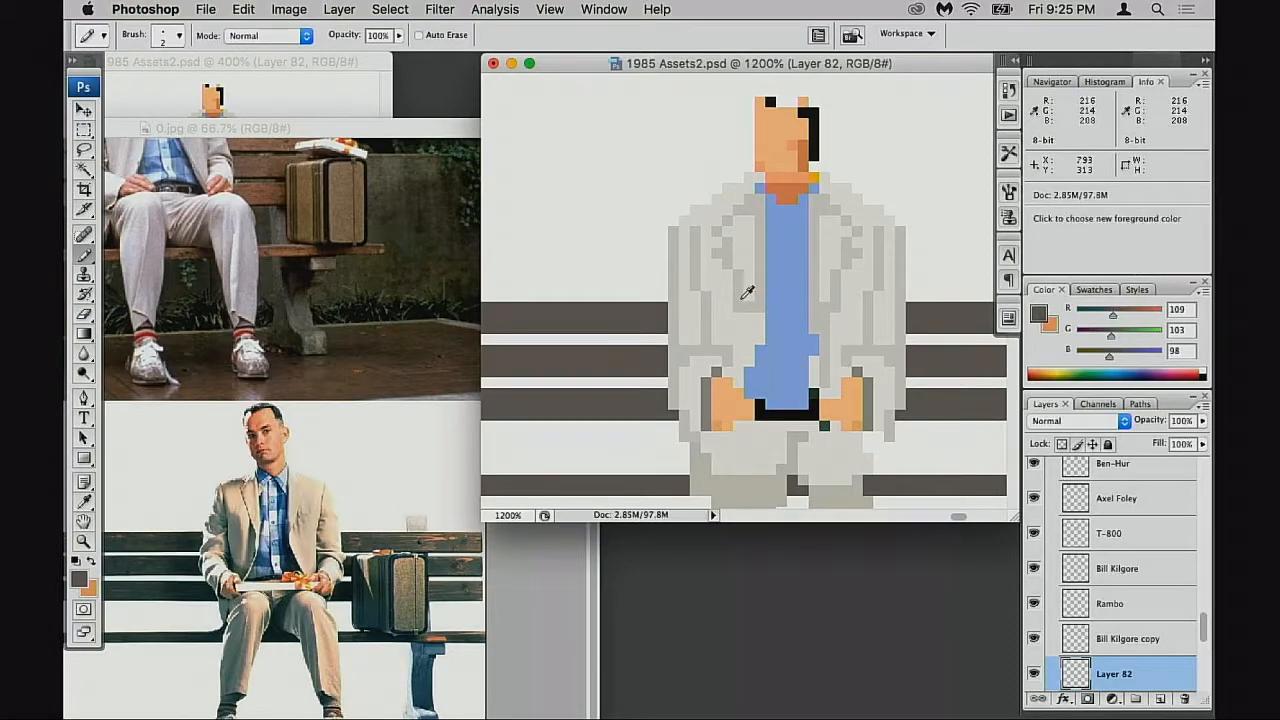
{"action": "left_click", "coordinate": [742, 297], "text": "alt"}
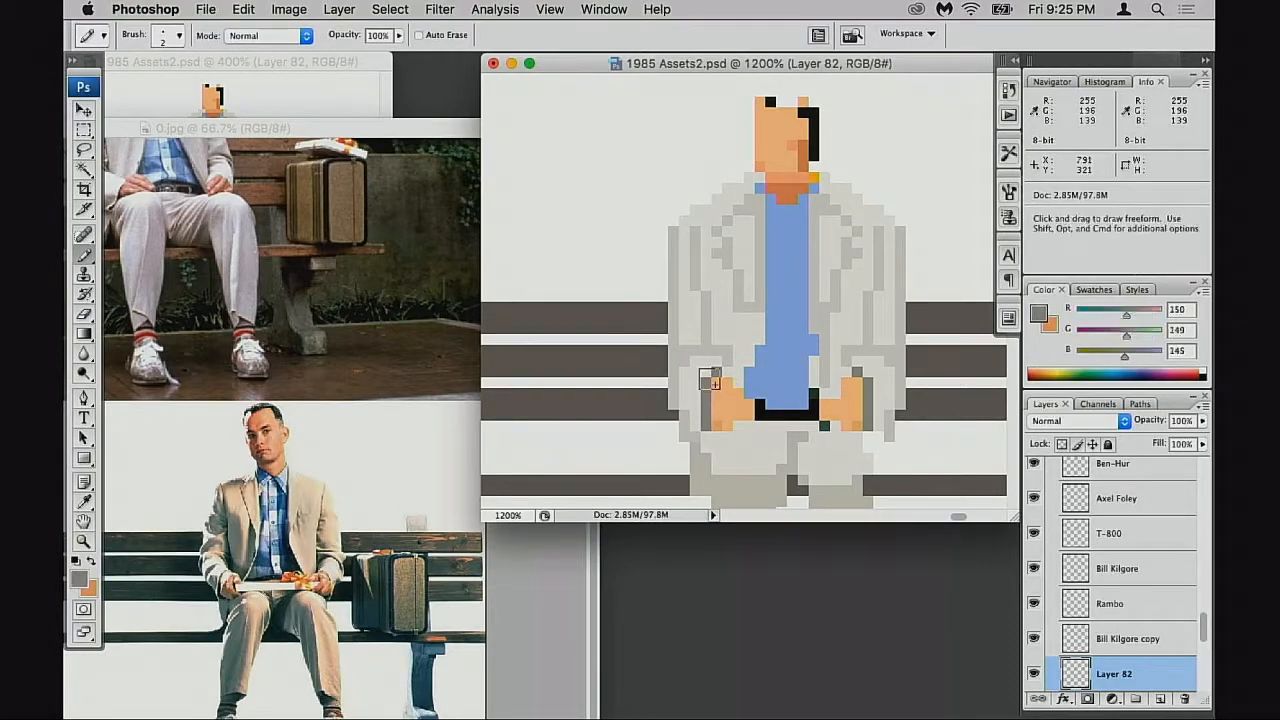
{"action": "key", "text": "bracketleft"}
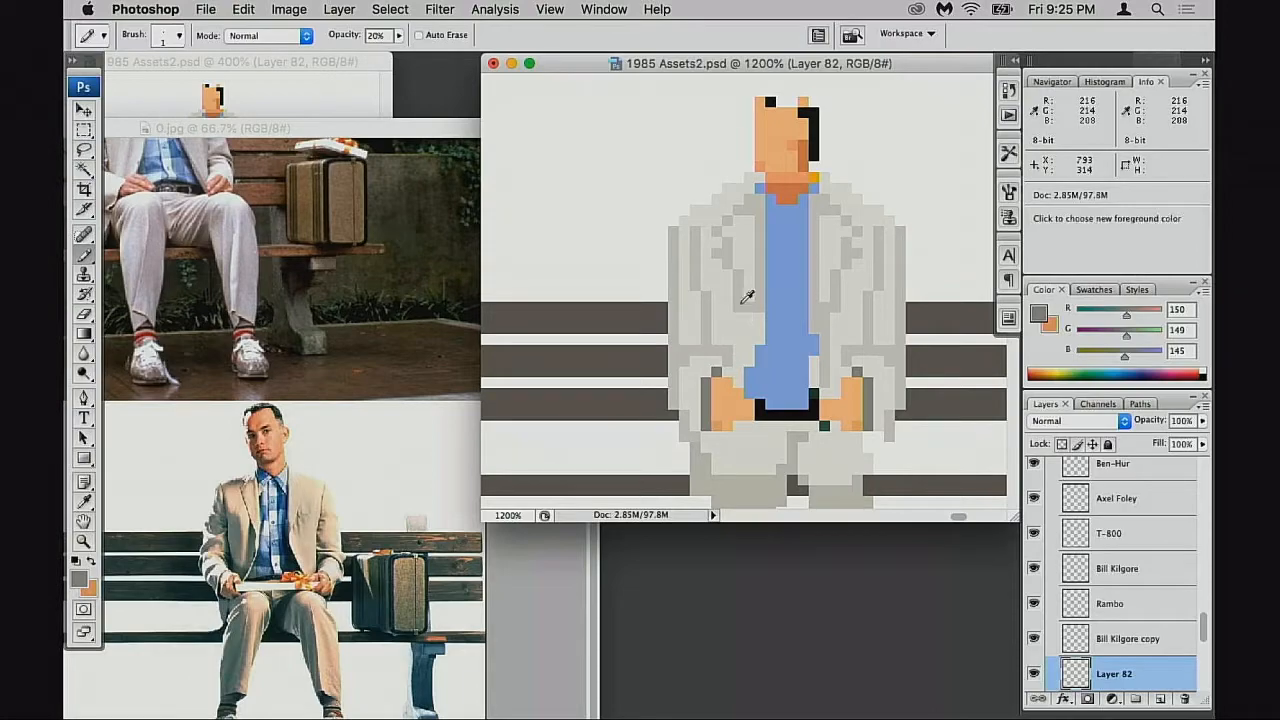
{"action": "left_click", "coordinate": [723, 321], "text": "alt"}
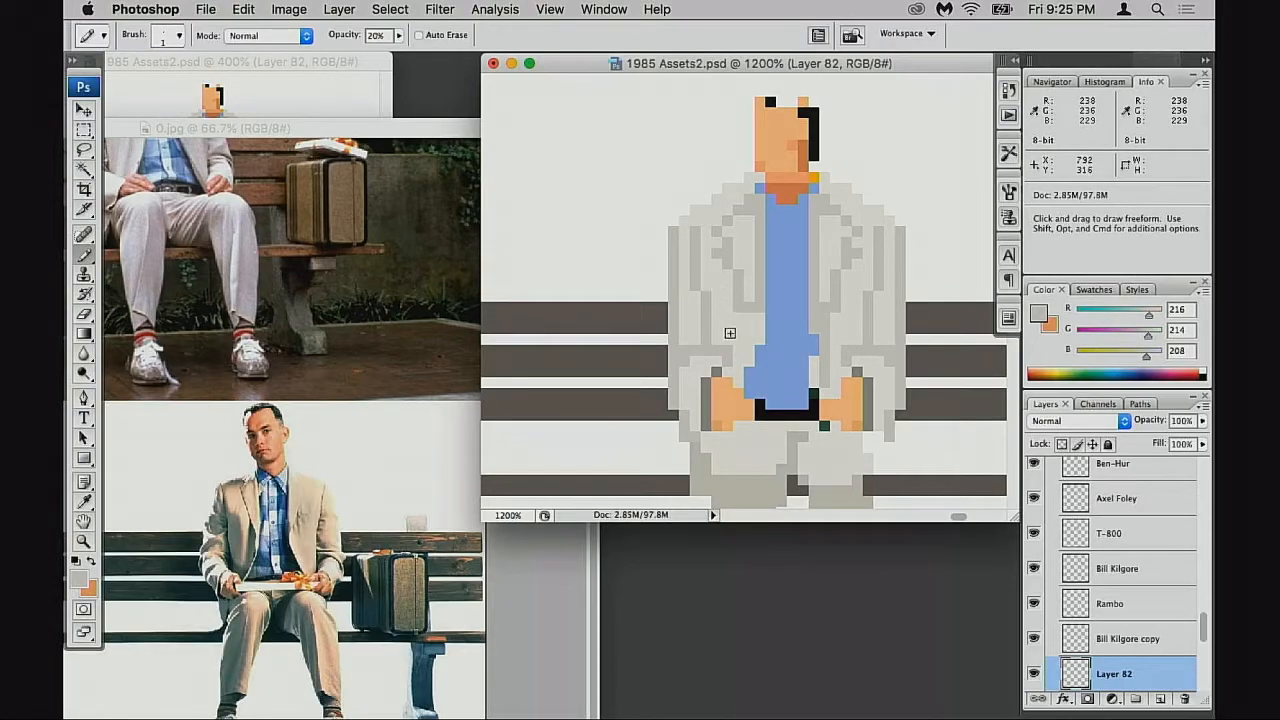
Make the Bill Kilgore copy layer active, check its contents by toggling visibility, and set the Pencil opacity to 100%
{"action": "scroll", "coordinate": [1072, 606], "scroll_direction": "down", "scroll_amount": 1}
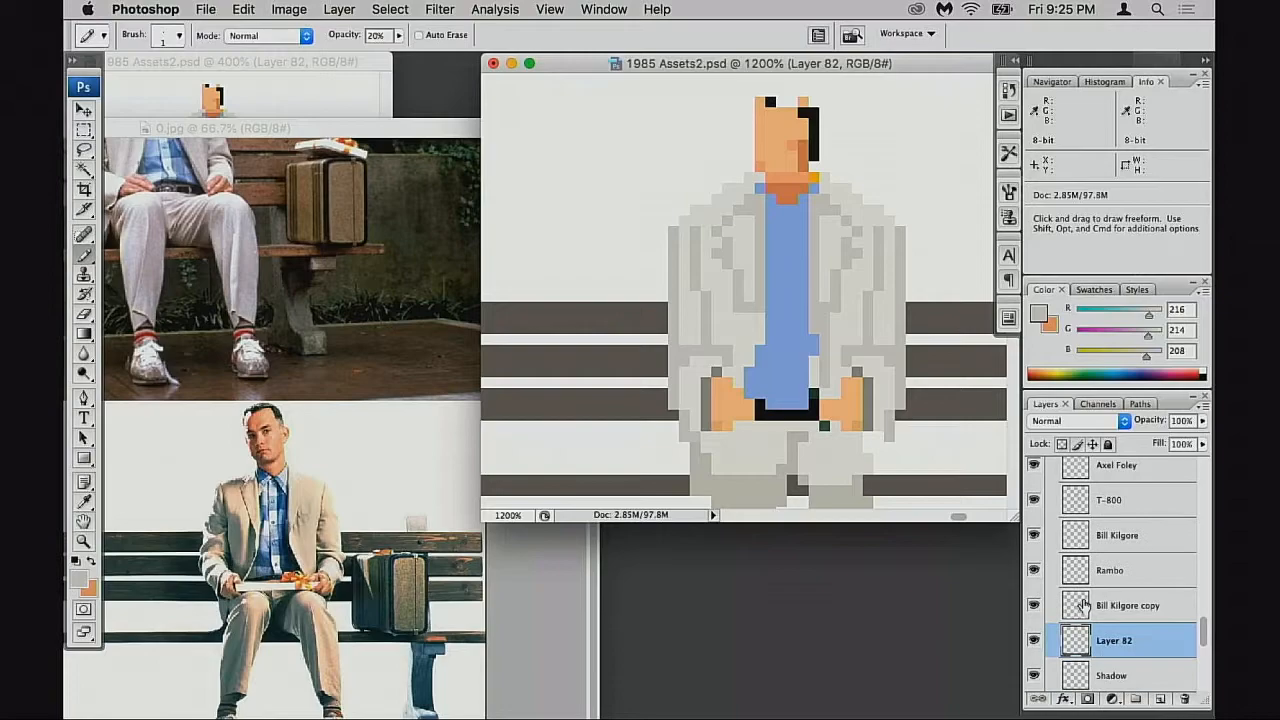
{"action": "left_click", "coordinate": [1082, 606]}
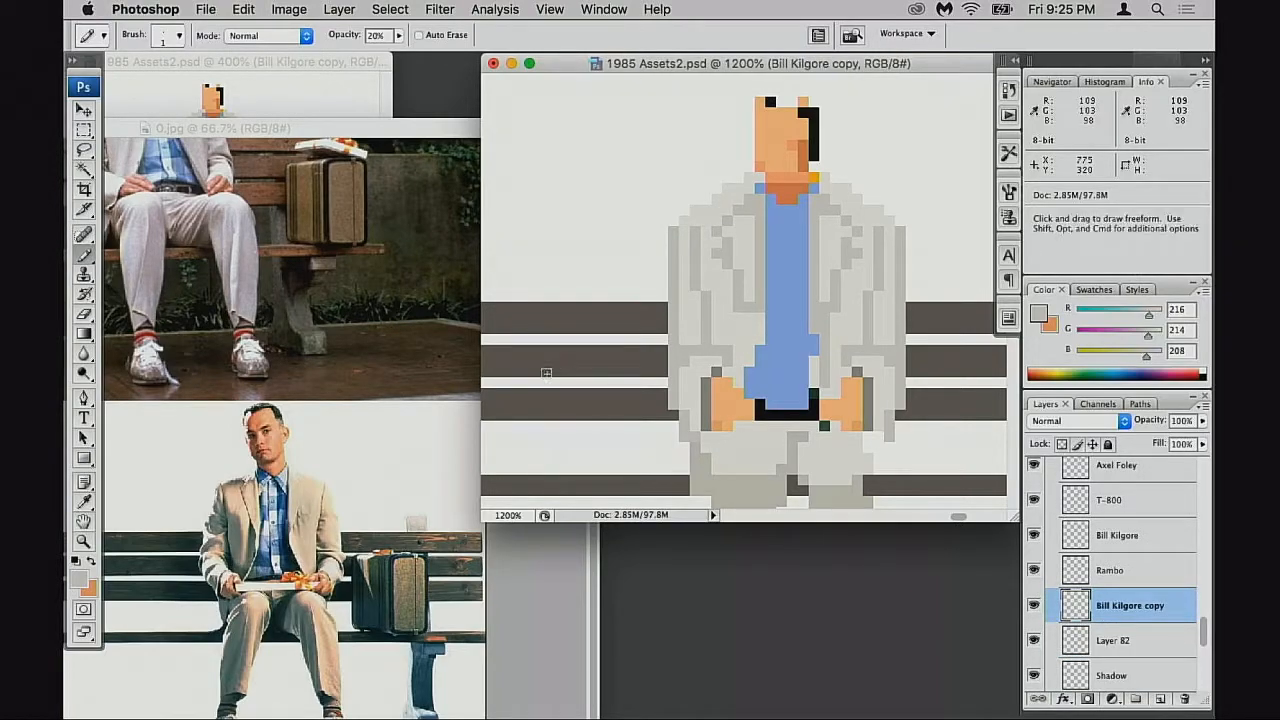
{"action": "left_click", "coordinate": [1032, 606]}
{"action": "left_click", "coordinate": [1032, 606]}
{"action": "key", "text": "0"}
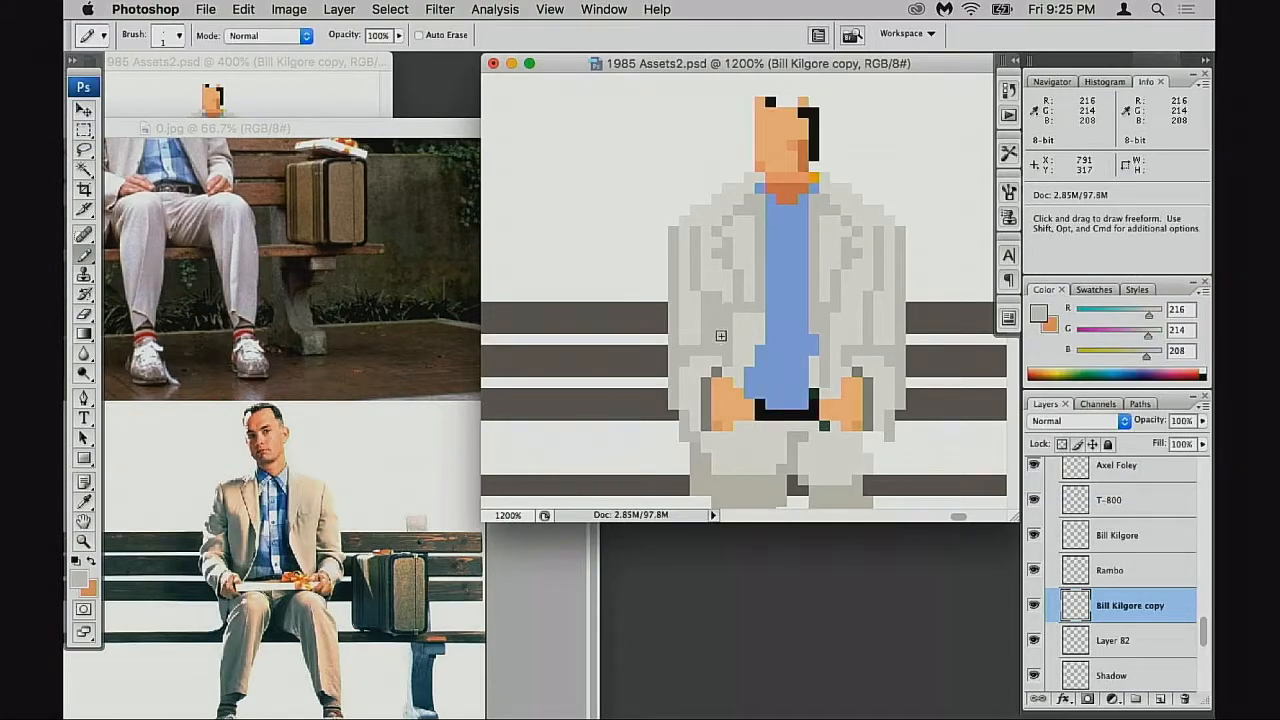
Reposition the 0.jpg reference photo so the seated man's suit stays visible beside the pixel artwork
{"action": "left_click_drag", "start_coordinate": [388, 135], "coordinate": [397, 298]}
{"action": "left_click", "coordinate": [716, 296]}
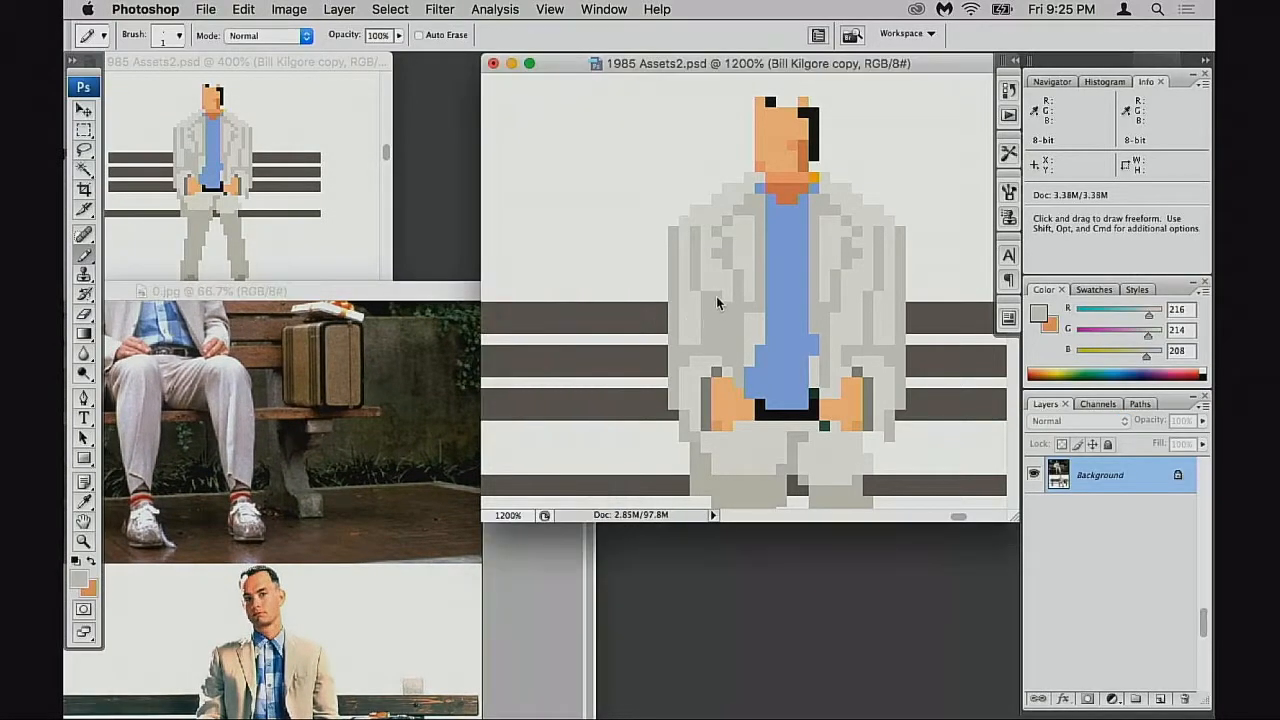
{"action": "left_click_drag", "start_coordinate": [457, 296], "coordinate": [428, 190]}
{"action": "left_click", "coordinate": [684, 253]}
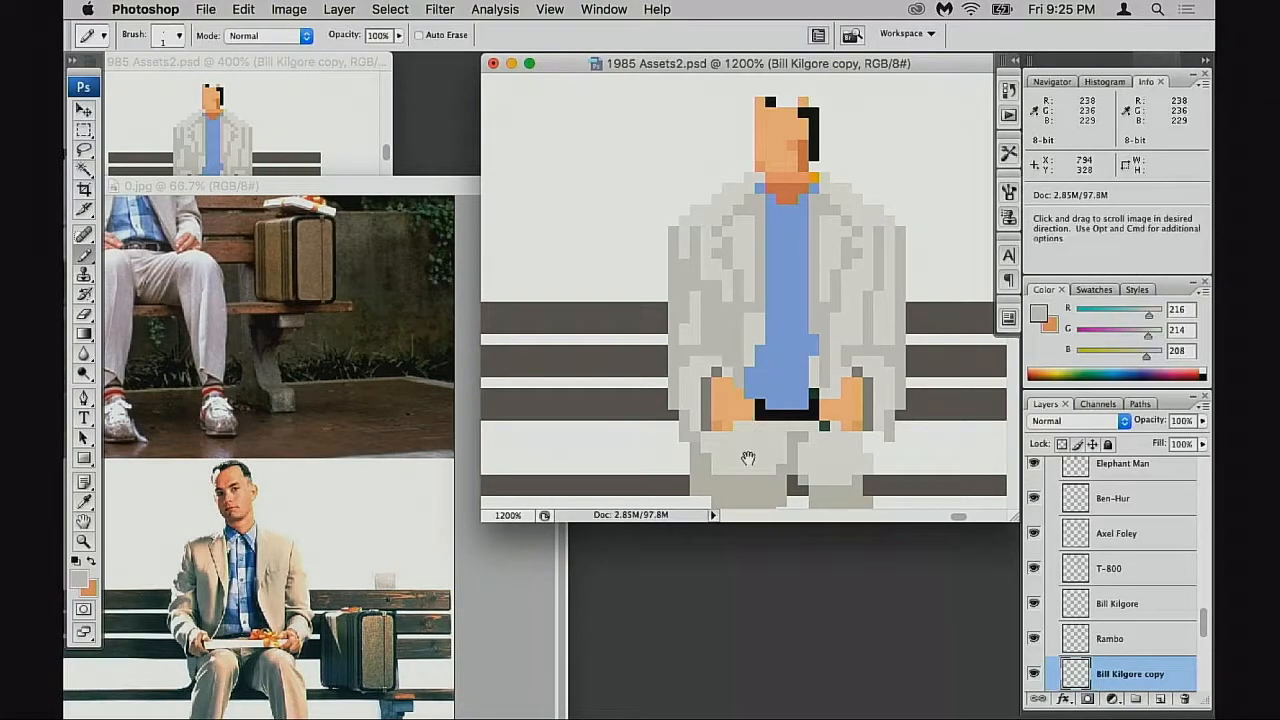
Sample the suit's light grey (238, 236, 229) and paint Screen-mode highlights on the figure's knees, cuff and both shoulders
{"action": "scroll", "coordinate": [748, 440], "scroll_direction": "down", "scroll_amount": 1}
{"action": "left_click", "coordinate": [752, 425], "text": "alt"}
{"action": "key", "text": "alt+shift+s"}
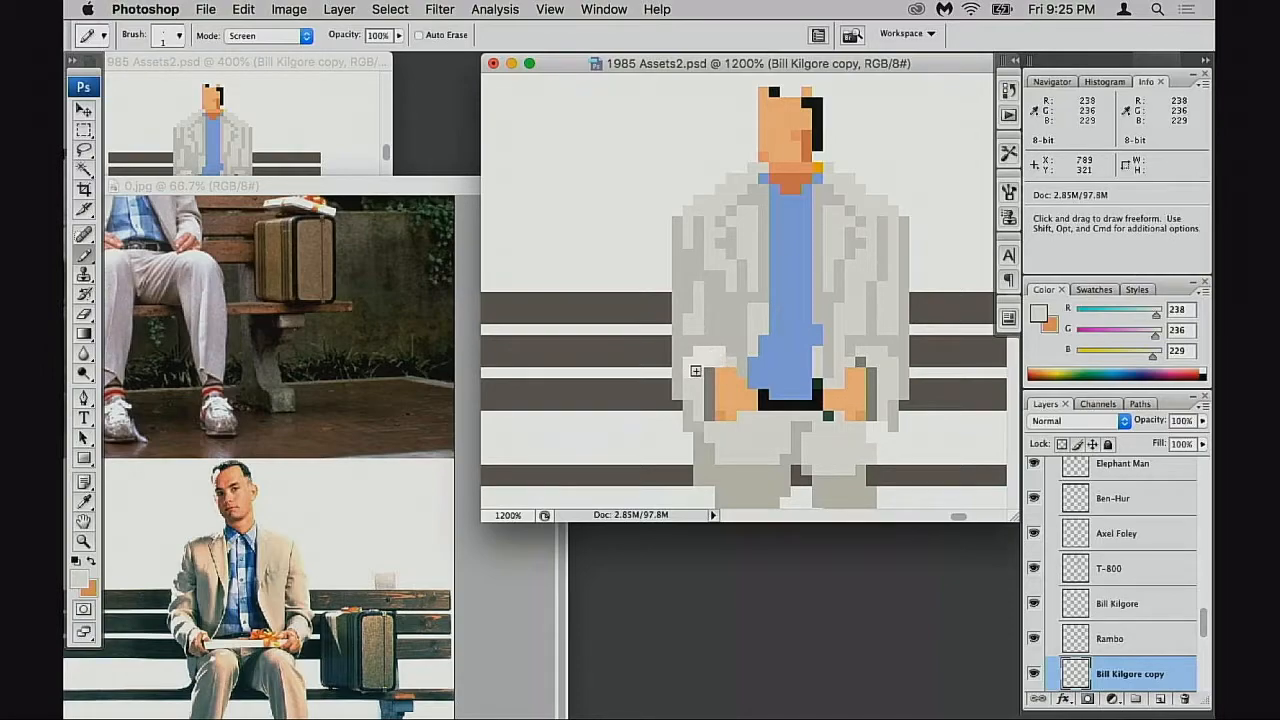
{"action": "mouse_move", "coordinate": [766, 437]}
{"action": "left_mouse_down"}
{"action": "mouse_move", "coordinate": [729, 446]}
{"action": "mouse_move", "coordinate": [771, 441]}
{"action": "mouse_move", "coordinate": [778, 426]}
{"action": "mouse_move", "coordinate": [860, 443]}
{"action": "left_mouse_up"}
{"action": "left_click_drag", "start_coordinate": [741, 179], "coordinate": [712, 213]}
{"action": "left_click_drag", "start_coordinate": [840, 180], "coordinate": [888, 251]}
{"action": "left_click", "coordinate": [333, 139]}
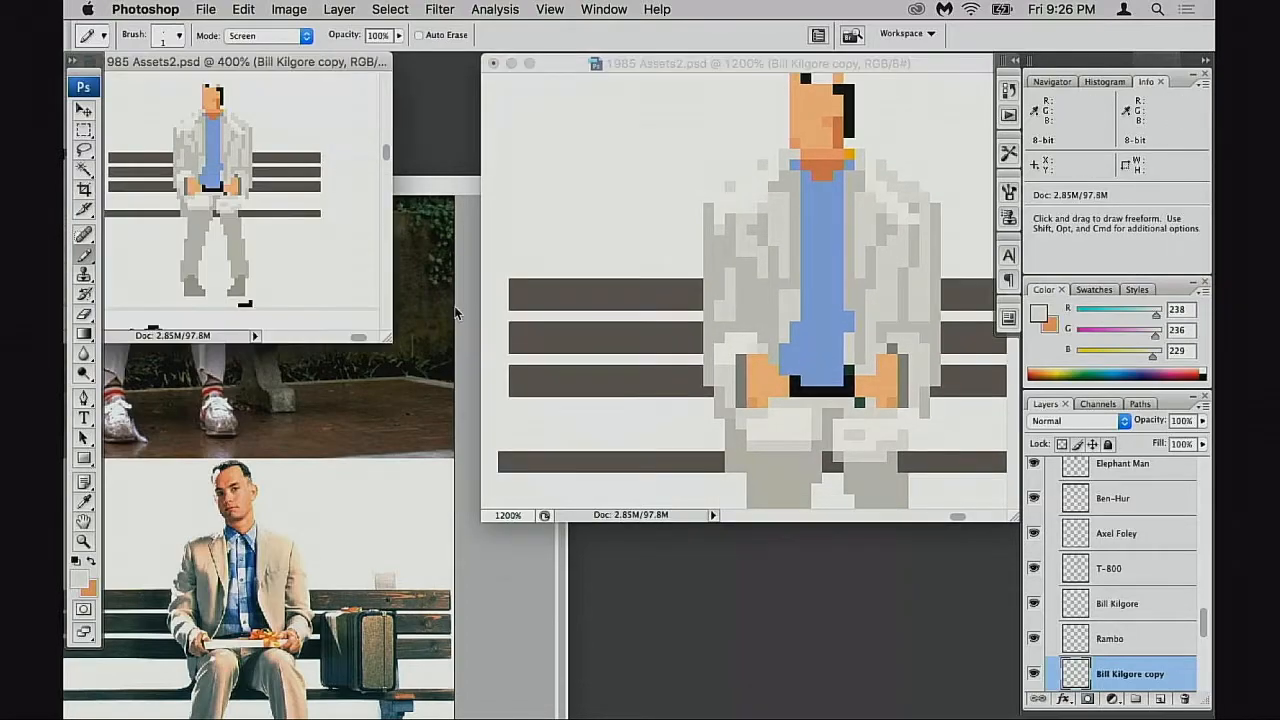
Return the Pencil to Normal mode and retouch the cuff of the viewer's-left sleeve with sampled light greys
{"action": "left_click", "coordinate": [729, 366], "text": "alt"}
{"action": "left_click", "coordinate": [725, 381], "text": "alt"}
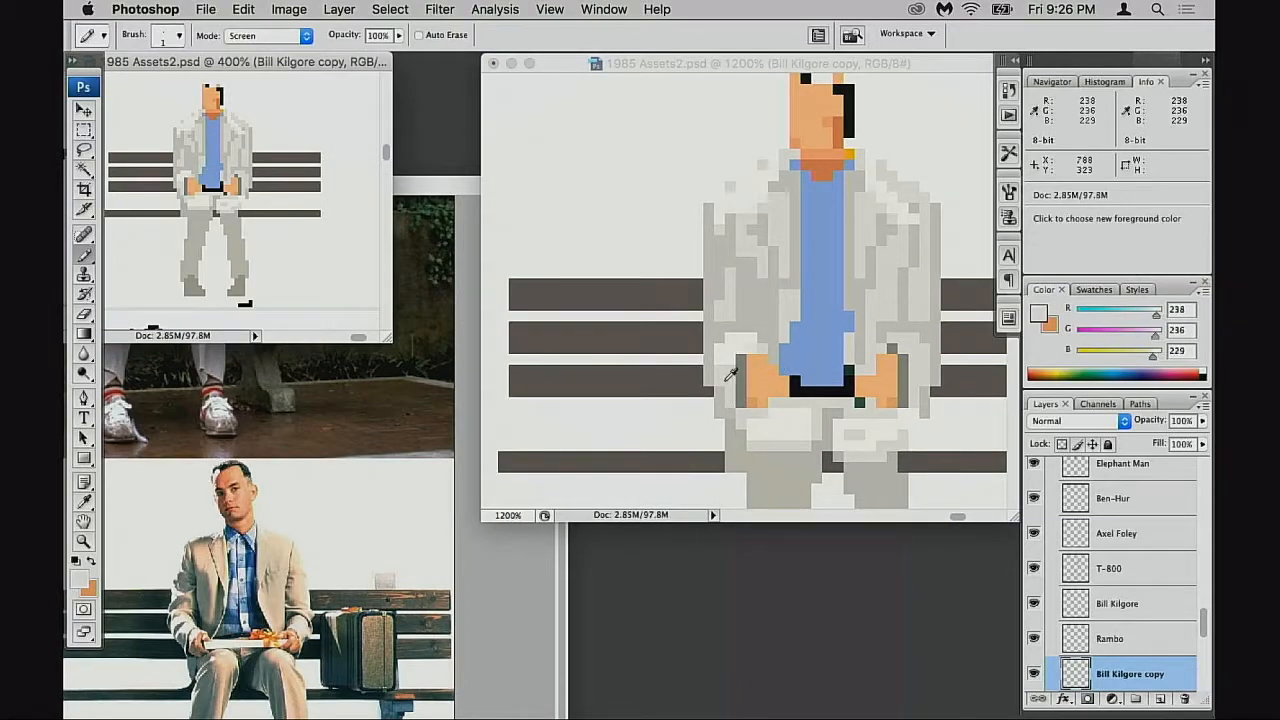
{"action": "left_click", "coordinate": [726, 371]}
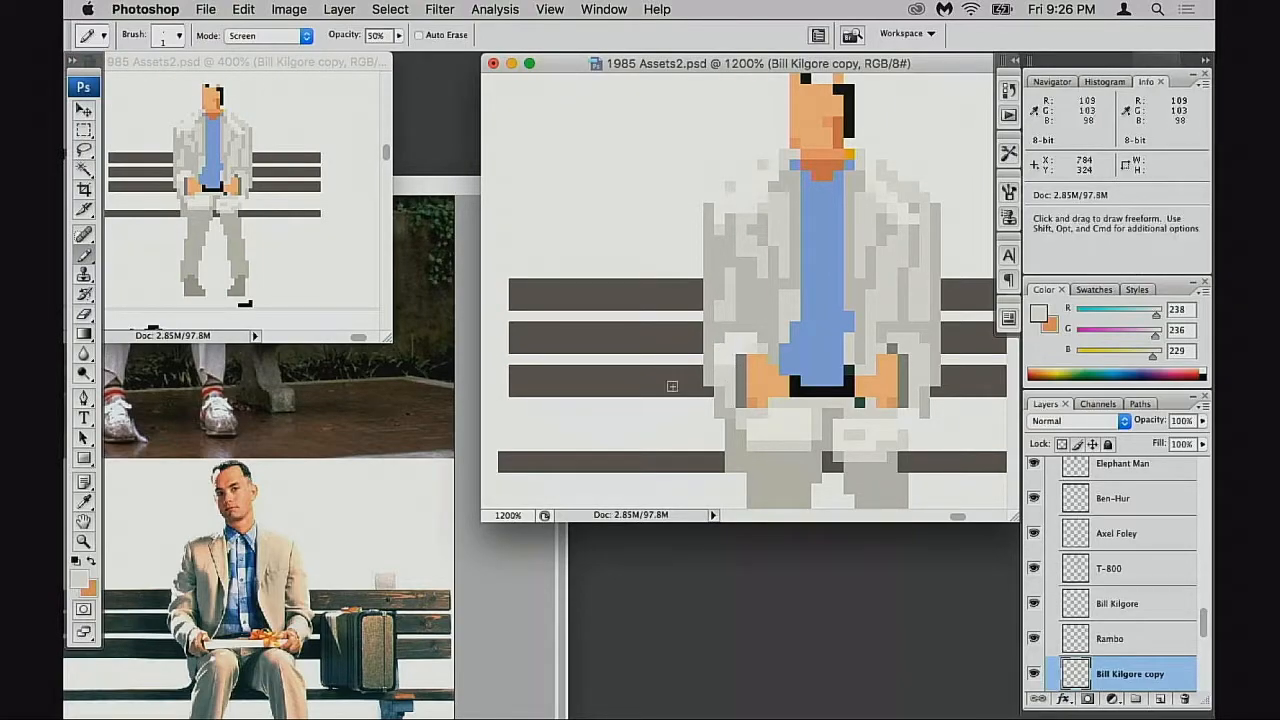
{"action": "key", "text": "shift+alt+n"}
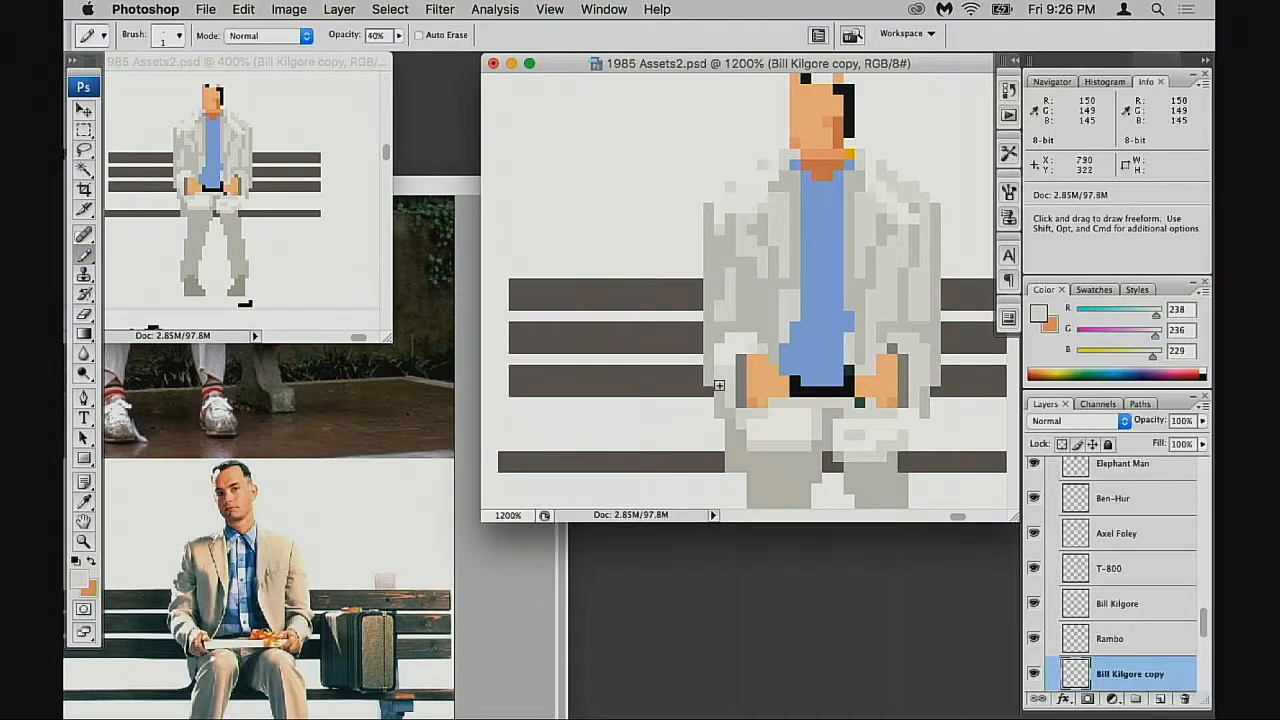
{"action": "left_click", "coordinate": [735, 366], "text": "alt"}
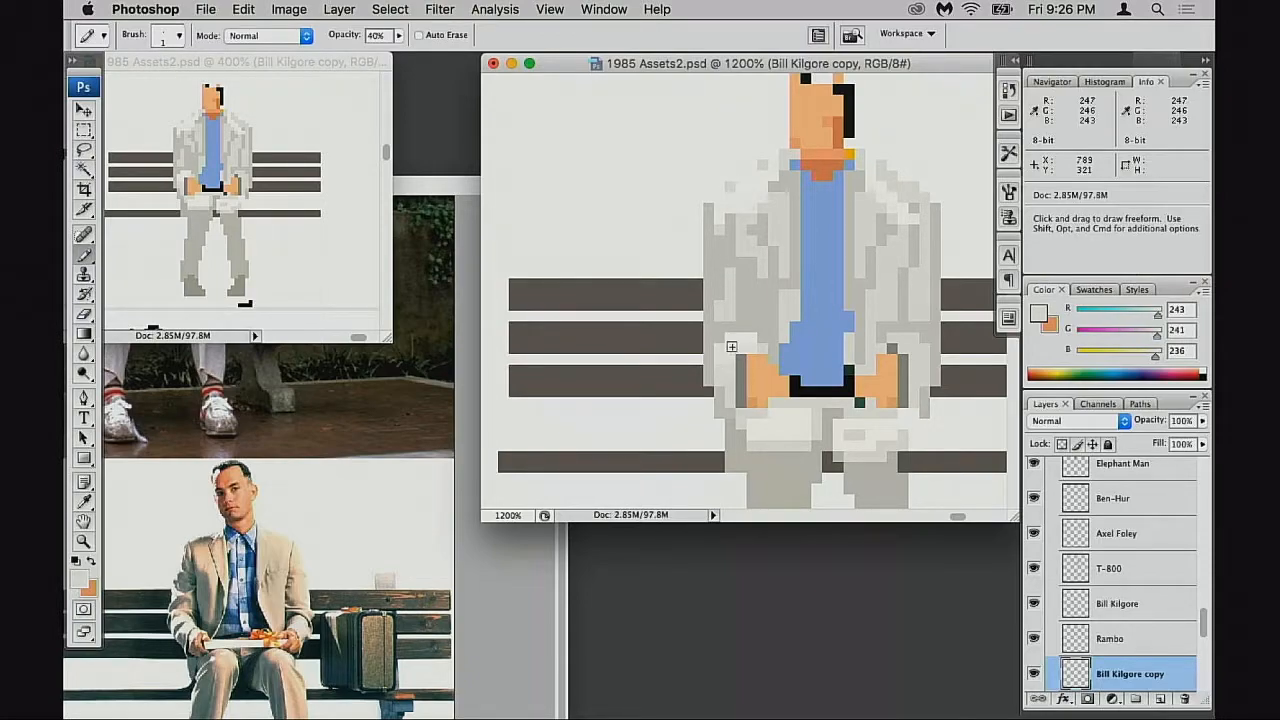
{"action": "left_click", "coordinate": [740, 359], "text": "alt"}
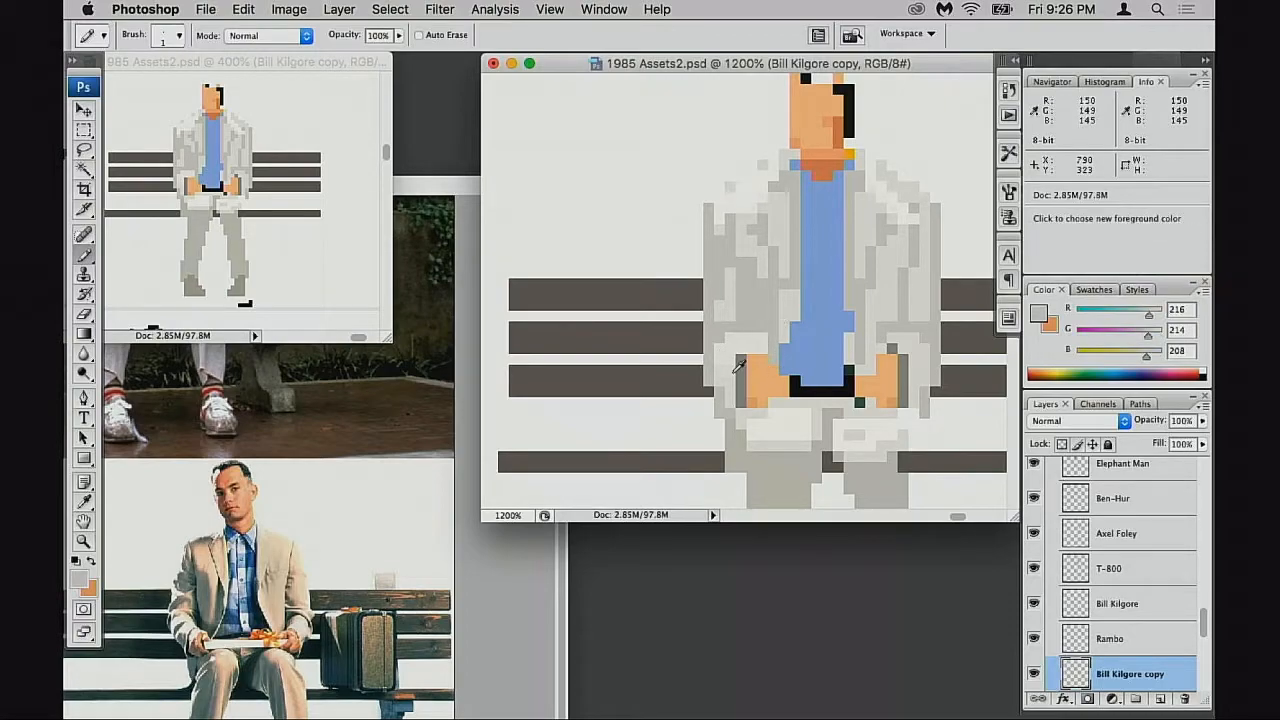
Shade the viewer's-left sleeve and jacket side with darker grey (216, 214, 208), reshaping the lit areas with light grey (238, 236, 229)
{"action": "left_click", "coordinate": [728, 368], "text": "alt"}
{"action": "left_click", "coordinate": [760, 334], "text": "alt"}
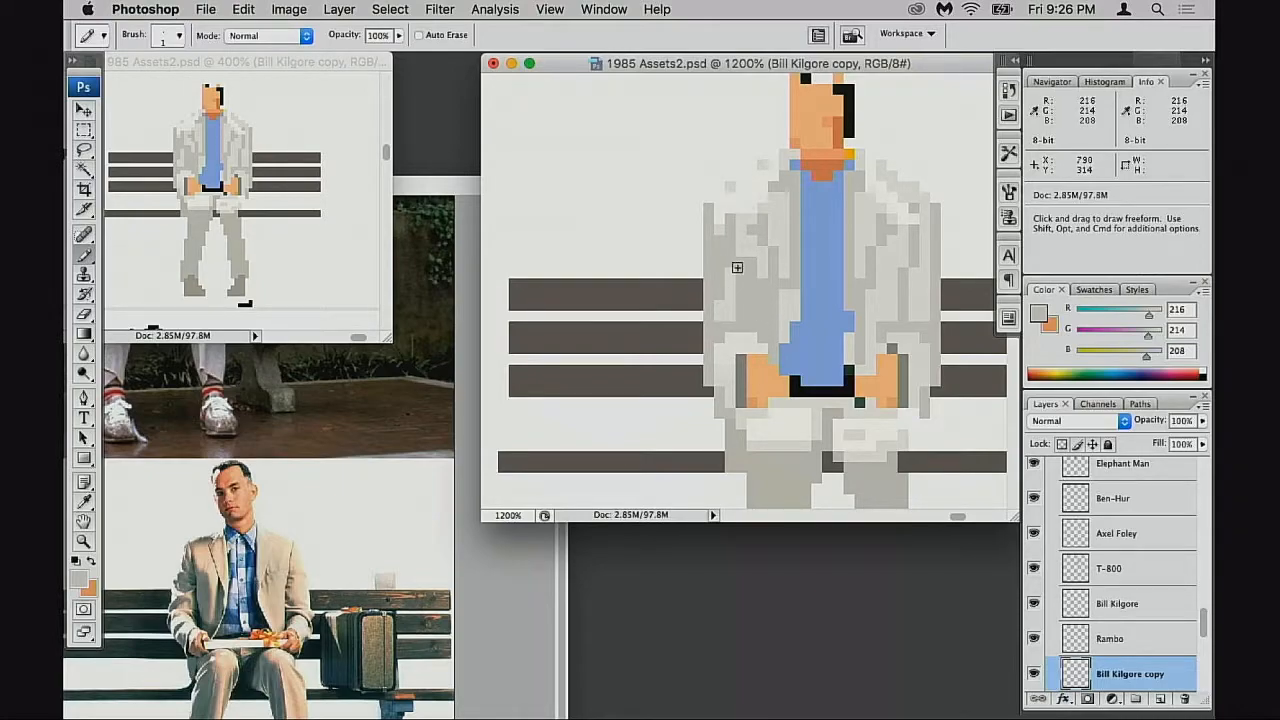
{"action": "left_click", "coordinate": [712, 309], "text": "alt"}
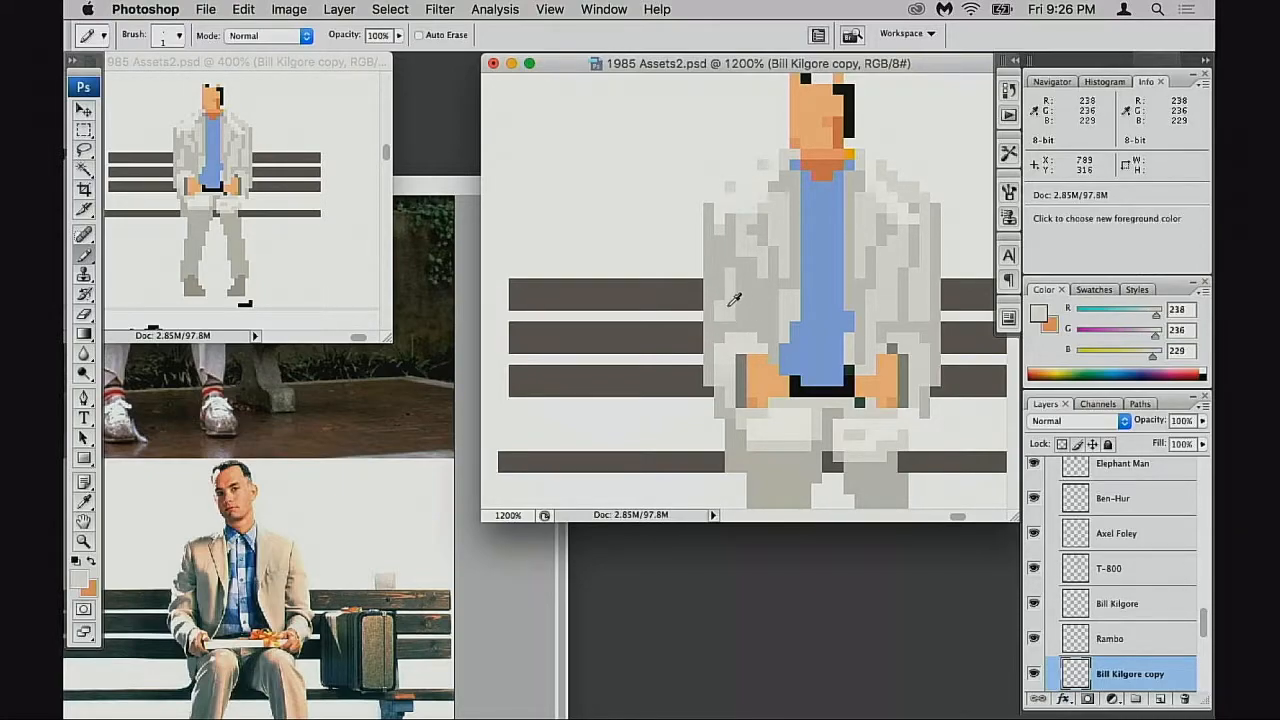
{"action": "left_click", "coordinate": [736, 318], "text": "alt"}
{"action": "left_click", "coordinate": [720, 332], "text": "alt"}
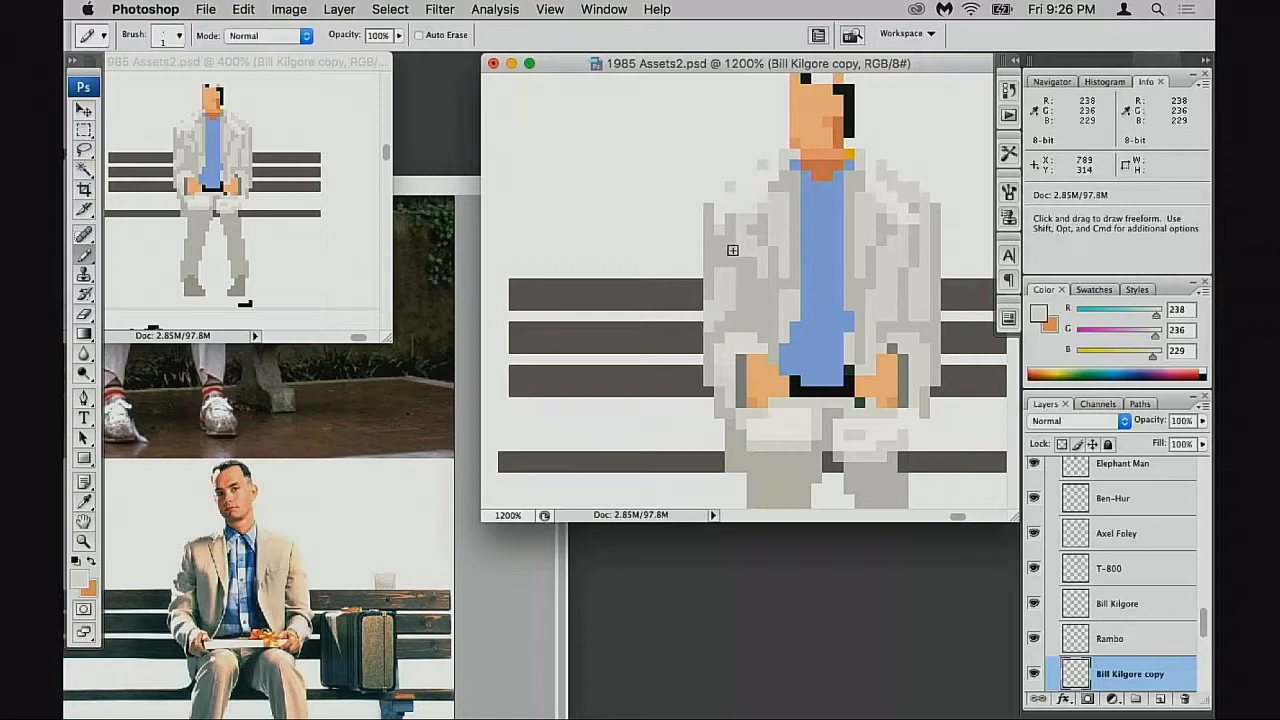
{"action": "left_click", "coordinate": [708, 210], "text": "alt"}
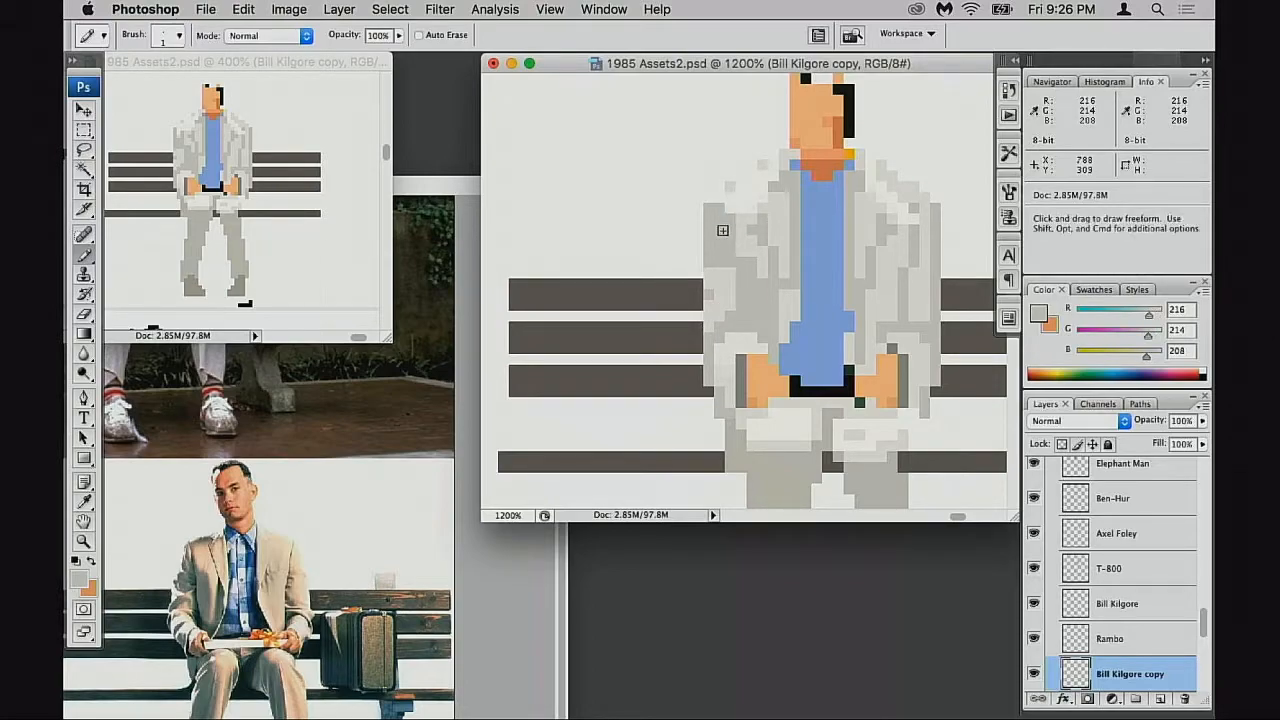
Repaint the viewer's-left shoulder with off-white (250, 249, 246) and light grey (238, 236, 229), cleaning up its outer edge
{"action": "left_click", "coordinate": [743, 341], "text": "alt"}
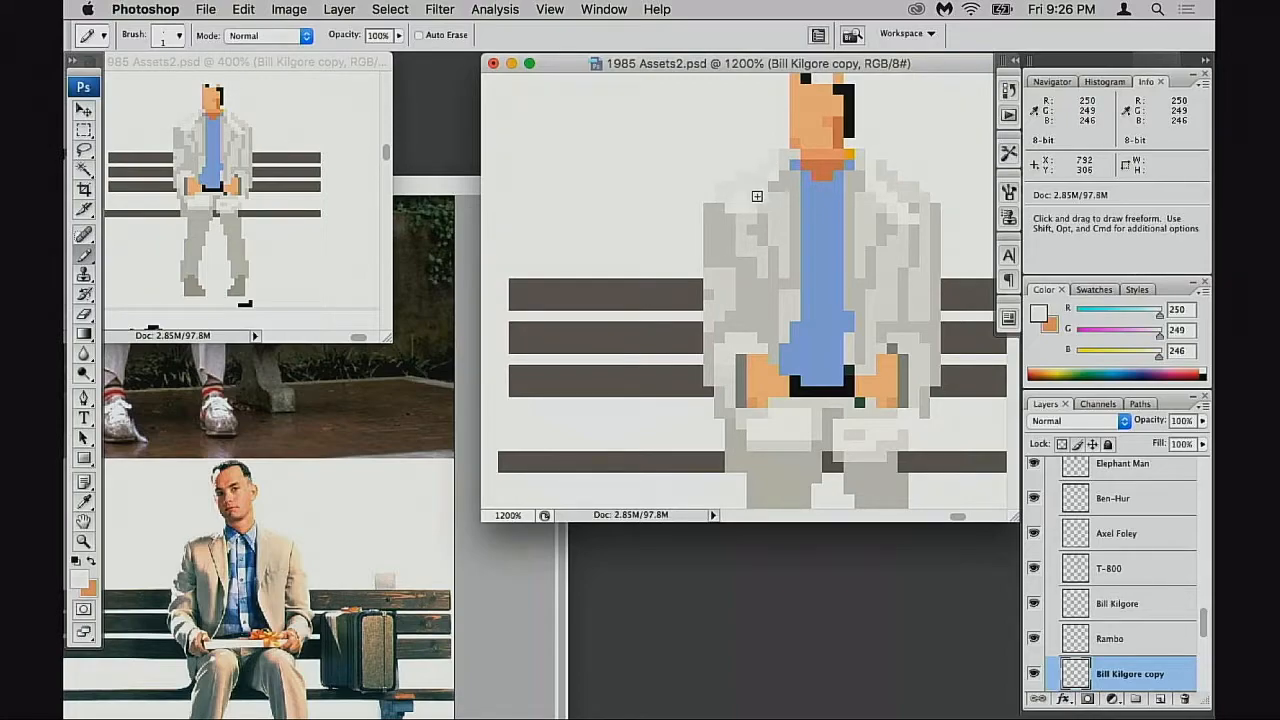
{"action": "left_click", "coordinate": [780, 218], "text": "alt"}
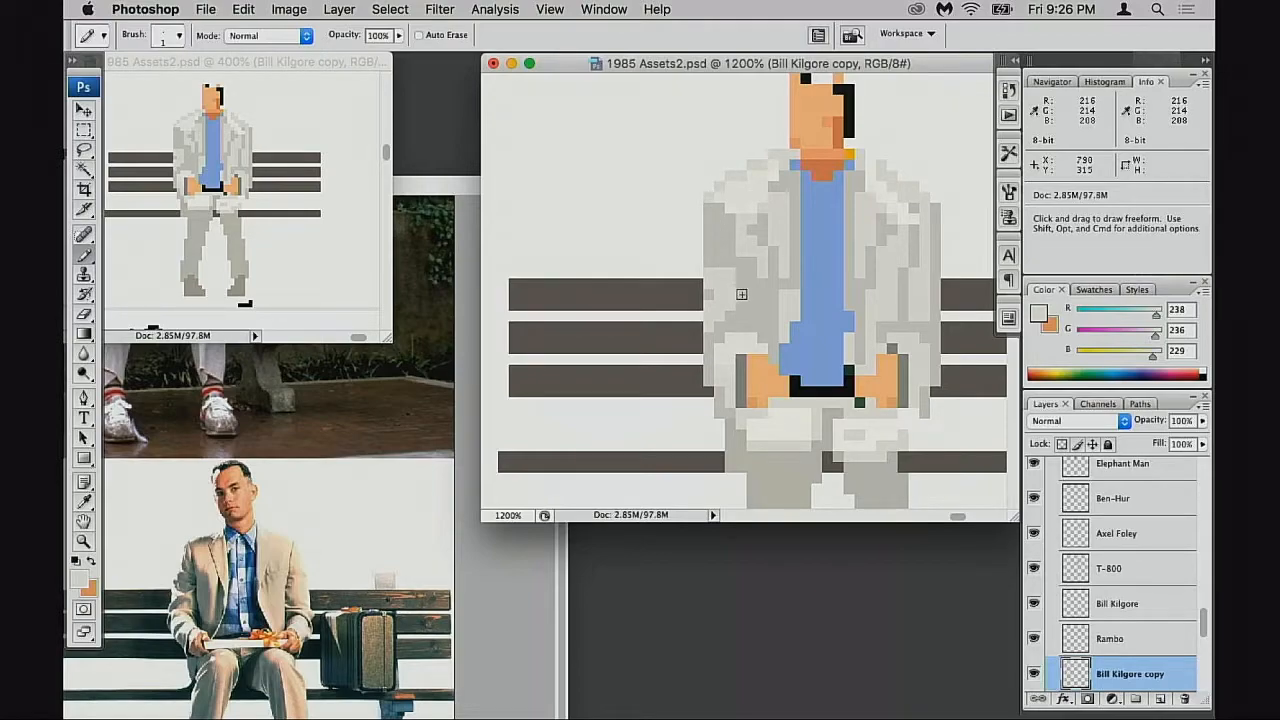
{"action": "left_click", "coordinate": [723, 183], "text": "alt"}
{"action": "left_click", "coordinate": [727, 177], "text": "alt"}
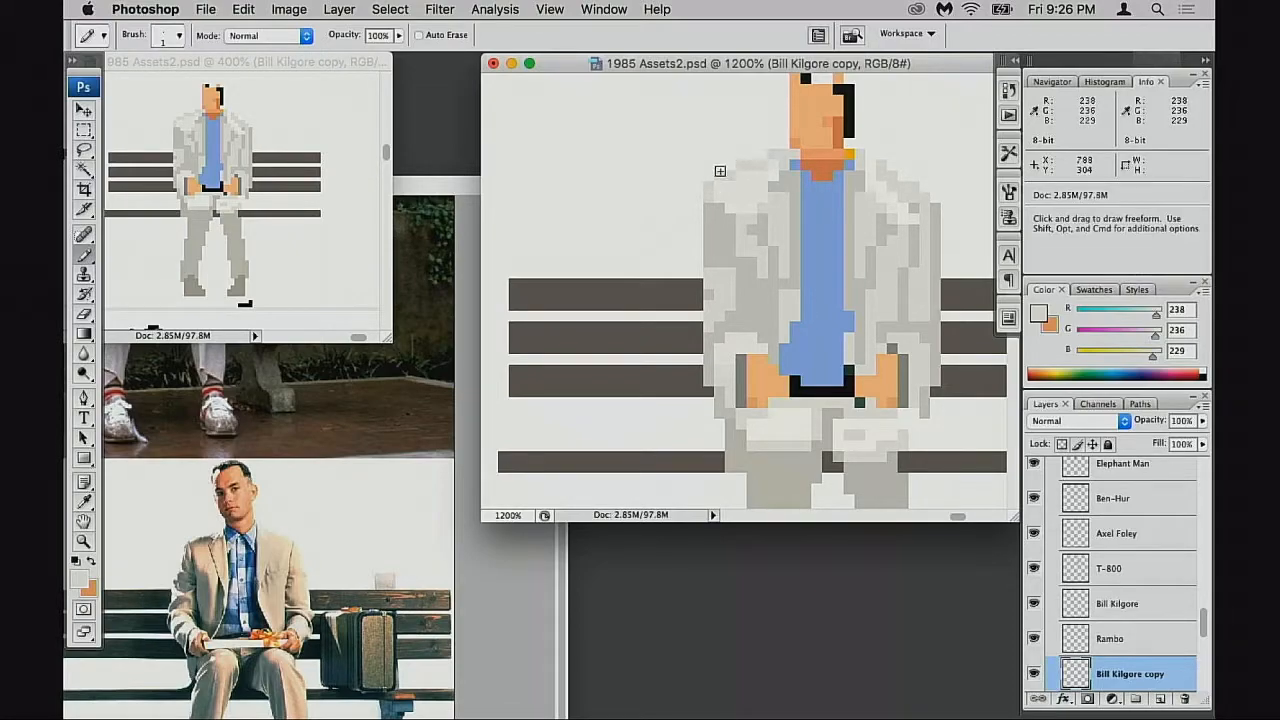
{"action": "key", "text": "e"}
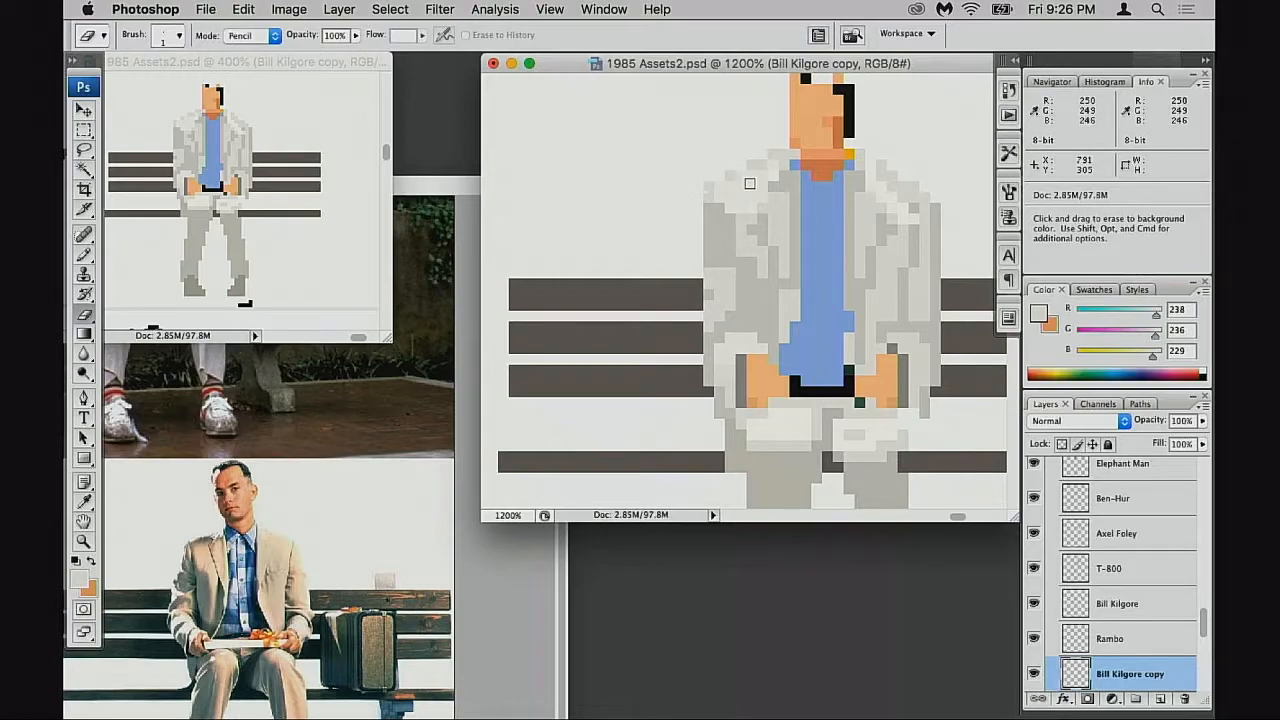
{"action": "key", "text": "b"}
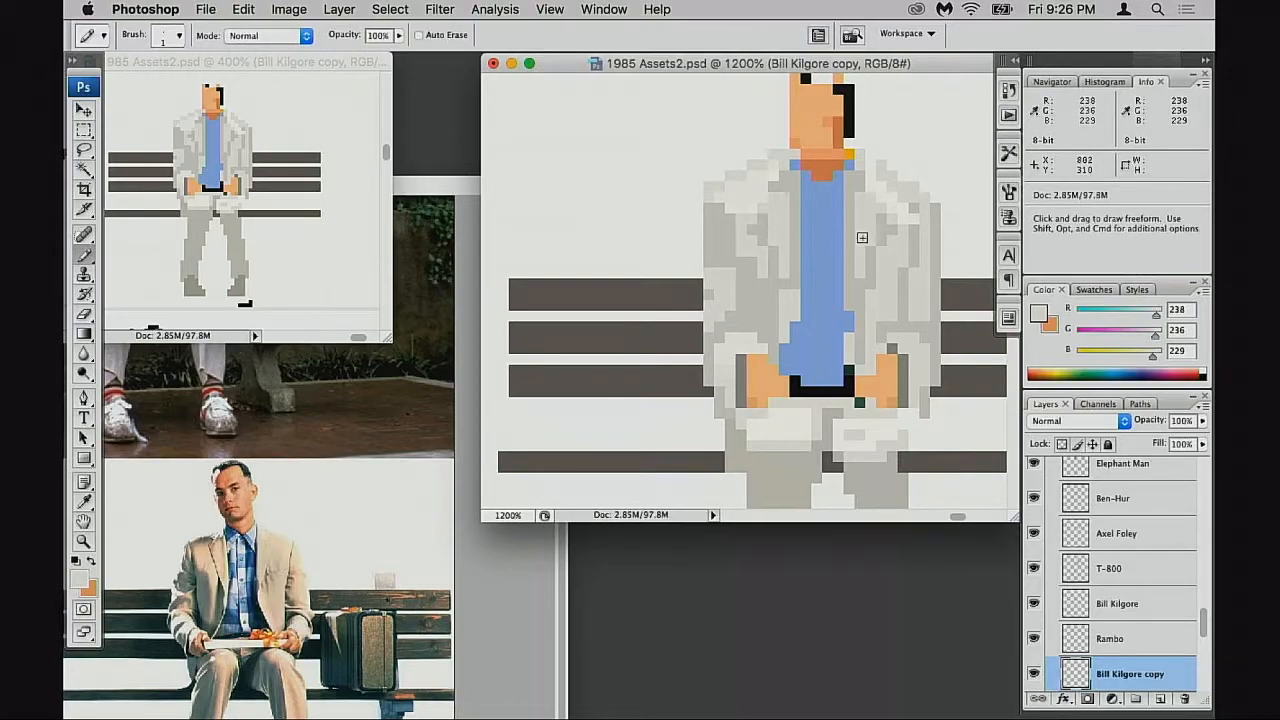
Refine the highlight shape on the viewer's-left shoulder by alternating sampled off-white (250, 249, 246) and light grey (238, 236, 229)
{"action": "left_click", "coordinate": [722, 191], "text": "alt"}
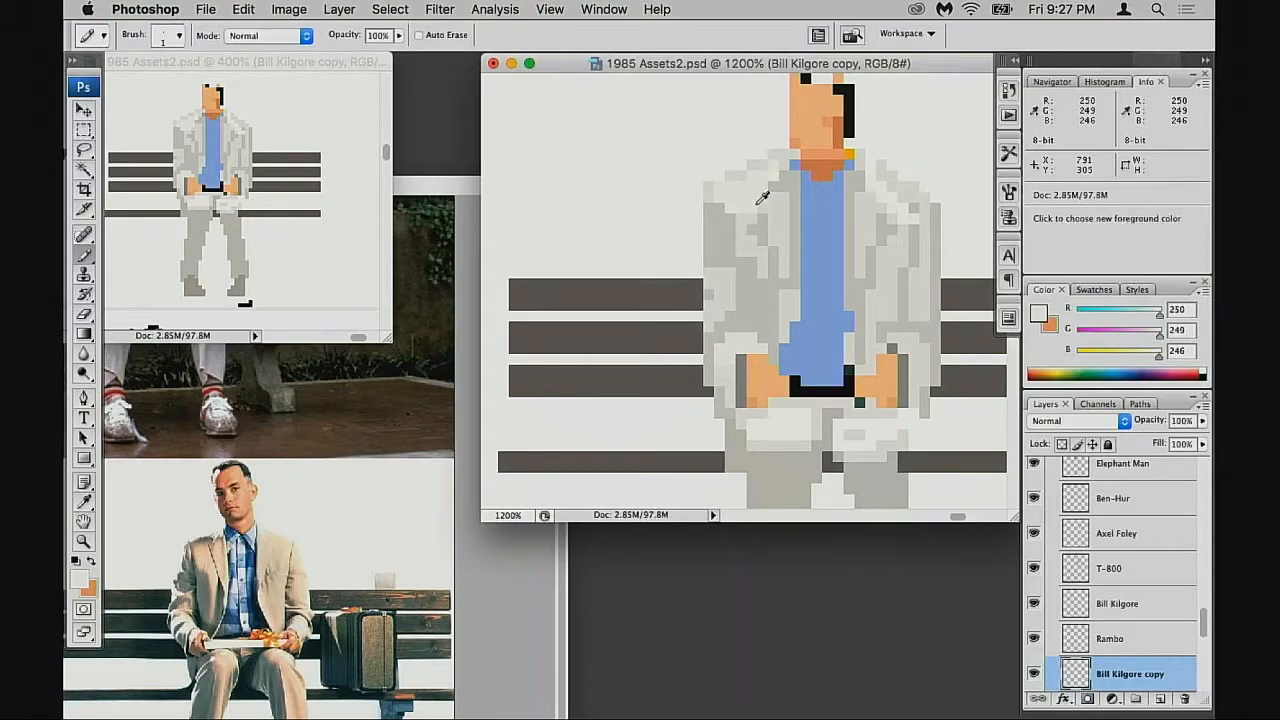
{"action": "left_click", "coordinate": [764, 205], "text": "alt"}
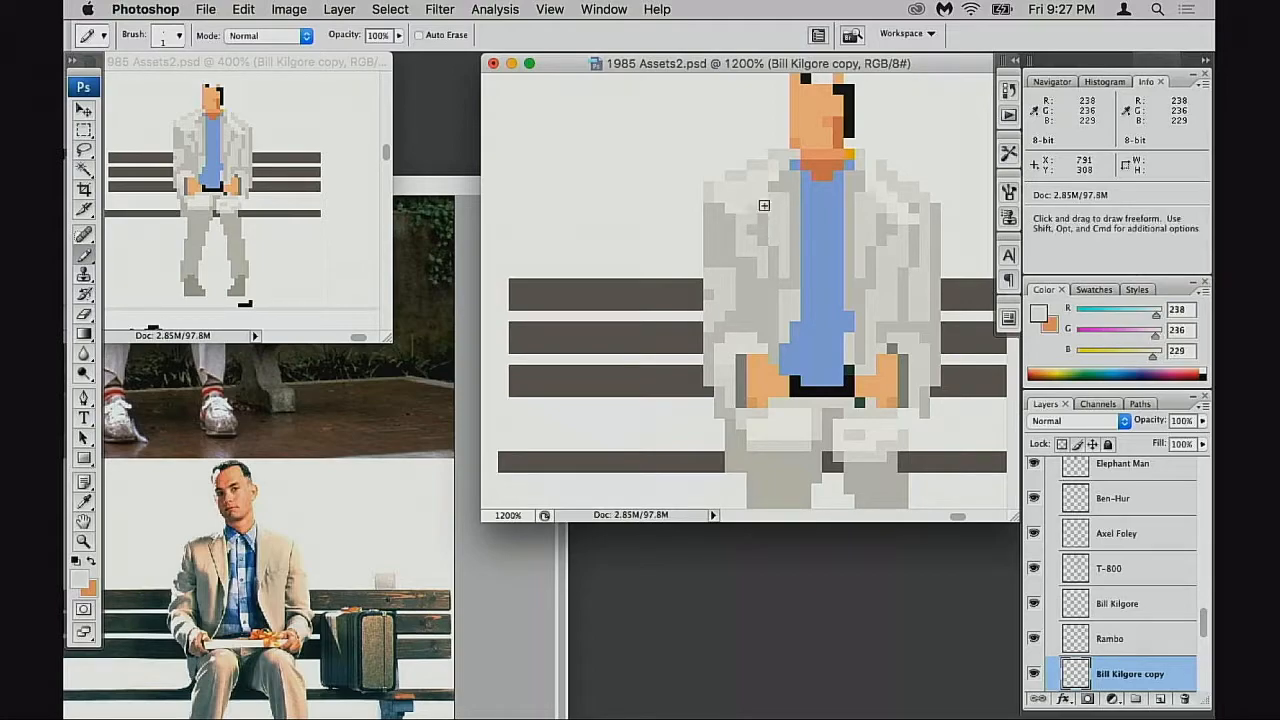
{"action": "left_click", "coordinate": [740, 344], "text": "alt"}
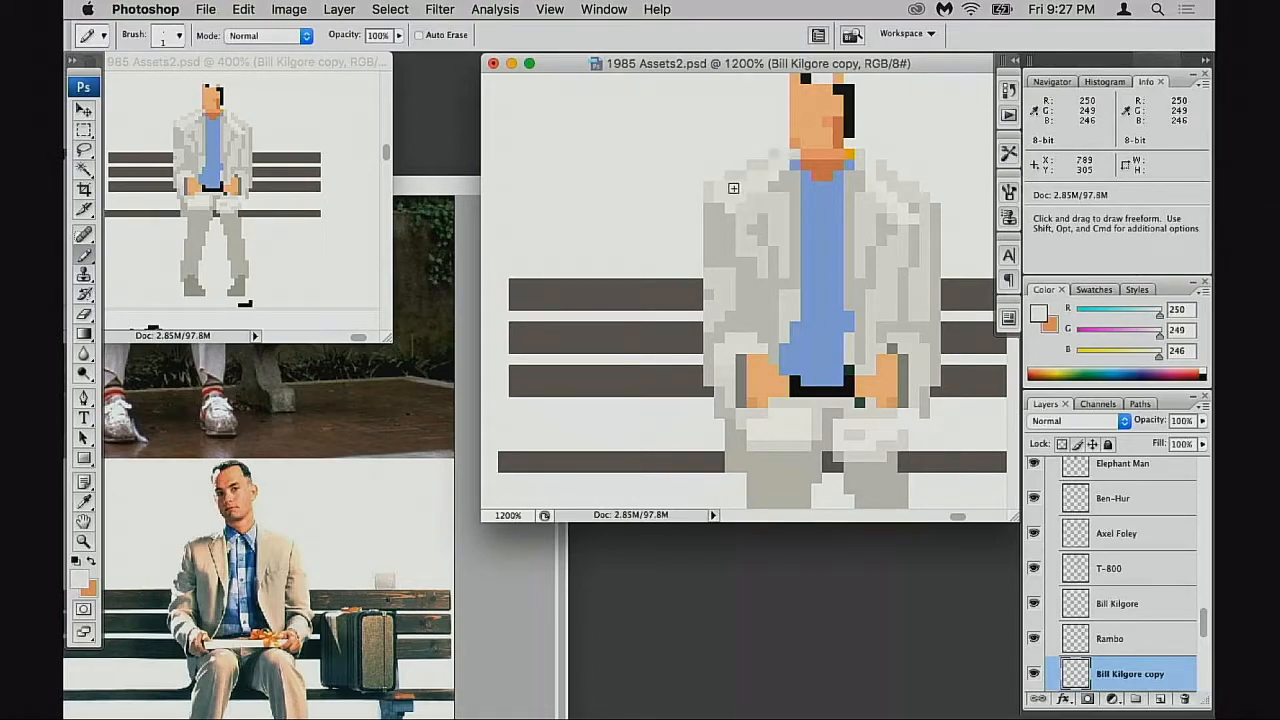
{"action": "left_click", "coordinate": [764, 216], "text": "alt"}
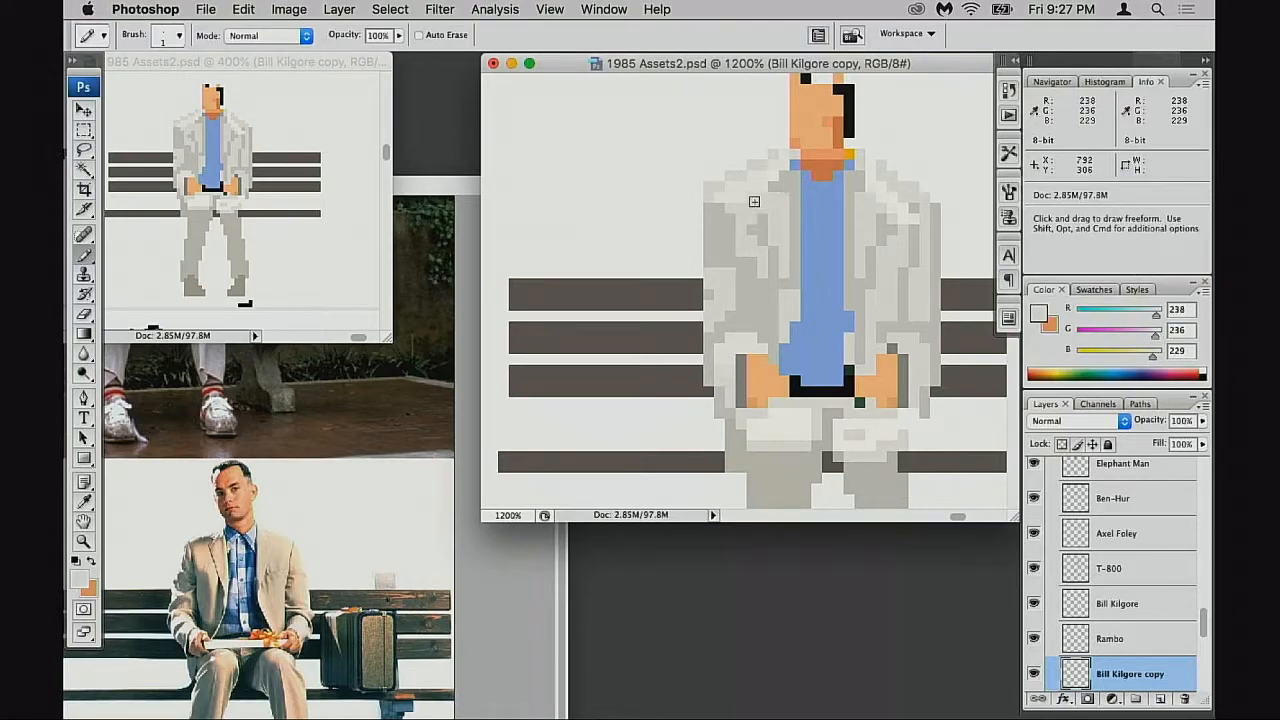
Soften the shoulder highlight with 20% opacity strokes and a sampled intermediate tone (246, 244, 240) at 100% opacity
{"action": "key", "text": "2"}
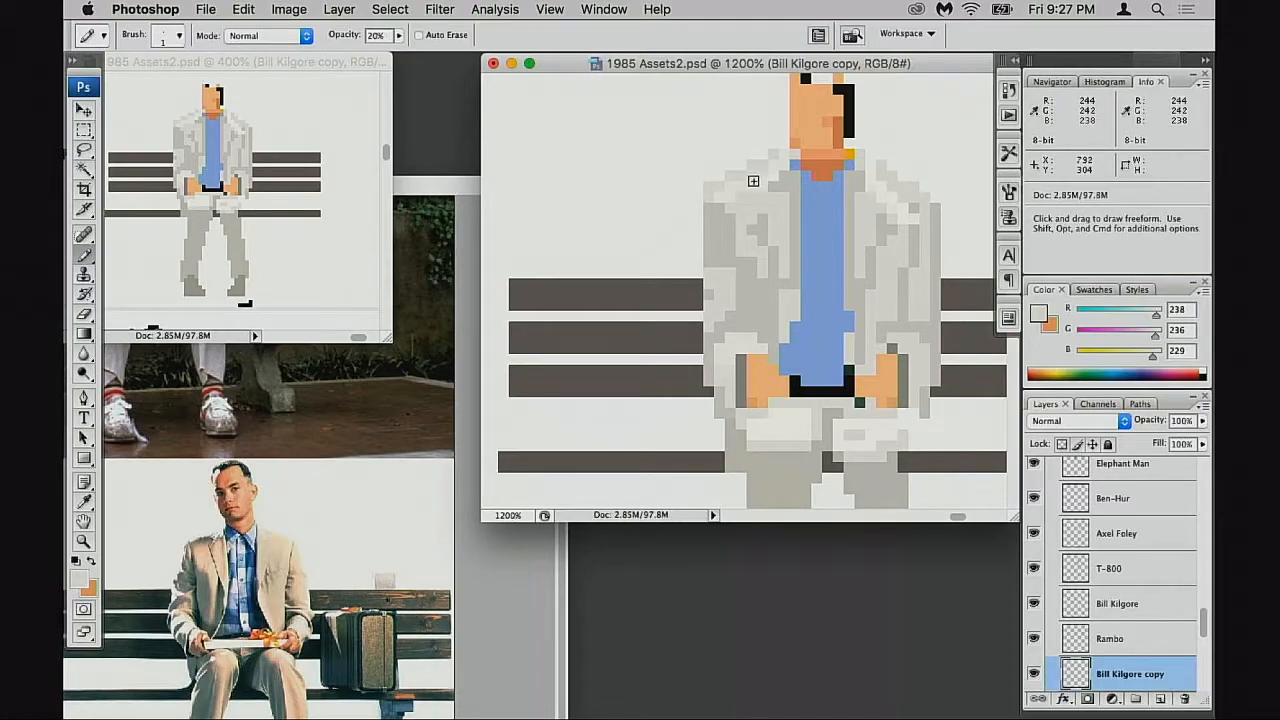
{"action": "key", "text": "0"}
{"action": "left_click", "coordinate": [746, 187], "text": "alt"}
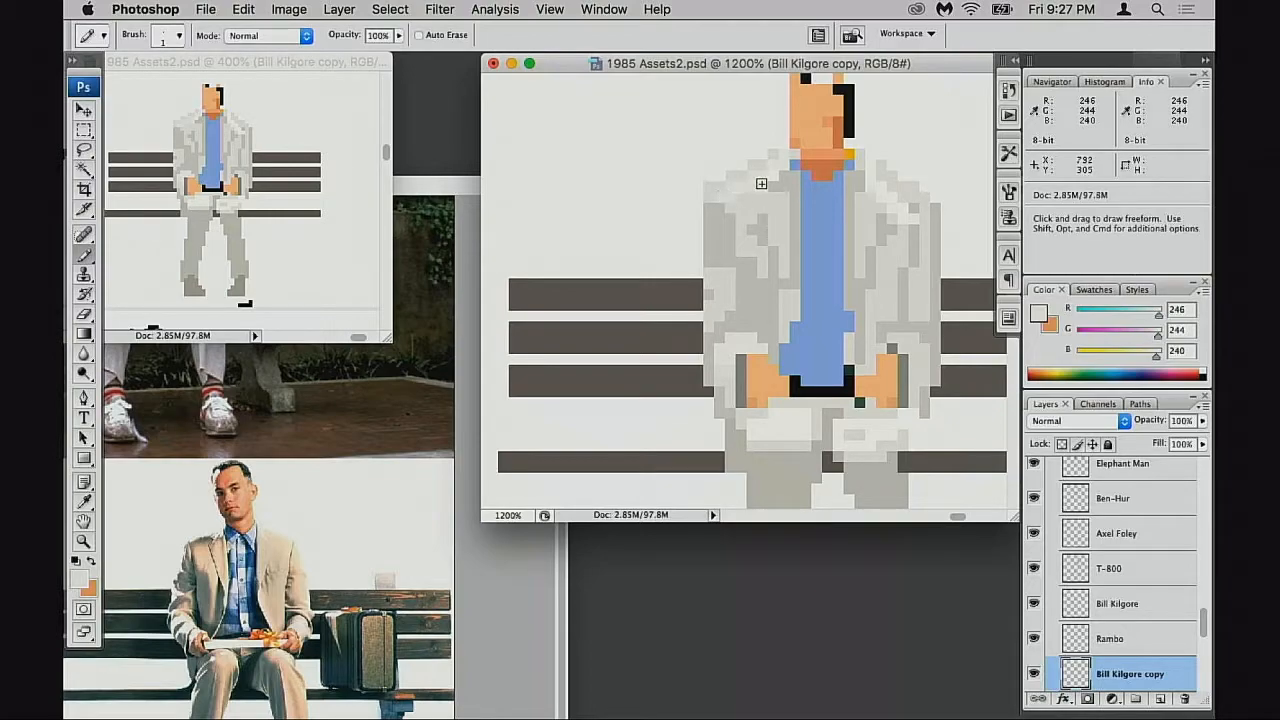
{"action": "left_click", "coordinate": [787, 149], "text": "alt"}
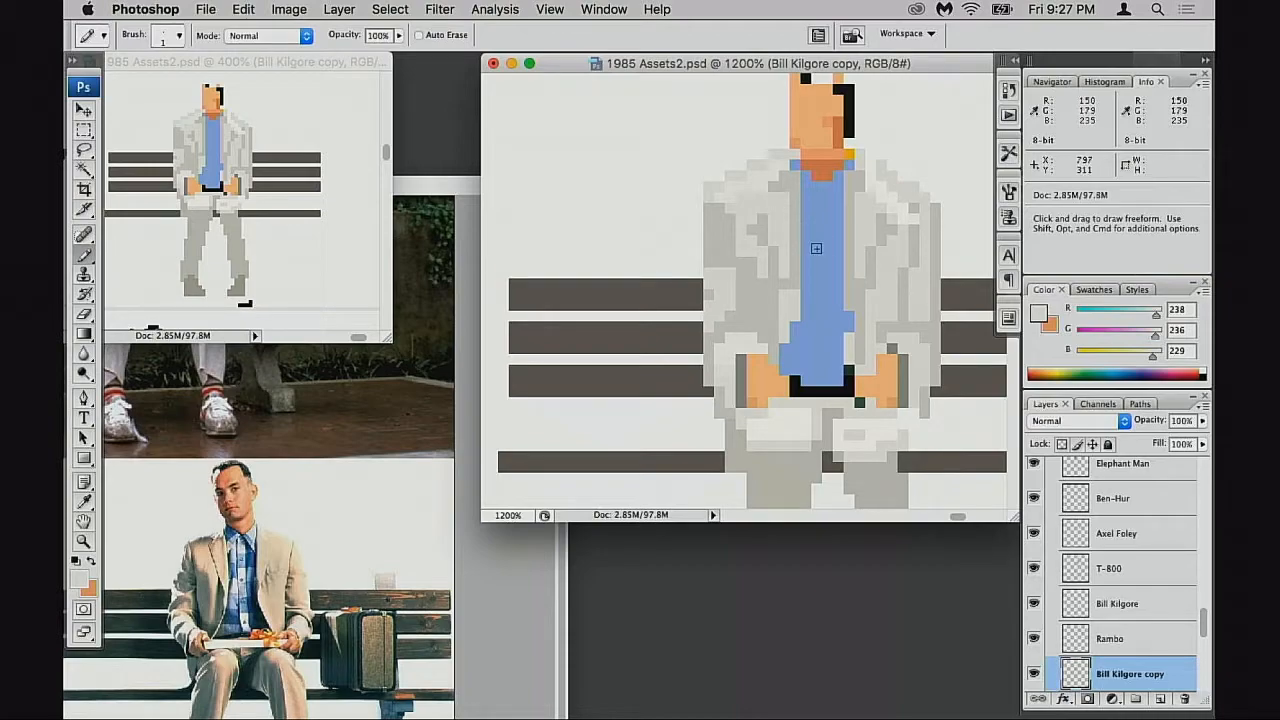
Bring up the reference photo and redraw the viewer's-left lapel shadow in grey (216, 214, 208) and light grey (238, 236, 229)
{"action": "left_click", "coordinate": [725, 236], "text": "alt"}
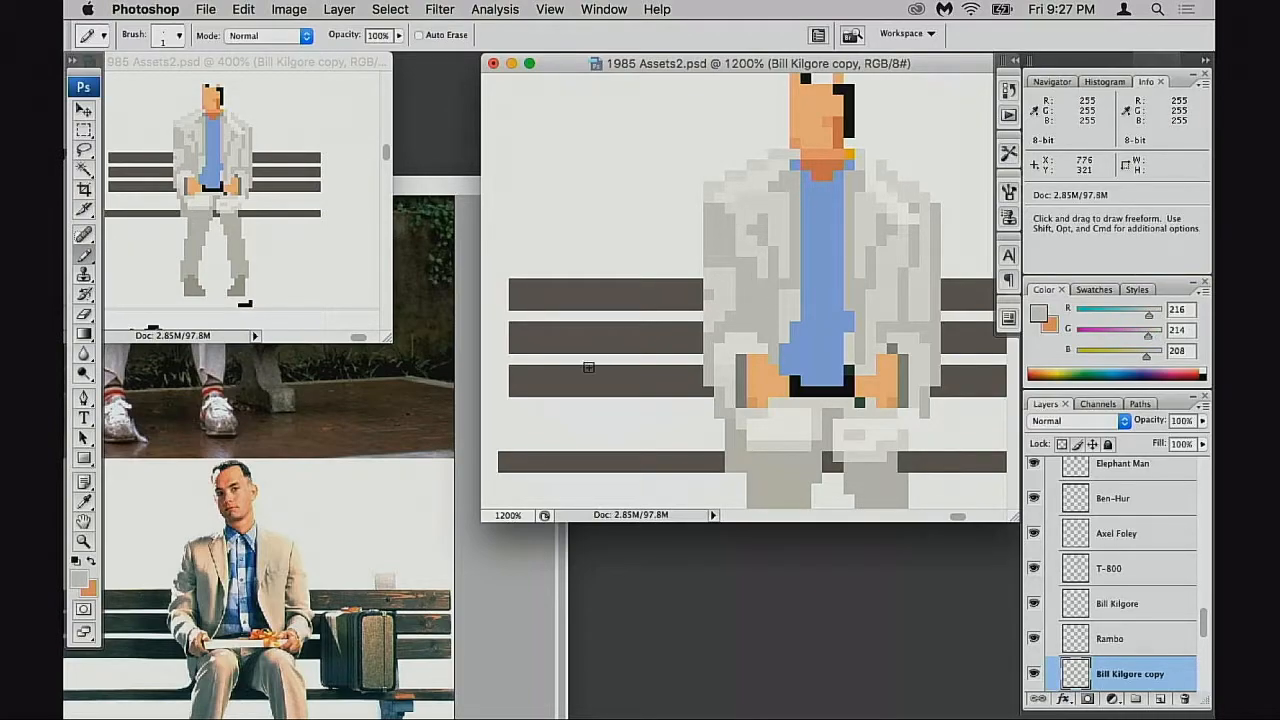
{"action": "left_click", "coordinate": [432, 385]}
{"action": "left_click_drag", "start_coordinate": [533, 190], "coordinate": [534, 193]}
{"action": "left_click", "coordinate": [776, 238]}
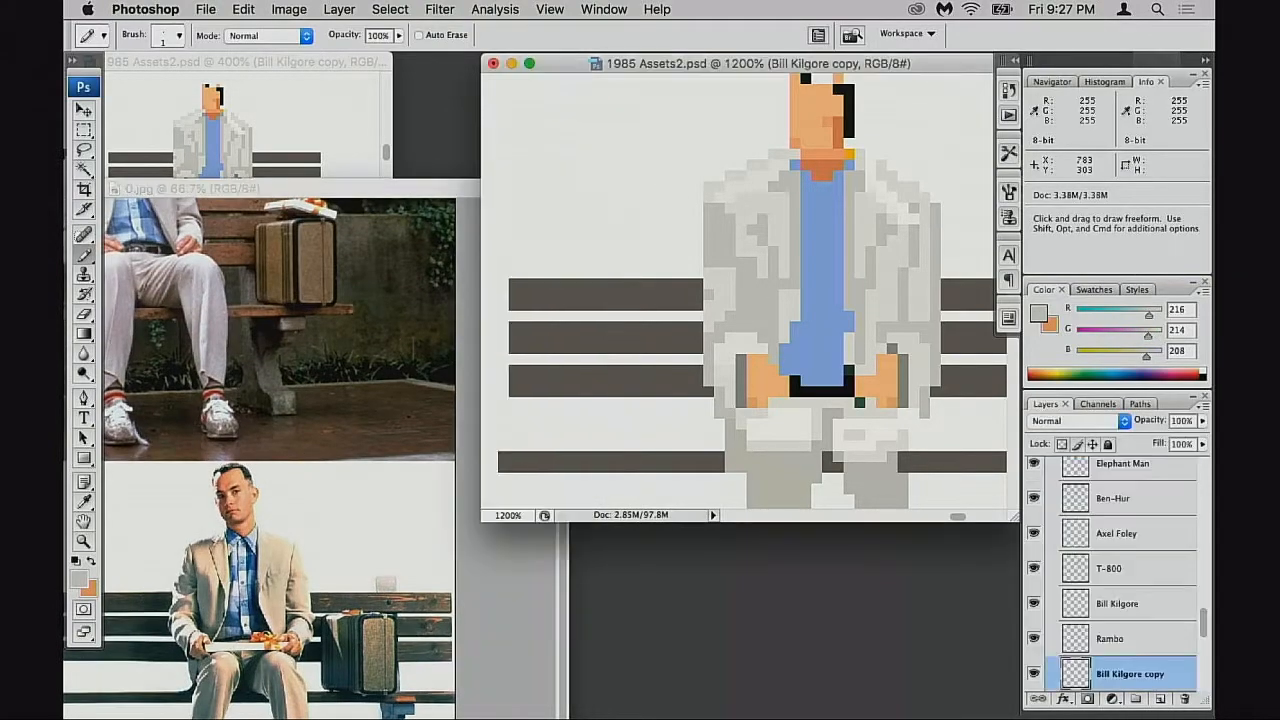
{"action": "left_click", "coordinate": [747, 229], "text": "alt"}
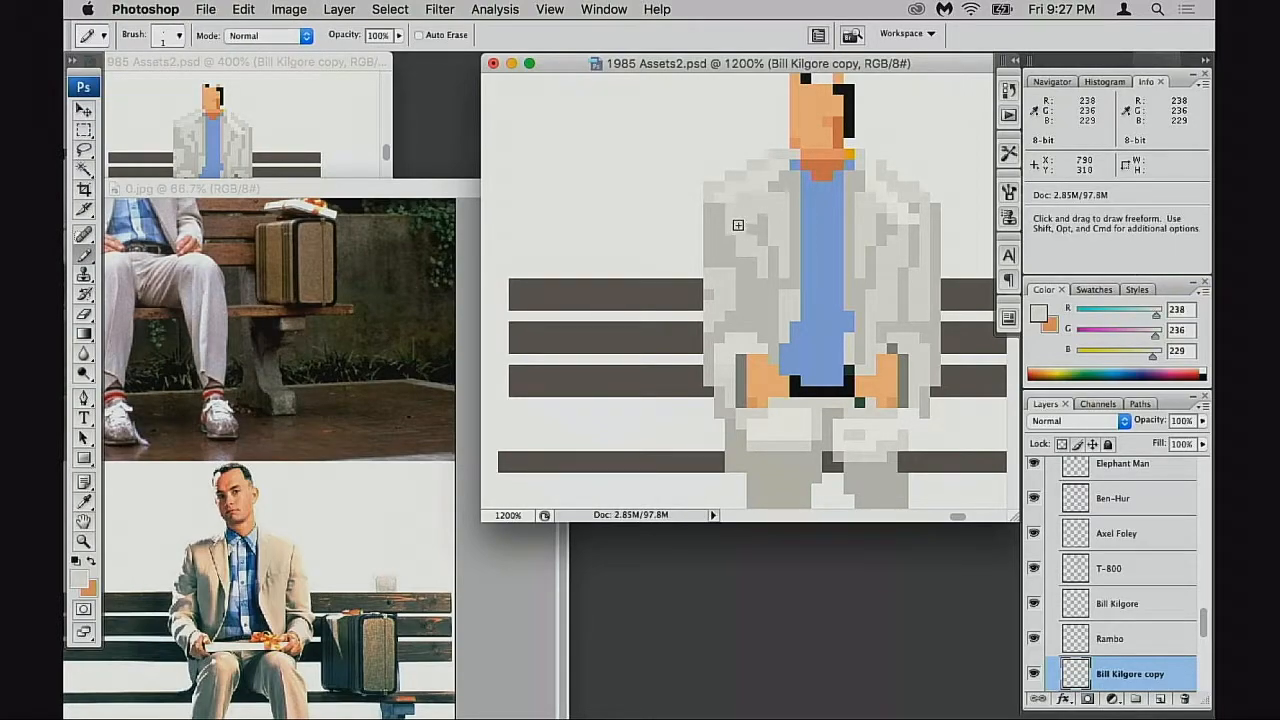
{"action": "left_click", "coordinate": [752, 276], "text": "alt"}
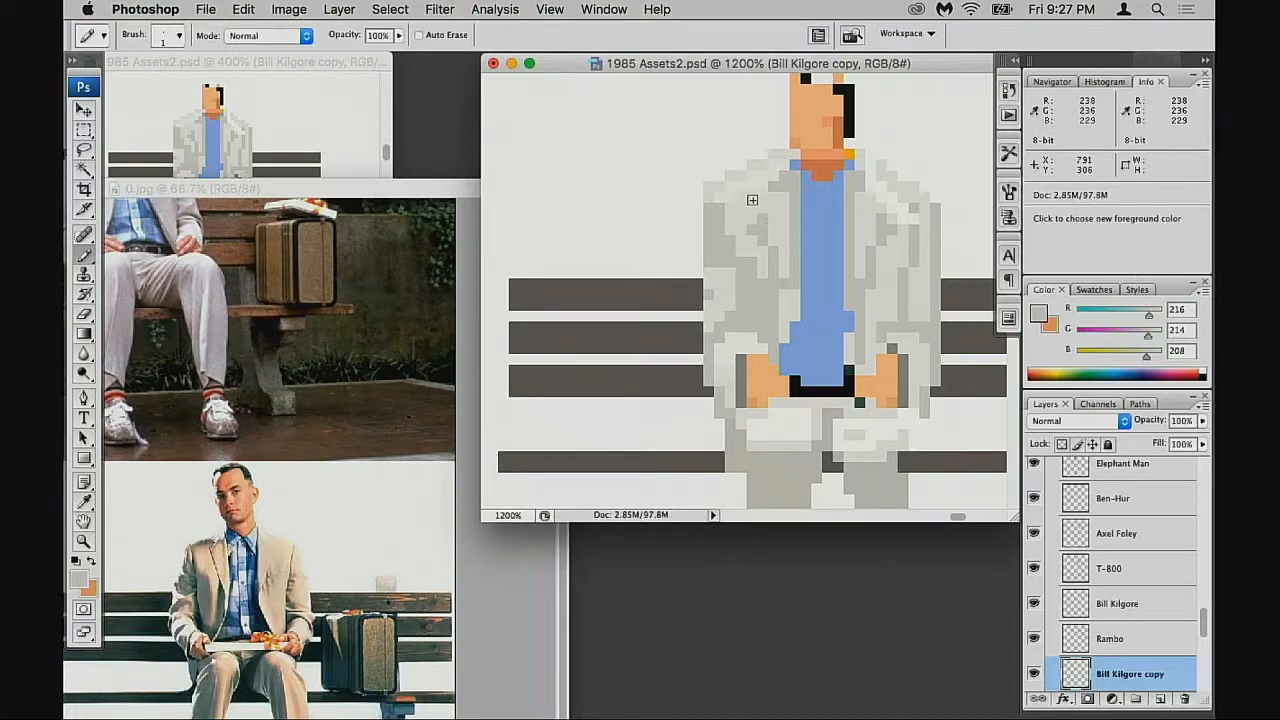
{"action": "left_click", "coordinate": [752, 215], "text": "alt"}
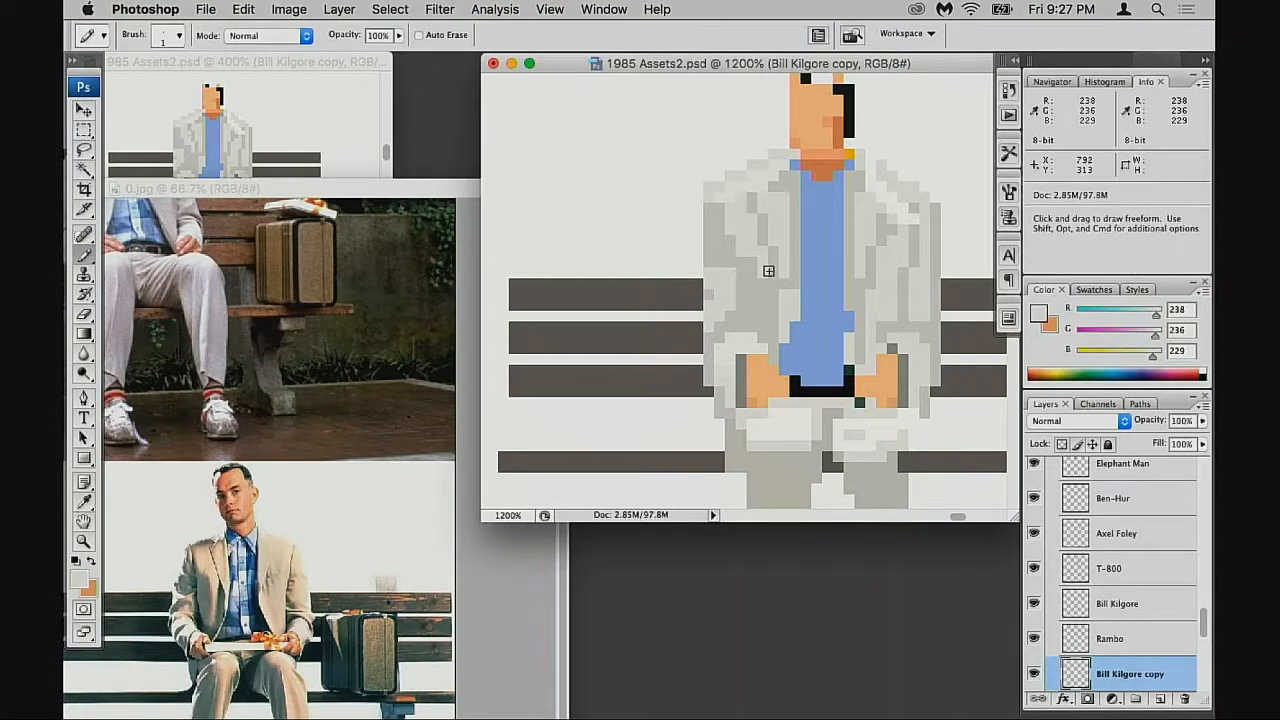
Trim the shirt's lower edge with light grey (238, 236, 229) and extend the dark grey (150, 149, 145) cuff shadow around the viewer's-left wrist
{"action": "left_click", "coordinate": [817, 324], "text": "alt"}
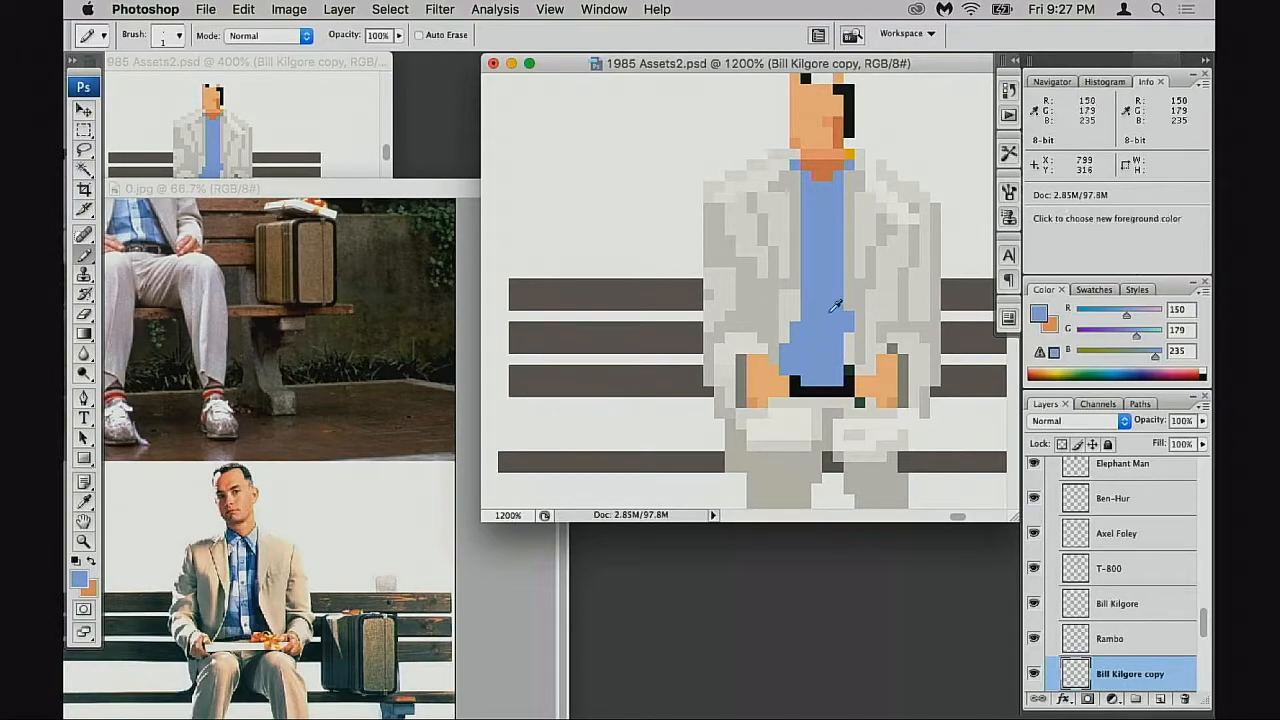
{"action": "left_click", "coordinate": [784, 343], "text": "alt"}
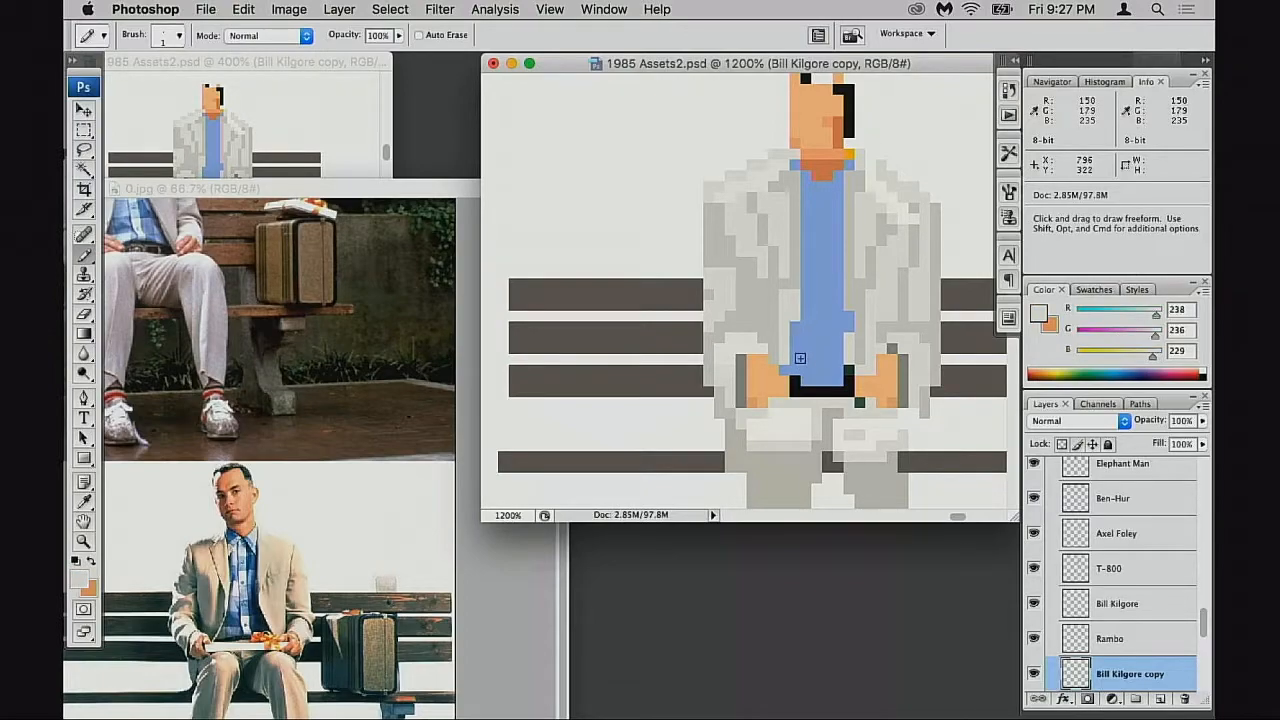
{"action": "left_click", "coordinate": [745, 361], "text": "alt"}
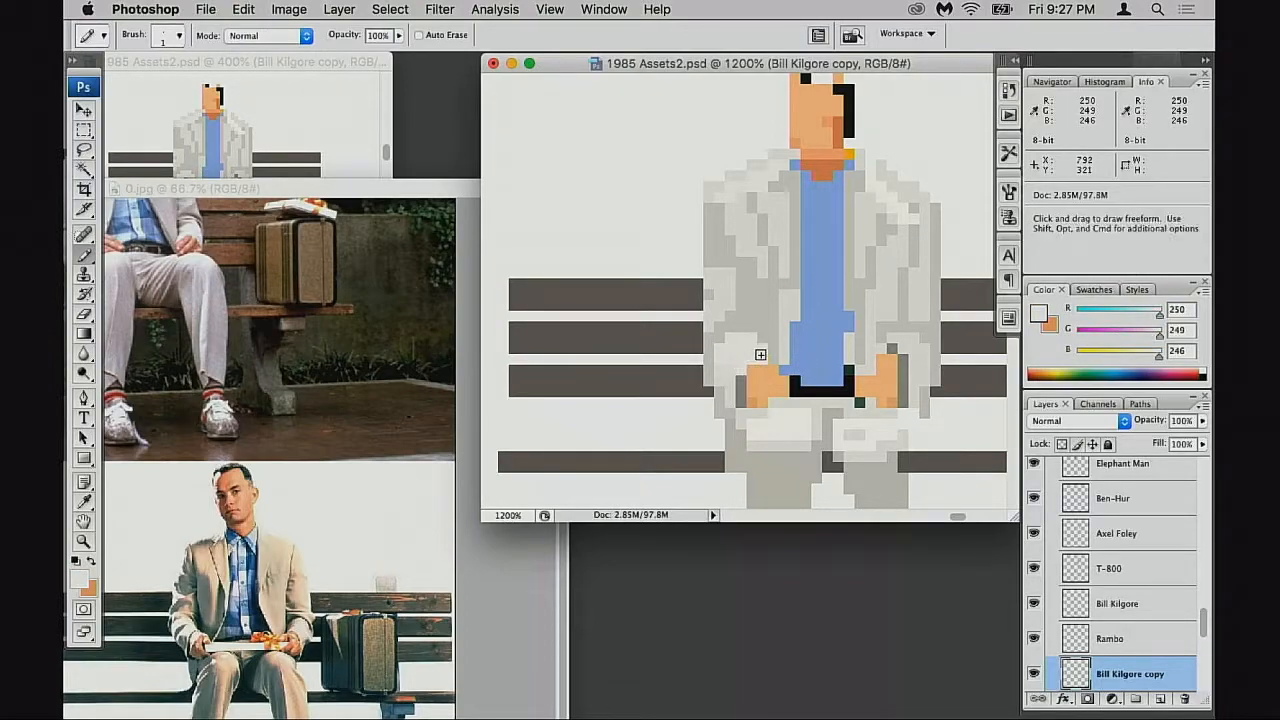
{"action": "left_click", "coordinate": [744, 386], "text": "alt"}
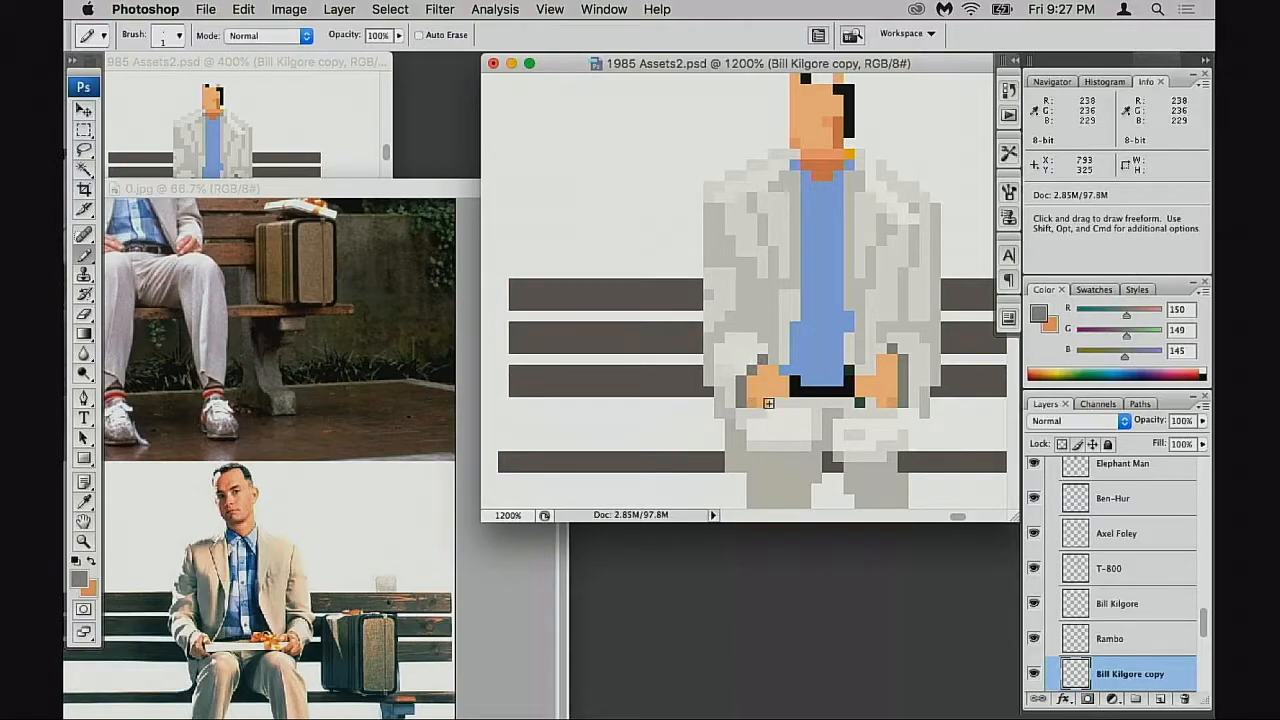
{"action": "left_click", "coordinate": [733, 390]}
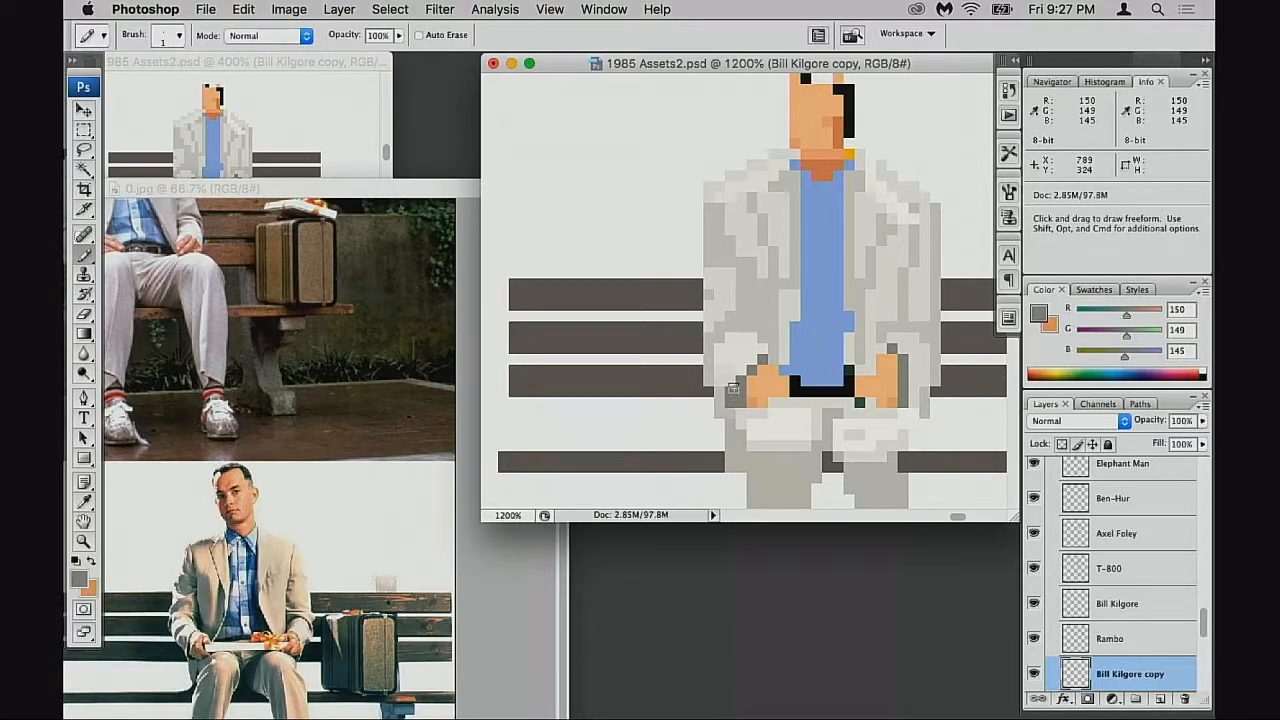
Shade the viewer's-left cuff with sampled light tones (238, 236, 229), (246, 244, 240) and (243, 241, 236), plus grey (216, 214, 208) above it
{"action": "left_click", "coordinate": [736, 382], "text": "alt"}
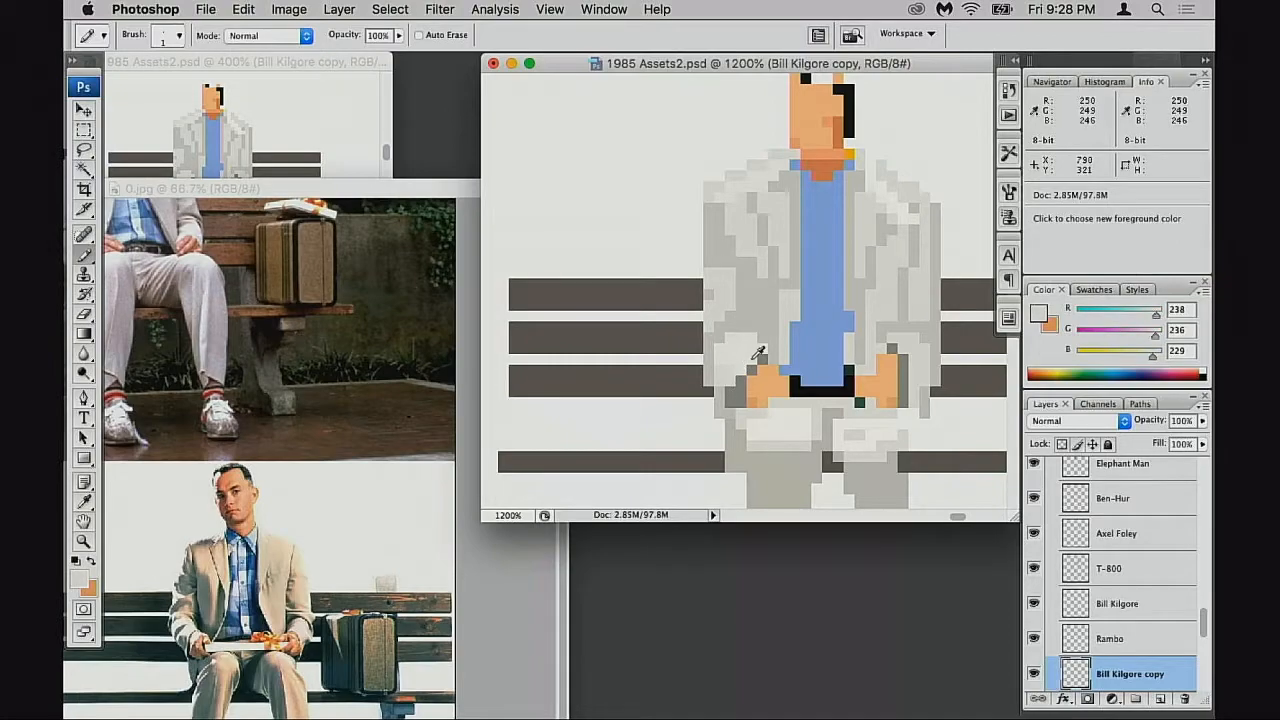
{"action": "left_click", "coordinate": [744, 352], "text": "alt"}
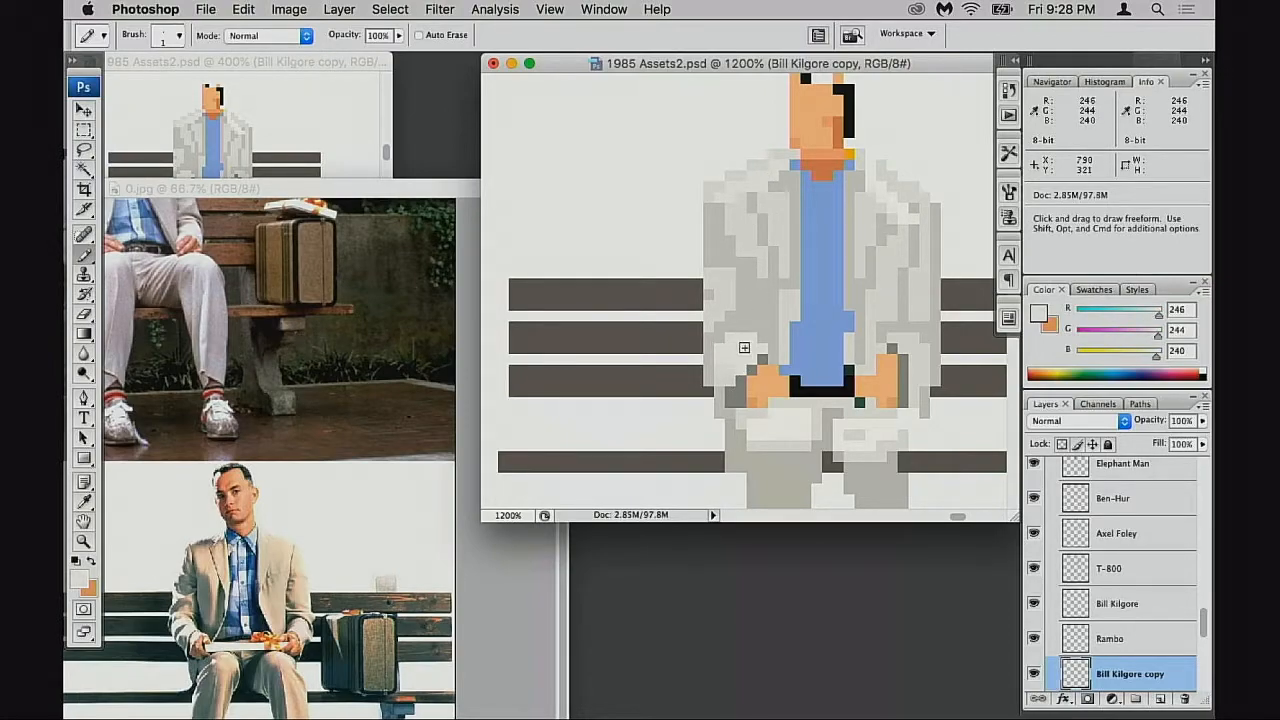
{"action": "left_click", "coordinate": [762, 317], "text": "alt"}
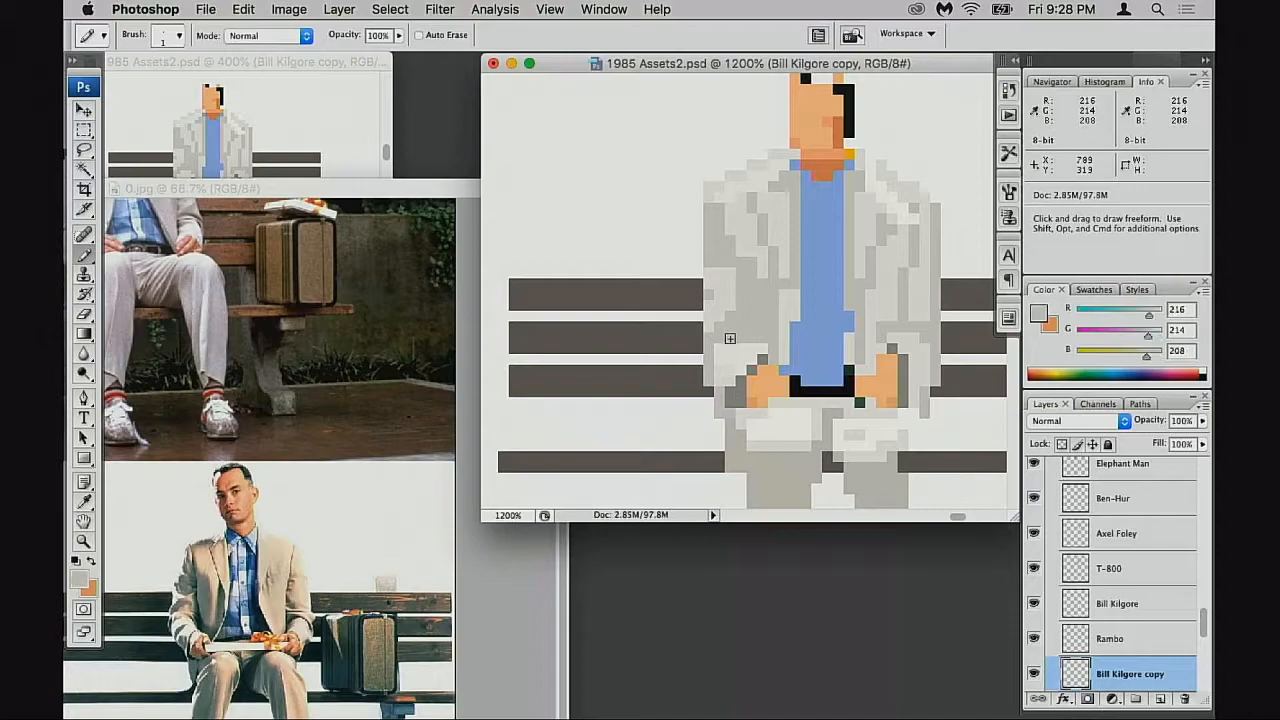
{"action": "left_click", "coordinate": [749, 357], "text": "alt"}
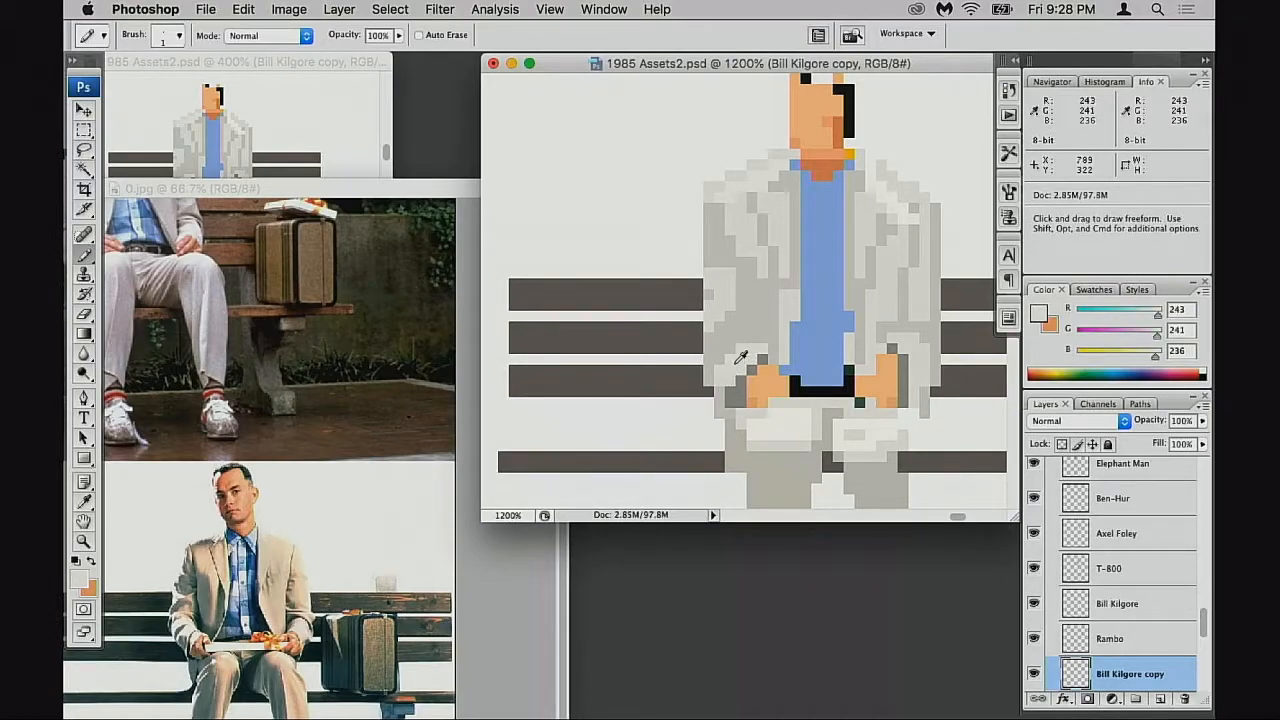
Lower the reference photo and refine the viewer's-left forearm folds with greys (238, 236, 229), (216, 214, 208) and (243, 241, 236)
{"action": "left_click_drag", "start_coordinate": [284, 187], "coordinate": [291, 264]}
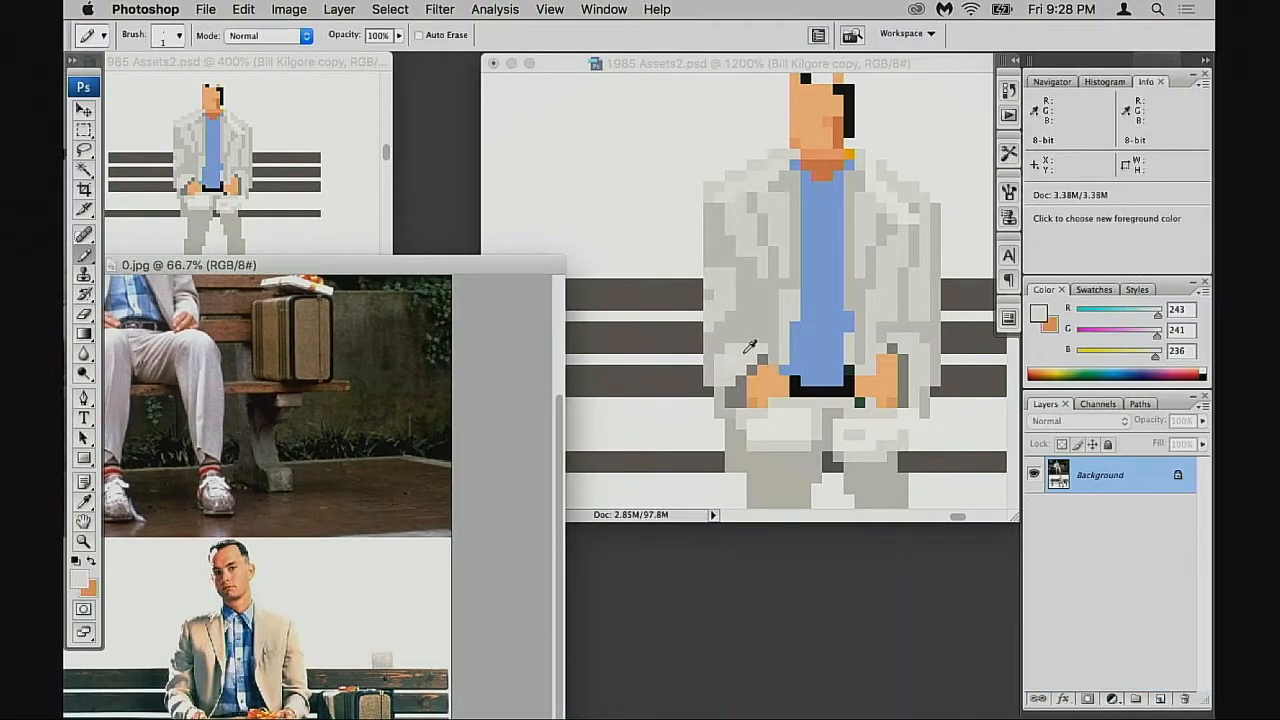
{"action": "left_click", "coordinate": [737, 336], "text": "alt"}
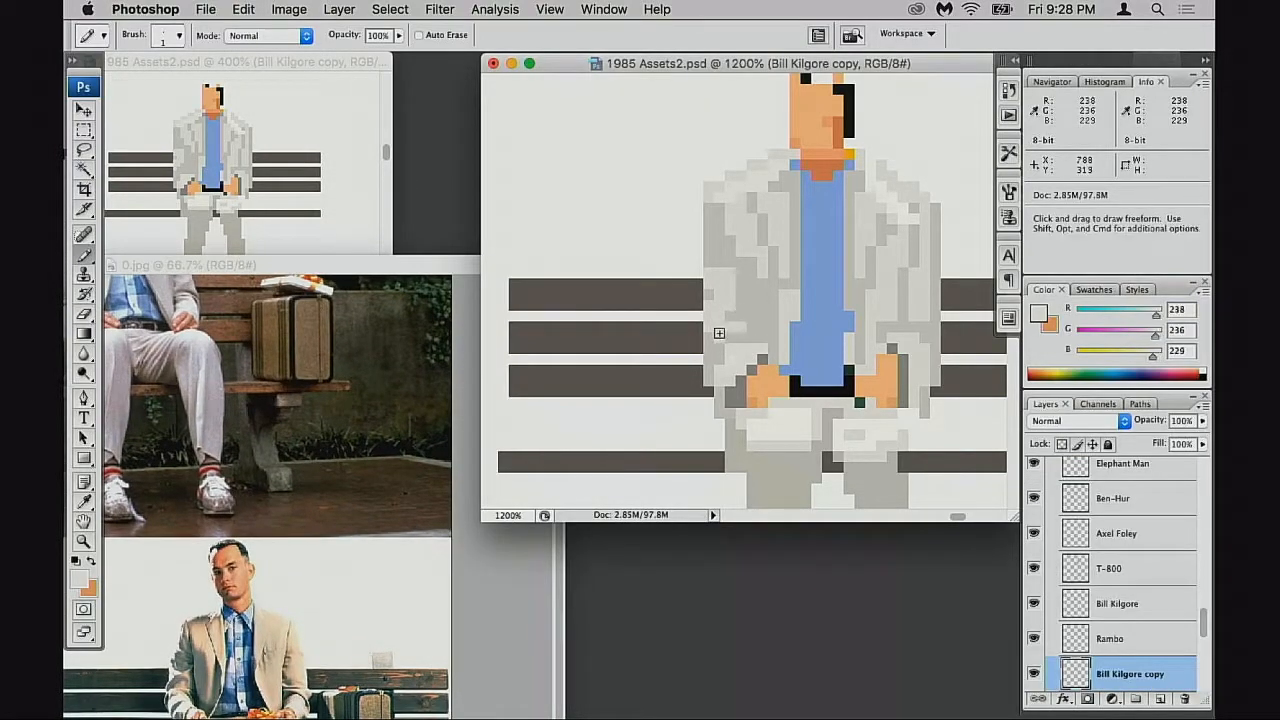
{"action": "left_click", "coordinate": [730, 315], "text": "alt"}
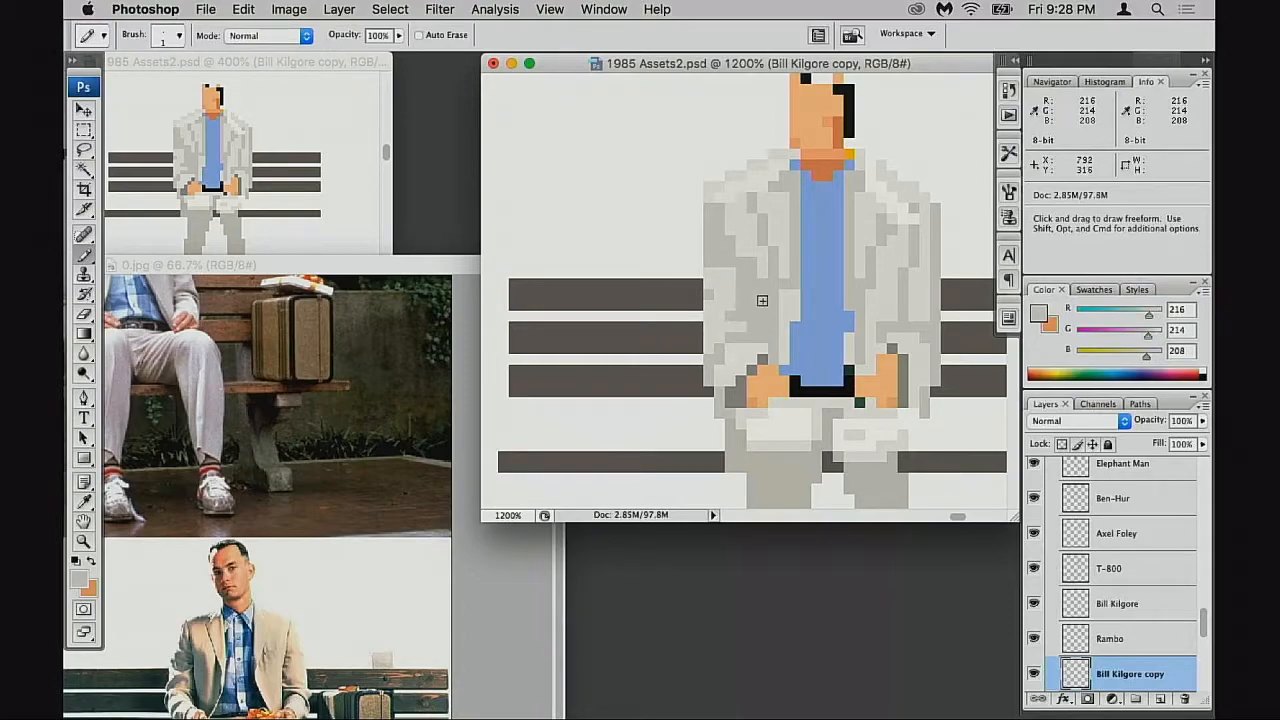
{"action": "left_click", "coordinate": [716, 366], "text": "alt"}
{"action": "left_click", "coordinate": [731, 361], "text": "alt"}
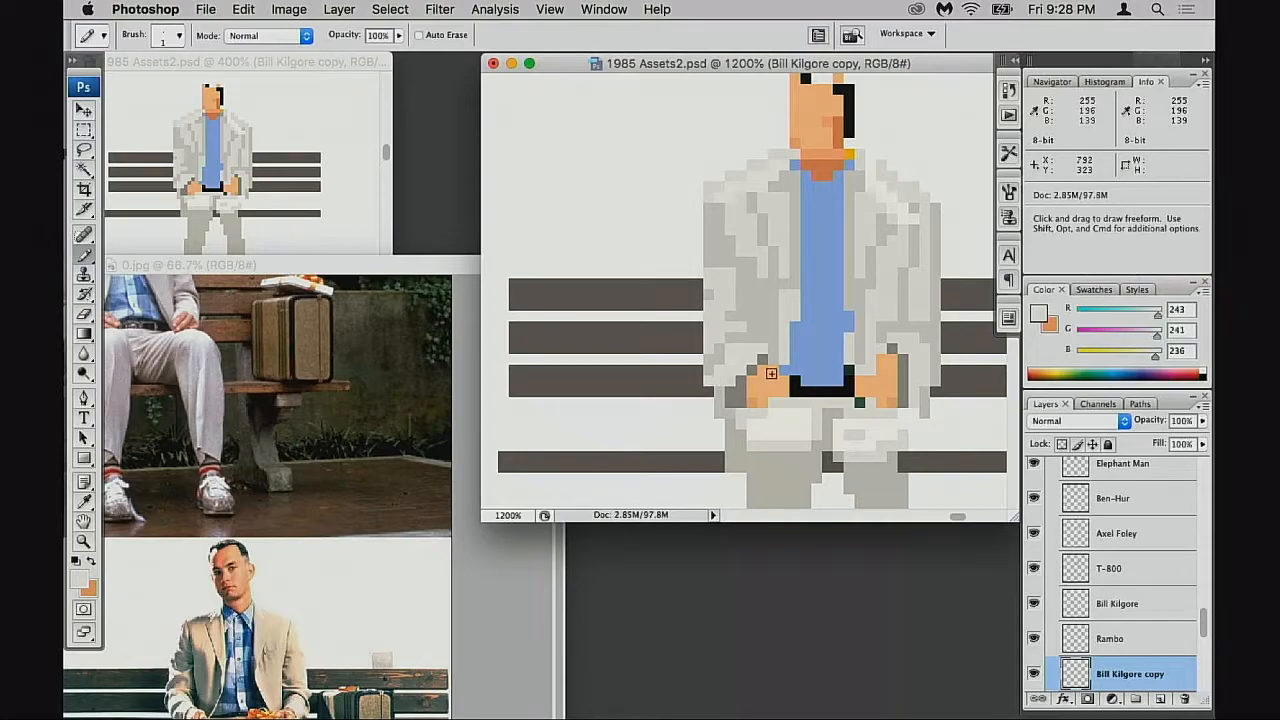
Raise the reference photo and clean up the viewer's-left cuff's lower outer corner using dark grey (150, 149, 145) and the Eraser
{"action": "left_click_drag", "start_coordinate": [450, 265], "coordinate": [464, 215]}
{"action": "left_click", "coordinate": [720, 392]}
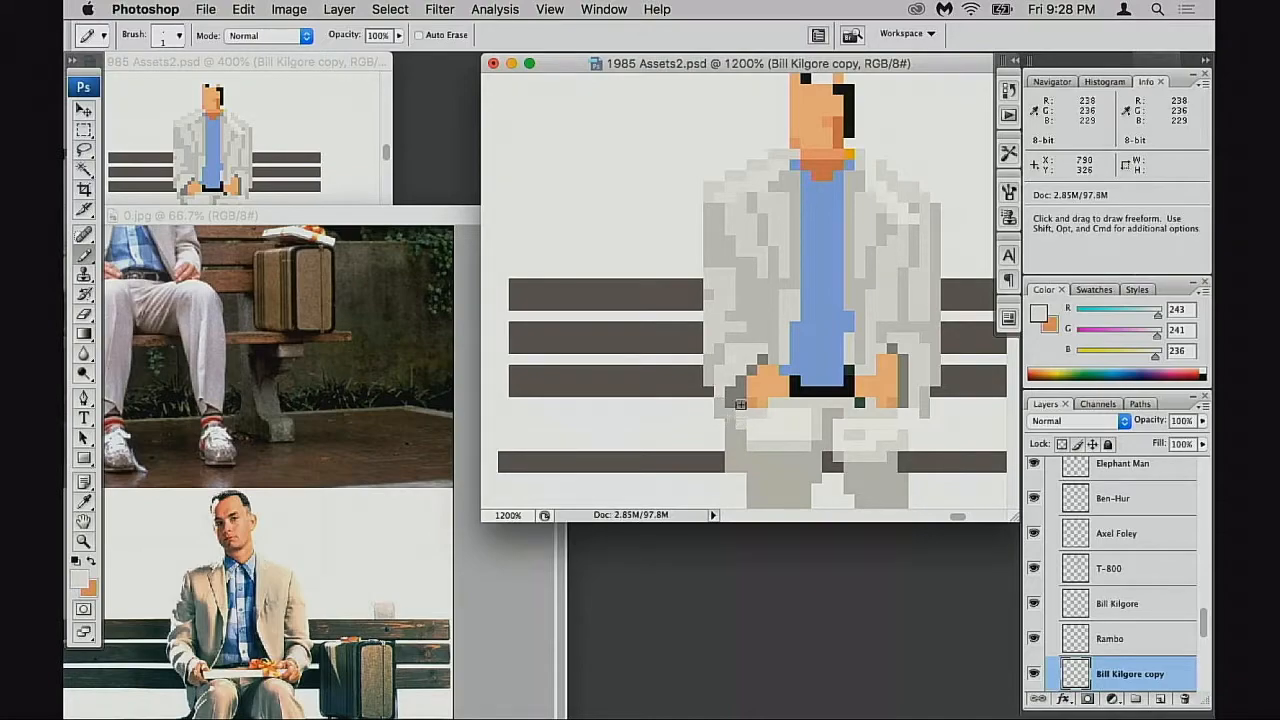
{"action": "left_click", "coordinate": [738, 401], "text": "alt"}
{"action": "key", "text": "e"}
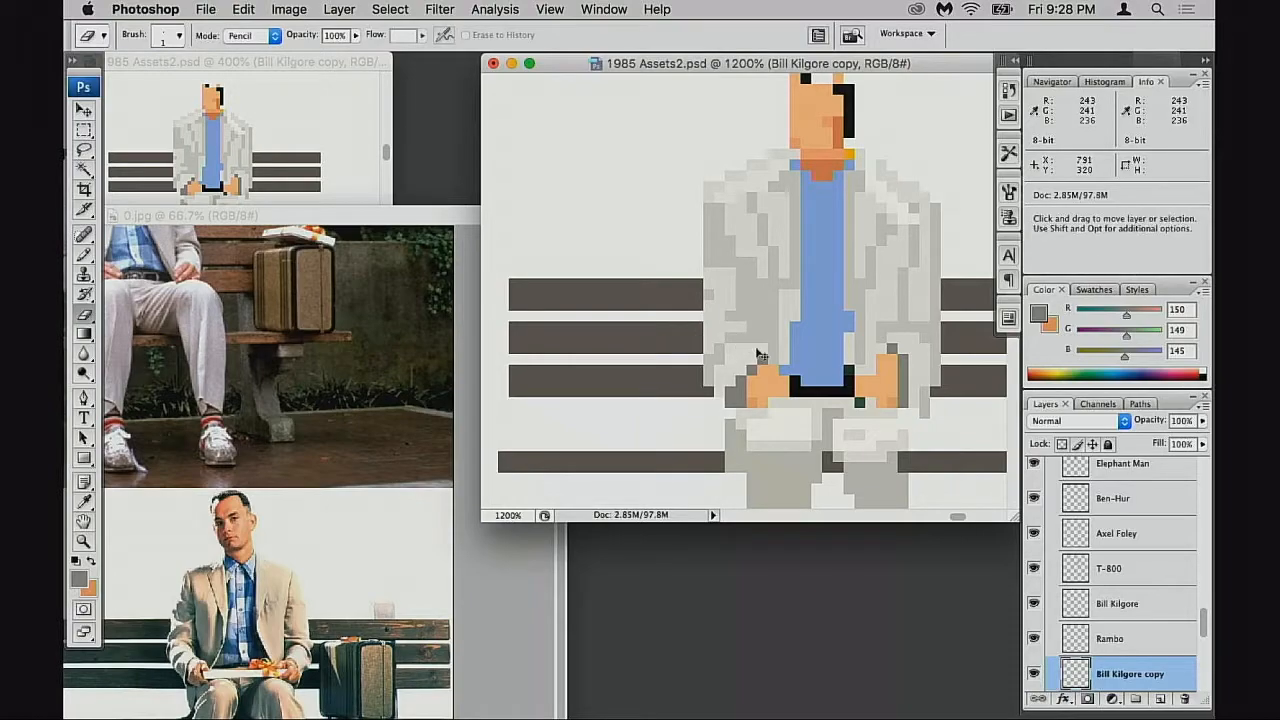
{"action": "key", "text": "alt"}
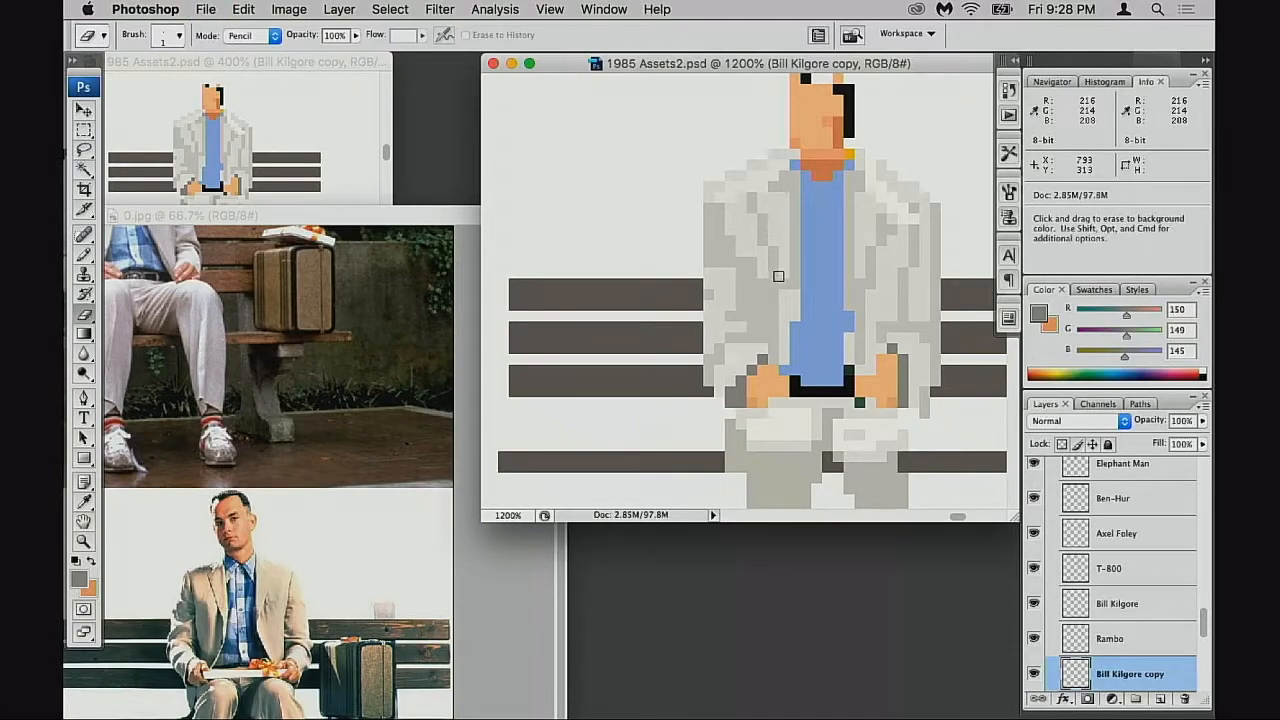
Mix a darker shadow tone below the viewer's-left lapel by painting grey (216, 214, 208) in Multiply mode at 20% opacity, then restore 100% opacity
{"action": "left_click", "coordinate": [766, 256], "text": "alt"}
{"action": "left_click", "coordinate": [778, 228]}
{"action": "key", "text": "b"}
{"action": "left_click", "coordinate": [766, 296], "text": "alt"}
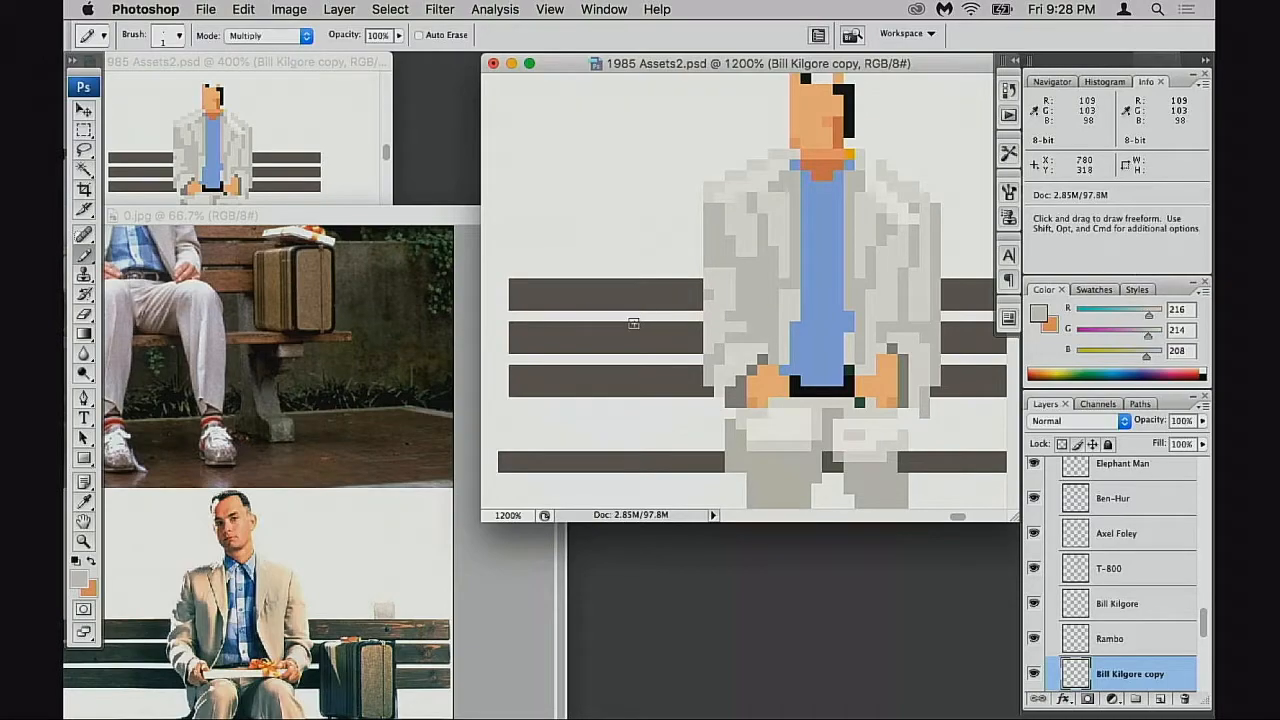
{"action": "key", "text": "v"}
{"action": "key", "text": "b"}
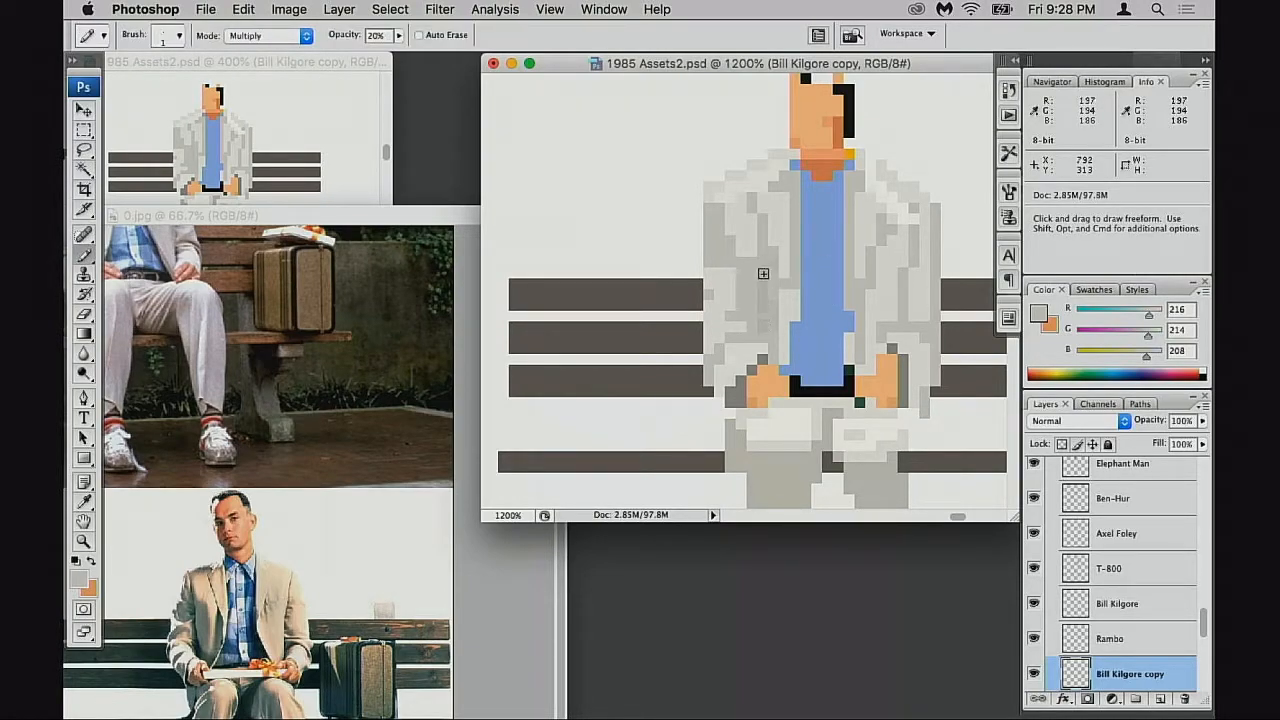
{"action": "key", "text": "0"}
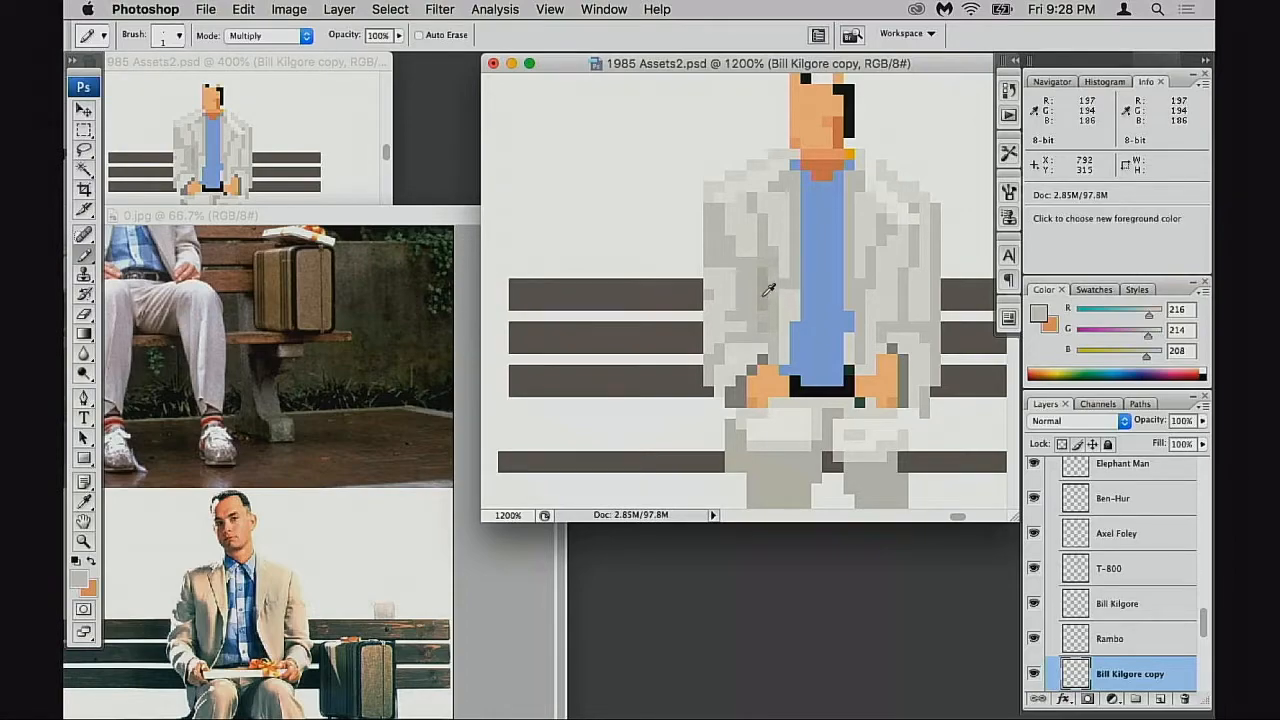
Fill the shadow below the viewer's-left lapel with grey (197, 194, 186) in Normal mode and redefine the lapel edge with (238, 236, 229)
{"action": "key", "text": "shift+alt+n"}
{"action": "left_click", "coordinate": [765, 280], "text": "alt"}
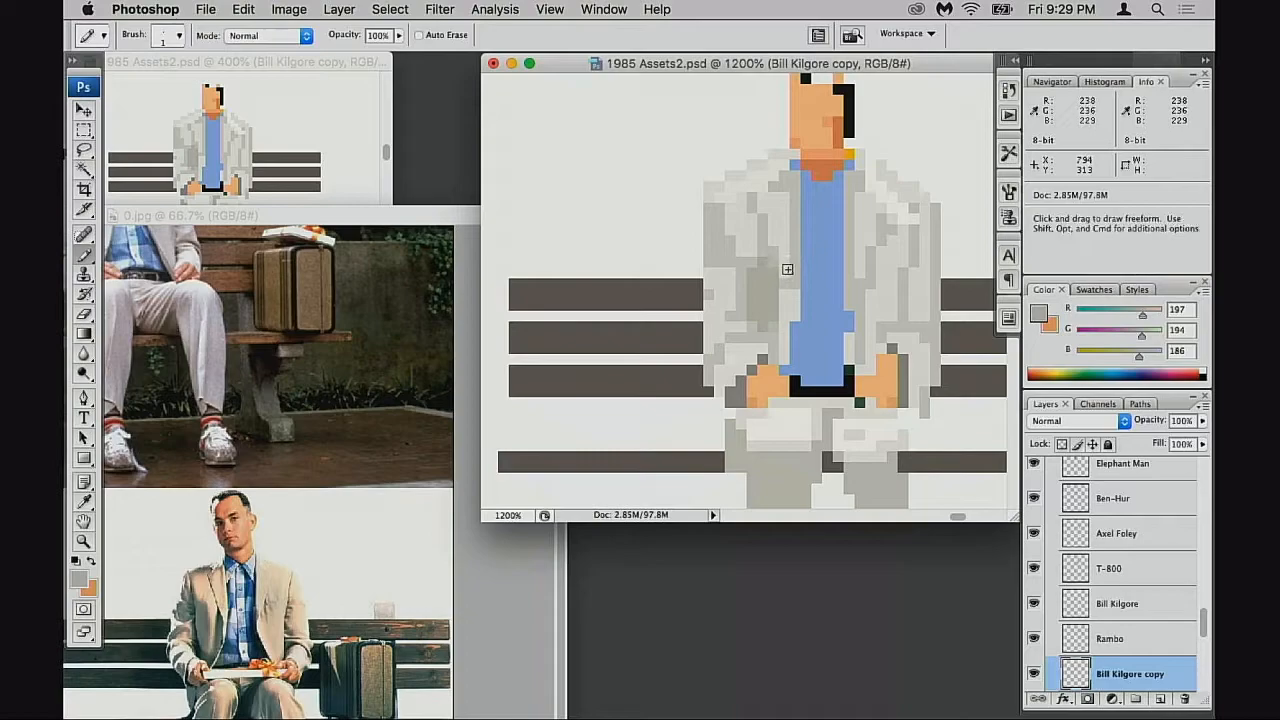
{"action": "left_click", "coordinate": [752, 232], "text": "alt"}
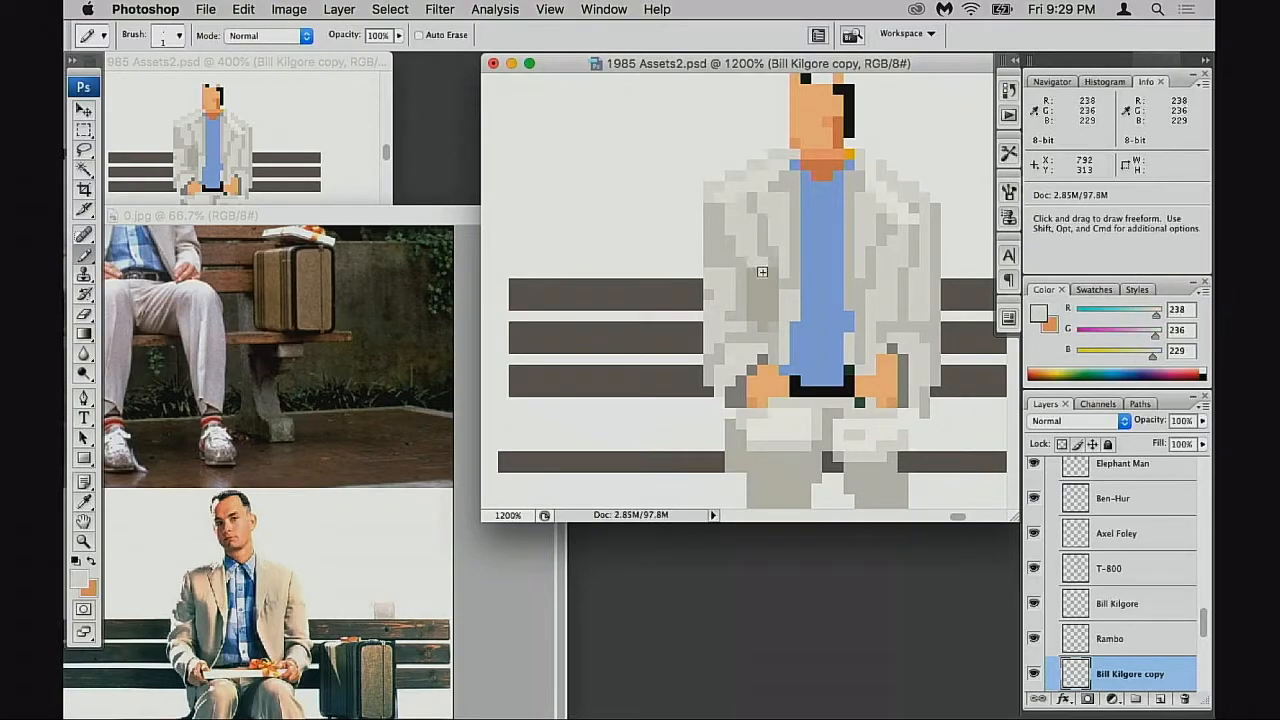
{"action": "left_click", "coordinate": [764, 292], "text": "alt"}
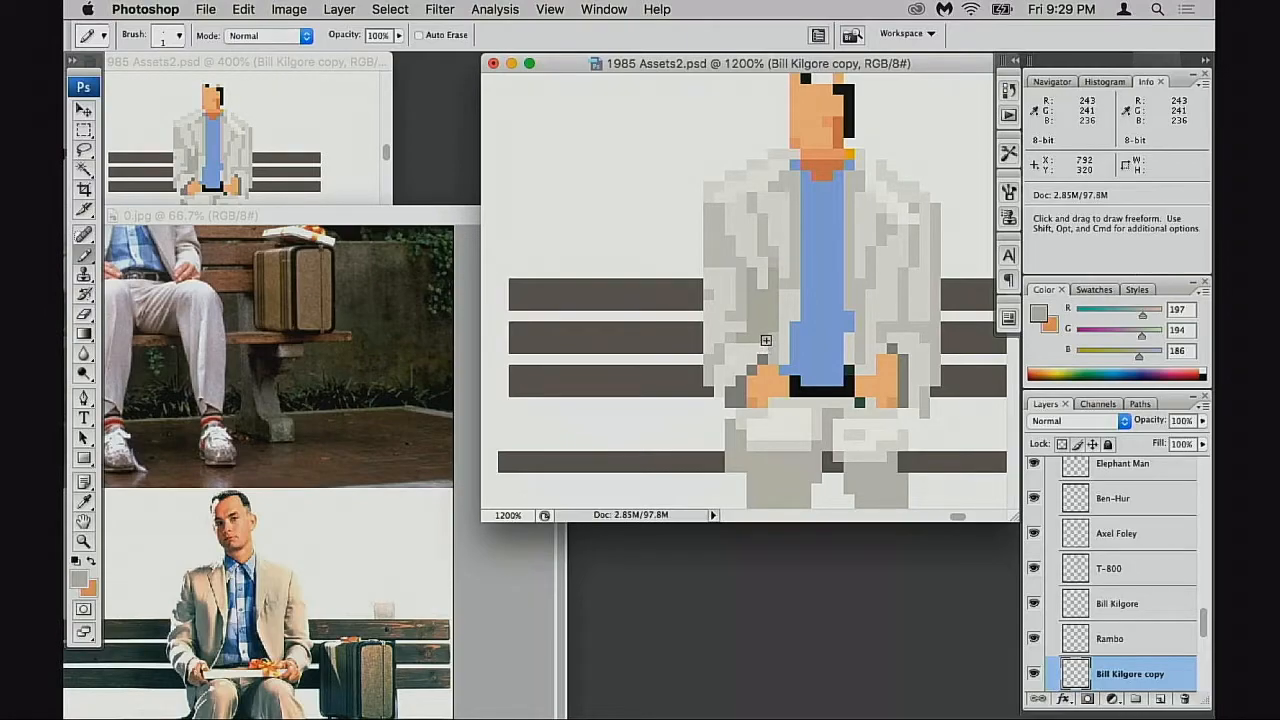
Select the viewer's-right half of the jacket, including its sleeve and hand, and delete it
{"action": "left_click_drag", "start_coordinate": [788, 314], "coordinate": [780, 313]}
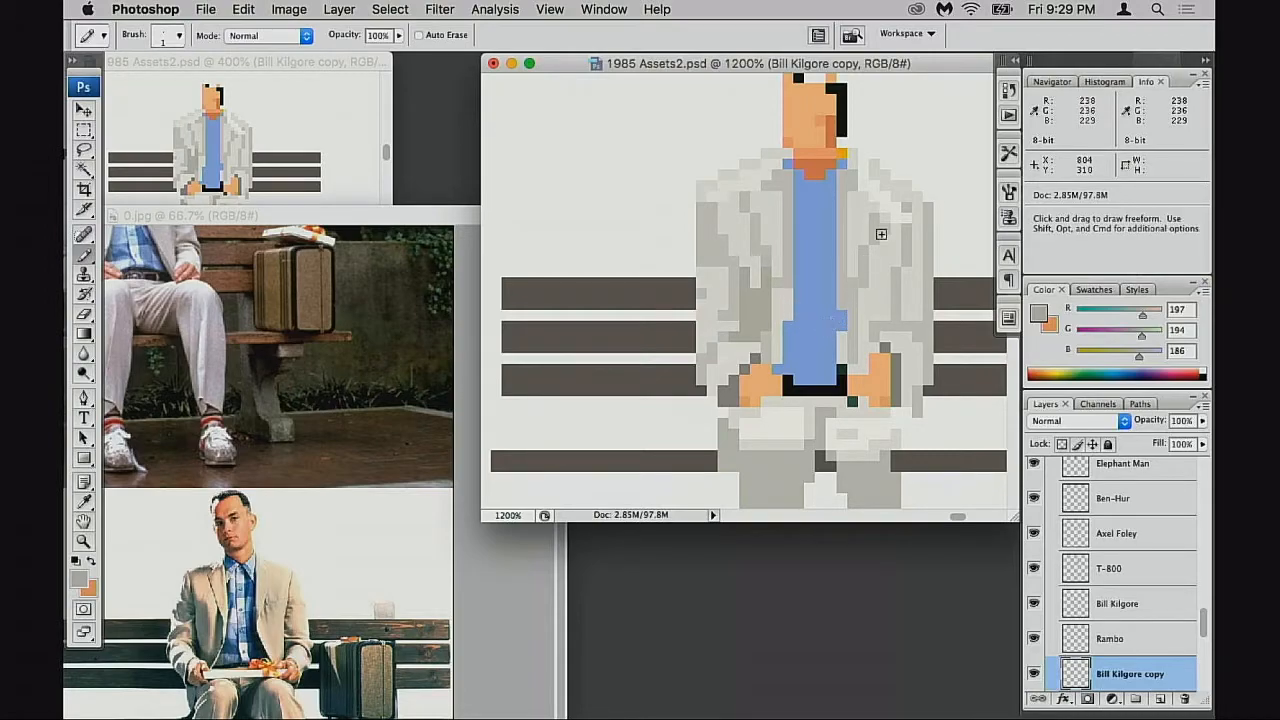
{"action": "key", "text": "m"}
{"action": "left_click_drag", "start_coordinate": [848, 150], "coordinate": [948, 408]}
{"action": "key", "text": "Delete"}
Duplicate the viewer's-left jacket half, flip the copy horizontally, place it against the other side of the shirt, and deselect it
{"action": "left_click_drag", "start_coordinate": [675, 150], "coordinate": [783, 406]}
{"action": "left_click_drag", "start_coordinate": [770, 349], "coordinate": [879, 349]}
{"action": "key", "text": "super+t"}
{"action": "right_click", "coordinate": [855, 287]}
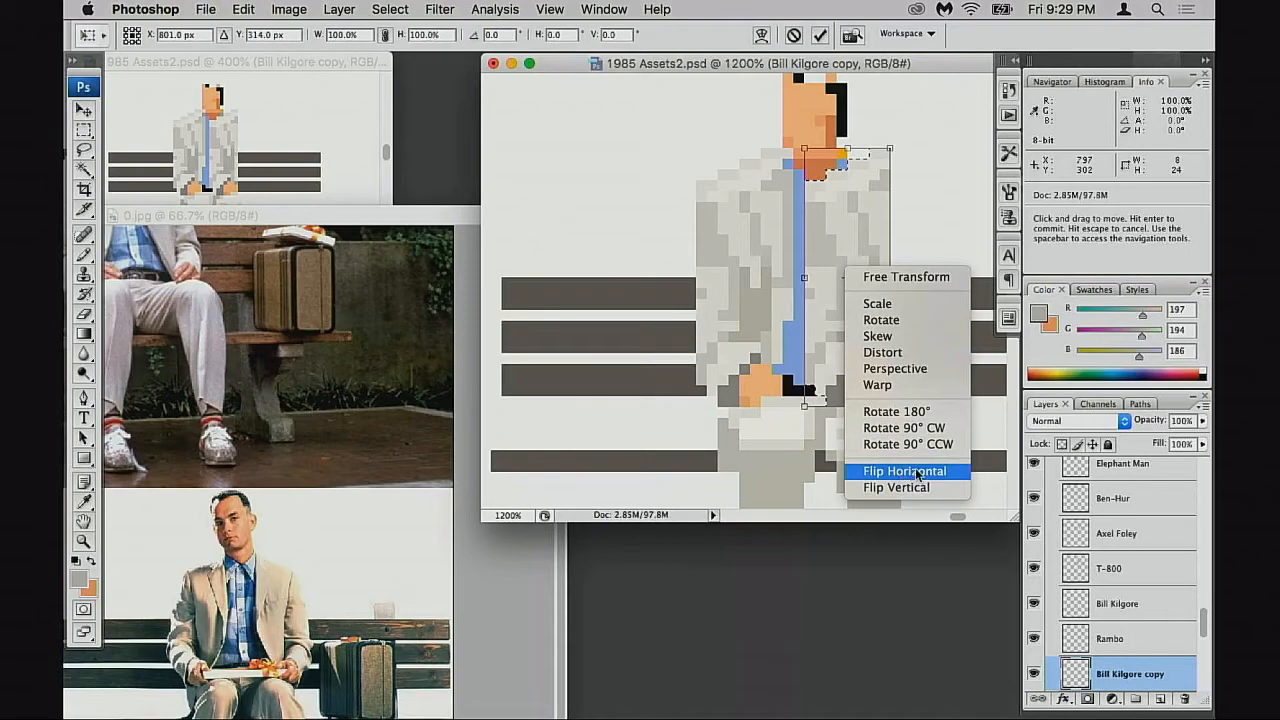
{"action": "left_click", "coordinate": [910, 471]}
{"action": "key", "text": "Return"}
{"action": "key", "text": "v"}
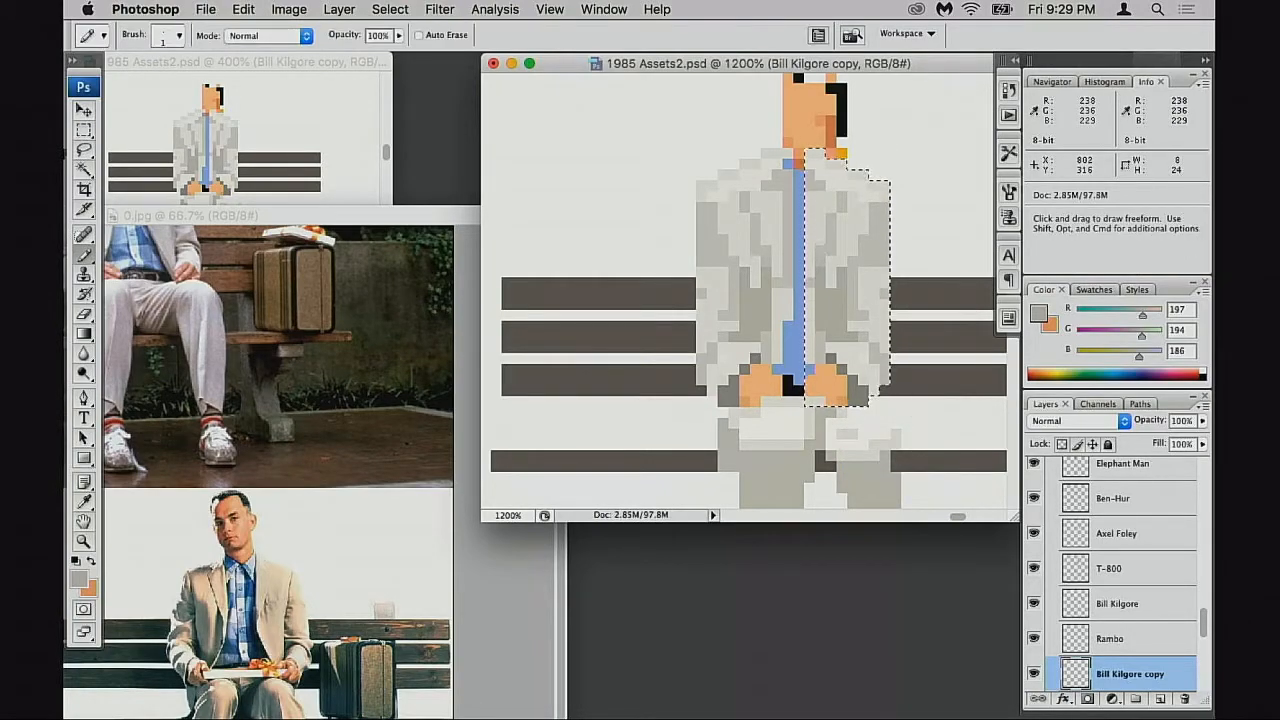
{"action": "left_click_drag", "start_coordinate": [852, 300], "coordinate": [890, 314]}
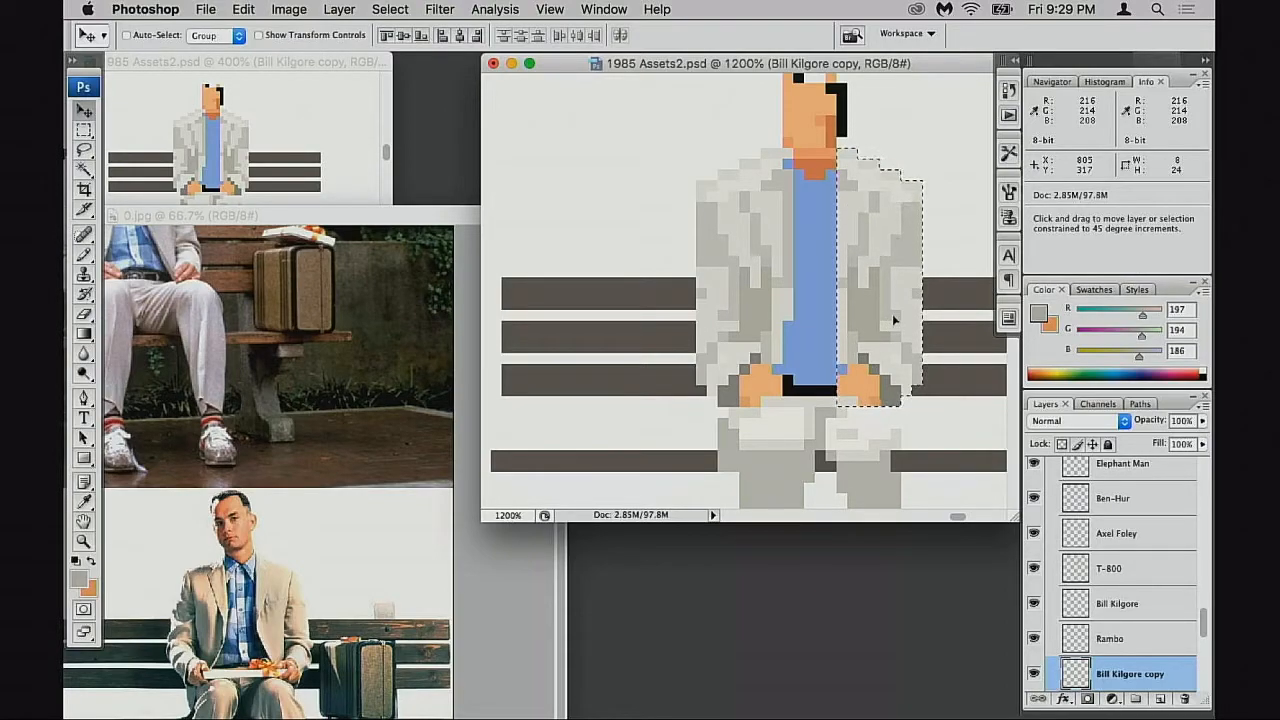
{"action": "key", "text": "super+d"}
Widen the viewer's-left sleeve outward near the elbow with a strip of grey (216, 214, 208)
{"action": "key", "text": "e"}
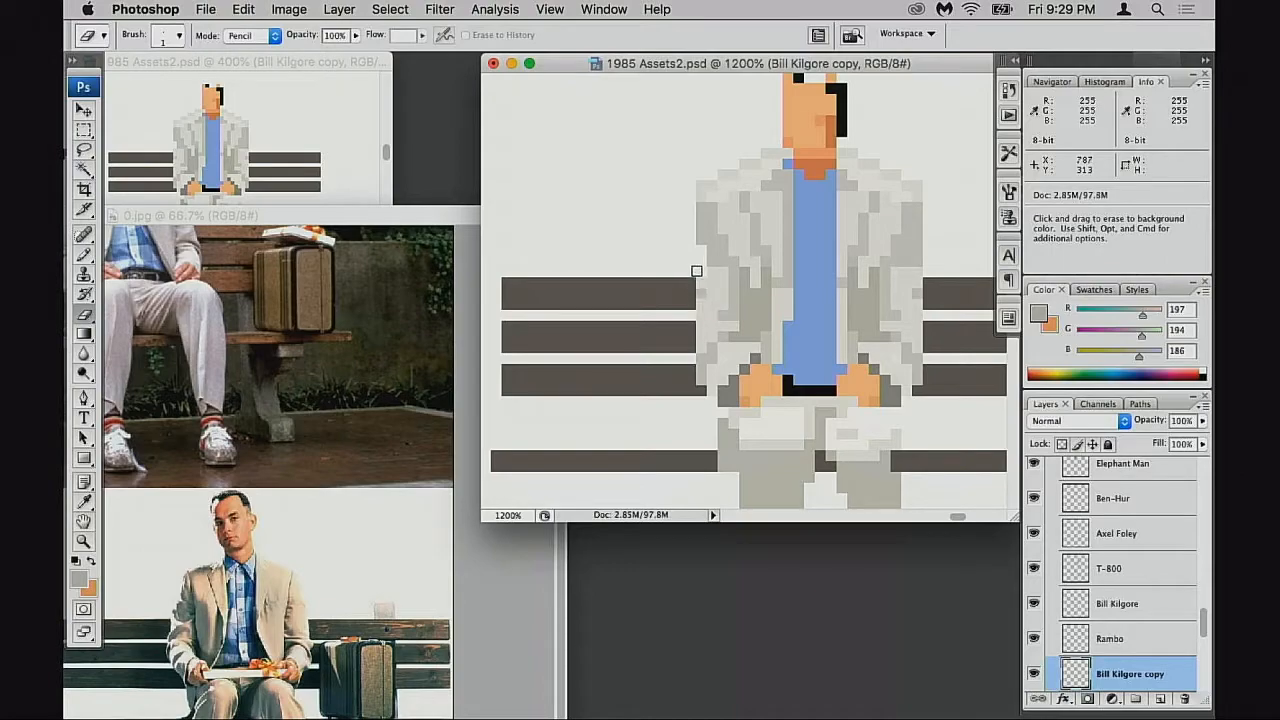
{"action": "key", "text": "b"}
{"action": "left_click_drag", "start_coordinate": [691, 261], "coordinate": [691, 294]}
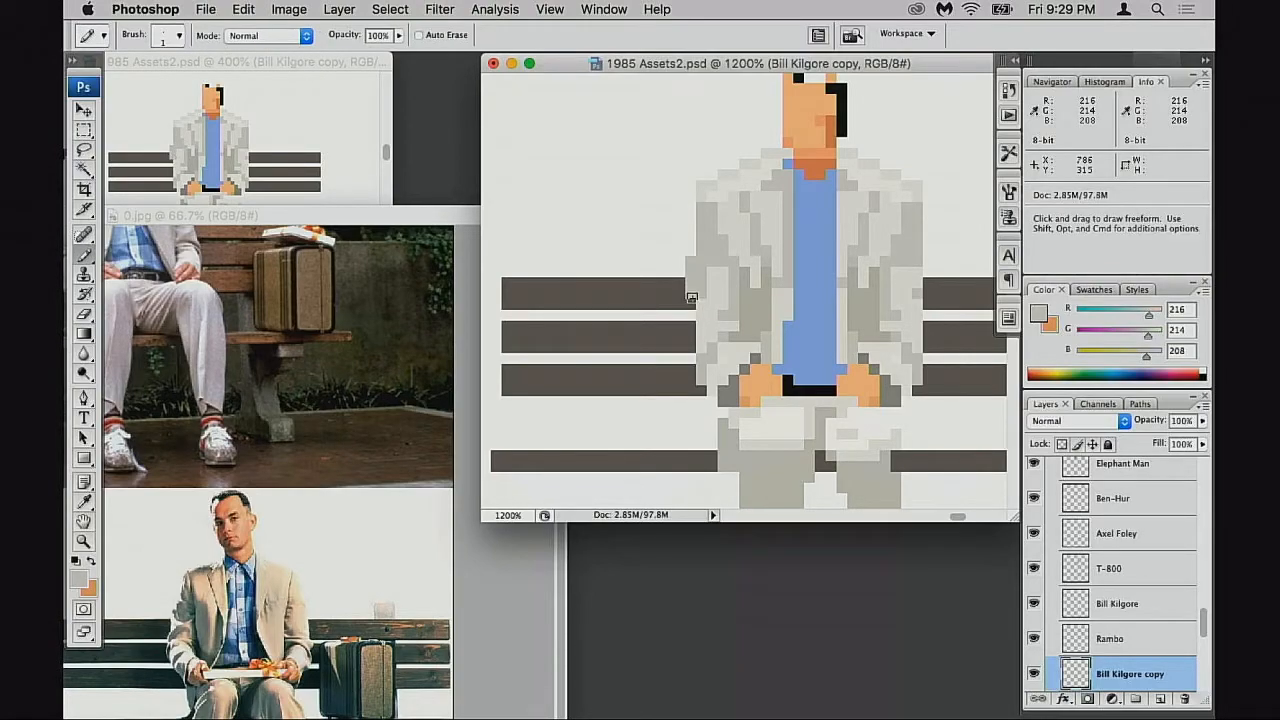
Sample a dark tone (26, 47, 48) from the reference photo and trace the outer contour of the viewer's-left arm on it with a 7-pixel brush
{"action": "left_click", "coordinate": [188, 578]}
{"action": "left_click", "coordinate": [166, 630], "text": "alt"}
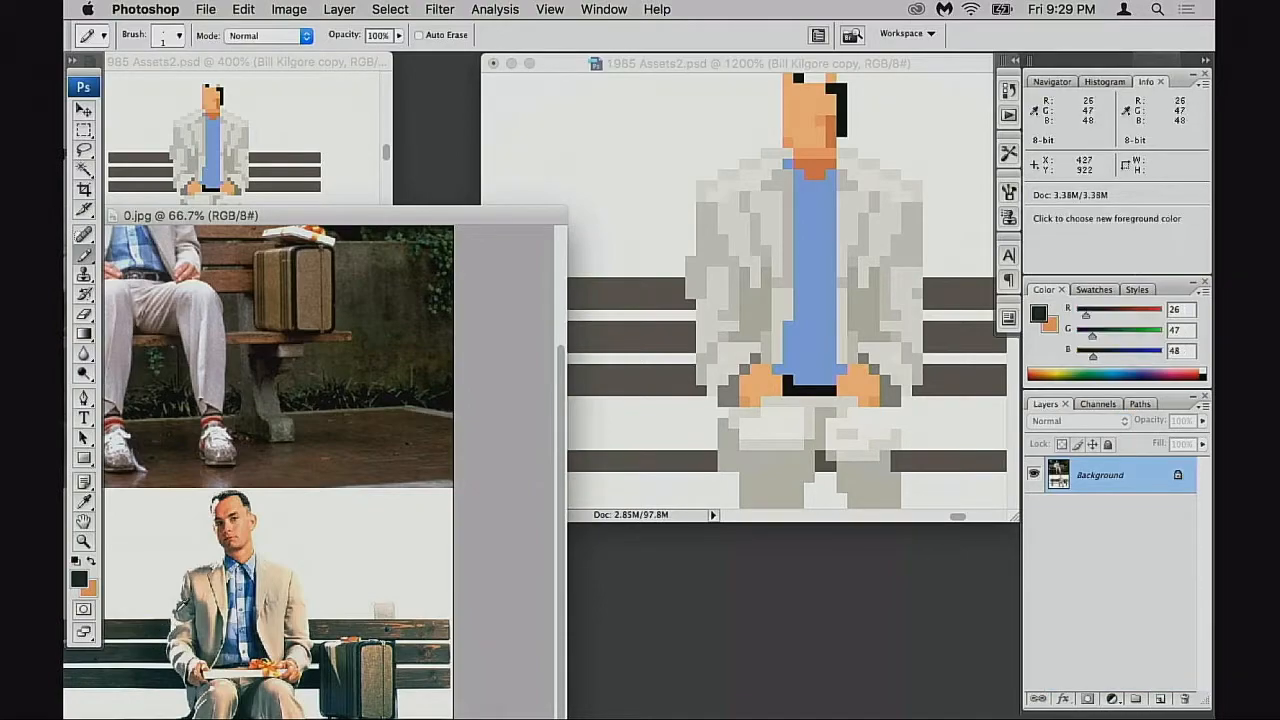
{"action": "key", "text": "bracketright"}
{"action": "key", "text": "bracketright"}
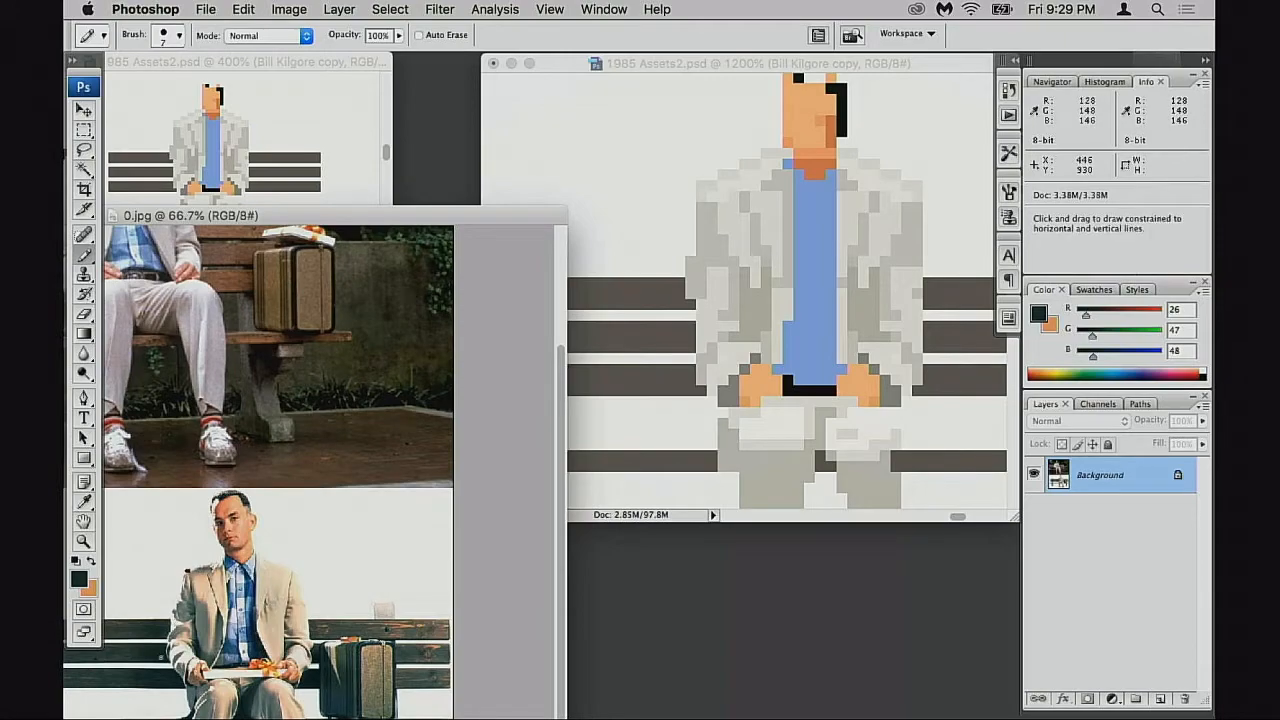
{"action": "left_click", "coordinate": [706, 201]}
{"action": "left_click_drag", "start_coordinate": [694, 186], "coordinate": [674, 400]}
{"action": "key", "text": "super+z"}
Reduce the brush to 1 pixel and extend the viewer's-left elbow farther outward with grey (216, 214, 208)
{"action": "key", "text": "bracketleft"}
{"action": "key", "text": "bracketleft"}
{"action": "key", "text": "bracketleft"}
{"action": "key", "text": "bracketleft"}
{"action": "key", "text": "bracketleft"}
{"action": "key", "text": "bracketleft"}
{"action": "left_click", "coordinate": [710, 244], "text": "alt"}
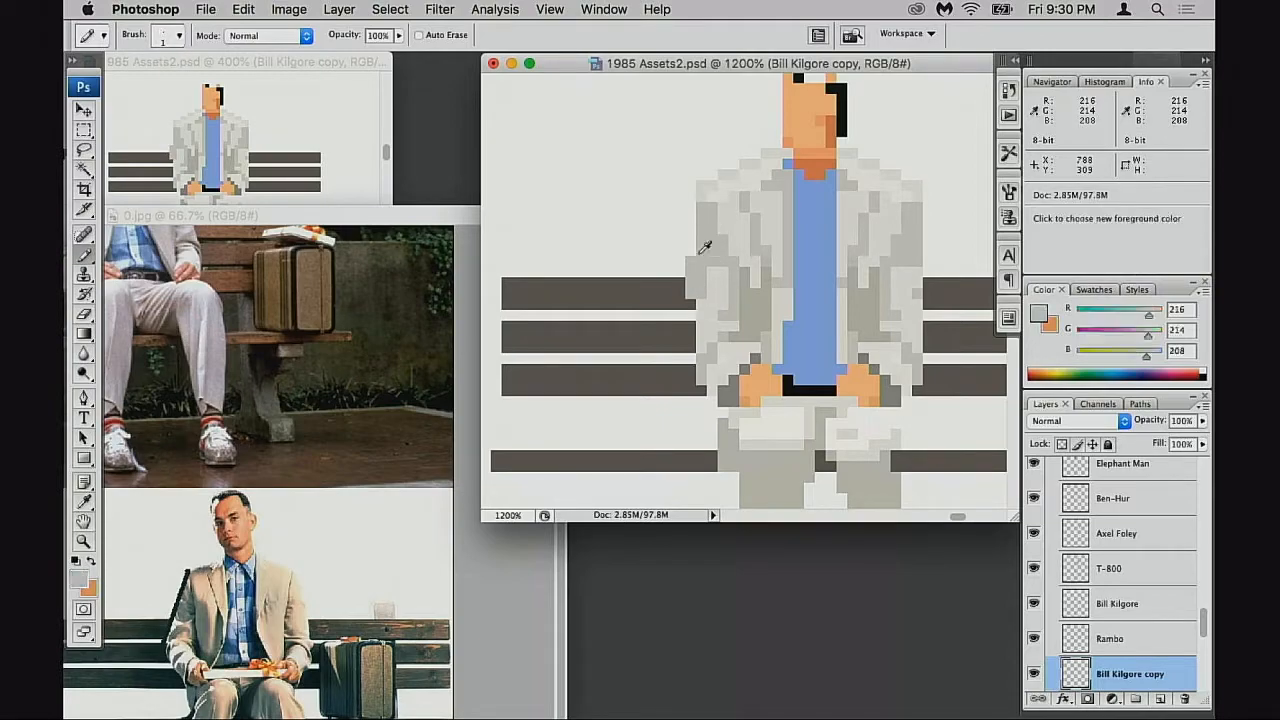
{"action": "left_click_drag", "start_coordinate": [682, 314], "coordinate": [690, 338]}
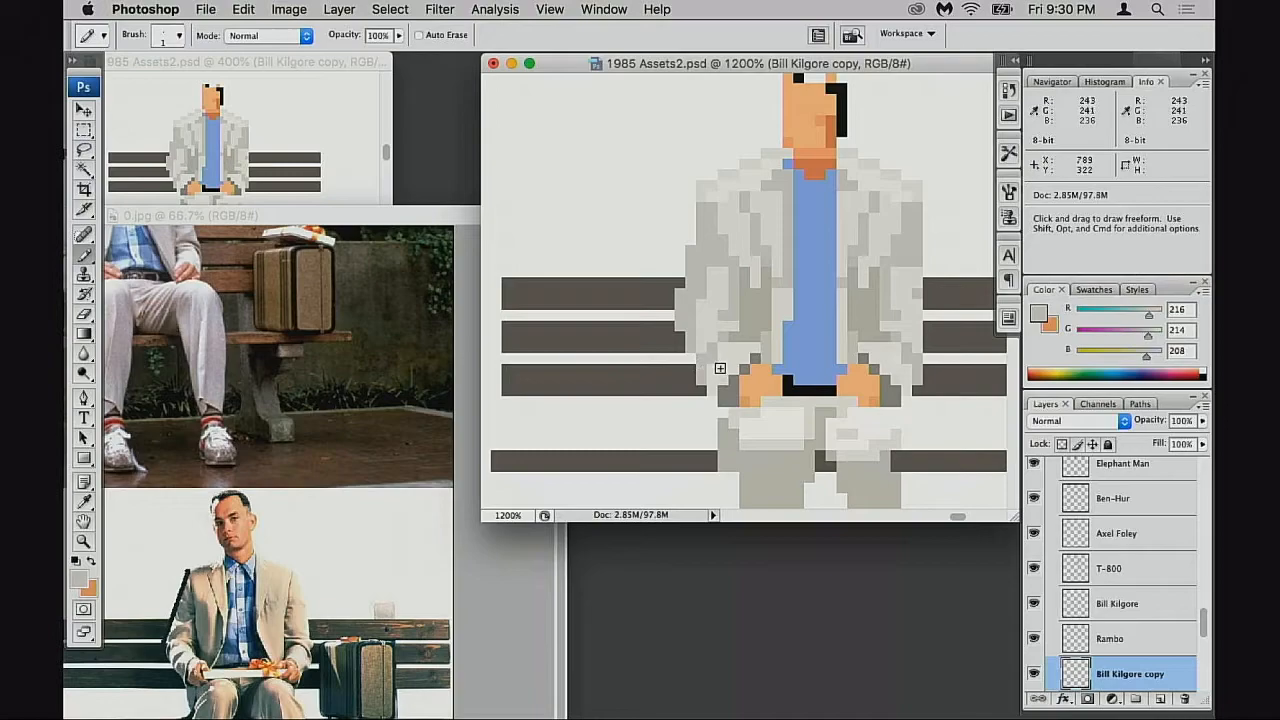
Reshade the viewer's-left sleeve and the jacket shadow beside it with greys (238, 236, 229), (197, 194, 186) and (216, 214, 208)
{"action": "left_click", "coordinate": [698, 306], "text": "alt"}
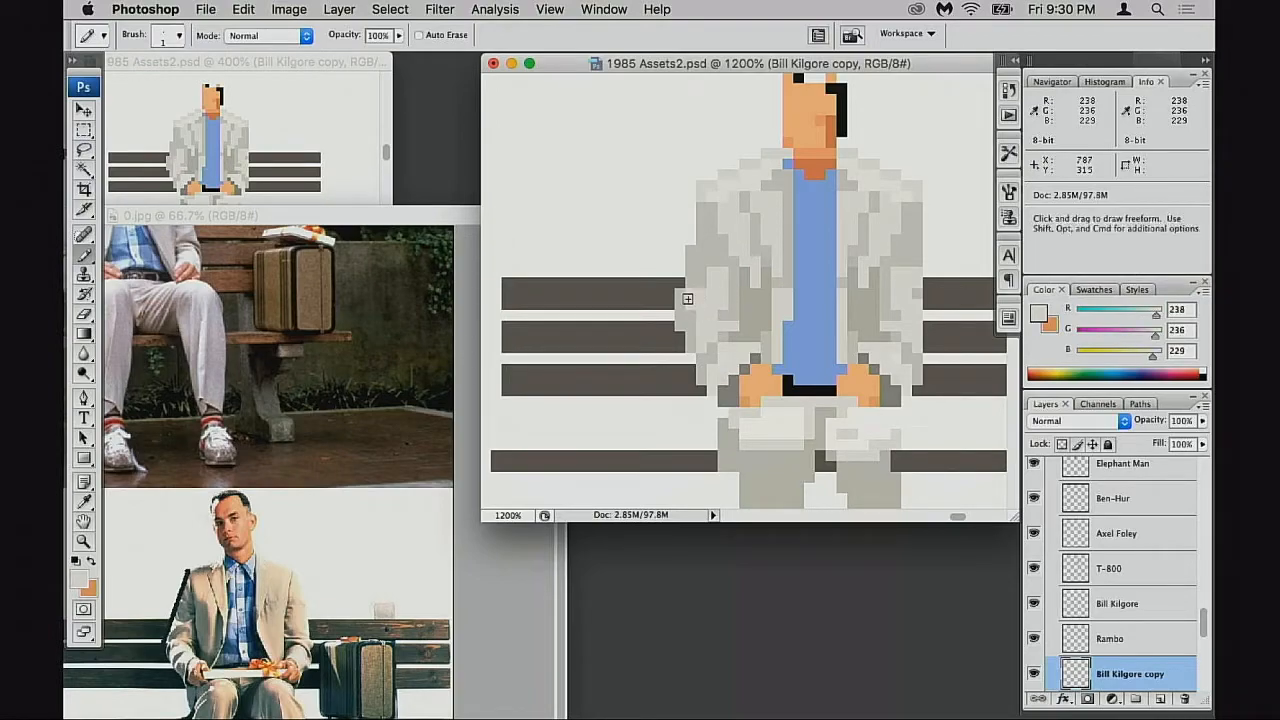
{"action": "left_click", "coordinate": [757, 305], "text": "alt"}
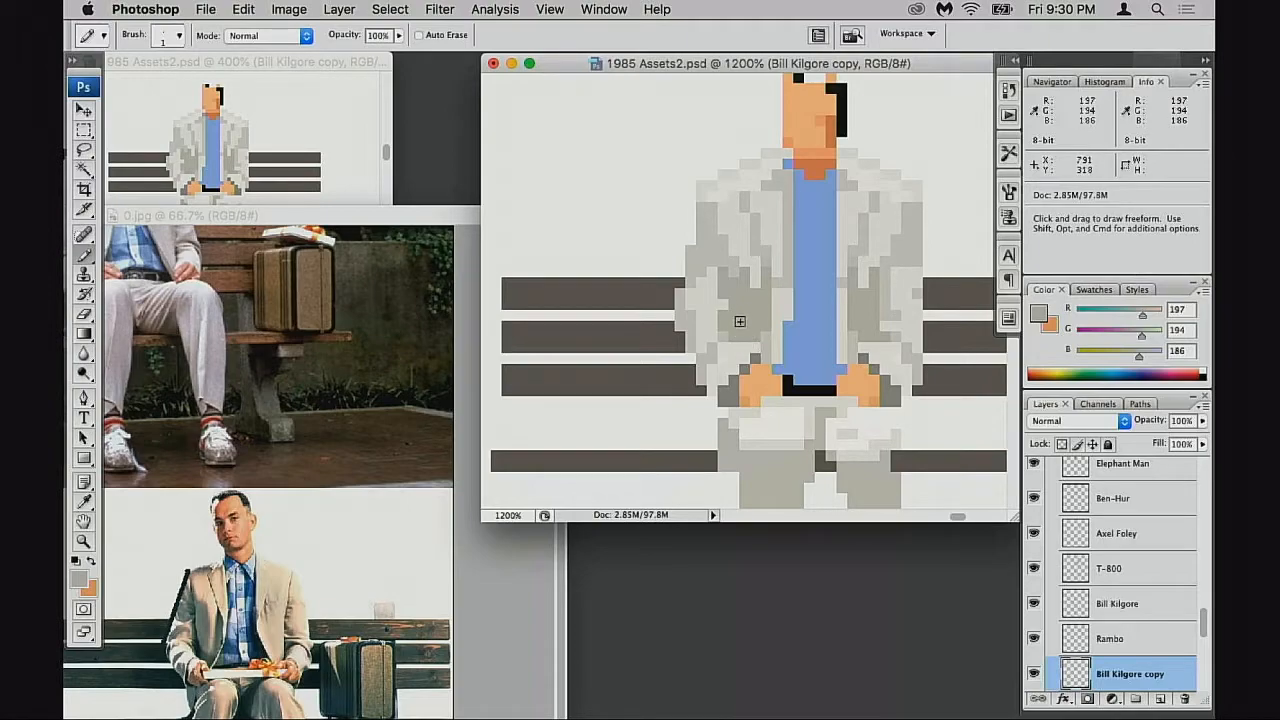
{"action": "left_click", "coordinate": [756, 276], "text": "alt"}
{"action": "left_click", "coordinate": [738, 272], "text": "alt"}
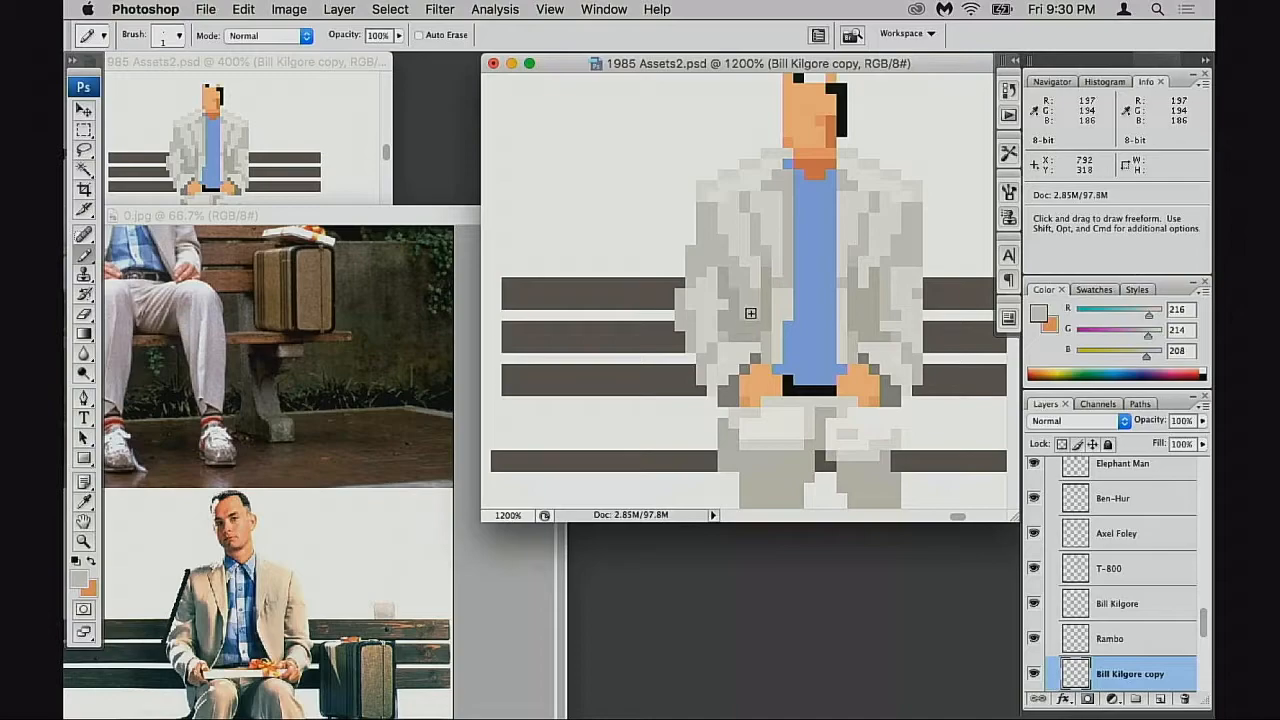
Repaint the folds around the viewer's-left elbow and forearm with greys (216, 214, 208) and (238, 236, 229)
{"action": "left_click", "coordinate": [727, 292], "text": "alt"}
{"action": "left_click", "coordinate": [742, 300], "text": "alt"}
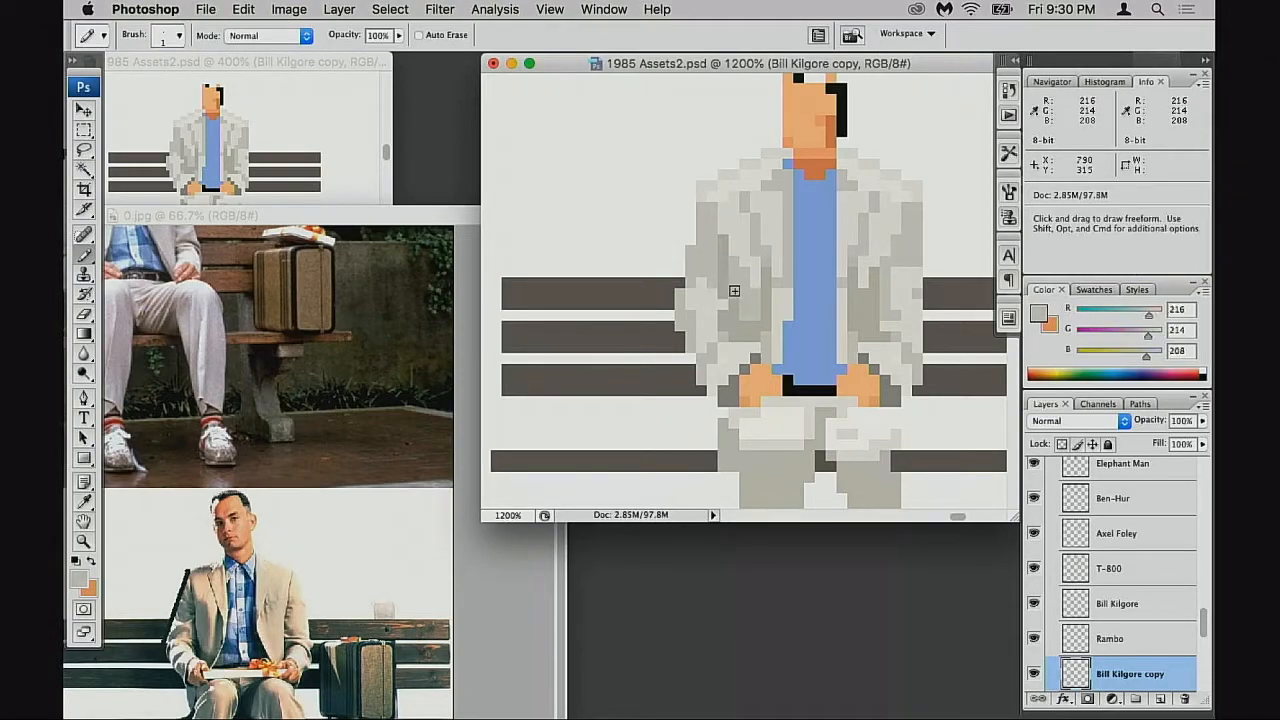
{"action": "left_click", "coordinate": [716, 340], "text": "alt"}
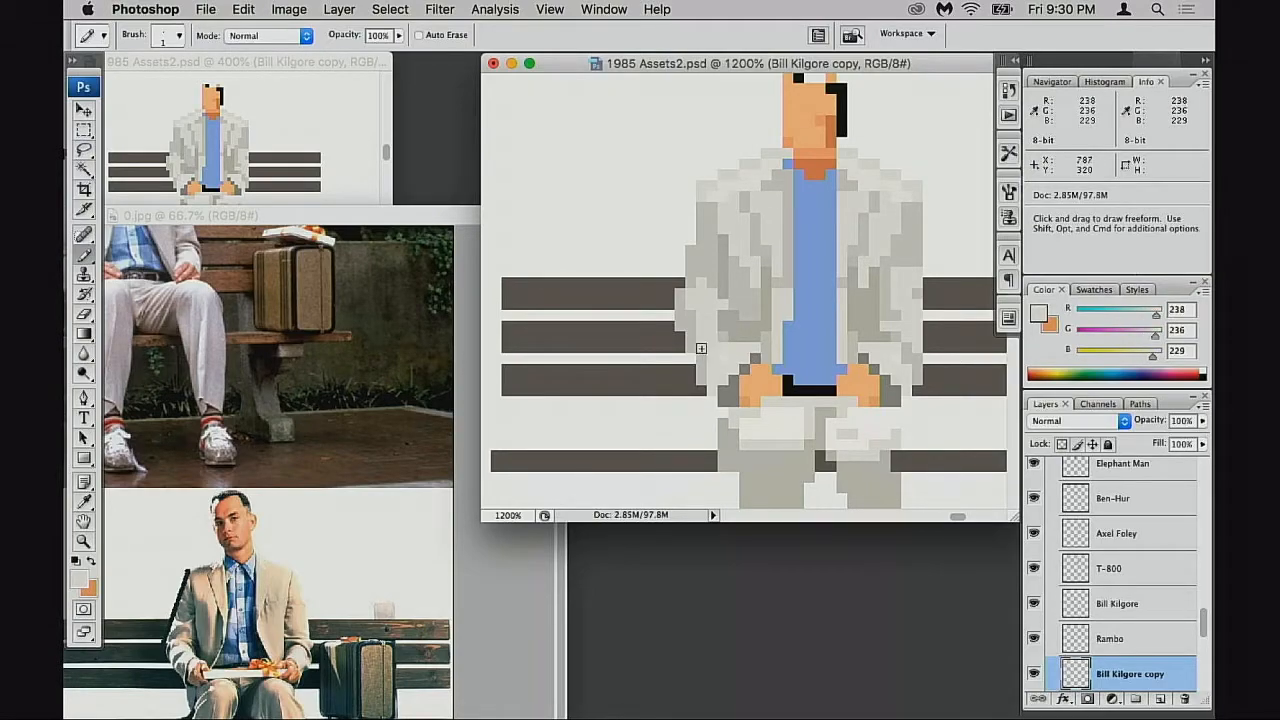
{"action": "left_click", "coordinate": [701, 281], "text": "alt"}
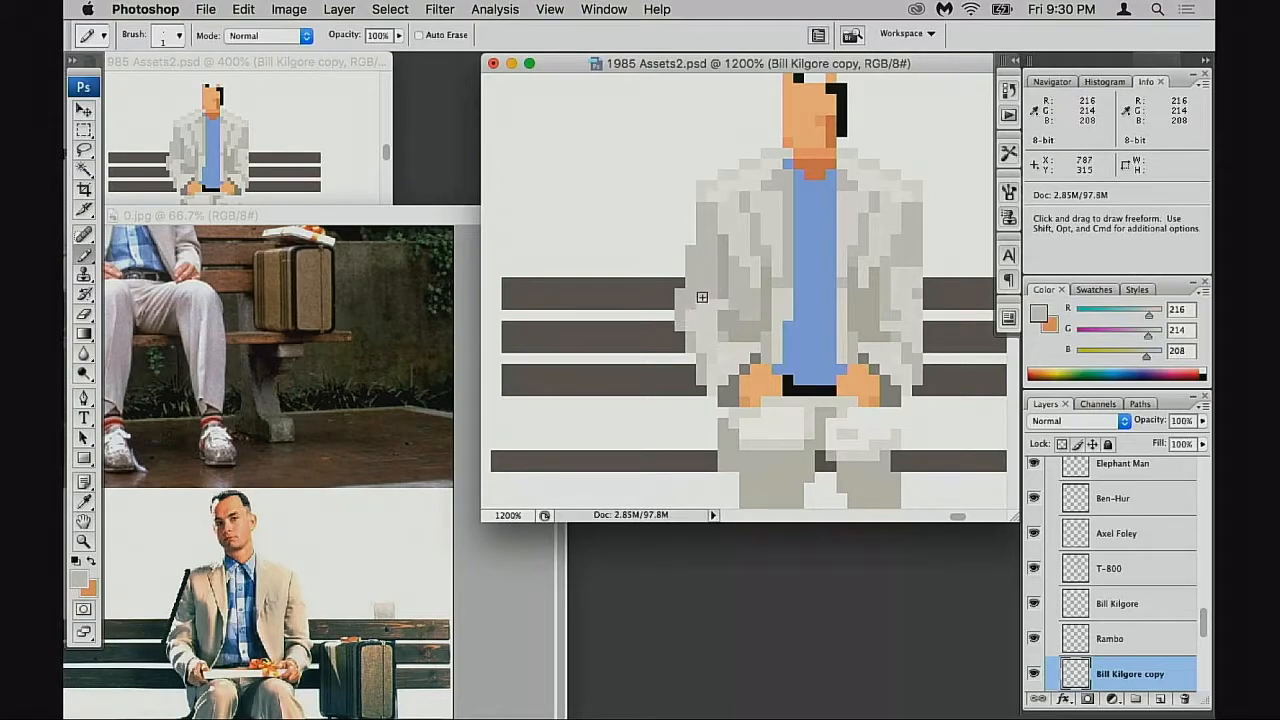
{"action": "left_click", "coordinate": [724, 340], "text": "alt"}
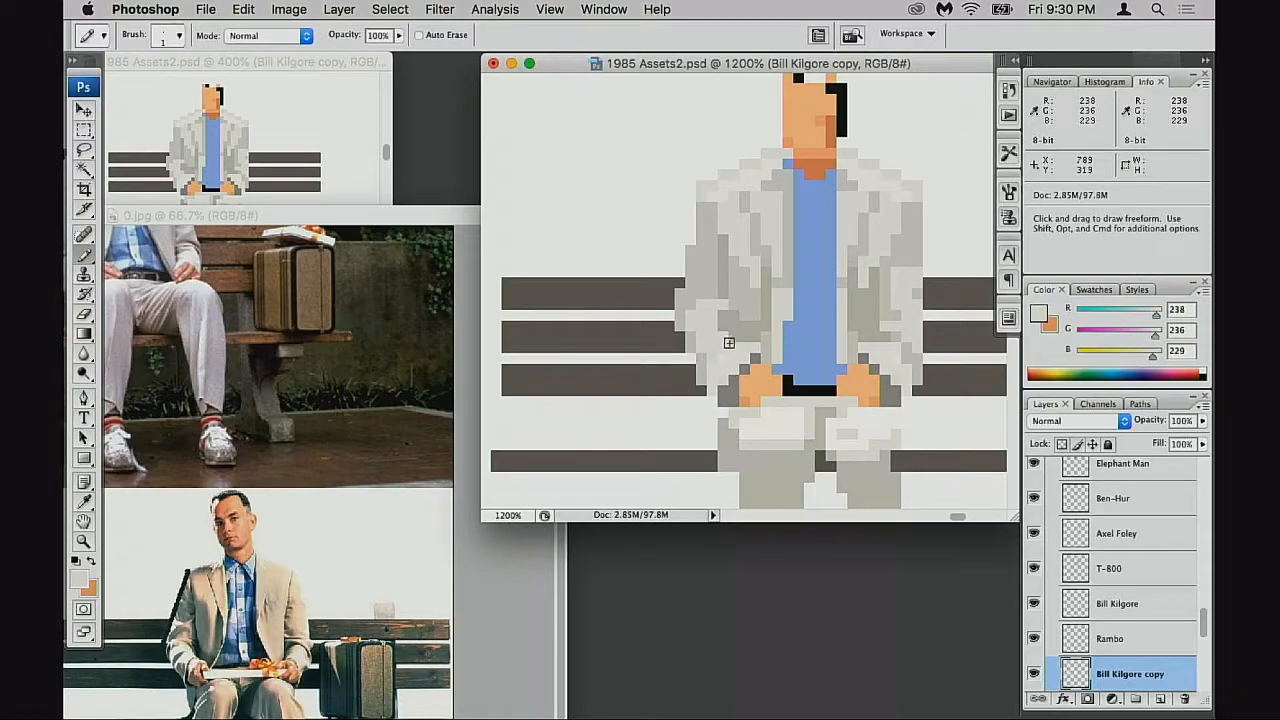
Soften the viewer's-left forearm's shading down to the cuff with grey (216, 214, 208) at 20% and 40% opacity and highlight (243, 241, 236)
{"action": "left_click", "coordinate": [715, 372], "text": "alt"}
{"action": "left_click", "coordinate": [705, 354], "text": "alt"}
{"action": "key", "text": "2"}
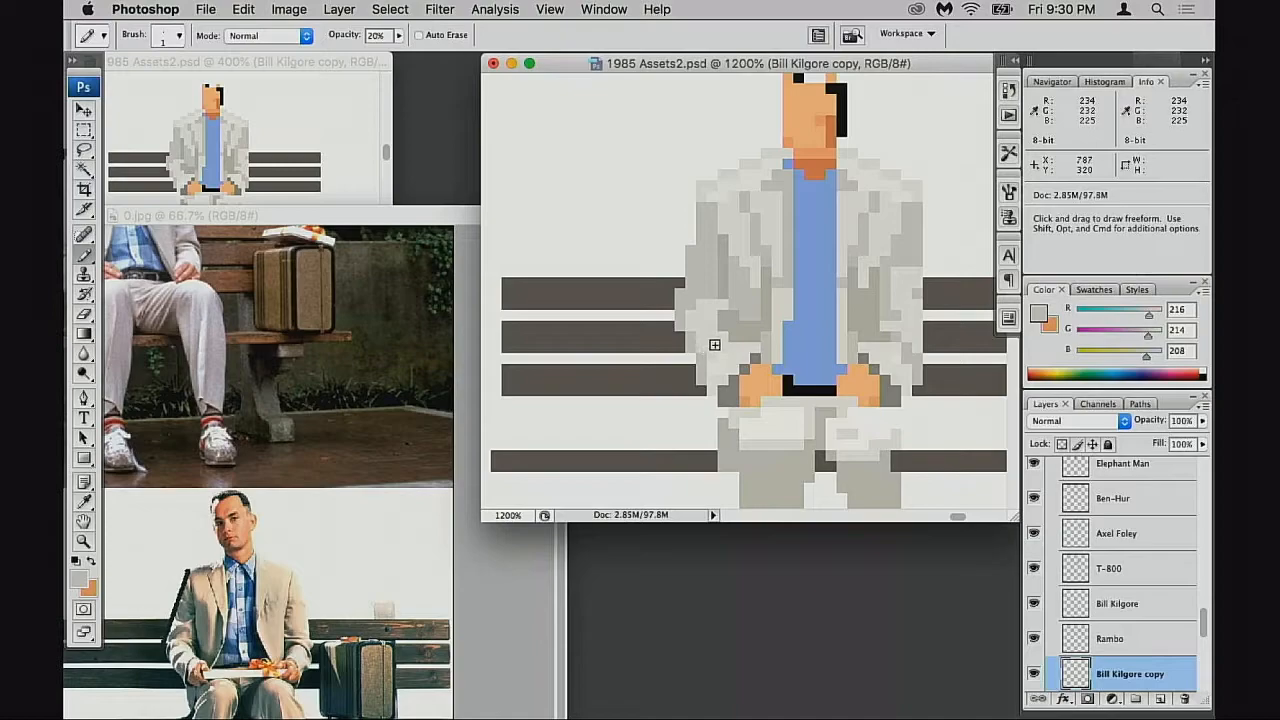
{"action": "key", "text": "4"}
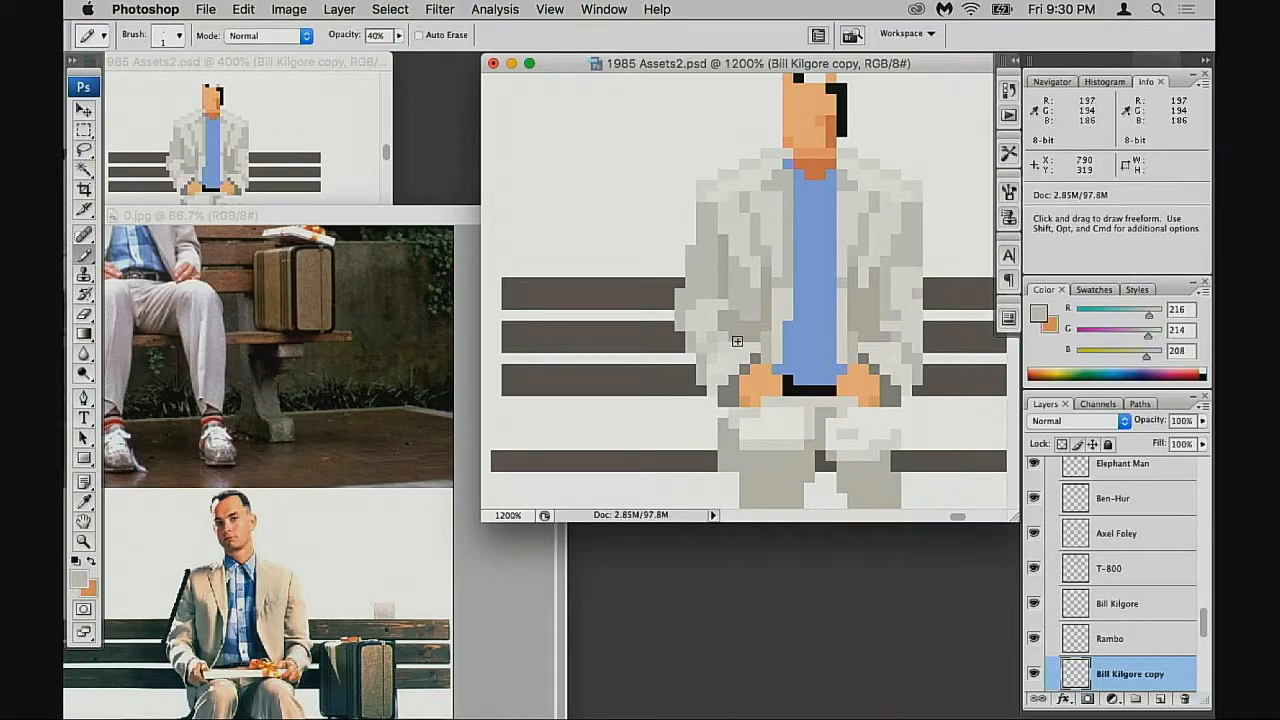
{"action": "left_click", "coordinate": [732, 351], "text": "alt"}
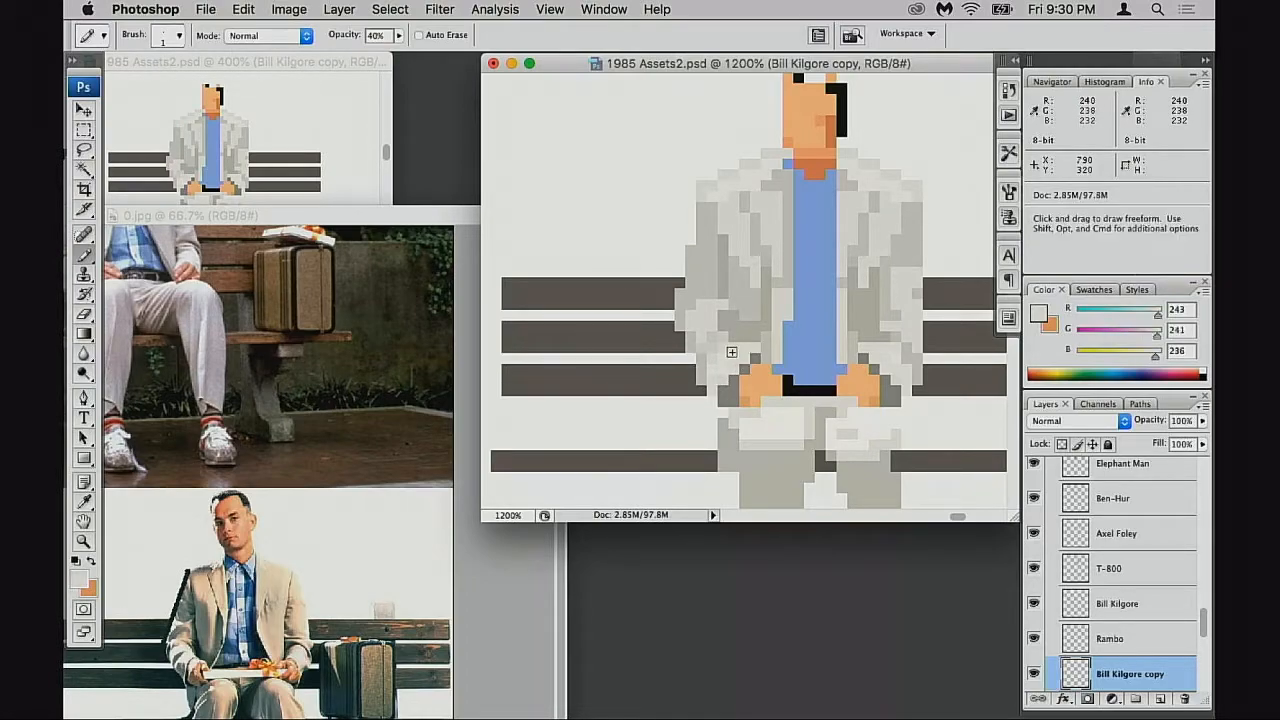
{"action": "left_click", "coordinate": [698, 370], "text": "alt"}
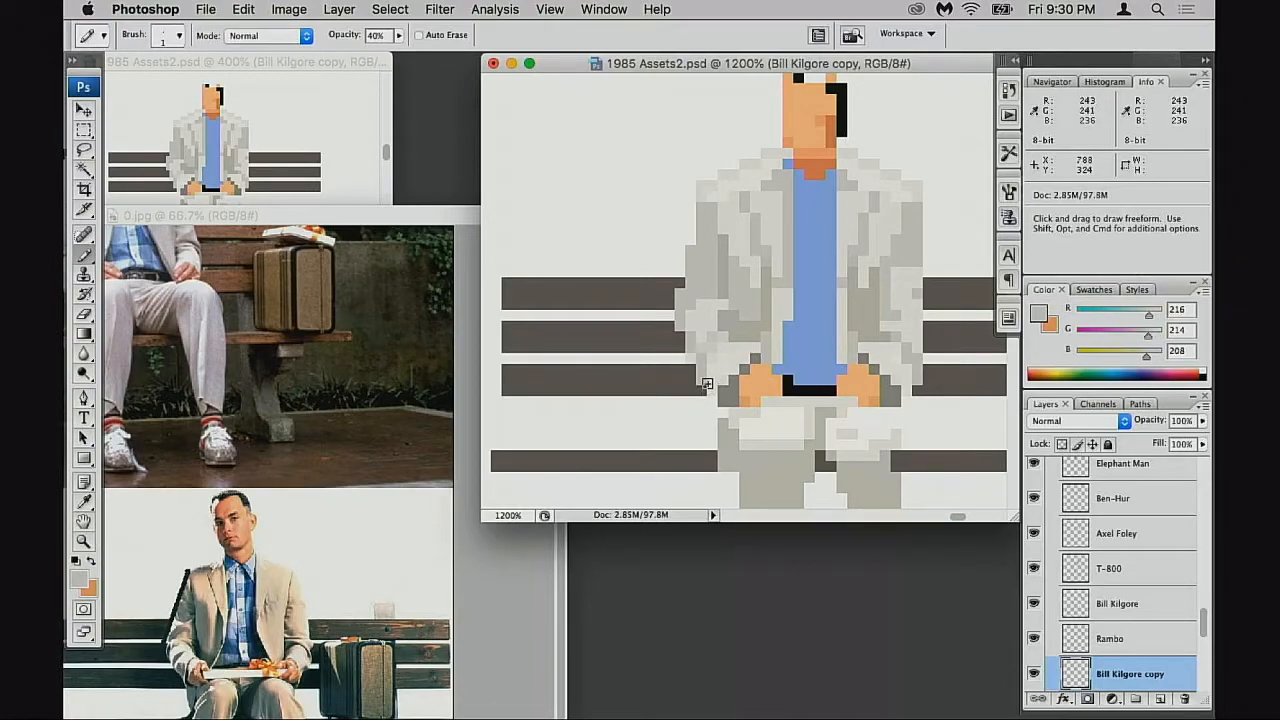
Widen the viewer's-right upper sleeve outward with grey (216, 214, 208), lighten its elbow with (238, 236, 229), and erase the excess edge pixels
{"action": "left_click", "coordinate": [921, 235], "text": "alt"}
{"action": "left_click_drag", "start_coordinate": [927, 219], "coordinate": [931, 251]}
{"action": "left_click", "coordinate": [926, 262]}
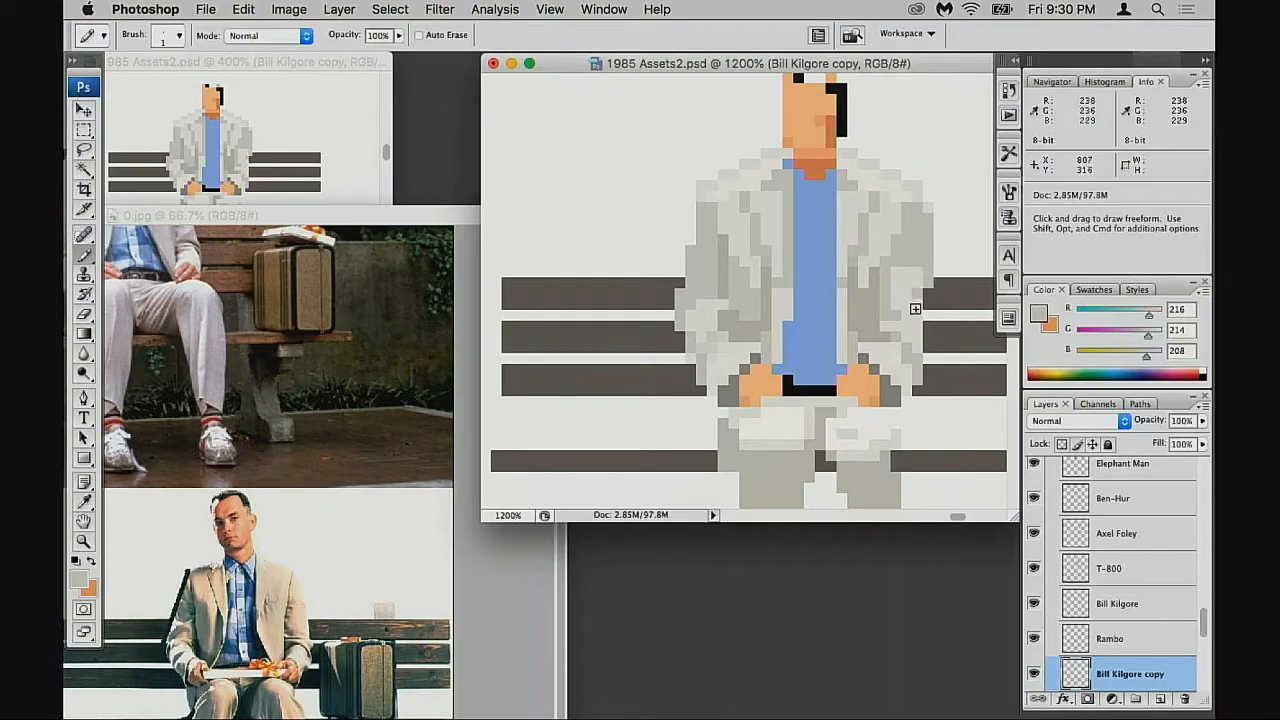
{"action": "left_click", "coordinate": [918, 292], "text": "alt"}
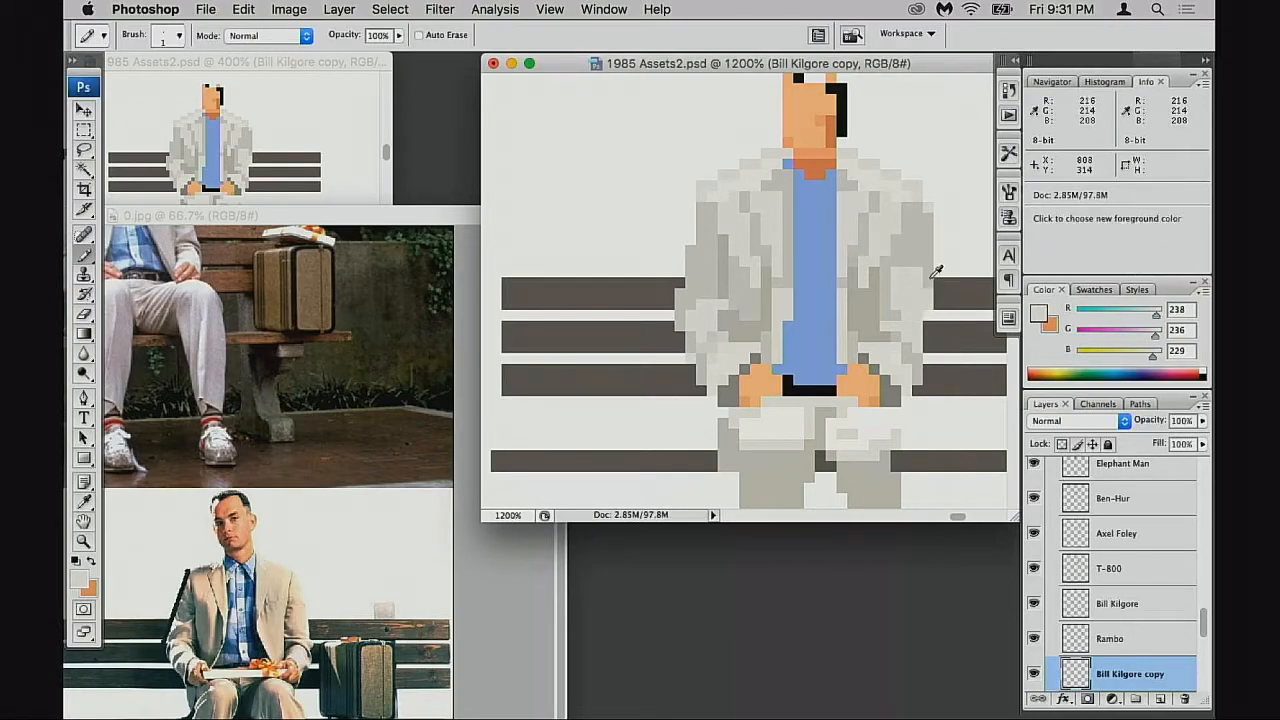
{"action": "key", "text": "e"}
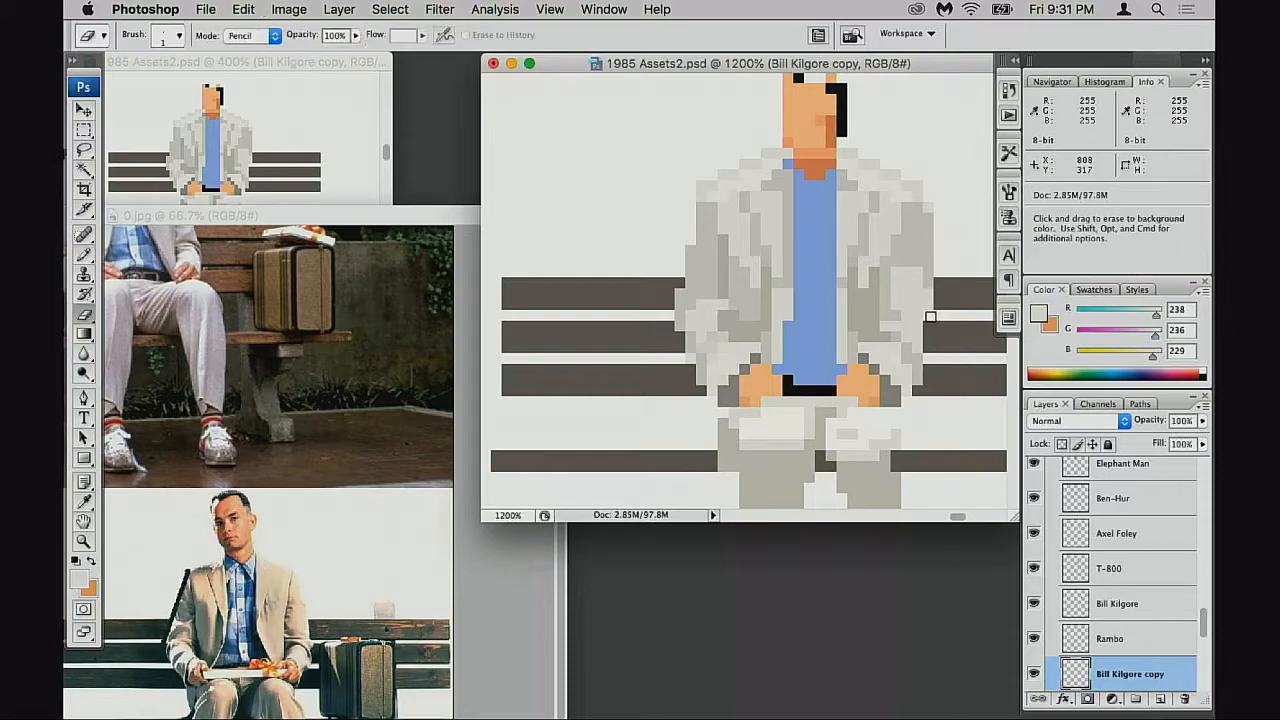
{"action": "left_click_drag", "start_coordinate": [929, 304], "coordinate": [929, 286]}
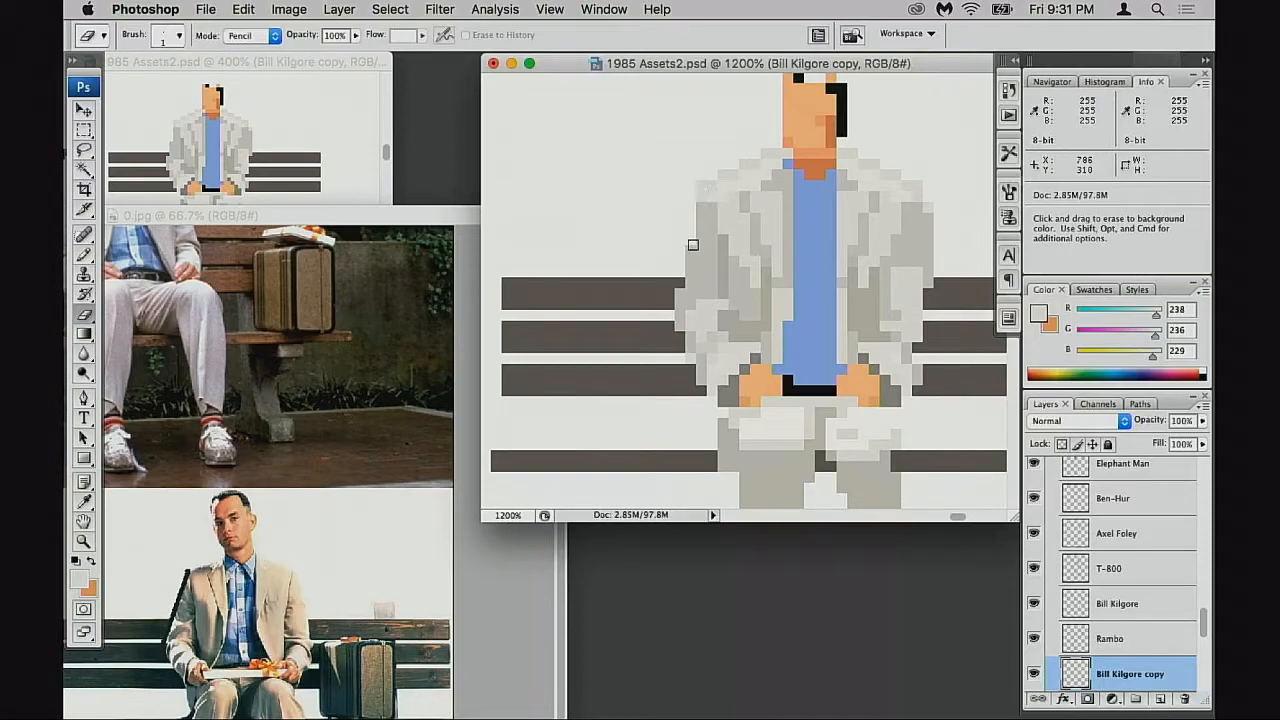
Shift the outer strip of the viewer's-left sleeve one pixel inward, deselect it, and sample light grey (238, 236, 229) for retouching
{"action": "key", "text": "m"}
{"action": "left_click_drag", "start_coordinate": [653, 148], "coordinate": [701, 310]}
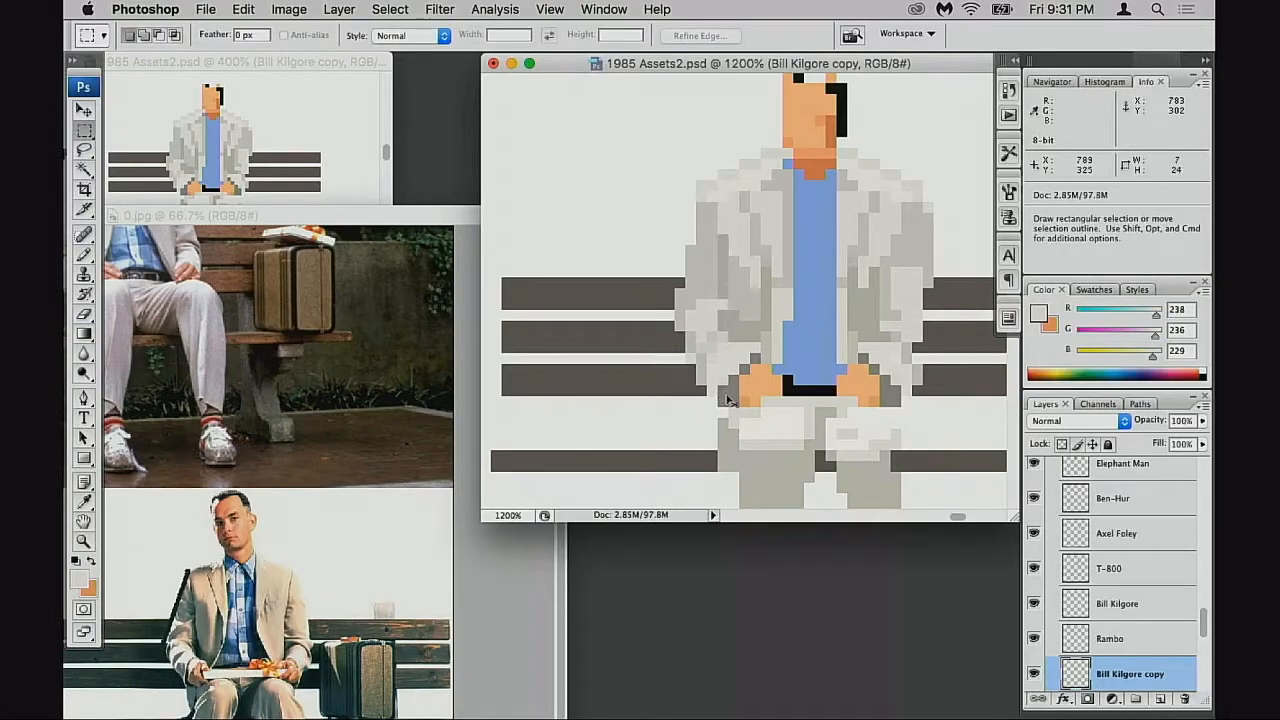
{"action": "key", "text": "super+Right"}
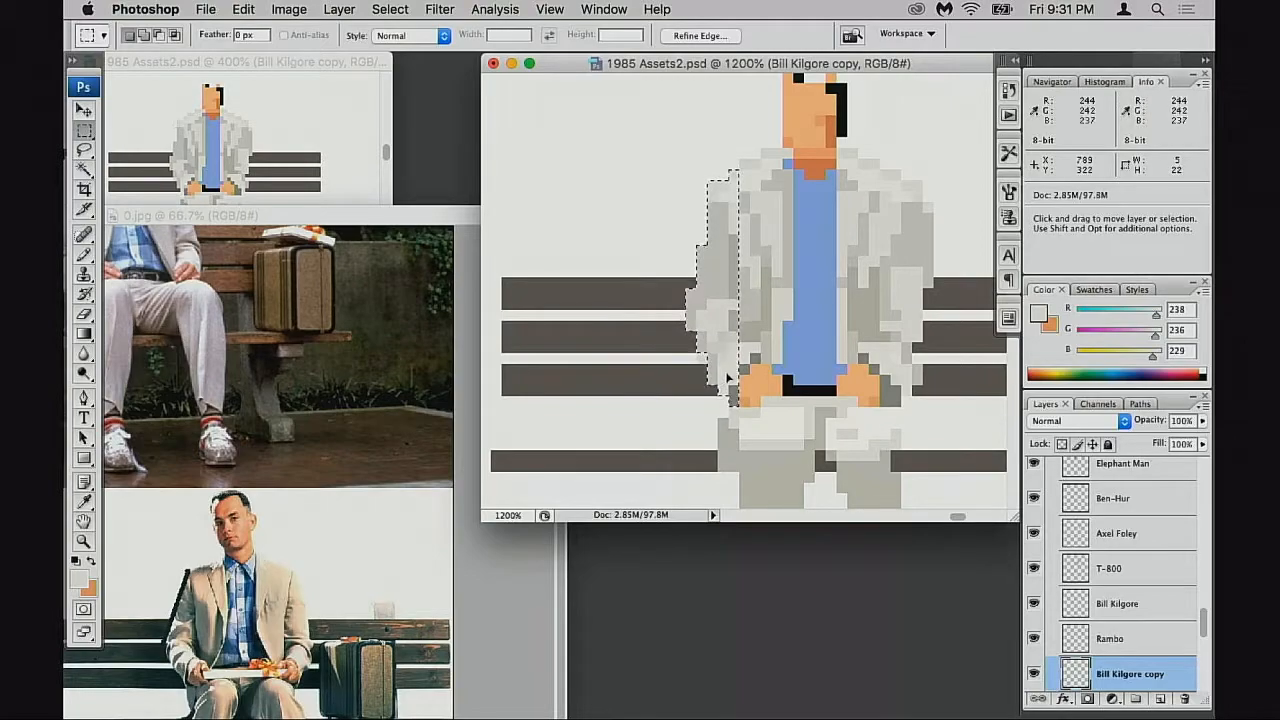
{"action": "key", "text": "super+d"}
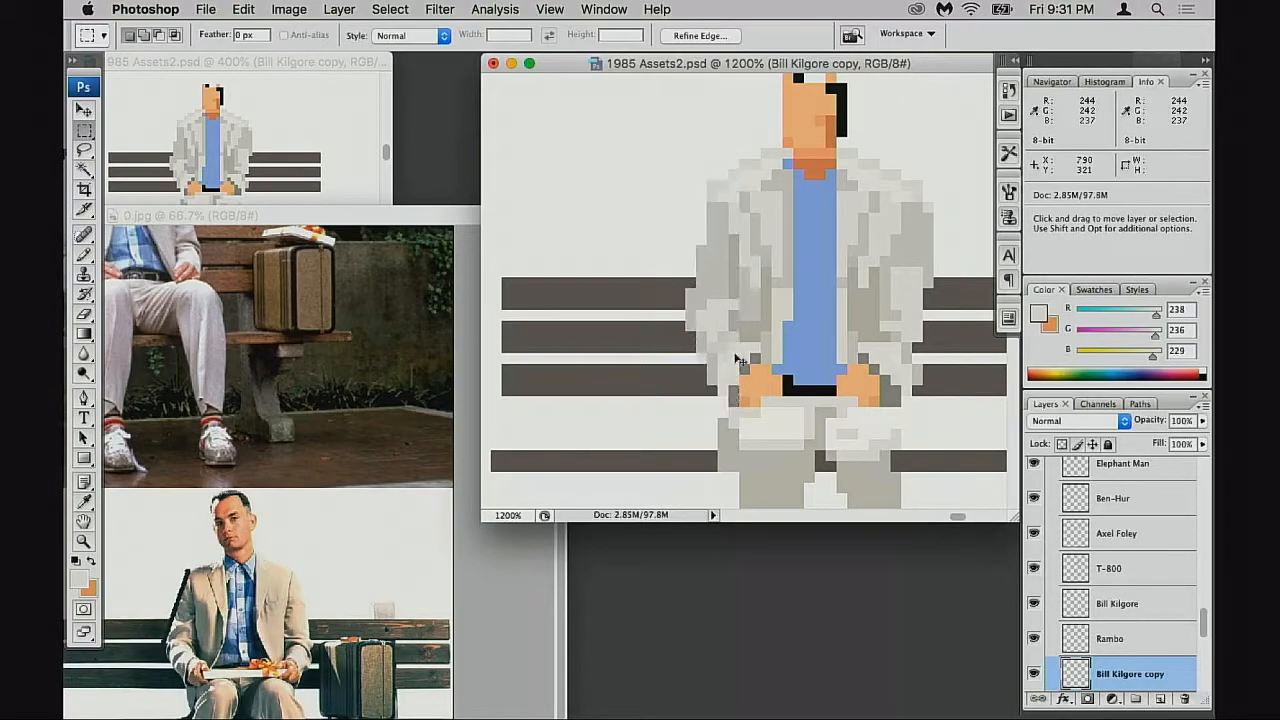
{"action": "key", "text": "b"}
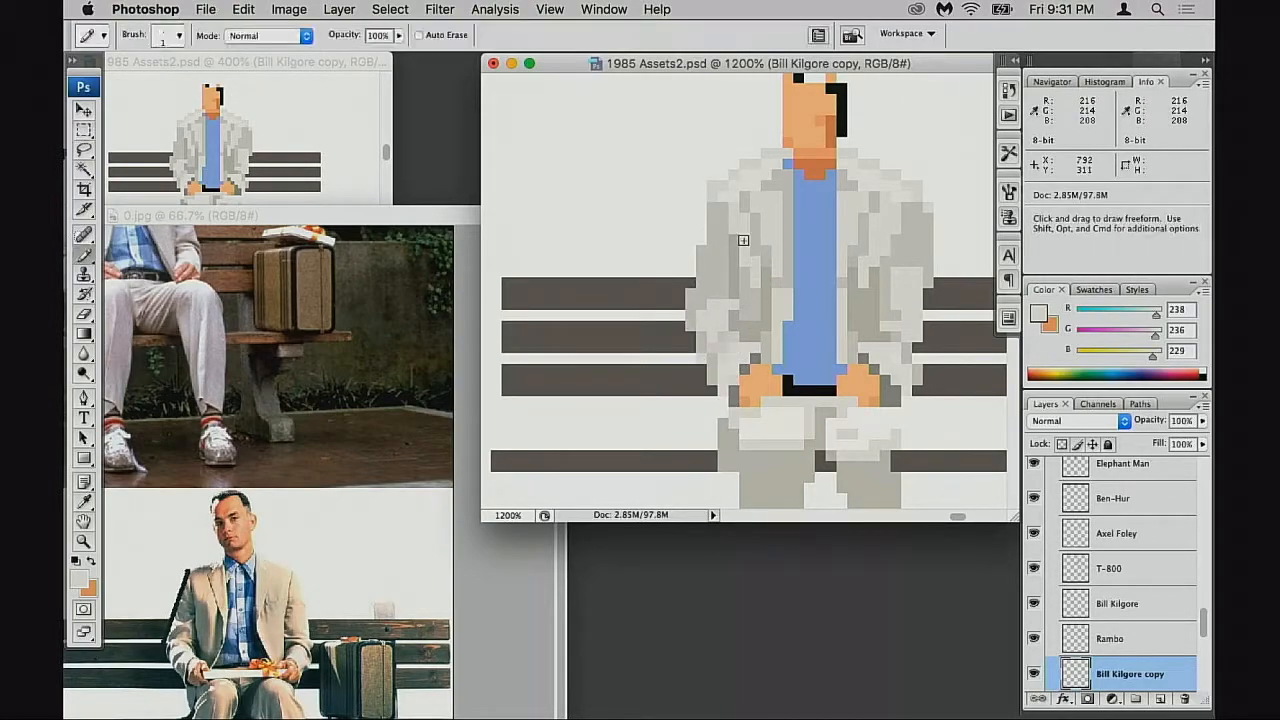
{"action": "key", "text": "e"}
{"action": "key", "text": "b"}
{"action": "left_click", "coordinate": [726, 192], "text": "alt"}
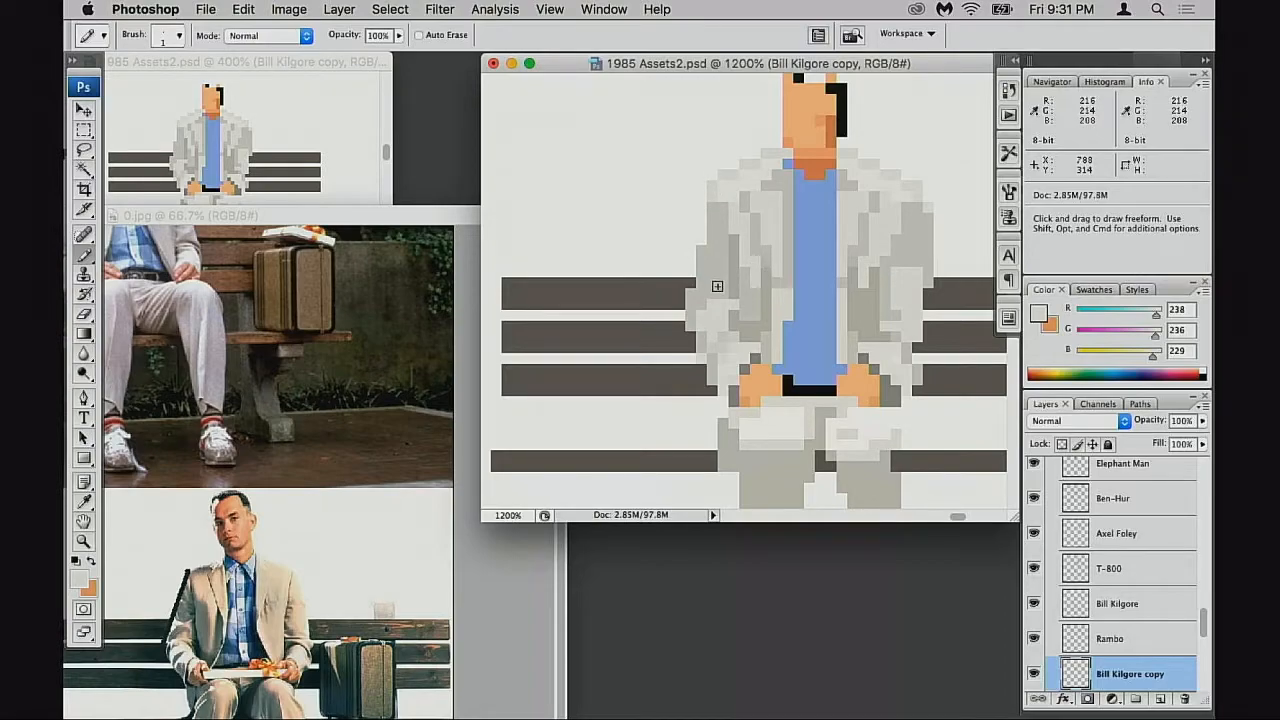
Centre the whole seated figure in the 400% view and blend the viewer's-left elbow shading with grey (216, 214, 208) at 50% opacity
{"action": "left_click", "coordinate": [342, 200]}
{"action": "left_click_drag", "start_coordinate": [286, 186], "coordinate": [294, 157]}
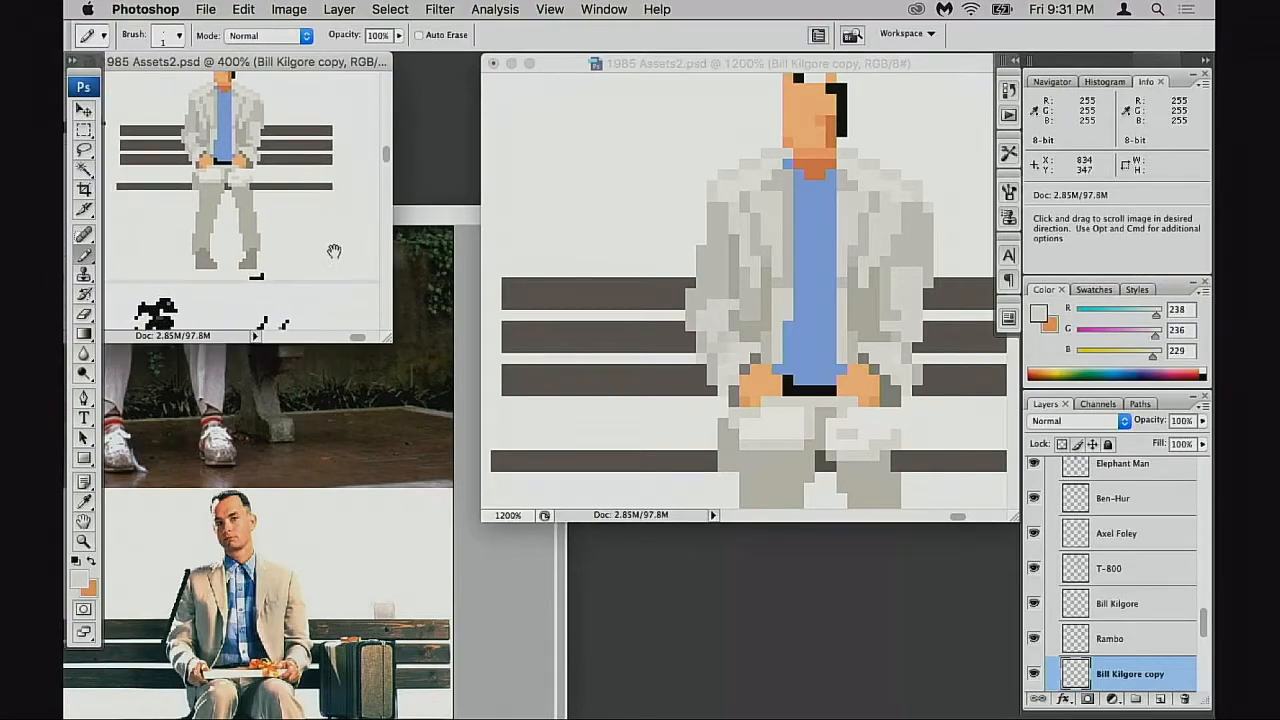
{"action": "left_click_drag", "start_coordinate": [342, 254], "coordinate": [363, 314]}
{"action": "left_click", "coordinate": [825, 353]}
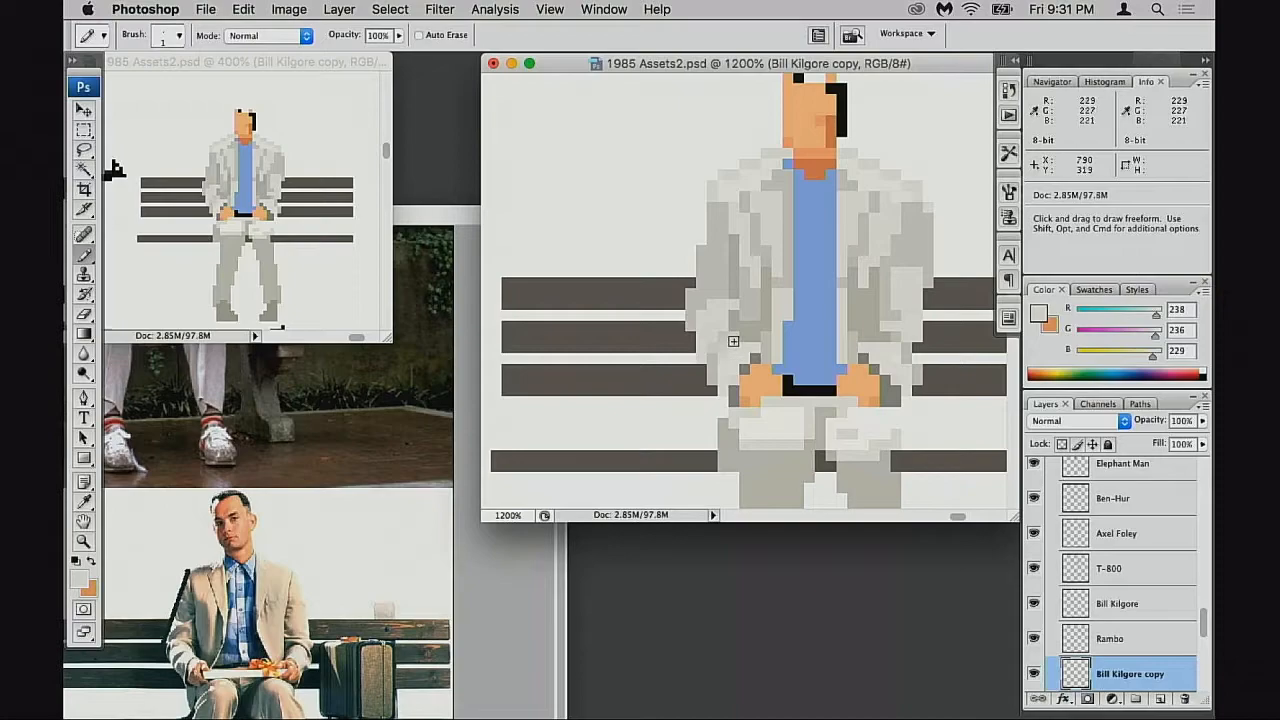
{"action": "left_click", "coordinate": [706, 296], "text": "alt"}
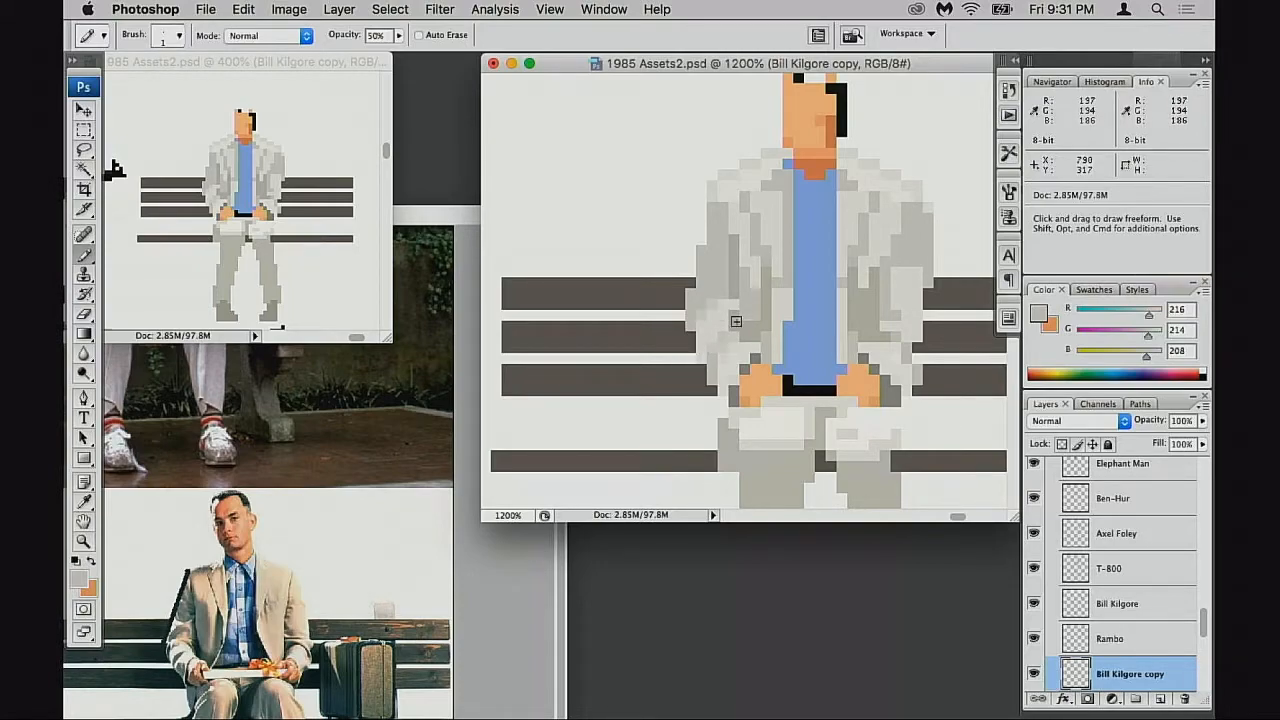
{"action": "key", "text": "d"}
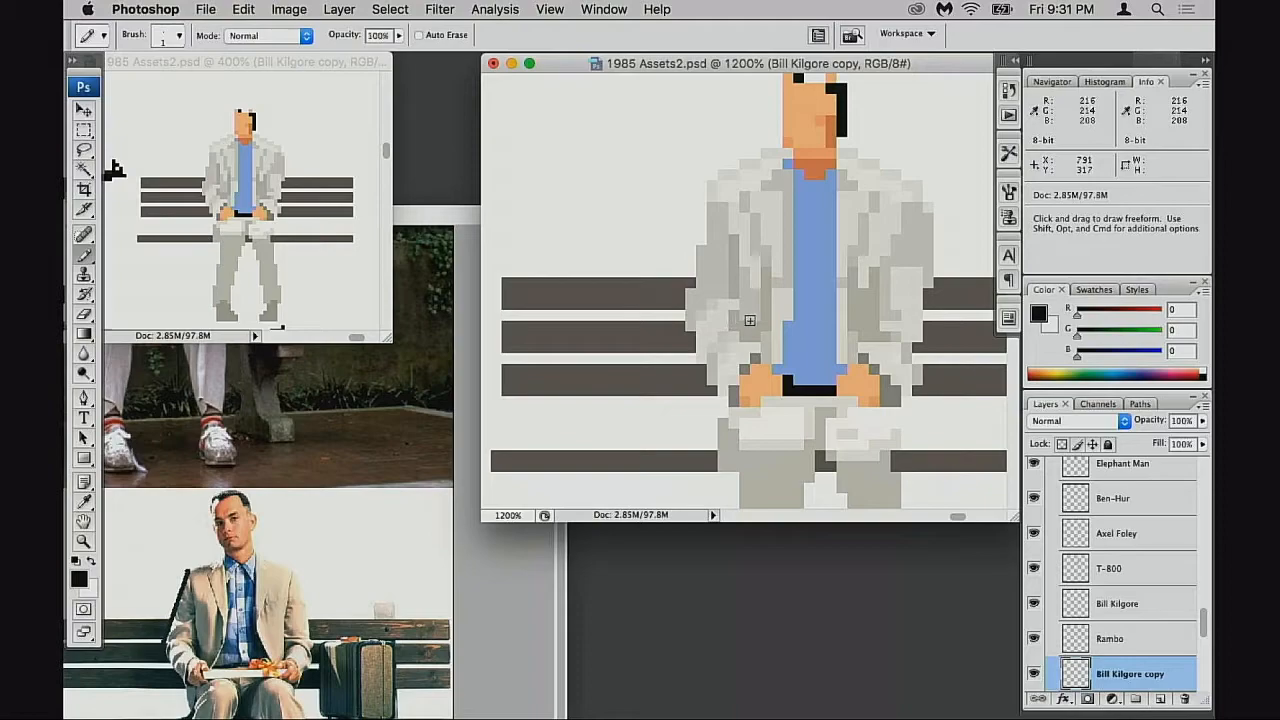
Touch up the viewer's-left jacket front beside the lapel with light grey (238, 236, 229) and mid grey (216, 214, 208)
{"action": "left_click", "coordinate": [757, 267], "text": "alt"}
{"action": "left_click", "coordinate": [743, 210]}
{"action": "left_click", "coordinate": [772, 219]}
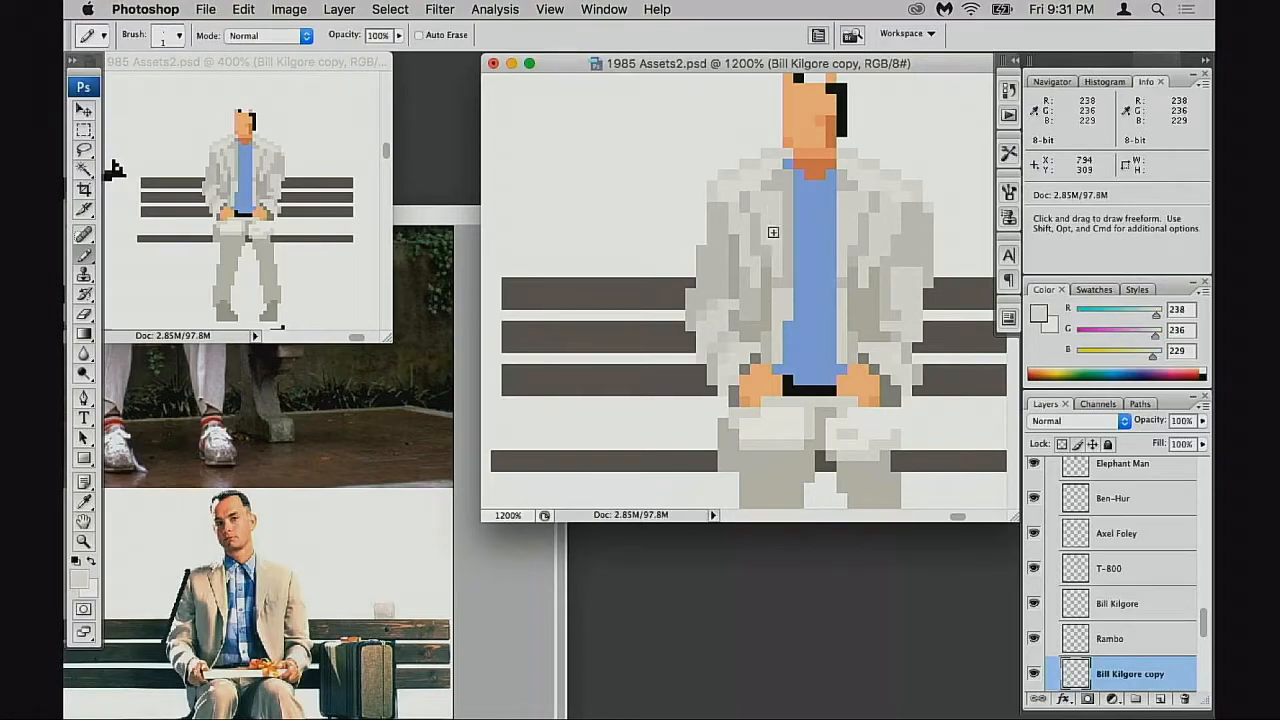
{"action": "left_click", "coordinate": [748, 222], "text": "alt"}
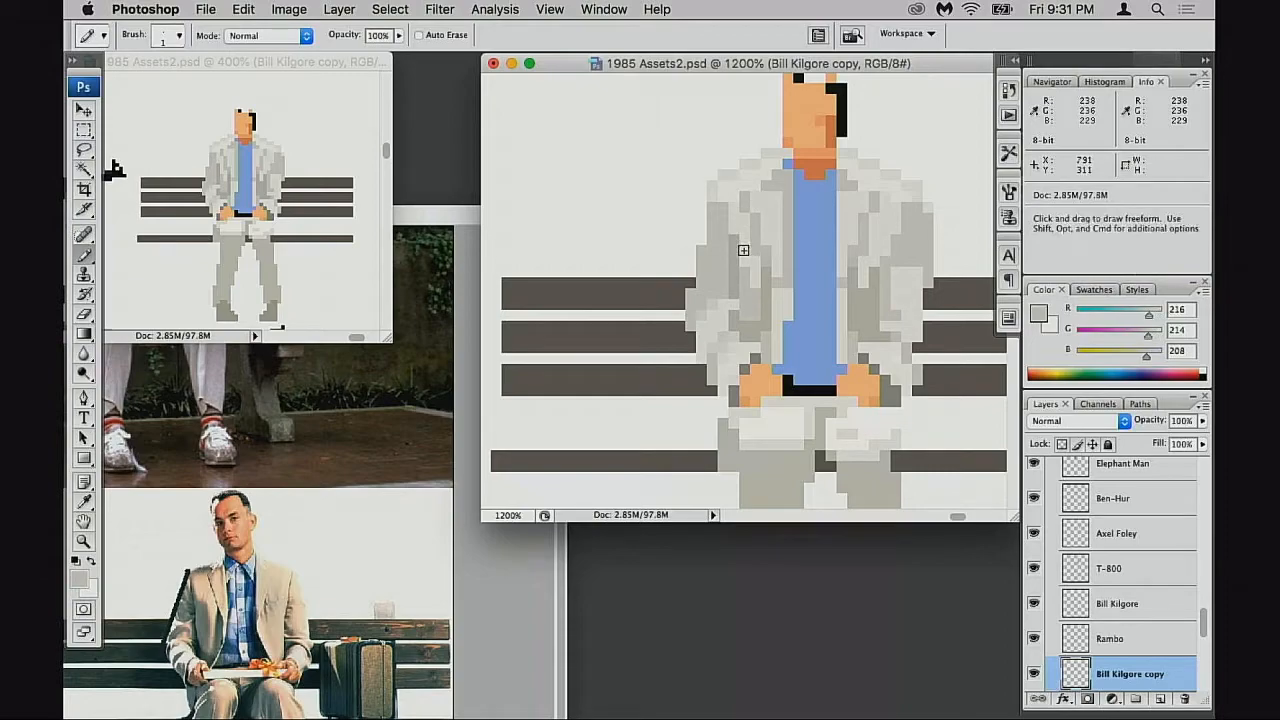
Blend (238, 236, 229) at 30% opacity over the viewer's-left chest fold, and extend the mixed grey (223, 221, 214) at full opacity
{"action": "left_click", "coordinate": [732, 250], "text": "alt"}
{"action": "key", "text": "3"}
{"action": "left_click", "coordinate": [748, 200]}
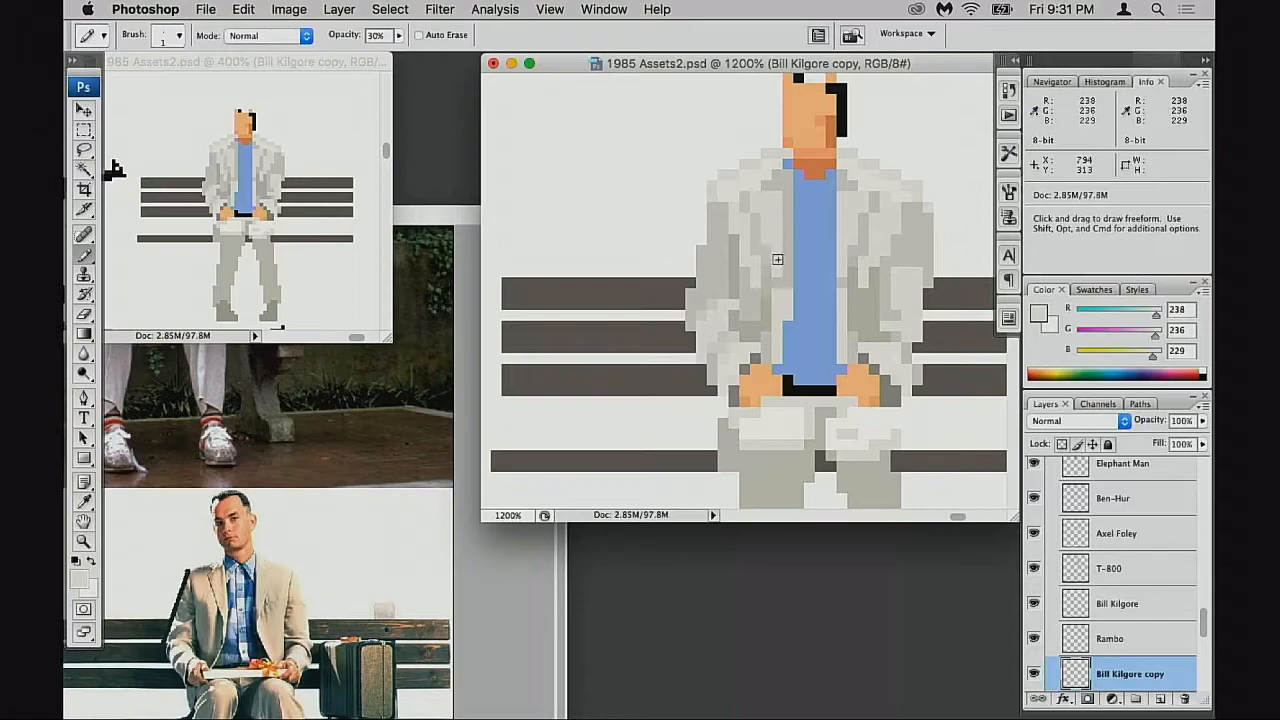
{"action": "key", "text": "0"}
{"action": "left_click", "coordinate": [772, 250], "text": "alt"}
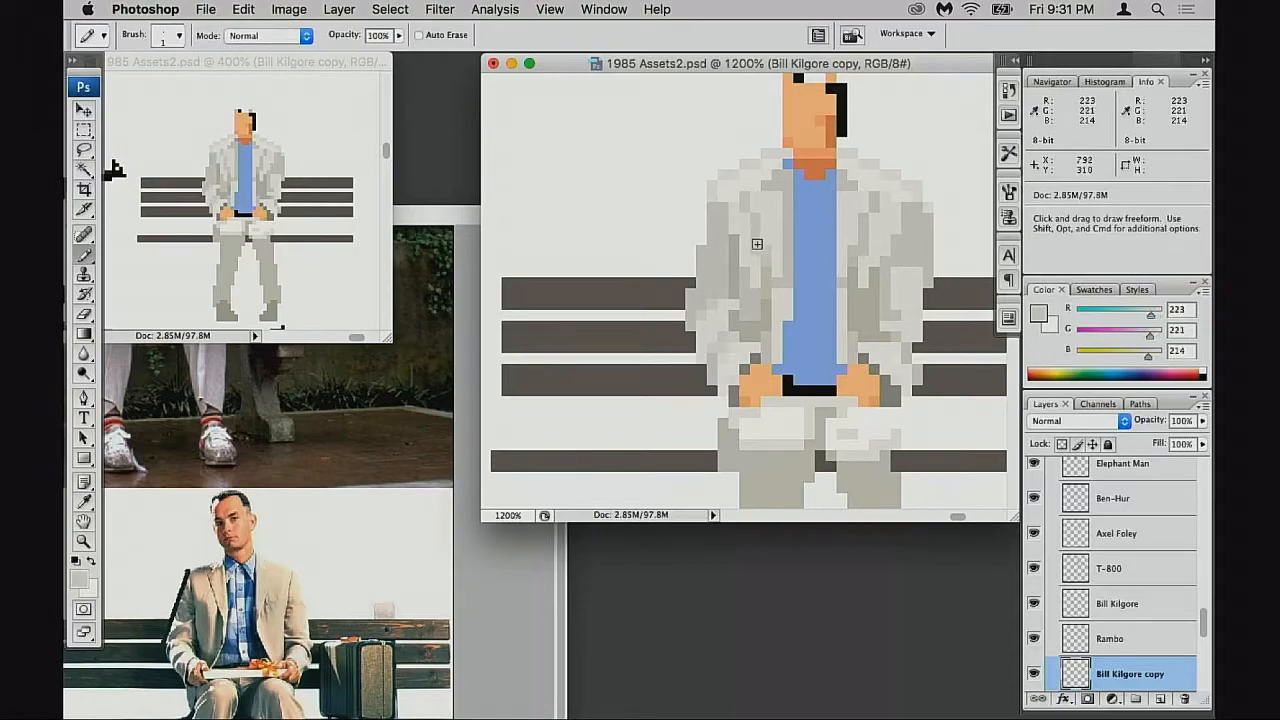
{"action": "left_click", "coordinate": [765, 248], "text": "alt"}
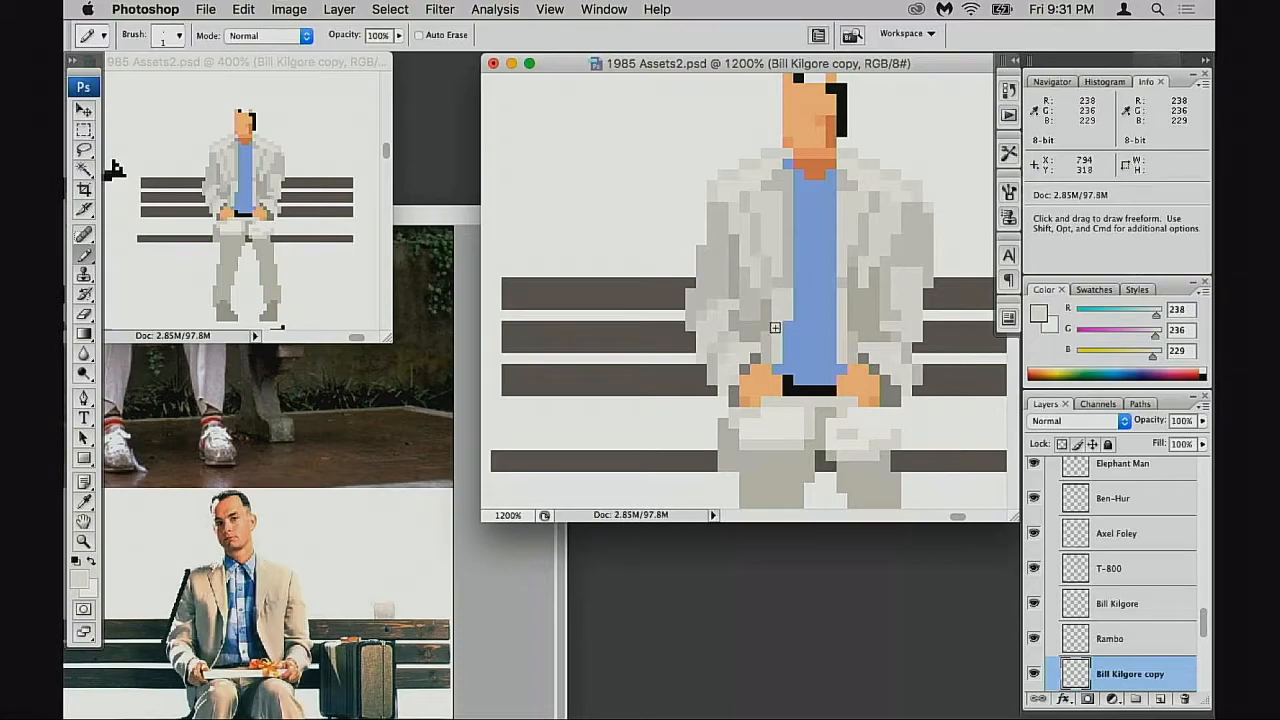
Paint a diagonal fold below the viewer's-left shoulder in grey (223, 221, 214) and trim it with light grey (238, 236, 229)
{"action": "left_click", "coordinate": [773, 190], "text": "alt"}
{"action": "left_click_drag", "start_coordinate": [772, 192], "coordinate": [755, 203]}
{"action": "left_click", "coordinate": [755, 221], "text": "alt"}
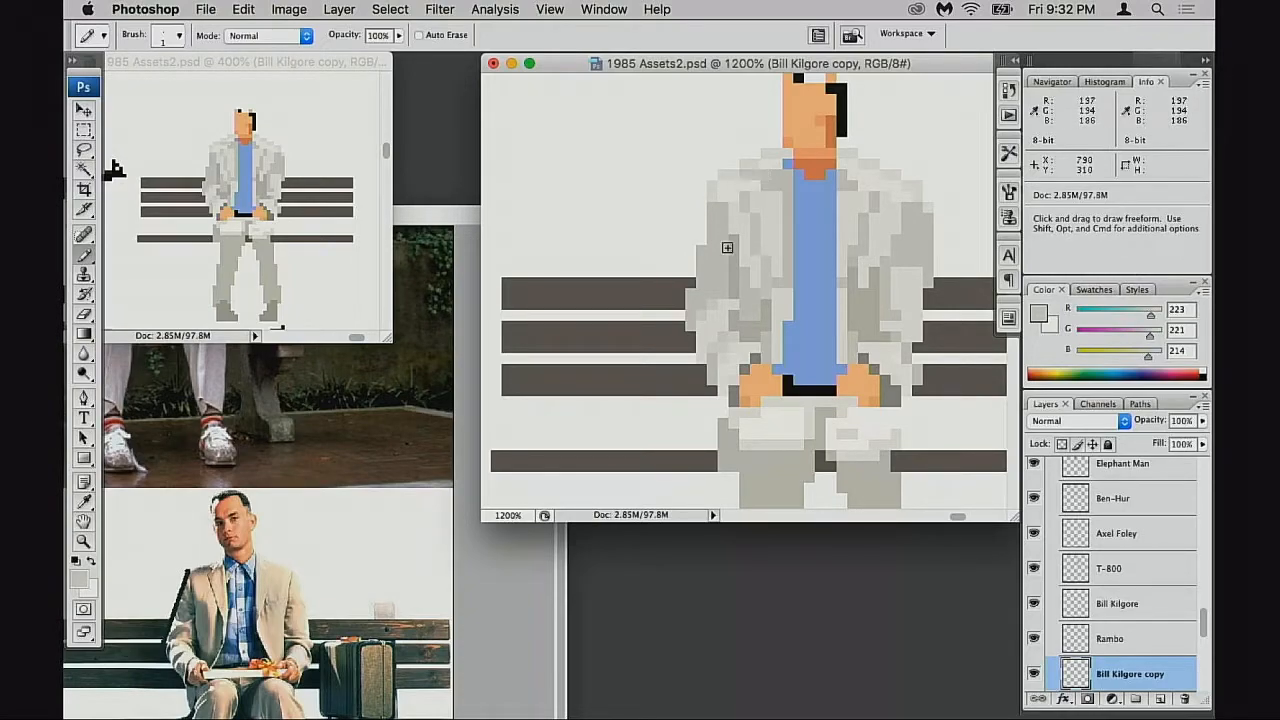
{"action": "left_click", "coordinate": [764, 203], "text": "alt"}
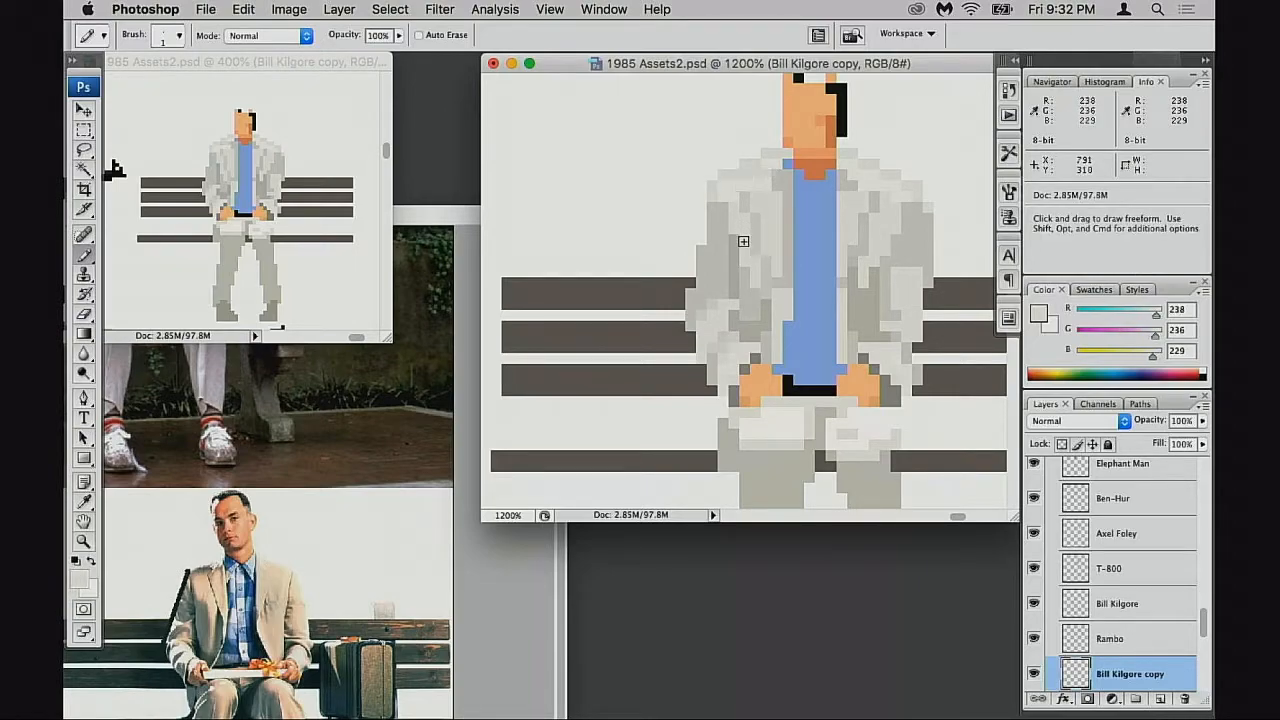
{"action": "left_click", "coordinate": [753, 191], "text": "alt"}
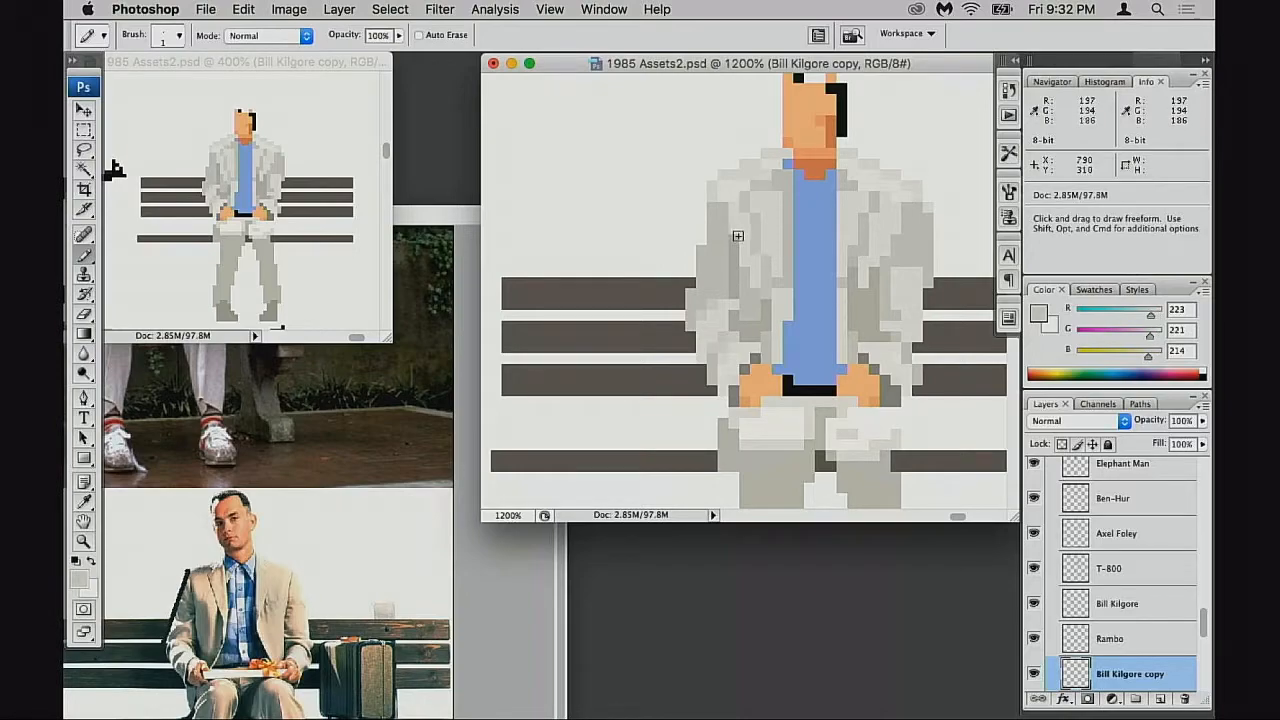
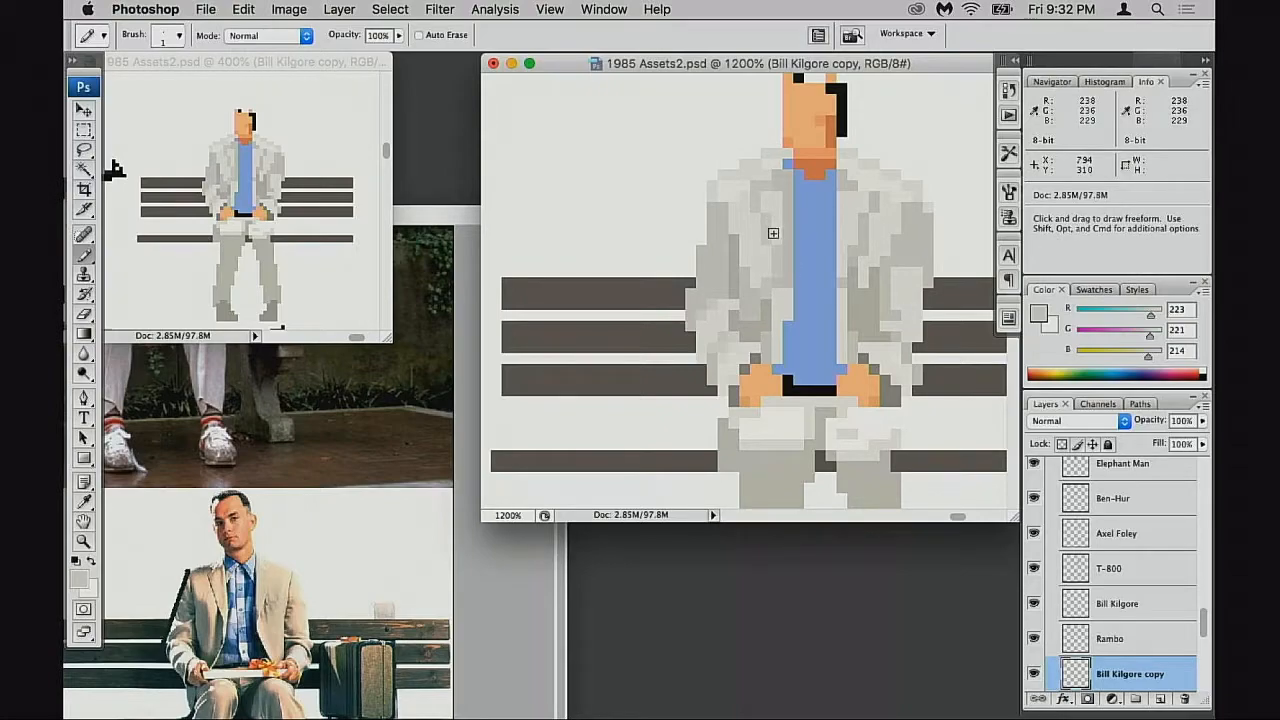
Rework the viewer's-left lapel and chest folds, alternating light grey (238, 236, 229) with grey (223, 221, 214)
{"action": "left_click", "coordinate": [764, 199], "text": "alt"}
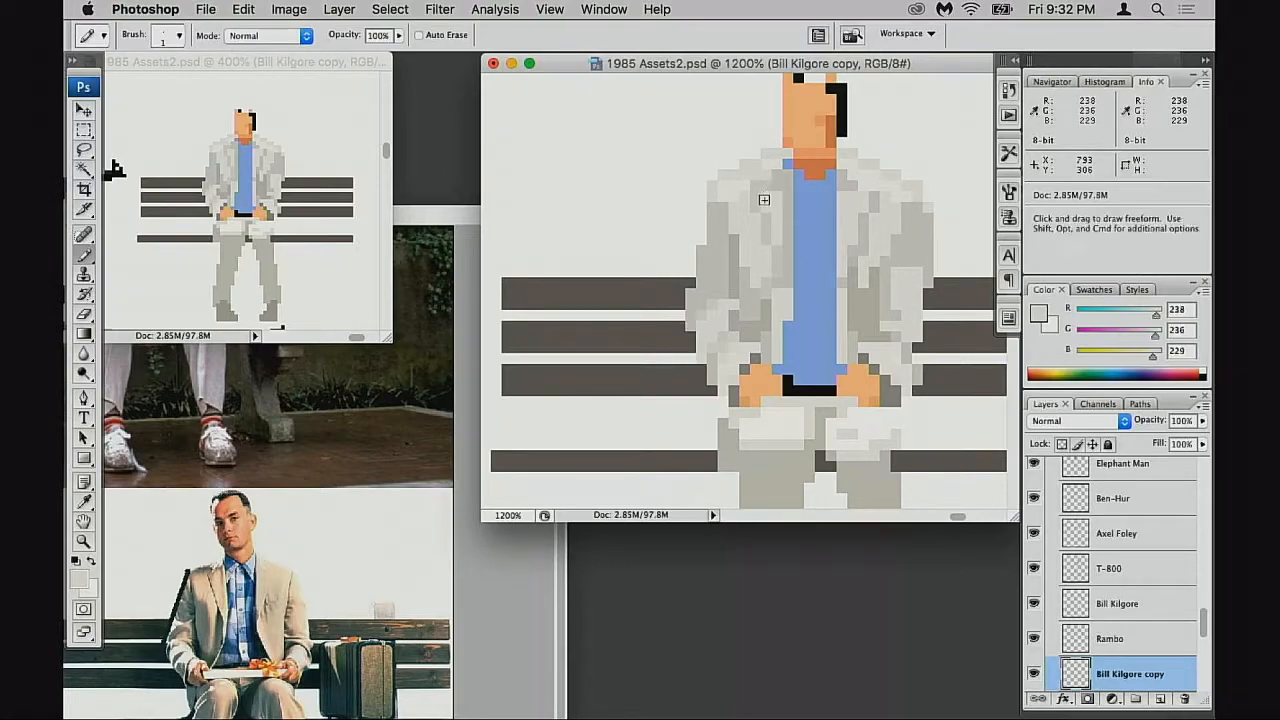
{"action": "left_click", "coordinate": [747, 189], "text": "alt"}
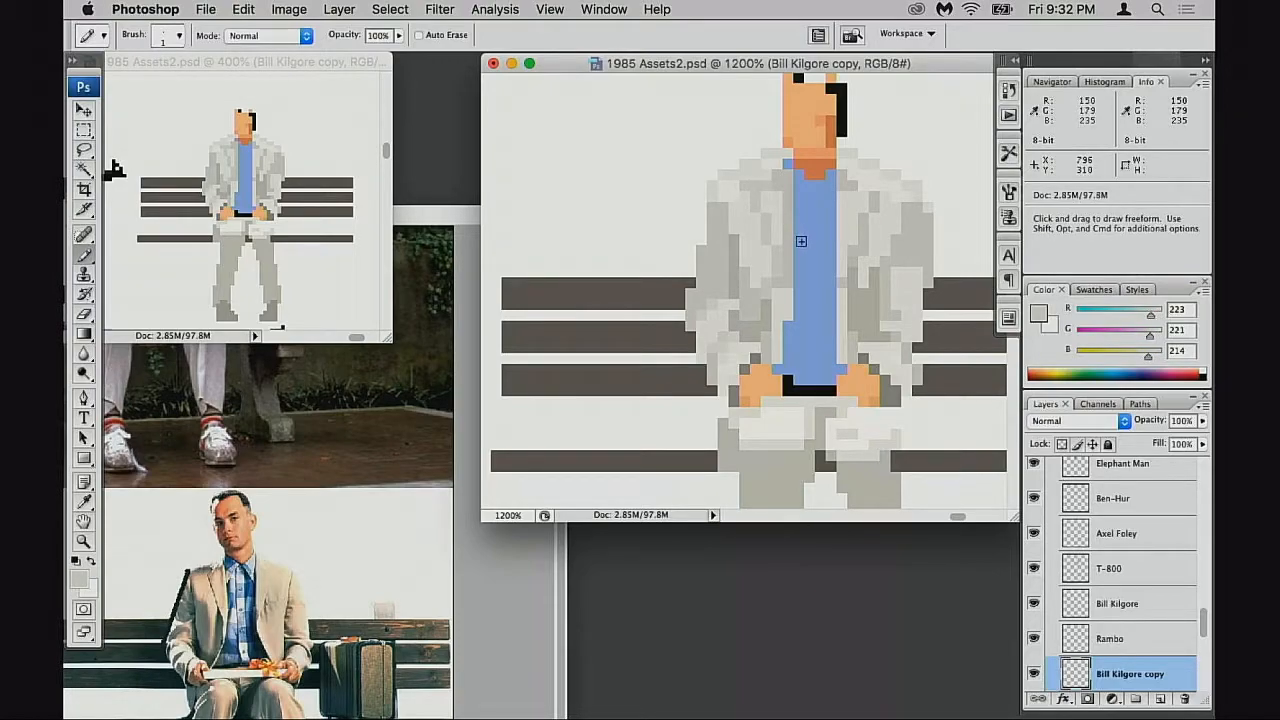
{"action": "left_click", "coordinate": [762, 201], "text": "alt"}
{"action": "left_click", "coordinate": [750, 198], "text": "alt"}
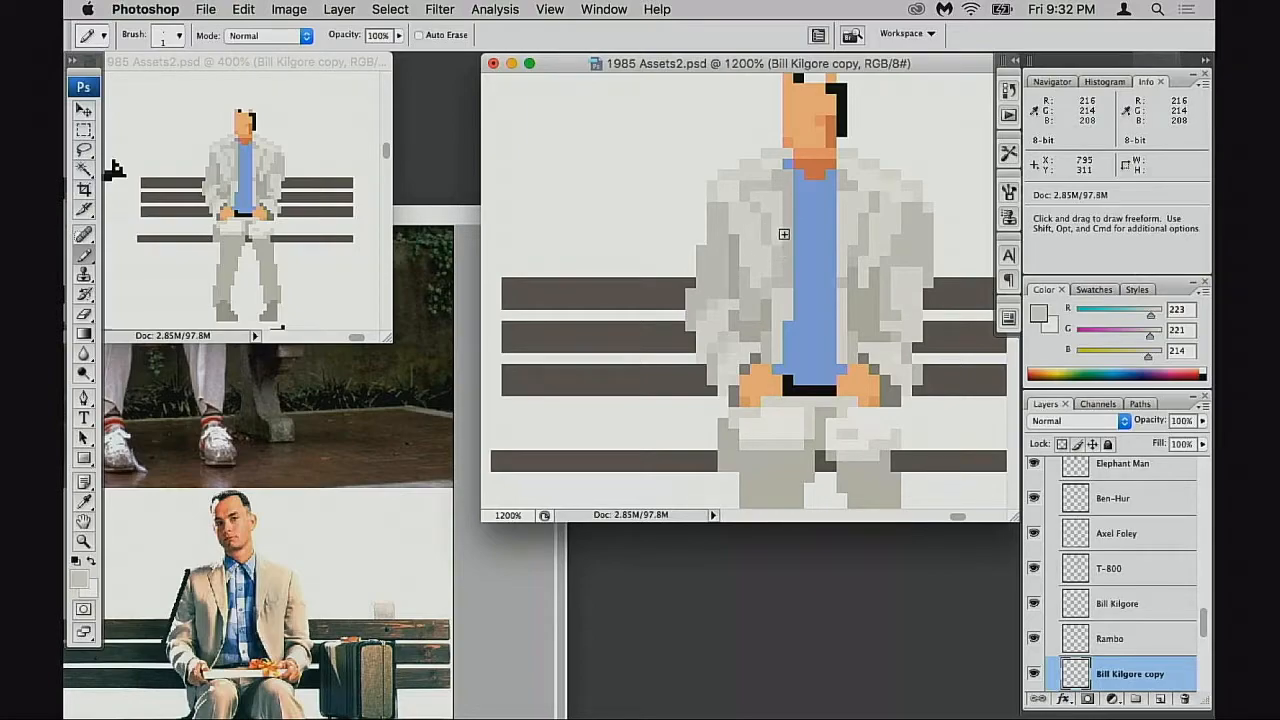
{"action": "left_click", "coordinate": [767, 219], "text": "alt"}
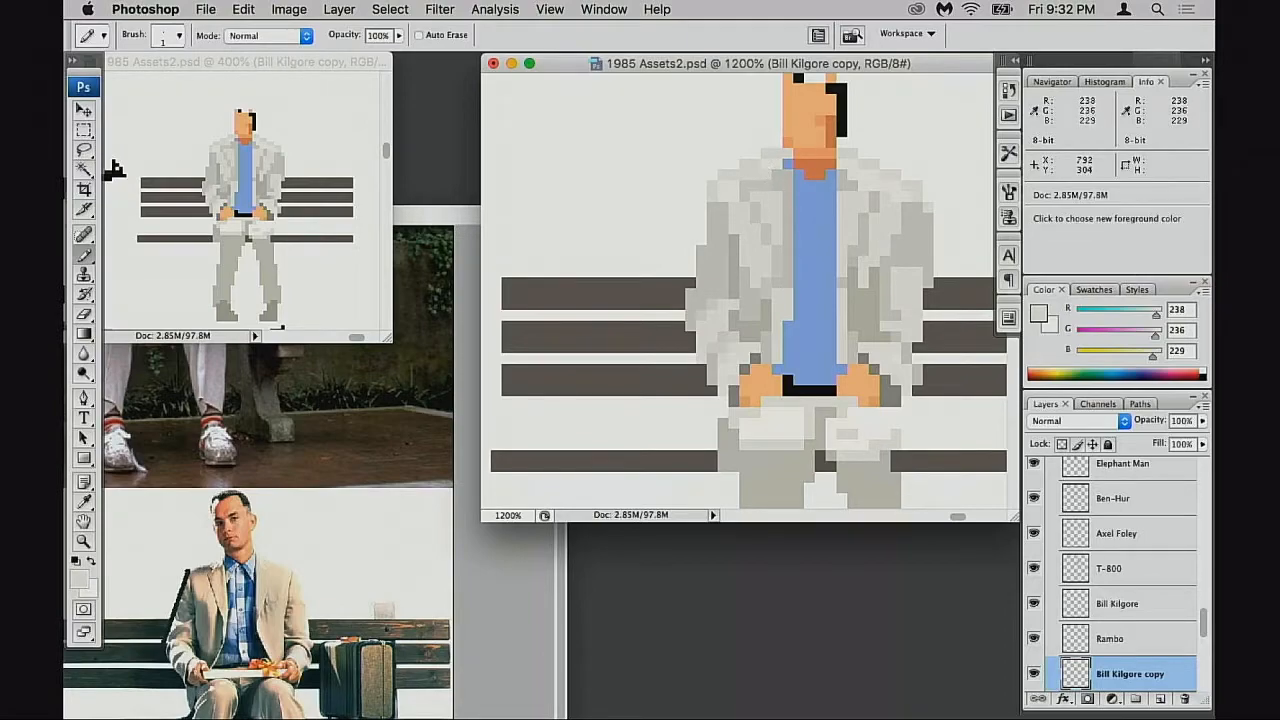
Lighten the inner edge of the viewer's-left upper sleeve with light grey (238, 236, 229)
{"action": "left_click", "coordinate": [765, 167], "text": "alt"}
{"action": "left_click", "coordinate": [734, 208], "text": "alt"}
{"action": "left_click", "coordinate": [733, 225]}
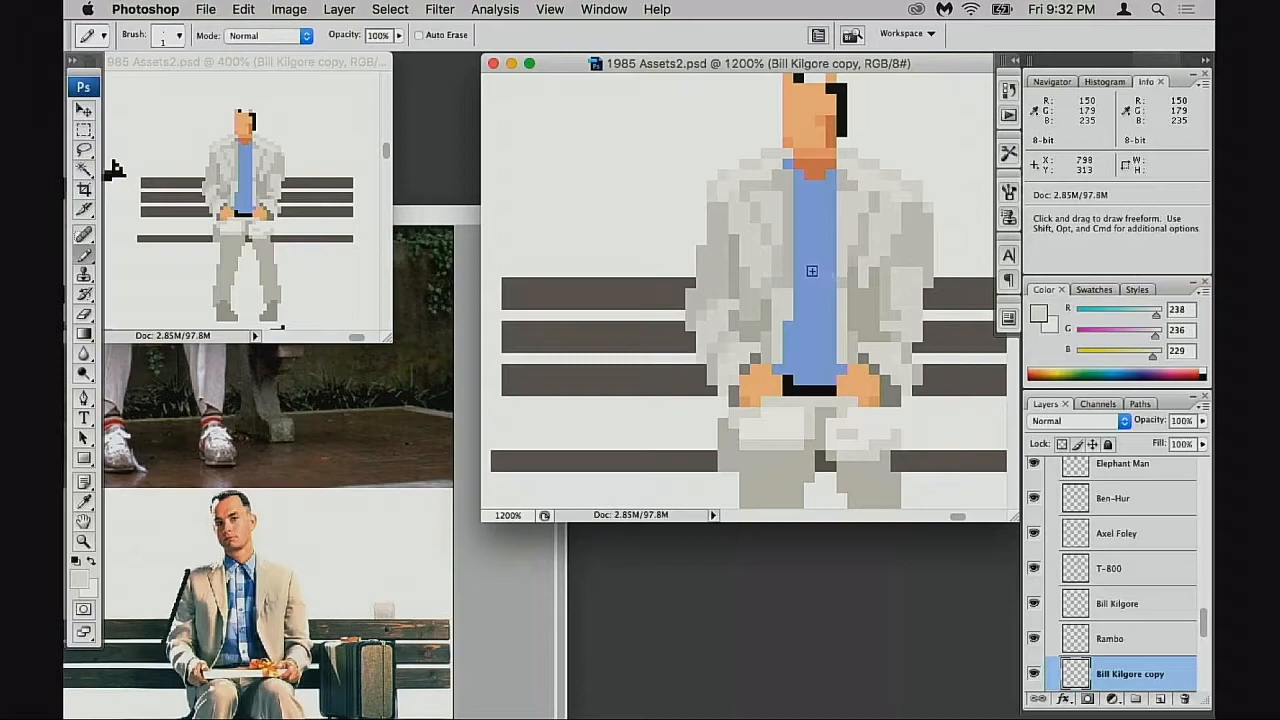
Shade the folds of the viewer's-left lower jacket front, alternating darker grey (197, 194, 186) with light grey (216, 214, 208)
{"action": "left_click", "coordinate": [742, 298], "text": "alt"}
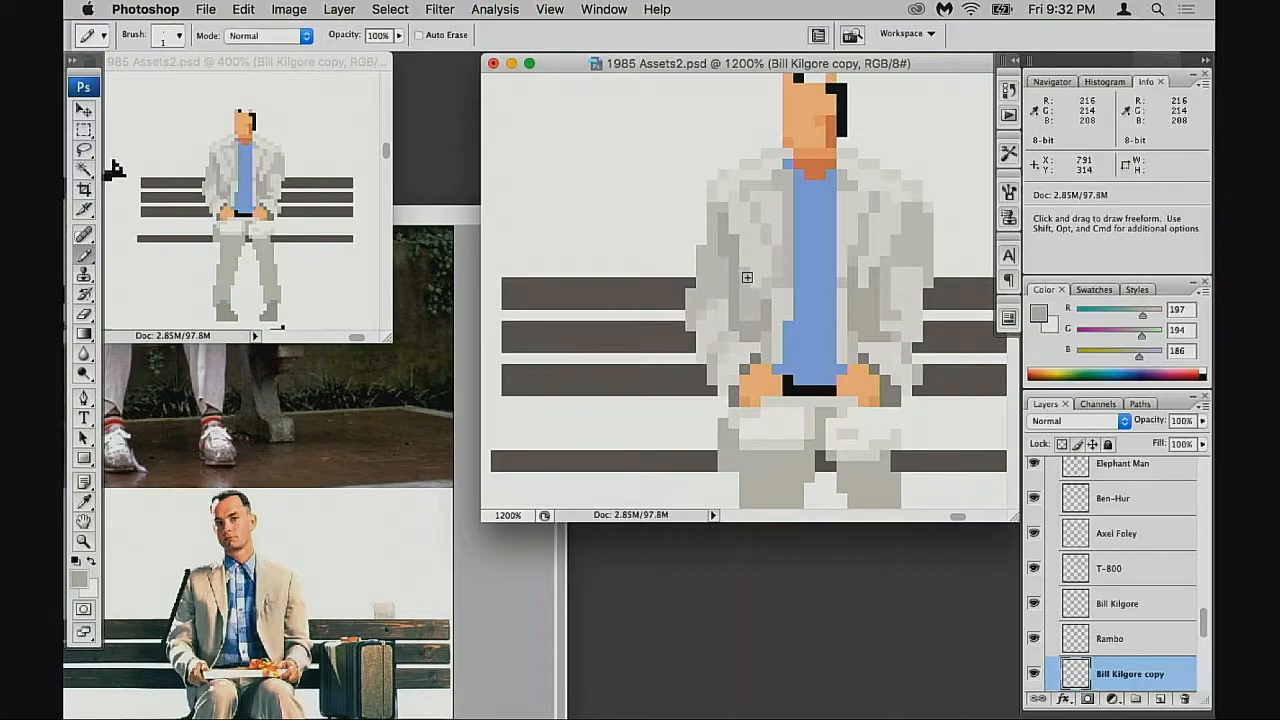
{"action": "left_click", "coordinate": [748, 284], "text": "alt"}
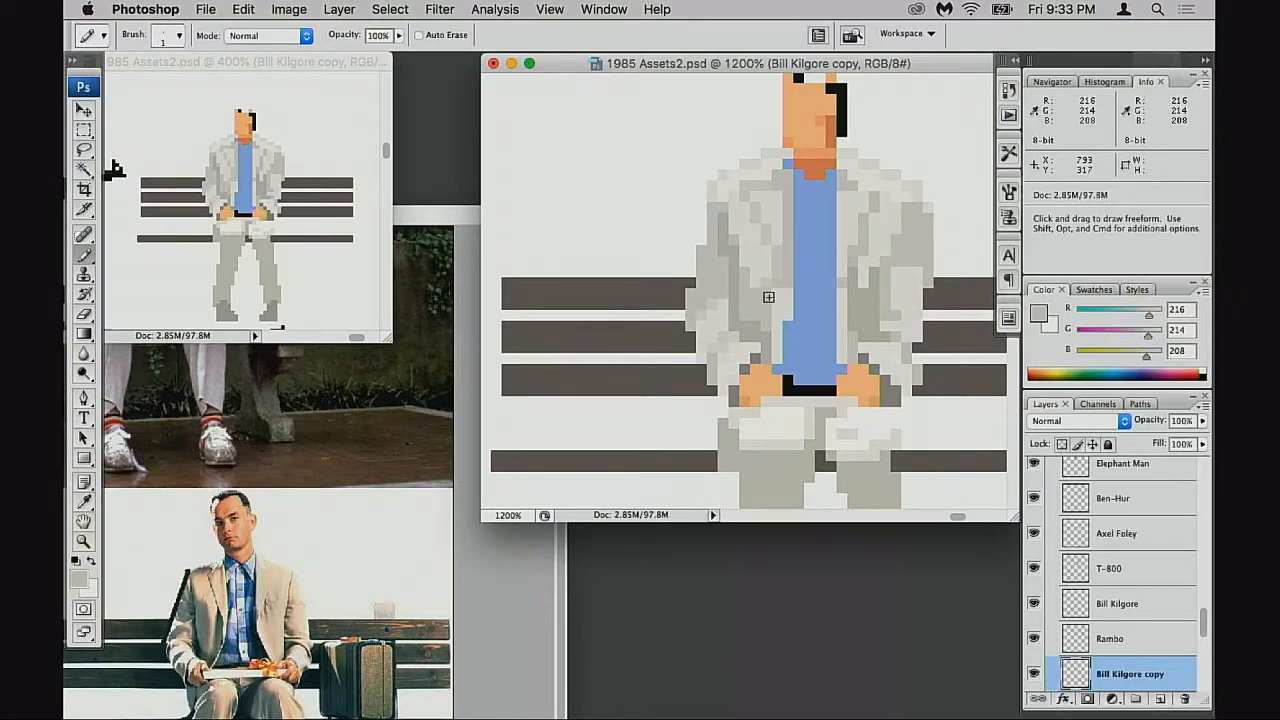
{"action": "left_click", "coordinate": [770, 332], "text": "alt"}
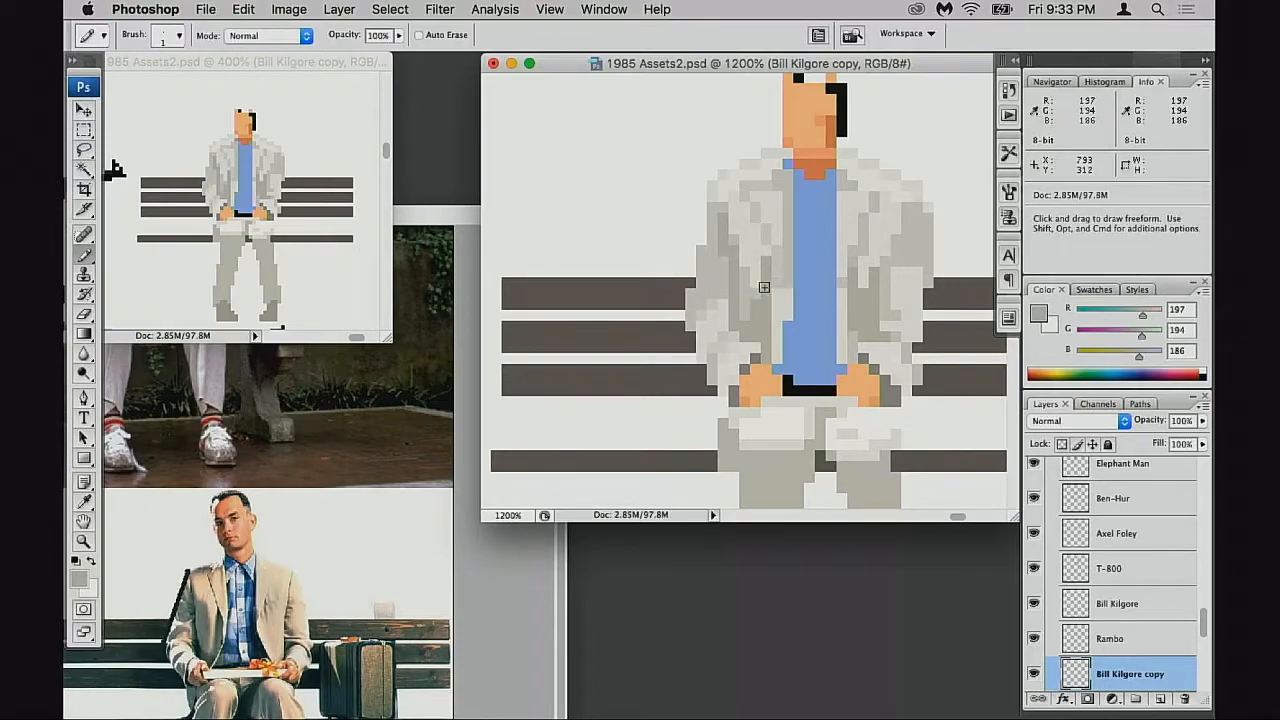
{"action": "left_click", "coordinate": [755, 296], "text": "alt"}
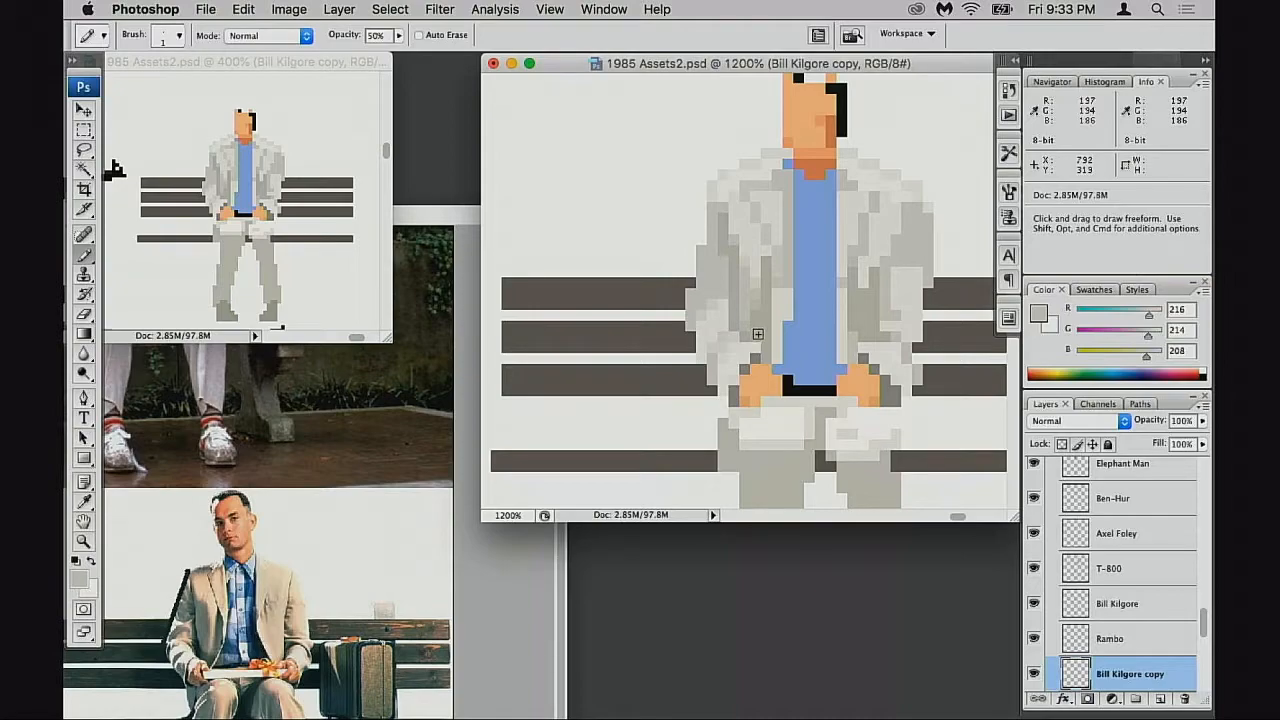
Find the Ben-Hur figure in the character lineup and make its layer active
{"action": "key", "text": "super+minus"}
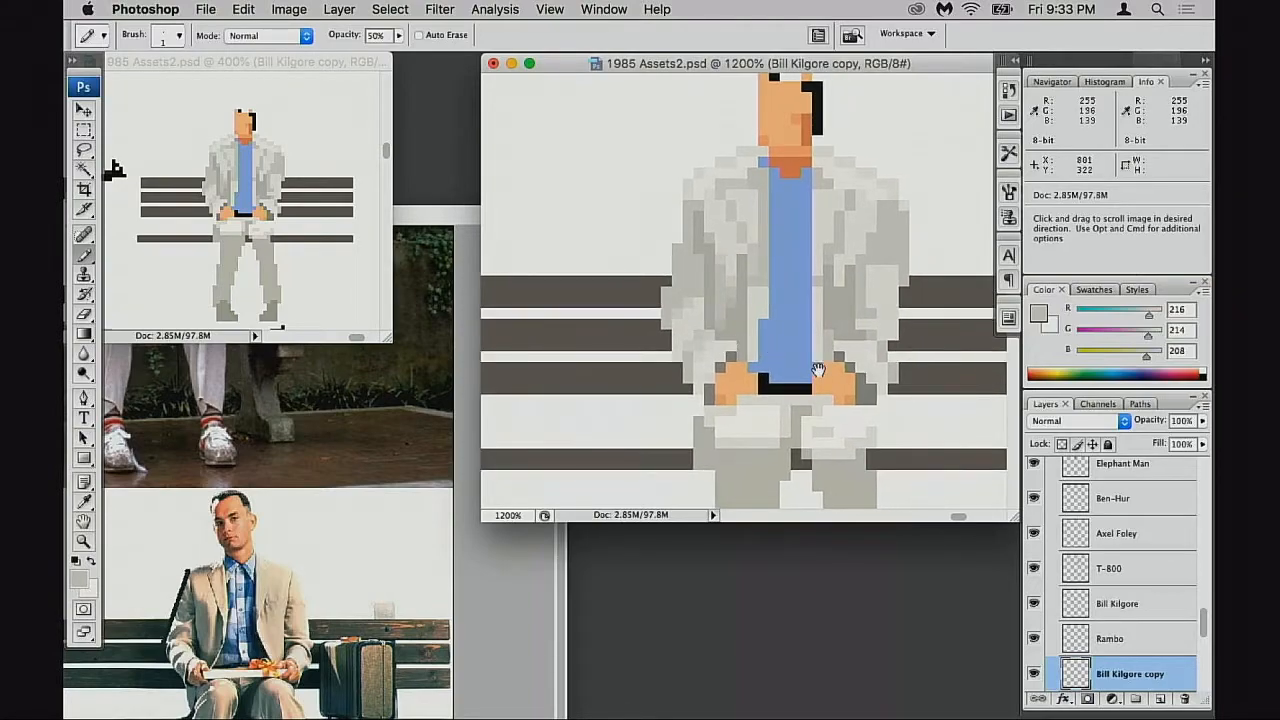
{"action": "left_click", "coordinate": [805, 351], "text": "alt"}
{"action": "left_click", "coordinate": [805, 351], "text": "alt"}
{"action": "left_click", "coordinate": [760, 306], "text": "alt"}
{"action": "left_click_drag", "start_coordinate": [719, 283], "coordinate": [780, 414]}
{"action": "left_click_drag", "start_coordinate": [622, 369], "coordinate": [786, 353]}
{"action": "scroll", "coordinate": [786, 353], "scroll_direction": "left", "scroll_amount": 20}
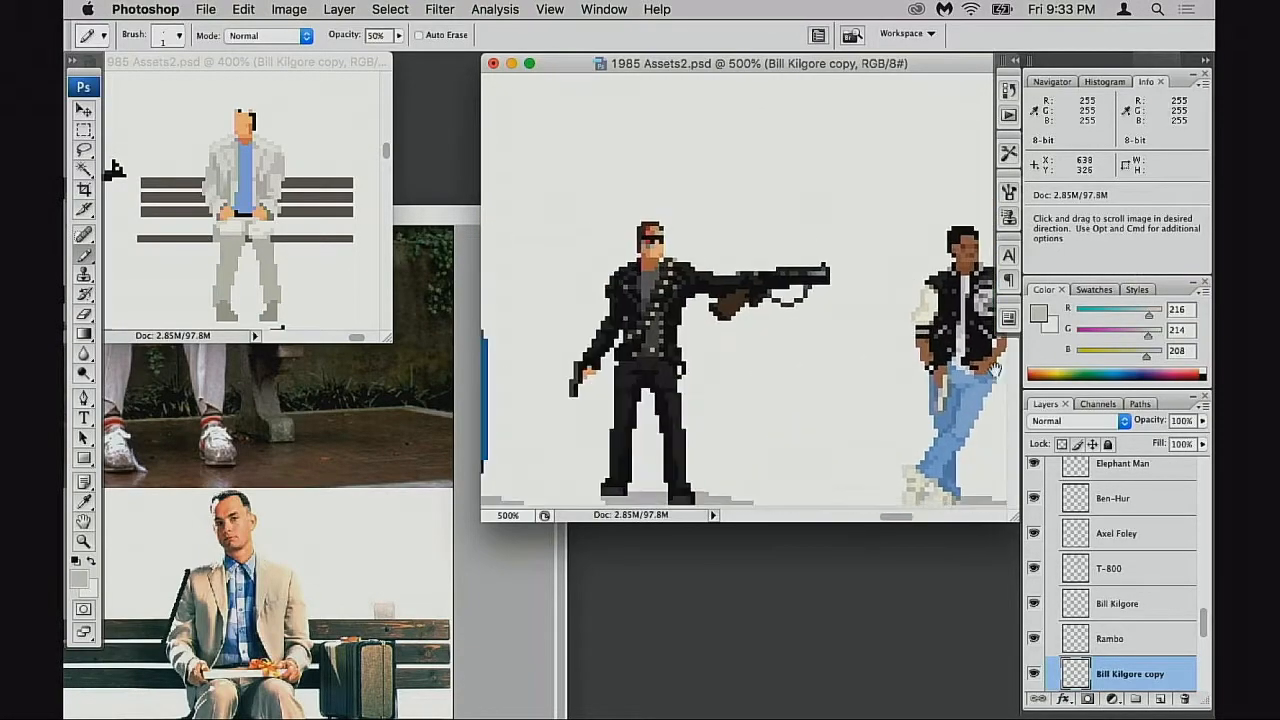
{"action": "scroll", "coordinate": [736, 391], "scroll_direction": "left", "scroll_amount": 5}
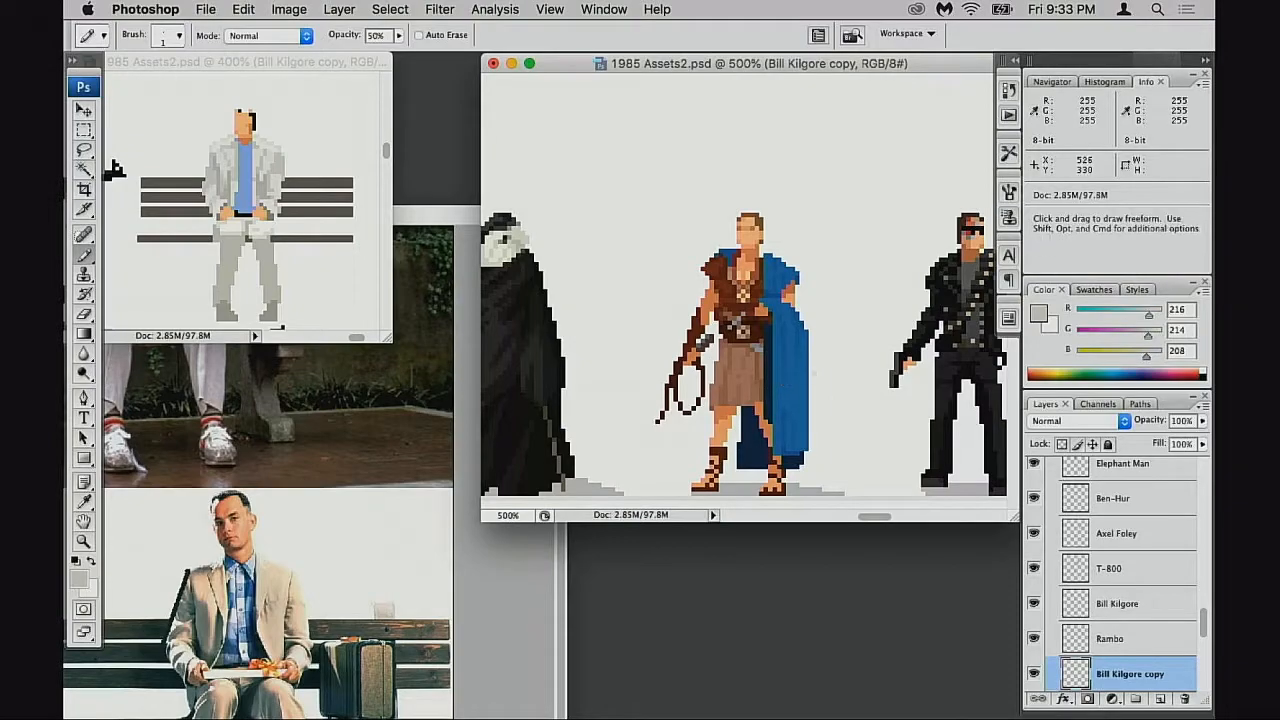
{"action": "key", "text": "m"}
{"action": "scroll", "coordinate": [1093, 534], "scroll_direction": "up", "scroll_amount": 2}
{"action": "left_click", "coordinate": [1102, 564]}
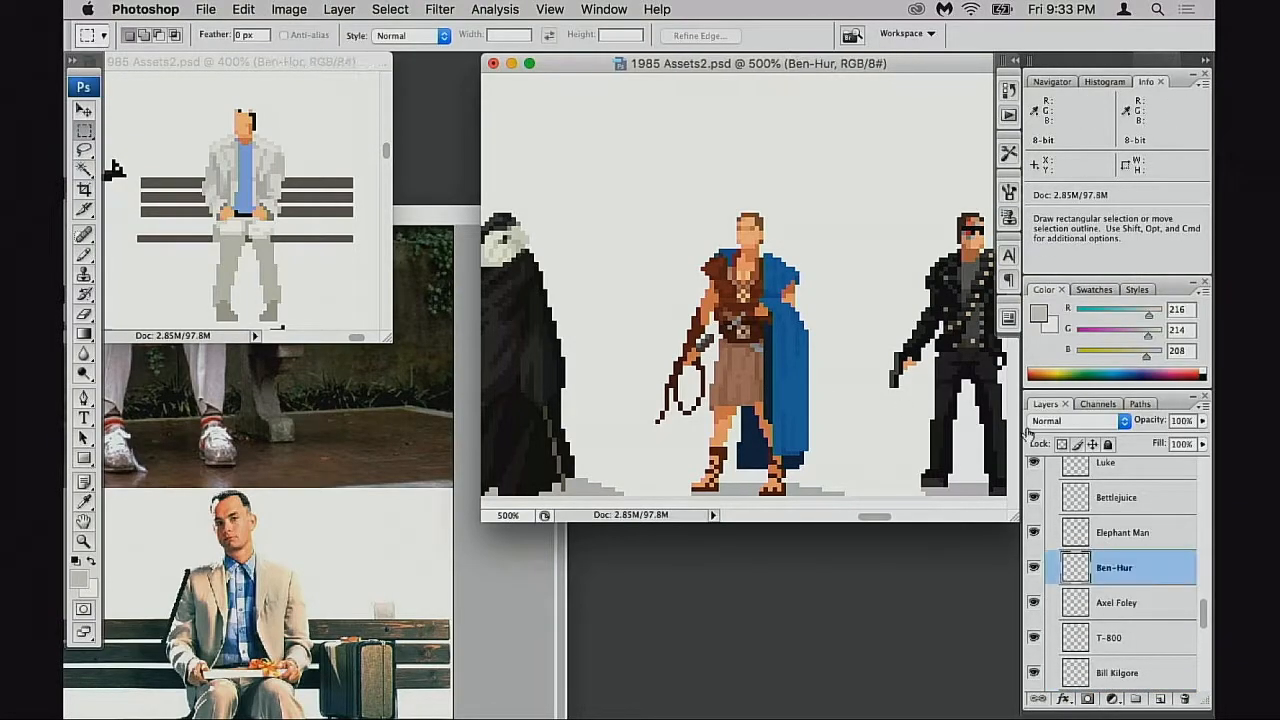
Select only the Ben-Hur figure's head and neck and copy them onto a new layer
{"action": "left_click_drag", "start_coordinate": [714, 200], "coordinate": [795, 247]}
{"action": "key", "text": "super+d"}
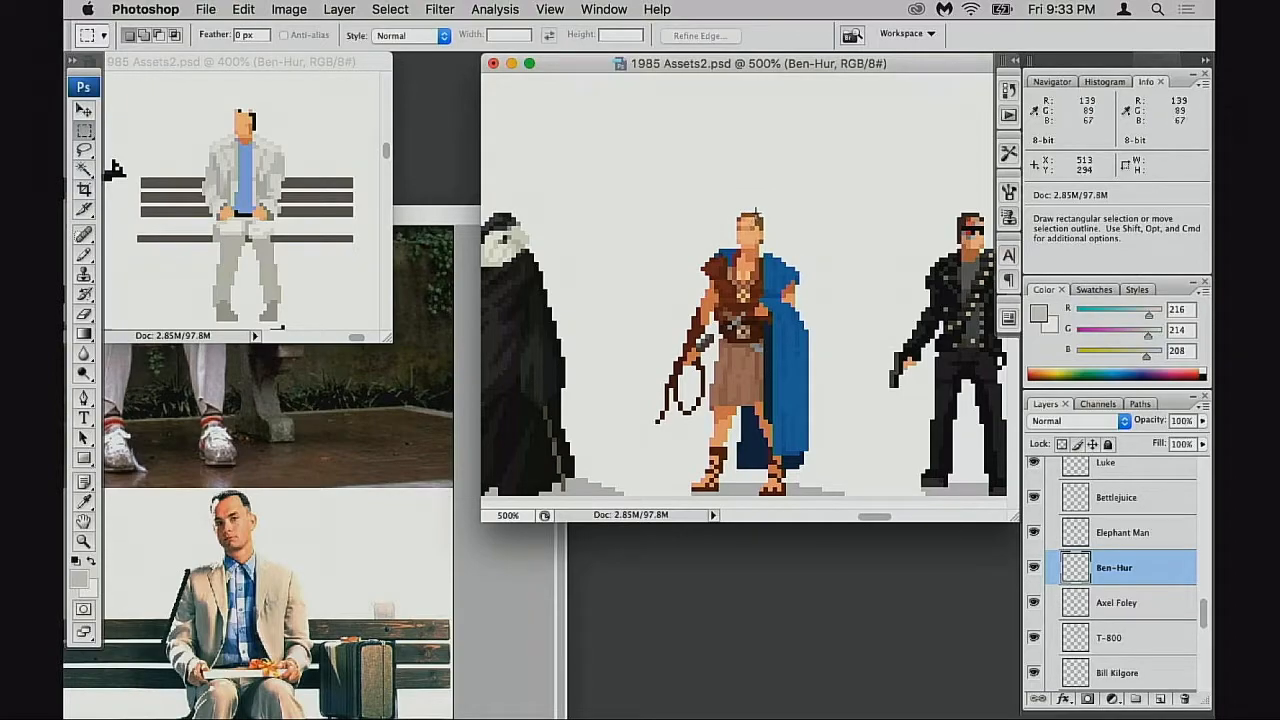
{"action": "left_click_drag", "start_coordinate": [740, 208], "coordinate": [767, 248]}
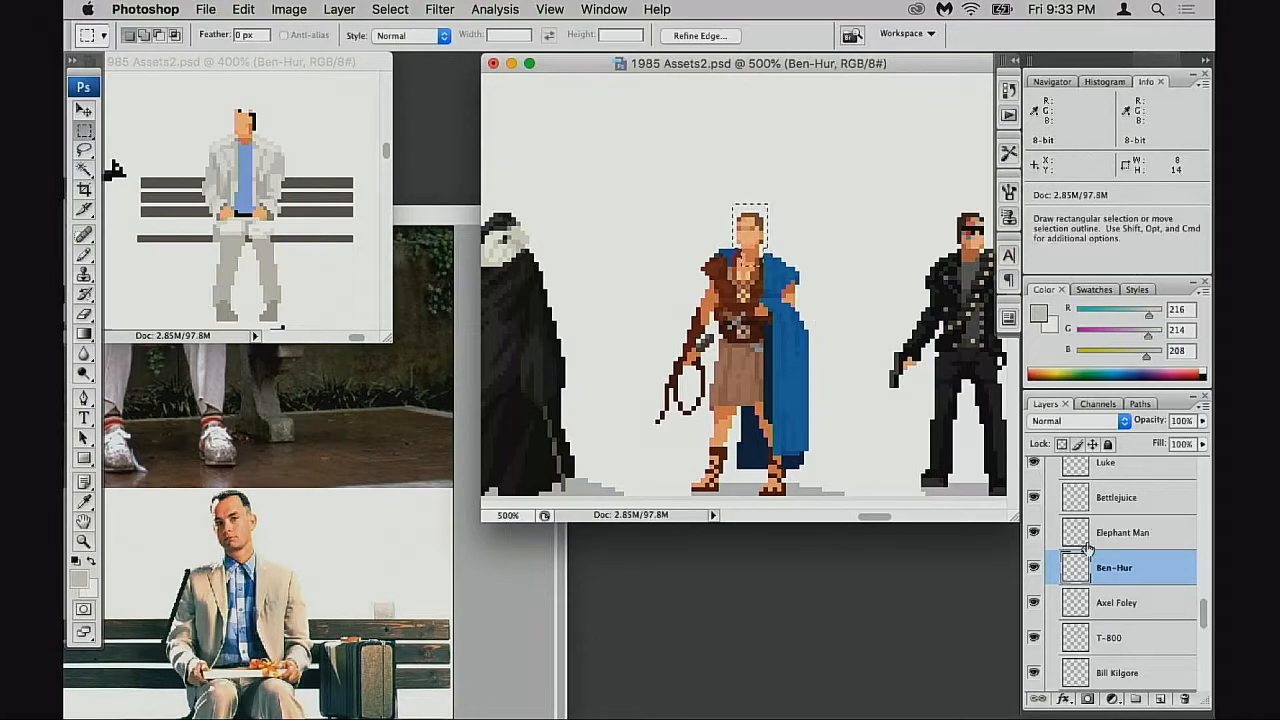
{"action": "key", "text": "super+j"}
Move the copied head across the lineup to the empty area above the seated man
{"action": "key", "text": "v"}
{"action": "left_click_drag", "start_coordinate": [849, 397], "coordinate": [659, 391]}
{"action": "left_click_drag", "start_coordinate": [754, 363], "coordinate": [974, 364]}
{"action": "left_click_drag", "start_coordinate": [950, 365], "coordinate": [578, 400]}
{"action": "left_click_drag", "start_coordinate": [708, 363], "coordinate": [915, 292]}
Merge the copied head into the Bill Kilgore copy layer and erase the seated man's old head
{"action": "left_click", "coordinate": [1090, 604]}
{"action": "mouse_move", "coordinate": [1075, 562]}
{"action": "left_mouse_down"}
{"action": "mouse_move", "coordinate": [1088, 690]}
{"action": "mouse_move", "coordinate": [1092, 622]}
{"action": "left_mouse_up"}
{"action": "key", "text": "super+e"}
{"action": "key", "text": "e"}
{"action": "left_click_drag", "start_coordinate": [860, 308], "coordinate": [823, 327]}
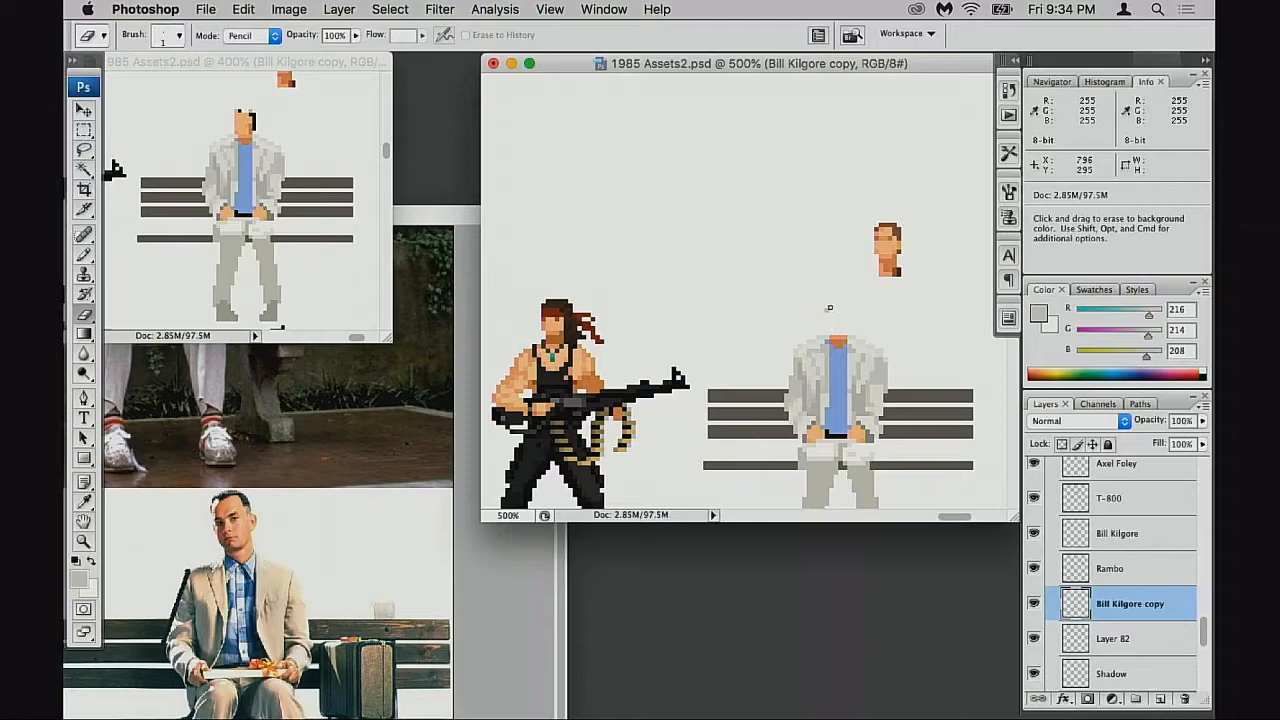
Paint over the seated man's remaining neck with shirt blue (150, 179, 235) at full opacity
{"action": "key", "text": "b"}
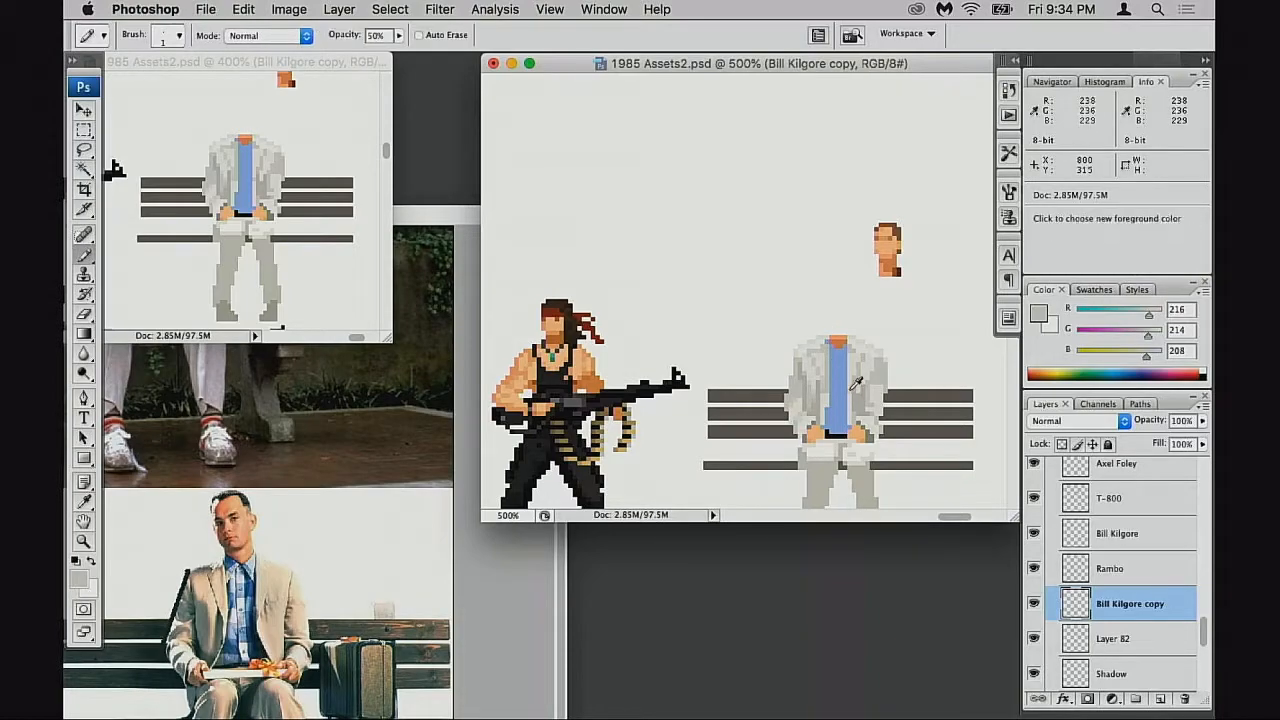
{"action": "left_click", "coordinate": [846, 388], "text": "alt"}
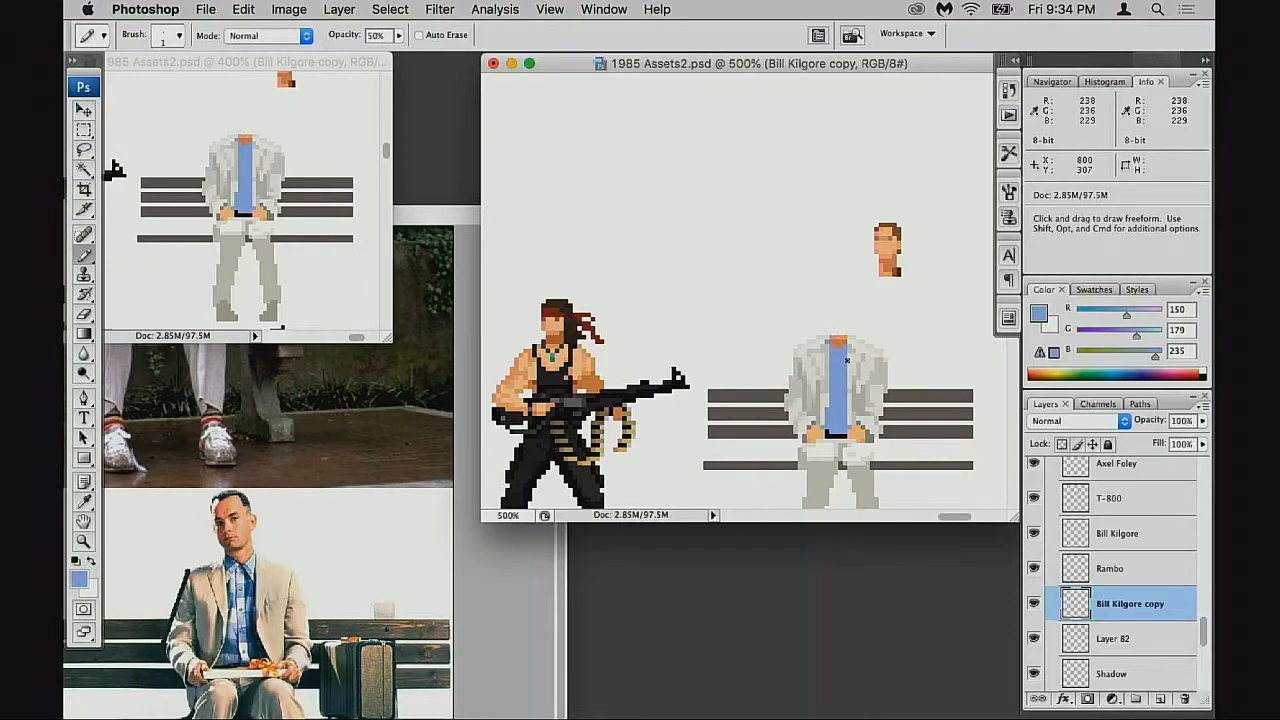
{"action": "left_click_drag", "start_coordinate": [807, 312], "coordinate": [862, 387]}
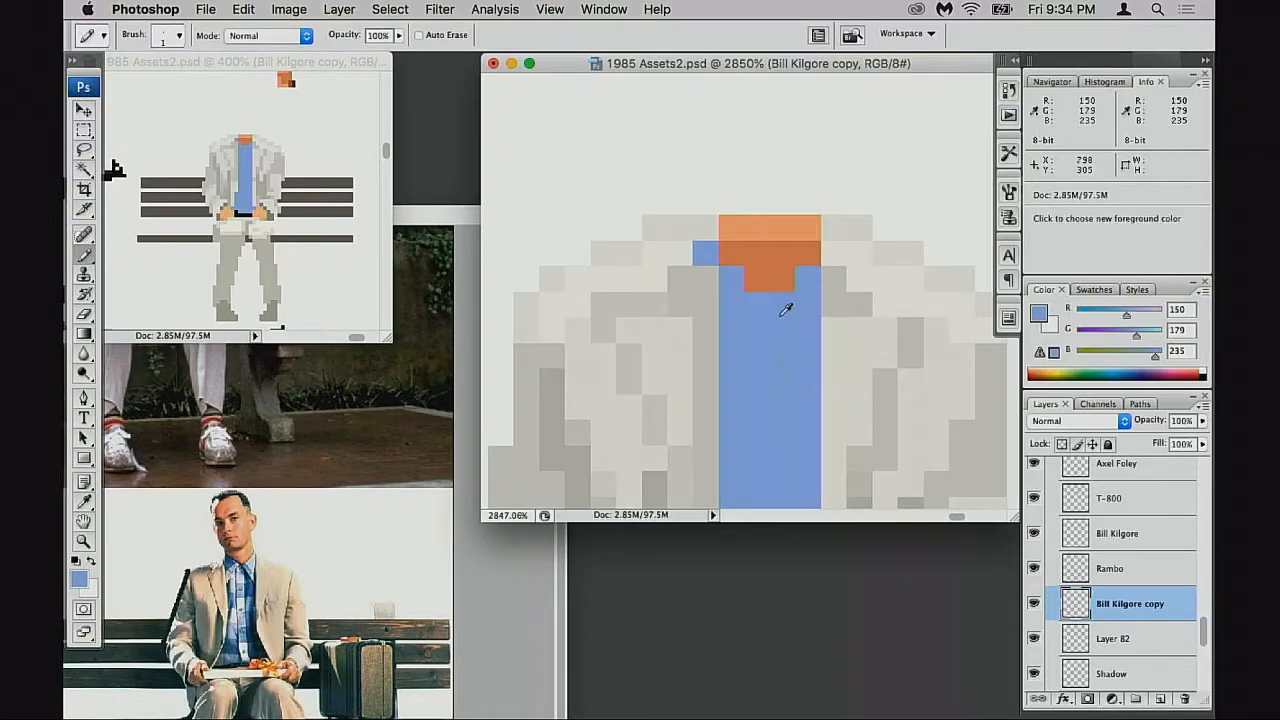
{"action": "mouse_move", "coordinate": [756, 280]}
{"action": "left_mouse_down"}
{"action": "mouse_move", "coordinate": [730, 251]}
{"action": "mouse_move", "coordinate": [738, 237]}
{"action": "mouse_move", "coordinate": [760, 251]}
{"action": "mouse_move", "coordinate": [801, 230]}
{"action": "mouse_move", "coordinate": [802, 260]}
{"action": "mouse_move", "coordinate": [754, 223]}
{"action": "left_mouse_up"}
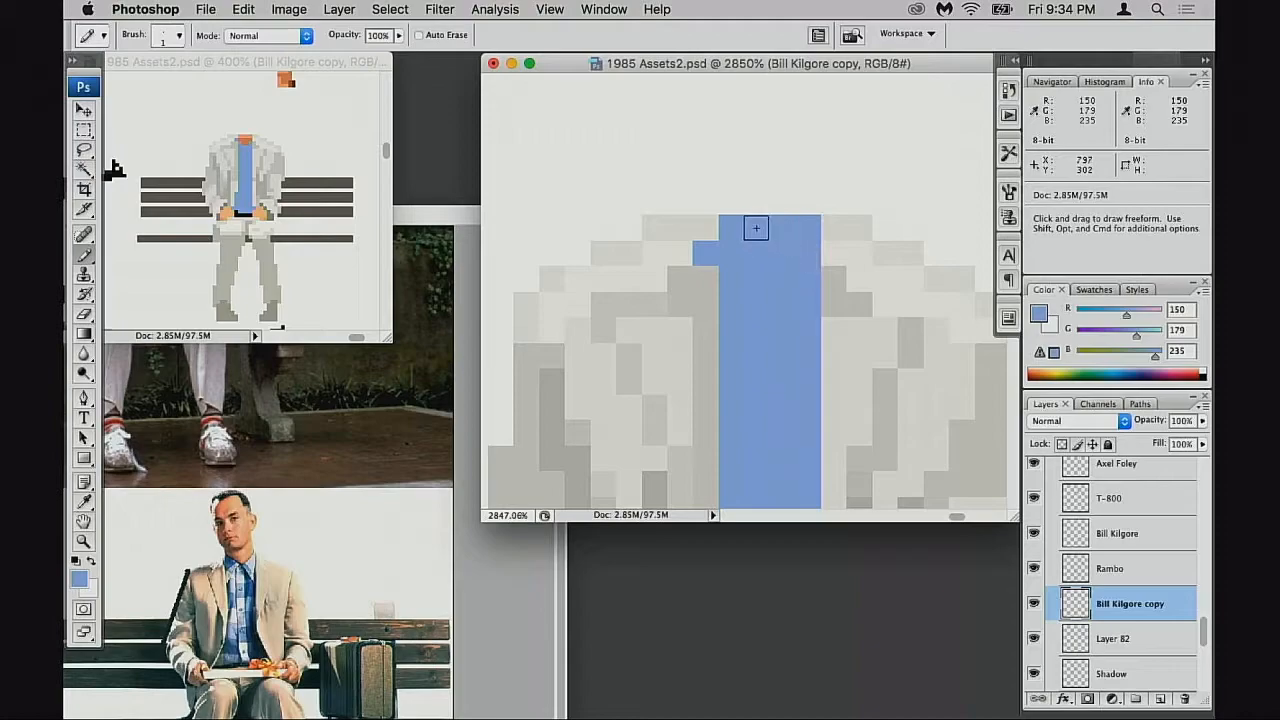
Draw raised shirt-collar points on both sides of the neck opening in blue (150, 179, 235)
{"action": "left_click", "coordinate": [794, 354], "text": "alt"}
{"action": "left_click", "coordinate": [794, 357], "text": "alt"}
{"action": "left_click_drag", "start_coordinate": [792, 360], "coordinate": [760, 366]}
{"action": "left_click", "coordinate": [783, 353], "text": "super"}
{"action": "left_click_drag", "start_coordinate": [657, 257], "coordinate": [705, 362]}
{"action": "left_click", "coordinate": [663, 287]}
{"action": "left_click", "coordinate": [733, 287]}
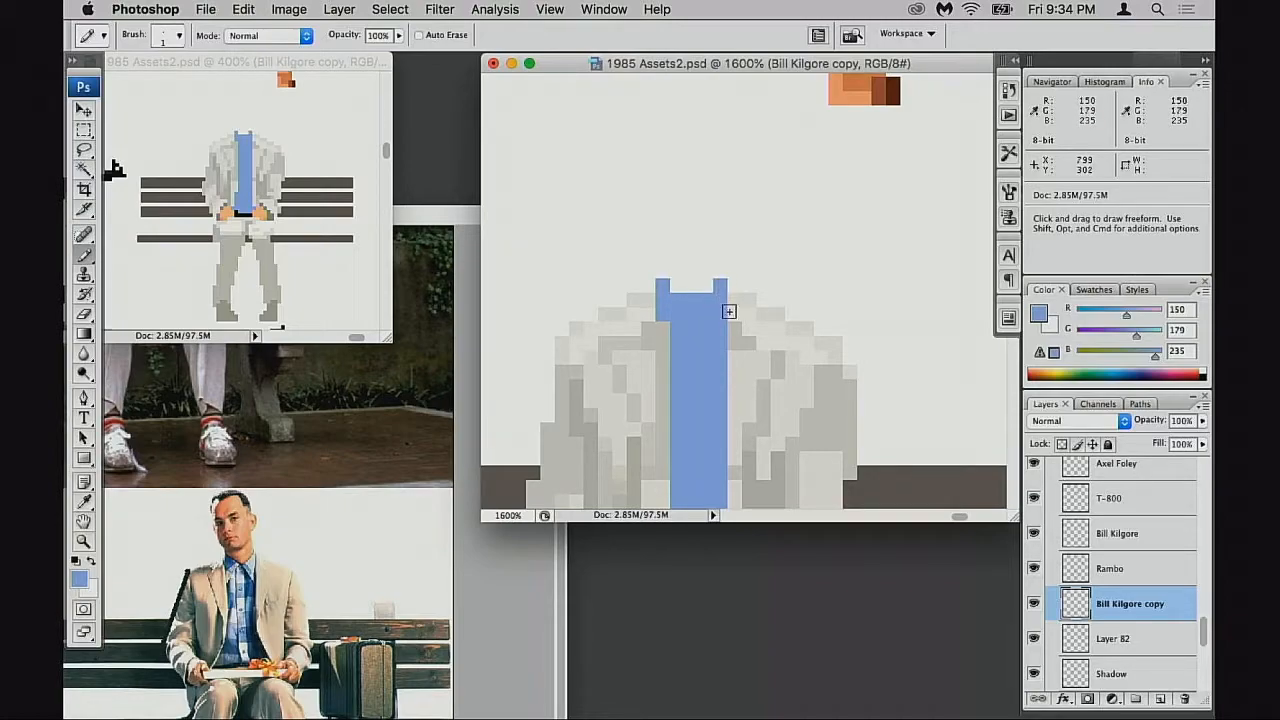
{"action": "left_click_drag", "start_coordinate": [731, 290], "coordinate": [737, 309]}
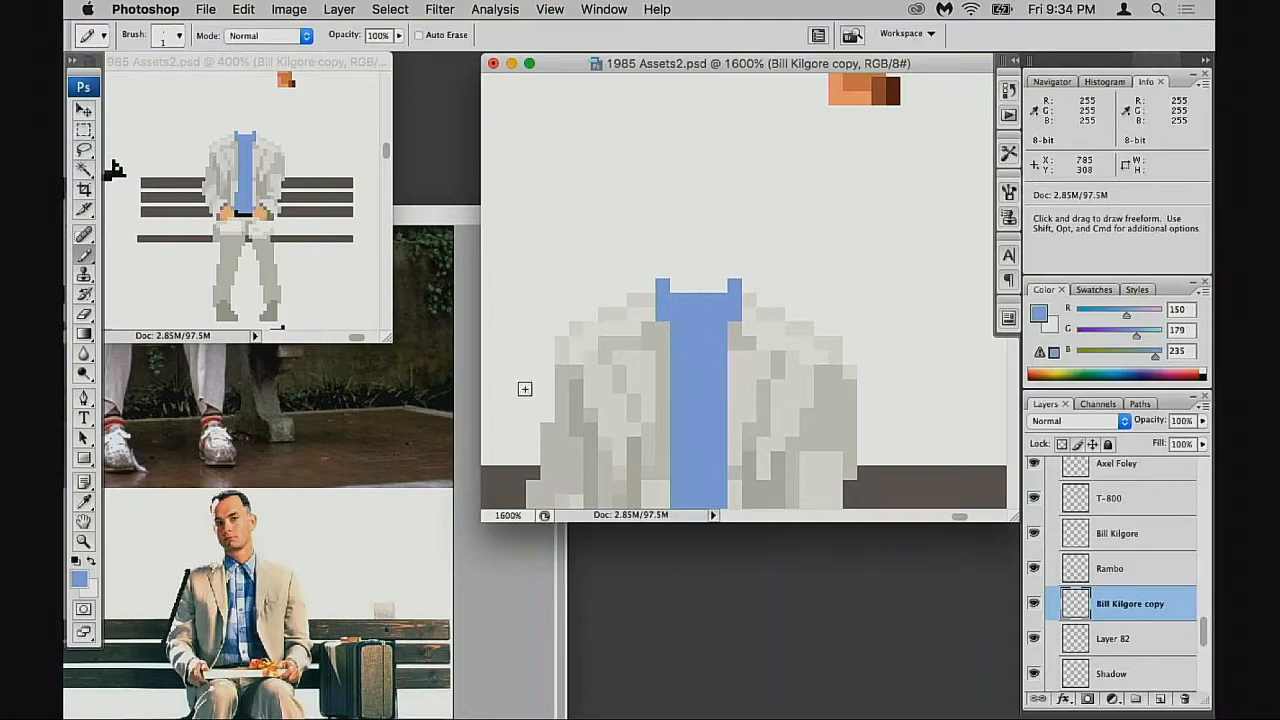
Shade the shirt collar's centre and underside with blue (150, 179, 235) in Multiply mode at 50% opacity, undoing and reworking the shadow pixels
{"action": "key", "text": "shift+alt+m"}
{"action": "key", "text": "5"}
{"action": "left_click", "coordinate": [690, 313]}
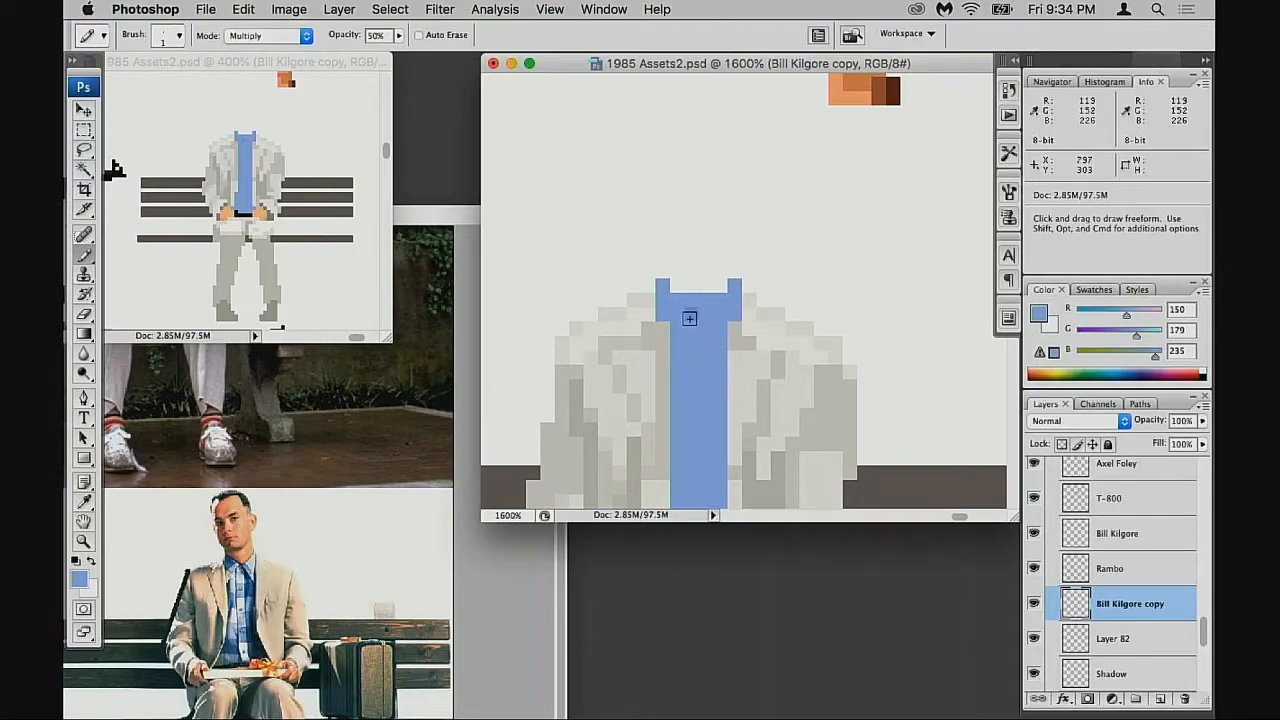
{"action": "left_click", "coordinate": [676, 328]}
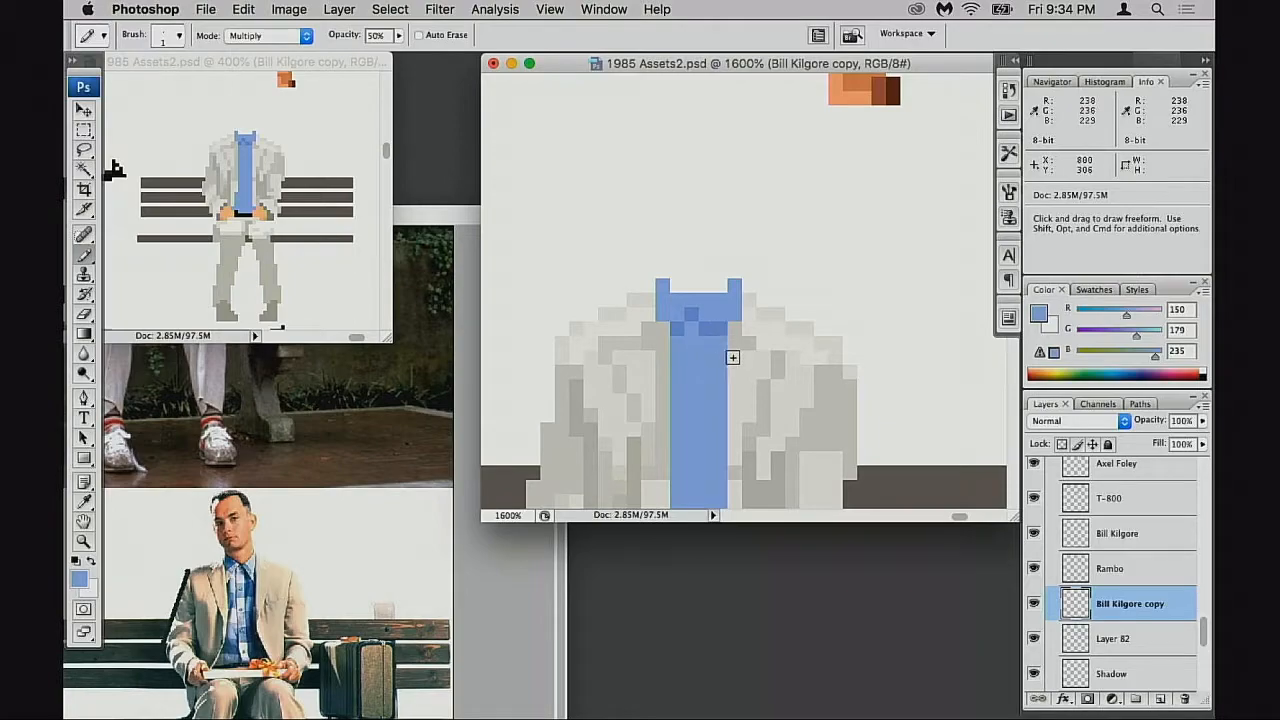
{"action": "key", "text": "alt+super+z"}
{"action": "key", "text": "alt+super+z"}
{"action": "left_click", "coordinate": [702, 307]}
{"action": "key", "text": "alt+super+z"}
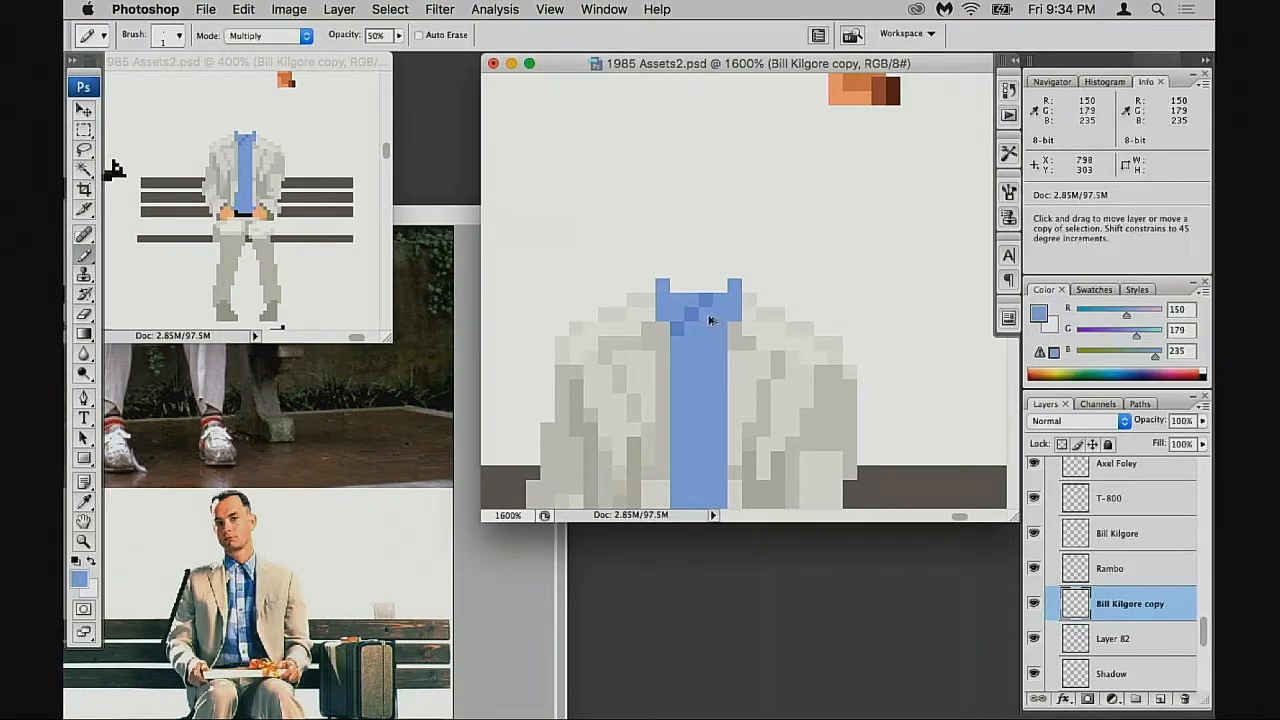
{"action": "left_click", "coordinate": [710, 318]}
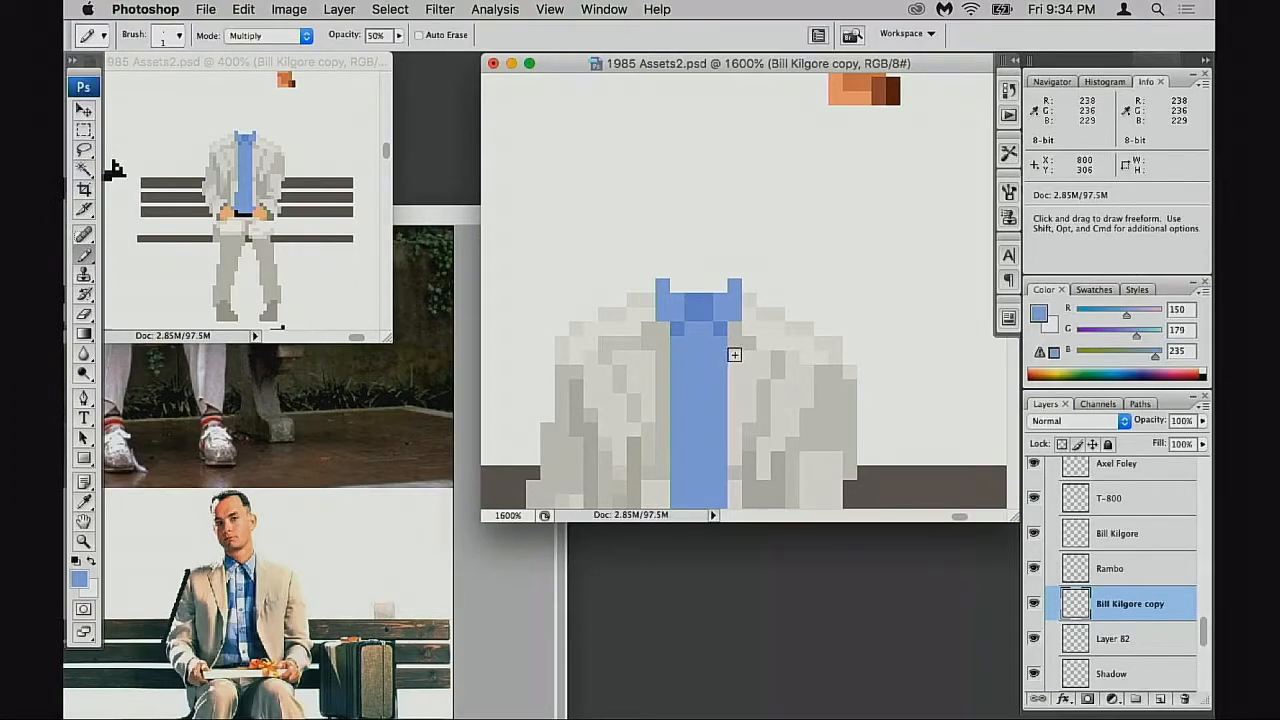
Trim the bottom row of pixels off the loose head's neck
{"action": "left_click_drag", "start_coordinate": [727, 350], "coordinate": [703, 406]}
{"action": "key", "text": "super+minus"}
{"action": "left_click_drag", "start_coordinate": [825, 350], "coordinate": [811, 411]}
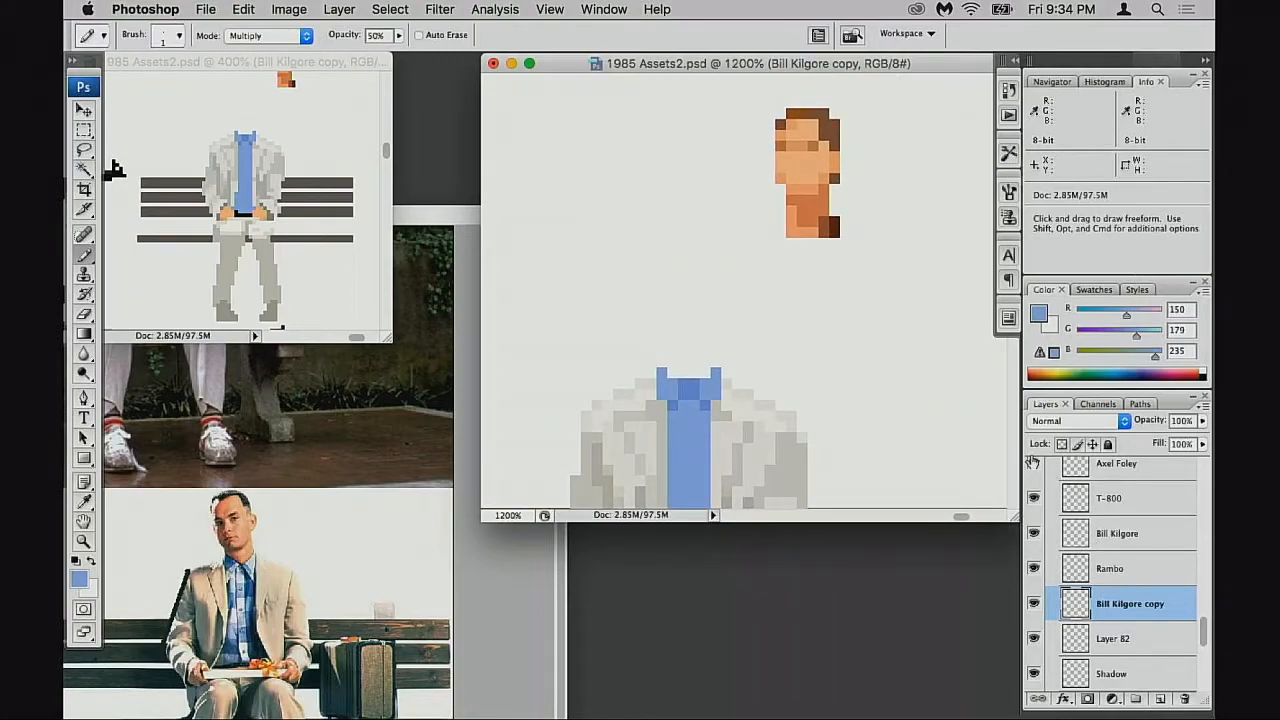
{"action": "key", "text": "m"}
{"action": "left_click_drag", "start_coordinate": [753, 291], "coordinate": [860, 228]}
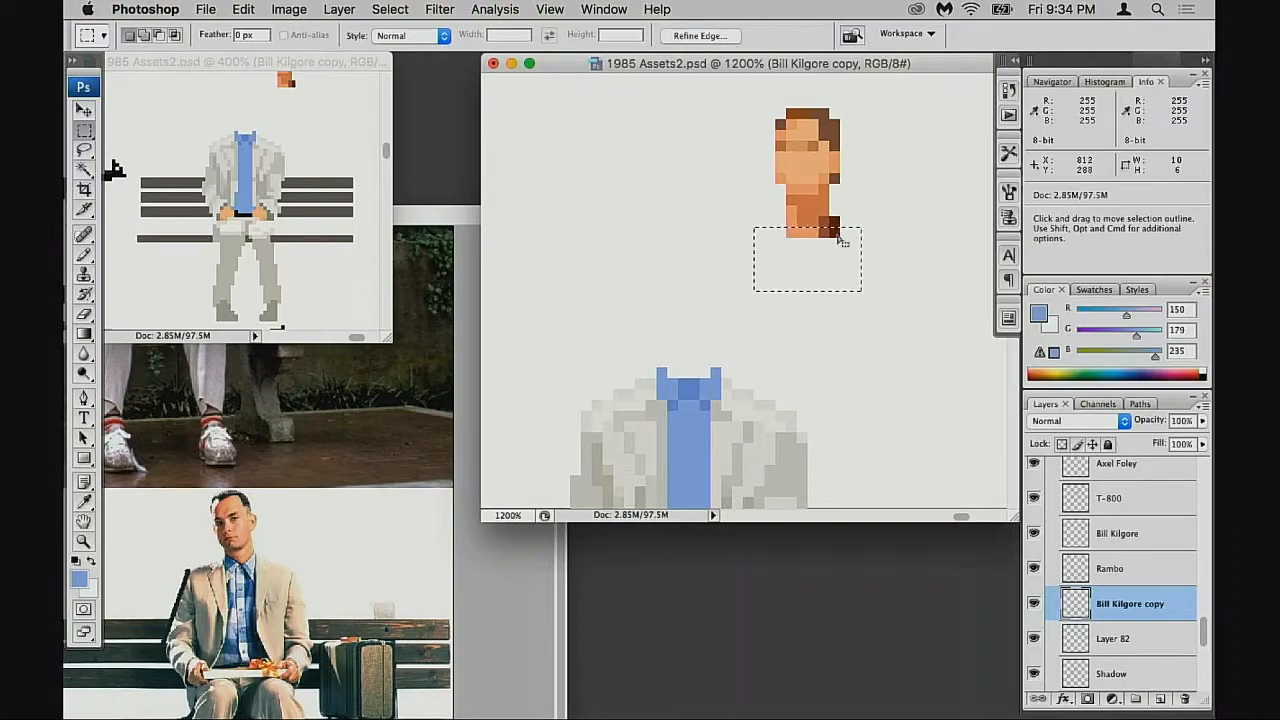
{"action": "left_click", "coordinate": [837, 240]}
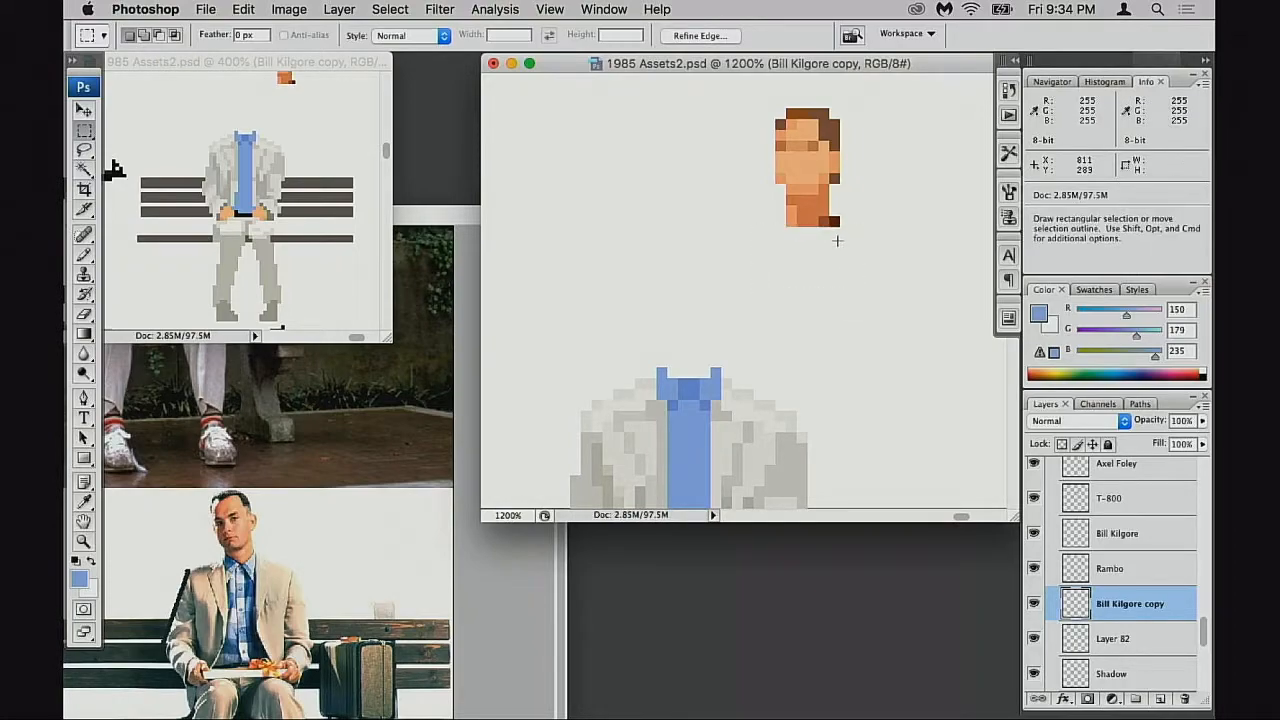
Erase the dark pixel beside the loose head's neck and fill the neck evenly with orange (229, 135, 89)
{"action": "key", "text": "b"}
{"action": "left_click", "coordinate": [826, 220], "text": "alt"}
{"action": "key", "text": "e"}
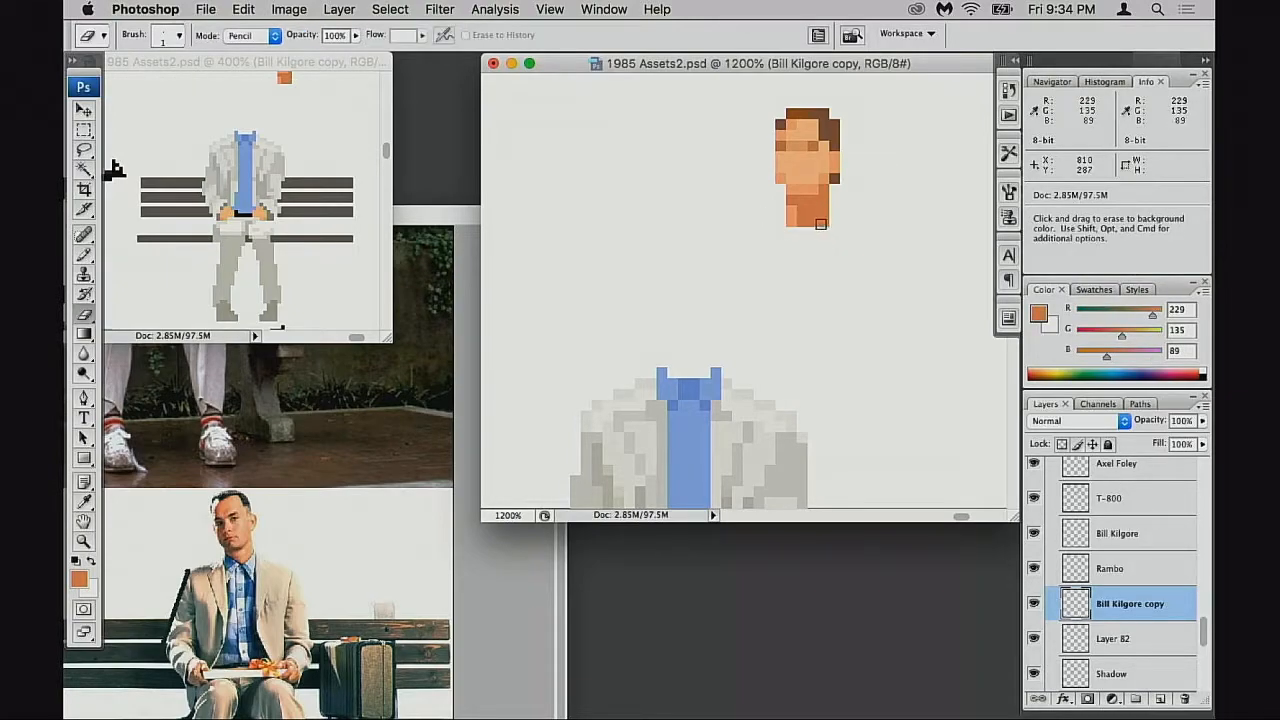
{"action": "key", "text": "b"}
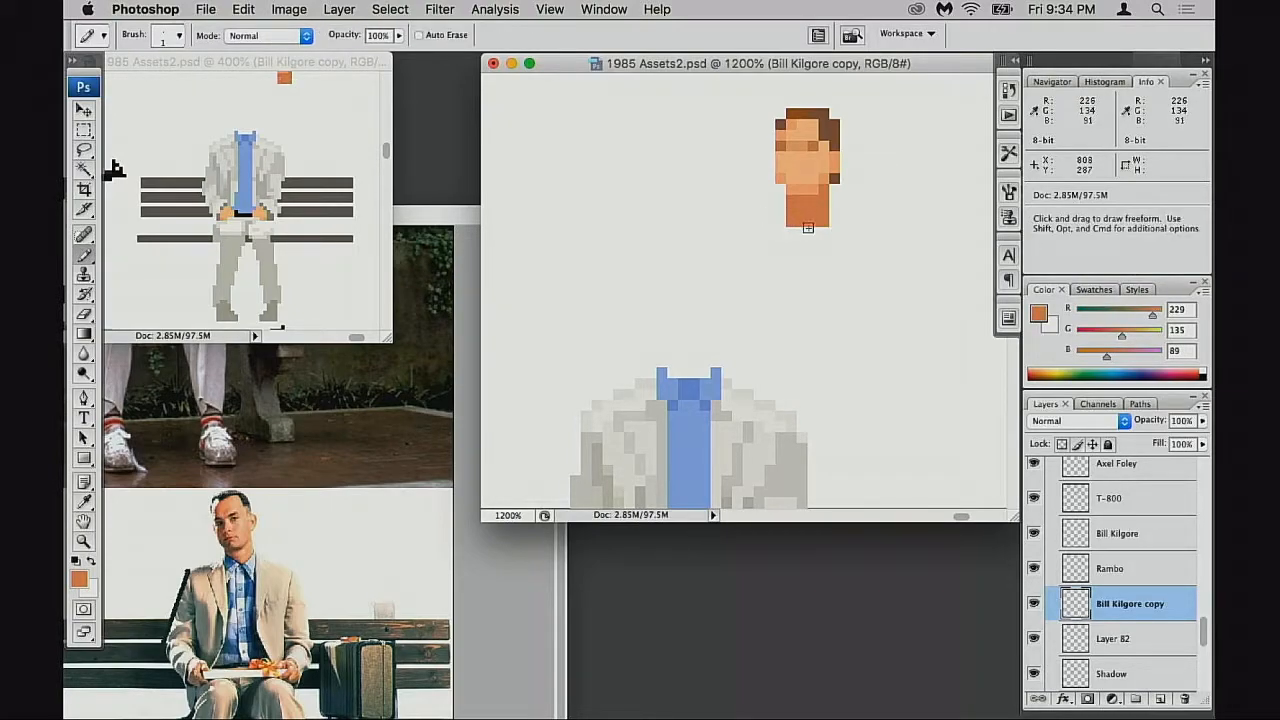
Move the loose head and neck onto the seated man's blue shirt collar
{"action": "key", "text": "m"}
{"action": "left_click_drag", "start_coordinate": [751, 100], "coordinate": [903, 242]}
{"action": "mouse_move", "coordinate": [848, 211]}
{"action": "left_mouse_down"}
{"action": "mouse_move", "coordinate": [737, 323]}
{"action": "mouse_move", "coordinate": [743, 380]}
{"action": "left_mouse_up"}
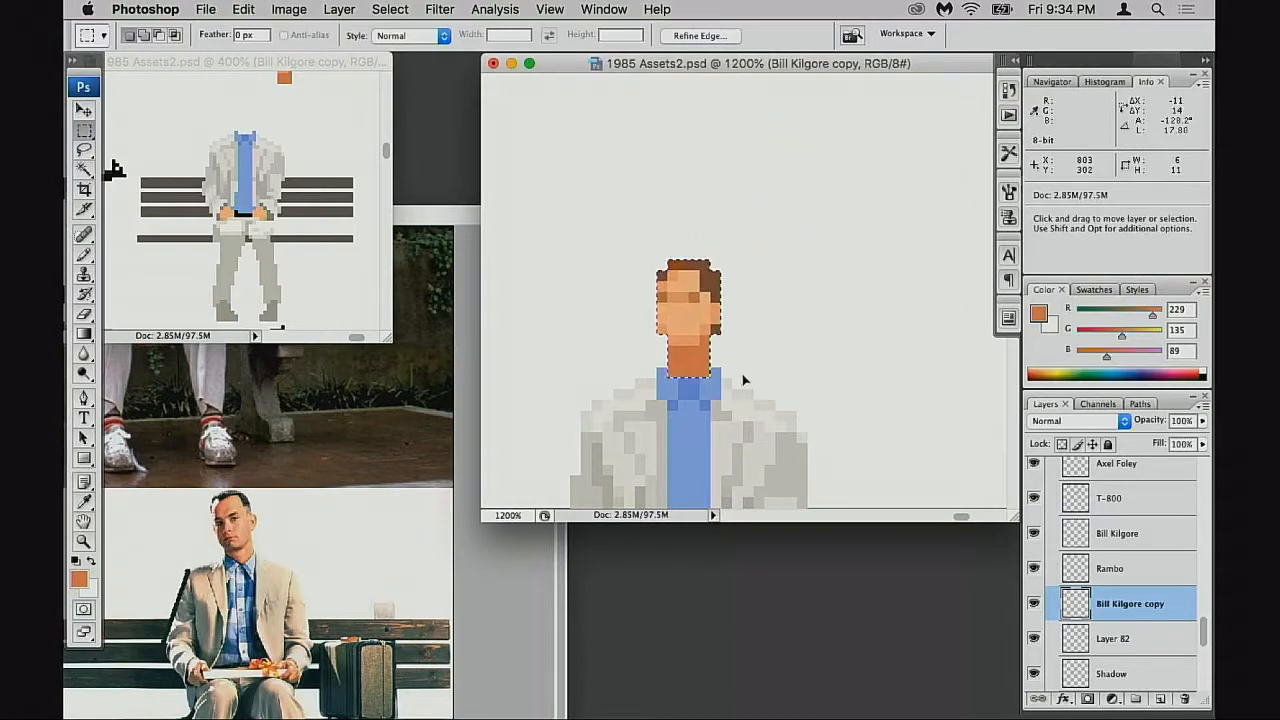
Shorten the neck by selecting the head and upper neck, lowering them one pixel, and clearing the selection
{"action": "left_click_drag", "start_coordinate": [648, 420], "coordinate": [743, 357]}
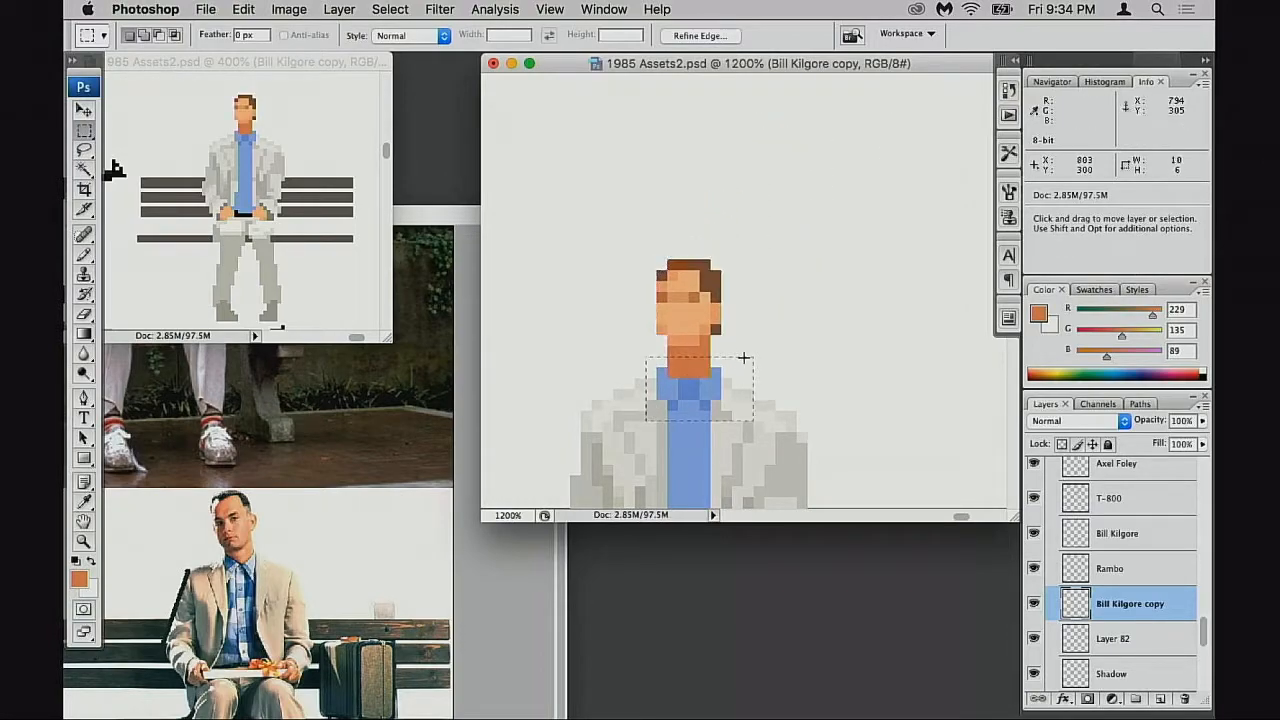
{"action": "left_click_drag", "start_coordinate": [614, 228], "coordinate": [637, 248]}
{"action": "left_click_drag", "start_coordinate": [765, 351], "coordinate": [774, 355]}
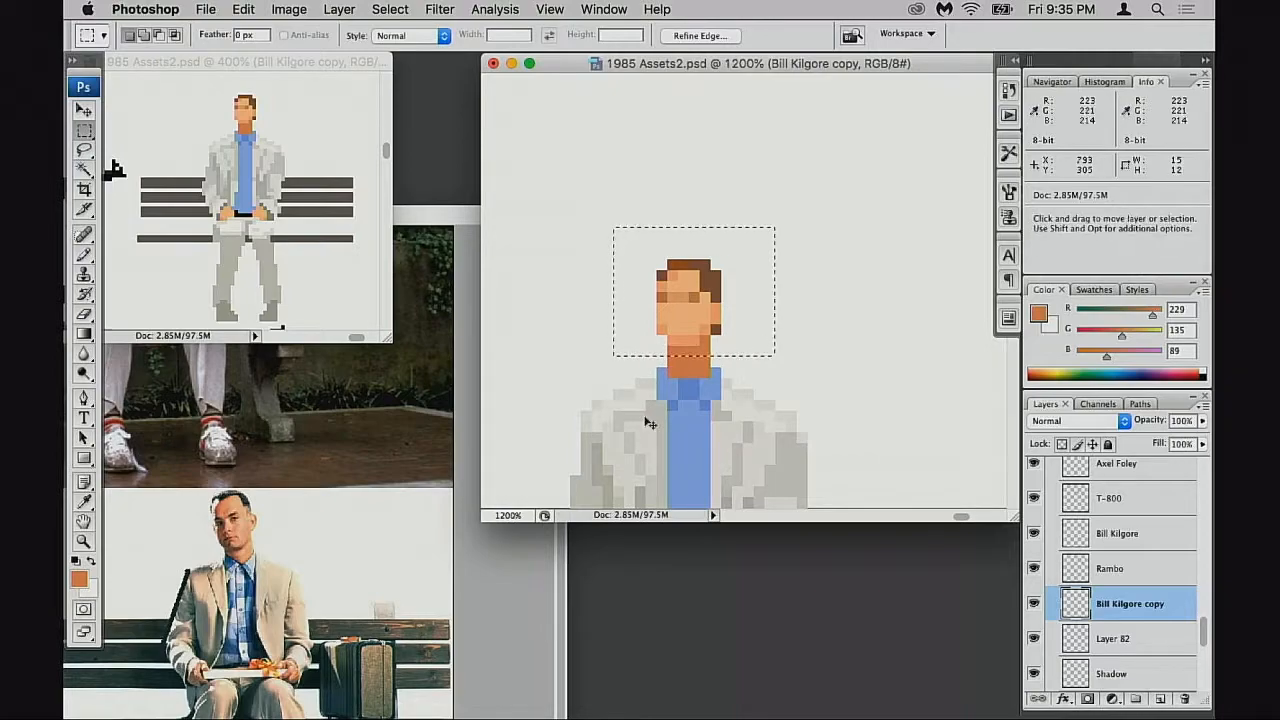
{"action": "key", "text": "super+Down"}
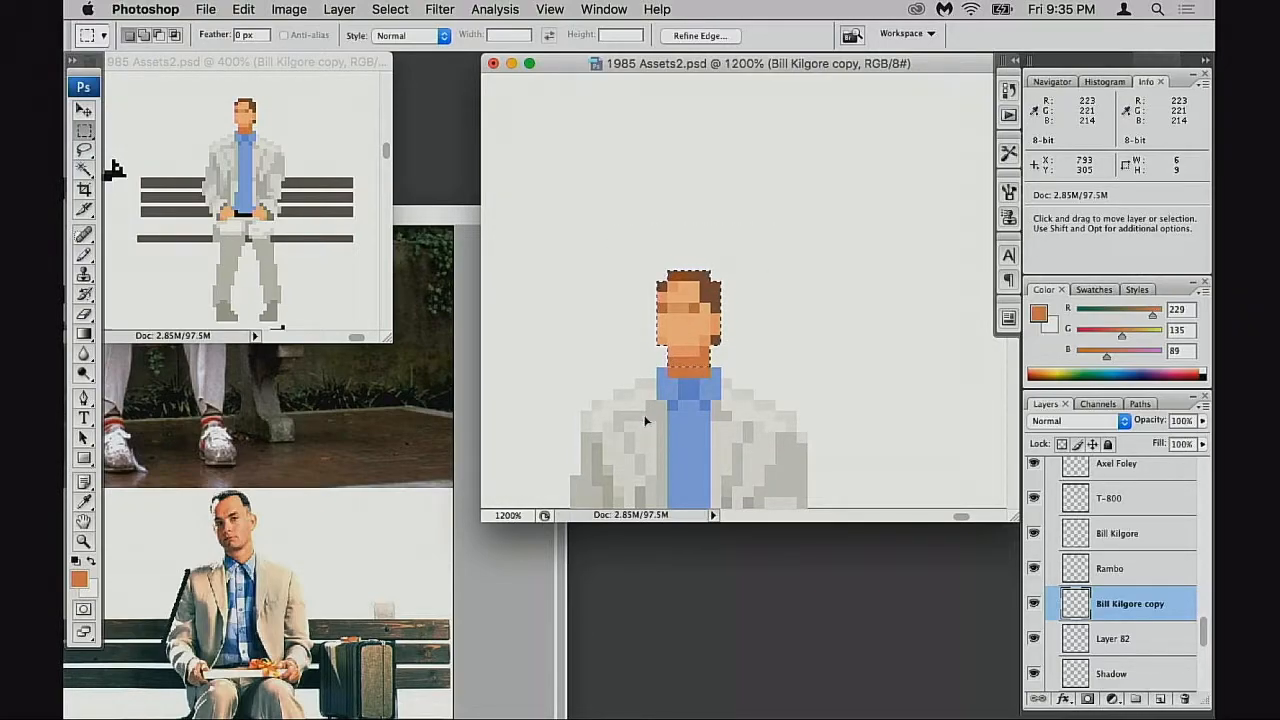
{"action": "key", "text": "super+d"}
Touch up the neck's base just above the collar, adding light skin tone (252, 174, 127) at the centre and viewer's-right edge
{"action": "key", "text": "b"}
{"action": "left_click", "coordinate": [695, 372]}
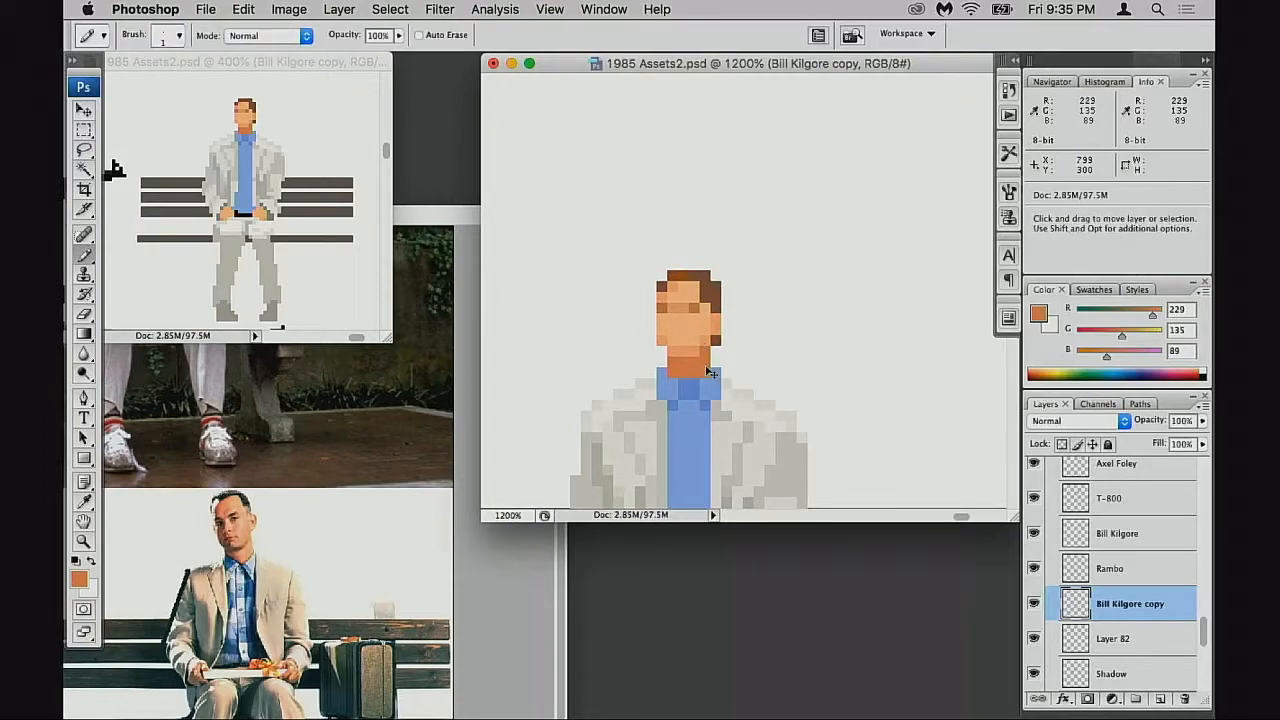
{"action": "left_click", "coordinate": [696, 350], "text": "alt"}
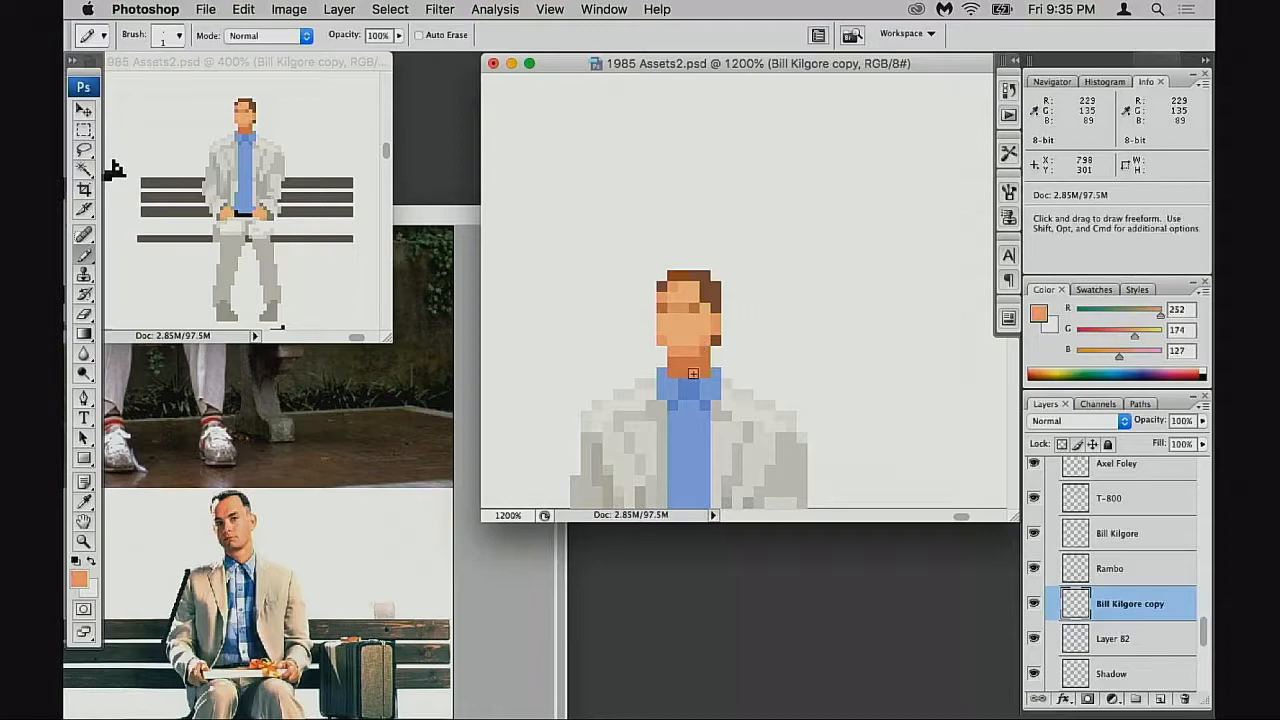
{"action": "left_click", "coordinate": [706, 373]}
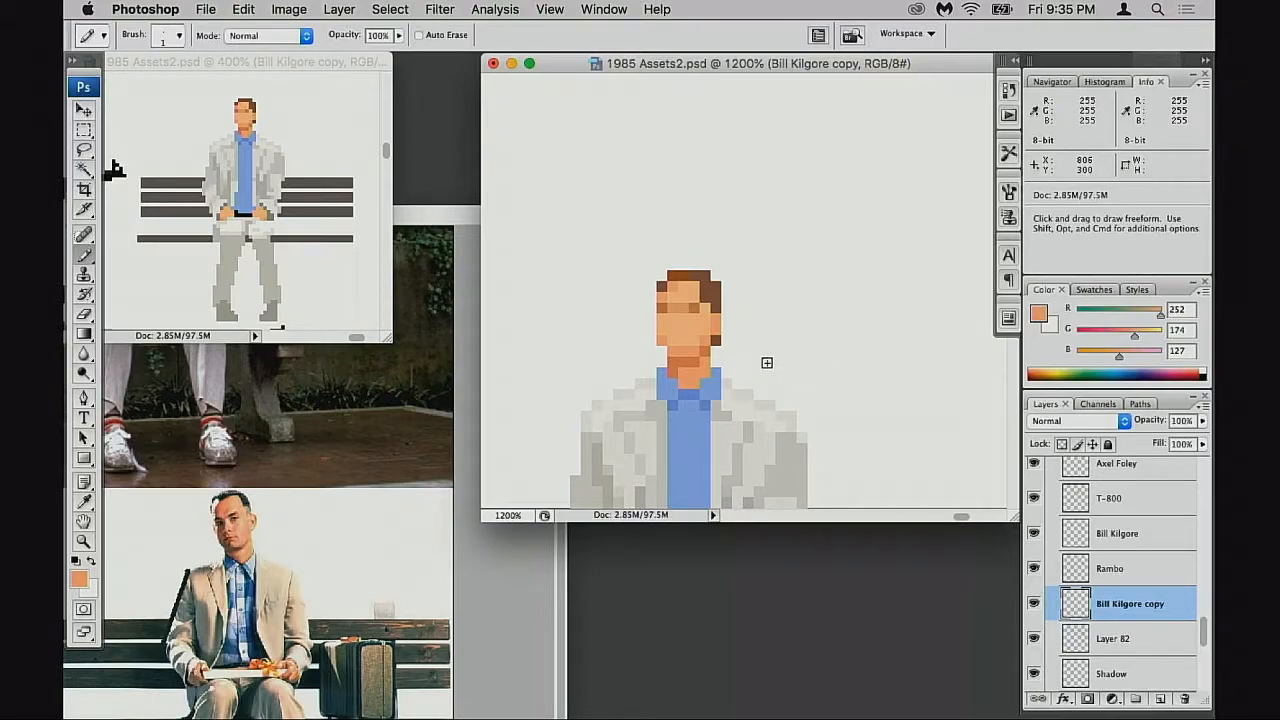
{"action": "left_click_drag", "start_coordinate": [723, 449], "coordinate": [745, 411]}
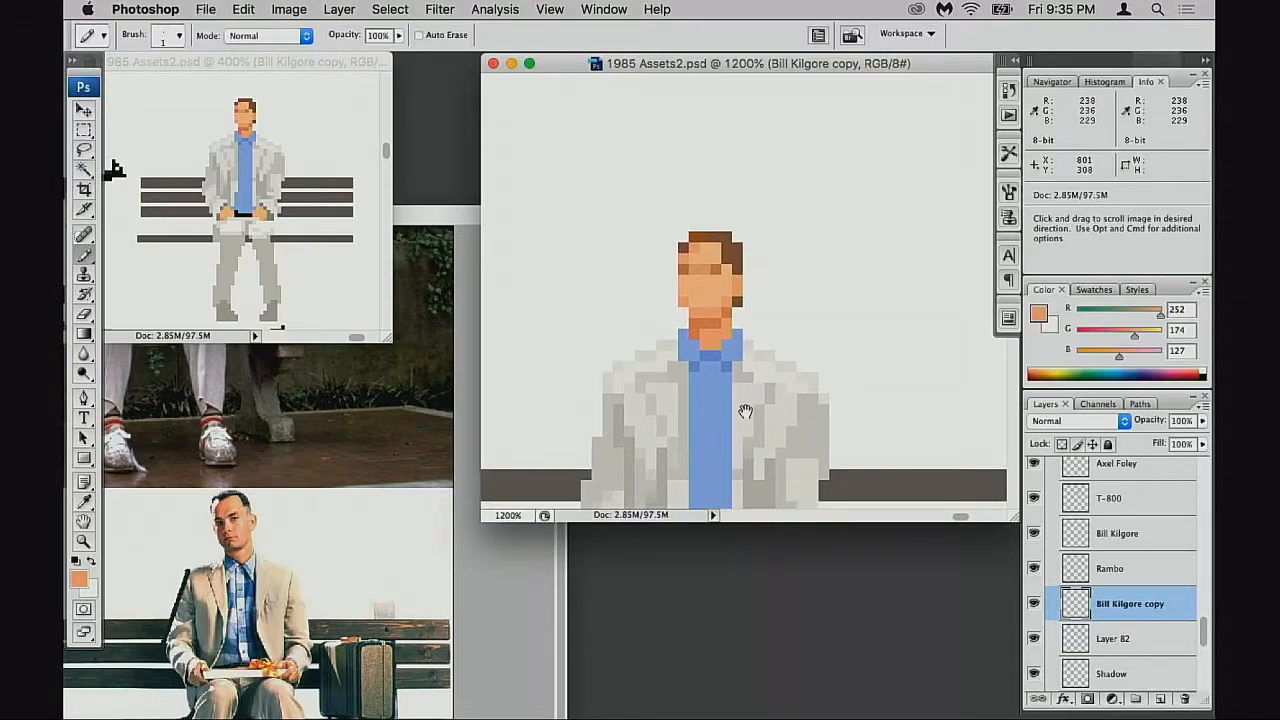
{"action": "left_click", "coordinate": [745, 409], "text": "alt"}
{"action": "left_click", "coordinate": [746, 408], "text": "alt"}
{"action": "left_click", "coordinate": [750, 408], "text": "alt"}
{"action": "left_click_drag", "start_coordinate": [748, 314], "coordinate": [726, 450]}
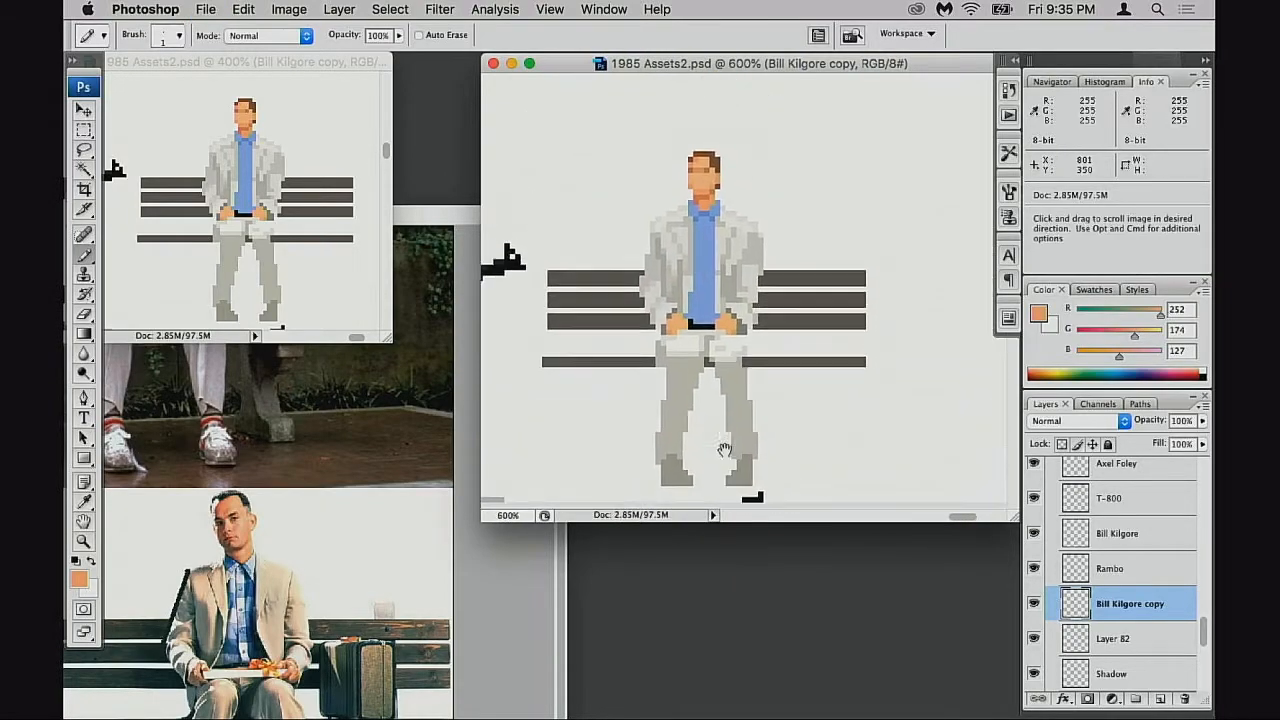
Delete the viewer's-right half of the seated man's jacket, including its sleeve and hand
{"action": "left_click", "coordinate": [749, 297]}
{"action": "key", "text": "m"}
{"action": "left_click_drag", "start_coordinate": [732, 178], "coordinate": [827, 350]}
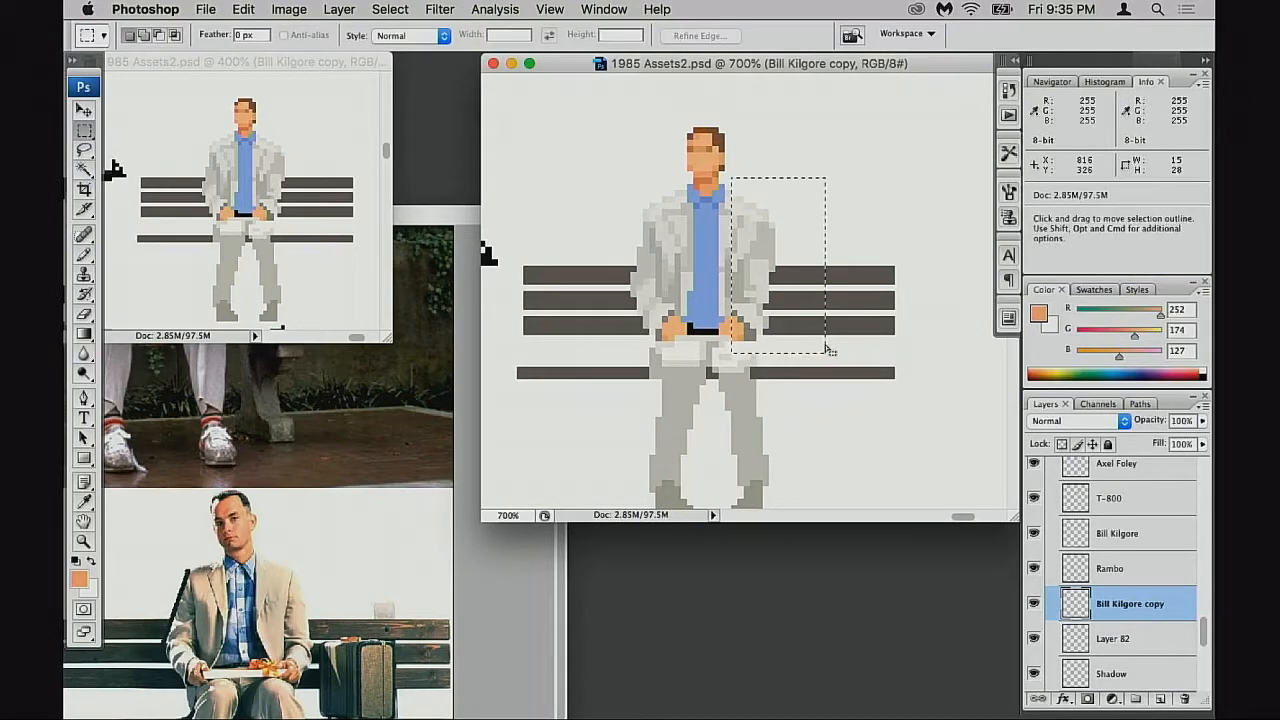
{"action": "key", "text": "Delete"}
Duplicate the jacket's viewer's-left half with its hand, flip the copy horizontally, fit it on the viewer's-right side, and clear the selection
{"action": "left_click_drag", "start_coordinate": [612, 178], "coordinate": [807, 350]}
{"action": "key", "text": "super+t"}
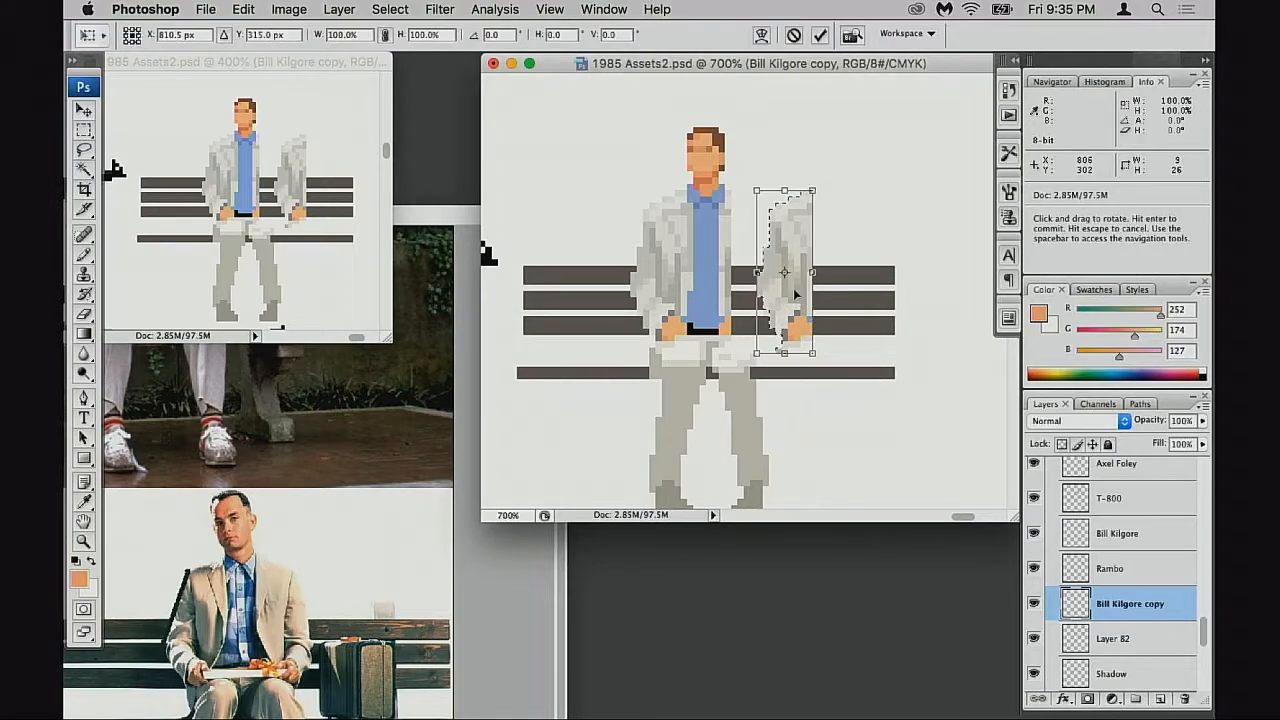
{"action": "right_click", "coordinate": [770, 255]}
{"action": "left_click", "coordinate": [830, 458]}
{"action": "key", "text": "Return"}
{"action": "left_click_drag", "start_coordinate": [800, 304], "coordinate": [765, 297]}
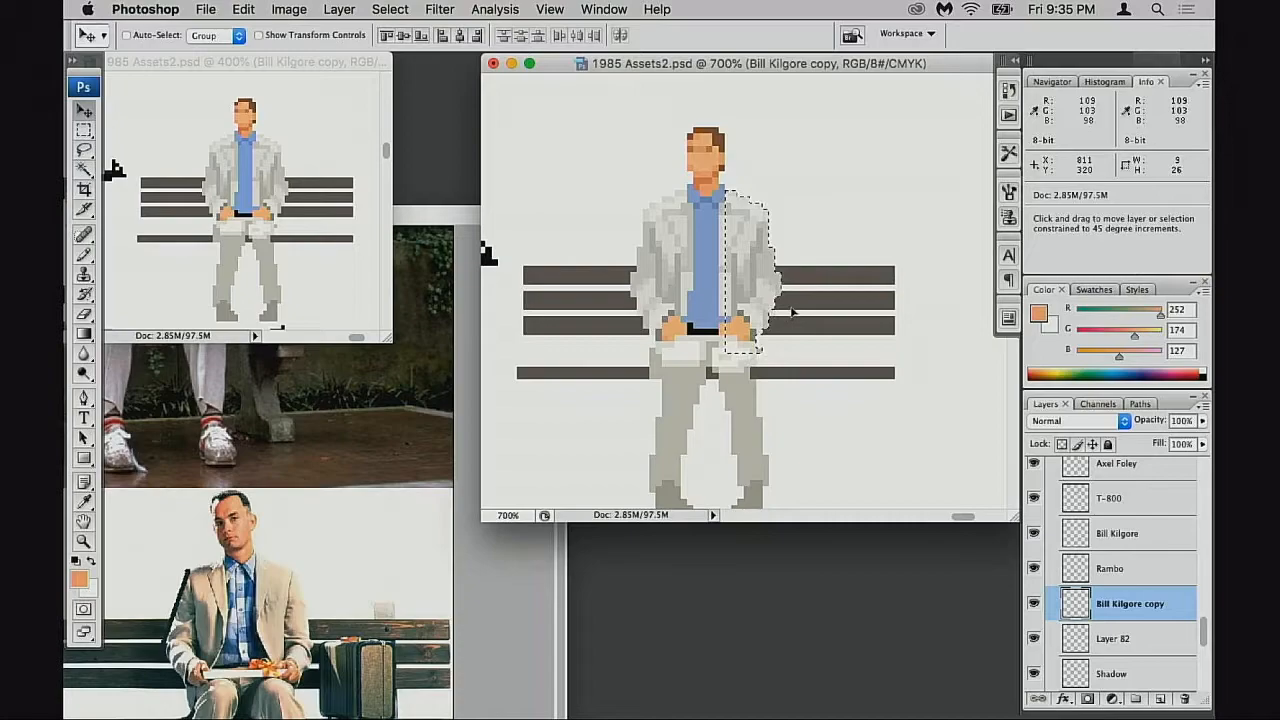
{"action": "key", "text": "space"}
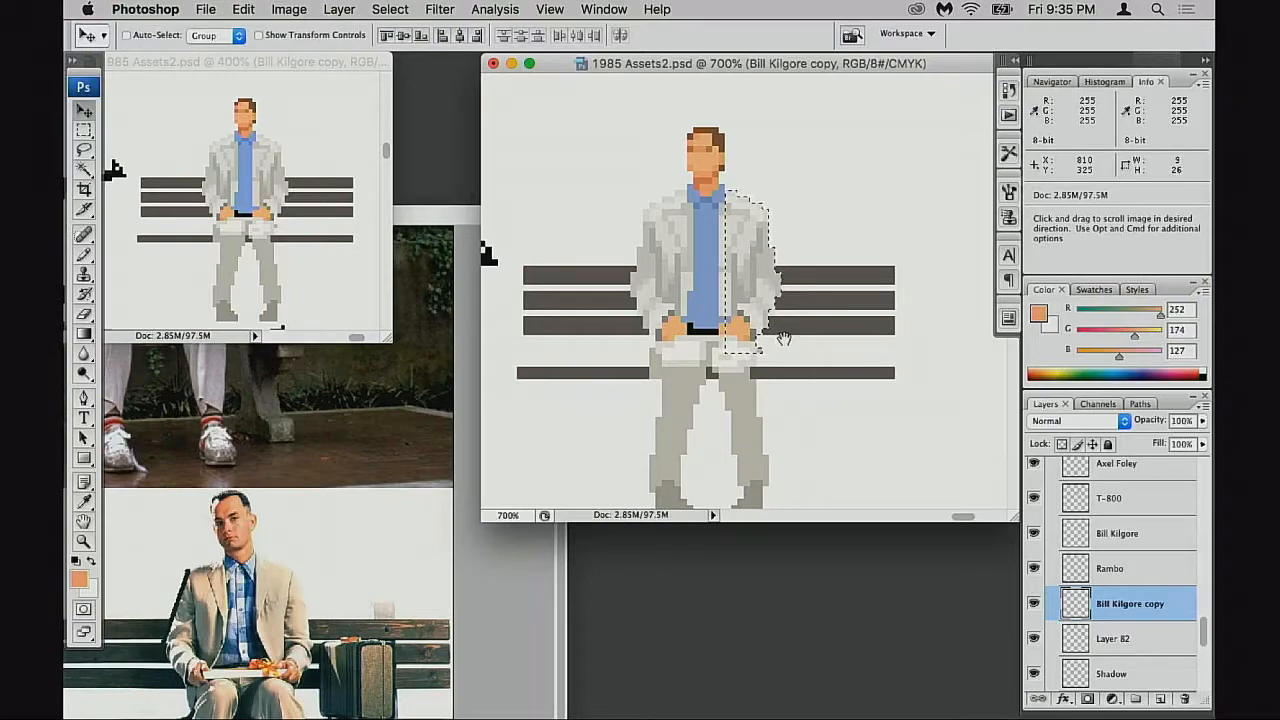
{"action": "key", "text": "super+d"}
Review the whole figure, then inspect the head and collar at 1200% while toggling the Bill Kilgore copy layer off and on
{"action": "key", "text": "alt+space"}
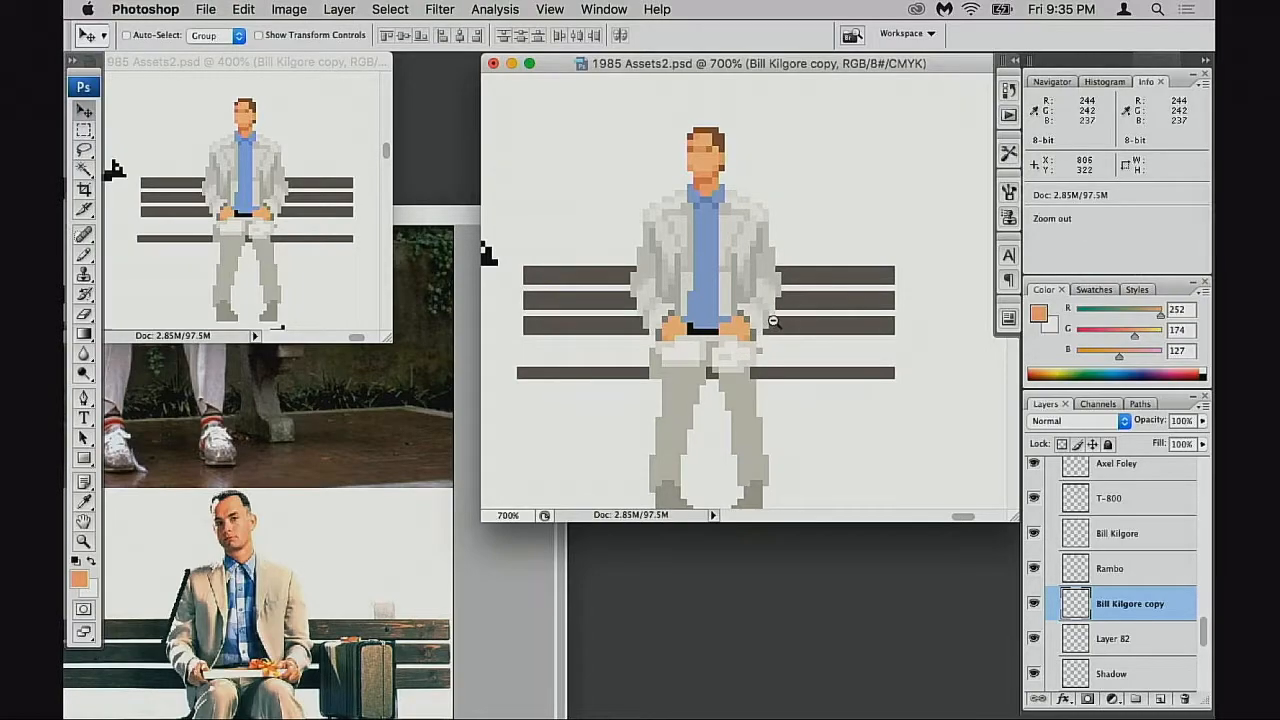
{"action": "left_click", "coordinate": [771, 320], "text": "alt"}
{"action": "left_click", "coordinate": [771, 320], "text": "alt"}
{"action": "left_click", "coordinate": [773, 320], "text": "alt"}
{"action": "left_click_drag", "start_coordinate": [752, 330], "coordinate": [781, 403]}
{"action": "key", "text": "super+space"}
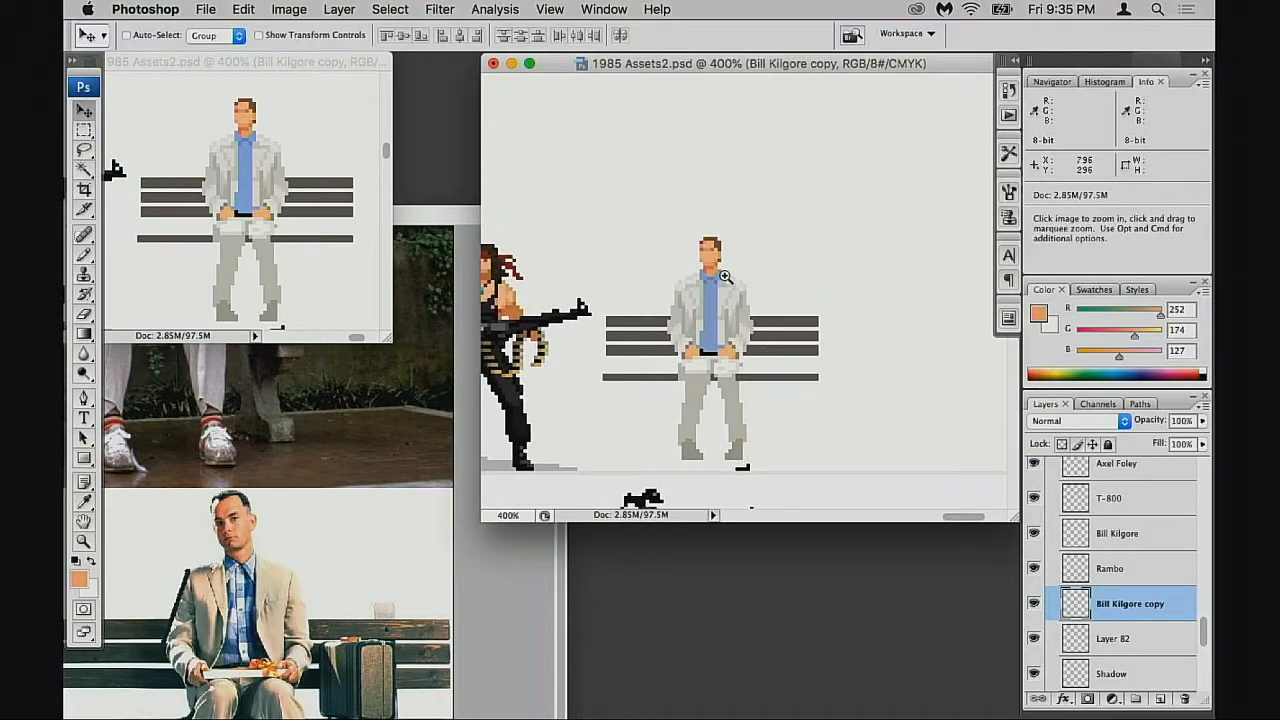
{"action": "left_click", "coordinate": [691, 238], "text": "super"}
{"action": "left_click", "coordinate": [742, 292], "text": "super"}
{"action": "left_click", "coordinate": [783, 370], "text": "super"}
{"action": "left_click", "coordinate": [792, 339], "text": "super"}
{"action": "left_click", "coordinate": [792, 339], "text": "super"}
{"action": "left_click_drag", "start_coordinate": [752, 331], "coordinate": [730, 466]}
{"action": "key", "text": "m"}
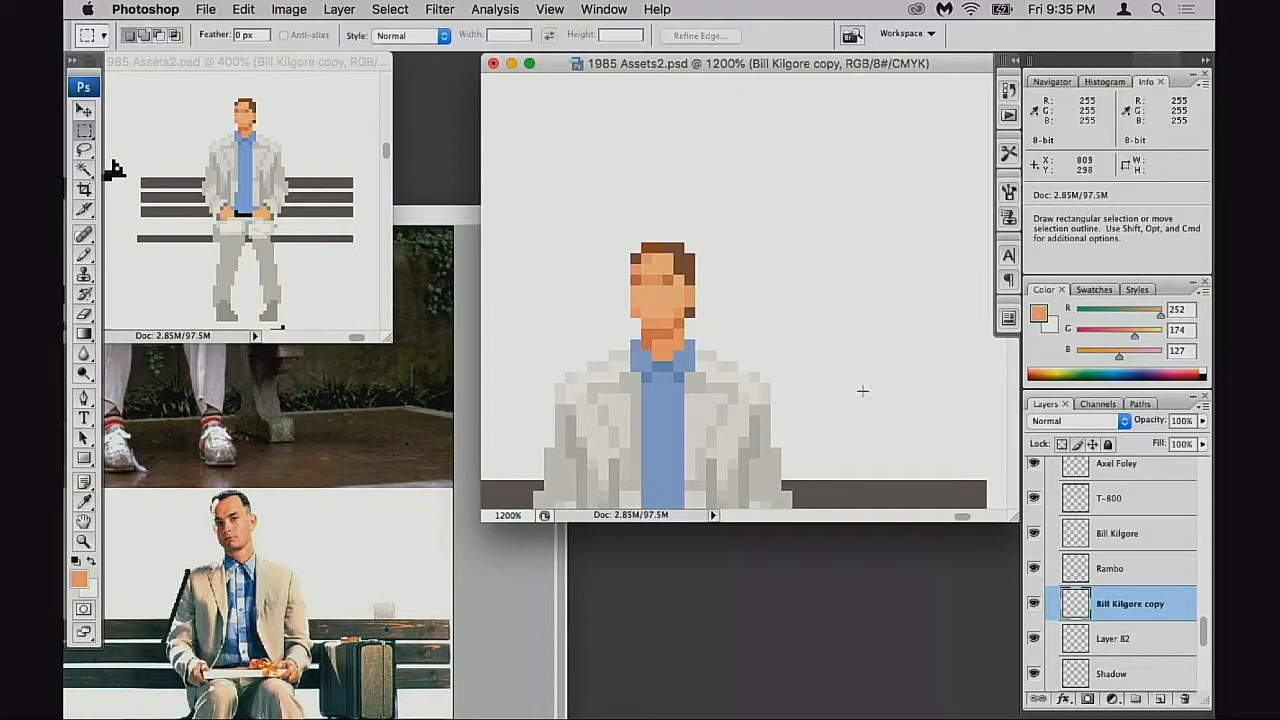
{"action": "key", "text": "v"}
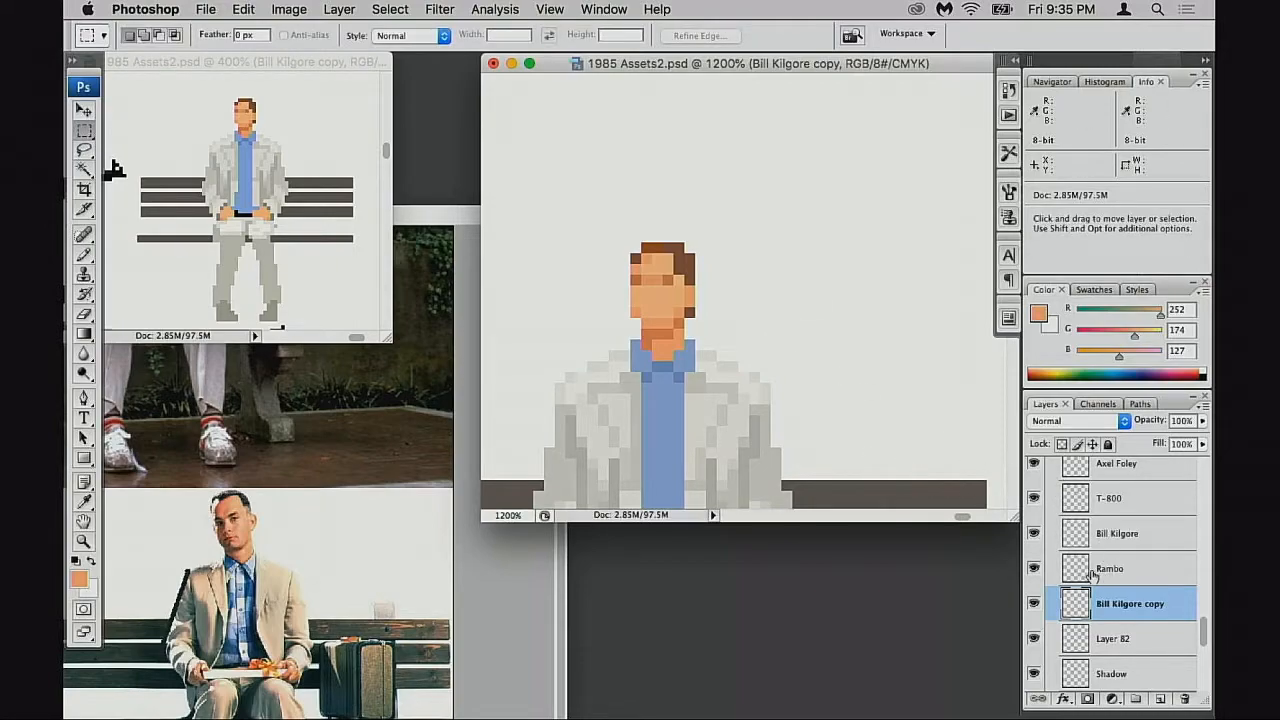
{"action": "double_click", "coordinate": [1034, 604]}
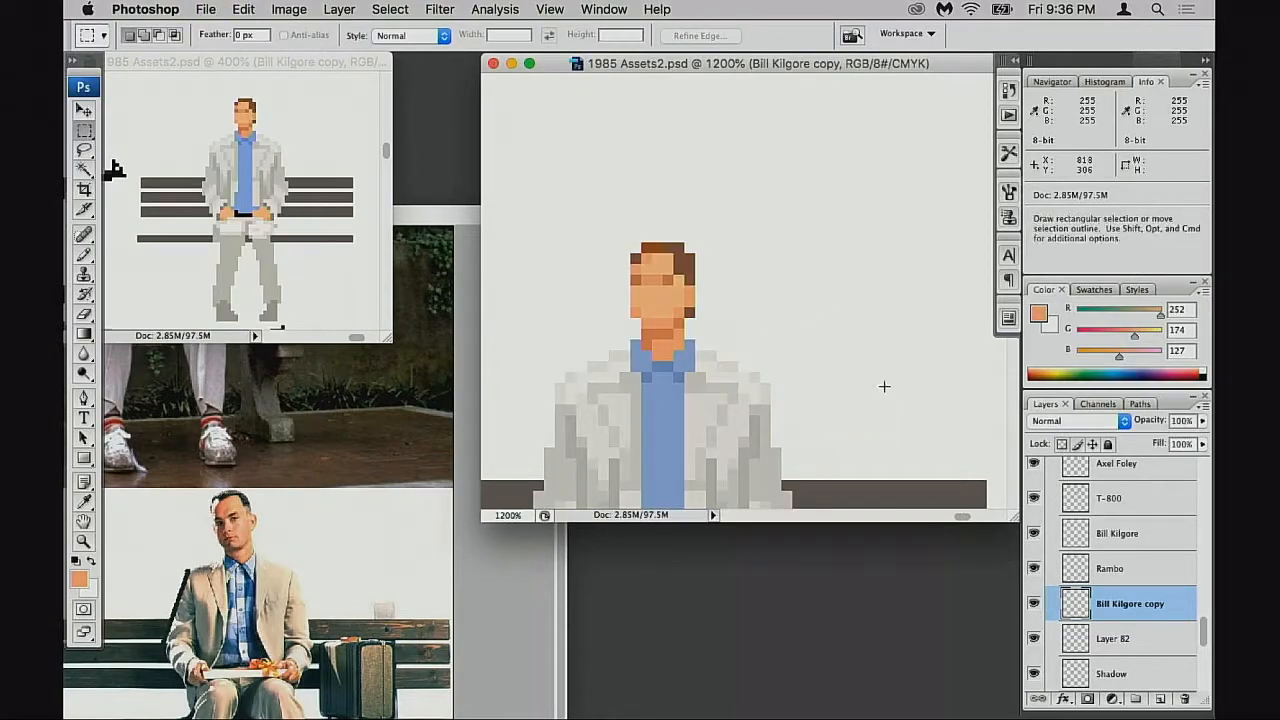
Select the head above the jaw and shift it one pixel toward the viewer's left, comparing it with the original position
{"action": "mouse_move", "coordinate": [590, 202]}
{"action": "left_mouse_down"}
{"action": "mouse_move", "coordinate": [697, 284]}
{"action": "mouse_move", "coordinate": [678, 294]}
{"action": "left_mouse_up"}
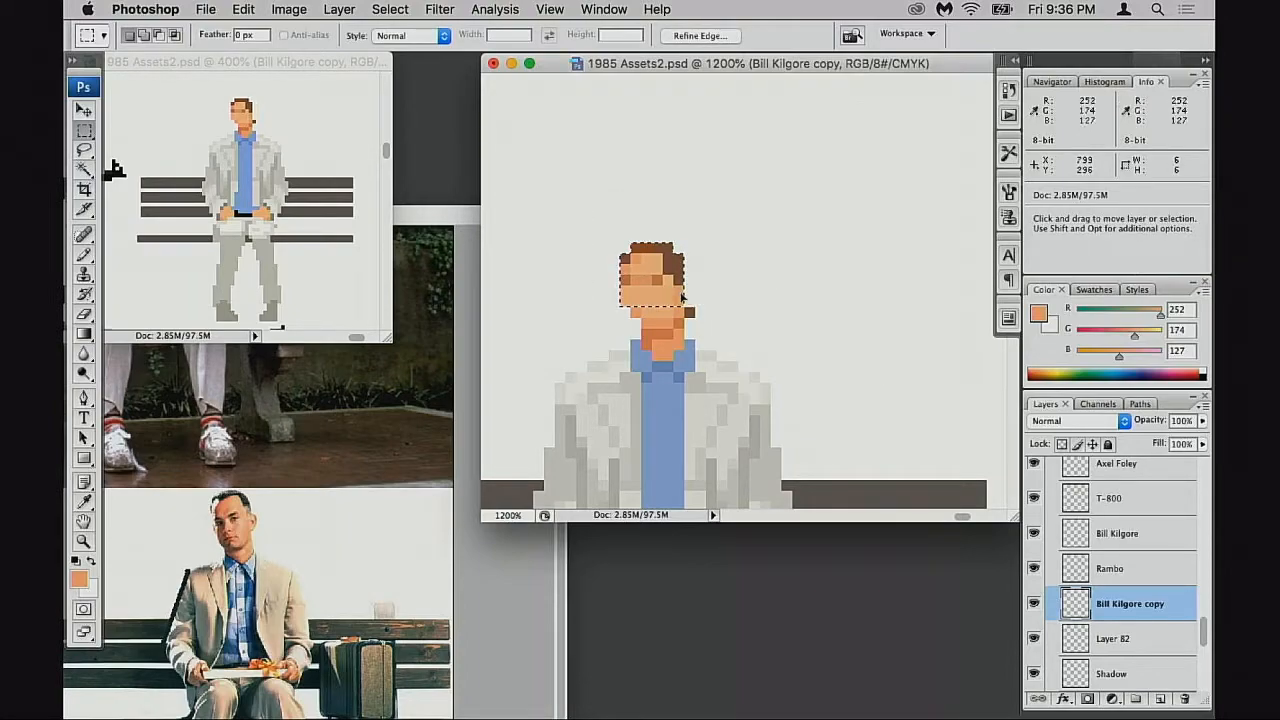
{"action": "key", "text": "super+z"}
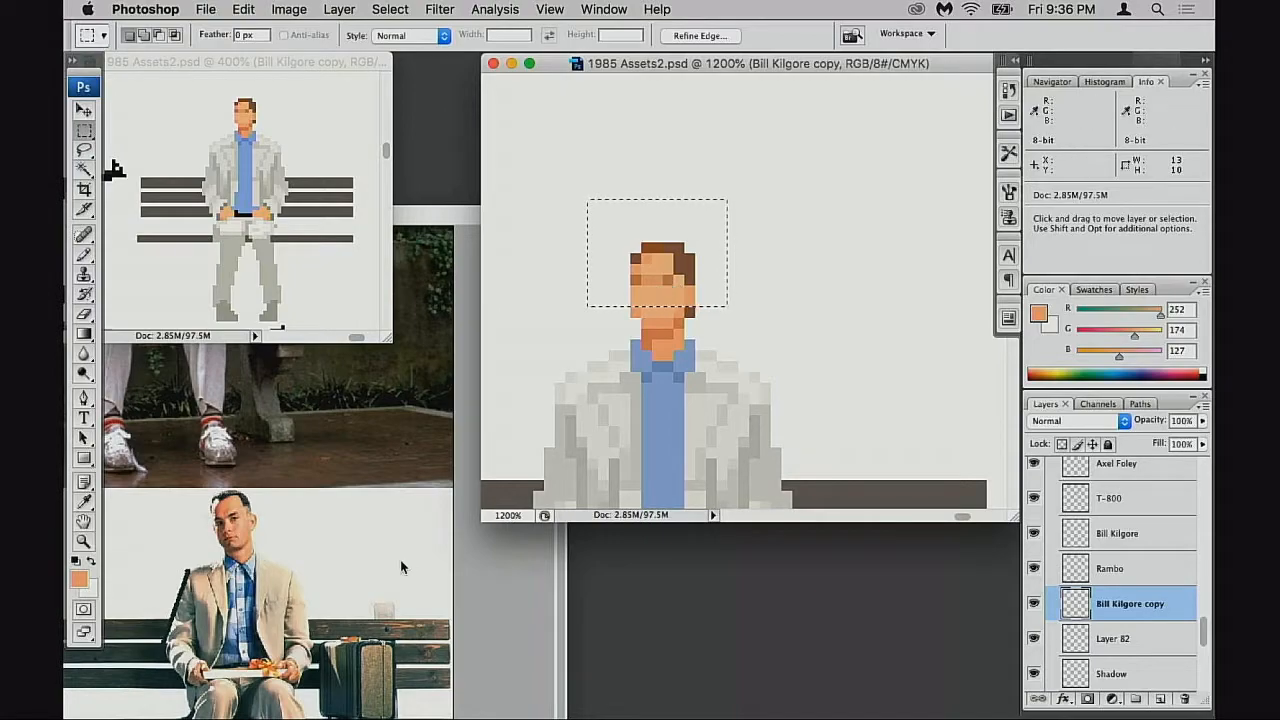
{"action": "key", "text": "super+z"}
Try to shift a smaller upper part of the head another pixel toward the viewer's left, and undo it
{"action": "left_click_drag", "start_coordinate": [588, 210], "coordinate": [682, 288]}
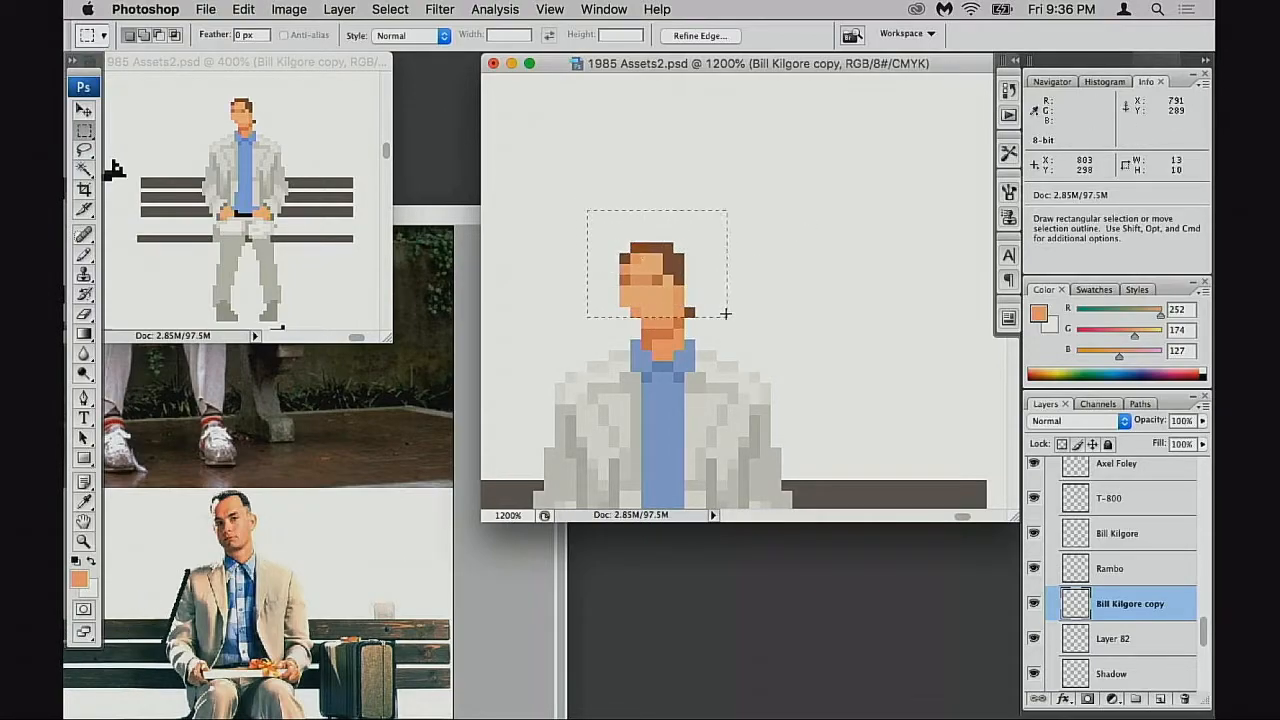
{"action": "key", "text": "v"}
{"action": "key", "text": "Left"}
{"action": "key", "text": "super+z"}
{"action": "key", "text": "m"}
{"action": "mouse_move", "coordinate": [575, 194]}
{"action": "left_mouse_down"}
{"action": "mouse_move", "coordinate": [693, 291]}
{"action": "mouse_move", "coordinate": [683, 286]}
{"action": "left_mouse_up"}
{"action": "key", "text": "v"}
{"action": "key", "text": "Left"}
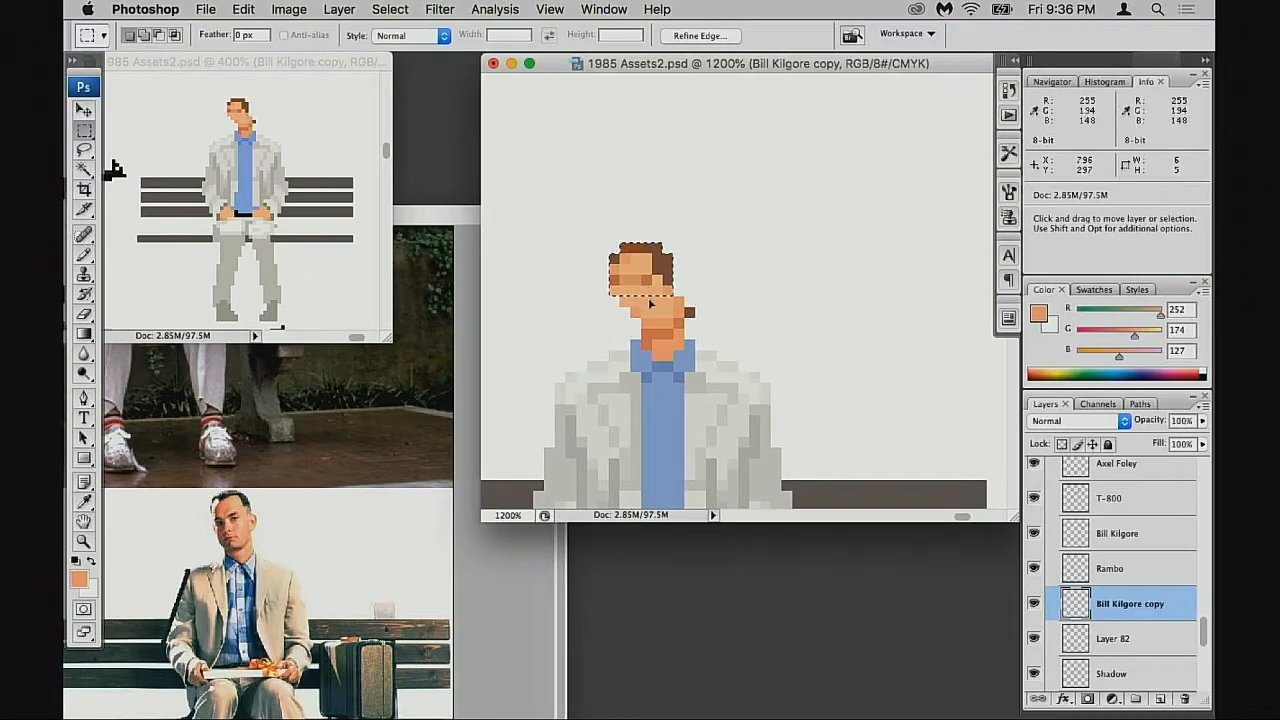
{"action": "key", "text": "super+z"}
{"action": "key", "text": "m"}
Clear the selection, fill the viewer's-left jaw with light skin tone (255, 195, 146), and erase the stray brown pixel beside the neck
{"action": "key", "text": "b"}
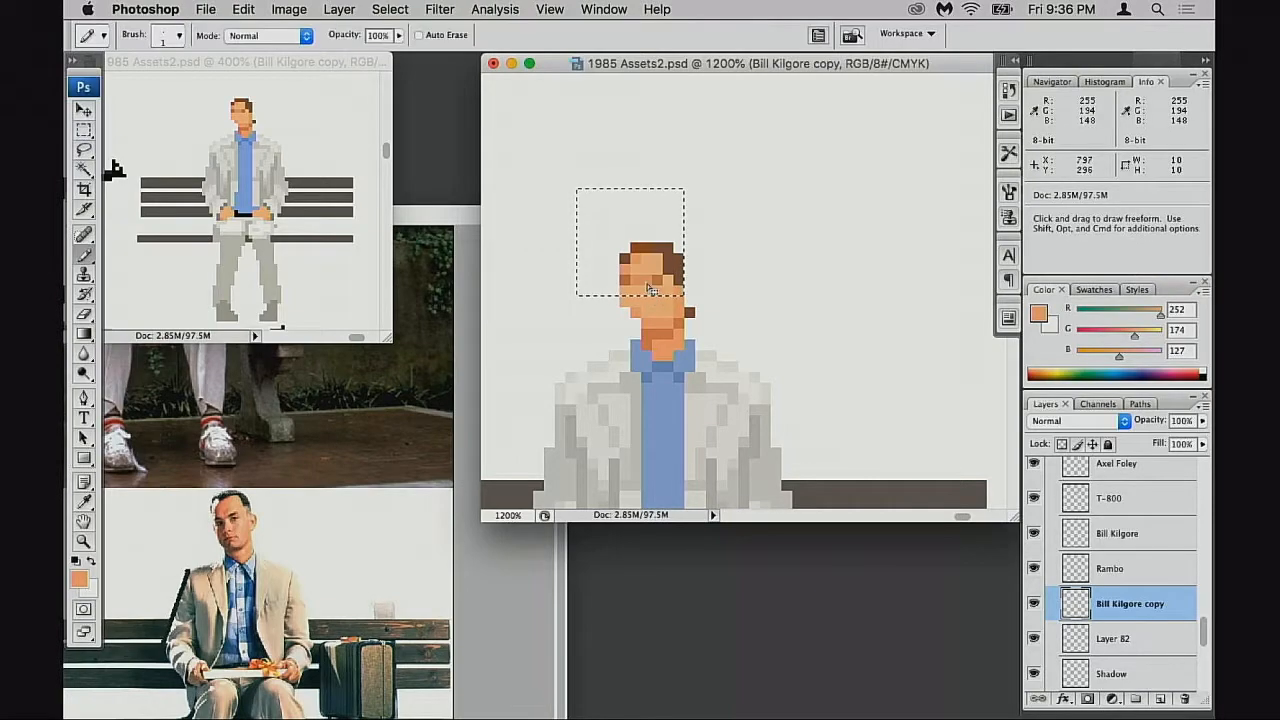
{"action": "key", "text": "super+d"}
{"action": "left_click", "coordinate": [647, 309], "text": "alt"}
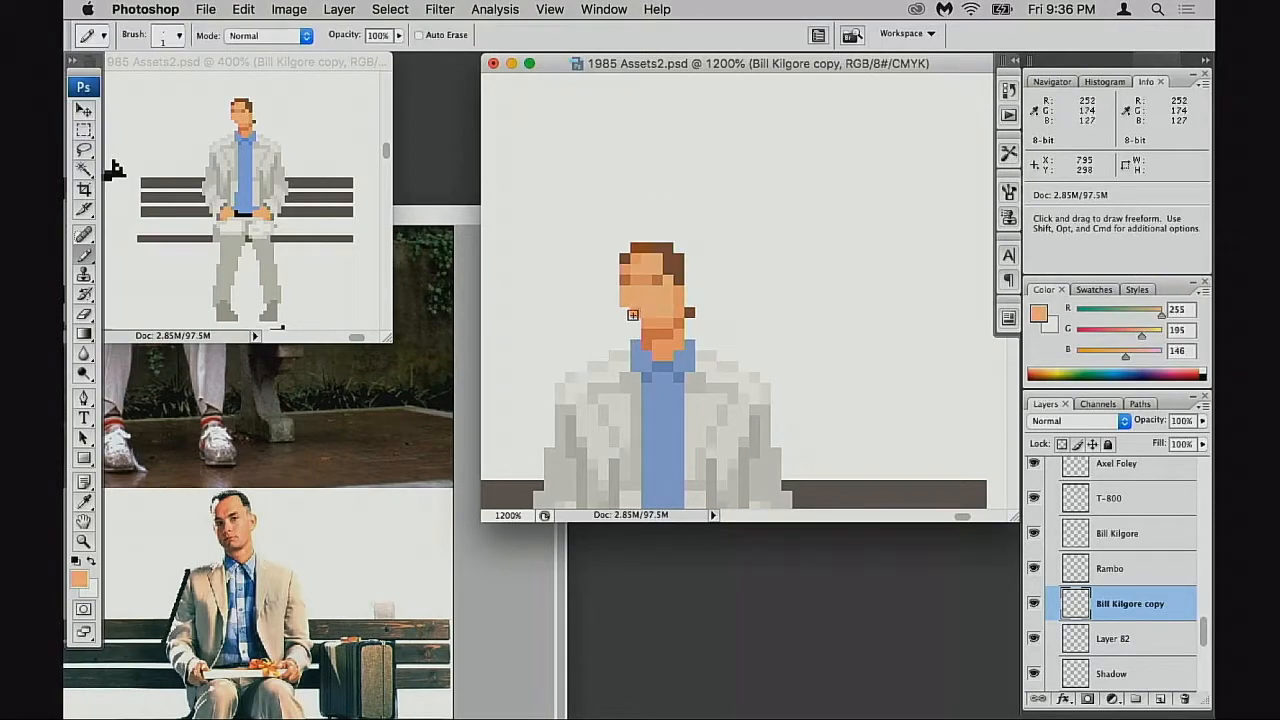
{"action": "left_click", "coordinate": [633, 322]}
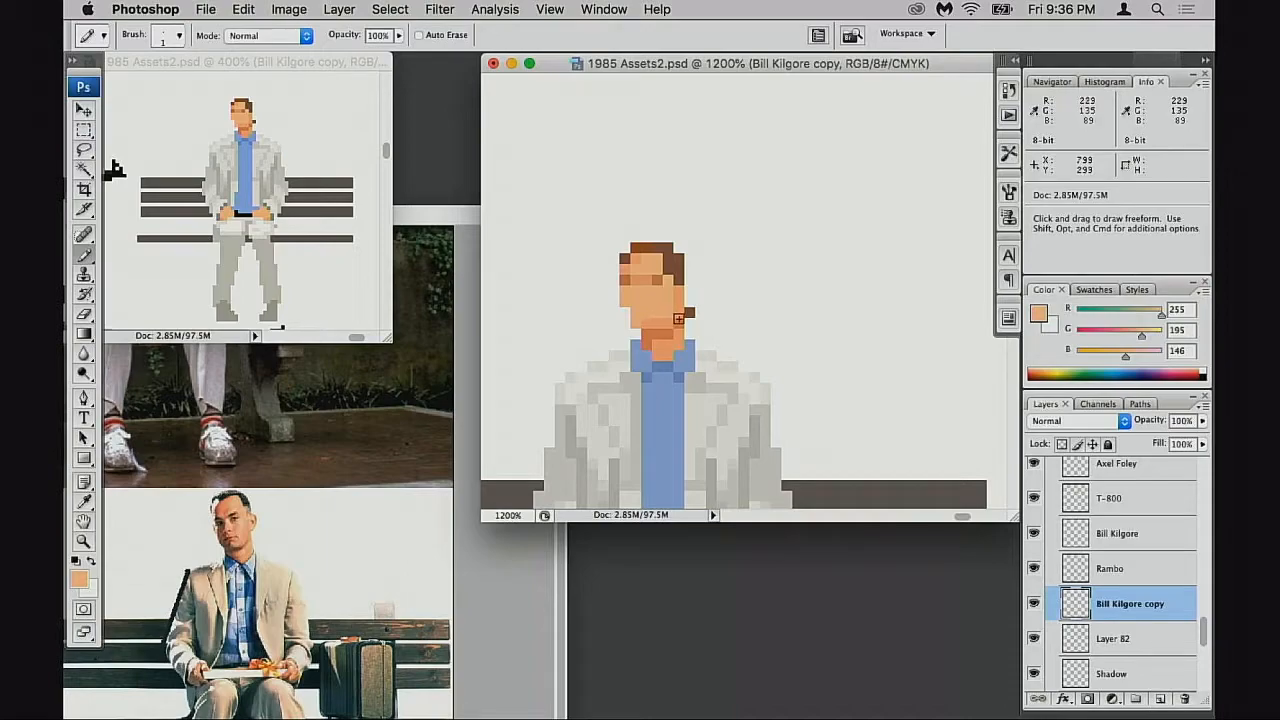
{"action": "key", "text": "e"}
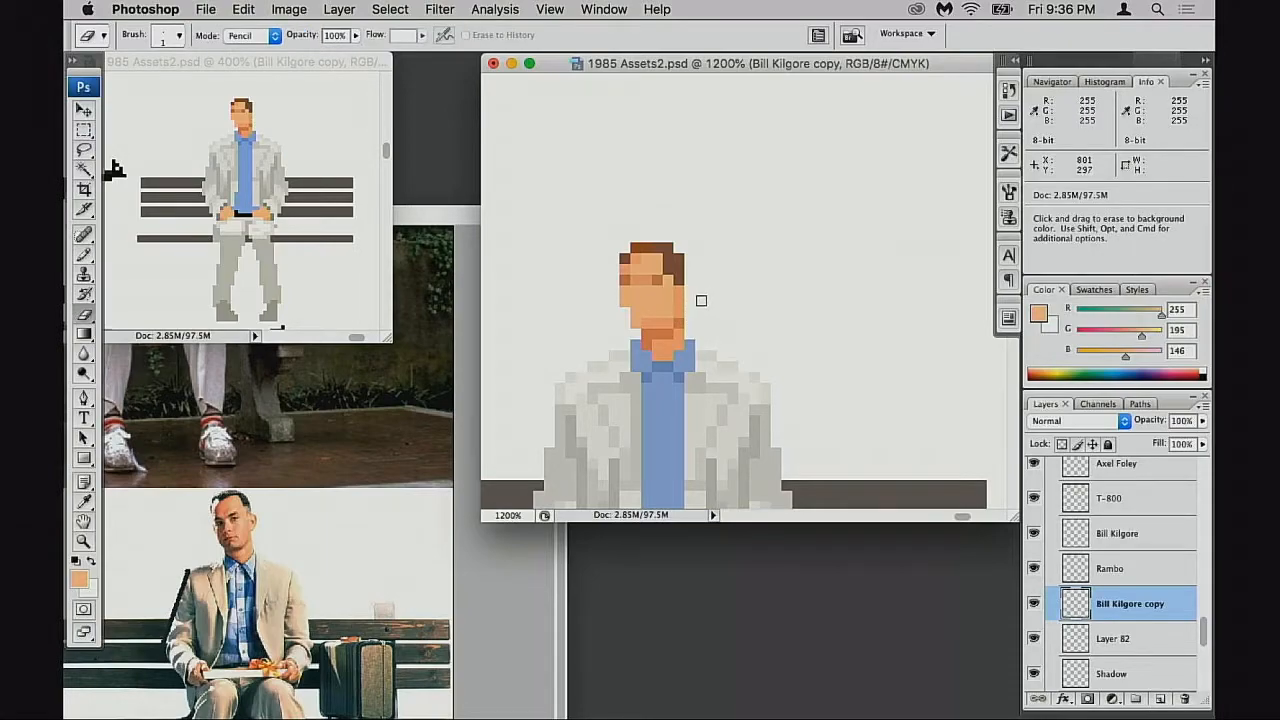
Dab a skin-tone pixel (255, 196, 139) on the viewer's-left shoulder and shade the face's viewer's-right edge with orange (252, 174, 127)
{"action": "key", "text": "b"}
{"action": "key", "text": "alt"}
{"action": "left_click", "coordinate": [669, 300], "text": "alt"}
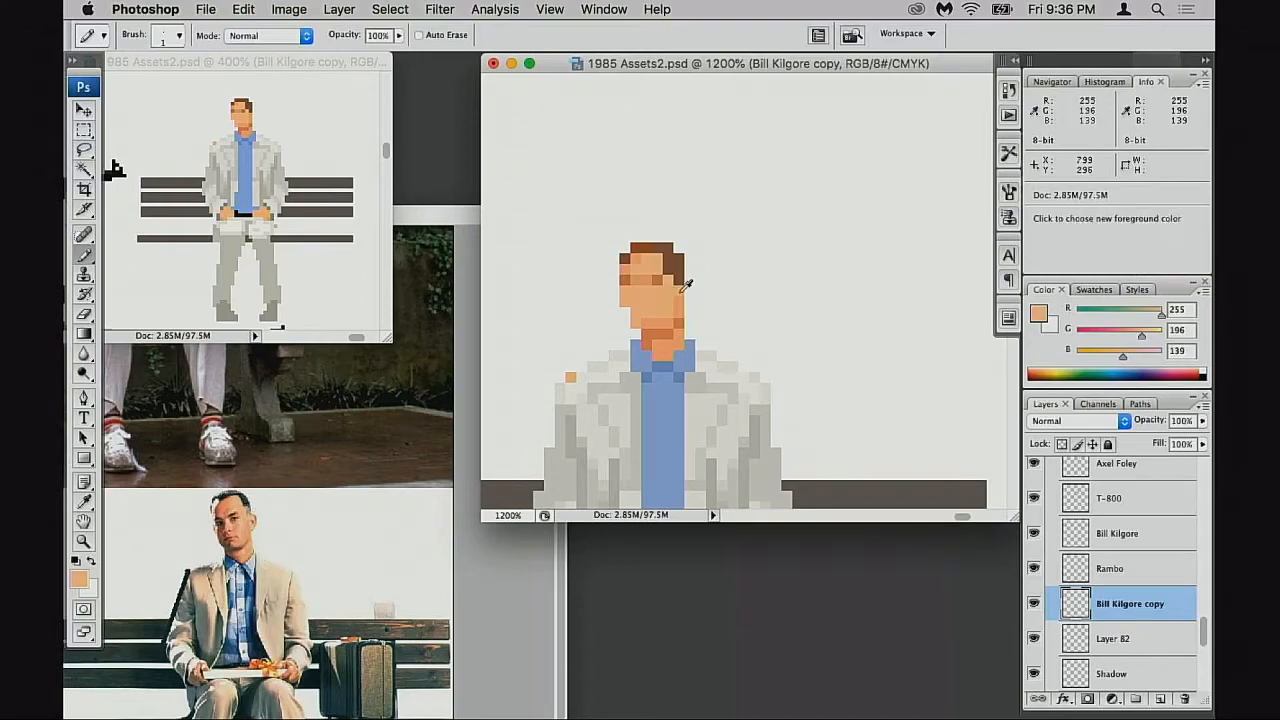
{"action": "left_click", "coordinate": [679, 289], "text": "alt"}
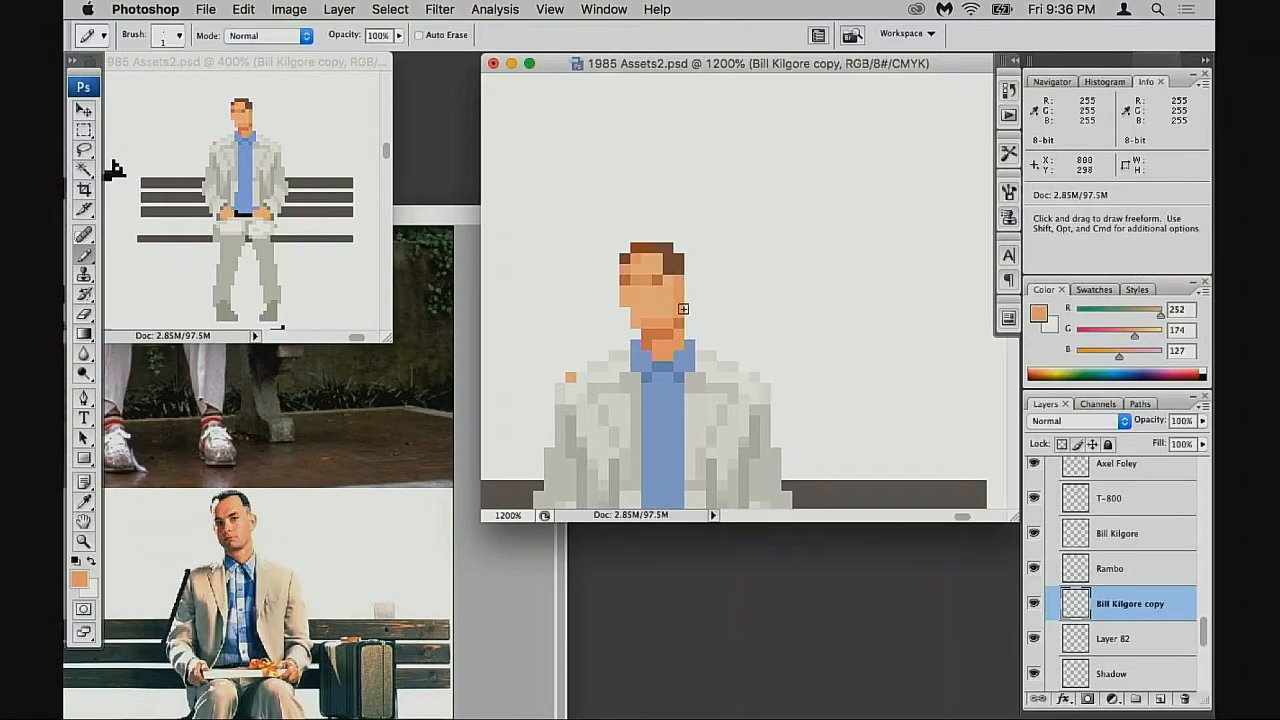
Grey the viewer's-right sideburn by blending jacket grey (216, 214, 208) over it at 50% opacity, extending it downward with the blended tone (178, 152, 138)
{"action": "left_click", "coordinate": [708, 386], "text": "alt"}
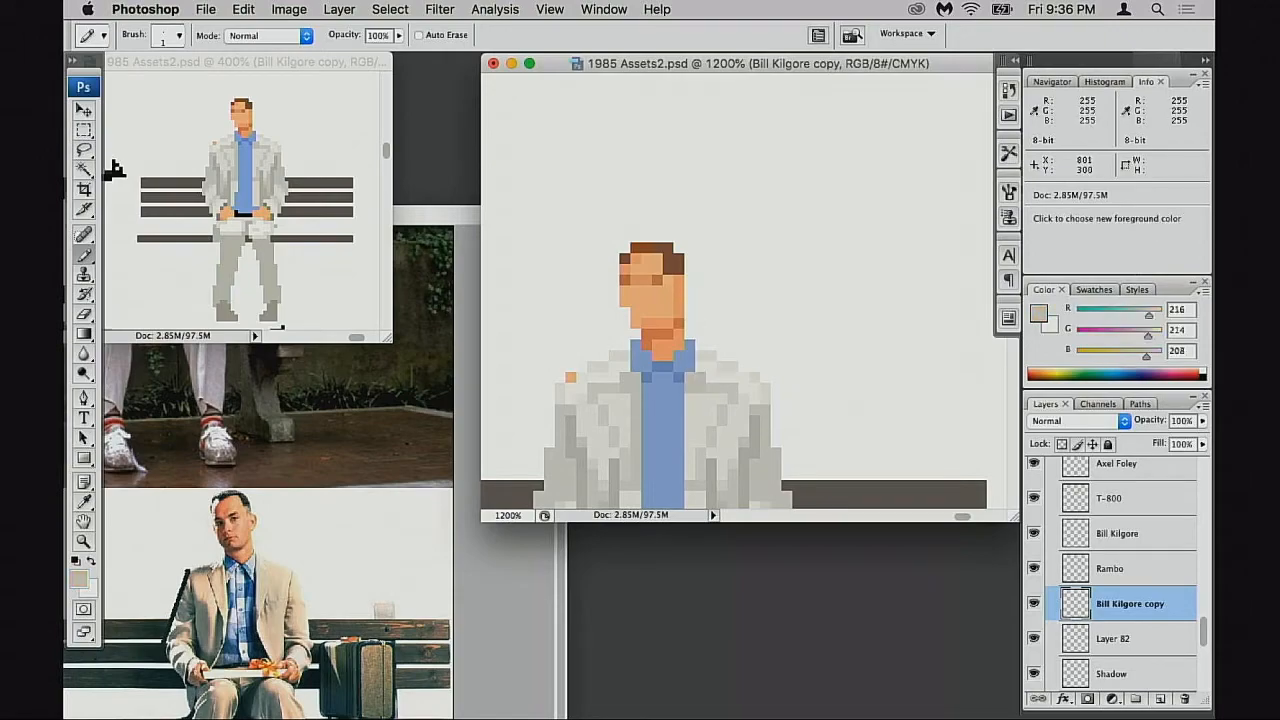
{"action": "key", "text": "4"}
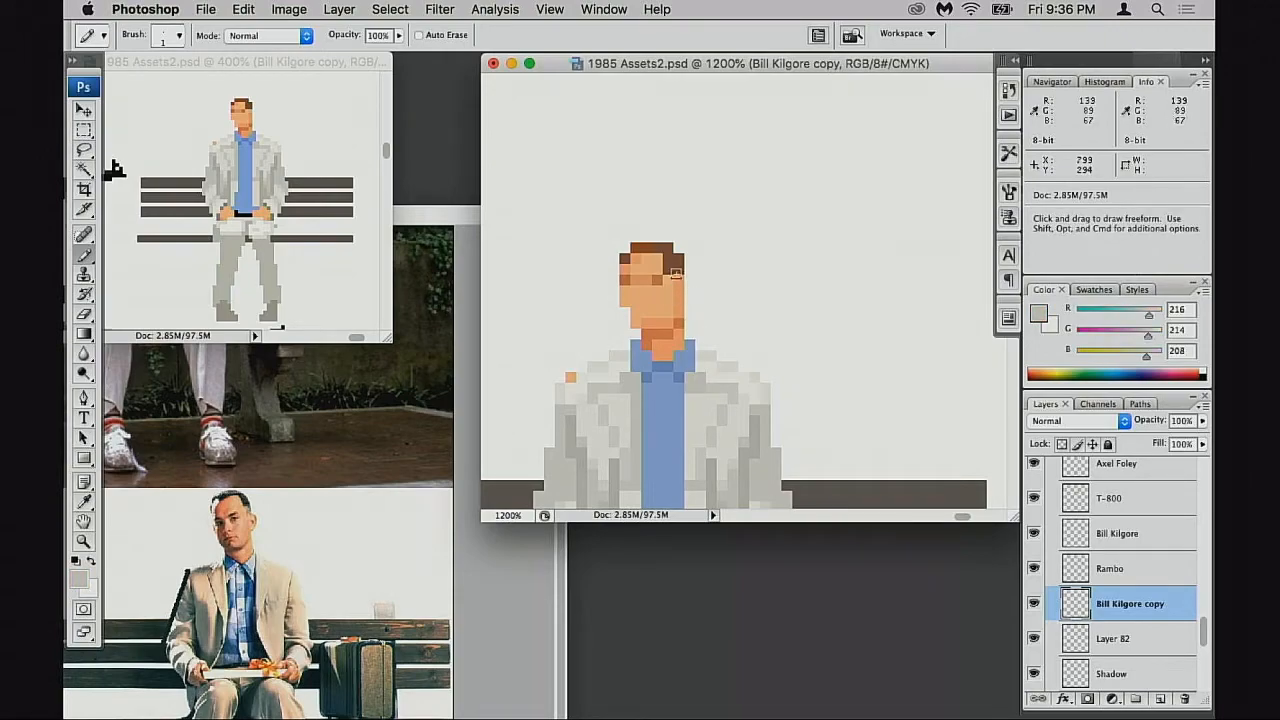
{"action": "left_click", "coordinate": [681, 272], "text": "alt"}
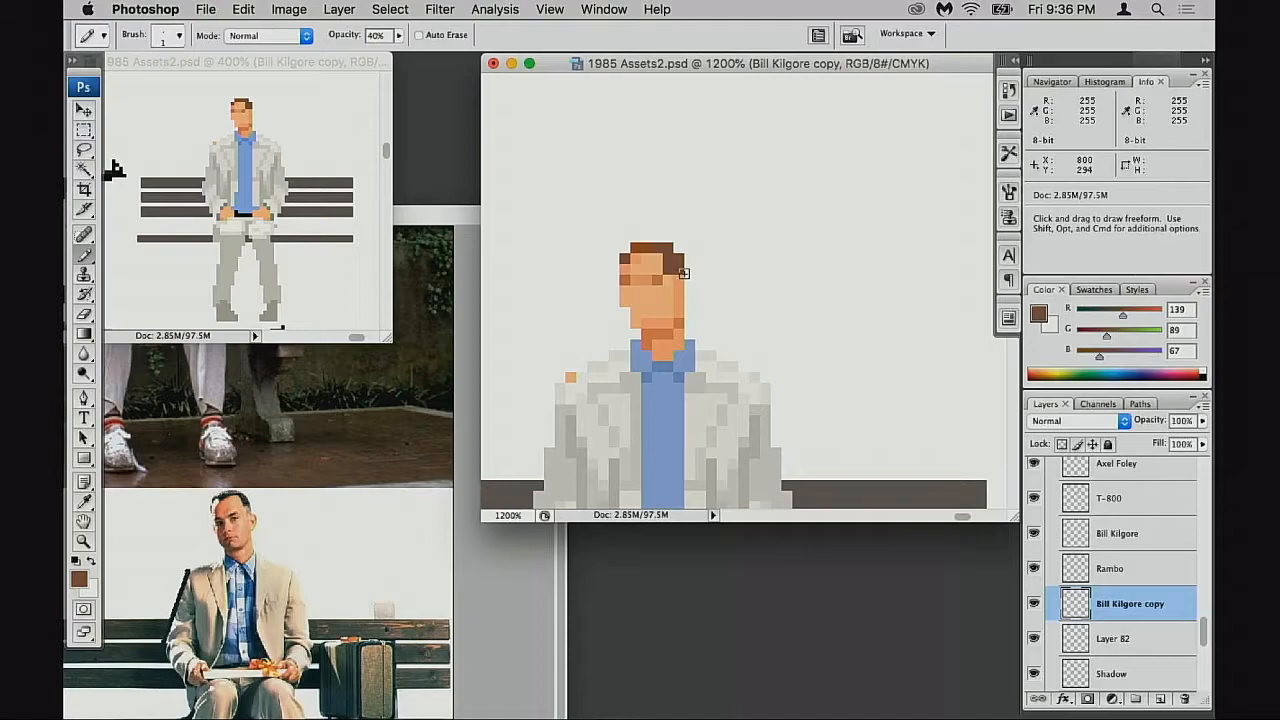
{"action": "key", "text": "5"}
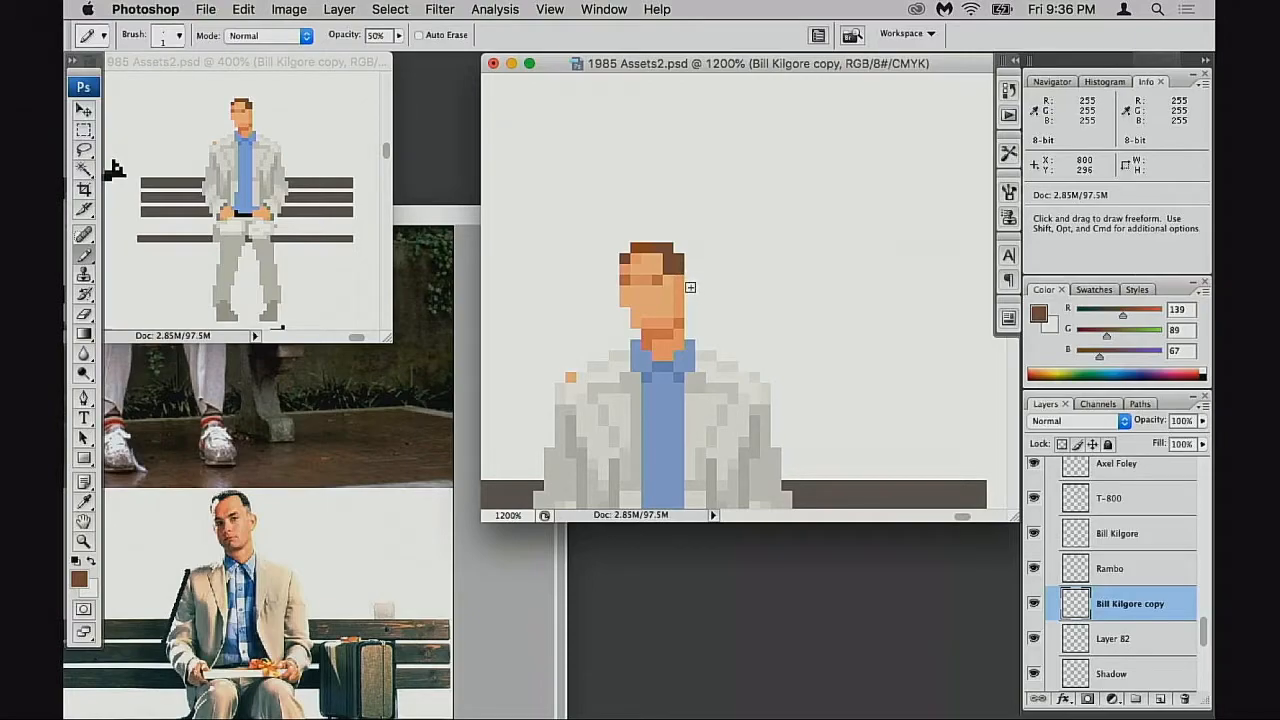
{"action": "left_click", "coordinate": [703, 381], "text": "alt"}
{"action": "left_click", "coordinate": [679, 272]}
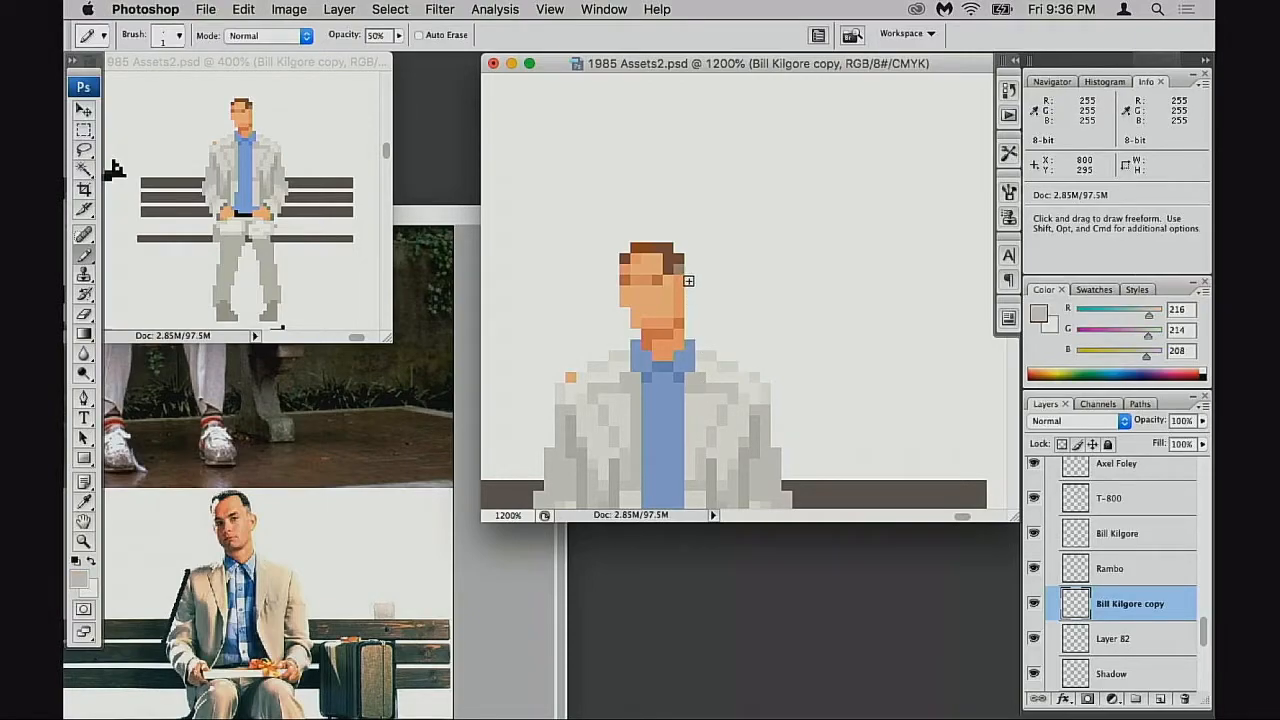
{"action": "left_click", "coordinate": [682, 268], "text": "alt"}
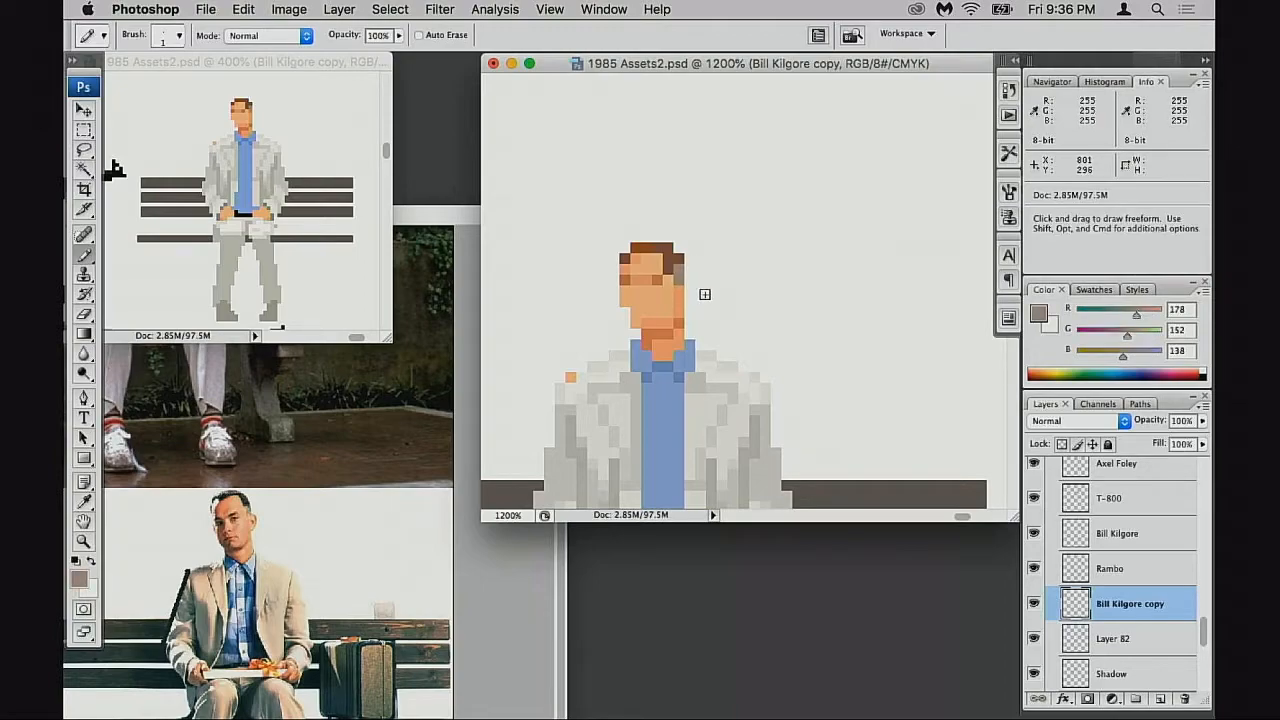
Repaint the brown hair in dark grey (72, 68, 66) and cover the leftover brown forehead pixel with light skin tone (255, 195, 146)
{"action": "left_click", "coordinate": [277, 445], "text": "alt"}
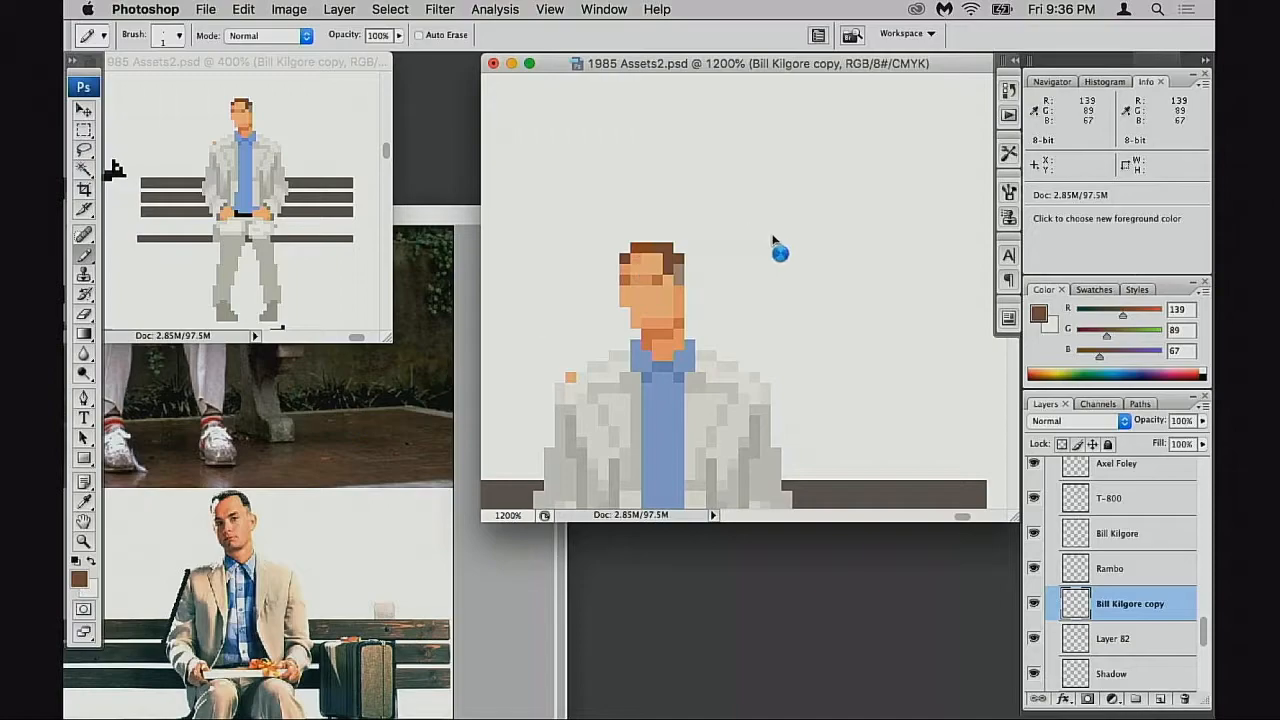
{"action": "left_click", "coordinate": [775, 301]}
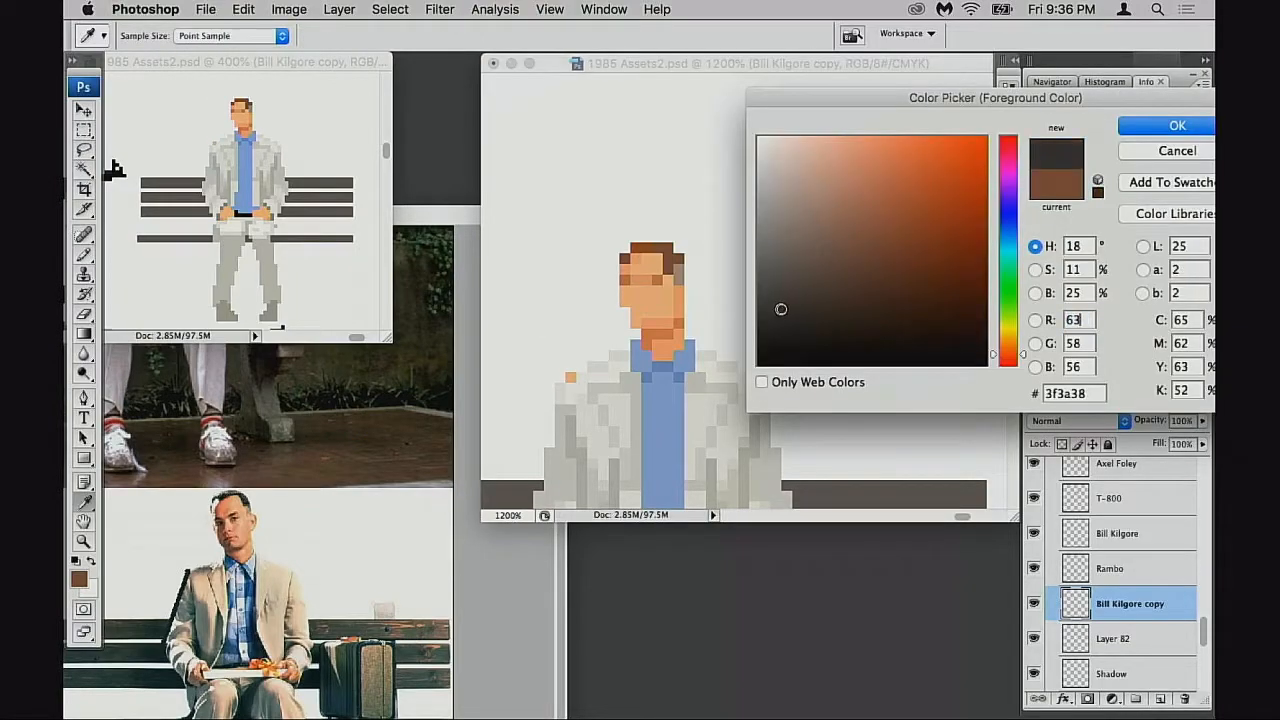
{"action": "left_click", "coordinate": [1165, 125]}
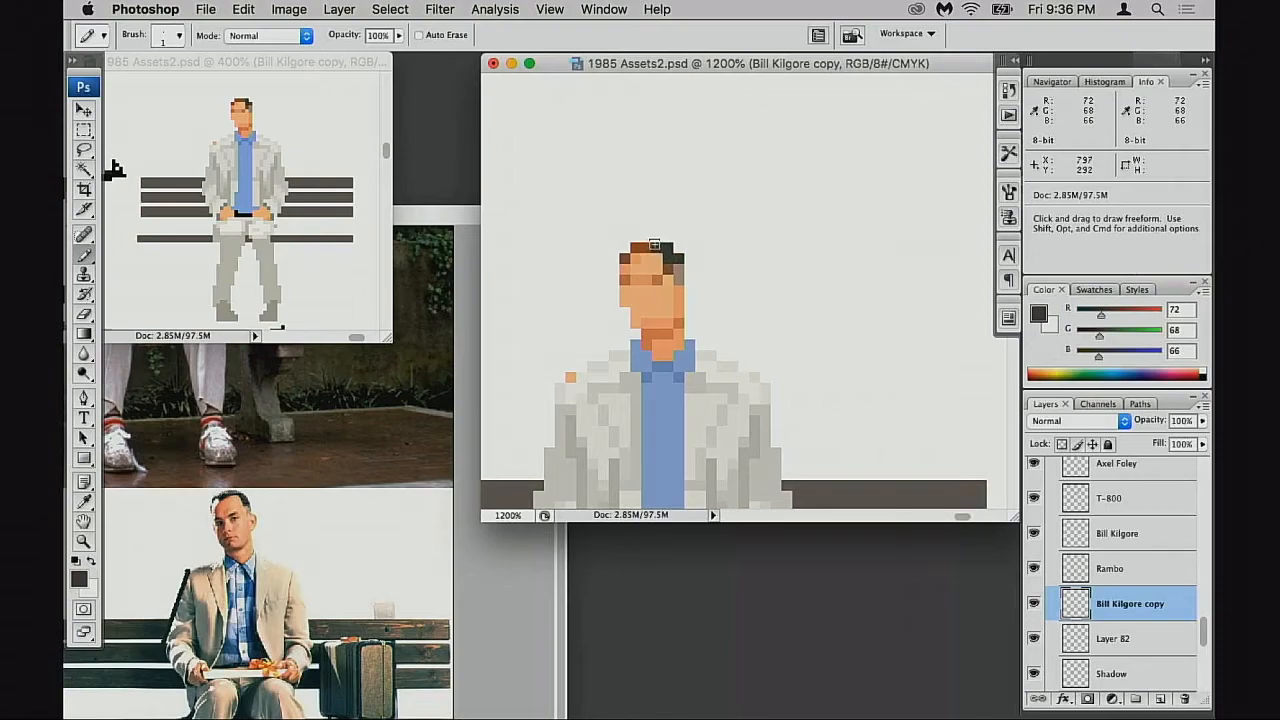
{"action": "left_click", "coordinate": [624, 260]}
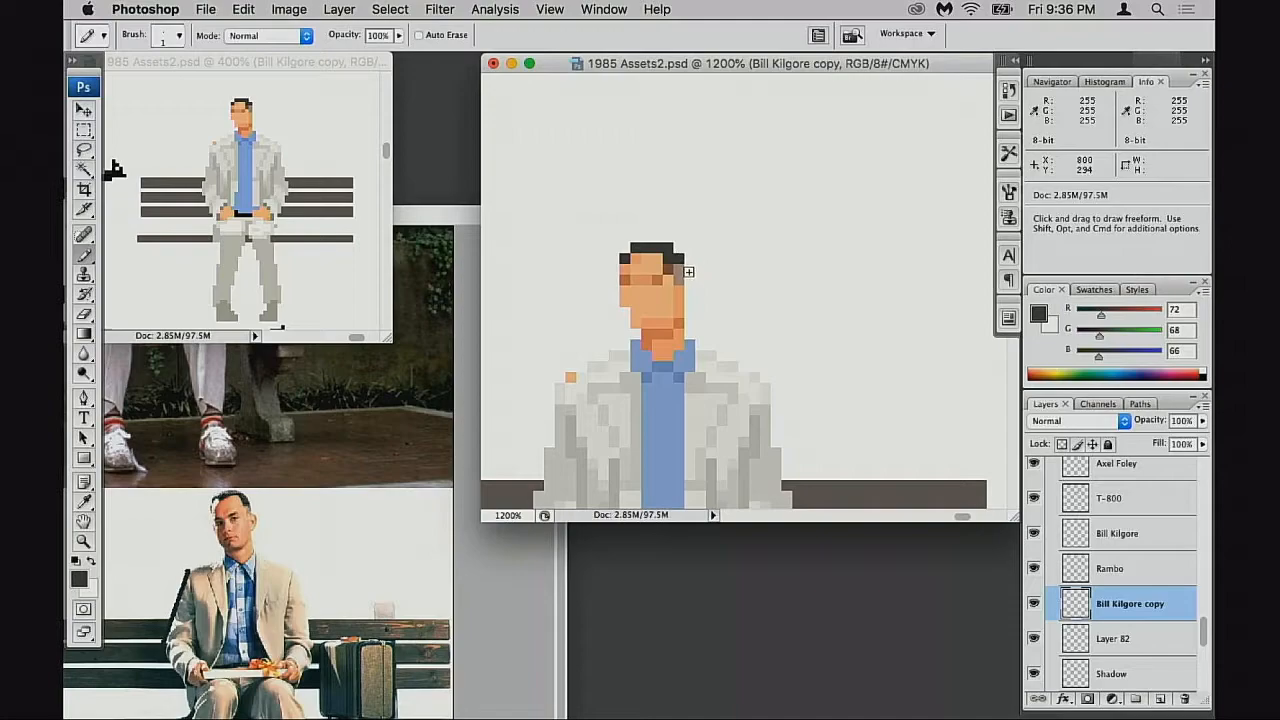
{"action": "left_click", "coordinate": [664, 259], "text": "alt"}
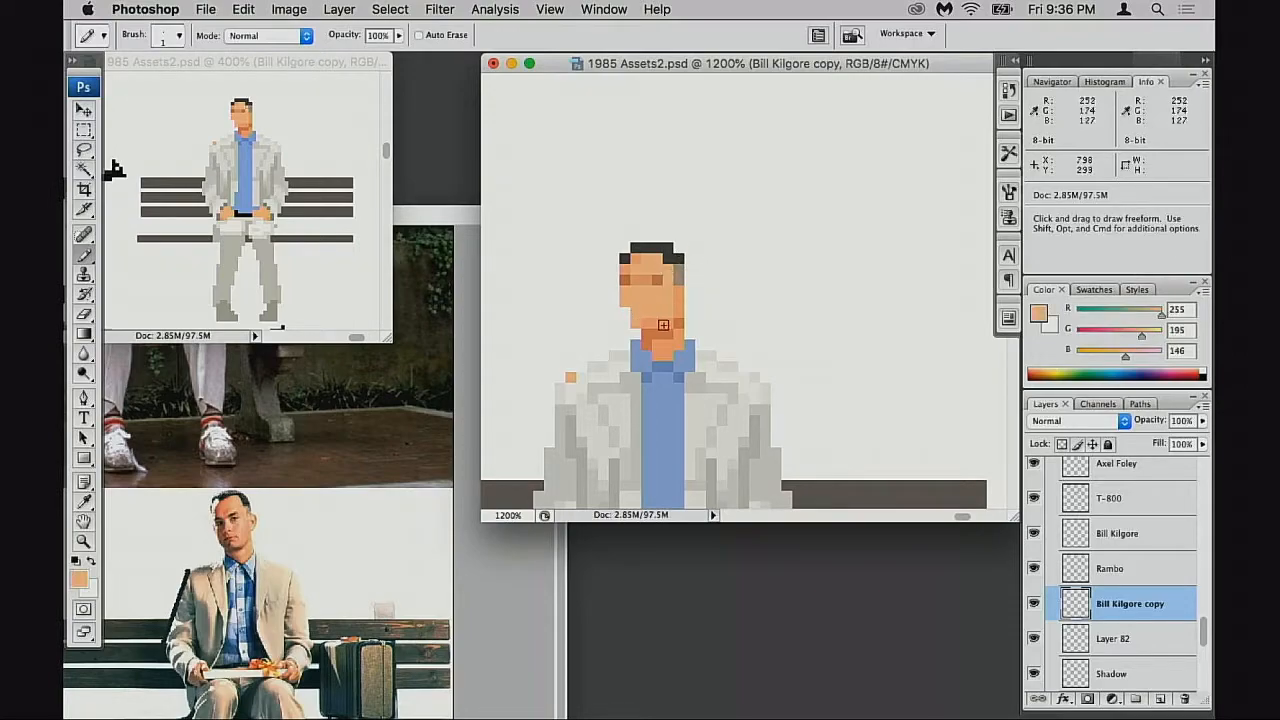
Touch up the neck with darker orange (229, 135, 89) and the viewer's-left jawline with (252, 174, 127), trimming excess jaw pixels
{"action": "mouse_move", "coordinate": [704, 348]}
{"action": "left_mouse_down"}
{"action": "mouse_move", "coordinate": [740, 365]}
{"action": "mouse_move", "coordinate": [775, 345]}
{"action": "left_mouse_up"}
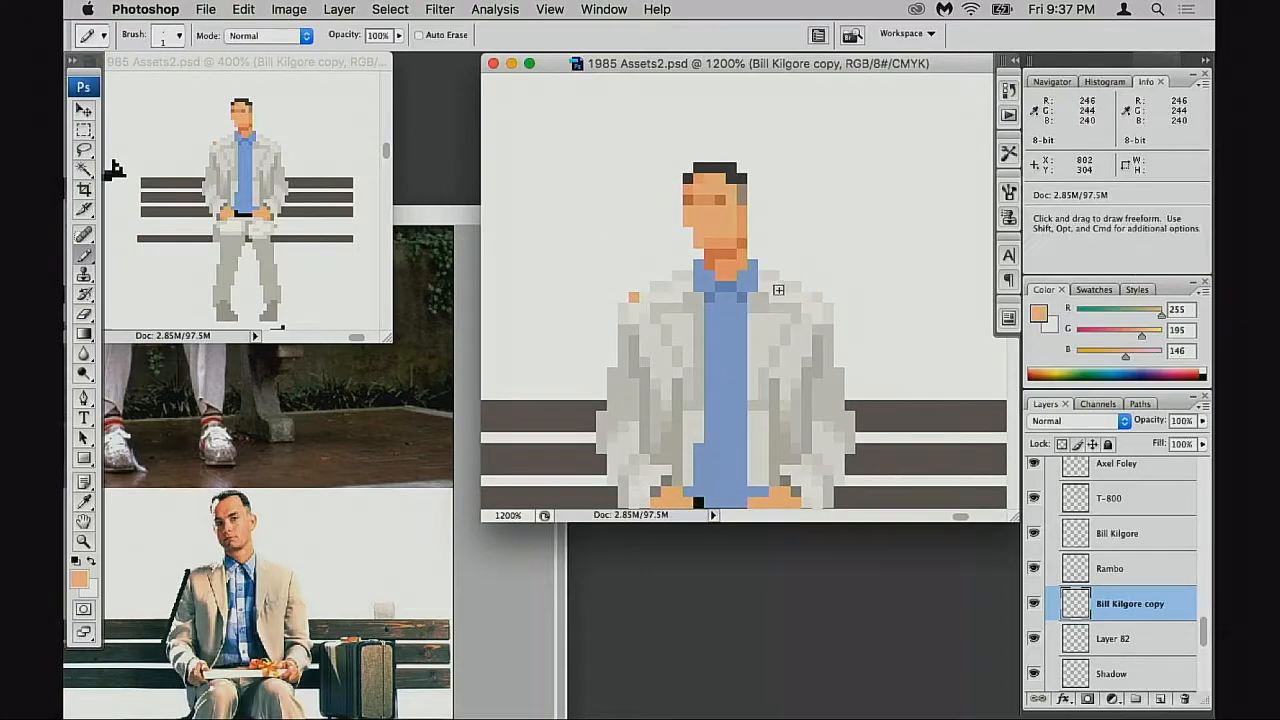
{"action": "left_click", "coordinate": [721, 266], "text": "alt"}
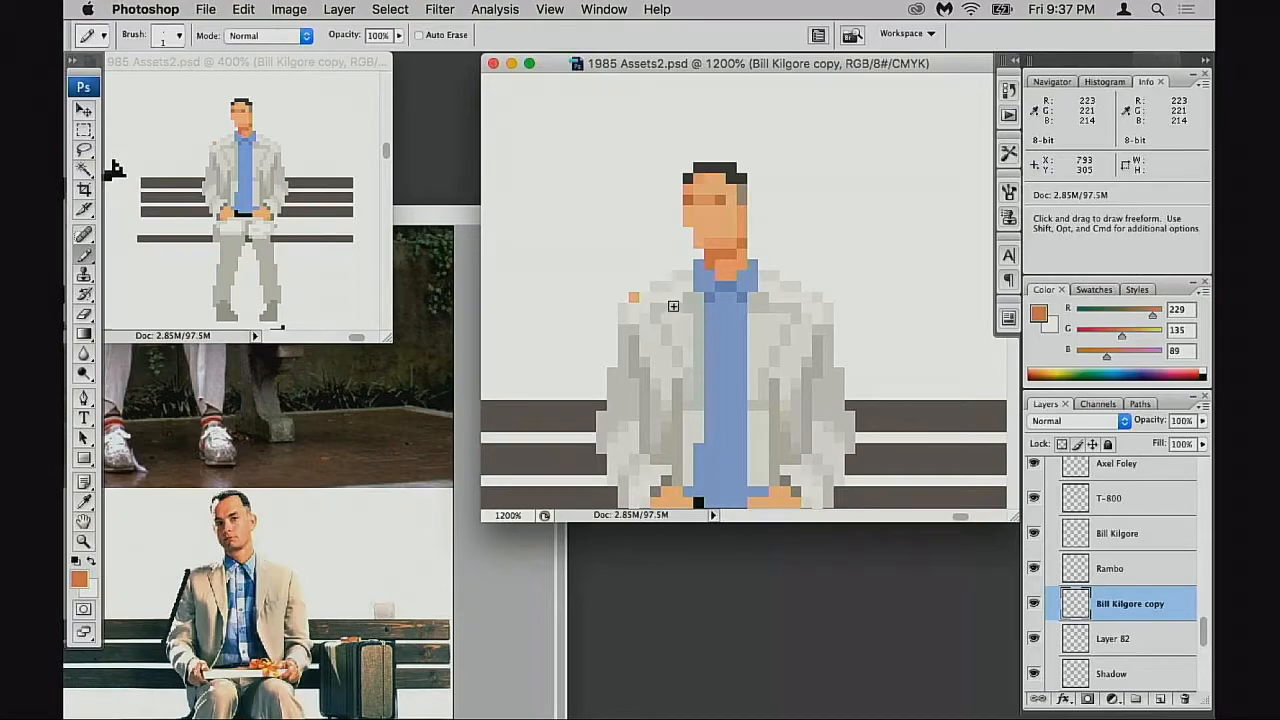
{"action": "left_click", "coordinate": [712, 242], "text": "alt"}
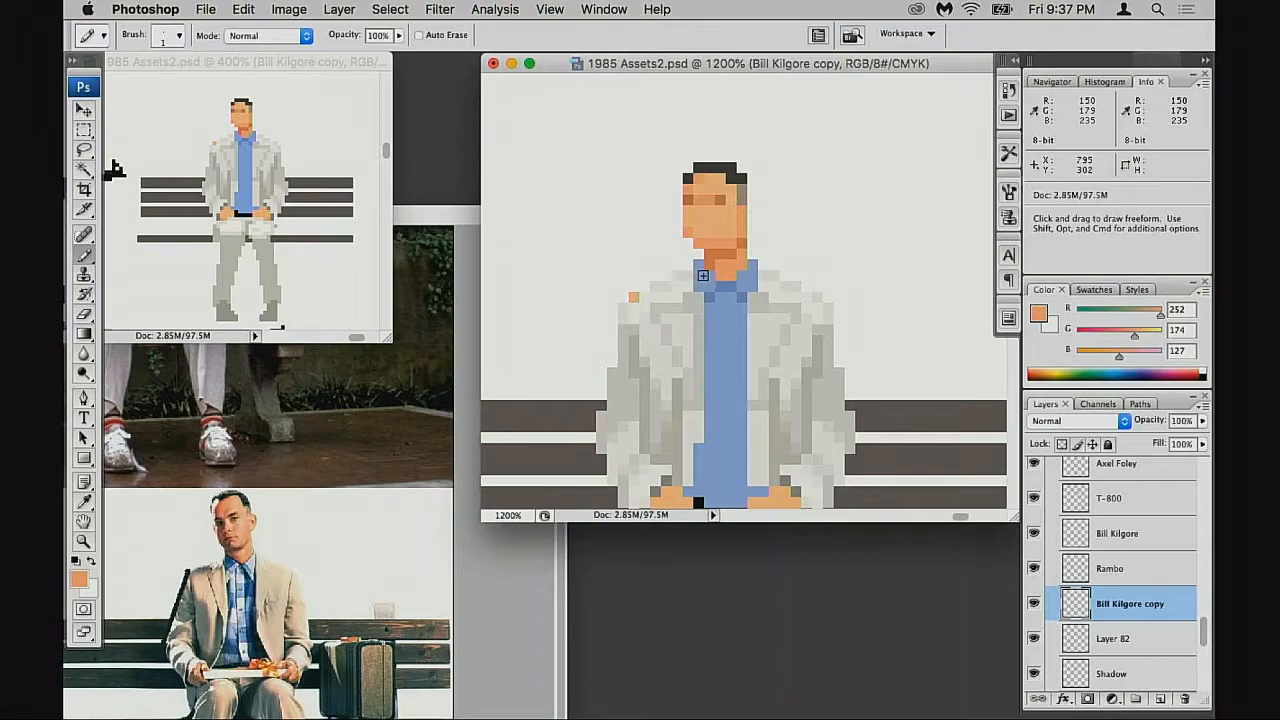
{"action": "key", "text": "e"}
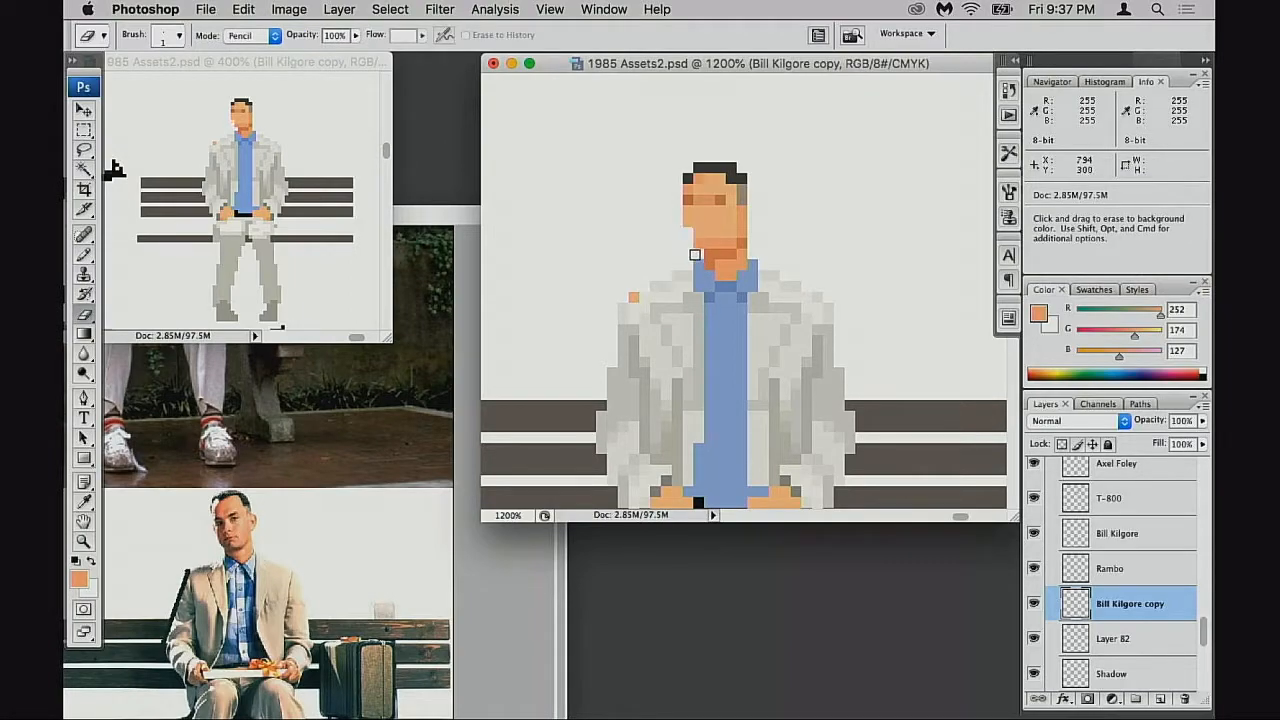
{"action": "key", "text": "b"}
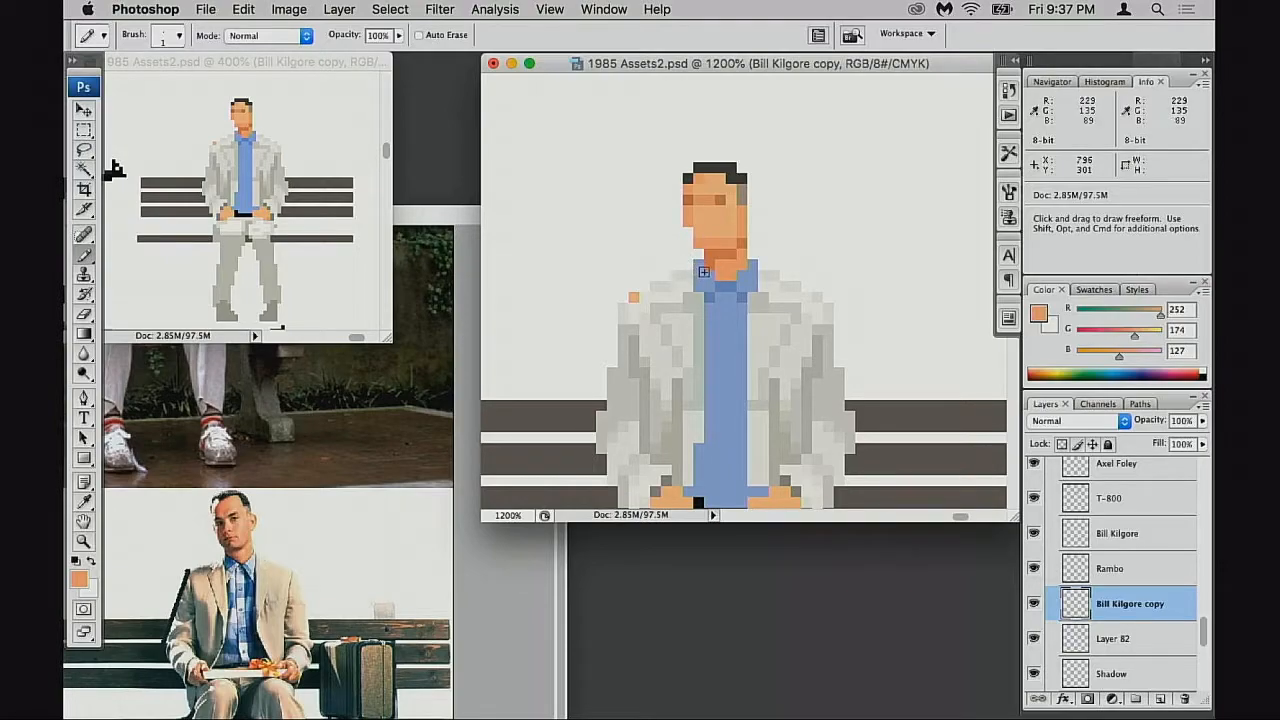
Cover the stray skin-tone pixel on the viewer's-left shoulder with light jacket grey (238, 236, 229)
{"action": "key", "text": "space"}
{"action": "mouse_move", "coordinate": [771, 349]}
{"action": "left_mouse_down"}
{"action": "mouse_move", "coordinate": [805, 349]}
{"action": "mouse_move", "coordinate": [779, 363]}
{"action": "left_mouse_up"}
{"action": "key", "text": "e"}
{"action": "key", "text": "b"}
{"action": "left_click", "coordinate": [667, 288], "text": "alt"}
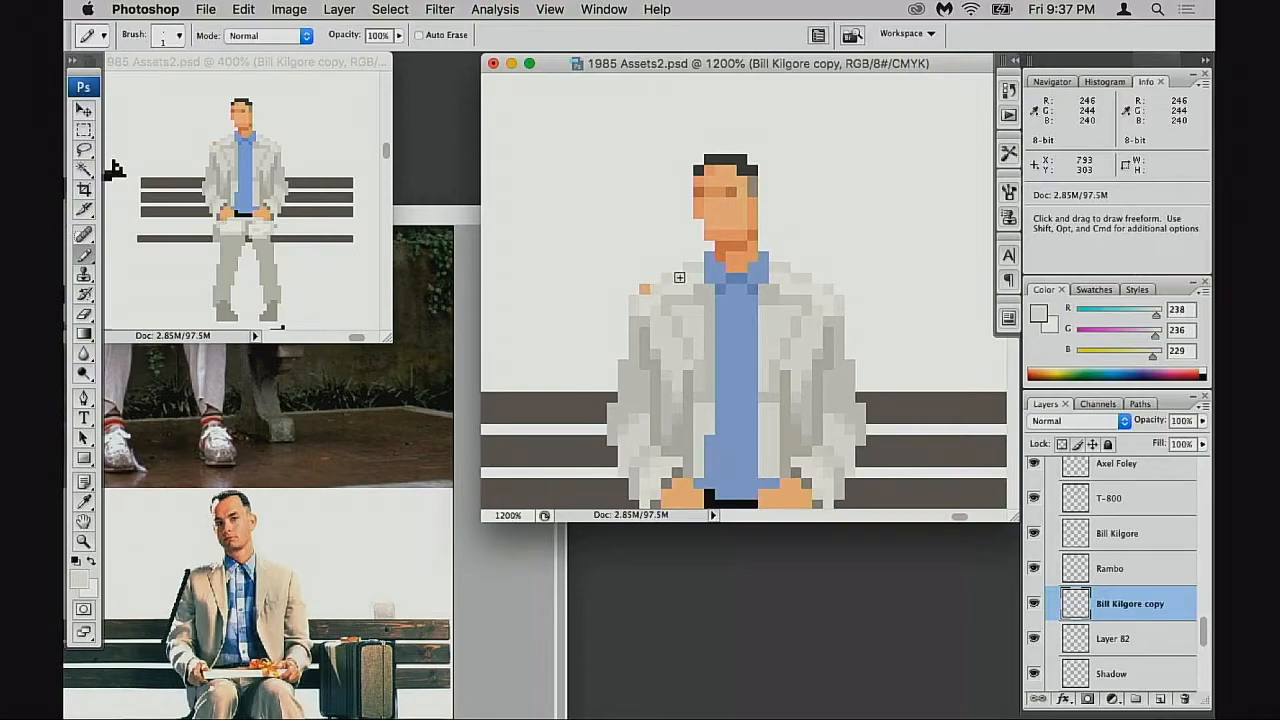
{"action": "left_click", "coordinate": [645, 289]}
Even out the black belt by painting shirt blue (150, 179, 235) over the raised pixel at its viewer's-left end
{"action": "left_click_drag", "start_coordinate": [724, 403], "coordinate": [734, 346]}
{"action": "mouse_move", "coordinate": [728, 426]}
{"action": "left_mouse_down"}
{"action": "mouse_move", "coordinate": [737, 343]}
{"action": "mouse_move", "coordinate": [709, 398]}
{"action": "mouse_move", "coordinate": [733, 350]}
{"action": "left_mouse_up"}
{"action": "left_click", "coordinate": [733, 350], "text": "alt"}
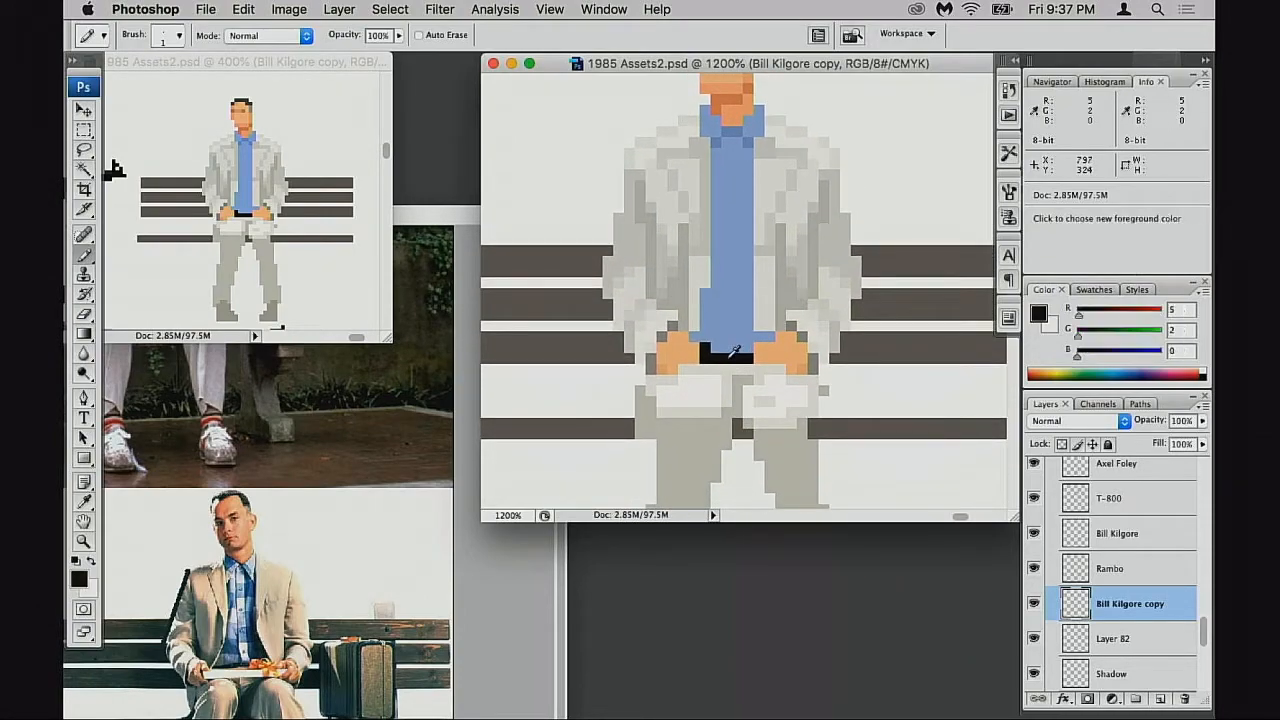
{"action": "left_click", "coordinate": [727, 336], "text": "alt"}
{"action": "left_click_drag", "start_coordinate": [739, 395], "coordinate": [740, 355]}
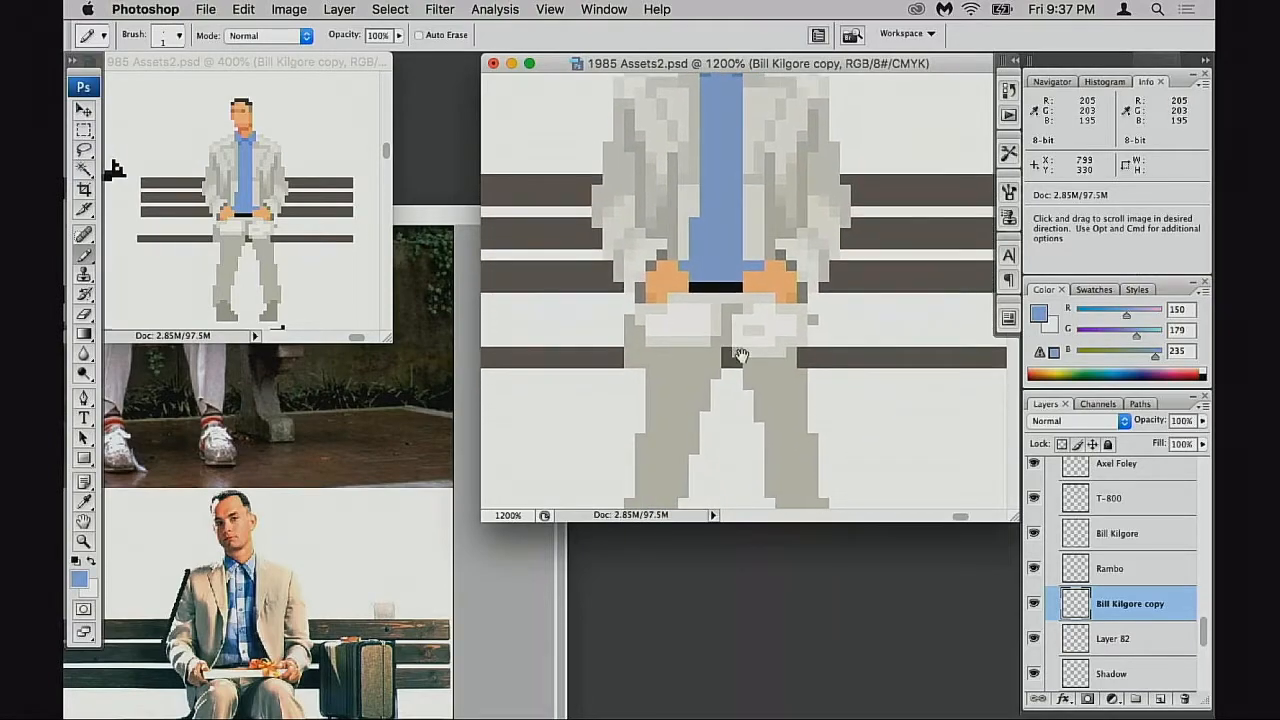
Paint a near-white (254, 254, 252) box across the lap between the hands, covering the black belt
{"action": "left_click", "coordinate": [675, 316], "text": "alt"}
{"action": "key", "text": "space"}
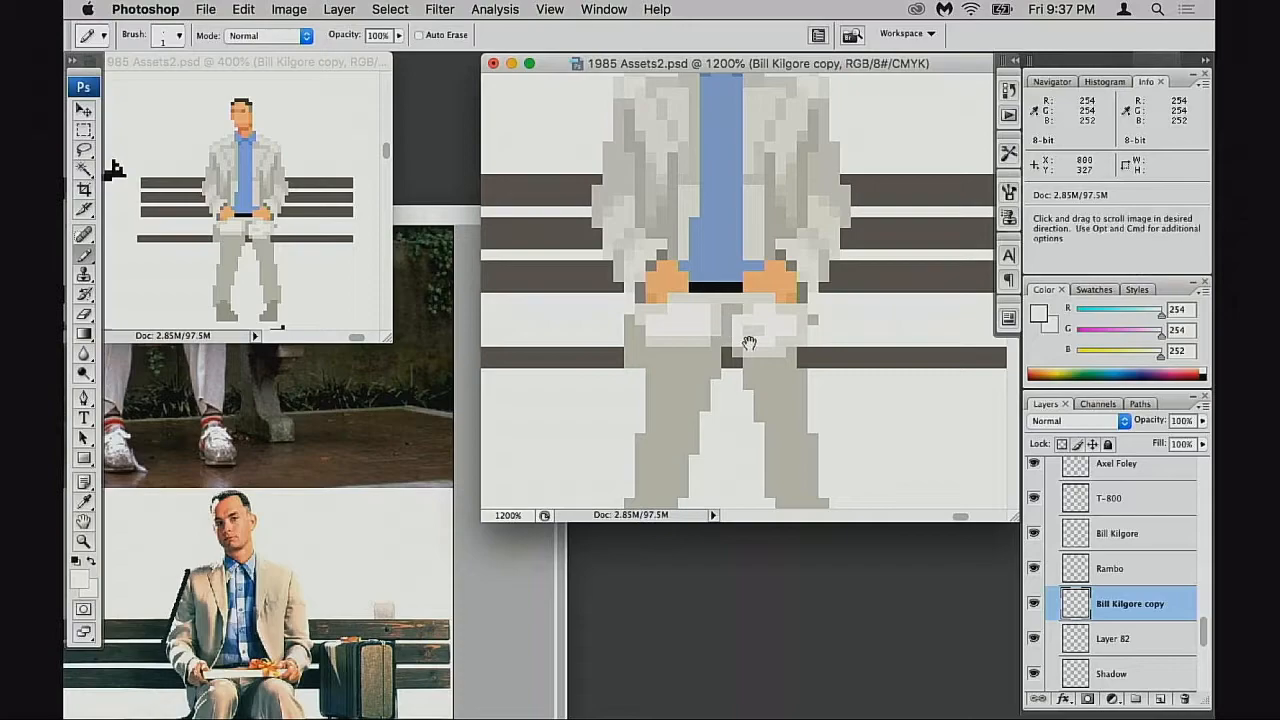
{"action": "left_click_drag", "start_coordinate": [801, 370], "coordinate": [703, 320]}
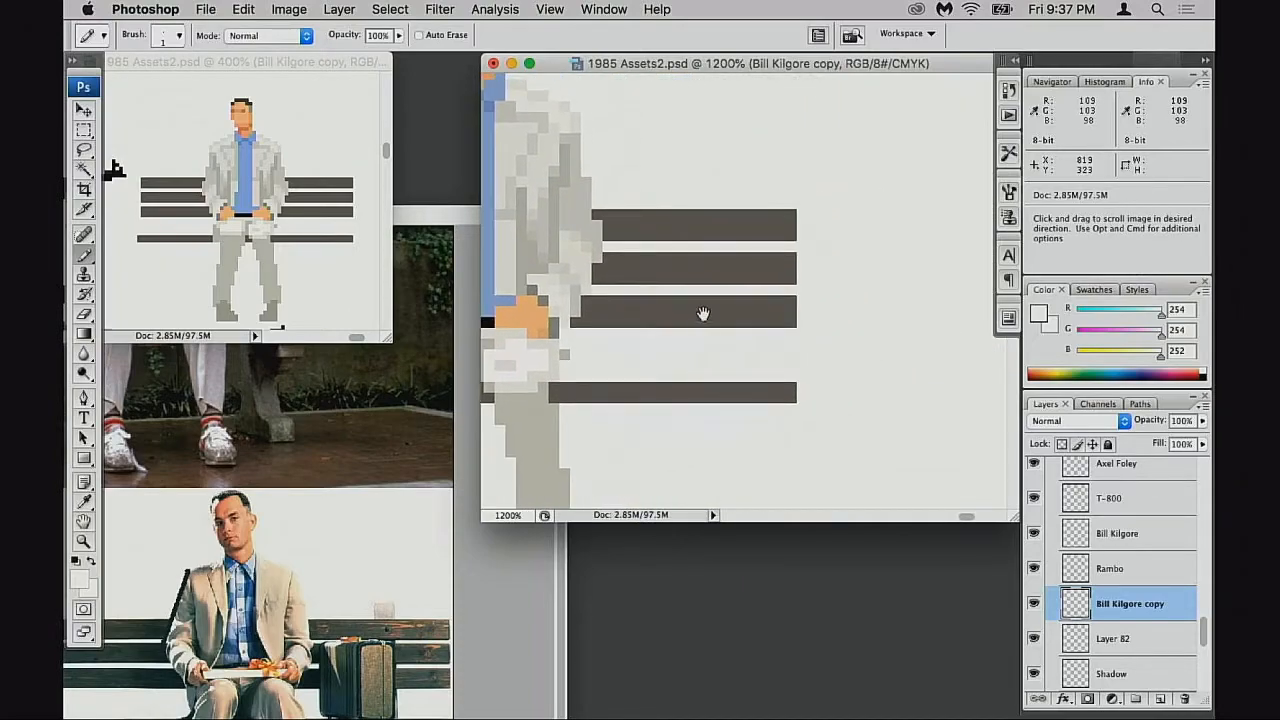
{"action": "left_click_drag", "start_coordinate": [669, 377], "coordinate": [797, 363]}
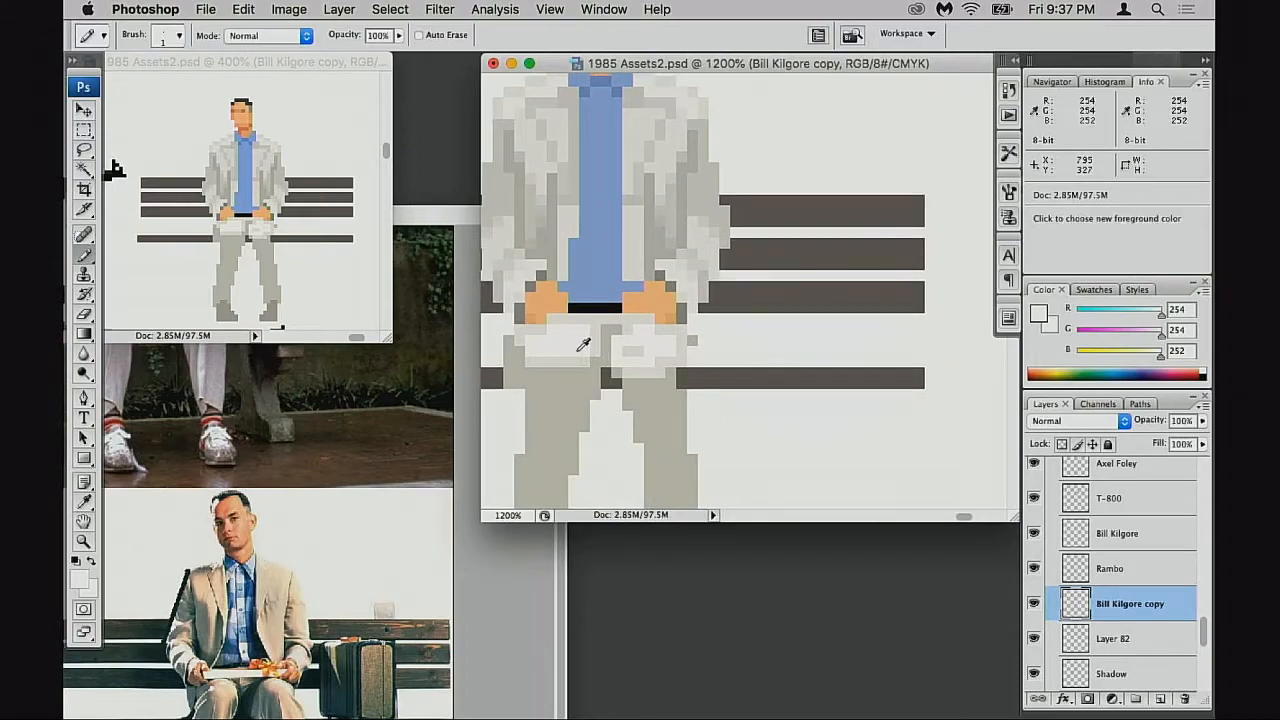
{"action": "left_click_drag", "start_coordinate": [556, 306], "coordinate": [644, 305]}
{"action": "mouse_move", "coordinate": [552, 316]}
{"action": "left_mouse_down"}
{"action": "mouse_move", "coordinate": [630, 307]}
{"action": "mouse_move", "coordinate": [571, 315]}
{"action": "left_mouse_up"}
{"action": "key", "text": "super+z"}
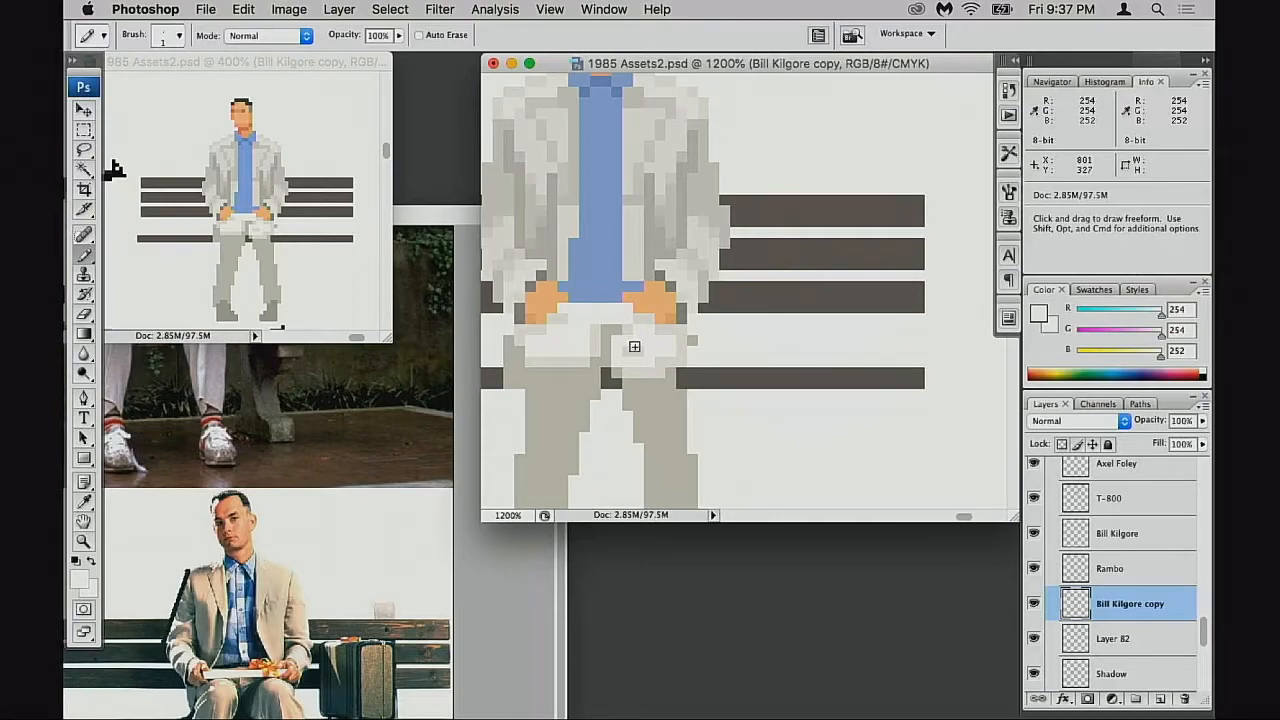
{"action": "left_click_drag", "start_coordinate": [593, 375], "coordinate": [603, 411]}
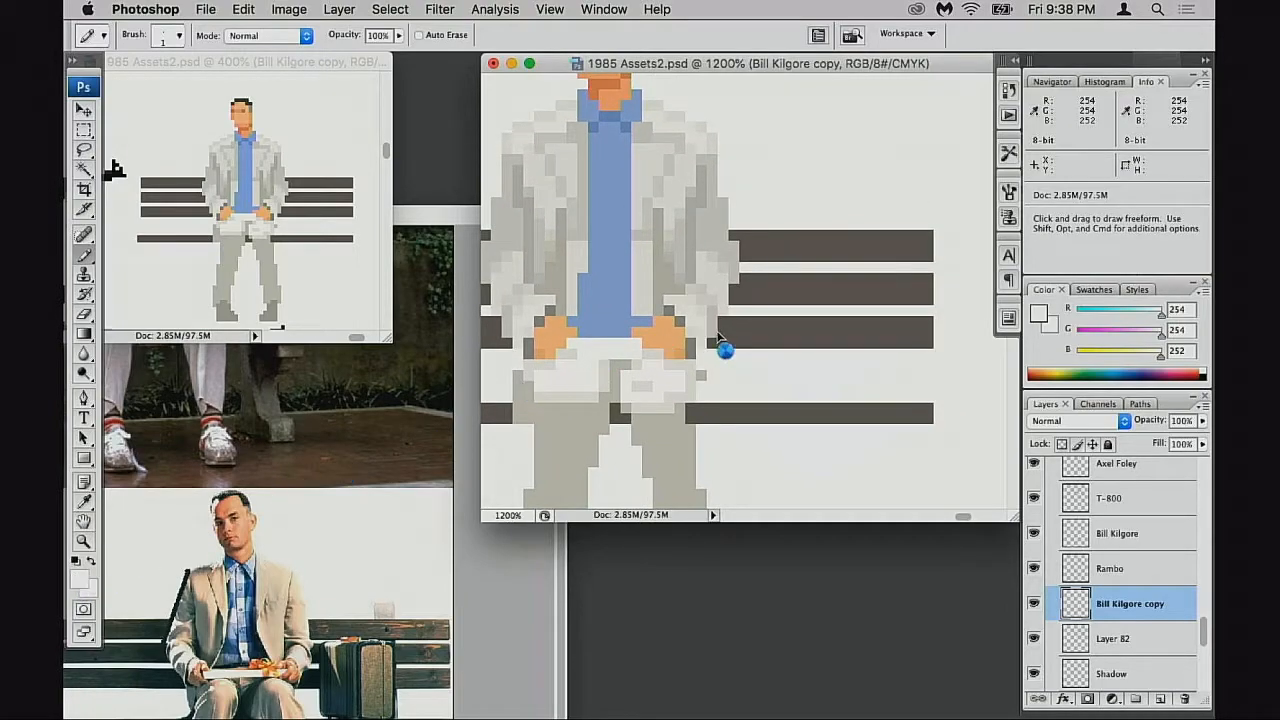
Dab a small ribbon bow on the white box in saturated orange (255, 135, 17)
{"action": "left_click", "coordinate": [1010, 353]}
{"action": "left_click", "coordinate": [1010, 355]}
{"action": "mouse_move", "coordinate": [977, 200]}
{"action": "left_mouse_down"}
{"action": "mouse_move", "coordinate": [971, 180]}
{"action": "mouse_move", "coordinate": [934, 161]}
{"action": "left_mouse_up"}
{"action": "left_click_drag", "start_coordinate": [1013, 357], "coordinate": [1013, 343]}
{"action": "left_click_drag", "start_coordinate": [951, 152], "coordinate": [972, 125]}
{"action": "left_click", "coordinate": [1008, 347]}
{"action": "left_click", "coordinate": [1156, 133]}
{"action": "mouse_move", "coordinate": [625, 333]}
{"action": "left_mouse_down"}
{"action": "mouse_move", "coordinate": [617, 322]}
{"action": "mouse_move", "coordinate": [614, 341]}
{"action": "left_mouse_up"}
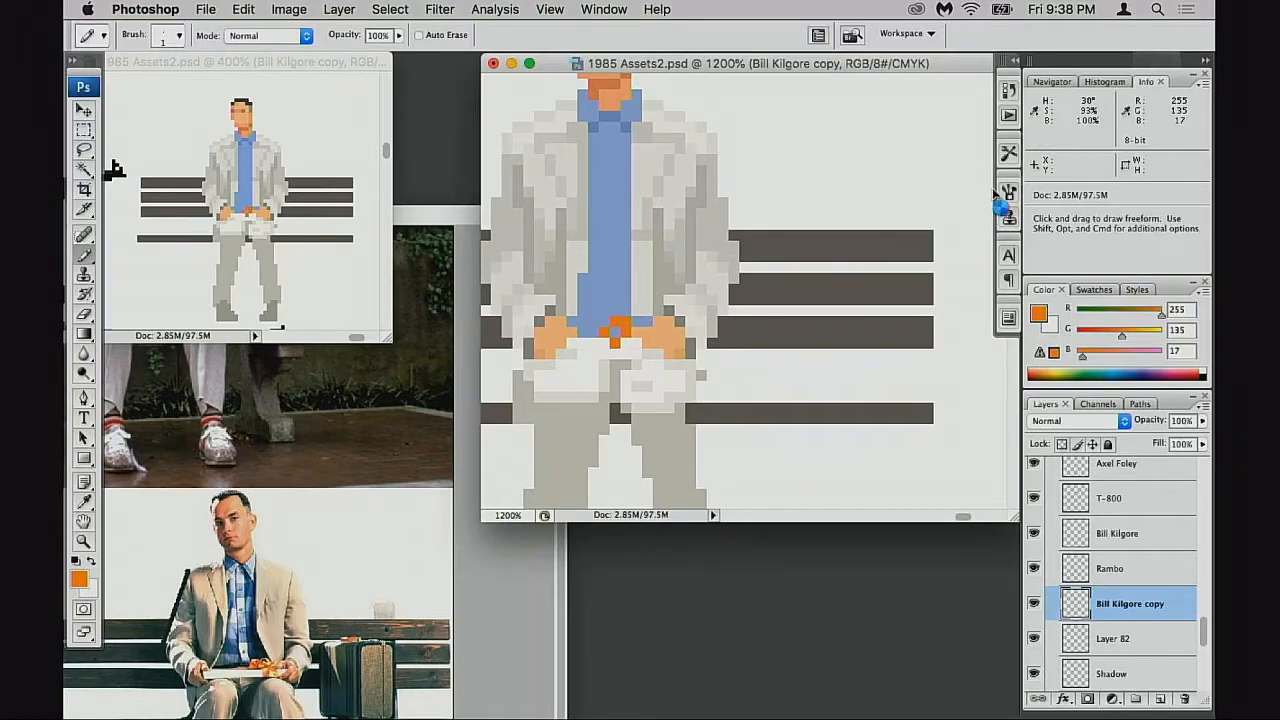
Add lighter orange (255, 172, 65) pixels to the bow and fill the remaining gap in its centre
{"action": "mouse_move", "coordinate": [919, 147]}
{"action": "left_mouse_down"}
{"action": "mouse_move", "coordinate": [904, 130]}
{"action": "mouse_move", "coordinate": [928, 127]}
{"action": "left_mouse_up"}
{"action": "left_click_drag", "start_coordinate": [1008, 349], "coordinate": [1008, 344]}
{"action": "left_click", "coordinate": [1150, 129]}
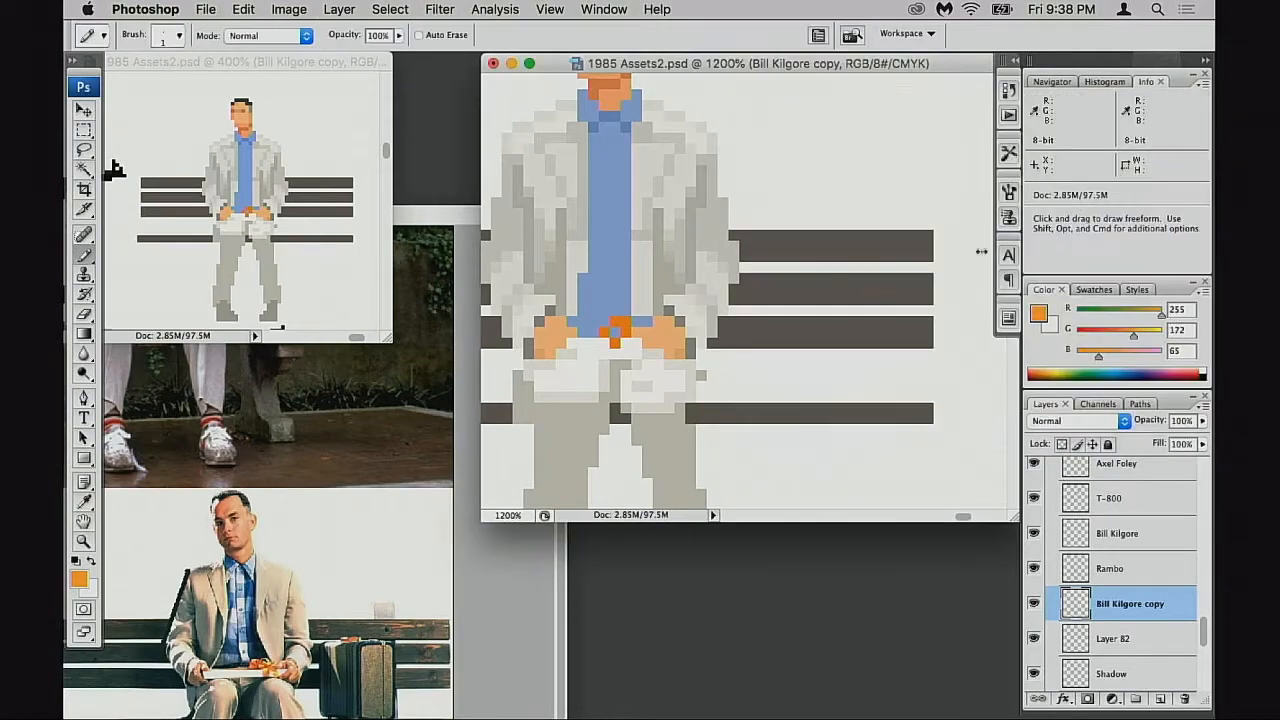
{"action": "left_click", "coordinate": [626, 350]}
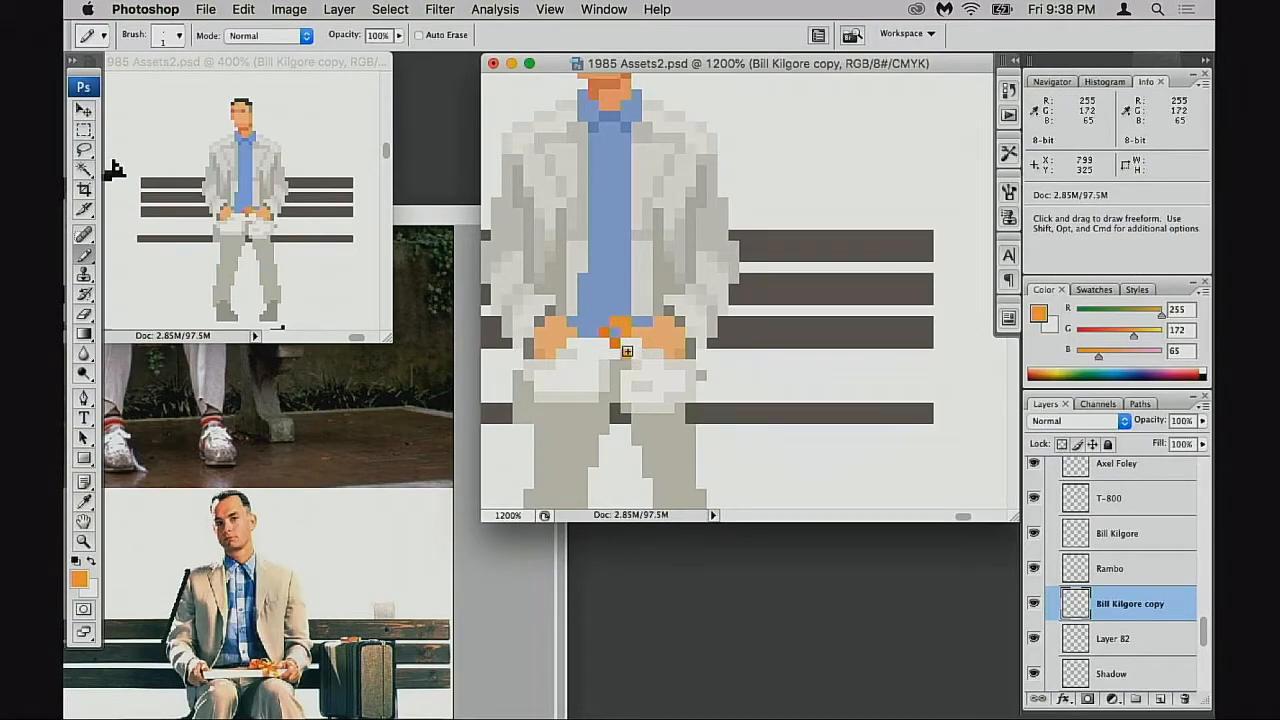
{"action": "left_click", "coordinate": [615, 334]}
{"action": "left_click", "coordinate": [604, 343]}
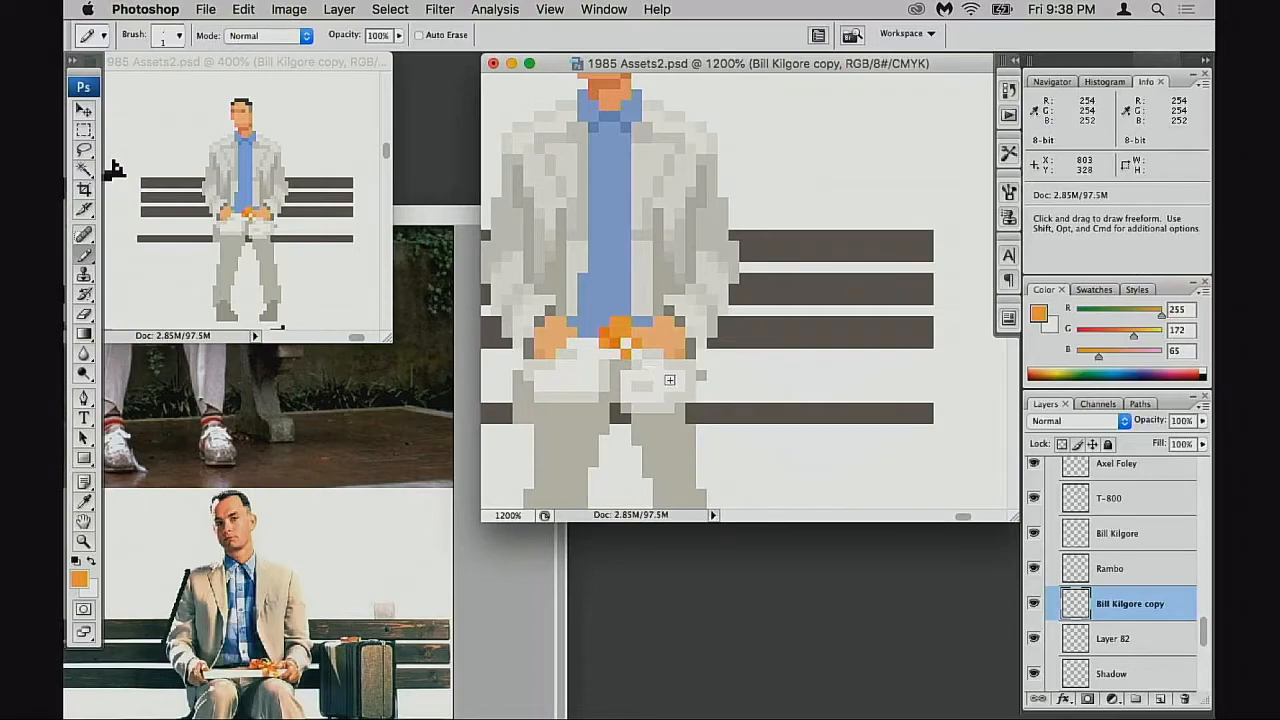
Paint a grey (205, 203, 195) shadow row beneath the white box and touch up the box with near-white (254, 254, 252)
{"action": "left_click", "coordinate": [624, 361], "text": "alt"}
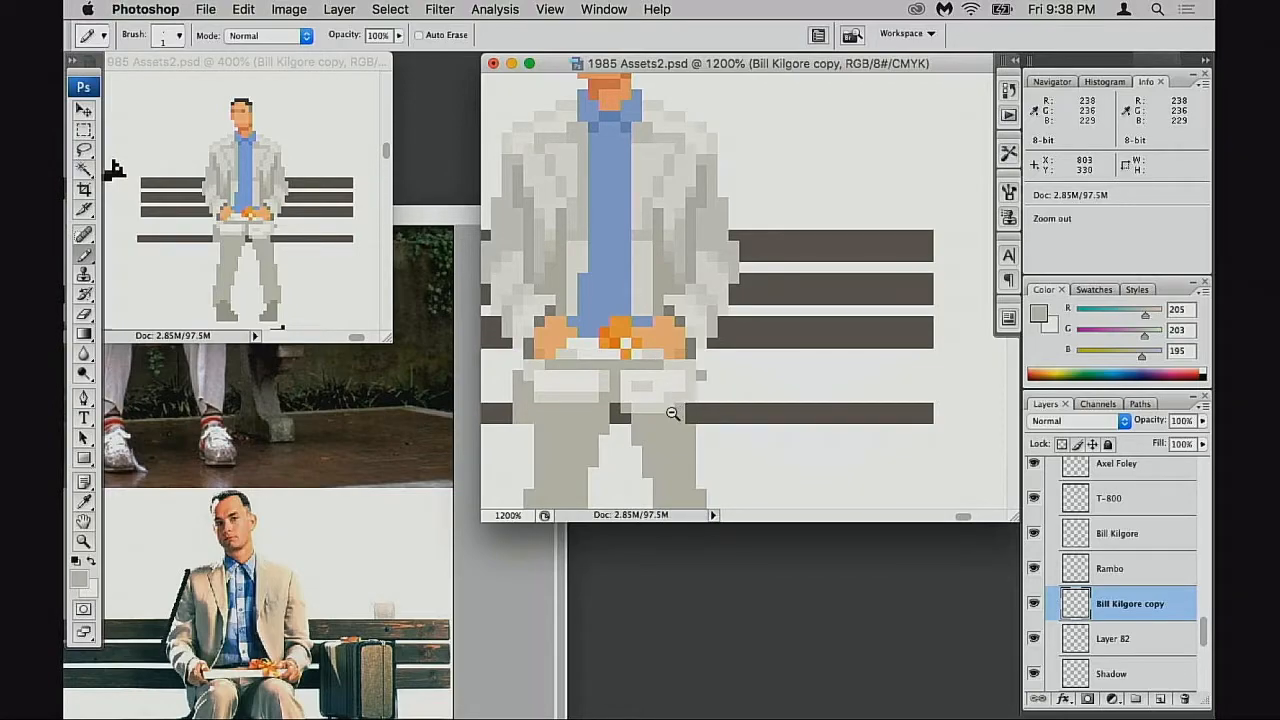
{"action": "left_click", "coordinate": [676, 405], "text": "alt+super"}
{"action": "left_click", "coordinate": [677, 405], "text": "alt+super"}
{"action": "scroll", "coordinate": [676, 405], "scroll_direction": "up", "scroll_amount": 5}
{"action": "scroll", "coordinate": [676, 405], "scroll_direction": "right", "scroll_amount": 3}
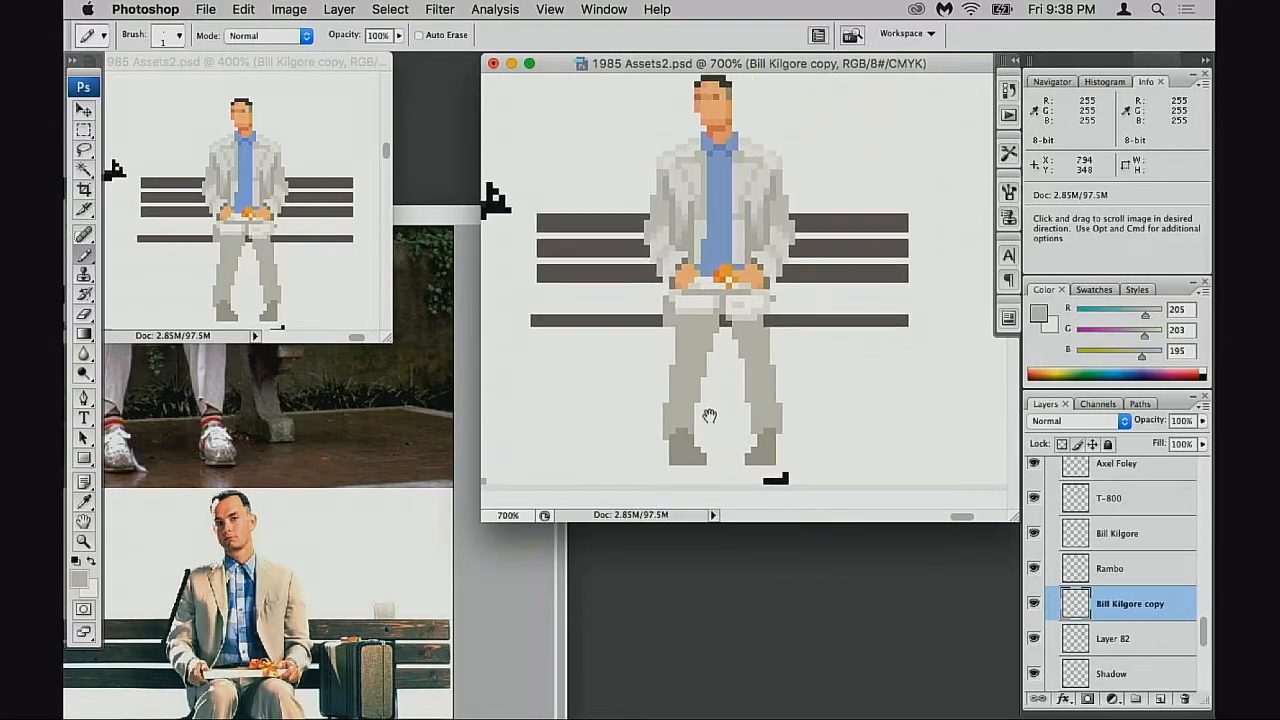
{"action": "key", "text": "super+equal"}
{"action": "key", "text": "super+equal"}
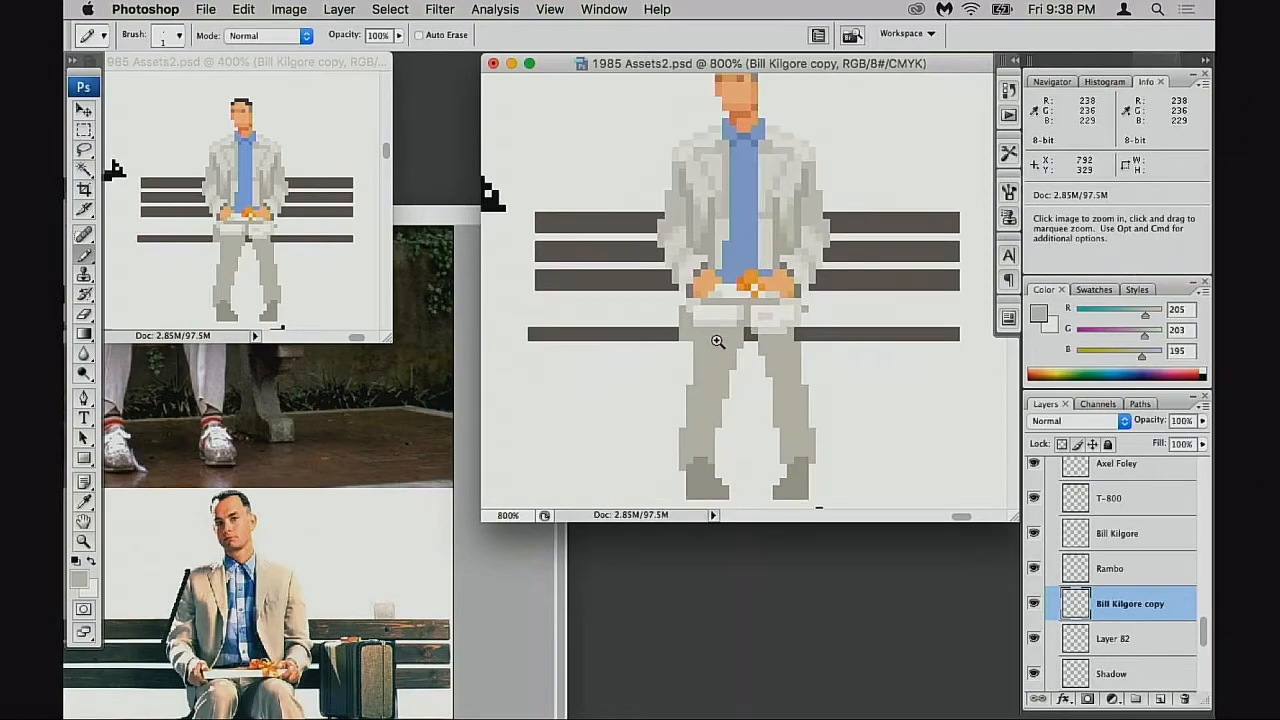
{"action": "left_click", "coordinate": [725, 330], "text": "alt"}
{"action": "left_click", "coordinate": [787, 324]}
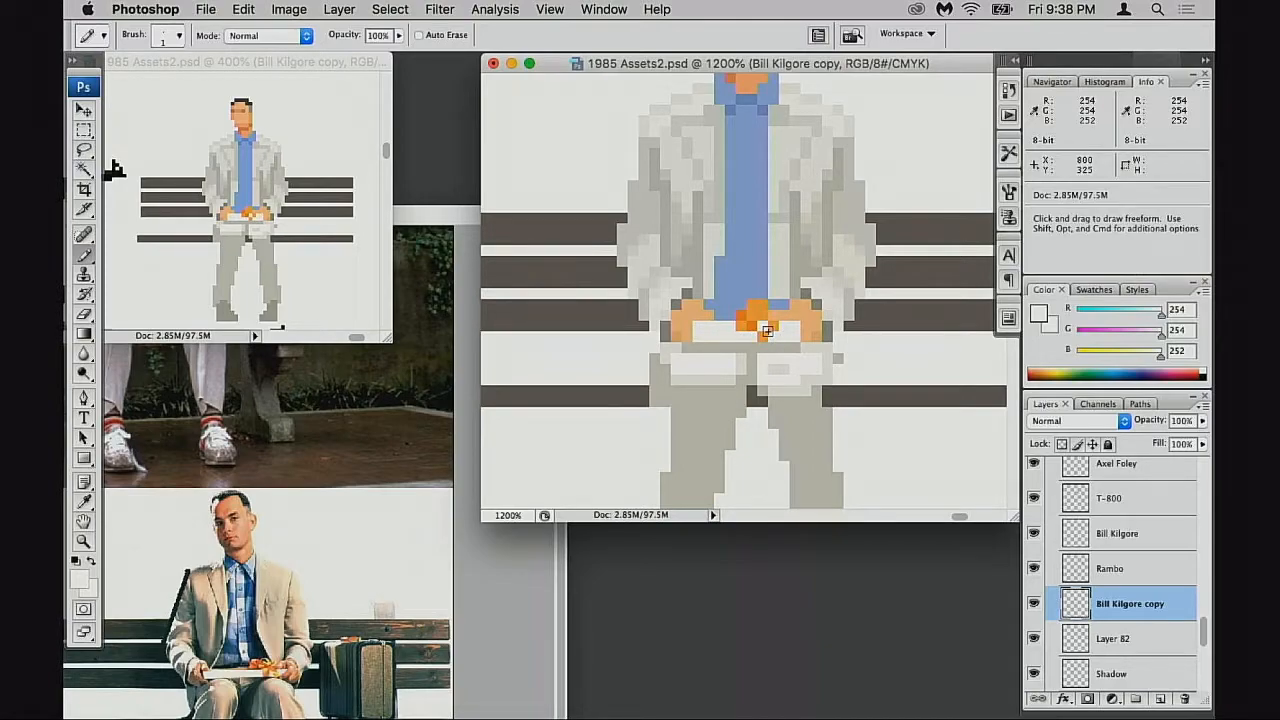
Shade the edges and fingertips of both hands holding the box with the darker skin tone (252, 174, 127)
{"action": "left_click", "coordinate": [692, 330], "text": "alt"}
{"action": "scroll", "coordinate": [747, 217], "scroll_direction": "up", "scroll_amount": 3}
{"action": "left_click", "coordinate": [740, 165], "text": "alt"}
{"action": "left_click_drag", "start_coordinate": [671, 440], "coordinate": [678, 456]}
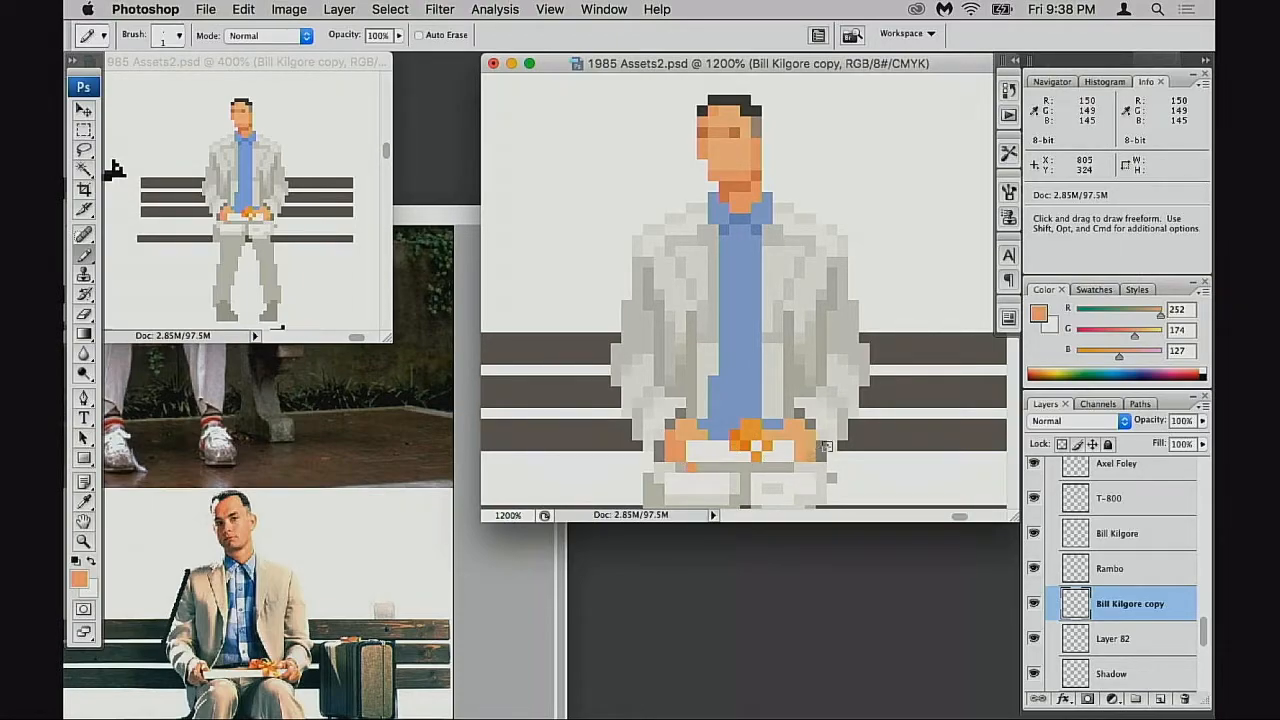
{"action": "key", "text": "alt"}
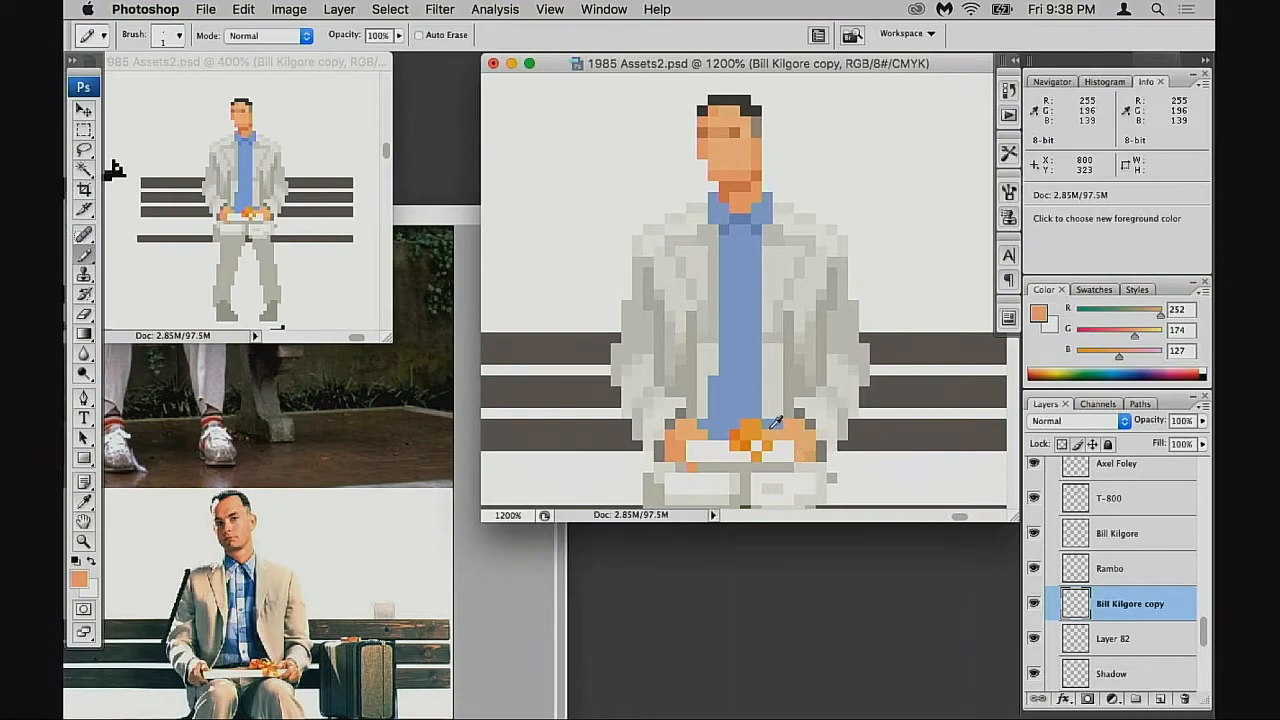
{"action": "left_click", "coordinate": [772, 426], "text": "alt"}
{"action": "key", "text": "alt"}
{"action": "left_click", "coordinate": [703, 451], "text": "alt"}
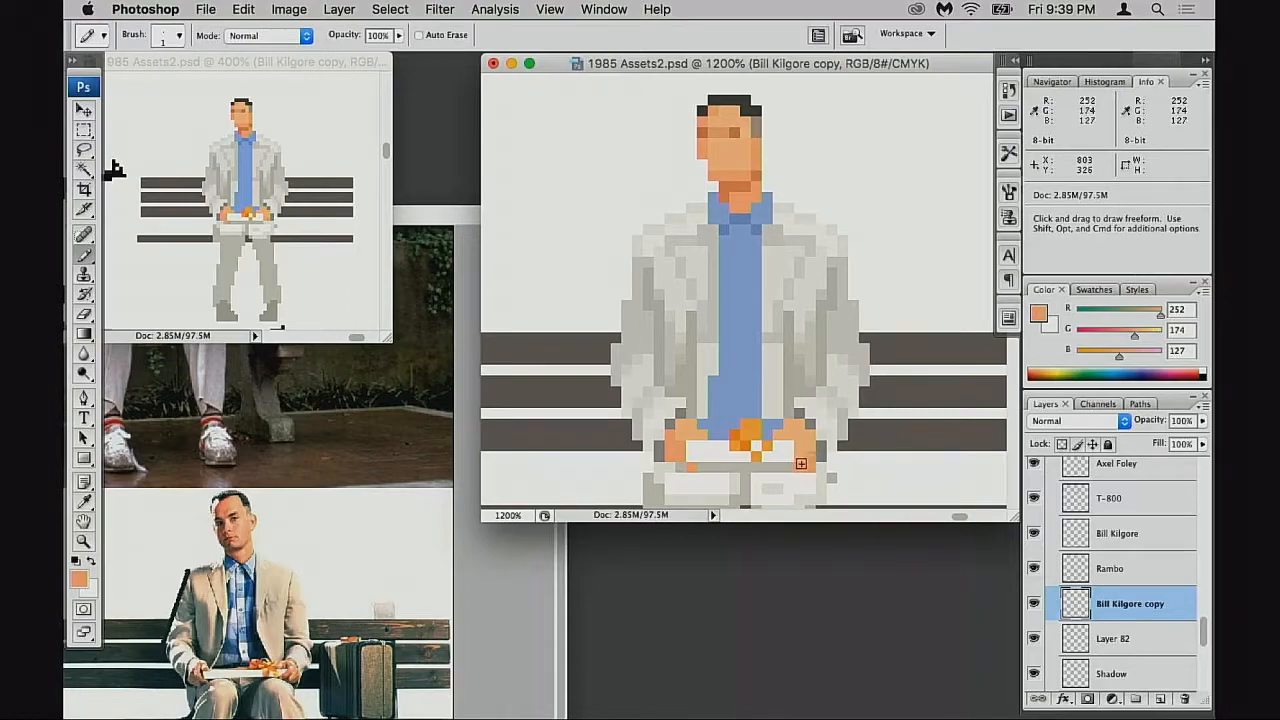
Trim the upper inner edge of the viewer's-right hand with shirt blue (150, 179, 235)
{"action": "left_click", "coordinate": [789, 425], "text": "alt"}
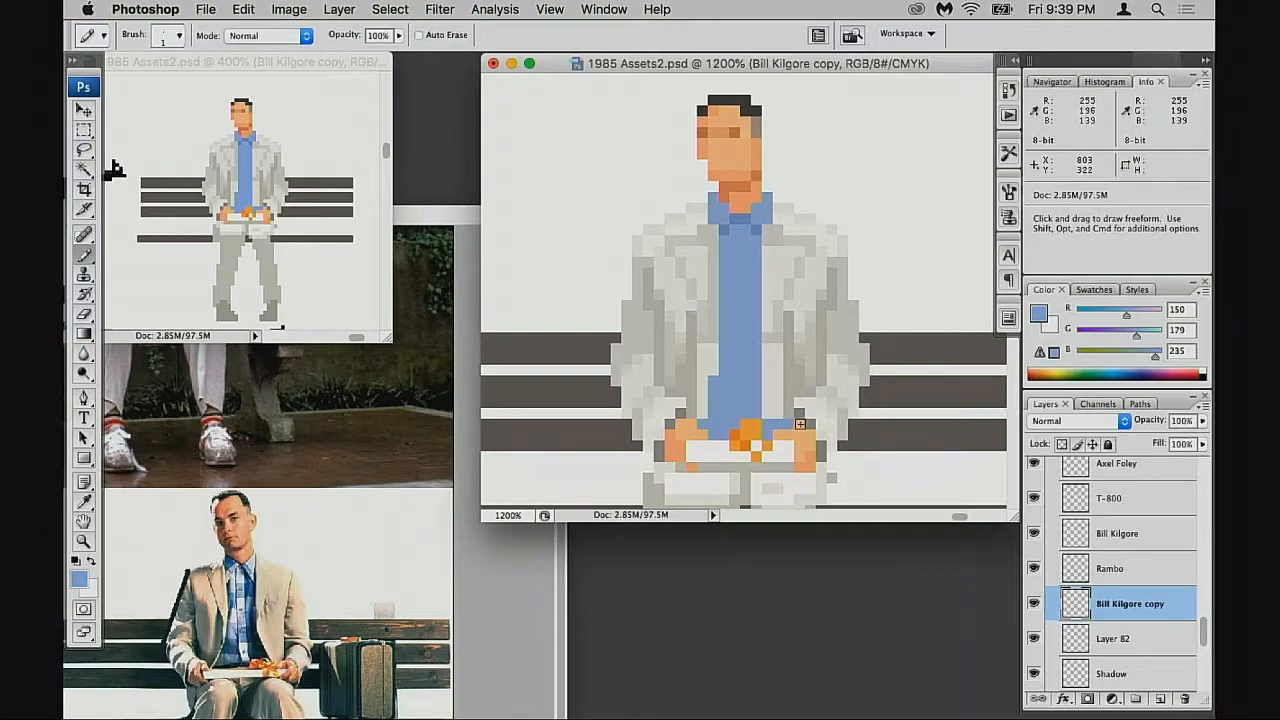
{"action": "left_click_drag", "start_coordinate": [788, 482], "coordinate": [825, 398]}
{"action": "left_click_drag", "start_coordinate": [750, 382], "coordinate": [720, 372]}
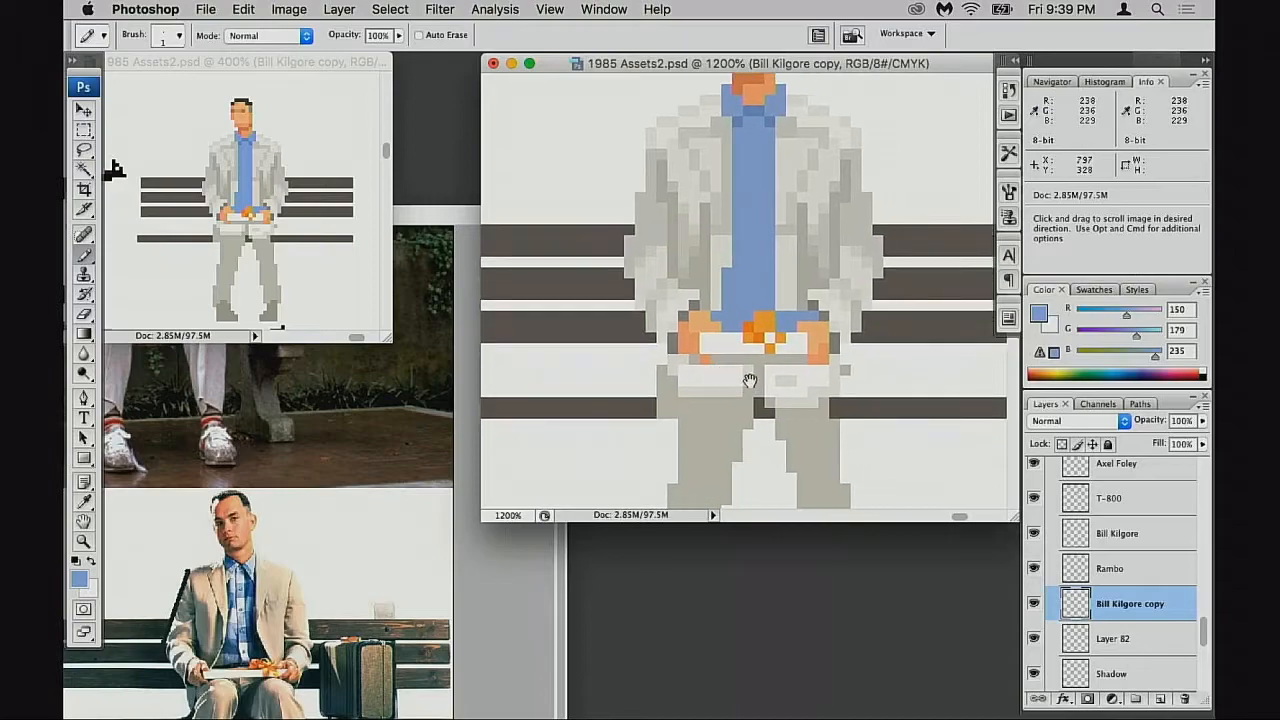
Darken the shadow row under the box with grey (150, 149, 145), extending it beneath the viewer's-left hand
{"action": "left_click", "coordinate": [718, 378], "text": "alt"}
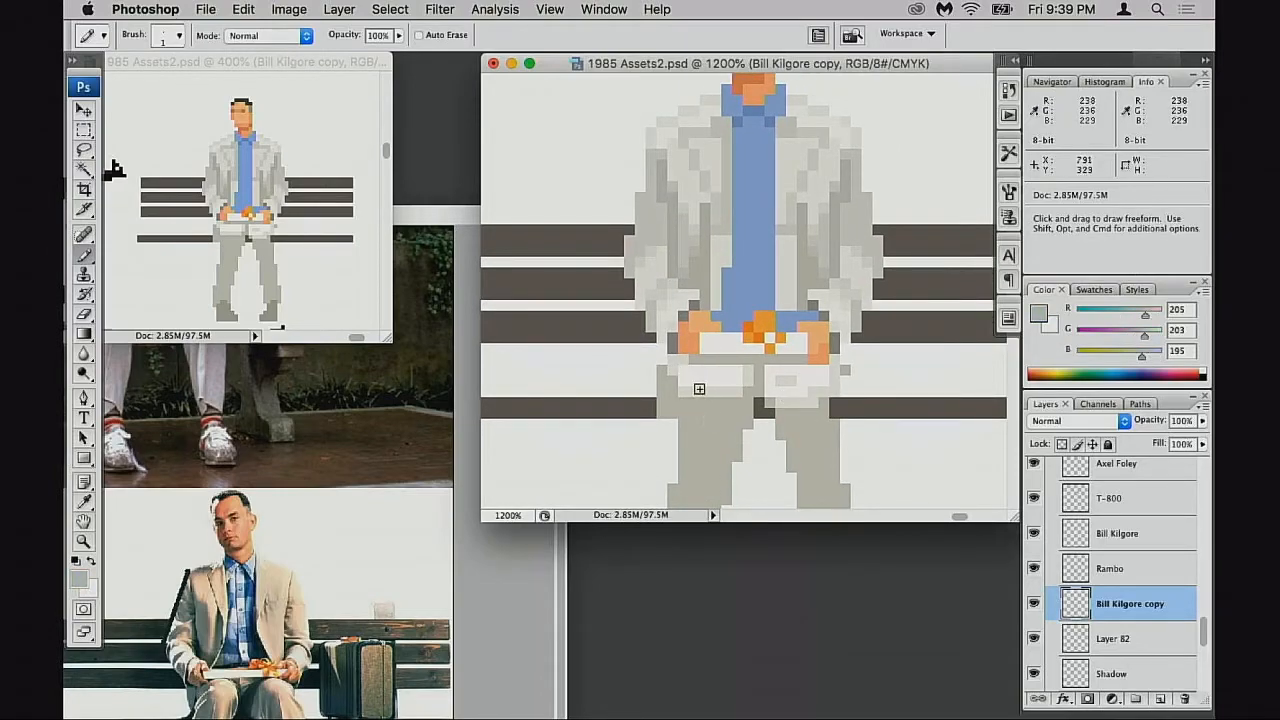
{"action": "left_click", "coordinate": [678, 340], "text": "alt"}
{"action": "left_click_drag", "start_coordinate": [708, 360], "coordinate": [803, 360]}
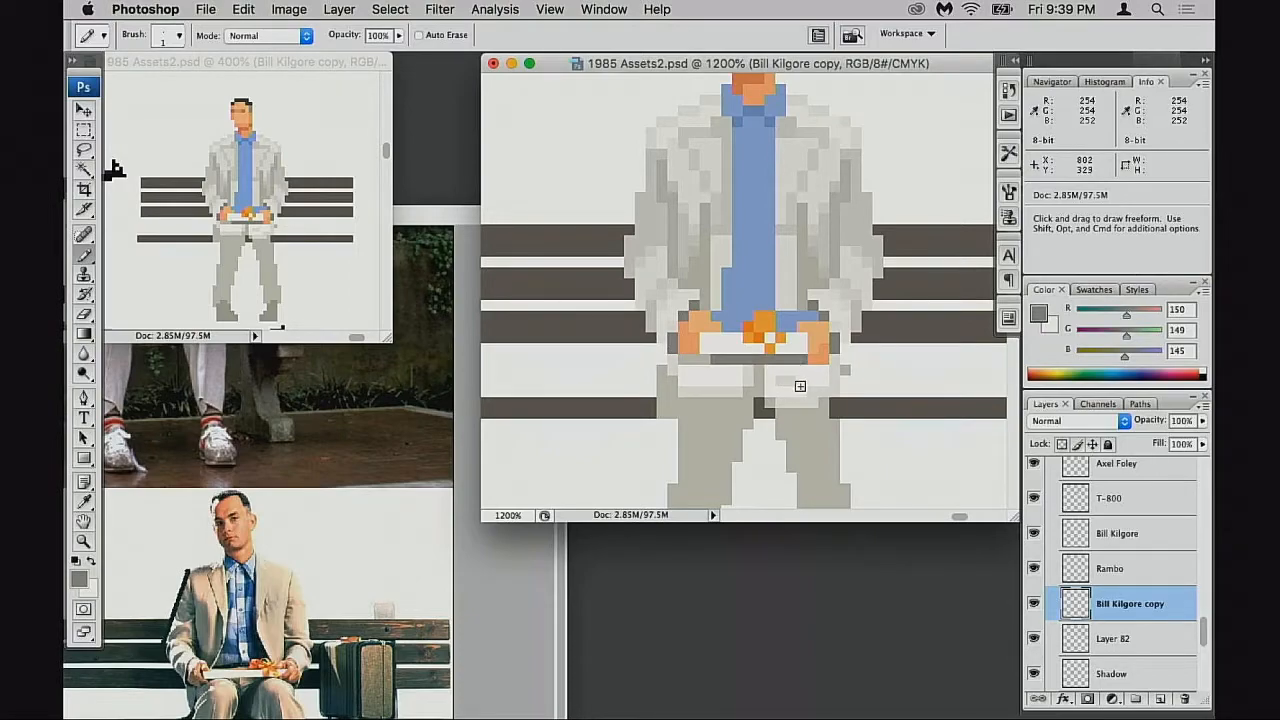
{"action": "left_click_drag", "start_coordinate": [721, 366], "coordinate": [697, 358]}
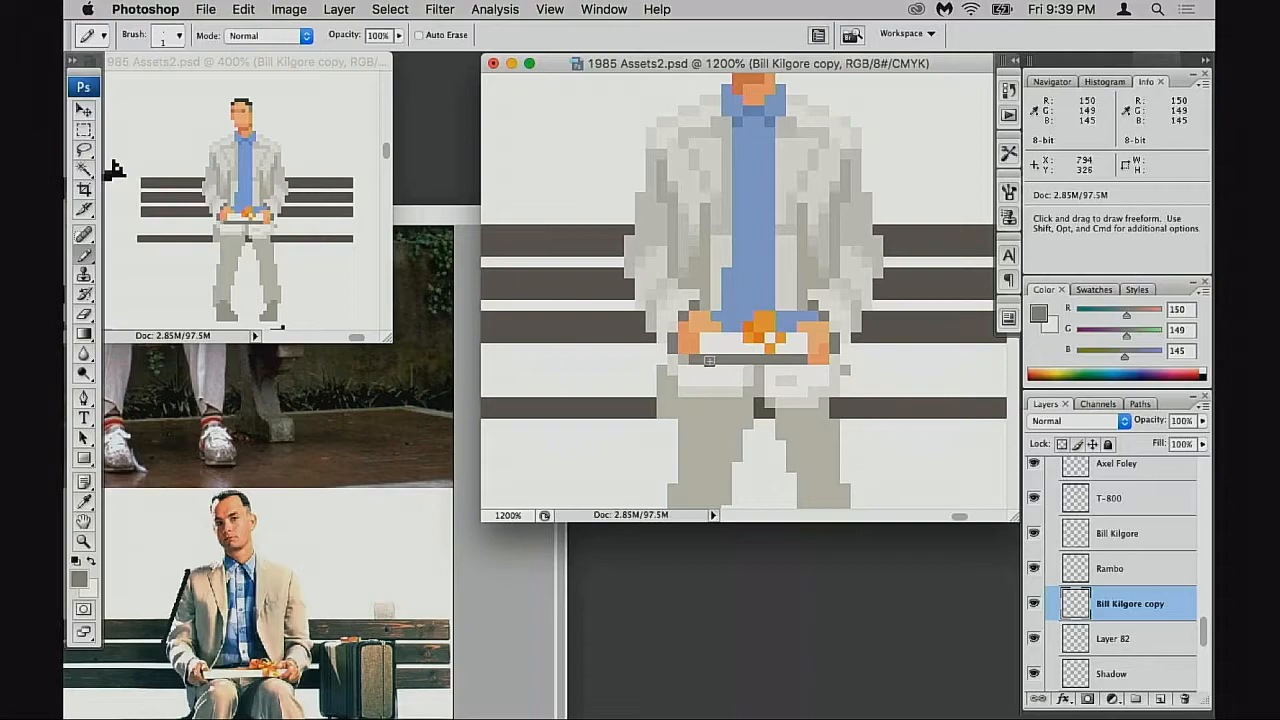
{"action": "left_click", "coordinate": [688, 359], "text": "alt"}
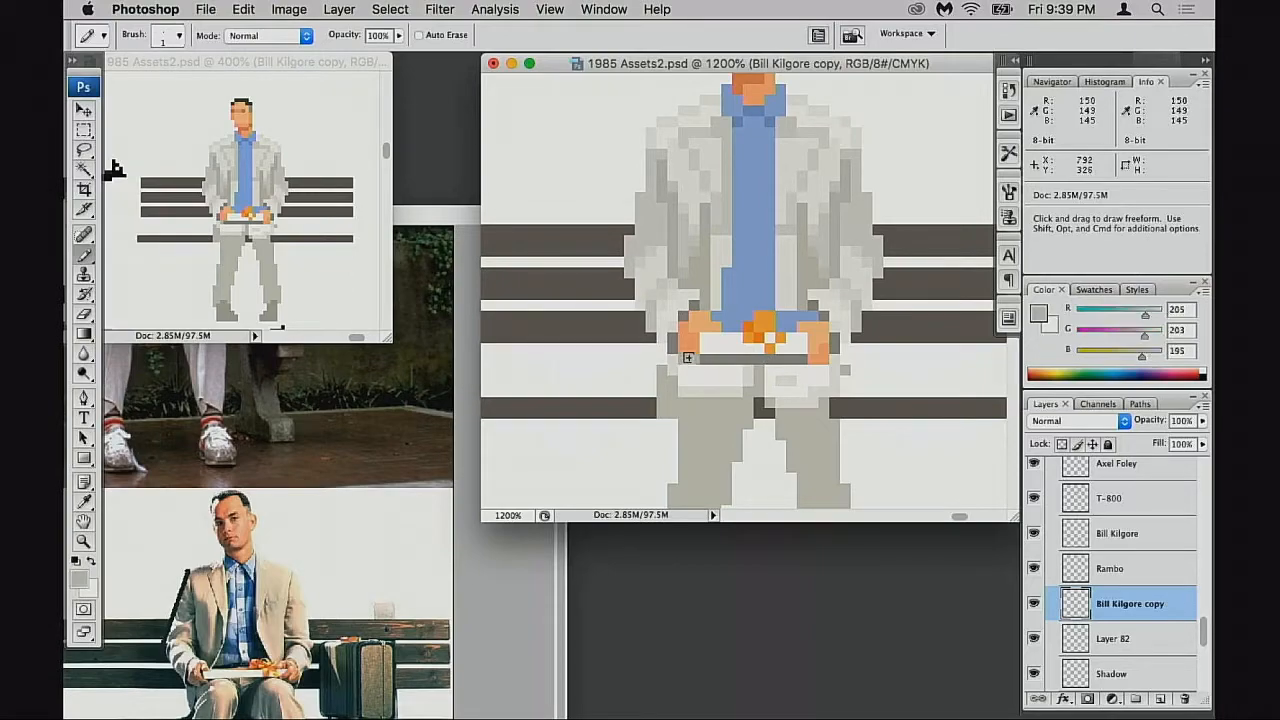
{"action": "left_click", "coordinate": [695, 358], "text": "alt"}
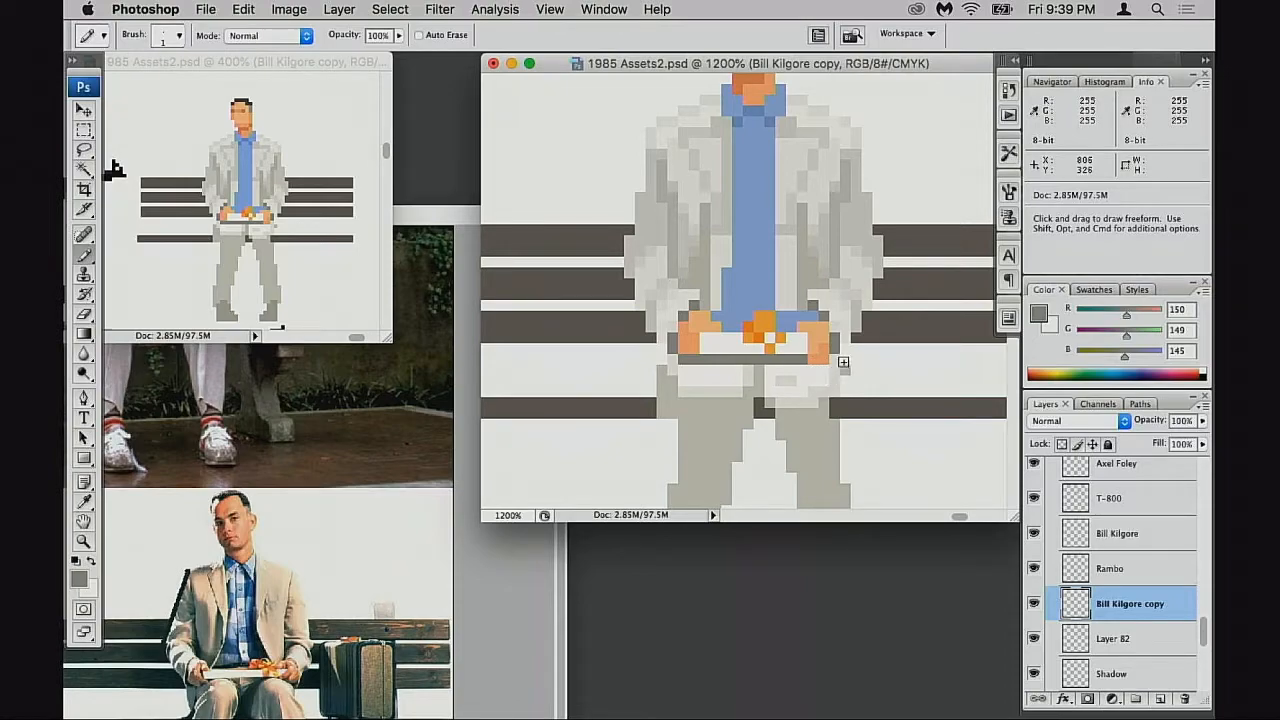
Select the viewer's-right hand with a rectangular marquee, move it up one pixel and deselect it
{"action": "key", "text": "m"}
{"action": "left_click_drag", "start_coordinate": [797, 311], "coordinate": [849, 362]}
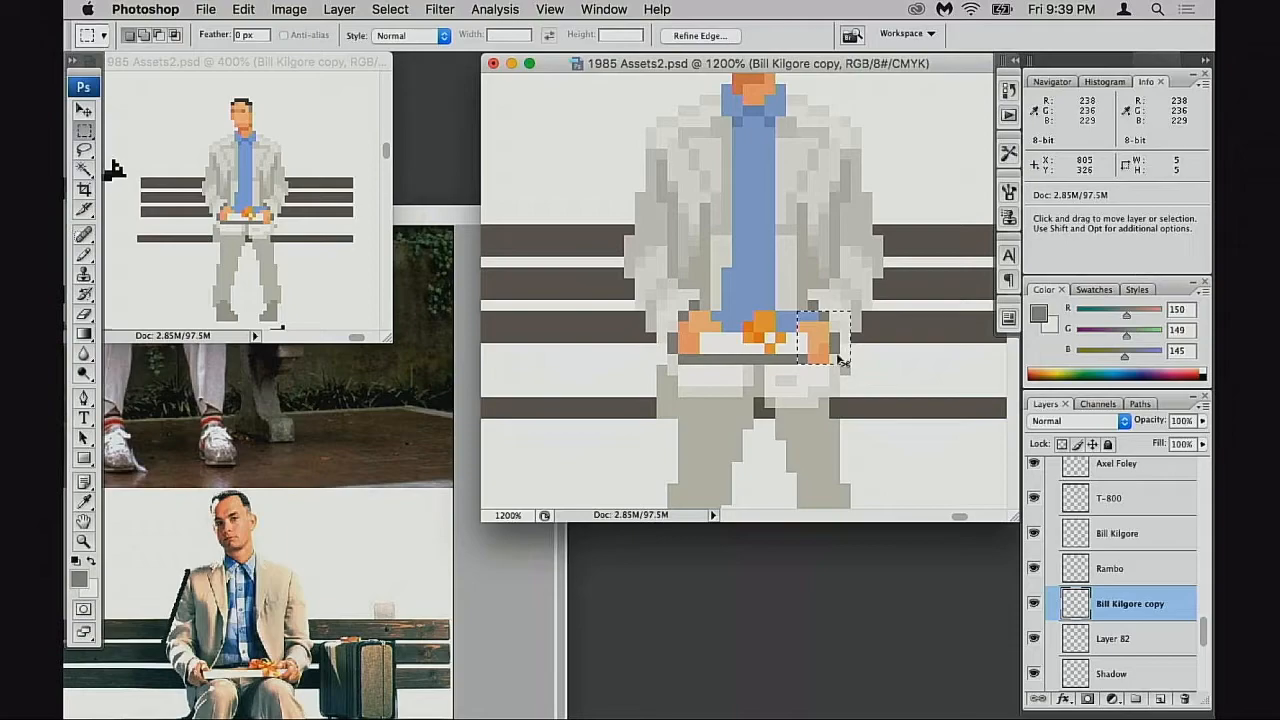
{"action": "left_click", "coordinate": [866, 360]}
{"action": "left_click_drag", "start_coordinate": [808, 322], "coordinate": [842, 348]}
{"action": "key", "text": "super+Up"}
{"action": "key", "text": "super+d"}
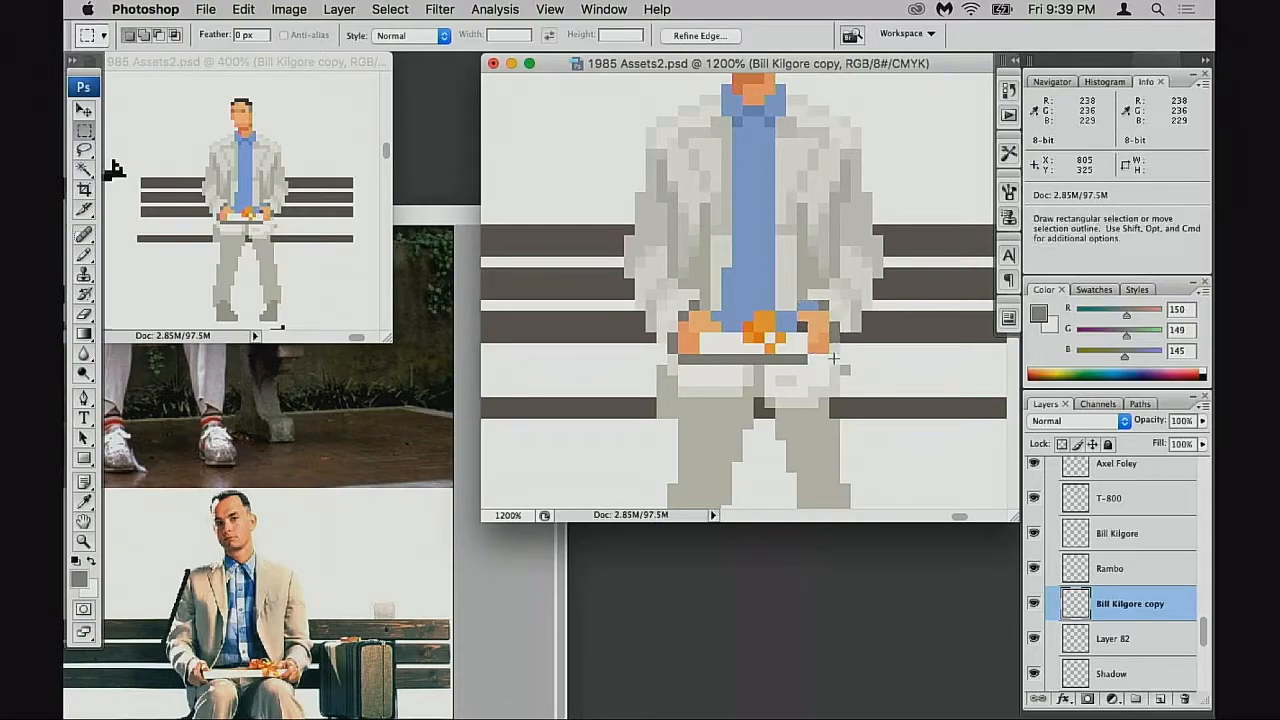
Trim the viewer's-left end of the box's dark shadow row with near-white (254, 254, 252)
{"action": "key", "text": "b"}
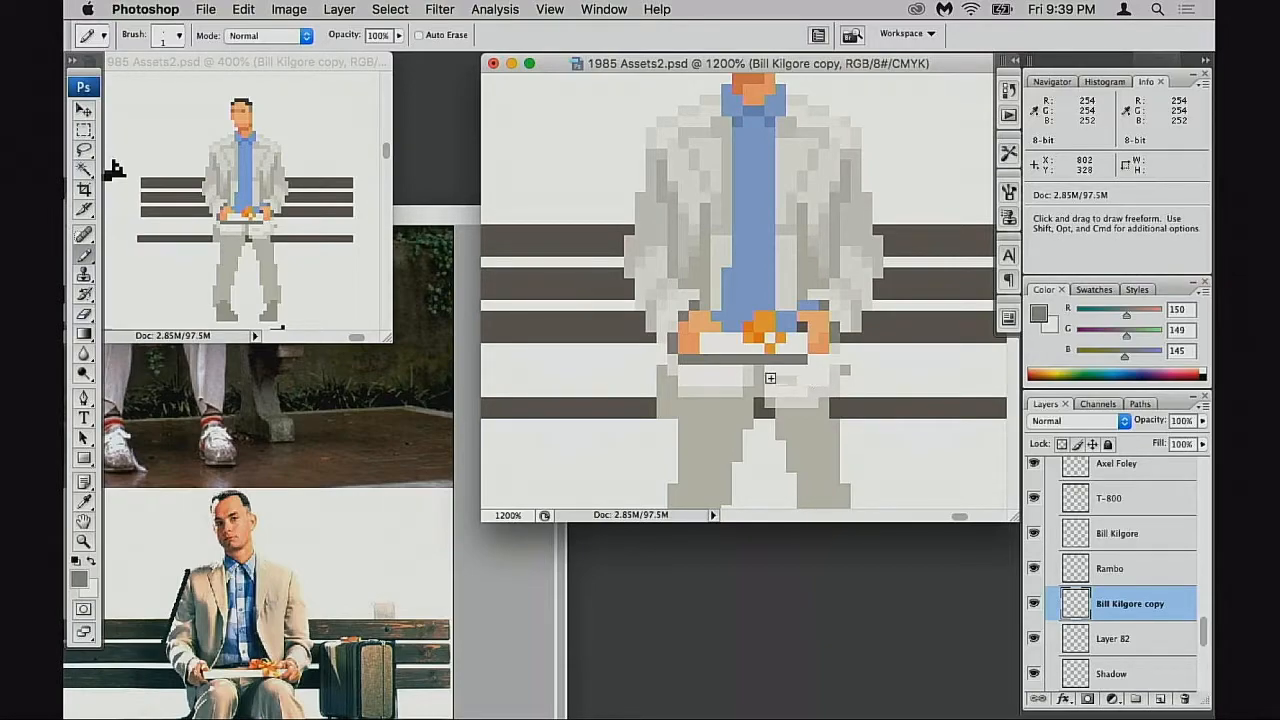
{"action": "left_click", "coordinate": [700, 368], "text": "alt"}
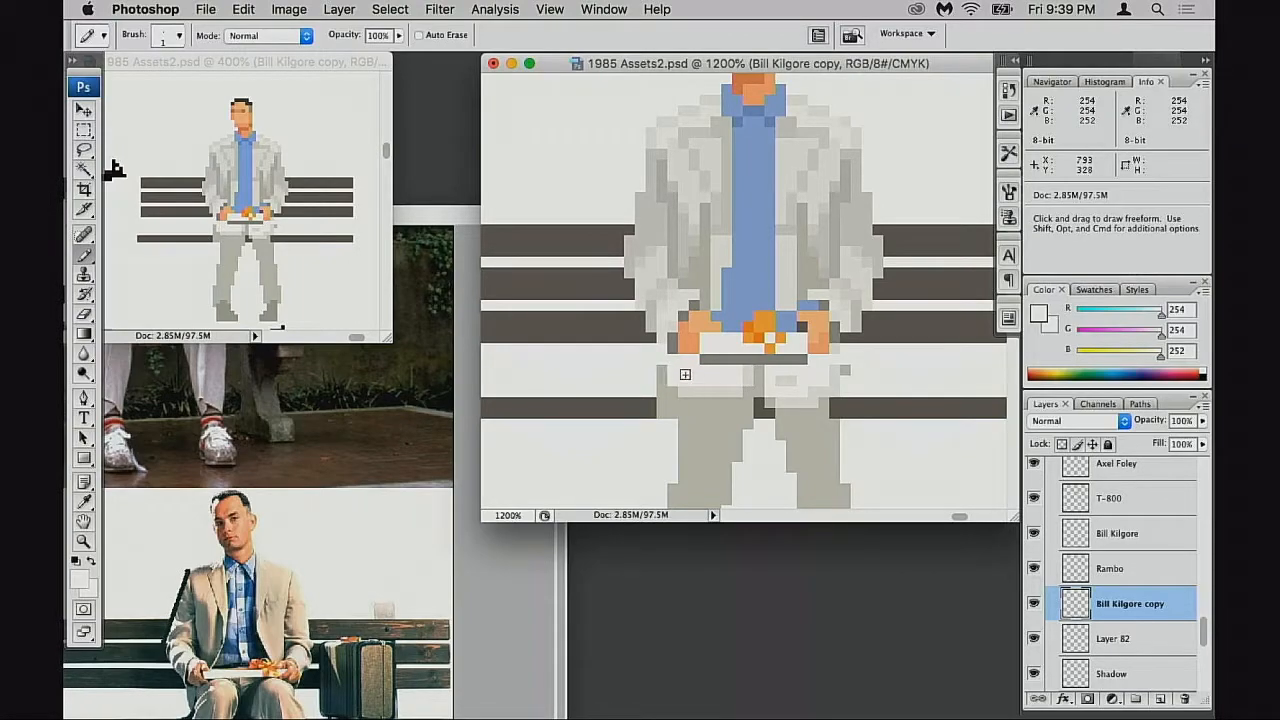
{"action": "left_click", "coordinate": [682, 390], "text": "alt"}
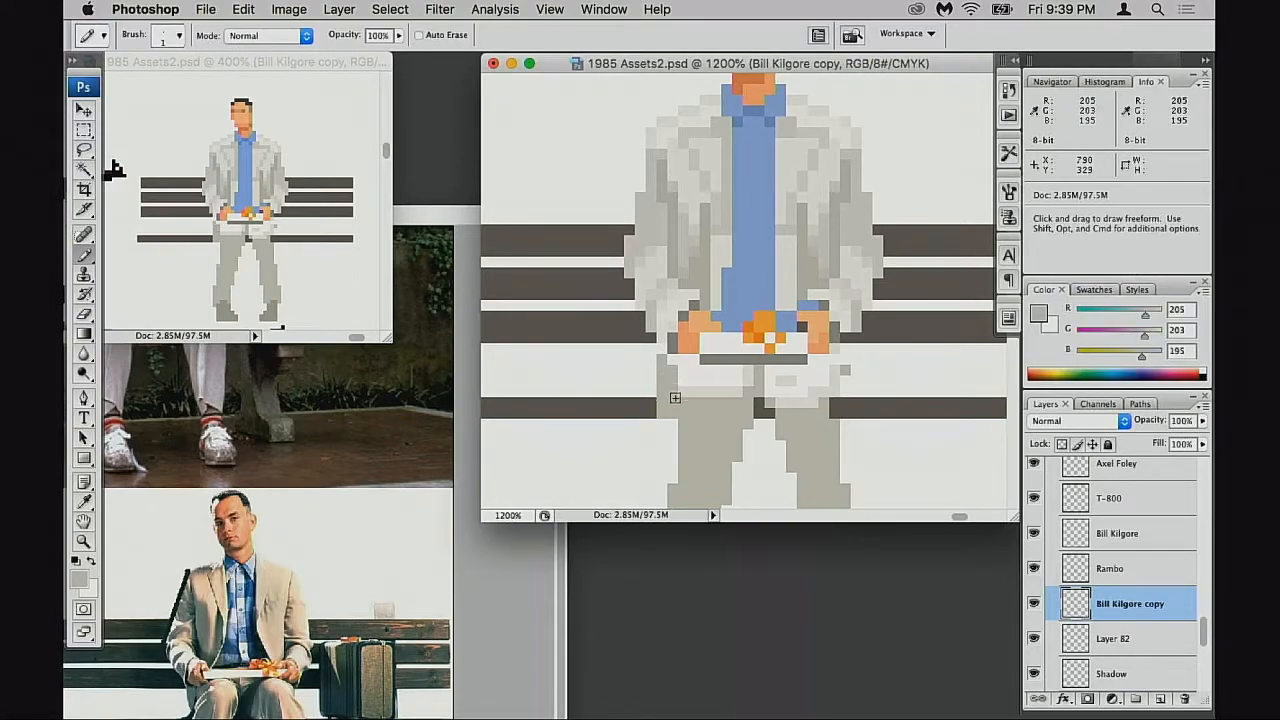
Paint a highlight down the viewer's-left trouser leg using light greys (238, 236, 229) and (216, 214, 208)
{"action": "scroll", "coordinate": [694, 440], "scroll_direction": "down", "scroll_amount": 3}
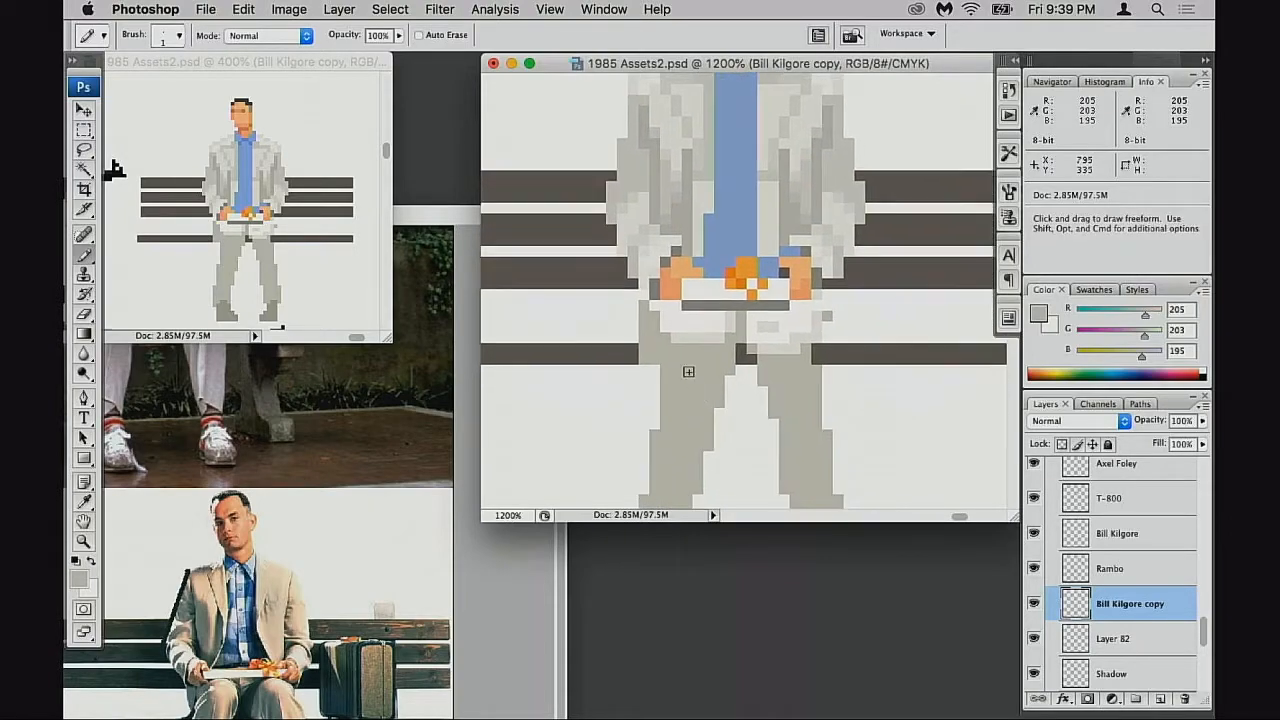
{"action": "key", "text": "e"}
{"action": "mouse_move", "coordinate": [694, 411]}
{"action": "left_mouse_down"}
{"action": "mouse_move", "coordinate": [697, 346]}
{"action": "mouse_move", "coordinate": [689, 337]}
{"action": "mouse_move", "coordinate": [694, 377]}
{"action": "mouse_move", "coordinate": [679, 334]}
{"action": "left_mouse_up"}
{"action": "key", "text": "b"}
{"action": "scroll", "coordinate": [677, 250], "scroll_direction": "up", "scroll_amount": 2}
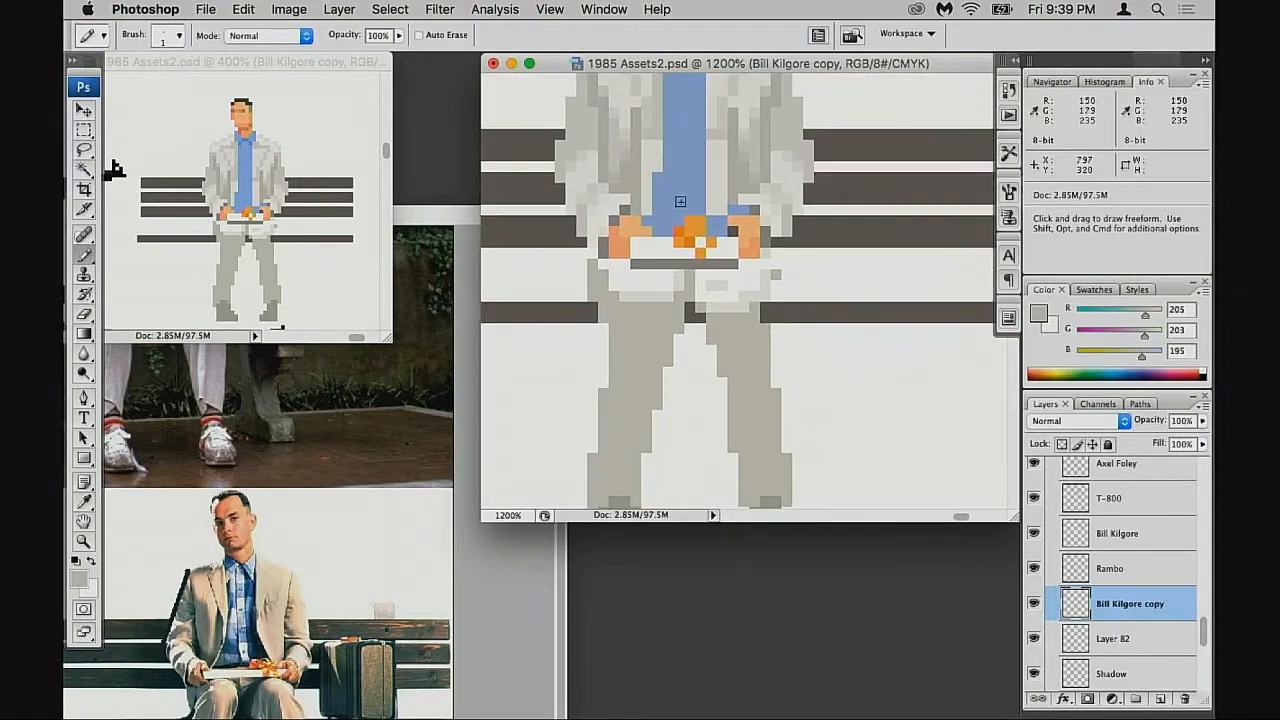
{"action": "left_click", "coordinate": [657, 172], "text": "alt"}
{"action": "left_click", "coordinate": [657, 172], "text": "alt"}
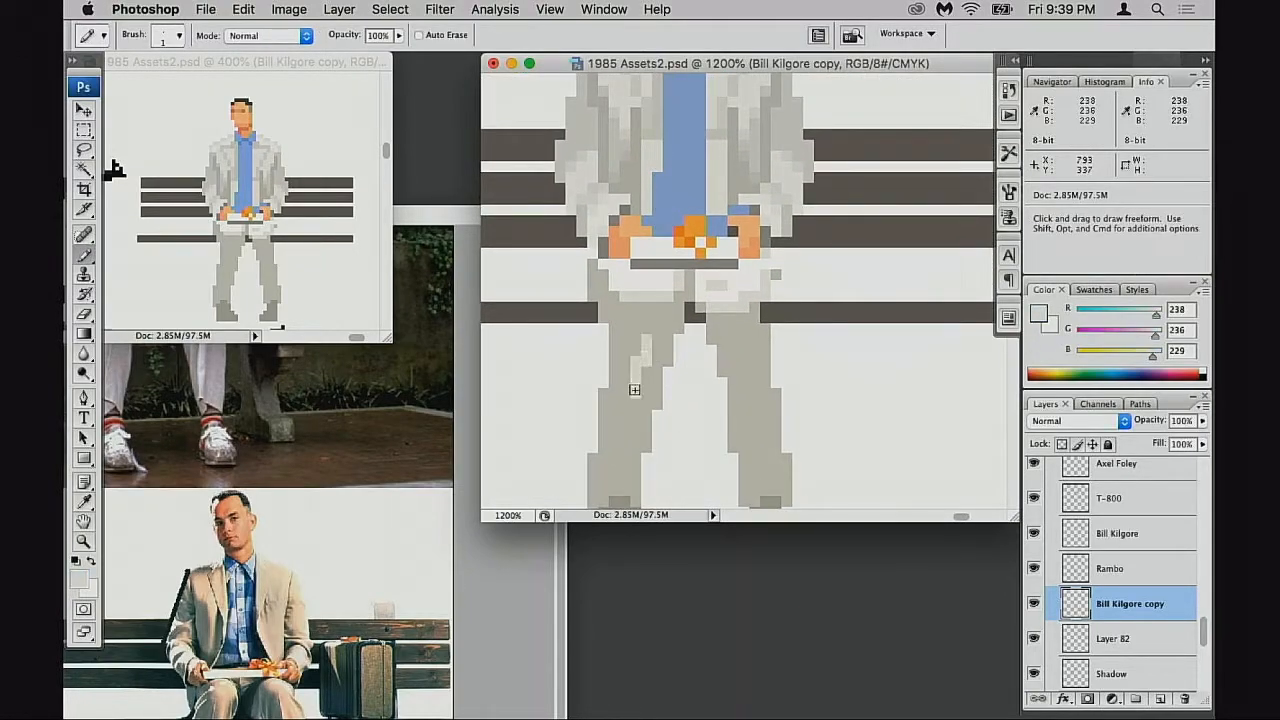
{"action": "left_click", "coordinate": [633, 156], "text": "alt"}
{"action": "left_click_drag", "start_coordinate": [640, 384], "coordinate": [620, 478]}
{"action": "scroll", "coordinate": [630, 420], "scroll_direction": "down", "scroll_amount": 3}
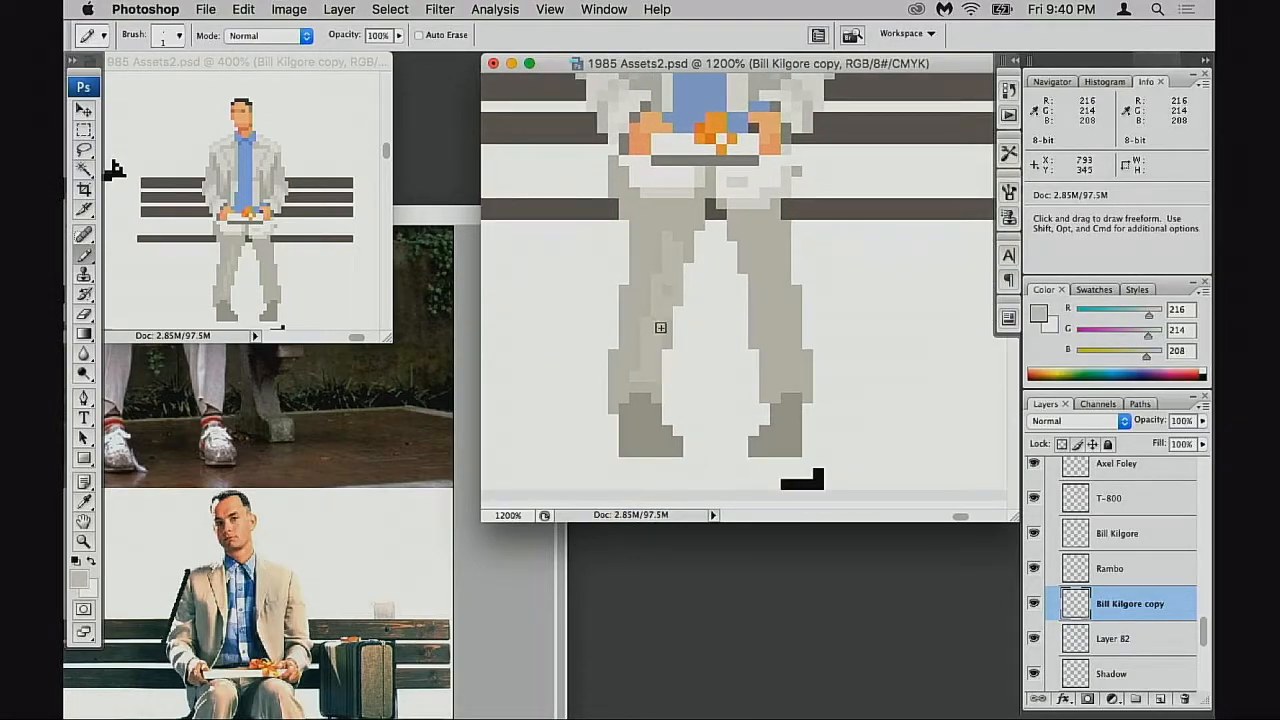
Enlarge the seated-man reference photo to 200% around the trouser legs and reposition its window below the sprite preview
{"action": "left_click", "coordinate": [363, 550]}
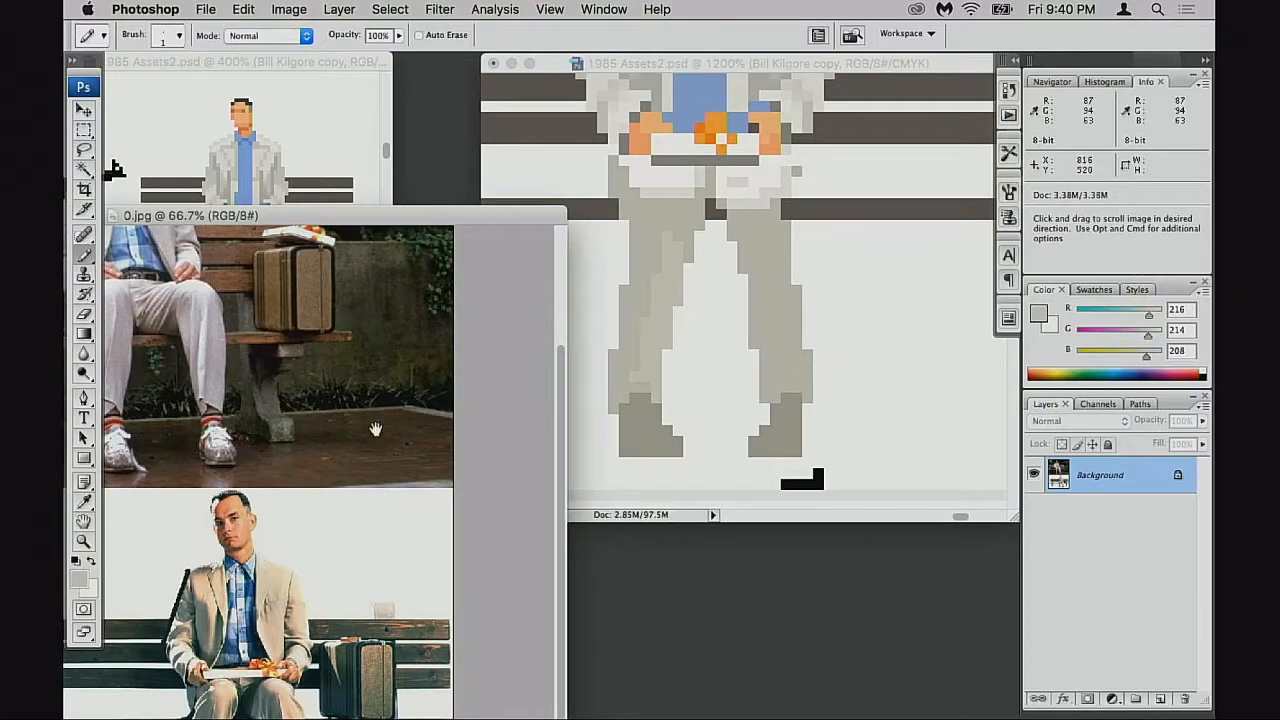
{"action": "left_click_drag", "start_coordinate": [437, 214], "coordinate": [485, 103]}
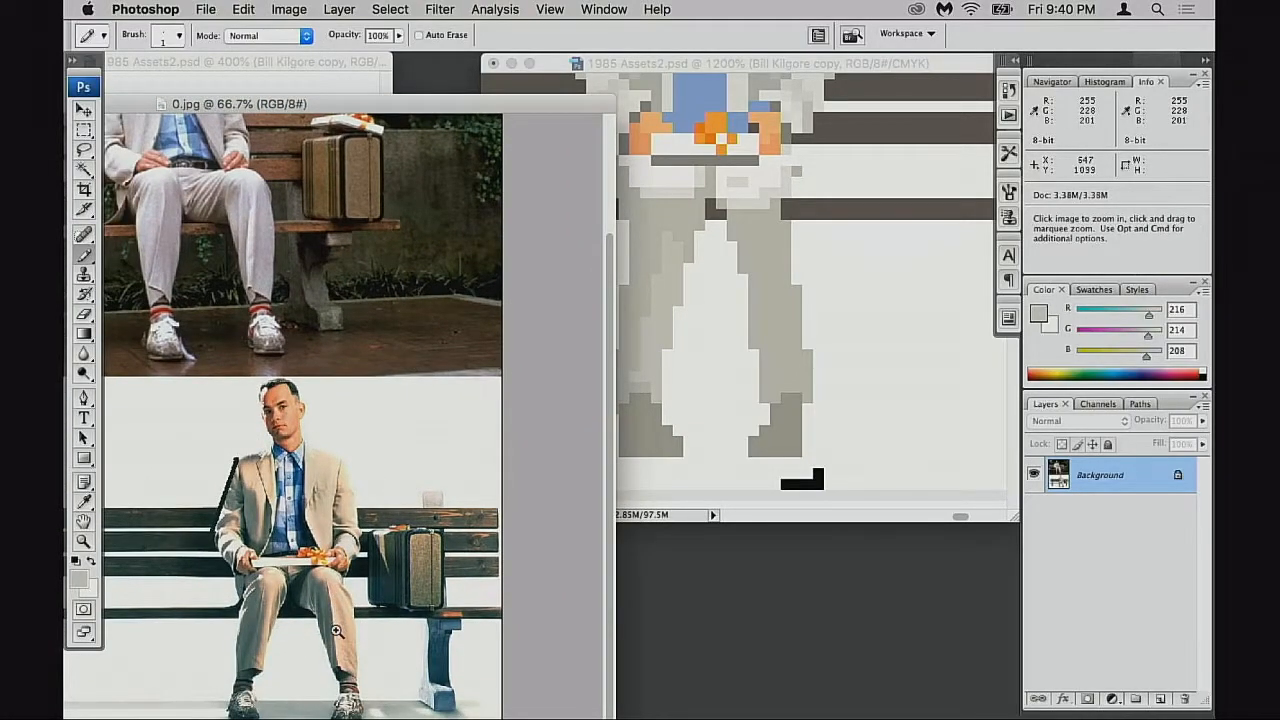
{"action": "key", "text": "super+equal"}
{"action": "key", "text": "super+equal"}
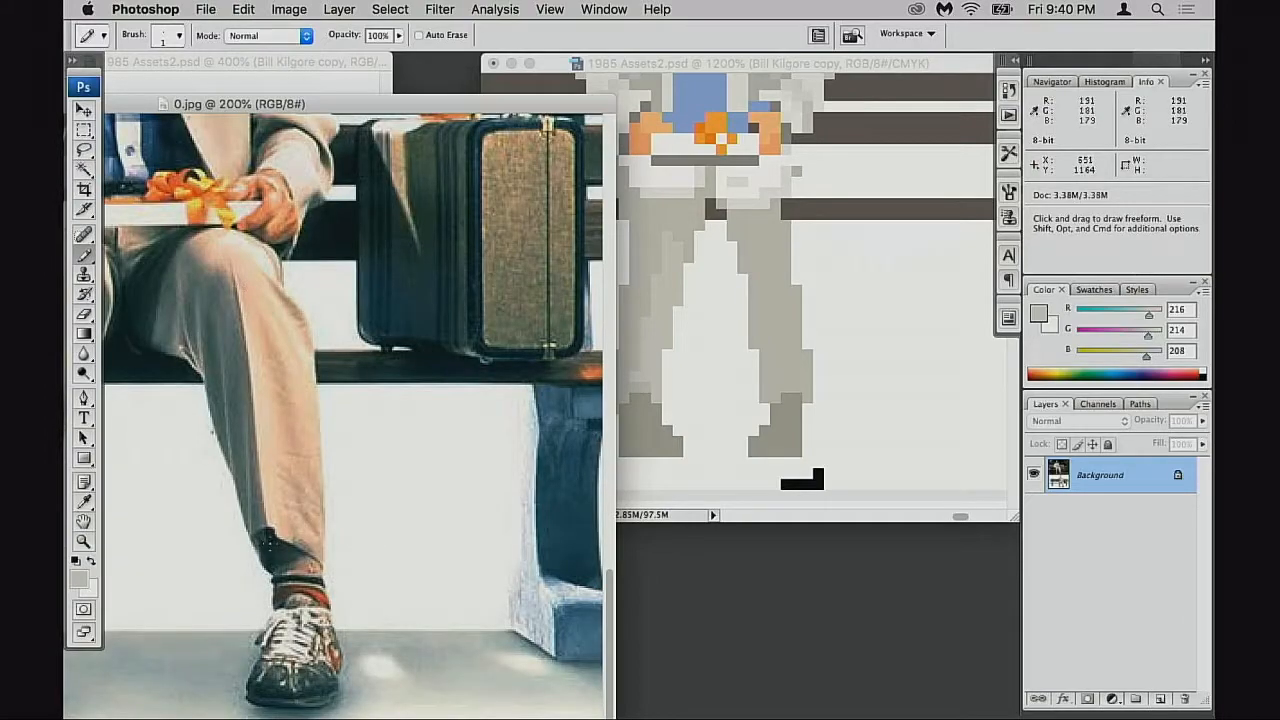
{"action": "scroll", "coordinate": [350, 410], "scroll_direction": "left", "scroll_amount": 5}
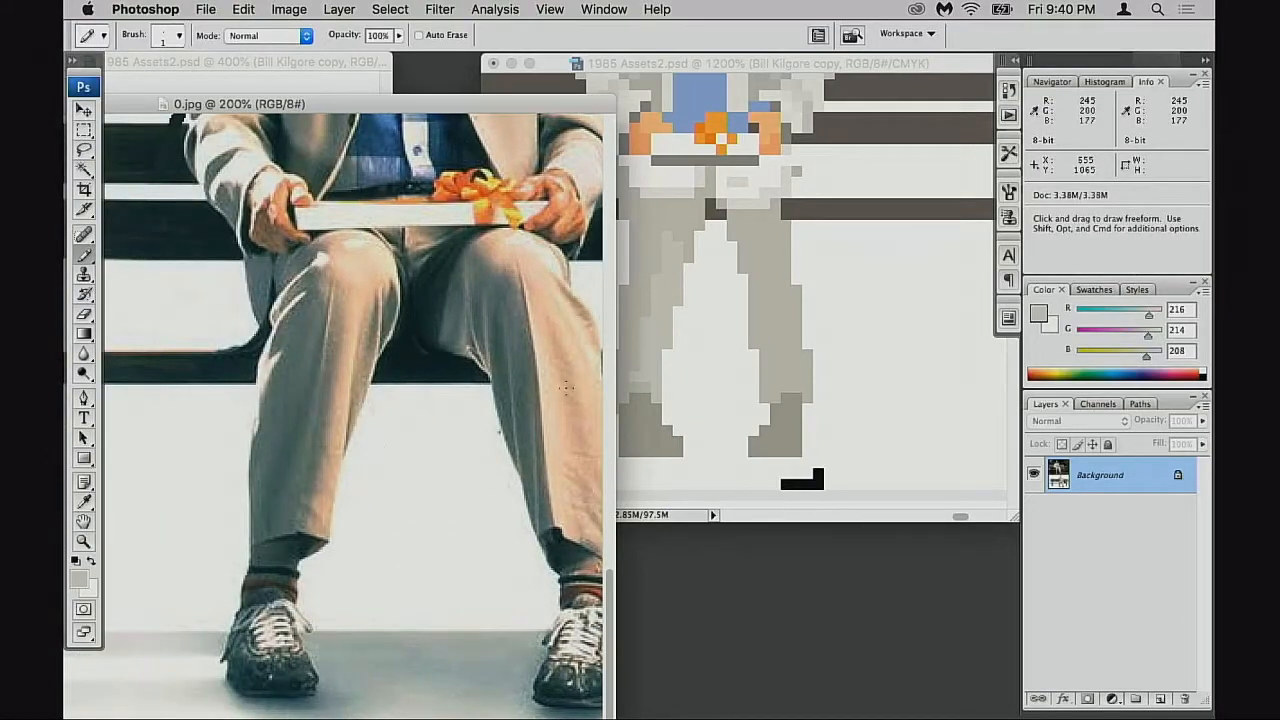
{"action": "key", "text": "v"}
{"action": "scroll", "coordinate": [536, 299], "scroll_direction": "right", "scroll_amount": 2}
{"action": "scroll", "coordinate": [536, 299], "scroll_direction": "up", "scroll_amount": 1}
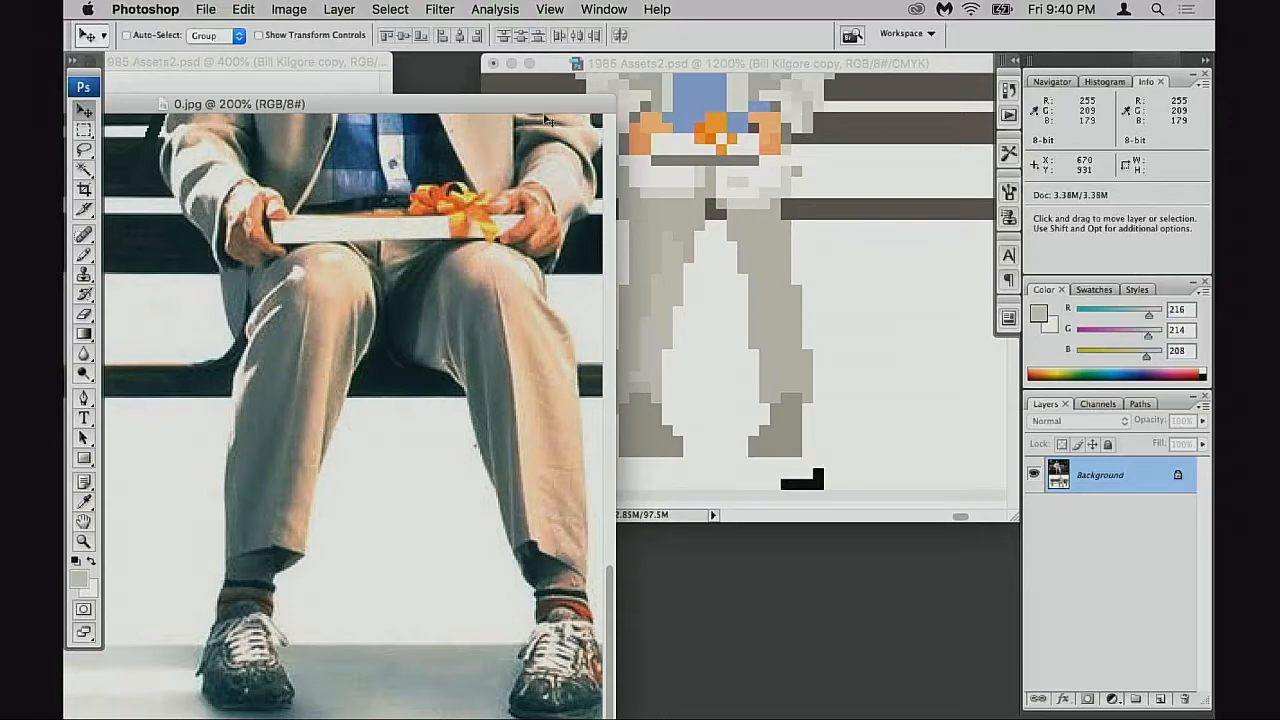
{"action": "left_click_drag", "start_coordinate": [546, 106], "coordinate": [468, 392]}
{"action": "left_click", "coordinate": [543, 366]}
{"action": "scroll", "coordinate": [689, 354], "scroll_direction": "up", "scroll_amount": 1}
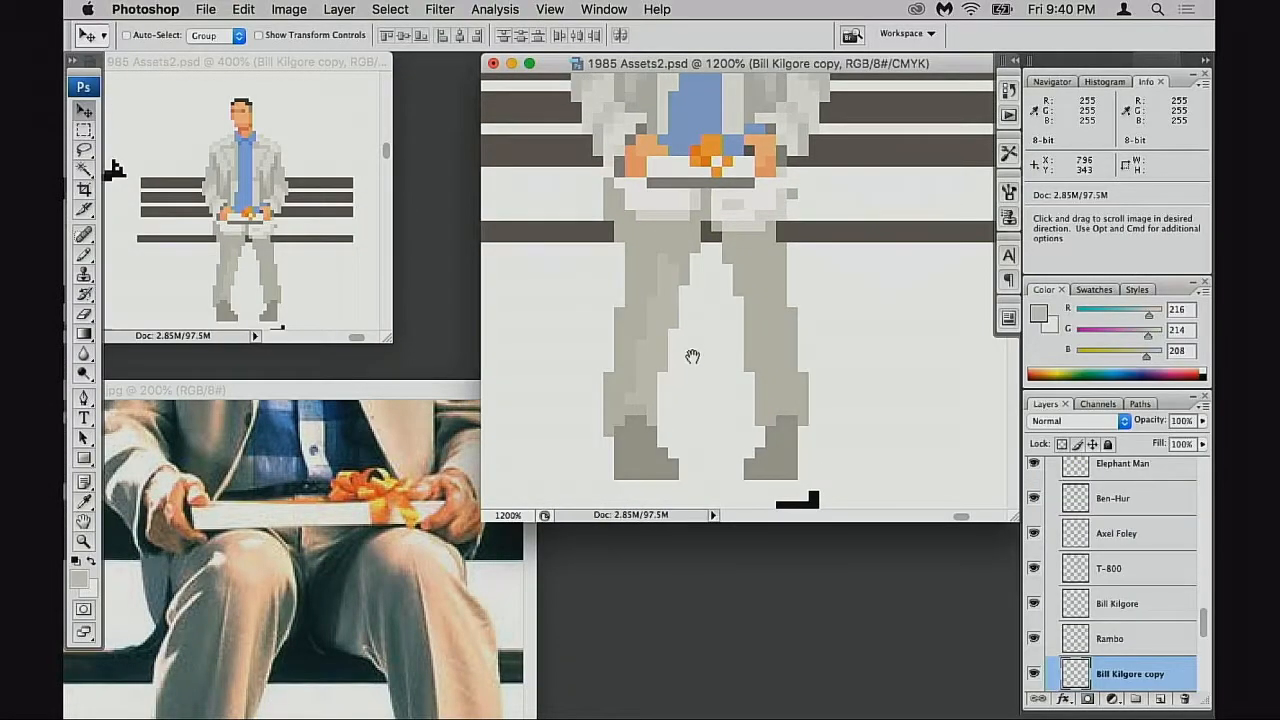
Refine the shading down the viewer's-left trouser leg using light greys (216, 214, 208) and (205, 203, 195)
{"action": "left_click", "coordinate": [462, 511]}
{"action": "key", "text": "b"}
{"action": "left_click", "coordinate": [666, 258]}
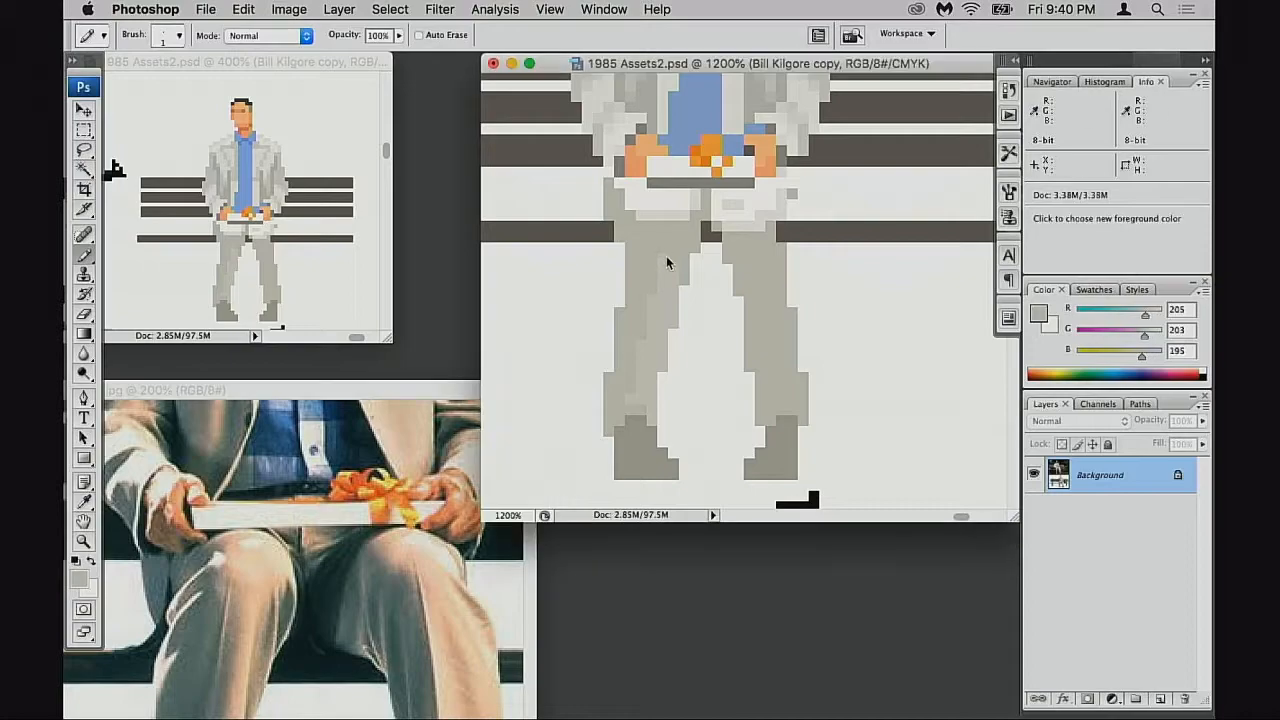
{"action": "scroll", "coordinate": [646, 320], "scroll_direction": "up", "scroll_amount": 3}
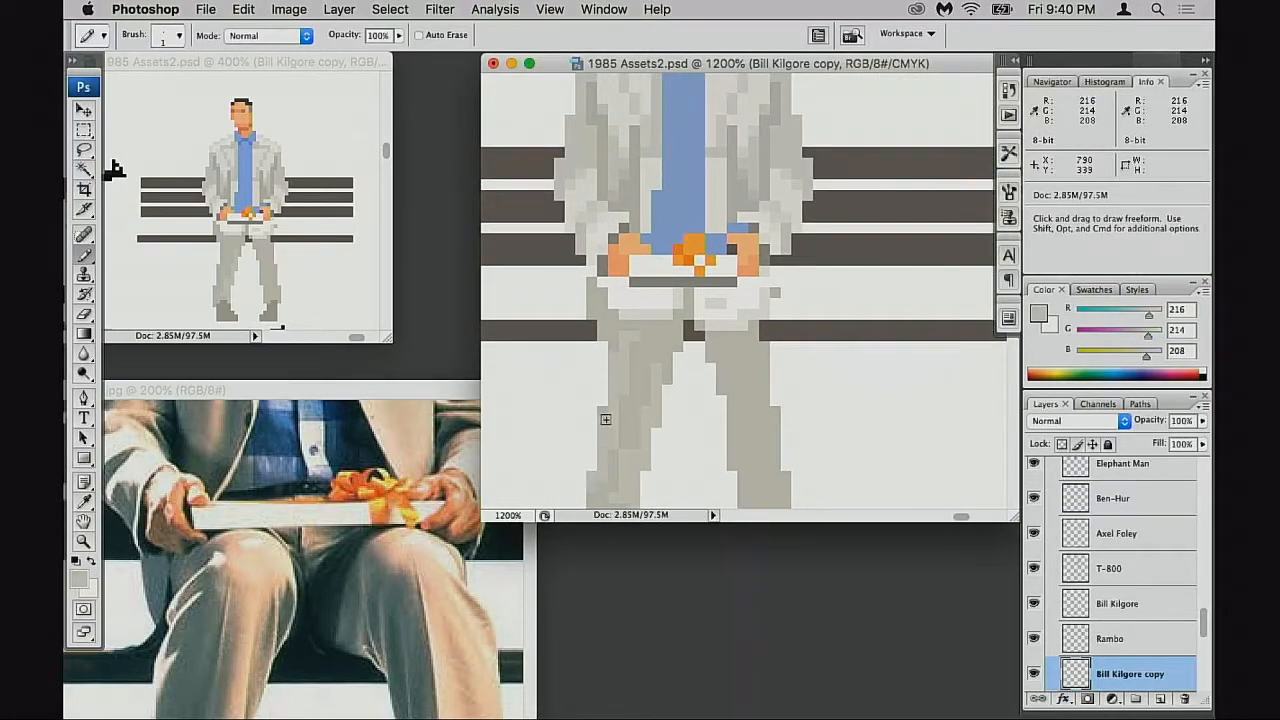
{"action": "scroll", "coordinate": [614, 467], "scroll_direction": "down", "scroll_amount": 3}
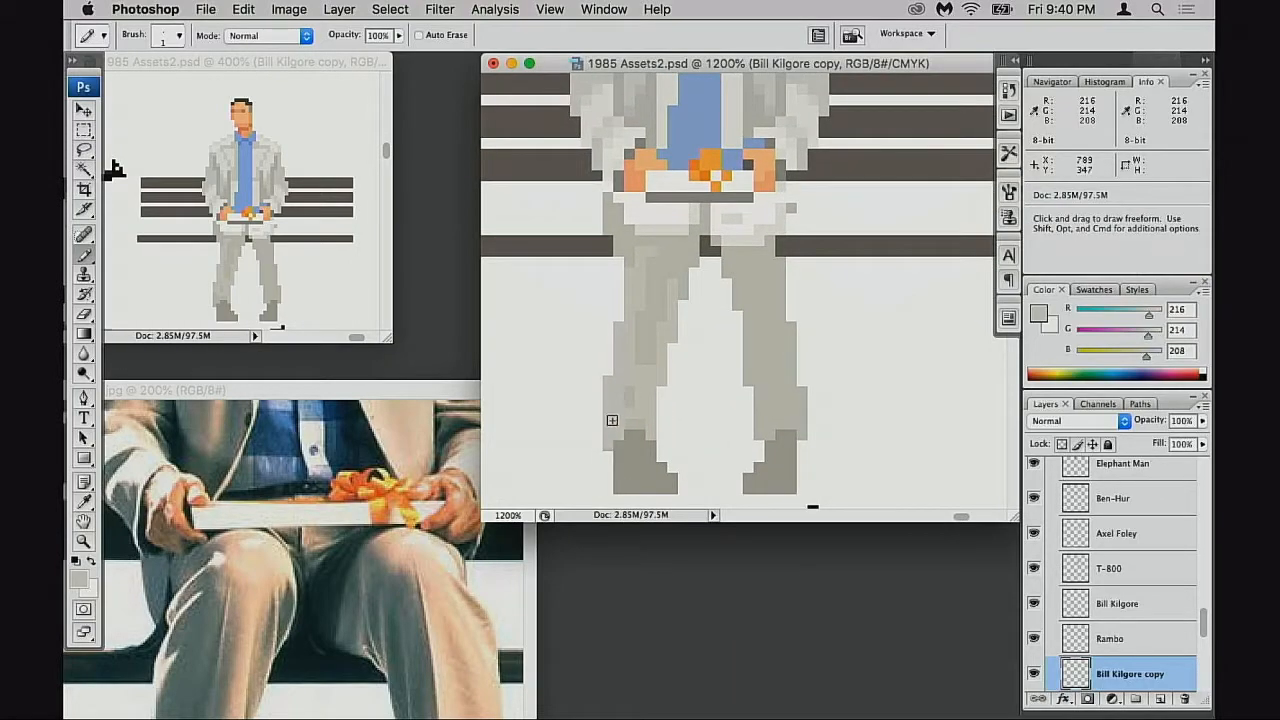
{"action": "left_click", "coordinate": [644, 371], "text": "alt"}
{"action": "left_click", "coordinate": [642, 316], "text": "alt"}
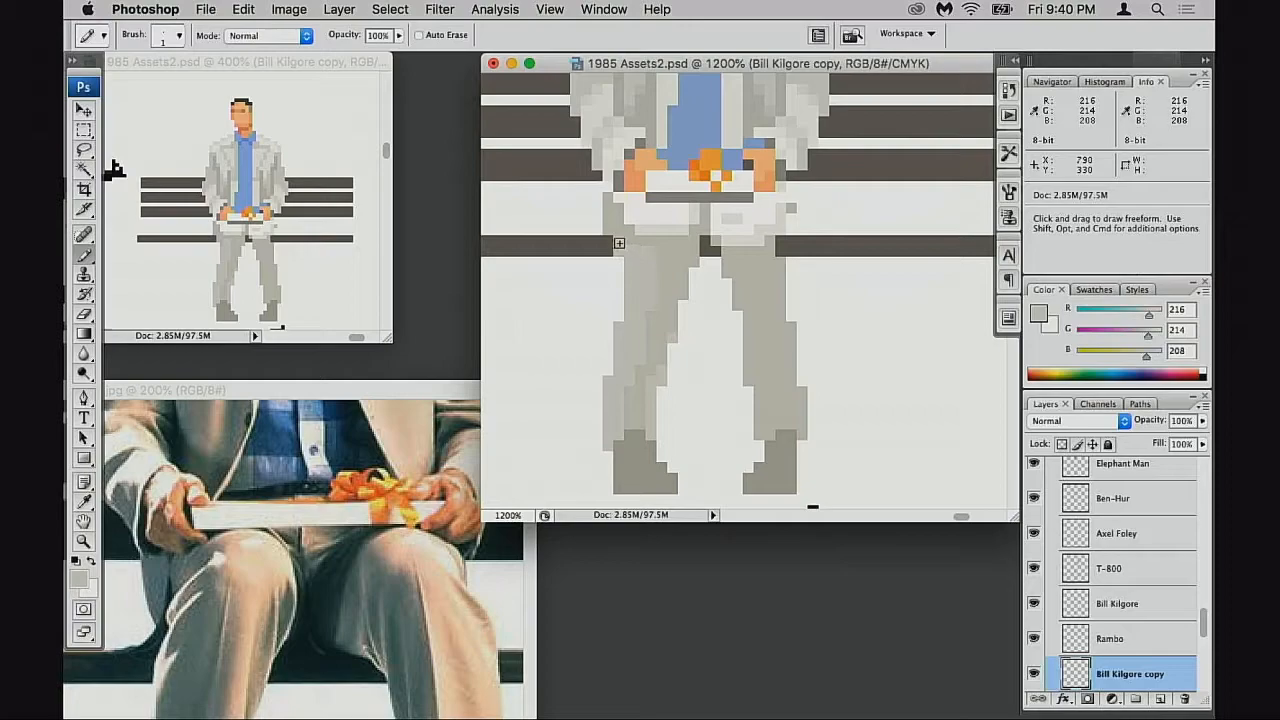
{"action": "left_click", "coordinate": [659, 343], "text": "alt"}
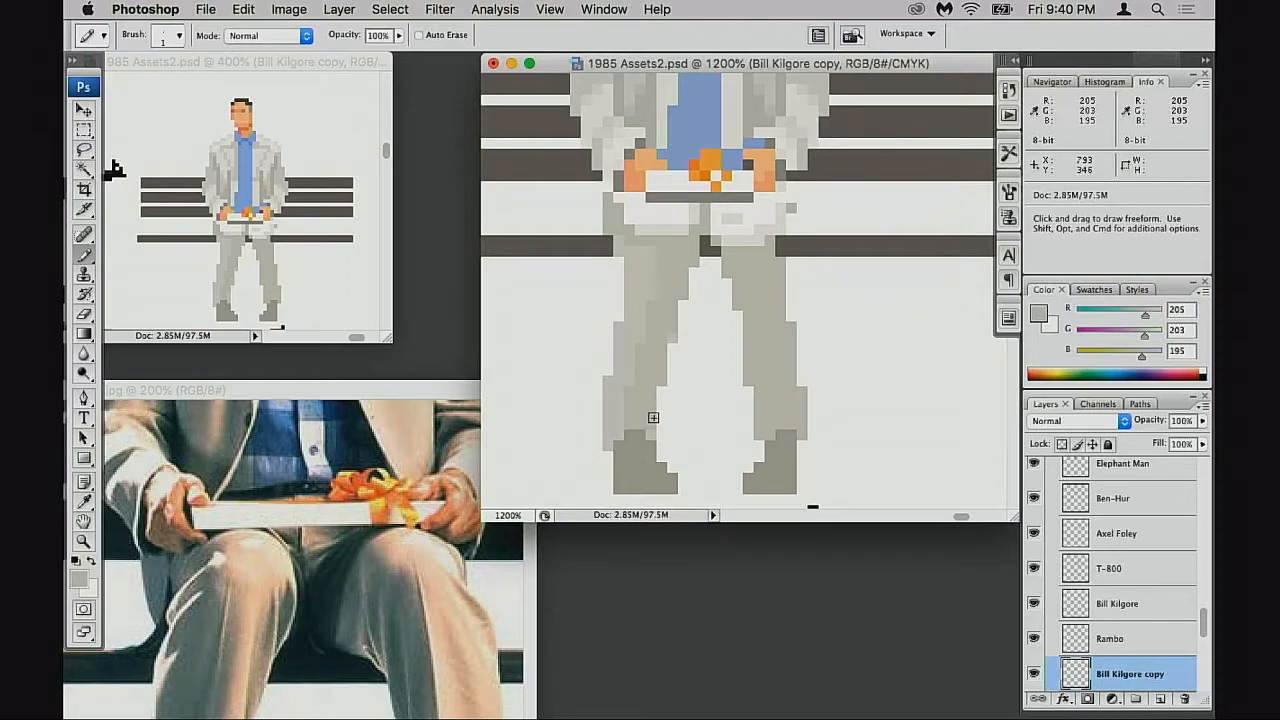
{"action": "left_click", "coordinate": [624, 405], "text": "alt"}
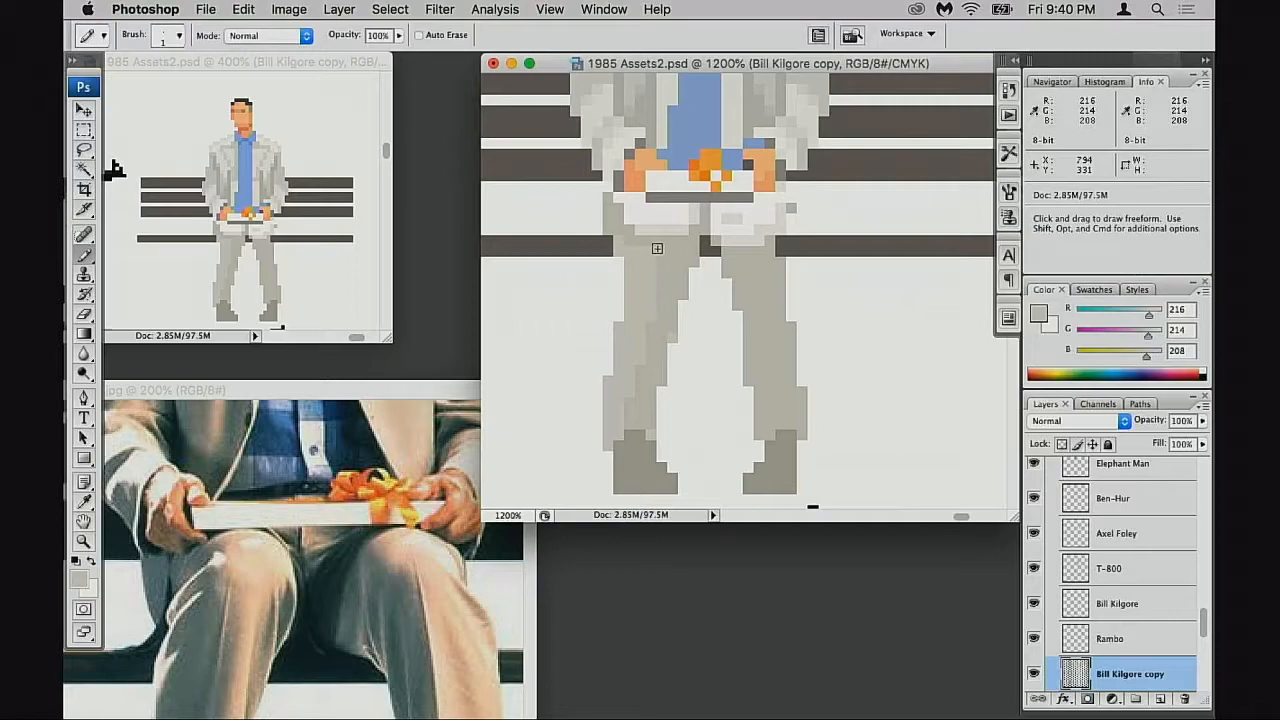
{"action": "left_click", "coordinate": [643, 371], "text": "alt"}
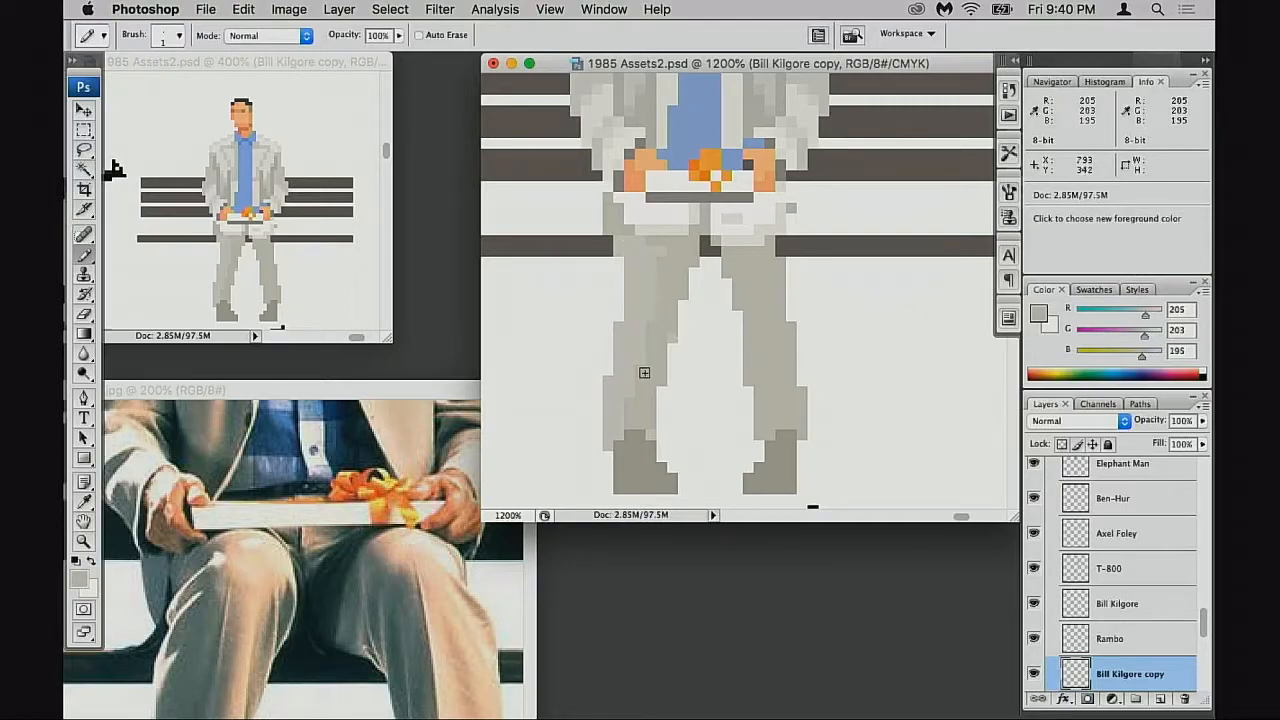
Paint highlights down the viewer's-right trouser leg and beside its knee using light greys (216, 214, 208) and (205, 203, 195)
{"action": "left_click", "coordinate": [646, 303], "text": "alt"}
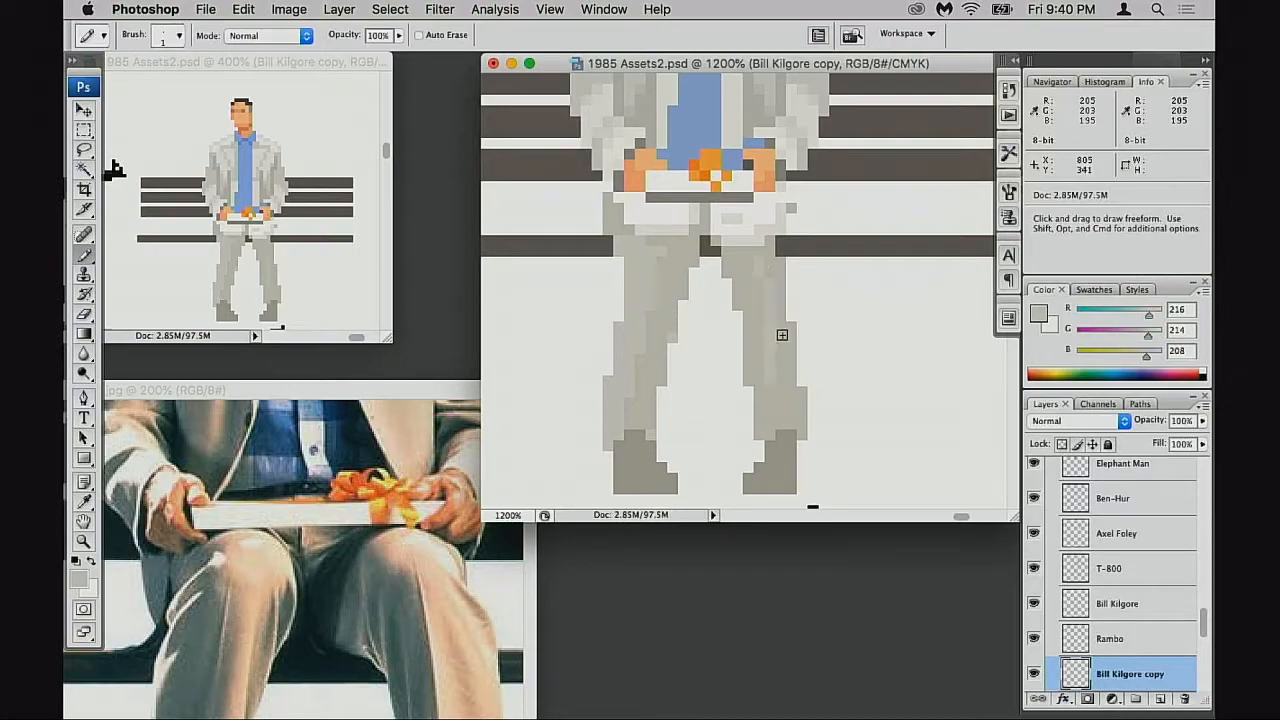
{"action": "left_click", "coordinate": [790, 393]}
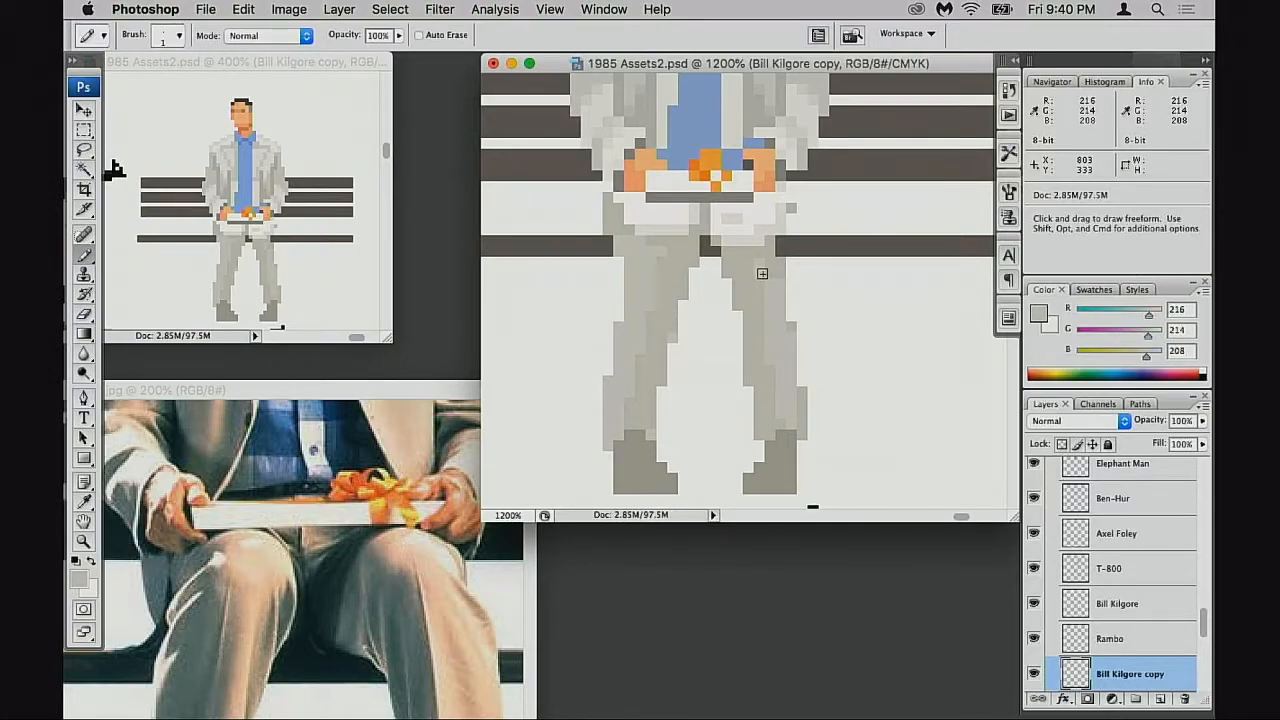
{"action": "left_click", "coordinate": [768, 368], "text": "alt"}
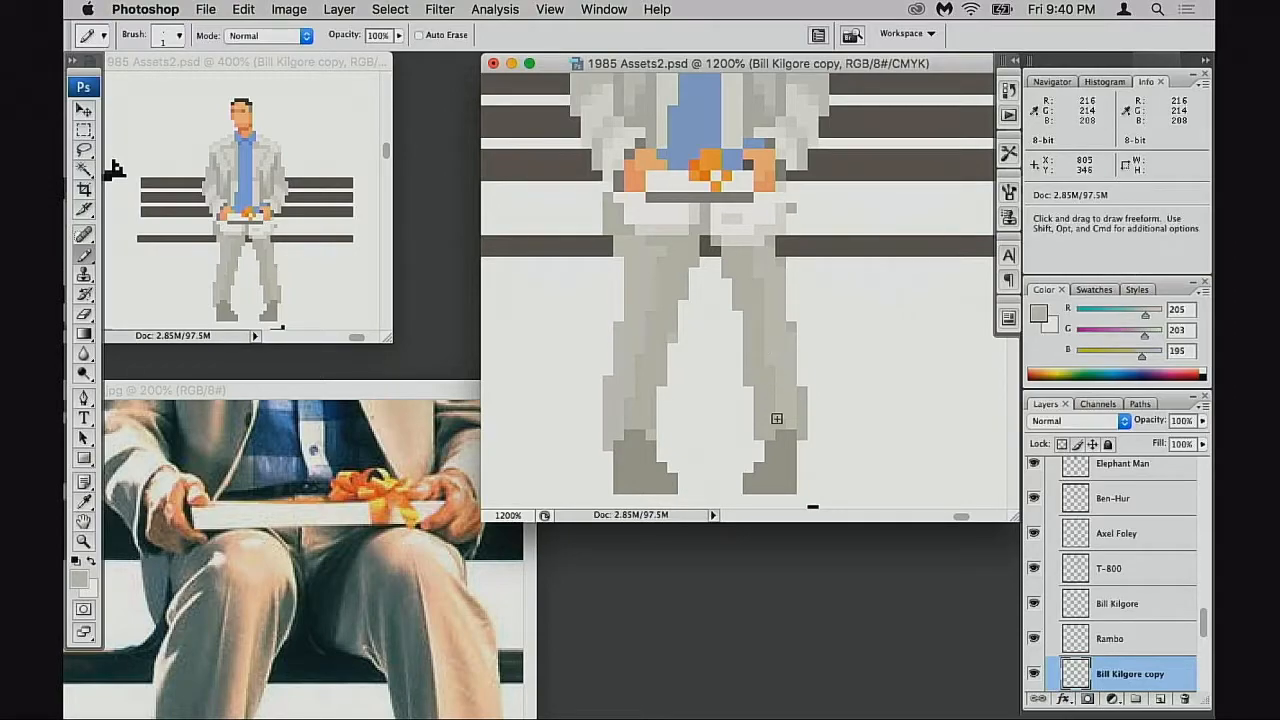
{"action": "left_click", "coordinate": [790, 398], "text": "alt"}
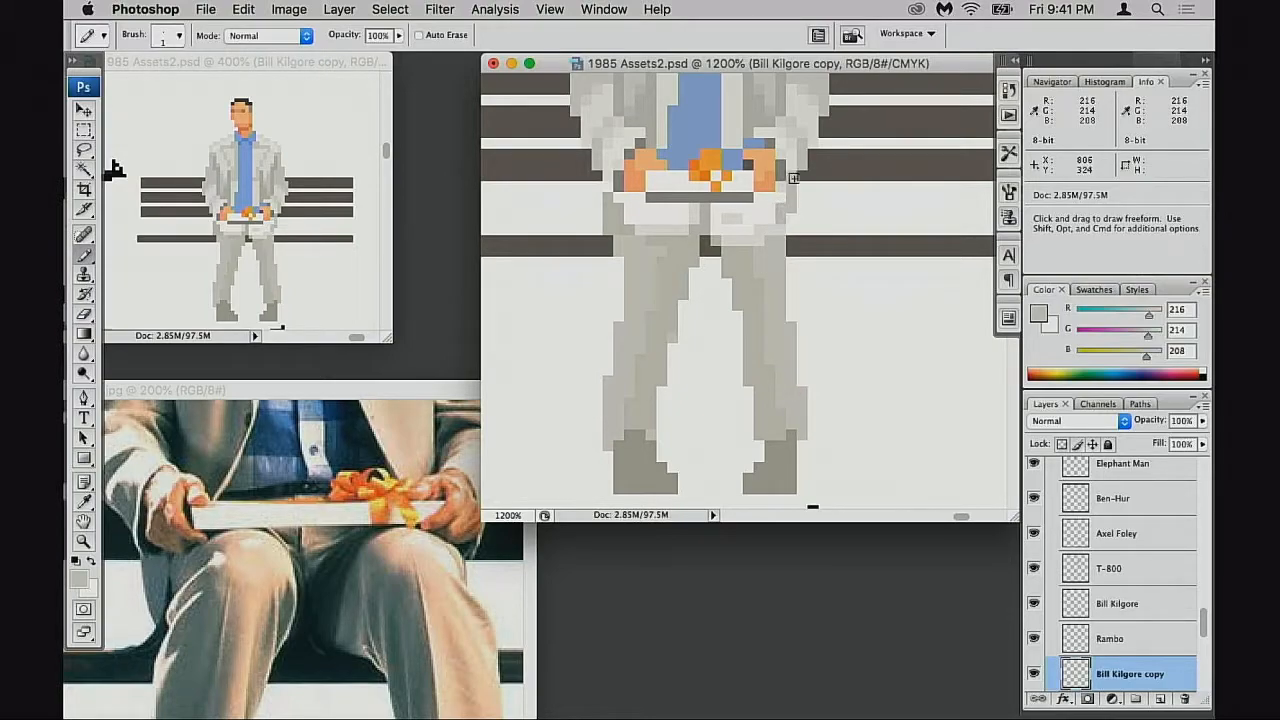
{"action": "left_click_drag", "start_coordinate": [791, 219], "coordinate": [789, 254]}
{"action": "key", "text": "super+z"}
Compare the whole seated figure with the neighbouring characters and save the document
{"action": "left_click", "coordinate": [783, 351], "text": "alt"}
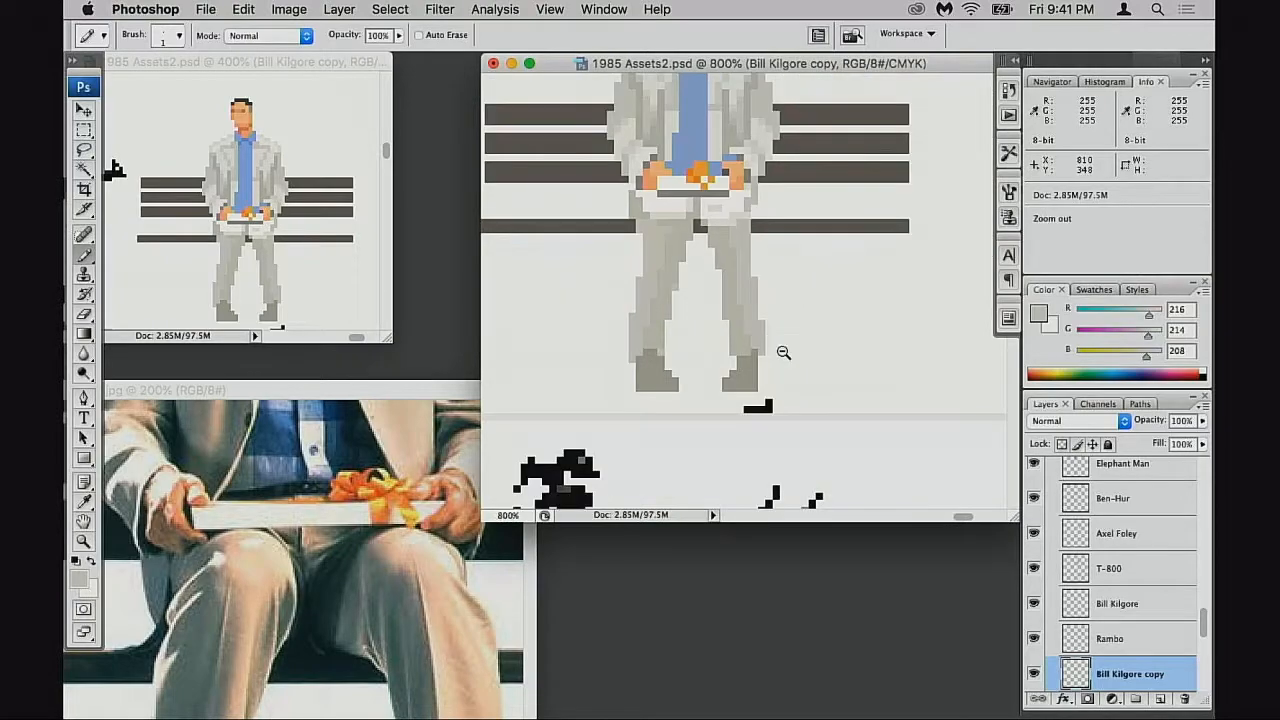
{"action": "left_click", "coordinate": [786, 349], "text": "alt"}
{"action": "left_click", "coordinate": [787, 345], "text": "alt"}
{"action": "left_click", "coordinate": [743, 311], "text": "alt"}
{"action": "left_click_drag", "start_coordinate": [776, 366], "coordinate": [780, 437]}
{"action": "left_click_drag", "start_coordinate": [716, 236], "coordinate": [797, 325]}
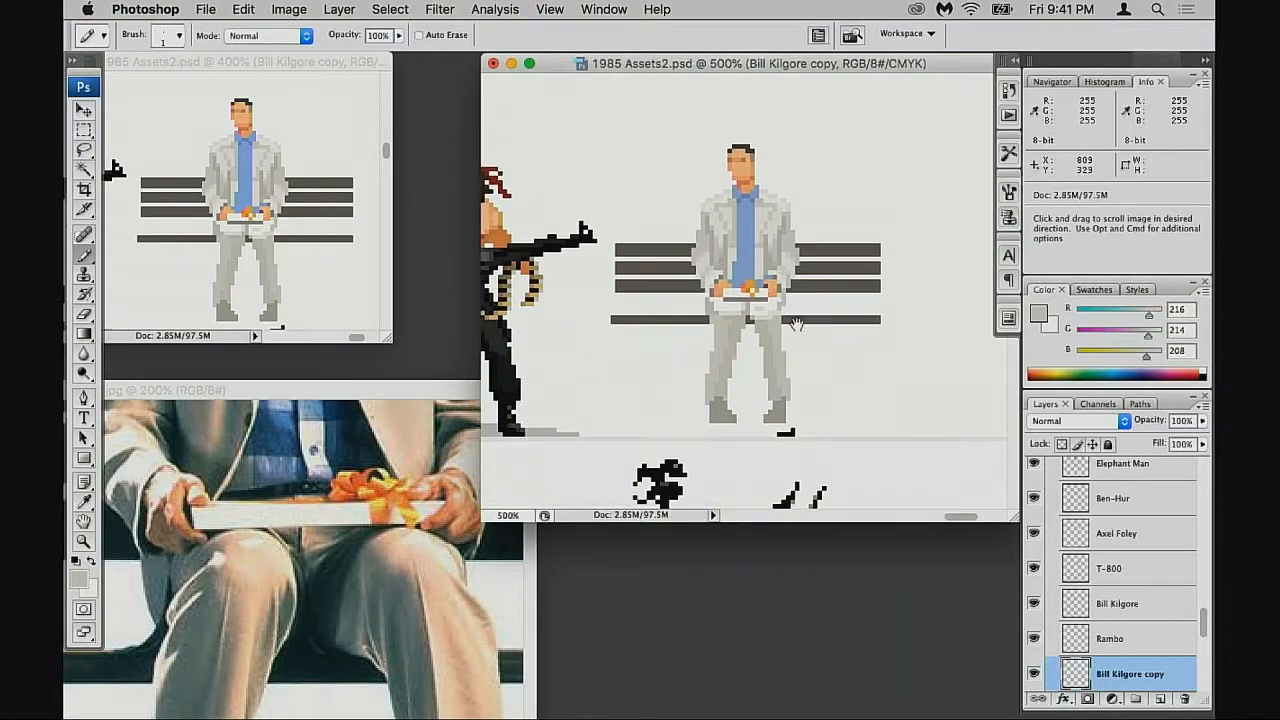
{"action": "left_click", "coordinate": [805, 376], "text": "alt"}
{"action": "left_click", "coordinate": [805, 374], "text": "alt"}
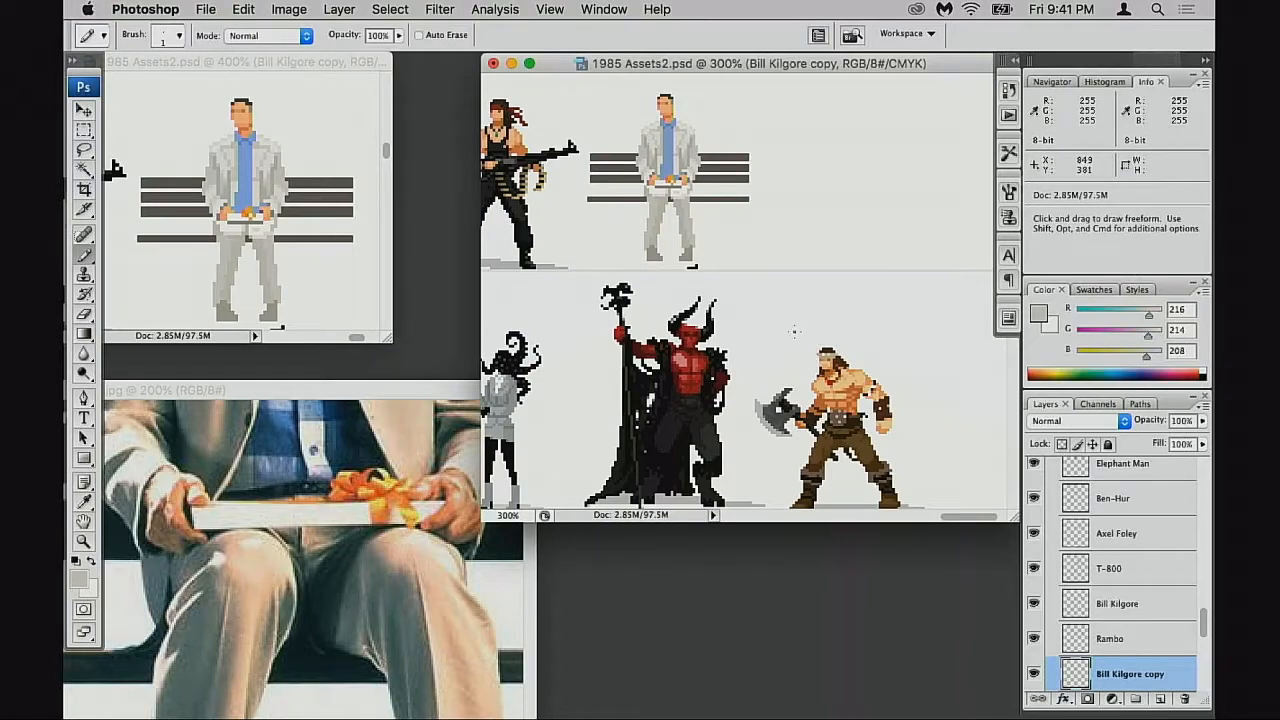
{"action": "key", "text": "super+s"}
Select the lower trouser legs and shoes with a rectangular marquee and hide the selection edges
{"action": "left_click", "coordinate": [678, 228], "text": "super"}
{"action": "left_click", "coordinate": [678, 228], "text": "super"}
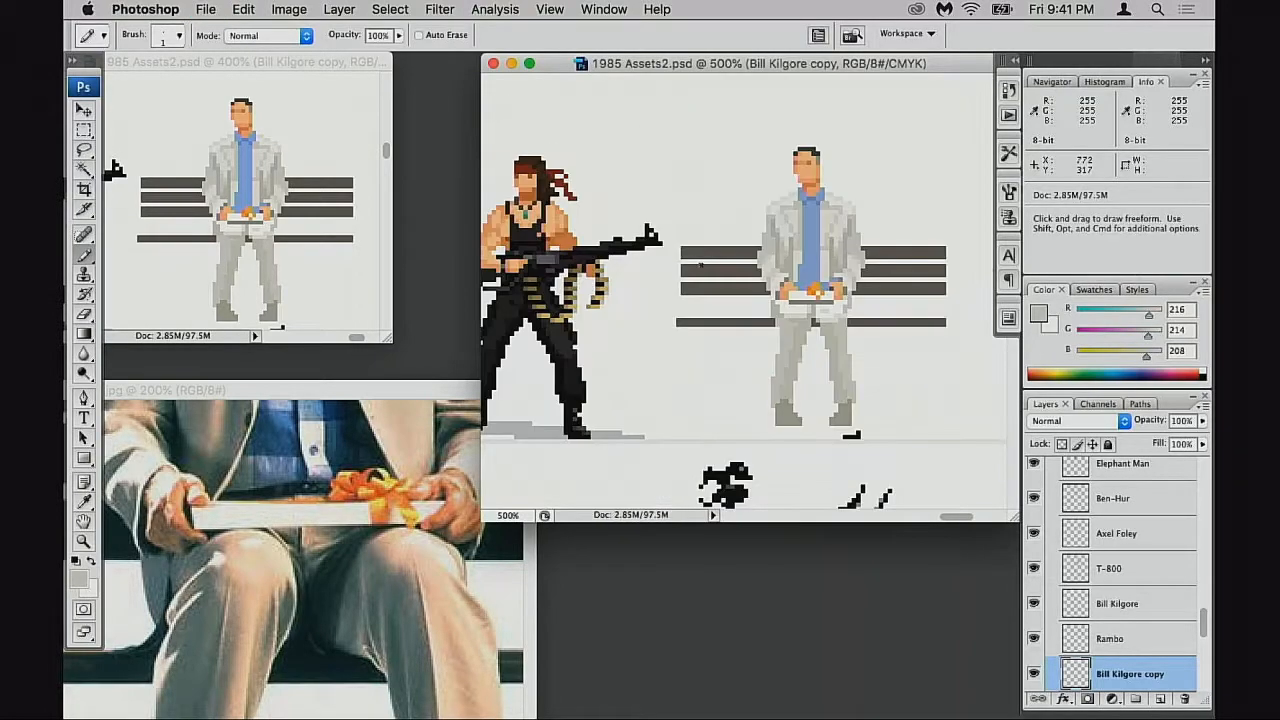
{"action": "key", "text": "m"}
{"action": "left_click", "coordinate": [822, 366], "text": "super"}
{"action": "left_click_drag", "start_coordinate": [670, 248], "coordinate": [880, 494]}
{"action": "key", "text": "super+h"}
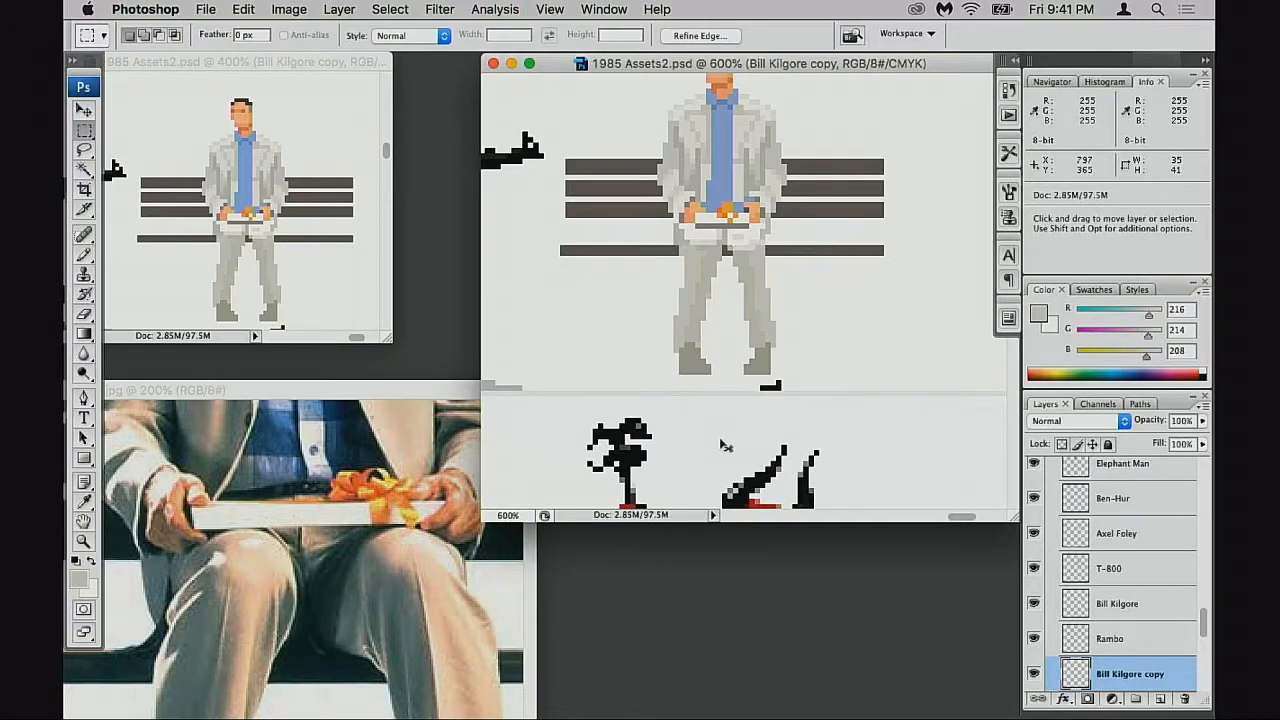
Apply Levels to the selected legs with the black input at 61 and the white input at 222
{"action": "key", "text": "super+l"}
{"action": "left_click_drag", "start_coordinate": [1080, 218], "coordinate": [1061, 218]}
{"action": "left_click_drag", "start_coordinate": [853, 219], "coordinate": [881, 218]}
{"action": "left_click_drag", "start_coordinate": [1058, 220], "coordinate": [1056, 219]}
{"action": "left_click_drag", "start_coordinate": [881, 219], "coordinate": [906, 219]}
{"action": "left_click_drag", "start_coordinate": [1056, 219], "coordinate": [1055, 223]}
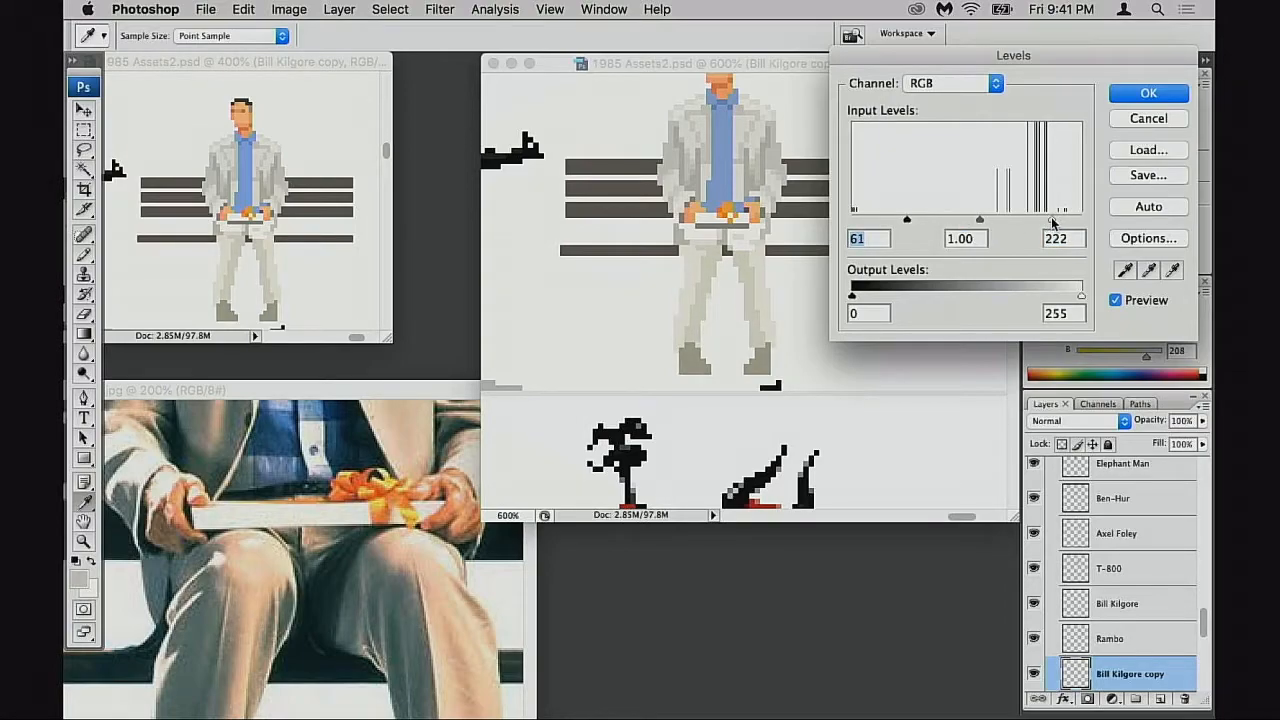
{"action": "left_click", "coordinate": [1148, 93]}
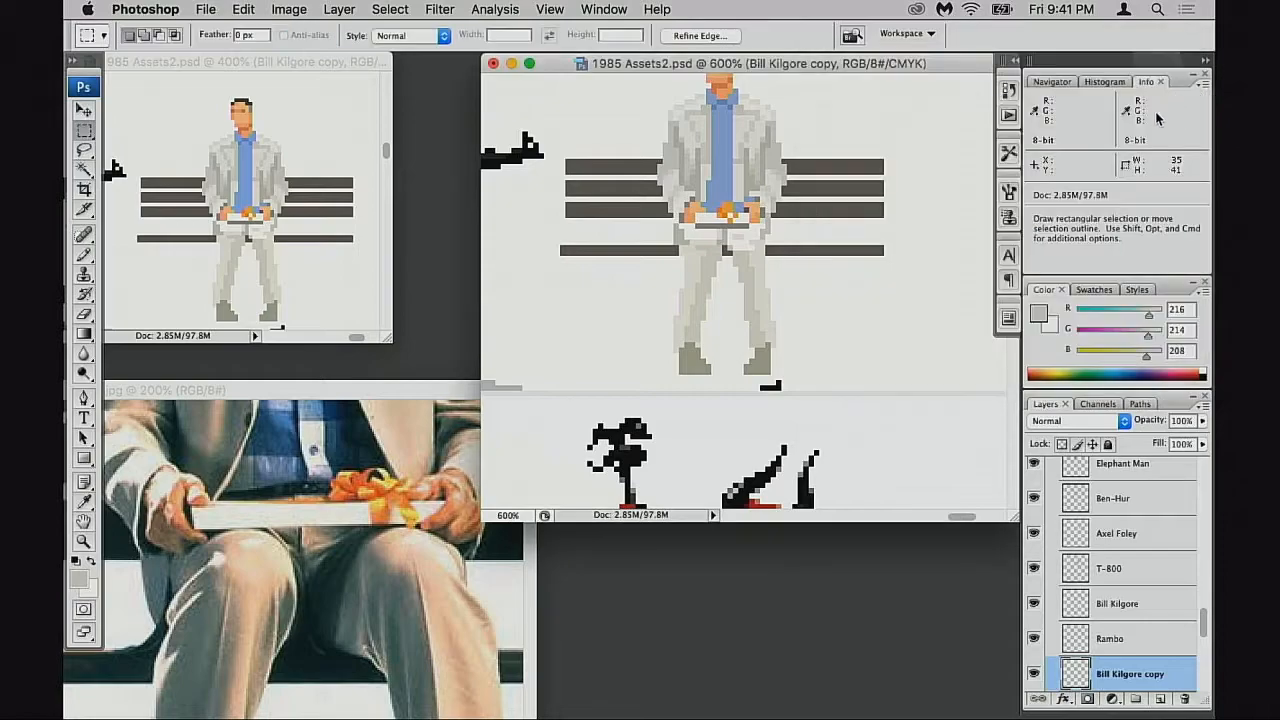
Slightly reduce the saturation of the selected legs with Hue/Saturation and deselect them
{"action": "key", "text": "super+u"}
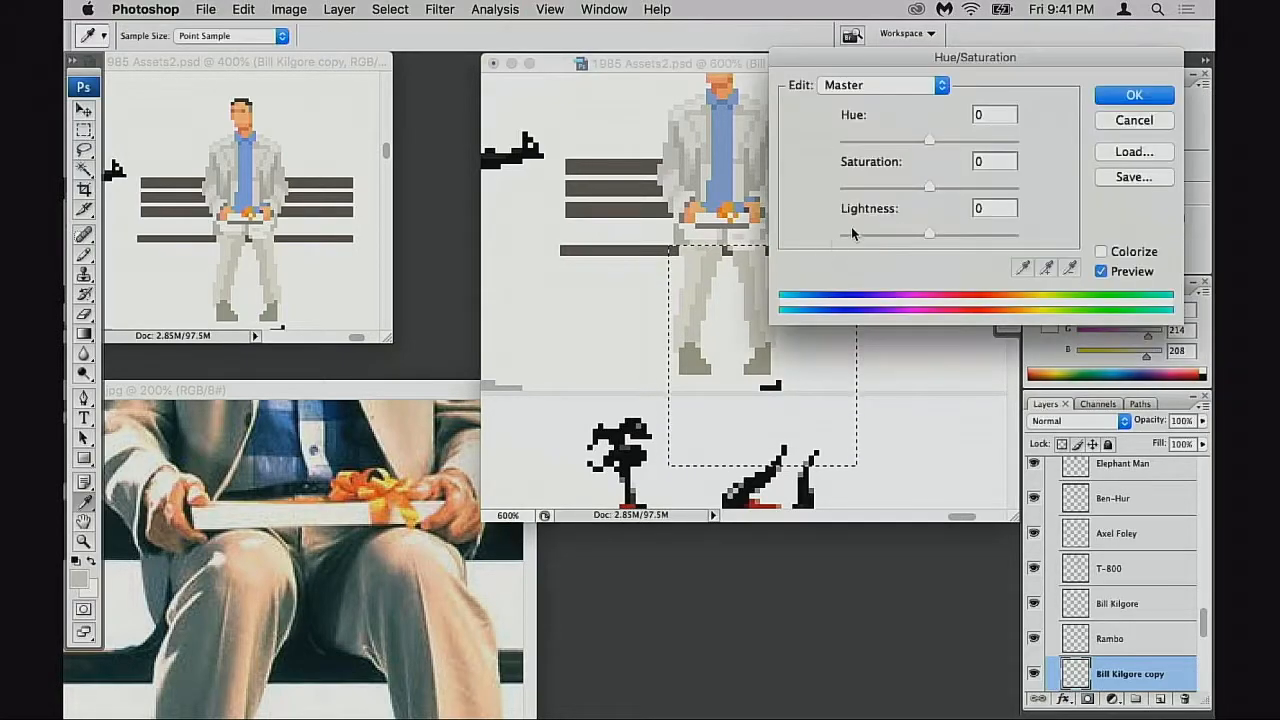
{"action": "left_click_drag", "start_coordinate": [929, 187], "coordinate": [925, 188]}
{"action": "left_click", "coordinate": [1134, 94]}
{"action": "key", "text": "super+d"}
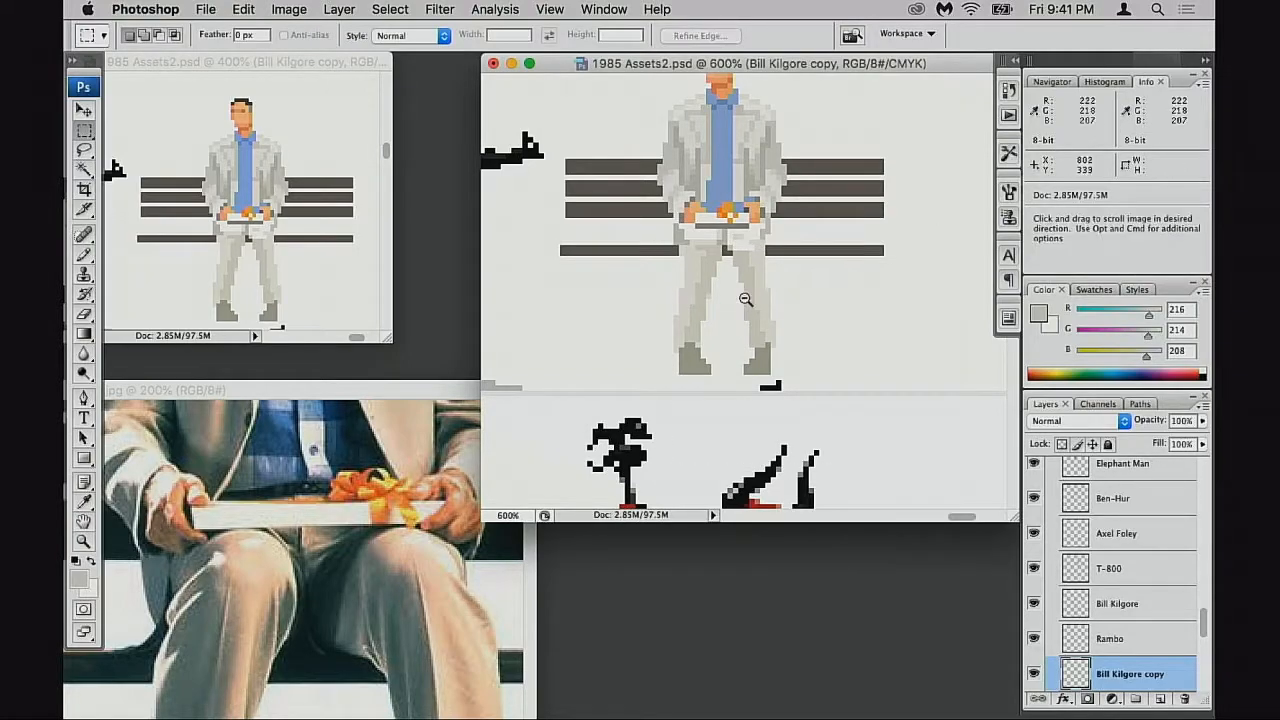
{"action": "key", "text": "super+minus"}
{"action": "key", "text": "super+minus"}
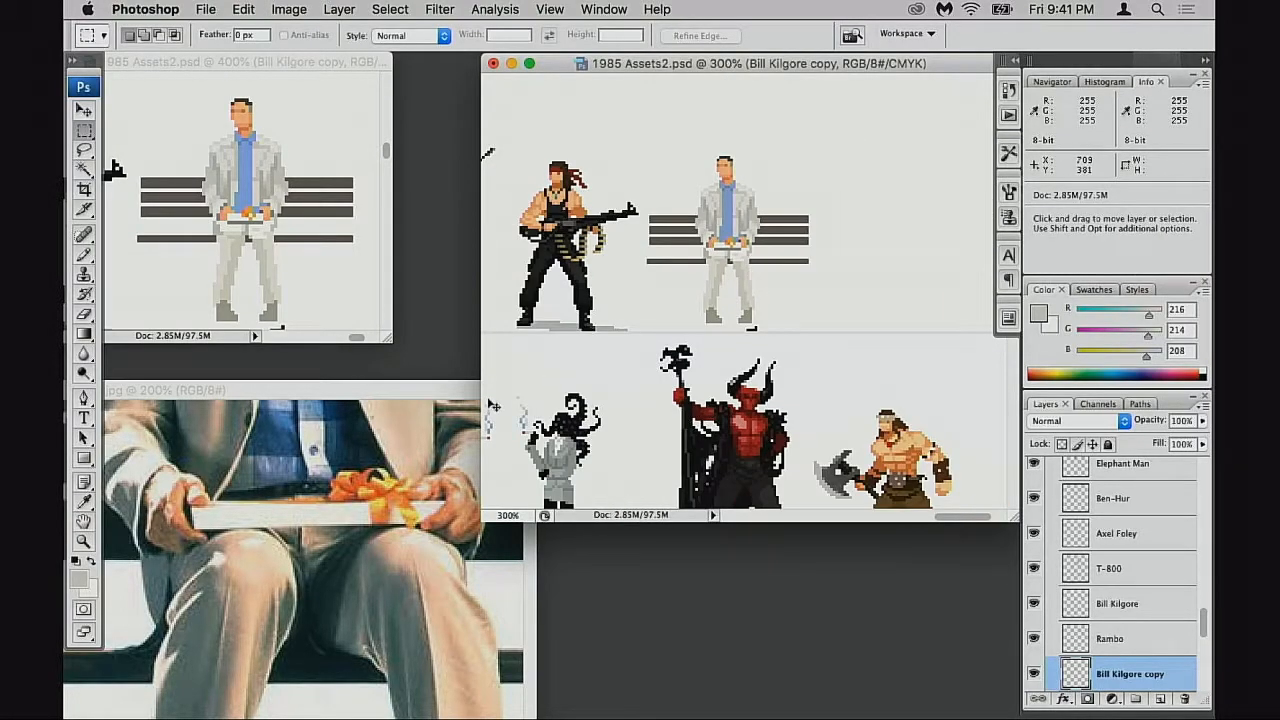
{"action": "key", "text": "super+l"}
{"action": "left_click_drag", "start_coordinate": [1081, 220], "coordinate": [1081, 220]}
{"action": "left_click_drag", "start_coordinate": [972, 220], "coordinate": [928, 219]}
{"action": "left_click", "coordinate": [1133, 95]}
{"action": "key", "text": "super+b"}
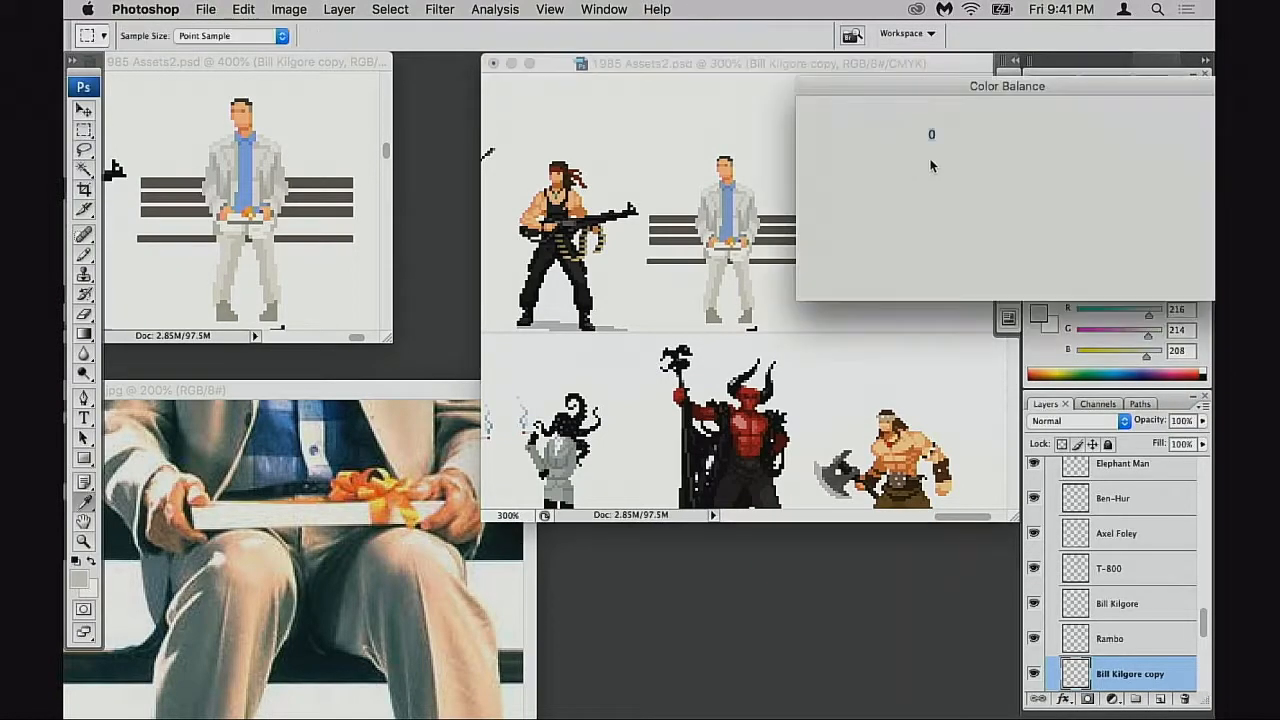
{"action": "left_click_drag", "start_coordinate": [974, 163], "coordinate": [981, 162]}
{"action": "mouse_move", "coordinate": [967, 205]}
{"action": "left_mouse_down"}
{"action": "mouse_move", "coordinate": [938, 207]}
{"action": "mouse_move", "coordinate": [964, 205]}
{"action": "left_mouse_up"}
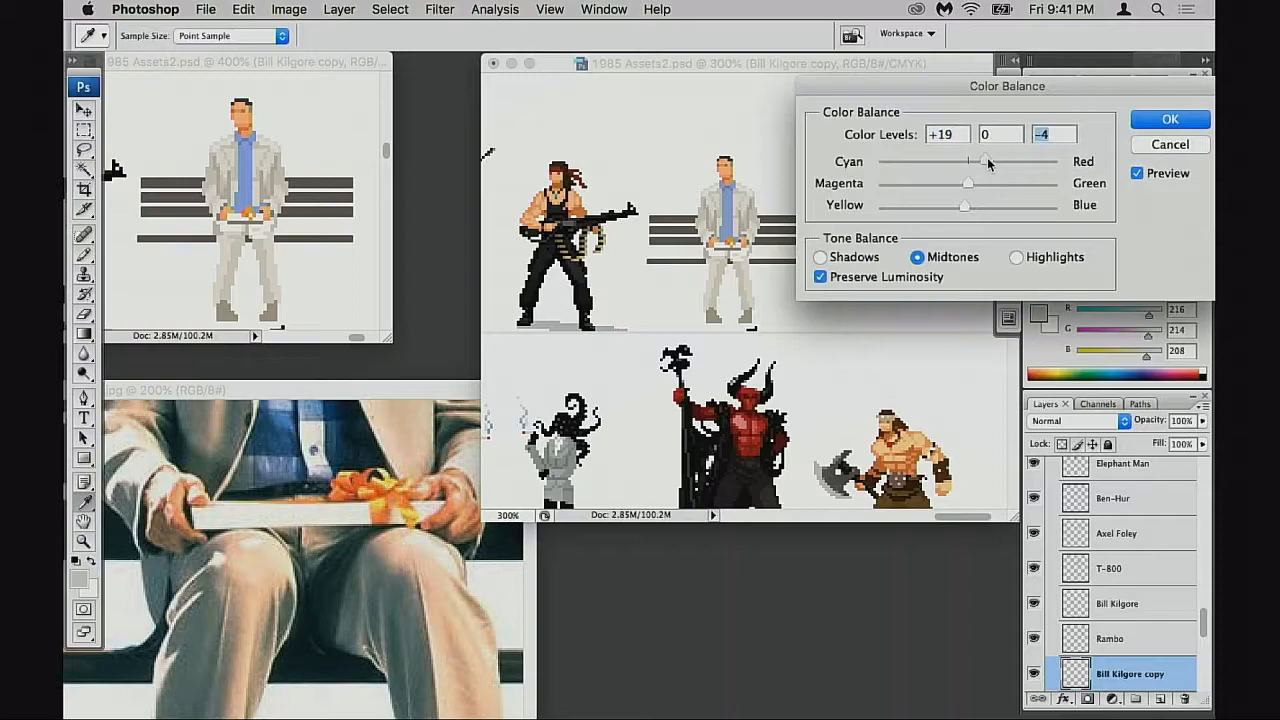
{"action": "left_click_drag", "start_coordinate": [989, 157], "coordinate": [984, 158]}
{"action": "left_click", "coordinate": [1164, 146]}
Examine the shoes, trouser cuffs, jacket and plaid shirt in the reference photo against the seated figure
{"action": "left_click", "coordinate": [728, 240], "text": "super"}
{"action": "left_click", "coordinate": [728, 242], "text": "super"}
{"action": "left_click", "coordinate": [729, 249], "text": "super"}
{"action": "left_click", "coordinate": [741, 344], "text": "super"}
{"action": "left_click_drag", "start_coordinate": [729, 340], "coordinate": [697, 172]}
{"action": "left_click", "coordinate": [275, 467]}
{"action": "left_click_drag", "start_coordinate": [275, 467], "coordinate": [310, 680]}
{"action": "left_click_drag", "start_coordinate": [369, 389], "coordinate": [424, 239]}
{"action": "left_click_drag", "start_coordinate": [370, 262], "coordinate": [343, 705]}
{"action": "left_click_drag", "start_coordinate": [326, 256], "coordinate": [517, 196]}
{"action": "left_click", "coordinate": [717, 374]}
{"action": "left_click_drag", "start_coordinate": [770, 395], "coordinate": [828, 182]}
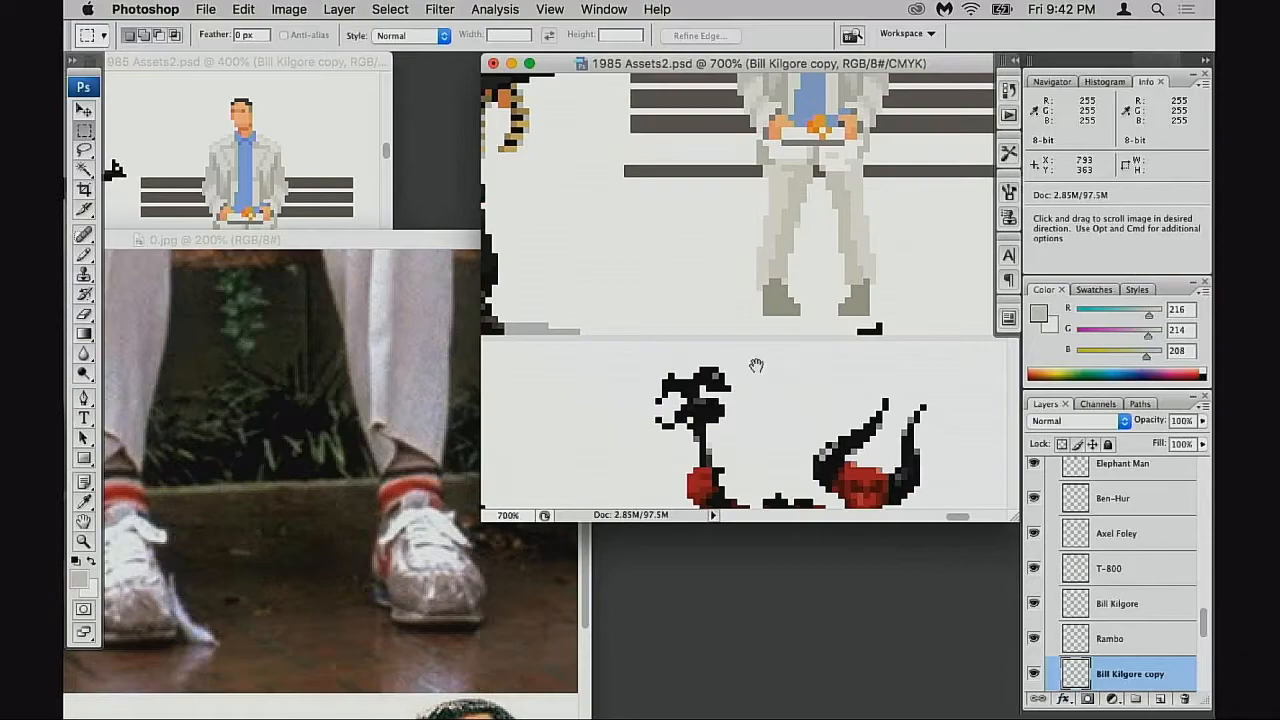
{"action": "left_click_drag", "start_coordinate": [802, 293], "coordinate": [750, 520]}
{"action": "left_click", "coordinate": [420, 355]}
{"action": "left_click_drag", "start_coordinate": [403, 376], "coordinate": [430, 700]}
{"action": "left_click_drag", "start_coordinate": [345, 262], "coordinate": [395, 535]}
{"action": "left_click", "coordinate": [760, 318]}
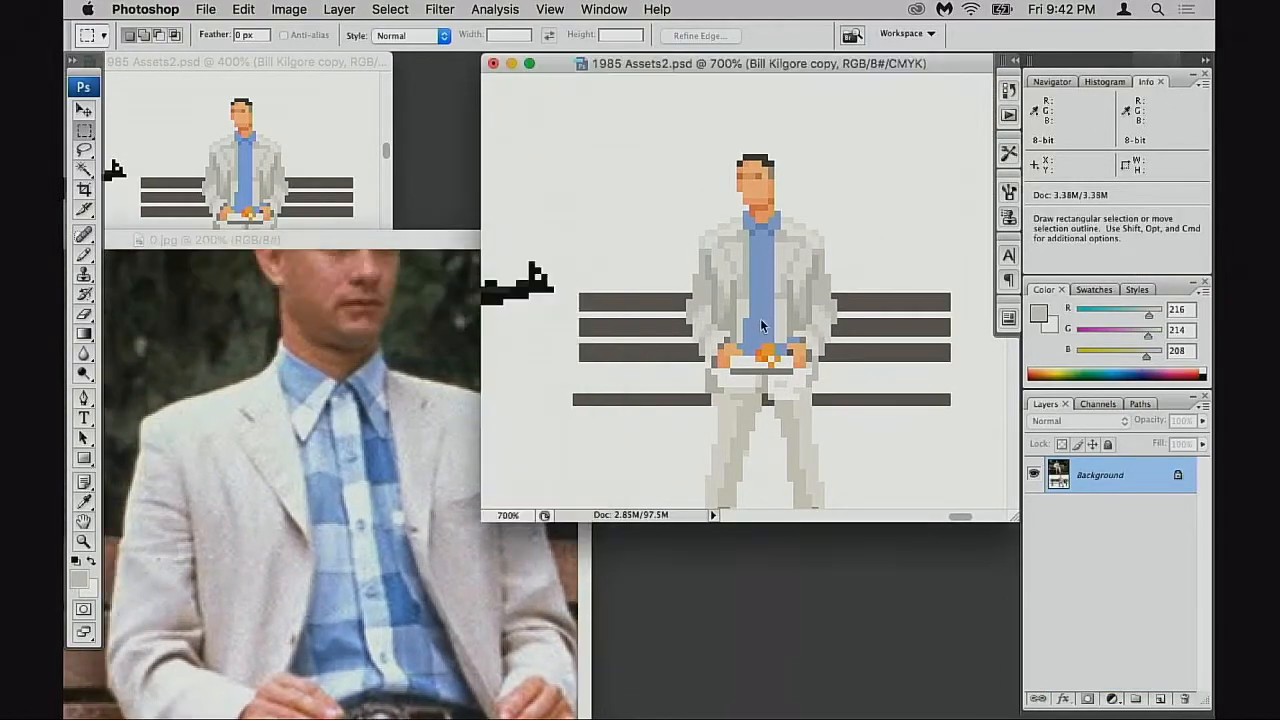
Paint a lighter vertical strip down the middle of the blue shirt with (150, 179, 235) in Screen mode at 20% opacity
{"action": "left_click", "coordinate": [780, 288], "text": "super"}
{"action": "left_click_drag", "start_coordinate": [775, 338], "coordinate": [763, 321]}
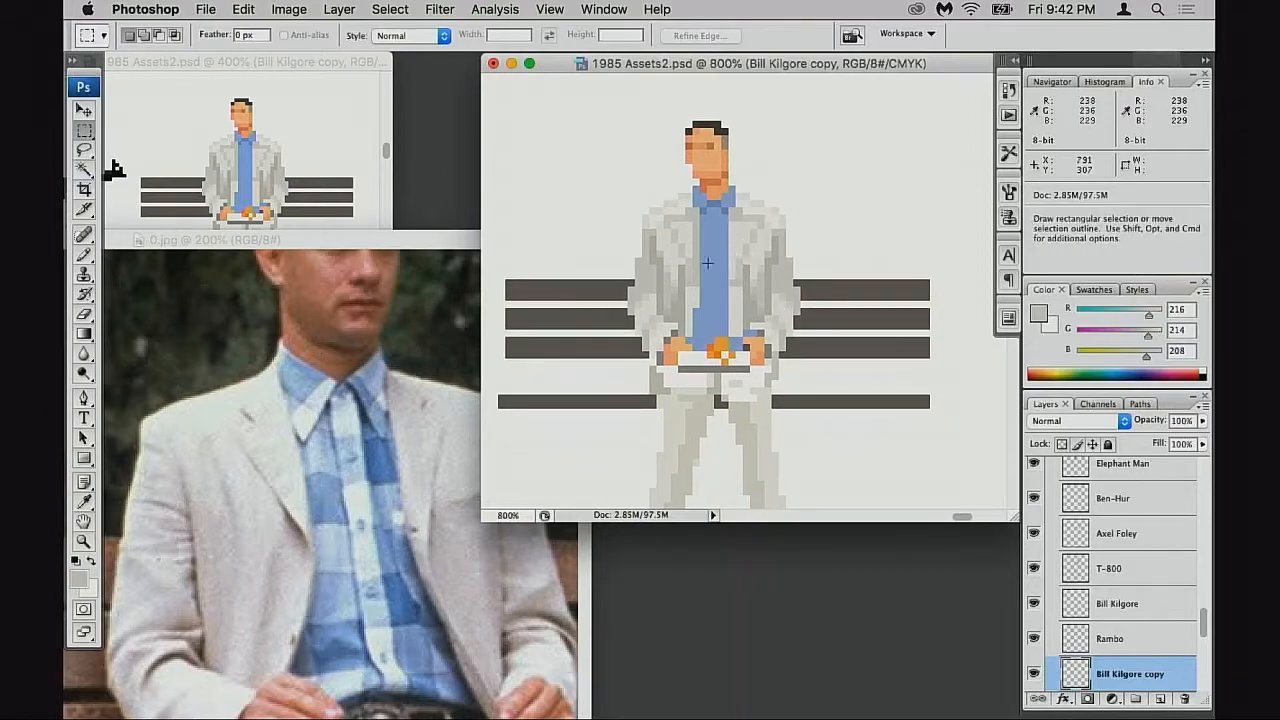
{"action": "key", "text": "b"}
{"action": "left_click", "coordinate": [714, 262], "text": "super"}
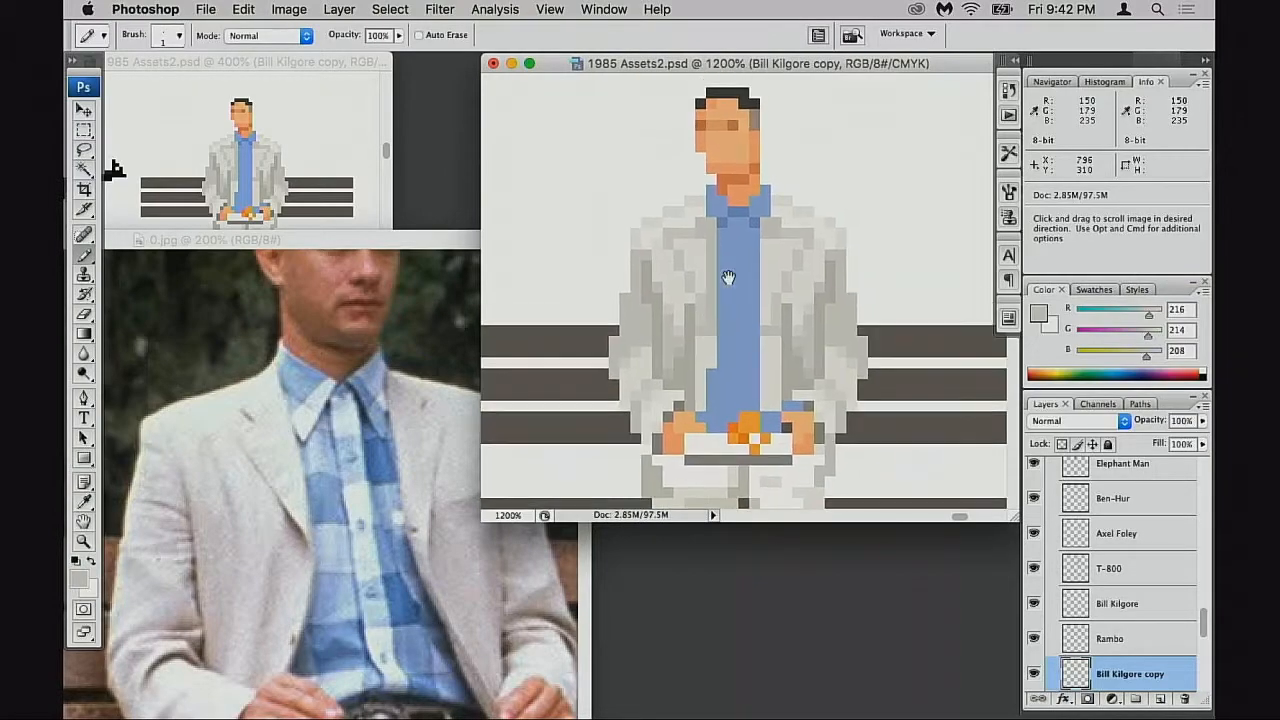
{"action": "left_click", "coordinate": [736, 265], "text": "alt"}
{"action": "key", "text": "alt+shift+s"}
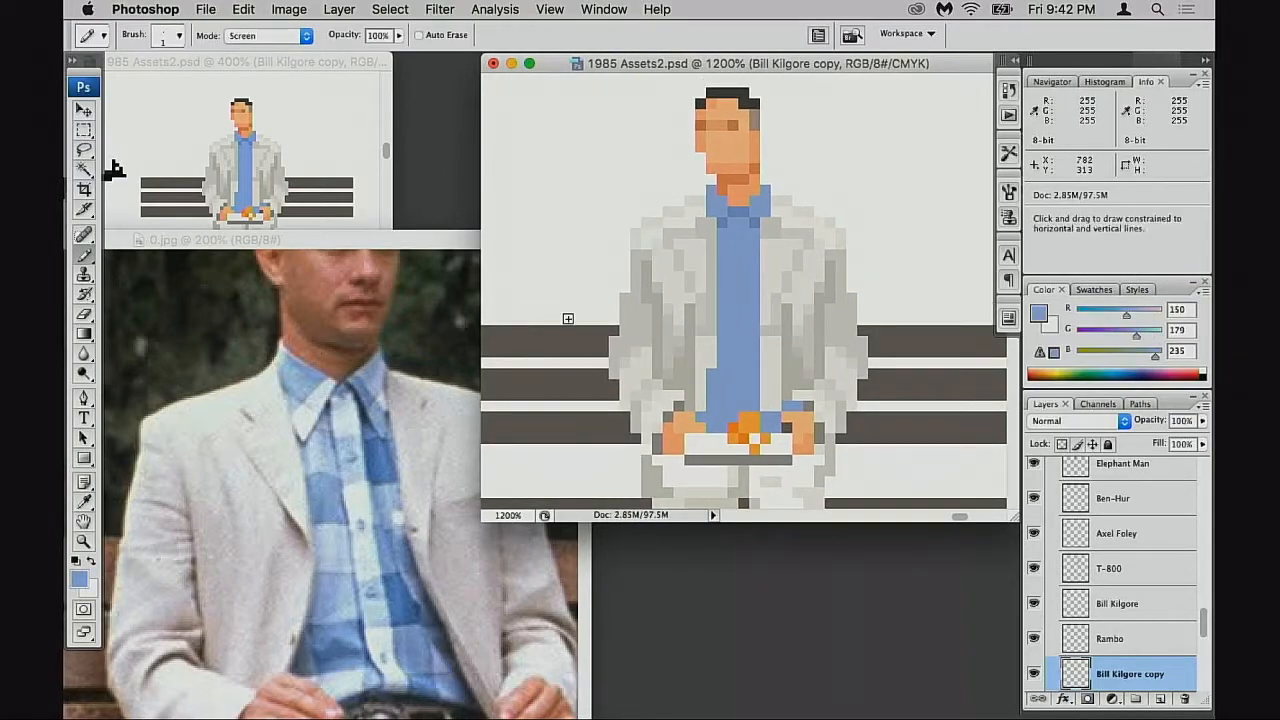
{"action": "left_click_drag", "start_coordinate": [738, 230], "coordinate": [730, 373]}
{"action": "key", "text": "super+z"}
{"action": "key", "text": "2"}
{"action": "left_click_drag", "start_coordinate": [743, 232], "coordinate": [736, 418]}
{"action": "left_click", "coordinate": [739, 320], "text": "alt"}
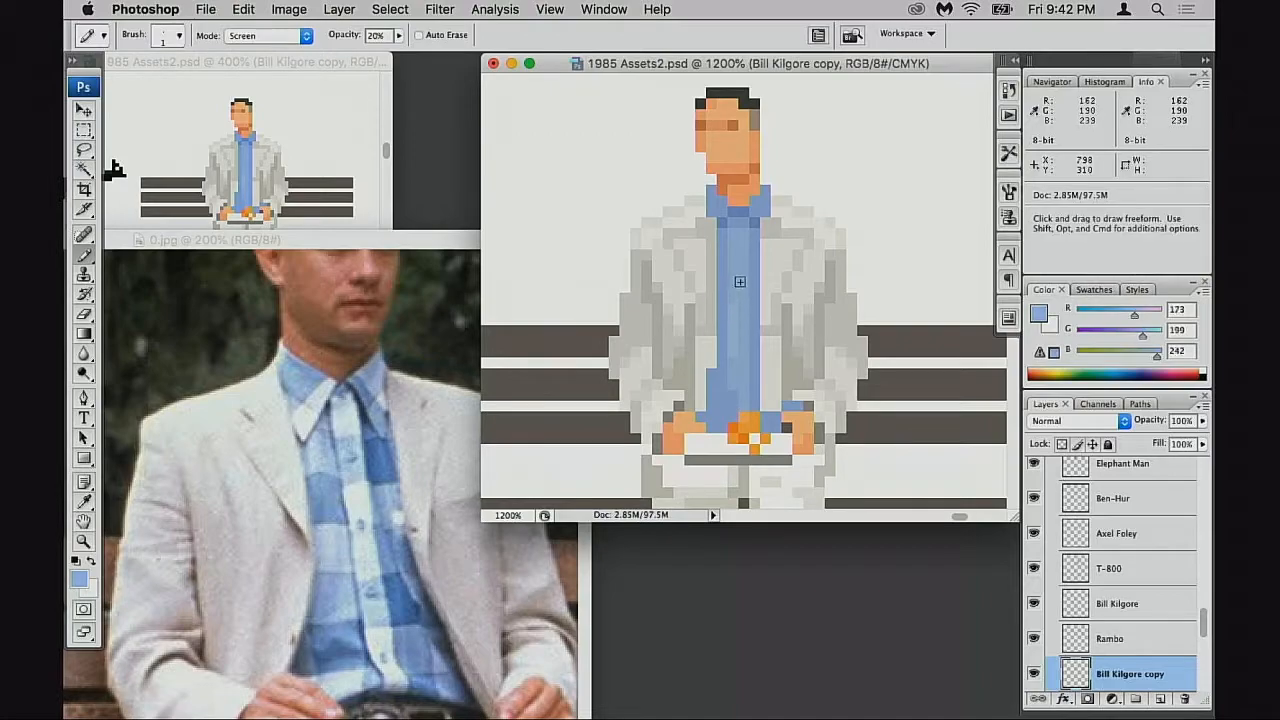
Repaint the middle strip of the blue shirt with the light blue (175, 200, 242) in Normal mode at 100% opacity
{"action": "key", "text": "0"}
{"action": "left_click", "coordinate": [737, 251], "text": "alt"}
{"action": "left_click_drag", "start_coordinate": [733, 228], "coordinate": [729, 371]}
{"action": "key", "text": "super+z"}
{"action": "key", "text": "shift+alt+n"}
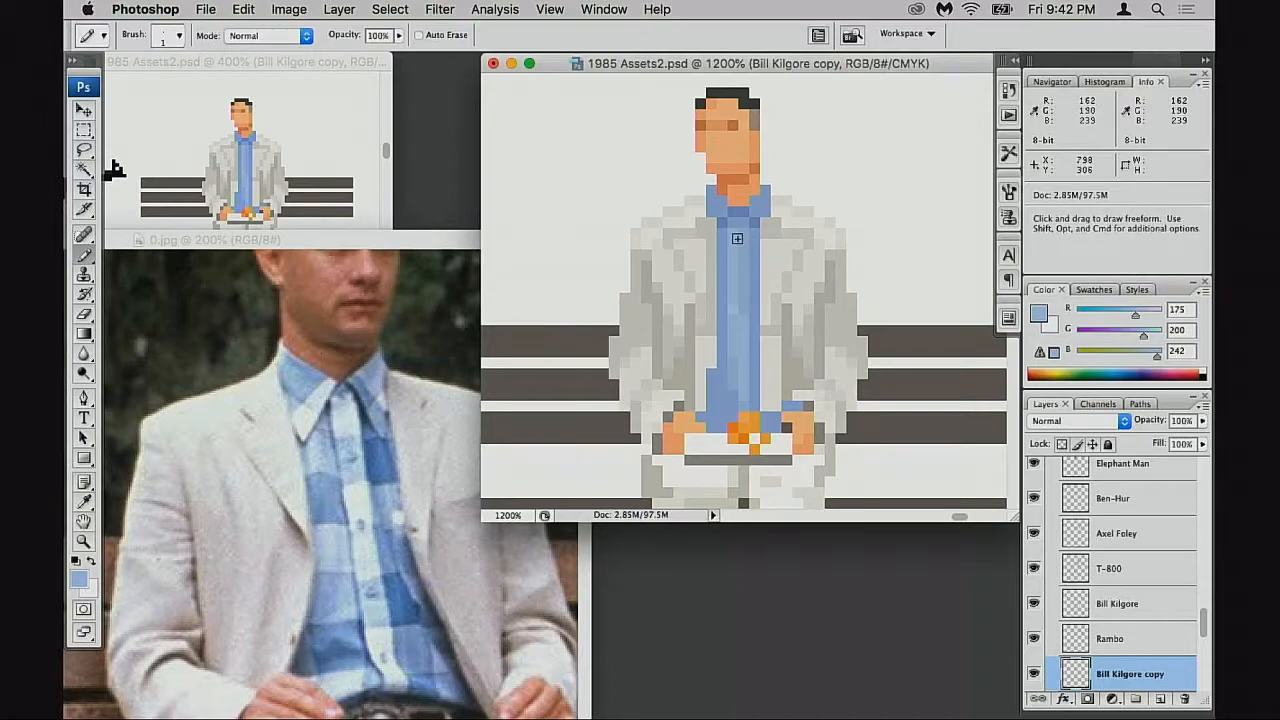
{"action": "left_click_drag", "start_coordinate": [729, 384], "coordinate": [729, 412]}
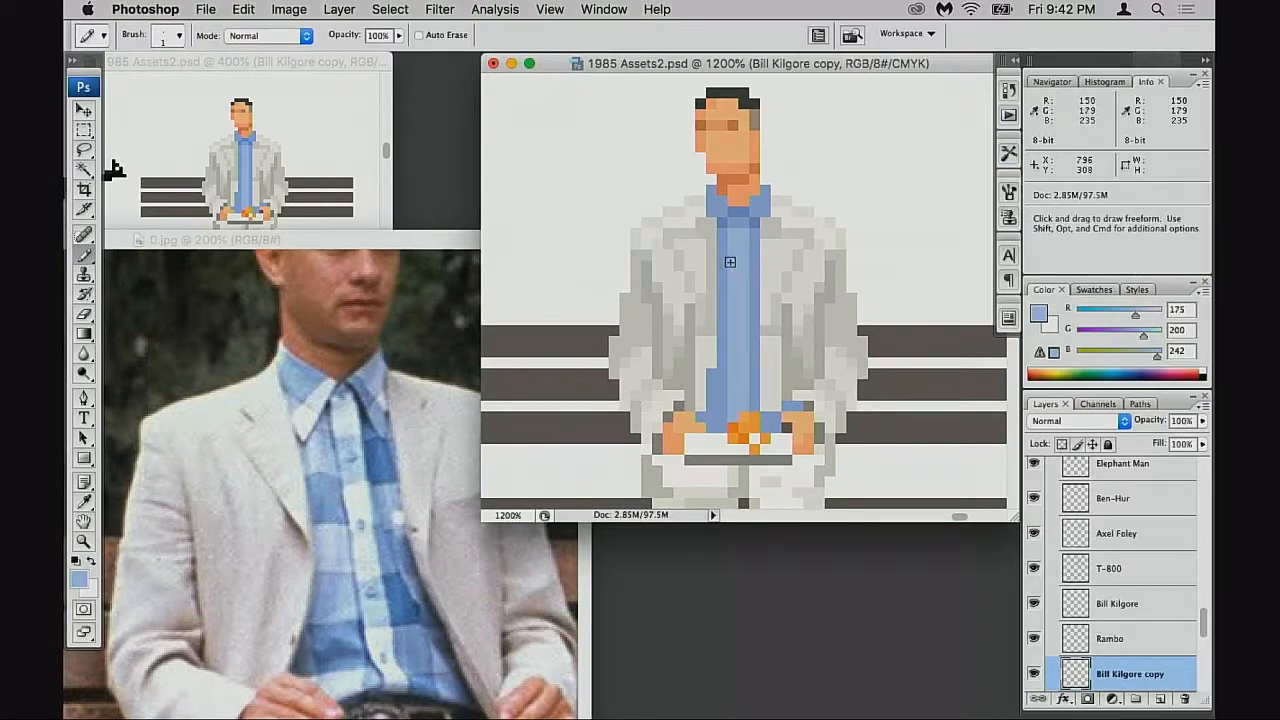
Try lightening both columns of the shirt's middle strip in Screen mode at 40% opacity
{"action": "key", "text": "super+z"}
{"action": "key", "text": "shift+alt+s"}
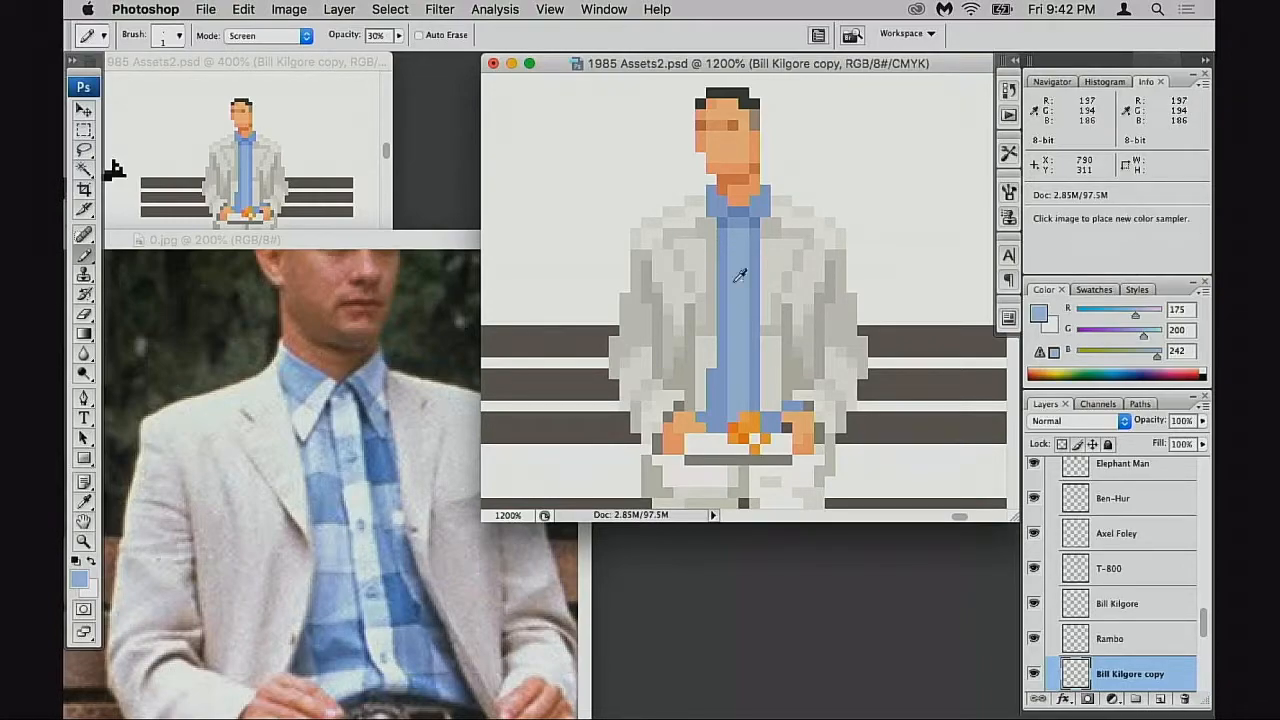
{"action": "key", "text": "4"}
{"action": "left_click_drag", "start_coordinate": [733, 240], "coordinate": [728, 400]}
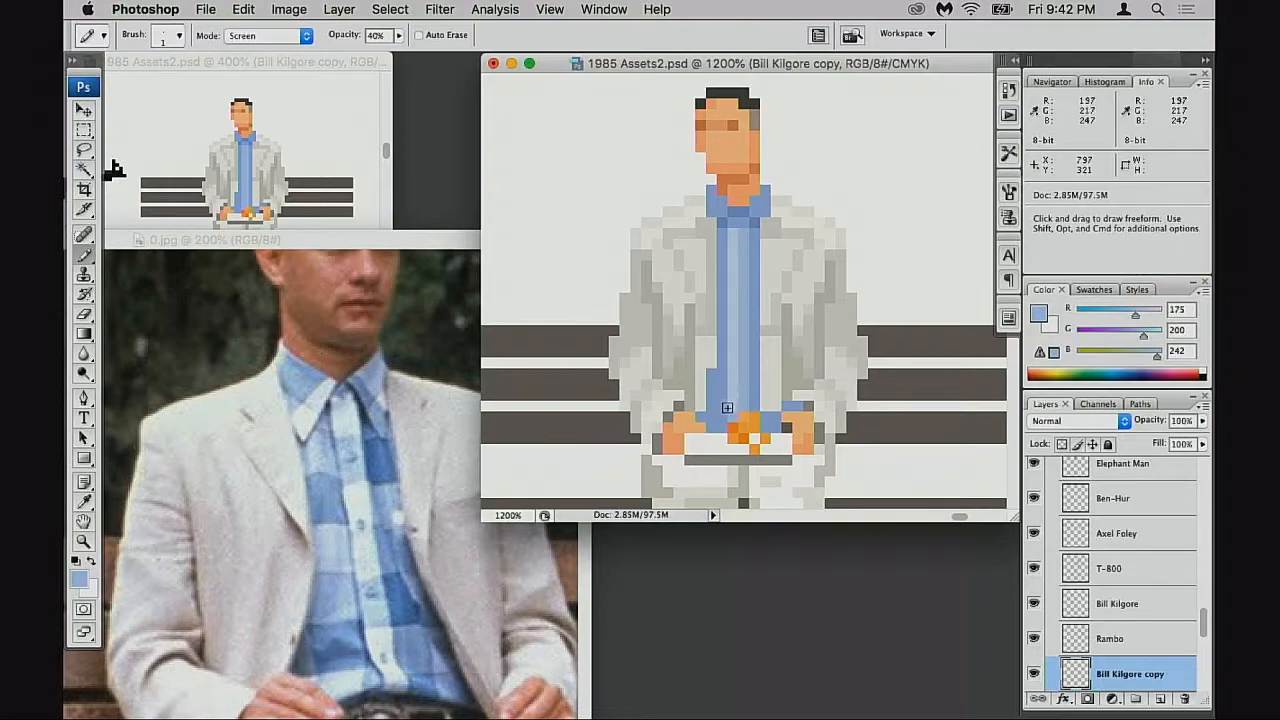
{"action": "left_click_drag", "start_coordinate": [744, 242], "coordinate": [742, 398]}
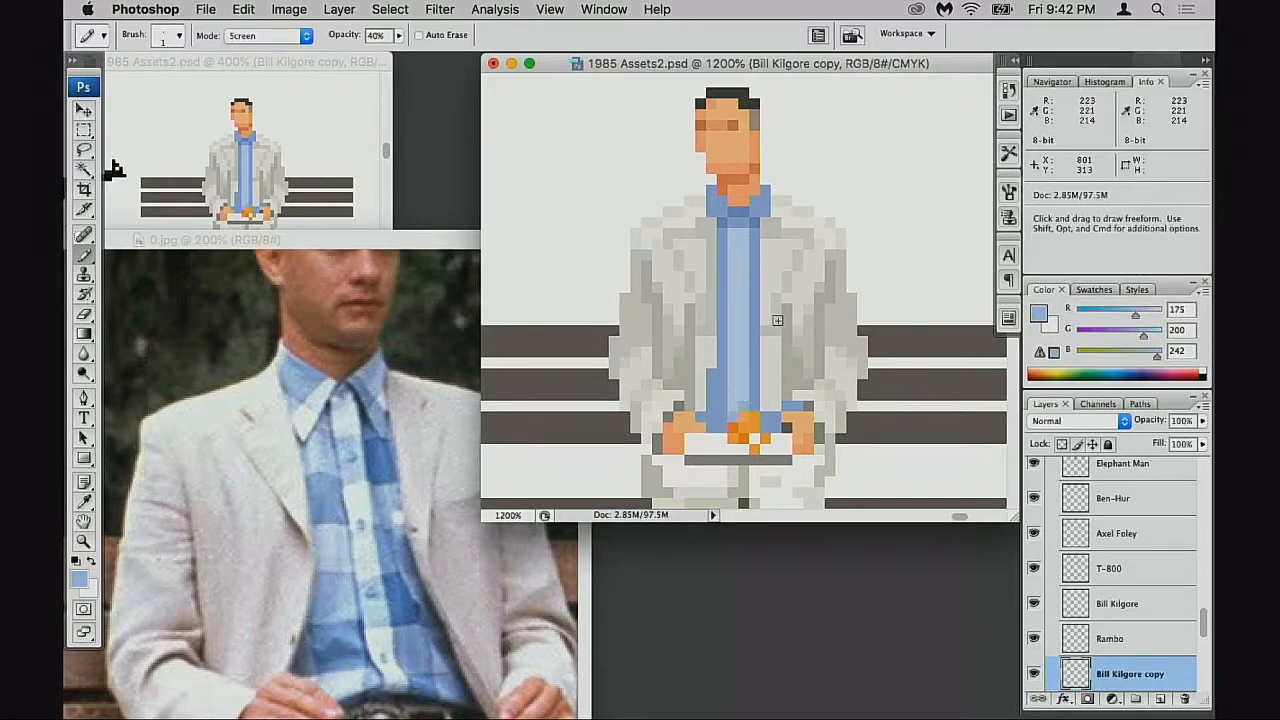
{"action": "key", "text": "super+alt+z"}
{"action": "key", "text": "super+alt+z"}
Lighten the shirt's middle strip slightly in Screen mode at 10% opacity and sample its light blue (181, 204, 243)
{"action": "key", "text": "1"}
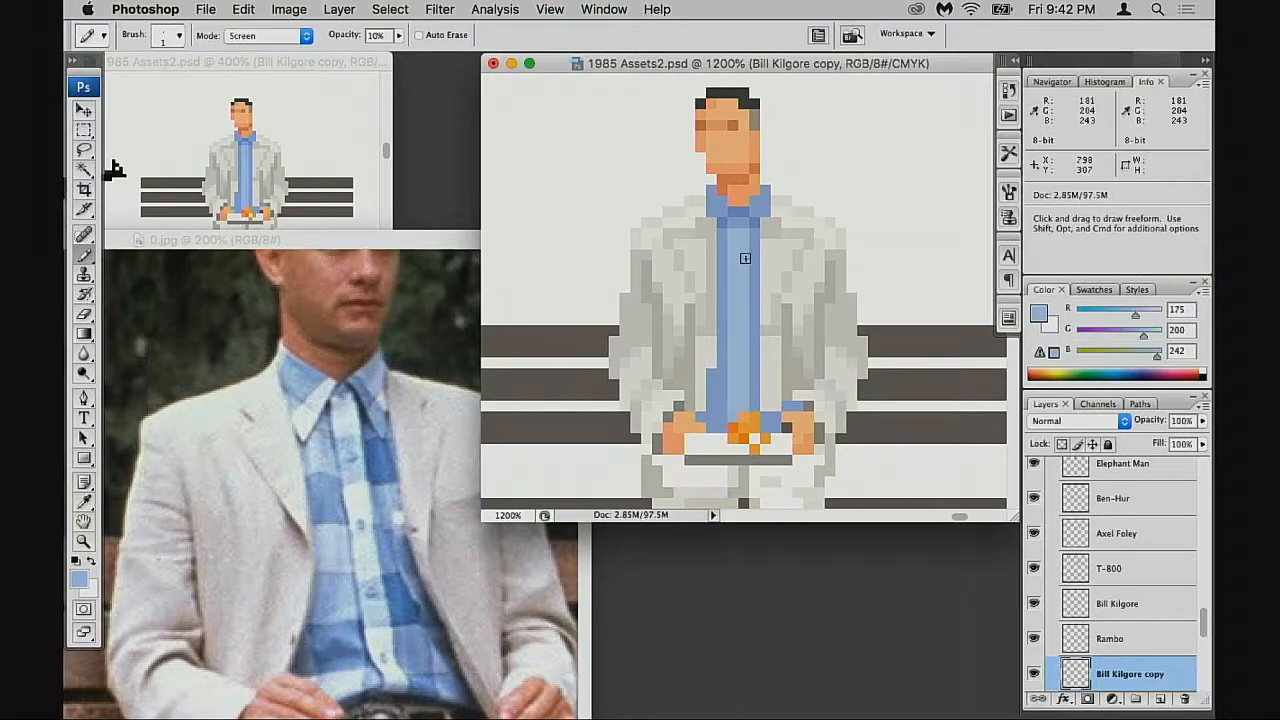
{"action": "key", "text": "5"}
{"action": "left_click", "coordinate": [747, 268], "text": "alt"}
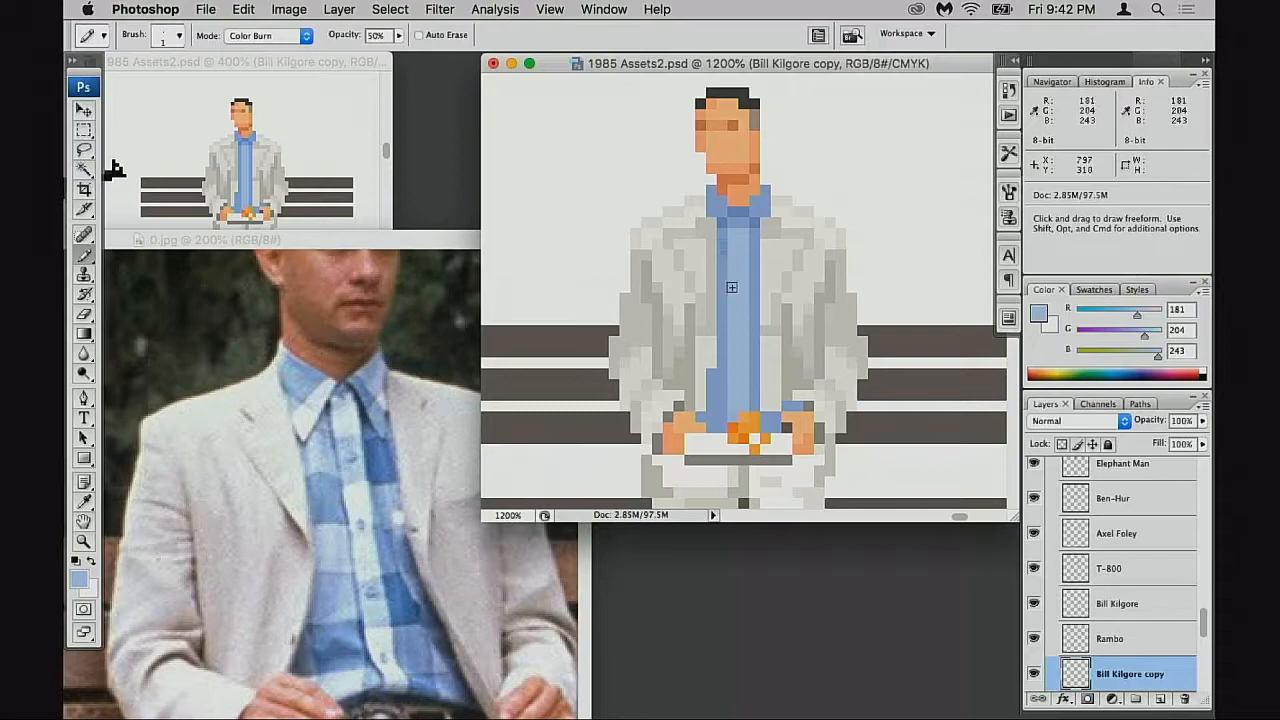
{"action": "key", "text": "alt+shift+n"}
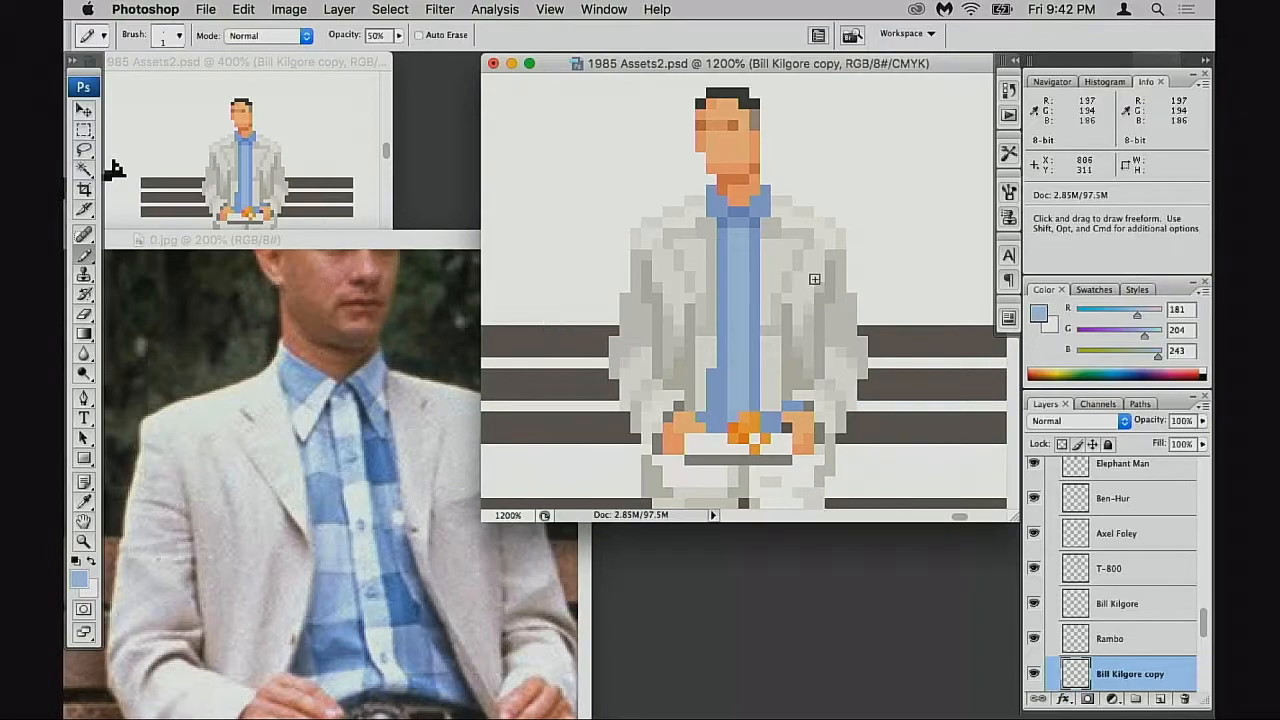
Start the plaid on the upper shirt edges with lighter blocks in Screen mode and darker ones in Multiply, both at 30% opacity
{"action": "key", "text": "s"}
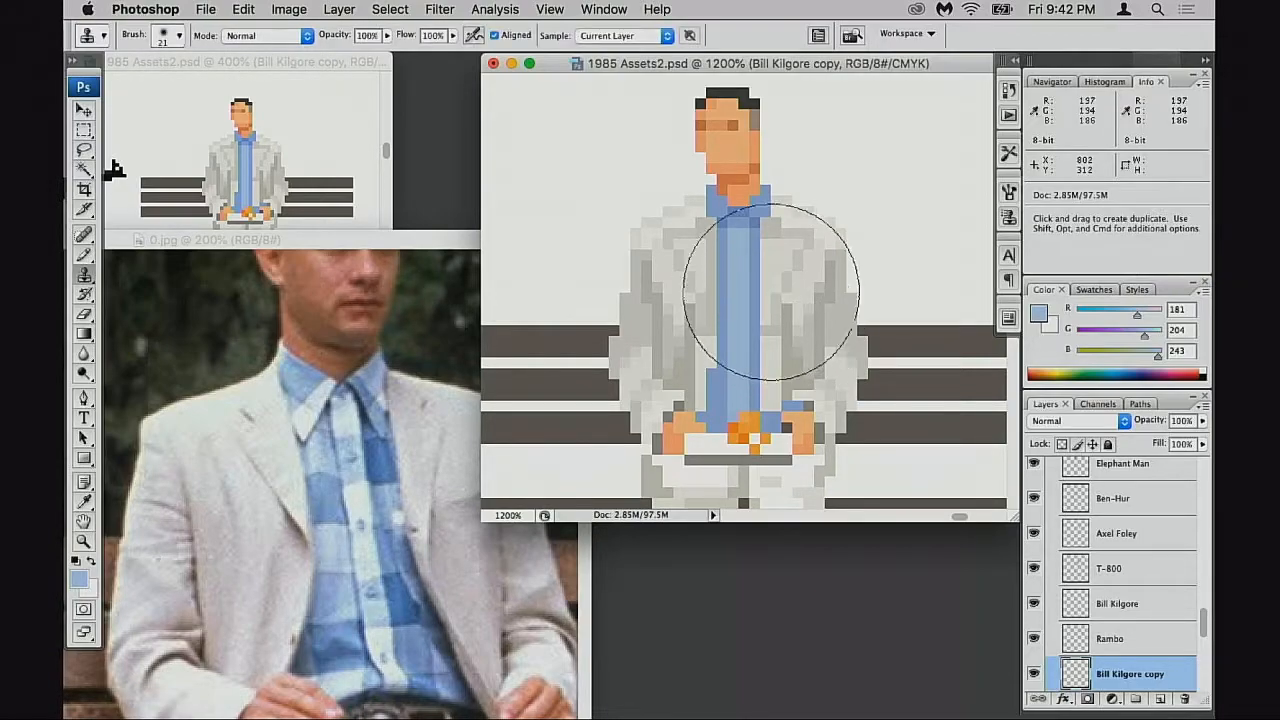
{"action": "key", "text": "b"}
{"action": "key", "text": "alt+shift+s"}
{"action": "key", "text": "3"}
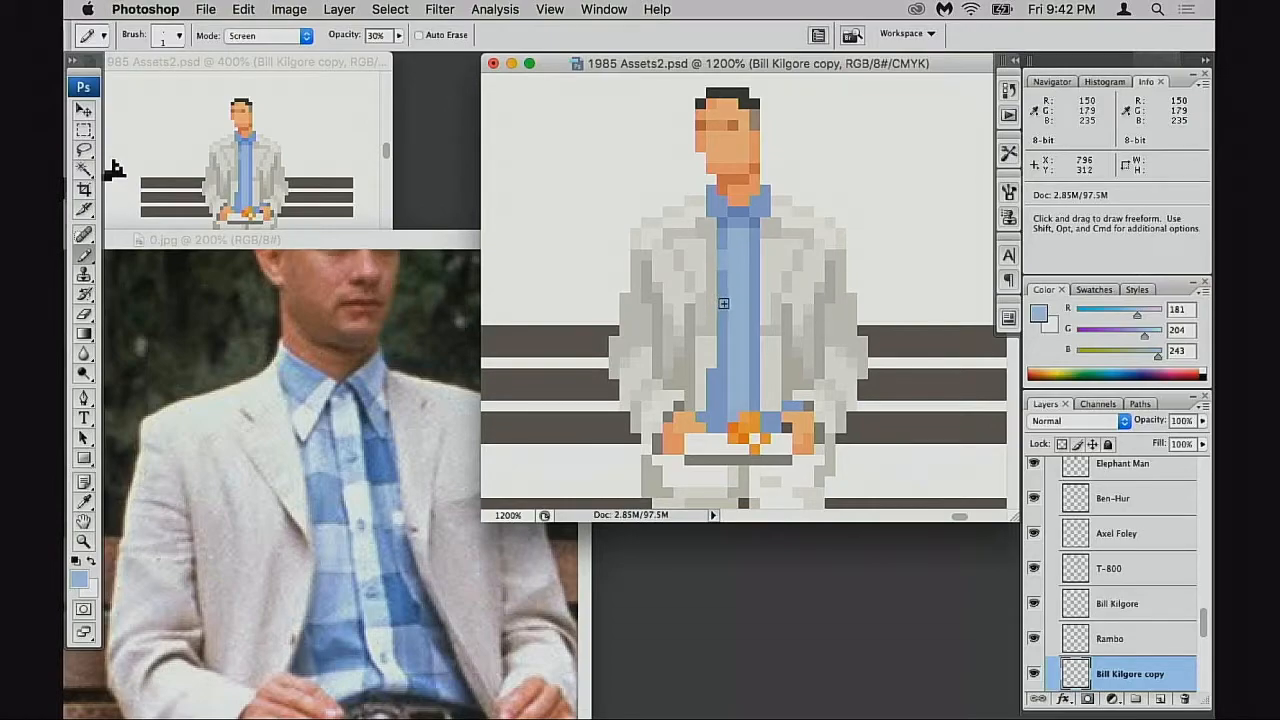
{"action": "left_click", "coordinate": [732, 284], "text": "alt"}
{"action": "key", "text": "alt+shift+m"}
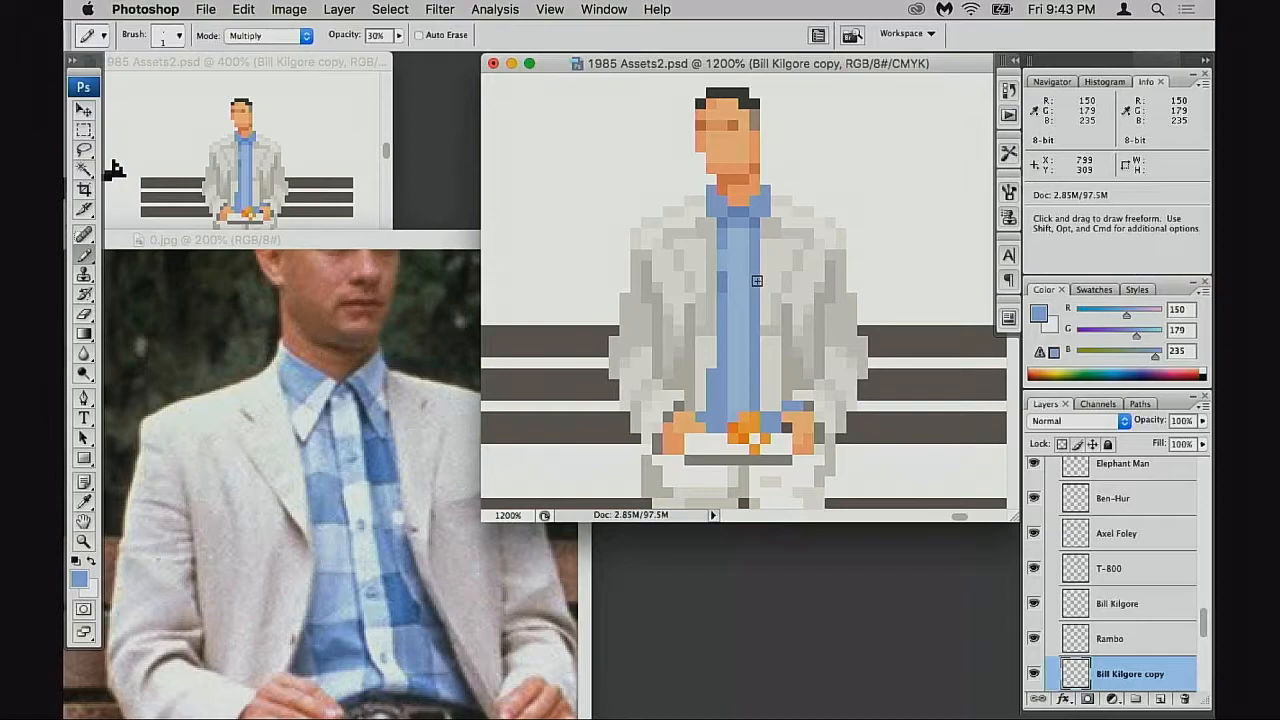
{"action": "left_click_drag", "start_coordinate": [752, 261], "coordinate": [755, 280]}
Paint alternating light (173, 197, 241) and dark (131, 163, 230) blocks along the upper shirt edges in Normal mode at 100% opacity
{"action": "left_click", "coordinate": [732, 256], "text": "alt"}
{"action": "key", "text": "shift+alt+n"}
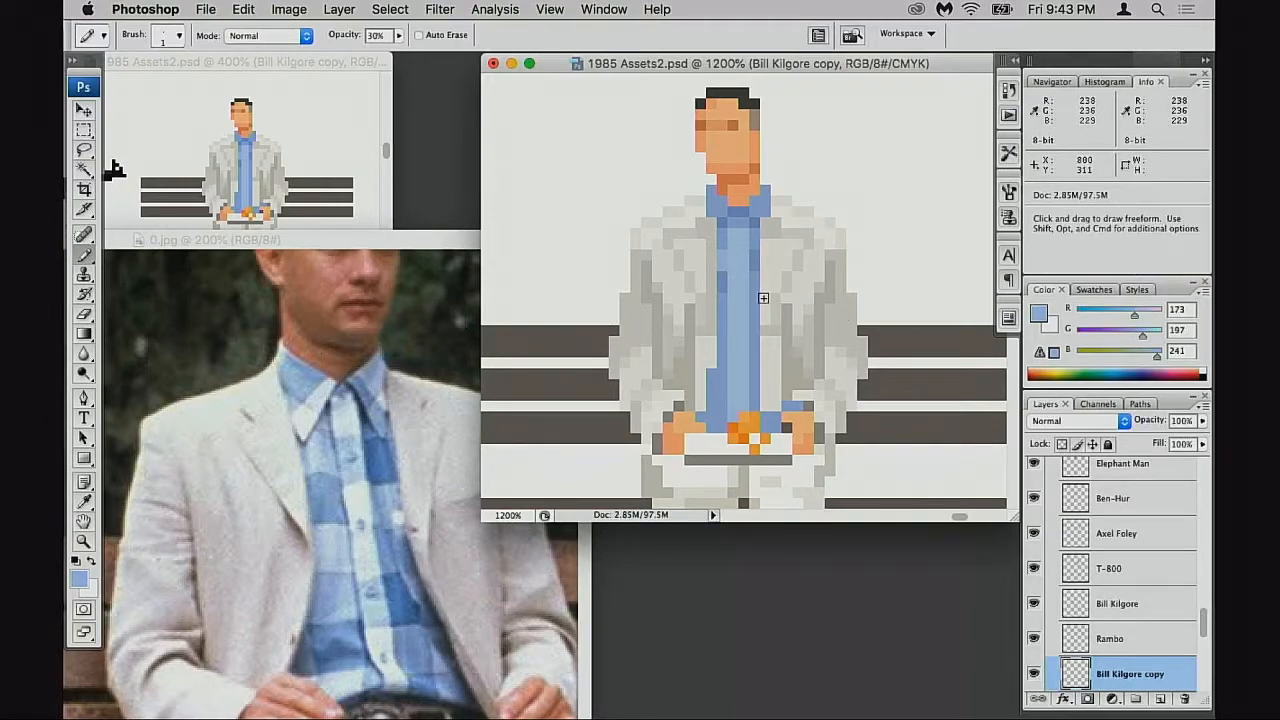
{"action": "left_click", "coordinate": [758, 262], "text": "alt"}
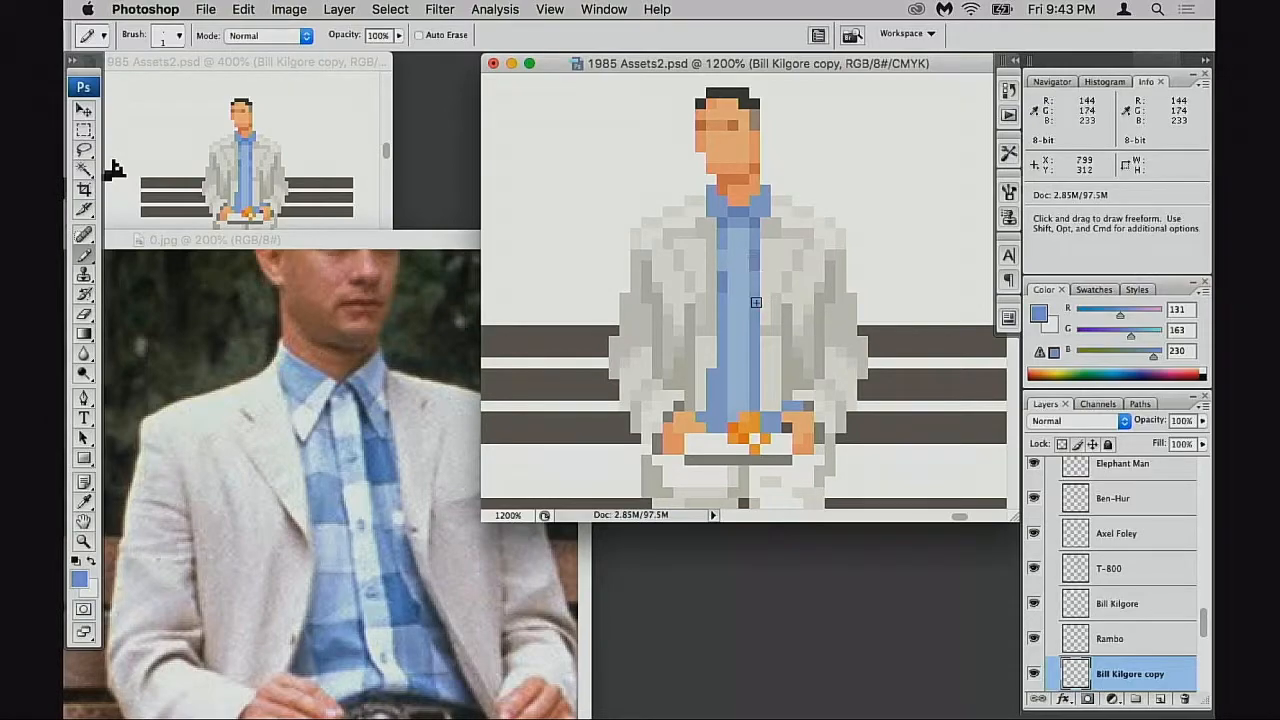
{"action": "left_click", "coordinate": [733, 260], "text": "alt"}
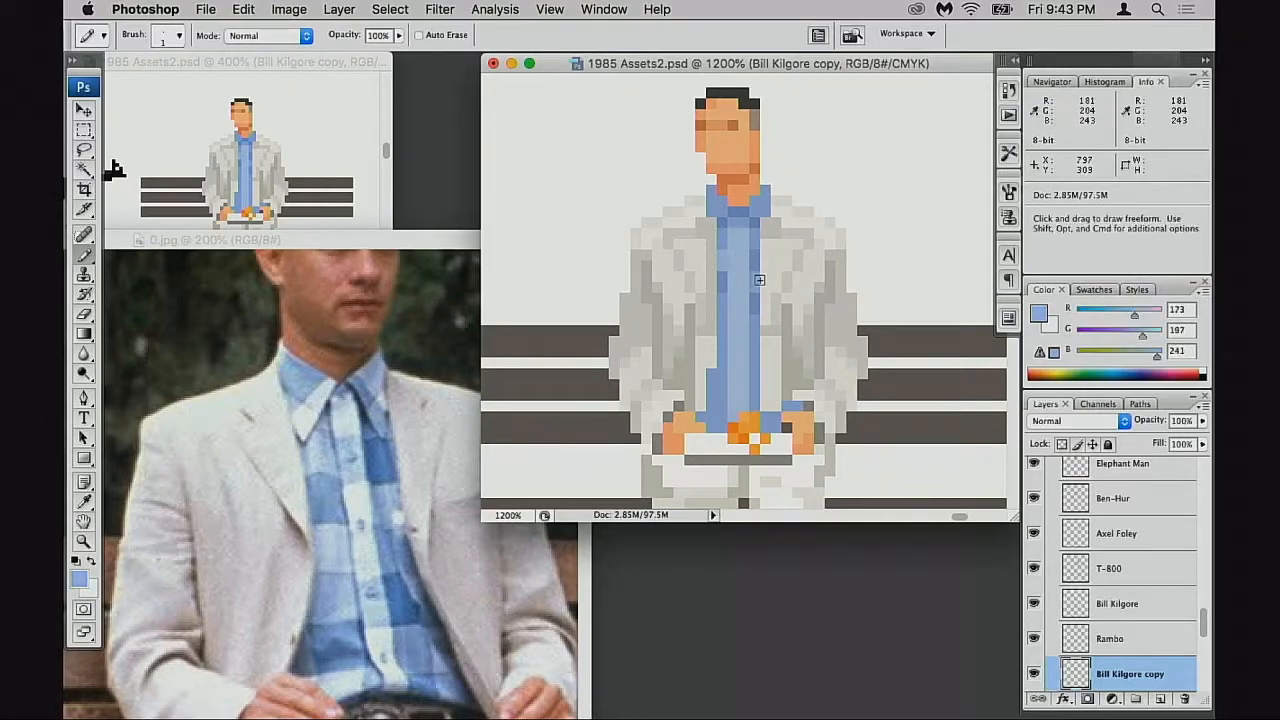
{"action": "left_click", "coordinate": [760, 302], "text": "alt"}
Continue the plaid edge blocks to the shirt hem and darken alternate middle-strip blocks with (131, 163, 230) at 50% opacity
{"action": "left_click", "coordinate": [728, 330], "text": "alt"}
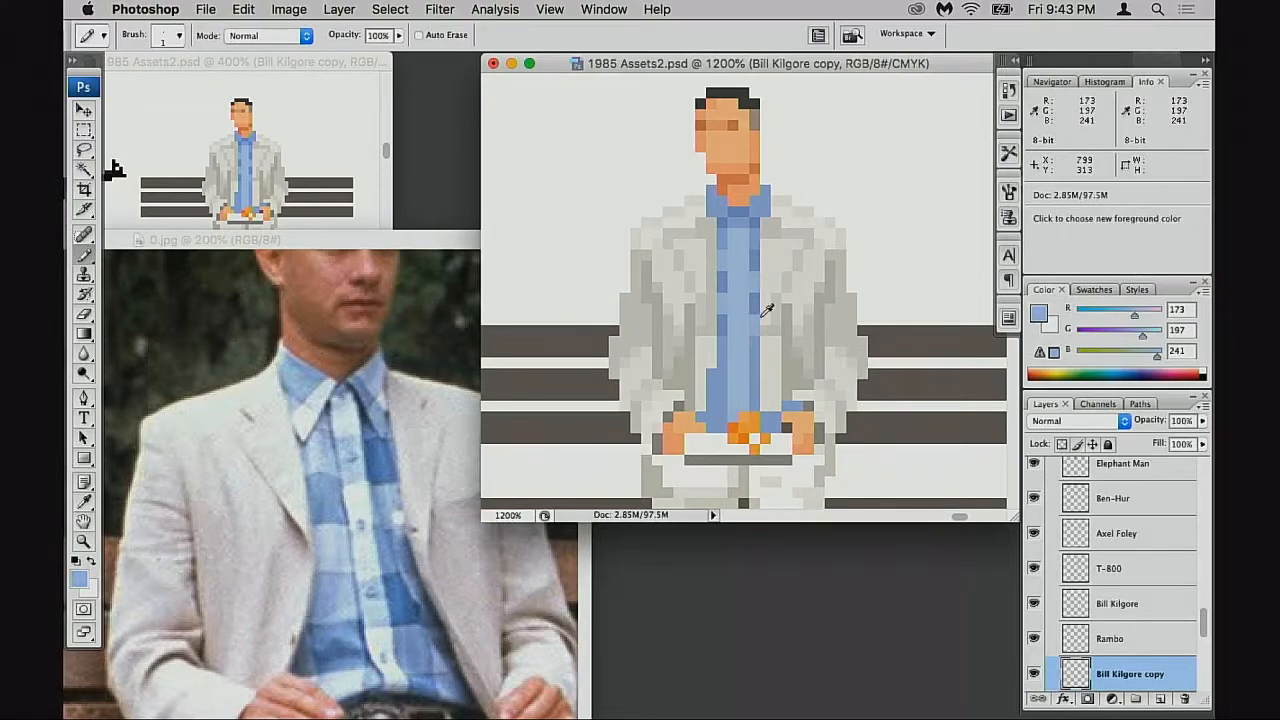
{"action": "left_click", "coordinate": [727, 330], "text": "alt"}
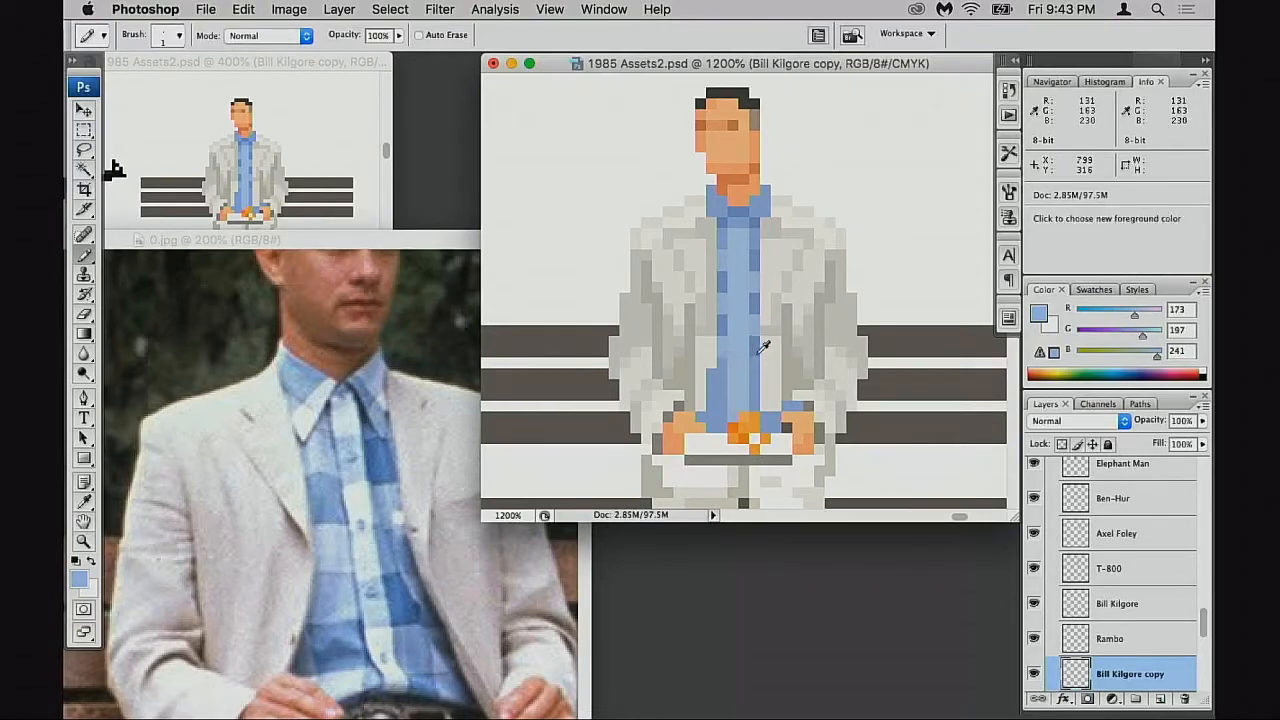
{"action": "left_click", "coordinate": [755, 357], "text": "alt"}
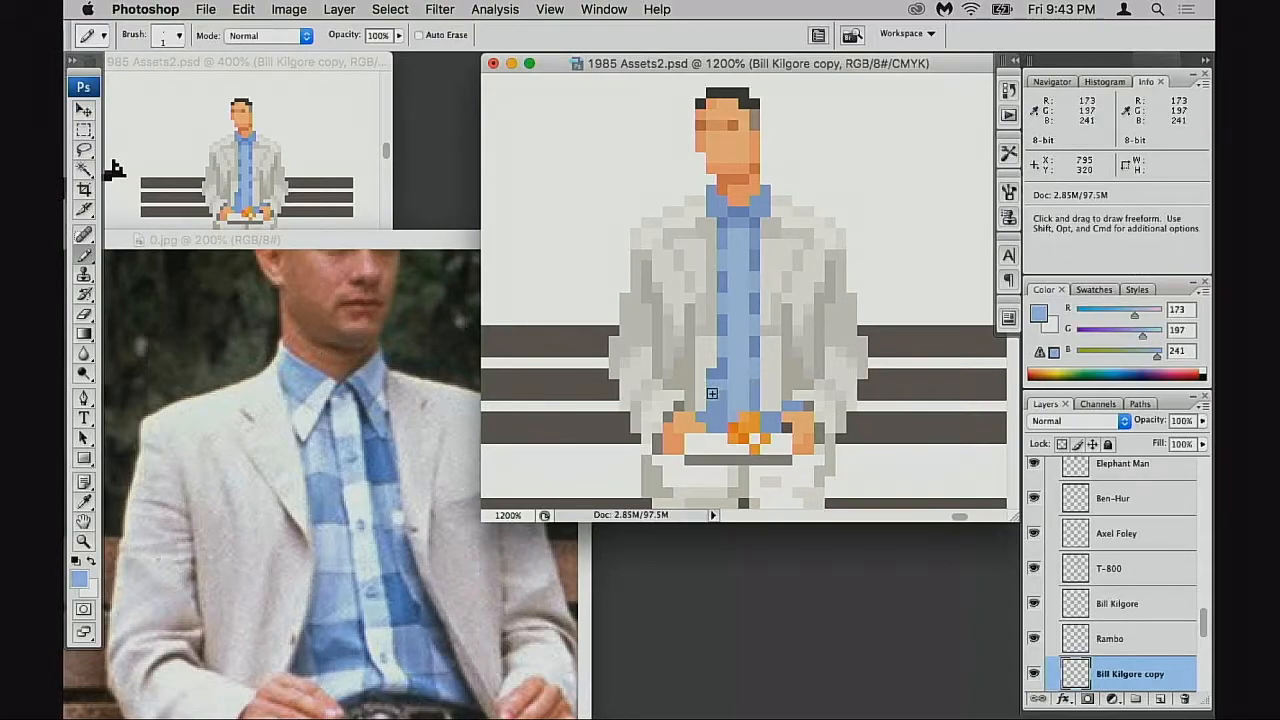
{"action": "left_click", "coordinate": [755, 394], "text": "alt"}
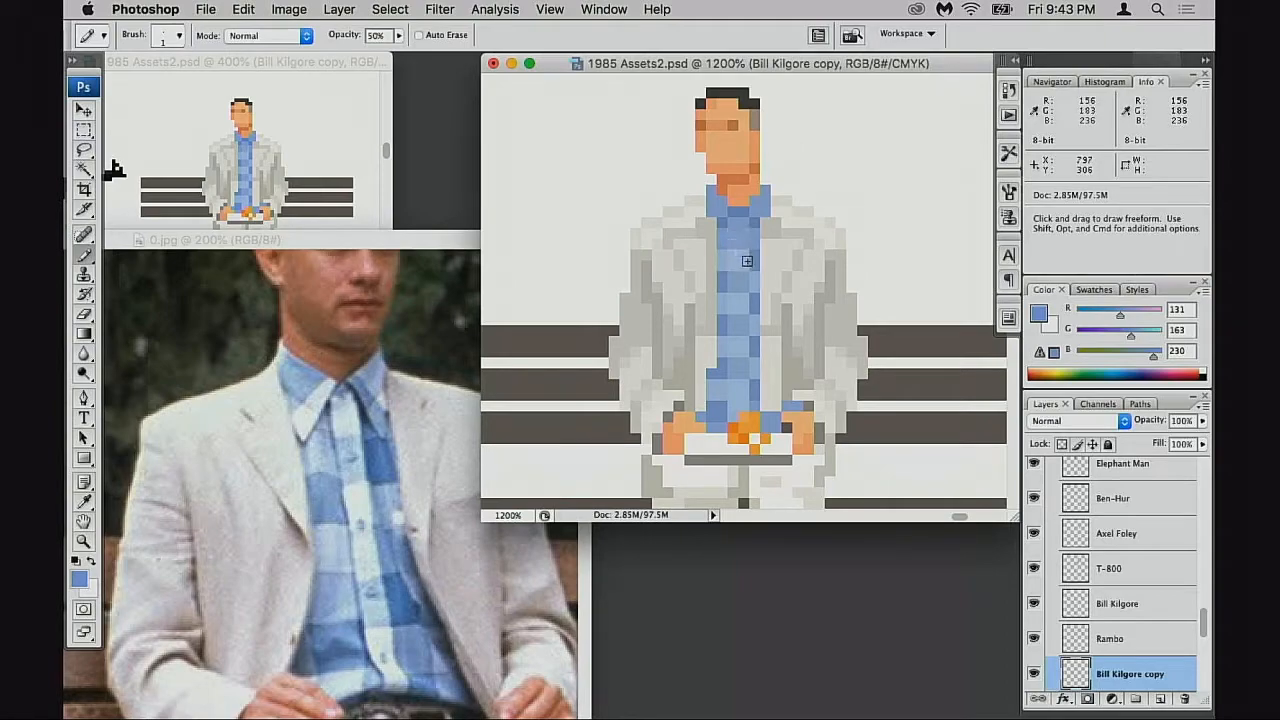
Check the plaid shirt on the whole figure and lighten its block near the hem in Screen mode at 30% opacity
{"action": "key", "text": "space"}
{"action": "left_click_drag", "start_coordinate": [751, 399], "coordinate": [753, 365]}
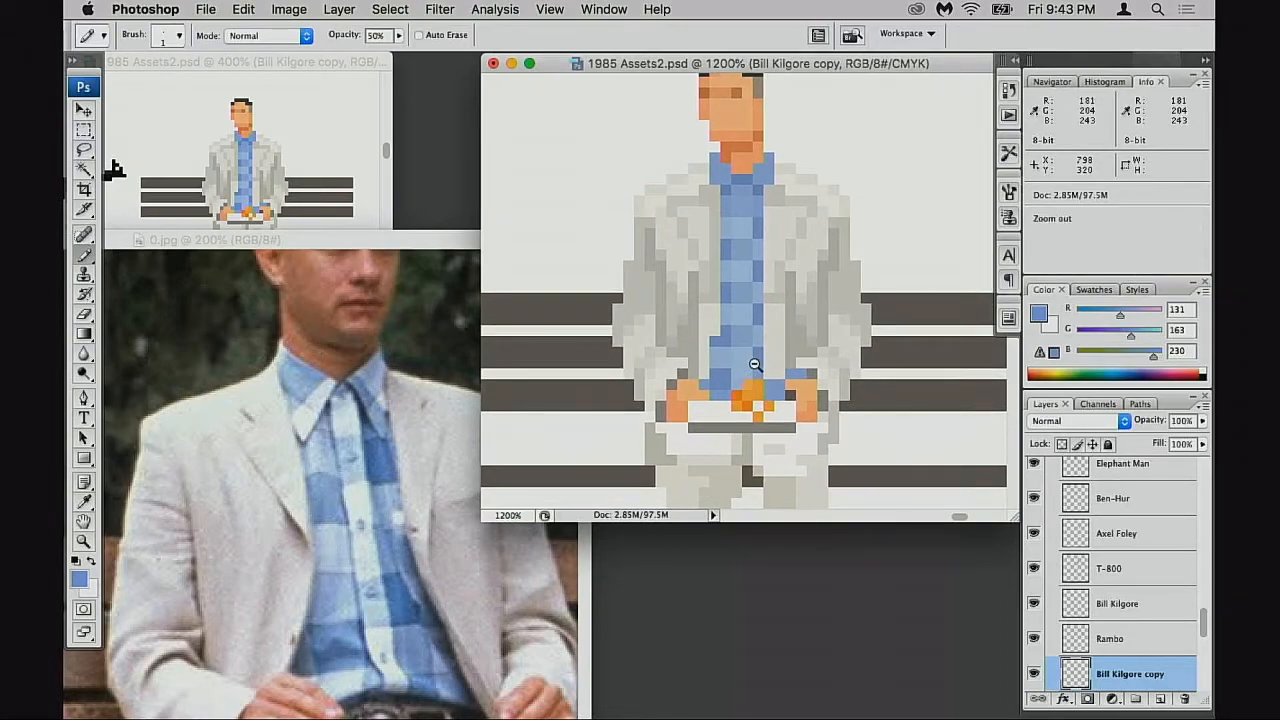
{"action": "left_click", "coordinate": [754, 366], "text": "alt"}
{"action": "left_click", "coordinate": [749, 371], "text": "alt"}
{"action": "left_click", "coordinate": [749, 360], "text": "alt"}
{"action": "left_click_drag", "start_coordinate": [749, 196], "coordinate": [738, 264]}
{"action": "left_click", "coordinate": [738, 264]}
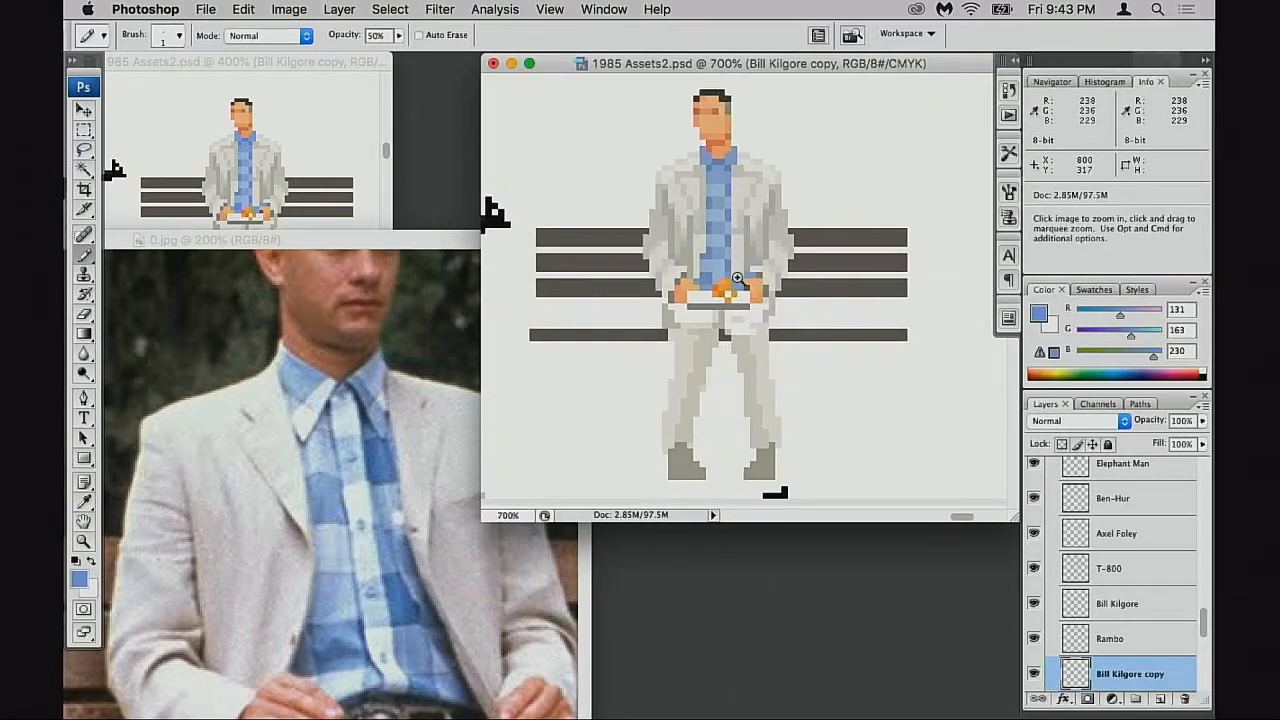
{"action": "left_click", "coordinate": [740, 320]}
{"action": "key", "text": "alt+shift+s"}
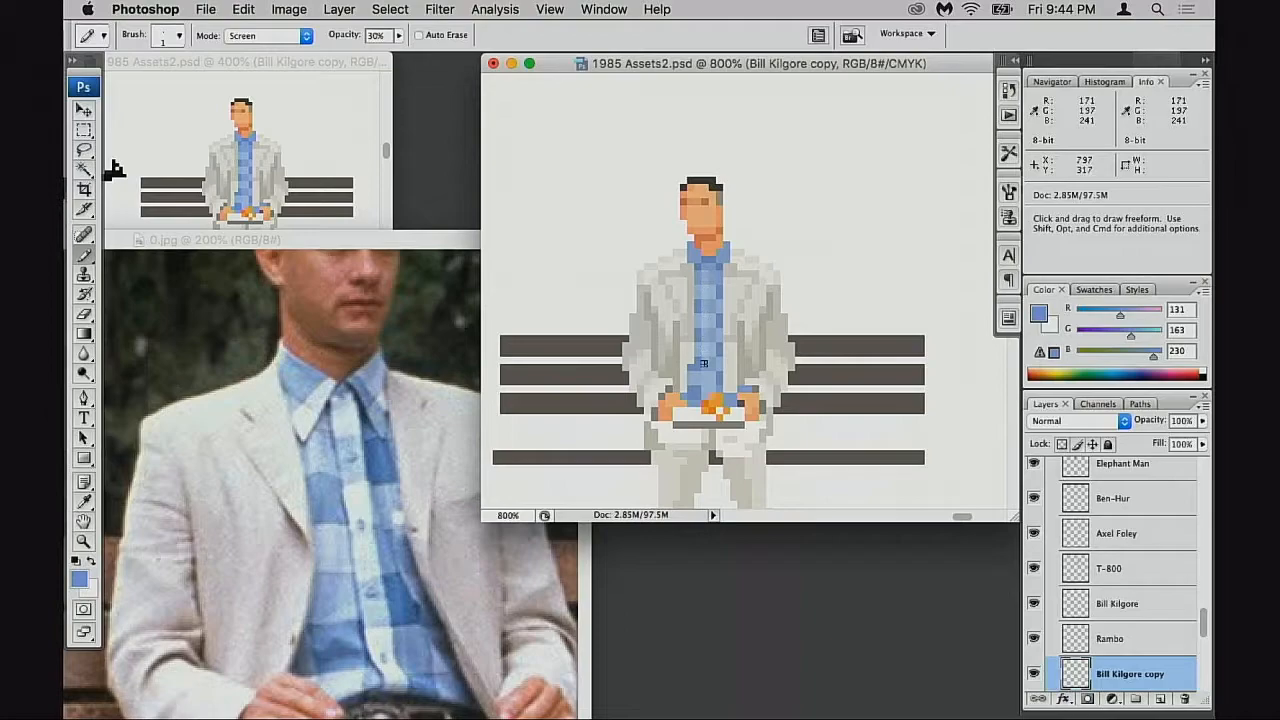
Paint over an orange ribbon pixel on the box with the box's white (254, 254, 252) at 100% opacity
{"action": "left_click_drag", "start_coordinate": [723, 431], "coordinate": [772, 383]}
{"action": "left_click_drag", "start_coordinate": [776, 305], "coordinate": [746, 349]}
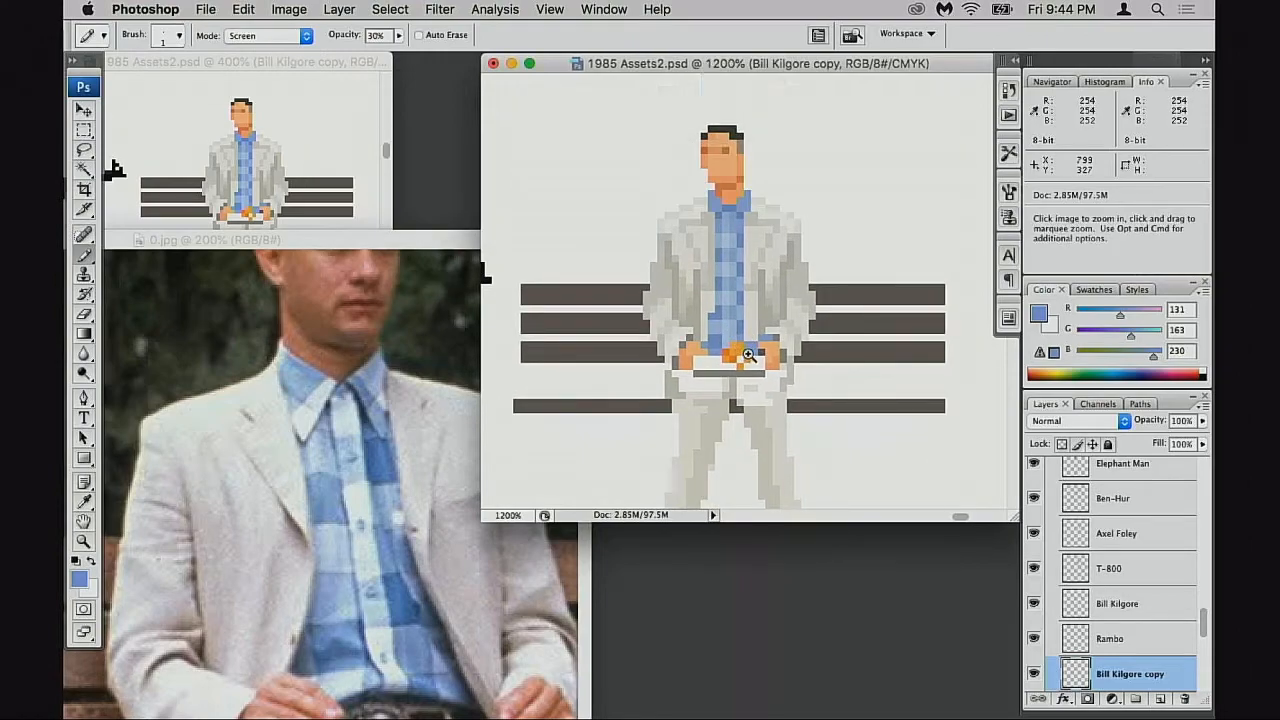
{"action": "left_click", "coordinate": [746, 355]}
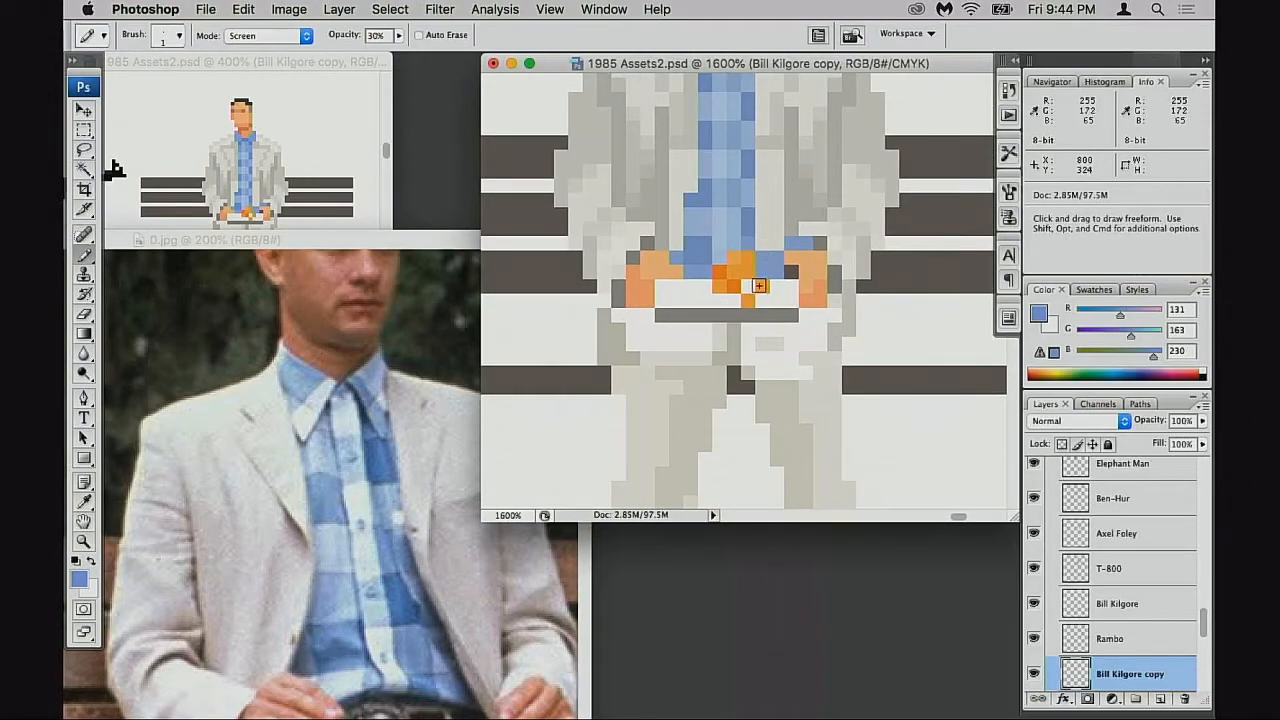
{"action": "left_click", "coordinate": [747, 295], "text": "alt"}
{"action": "key", "text": "0"}
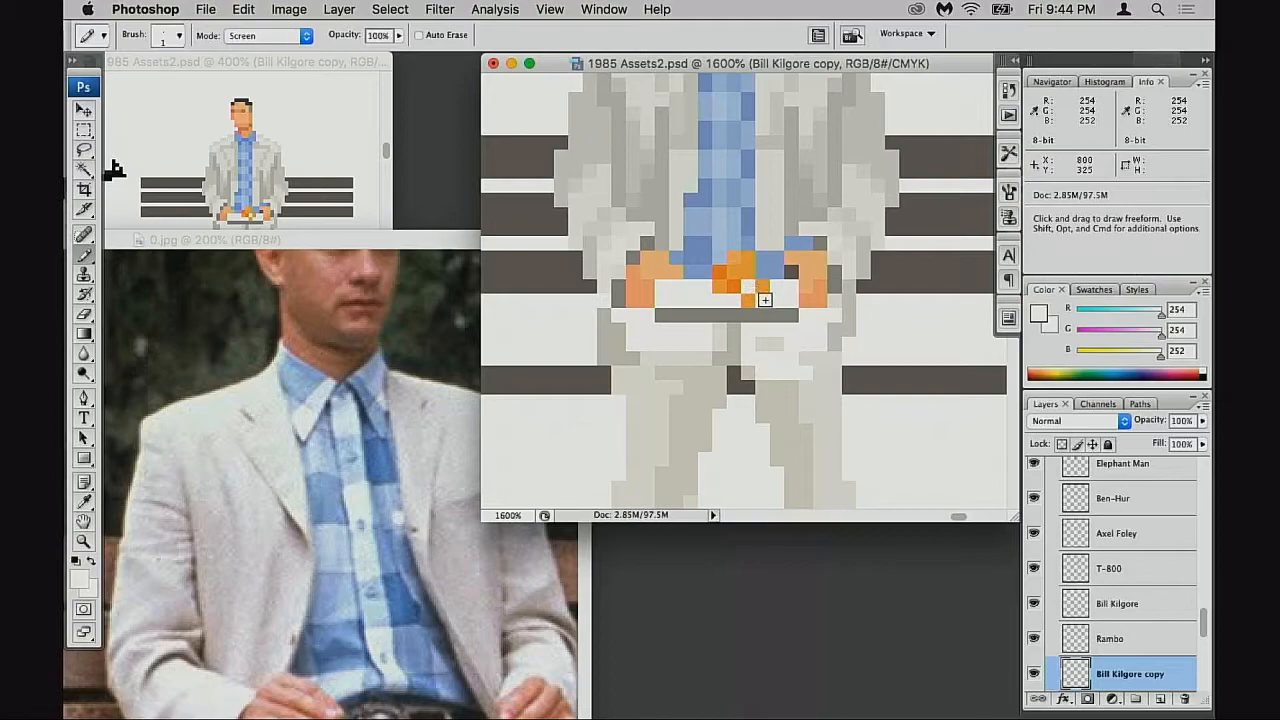
{"action": "left_click", "coordinate": [735, 286]}
Check the reference photo and draw a dark grey belt (109, 103, 98) across the shirt hem in Normal mode
{"action": "left_click_drag", "start_coordinate": [402, 545], "coordinate": [424, 362]}
{"action": "left_click_drag", "start_coordinate": [454, 508], "coordinate": [397, 705]}
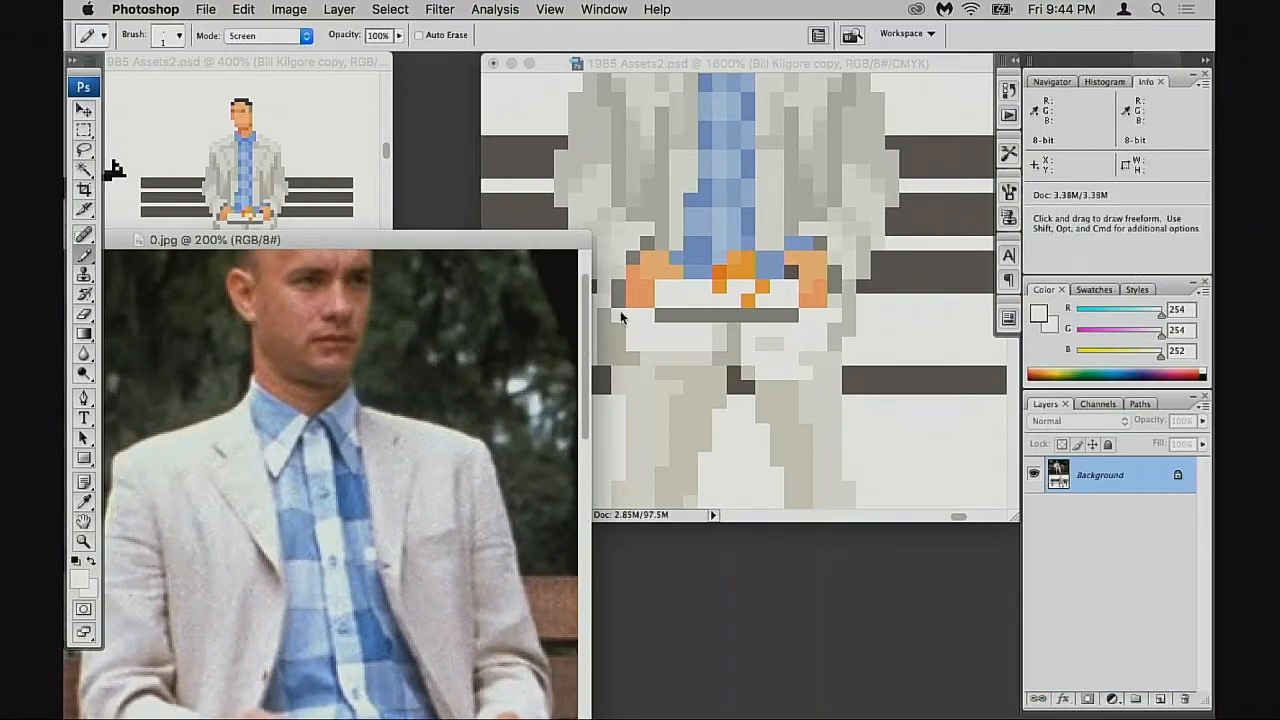
{"action": "left_click", "coordinate": [701, 305]}
{"action": "left_click", "coordinate": [779, 313], "text": "alt"}
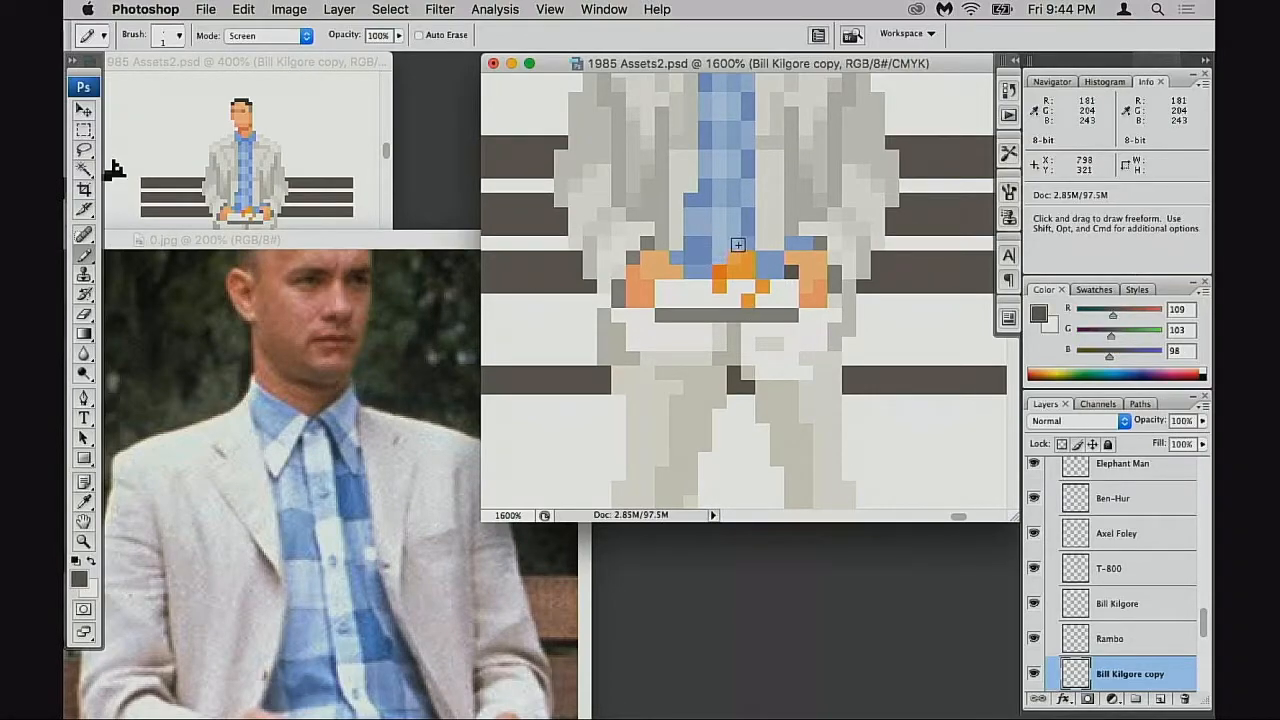
{"action": "key", "text": "shift+alt+n"}
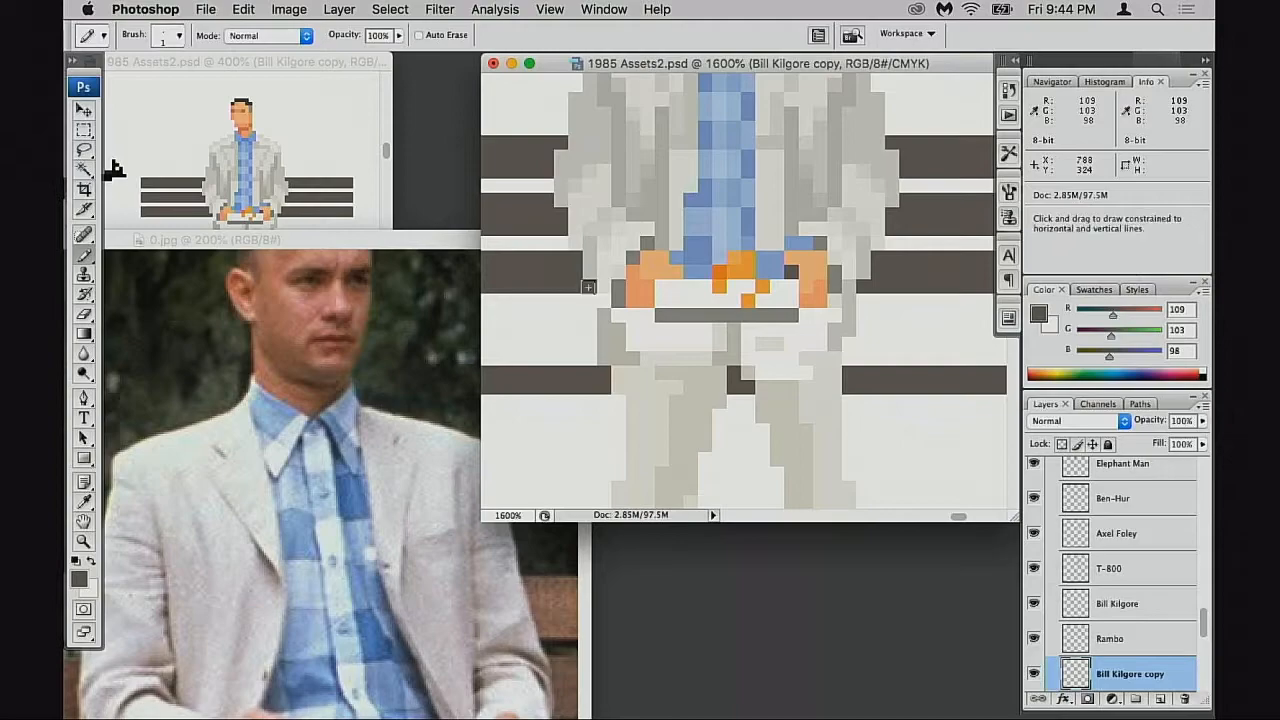
{"action": "left_click_drag", "start_coordinate": [756, 243], "coordinate": [690, 243]}
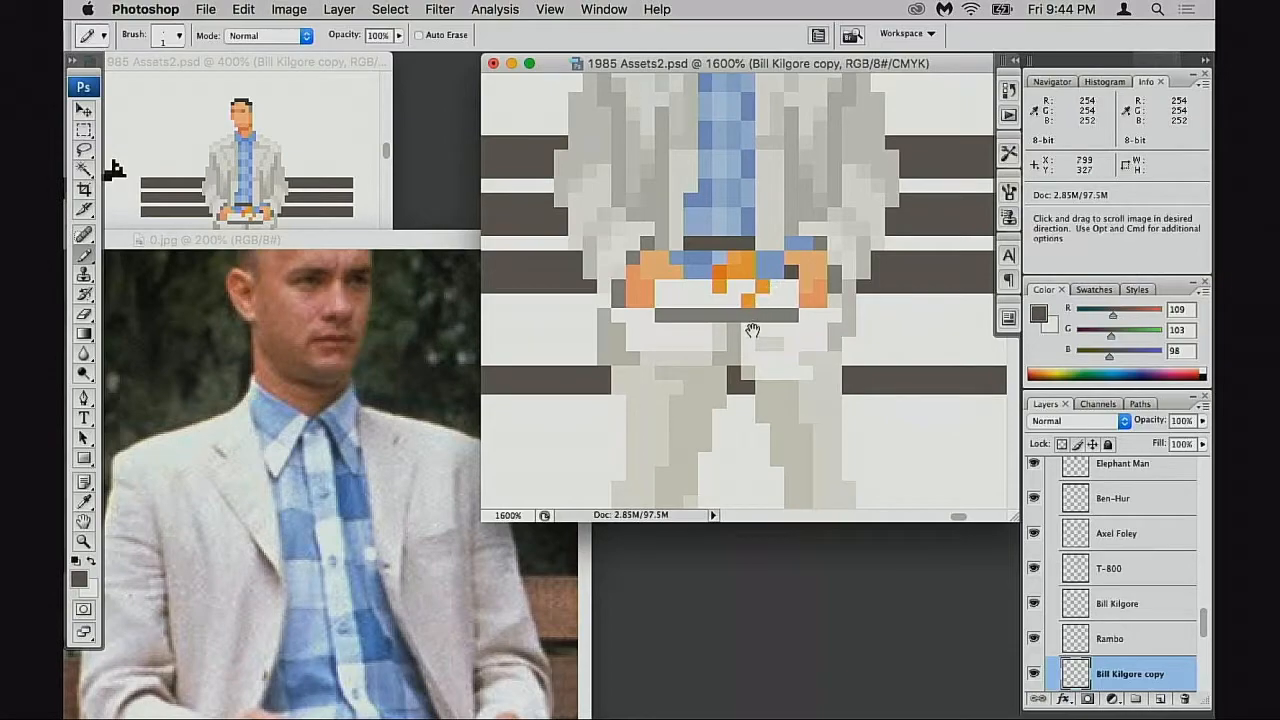
Cover the blue shirt pixels between the belt and the box with the light trouser tone (222, 218, 207)
{"action": "scroll", "coordinate": [749, 334], "scroll_direction": "down", "scroll_amount": 2}
{"action": "mouse_move", "coordinate": [724, 247]}
{"action": "left_mouse_down"}
{"action": "mouse_move", "coordinate": [699, 247]}
{"action": "mouse_move", "coordinate": [700, 258]}
{"action": "mouse_move", "coordinate": [781, 251]}
{"action": "mouse_move", "coordinate": [769, 258]}
{"action": "left_mouse_up"}
{"action": "left_click", "coordinate": [684, 247]}
Compare the whole seated figure with the belt, hands and trousers in the reference photo
{"action": "key", "text": "alt+space"}
{"action": "left_click", "coordinate": [762, 330], "text": "alt"}
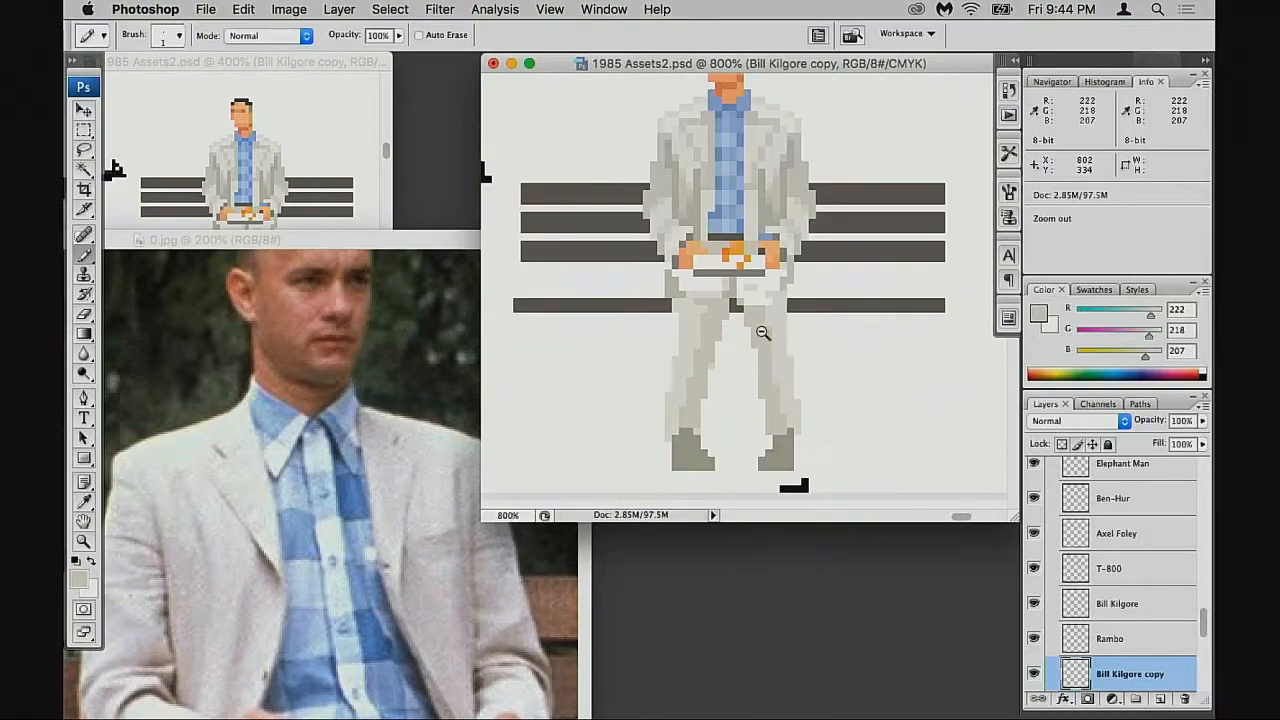
{"action": "left_click", "coordinate": [761, 340], "text": "alt"}
{"action": "left_click", "coordinate": [758, 342], "text": "alt"}
{"action": "left_click_drag", "start_coordinate": [738, 310], "coordinate": [730, 423]}
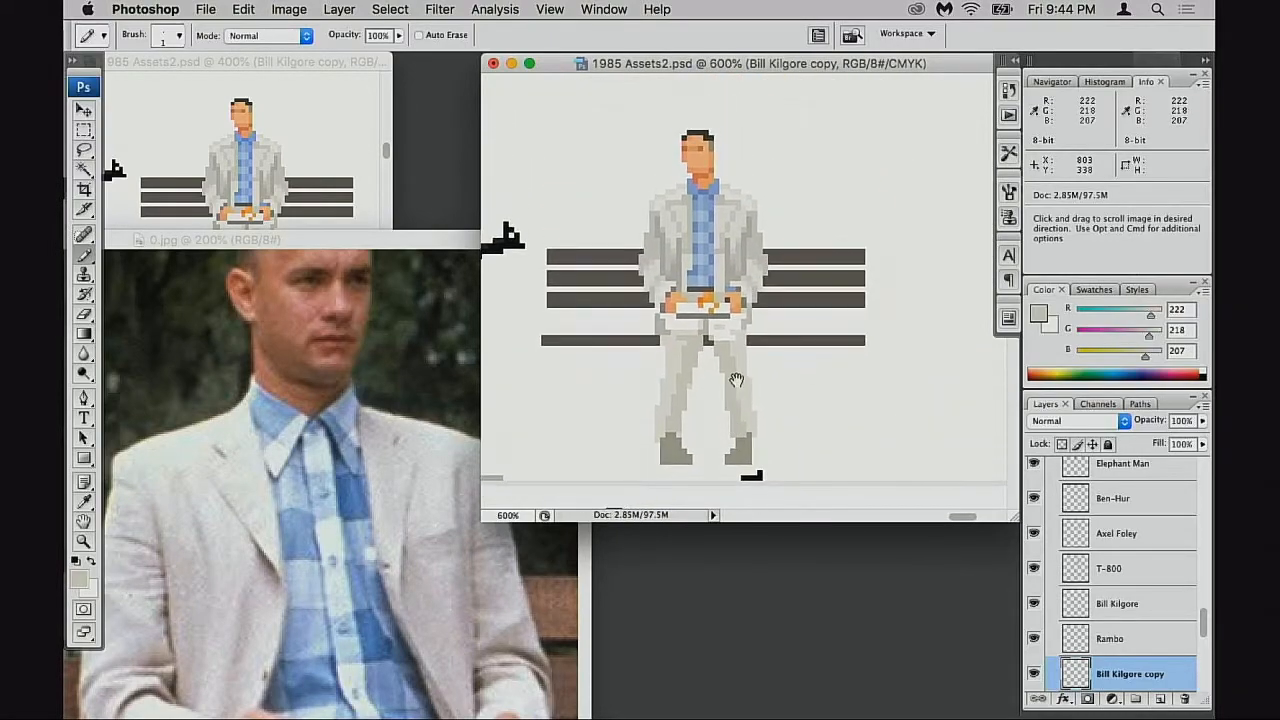
{"action": "left_click_drag", "start_coordinate": [434, 606], "coordinate": [409, 500]}
{"action": "left_click", "coordinate": [634, 363]}
{"action": "left_click", "coordinate": [718, 316]}
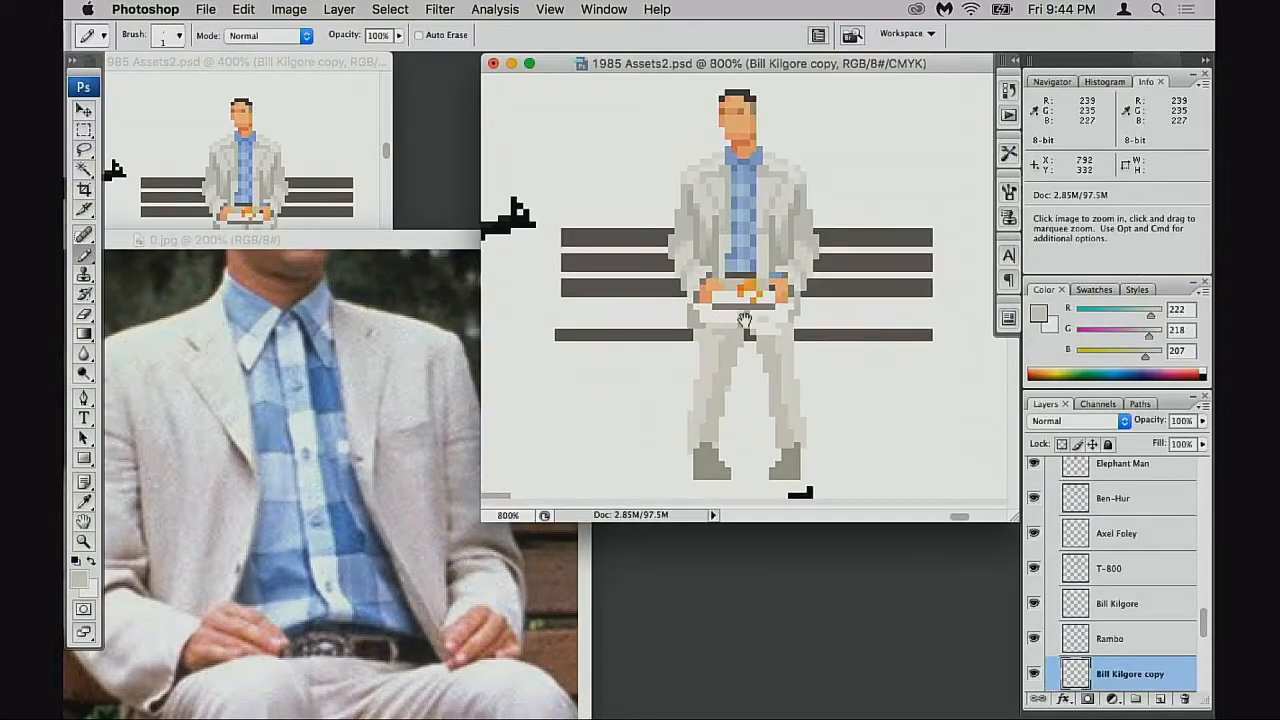
{"action": "left_click", "coordinate": [743, 331]}
{"action": "left_click", "coordinate": [758, 300]}
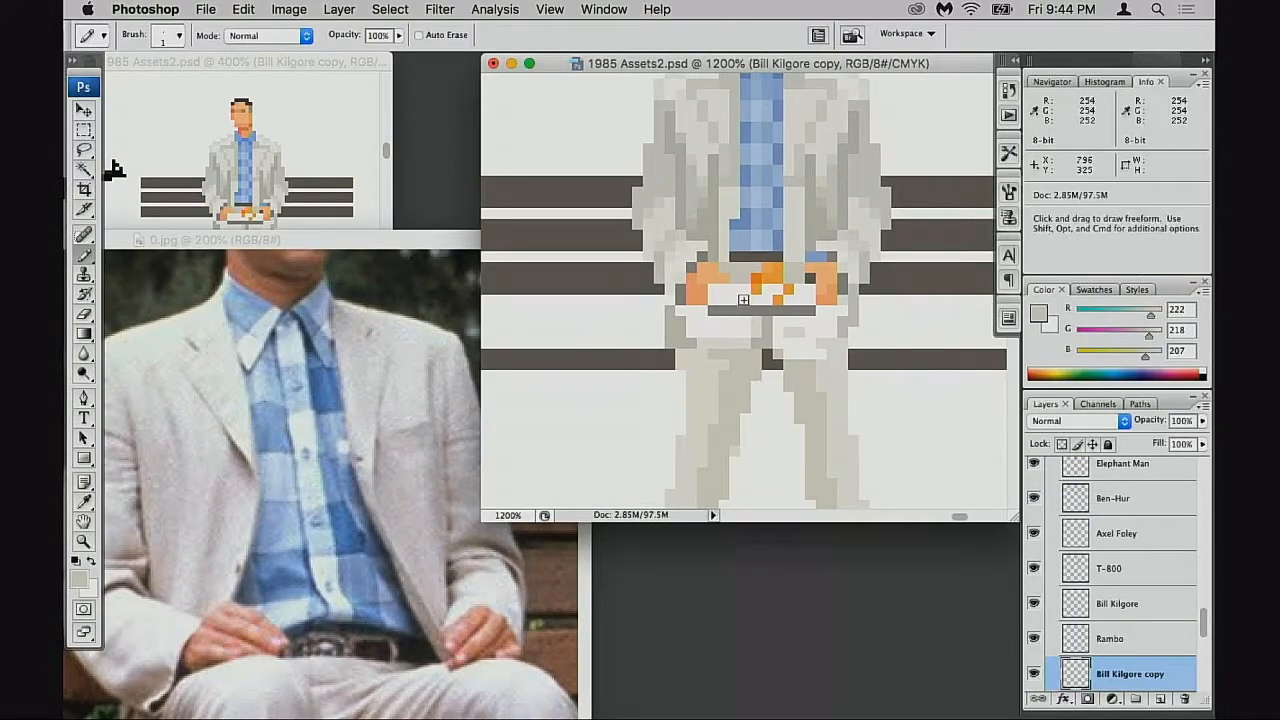
Touch up the box area with off-white (238, 236, 229) and its ribbon with oranges (255, 135, 17) and (255, 172, 65)
{"action": "key", "text": "alt"}
{"action": "mouse_move", "coordinate": [735, 320]}
{"action": "left_mouse_down"}
{"action": "mouse_move", "coordinate": [740, 270]}
{"action": "mouse_move", "coordinate": [790, 278]}
{"action": "mouse_move", "coordinate": [800, 240]}
{"action": "left_mouse_up"}
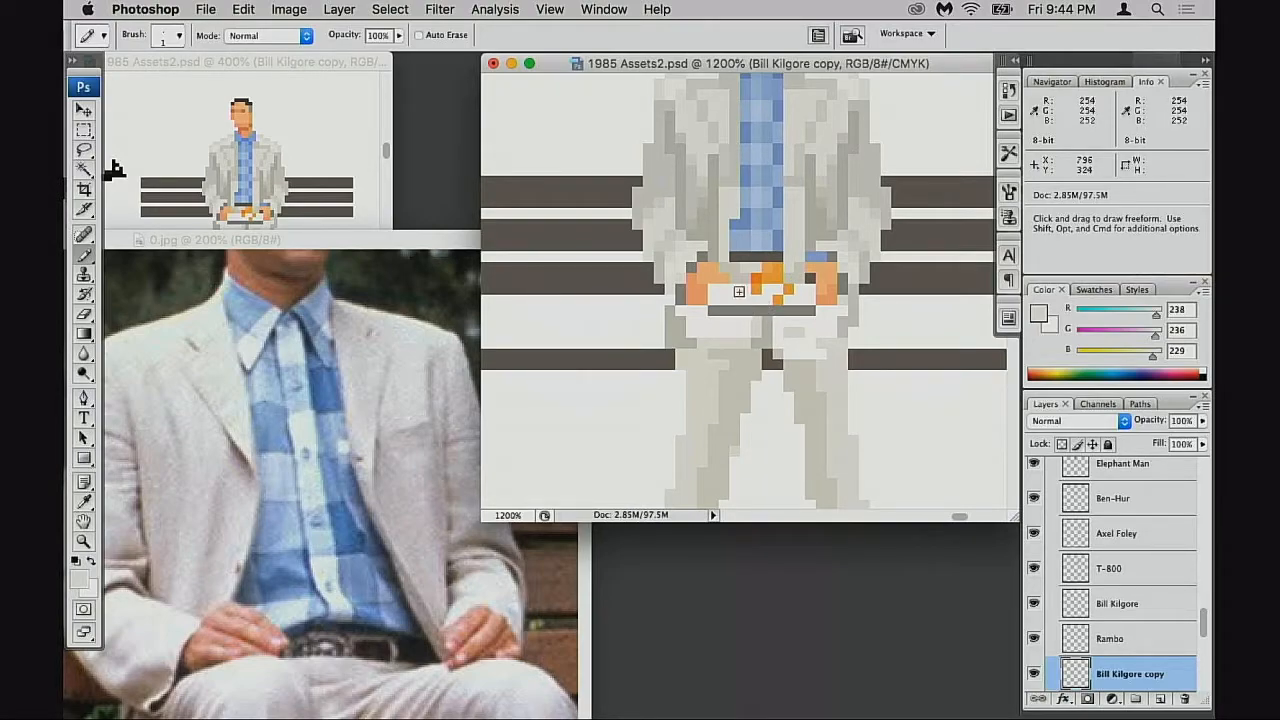
{"action": "left_click", "coordinate": [764, 270], "text": "alt"}
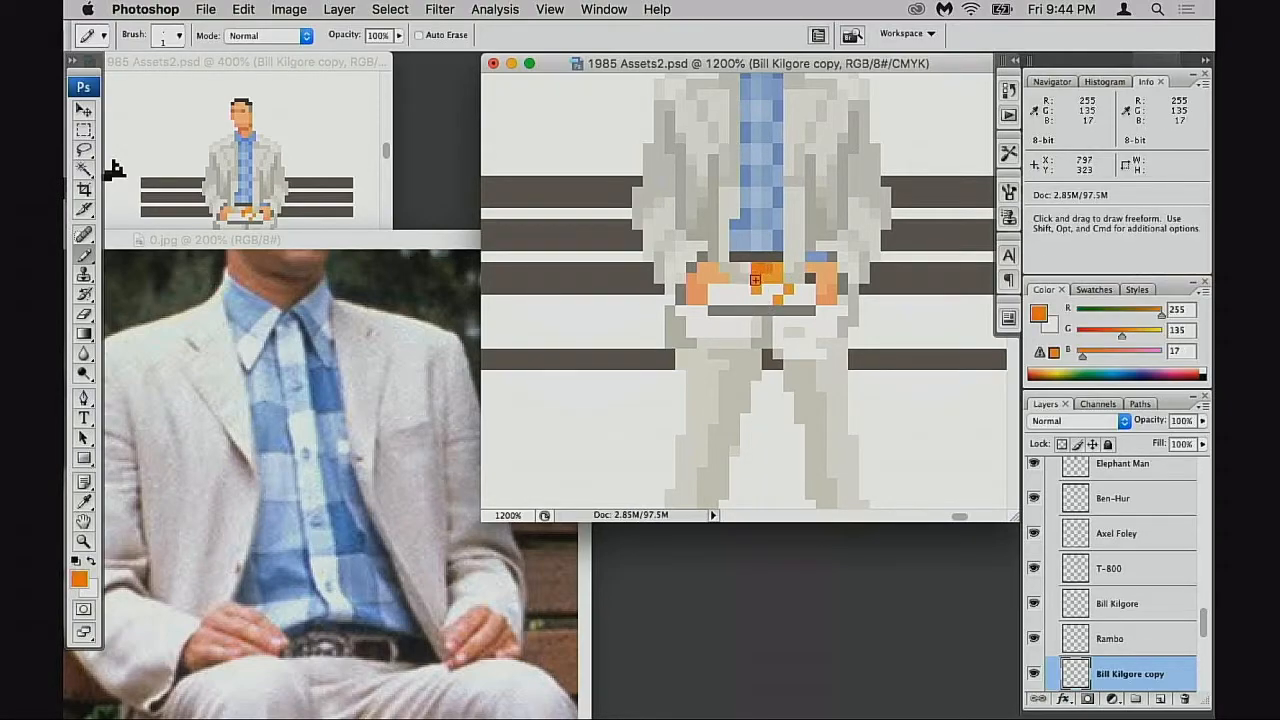
{"action": "left_click", "coordinate": [768, 278], "text": "alt"}
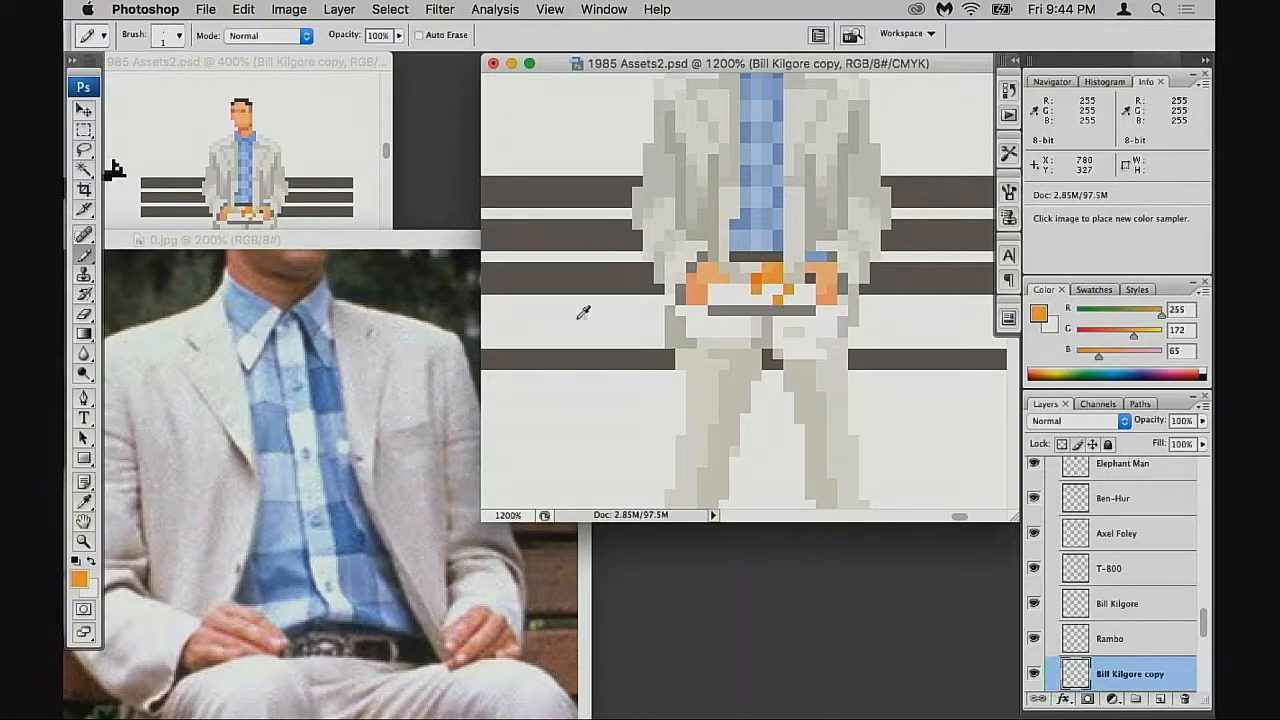
Rework the box's ribbon with light tone (222, 218, 207) and orange (255, 172, 65), then check the box in the reference photo
{"action": "left_click", "coordinate": [776, 283], "text": "alt"}
{"action": "left_click", "coordinate": [770, 284], "text": "alt"}
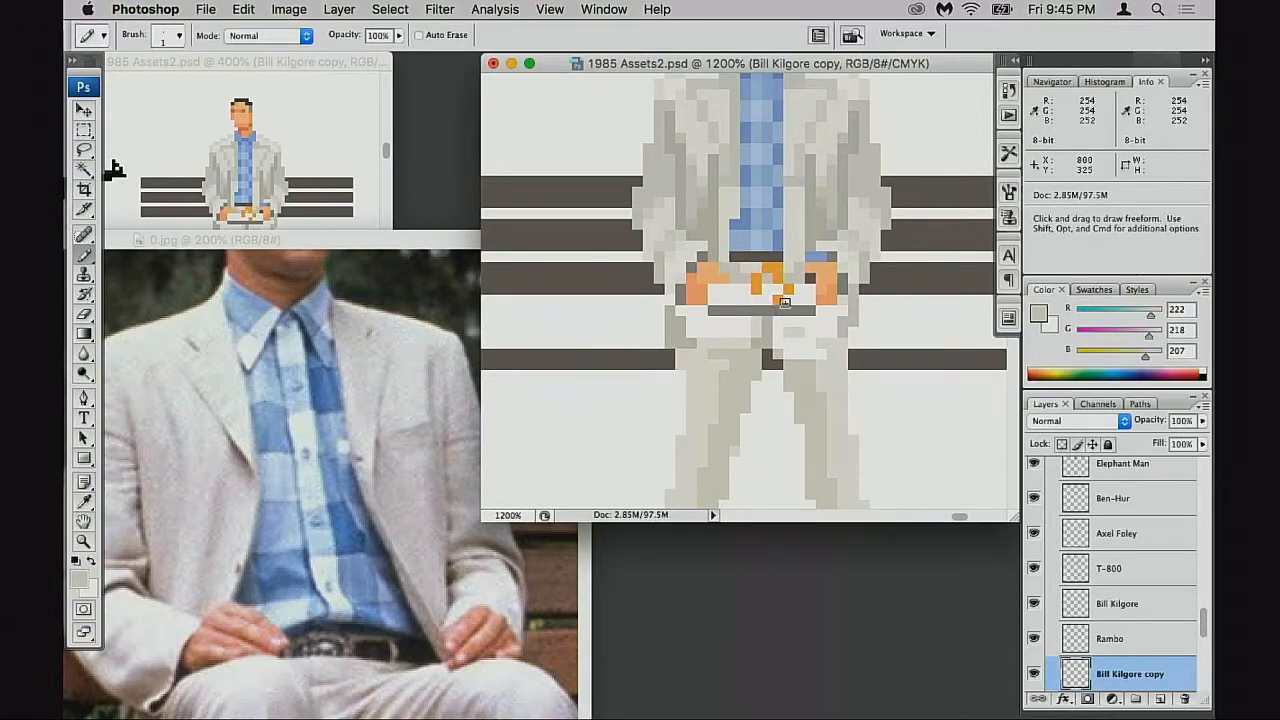
{"action": "left_click", "coordinate": [768, 267], "text": "alt"}
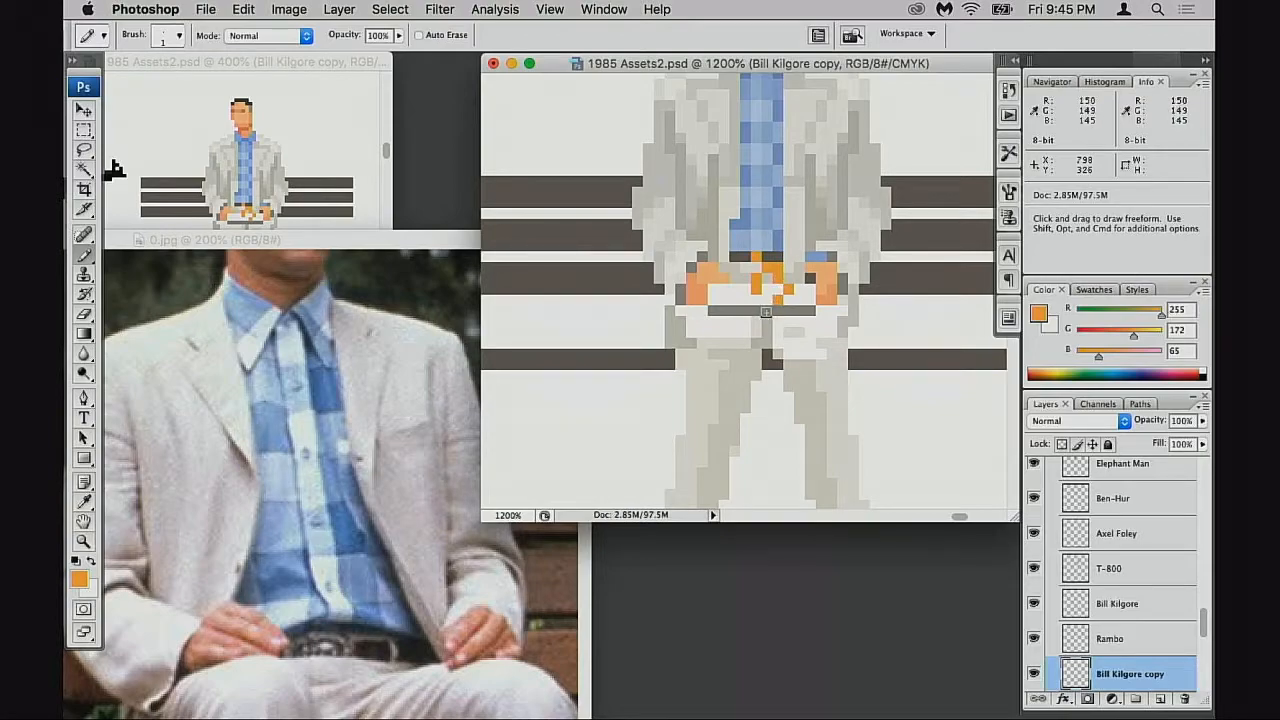
{"action": "left_click", "coordinate": [372, 494]}
{"action": "left_click_drag", "start_coordinate": [373, 640], "coordinate": [373, 295]}
{"action": "mouse_move", "coordinate": [414, 680]}
{"action": "left_mouse_down"}
{"action": "mouse_move", "coordinate": [414, 416]}
{"action": "mouse_move", "coordinate": [395, 462]}
{"action": "mouse_move", "coordinate": [369, 433]}
{"action": "mouse_move", "coordinate": [247, 378]}
{"action": "left_mouse_up"}
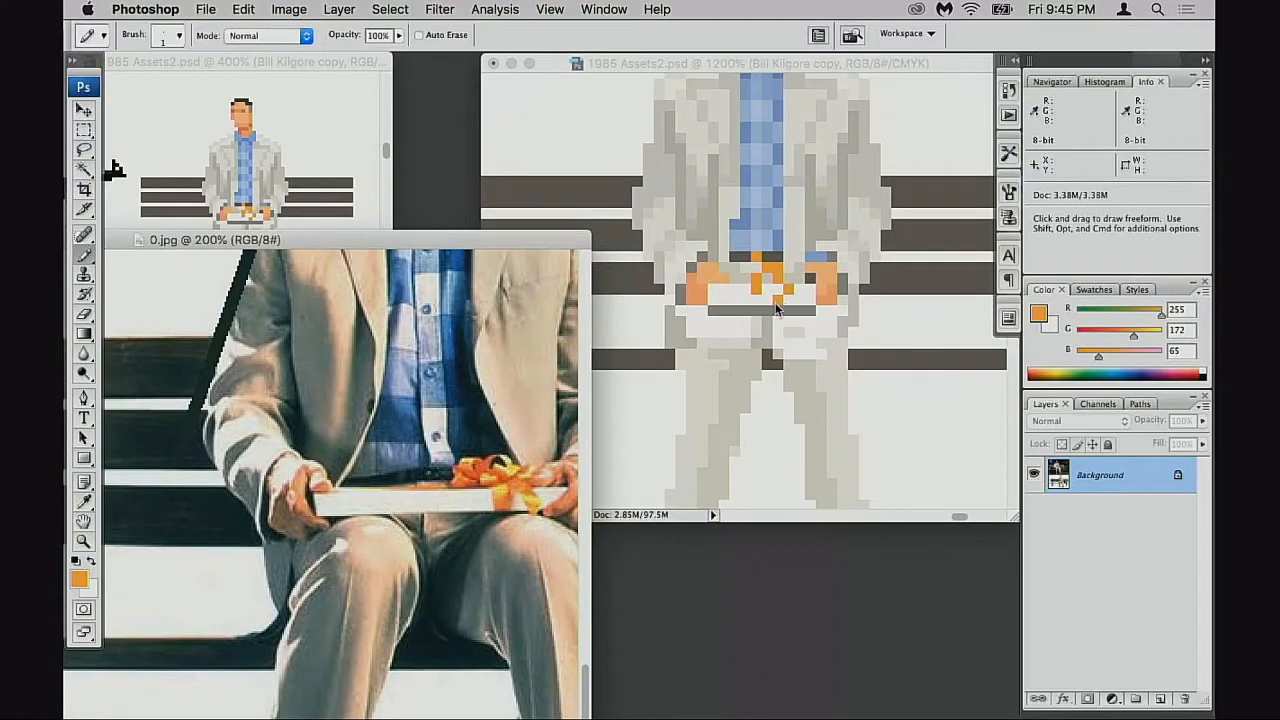
Select the lower 10 by 3 pixel part of the box, move it up one pixel and clear the selection
{"action": "key", "text": "m"}
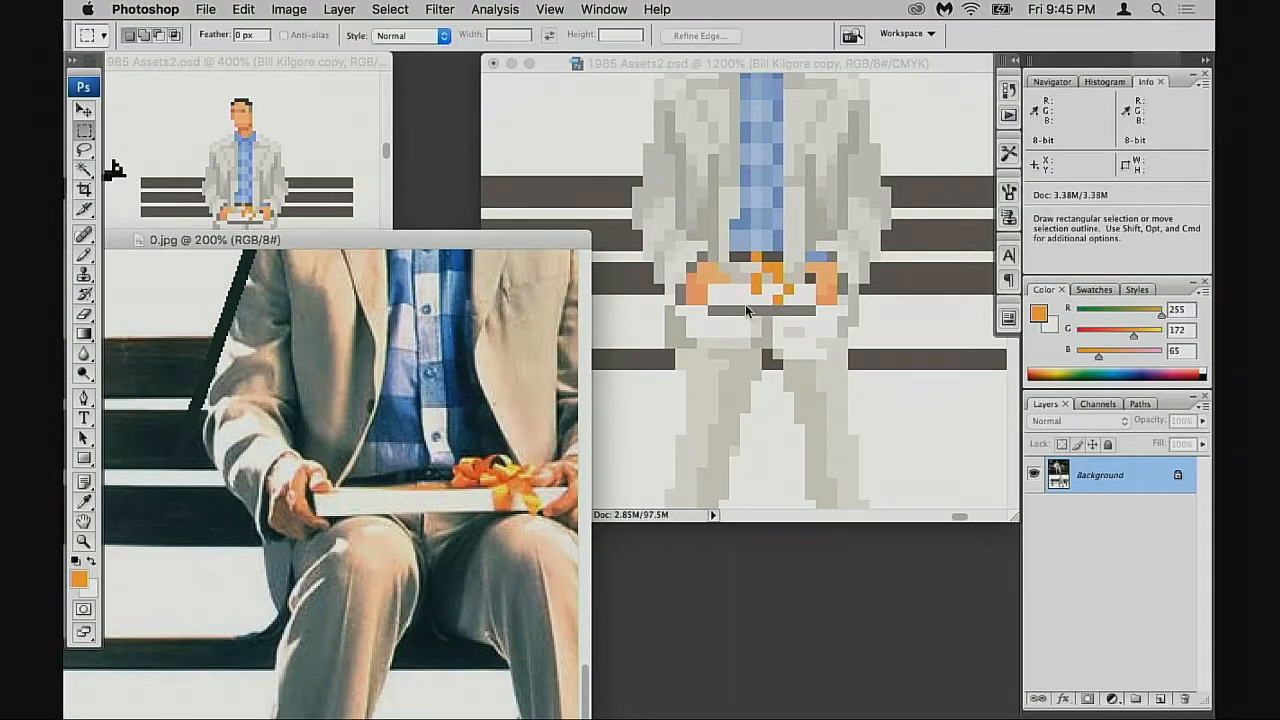
{"action": "left_click", "coordinate": [757, 308]}
{"action": "left_click_drag", "start_coordinate": [708, 285], "coordinate": [792, 315]}
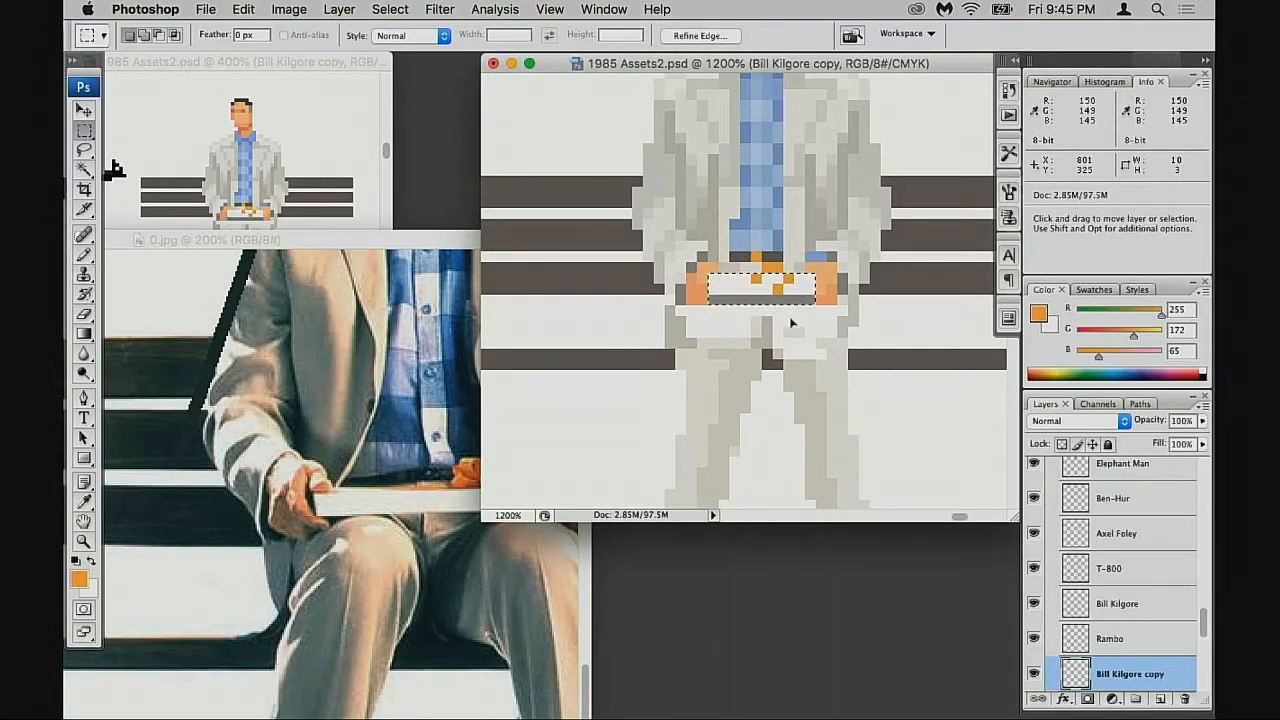
{"action": "key", "text": "super+d"}
Shade the trouser lap below the box with off-whites (254, 254, 252) and (243, 241, 236), and its central crease with grey (205, 203, 195)
{"action": "key", "text": "b"}
{"action": "left_click", "coordinate": [748, 320], "text": "alt"}
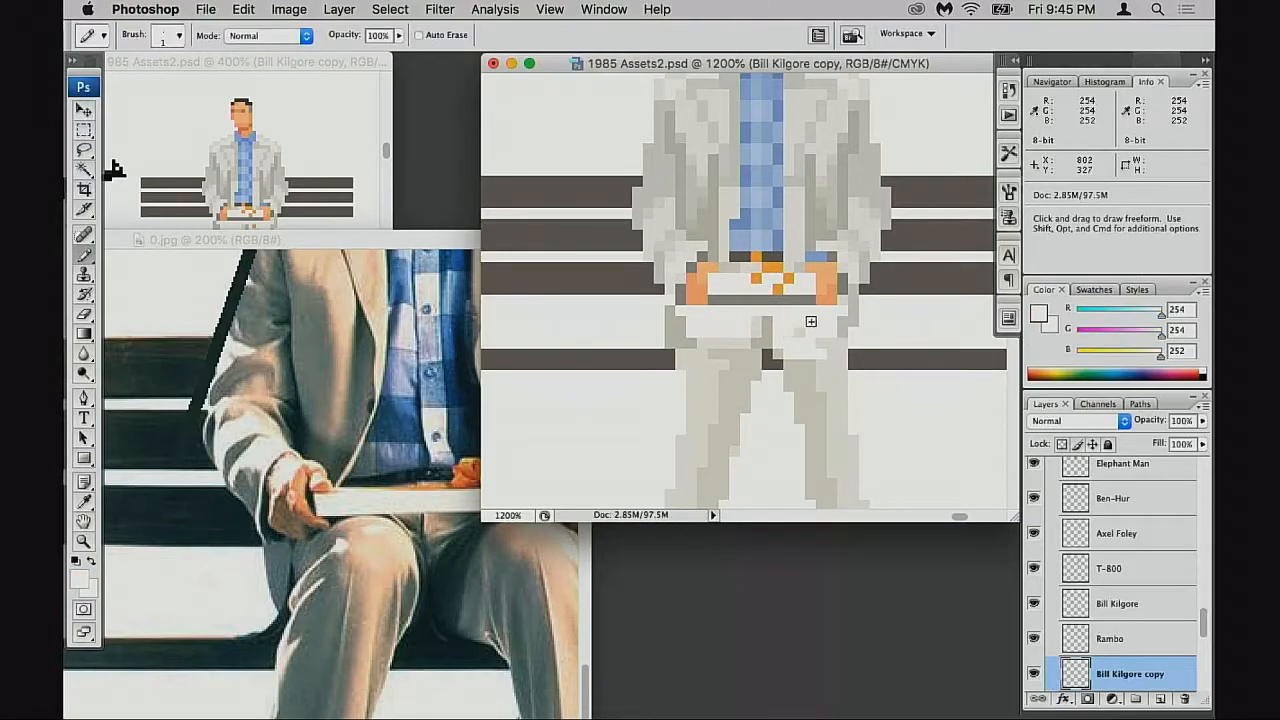
{"action": "left_click", "coordinate": [737, 334], "text": "alt"}
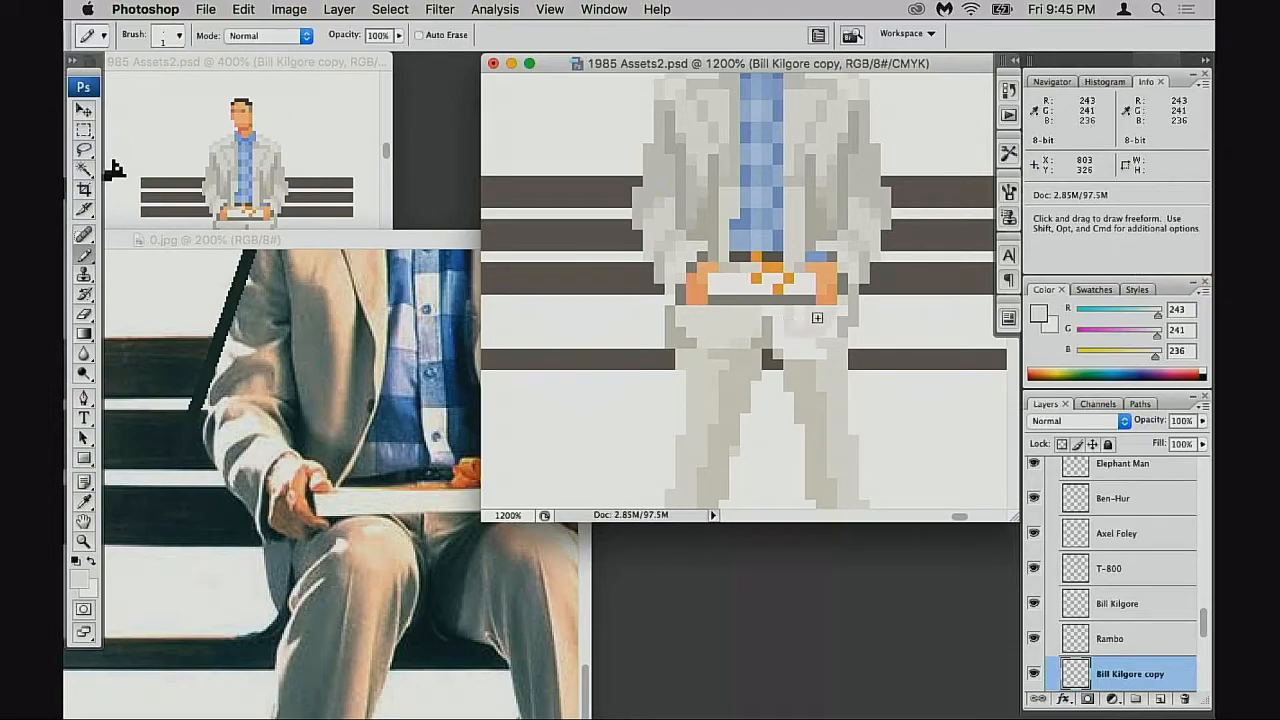
{"action": "left_click", "coordinate": [794, 338]}
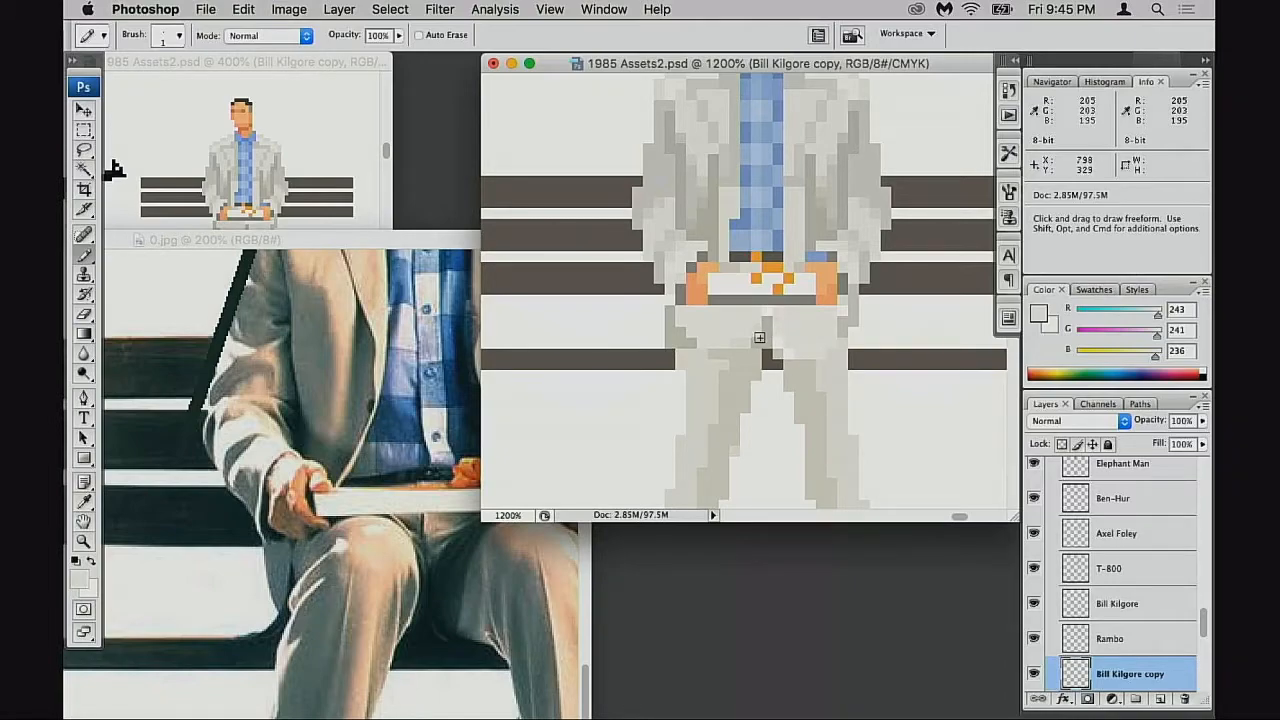
{"action": "left_click", "coordinate": [759, 339], "text": "alt"}
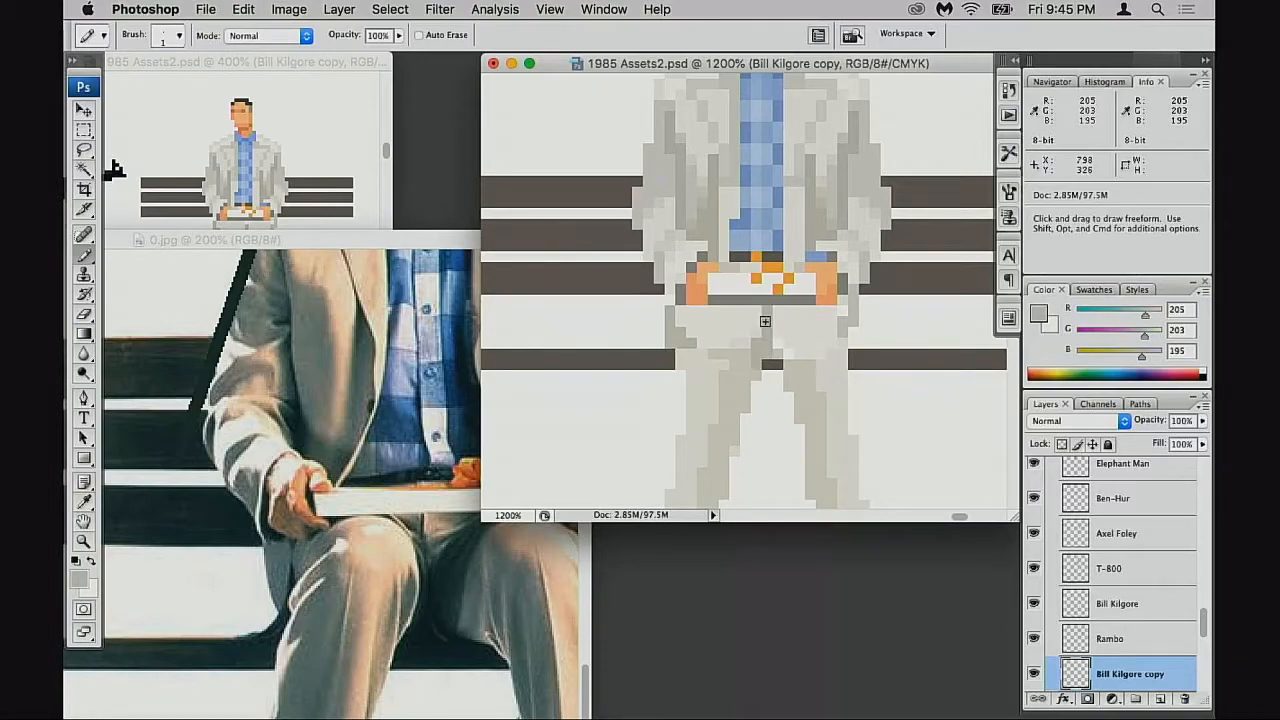
{"action": "left_click", "coordinate": [709, 333], "text": "alt"}
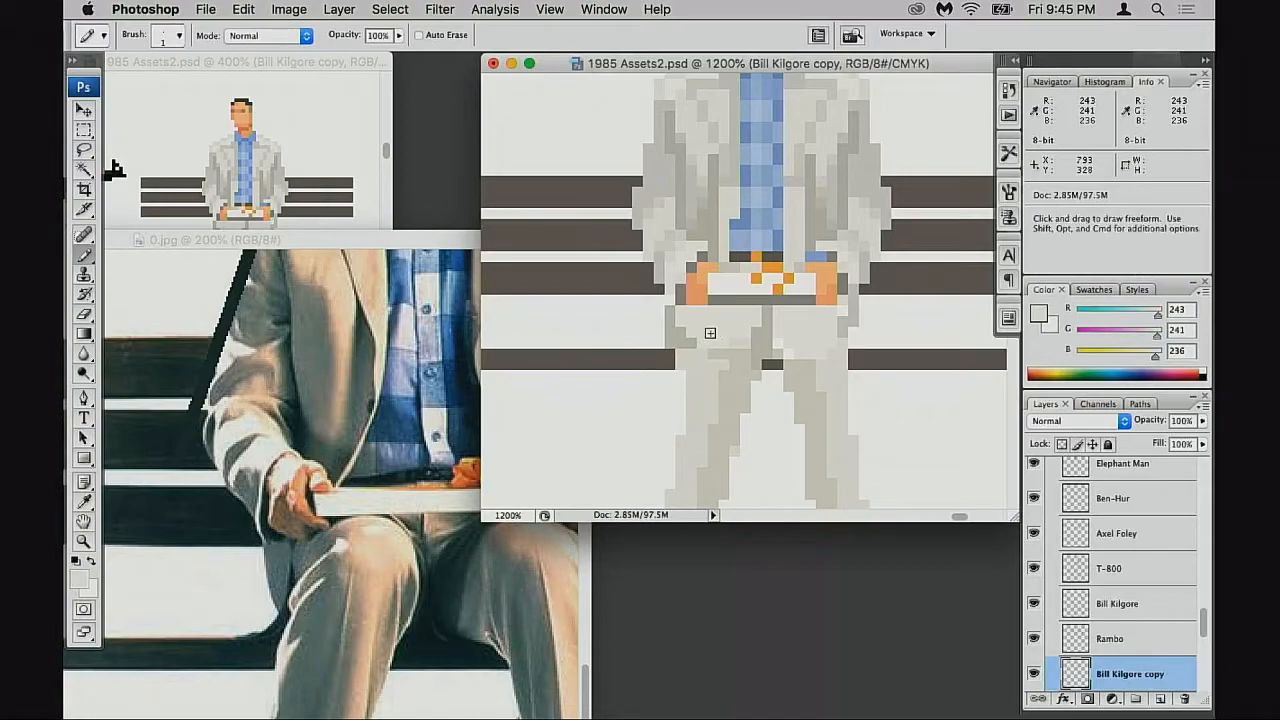
{"action": "left_click_drag", "start_coordinate": [372, 240], "coordinate": [496, 345]}
{"action": "left_click", "coordinate": [770, 348]}
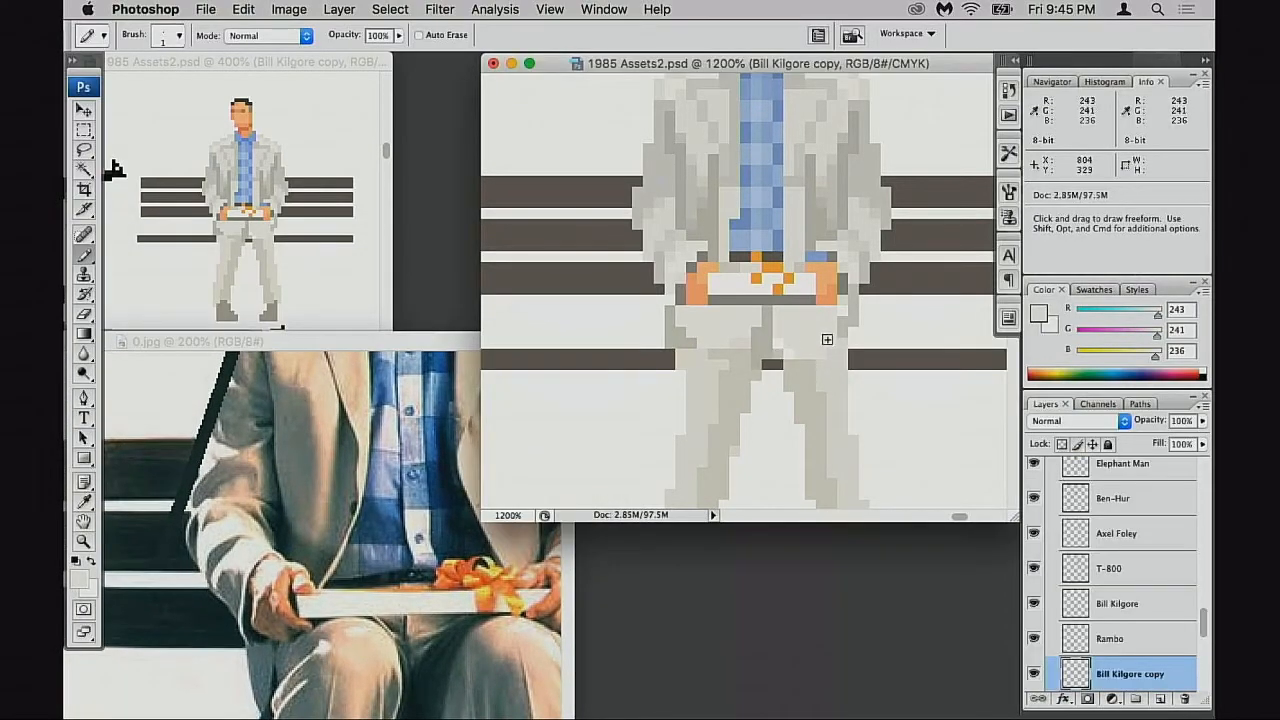
Paint out the outer ribbon pixels with box white (254, 254, 252), belt grey (109, 103, 98) and off-white (238, 236, 229)
{"action": "left_click", "coordinate": [785, 297], "text": "alt"}
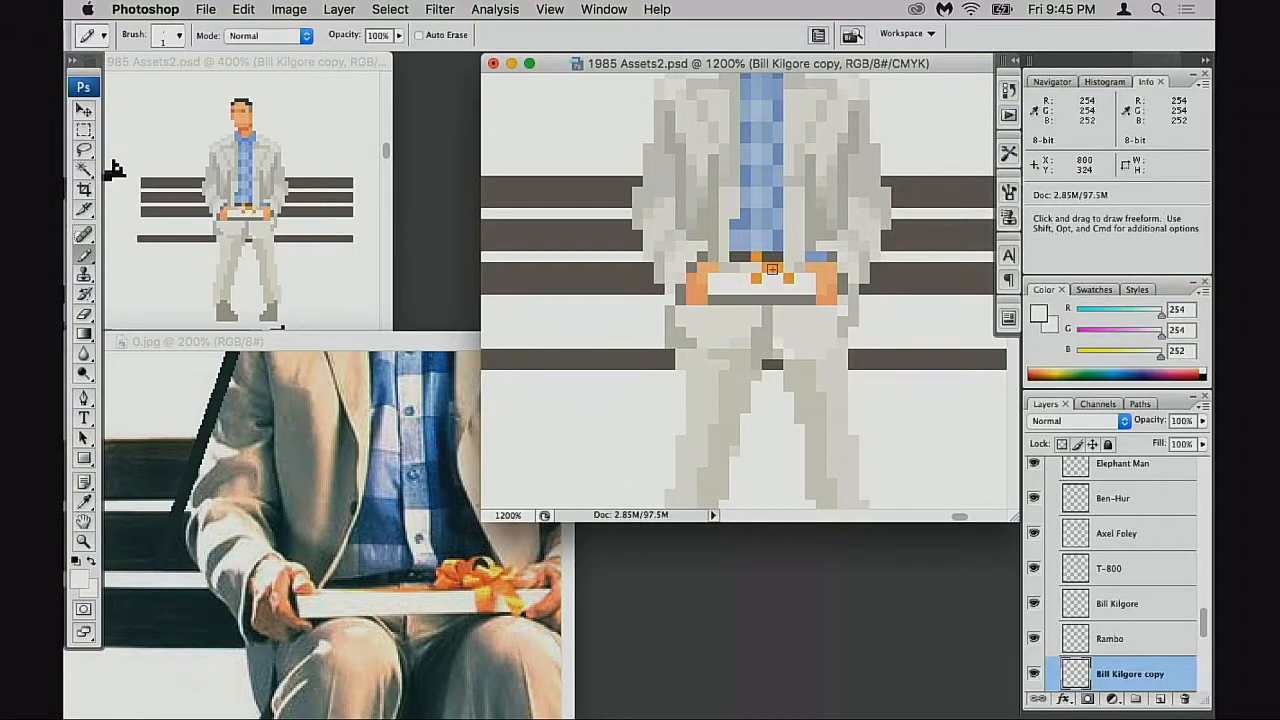
{"action": "left_click", "coordinate": [772, 266], "text": "alt"}
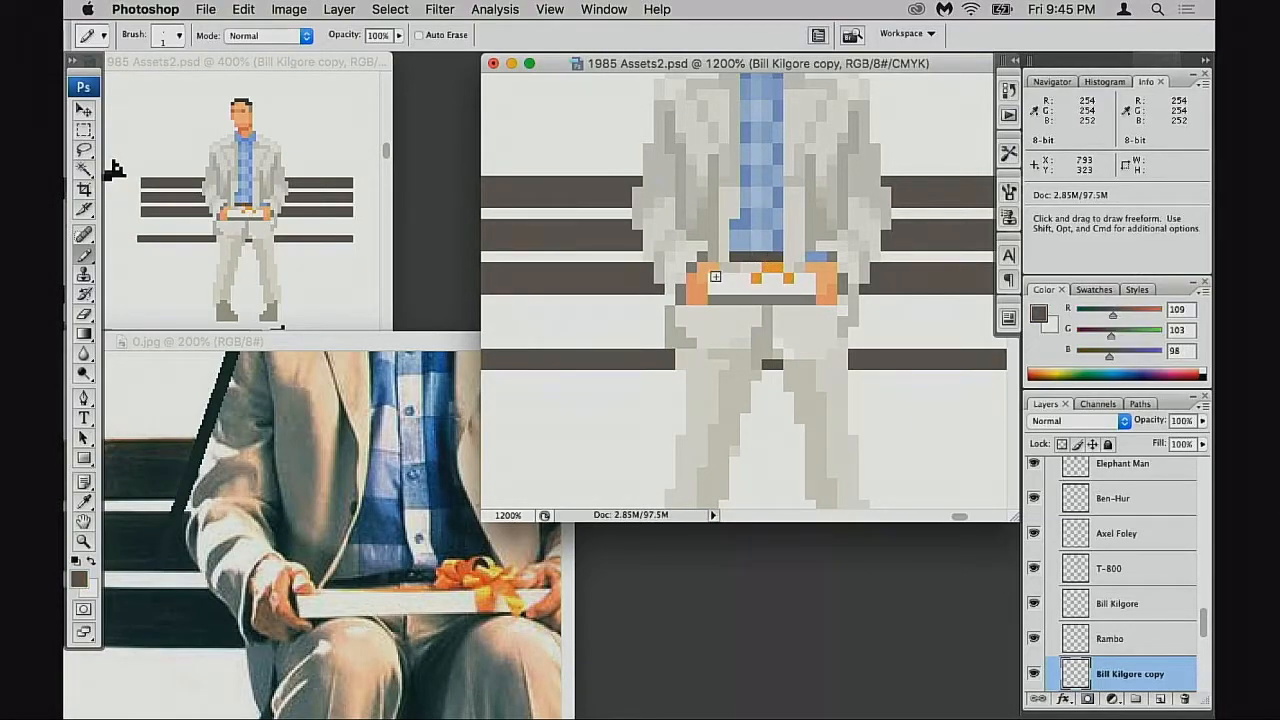
{"action": "left_click", "coordinate": [756, 262], "text": "alt"}
{"action": "left_click", "coordinate": [729, 268]}
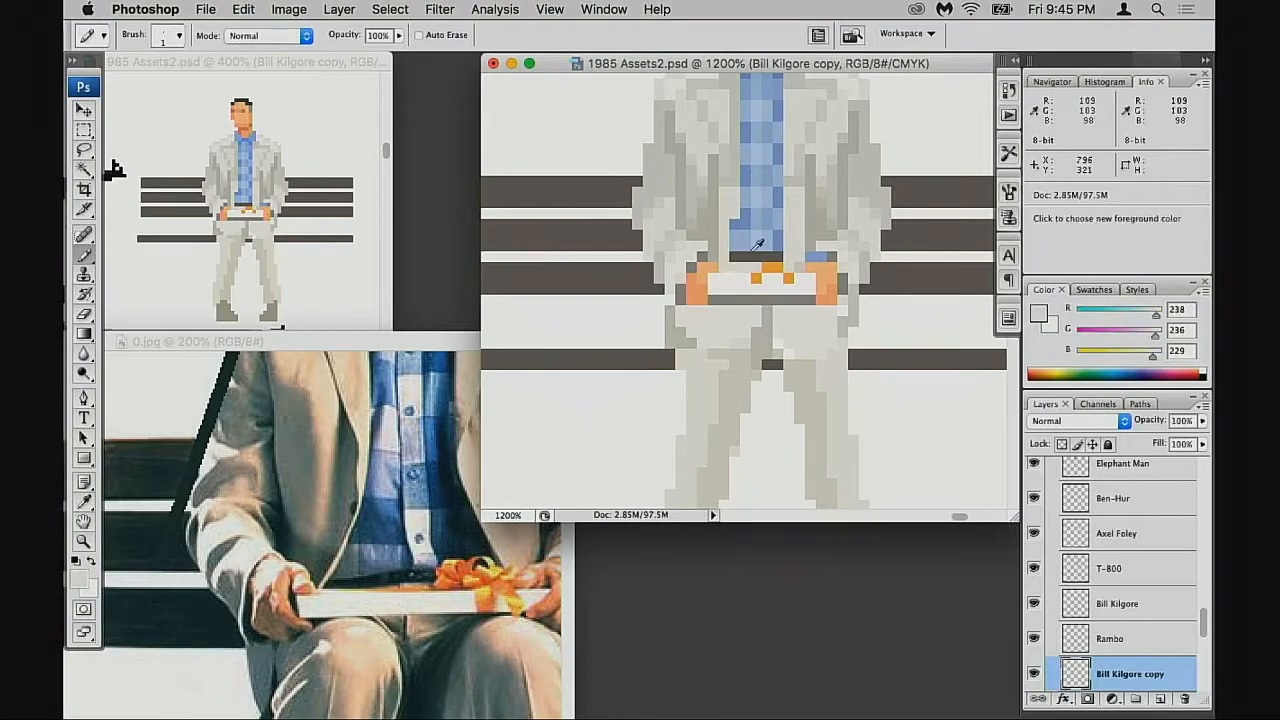
Thicken the belt down to the box using light grey (205, 203, 195) and dark grey (109, 103, 98) at 30% opacity
{"action": "left_click", "coordinate": [746, 246], "text": "alt"}
{"action": "left_click", "coordinate": [746, 268]}
{"action": "left_click", "coordinate": [760, 343], "text": "alt"}
{"action": "left_click_drag", "start_coordinate": [756, 268], "coordinate": [734, 268]}
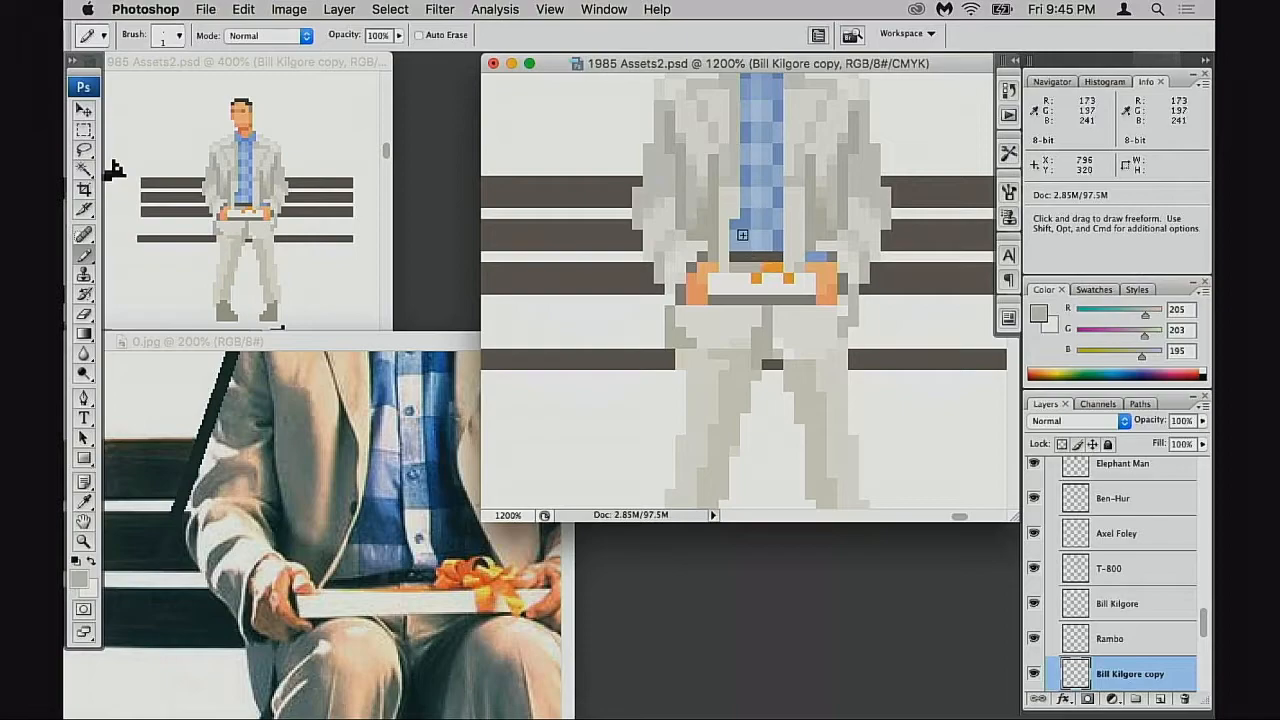
{"action": "left_click", "coordinate": [911, 276], "text": "alt"}
{"action": "key", "text": "3"}
{"action": "left_click", "coordinate": [735, 267]}
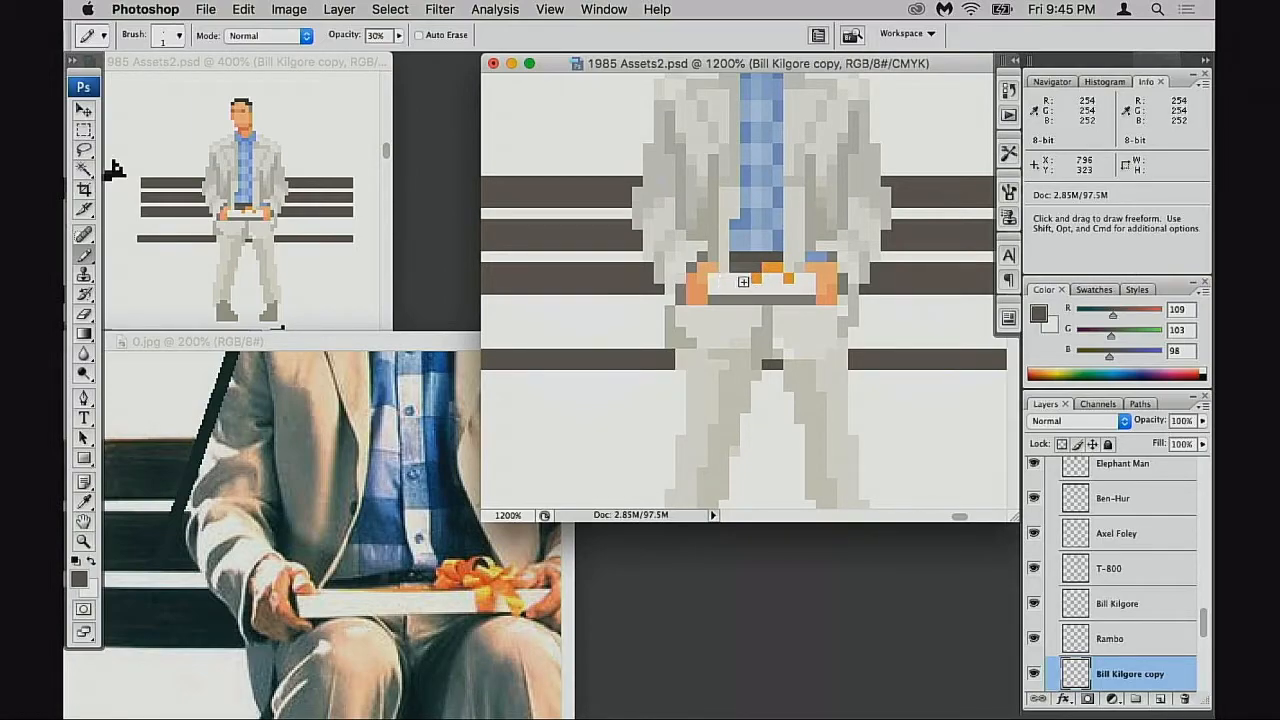
Replace the remaining orange ribbon pixels with belt grey (120, 115, 109) and box white (254, 254, 252) at full opacity
{"action": "left_click", "coordinate": [768, 280], "text": "alt"}
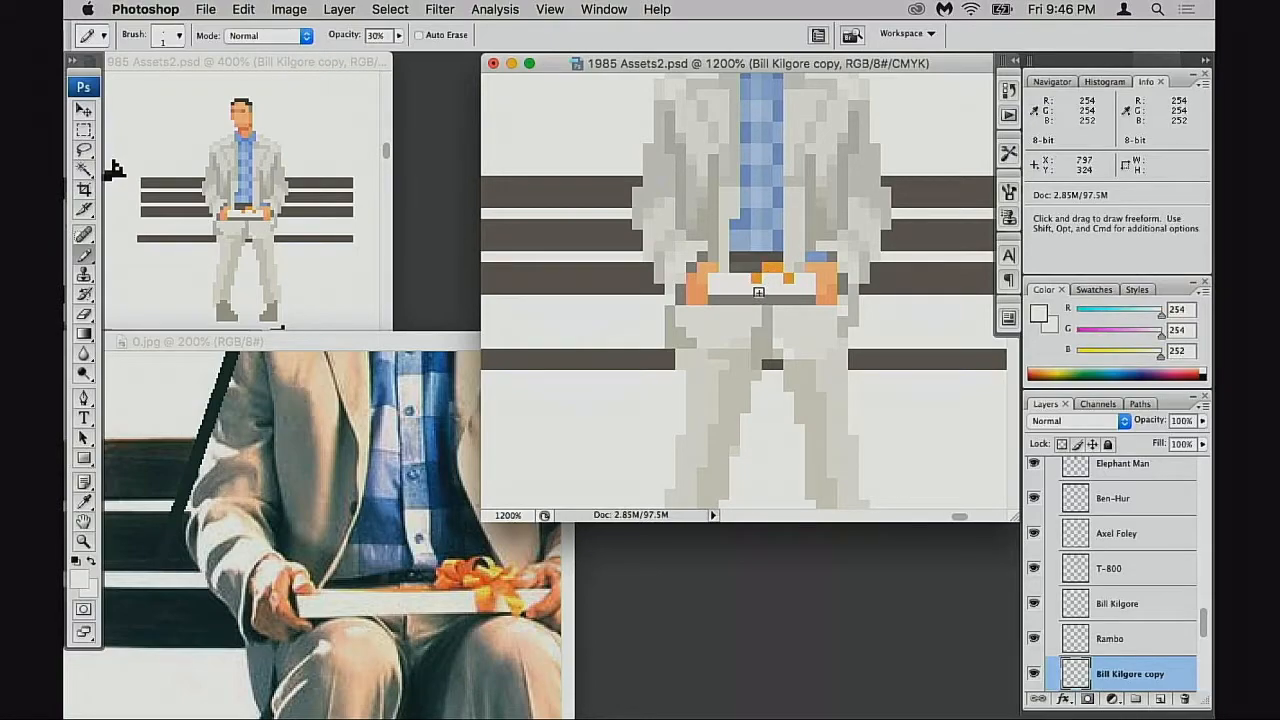
{"action": "left_click", "coordinate": [774, 276], "text": "alt"}
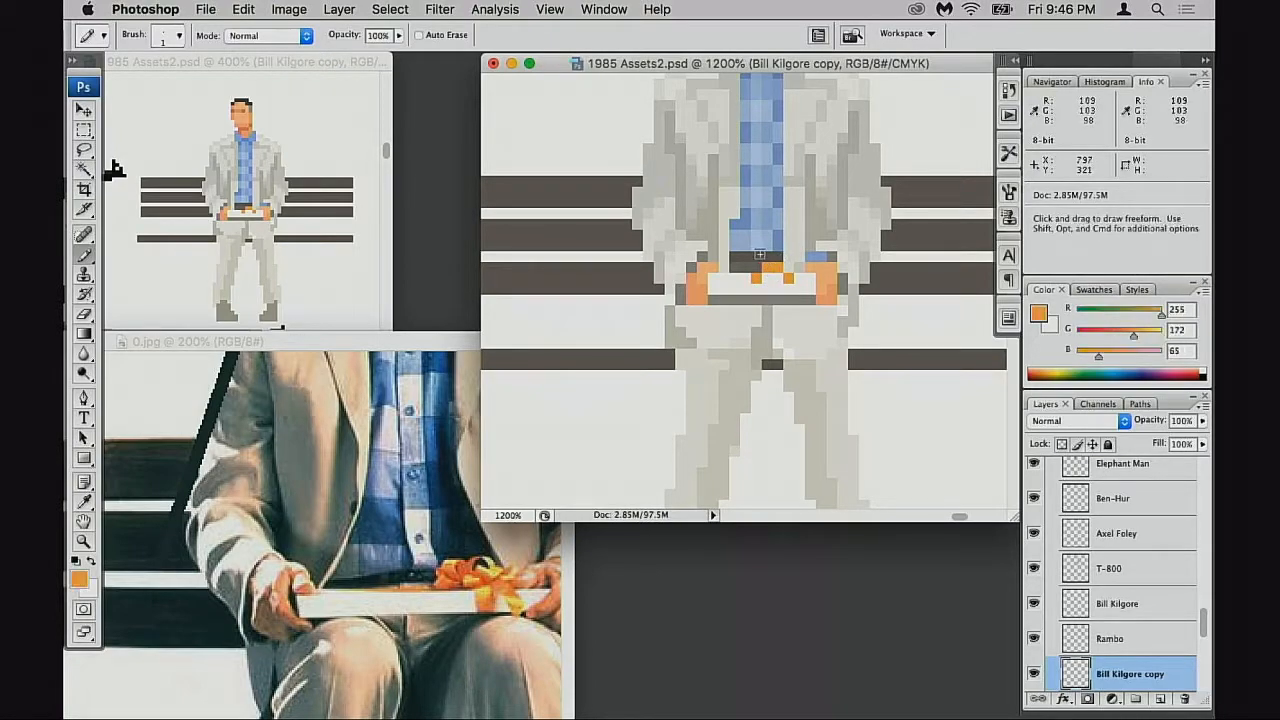
{"action": "left_click", "coordinate": [760, 260], "text": "alt"}
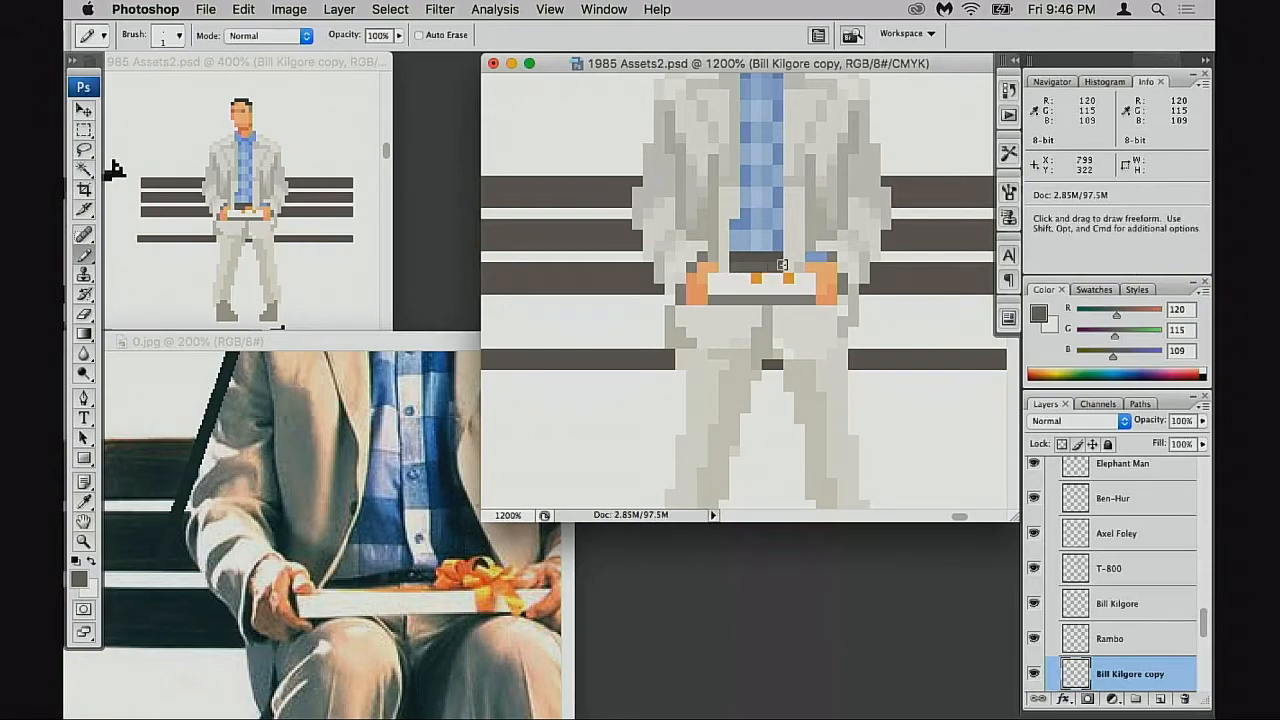
{"action": "mouse_move", "coordinate": [748, 268]}
{"action": "left_mouse_down"}
{"action": "mouse_move", "coordinate": [790, 280]}
{"action": "mouse_move", "coordinate": [772, 306]}
{"action": "left_mouse_up"}
{"action": "left_click", "coordinate": [760, 286], "text": "alt"}
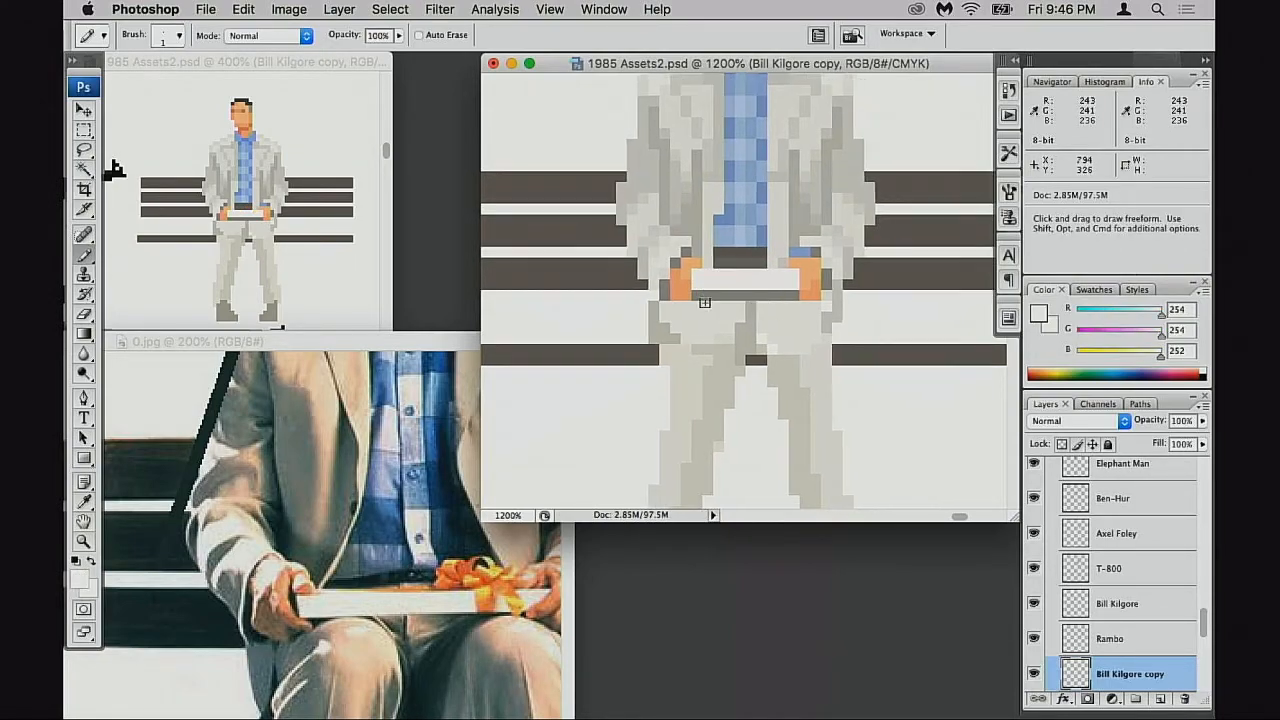
Refine the hands gripping the box with skin tones (255, 196, 139) and (252, 174, 127), correcting the box ends with white (254, 254, 252)
{"action": "left_click", "coordinate": [679, 279], "text": "alt"}
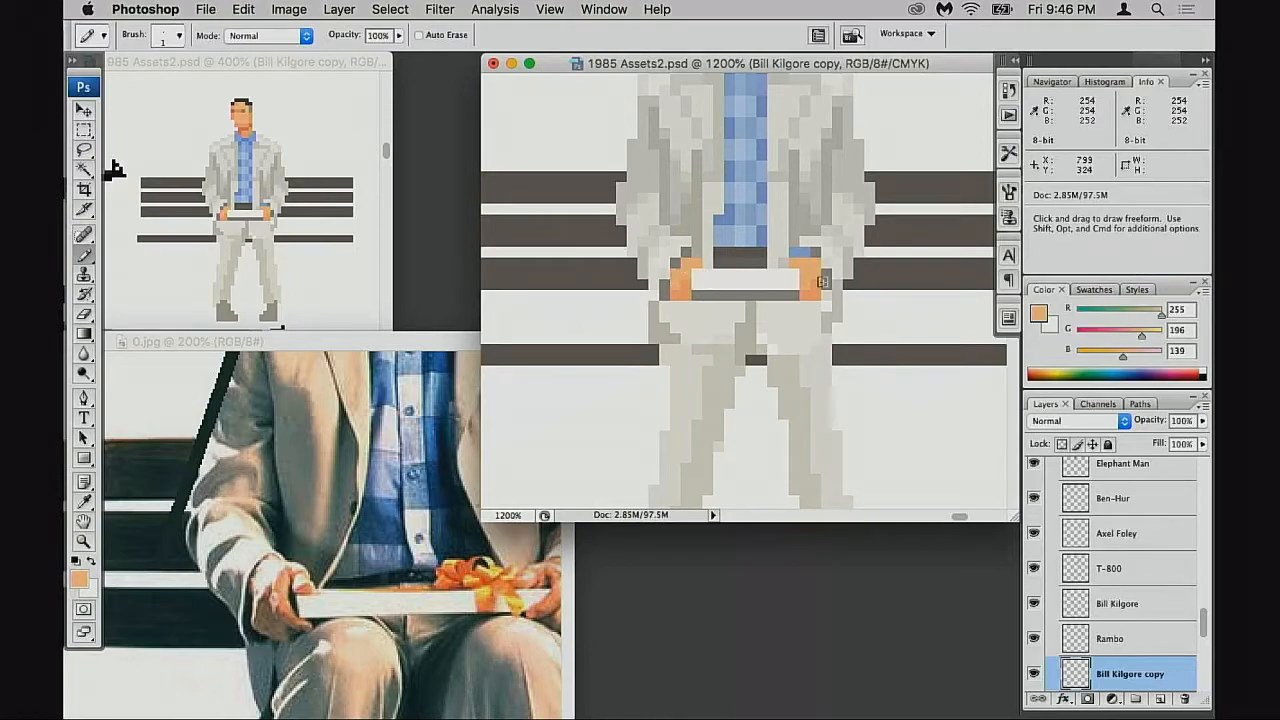
{"action": "left_click", "coordinate": [798, 282], "text": "alt"}
{"action": "left_click", "coordinate": [798, 284]}
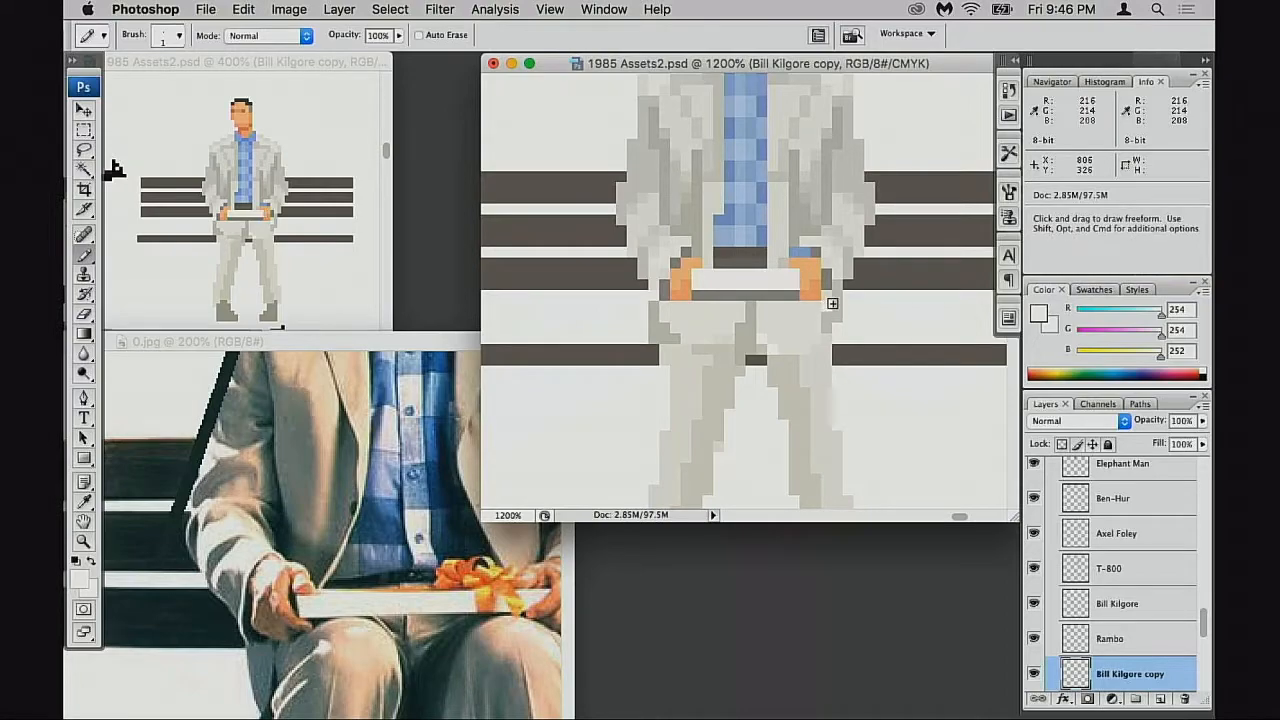
{"action": "left_click", "coordinate": [813, 278], "text": "alt"}
{"action": "left_click", "coordinate": [810, 292], "text": "alt"}
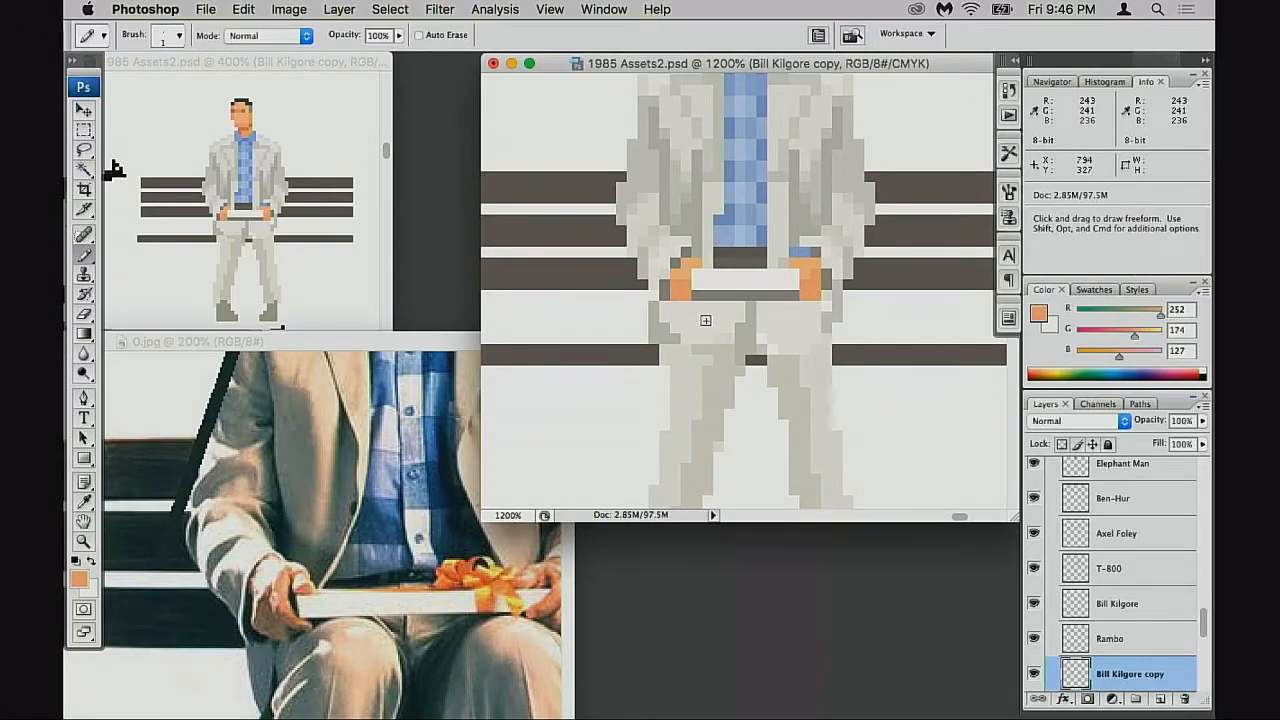
Touch up the hand tops and sleeve cuffs with (255, 196, 139), (150, 149, 145) and (197, 194, 186), covering the blue cuff pixels
{"action": "left_click", "coordinate": [697, 261], "text": "alt"}
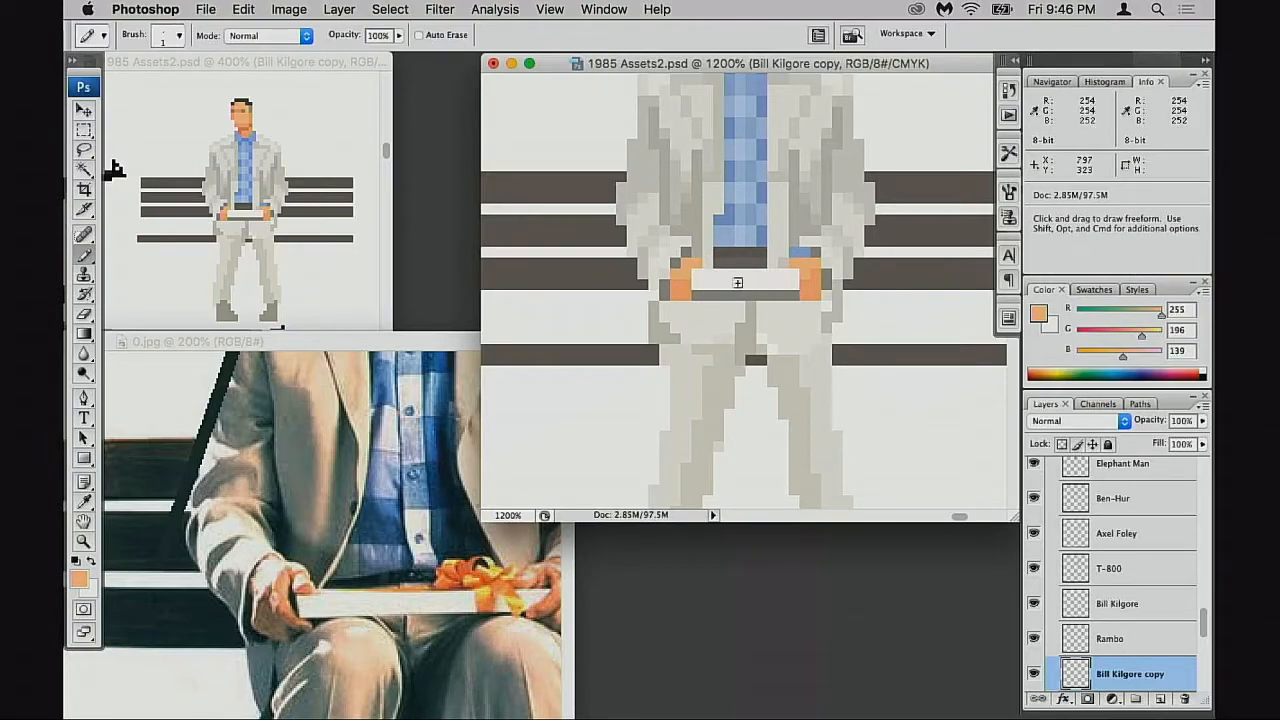
{"action": "left_click", "coordinate": [687, 246], "text": "alt"}
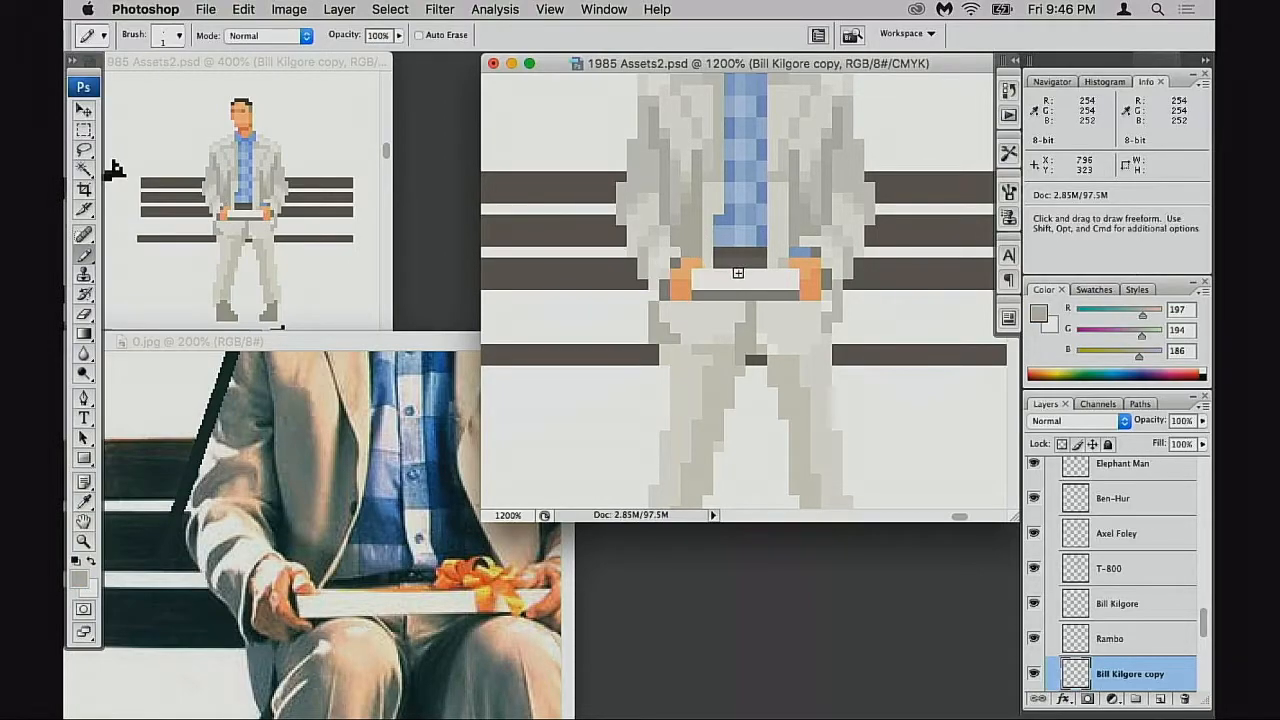
{"action": "left_click", "coordinate": [672, 278], "text": "alt"}
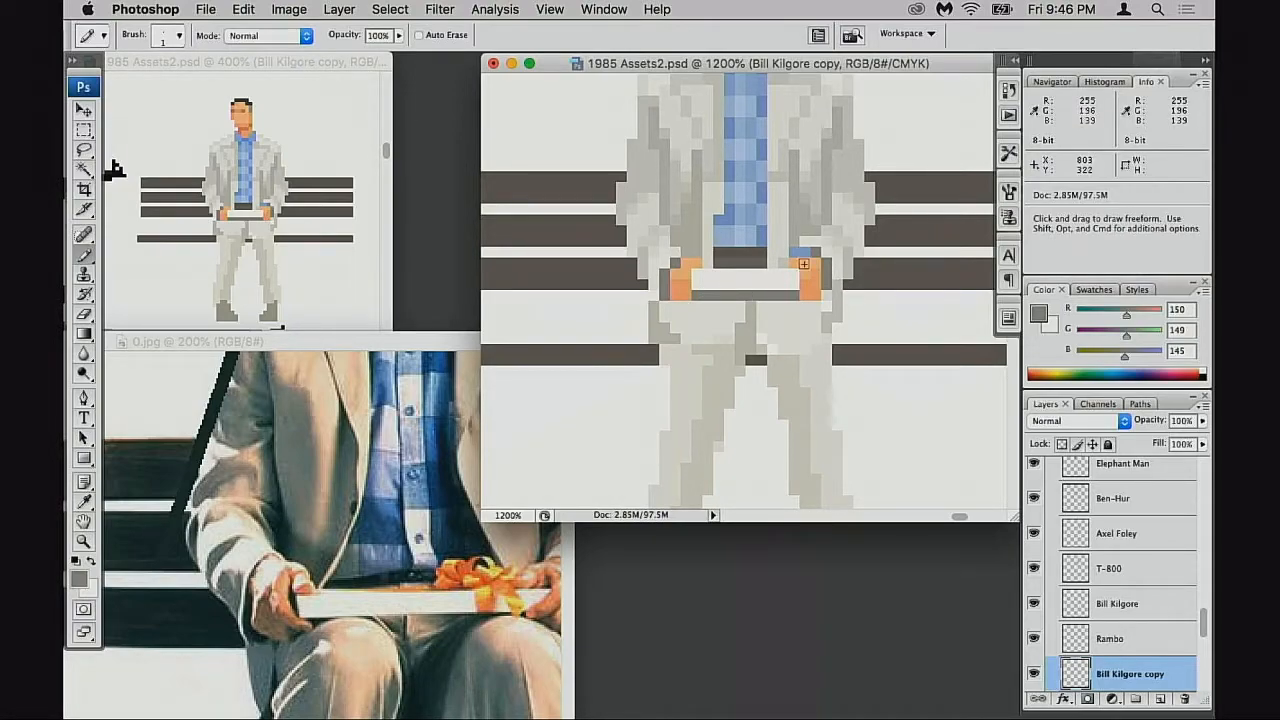
{"action": "left_click", "coordinate": [786, 234], "text": "alt"}
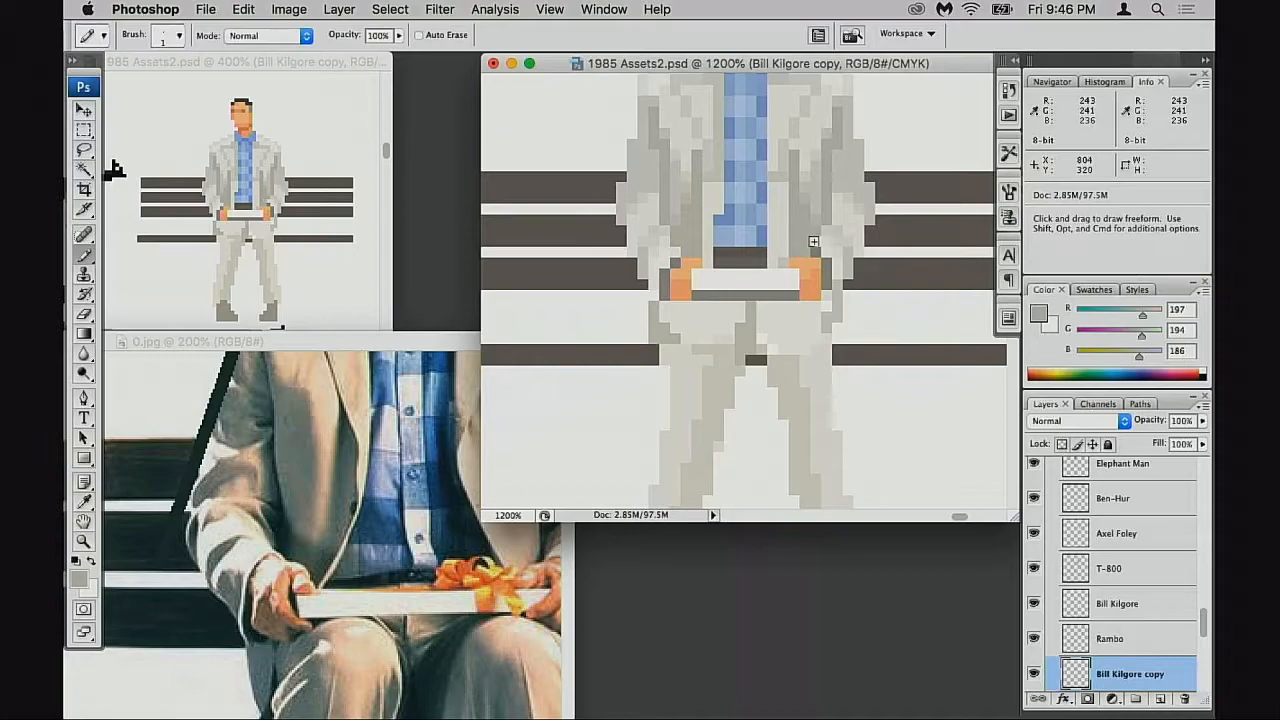
Touch up the upper trousers with tones sampled from the lap and thighs, and save the document
{"action": "left_click_drag", "start_coordinate": [763, 331], "coordinate": [789, 449]}
{"action": "left_click", "coordinate": [786, 340], "text": "alt"}
{"action": "left_click", "coordinate": [792, 338], "text": "alt"}
{"action": "left_click", "coordinate": [800, 337], "text": "alt"}
{"action": "left_click", "coordinate": [760, 315], "text": "alt"}
{"action": "key", "text": "super+s"}
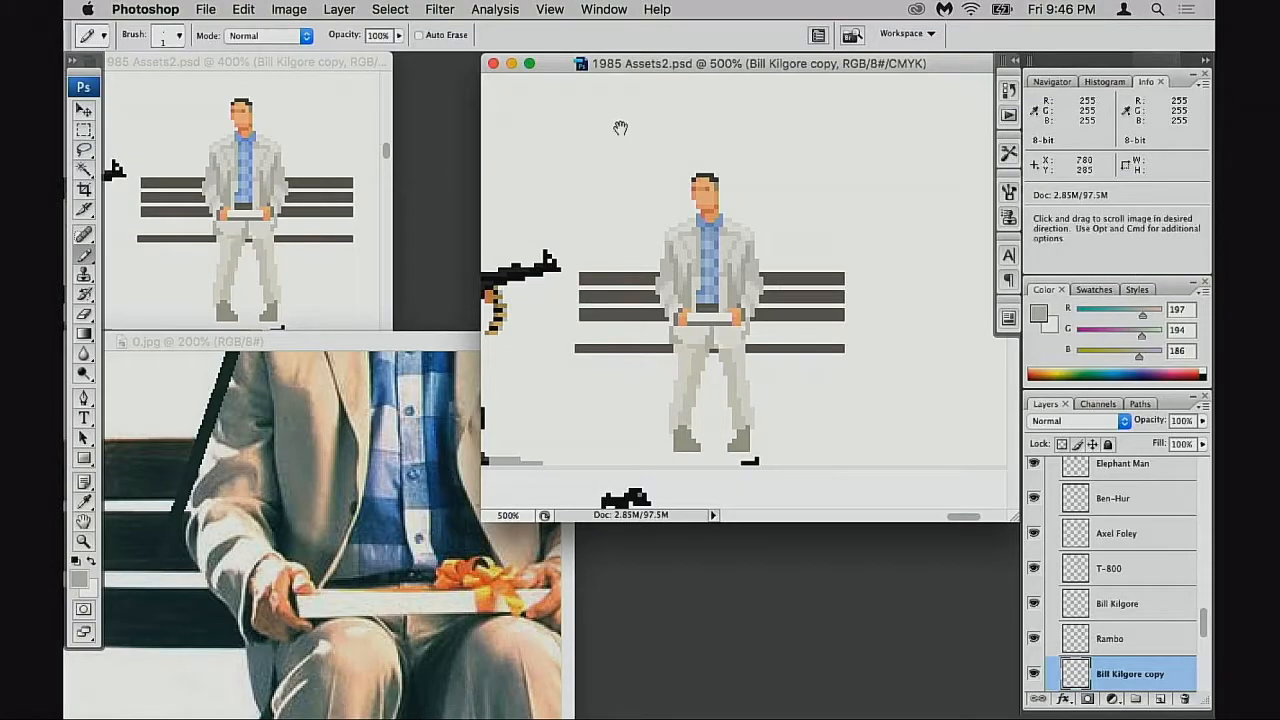
Examine the head, collar and shoulders in the reference photo against the full pixel figure
{"action": "left_click", "coordinate": [432, 340]}
{"action": "left_click_drag", "start_coordinate": [429, 363], "coordinate": [372, 571]}
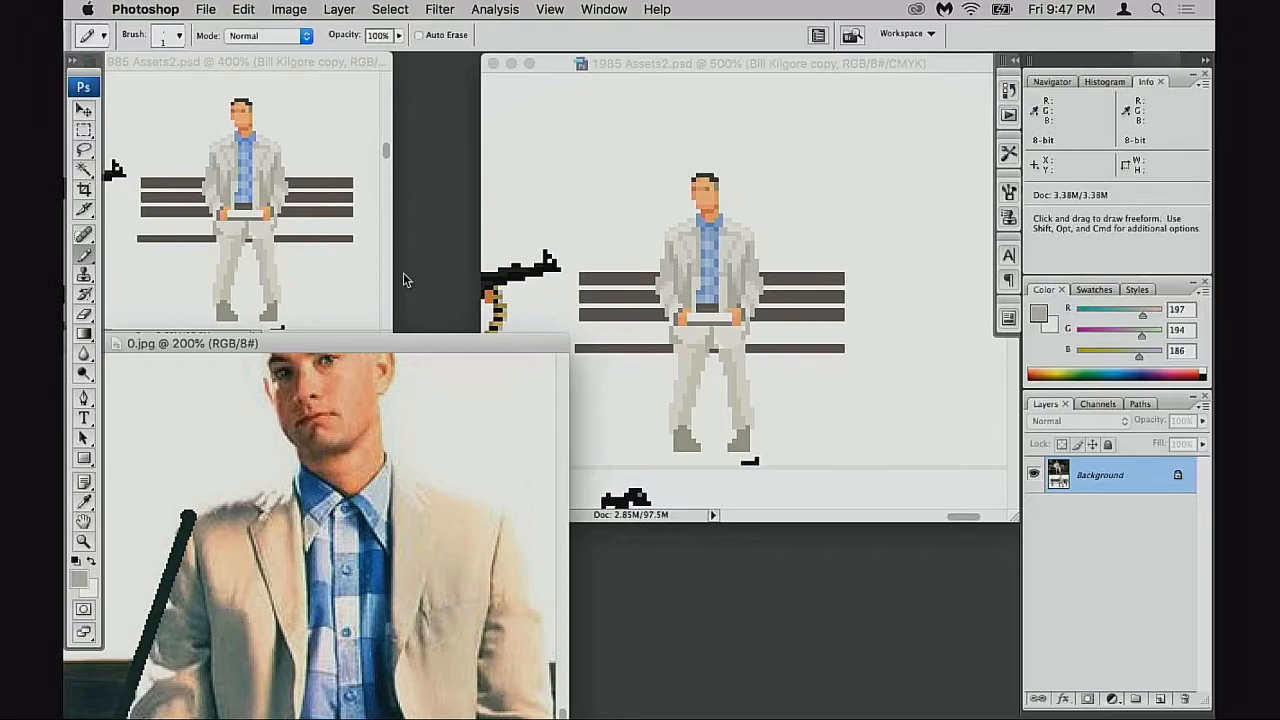
{"action": "left_click_drag", "start_coordinate": [549, 385], "coordinate": [405, 460]}
{"action": "left_click_drag", "start_coordinate": [465, 349], "coordinate": [483, 327]}
{"action": "left_click_drag", "start_coordinate": [472, 420], "coordinate": [451, 378]}
{"action": "left_click_drag", "start_coordinate": [473, 325], "coordinate": [467, 331]}
{"action": "left_click_drag", "start_coordinate": [452, 395], "coordinate": [429, 426]}
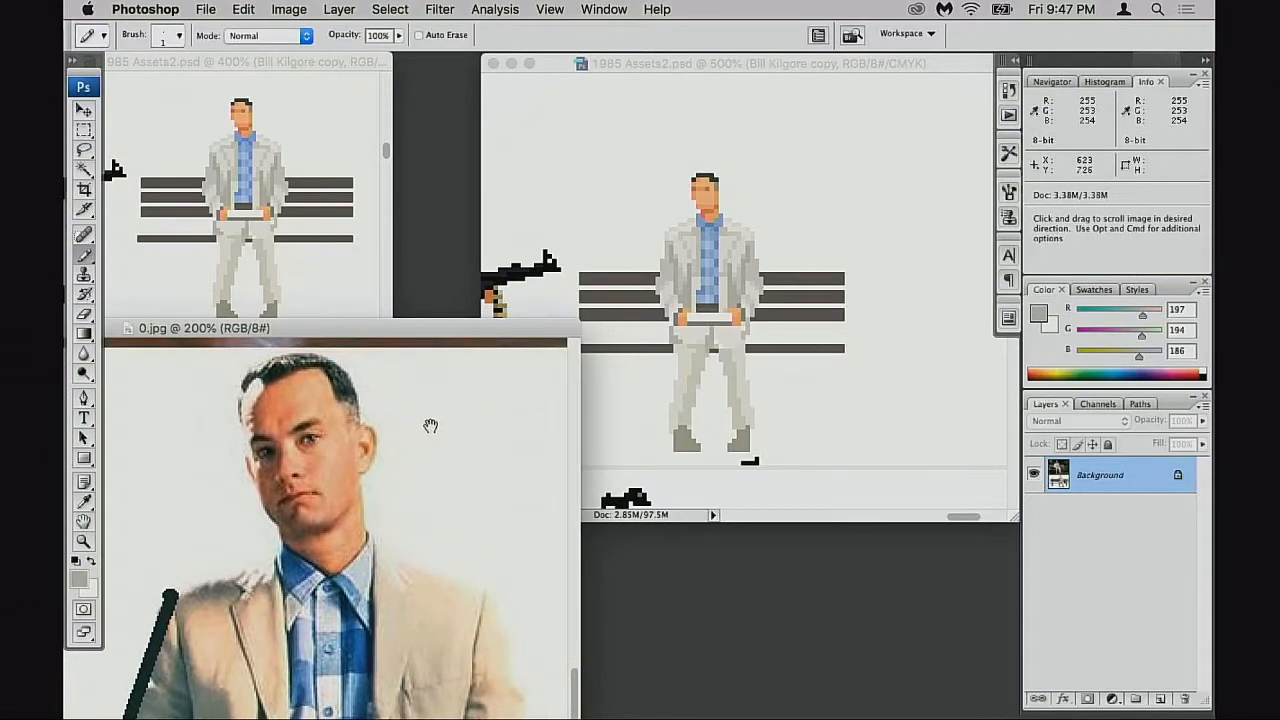
{"action": "left_click_drag", "start_coordinate": [460, 334], "coordinate": [452, 350]}
{"action": "left_click_drag", "start_coordinate": [440, 431], "coordinate": [432, 443]}
{"action": "left_click_drag", "start_coordinate": [463, 349], "coordinate": [463, 354]}
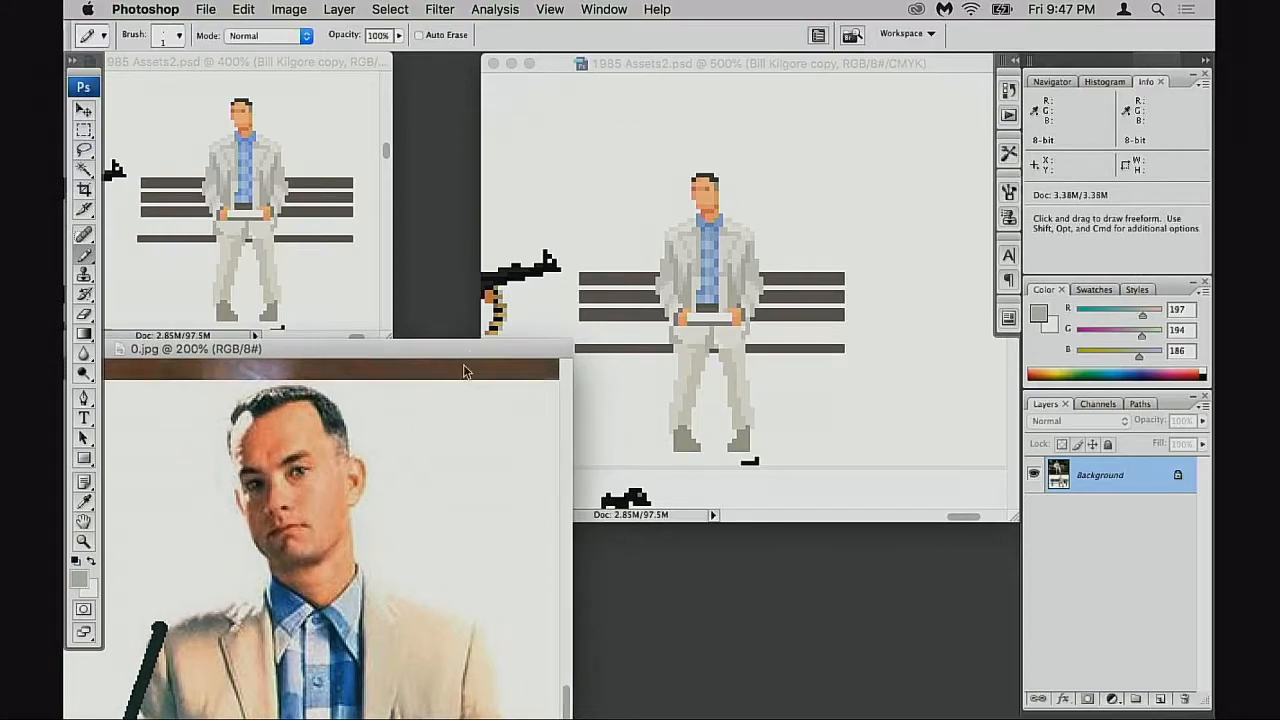
{"action": "left_click_drag", "start_coordinate": [458, 400], "coordinate": [452, 434]}
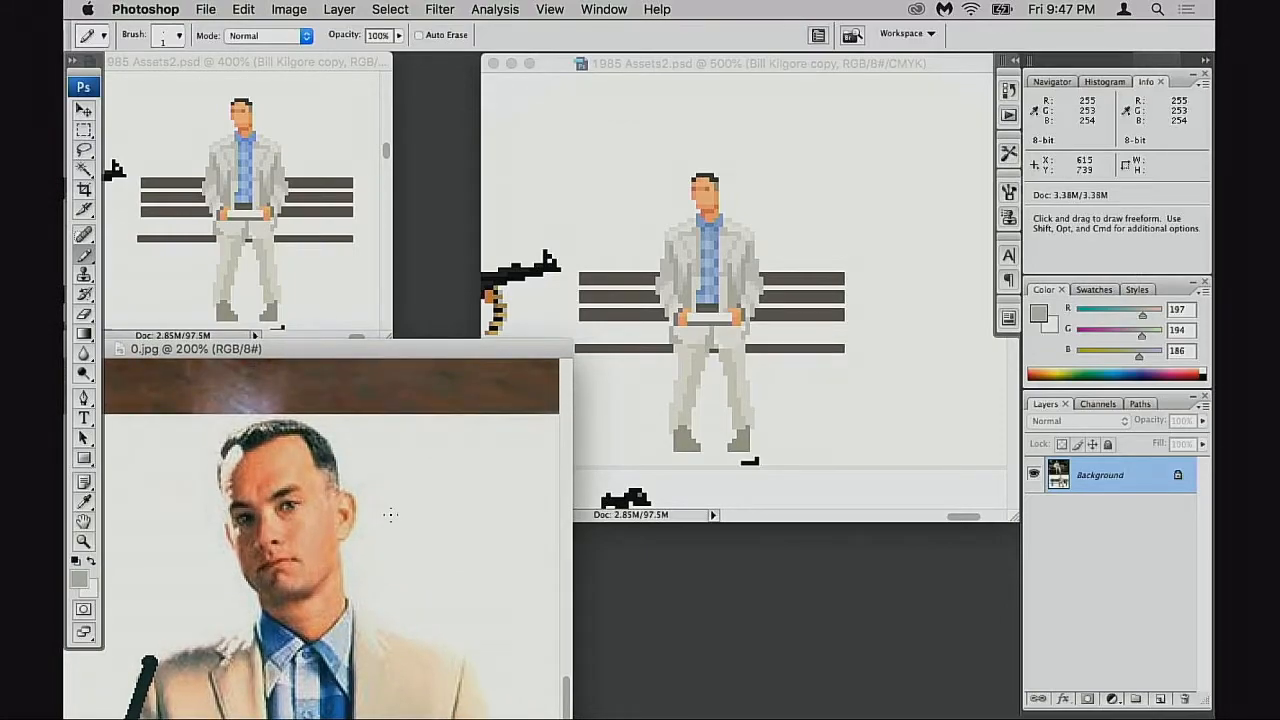
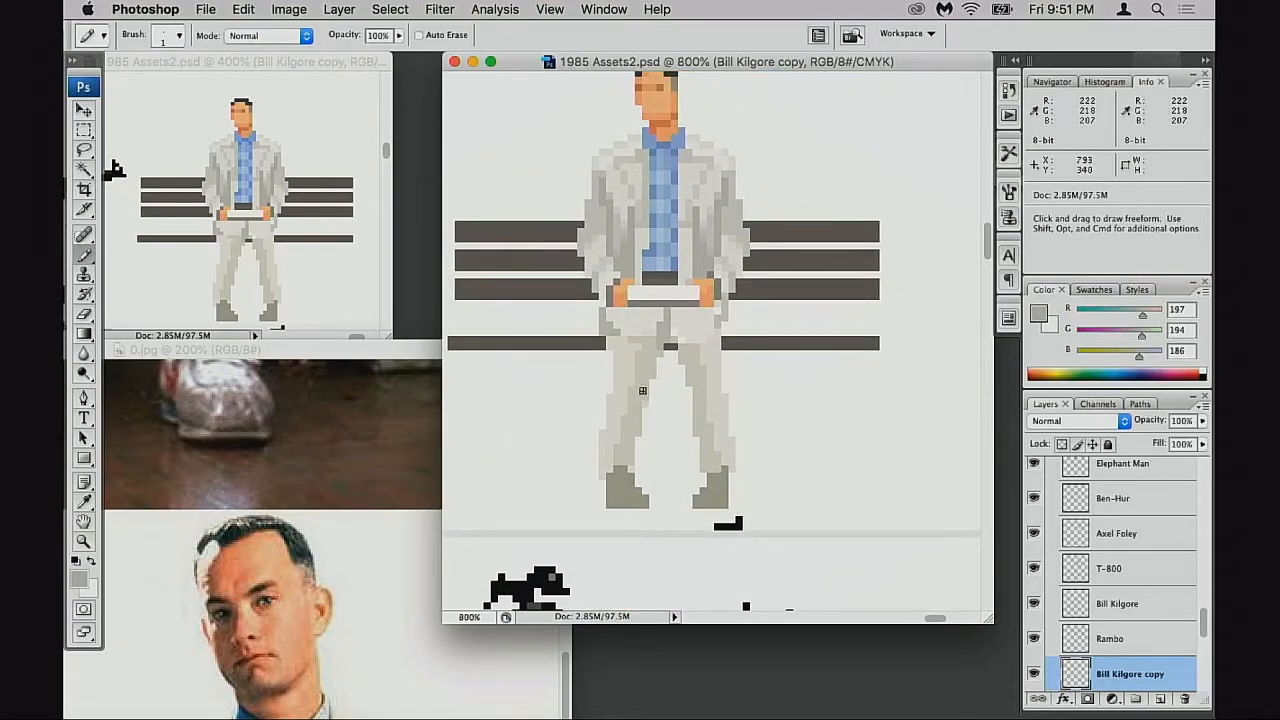
Retouch the inner thighs with (222, 218, 207) and (239, 235, 227), covering the dark bench pixel beside the crotch
{"action": "left_click", "coordinate": [641, 391], "text": "alt"}
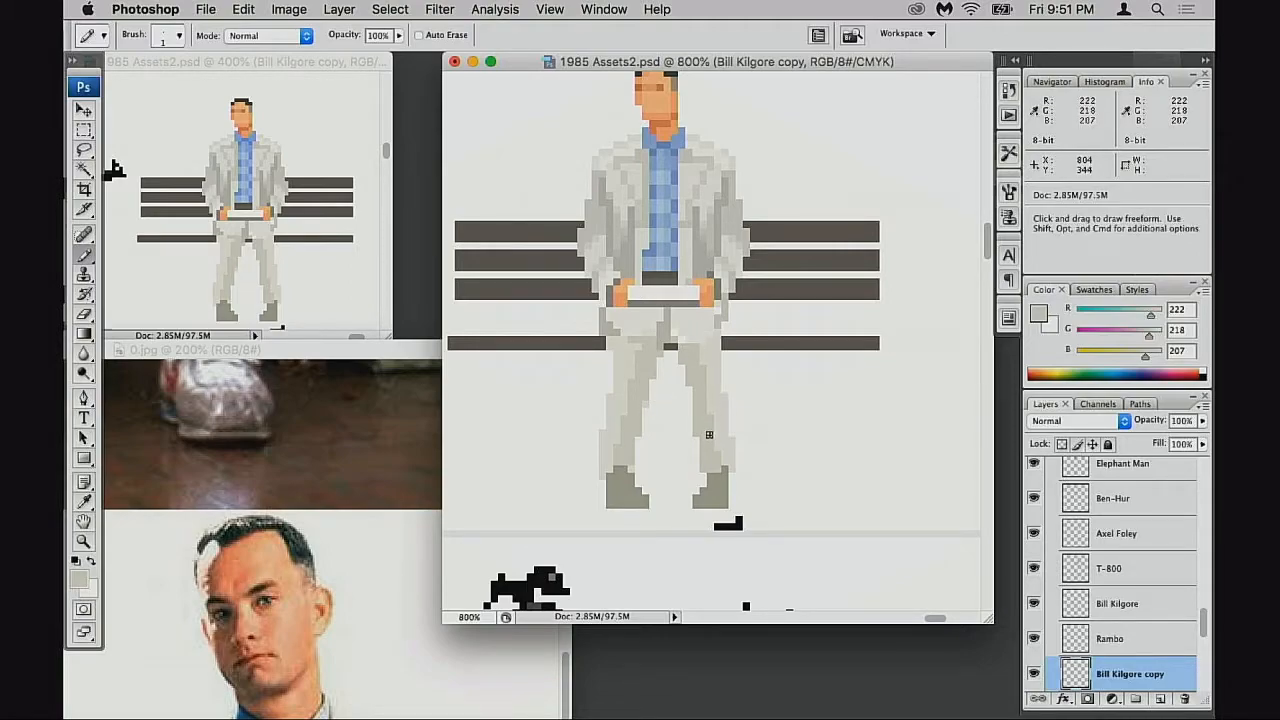
{"action": "left_click", "coordinate": [705, 371], "text": "alt"}
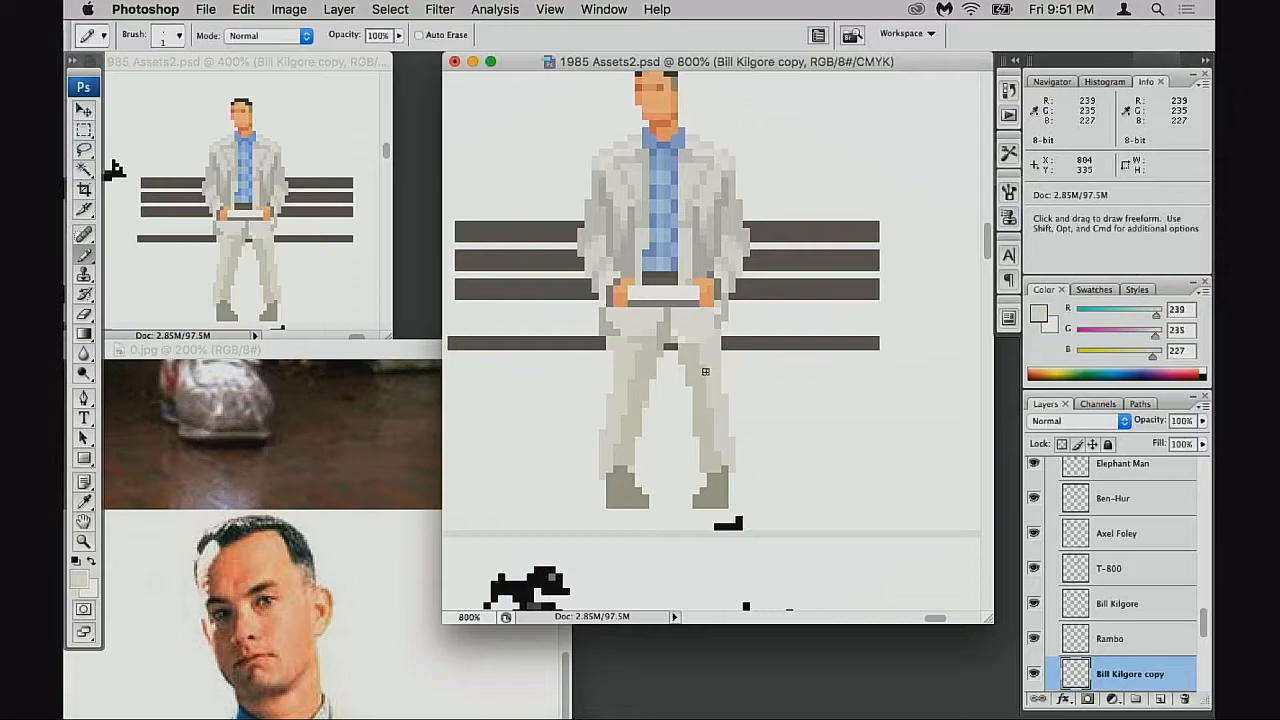
{"action": "left_click", "coordinate": [697, 390], "text": "alt"}
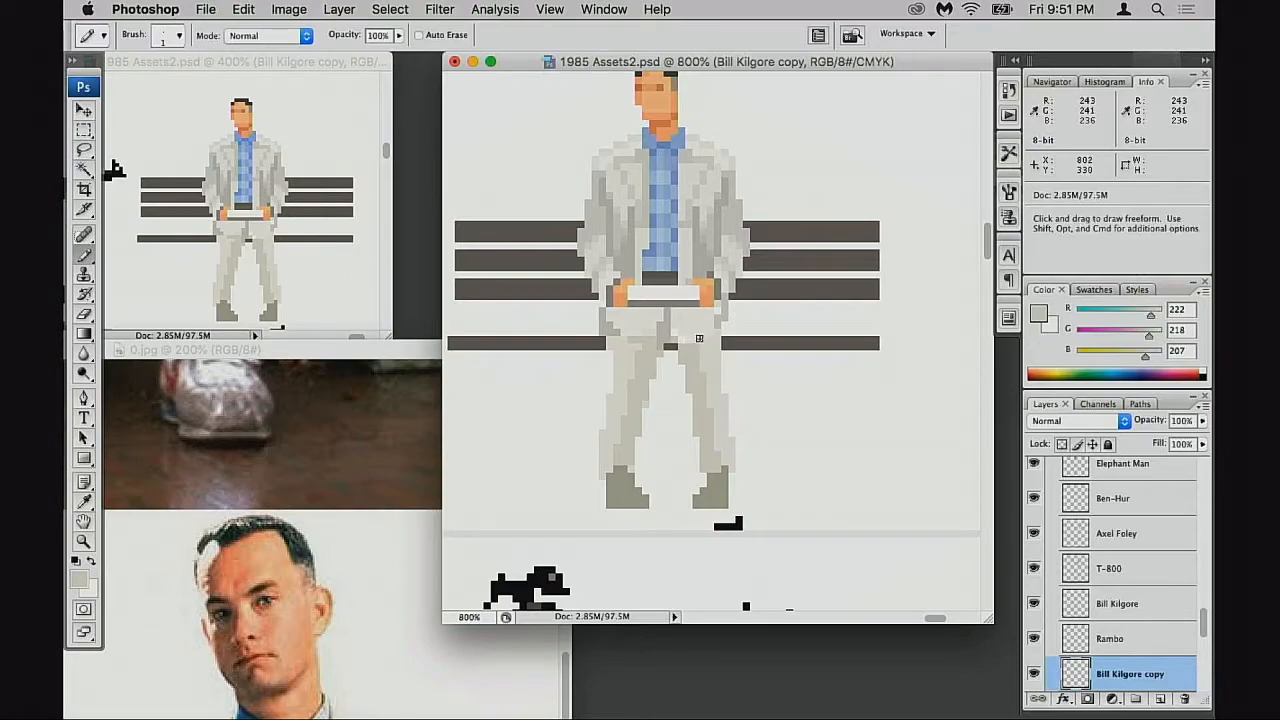
{"action": "left_click", "coordinate": [688, 350]}
{"action": "left_click", "coordinate": [705, 357]}
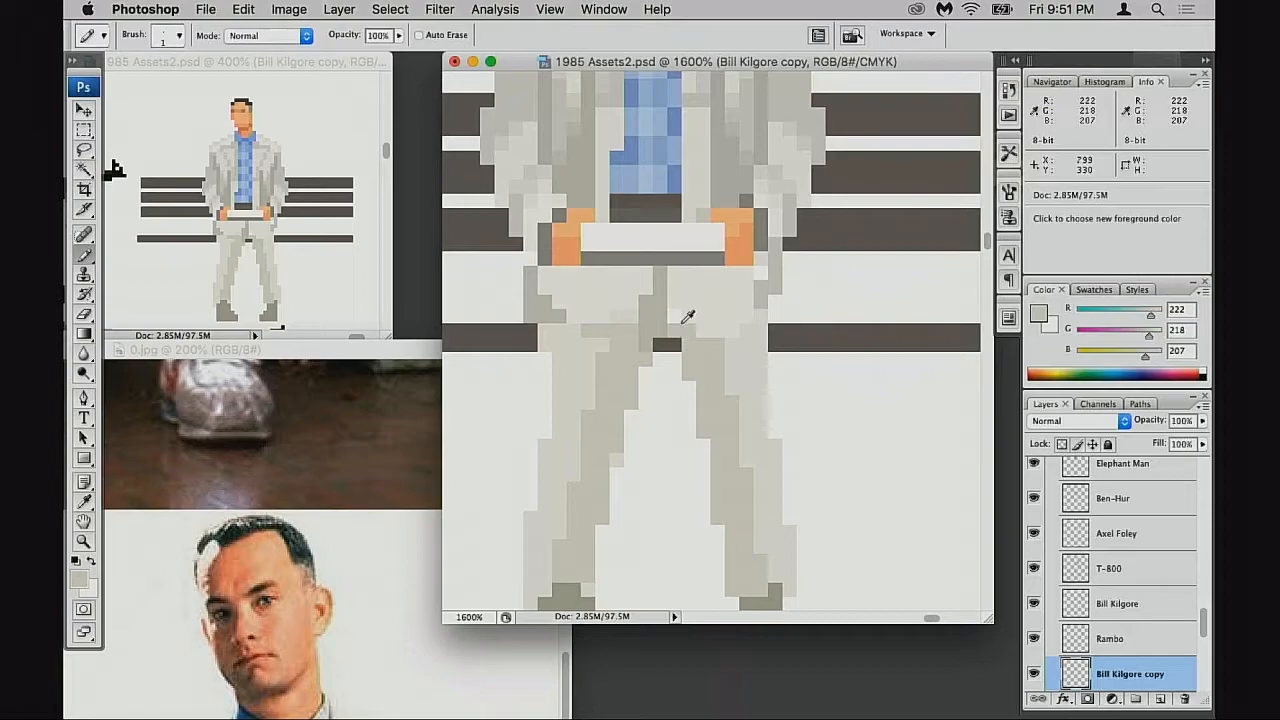
{"action": "left_click", "coordinate": [675, 344]}
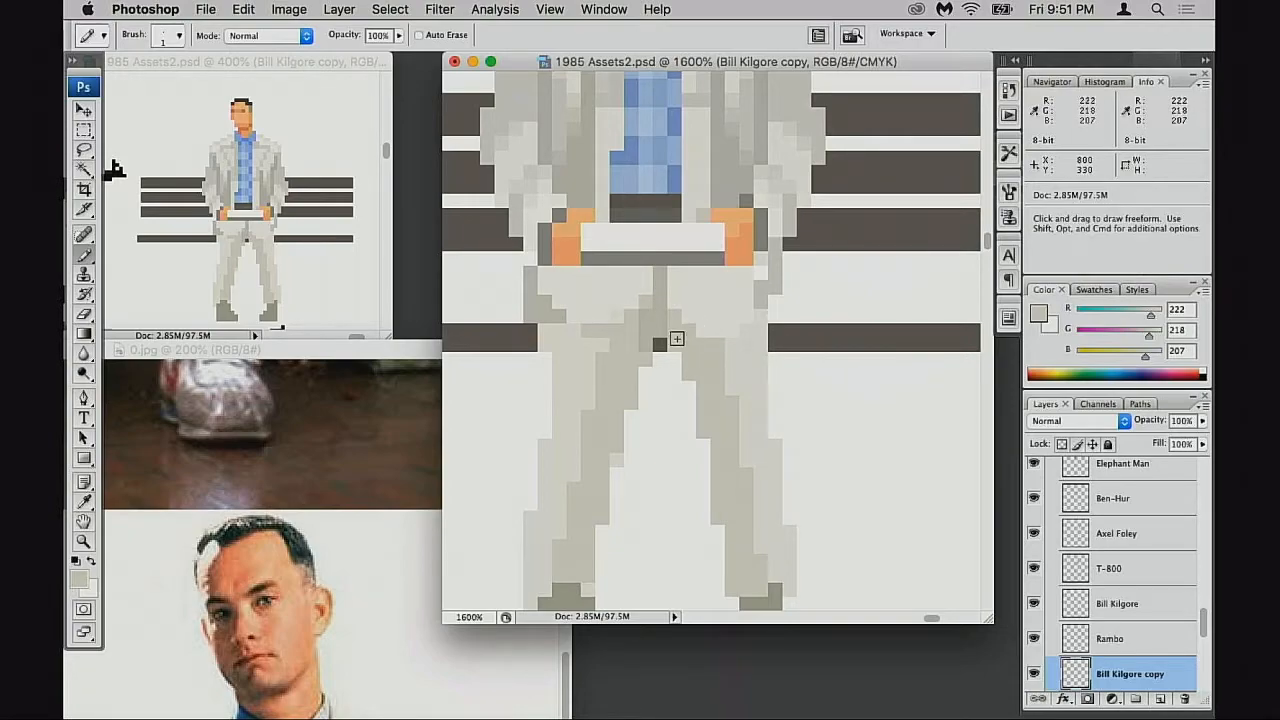
{"action": "left_click", "coordinate": [605, 346], "text": "alt"}
{"action": "scroll", "coordinate": [634, 304], "scroll_direction": "up", "scroll_amount": 2}
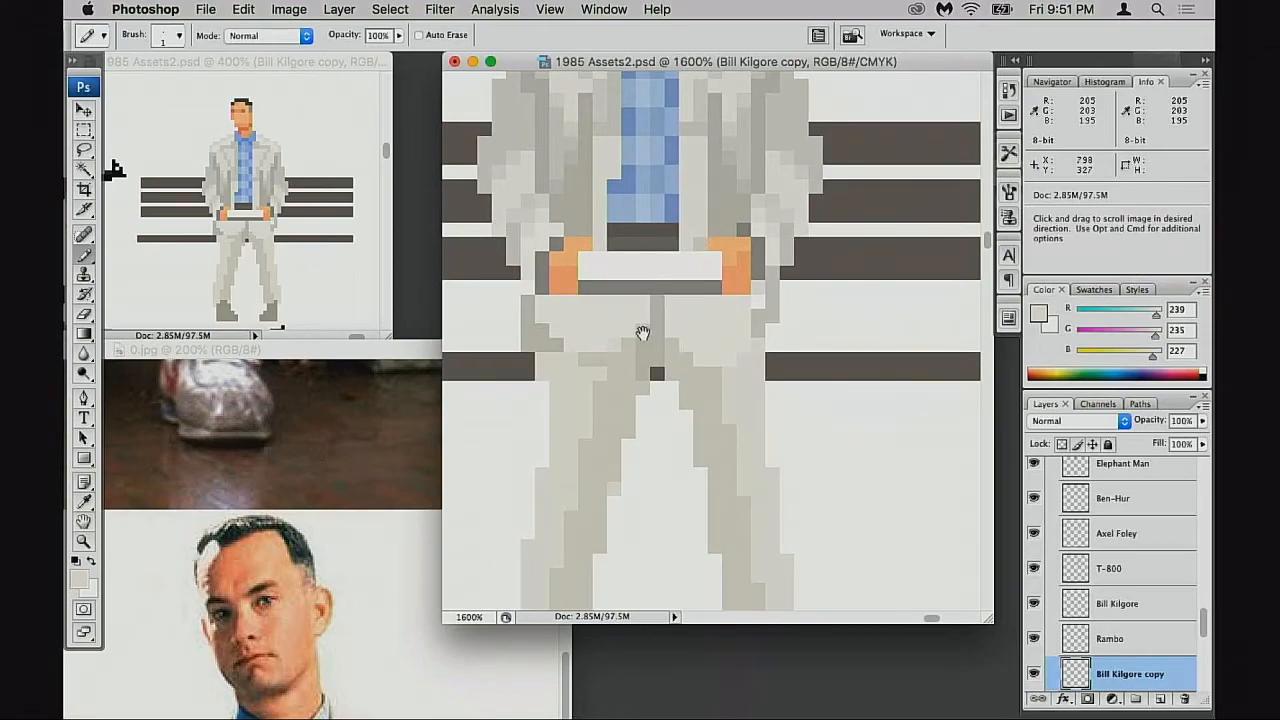
Sample the jacket's lower-front tones, including grey (216, 214, 208), and compare them with the trouser shading
{"action": "scroll", "coordinate": [650, 300], "scroll_direction": "up", "scroll_amount": 5}
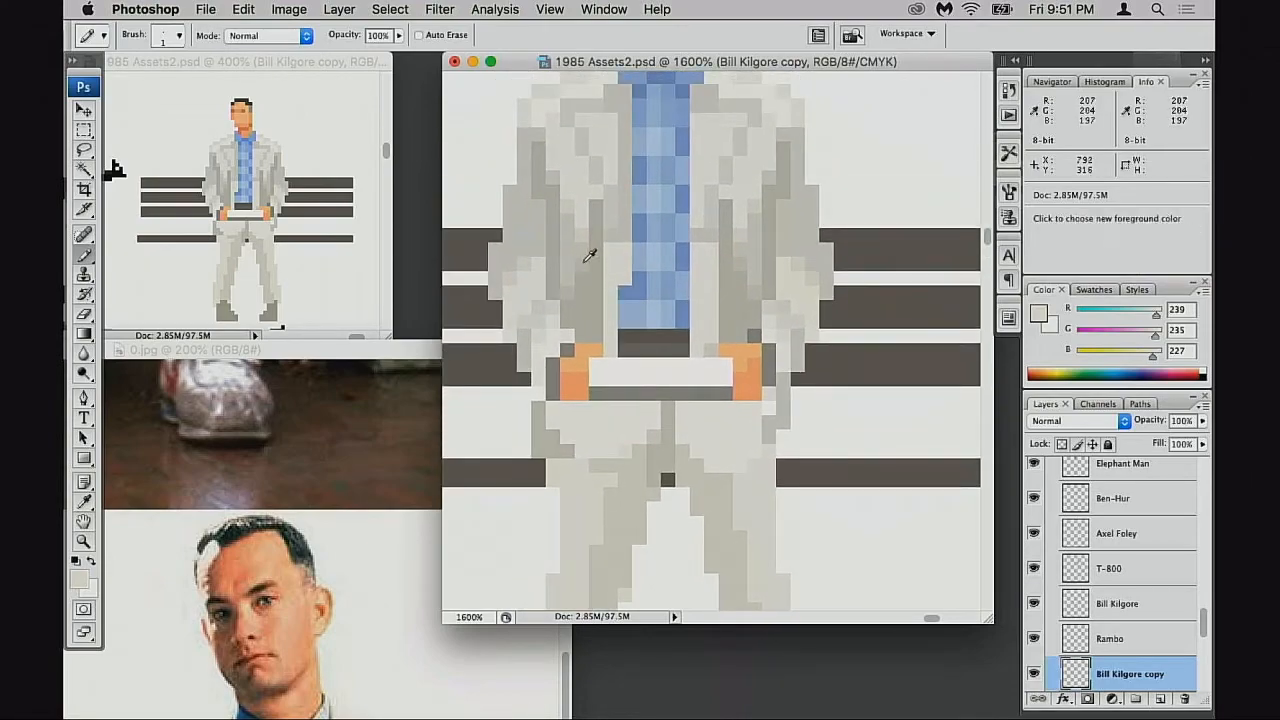
{"action": "left_click", "coordinate": [595, 282], "text": "alt"}
{"action": "scroll", "coordinate": [588, 285], "scroll_direction": "up", "scroll_amount": 1}
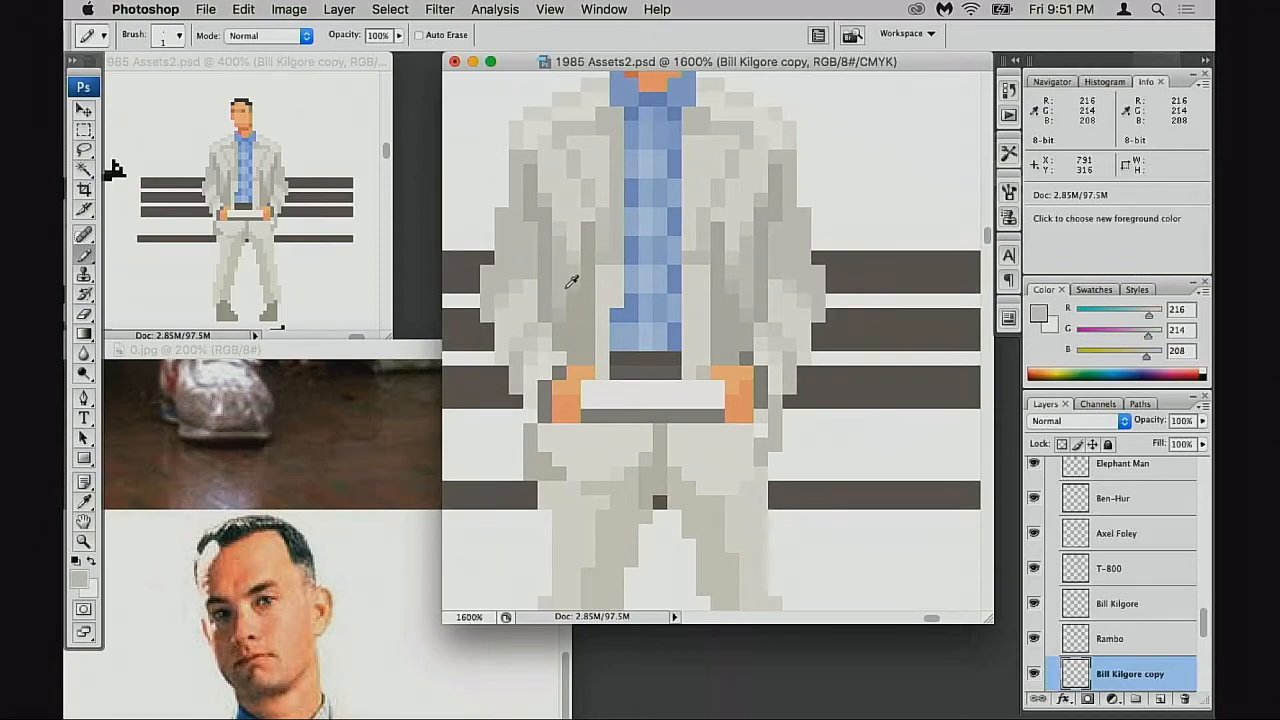
{"action": "left_click", "coordinate": [526, 281], "text": "alt"}
{"action": "left_click", "coordinate": [530, 288], "text": "alt"}
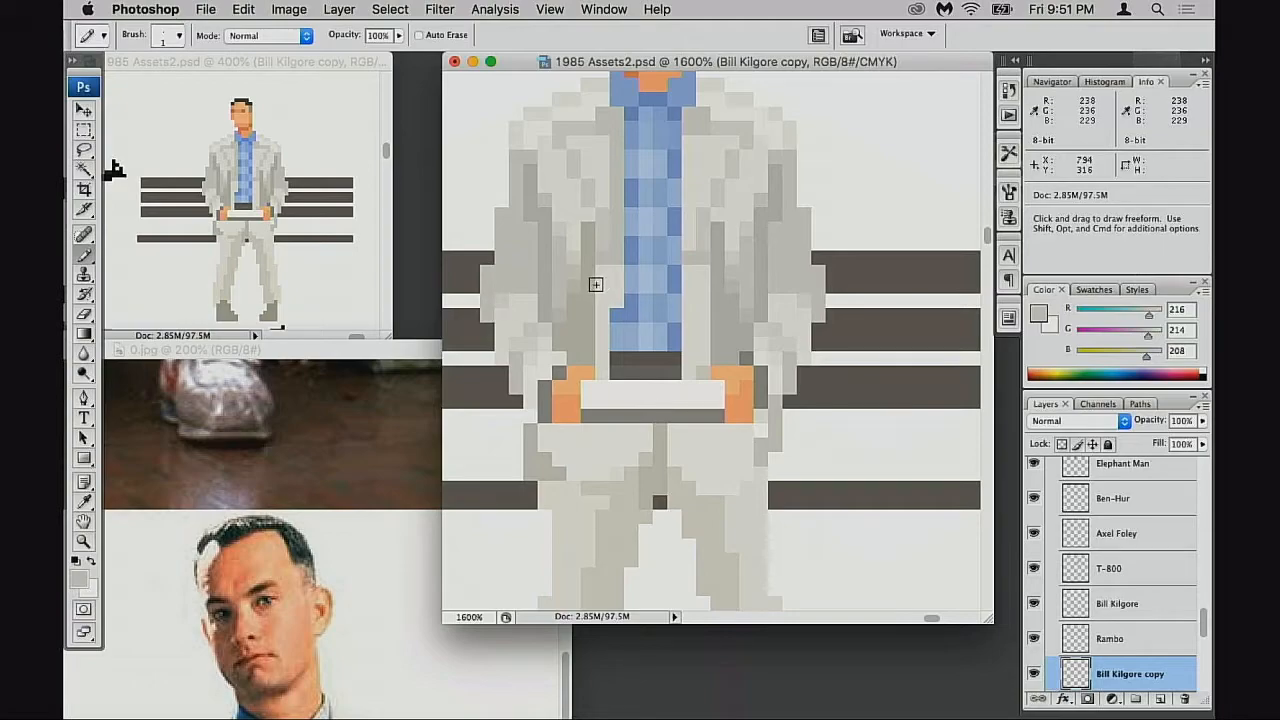
{"action": "left_click_drag", "start_coordinate": [597, 289], "coordinate": [593, 190]}
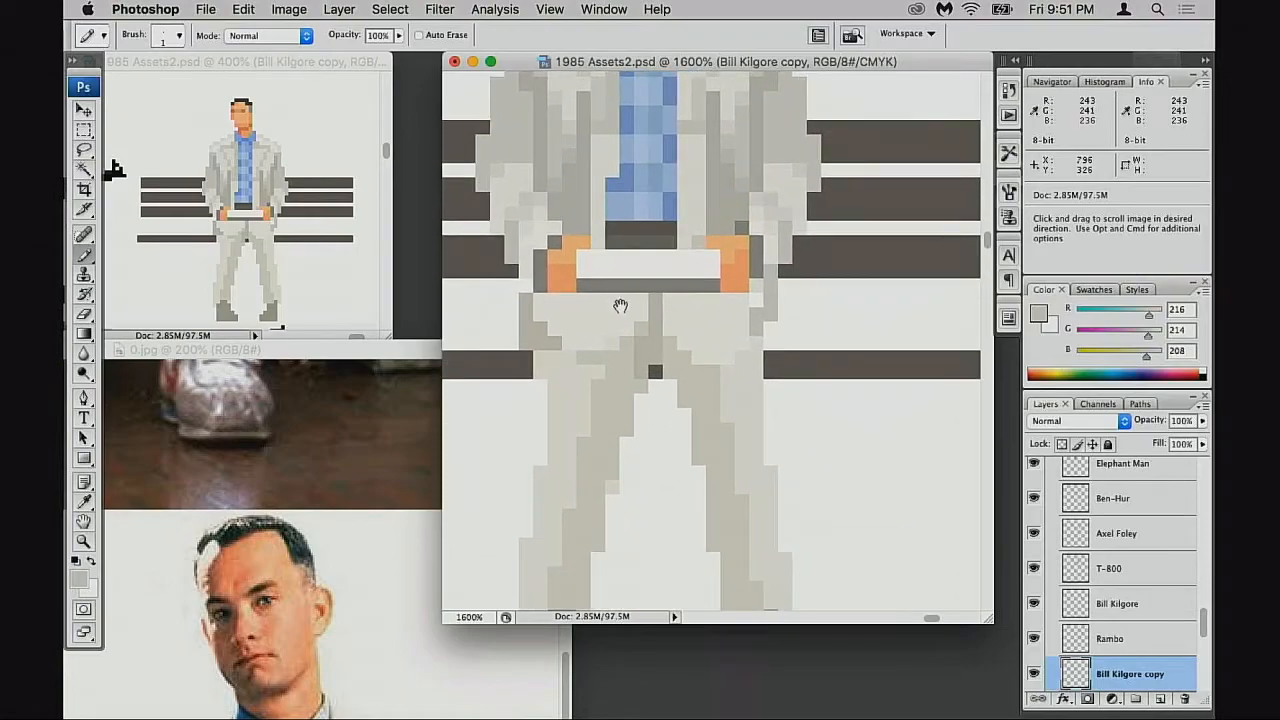
Refine the shading around the crotch seam with (205, 203, 195) and (222, 218, 207)
{"action": "left_click", "coordinate": [566, 356], "text": "alt"}
{"action": "left_click", "coordinate": [637, 364], "text": "alt"}
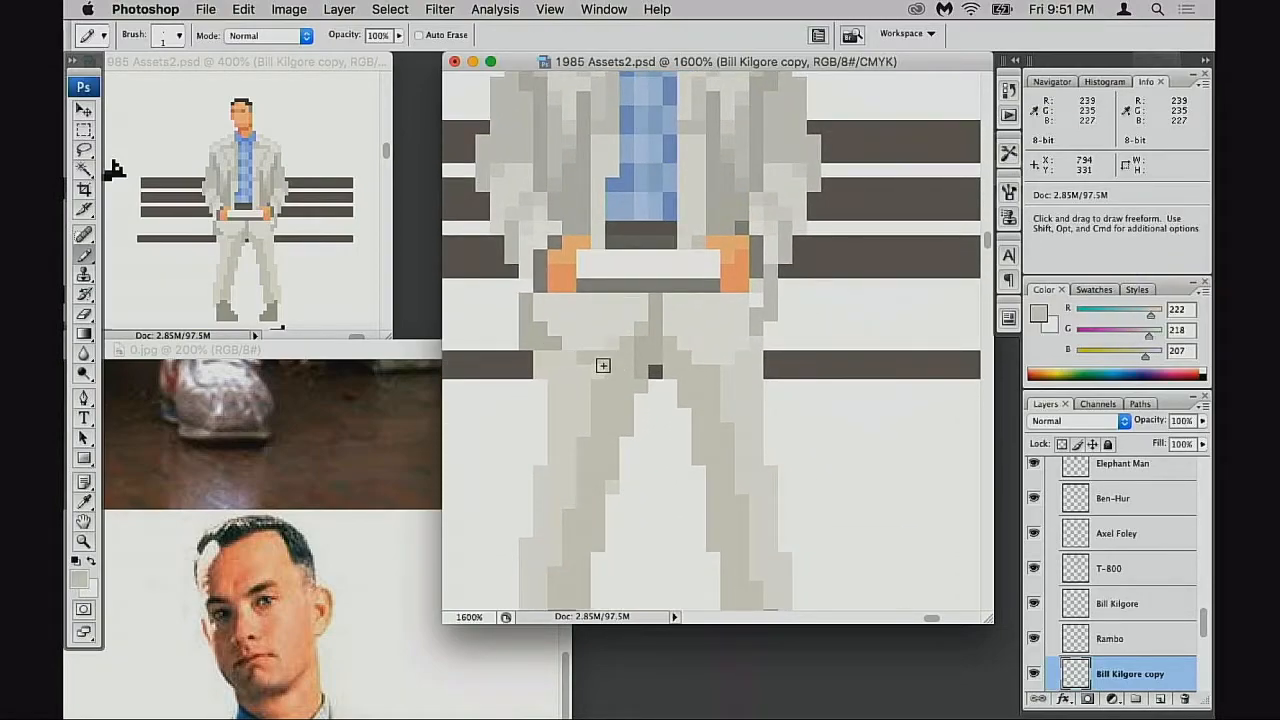
{"action": "left_click", "coordinate": [650, 336], "text": "alt"}
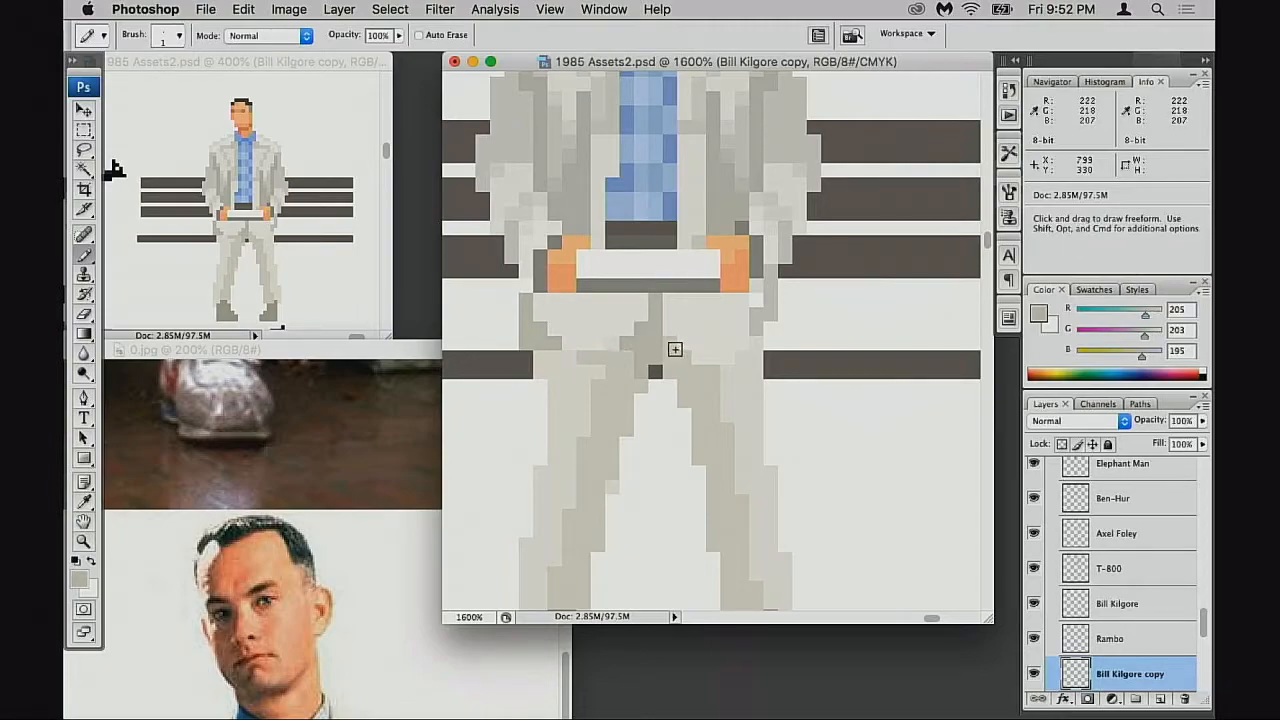
{"action": "left_click", "coordinate": [624, 336], "text": "alt"}
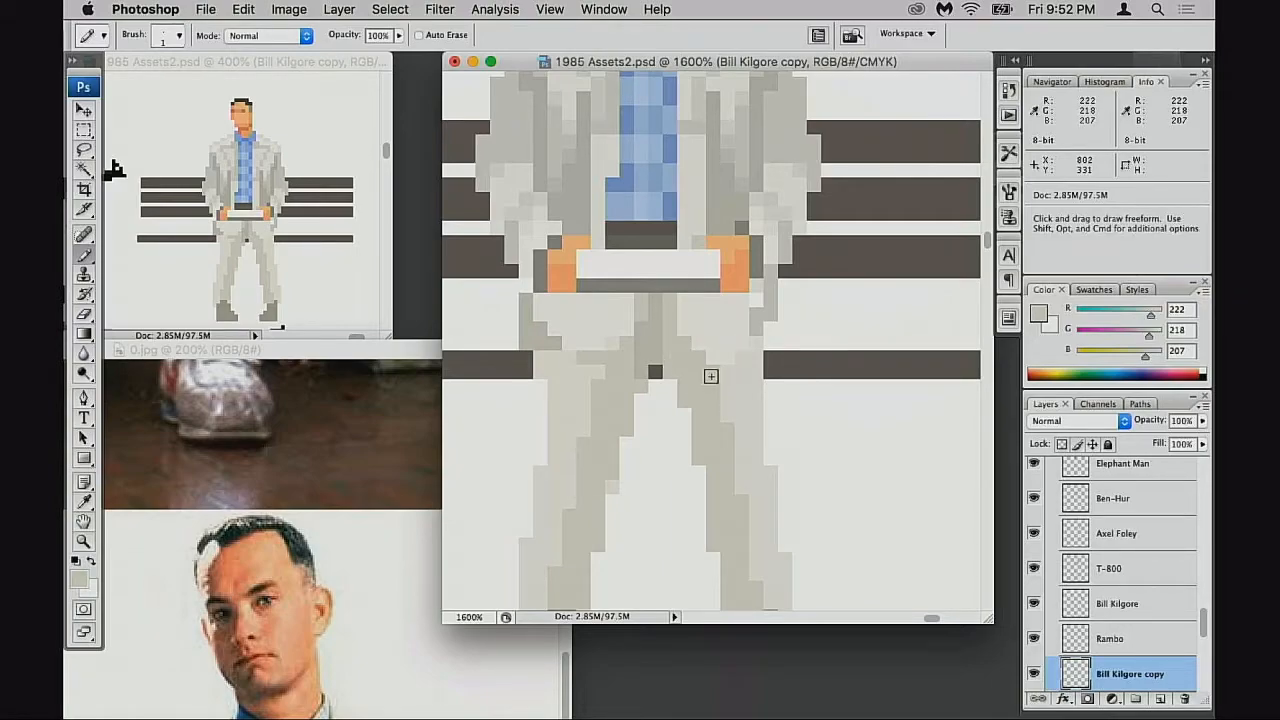
Smooth the lap edge and upper thigh highlights with (222, 218, 207) and (239, 235, 227)
{"action": "left_click", "coordinate": [722, 376], "text": "alt"}
{"action": "left_click", "coordinate": [608, 406], "text": "alt"}
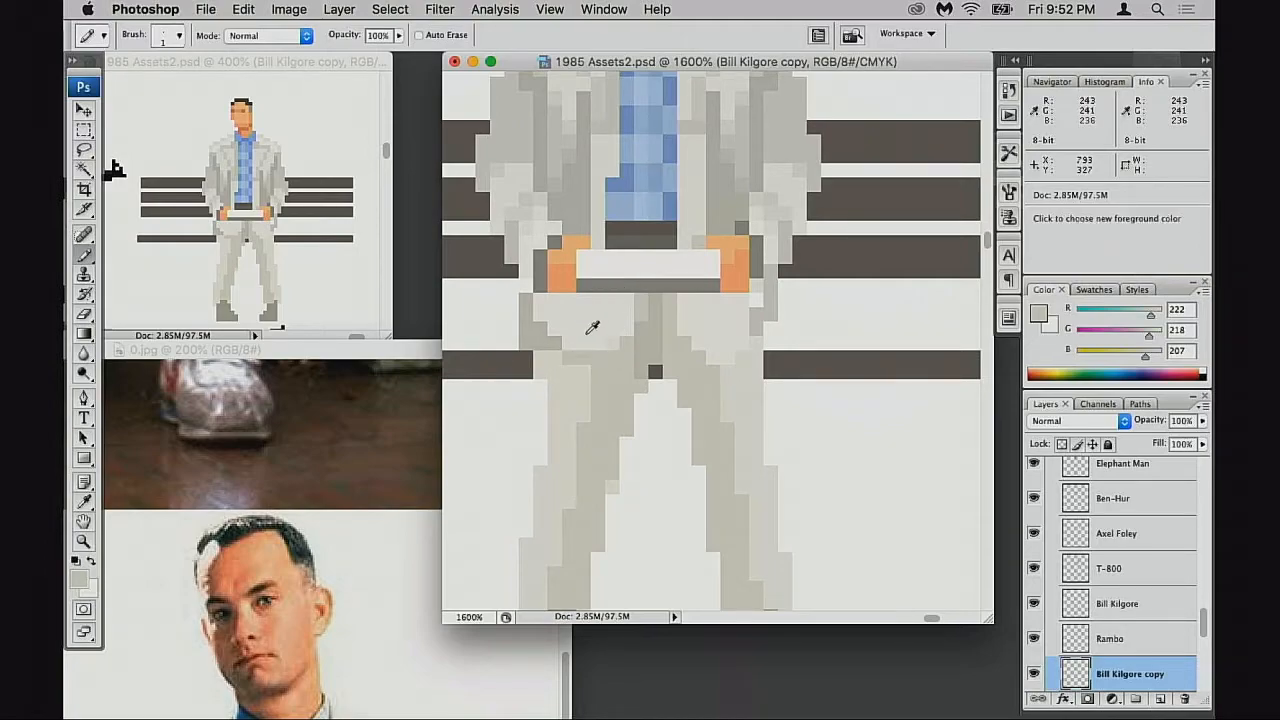
{"action": "left_click", "coordinate": [550, 349], "text": "alt"}
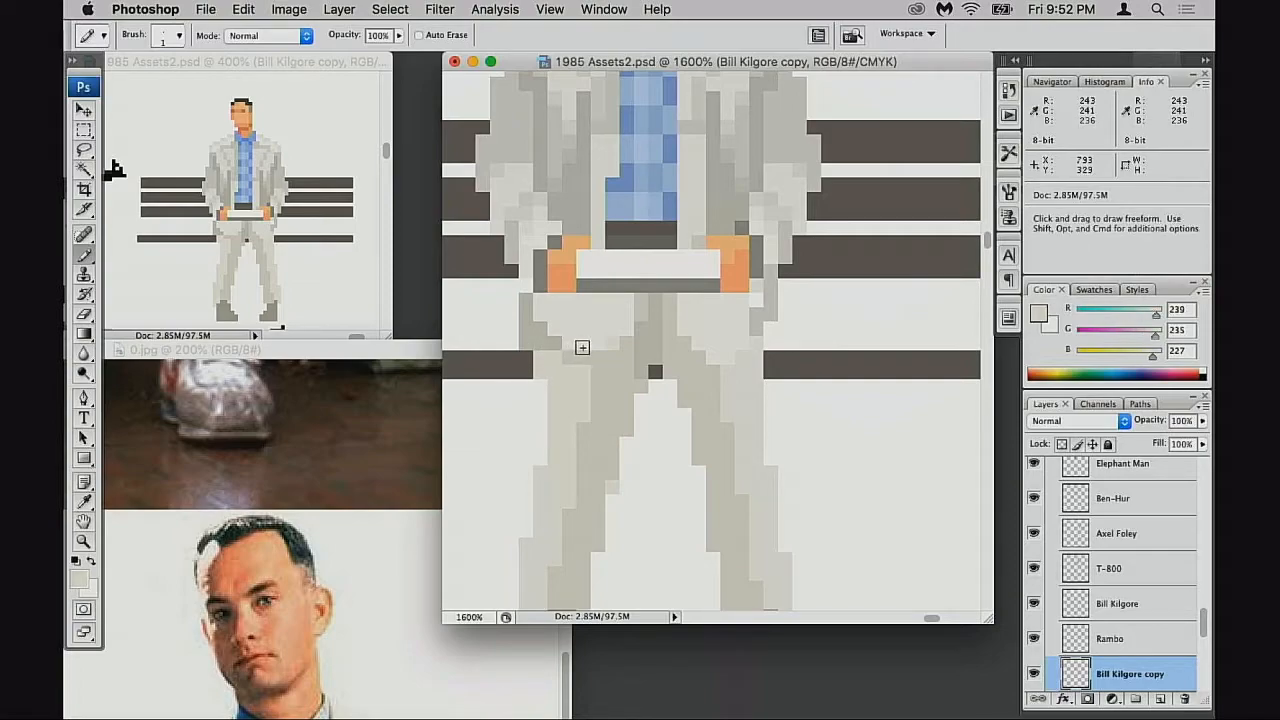
{"action": "left_click", "coordinate": [572, 364]}
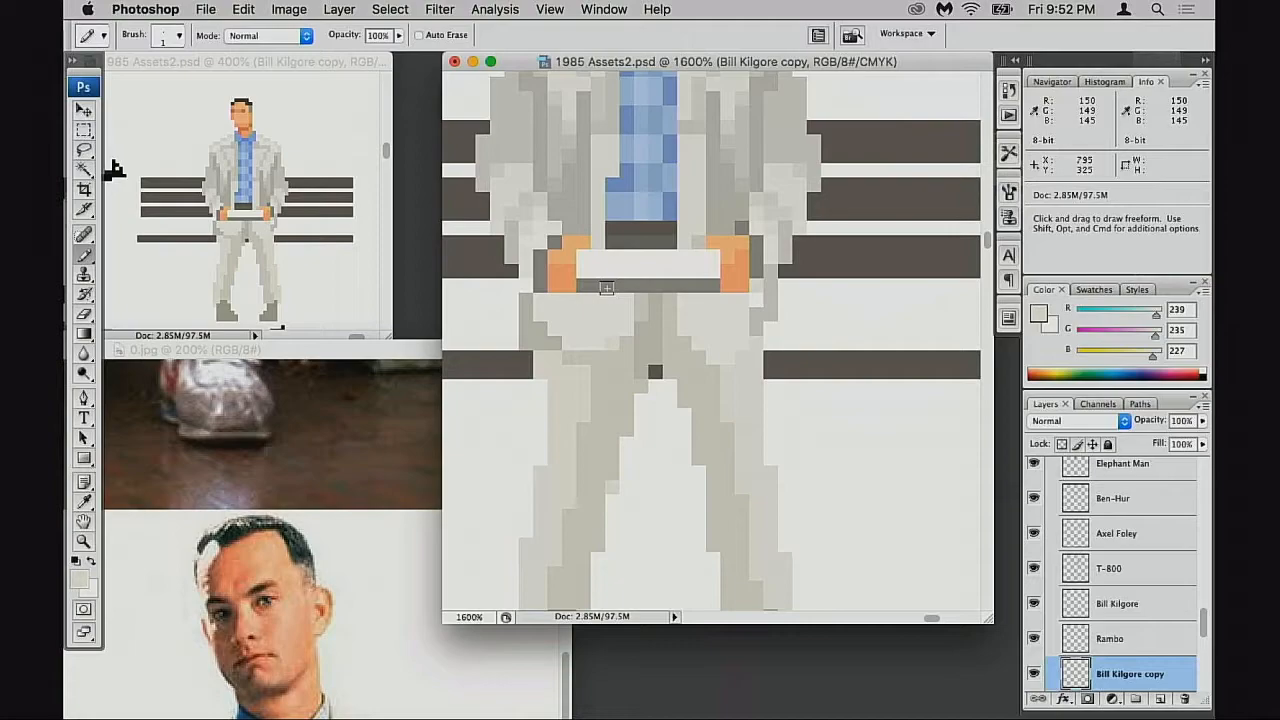
Turn off the CMYK proof preview and replace the grey pixels on the left hip using trouser tones (205, 203, 195) and (239, 235, 227)
{"action": "left_click_drag", "start_coordinate": [744, 62], "coordinate": [728, 62]}
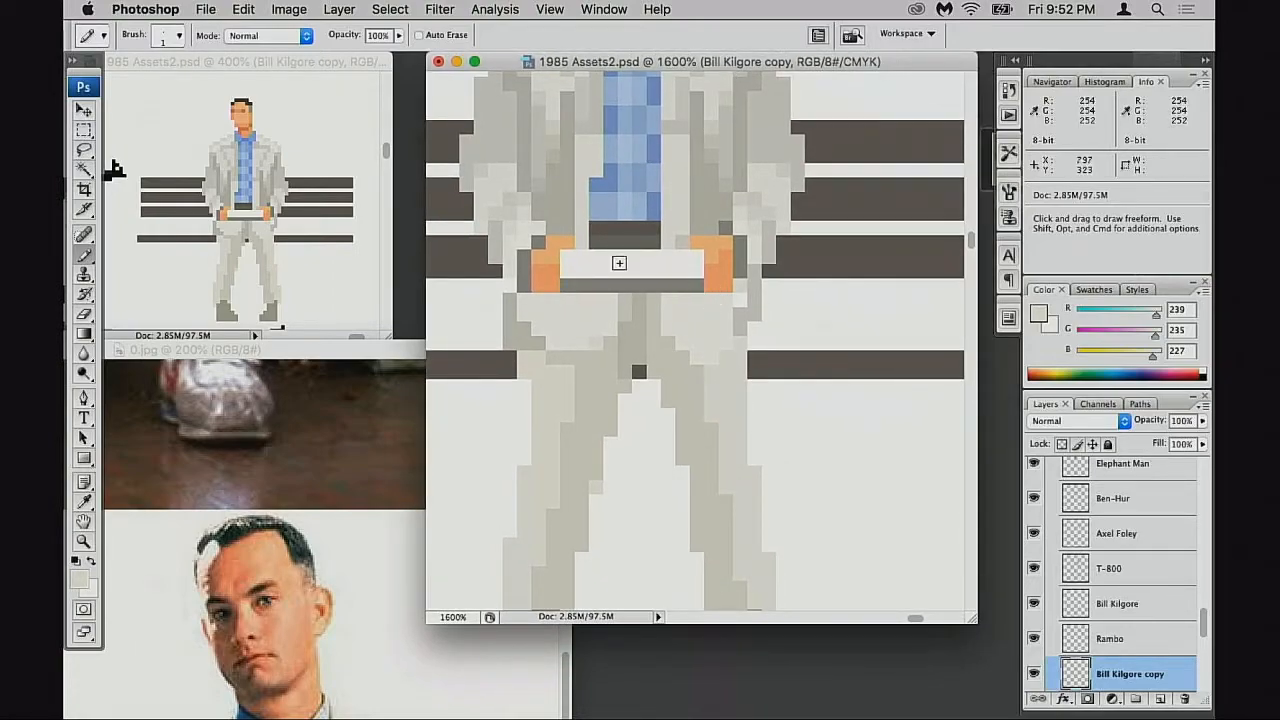
{"action": "key", "text": "super+y"}
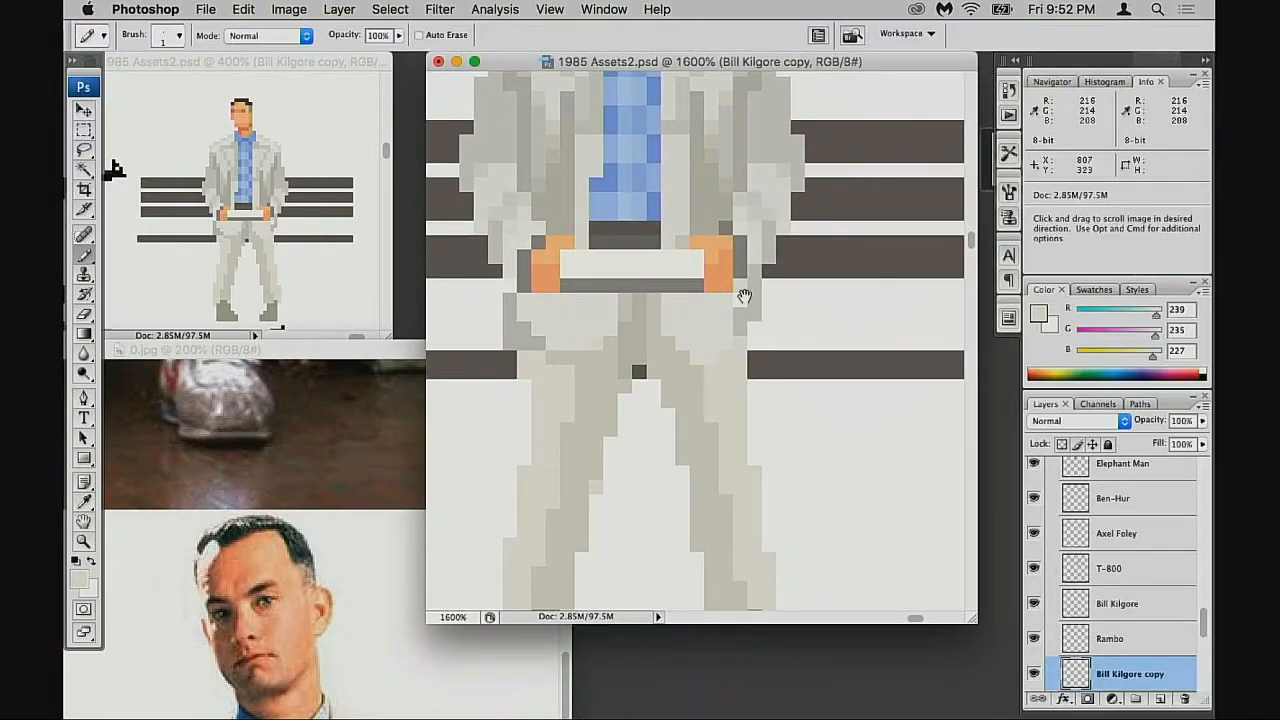
{"action": "scroll", "coordinate": [700, 340], "scroll_direction": "down", "scroll_amount": 2}
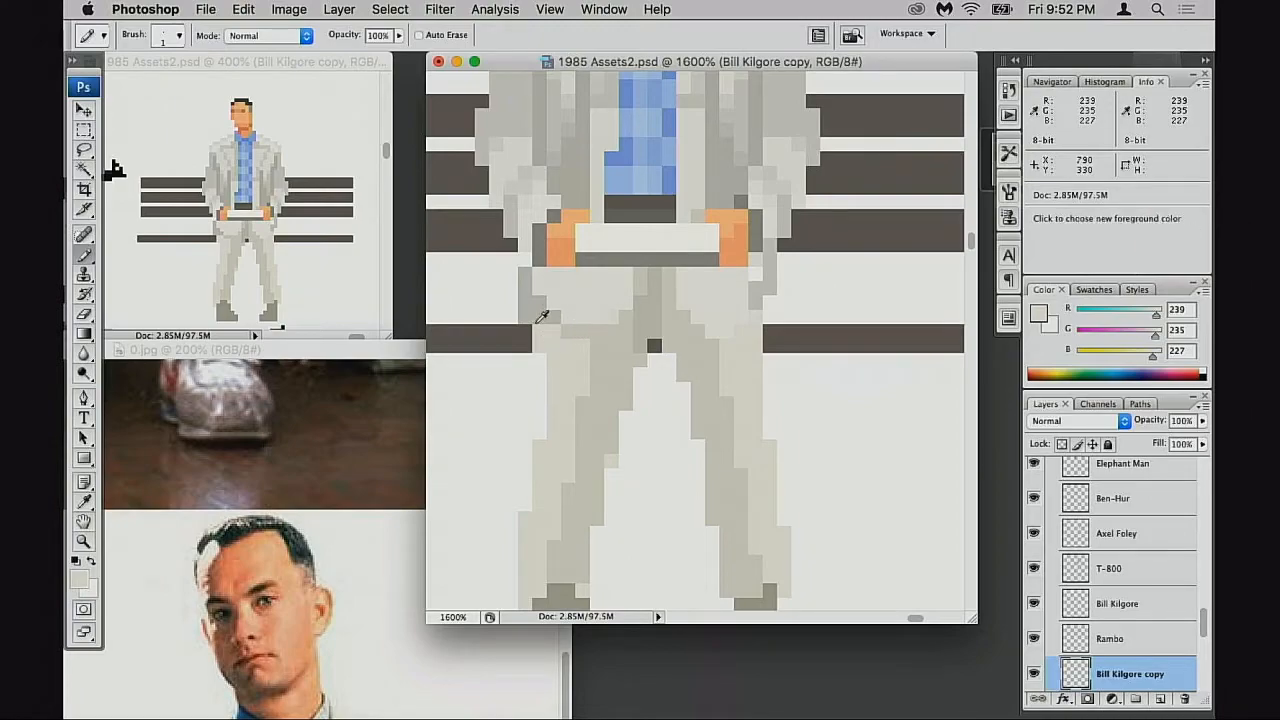
{"action": "left_click", "coordinate": [542, 344], "text": "alt"}
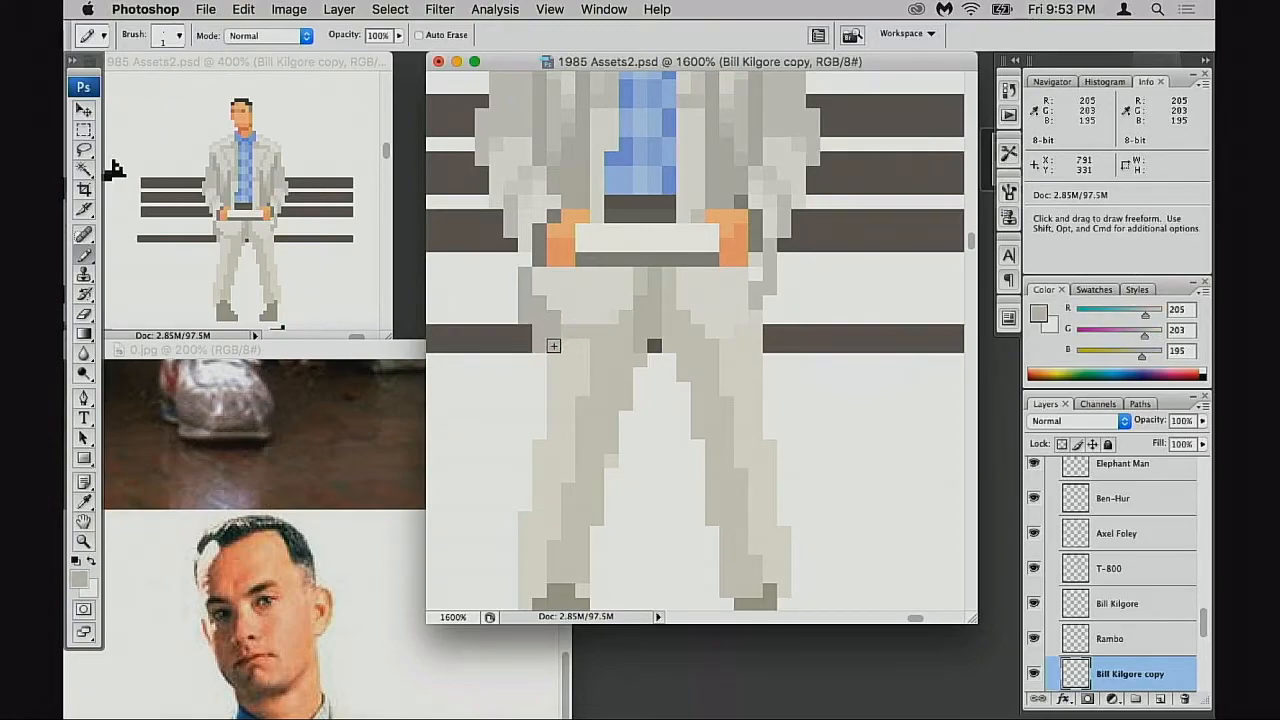
{"action": "left_click", "coordinate": [566, 363], "text": "alt"}
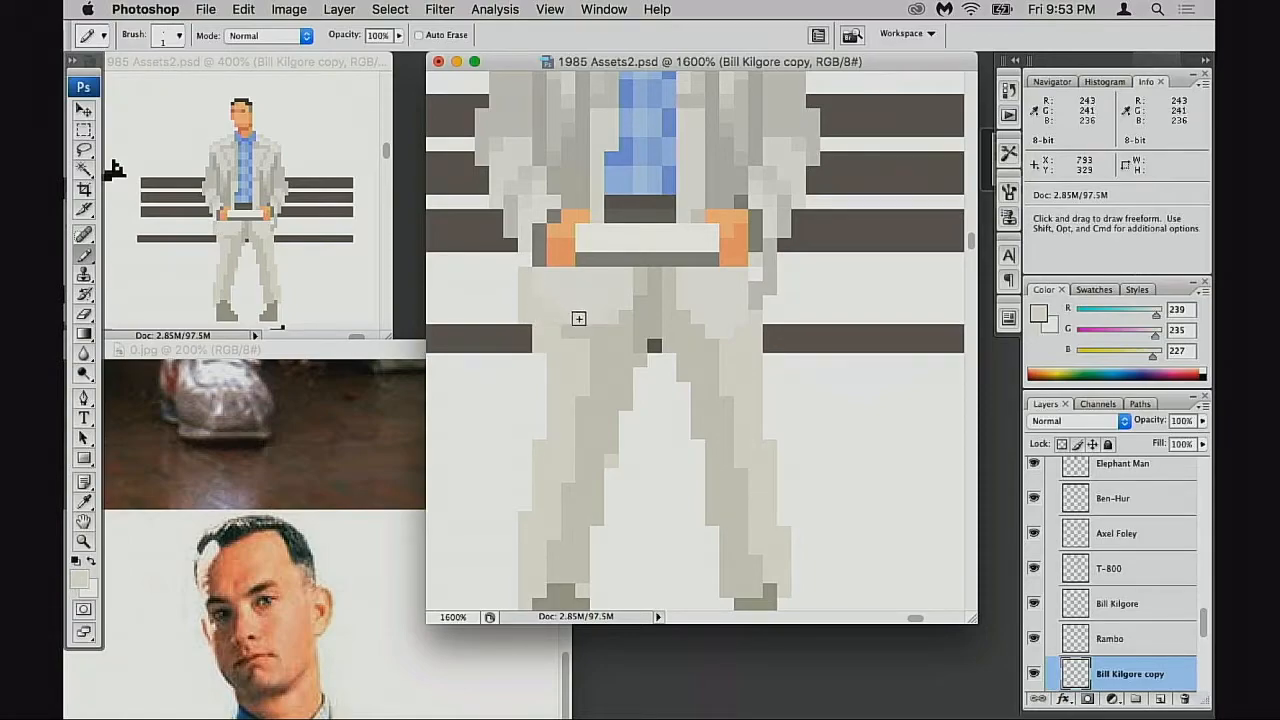
Clean up the inner-leg edges around the knees with (222, 218, 207) and the Eraser, returning the Pencil to 100% opacity
{"action": "left_click", "coordinate": [600, 384], "text": "alt"}
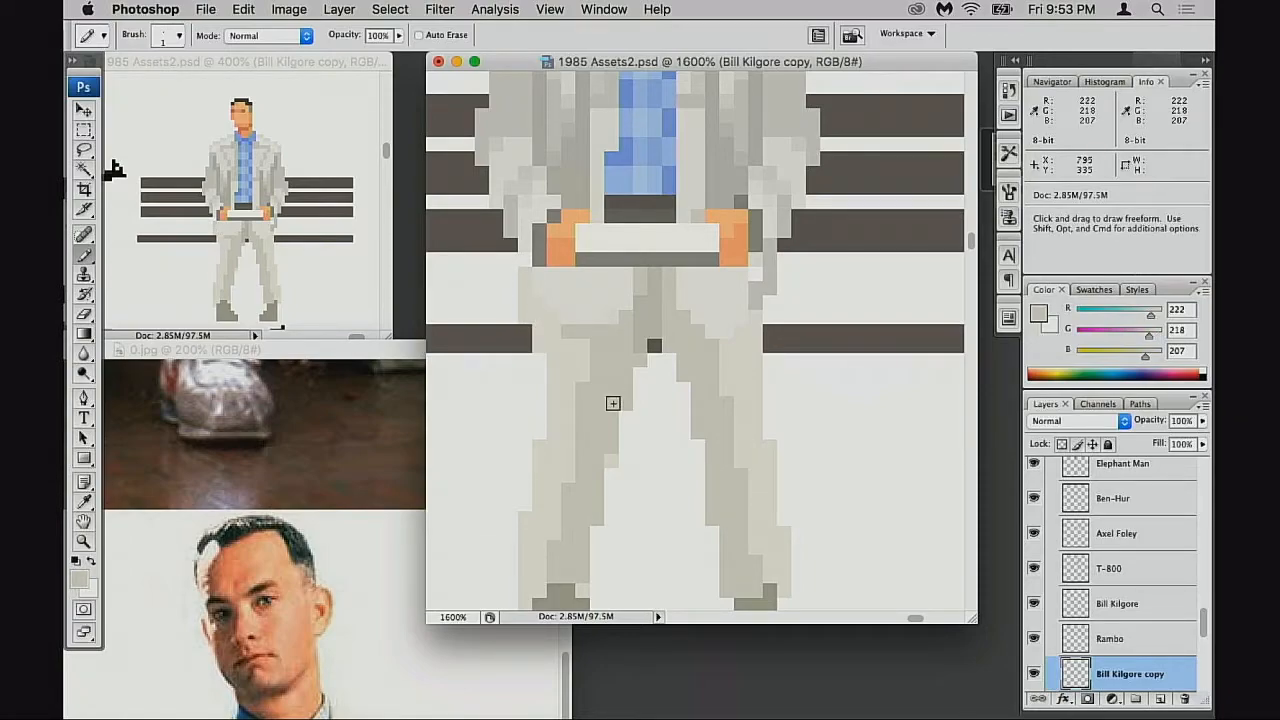
{"action": "scroll", "coordinate": [609, 400], "scroll_direction": "down", "scroll_amount": 3}
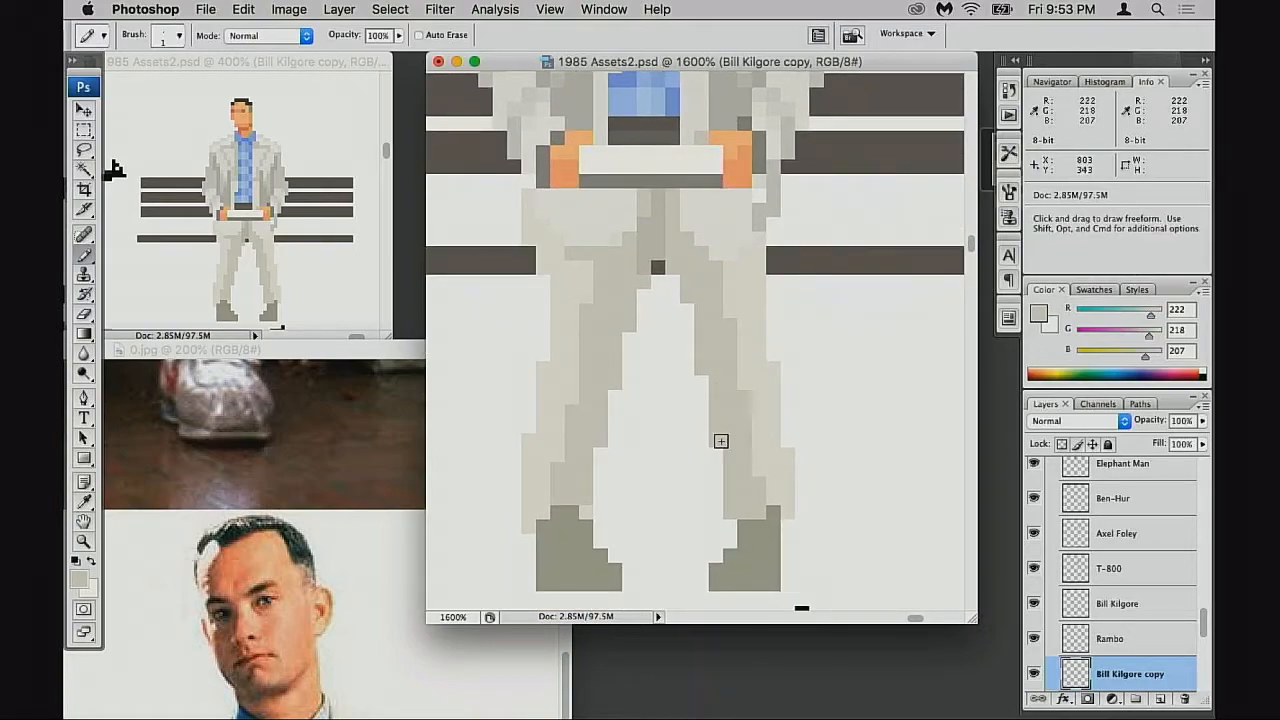
{"action": "key", "text": "2"}
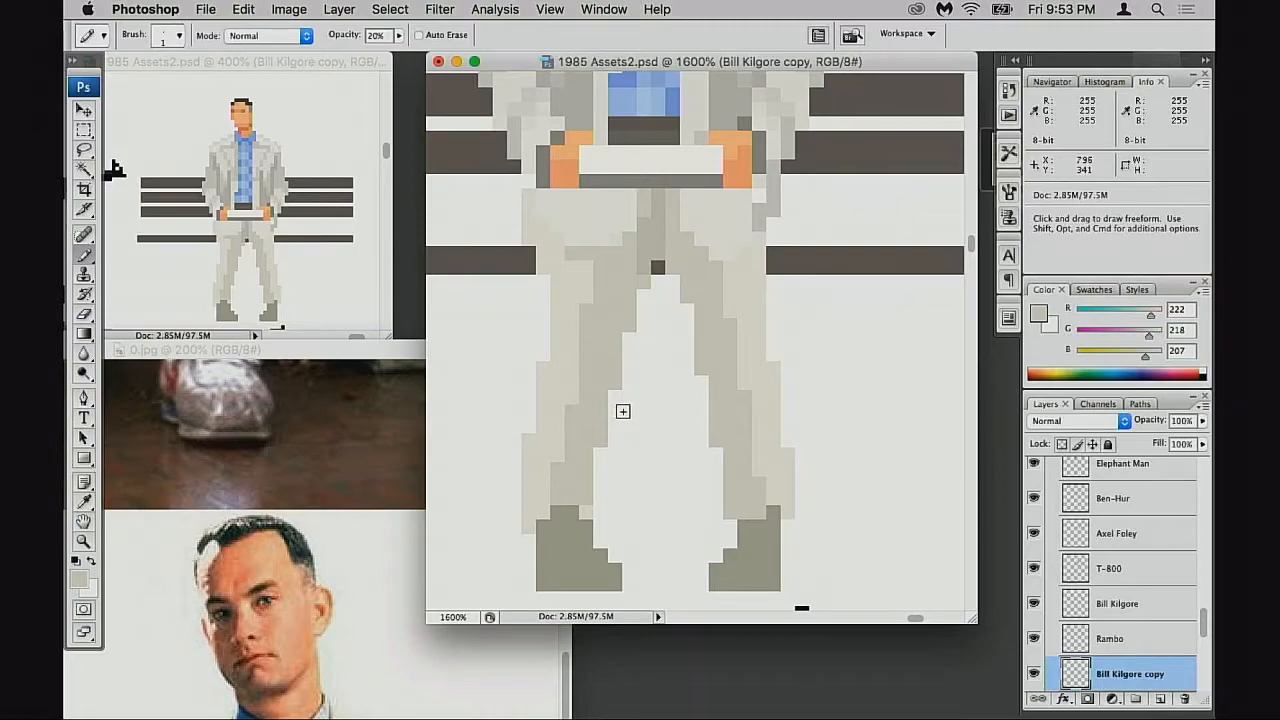
{"action": "key", "text": "e"}
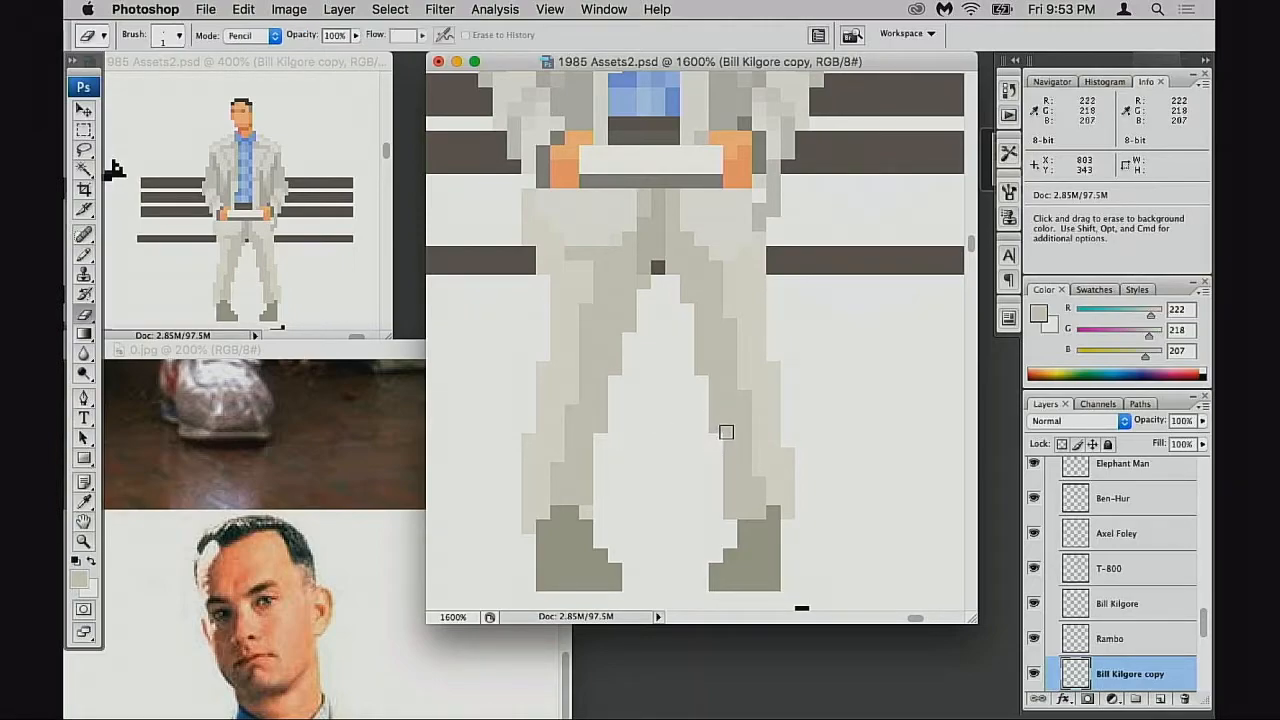
{"action": "key", "text": "b"}
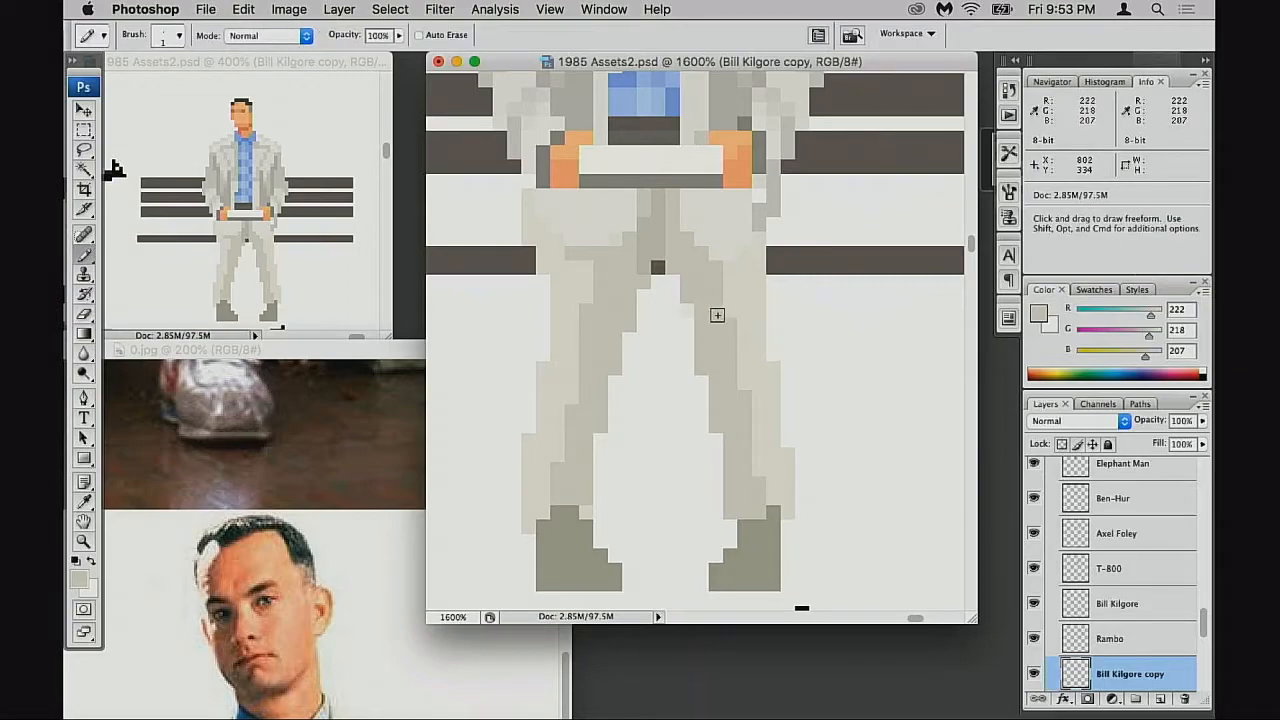
{"action": "key", "text": "0"}
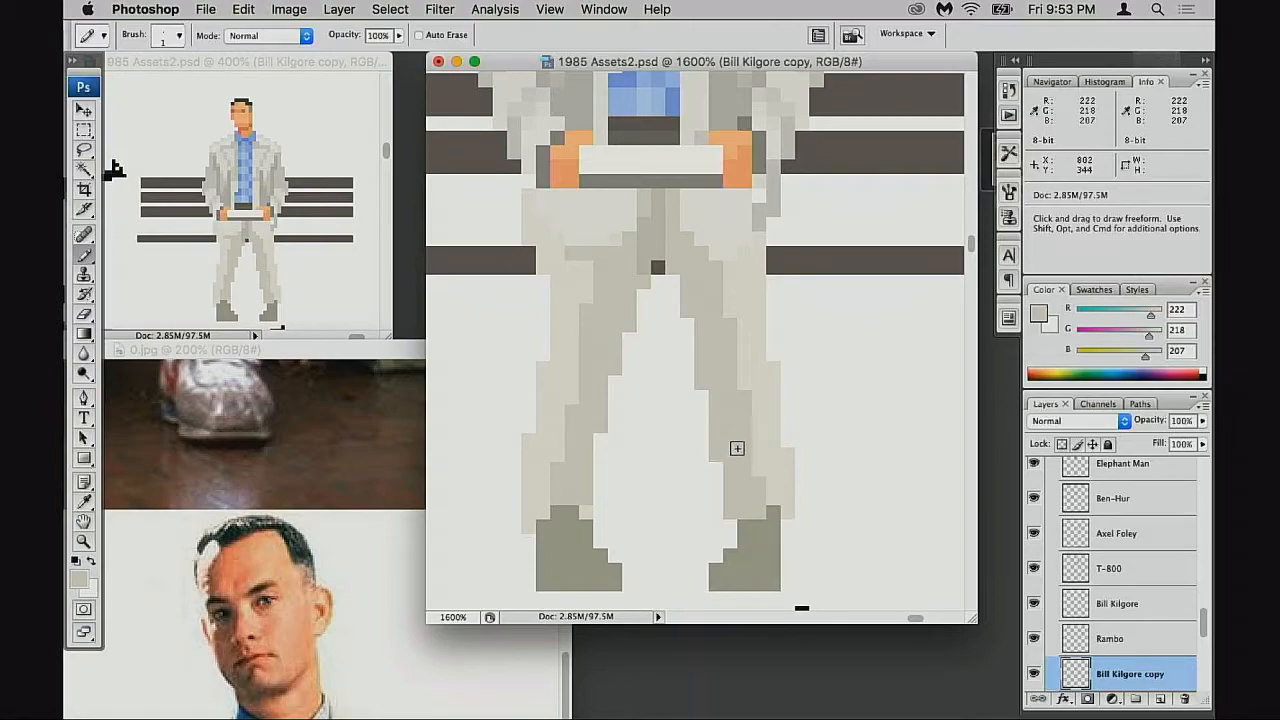
Rework the light and shadow boundary on both thighs with (239, 235, 227) and (222, 218, 207)
{"action": "scroll", "coordinate": [677, 406], "scroll_direction": "up", "scroll_amount": 3}
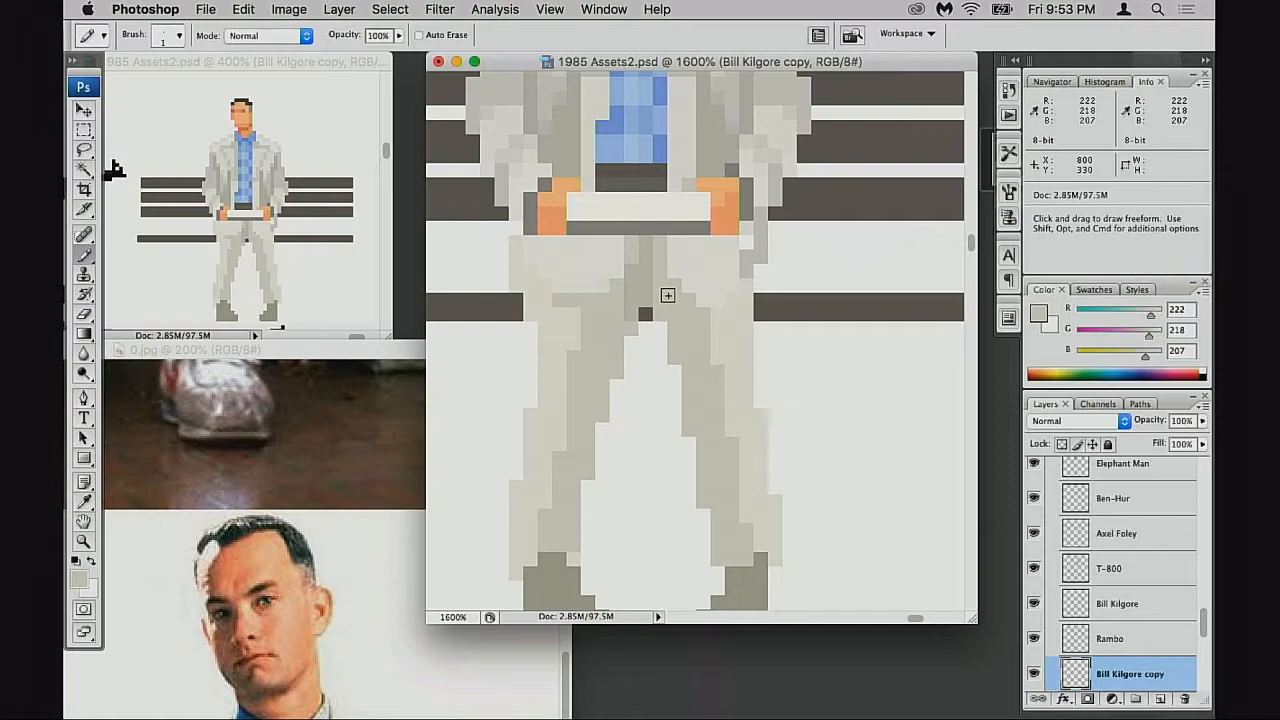
{"action": "left_click", "coordinate": [567, 291], "text": "alt"}
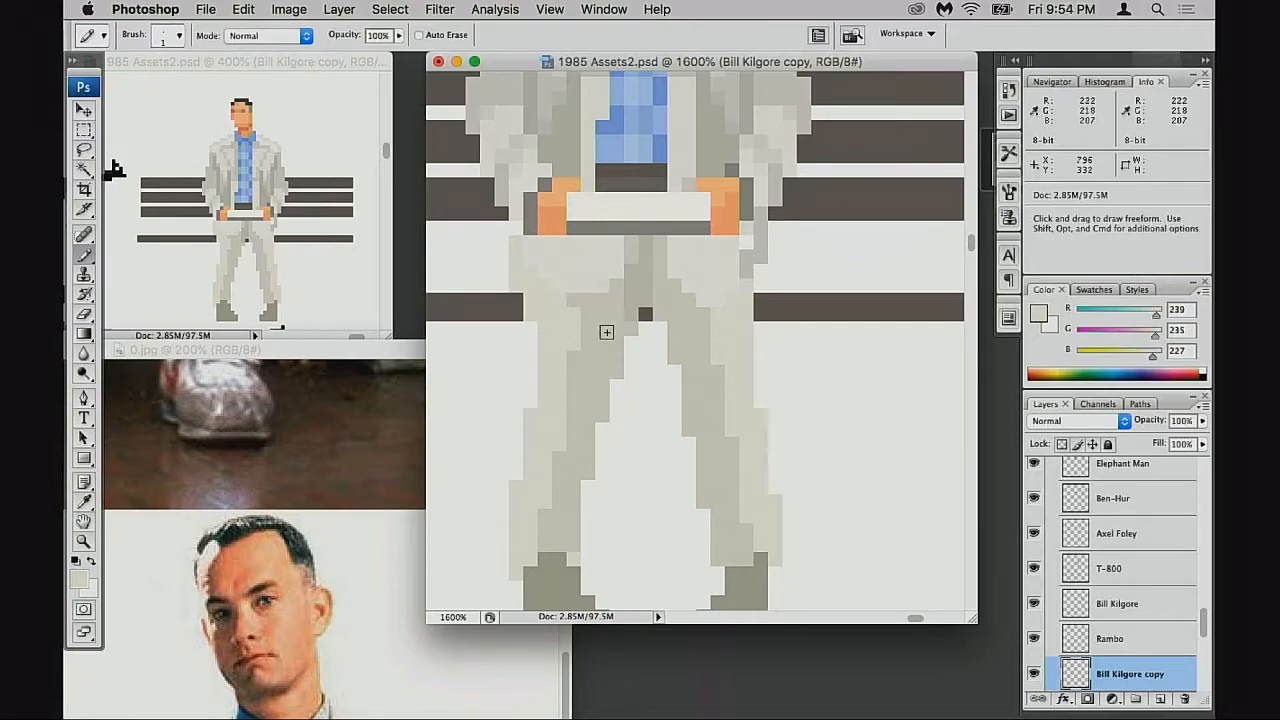
{"action": "left_click", "coordinate": [572, 457], "text": "alt"}
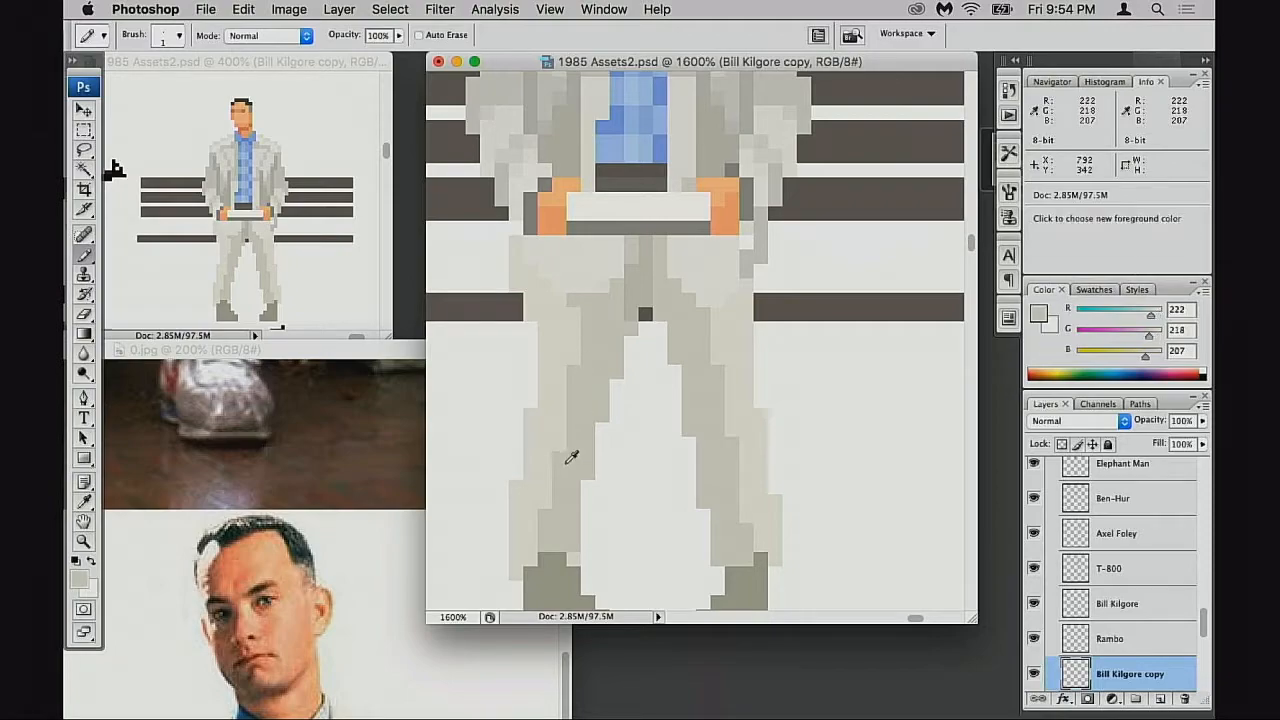
{"action": "left_click", "coordinate": [728, 368], "text": "alt"}
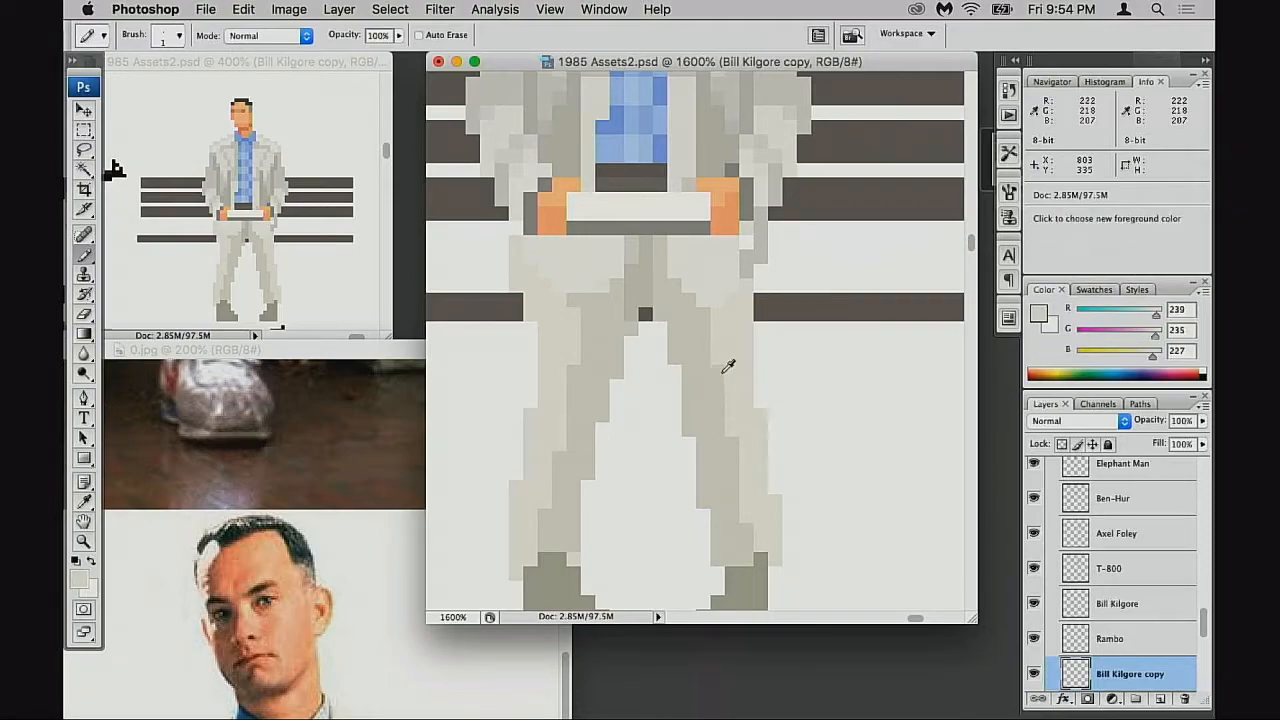
{"action": "left_click", "coordinate": [721, 372], "text": "alt"}
{"action": "left_click", "coordinate": [727, 376], "text": "alt"}
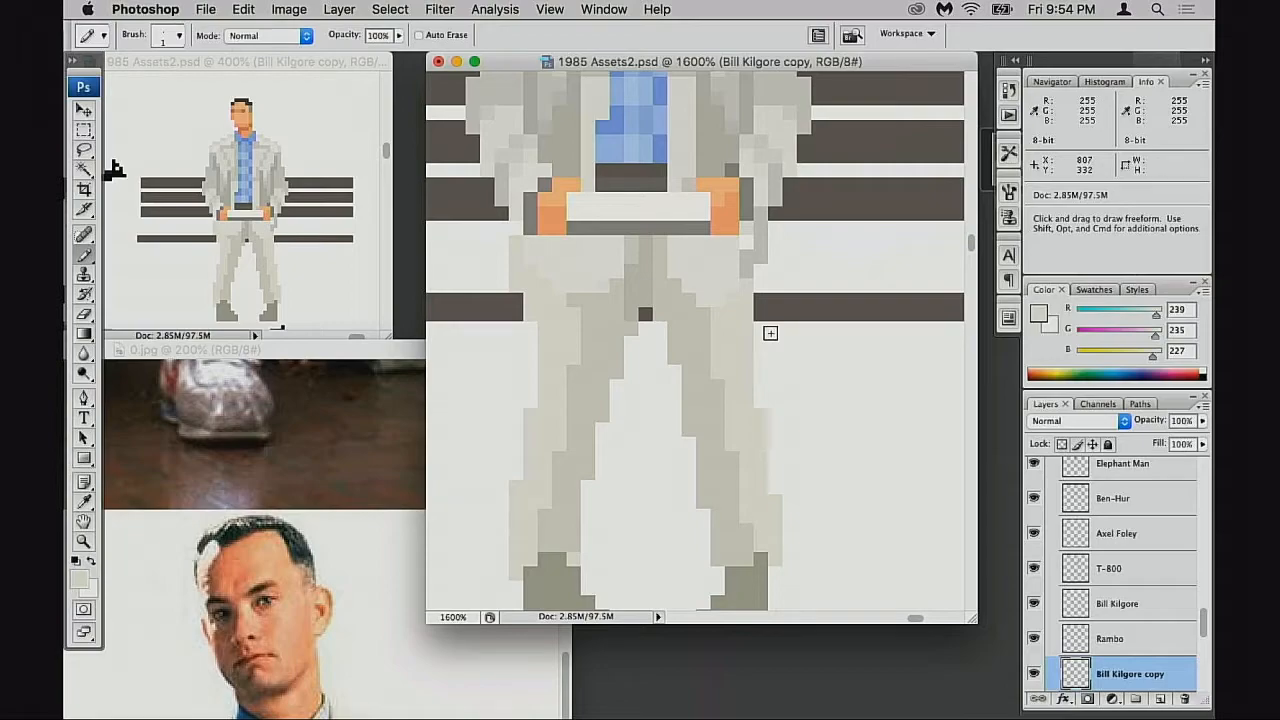
Adjust the knee and lower-leg shading on both legs with trouser tones (222, 218, 207) and (239, 235, 227)
{"action": "left_click", "coordinate": [595, 370], "text": "alt"}
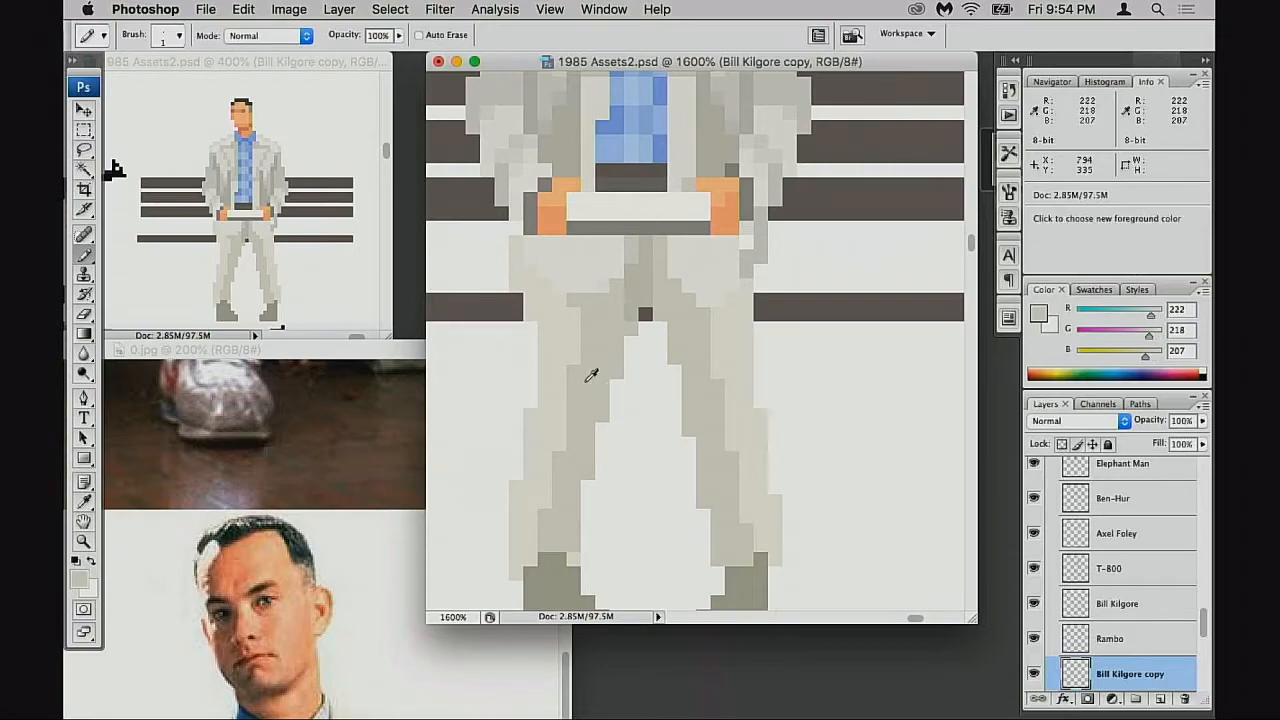
{"action": "left_click", "coordinate": [740, 442], "text": "alt"}
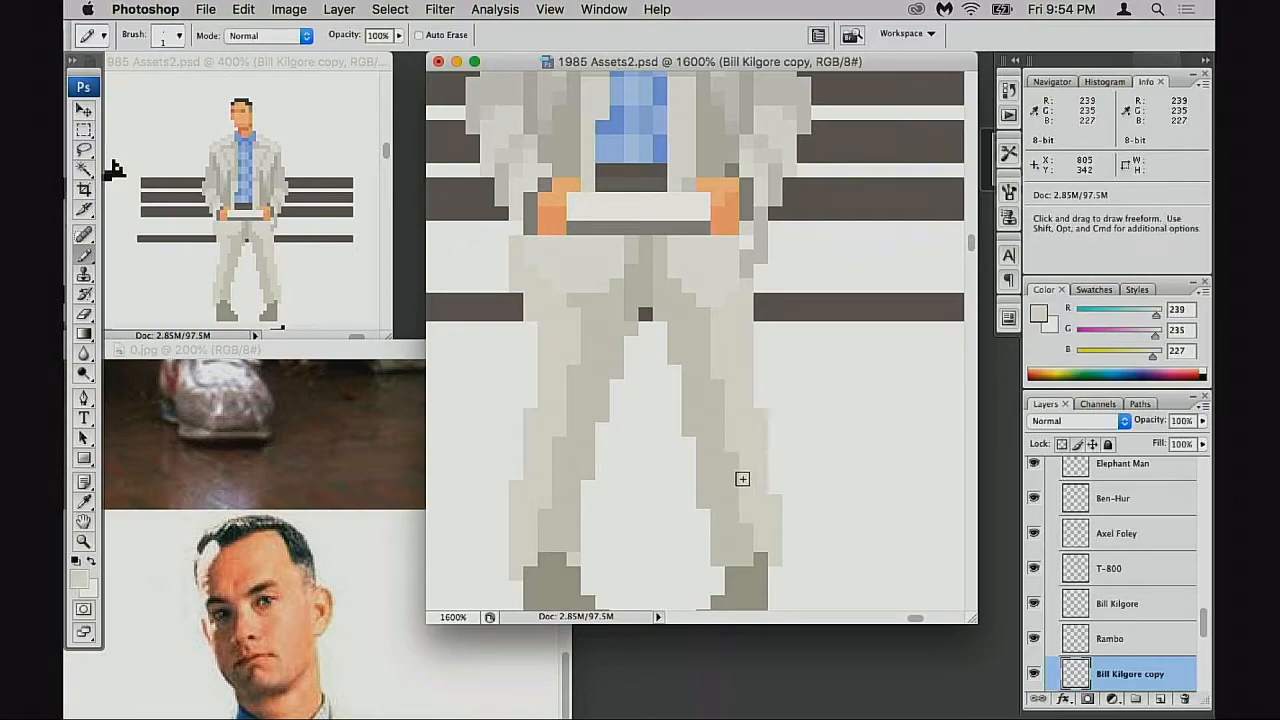
{"action": "left_click", "coordinate": [582, 492], "text": "alt"}
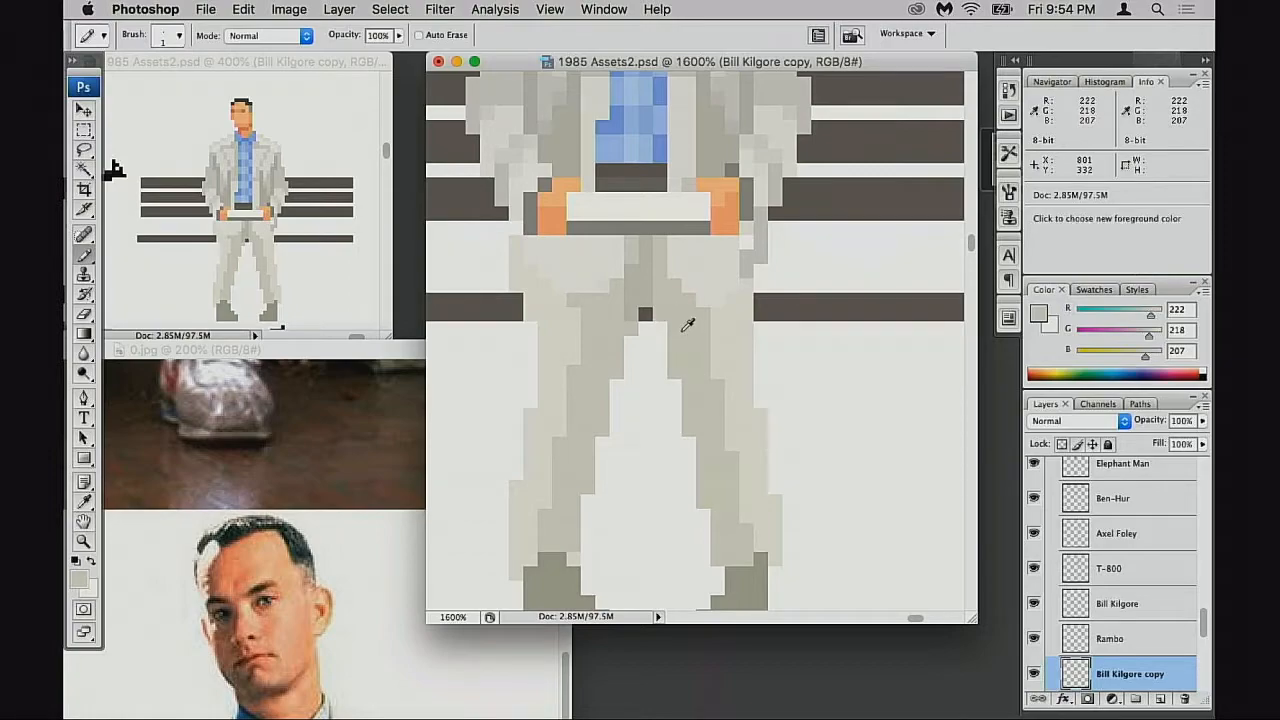
Cover the dark crotch pixel with (205, 203, 195) and shade the fly seam with grey (150, 149, 145) at 50% Pencil opacity
{"action": "left_click", "coordinate": [631, 319], "text": "alt"}
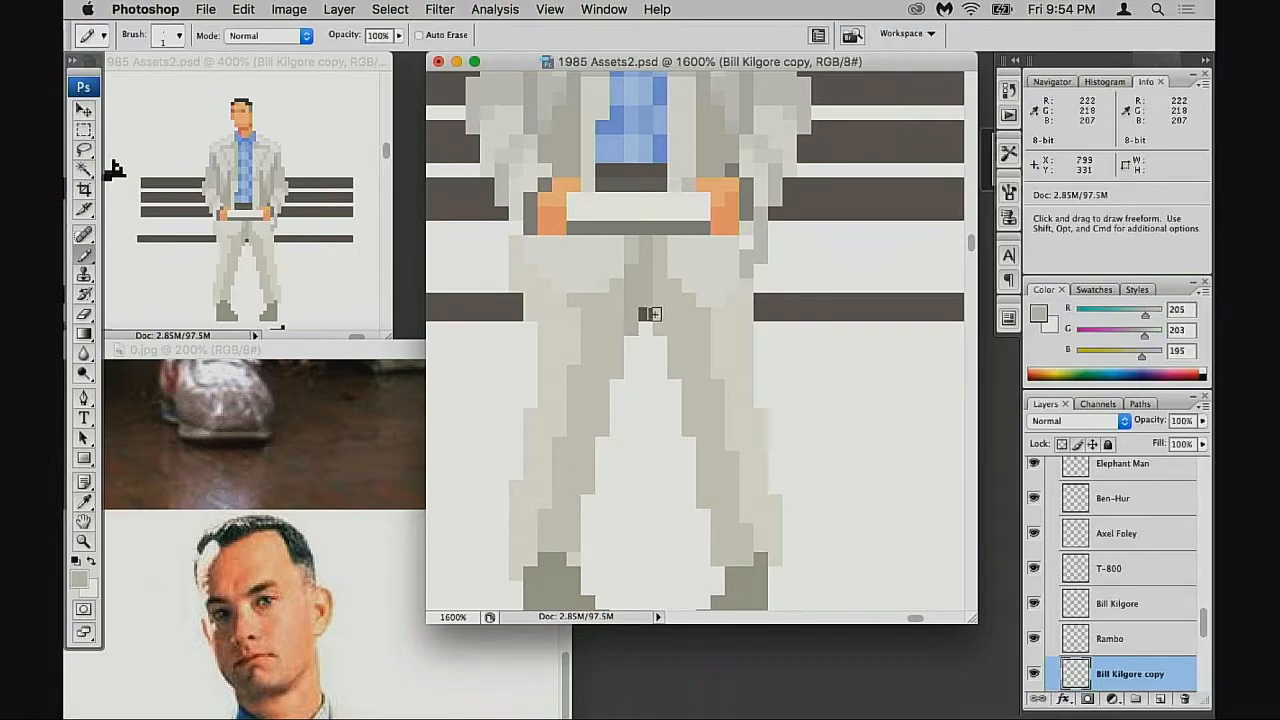
{"action": "left_click", "coordinate": [643, 315]}
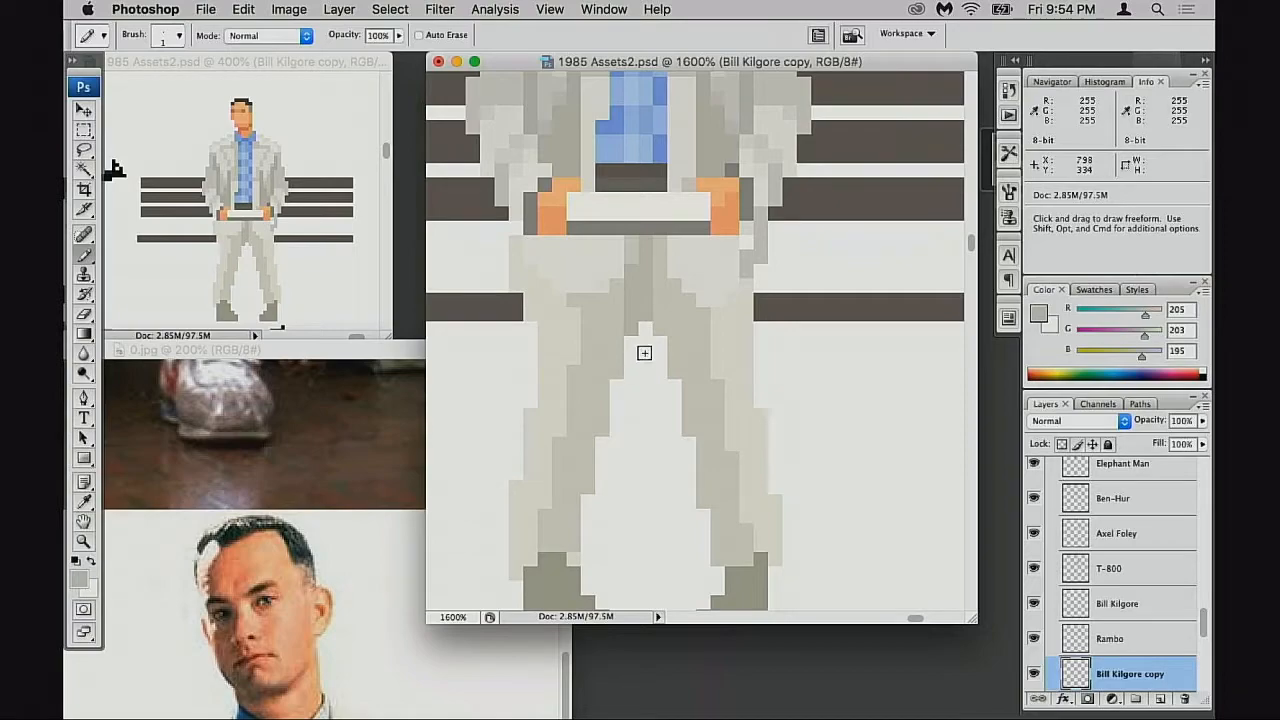
{"action": "left_click", "coordinate": [643, 229], "text": "alt"}
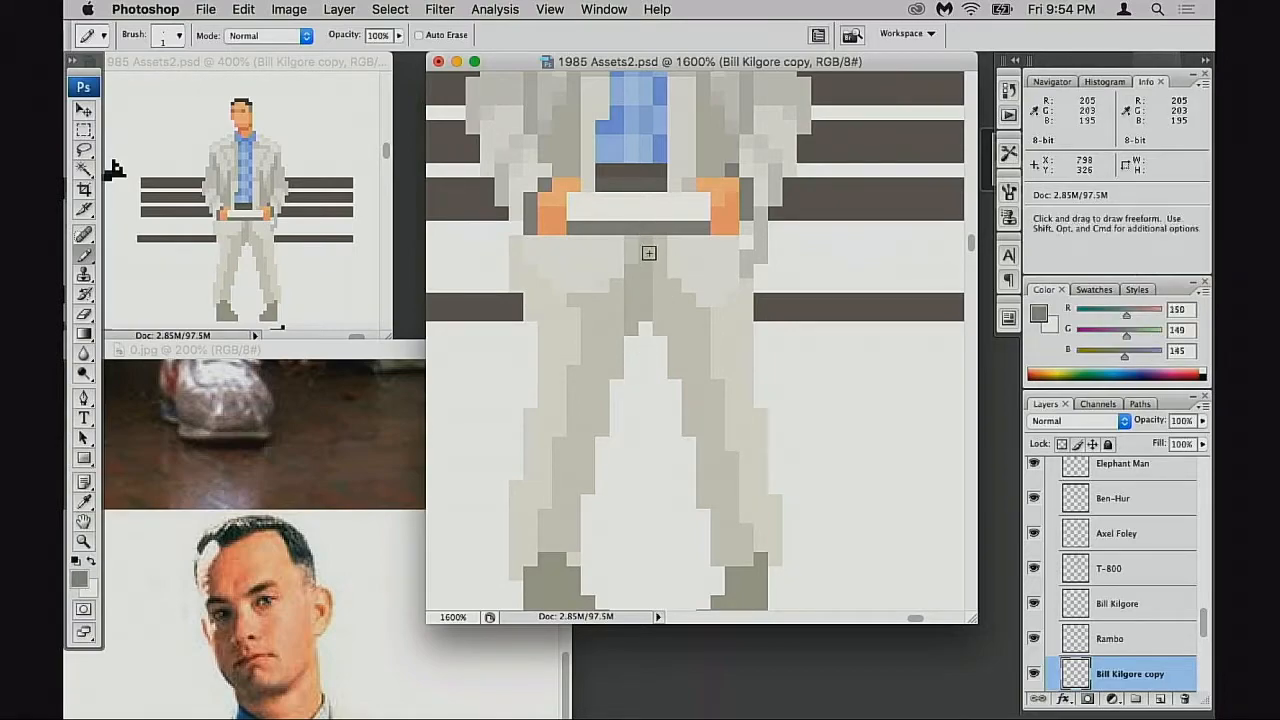
{"action": "key", "text": "5"}
{"action": "left_click_drag", "start_coordinate": [646, 254], "coordinate": [645, 298]}
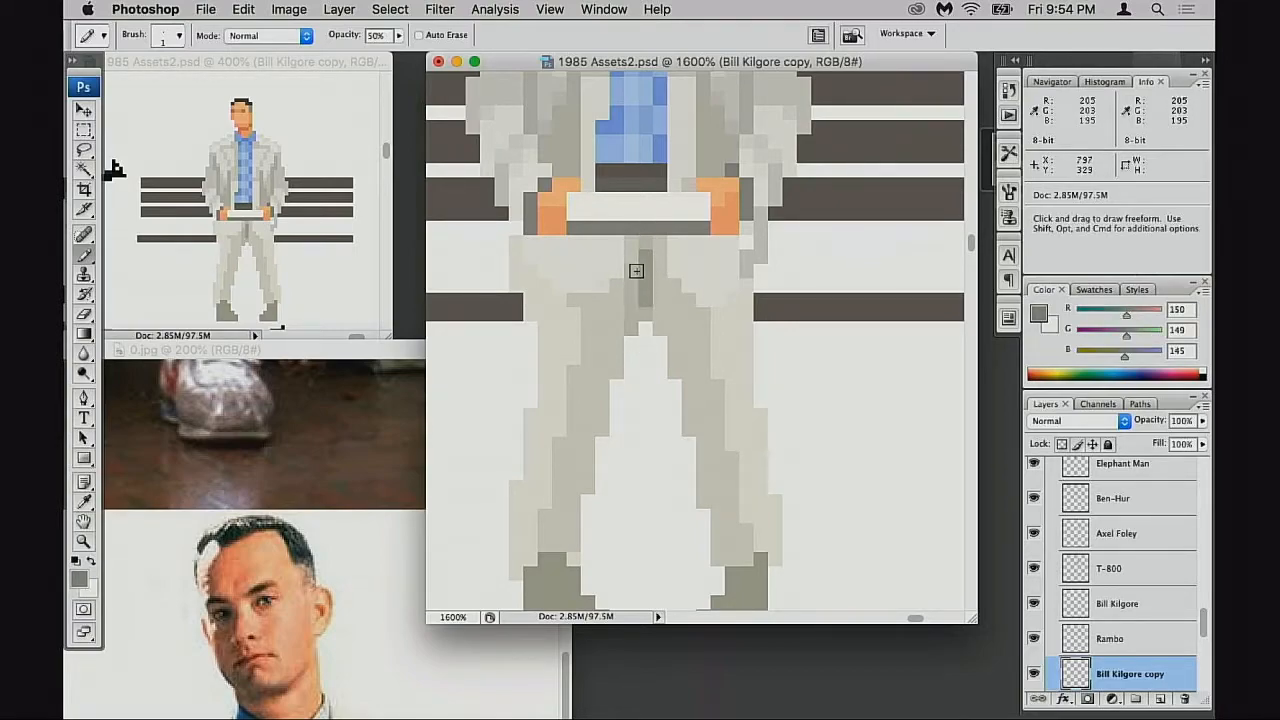
Extend the fly shadow up to the box and down to the crotch with grey (177, 176, 170) at 100% Pencil opacity
{"action": "left_click", "coordinate": [650, 266], "text": "alt"}
{"action": "key", "text": "0"}
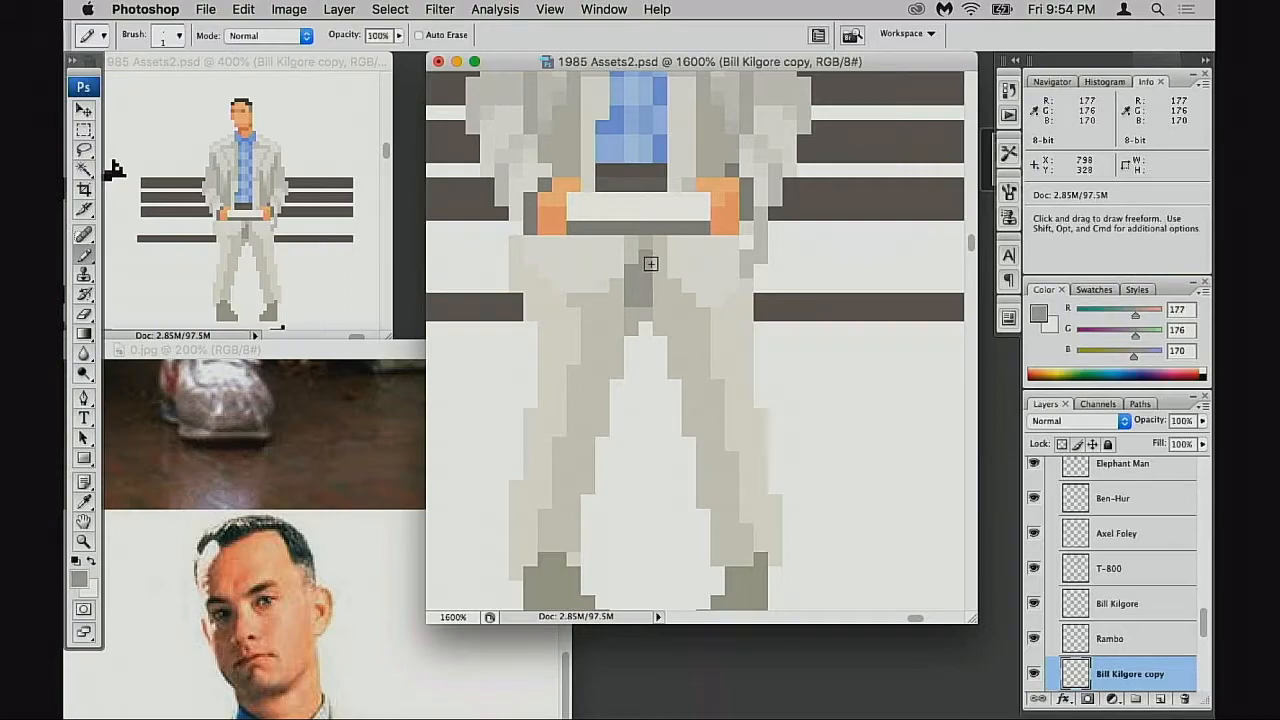
{"action": "left_click", "coordinate": [645, 245]}
{"action": "left_click", "coordinate": [630, 313]}
{"action": "left_click", "coordinate": [644, 310]}
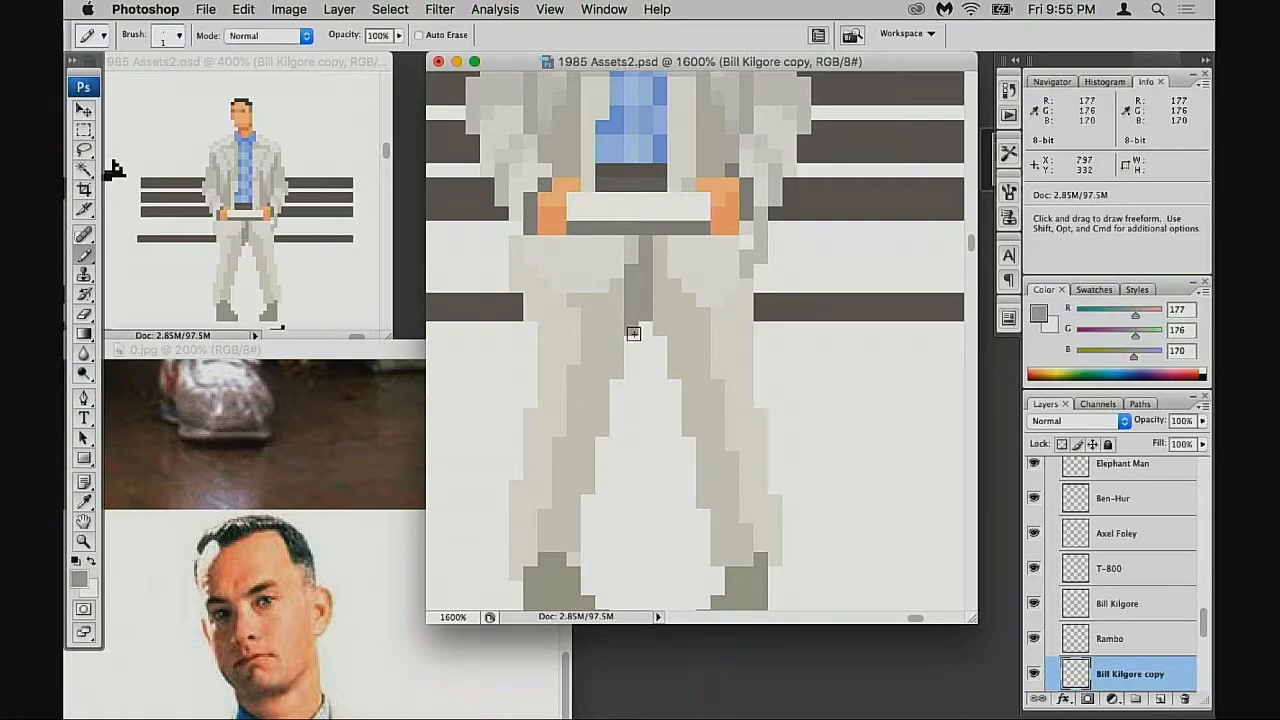
Pick up the trouser tones (222, 218, 207) and (239, 235, 227) for touching up the thigh shading beside the crotch
{"action": "left_click", "coordinate": [628, 307], "text": "alt"}
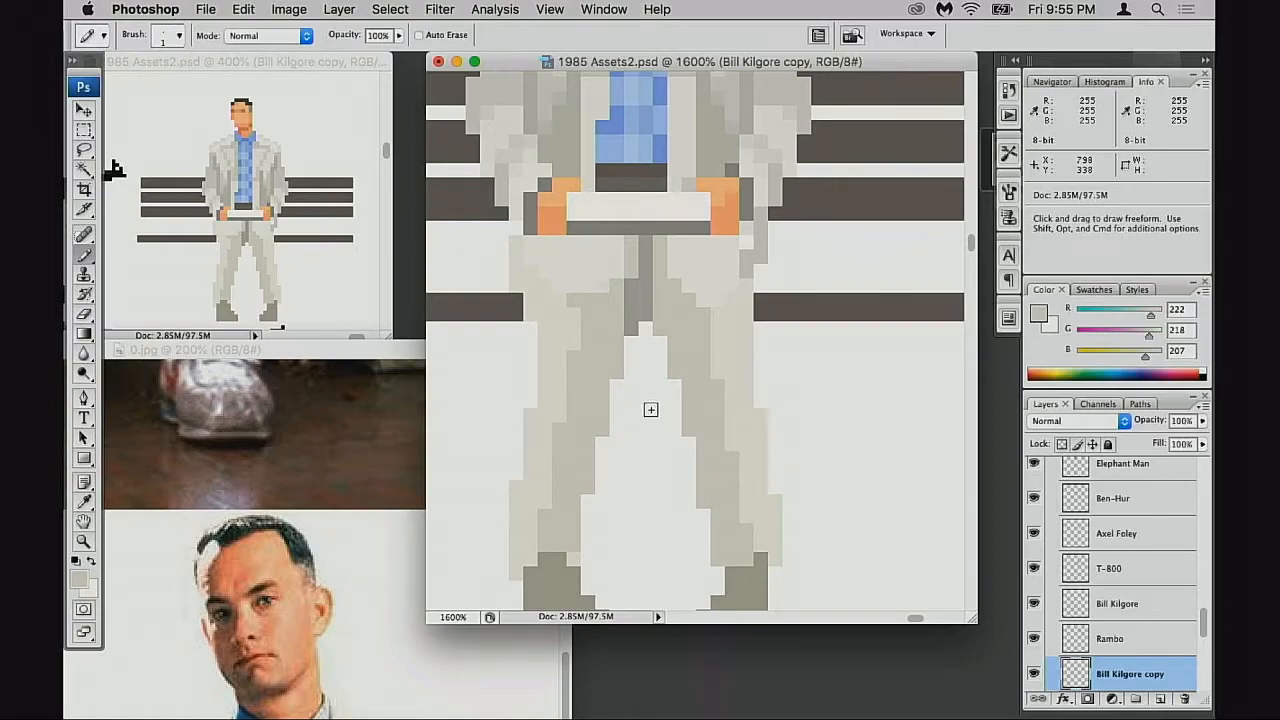
{"action": "left_click", "coordinate": [574, 360], "text": "alt"}
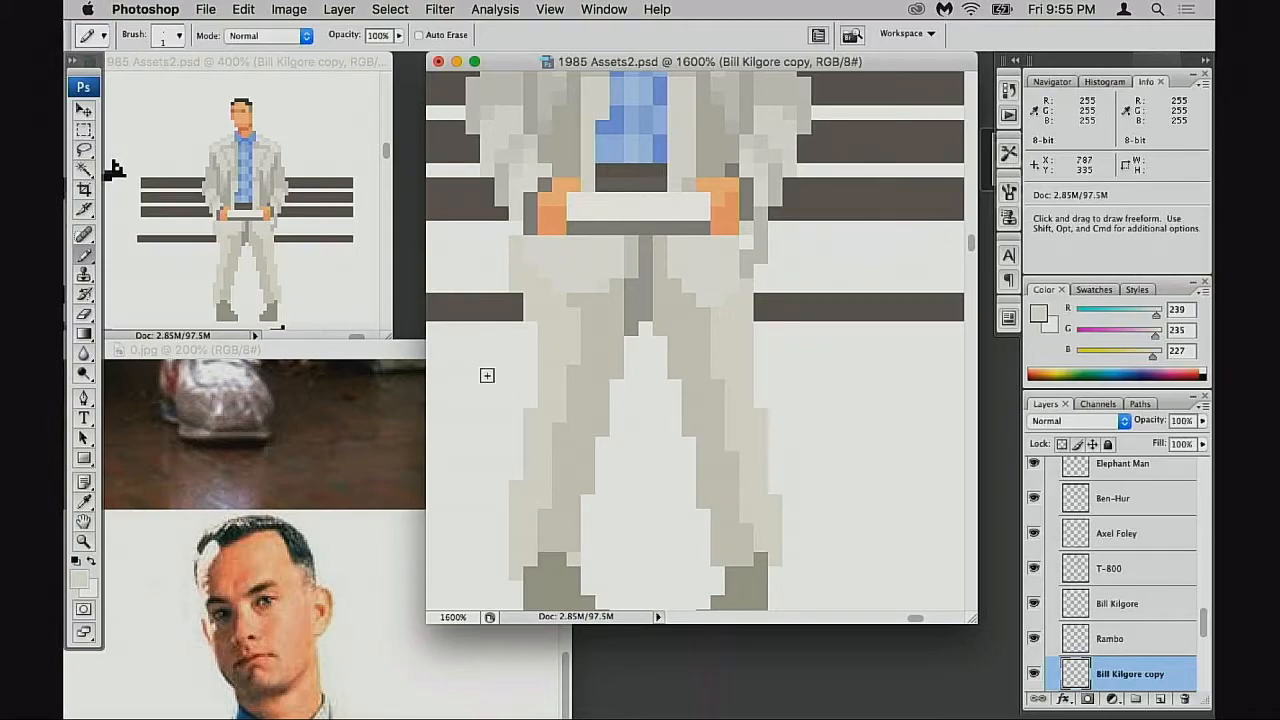
{"action": "left_click", "coordinate": [597, 303], "text": "alt"}
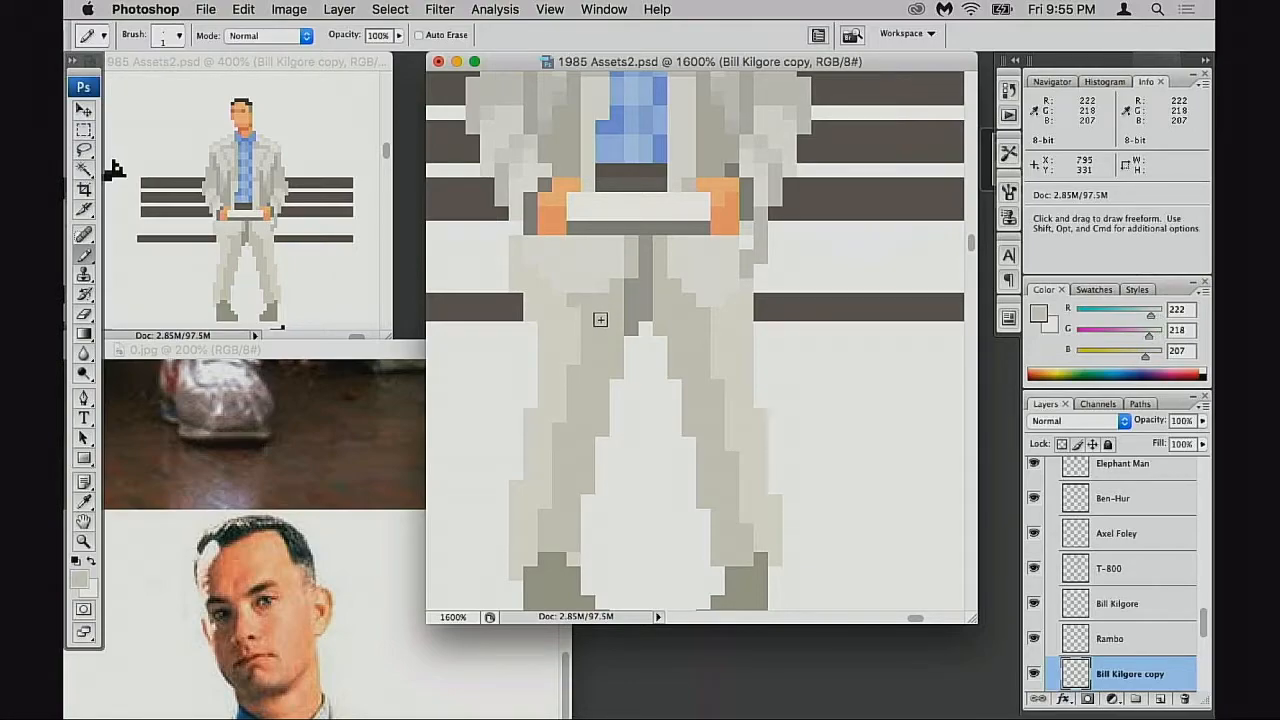
Retouch the trouser legs' shading with the sampled beige tones RGB 239, 235, 227 and 222, 218, 207
{"action": "key", "text": "alt"}
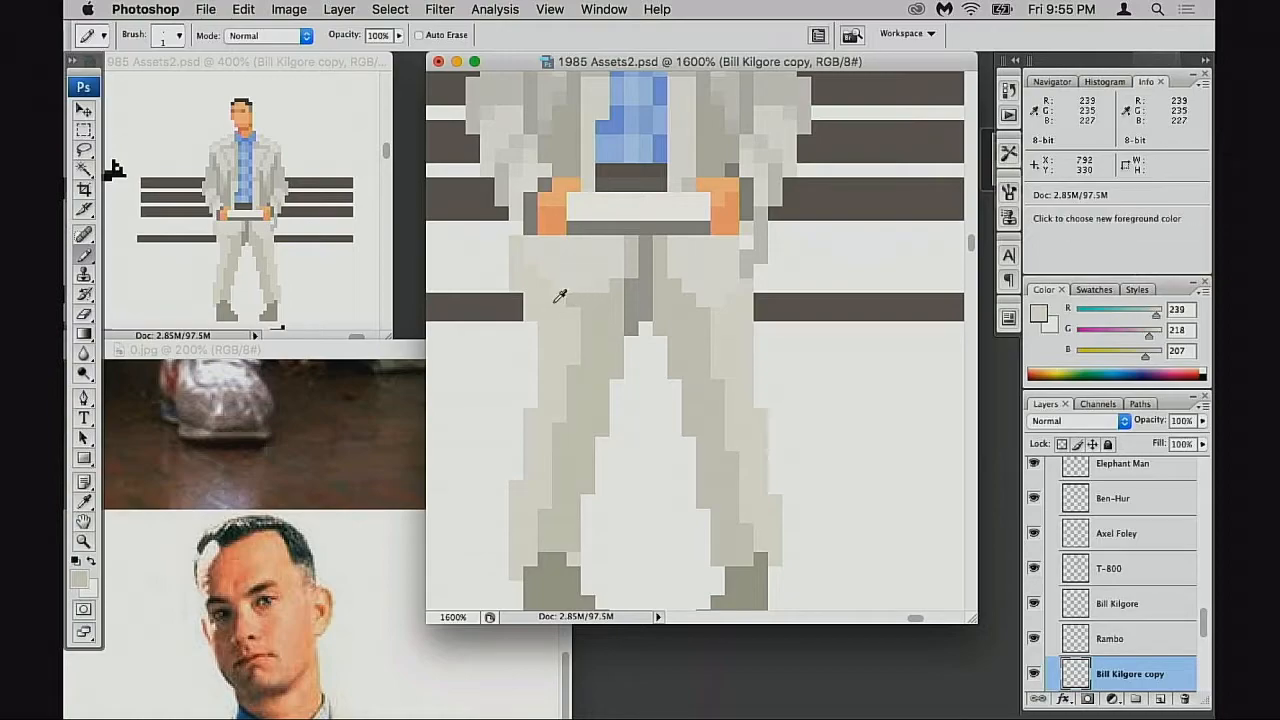
{"action": "left_click", "coordinate": [563, 300], "text": "alt"}
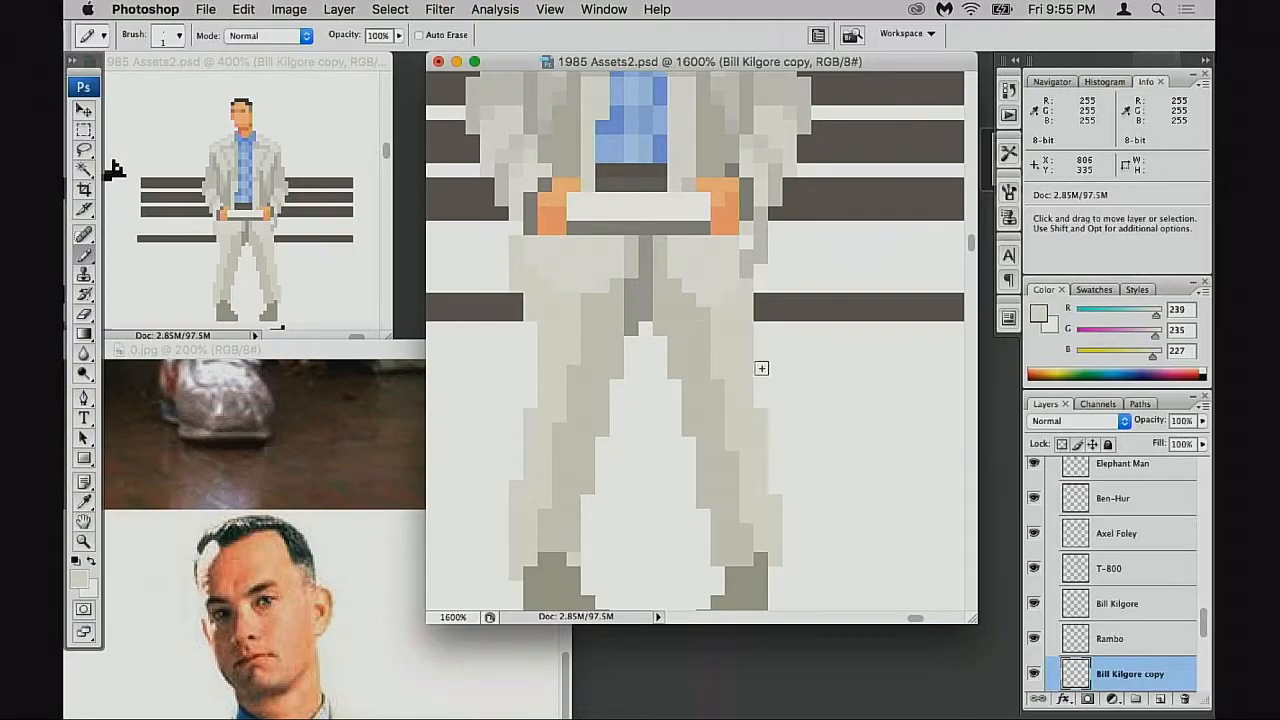
{"action": "left_click", "coordinate": [588, 352], "text": "alt"}
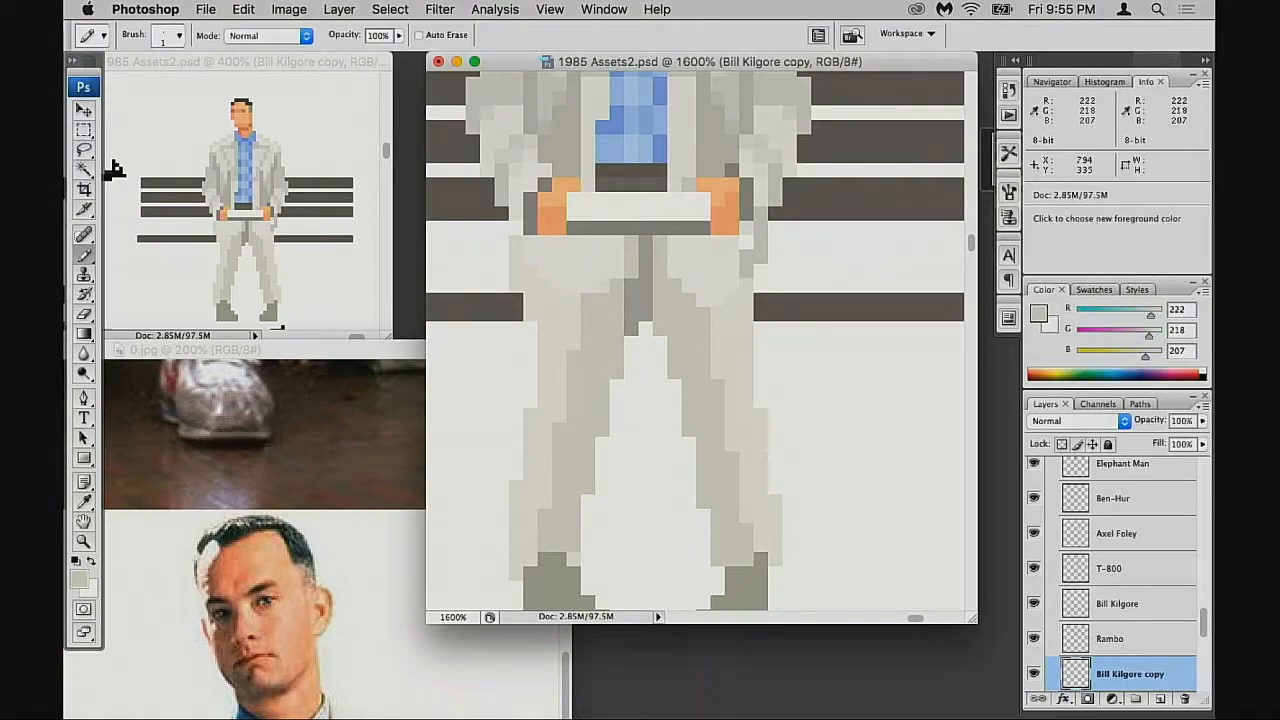
Clean up the pixels where the right trouser cuff meets the shoe, using the shoe's sampled colour RGB 175, 171, 156
{"action": "mouse_move", "coordinate": [590, 520]}
{"action": "left_mouse_down"}
{"action": "mouse_move", "coordinate": [600, 428]}
{"action": "mouse_move", "coordinate": [571, 443]}
{"action": "left_mouse_up"}
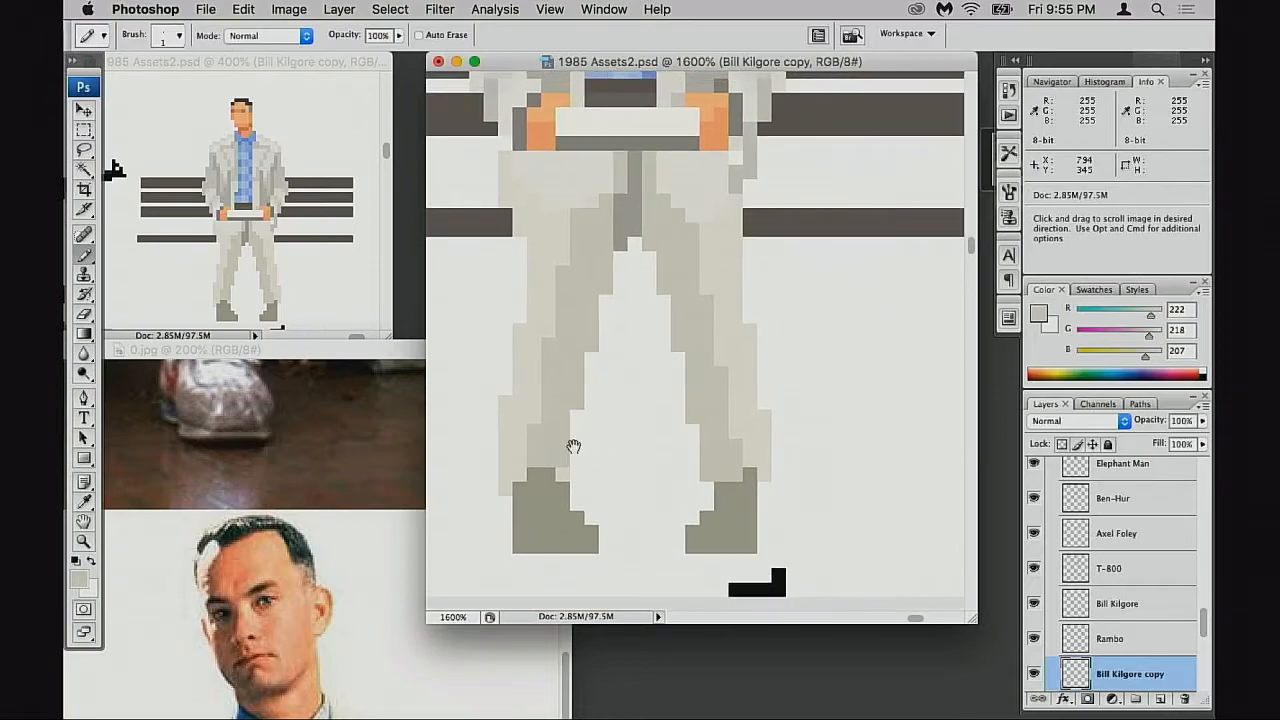
{"action": "key", "text": "e"}
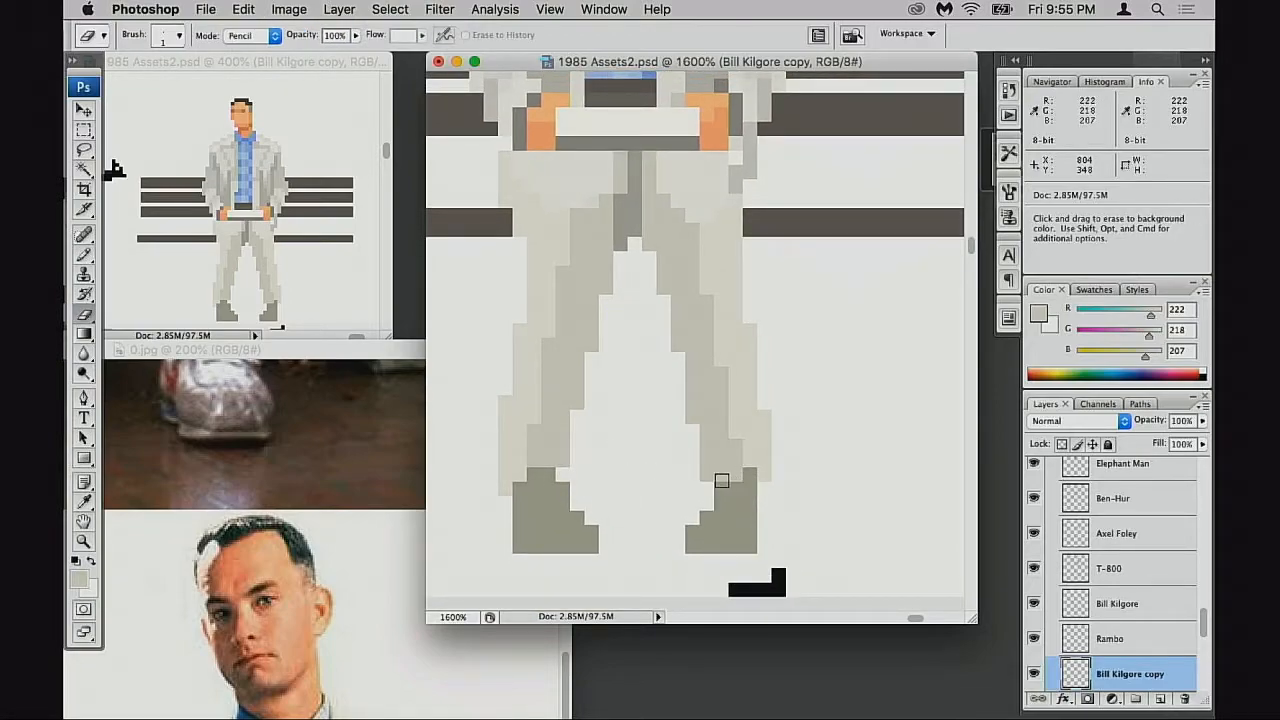
{"action": "left_click_drag", "start_coordinate": [594, 434], "coordinate": [600, 454]}
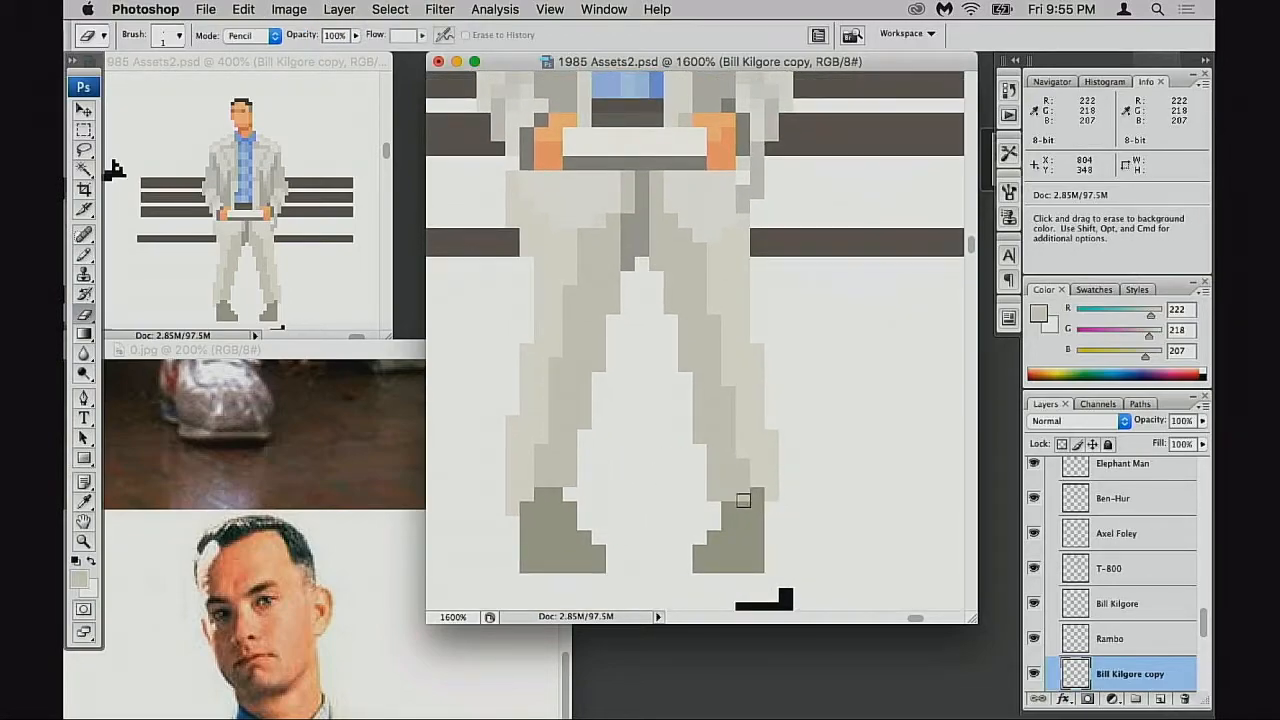
{"action": "key", "text": "b"}
{"action": "left_click", "coordinate": [743, 502], "text": "alt"}
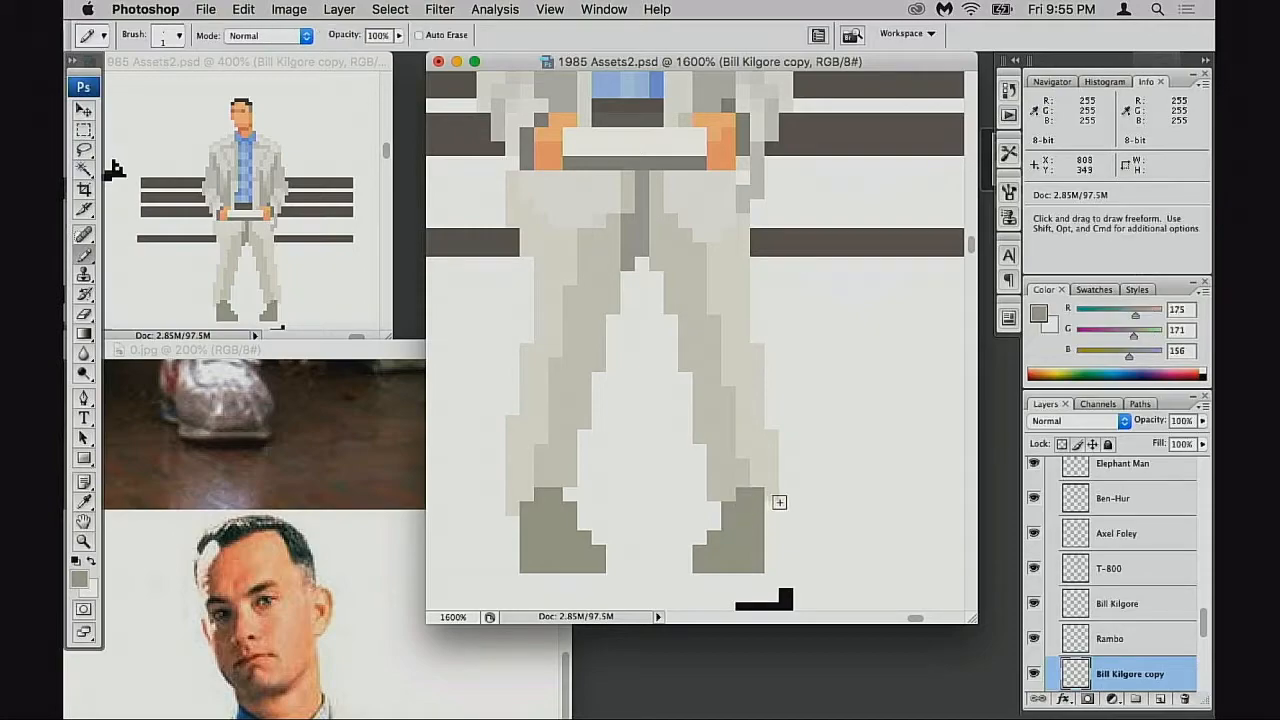
Retouch the fold on the jacket's left front with the sampled tones RGB 238, 236, 229 and 197, 194, 186
{"action": "left_click_drag", "start_coordinate": [694, 477], "coordinate": [704, 505]}
{"action": "left_click_drag", "start_coordinate": [606, 466], "coordinate": [616, 470]}
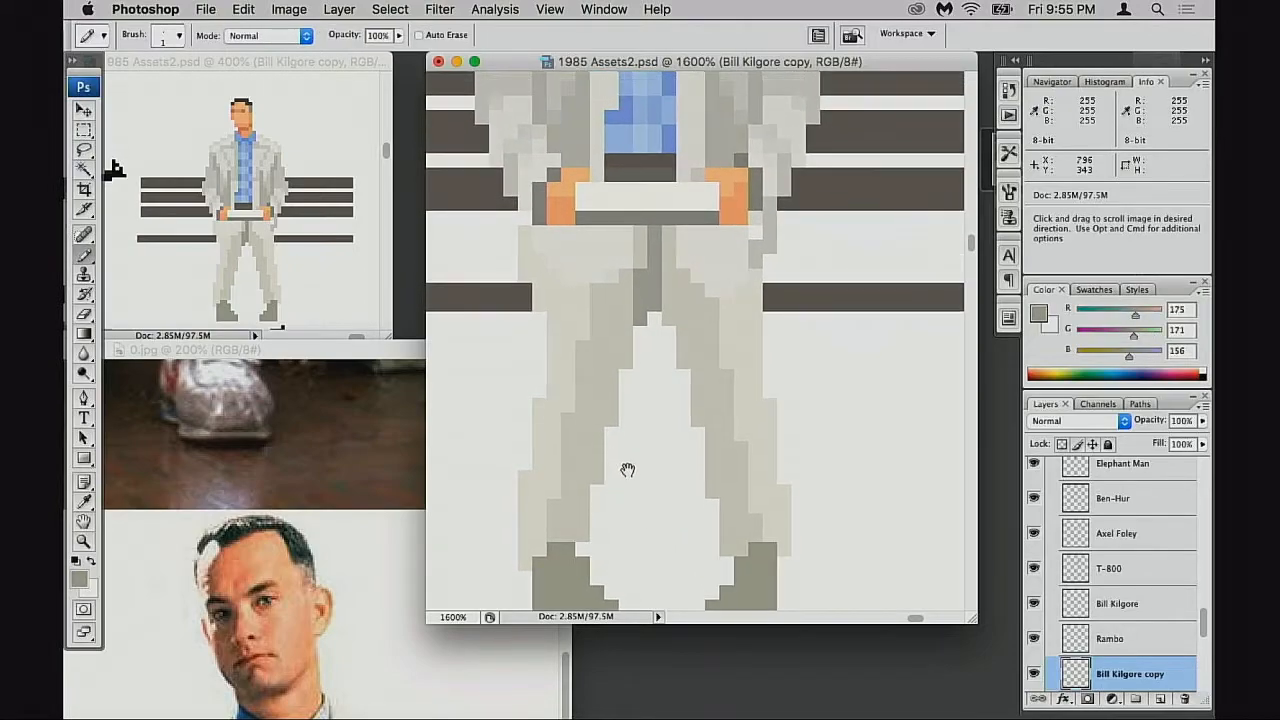
{"action": "left_click_drag", "start_coordinate": [624, 404], "coordinate": [614, 471]}
{"action": "left_click_drag", "start_coordinate": [606, 424], "coordinate": [580, 508]}
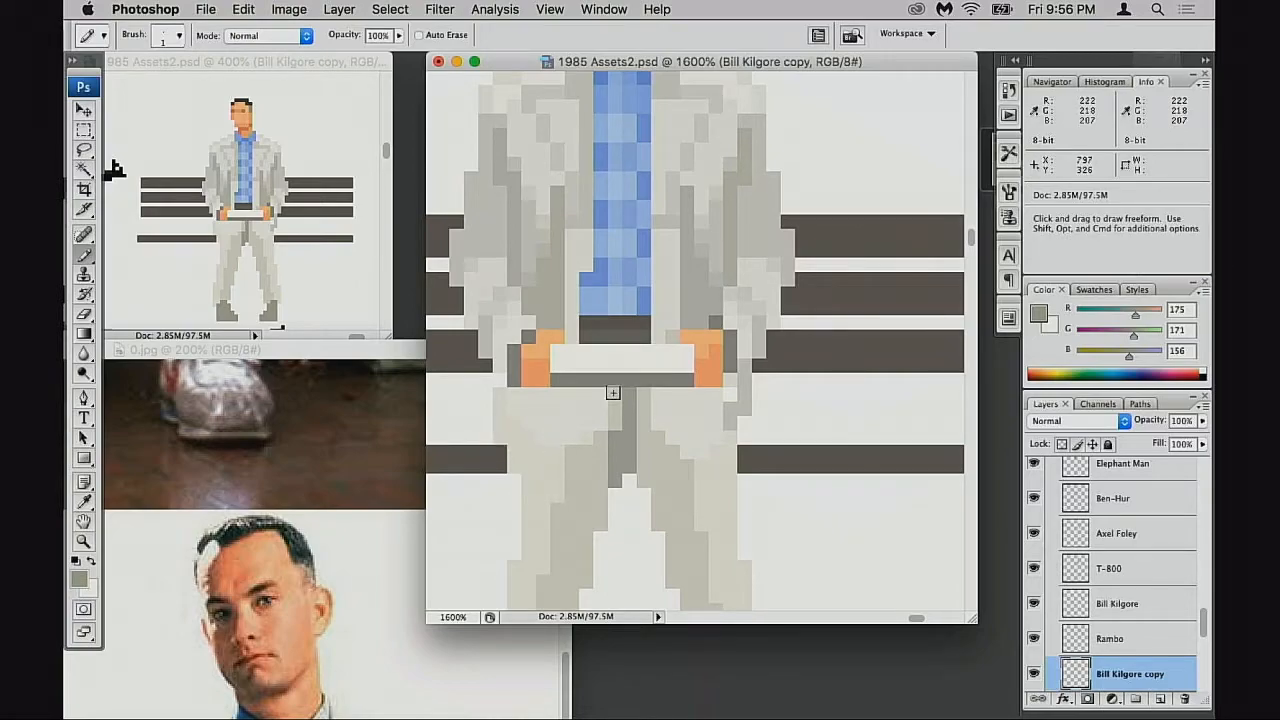
{"action": "scroll", "coordinate": [560, 429], "scroll_direction": "up", "scroll_amount": 5}
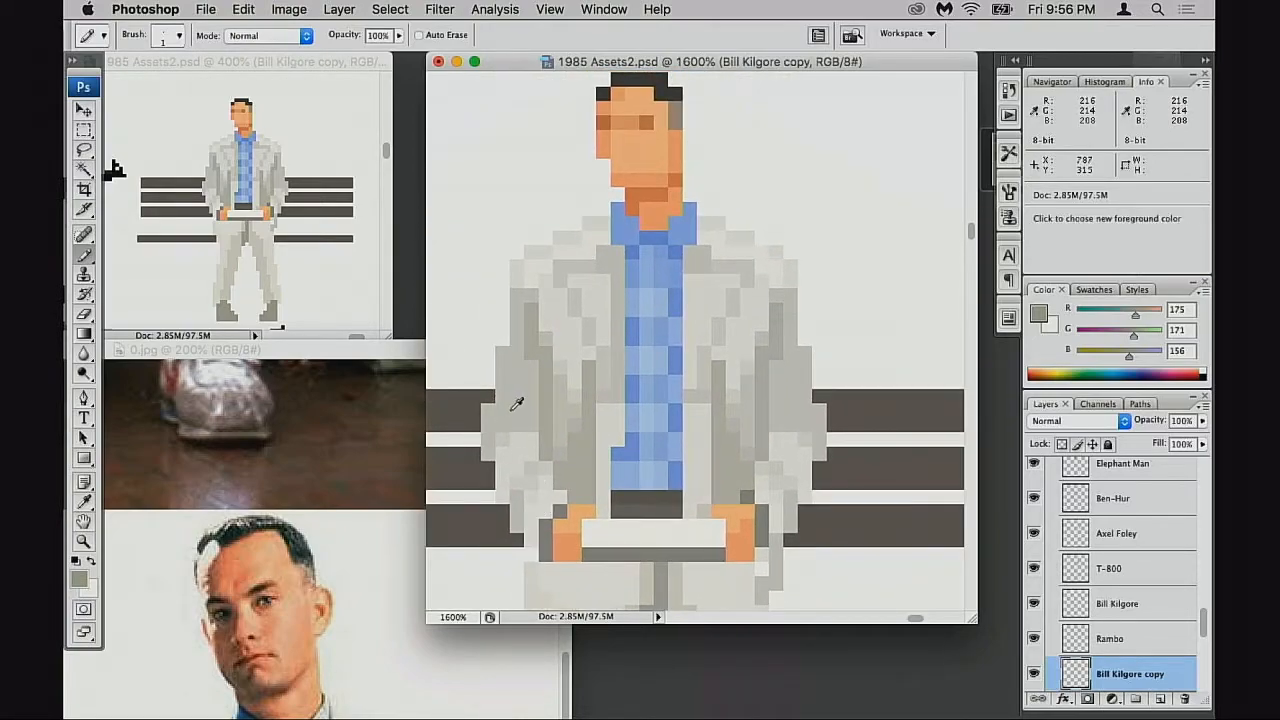
{"action": "left_click", "coordinate": [516, 403], "text": "alt"}
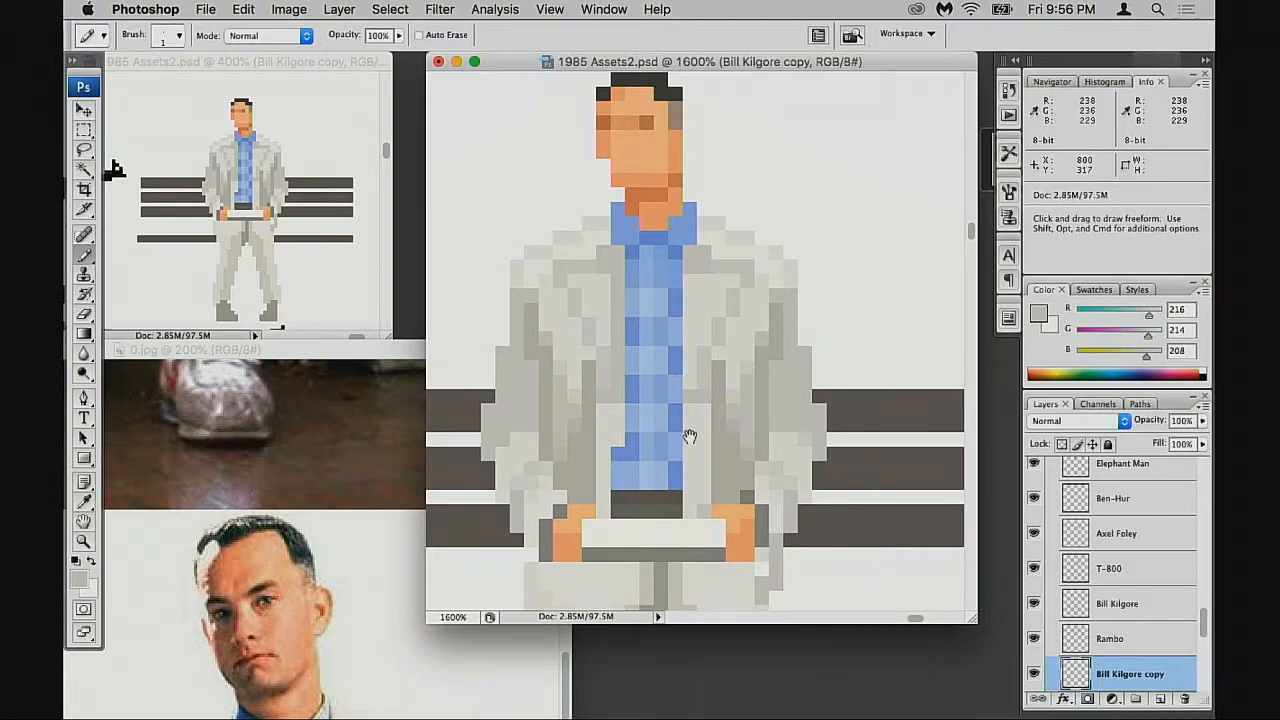
{"action": "left_click_drag", "start_coordinate": [689, 436], "coordinate": [662, 439]}
{"action": "mouse_move", "coordinate": [570, 426]}
{"action": "left_mouse_down"}
{"action": "mouse_move", "coordinate": [614, 452]}
{"action": "mouse_move", "coordinate": [577, 449]}
{"action": "left_mouse_up"}
{"action": "left_click", "coordinate": [594, 391], "text": "alt"}
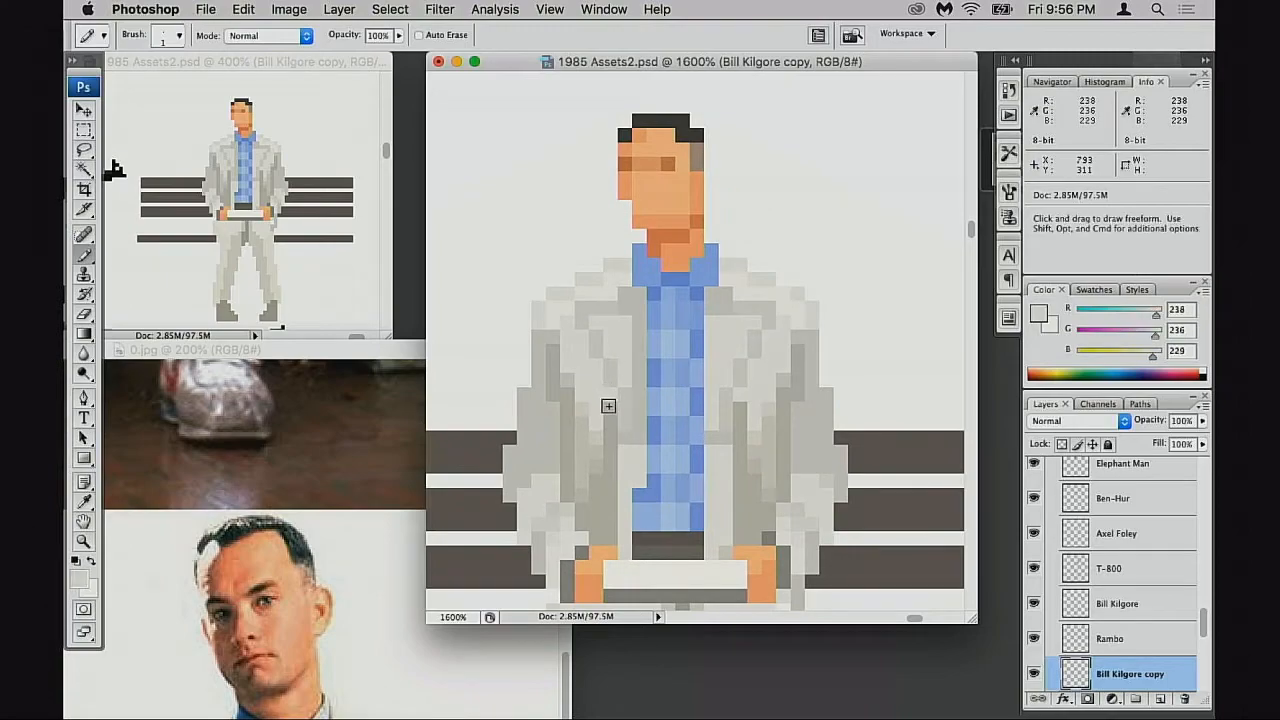
{"action": "left_click", "coordinate": [609, 404], "text": "alt"}
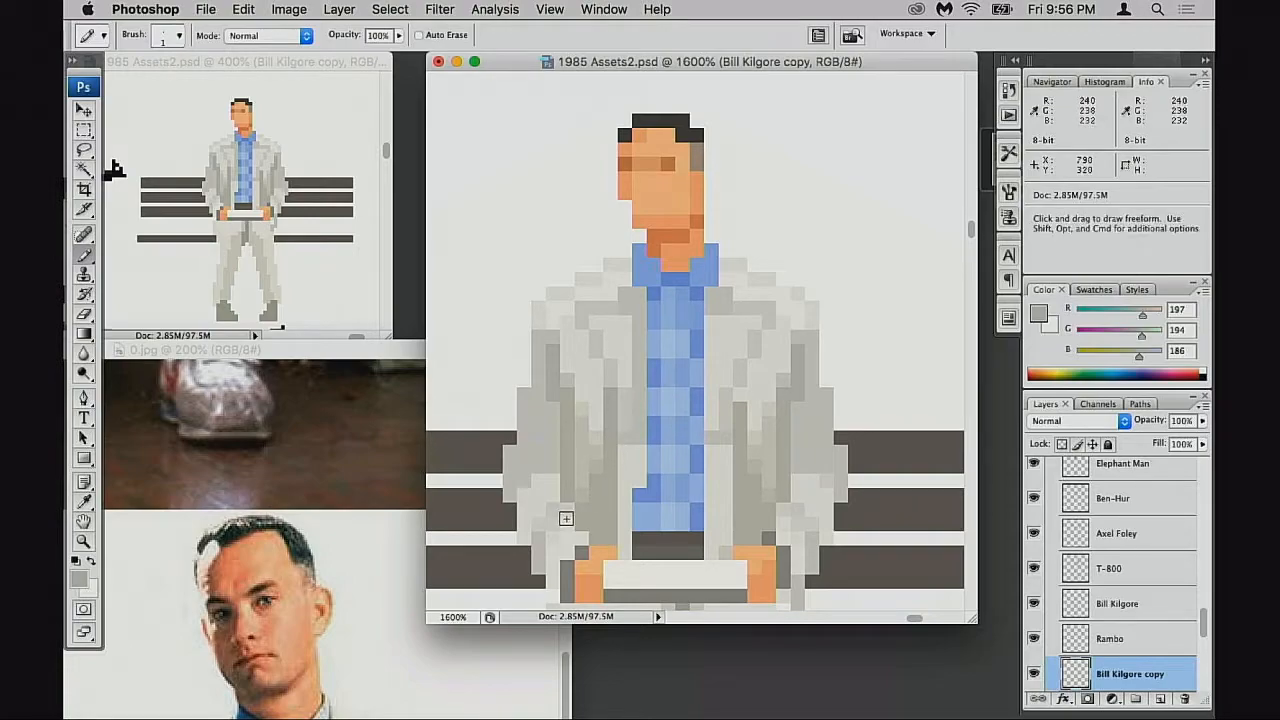
Repaint the left sleeve's forearm and elbow pixels with the sampled tones RGB 238, 236, 229 and 216, 214, 208
{"action": "mouse_move", "coordinate": [567, 519]}
{"action": "left_mouse_down"}
{"action": "mouse_move", "coordinate": [608, 449]}
{"action": "mouse_move", "coordinate": [591, 417]}
{"action": "mouse_move", "coordinate": [534, 471]}
{"action": "left_mouse_up"}
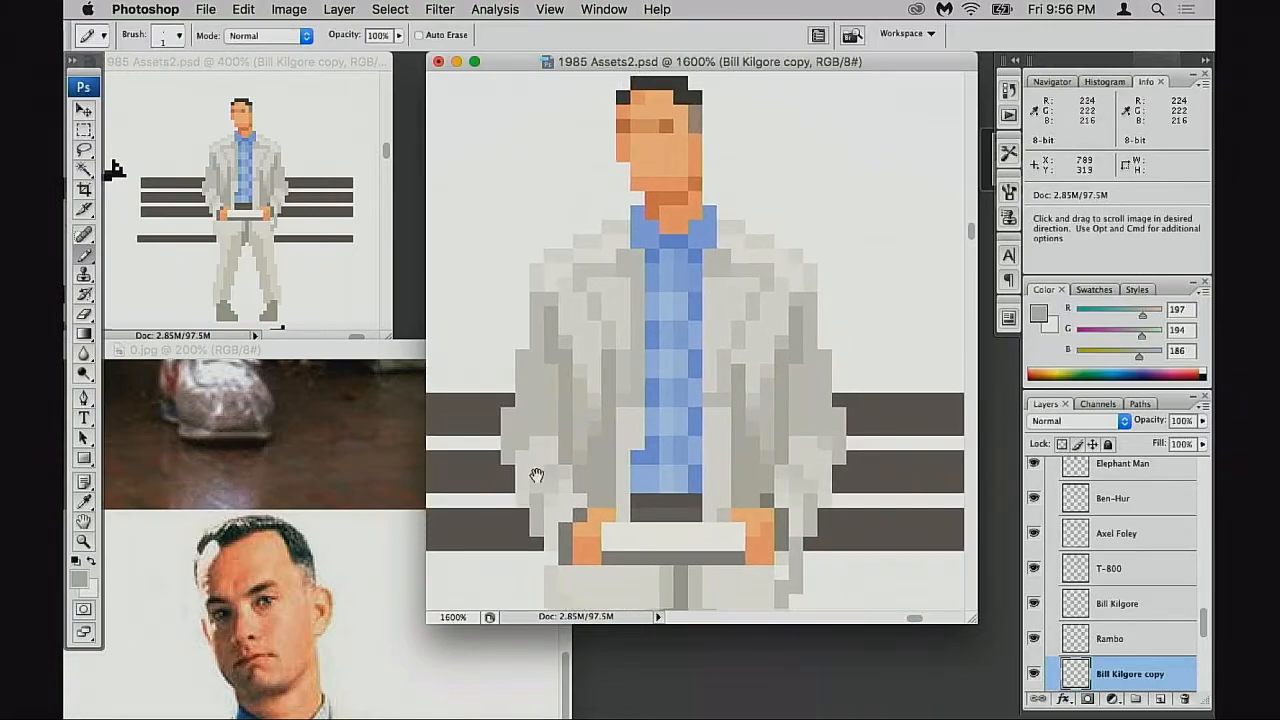
{"action": "left_click", "coordinate": [542, 440], "text": "alt"}
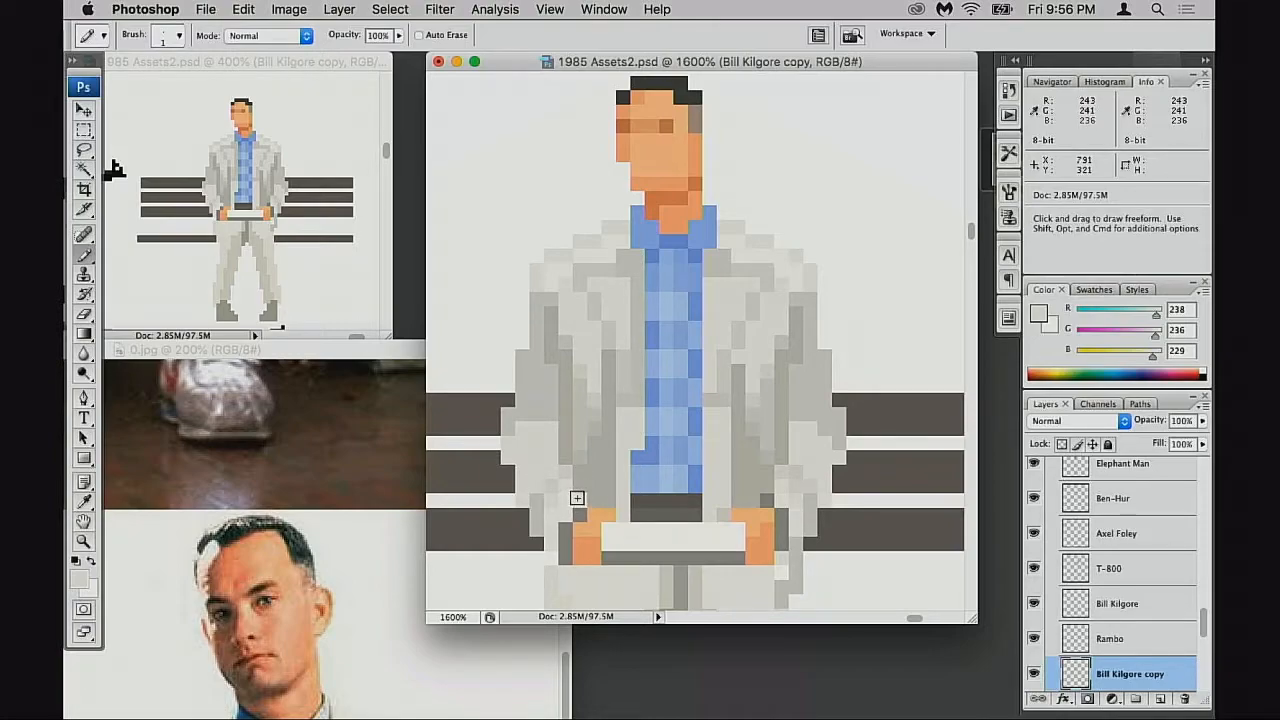
{"action": "left_click", "coordinate": [535, 426], "text": "alt"}
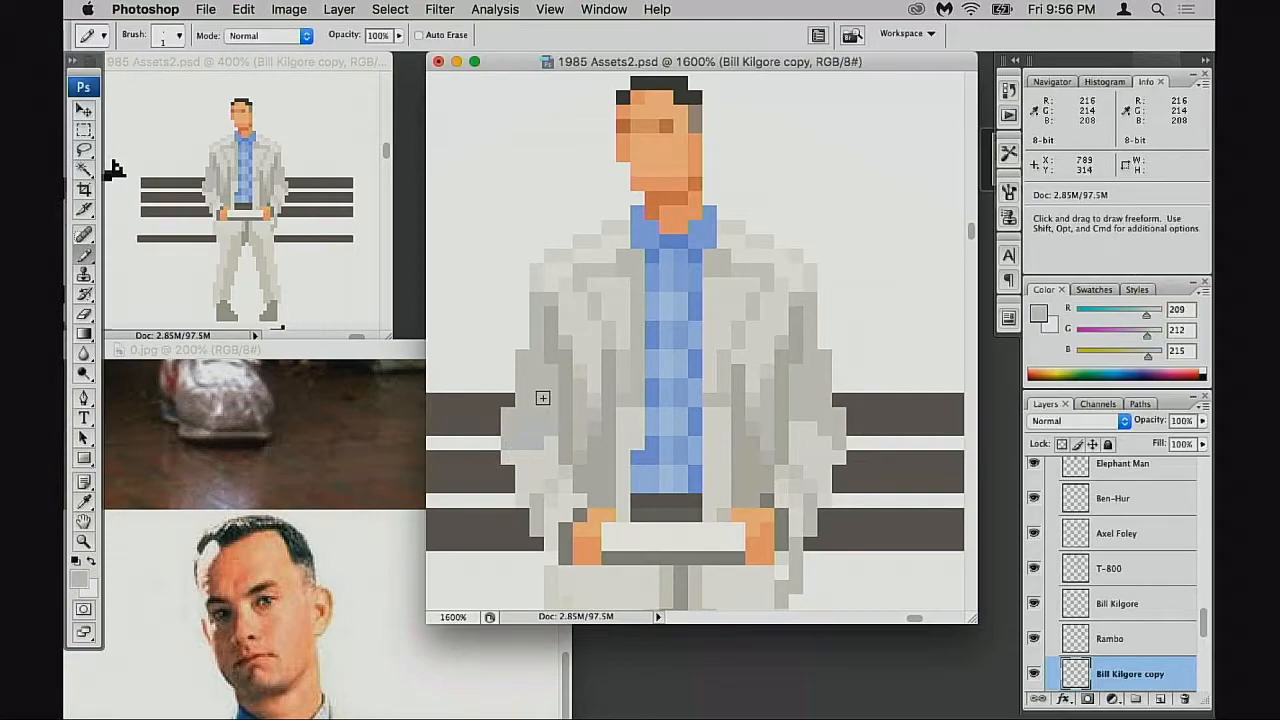
{"action": "left_click", "coordinate": [542, 398], "text": "alt"}
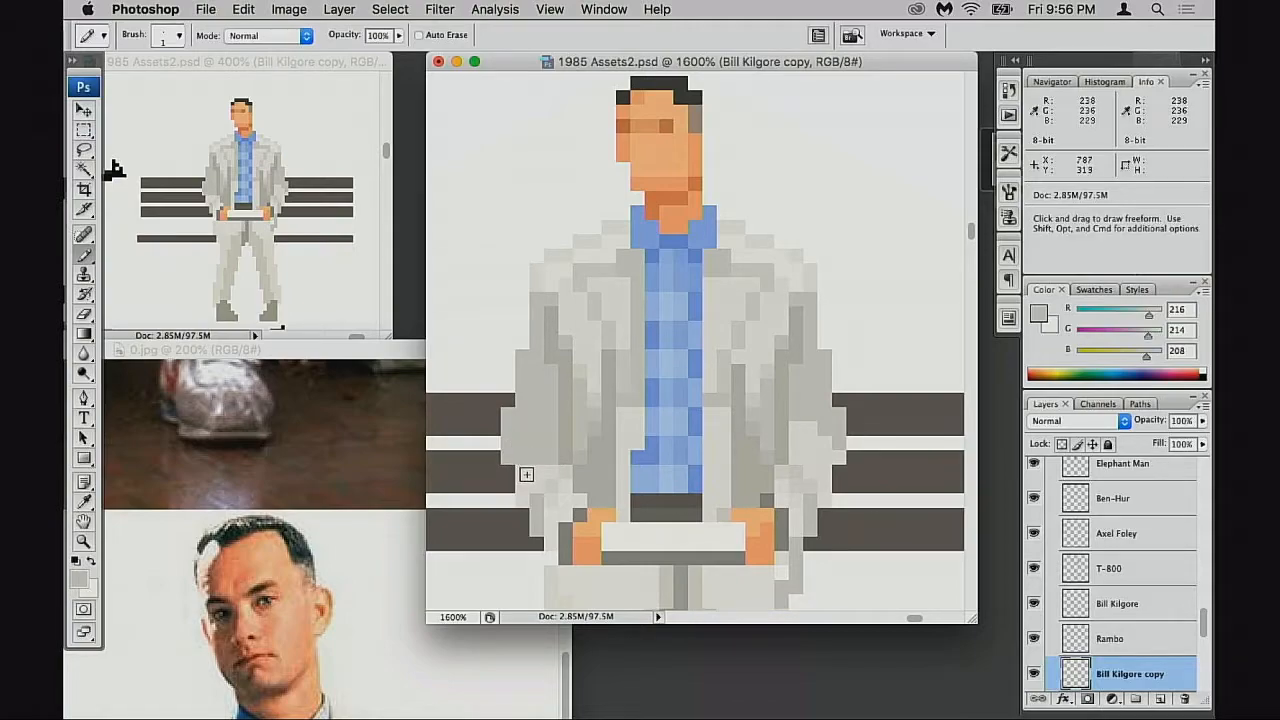
{"action": "left_click_drag", "start_coordinate": [554, 491], "coordinate": [568, 463]}
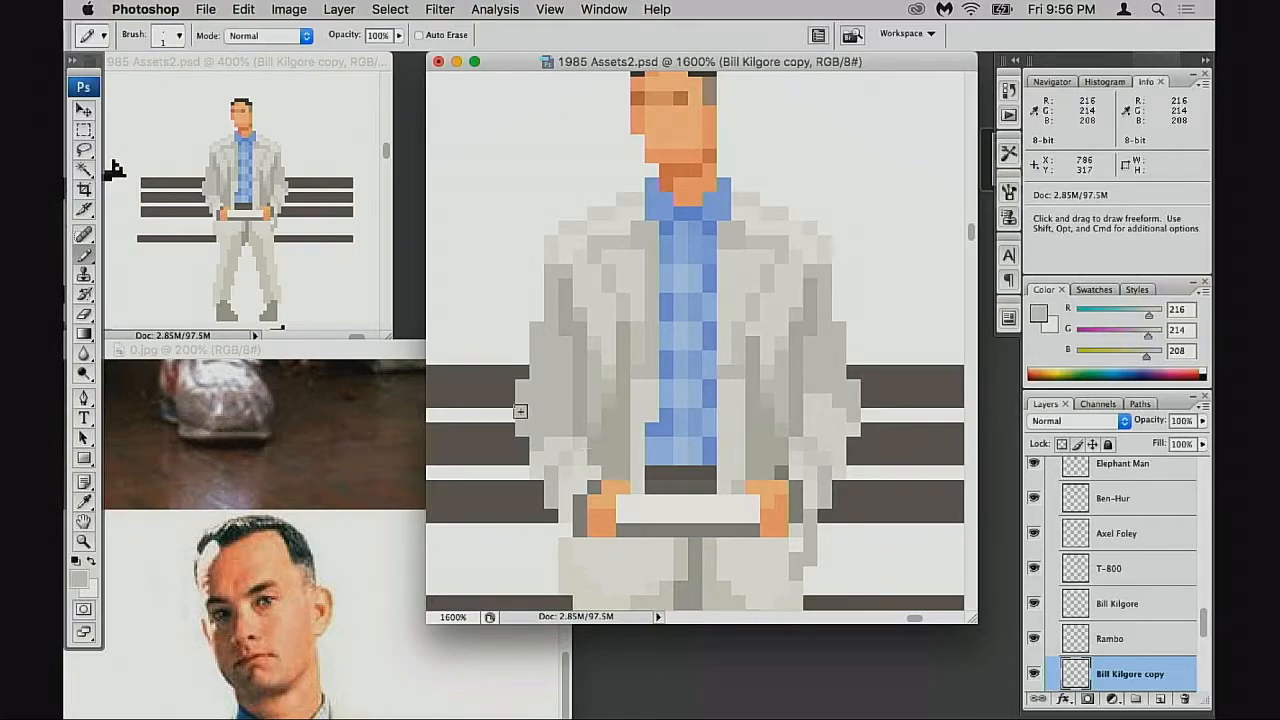
Reshape the left sleeve's outer edge at the elbow and shade its fold with RGB 197, 194, 186 at 40% opacity
{"action": "key", "text": "e"}
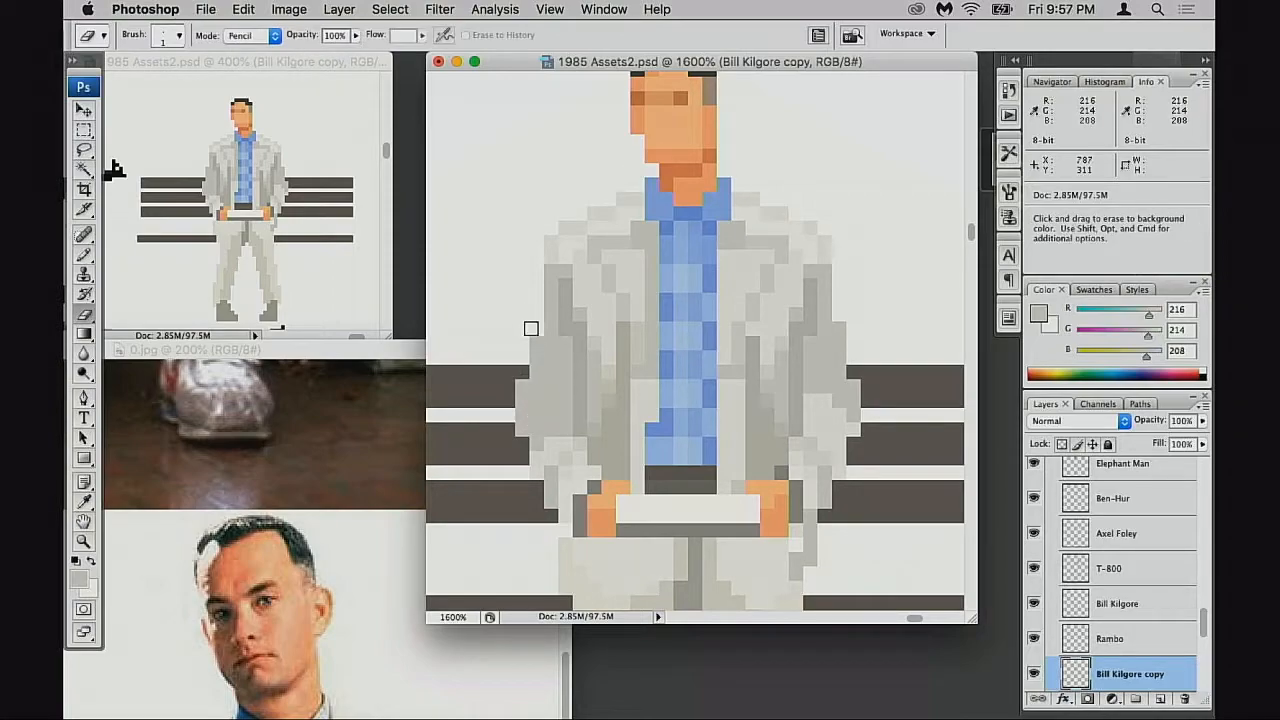
{"action": "left_click_drag", "start_coordinate": [520, 374], "coordinate": [517, 420]}
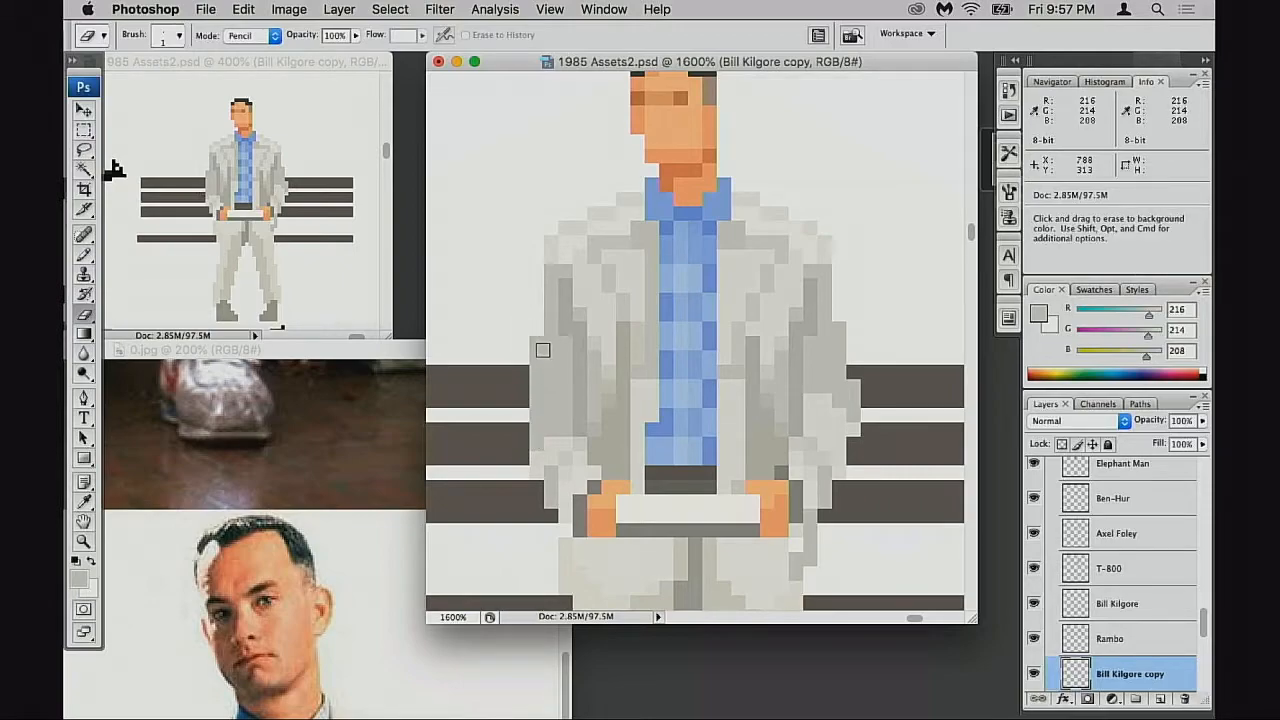
{"action": "key", "text": "b"}
{"action": "left_click_drag", "start_coordinate": [531, 386], "coordinate": [520, 446]}
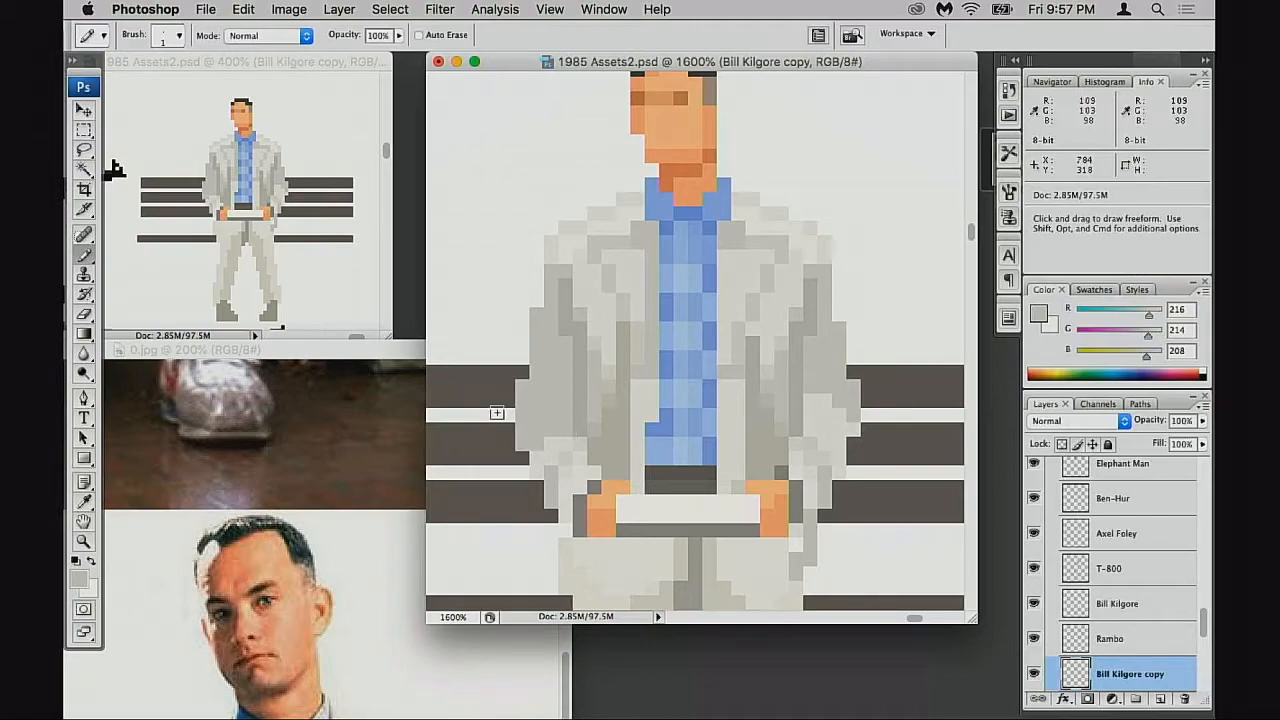
{"action": "left_click", "coordinate": [576, 398], "text": "alt"}
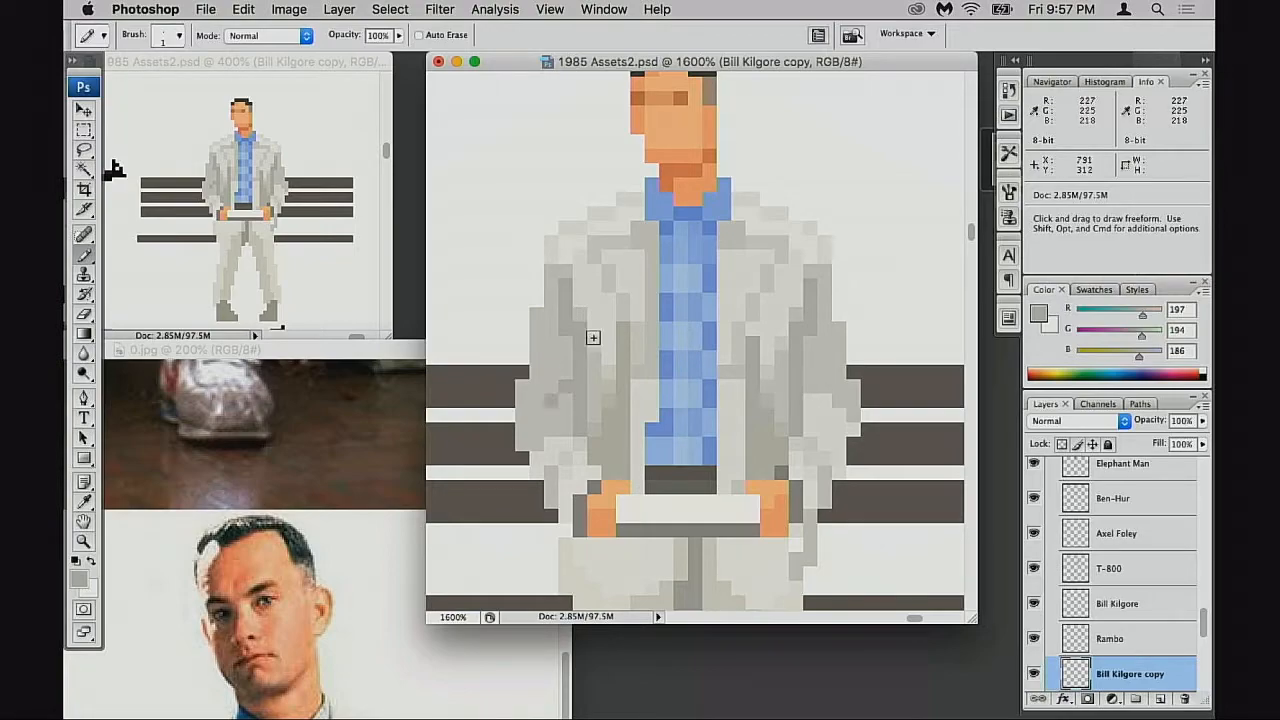
{"action": "key", "text": "4"}
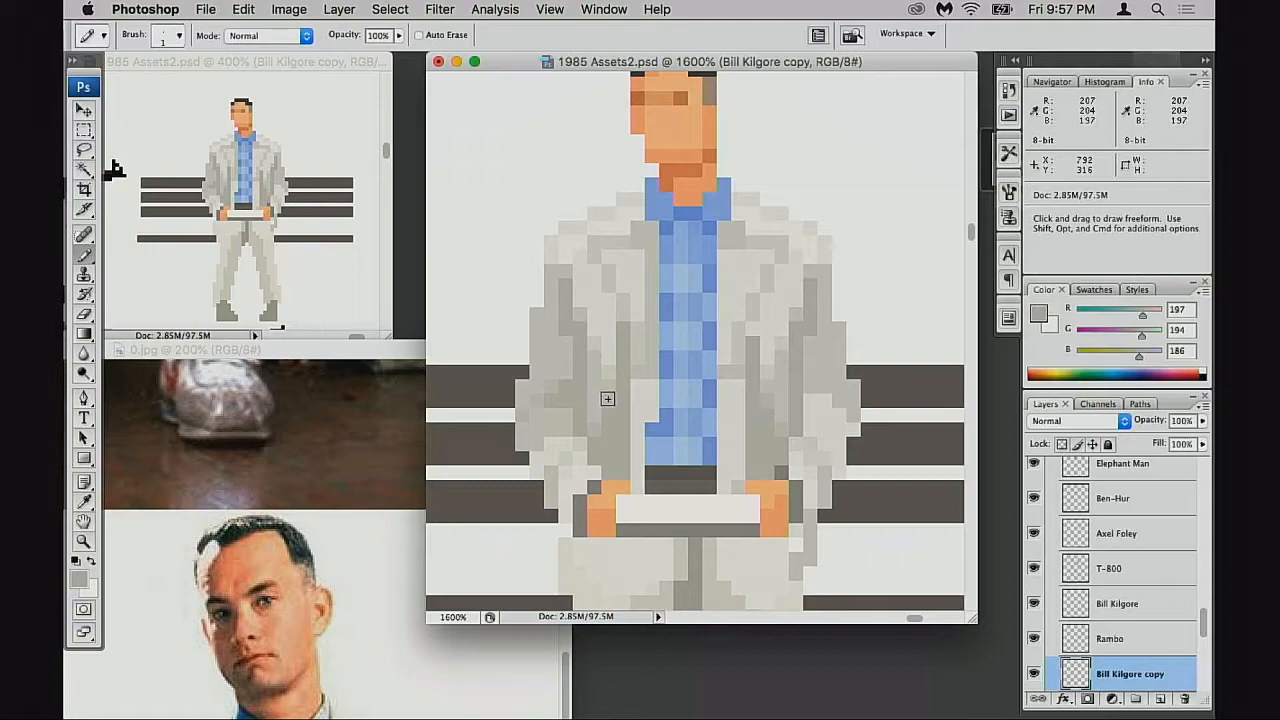
Lighten the left sleeve's forearm and cuff with the sampled off-whites RGB 238, 236, 229 and 244, 242, 237
{"action": "left_click", "coordinate": [566, 442], "text": "alt"}
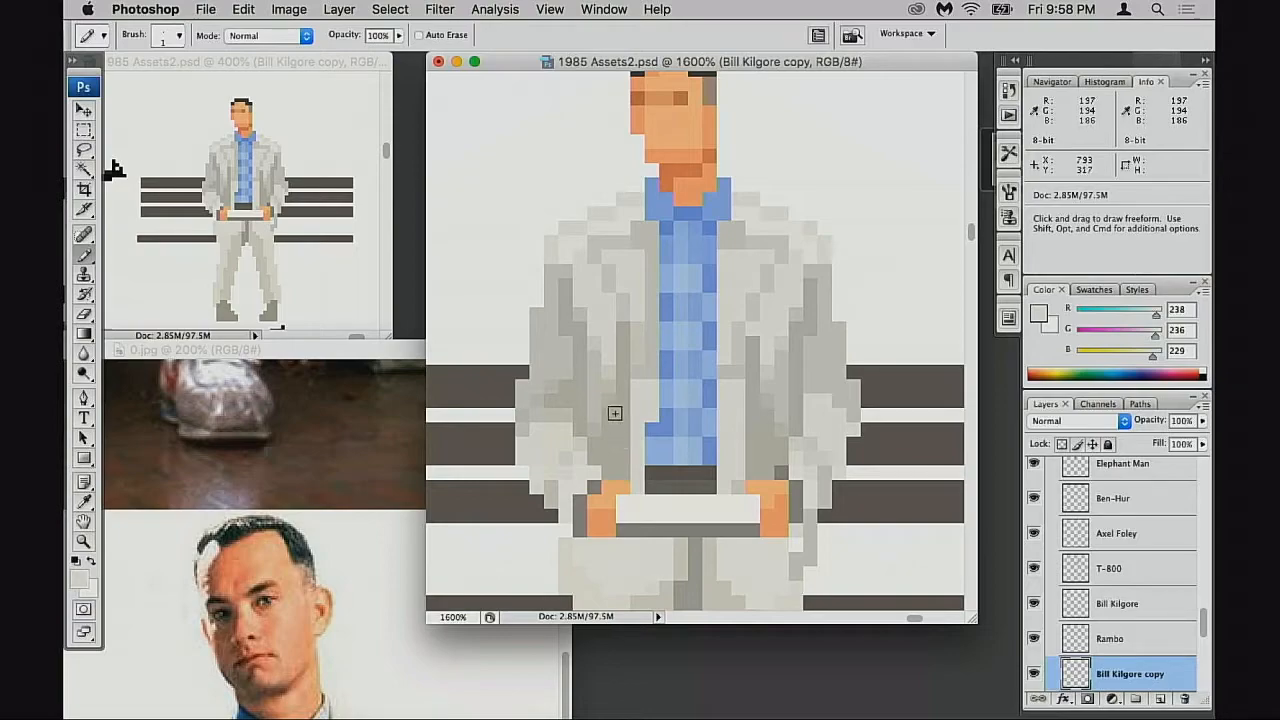
{"action": "left_click", "coordinate": [582, 501], "text": "alt"}
{"action": "left_click", "coordinate": [572, 479], "text": "alt"}
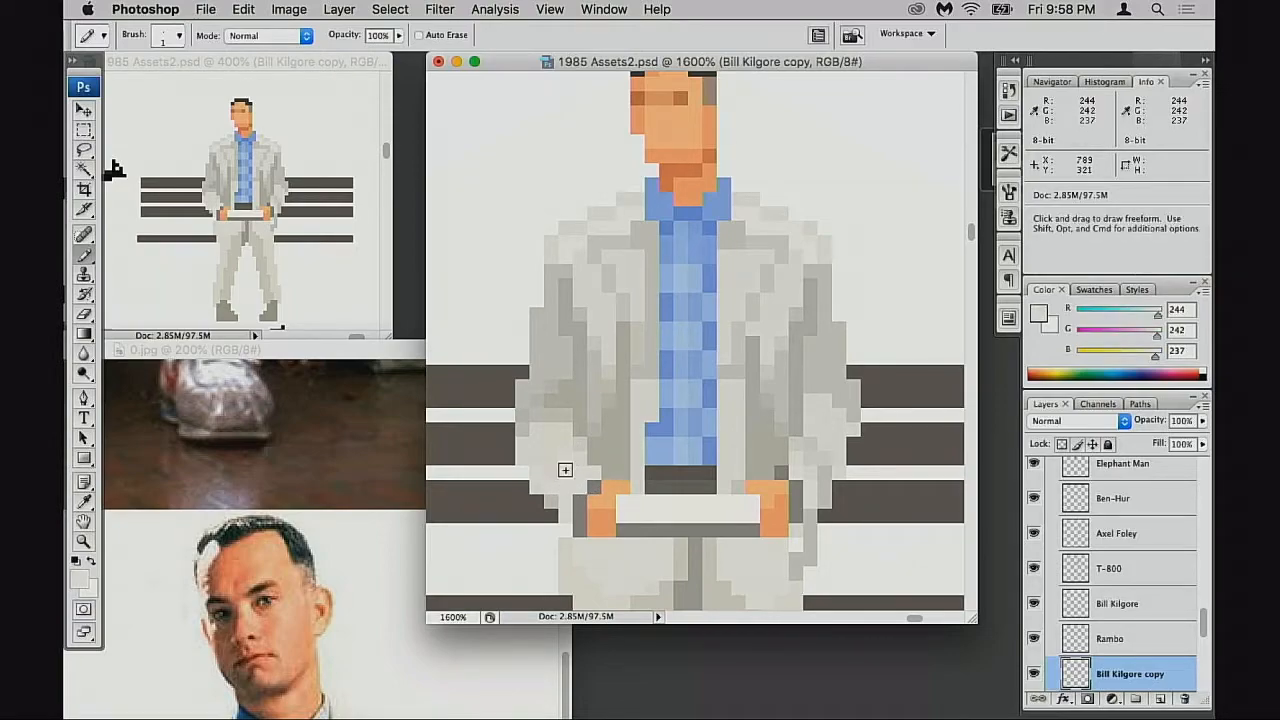
{"action": "left_click", "coordinate": [566, 464], "text": "alt"}
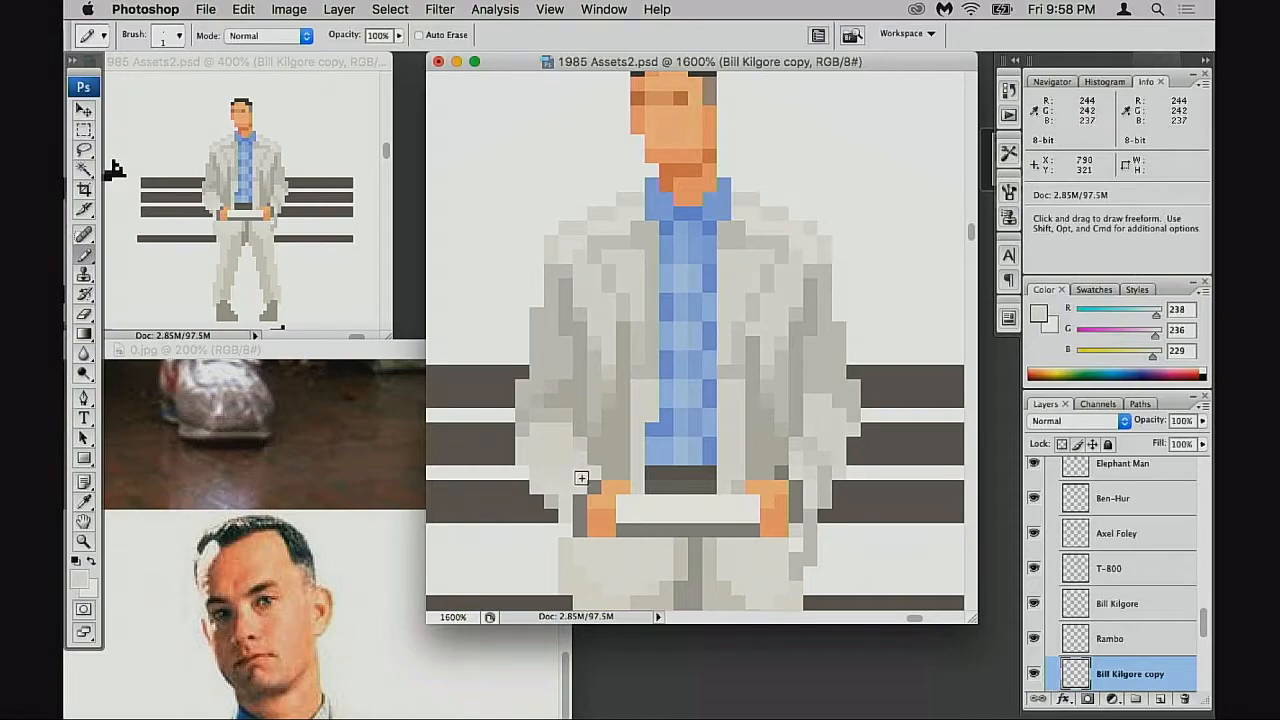
{"action": "left_click", "coordinate": [564, 472], "text": "alt"}
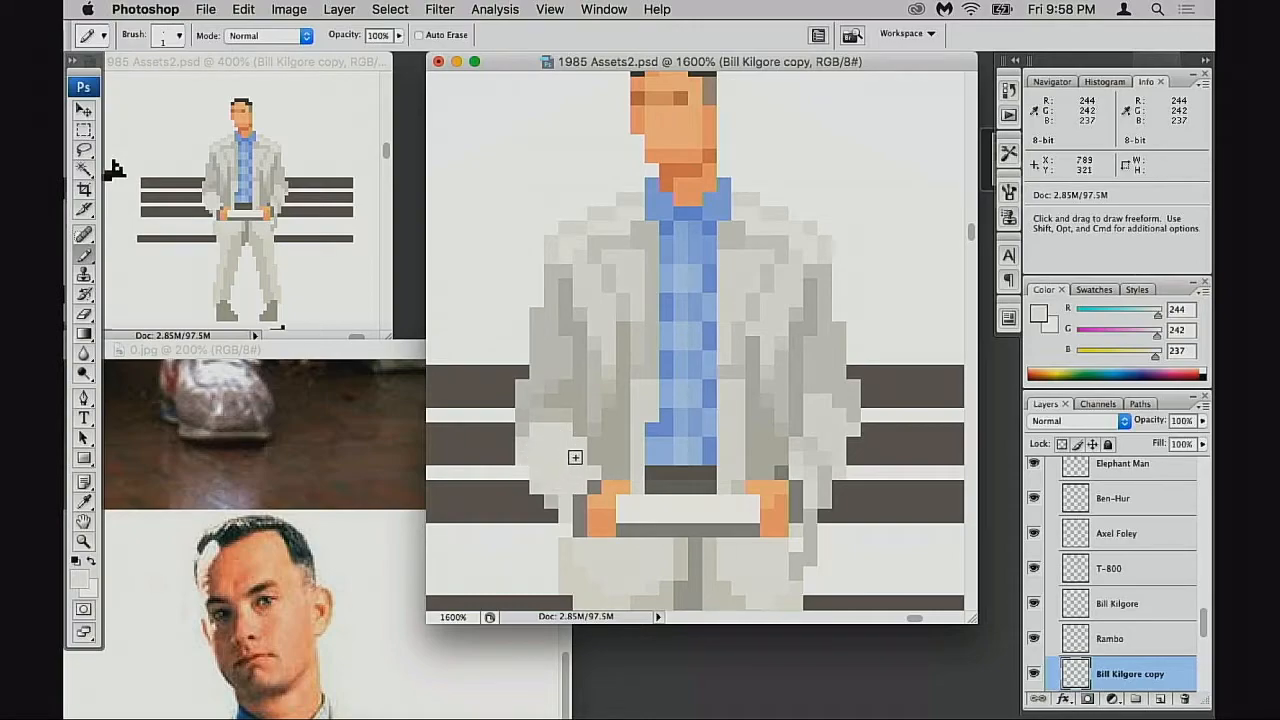
Refine the left elbow crease with RGB 216, 214, 208 and 207, 204, 197, using 40% opacity, plus RGB 233, 231, 225 at 100%
{"action": "left_click", "coordinate": [566, 435], "text": "alt"}
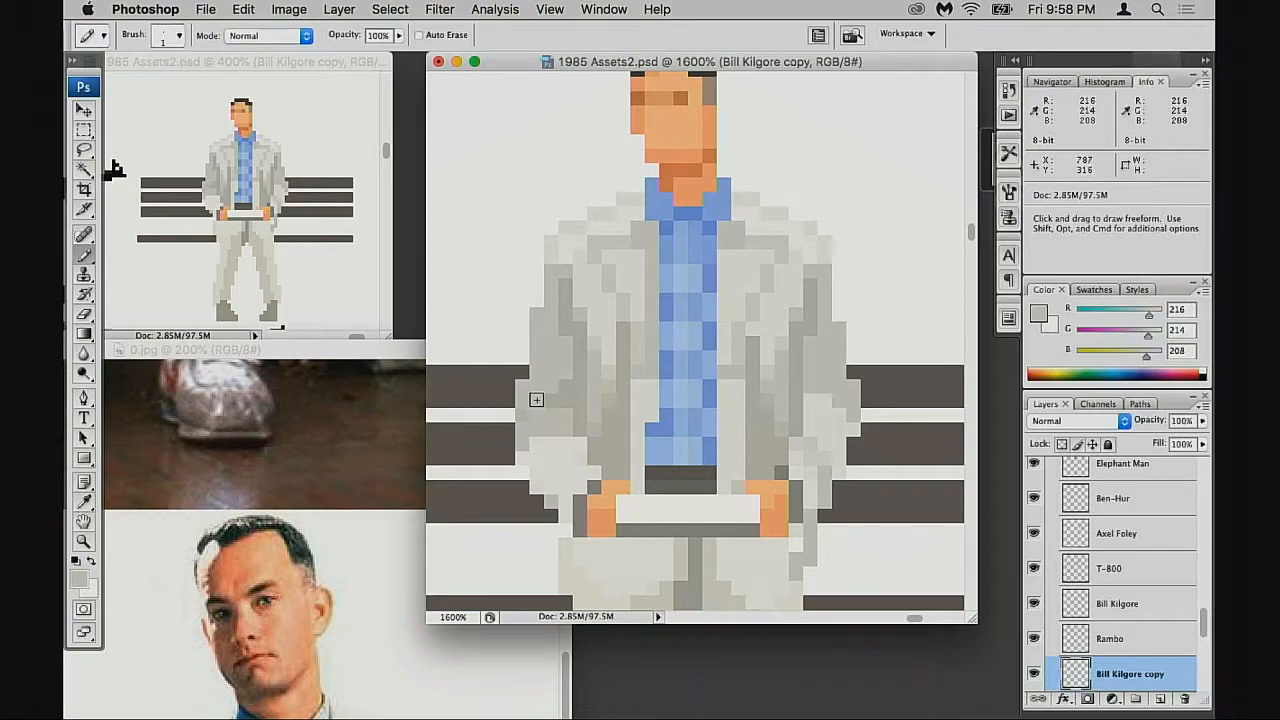
{"action": "left_click", "coordinate": [610, 390], "text": "alt"}
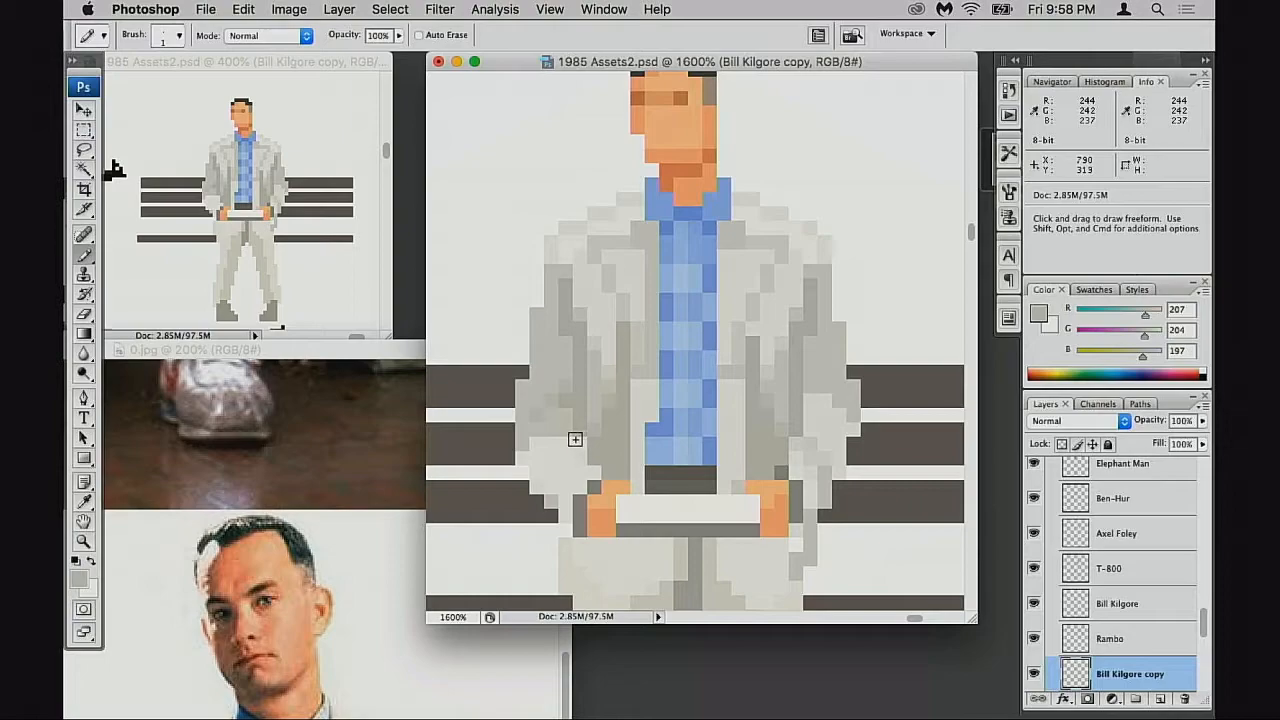
{"action": "left_click_drag", "start_coordinate": [573, 457], "coordinate": [597, 434]}
{"action": "left_click", "coordinate": [549, 401], "text": "alt"}
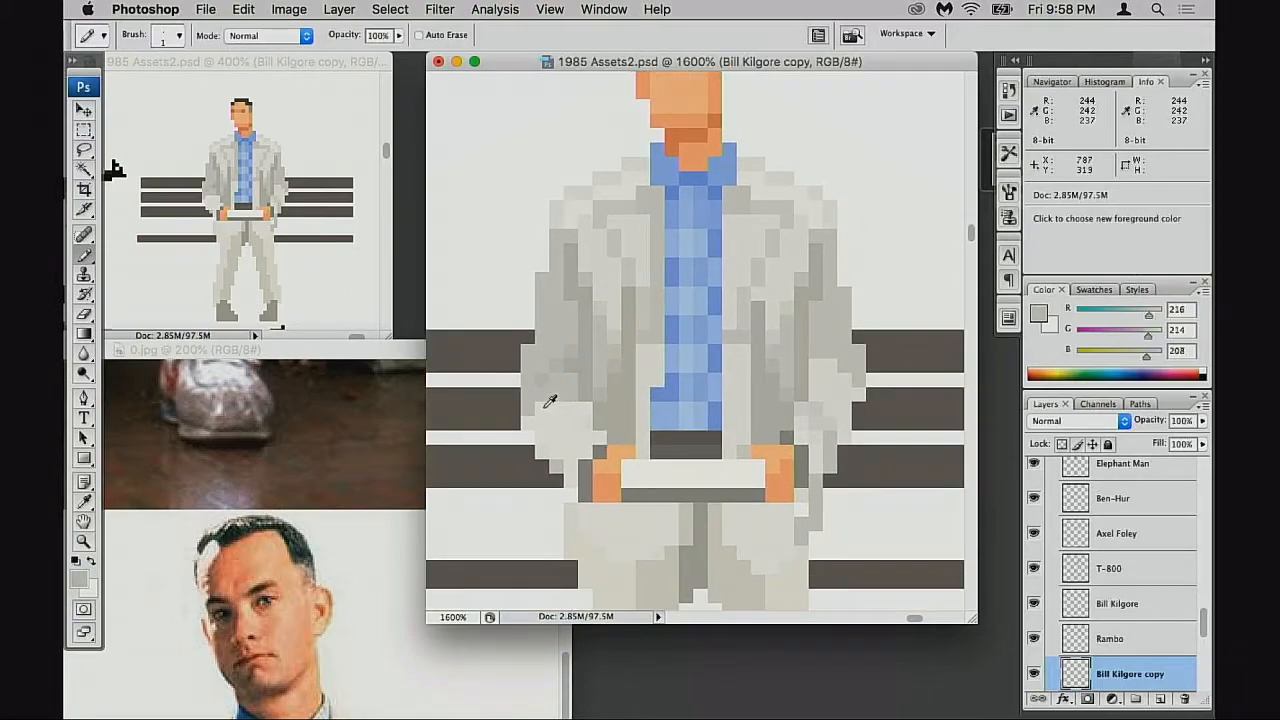
{"action": "key", "text": "4"}
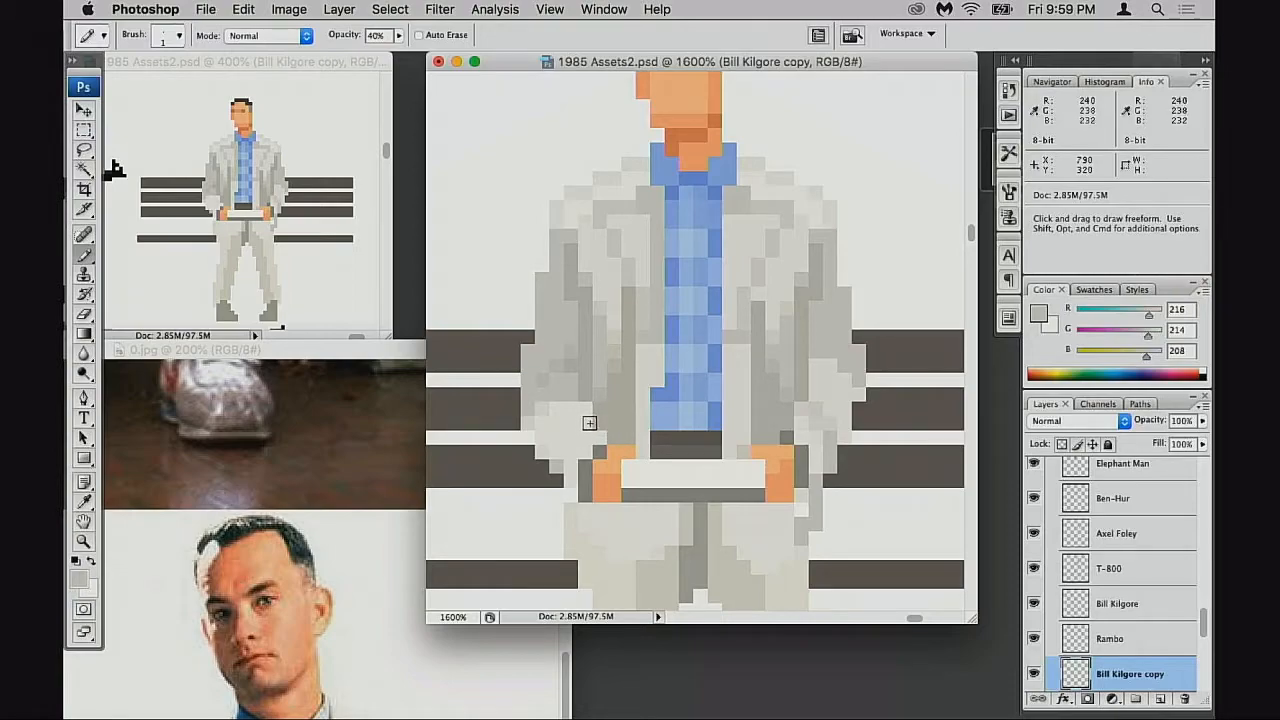
{"action": "left_click", "coordinate": [557, 396], "text": "alt"}
{"action": "key", "text": "0"}
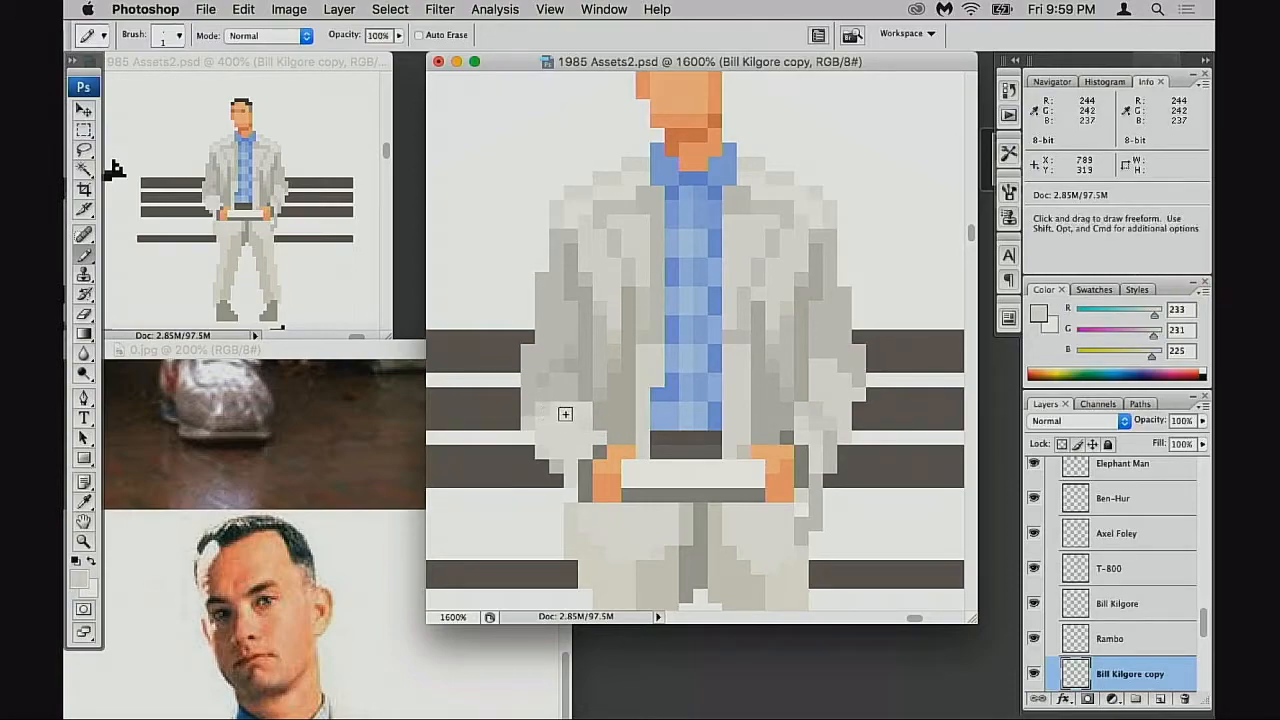
{"action": "key", "text": "space"}
{"action": "left_click_drag", "start_coordinate": [615, 441], "coordinate": [594, 448]}
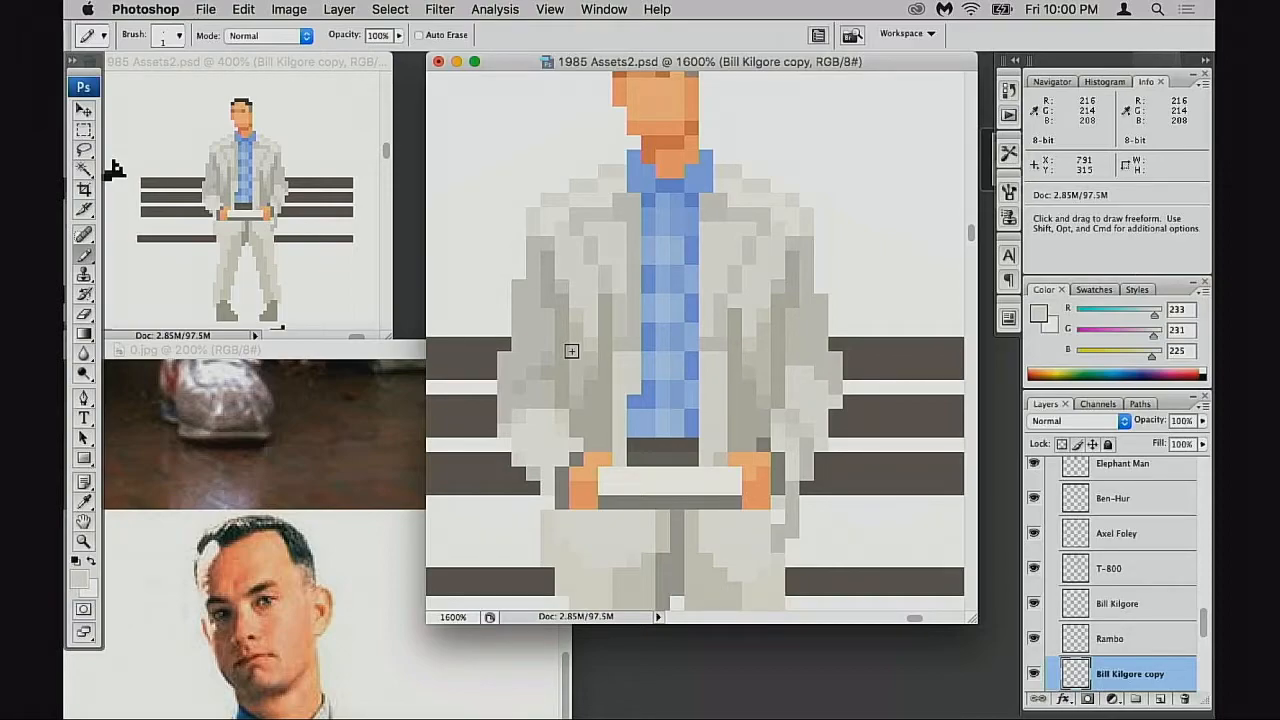
Touch up the left sleeve's elbow fold with the sampled tone RGB 216, 214, 208
{"action": "key", "text": "space"}
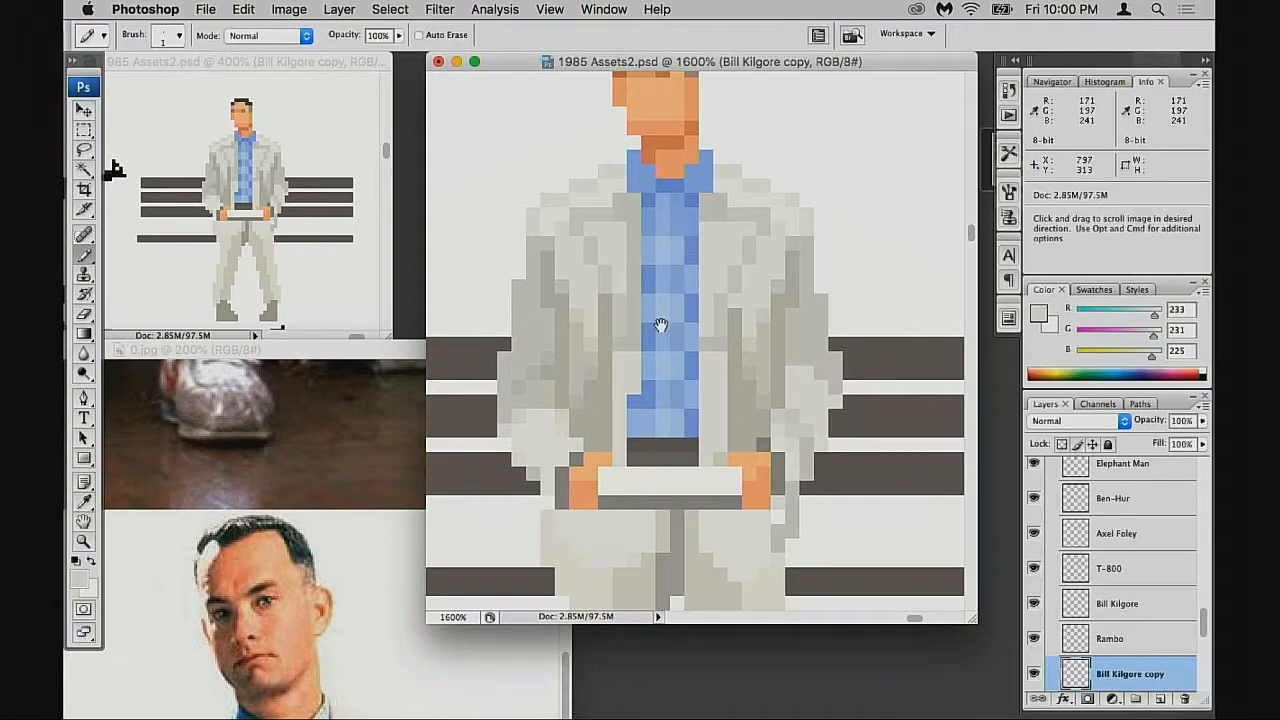
{"action": "mouse_move", "coordinate": [660, 326]}
{"action": "left_mouse_down"}
{"action": "mouse_move", "coordinate": [640, 380]}
{"action": "mouse_move", "coordinate": [699, 358]}
{"action": "mouse_move", "coordinate": [643, 354]}
{"action": "left_mouse_up"}
{"action": "key", "text": "space"}
{"action": "key", "text": "alt"}
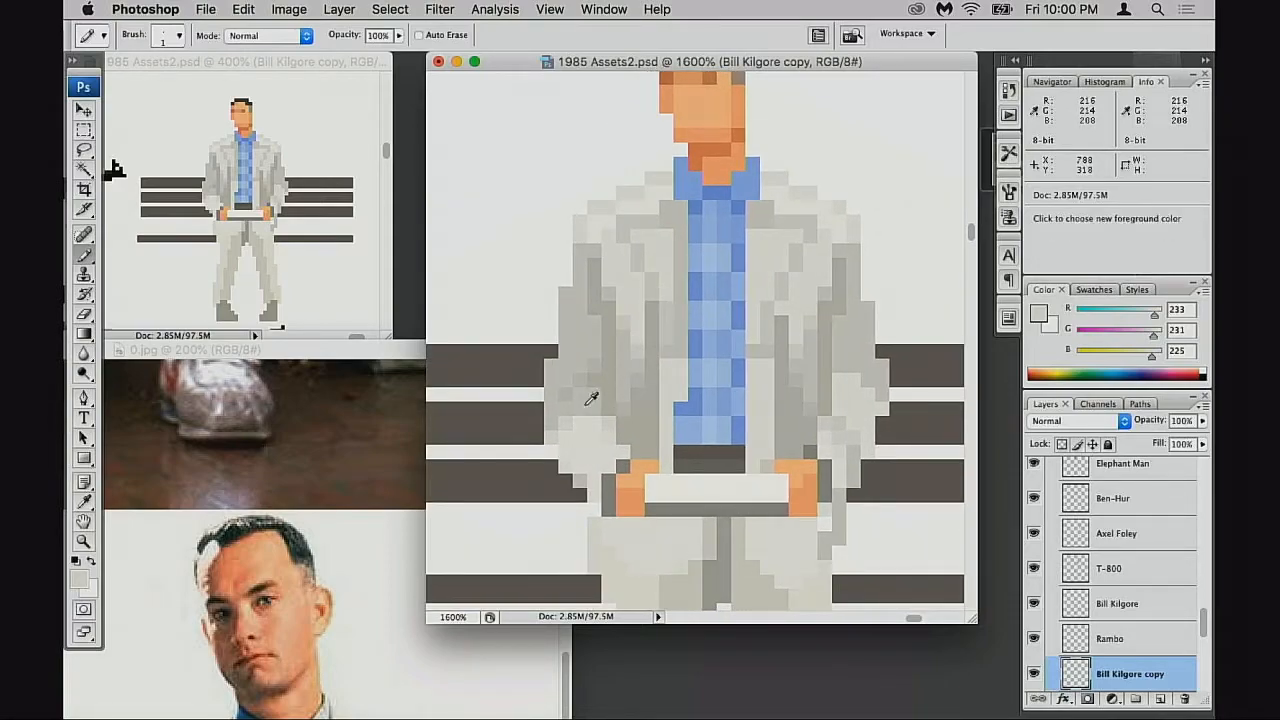
{"action": "left_click", "coordinate": [588, 402], "text": "alt"}
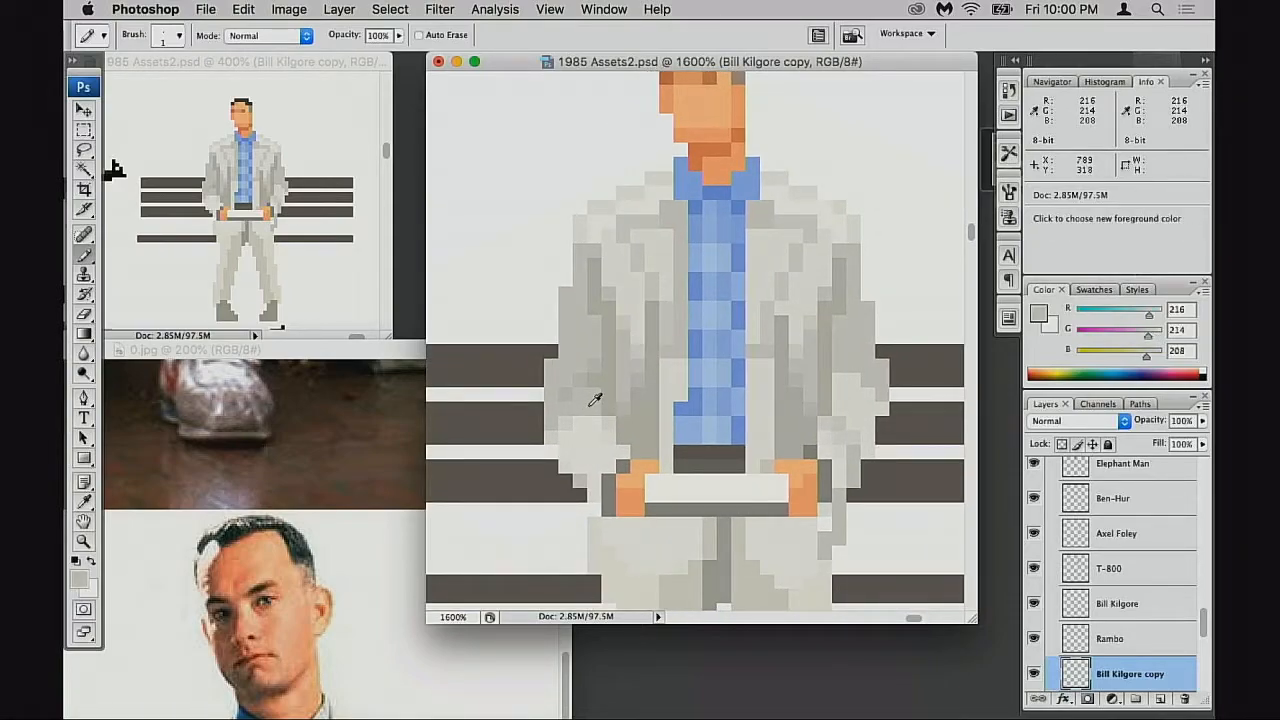
{"action": "key", "text": "space"}
{"action": "left_click_drag", "start_coordinate": [609, 433], "coordinate": [594, 430]}
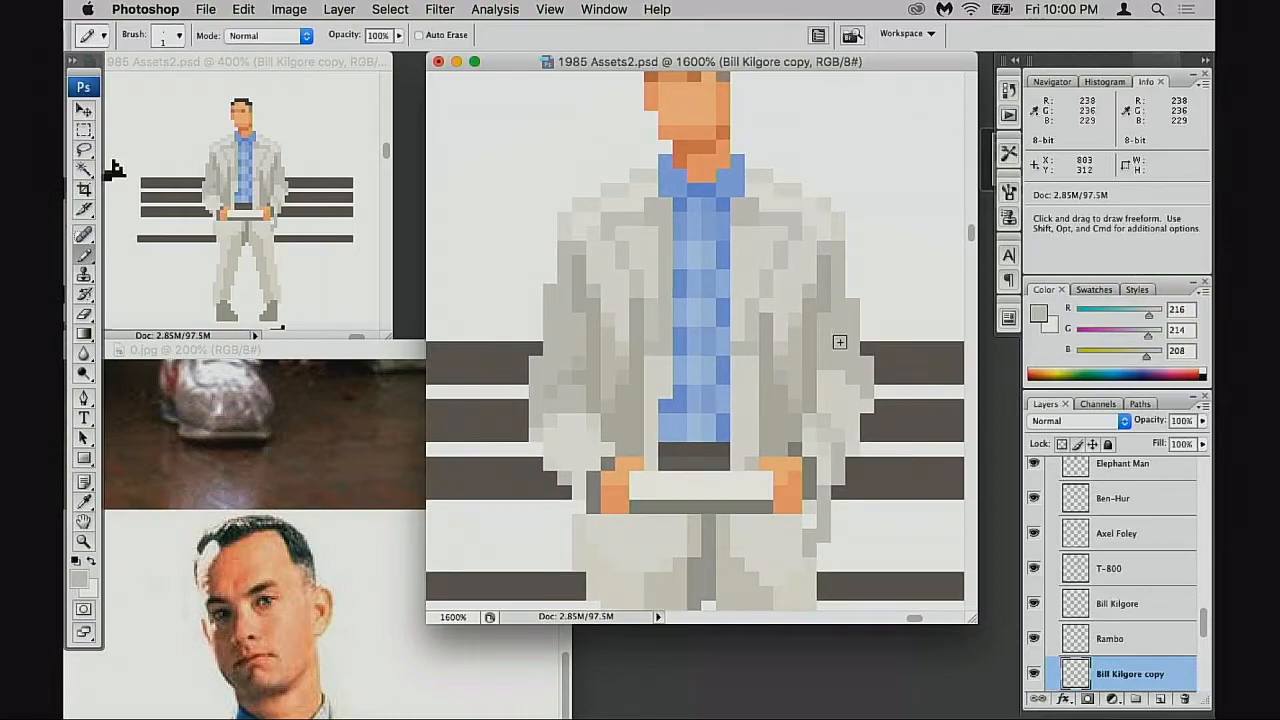
Lighten the right sleeve's elbow and forearm pixels with the sampled tones RGB 233, 231, 225 and 238, 236, 229
{"action": "key", "text": "alt"}
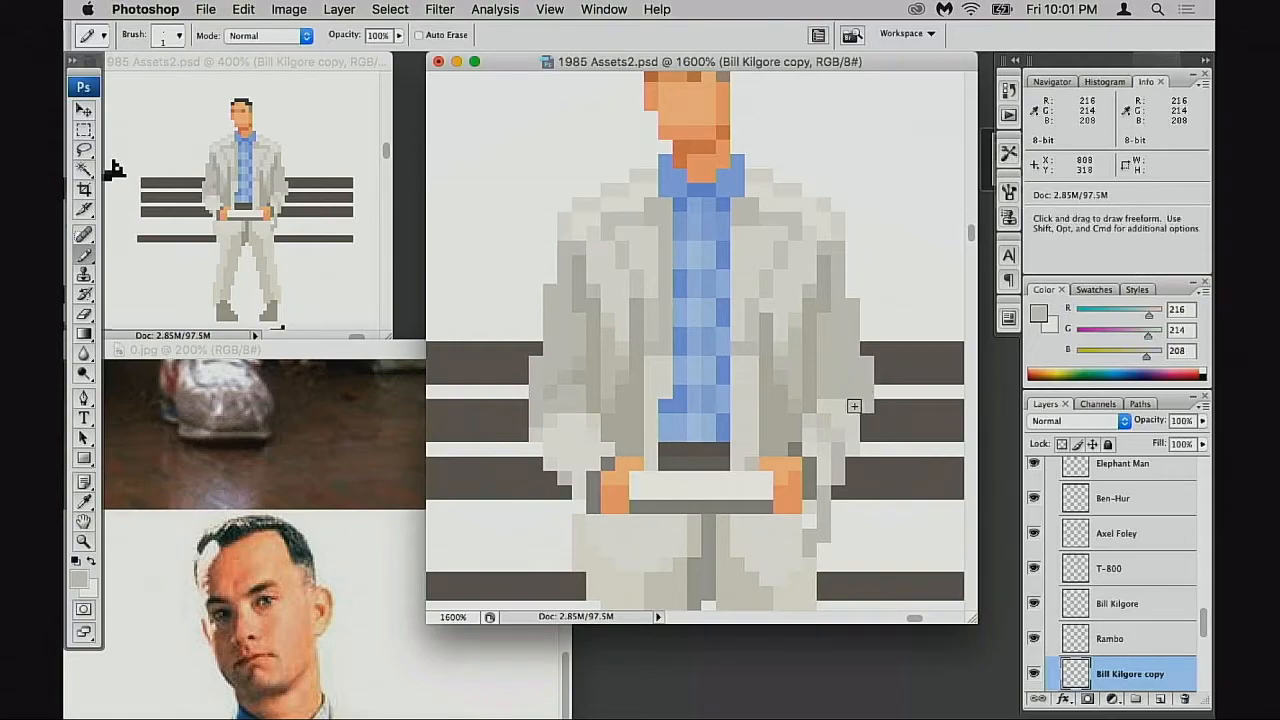
{"action": "left_click", "coordinate": [554, 417], "text": "alt"}
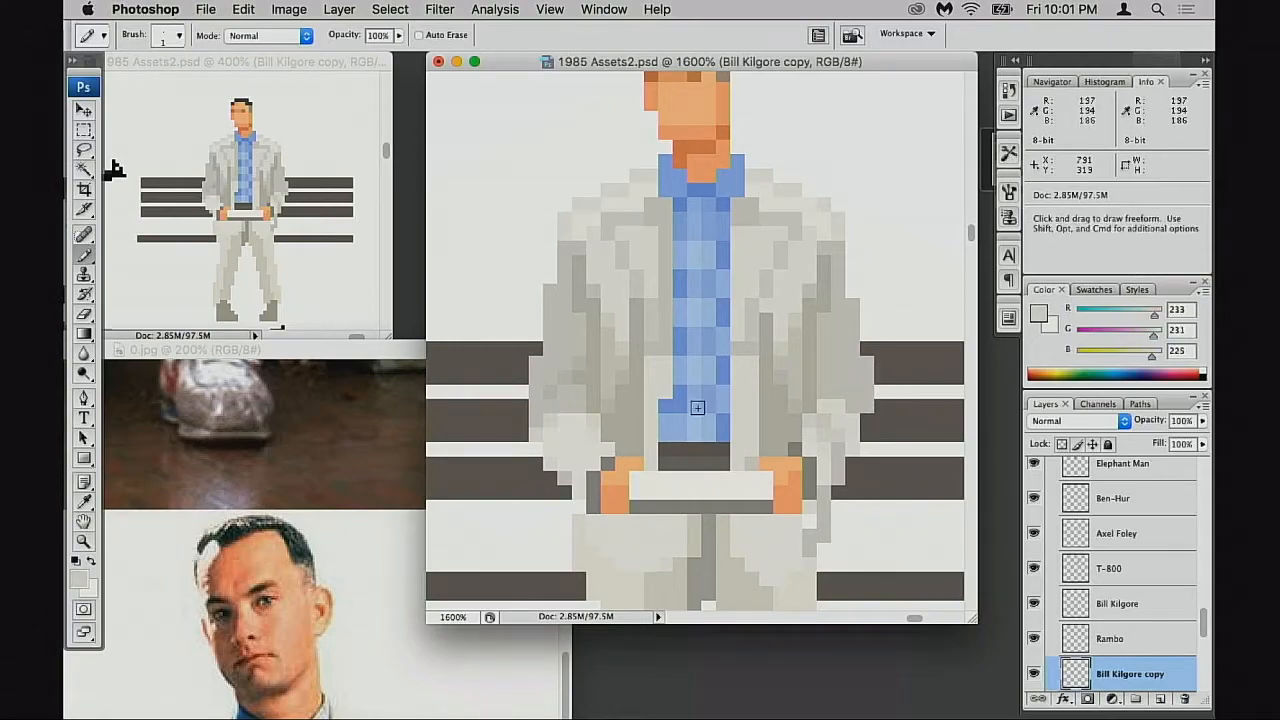
{"action": "left_click", "coordinate": [854, 407]}
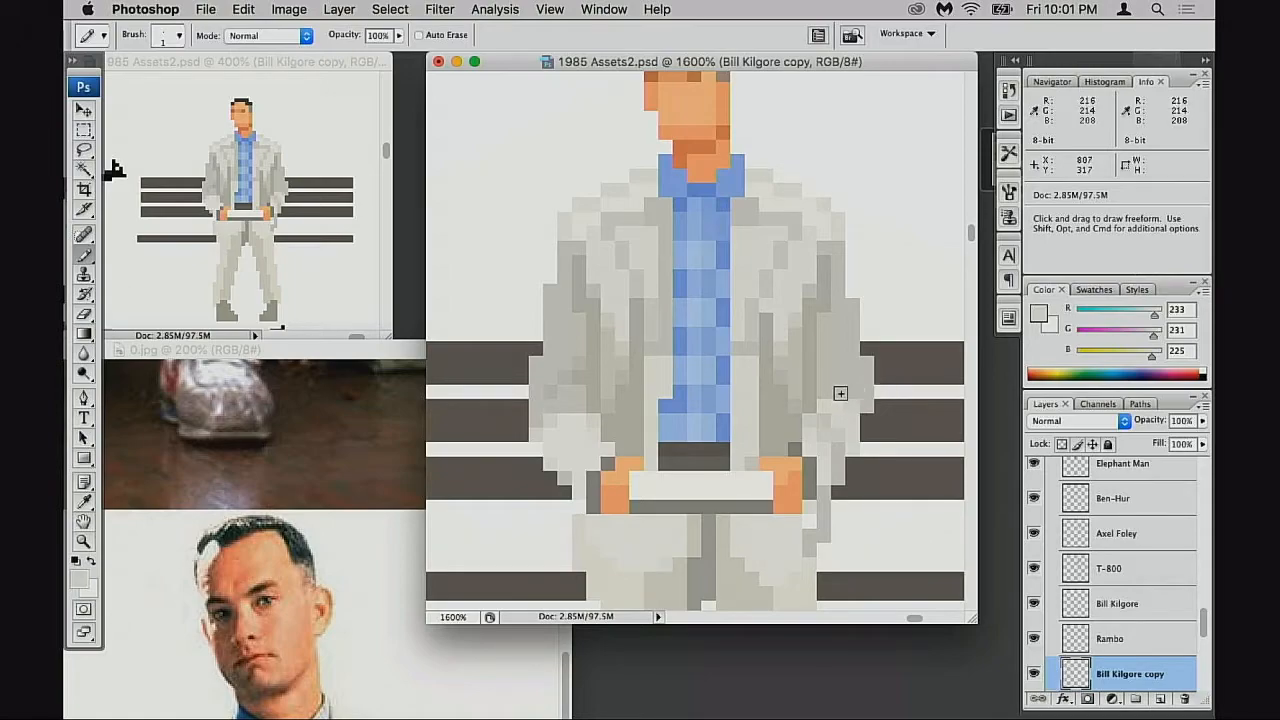
{"action": "left_click", "coordinate": [828, 393]}
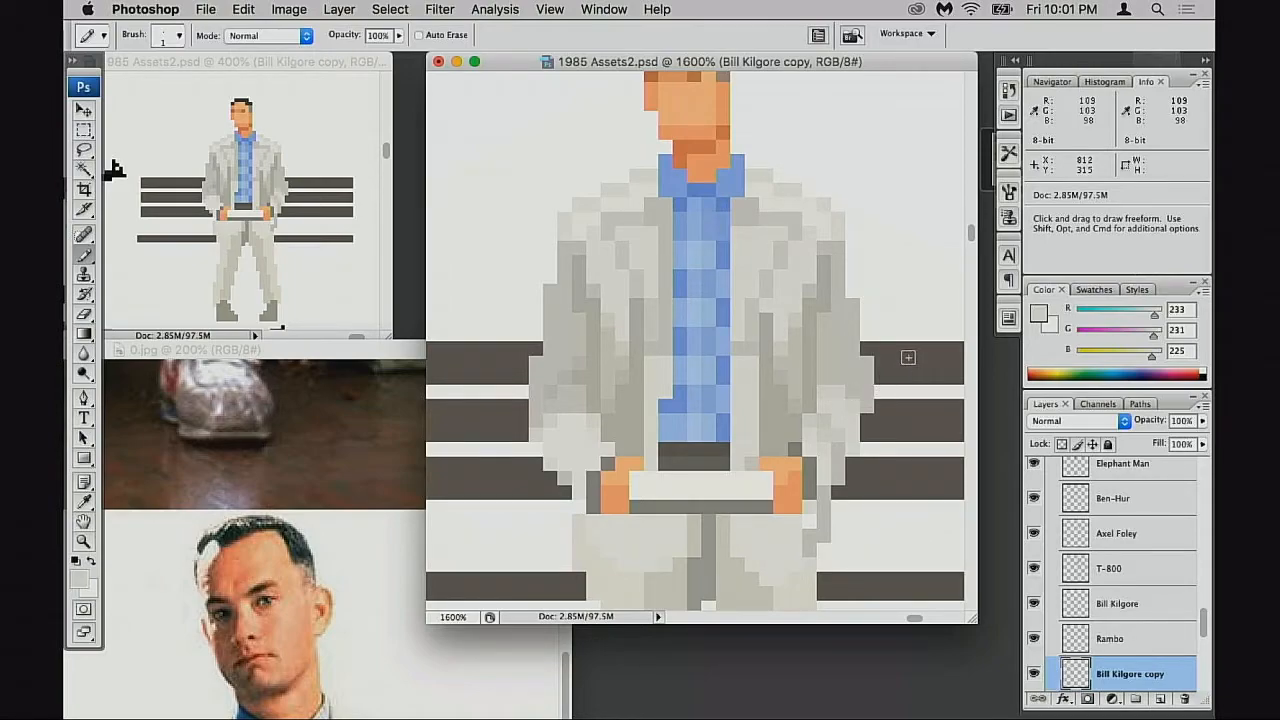
{"action": "left_click", "coordinate": [869, 391], "text": "alt"}
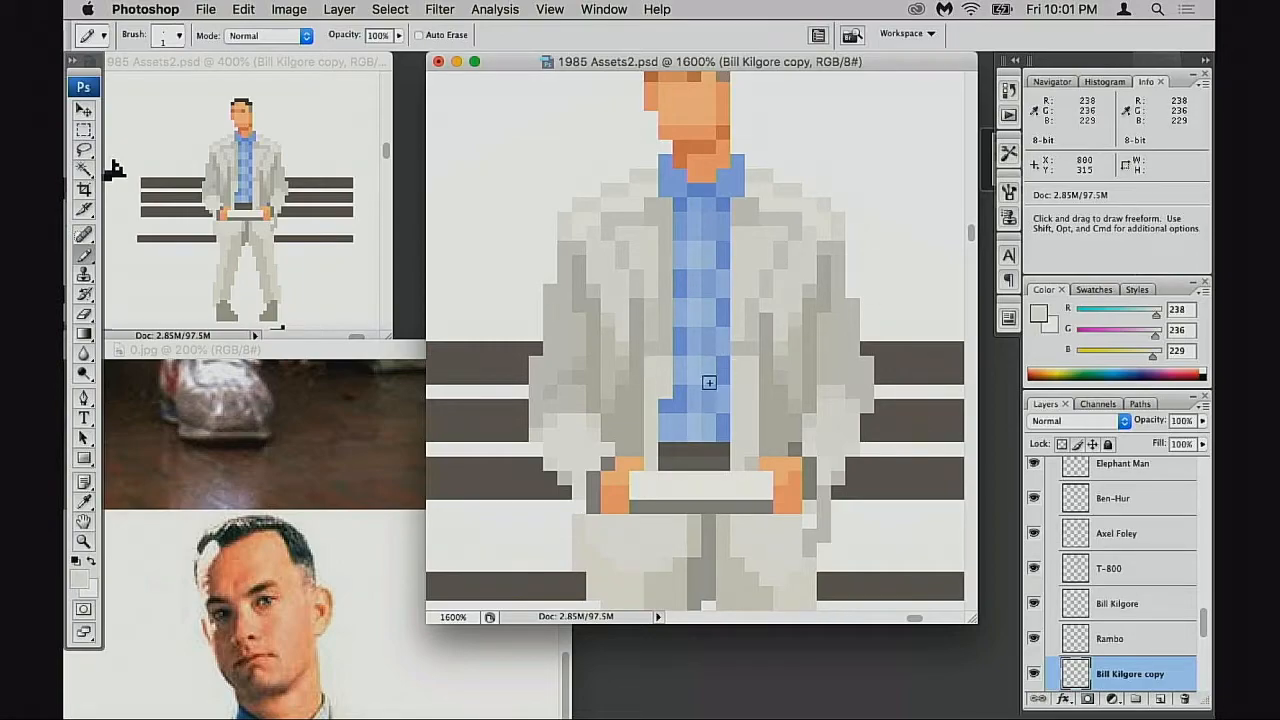
Redraw the left sleeve's lower outer edge down to the cuff with RGB 216, 214, 208 and 238, 236, 229
{"action": "left_click", "coordinate": [565, 472], "text": "alt"}
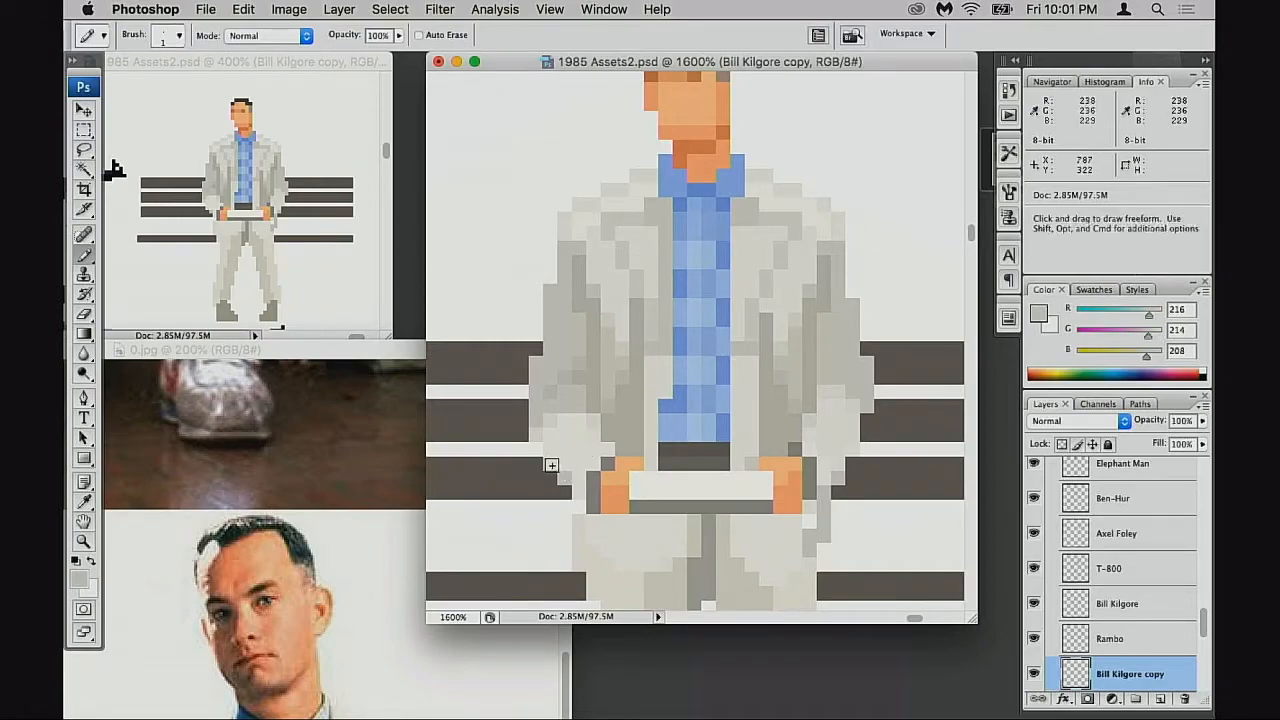
{"action": "left_click", "coordinate": [573, 232], "text": "alt"}
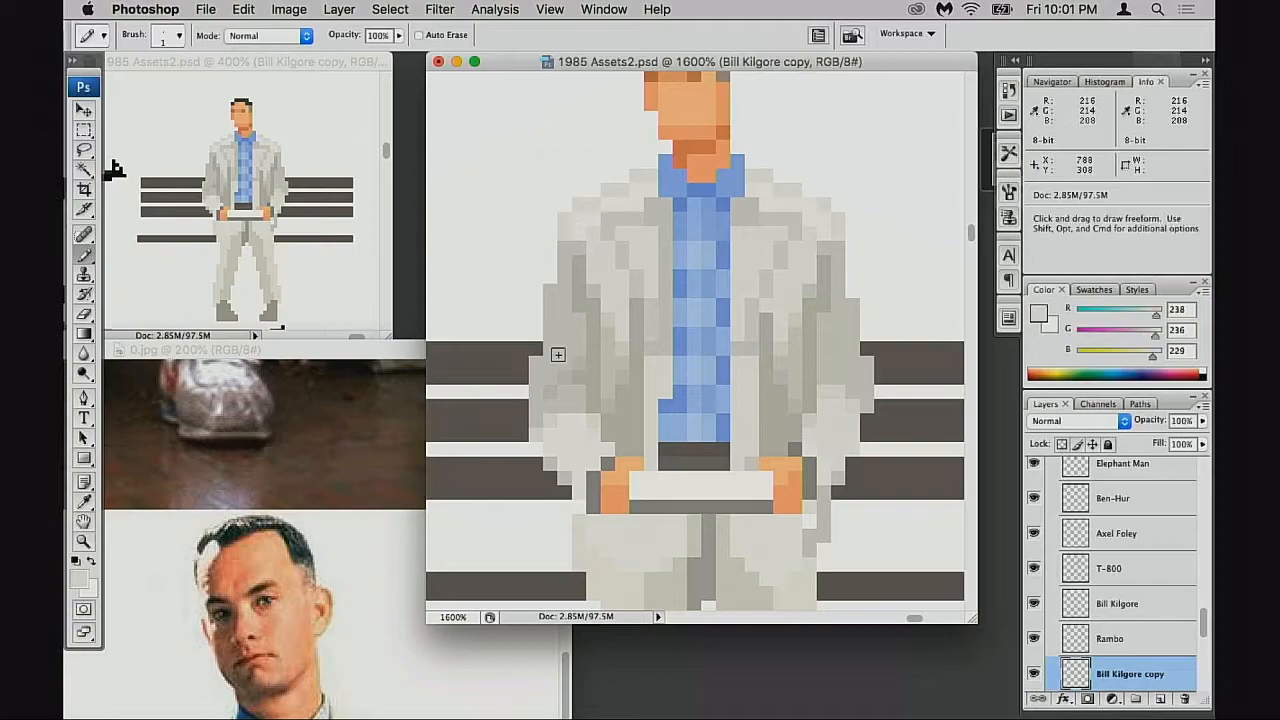
{"action": "left_click", "coordinate": [541, 451]}
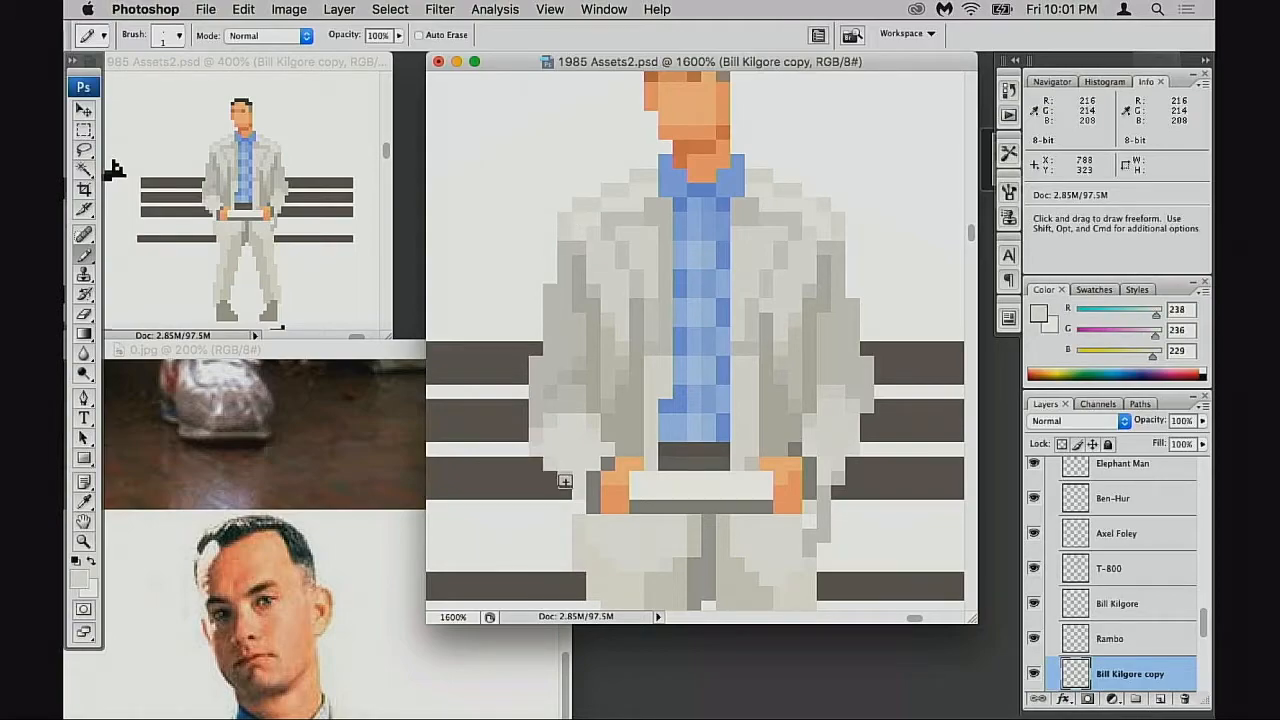
{"action": "left_click", "coordinate": [563, 340], "text": "alt"}
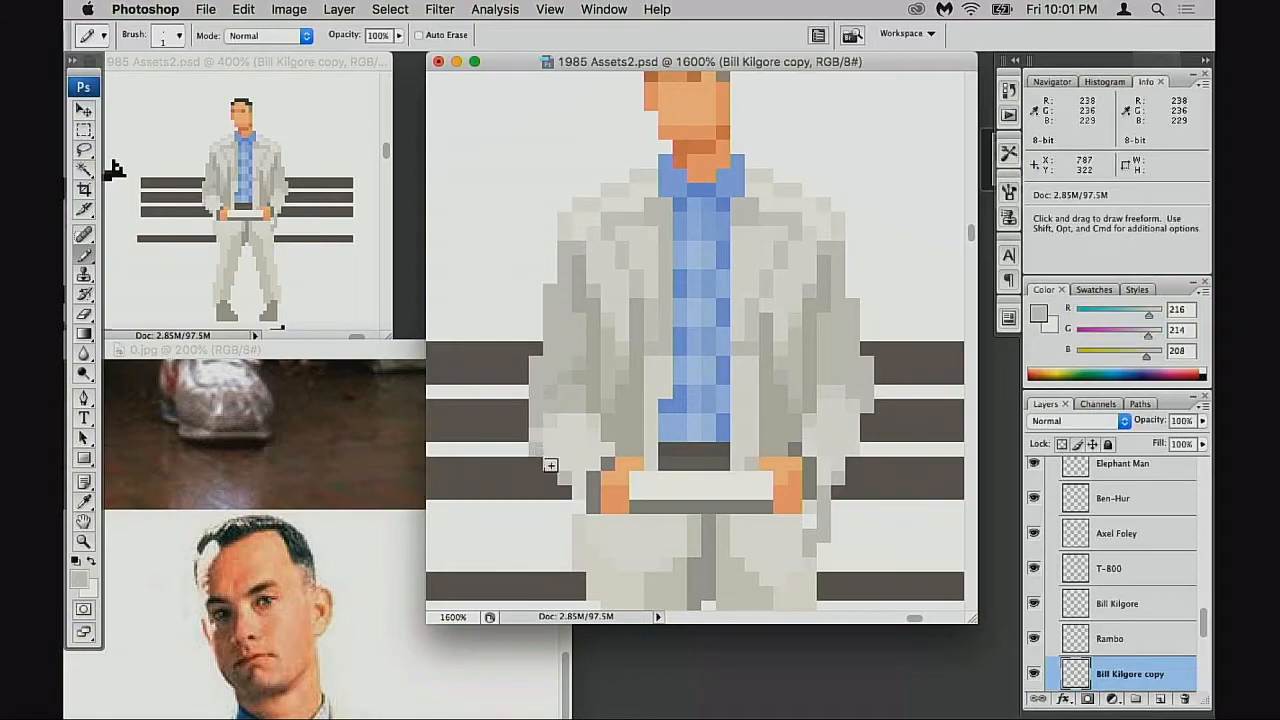
{"action": "left_click", "coordinate": [588, 463]}
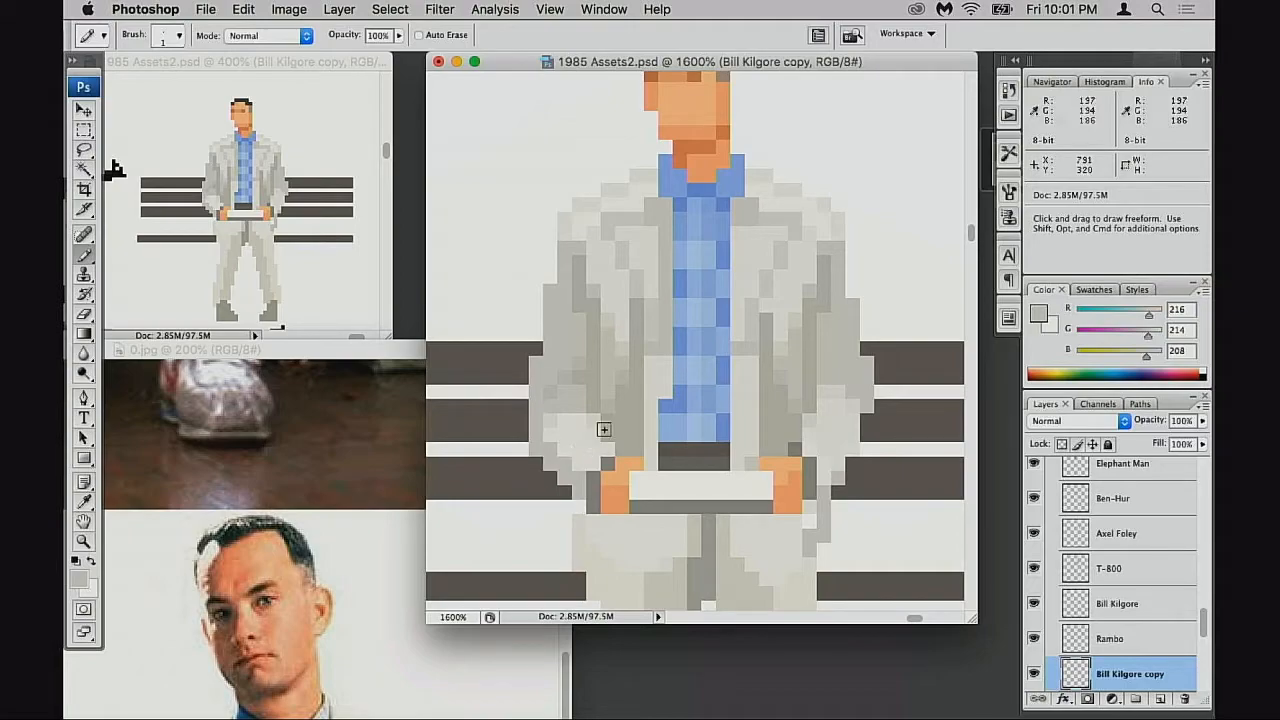
Highlight the left forearm with RGB 244, 242, 237 and shade the elbow fold with 216, 214, 208 and 207, 204, 197
{"action": "scroll", "coordinate": [604, 426], "scroll_direction": "left", "scroll_amount": 2}
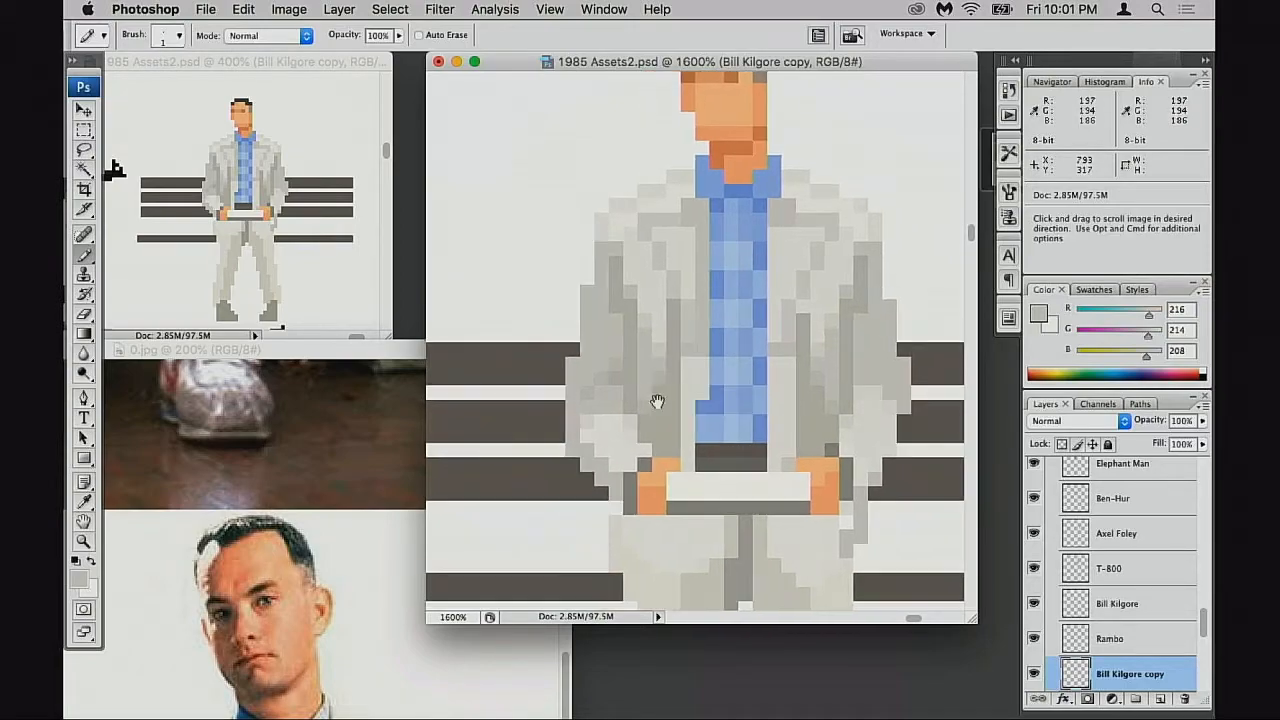
{"action": "left_click", "coordinate": [602, 430], "text": "alt"}
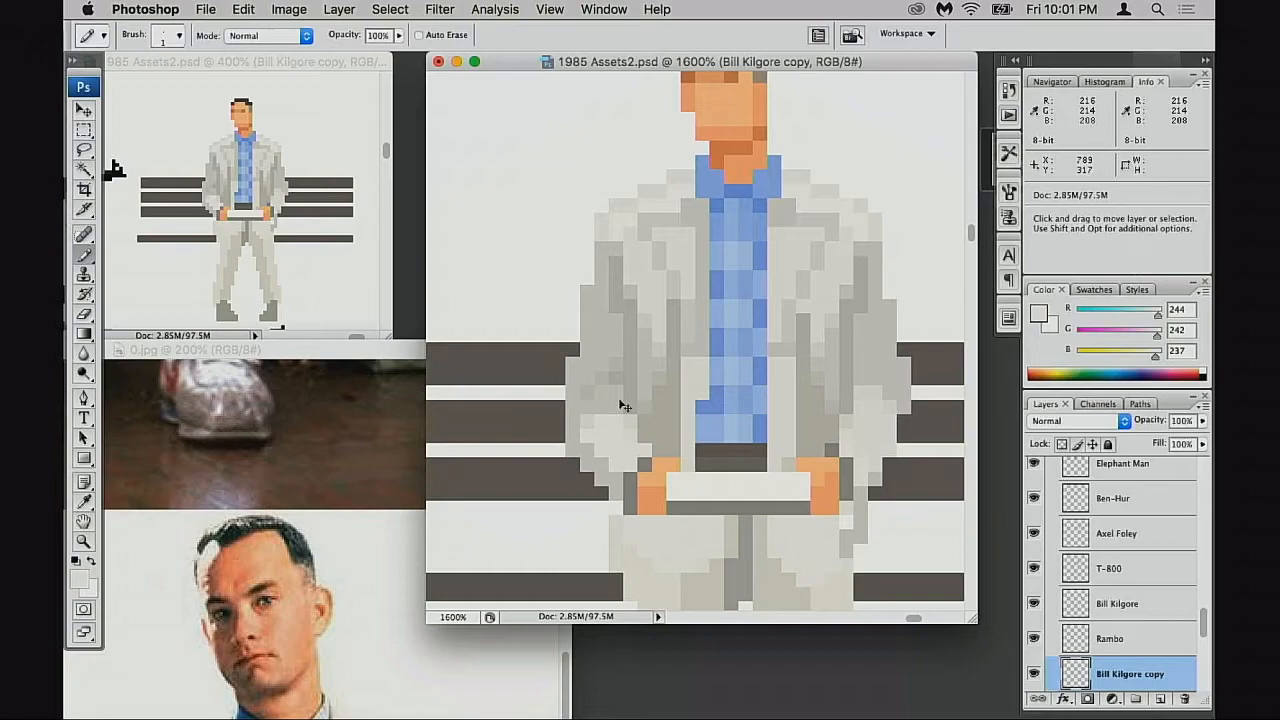
{"action": "scroll", "coordinate": [630, 425], "scroll_direction": "right", "scroll_amount": 2}
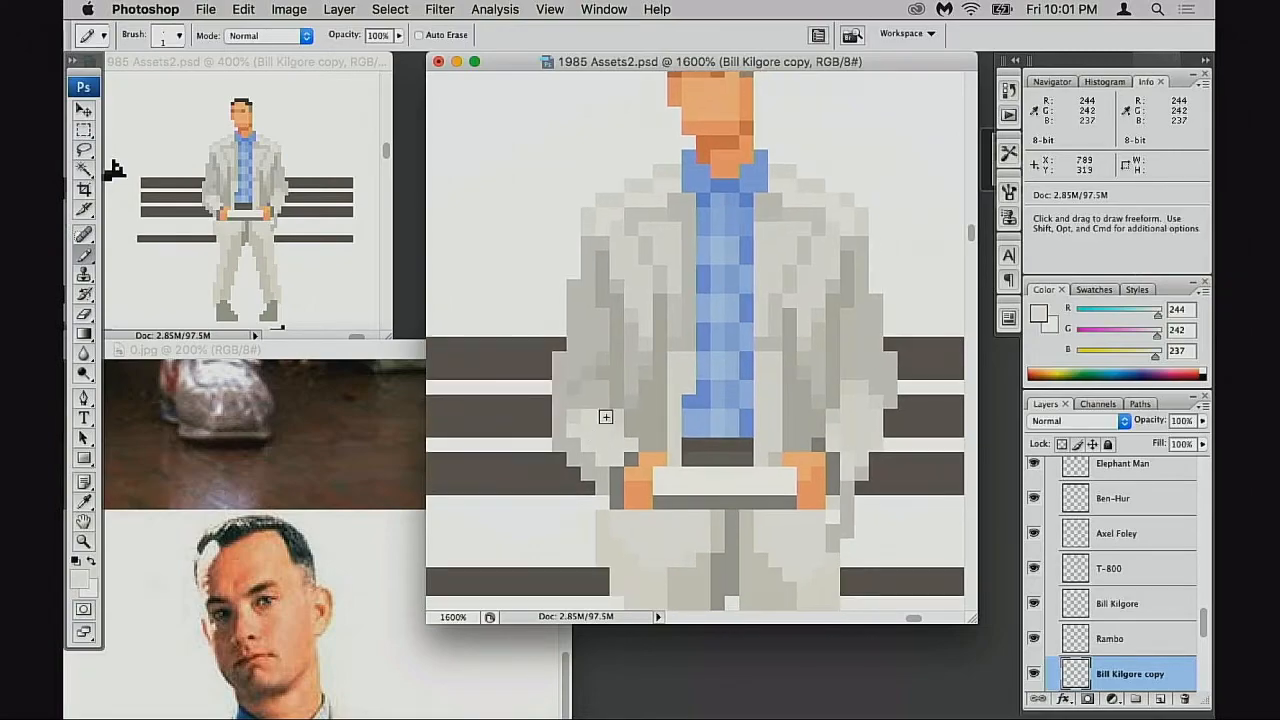
{"action": "left_click", "coordinate": [600, 390], "text": "alt"}
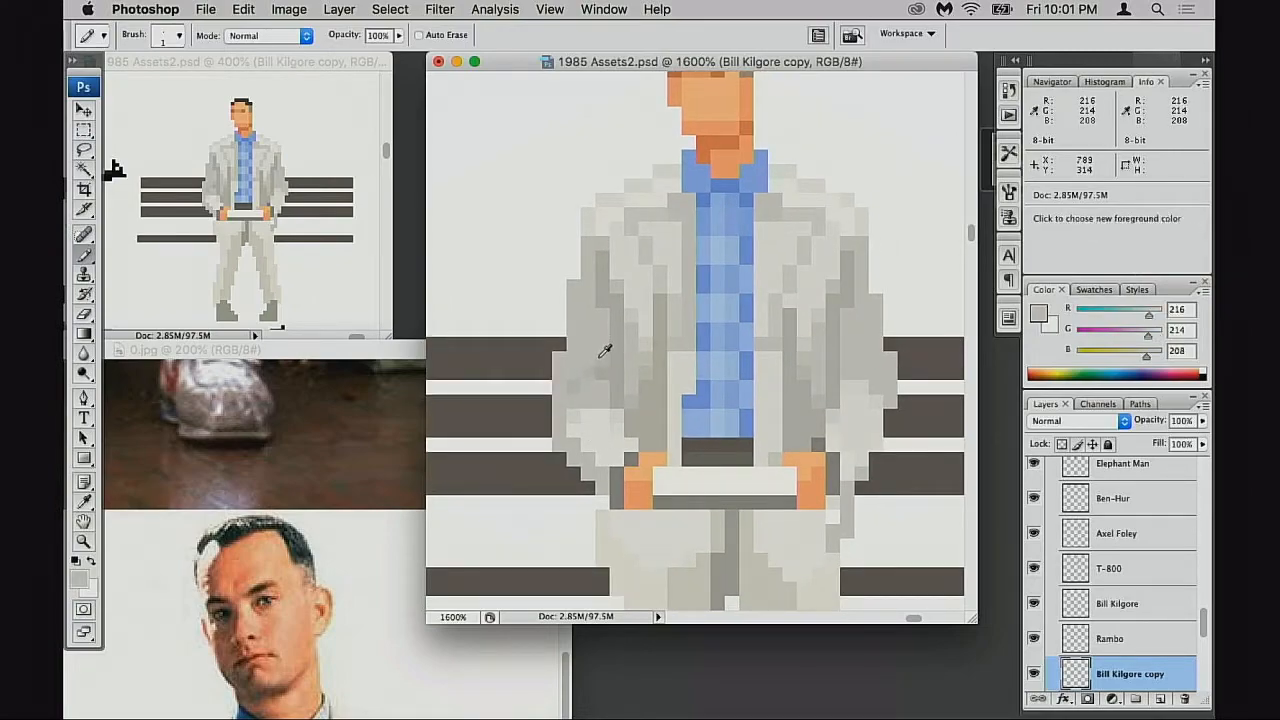
{"action": "left_click", "coordinate": [590, 390], "text": "alt"}
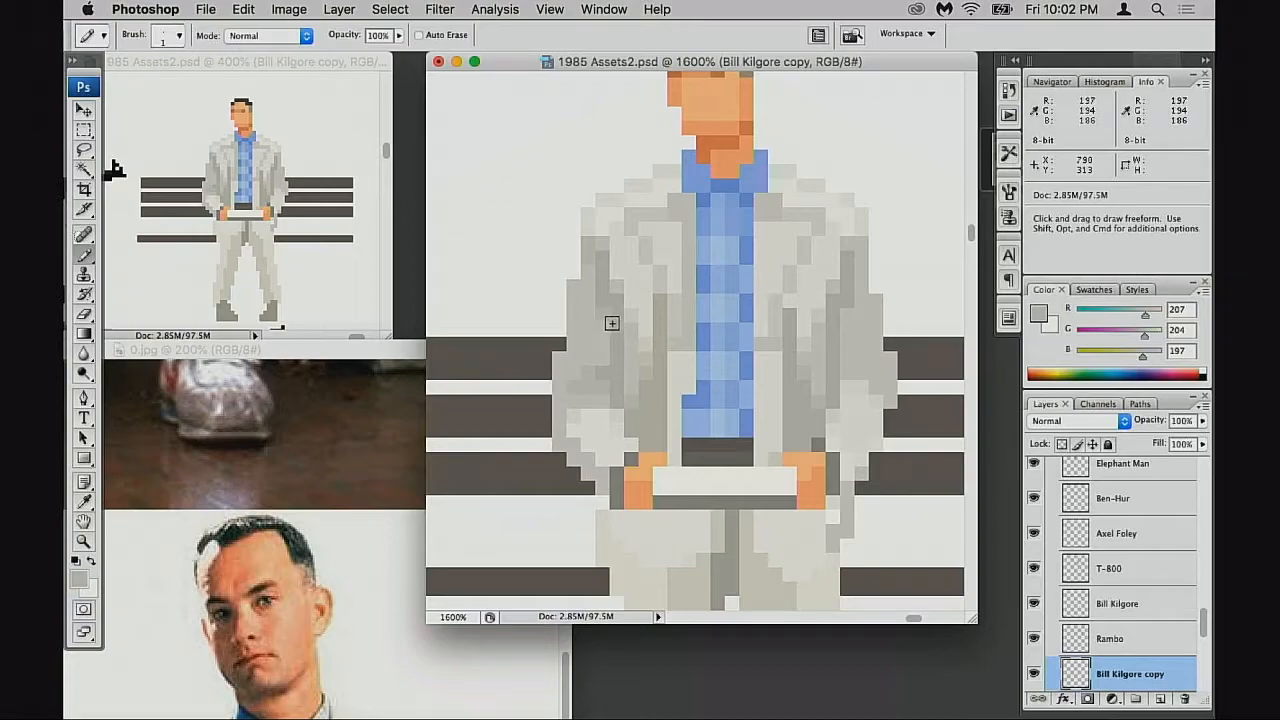
Blend the left upper sleeve's shadow up to the shoulder with the sampled tones RGB 216, 214, 208 and 207, 204, 197
{"action": "left_click", "coordinate": [605, 245], "text": "alt"}
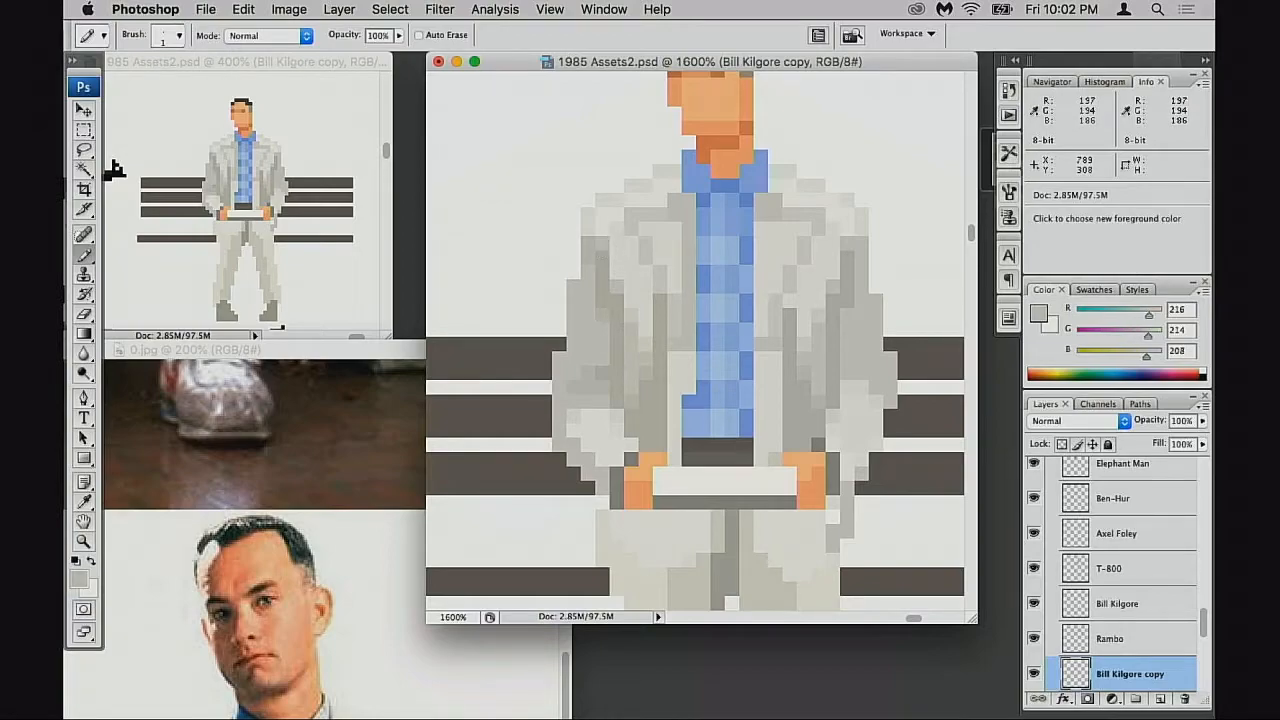
{"action": "left_click", "coordinate": [606, 310], "text": "alt"}
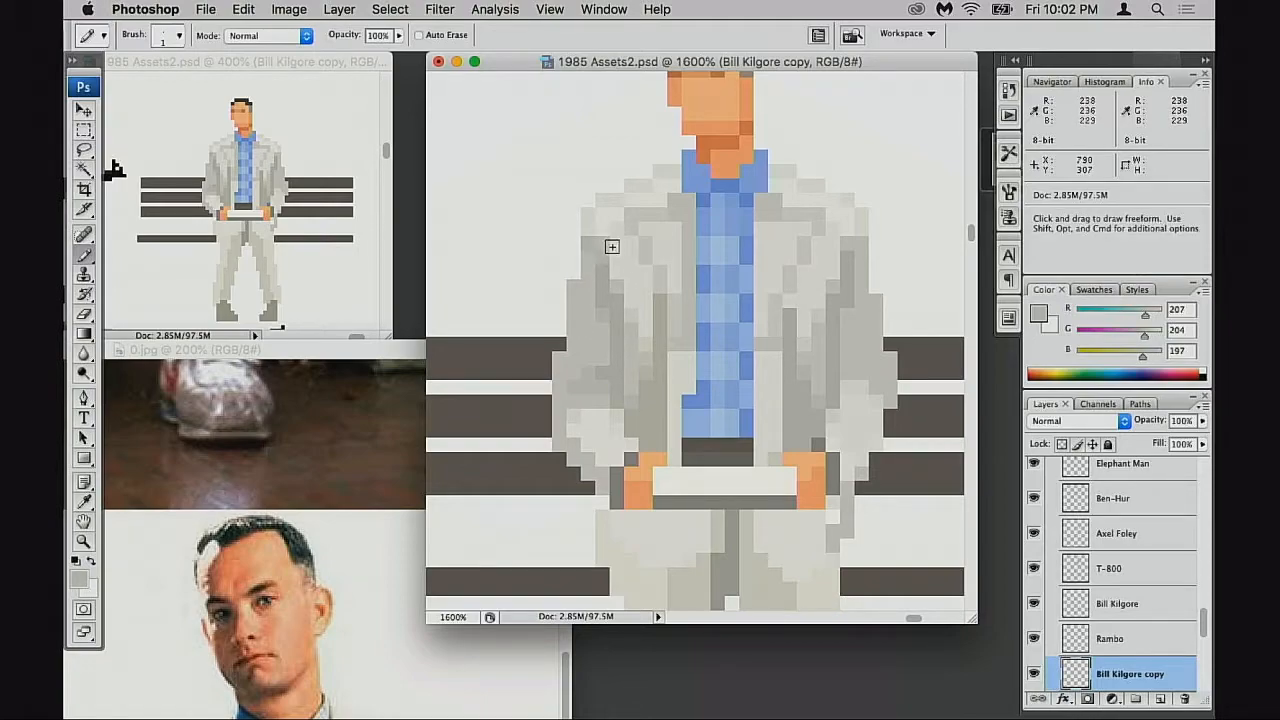
{"action": "left_click", "coordinate": [604, 313], "text": "alt"}
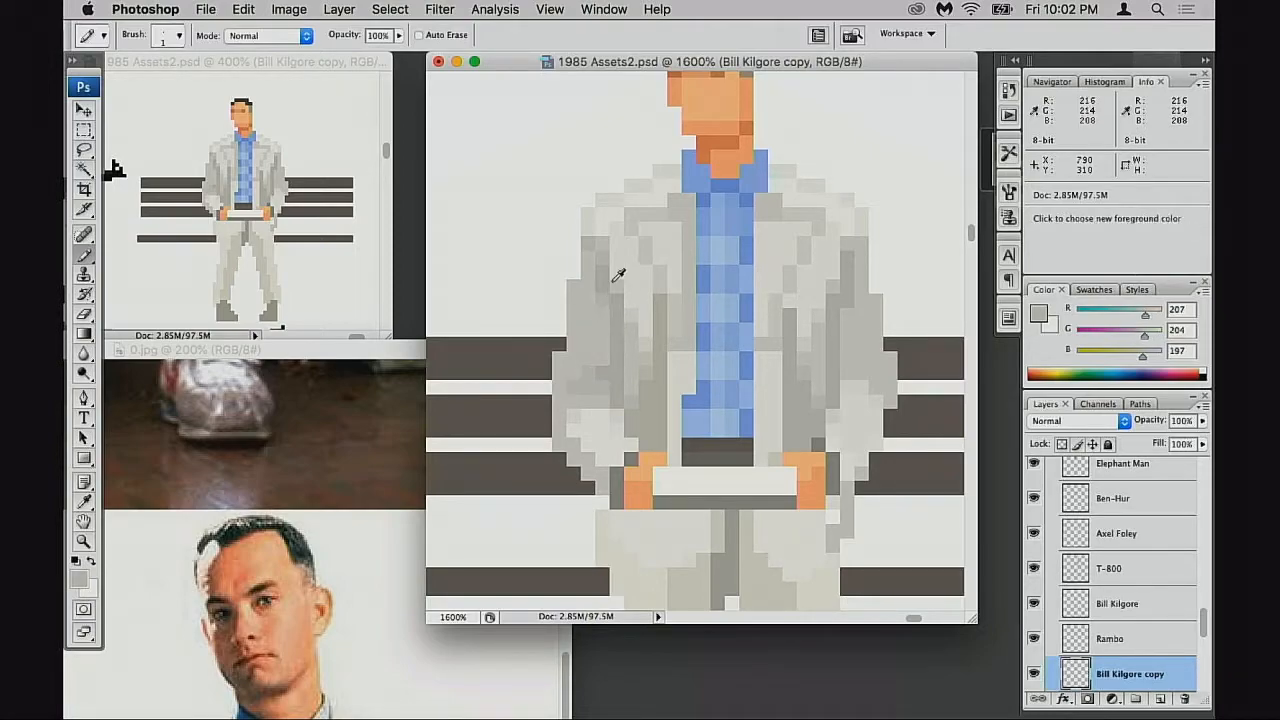
{"action": "left_click", "coordinate": [604, 278], "text": "alt"}
{"action": "left_click", "coordinate": [591, 250], "text": "alt"}
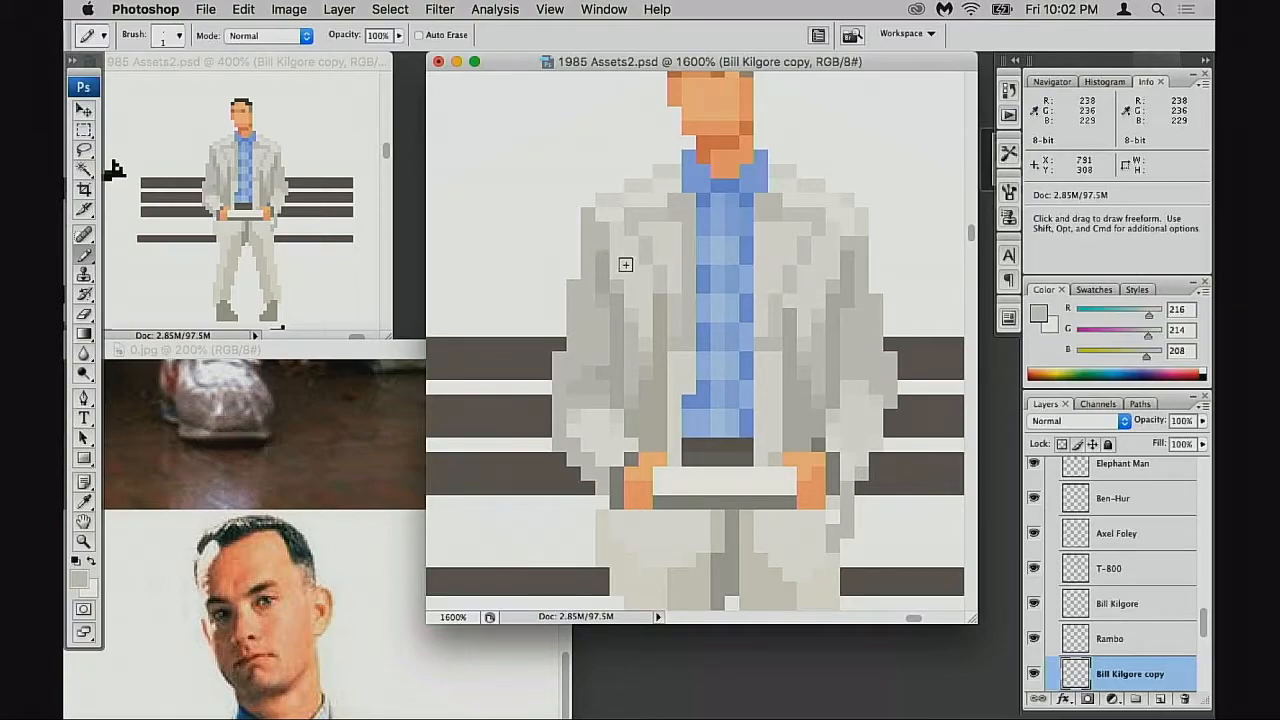
Trim stray pixels from the left sleeve's outer edge with the Eraser, and return to the Pencil tool
{"action": "key", "text": "e"}
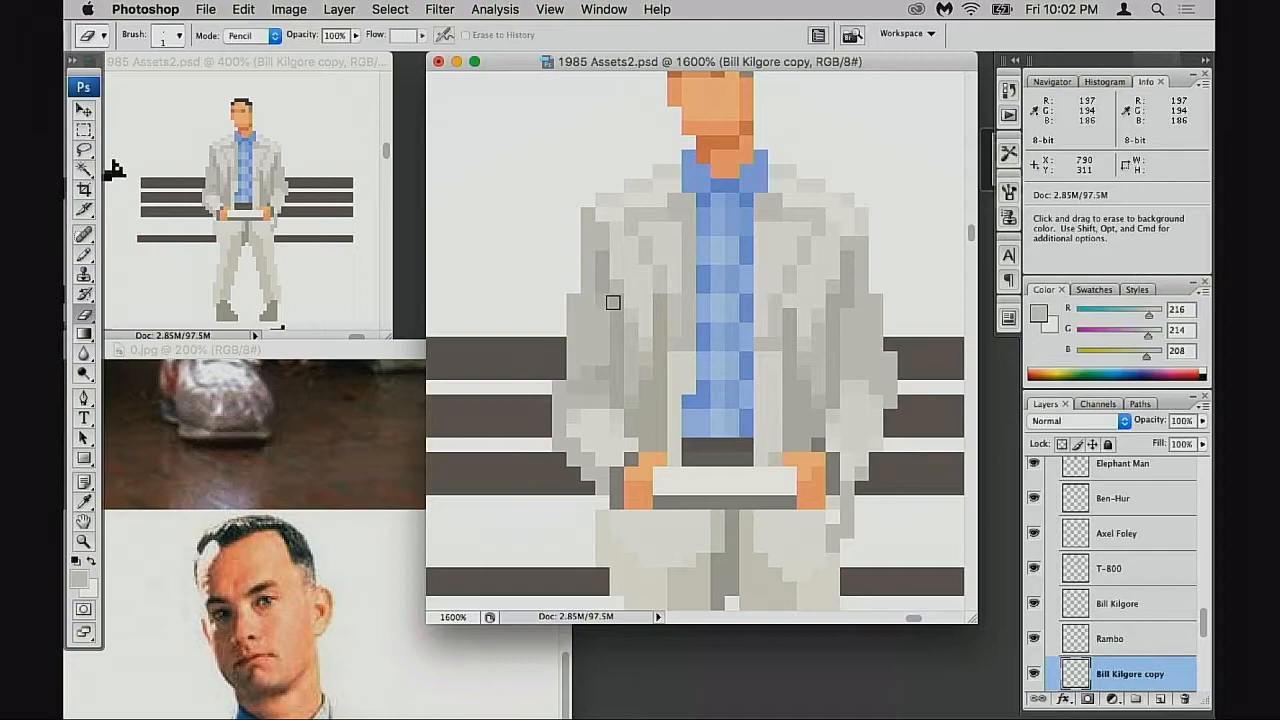
{"action": "scroll", "coordinate": [654, 391], "scroll_direction": "down", "scroll_amount": 2}
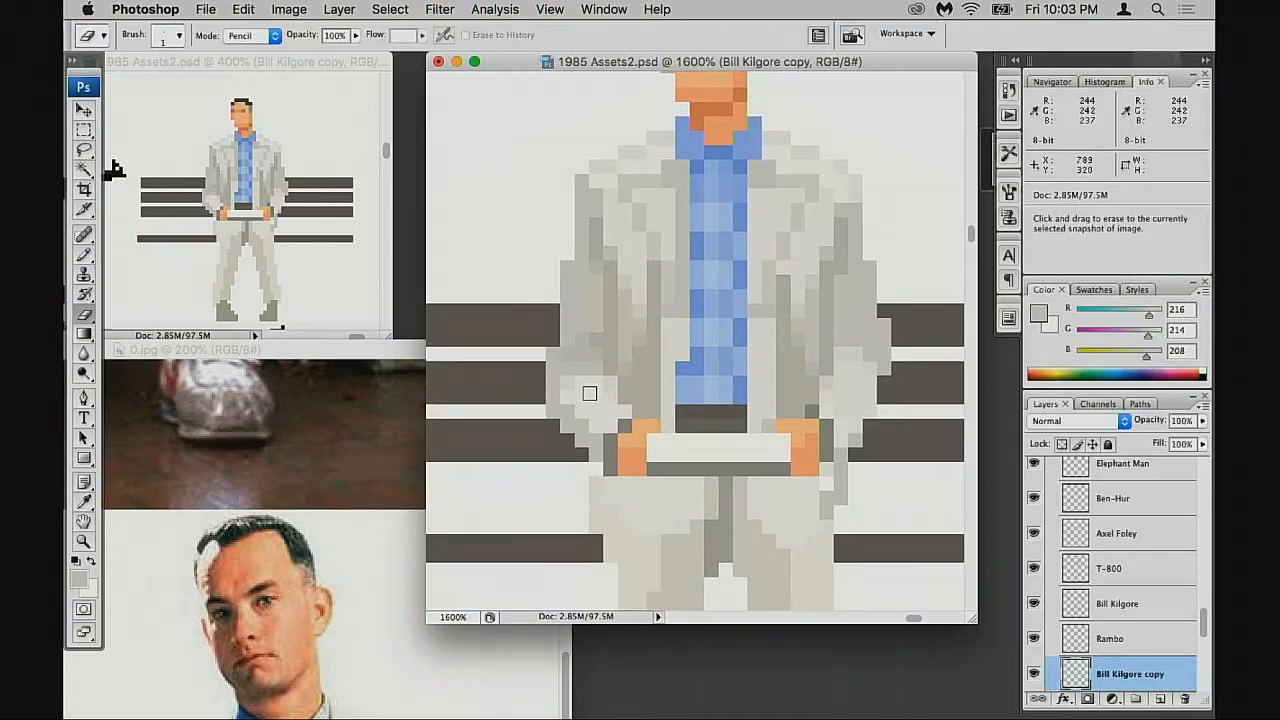
{"action": "left_click", "coordinate": [589, 393]}
{"action": "left_click", "coordinate": [764, 226]}
{"action": "key", "text": "b"}
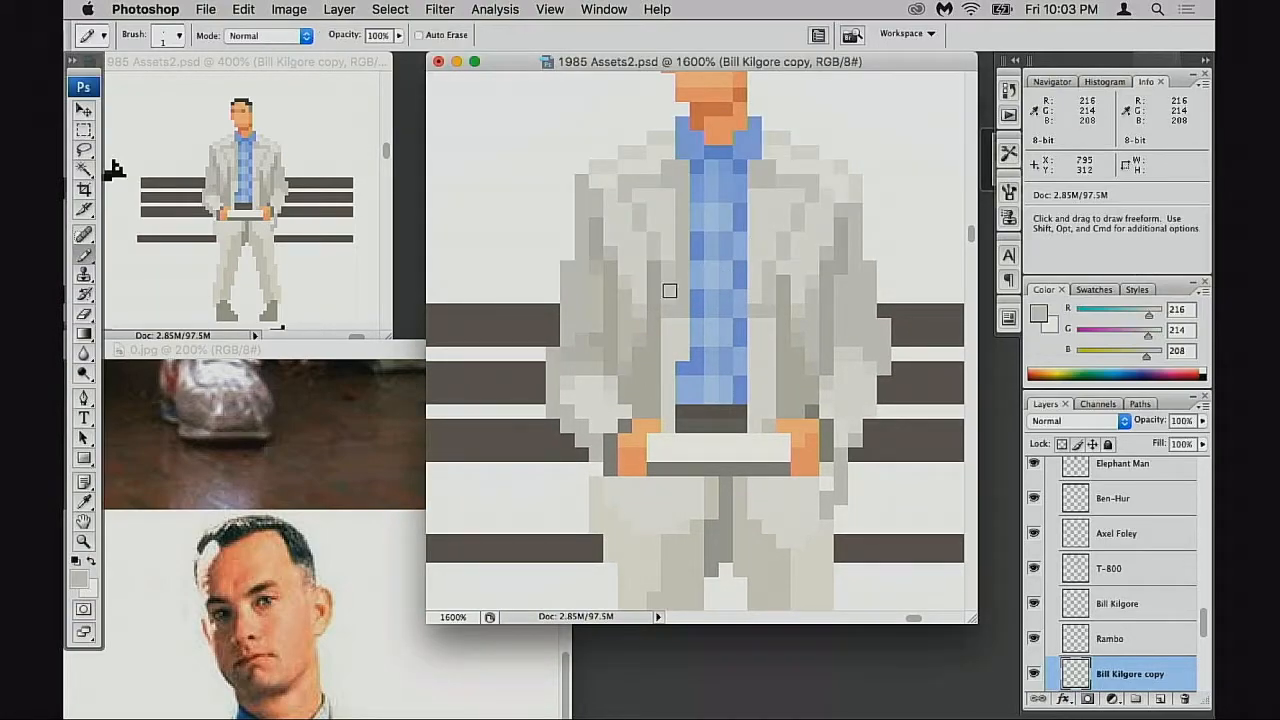
Adjust the left forearm's highlights with the sampled off-whites RGB 244, 242, 237 and 243, 241, 236
{"action": "left_click", "coordinate": [596, 388], "text": "alt"}
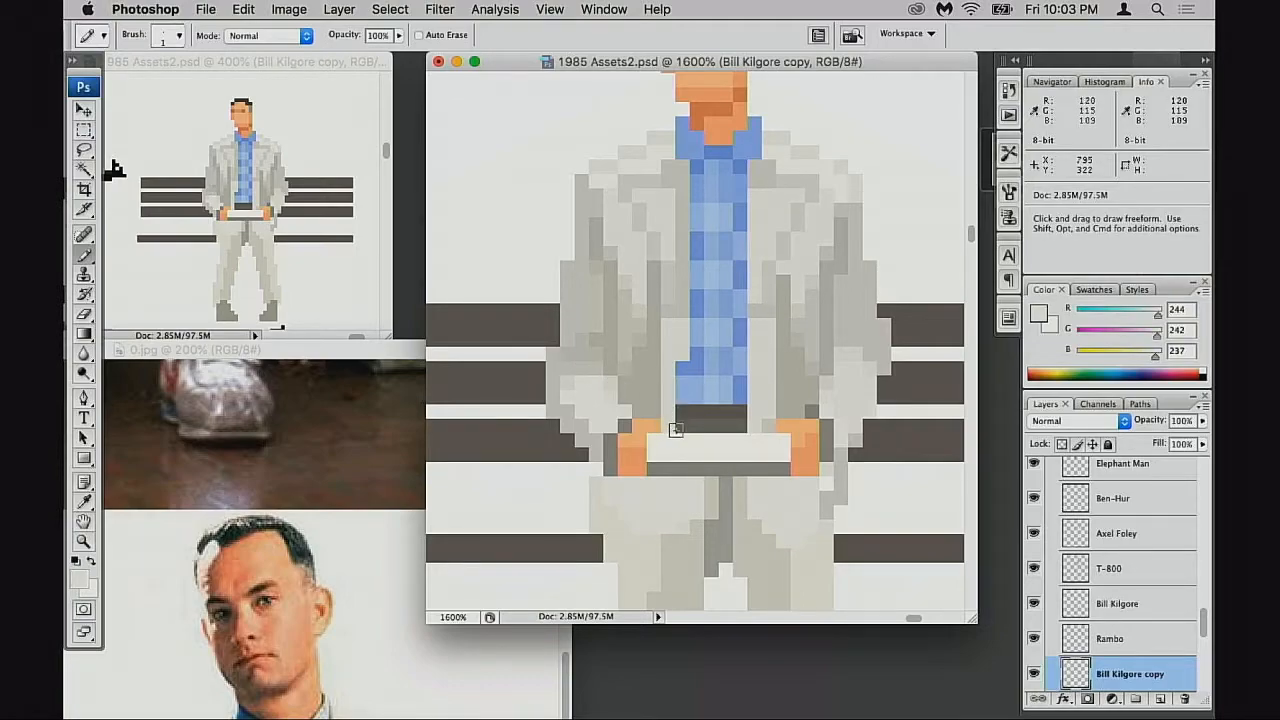
{"action": "left_click", "coordinate": [625, 402], "text": "alt"}
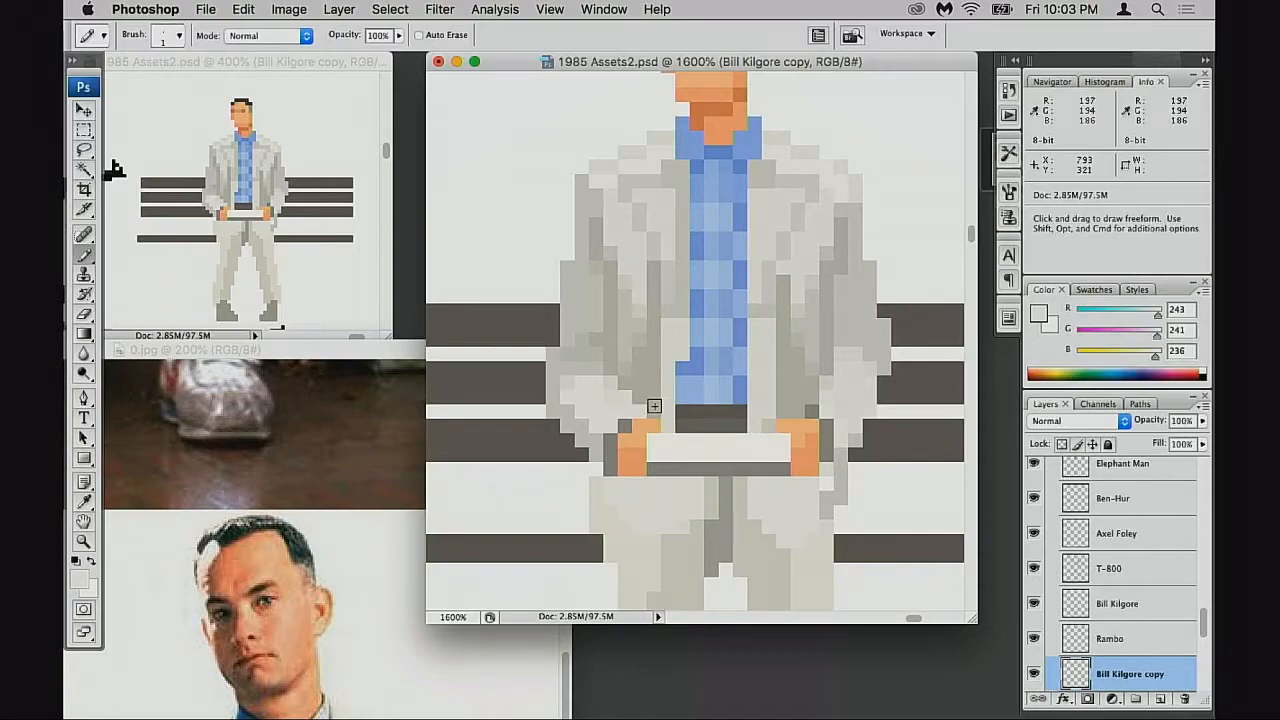
{"action": "key", "text": "z"}
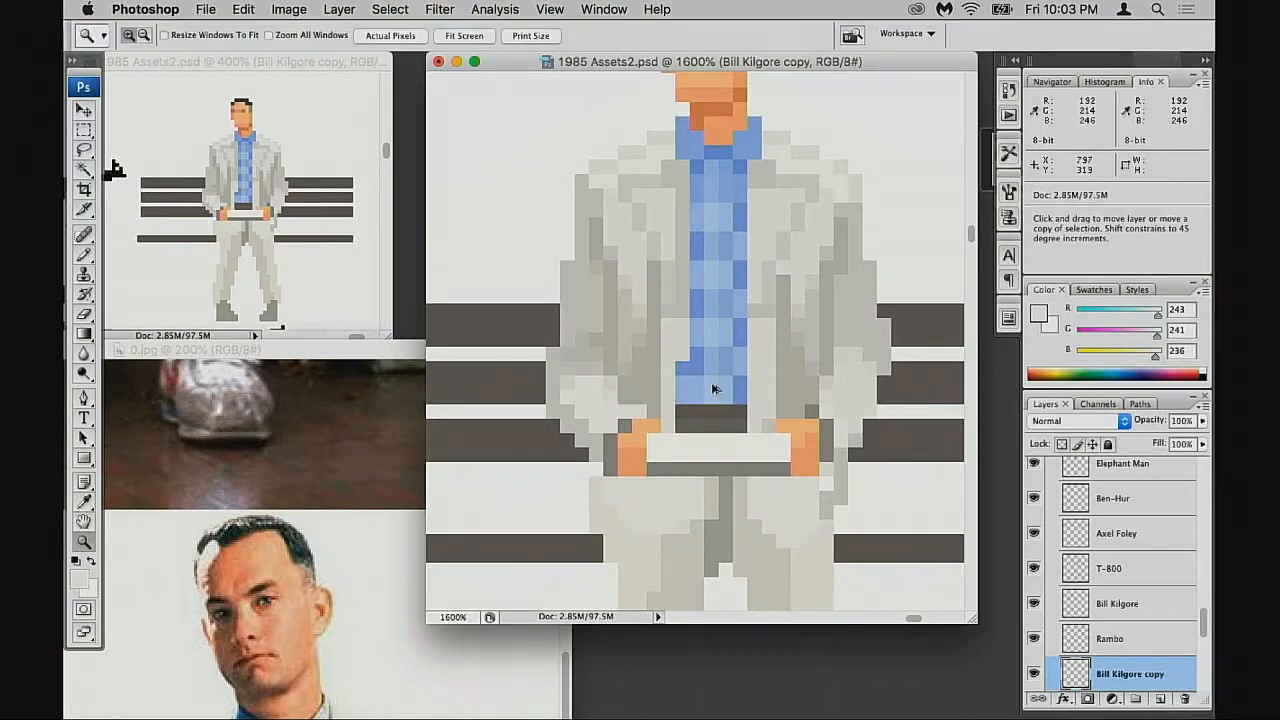
{"action": "key", "text": "b"}
Refine the left cuff beside the hand with RGB 150, 149, 145 and 216, 214, 208, and set the pencil's opacity to 20%
{"action": "left_click", "coordinate": [641, 416], "text": "alt"}
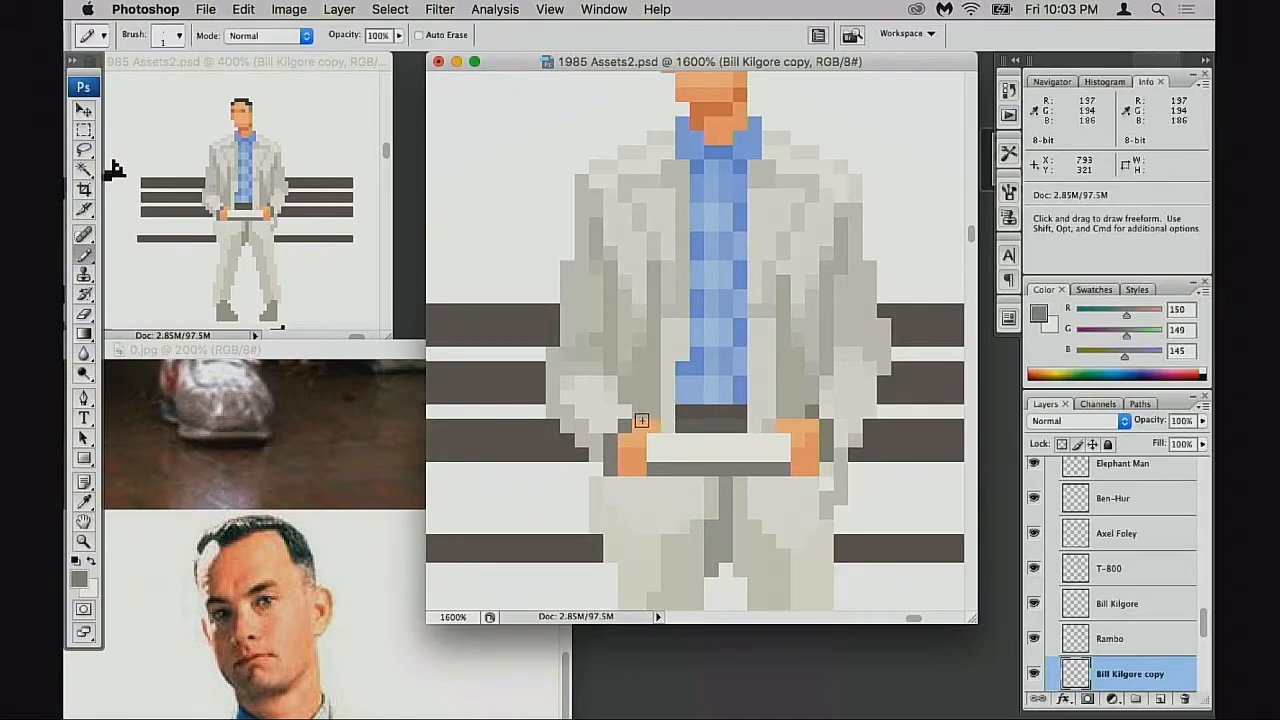
{"action": "left_click", "coordinate": [610, 424], "text": "alt"}
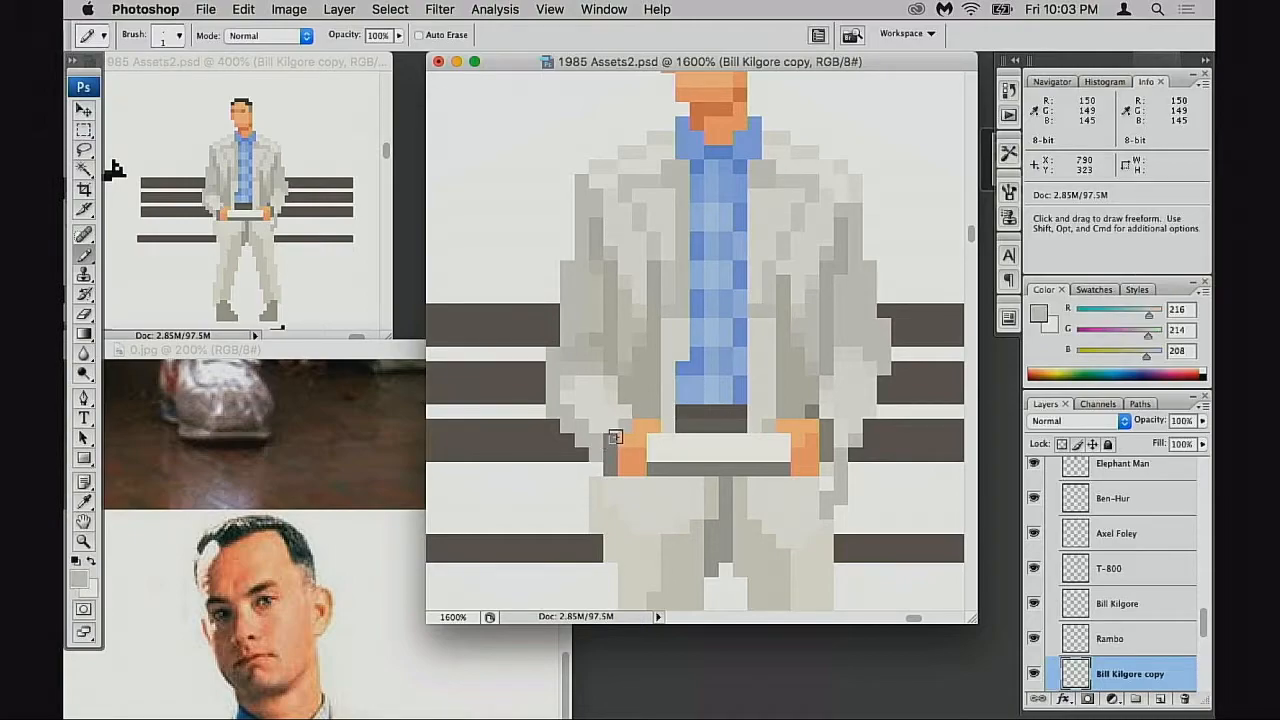
{"action": "key", "text": "2"}
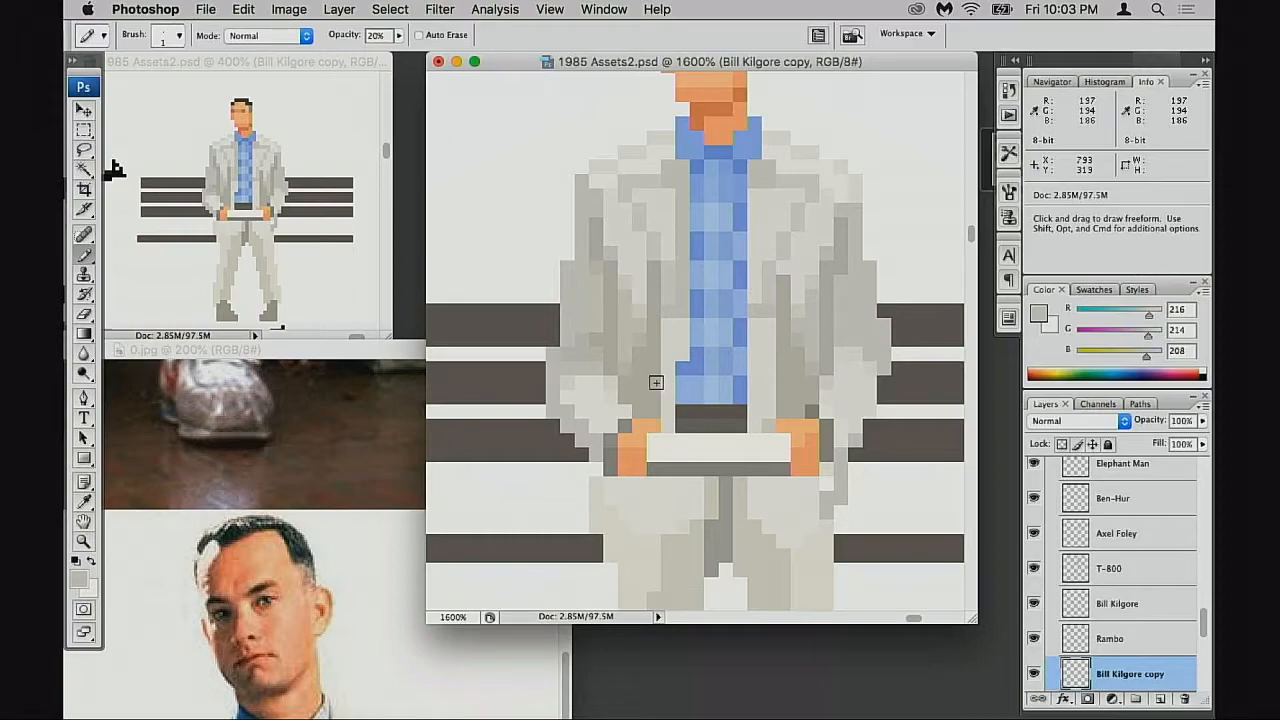
{"action": "scroll", "coordinate": [660, 410], "scroll_direction": "down", "scroll_amount": 2}
{"action": "scroll", "coordinate": [660, 410], "scroll_direction": "right", "scroll_amount": 1}
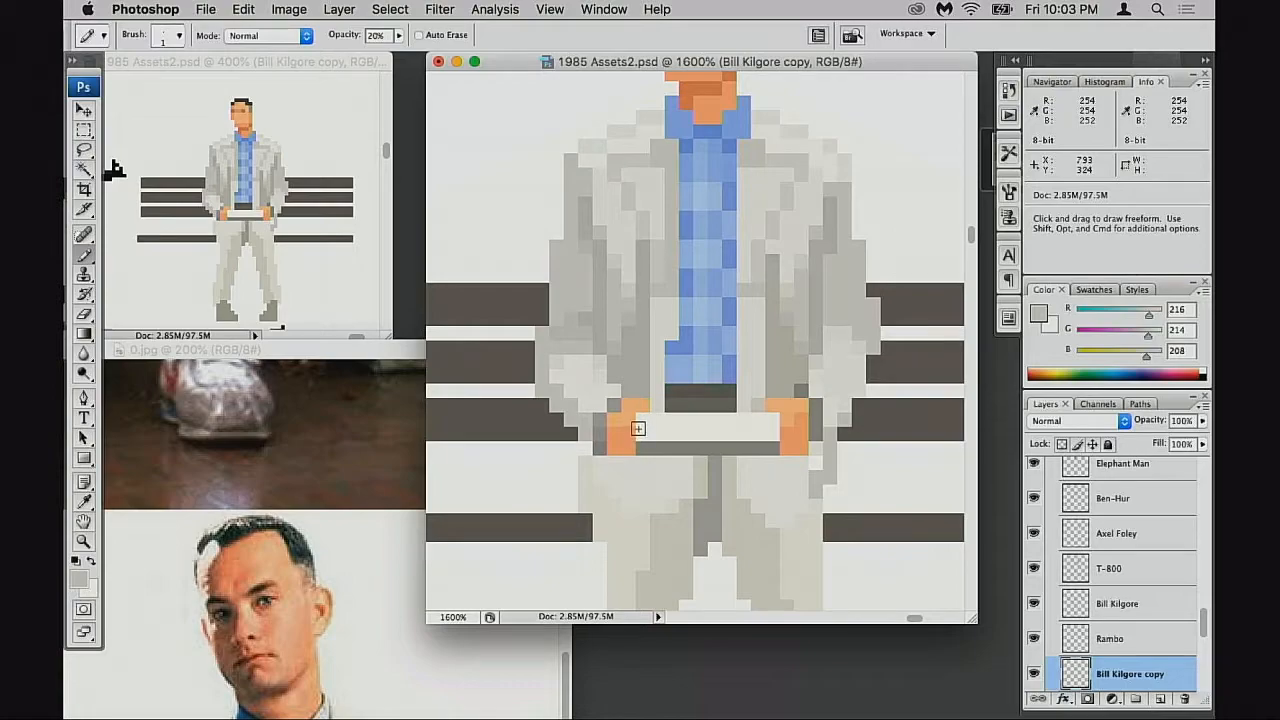
{"action": "left_click", "coordinate": [612, 384], "text": "alt"}
Bring the 0.jpg reference photo forward, reposition its window, and examine the seated man's jacket sleeve and hand
{"action": "left_click", "coordinate": [395, 353]}
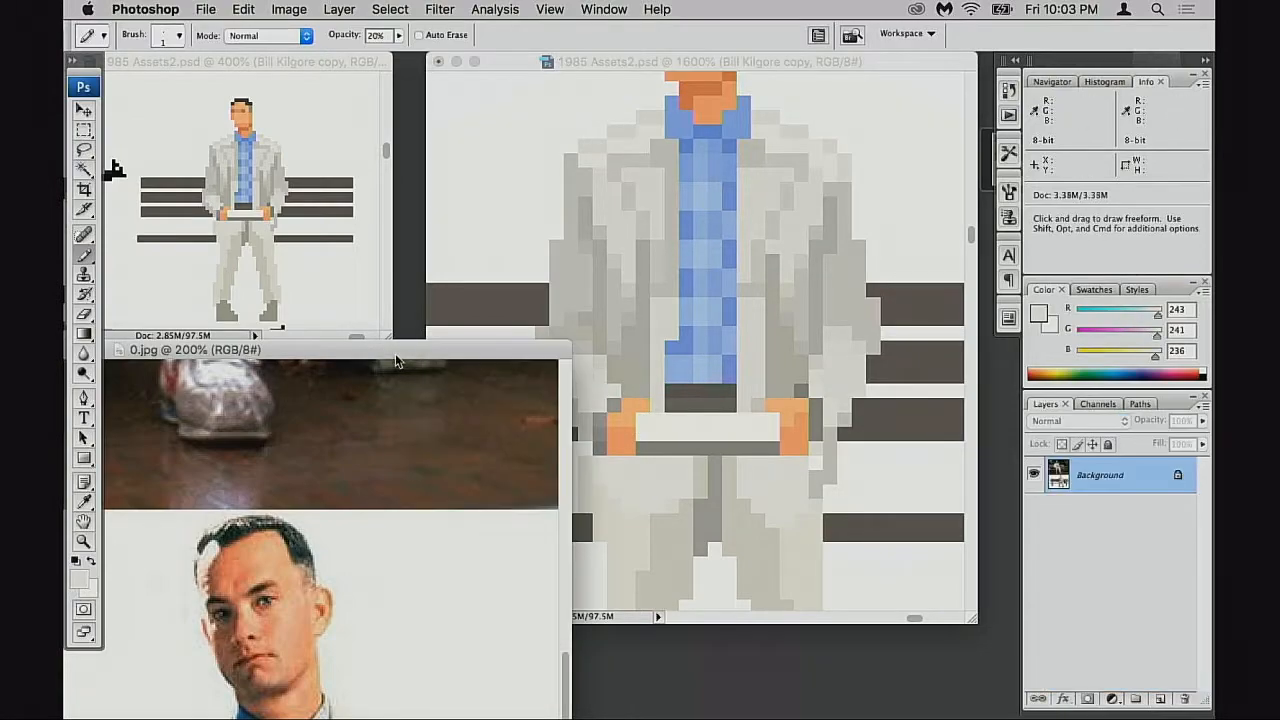
{"action": "left_click_drag", "start_coordinate": [395, 353], "coordinate": [446, 313]}
{"action": "left_click_drag", "start_coordinate": [314, 457], "coordinate": [391, 440]}
{"action": "left_click_drag", "start_coordinate": [310, 700], "coordinate": [395, 441]}
{"action": "left_click_drag", "start_coordinate": [339, 571], "coordinate": [365, 498]}
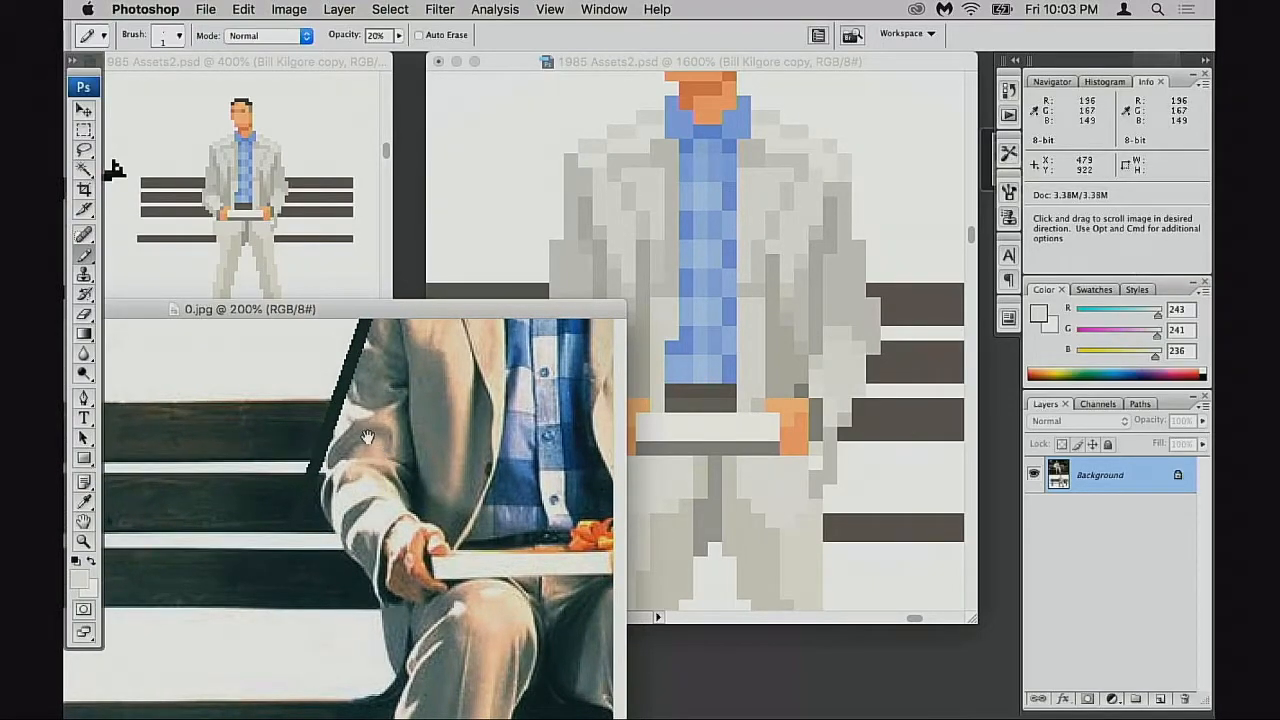
Zoom the 0.jpg reference photo out to 100%, place its window clear of the sprite, and return to the 1985 Assets2.psd close-up
{"action": "left_click_drag", "start_coordinate": [453, 310], "coordinate": [421, 303]}
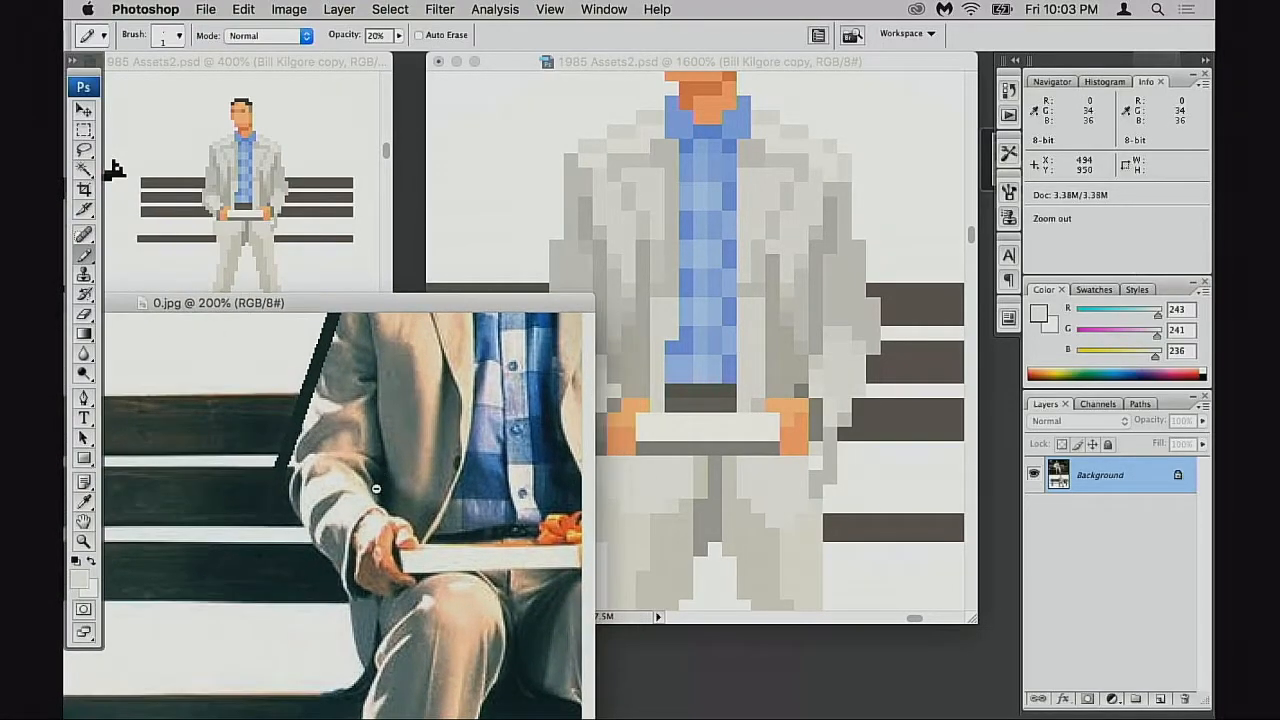
{"action": "left_click", "coordinate": [376, 488], "text": "alt"}
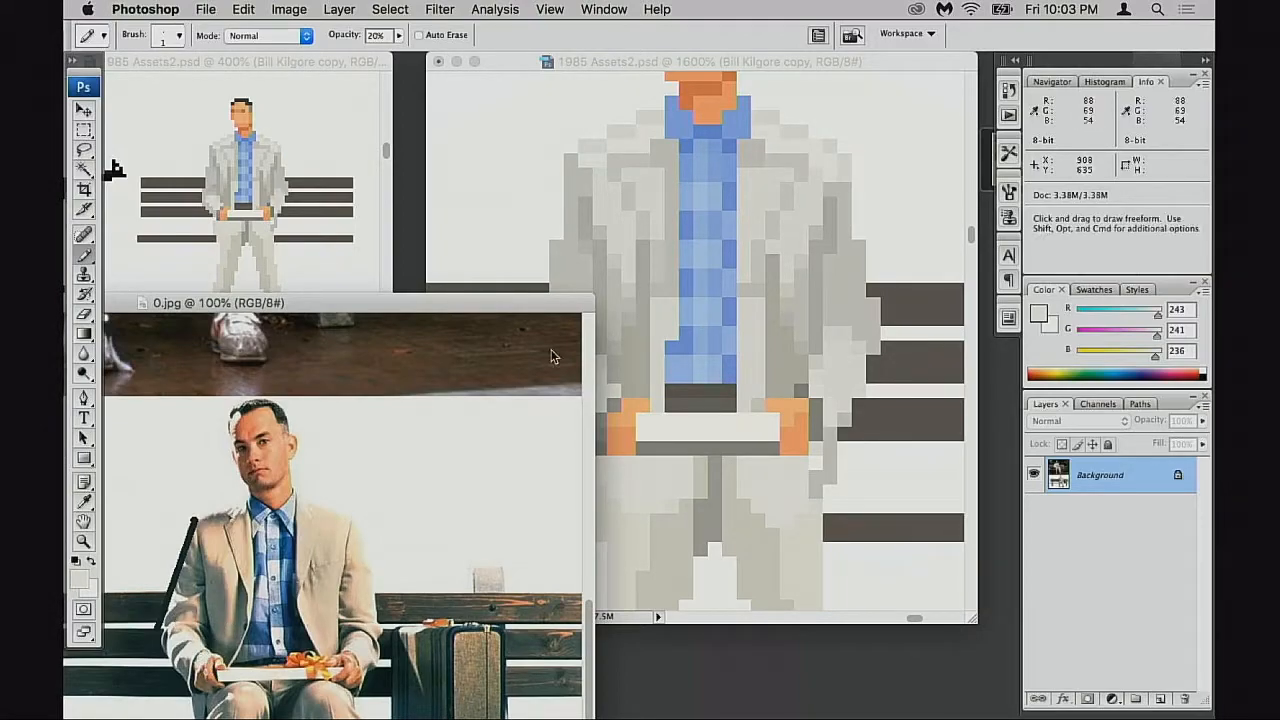
{"action": "left_click_drag", "start_coordinate": [551, 302], "coordinate": [497, 289]}
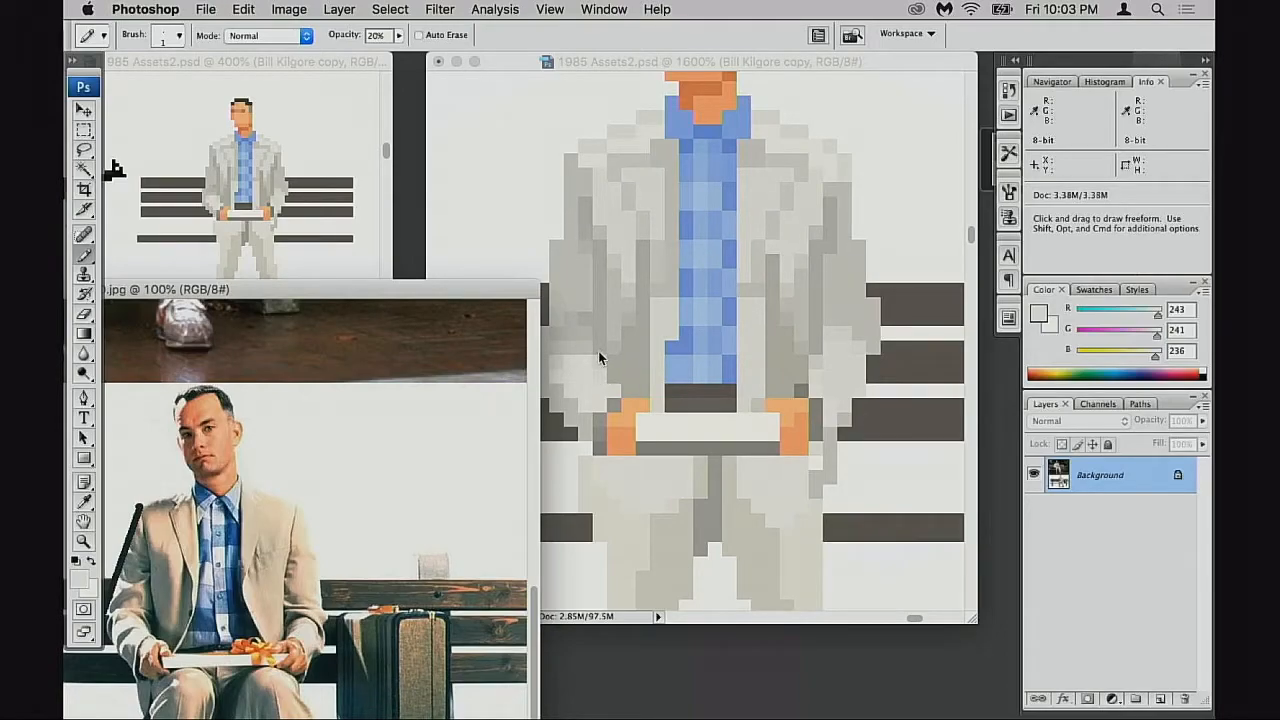
{"action": "left_click", "coordinate": [660, 369]}
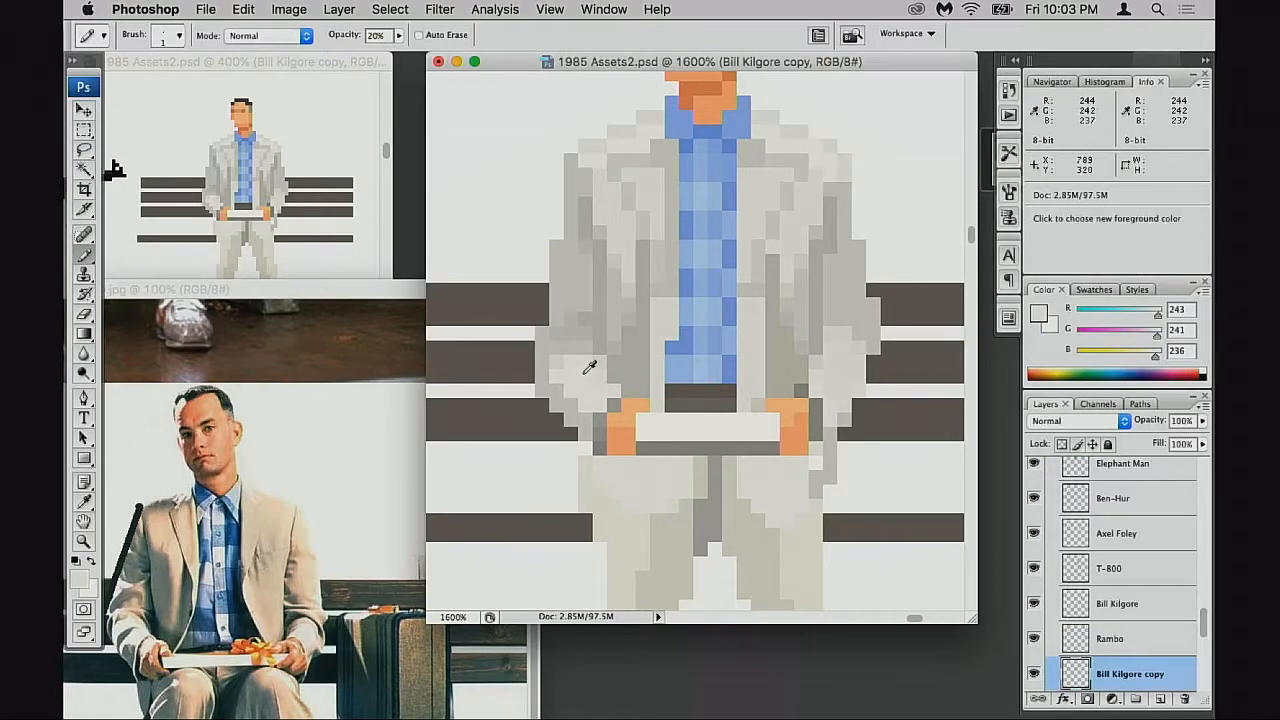
Set the pencil's opacity to 100% and refine the left forearm highlights with RGB 244, 242, 237 and 233, 231, 225
{"action": "key", "text": "0"}
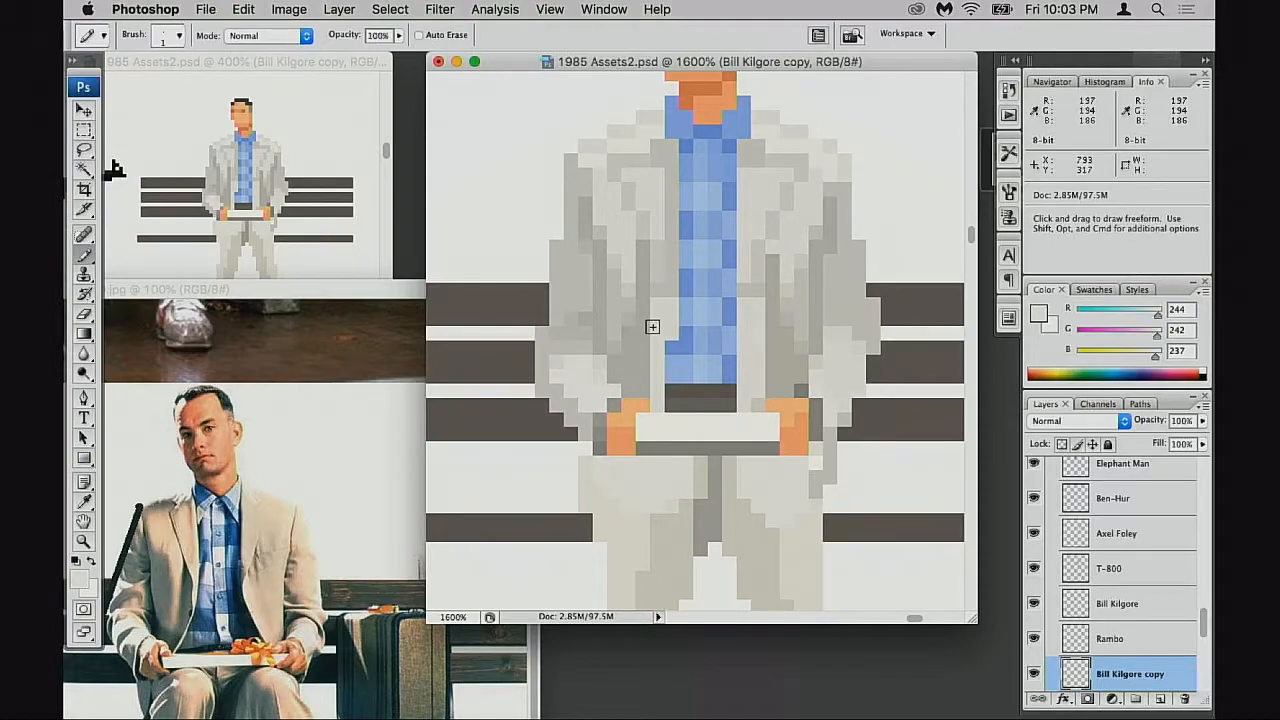
{"action": "left_click", "coordinate": [611, 356], "text": "alt"}
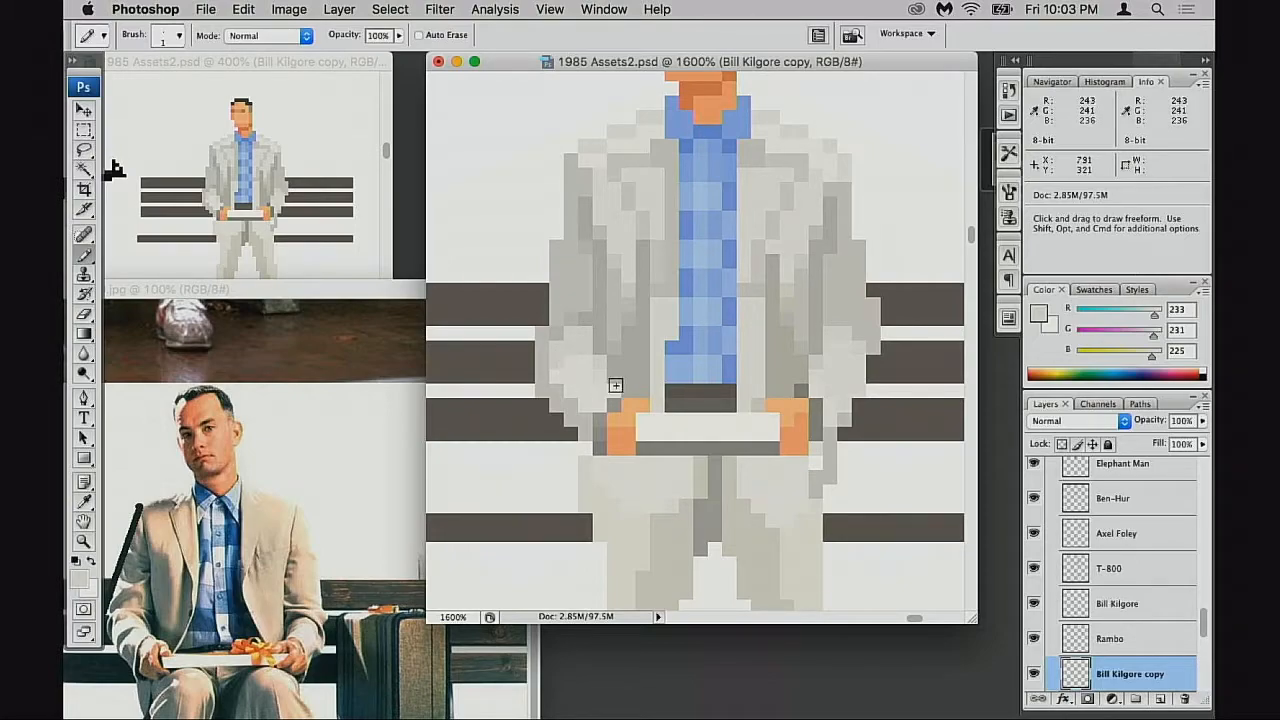
{"action": "key", "text": "space"}
{"action": "left_click_drag", "start_coordinate": [563, 363], "coordinate": [655, 363]}
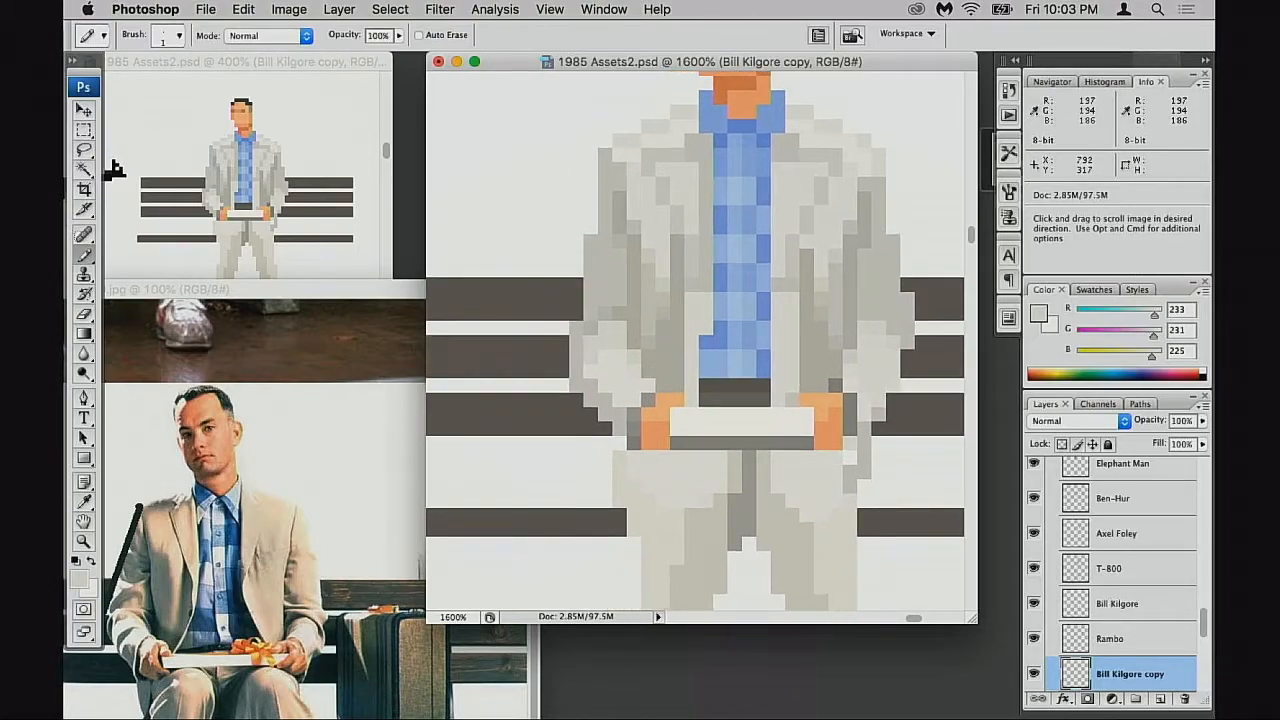
Shade the upper left sleeve around the elbow with sampled RGB 207, 204, 197, 216, 214, 208 and 197, 194, 186
{"action": "left_click", "coordinate": [591, 320], "text": "alt"}
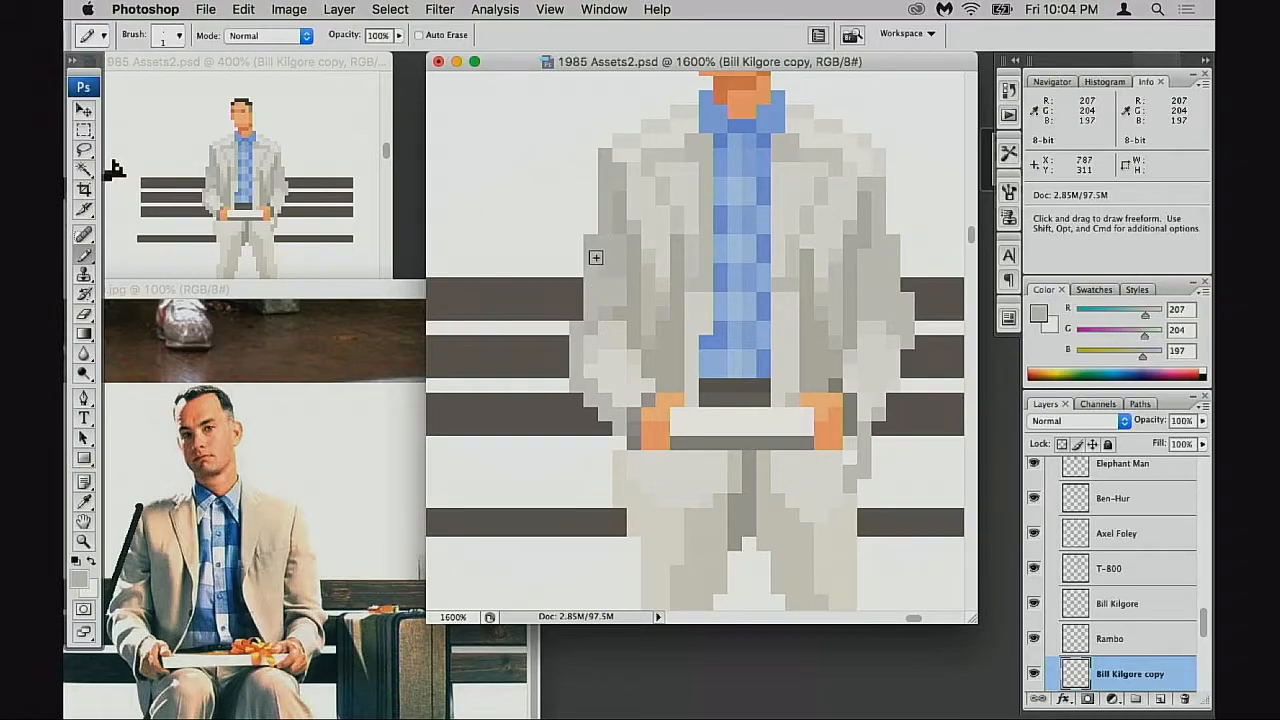
{"action": "left_click", "coordinate": [620, 274], "text": "alt"}
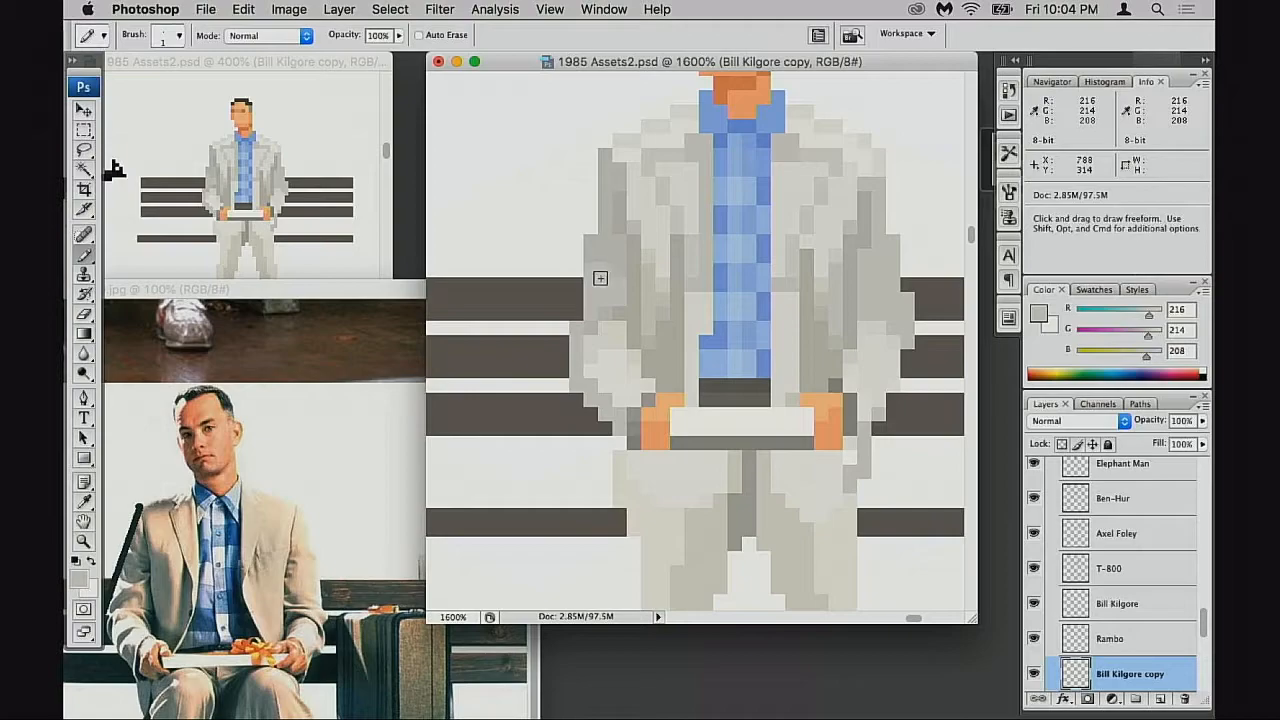
{"action": "left_click", "coordinate": [588, 254], "text": "alt"}
{"action": "left_click", "coordinate": [603, 288], "text": "alt"}
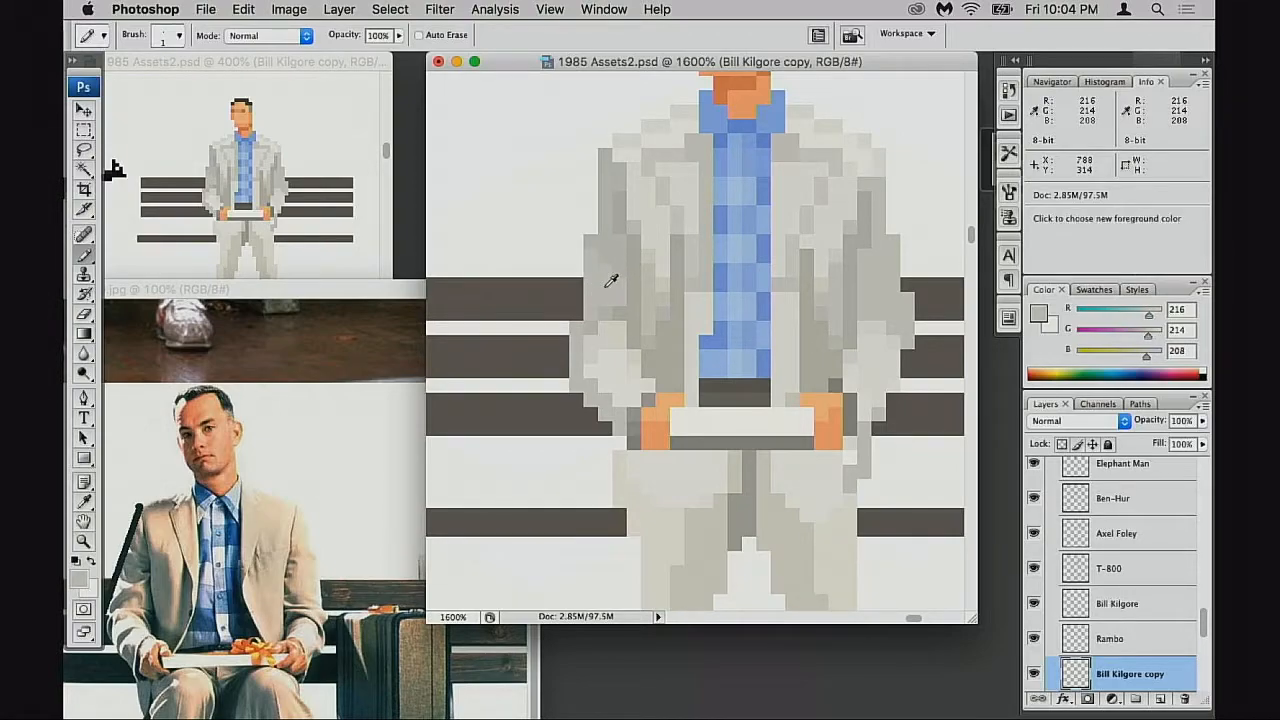
{"action": "left_click", "coordinate": [630, 196], "text": "alt"}
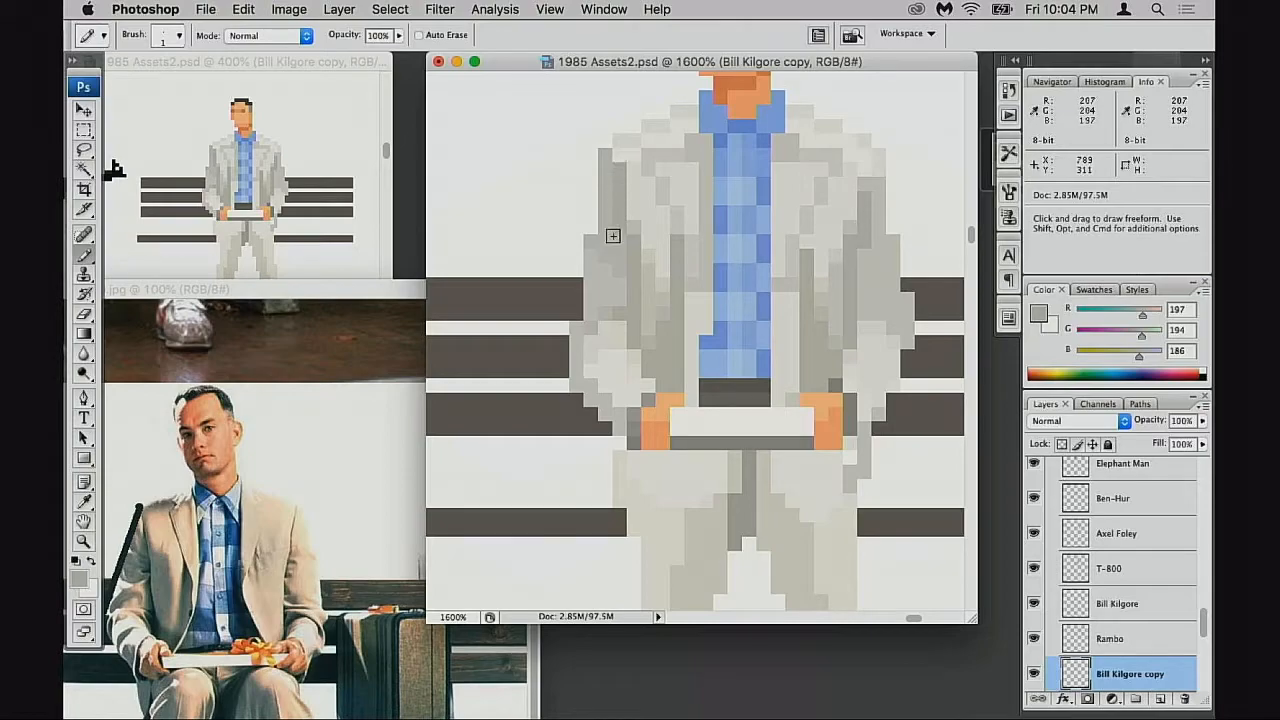
{"action": "left_click", "coordinate": [614, 225], "text": "alt"}
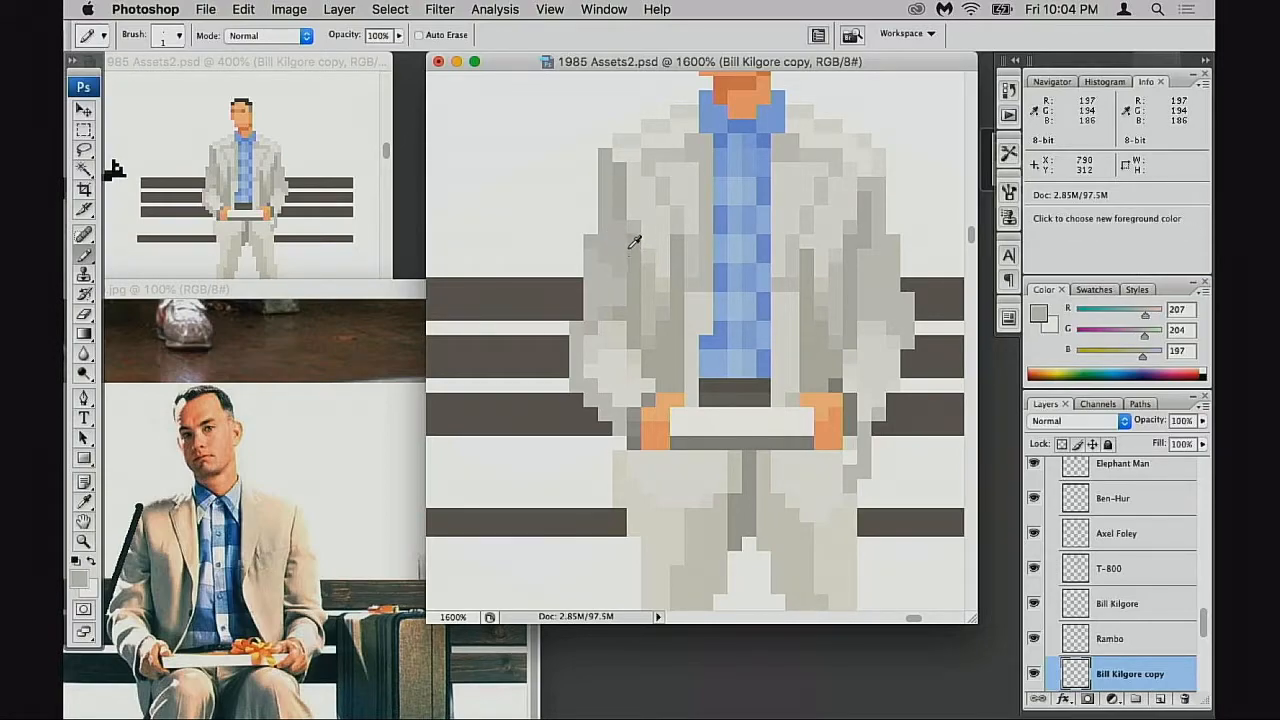
{"action": "left_click", "coordinate": [633, 242], "text": "alt"}
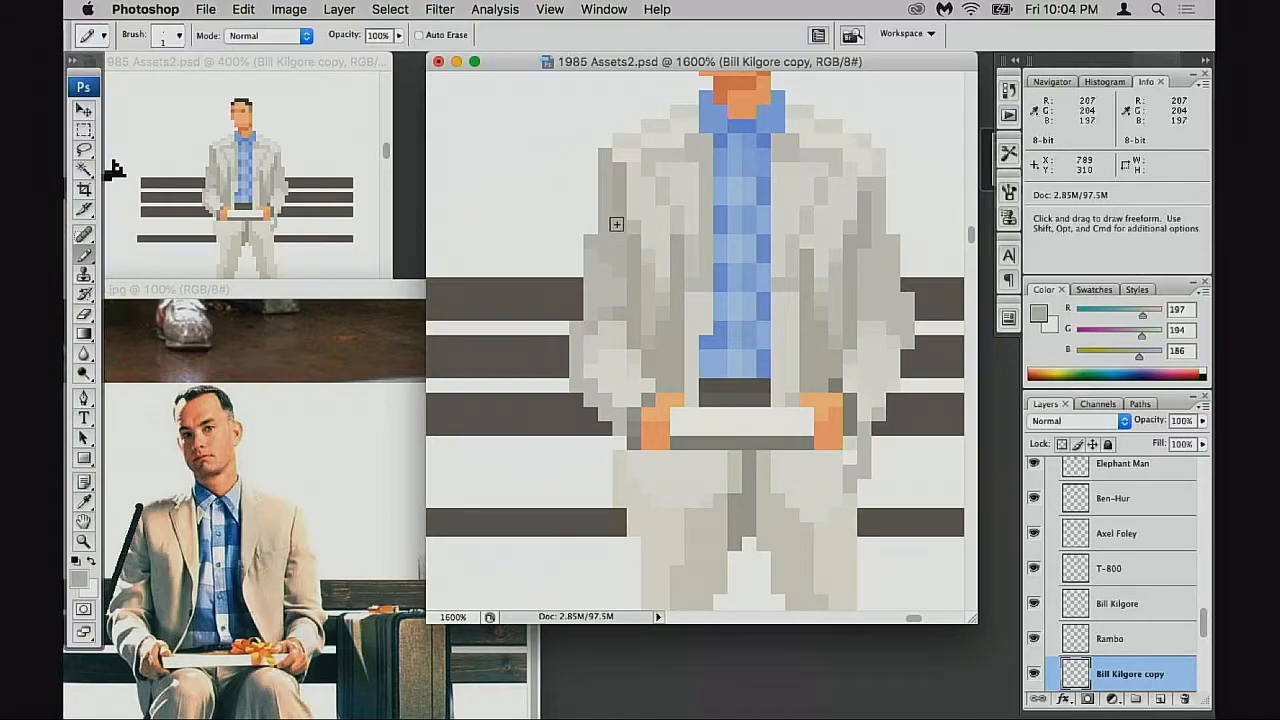
Soften the folds along the left sleeve above the forearm with RGB 207, 204, 197 and 216, 214, 208
{"action": "key", "text": "alt"}
{"action": "left_click", "coordinate": [612, 309], "text": "alt"}
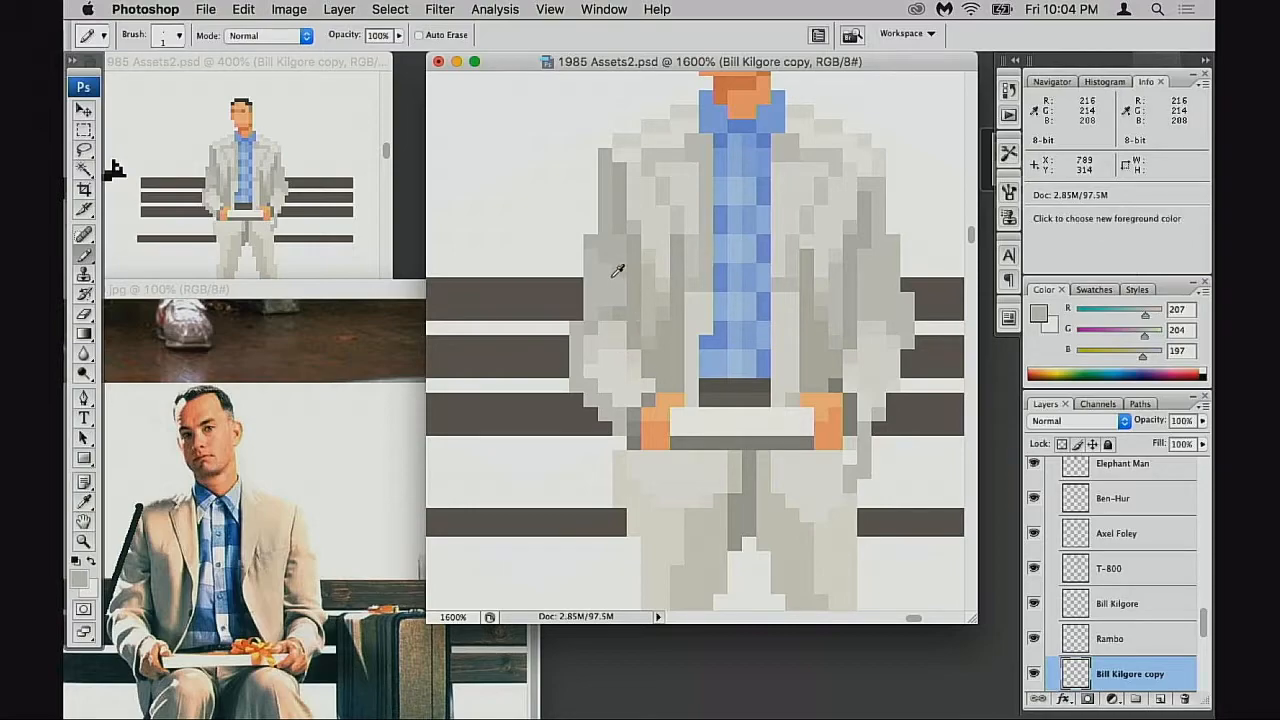
{"action": "left_click", "coordinate": [613, 224], "text": "alt"}
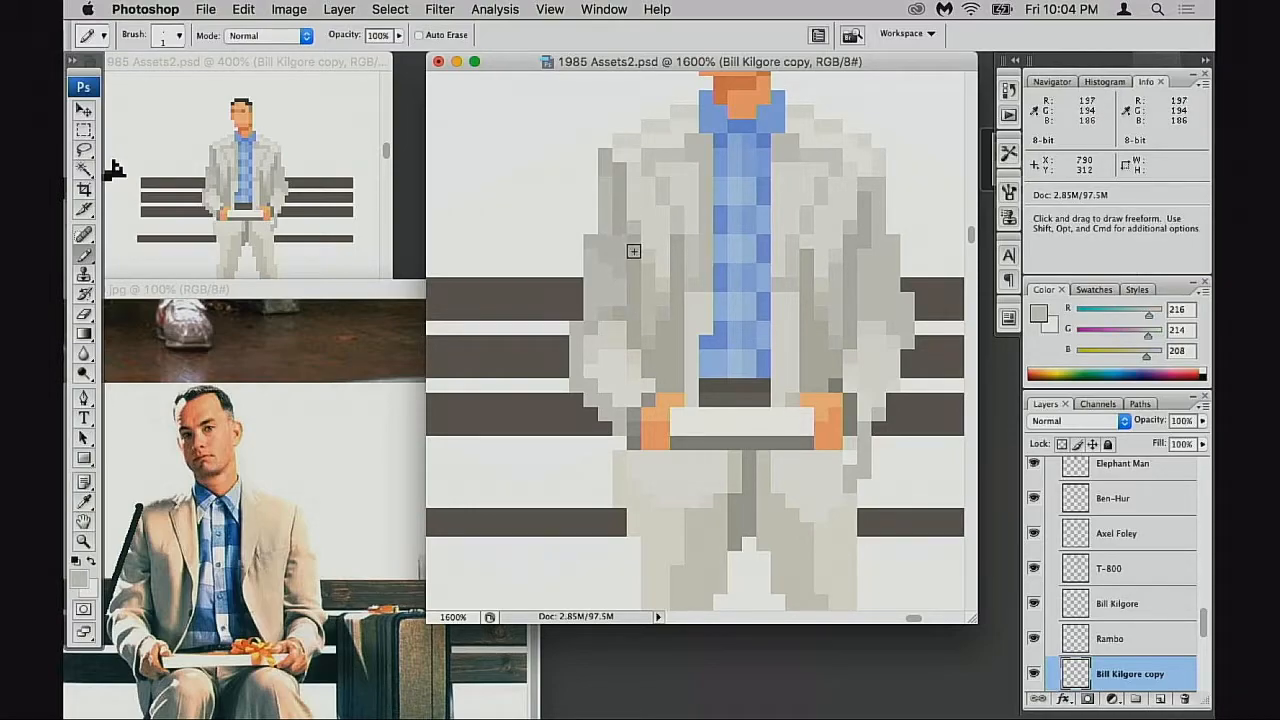
{"action": "left_click", "coordinate": [620, 262], "text": "alt"}
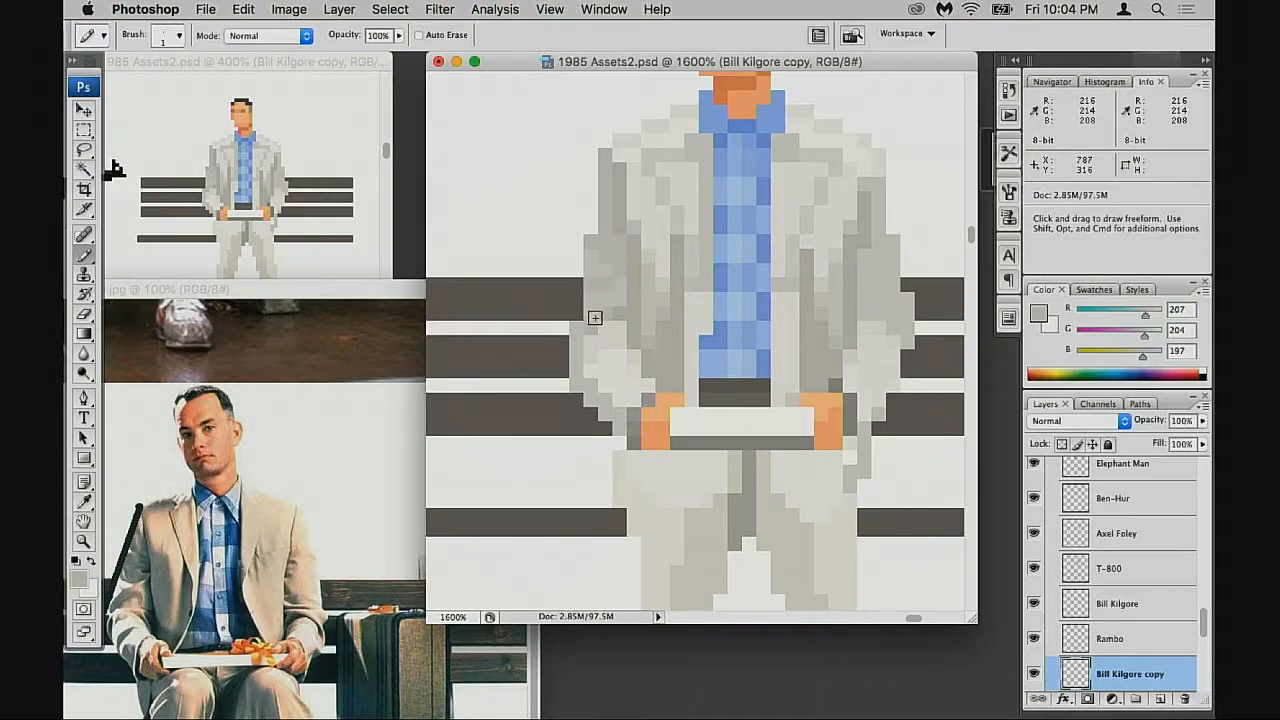
{"action": "left_click", "coordinate": [603, 249], "text": "alt"}
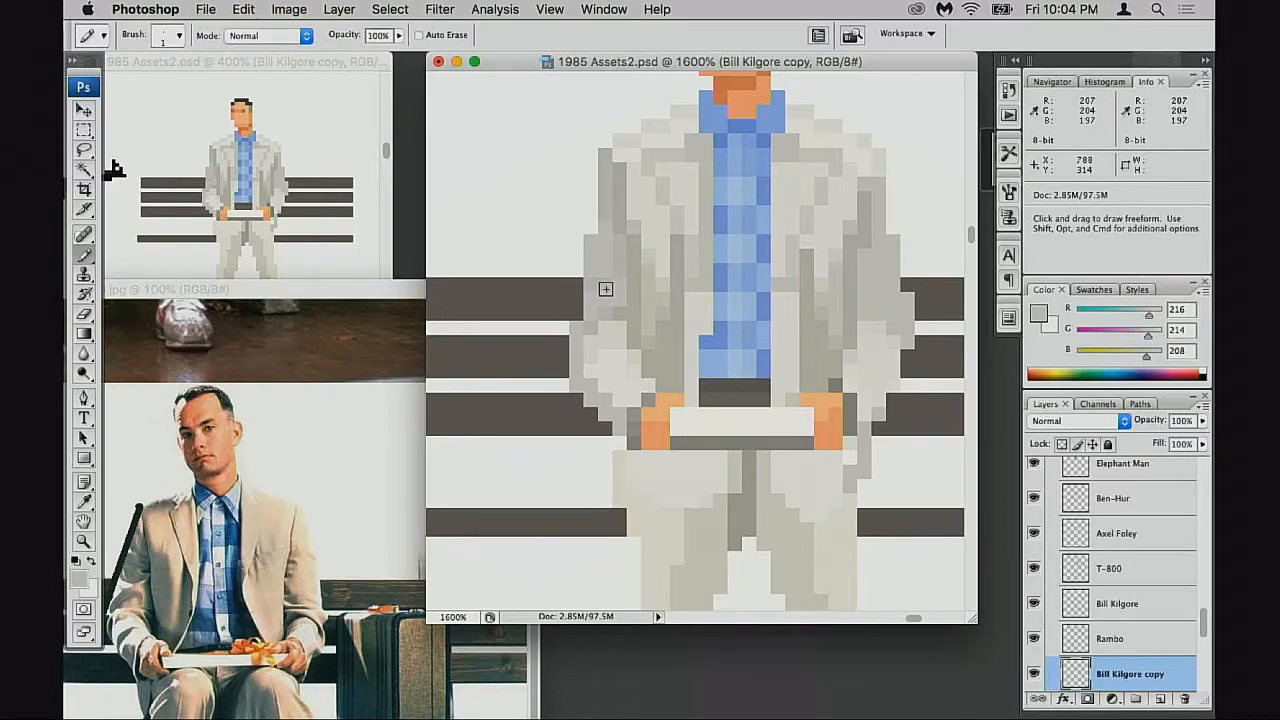
Highlight the right forearm with RGB 233, 231, 225 and 244, 242, 237, and shade its cuff with 174, 172, 168 and 150, 149, 145
{"action": "left_click", "coordinate": [610, 340], "text": "alt"}
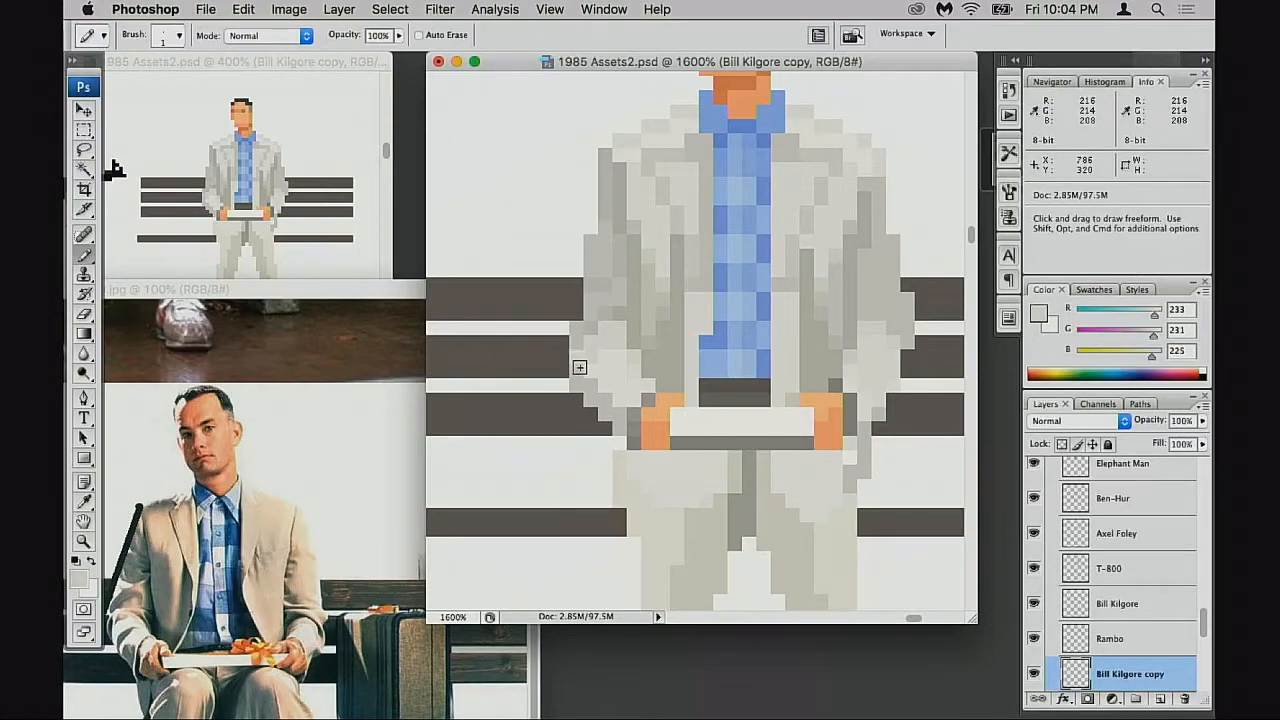
{"action": "left_click_drag", "start_coordinate": [705, 366], "coordinate": [667, 367]}
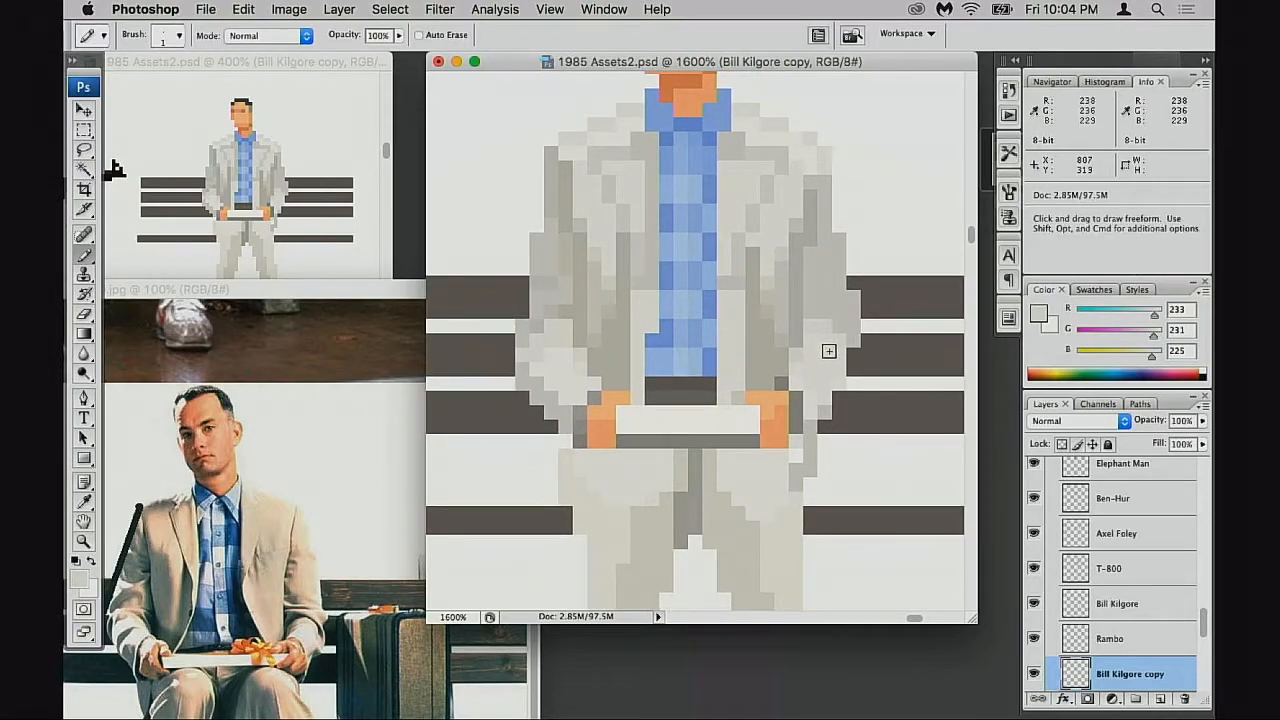
{"action": "left_click", "coordinate": [572, 365], "text": "alt"}
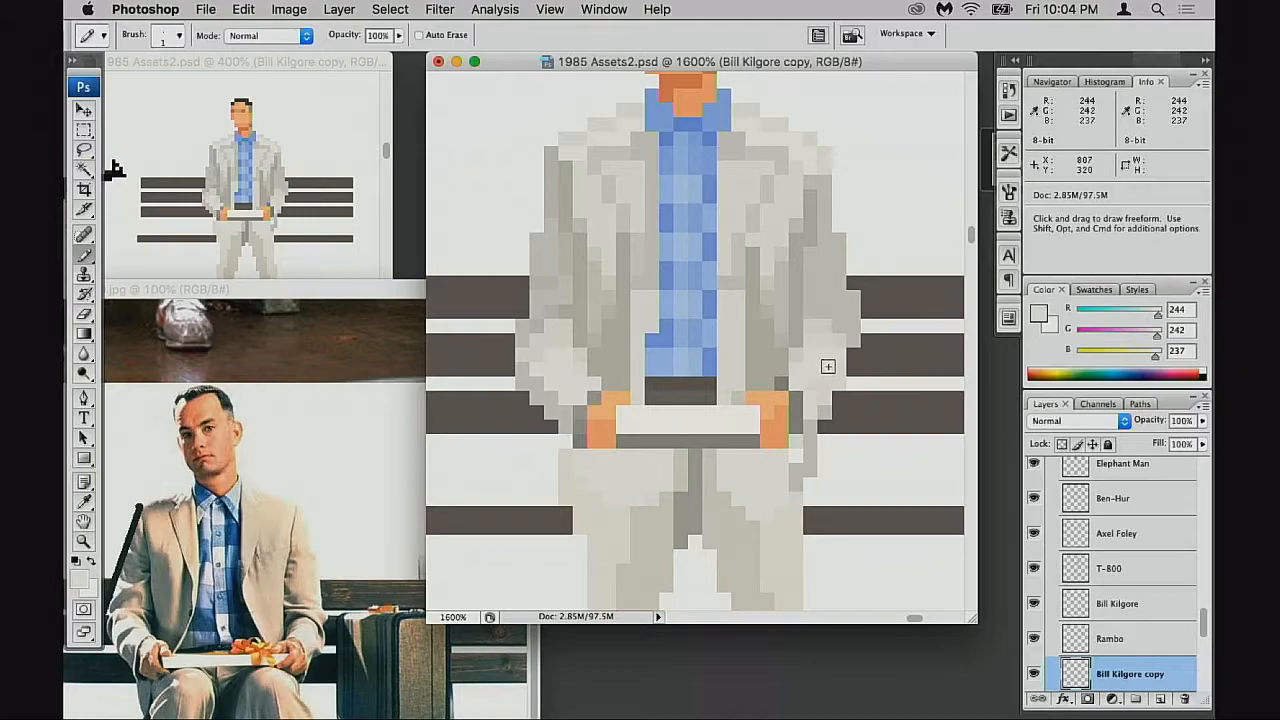
{"action": "left_click", "coordinate": [598, 388], "text": "alt"}
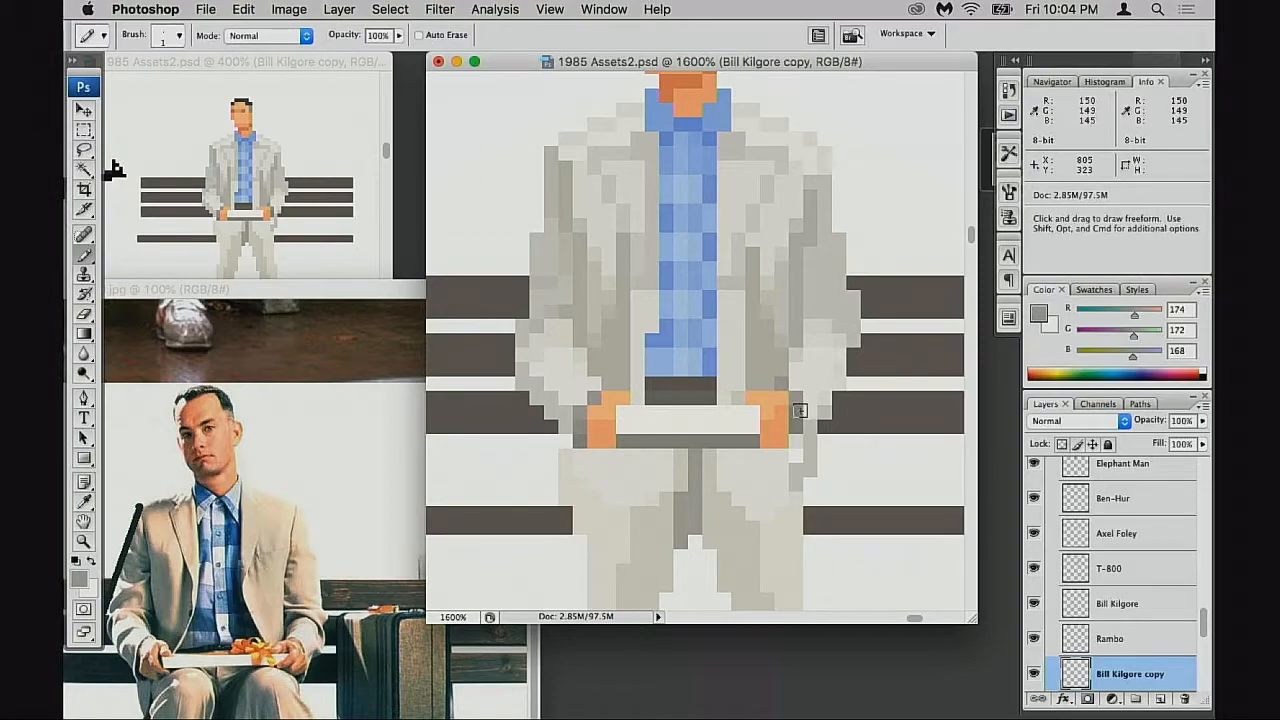
{"action": "left_click", "coordinate": [583, 438], "text": "alt"}
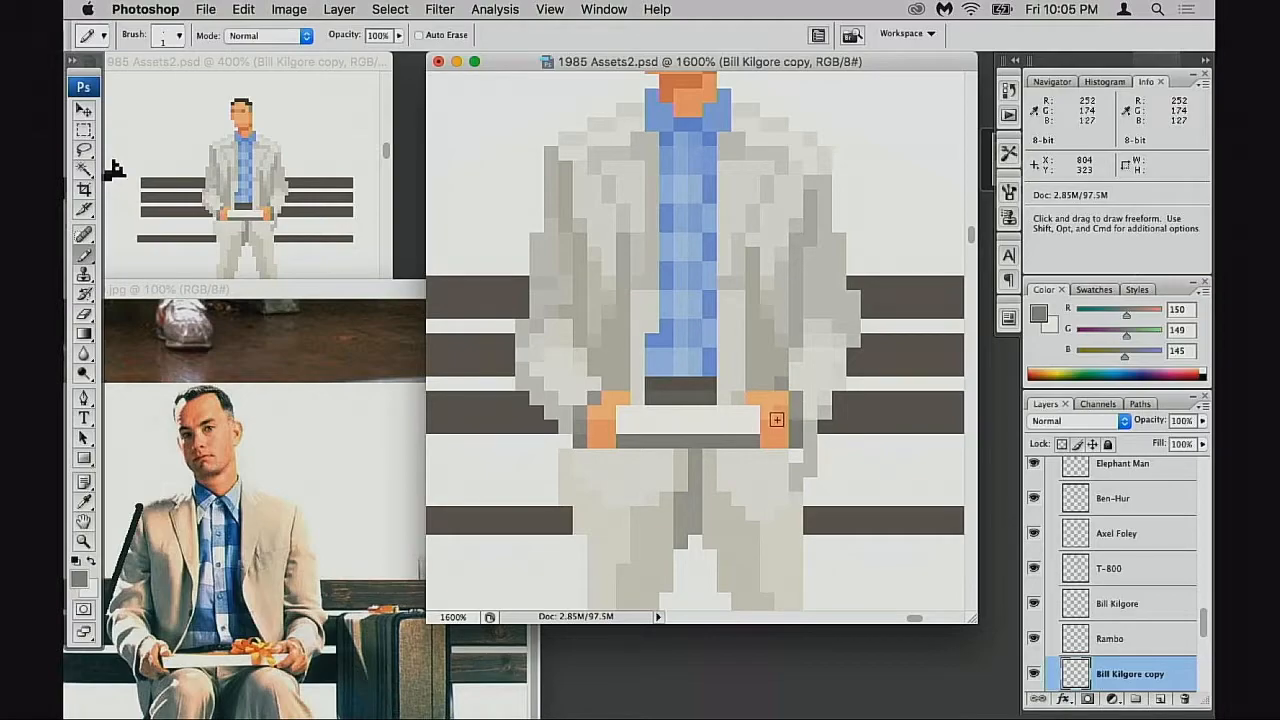
Add a skin-tone pixel above each hand with RGB 255, 196, 139
{"action": "left_click_drag", "start_coordinate": [776, 419], "coordinate": [812, 427]}
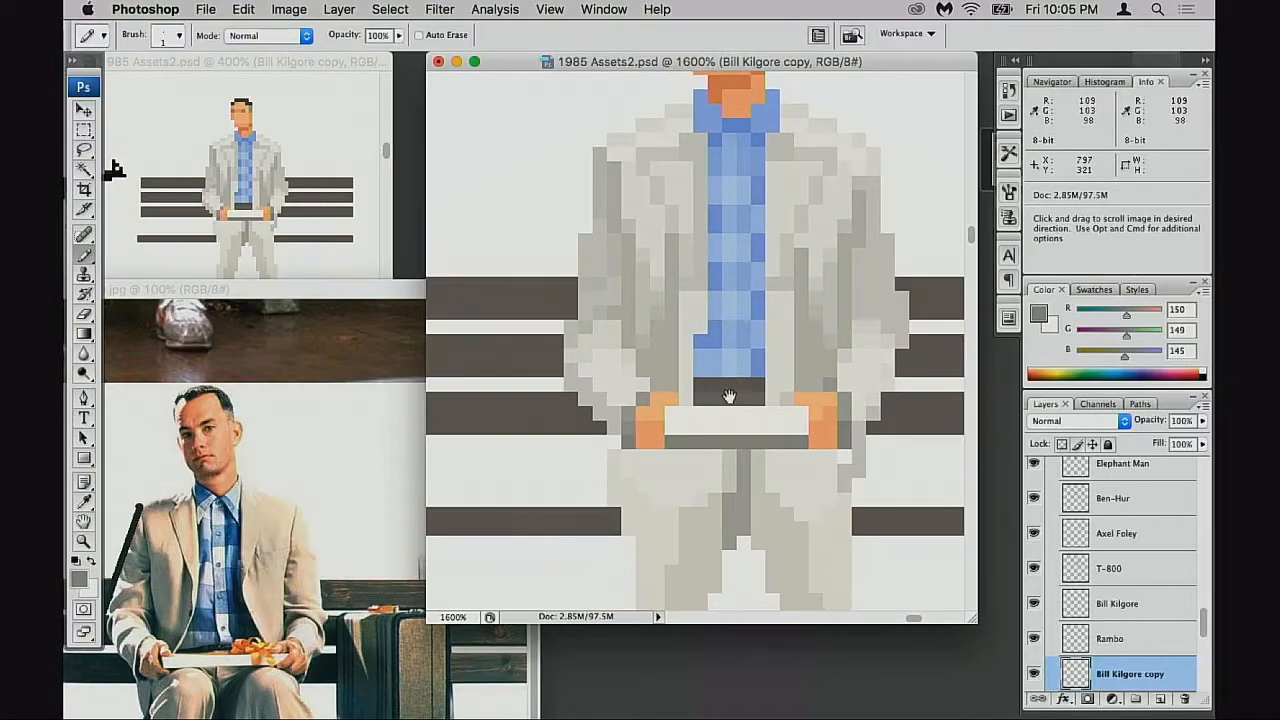
{"action": "left_click", "coordinate": [662, 398], "text": "alt"}
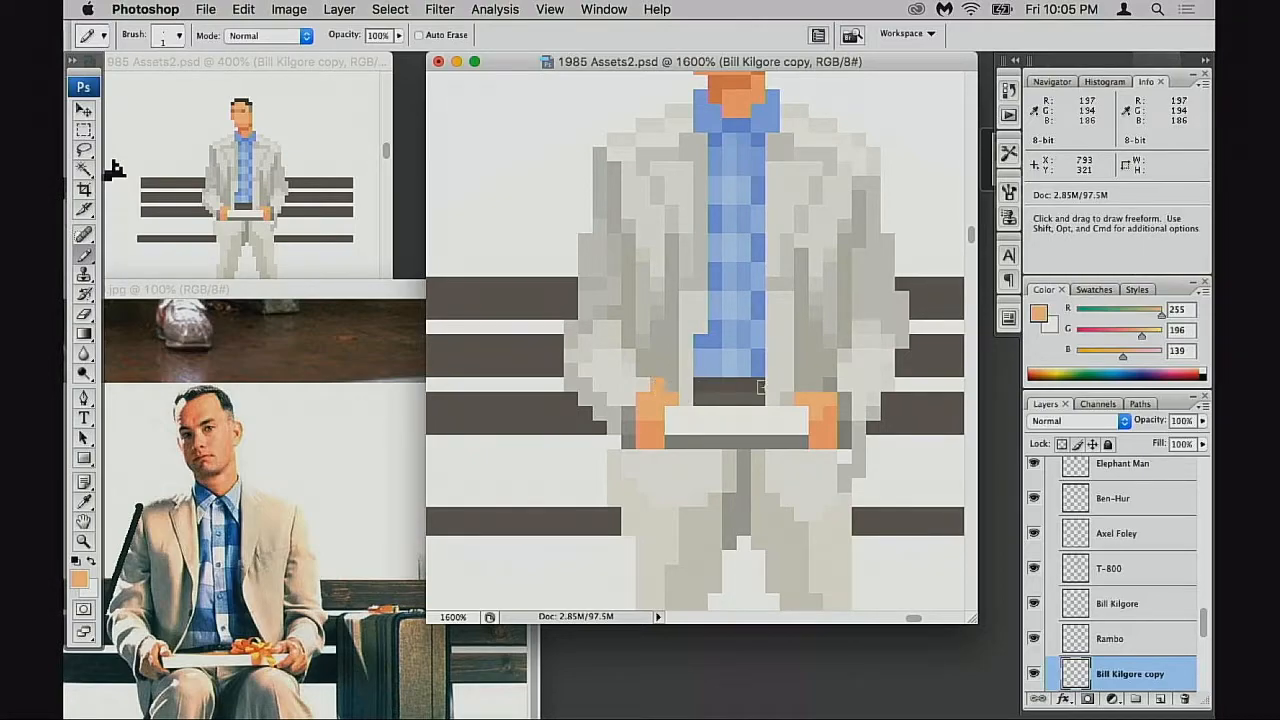
{"action": "left_click", "coordinate": [830, 384]}
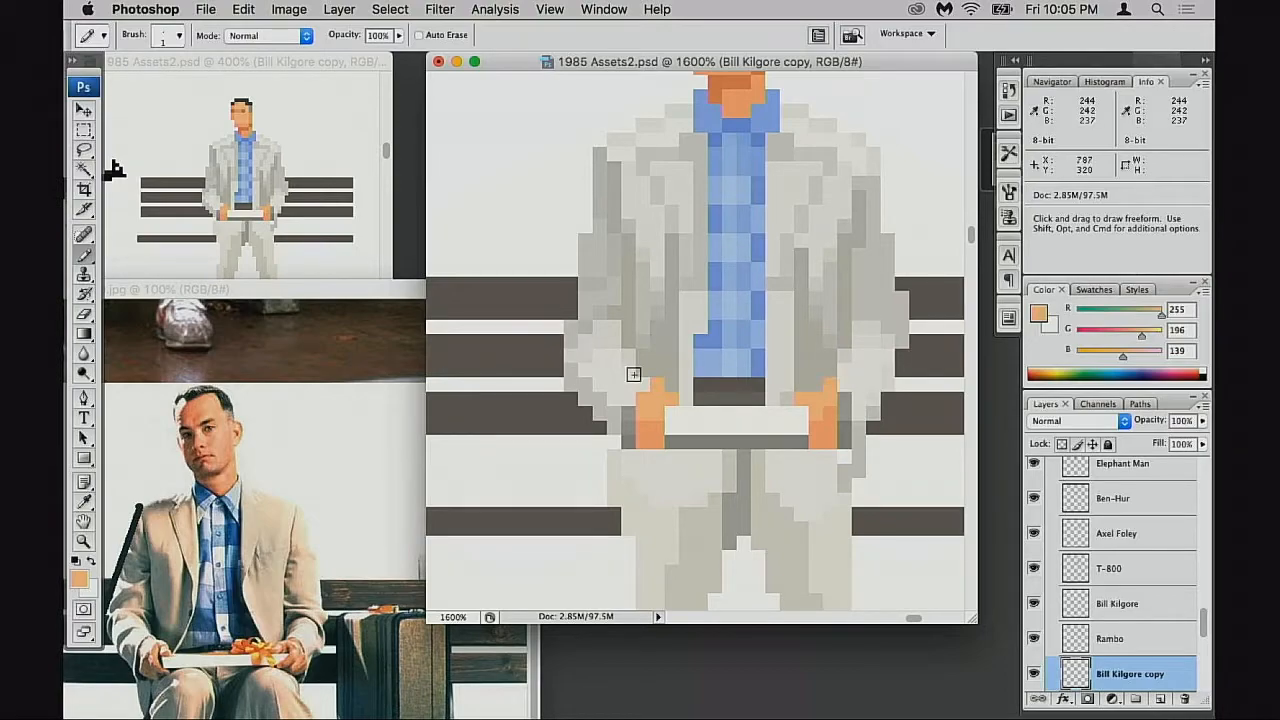
Clean up the left cuff edge above the hand with RGB 197, 194, 186 and 240, 238, 232
{"action": "left_click_drag", "start_coordinate": [657, 386], "coordinate": [662, 389]}
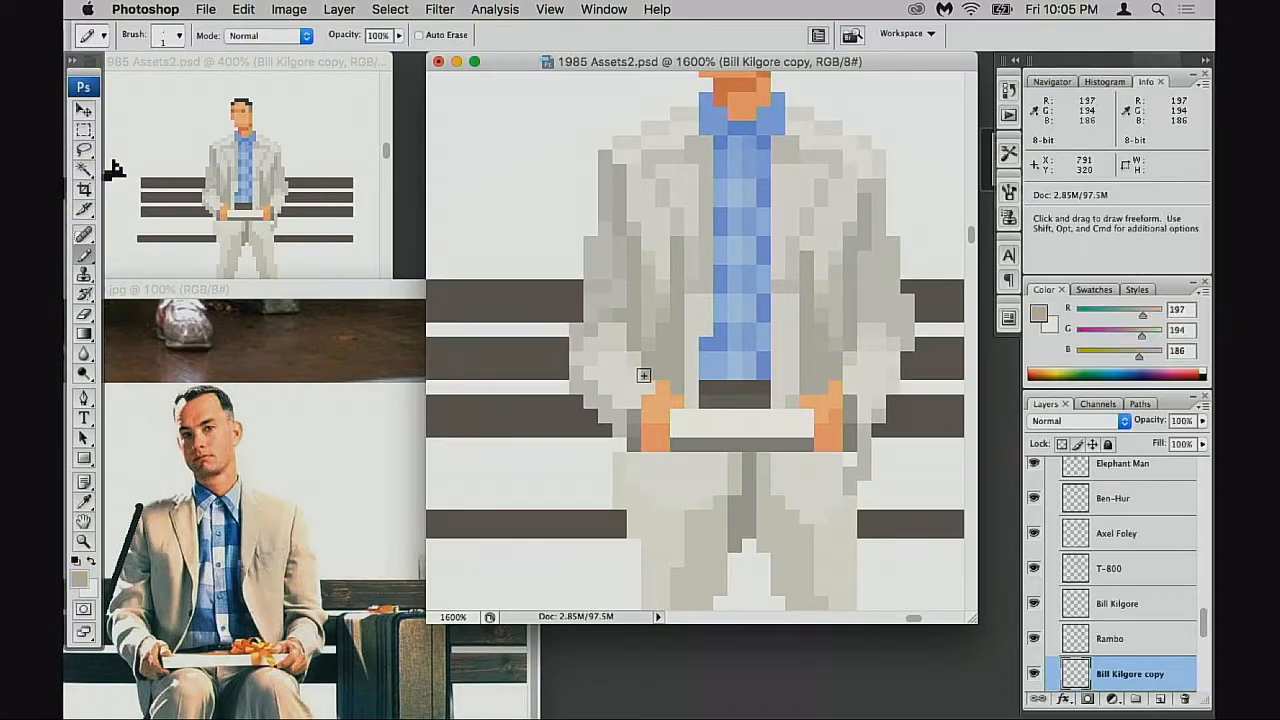
{"action": "left_click", "coordinate": [646, 371], "text": "alt"}
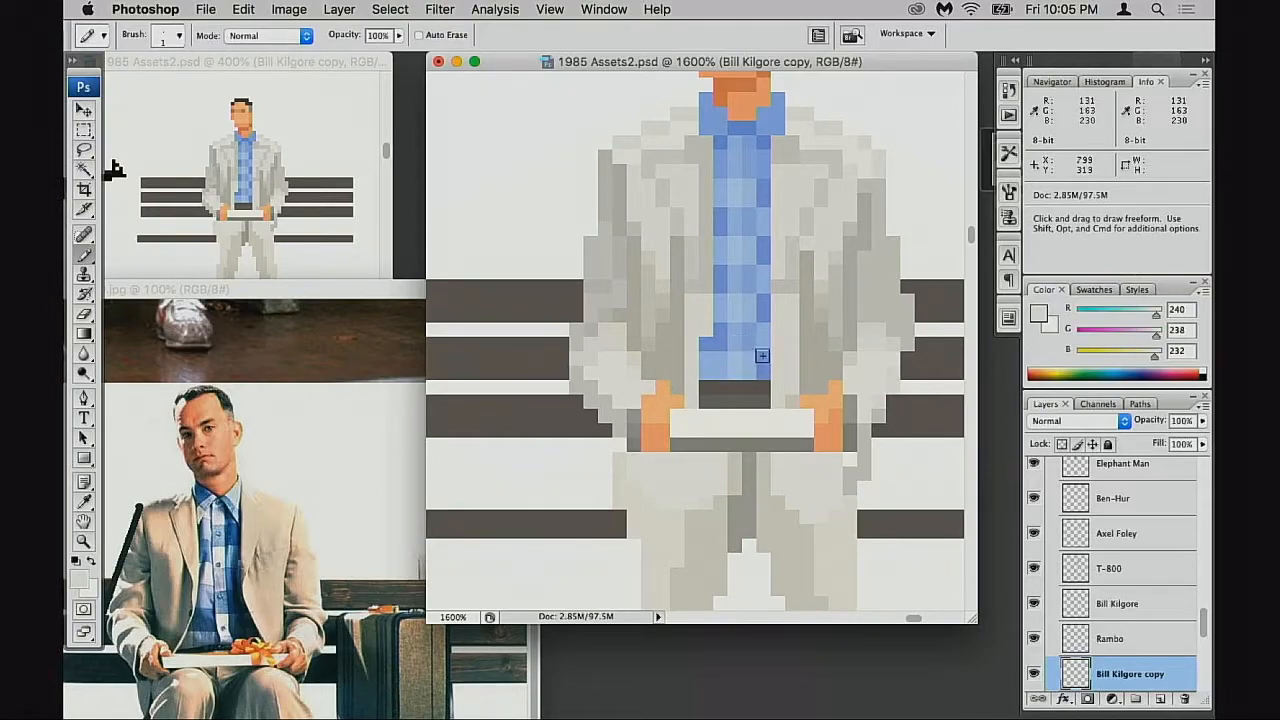
{"action": "key", "text": "space"}
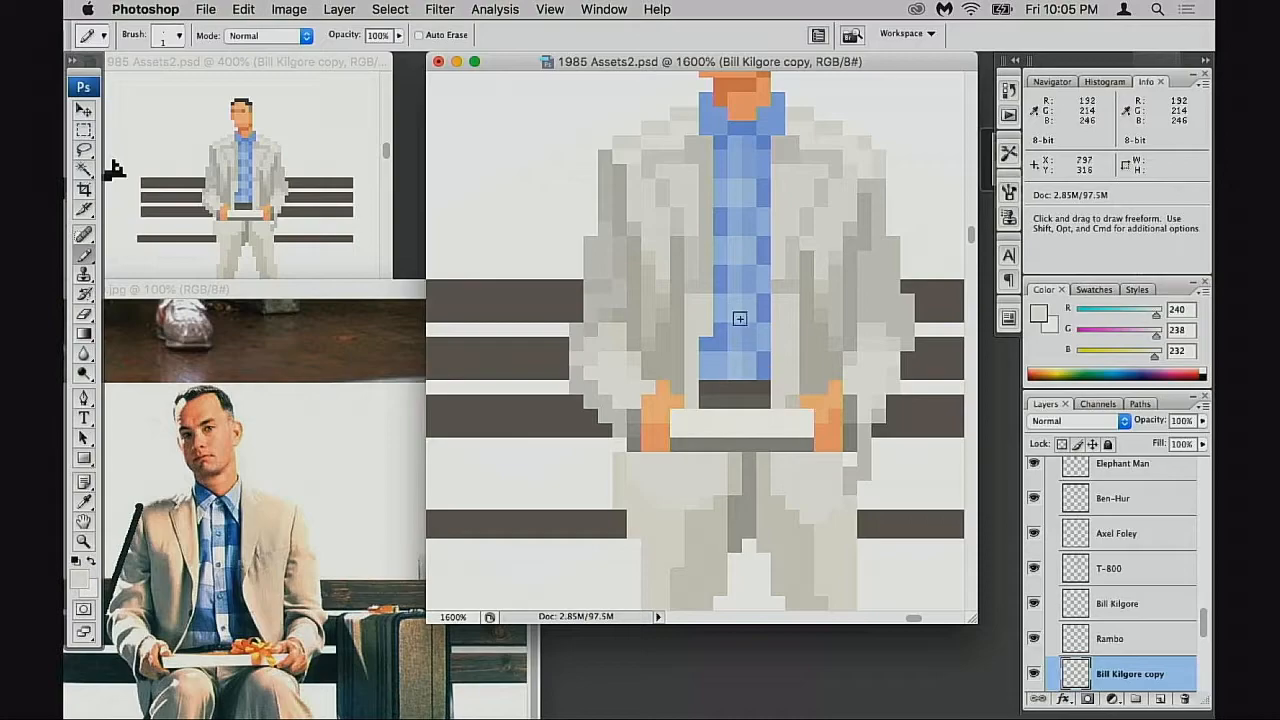
Widen the plaid shirt's lower right side with RGB 131, 163, 230 and 173, 197, 241, and extend the belt with 109, 103, 98
{"action": "left_click", "coordinate": [772, 366], "text": "alt"}
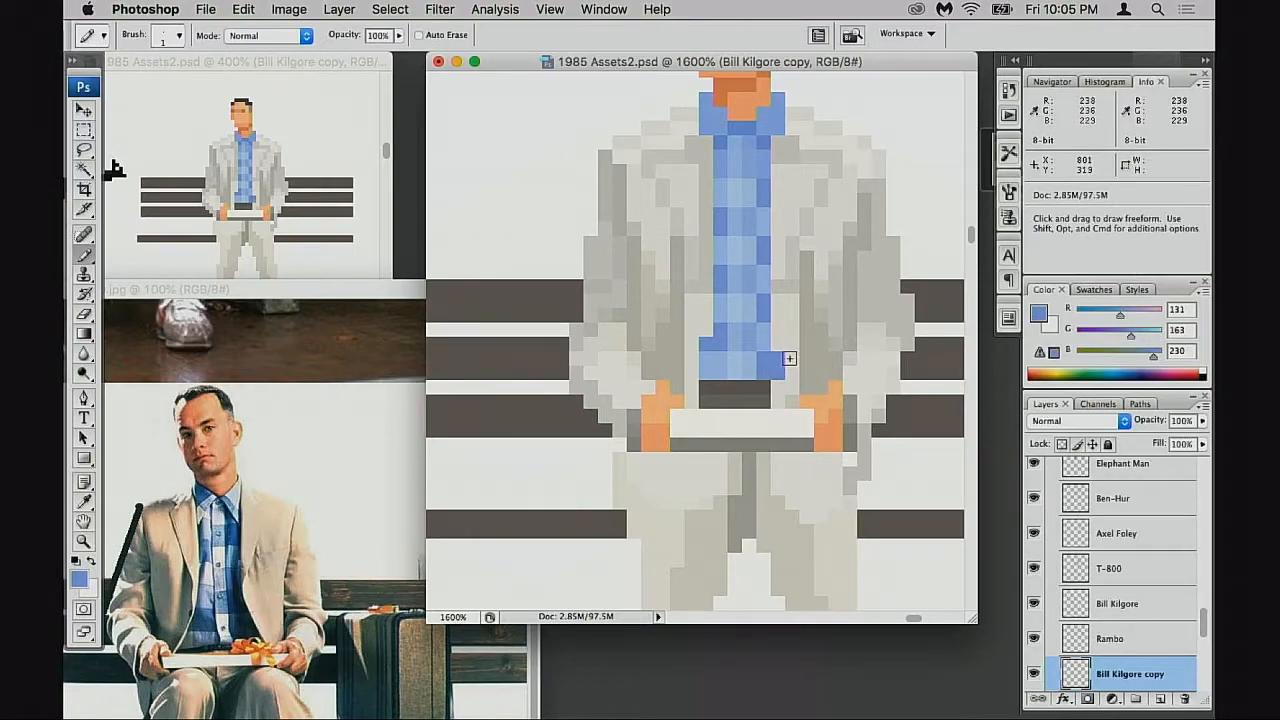
{"action": "left_click", "coordinate": [770, 350], "text": "alt"}
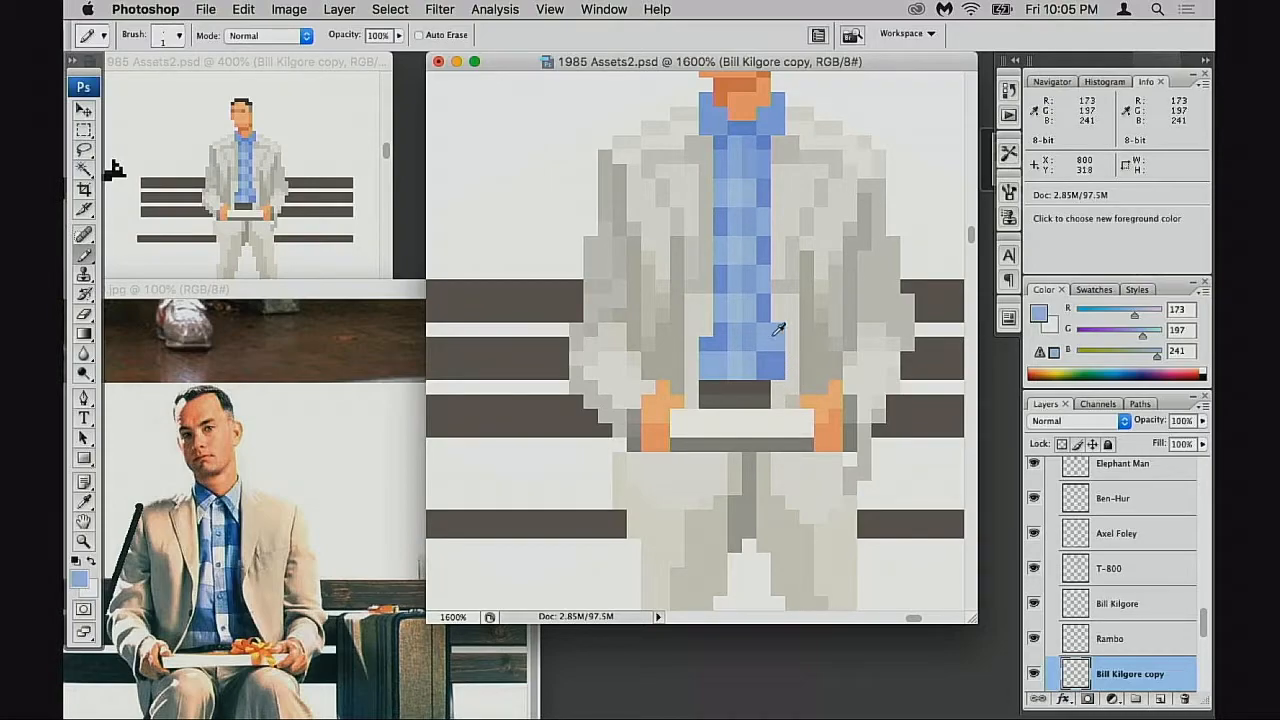
{"action": "left_click", "coordinate": [792, 372]}
{"action": "left_click", "coordinate": [777, 388], "text": "alt"}
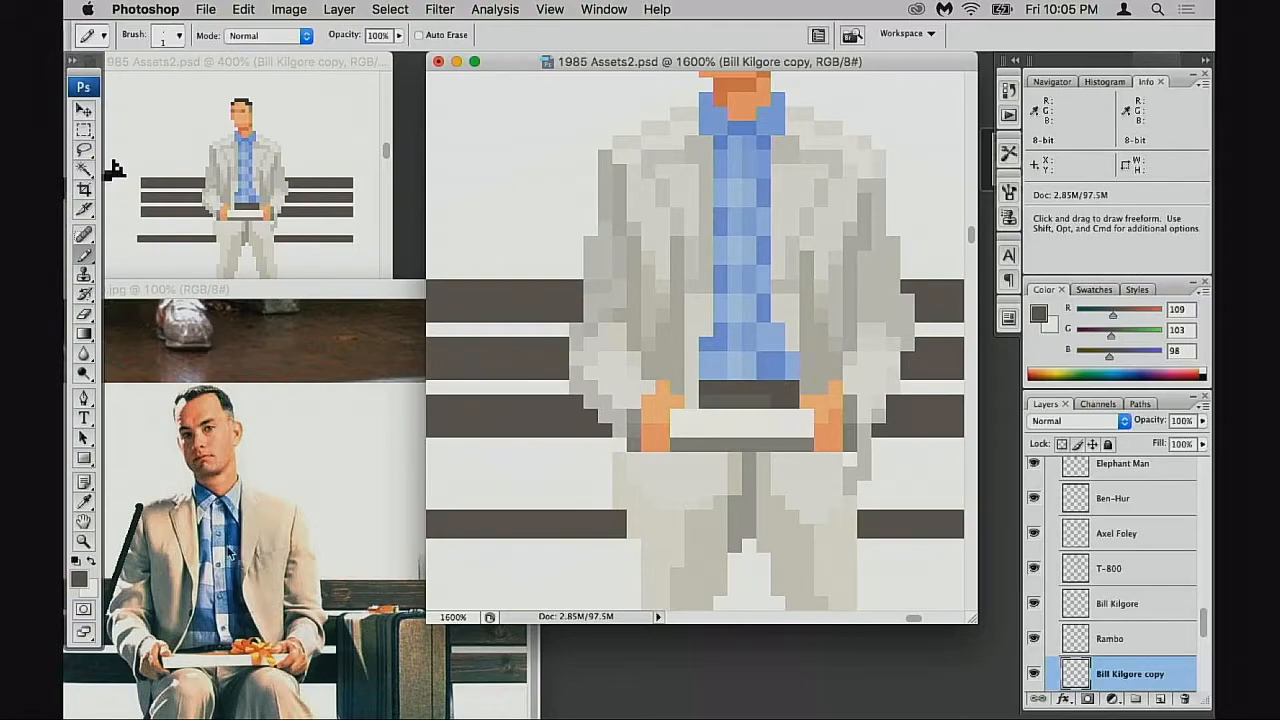
{"action": "left_click", "coordinate": [772, 317], "text": "alt"}
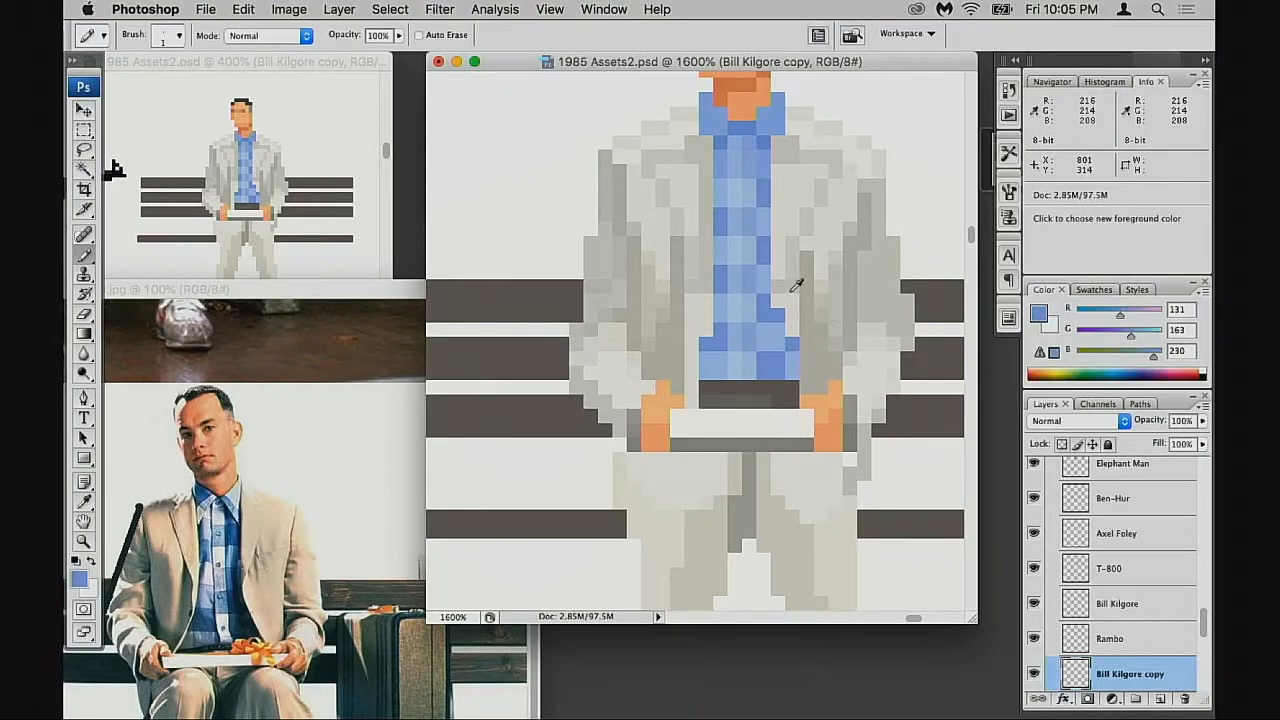
Rework the right jacket front beside the shirt with RGB 197, 194, 186, 223, 221, 214 and 216, 214, 208
{"action": "left_click", "coordinate": [815, 331], "text": "alt"}
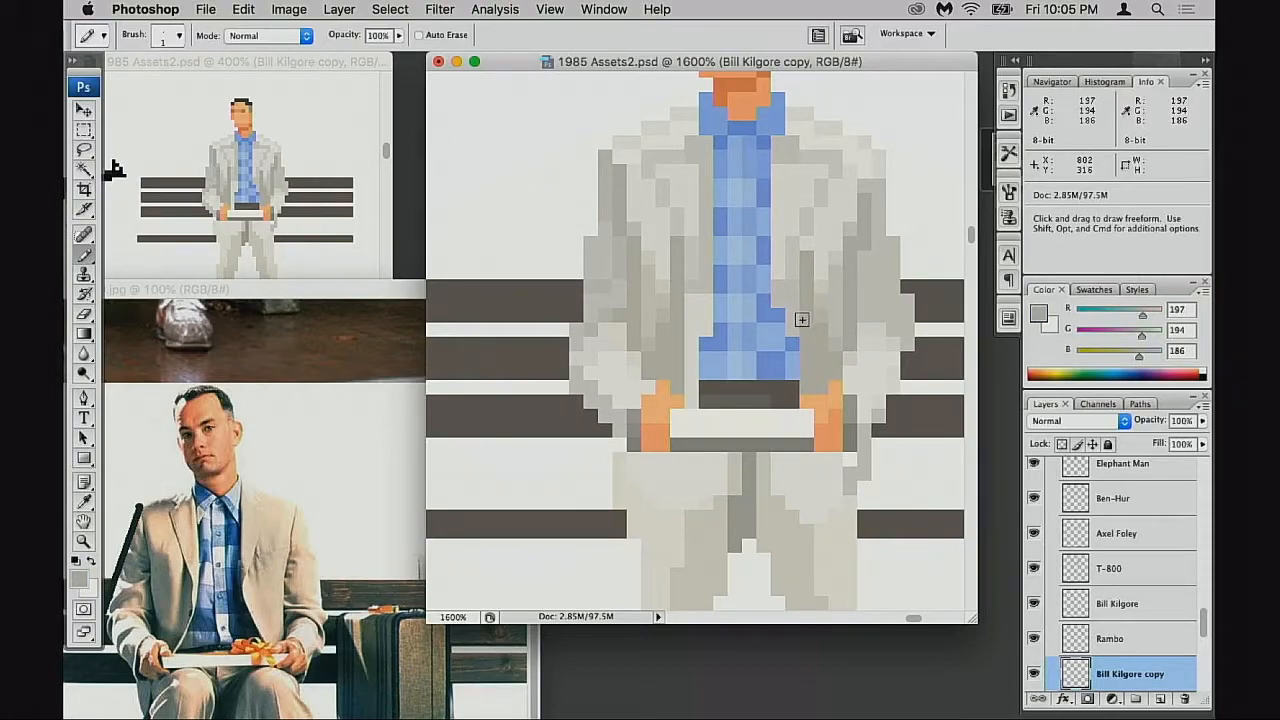
{"action": "left_click", "coordinate": [803, 262], "text": "alt"}
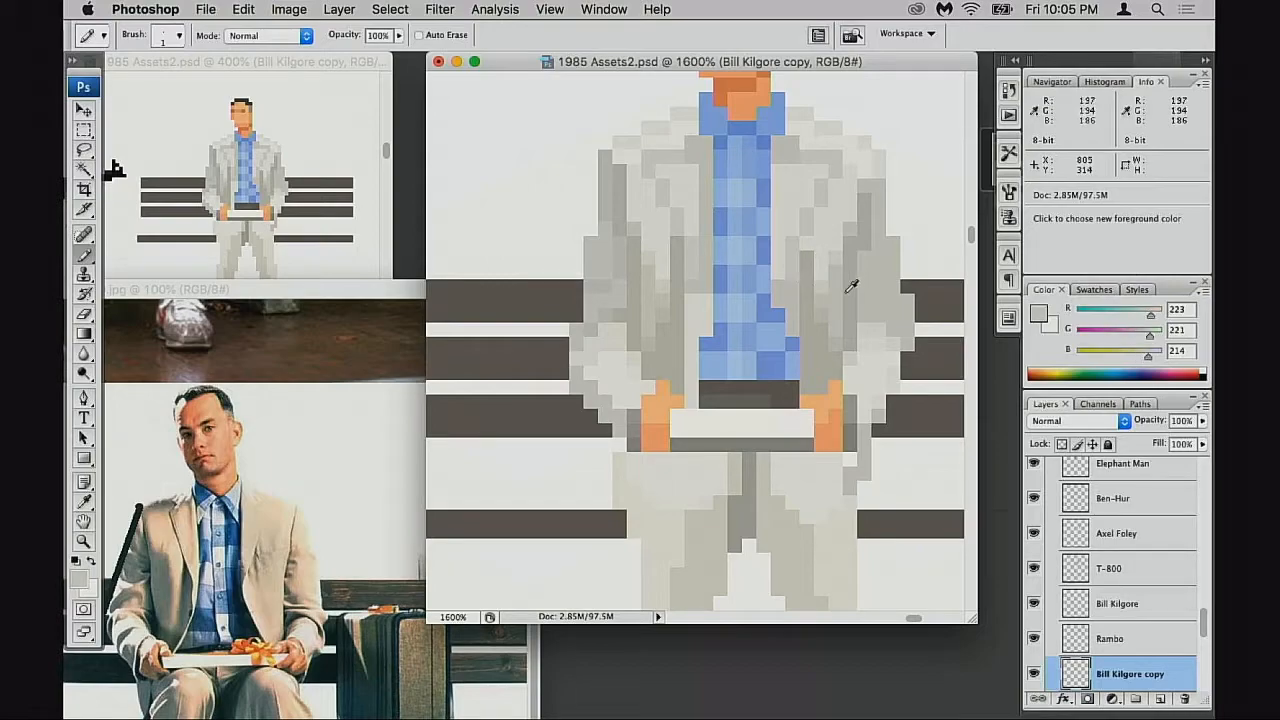
{"action": "left_click", "coordinate": [809, 287], "text": "alt"}
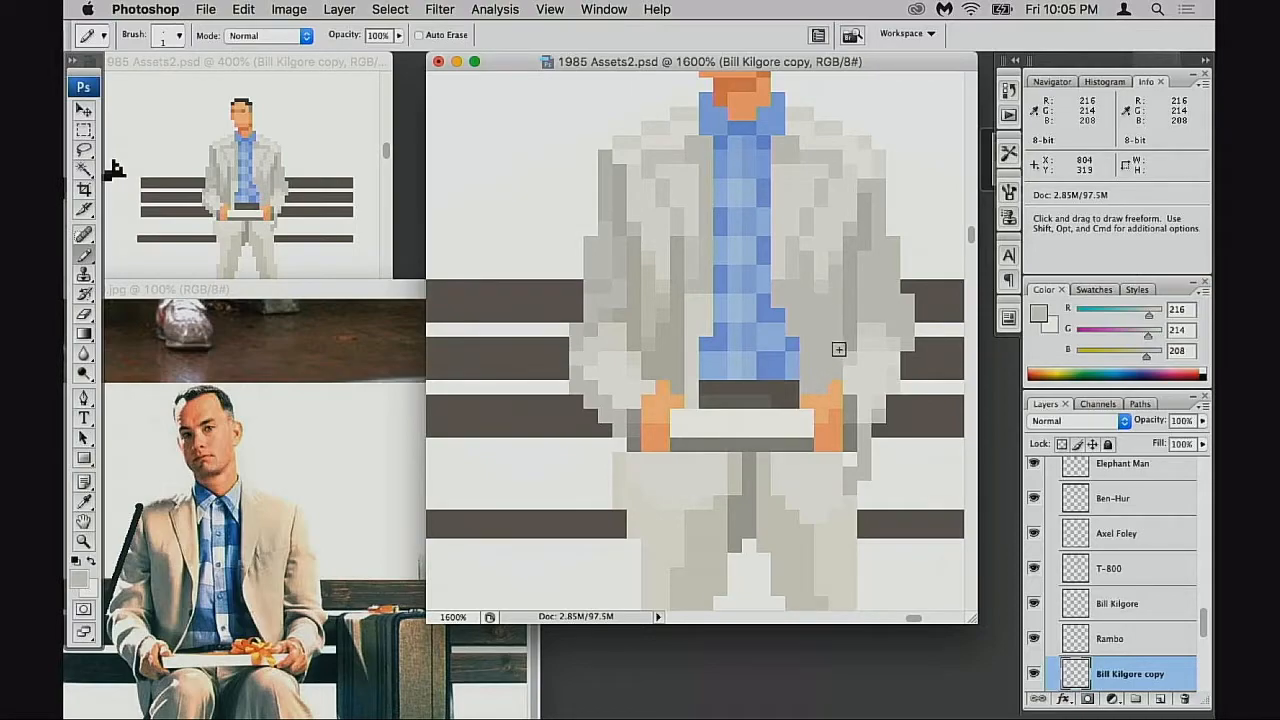
Extend the plaid shirt's lower right corner by one pixel with RGB 173, 197, 241
{"action": "left_click", "coordinate": [805, 275], "text": "alt"}
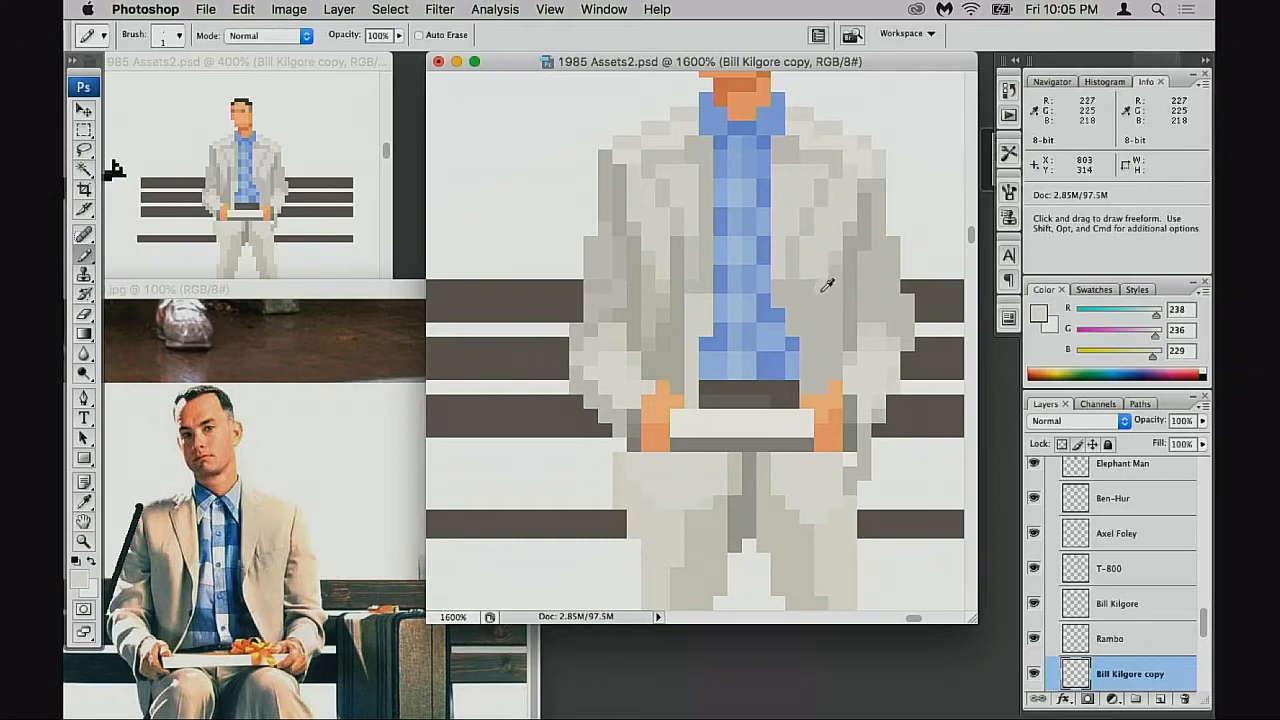
{"action": "left_click", "coordinate": [822, 291], "text": "alt"}
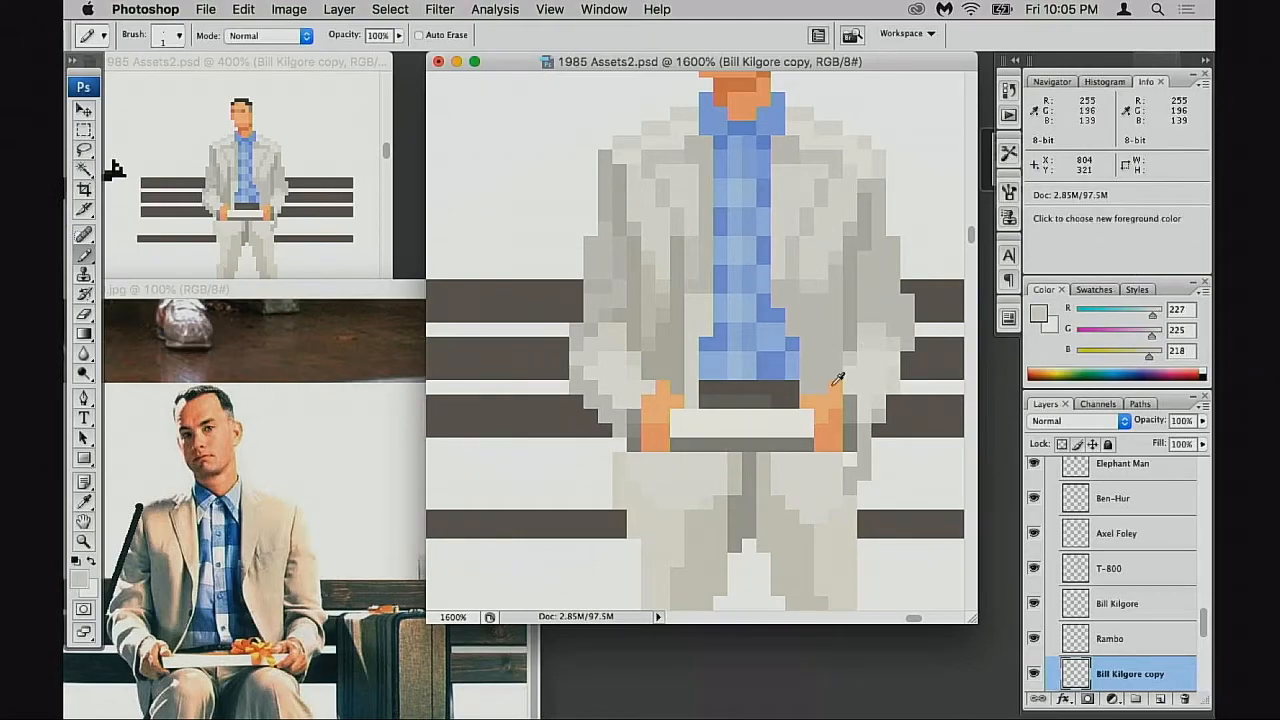
{"action": "left_click", "coordinate": [792, 373], "text": "alt"}
{"action": "left_click", "coordinate": [806, 375]}
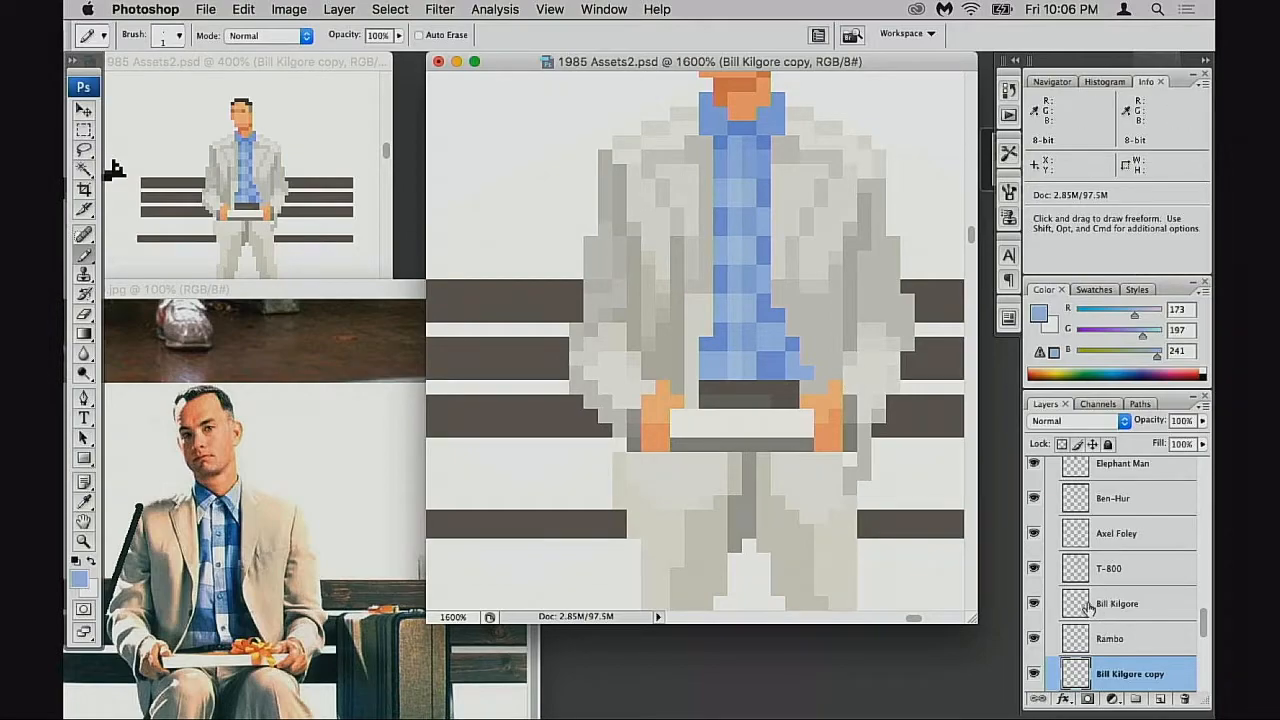
Add a new layer directly above Bill Kilgore copy and set its blend mode to Multiply
{"action": "scroll", "coordinate": [1086, 607], "scroll_direction": "down", "scroll_amount": 1}
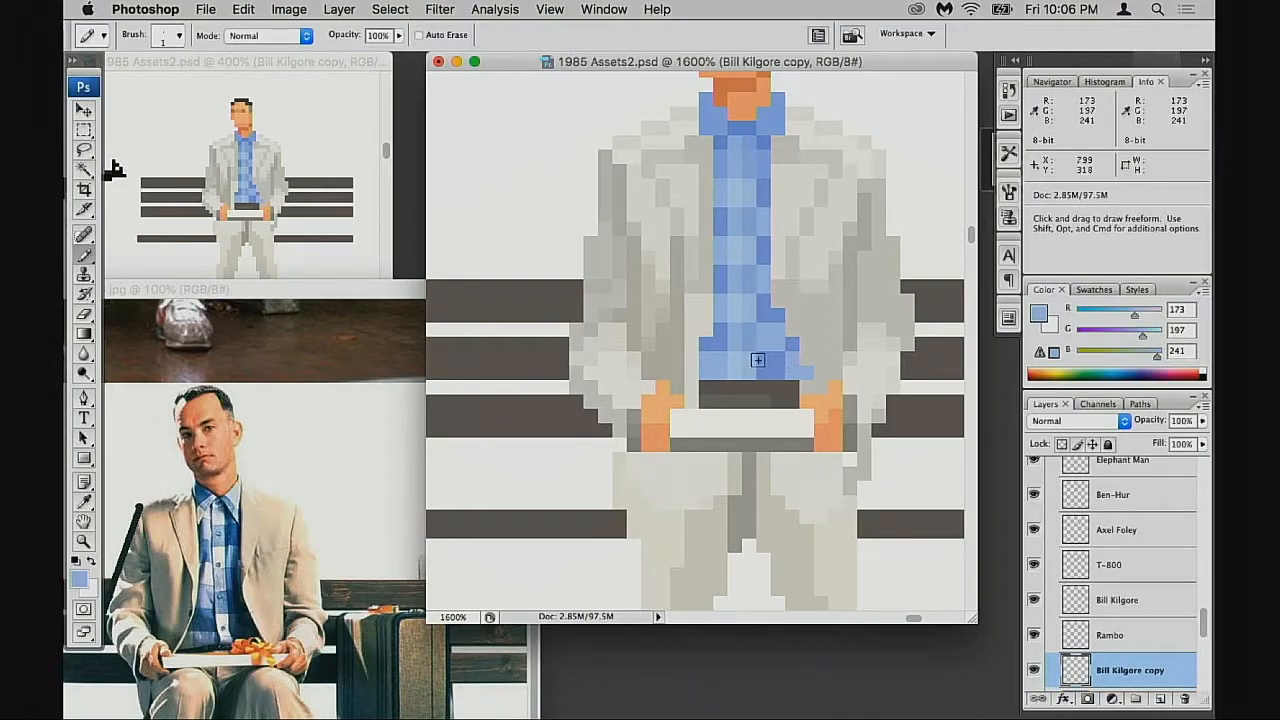
{"action": "scroll", "coordinate": [758, 360], "scroll_direction": "down", "scroll_amount": 2}
{"action": "scroll", "coordinate": [1065, 535], "scroll_direction": "down", "scroll_amount": 2}
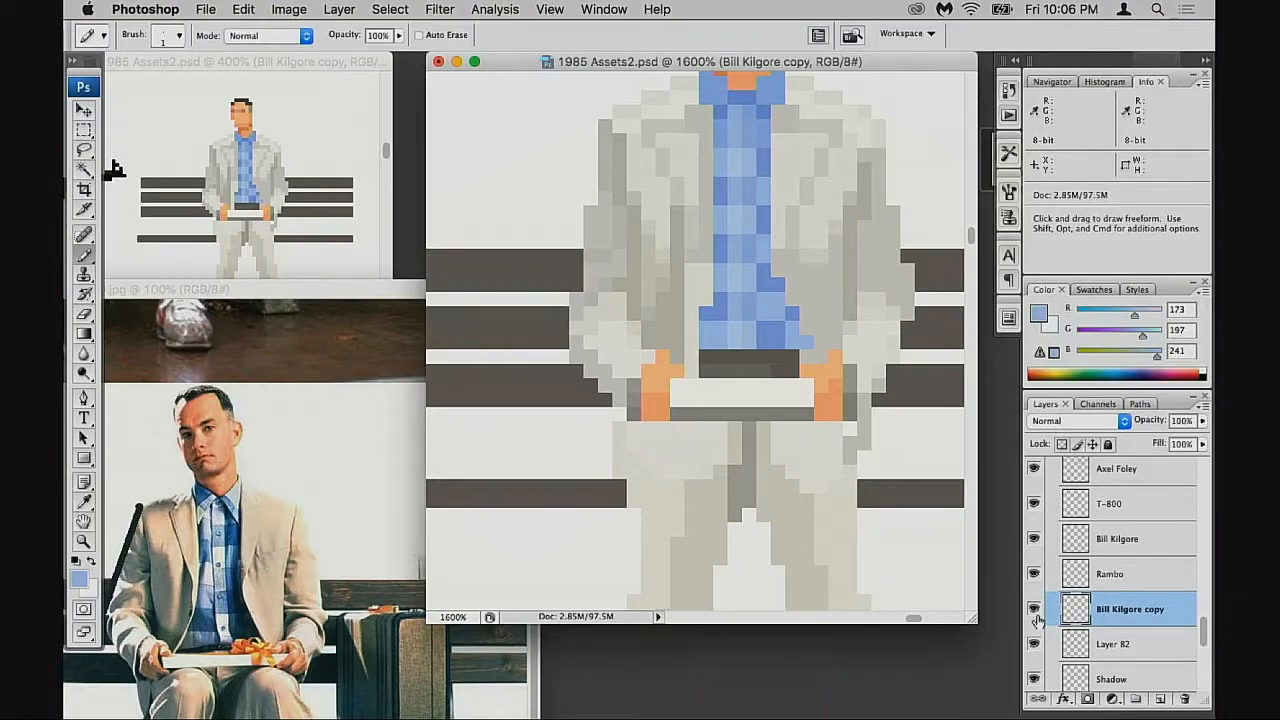
{"action": "key", "text": "super+alt+shift+n"}
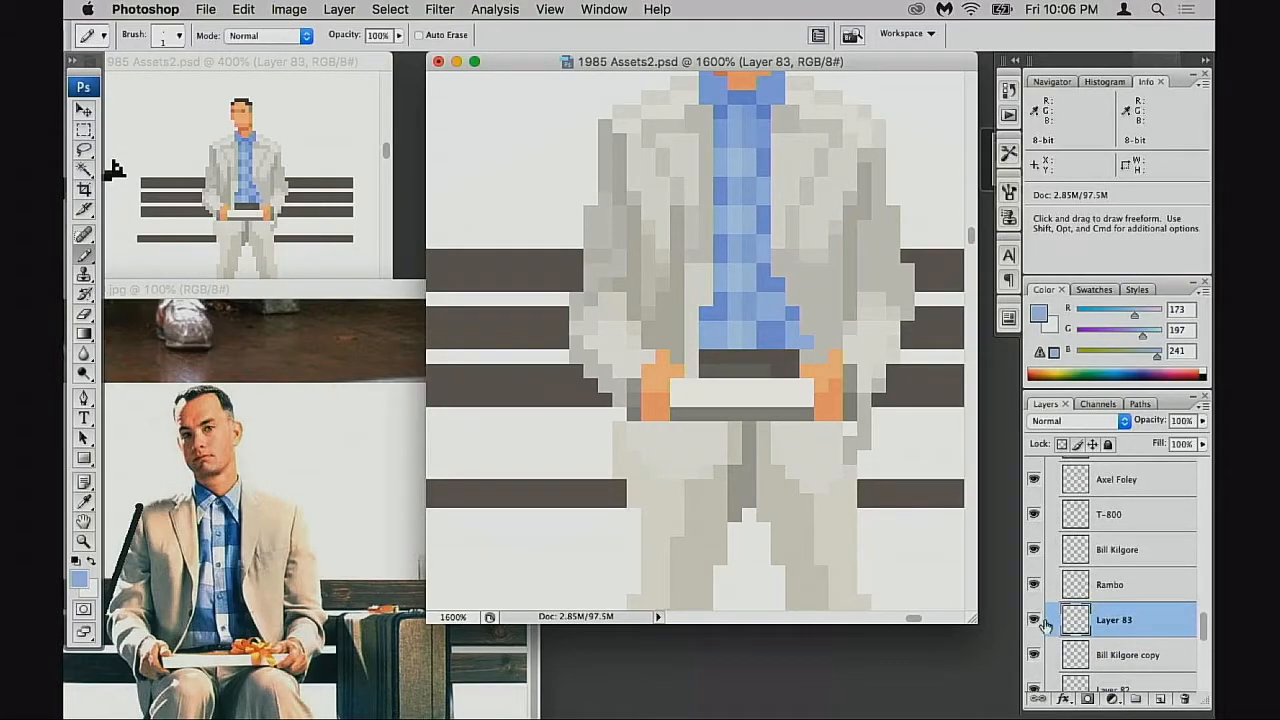
{"action": "left_click", "coordinate": [1034, 621]}
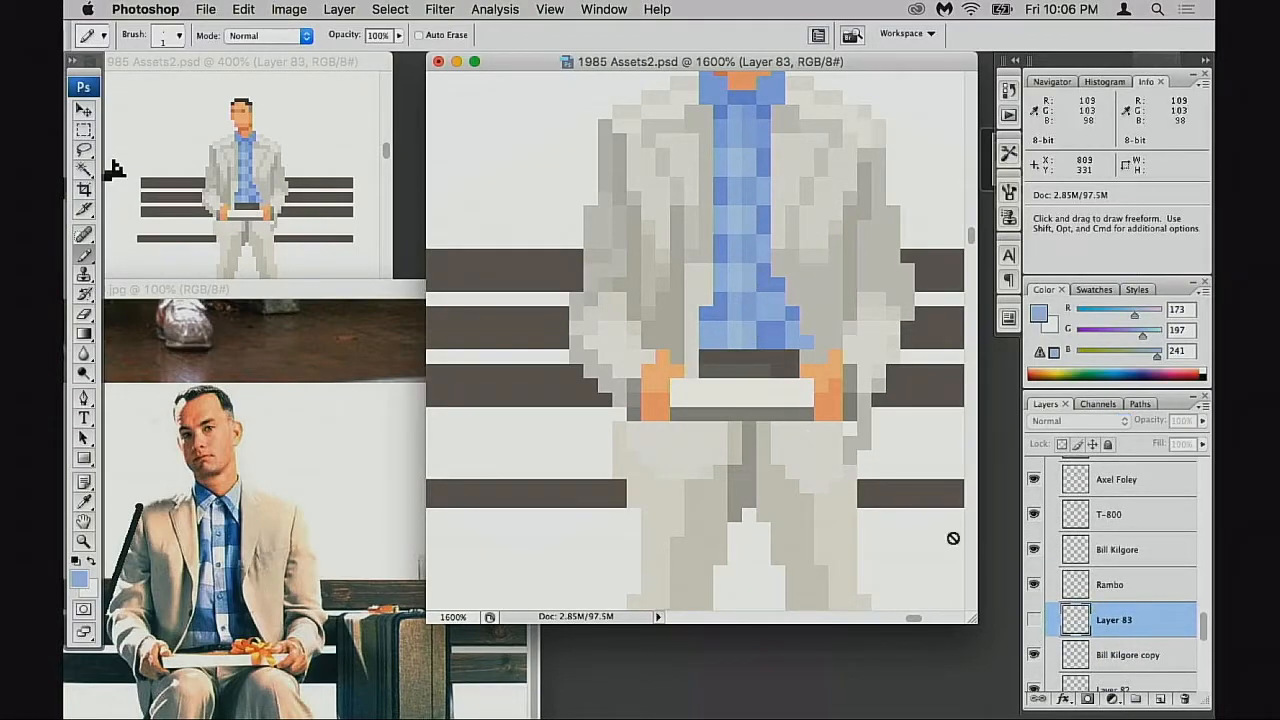
{"action": "left_click", "coordinate": [1034, 621]}
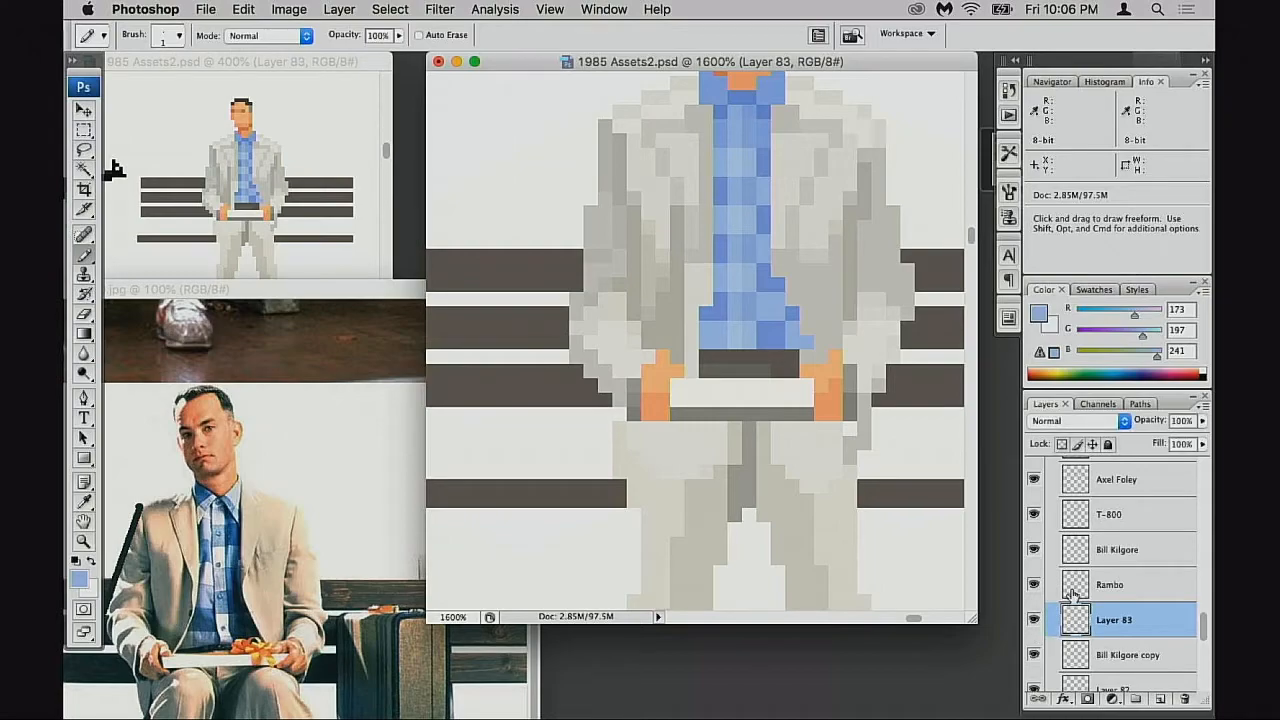
{"action": "left_click", "coordinate": [1077, 424]}
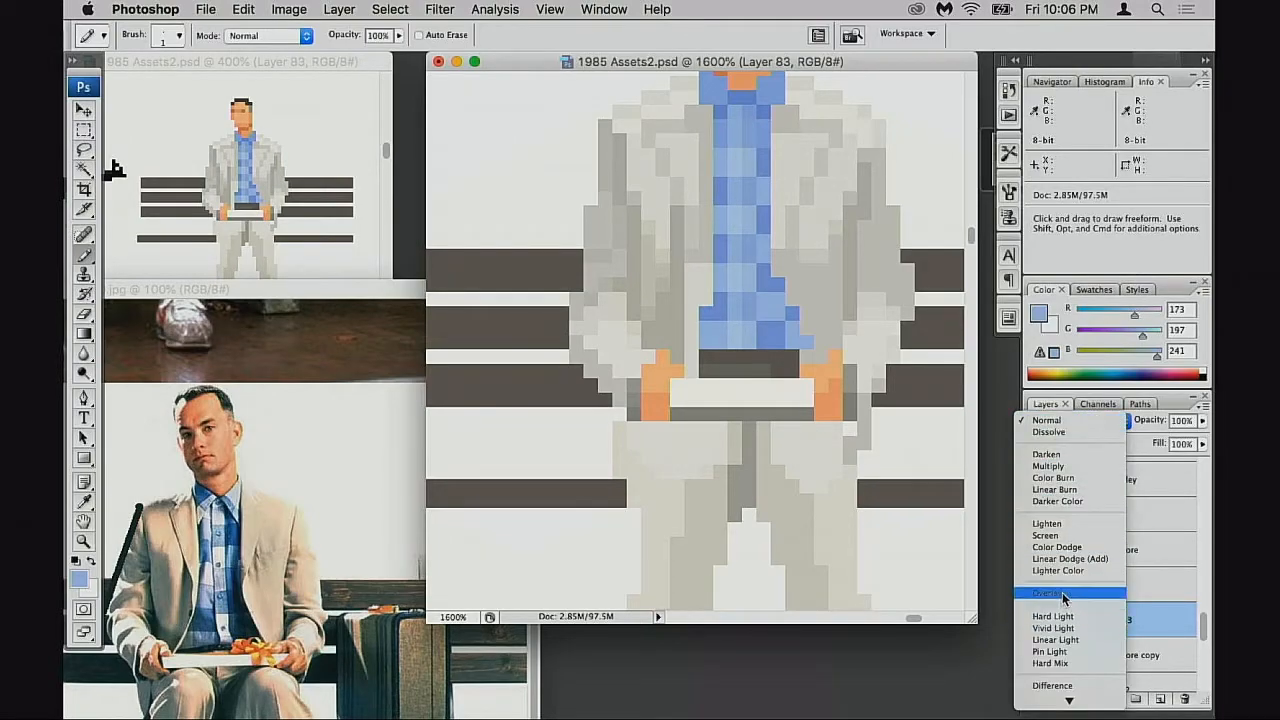
{"action": "left_click", "coordinate": [1071, 466]}
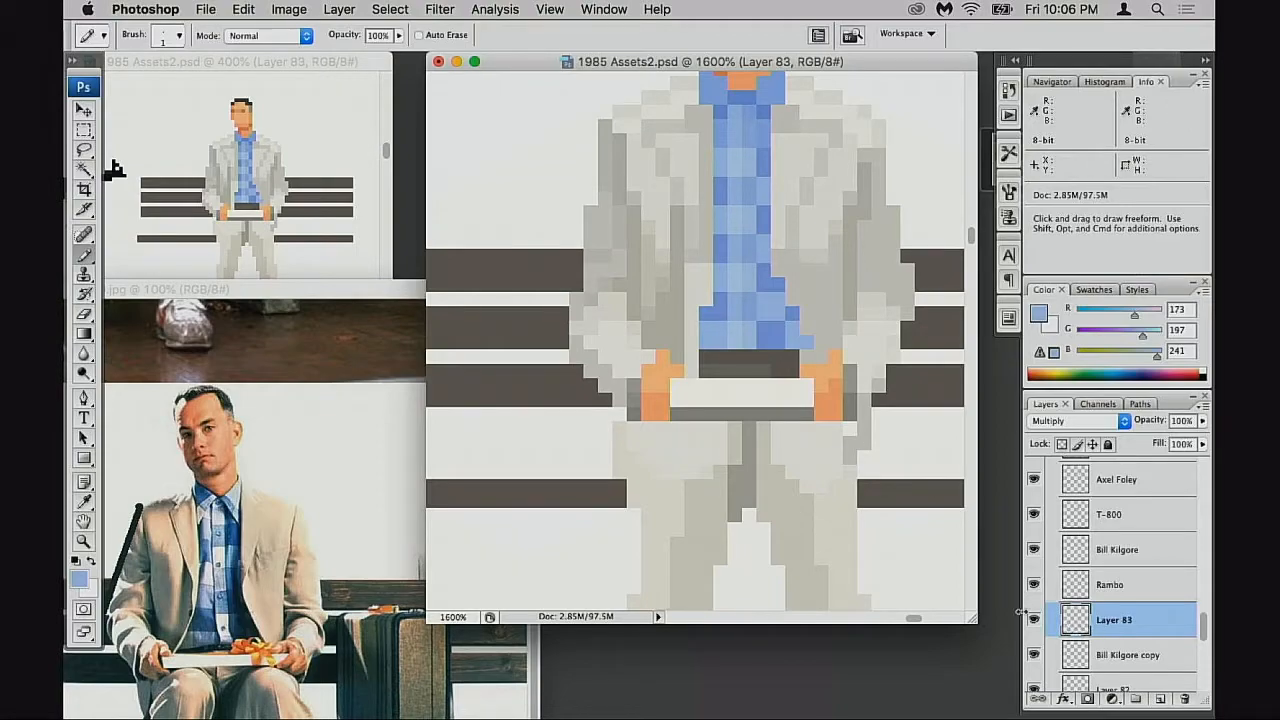
Try shading the shirt's lower right side with black on the Multiply layer at 26% opacity
{"action": "left_click", "coordinate": [774, 333], "text": "alt"}
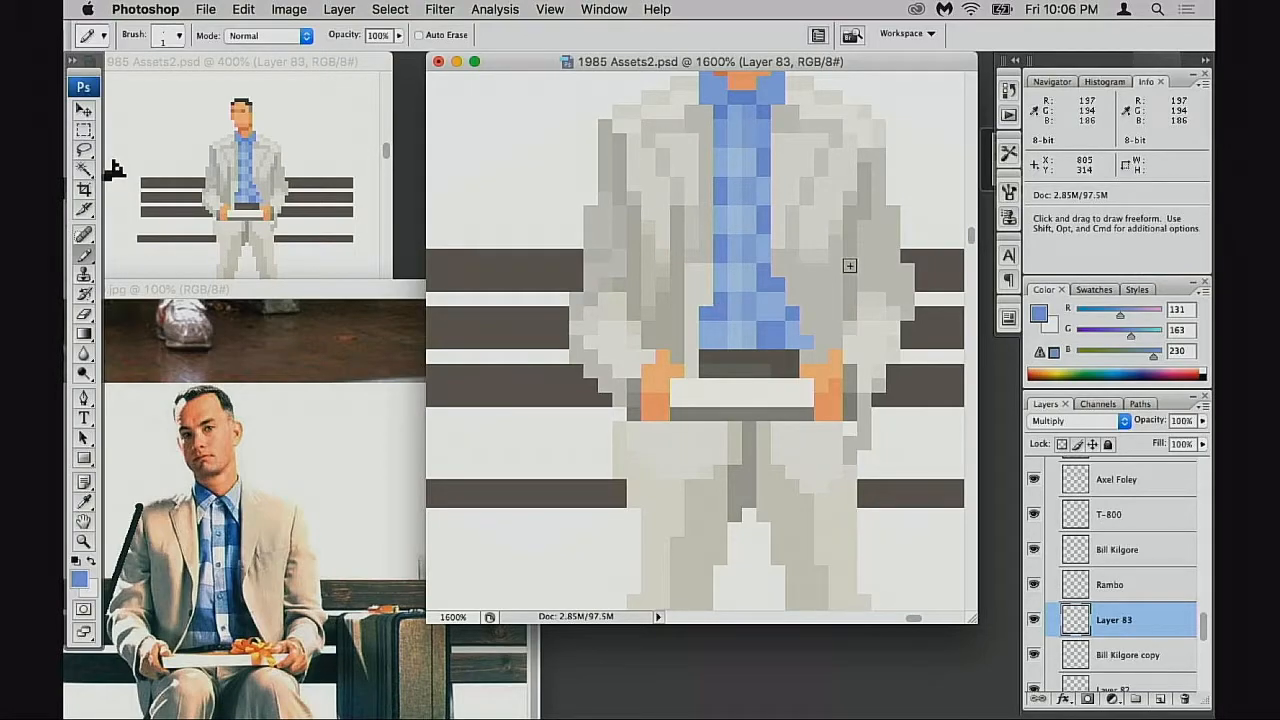
{"action": "scroll", "coordinate": [960, 600], "scroll_direction": "up", "scroll_amount": 1}
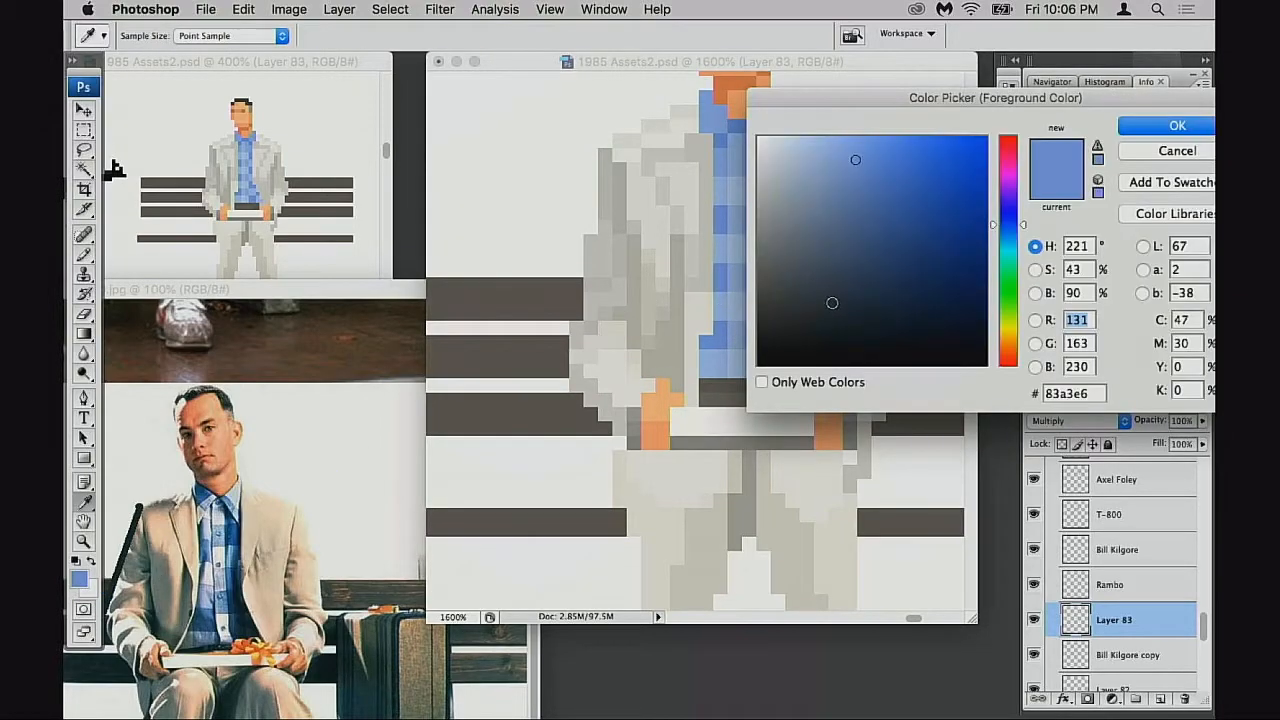
{"action": "left_click_drag", "start_coordinate": [831, 303], "coordinate": [685, 402]}
{"action": "left_click", "coordinate": [1176, 131]}
{"action": "key", "text": "b"}
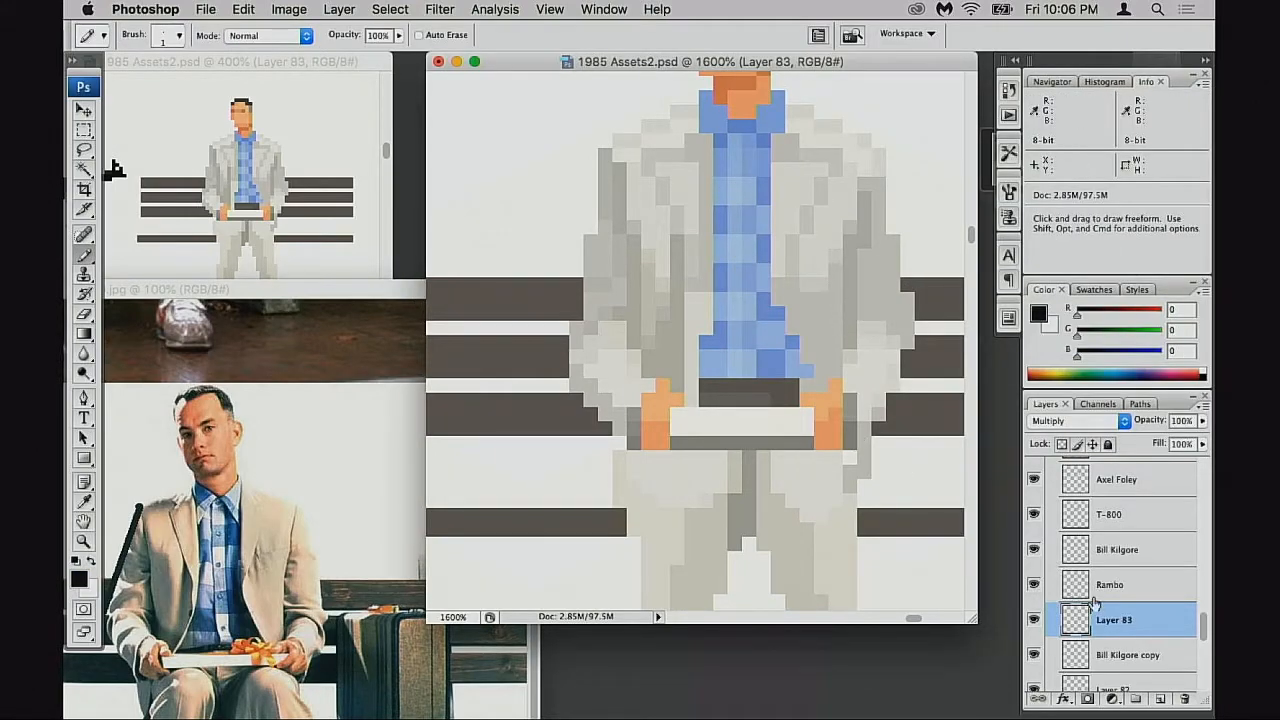
{"action": "left_click", "coordinate": [777, 314]}
{"action": "left_click_drag", "start_coordinate": [777, 314], "coordinate": [786, 368]}
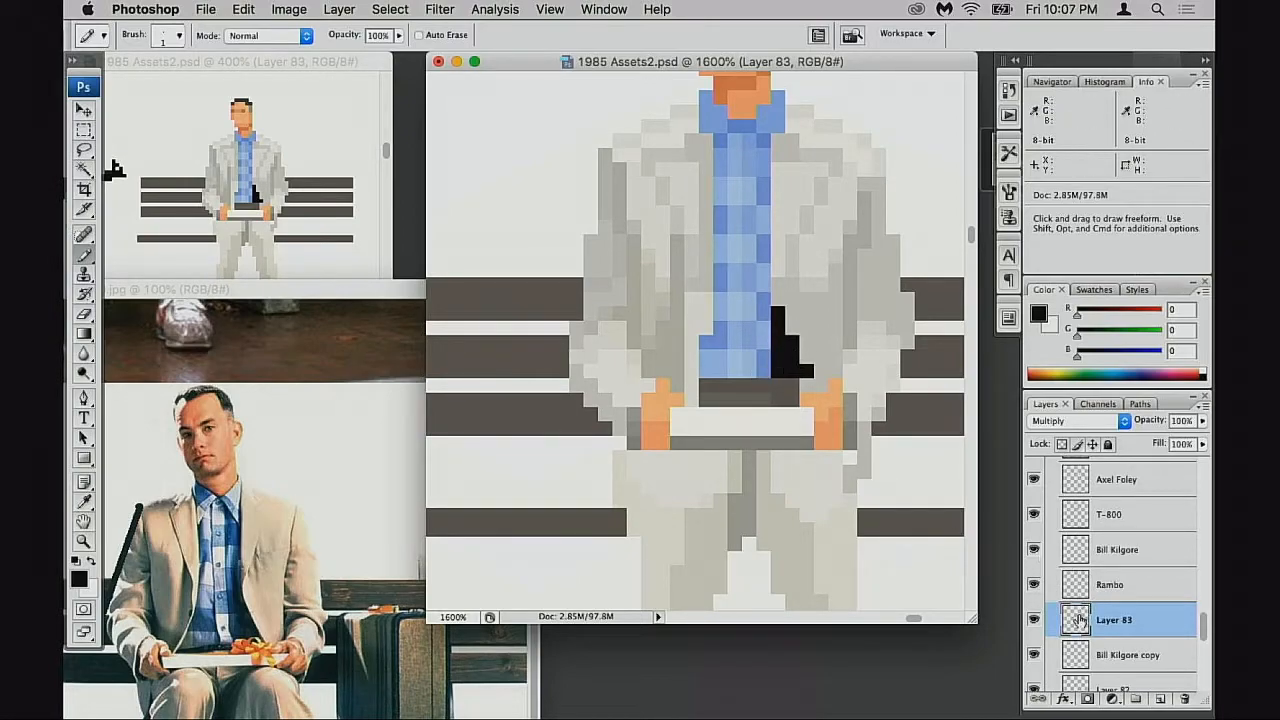
{"action": "left_click", "coordinate": [1201, 425]}
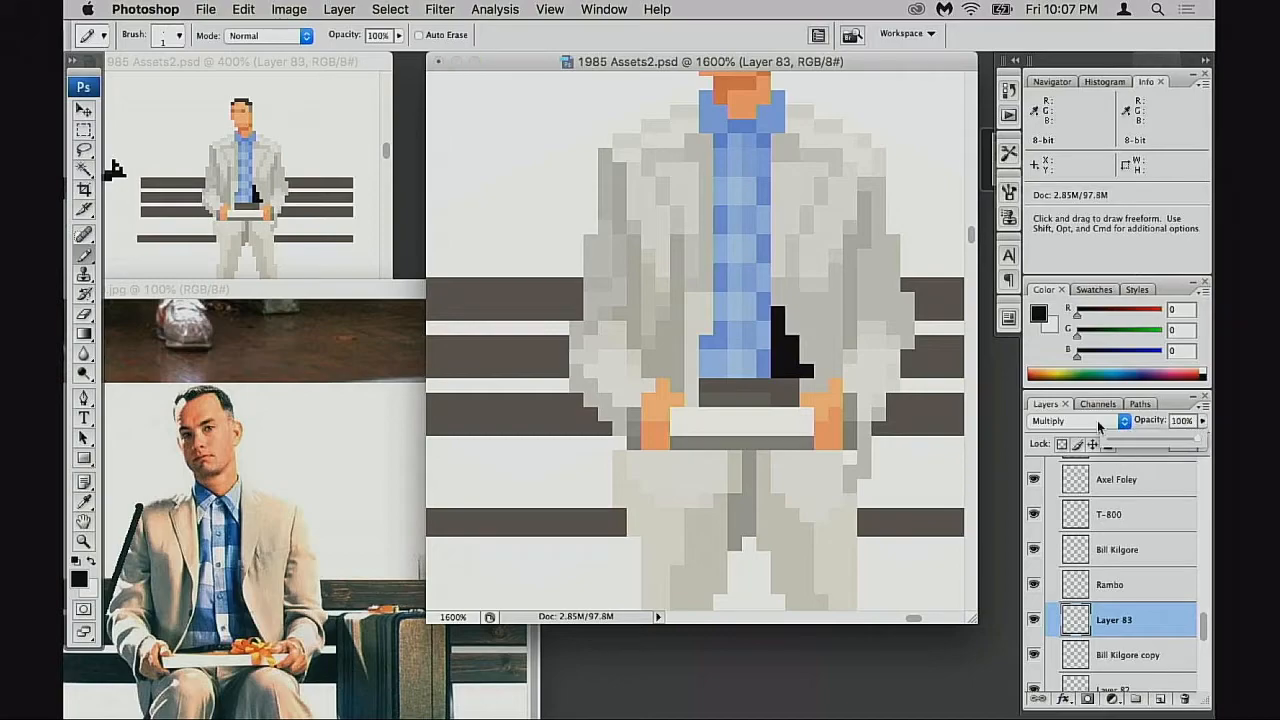
{"action": "left_click_drag", "start_coordinate": [1164, 441], "coordinate": [1155, 440]}
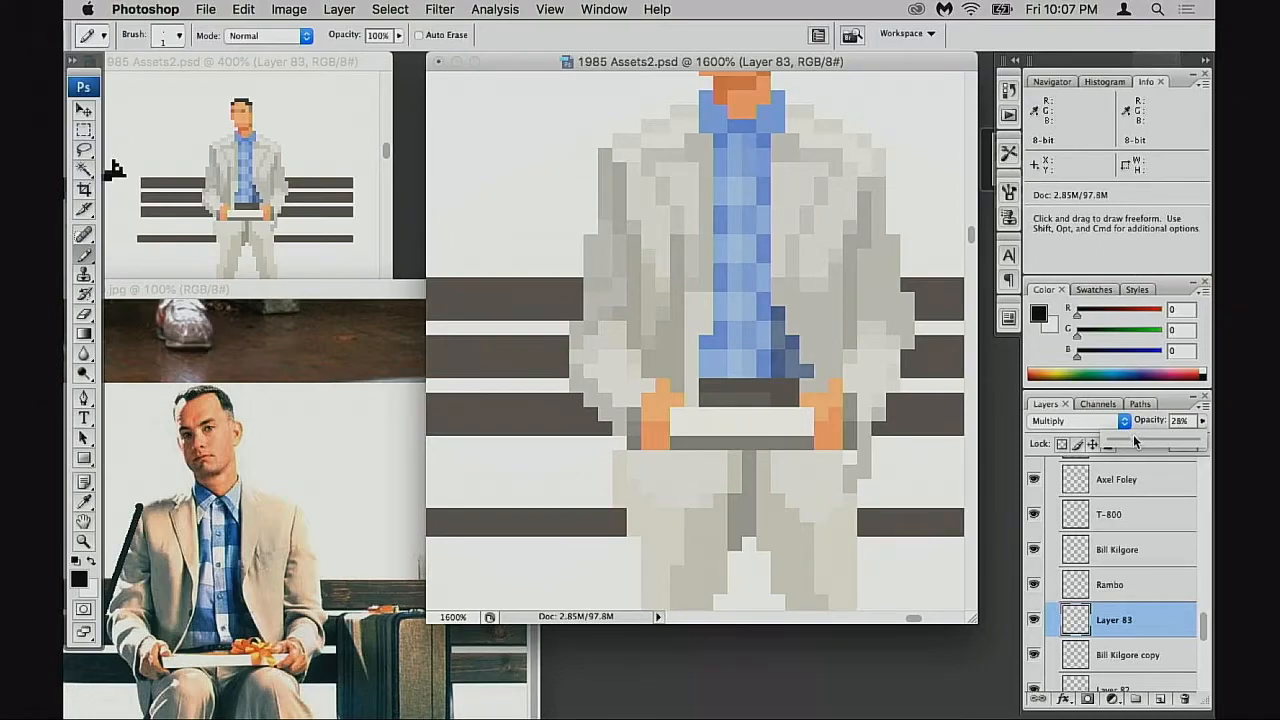
{"action": "mouse_move", "coordinate": [1131, 437]}
{"action": "left_mouse_down"}
{"action": "mouse_move", "coordinate": [1119, 427]}
{"action": "mouse_move", "coordinate": [1132, 425]}
{"action": "left_mouse_up"}
Undo the black shading on the shirt and restore the layer's opacity to 100%
{"action": "left_click", "coordinate": [780, 369], "text": "super"}
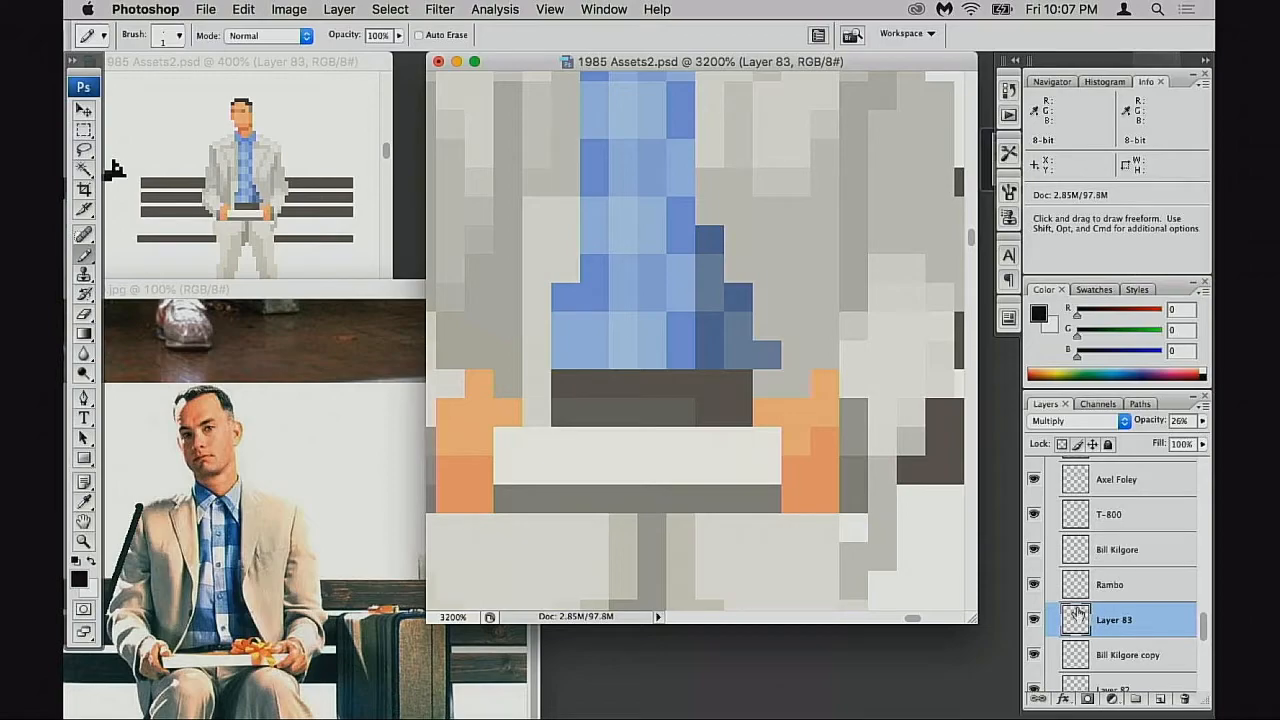
{"action": "key", "text": "super+z"}
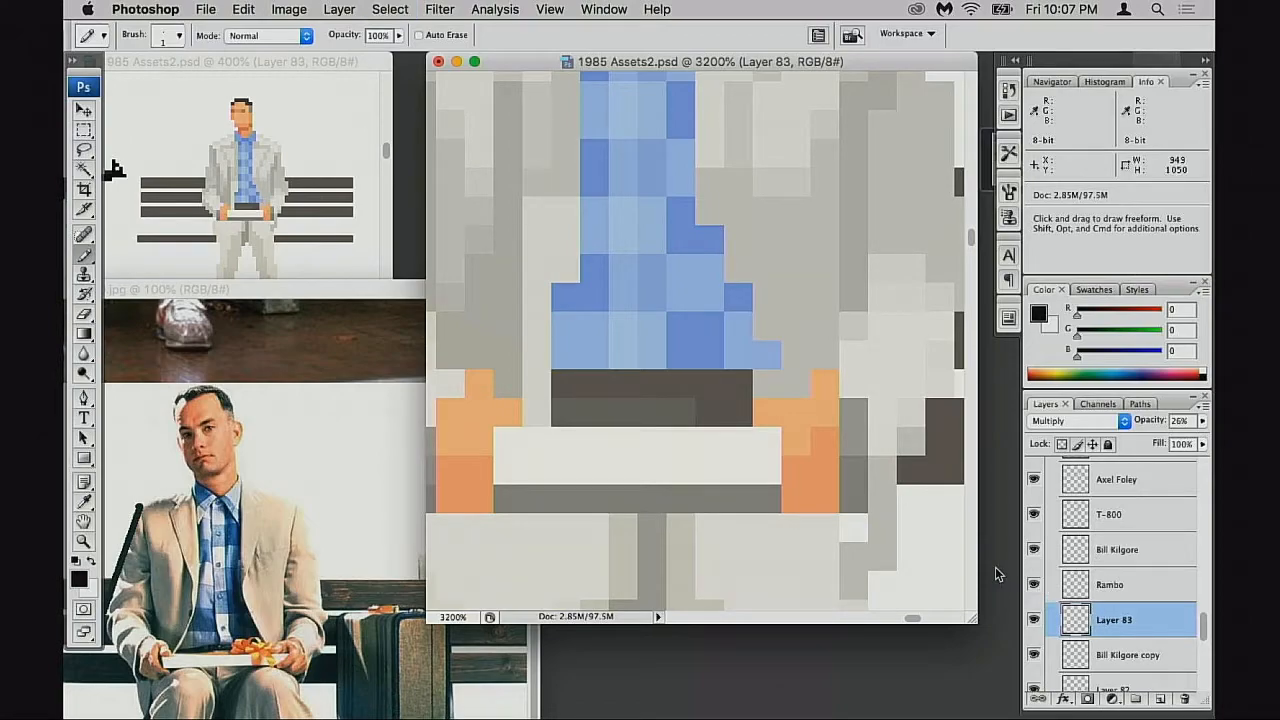
{"action": "left_click", "coordinate": [1202, 421]}
{"action": "left_click_drag", "start_coordinate": [1164, 444], "coordinate": [1203, 444]}
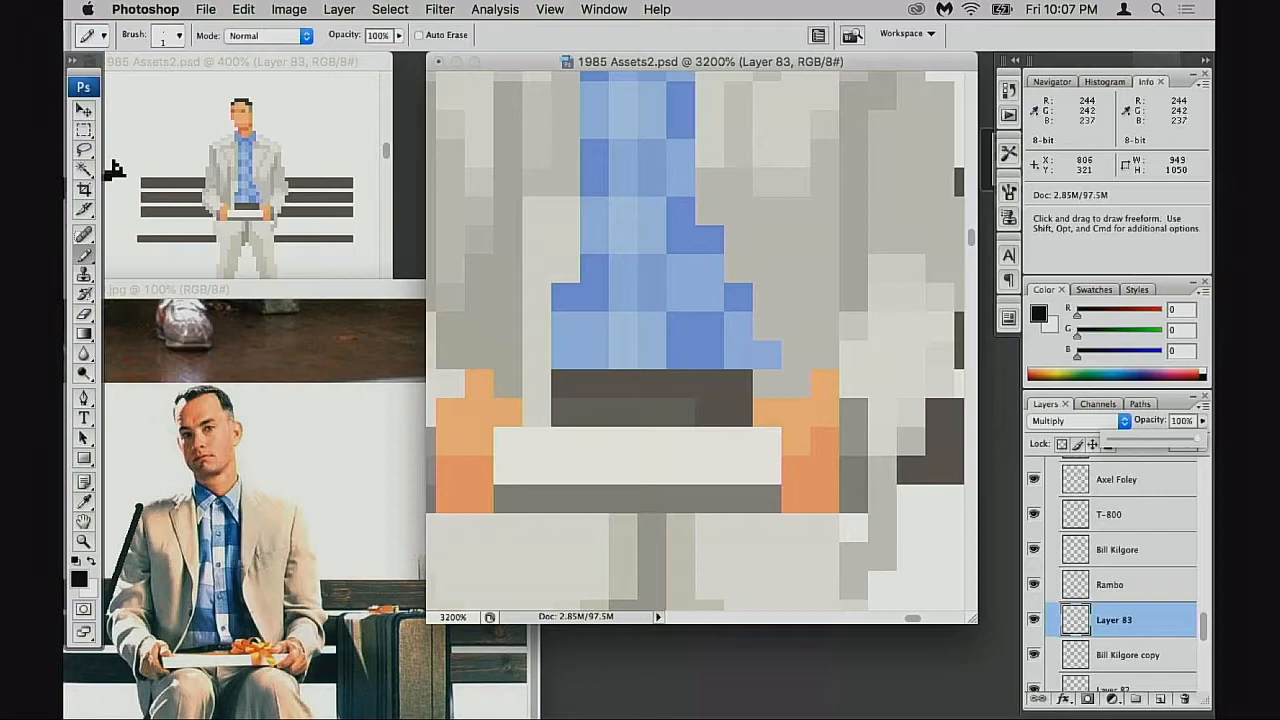
Shade the shirt's flared lower right side with dark blue RGB 65, 93, 151 and set the layer's opacity to 47%
{"action": "left_click", "coordinate": [696, 336], "text": "alt"}
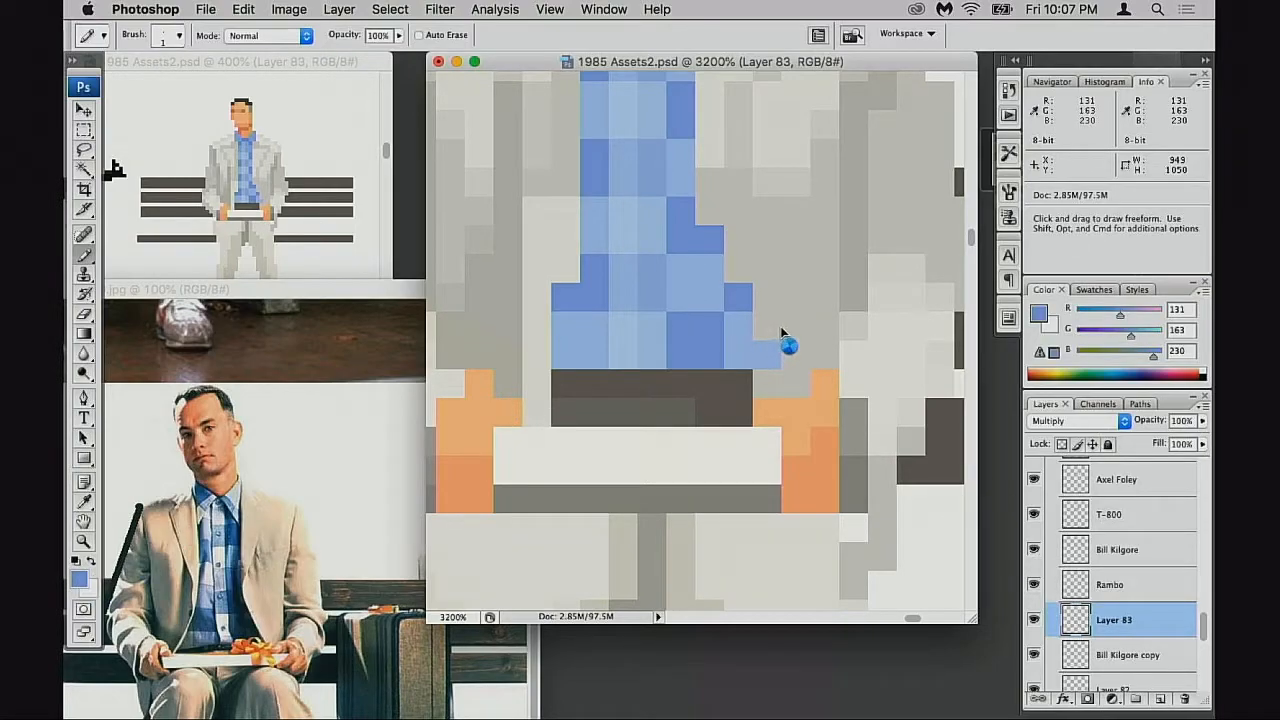
{"action": "mouse_move", "coordinate": [864, 181]}
{"action": "left_mouse_down"}
{"action": "mouse_move", "coordinate": [866, 271]}
{"action": "mouse_move", "coordinate": [891, 237]}
{"action": "mouse_move", "coordinate": [877, 266]}
{"action": "mouse_move", "coordinate": [895, 279]}
{"action": "left_mouse_up"}
{"action": "left_click_drag", "start_coordinate": [886, 278], "coordinate": [901, 228]}
{"action": "left_click", "coordinate": [1172, 126]}
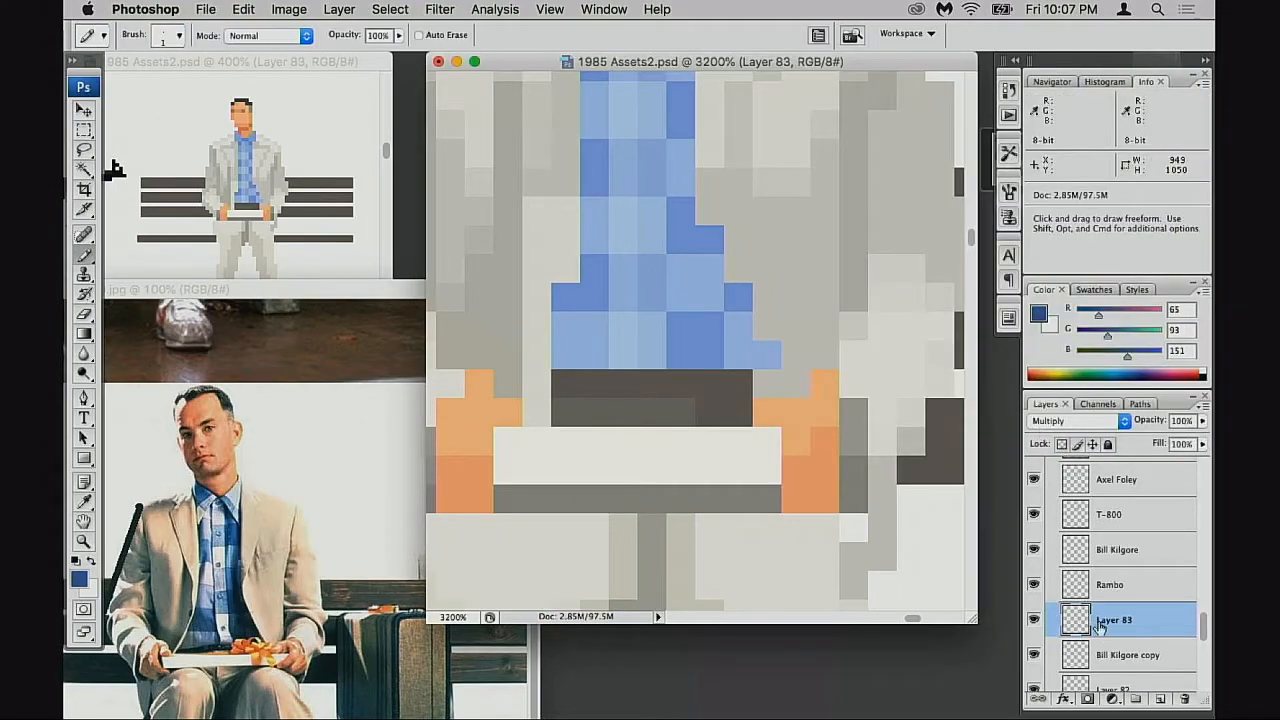
{"action": "mouse_move", "coordinate": [709, 240]}
{"action": "left_mouse_down"}
{"action": "mouse_move", "coordinate": [703, 357]}
{"action": "mouse_move", "coordinate": [728, 301]}
{"action": "mouse_move", "coordinate": [763, 349]}
{"action": "left_mouse_up"}
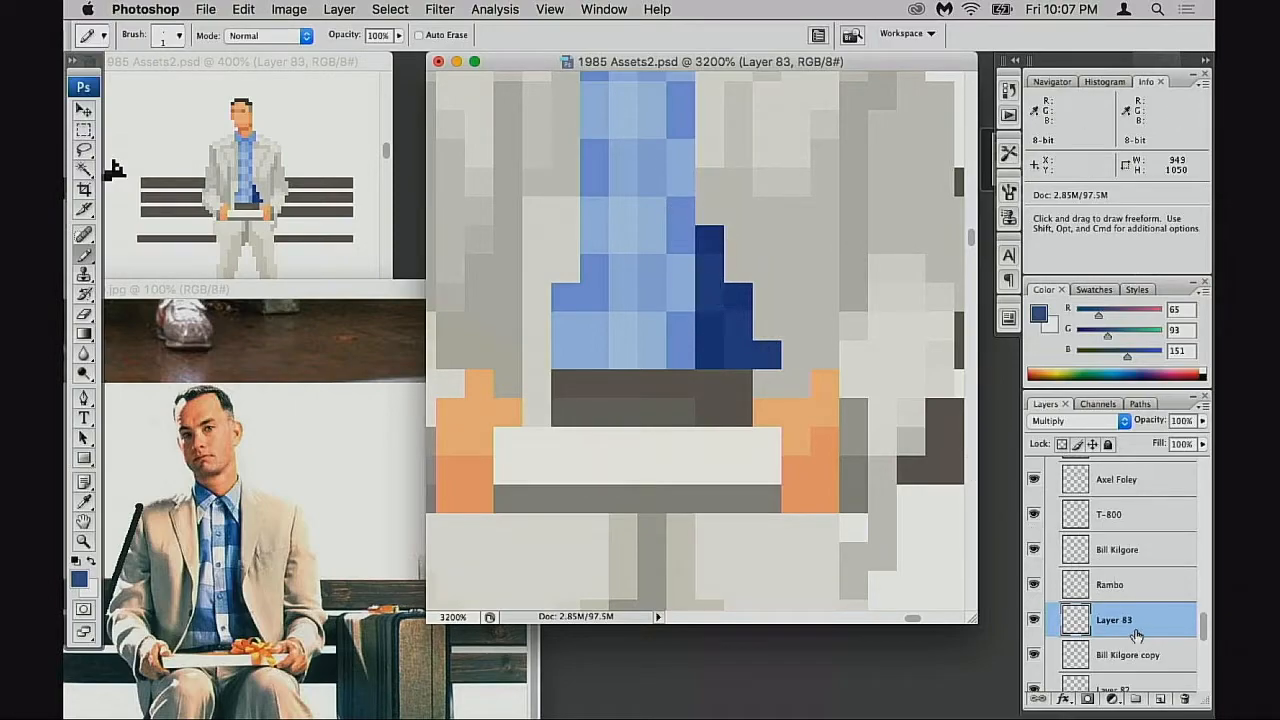
{"action": "left_click", "coordinate": [1201, 421]}
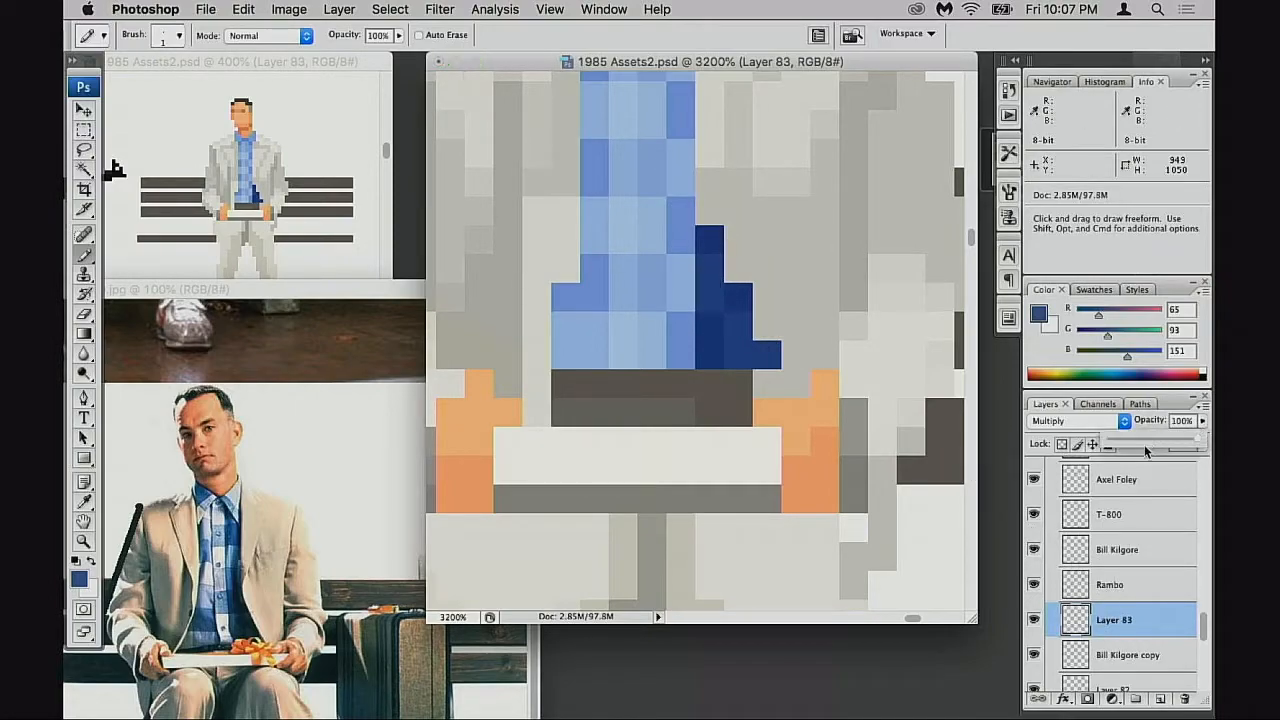
{"action": "left_click_drag", "start_coordinate": [1161, 437], "coordinate": [1151, 437]}
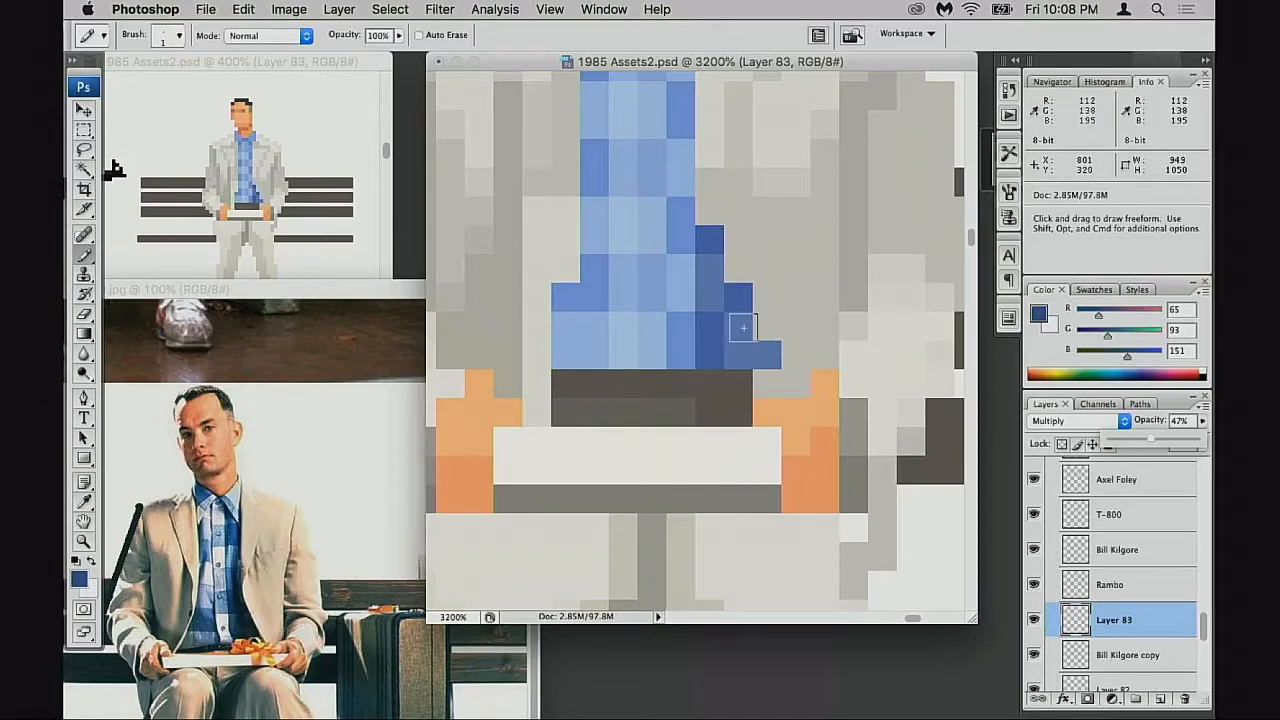
Extend the dark blue shading up the shirt's right edge column and down that column to the belt
{"action": "left_click_drag", "start_coordinate": [751, 390], "coordinate": [739, 512]}
{"action": "left_click_drag", "start_coordinate": [663, 249], "coordinate": [661, 361]}
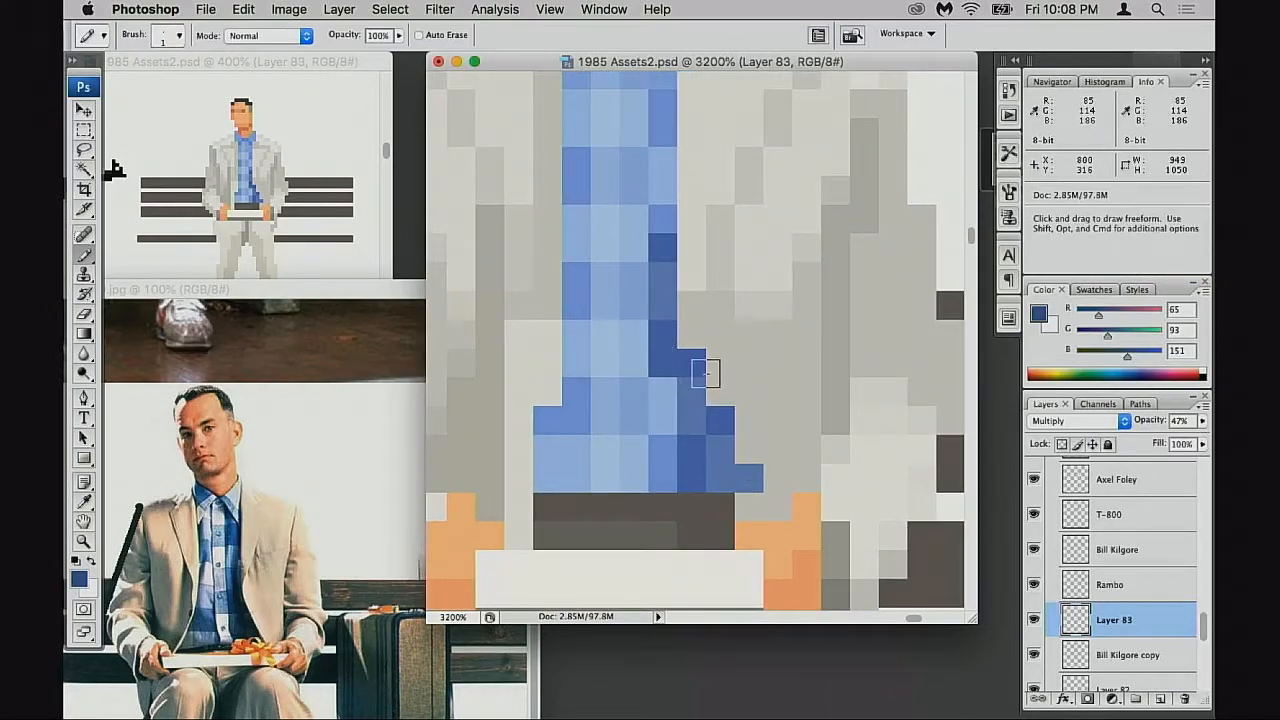
{"action": "key", "text": "super+z"}
{"action": "mouse_move", "coordinate": [663, 242]}
{"action": "left_mouse_down"}
{"action": "mouse_move", "coordinate": [669, 326]}
{"action": "mouse_move", "coordinate": [737, 388]}
{"action": "mouse_move", "coordinate": [738, 421]}
{"action": "mouse_move", "coordinate": [669, 364]}
{"action": "mouse_move", "coordinate": [668, 423]}
{"action": "left_mouse_up"}
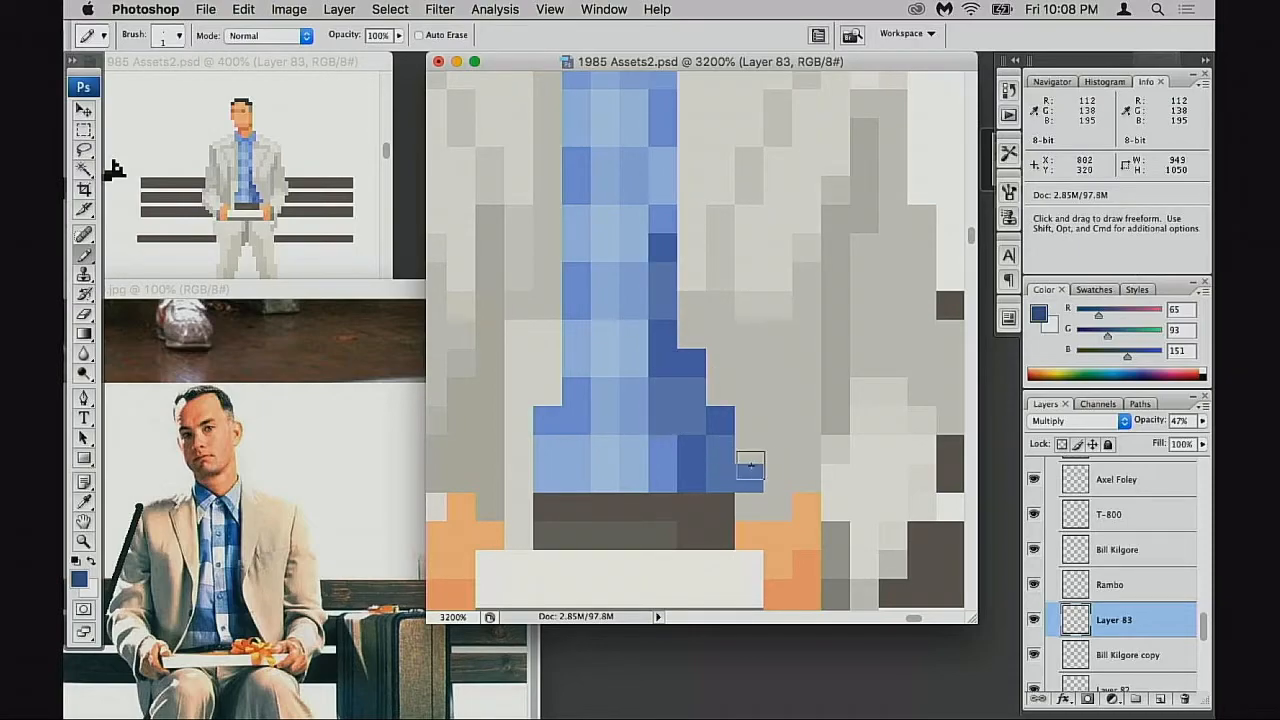
{"action": "left_click_drag", "start_coordinate": [691, 475], "coordinate": [664, 477]}
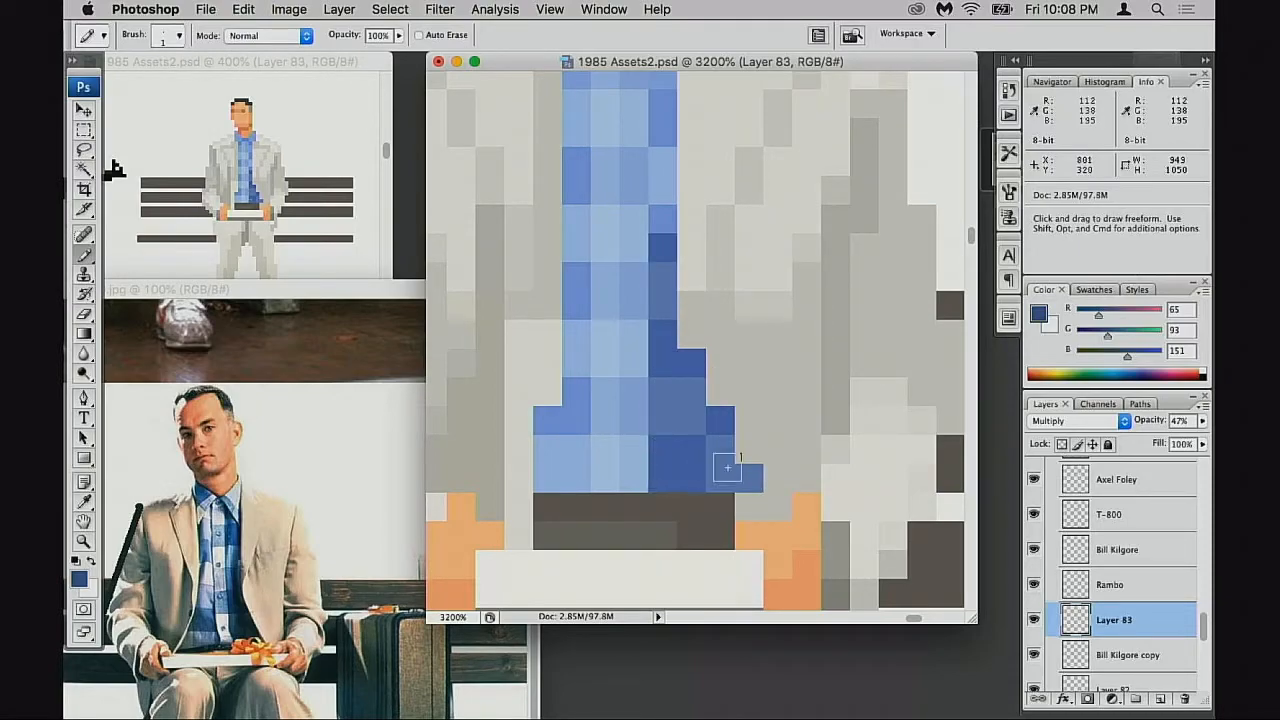
{"action": "left_click_drag", "start_coordinate": [747, 457], "coordinate": [748, 465]}
Shade the shirt's lower left side above the belt with the same dark blue, RGB 65, 93, 151
{"action": "scroll", "coordinate": [750, 464], "scroll_direction": "up", "scroll_amount": 2}
{"action": "scroll", "coordinate": [749, 443], "scroll_direction": "left", "scroll_amount": 5}
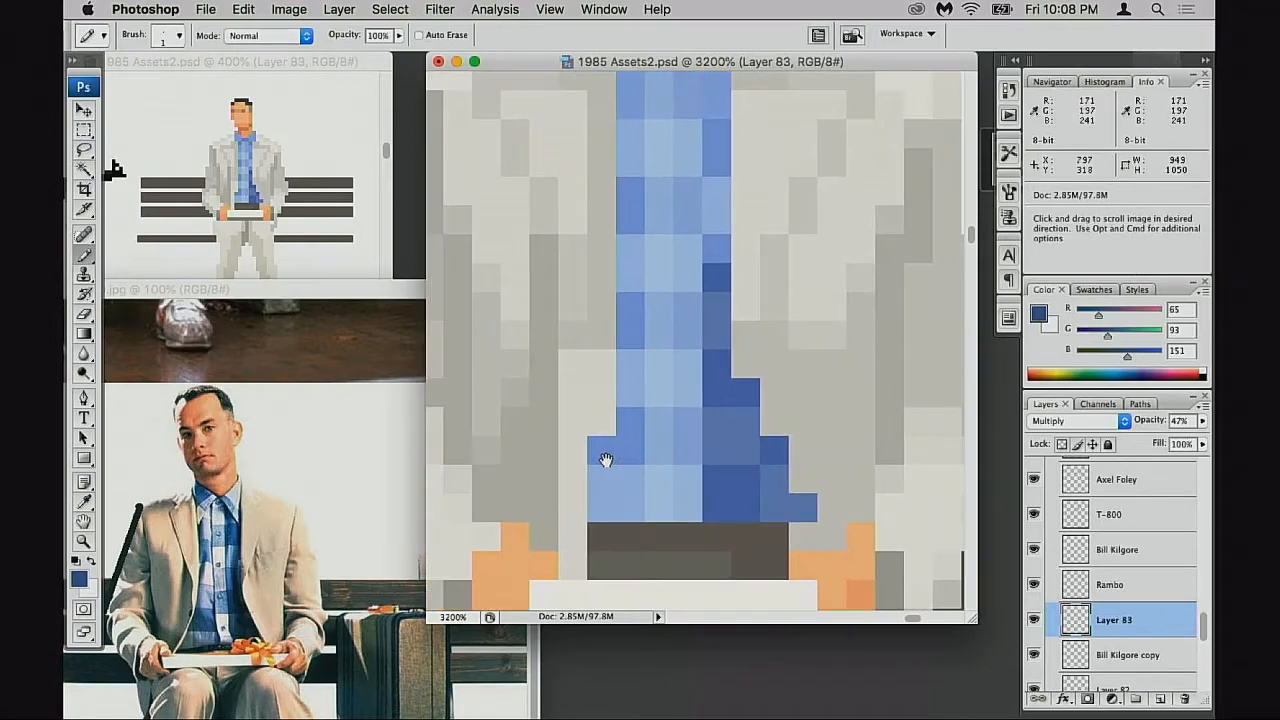
{"action": "mouse_move", "coordinate": [603, 452]}
{"action": "left_mouse_down"}
{"action": "mouse_move", "coordinate": [640, 431]}
{"action": "mouse_move", "coordinate": [623, 437]}
{"action": "mouse_move", "coordinate": [623, 480]}
{"action": "mouse_move", "coordinate": [661, 461]}
{"action": "left_mouse_up"}
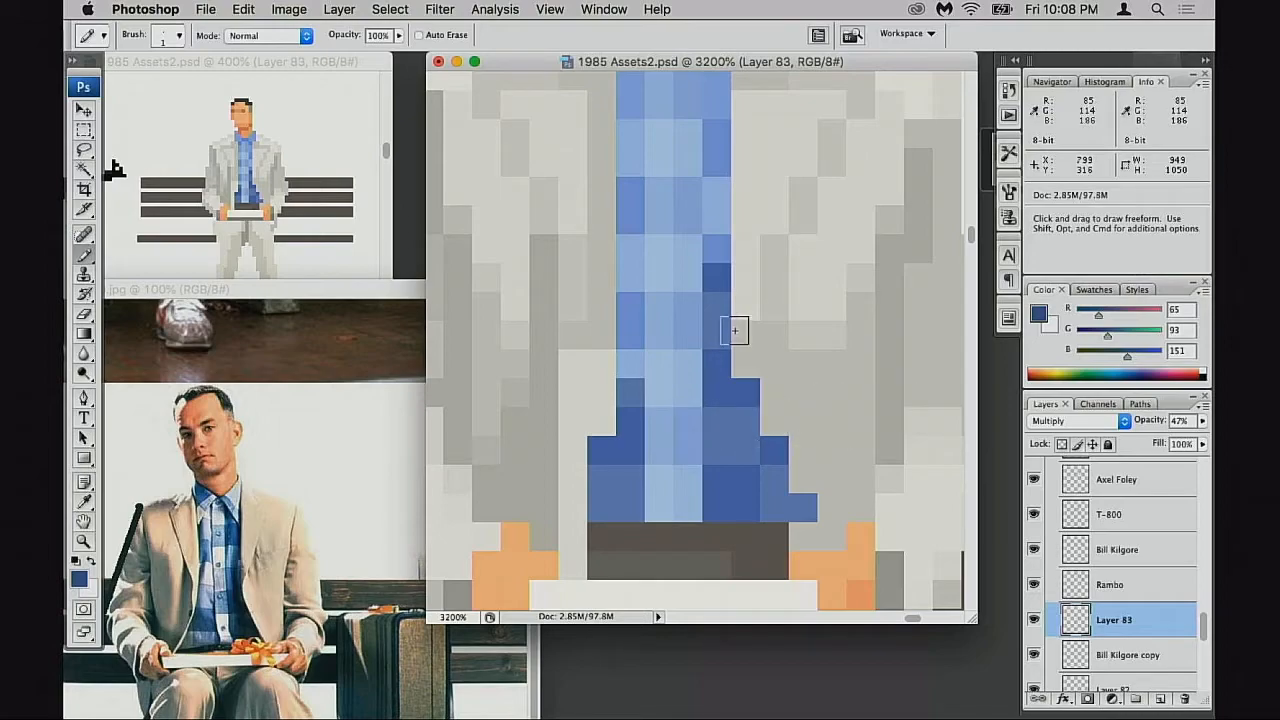
Examine the new shirt shading in the context of the whole figure
{"action": "left_click", "coordinate": [774, 472], "text": "alt"}
{"action": "left_click", "coordinate": [771, 466], "text": "alt"}
{"action": "left_click", "coordinate": [771, 466], "text": "alt"}
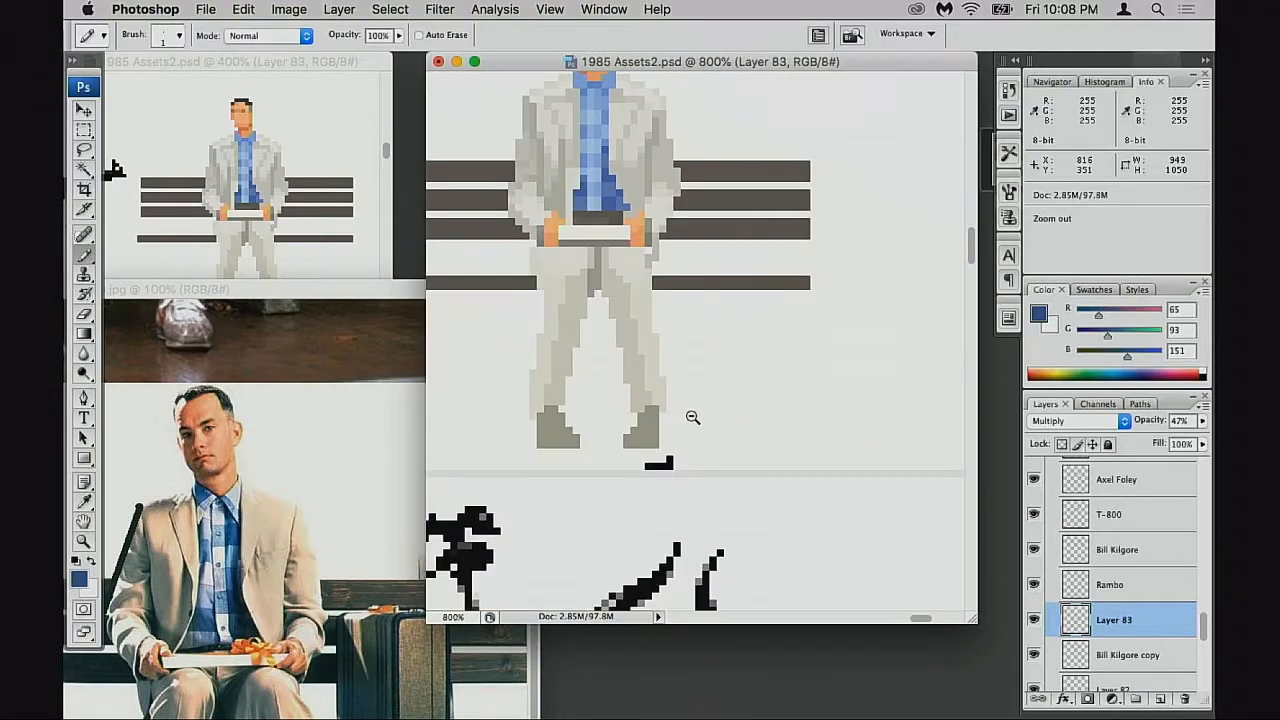
{"action": "left_click", "coordinate": [691, 417], "text": "alt"}
{"action": "left_click_drag", "start_coordinate": [670, 298], "coordinate": [687, 435]}
{"action": "left_click_drag", "start_coordinate": [652, 310], "coordinate": [593, 522]}
{"action": "left_click", "coordinate": [644, 362], "text": "super"}
{"action": "left_click", "coordinate": [644, 362], "text": "super"}
{"action": "left_click", "coordinate": [676, 441], "text": "super"}
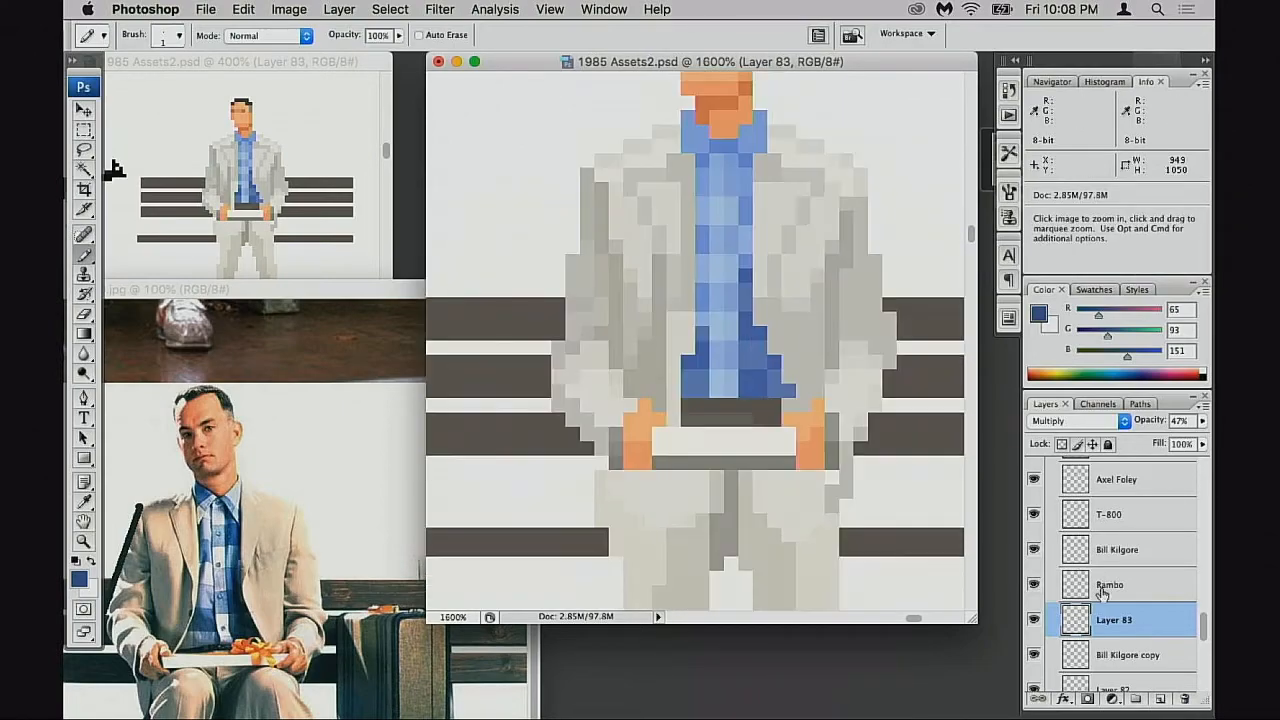
Switch to the Bill Kilgore copy layer and hide the shirt shading on Layer 83
{"action": "left_click", "coordinate": [1087, 587]}
{"action": "left_click", "coordinate": [1086, 652]}
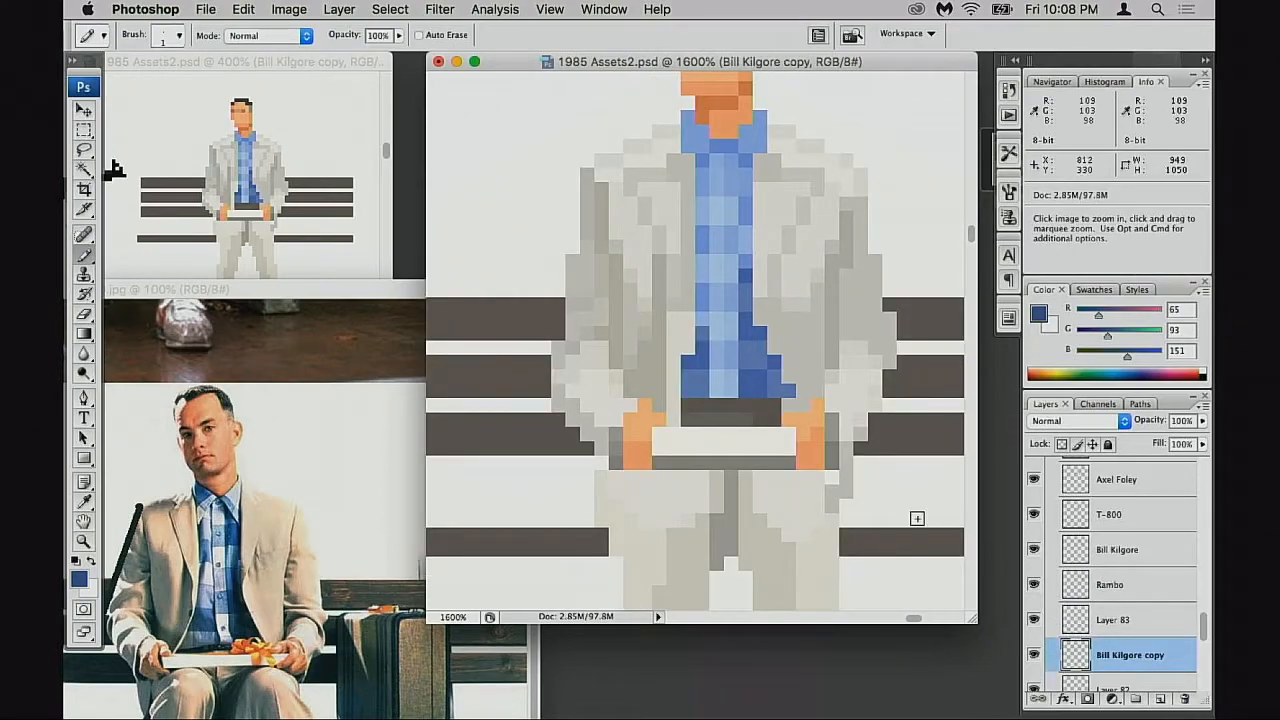
{"action": "left_click", "coordinate": [790, 350], "text": "alt"}
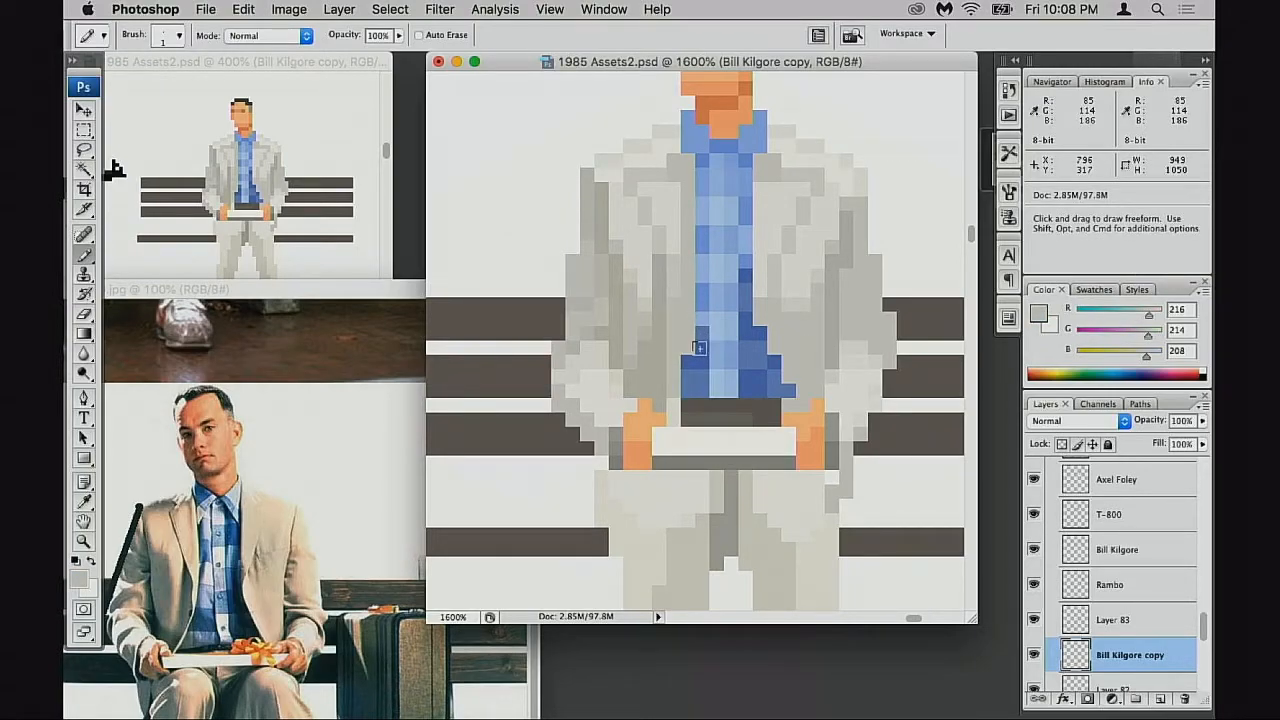
{"action": "key", "text": "e"}
{"action": "key", "text": "super+z"}
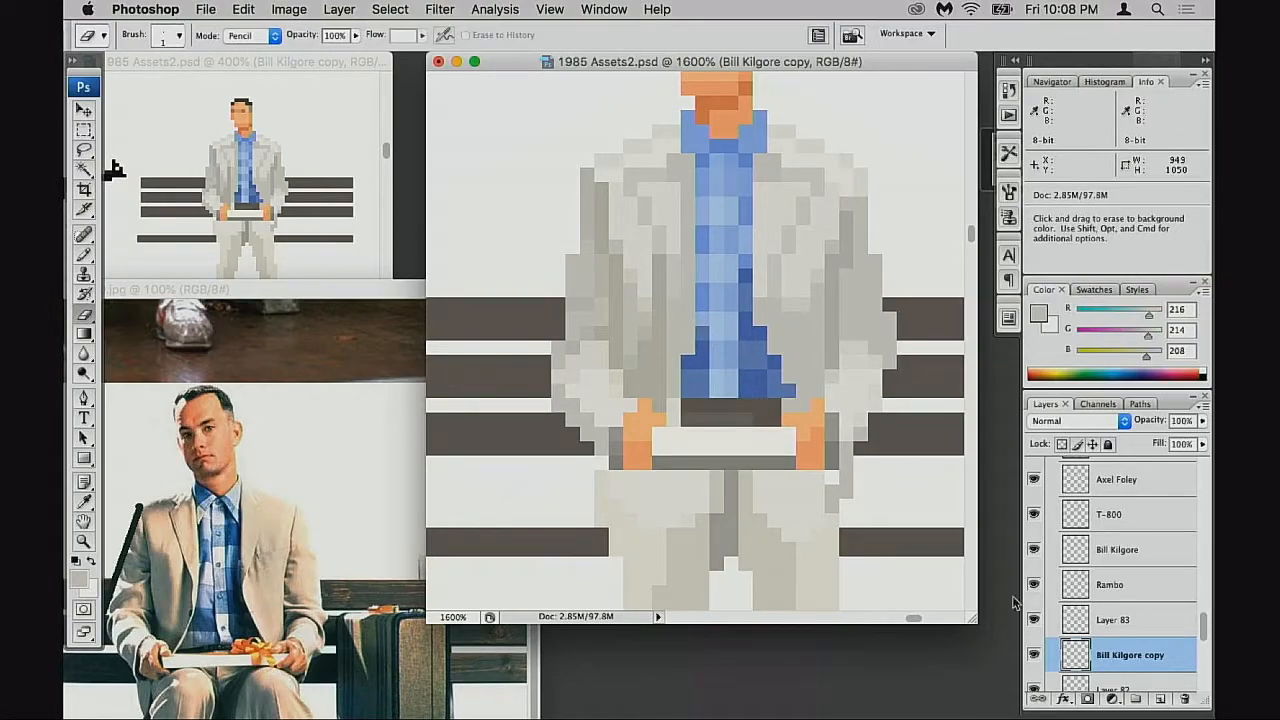
{"action": "left_click", "coordinate": [1033, 620]}
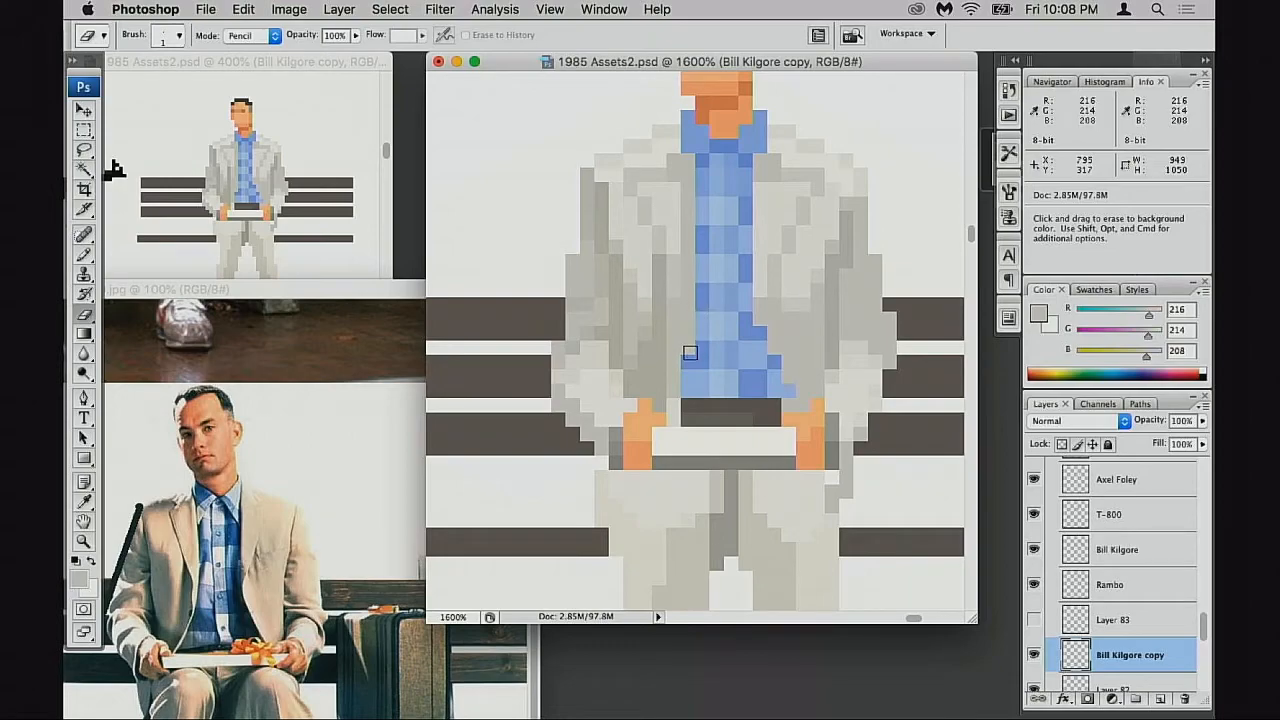
Widen the shirt's lower left side above the belt with blue RGB 131, 163, 230
{"action": "key", "text": "b"}
{"action": "left_click", "coordinate": [693, 355], "text": "alt"}
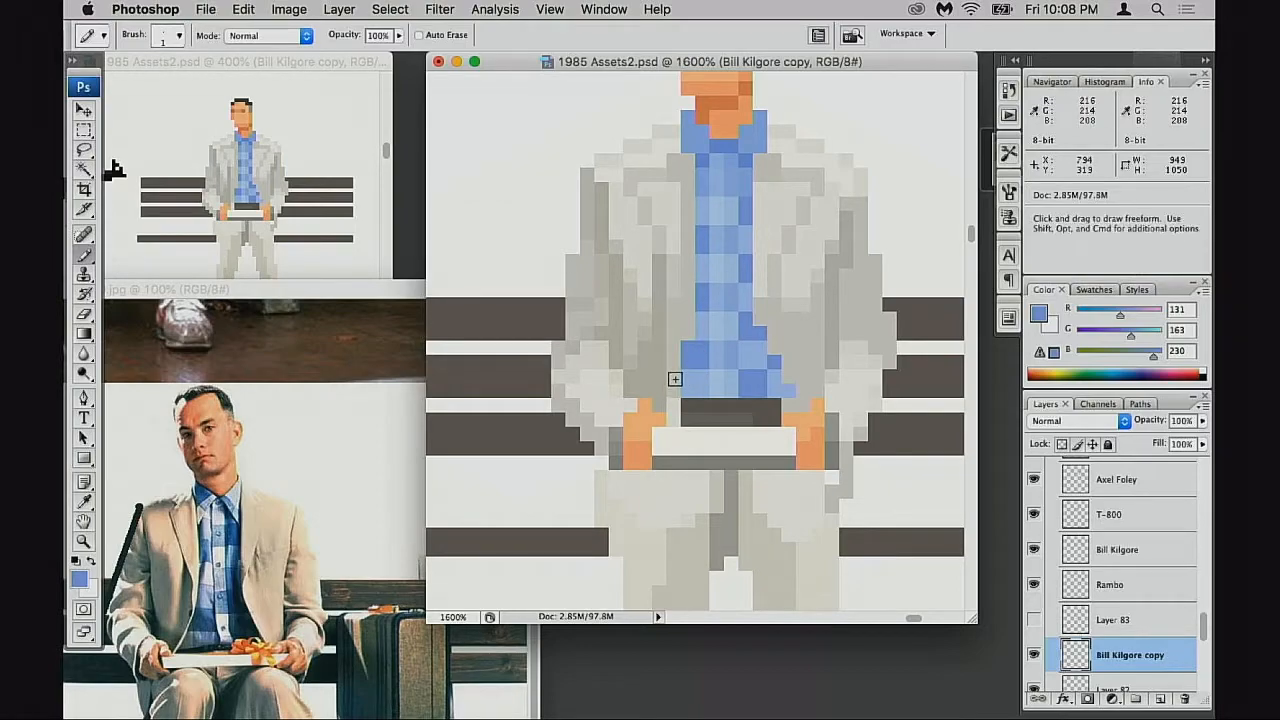
{"action": "left_click_drag", "start_coordinate": [661, 386], "coordinate": [671, 387]}
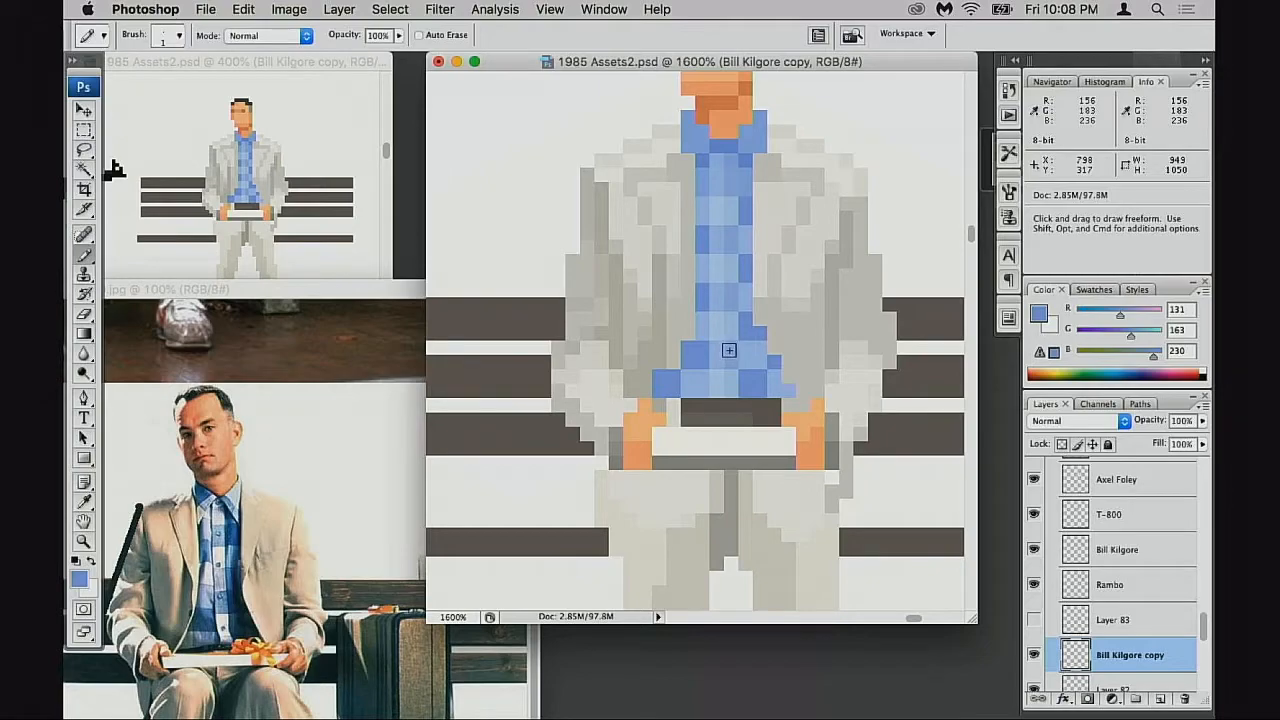
{"action": "key", "text": "super+z"}
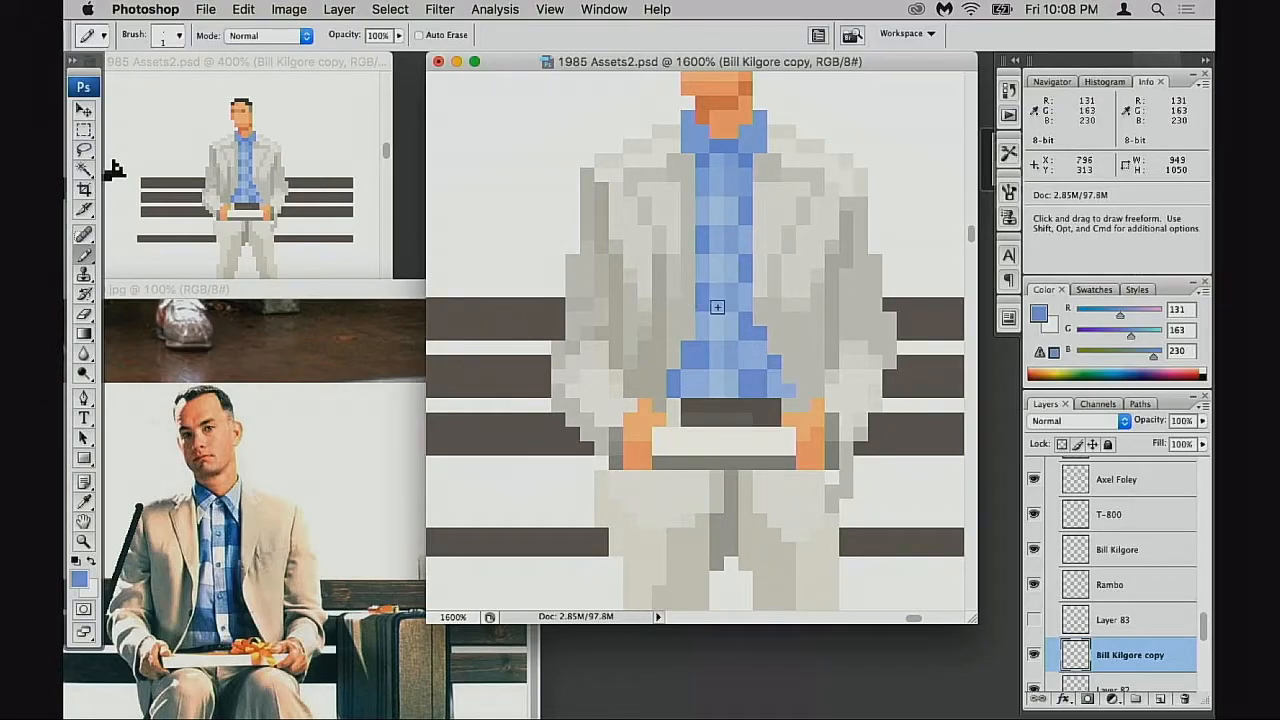
Extend the belt's left end by one pixel column, using its own dark greys sampled from each row
{"action": "left_click", "coordinate": [688, 407], "text": "alt"}
{"action": "left_click", "coordinate": [675, 406]}
{"action": "left_click", "coordinate": [686, 419], "text": "alt"}
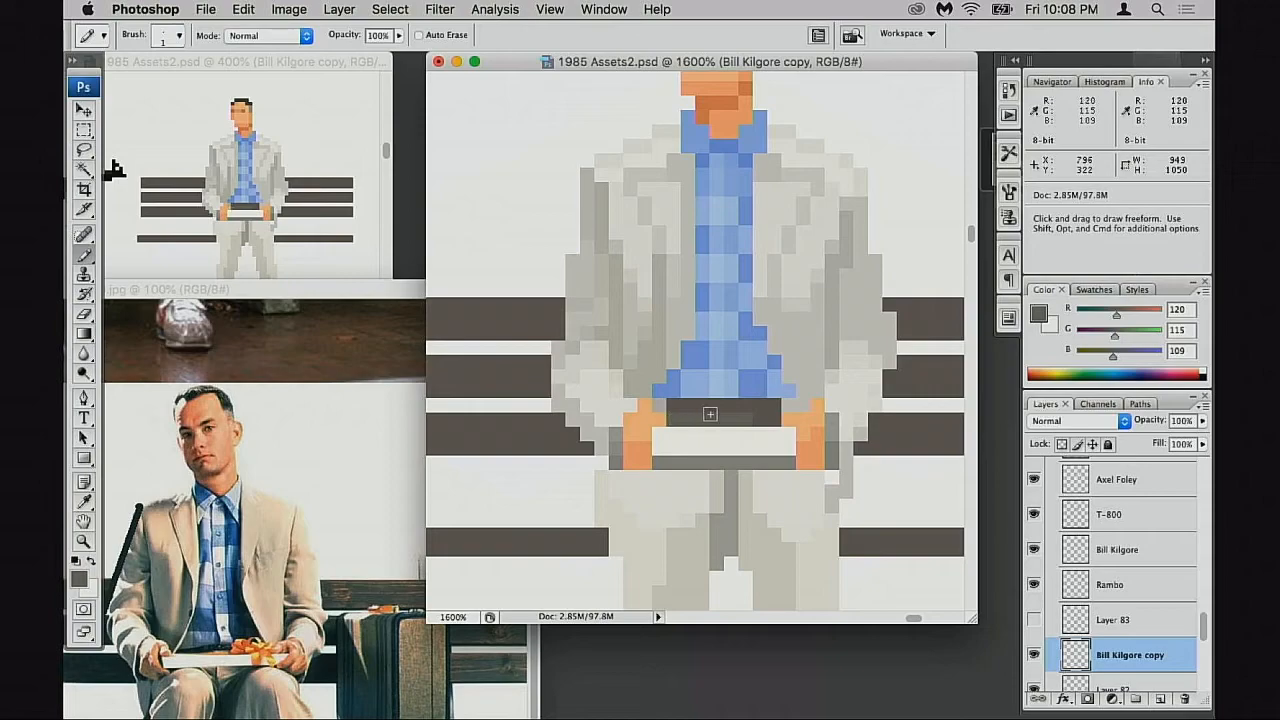
Reshape the hands' upper edges with skin tone RGB 255, 196, 139 and extend the belt's top row with RGB 109, 103, 98
{"action": "left_click", "coordinate": [652, 410], "text": "alt"}
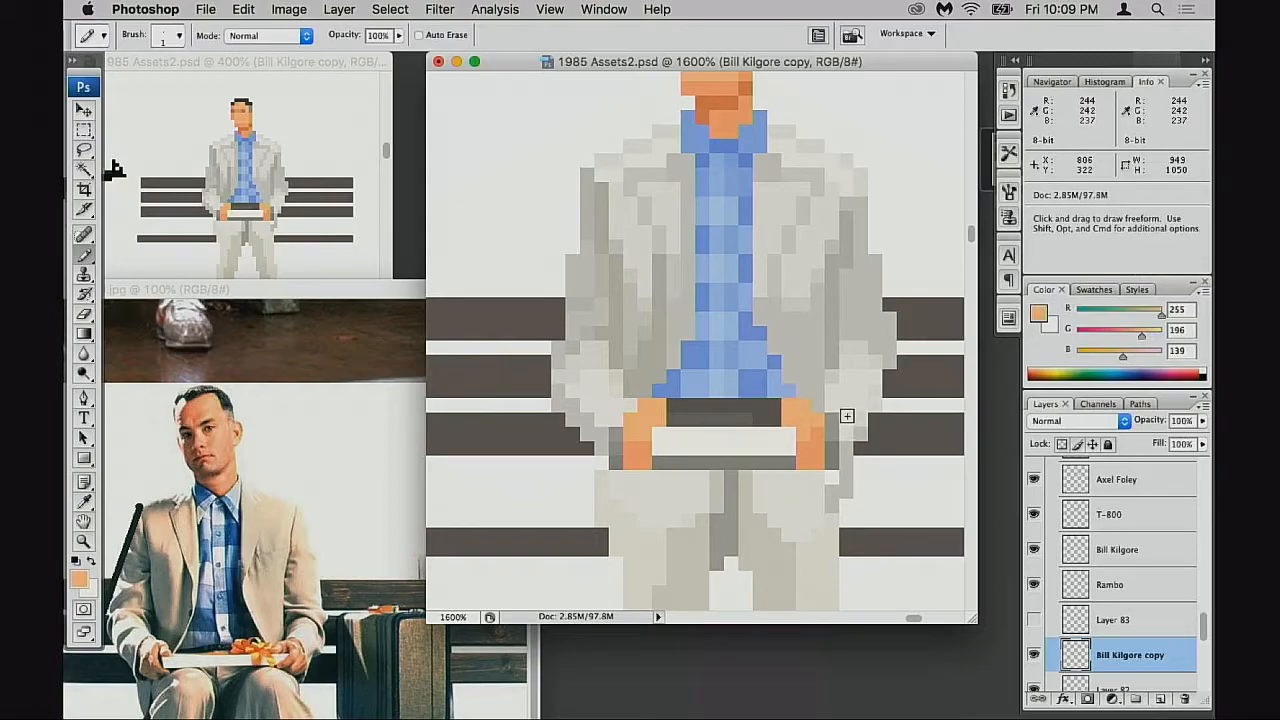
{"action": "left_click", "coordinate": [668, 404], "text": "alt"}
{"action": "left_click", "coordinate": [649, 397], "text": "alt"}
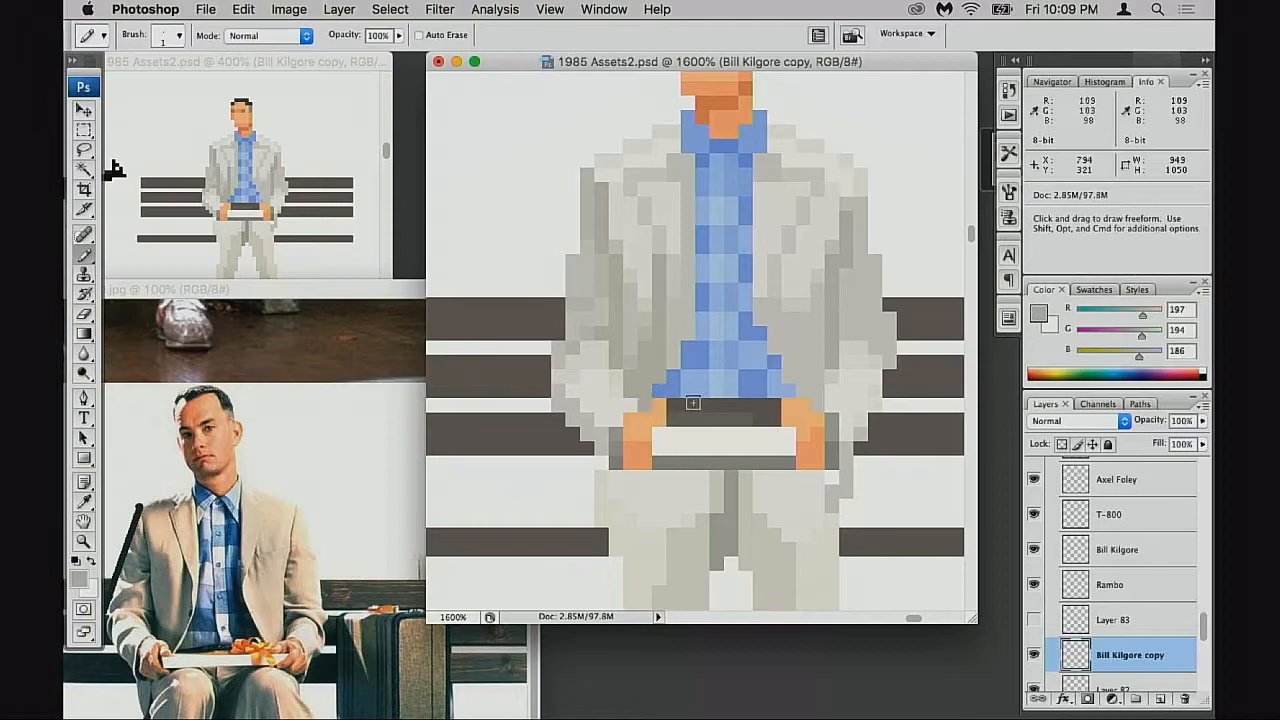
{"action": "left_click", "coordinate": [670, 405], "text": "alt"}
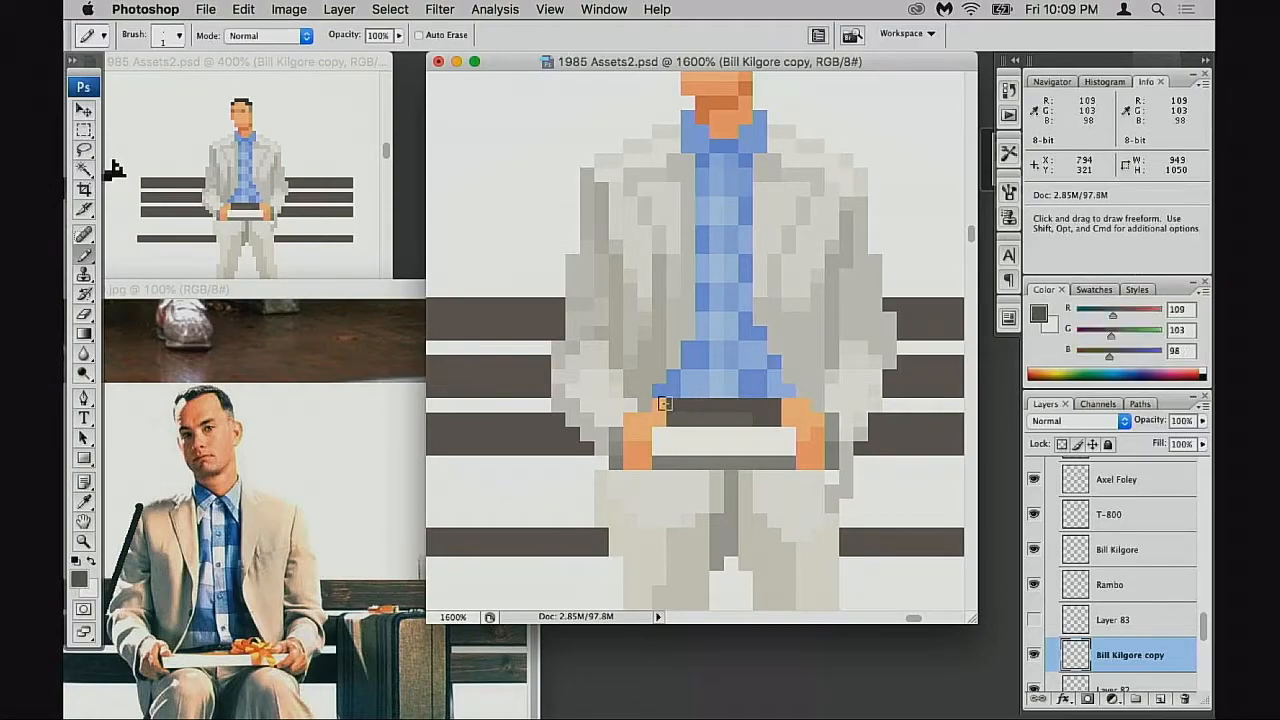
{"action": "left_click", "coordinate": [812, 400], "text": "alt"}
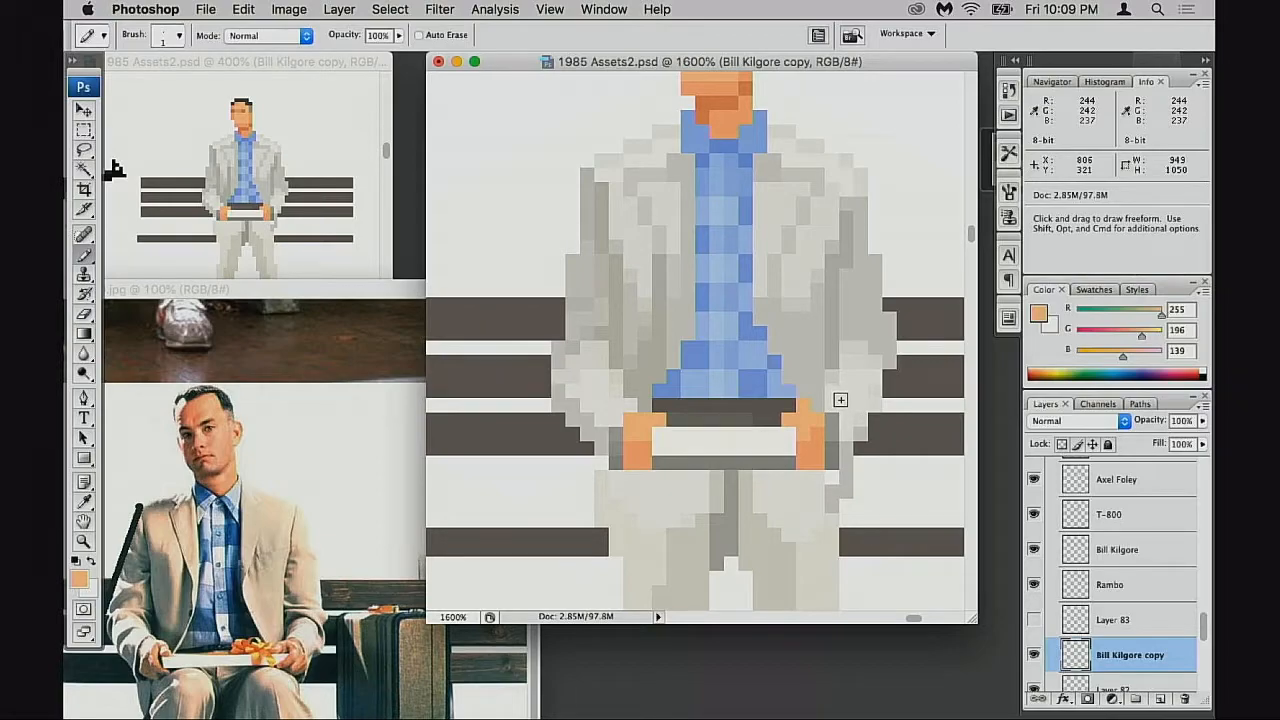
Show Layer 83 again and set it to Normal blending at 100% opacity
{"action": "left_click", "coordinate": [1033, 619]}
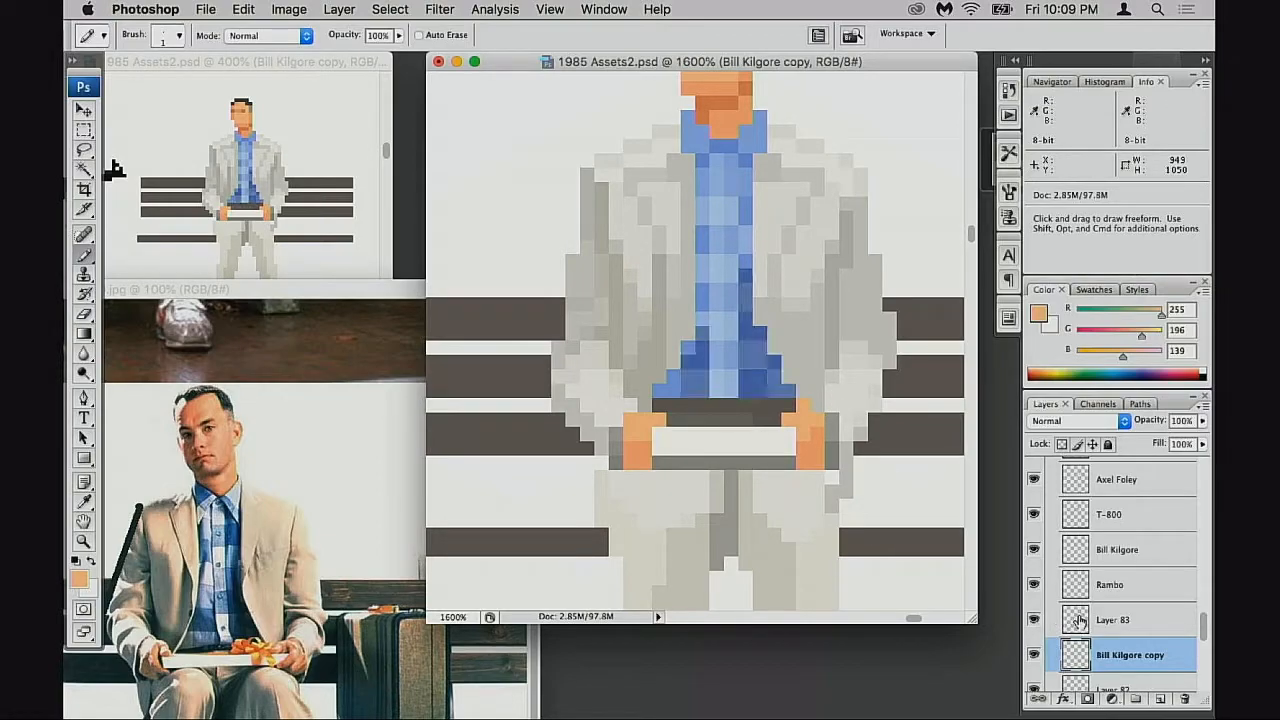
{"action": "left_click", "coordinate": [1075, 622]}
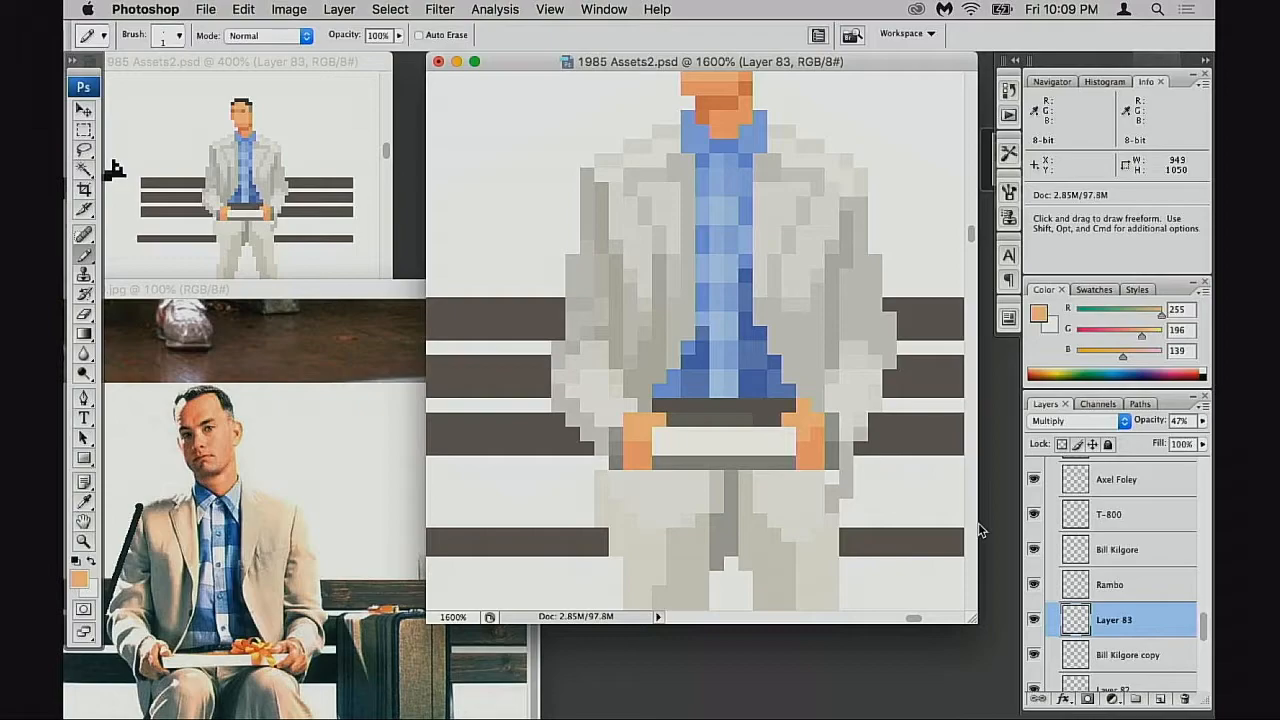
{"action": "key", "text": "v"}
{"action": "key", "text": "0"}
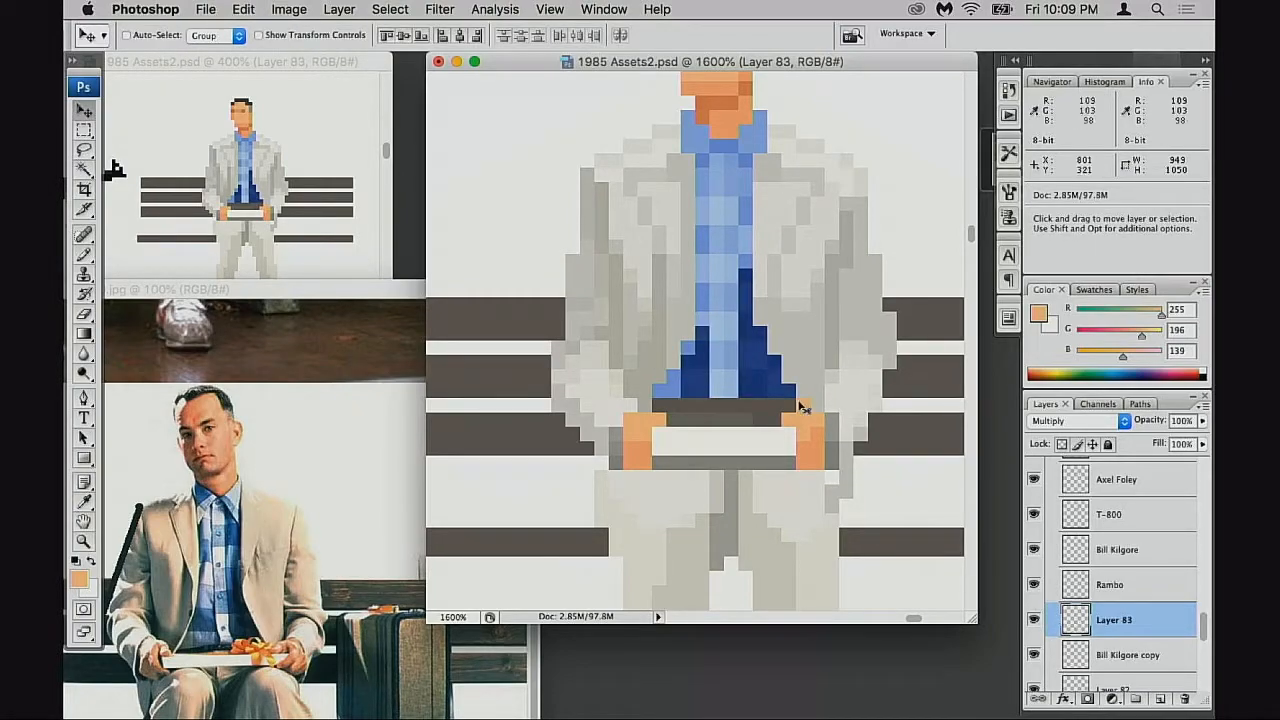
{"action": "left_click", "coordinate": [1083, 428]}
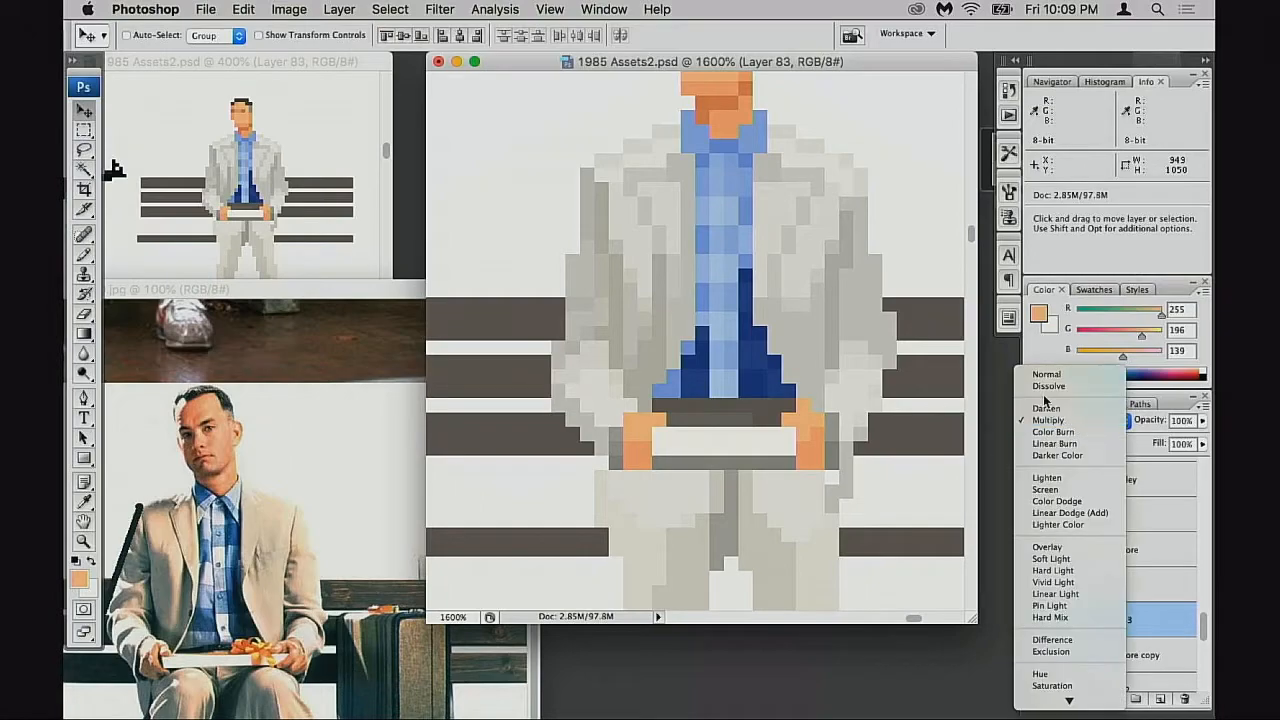
{"action": "left_click", "coordinate": [1067, 373]}
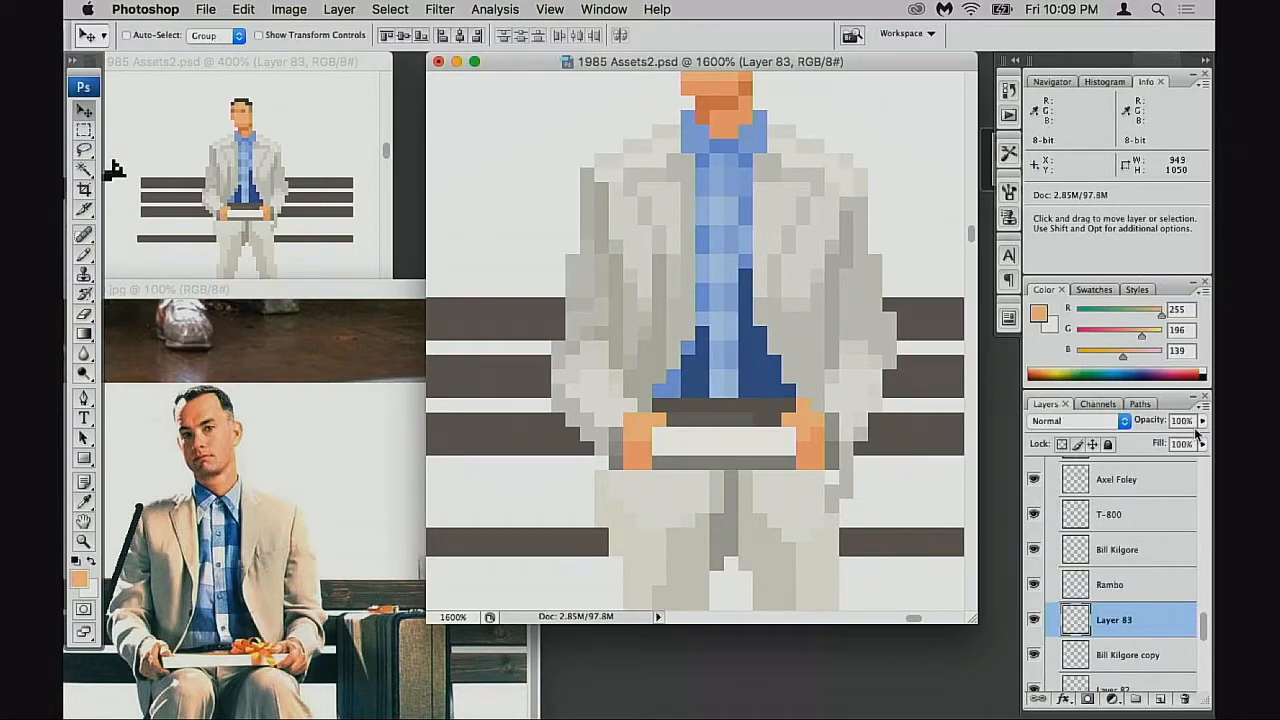
Extend the dark blue shading, RGB 65, 93, 151, over the shirt's widened lower left edge
{"action": "key", "text": "i"}
{"action": "left_click", "coordinate": [752, 342]}
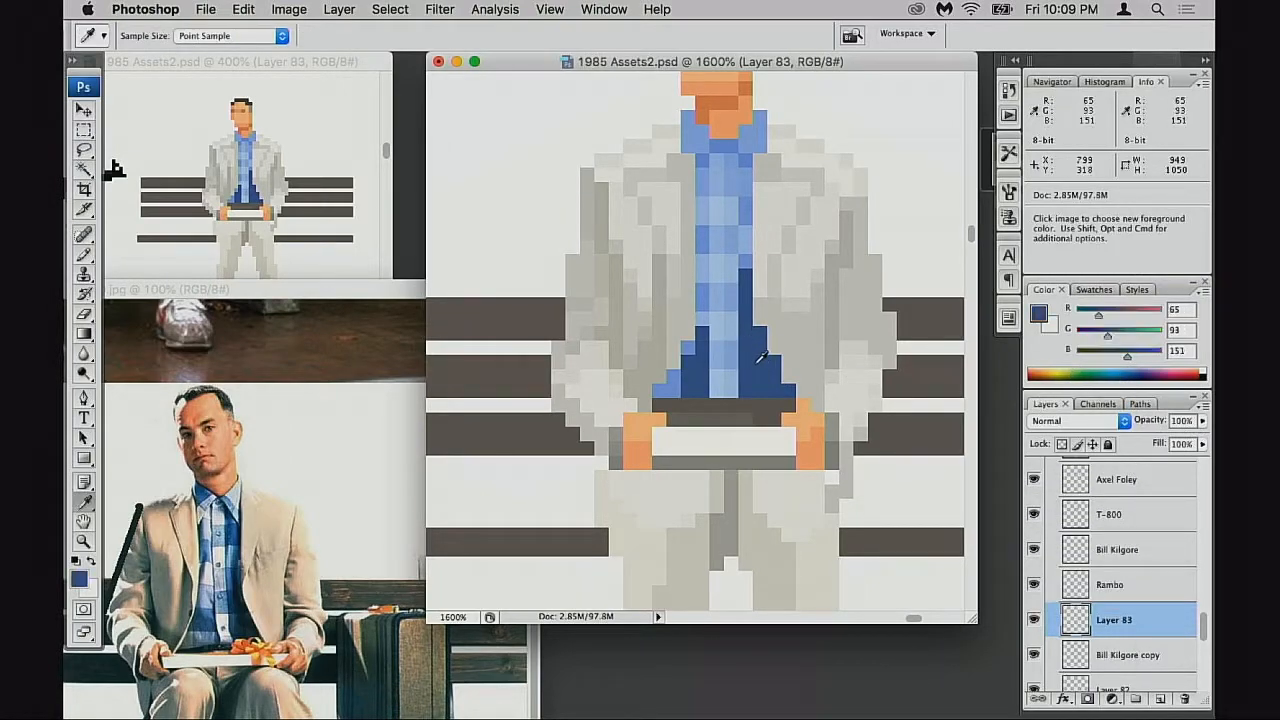
{"action": "key", "text": "b"}
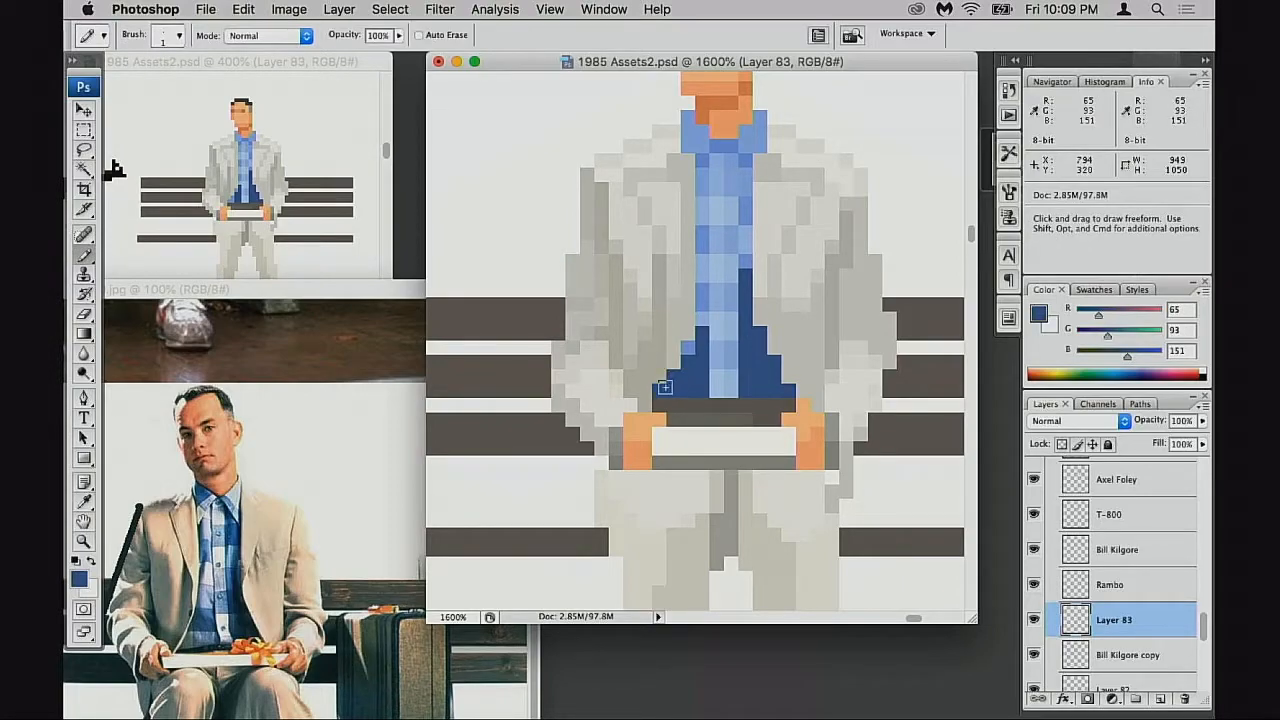
Set Layer 83 to Multiply blending at 40% opacity
{"action": "left_click", "coordinate": [1095, 421]}
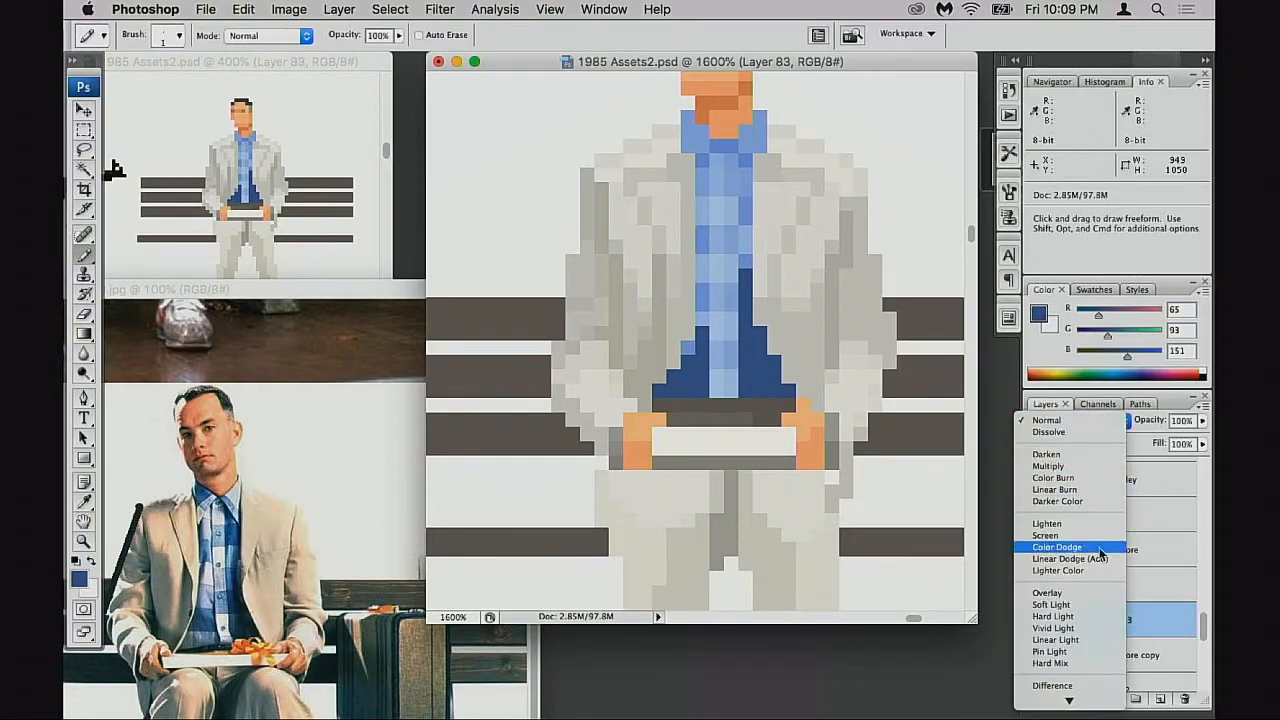
{"action": "left_click", "coordinate": [1093, 465]}
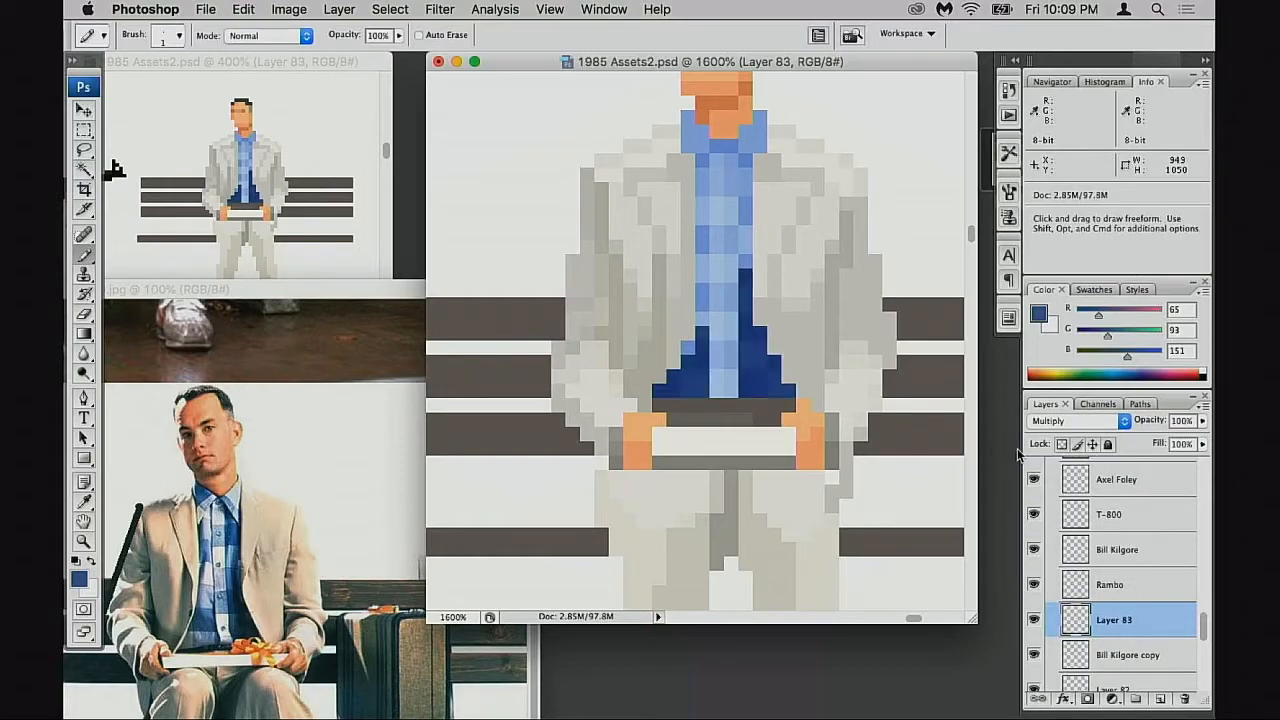
{"action": "key", "text": "v"}
{"action": "key", "text": "4"}
{"action": "key", "text": "5"}
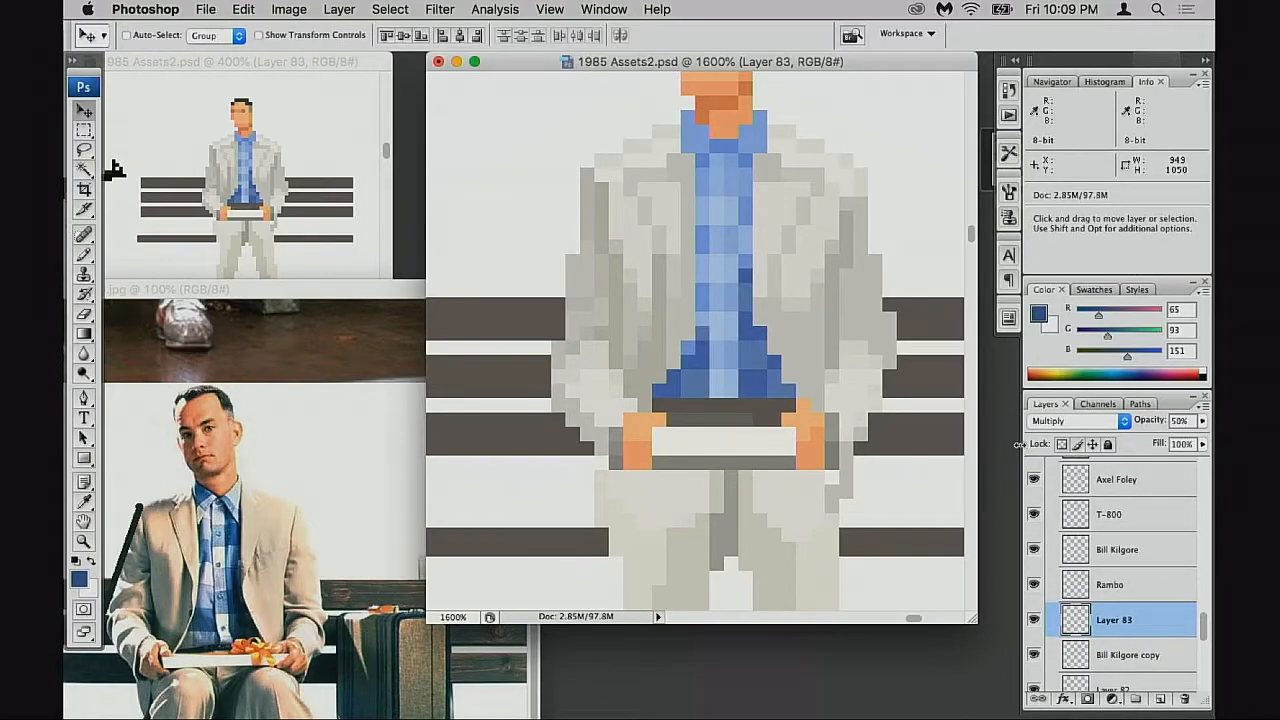
{"action": "key", "text": "4"}
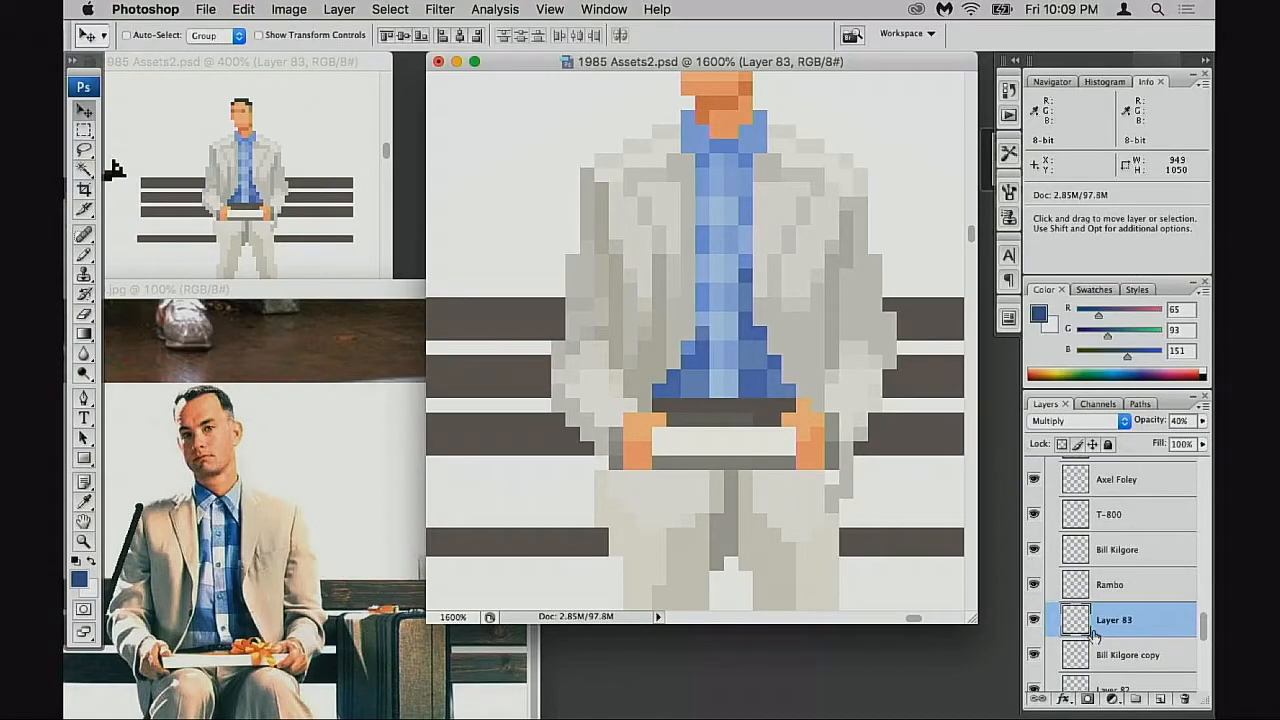
{"action": "key", "text": "b"}
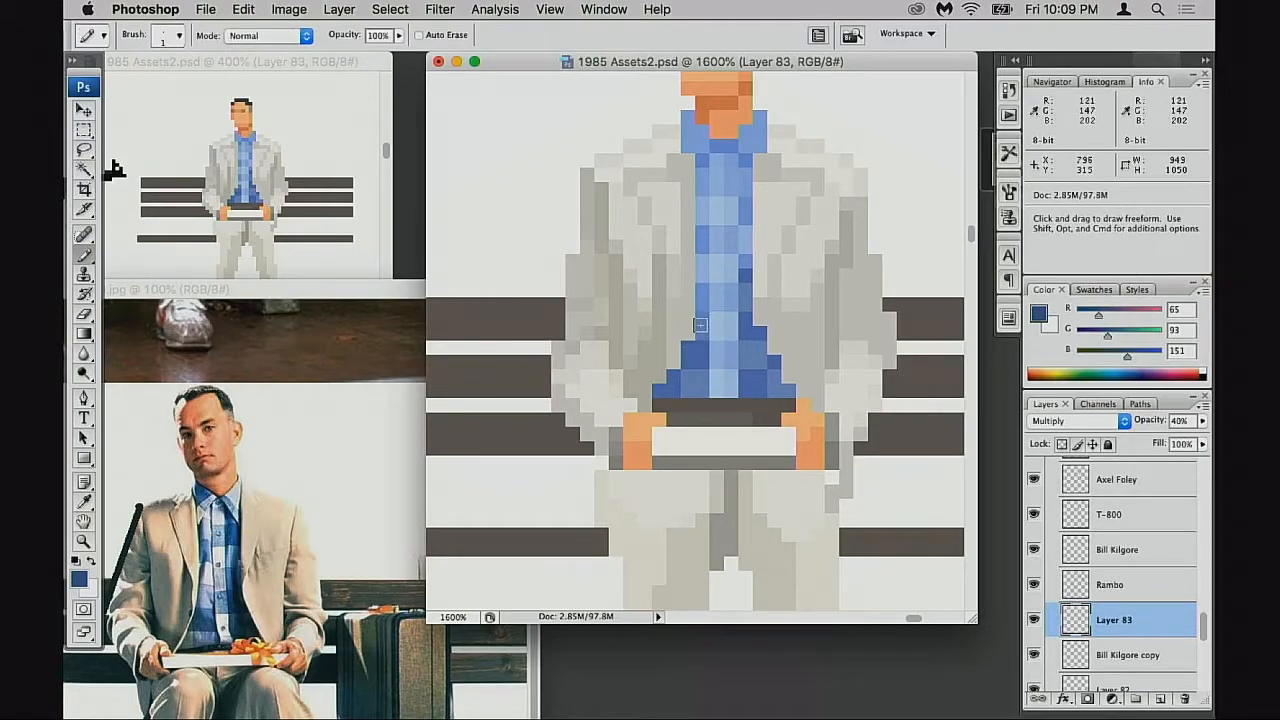
Examine the flared shirt, belt and hands in the context of the whole figure and the neighbouring characters
{"action": "left_click_drag", "start_coordinate": [732, 380], "coordinate": [797, 389]}
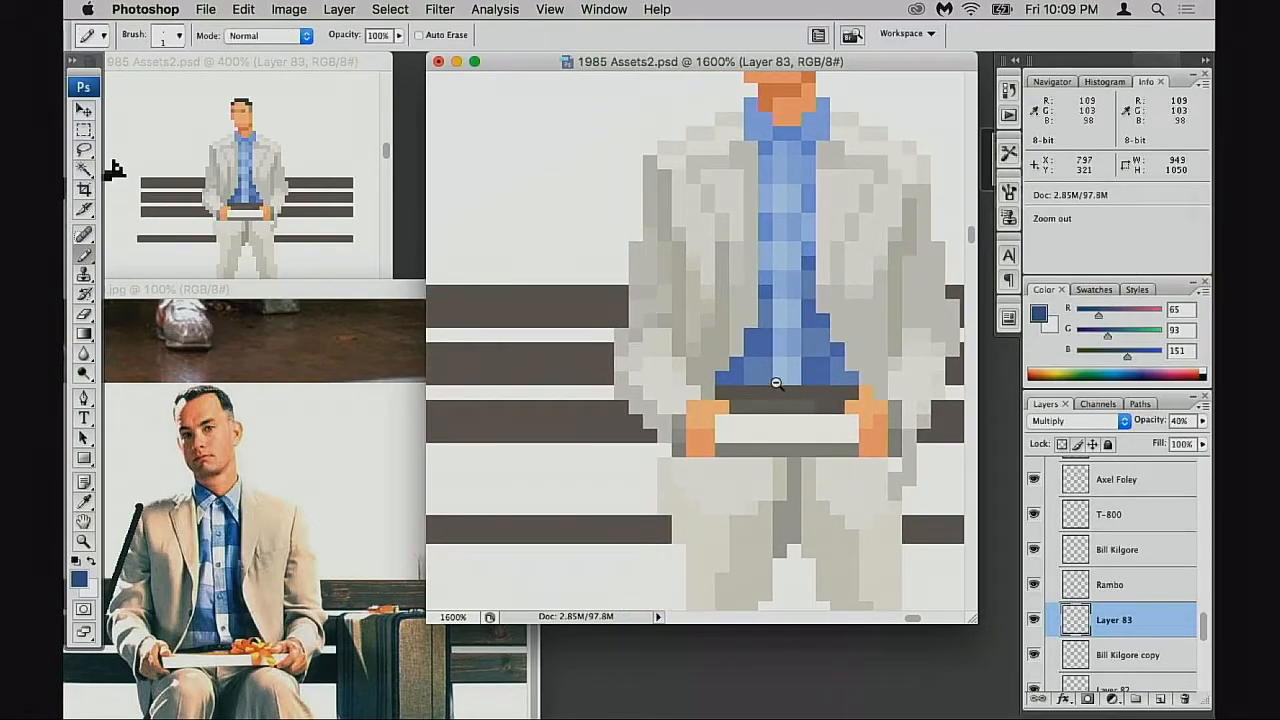
{"action": "left_click", "coordinate": [773, 387], "text": "alt"}
{"action": "left_click", "coordinate": [773, 387], "text": "alt"}
{"action": "left_click", "coordinate": [714, 383], "text": "alt"}
{"action": "left_click", "coordinate": [670, 381], "text": "alt"}
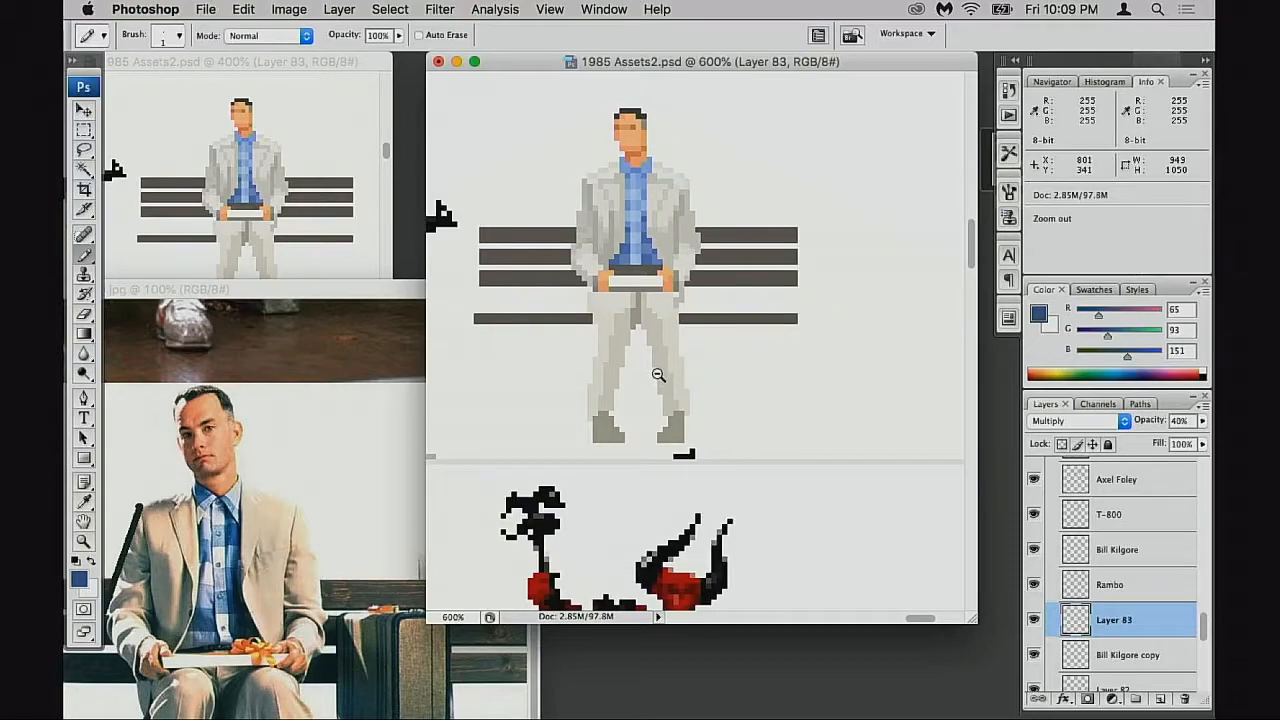
{"action": "left_click", "coordinate": [658, 377], "text": "alt"}
{"action": "left_click", "coordinate": [674, 373], "text": "alt"}
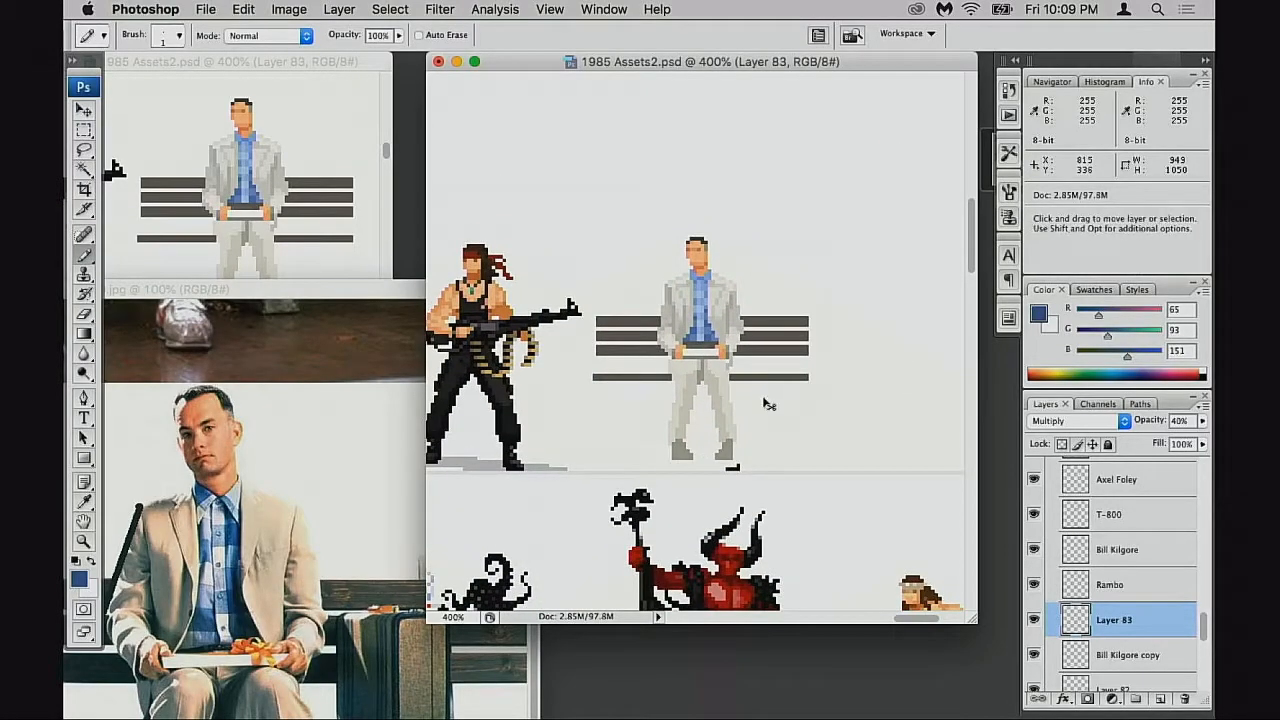
{"action": "left_click", "coordinate": [735, 375]}
{"action": "left_click", "coordinate": [735, 355]}
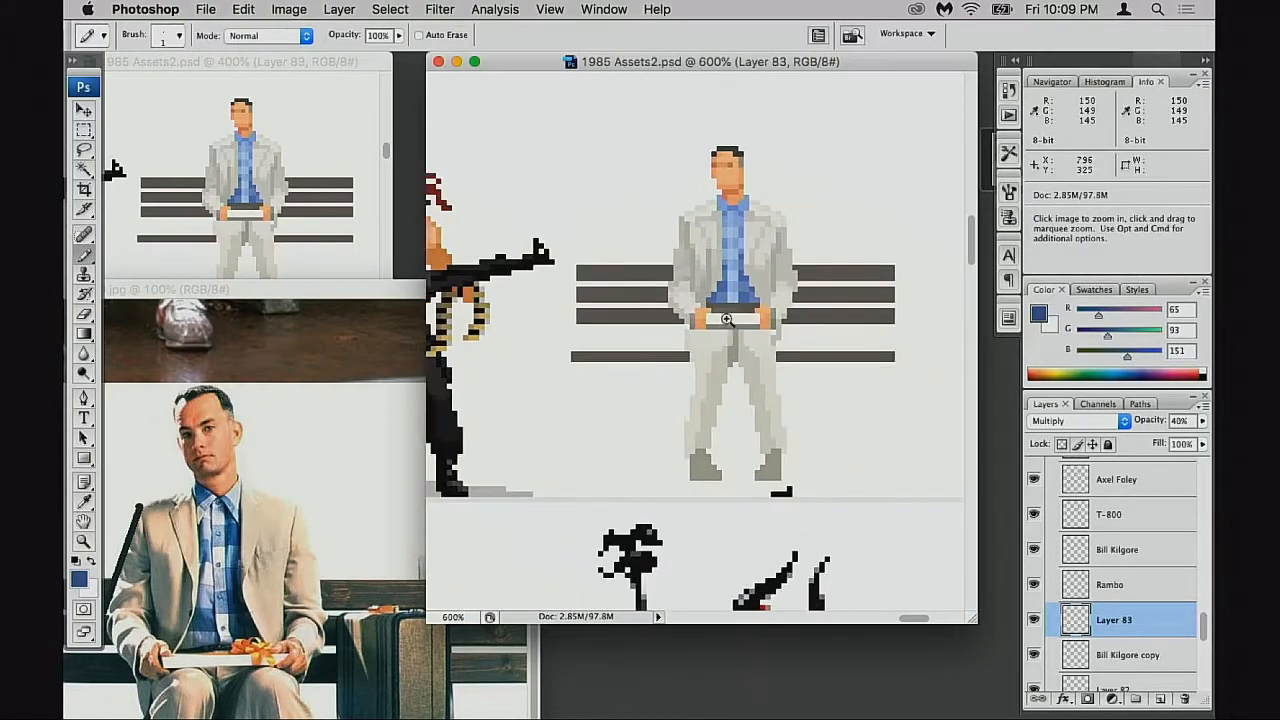
{"action": "left_click", "coordinate": [735, 335]}
{"action": "left_click", "coordinate": [735, 321]}
{"action": "left_click", "coordinate": [735, 321]}
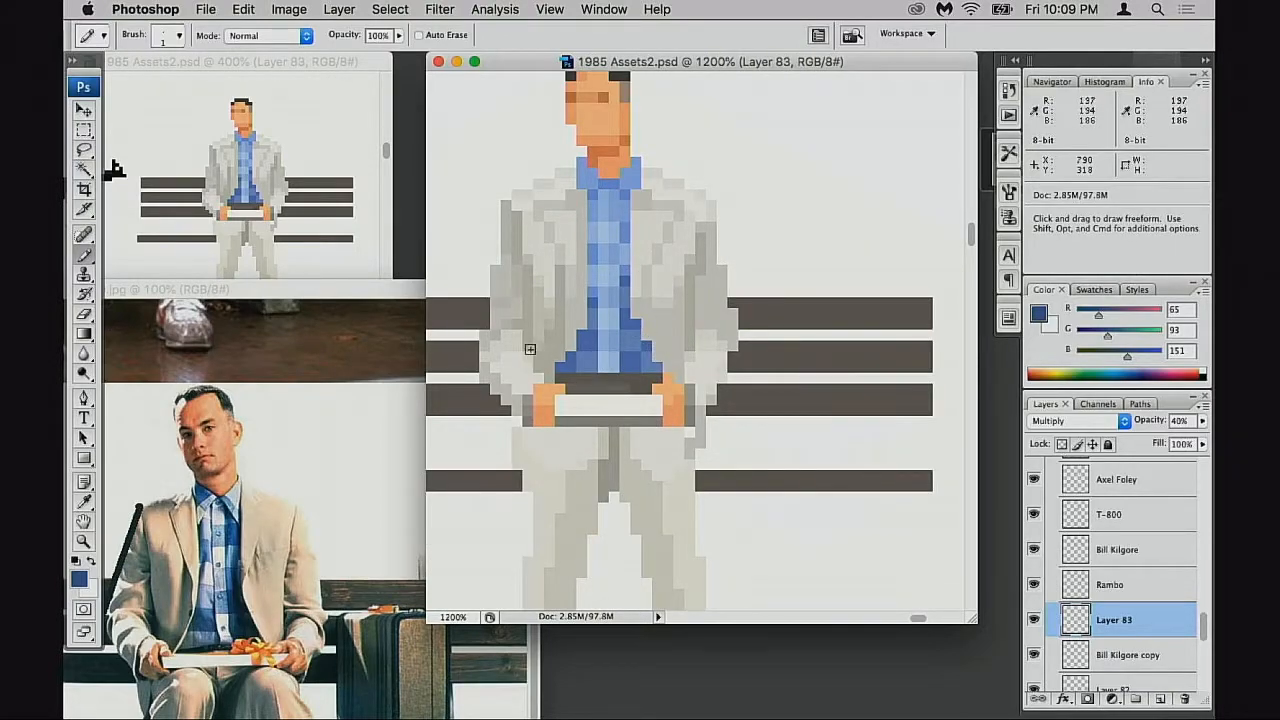
{"action": "scroll", "coordinate": [723, 423], "scroll_direction": "left", "scroll_amount": 5}
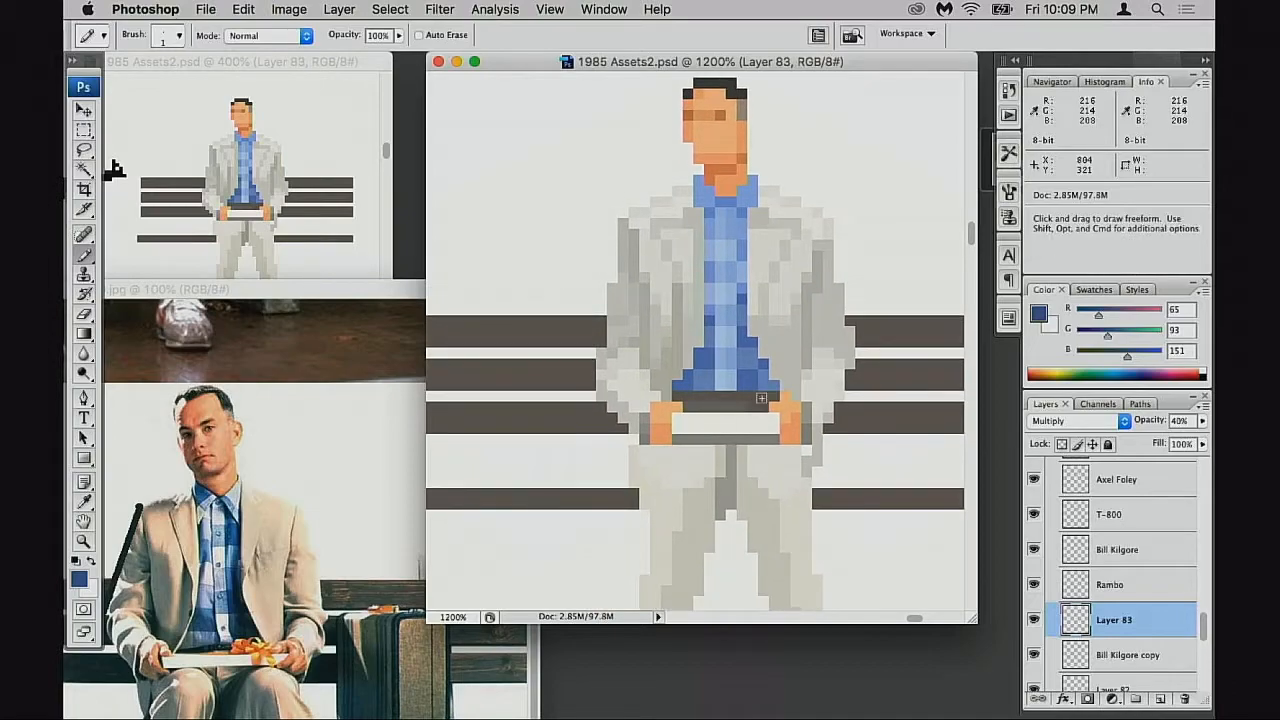
On the Bill Kilgore copy layer, darken the jacket's left front fold with RGB 197, 194, 186 in Multiply mode, reducing the pencil opacity to 30%
{"action": "left_click", "coordinate": [671, 376], "text": "alt"}
{"action": "key", "text": "alt+["}
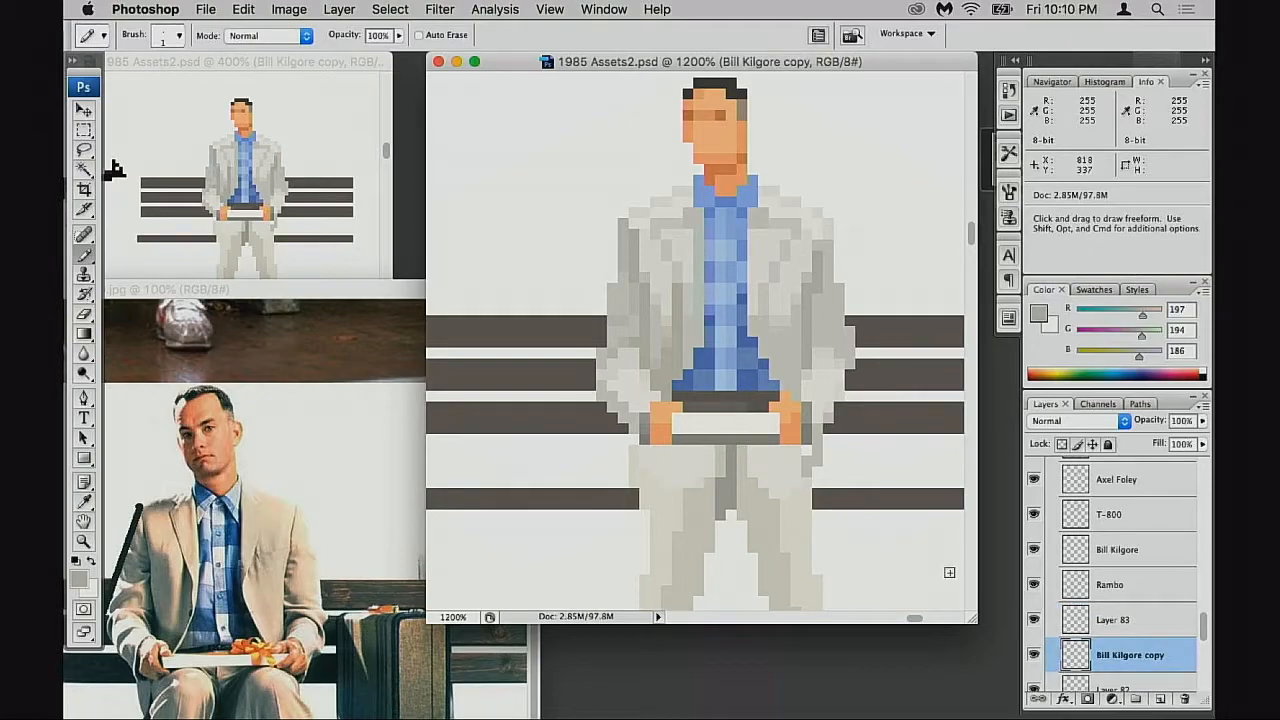
{"action": "key", "text": "shift+alt+m"}
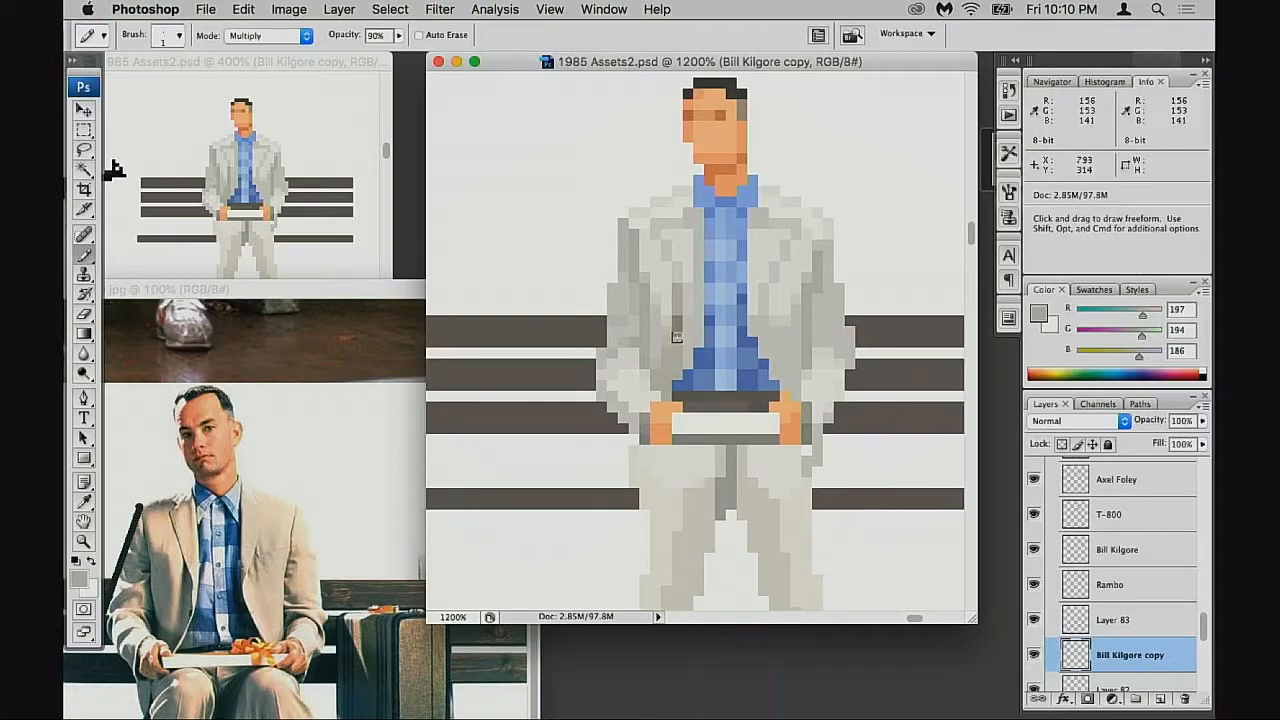
{"action": "key", "text": "3"}
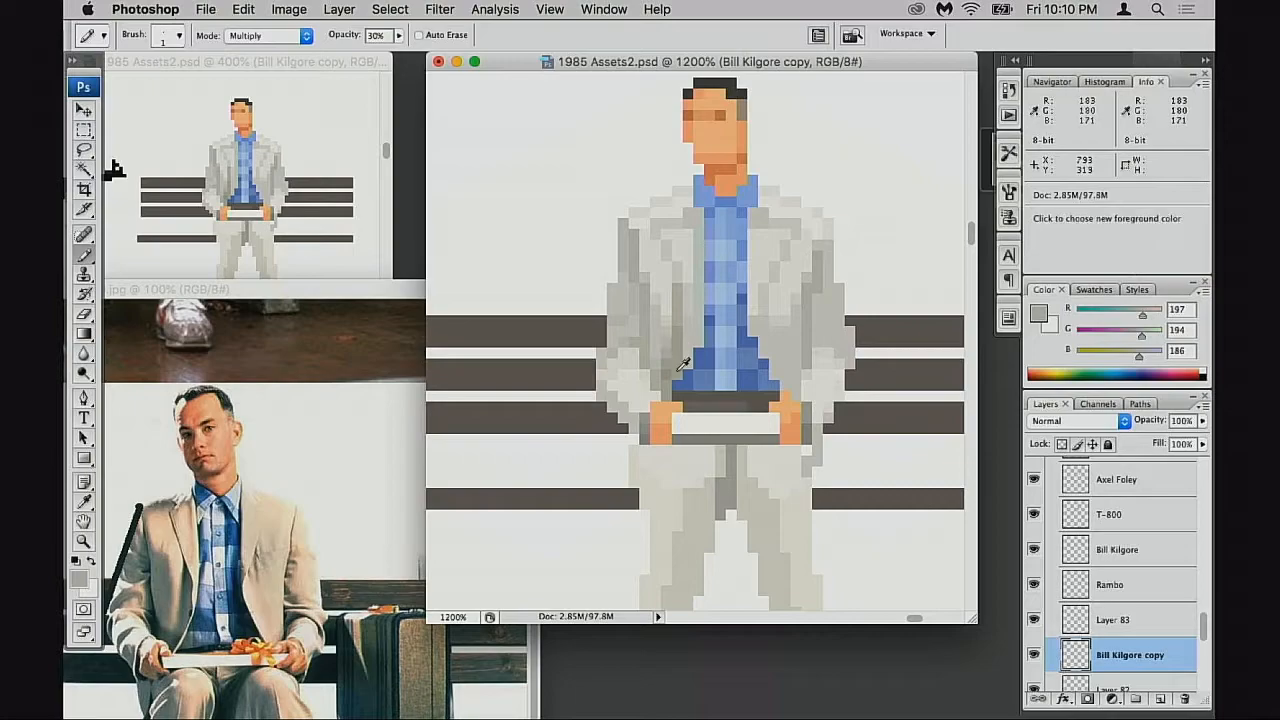
Try darkening the jacket's lower left front with grey RGB 183, 180, 171, undo the stroke and return the pencil to Normal mode
{"action": "left_click", "coordinate": [676, 370], "text": "alt"}
{"action": "left_click_drag", "start_coordinate": [666, 343], "coordinate": [666, 374]}
{"action": "key", "text": "super+z"}
{"action": "key", "text": "shift+alt+n"}
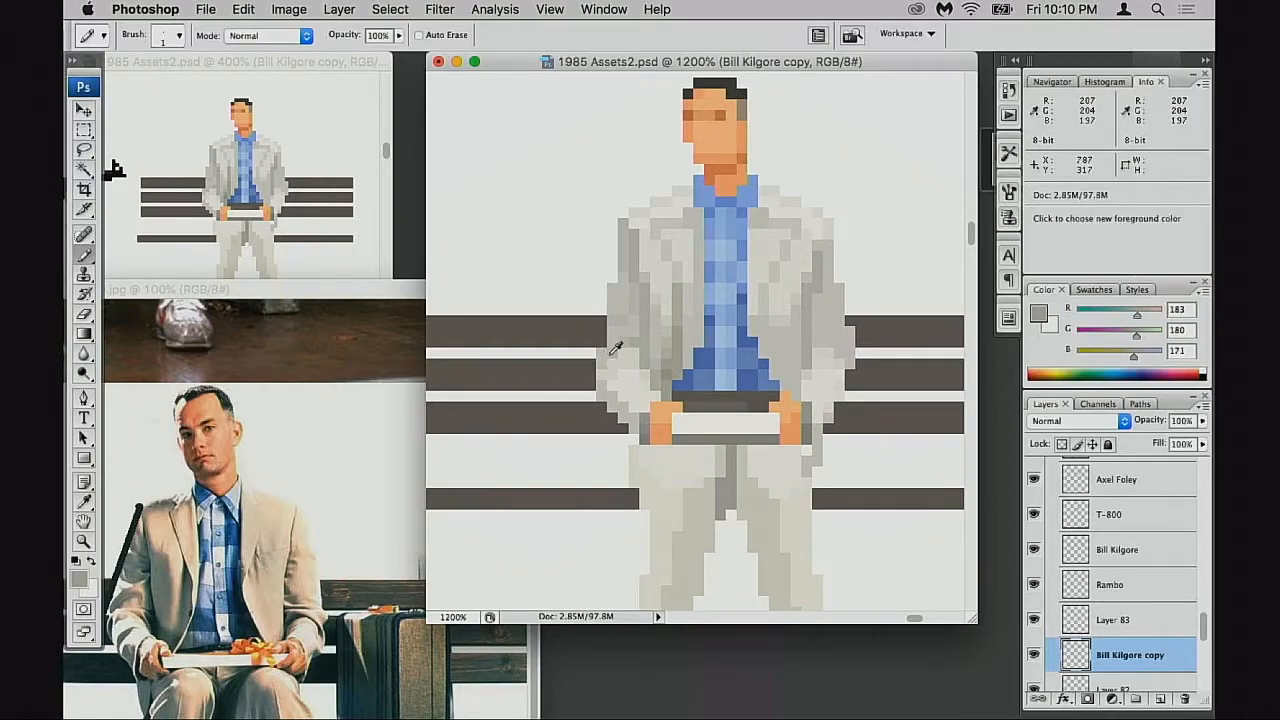
Refine the jacket's left front fold with RGB 197, 194, 186 and its lighter areas with RGB 238, 236, 229 and 223, 221, 214
{"action": "left_click", "coordinate": [726, 369], "text": "super"}
{"action": "left_click", "coordinate": [720, 365], "text": "super"}
{"action": "mouse_move", "coordinate": [491, 335]}
{"action": "left_mouse_down"}
{"action": "mouse_move", "coordinate": [706, 403]}
{"action": "mouse_move", "coordinate": [732, 437]}
{"action": "mouse_move", "coordinate": [672, 437]}
{"action": "mouse_move", "coordinate": [663, 471]}
{"action": "mouse_move", "coordinate": [691, 423]}
{"action": "mouse_move", "coordinate": [690, 391]}
{"action": "mouse_move", "coordinate": [663, 408]}
{"action": "mouse_move", "coordinate": [691, 380]}
{"action": "mouse_move", "coordinate": [643, 366]}
{"action": "mouse_move", "coordinate": [685, 367]}
{"action": "left_mouse_up"}
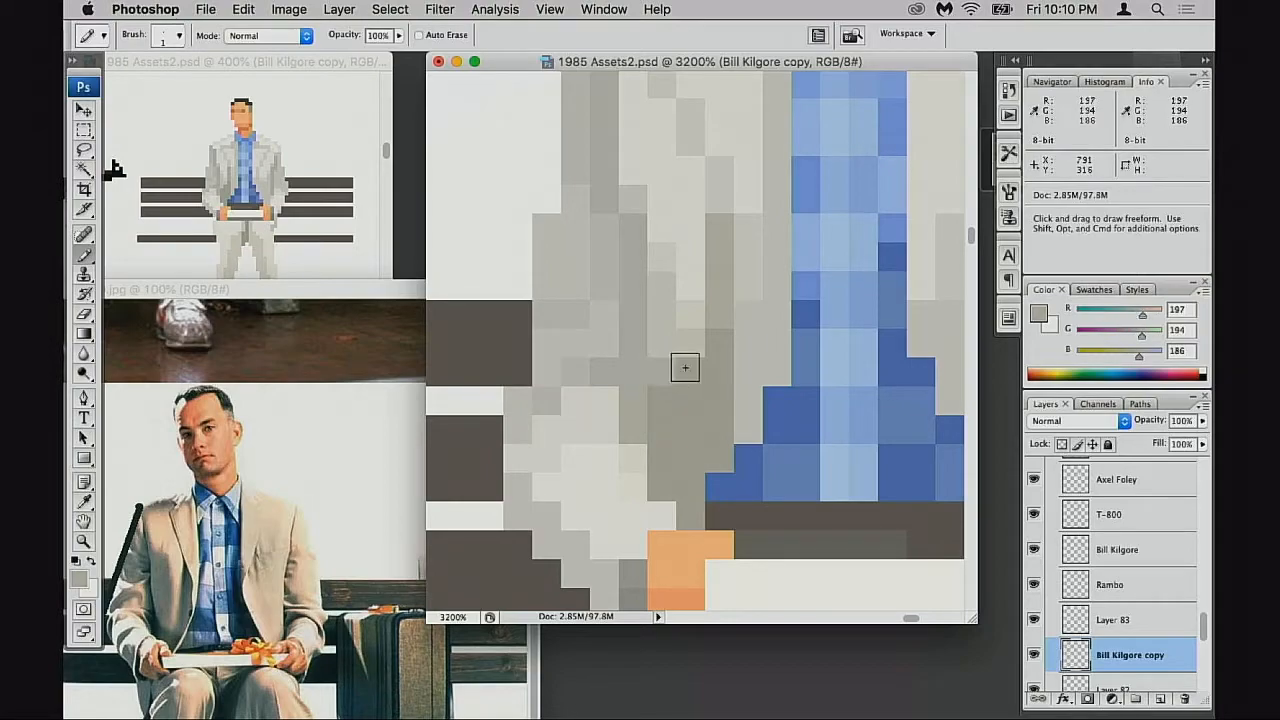
{"action": "left_click", "coordinate": [697, 423], "text": "alt"}
{"action": "left_click", "coordinate": [697, 423], "text": "alt"}
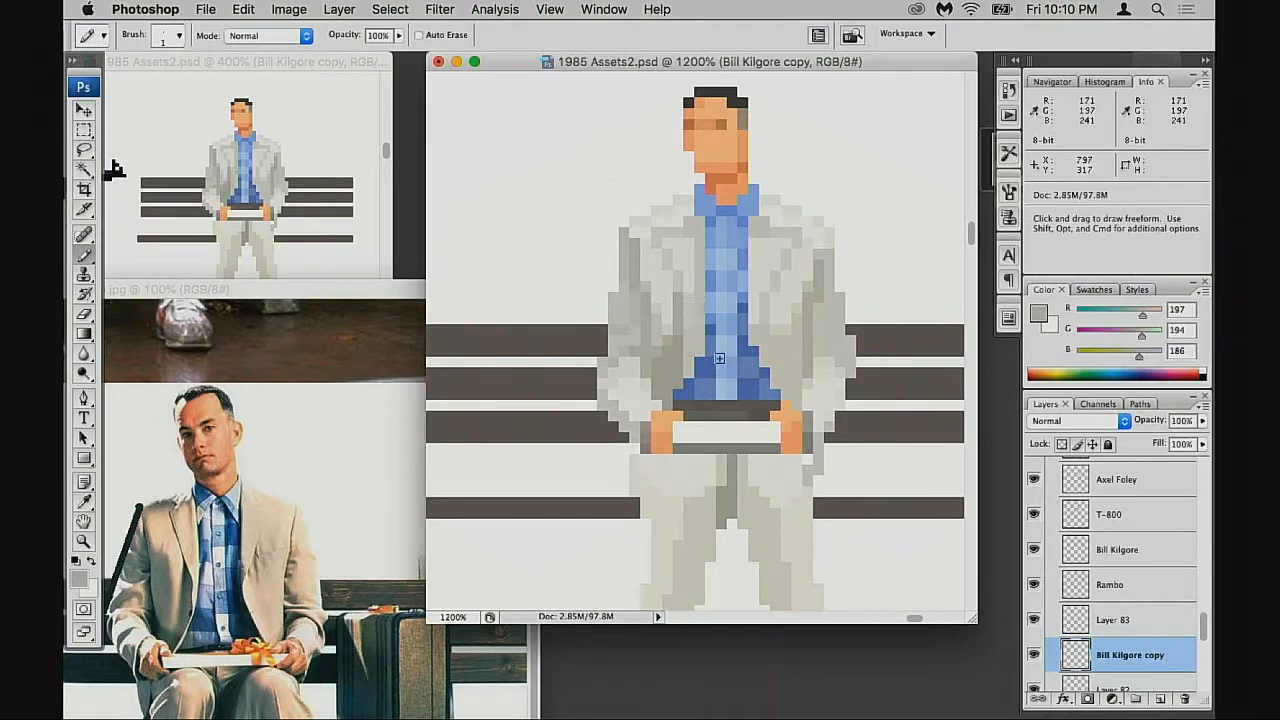
{"action": "left_click", "coordinate": [692, 270], "text": "alt"}
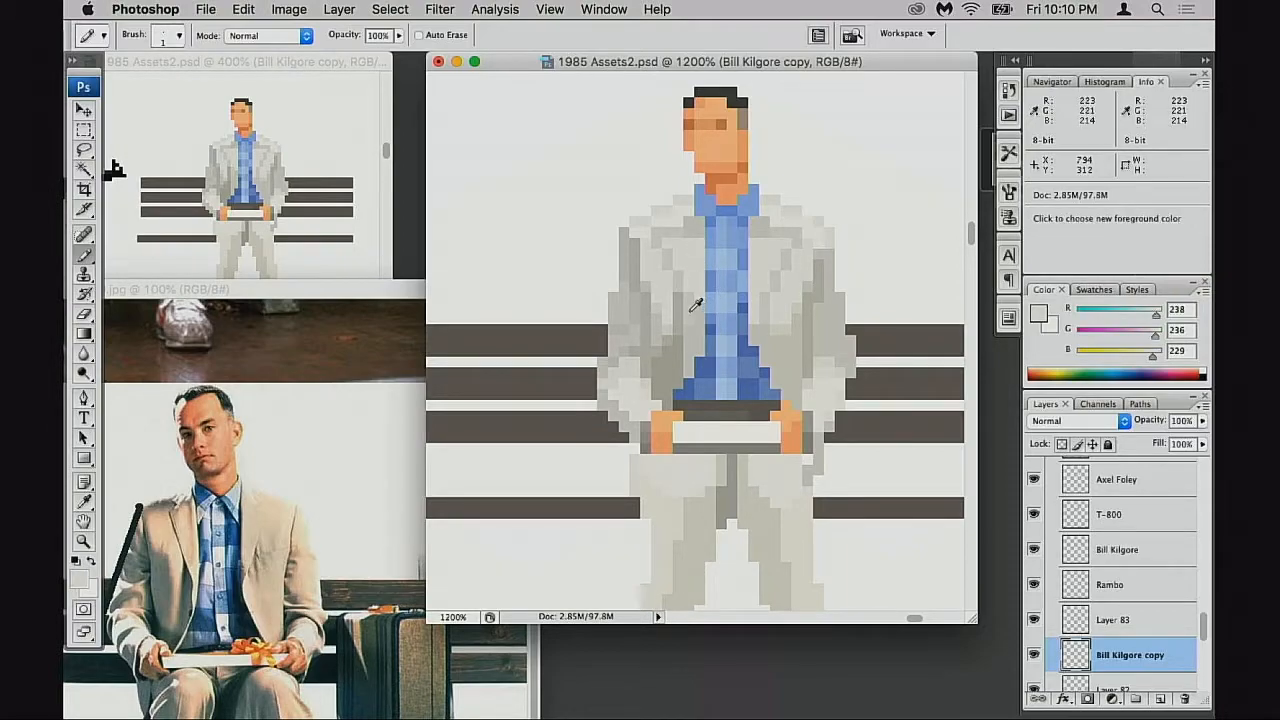
{"action": "left_click", "coordinate": [694, 296], "text": "alt"}
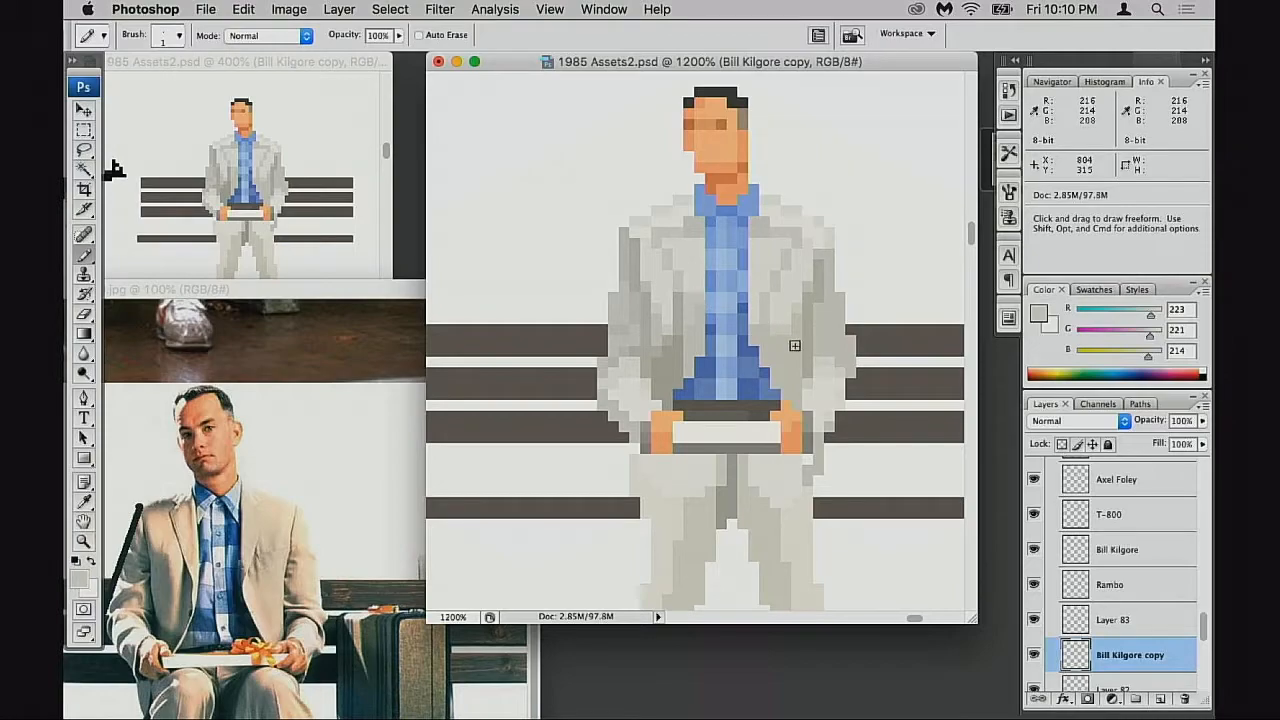
Adjust the shading of the jacket's lower left front using RGB 183, 180, 171, RGB 197, 194, 186 and RGB 216, 214, 208
{"action": "left_click_drag", "start_coordinate": [764, 369], "coordinate": [770, 350]}
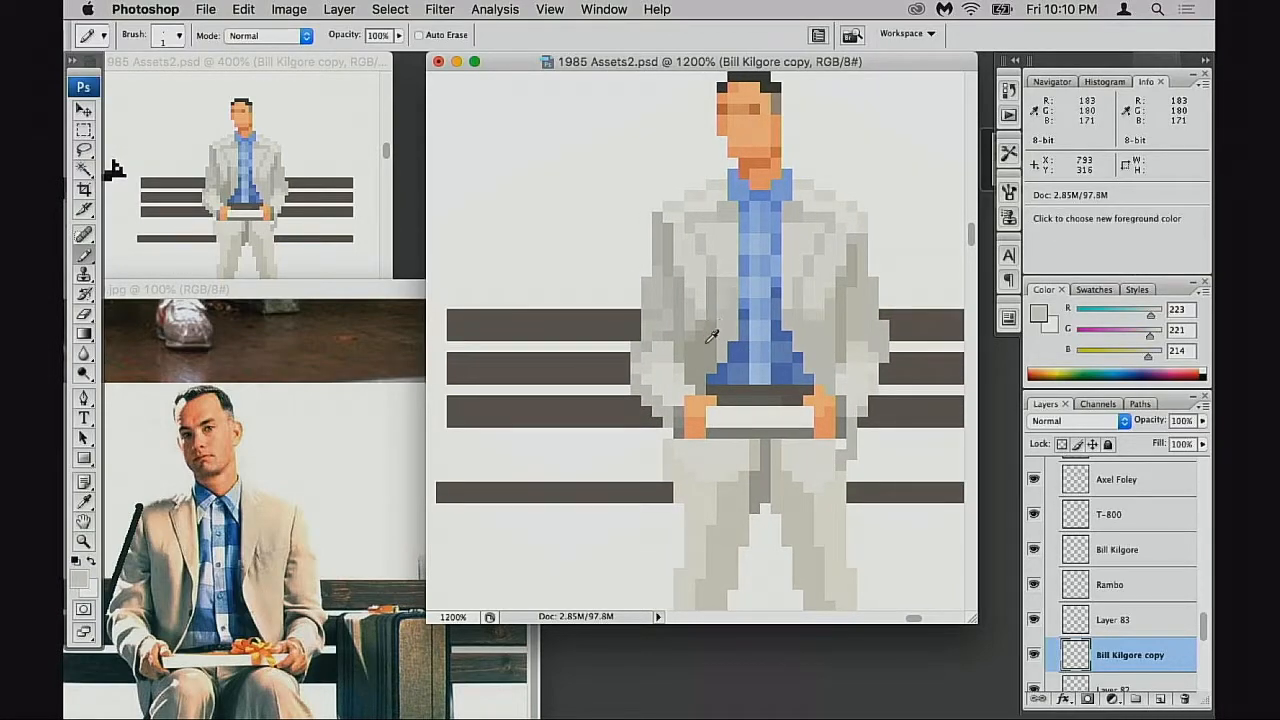
{"action": "left_click", "coordinate": [703, 343], "text": "alt"}
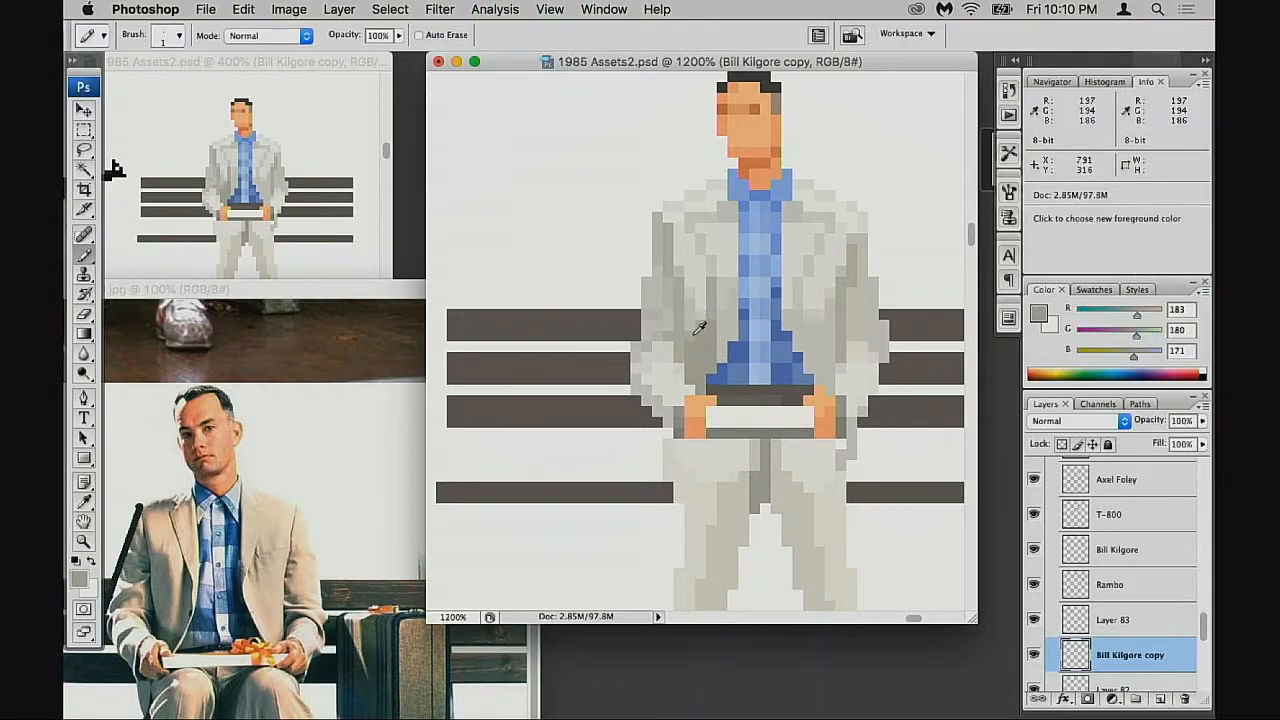
{"action": "left_click", "coordinate": [697, 324], "text": "alt"}
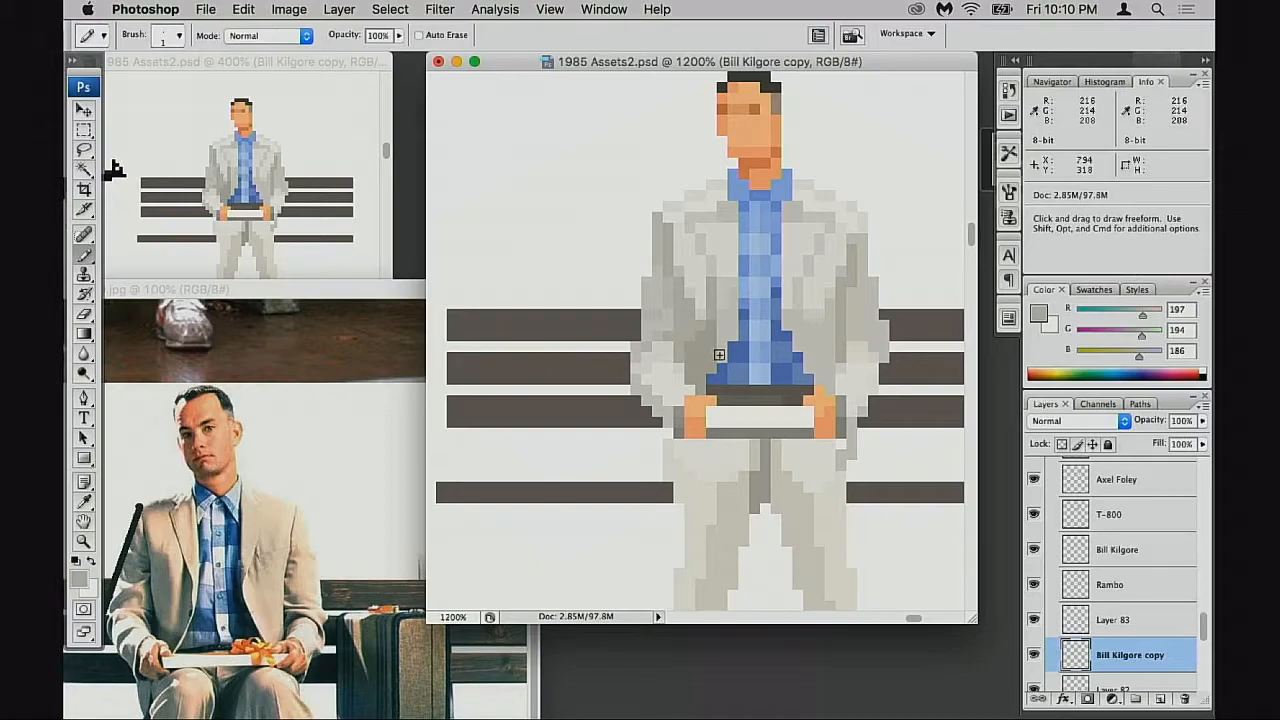
{"action": "left_click", "coordinate": [695, 306], "text": "alt"}
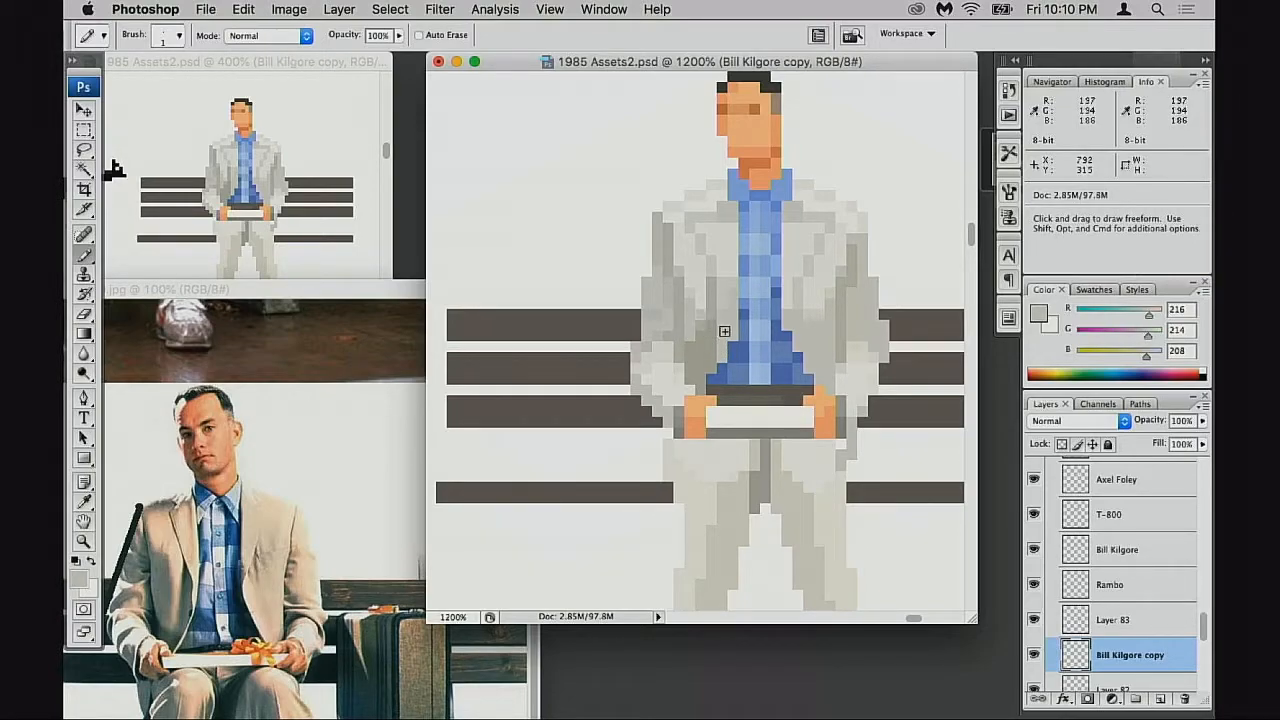
{"action": "left_click", "coordinate": [701, 326], "text": "alt"}
{"action": "left_click", "coordinate": [694, 328], "text": "alt"}
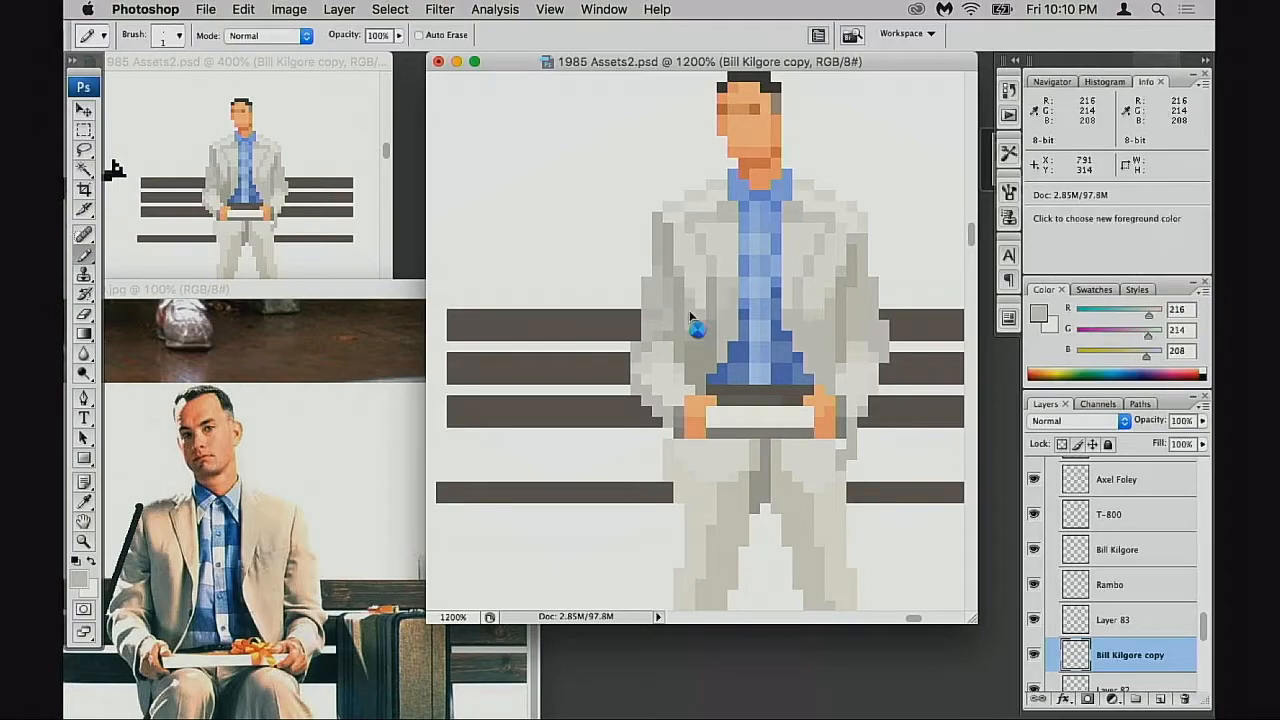
{"action": "key", "text": "space"}
{"action": "left_click_drag", "start_coordinate": [719, 357], "coordinate": [718, 382]}
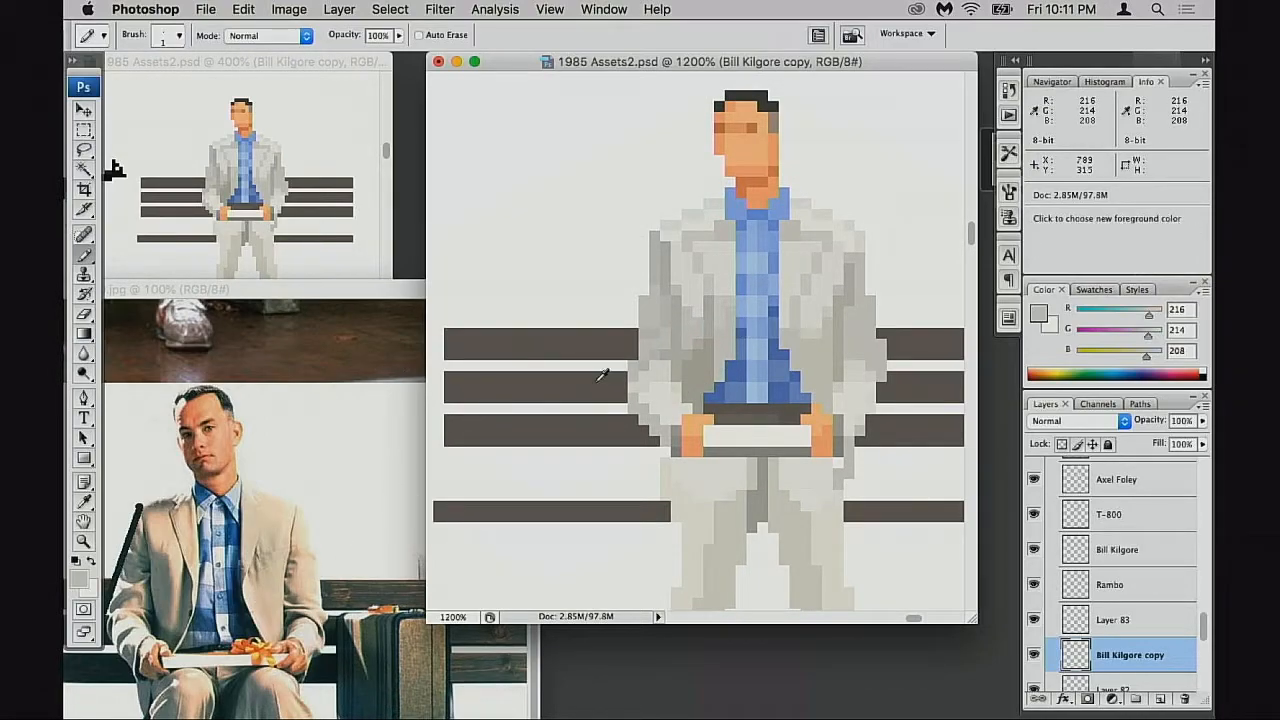
Shift the reference photo to show the man's whole jacket, and retouch the left lapel with RGB 238, 236, 229 and 223, 221, 214
{"action": "left_click", "coordinate": [185, 622]}
{"action": "scroll", "coordinate": [357, 491], "scroll_direction": "left", "scroll_amount": 3}
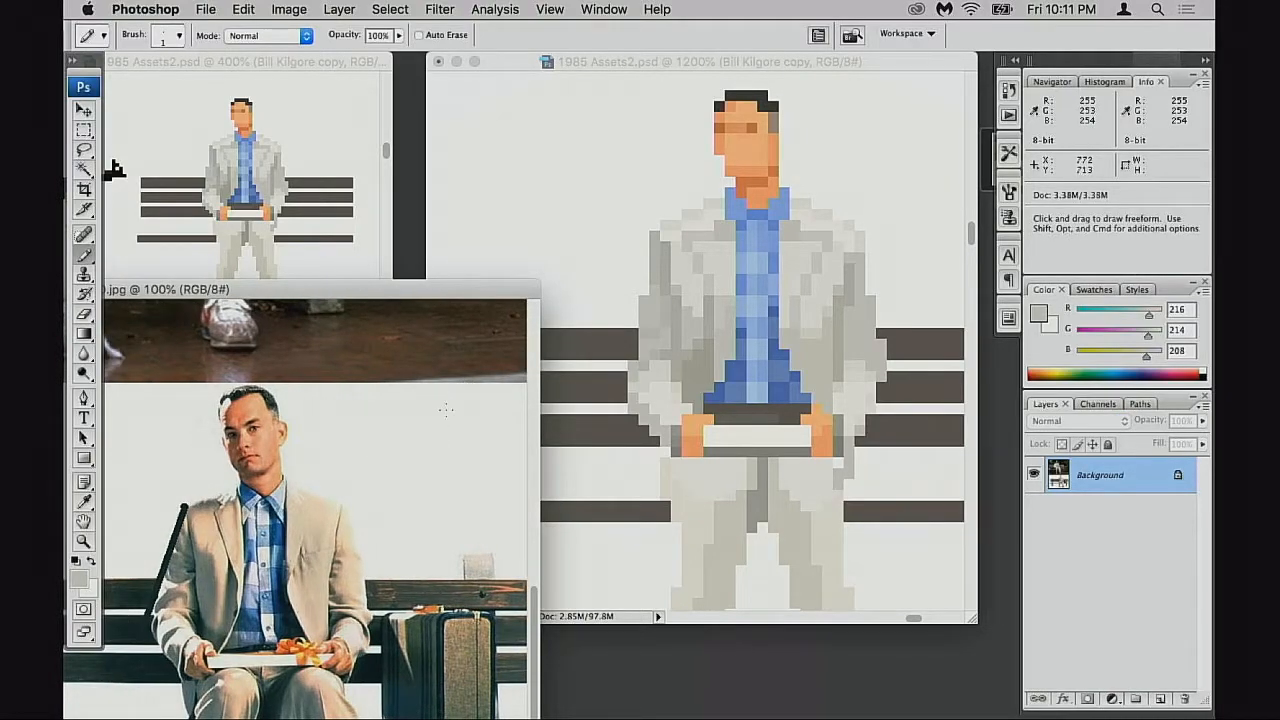
{"action": "left_click", "coordinate": [664, 320]}
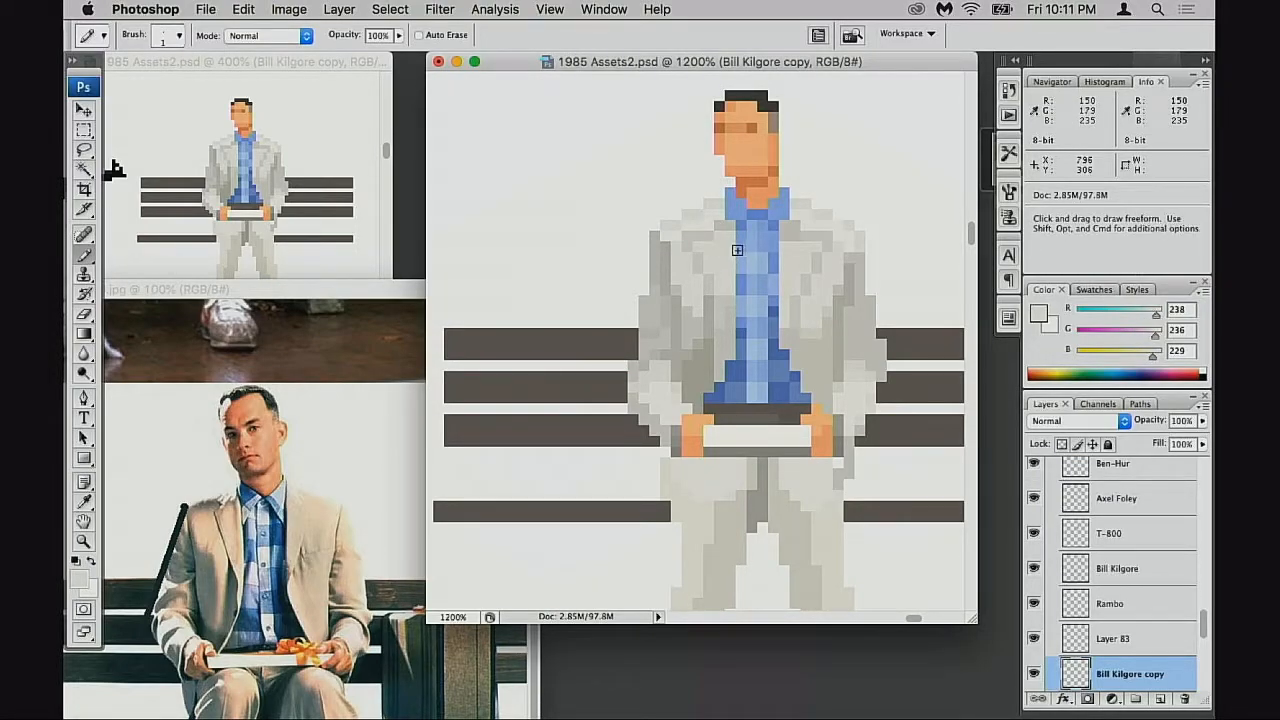
{"action": "key", "text": "alt"}
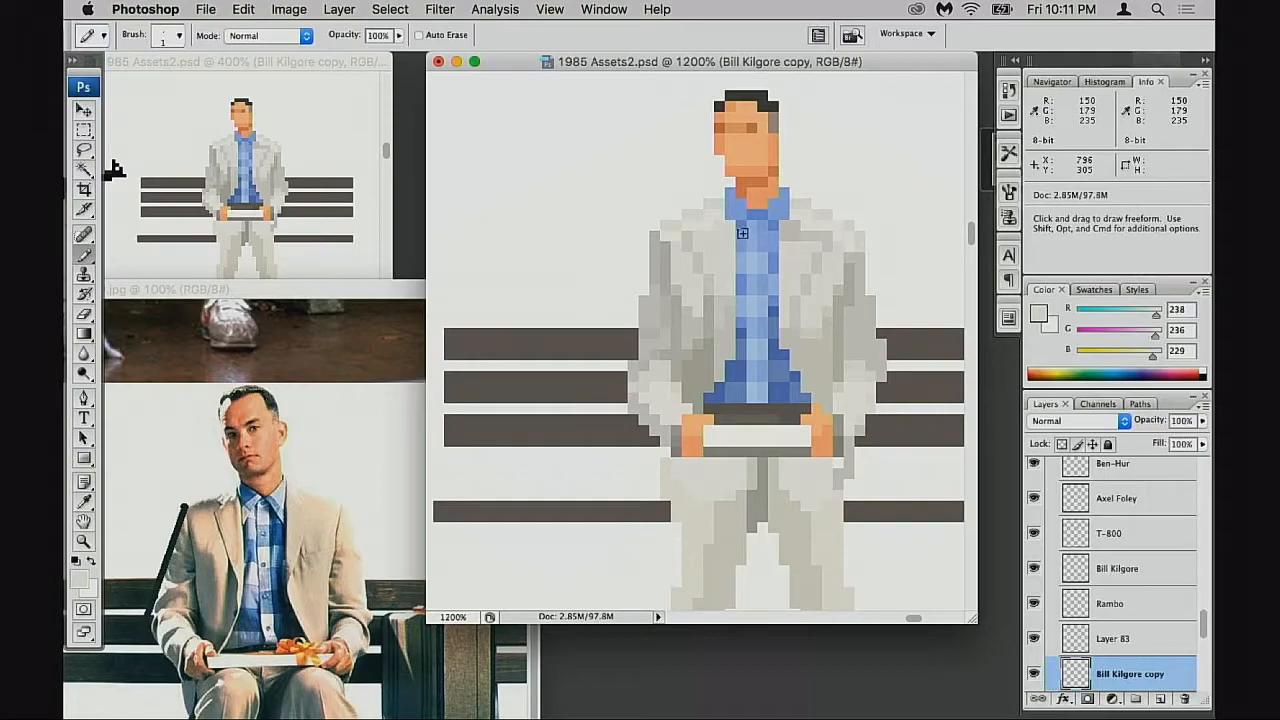
{"action": "left_click", "coordinate": [689, 275], "text": "alt"}
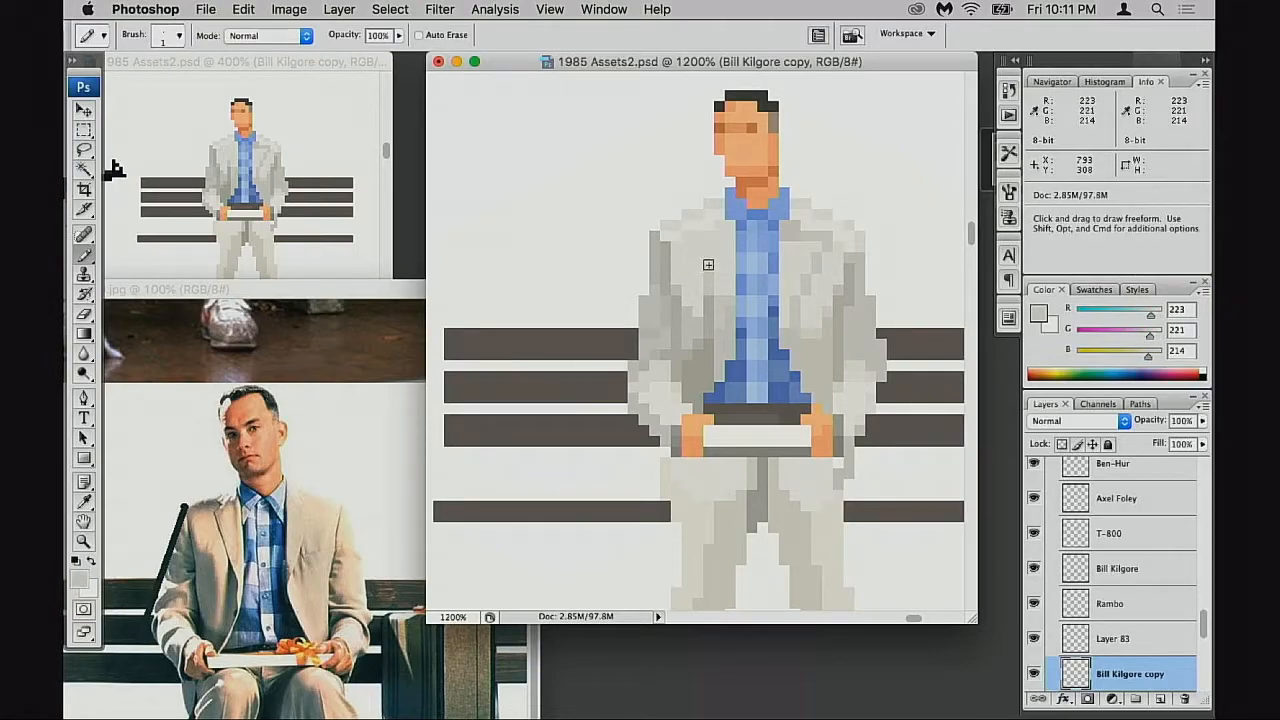
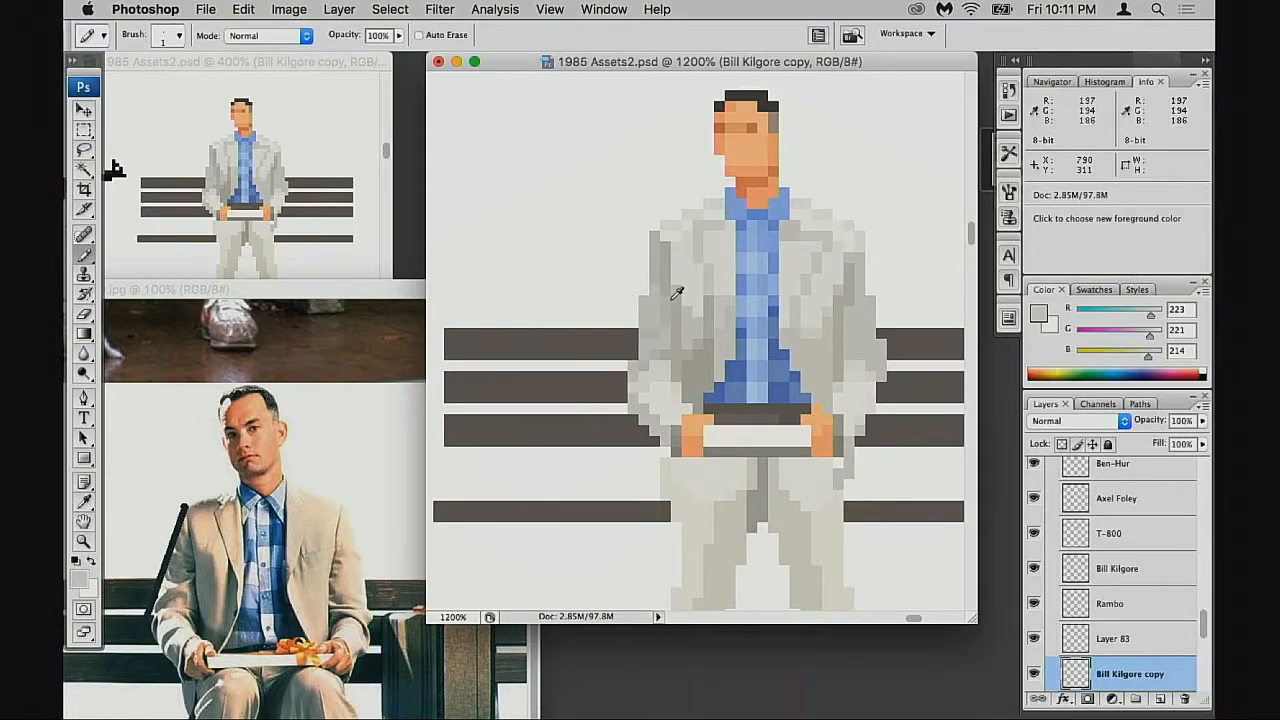
Soften the folds between the left sleeve and chest using RGB 207, 204, 197, RGB 216, 214, 208 and RGB 223, 221, 214
{"action": "left_click", "coordinate": [676, 295], "text": "alt"}
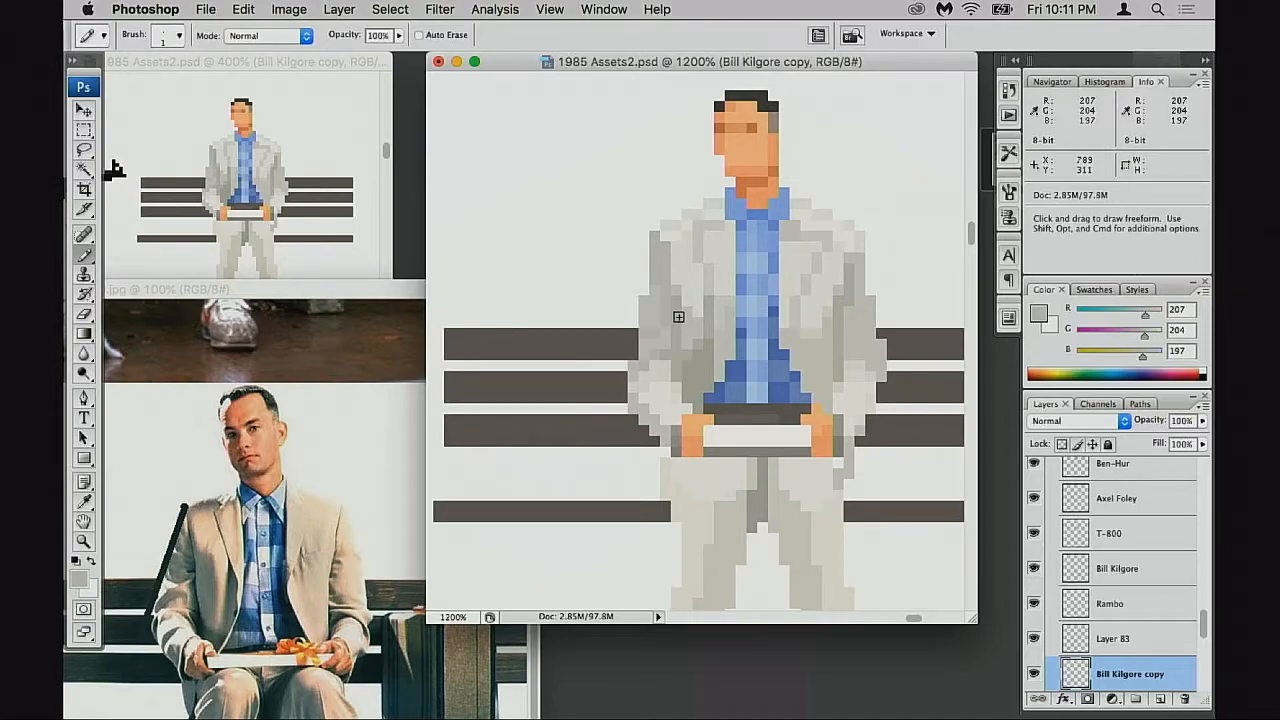
{"action": "left_click", "coordinate": [689, 264], "text": "alt"}
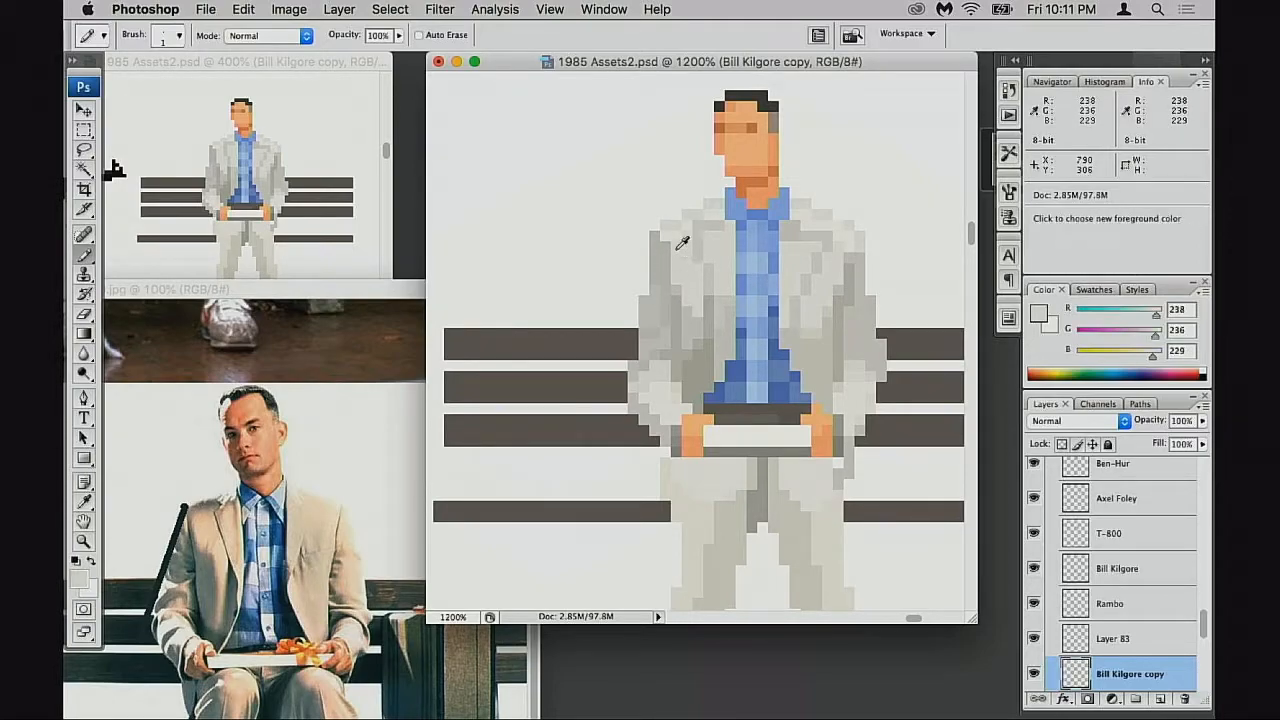
{"action": "left_click", "coordinate": [676, 280], "text": "alt"}
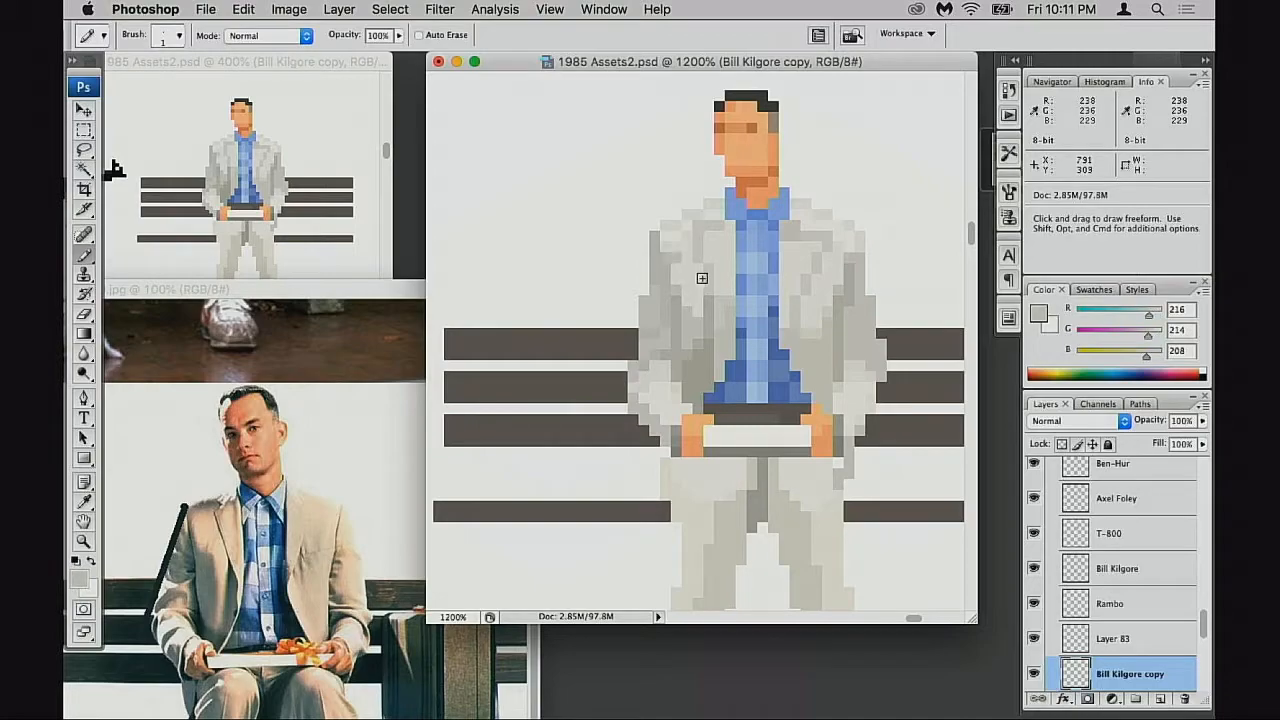
{"action": "left_click", "coordinate": [652, 328], "text": "alt"}
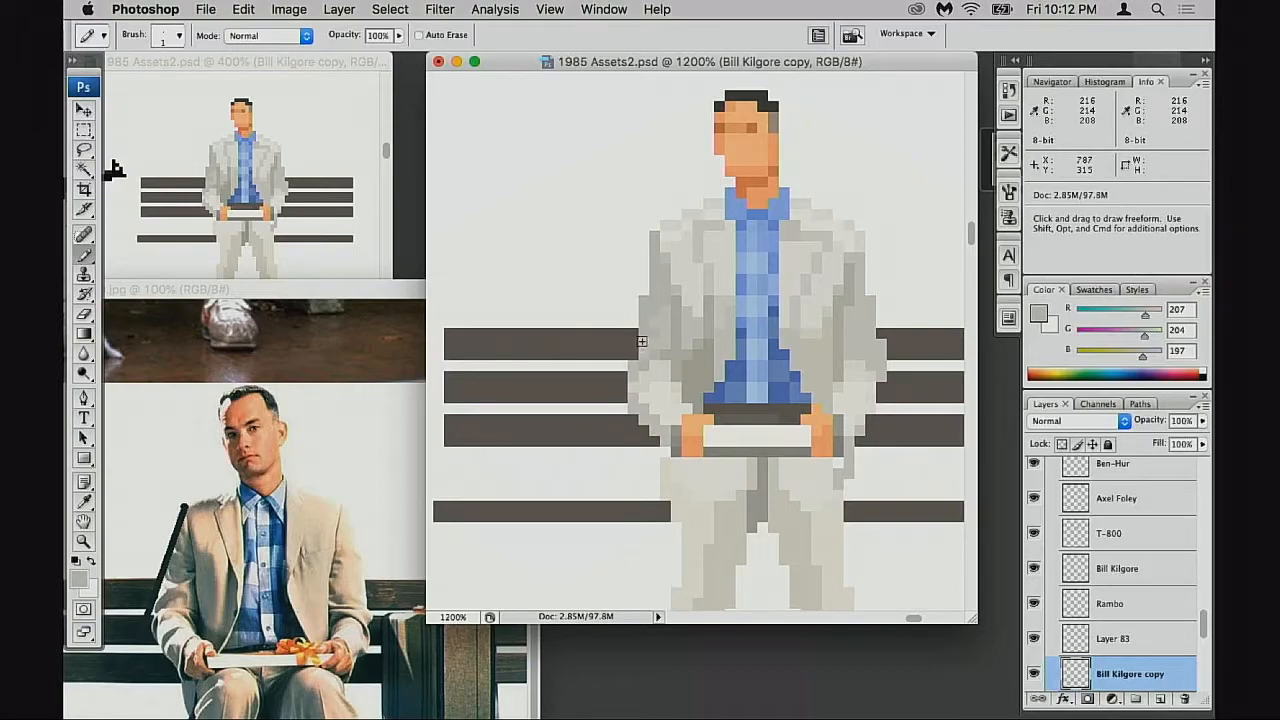
{"action": "left_click", "coordinate": [665, 312], "text": "alt"}
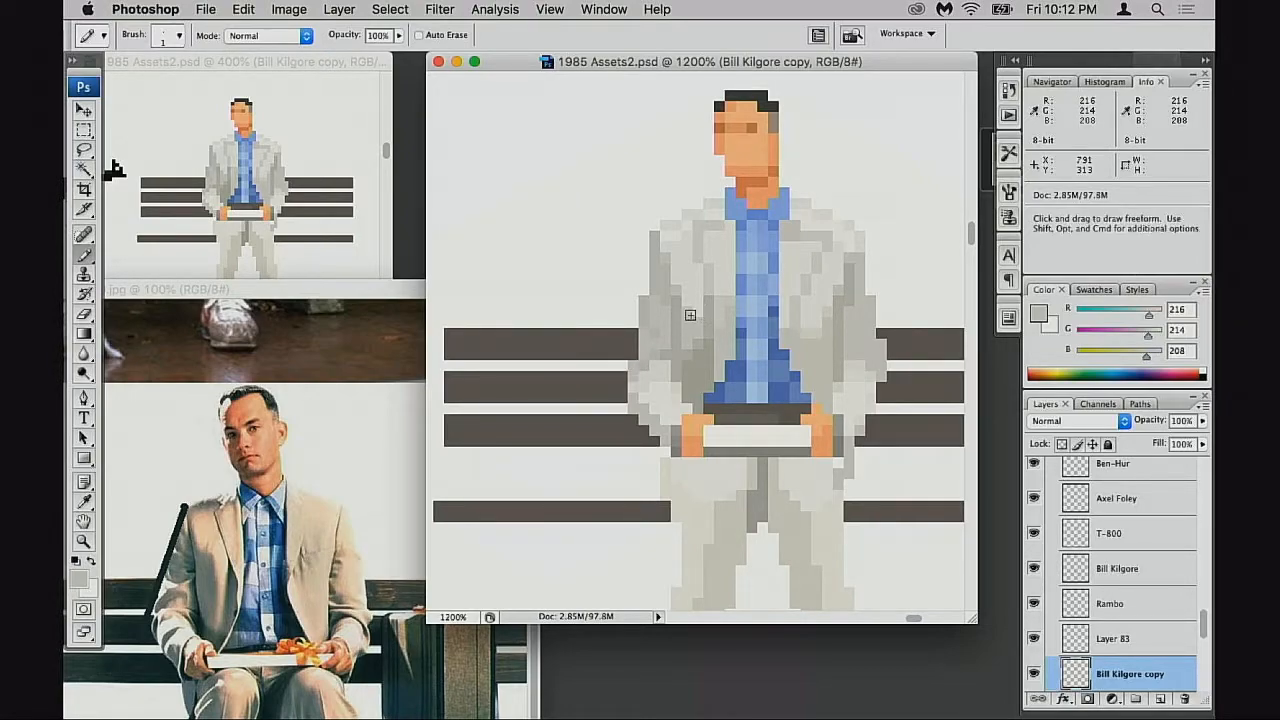
{"action": "key", "text": "alt"}
{"action": "left_click", "coordinate": [700, 316], "text": "alt"}
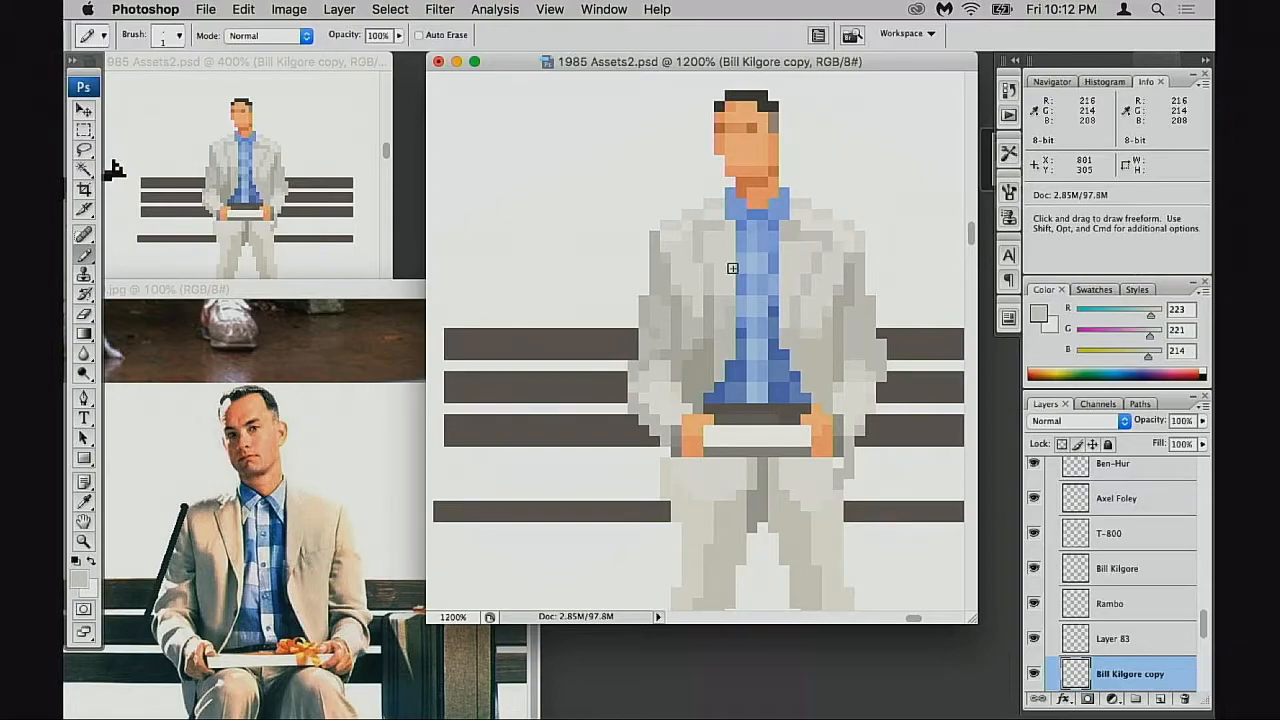
Brighten both jacket shoulders with highlight pixels in RGB 246, 244, 240 and RGB 238, 236, 229
{"action": "left_click", "coordinate": [676, 234], "text": "alt"}
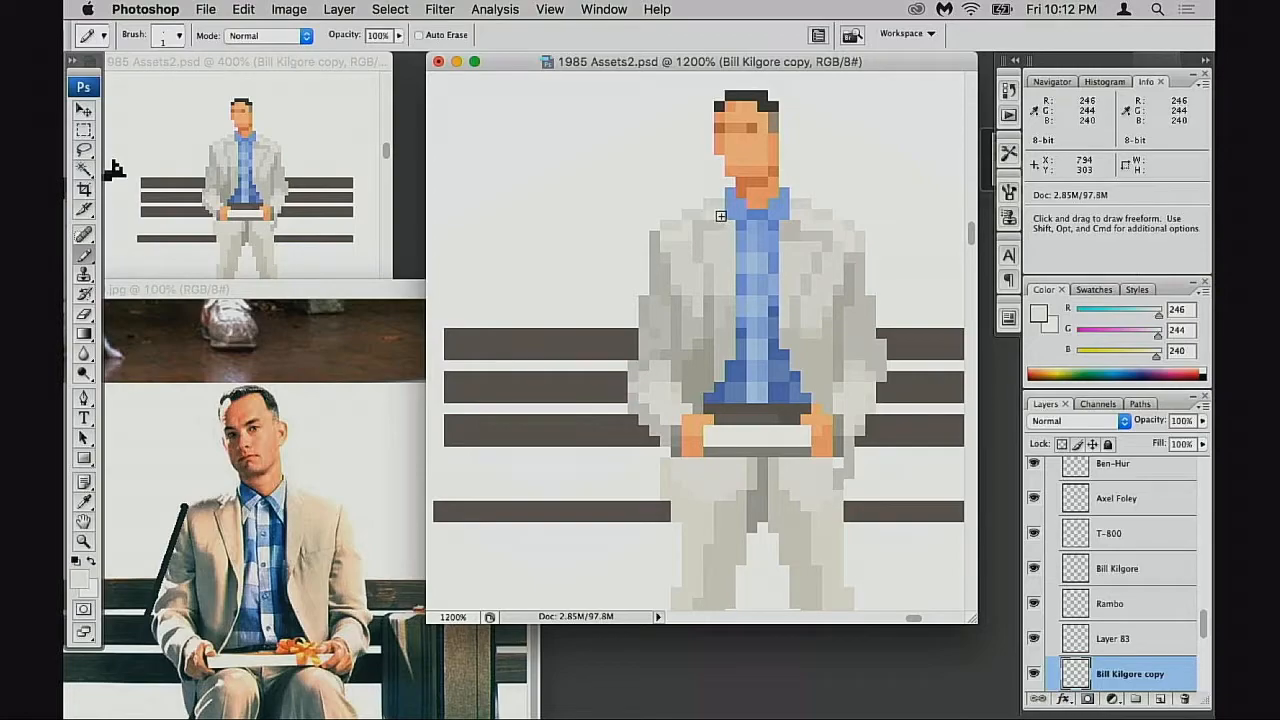
{"action": "left_click", "coordinate": [709, 217]}
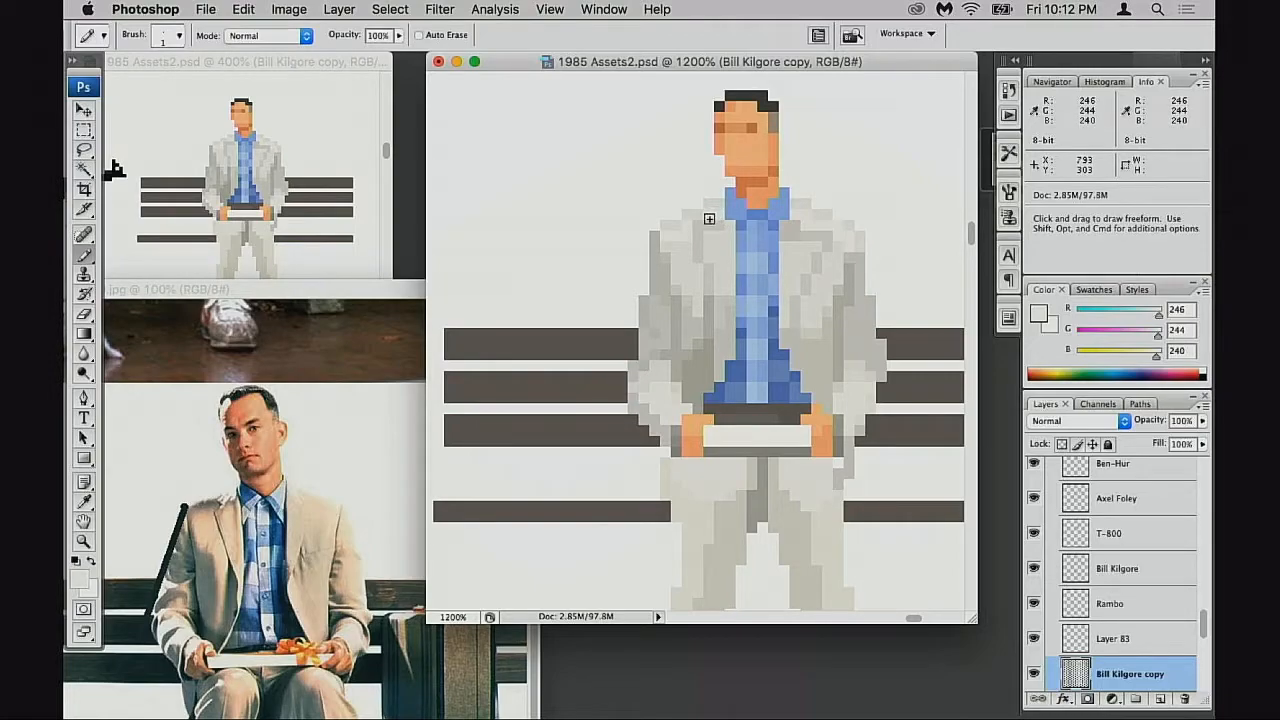
{"action": "left_click", "coordinate": [851, 218], "text": "alt"}
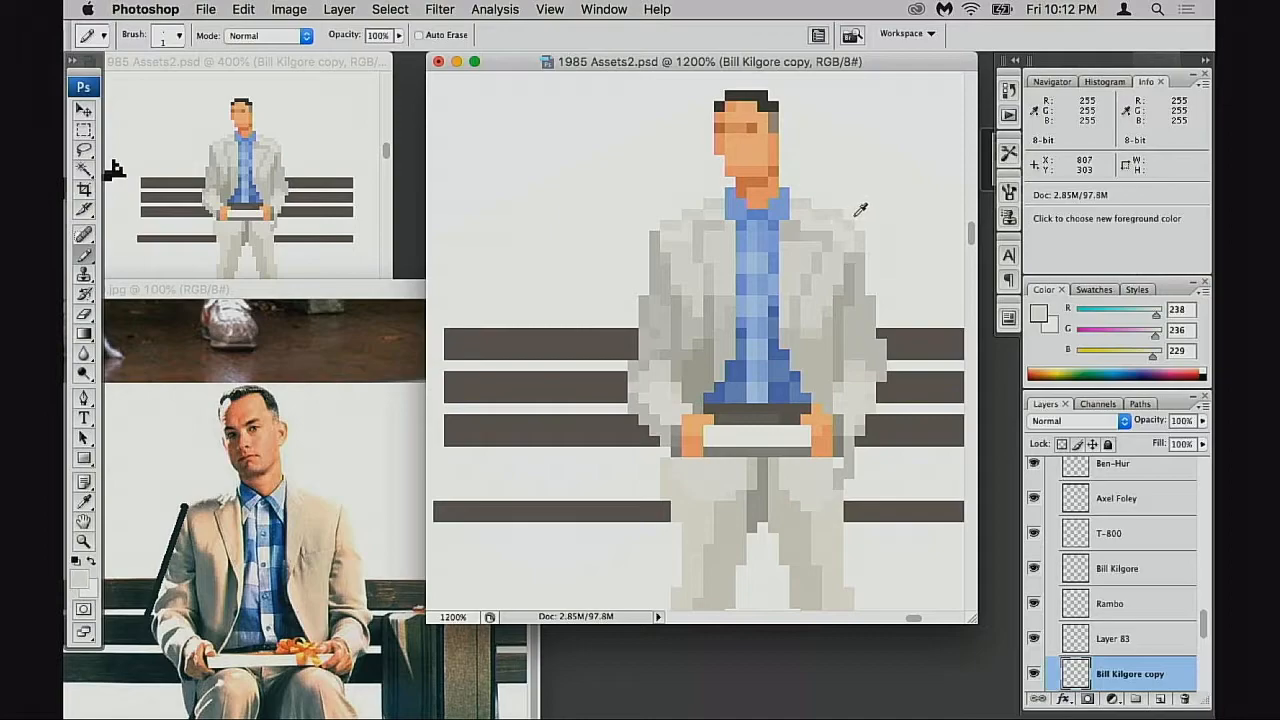
{"action": "key", "text": "e"}
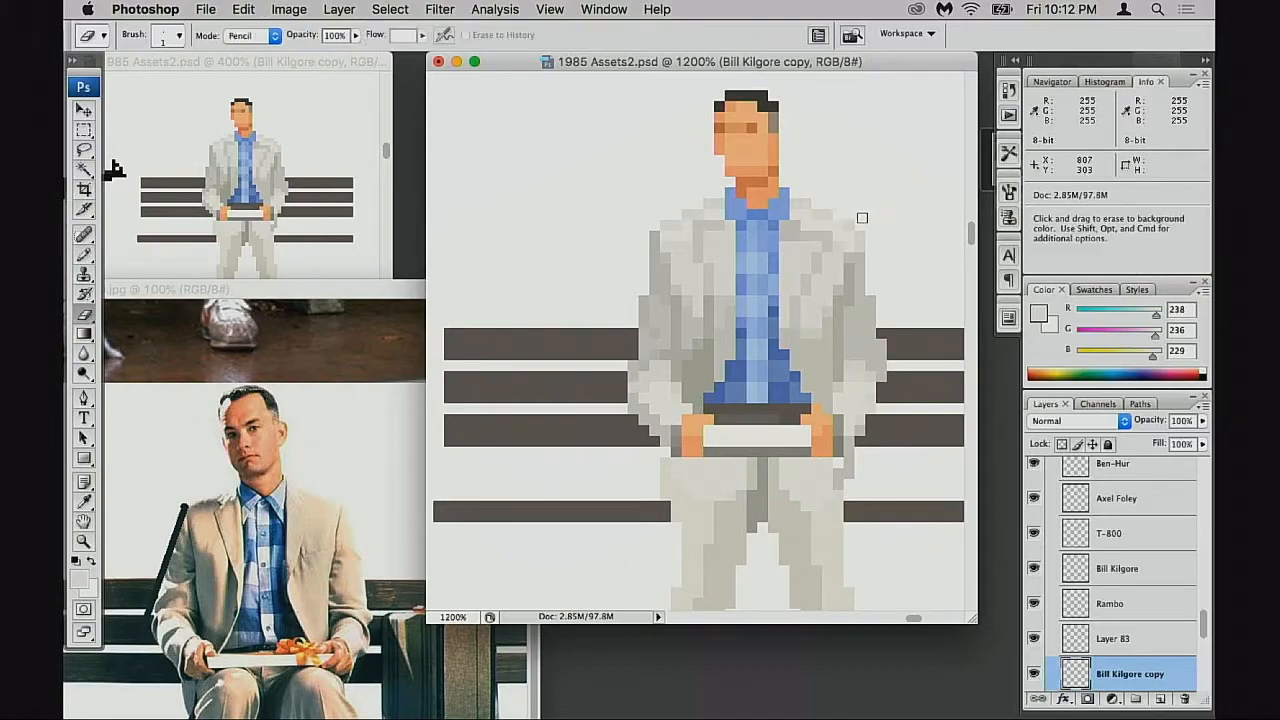
{"action": "key", "text": "b"}
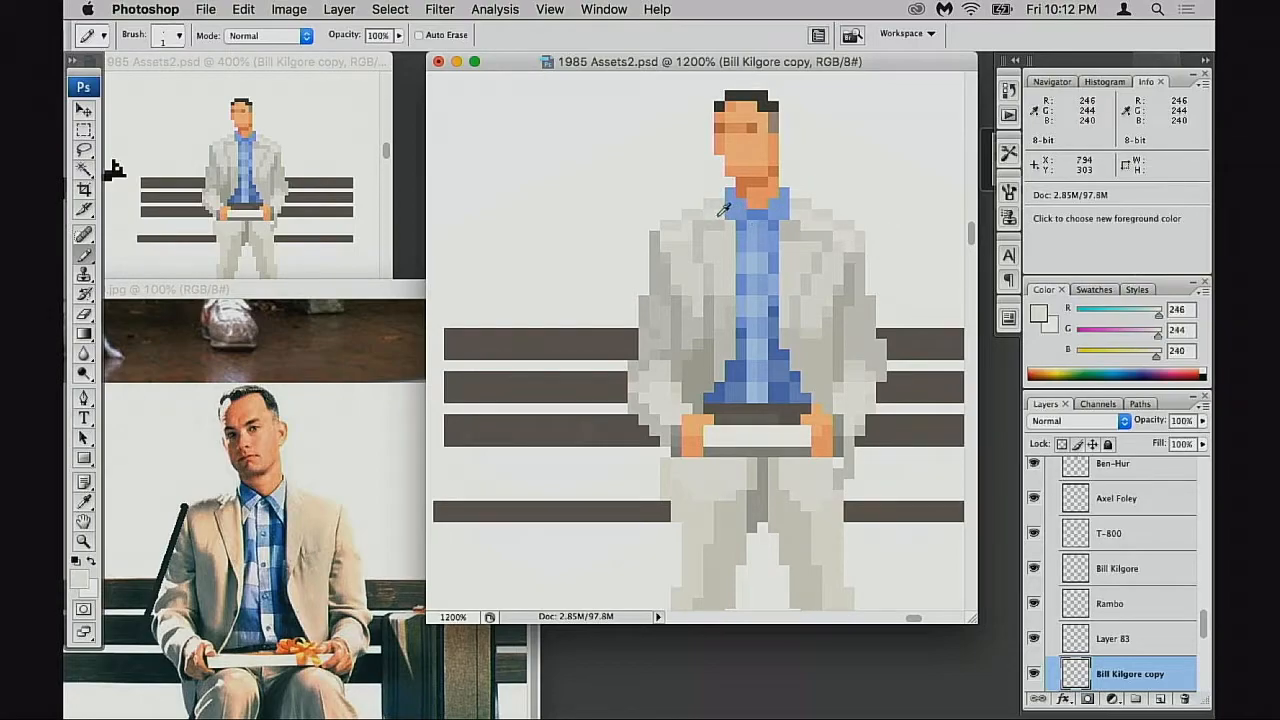
{"action": "left_click", "coordinate": [806, 221], "text": "alt"}
{"action": "left_click", "coordinate": [820, 231]}
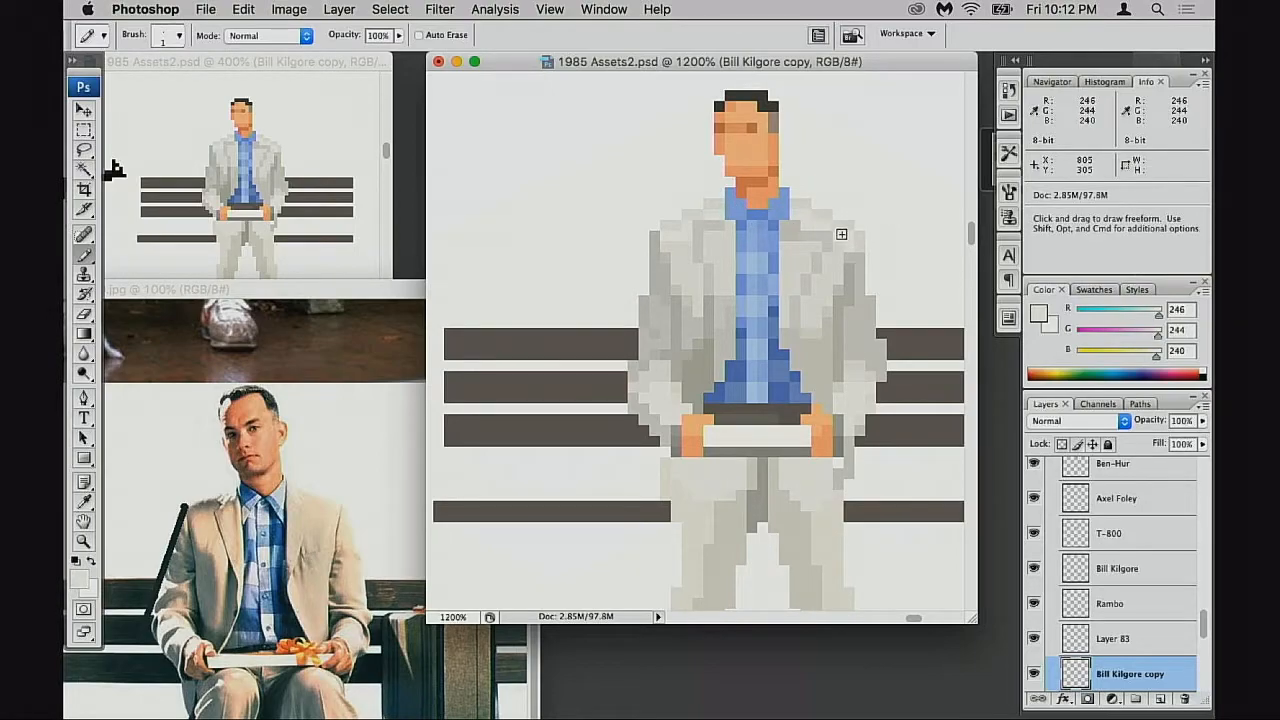
Redefine the upper lapels on both sides of the shirt with RGB 223, 221, 214 shadows and RGB 238, 236, 229 lights
{"action": "left_click", "coordinate": [726, 222], "text": "alt"}
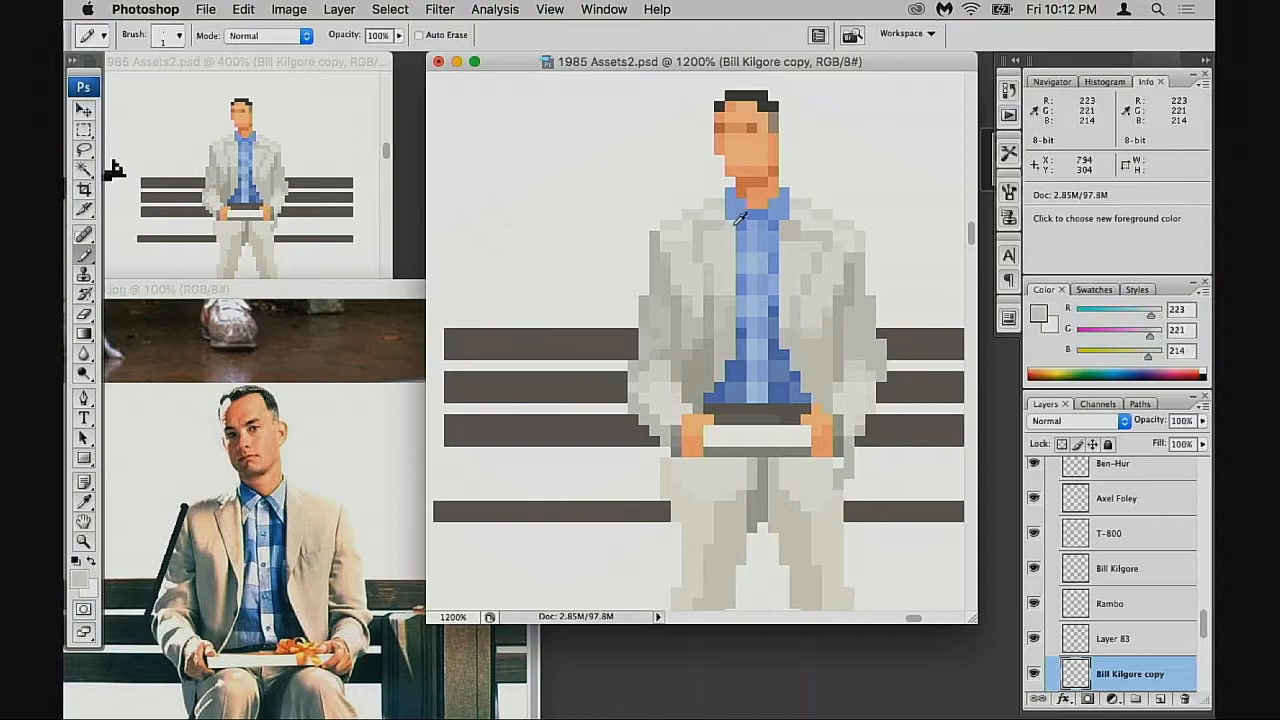
{"action": "left_click", "coordinate": [790, 246], "text": "alt"}
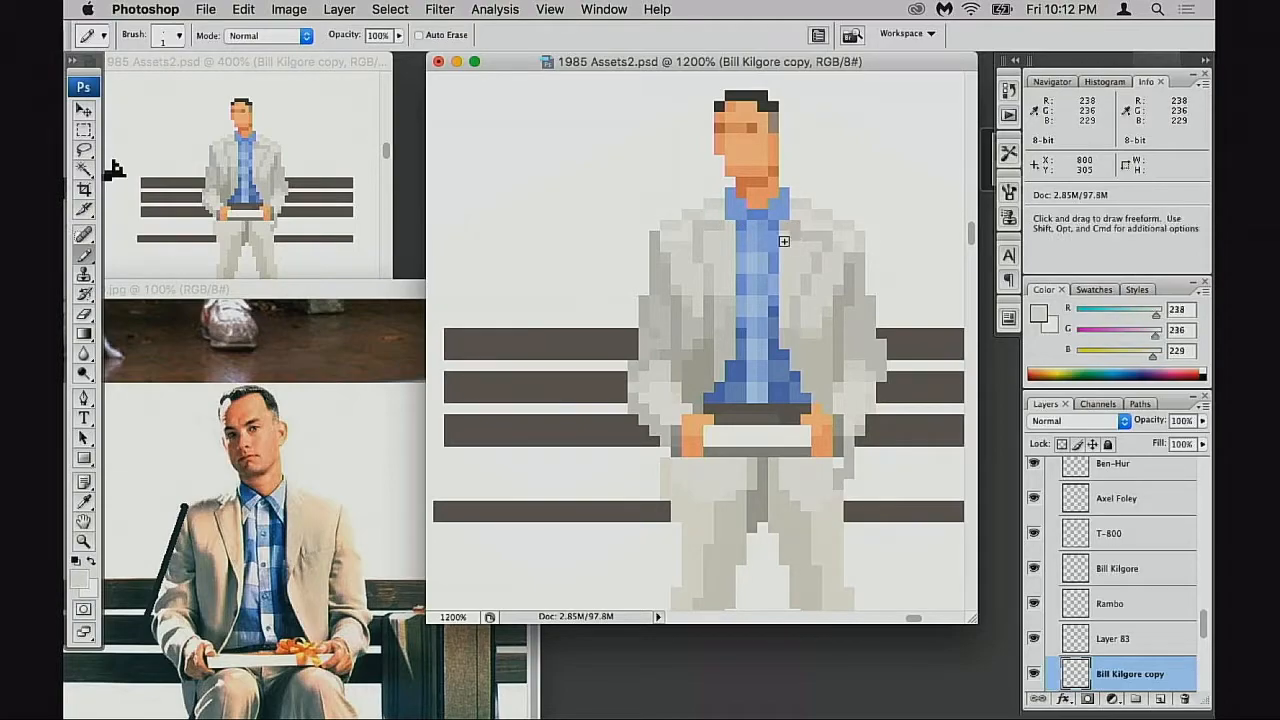
{"action": "left_click", "coordinate": [719, 233], "text": "alt"}
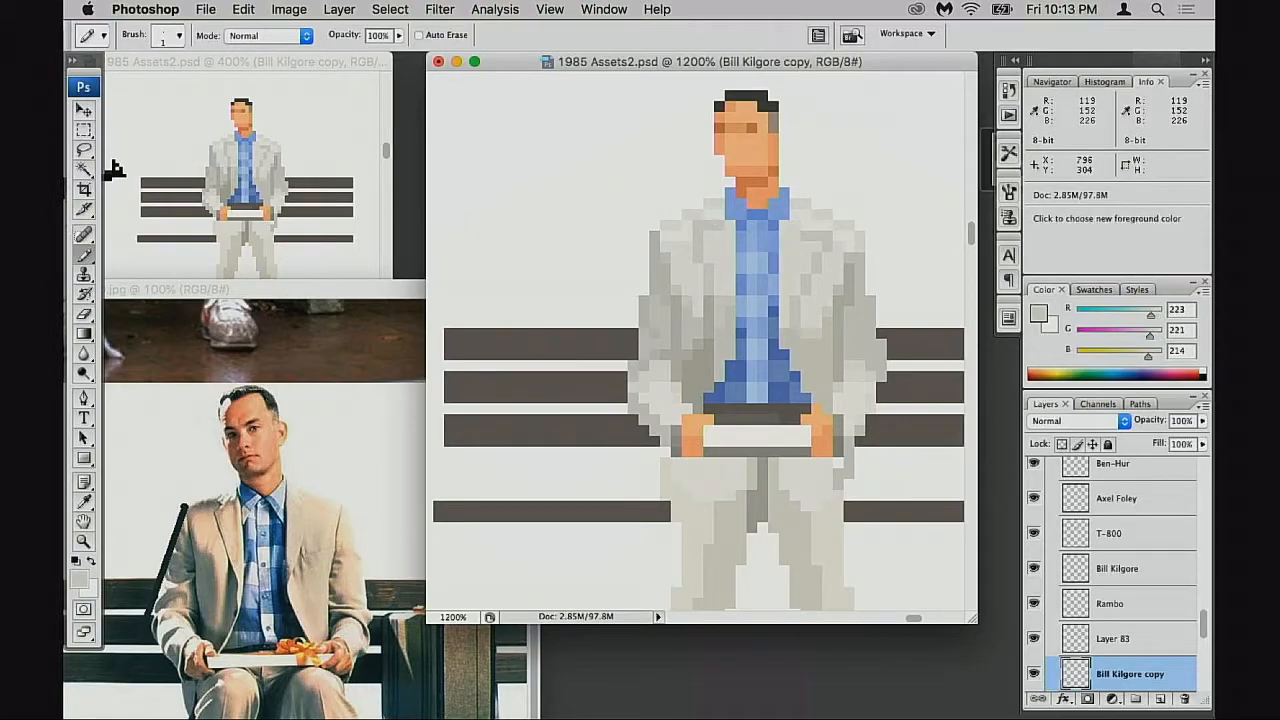
{"action": "left_click", "coordinate": [808, 244], "text": "alt"}
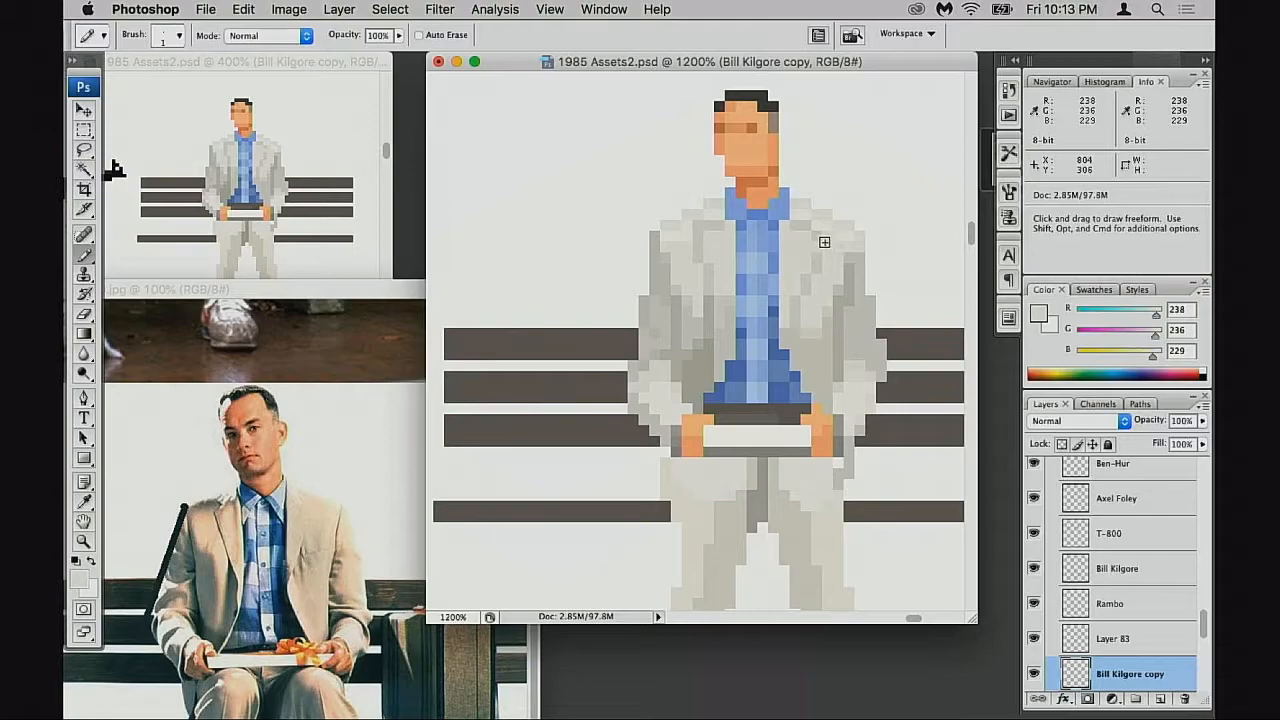
{"action": "left_click", "coordinate": [809, 233], "text": "alt"}
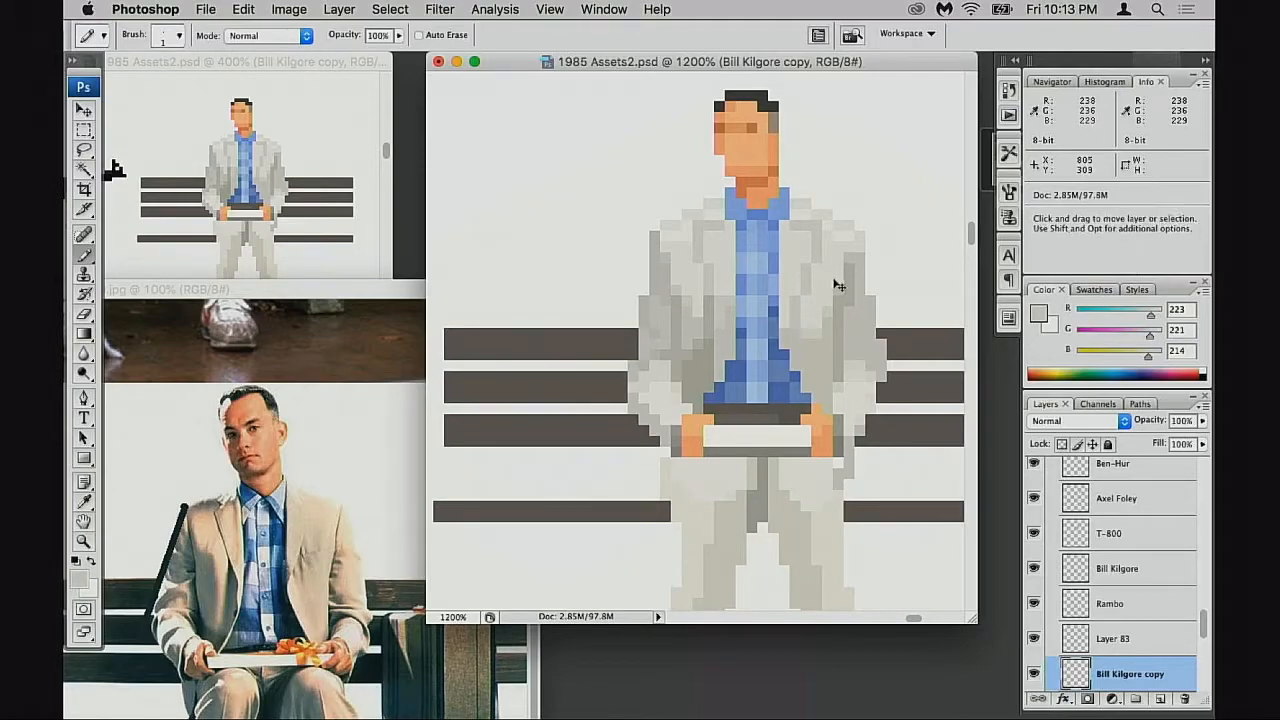
Move Layer 83 and Bill Kilgore copy together, placing the suited man between the letterman-jacket character and the green-uniformed soldier
{"action": "left_click", "coordinate": [786, 332], "text": "alt+super"}
{"action": "left_click", "coordinate": [786, 334], "text": "alt+super"}
{"action": "left_click", "coordinate": [786, 334], "text": "alt+super"}
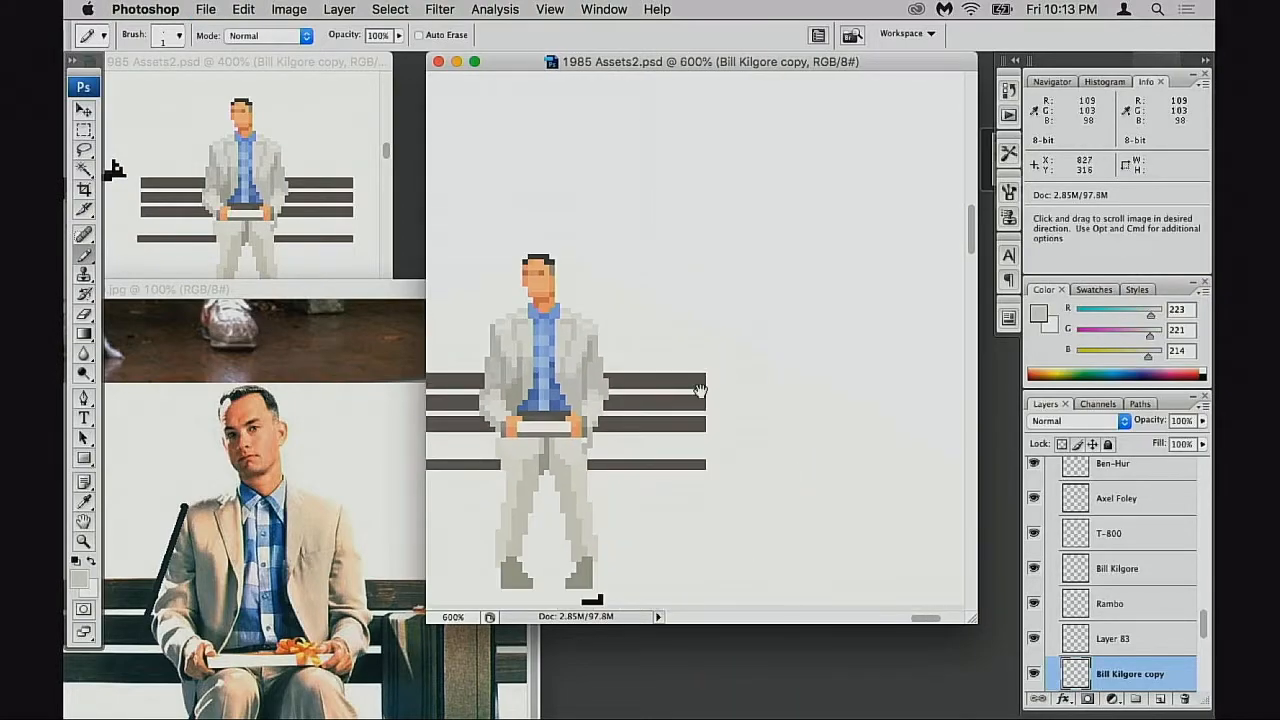
{"action": "left_click_drag", "start_coordinate": [697, 391], "coordinate": [565, 355]}
{"action": "left_click", "coordinate": [712, 382], "text": "alt+super"}
{"action": "left_click", "coordinate": [707, 380], "text": "alt+super"}
{"action": "left_click", "coordinate": [703, 370], "text": "alt+super"}
{"action": "key", "text": "v"}
{"action": "left_click", "coordinate": [1078, 642], "text": "shift"}
{"action": "left_click", "coordinate": [528, 318], "text": "super"}
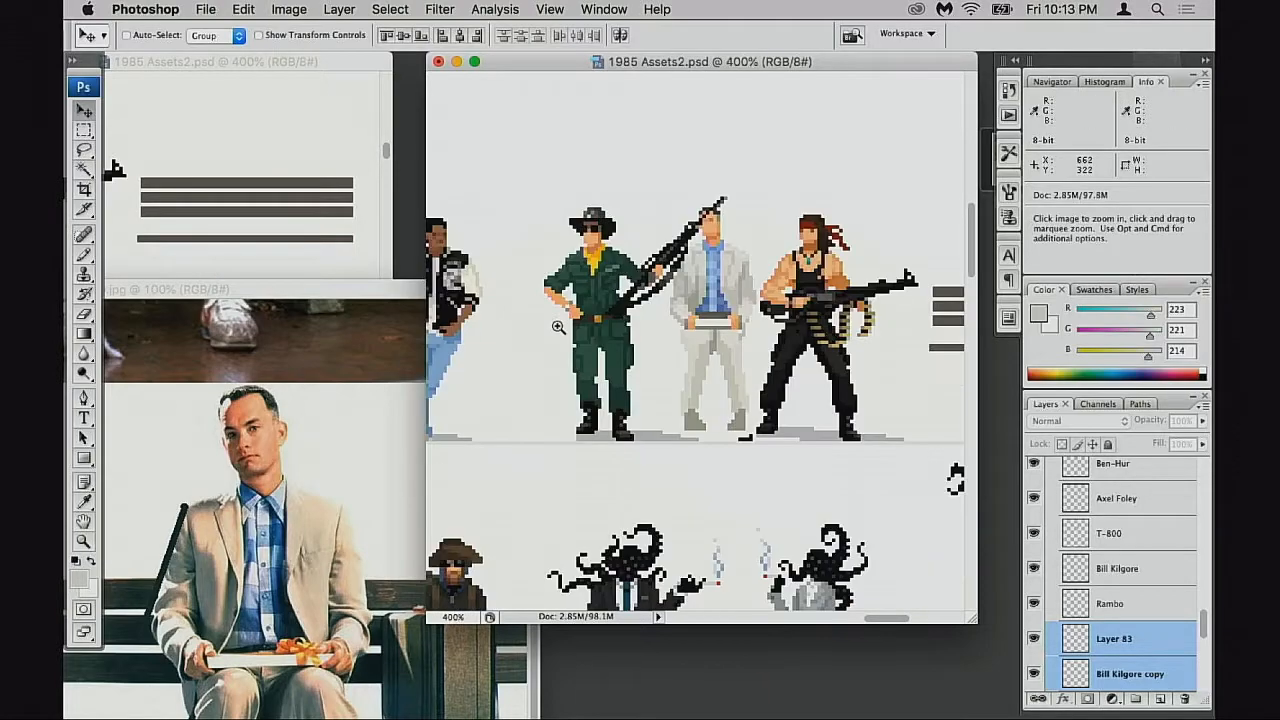
{"action": "left_click", "coordinate": [557, 318], "text": "super"}
{"action": "left_click_drag", "start_coordinate": [805, 358], "coordinate": [636, 383]}
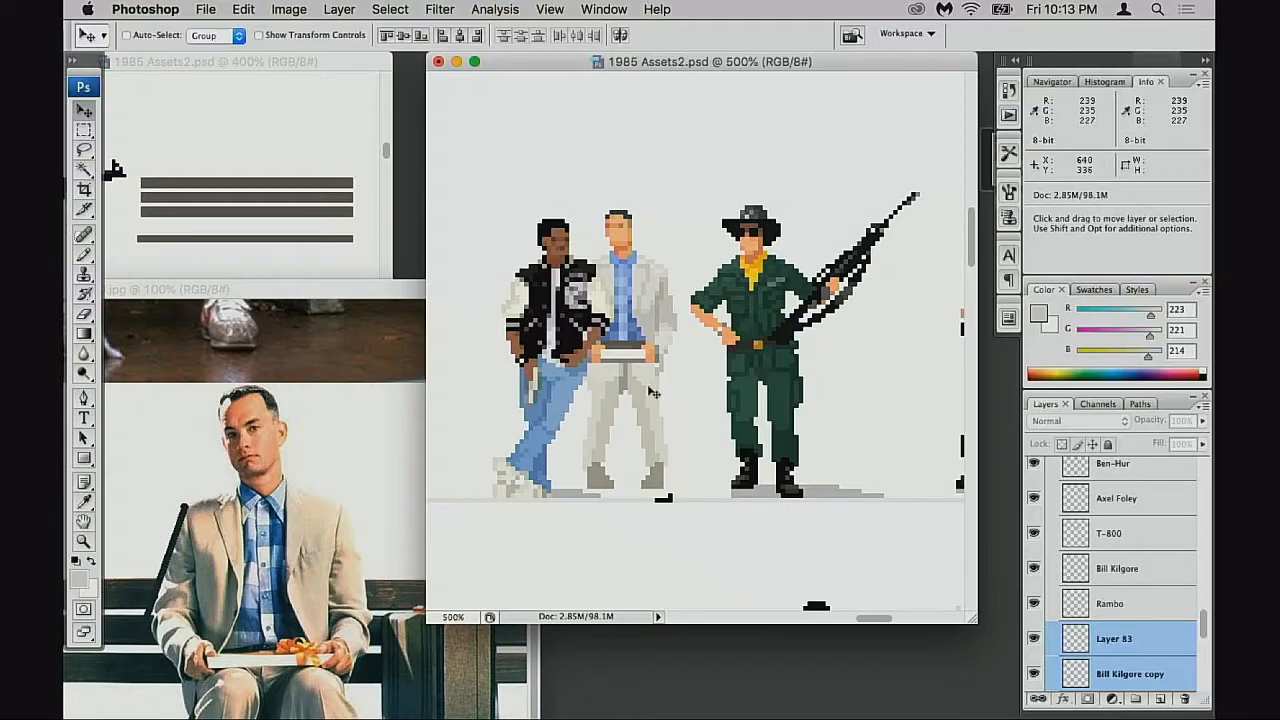
Move the suited man across the character sheet to stand behind the ape in the green tunic for a size comparison
{"action": "left_click_drag", "start_coordinate": [652, 392], "coordinate": [626, 364]}
{"action": "left_click_drag", "start_coordinate": [588, 415], "coordinate": [769, 361]}
{"action": "left_click_drag", "start_coordinate": [769, 361], "coordinate": [740, 314]}
{"action": "left_click_drag", "start_coordinate": [738, 330], "coordinate": [448, 312]}
{"action": "left_click_drag", "start_coordinate": [470, 315], "coordinate": [620, 245]}
{"action": "left_click_drag", "start_coordinate": [640, 240], "coordinate": [717, 207]}
{"action": "left_click_drag", "start_coordinate": [736, 285], "coordinate": [535, 525]}
{"action": "left_click_drag", "start_coordinate": [552, 499], "coordinate": [599, 410]}
{"action": "left_click_drag", "start_coordinate": [602, 376], "coordinate": [647, 566]}
{"action": "left_click_drag", "start_coordinate": [681, 503], "coordinate": [611, 228]}
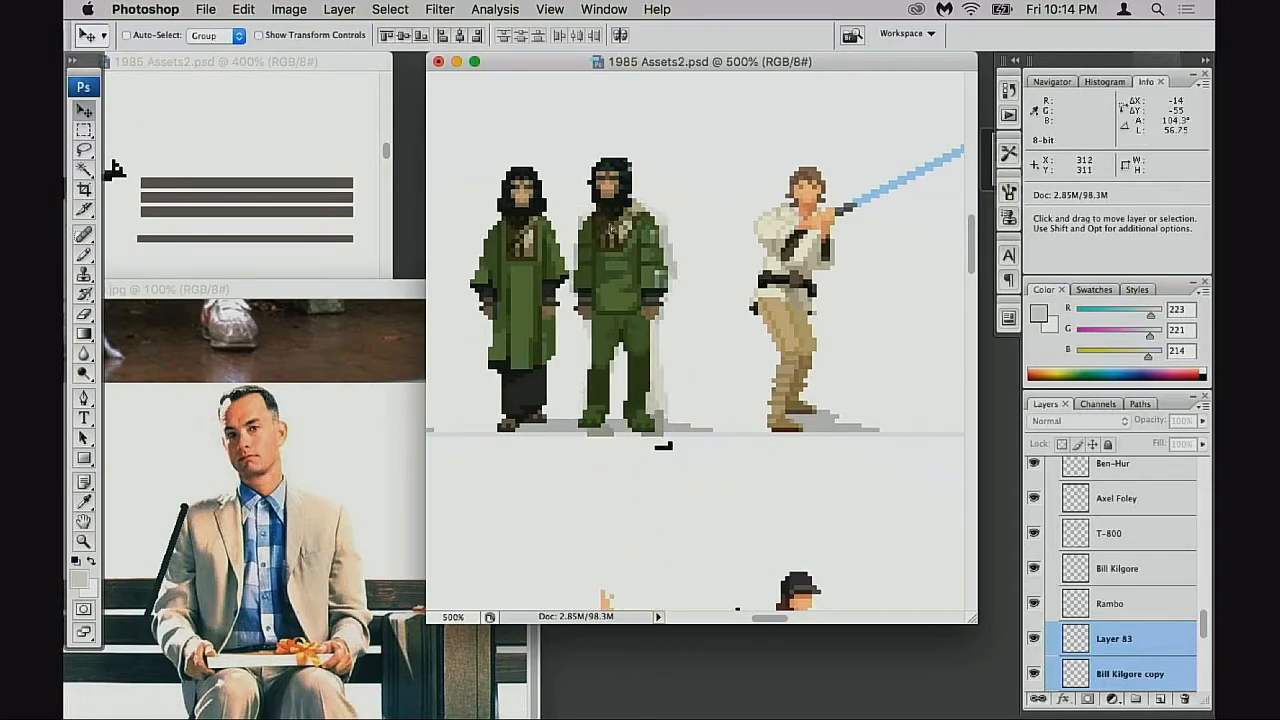
Move the suited man down a row and place him directly beside the hatted man in the black suit
{"action": "left_click_drag", "start_coordinate": [525, 345], "coordinate": [780, 190]}
{"action": "left_click_drag", "start_coordinate": [850, 178], "coordinate": [587, 556]}
{"action": "key", "text": "super+space"}
{"action": "left_click", "coordinate": [614, 466]}
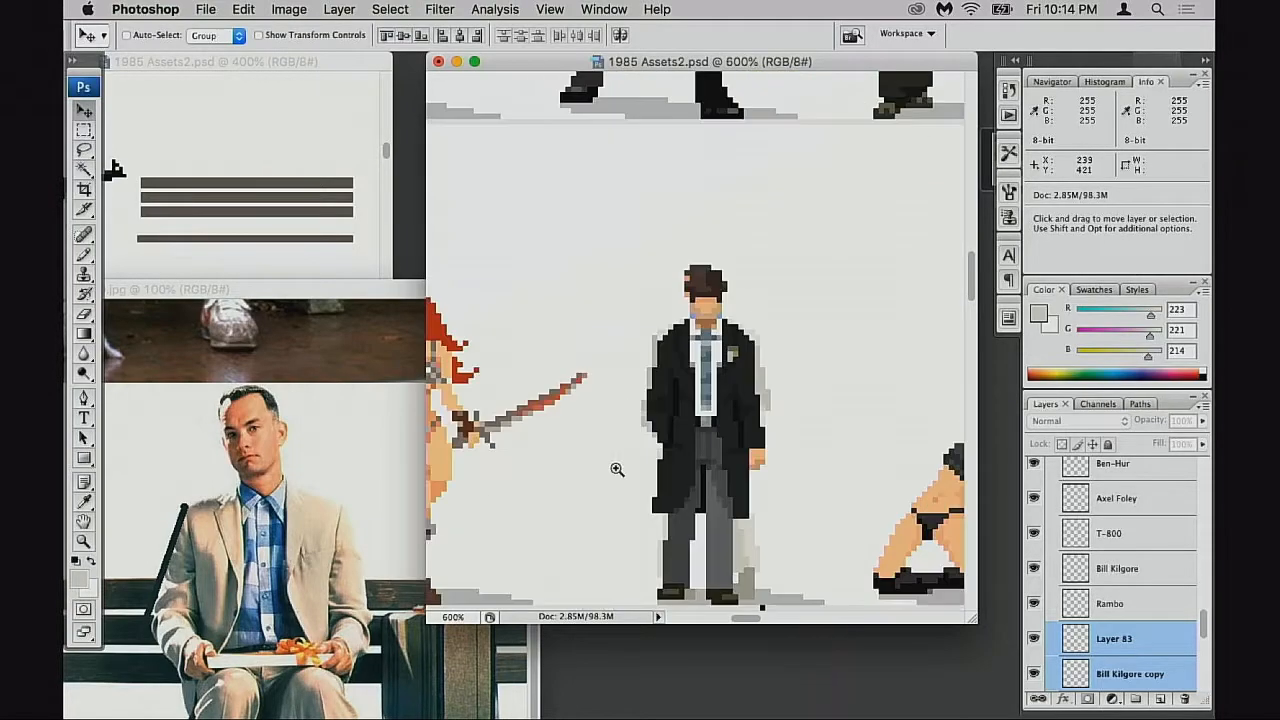
{"action": "left_click", "coordinate": [614, 466]}
{"action": "left_click", "coordinate": [826, 270]}
{"action": "left_click", "coordinate": [800, 286]}
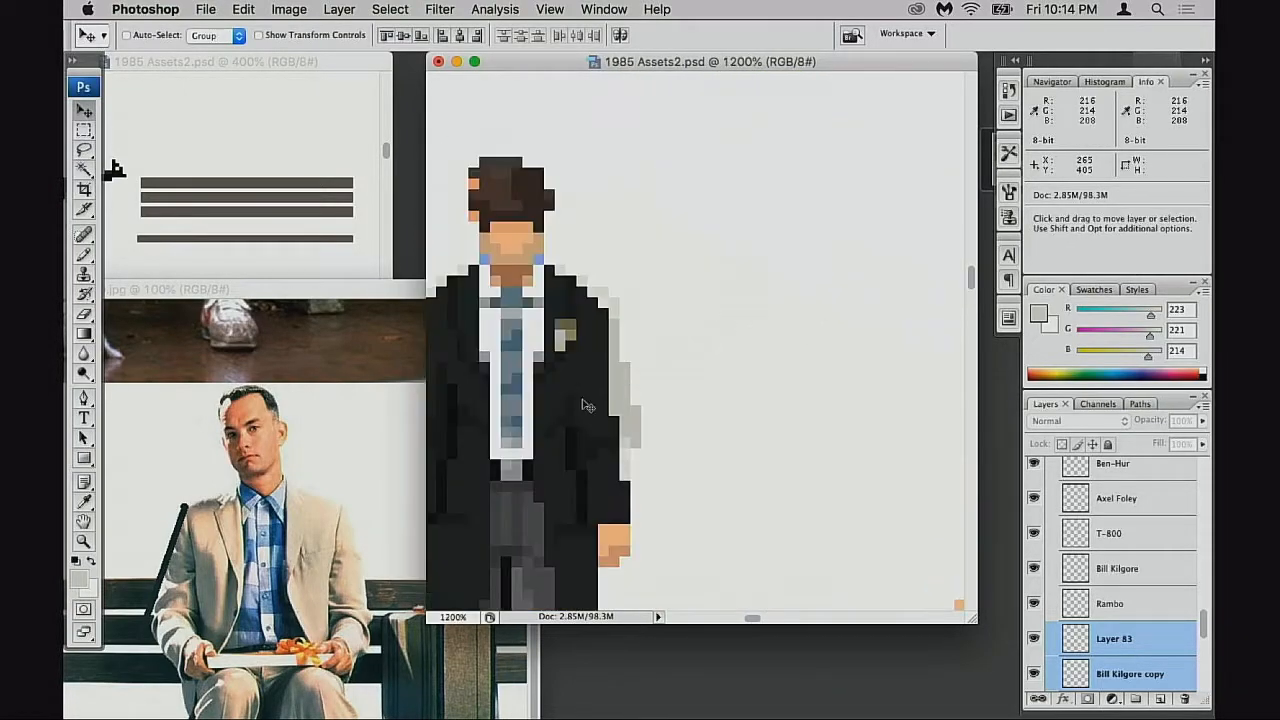
{"action": "left_click_drag", "start_coordinate": [535, 414], "coordinate": [715, 390]}
Move the suited man along the row to the clawed figure in the striped sweater to compare their builds
{"action": "key", "text": "super+alt+space"}
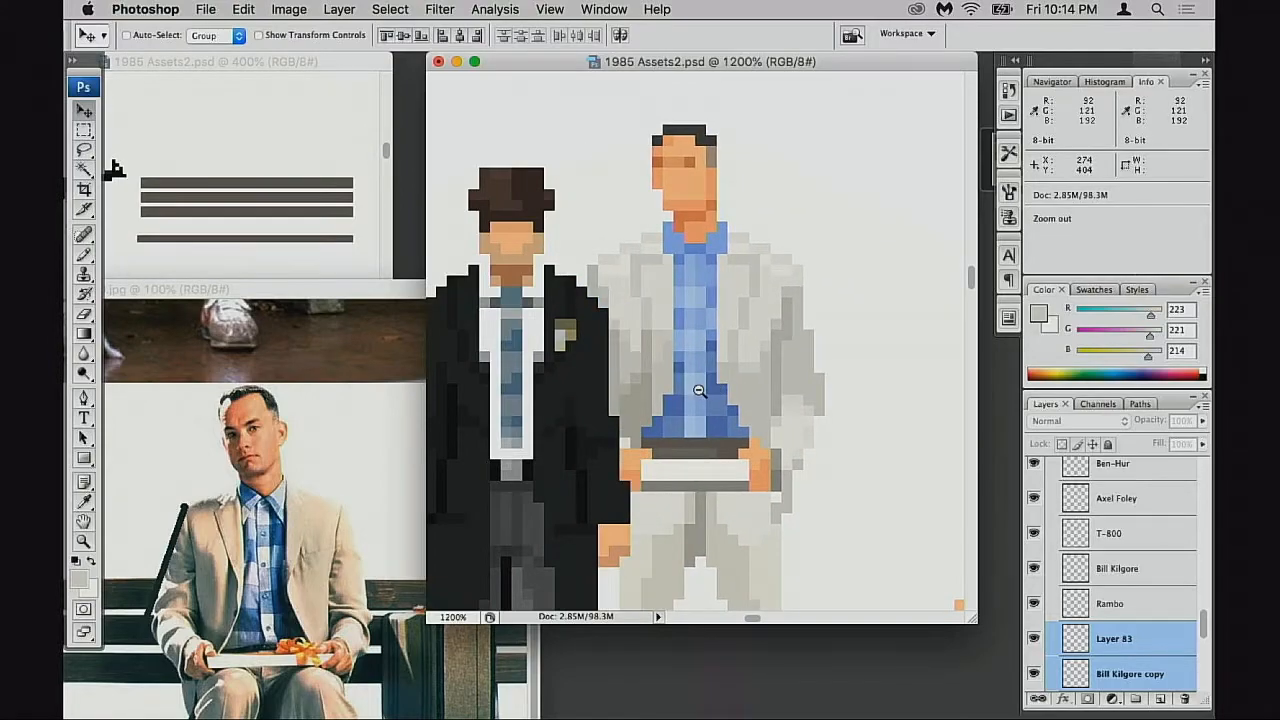
{"action": "left_click", "coordinate": [699, 391]}
{"action": "left_click", "coordinate": [705, 391]}
{"action": "left_click", "coordinate": [707, 391]}
{"action": "left_click", "coordinate": [709, 391]}
{"action": "left_click_drag", "start_coordinate": [630, 358], "coordinate": [818, 387]}
{"action": "left_click_drag", "start_coordinate": [545, 366], "coordinate": [755, 378]}
{"action": "left_click_drag", "start_coordinate": [752, 379], "coordinate": [467, 388]}
{"action": "left_click_drag", "start_coordinate": [619, 391], "coordinate": [935, 362]}
{"action": "mouse_move", "coordinate": [935, 362]}
{"action": "left_mouse_down"}
{"action": "mouse_move", "coordinate": [577, 369]}
{"action": "mouse_move", "coordinate": [927, 362]}
{"action": "left_mouse_up"}
{"action": "left_click_drag", "start_coordinate": [927, 362], "coordinate": [322, 360]}
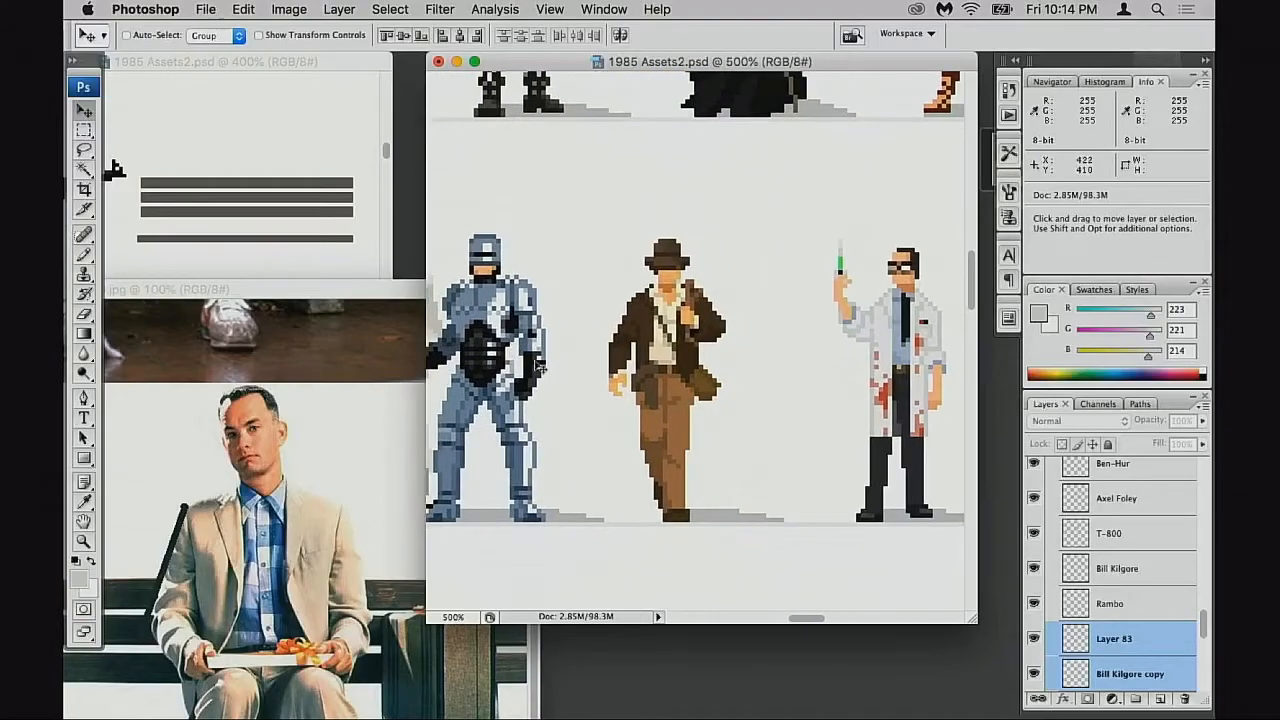
{"action": "left_click_drag", "start_coordinate": [470, 355], "coordinate": [940, 342]}
{"action": "left_click_drag", "start_coordinate": [940, 342], "coordinate": [865, 325]}
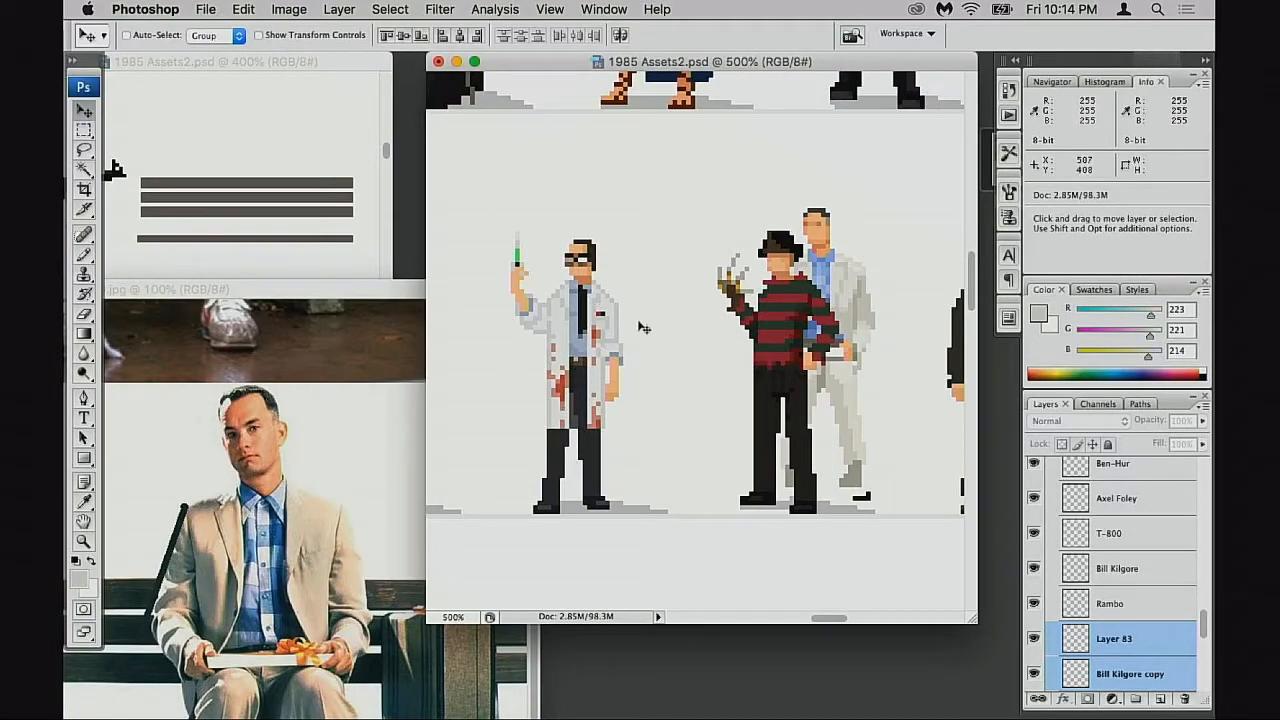
Bring the suited man back to the upper row and place him centrally in front of the bench slats
{"action": "left_click_drag", "start_coordinate": [788, 402], "coordinate": [634, 375]}
{"action": "left_click_drag", "start_coordinate": [660, 362], "coordinate": [781, 384]}
{"action": "left_click_drag", "start_coordinate": [781, 384], "coordinate": [514, 380]}
{"action": "left_click_drag", "start_coordinate": [573, 378], "coordinate": [675, 386]}
{"action": "left_click_drag", "start_coordinate": [672, 386], "coordinate": [844, 495]}
{"action": "left_click_drag", "start_coordinate": [844, 495], "coordinate": [804, 274]}
Nudge the suited man vertically against the bench slats to fine-tune his height, and save the document
{"action": "key", "text": "Up"}
{"action": "key", "text": "Up"}
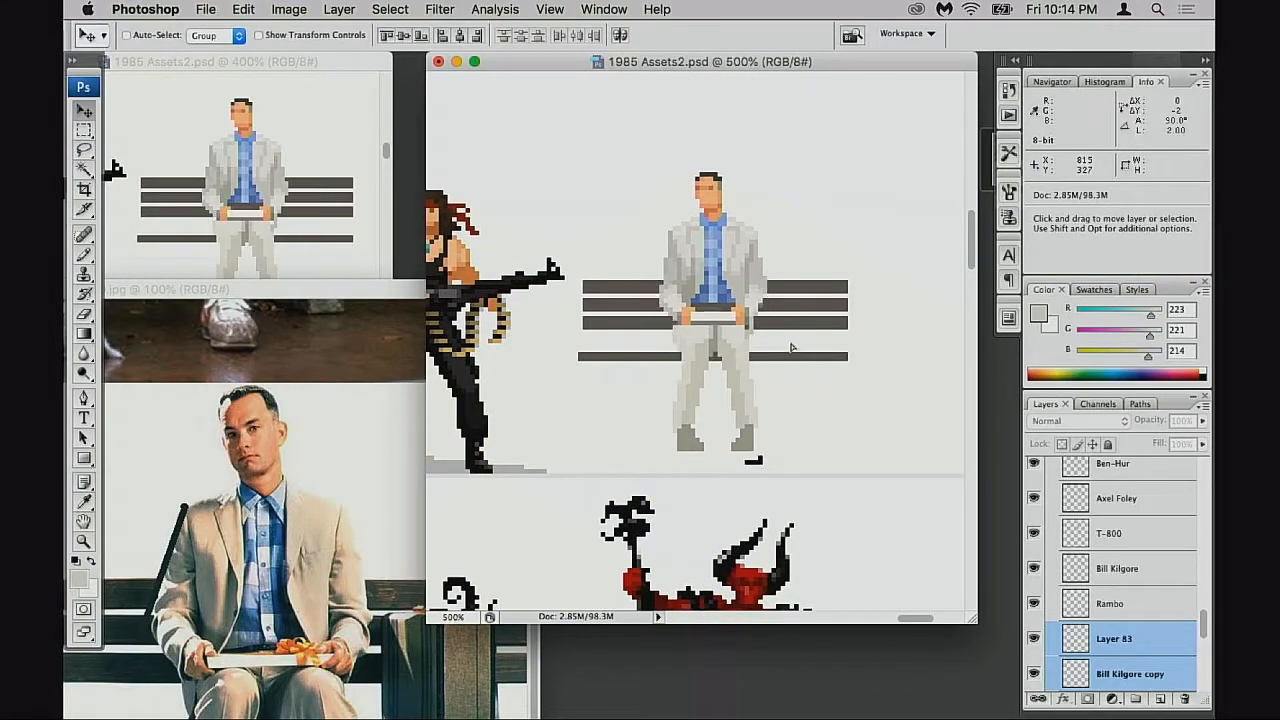
{"action": "key", "text": "Down"}
{"action": "key", "text": "Down"}
{"action": "key", "text": "Up"}
{"action": "key", "text": "Up"}
{"action": "key", "text": "Down"}
{"action": "key", "text": "Down"}
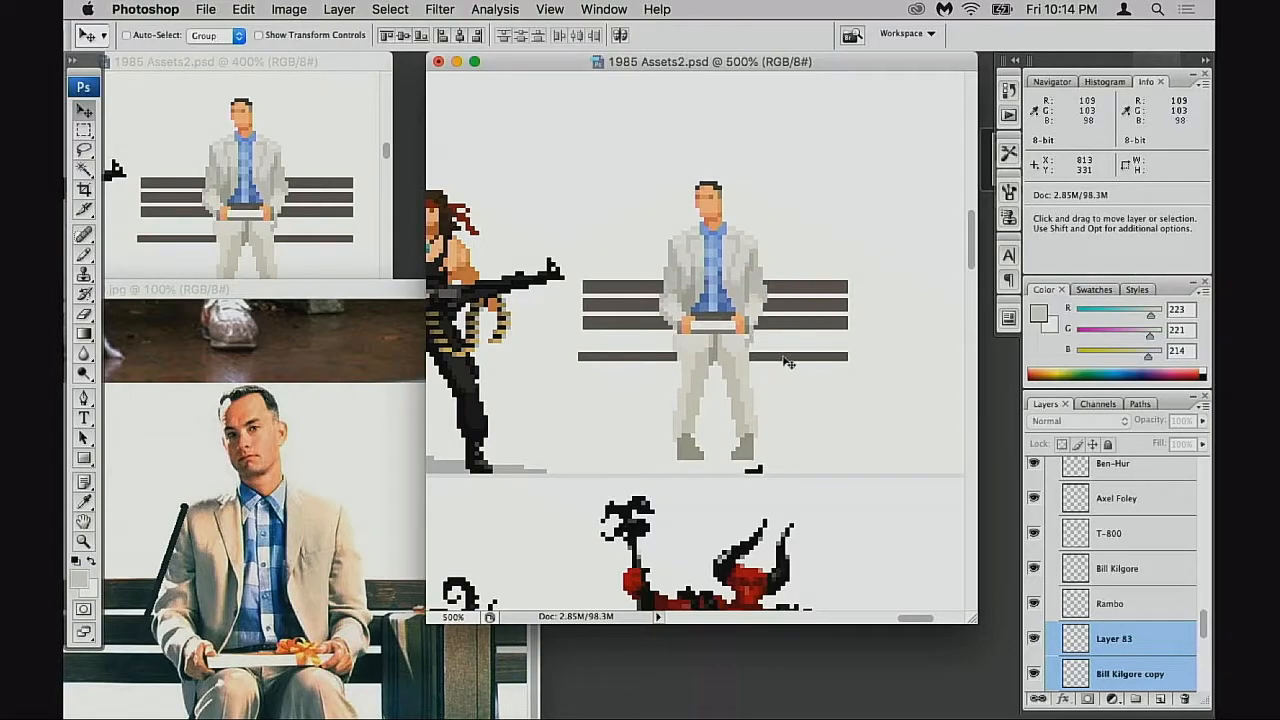
{"action": "key", "text": "Up"}
{"action": "scroll", "coordinate": [790, 370], "scroll_direction": "up", "scroll_amount": 3}
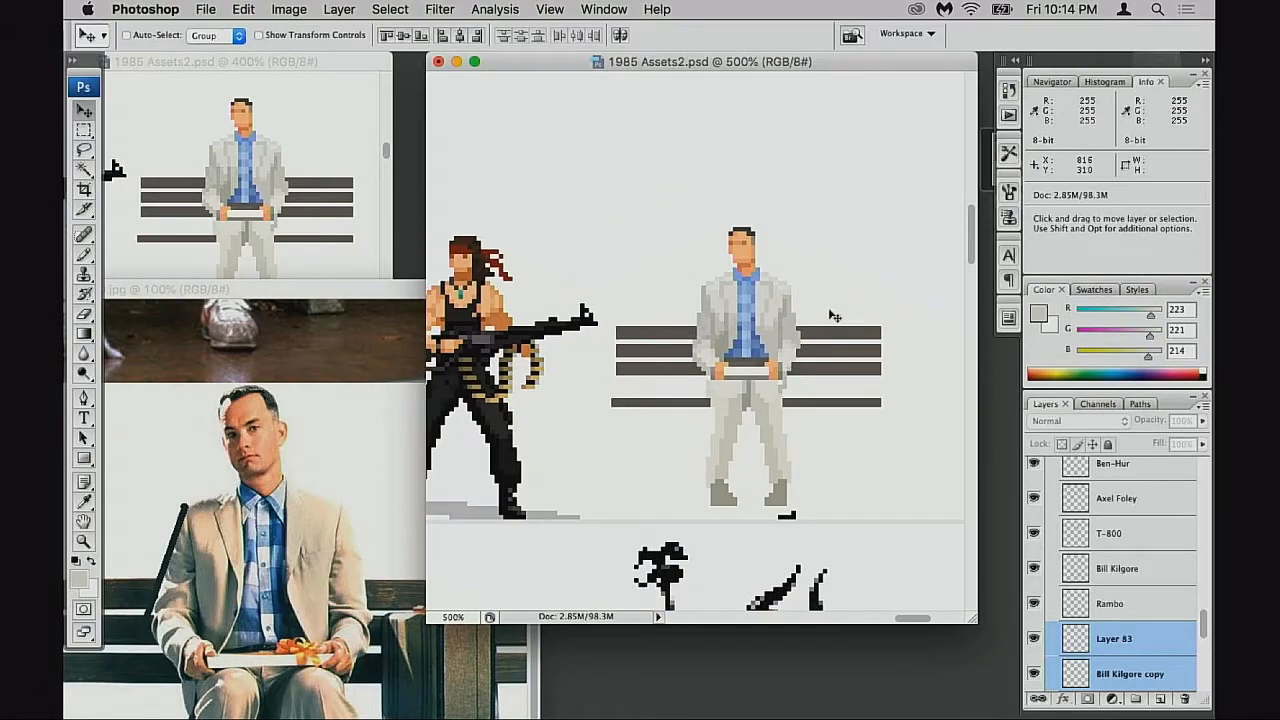
{"action": "key", "text": "super+s"}
Duplicate the Bill Kilgore copy layer, and hide both Layer 83 and the original Bill Kilgore copy
{"action": "left_click", "coordinate": [722, 376], "text": "super"}
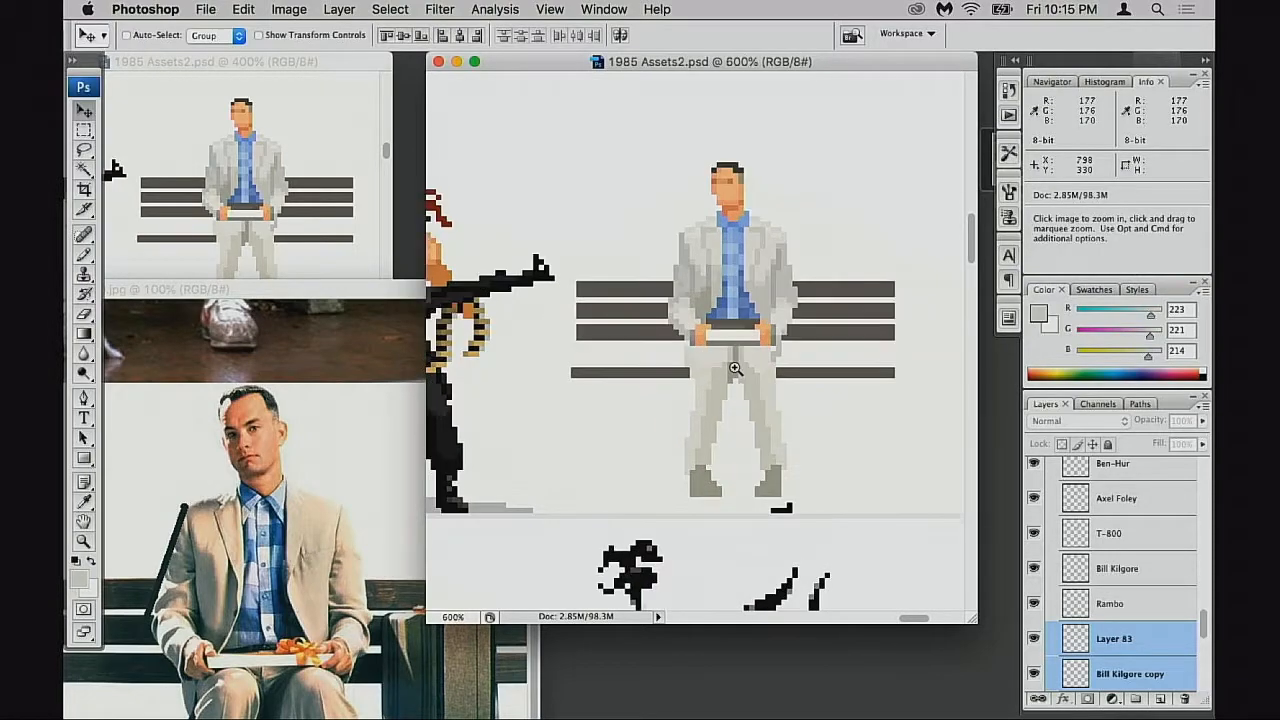
{"action": "left_click", "coordinate": [734, 371], "text": "super"}
{"action": "left_click_drag", "start_coordinate": [720, 405], "coordinate": [675, 517]}
{"action": "left_click", "coordinate": [1064, 666]}
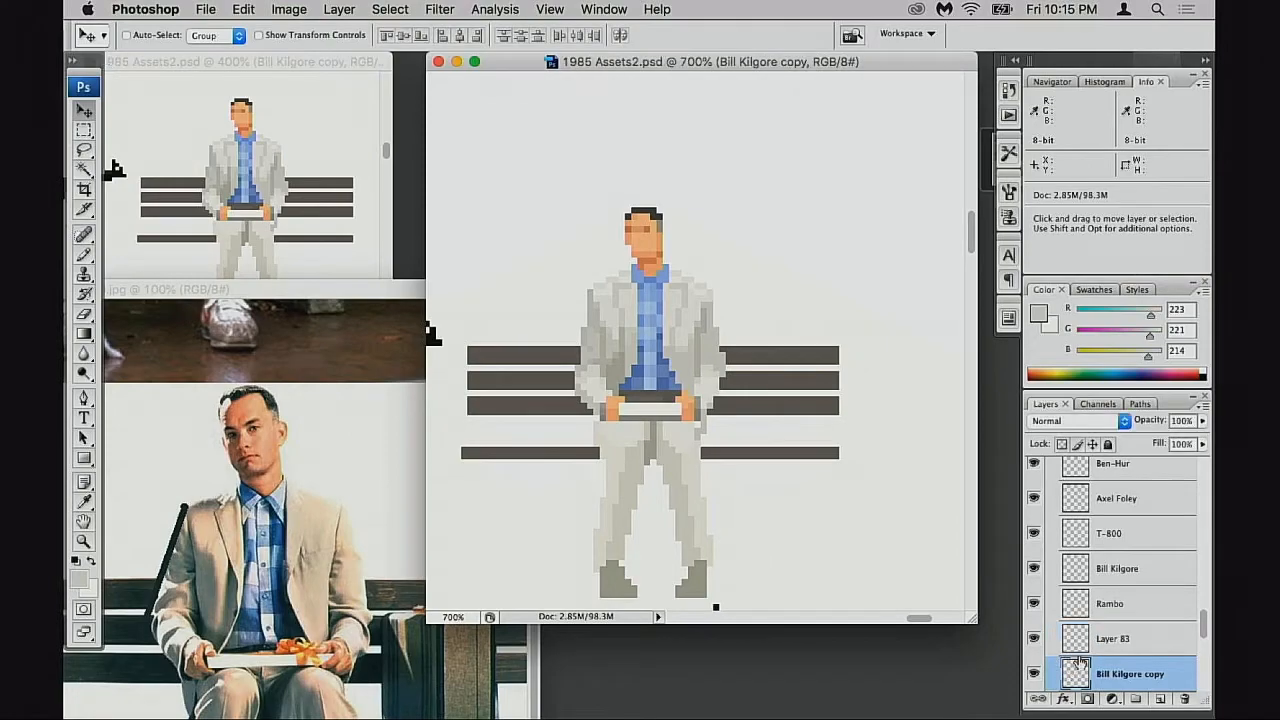
{"action": "key", "text": "m"}
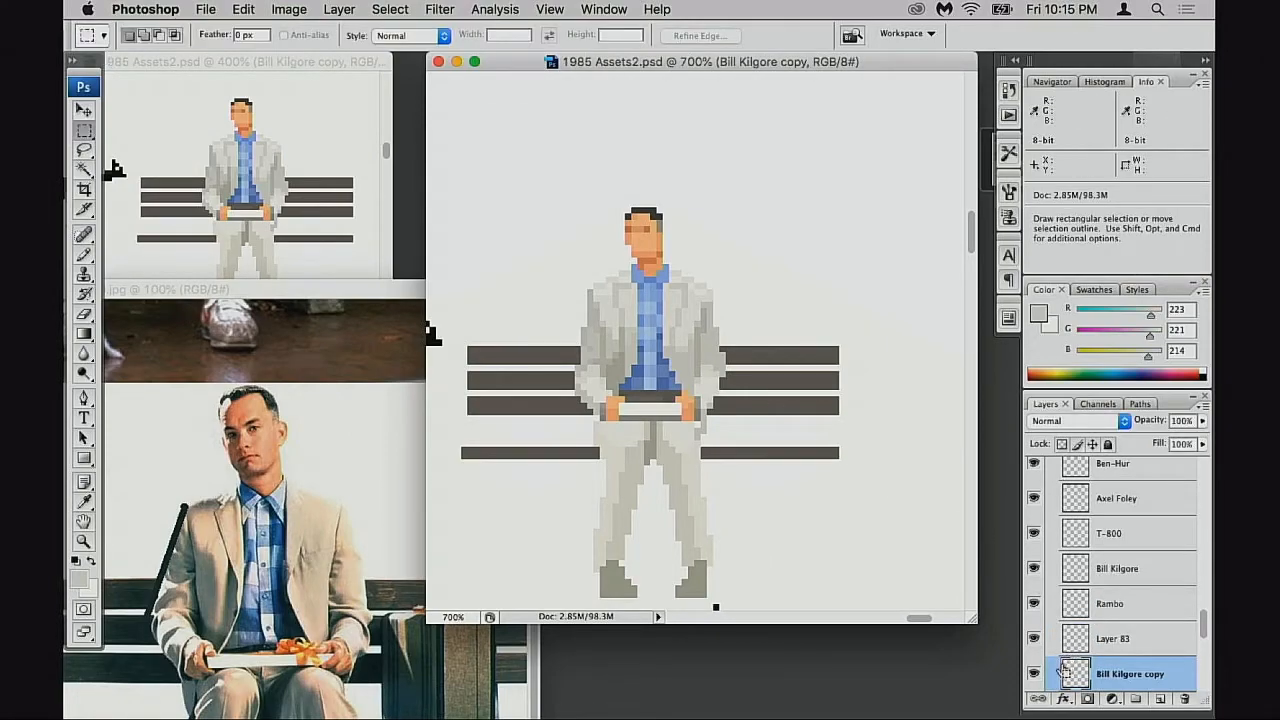
{"action": "key", "text": "super+j"}
{"action": "left_click", "coordinate": [1035, 640]}
{"action": "scroll", "coordinate": [1046, 648], "scroll_direction": "down", "scroll_amount": 2}
{"action": "left_click", "coordinate": [1035, 636]}
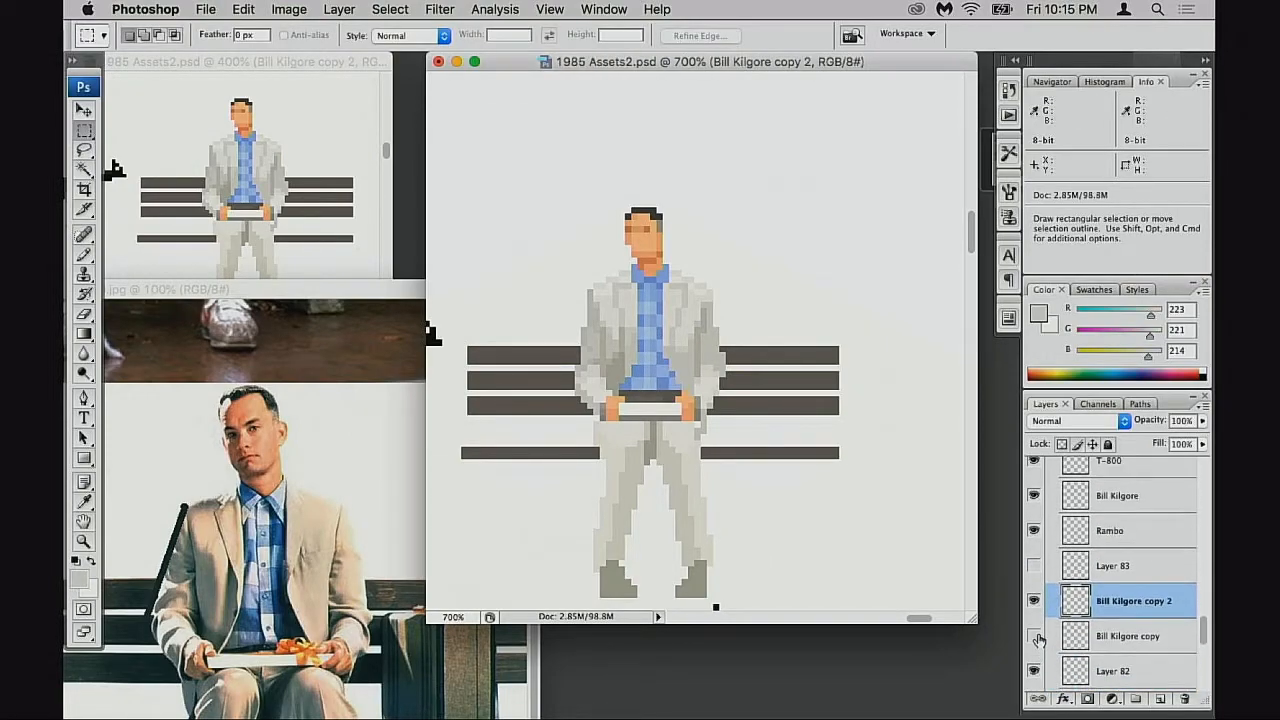
{"action": "left_click", "coordinate": [1035, 601]}
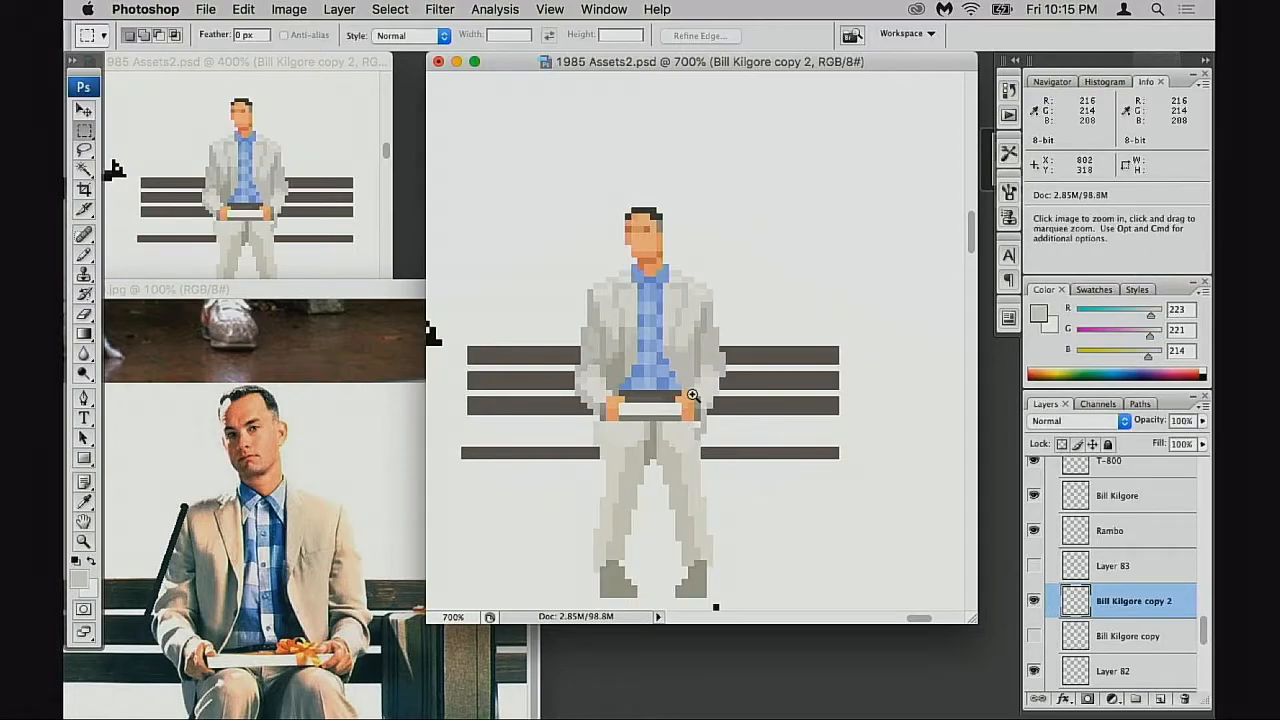
Shift the jacket sleeve on the image's left side one pixel inward on Bill Kilgore copy 2
{"action": "key", "text": "super+equal"}
{"action": "scroll", "coordinate": [686, 329], "scroll_direction": "up", "scroll_amount": 3}
{"action": "left_click_drag", "start_coordinate": [541, 275], "coordinate": [591, 472]}
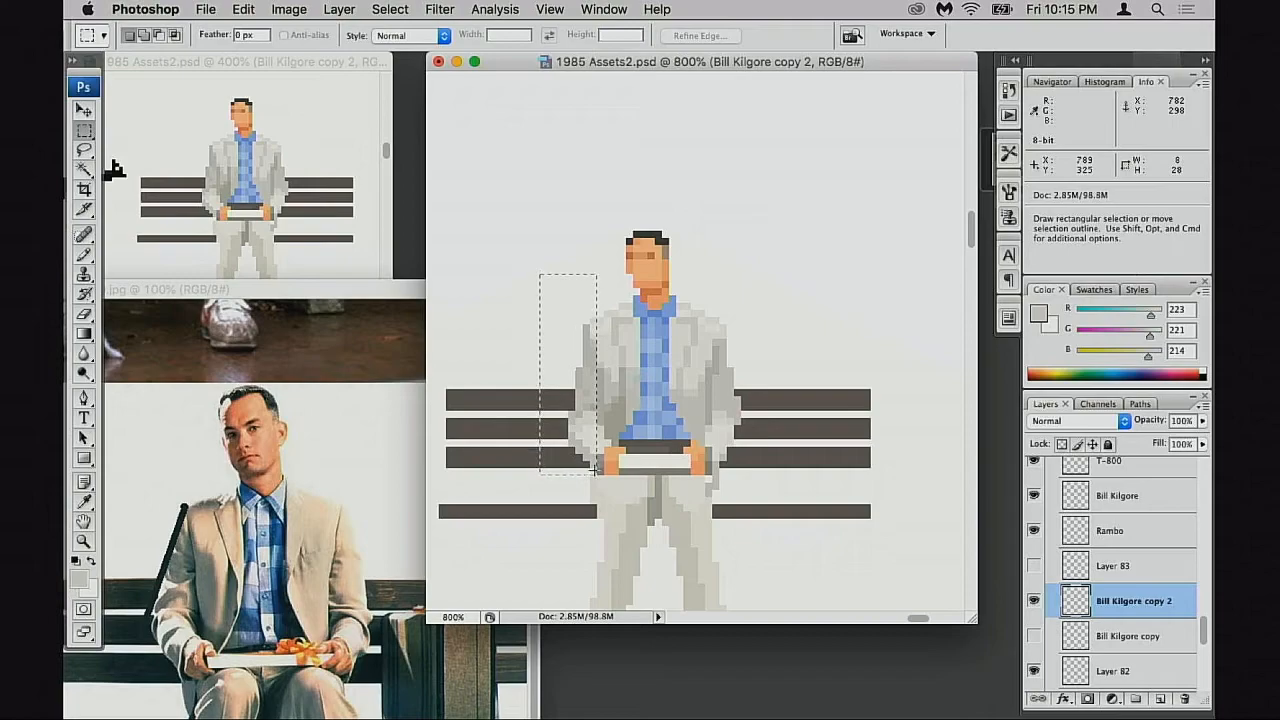
{"action": "left_click_drag", "start_coordinate": [594, 468], "coordinate": [580, 460]}
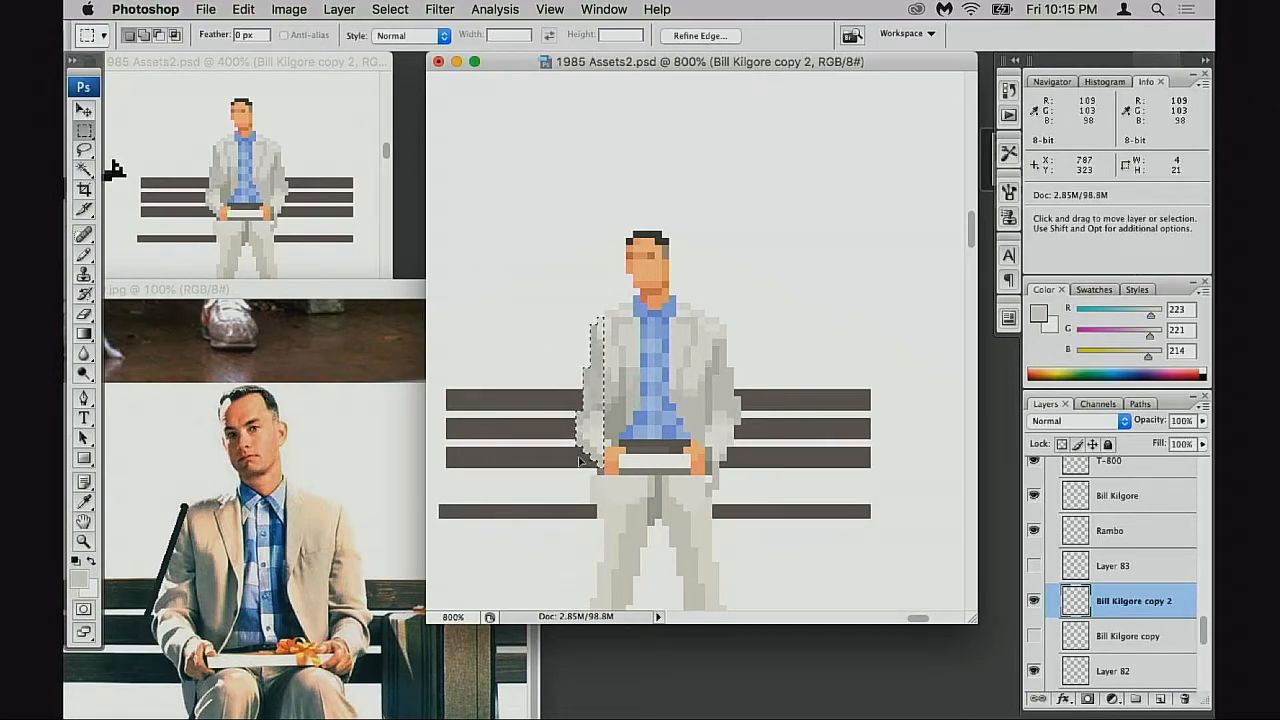
Shift the opposite sleeve one pixel inward, undoing the first attempt and reselecting the whole sleeve down to the hand
{"action": "left_click_drag", "start_coordinate": [720, 289], "coordinate": [834, 506]}
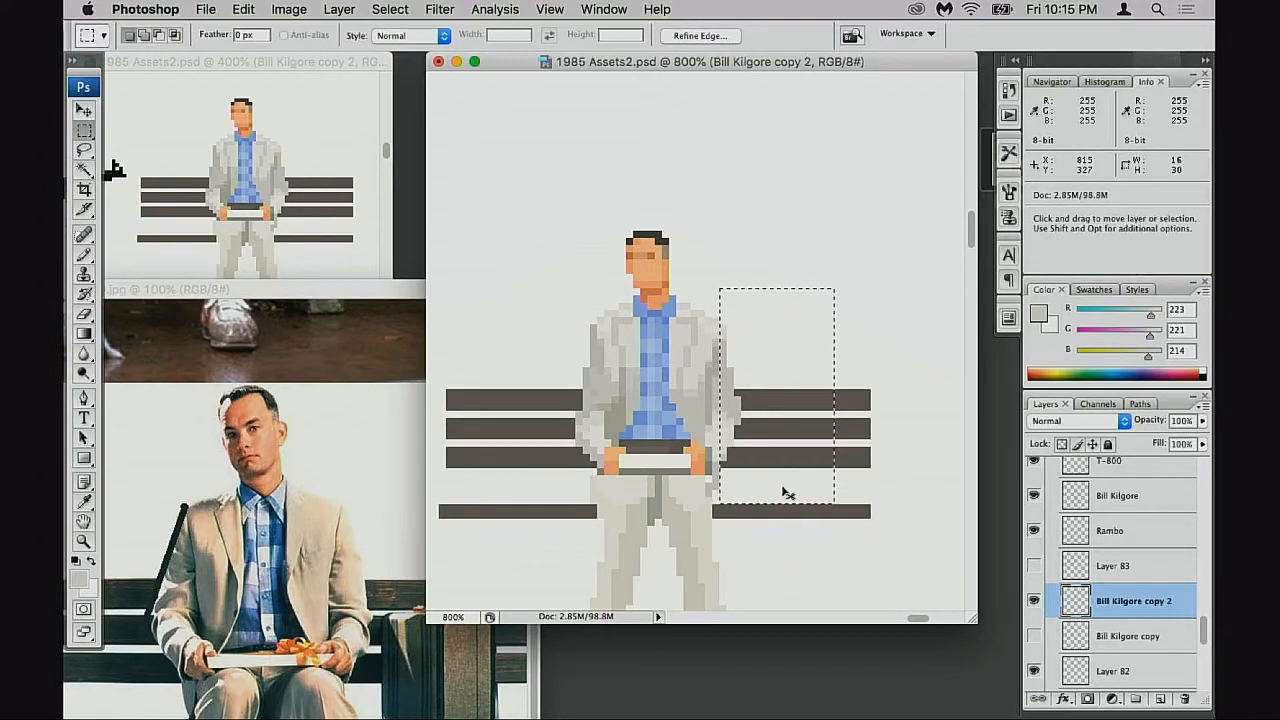
{"action": "key", "text": "super+Left"}
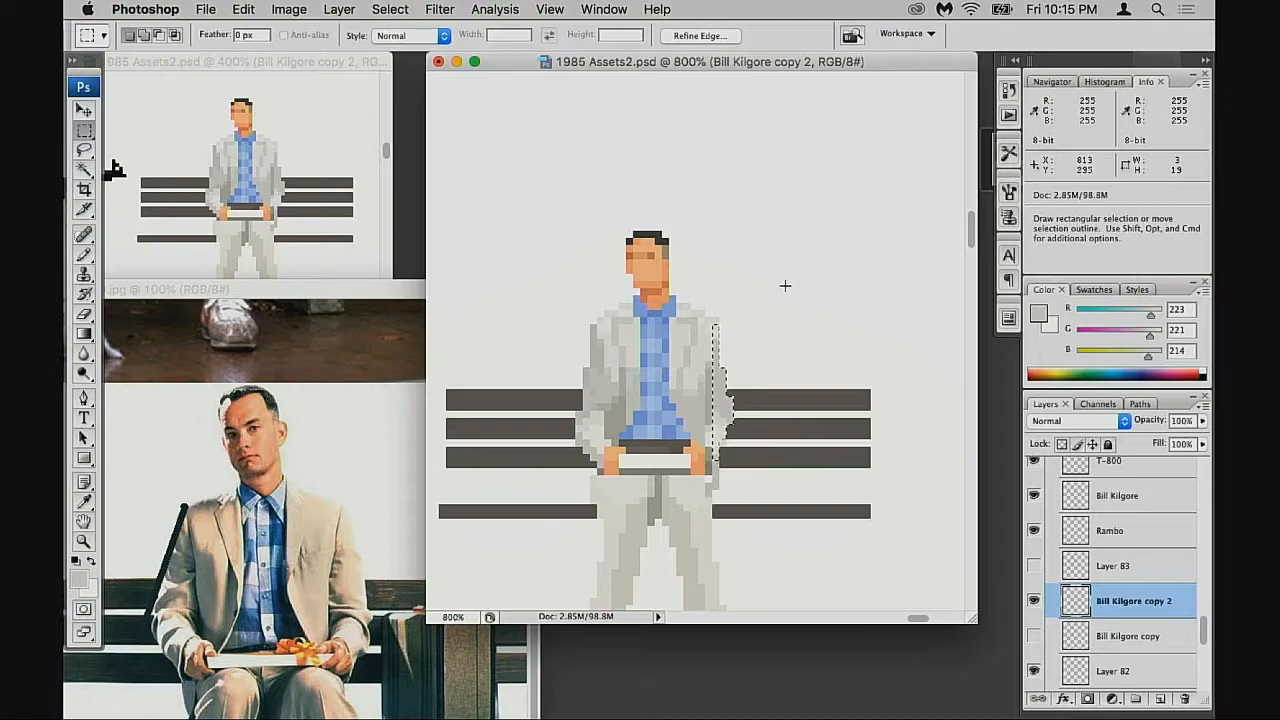
{"action": "key", "text": "space"}
{"action": "key", "text": "alt+super+z"}
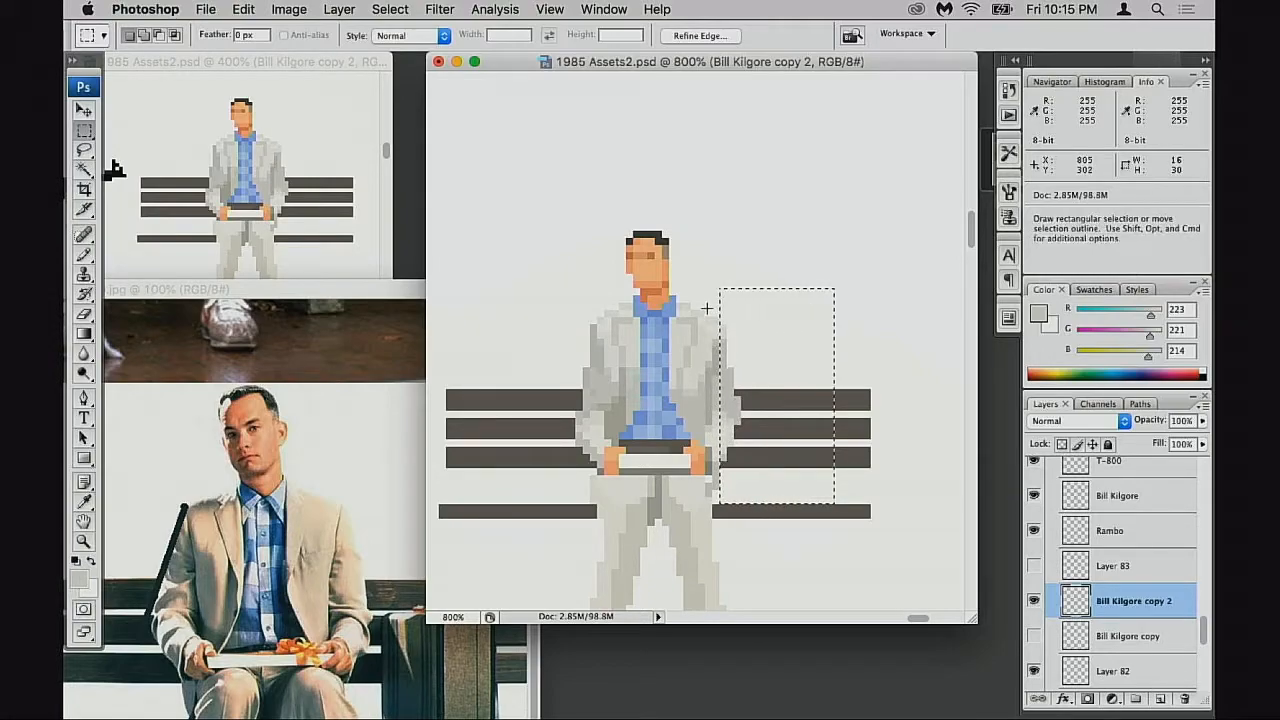
{"action": "left_click_drag", "start_coordinate": [705, 296], "coordinate": [798, 474]}
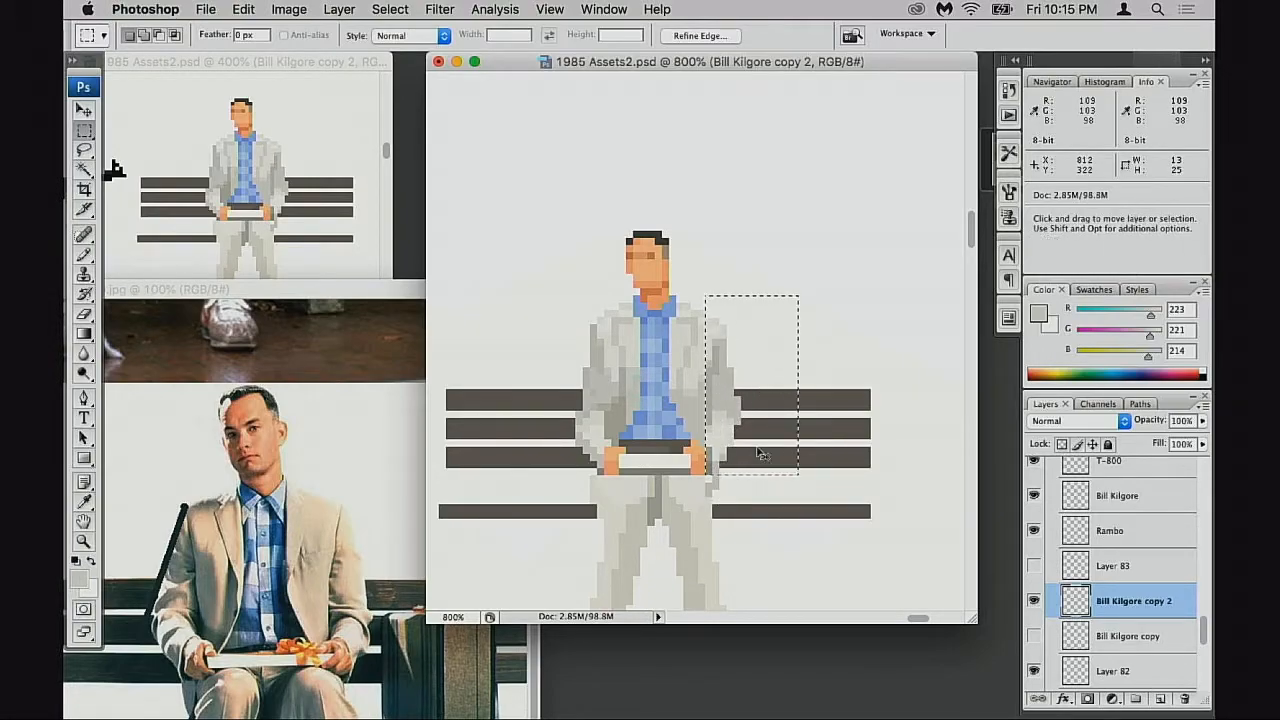
{"action": "key", "text": "super+Left"}
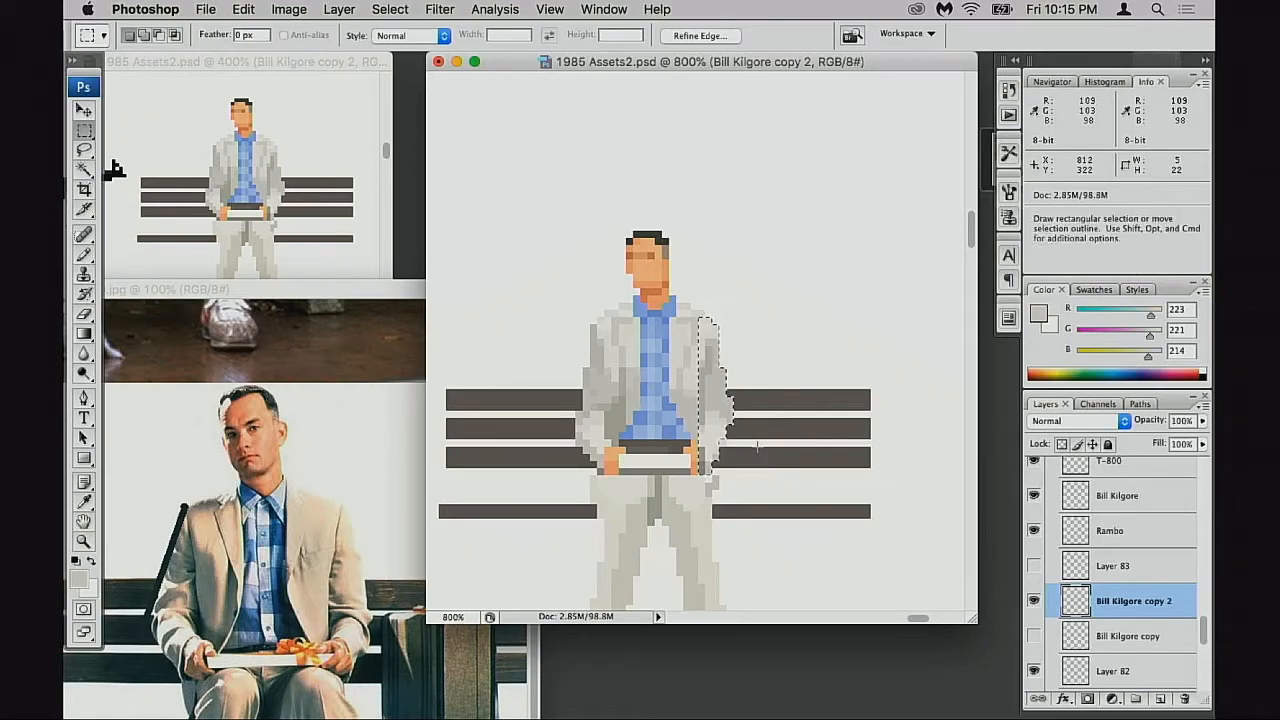
Deselect the sleeve, place the Bill Kilgore copy layer above Bill Kilgore copy 2, and show it again
{"action": "left_click", "coordinate": [664, 333], "text": "alt"}
{"action": "left_click", "coordinate": [668, 328], "text": "alt"}
{"action": "left_click", "coordinate": [678, 350], "text": "alt"}
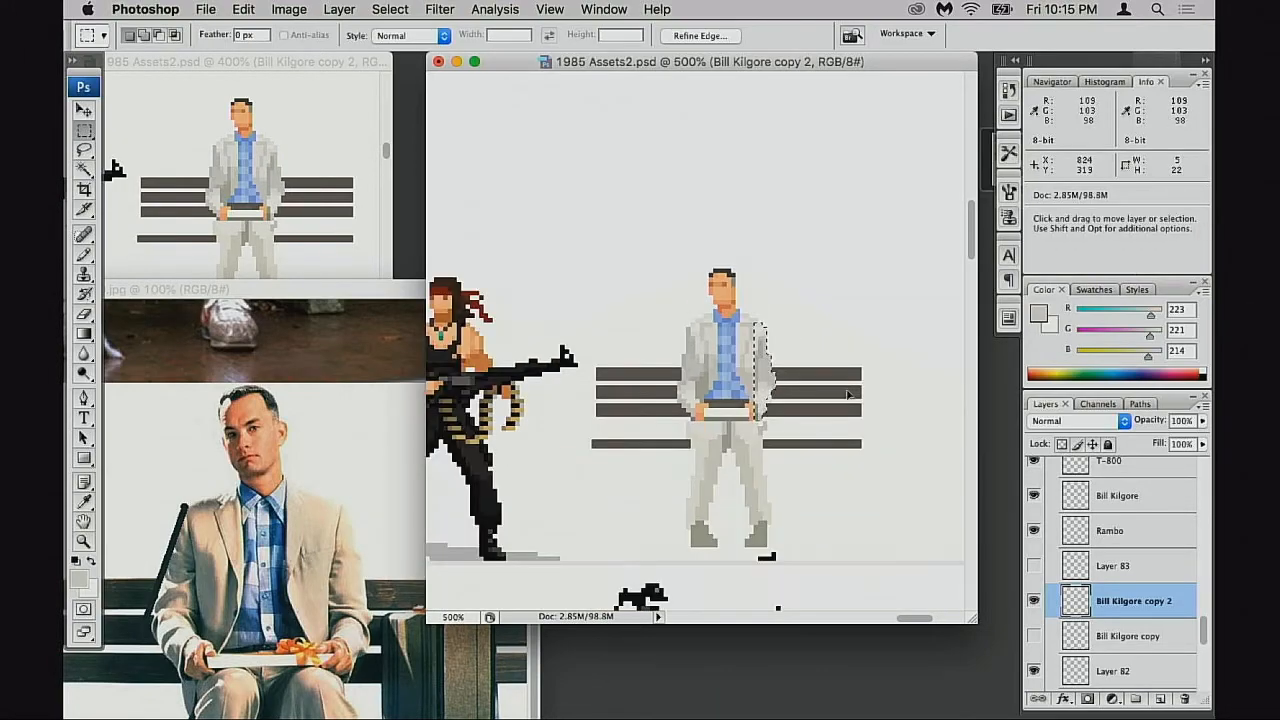
{"action": "left_click", "coordinate": [789, 413], "text": "alt"}
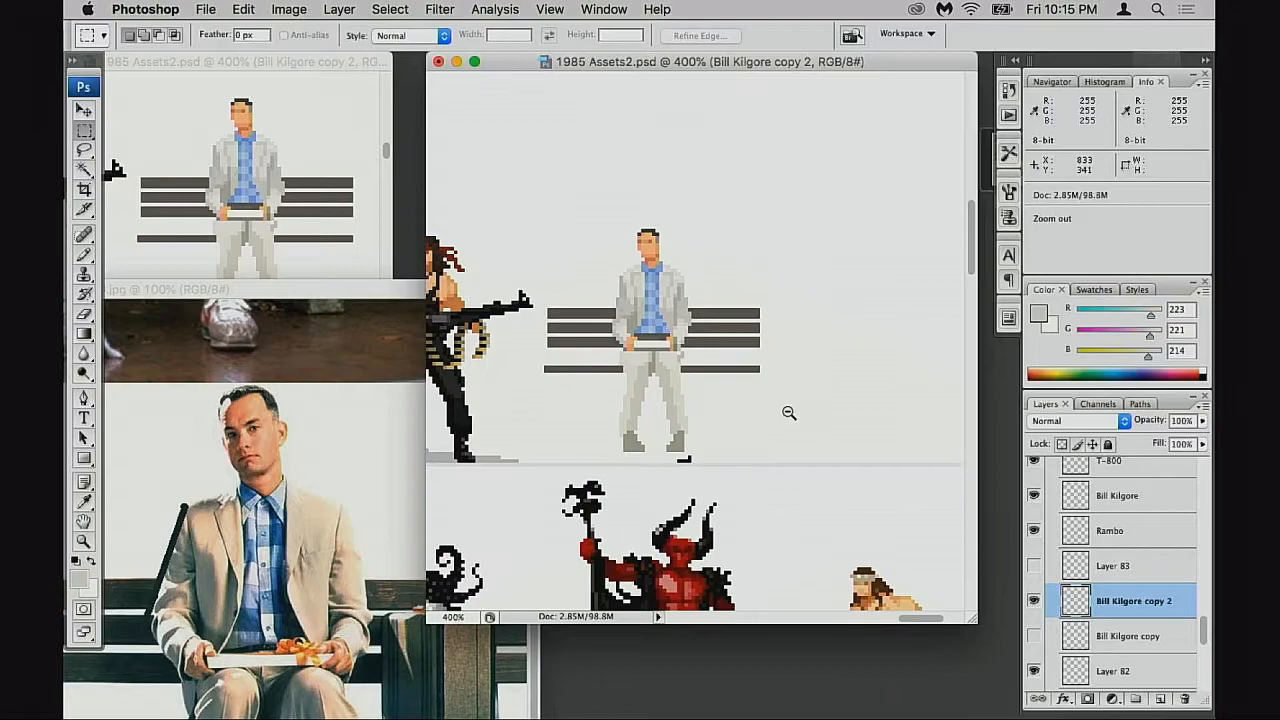
{"action": "left_click", "coordinate": [787, 405], "text": "alt"}
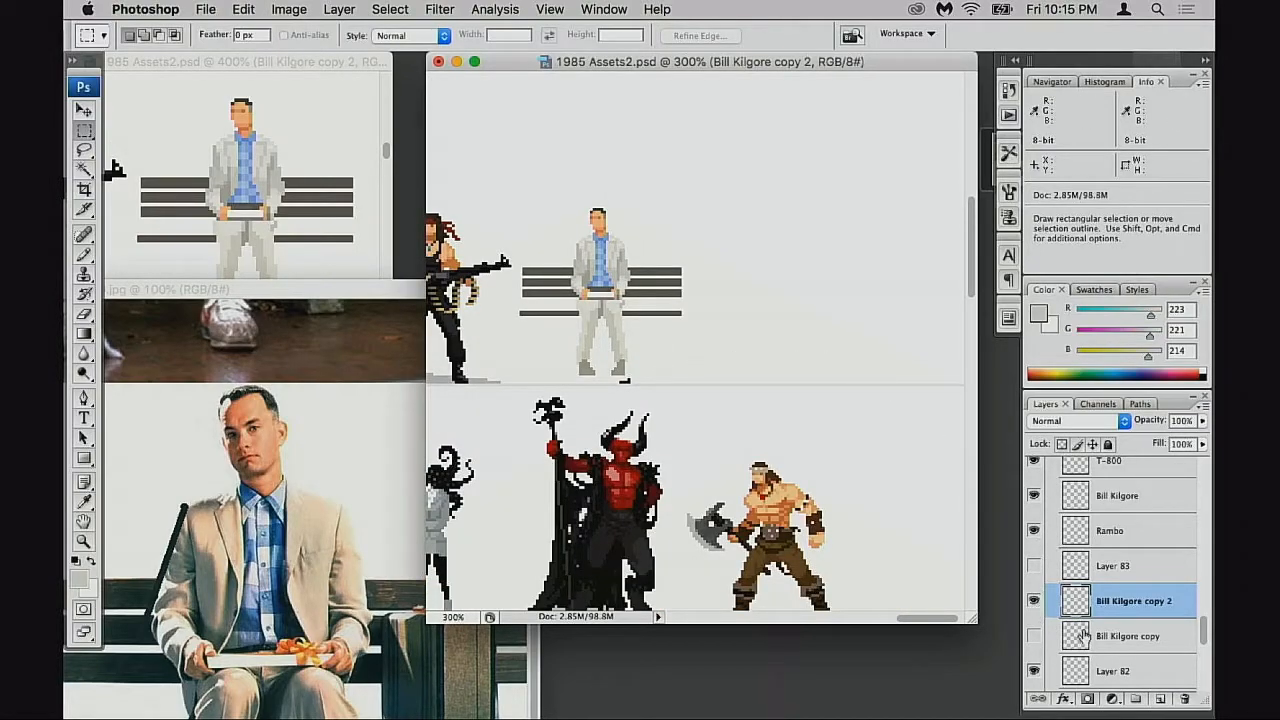
{"action": "left_click_drag", "start_coordinate": [1083, 635], "coordinate": [1072, 587]}
{"action": "left_click", "coordinate": [1034, 601]}
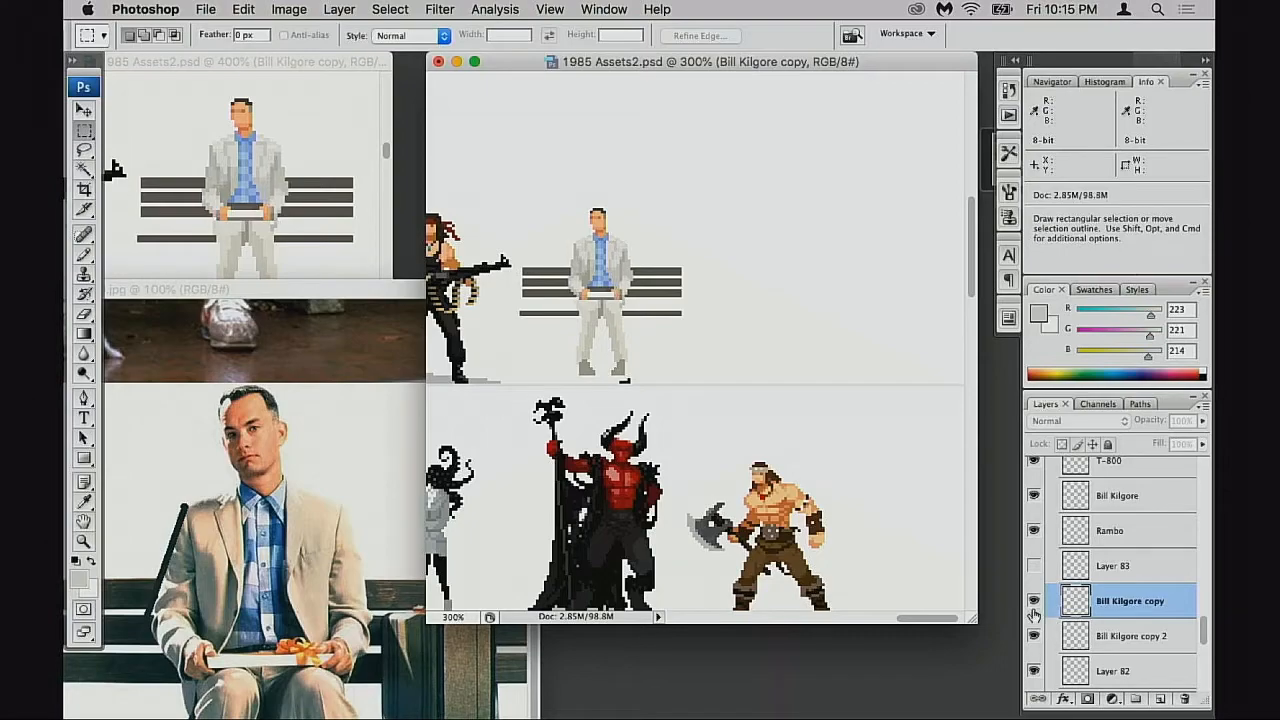
Compare the original jacket with the narrowed version by repeatedly hiding and showing the Bill Kilgore copy layer
{"action": "left_click", "coordinate": [1035, 605]}
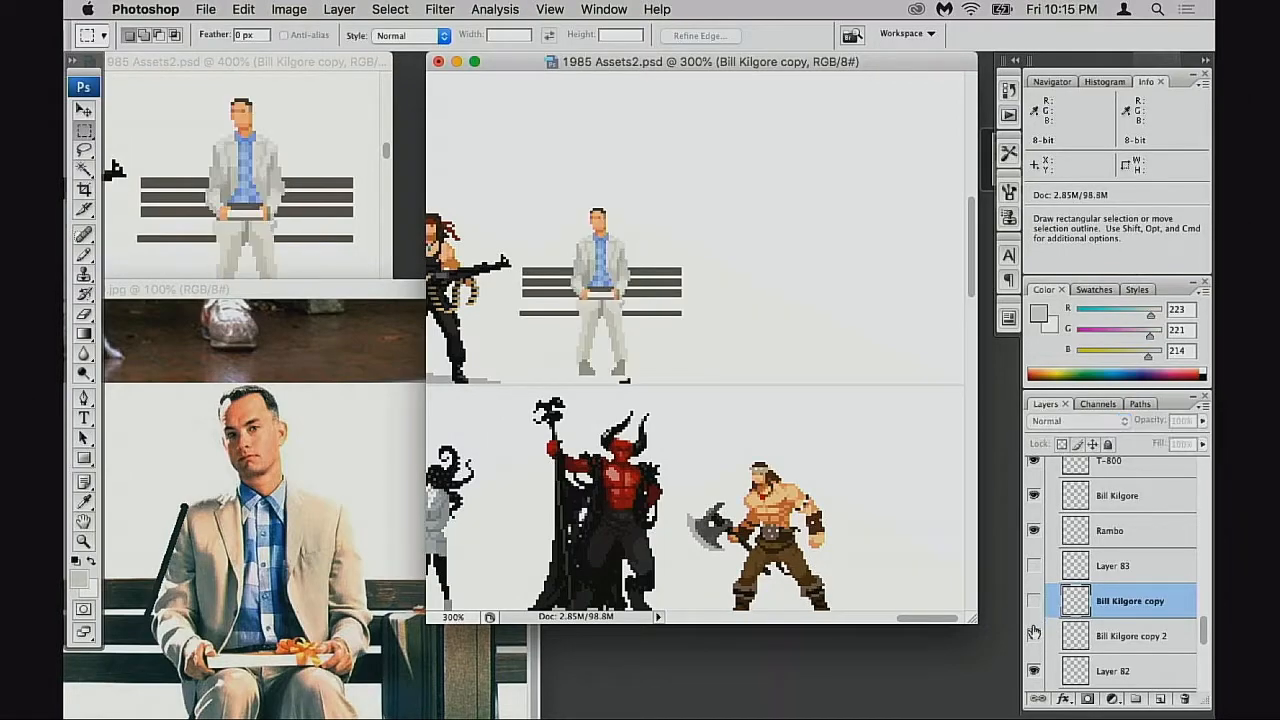
{"action": "left_click", "coordinate": [1040, 606]}
{"action": "left_click", "coordinate": [1037, 607]}
{"action": "left_click", "coordinate": [1037, 608]}
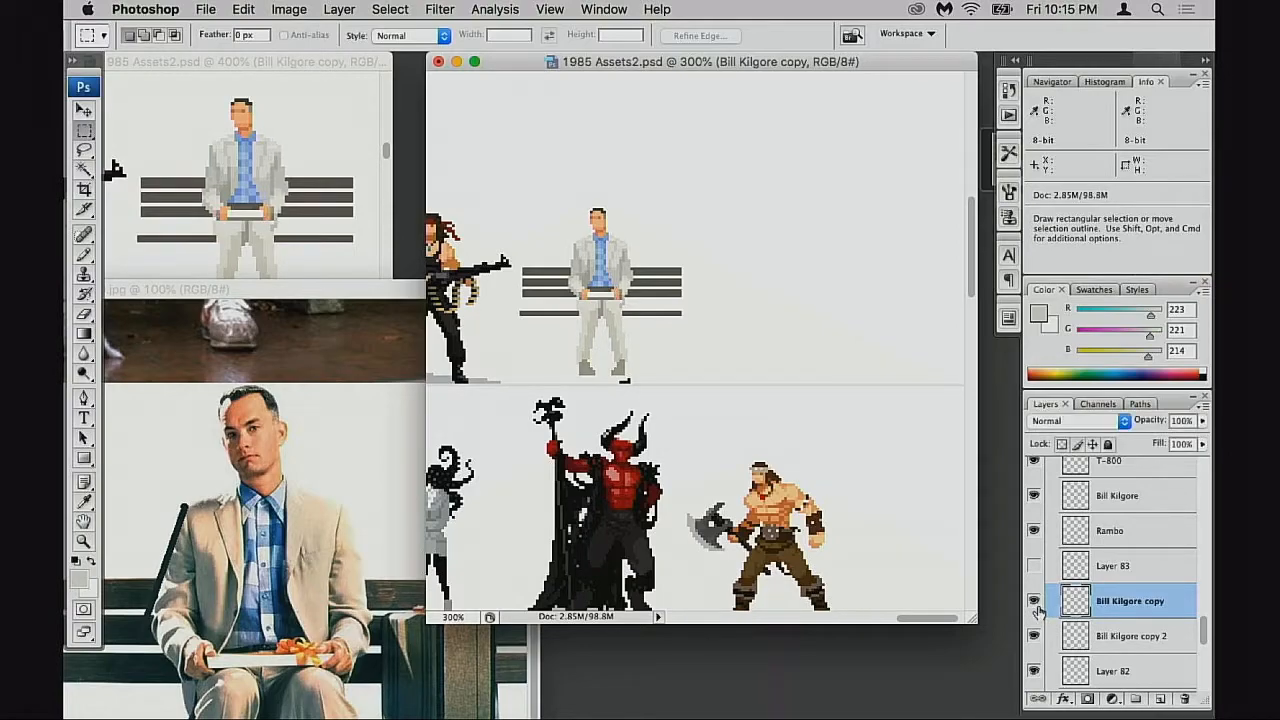
{"action": "left_click", "coordinate": [1034, 605]}
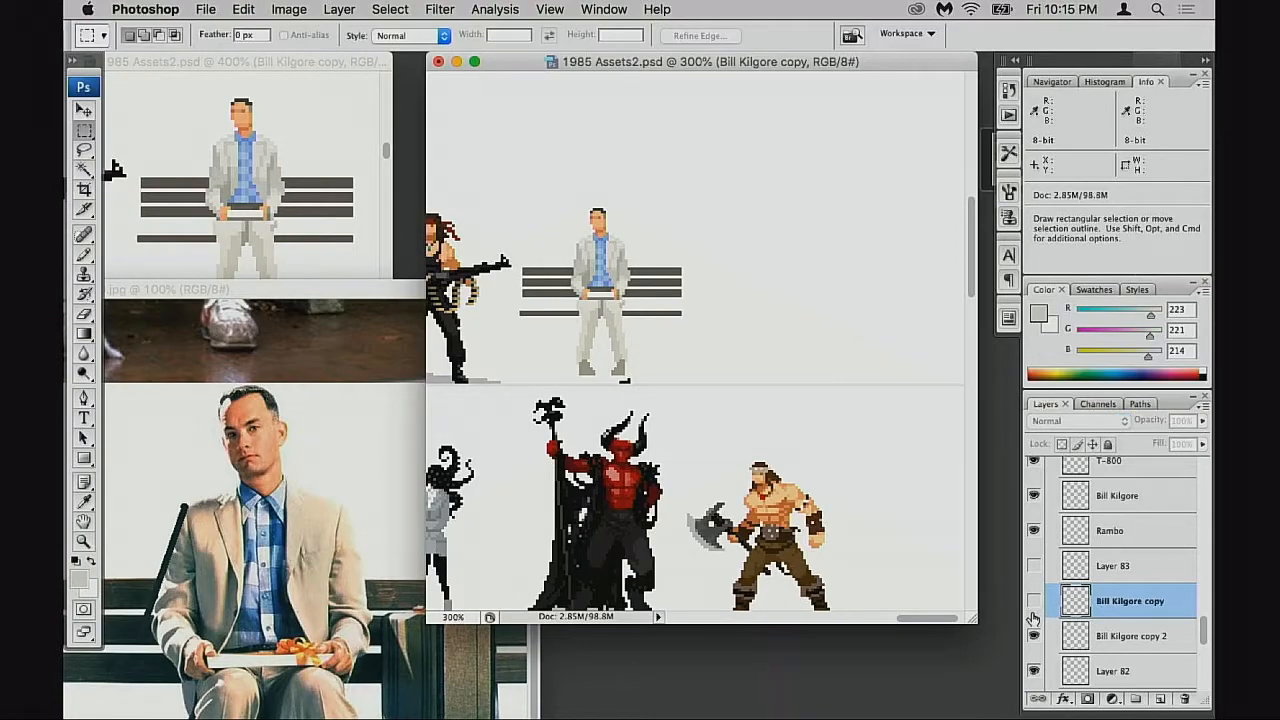
{"action": "left_click", "coordinate": [1034, 603]}
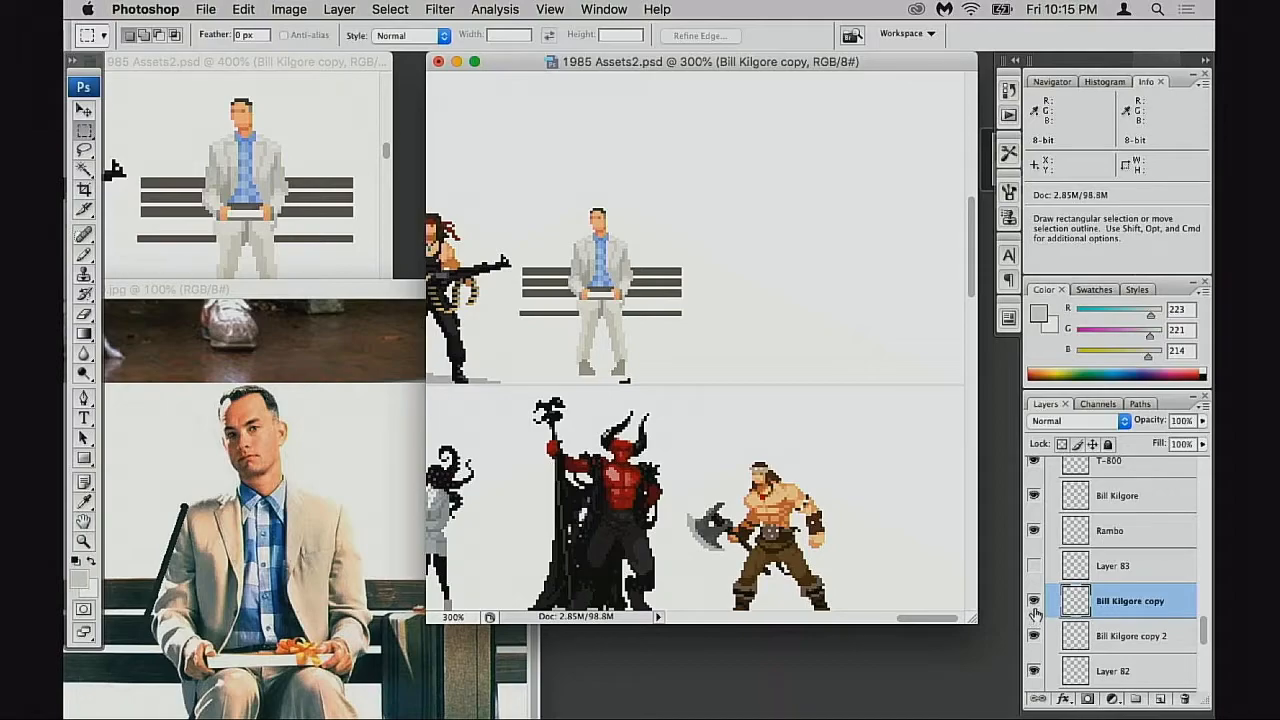
{"action": "left_click", "coordinate": [1036, 611]}
{"action": "left_click", "coordinate": [1036, 611]}
{"action": "left_click", "coordinate": [1036, 612]}
{"action": "left_click", "coordinate": [1036, 612]}
{"action": "left_click", "coordinate": [1036, 613]}
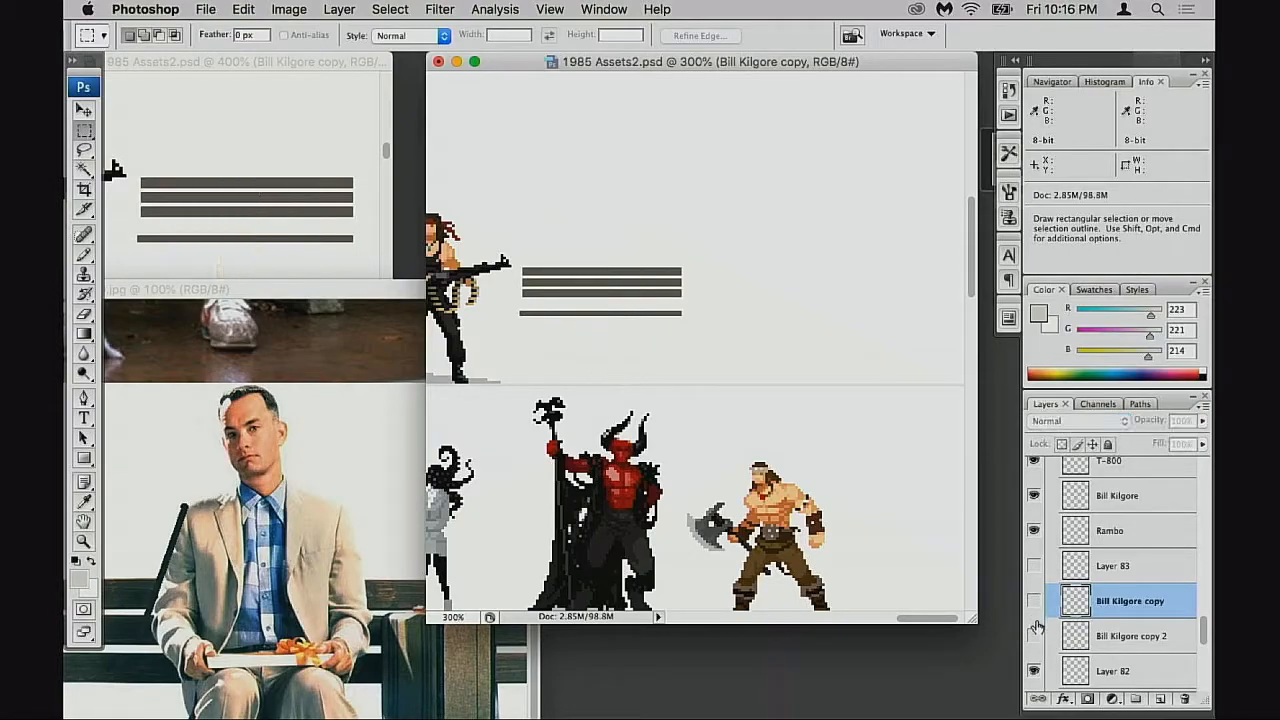
Show the original Bill Kilgore copy layer and delete the narrowed duplicate, Bill Kilgore copy 2
{"action": "left_click", "coordinate": [1036, 613]}
{"action": "left_click", "coordinate": [1037, 612]}
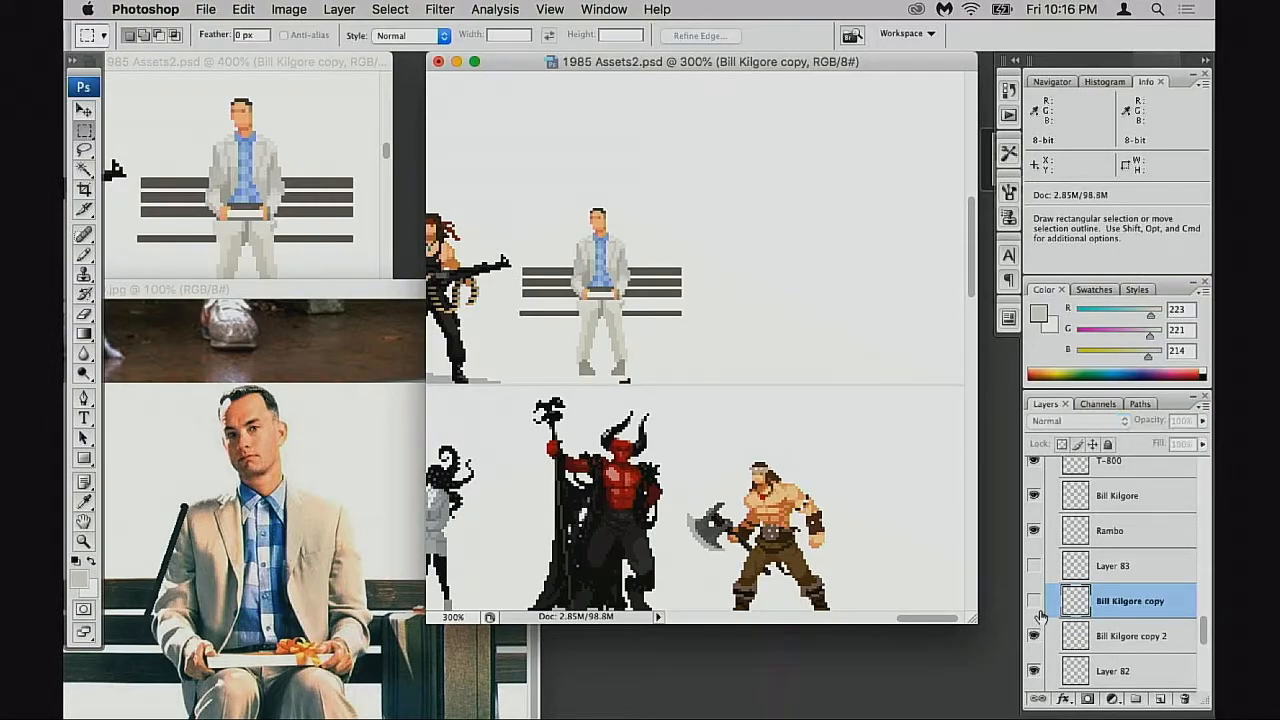
{"action": "left_click", "coordinate": [1037, 612]}
{"action": "left_click_drag", "start_coordinate": [1073, 637], "coordinate": [1184, 698]}
Erase the outermost pixels along the elbow and forearm of the jacket sleeve on the image's left side
{"action": "left_click_drag", "start_coordinate": [534, 197], "coordinate": [708, 430]}
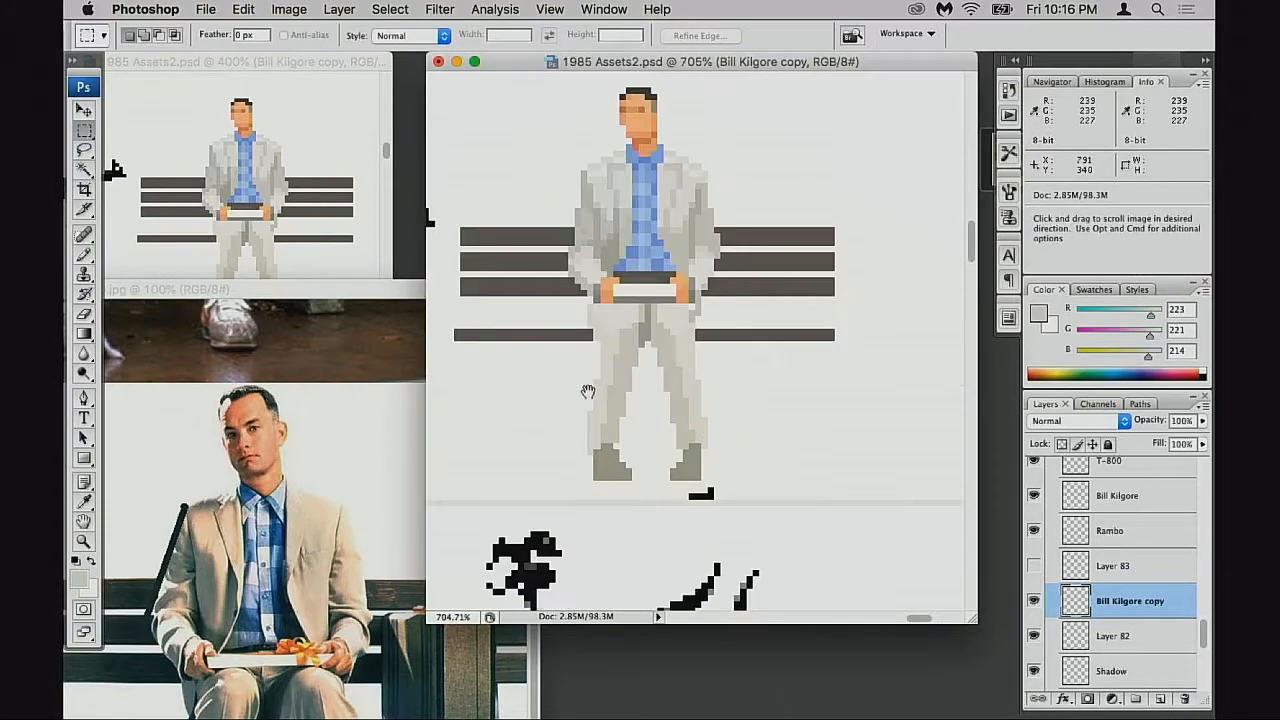
{"action": "left_click", "coordinate": [594, 262], "text": "super"}
{"action": "left_click", "coordinate": [576, 286], "text": "super"}
{"action": "mouse_move", "coordinate": [874, 374]}
{"action": "left_mouse_down"}
{"action": "mouse_move", "coordinate": [669, 391]}
{"action": "mouse_move", "coordinate": [645, 414]}
{"action": "left_mouse_up"}
{"action": "left_click", "coordinate": [690, 391], "text": "super"}
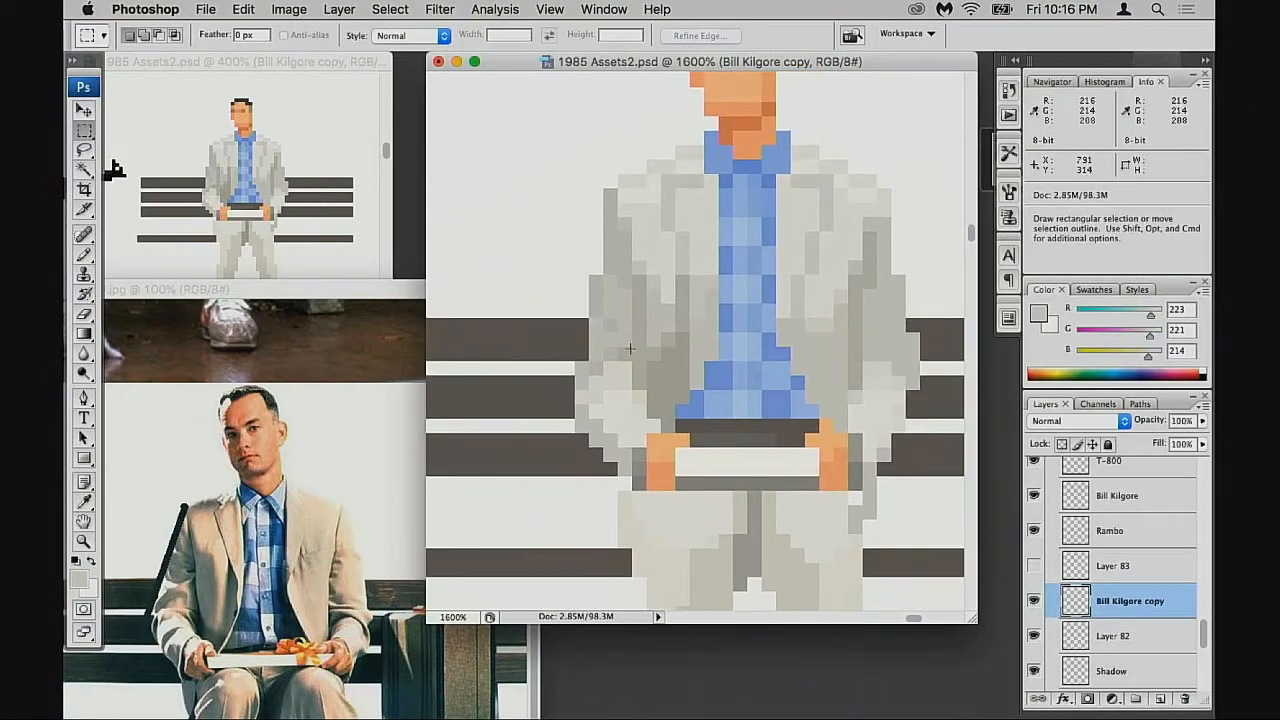
{"action": "key", "text": "e"}
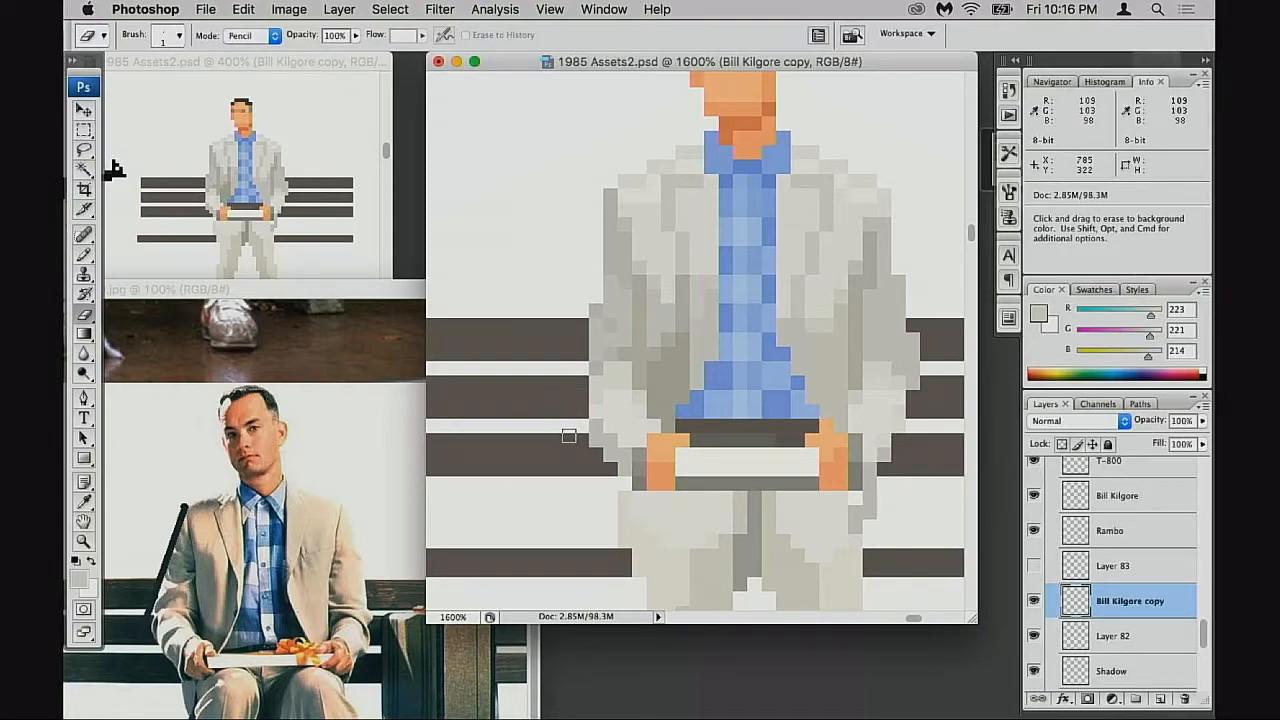
{"action": "scroll", "coordinate": [1053, 604], "scroll_direction": "down", "scroll_amount": 2}
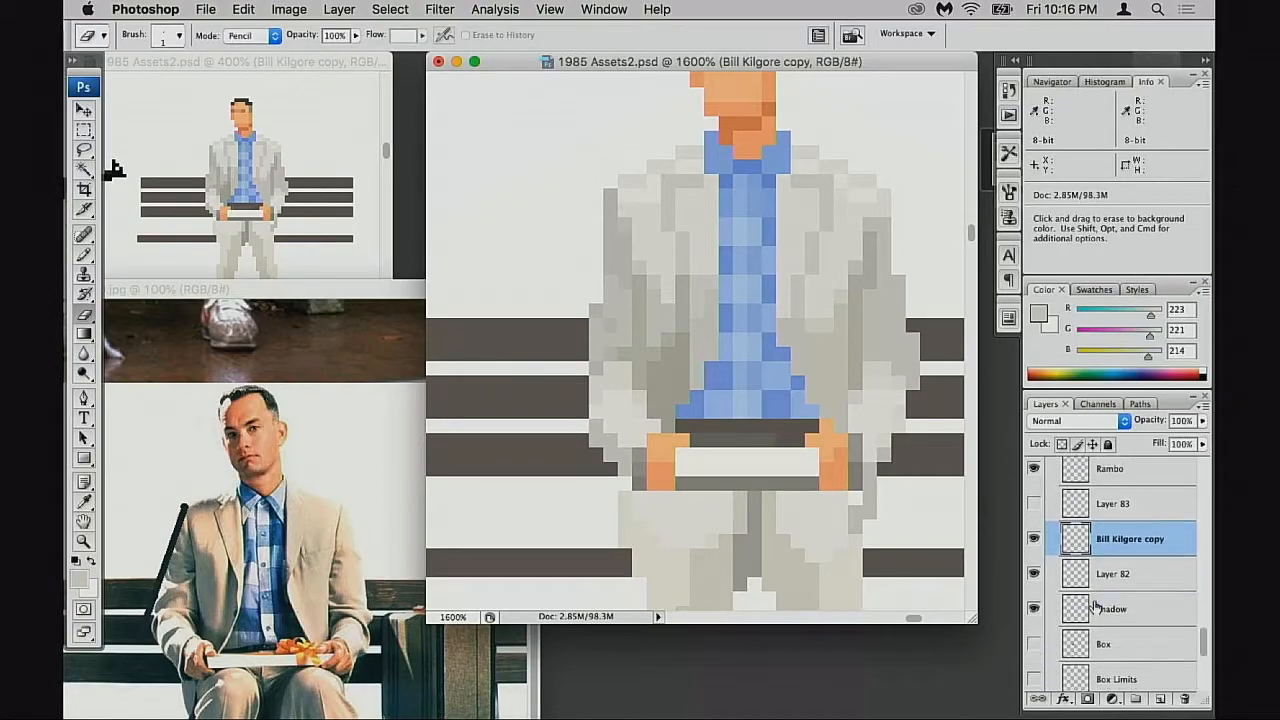
Hide the bench on Layer 82 and trim the outermost pixels of the jacket sleeve on the image's right side
{"action": "left_click", "coordinate": [1034, 568]}
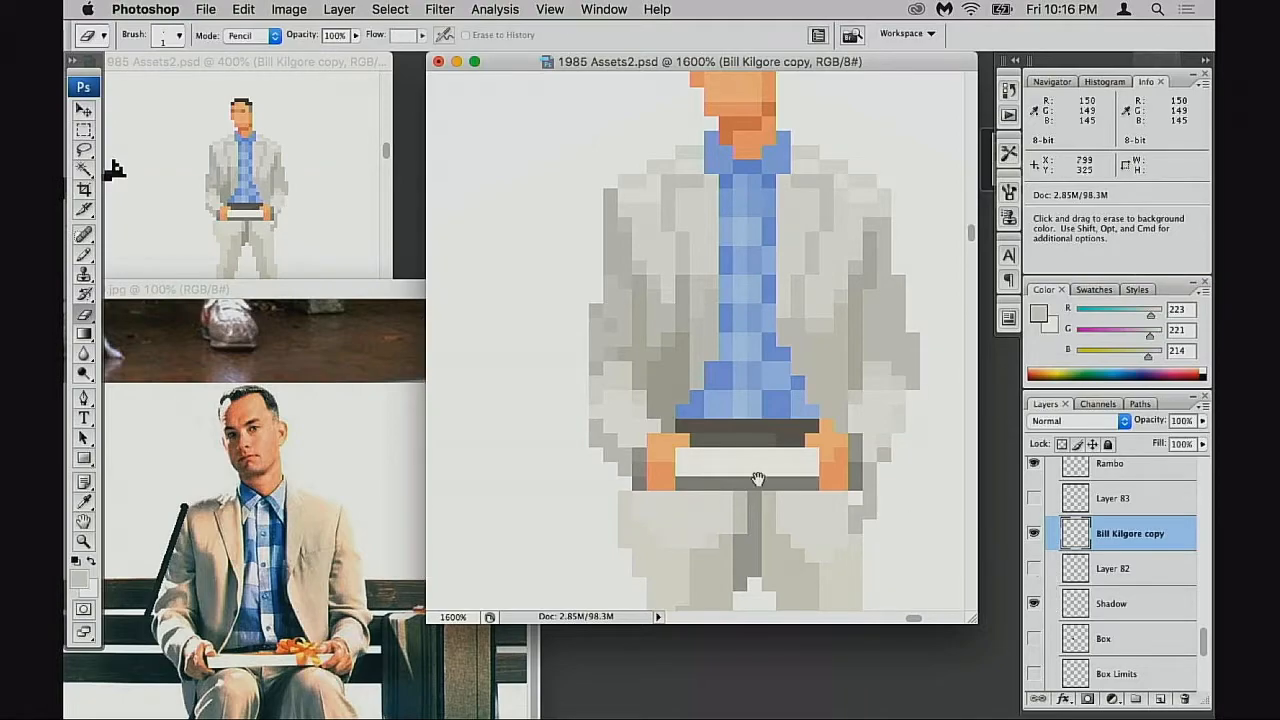
{"action": "left_click_drag", "start_coordinate": [743, 478], "coordinate": [713, 510]}
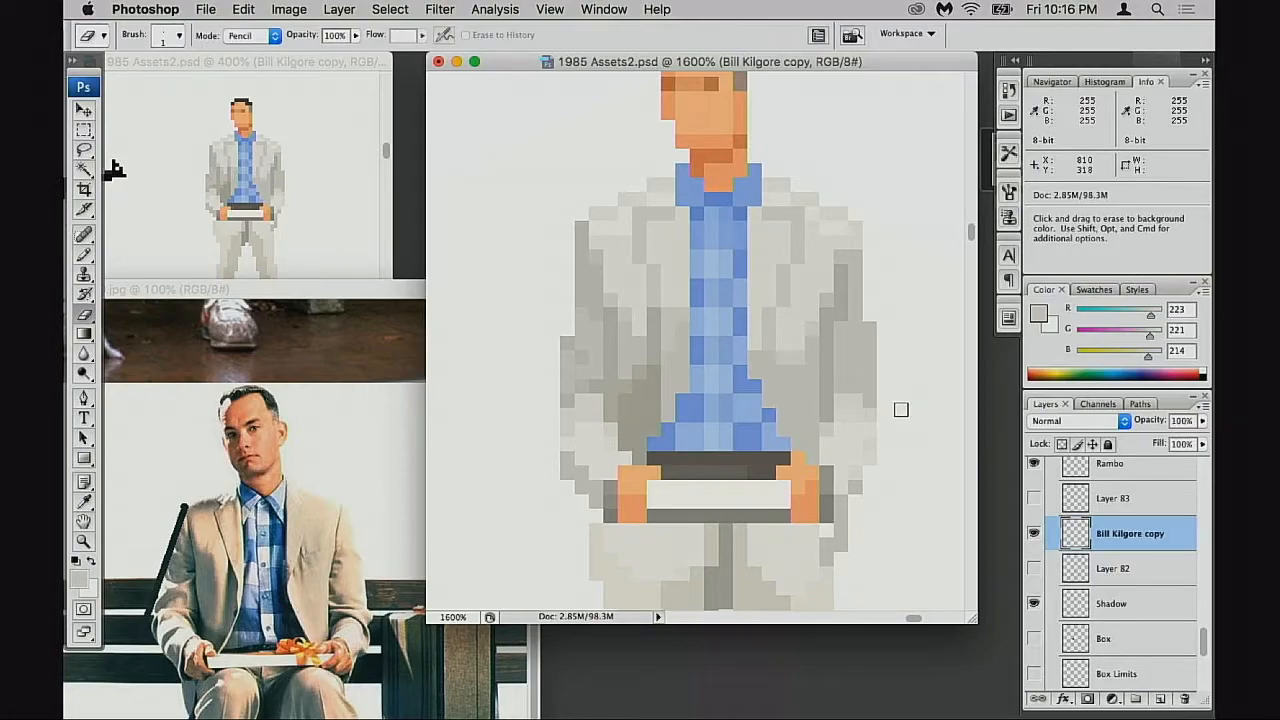
Compare the man's silhouette before and after the sleeve trimming by stepping backward and forward through the recent edits
{"action": "key", "text": "super+minus"}
{"action": "key", "text": "super+minus"}
{"action": "key", "text": "super+minus"}
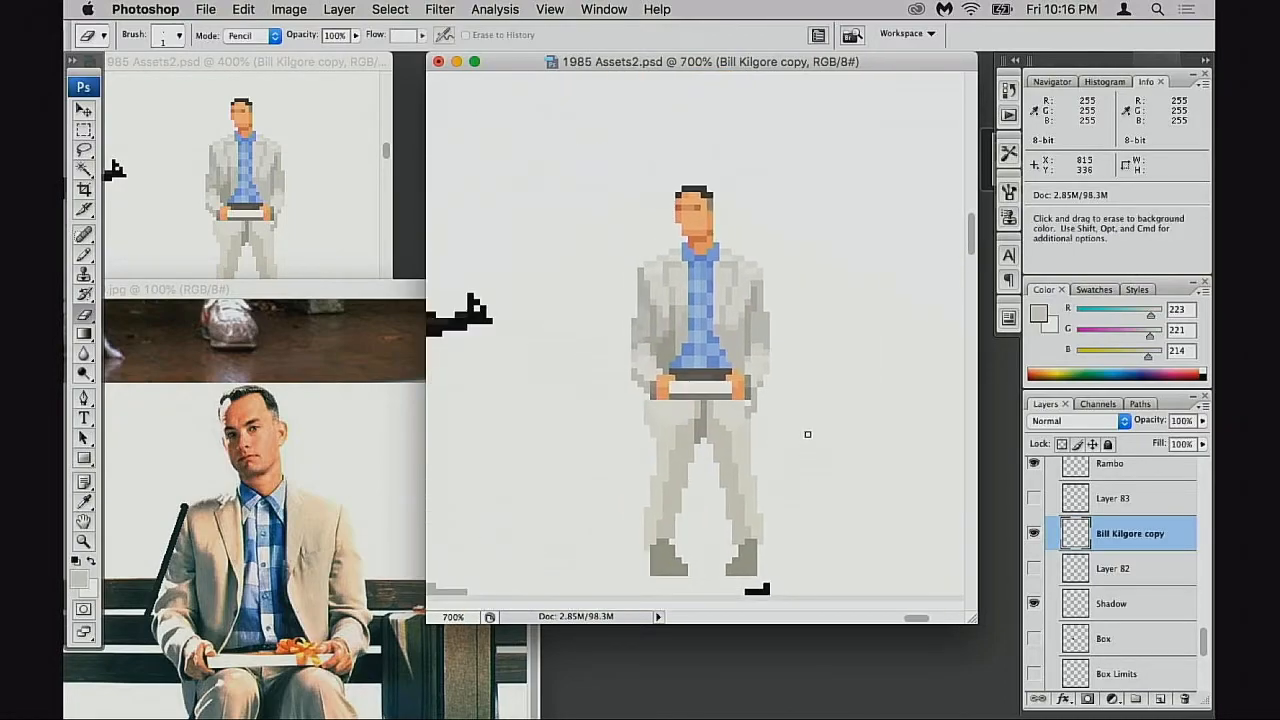
{"action": "key", "text": "super+alt+z"}
{"action": "key", "text": "super+alt+z"}
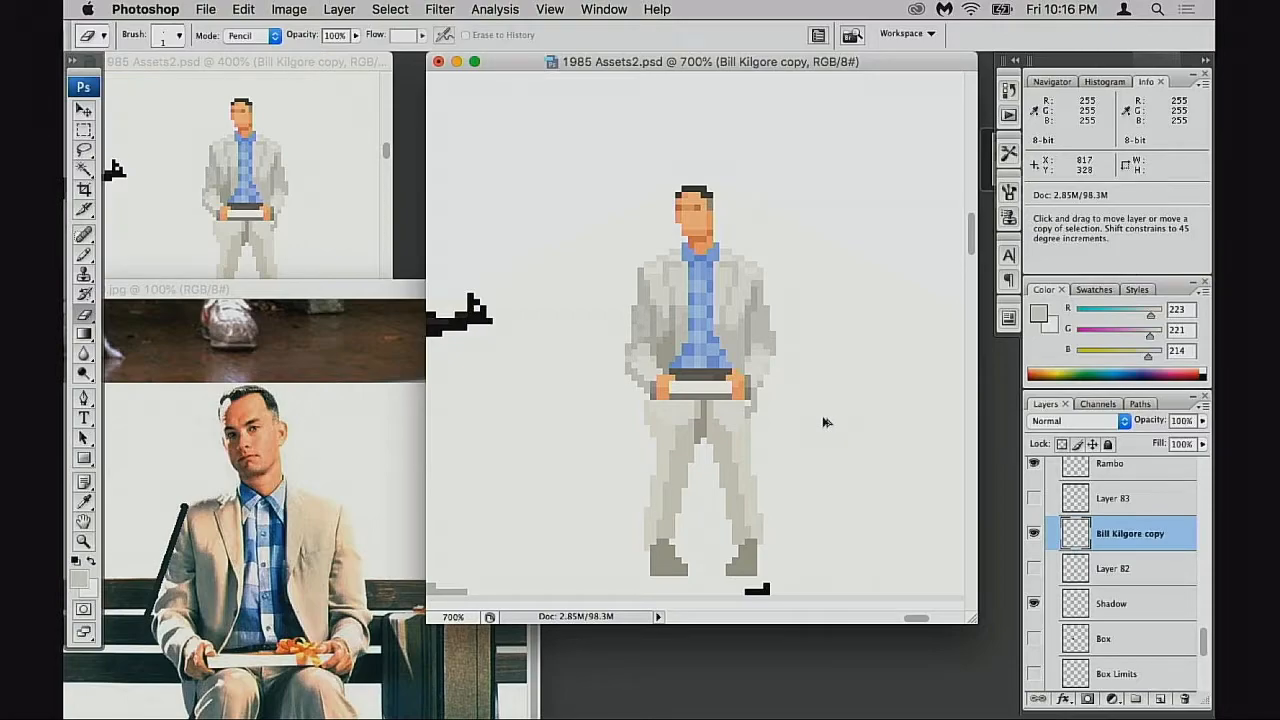
{"action": "left_click_drag", "start_coordinate": [824, 421], "coordinate": [821, 425]}
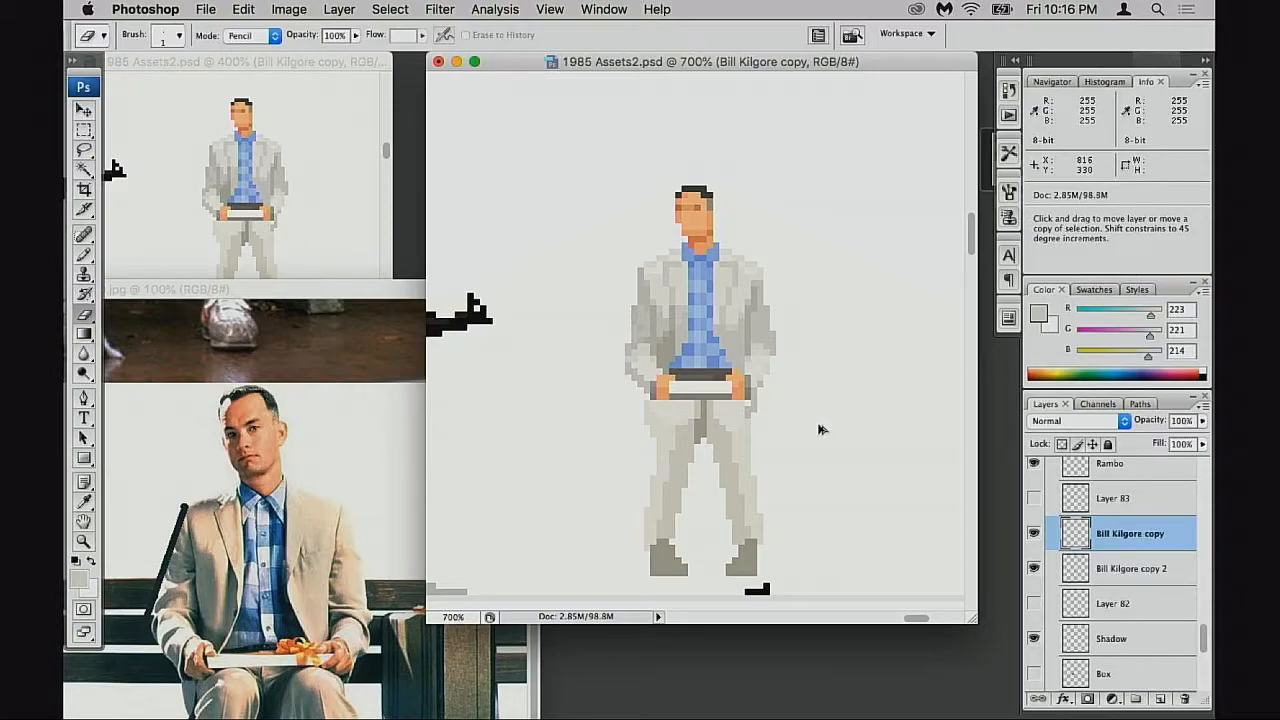
{"action": "key", "text": "super+z"}
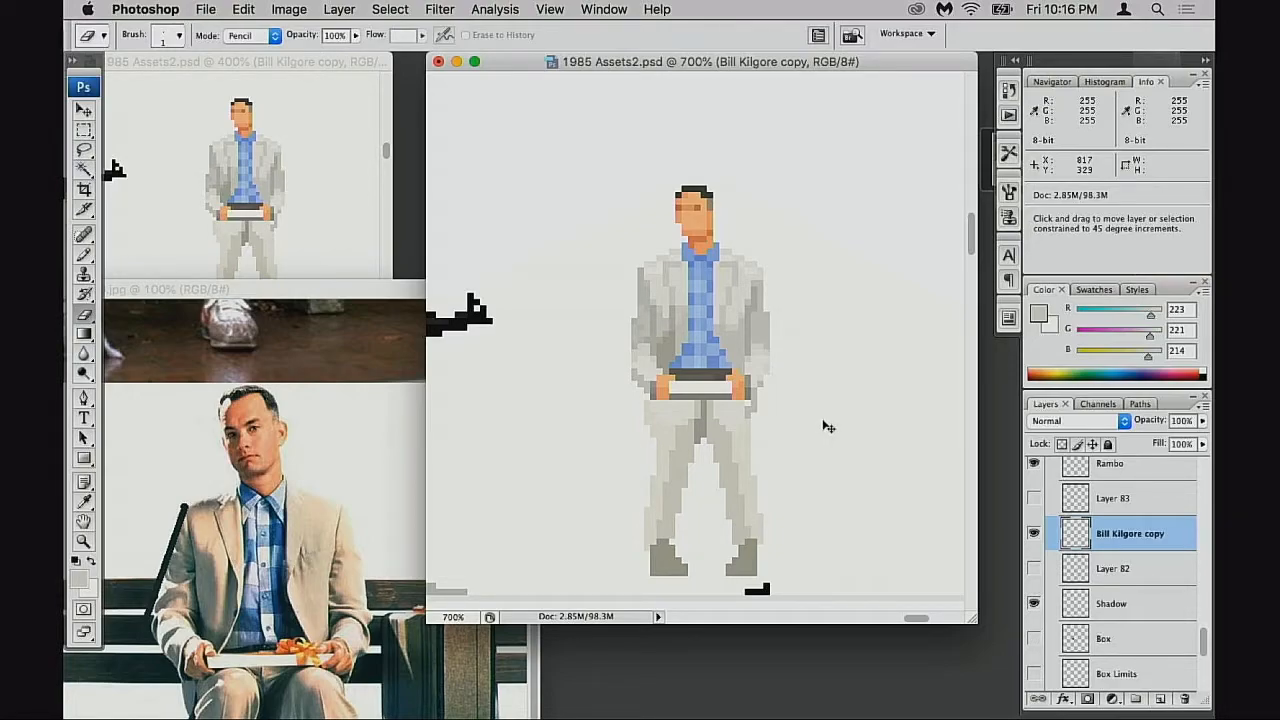
Undo the trimming on the sleeve on the image's right side and compare the man with the neighbouring characters
{"action": "left_click", "coordinate": [772, 416], "text": "alt+super"}
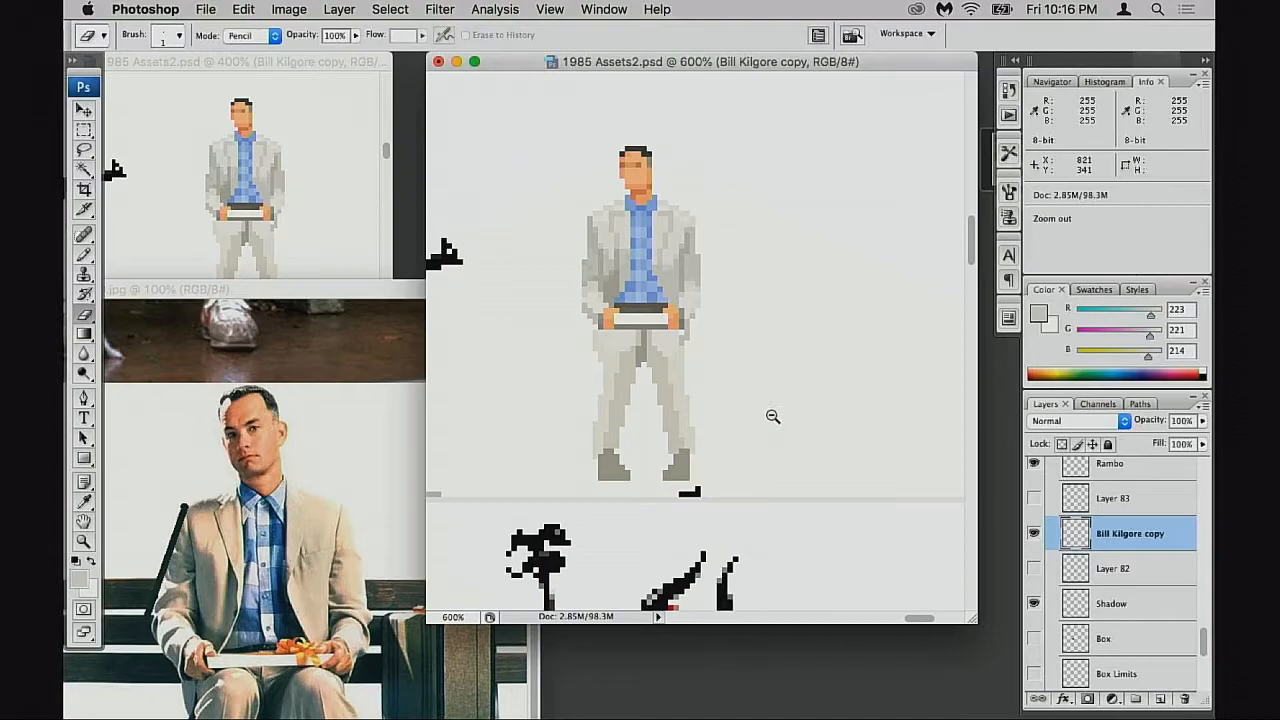
{"action": "left_click", "coordinate": [772, 416], "text": "alt+super"}
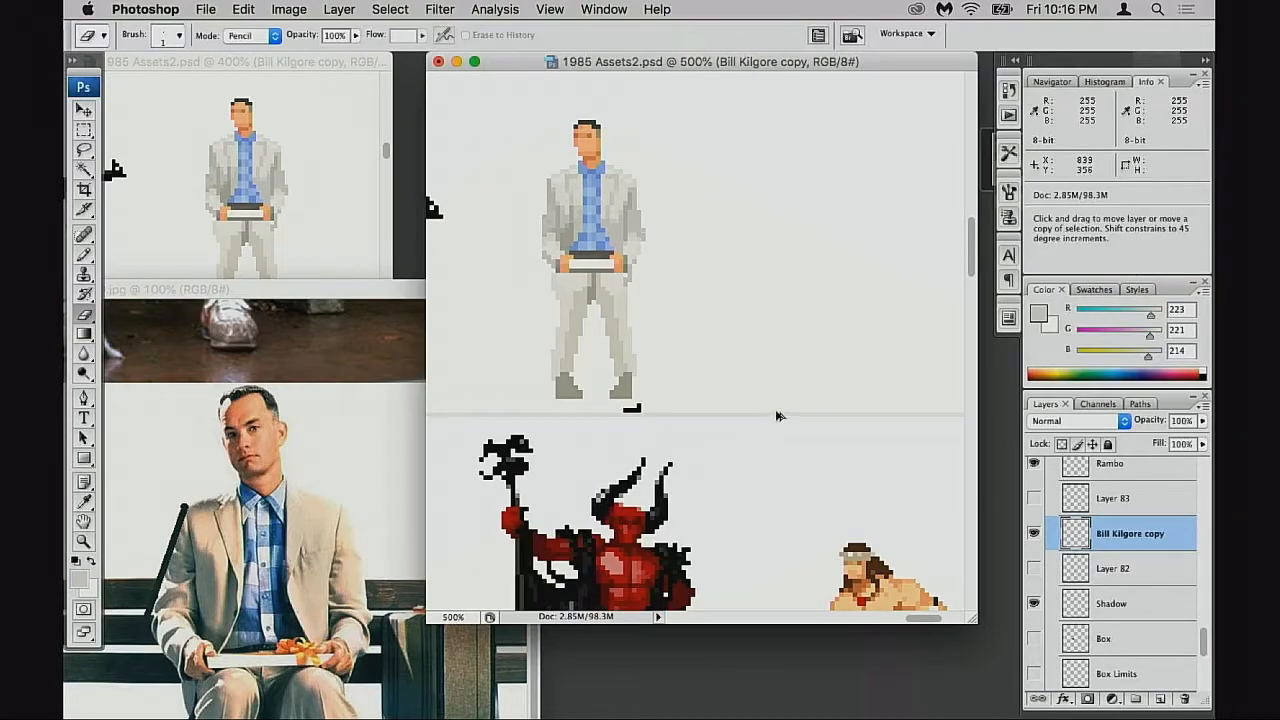
{"action": "left_click_drag", "start_coordinate": [748, 413], "coordinate": [768, 419]}
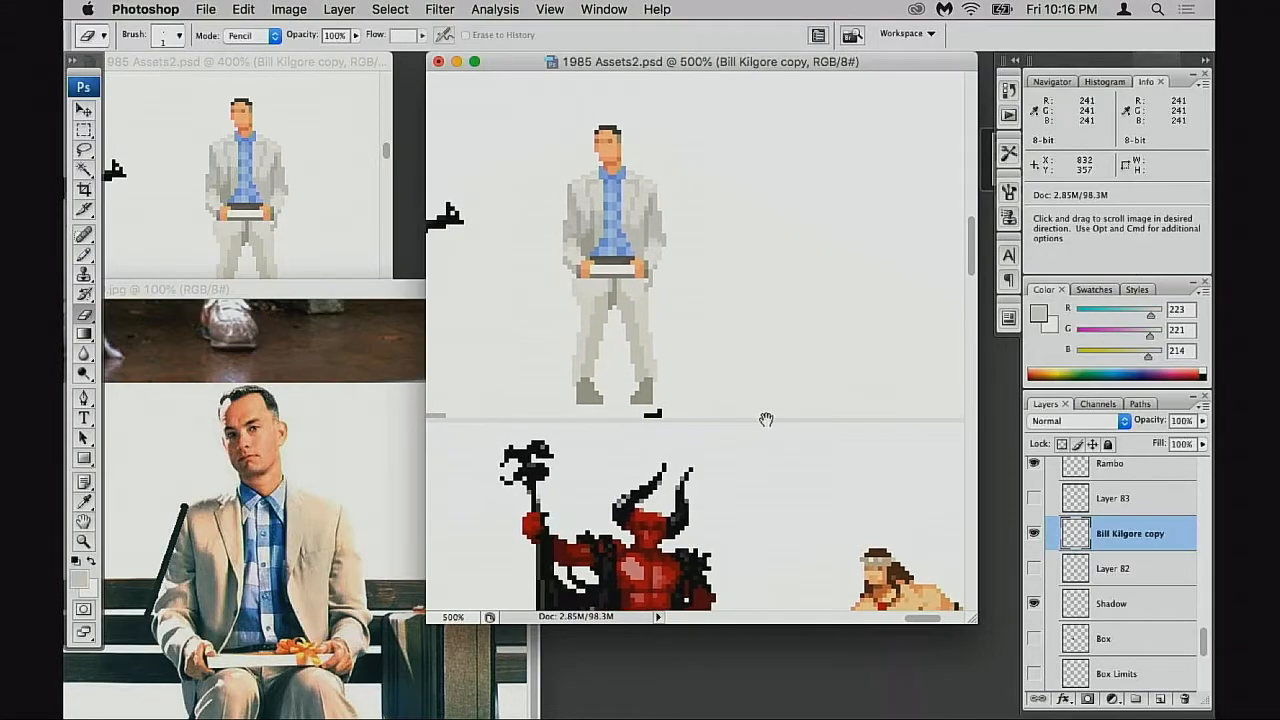
{"action": "scroll", "coordinate": [768, 419], "scroll_direction": "left", "scroll_amount": 5}
{"action": "scroll", "coordinate": [768, 419], "scroll_direction": "up", "scroll_amount": 2}
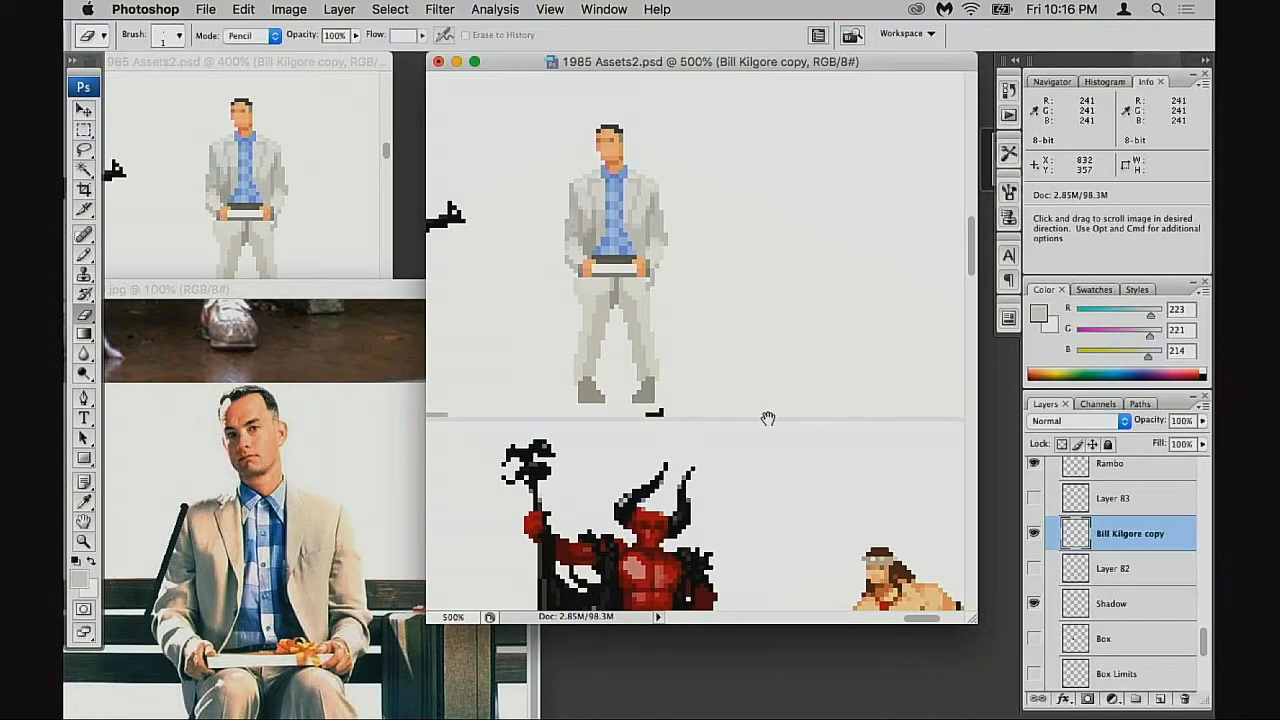
{"action": "scroll", "coordinate": [765, 435], "scroll_direction": "up", "scroll_amount": 3}
{"action": "scroll", "coordinate": [765, 435], "scroll_direction": "left", "scroll_amount": 1}
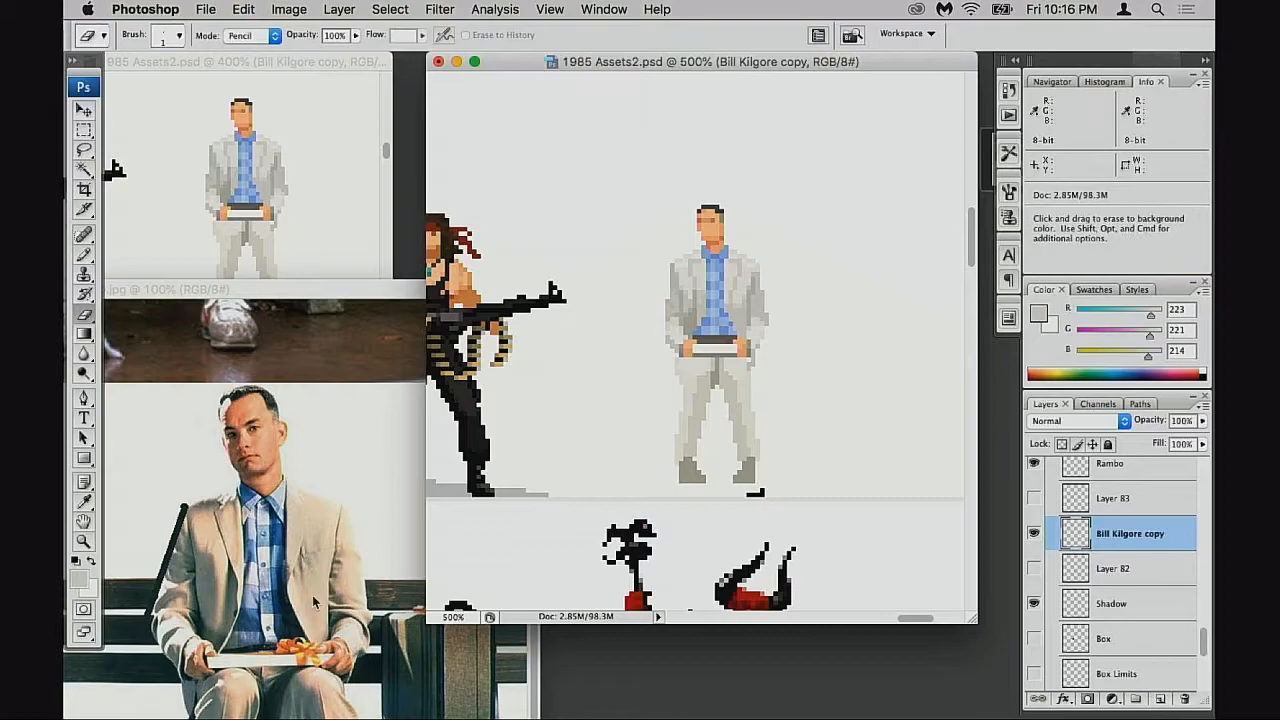
Examine the jacket in the reference photo and the pixel man's hands, sleeves and shoulders up close
{"action": "left_click", "coordinate": [160, 560]}
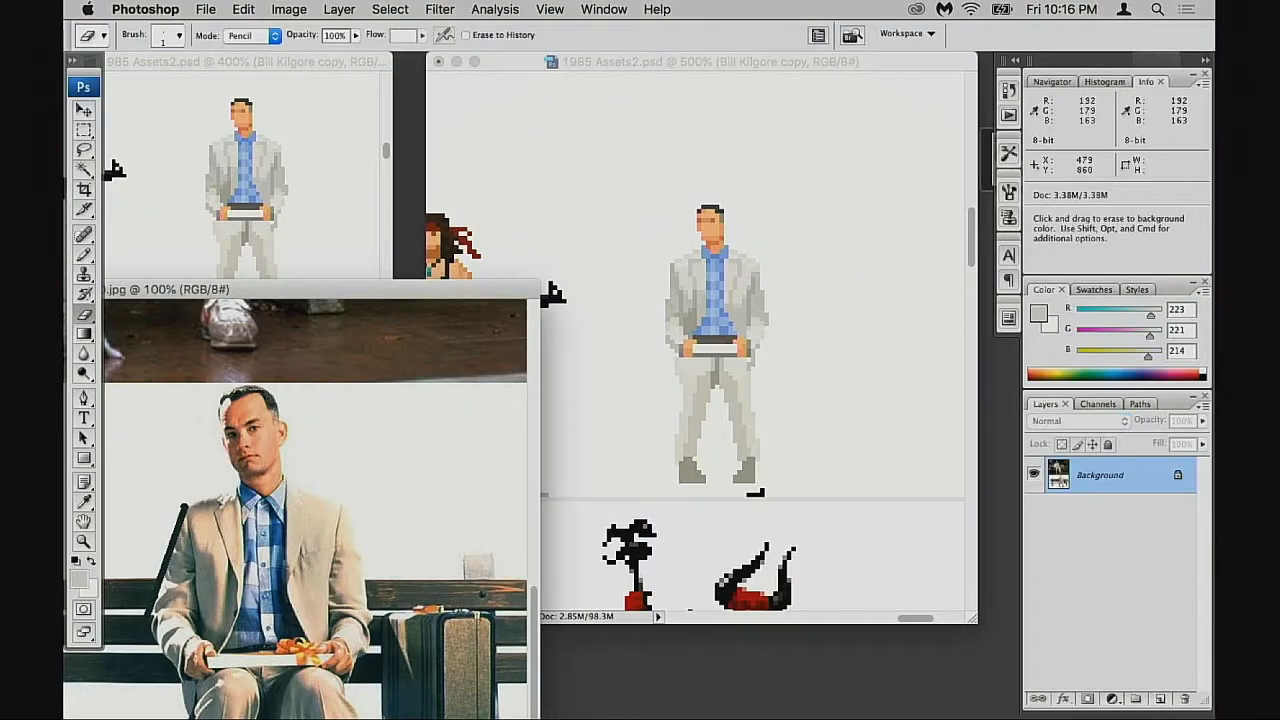
{"action": "key", "text": "v"}
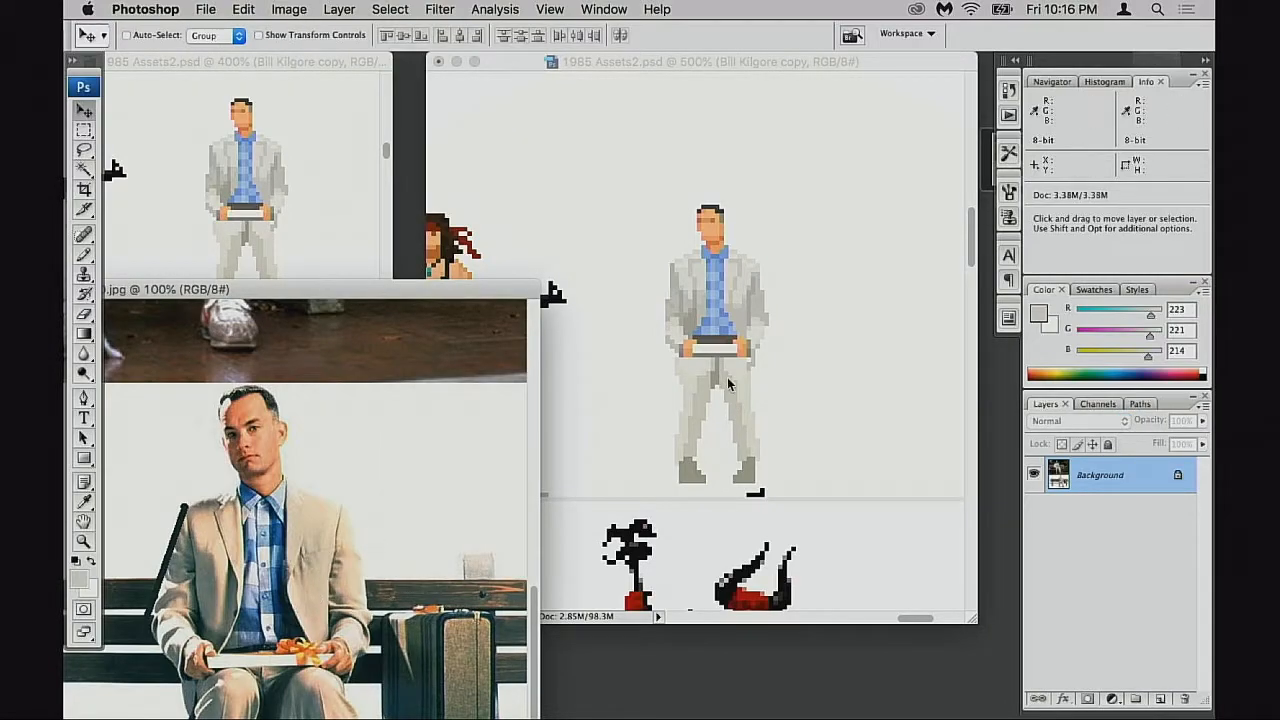
{"action": "left_click", "coordinate": [750, 350]}
{"action": "key", "text": "super+space"}
{"action": "left_click", "coordinate": [743, 332], "text": "super"}
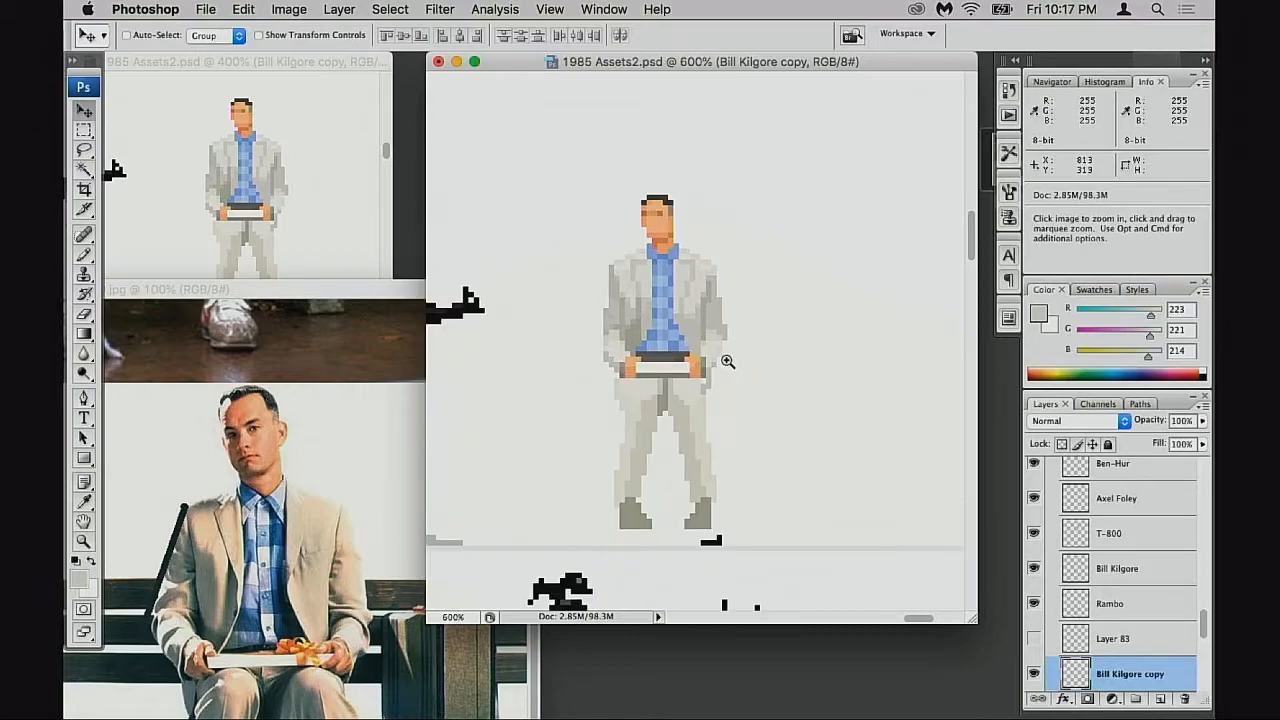
{"action": "left_click", "coordinate": [727, 361], "text": "super"}
{"action": "left_click", "coordinate": [681, 379], "text": "super"}
{"action": "left_click", "coordinate": [663, 380], "text": "super"}
{"action": "left_click", "coordinate": [703, 354], "text": "super"}
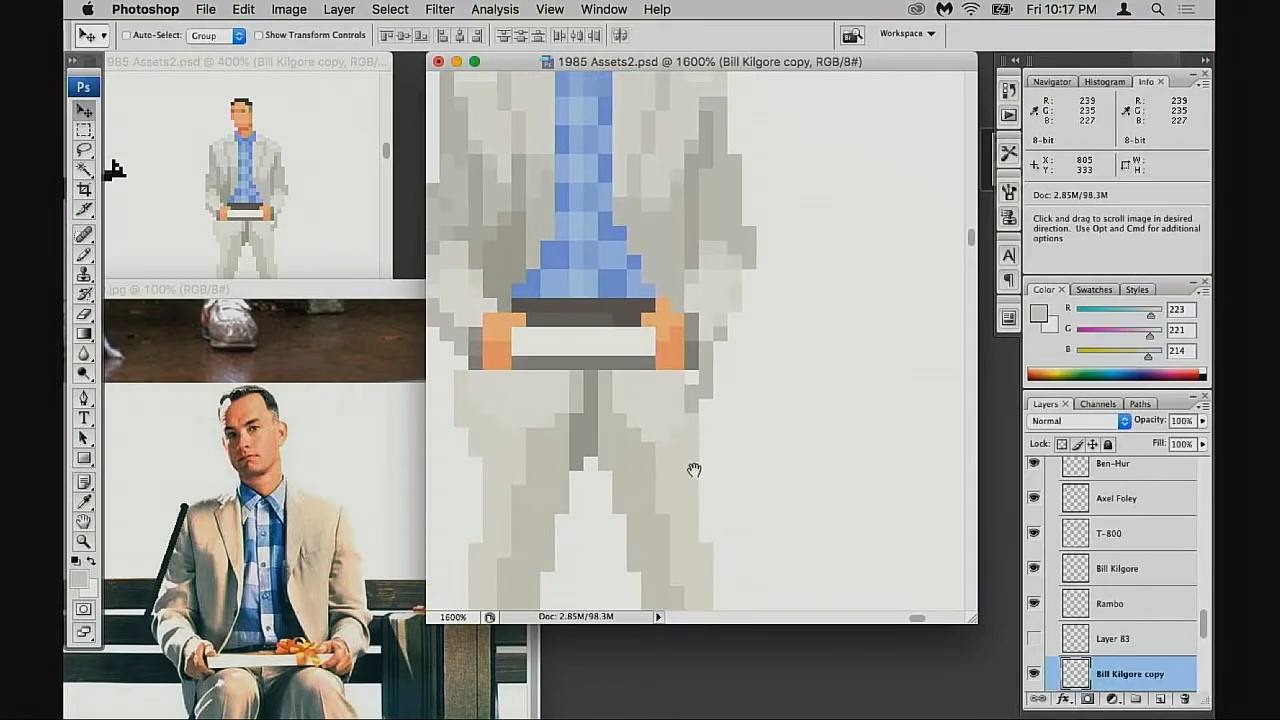
{"action": "key", "text": "b"}
{"action": "key", "text": "e"}
{"action": "mouse_move", "coordinate": [712, 401]}
{"action": "left_mouse_down"}
{"action": "mouse_move", "coordinate": [706, 374]}
{"action": "mouse_move", "coordinate": [721, 351]}
{"action": "mouse_move", "coordinate": [771, 451]}
{"action": "mouse_move", "coordinate": [739, 432]}
{"action": "mouse_move", "coordinate": [760, 429]}
{"action": "left_mouse_up"}
{"action": "key", "text": "space"}
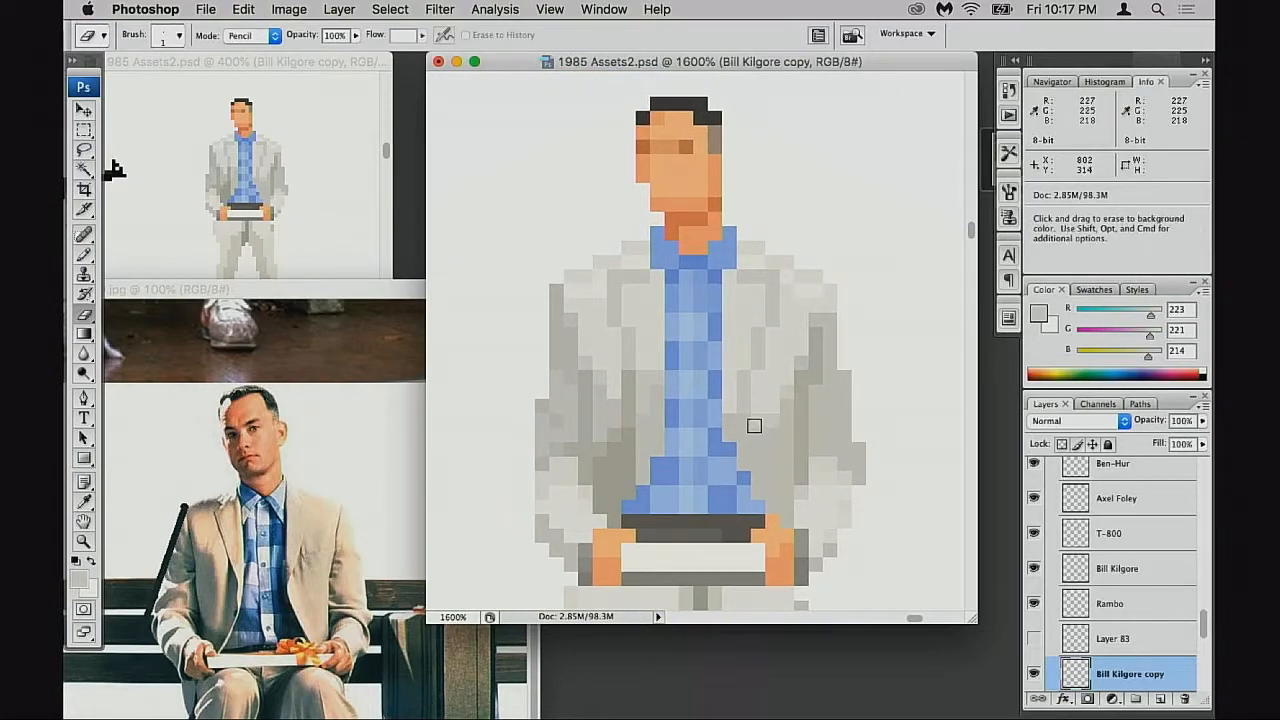
Try to round the jacket shoulder on the image's left side by erasing its outer corner pixels
{"action": "left_click_drag", "start_coordinate": [555, 290], "coordinate": [552, 303]}
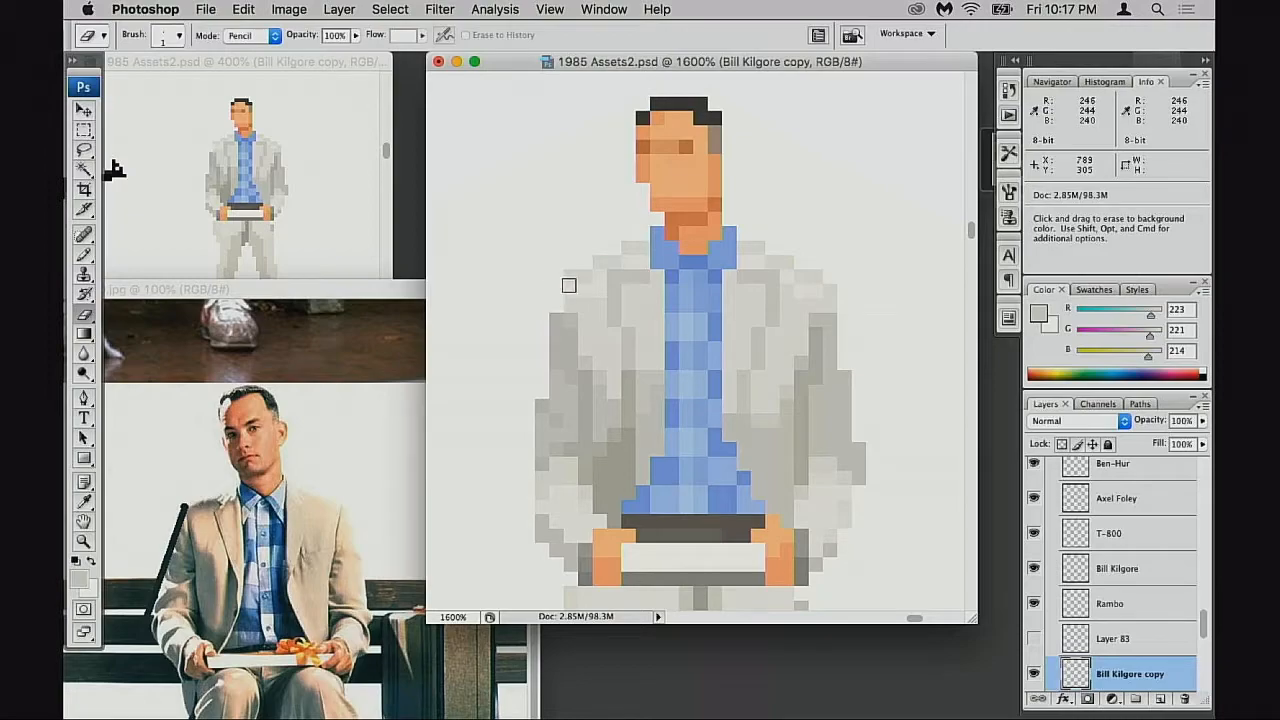
{"action": "left_click", "coordinate": [569, 280]}
{"action": "key", "text": "b"}
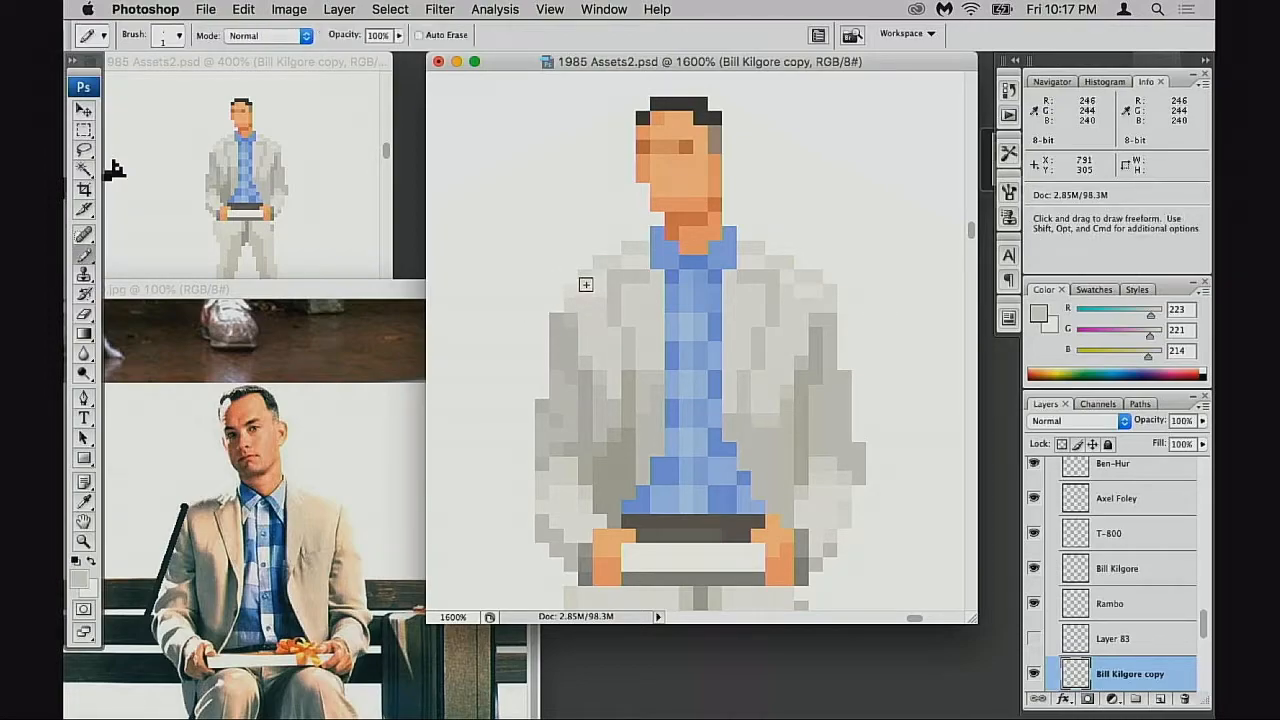
{"action": "left_click", "coordinate": [584, 283], "text": "alt"}
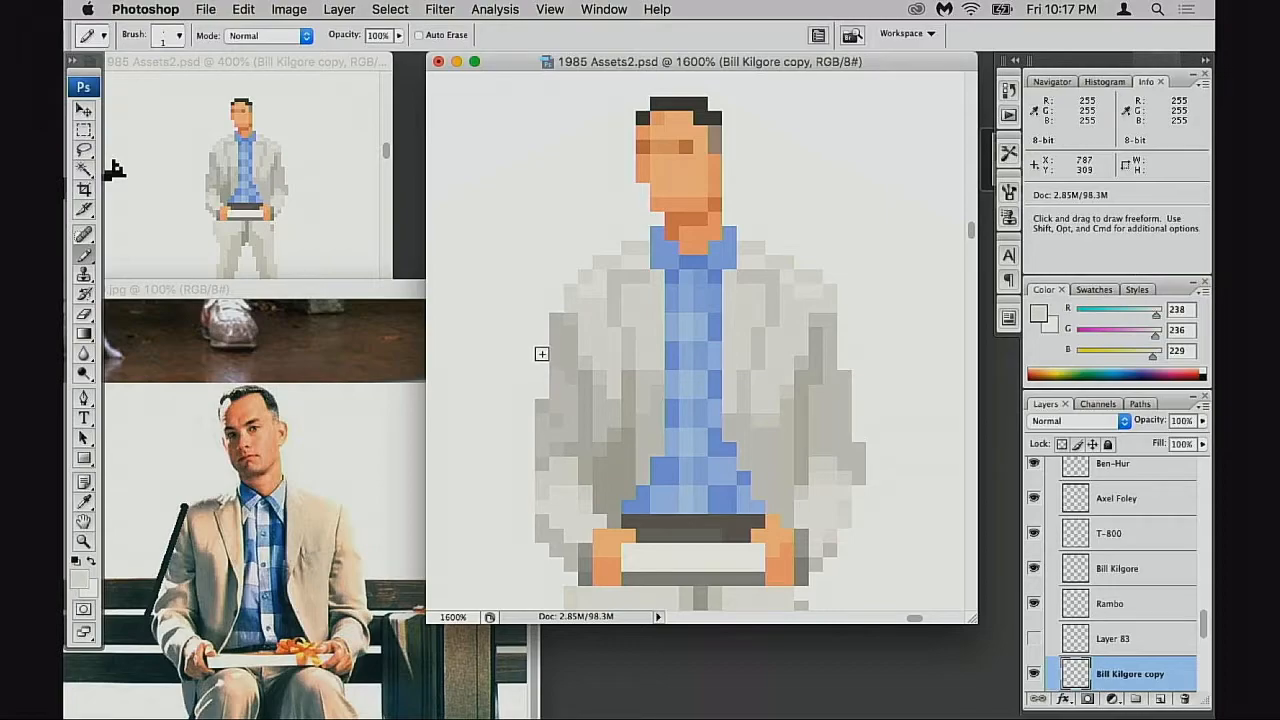
{"action": "key", "text": "super"}
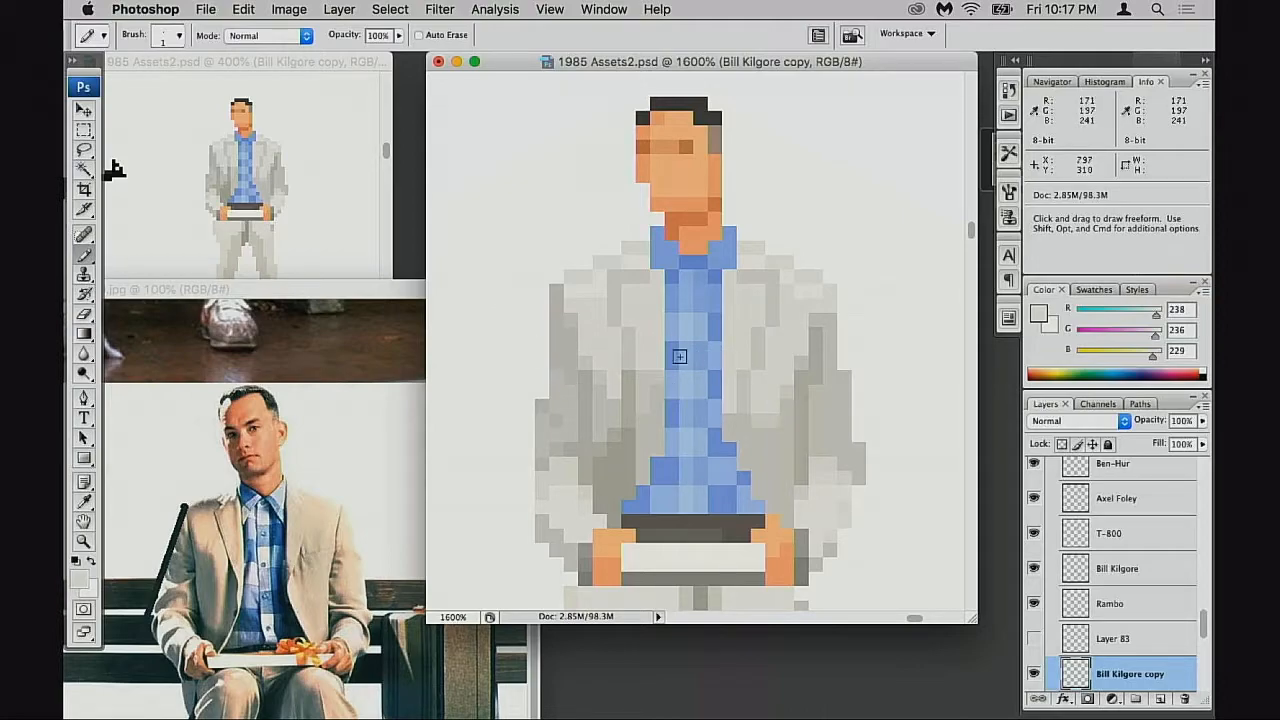
Copy the upper sleeve from the image's left side onto the opposite shoulder and flip it horizontally
{"action": "key", "text": "m"}
{"action": "left_click_drag", "start_coordinate": [491, 254], "coordinate": [836, 378]}
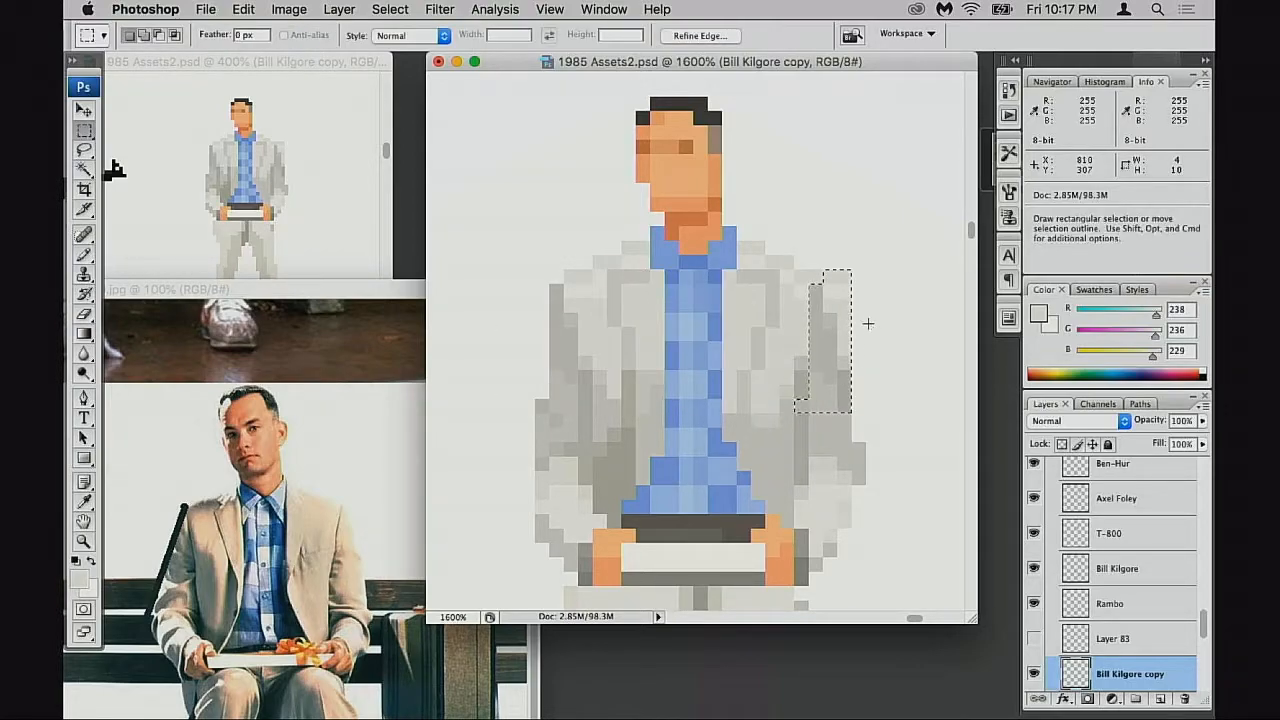
{"action": "key", "text": "super+t"}
{"action": "right_click", "coordinate": [792, 320]}
{"action": "left_click", "coordinate": [878, 531]}
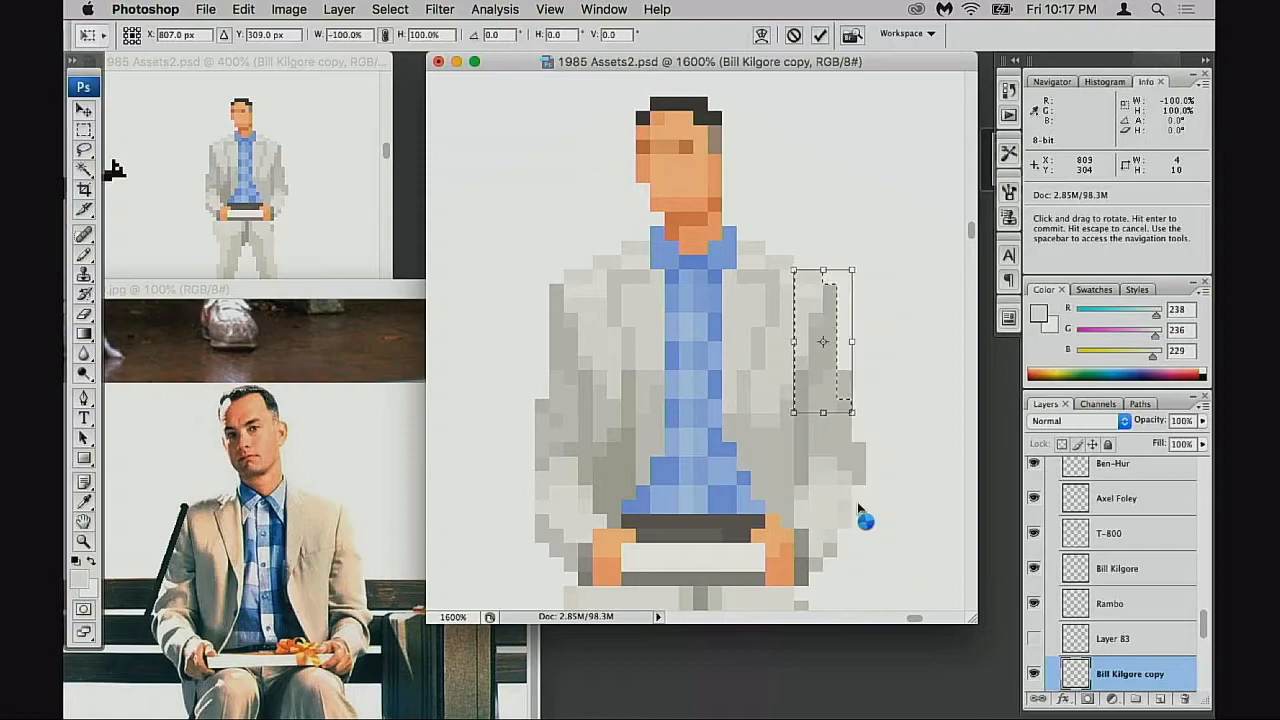
{"action": "key", "text": "Return"}
Put the flipped sleeve piece on its own layer and align it with the shoulder on the image's right side
{"action": "key", "text": "v"}
{"action": "left_click_drag", "start_coordinate": [802, 397], "coordinate": [818, 399]}
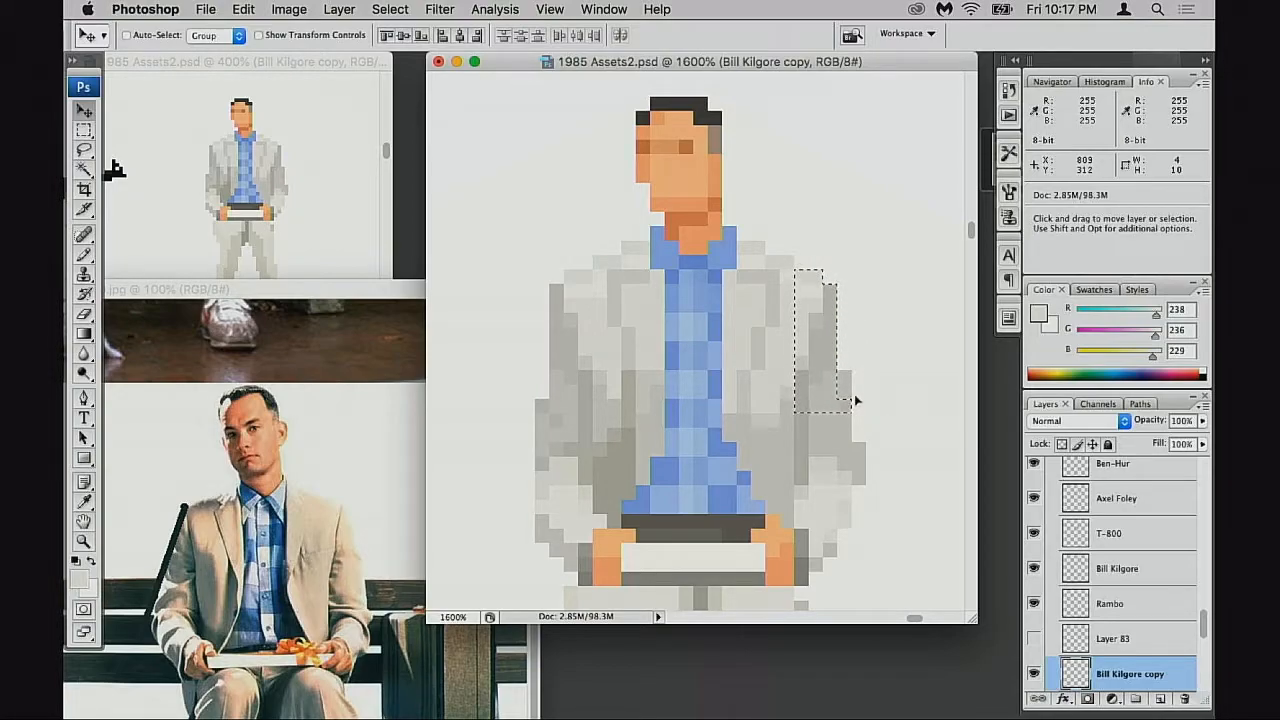
{"action": "key", "text": "super+j"}
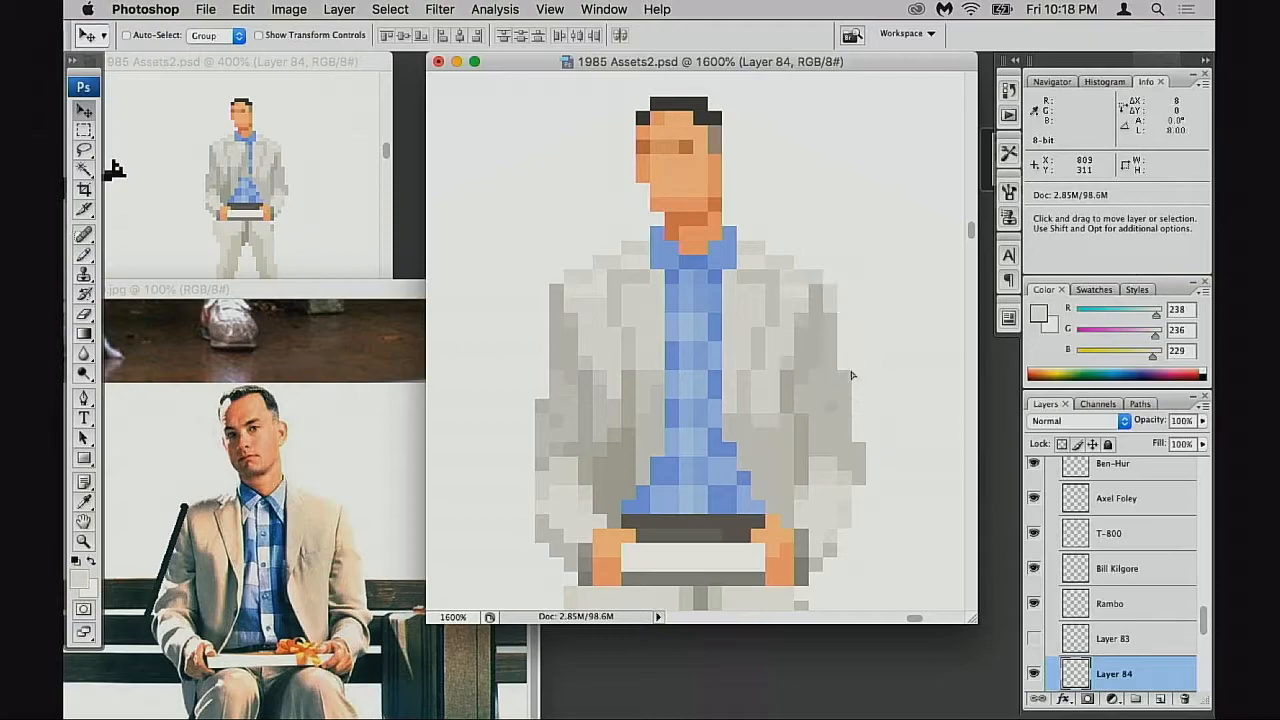
{"action": "left_click_drag", "start_coordinate": [852, 376], "coordinate": [839, 383]}
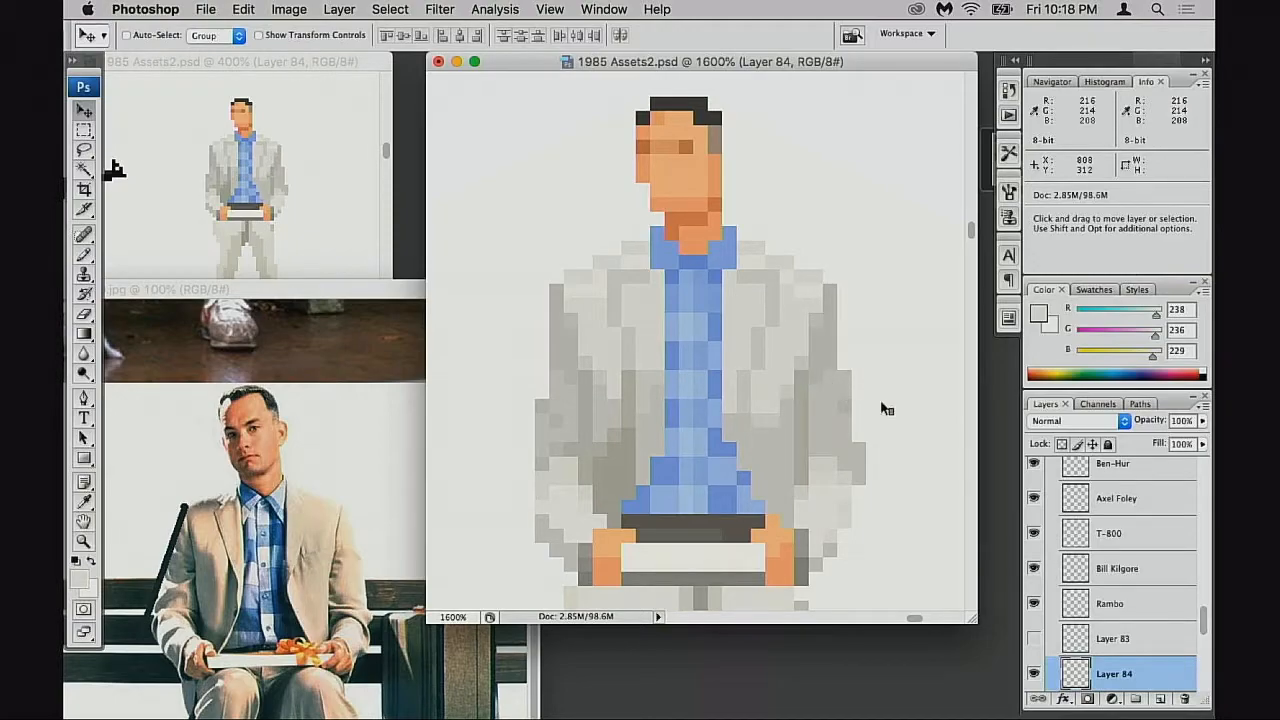
Compare the shoulder with and without Layer 84 by toggling its visibility, and merge it down into Bill Kilgore copy
{"action": "left_click", "coordinate": [1035, 670]}
{"action": "left_click", "coordinate": [1036, 669]}
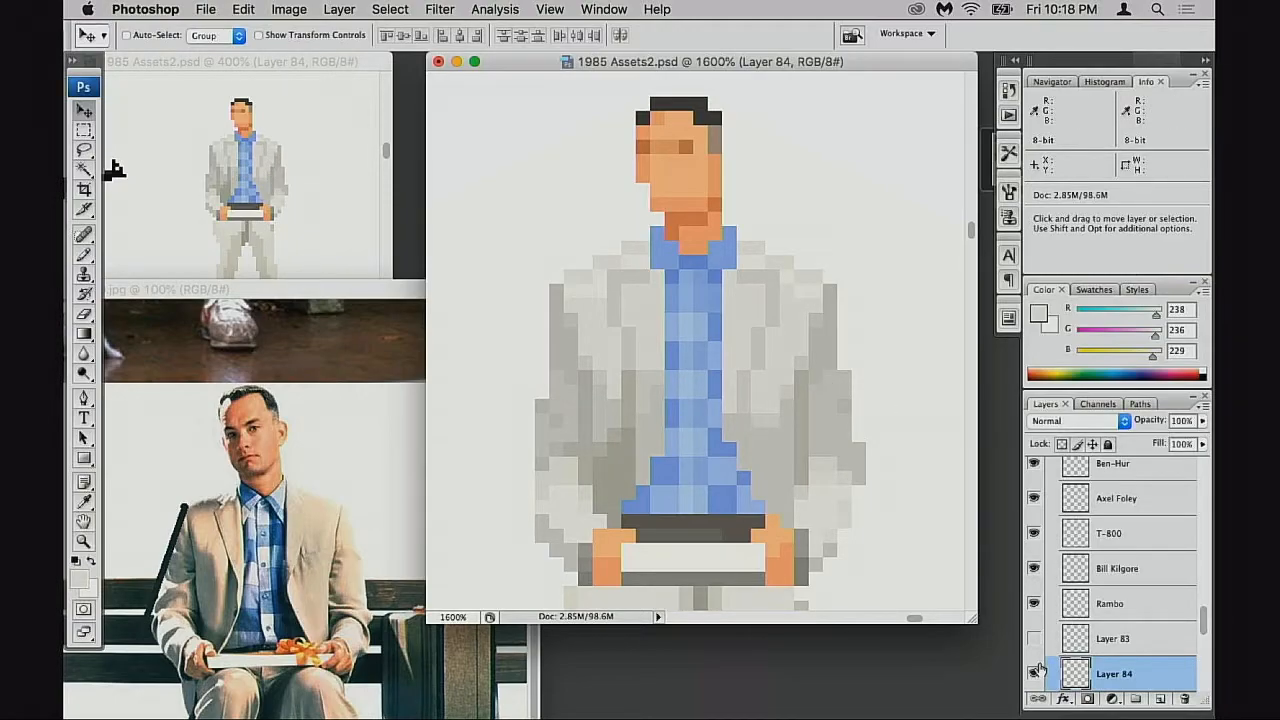
{"action": "left_click", "coordinate": [1035, 670]}
{"action": "left_click", "coordinate": [1035, 670]}
{"action": "scroll", "coordinate": [911, 435], "scroll_direction": "down", "scroll_amount": 5}
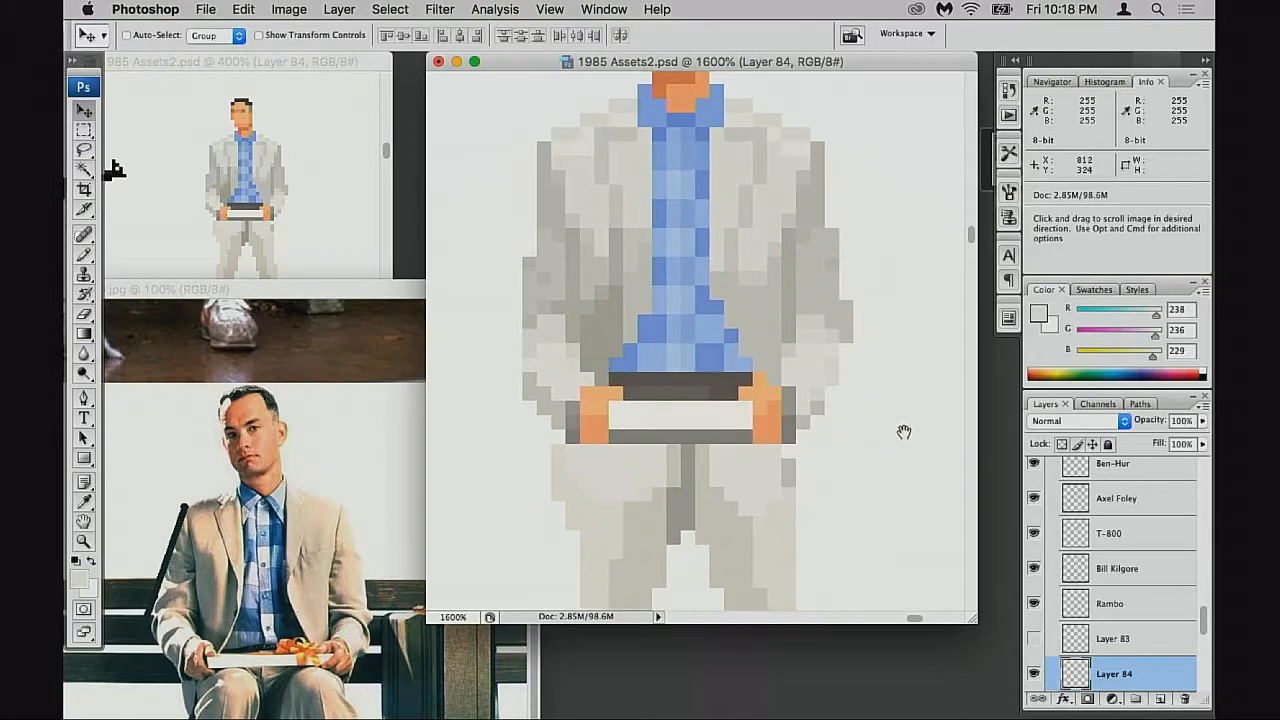
{"action": "key", "text": "super+e"}
{"action": "scroll", "coordinate": [1066, 600], "scroll_direction": "down", "scroll_amount": 2}
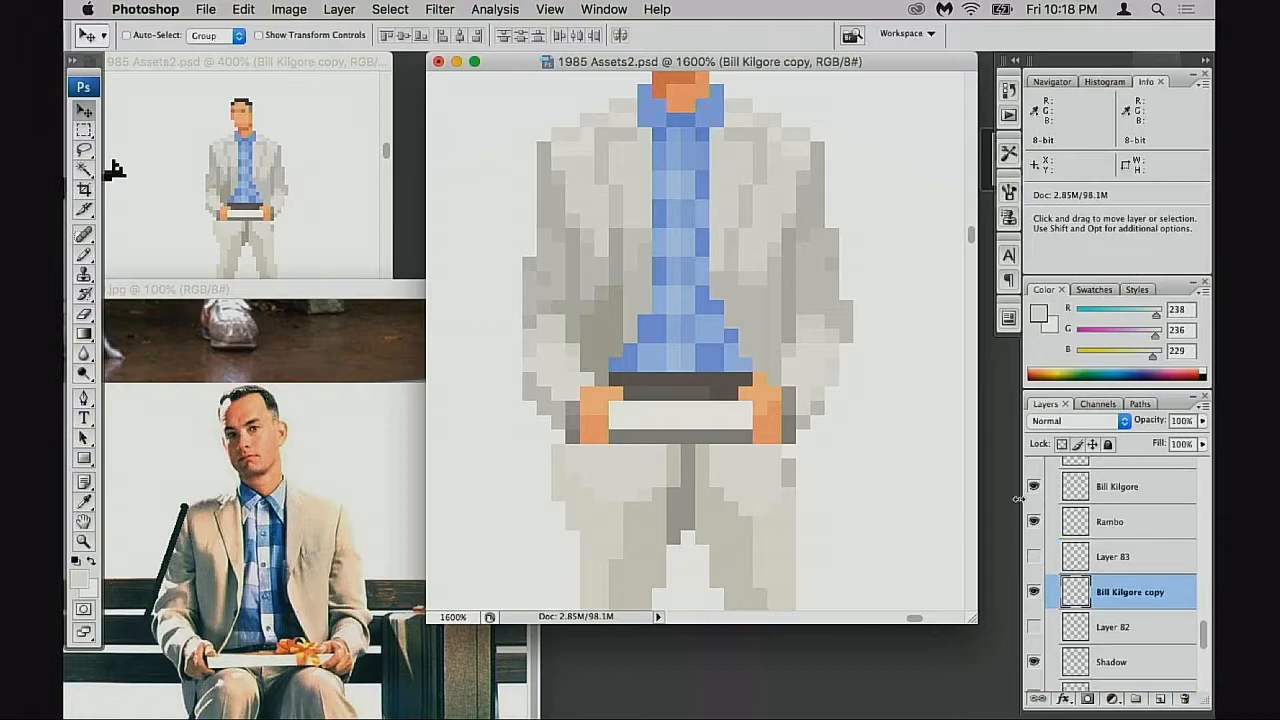
Retouch the sleeve shading on the image's right side with the Pencil, using sampled greys RGB 216, 214, 208 and 207, 204, 197
{"action": "key", "text": "b"}
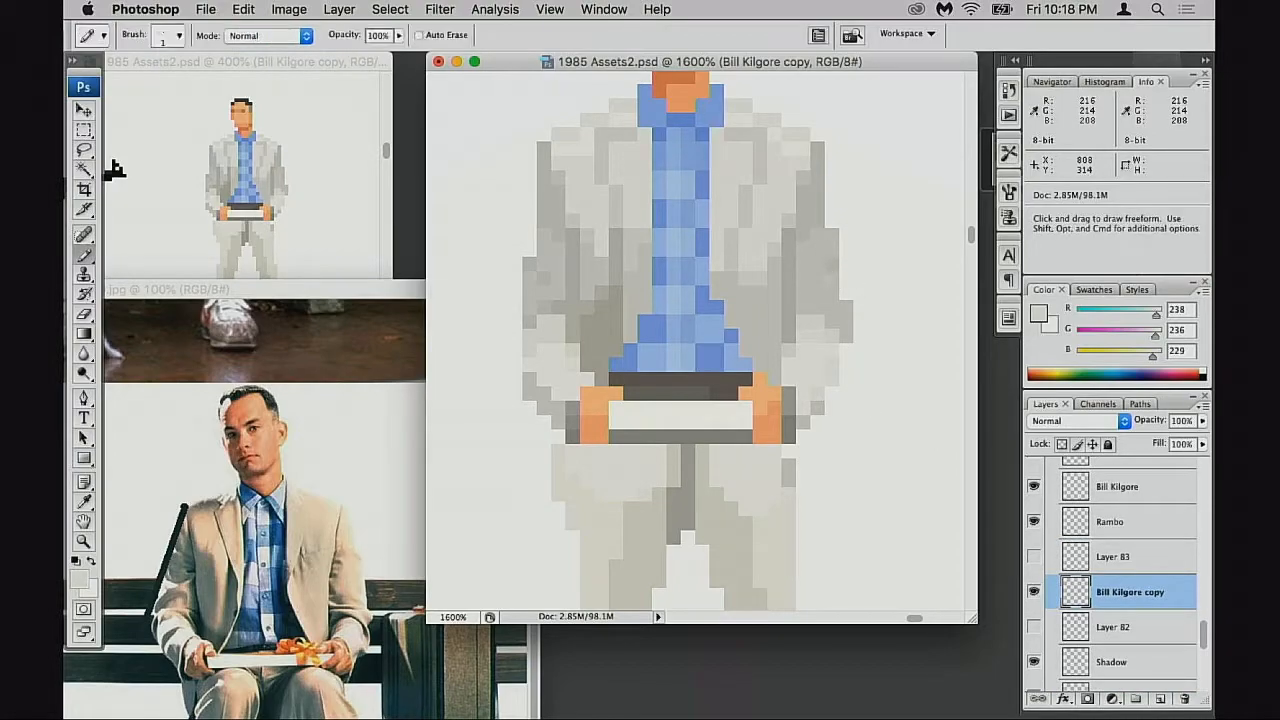
{"action": "left_click", "coordinate": [829, 272], "text": "alt"}
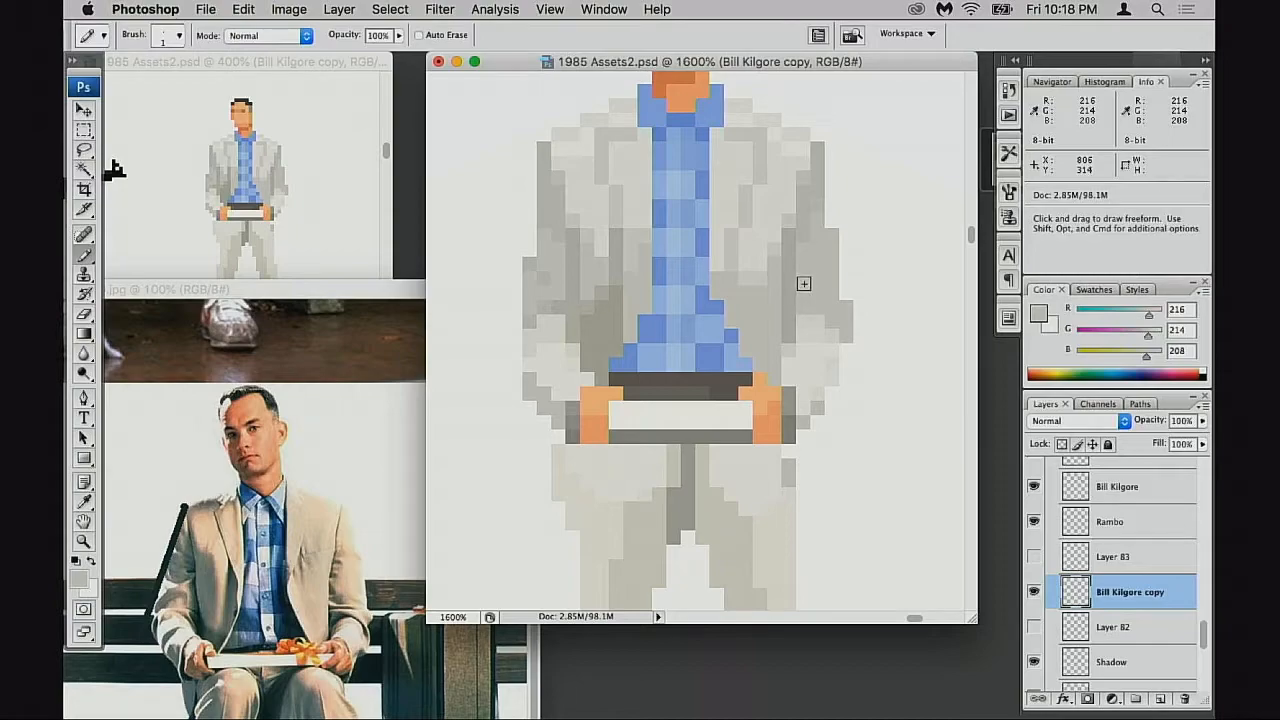
{"action": "left_click", "coordinate": [811, 219], "text": "alt"}
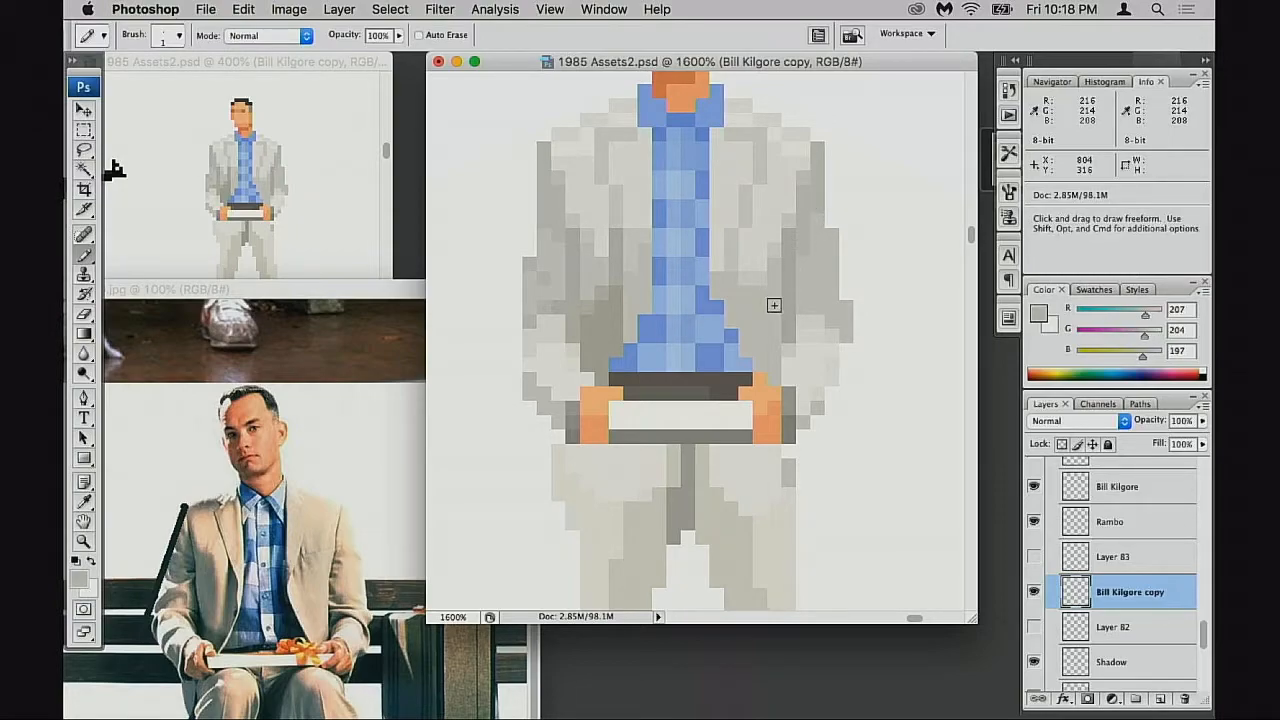
{"action": "key", "text": "space"}
{"action": "mouse_move", "coordinate": [783, 309]}
{"action": "left_mouse_down"}
{"action": "mouse_move", "coordinate": [766, 351]}
{"action": "mouse_move", "coordinate": [734, 343]}
{"action": "mouse_move", "coordinate": [674, 363]}
{"action": "mouse_move", "coordinate": [658, 384]}
{"action": "mouse_move", "coordinate": [657, 372]}
{"action": "mouse_move", "coordinate": [690, 370]}
{"action": "left_mouse_up"}
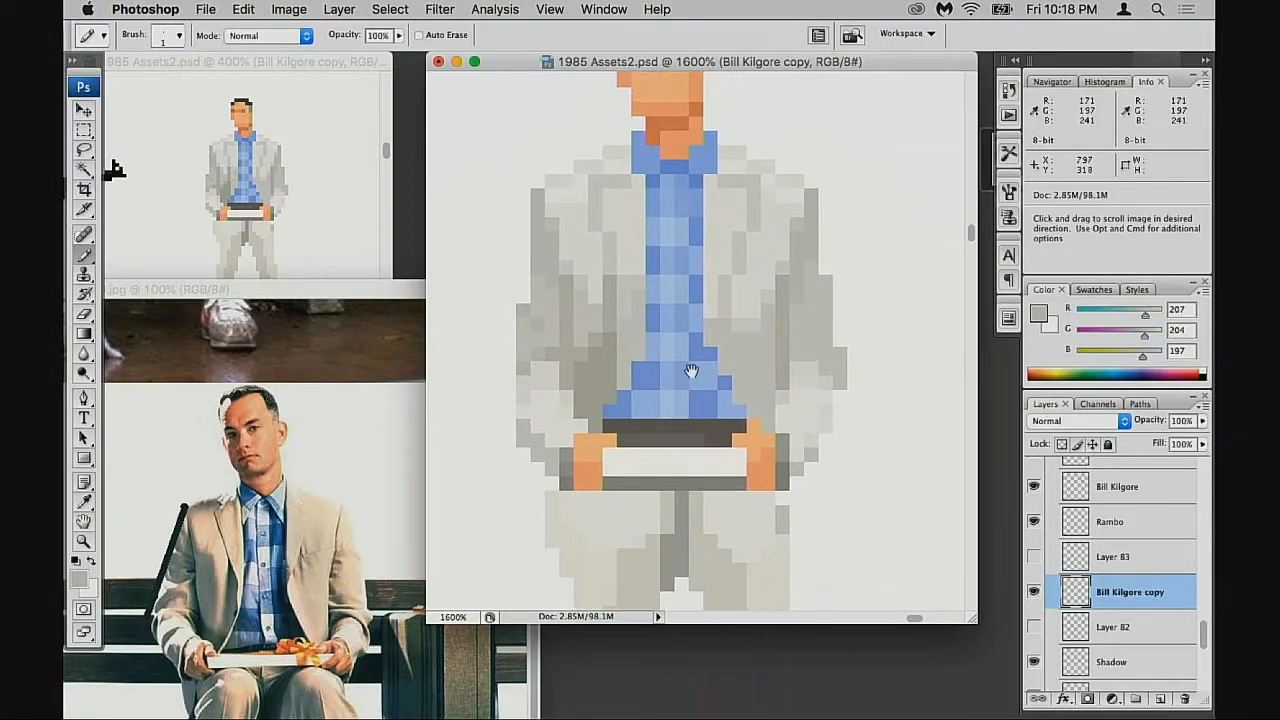
Retouch the jacket front's lower shading with the Pencil, using sampled greys RGB 216, 214, 208, RGB 197, 194, 186 and RGB 183, 180, 171
{"action": "left_click", "coordinate": [750, 326], "text": "alt"}
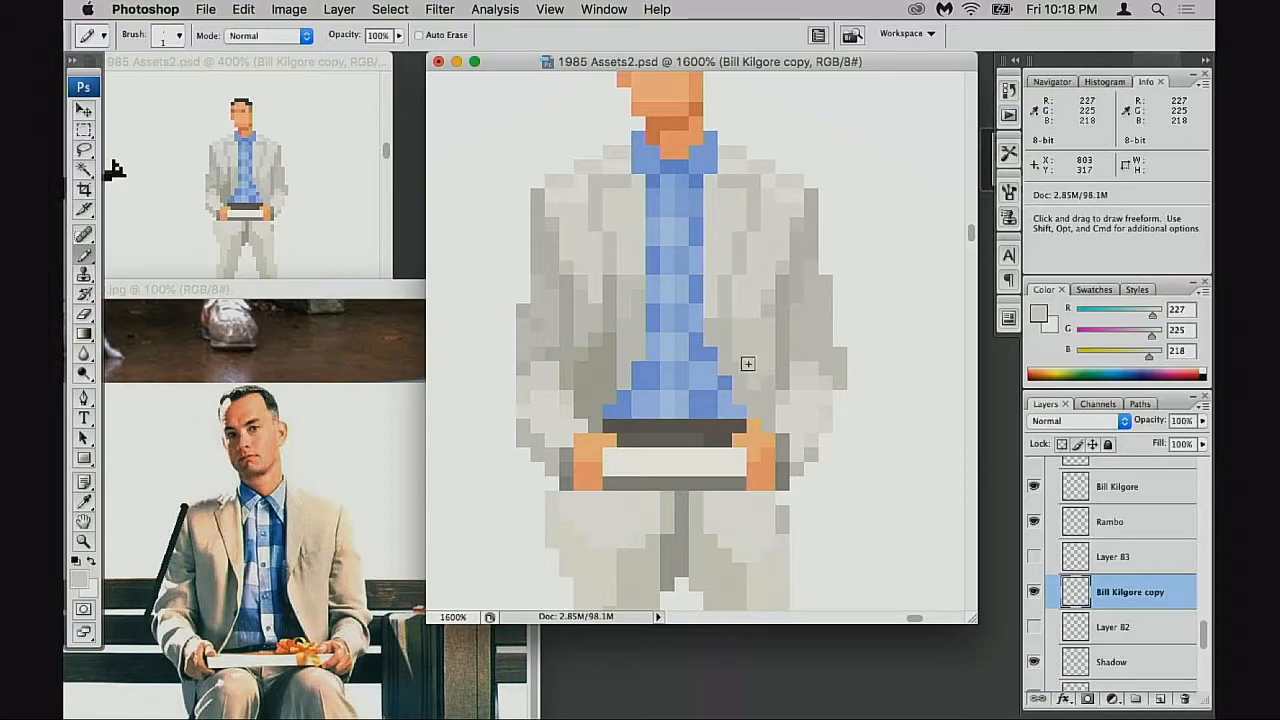
{"action": "left_click", "coordinate": [595, 344], "text": "alt"}
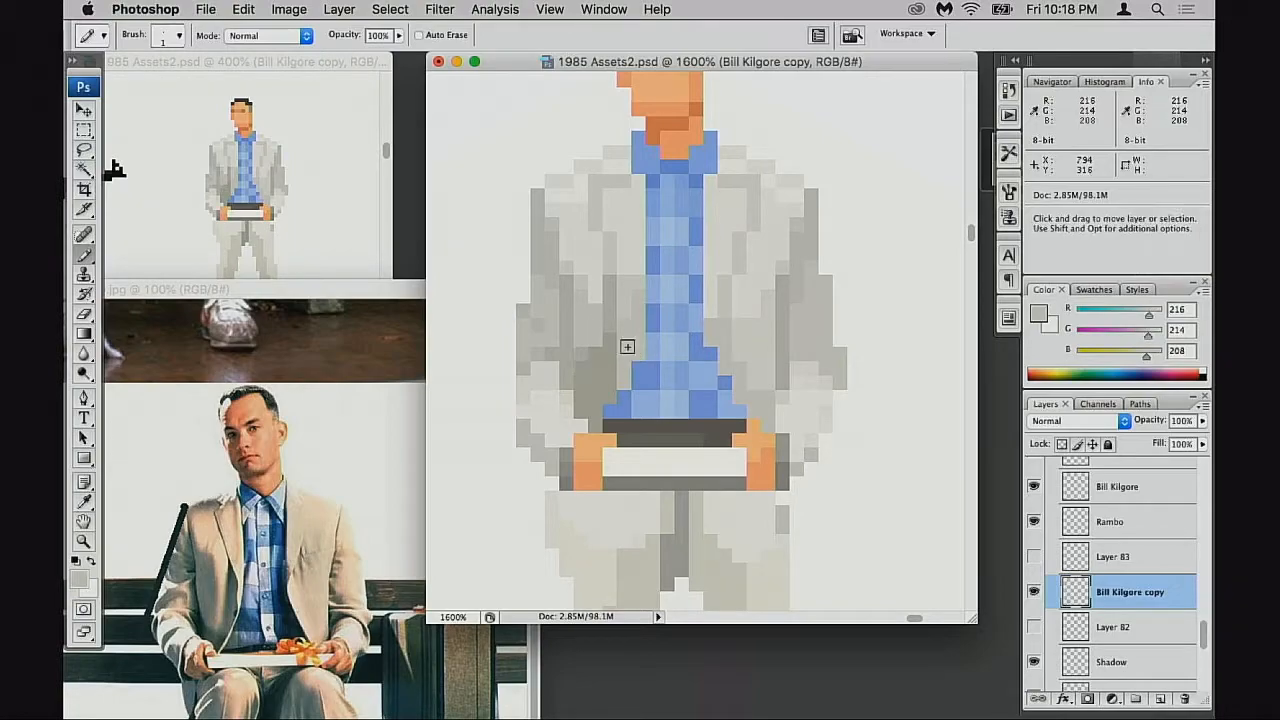
{"action": "left_click", "coordinate": [598, 349], "text": "alt"}
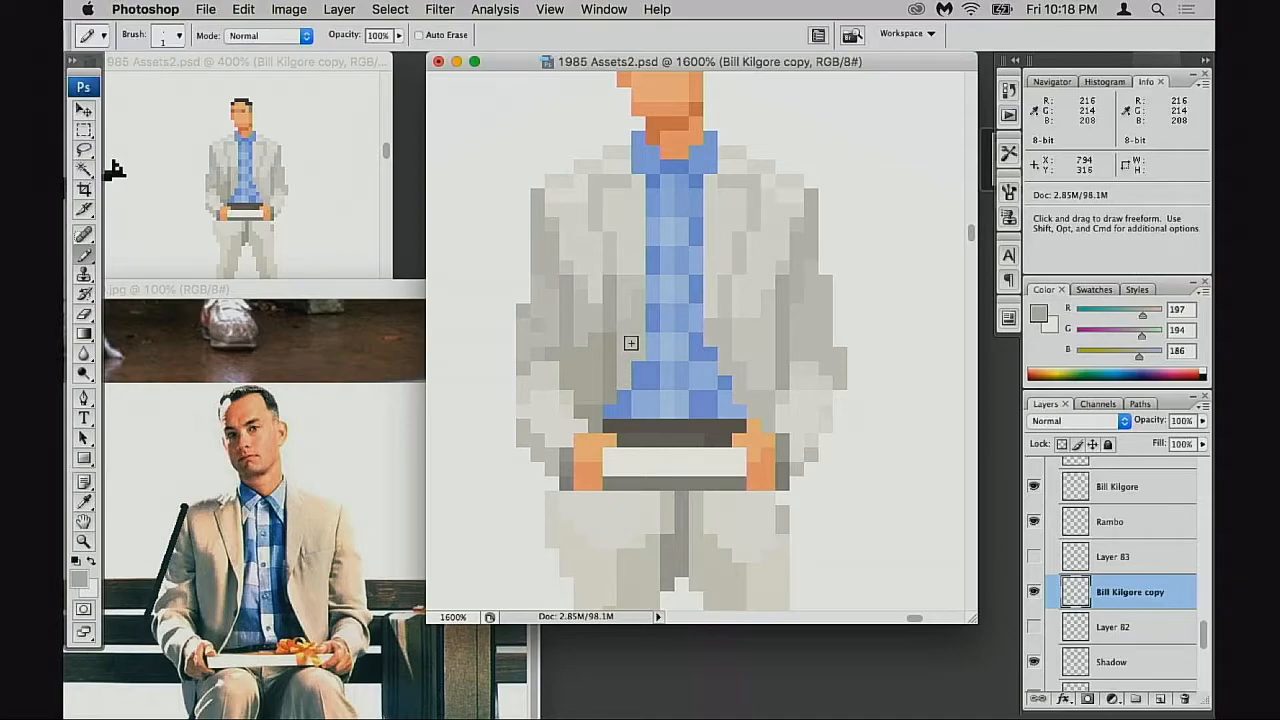
{"action": "left_click", "coordinate": [620, 378], "text": "alt"}
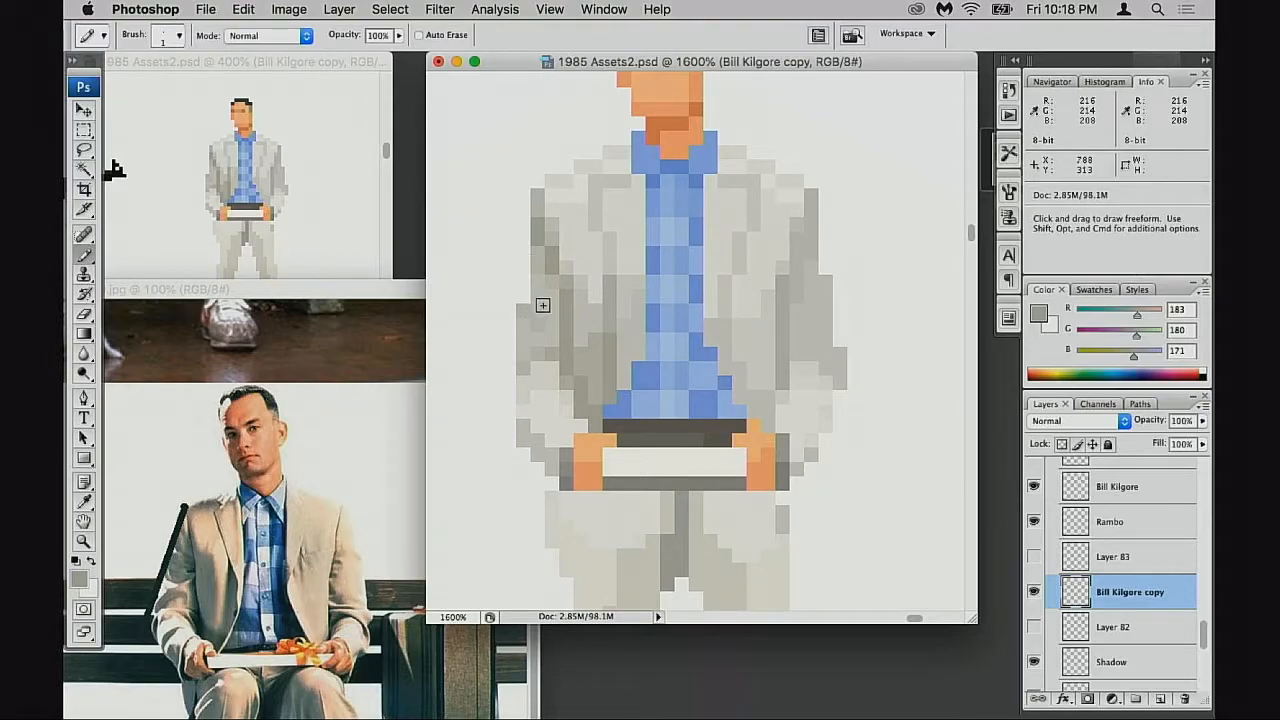
Refine the sleeve and side shading on the image's left with sampled greys RGB 197, 194, 186, RGB 207, 204, 197 and RGB 183, 180, 171
{"action": "left_click", "coordinate": [570, 272], "text": "alt"}
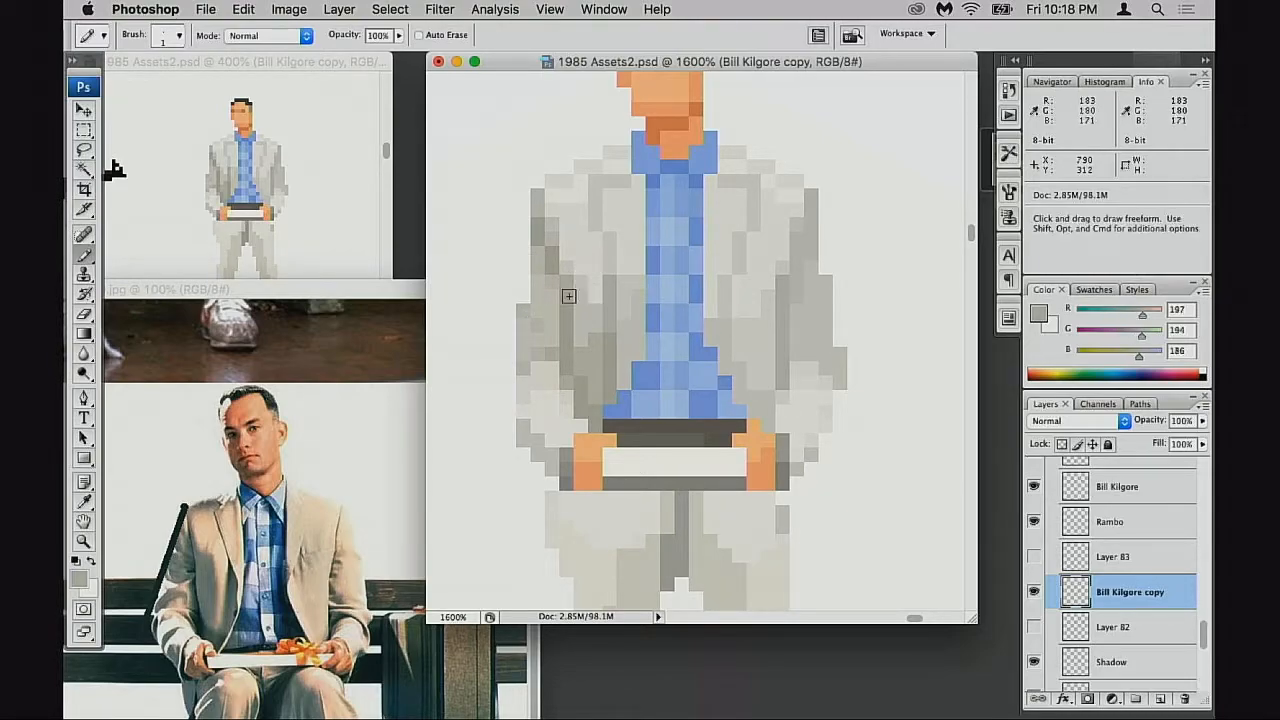
{"action": "left_click", "coordinate": [575, 293], "text": "alt"}
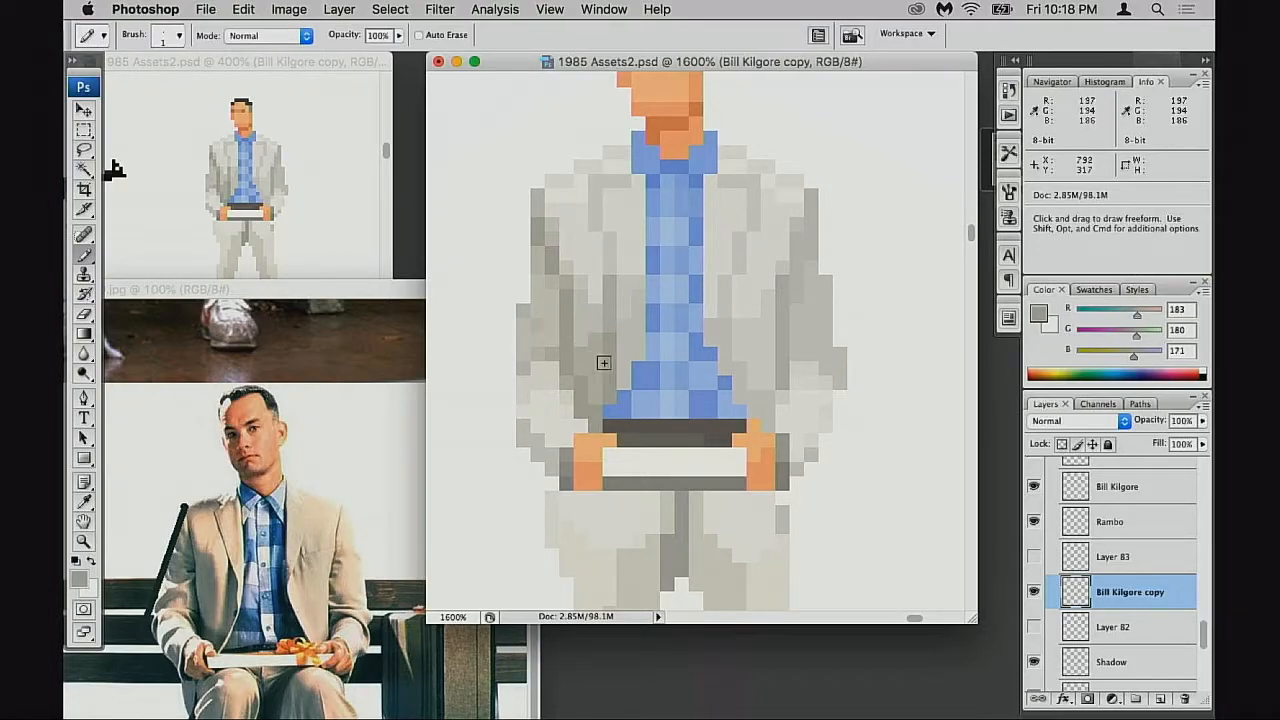
{"action": "scroll", "coordinate": [600, 358], "scroll_direction": "up", "scroll_amount": 2}
{"action": "scroll", "coordinate": [560, 336], "scroll_direction": "up", "scroll_amount": 1}
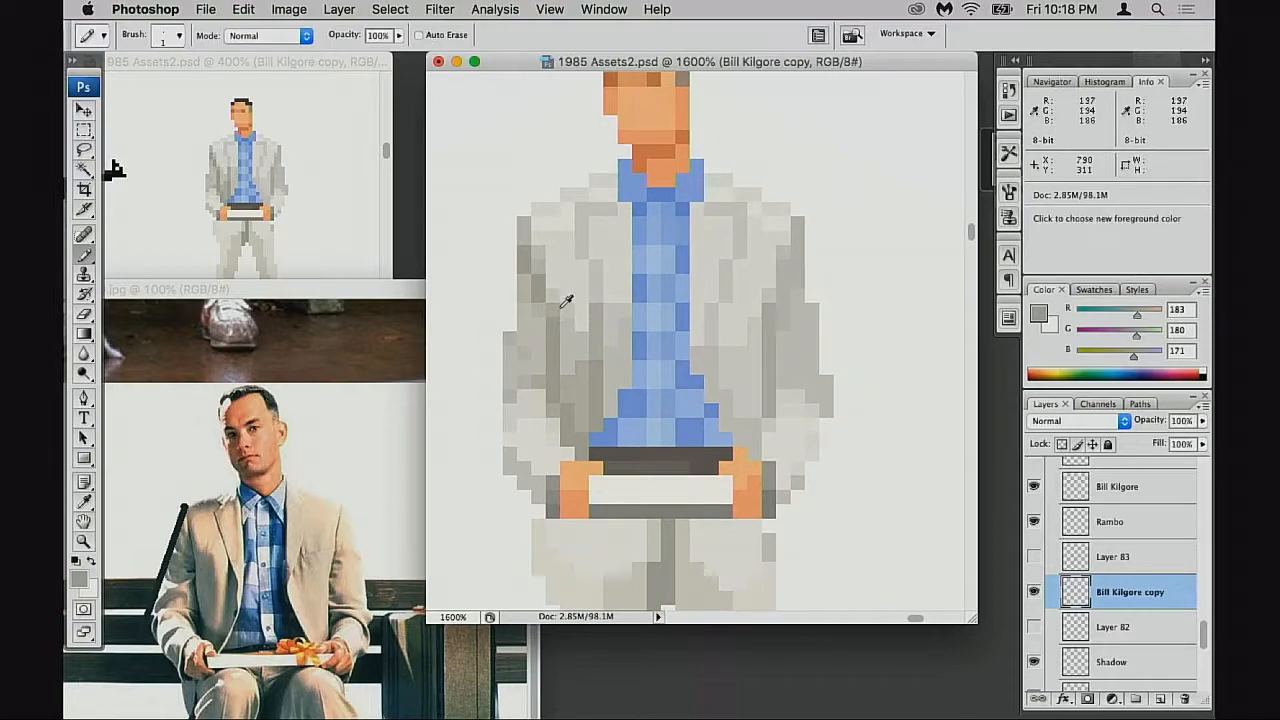
{"action": "left_click", "coordinate": [566, 295], "text": "alt"}
{"action": "left_click", "coordinate": [539, 311], "text": "alt"}
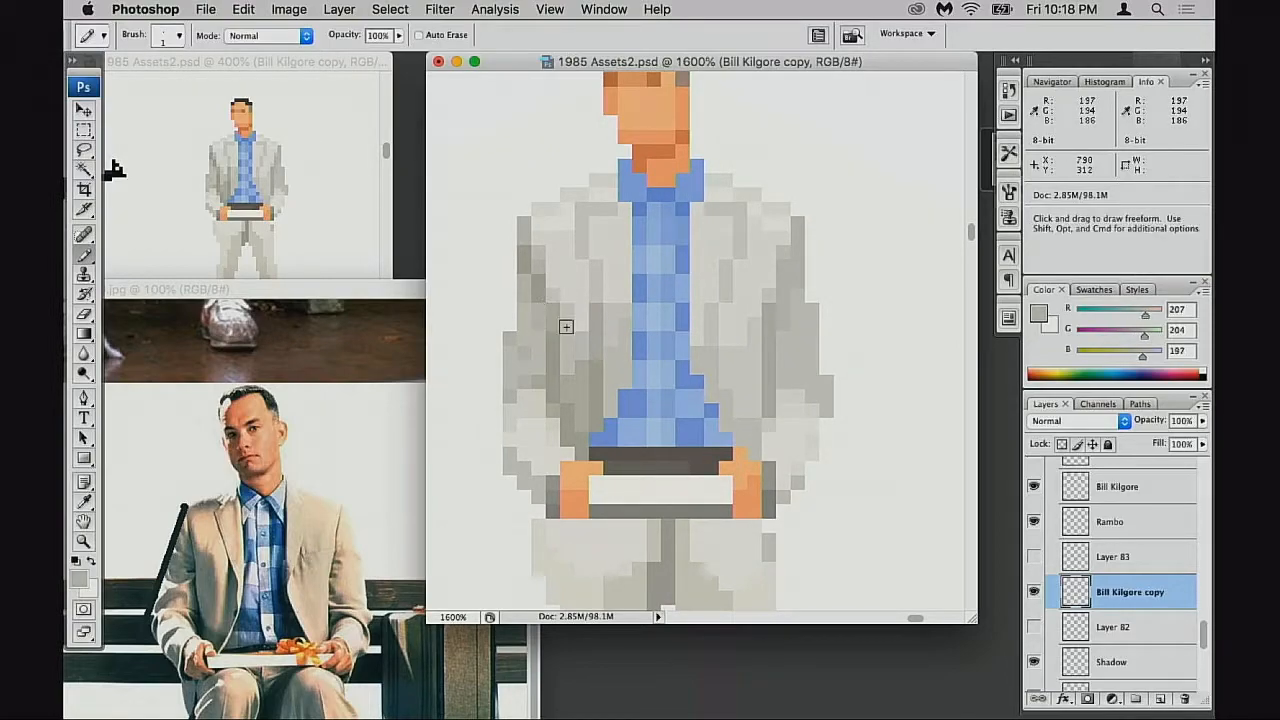
{"action": "left_click", "coordinate": [558, 314], "text": "alt"}
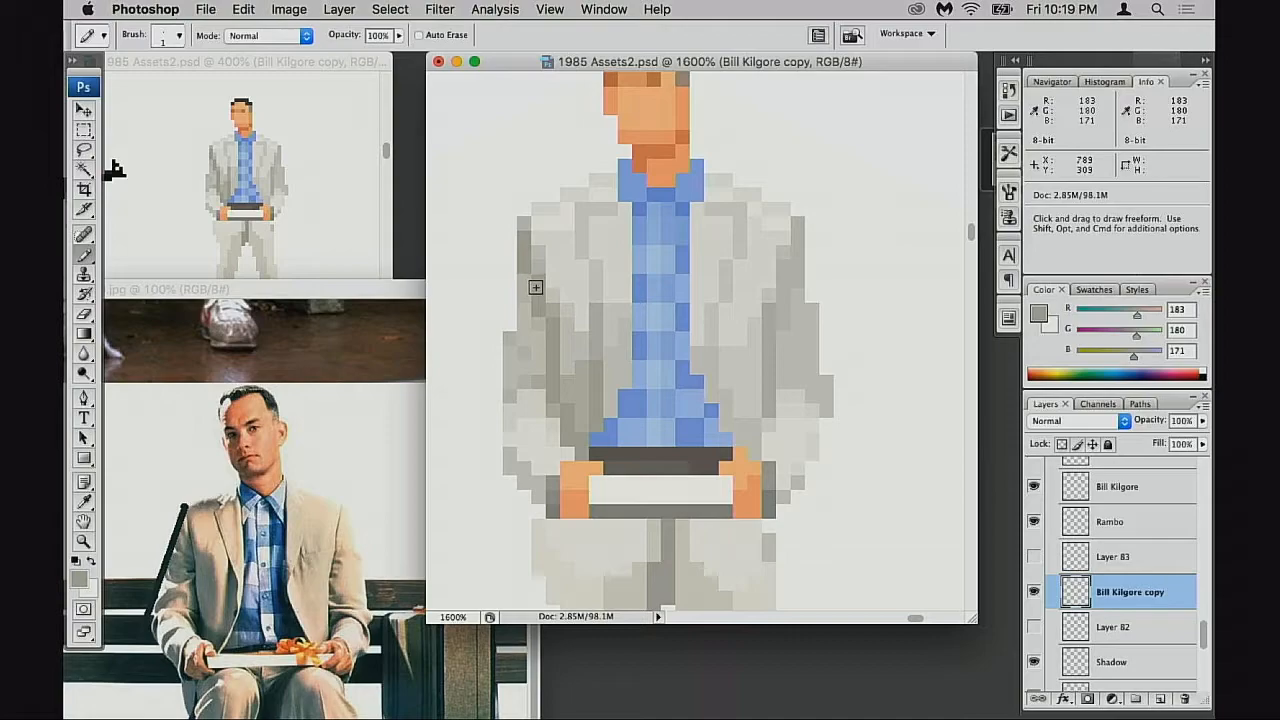
Examine the whole retouched figure at 600% beside the Rambo character
{"action": "key", "text": "space"}
{"action": "left_click_drag", "start_coordinate": [646, 334], "coordinate": [707, 329]}
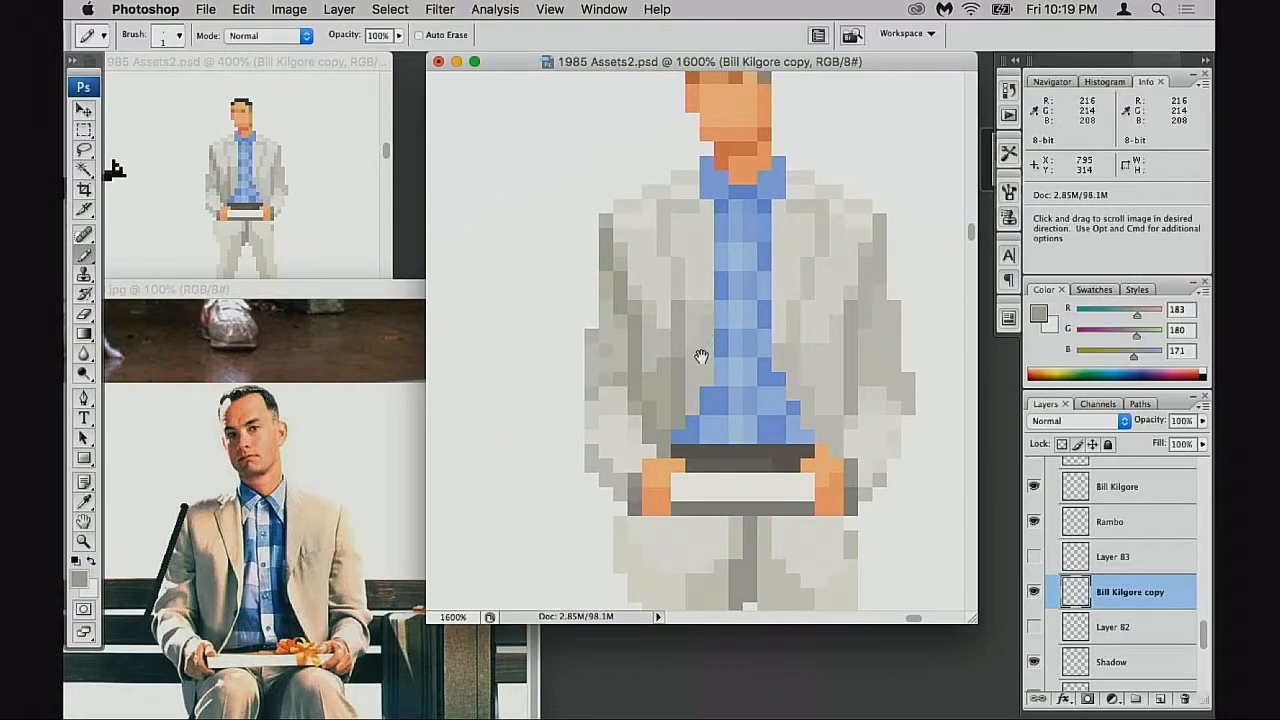
{"action": "left_click_drag", "start_coordinate": [693, 372], "coordinate": [666, 363]}
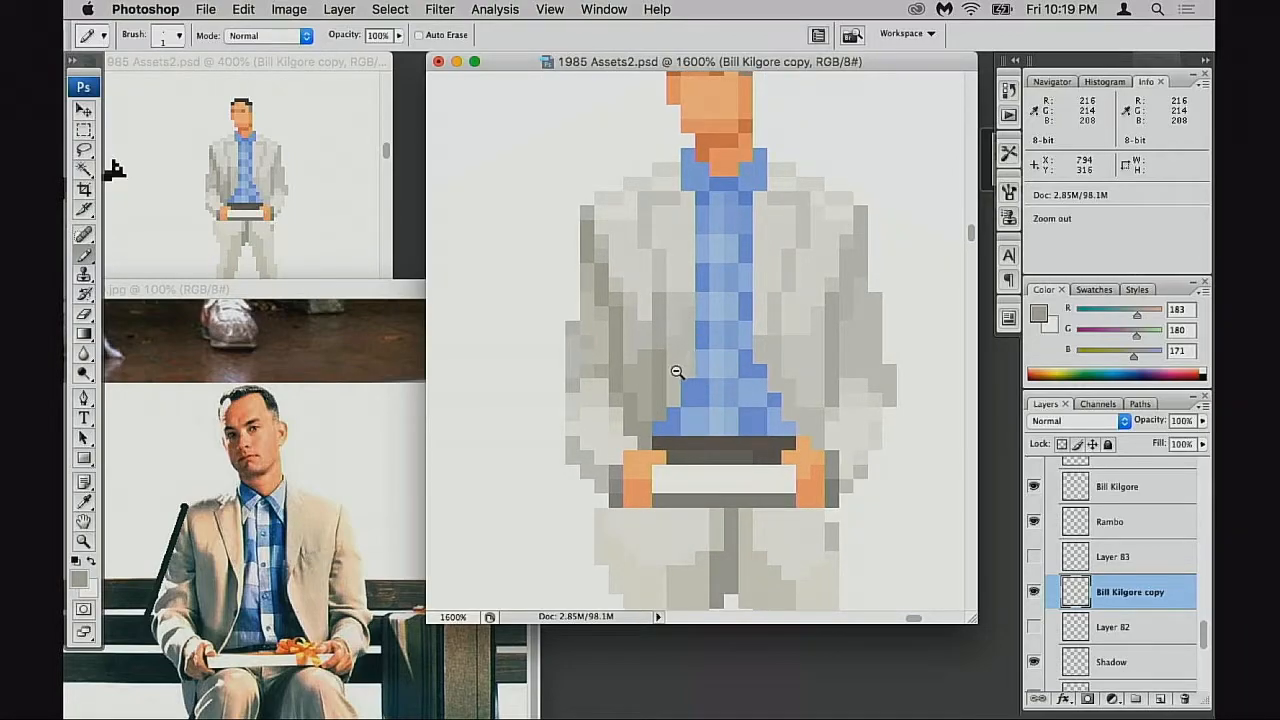
{"action": "left_click", "coordinate": [679, 374], "text": "alt"}
{"action": "left_click", "coordinate": [680, 376], "text": "alt"}
{"action": "left_click", "coordinate": [678, 374], "text": "alt"}
{"action": "left_click", "coordinate": [679, 374], "text": "alt"}
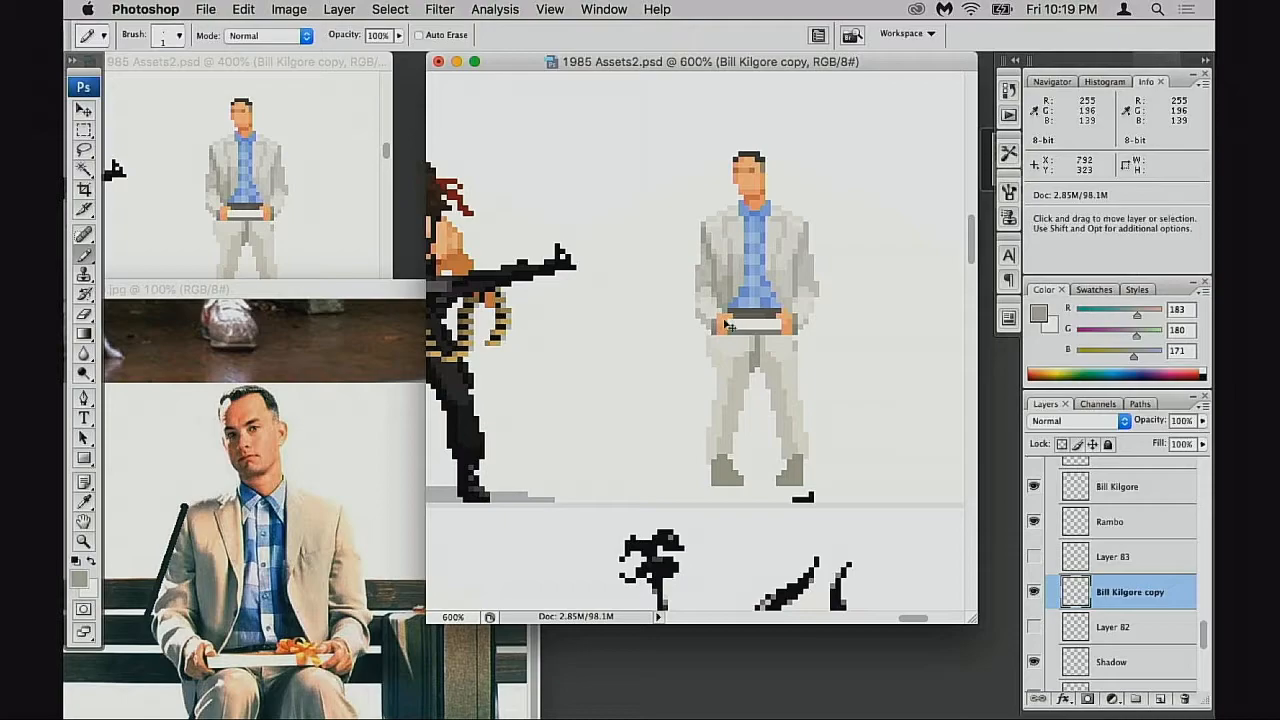
{"action": "mouse_move", "coordinate": [745, 393]}
{"action": "left_mouse_down"}
{"action": "mouse_move", "coordinate": [777, 397]}
{"action": "mouse_move", "coordinate": [837, 372]}
{"action": "left_mouse_up"}
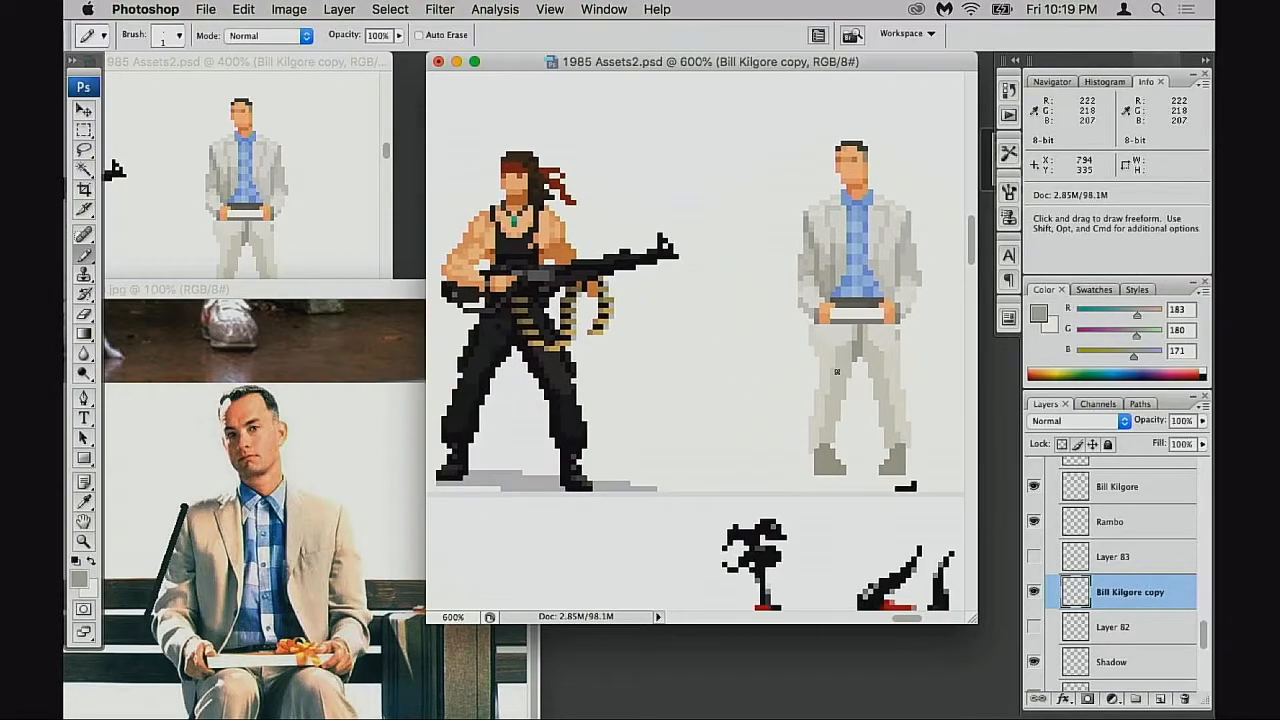
Move the suited man beside the hat-wearing soldier to compare their proportions, and place him back in the space beyond Rambo
{"action": "key", "text": "v"}
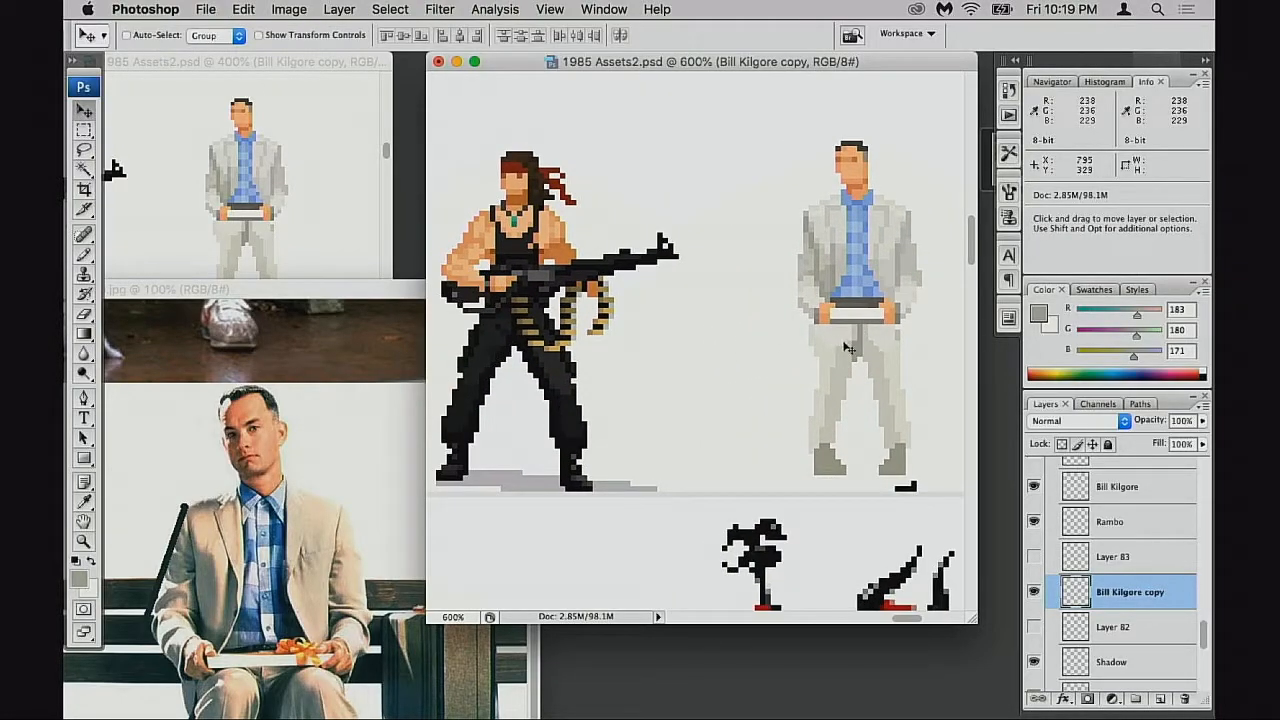
{"action": "left_click_drag", "start_coordinate": [855, 368], "coordinate": [769, 361]}
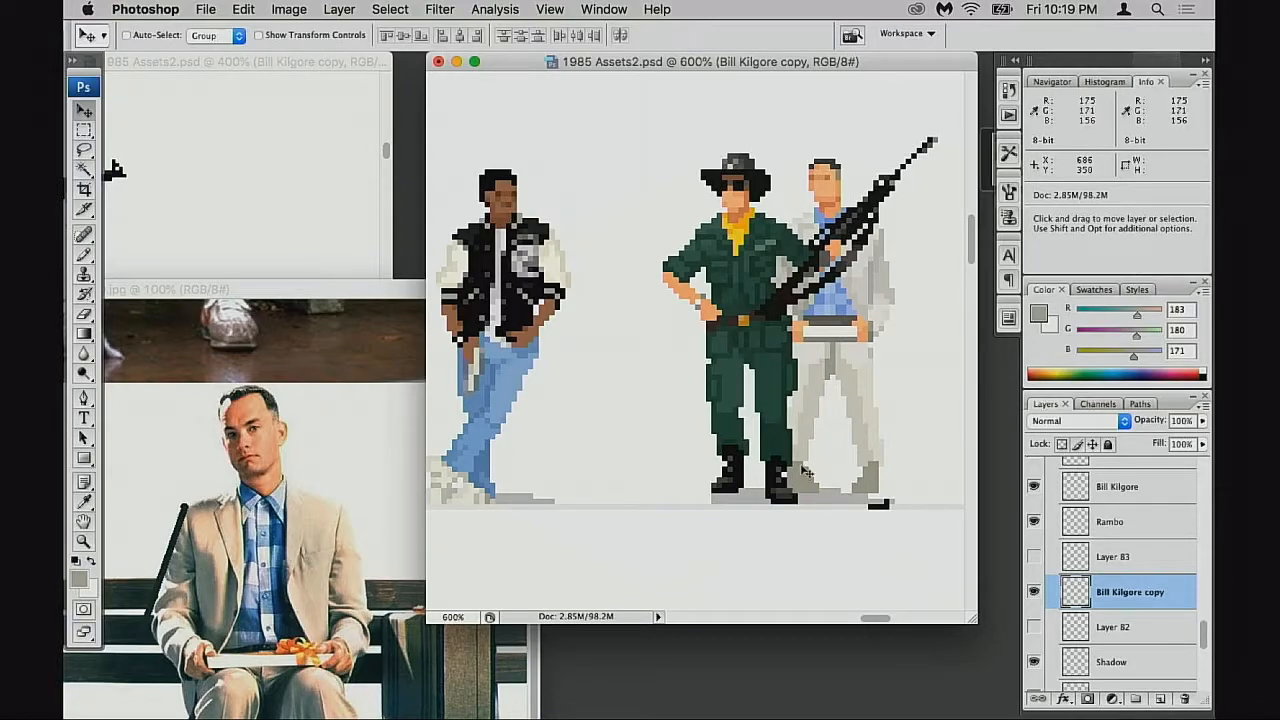
{"action": "left_click_drag", "start_coordinate": [922, 422], "coordinate": [525, 402]}
{"action": "left_click_drag", "start_coordinate": [520, 403], "coordinate": [820, 403]}
{"action": "left_click_drag", "start_coordinate": [775, 403], "coordinate": [525, 403]}
{"action": "left_click_drag", "start_coordinate": [668, 402], "coordinate": [871, 400]}
Shorten the man's legs by selecting the lower legs and shoes, moving them up about 2 pixels and deselecting
{"action": "key", "text": "m"}
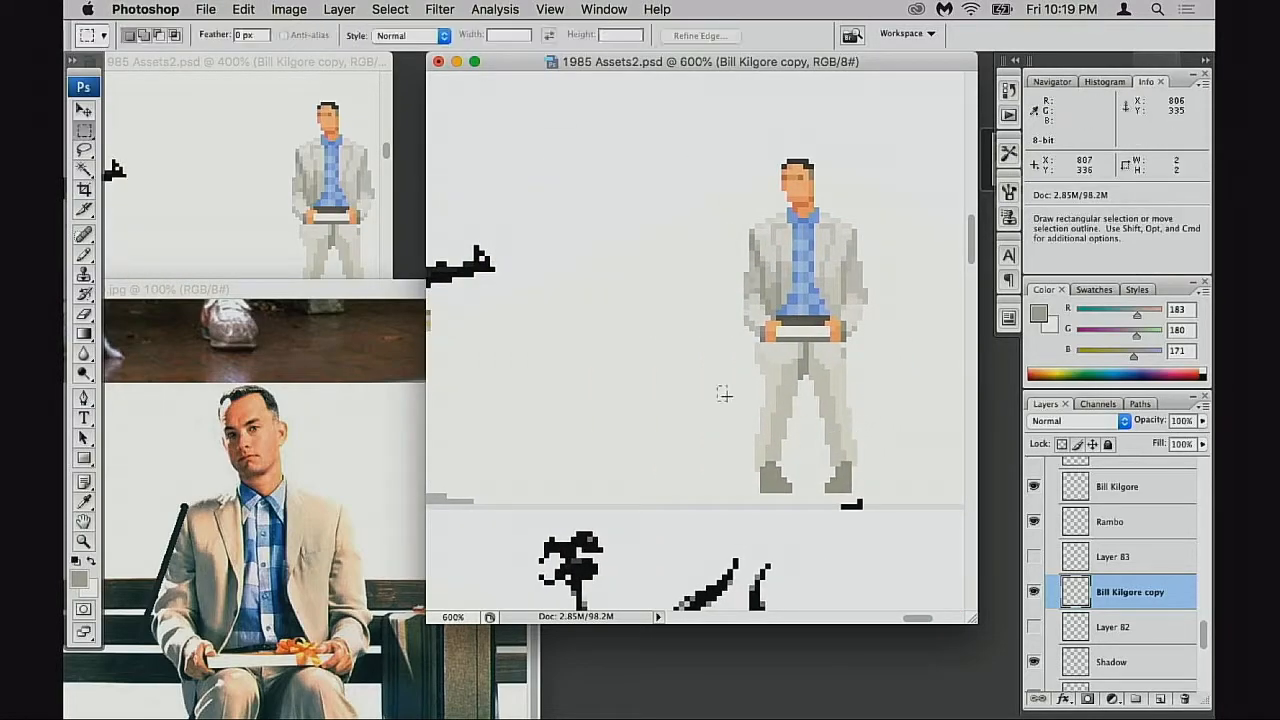
{"action": "left_click_drag", "start_coordinate": [717, 386], "coordinate": [897, 517]}
{"action": "left_click_drag", "start_coordinate": [671, 434], "coordinate": [912, 522]}
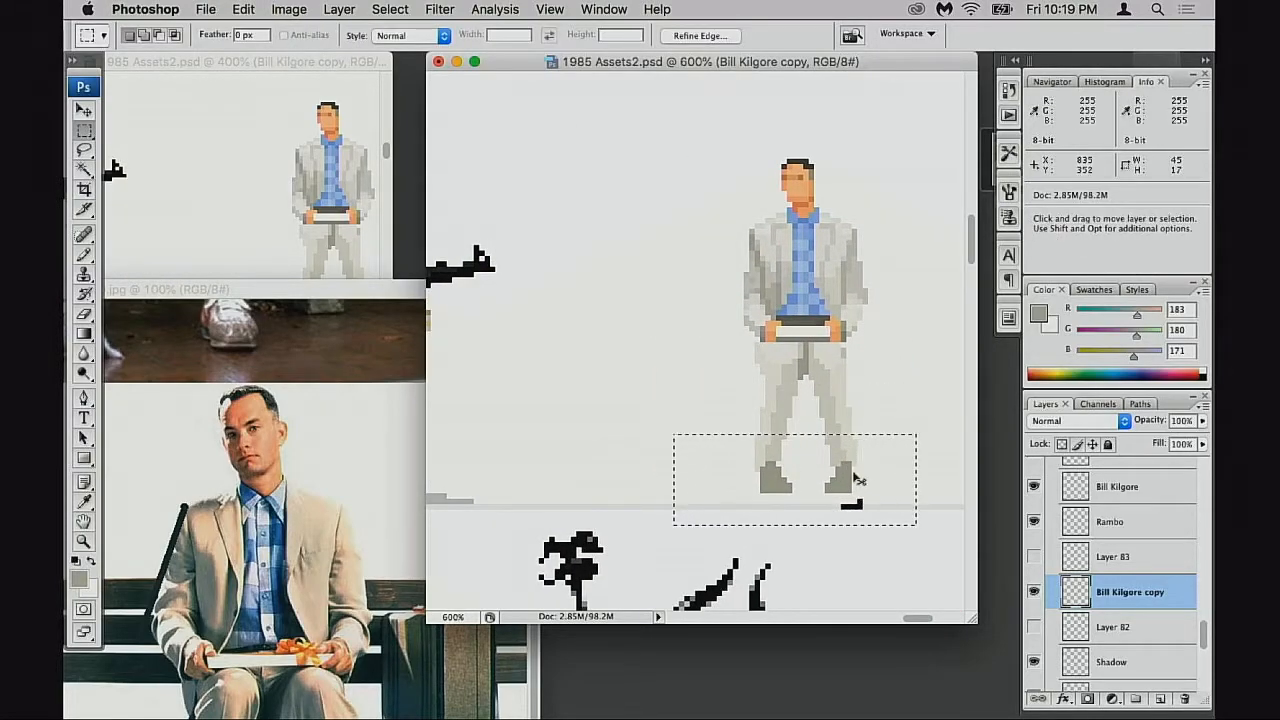
{"action": "left_click_drag", "start_coordinate": [842, 470], "coordinate": [842, 452]}
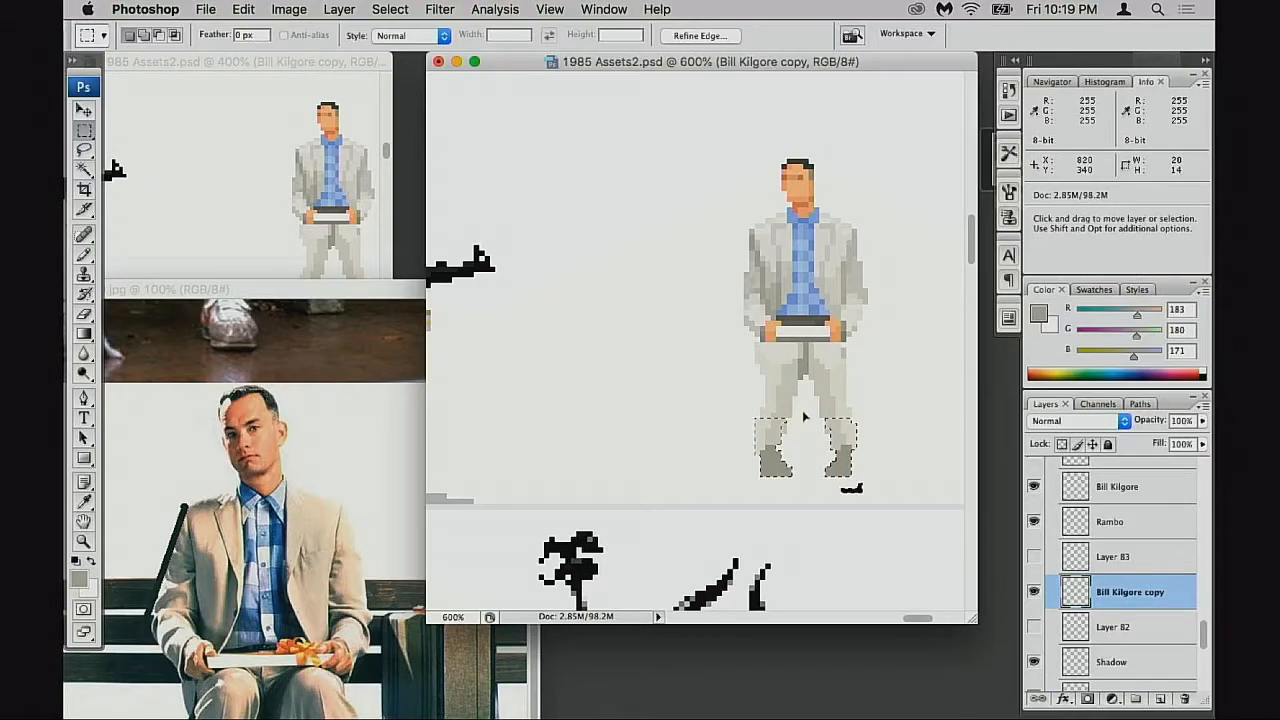
{"action": "key", "text": "super+d"}
Retouch the outer thigh edge on the image's left at 800%, using the Pencil with sampled RGB 239, 235, 227 and the Eraser
{"action": "key", "text": "b"}
{"action": "left_click", "coordinate": [786, 431], "text": "super"}
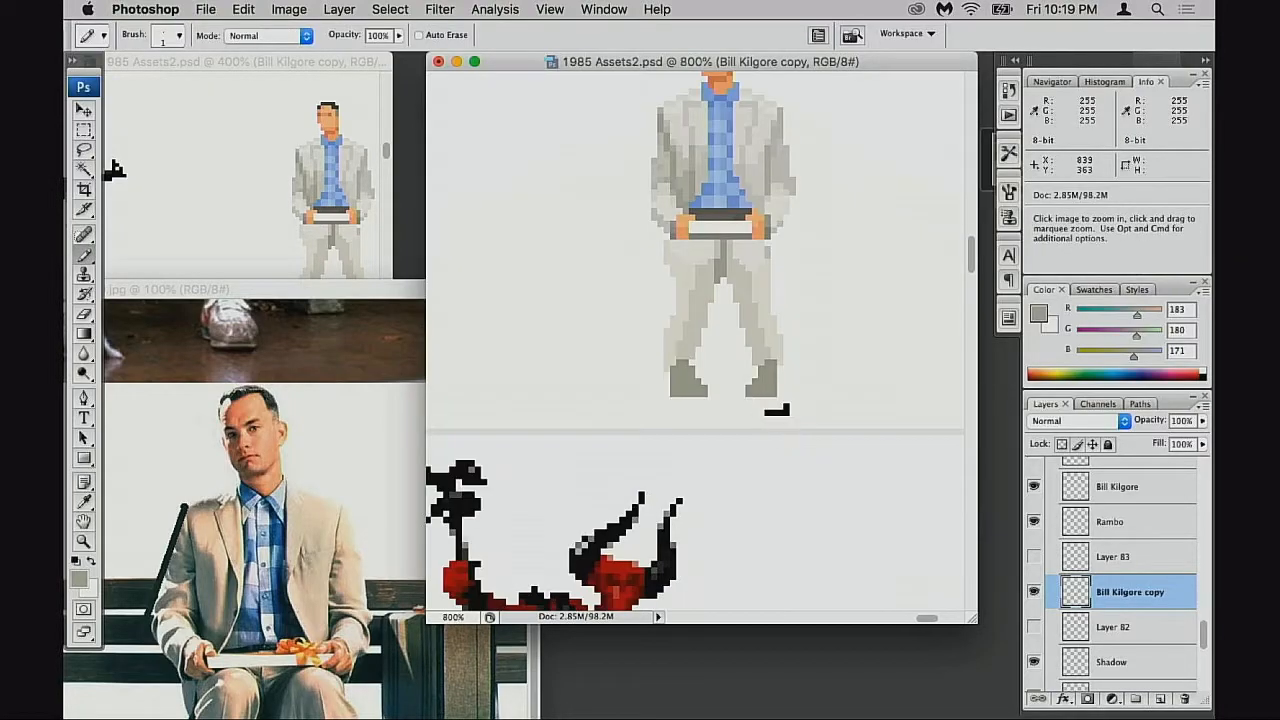
{"action": "left_click", "coordinate": [786, 436], "text": "super"}
{"action": "left_click_drag", "start_coordinate": [620, 314], "coordinate": [667, 517]}
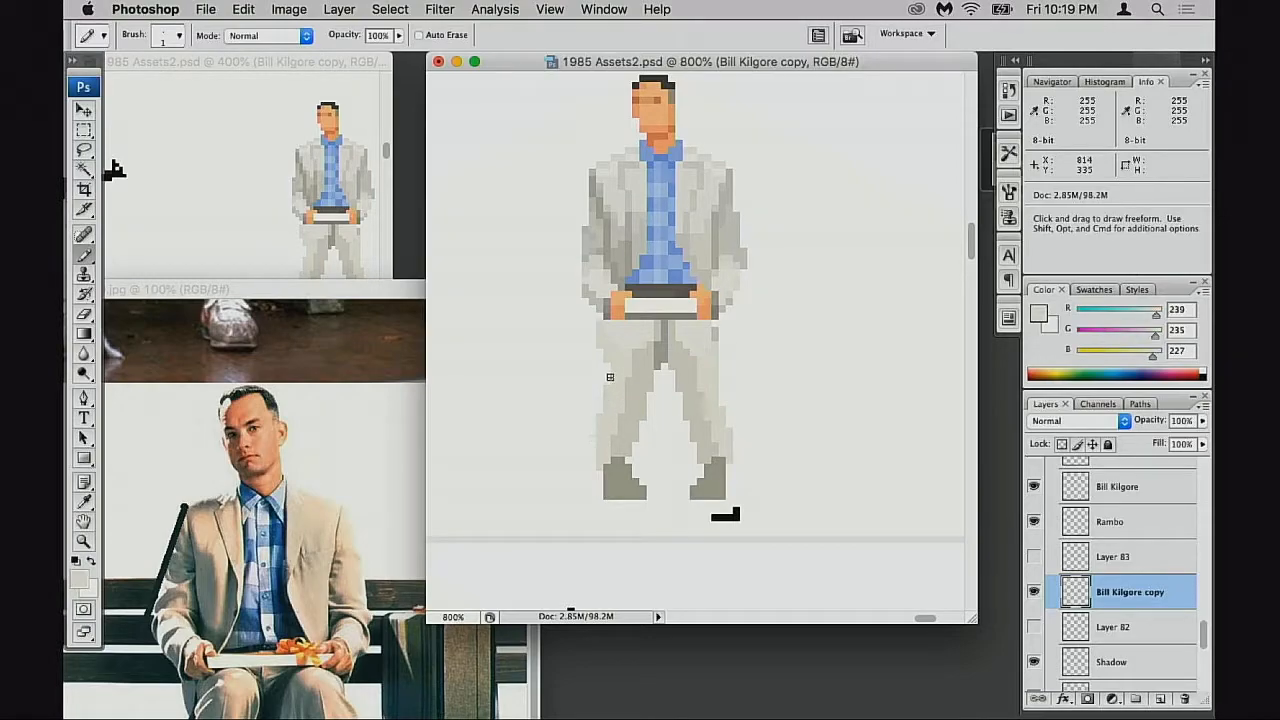
{"action": "key", "text": "e"}
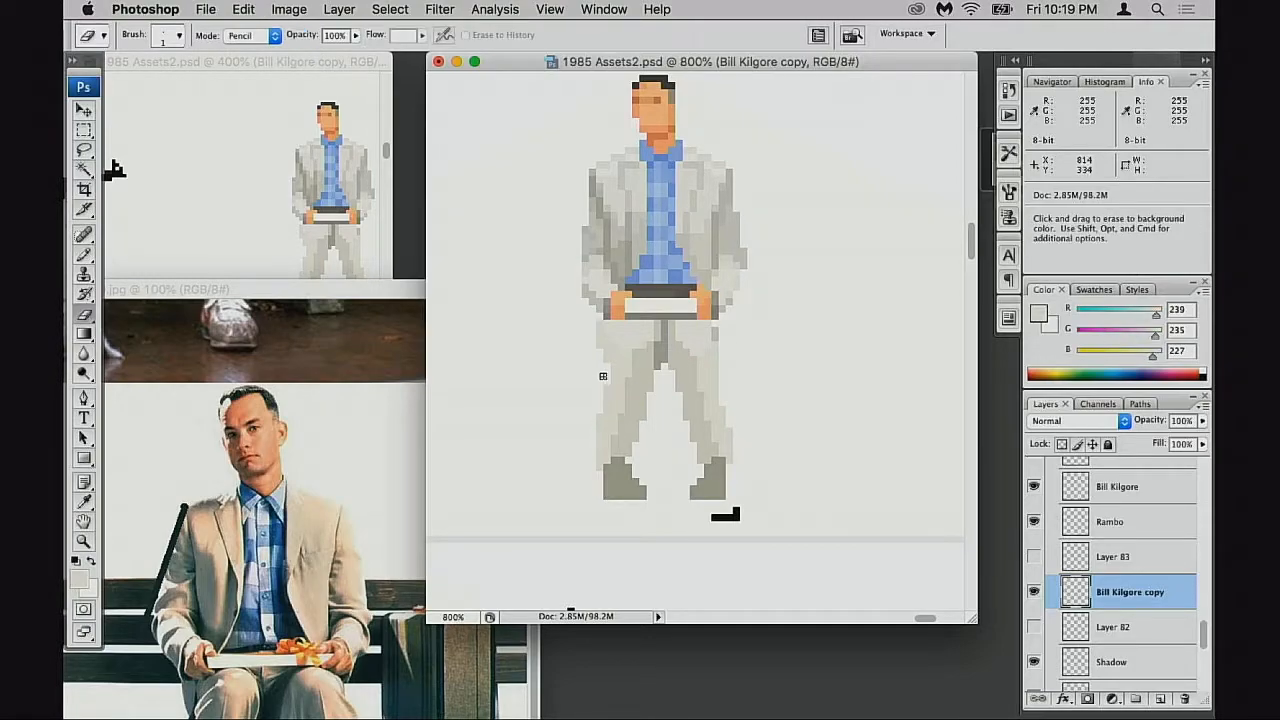
Reduce the reference photo 0.jpg to 66.7% and reposition its window to study the seated man's trousers and shoes
{"action": "left_click", "coordinate": [655, 446], "text": "alt+super"}
{"action": "left_click", "coordinate": [662, 436], "text": "alt+super"}
{"action": "left_click", "coordinate": [700, 384], "text": "alt+super"}
{"action": "left_click", "coordinate": [703, 380], "text": "alt+super"}
{"action": "left_click_drag", "start_coordinate": [712, 340], "coordinate": [717, 465]}
{"action": "left_click", "coordinate": [357, 537]}
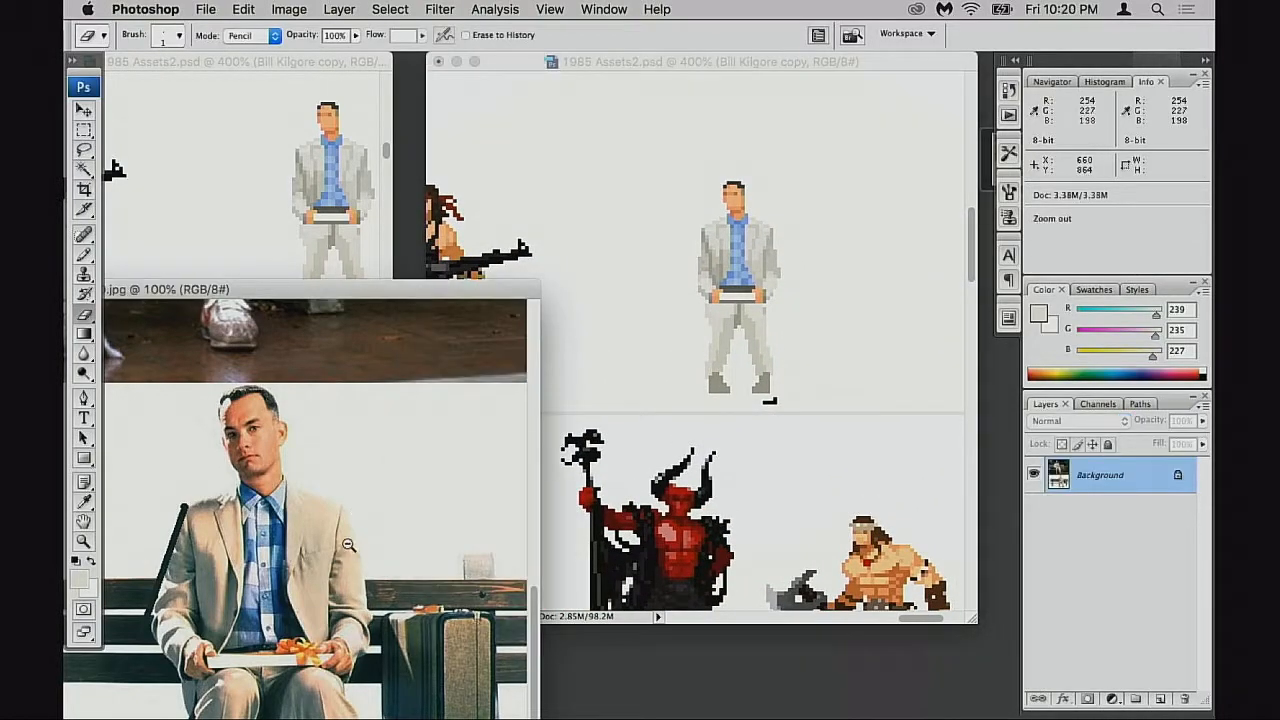
{"action": "left_click", "coordinate": [348, 545], "text": "alt+super"}
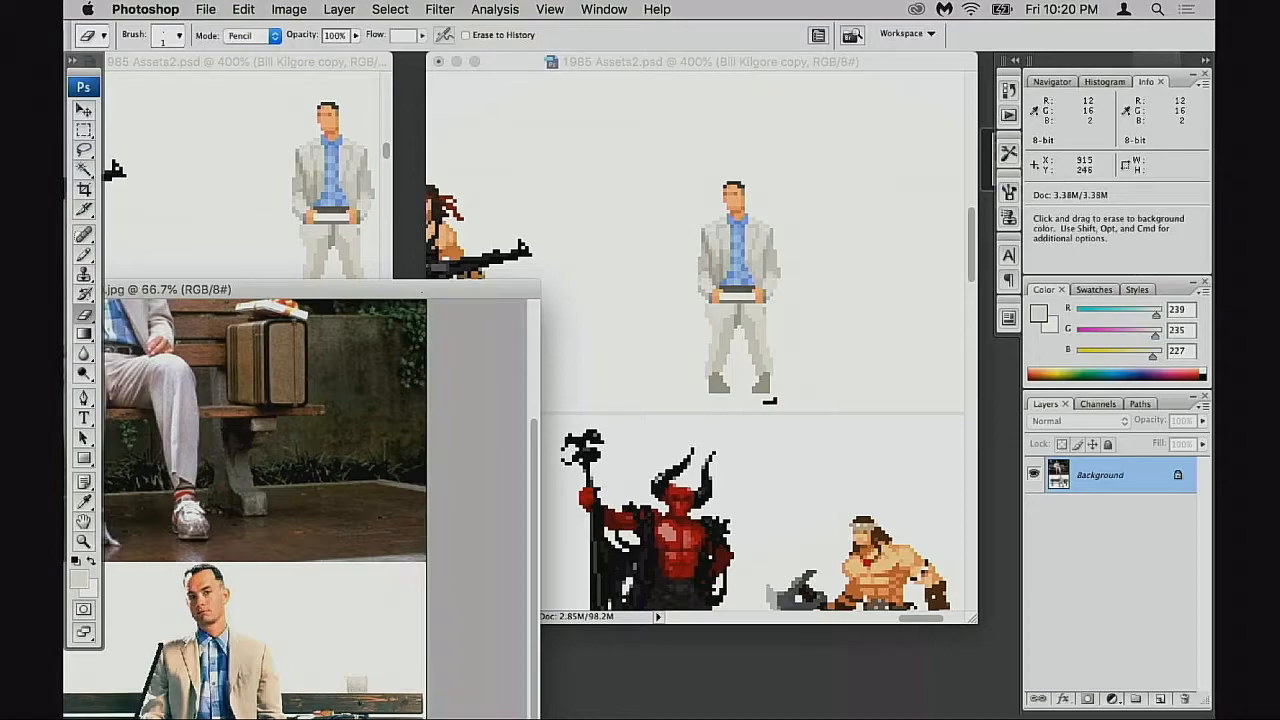
{"action": "left_click_drag", "start_coordinate": [422, 291], "coordinate": [500, 78]}
{"action": "key", "text": "space"}
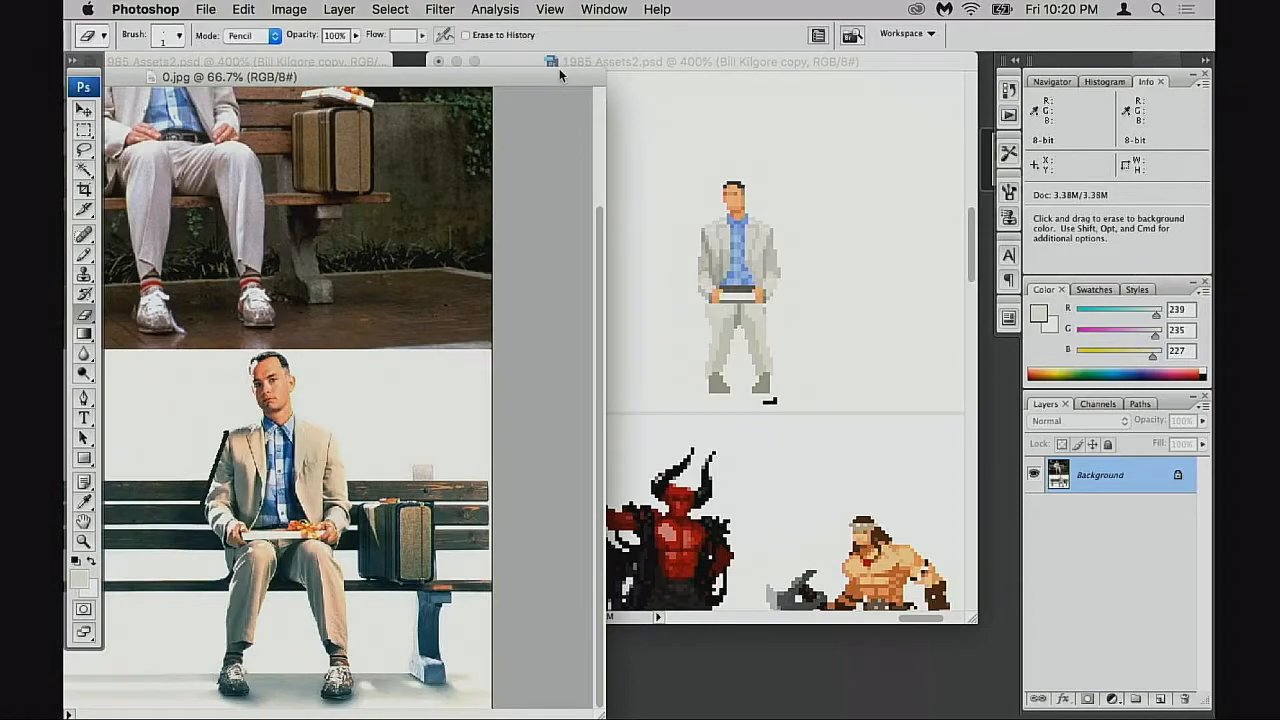
{"action": "left_click_drag", "start_coordinate": [550, 74], "coordinate": [490, 468]}
Return to the sprite at 800%, select both legs from the thighs to the shoes, nudge them up 1 pixel and deselect
{"action": "left_click", "coordinate": [791, 383]}
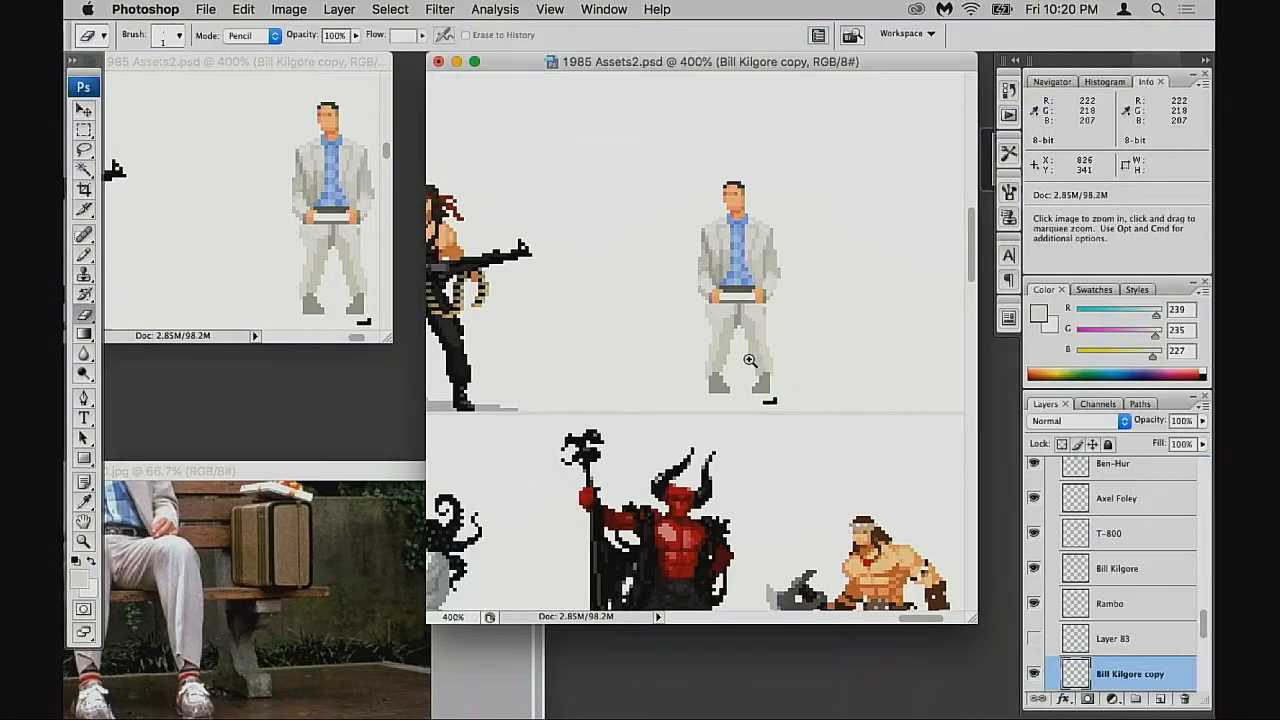
{"action": "left_click", "coordinate": [737, 370]}
{"action": "left_click", "coordinate": [680, 342]}
{"action": "left_click", "coordinate": [600, 298]}
{"action": "left_click", "coordinate": [604, 296]}
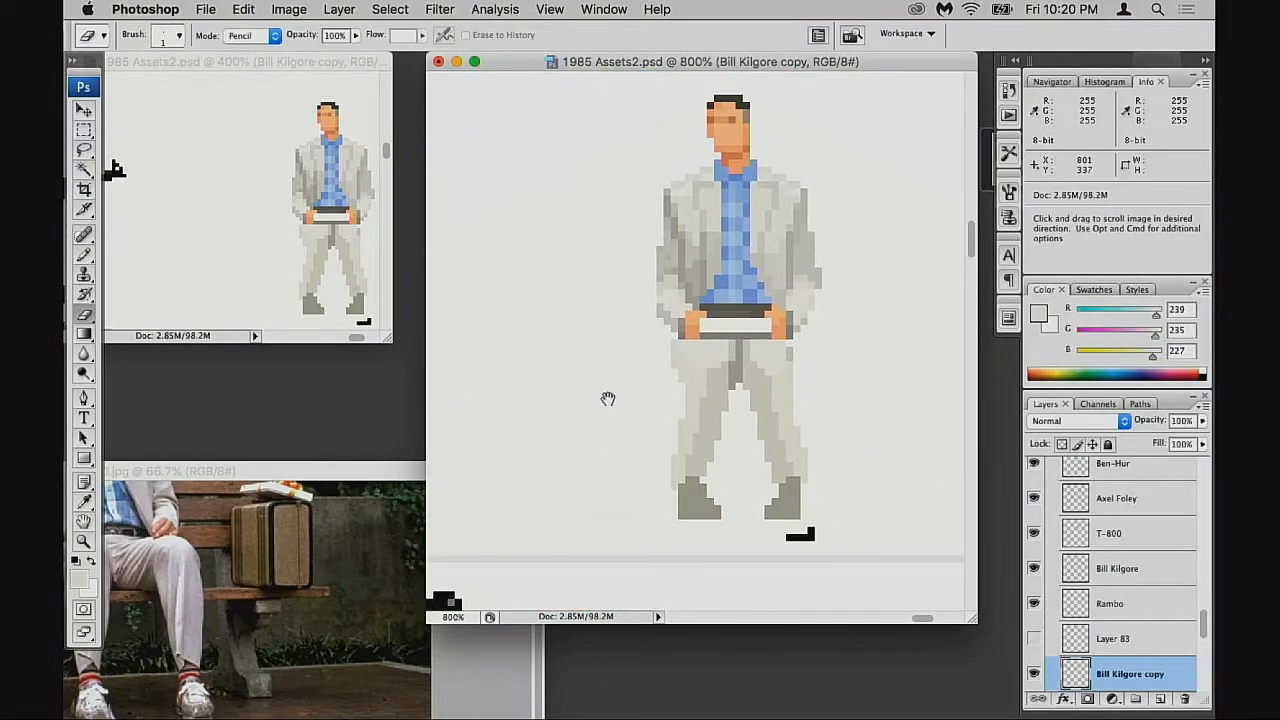
{"action": "key", "text": "m"}
{"action": "scroll", "coordinate": [792, 414], "scroll_direction": "down", "scroll_amount": 2}
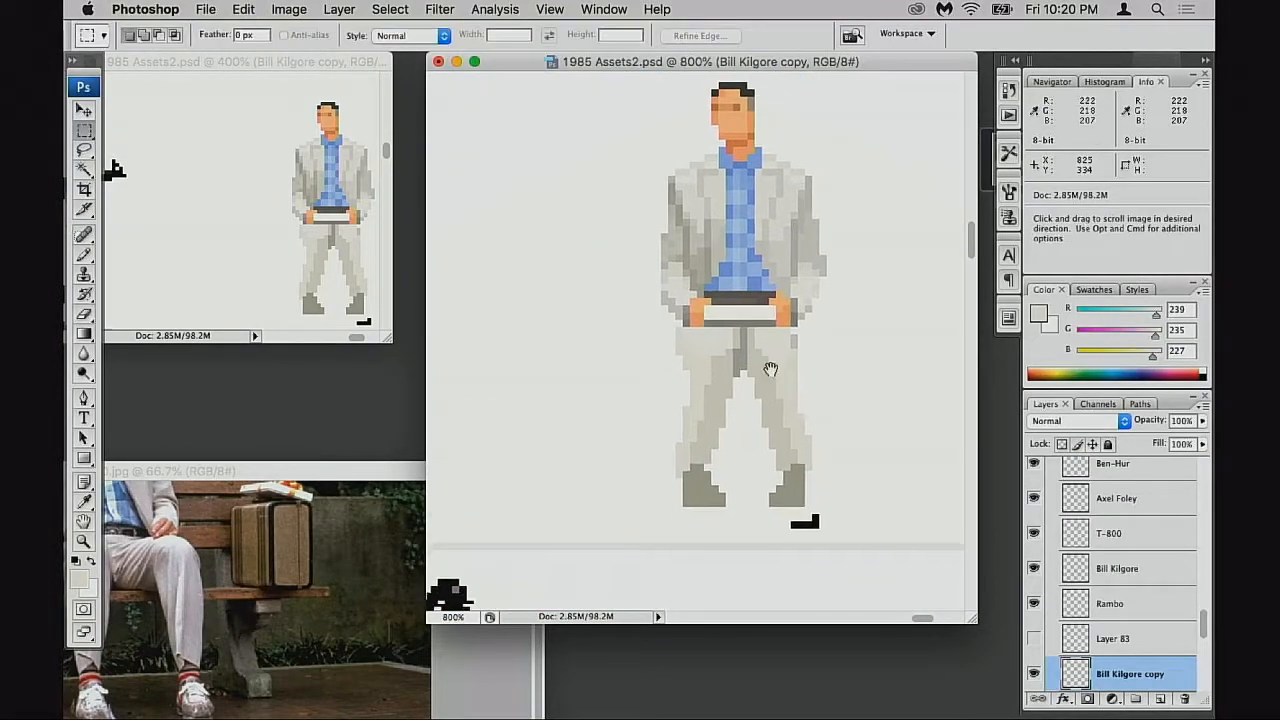
{"action": "left_click_drag", "start_coordinate": [657, 321], "coordinate": [887, 544]}
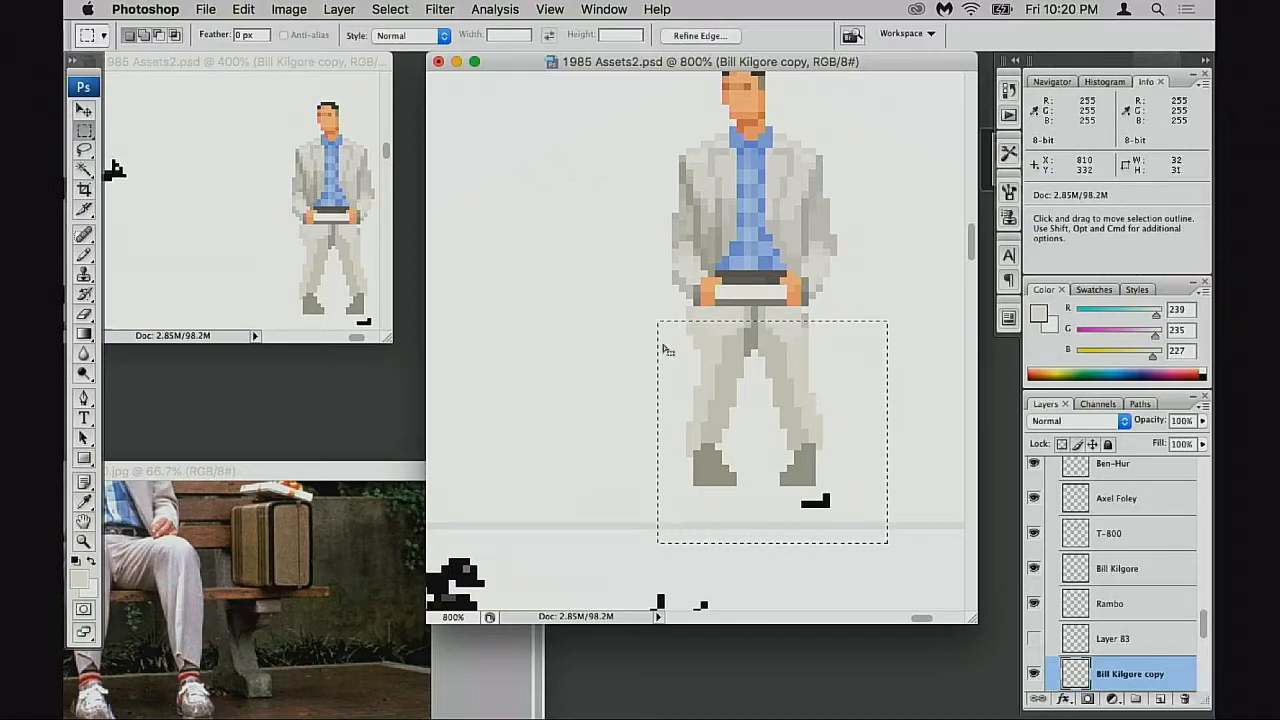
{"action": "left_click_drag", "start_coordinate": [643, 321], "coordinate": [894, 550]}
{"action": "key", "text": "super+Up"}
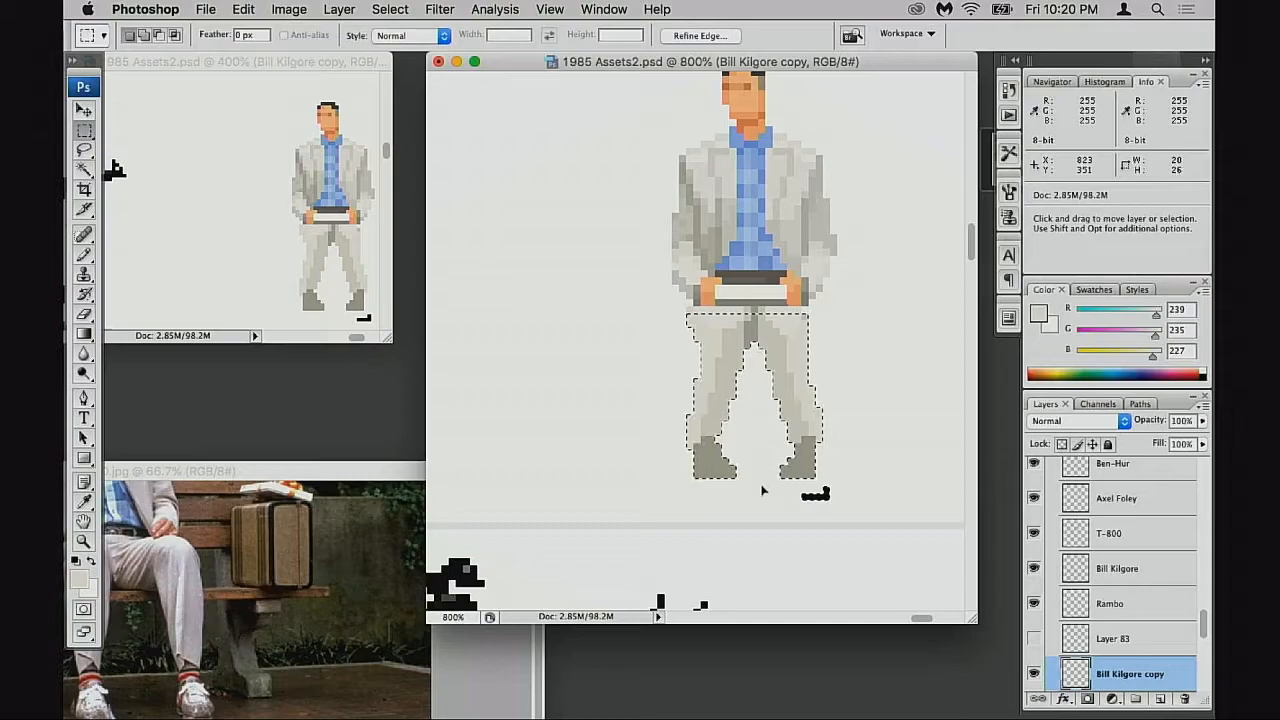
{"action": "key", "text": "super+d"}
Place the reference photo beside the sprite and trim the outer edge of the lower leg and shoe on the image's left with the Eraser
{"action": "key", "text": "b"}
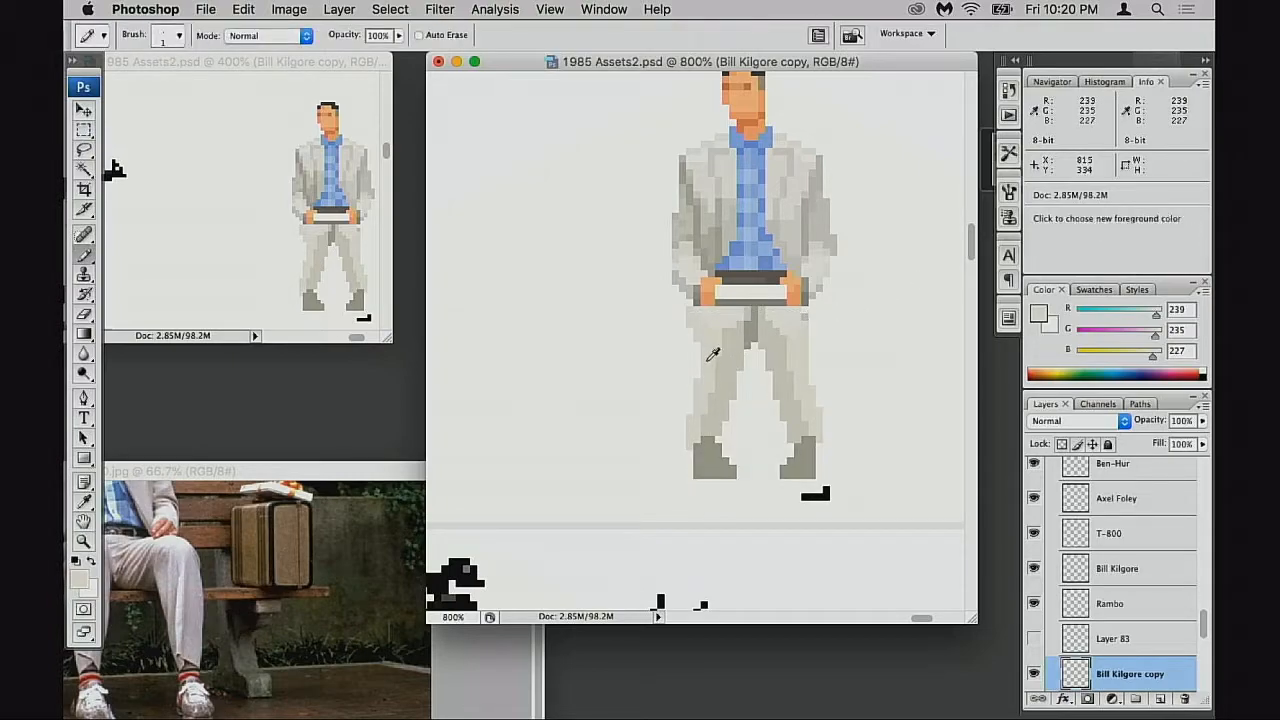
{"action": "left_click_drag", "start_coordinate": [320, 470], "coordinate": [387, 156]}
{"action": "left_click", "coordinate": [737, 349]}
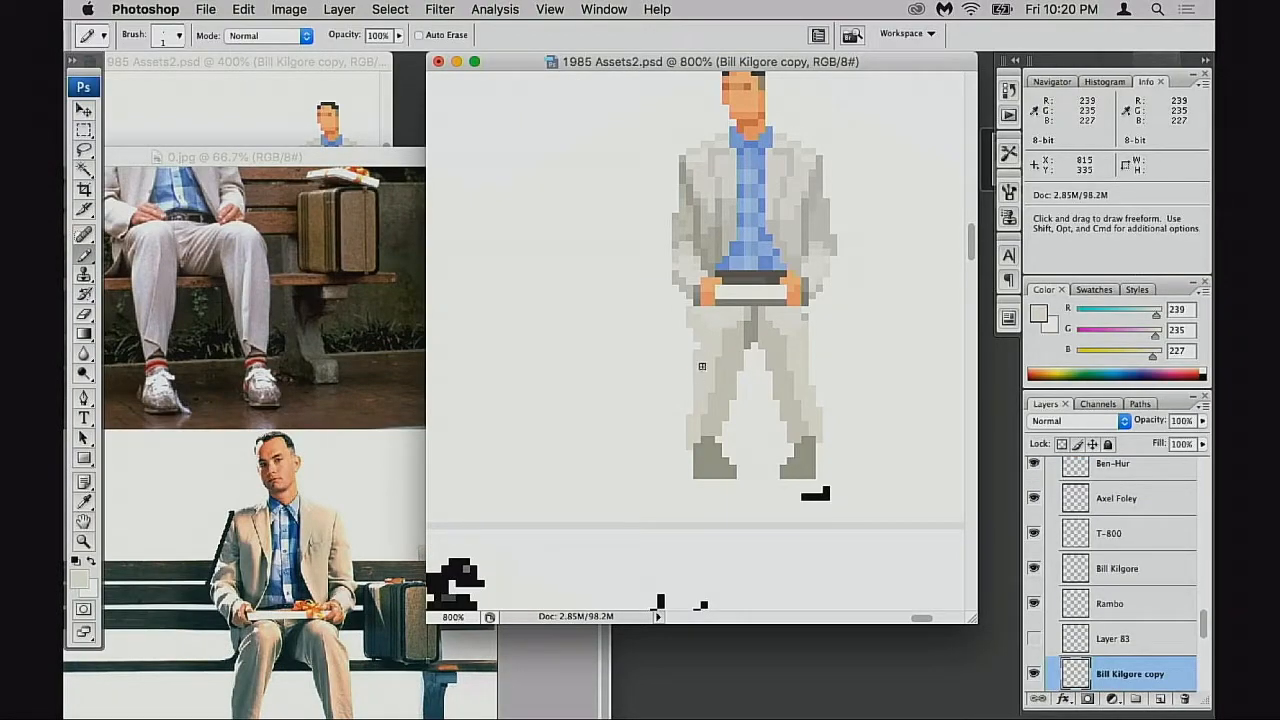
{"action": "key", "text": "e"}
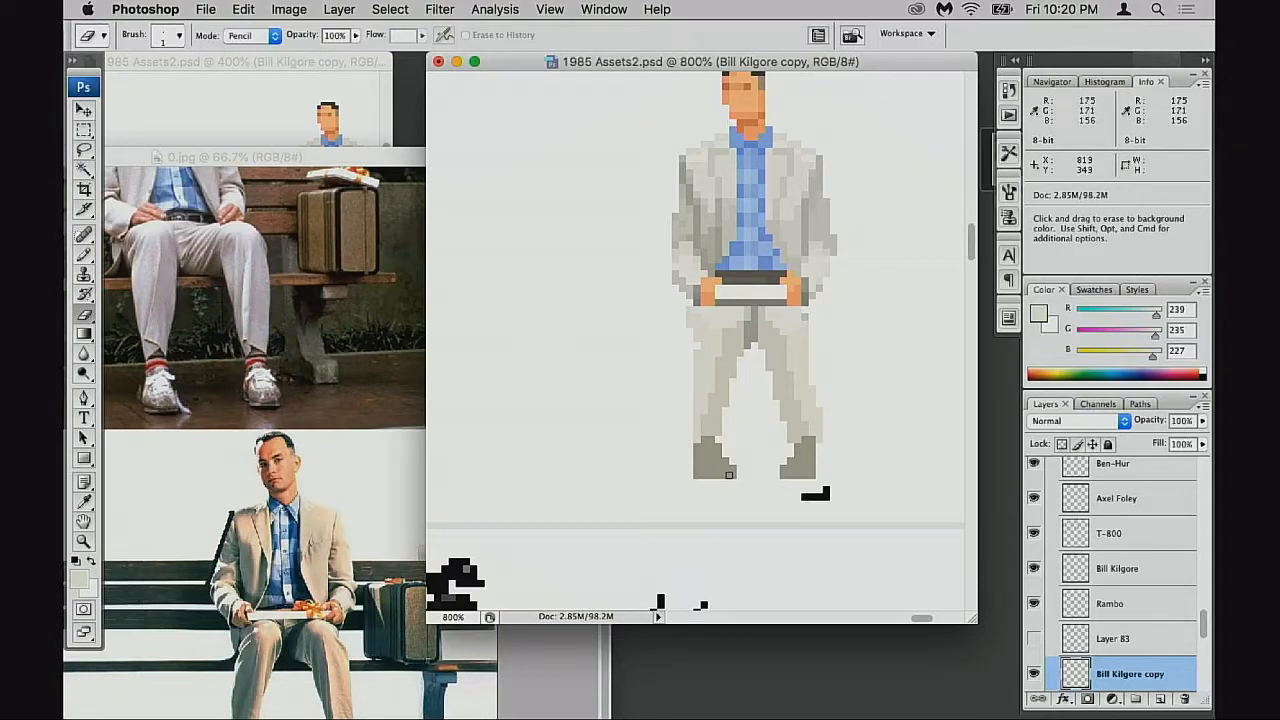
{"action": "left_click_drag", "start_coordinate": [698, 446], "coordinate": [697, 475]}
{"action": "scroll", "coordinate": [743, 417], "scroll_direction": "up", "scroll_amount": 1}
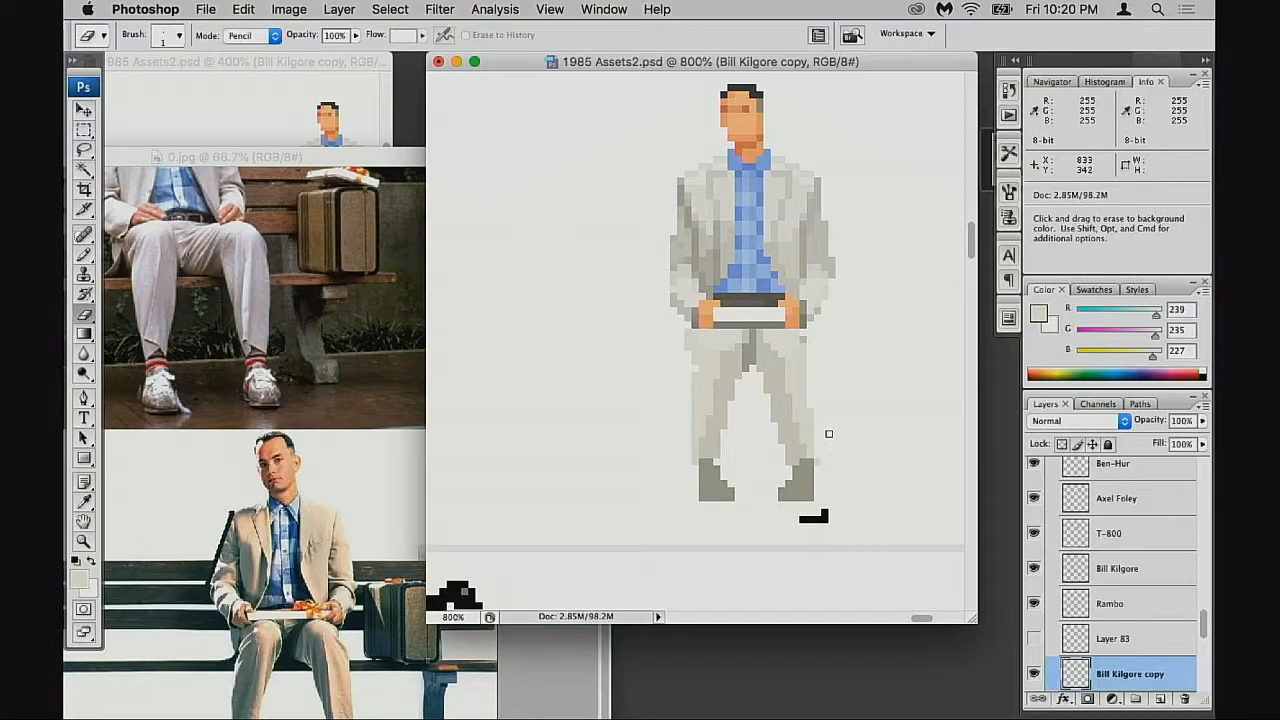
Delete the leg below the thigh on the image's right, select the remaining leg, and clear the selection for erasing
{"action": "key", "text": "m"}
{"action": "mouse_move", "coordinate": [757, 365]}
{"action": "left_mouse_down"}
{"action": "mouse_move", "coordinate": [849, 529]}
{"action": "mouse_move", "coordinate": [883, 486]}
{"action": "mouse_move", "coordinate": [873, 475]}
{"action": "left_mouse_up"}
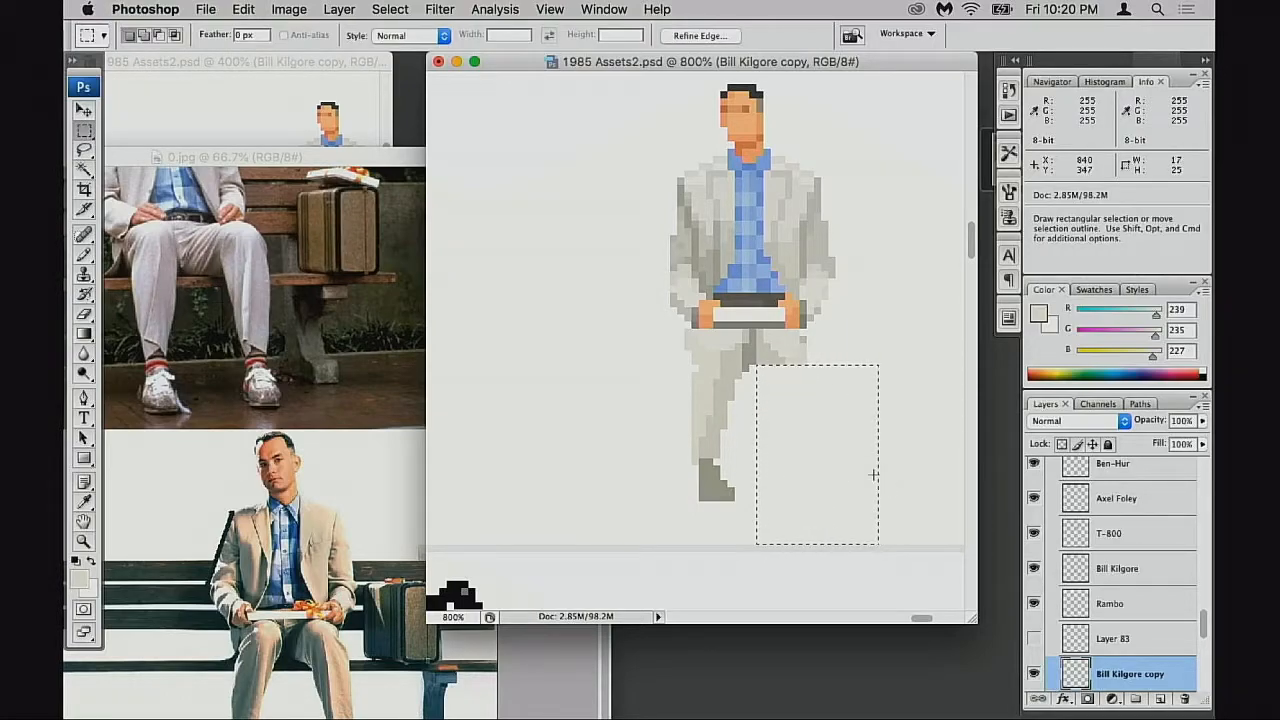
{"action": "left_click_drag", "start_coordinate": [684, 372], "coordinate": [749, 521]}
{"action": "left_click", "coordinate": [771, 411]}
{"action": "key", "text": "e"}
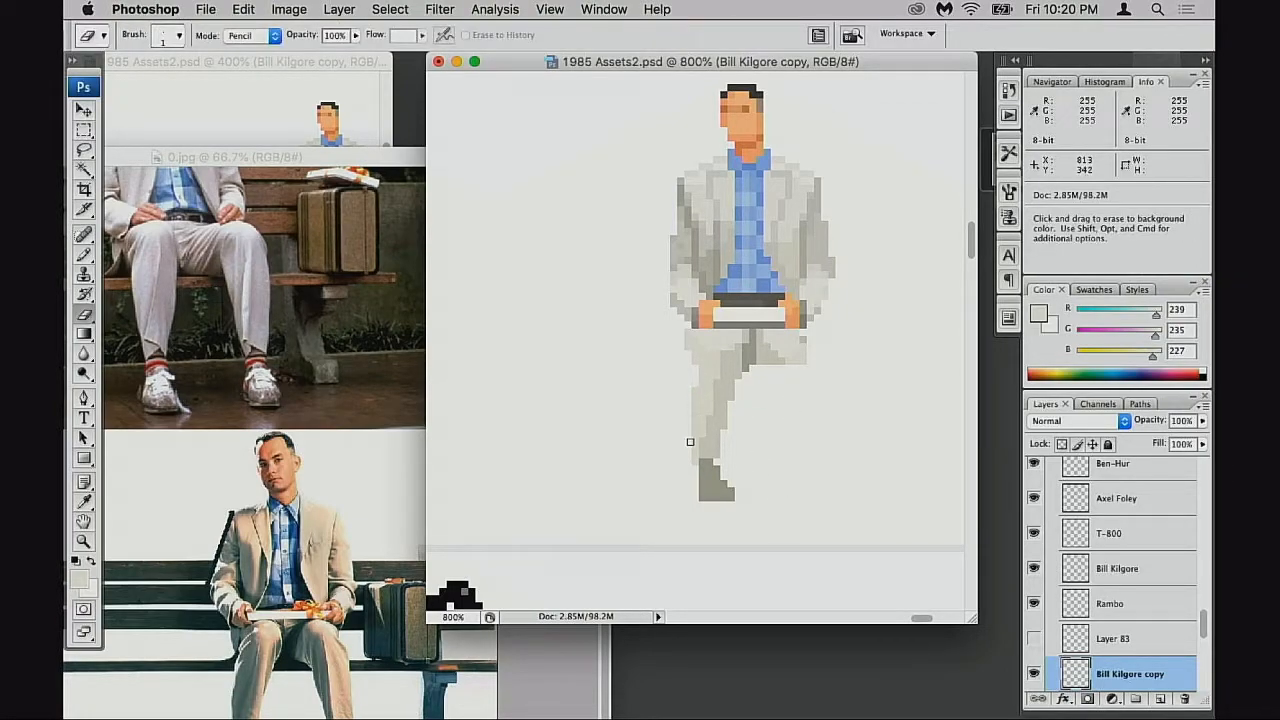
Rework the pixels where the remaining leg's trouser hem meets the shoe with the Pencil, using colours sampled from the trousers and shoe
{"action": "key", "text": "n"}
{"action": "key", "text": "b"}
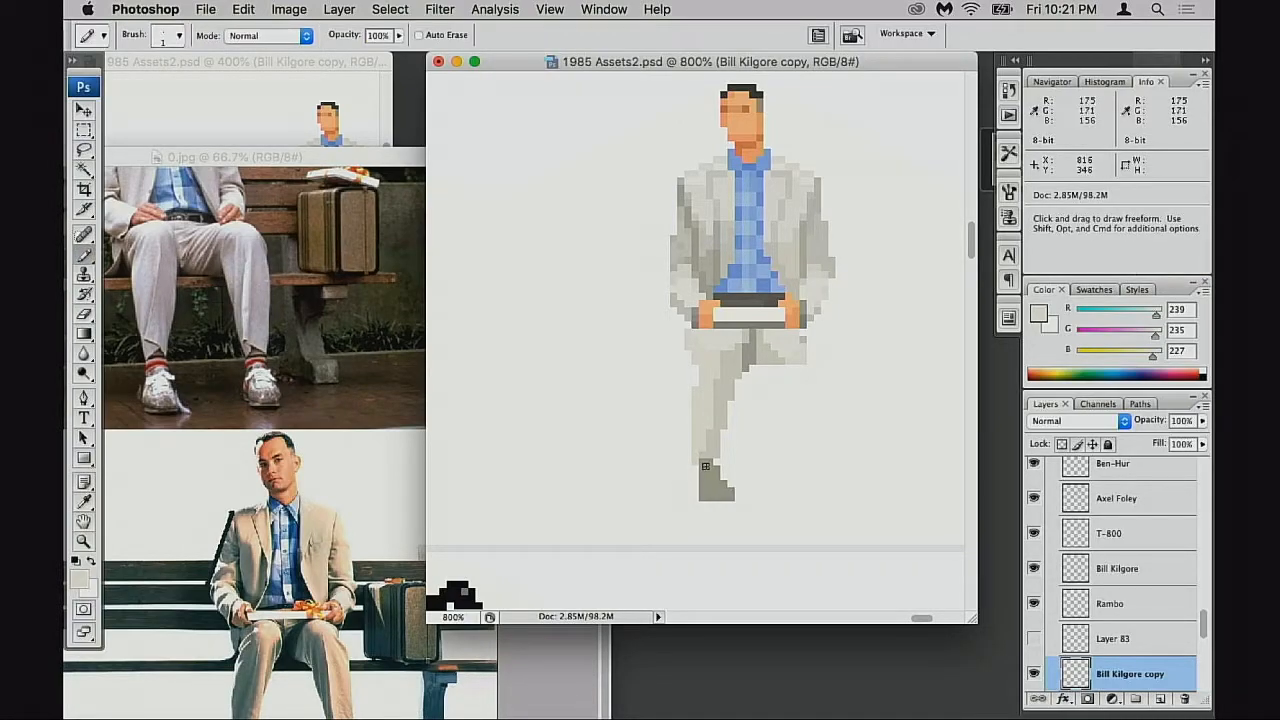
{"action": "left_click", "coordinate": [712, 452], "text": "alt"}
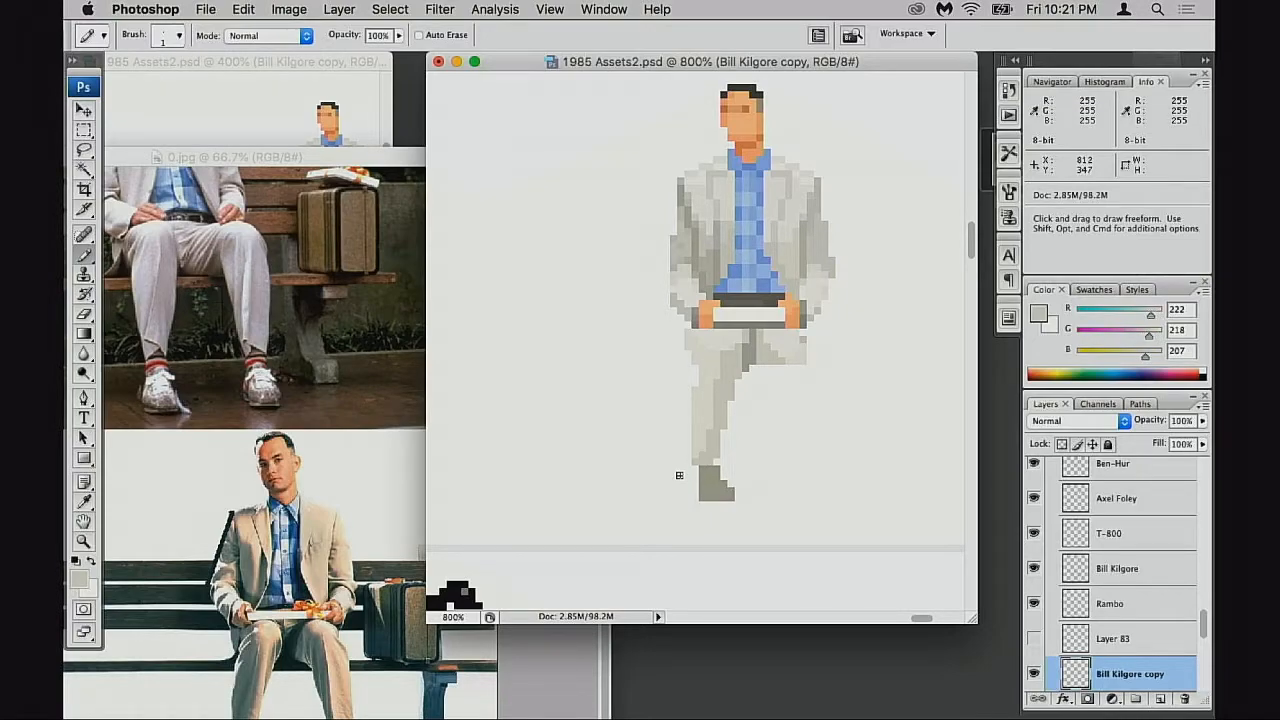
{"action": "left_click", "coordinate": [700, 468], "text": "alt"}
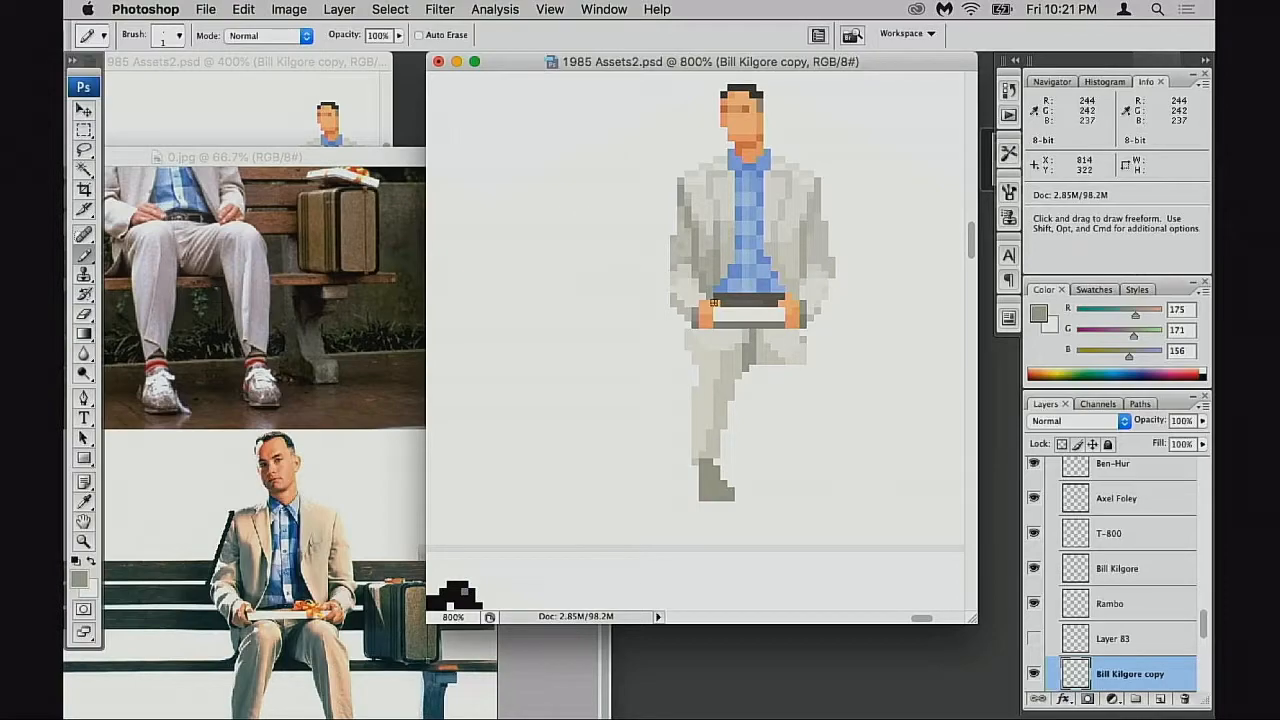
{"action": "left_click_drag", "start_coordinate": [725, 395], "coordinate": [700, 490]}
{"action": "left_click", "coordinate": [667, 547], "text": "alt"}
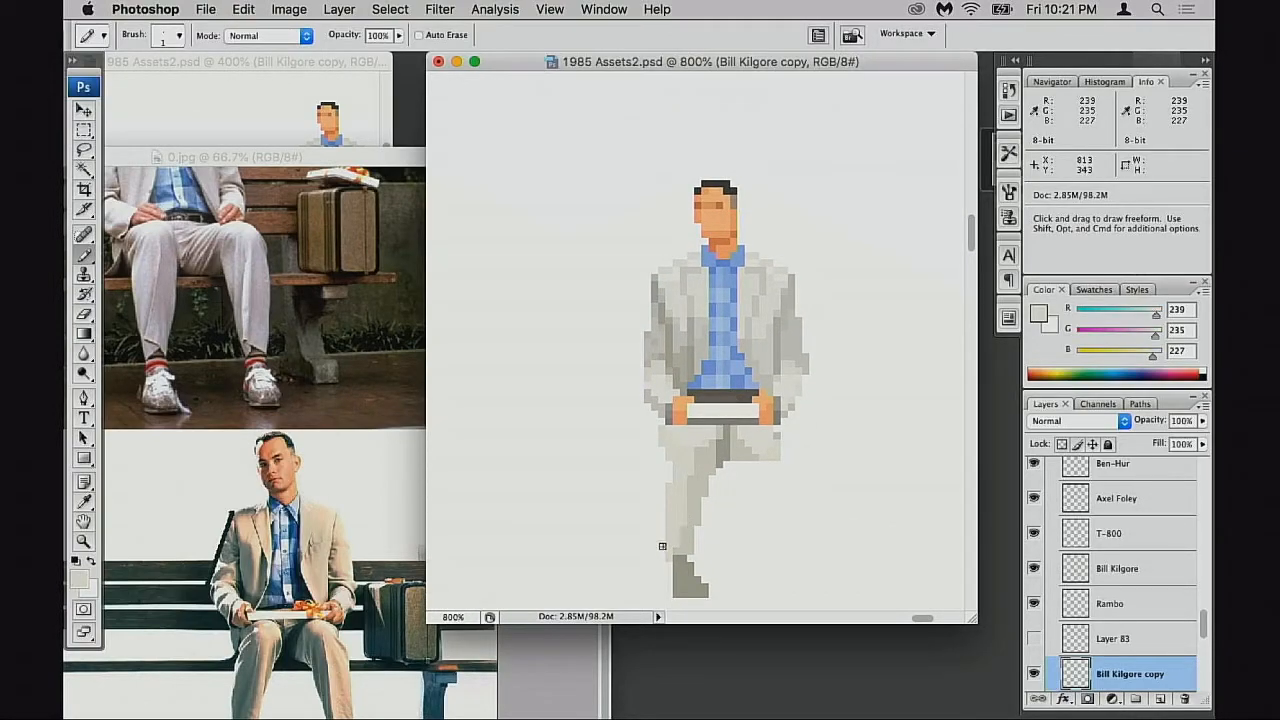
Raise the reference photo window to show both shoes, and draw a dark grey sock (RGB 120, 115, 109) above the sprite's shoe
{"action": "left_click", "coordinate": [302, 531]}
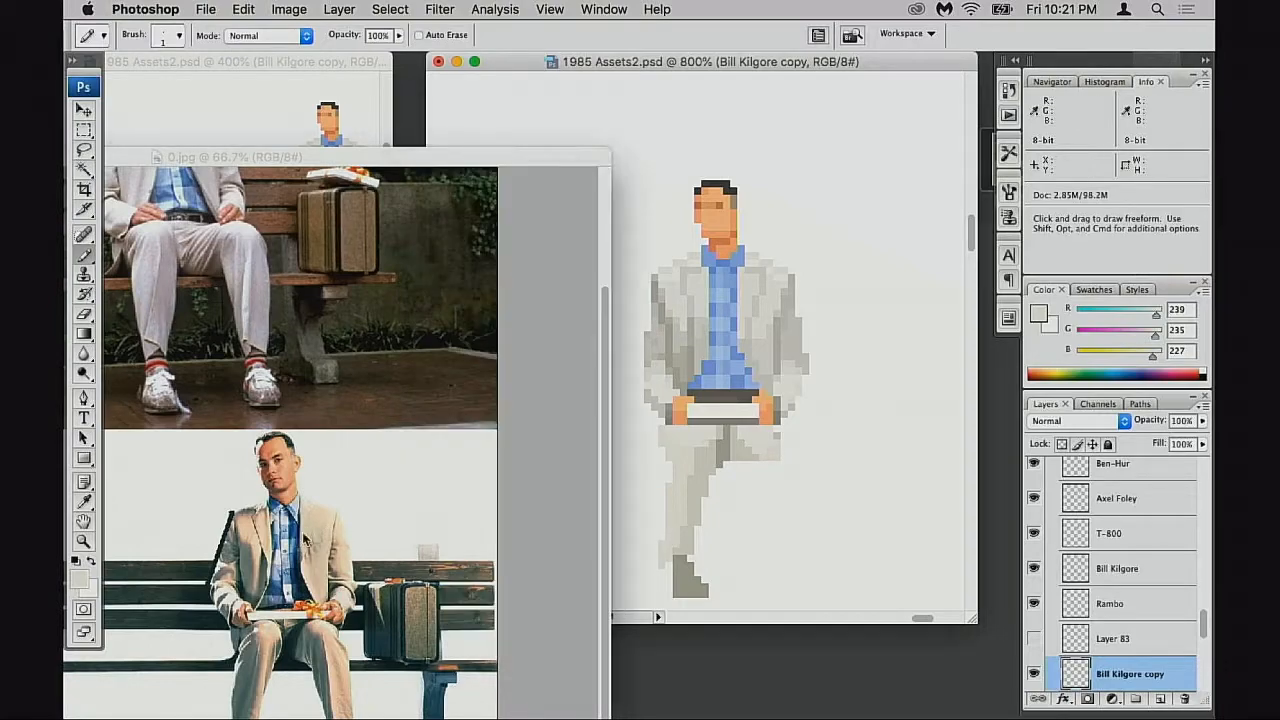
{"action": "left_click_drag", "start_coordinate": [494, 156], "coordinate": [508, 41]}
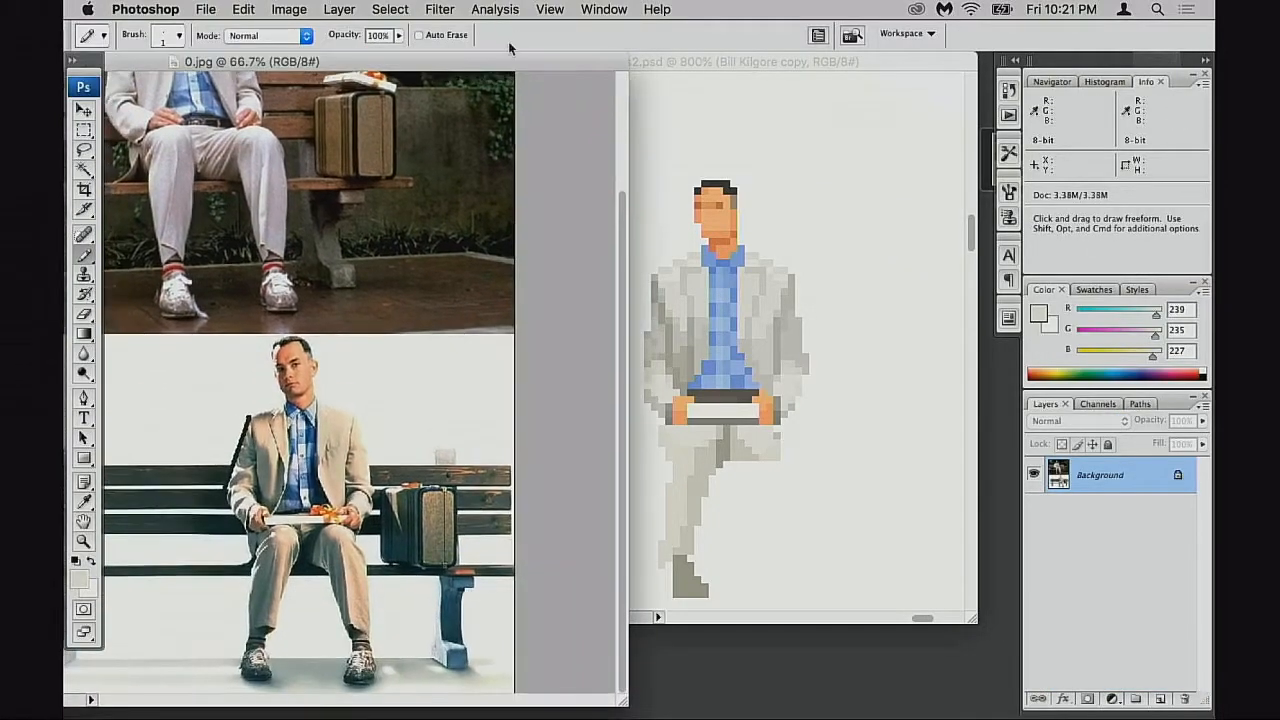
{"action": "left_click", "coordinate": [714, 510]}
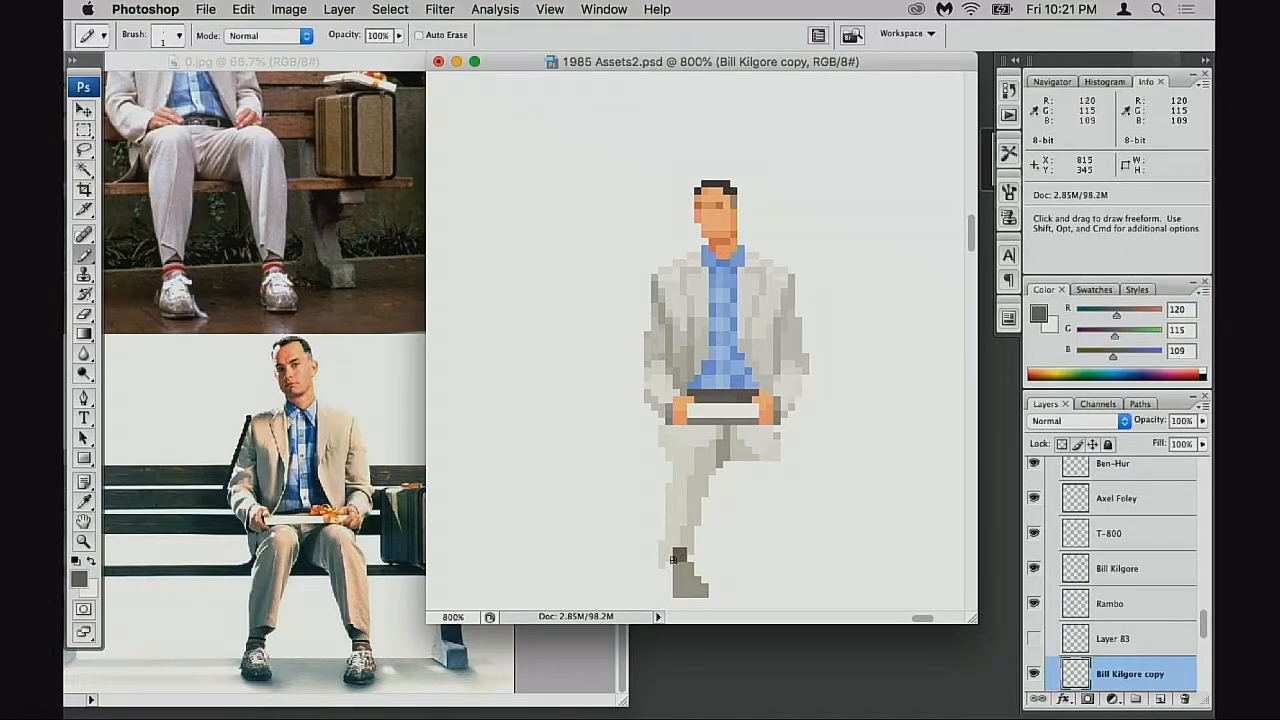
{"action": "key", "text": "z"}
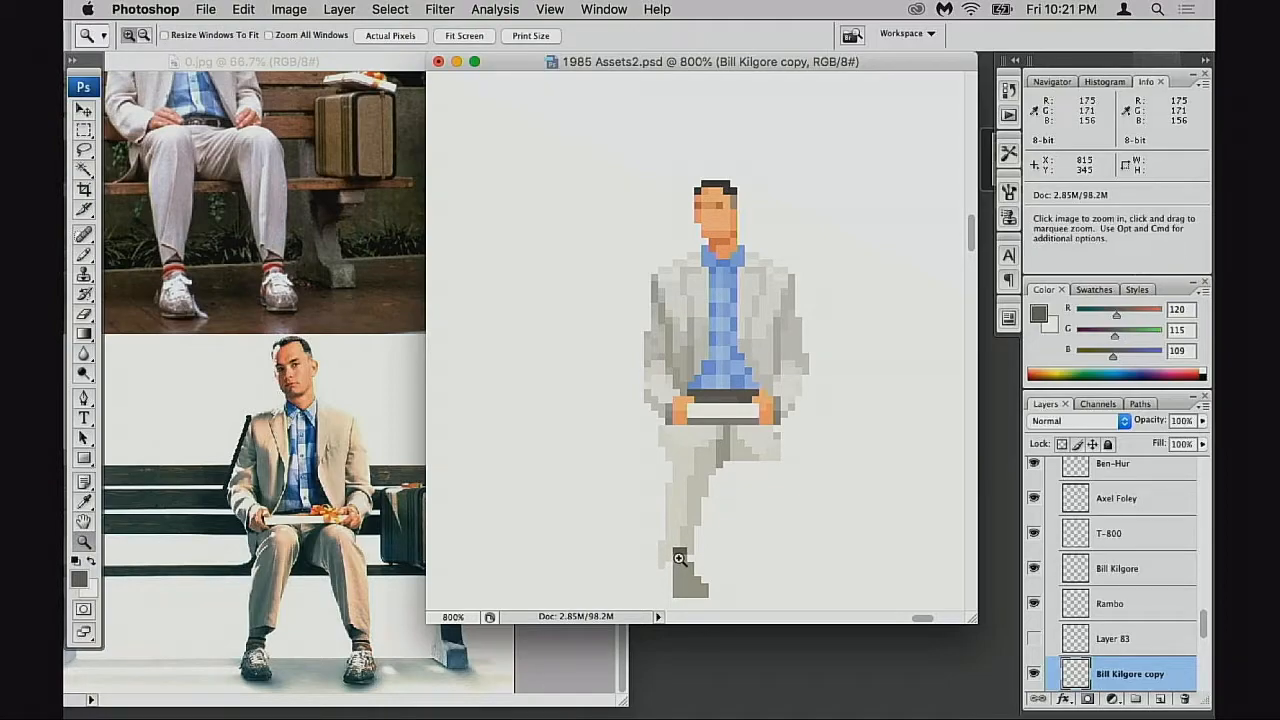
{"action": "key", "text": "b"}
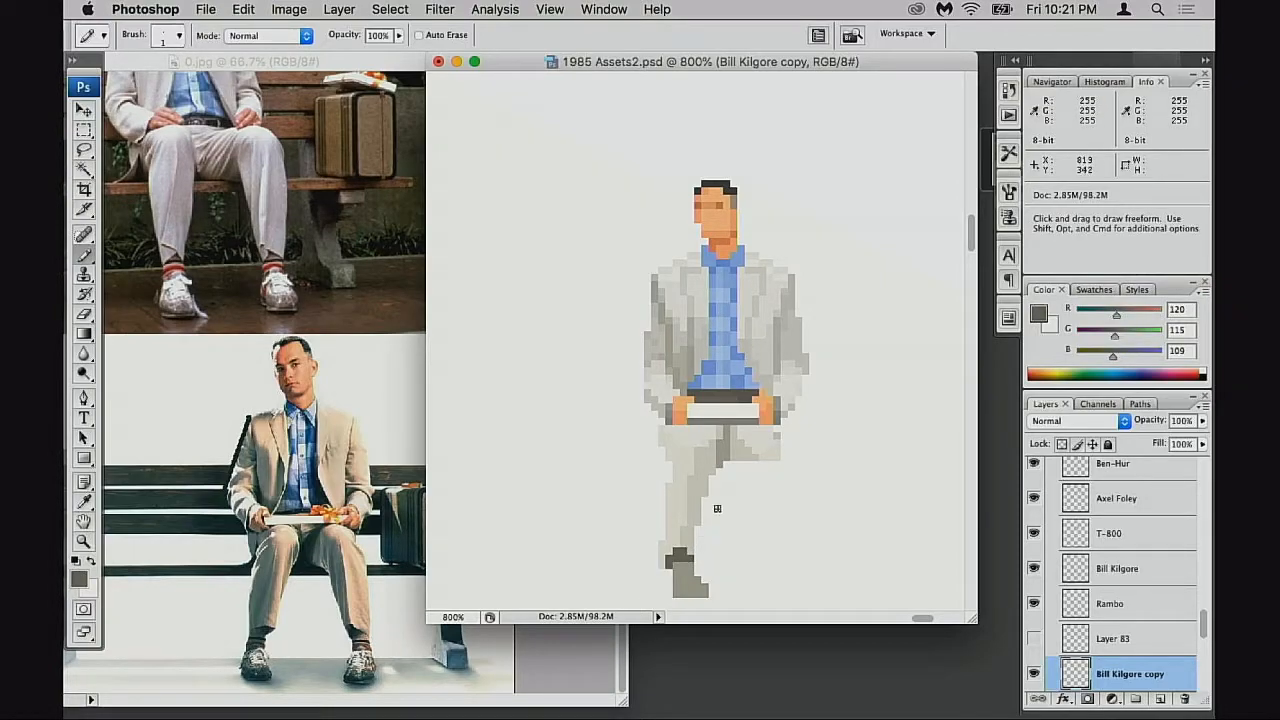
Widen the lower leg's outer edge with sampled light beige tones and erase the outermost pixels of the thigh above it
{"action": "left_click", "coordinate": [670, 547], "text": "alt"}
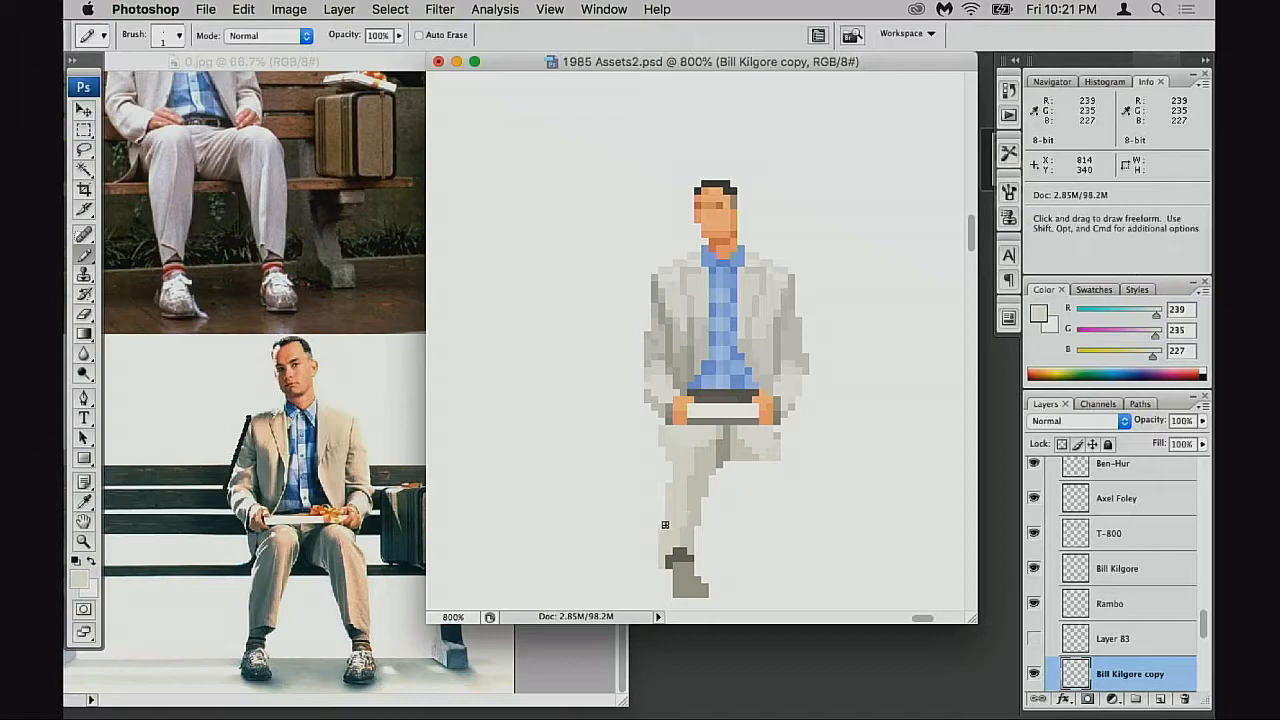
{"action": "left_click", "coordinate": [690, 523], "text": "alt"}
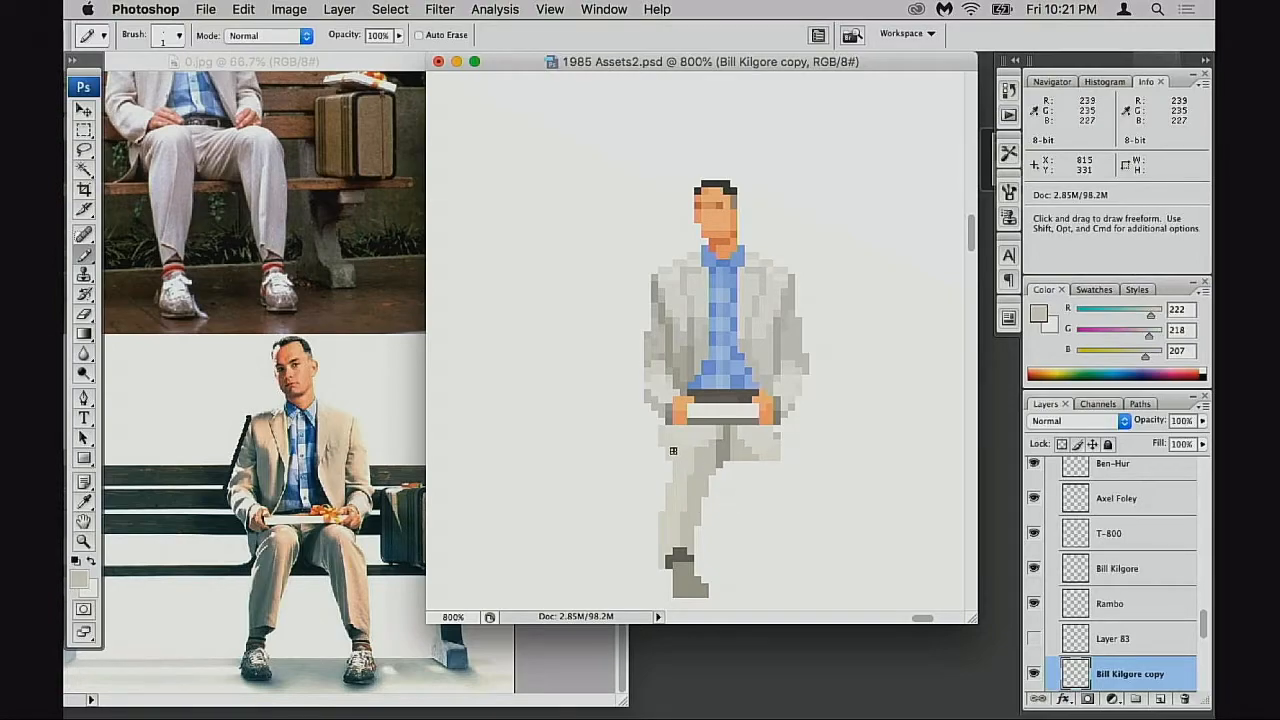
{"action": "key", "text": "e"}
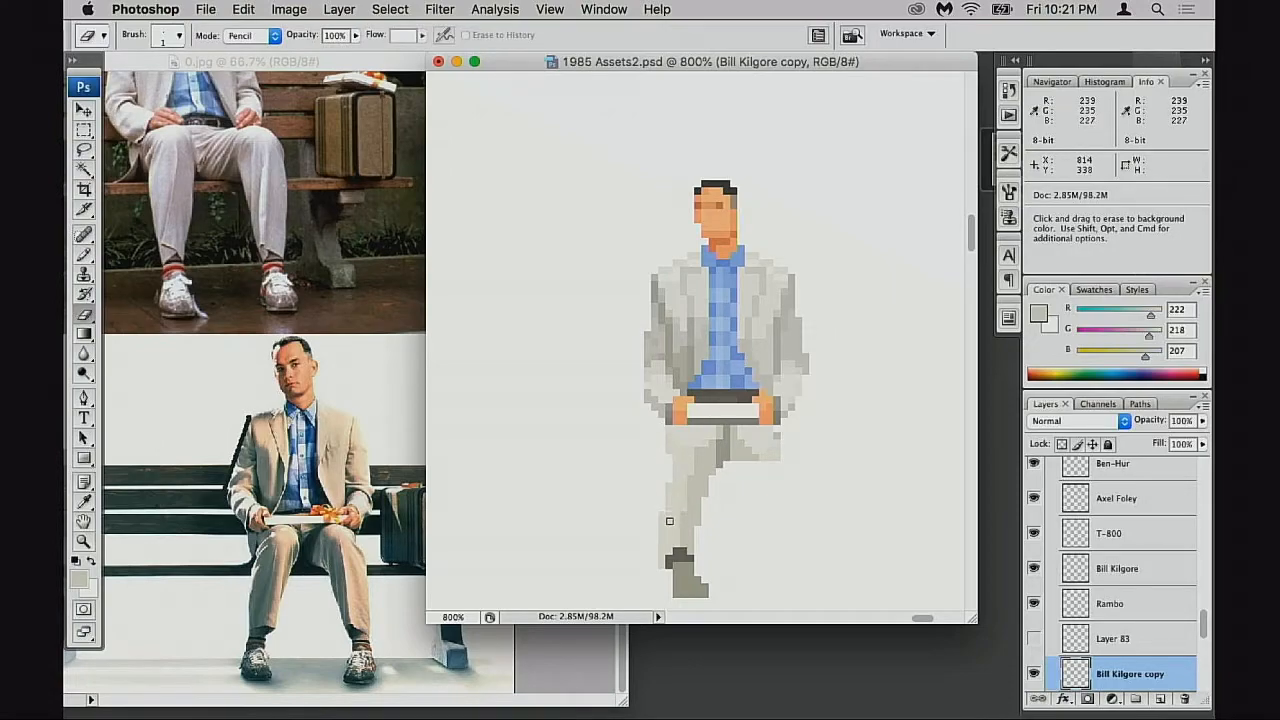
Try duplicating the finished lower leg and shoe, flipping the copy horizontally and placing it under the other thigh
{"action": "scroll", "coordinate": [700, 495], "scroll_direction": "down", "scroll_amount": 2}
{"action": "key", "text": "m"}
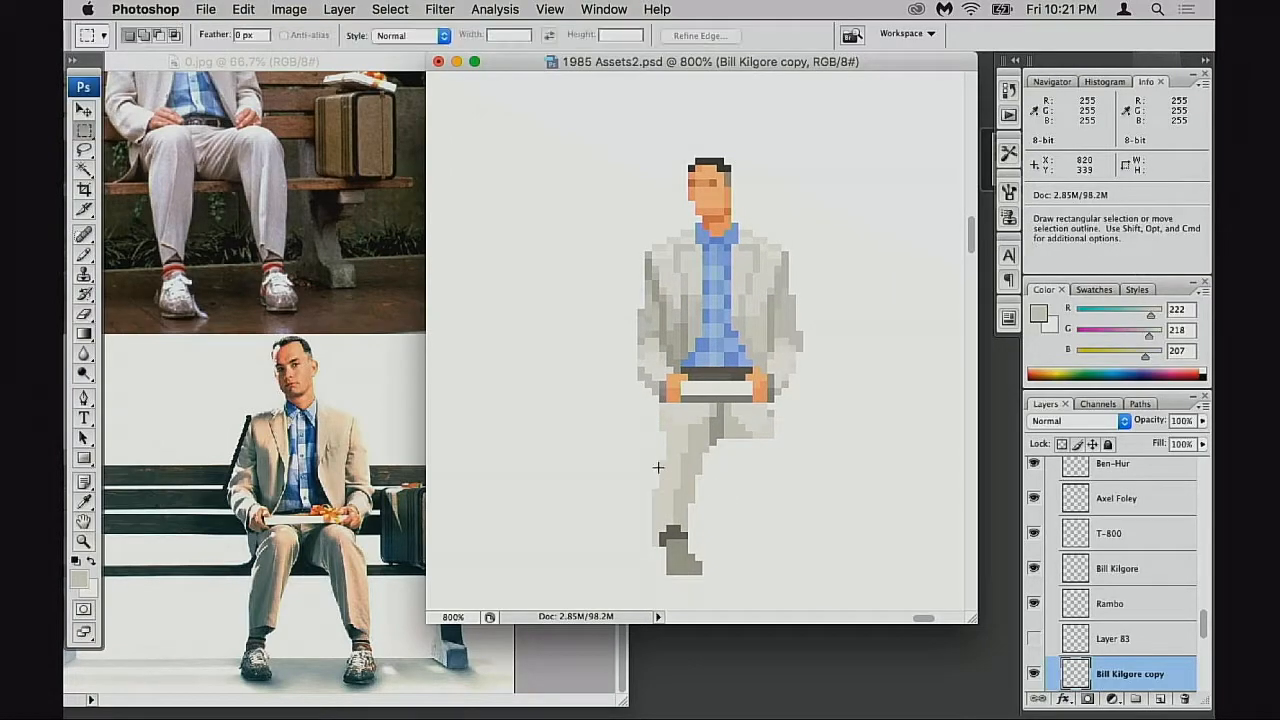
{"action": "left_click_drag", "start_coordinate": [631, 446], "coordinate": [771, 575]}
{"action": "left_click_drag", "start_coordinate": [725, 529], "coordinate": [826, 529]}
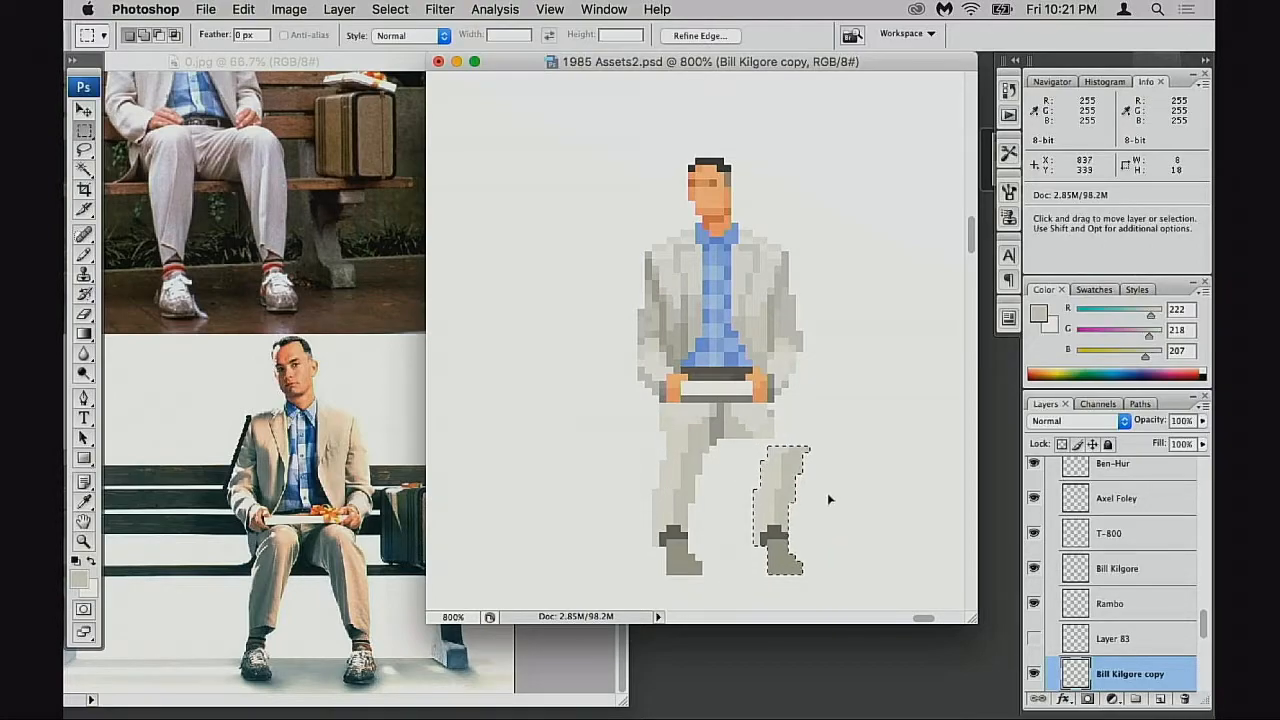
{"action": "key", "text": "ctrl+t"}
{"action": "right_click", "coordinate": [762, 470]}
{"action": "left_click", "coordinate": [790, 673]}
{"action": "key", "text": "Return"}
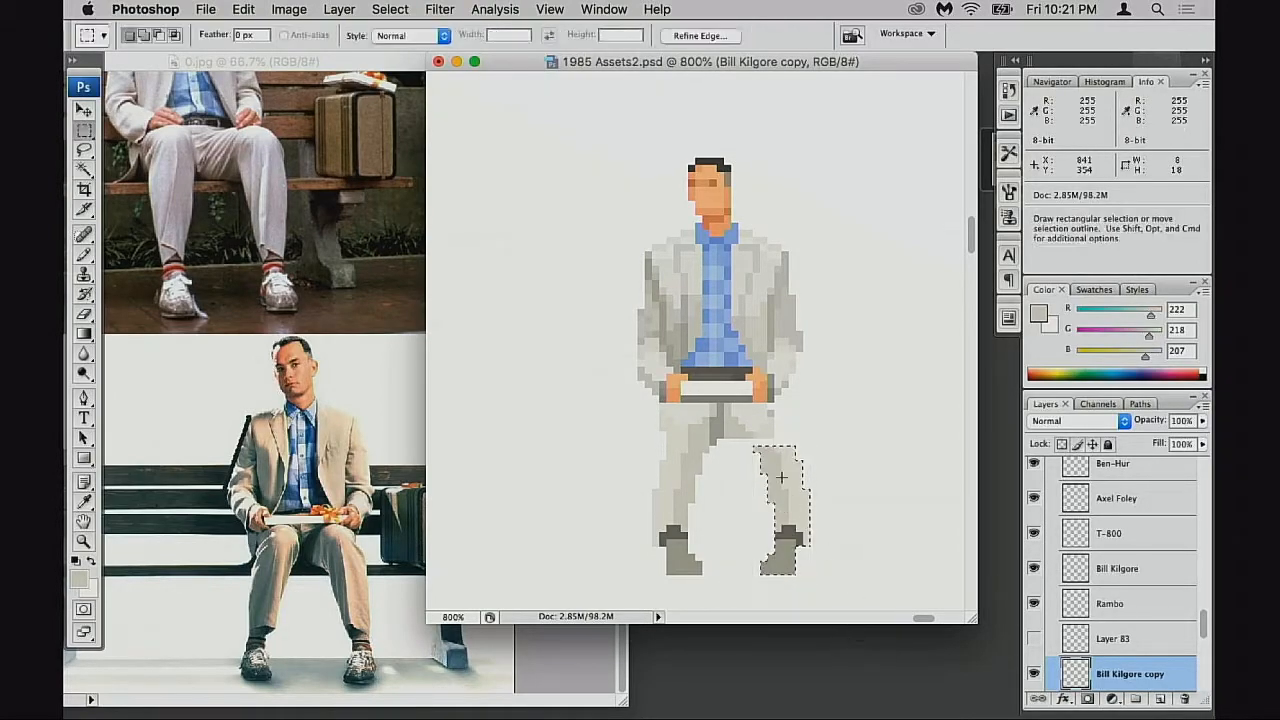
{"action": "key", "text": "v"}
{"action": "left_click_drag", "start_coordinate": [783, 485], "coordinate": [759, 485]}
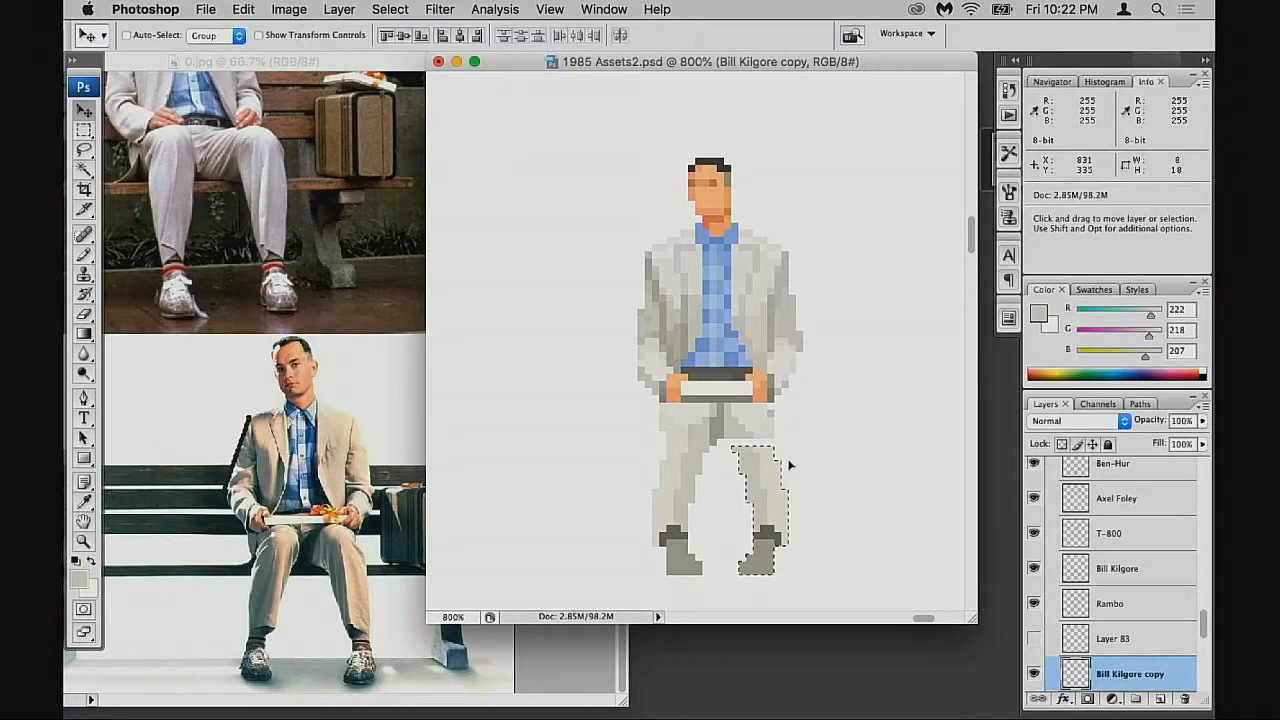
Undo the mirrored lower leg copy and the stray move of the leg selection
{"action": "key", "text": "super+alt+z"}
{"action": "key", "text": "super+alt+z"}
{"action": "key", "text": "super+alt+z"}
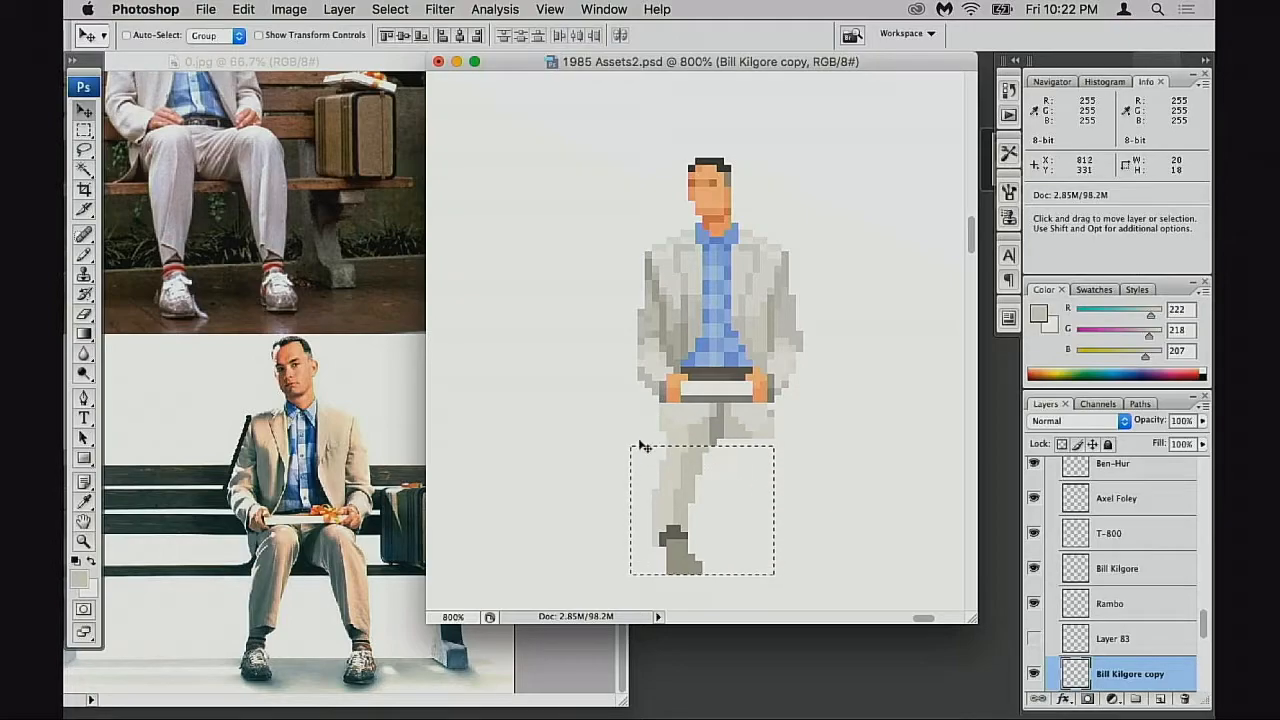
{"action": "left_click_drag", "start_coordinate": [641, 445], "coordinate": [680, 466]}
{"action": "key", "text": "super+z"}
Select the lower leg from one pixel row higher, duplicate it, flip the copy horizontally, place it under the other thigh and deselect
{"action": "key", "text": "m"}
{"action": "left_click_drag", "start_coordinate": [601, 438], "coordinate": [745, 589]}
{"action": "left_click_drag", "start_coordinate": [711, 545], "coordinate": [810, 546]}
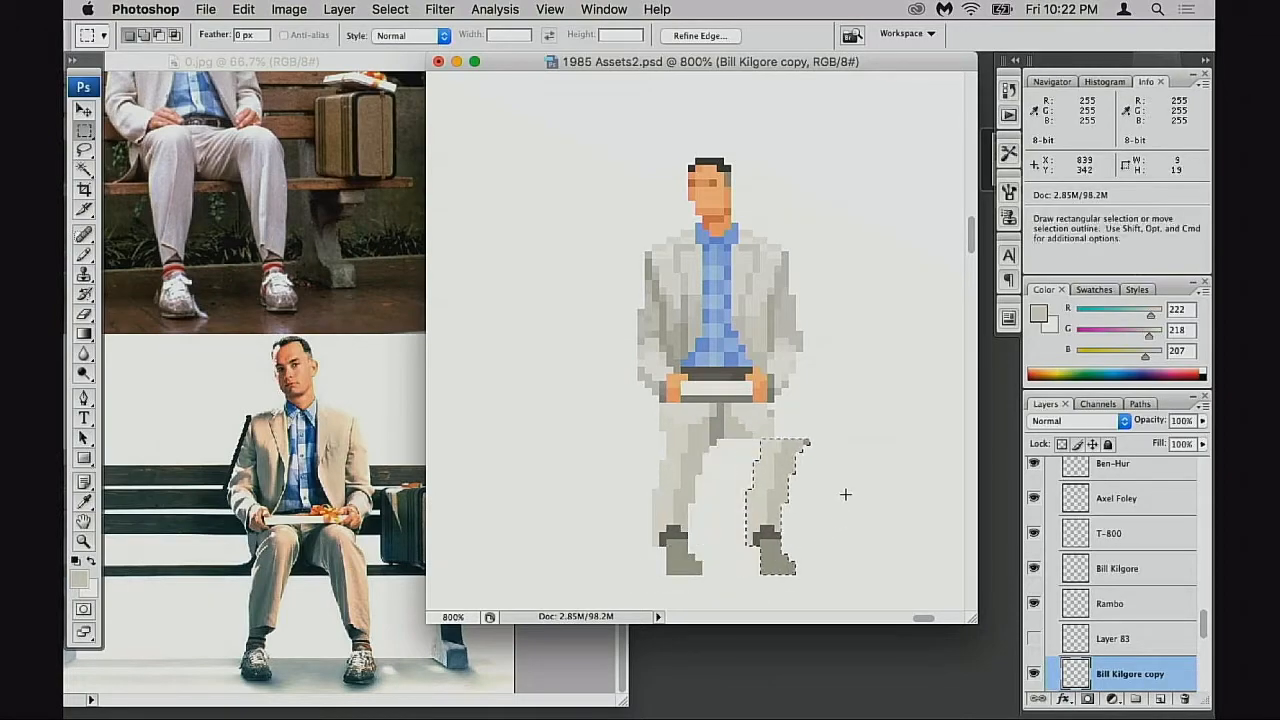
{"action": "key", "text": "super+t"}
{"action": "right_click", "coordinate": [768, 482]}
{"action": "key", "text": "Return"}
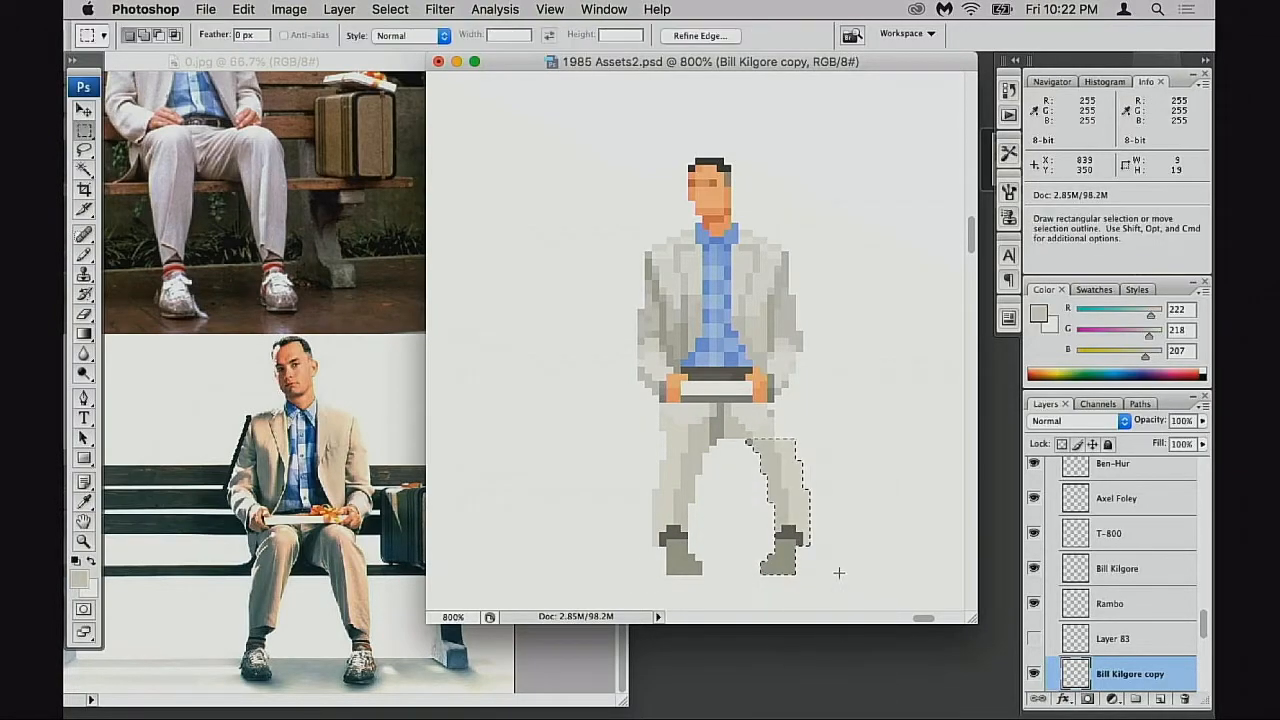
{"action": "key", "text": "v"}
{"action": "left_click_drag", "start_coordinate": [785, 478], "coordinate": [761, 479]}
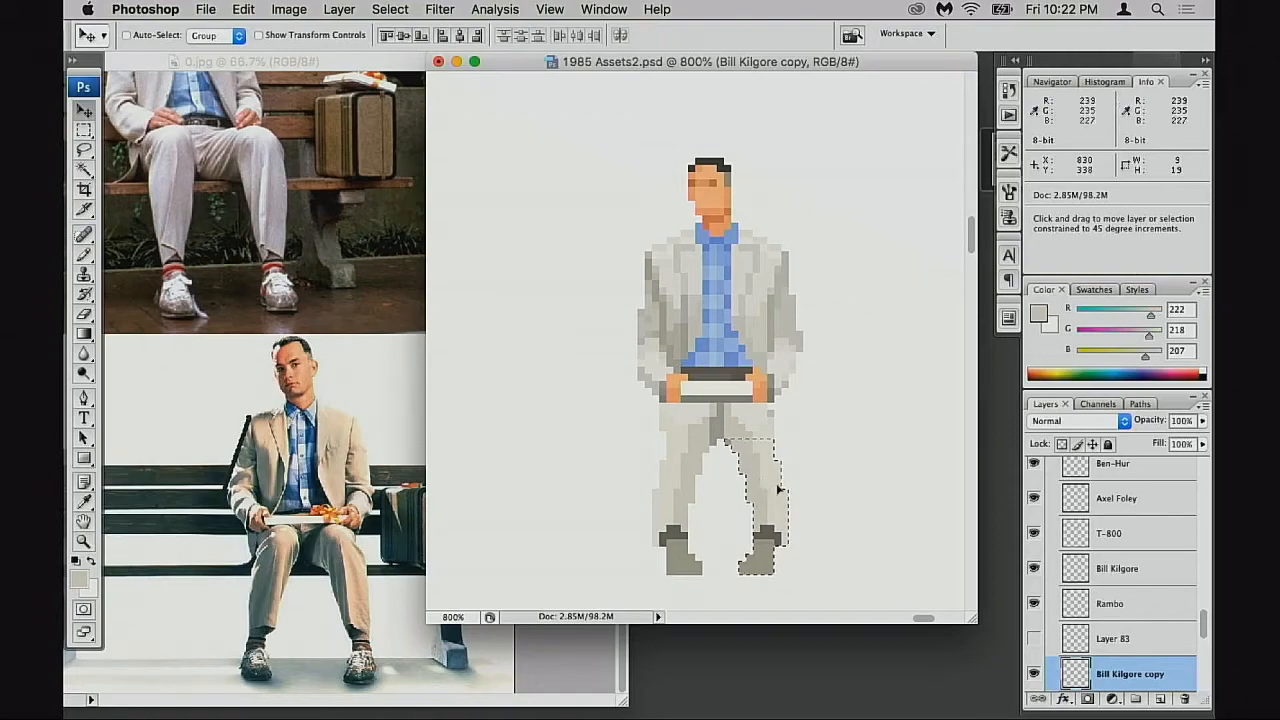
{"action": "key", "text": "super+d"}
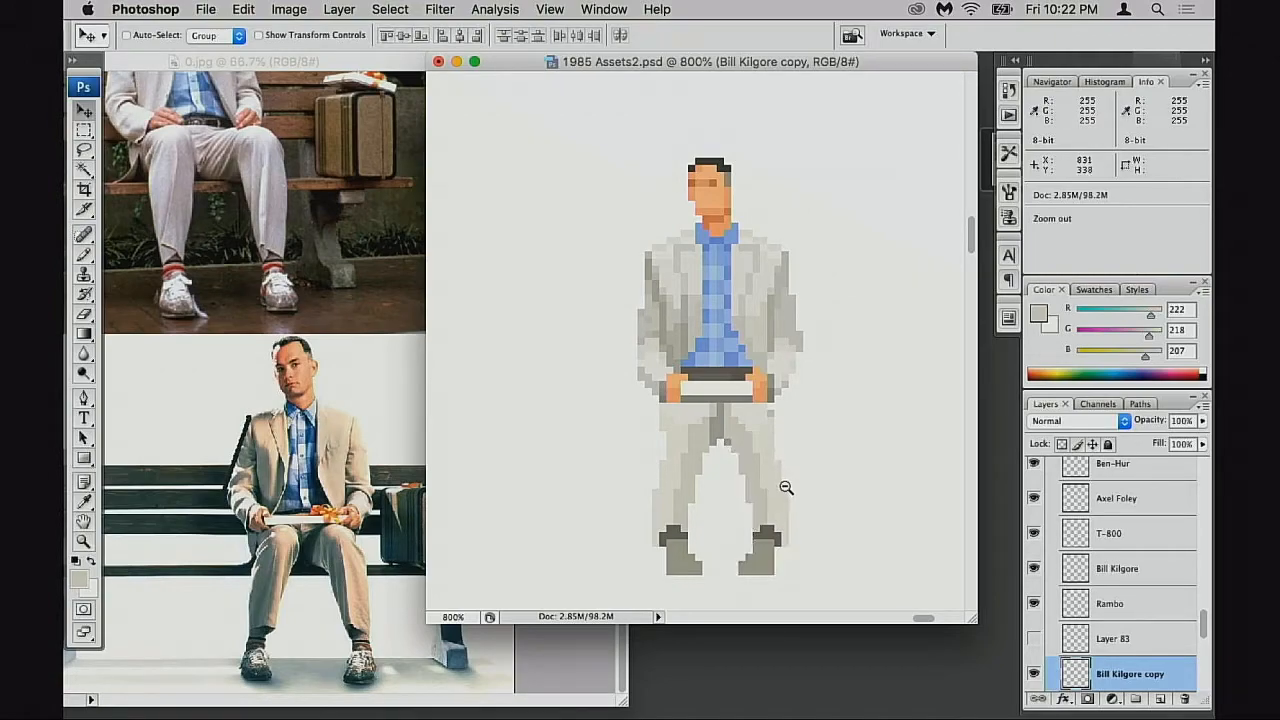
Zoom out to 400% and move the suited man beside the adventurer in the fedora for a size comparison
{"action": "left_click", "coordinate": [786, 489], "text": "alt"}
{"action": "left_click", "coordinate": [791, 491], "text": "alt"}
{"action": "left_click", "coordinate": [729, 437], "text": "alt"}
{"action": "left_click_drag", "start_coordinate": [692, 374], "coordinate": [768, 543]}
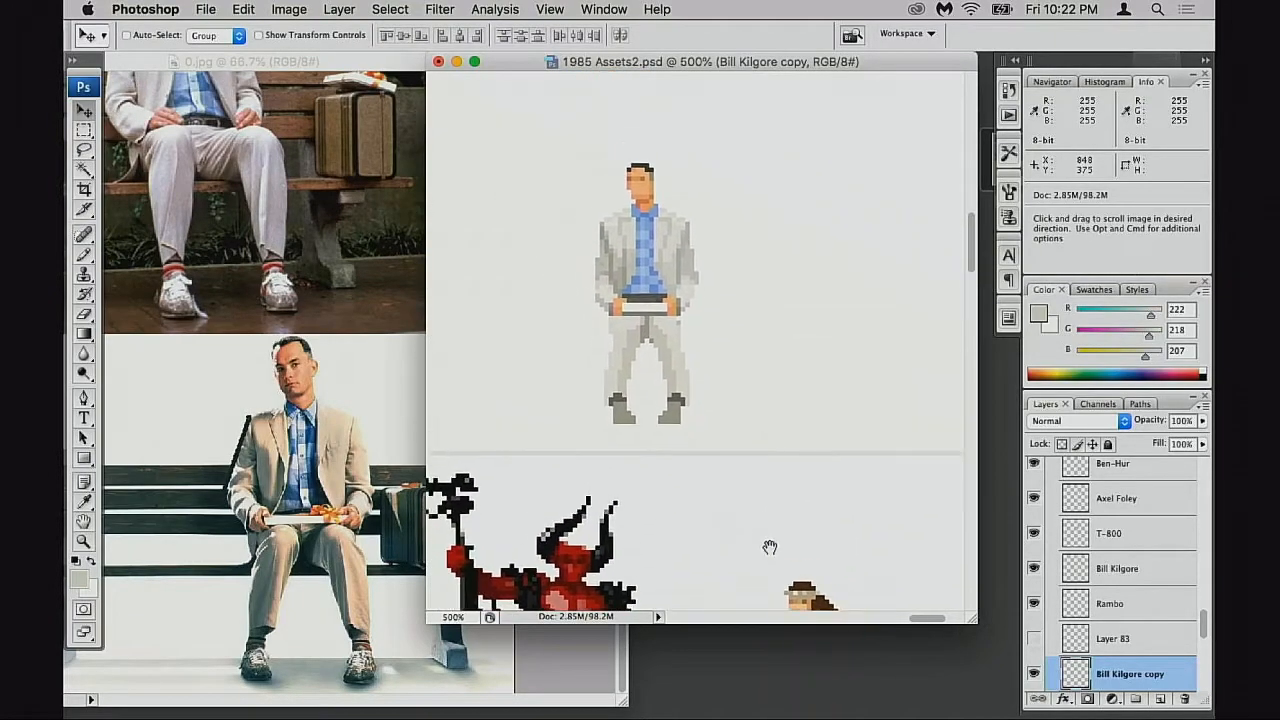
{"action": "left_click", "coordinate": [746, 467], "text": "alt"}
{"action": "left_click_drag", "start_coordinate": [746, 467], "coordinate": [871, 488]}
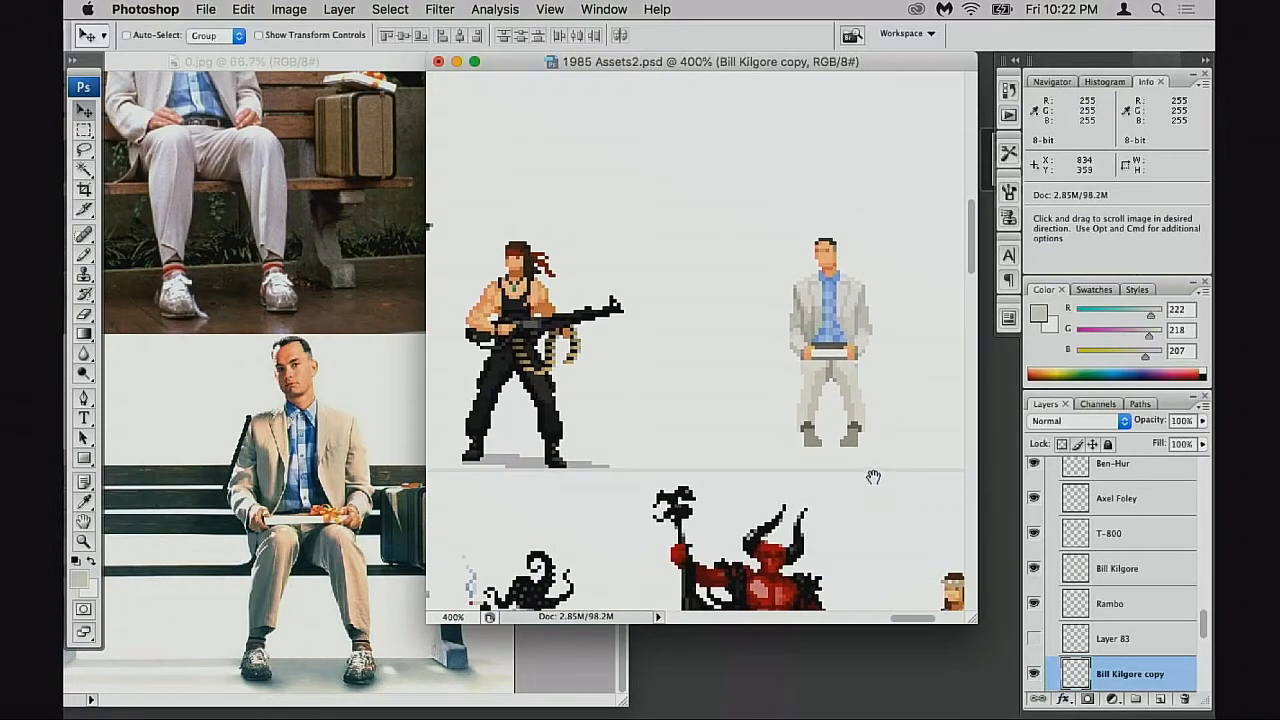
{"action": "left_click_drag", "start_coordinate": [866, 438], "coordinate": [436, 458]}
{"action": "left_click_drag", "start_coordinate": [436, 458], "coordinate": [732, 458]}
{"action": "left_click_drag", "start_coordinate": [738, 458], "coordinate": [604, 212]}
{"action": "left_click_drag", "start_coordinate": [630, 218], "coordinate": [698, 532]}
{"action": "left_click_drag", "start_coordinate": [698, 532], "coordinate": [788, 407]}
{"action": "left_click_drag", "start_coordinate": [788, 407], "coordinate": [588, 431]}
Compare the suited man's head, torso and waist heights with the fedora-wearing adventurer at 700%, using marquee selections as guides
{"action": "left_click", "coordinate": [596, 359], "text": "super"}
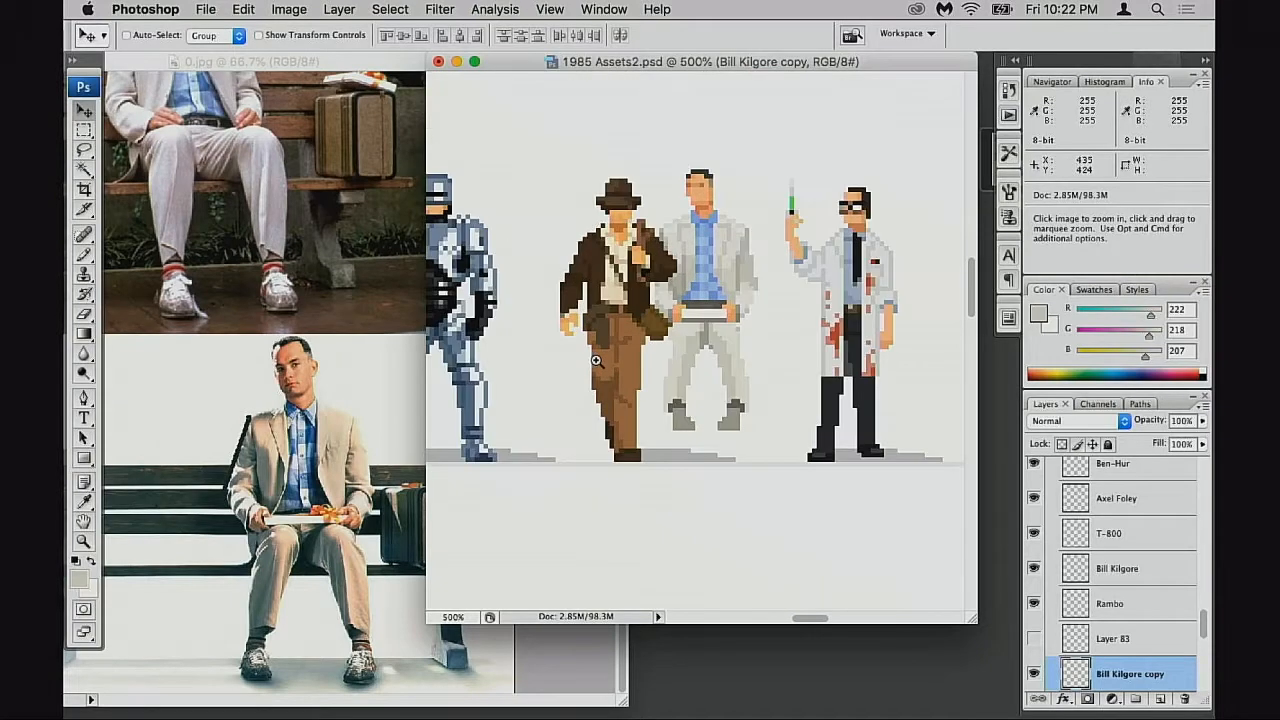
{"action": "left_click", "coordinate": [600, 356], "text": "super"}
{"action": "left_click", "coordinate": [738, 342], "text": "super"}
{"action": "left_click_drag", "start_coordinate": [756, 316], "coordinate": [710, 465]}
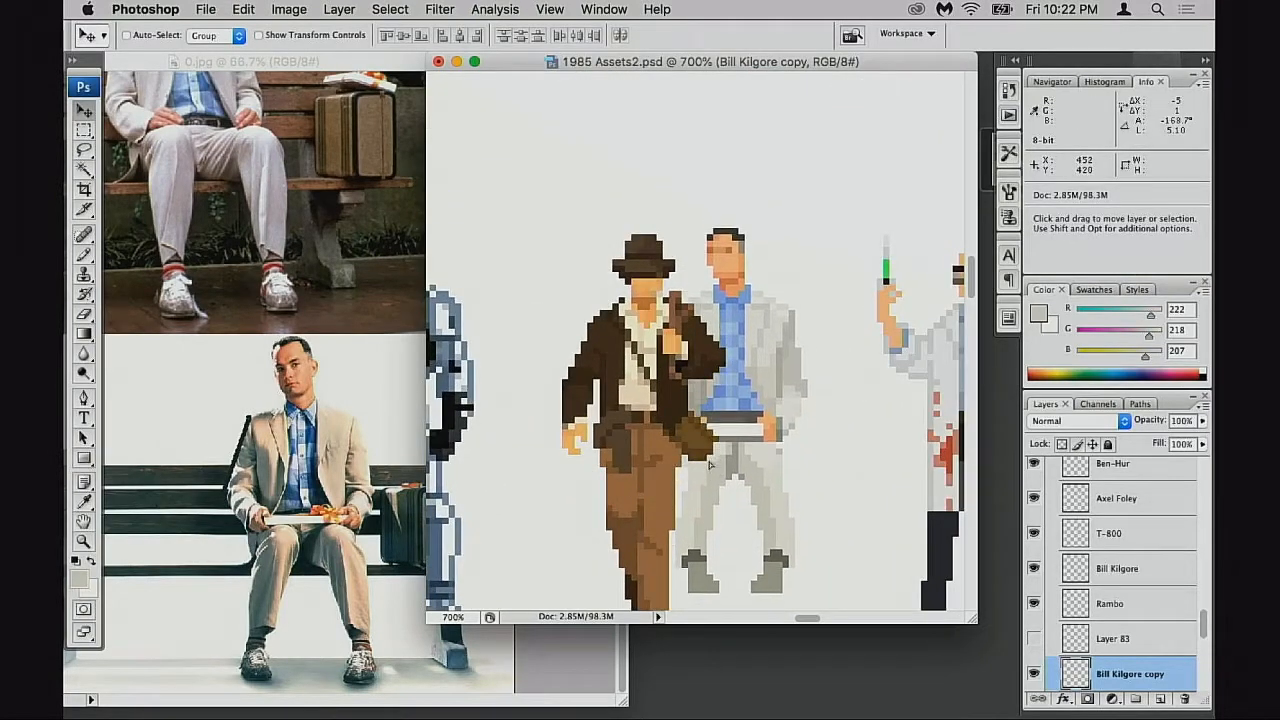
{"action": "key", "text": "m"}
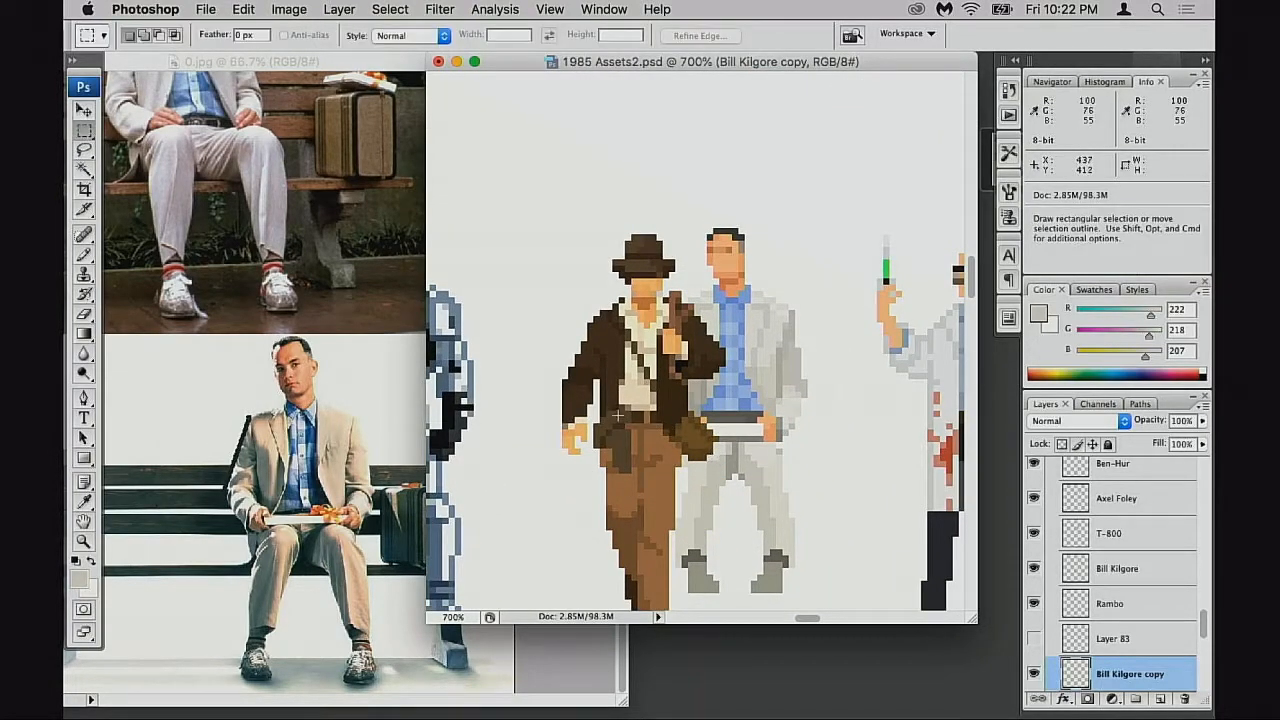
{"action": "left_click_drag", "start_coordinate": [616, 413], "coordinate": [860, 451]}
{"action": "left_click_drag", "start_coordinate": [607, 292], "coordinate": [712, 303]}
{"action": "left_click_drag", "start_coordinate": [825, 346], "coordinate": [624, 405]}
{"action": "key", "text": "super+d"}
{"action": "left_click_drag", "start_coordinate": [609, 359], "coordinate": [952, 490]}
{"action": "key", "text": "super+d"}
{"action": "key", "text": "v"}
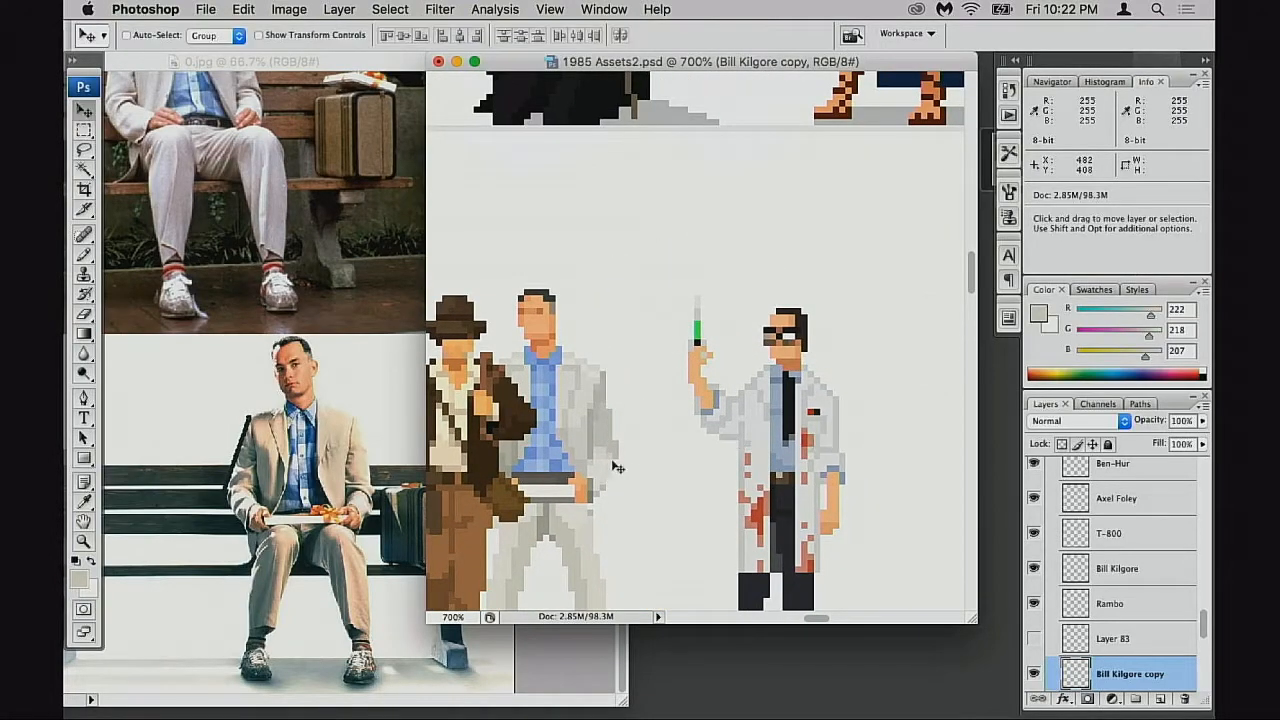
Return the suited man to the empty space beside the gunman with the red headband
{"action": "left_click_drag", "start_coordinate": [611, 466], "coordinate": [962, 359]}
{"action": "left_click", "coordinate": [831, 405], "text": "alt+super"}
{"action": "left_click", "coordinate": [843, 417], "text": "alt+super"}
{"action": "left_click_drag", "start_coordinate": [856, 425], "coordinate": [625, 607]}
{"action": "left_click_drag", "start_coordinate": [540, 492], "coordinate": [962, 424]}
{"action": "left_click_drag", "start_coordinate": [962, 430], "coordinate": [590, 510]}
{"action": "left_click_drag", "start_coordinate": [647, 486], "coordinate": [577, 474]}
{"action": "left_click_drag", "start_coordinate": [535, 500], "coordinate": [803, 517]}
Select the suited man's head, collar and upper shoulders, nudge them down 1 pixel and deselect
{"action": "key", "text": "m"}
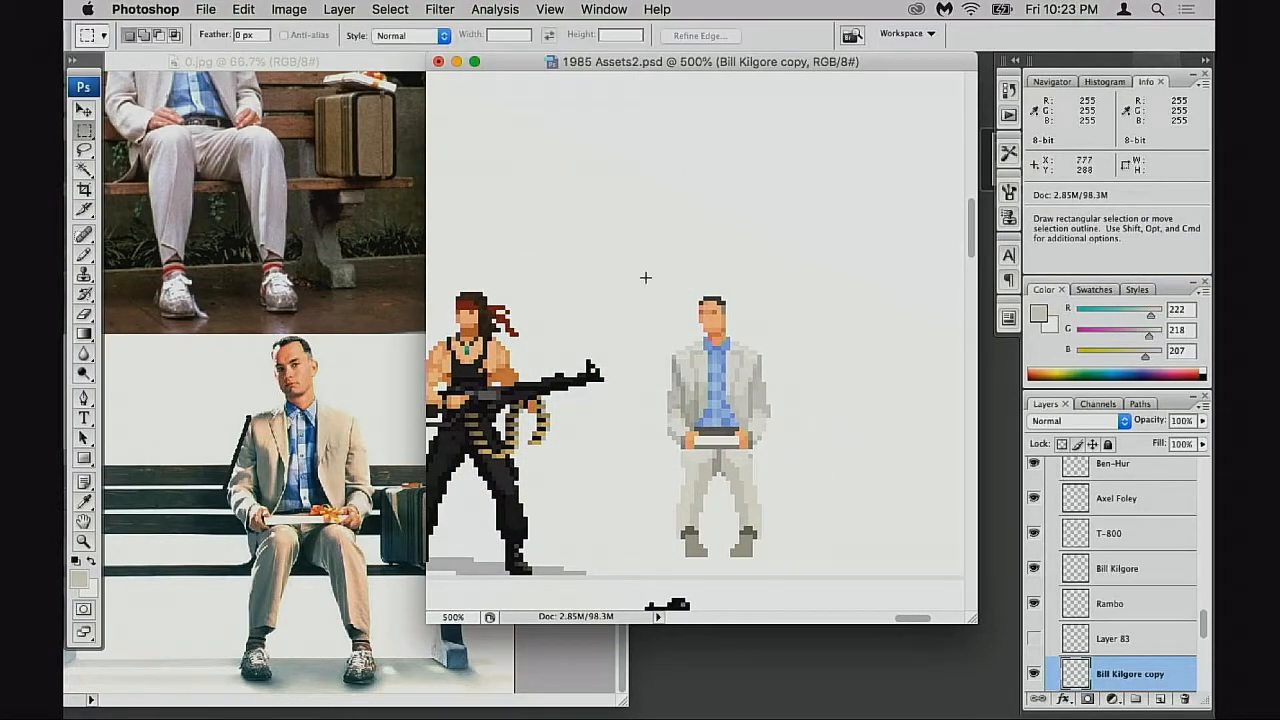
{"action": "left_click", "coordinate": [728, 386], "text": "super"}
{"action": "left_click", "coordinate": [680, 290], "text": "super"}
{"action": "left_click_drag", "start_coordinate": [537, 256], "coordinate": [838, 375]}
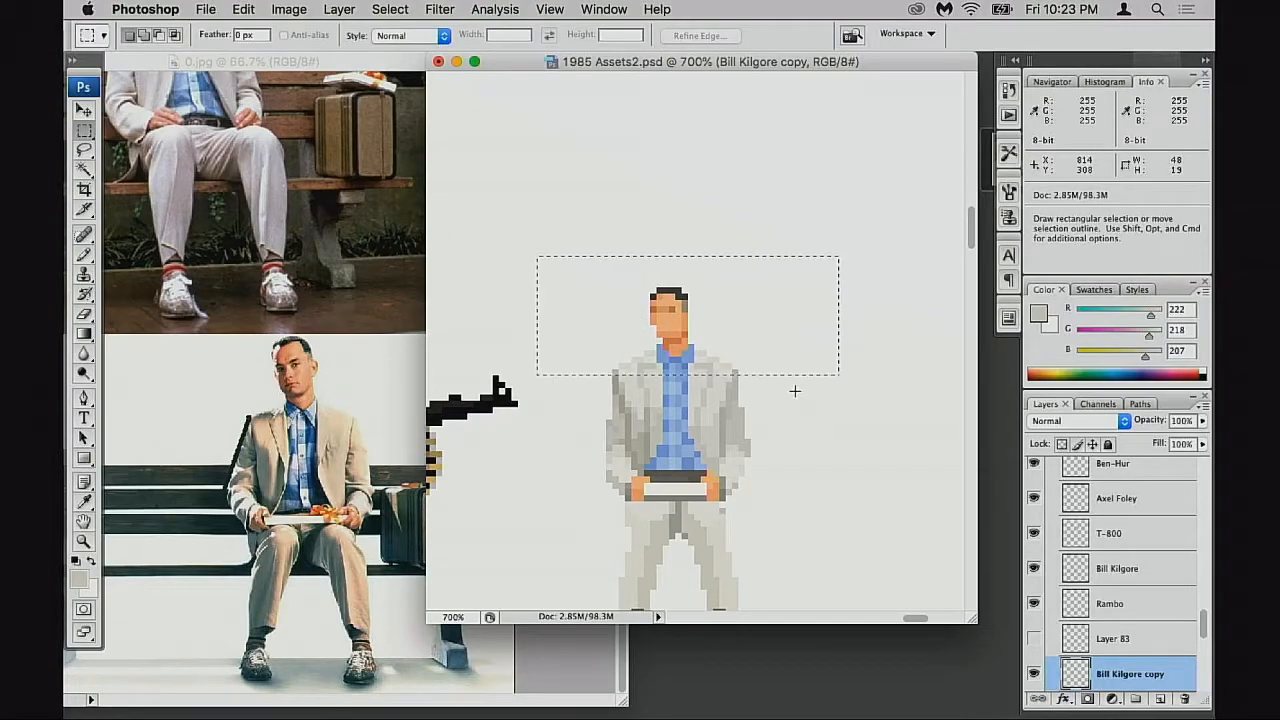
{"action": "key", "text": "v"}
{"action": "key", "text": "Down"}
{"action": "key", "text": "super+d"}
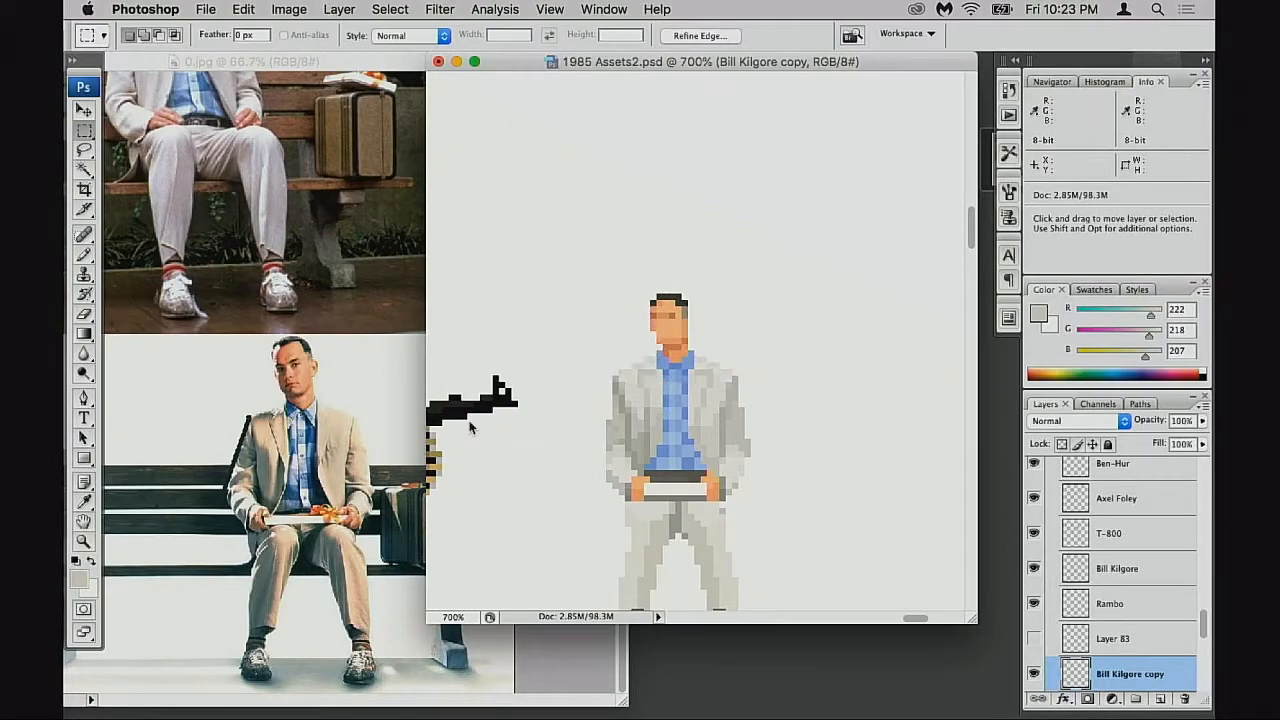
Check the suited man's proportions at 400% and 500% against the reference photo and the neighbouring figures
{"action": "left_click", "coordinate": [663, 451], "text": "alt+super"}
{"action": "left_click", "coordinate": [671, 455], "text": "alt+super"}
{"action": "left_click", "coordinate": [672, 455], "text": "alt+super"}
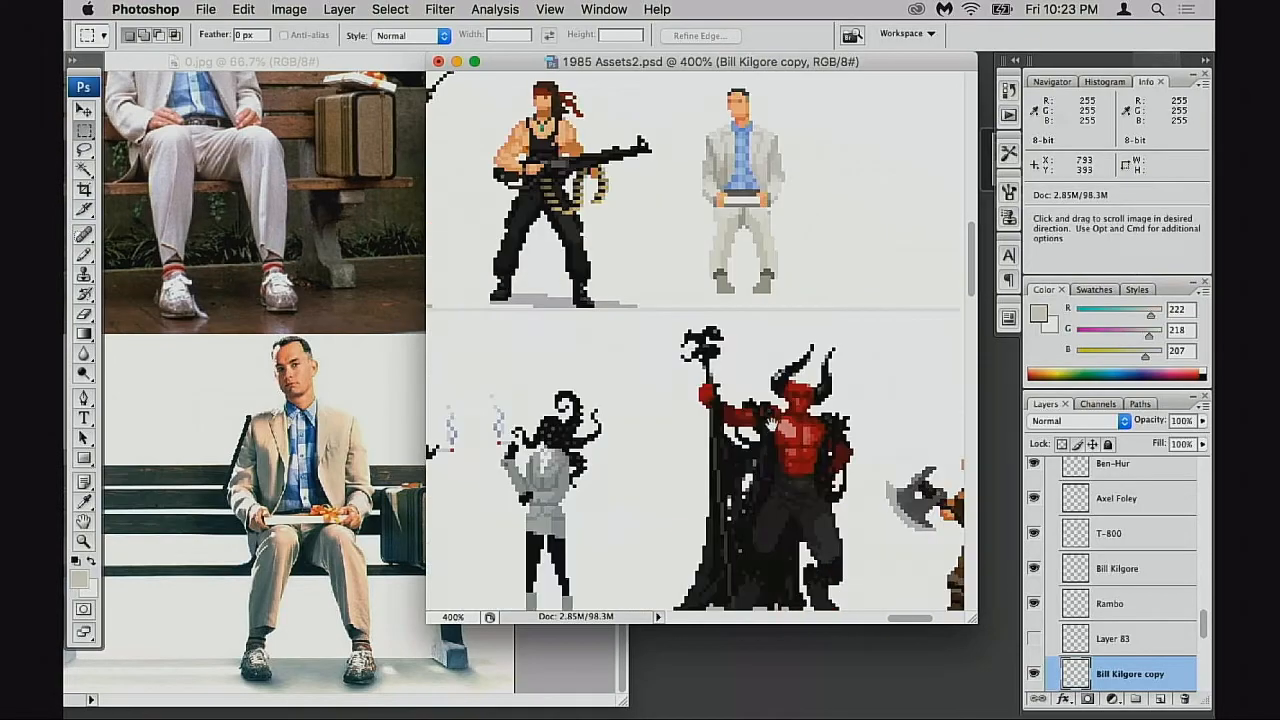
{"action": "left_click_drag", "start_coordinate": [772, 422], "coordinate": [742, 535]}
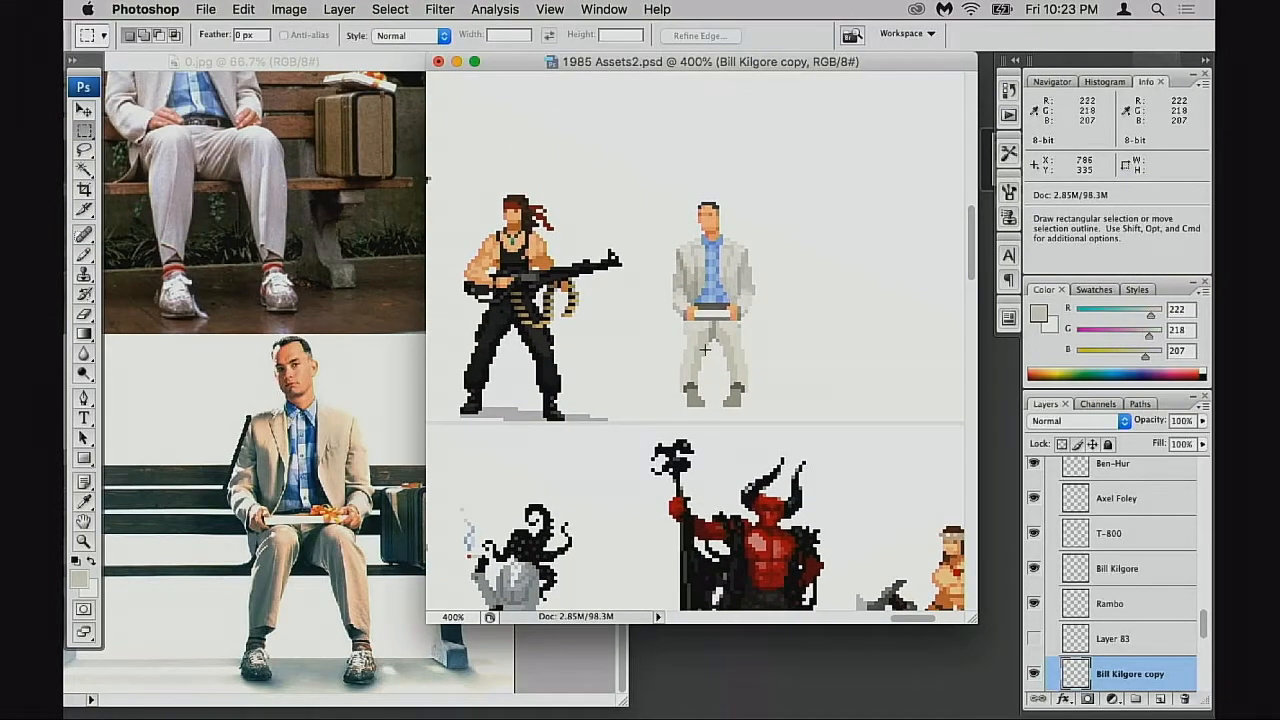
{"action": "key", "text": "ctrl+Tab"}
{"action": "left_click", "coordinate": [787, 310]}
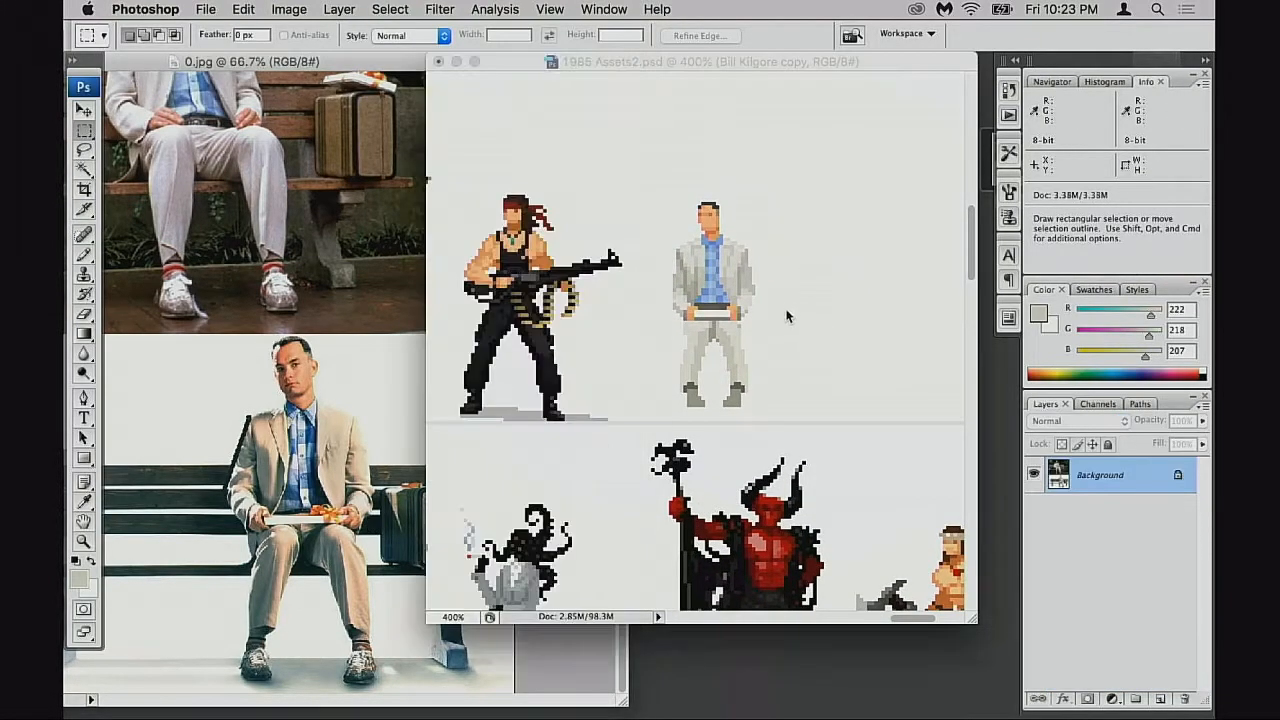
{"action": "left_click", "coordinate": [726, 284], "text": "super"}
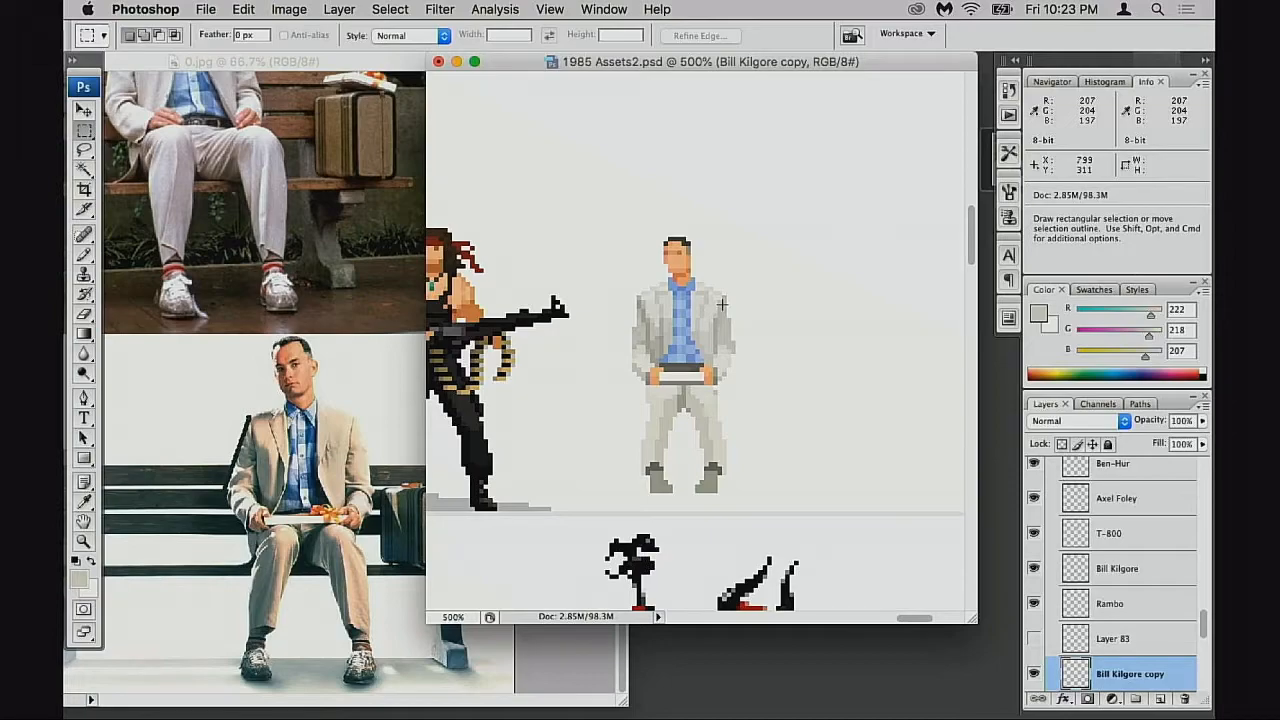
{"action": "key", "text": "super+z"}
{"action": "key", "text": "super+z"}
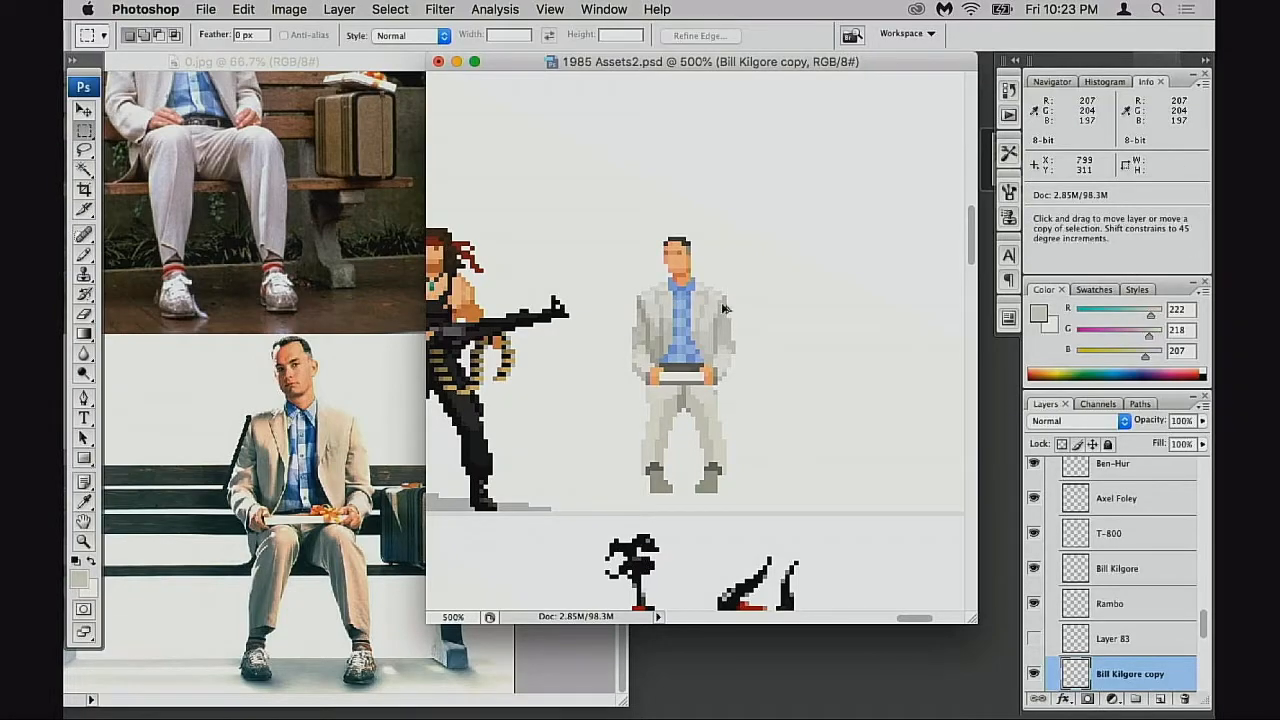
Undo the 1-pixel downward nudge of the man's head and shoulders, check the reference photo, and deselect
{"action": "key", "text": "super+alt+z"}
{"action": "key", "text": "super+alt+z"}
{"action": "key", "text": "ctrl+Tab"}
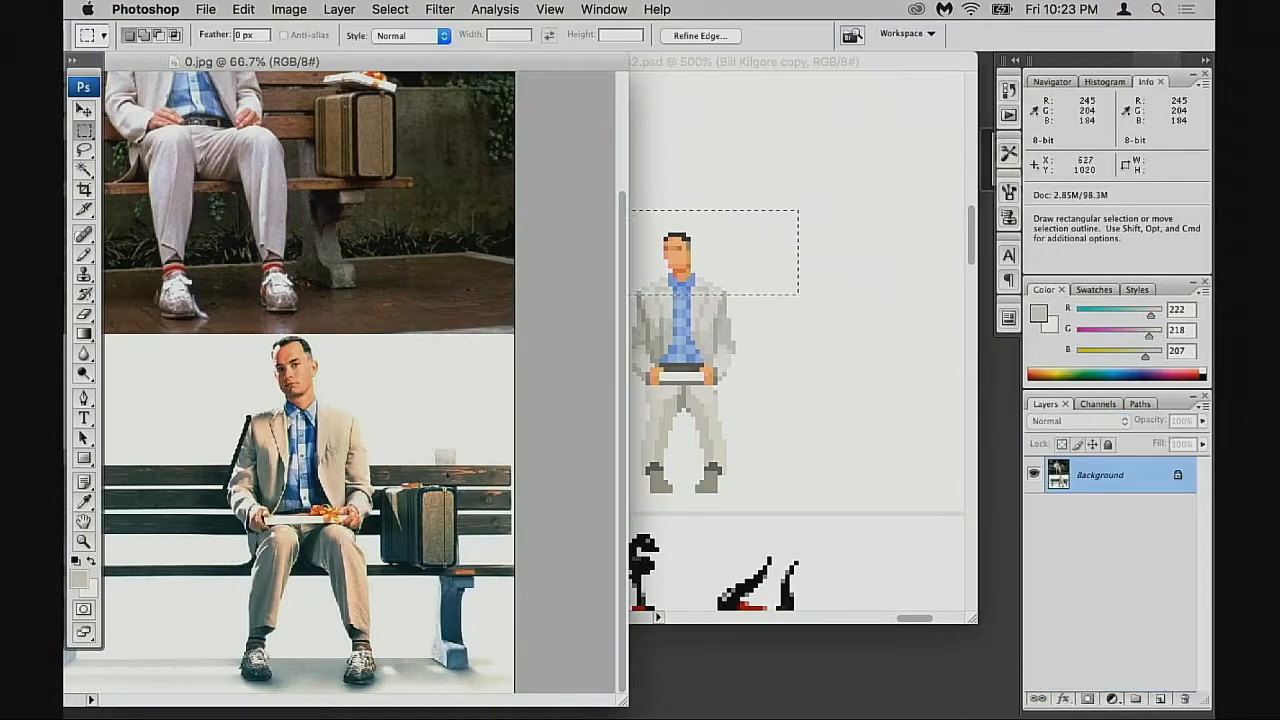
{"action": "key", "text": "ctrl+Tab"}
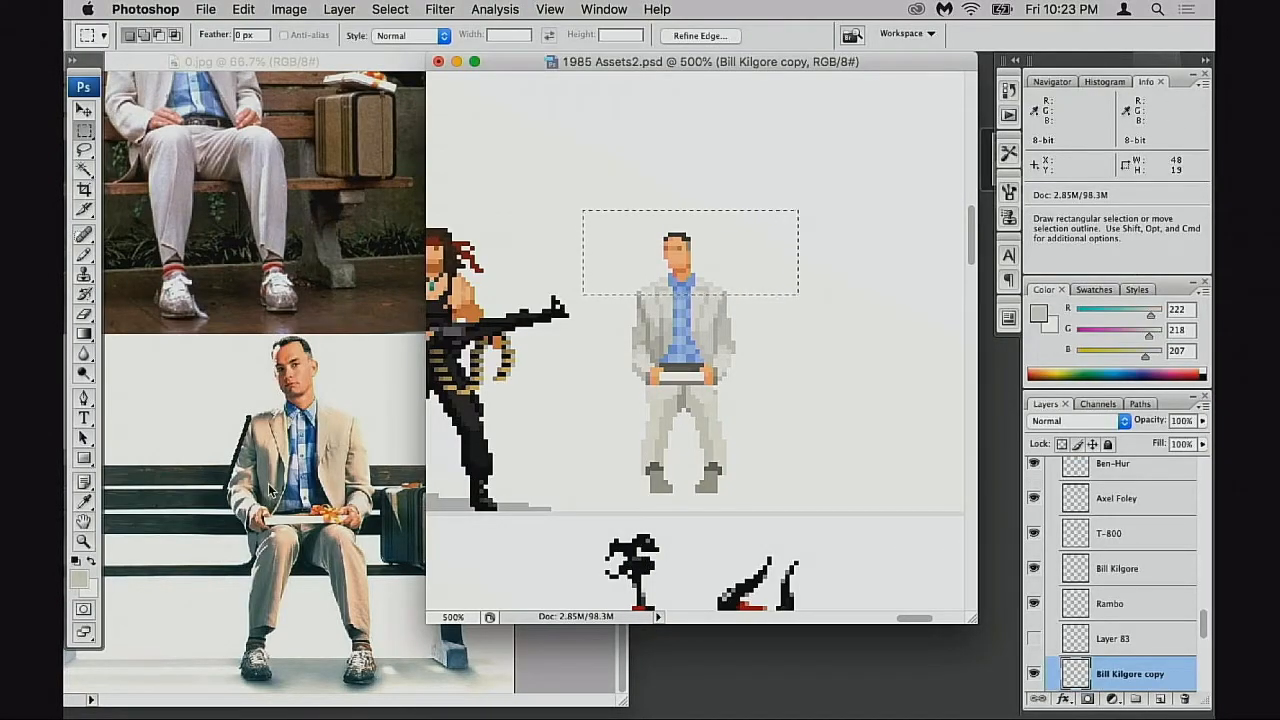
{"action": "left_click", "coordinate": [797, 424]}
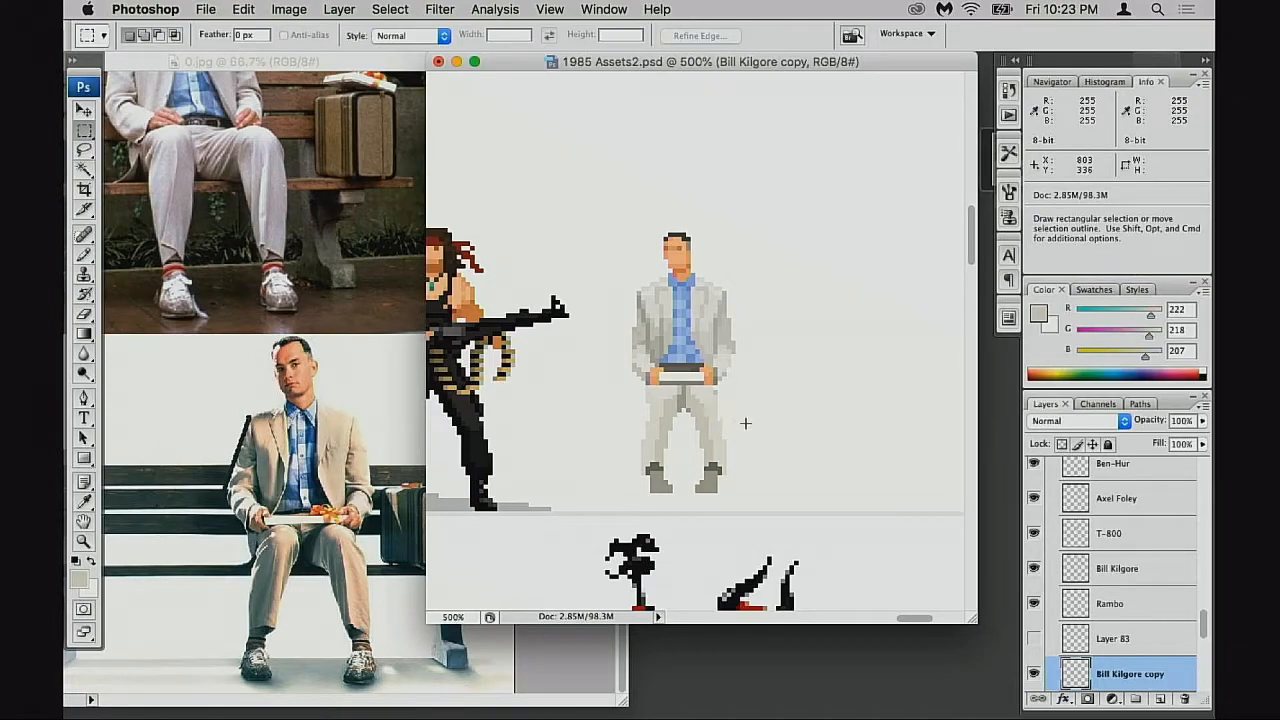
Show the bench on Layer 82 behind the suited man and view them together at 700%
{"action": "left_click", "coordinate": [649, 478], "text": "super"}
{"action": "left_click", "coordinate": [654, 467], "text": "super"}
{"action": "key", "text": "e"}
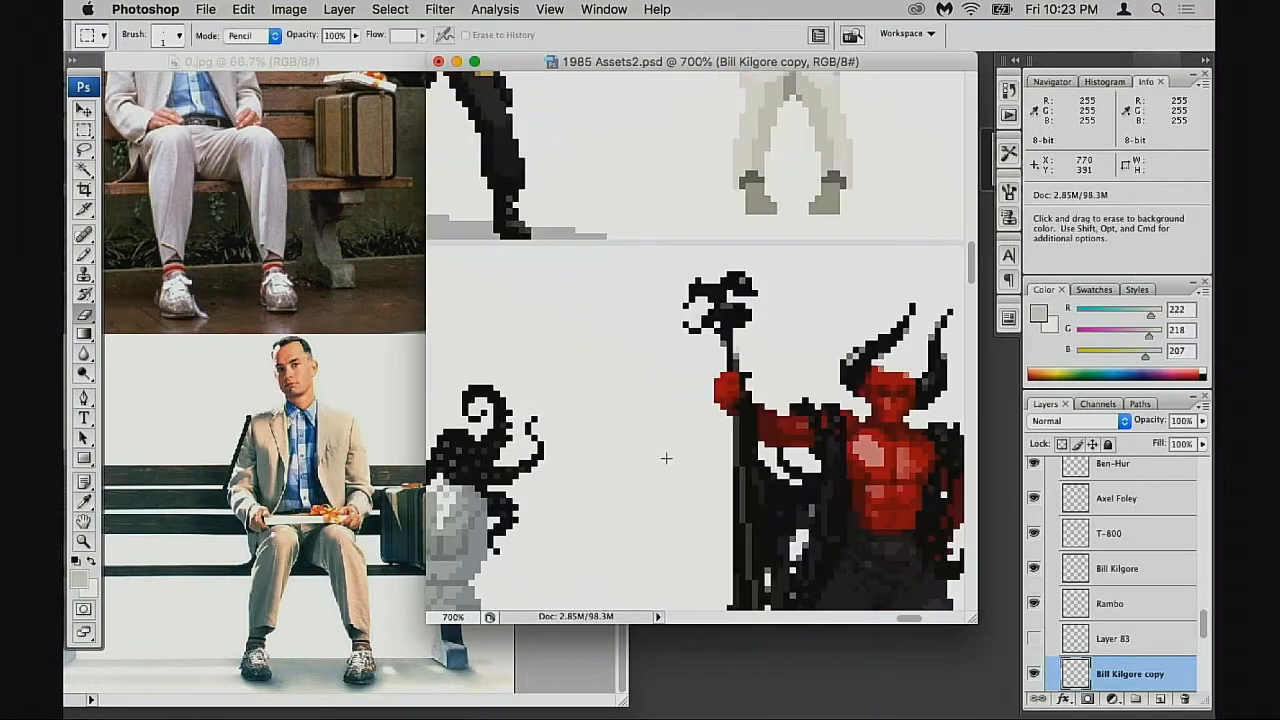
{"action": "left_click_drag", "start_coordinate": [717, 349], "coordinate": [643, 460]}
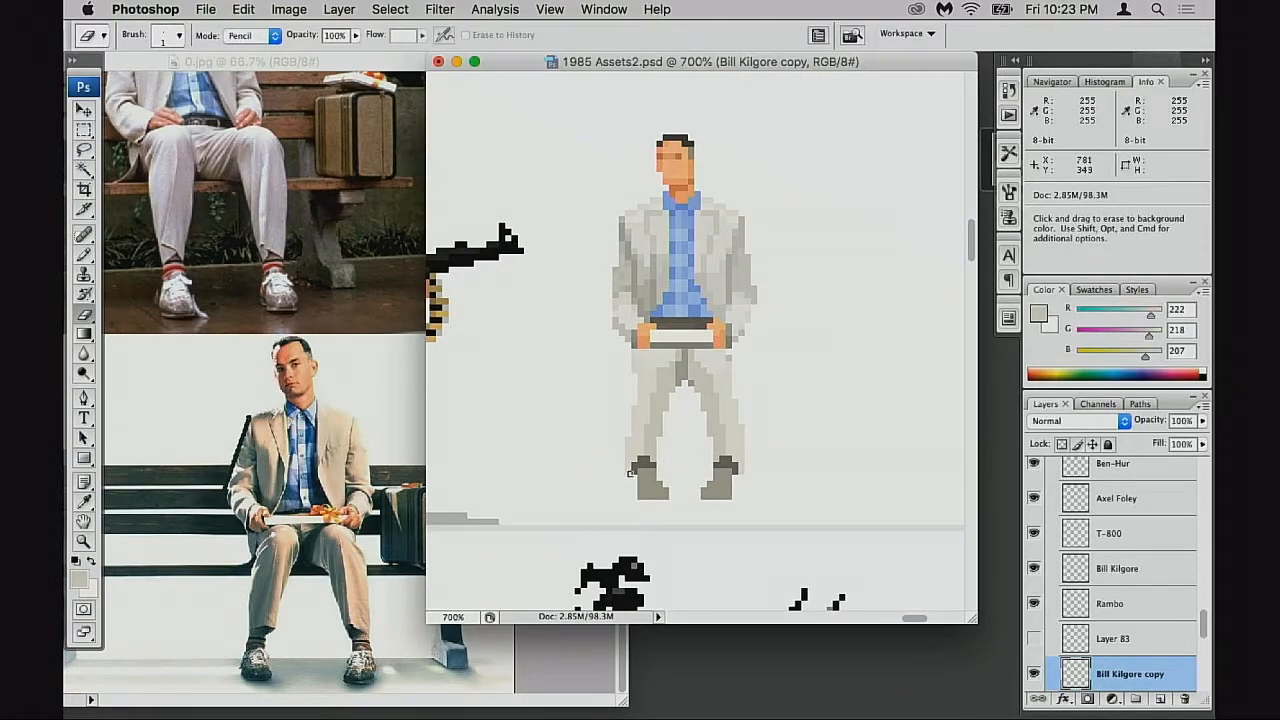
{"action": "left_click_drag", "start_coordinate": [646, 504], "coordinate": [681, 523]}
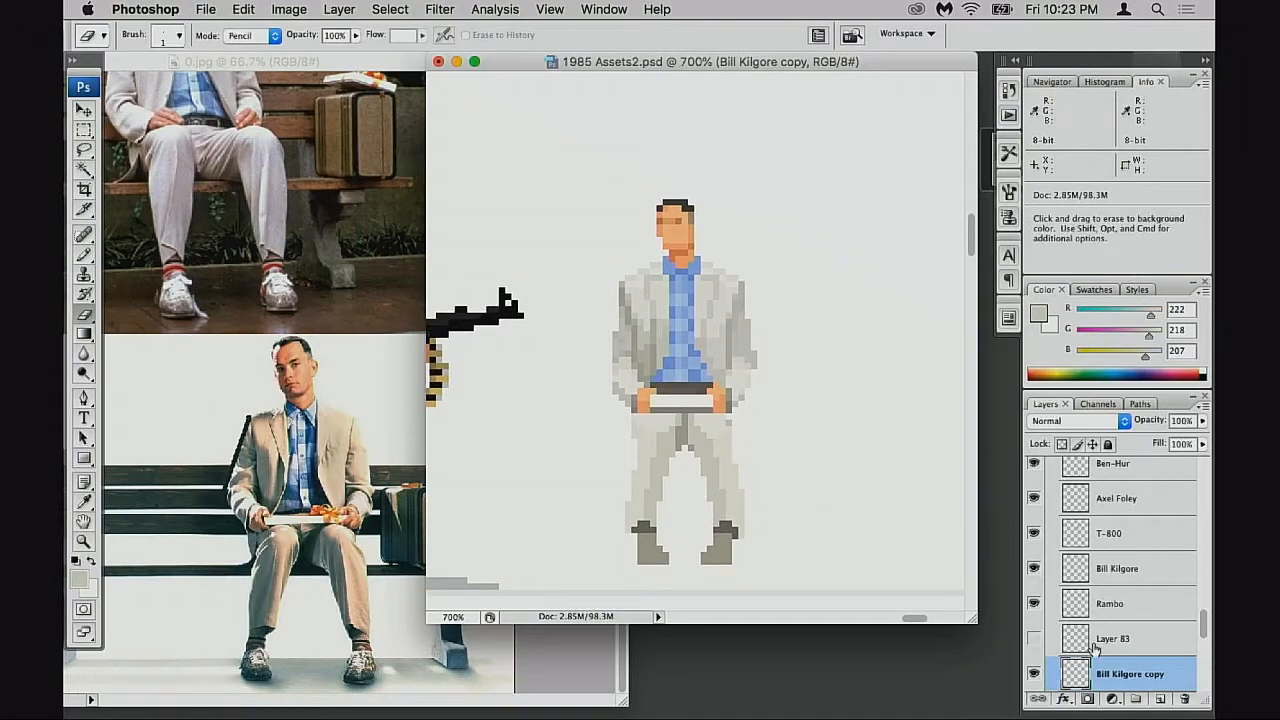
{"action": "scroll", "coordinate": [1037, 650], "scroll_direction": "down", "scroll_amount": 3}
{"action": "left_click", "coordinate": [1035, 625]}
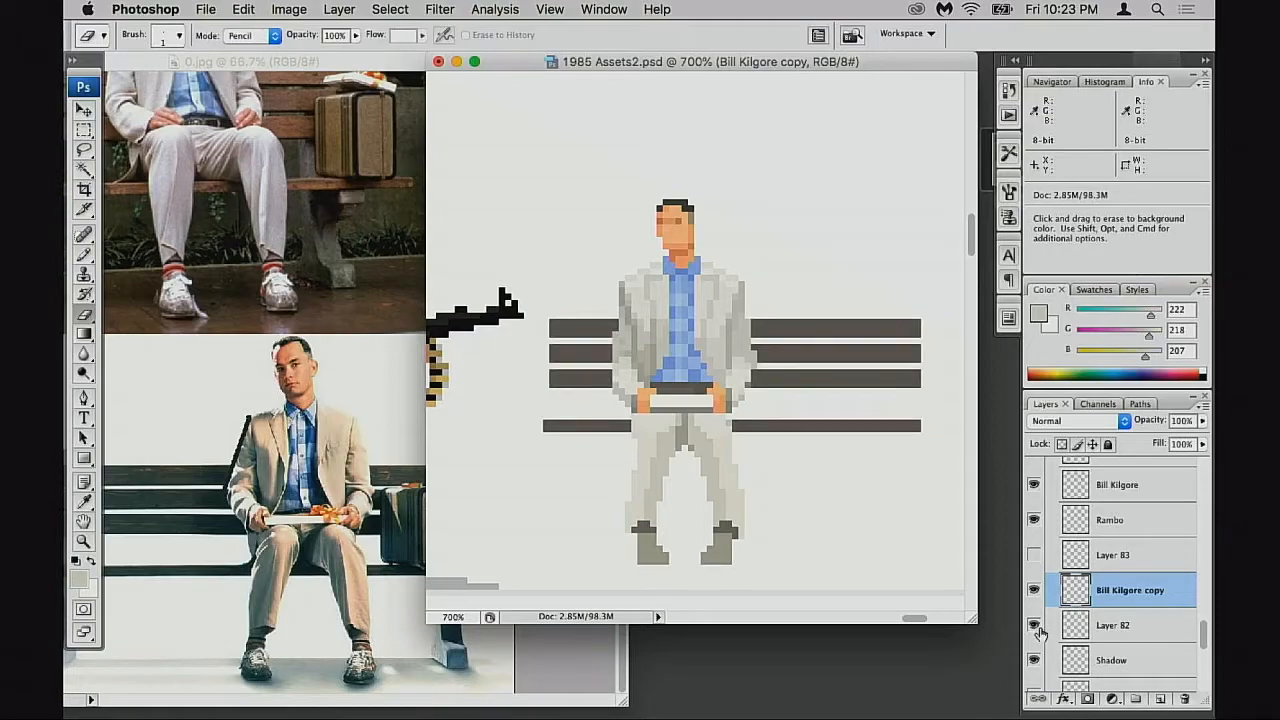
{"action": "left_click_drag", "start_coordinate": [825, 547], "coordinate": [761, 510]}
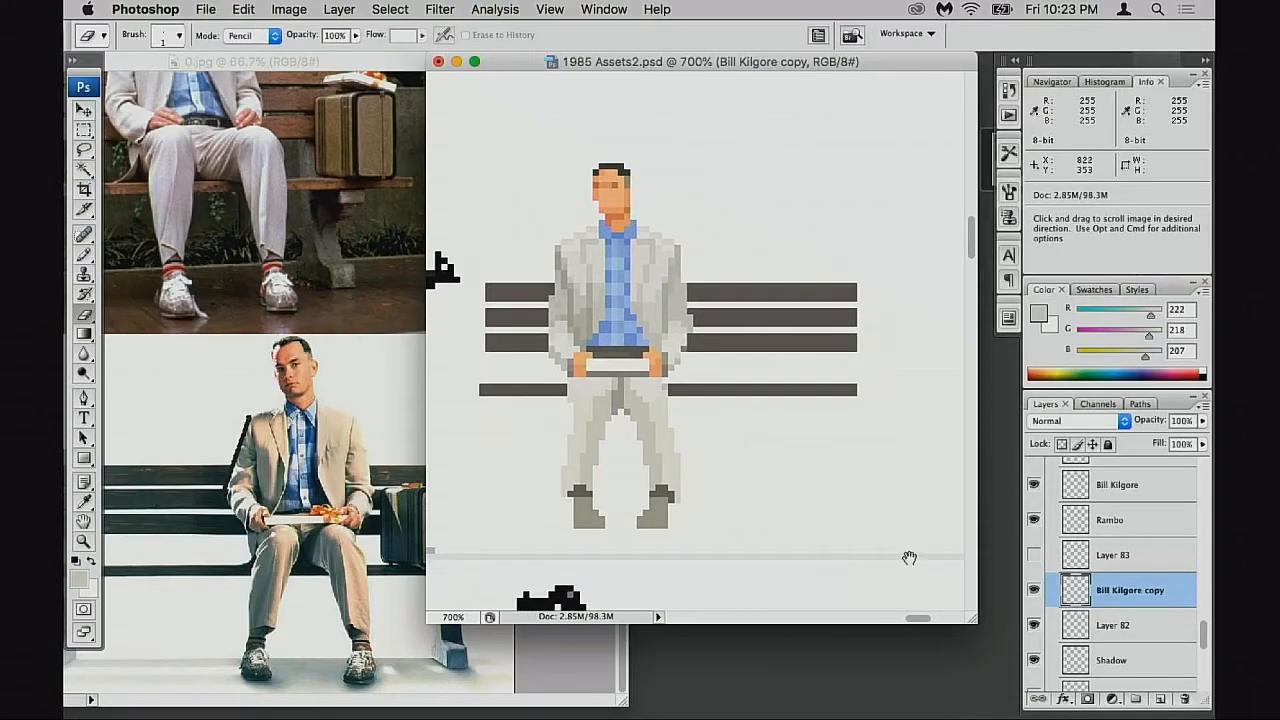
Show the Multiply shading on Layer 83 and move it from the jacket sleeve onto the blue shirt
{"action": "left_click", "coordinate": [1080, 630], "text": "shift"}
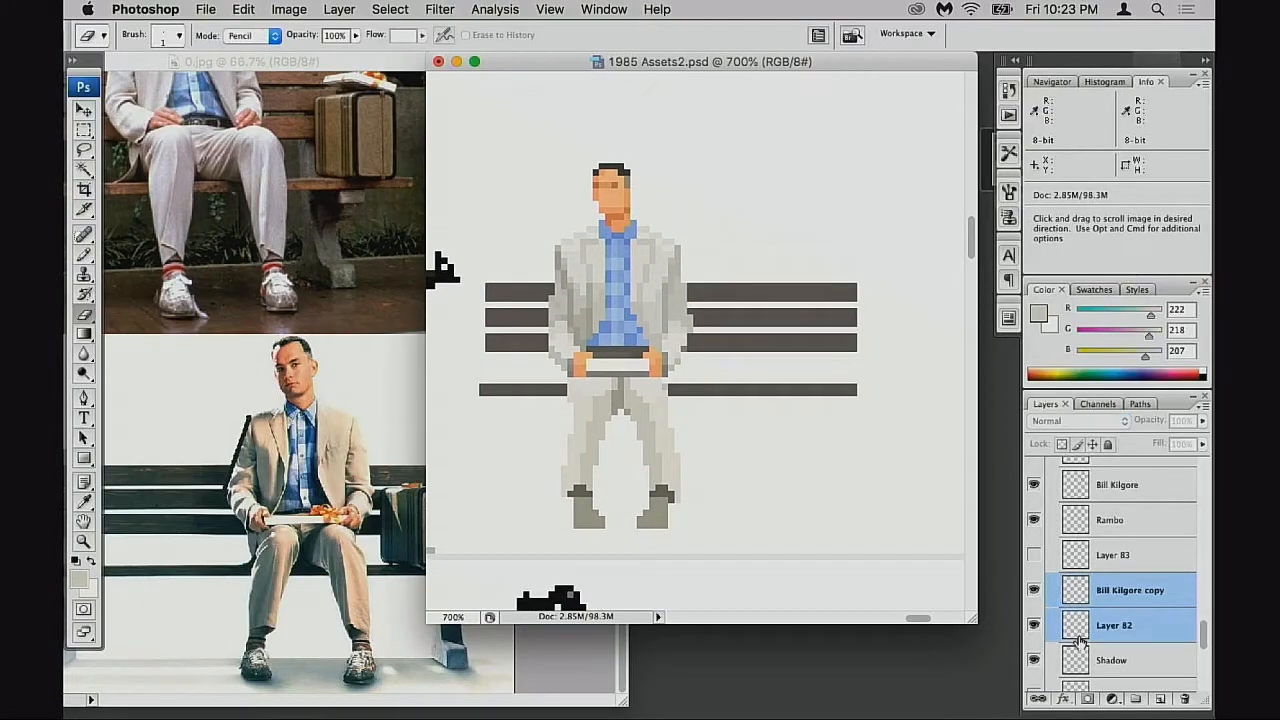
{"action": "left_click", "coordinate": [1037, 555]}
{"action": "left_click", "coordinate": [1090, 560]}
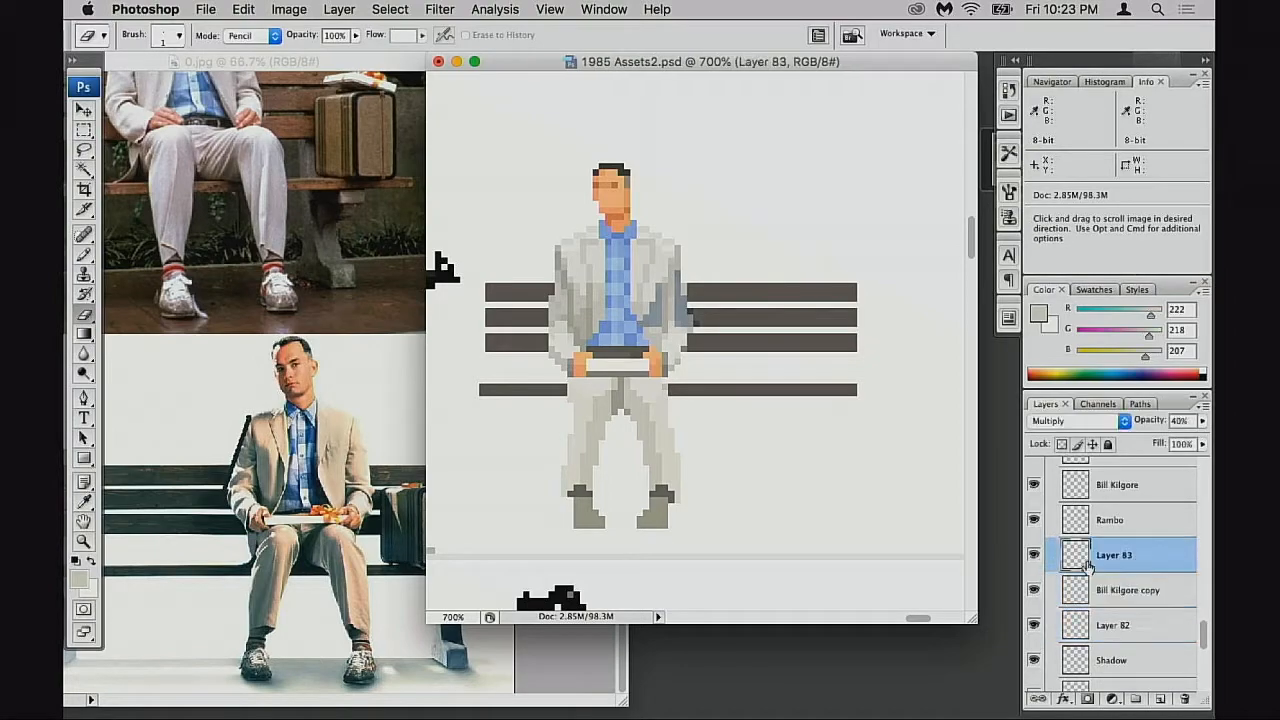
{"action": "key", "text": "v"}
{"action": "mouse_move", "coordinate": [746, 332]}
{"action": "left_mouse_down"}
{"action": "mouse_move", "coordinate": [697, 360]}
{"action": "mouse_move", "coordinate": [696, 349]}
{"action": "left_mouse_up"}
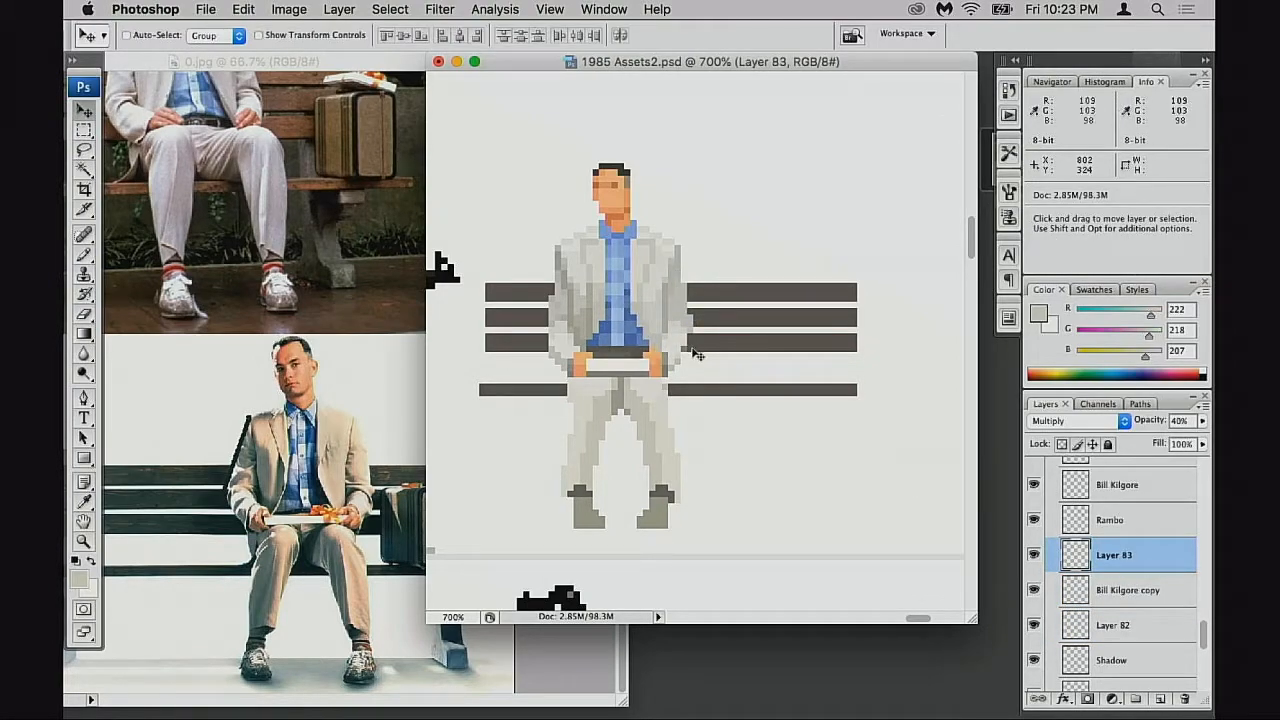
Move the shading, man and bench layers together down to the ground line and farther from the gunman with the red headband
{"action": "left_click", "coordinate": [1085, 630], "text": "shift"}
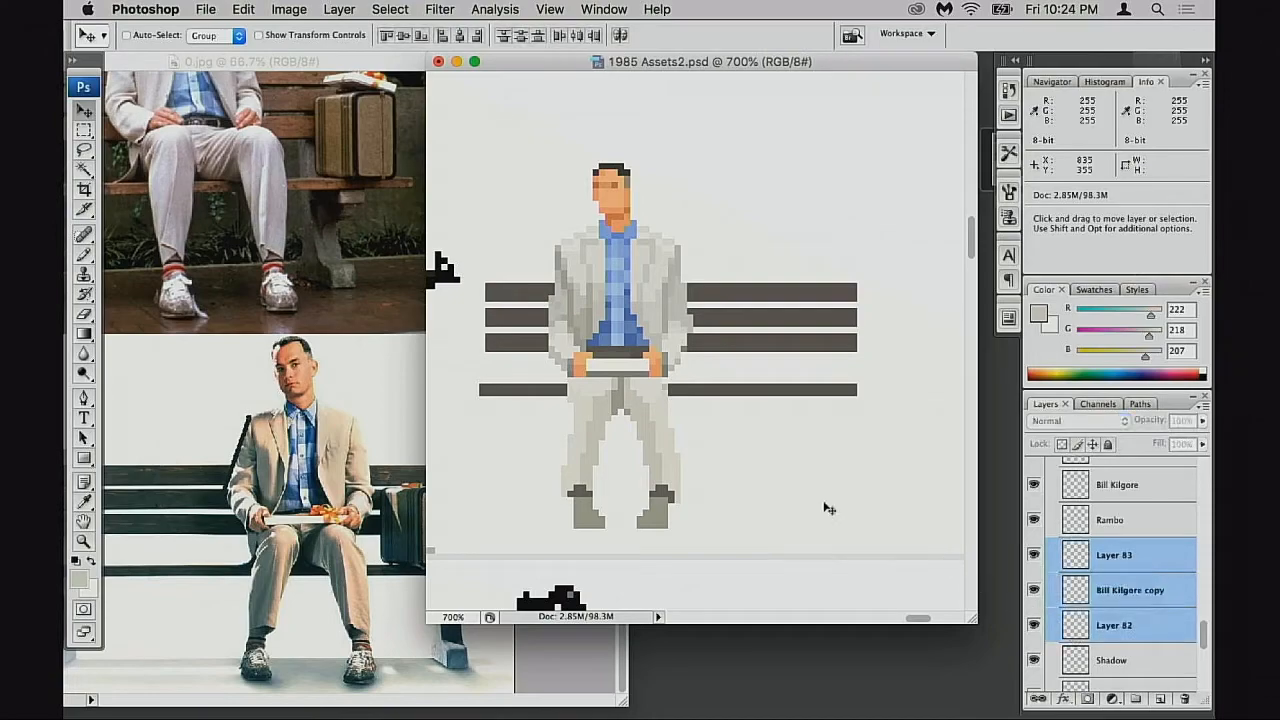
{"action": "left_click_drag", "start_coordinate": [742, 454], "coordinate": [793, 492]}
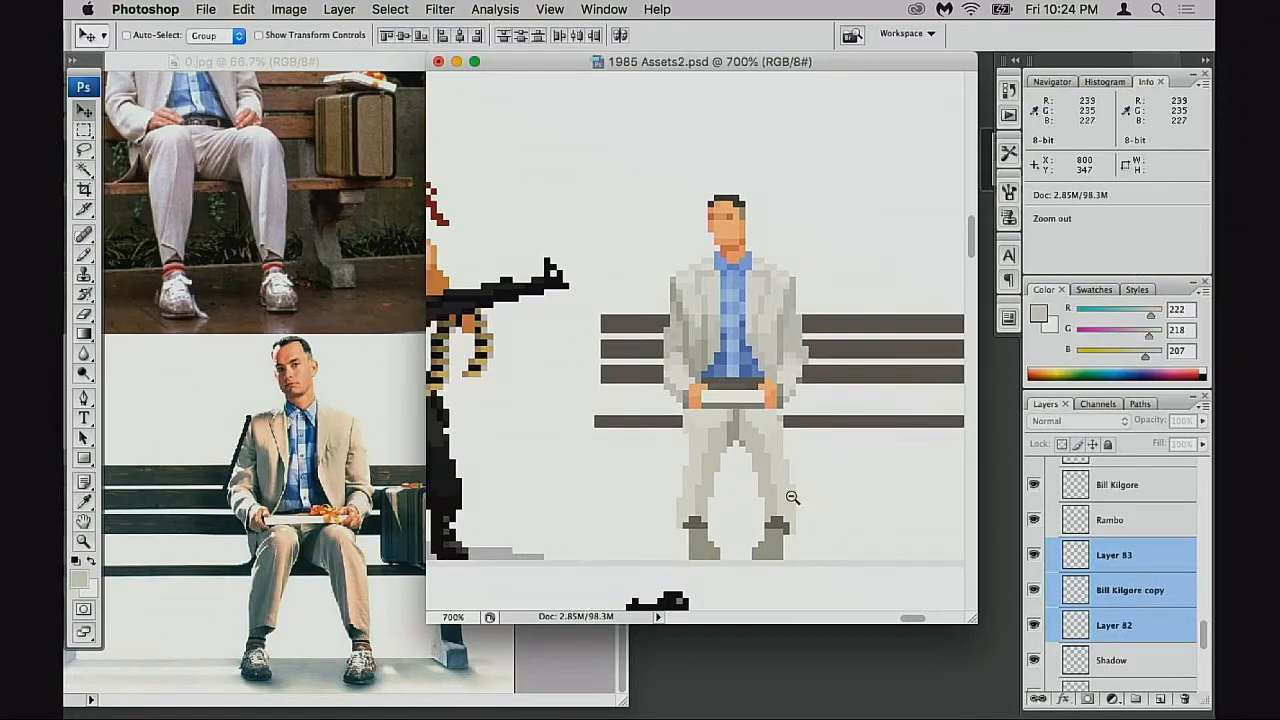
{"action": "left_click", "coordinate": [791, 494], "text": "alt"}
{"action": "left_click", "coordinate": [787, 493], "text": "alt"}
{"action": "left_click", "coordinate": [753, 460], "text": "alt"}
{"action": "left_click_drag", "start_coordinate": [662, 358], "coordinate": [740, 547]}
{"action": "left_click_drag", "start_coordinate": [759, 437], "coordinate": [895, 473]}
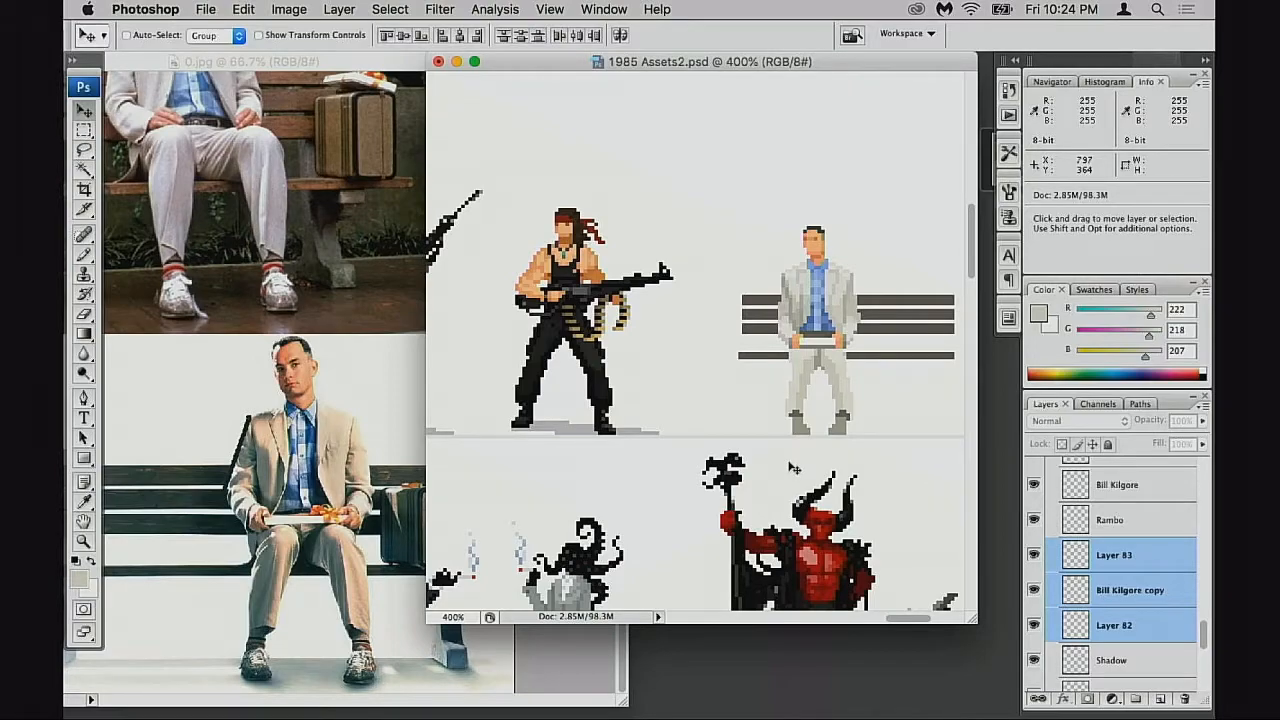
{"action": "left_click_drag", "start_coordinate": [775, 448], "coordinate": [831, 462]}
{"action": "left_click_drag", "start_coordinate": [939, 425], "coordinate": [831, 417]}
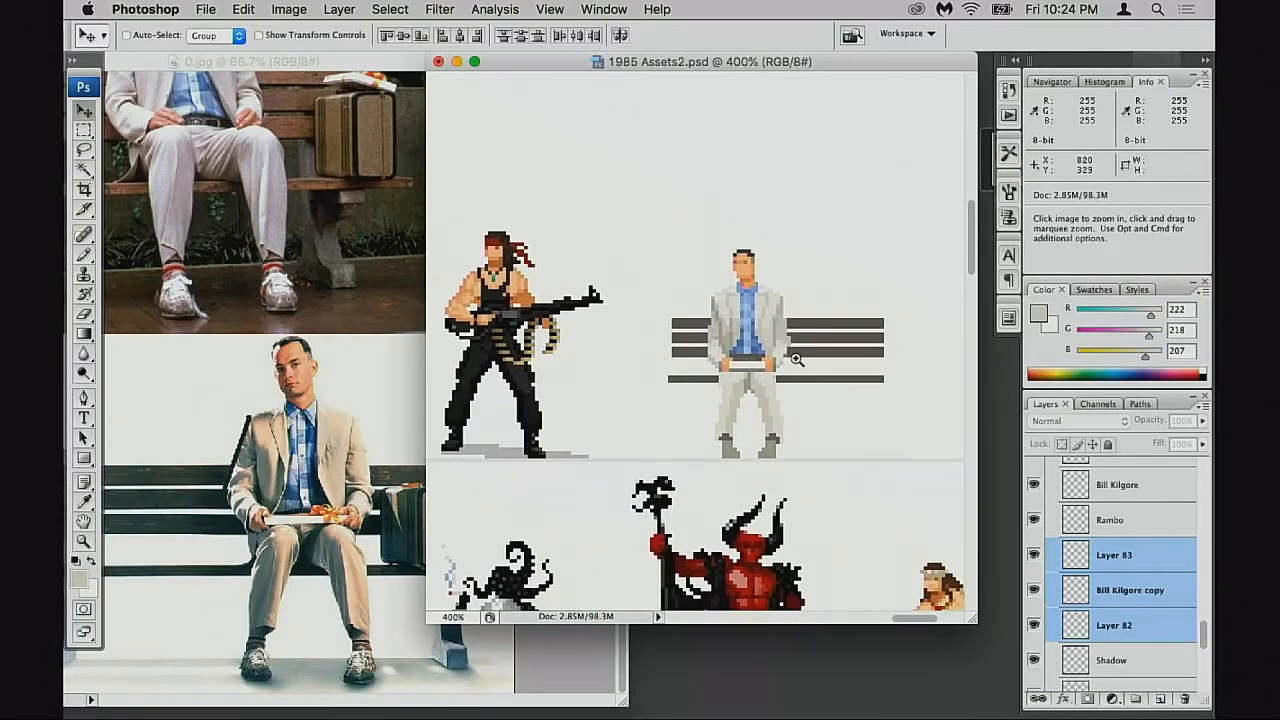
Check the Bill Kilgore copy layer by toggling its visibility, and hide Layer 83 to leave the seated figure without the overlay
{"action": "left_click", "coordinate": [802, 357], "text": "super"}
{"action": "left_click", "coordinate": [600, 417], "text": "super"}
{"action": "left_click", "coordinate": [565, 428], "text": "super"}
{"action": "left_click_drag", "start_coordinate": [565, 428], "coordinate": [712, 610]}
{"action": "left_click", "coordinate": [1066, 592]}
{"action": "left_click", "coordinate": [1035, 592]}
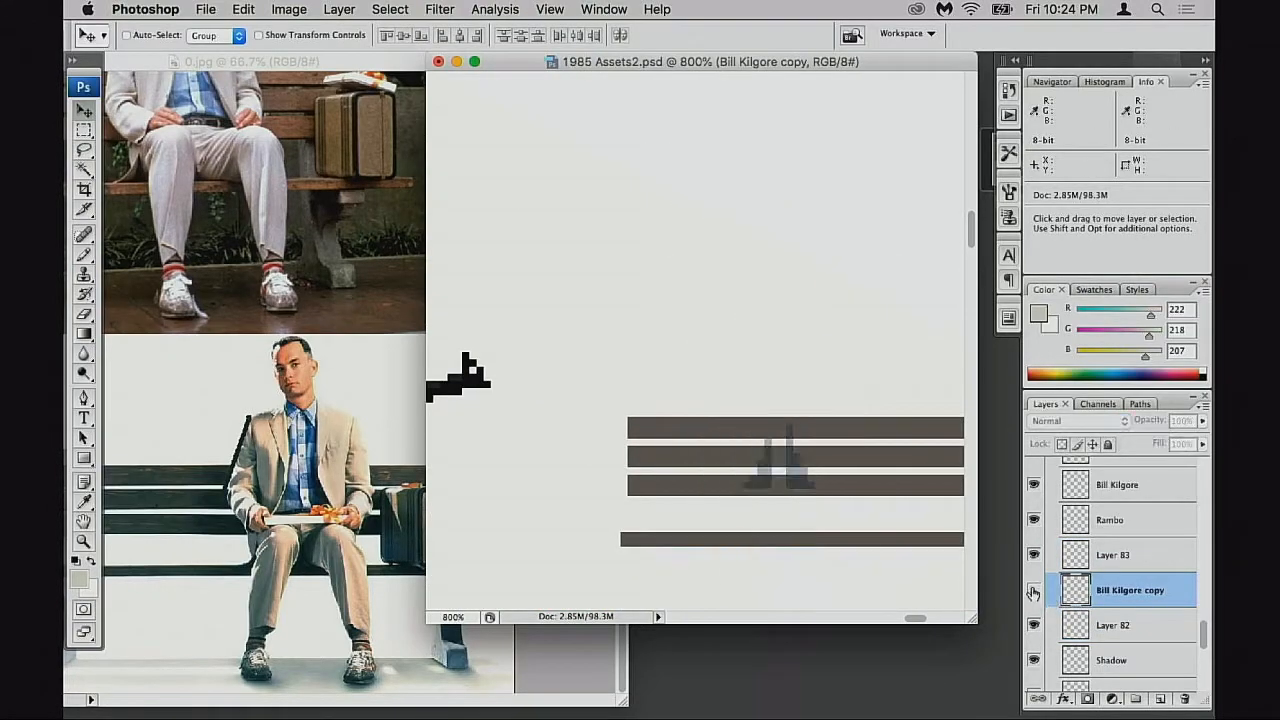
{"action": "left_click", "coordinate": [1035, 592]}
{"action": "left_click", "coordinate": [1050, 556]}
{"action": "left_click", "coordinate": [1035, 556]}
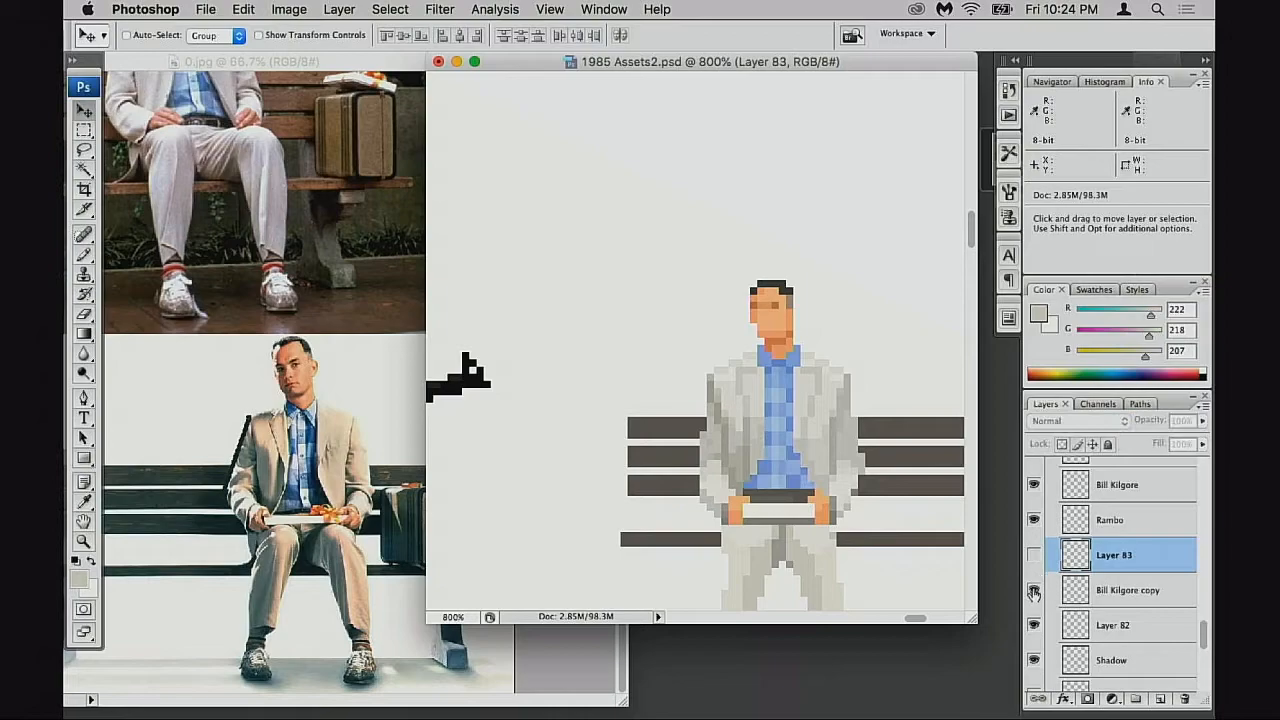
Duplicate the Bill Kilgore copy layer and hide the original so the duplicate can be edited
{"action": "left_click", "coordinate": [1035, 592]}
{"action": "left_click", "coordinate": [1035, 592]}
{"action": "left_click", "coordinate": [1088, 590]}
{"action": "key", "text": "super+j"}
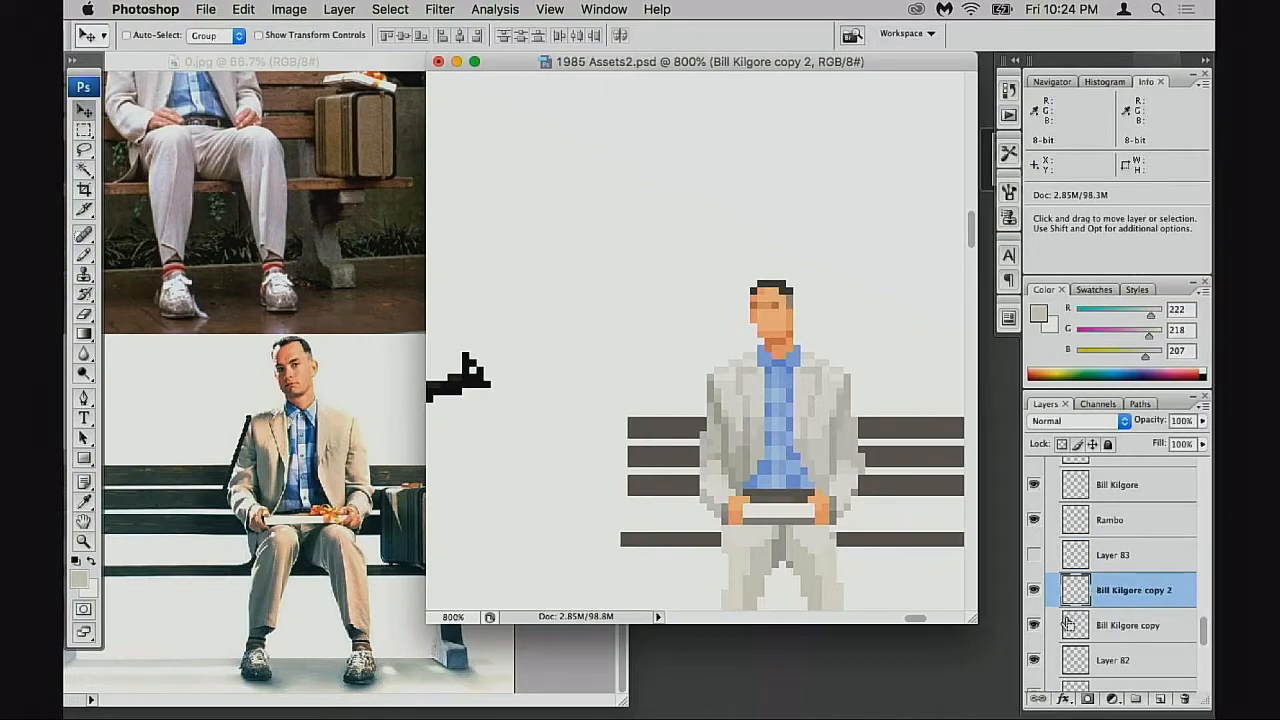
{"action": "left_click", "coordinate": [1035, 625]}
Nudge the head and shoulders of the duplicated seated figure down by one pixel and clear the selection
{"action": "left_click_drag", "start_coordinate": [876, 514], "coordinate": [790, 540]}
{"action": "left_click_drag", "start_coordinate": [571, 234], "coordinate": [829, 405]}
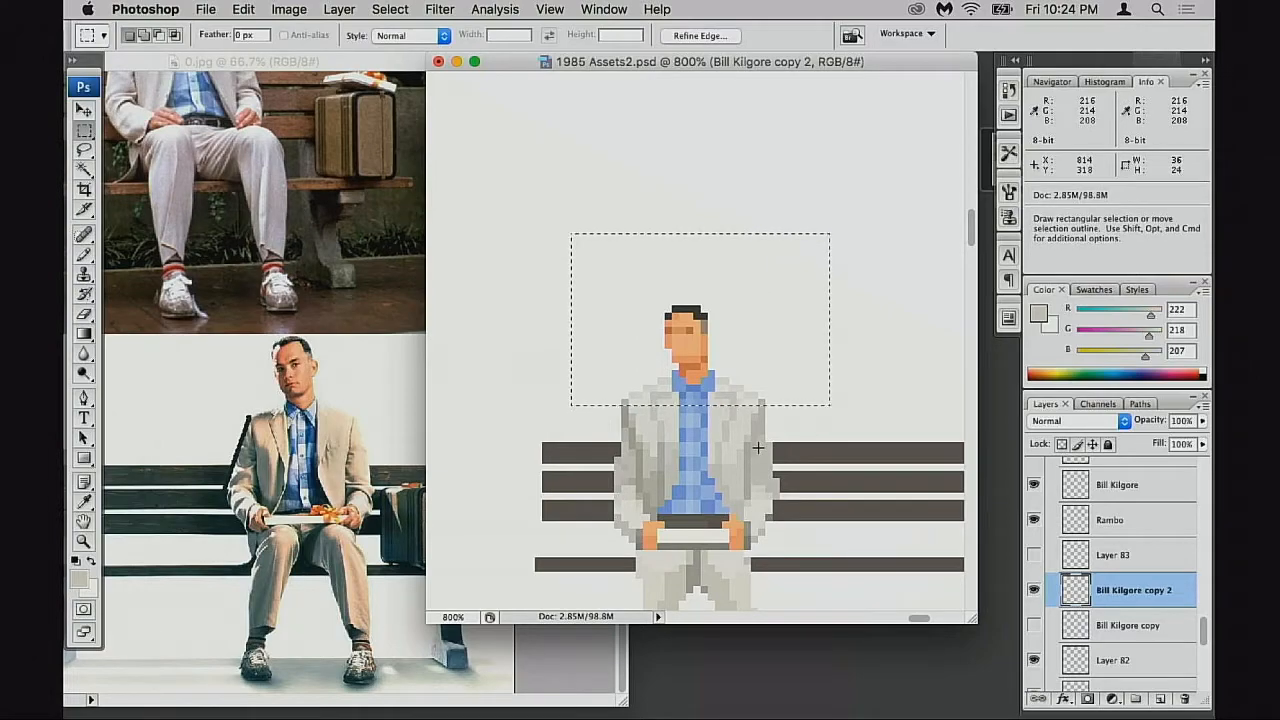
{"action": "key", "text": "super+Down"}
{"action": "key", "text": "super+d"}
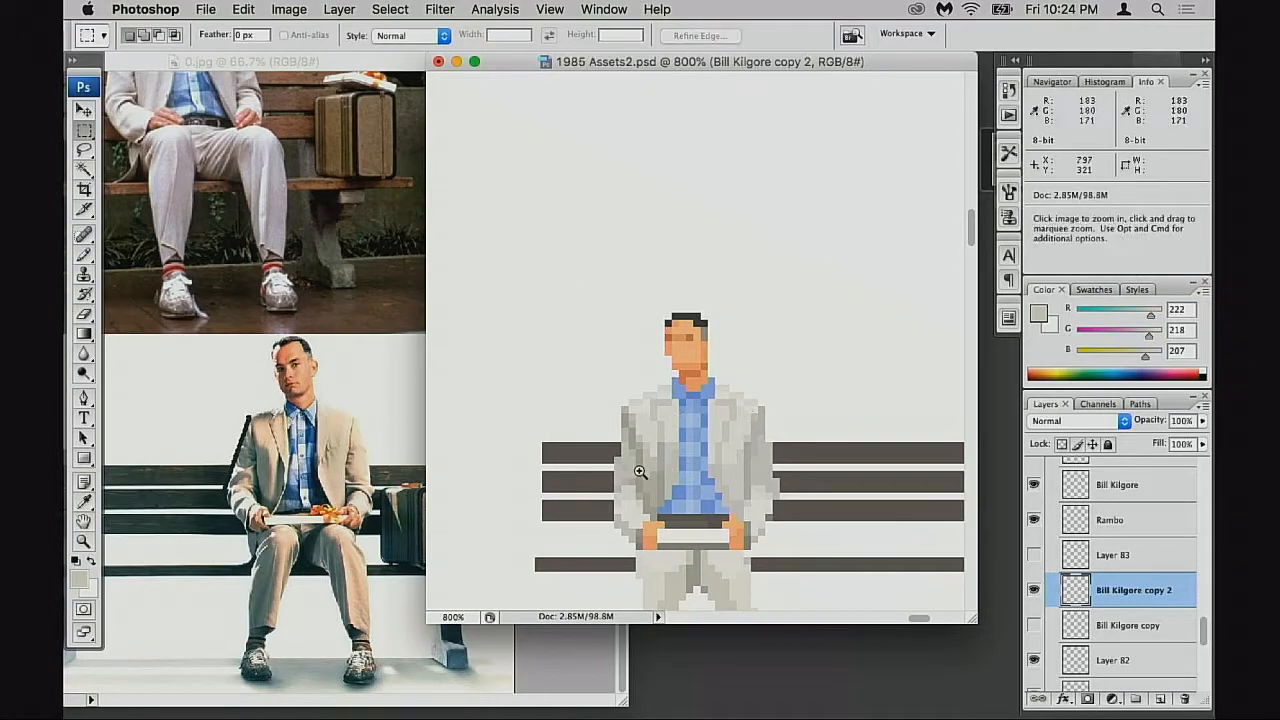
Nudge the jacket's left-hand shoulder and sleeve one pixel right, towards the torso, and clear the selection
{"action": "left_click", "coordinate": [650, 436], "text": "super"}
{"action": "left_click", "coordinate": [662, 382], "text": "super"}
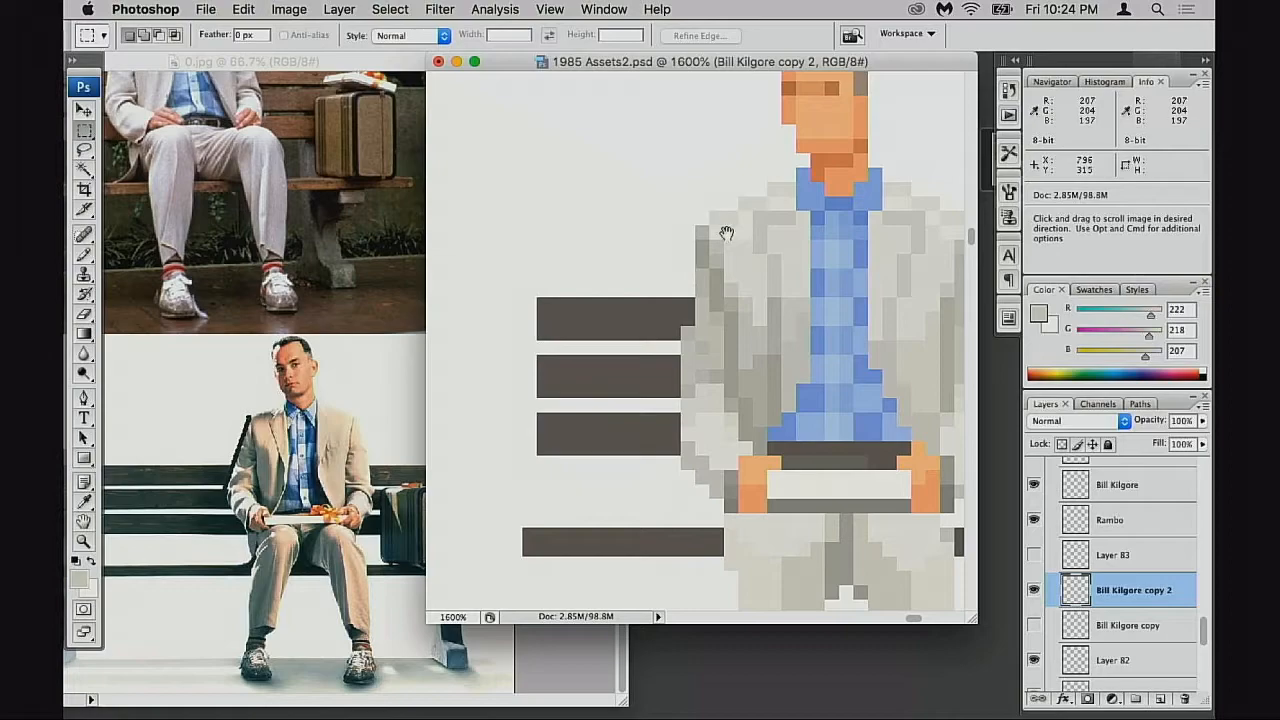
{"action": "left_click_drag", "start_coordinate": [610, 197], "coordinate": [738, 434]}
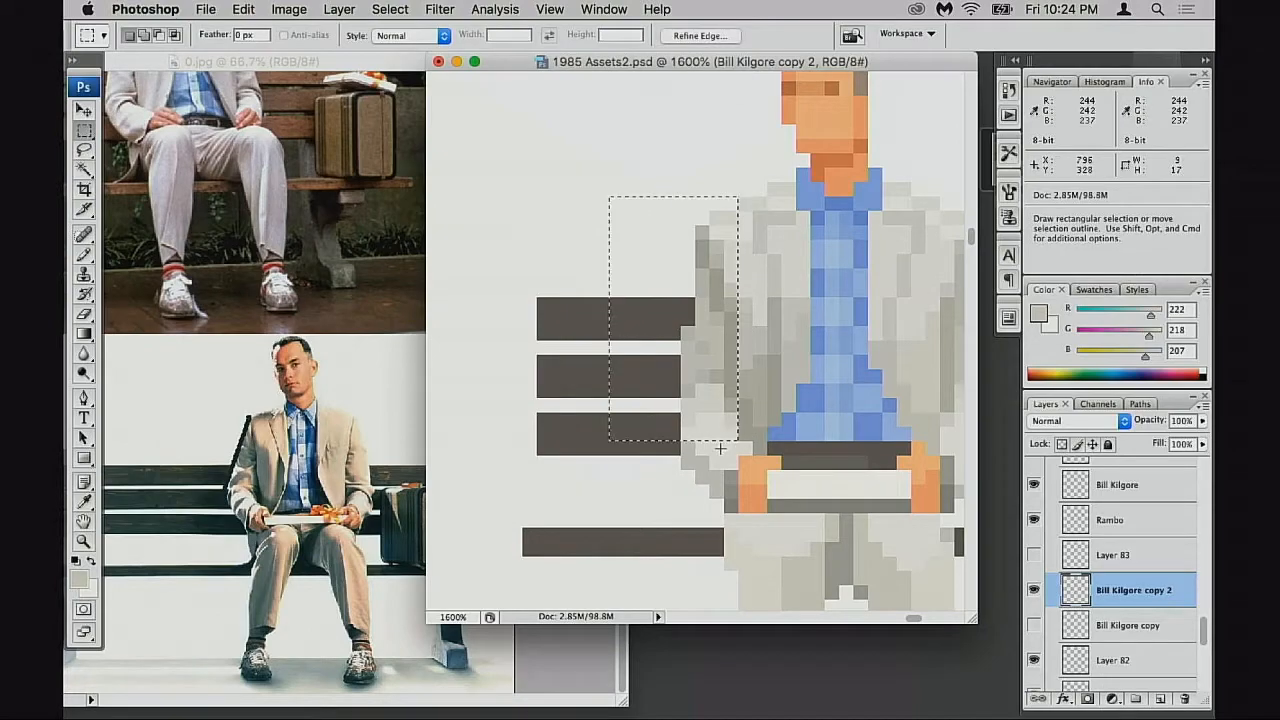
{"action": "key", "text": "super+Right"}
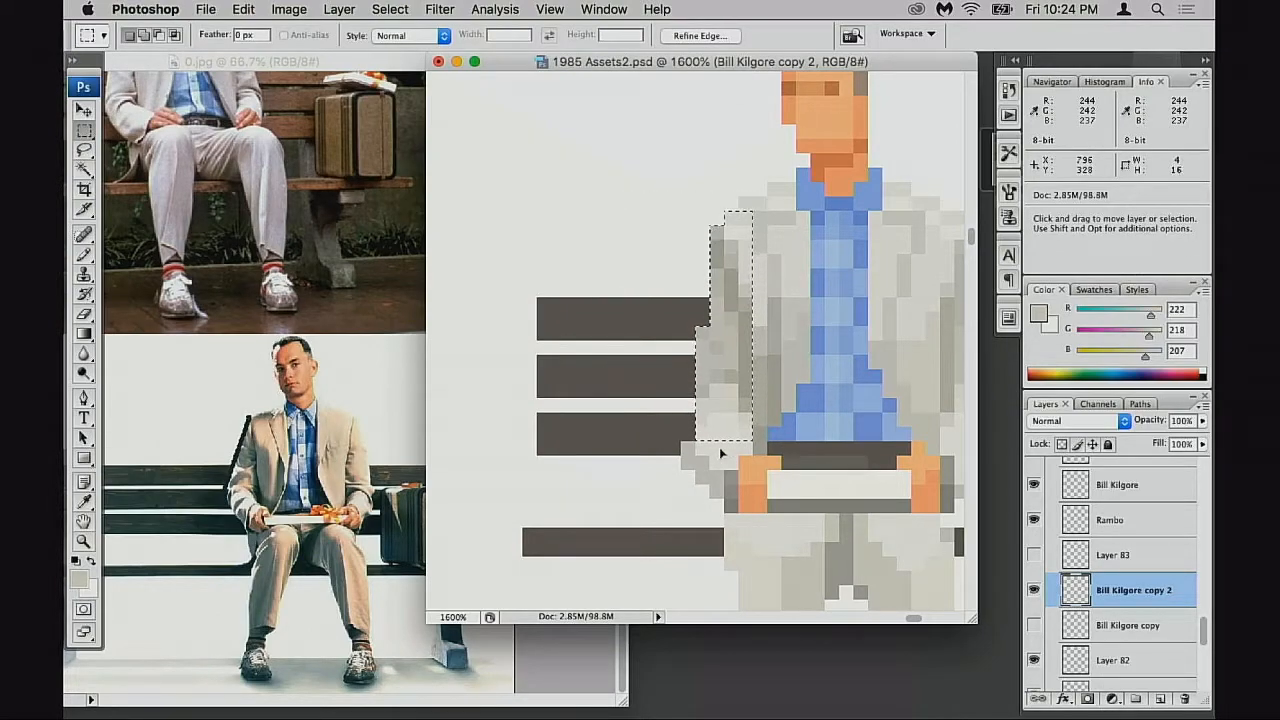
{"action": "key", "text": "super+d"}
Nudge the jacket's right-hand shoulder and sleeve one pixel left, towards the torso, and clear the selection
{"action": "left_click", "coordinate": [694, 430], "text": "alt"}
{"action": "left_click", "coordinate": [717, 431], "text": "alt"}
{"action": "left_click", "coordinate": [717, 431], "text": "alt"}
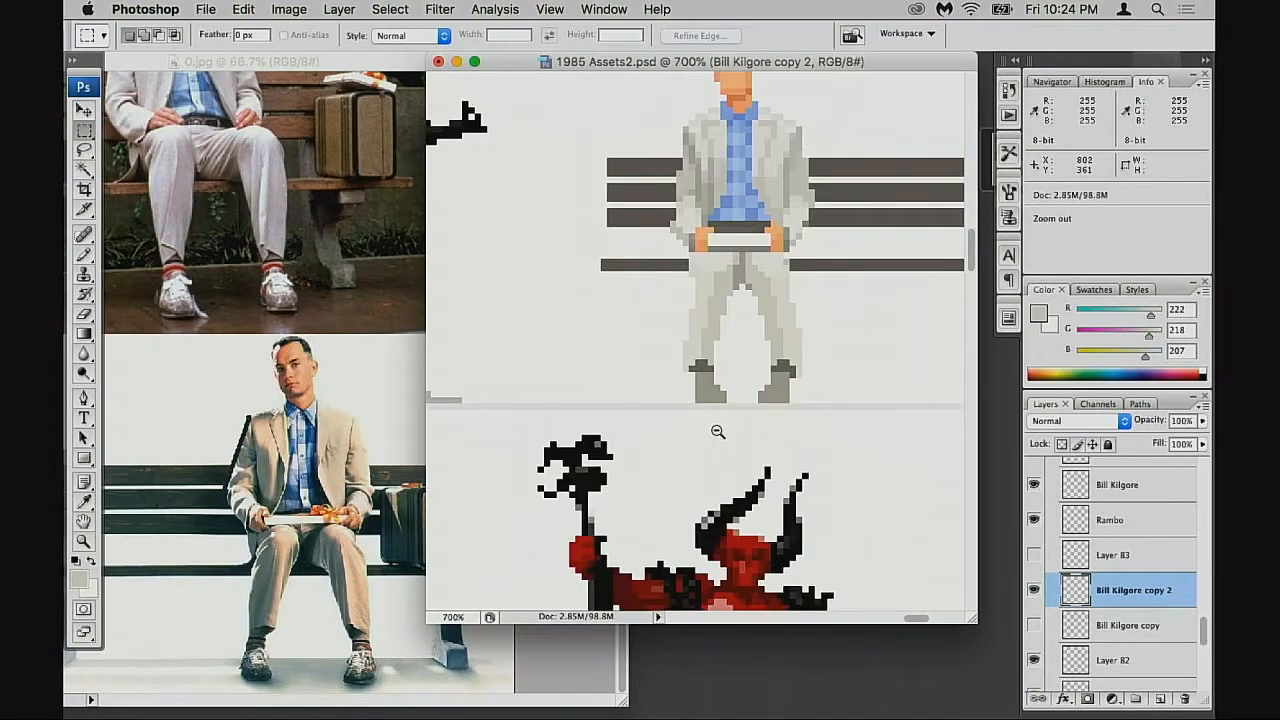
{"action": "left_click", "coordinate": [717, 431], "text": "alt"}
{"action": "left_click_drag", "start_coordinate": [707, 371], "coordinate": [686, 486]}
{"action": "left_click_drag", "start_coordinate": [701, 404], "coordinate": [701, 490]}
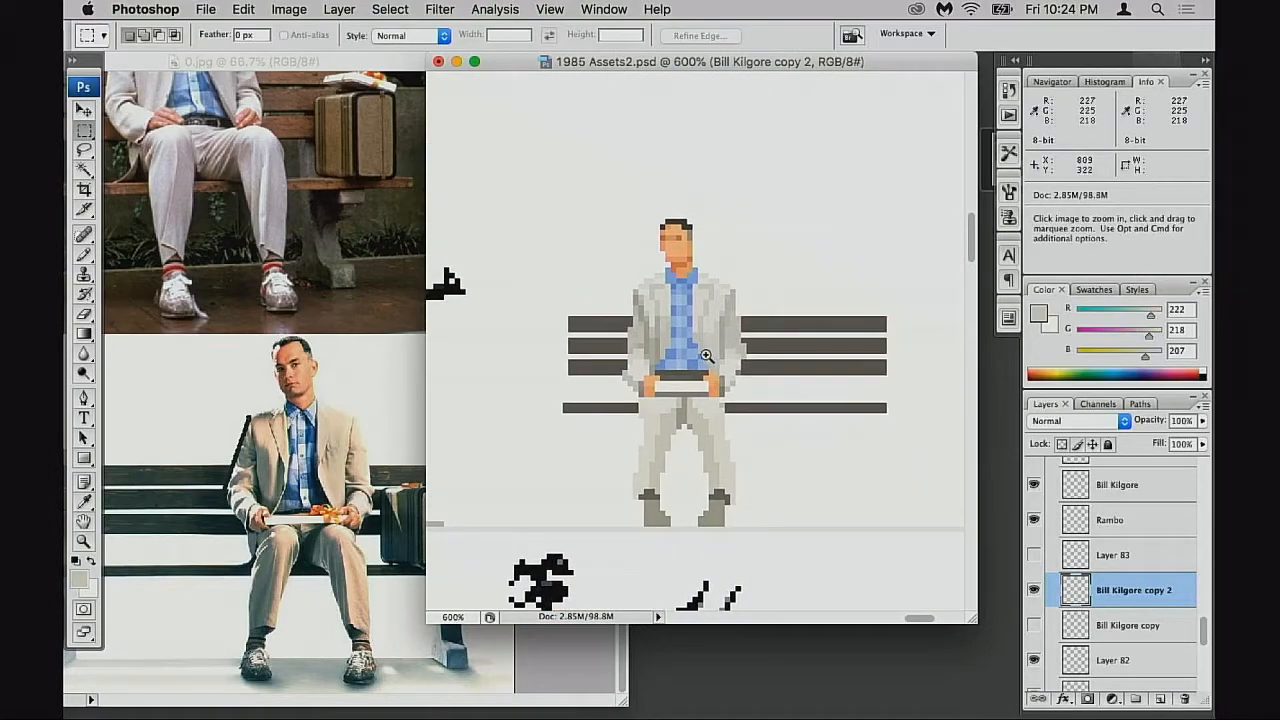
{"action": "left_click", "coordinate": [705, 350]}
{"action": "left_click", "coordinate": [714, 358]}
{"action": "left_click", "coordinate": [712, 357]}
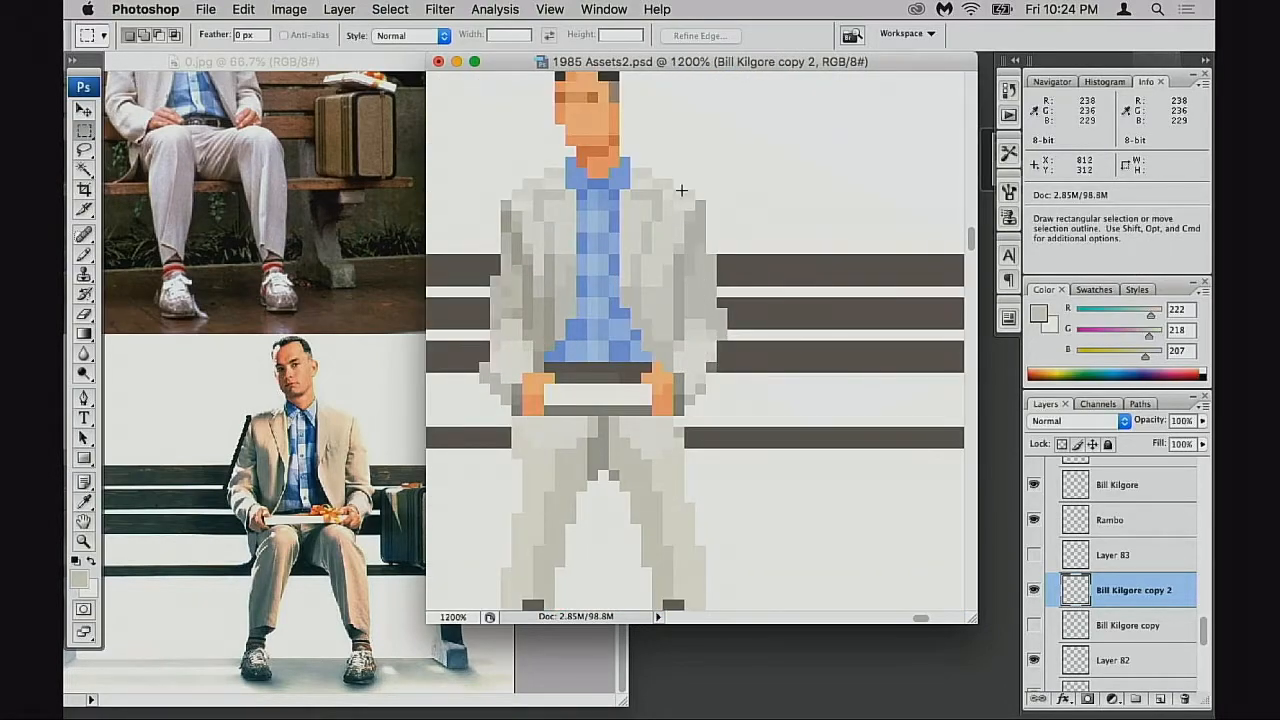
{"action": "left_click_drag", "start_coordinate": [663, 168], "coordinate": [774, 368]}
{"action": "key", "text": "super+Left"}
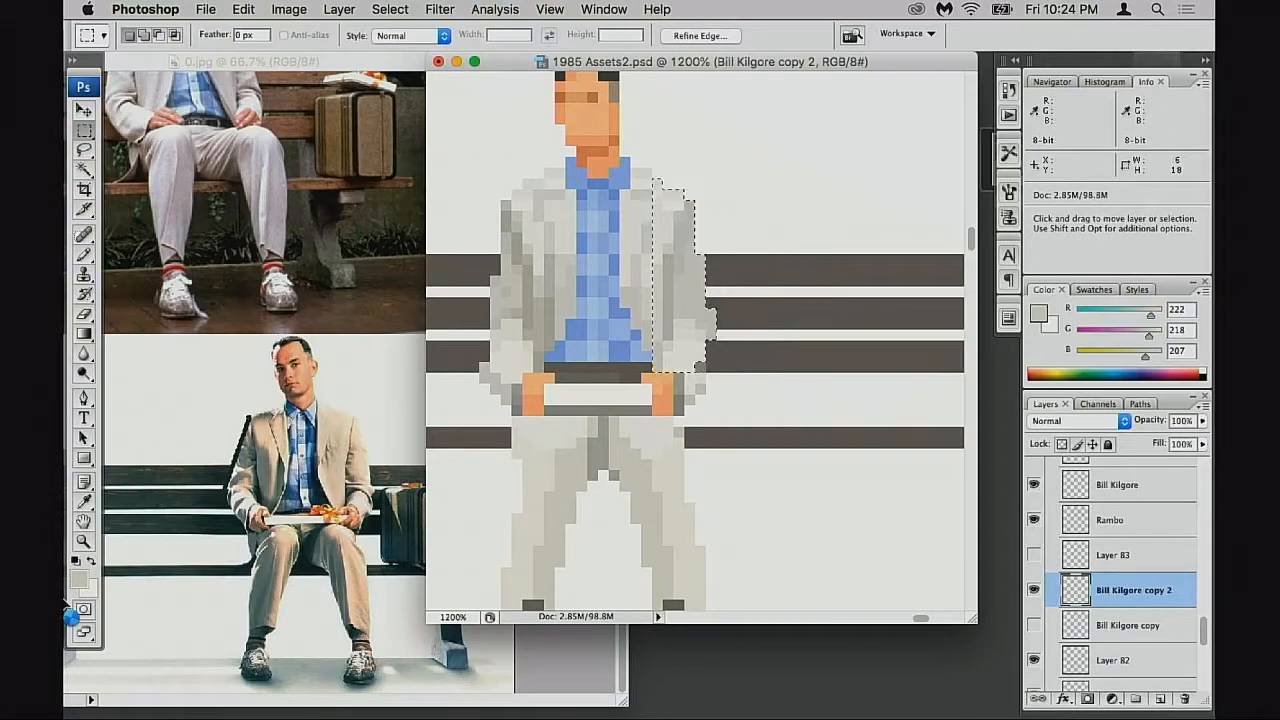
{"action": "key", "text": "super+d"}
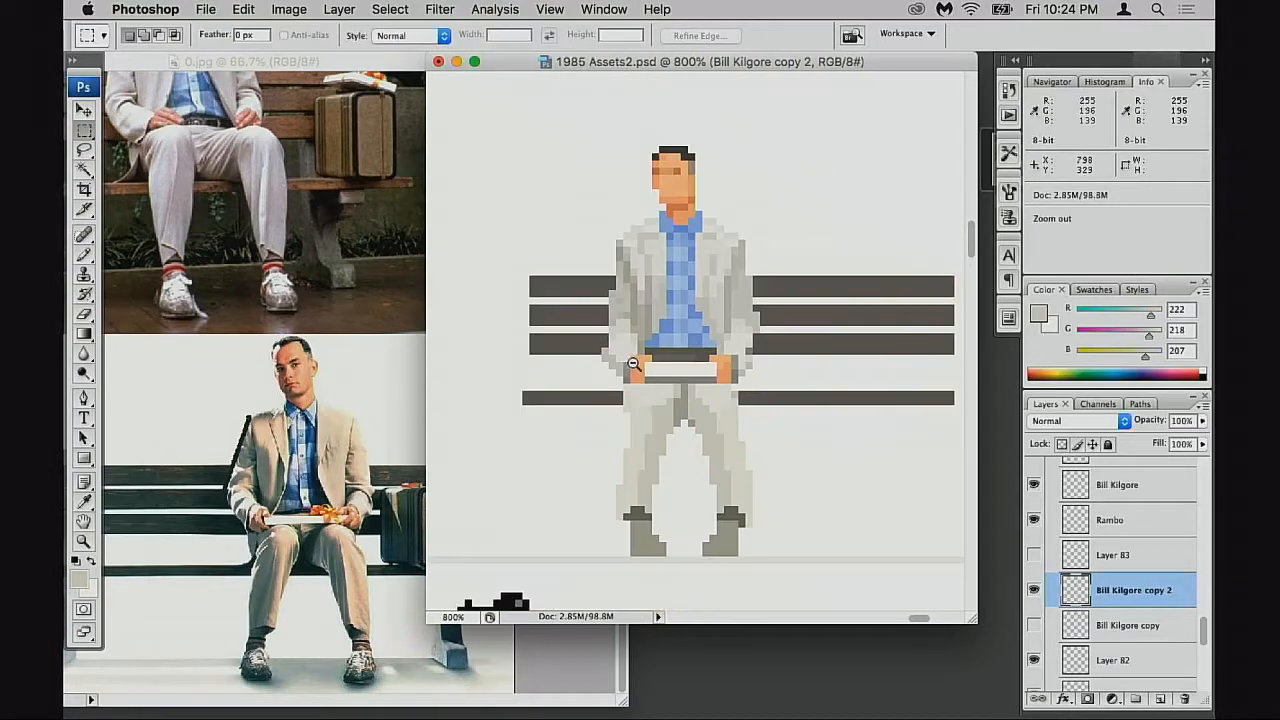
Compare the original and narrowed versions of the seated figure by alternating the visibility of their two layers
{"action": "left_click", "coordinate": [632, 362], "text": "alt"}
{"action": "left_click", "coordinate": [644, 367], "text": "alt"}
{"action": "left_click", "coordinate": [644, 367], "text": "alt"}
{"action": "left_click", "coordinate": [655, 370], "text": "alt"}
{"action": "left_click", "coordinate": [656, 370], "text": "alt"}
{"action": "left_click_drag", "start_coordinate": [750, 406], "coordinate": [742, 431]}
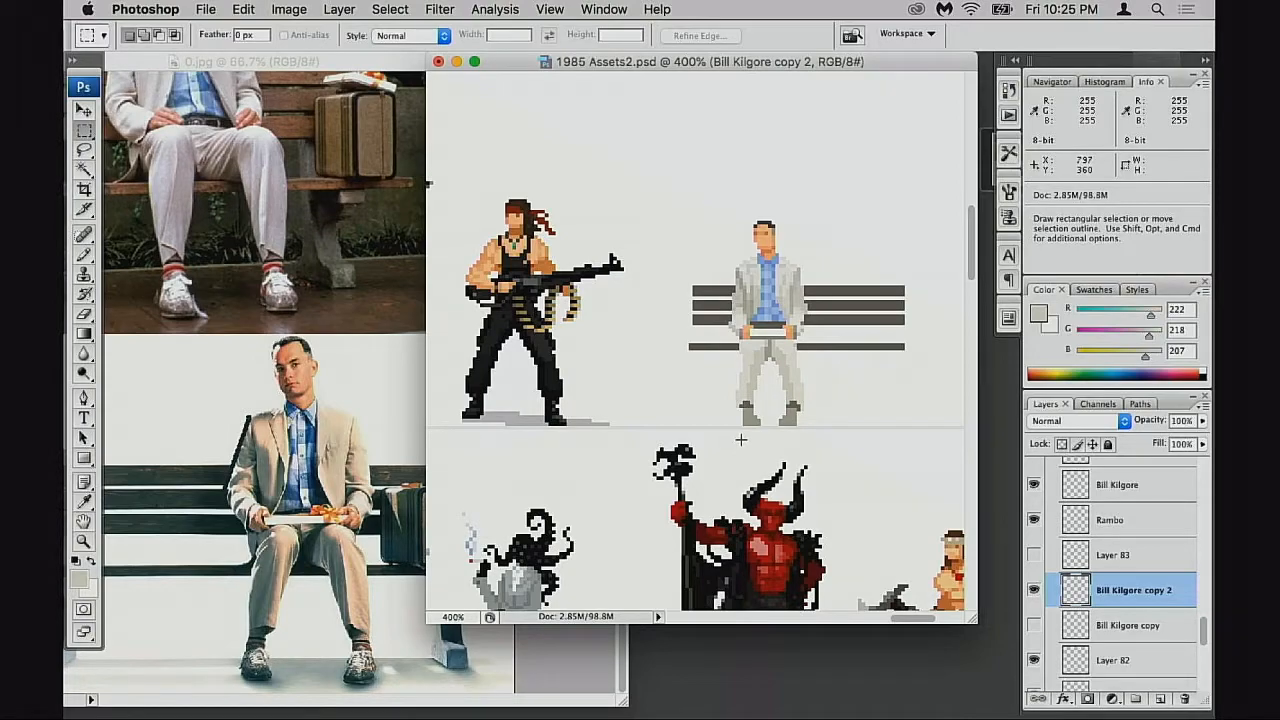
{"action": "left_click_drag", "start_coordinate": [770, 428], "coordinate": [806, 441]}
{"action": "left_click", "coordinate": [1033, 590]}
{"action": "left_click", "coordinate": [1034, 624]}
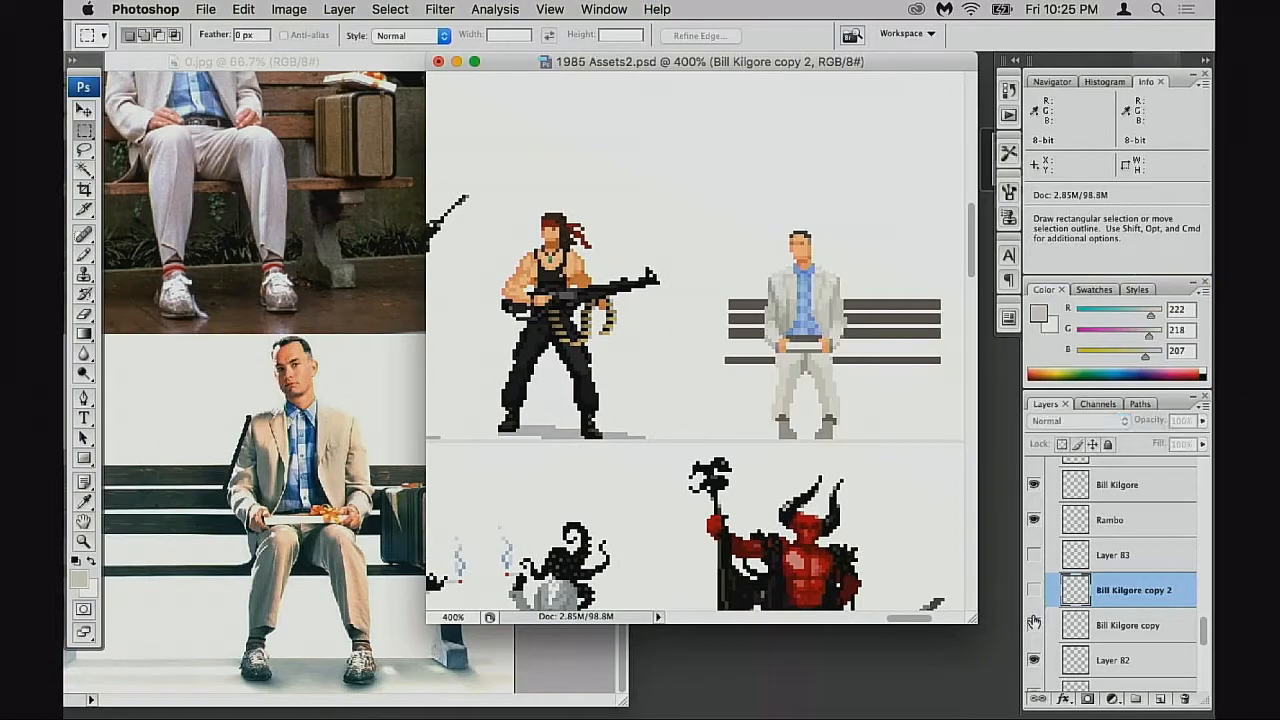
{"action": "left_click", "coordinate": [1034, 624]}
{"action": "left_click", "coordinate": [1034, 590]}
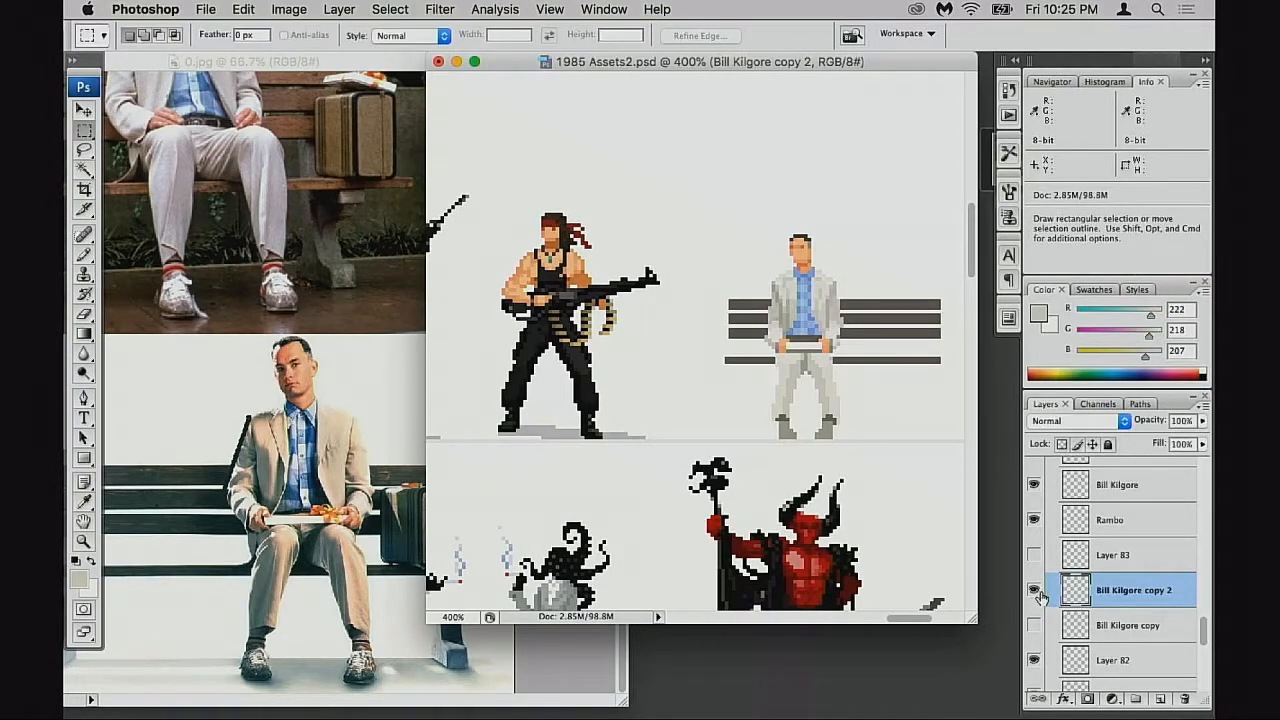
{"action": "left_click", "coordinate": [1034, 590]}
{"action": "left_click", "coordinate": [1034, 624]}
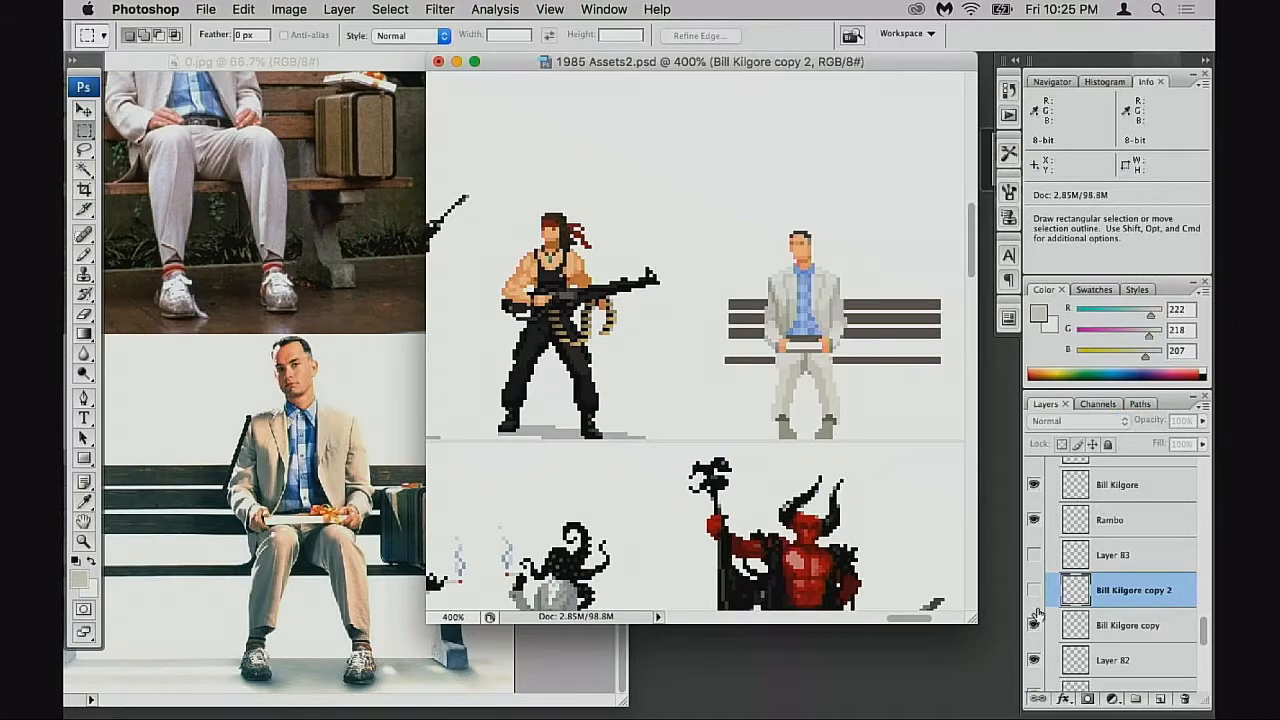
Reorder Bill Kilgore copy above Bill Kilgore copy 2 and toggle its visibility to compare both versions in place
{"action": "left_click_drag", "start_coordinate": [1075, 625], "coordinate": [1066, 608]}
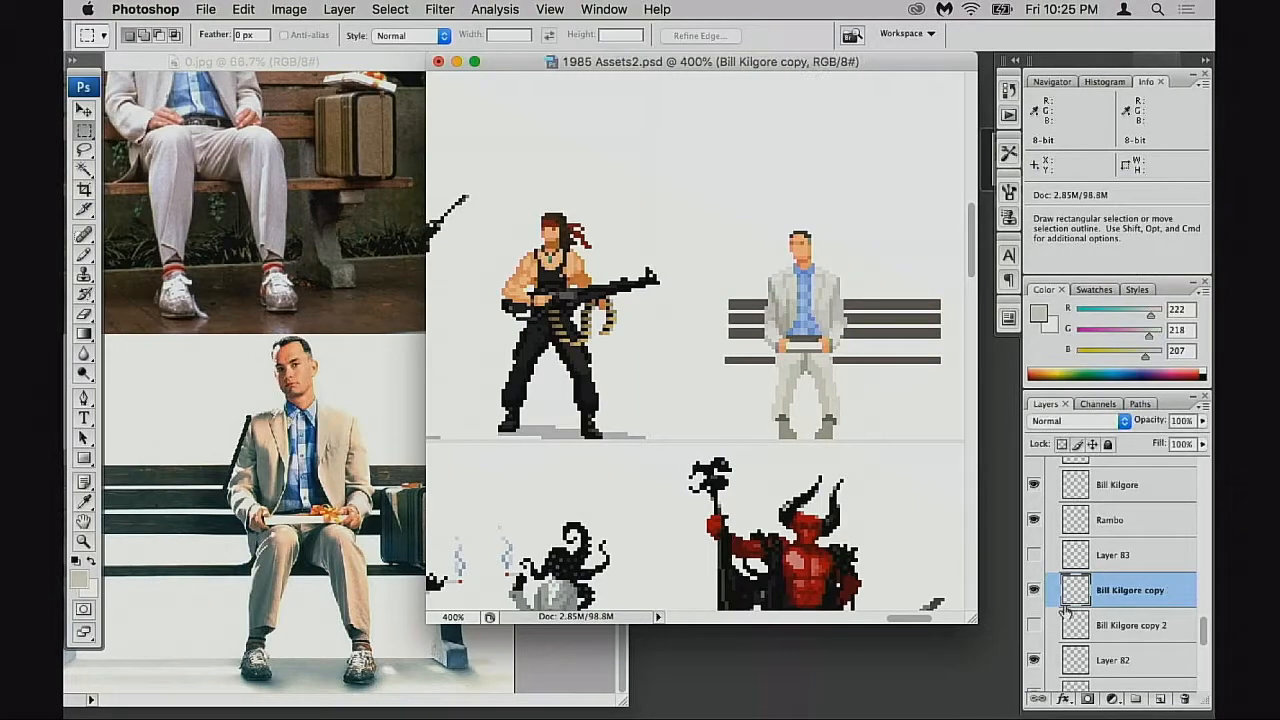
{"action": "left_click", "coordinate": [1034, 624]}
{"action": "left_click", "coordinate": [1034, 590]}
{"action": "left_click", "coordinate": [1034, 590]}
{"action": "left_click", "coordinate": [1034, 590]}
{"action": "left_click", "coordinate": [1034, 591]}
{"action": "scroll", "coordinate": [1034, 658], "scroll_direction": "up", "scroll_amount": 1}
{"action": "left_click", "coordinate": [1034, 614]}
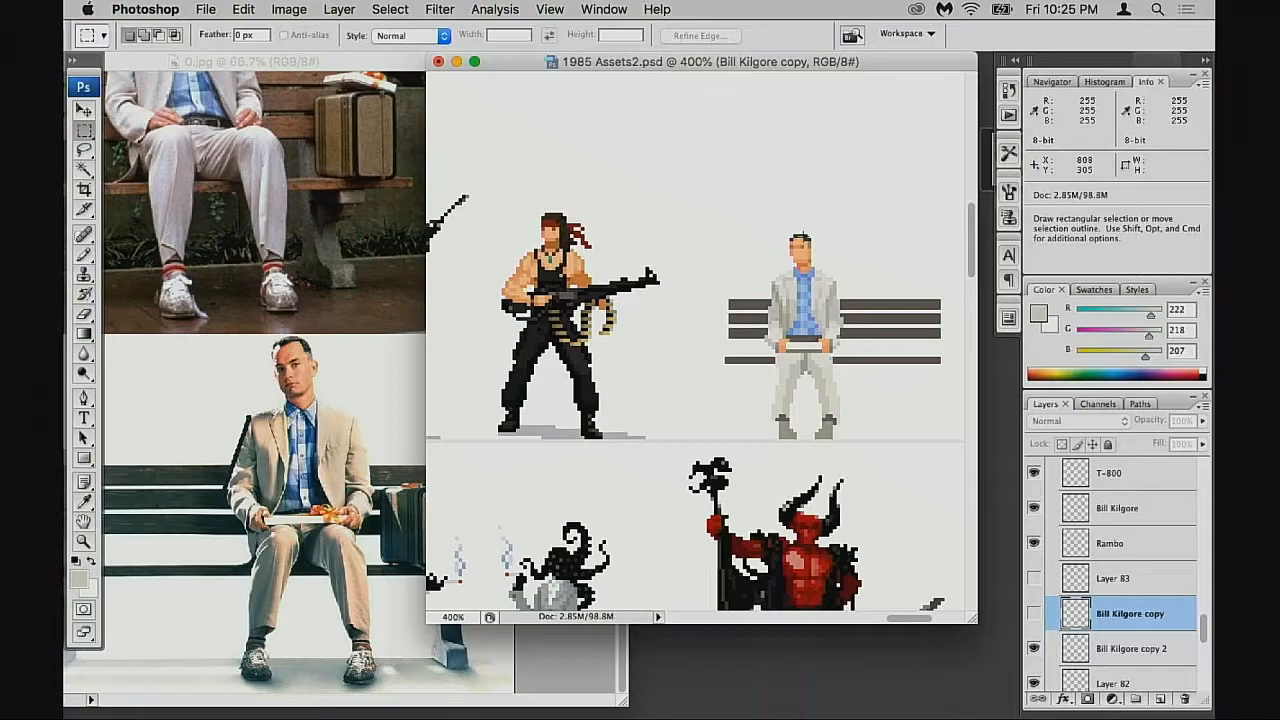
Examine the proportions and pose of the seated man in both reference photos in 0.jpg
{"action": "left_click", "coordinate": [313, 455]}
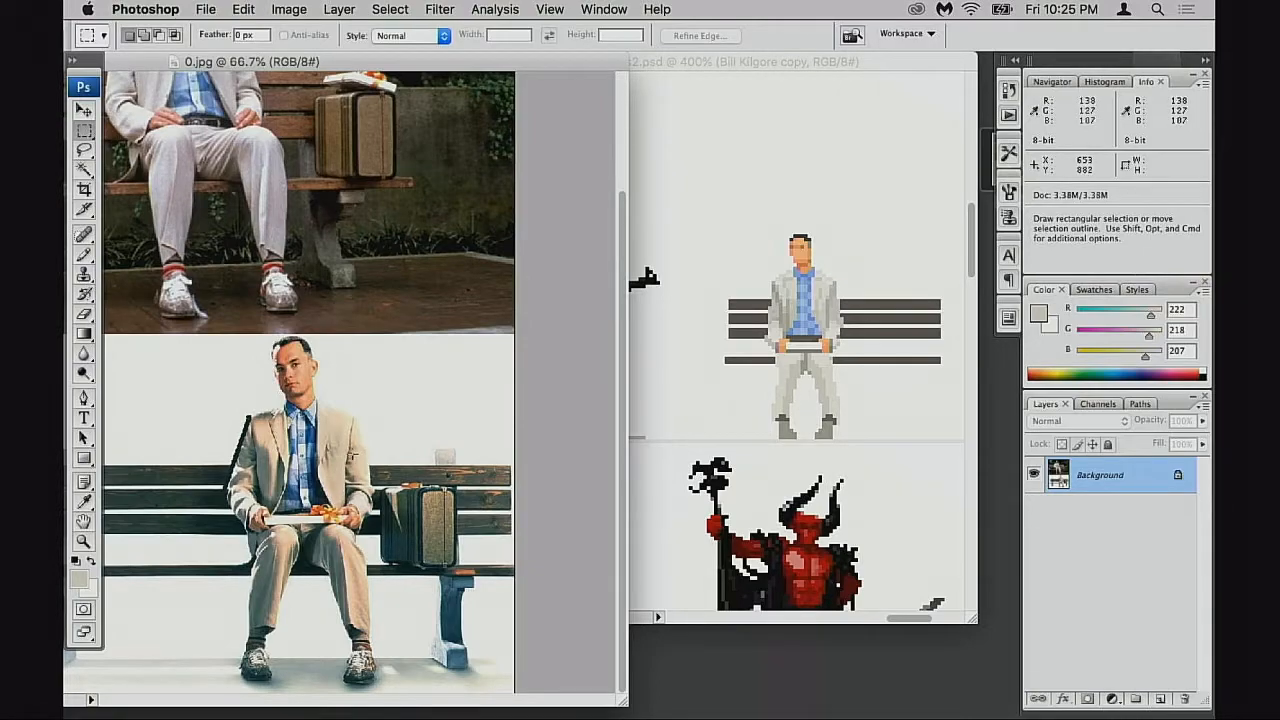
{"action": "left_click_drag", "start_coordinate": [345, 351], "coordinate": [354, 498]}
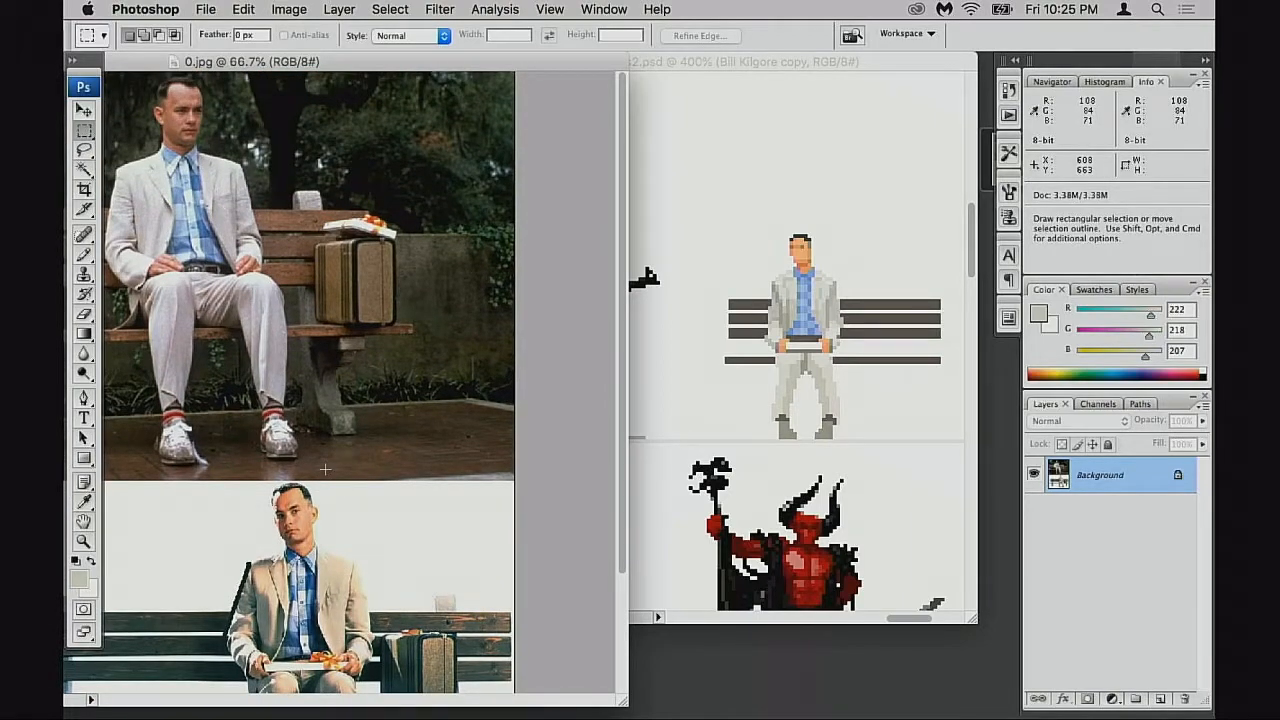
{"action": "scroll", "coordinate": [500, 460], "scroll_direction": "down", "scroll_amount": 3}
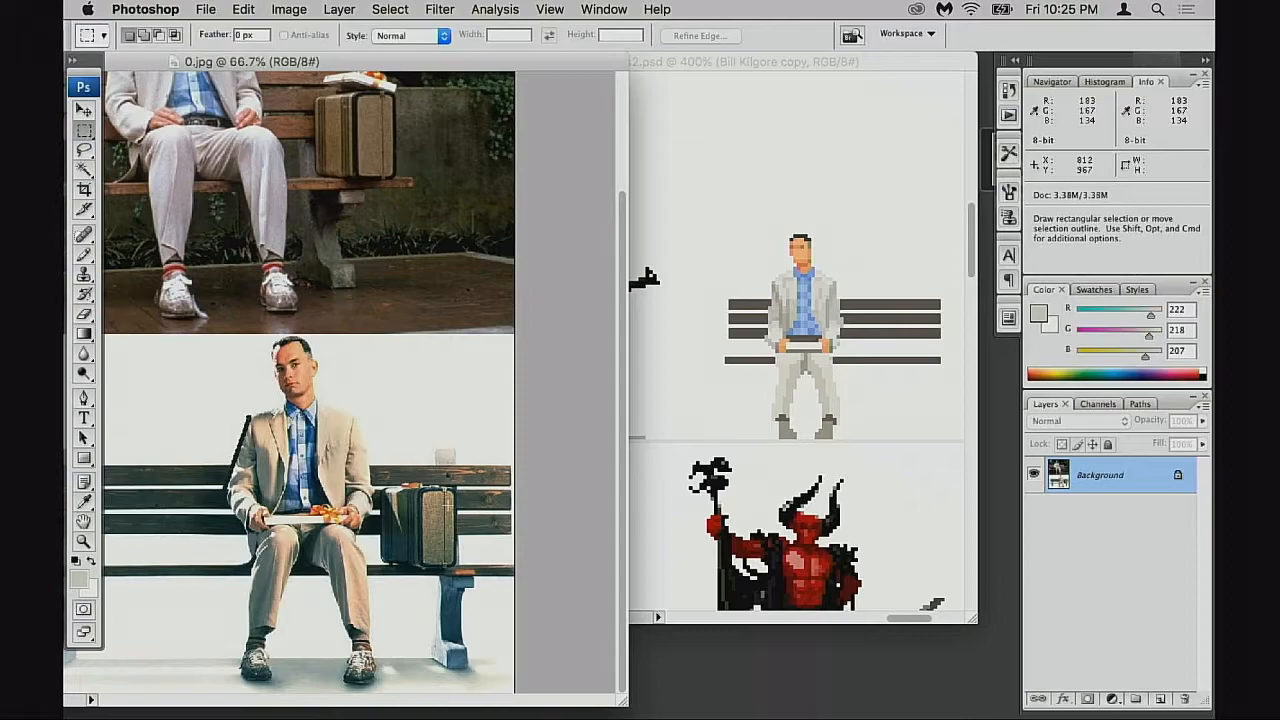
{"action": "left_click", "coordinate": [815, 423]}
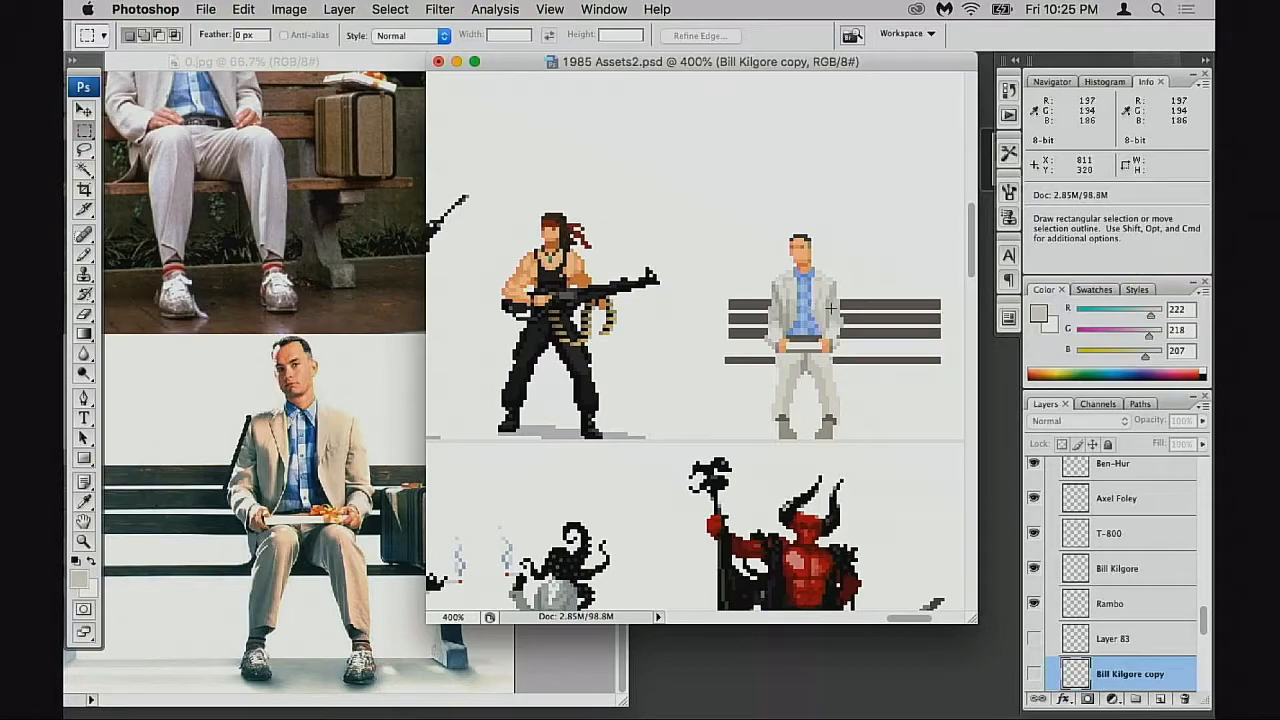
Toggle the Bill Kilgore copy layer over the narrowed version to judge the shoulder width again
{"action": "scroll", "coordinate": [1095, 578], "scroll_direction": "down", "scroll_amount": 1}
{"action": "scroll", "coordinate": [1095, 578], "scroll_direction": "down", "scroll_amount": 1}
{"action": "left_click", "coordinate": [1035, 601]}
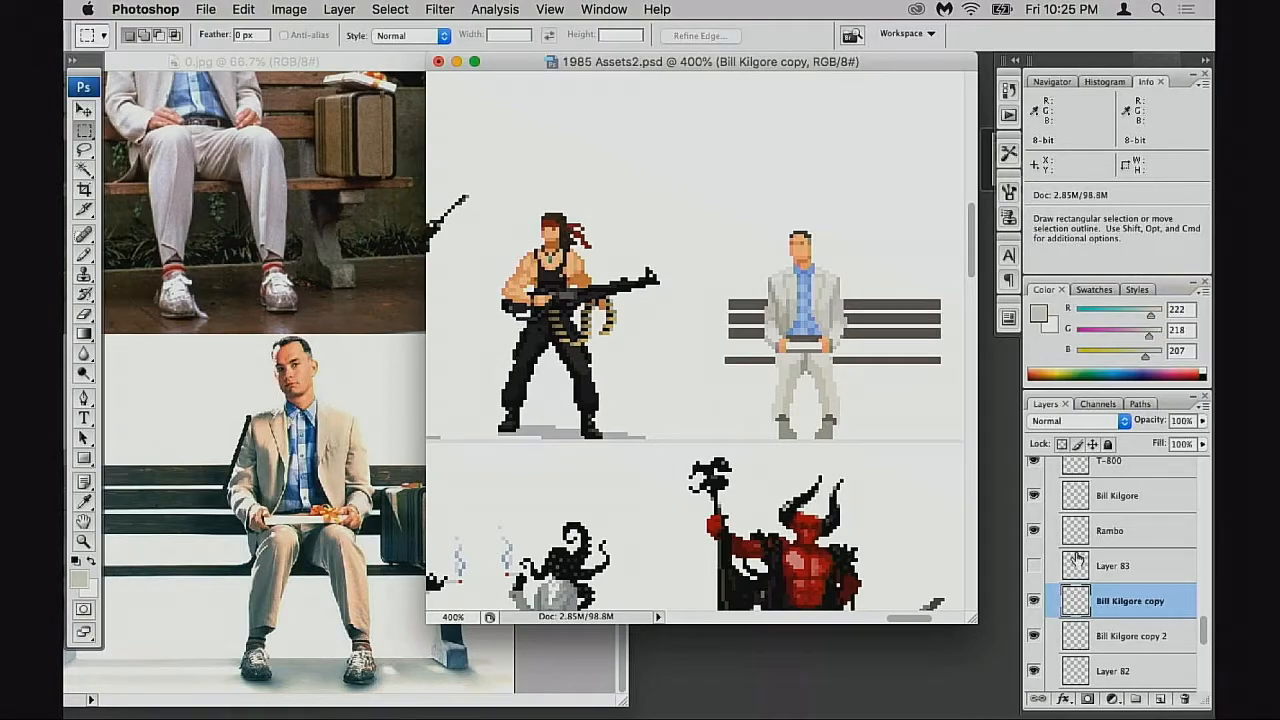
{"action": "left_click", "coordinate": [1036, 600]}
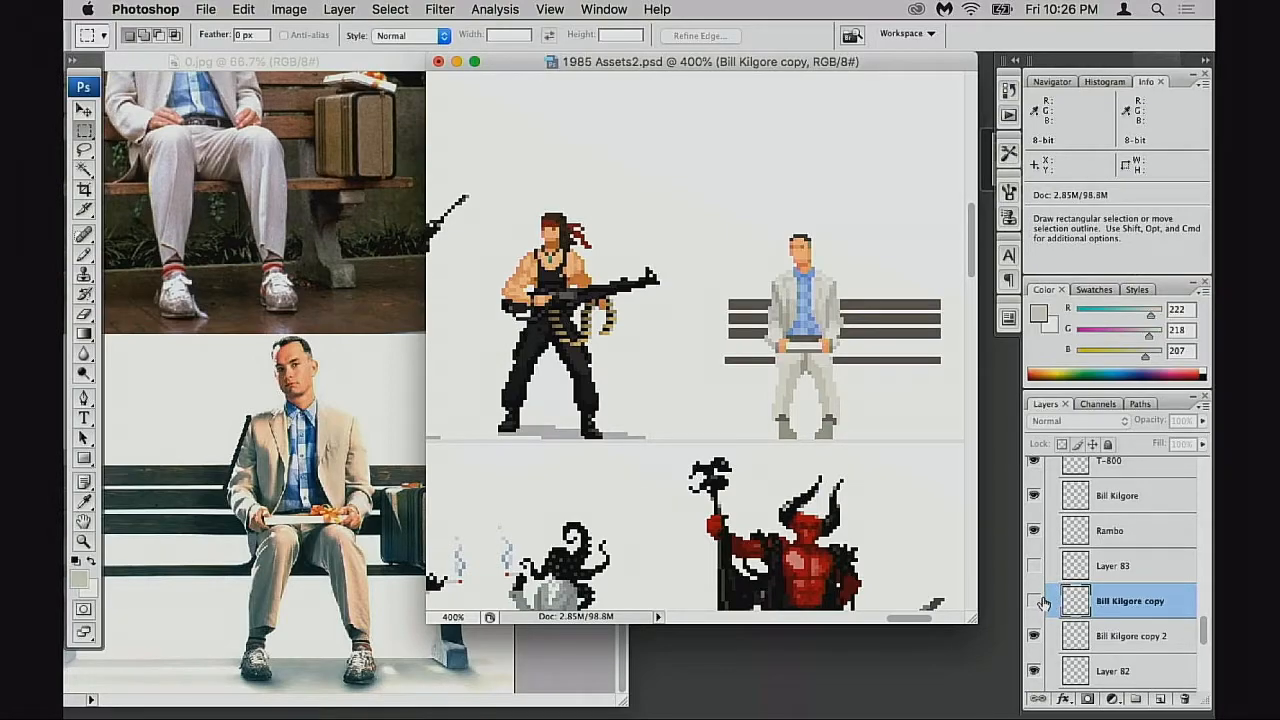
{"action": "left_click", "coordinate": [1035, 601]}
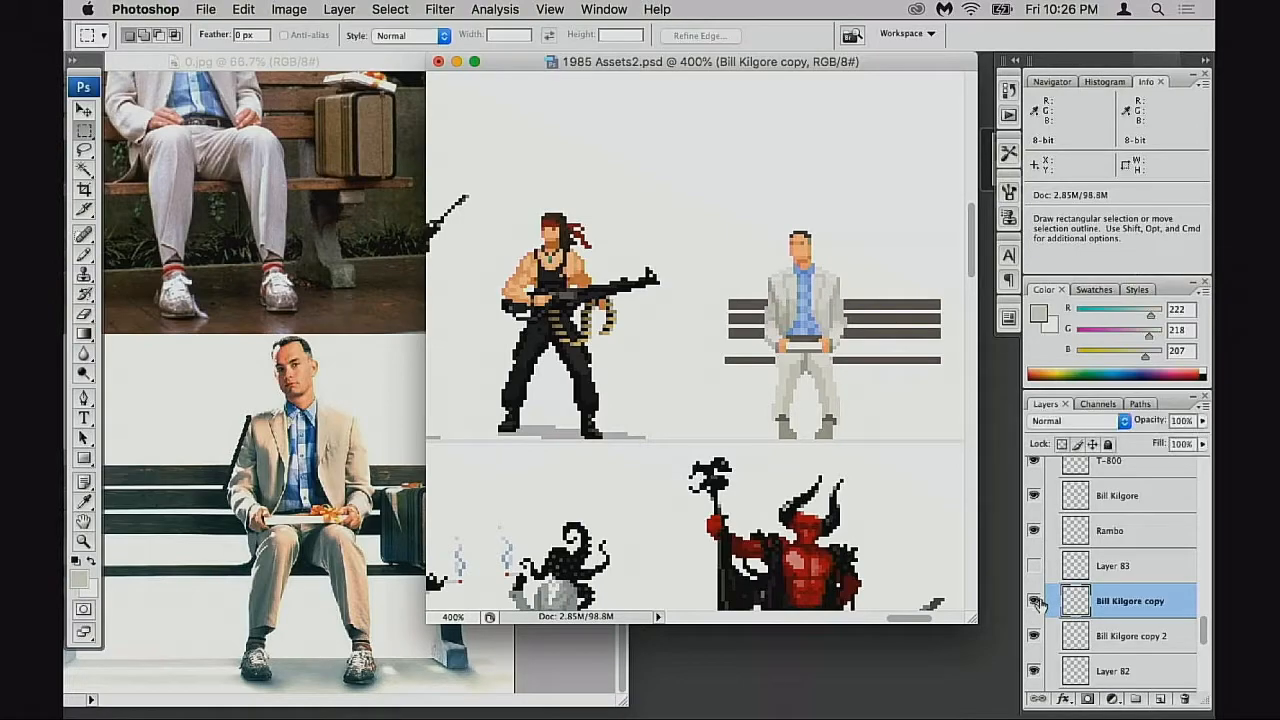
Try moving the narrowed seated figure on Bill Kilgore copy 2 beside Rambo to compare their proportions
{"action": "left_click", "coordinate": [1072, 636]}
{"action": "key", "text": "v"}
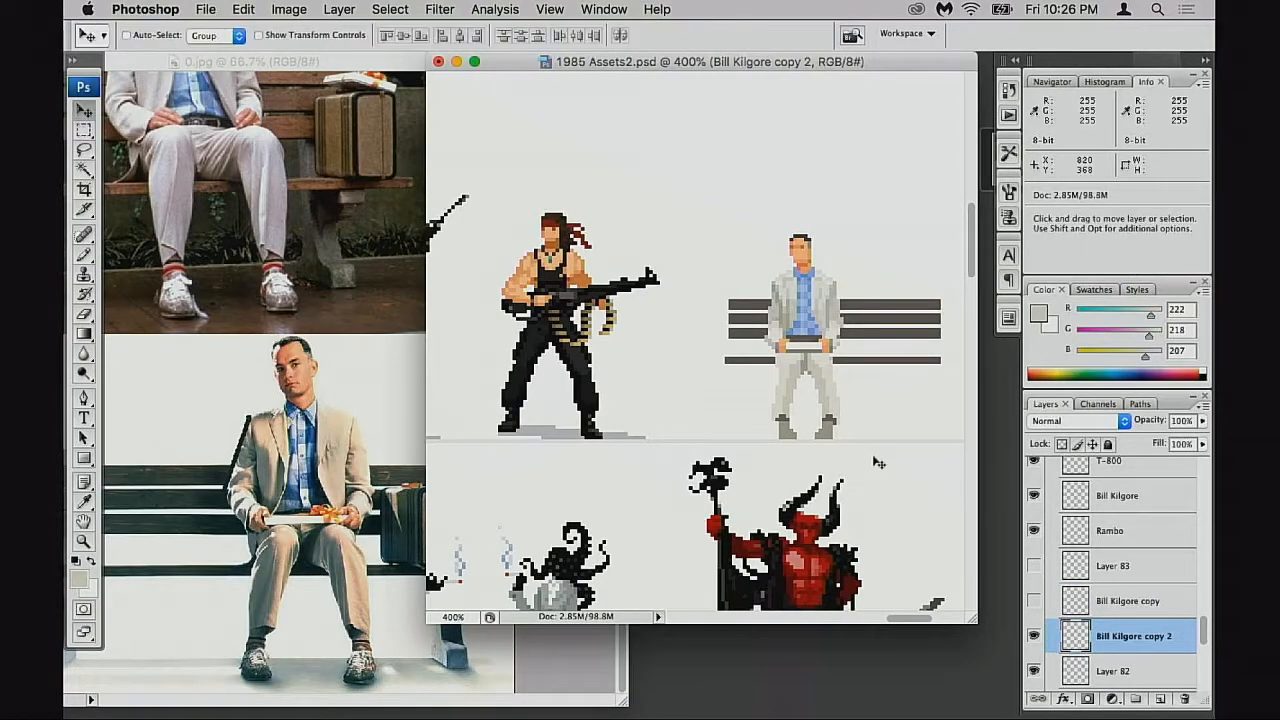
{"action": "left_click_drag", "start_coordinate": [879, 462], "coordinate": [585, 441]}
{"action": "left_click_drag", "start_coordinate": [612, 434], "coordinate": [757, 438]}
{"action": "left_click_drag", "start_coordinate": [646, 436], "coordinate": [732, 480]}
{"action": "left_click_drag", "start_coordinate": [690, 291], "coordinate": [917, 446]}
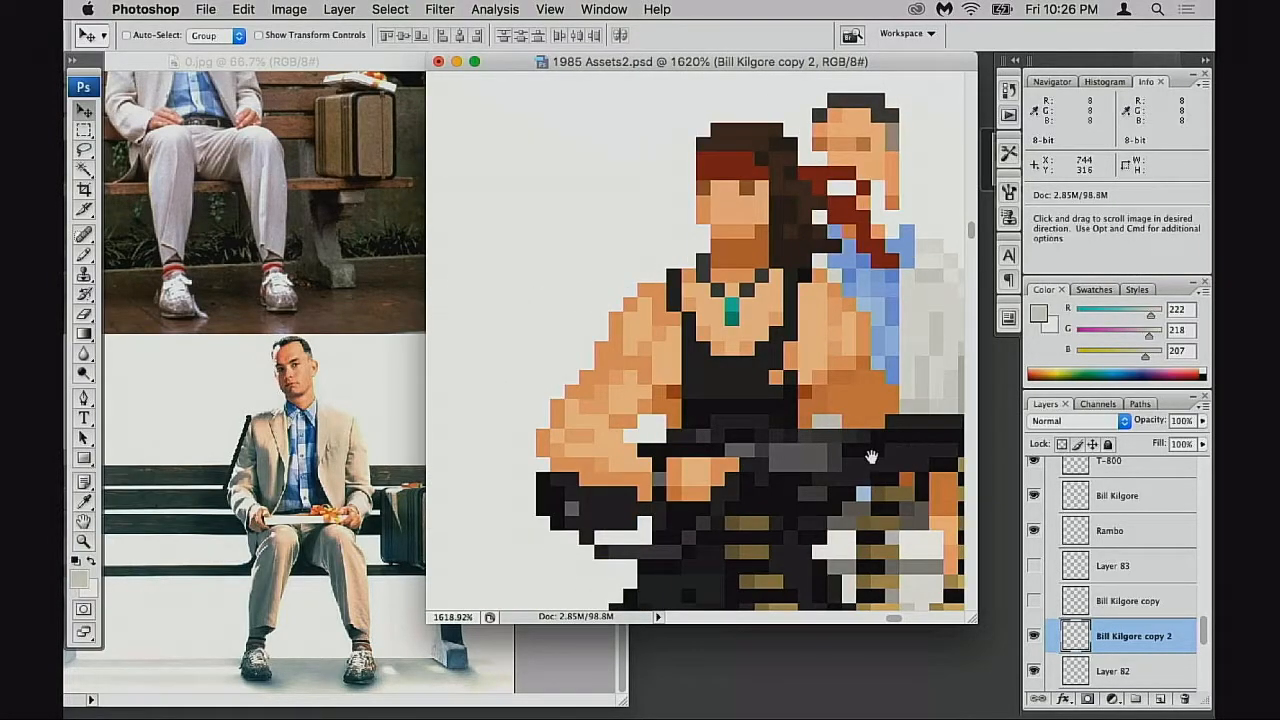
{"action": "left_click", "coordinate": [869, 457], "text": "alt"}
{"action": "left_click", "coordinate": [850, 458], "text": "alt"}
{"action": "left_click", "coordinate": [815, 467], "text": "alt"}
{"action": "left_click", "coordinate": [574, 456], "text": "alt"}
Try moving the seated figure further along the character lineup towards the T-800 for comparison
{"action": "left_click_drag", "start_coordinate": [630, 420], "coordinate": [520, 464]}
{"action": "left_click", "coordinate": [640, 424], "text": "alt"}
{"action": "left_click", "coordinate": [606, 402], "text": "alt"}
{"action": "left_click_drag", "start_coordinate": [690, 427], "coordinate": [962, 523]}
{"action": "left_click_drag", "start_coordinate": [770, 412], "coordinate": [350, 395]}
{"action": "left_click_drag", "start_coordinate": [700, 390], "coordinate": [600, 396]}
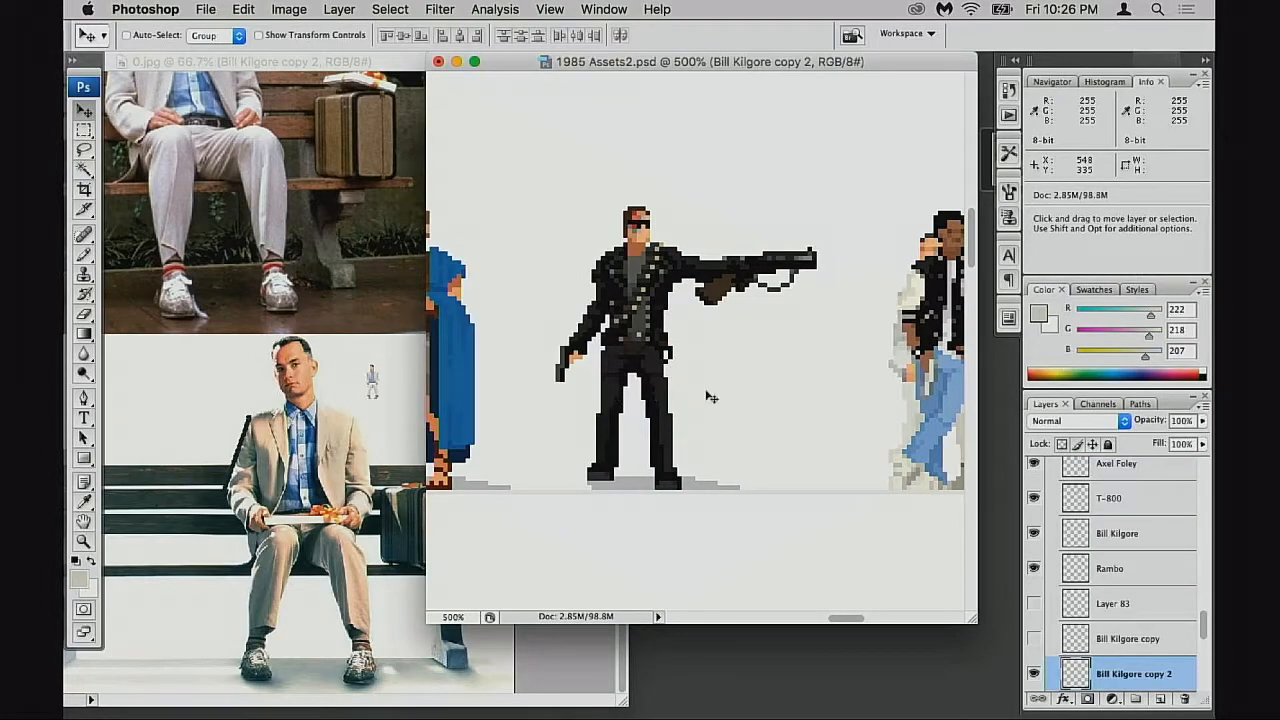
{"action": "left_click_drag", "start_coordinate": [798, 392], "coordinate": [408, 365]}
{"action": "left_click", "coordinate": [827, 394]}
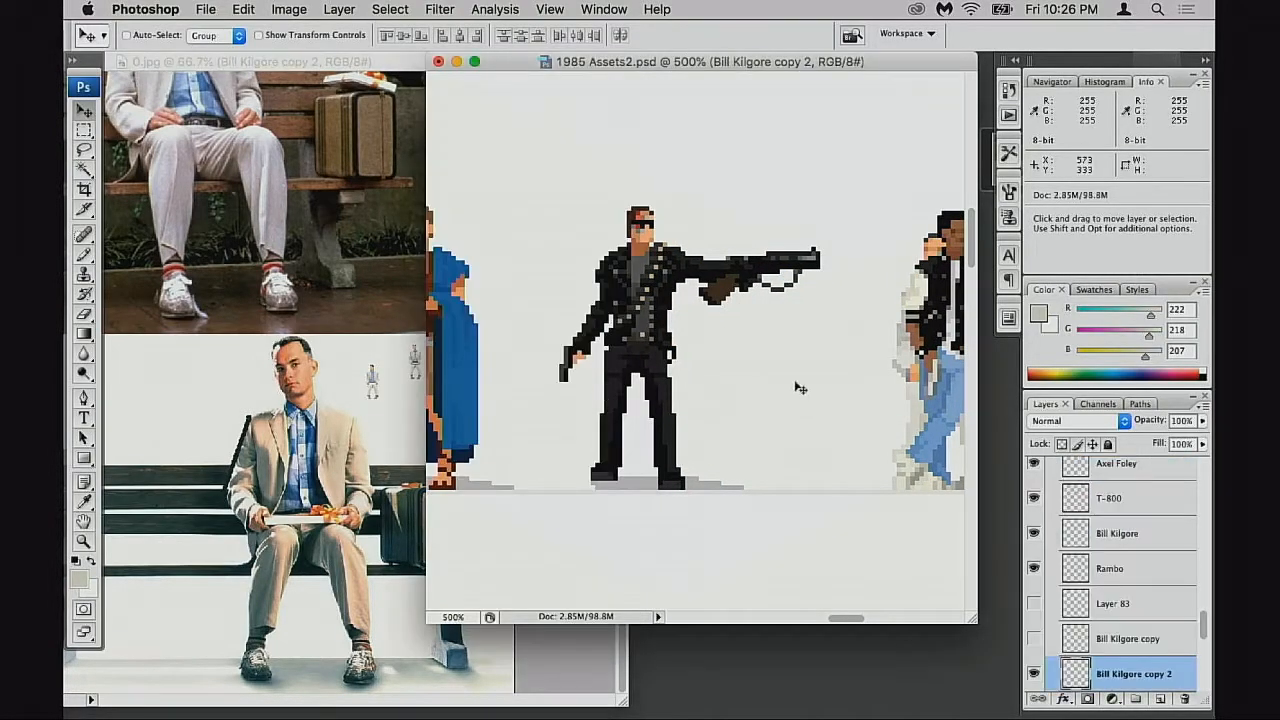
{"action": "left_click_drag", "start_coordinate": [800, 388], "coordinate": [493, 356]}
{"action": "left_click_drag", "start_coordinate": [743, 383], "coordinate": [640, 390]}
Undo the comparison moves to put the seated figure back on its bench
{"action": "key", "text": "super+z"}
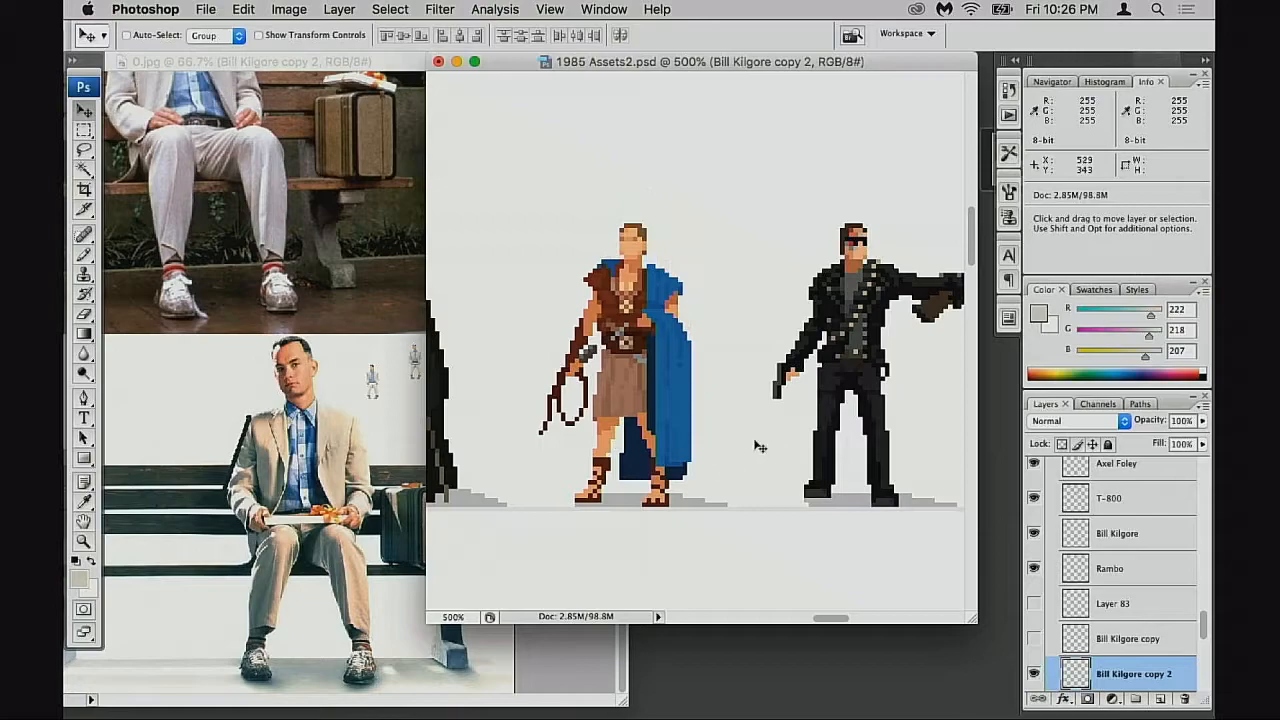
{"action": "scroll", "coordinate": [760, 447], "scroll_direction": "right", "scroll_amount": 20}
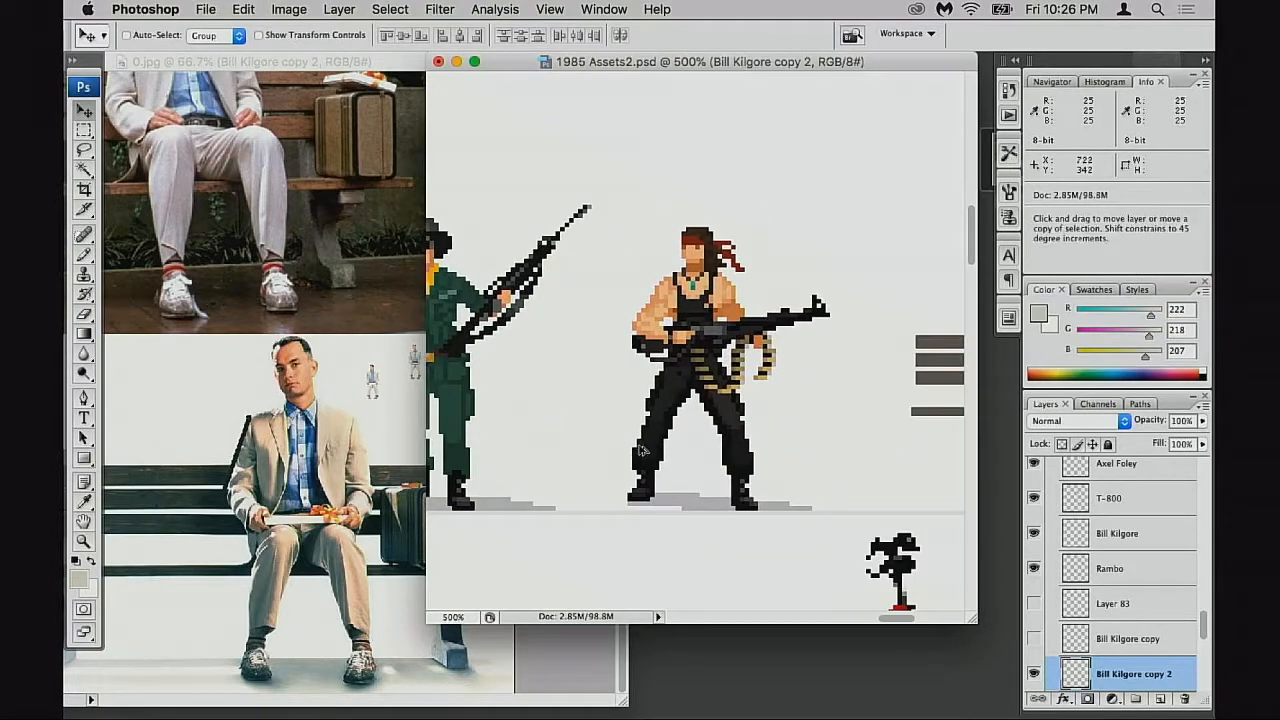
{"action": "left_click_drag", "start_coordinate": [830, 460], "coordinate": [480, 450]}
{"action": "key", "text": "super+alt+z"}
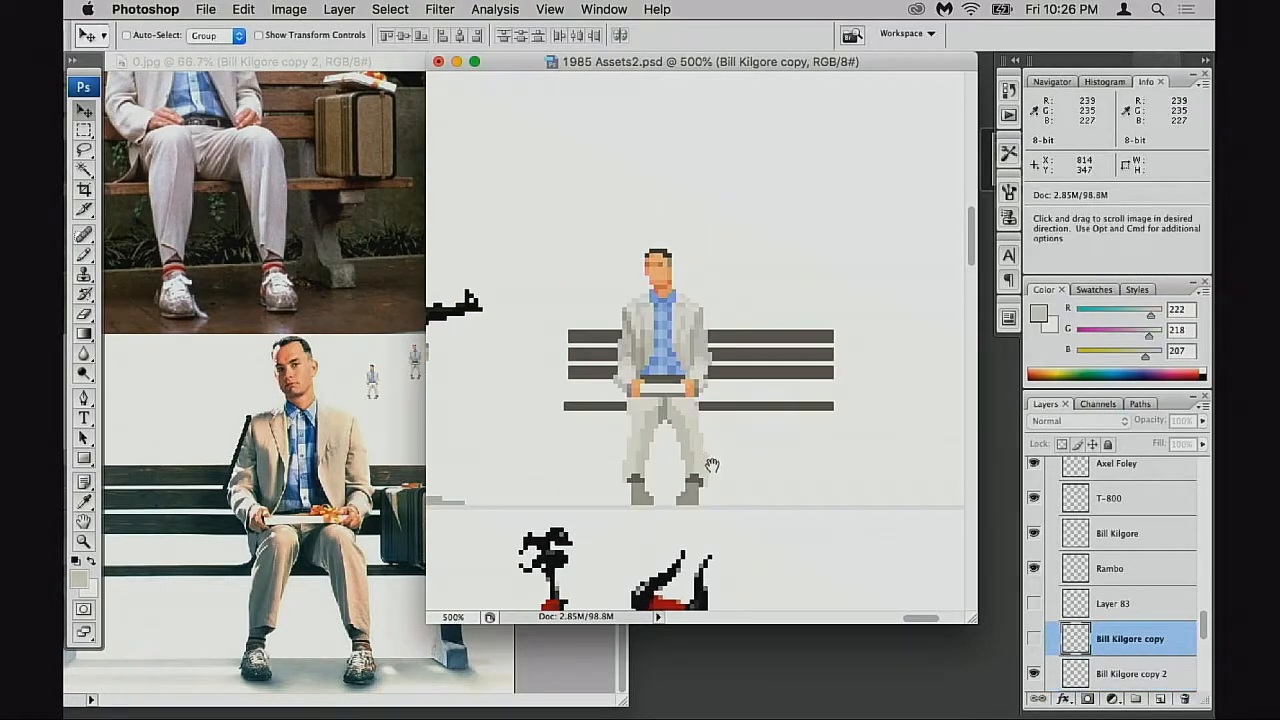
Reorder the Bill Kilgore copy 2 layer above Bill Kilgore copy and hide it
{"action": "left_click", "coordinate": [652, 408], "text": "super"}
{"action": "left_click", "coordinate": [668, 408], "text": "super"}
{"action": "left_click", "coordinate": [716, 376], "text": "super"}
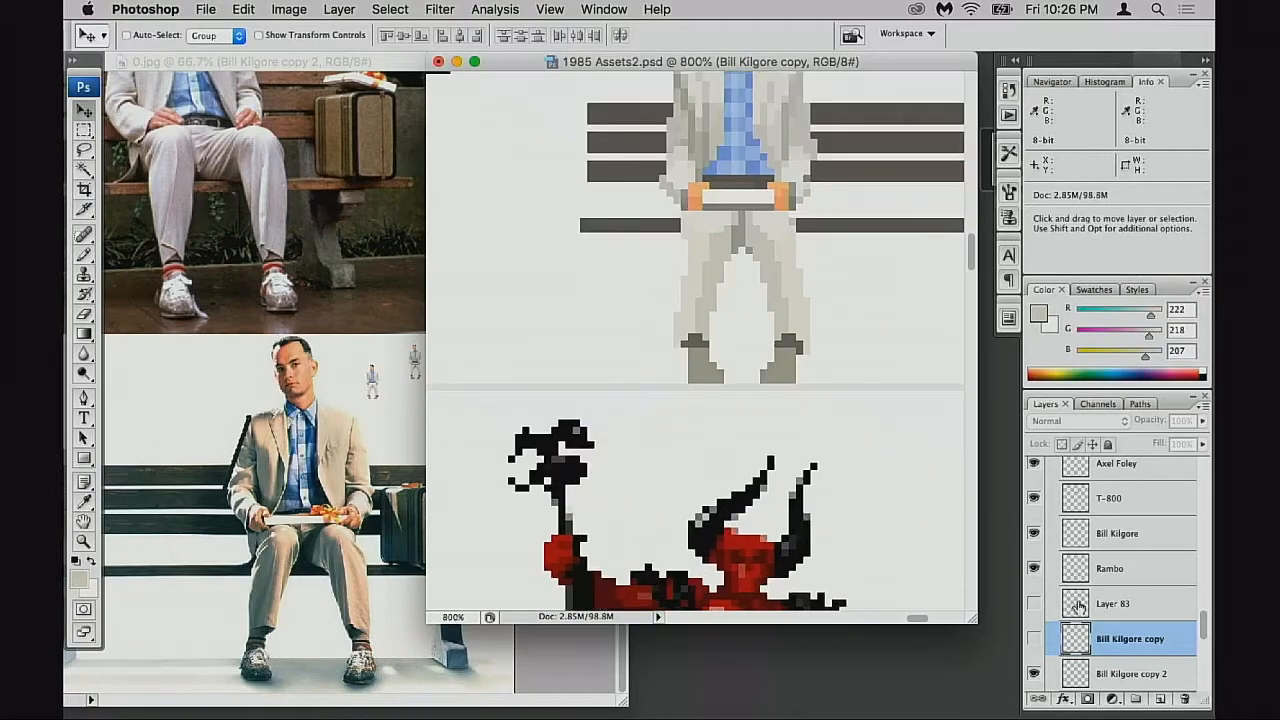
{"action": "scroll", "coordinate": [1068, 650], "scroll_direction": "down", "scroll_amount": 1}
{"action": "left_click_drag", "start_coordinate": [1074, 641], "coordinate": [1079, 582]}
{"action": "left_click", "coordinate": [1035, 599]}
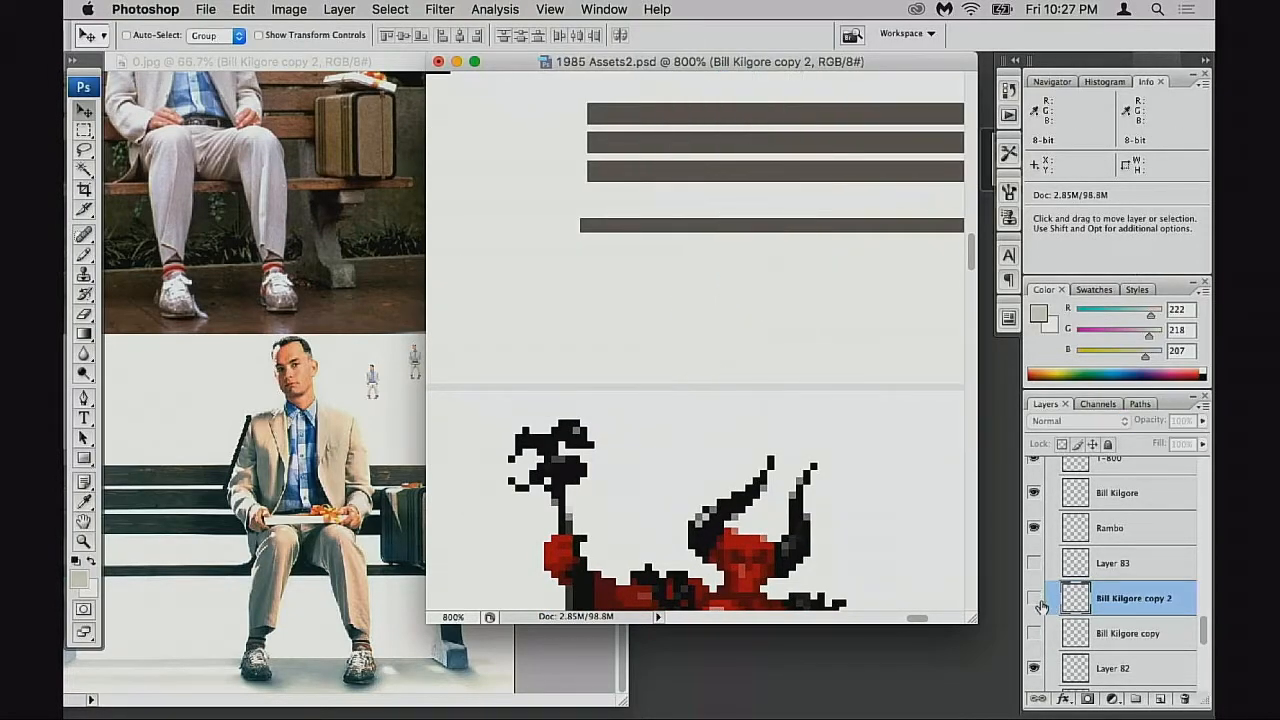
Show the Bill Kilgore copy layer, move it above Bill Kilgore copy 2, and bring the bench figure back into view
{"action": "left_click", "coordinate": [1035, 628]}
{"action": "left_click_drag", "start_coordinate": [829, 455], "coordinate": [763, 643]}
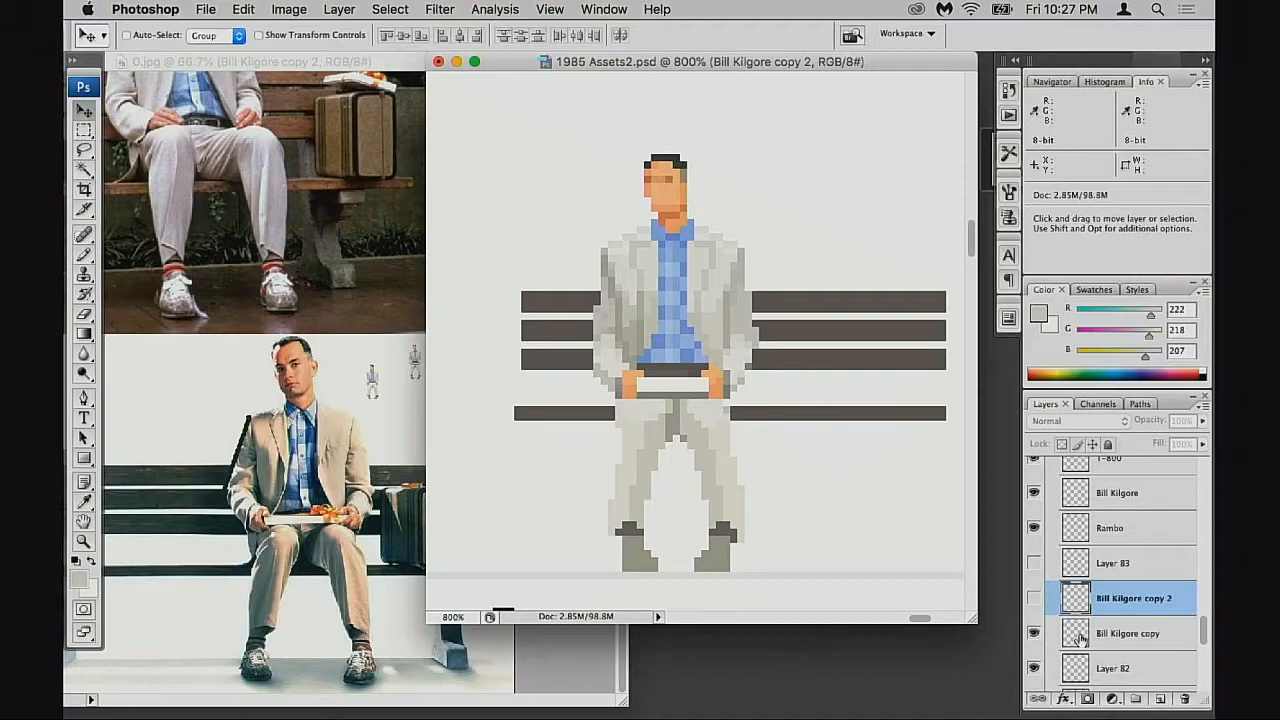
{"action": "left_click_drag", "start_coordinate": [1078, 634], "coordinate": [1090, 572]}
{"action": "left_click", "coordinate": [1034, 598]}
{"action": "left_click", "coordinate": [1034, 598]}
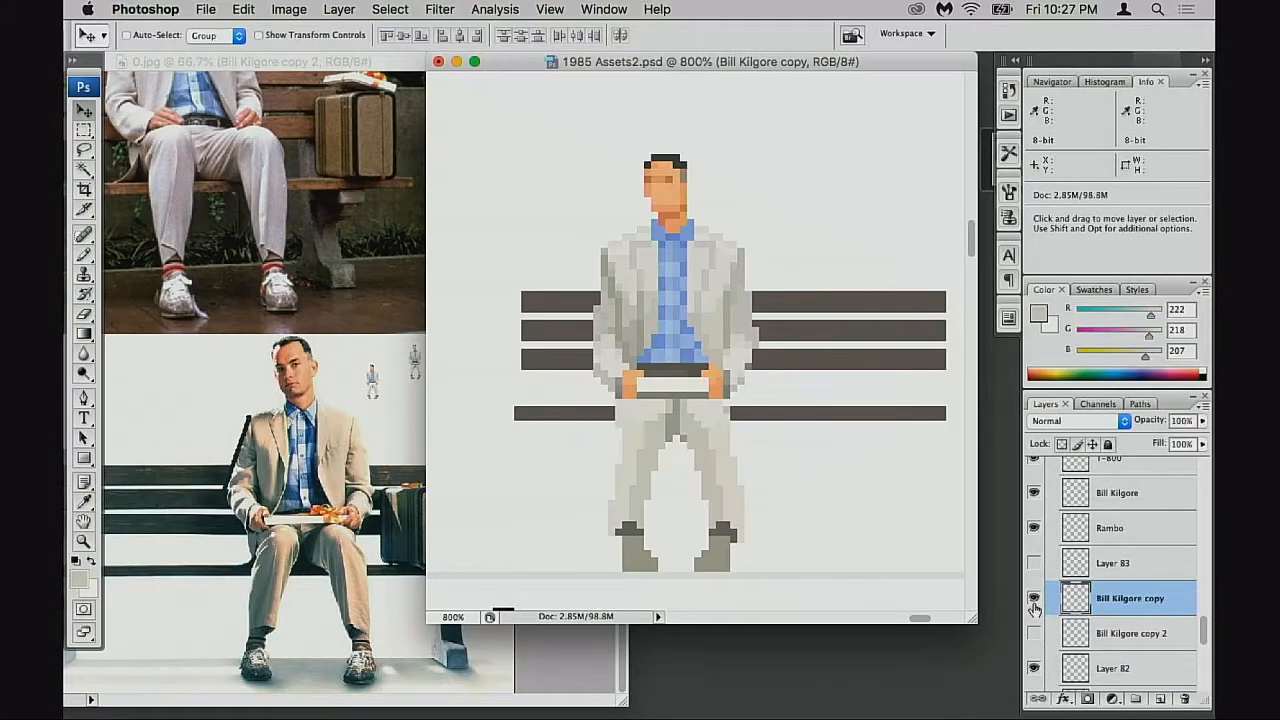
Show Layer 83 and Bill Kilgore copy 2, and move Layer 83 directly beneath Bill Kilgore copy
{"action": "left_click", "coordinate": [1034, 598]}
{"action": "left_click", "coordinate": [1034, 564]}
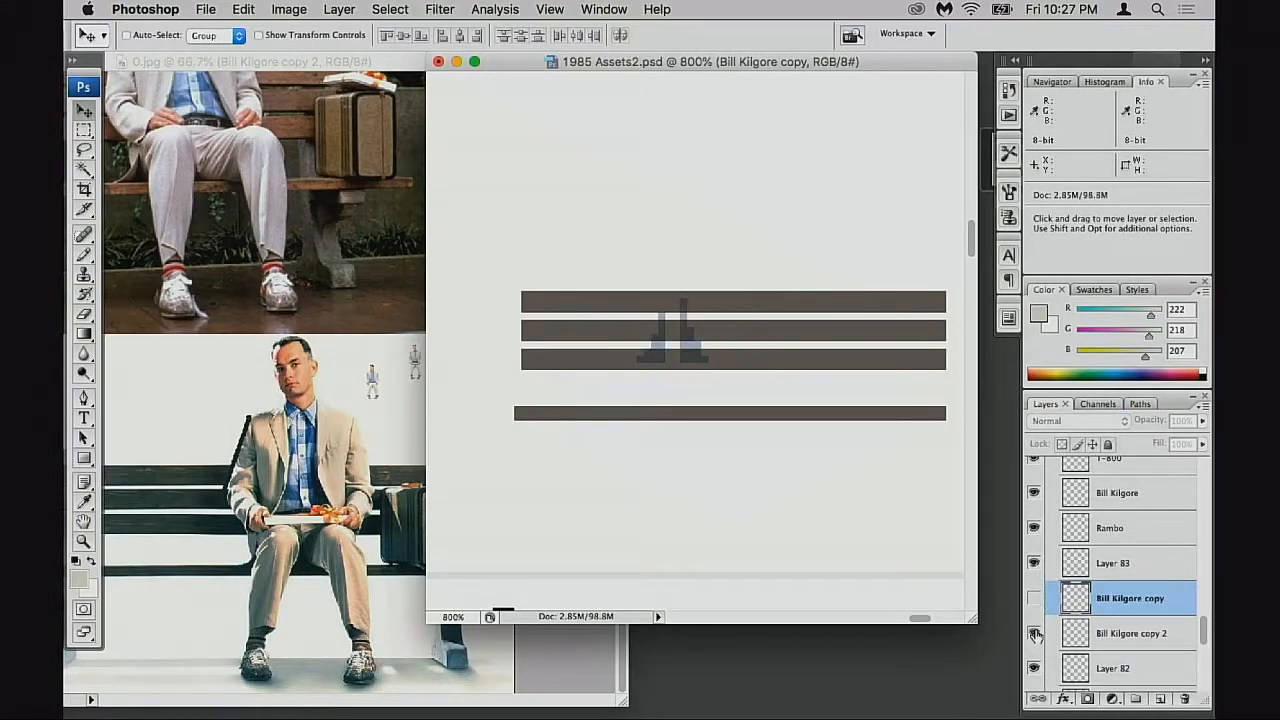
{"action": "left_click", "coordinate": [1034, 633]}
{"action": "left_click", "coordinate": [1034, 598]}
{"action": "left_click", "coordinate": [1034, 598]}
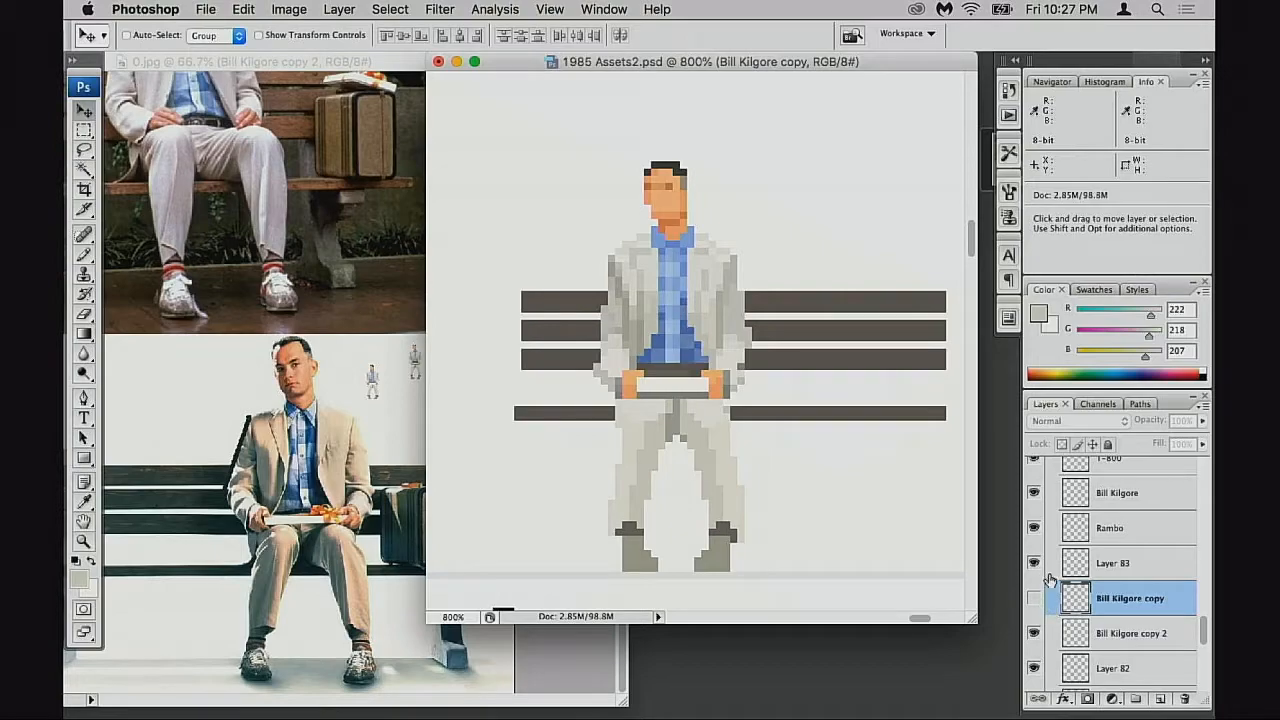
{"action": "left_click_drag", "start_coordinate": [1078, 568], "coordinate": [1068, 606]}
Toggle the visibility of Bill Kilgore copy repeatedly to compare the earlier figure with the narrowed version
{"action": "left_click", "coordinate": [1034, 568]}
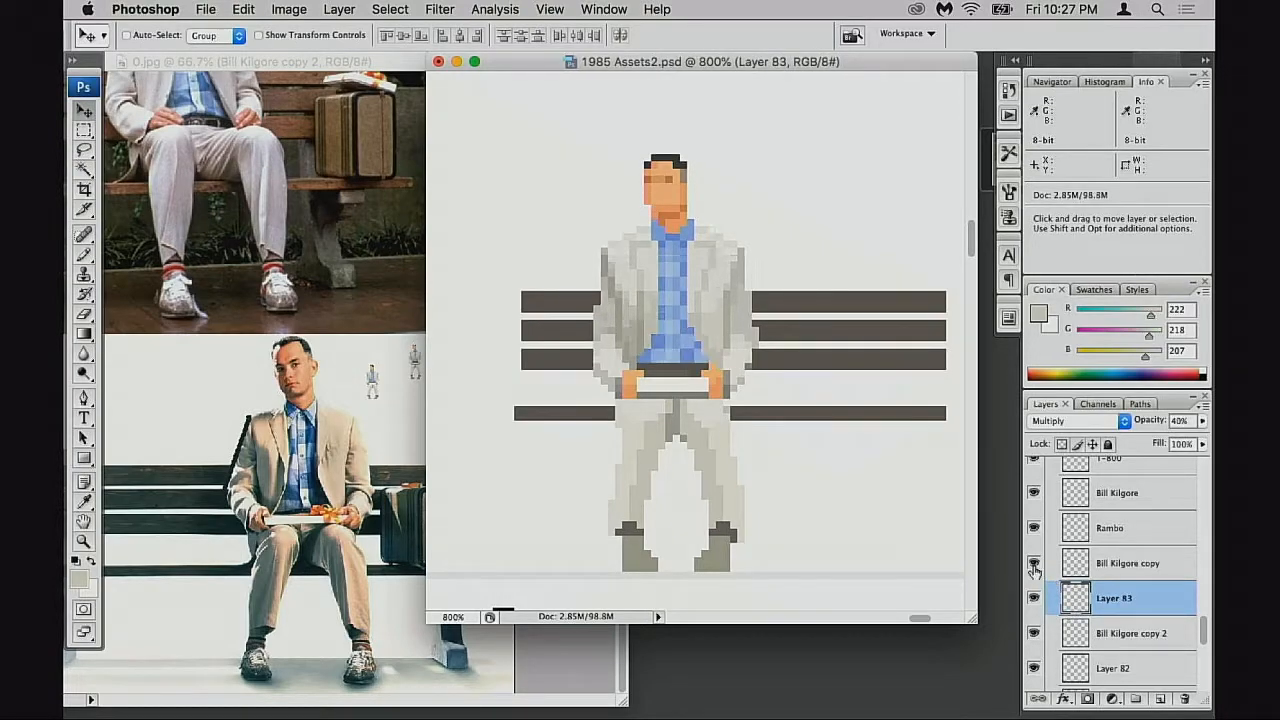
{"action": "left_click", "coordinate": [1035, 569]}
{"action": "left_click", "coordinate": [1036, 570]}
{"action": "left_click", "coordinate": [1038, 572]}
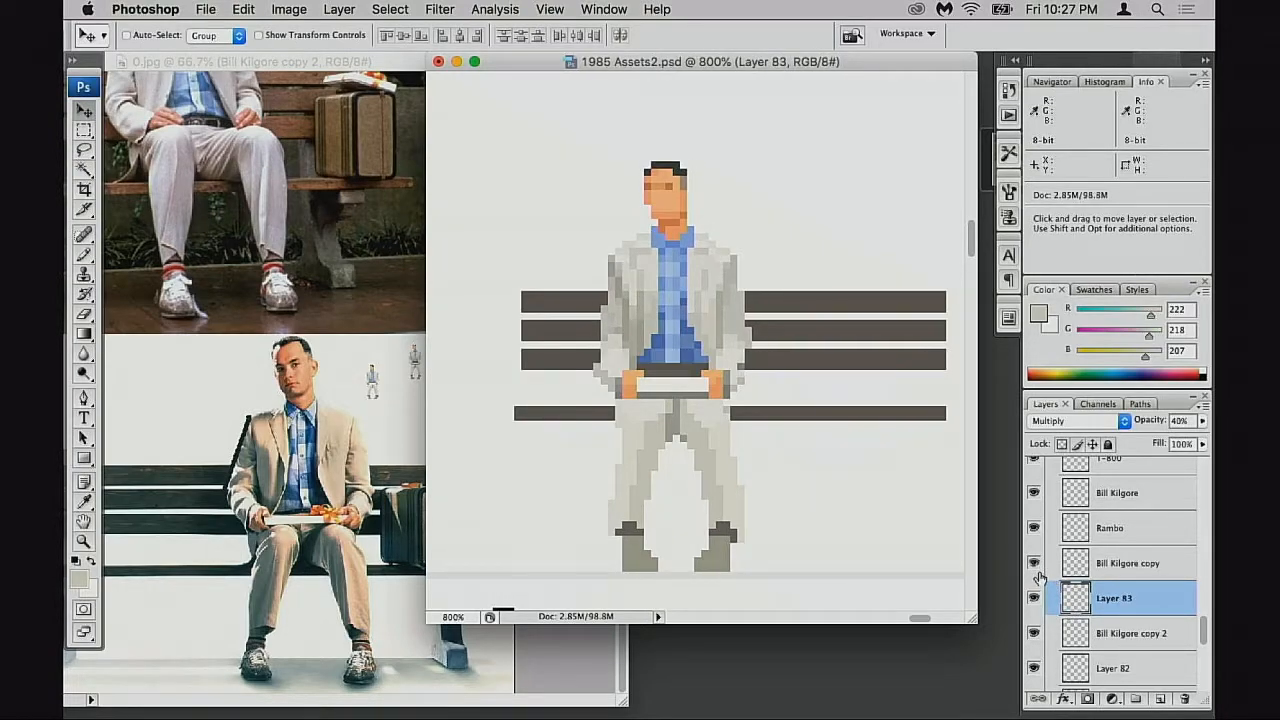
{"action": "left_click", "coordinate": [1037, 575]}
{"action": "left_click", "coordinate": [1037, 575]}
{"action": "left_click", "coordinate": [1037, 575]}
{"action": "left_click", "coordinate": [1037, 575]}
{"action": "left_click", "coordinate": [1037, 576]}
{"action": "left_click", "coordinate": [1038, 578]}
{"action": "left_click", "coordinate": [1037, 578]}
{"action": "left_click", "coordinate": [1037, 578]}
On Bill Kilgore copy 2, widen the sleeve on the viewer's left by one light beige pixel column over the lowest backrest slat
{"action": "left_click", "coordinate": [1110, 633]}
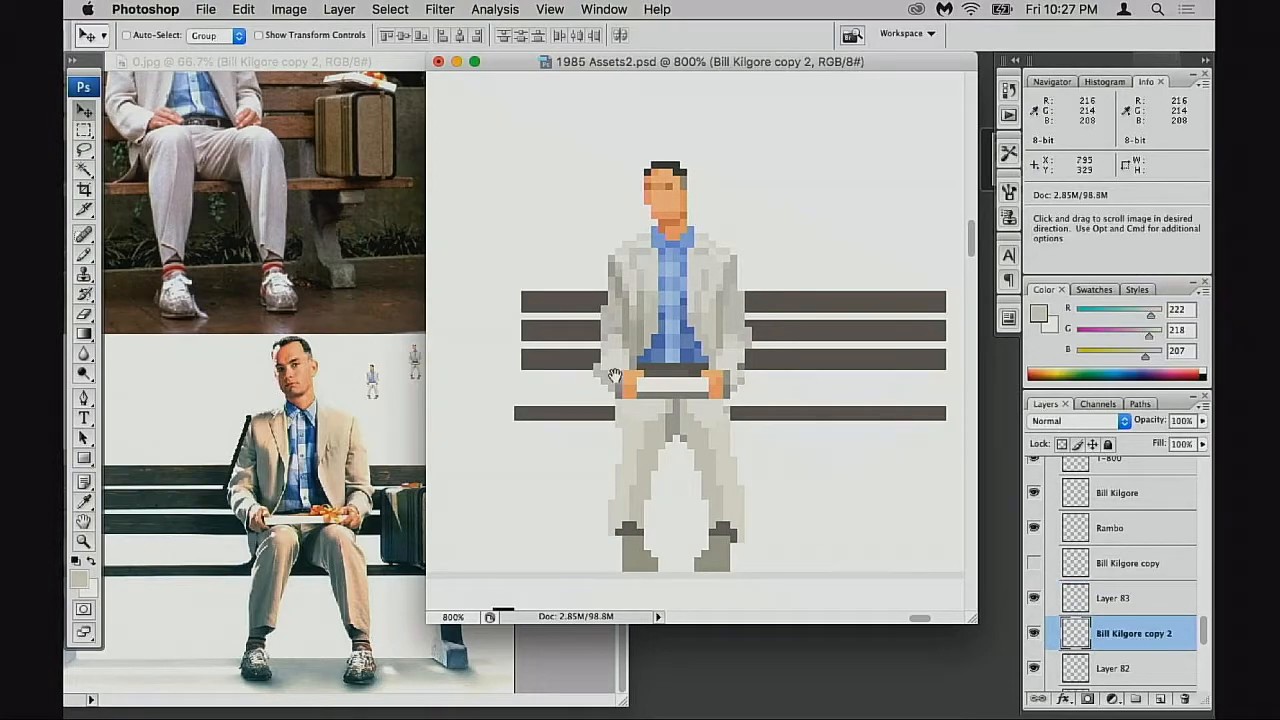
{"action": "key", "text": "super+equal"}
{"action": "key", "text": "e"}
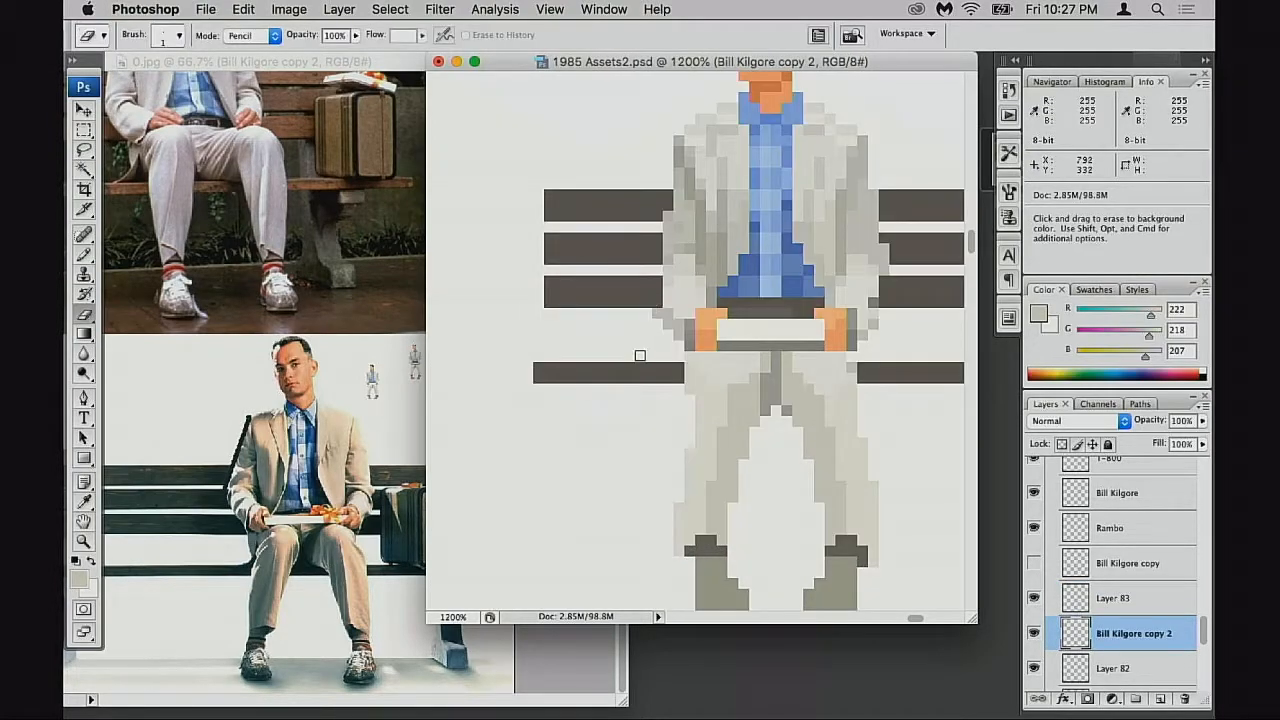
{"action": "key", "text": "super+equal"}
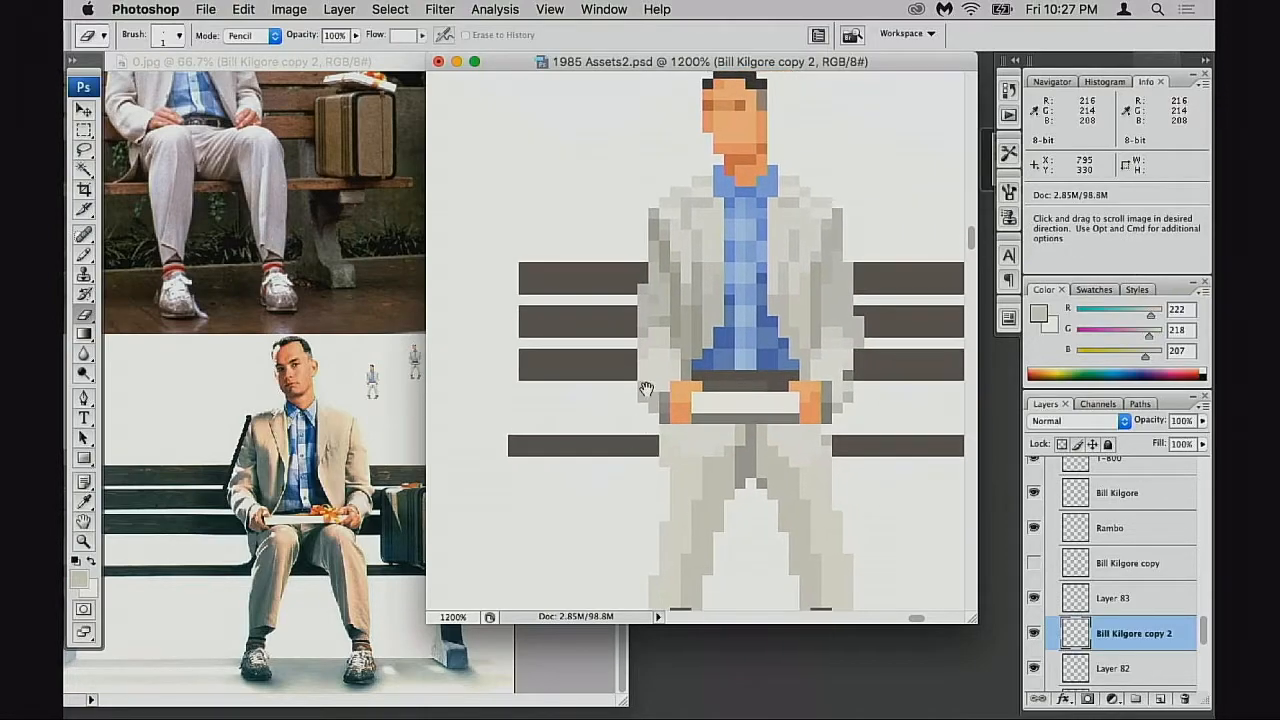
{"action": "key", "text": "b"}
{"action": "left_click", "coordinate": [691, 309], "text": "alt"}
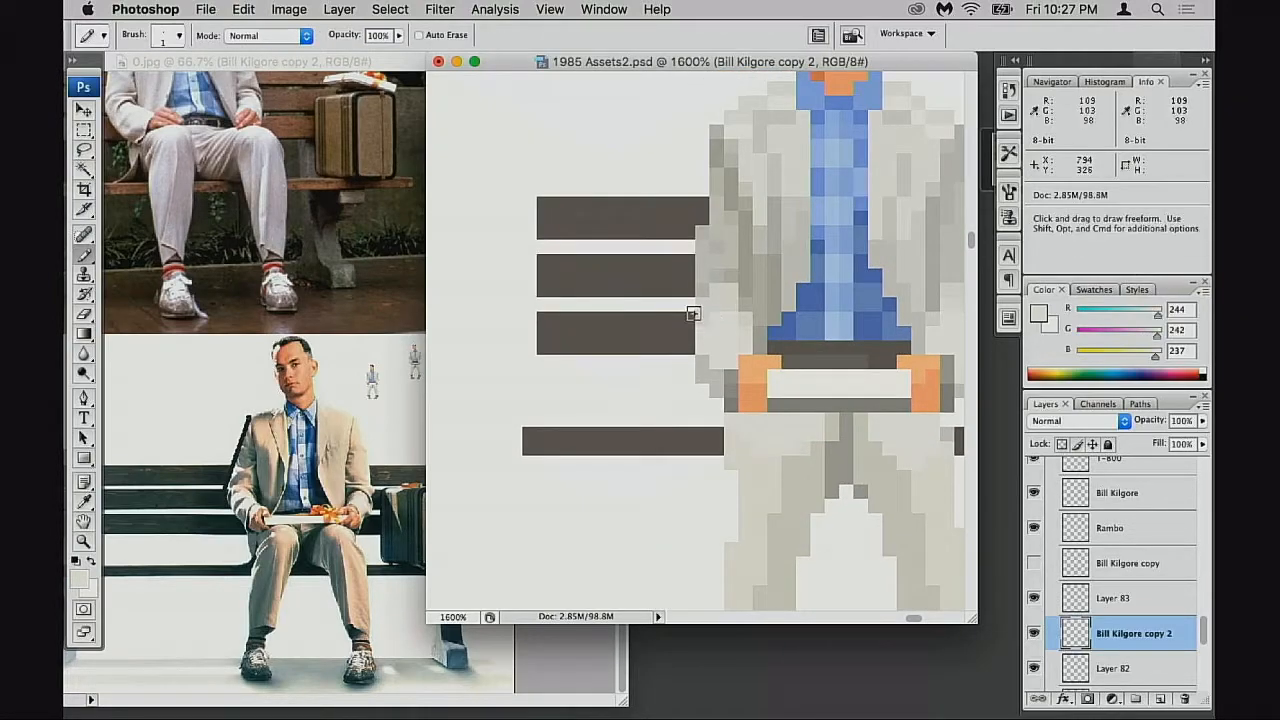
{"action": "left_click", "coordinate": [690, 335]}
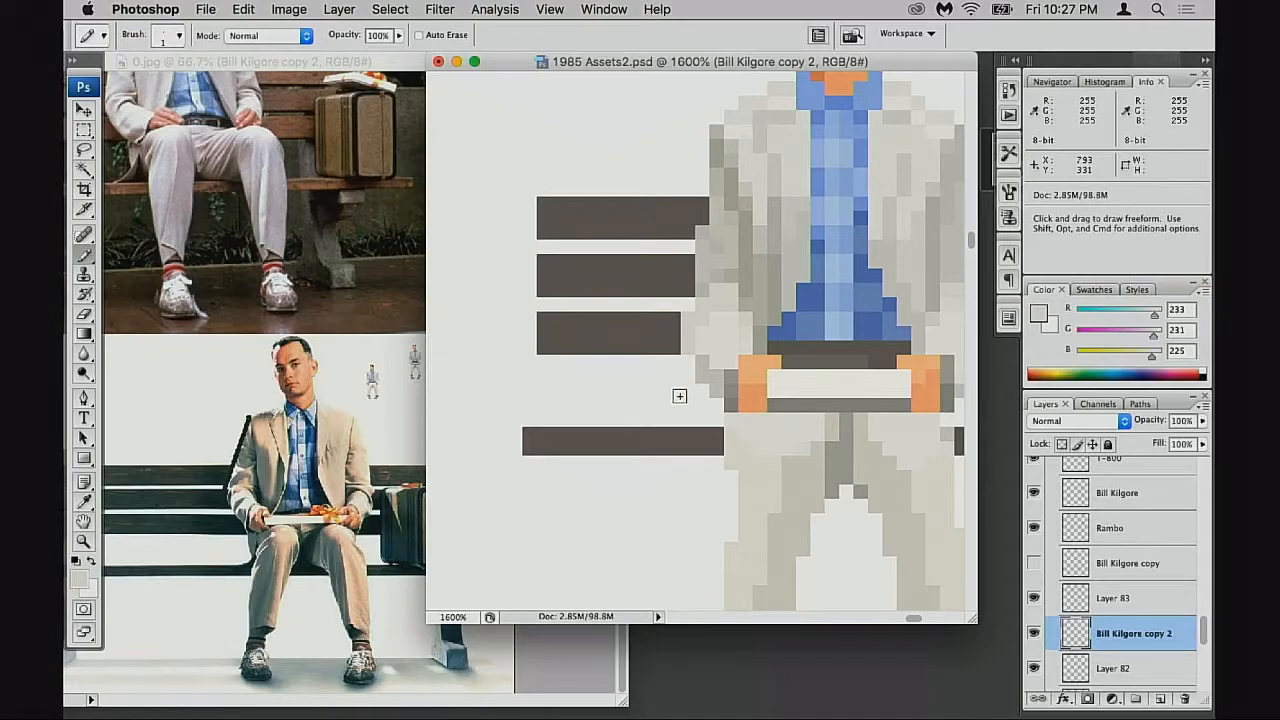
Delete both Bill Kilgore copy 2 layers from the 0.jpg reference image, keeping only its Background
{"action": "left_click", "coordinate": [403, 409]}
{"action": "mouse_move", "coordinate": [375, 390]}
{"action": "left_mouse_down"}
{"action": "mouse_move", "coordinate": [372, 533]}
{"action": "mouse_move", "coordinate": [372, 440]}
{"action": "mouse_move", "coordinate": [372, 480]}
{"action": "left_mouse_up"}
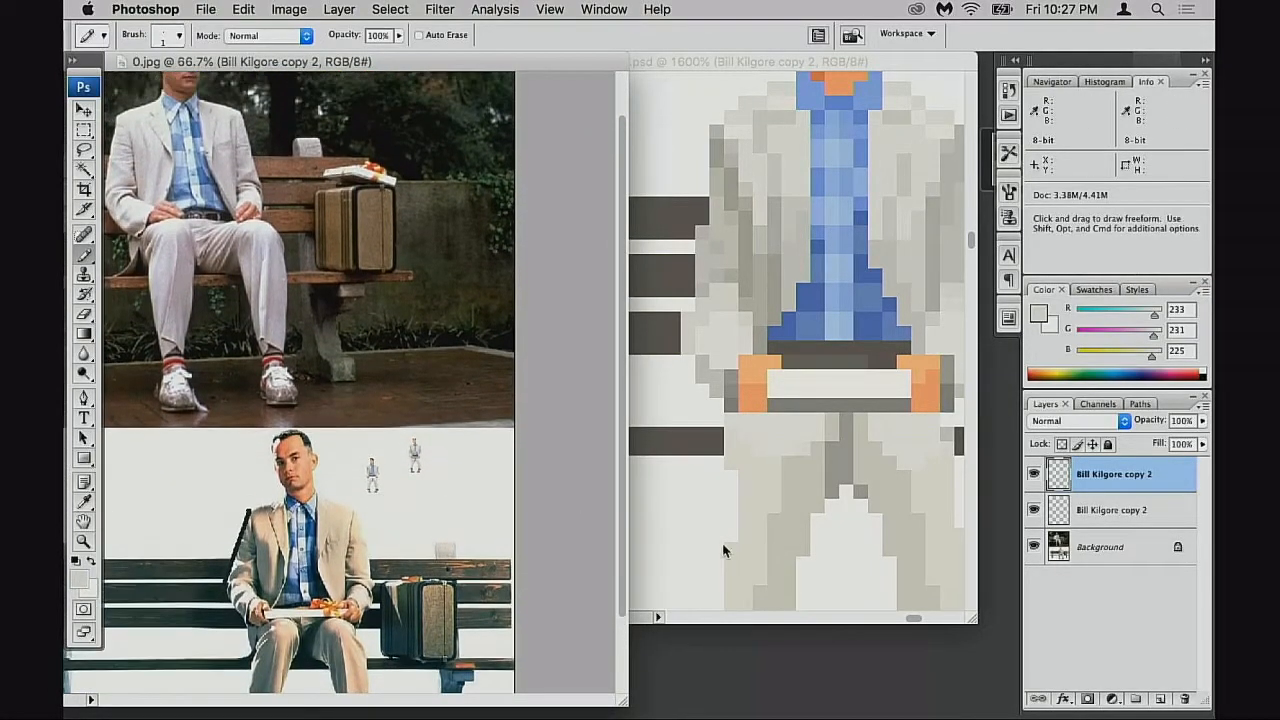
{"action": "left_click", "coordinate": [1055, 515], "text": "shift"}
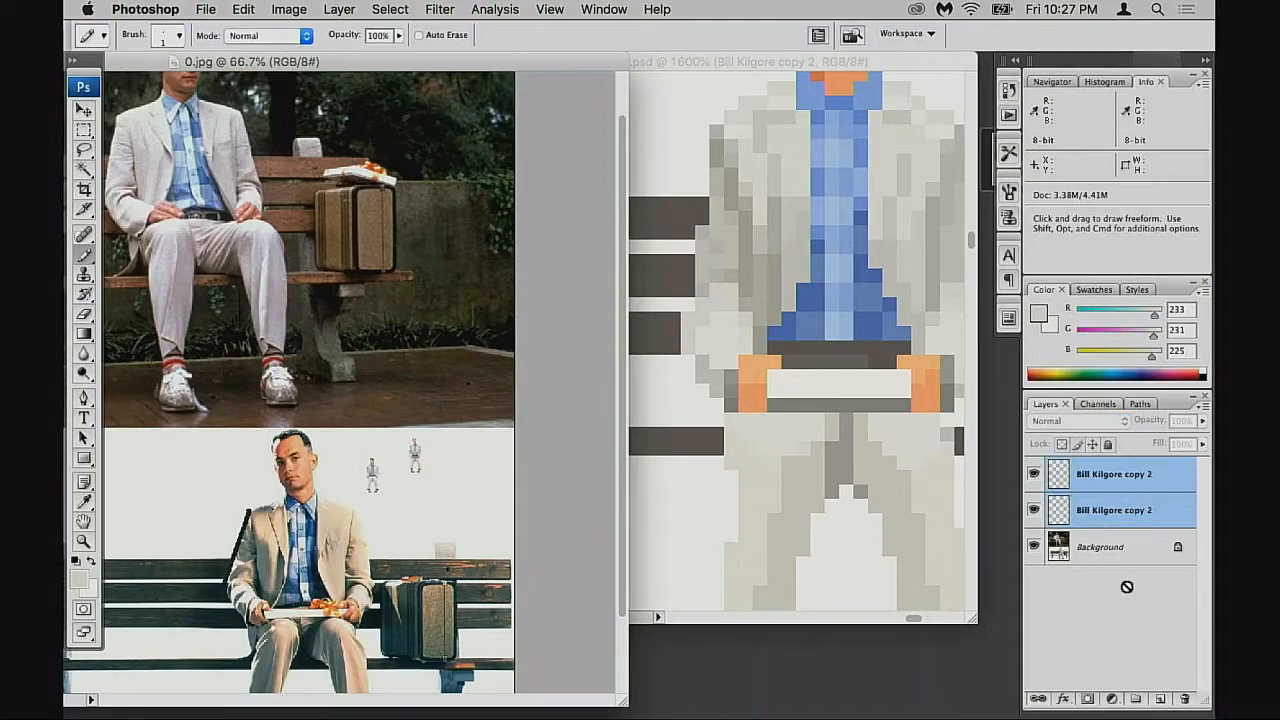
{"action": "left_click", "coordinate": [1185, 698]}
{"action": "left_click_drag", "start_coordinate": [471, 492], "coordinate": [471, 537]}
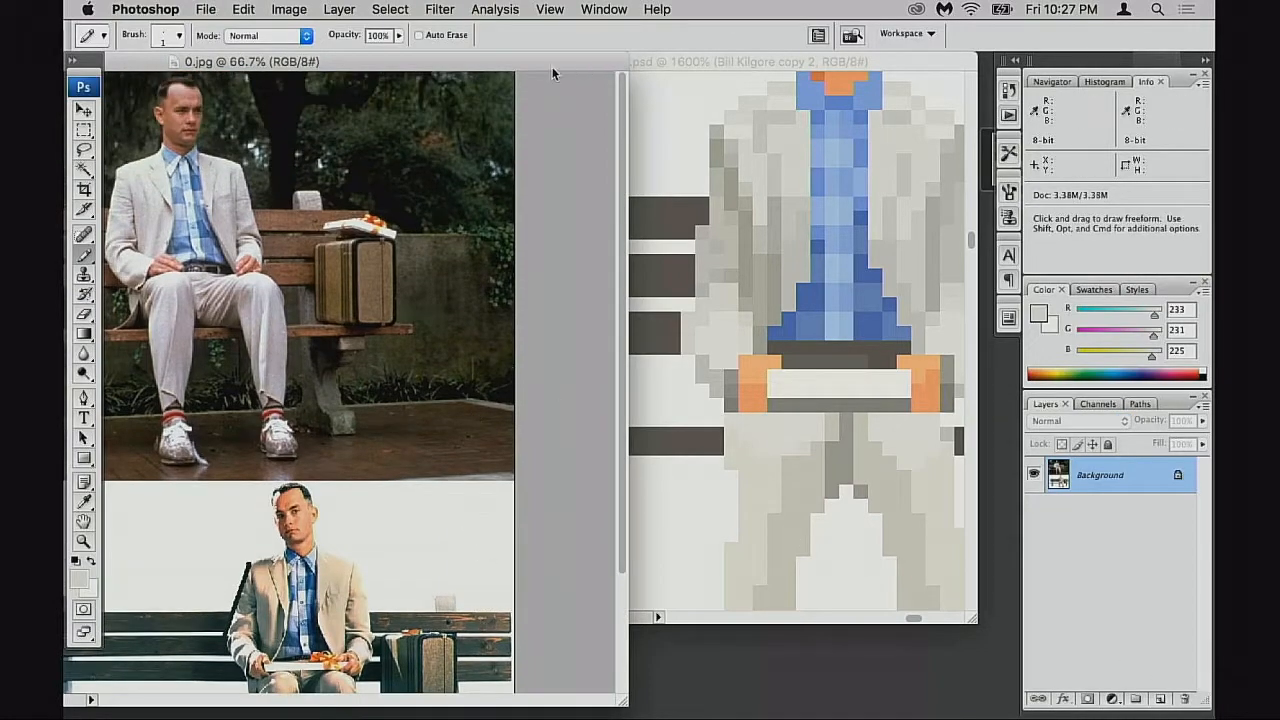
Move the reference photo window down and enlarge the 400% preview of 1985 Assets2.psd, keeping the figure centred in the 1600% view
{"action": "left_click_drag", "start_coordinate": [556, 62], "coordinate": [481, 466]}
{"action": "left_click", "coordinate": [349, 212]}
{"action": "left_click_drag", "start_coordinate": [388, 338], "coordinate": [398, 508]}
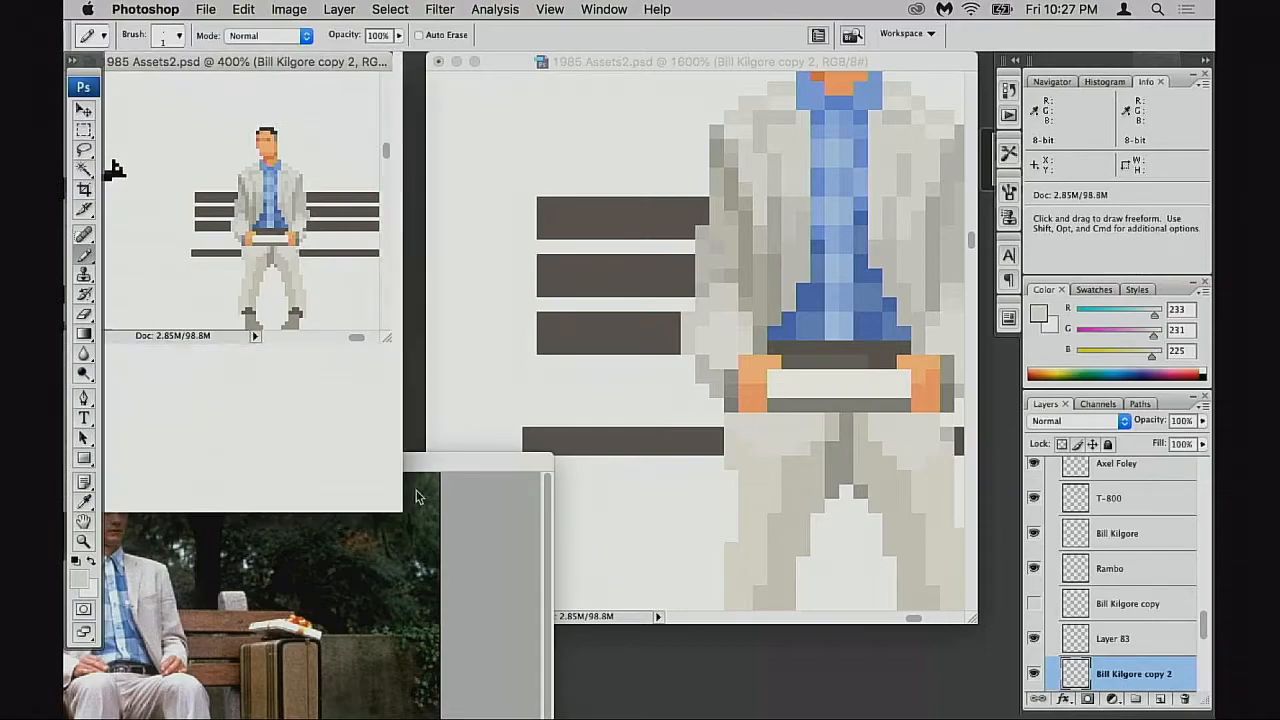
{"action": "left_click", "coordinate": [620, 480]}
{"action": "left_click_drag", "start_coordinate": [832, 438], "coordinate": [751, 491]}
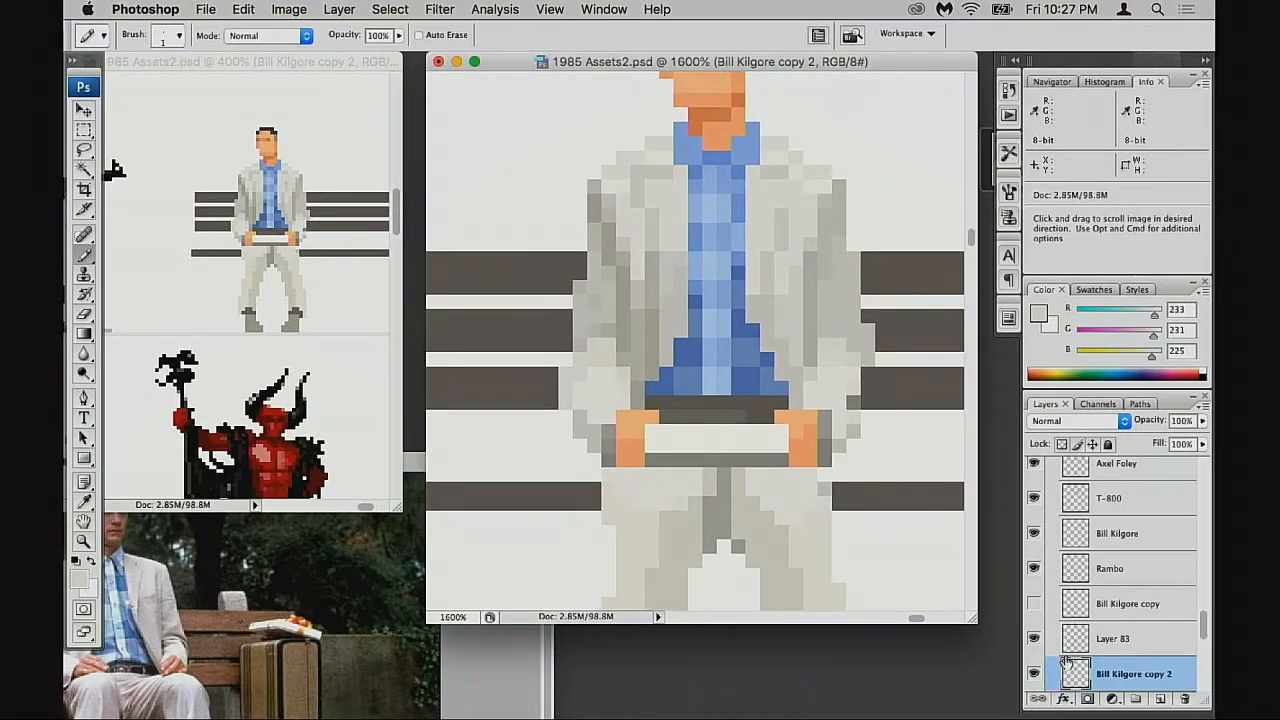
Shade the sleeve on the viewer's right with jacket greys sampled at RGB 207, 204, 197, RGB 216, 214, 208 and RGB 233, 231, 225
{"action": "left_click", "coordinate": [590, 300], "text": "alt"}
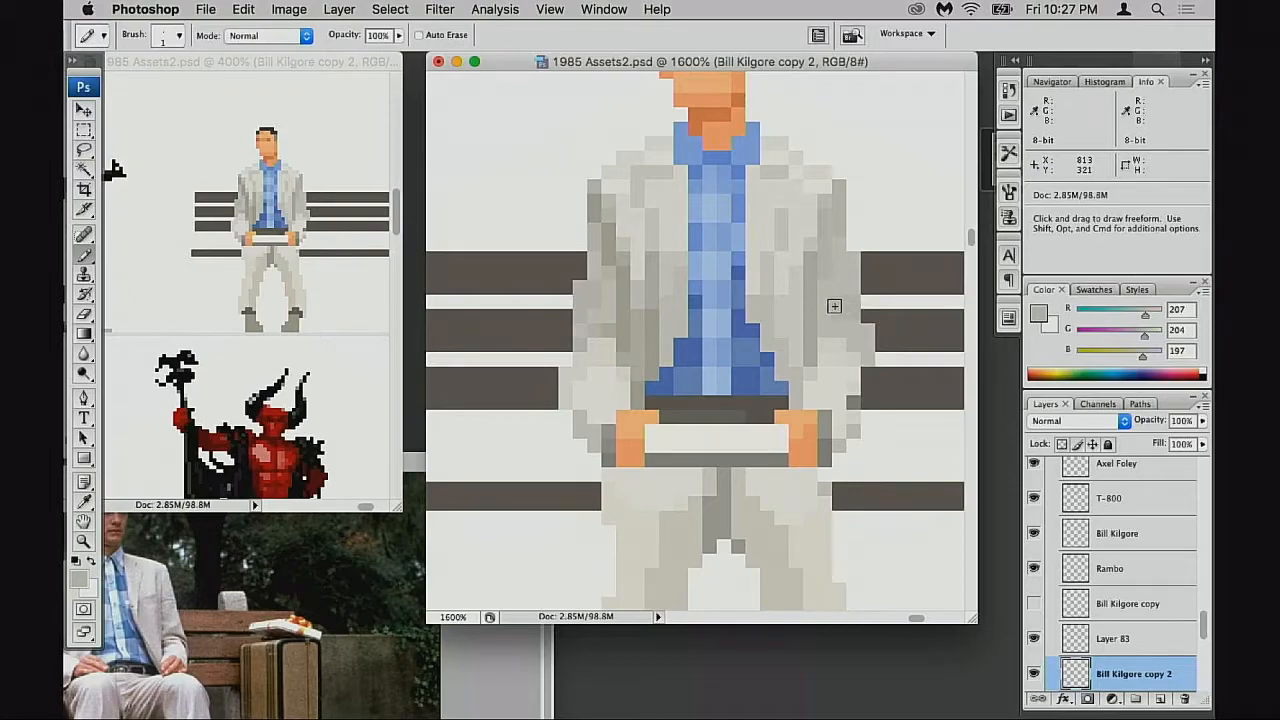
{"action": "left_click", "coordinate": [775, 336], "text": "alt"}
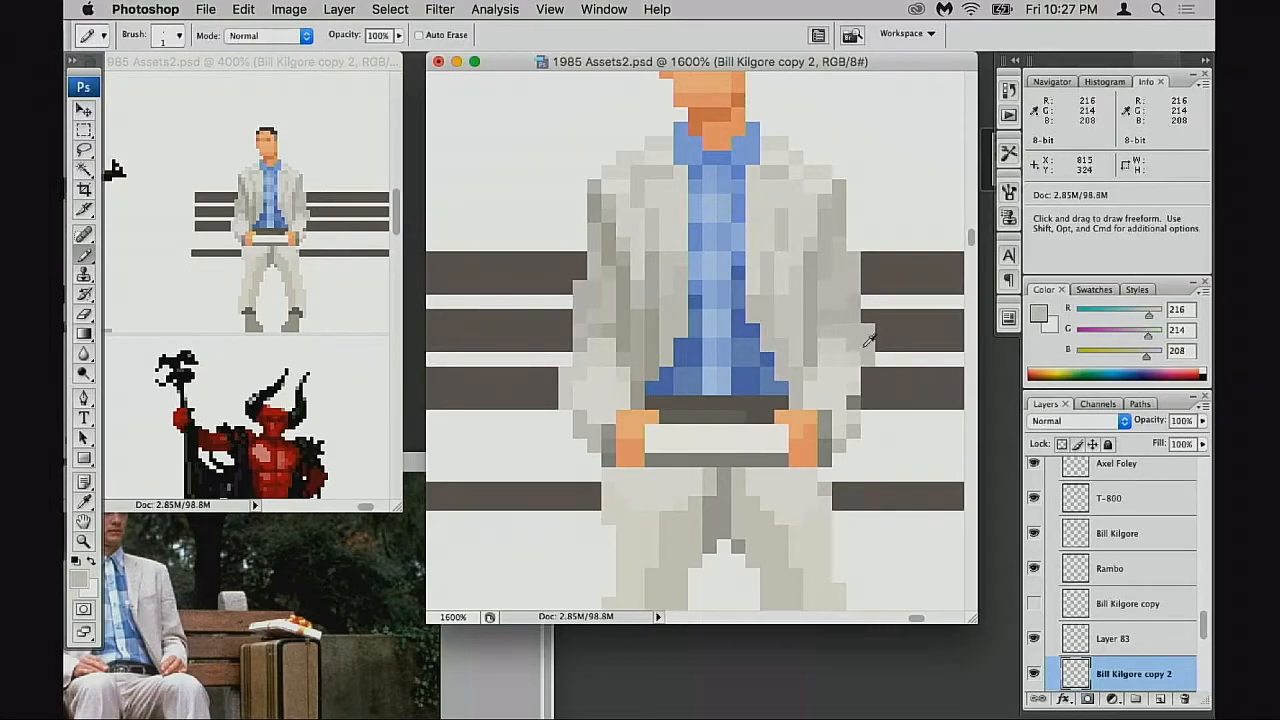
{"action": "left_click", "coordinate": [858, 309], "text": "alt"}
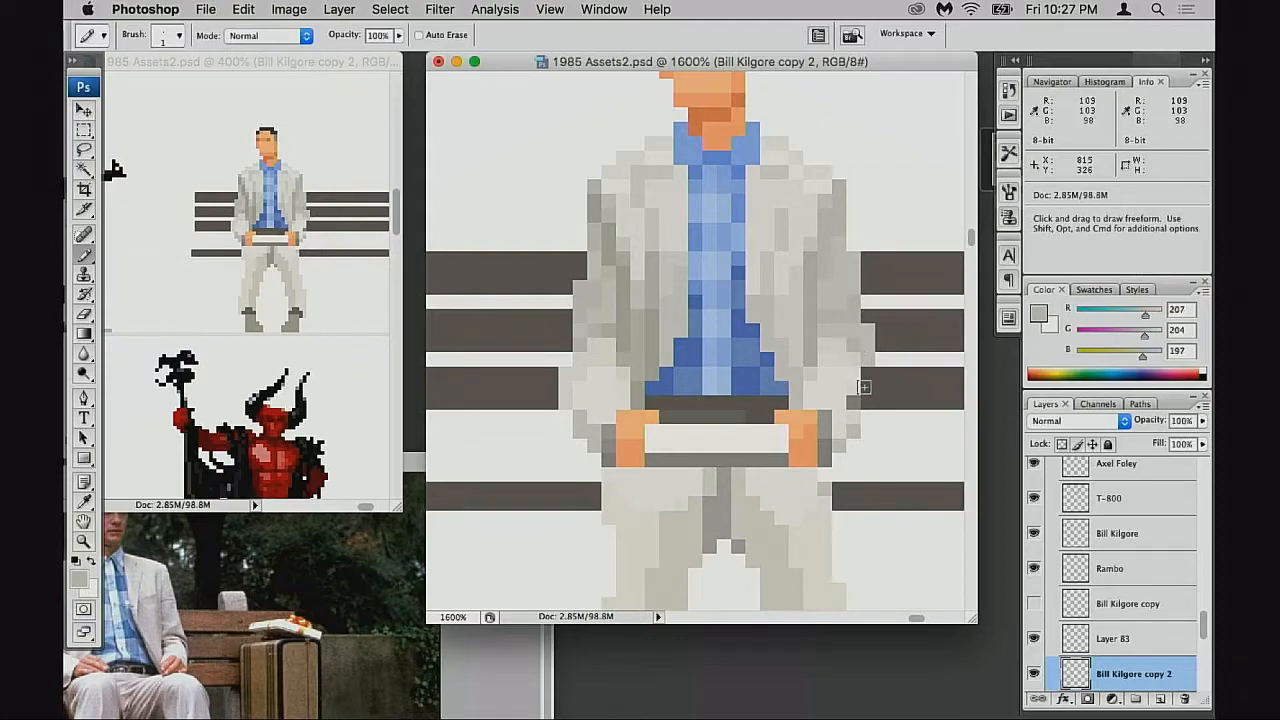
{"action": "left_click", "coordinate": [846, 340], "text": "alt"}
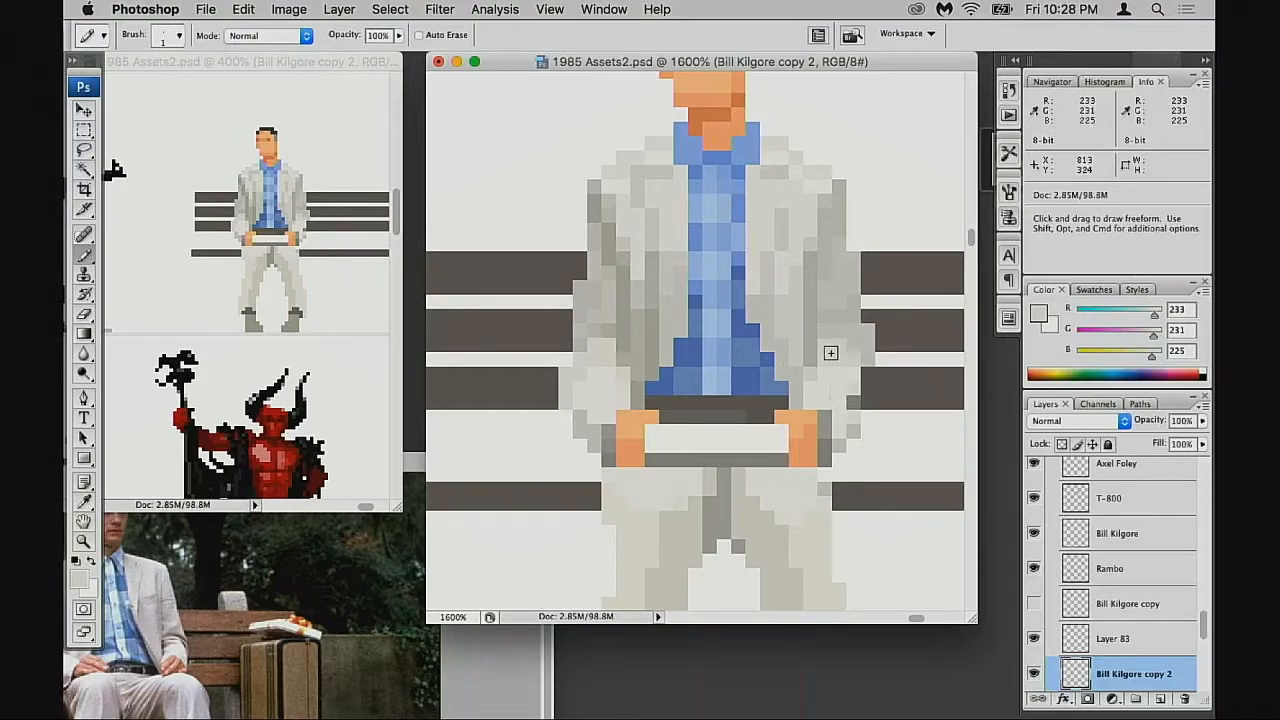
Rework the folds on the jacket front right of the shirt with sampled greys between RGB 197, 194, 186 and RGB 223, 221, 214
{"action": "scroll", "coordinate": [872, 370], "scroll_direction": "up", "scroll_amount": 2}
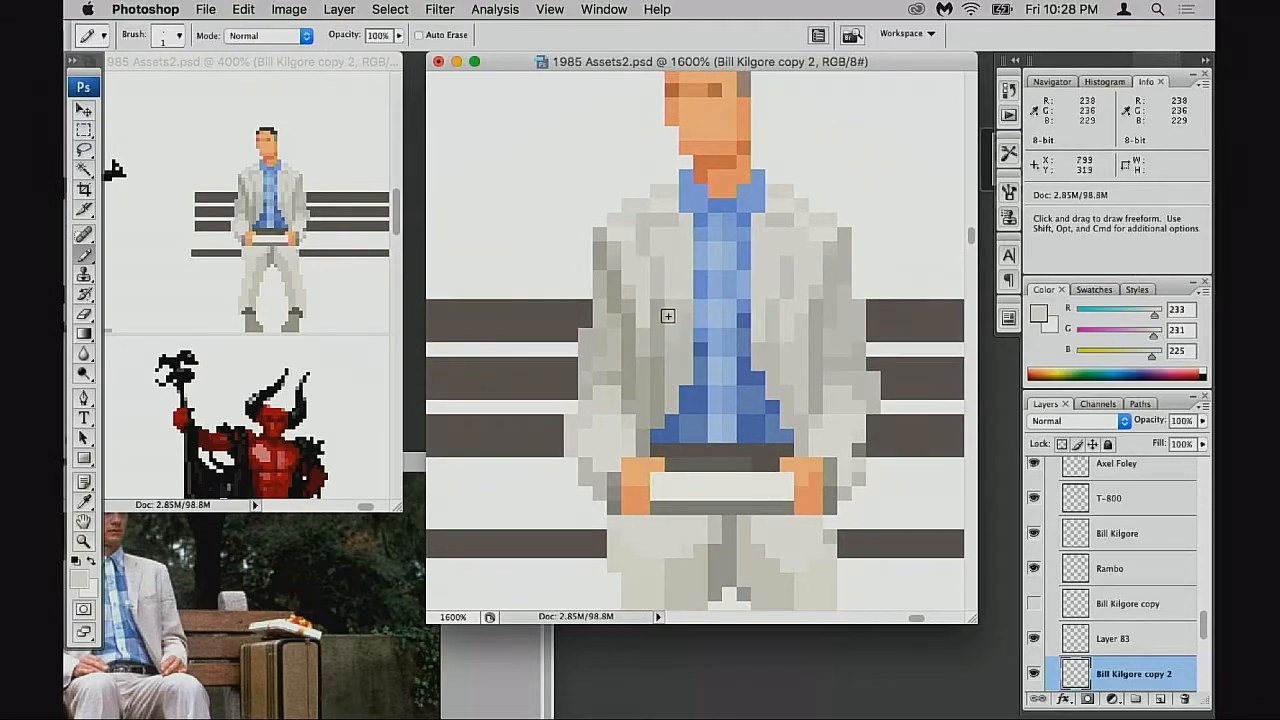
{"action": "left_click", "coordinate": [682, 326], "text": "alt"}
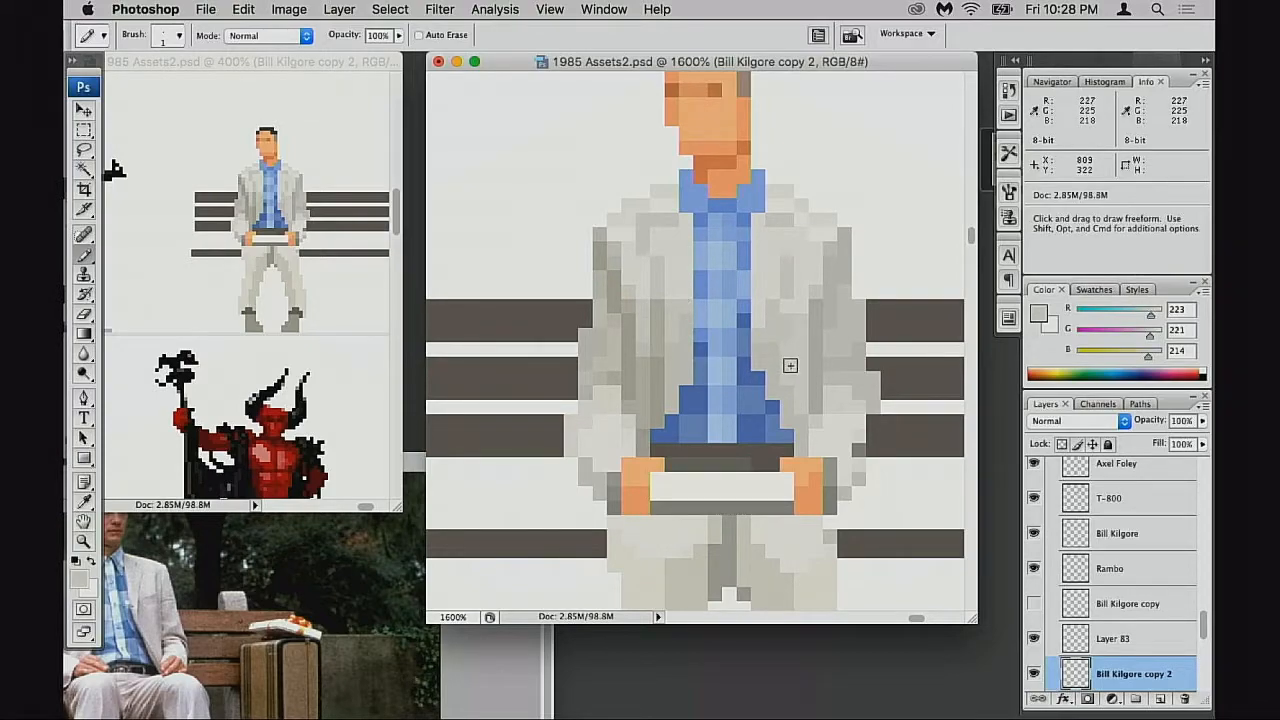
{"action": "left_click", "coordinate": [662, 344], "text": "alt"}
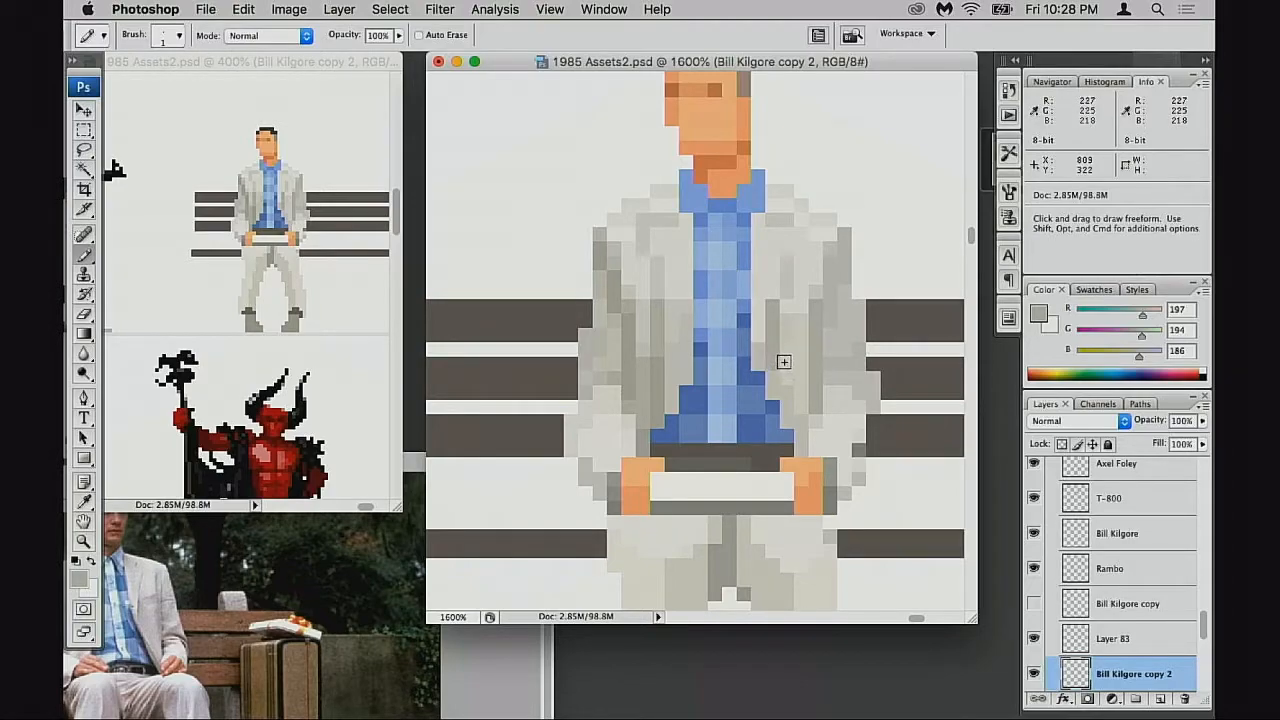
{"action": "key", "text": "super+z"}
{"action": "left_click", "coordinate": [660, 286], "text": "alt"}
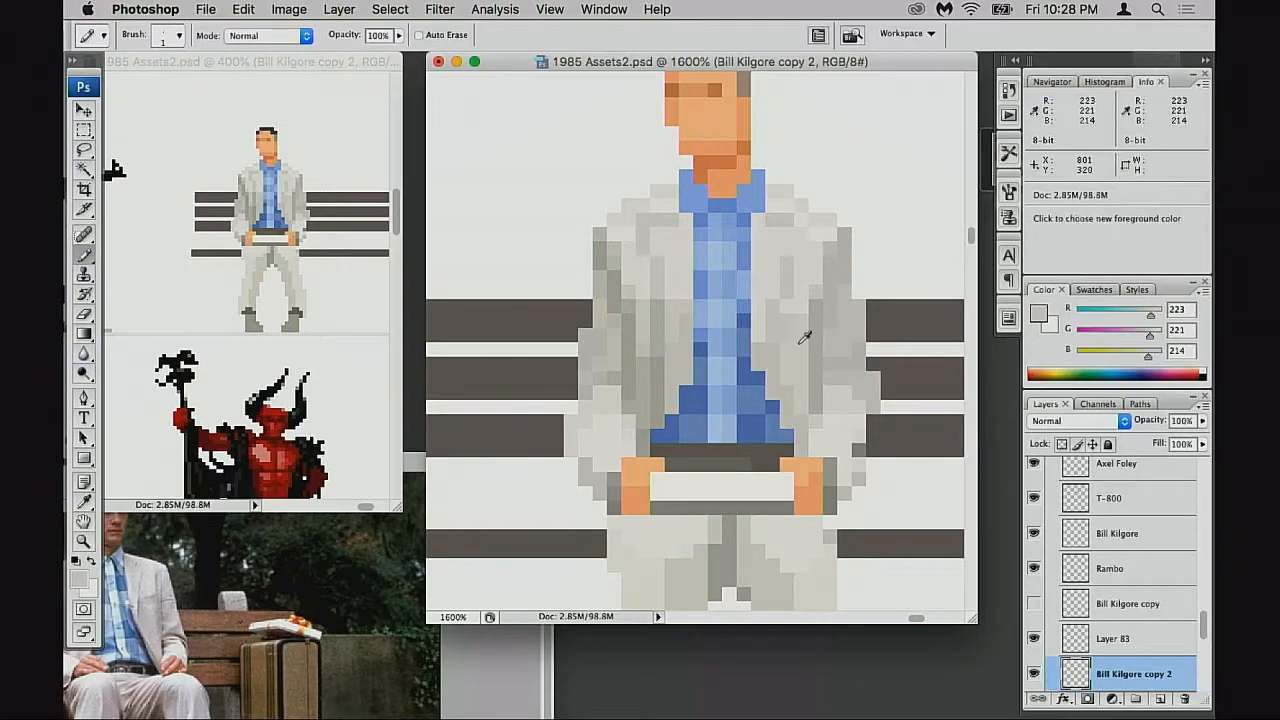
{"action": "left_click", "coordinate": [650, 358], "text": "alt"}
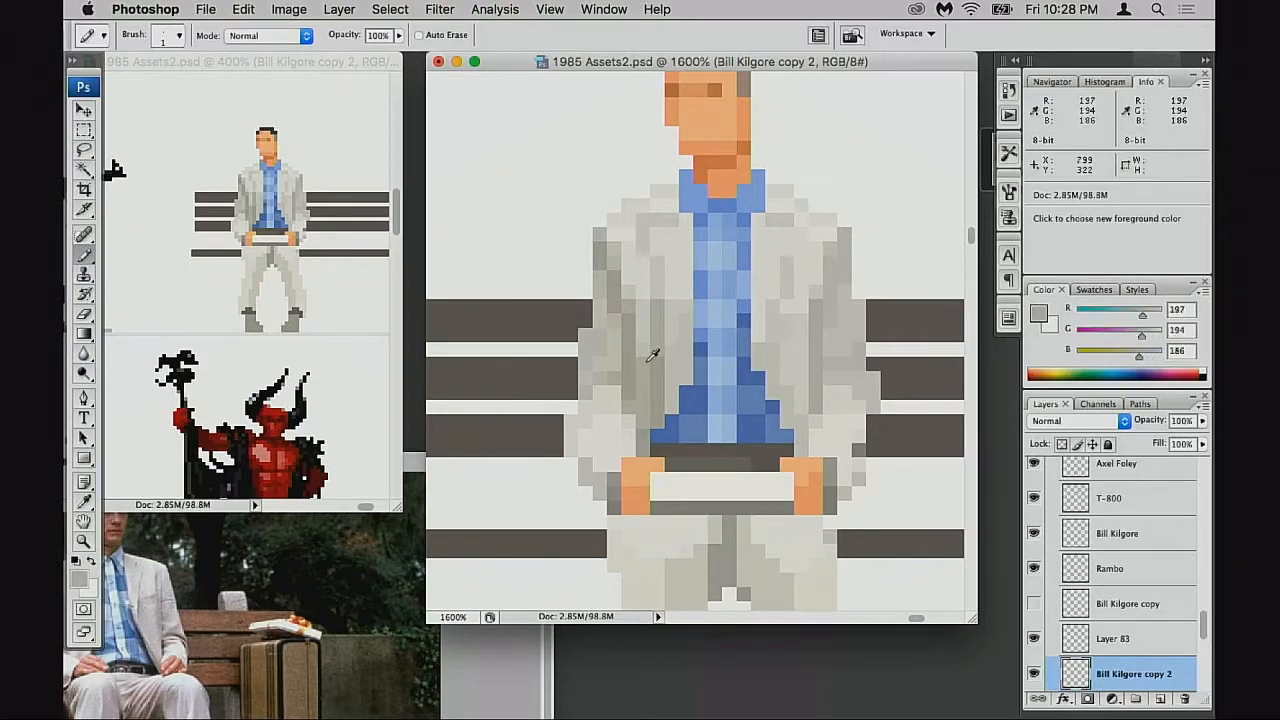
{"action": "left_click", "coordinate": [672, 344], "text": "alt"}
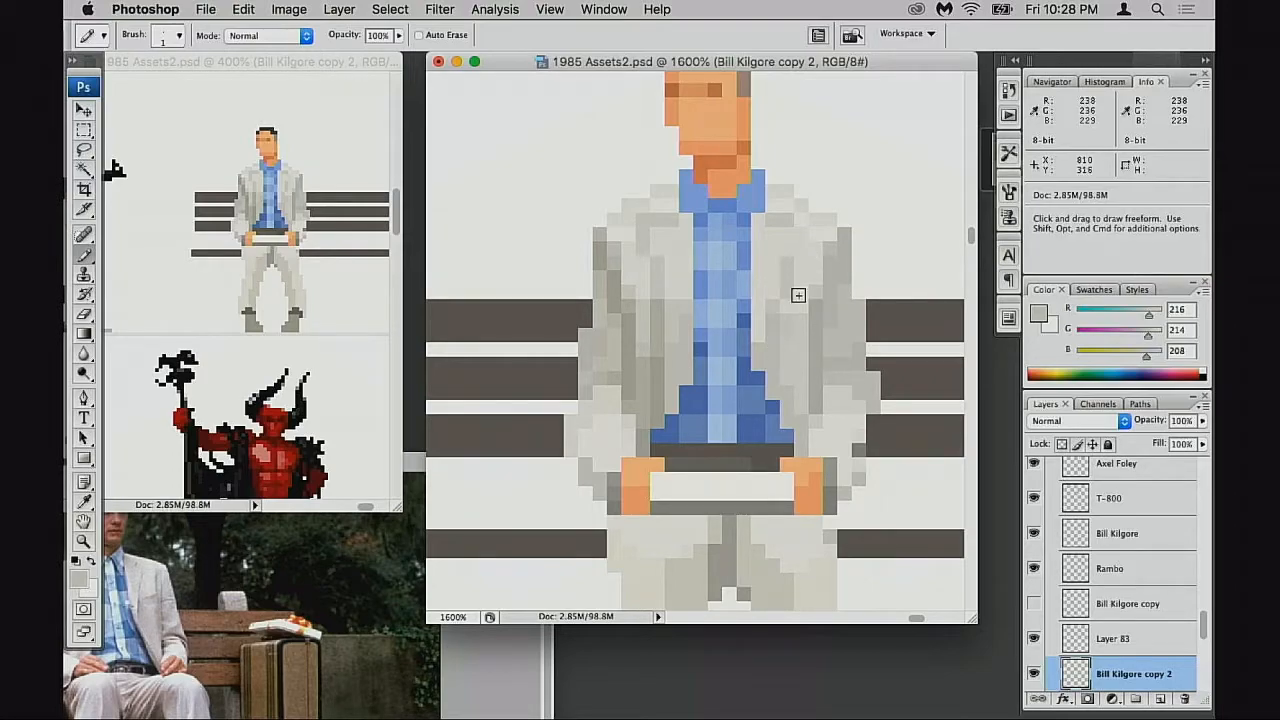
{"action": "left_click", "coordinate": [669, 277], "text": "alt"}
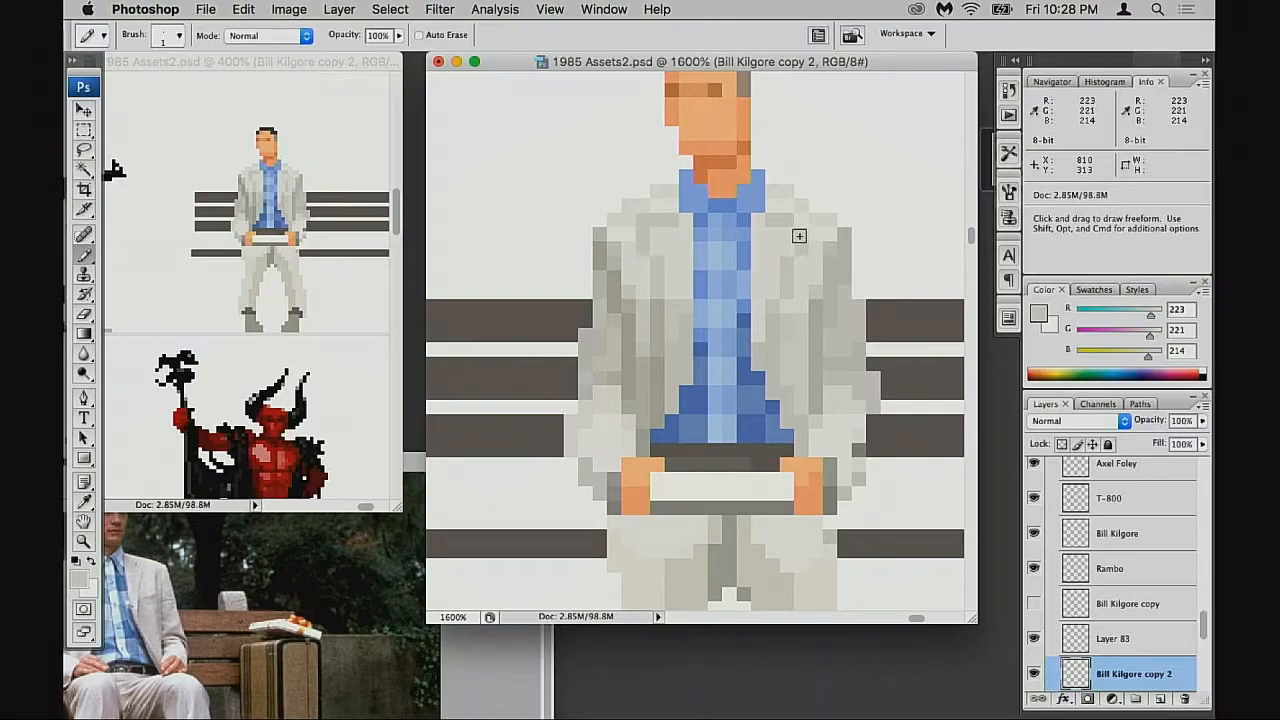
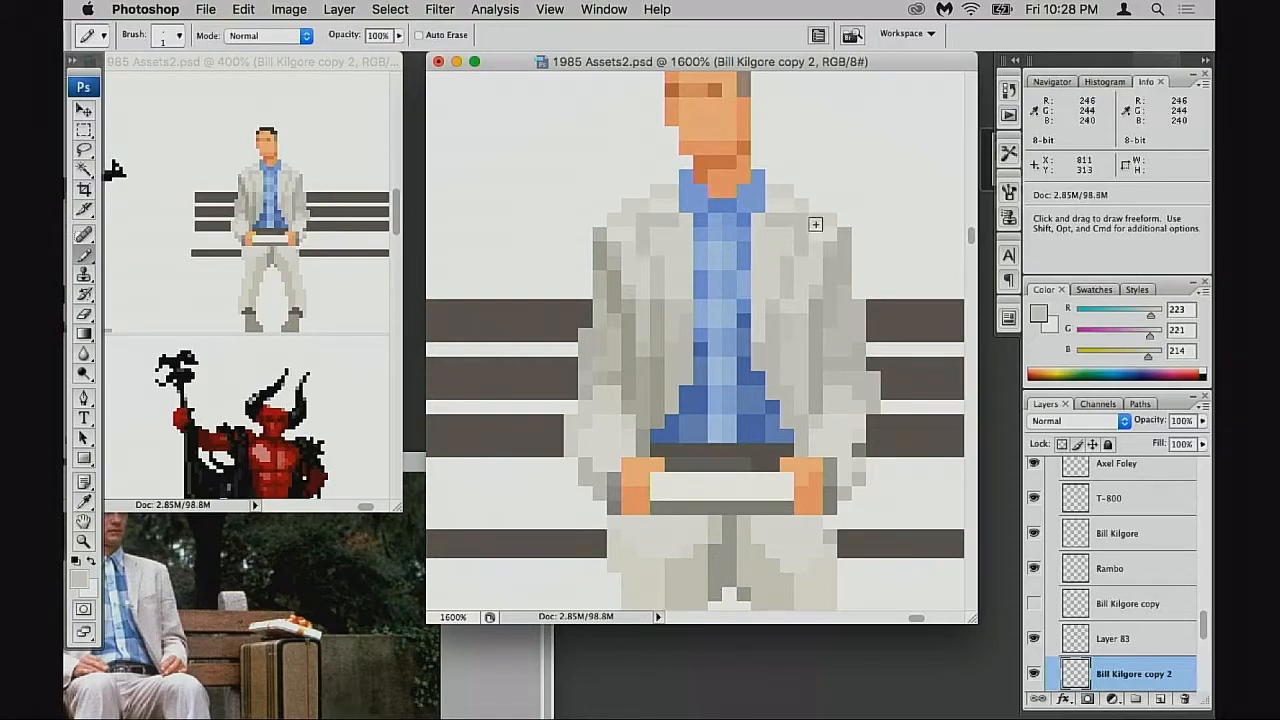
Refine the highlights on the shoulder at the viewer's right with sampled light tones RGB 238, 236, 229 and RGB 246, 244, 240
{"action": "left_click", "coordinate": [817, 213], "text": "alt"}
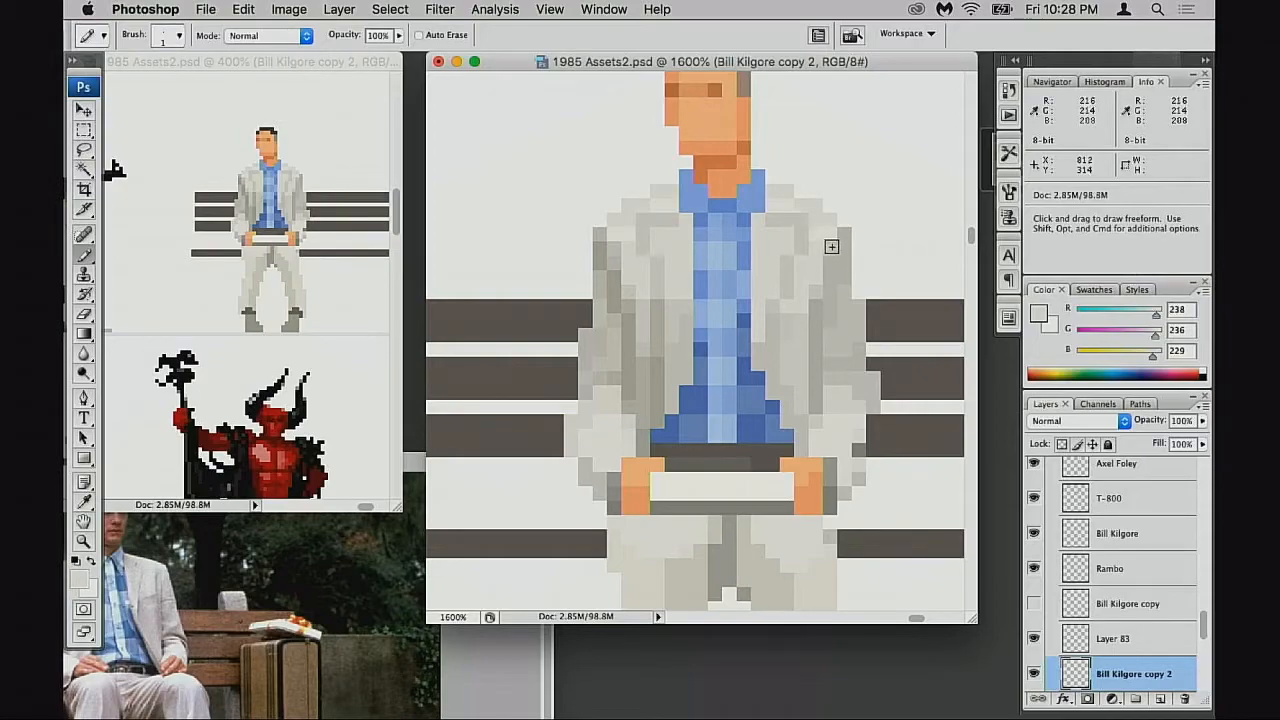
{"action": "left_click", "coordinate": [789, 207], "text": "alt"}
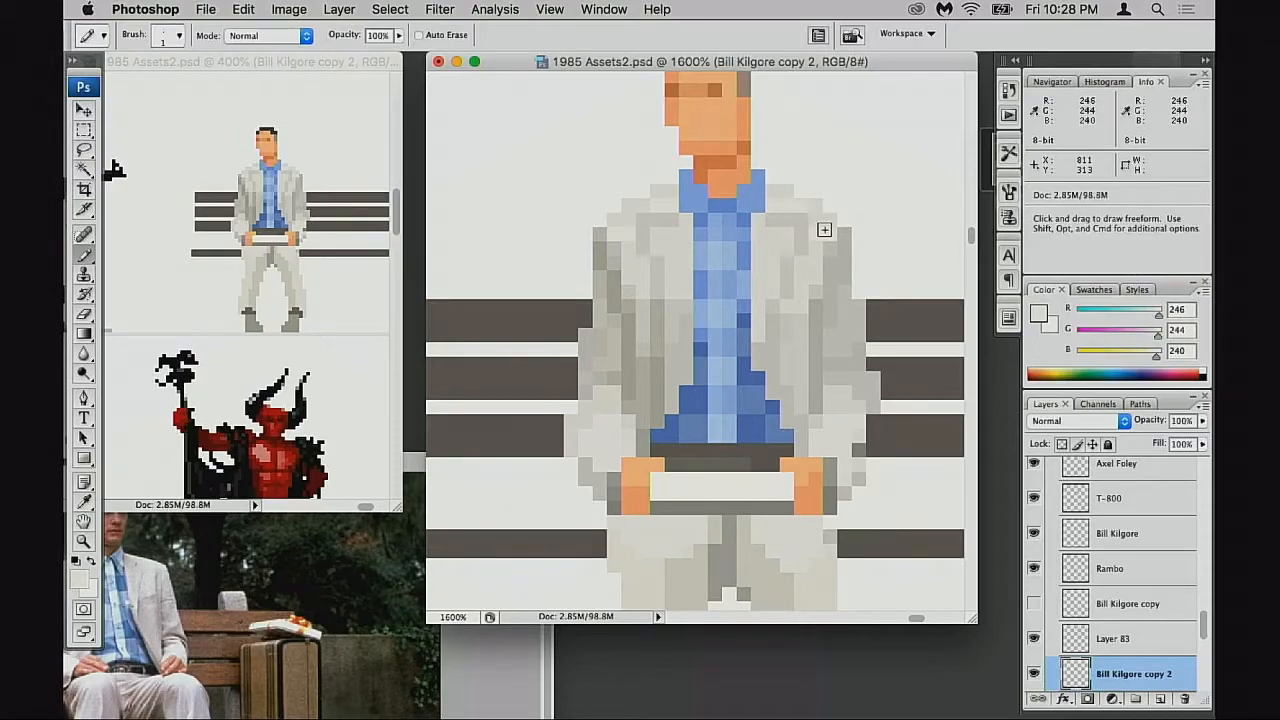
{"action": "left_click", "coordinate": [812, 196], "text": "alt"}
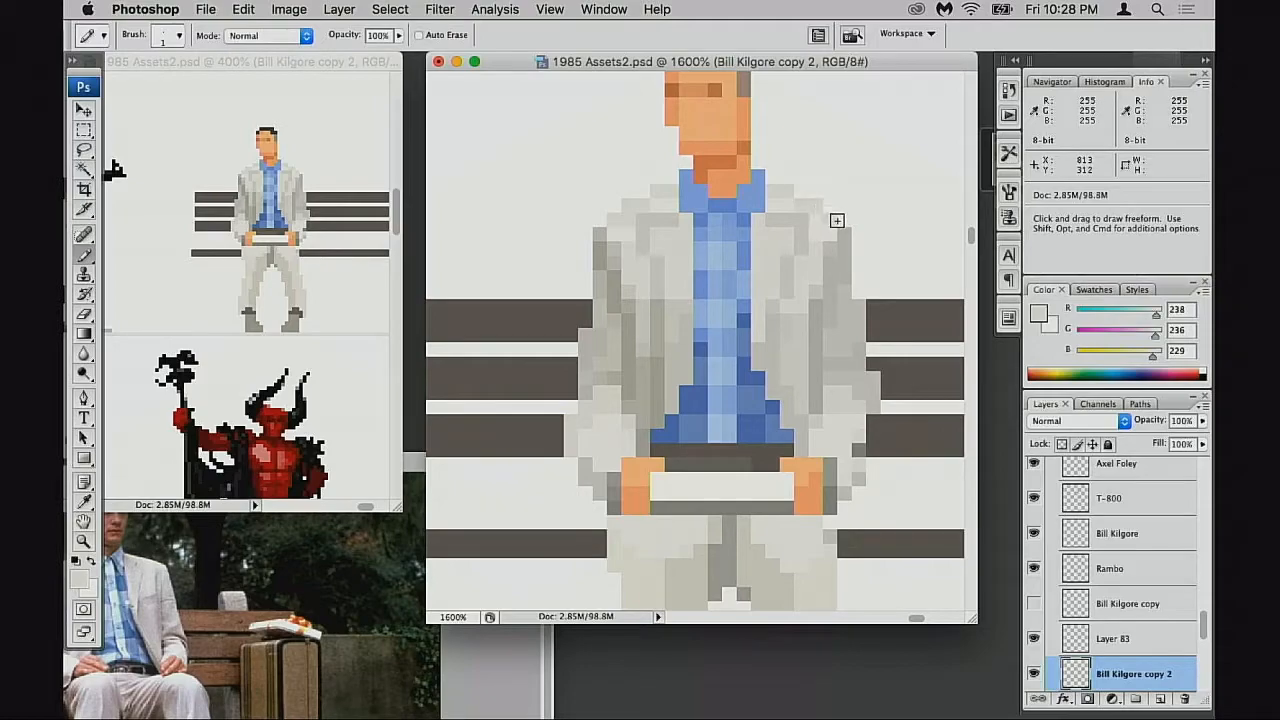
{"action": "left_click", "coordinate": [627, 231], "text": "alt"}
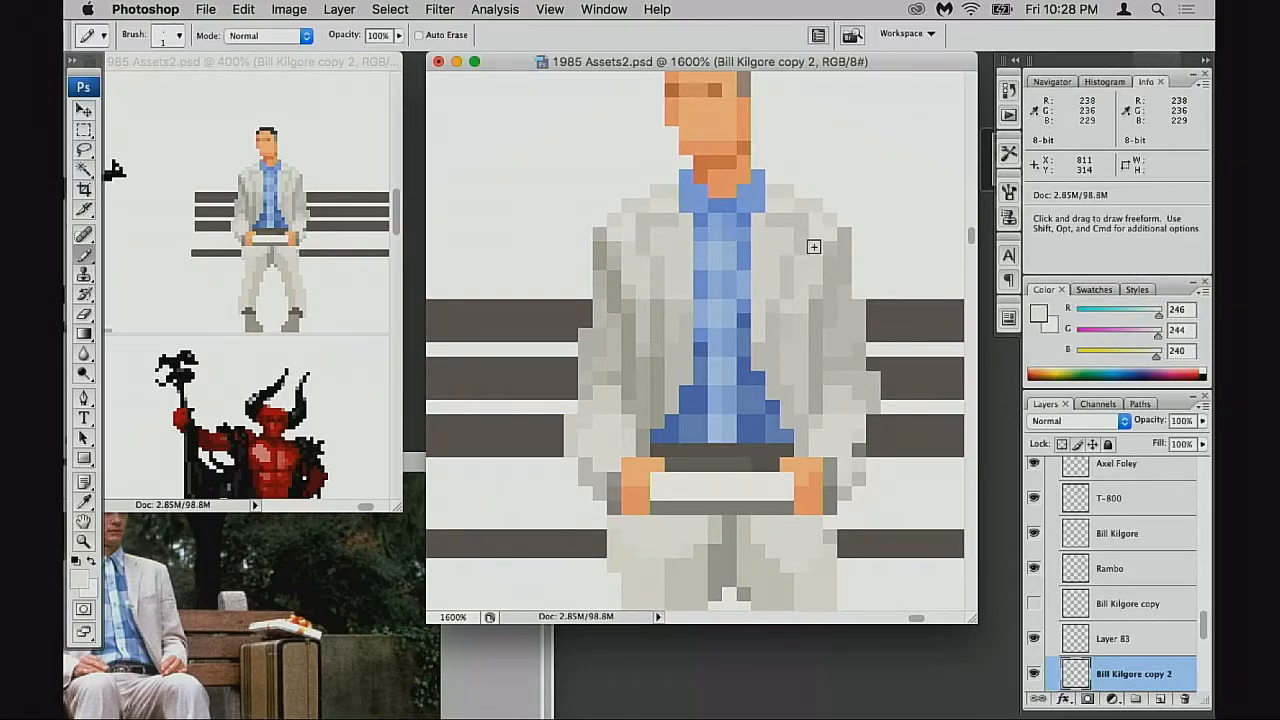
Soften the lower shirt edge against the jacket at the viewer's left with sampled blue RGB 92, 121, 192 at 40% opacity
{"action": "scroll", "coordinate": [810, 340], "scroll_direction": "down", "scroll_amount": 3}
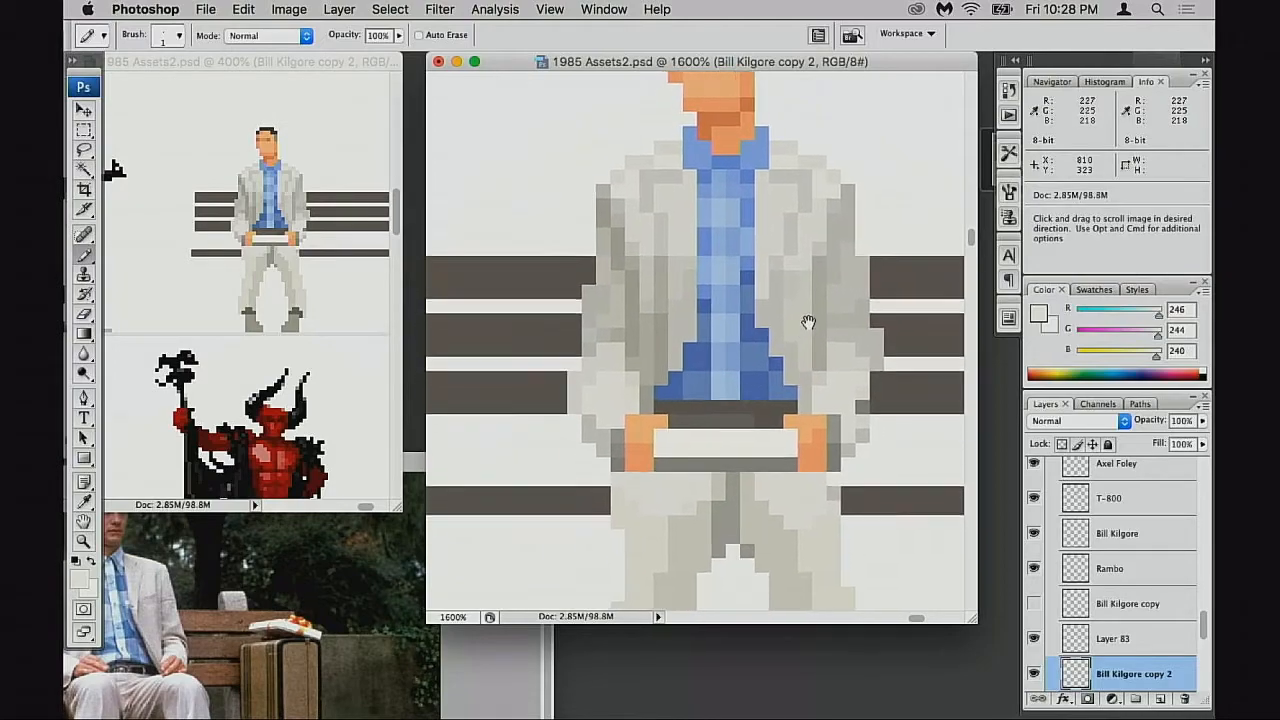
{"action": "left_click", "coordinate": [688, 347], "text": "alt"}
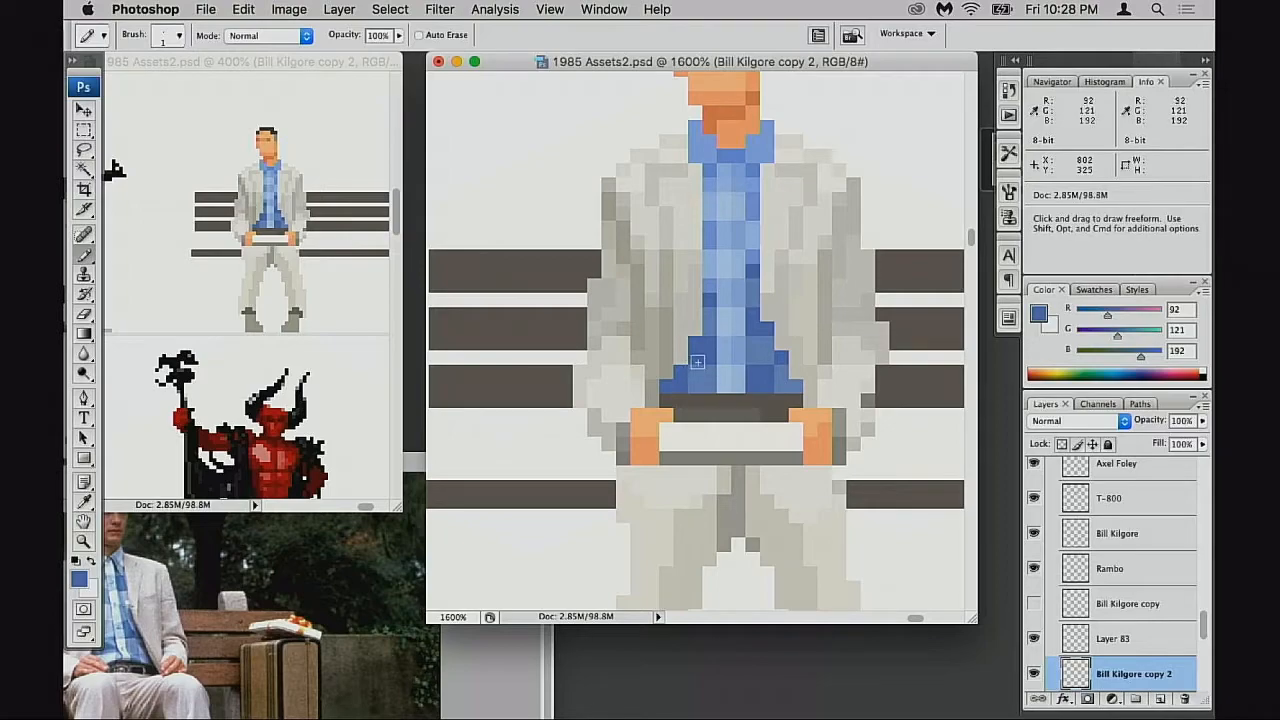
{"action": "scroll", "coordinate": [1100, 600], "scroll_direction": "down", "scroll_amount": 3}
{"action": "left_click", "coordinate": [1034, 591]}
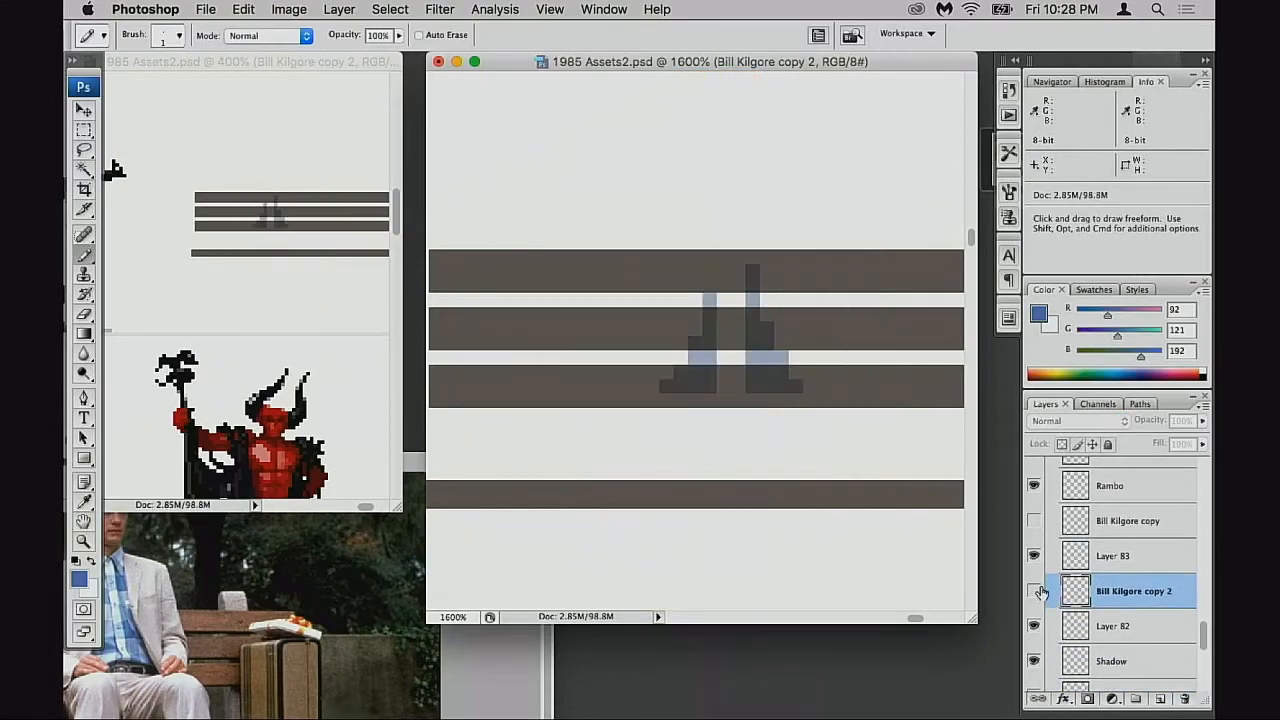
{"action": "left_click", "coordinate": [1034, 591]}
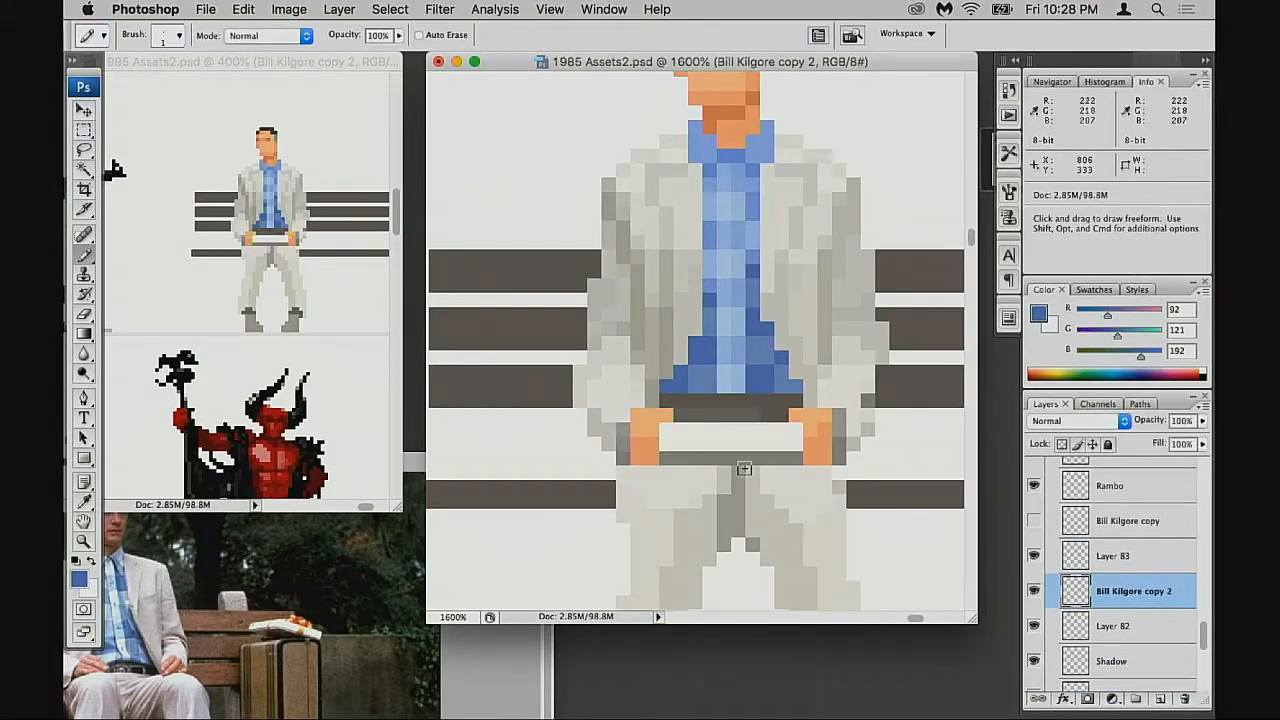
{"action": "key", "text": "4"}
{"action": "left_click", "coordinate": [695, 330]}
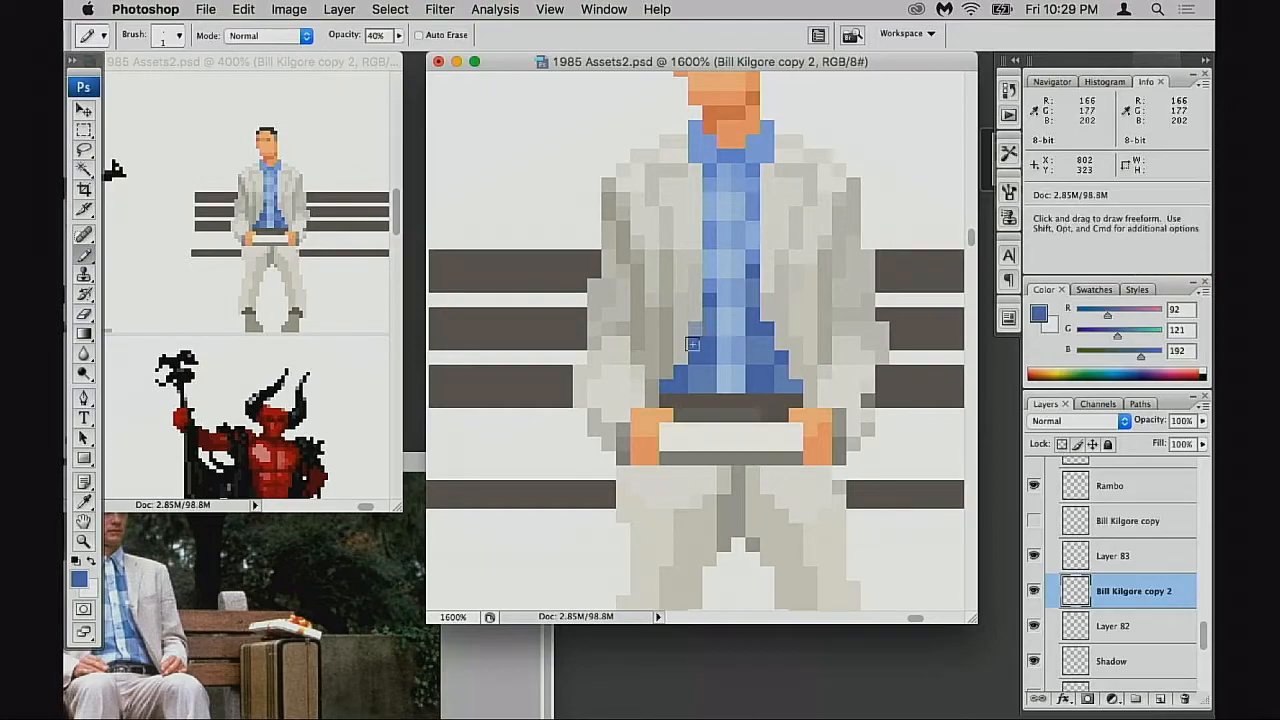
{"action": "left_click", "coordinate": [682, 358]}
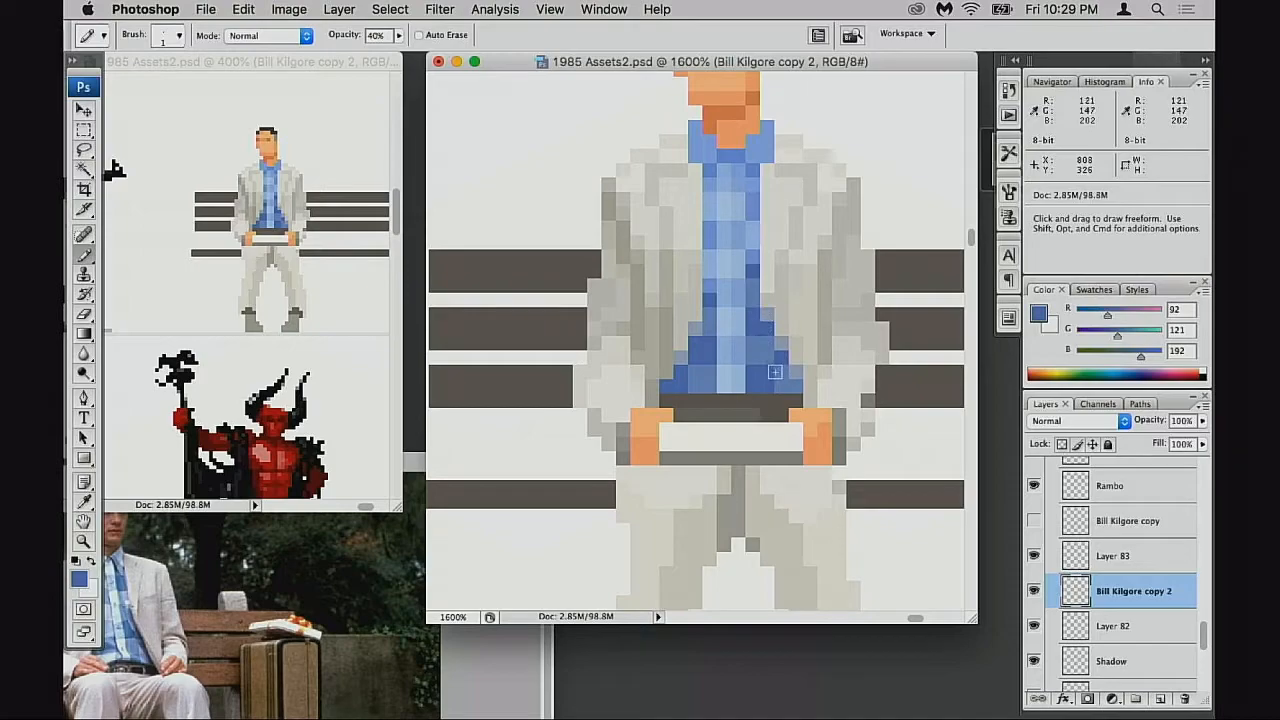
Rework the belt shading above the white box with the sampled dark tone RGB 109, 103, 98
{"action": "scroll", "coordinate": [750, 372], "scroll_direction": "down", "scroll_amount": 3}
{"action": "scroll", "coordinate": [747, 372], "scroll_direction": "down", "scroll_amount": 2}
{"action": "scroll", "coordinate": [747, 372], "scroll_direction": "left", "scroll_amount": 2}
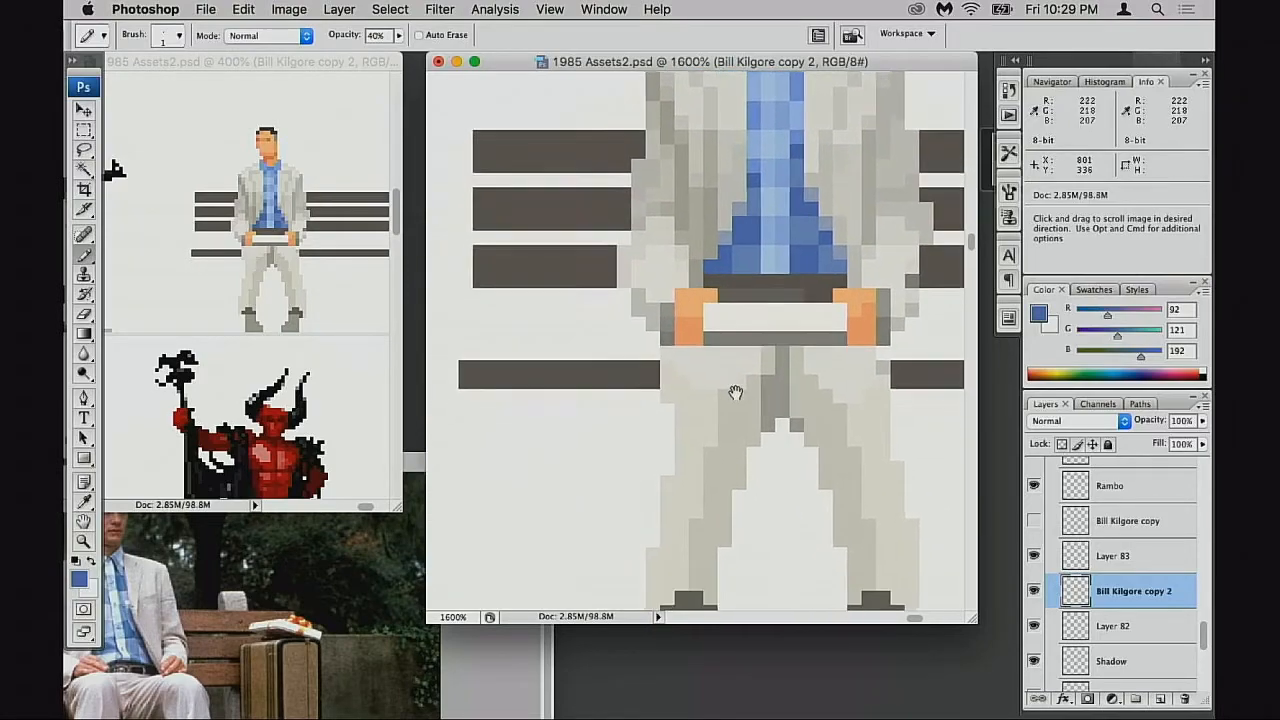
{"action": "scroll", "coordinate": [709, 479], "scroll_direction": "up", "scroll_amount": 3}
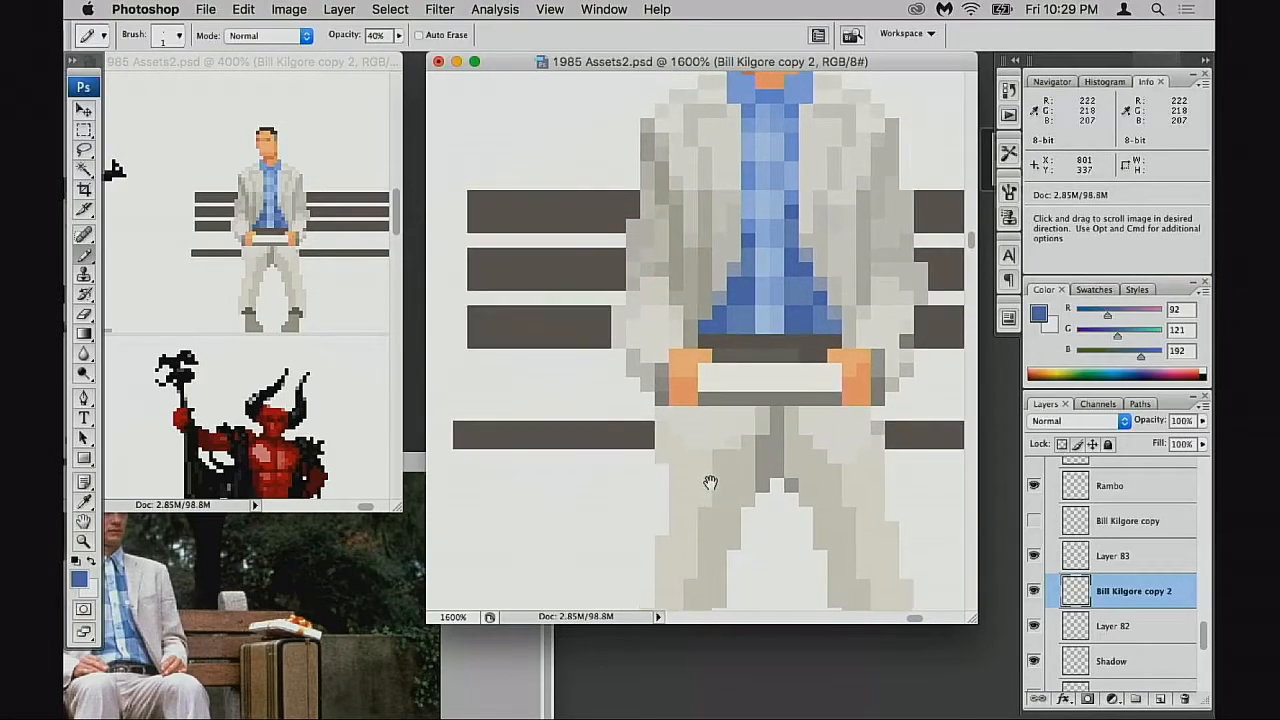
{"action": "left_click_drag", "start_coordinate": [714, 489], "coordinate": [713, 491]}
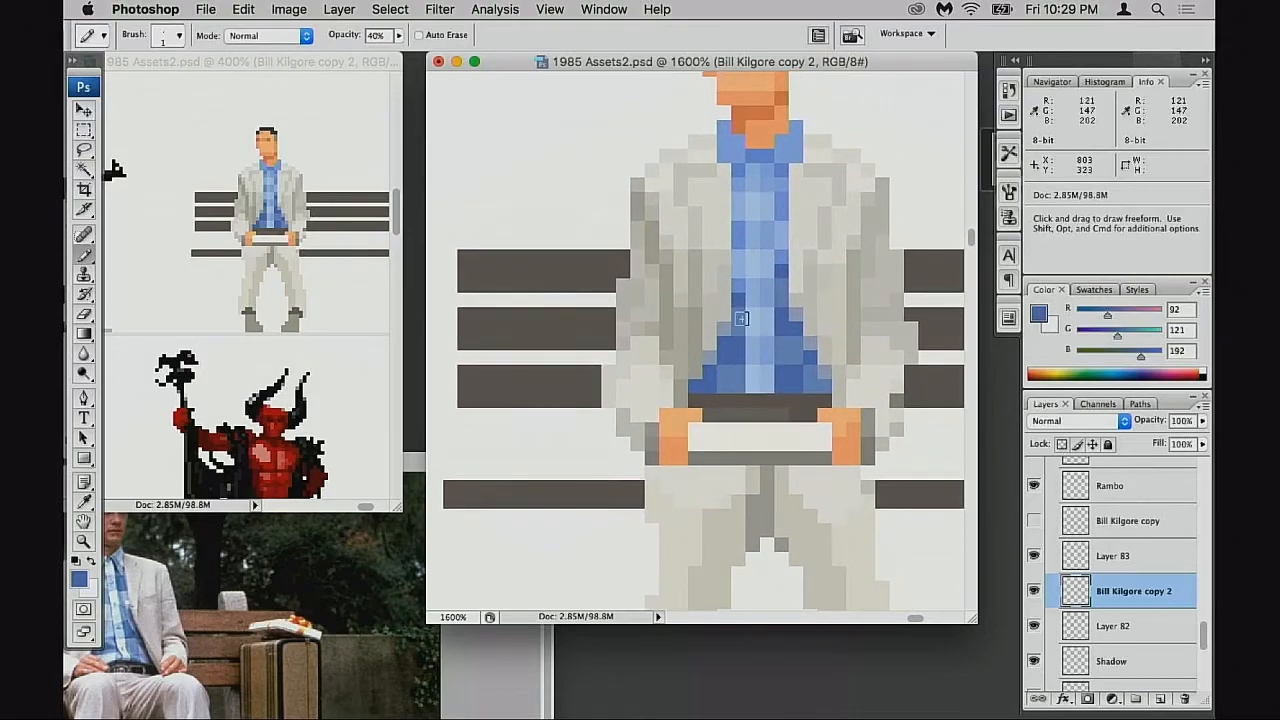
{"action": "left_click", "coordinate": [641, 280], "text": "alt"}
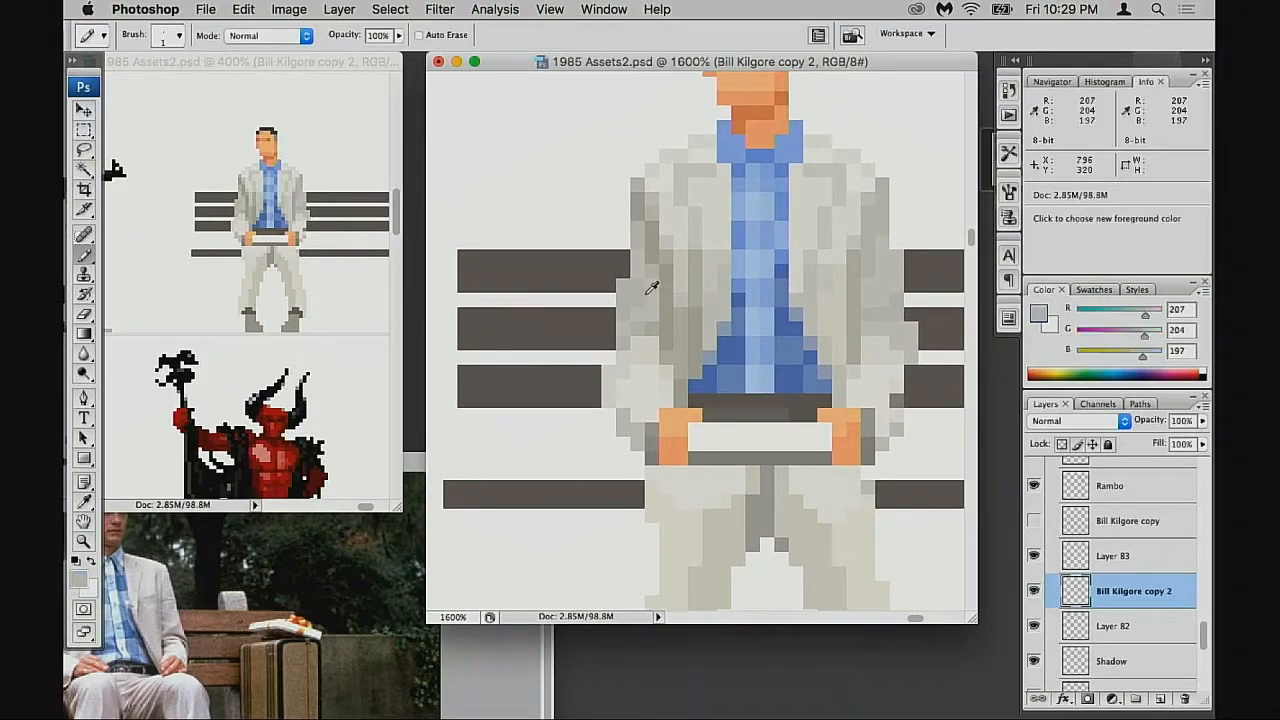
{"action": "scroll", "coordinate": [660, 310], "scroll_direction": "down", "scroll_amount": 1}
{"action": "scroll", "coordinate": [660, 310], "scroll_direction": "right", "scroll_amount": 1}
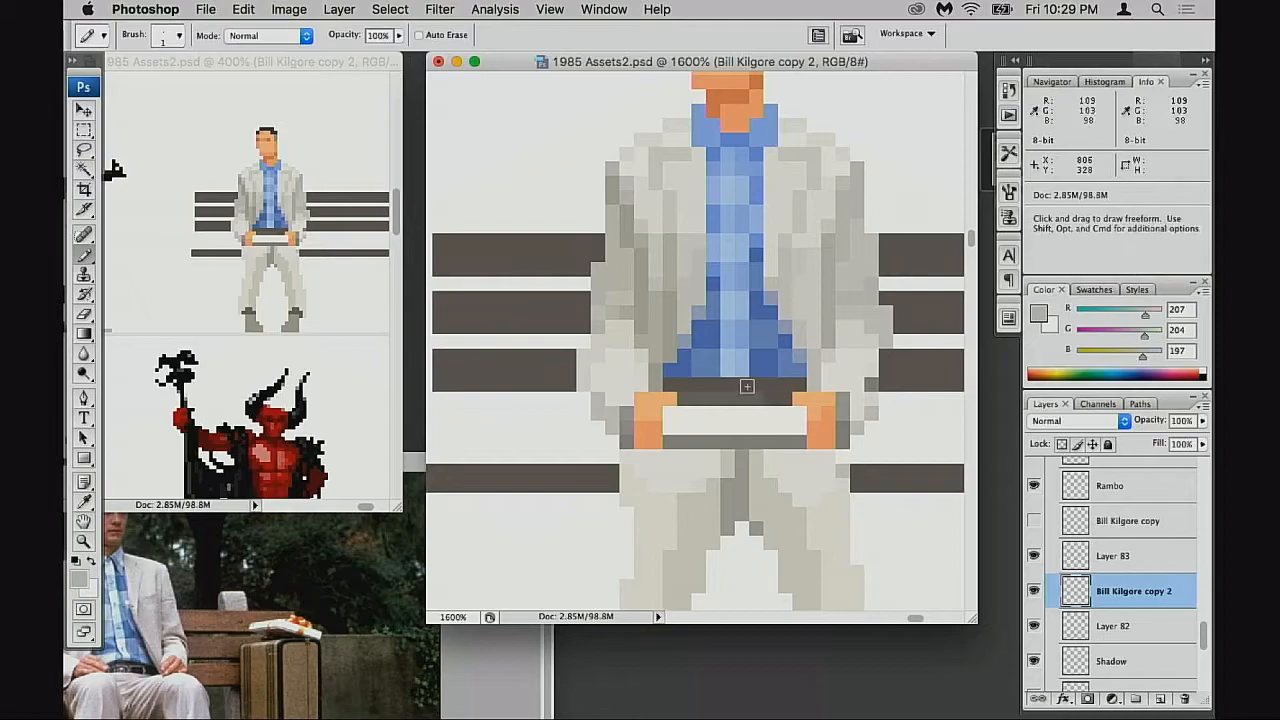
{"action": "left_click", "coordinate": [738, 385], "text": "alt"}
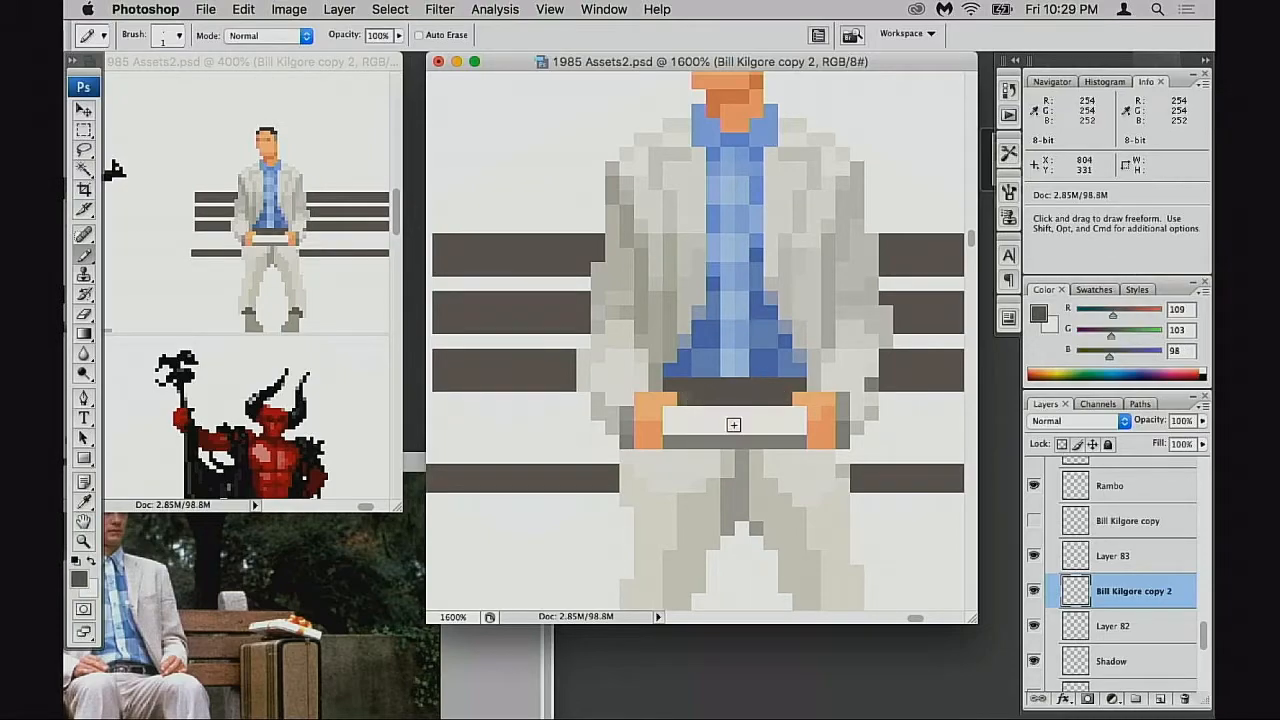
Extend the shirt's lower corners over both belt ends with blue RGB 92, 121, 192 and even out the belt's dark tones
{"action": "left_click", "coordinate": [674, 374], "text": "alt"}
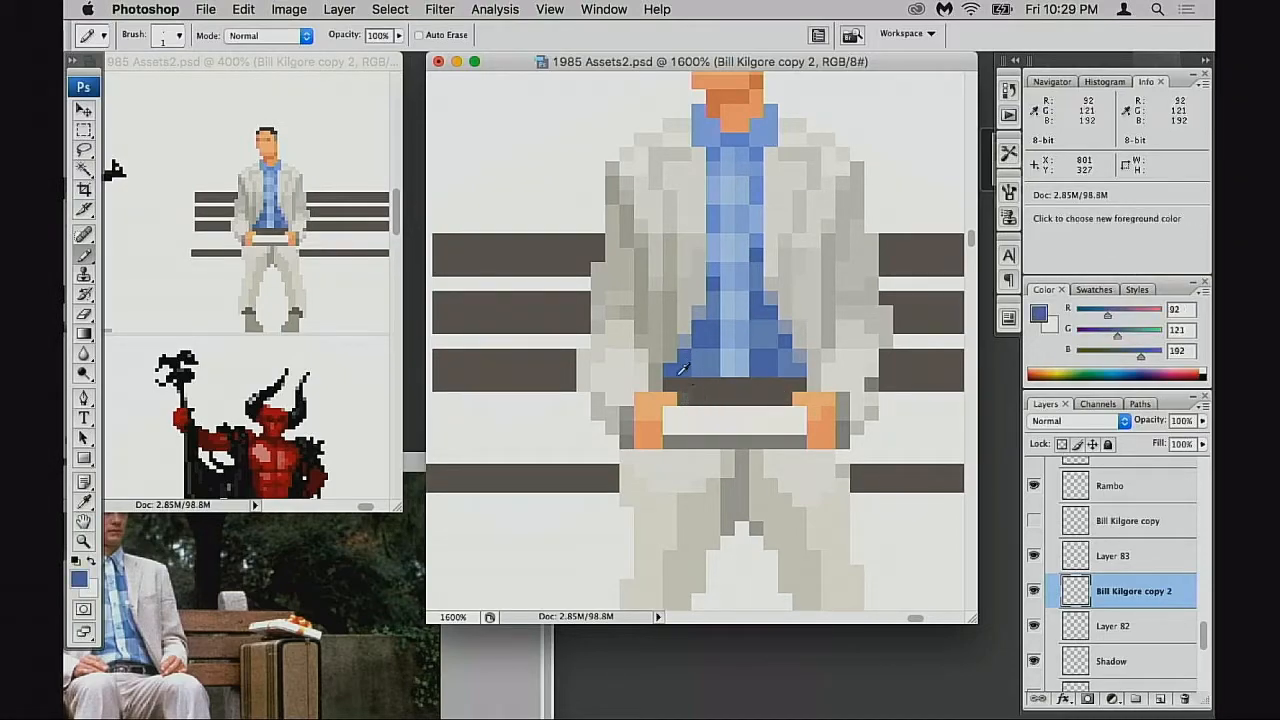
{"action": "left_click", "coordinate": [670, 383]}
{"action": "left_click", "coordinate": [800, 374], "text": "alt"}
{"action": "left_click", "coordinate": [803, 383]}
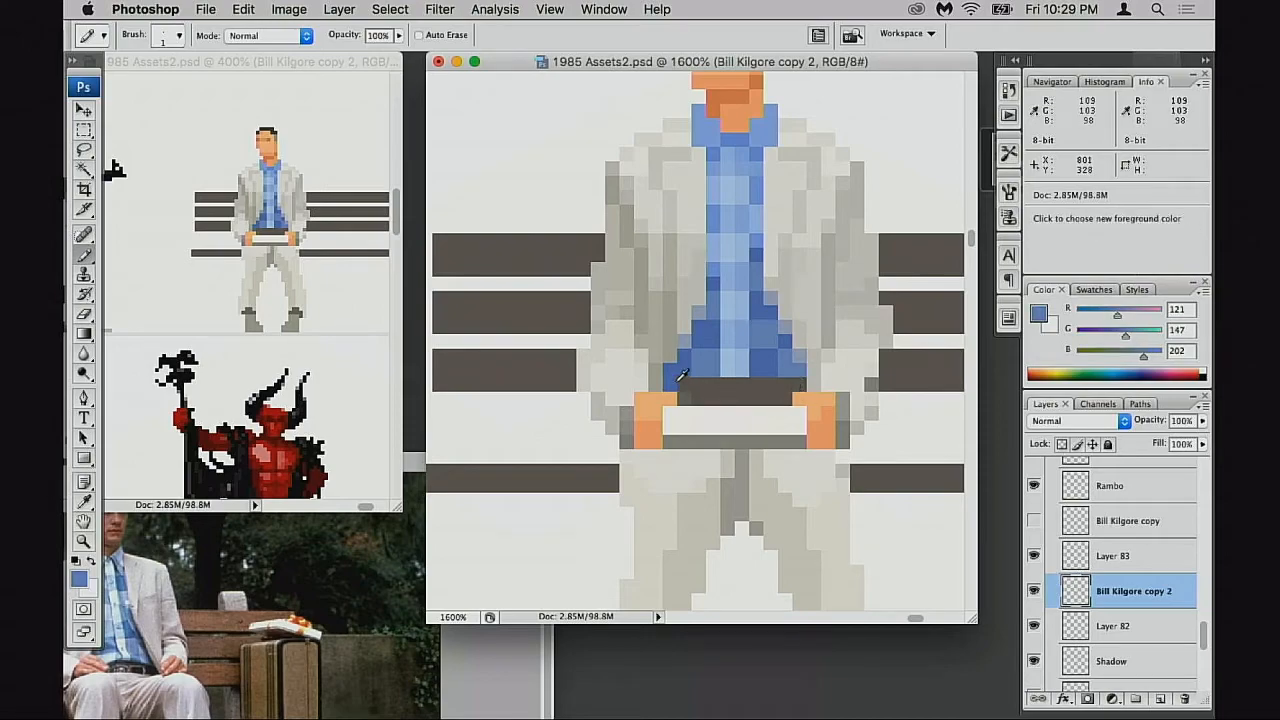
{"action": "left_click", "coordinate": [798, 385], "text": "alt"}
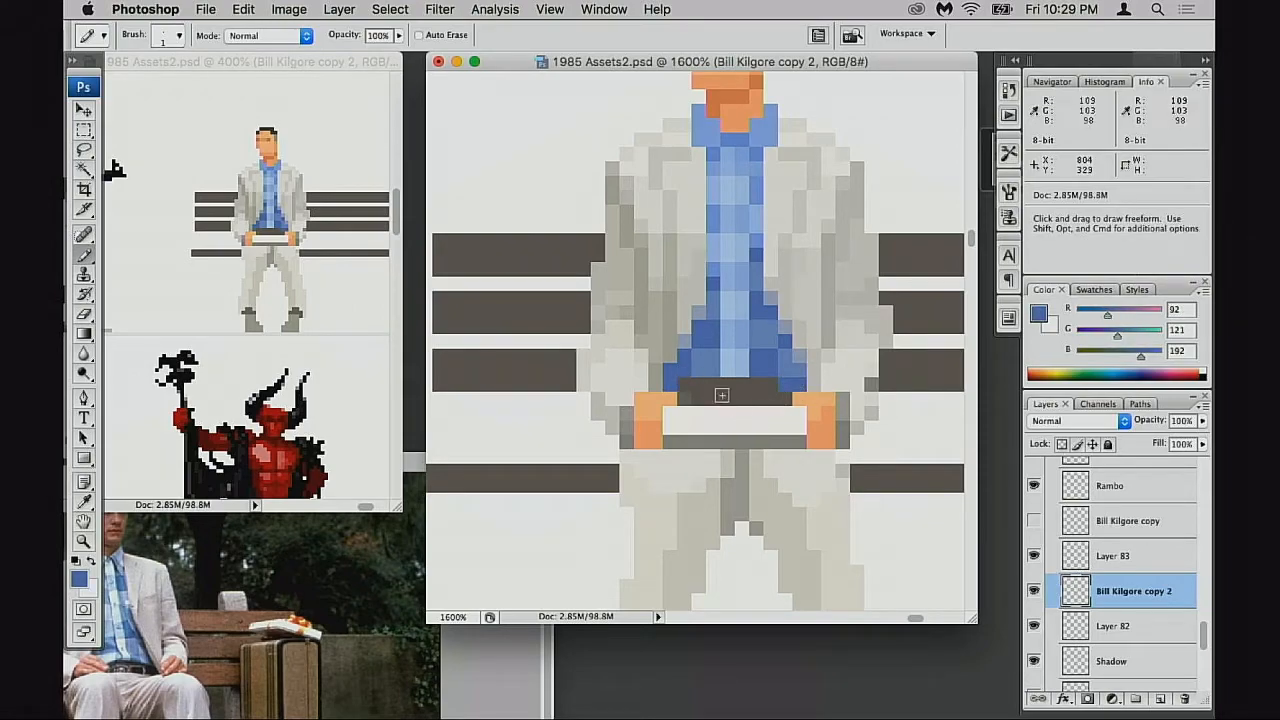
{"action": "left_click", "coordinate": [681, 385], "text": "alt"}
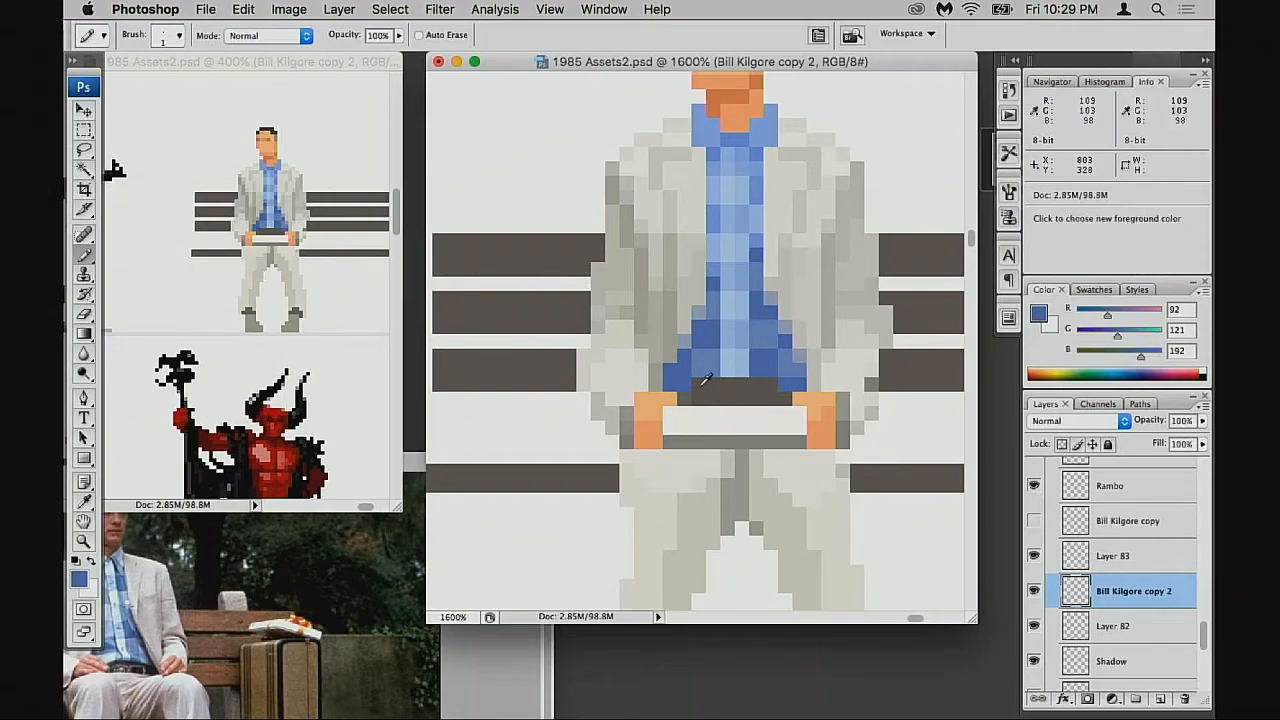
{"action": "left_click", "coordinate": [695, 389], "text": "alt"}
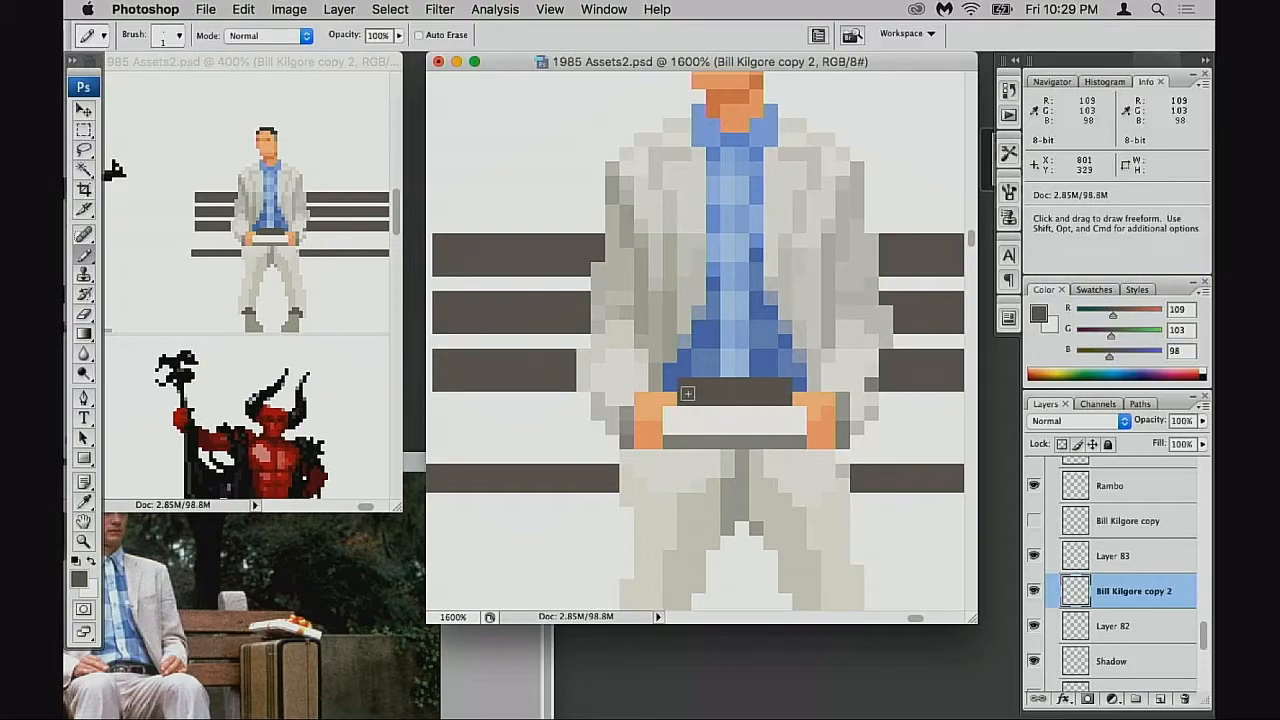
Examine the figure's trouser legs and shoes in the 1600% view and move down in the 400% preview
{"action": "left_click_drag", "start_coordinate": [757, 417], "coordinate": [739, 405]}
{"action": "left_click_drag", "start_coordinate": [708, 452], "coordinate": [771, 374]}
{"action": "left_click_drag", "start_coordinate": [767, 423], "coordinate": [759, 345]}
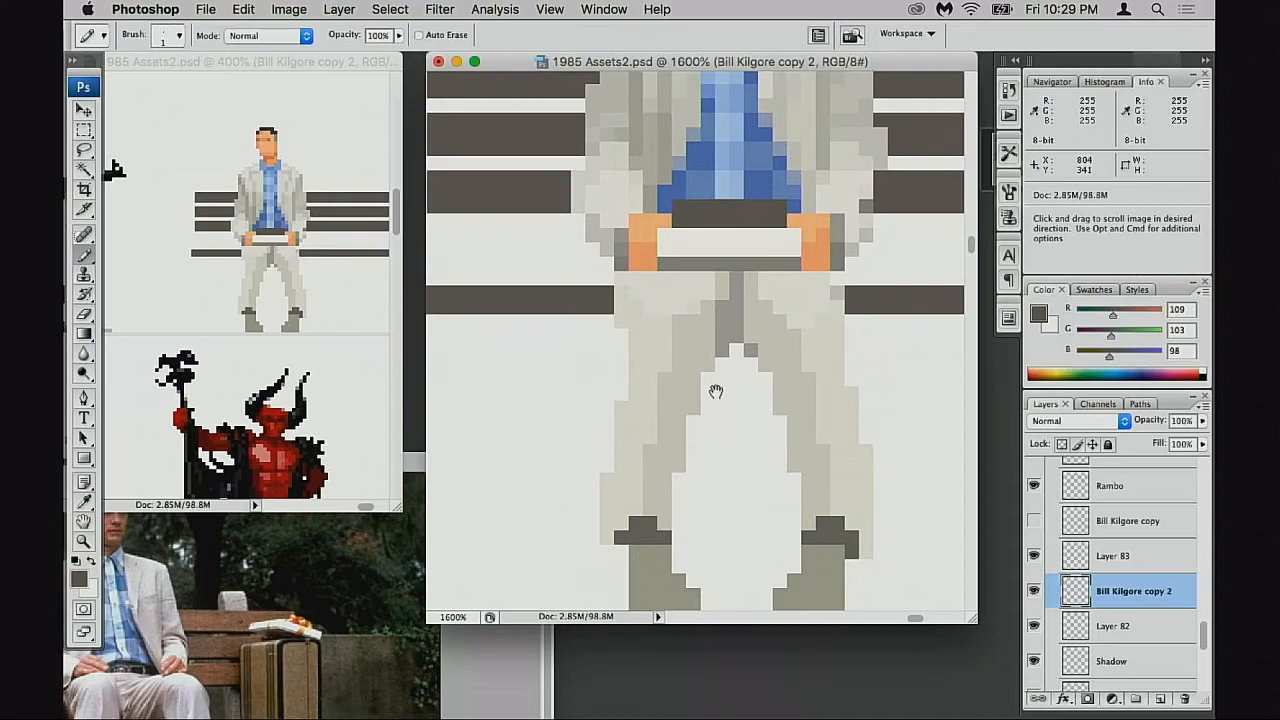
{"action": "left_click_drag", "start_coordinate": [714, 391], "coordinate": [759, 363]}
{"action": "left_click_drag", "start_coordinate": [785, 436], "coordinate": [785, 409]}
{"action": "left_click_drag", "start_coordinate": [738, 459], "coordinate": [762, 346]}
{"action": "left_click", "coordinate": [274, 465]}
{"action": "left_click_drag", "start_coordinate": [274, 465], "coordinate": [327, 262]}
Move the 0.jpg reference photo window up beside the sprite and show the shoes of both seated figures
{"action": "left_click", "coordinate": [414, 462]}
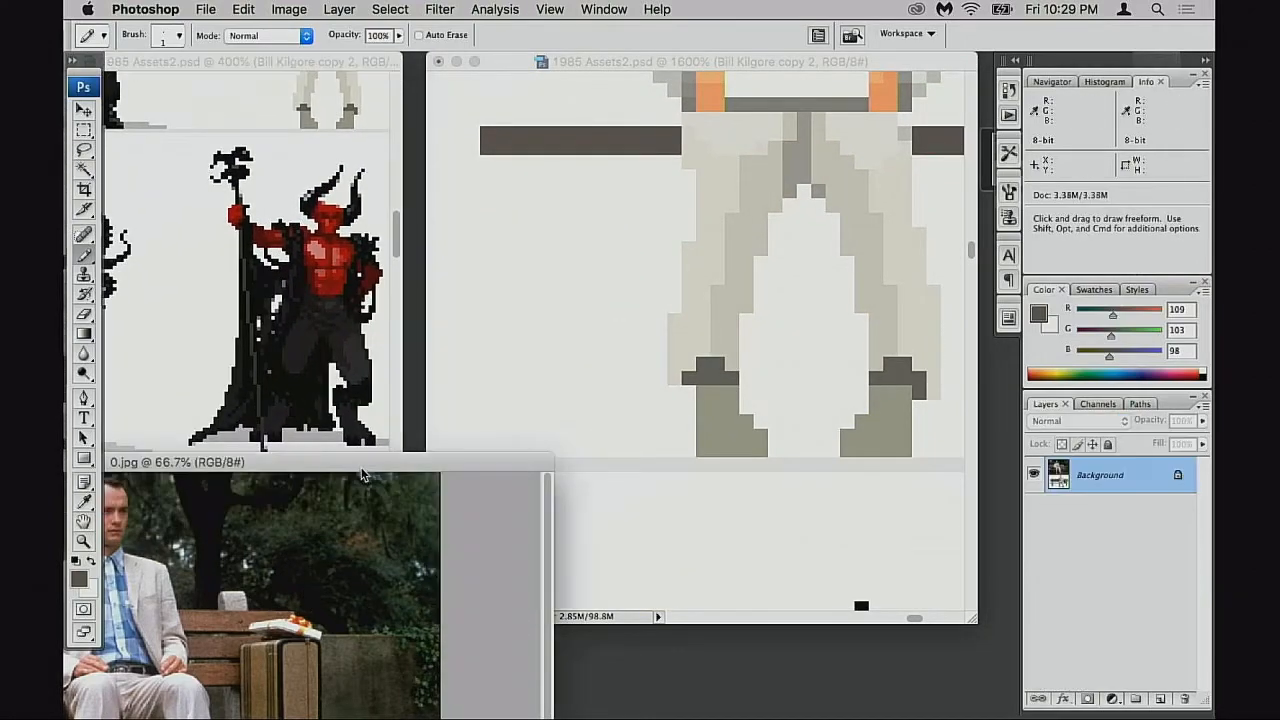
{"action": "left_click", "coordinate": [362, 436]}
{"action": "left_click_drag", "start_coordinate": [463, 454], "coordinate": [499, 146]}
{"action": "left_click", "coordinate": [749, 443]}
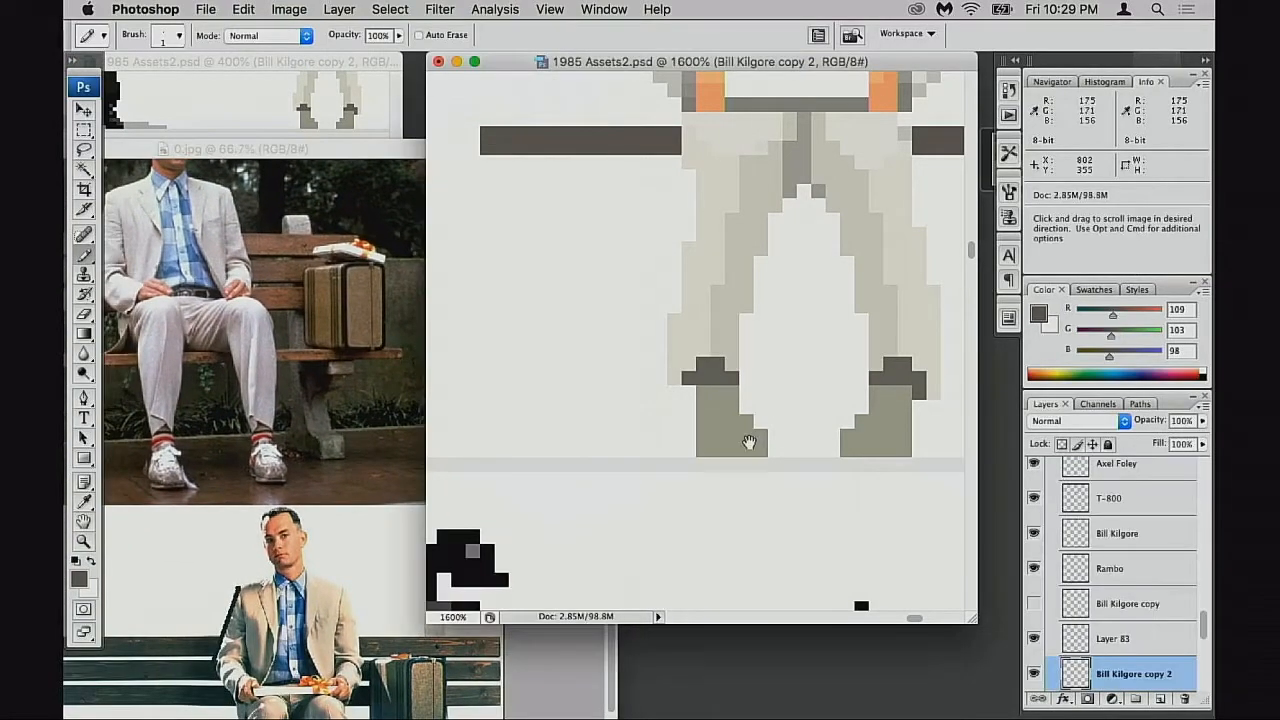
{"action": "left_click_drag", "start_coordinate": [749, 443], "coordinate": [746, 366]}
{"action": "left_click", "coordinate": [330, 557]}
{"action": "left_click_drag", "start_coordinate": [463, 160], "coordinate": [447, 73]}
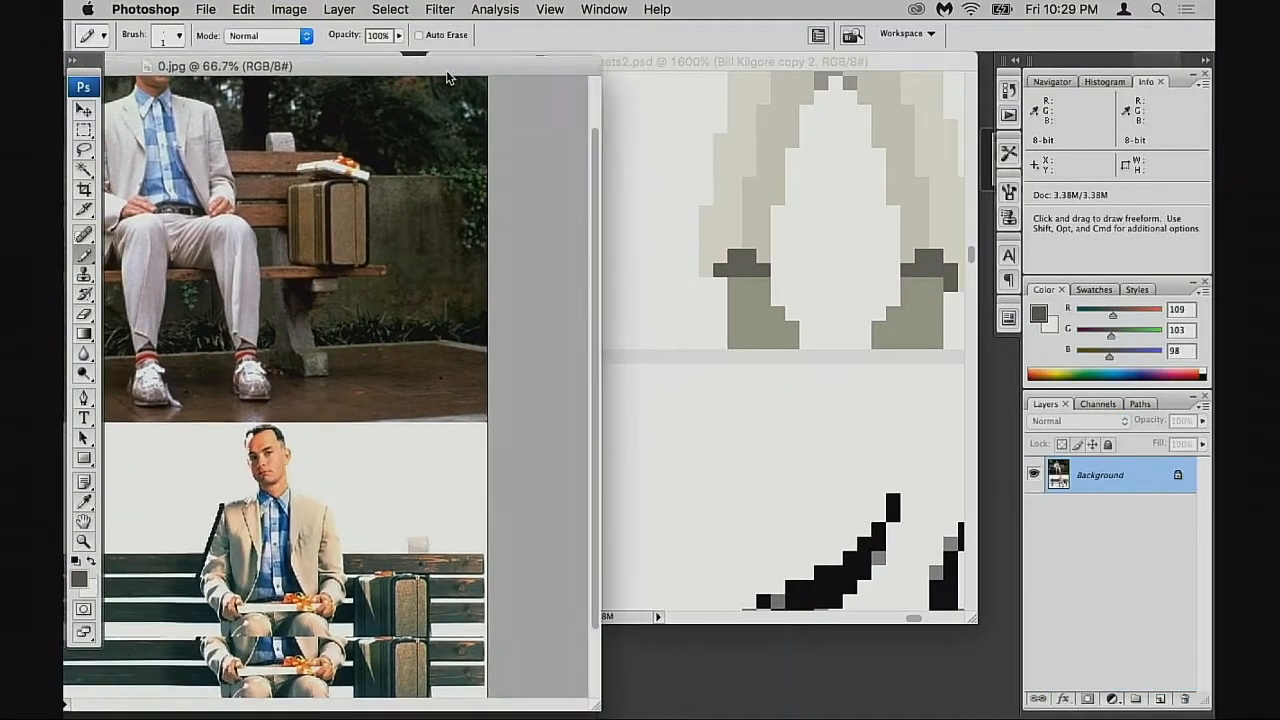
{"action": "left_click_drag", "start_coordinate": [363, 474], "coordinate": [352, 426]}
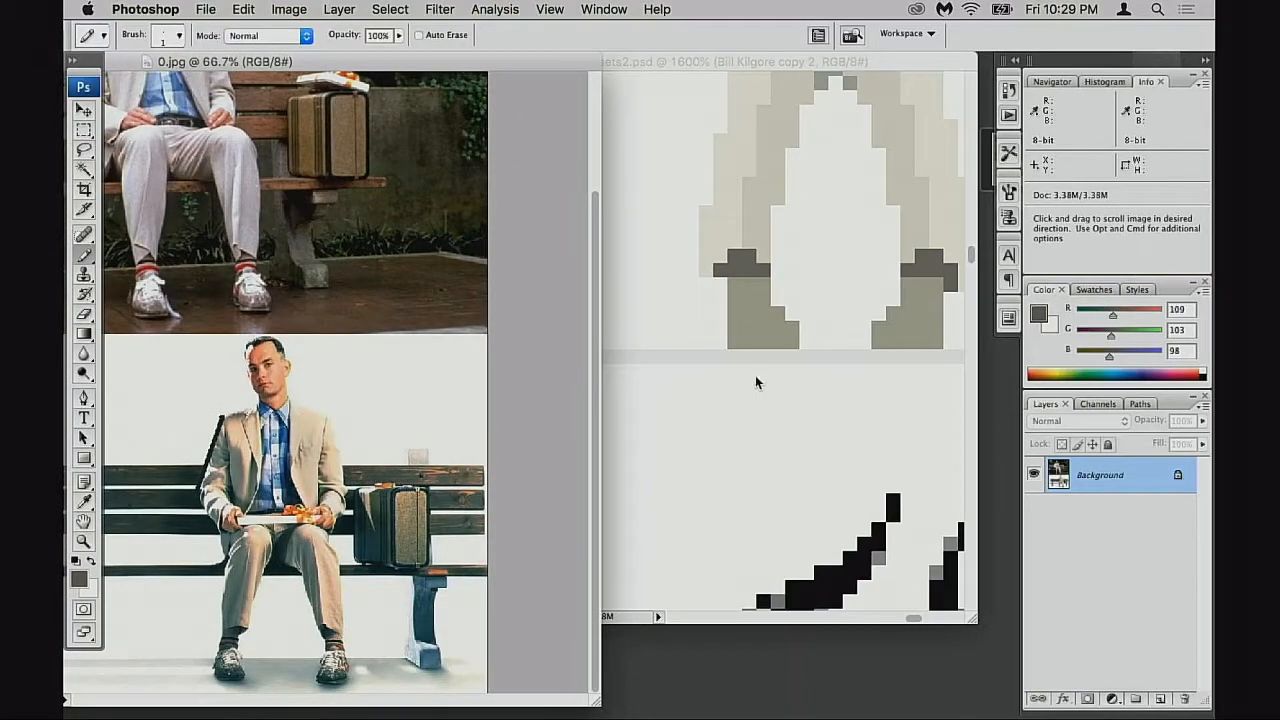
Fill the upper part of the shoe at the viewer's left with the sampled light tone RGB 239, 235, 227
{"action": "left_click", "coordinate": [720, 385]}
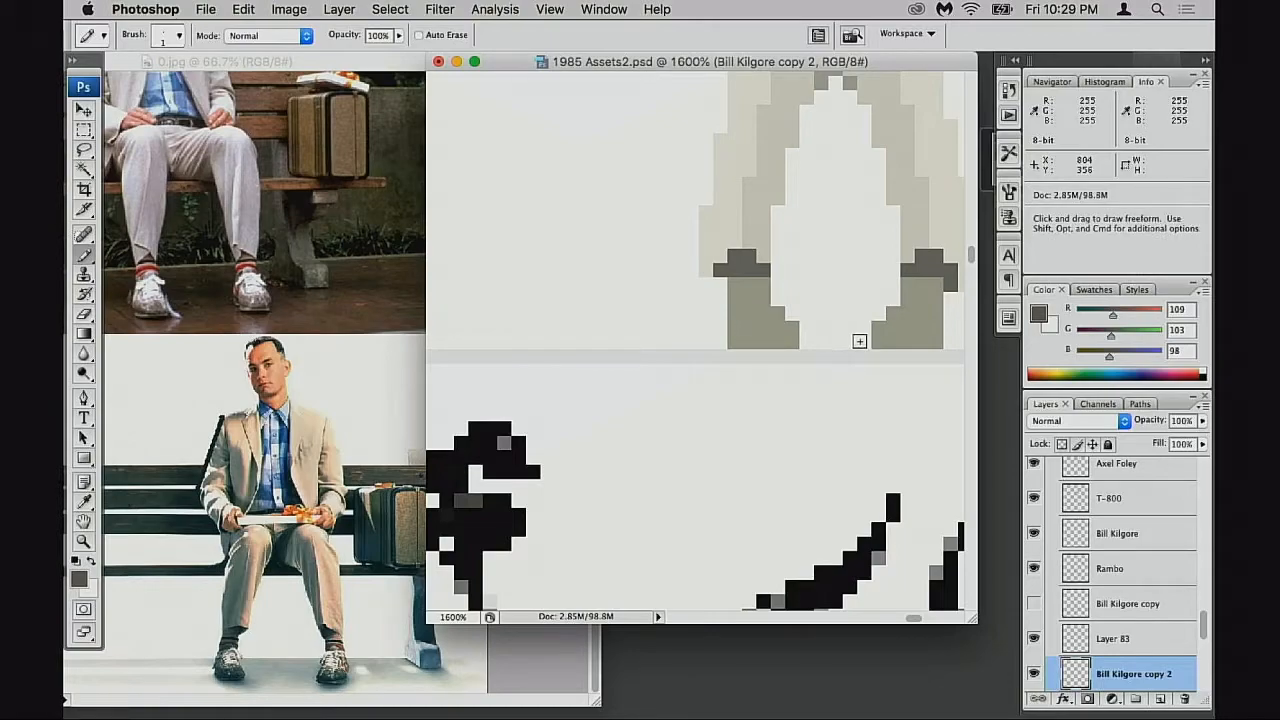
{"action": "left_click", "coordinate": [757, 234], "text": "alt"}
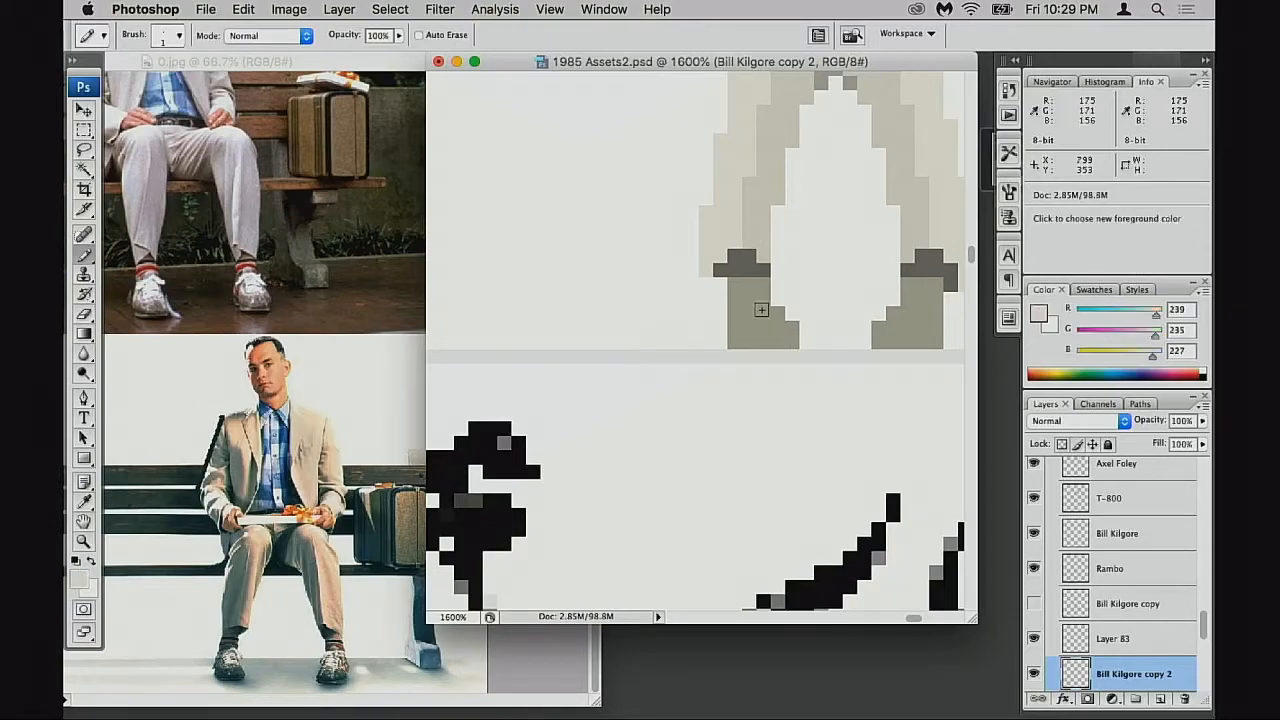
{"action": "mouse_move", "coordinate": [750, 315]}
{"action": "left_mouse_down"}
{"action": "mouse_move", "coordinate": [754, 297]}
{"action": "mouse_move", "coordinate": [771, 314]}
{"action": "mouse_move", "coordinate": [737, 311]}
{"action": "mouse_move", "coordinate": [752, 290]}
{"action": "mouse_move", "coordinate": [737, 329]}
{"action": "mouse_move", "coordinate": [773, 328]}
{"action": "mouse_move", "coordinate": [763, 339]}
{"action": "left_mouse_up"}
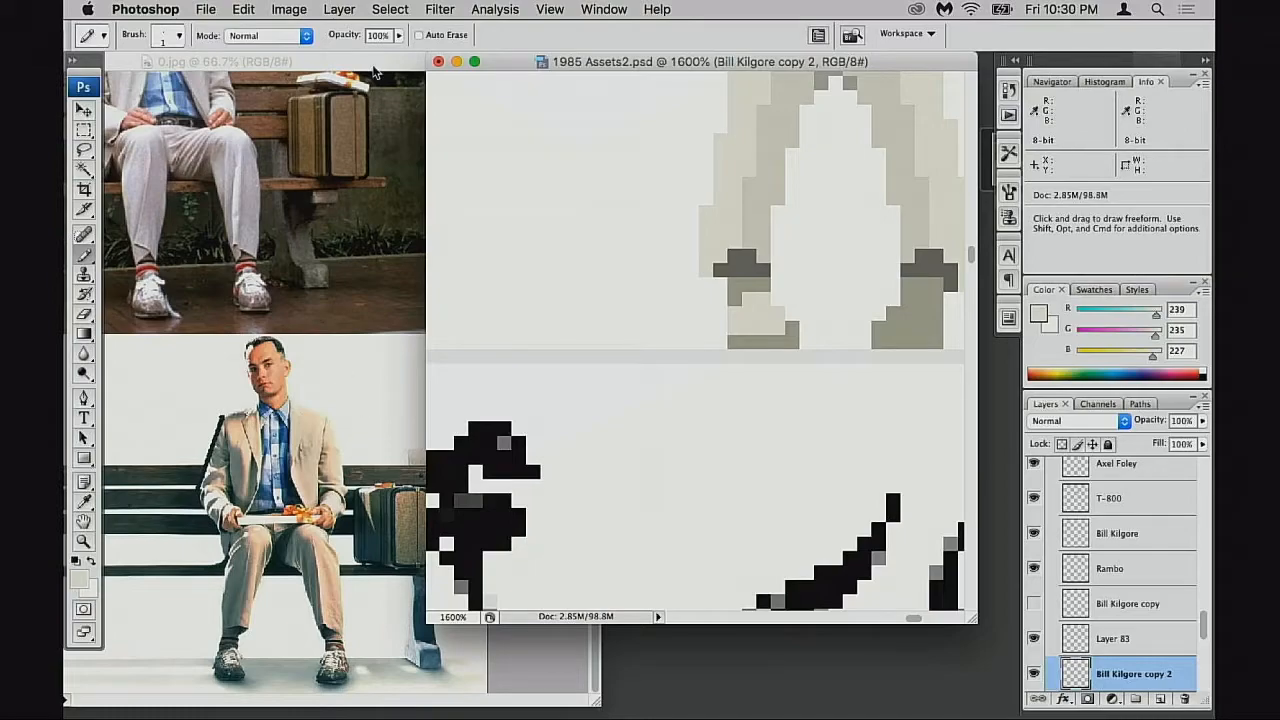
{"action": "left_click_drag", "start_coordinate": [375, 72], "coordinate": [436, 113]}
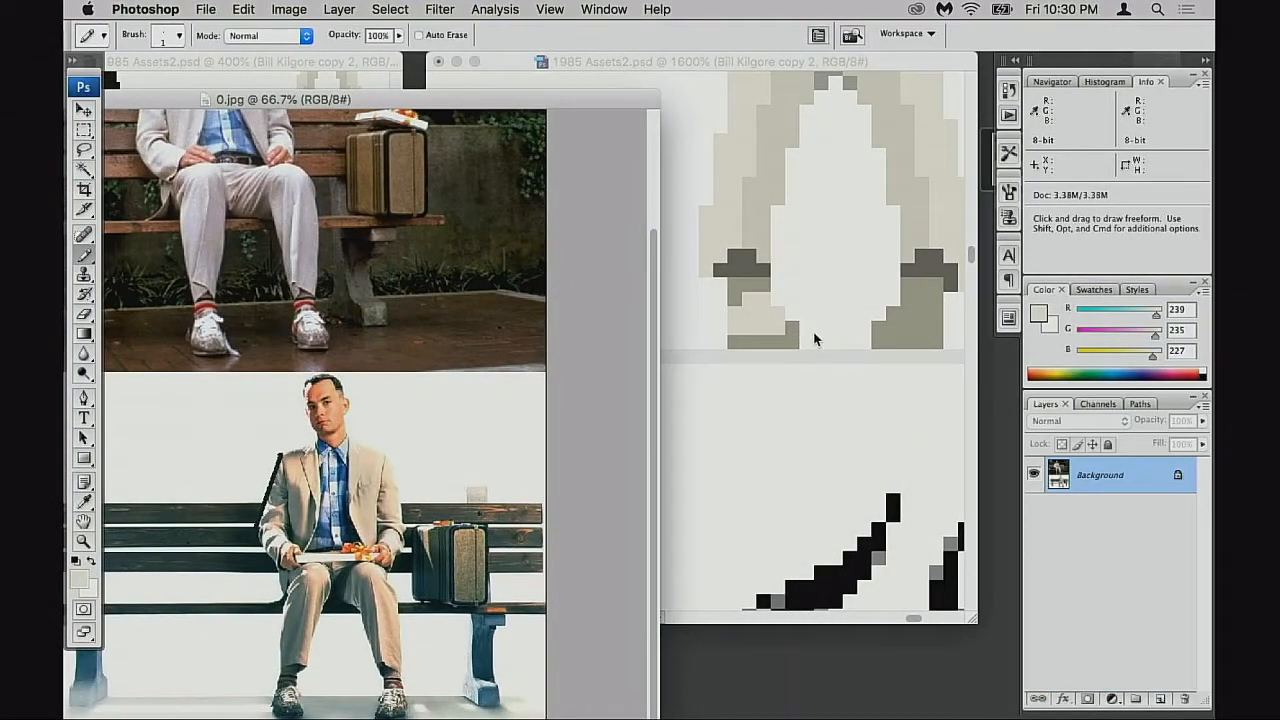
{"action": "left_click", "coordinate": [760, 295]}
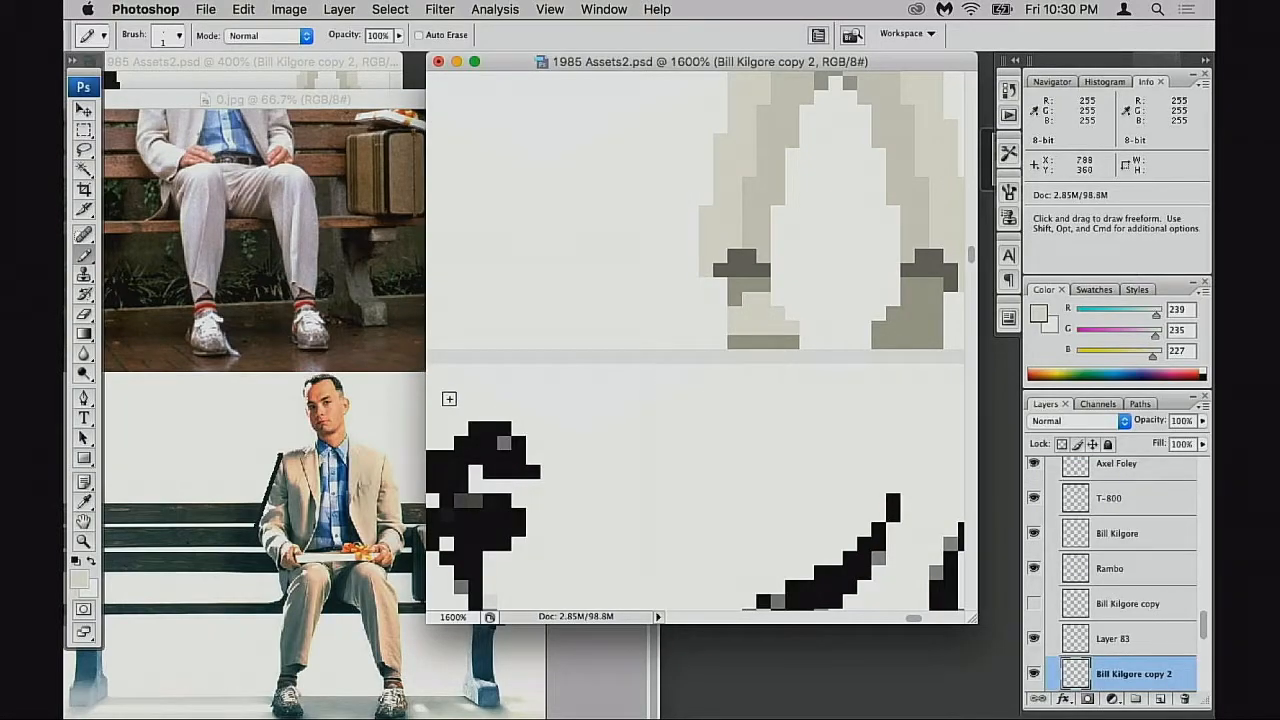
Move the reference photo window aside to check the shoe in the 400% preview, and bring the photo back up
{"action": "left_click_drag", "start_coordinate": [395, 100], "coordinate": [398, 526]}
{"action": "left_click", "coordinate": [385, 480]}
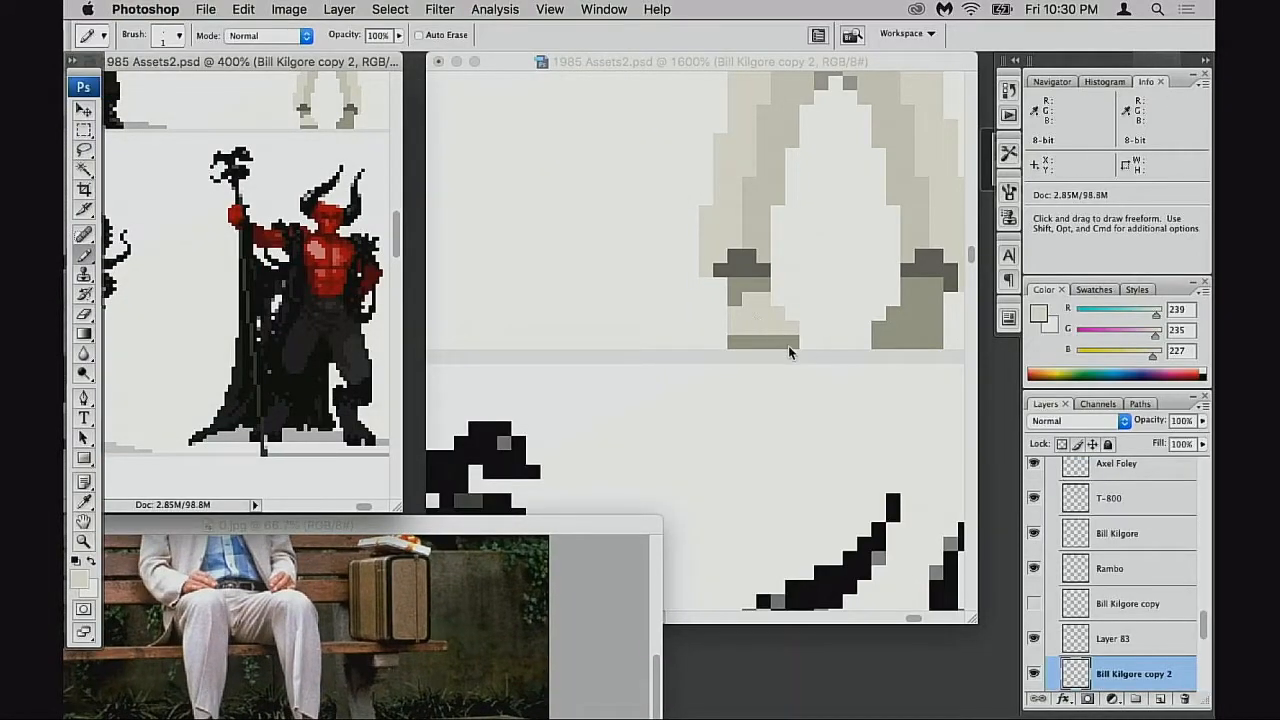
{"action": "left_click_drag", "start_coordinate": [440, 527], "coordinate": [385, 90]}
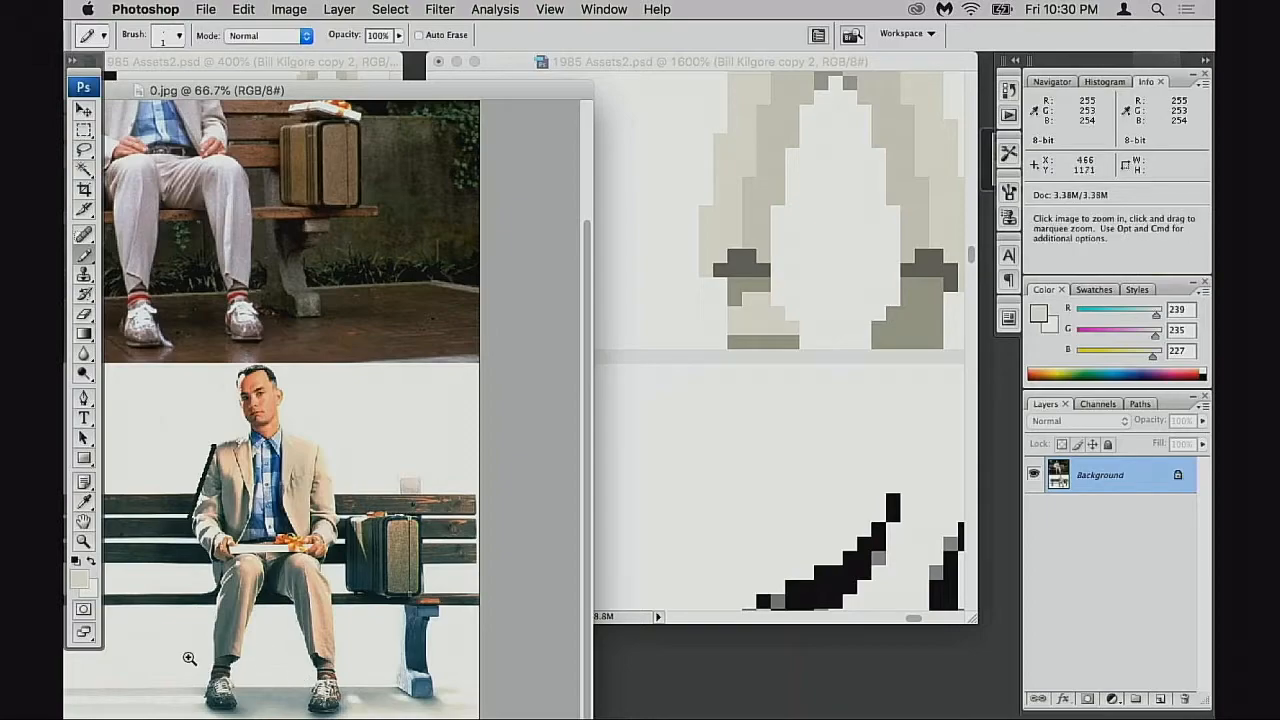
Enlarge the lower reference photo to 200% and examine the shoe and trouser leg at the viewer's left
{"action": "left_click_drag", "start_coordinate": [188, 657], "coordinate": [258, 714]}
{"action": "left_click_drag", "start_coordinate": [297, 669], "coordinate": [518, 543]}
{"action": "left_click_drag", "start_coordinate": [260, 543], "coordinate": [571, 537]}
{"action": "left_click_drag", "start_coordinate": [411, 511], "coordinate": [520, 509]}
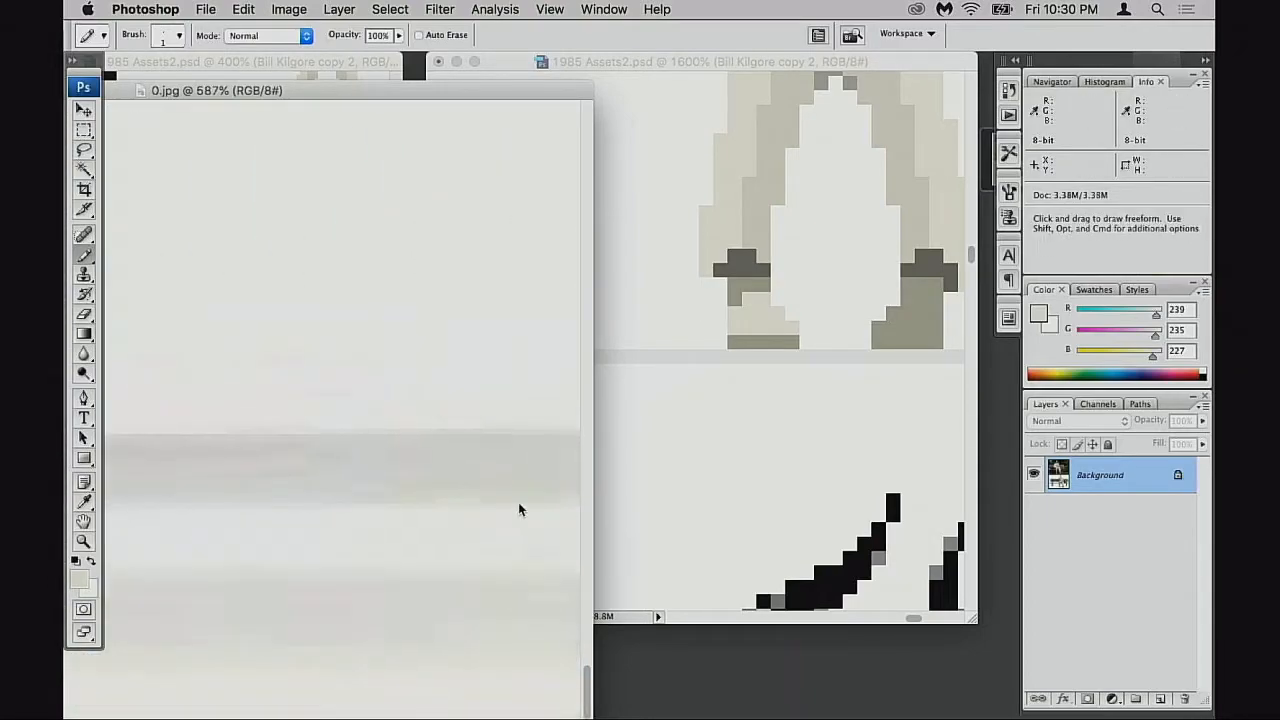
{"action": "left_click_drag", "start_coordinate": [290, 514], "coordinate": [397, 514]}
{"action": "left_click", "coordinate": [433, 508], "text": "alt"}
{"action": "left_click", "coordinate": [440, 523], "text": "alt"}
{"action": "left_click", "coordinate": [441, 523], "text": "alt"}
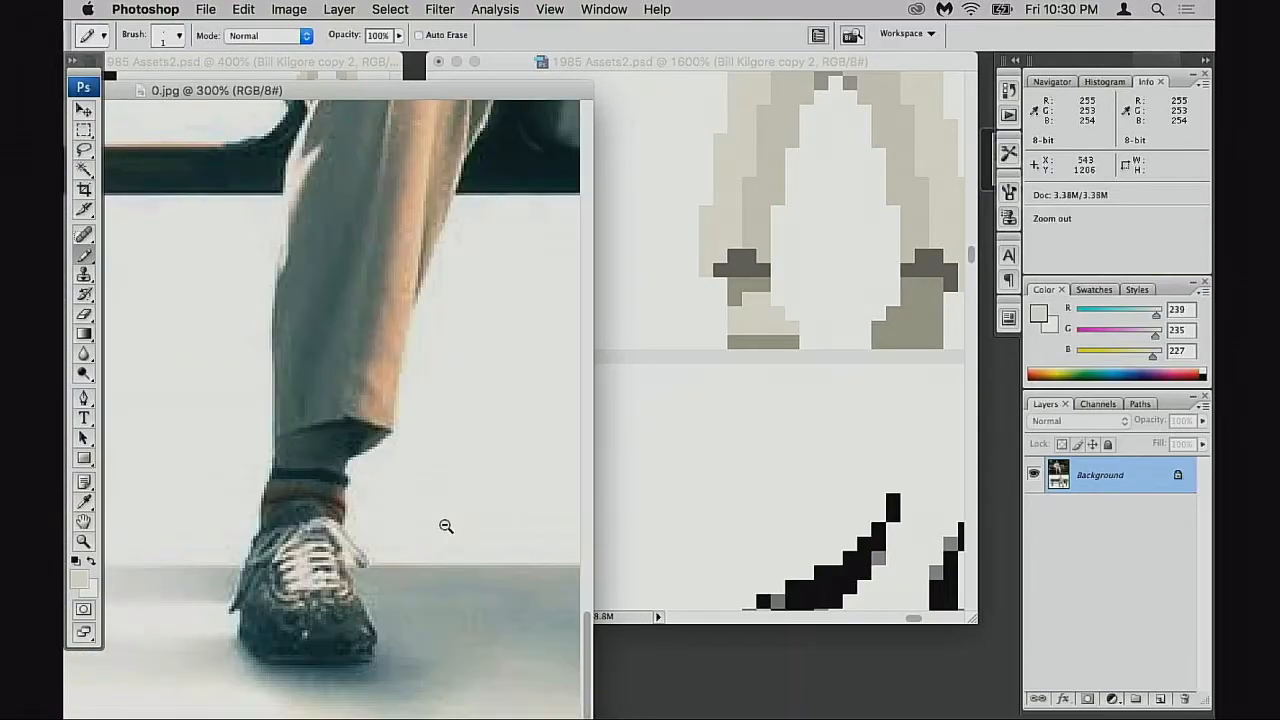
{"action": "left_click", "coordinate": [446, 526], "text": "alt"}
{"action": "left_click_drag", "start_coordinate": [294, 566], "coordinate": [487, 490]}
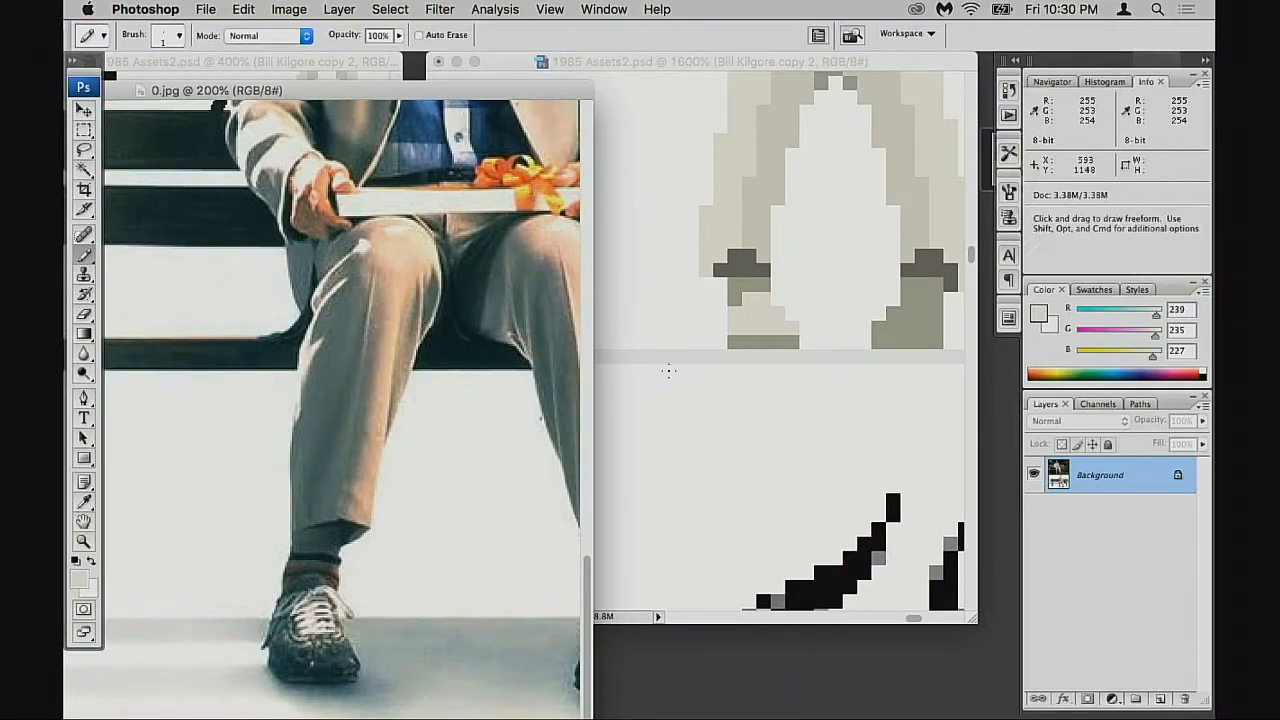
Shade the light area of the shoe at the viewer's left with the sampled tone RGB 175, 171, 156 at 20% pencil opacity
{"action": "left_click", "coordinate": [751, 345], "text": "alt"}
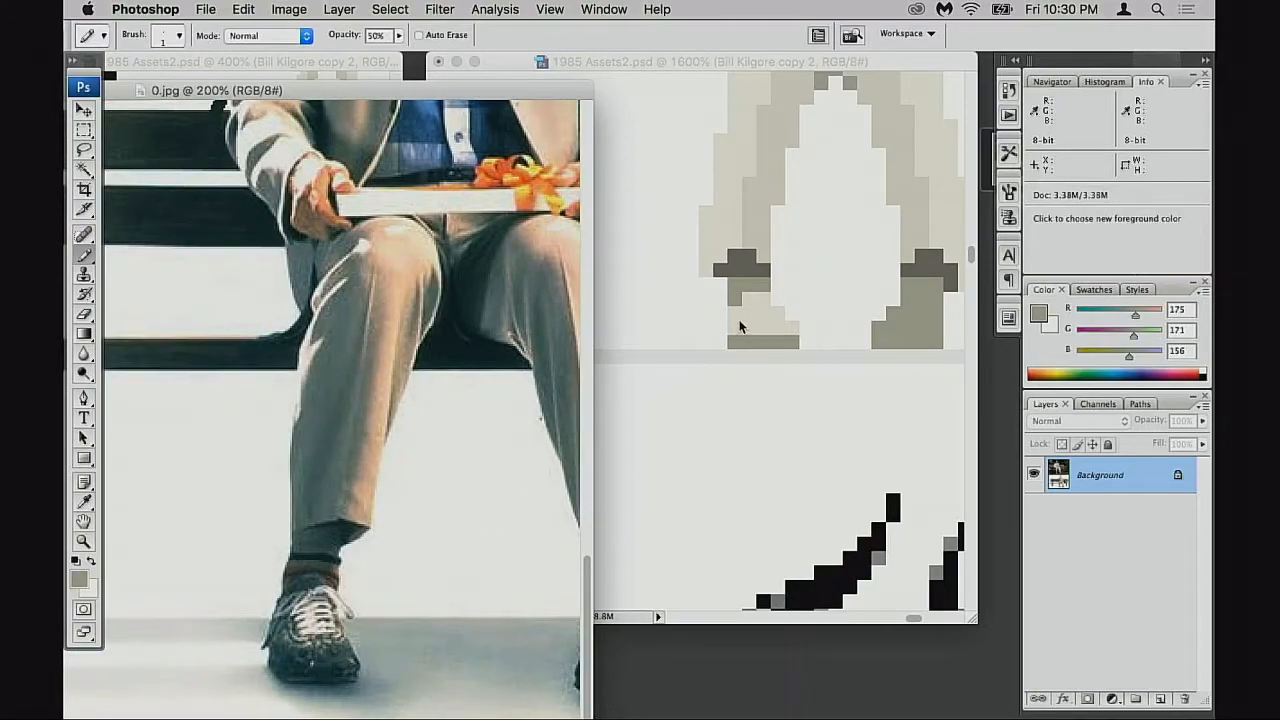
{"action": "left_click", "coordinate": [740, 326]}
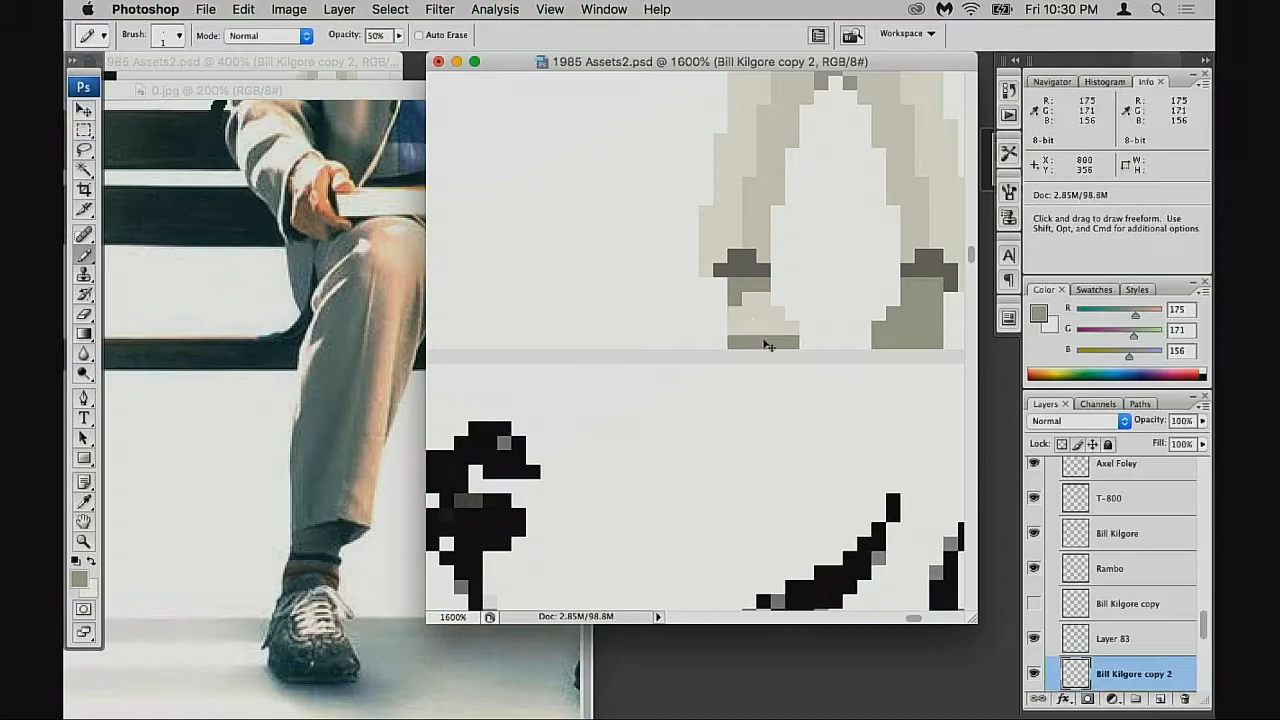
{"action": "key", "text": "2"}
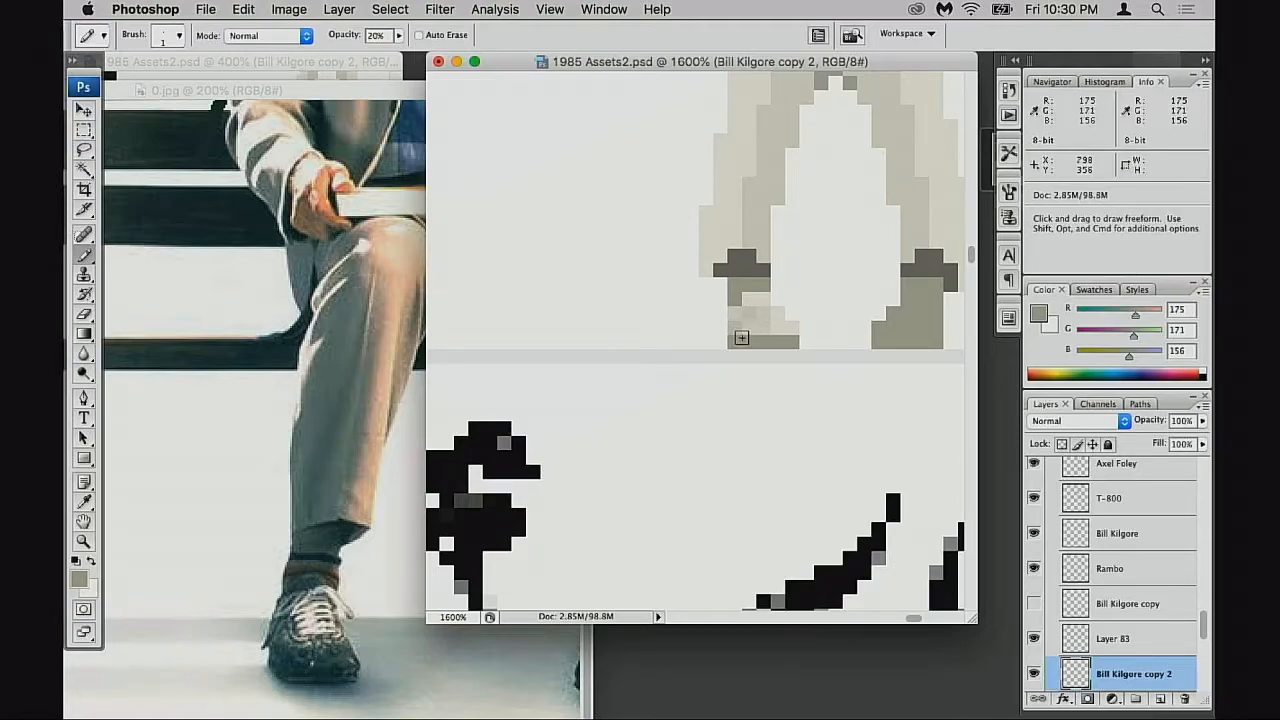
Examine the sock stripes and shoes in the 0.jpg reference photo close up, finishing on the other foot at 400%
{"action": "left_click_drag", "start_coordinate": [416, 94], "coordinate": [428, 184]}
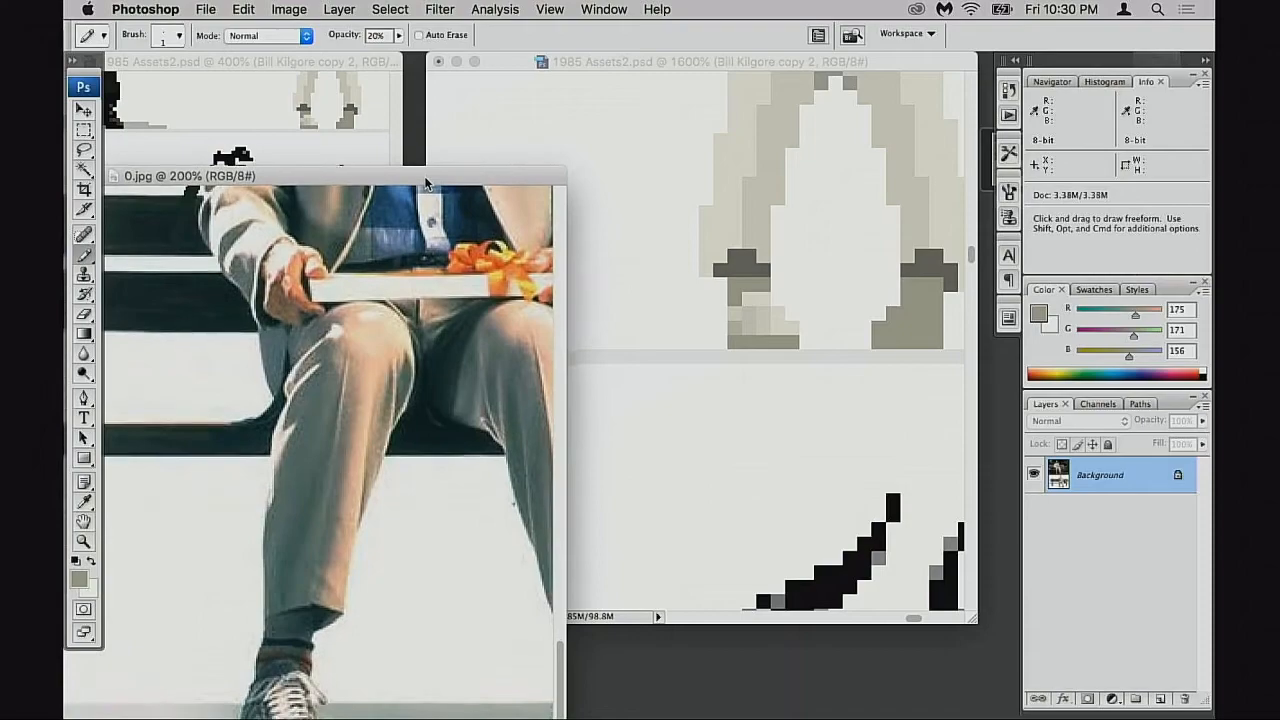
{"action": "key", "text": "super+space"}
{"action": "left_click_drag", "start_coordinate": [254, 630], "coordinate": [341, 664]}
{"action": "left_click_drag", "start_coordinate": [251, 598], "coordinate": [383, 560]}
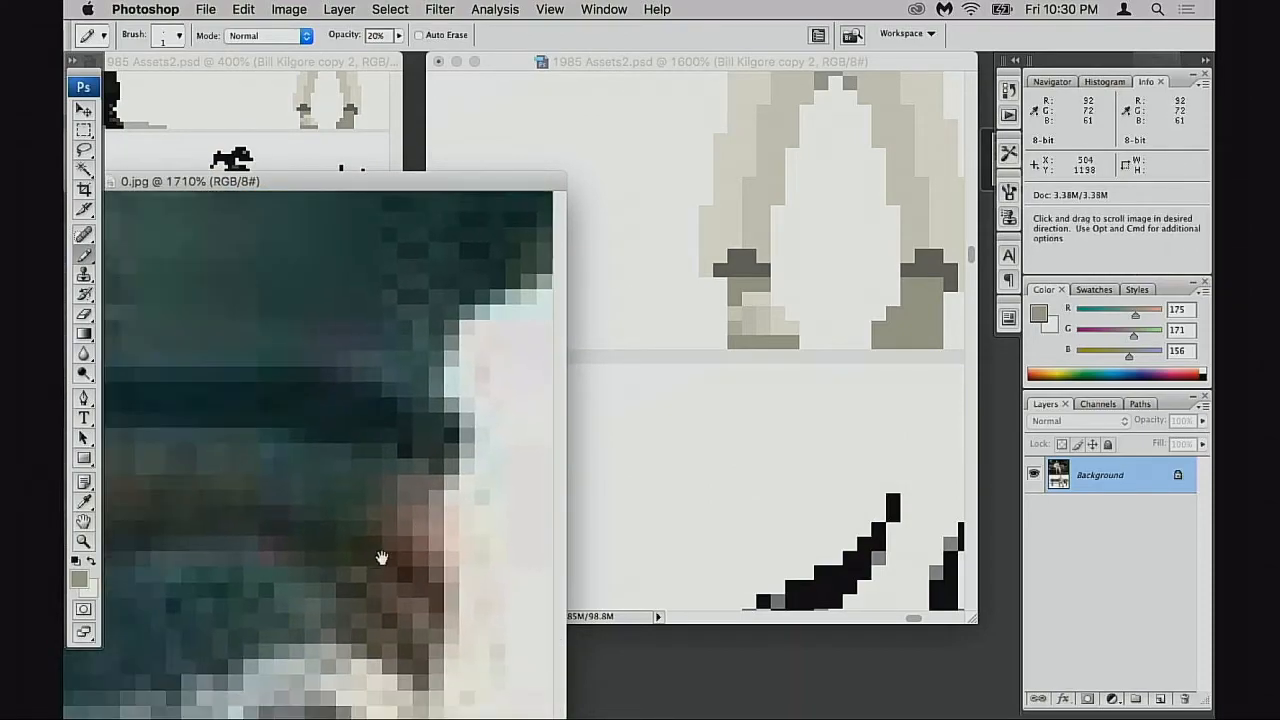
{"action": "left_click", "coordinate": [354, 566], "text": "alt"}
{"action": "left_click", "coordinate": [356, 568], "text": "alt"}
{"action": "left_click", "coordinate": [345, 570], "text": "alt"}
{"action": "left_click", "coordinate": [331, 568], "text": "alt"}
{"action": "left_click", "coordinate": [331, 556], "text": "alt"}
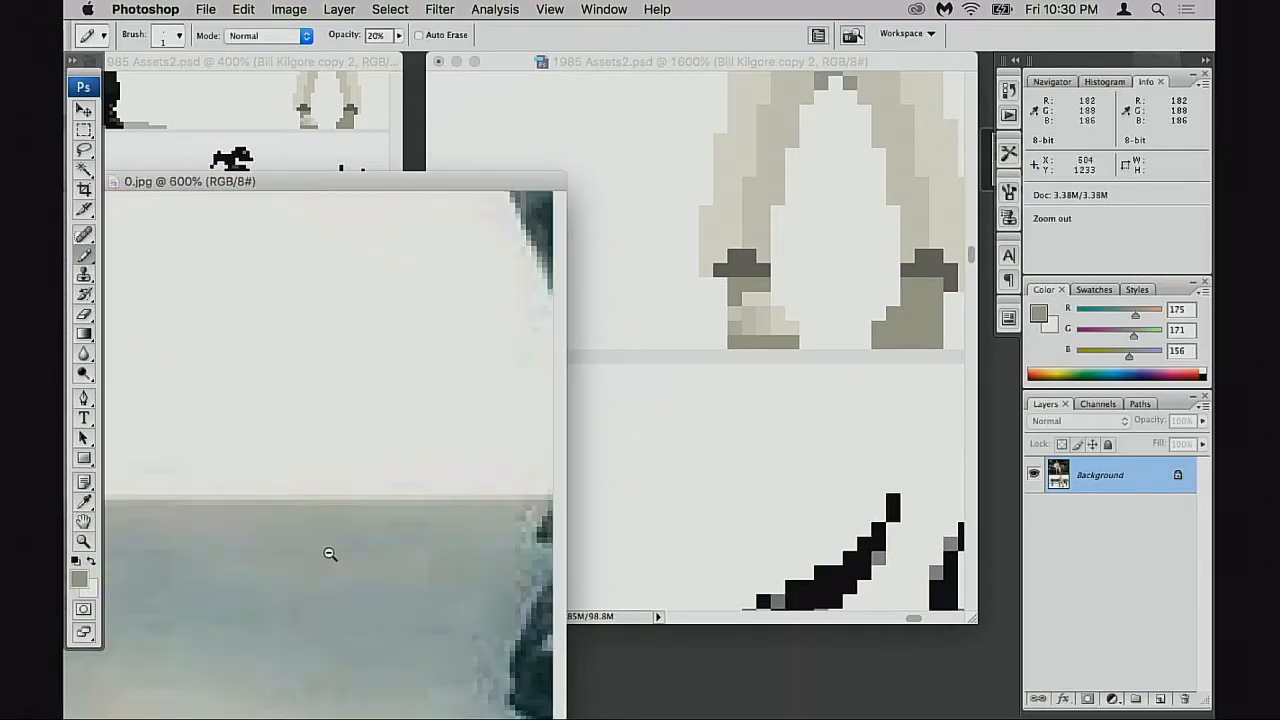
{"action": "left_click", "coordinate": [335, 552], "text": "alt"}
{"action": "left_click", "coordinate": [353, 546], "text": "alt"}
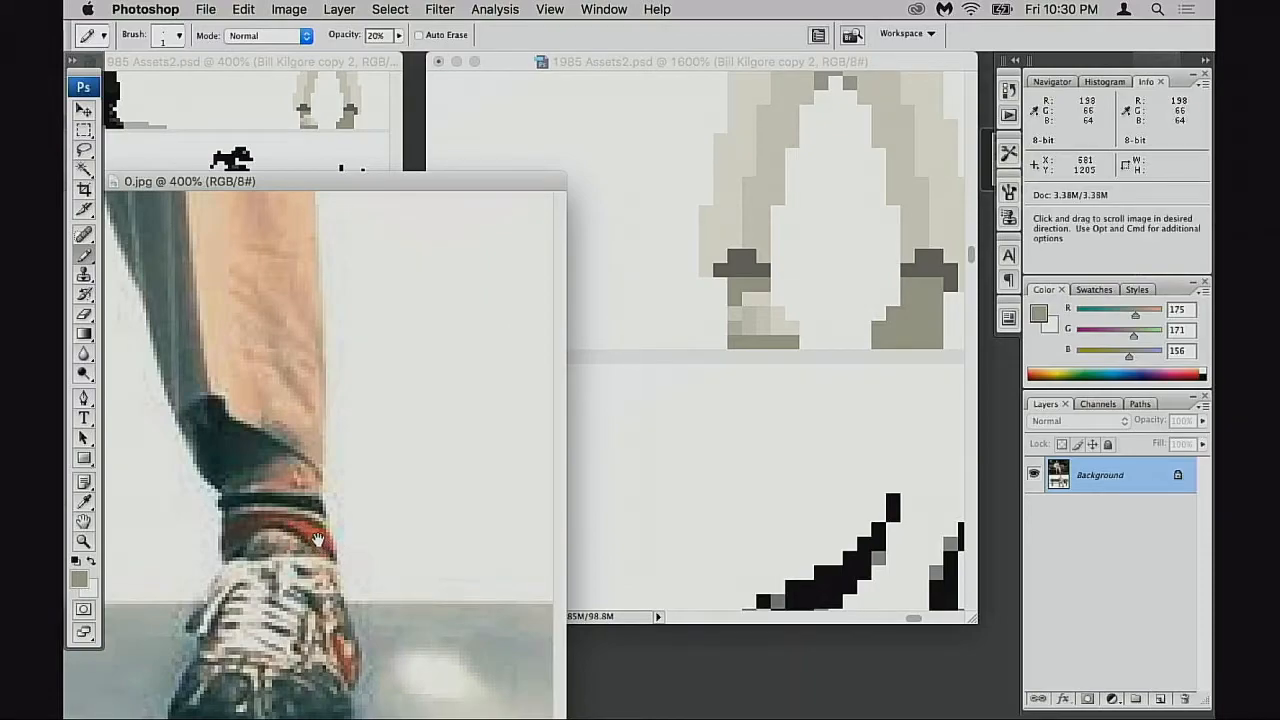
Colour the sock row below the trouser cuff at the viewer's left with the horned figure's red RGB 177, 0, 0 at 40% opacity
{"action": "left_click_drag", "start_coordinate": [523, 188], "coordinate": [518, 407]}
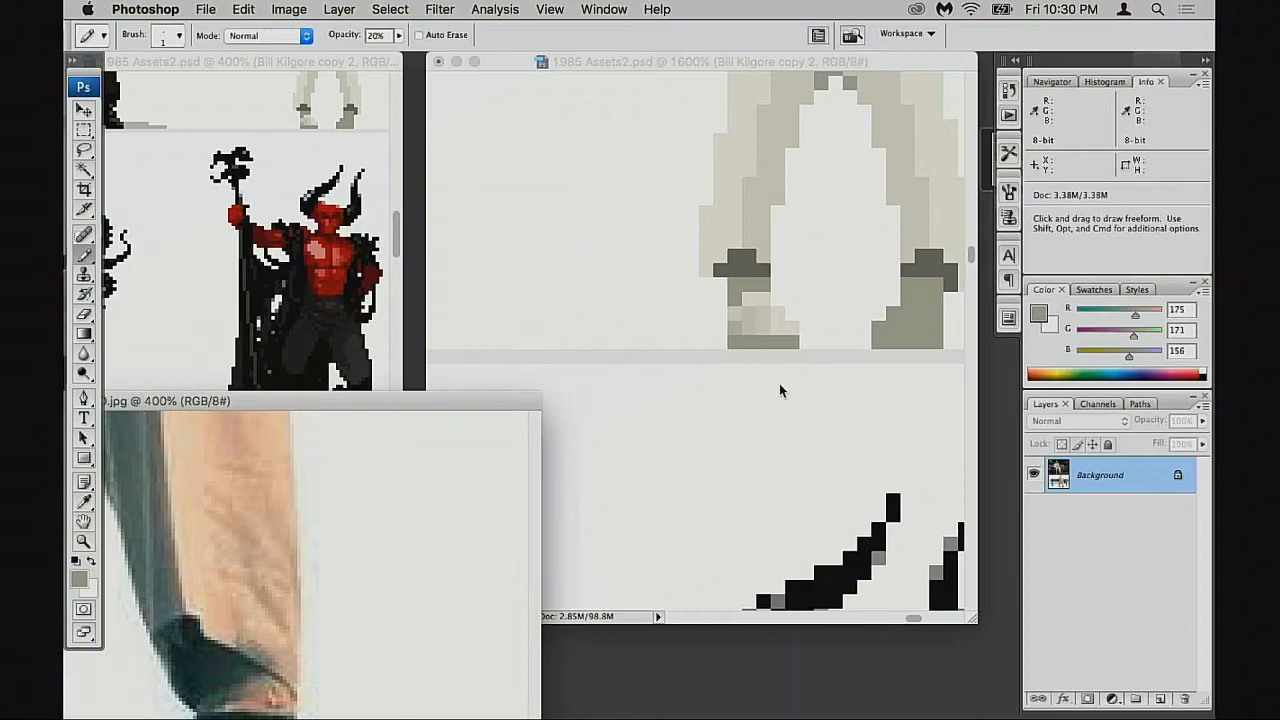
{"action": "left_click", "coordinate": [780, 388]}
{"action": "left_click", "coordinate": [366, 282], "text": "alt"}
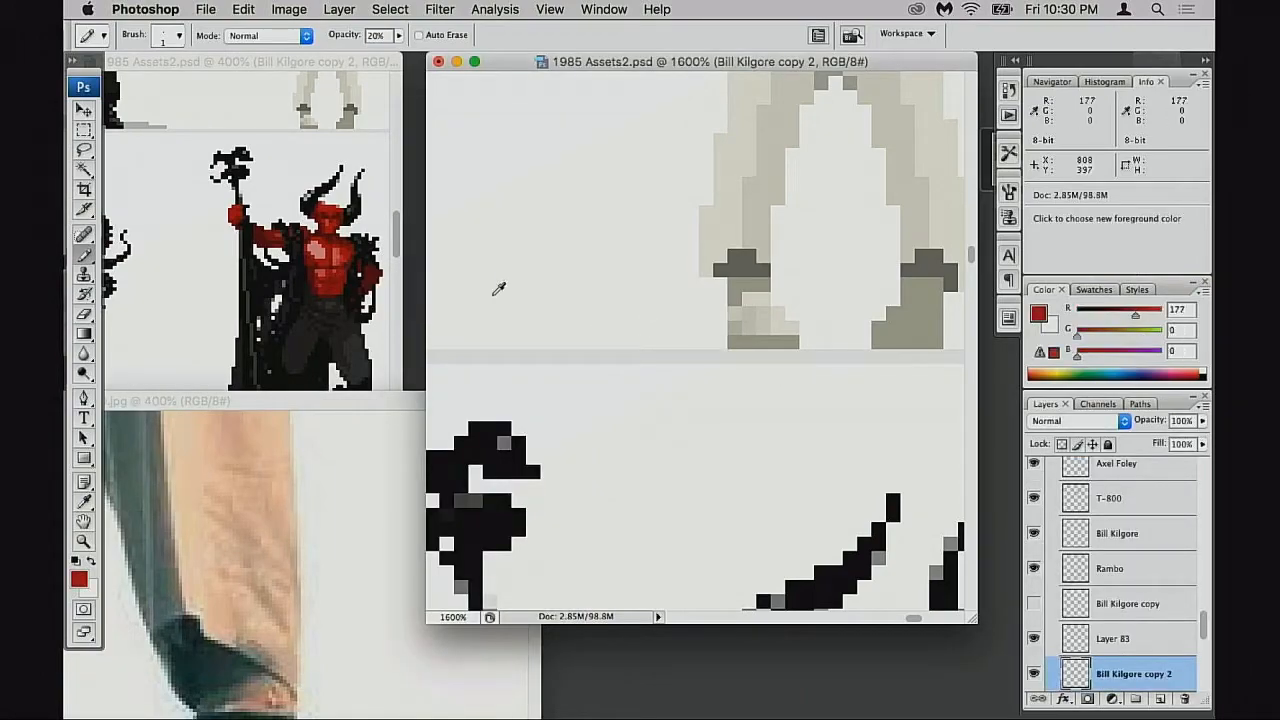
{"action": "left_click", "coordinate": [780, 322], "text": "super"}
{"action": "left_click_drag", "start_coordinate": [775, 339], "coordinate": [767, 419]}
{"action": "key", "text": "7"}
{"action": "key", "text": "8"}
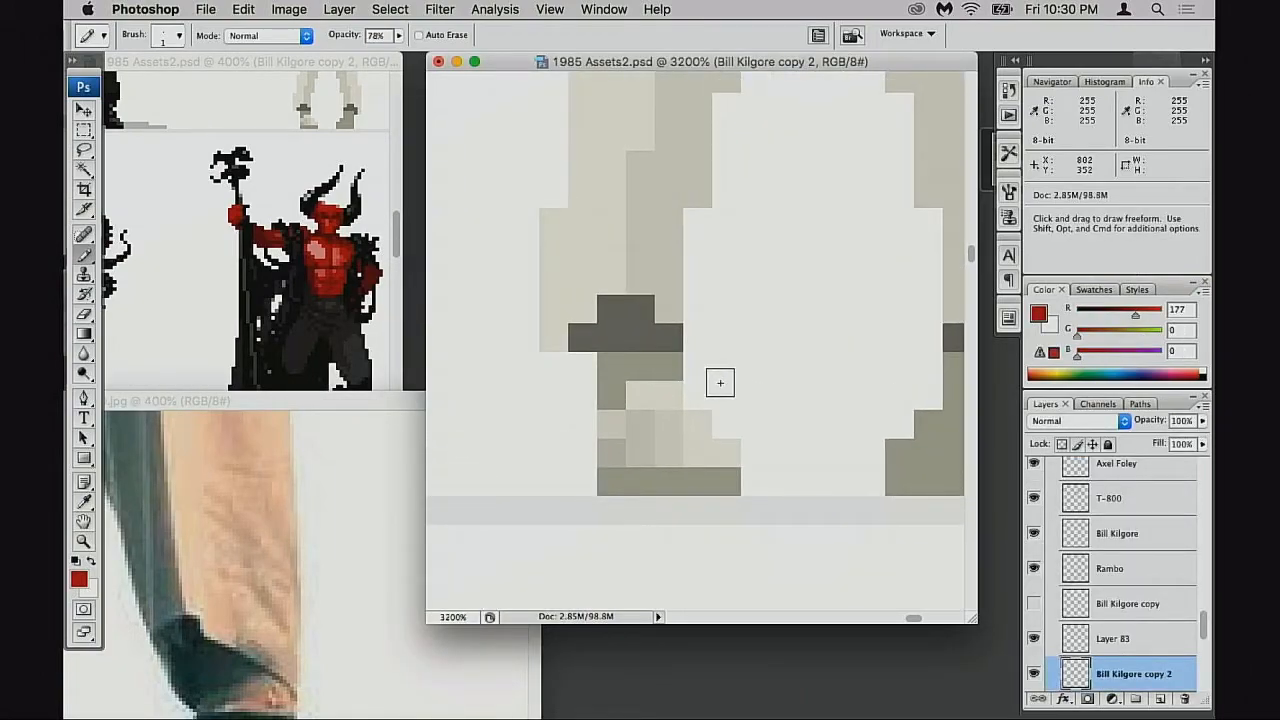
{"action": "left_click_drag", "start_coordinate": [611, 363], "coordinate": [634, 363]}
{"action": "key", "text": "ctrl+z"}
{"action": "key", "text": "4"}
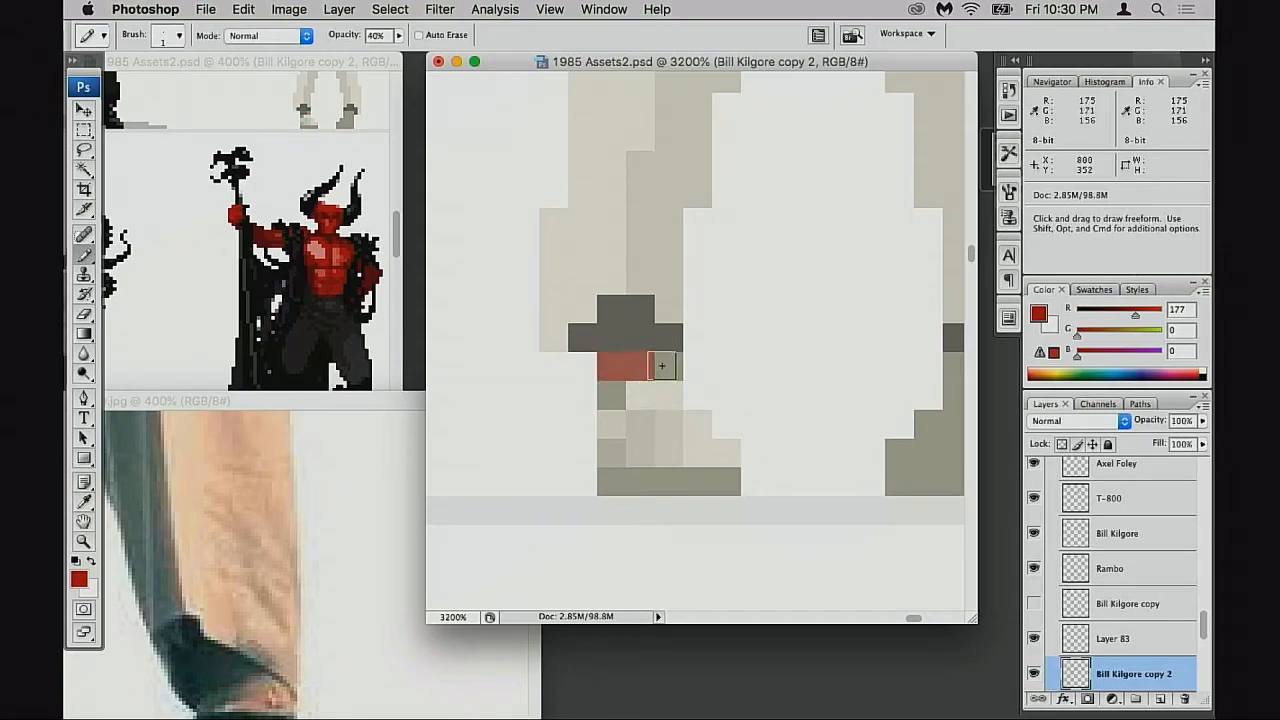
{"action": "left_click", "coordinate": [668, 366]}
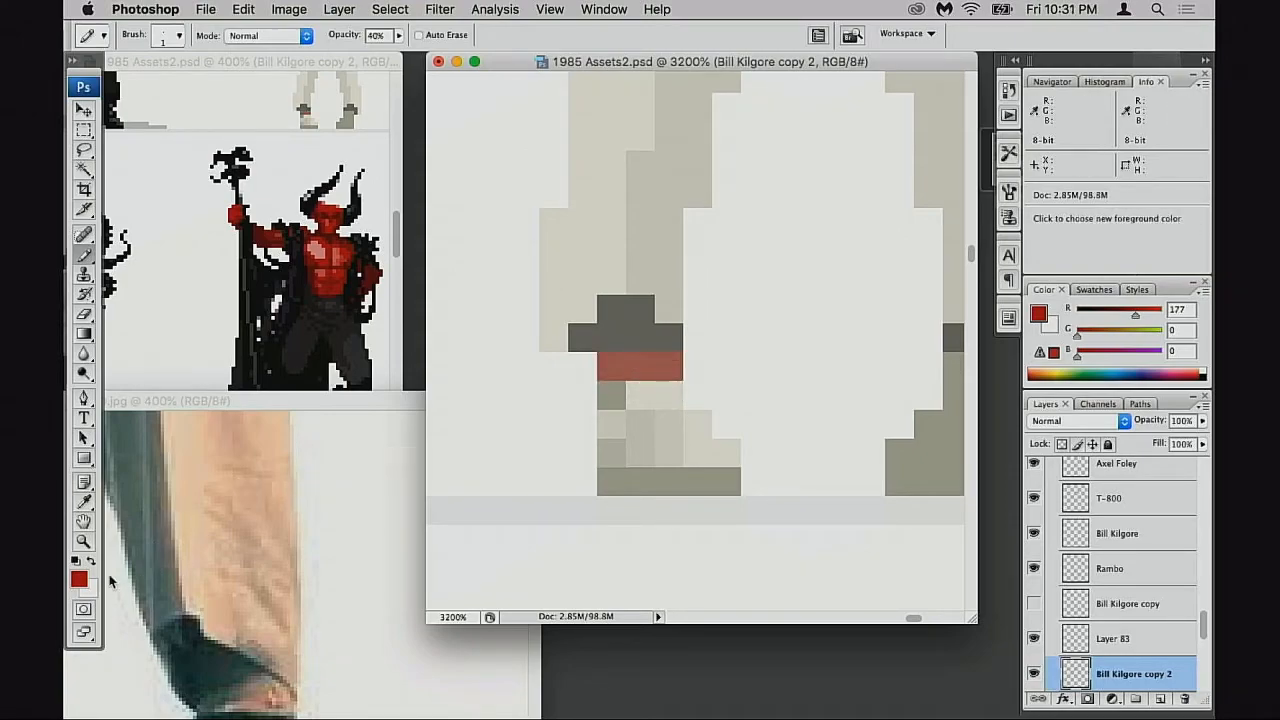
Paint the two pixels above the dark cuff band at the viewer's left with the shirt blue RGB 92, 121, 192
{"action": "scroll", "coordinate": [600, 514], "scroll_direction": "up", "scroll_amount": 10}
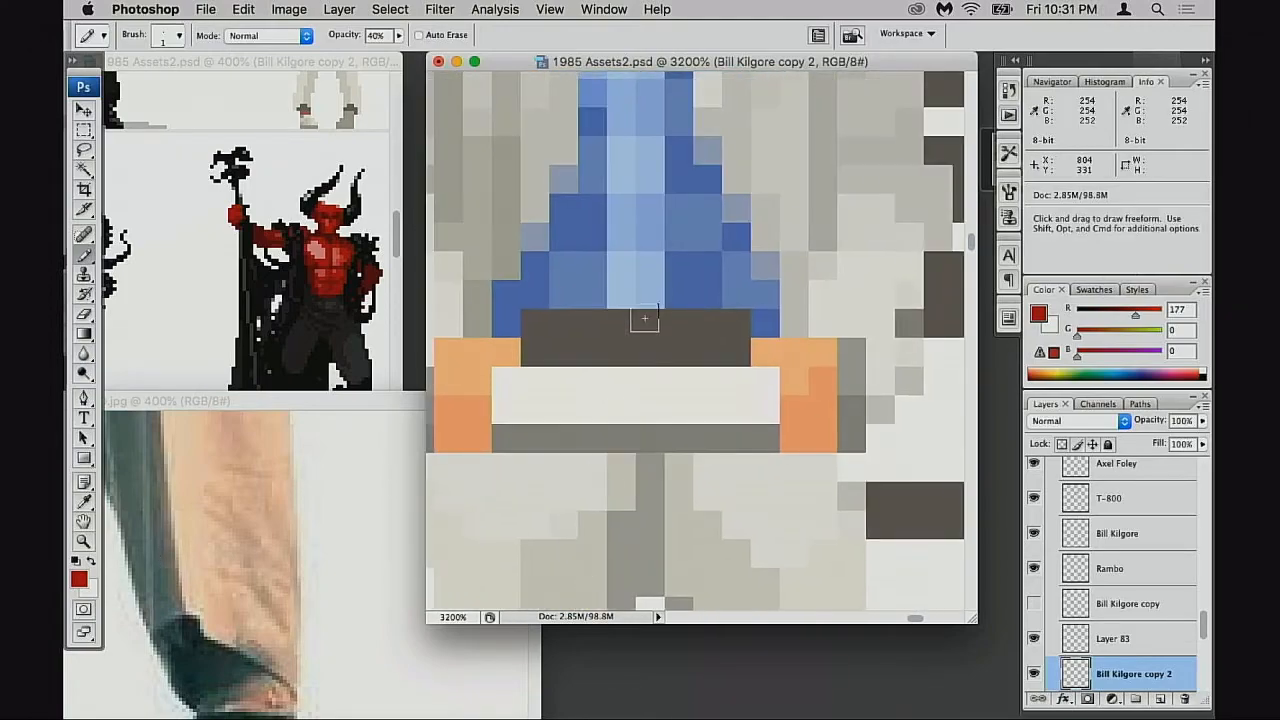
{"action": "left_click", "coordinate": [537, 291], "text": "alt"}
{"action": "left_click_drag", "start_coordinate": [607, 454], "coordinate": [701, 217]}
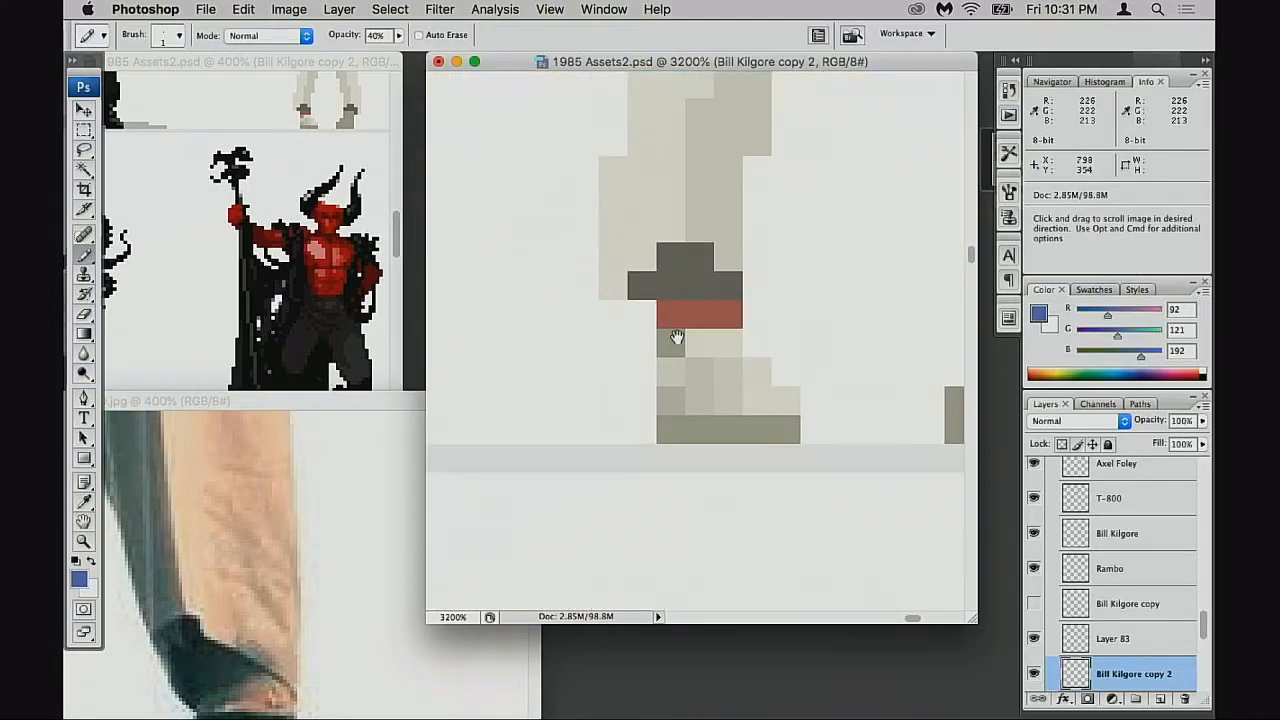
{"action": "left_click", "coordinate": [672, 257]}
{"action": "left_click", "coordinate": [693, 262]}
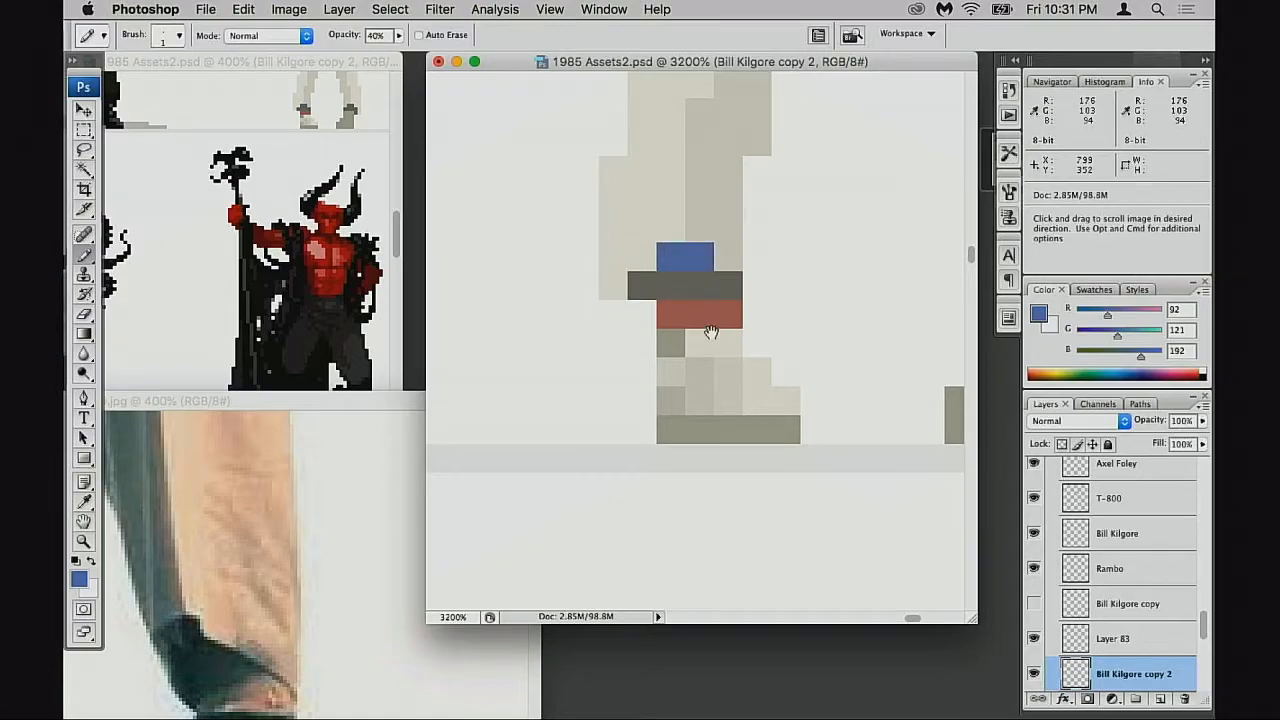
Check the coloured sock against the whole seated figure, then sample RGB 222, 218, 207 with the pencil at 60% opacity
{"action": "left_click", "coordinate": [688, 395], "text": "alt+super"}
{"action": "left_click", "coordinate": [690, 392], "text": "alt+super"}
{"action": "left_click", "coordinate": [698, 388], "text": "alt+super"}
{"action": "left_click", "coordinate": [699, 386], "text": "alt+super"}
{"action": "left_click", "coordinate": [714, 380], "text": "alt+super"}
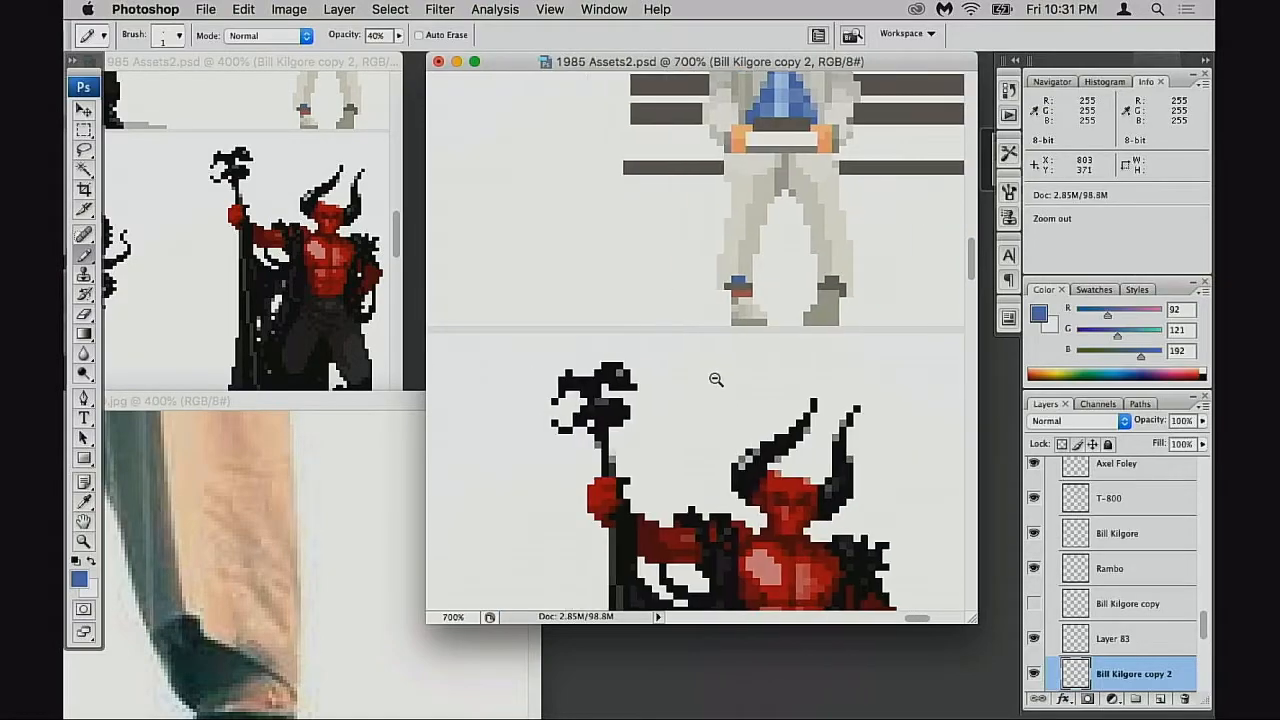
{"action": "left_click", "coordinate": [718, 360], "text": "alt+super"}
{"action": "left_click_drag", "start_coordinate": [718, 360], "coordinate": [648, 440]}
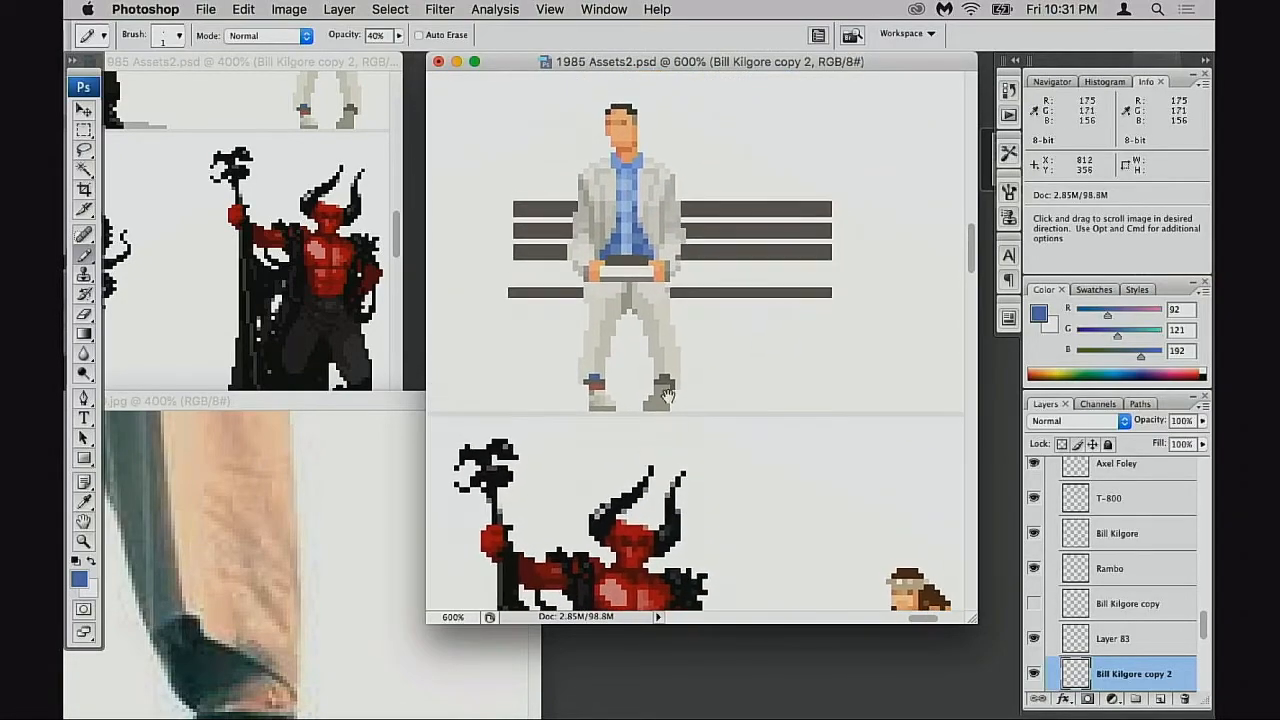
{"action": "left_click", "coordinate": [615, 399], "text": "super"}
{"action": "left_click", "coordinate": [639, 417], "text": "super"}
{"action": "left_click_drag", "start_coordinate": [653, 364], "coordinate": [609, 438]}
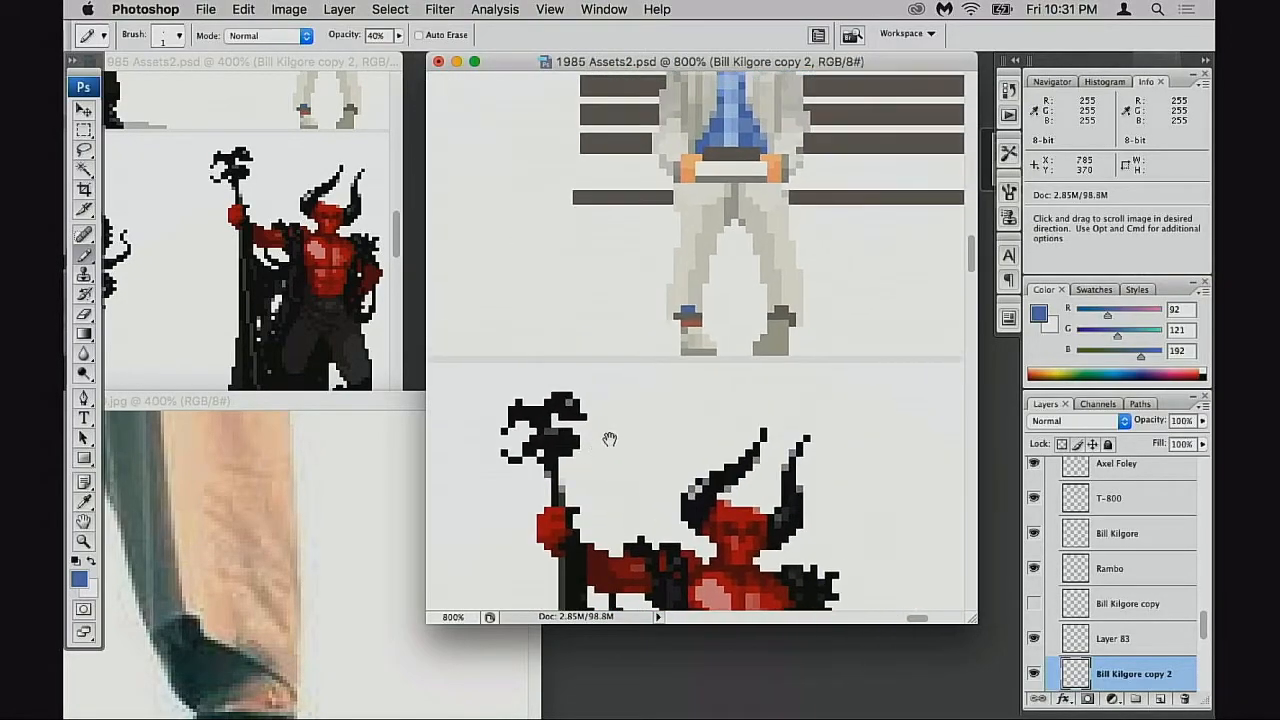
{"action": "left_click_drag", "start_coordinate": [661, 368], "coordinate": [629, 474]}
{"action": "left_click", "coordinate": [651, 402], "text": "alt"}
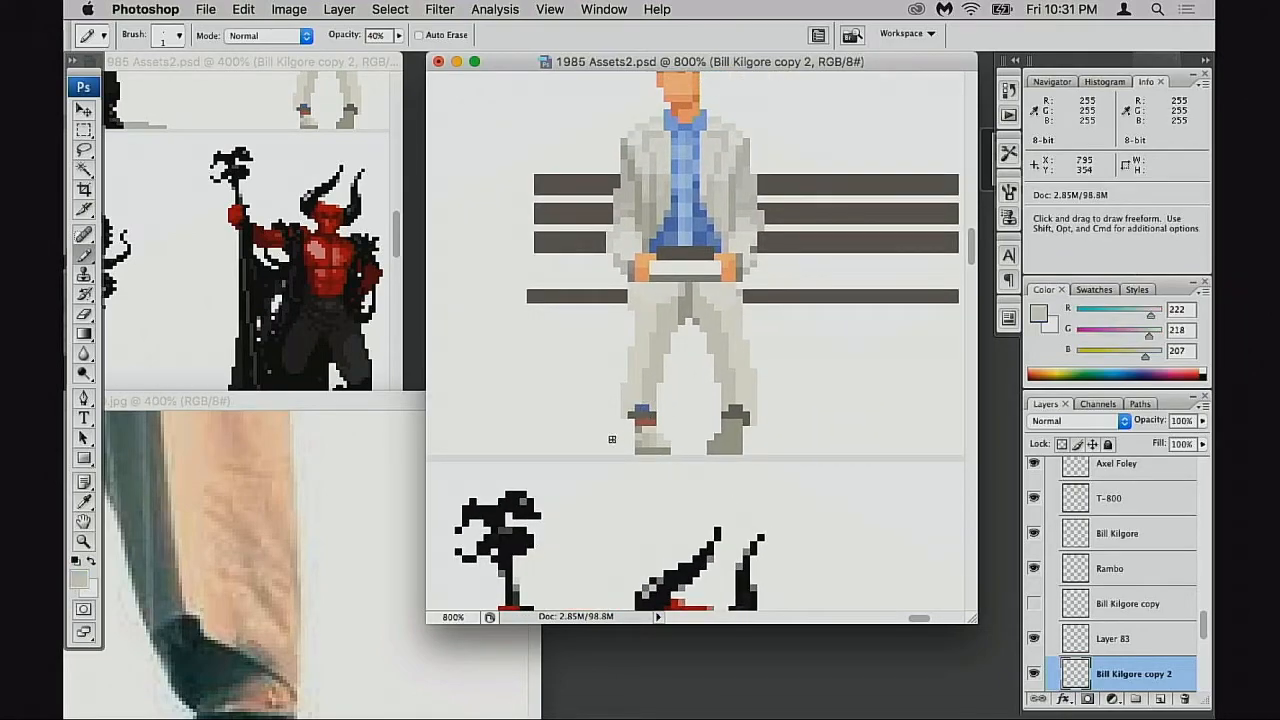
{"action": "key", "text": "6"}
Identify the contents of Layer 83 by toggling its visibility and merge it down into the Bill Kilgore copy 2 layer
{"action": "scroll", "coordinate": [648, 414], "scroll_direction": "down", "scroll_amount": 2}
{"action": "scroll", "coordinate": [1110, 600], "scroll_direction": "down", "scroll_amount": 1}
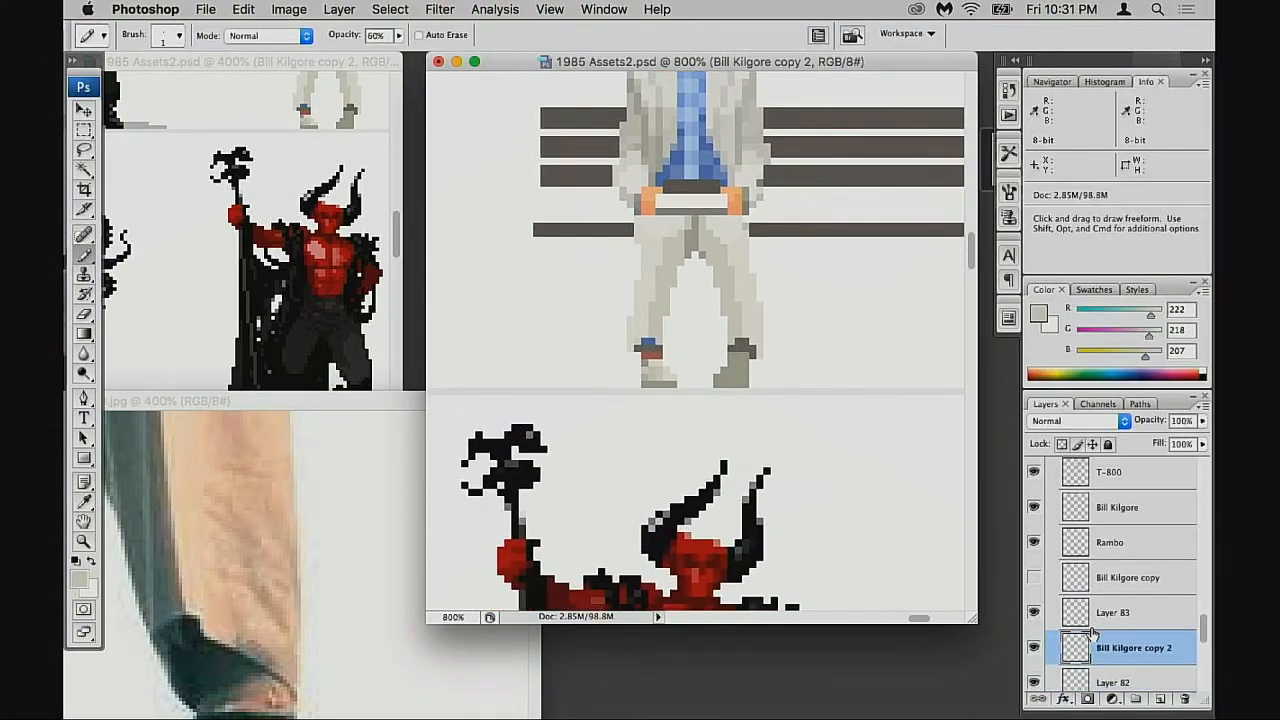
{"action": "left_click", "coordinate": [1034, 599]}
{"action": "left_click", "coordinate": [1035, 598]}
{"action": "left_click", "coordinate": [1068, 600]}
{"action": "left_click", "coordinate": [1035, 598]}
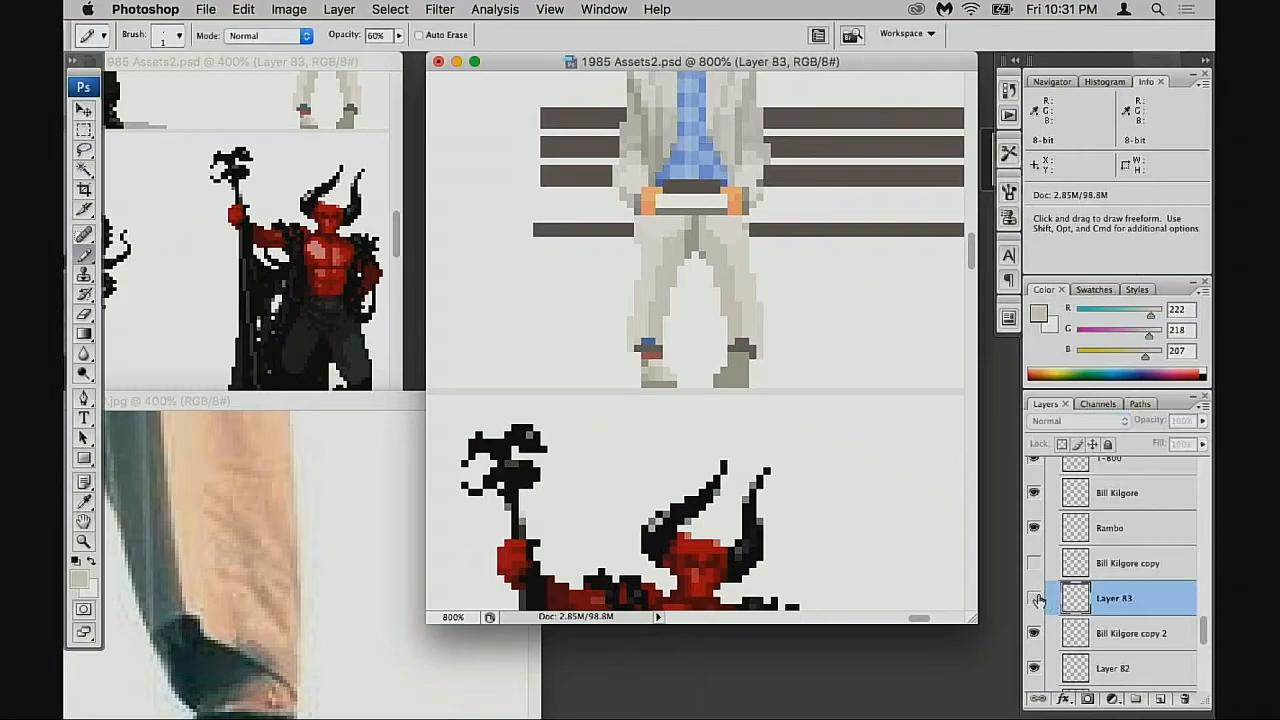
{"action": "left_click", "coordinate": [1035, 598]}
{"action": "key", "text": "super+e"}
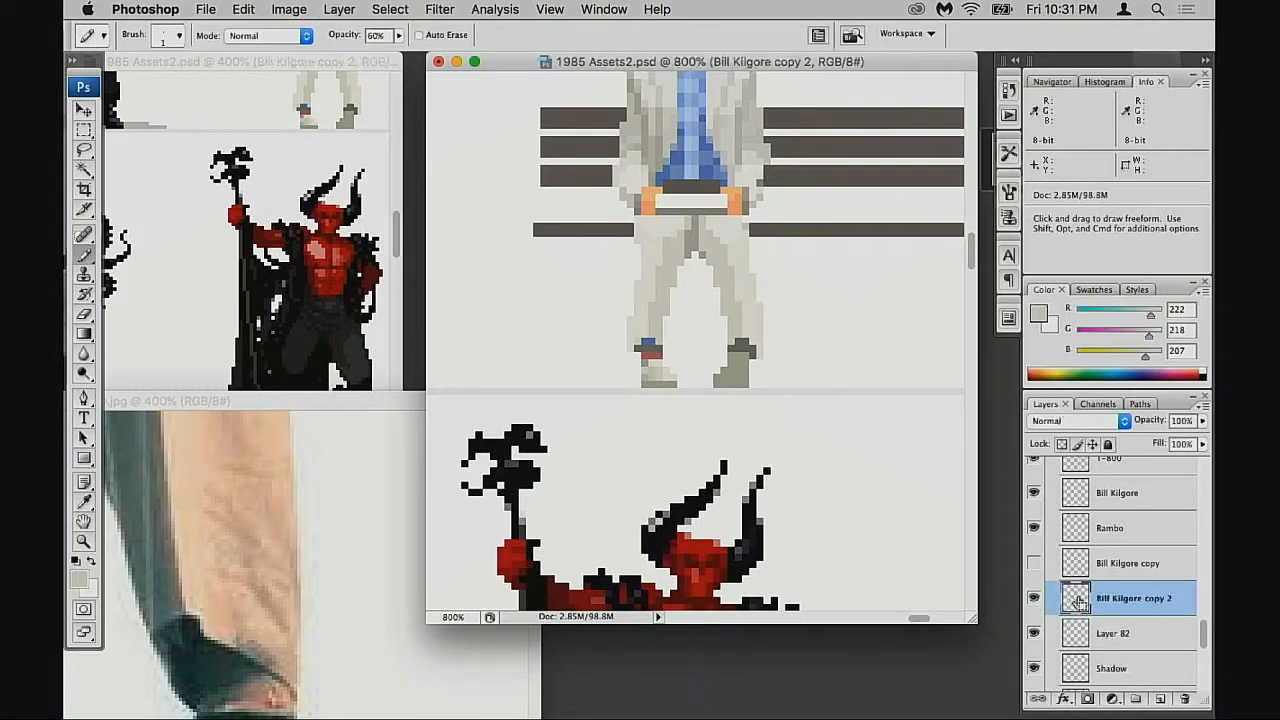
{"action": "left_click", "coordinate": [1036, 601]}
{"action": "left_click", "coordinate": [1036, 601]}
Examine the seated figure from head to shoes at 800%, then compare it with the neighbouring sprites at 500%
{"action": "left_click_drag", "start_coordinate": [758, 364], "coordinate": [807, 379]}
{"action": "mouse_move", "coordinate": [771, 463]}
{"action": "left_mouse_down"}
{"action": "mouse_move", "coordinate": [787, 443]}
{"action": "mouse_move", "coordinate": [787, 472]}
{"action": "left_mouse_up"}
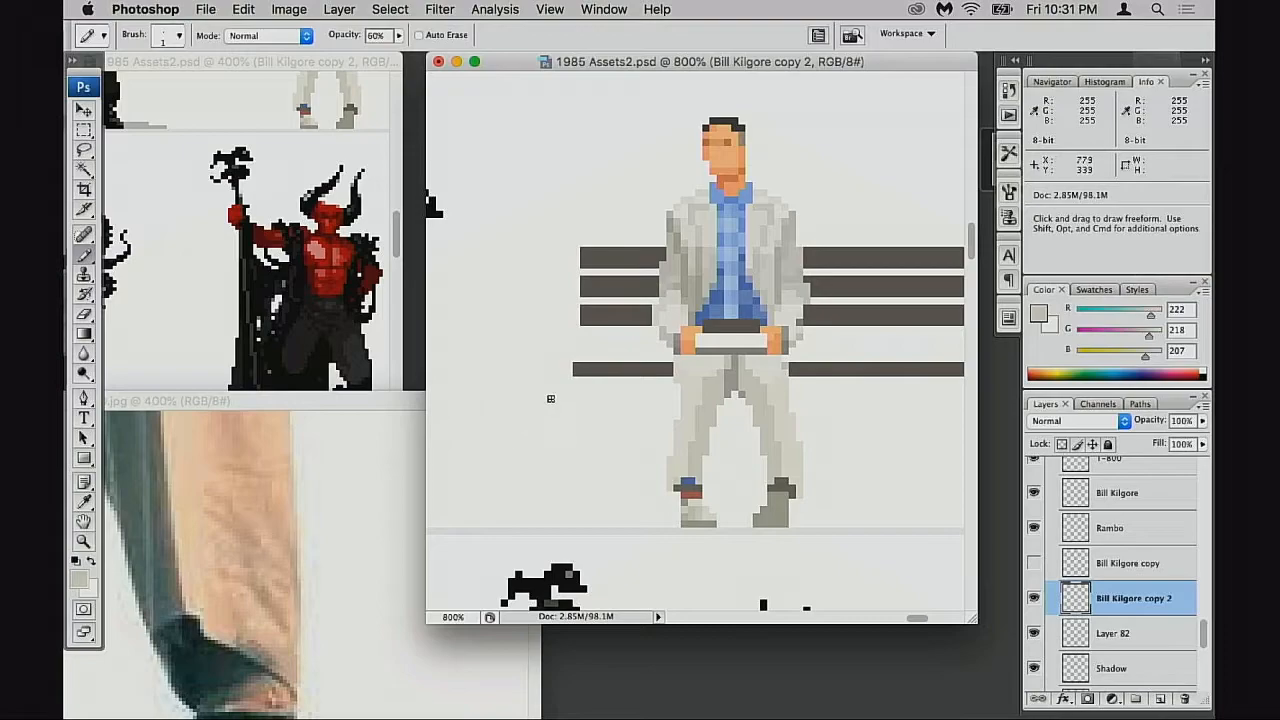
{"action": "left_click_drag", "start_coordinate": [747, 283], "coordinate": [707, 383]}
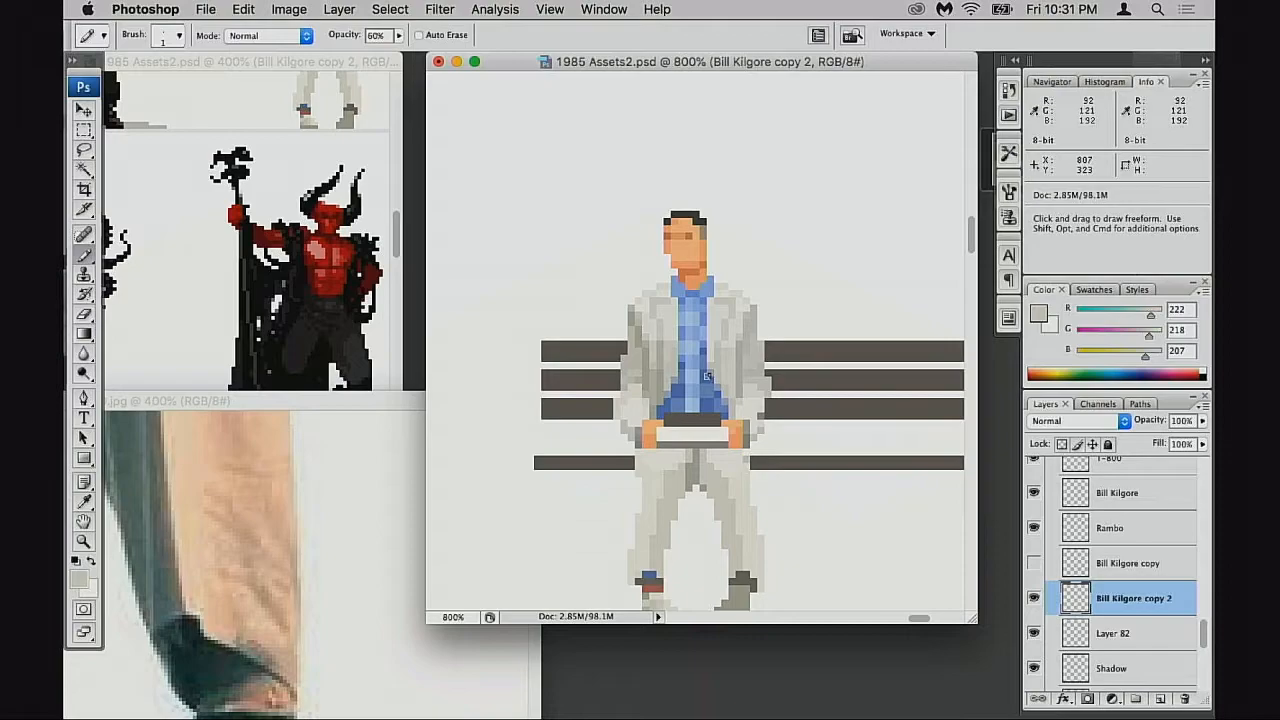
{"action": "left_click_drag", "start_coordinate": [655, 484], "coordinate": [704, 364]}
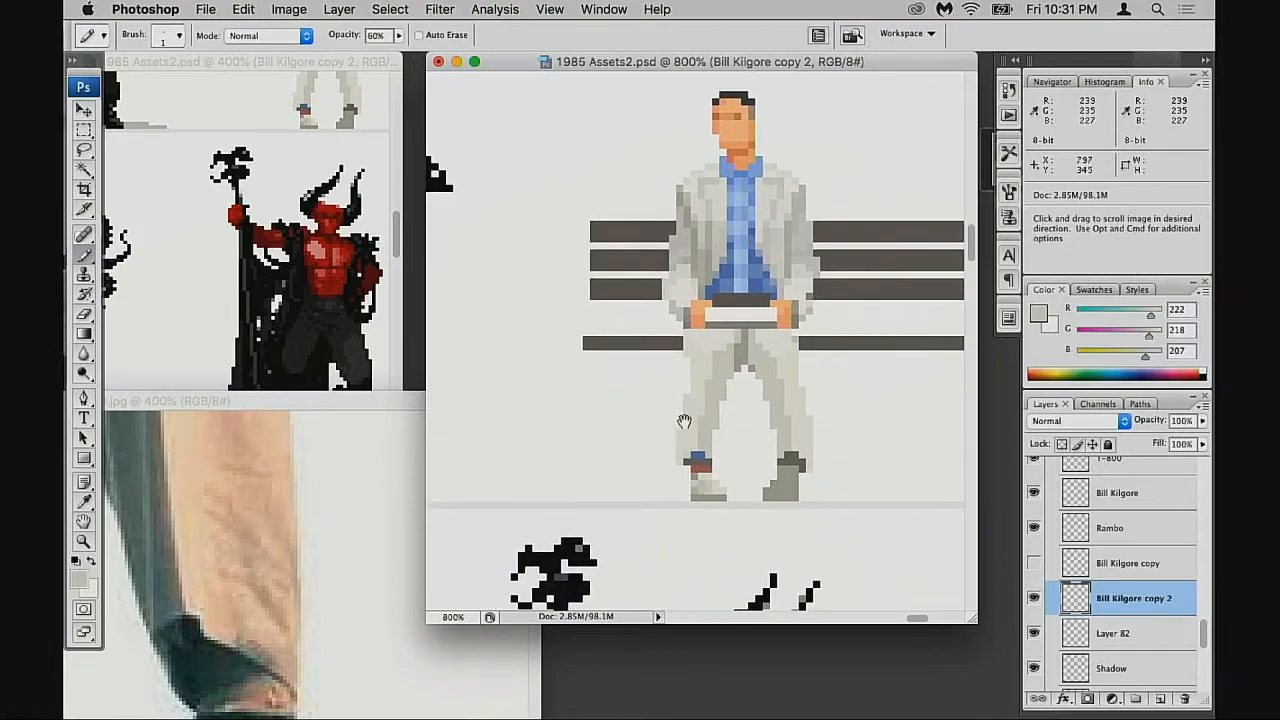
{"action": "key", "text": "e"}
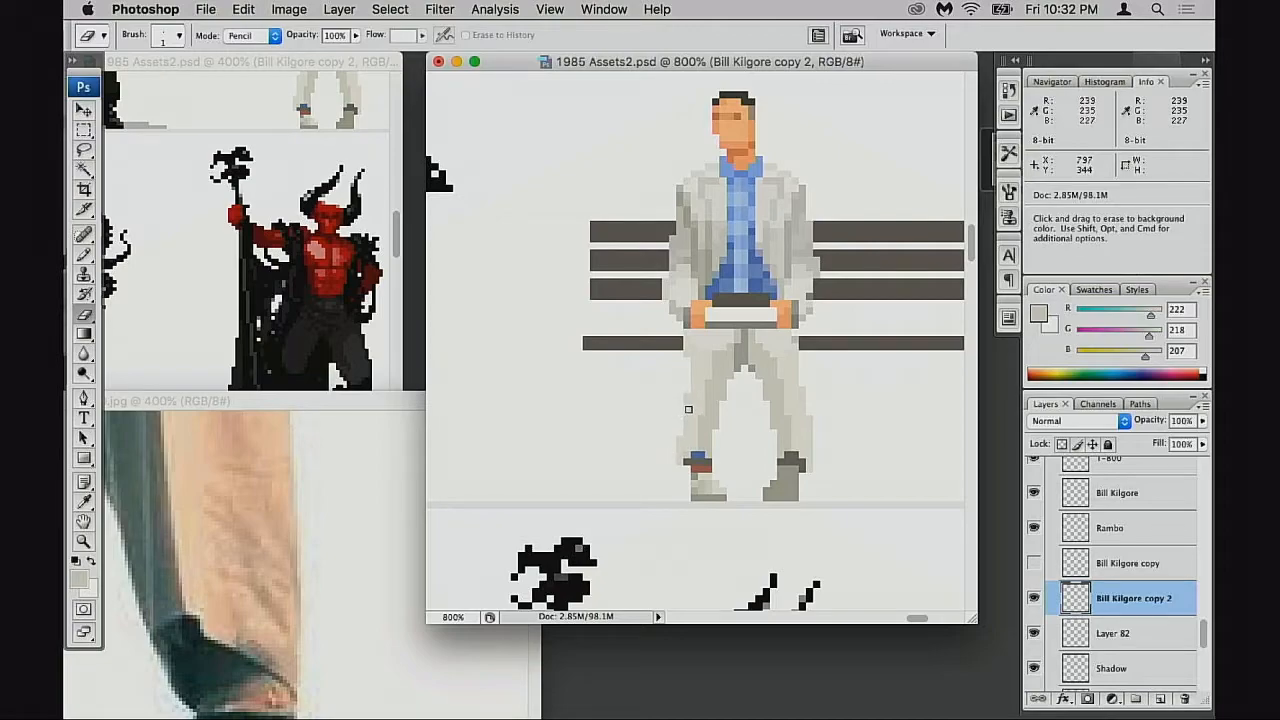
{"action": "left_click_drag", "start_coordinate": [692, 407], "coordinate": [668, 481]}
{"action": "left_click", "coordinate": [699, 426], "text": "alt"}
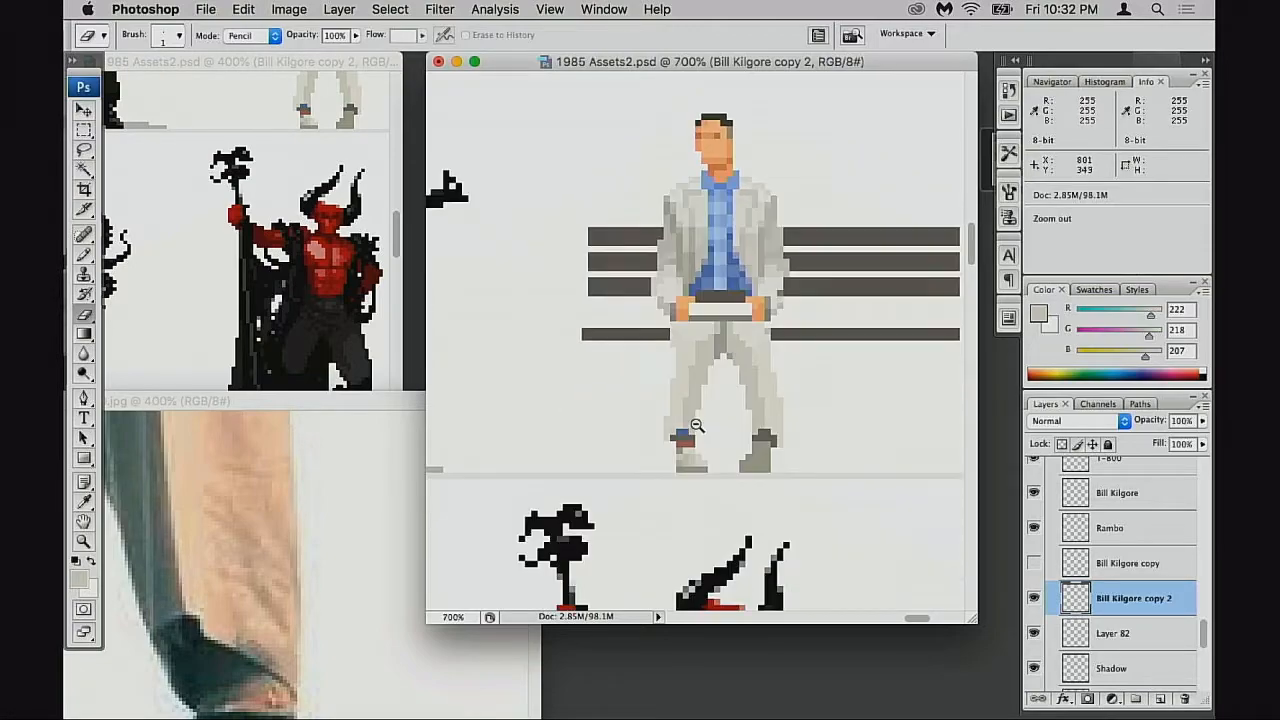
{"action": "left_click", "coordinate": [699, 424], "text": "alt"}
{"action": "left_click", "coordinate": [712, 404], "text": "alt"}
{"action": "left_click_drag", "start_coordinate": [663, 304], "coordinate": [781, 453]}
{"action": "key", "text": "m"}
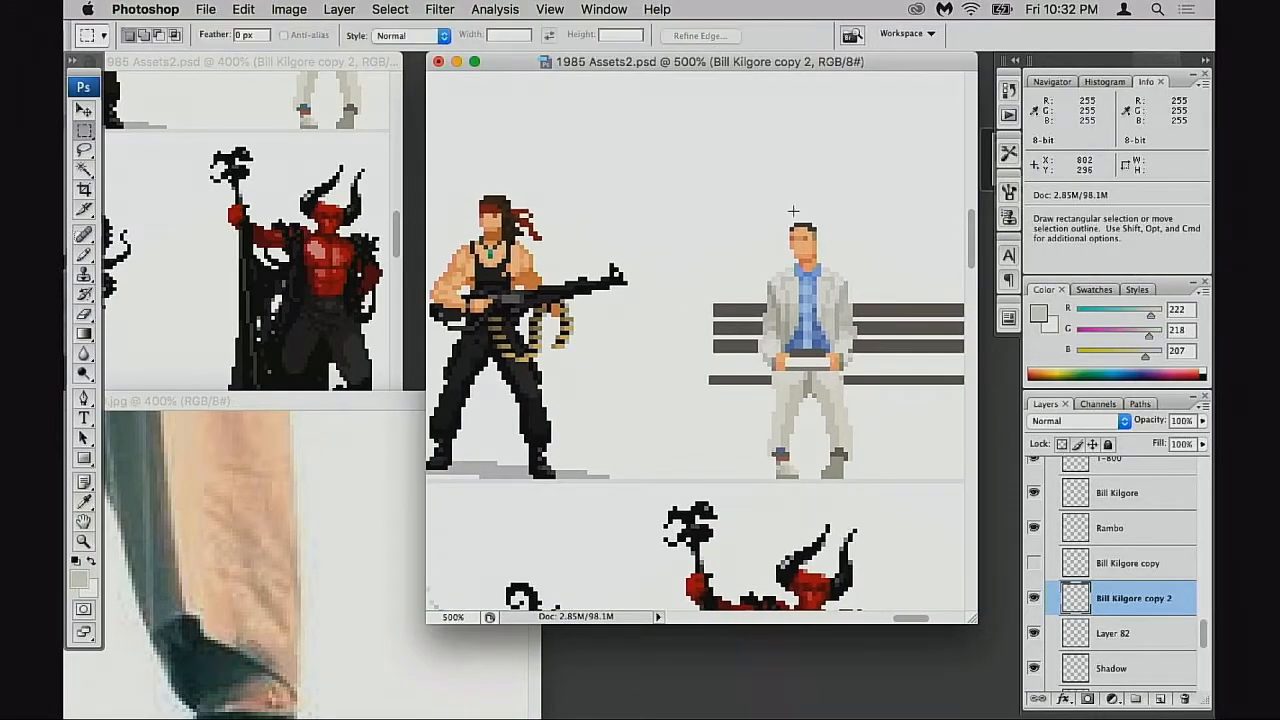
{"action": "left_click_drag", "start_coordinate": [791, 212], "coordinate": [833, 285]}
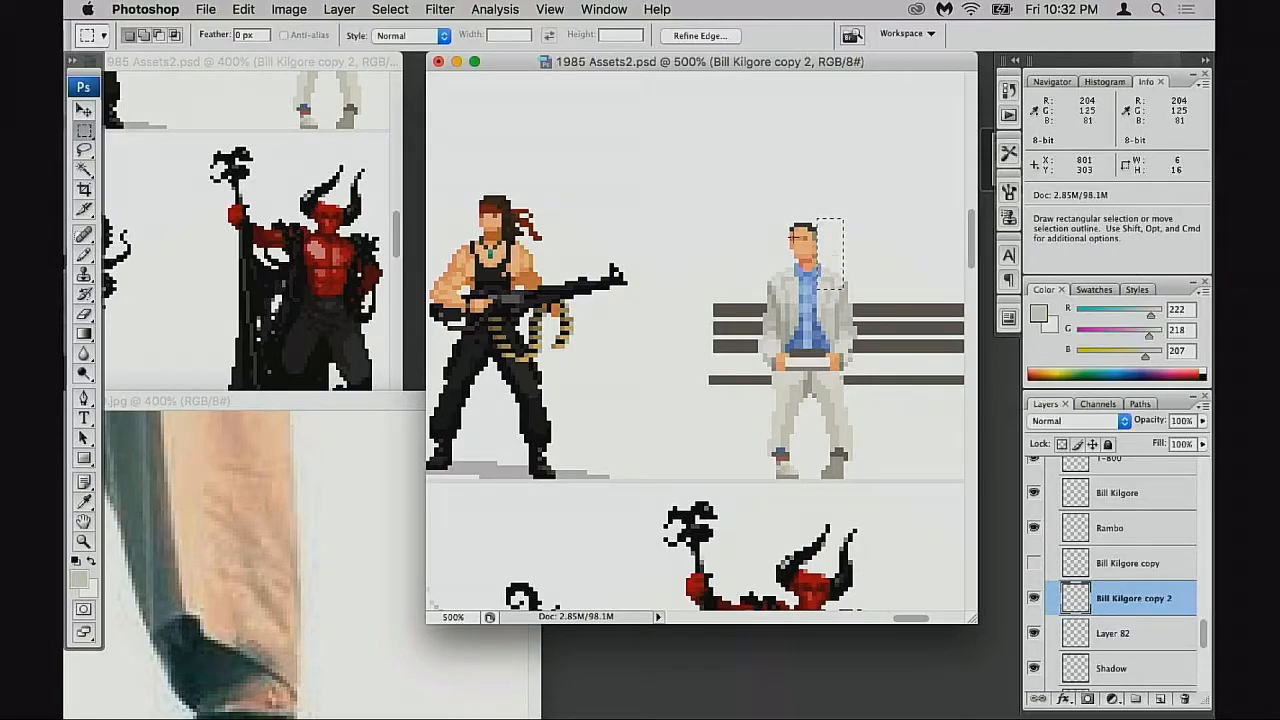
{"action": "left_click_drag", "start_coordinate": [830, 262], "coordinate": [790, 325]}
{"action": "key", "text": "space"}
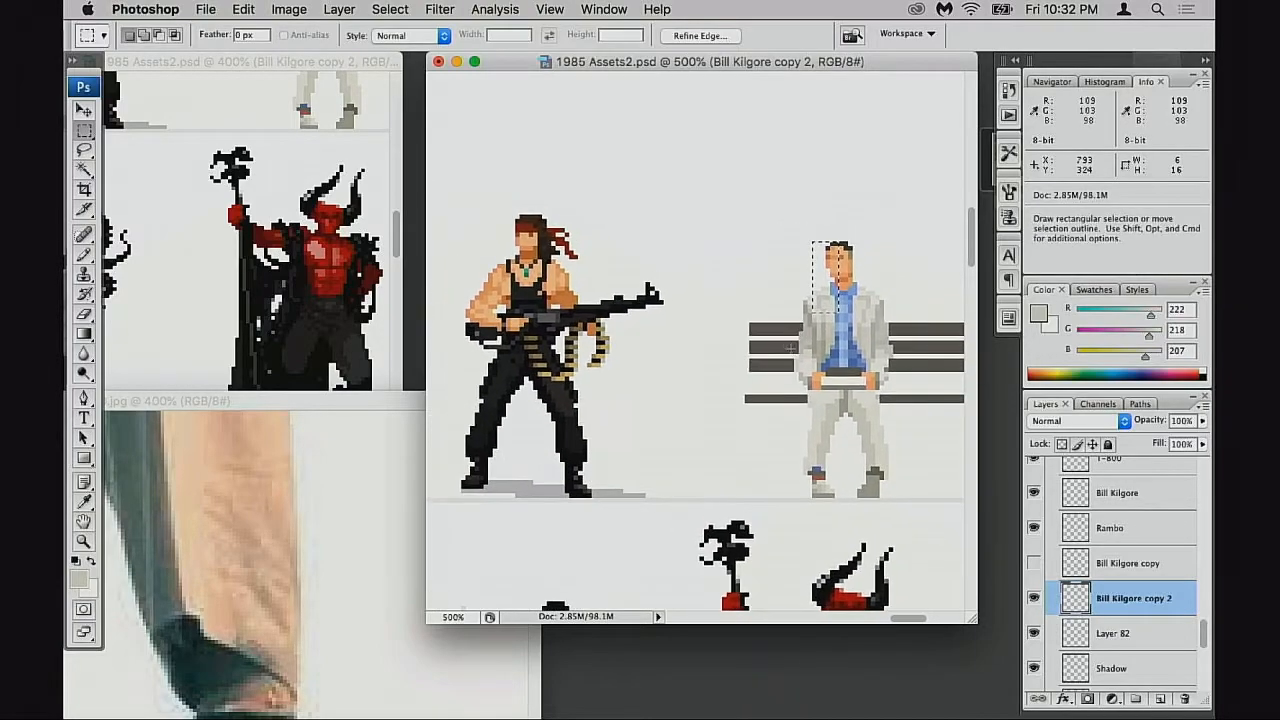
{"action": "left_click", "coordinate": [810, 353]}
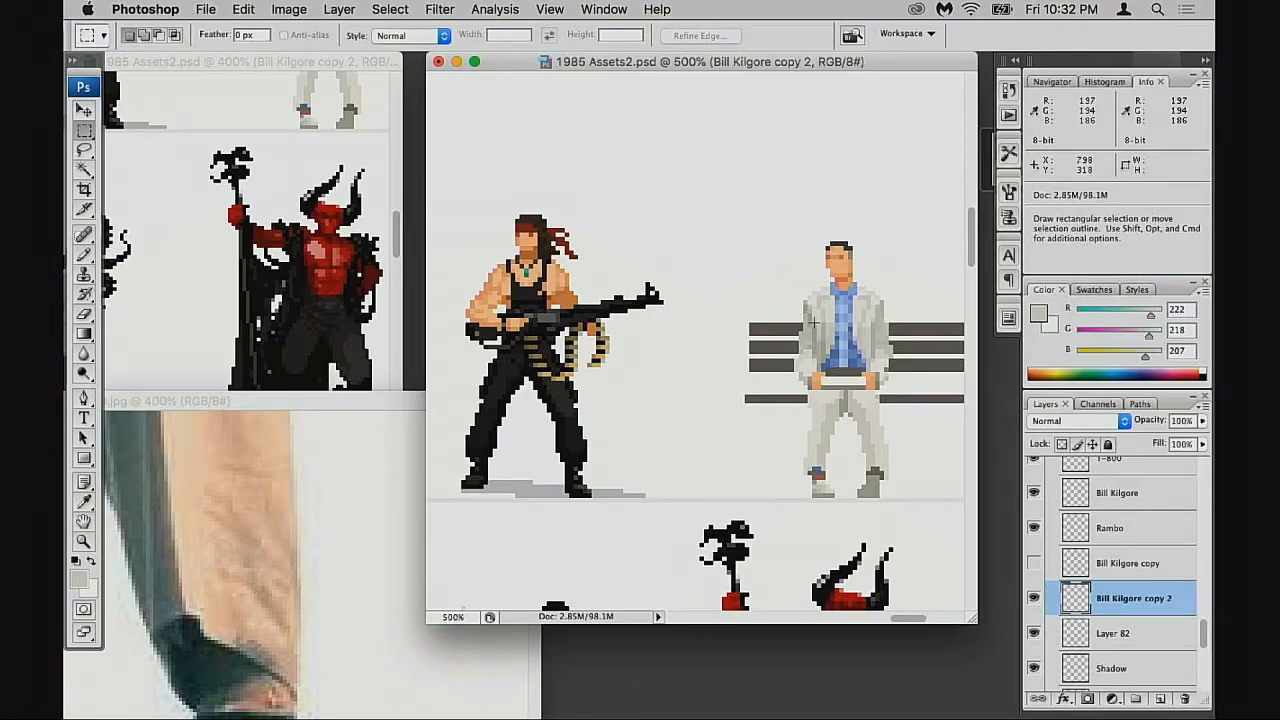
Examine the seated figure at 700% and 800%, then sample its light trouser colour RGB 239, 235, 227 with the Pencil
{"action": "left_click_drag", "start_coordinate": [835, 427], "coordinate": [760, 397]}
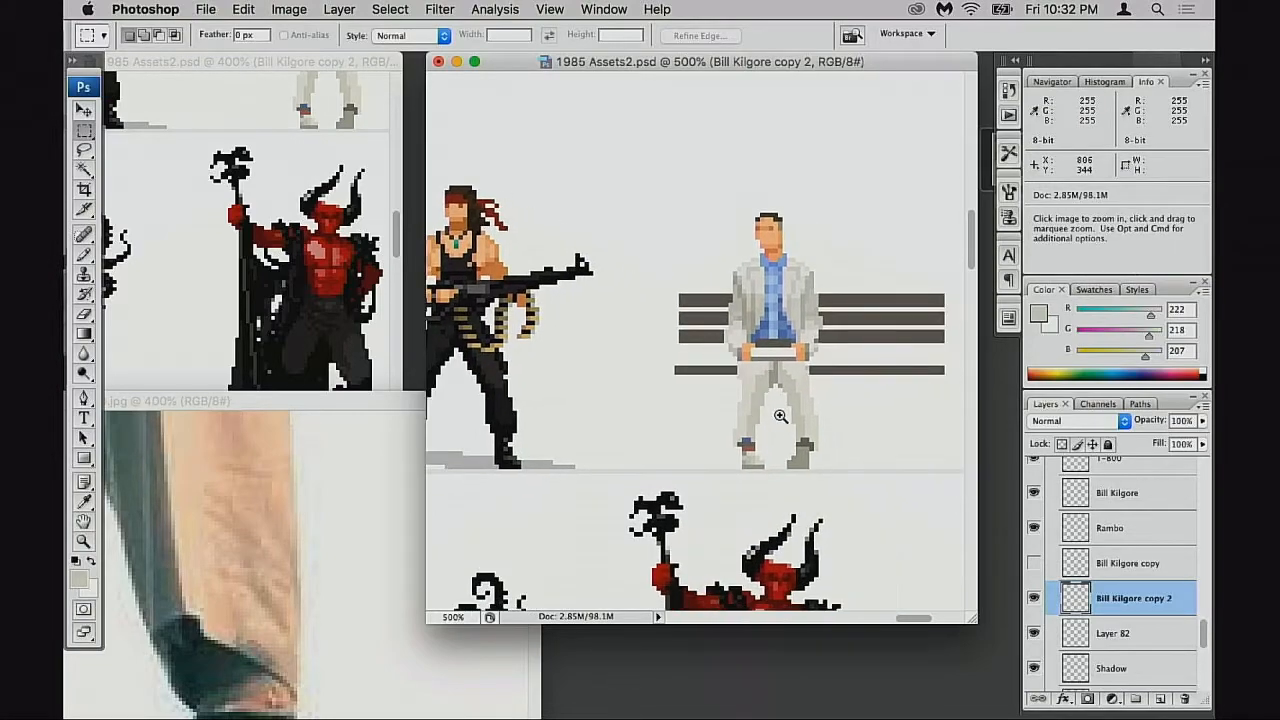
{"action": "left_click", "coordinate": [787, 436], "text": "super"}
{"action": "left_click", "coordinate": [788, 431], "text": "super"}
{"action": "mouse_move", "coordinate": [688, 337]}
{"action": "left_mouse_down"}
{"action": "mouse_move", "coordinate": [747, 458]}
{"action": "mouse_move", "coordinate": [797, 507]}
{"action": "left_mouse_up"}
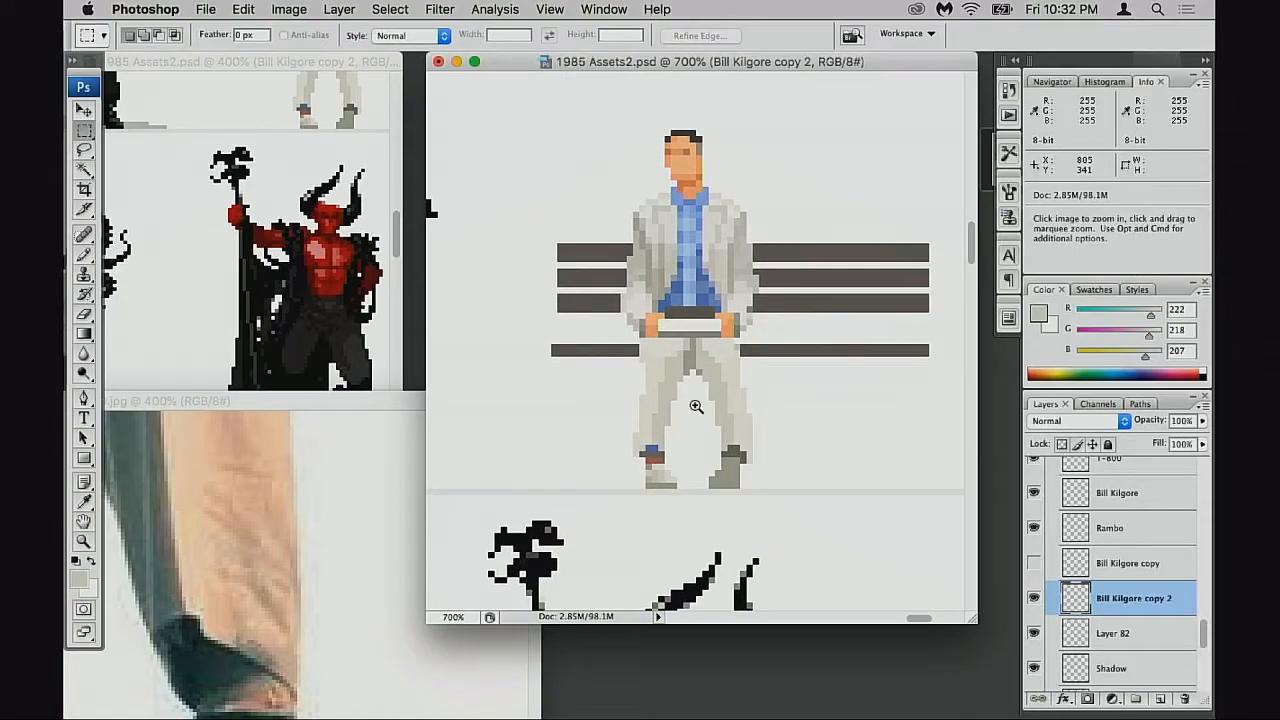
{"action": "left_click", "coordinate": [692, 398], "text": "super"}
{"action": "key", "text": "b"}
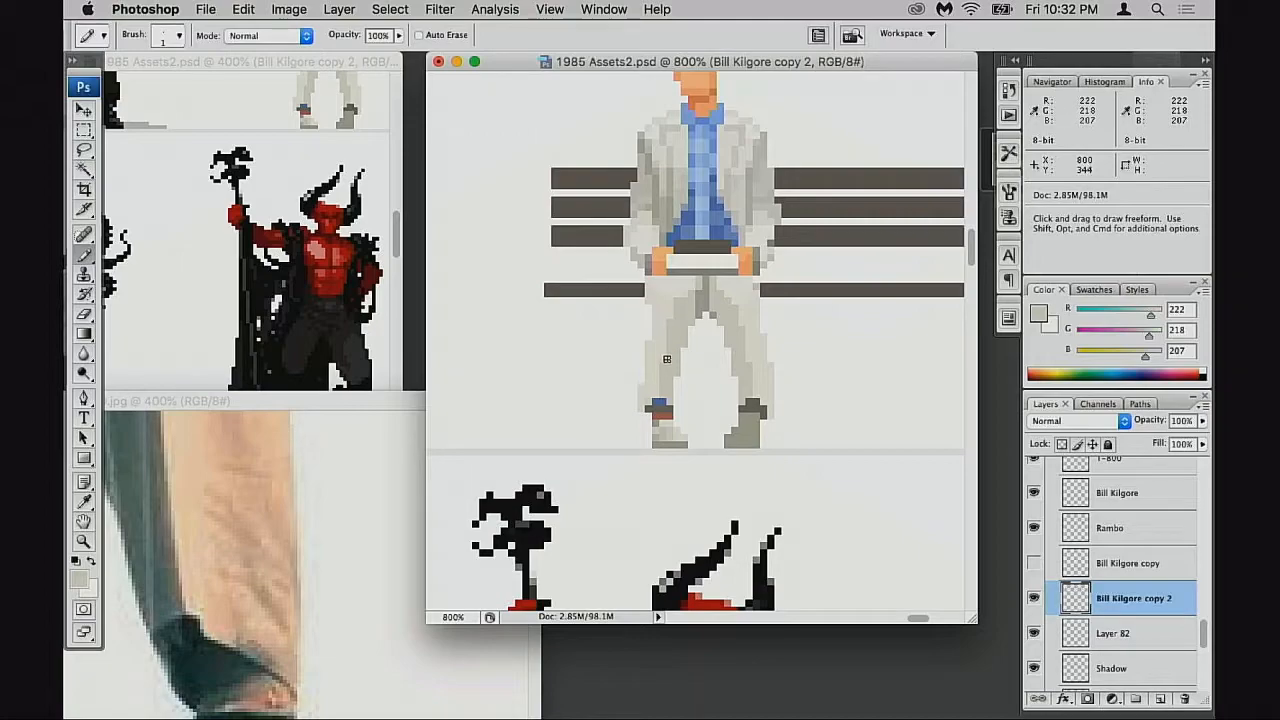
{"action": "left_click_drag", "start_coordinate": [666, 359], "coordinate": [711, 333]}
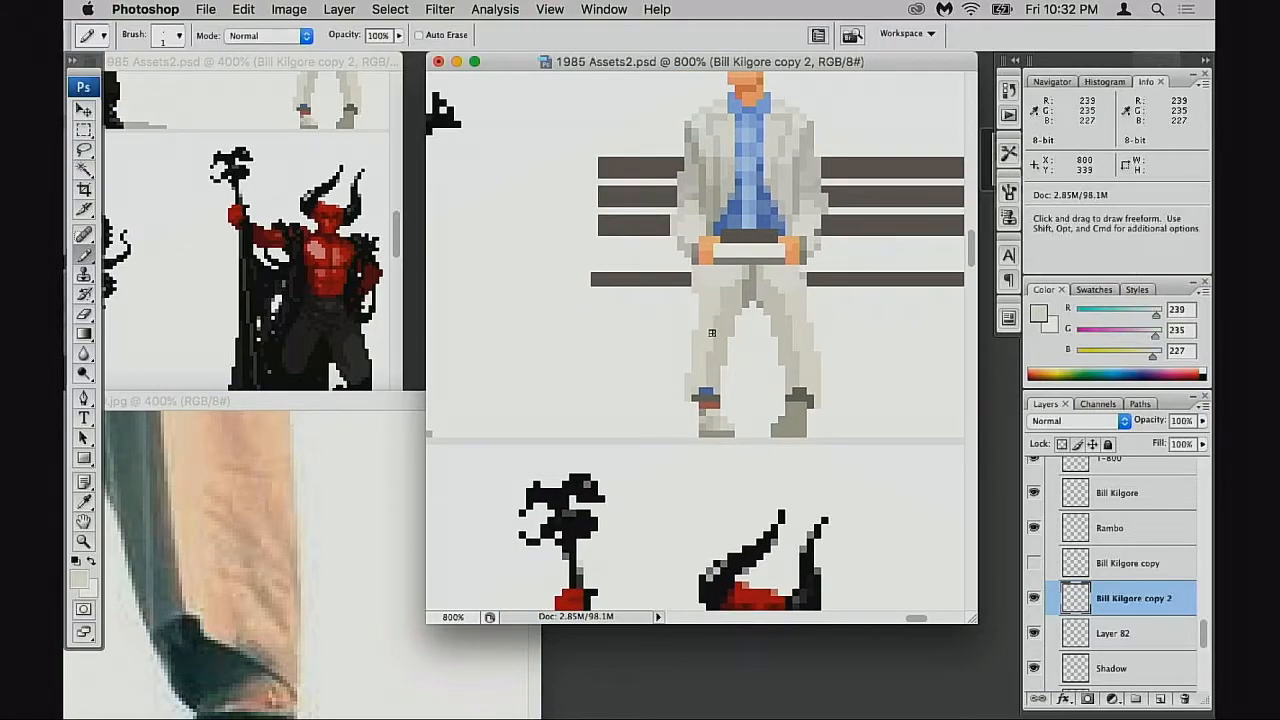
Compare the proportions and shading of the T-800, varsity-jacket, green-uniform and Rambo sprites at 700%
{"action": "scroll", "coordinate": [711, 333], "scroll_direction": "left", "scroll_amount": 10}
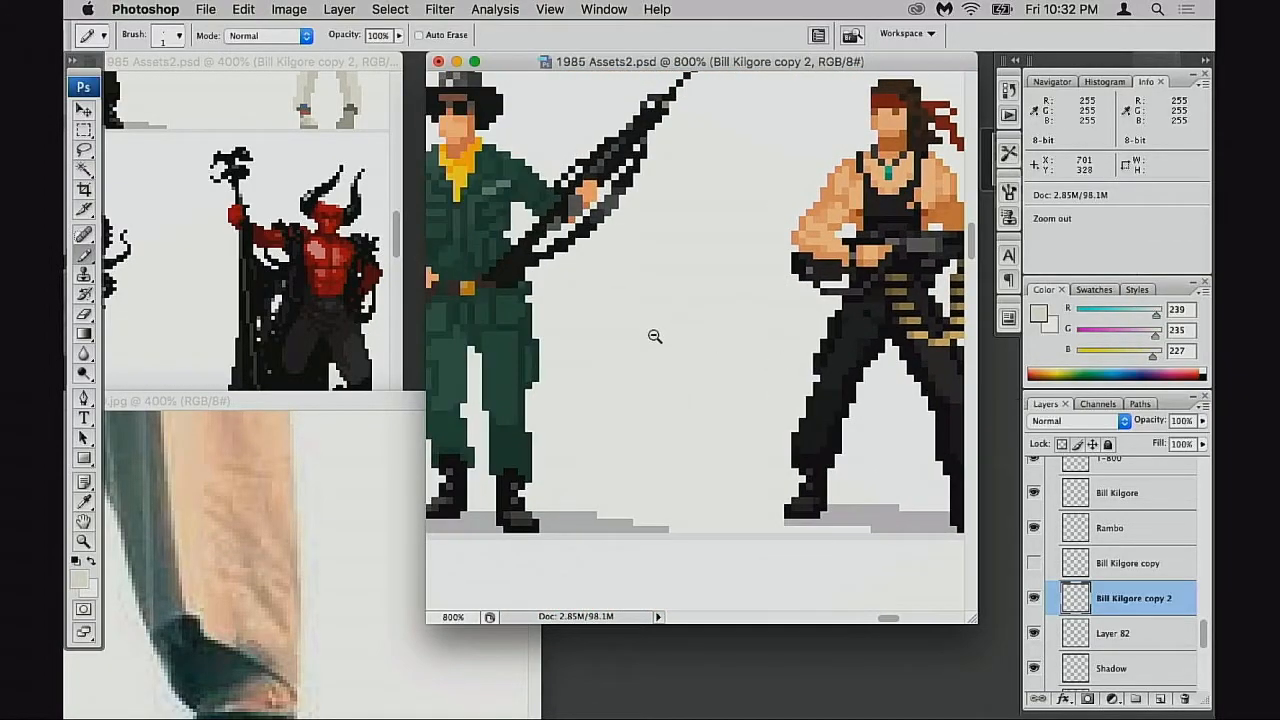
{"action": "left_click", "coordinate": [655, 336], "text": "alt"}
{"action": "scroll", "coordinate": [623, 349], "scroll_direction": "right", "scroll_amount": 15}
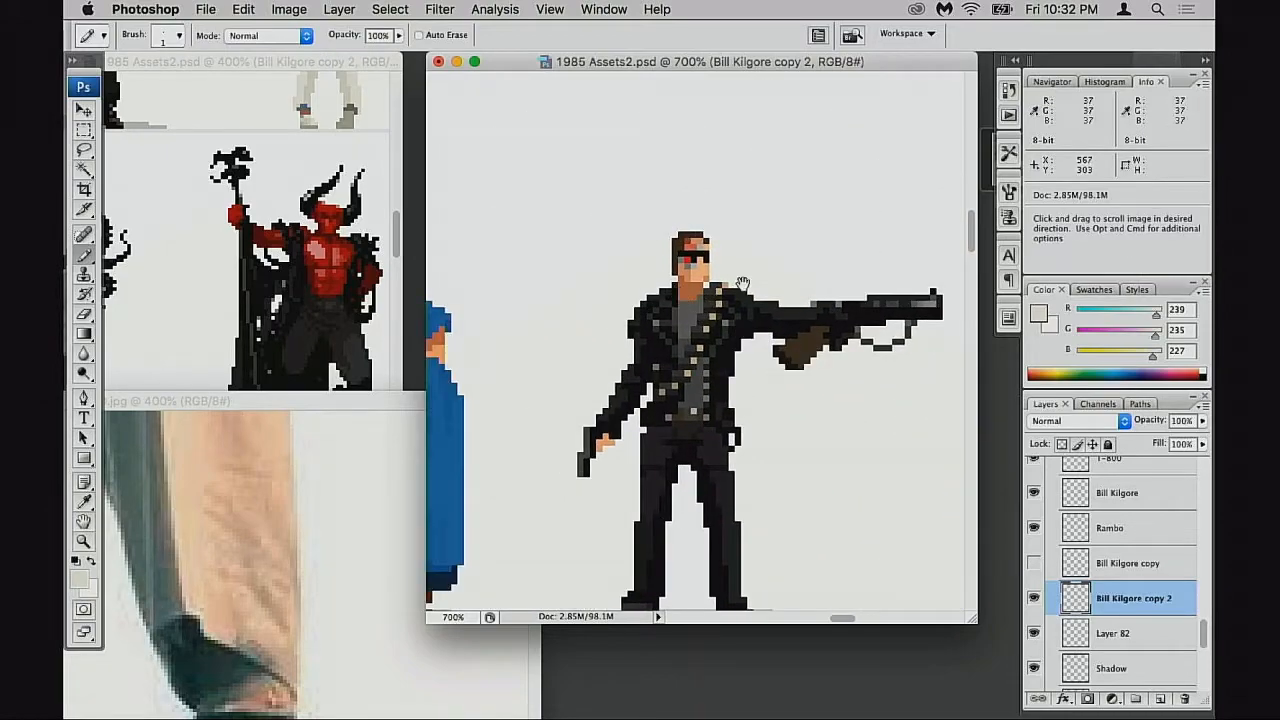
{"action": "scroll", "coordinate": [742, 283], "scroll_direction": "left", "scroll_amount": 3}
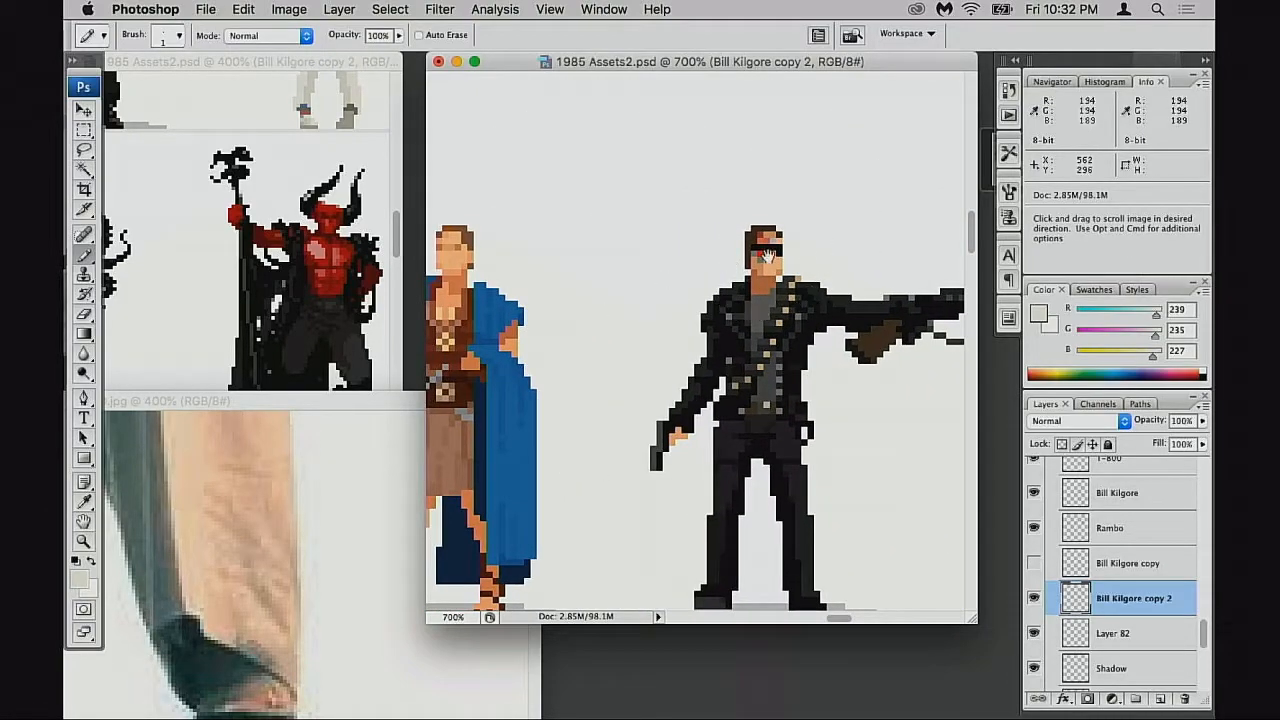
{"action": "left_click_drag", "start_coordinate": [768, 256], "coordinate": [729, 223]}
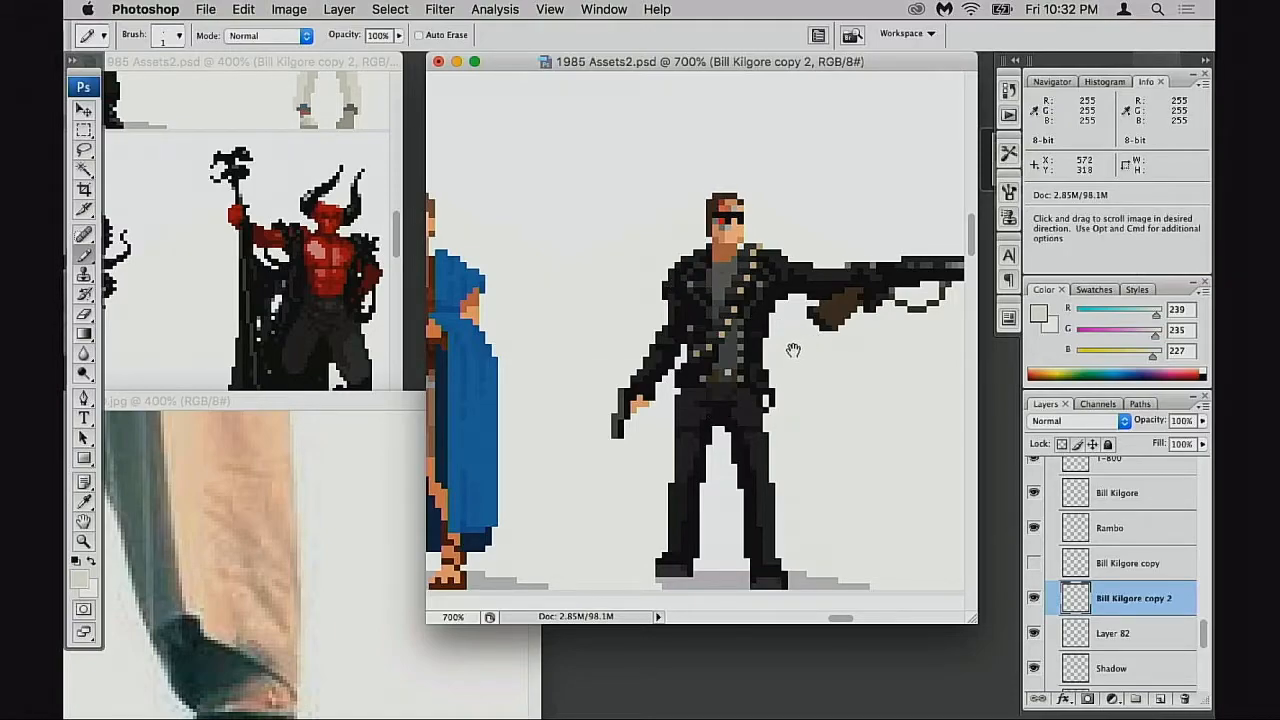
{"action": "left_click_drag", "start_coordinate": [791, 349], "coordinate": [653, 181]}
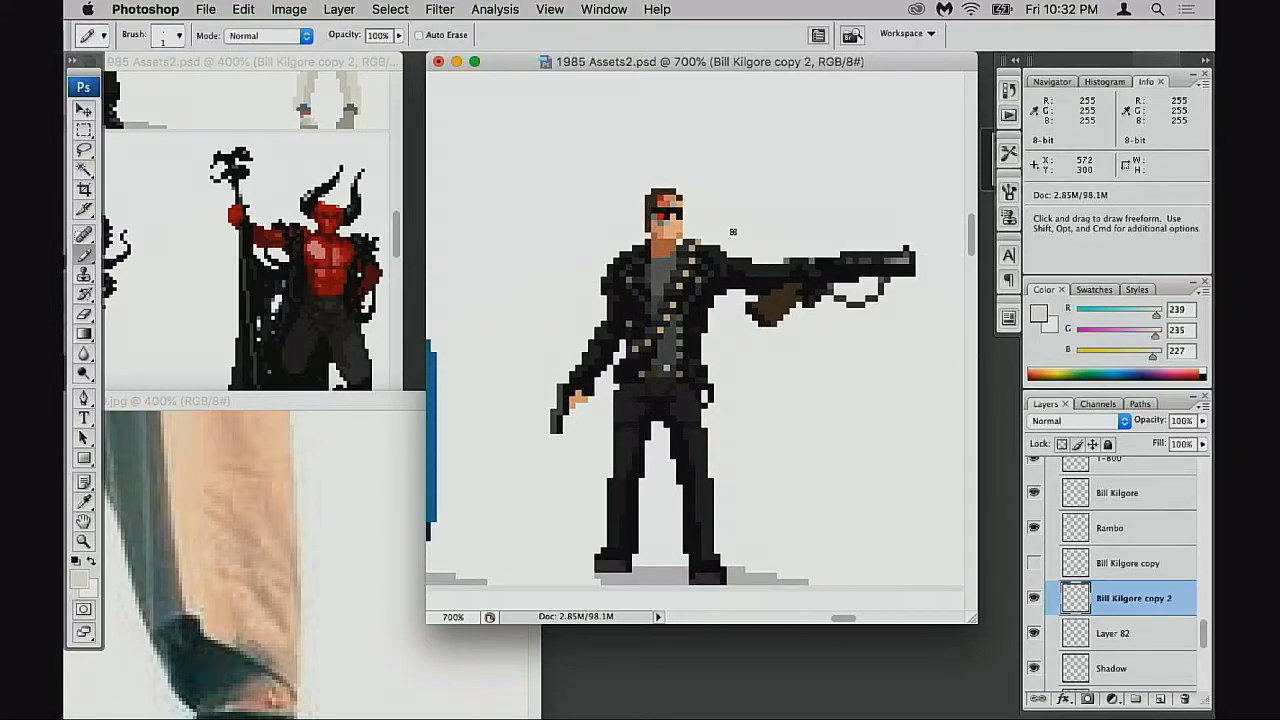
{"action": "left_click_drag", "start_coordinate": [765, 340], "coordinate": [739, 362]}
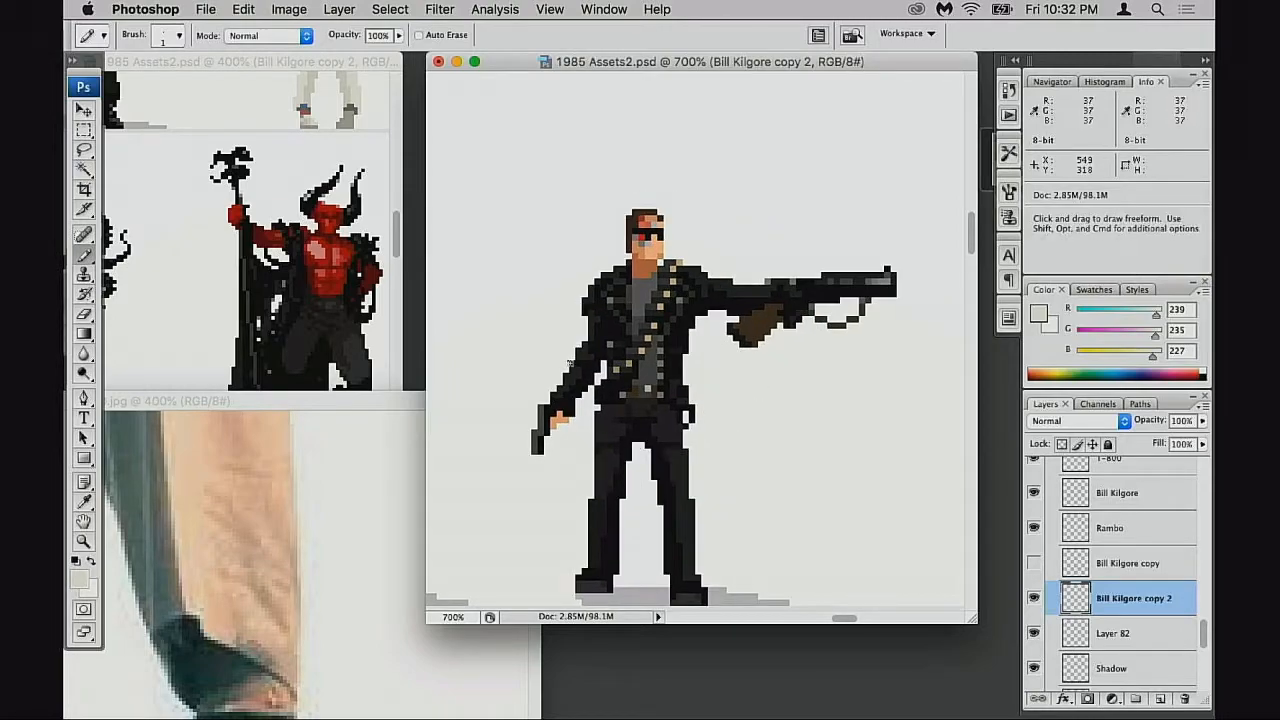
{"action": "left_click_drag", "start_coordinate": [905, 388], "coordinate": [538, 420]}
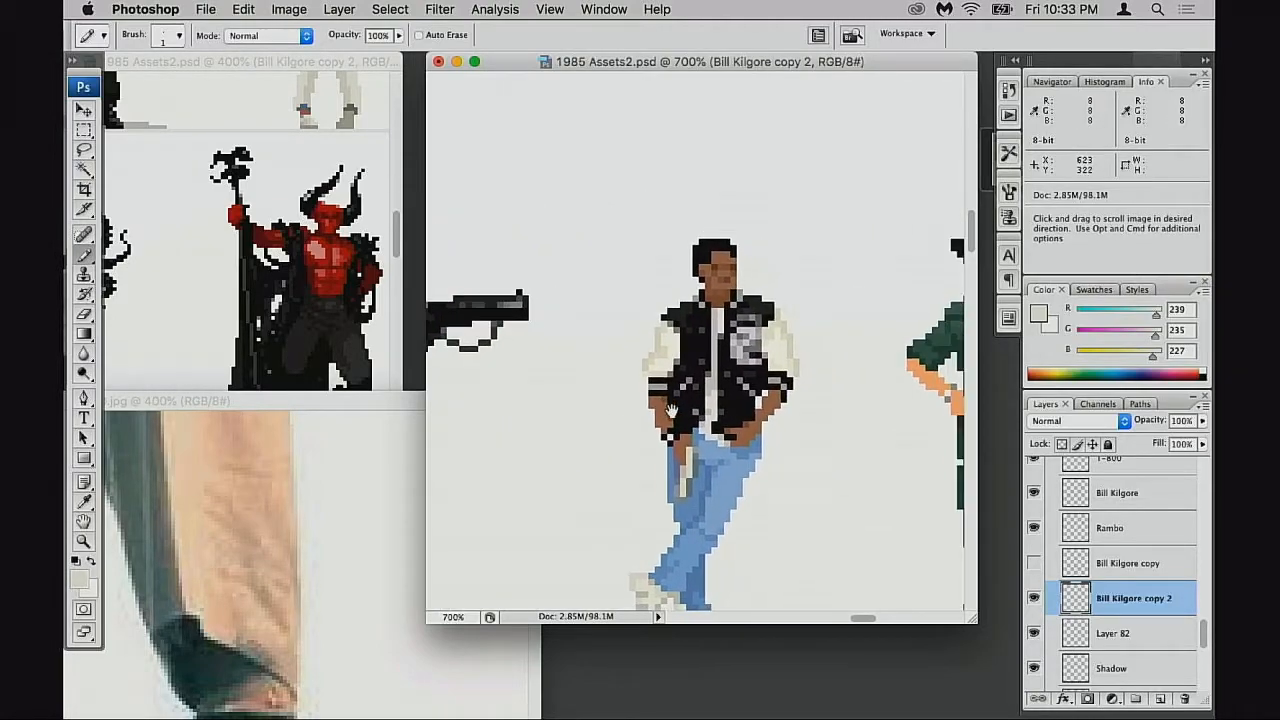
{"action": "left_click_drag", "start_coordinate": [765, 440], "coordinate": [678, 446]}
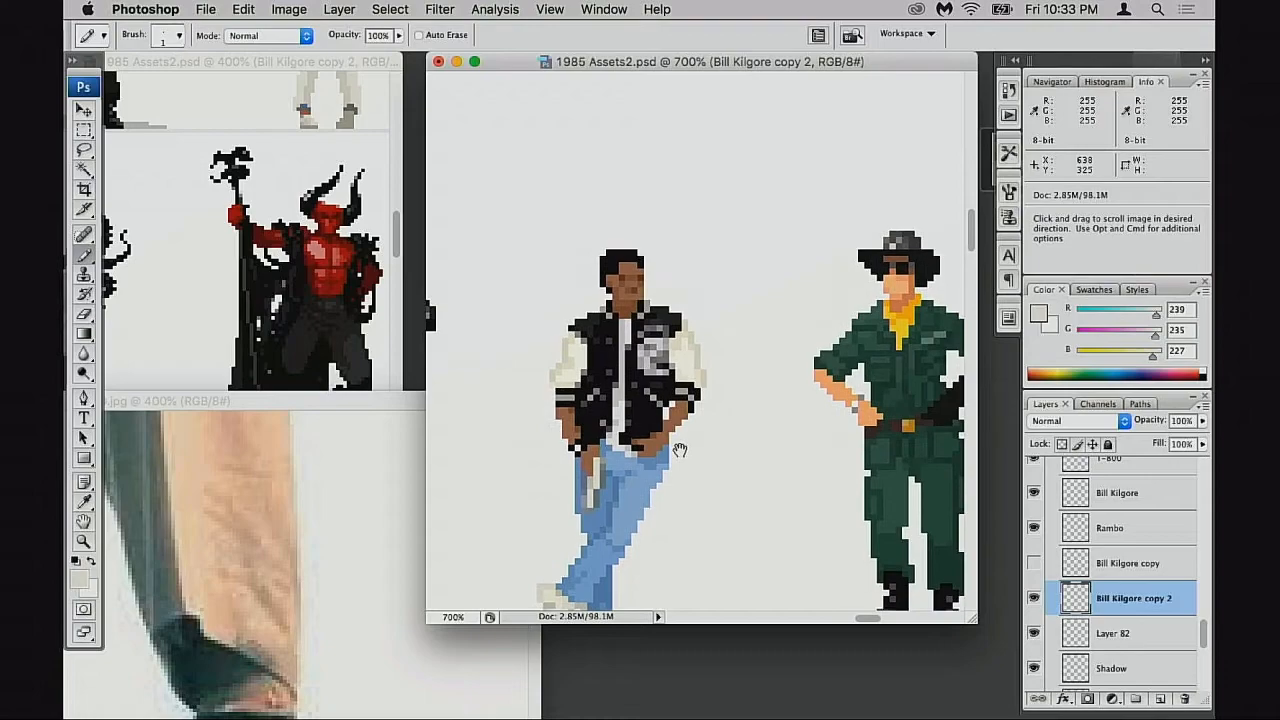
{"action": "left_click_drag", "start_coordinate": [646, 247], "coordinate": [661, 437]}
{"action": "left_click_drag", "start_coordinate": [770, 422], "coordinate": [749, 426]}
{"action": "left_click_drag", "start_coordinate": [778, 328], "coordinate": [749, 360]}
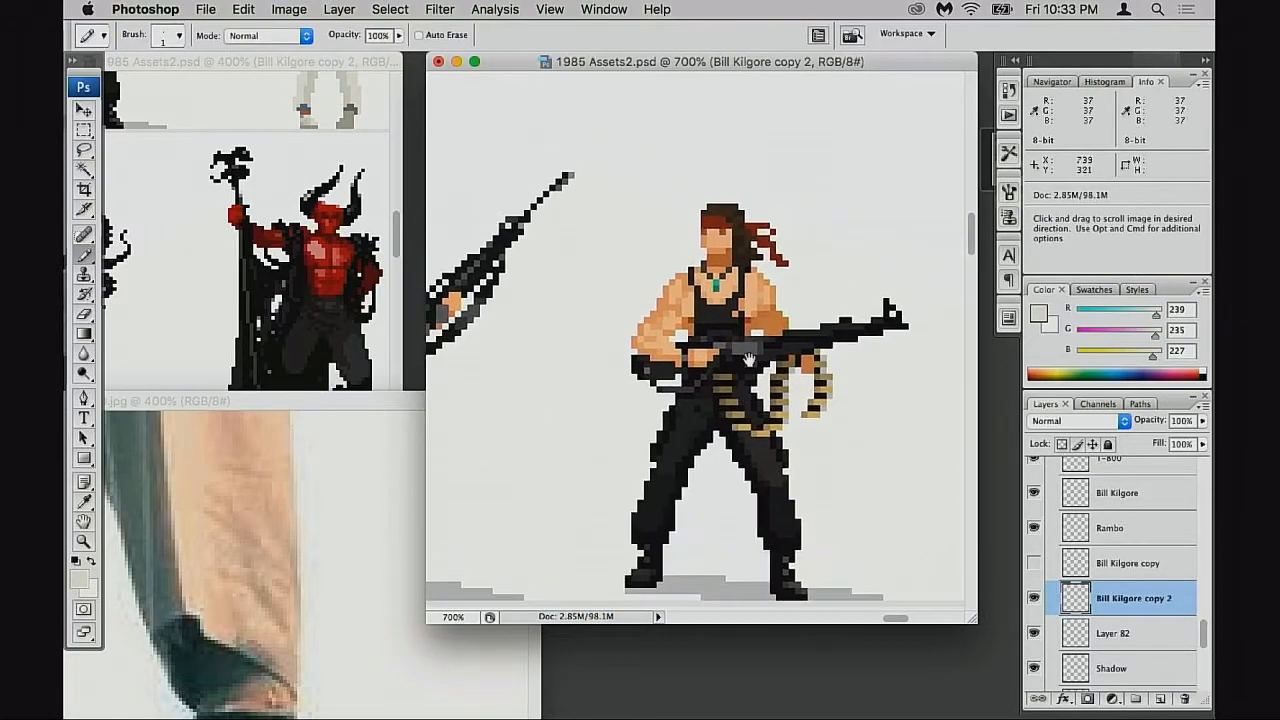
{"action": "left_click_drag", "start_coordinate": [833, 372], "coordinate": [809, 386]}
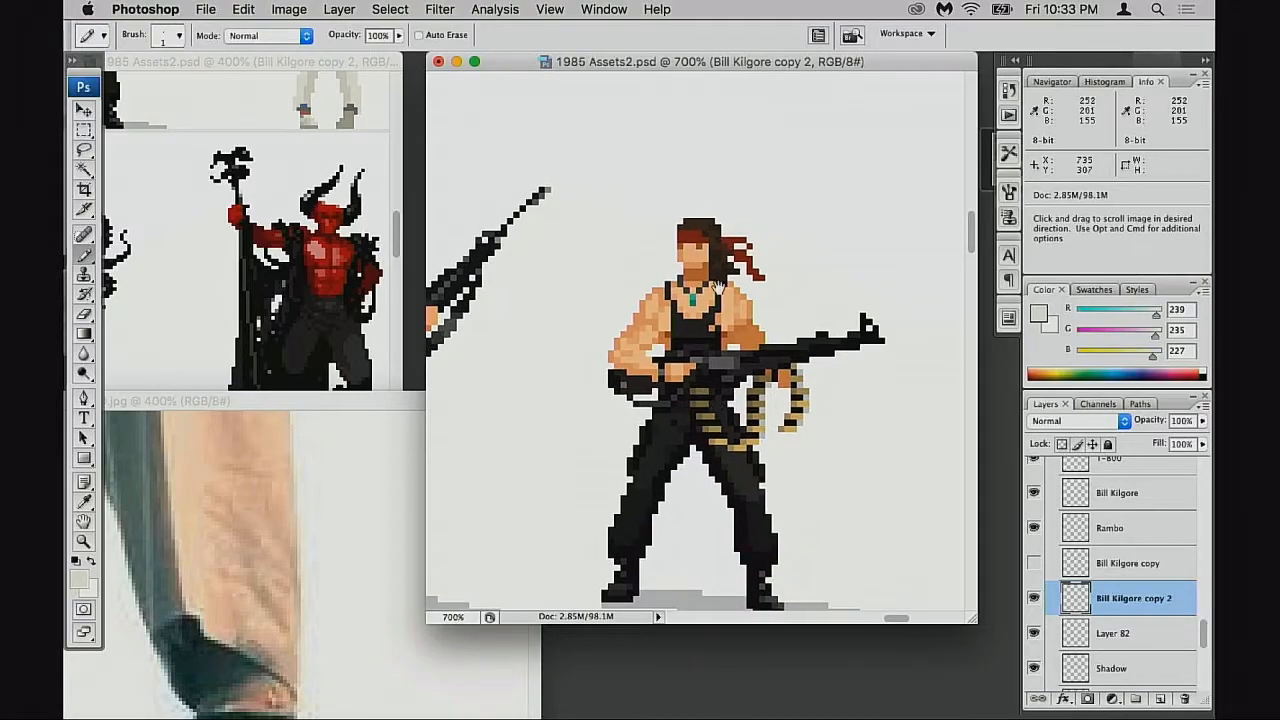
{"action": "left_click_drag", "start_coordinate": [633, 346], "coordinate": [663, 352]}
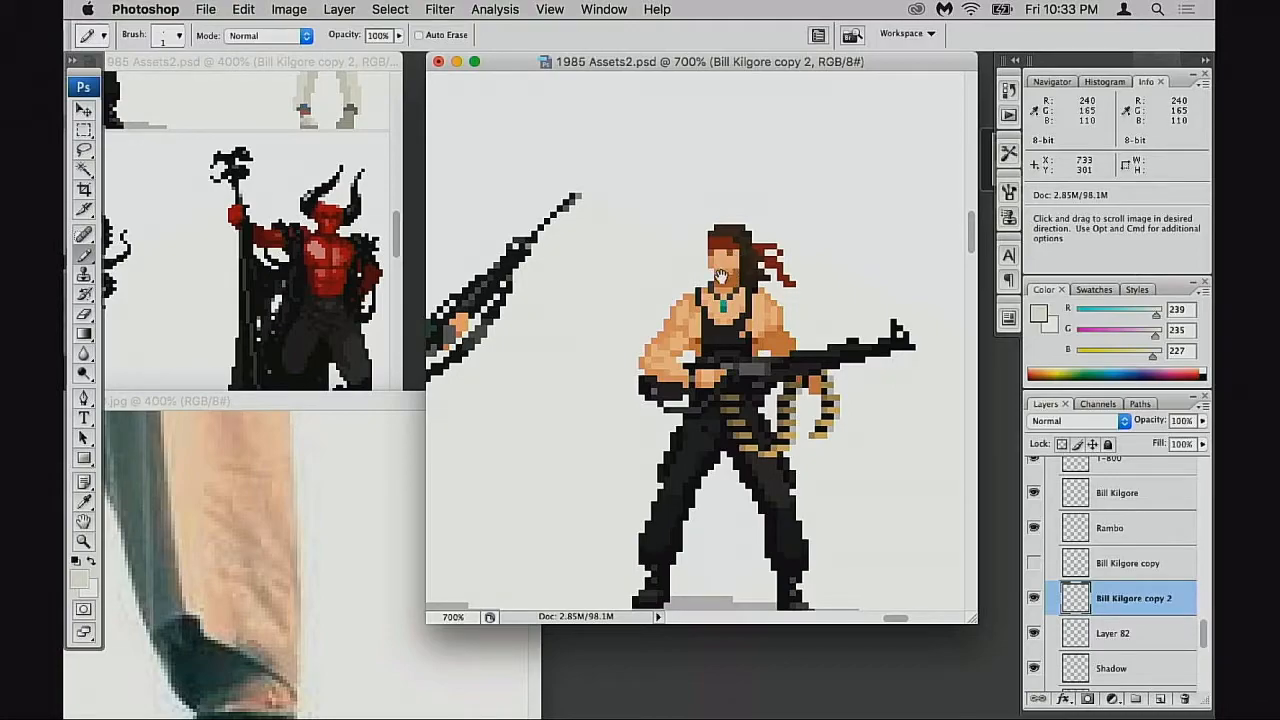
{"action": "left_click_drag", "start_coordinate": [829, 360], "coordinate": [771, 380]}
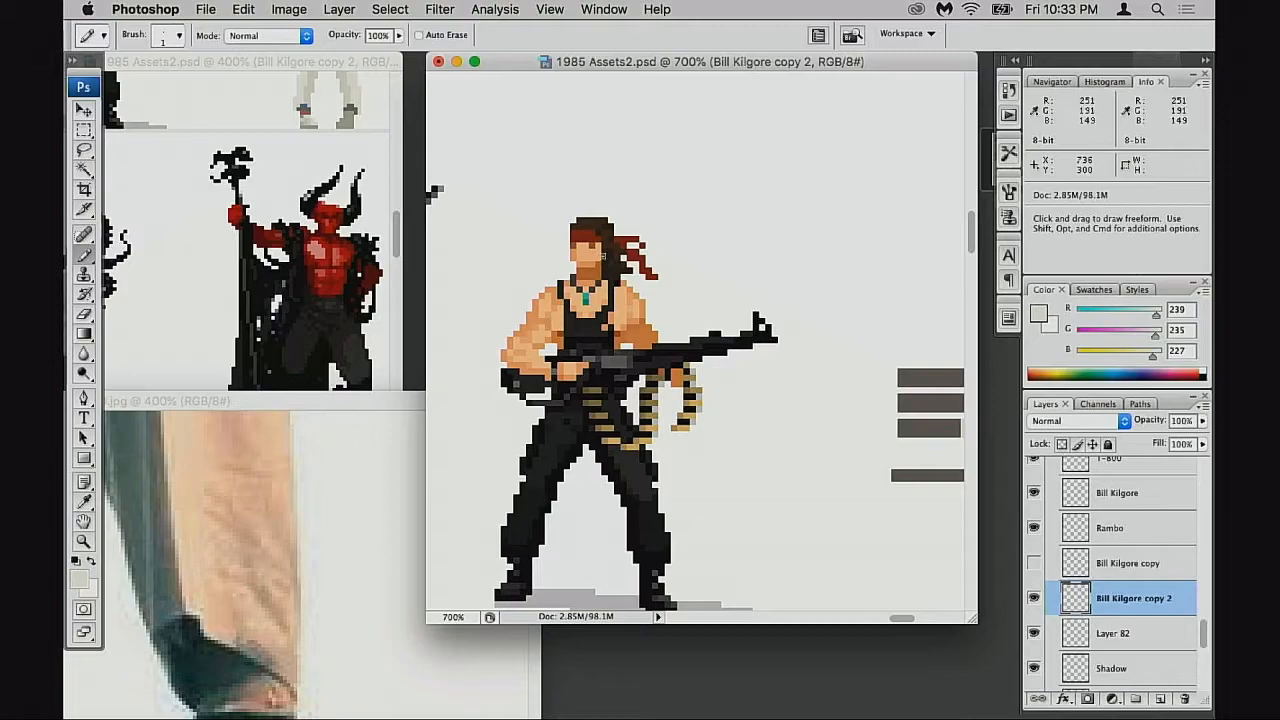
Survey the sprites leftward past the blue-caped figure, along the row below with the blue armoured robot, and back to the bench figure
{"action": "left_click_drag", "start_coordinate": [609, 261], "coordinate": [895, 310]}
{"action": "left_click_drag", "start_coordinate": [455, 326], "coordinate": [728, 350]}
{"action": "left_click_drag", "start_coordinate": [634, 354], "coordinate": [904, 354]}
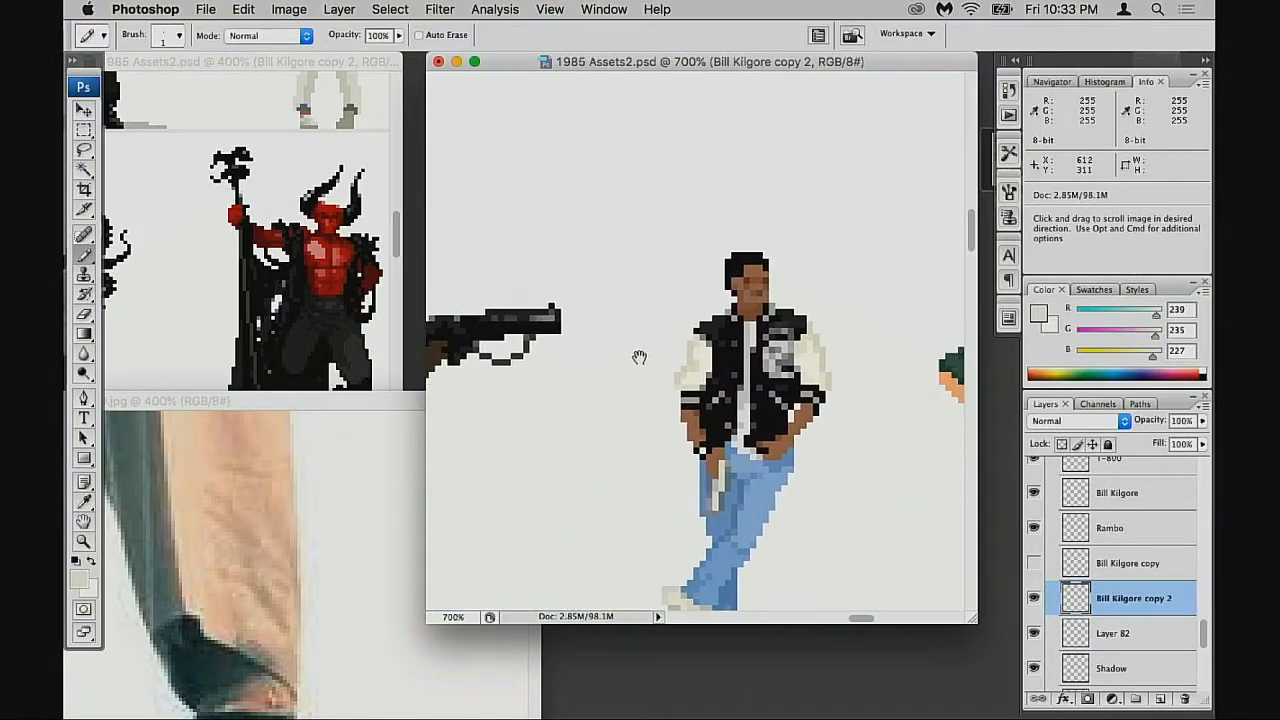
{"action": "left_click_drag", "start_coordinate": [698, 301], "coordinate": [803, 290]}
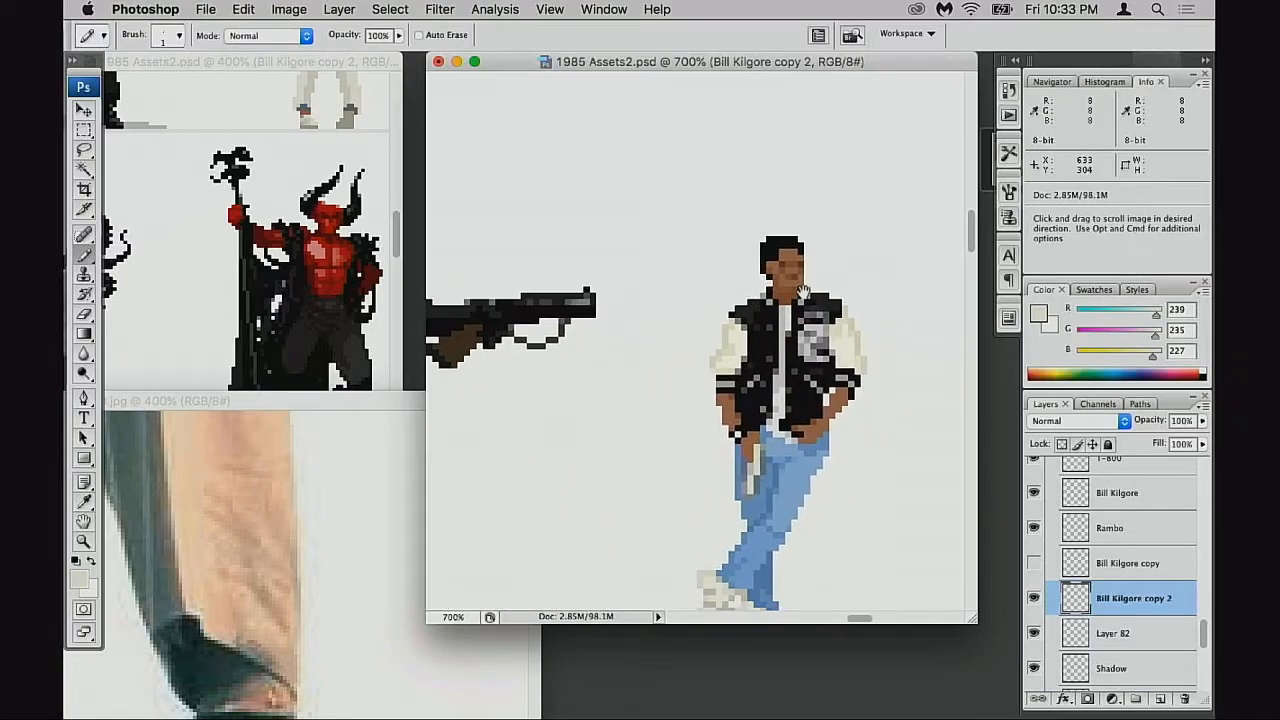
{"action": "left_click_drag", "start_coordinate": [681, 318], "coordinate": [894, 334]}
{"action": "left_click_drag", "start_coordinate": [443, 334], "coordinate": [952, 343]}
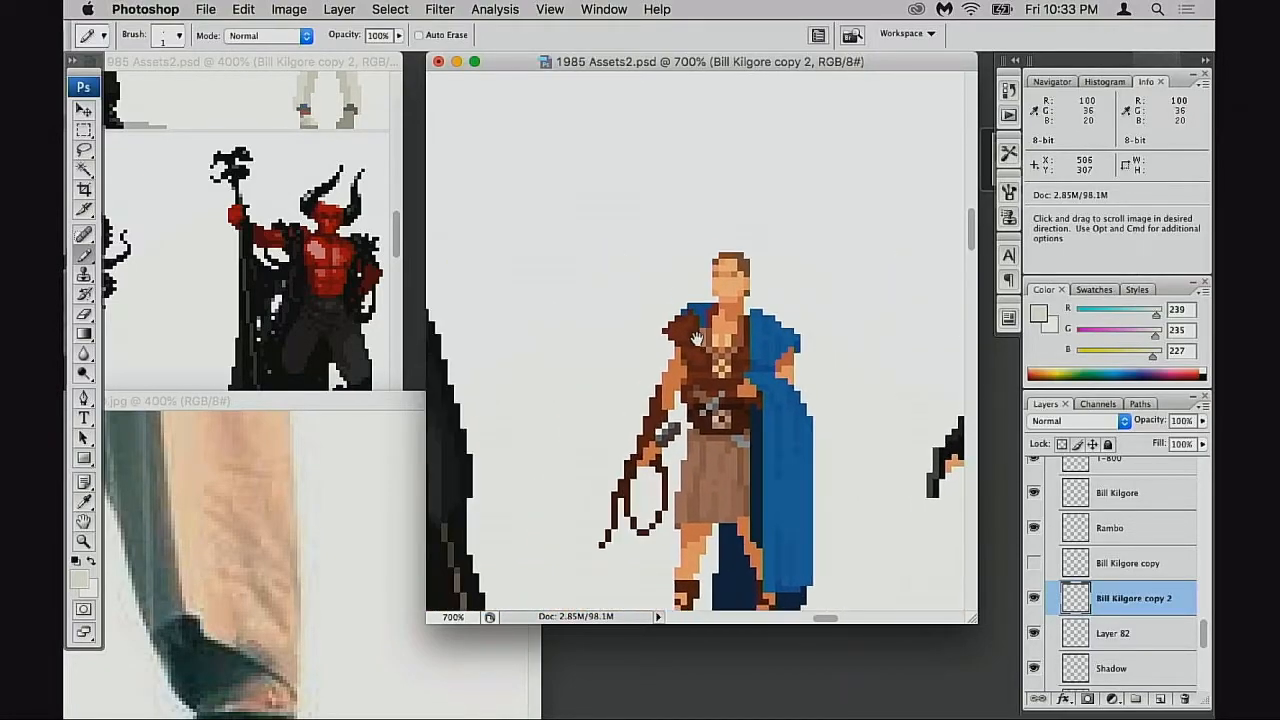
{"action": "left_click_drag", "start_coordinate": [680, 366], "coordinate": [948, 350]}
{"action": "left_click_drag", "start_coordinate": [550, 345], "coordinate": [919, 335]}
{"action": "left_click_drag", "start_coordinate": [483, 335], "coordinate": [985, 338]}
{"action": "left_click_drag", "start_coordinate": [440, 408], "coordinate": [804, 96]}
{"action": "left_click_drag", "start_coordinate": [734, 485], "coordinate": [831, 311]}
{"action": "left_click_drag", "start_coordinate": [797, 414], "coordinate": [500, 291]}
{"action": "left_click_drag", "start_coordinate": [765, 332], "coordinate": [430, 320]}
{"action": "left_click_drag", "start_coordinate": [808, 357], "coordinate": [570, 362]}
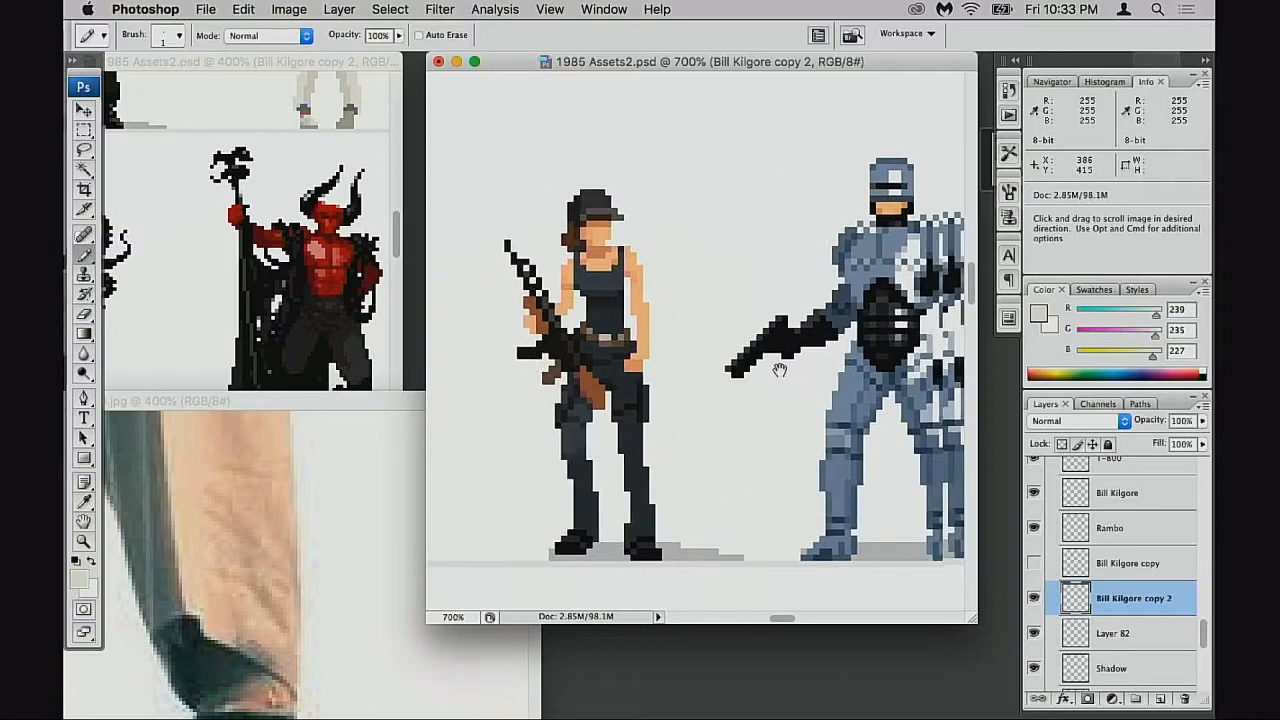
{"action": "left_click_drag", "start_coordinate": [950, 375], "coordinate": [535, 376]}
{"action": "left_click_drag", "start_coordinate": [811, 363], "coordinate": [475, 387]}
{"action": "left_click_drag", "start_coordinate": [920, 357], "coordinate": [628, 368]}
{"action": "left_click_drag", "start_coordinate": [830, 350], "coordinate": [655, 376]}
{"action": "left_click_drag", "start_coordinate": [890, 345], "coordinate": [561, 389]}
{"action": "left_click_drag", "start_coordinate": [766, 352], "coordinate": [478, 389]}
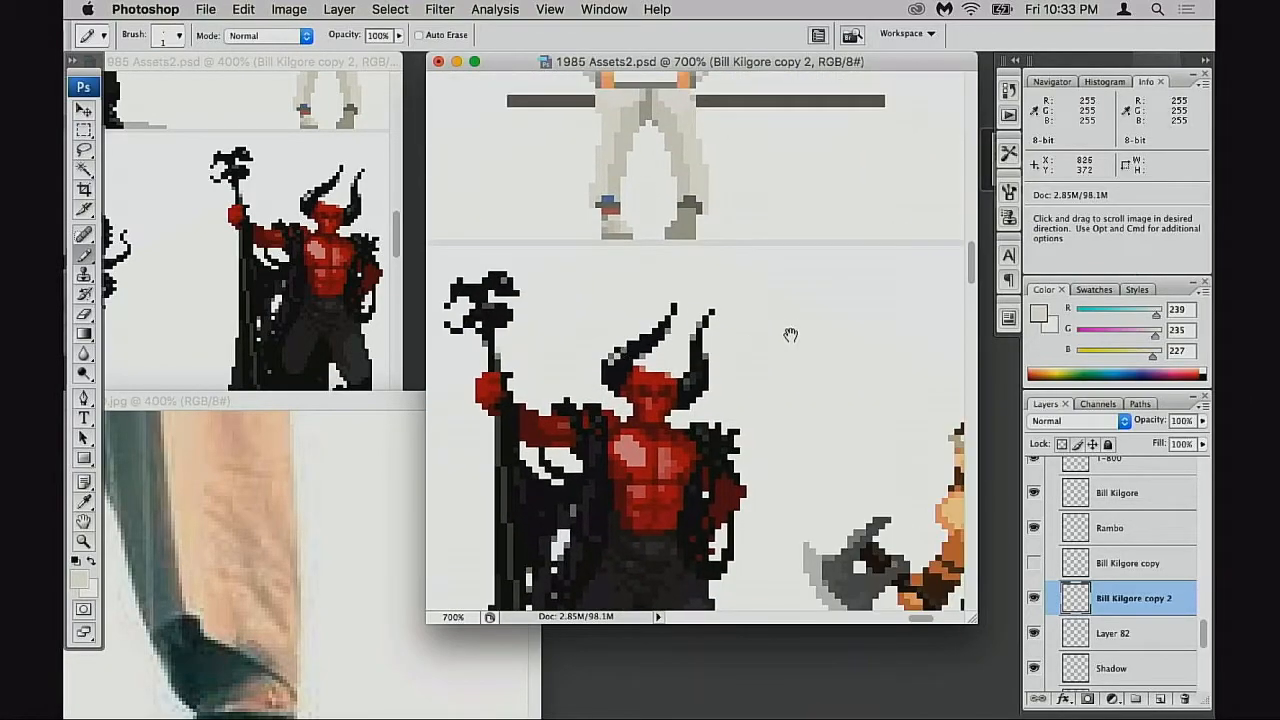
{"action": "left_click_drag", "start_coordinate": [806, 356], "coordinate": [616, 362]}
{"action": "left_click_drag", "start_coordinate": [857, 340], "coordinate": [690, 574]}
{"action": "left_click_drag", "start_coordinate": [754, 423], "coordinate": [860, 497]}
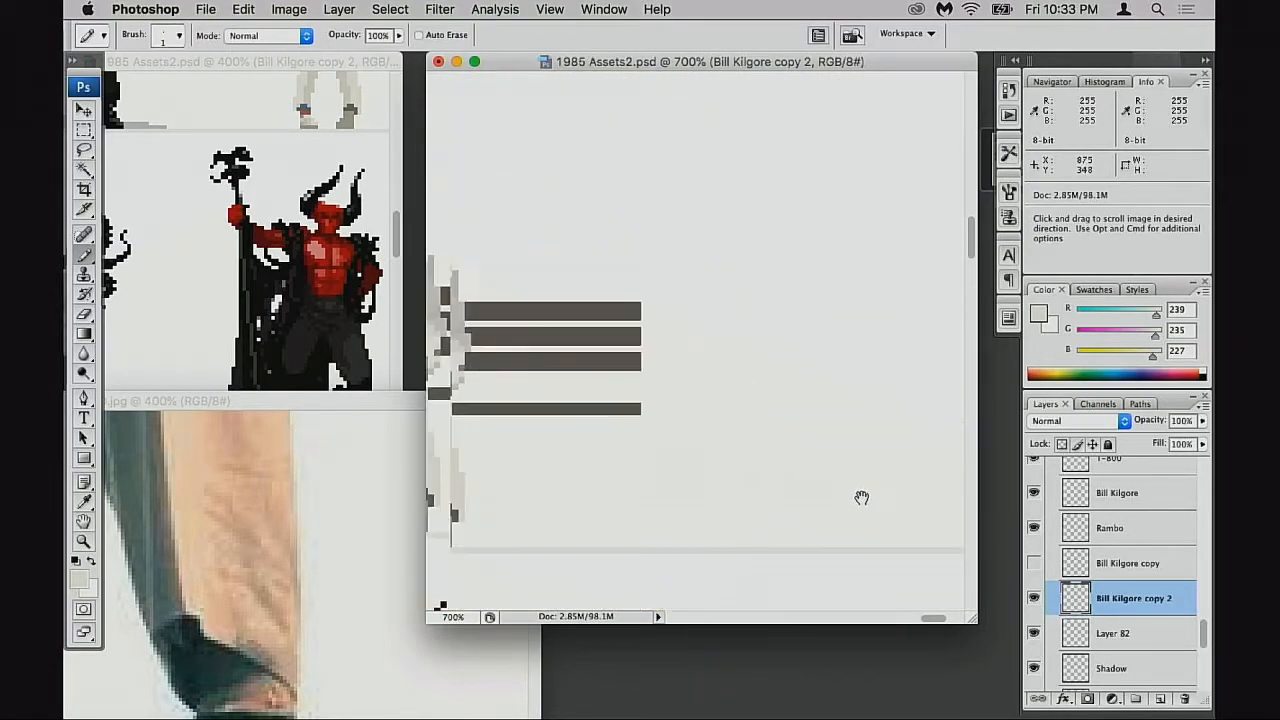
{"action": "mouse_move", "coordinate": [567, 358]}
{"action": "left_mouse_down"}
{"action": "mouse_move", "coordinate": [801, 400]}
{"action": "mouse_move", "coordinate": [628, 390]}
{"action": "mouse_move", "coordinate": [642, 396]}
{"action": "left_mouse_up"}
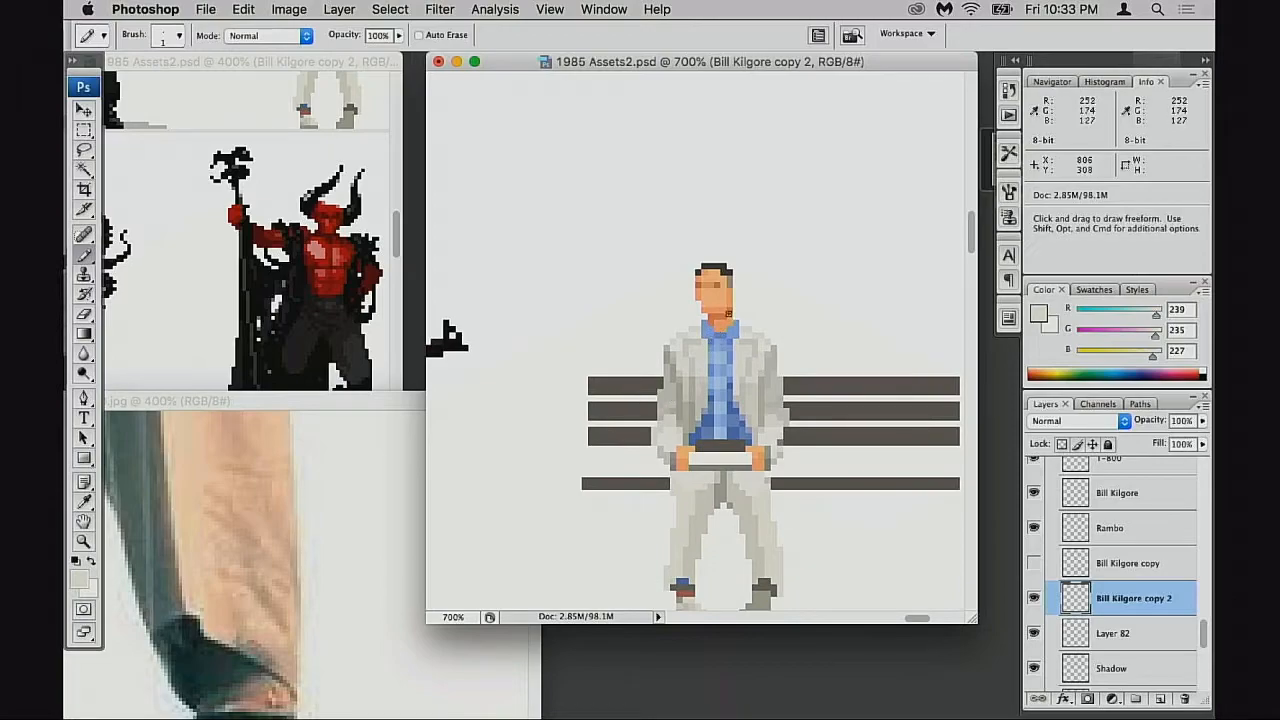
Show the jacket and plaid shirt of the reference photo at 200% beside the seated figure at 800%
{"action": "key", "text": "super+equal"}
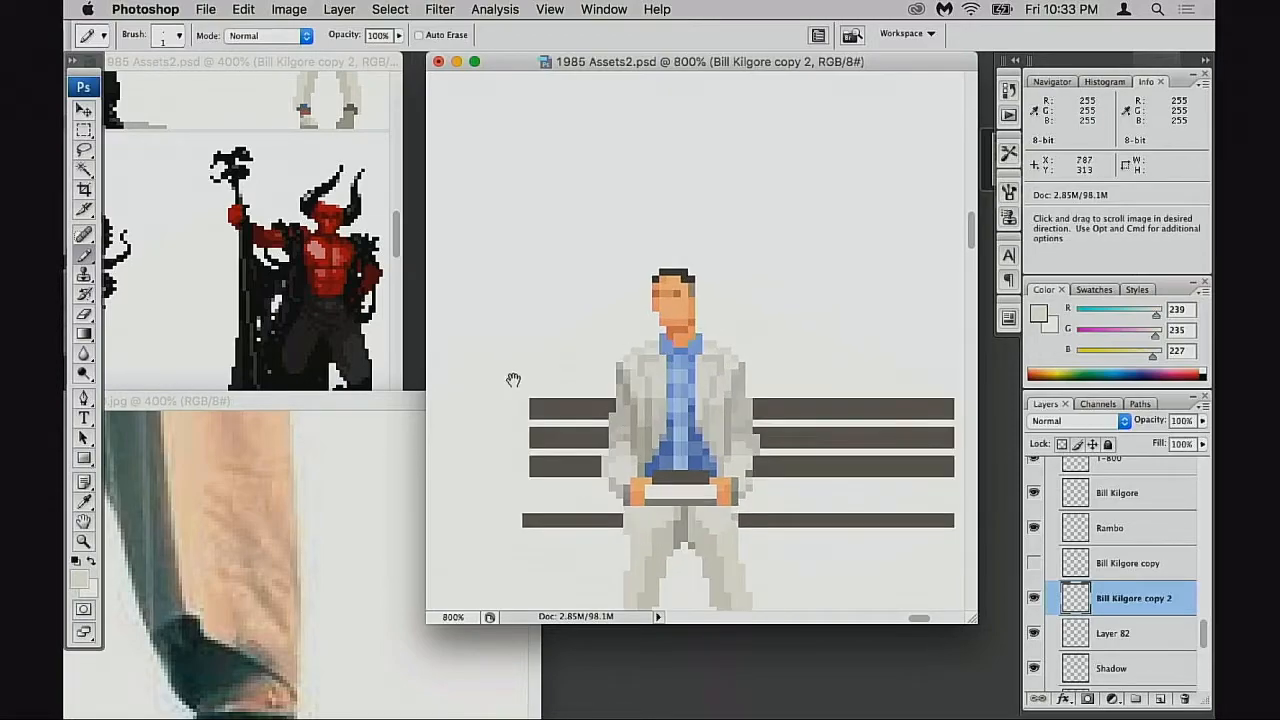
{"action": "left_click", "coordinate": [388, 419]}
{"action": "left_click", "coordinate": [357, 461], "text": "alt"}
{"action": "left_click", "coordinate": [351, 463], "text": "alt"}
{"action": "left_click_drag", "start_coordinate": [309, 508], "coordinate": [560, 712]}
{"action": "left_click", "coordinate": [805, 368]}
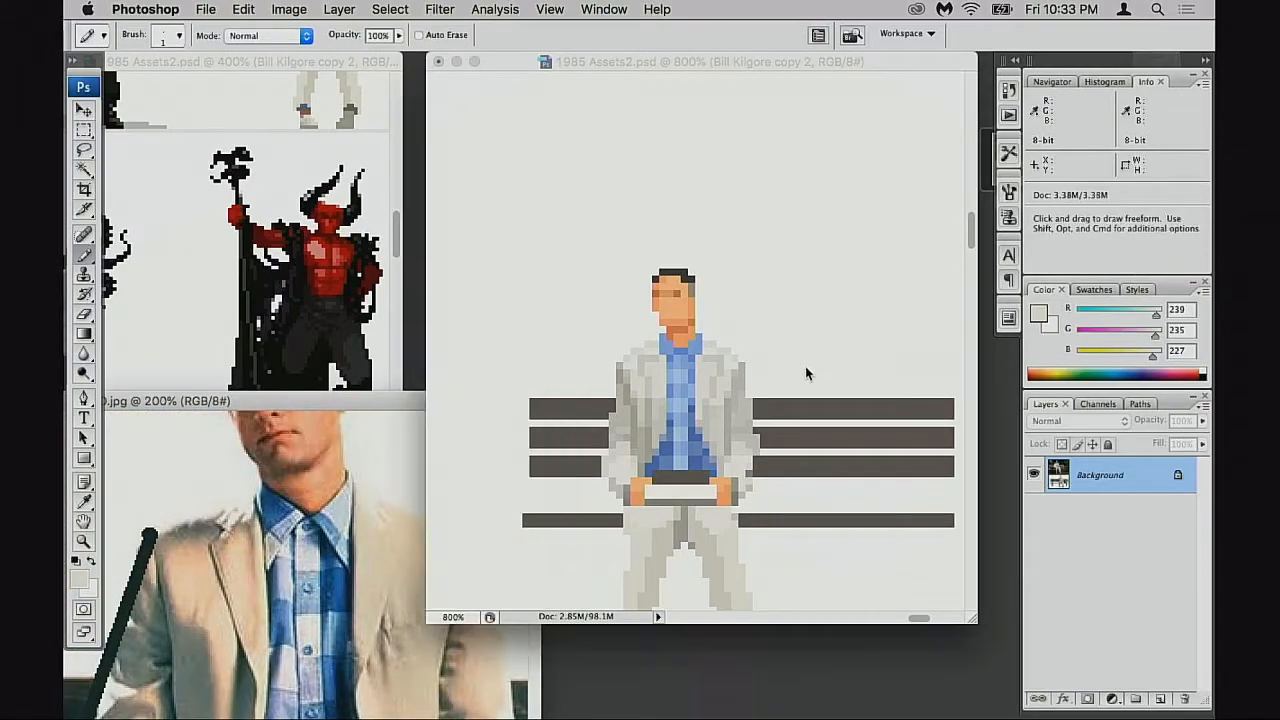
Check the figure by toggling the Bill Kilgore copy 2 layer's visibility, then sample the skin tone RGB 250, 175, 124 from the forehead at 1600%
{"action": "left_click_drag", "start_coordinate": [706, 357], "coordinate": [743, 427]}
{"action": "key", "text": "super+equal"}
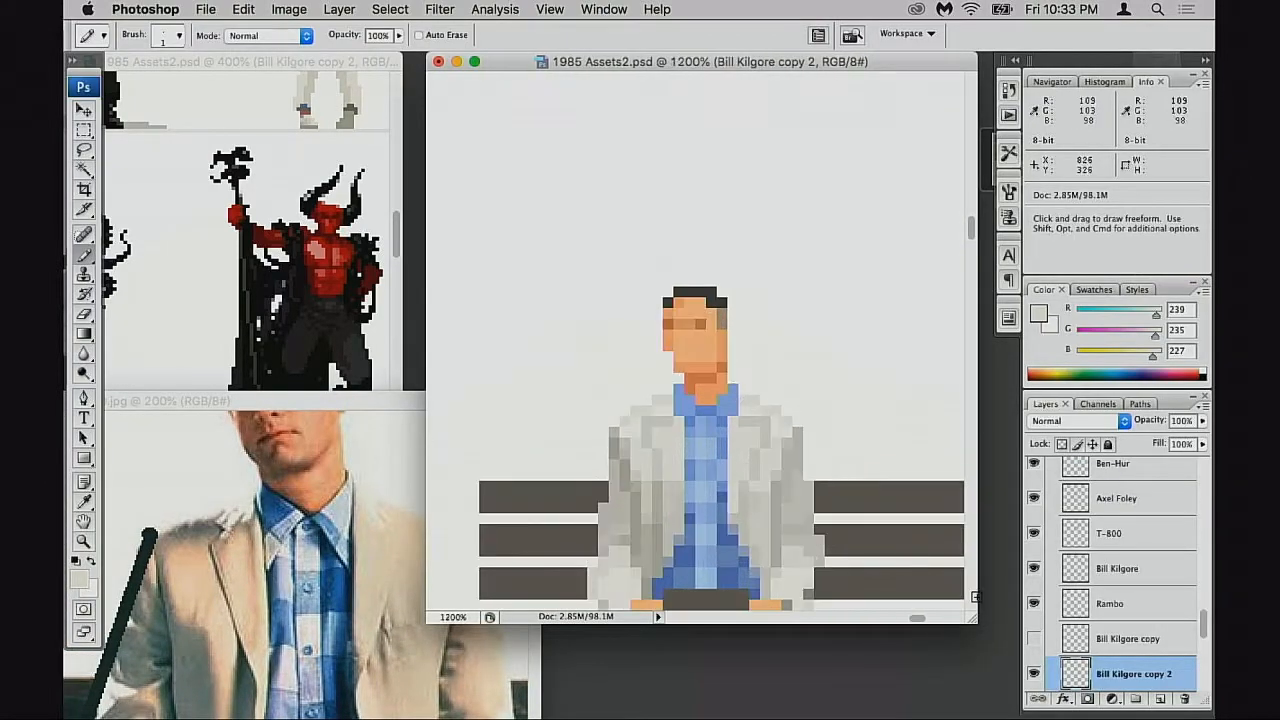
{"action": "left_click", "coordinate": [1038, 675]}
{"action": "left_click", "coordinate": [1038, 675]}
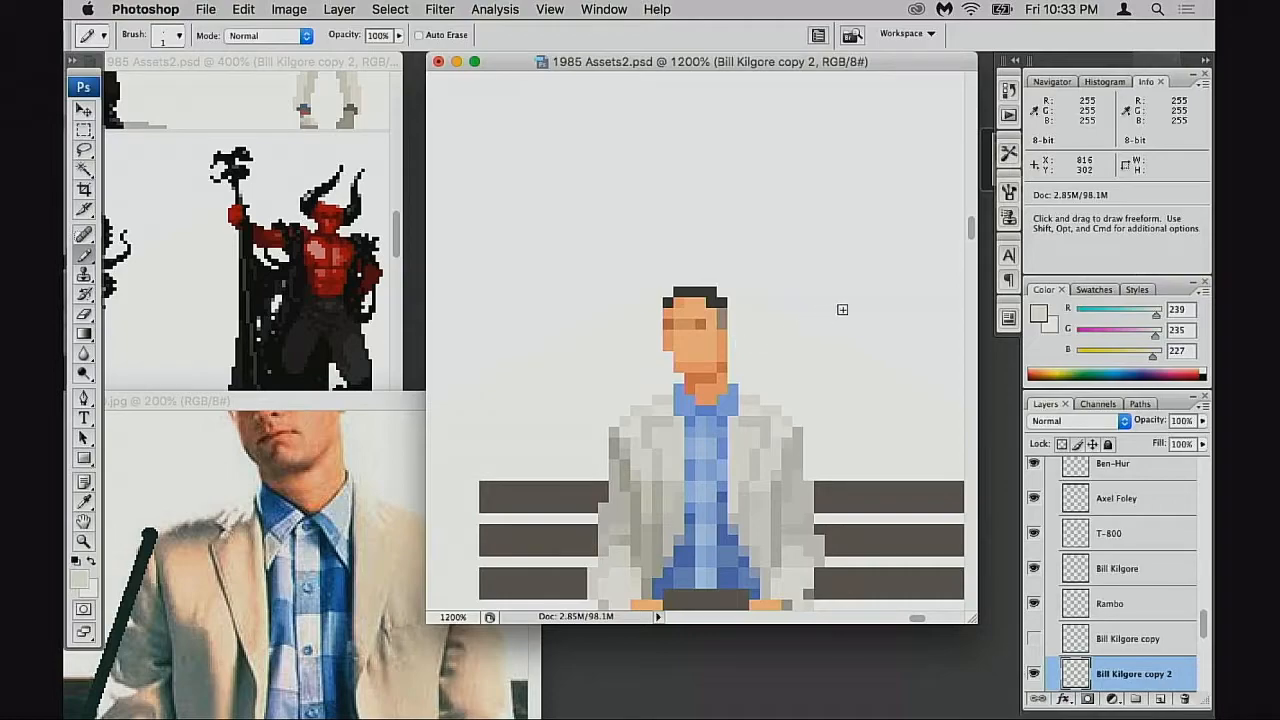
{"action": "key", "text": "super+equal"}
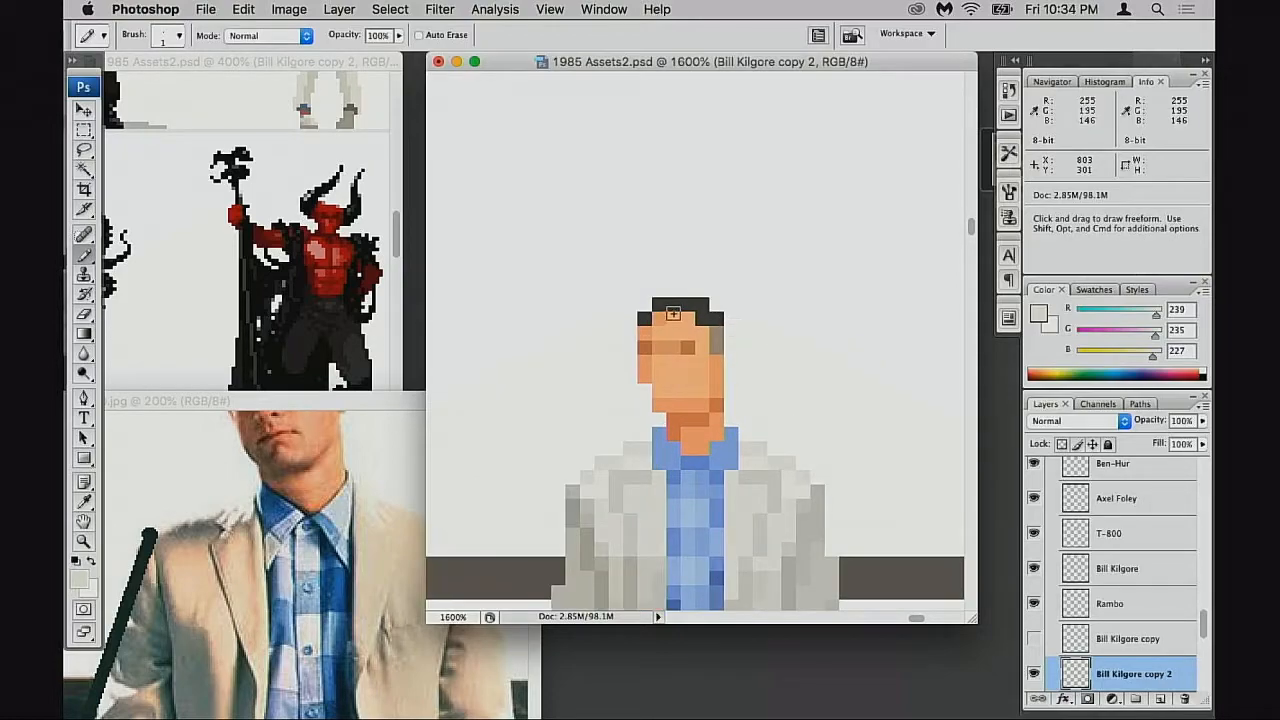
{"action": "left_click", "coordinate": [686, 322], "text": "alt"}
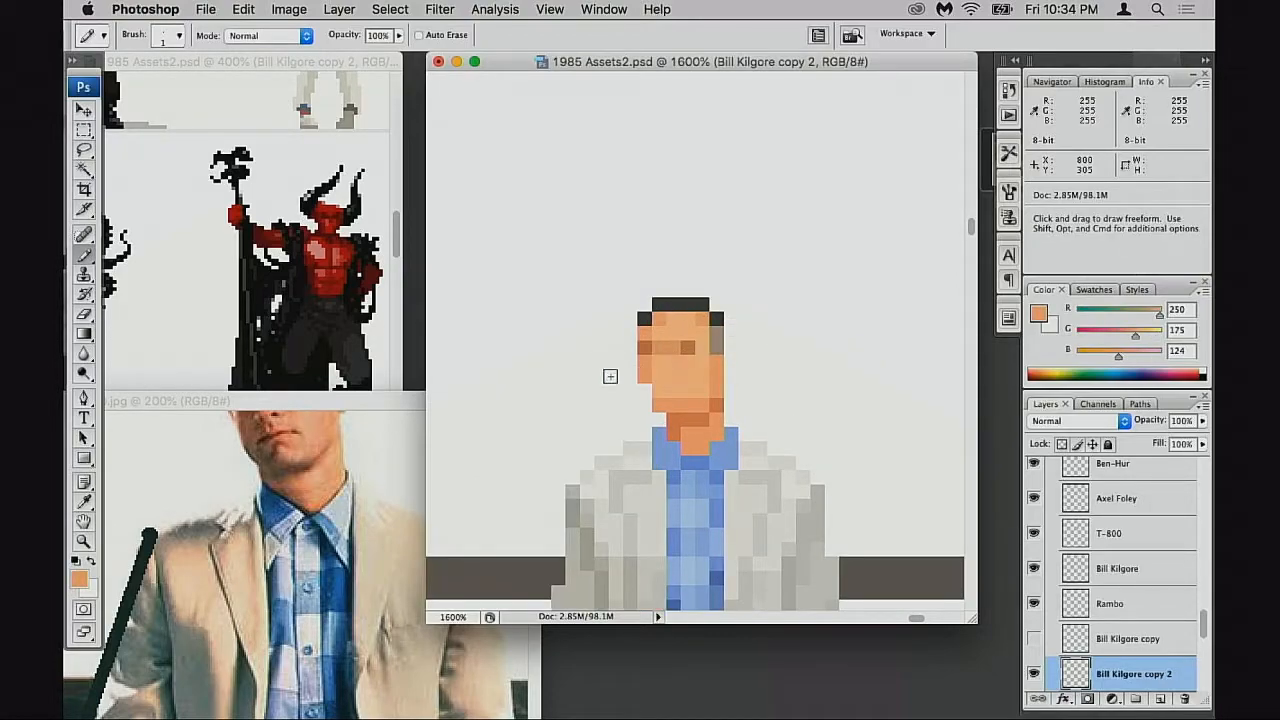
Darken the crotch-fold pixels of the trousers with RGB 109, 103, 98, sampled from the dark band above the hands, at 40% pencil opacity
{"action": "left_click_drag", "start_coordinate": [314, 305], "coordinate": [318, 372]}
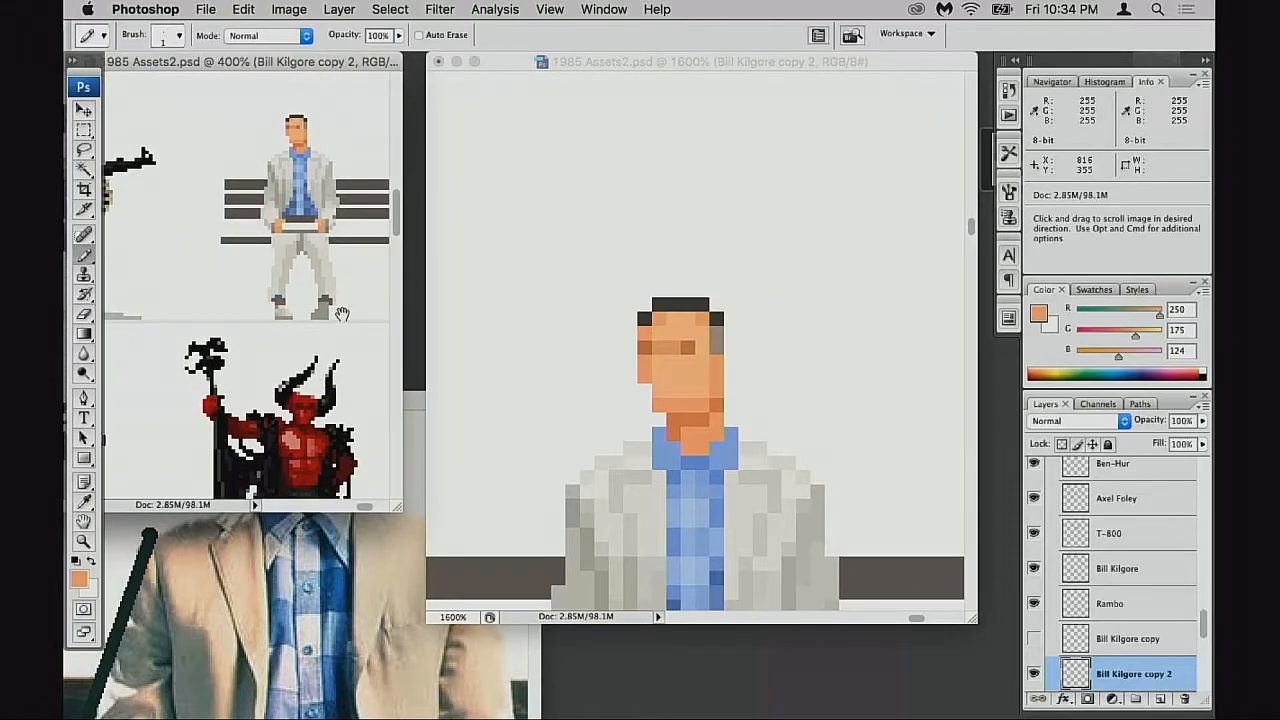
{"action": "left_click", "coordinate": [826, 383]}
{"action": "left_click_drag", "start_coordinate": [763, 426], "coordinate": [787, 333]}
{"action": "left_click_drag", "start_coordinate": [782, 400], "coordinate": [780, 354]}
{"action": "left_click_drag", "start_coordinate": [777, 455], "coordinate": [759, 369]}
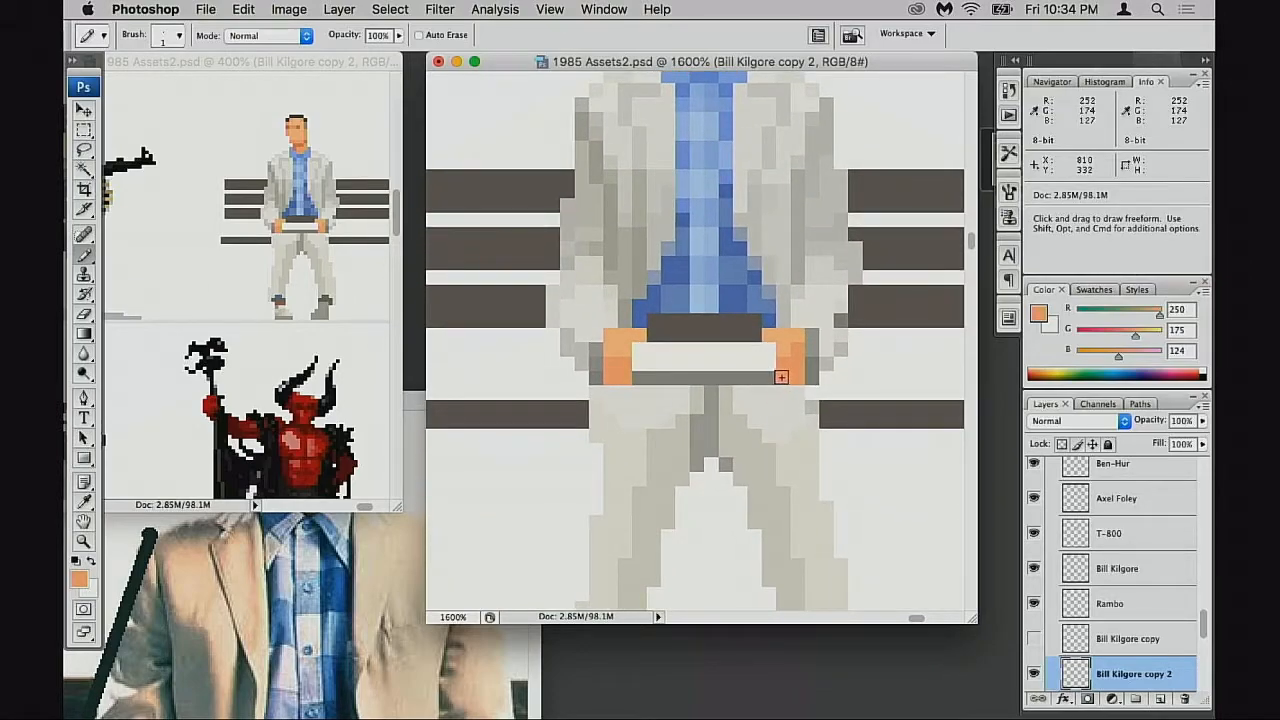
{"action": "left_click_drag", "start_coordinate": [723, 486], "coordinate": [741, 411]}
{"action": "left_click", "coordinate": [734, 254], "text": "alt"}
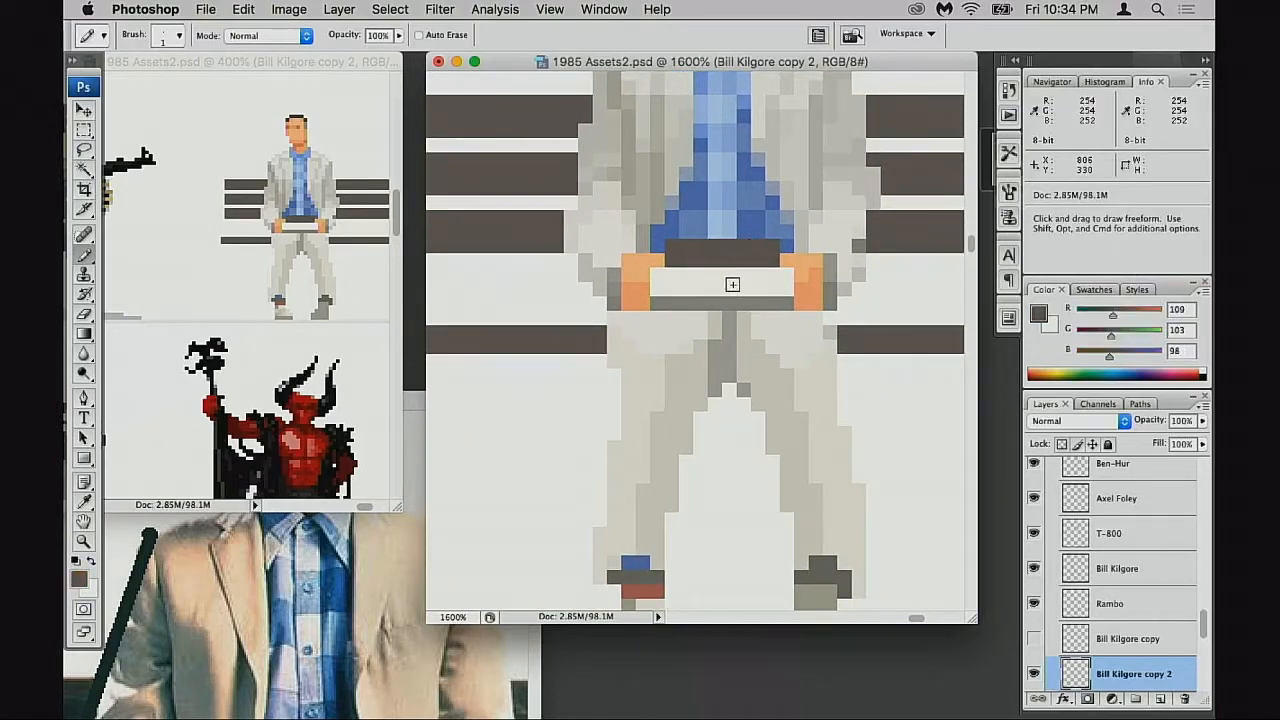
{"action": "left_click", "coordinate": [716, 347]}
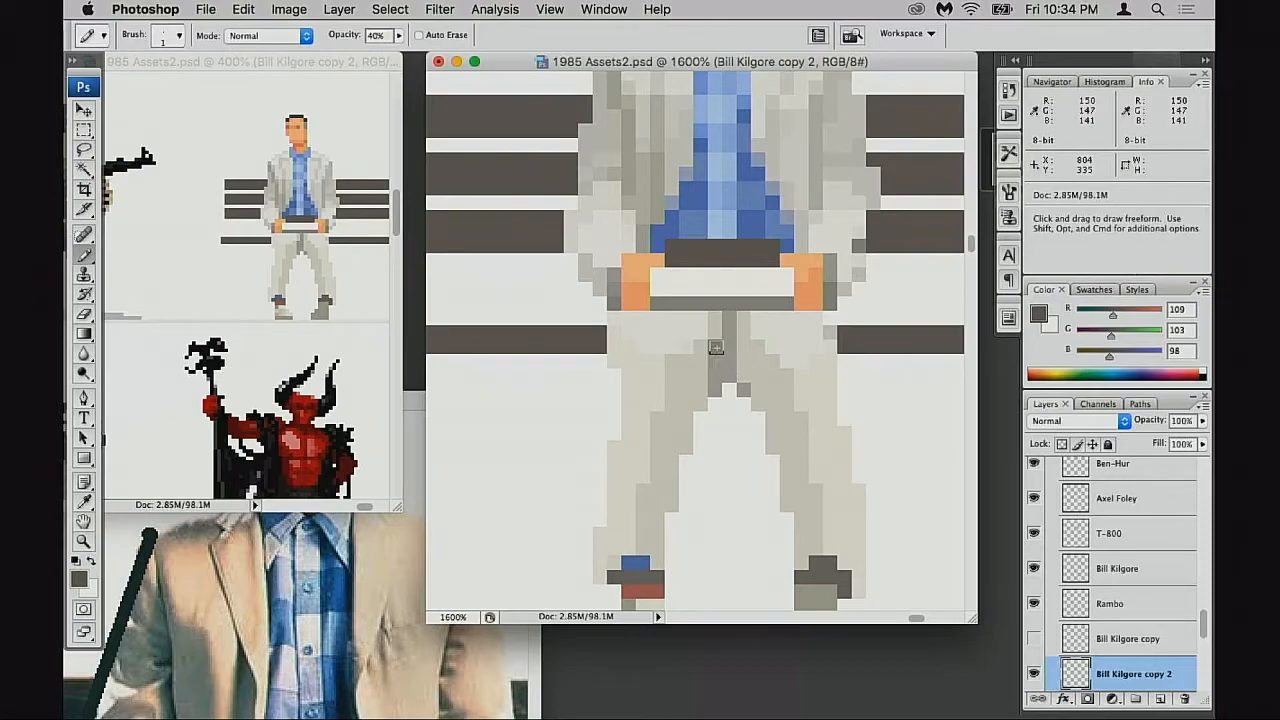
{"action": "left_click_drag", "start_coordinate": [717, 362], "coordinate": [729, 371]}
Set the pencil opacity to 100%, try RGB 150, 147, 141 on the fold above the crotch shadow, and undo that stroke
{"action": "left_click", "coordinate": [729, 338], "text": "alt"}
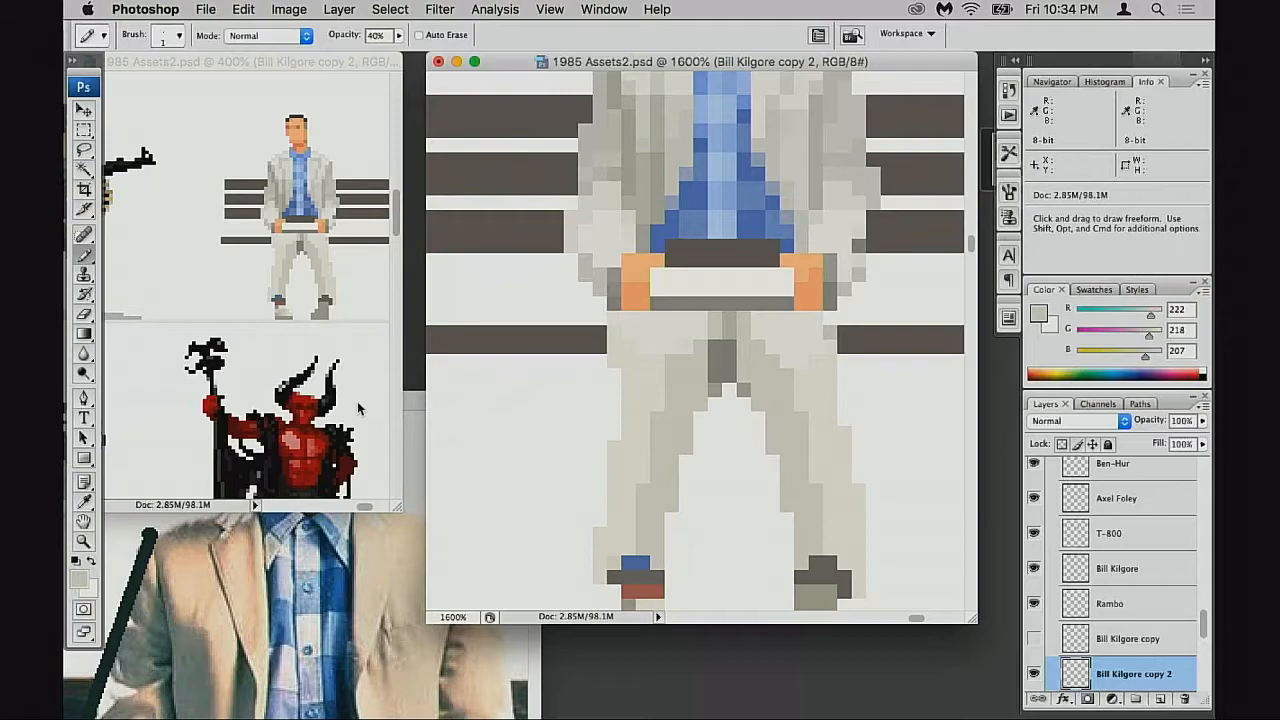
{"action": "left_click", "coordinate": [735, 354], "text": "alt"}
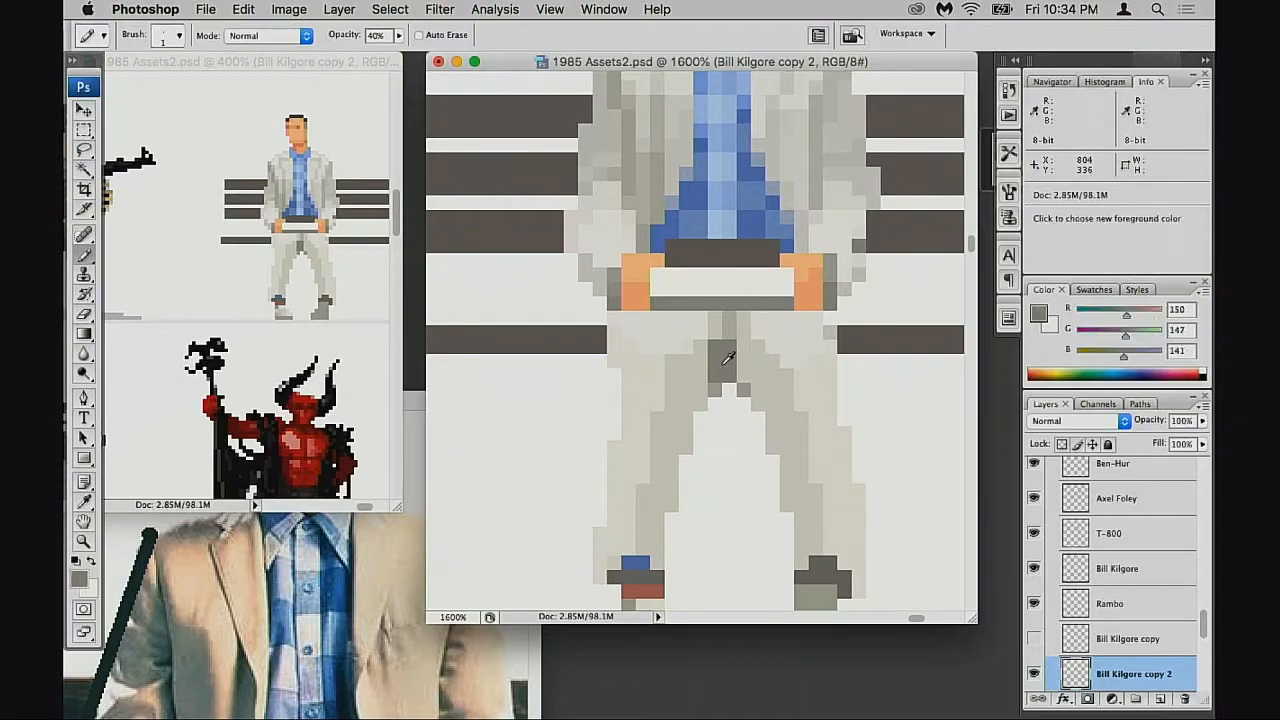
{"action": "key", "text": "0"}
{"action": "left_click", "coordinate": [731, 320]}
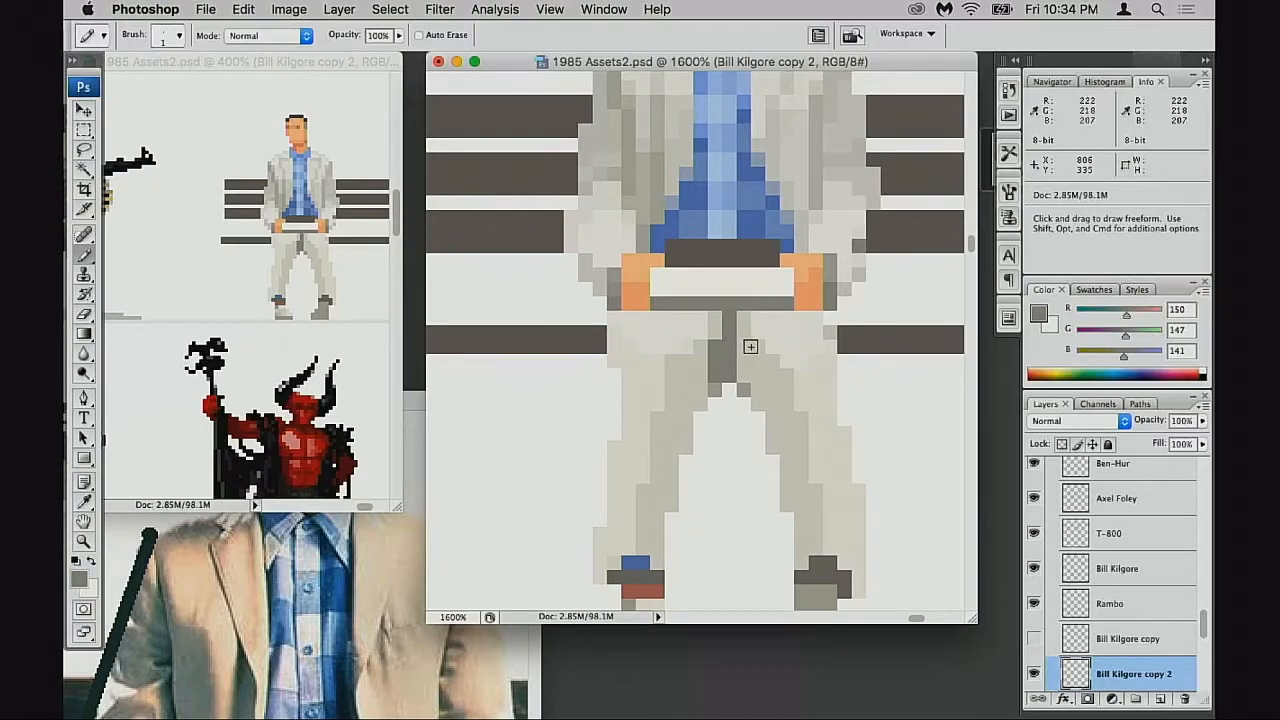
{"action": "key", "text": "super+z"}
Lighten the fold above the crotch with sampled trouser tones and soften the top of the crotch shadow with RGB 177, 176, 170
{"action": "left_click", "coordinate": [741, 324], "text": "alt"}
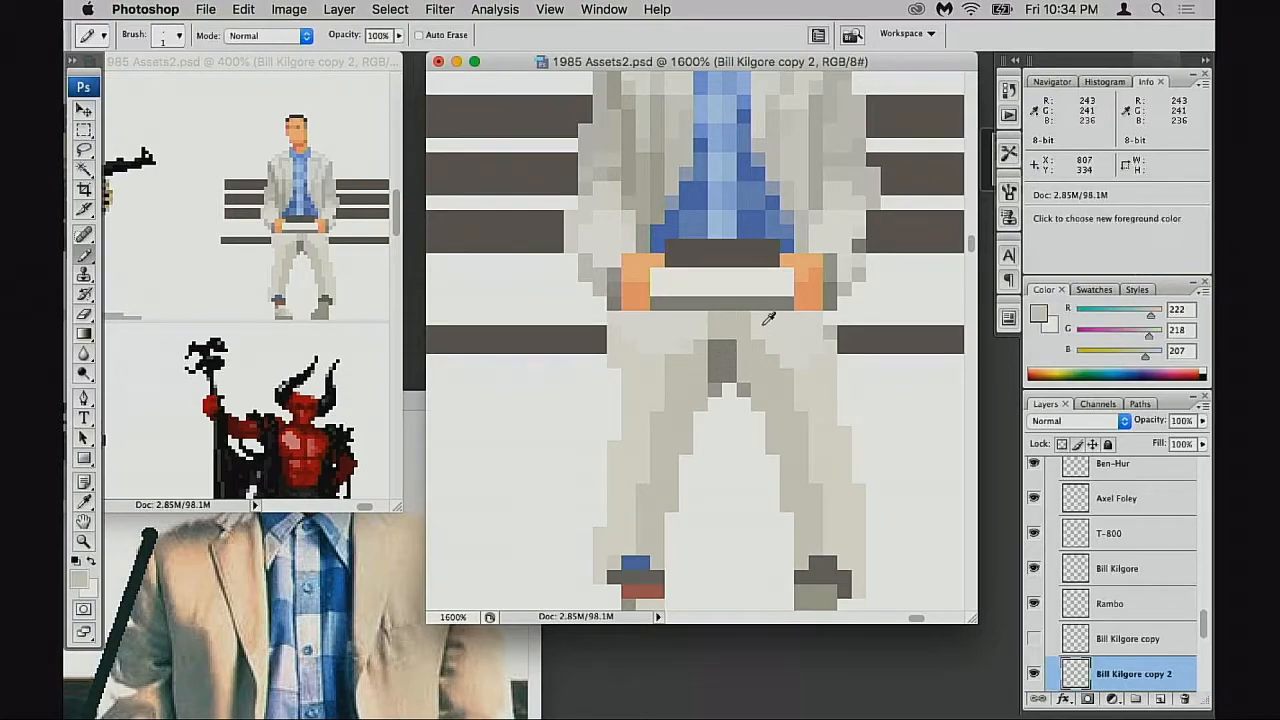
{"action": "left_click", "coordinate": [744, 318], "text": "alt"}
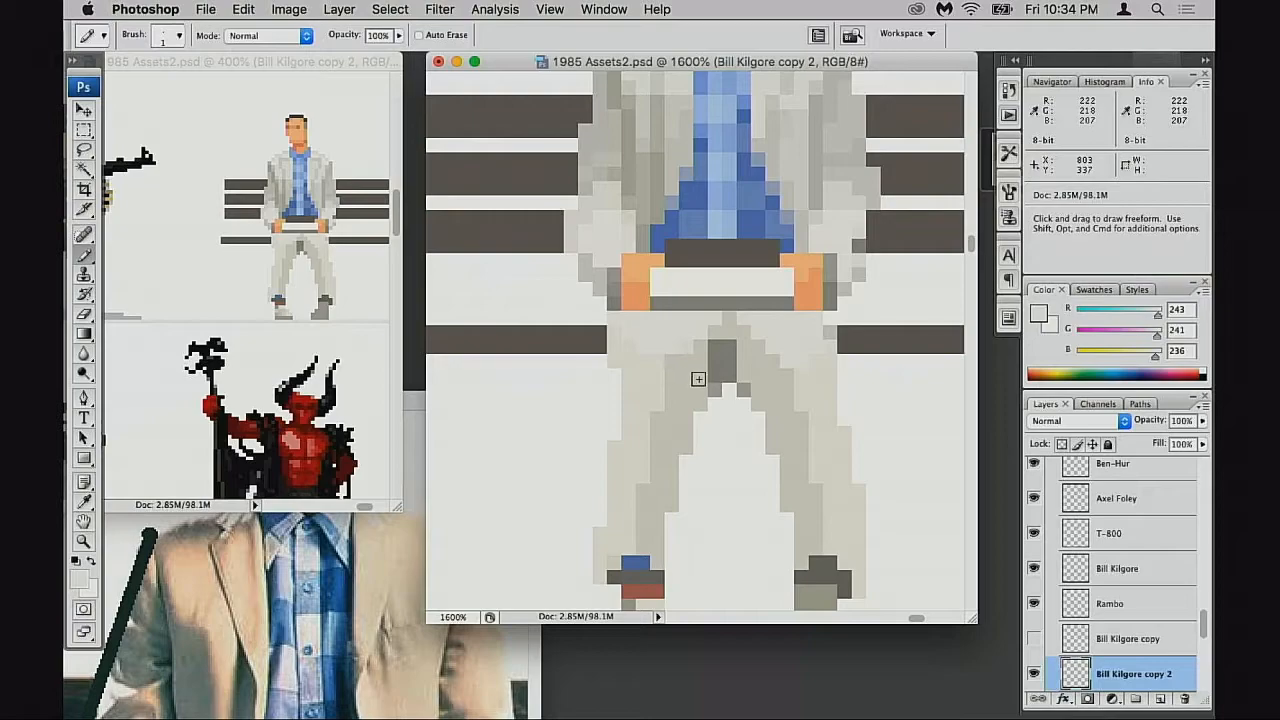
{"action": "left_click", "coordinate": [723, 352], "text": "alt"}
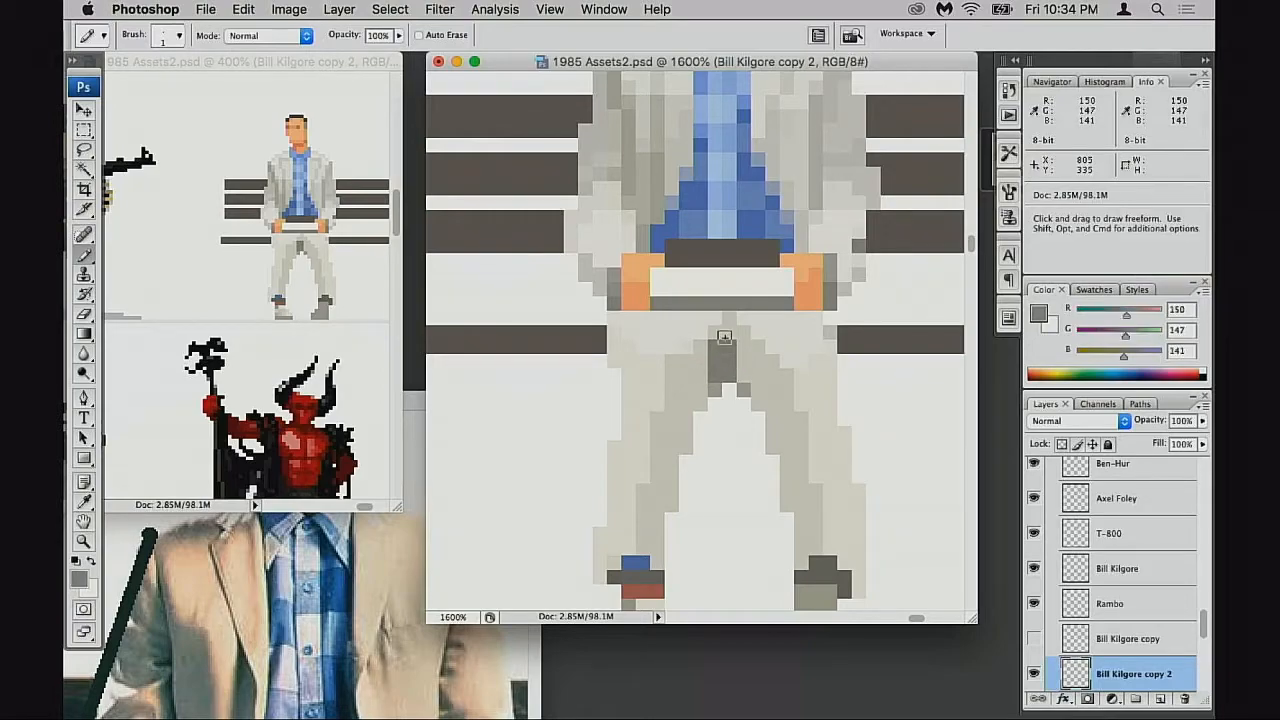
{"action": "left_click", "coordinate": [723, 396], "text": "alt"}
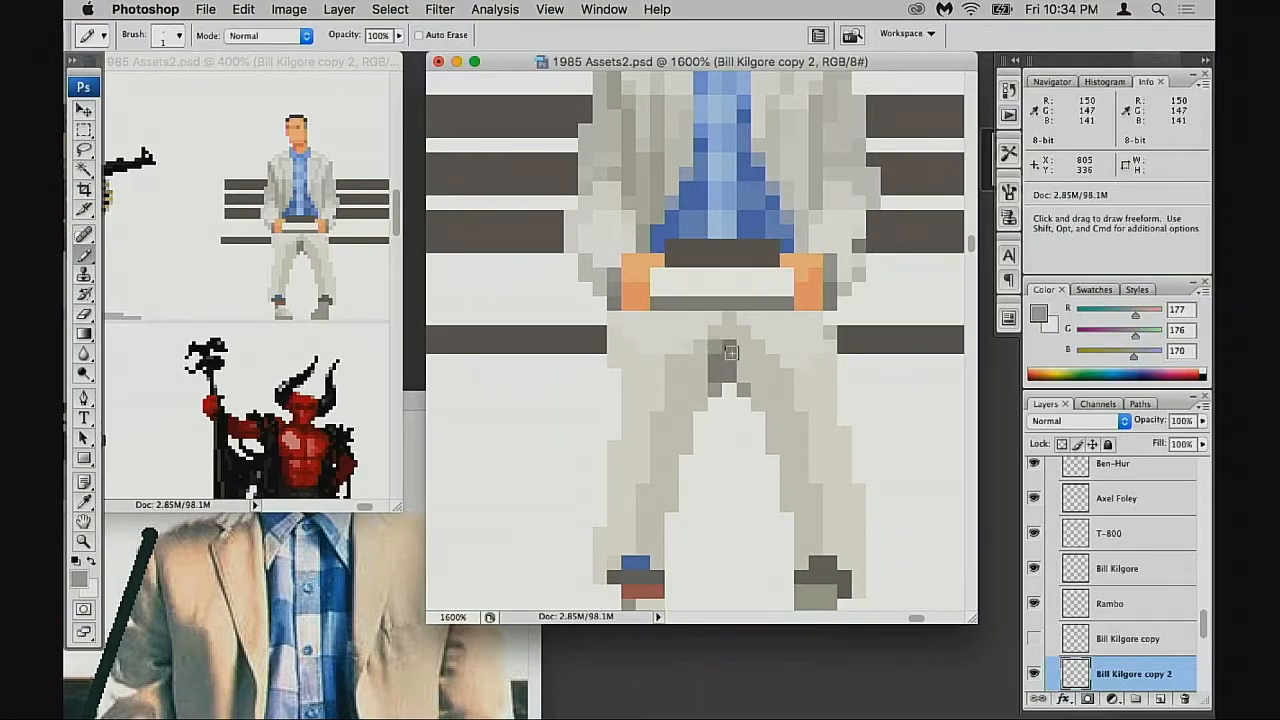
{"action": "left_click", "coordinate": [731, 352]}
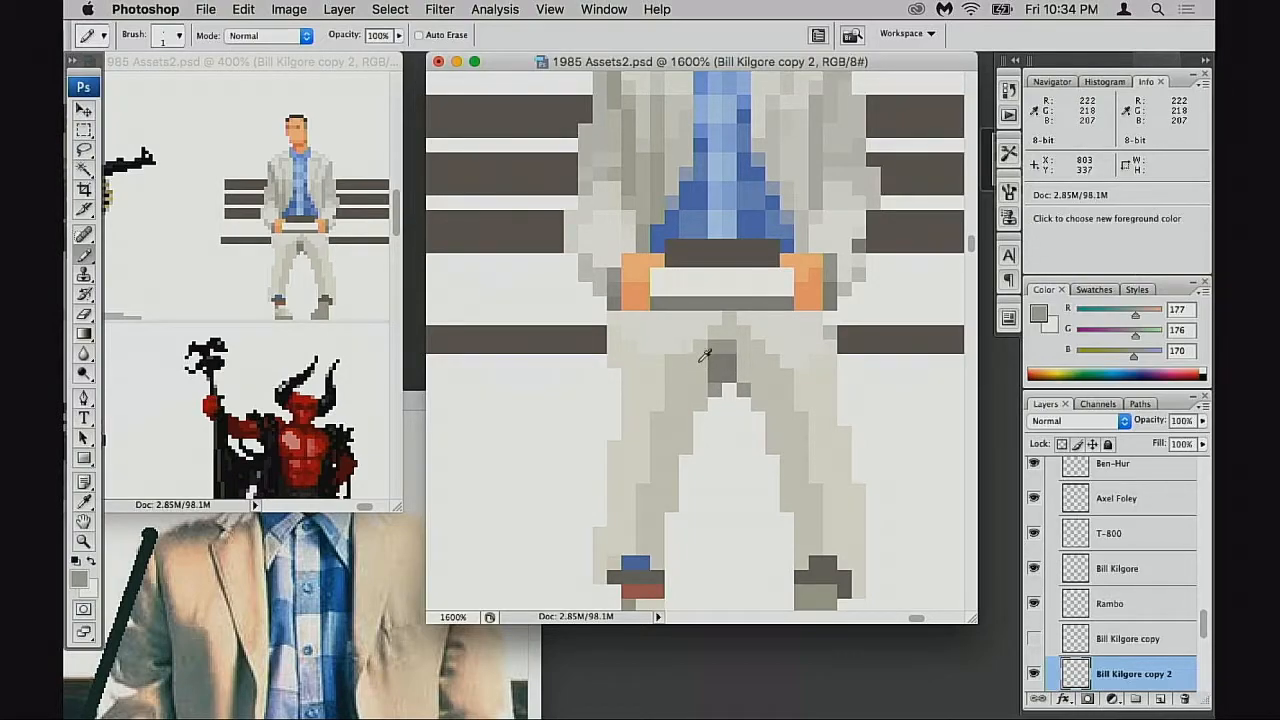
Lighten the right hip edge with RGB 238, 236, 229 and erase the outermost pixels beside the left hip
{"action": "left_click", "coordinate": [690, 348], "text": "alt"}
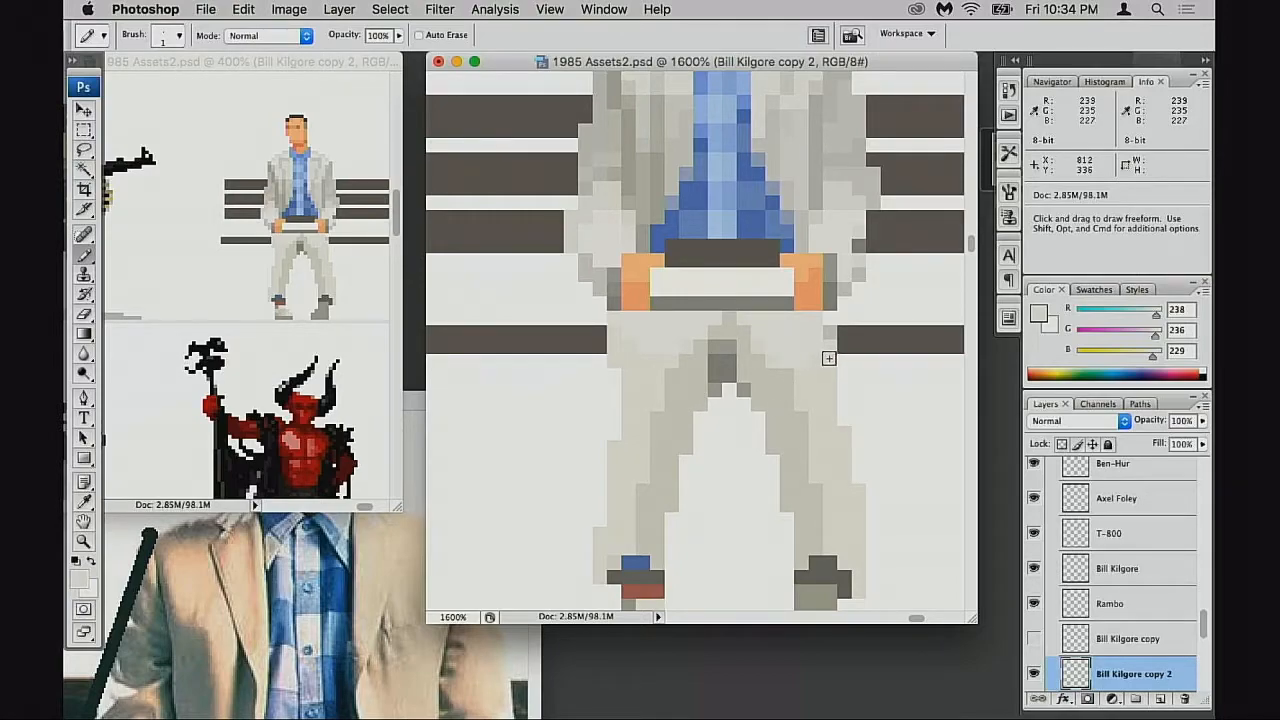
{"action": "key", "text": "e"}
{"action": "left_click", "coordinate": [614, 338]}
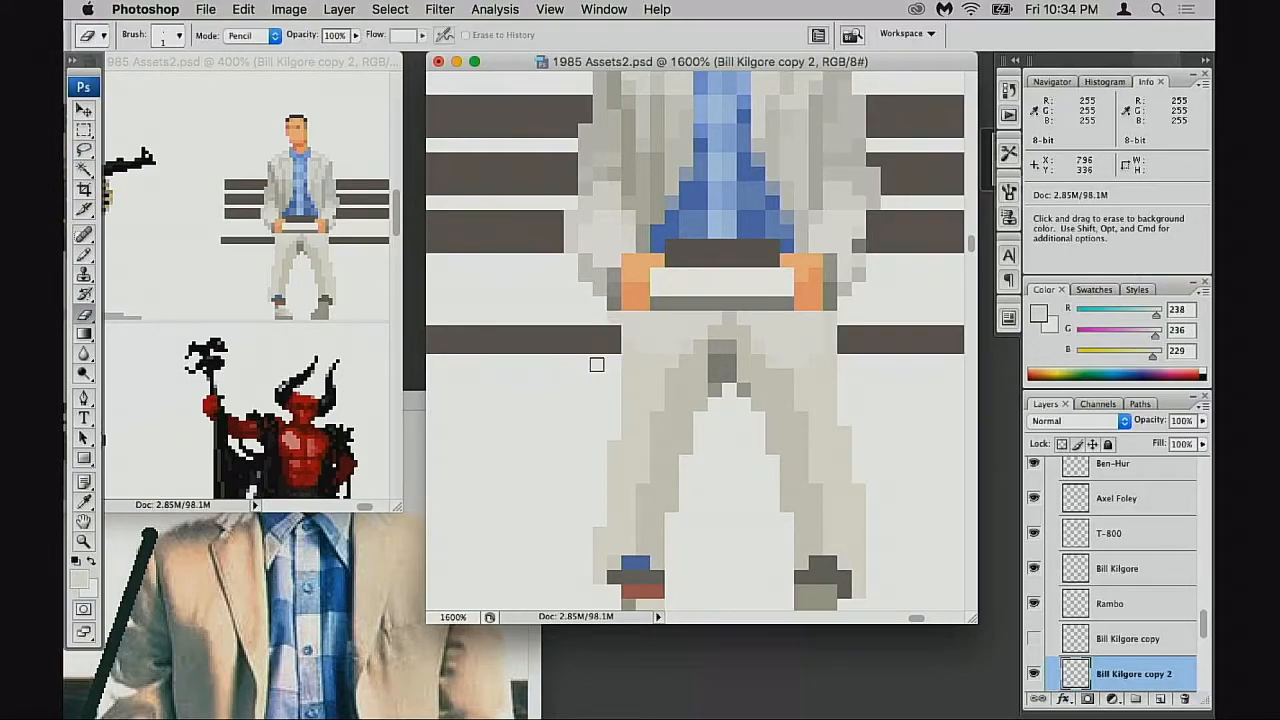
{"action": "left_click", "coordinate": [613, 339]}
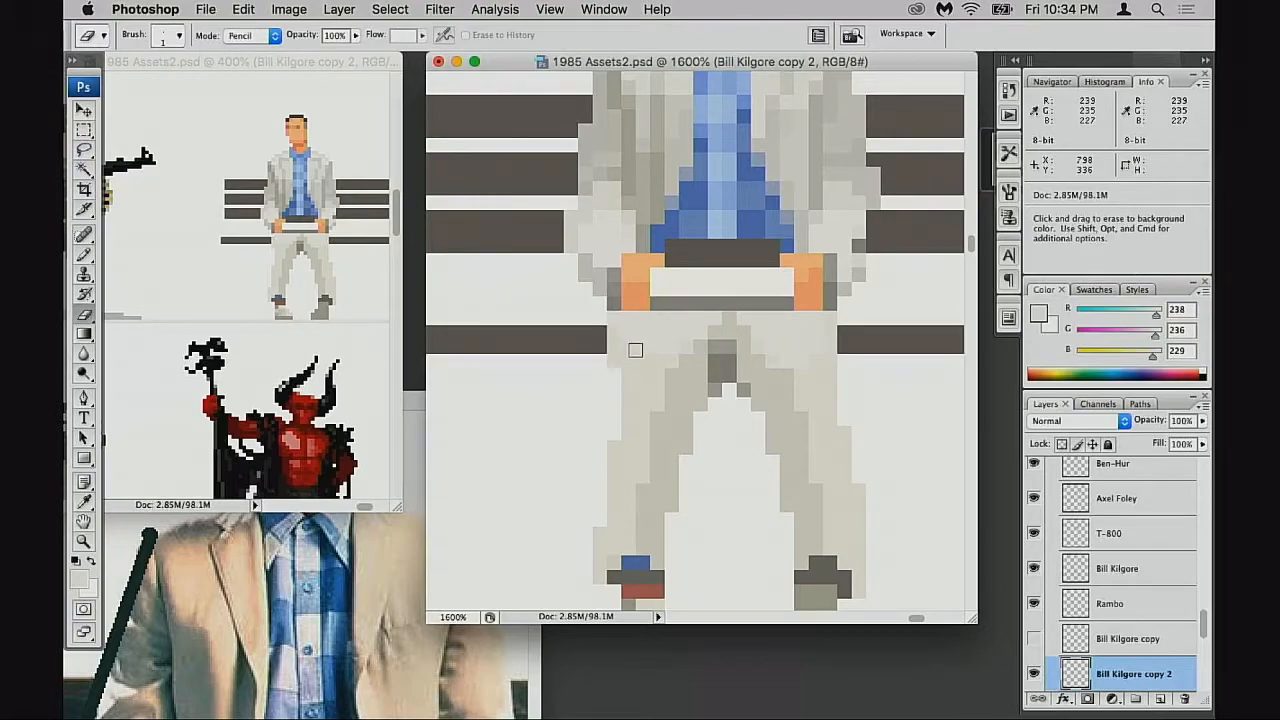
{"action": "key", "text": "super+z"}
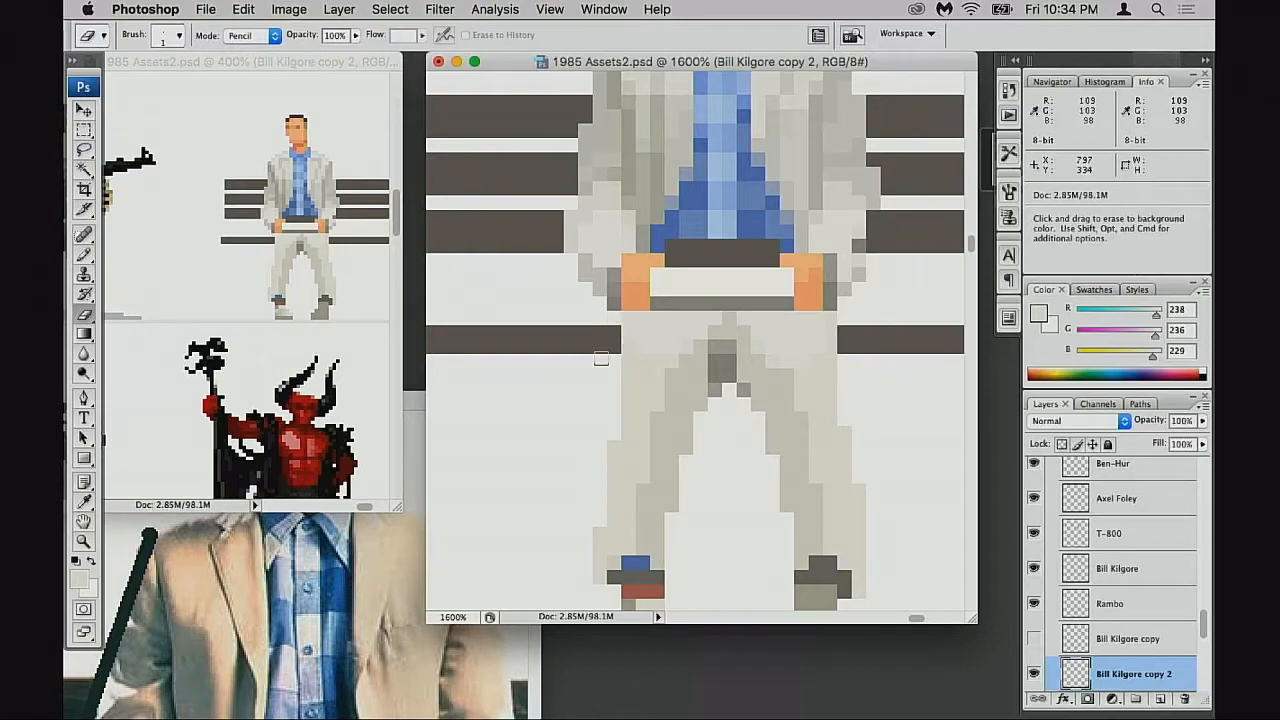
Refine the outer edges of both sleeves using the sampled jacket tones RGB 233, 231, 225, 216, 214, 208 and 238, 236, 229
{"action": "scroll", "coordinate": [606, 366], "scroll_direction": "up", "scroll_amount": 5}
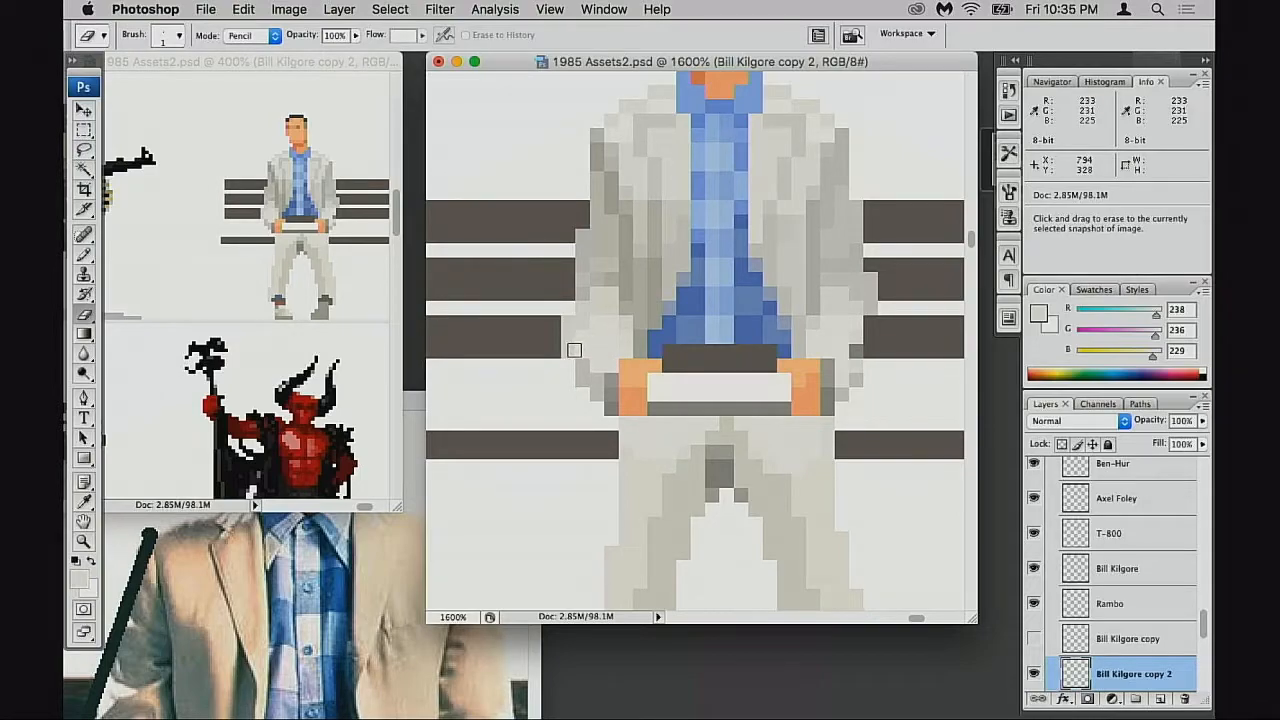
{"action": "left_click", "coordinate": [572, 346], "text": "alt"}
{"action": "left_click", "coordinate": [781, 230]}
{"action": "key", "text": "b"}
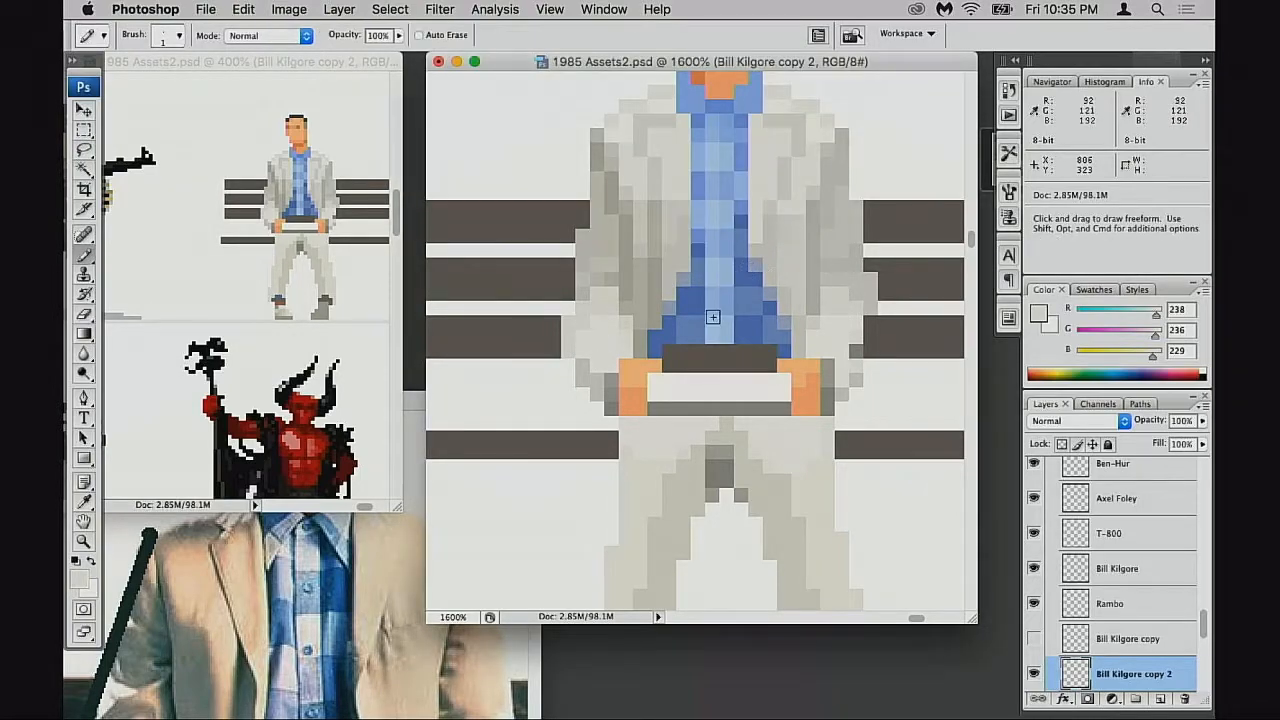
{"action": "left_click", "coordinate": [580, 344], "text": "alt"}
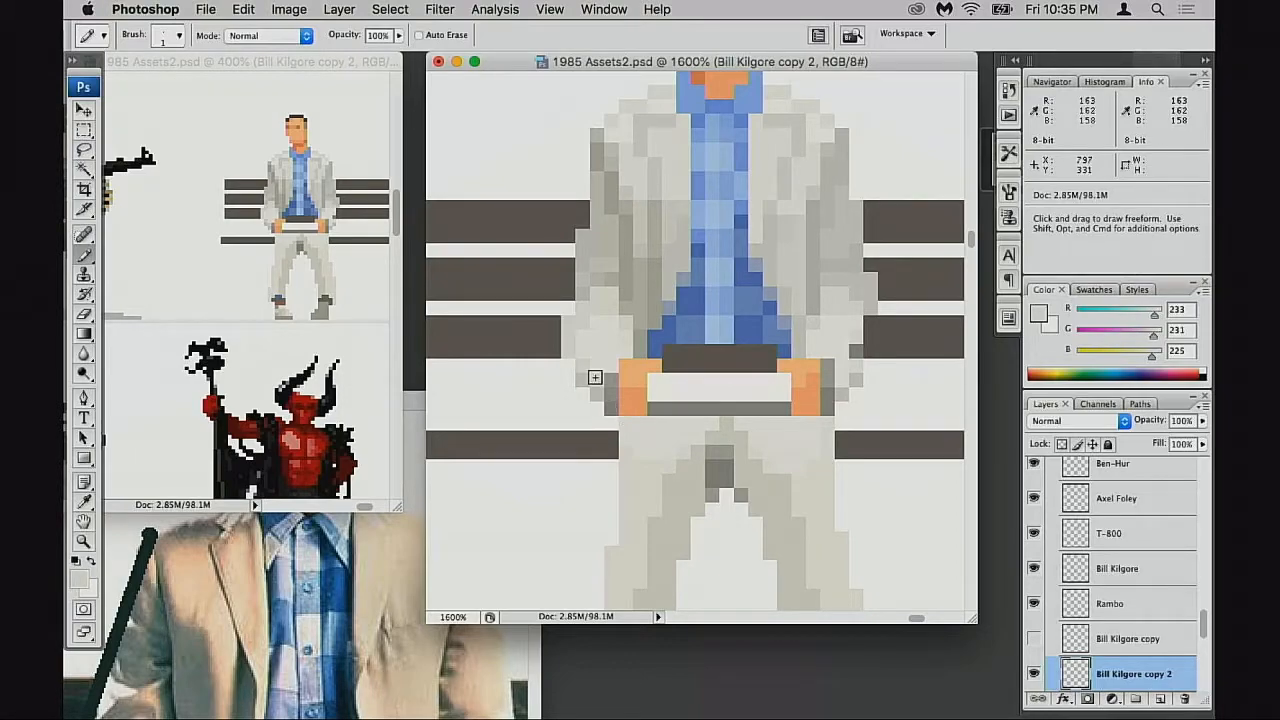
{"action": "left_click", "coordinate": [569, 368], "text": "alt"}
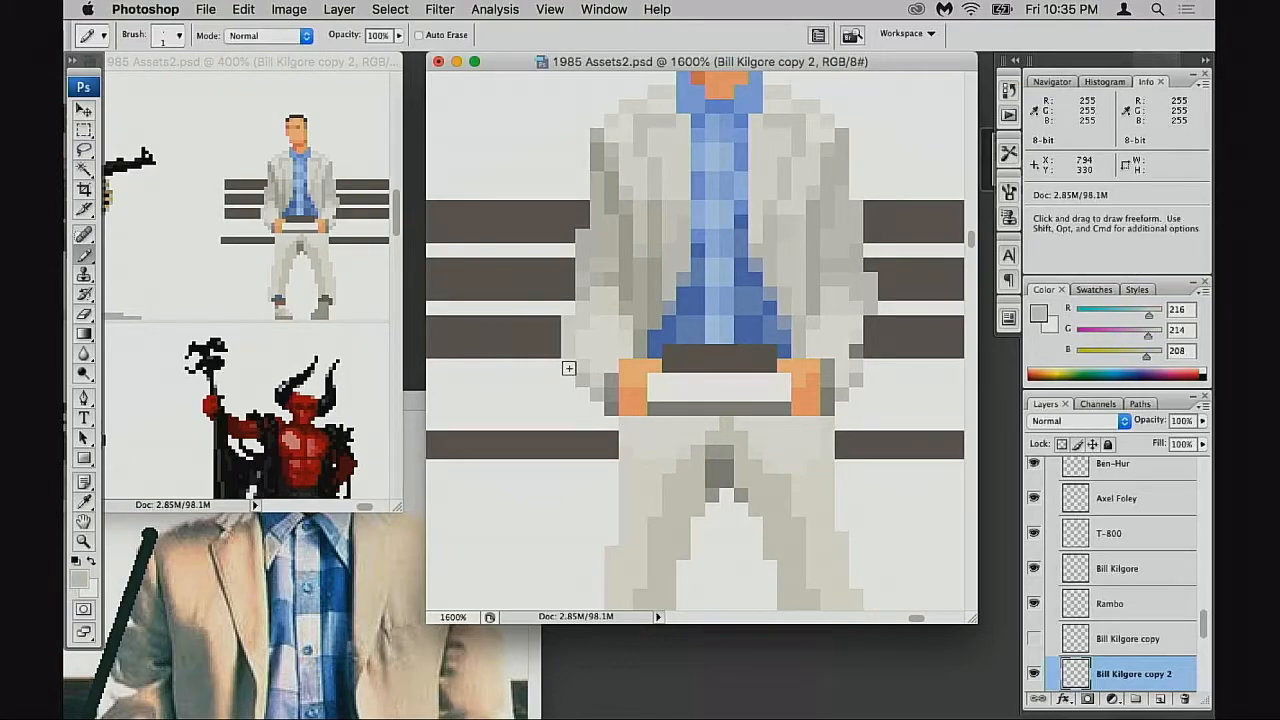
{"action": "left_click", "coordinate": [853, 369], "text": "alt"}
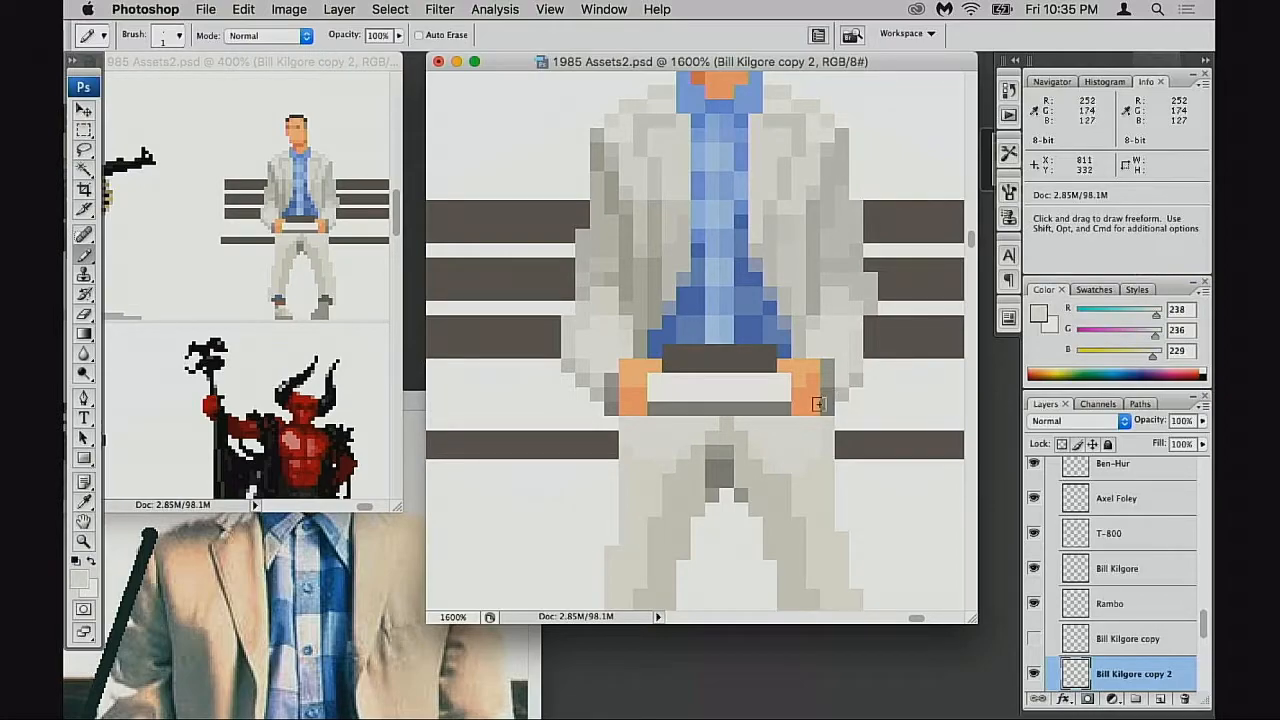
{"action": "left_click", "coordinate": [868, 270], "text": "alt"}
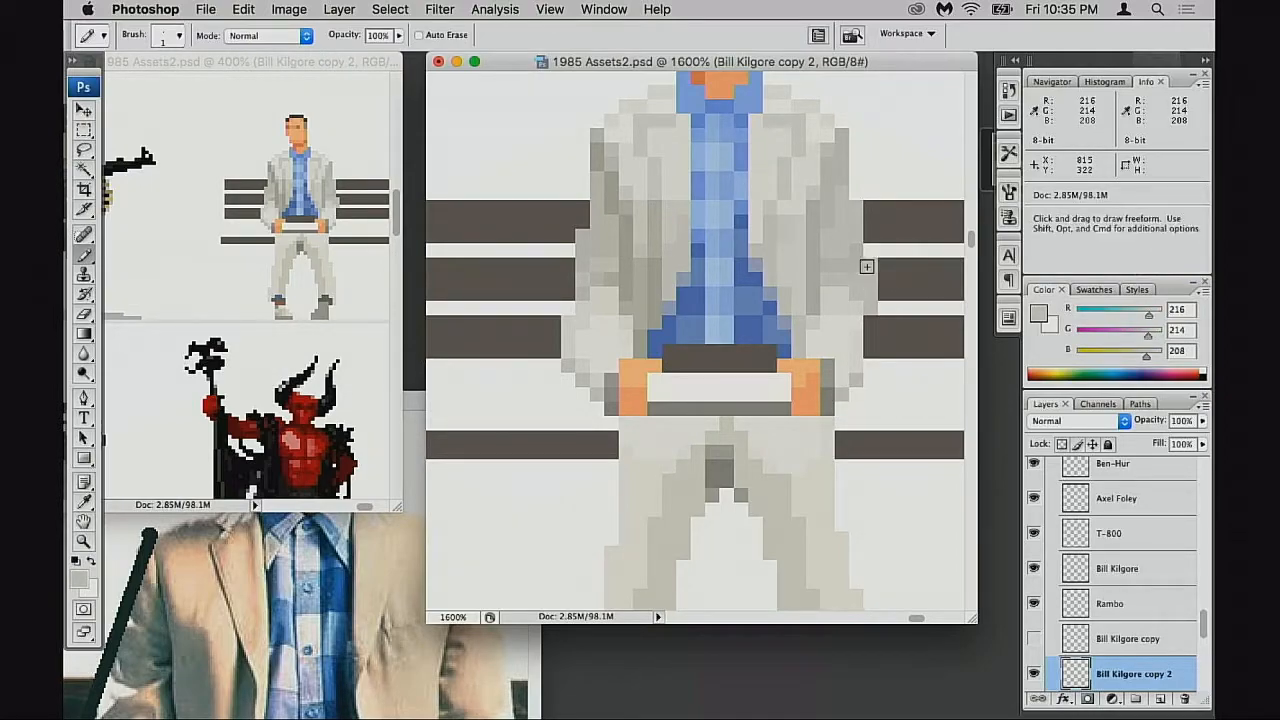
Sample the shadow tone RGB 183, 180, 171 from the left jacket fold at 3200%
{"action": "left_click", "coordinate": [822, 422], "text": "alt"}
{"action": "left_click_drag", "start_coordinate": [808, 382], "coordinate": [862, 462]}
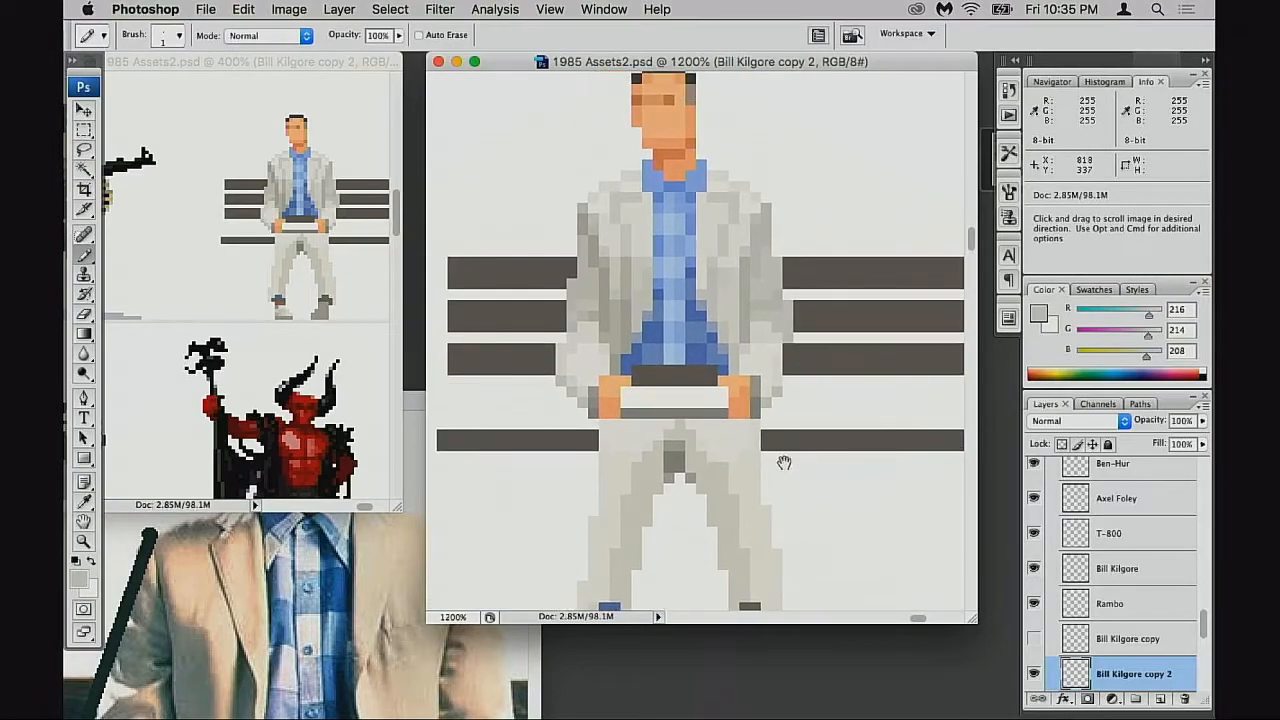
{"action": "left_click", "coordinate": [740, 420], "text": "alt"}
{"action": "left_click", "coordinate": [685, 405]}
{"action": "left_click", "coordinate": [685, 411]}
{"action": "left_click", "coordinate": [666, 443]}
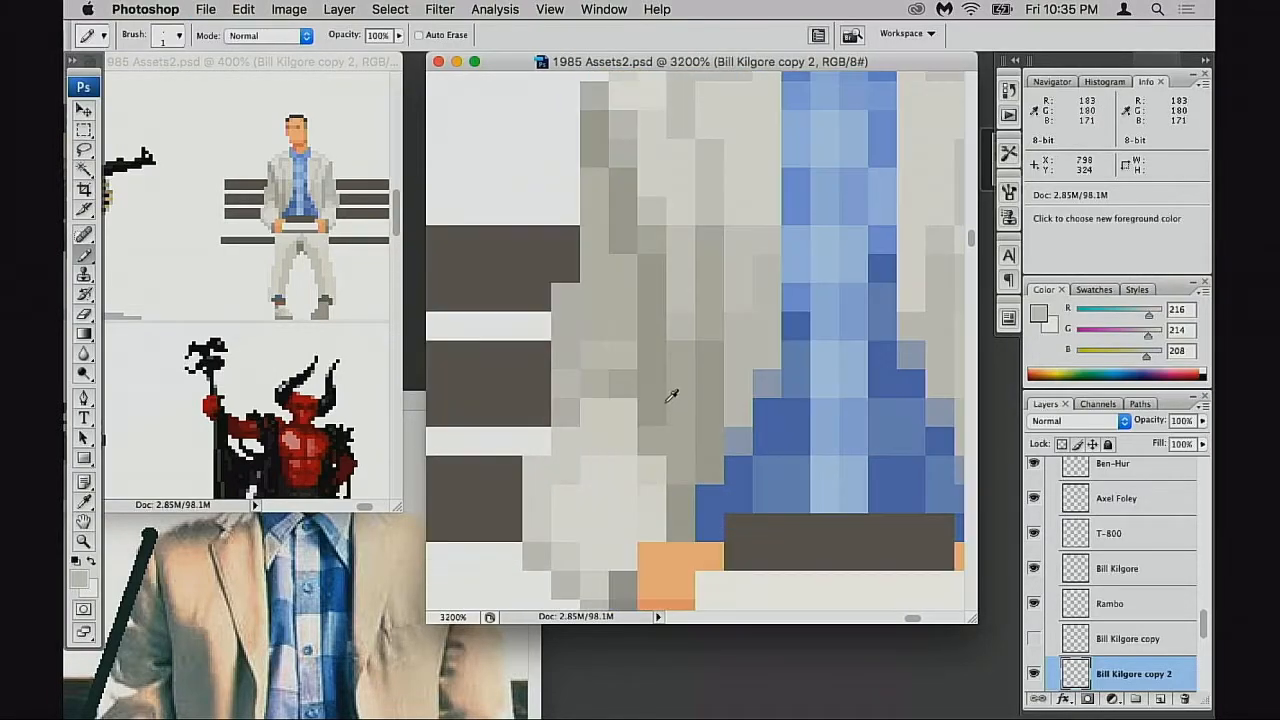
{"action": "left_click", "coordinate": [666, 400], "text": "alt"}
Try the sampled shadow tone on the fold beside the right lapel and undo the strokes
{"action": "mouse_move", "coordinate": [960, 366]}
{"action": "left_mouse_down"}
{"action": "mouse_move", "coordinate": [831, 434]}
{"action": "mouse_move", "coordinate": [806, 339]}
{"action": "left_mouse_up"}
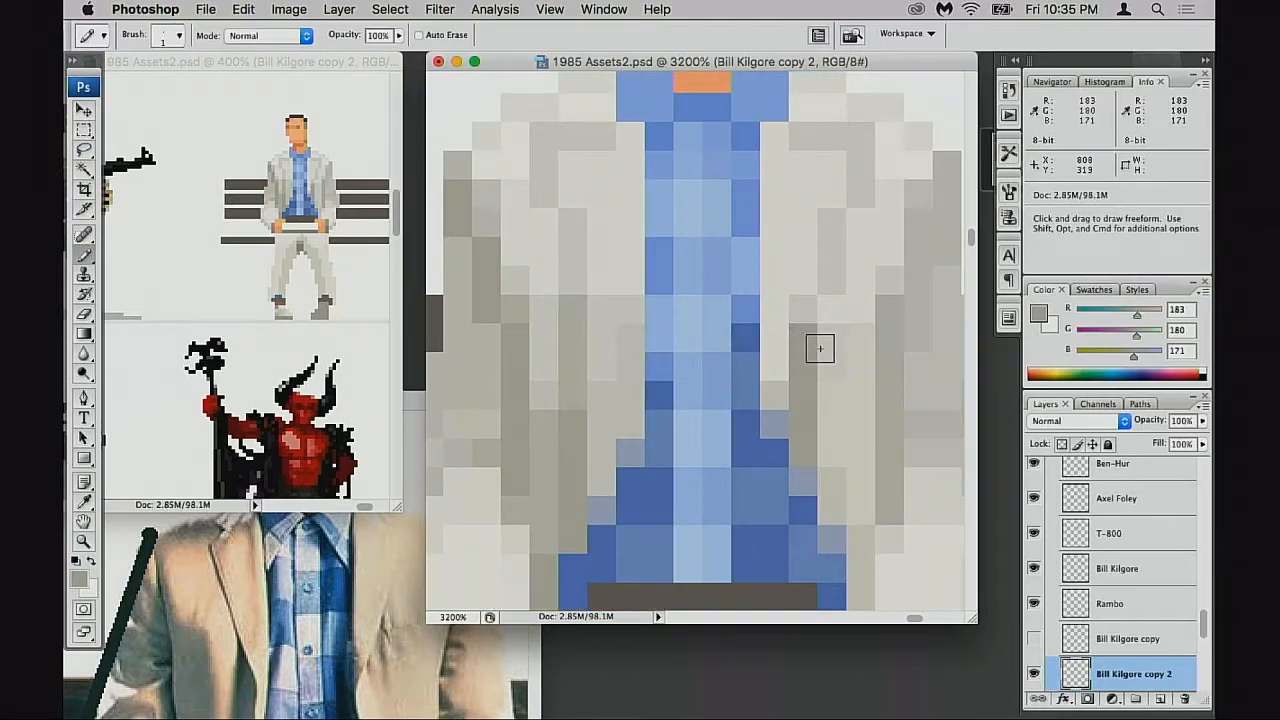
{"action": "key", "text": "super"}
{"action": "key", "text": "super+alt+z"}
{"action": "key", "text": "super+alt+z"}
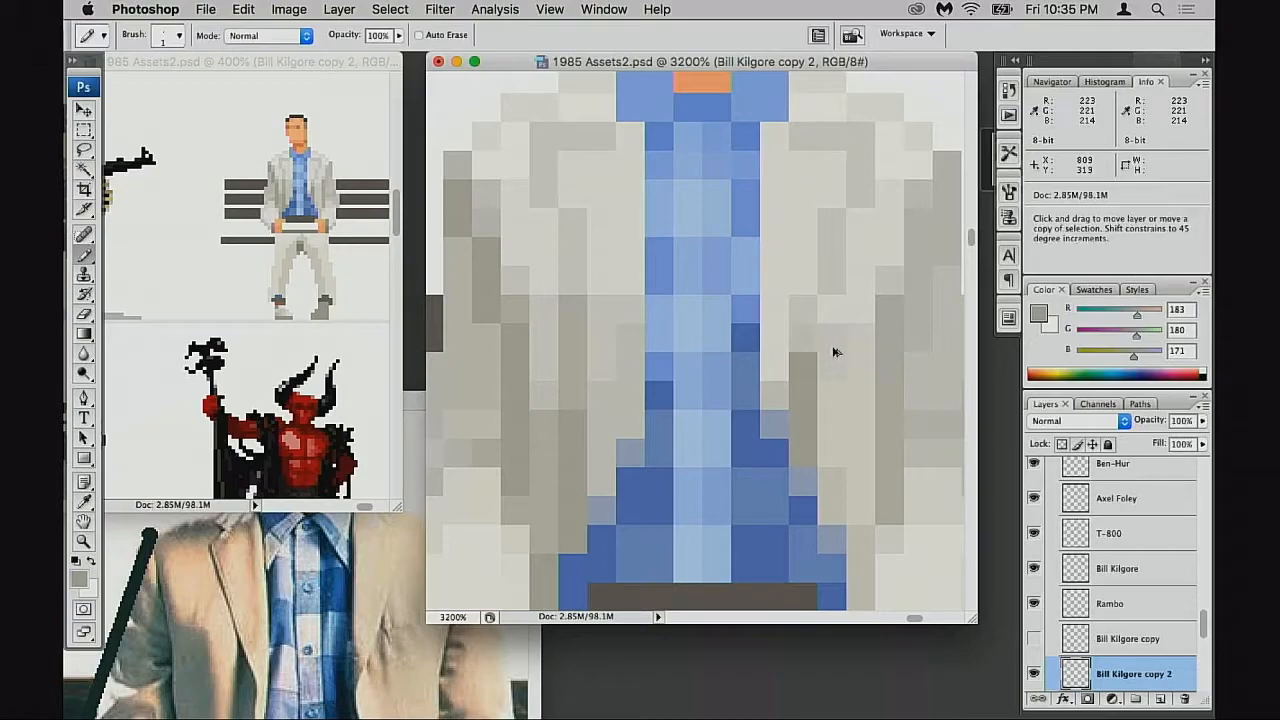
Paint the right armhole fold of the jacket with RGB 183, 180, 171 and check the whole figure at 800%
{"action": "mouse_move", "coordinate": [894, 489]}
{"action": "left_mouse_down"}
{"action": "mouse_move", "coordinate": [903, 345]}
{"action": "mouse_move", "coordinate": [884, 420]}
{"action": "mouse_move", "coordinate": [879, 377]}
{"action": "mouse_move", "coordinate": [903, 354]}
{"action": "mouse_move", "coordinate": [914, 269]}
{"action": "left_mouse_up"}
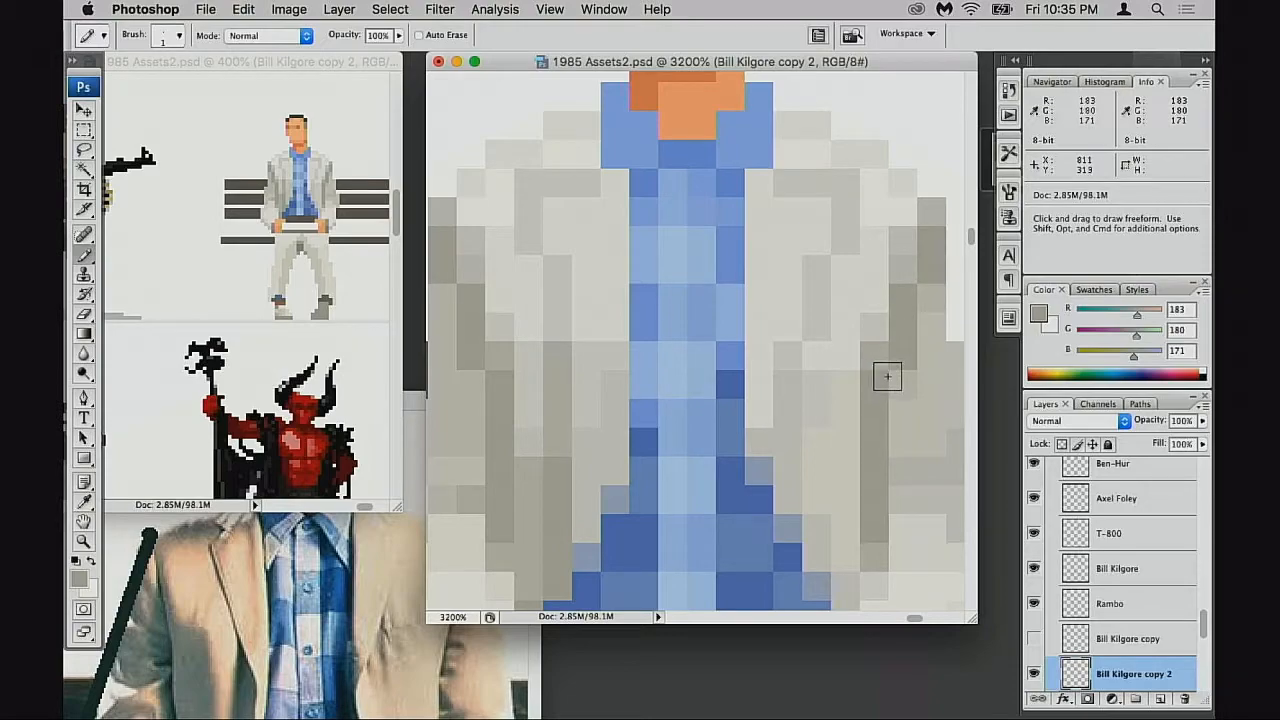
{"action": "left_click_drag", "start_coordinate": [883, 405], "coordinate": [885, 439]}
{"action": "left_click", "coordinate": [891, 443], "text": "alt"}
{"action": "left_click", "coordinate": [892, 443], "text": "alt"}
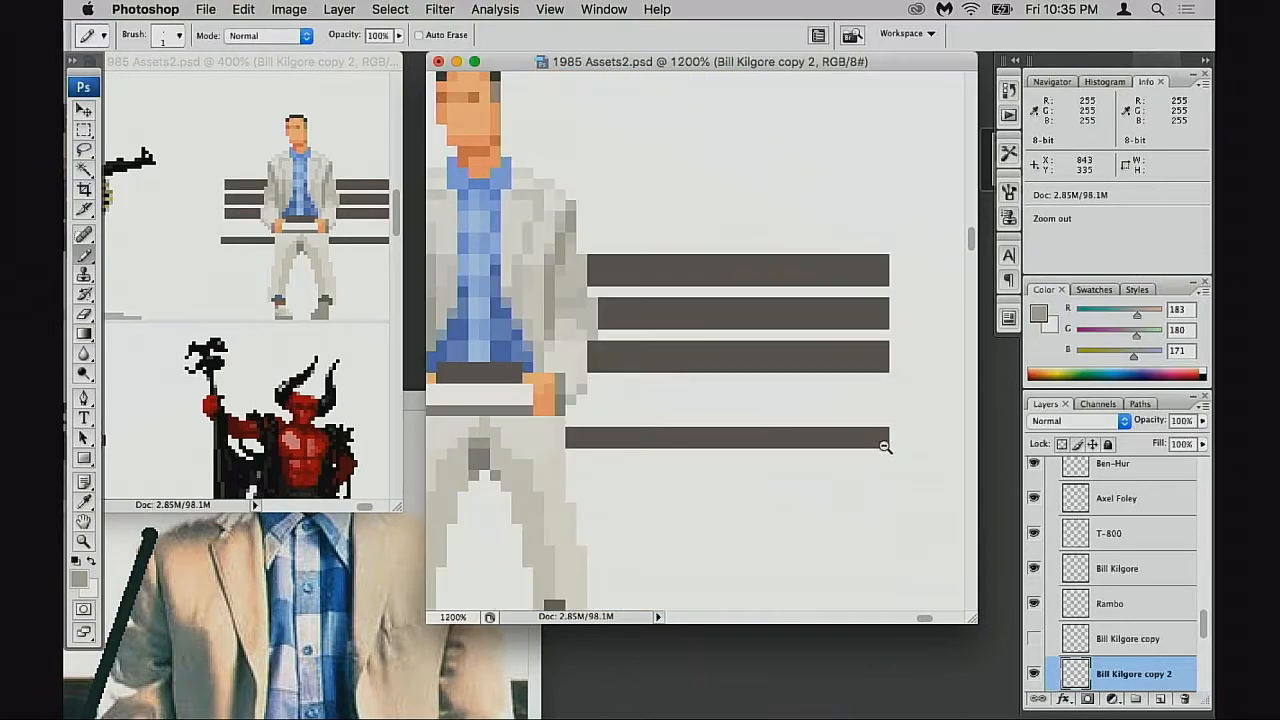
{"action": "left_click", "coordinate": [883, 441], "text": "alt"}
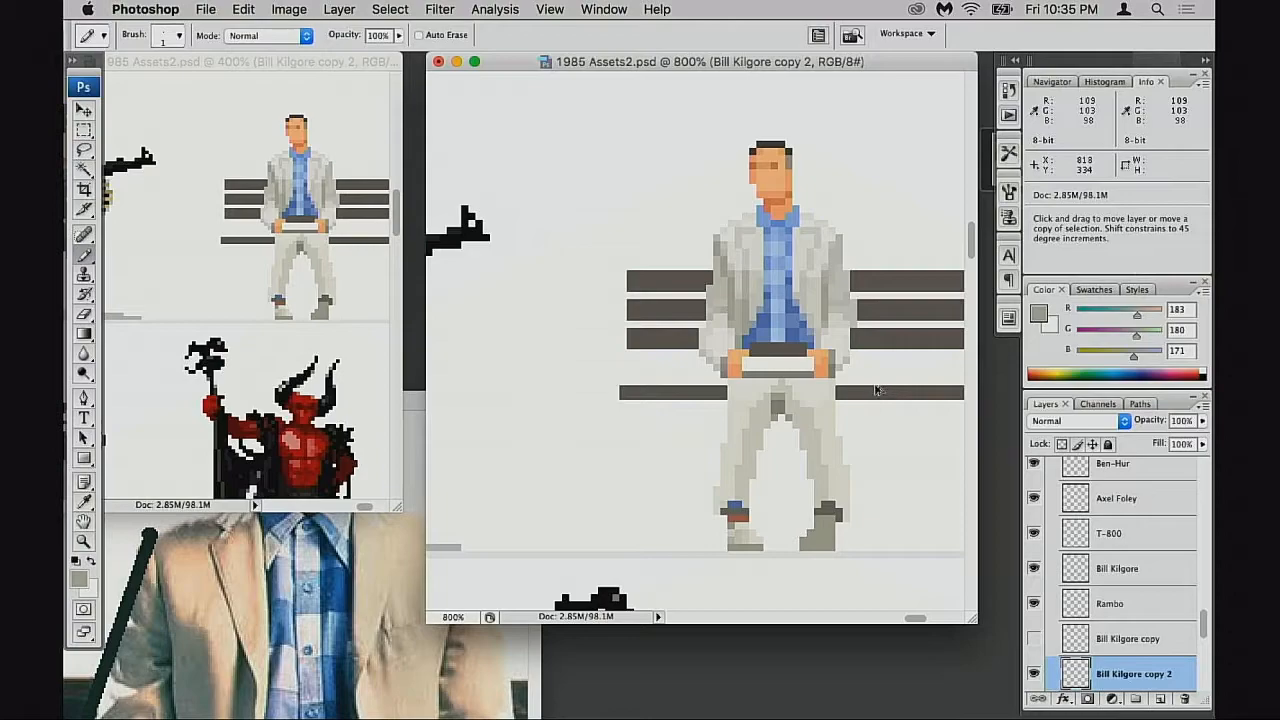
{"action": "key", "text": "shift"}
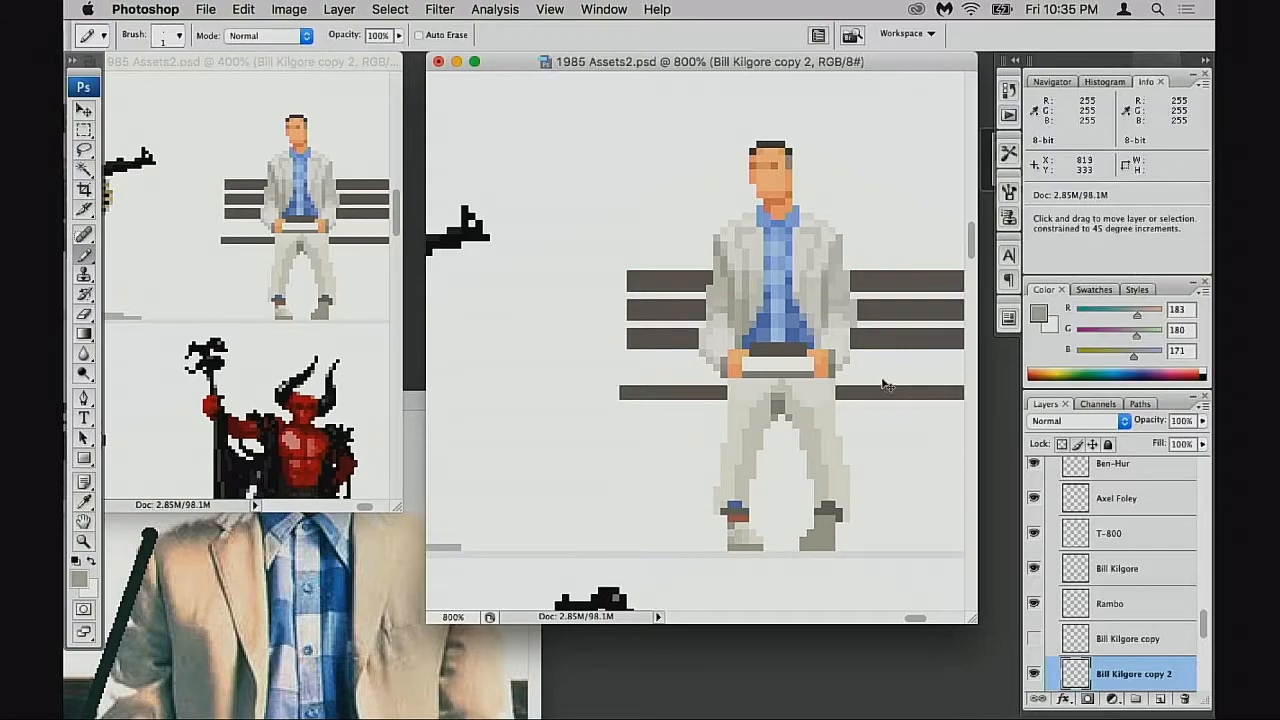
Rework the right armhole fold at 1600% with the sampled tones RGB 207, 204, 197, 216, 214, 208 and 183, 180, 171
{"action": "left_click", "coordinate": [855, 295], "text": "super"}
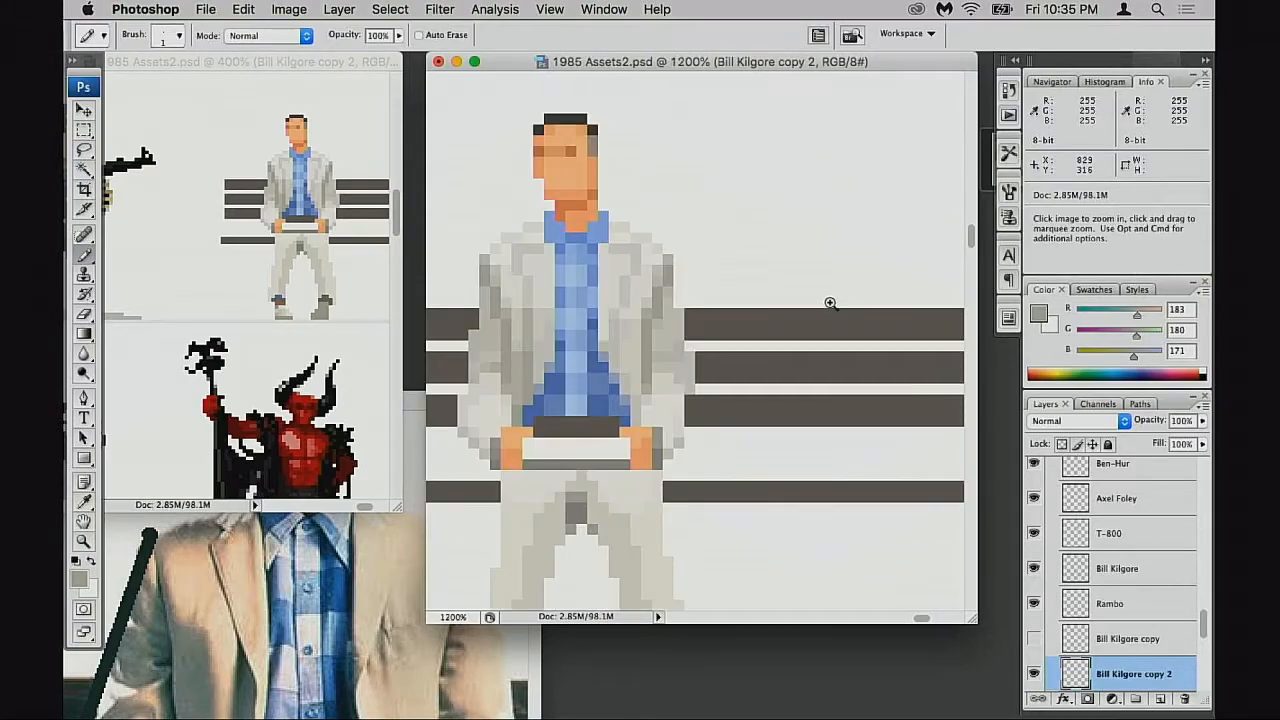
{"action": "left_click", "coordinate": [831, 302], "text": "super"}
{"action": "left_click_drag", "start_coordinate": [683, 320], "coordinate": [914, 334]}
{"action": "left_click_drag", "start_coordinate": [716, 348], "coordinate": [826, 338]}
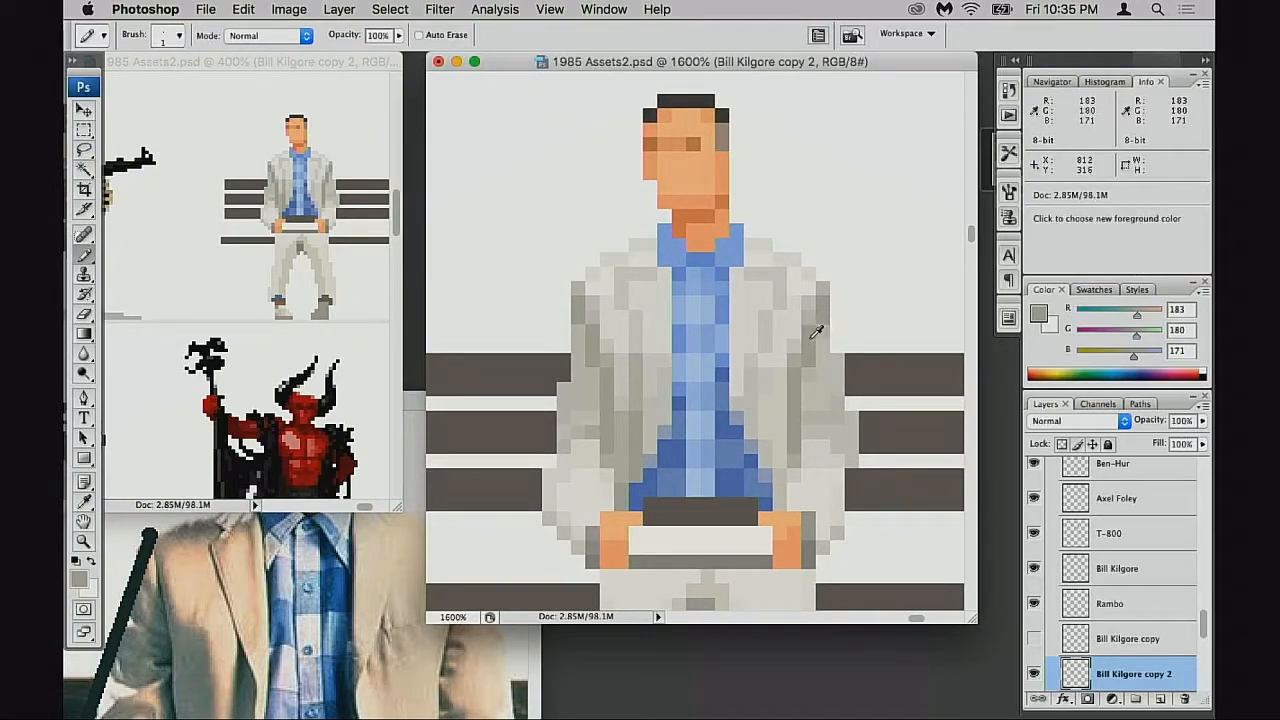
{"action": "left_click", "coordinate": [795, 390], "text": "alt"}
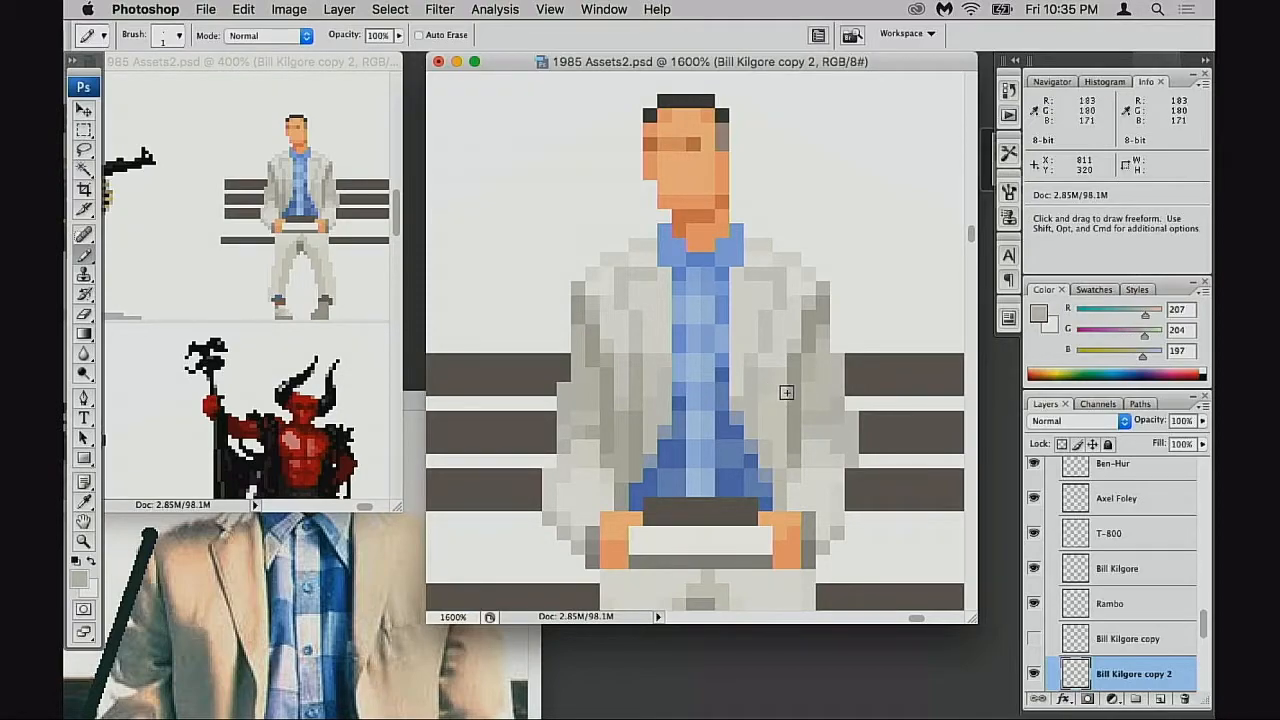
{"action": "left_click", "coordinate": [812, 302], "text": "alt"}
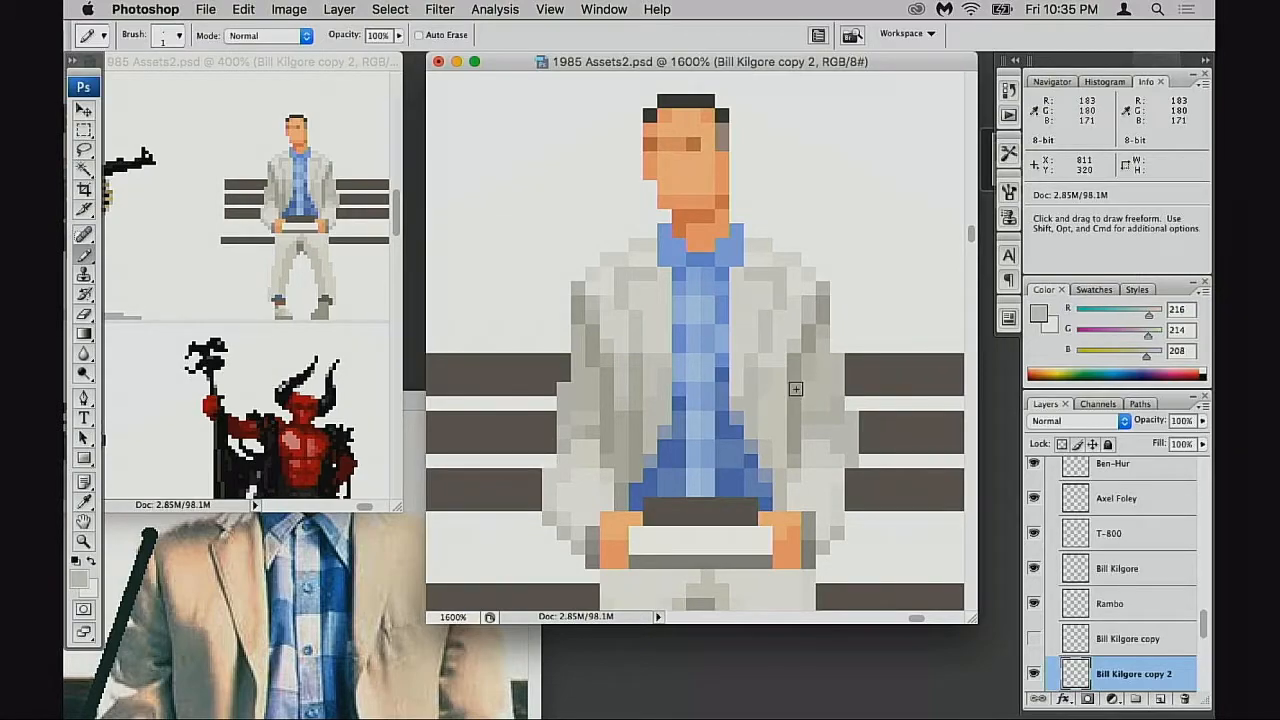
{"action": "left_click", "coordinate": [824, 324], "text": "alt"}
{"action": "left_click", "coordinate": [824, 304], "text": "alt"}
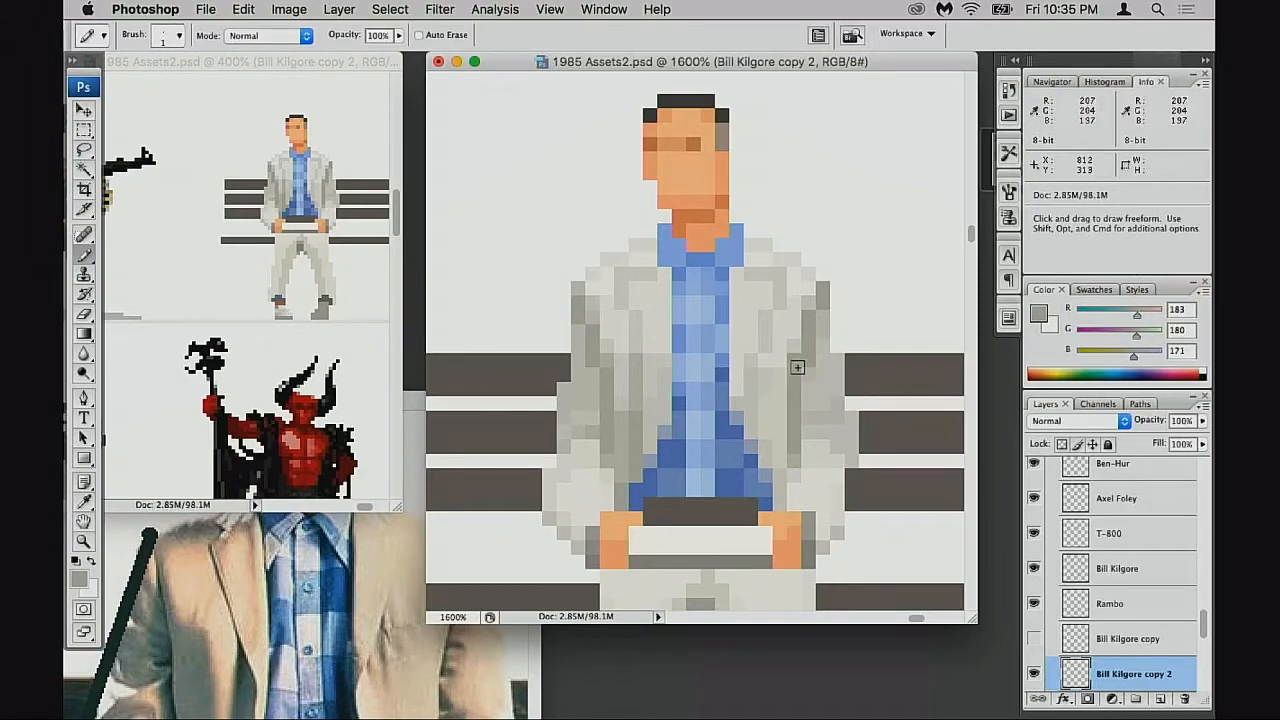
Blend RGB 197, 194, 186 into the right armhole's outer shadow at 50% pencil opacity, and restore the opacity to 100%
{"action": "left_click", "coordinate": [622, 429], "text": "alt"}
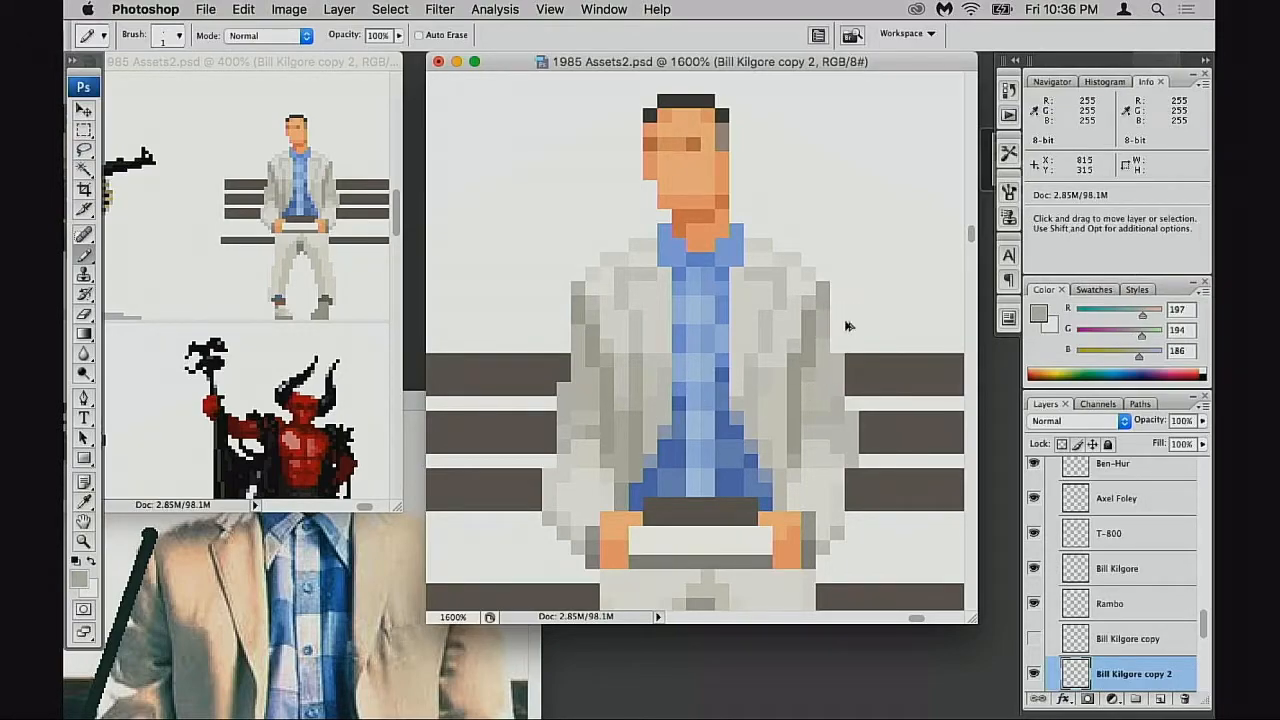
{"action": "key", "text": "5"}
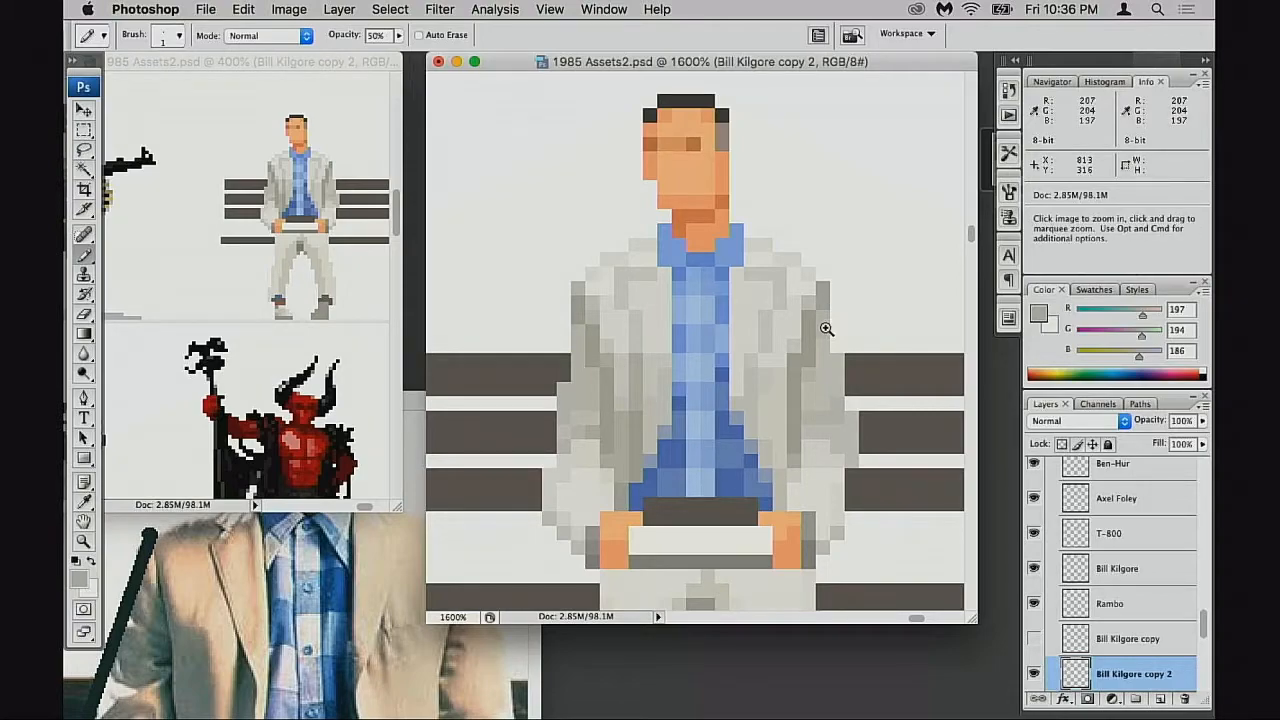
{"action": "key", "text": "super+plus"}
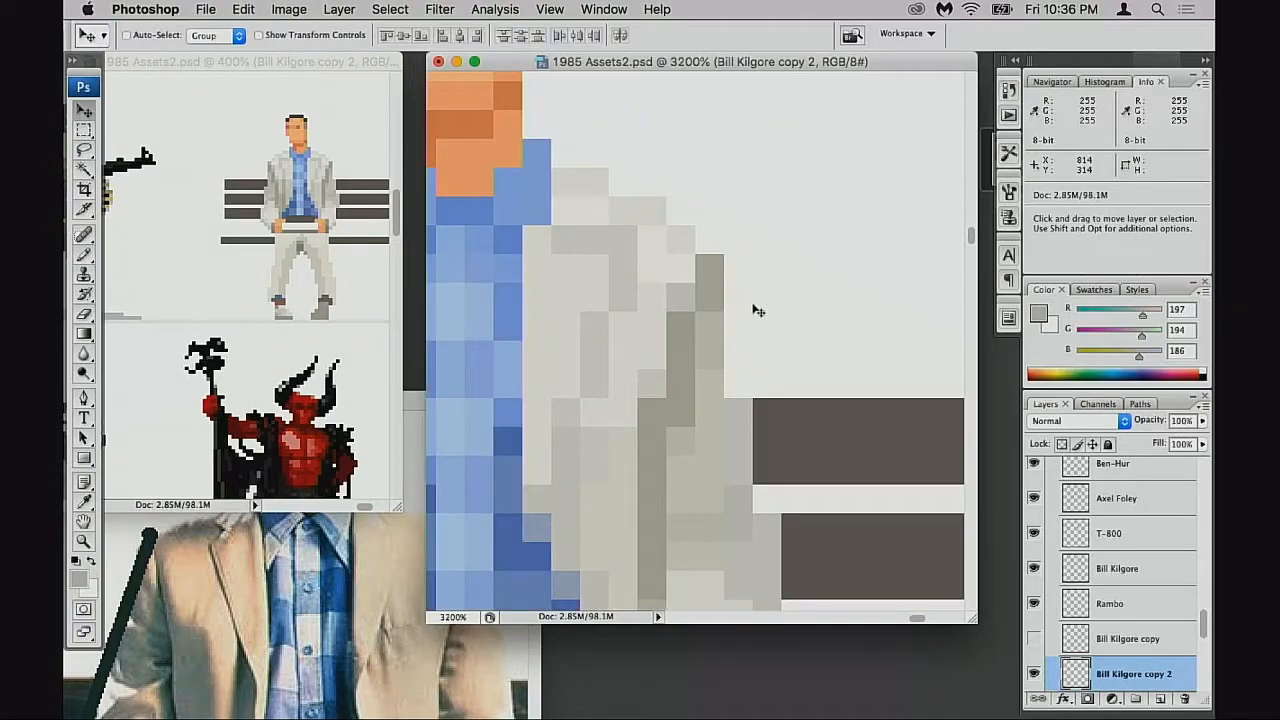
{"action": "key", "text": "0"}
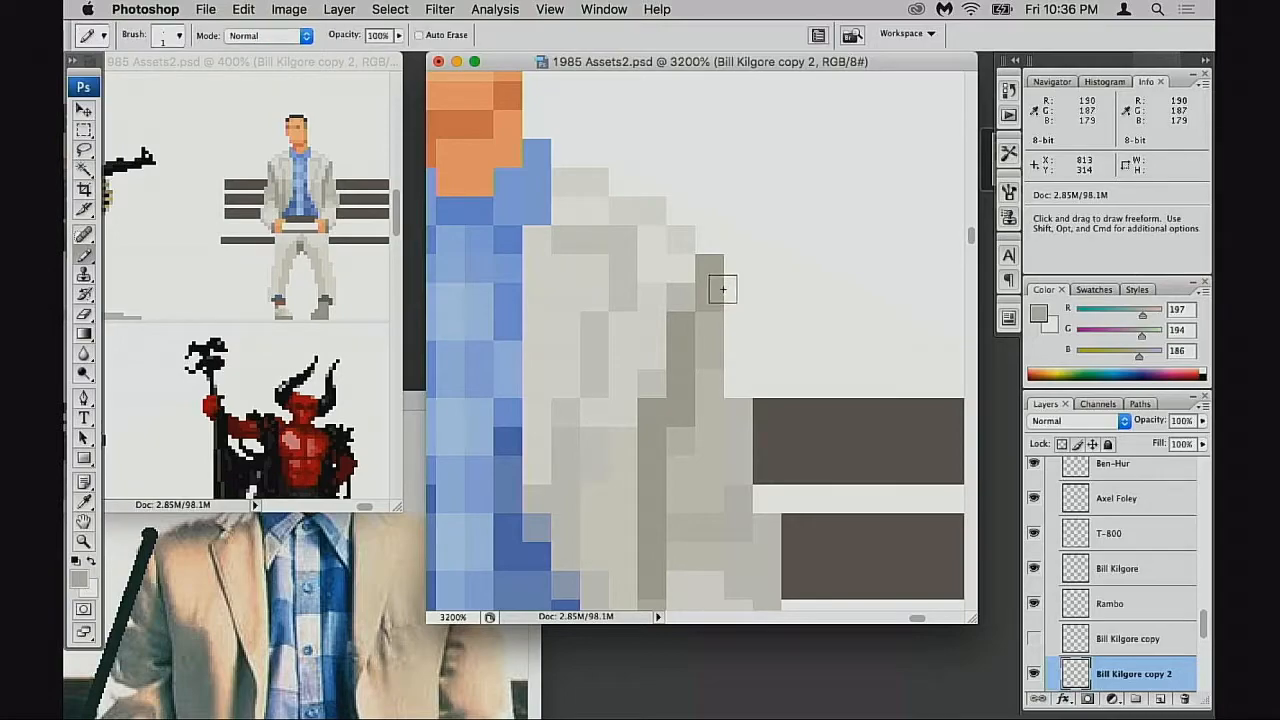
Paint the lower shadow of the right armhole fold with sampled RGB 190, 187, 179 and review the figure at 1600%
{"action": "left_click", "coordinate": [710, 290], "text": "alt"}
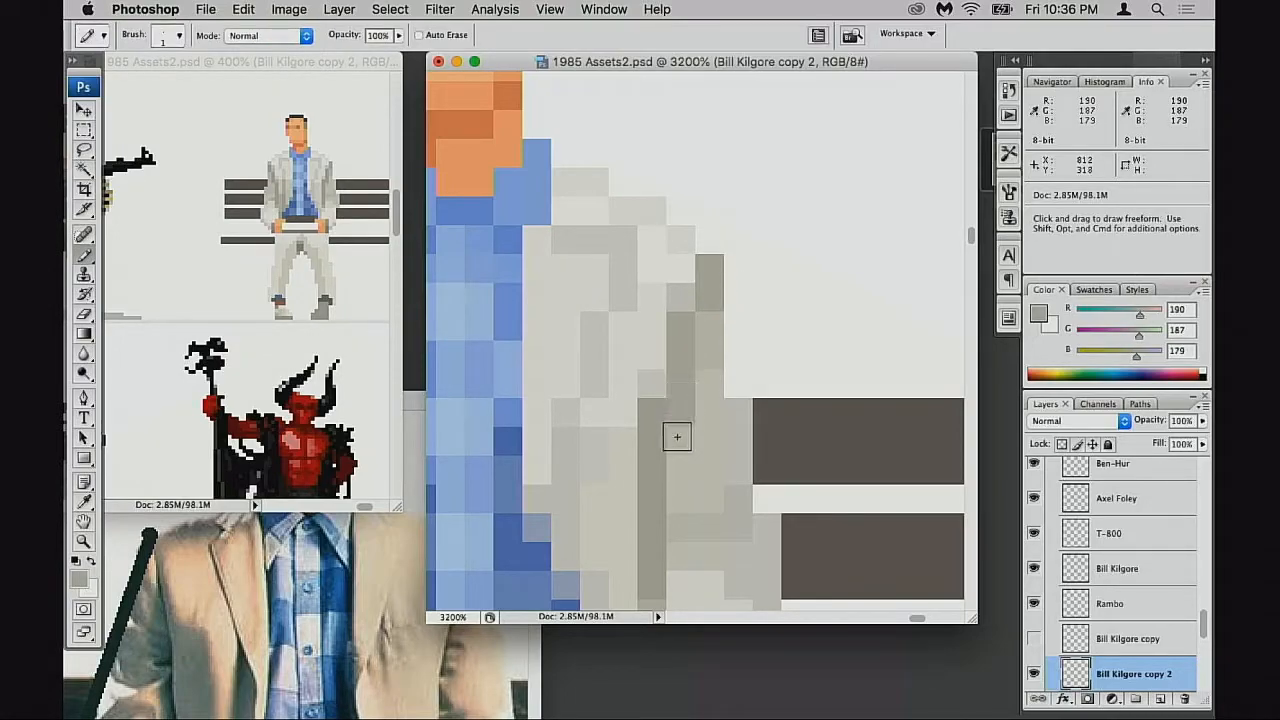
{"action": "left_click", "coordinate": [682, 431], "text": "alt"}
{"action": "left_click", "coordinate": [683, 368], "text": "alt"}
{"action": "left_click_drag", "start_coordinate": [692, 434], "coordinate": [734, 310]}
{"action": "left_click_drag", "start_coordinate": [732, 465], "coordinate": [783, 446]}
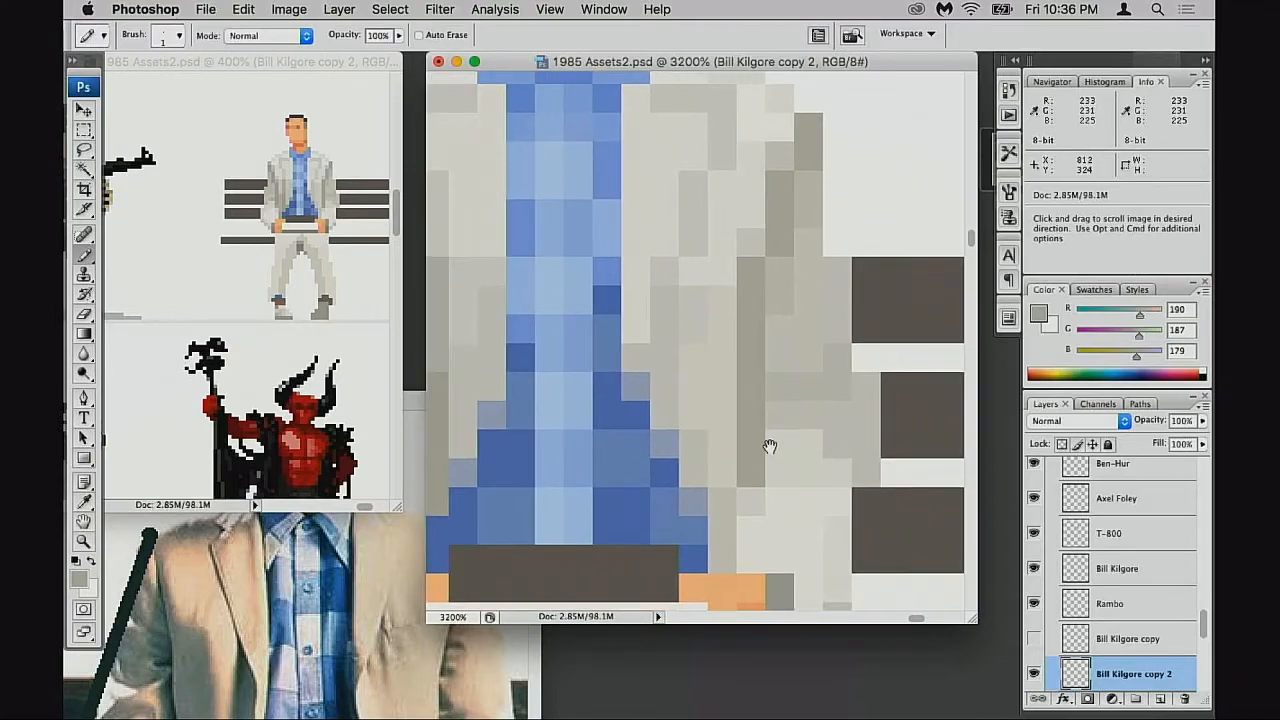
{"action": "left_click", "coordinate": [765, 444], "text": "alt"}
{"action": "left_click", "coordinate": [755, 445], "text": "alt"}
{"action": "left_click_drag", "start_coordinate": [690, 419], "coordinate": [896, 491]}
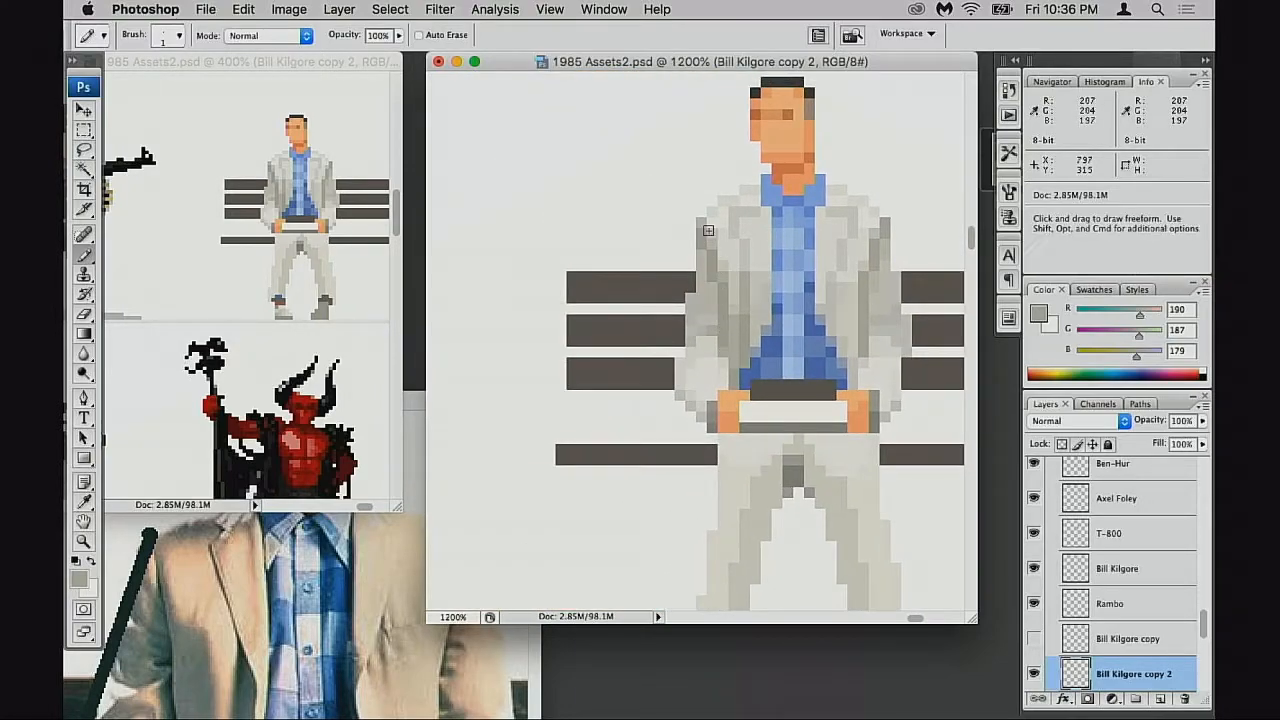
{"action": "left_click", "coordinate": [729, 286], "text": "ctrl"}
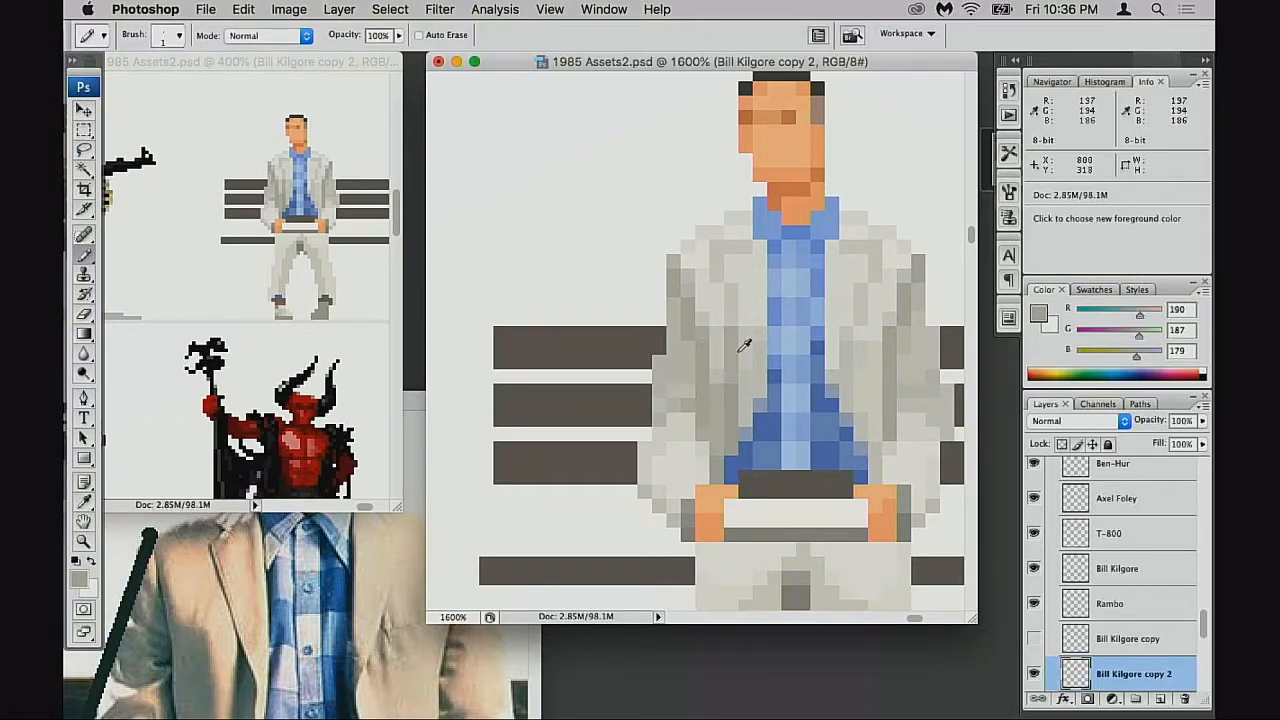
{"action": "mouse_move", "coordinate": [824, 410]}
{"action": "left_mouse_down"}
{"action": "mouse_move", "coordinate": [778, 398]}
{"action": "mouse_move", "coordinate": [749, 429]}
{"action": "mouse_move", "coordinate": [762, 338]}
{"action": "left_mouse_up"}
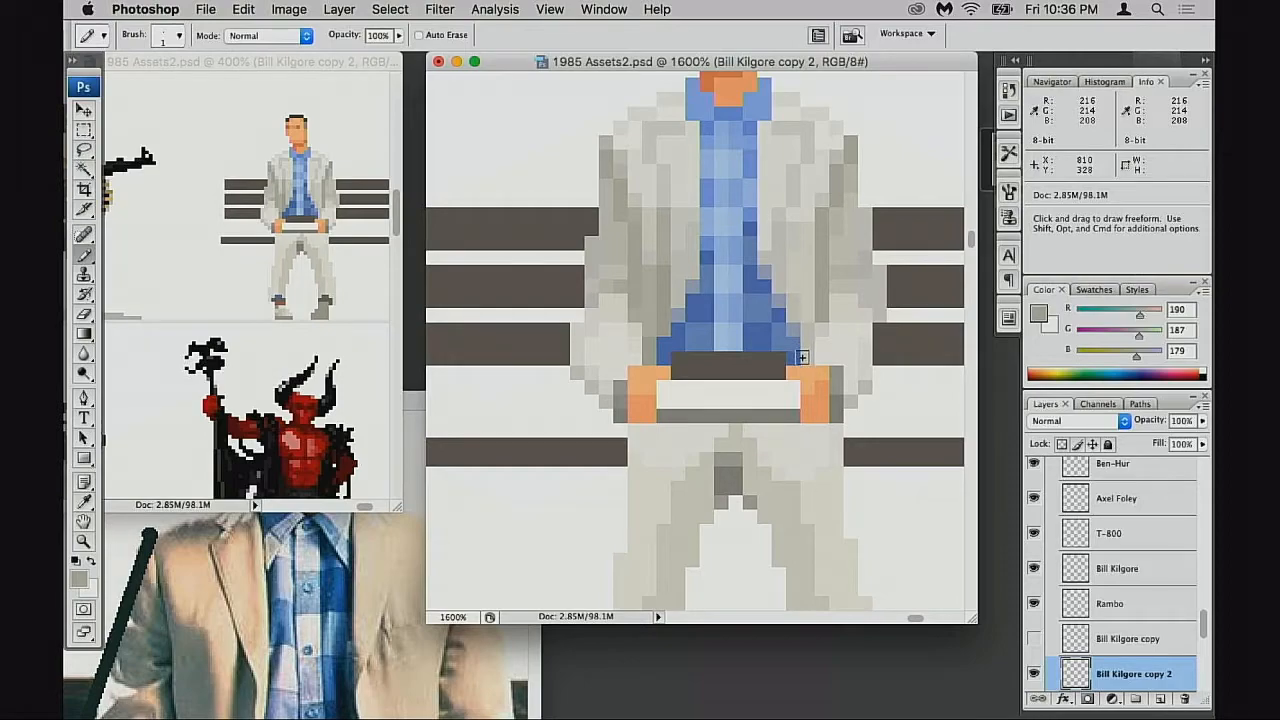
Reposition the reference photo to show the gift box with its bow, and add a new layer to the sprite document
{"action": "left_click", "coordinate": [410, 400]}
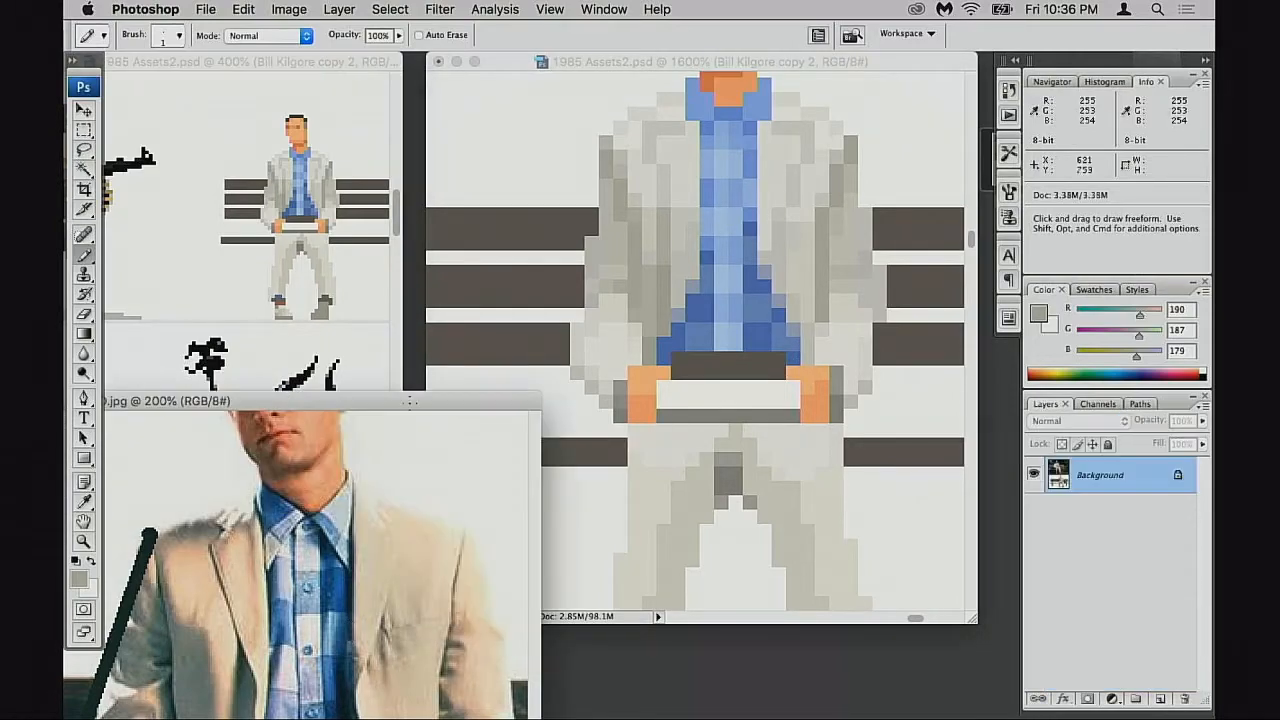
{"action": "left_click_drag", "start_coordinate": [409, 401], "coordinate": [422, 233]}
{"action": "mouse_move", "coordinate": [351, 559]}
{"action": "left_mouse_down"}
{"action": "mouse_move", "coordinate": [327, 474]}
{"action": "mouse_move", "coordinate": [304, 514]}
{"action": "left_mouse_up"}
{"action": "left_click", "coordinate": [930, 437]}
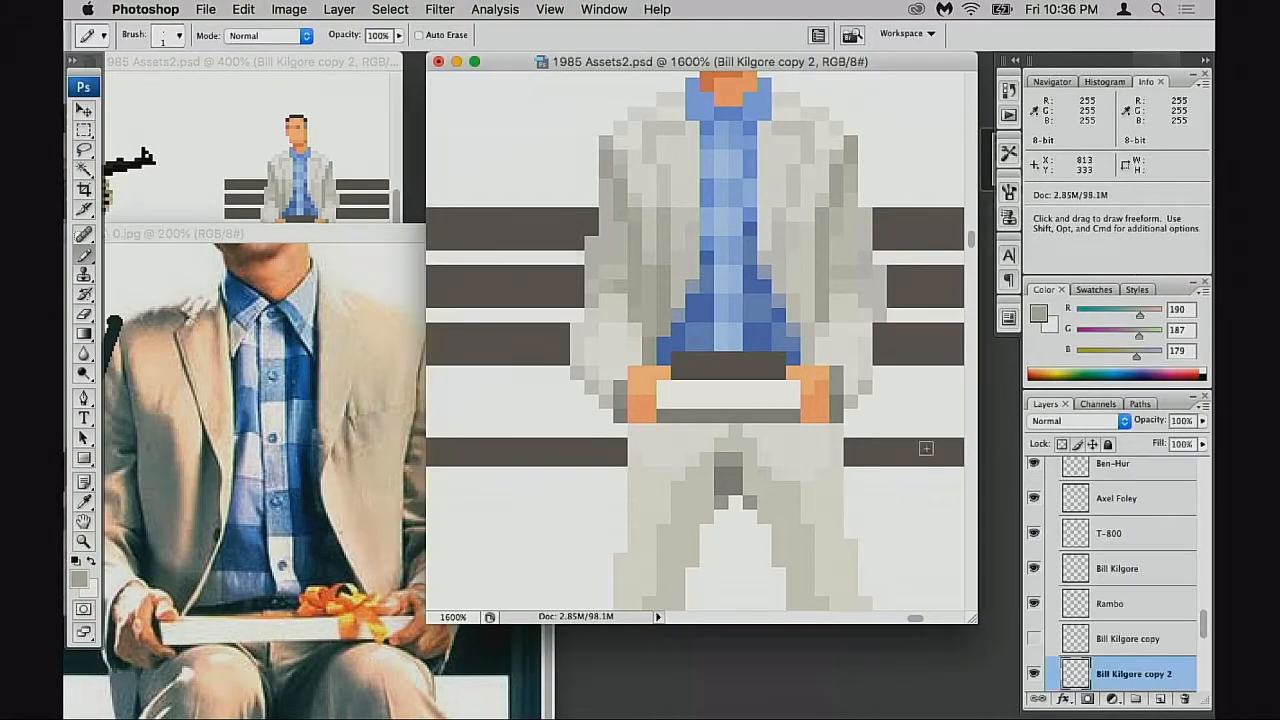
{"action": "key", "text": "super+shift+alt+n"}
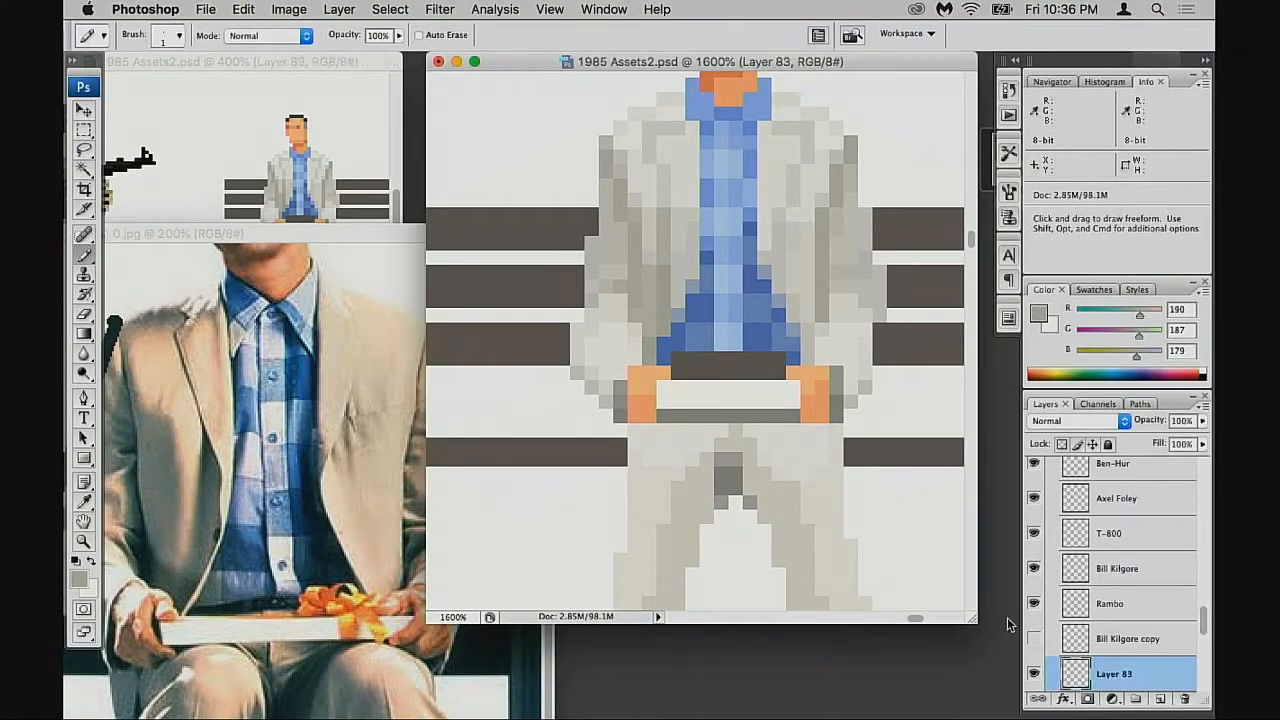
Sample the bow's orange from the reference photo and adjust the foreground colour to RGB 255, 172, 42
{"action": "left_click", "coordinate": [372, 607], "text": "alt"}
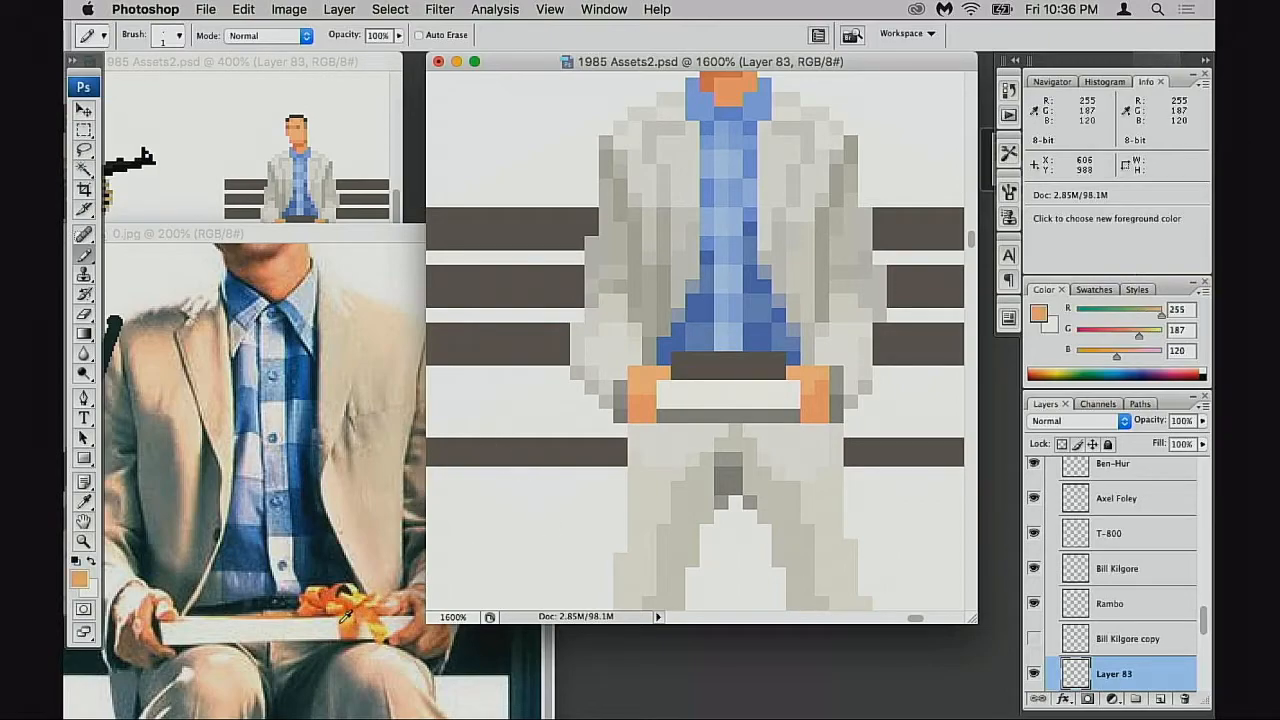
{"action": "left_click", "coordinate": [748, 369]}
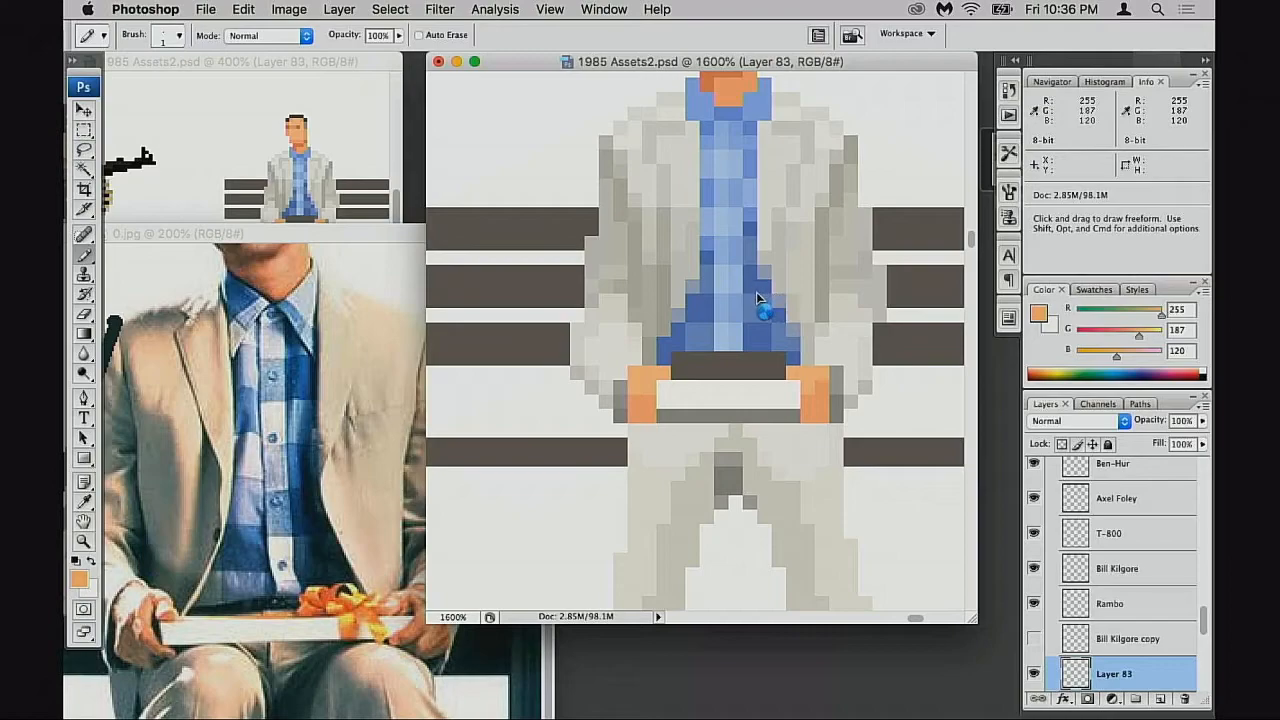
{"action": "left_click", "coordinate": [948, 137]}
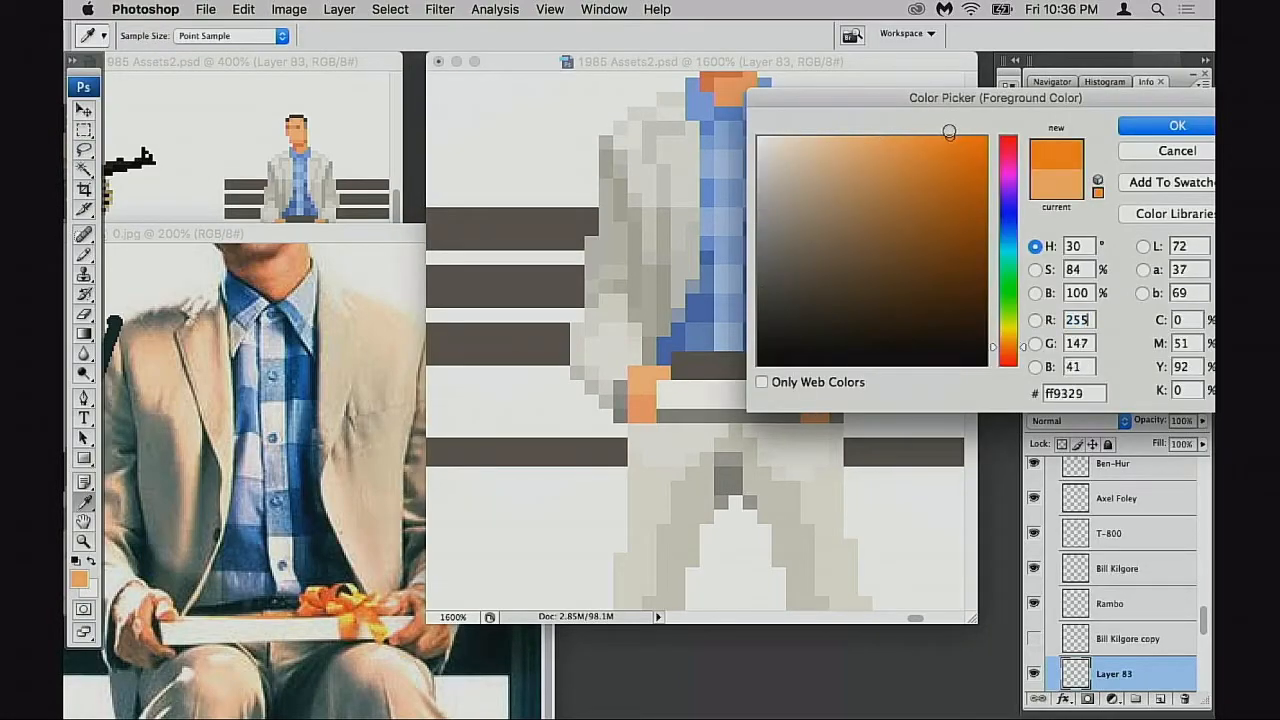
{"action": "left_click_drag", "start_coordinate": [1008, 350], "coordinate": [1009, 342]}
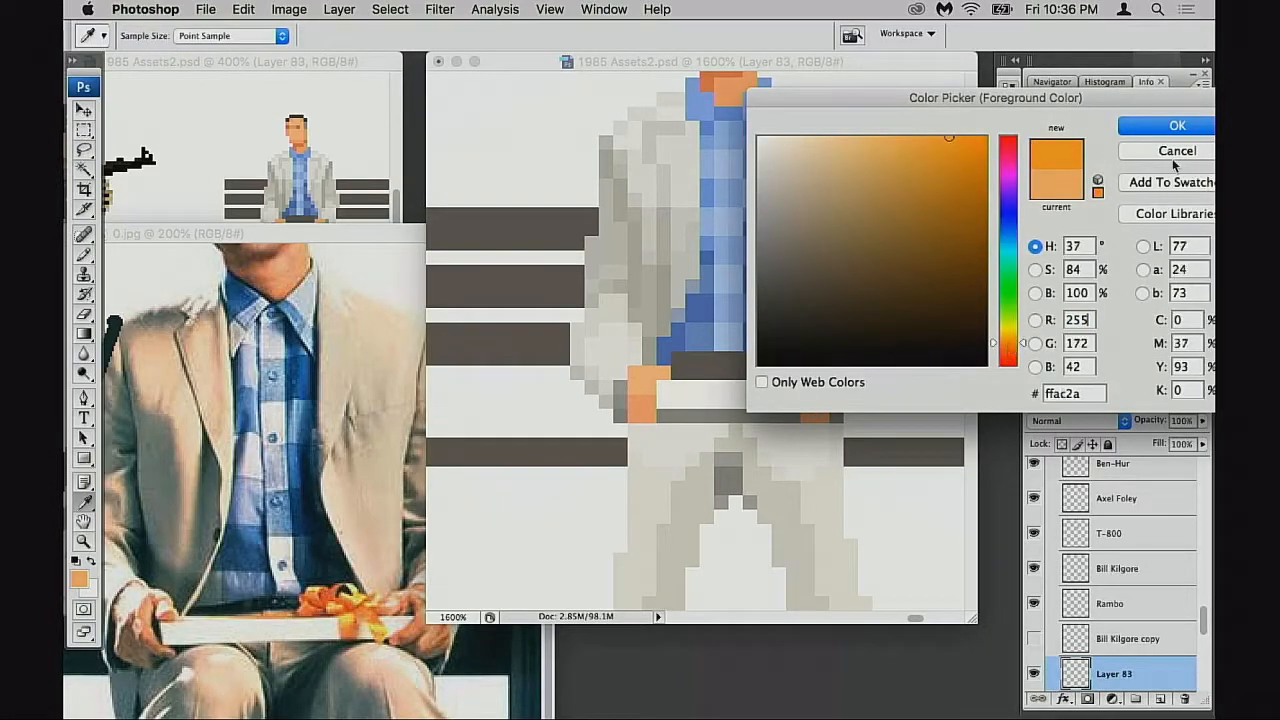
{"action": "left_click", "coordinate": [1177, 127]}
Draw the bow's basic shape in orange pixels over the middle of the gift box, comparing it with the reference photo
{"action": "left_click", "coordinate": [750, 370]}
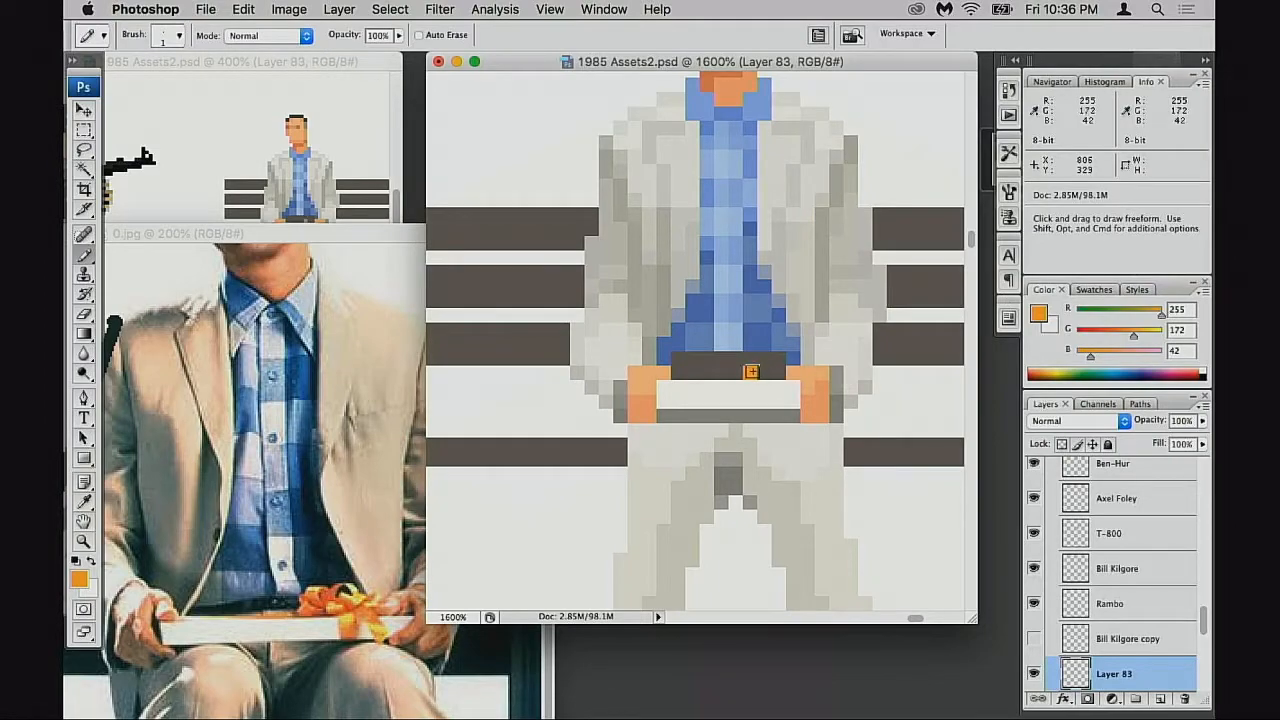
{"action": "left_click", "coordinate": [748, 359]}
{"action": "left_click", "coordinate": [738, 356]}
{"action": "key", "text": "super+z"}
{"action": "left_click_drag", "start_coordinate": [364, 235], "coordinate": [340, 323]}
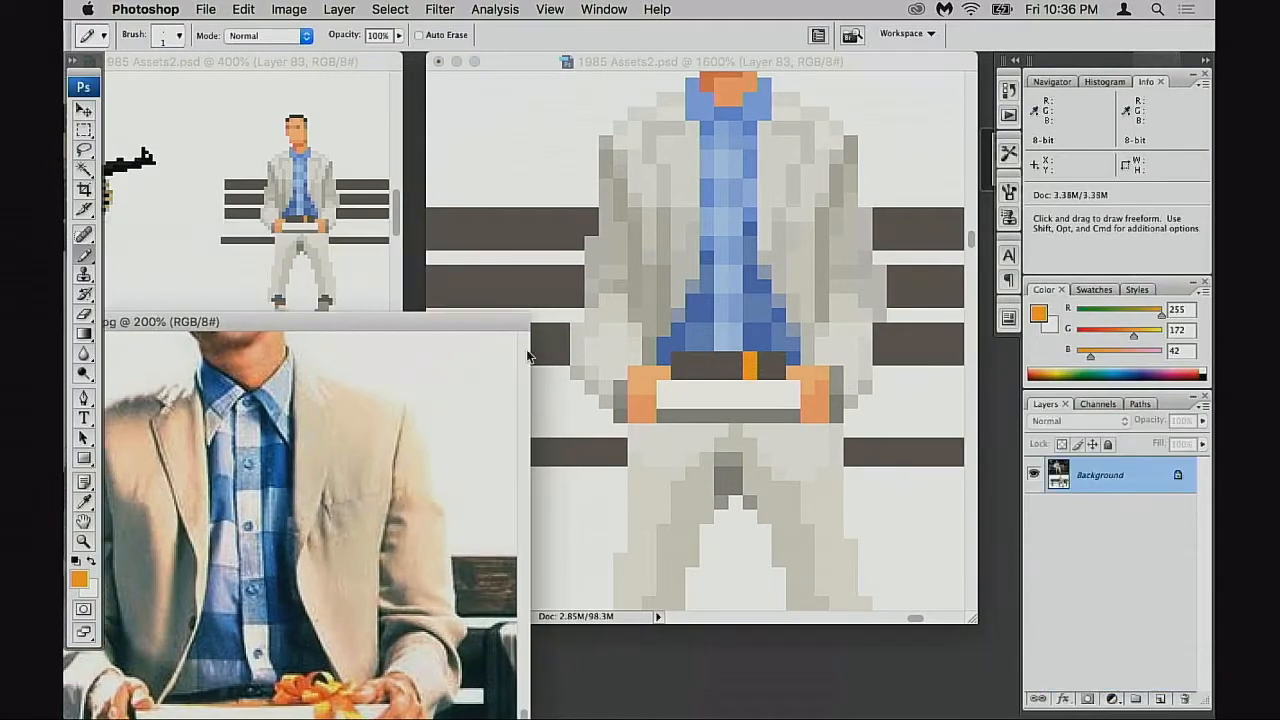
{"action": "left_click", "coordinate": [735, 343]}
{"action": "left_click", "coordinate": [735, 343]}
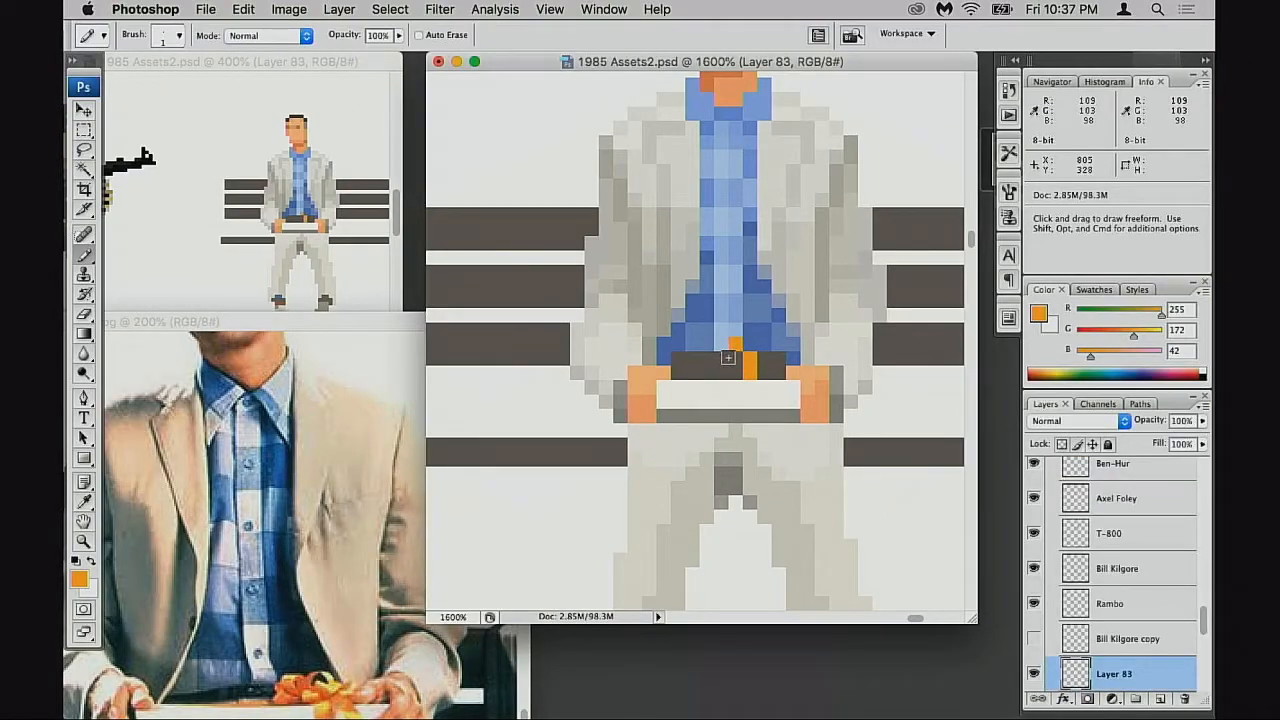
{"action": "left_click", "coordinate": [721, 357]}
{"action": "left_click", "coordinate": [749, 385]}
{"action": "left_click", "coordinate": [736, 371]}
{"action": "left_click", "coordinate": [768, 386]}
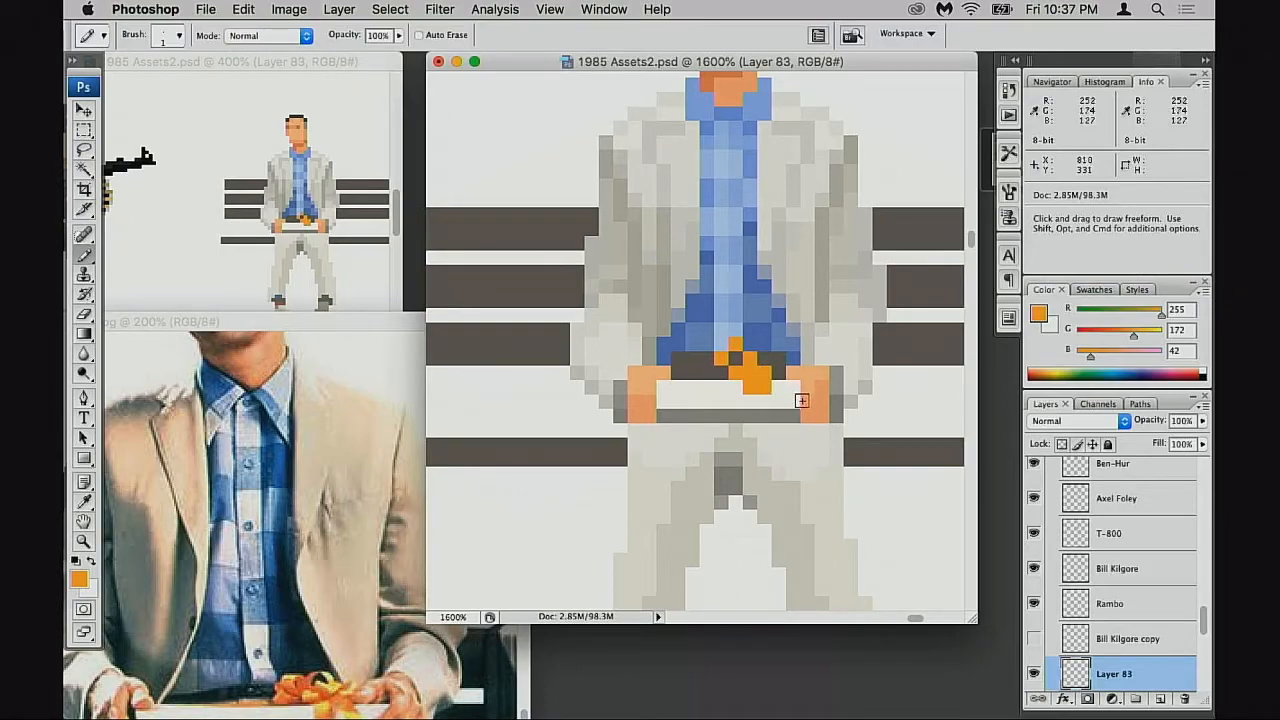
{"action": "left_click_drag", "start_coordinate": [783, 411], "coordinate": [793, 402]}
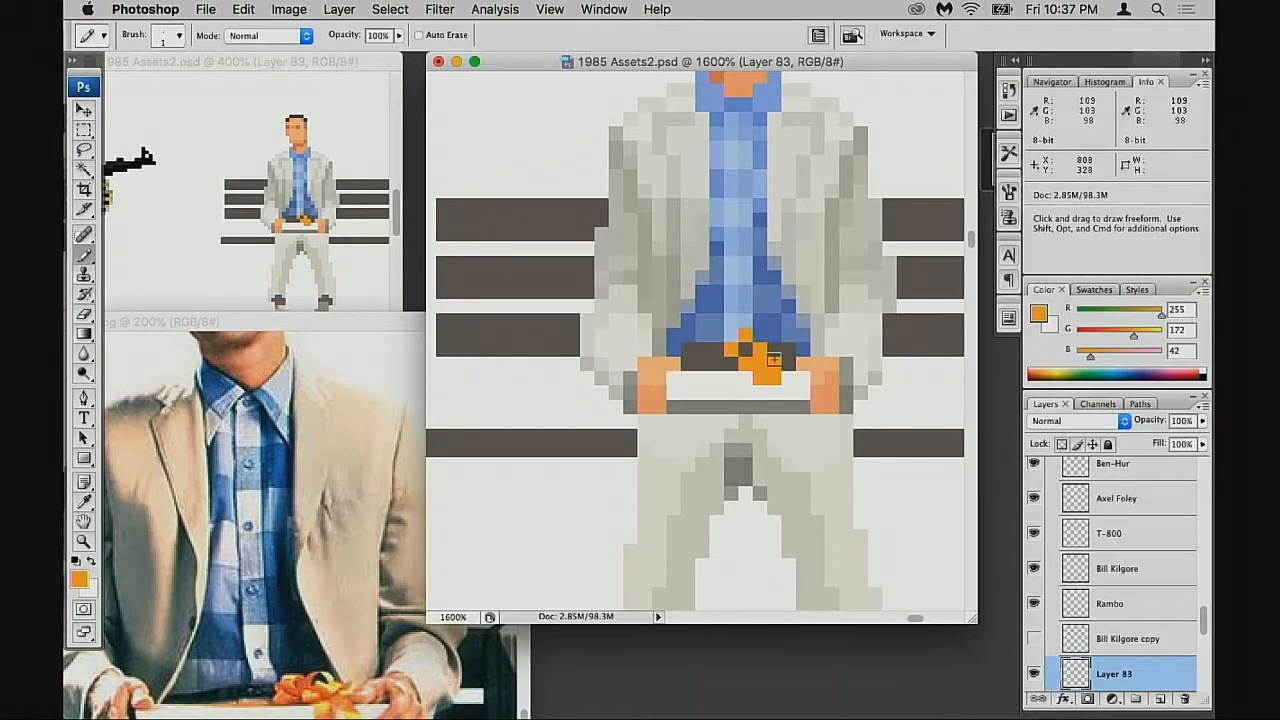
Enlarge the reference photo to 600% and examine the shape and colours of the bow
{"action": "left_click_drag", "start_coordinate": [393, 322], "coordinate": [418, 248]}
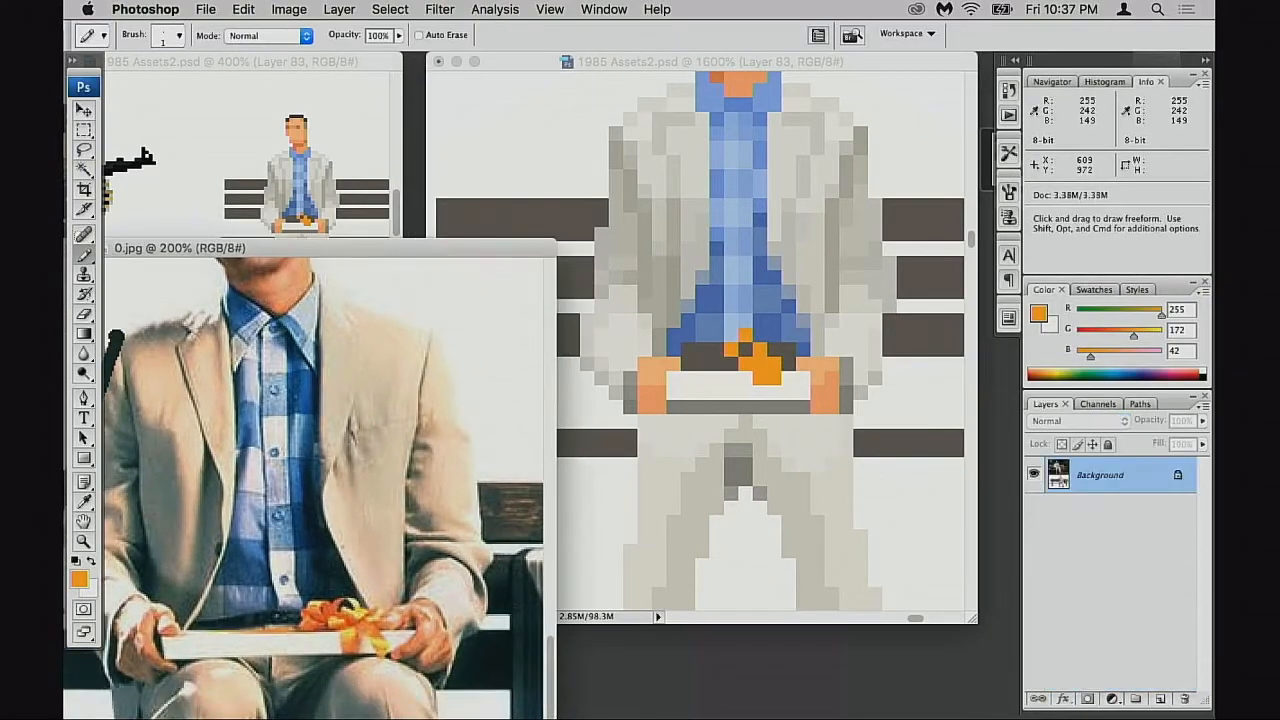
{"action": "left_click_drag", "start_coordinate": [295, 586], "coordinate": [484, 429]}
{"action": "left_click", "coordinate": [314, 546], "text": "alt"}
{"action": "left_click", "coordinate": [288, 573], "text": "alt"}
{"action": "left_click_drag", "start_coordinate": [205, 522], "coordinate": [497, 483]}
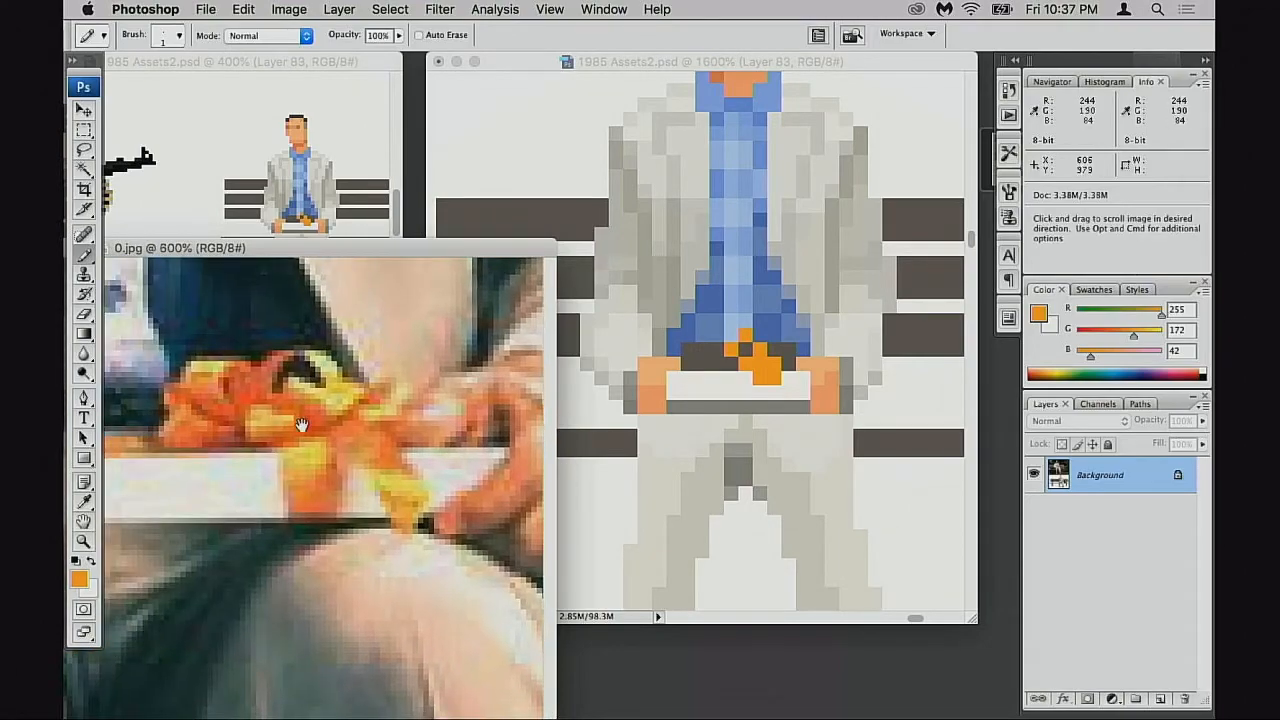
{"action": "left_click_drag", "start_coordinate": [362, 500], "coordinate": [369, 520]}
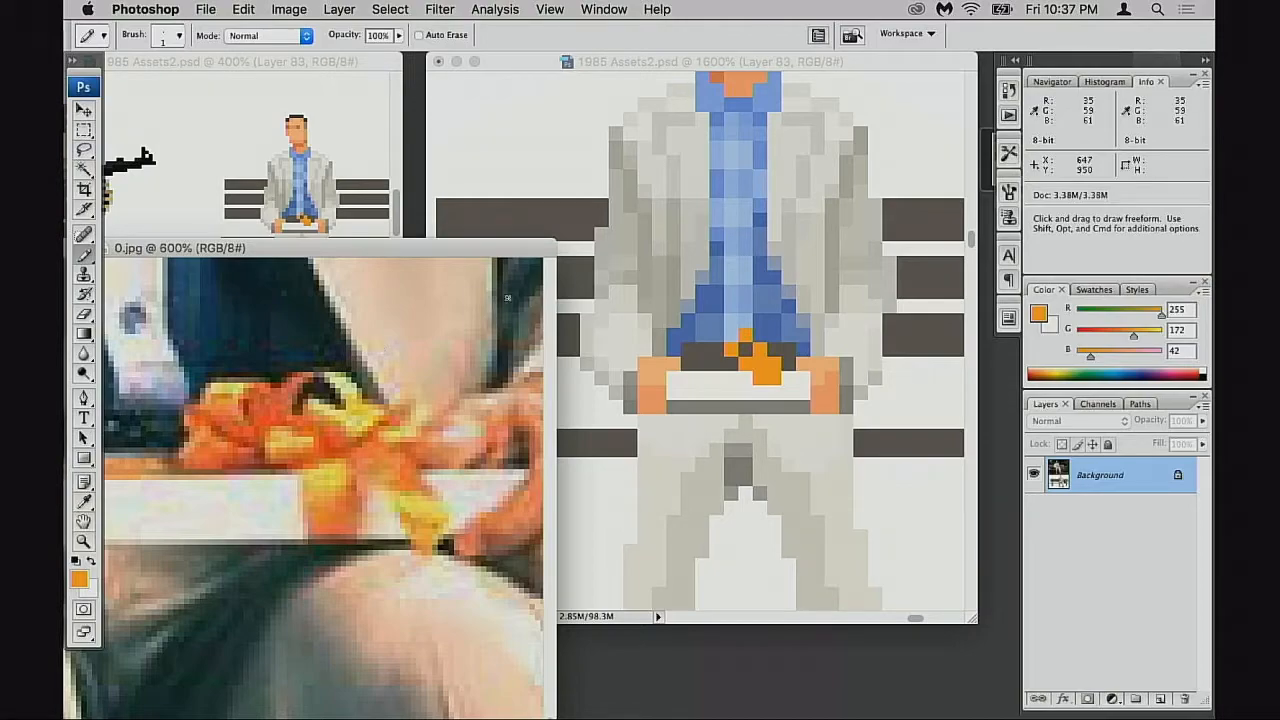
{"action": "left_click_drag", "start_coordinate": [460, 250], "coordinate": [453, 261]}
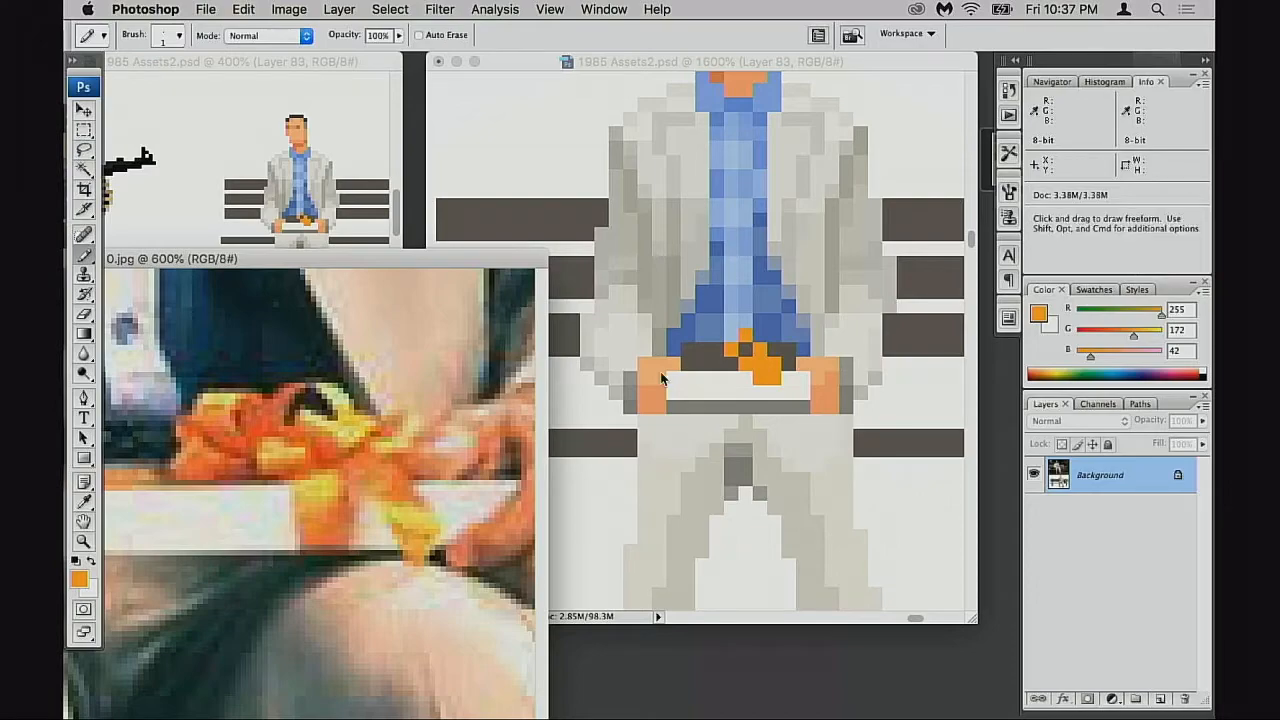
Darken the lower pixels of the bow with the same orange in Multiply mode at 40% pencil opacity
{"action": "key", "text": "shift+alt+m"}
{"action": "left_click", "coordinate": [776, 373]}
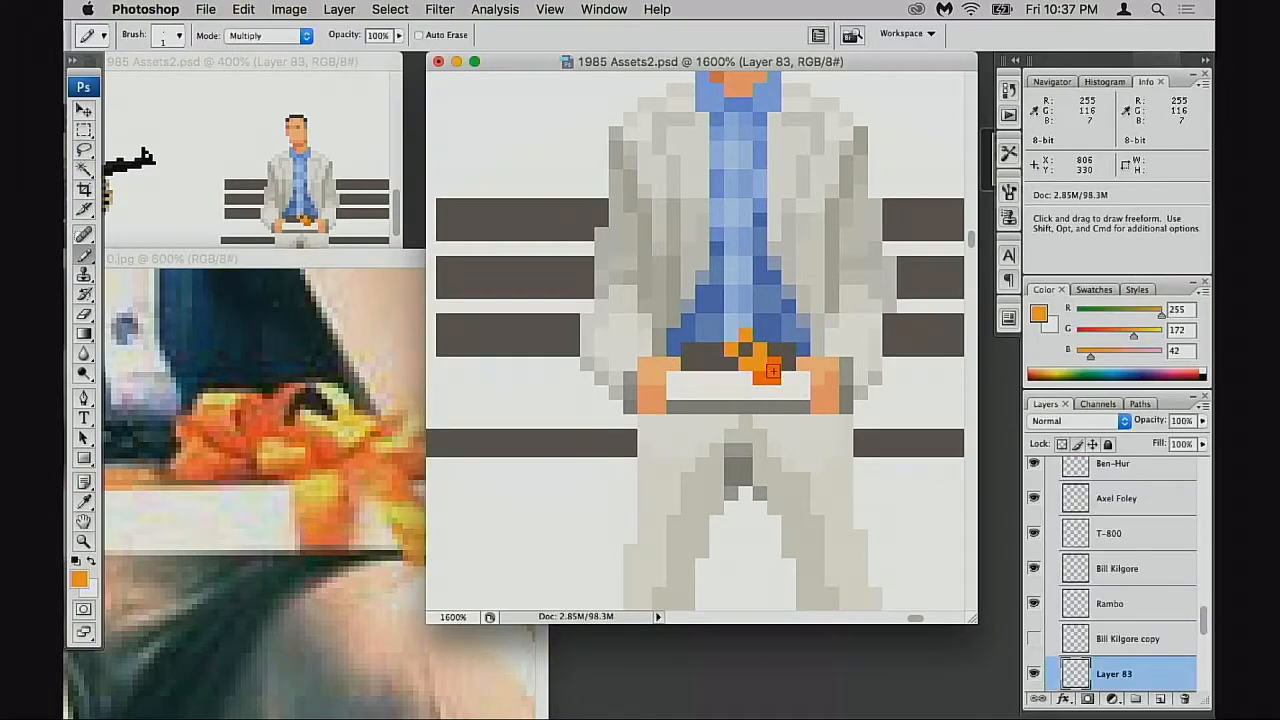
{"action": "key", "text": "4"}
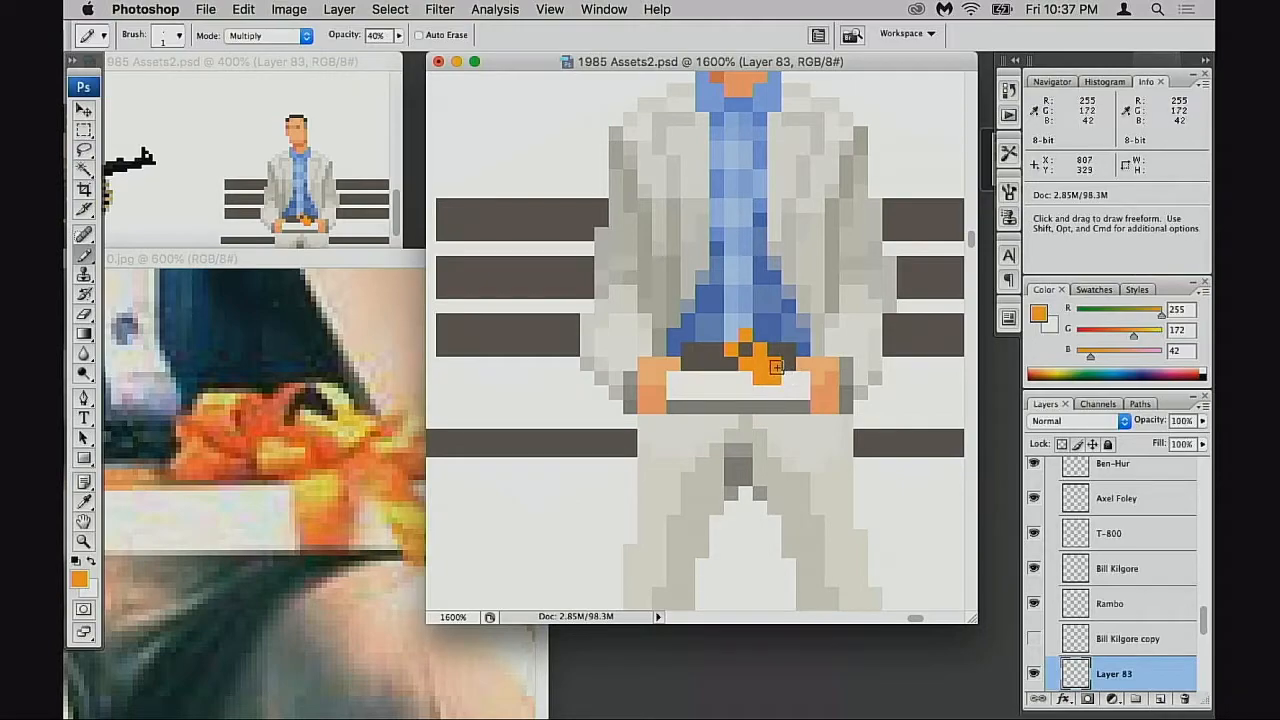
{"action": "left_click", "coordinate": [772, 378]}
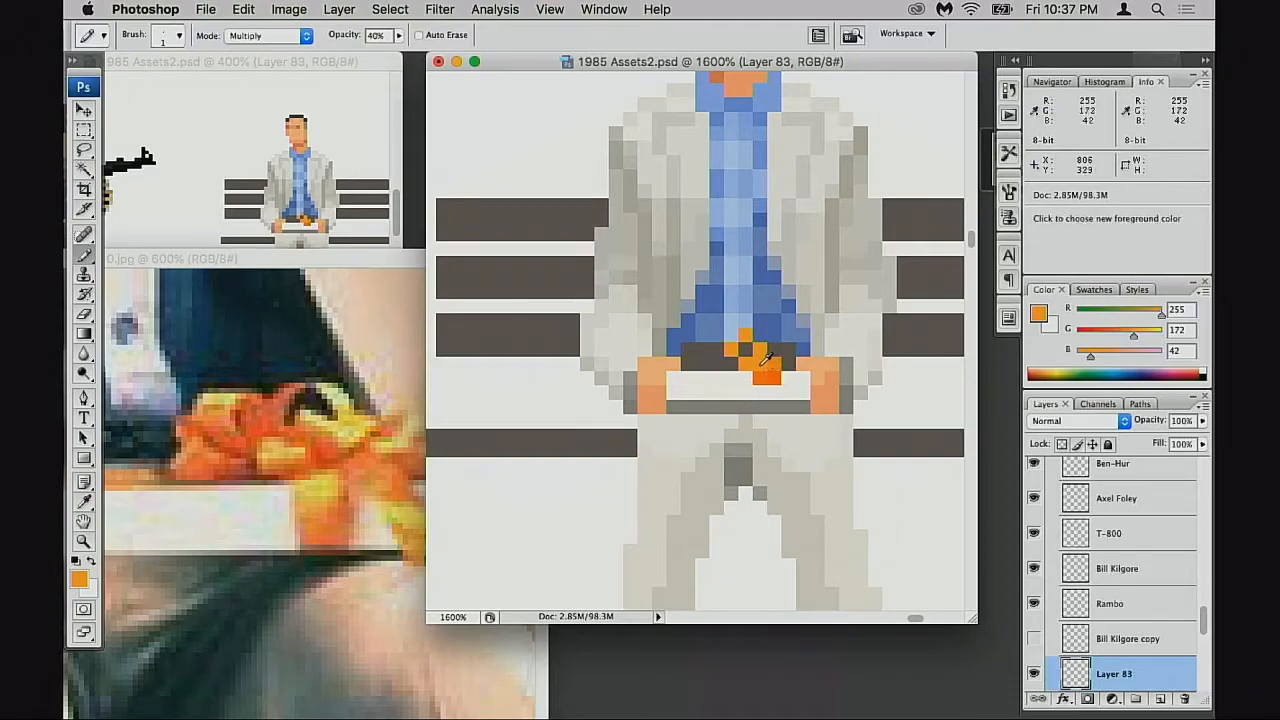
Try additional orange pixels around the bow at 100% opacity and undo them
{"action": "key", "text": "0"}
{"action": "left_click", "coordinate": [788, 352]}
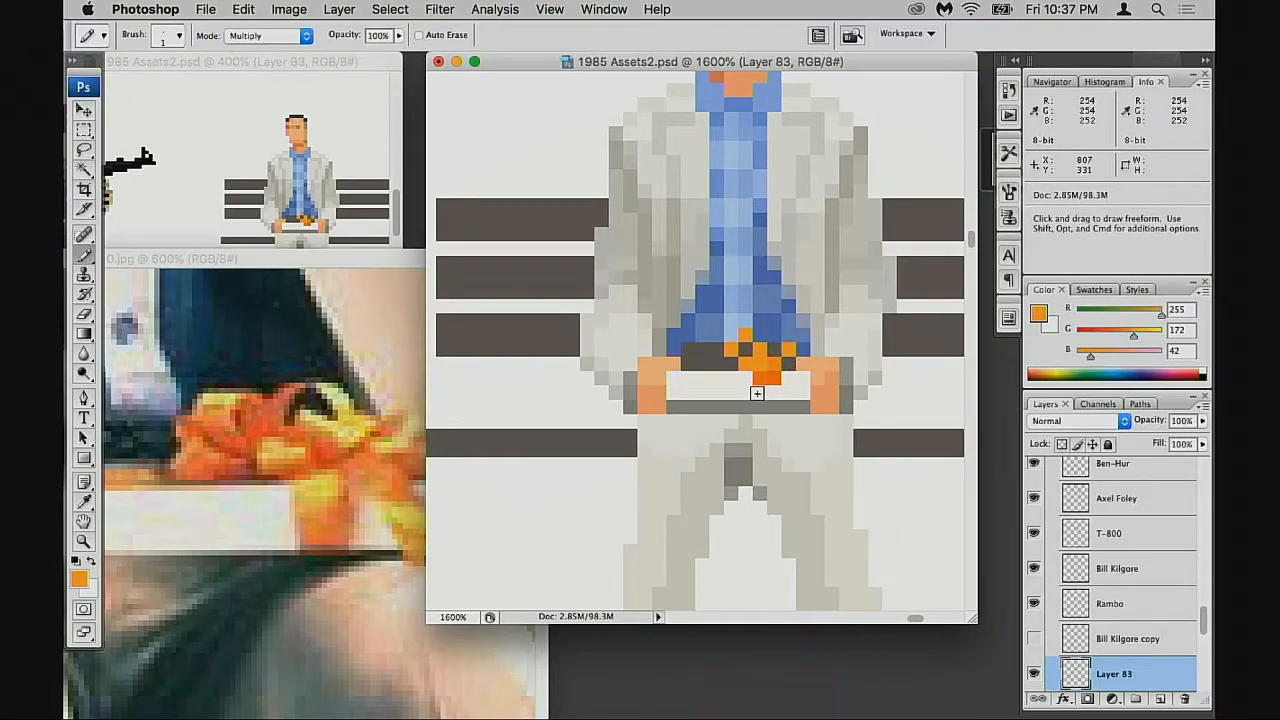
{"action": "key", "text": "super+z"}
{"action": "left_click", "coordinate": [746, 396]}
{"action": "key", "text": "super+z"}
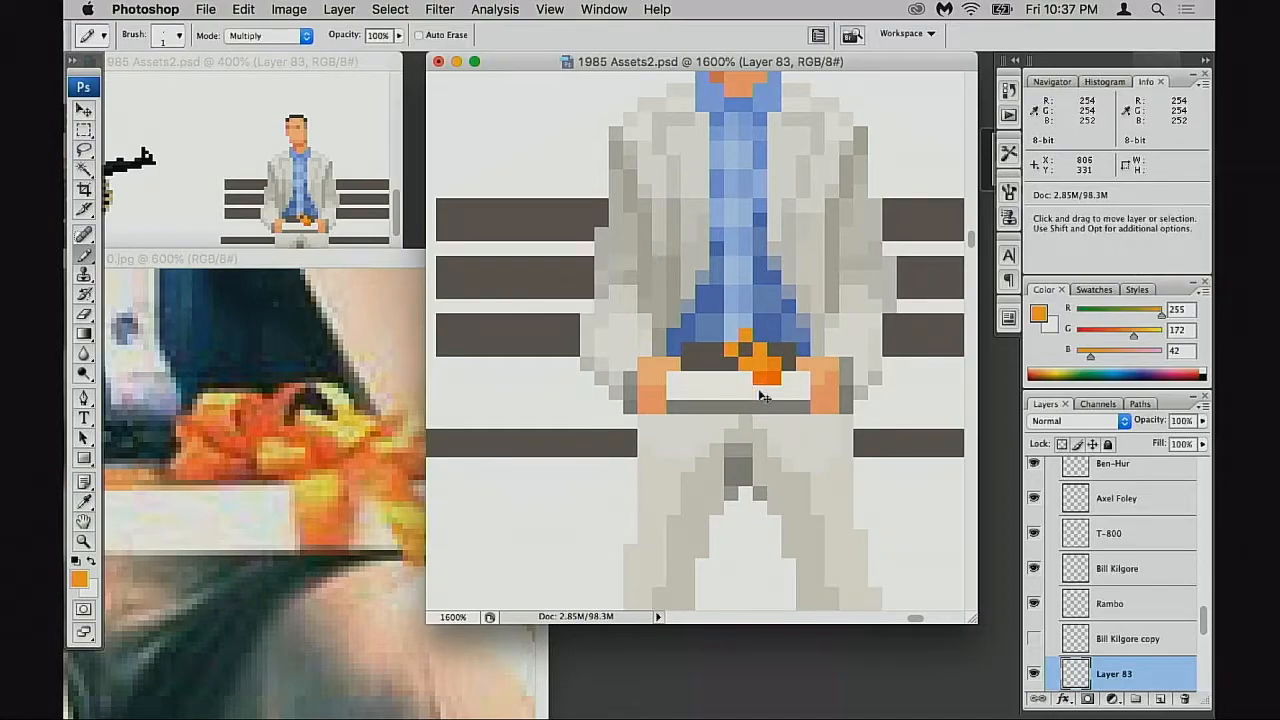
Add shadow pixels on the box beside the bow with sampled RGB 109, 103, 98 in Multiply mode at 40% opacity
{"action": "left_click", "coordinate": [738, 372], "text": "alt"}
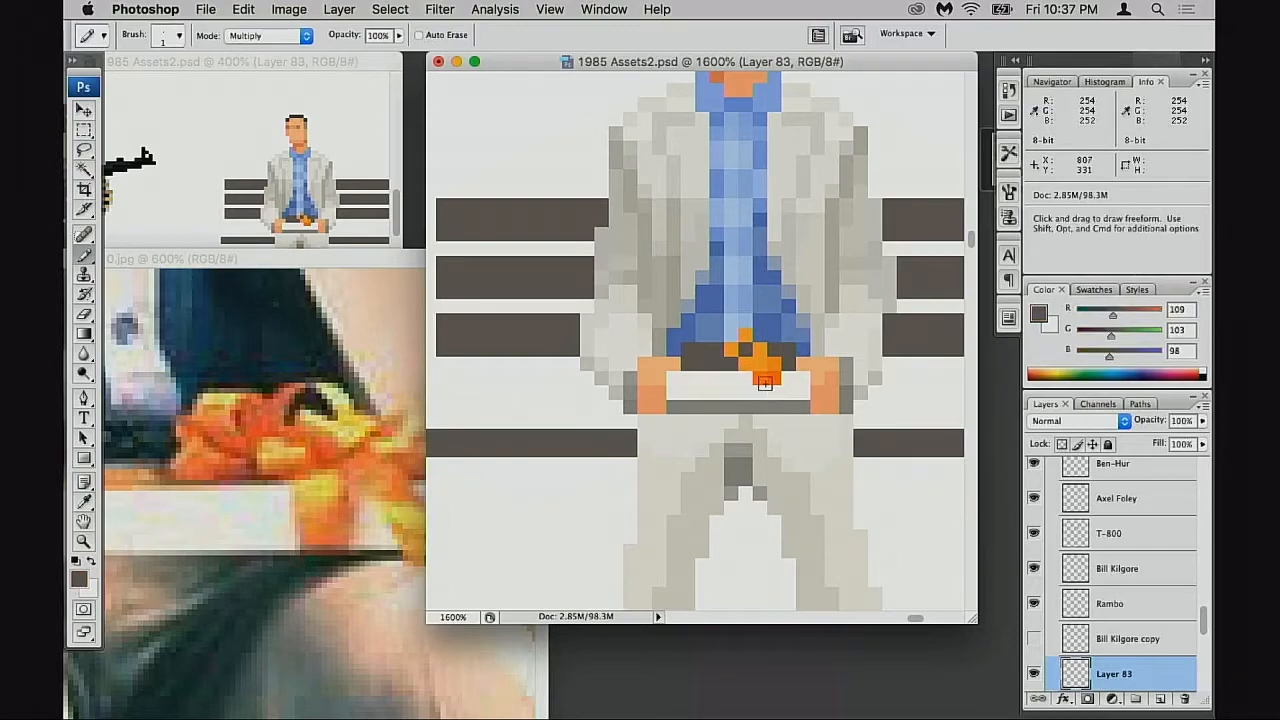
{"action": "key", "text": "w"}
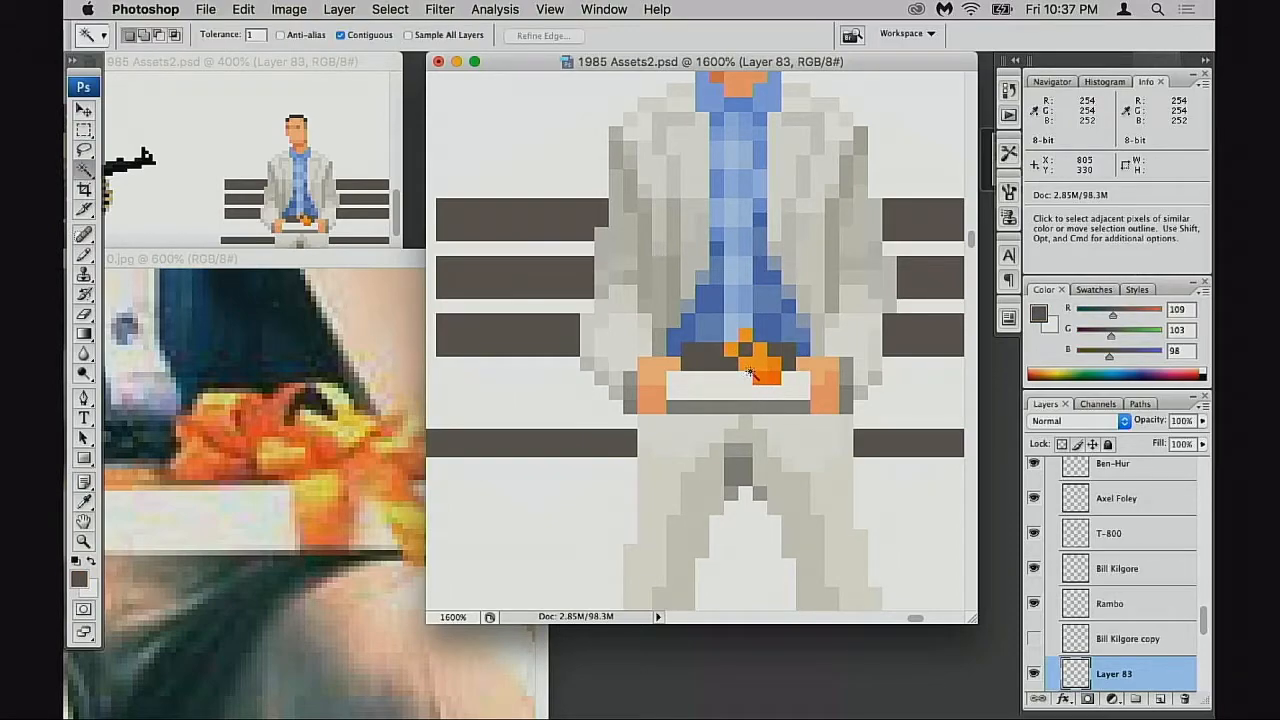
{"action": "key", "text": "b"}
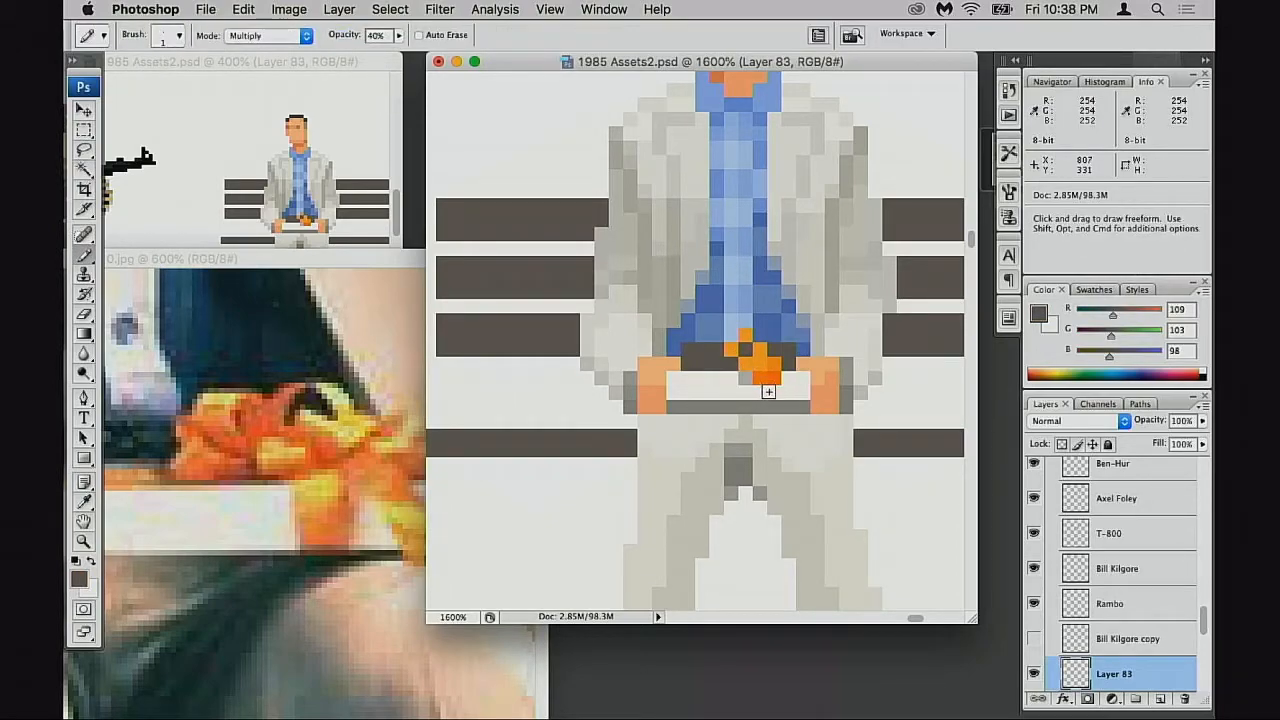
{"action": "left_click", "coordinate": [768, 391]}
{"action": "key", "text": "super+z"}
Extend a ribbon tail down the front of the box using sampled RGB 255, 130, 19 and 255, 113, 13
{"action": "left_click", "coordinate": [760, 378], "text": "alt"}
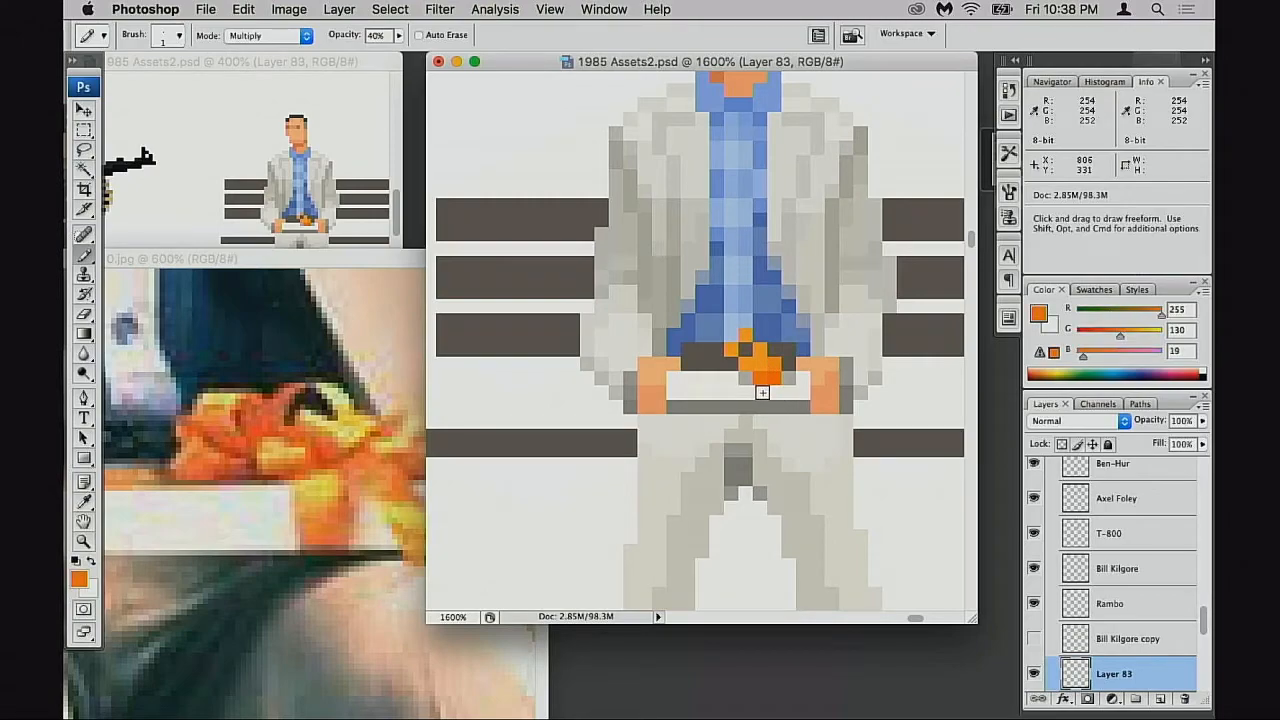
{"action": "left_click", "coordinate": [759, 390]}
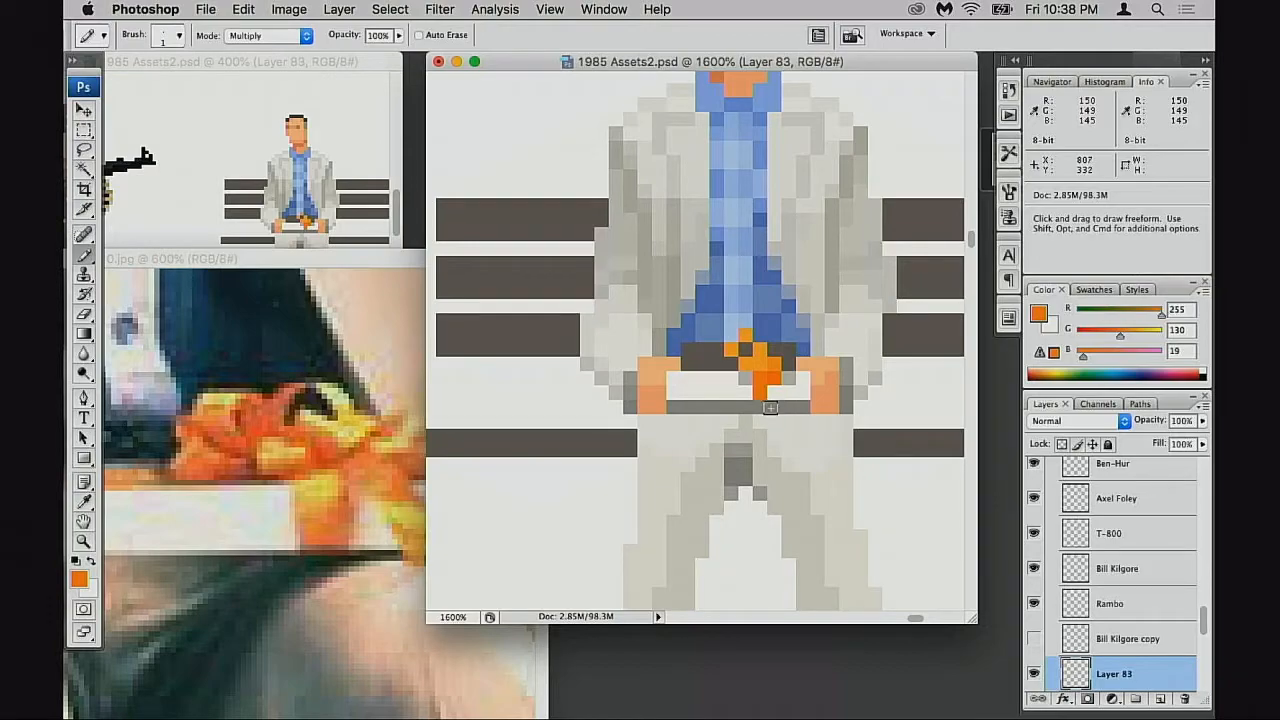
{"action": "left_click", "coordinate": [784, 374], "text": "alt"}
{"action": "left_click", "coordinate": [760, 406]}
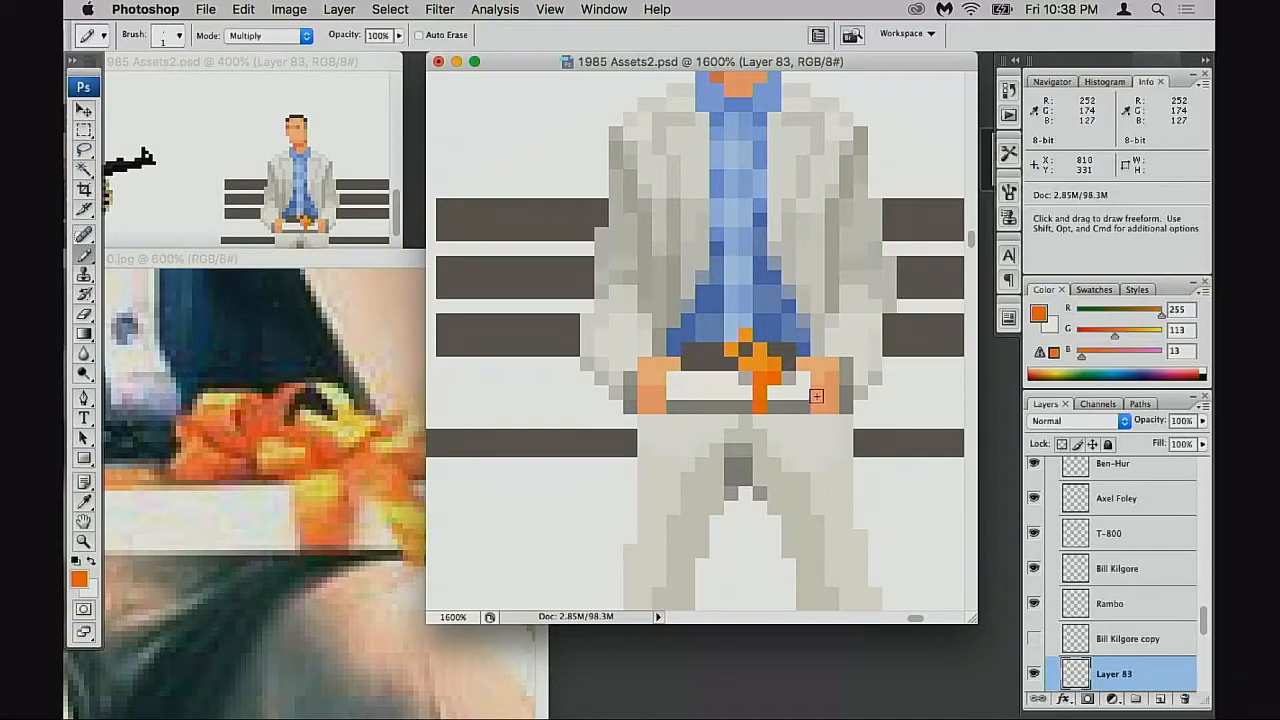
Brighten the bow's lower pixels with sampled RGB 255, 172, 42 in Normal mode and widen the ribbon tail with RGB 255, 130, 19
{"action": "left_click", "coordinate": [756, 367], "text": "alt"}
{"action": "left_click", "coordinate": [764, 383]}
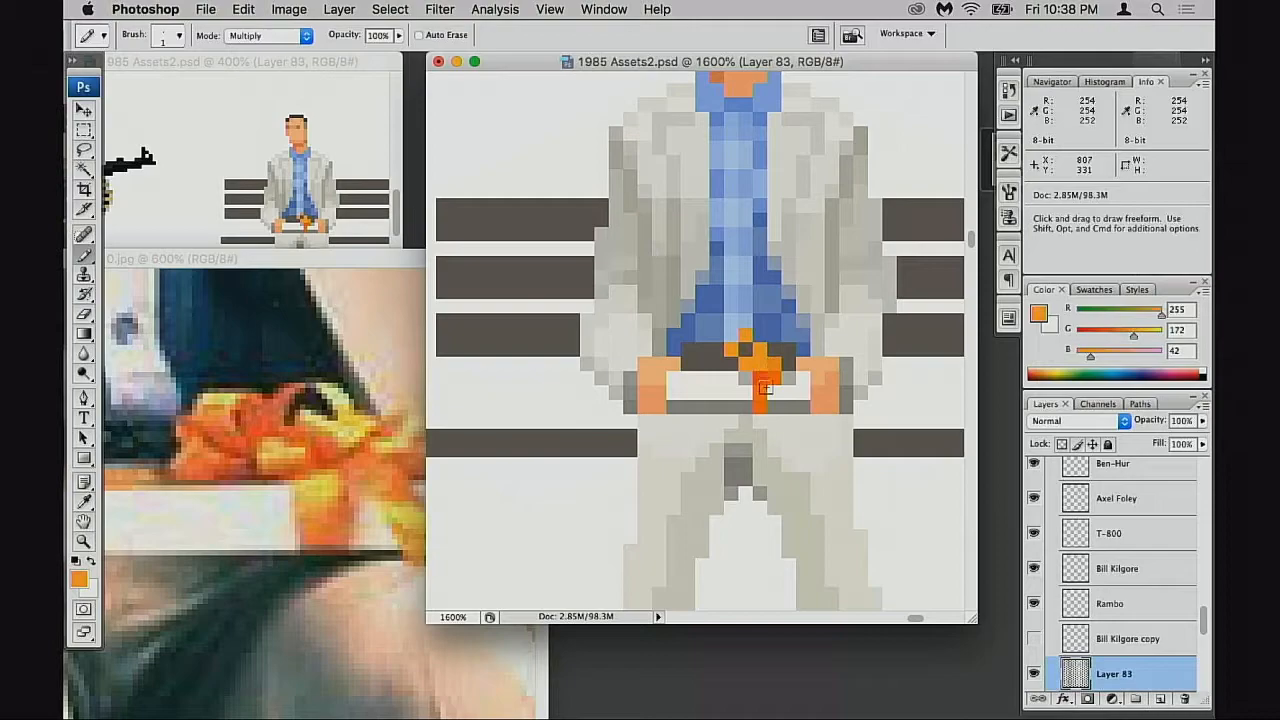
{"action": "key", "text": "shift+alt+n"}
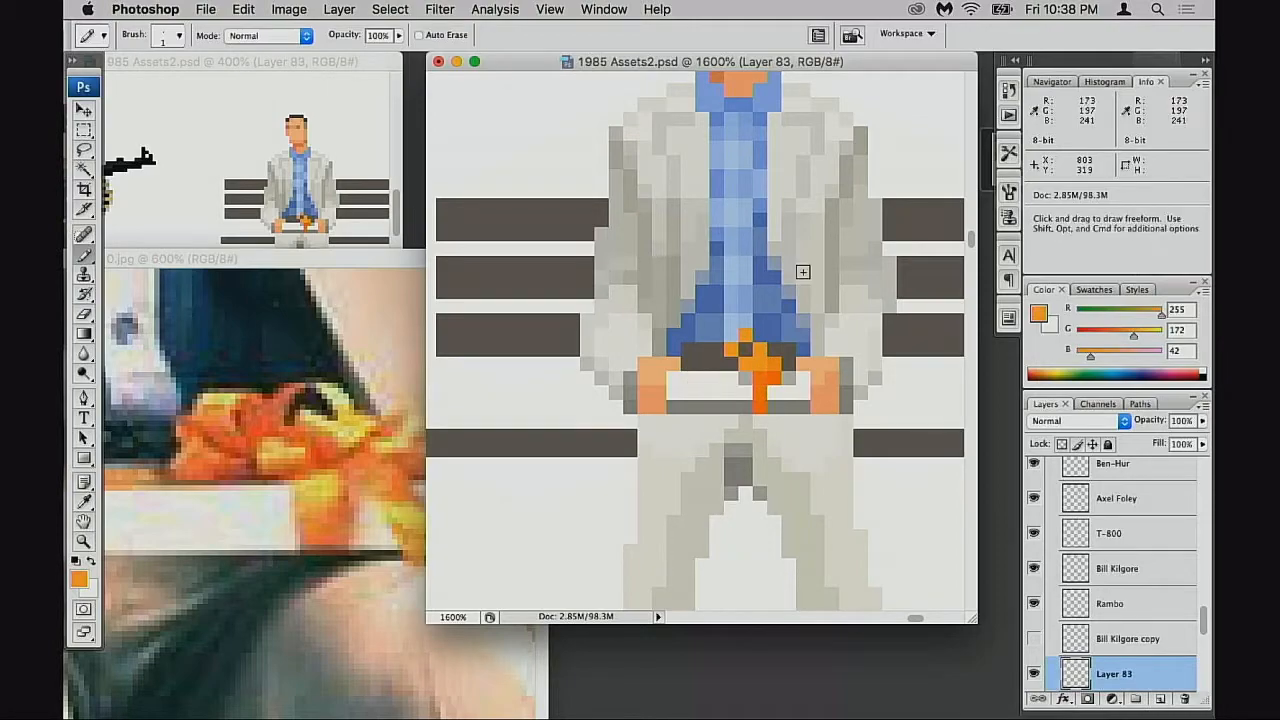
{"action": "left_click", "coordinate": [762, 392], "text": "alt"}
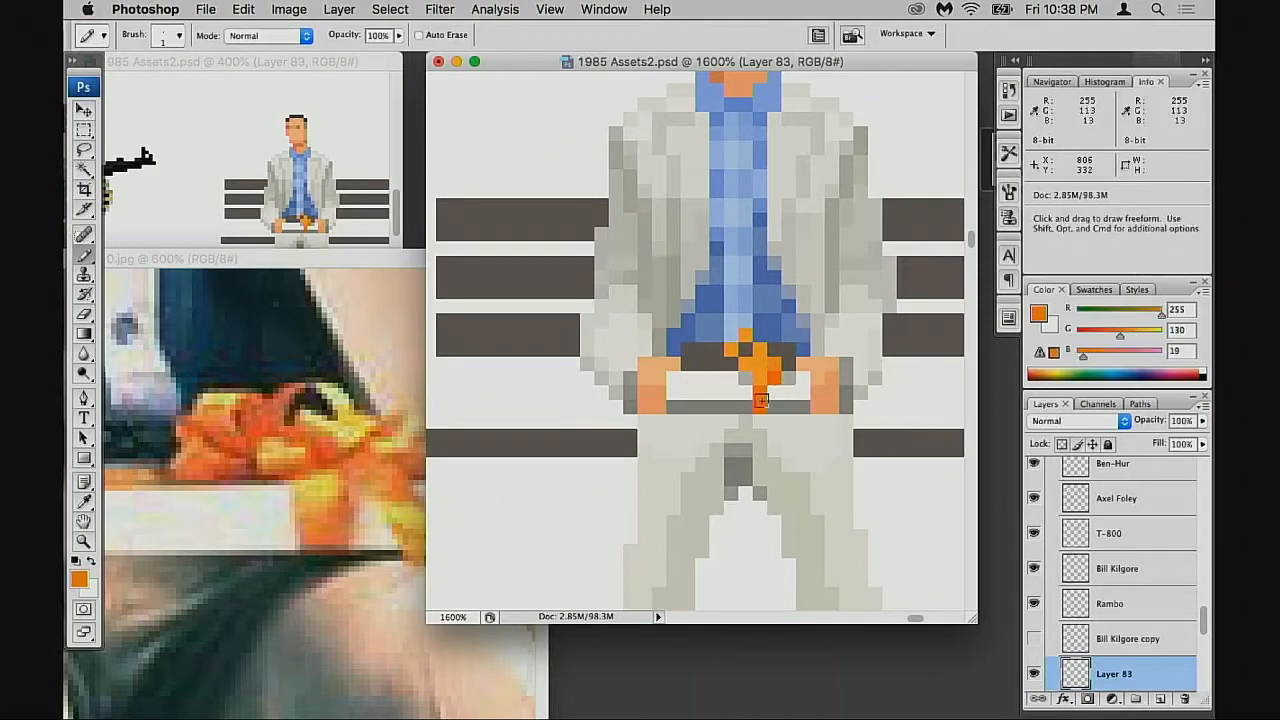
{"action": "left_click_drag", "start_coordinate": [799, 405], "coordinate": [815, 405]}
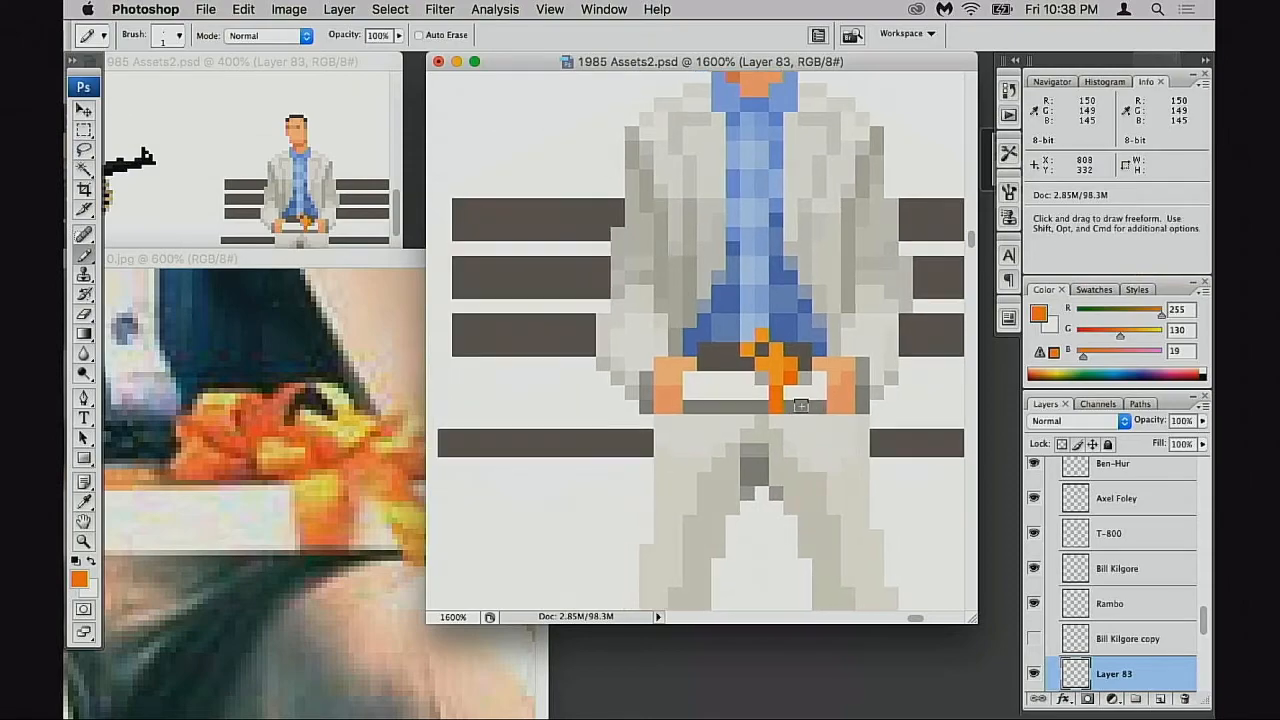
{"action": "left_click", "coordinate": [762, 404]}
Fill out the bow's loops beside and above its dark centre with sampled RGB 255, 172, 42
{"action": "left_click", "coordinate": [770, 370], "text": "alt"}
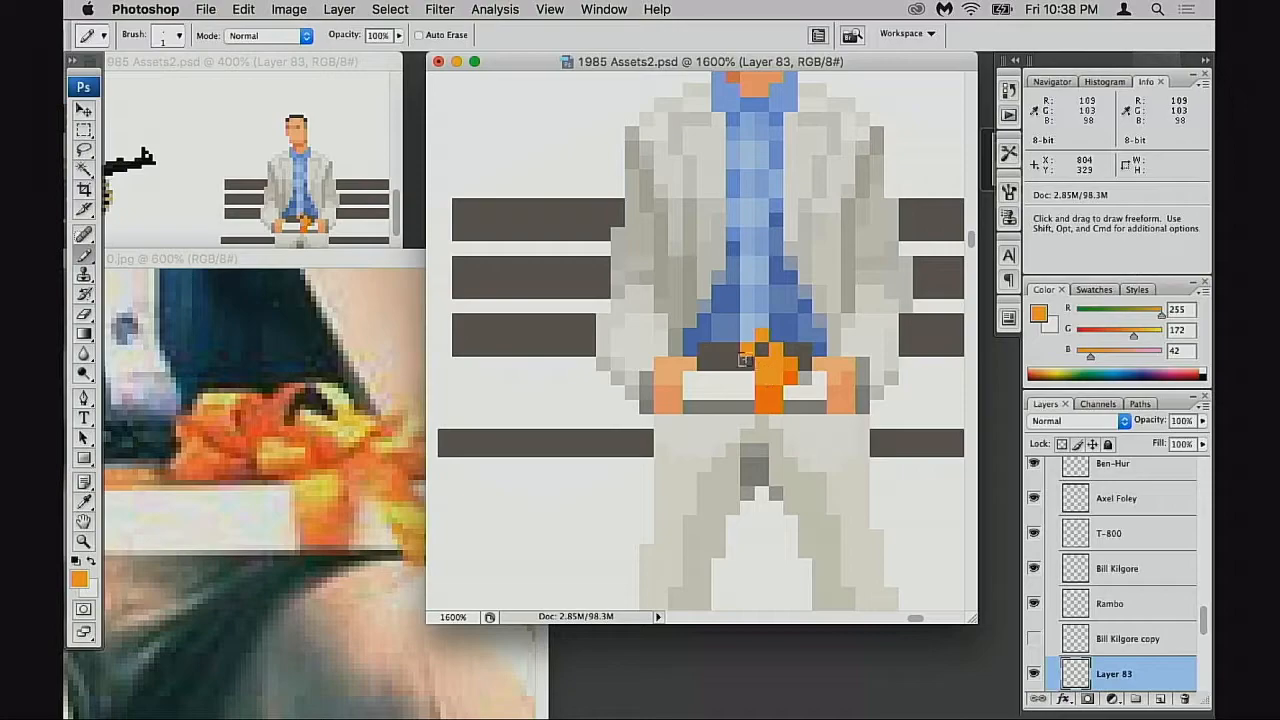
{"action": "left_click", "coordinate": [735, 354]}
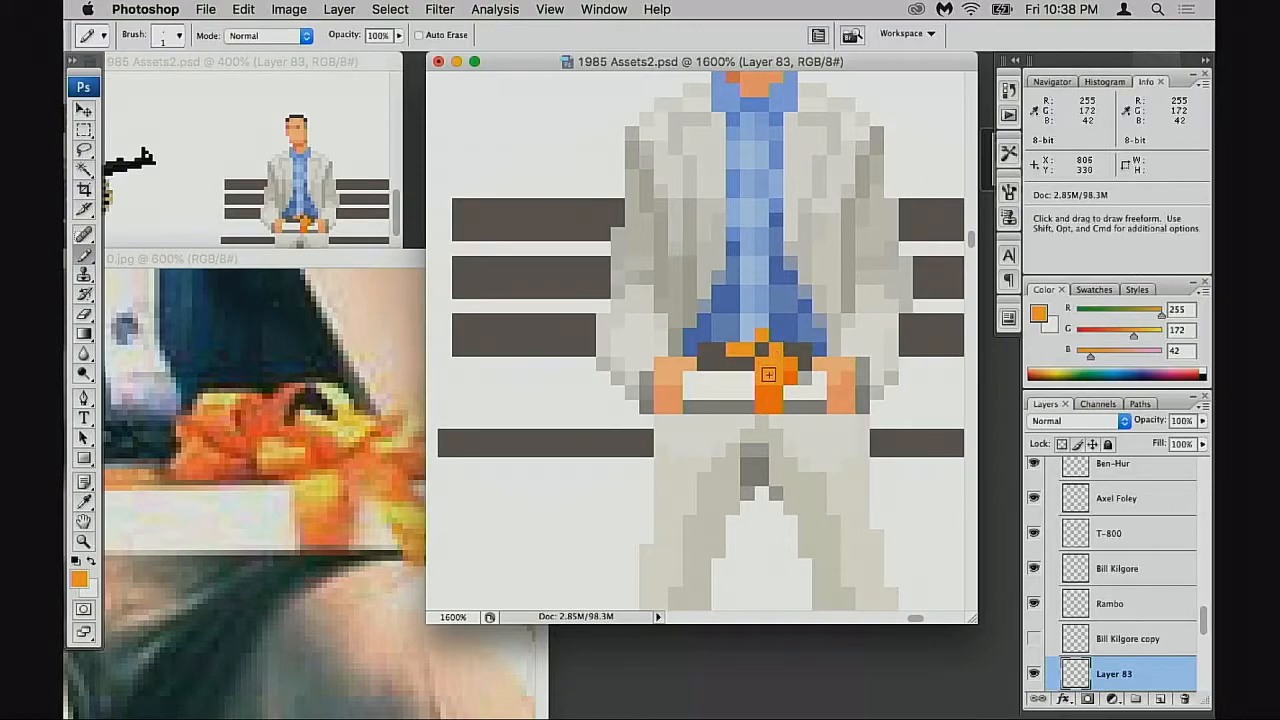
{"action": "key", "text": "shift+alt+s"}
{"action": "left_click", "coordinate": [762, 365]}
{"action": "key", "text": "alt"}
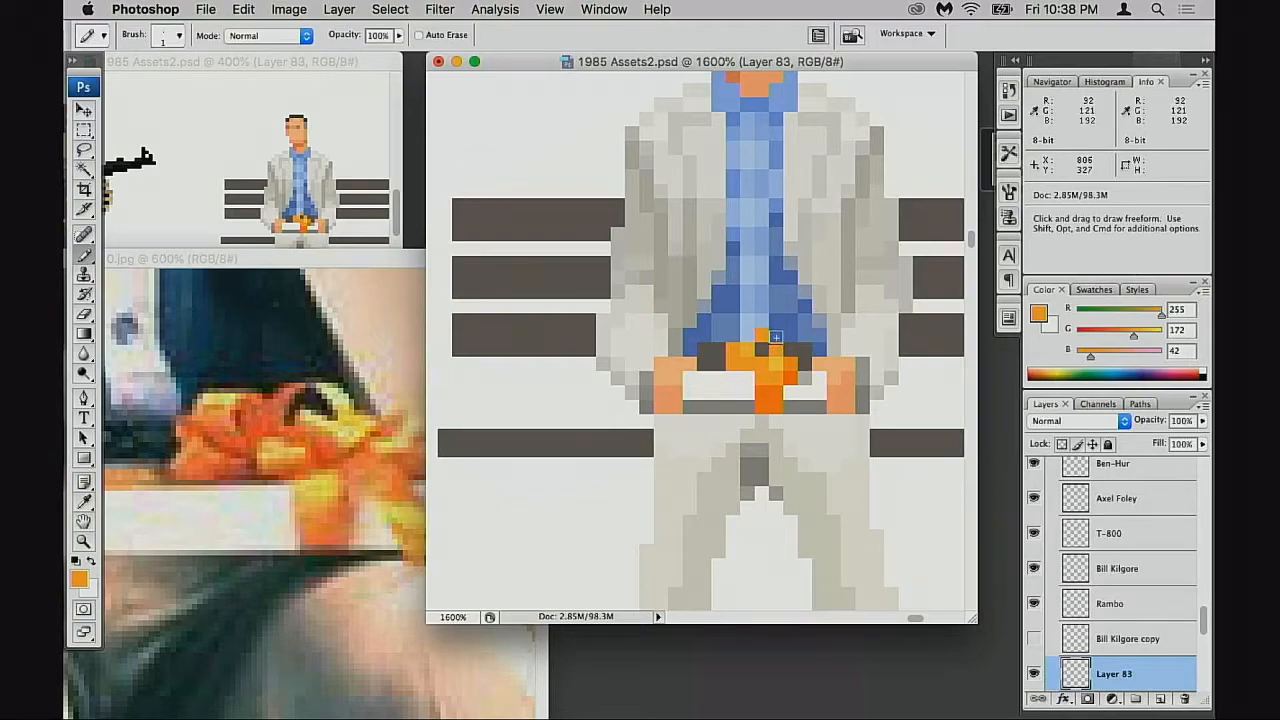
{"action": "left_click_drag", "start_coordinate": [770, 383], "coordinate": [795, 367]}
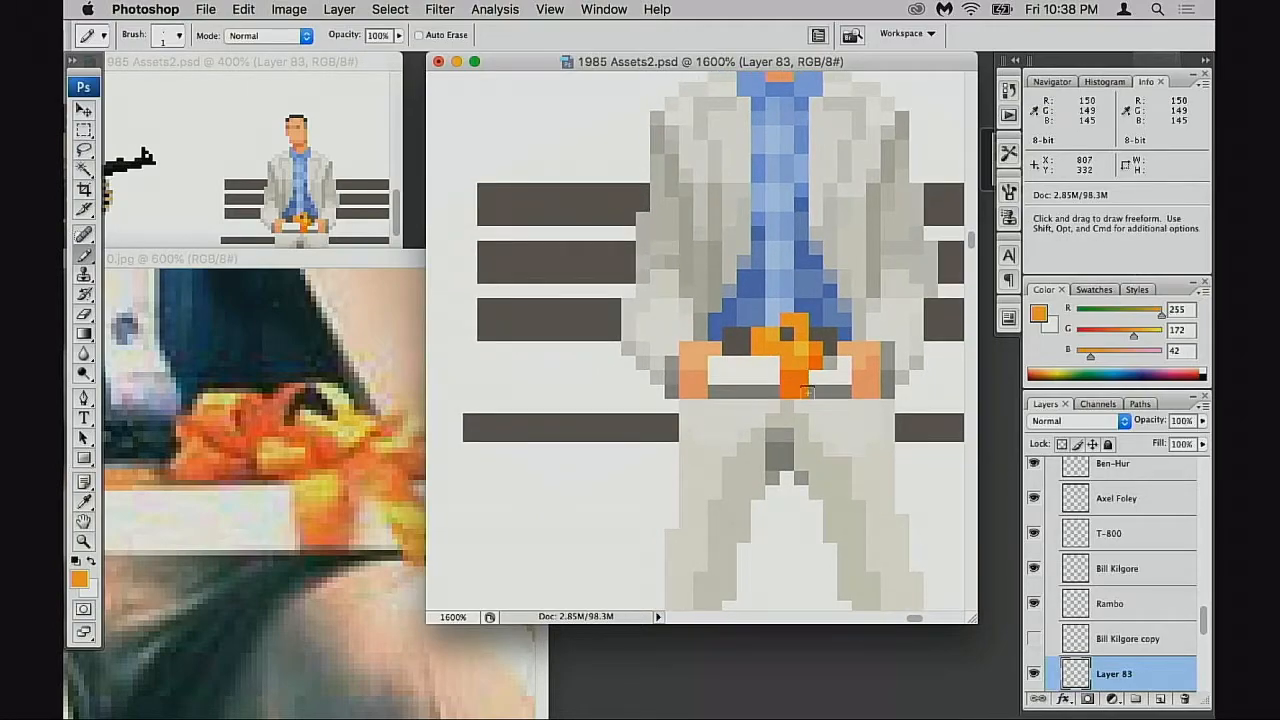
Compare the finished bow at reduced zoom with the gift box and ribbon in the reference photo
{"action": "left_click", "coordinate": [791, 415], "text": "alt"}
{"action": "left_click", "coordinate": [791, 415], "text": "alt"}
{"action": "left_click", "coordinate": [701, 399], "text": "alt"}
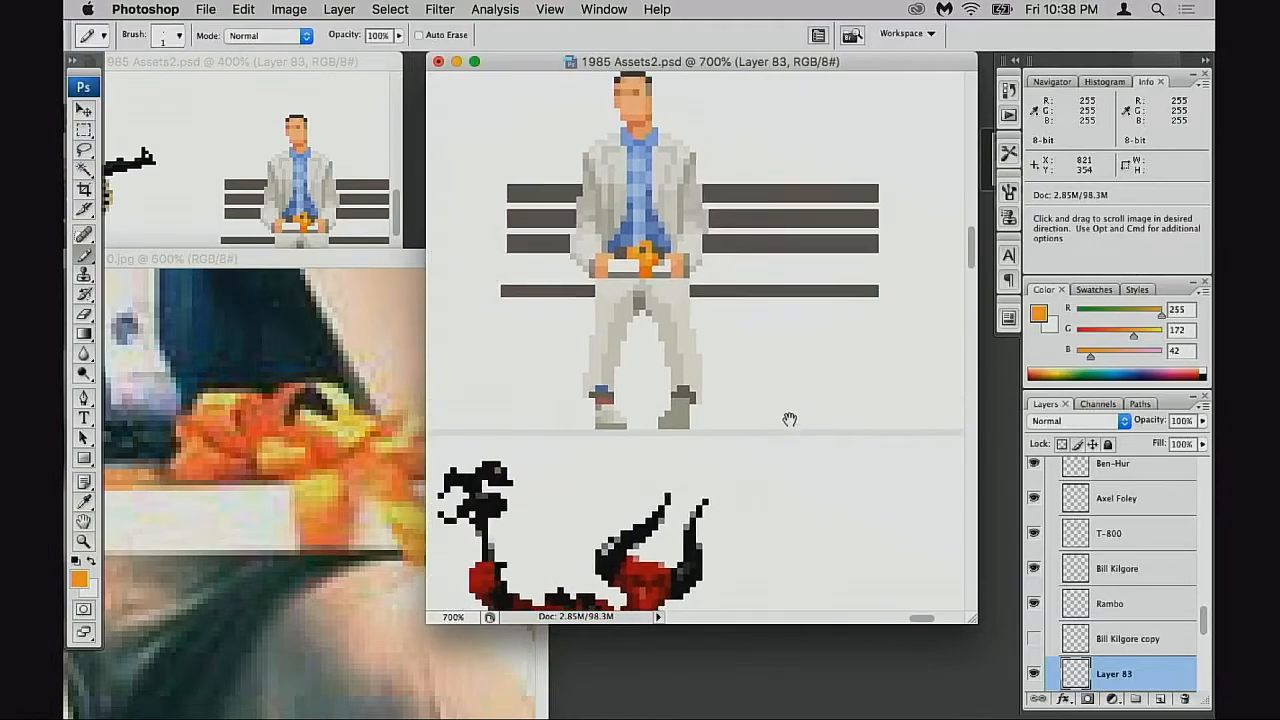
{"action": "left_click_drag", "start_coordinate": [640, 376], "coordinate": [818, 416]}
{"action": "left_click", "coordinate": [810, 410], "text": "alt"}
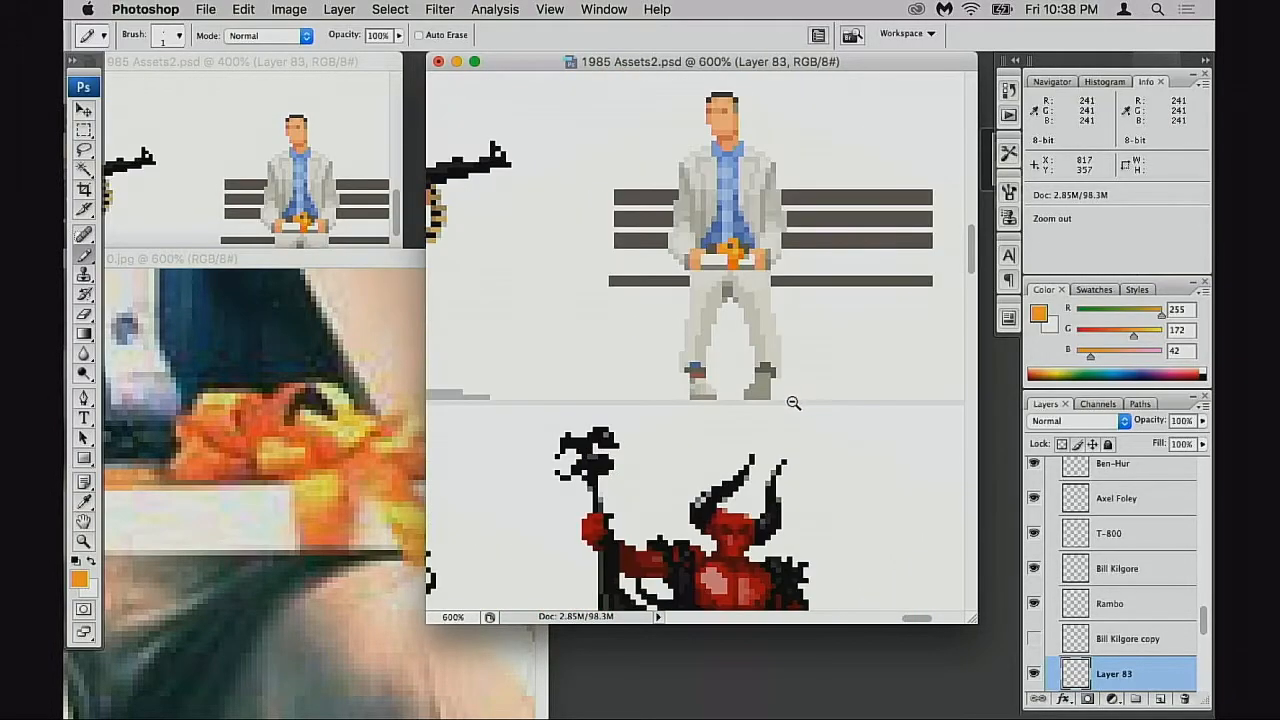
{"action": "left_click", "coordinate": [792, 404], "text": "alt"}
{"action": "left_click_drag", "start_coordinate": [558, 398], "coordinate": [611, 404]}
{"action": "left_click", "coordinate": [351, 457]}
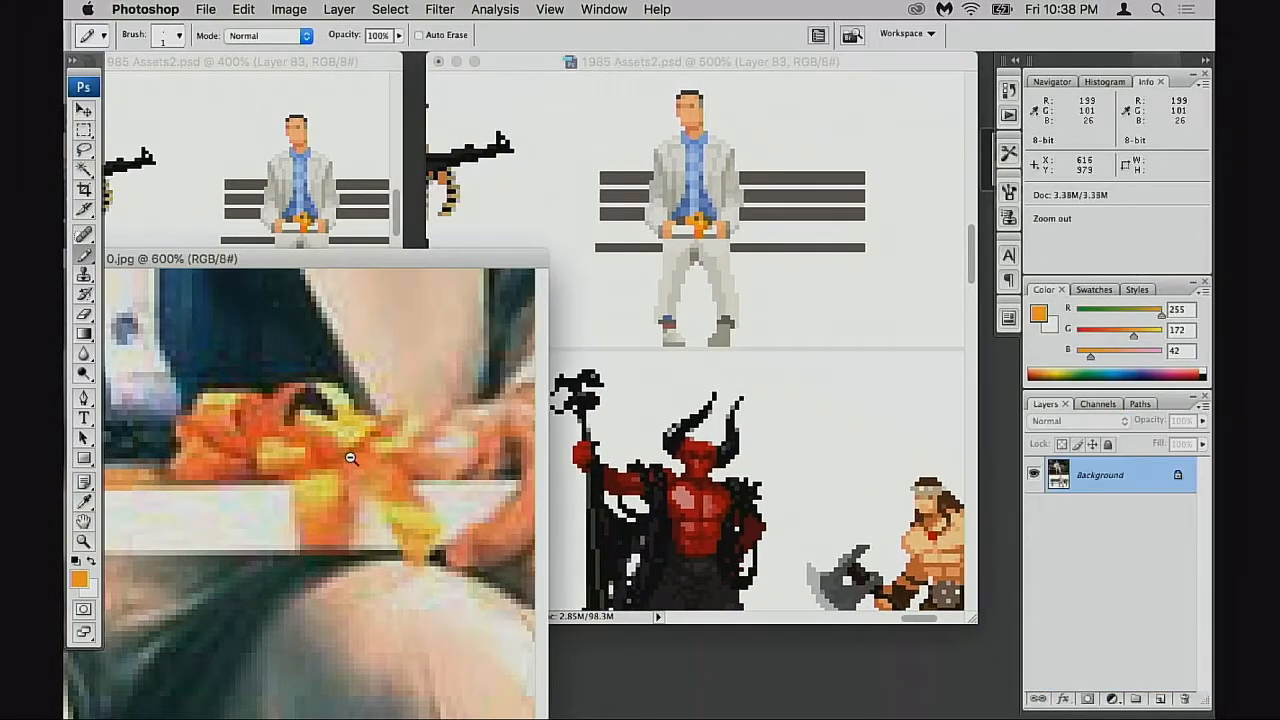
{"action": "left_click", "coordinate": [350, 460], "text": "alt"}
{"action": "left_click", "coordinate": [340, 472], "text": "alt"}
{"action": "left_click", "coordinate": [313, 494], "text": "alt"}
{"action": "left_click_drag", "start_coordinate": [313, 494], "coordinate": [509, 423]}
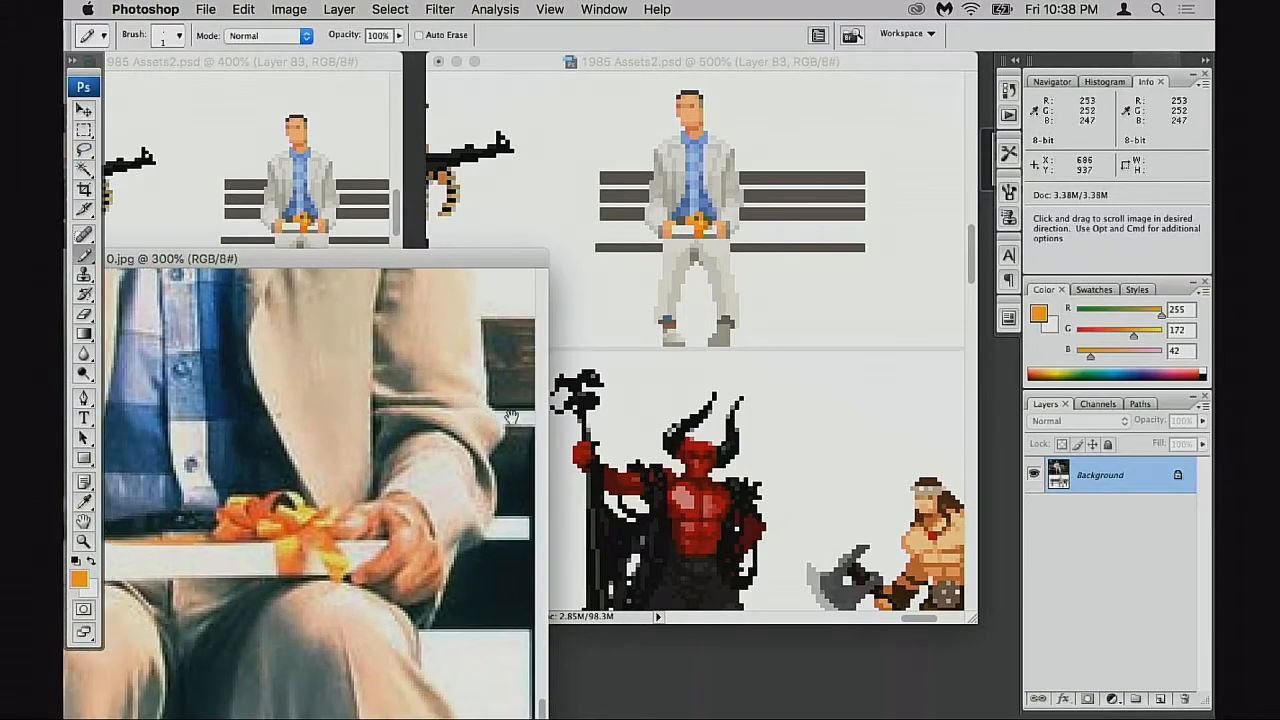
{"action": "left_click_drag", "start_coordinate": [373, 476], "coordinate": [469, 455]}
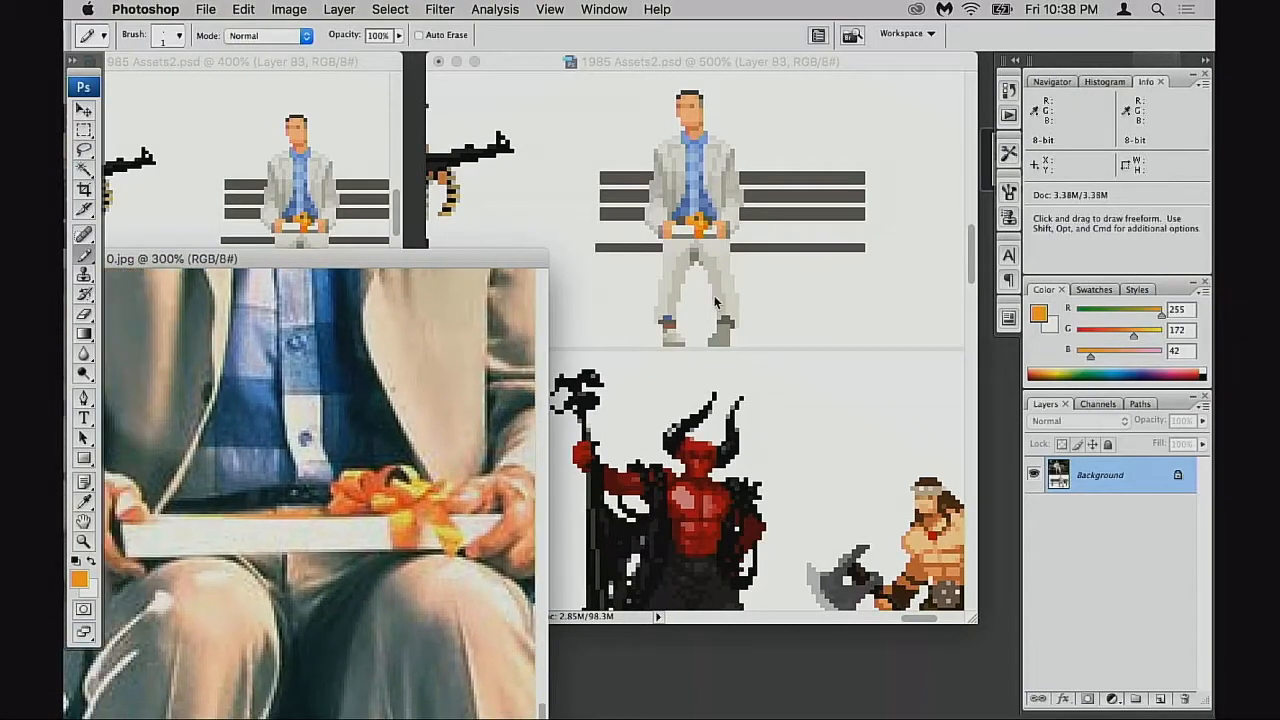
Lighten the near edge of the ribbon tail with sampled RGB 254, 254, 252 at 30% pencil opacity
{"action": "left_click", "coordinate": [698, 240]}
{"action": "left_click", "coordinate": [707, 265]}
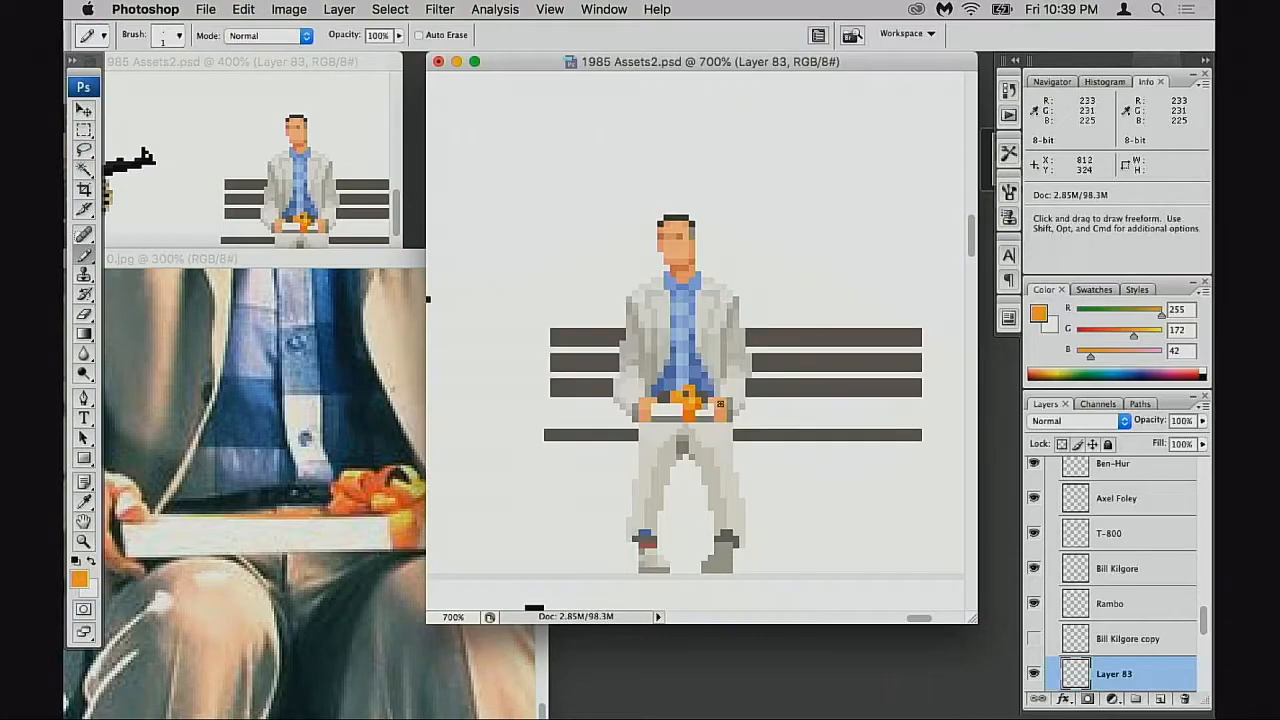
{"action": "left_click", "coordinate": [685, 422]}
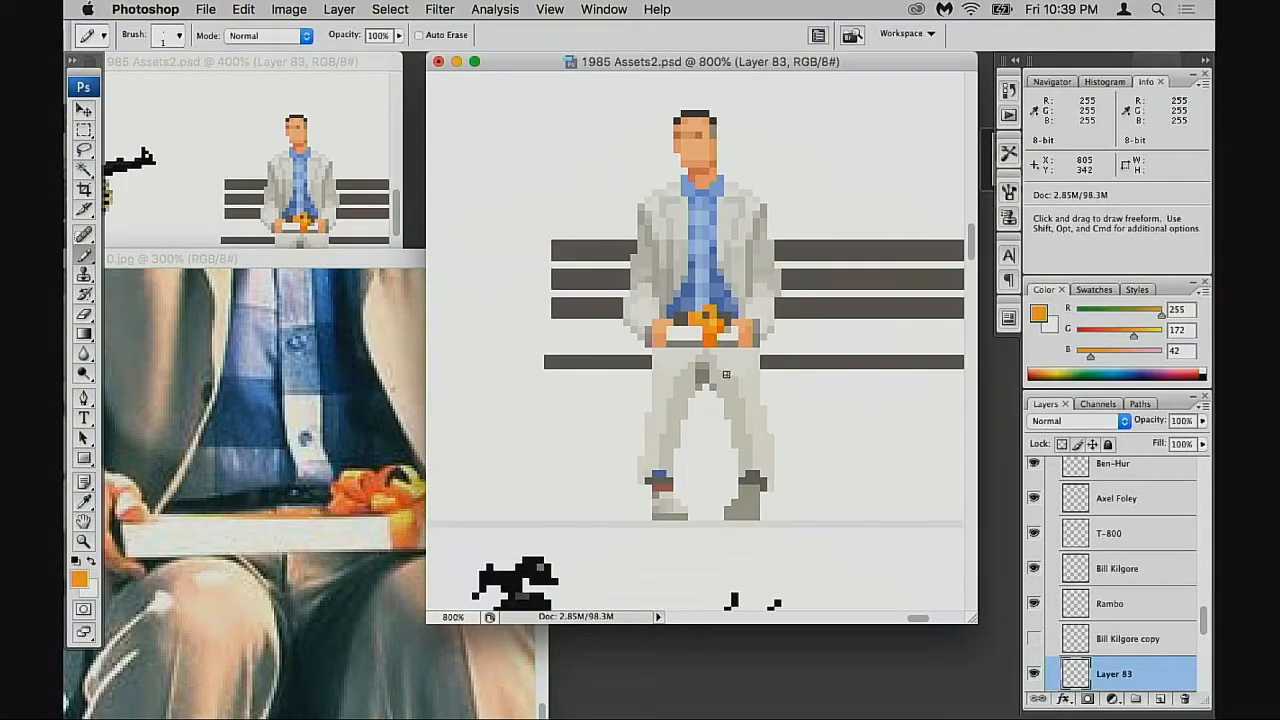
{"action": "left_click", "coordinate": [704, 336], "text": "alt"}
{"action": "left_click", "coordinate": [704, 336]}
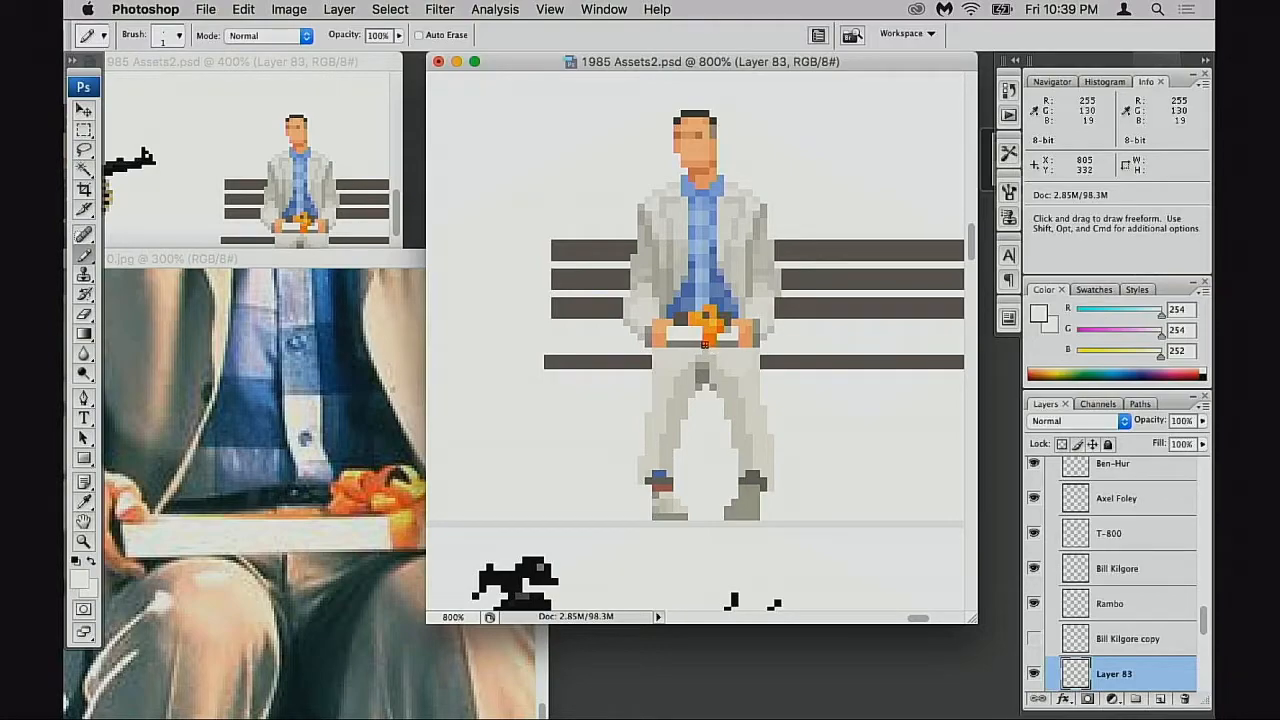
{"action": "key", "text": "super+equal"}
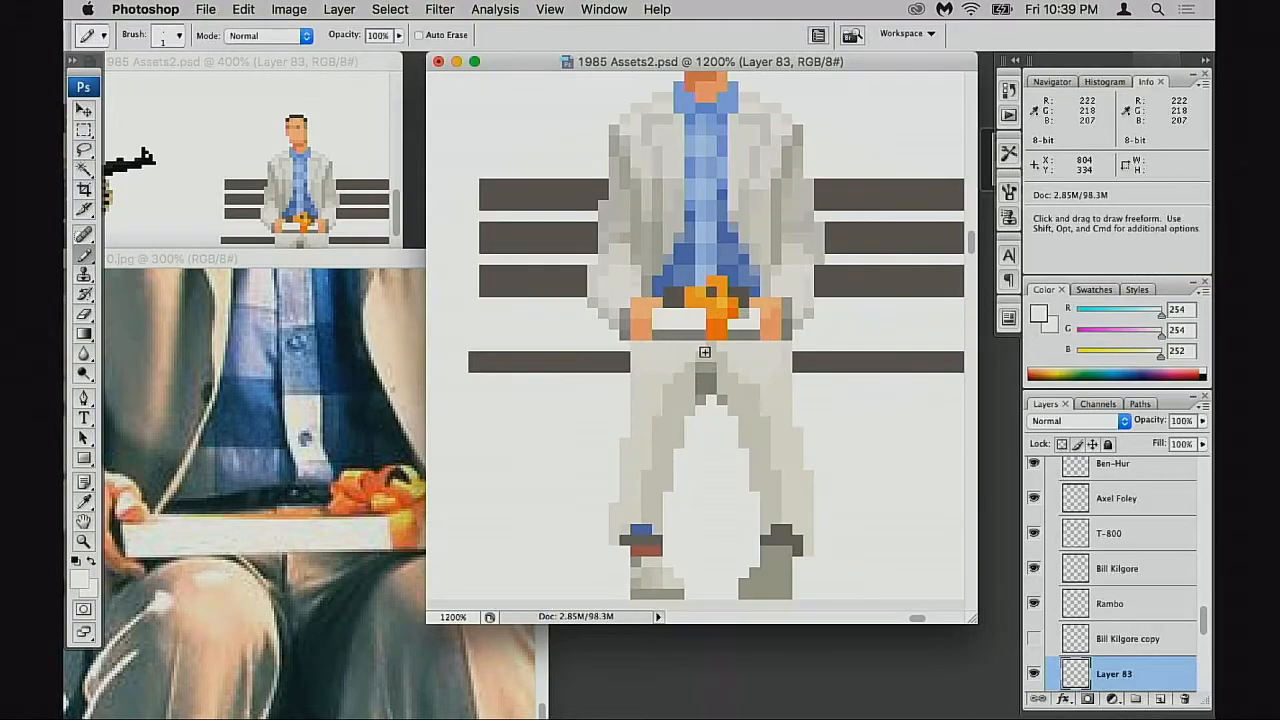
{"action": "key", "text": "3"}
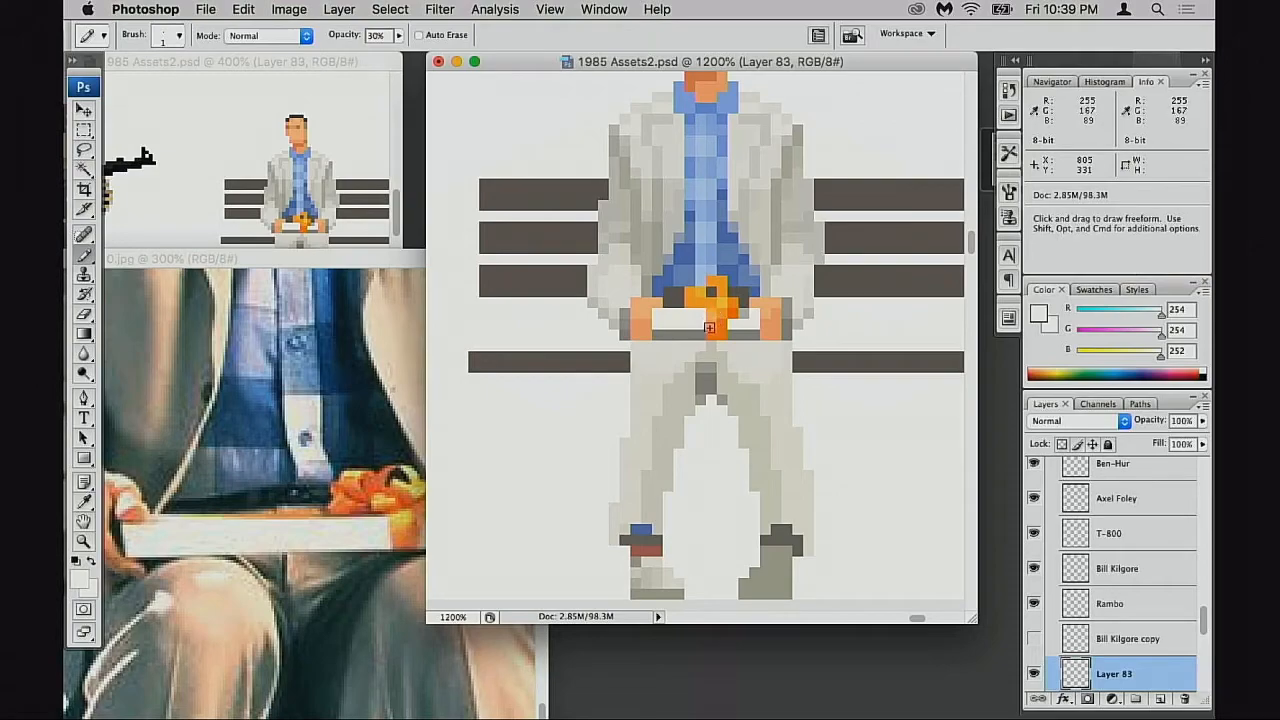
{"action": "left_click_drag", "start_coordinate": [678, 392], "coordinate": [709, 385]}
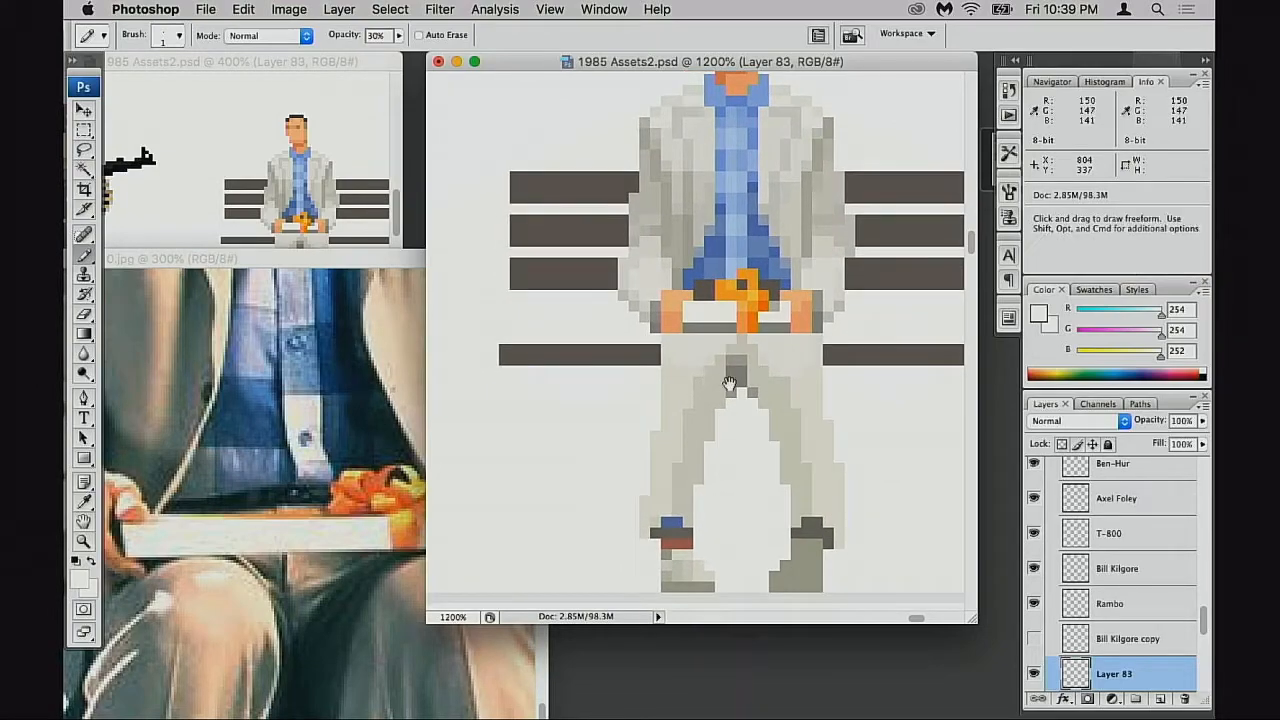
{"action": "left_click", "coordinate": [720, 398], "text": "alt"}
{"action": "left_click", "coordinate": [714, 400], "text": "alt"}
{"action": "left_click_drag", "start_coordinate": [666, 421], "coordinate": [743, 429]}
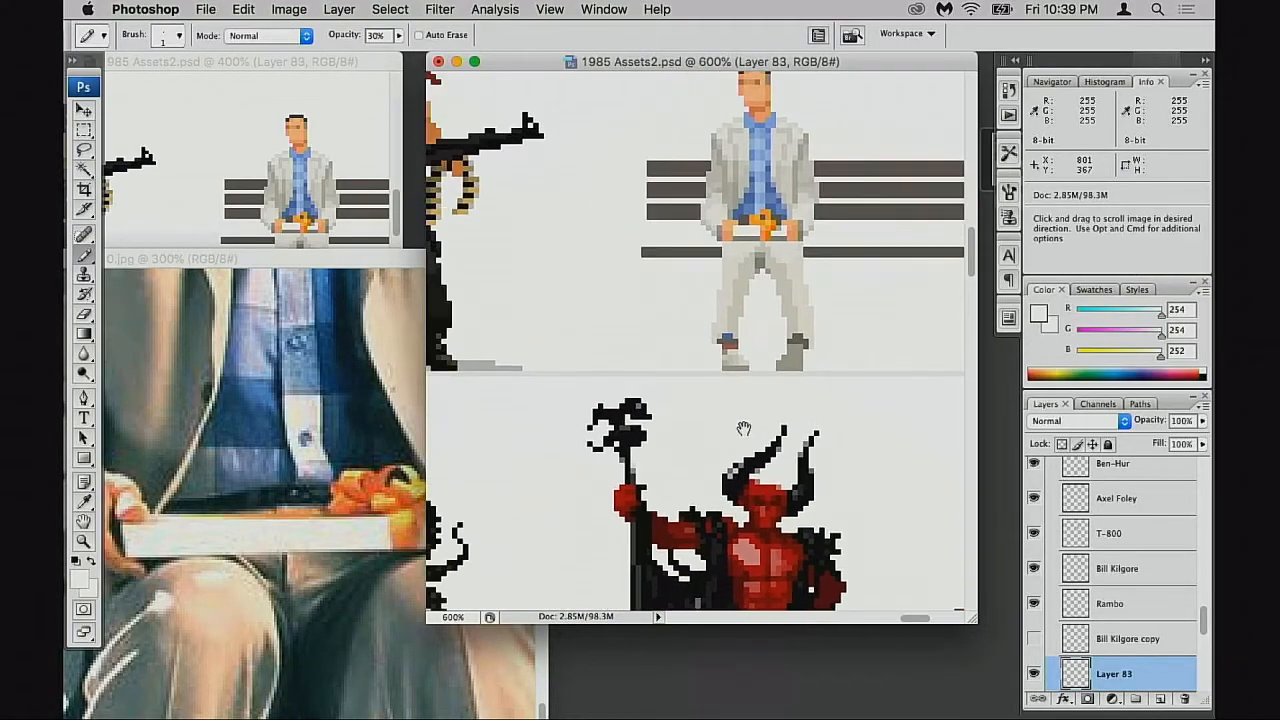
Shift the bow on Layer 83 one pixel to the right along the box and compare its placement with the reference photo
{"action": "scroll", "coordinate": [1053, 640], "scroll_direction": "down", "scroll_amount": 2}
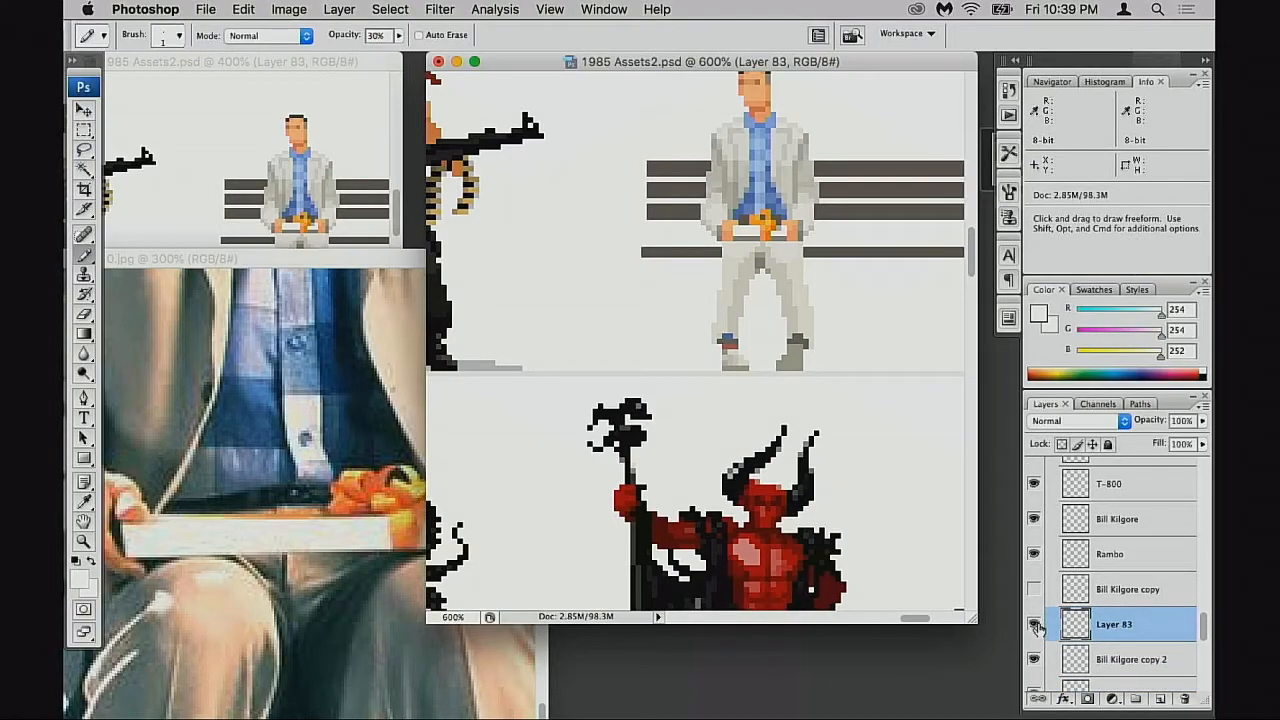
{"action": "key", "text": "v"}
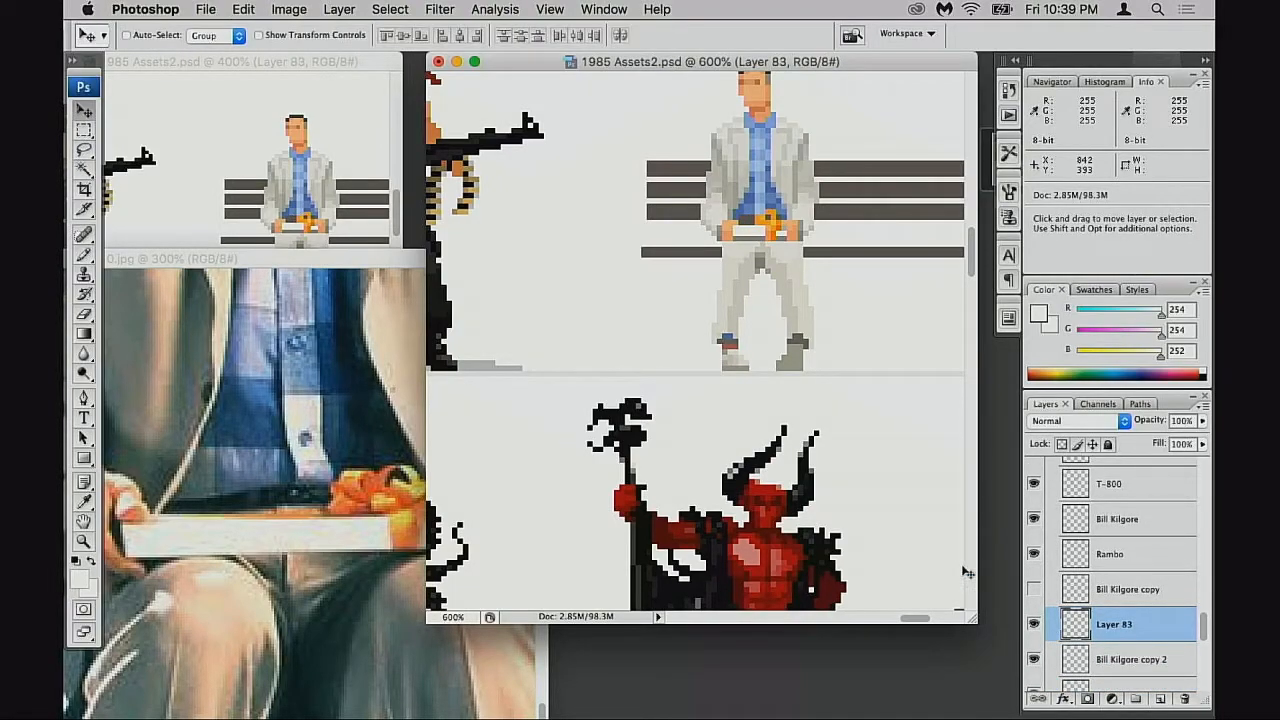
{"action": "left_click", "coordinate": [362, 542]}
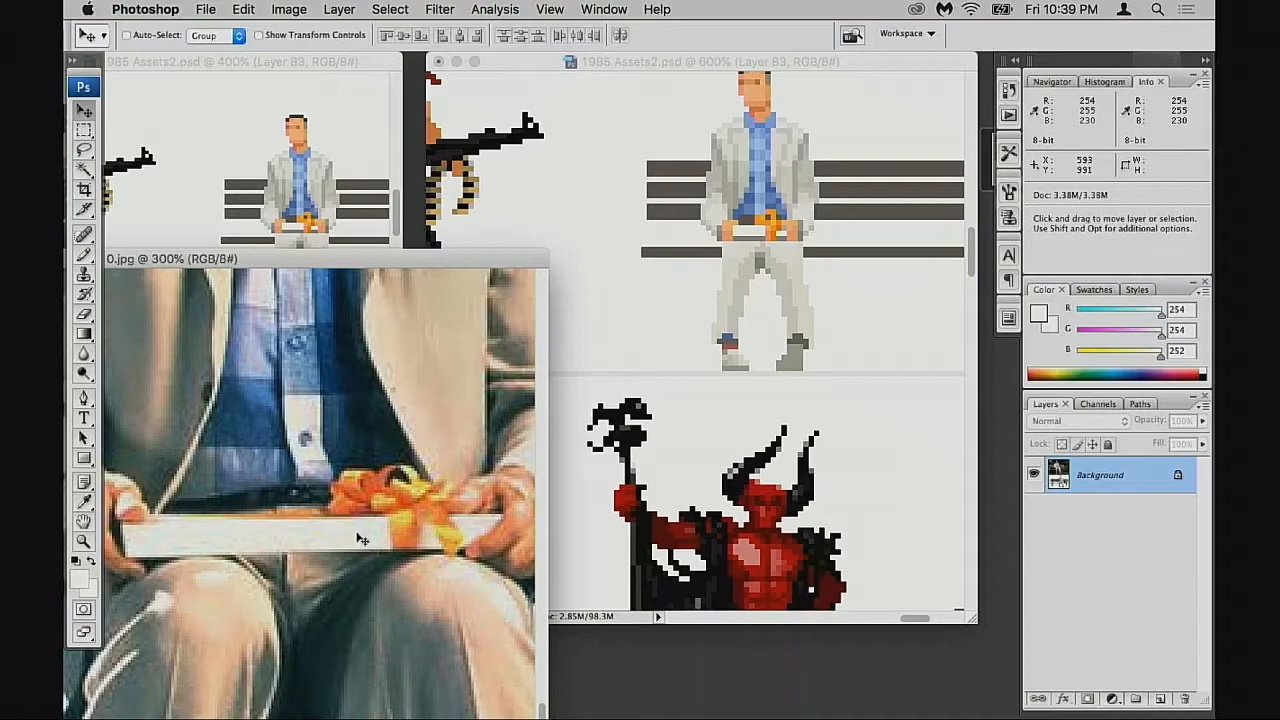
{"action": "left_click", "coordinate": [811, 461]}
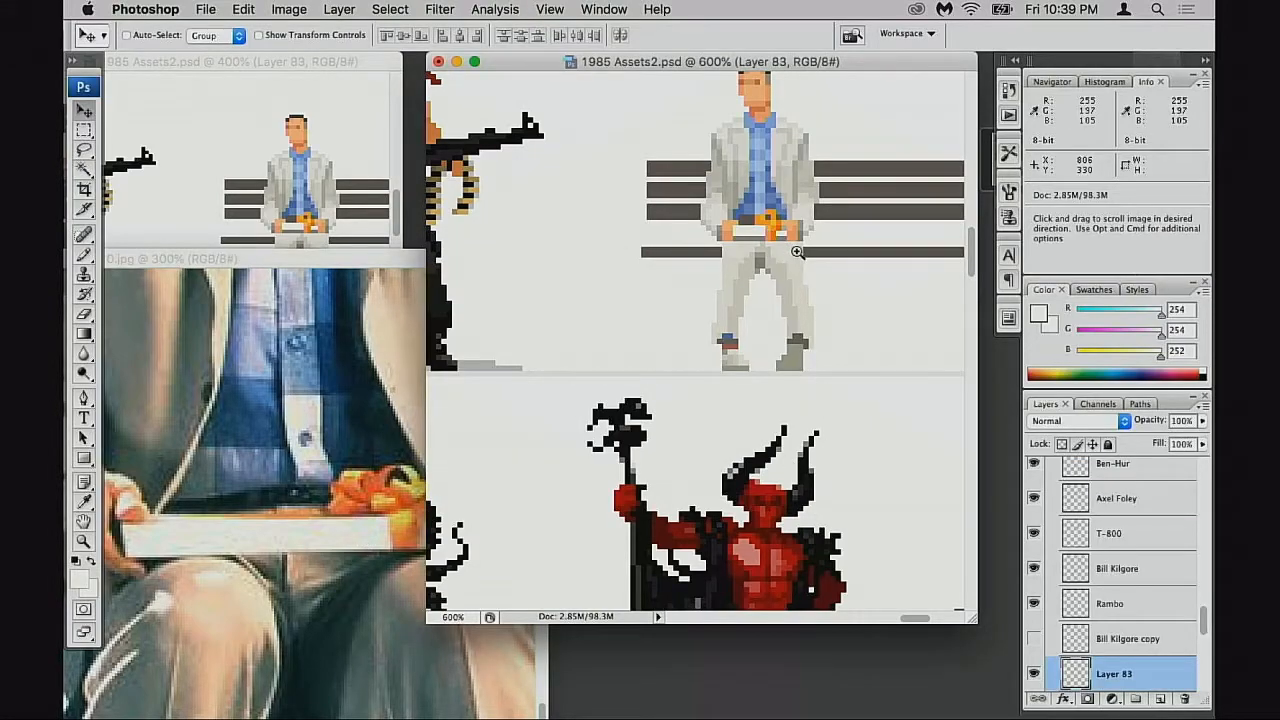
Erase the surplus shadow pixels between the bow and the figure's hand on Layer 83
{"action": "left_click", "coordinate": [798, 252], "text": "super"}
{"action": "left_click", "coordinate": [798, 252], "text": "super"}
{"action": "left_click", "coordinate": [717, 351], "text": "super"}
{"action": "left_click_drag", "start_coordinate": [629, 474], "coordinate": [731, 423]}
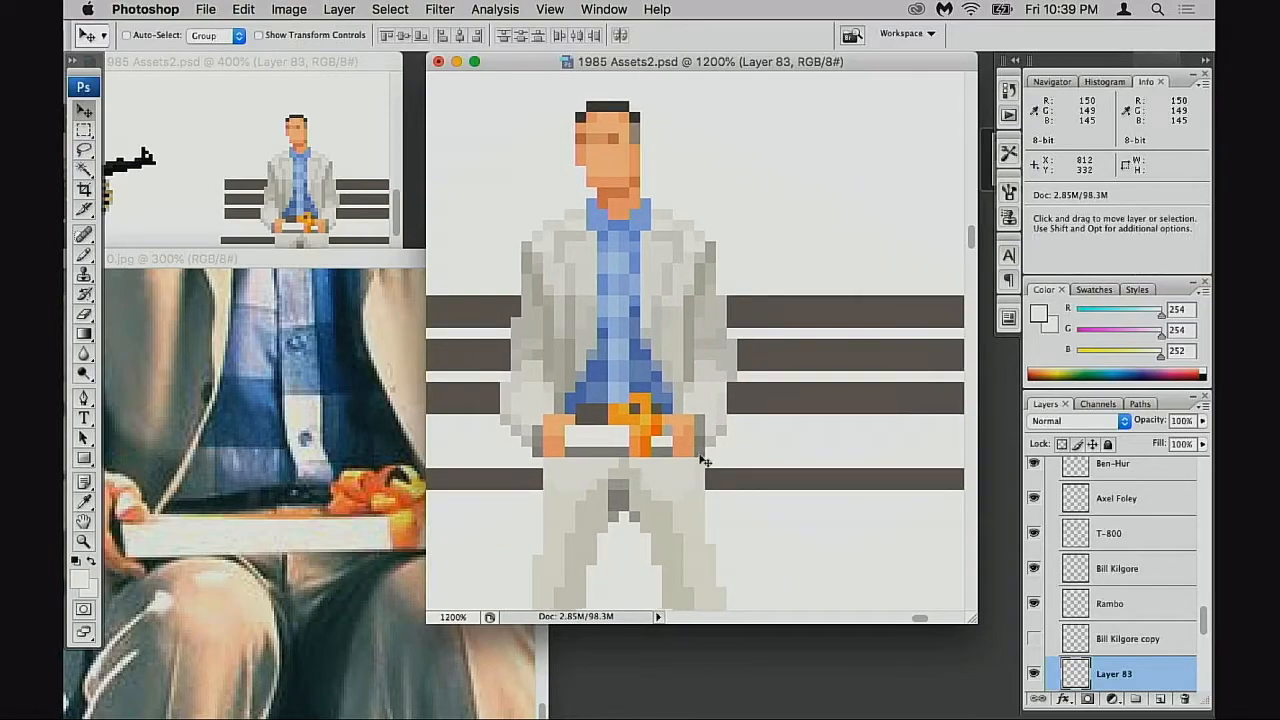
{"action": "key", "text": "e"}
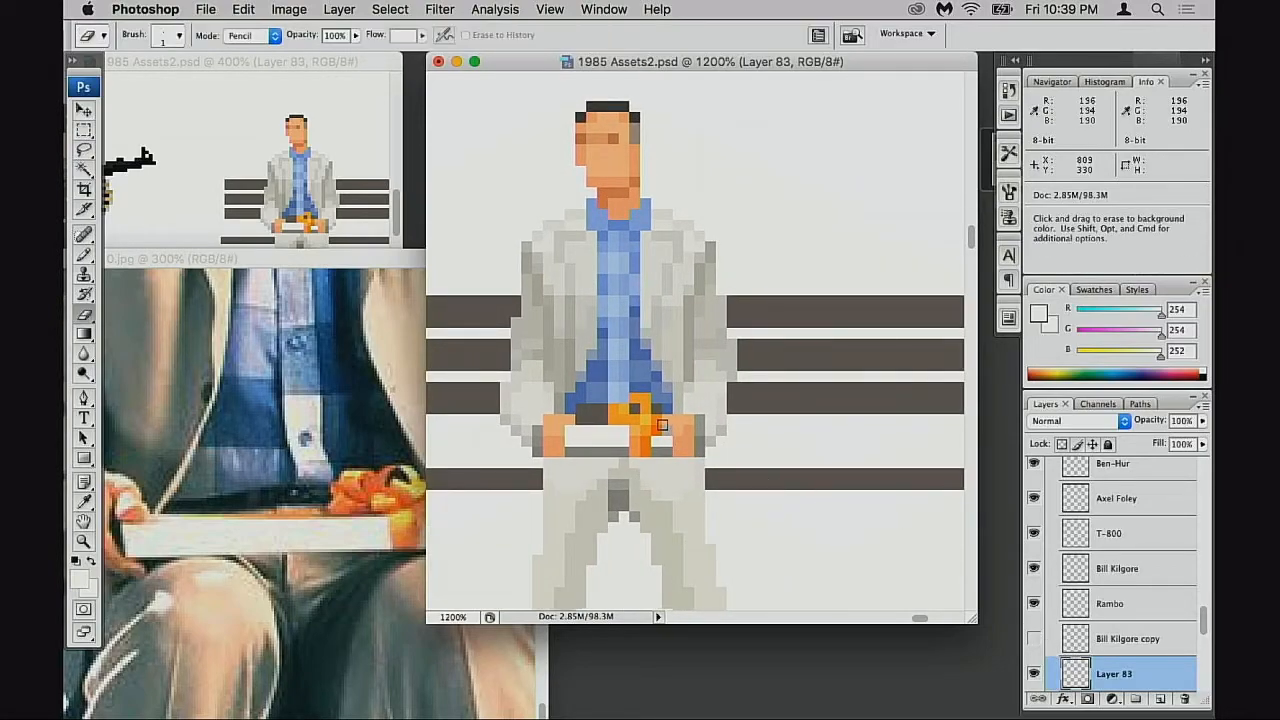
{"action": "left_click_drag", "start_coordinate": [676, 457], "coordinate": [710, 448]}
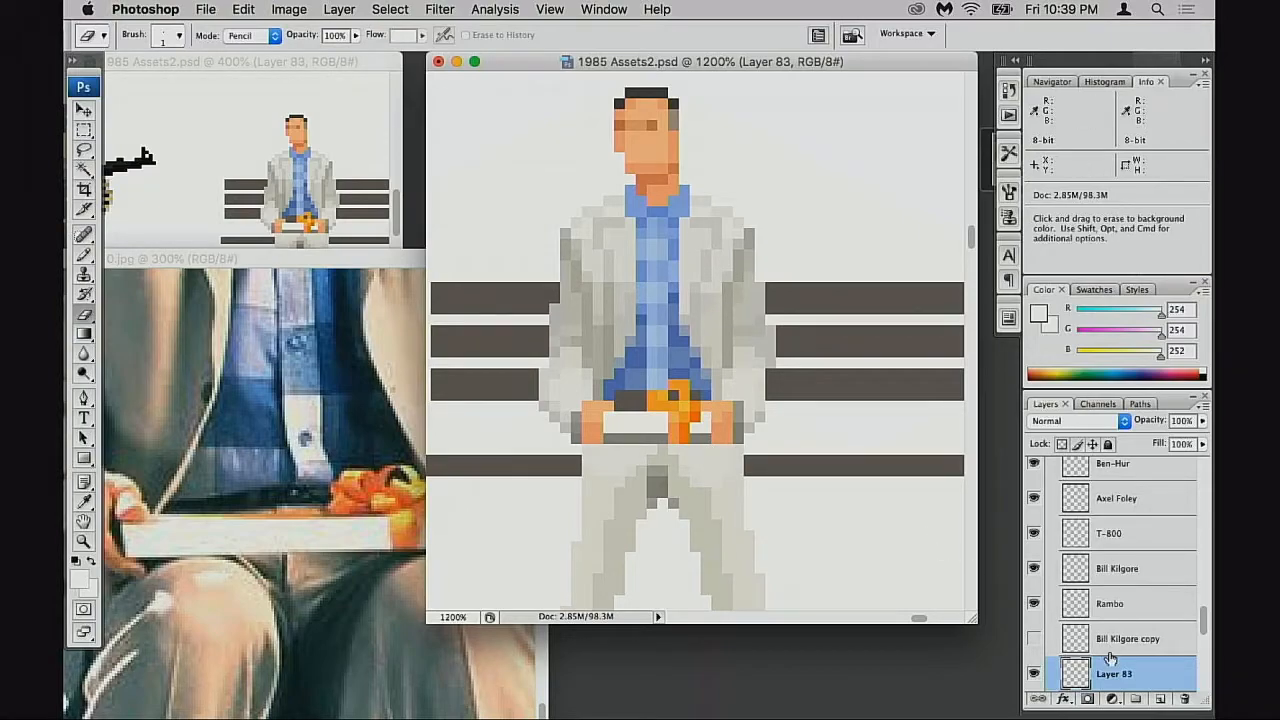
Merge Layer 83 down into the Bill Kilgore copy 2 layer
{"action": "scroll", "coordinate": [1100, 664], "scroll_direction": "down", "scroll_amount": 3}
{"action": "key", "text": "super+e"}
{"action": "left_click_drag", "start_coordinate": [676, 491], "coordinate": [736, 480]}
{"action": "left_click", "coordinate": [652, 468], "text": "alt"}
{"action": "left_click", "coordinate": [684, 460], "text": "alt"}
{"action": "left_click_drag", "start_coordinate": [709, 411], "coordinate": [658, 517]}
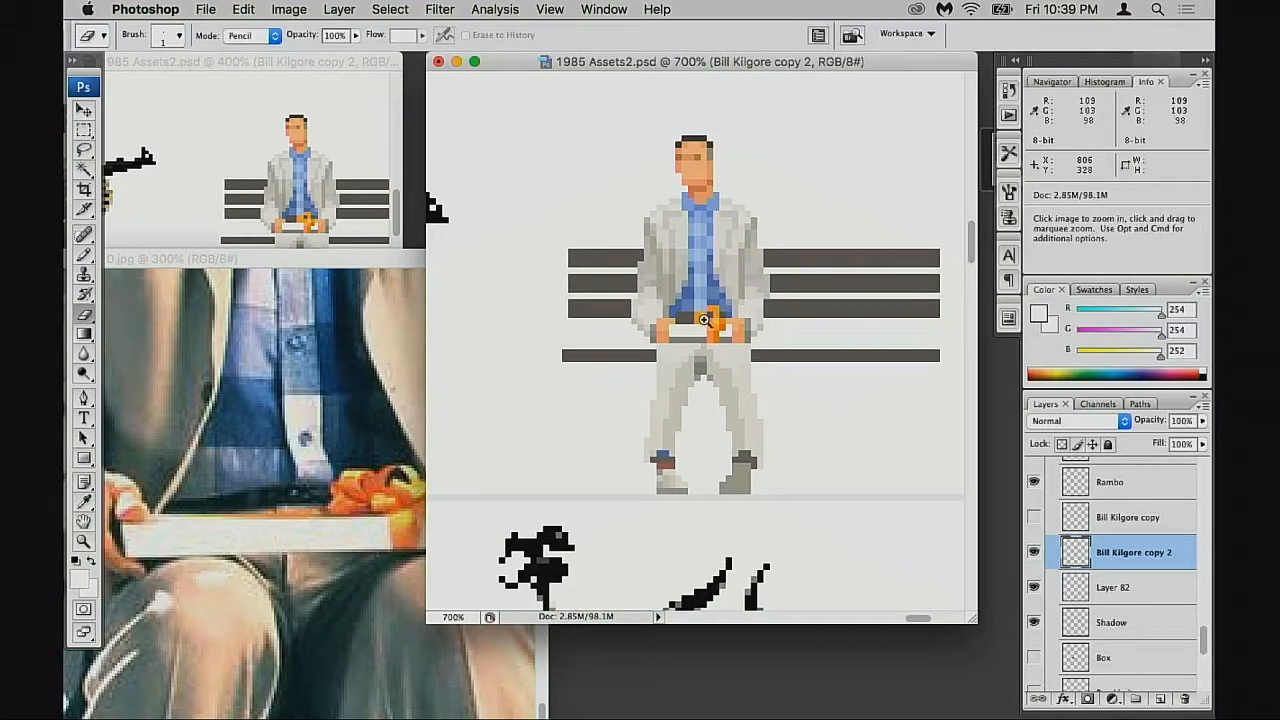
Darken the belt pixels beside the bow with sampled RGB 109, 103, 98 in Multiply mode at 30% pencil opacity
{"action": "left_click", "coordinate": [727, 366]}
{"action": "left_click", "coordinate": [727, 366]}
{"action": "key", "text": "b"}
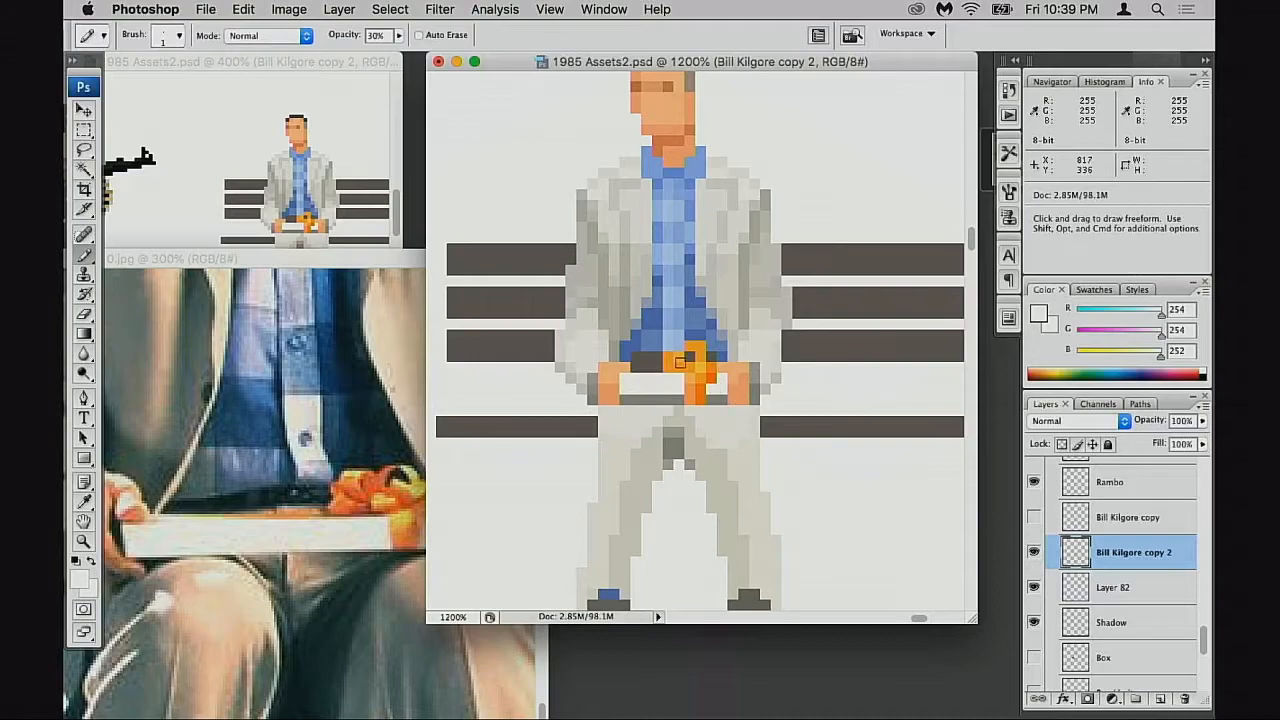
{"action": "left_click", "coordinate": [645, 360], "text": "alt"}
{"action": "key", "text": "shift+alt+m"}
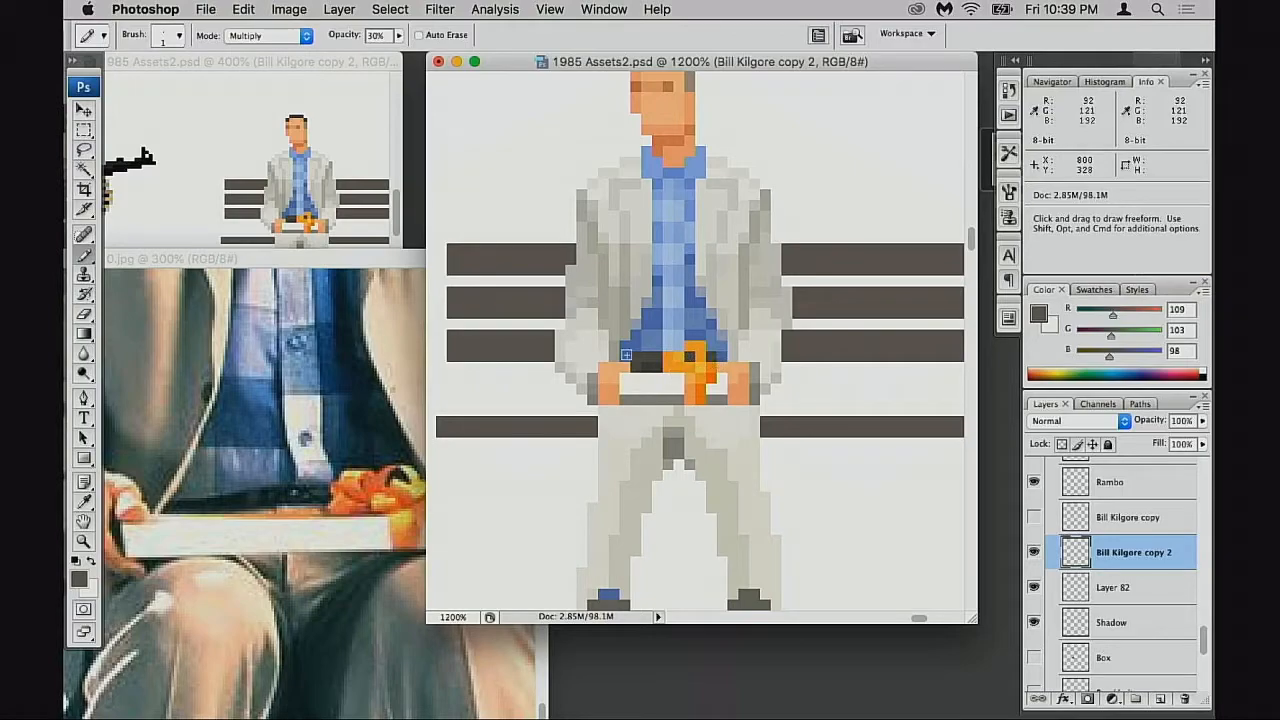
{"action": "left_click_drag", "start_coordinate": [692, 413], "coordinate": [733, 437]}
{"action": "left_click", "coordinate": [726, 420], "text": "alt"}
{"action": "left_click", "coordinate": [726, 420], "text": "alt"}
{"action": "left_click", "coordinate": [719, 403], "text": "alt"}
{"action": "left_click_drag", "start_coordinate": [719, 394], "coordinate": [718, 434]}
Repaint the collar and upper shirt pixels with sampled blues, including RGB 113, 150, 227, in Normal mode at 100% opacity, following the reference photo
{"action": "left_click", "coordinate": [338, 488]}
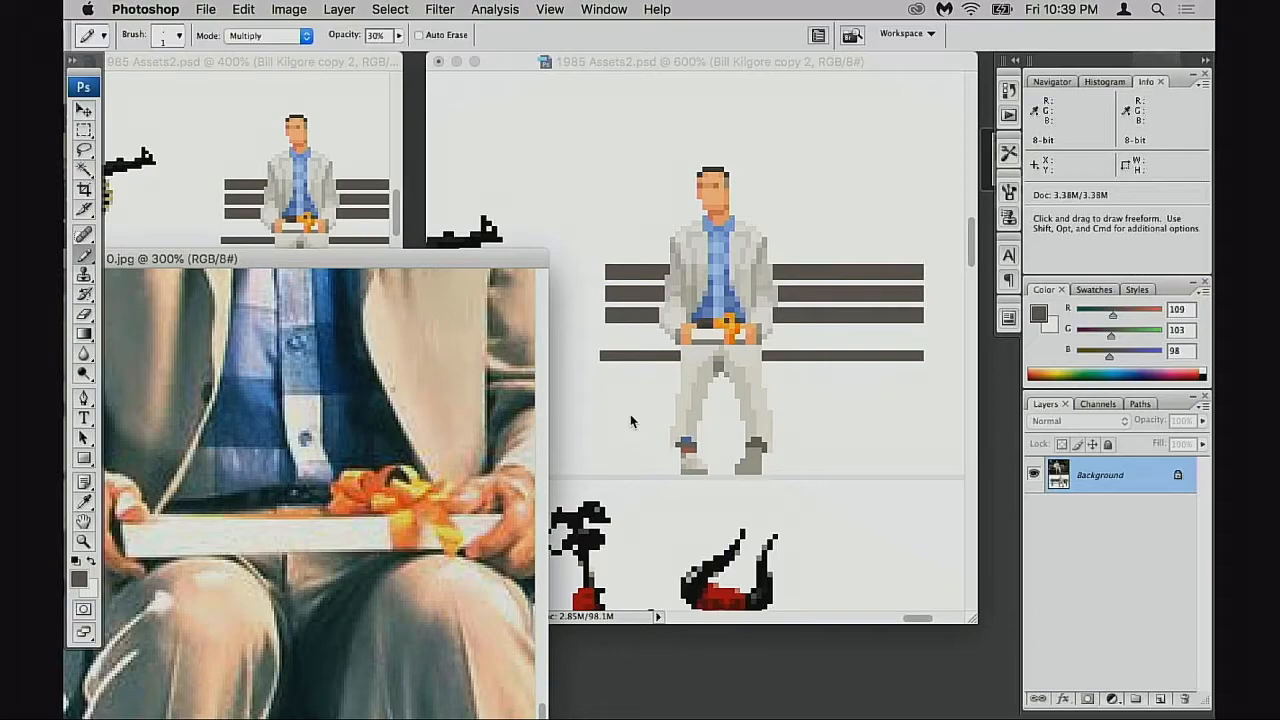
{"action": "left_click", "coordinate": [751, 391]}
{"action": "left_click", "coordinate": [267, 402]}
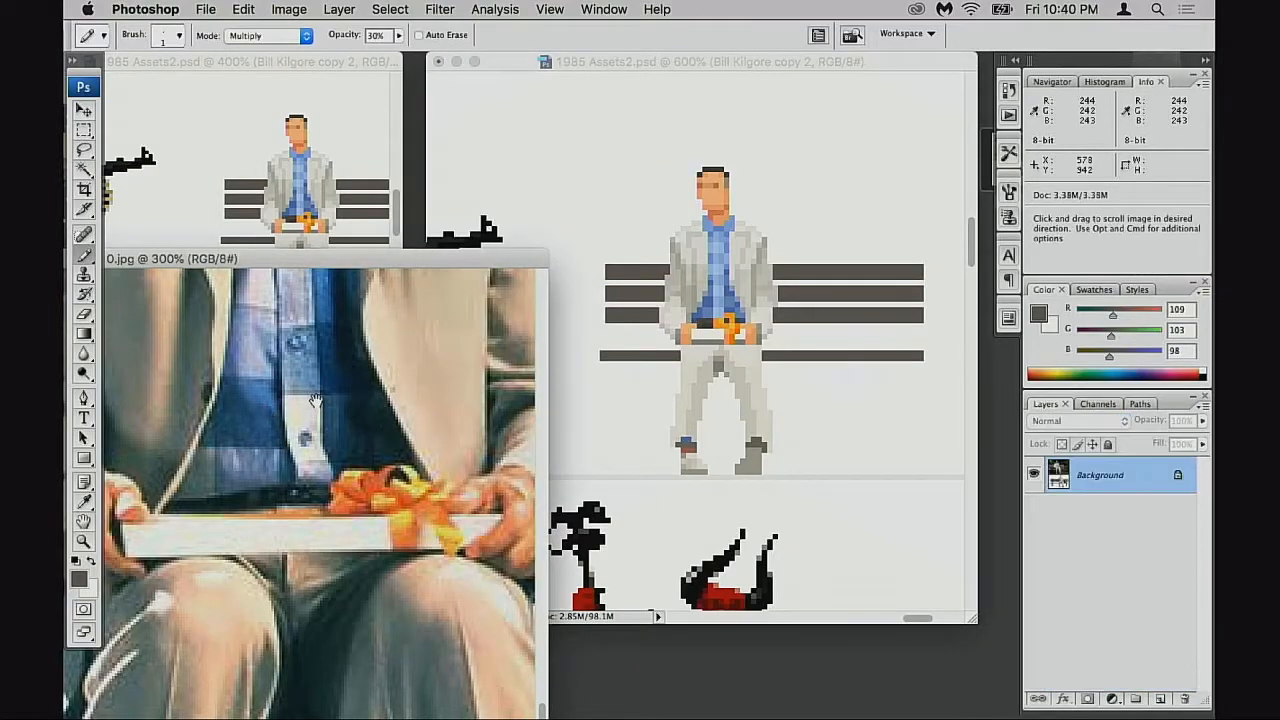
{"action": "scroll", "coordinate": [267, 401], "scroll_direction": "up", "scroll_amount": 10}
{"action": "left_click", "coordinate": [675, 257]}
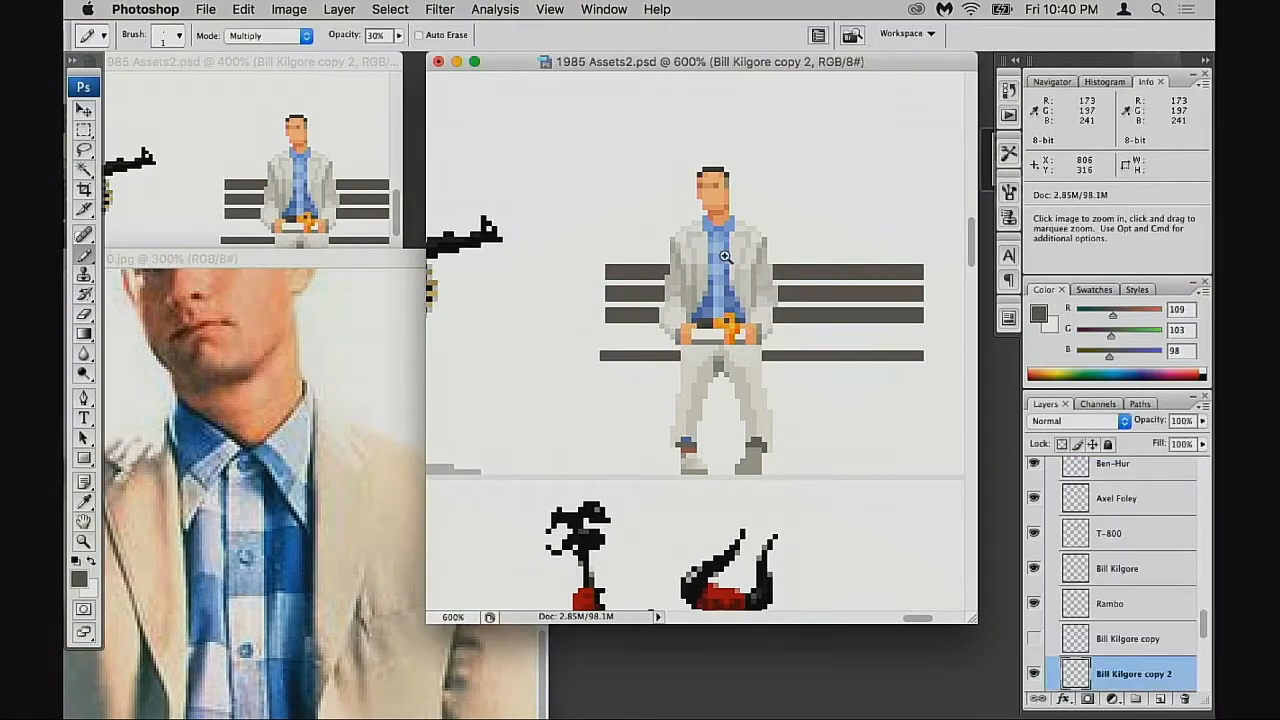
{"action": "key", "text": "super+equal"}
{"action": "key", "text": "super+equal"}
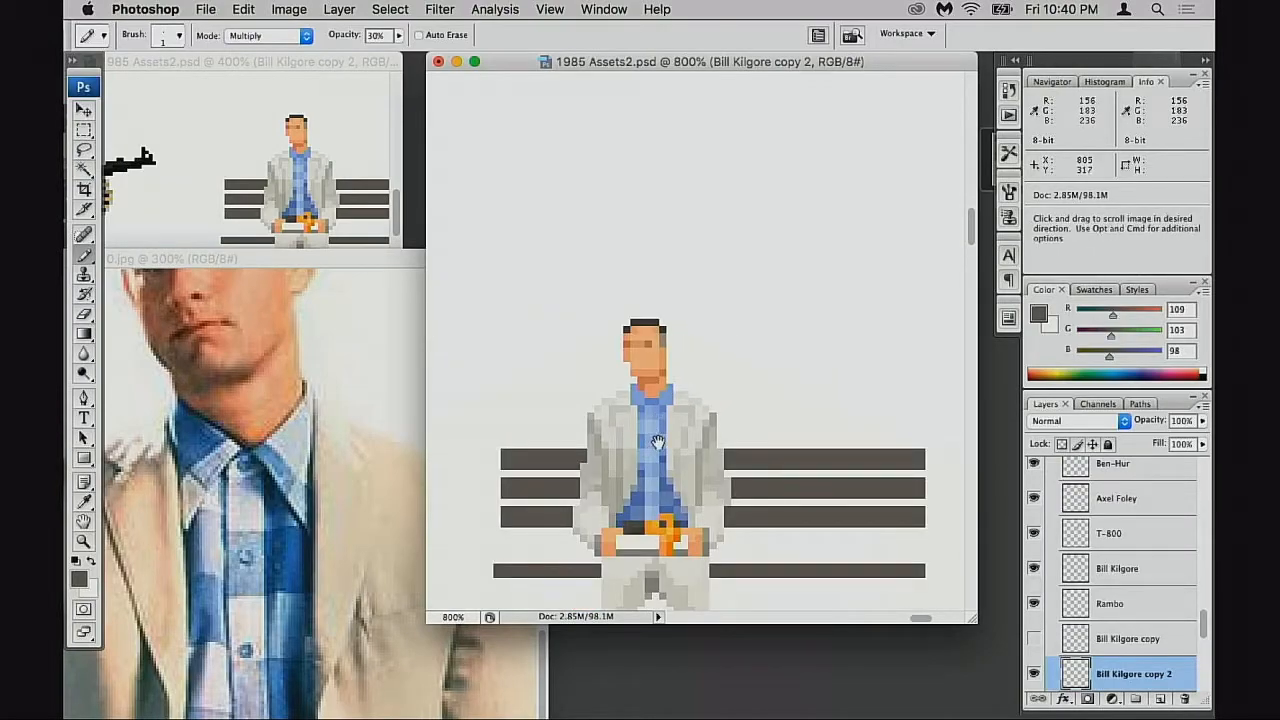
{"action": "key", "text": "super+equal"}
{"action": "key", "text": "super+equal"}
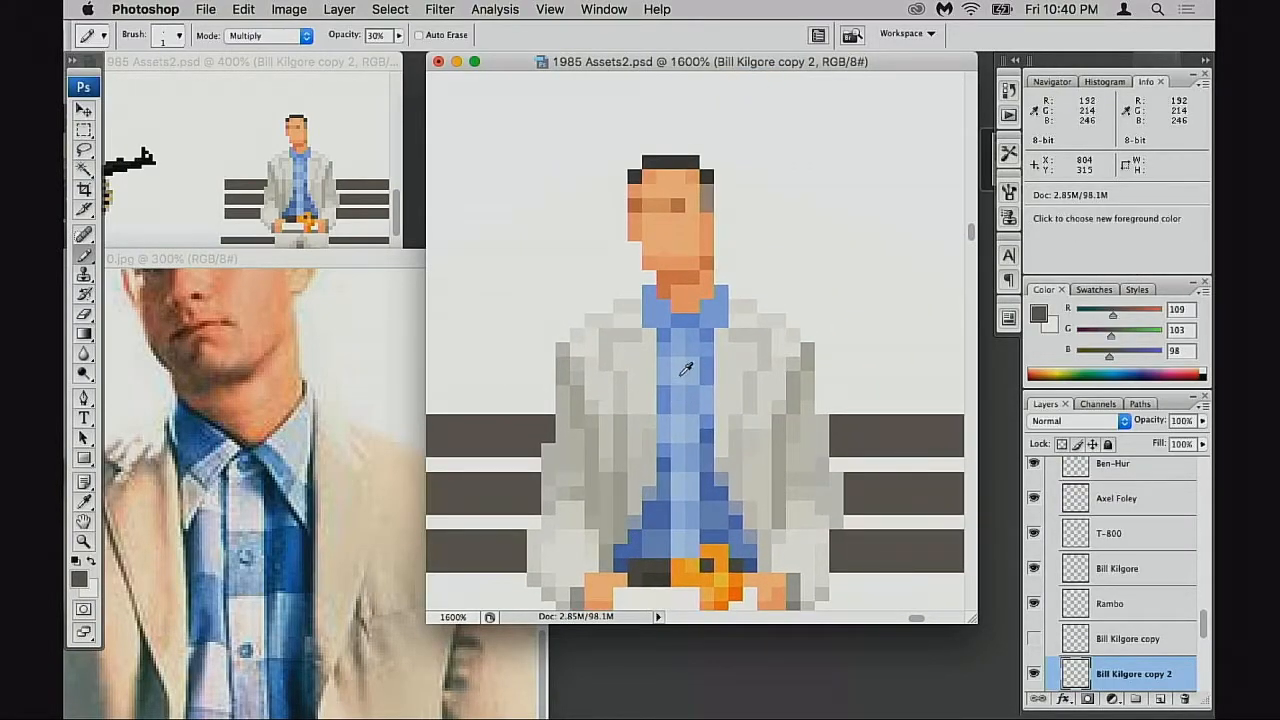
{"action": "left_click", "coordinate": [689, 372], "text": "alt"}
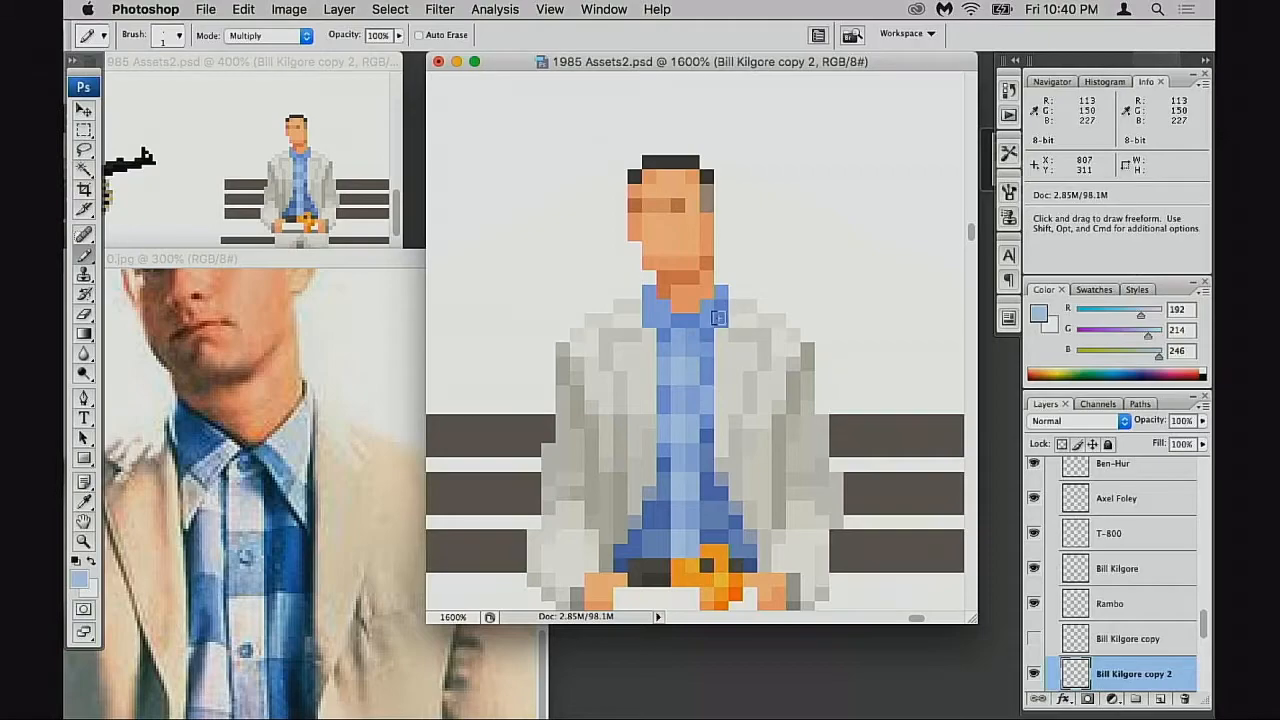
{"action": "key", "text": "shift+alt+n"}
{"action": "left_click", "coordinate": [655, 302], "text": "alt"}
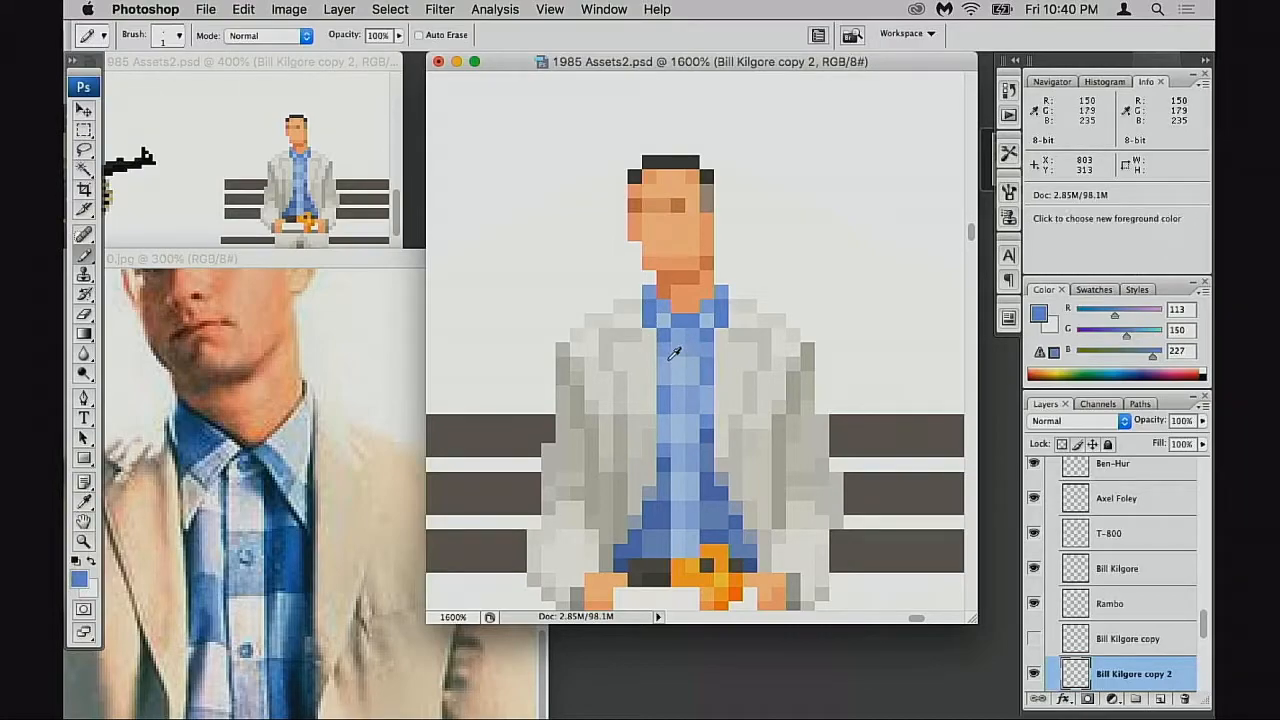
{"action": "left_click", "coordinate": [668, 333], "text": "alt"}
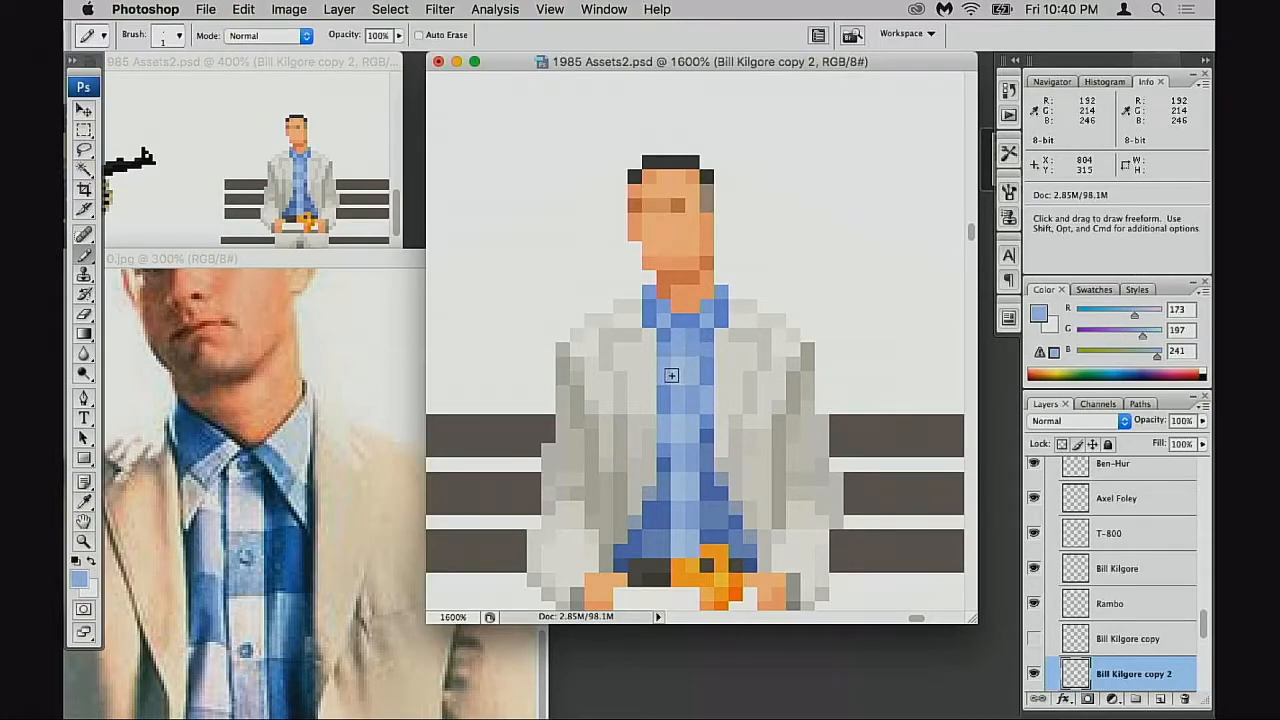
Examine the whole seated figure and bench at progressively smaller magnifications down to 400%
{"action": "left_click", "coordinate": [731, 436], "text": "alt+super"}
{"action": "left_click", "coordinate": [731, 448], "text": "alt+super"}
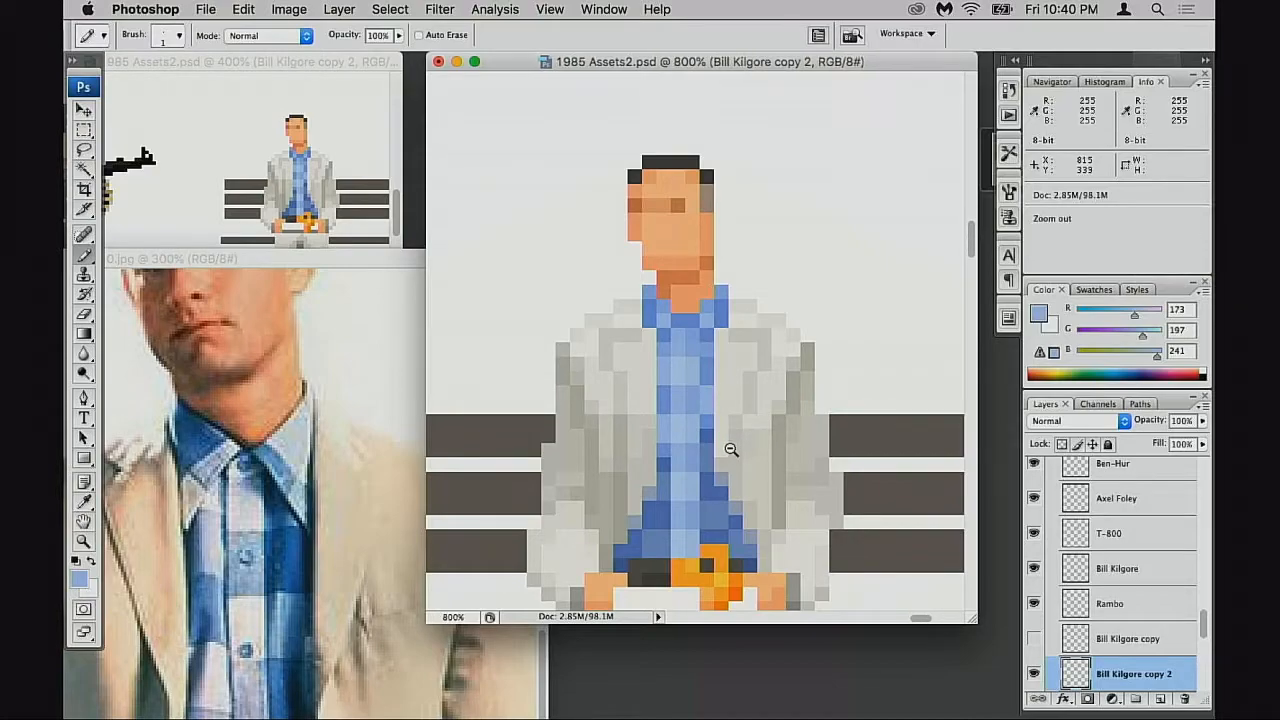
{"action": "left_click", "coordinate": [729, 450], "text": "alt+super"}
{"action": "left_click", "coordinate": [728, 452], "text": "alt+super"}
{"action": "left_click_drag", "start_coordinate": [694, 397], "coordinate": [733, 476]}
{"action": "left_click", "coordinate": [691, 455], "text": "super"}
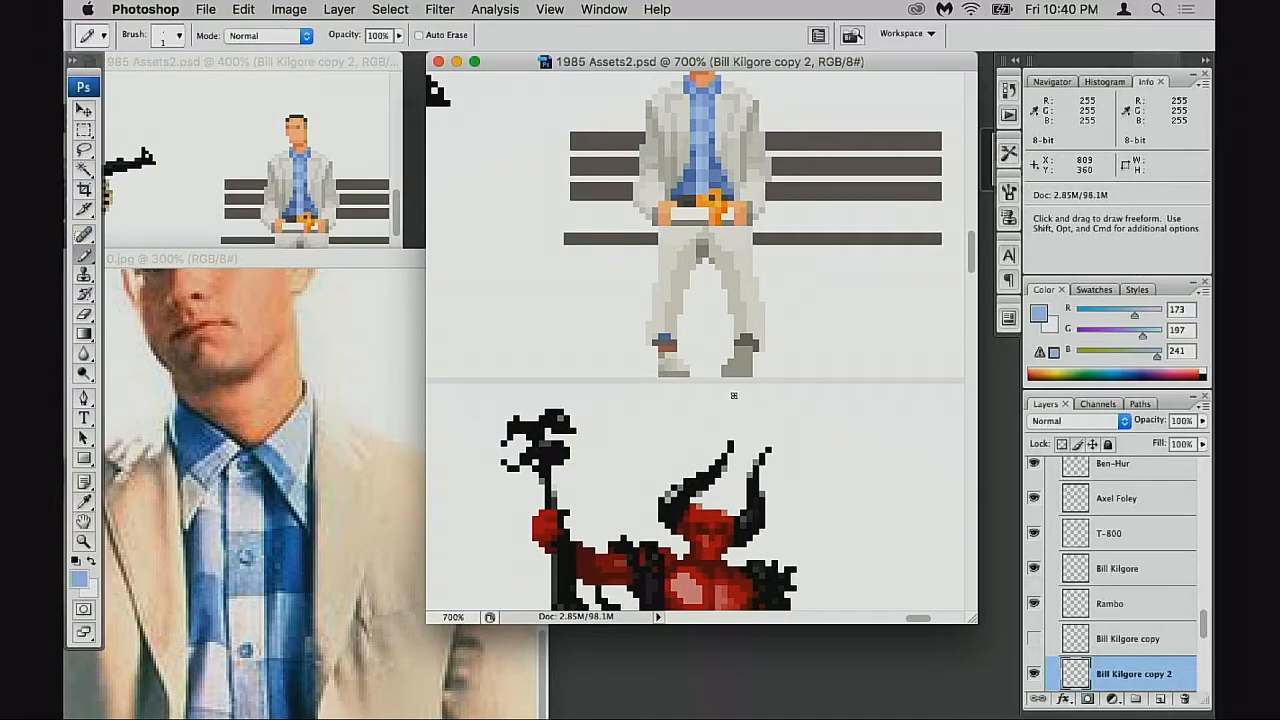
{"action": "left_click_drag", "start_coordinate": [729, 383], "coordinate": [701, 464]}
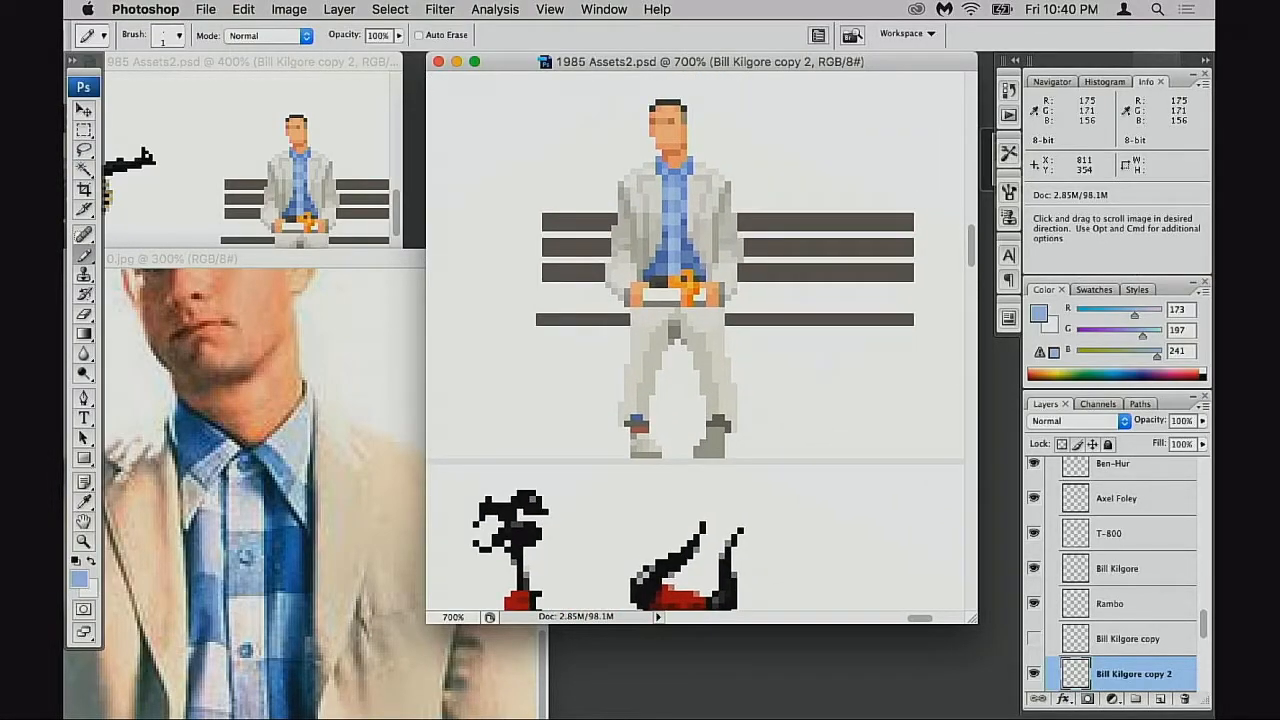
{"action": "left_click", "coordinate": [720, 417], "text": "alt+super"}
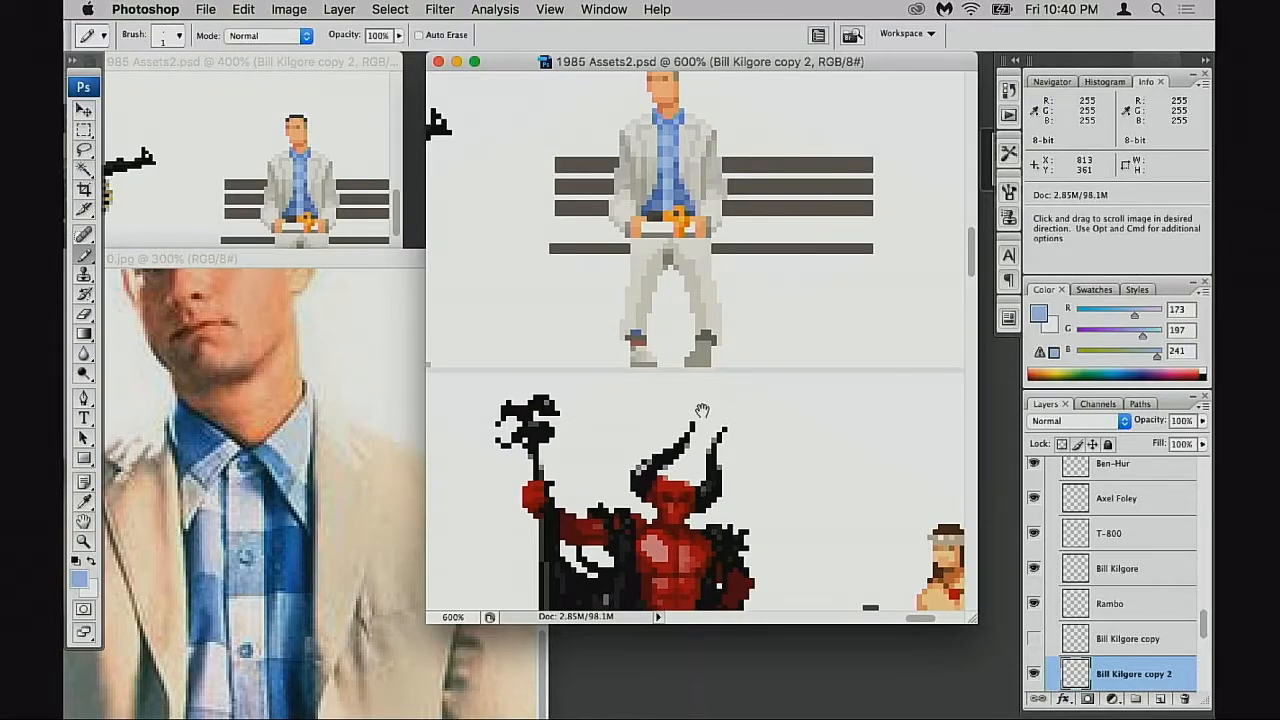
{"action": "left_click_drag", "start_coordinate": [701, 410], "coordinate": [717, 447]}
{"action": "left_click", "coordinate": [713, 447], "text": "alt+super"}
{"action": "left_click", "coordinate": [700, 419], "text": "alt+super"}
{"action": "left_click_drag", "start_coordinate": [703, 395], "coordinate": [720, 527]}
View the full seated pose in the 0.jpg reference at 100% beside the pixel artwork for comparison
{"action": "left_click", "coordinate": [335, 498]}
{"action": "left_click", "coordinate": [335, 499], "text": "alt+super"}
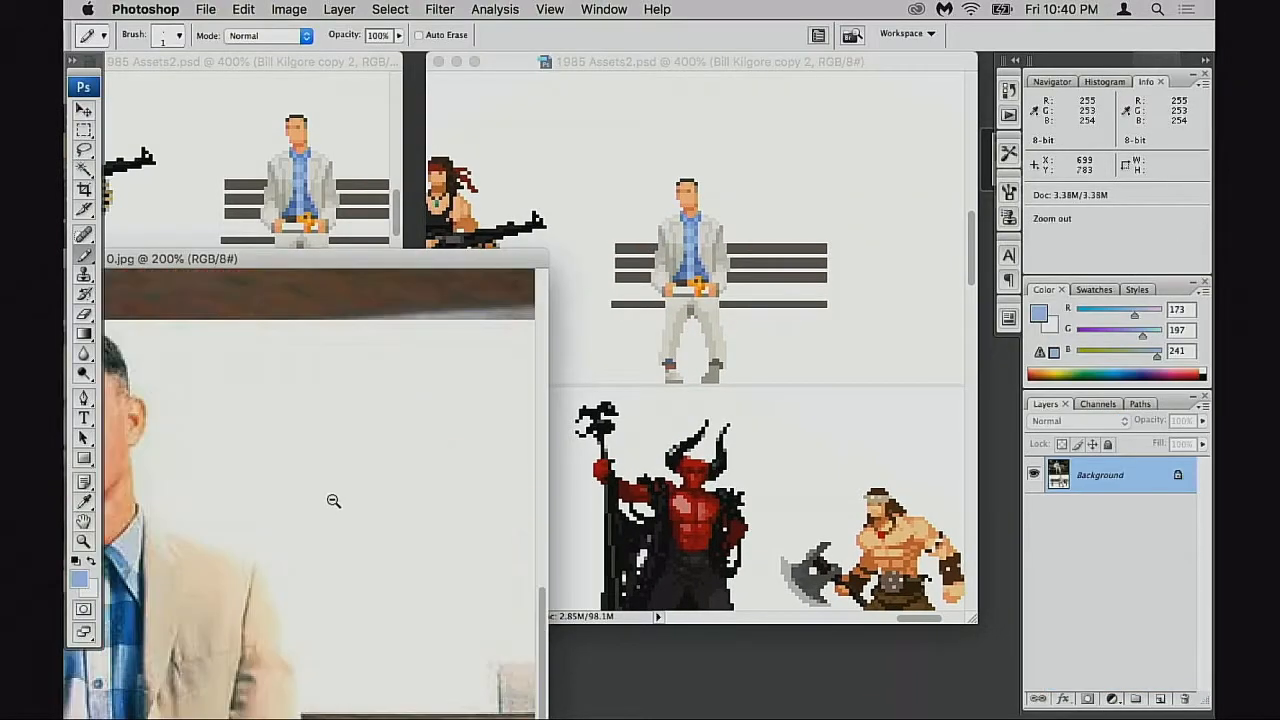
{"action": "left_click", "coordinate": [317, 522], "text": "alt+super"}
{"action": "left_click_drag", "start_coordinate": [363, 260], "coordinate": [388, 109]}
{"action": "left_click_drag", "start_coordinate": [301, 343], "coordinate": [310, 250]}
{"action": "left_click", "coordinate": [661, 384]}
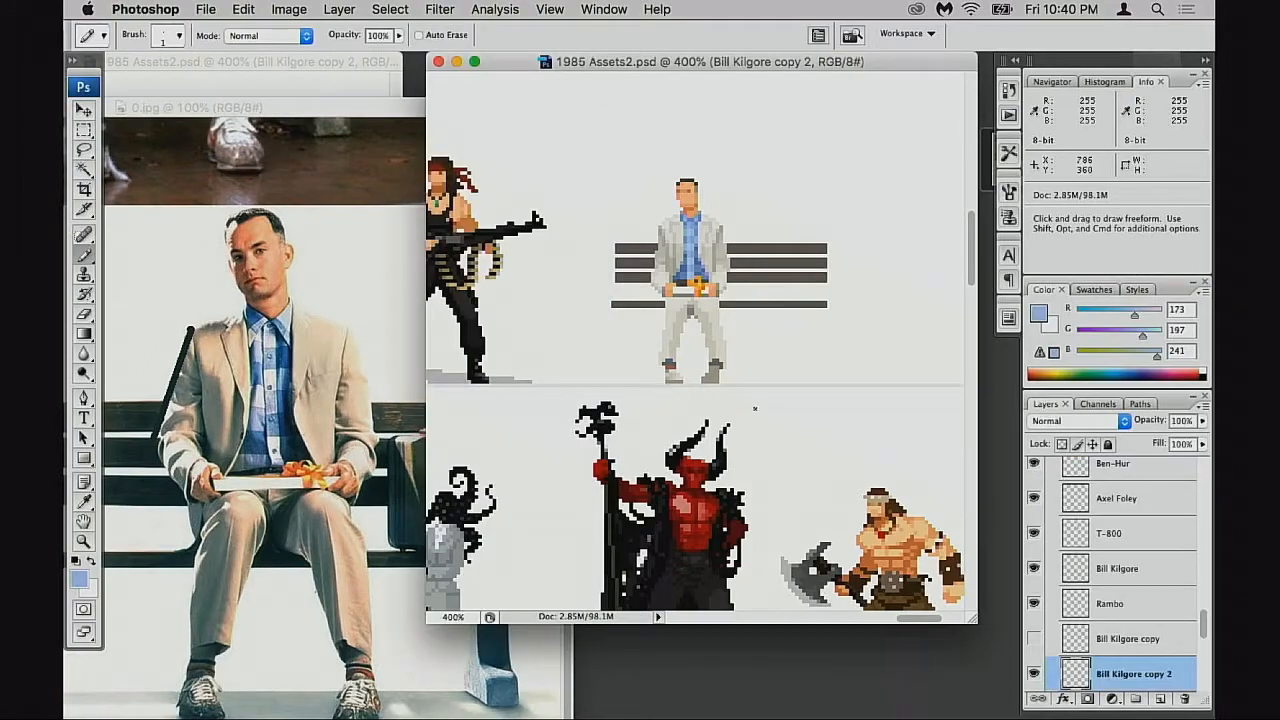
Select the figure's left-hand shoe, sock and trouser cuff and place a copy of them toward the other foot
{"action": "mouse_move", "coordinate": [647, 352]}
{"action": "left_mouse_down"}
{"action": "mouse_move", "coordinate": [732, 406]}
{"action": "mouse_move", "coordinate": [709, 474]}
{"action": "left_mouse_up"}
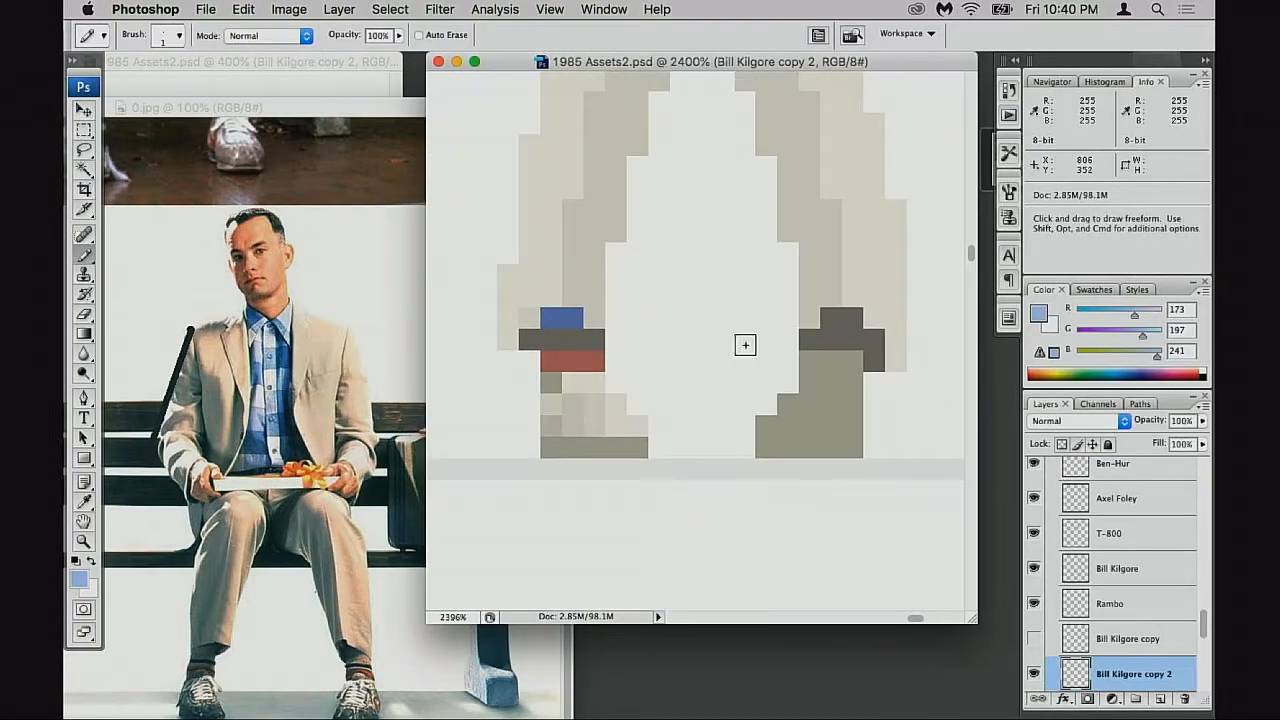
{"action": "key", "text": "m"}
{"action": "left_click_drag", "start_coordinate": [449, 251], "coordinate": [651, 500]}
{"action": "mouse_move", "coordinate": [640, 405]}
{"action": "left_mouse_down", "text": "alt+super"}
{"action": "mouse_move", "coordinate": [729, 420]}
{"action": "mouse_move", "coordinate": [838, 392]}
{"action": "left_mouse_up", "text": "alt+super"}
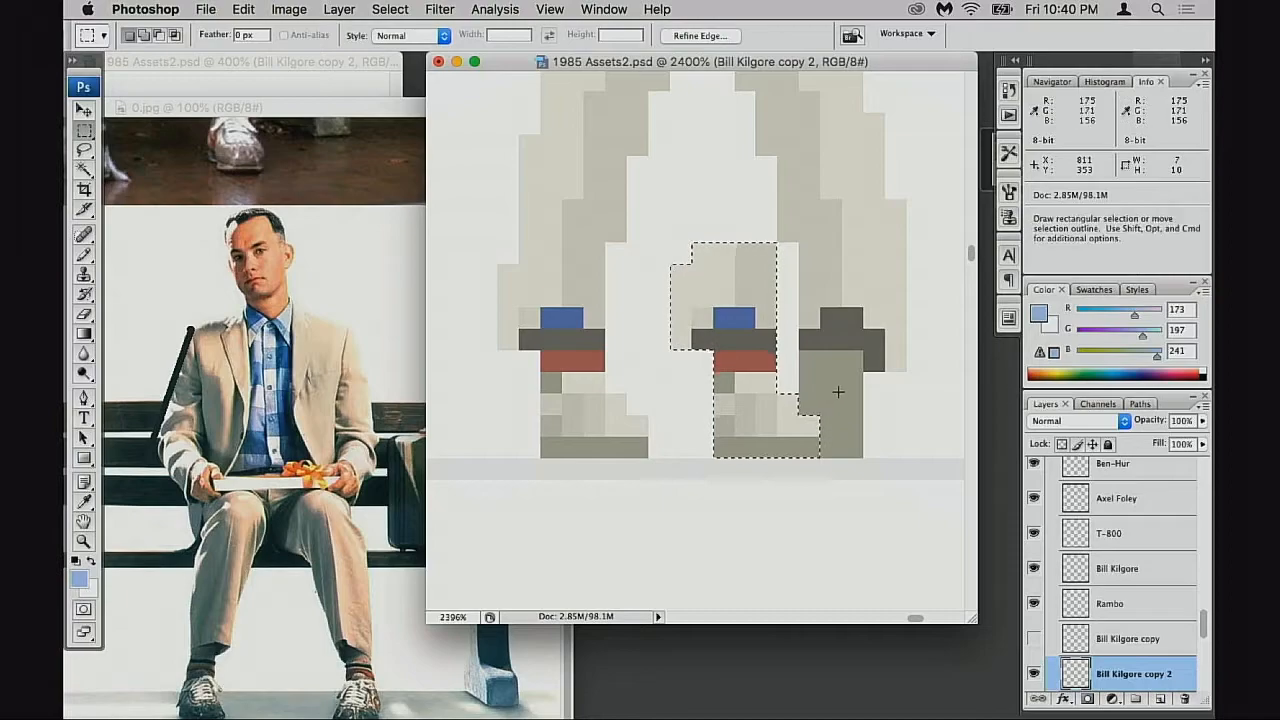
{"action": "key", "text": "super+t"}
{"action": "right_click", "coordinate": [738, 332]}
{"action": "left_click", "coordinate": [830, 540]}
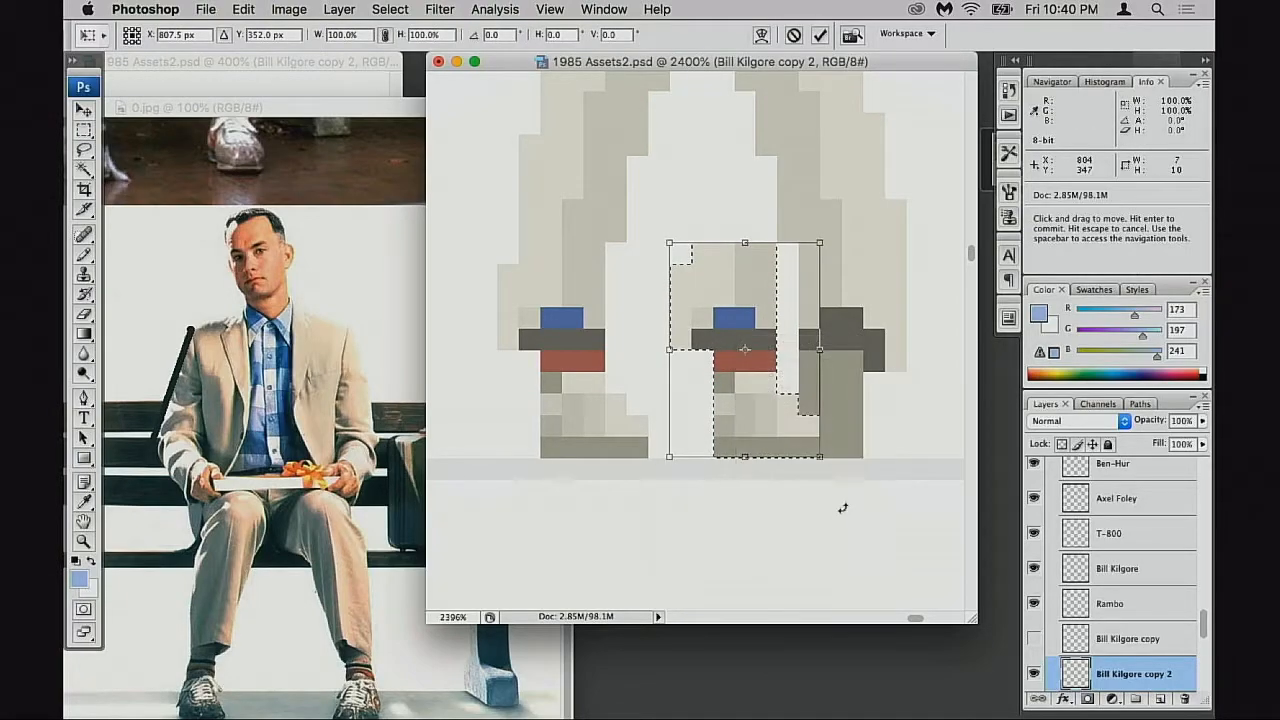
{"action": "key", "text": "Return"}
Flip the copied shoe and cuff horizontally and align it over the right-hand foot so both feet mirror each other
{"action": "key", "text": "v"}
{"action": "left_click_drag", "start_coordinate": [736, 412], "coordinate": [848, 413]}
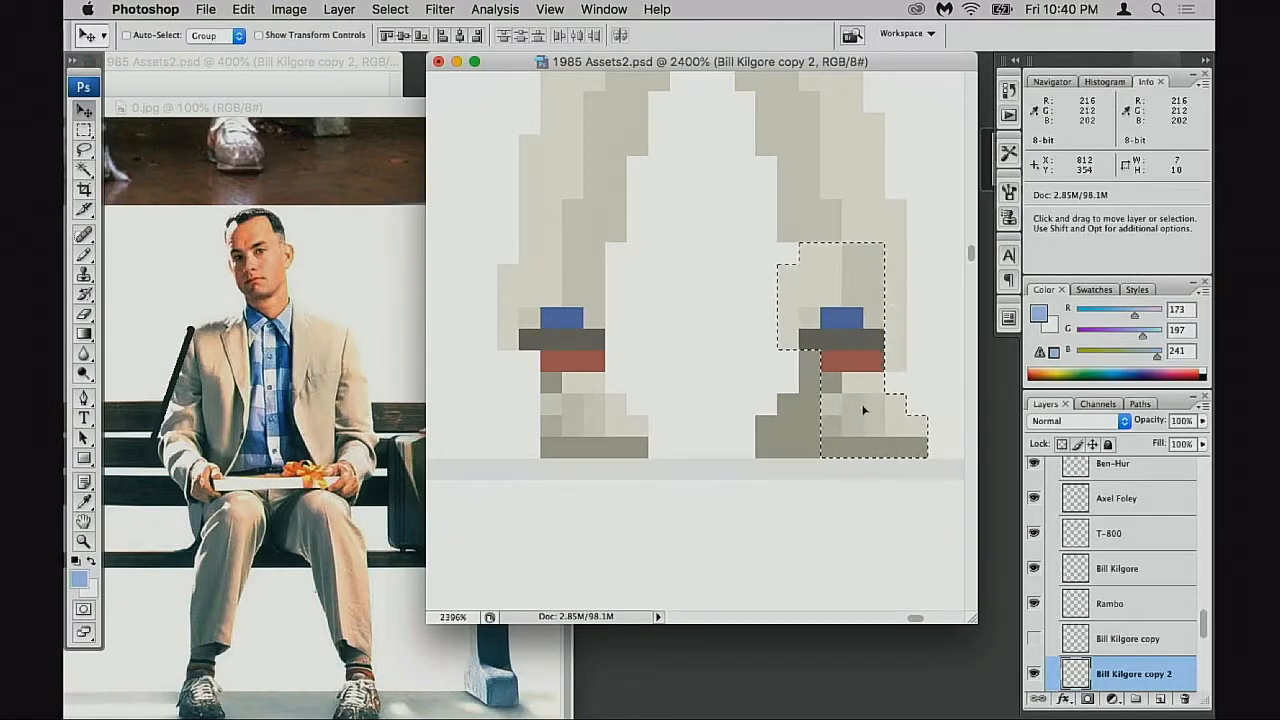
{"action": "key", "text": "super+t"}
{"action": "right_click", "coordinate": [793, 346]}
{"action": "left_click", "coordinate": [868, 556]}
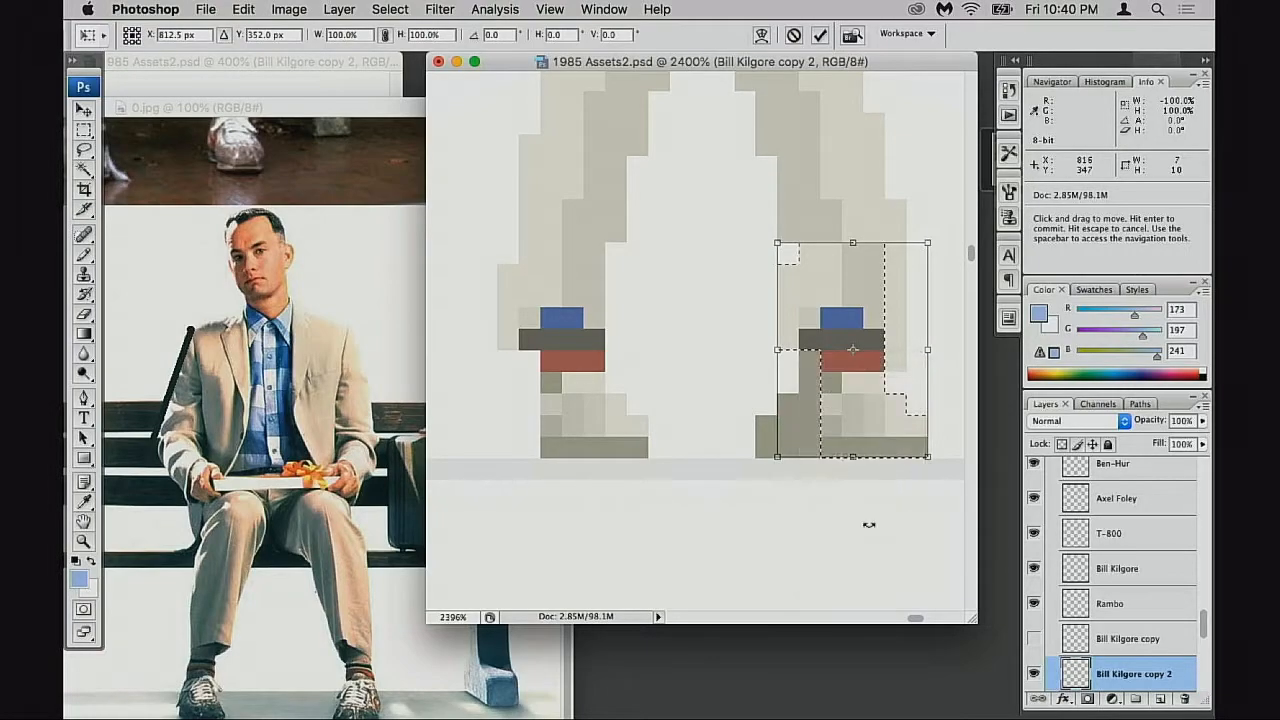
{"action": "key", "text": "Return"}
{"action": "left_click_drag", "start_coordinate": [831, 425], "coordinate": [819, 420]}
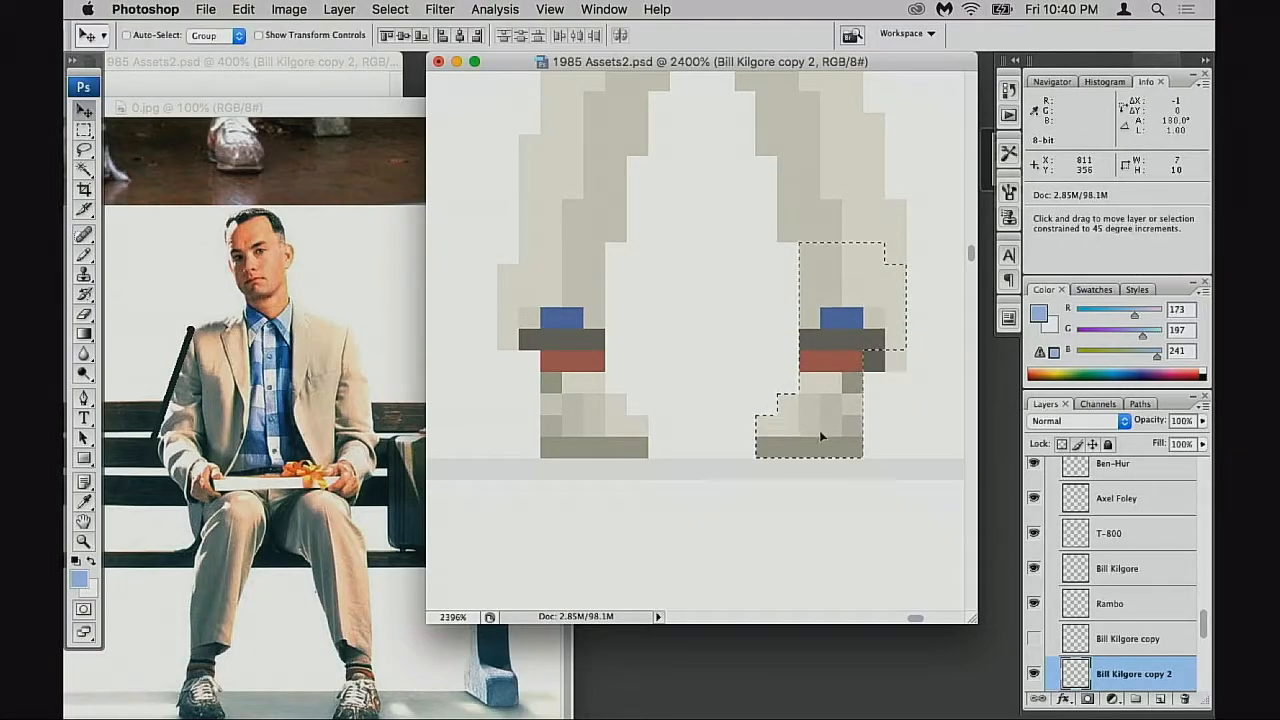
{"action": "key", "text": "super+d"}
Soften the stepped shading edges on both trouser legs with sampled RGB 222, 218, 207 at 50% pencil opacity
{"action": "key", "text": "e"}
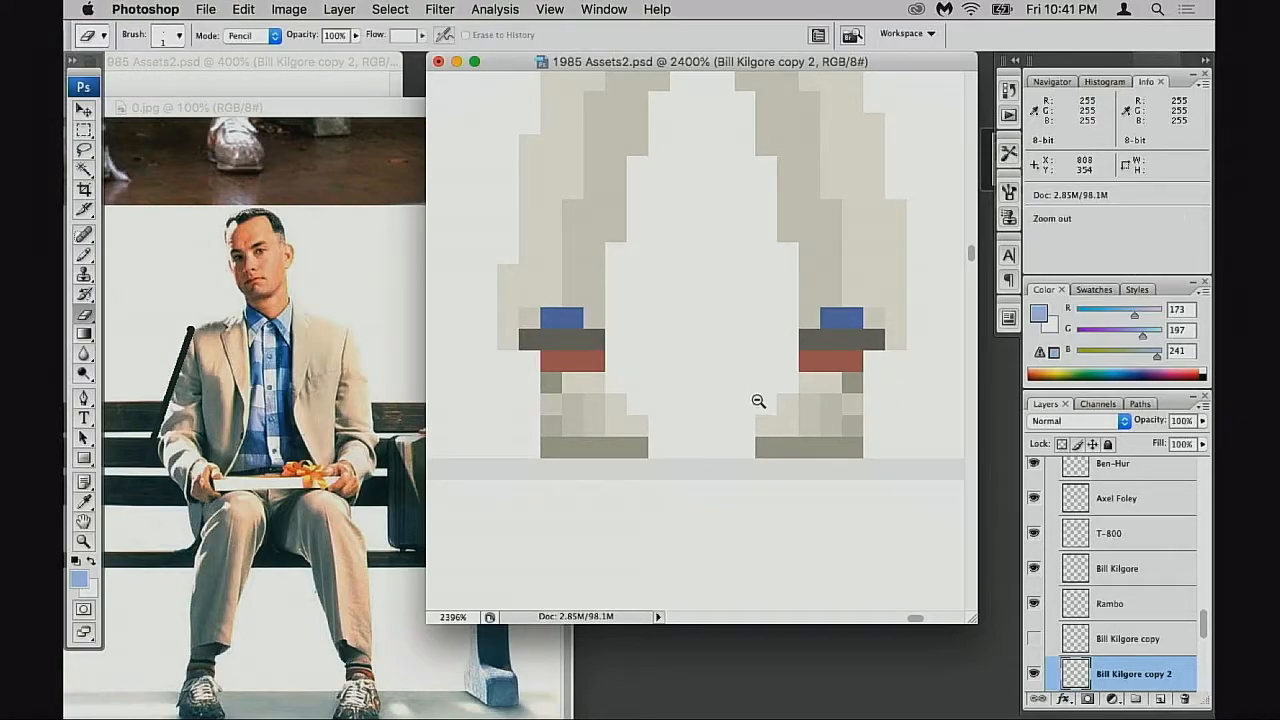
{"action": "key", "text": "super+minus"}
{"action": "left_click", "coordinate": [369, 95]}
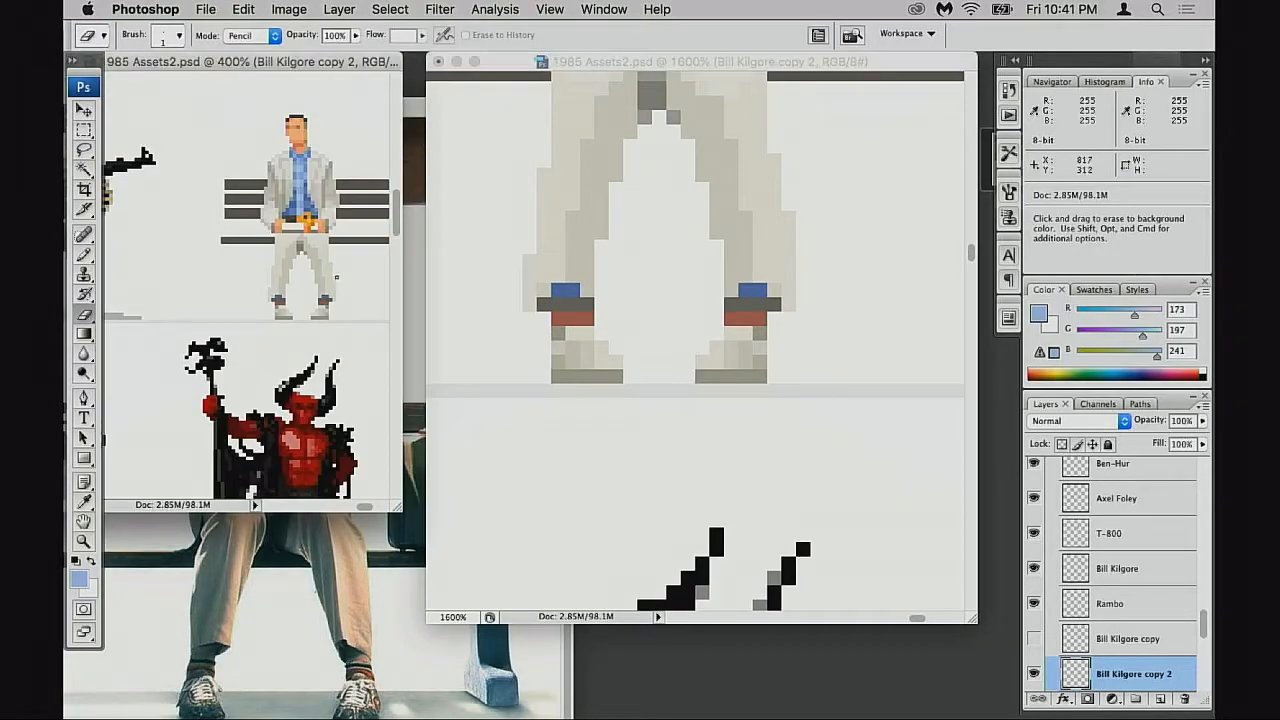
{"action": "left_click", "coordinate": [689, 389]}
{"action": "left_click_drag", "start_coordinate": [748, 410], "coordinate": [742, 487]}
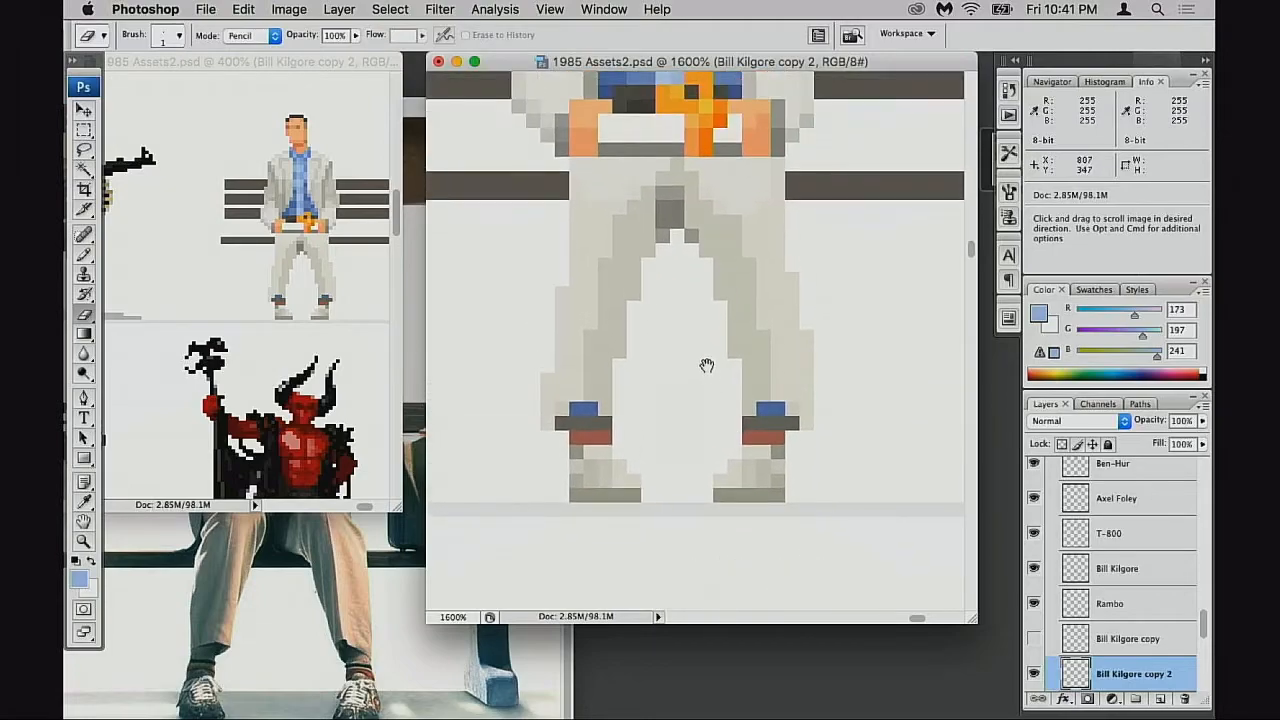
{"action": "key", "text": "super+plus"}
{"action": "left_click_drag", "start_coordinate": [703, 370], "coordinate": [723, 434]}
{"action": "key", "text": "b"}
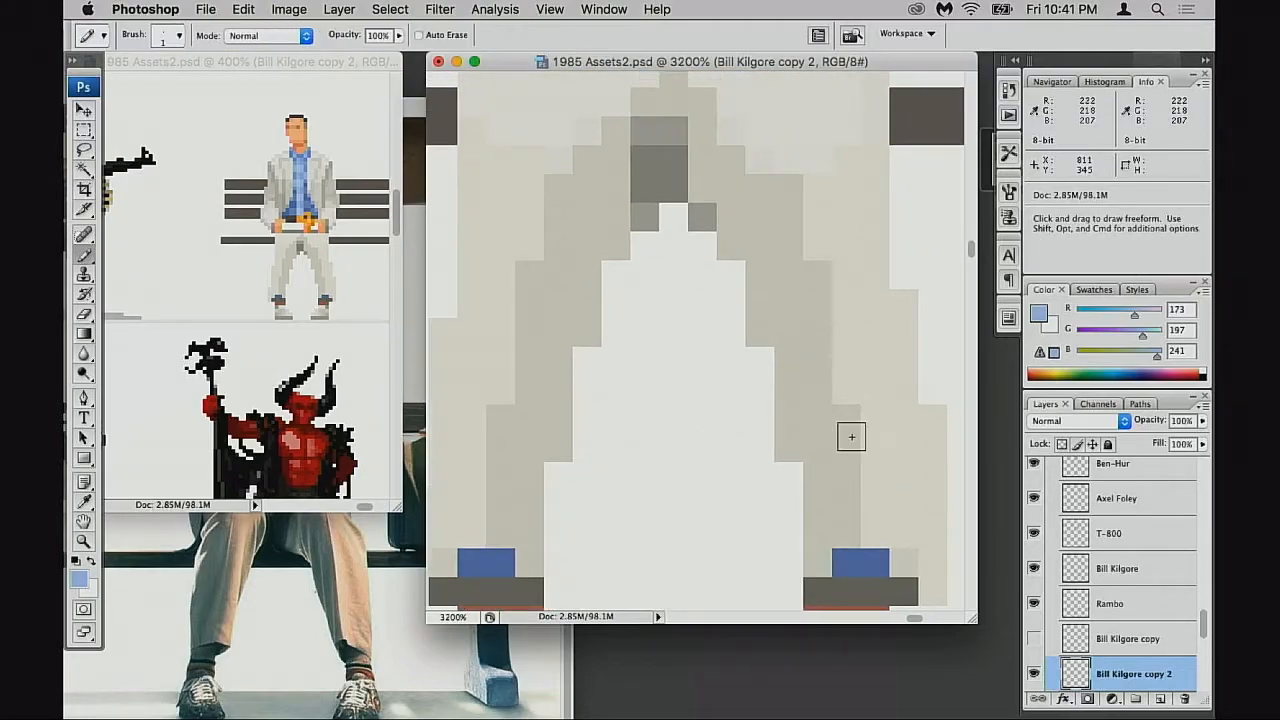
{"action": "left_click", "coordinate": [851, 425], "text": "alt"}
{"action": "key", "text": "5"}
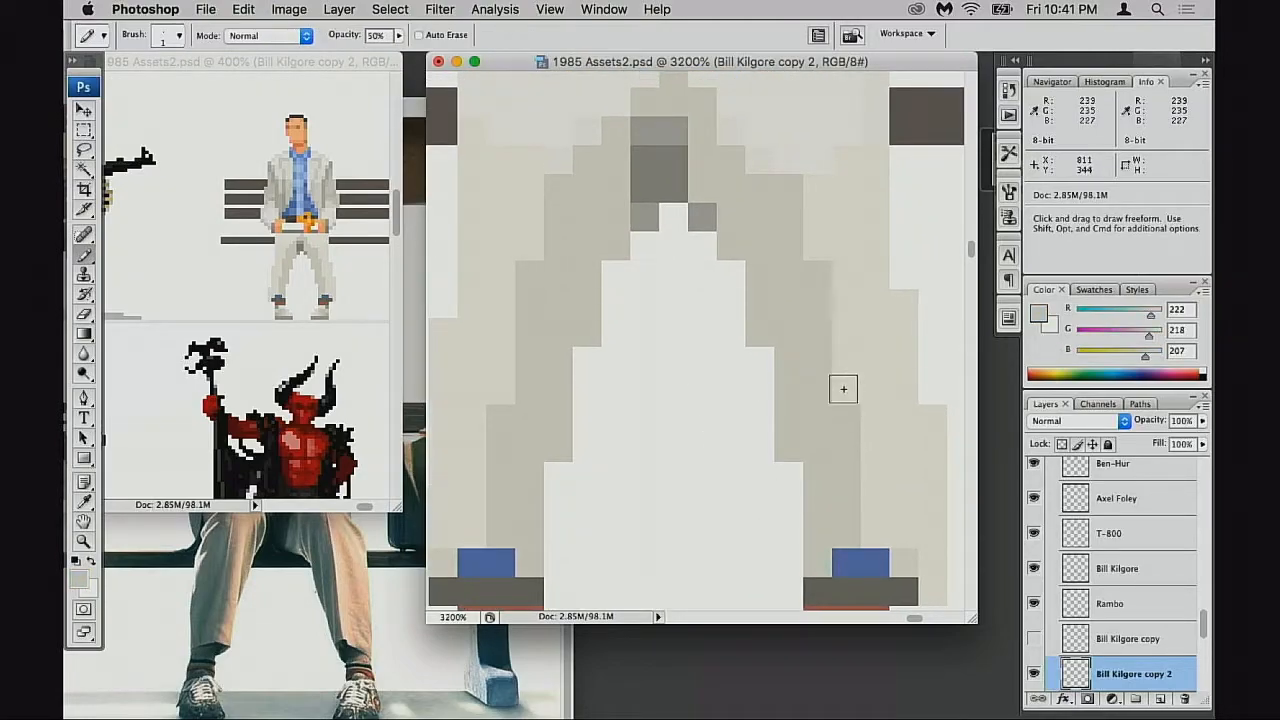
{"action": "key", "text": "space"}
{"action": "left_click_drag", "start_coordinate": [787, 400], "coordinate": [887, 410]}
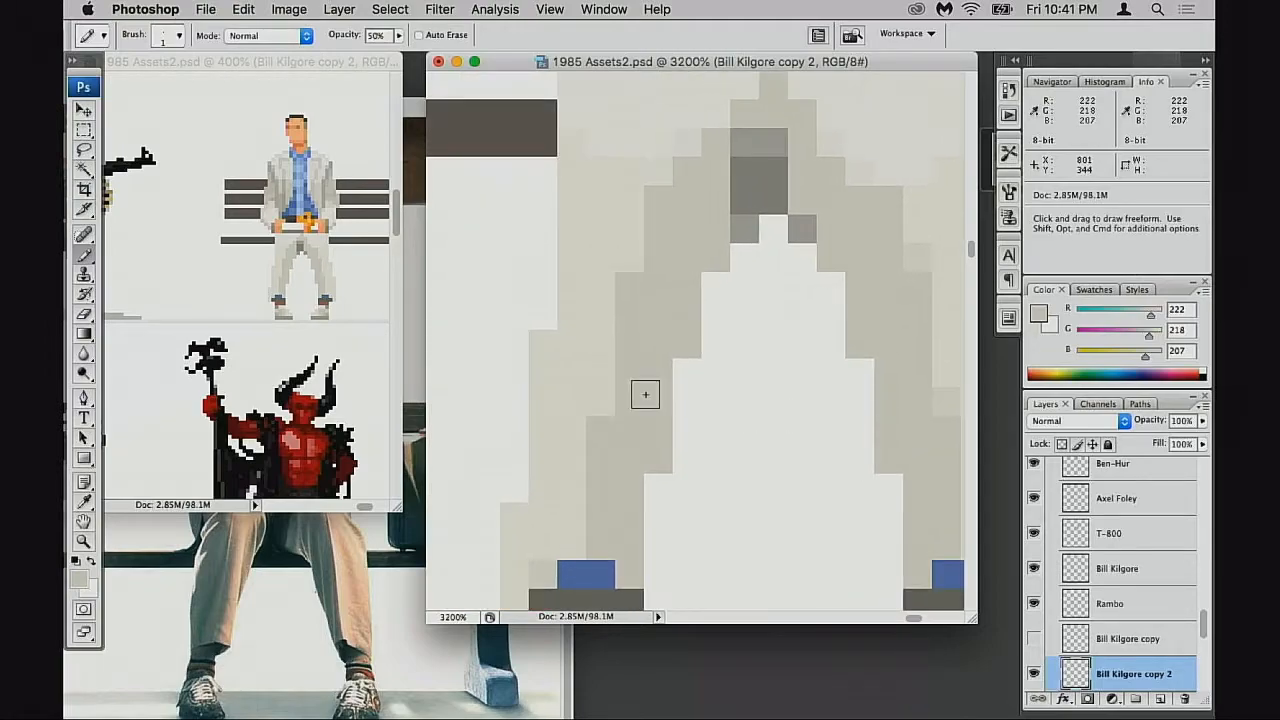
{"action": "left_click", "coordinate": [711, 408], "text": "alt"}
{"action": "left_click", "coordinate": [741, 340], "text": "alt"}
{"action": "left_click_drag", "start_coordinate": [746, 298], "coordinate": [748, 357]}
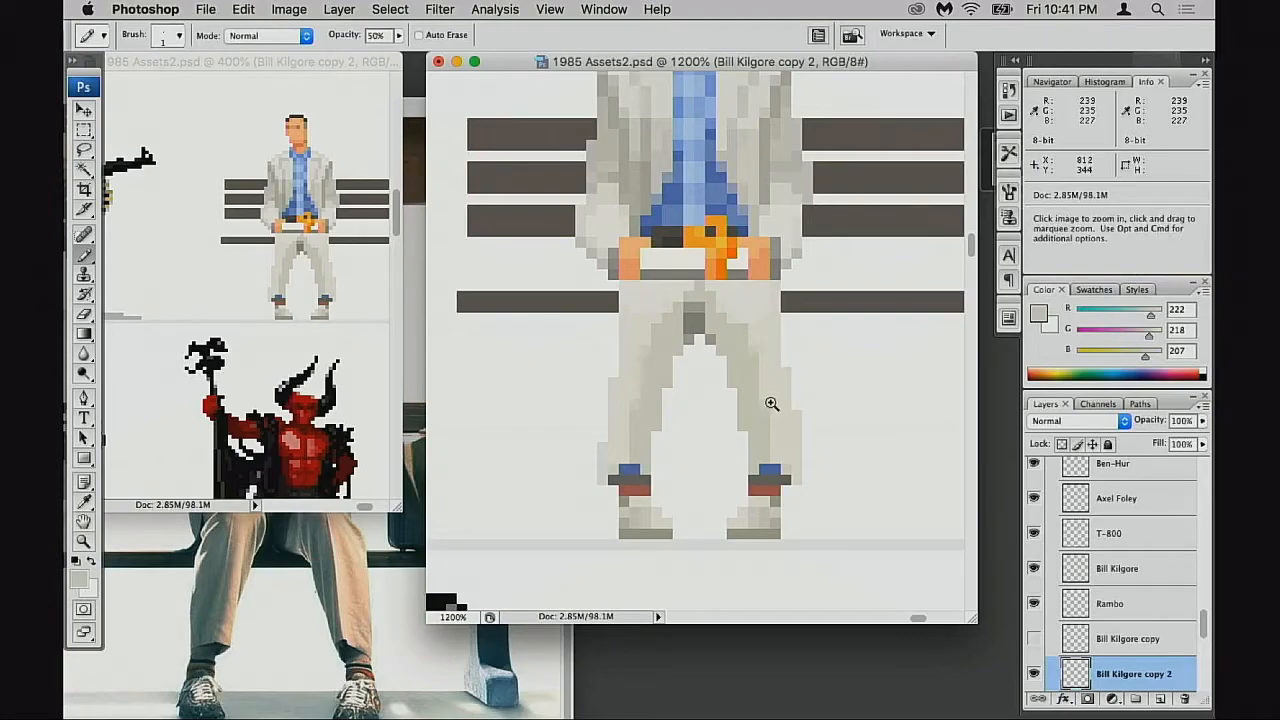
Add transitional pixels to the upper thigh shading with sampled RGB 239, 235, 227 at 50% pencil opacity
{"action": "left_click", "coordinate": [771, 405]}
{"action": "left_click", "coordinate": [766, 409]}
{"action": "left_click_drag", "start_coordinate": [621, 361], "coordinate": [744, 504]}
{"action": "left_click_drag", "start_coordinate": [676, 394], "coordinate": [757, 483]}
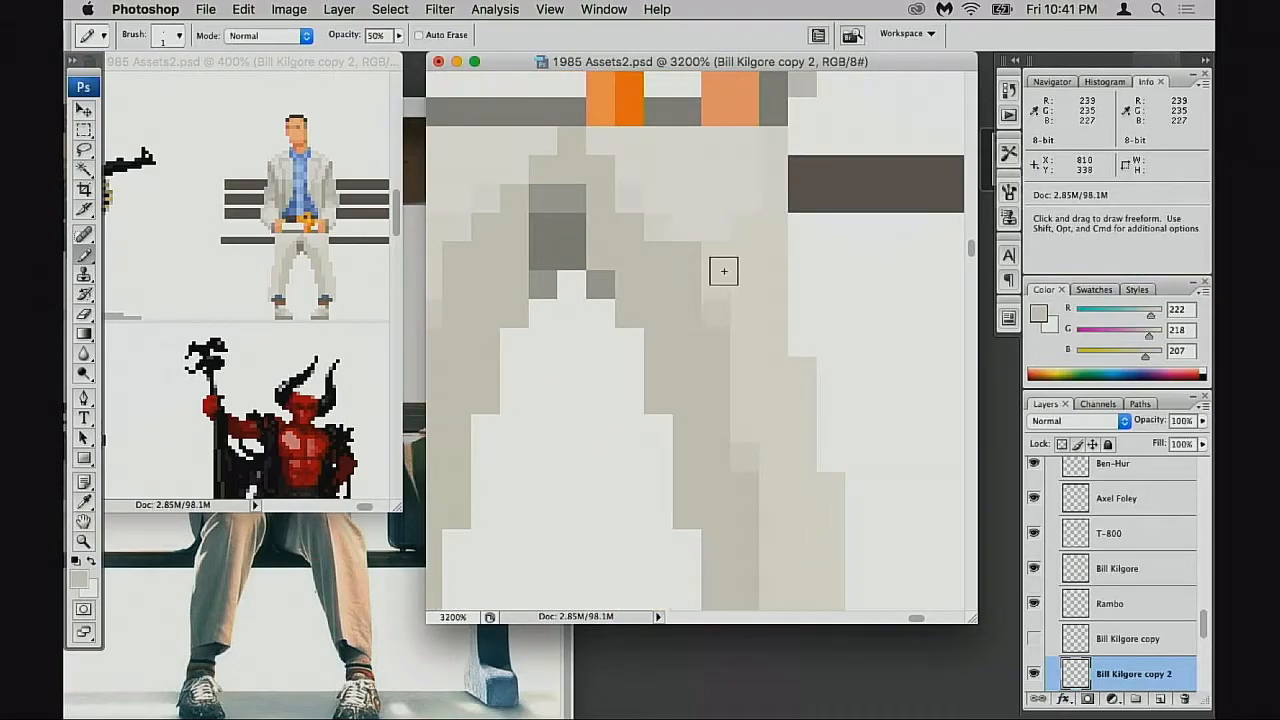
{"action": "left_click", "coordinate": [723, 267], "text": "alt"}
{"action": "left_click", "coordinate": [686, 254]}
{"action": "left_click_drag", "start_coordinate": [655, 334], "coordinate": [720, 346]}
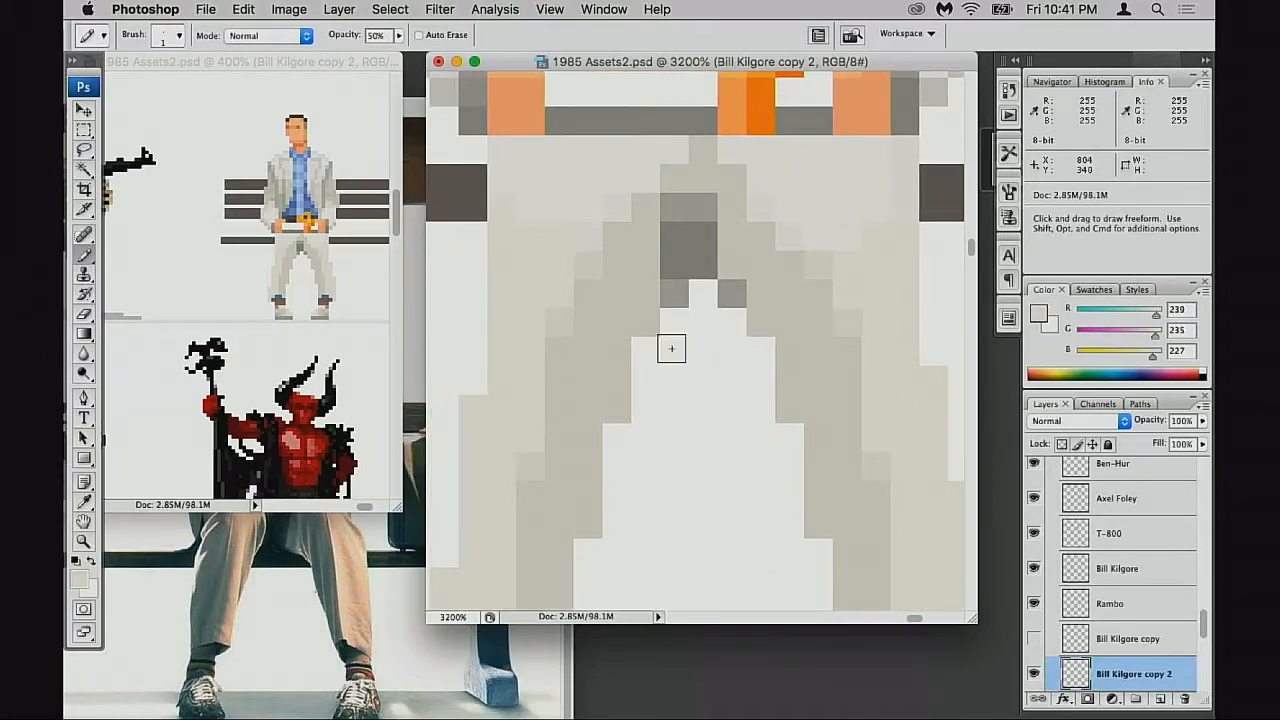
Try extending the left ankle's blue band inward by one pixel with sampled RGB 96, 120, 181 at 50% opacity
{"action": "mouse_move", "coordinate": [534, 507]}
{"action": "left_mouse_down"}
{"action": "mouse_move", "coordinate": [635, 415]}
{"action": "mouse_move", "coordinate": [702, 405]}
{"action": "mouse_move", "coordinate": [719, 384]}
{"action": "left_mouse_up"}
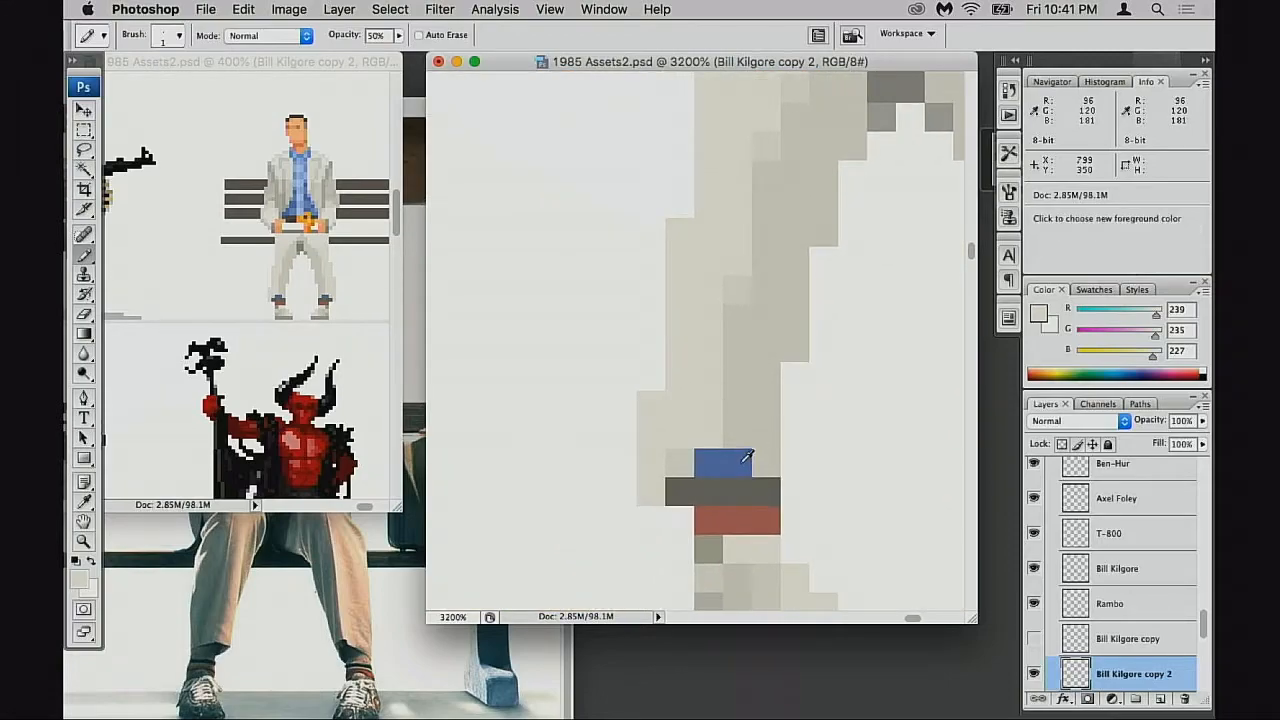
{"action": "left_click", "coordinate": [745, 462], "text": "alt"}
{"action": "left_click", "coordinate": [766, 464]}
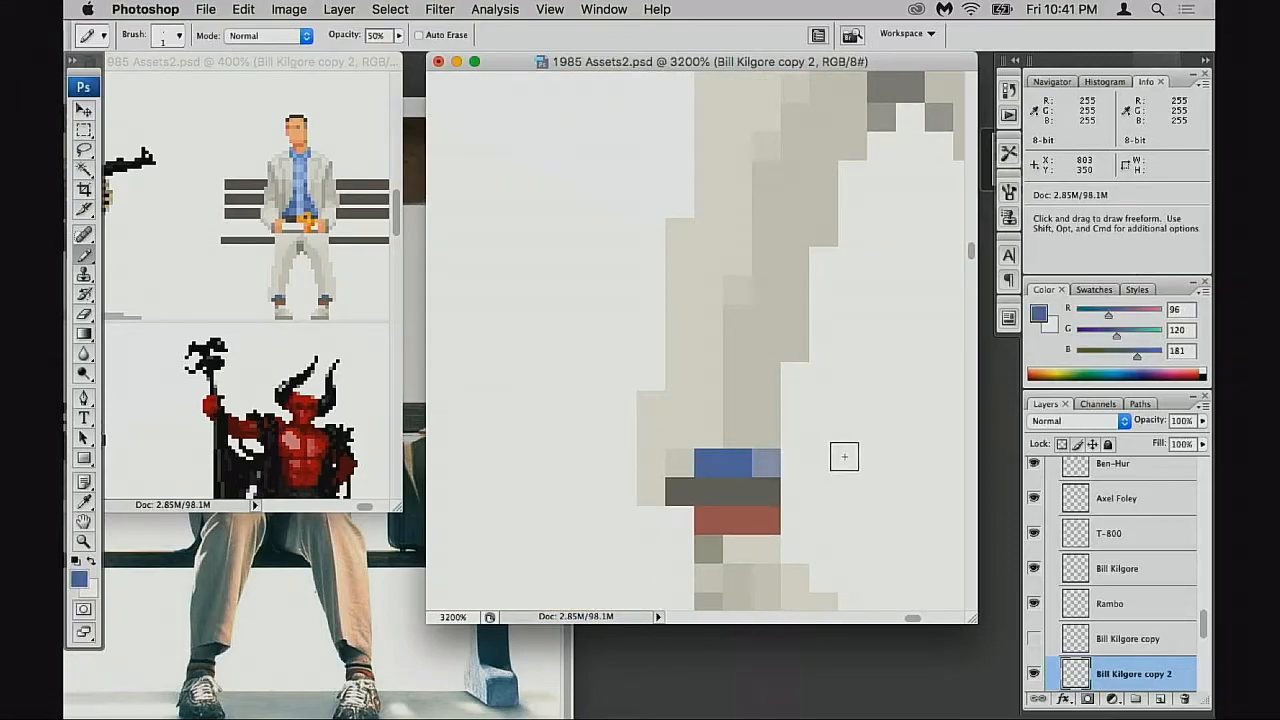
{"action": "key", "text": "super+z"}
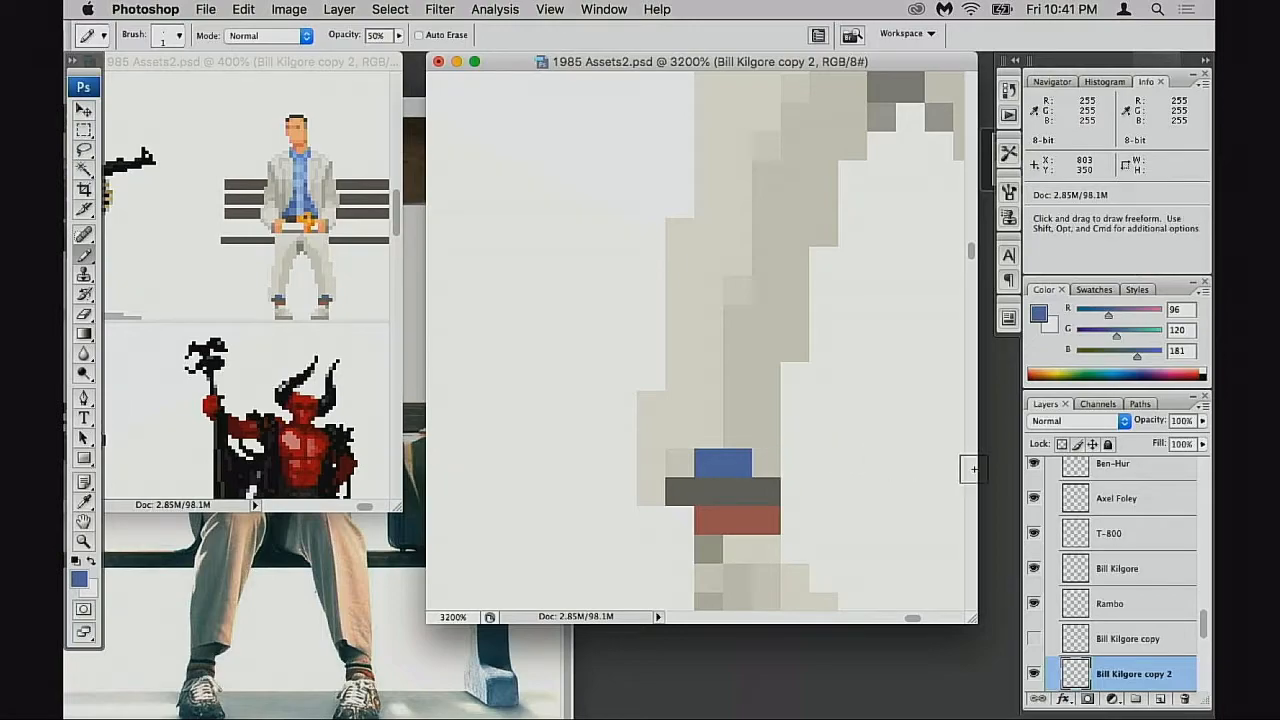
Tint the pixel on the outer side of the left ankle's blue band with sampled RGB 96, 120, 181 at 30% opacity
{"action": "left_click_drag", "start_coordinate": [936, 480], "coordinate": [777, 457]}
{"action": "left_click", "coordinate": [528, 443]}
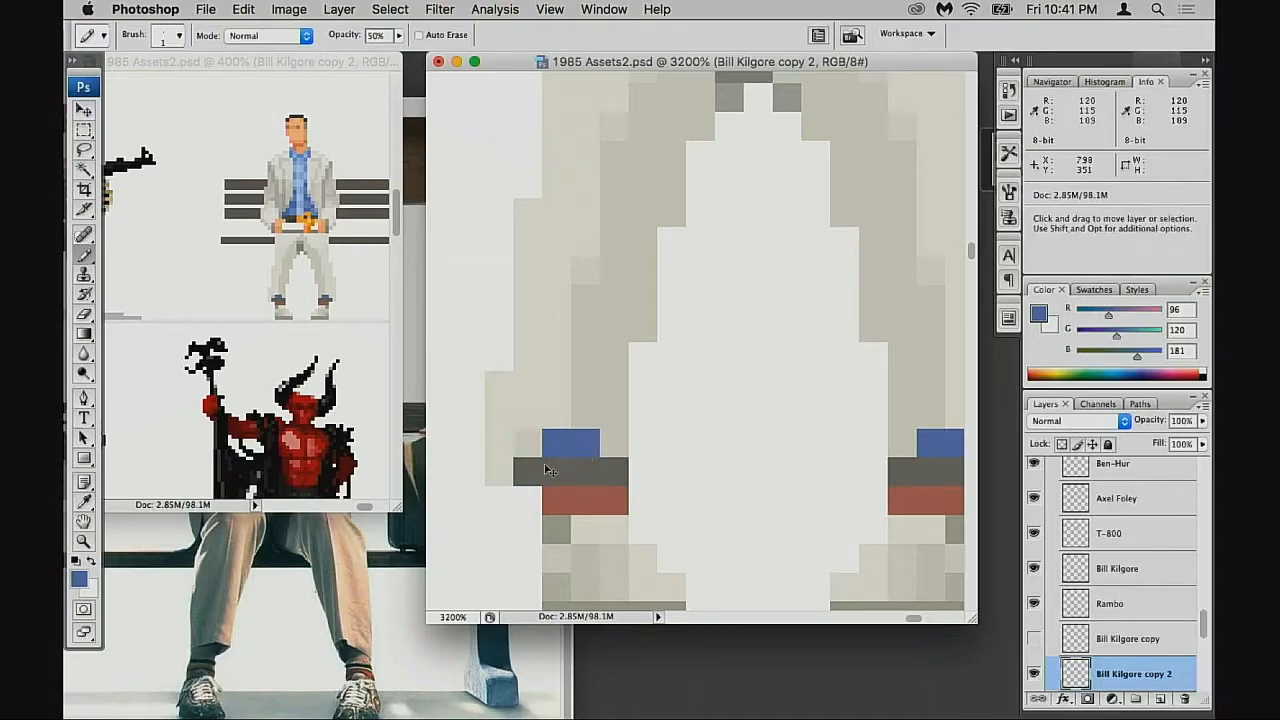
{"action": "left_click", "coordinate": [509, 437], "text": "alt"}
{"action": "left_click", "coordinate": [533, 446]}
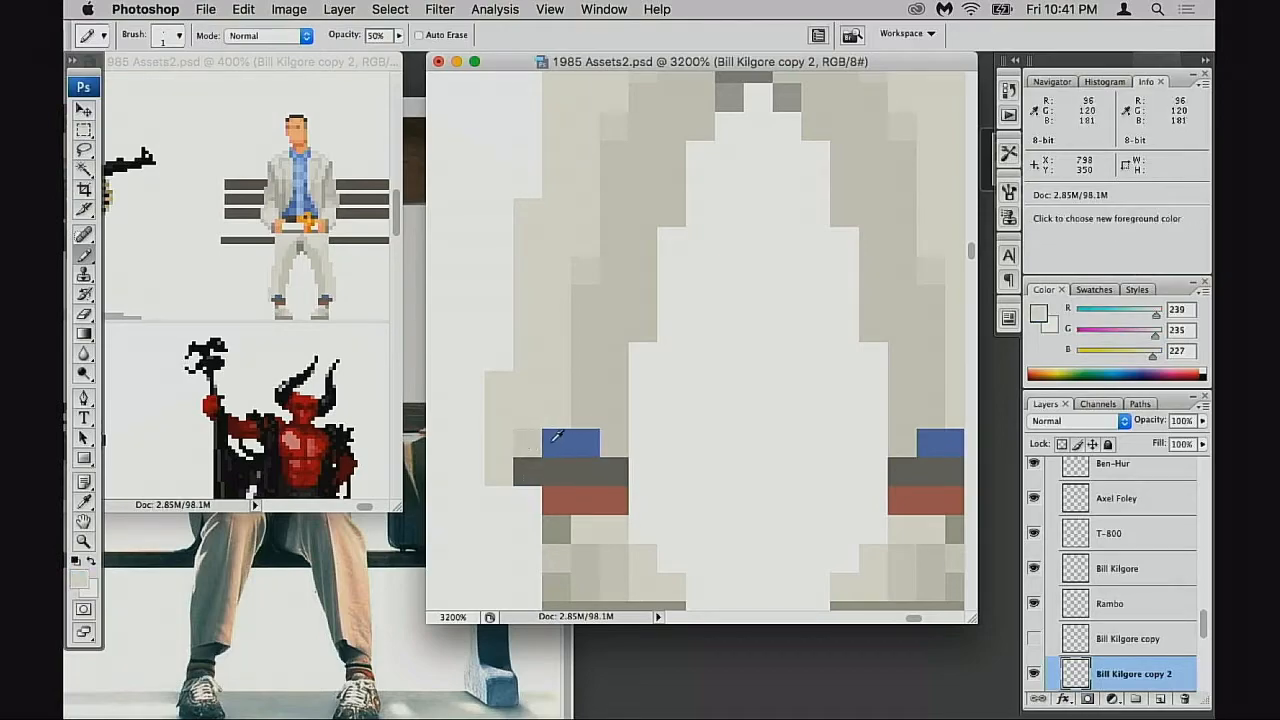
{"action": "left_click", "coordinate": [560, 444], "text": "alt"}
{"action": "key", "text": "3"}
{"action": "left_click", "coordinate": [528, 446]}
{"action": "left_click", "coordinate": [532, 445], "text": "alt"}
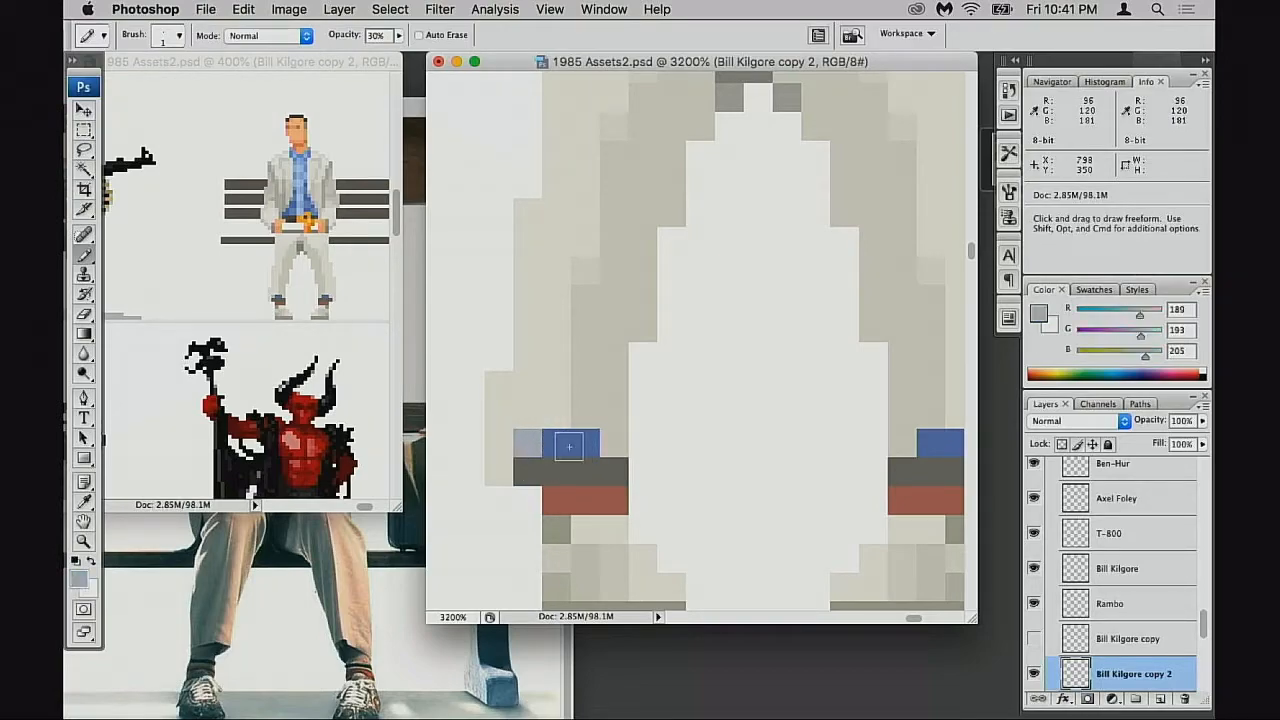
Paint the outer end pixel of the right ankle's blue band with RGB 189, 193, 205 to match the left ankle
{"action": "scroll", "coordinate": [924, 453], "scroll_direction": "right", "scroll_amount": 3}
{"action": "left_click", "coordinate": [882, 437]}
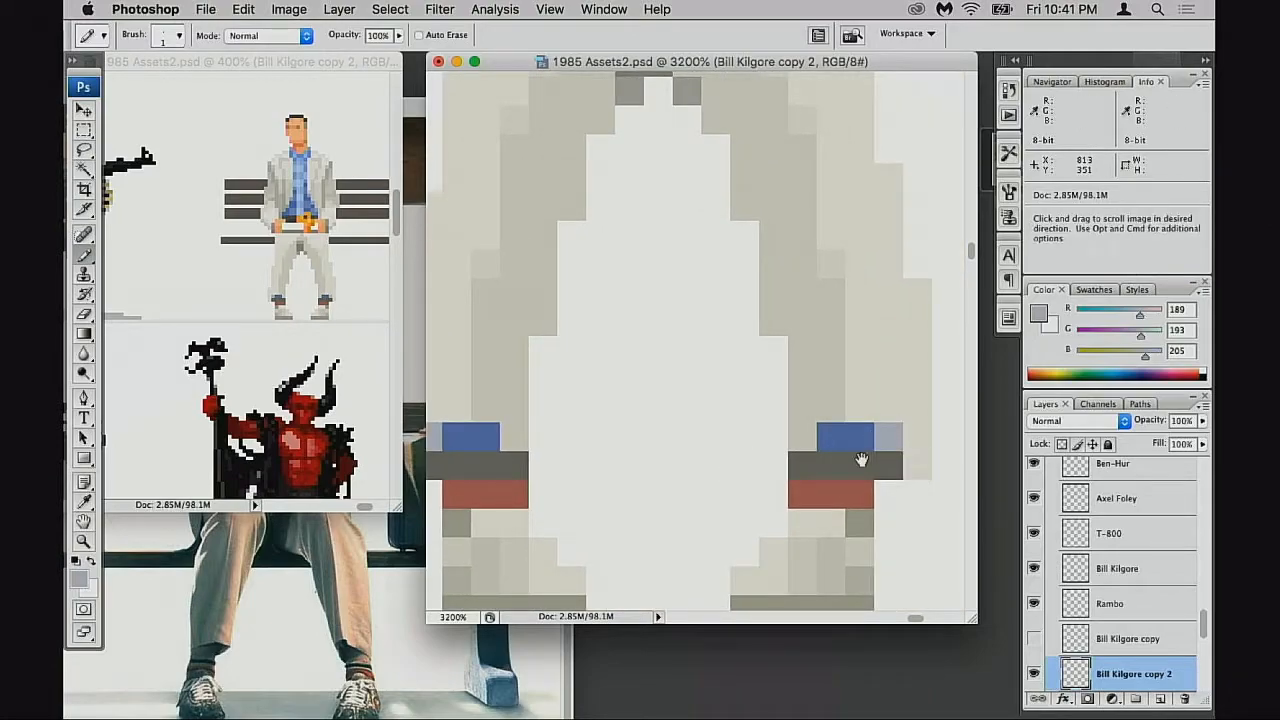
{"action": "scroll", "coordinate": [800, 457], "scroll_direction": "left", "scroll_amount": 1}
{"action": "left_click", "coordinate": [743, 457], "text": "alt"}
{"action": "left_click", "coordinate": [743, 457], "text": "alt"}
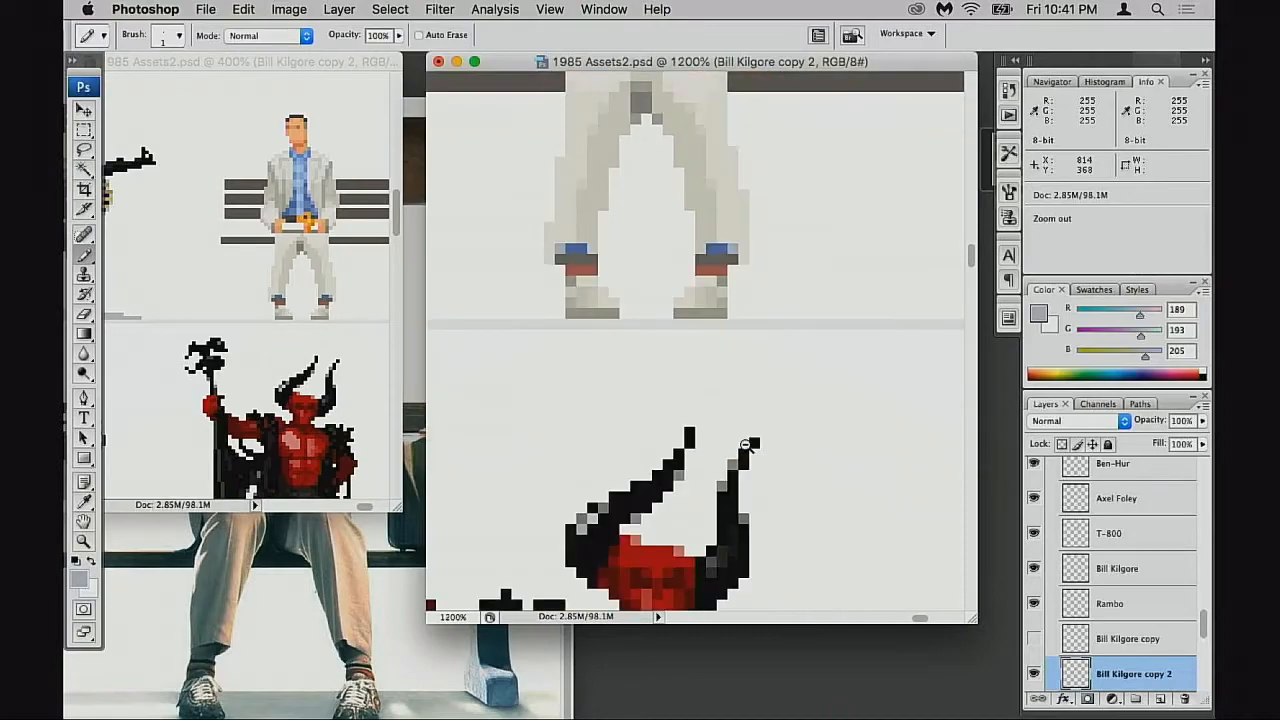
{"action": "left_click", "coordinate": [740, 446], "text": "alt"}
{"action": "left_click_drag", "start_coordinate": [583, 249], "coordinate": [611, 296]}
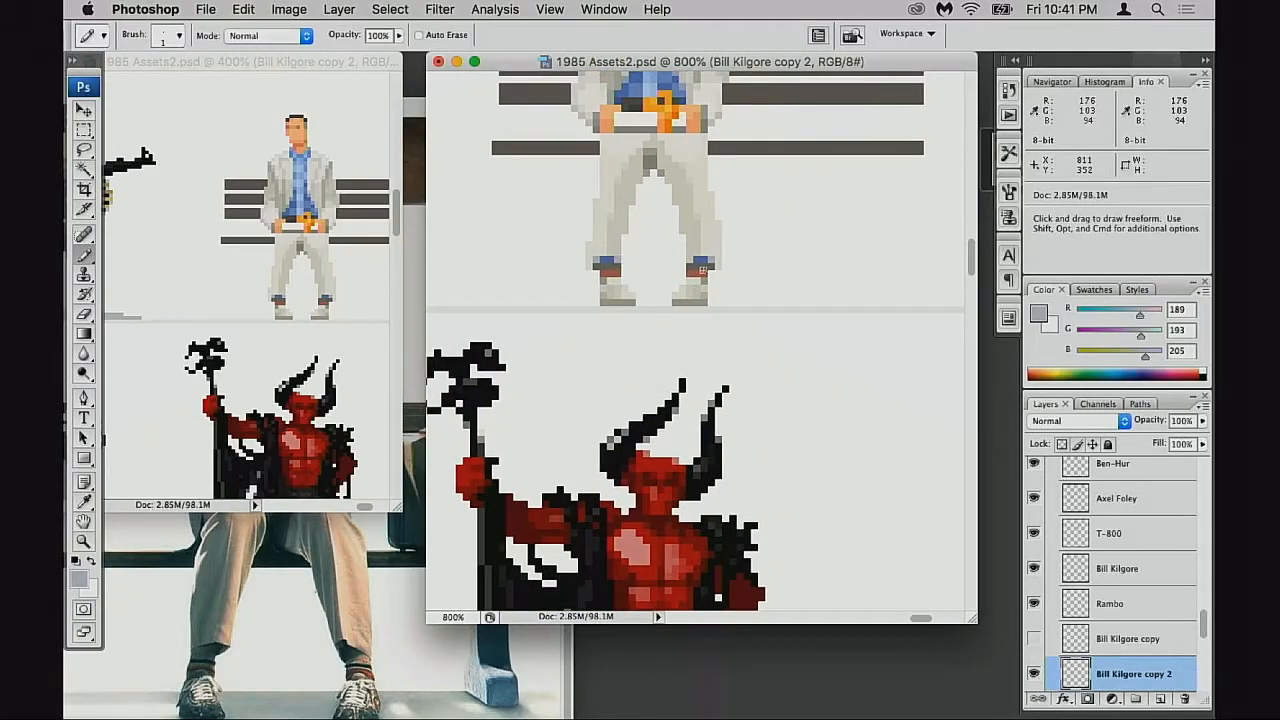
{"action": "left_click_drag", "start_coordinate": [680, 368], "coordinate": [674, 396]}
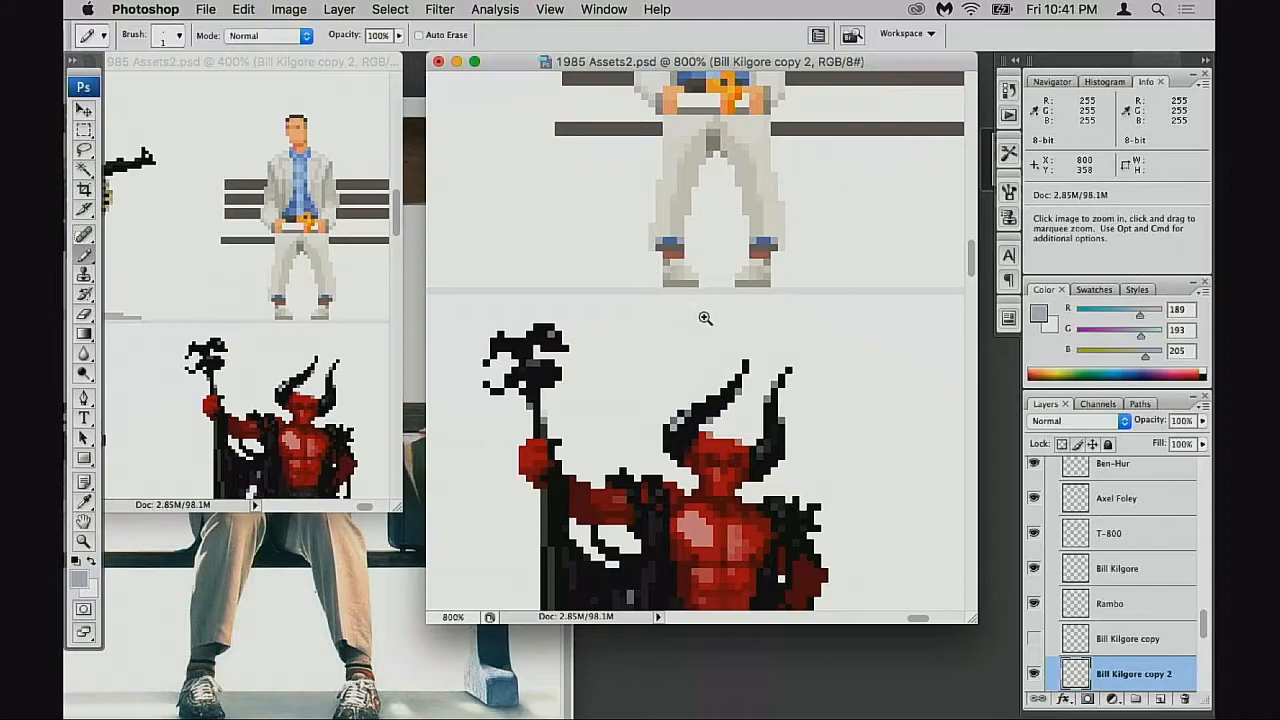
Set the foreground color to RGB 90, 96, 111 and darken pixels on the left shoe's upper and sole at 30% pencil opacity
{"action": "left_click", "coordinate": [695, 312], "text": "super"}
{"action": "left_click", "coordinate": [687, 356], "text": "super"}
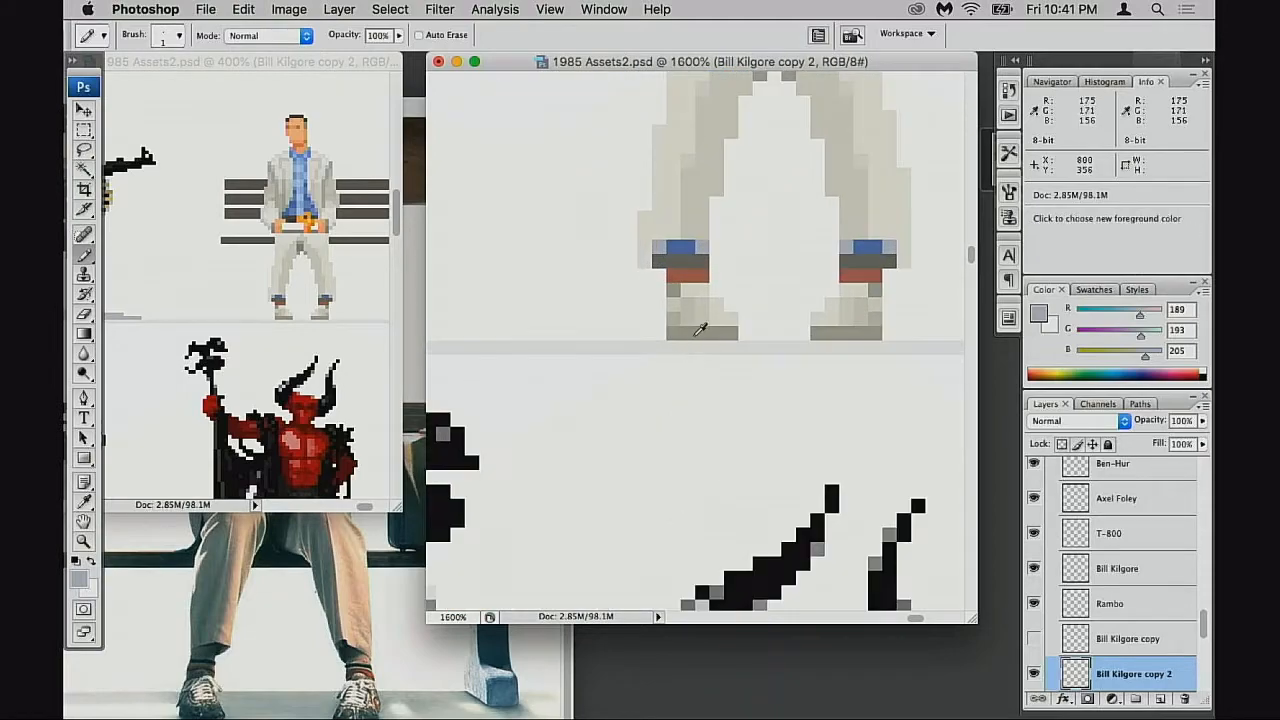
{"action": "left_click", "coordinate": [694, 249], "text": "alt"}
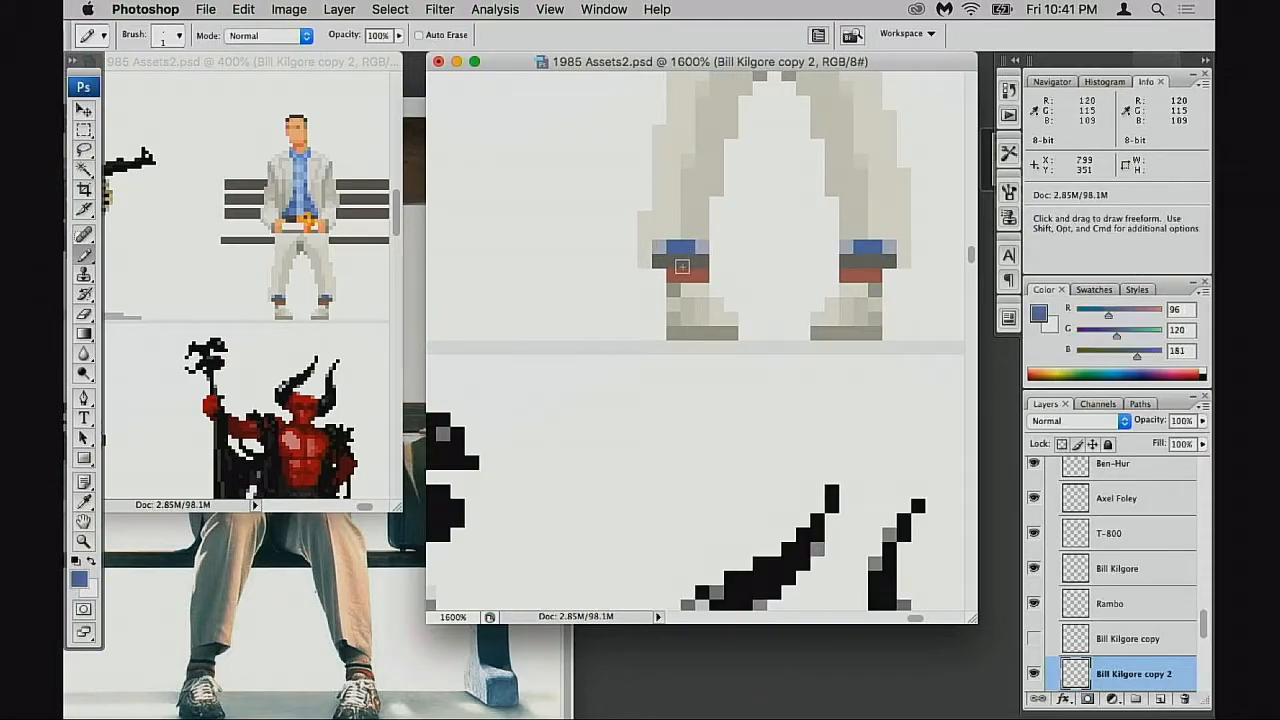
{"action": "left_click", "coordinate": [650, 342]}
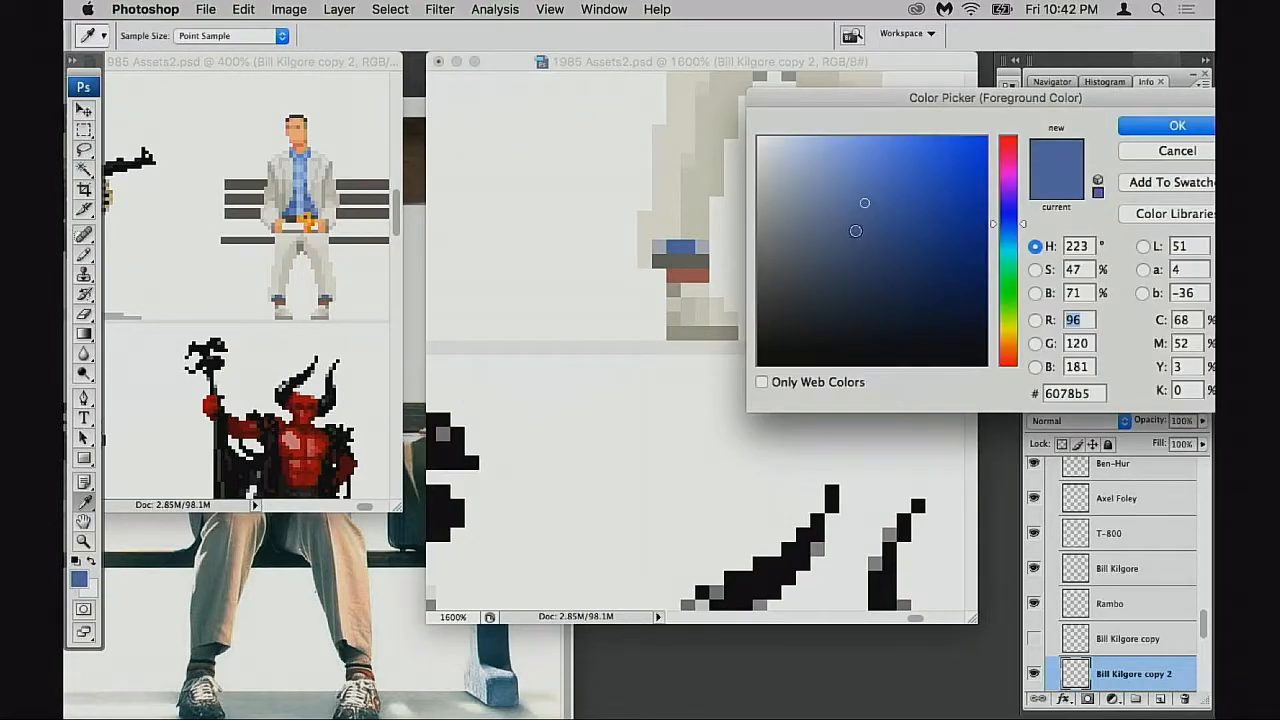
{"action": "type", "text": "90"}
{"action": "key", "text": "Tab"}
{"action": "type", "text": "96"}
{"action": "key", "text": "Tab"}
{"action": "type", "text": "111"}
{"action": "left_click", "coordinate": [1145, 131]}
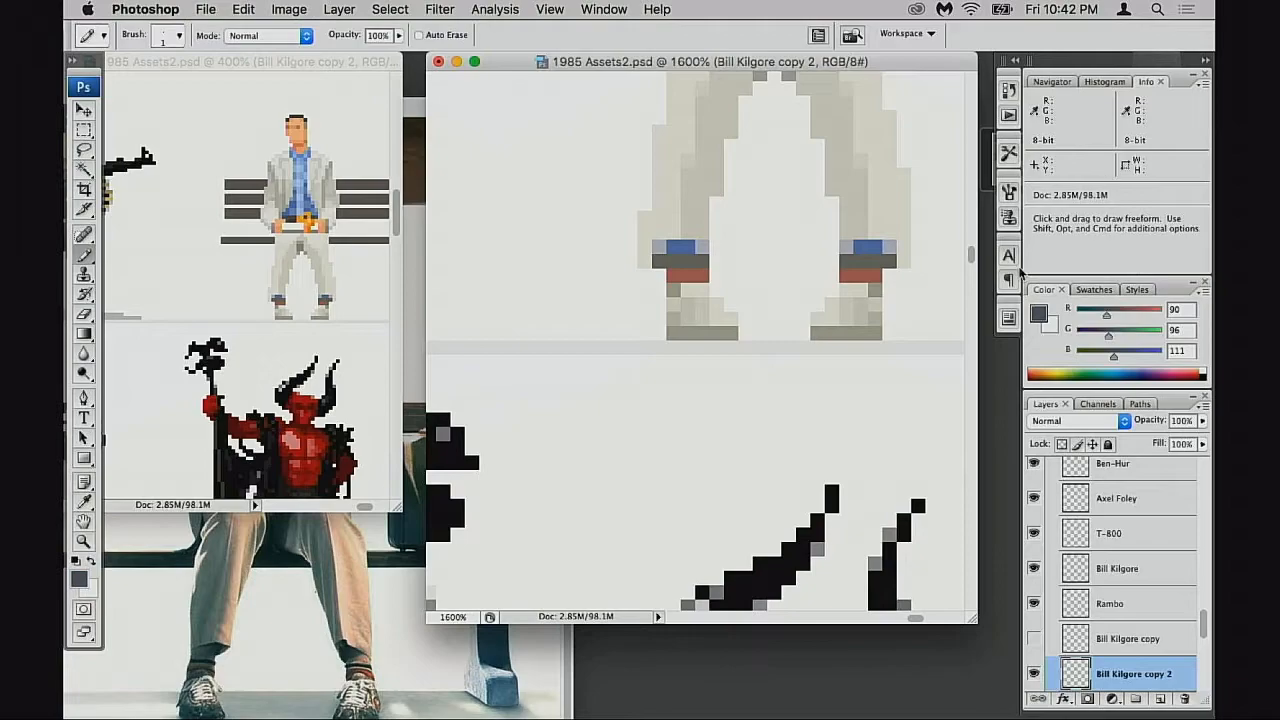
{"action": "key", "text": "3"}
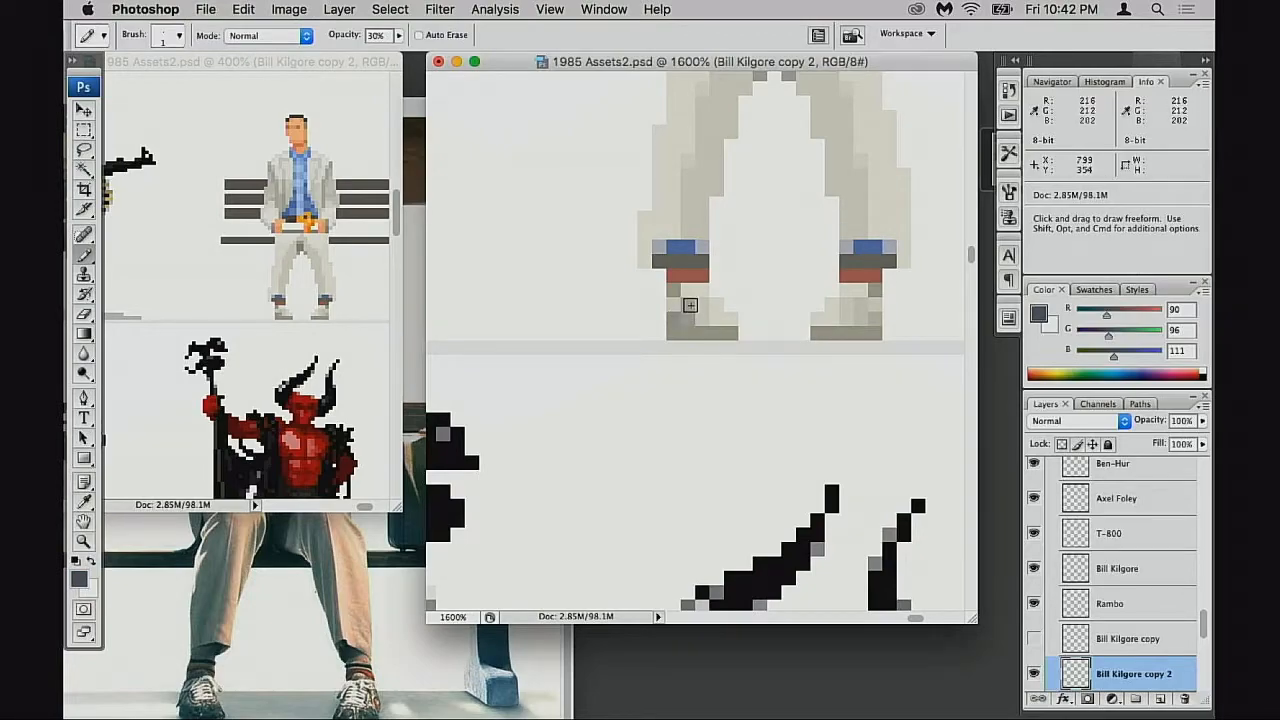
{"action": "mouse_move", "coordinate": [690, 304]}
{"action": "left_mouse_down"}
{"action": "mouse_move", "coordinate": [700, 326]}
{"action": "mouse_move", "coordinate": [729, 332]}
{"action": "left_mouse_up"}
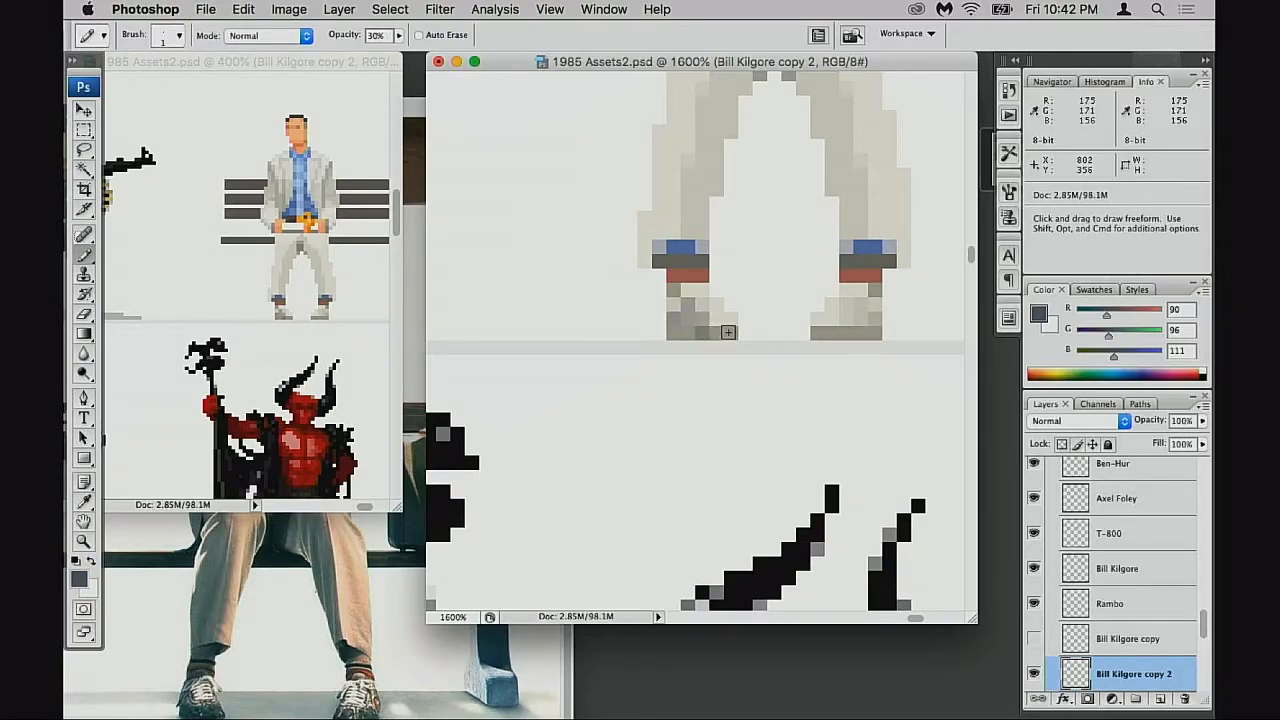
{"action": "key", "text": "super+z"}
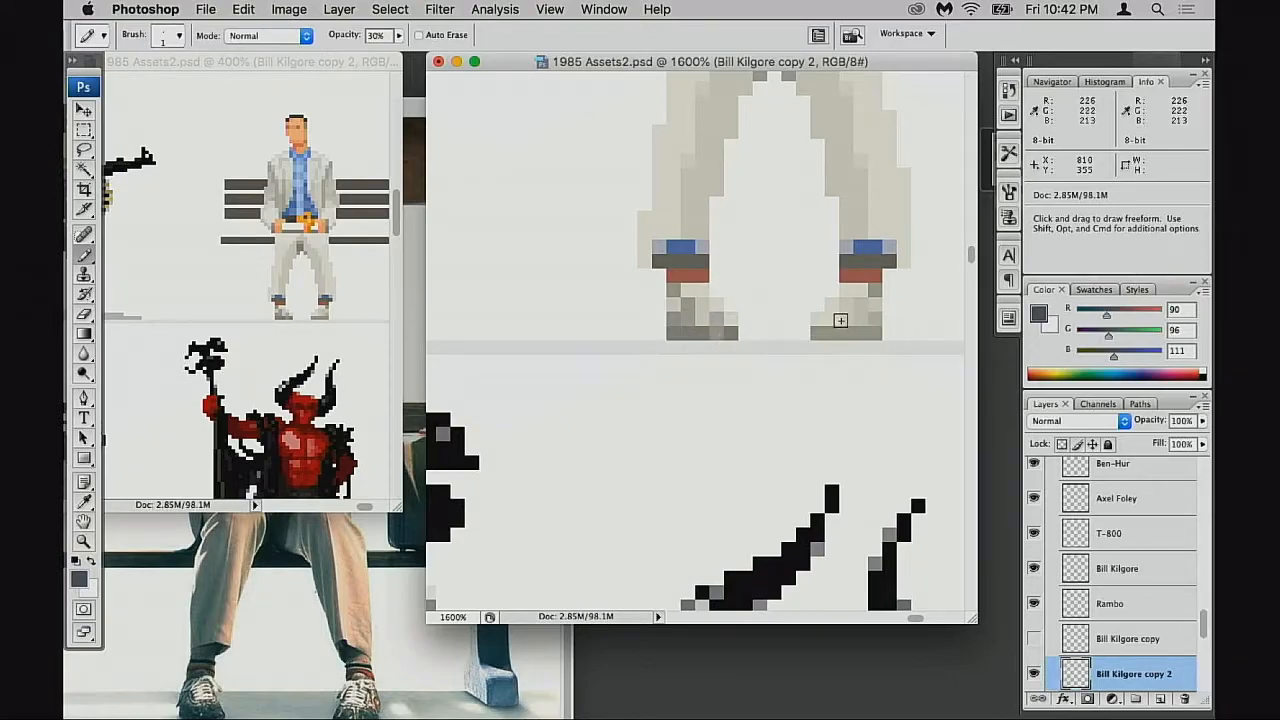
Compare the pixel figure's lap, legs and shoes with the two seated photos in 0.jpg, keeping the reference visible beside the artwork
{"action": "left_click_drag", "start_coordinate": [922, 352], "coordinate": [871, 412]}
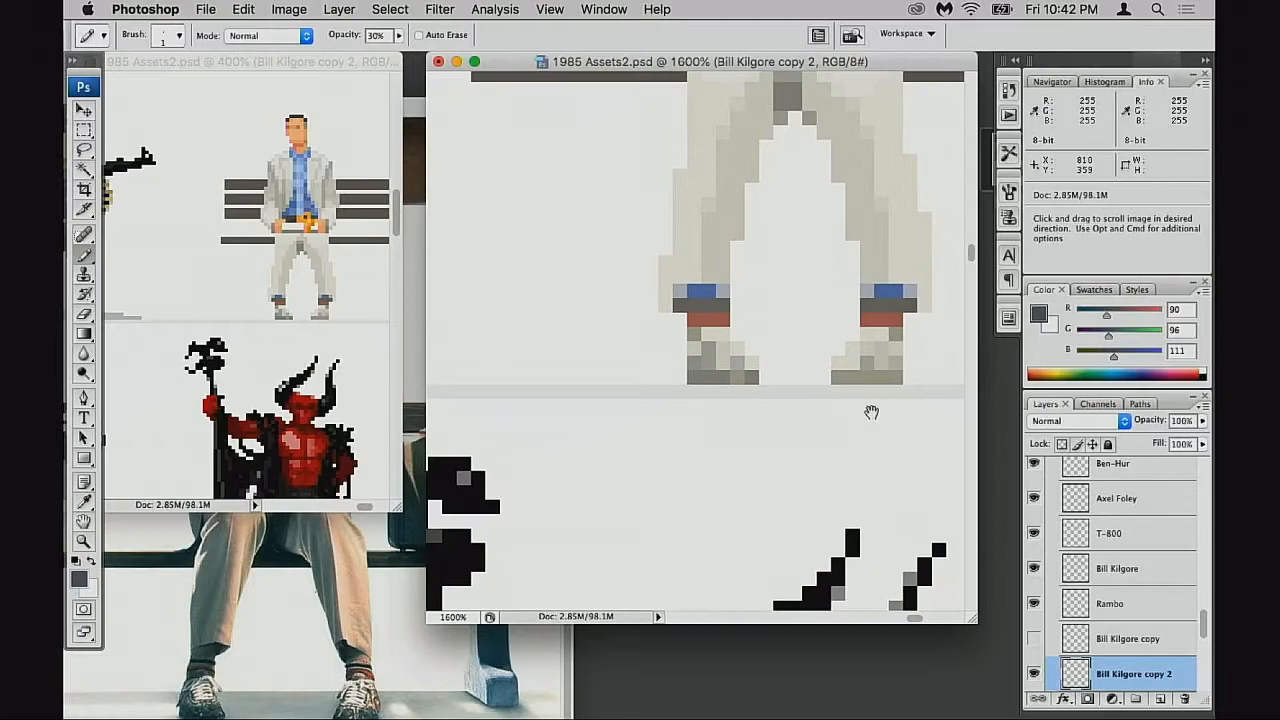
{"action": "left_click_drag", "start_coordinate": [788, 396], "coordinate": [782, 455]}
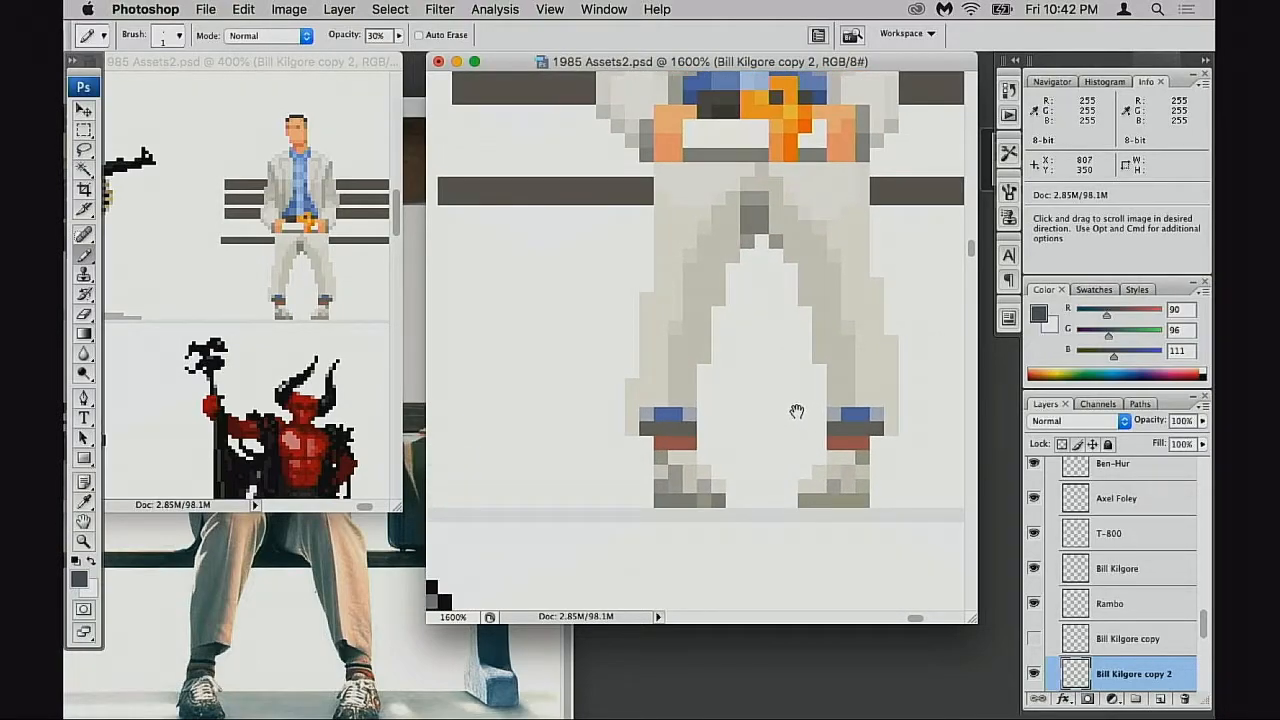
{"action": "mouse_move", "coordinate": [797, 411]}
{"action": "left_mouse_down"}
{"action": "mouse_move", "coordinate": [786, 420]}
{"action": "mouse_move", "coordinate": [812, 425]}
{"action": "left_mouse_up"}
{"action": "left_click", "coordinate": [400, 540]}
{"action": "left_click", "coordinate": [830, 395]}
{"action": "left_click", "coordinate": [314, 457]}
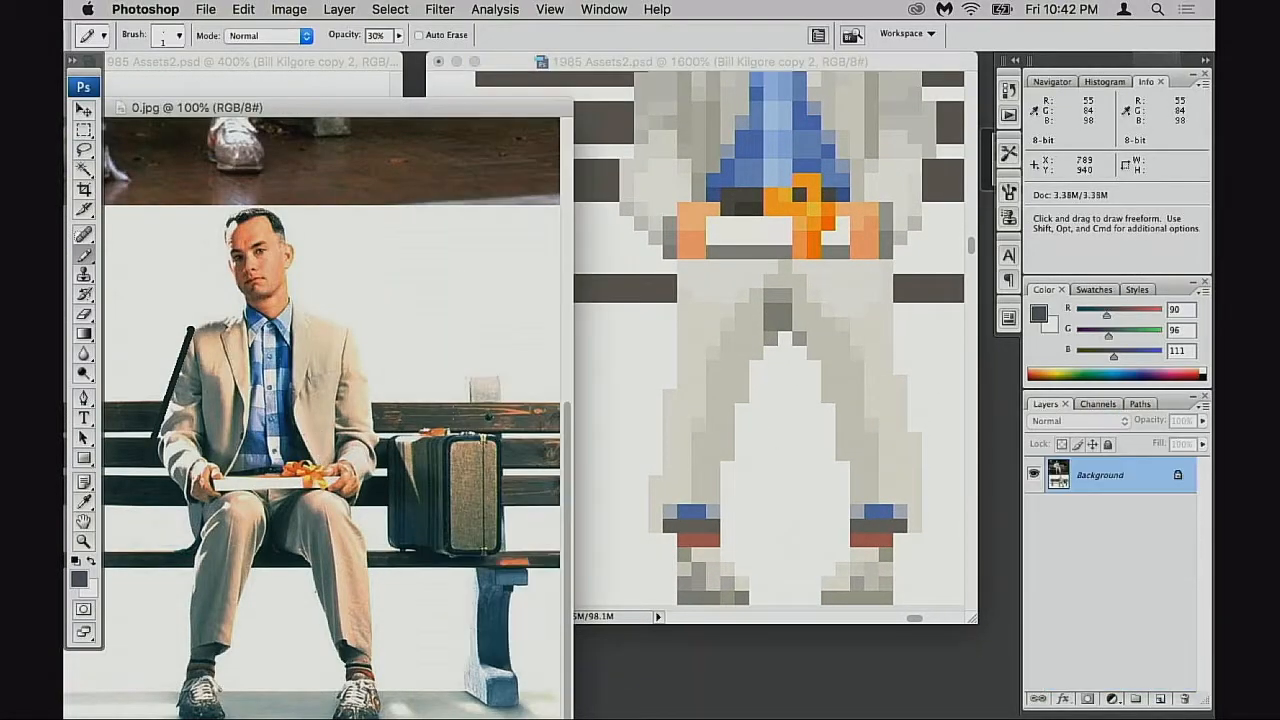
{"action": "scroll", "coordinate": [320, 454], "scroll_direction": "up", "scroll_amount": 5}
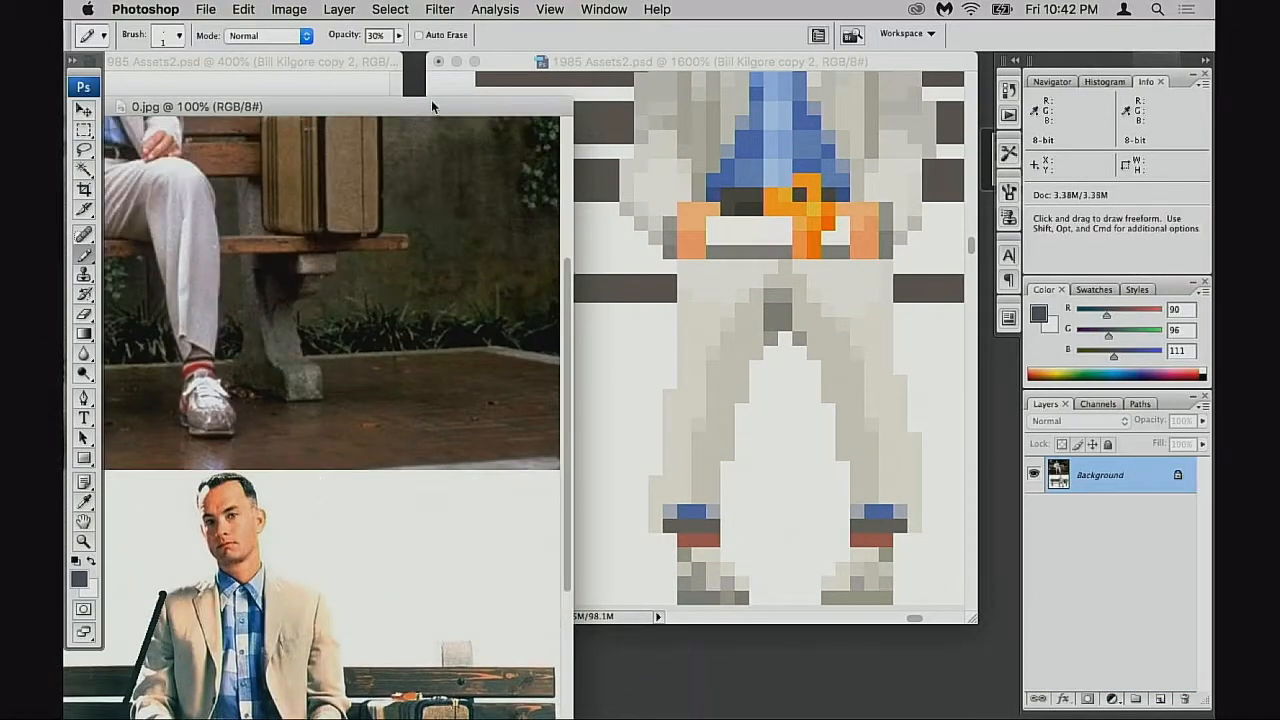
{"action": "left_click_drag", "start_coordinate": [431, 102], "coordinate": [476, 524]}
{"action": "scroll", "coordinate": [464, 420], "scroll_direction": "up", "scroll_amount": 3}
{"action": "left_click", "coordinate": [674, 400]}
{"action": "left_click_drag", "start_coordinate": [856, 401], "coordinate": [778, 413]}
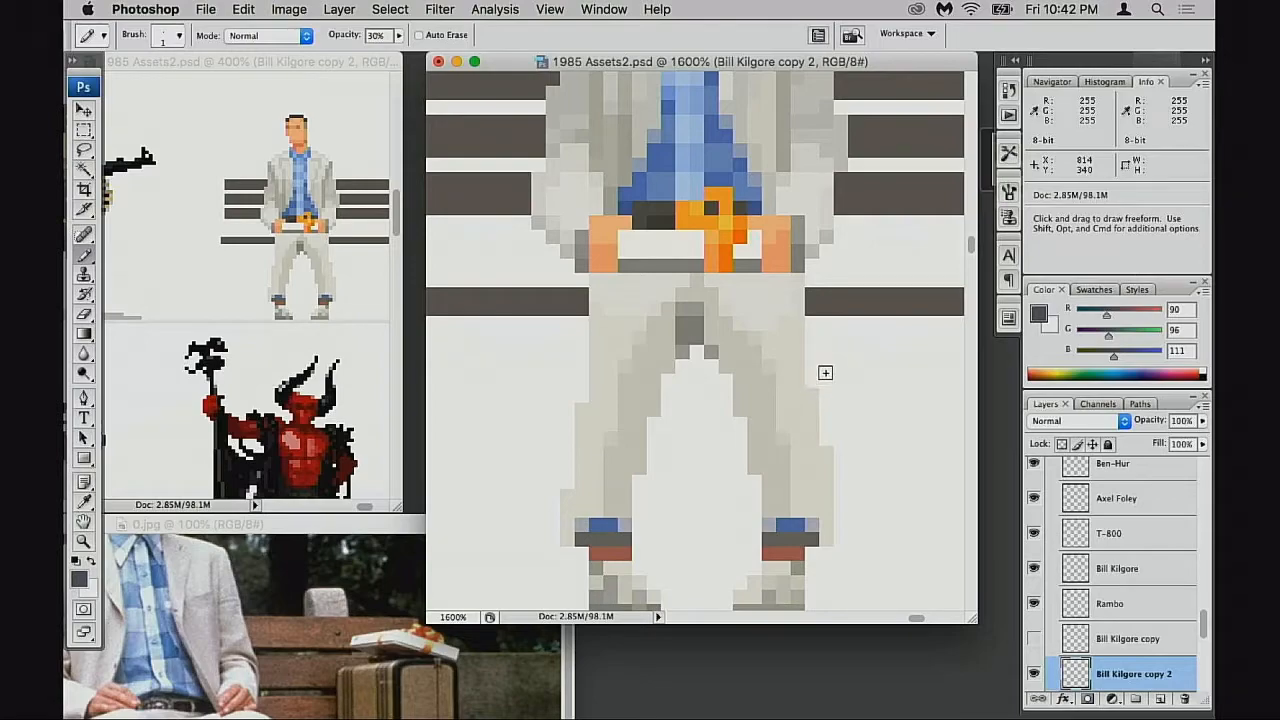
Nudge the whole seated figure up by one pixel relative to the bench
{"action": "left_click", "coordinate": [787, 424], "text": "alt+super"}
{"action": "left_click_drag", "start_coordinate": [789, 421], "coordinate": [732, 498]}
{"action": "key", "text": "v"}
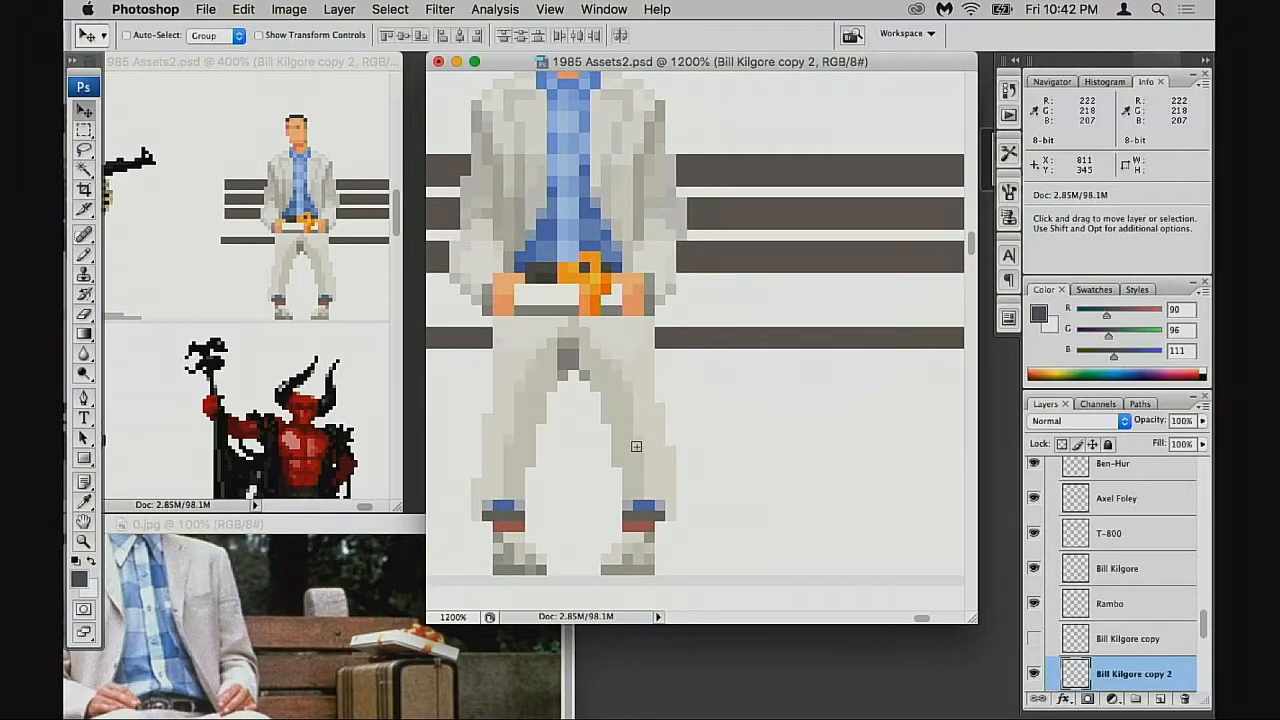
{"action": "key", "text": "Up"}
{"action": "key", "text": "Up"}
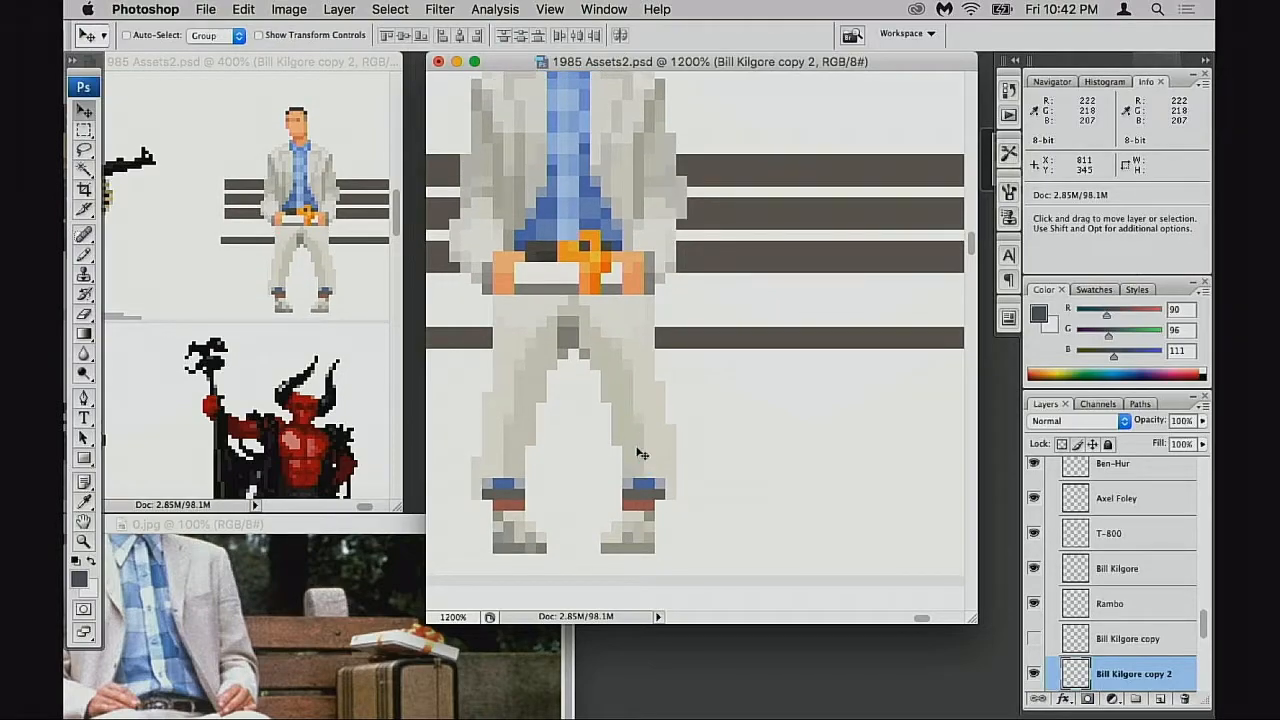
{"action": "key", "text": "Up"}
{"action": "key", "text": "Down"}
{"action": "key", "text": "Down"}
Examine the seated posture and seat height against the bench slats in both 0.jpg reference photos at full-screen size
{"action": "key", "text": "alt+space"}
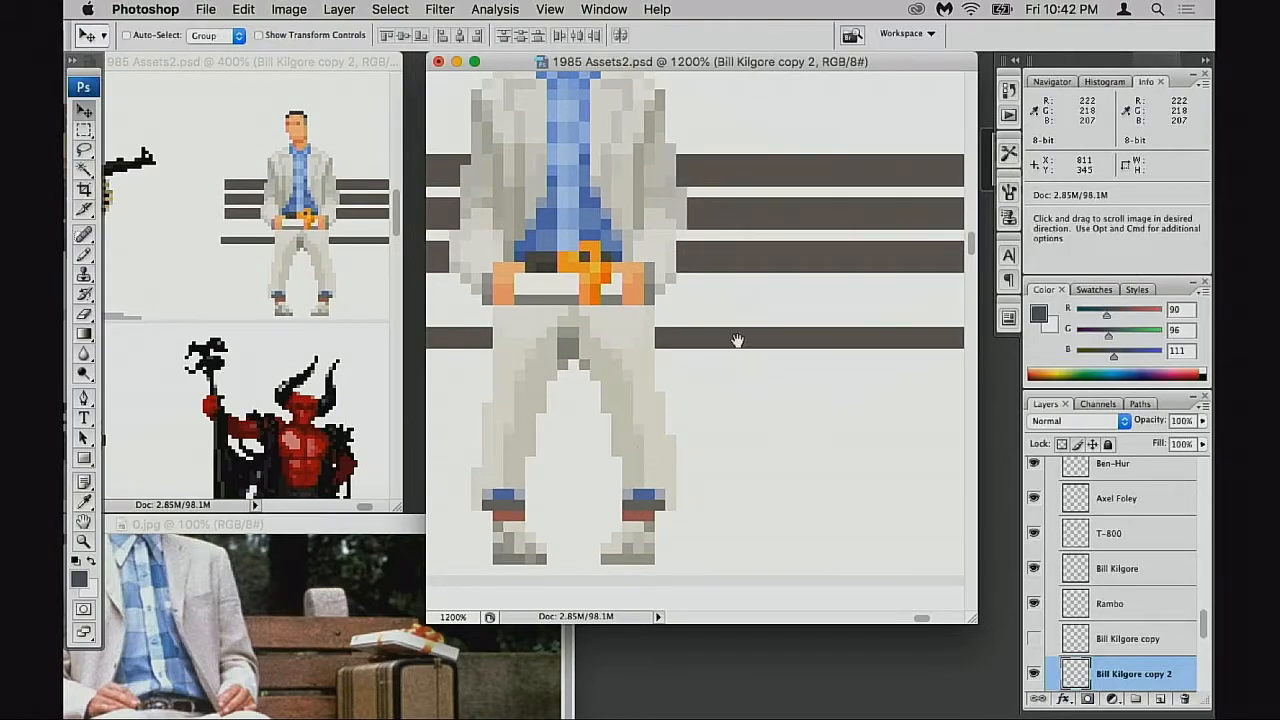
{"action": "left_click", "coordinate": [652, 428], "text": "alt"}
{"action": "left_click", "coordinate": [381, 549]}
{"action": "left_click_drag", "start_coordinate": [380, 524], "coordinate": [431, 402]}
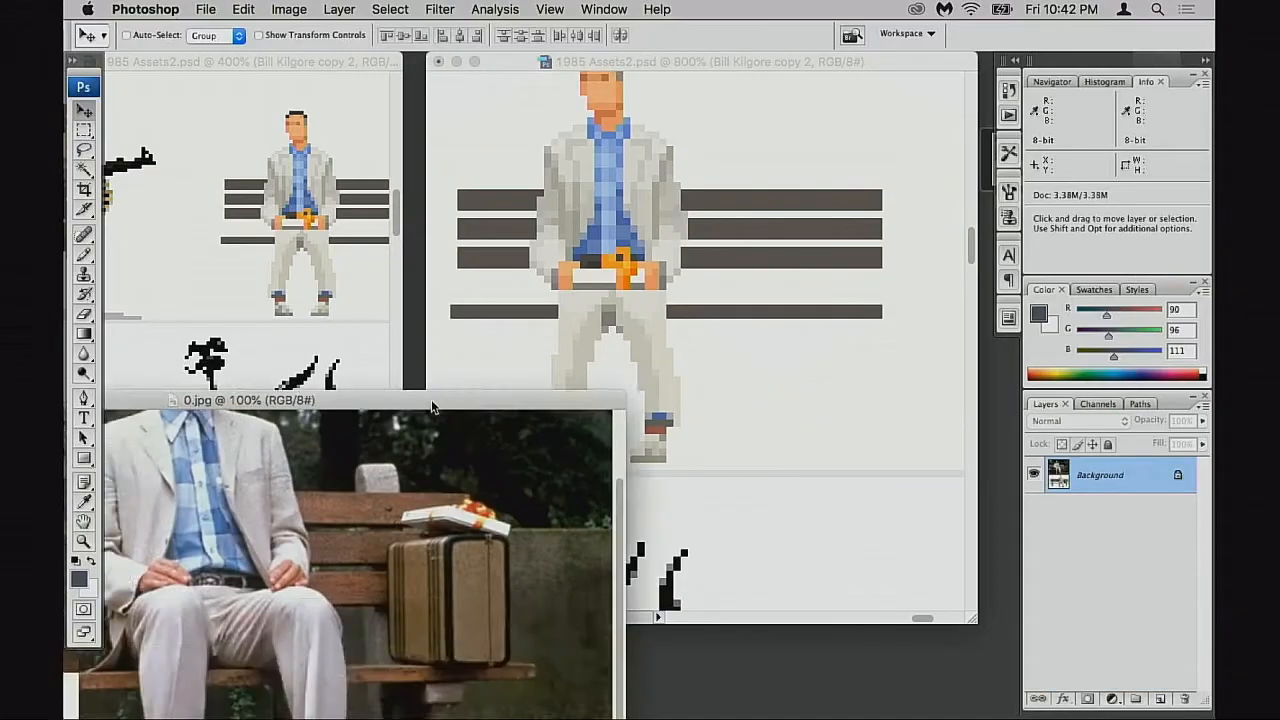
{"action": "key", "text": "f"}
{"action": "key", "text": "space"}
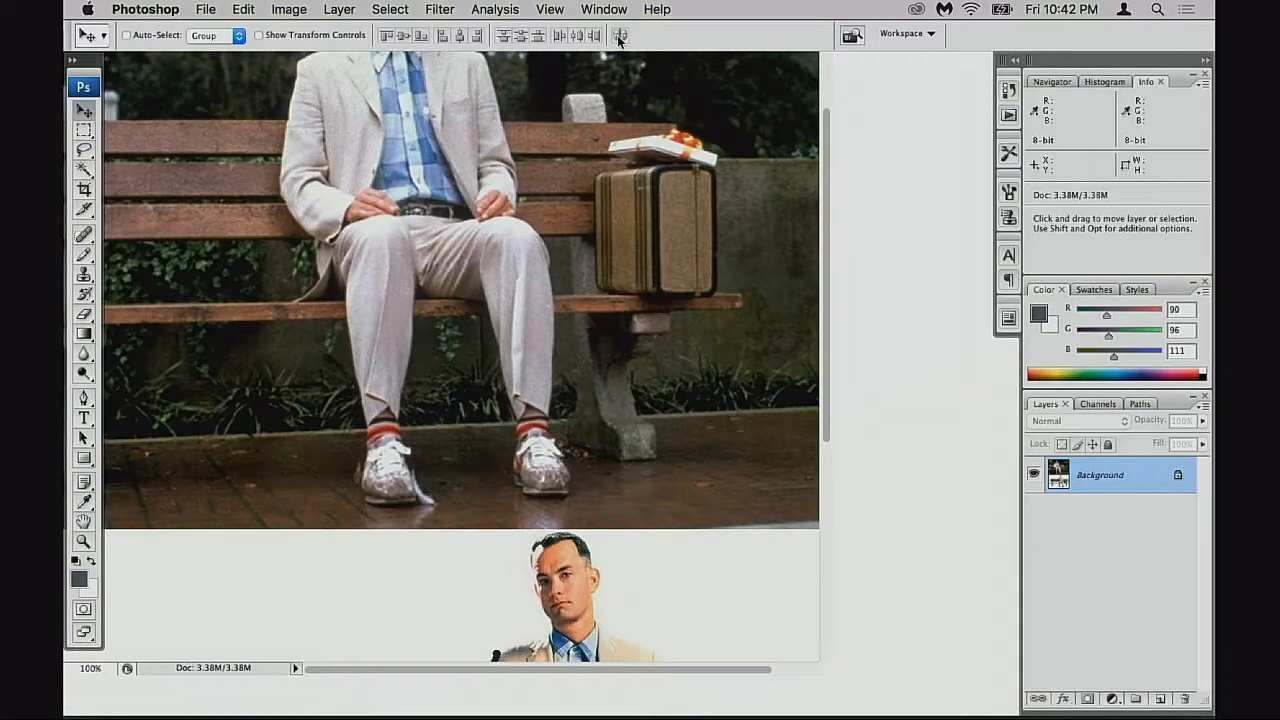
{"action": "key", "text": "f"}
{"action": "key", "text": "f"}
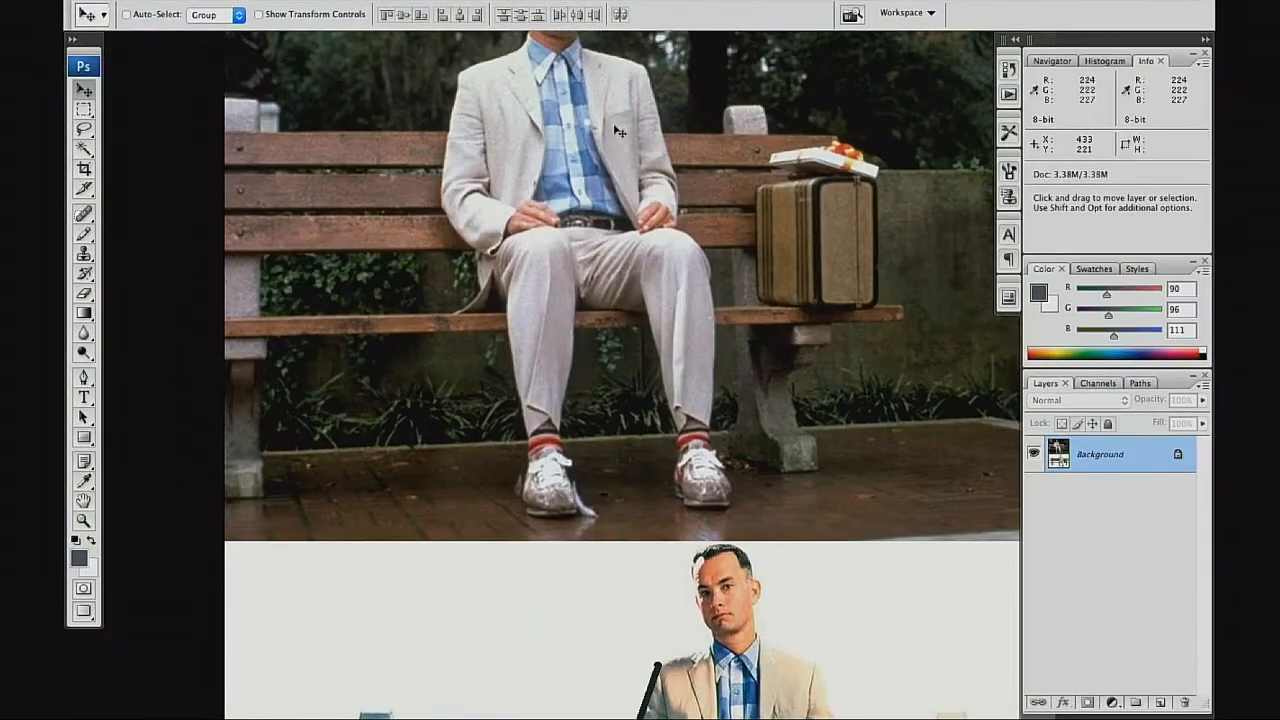
{"action": "left_click_drag", "start_coordinate": [609, 418], "coordinate": [491, 177]}
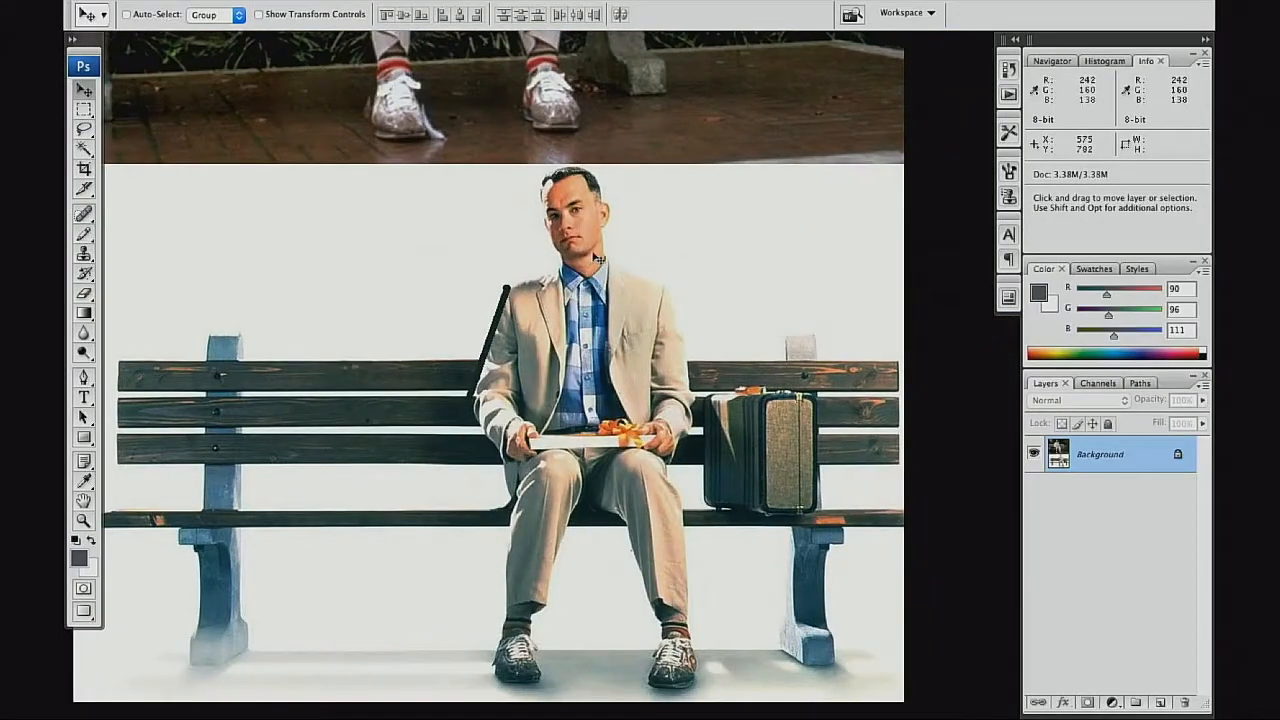
{"action": "key", "text": "f"}
{"action": "key", "text": "f"}
{"action": "key", "text": "f"}
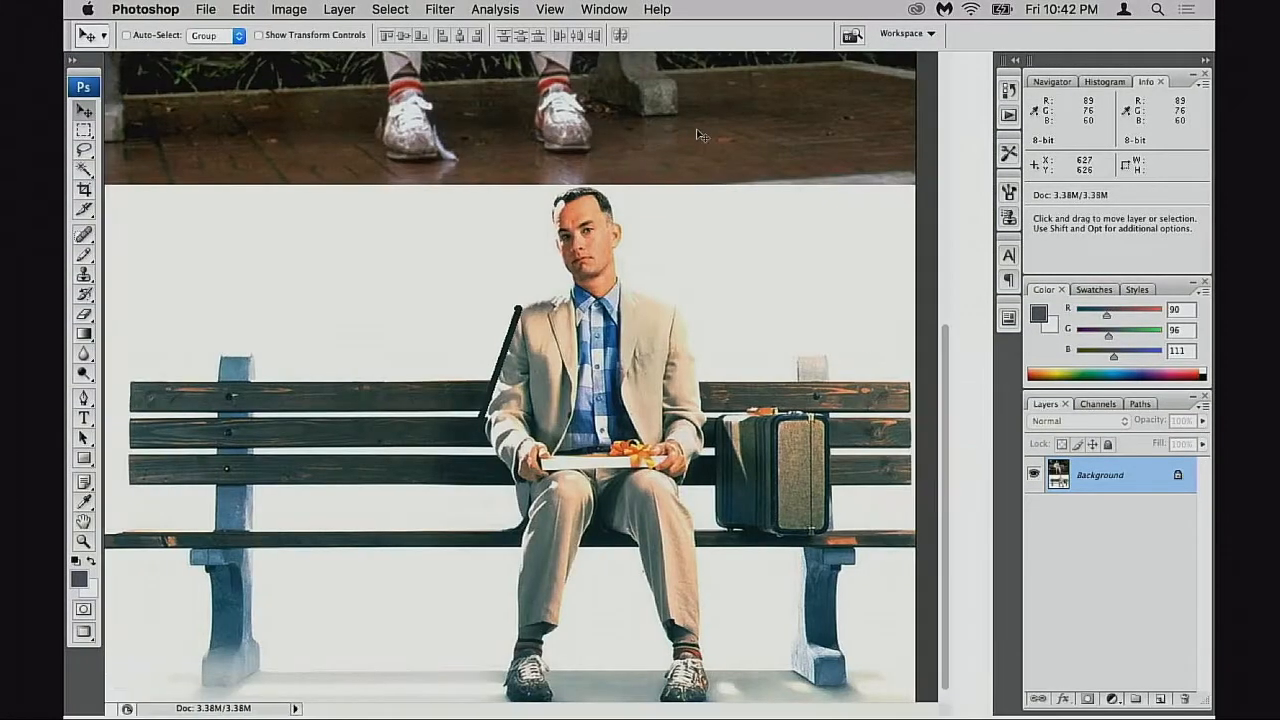
{"action": "key", "text": "f"}
{"action": "key", "text": "f"}
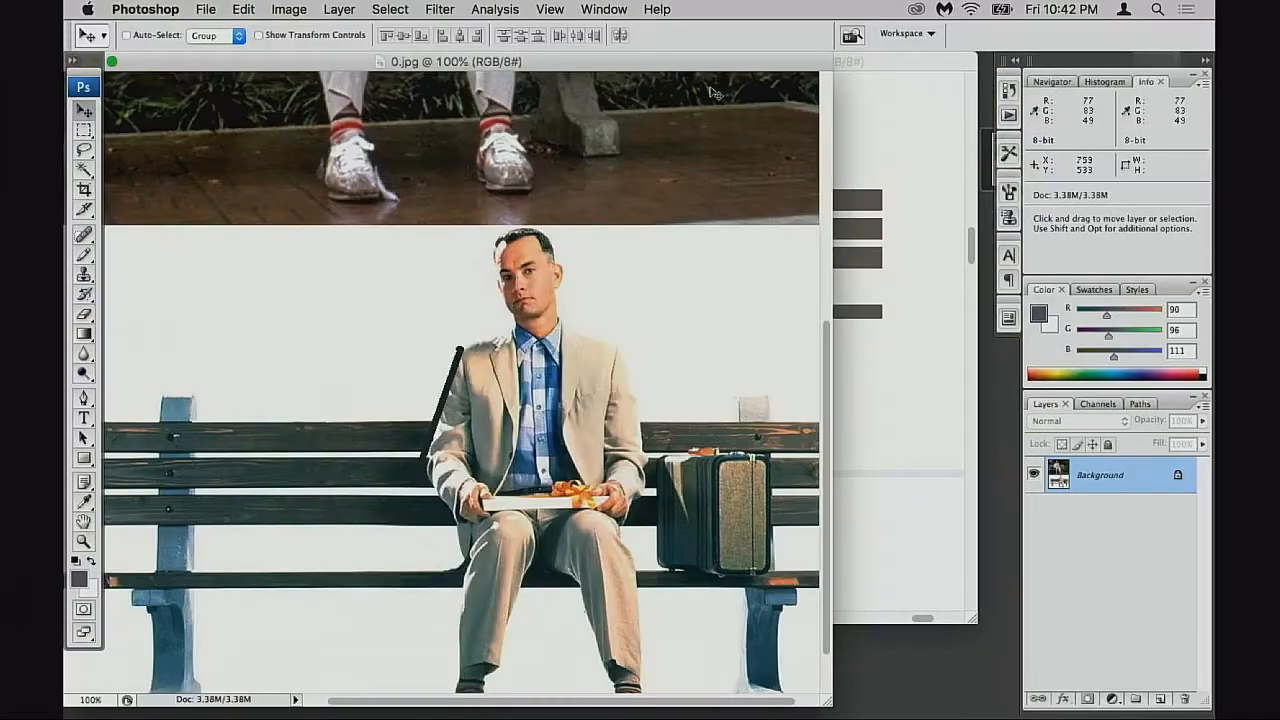
{"action": "left_click_drag", "start_coordinate": [716, 64], "coordinate": [574, 518]}
Move the seated figure straight up 4 pixels against the bench in 1985 Assets2.psd
{"action": "left_click", "coordinate": [711, 393]}
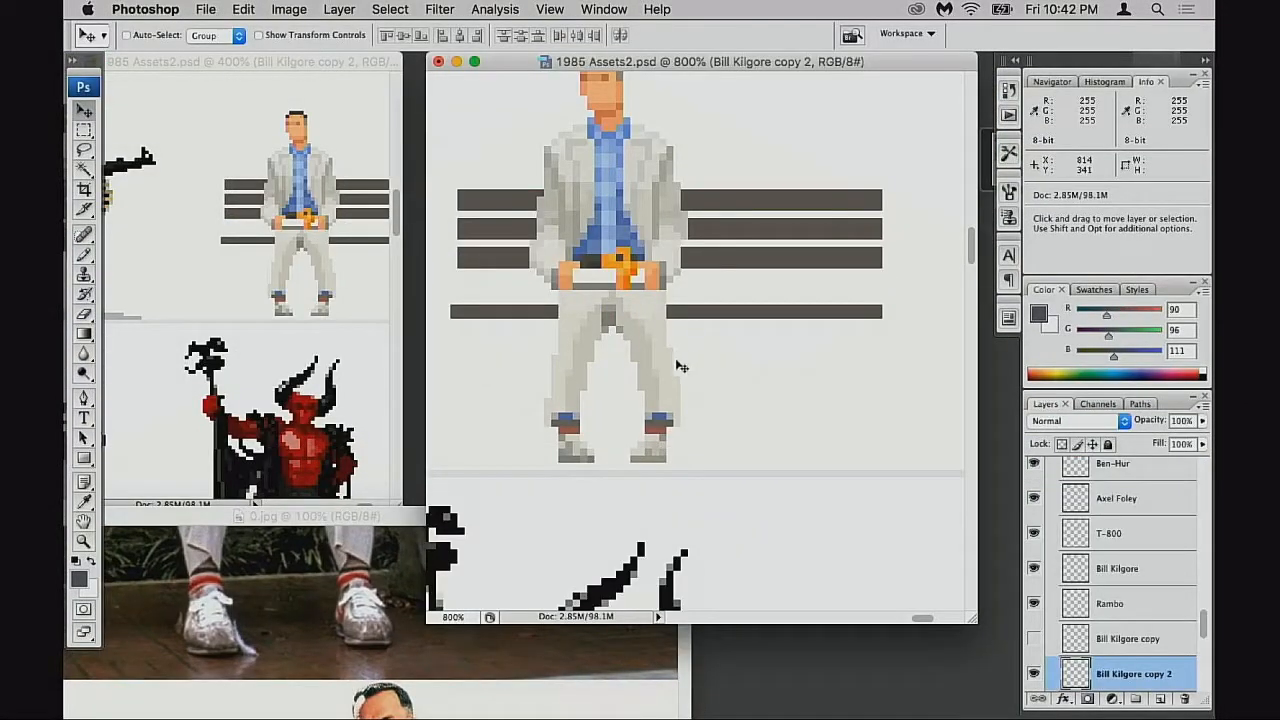
{"action": "left_click_drag", "start_coordinate": [696, 341], "coordinate": [697, 308]}
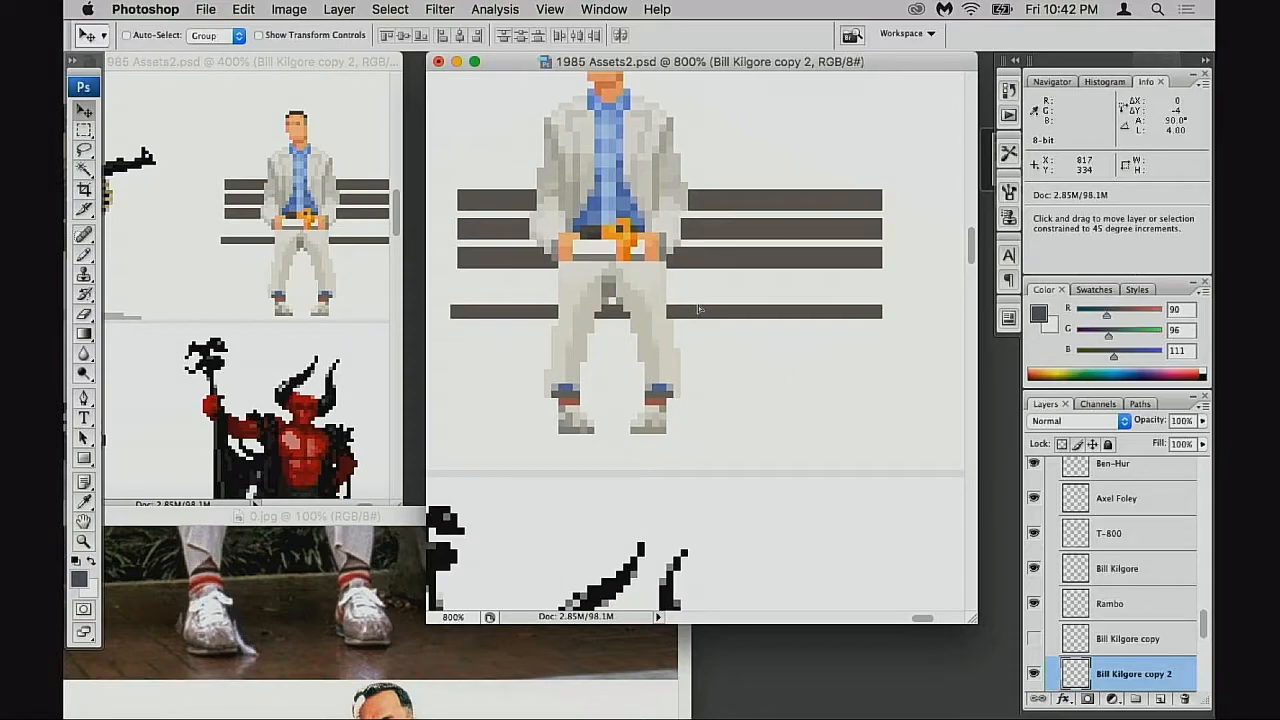
{"action": "left_click_drag", "start_coordinate": [698, 308], "coordinate": [698, 308]}
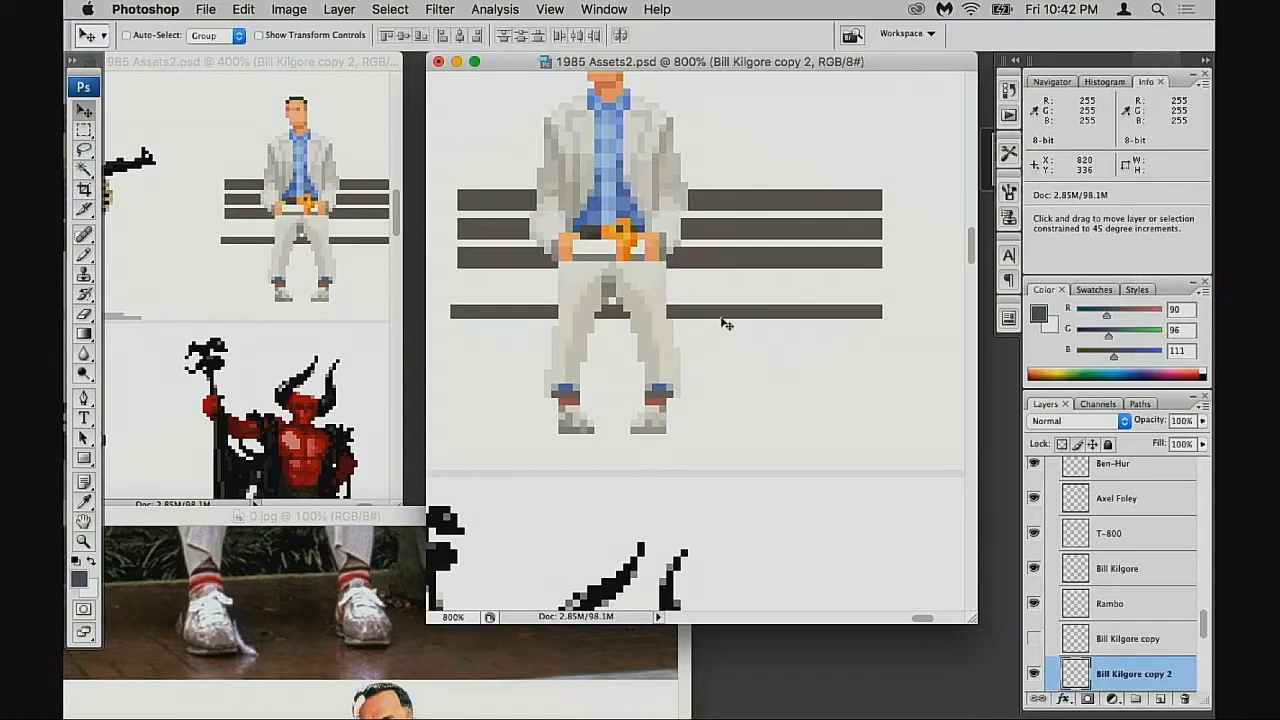
Select the figure's upper body down to the lap, shift it down one pixel and deselect it
{"action": "scroll", "coordinate": [722, 338], "scroll_direction": "up", "scroll_amount": 4}
{"action": "key", "text": "m"}
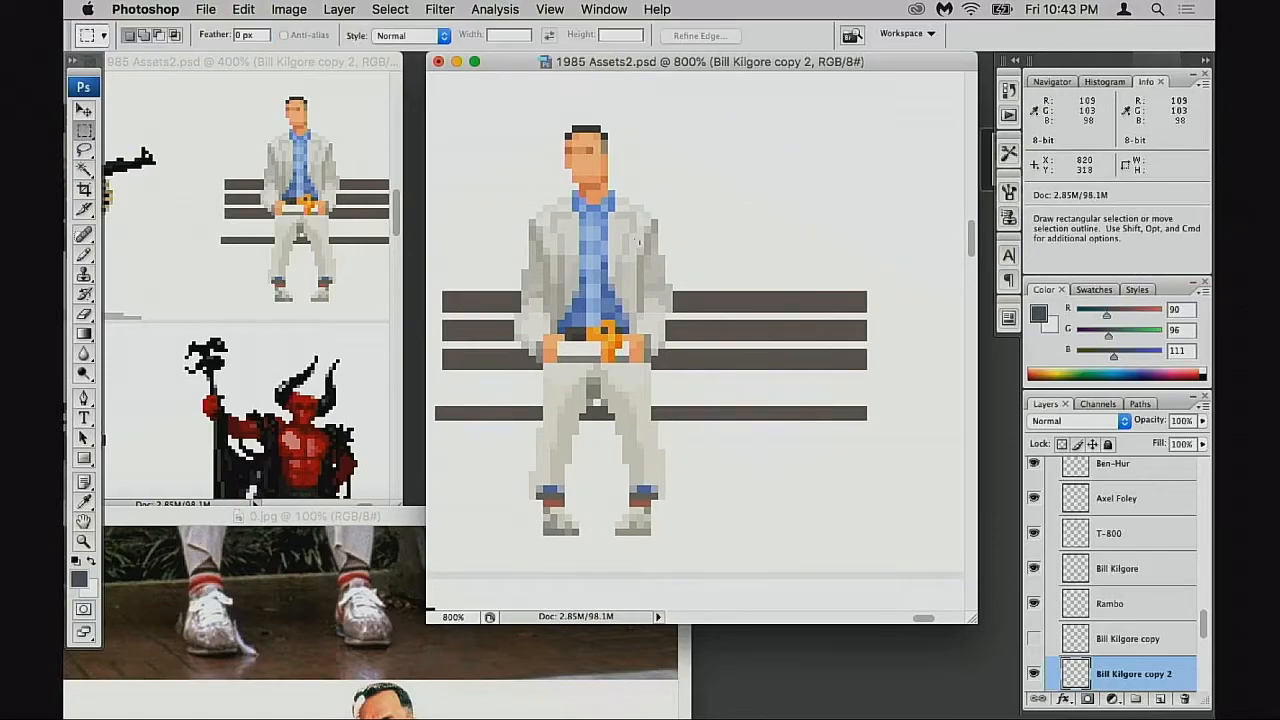
{"action": "left_click_drag", "start_coordinate": [481, 108], "coordinate": [802, 380]}
{"action": "key", "text": "super+Down"}
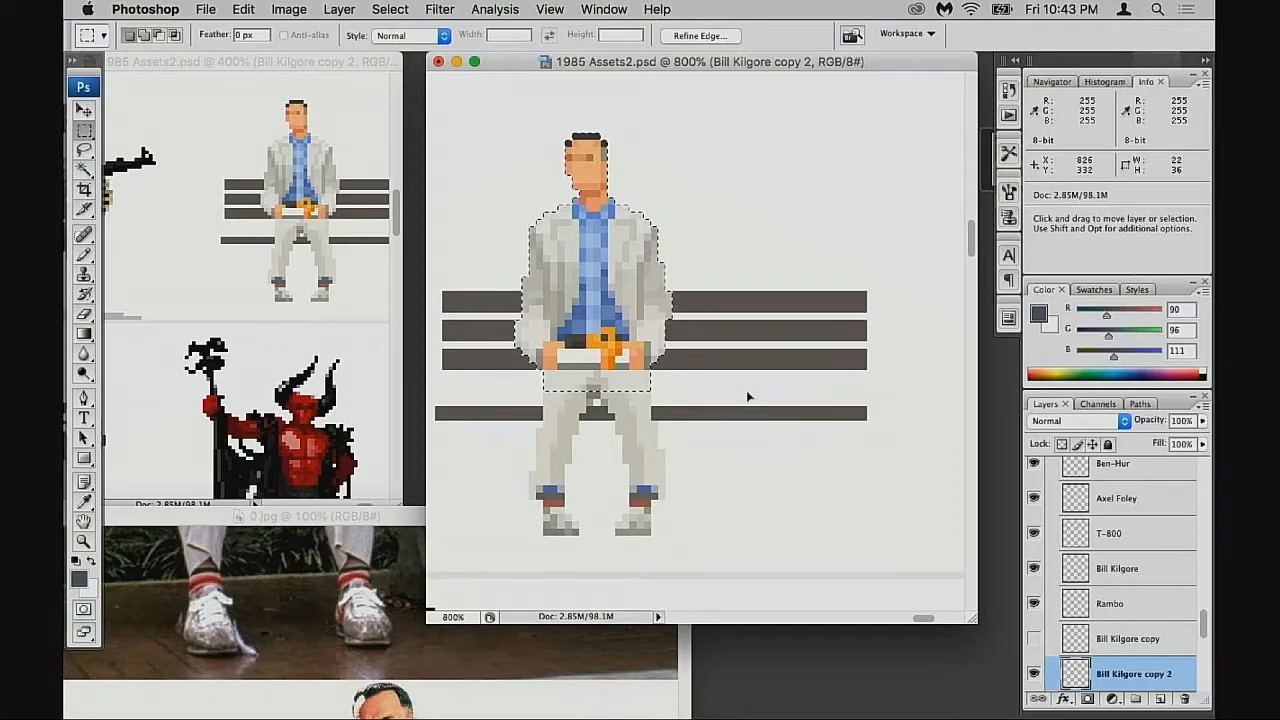
{"action": "key", "text": "d"}
{"action": "scroll", "coordinate": [1100, 580], "scroll_direction": "down", "scroll_amount": 3}
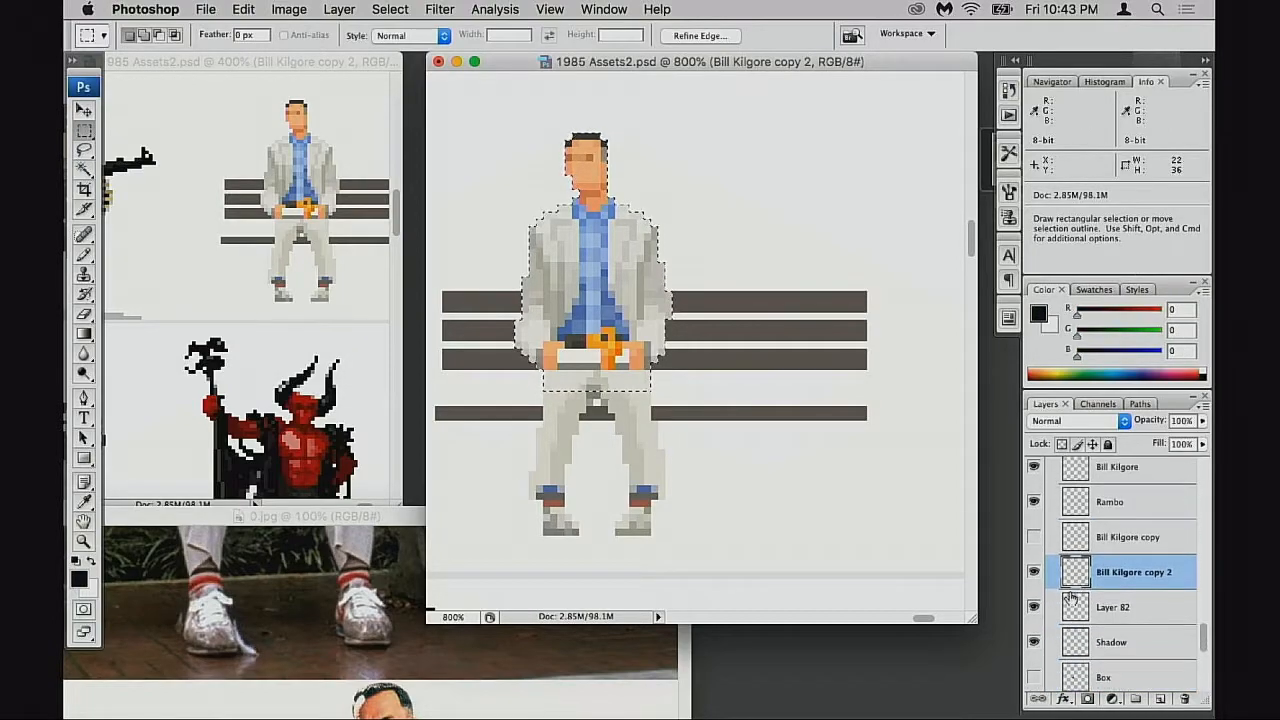
{"action": "left_click", "coordinate": [1034, 576]}
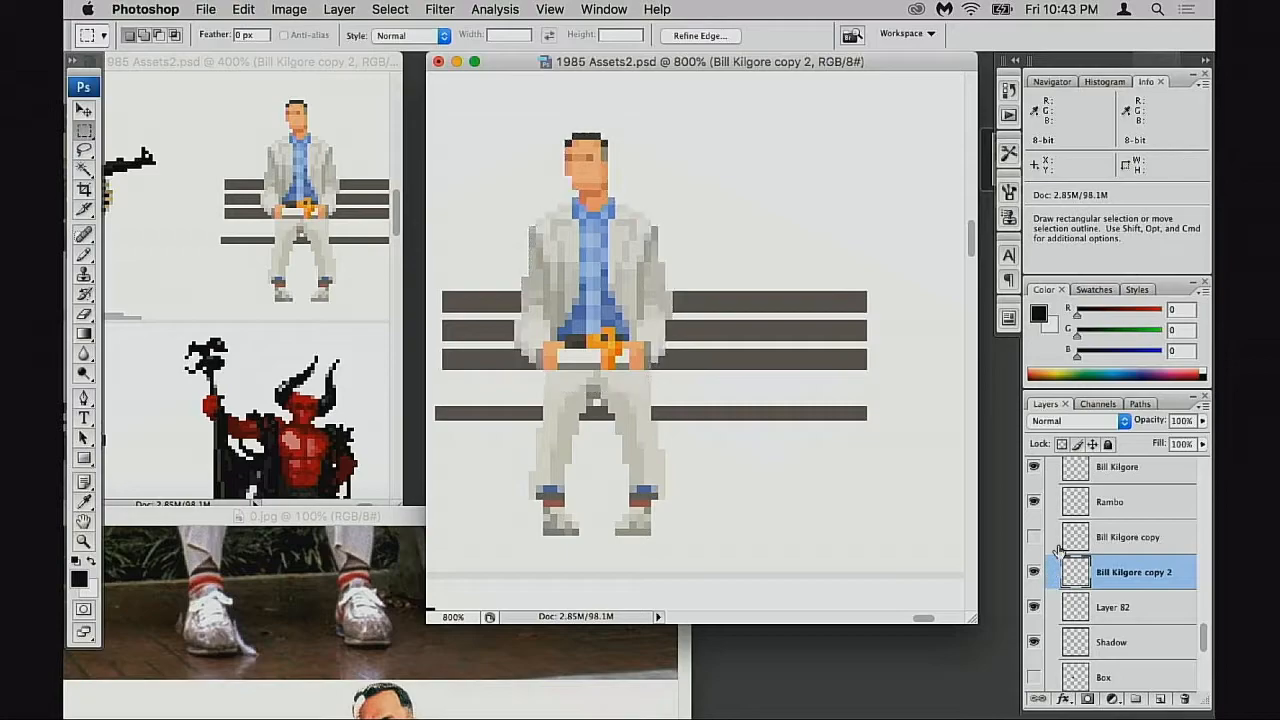
{"action": "key", "text": "super+d"}
Select the bench's lowest slat on Layer 82, move it up one pixel and deselect it
{"action": "key", "text": "v"}
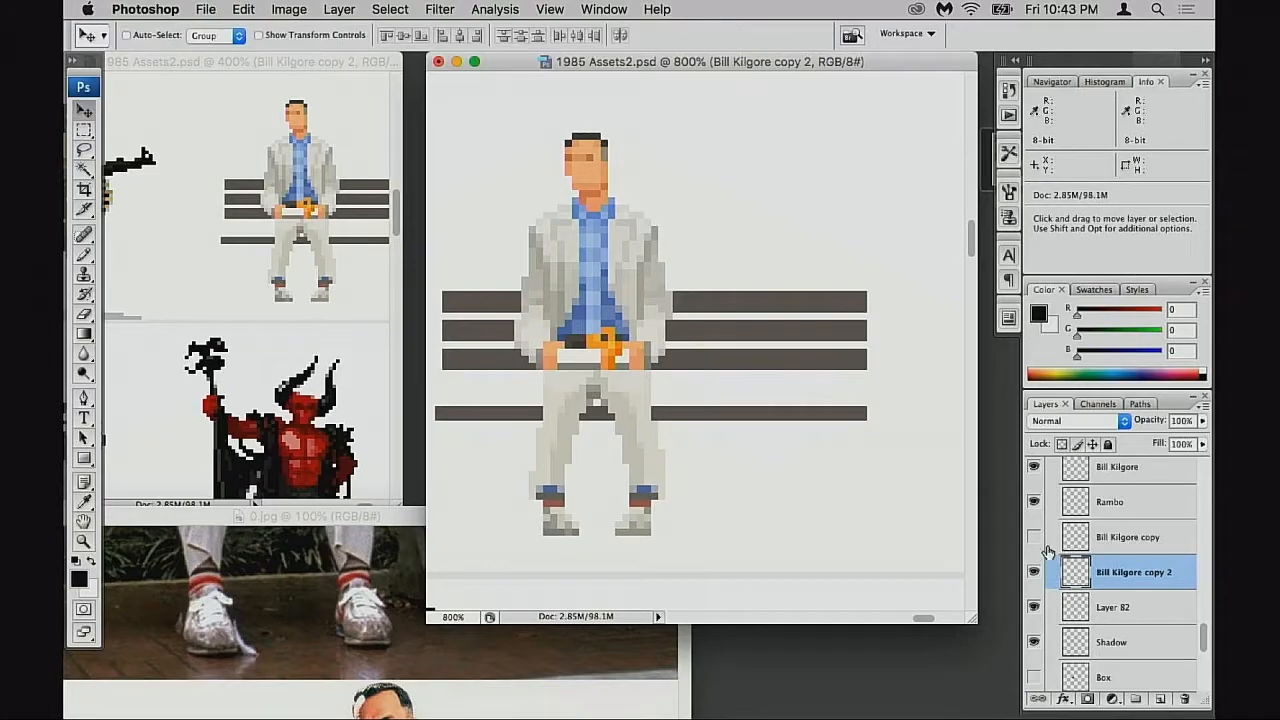
{"action": "left_click", "coordinate": [1110, 607]}
{"action": "left_click", "coordinate": [1034, 606]}
{"action": "left_click", "coordinate": [1034, 606]}
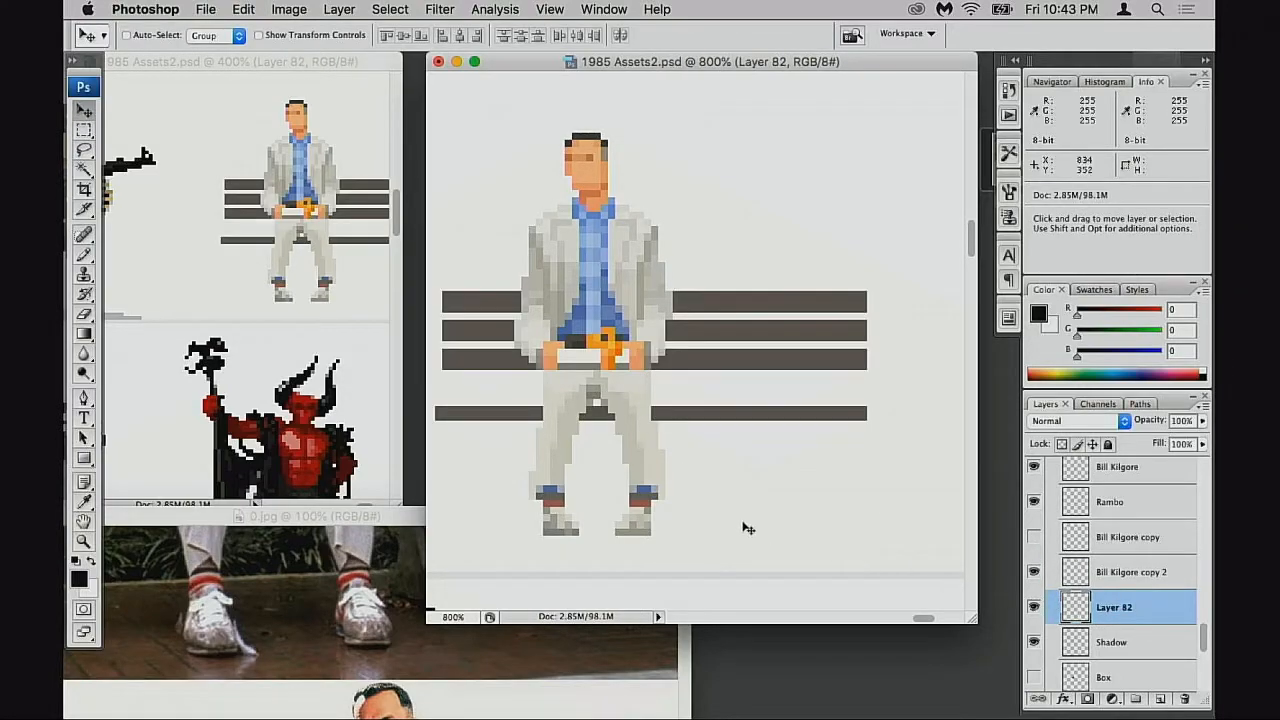
{"action": "key", "text": "m"}
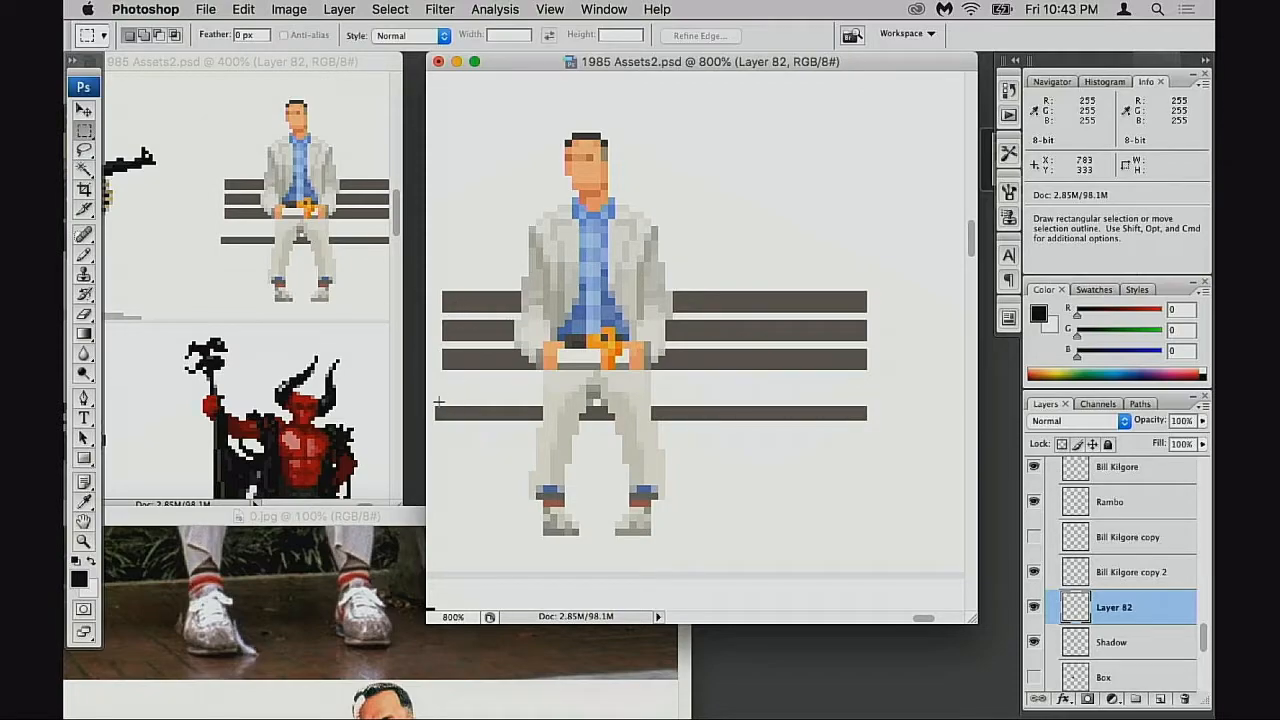
{"action": "left_click_drag", "start_coordinate": [438, 402], "coordinate": [915, 414]}
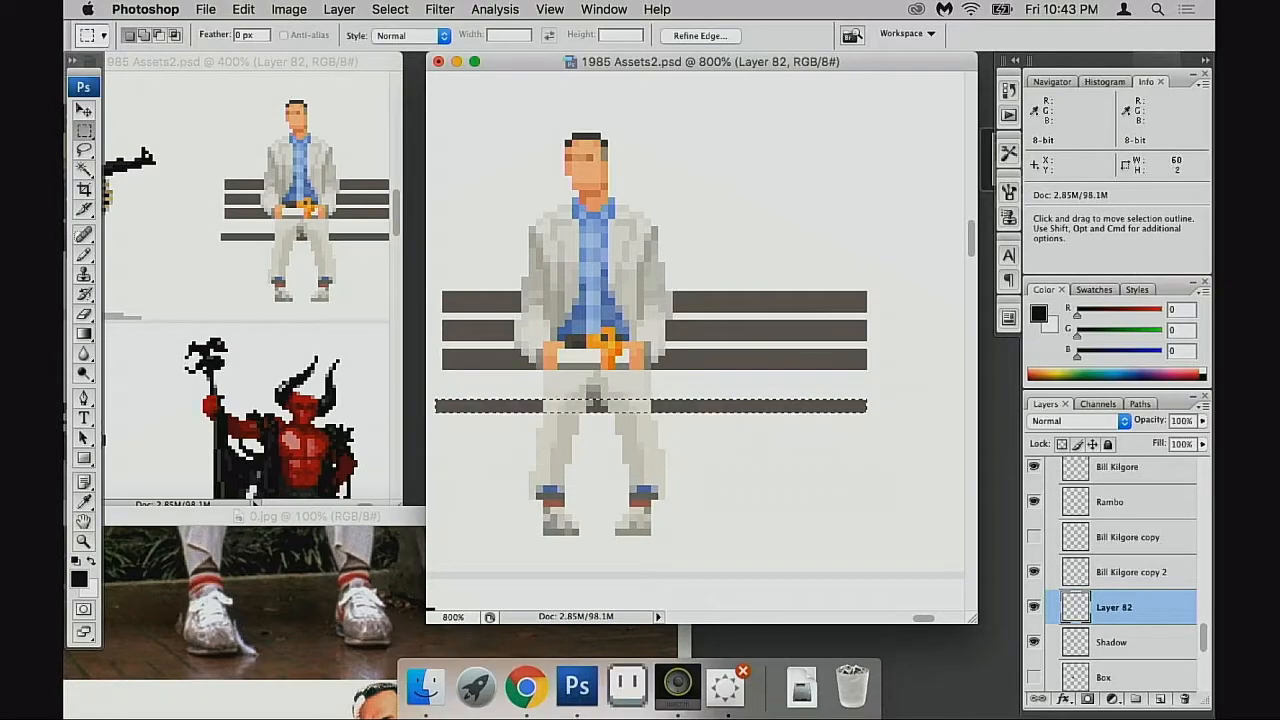
{"action": "key", "text": "super+d"}
{"action": "key", "text": "space"}
{"action": "left_click_drag", "start_coordinate": [700, 426], "coordinate": [717, 440]}
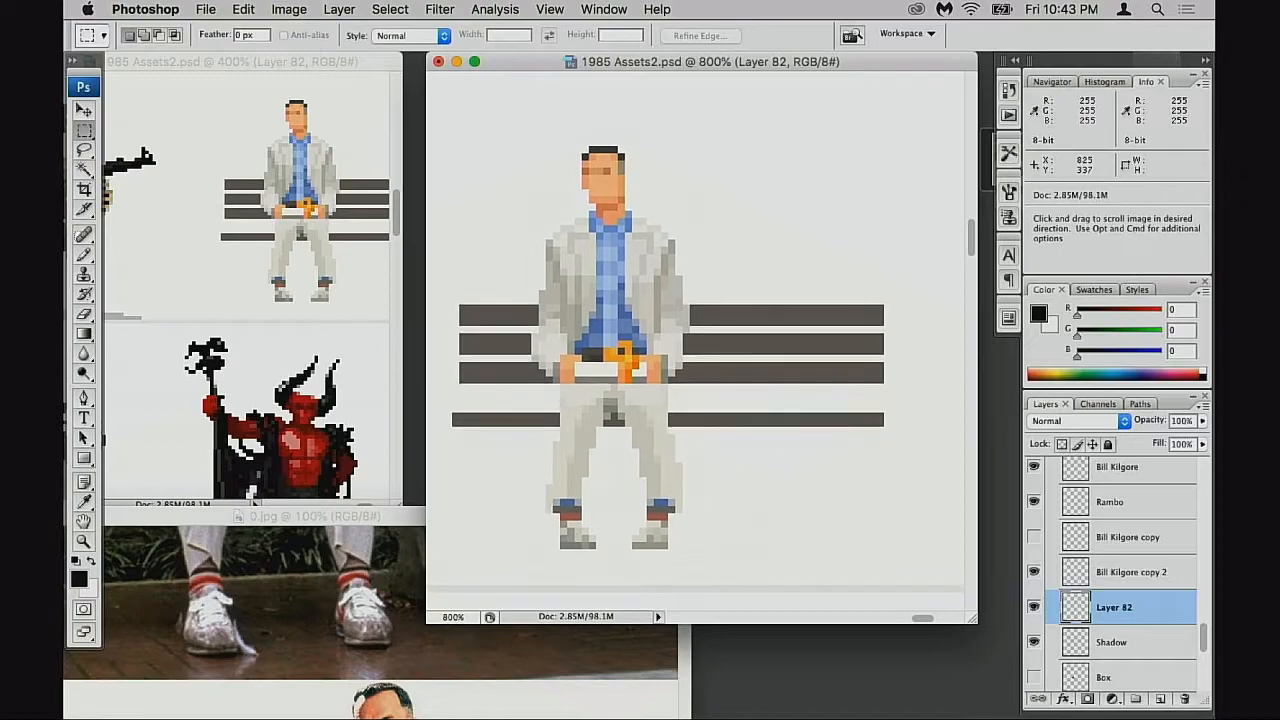
Check which pixels between the legs belong to Layer 82 and which to Bill Kilgore copy 2 by toggling their visibility
{"action": "left_click", "coordinate": [1034, 606]}
{"action": "left_click", "coordinate": [1034, 606]}
{"action": "left_click", "coordinate": [1034, 571]}
{"action": "left_click", "coordinate": [1034, 571]}
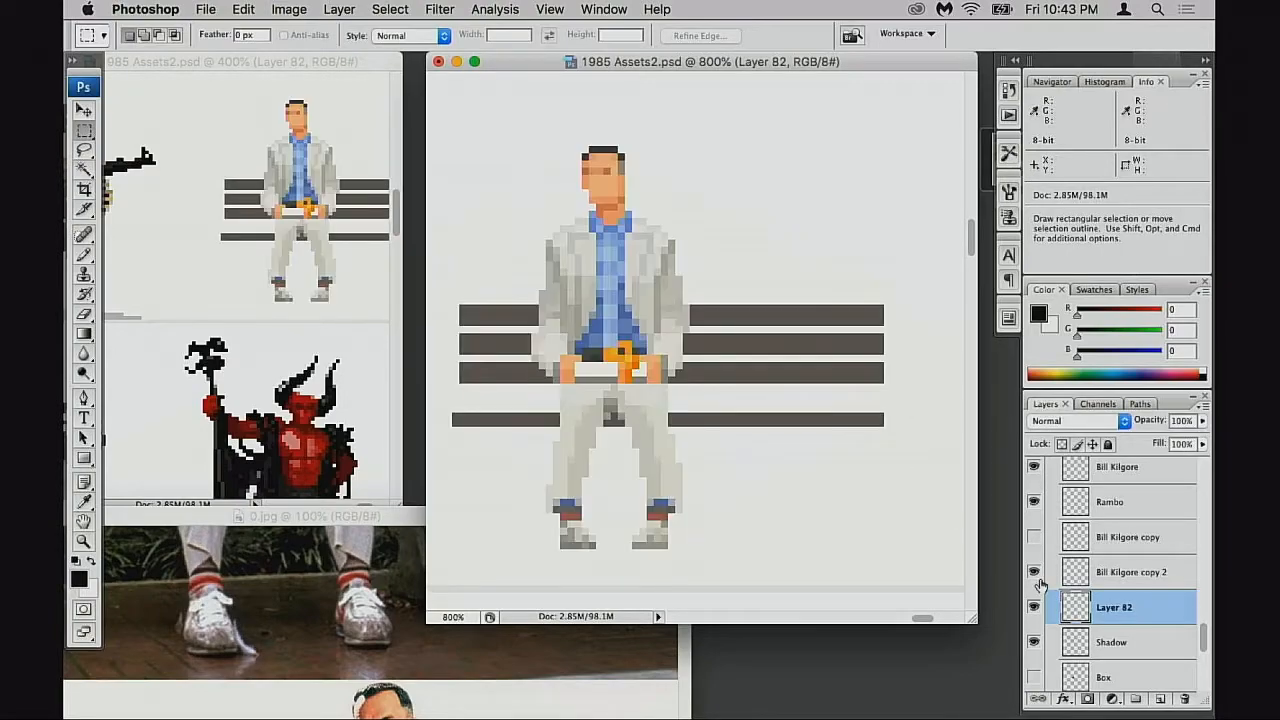
{"action": "left_click", "coordinate": [1100, 572]}
{"action": "key", "text": "e"}
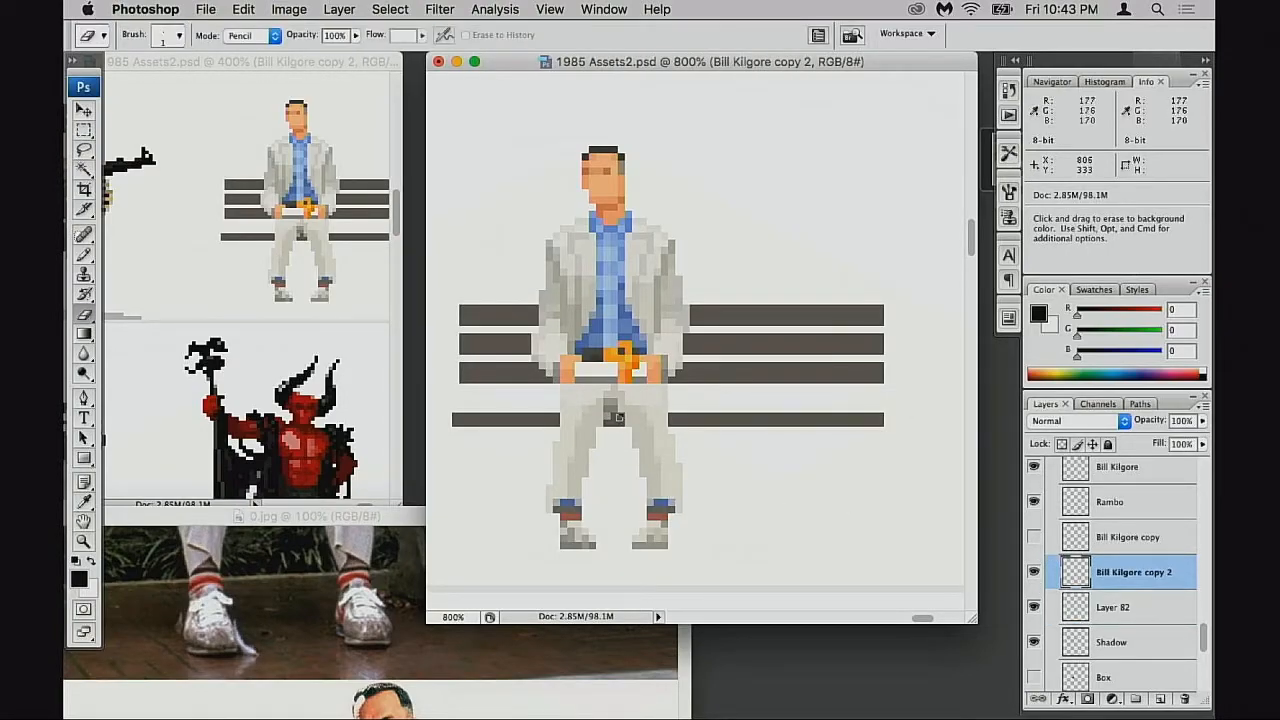
{"action": "scroll", "coordinate": [647, 457], "scroll_direction": "up", "scroll_amount": 1}
{"action": "left_click", "coordinate": [1057, 607]}
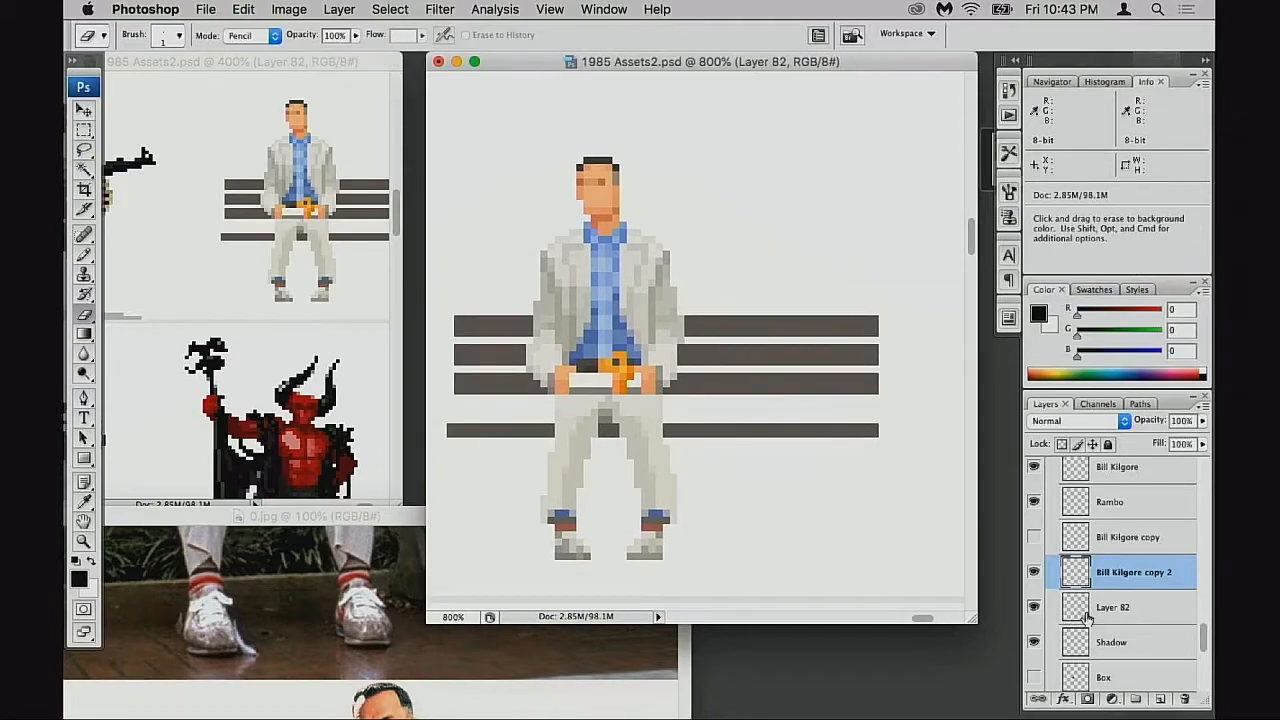
Lock Layer 82's transparent pixels, sample the slat colour and darken the seat slat between the legs with the Pencil in Multiply mode at 40% opacity
{"action": "key", "text": "b"}
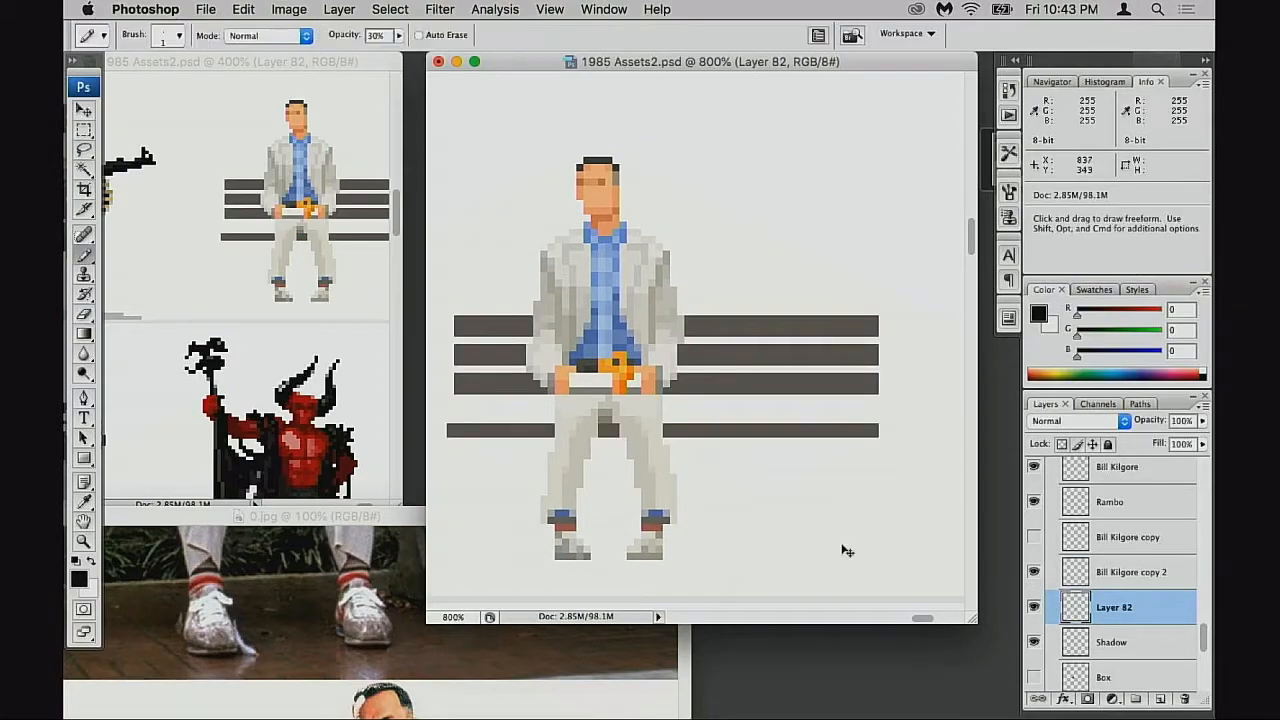
{"action": "left_click", "coordinate": [1063, 444]}
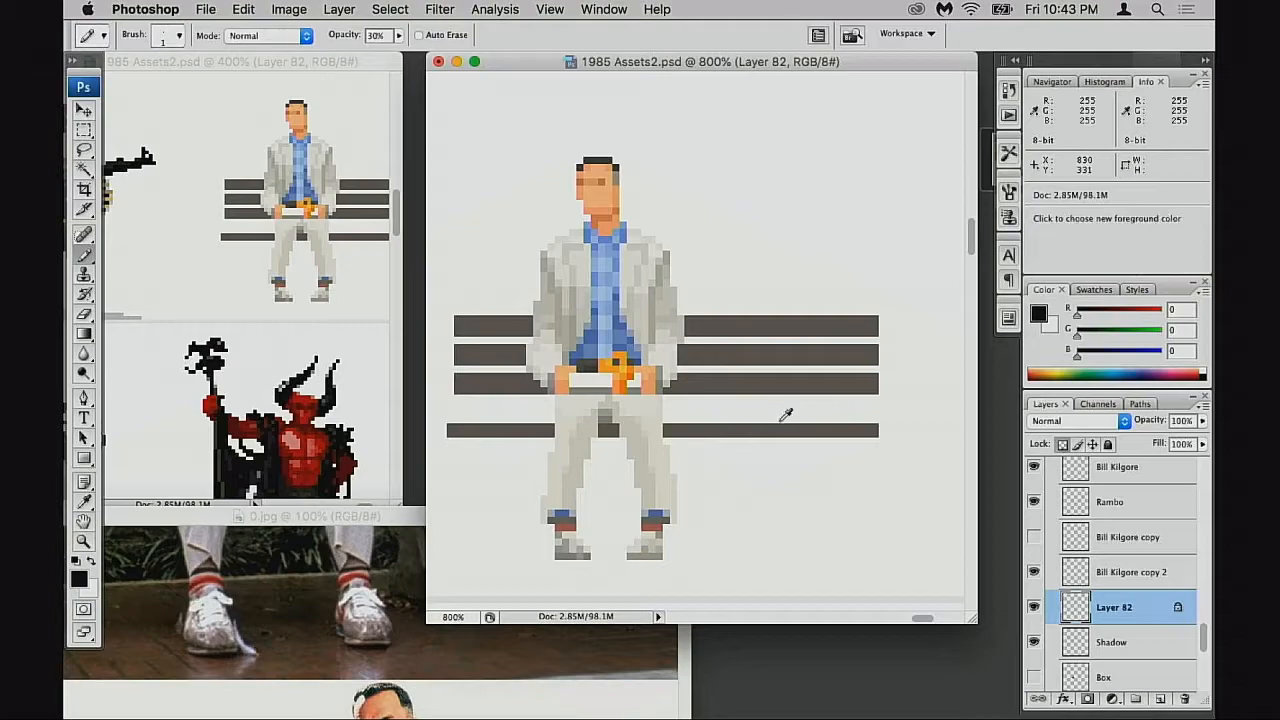
{"action": "left_click", "coordinate": [703, 431], "text": "alt"}
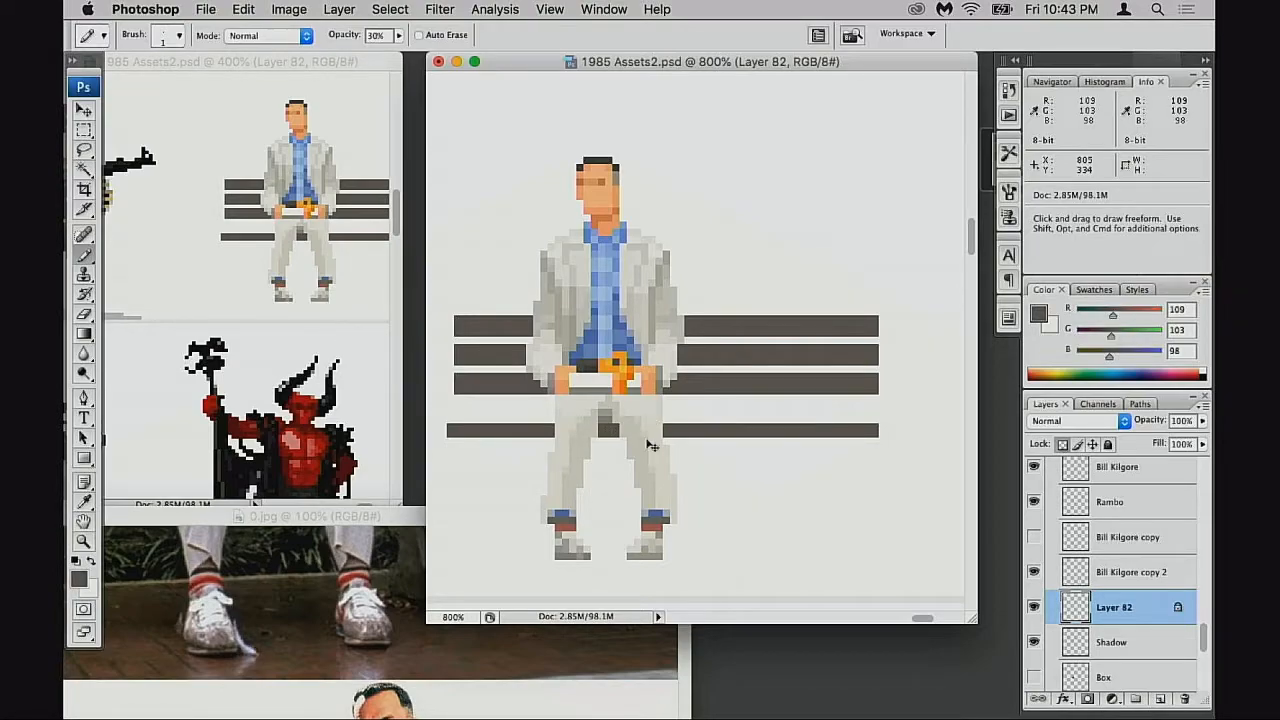
{"action": "left_click", "coordinate": [1034, 607]}
{"action": "key", "text": "shift+alt+m"}
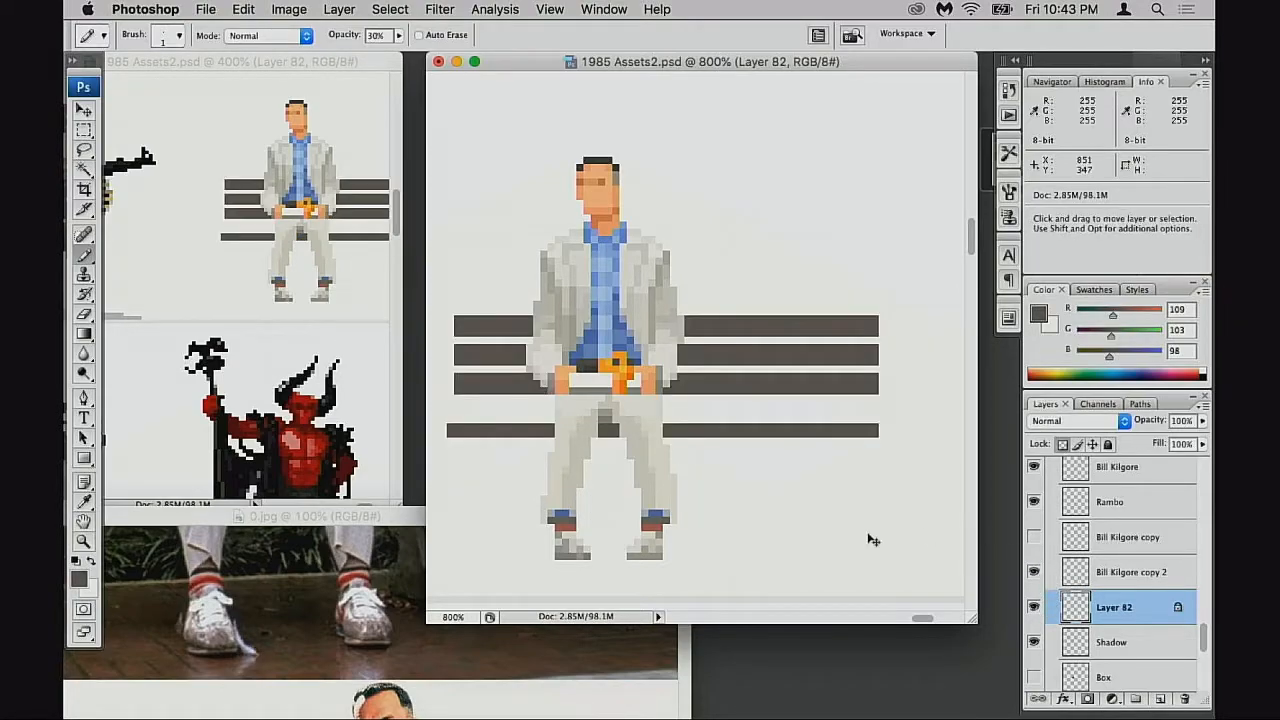
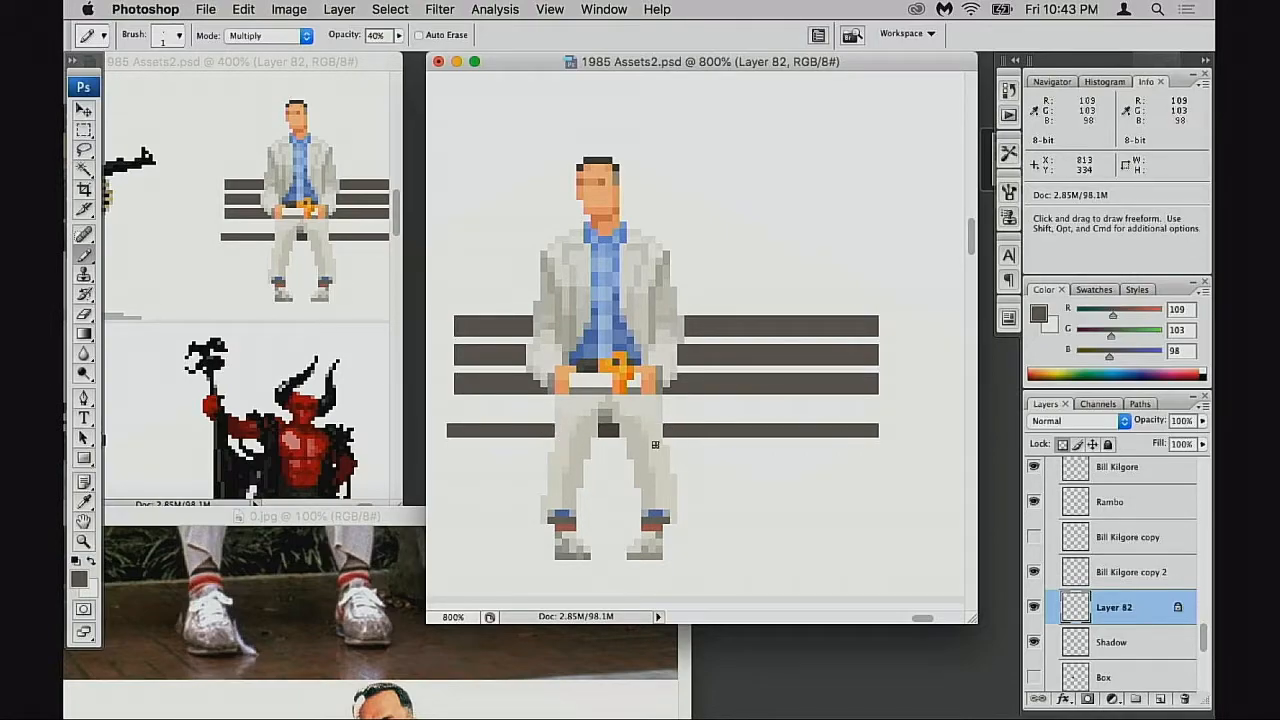
{"action": "left_click_drag", "start_coordinate": [655, 444], "coordinate": [723, 511]}
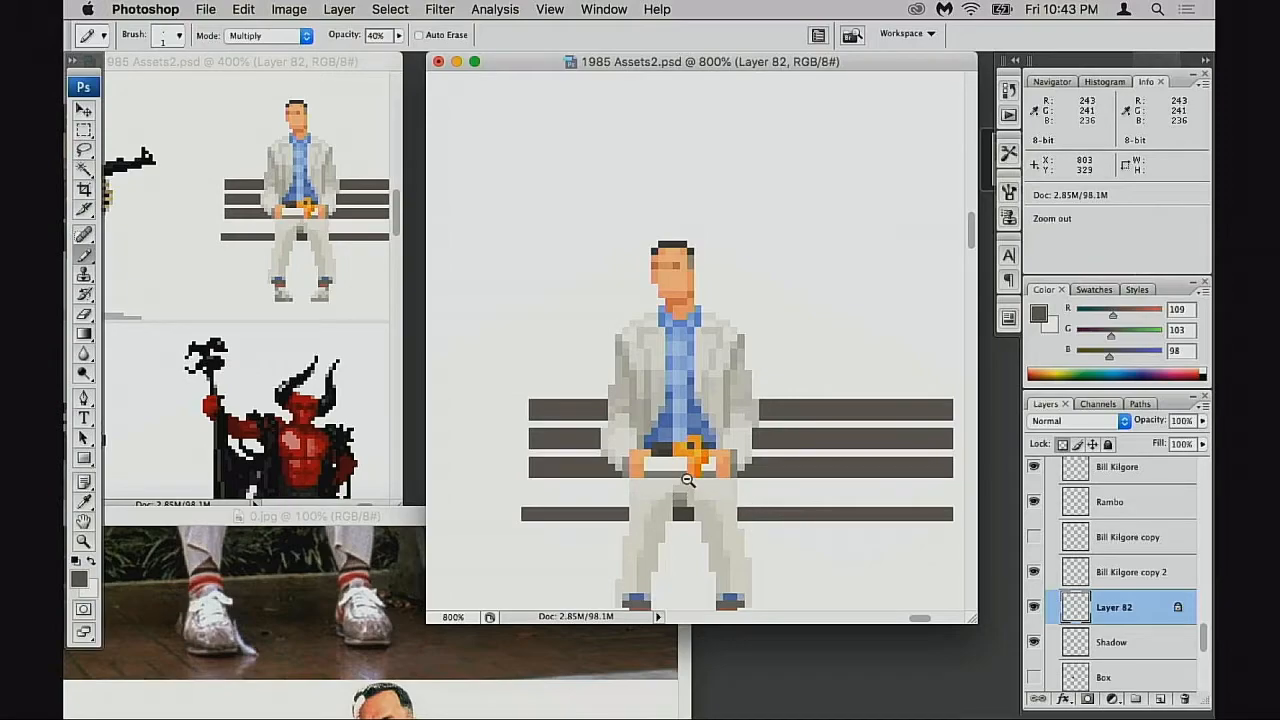
Try to move the figure, bench and Shadow layers down together by 5 pixels
{"action": "left_click", "coordinate": [685, 478], "text": "alt"}
{"action": "left_click", "coordinate": [685, 478], "text": "alt"}
{"action": "left_click", "coordinate": [715, 400], "text": "alt"}
{"action": "left_click_drag", "start_coordinate": [709, 408], "coordinate": [698, 491]}
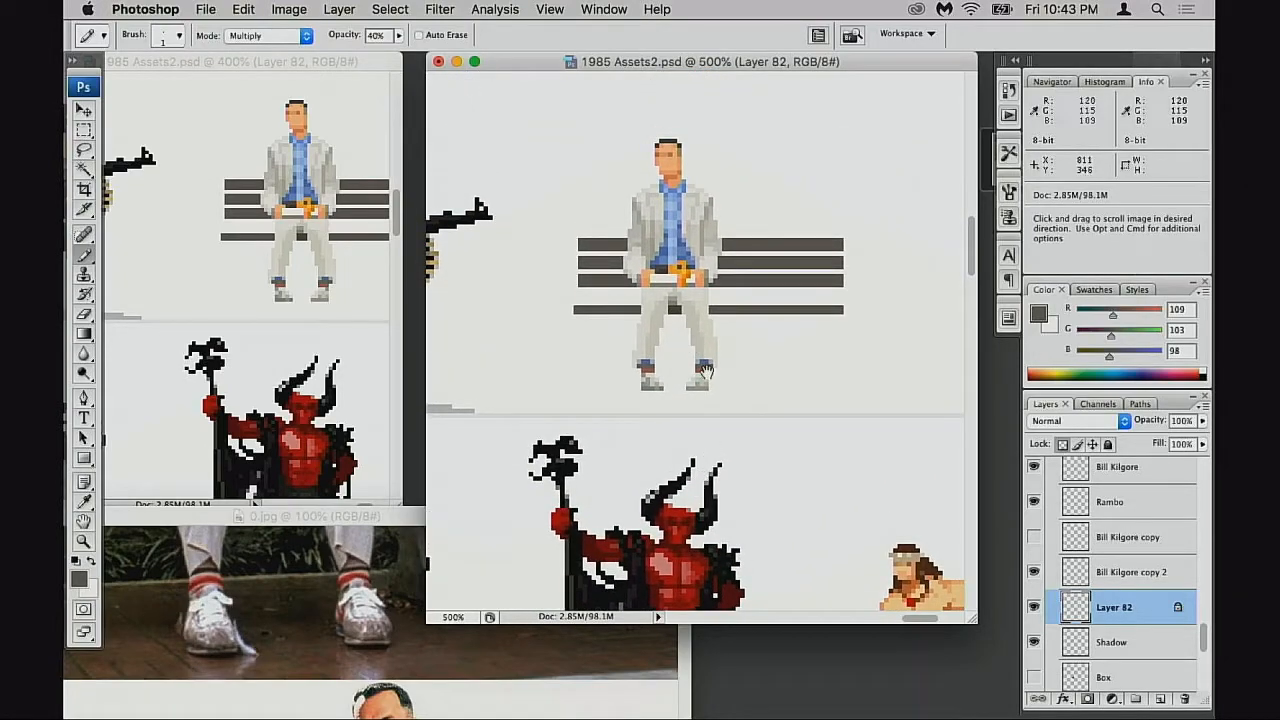
{"action": "left_click_drag", "start_coordinate": [706, 372], "coordinate": [719, 476]}
{"action": "left_click", "coordinate": [1078, 569]}
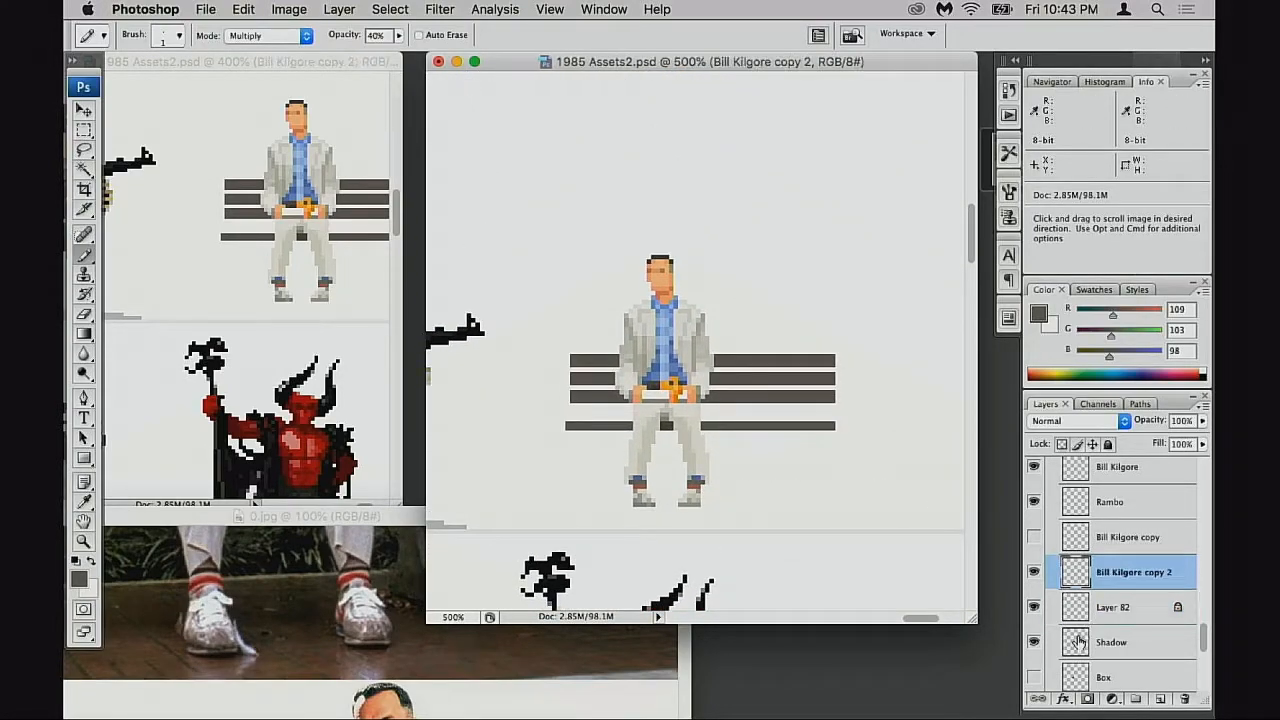
{"action": "left_click", "coordinate": [1078, 642], "text": "shift"}
{"action": "key", "text": "v"}
{"action": "left_click_drag", "start_coordinate": [764, 474], "coordinate": [756, 492]}
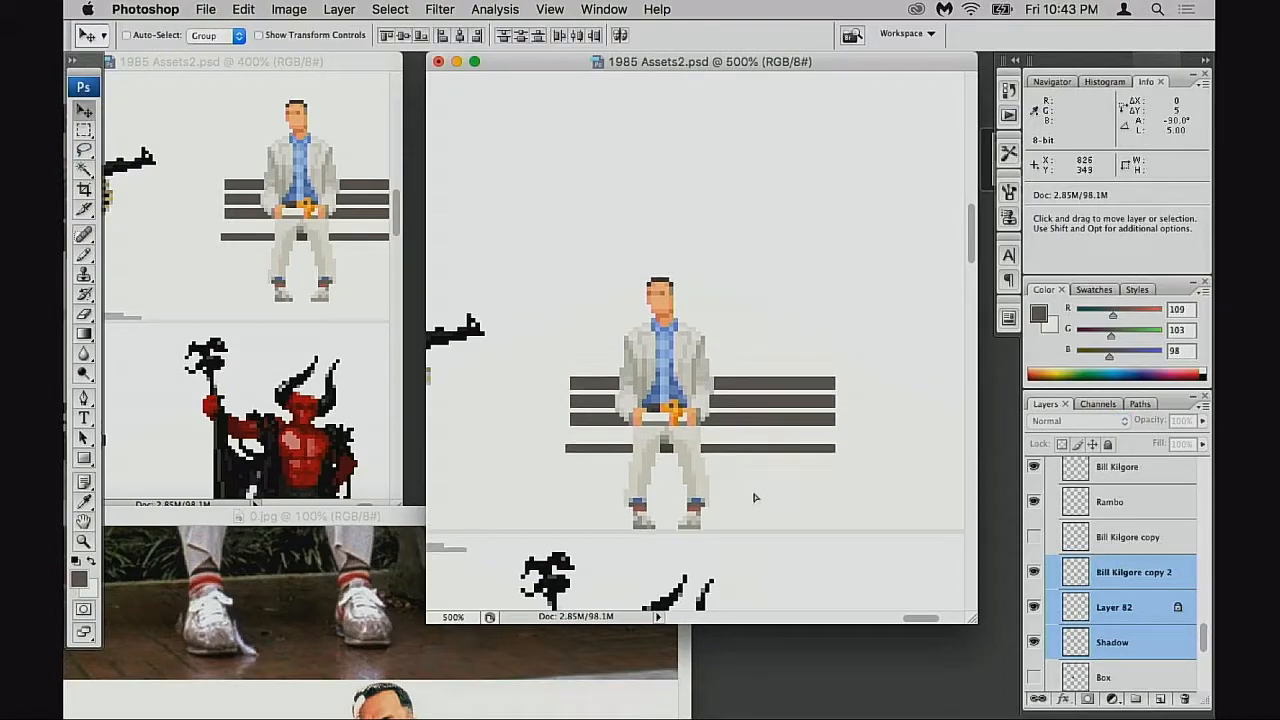
{"action": "key", "text": "super+z"}
Move Layer 82 and Bill Kilgore copy 2 down together until the shoes rest on the ground line
{"action": "left_click", "coordinate": [1085, 600]}
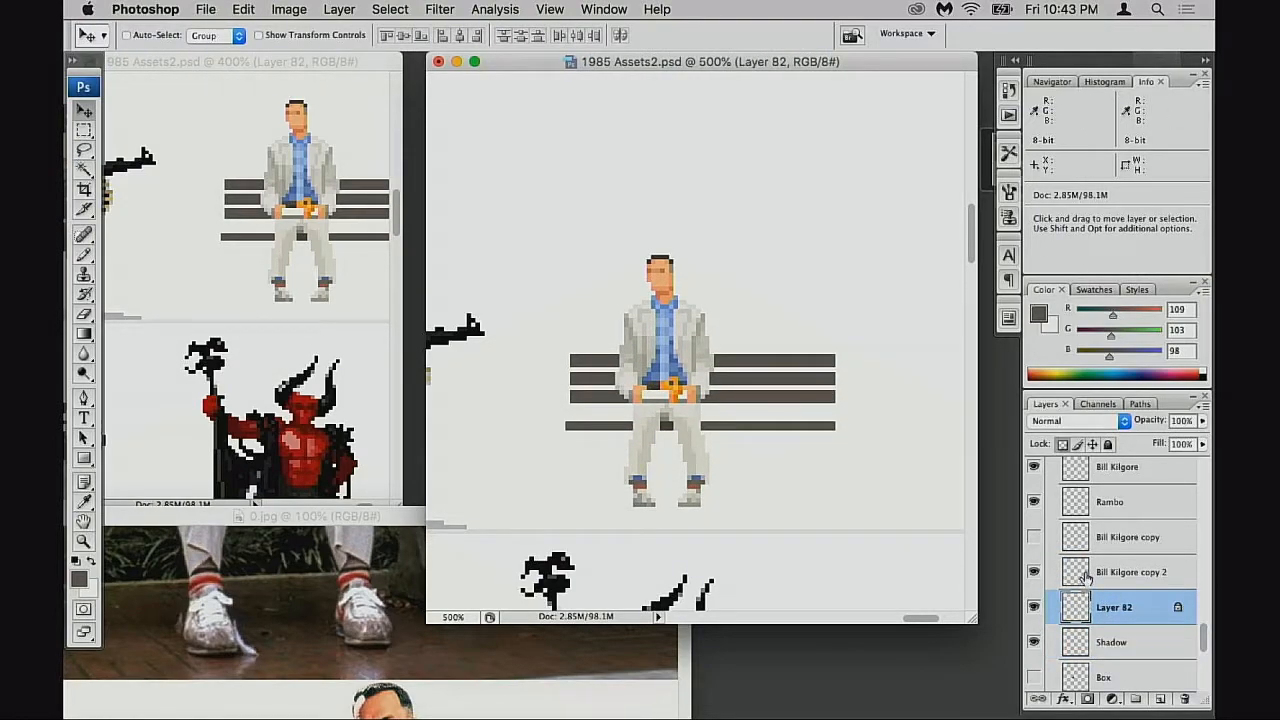
{"action": "left_click", "coordinate": [1085, 577], "text": "shift"}
{"action": "left_click_drag", "start_coordinate": [757, 452], "coordinate": [747, 487]}
{"action": "left_click_drag", "start_coordinate": [749, 505], "coordinate": [746, 454]}
Switch to 0.jpg, zoom it out to 33.3% and place its window where the bench photo can be compared with the artwork
{"action": "left_click", "coordinate": [382, 576]}
{"action": "left_click", "coordinate": [384, 576], "text": "alt"}
{"action": "left_click", "coordinate": [384, 576], "text": "alt"}
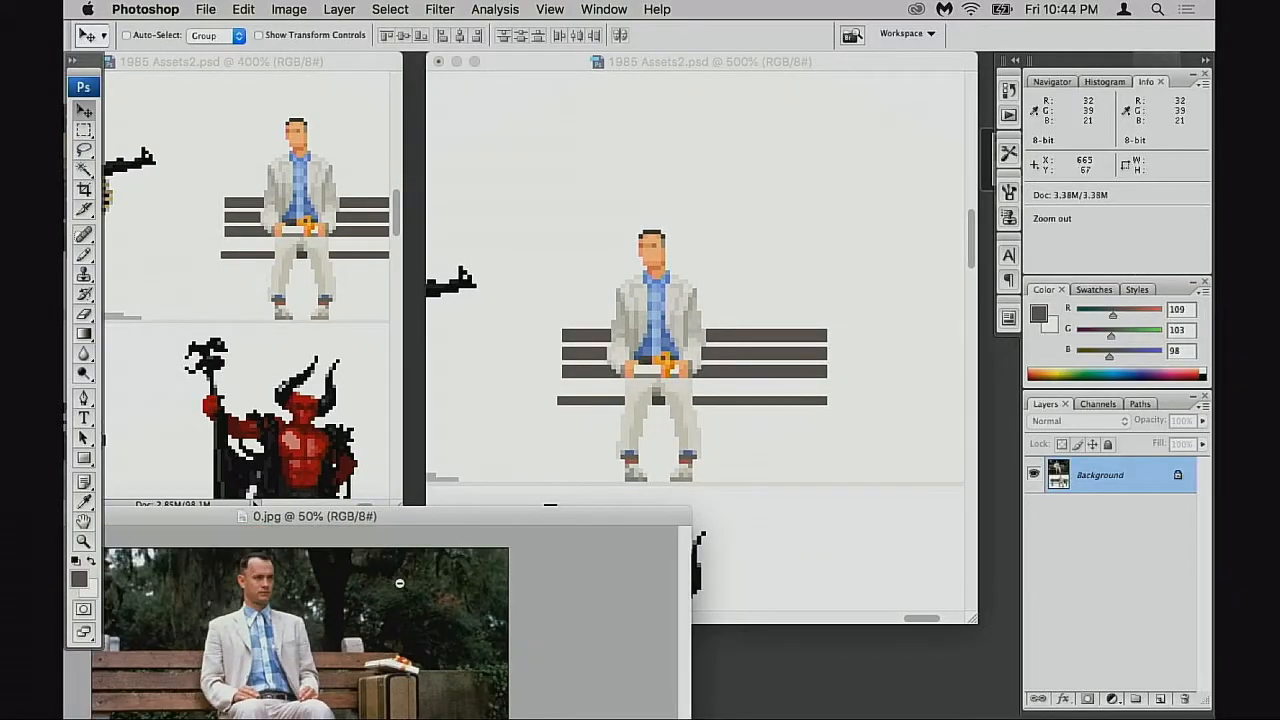
{"action": "left_click", "coordinate": [398, 582], "text": "alt"}
{"action": "left_click_drag", "start_coordinate": [446, 518], "coordinate": [492, 306]}
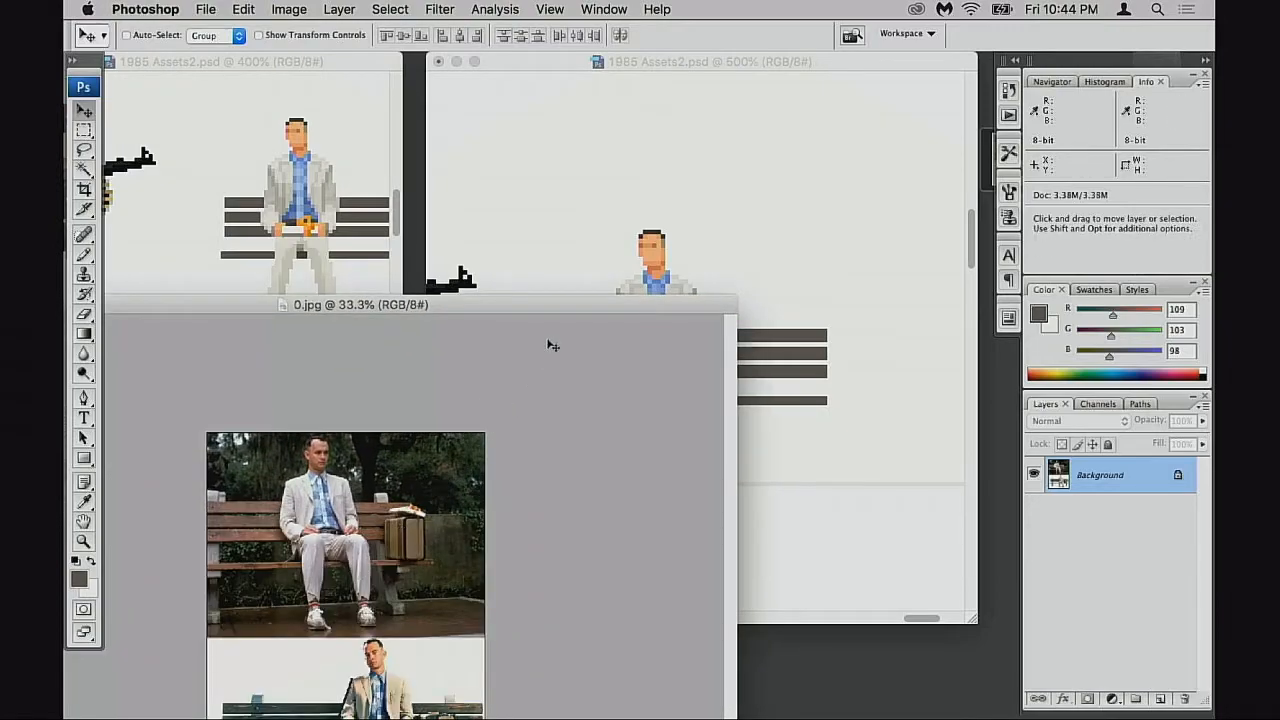
{"action": "left_click_drag", "start_coordinate": [575, 304], "coordinate": [405, 329]}
Return to 1985 Assets2.psd and move the Bill Kilgore copy 2 figure 22 pixels horizontally to the right along the bench
{"action": "left_click", "coordinate": [869, 494]}
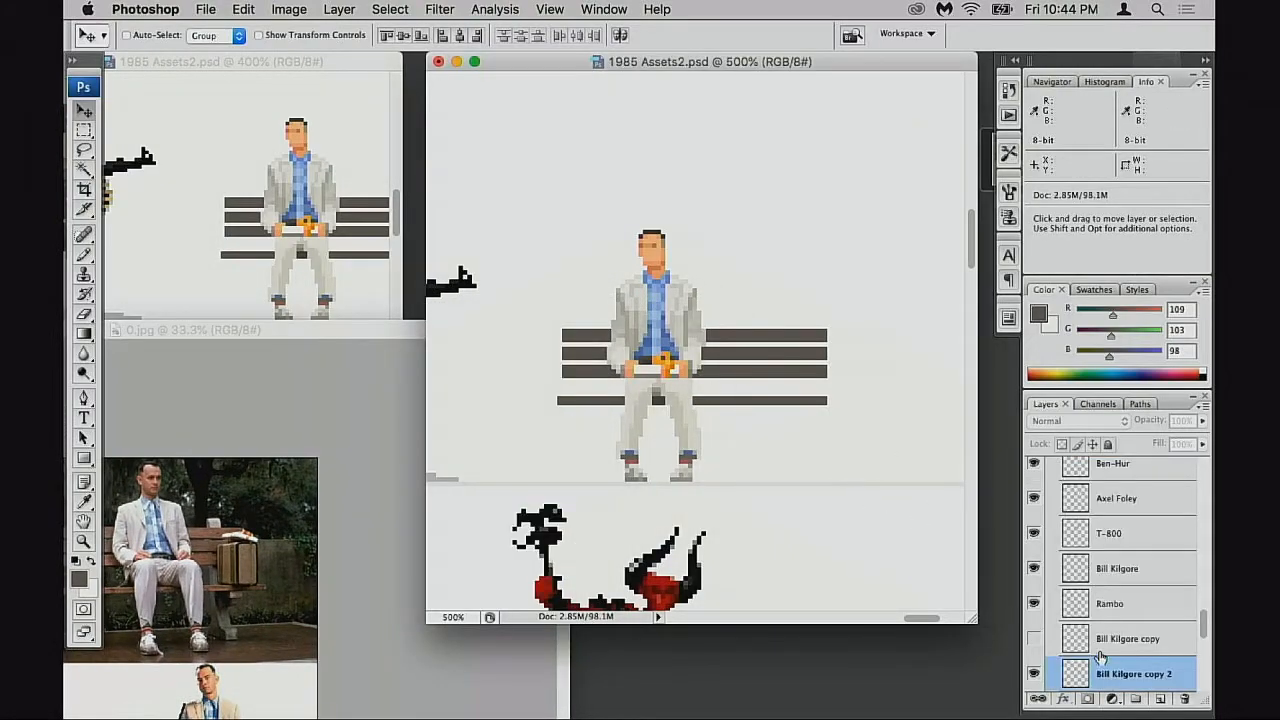
{"action": "scroll", "coordinate": [1100, 655], "scroll_direction": "down", "scroll_amount": 2}
{"action": "left_click", "coordinate": [1075, 625]}
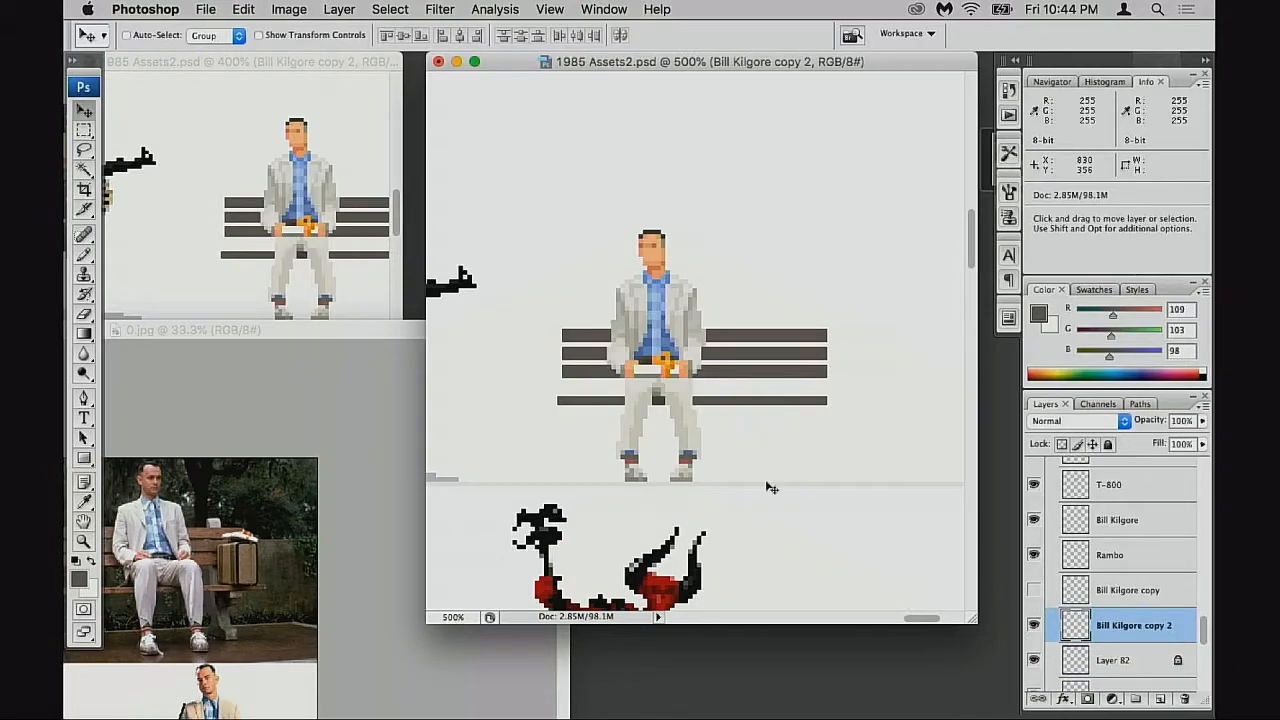
{"action": "left_click", "coordinate": [1033, 625]}
{"action": "left_click", "coordinate": [1034, 625]}
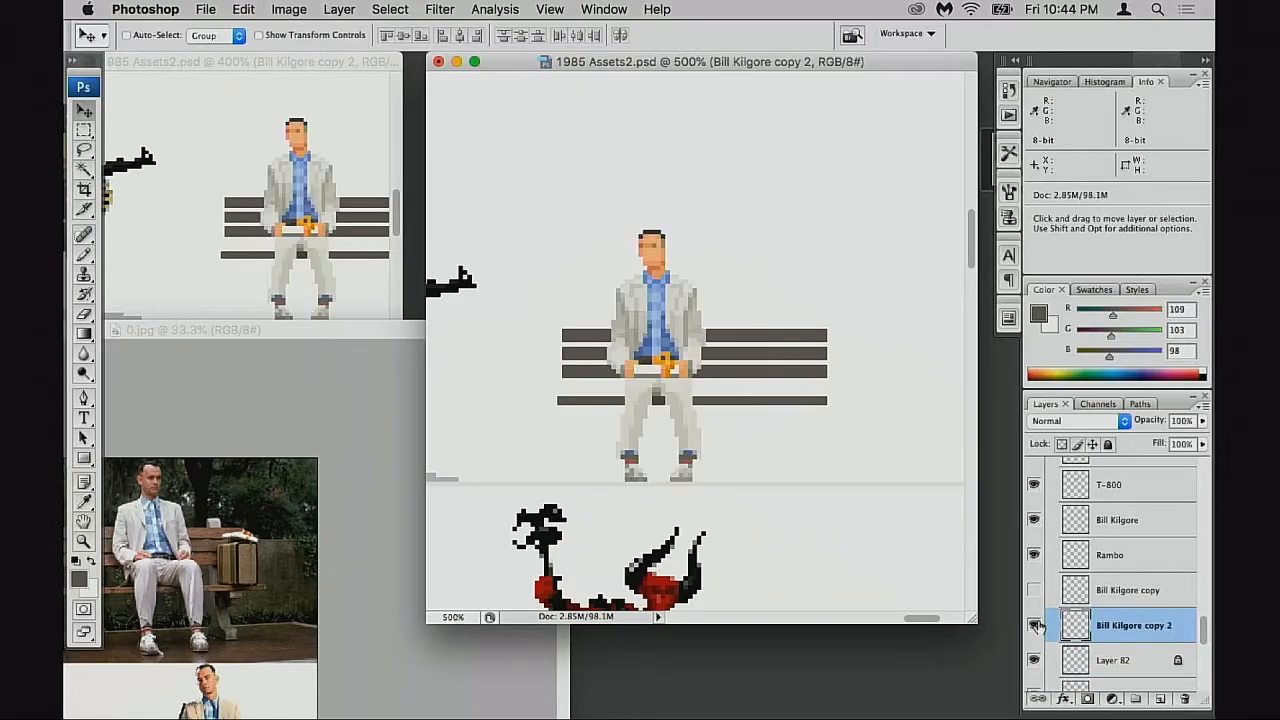
{"action": "left_click_drag", "start_coordinate": [674, 478], "coordinate": [784, 478]}
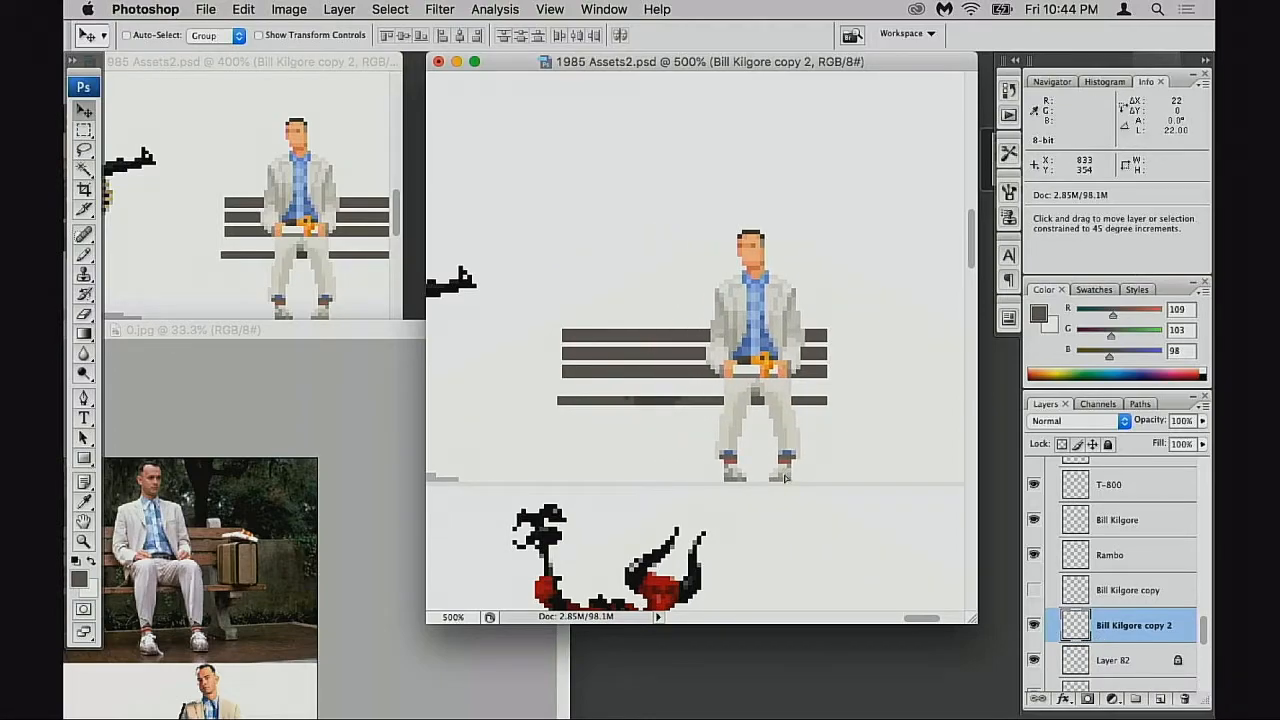
Cover the darkened stretch of Layer 82's seat slat with a copied 17 by 2 pixel piece of clean slat, and deselect it
{"action": "left_click", "coordinate": [1034, 660]}
{"action": "left_click", "coordinate": [1034, 660]}
{"action": "left_click", "coordinate": [1113, 660]}
{"action": "key", "text": "m"}
{"action": "left_click_drag", "start_coordinate": [624, 382], "coordinate": [650, 414]}
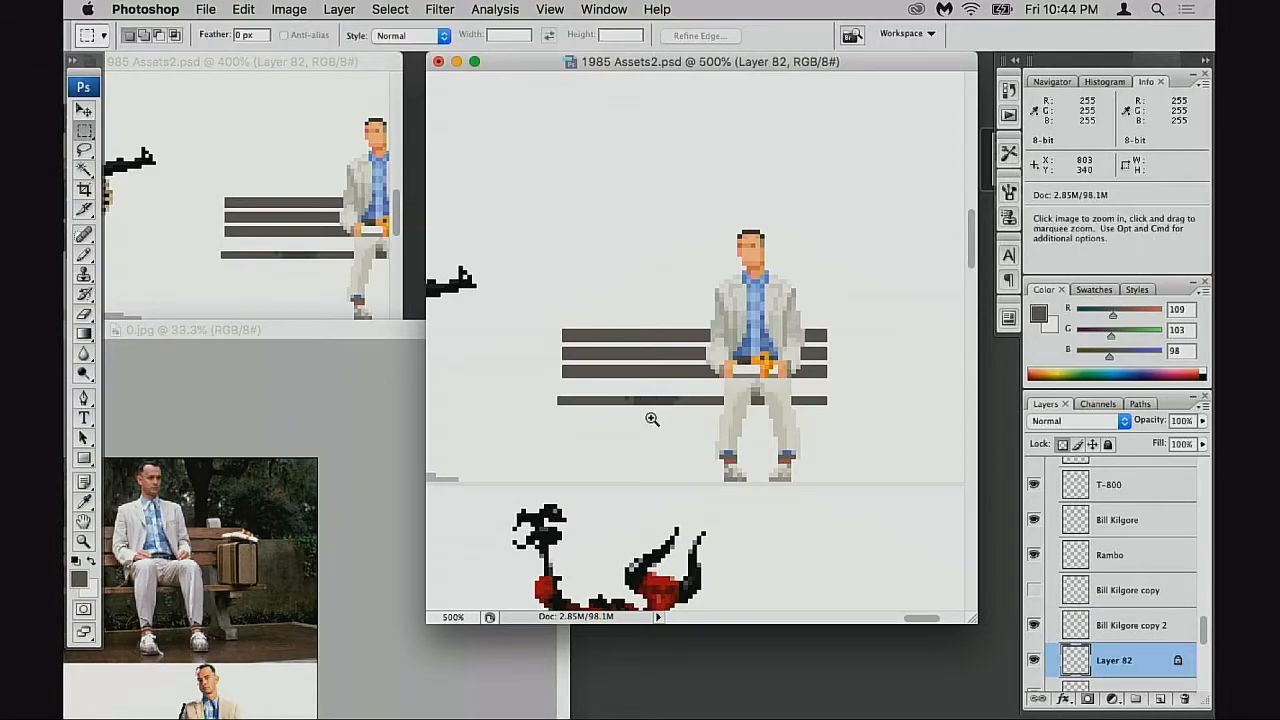
{"action": "key", "text": "super+plus"}
{"action": "left_click_drag", "start_coordinate": [745, 358], "coordinate": [797, 357]}
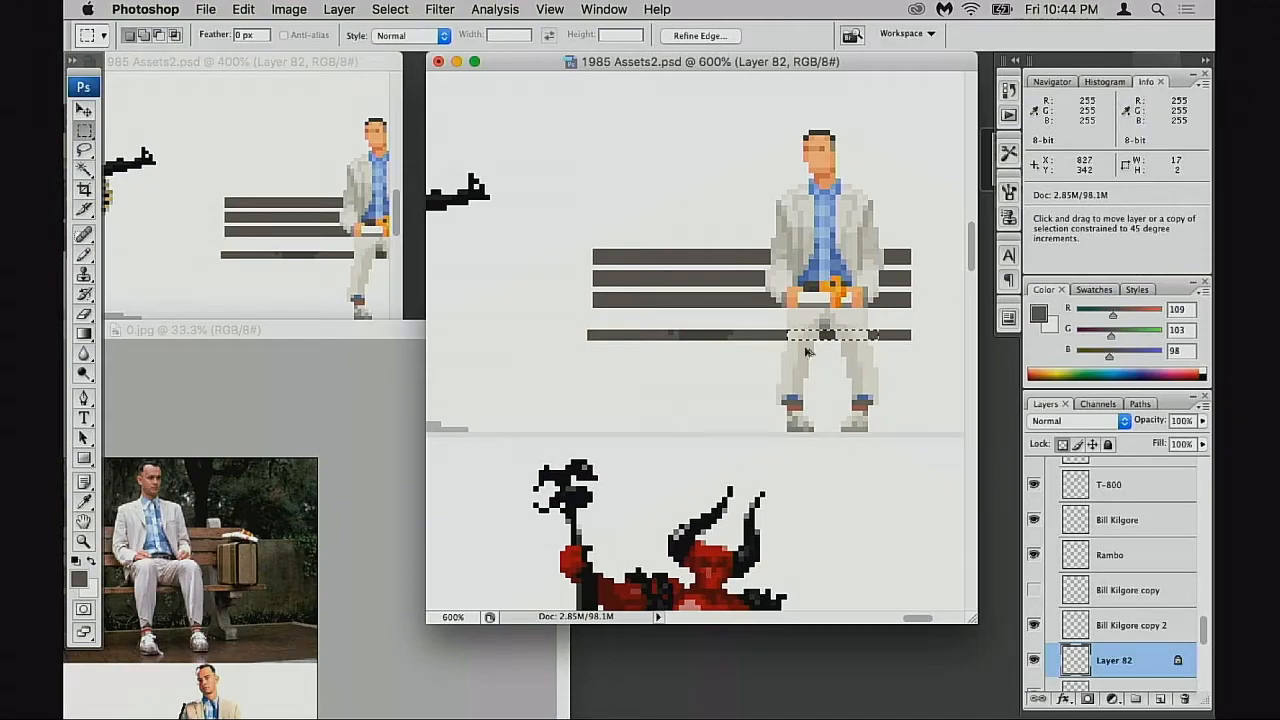
{"action": "left_click_drag", "start_coordinate": [710, 329], "coordinate": [674, 339]}
{"action": "key", "text": "super+d"}
Arrange the 0.jpg window so both bench photos can be compared with the artwork at 500%, and return to 1985 Assets2.psd
{"action": "left_click_drag", "start_coordinate": [828, 414], "coordinate": [850, 488]}
{"action": "left_click", "coordinate": [737, 469], "text": "alt"}
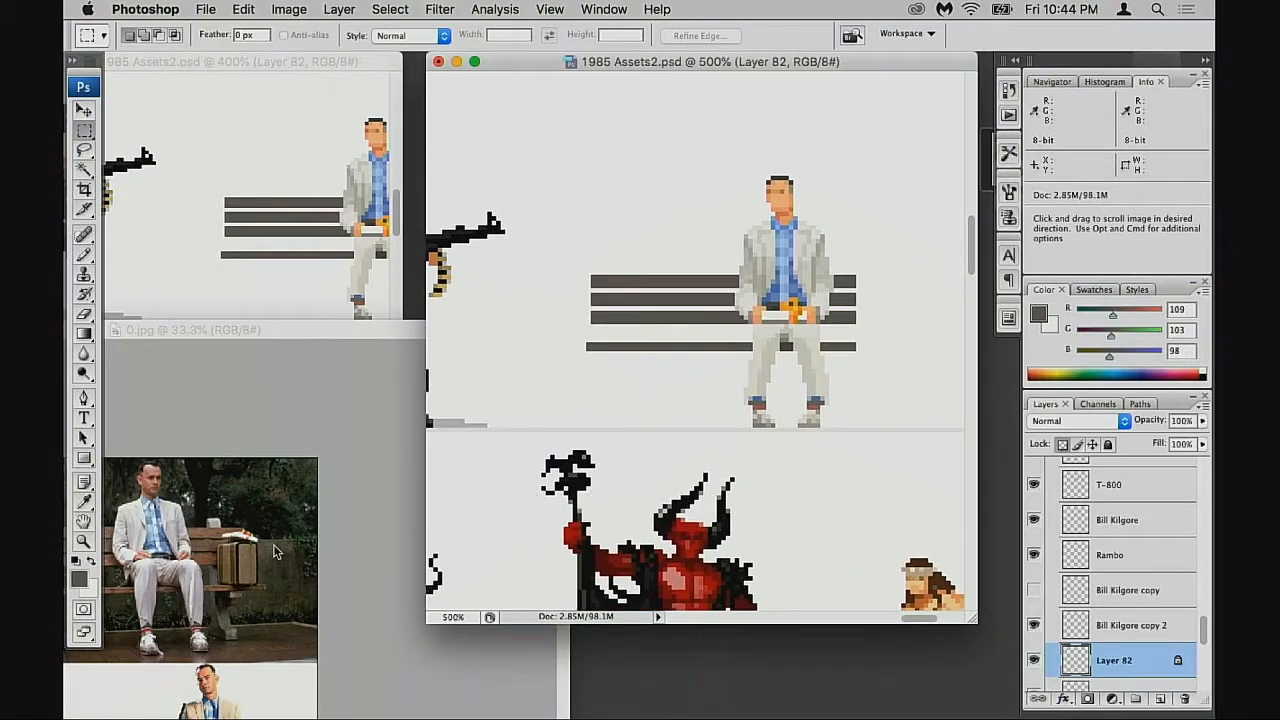
{"action": "left_click", "coordinate": [346, 331]}
{"action": "left_click_drag", "start_coordinate": [346, 331], "coordinate": [472, 185]}
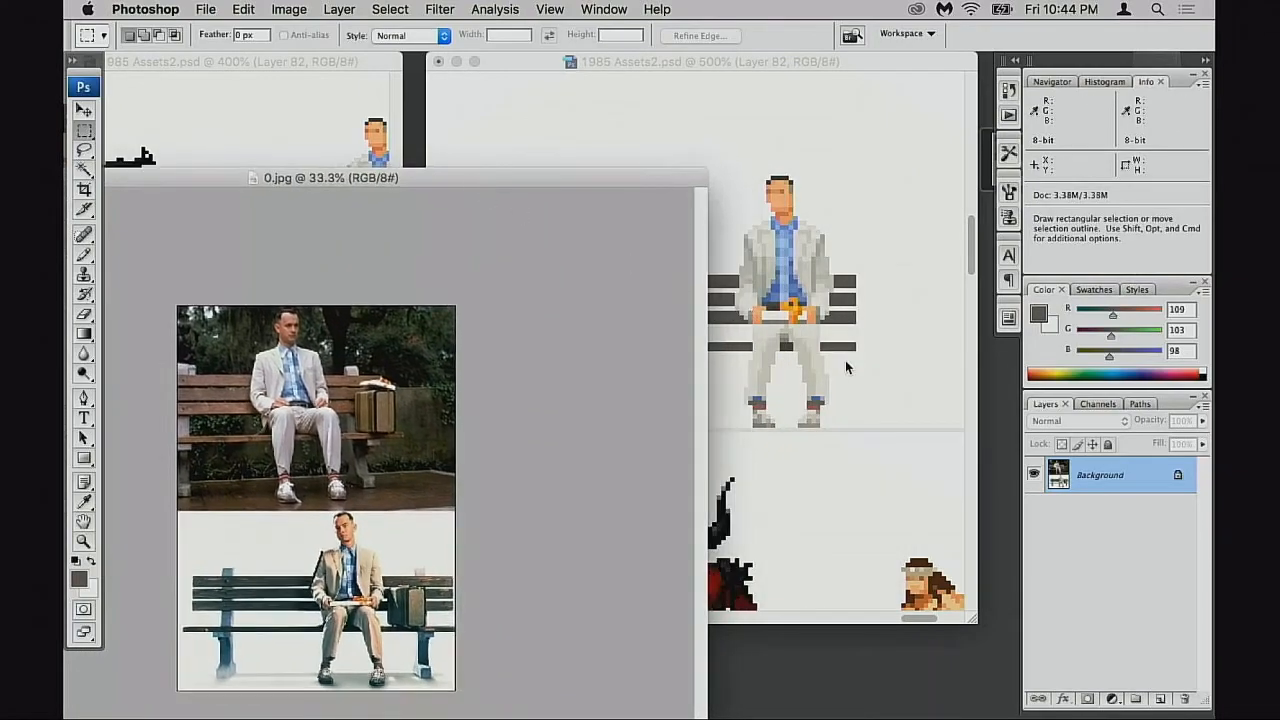
{"action": "left_click", "coordinate": [845, 360]}
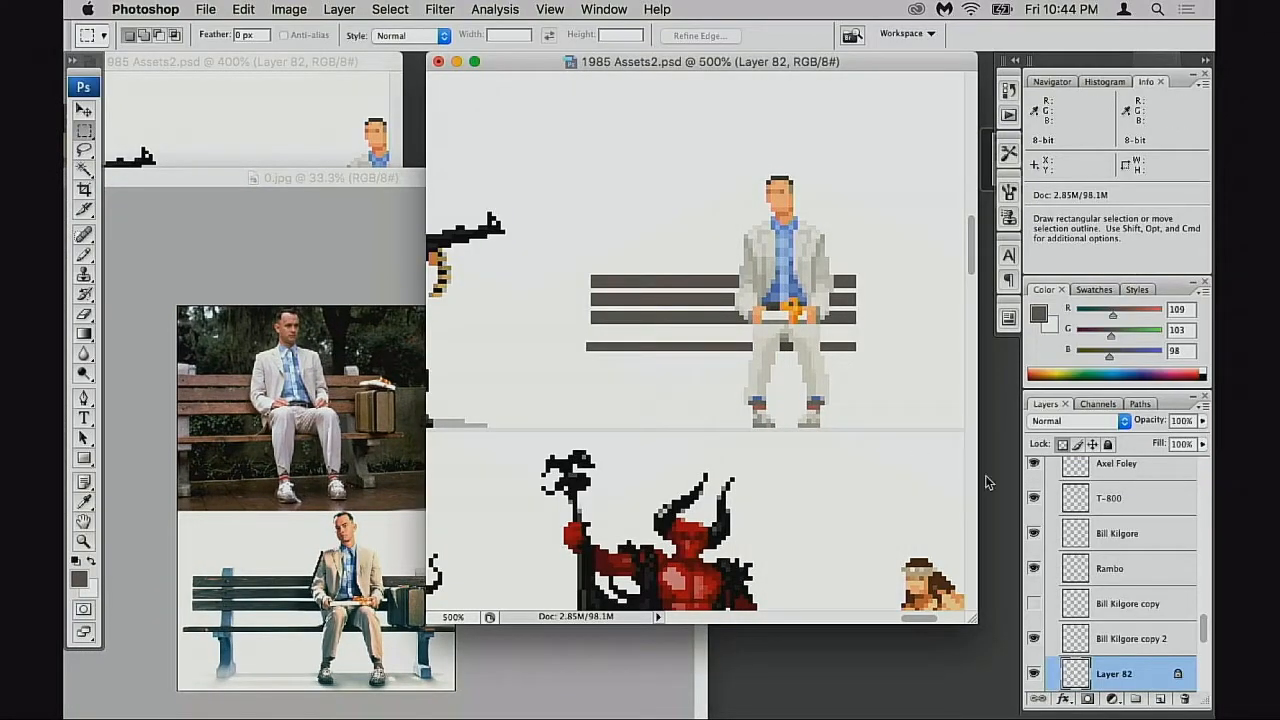
Lengthen the four bench slats at both ends by selecting their ends and shifting them outward, checking the reference photos
{"action": "left_click_drag", "start_coordinate": [551, 231], "coordinate": [665, 374]}
{"action": "left_click_drag", "start_coordinate": [631, 363], "coordinate": [577, 340]}
{"action": "key", "text": "super+d"}
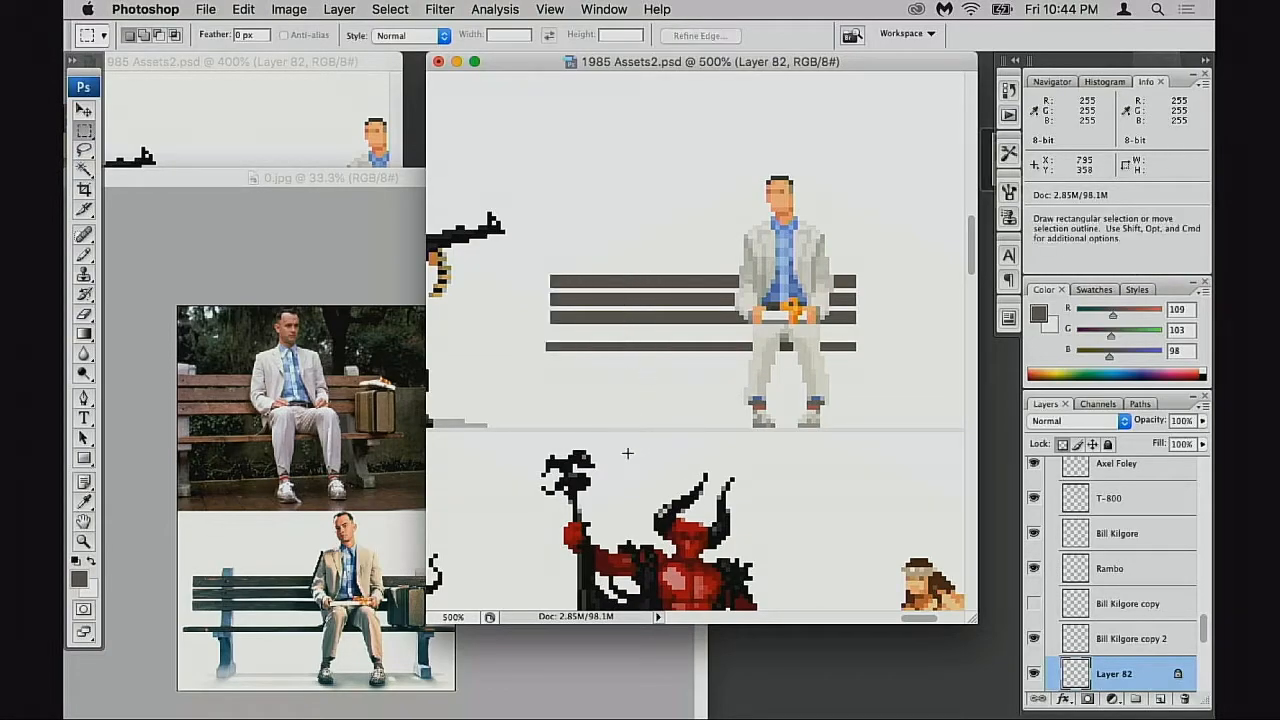
{"action": "left_click", "coordinate": [325, 565]}
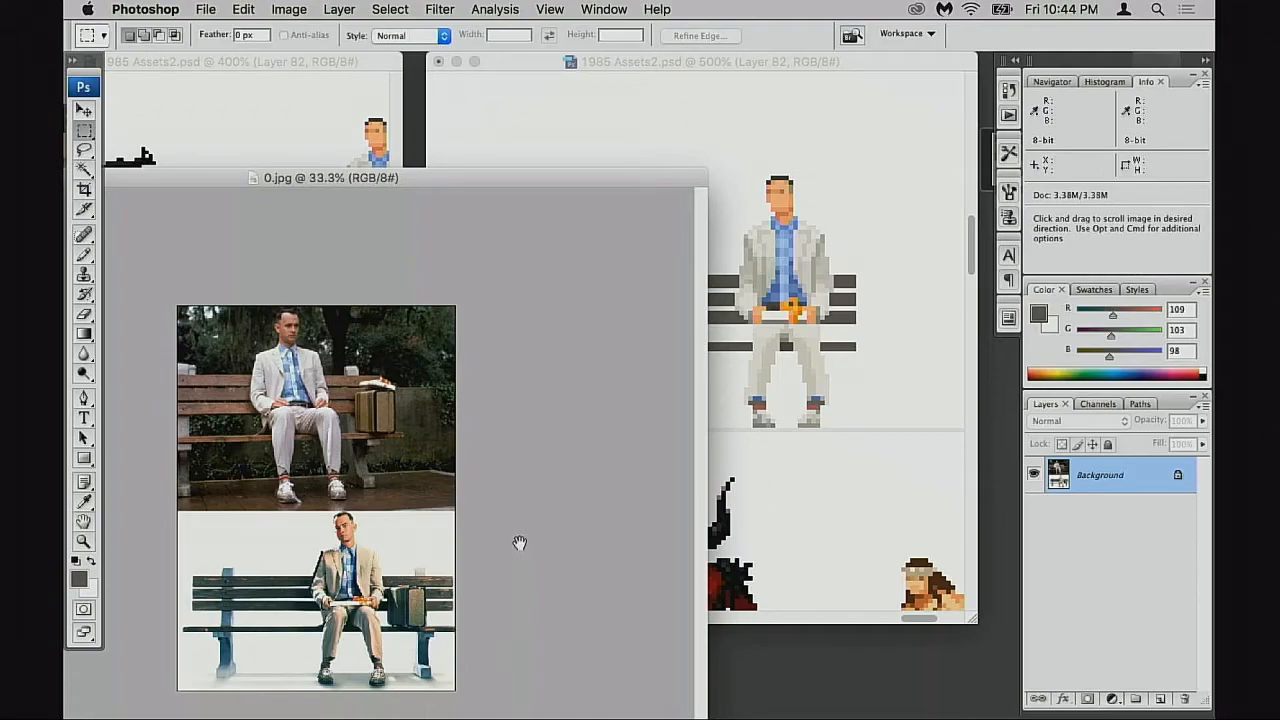
{"action": "left_click", "coordinate": [835, 378]}
{"action": "mouse_move", "coordinate": [852, 258]}
{"action": "left_mouse_down"}
{"action": "mouse_move", "coordinate": [864, 310]}
{"action": "mouse_move", "coordinate": [914, 386]}
{"action": "mouse_move", "coordinate": [906, 346]}
{"action": "left_mouse_up"}
{"action": "left_click", "coordinate": [345, 532]}
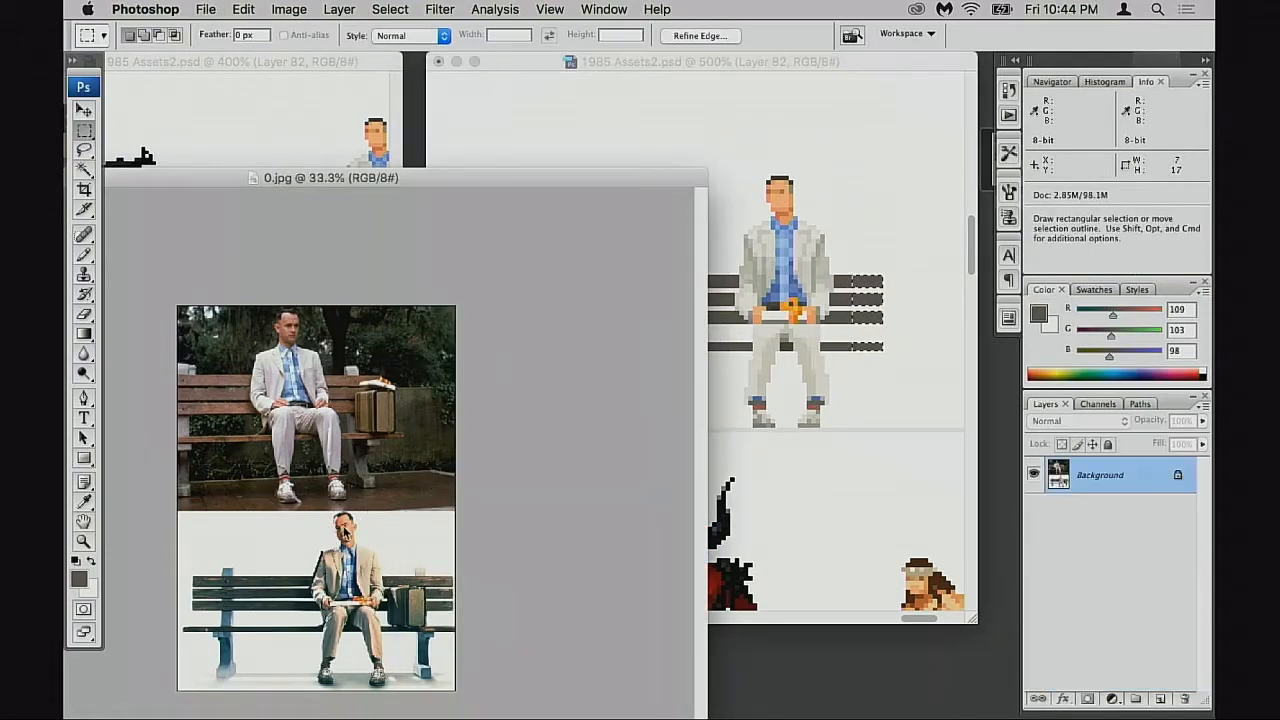
{"action": "left_click", "coordinate": [825, 402]}
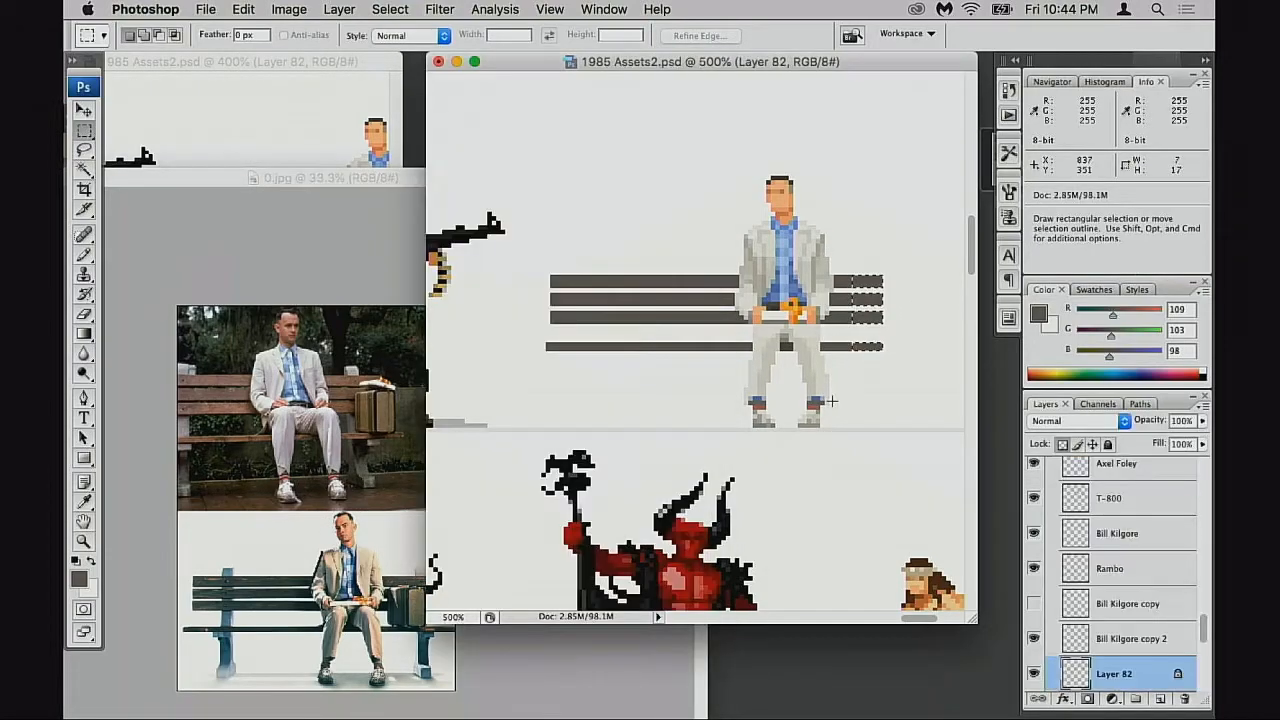
Trim both ends of the bench slats by selecting the excess parts and deleting them, then deselect
{"action": "left_click_drag", "start_coordinate": [585, 390], "coordinate": [571, 354]}
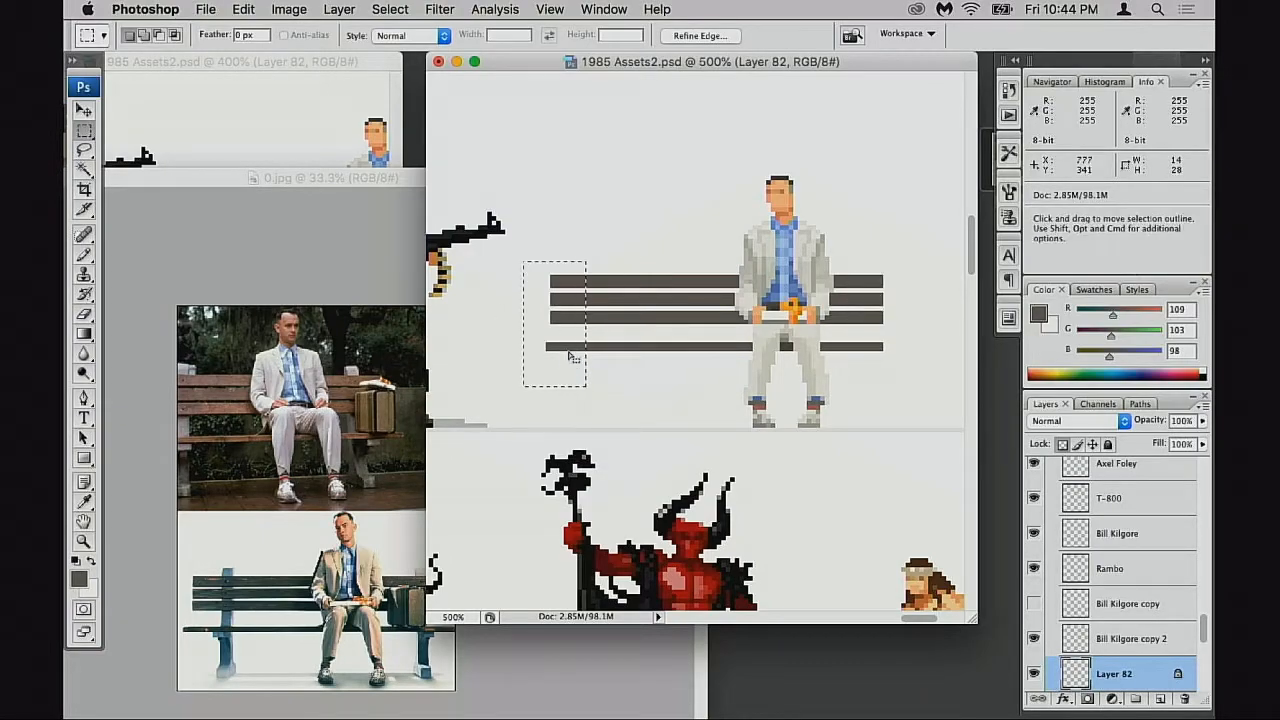
{"action": "left_click_drag", "start_coordinate": [523, 252], "coordinate": [572, 378]}
{"action": "key", "text": "Delete"}
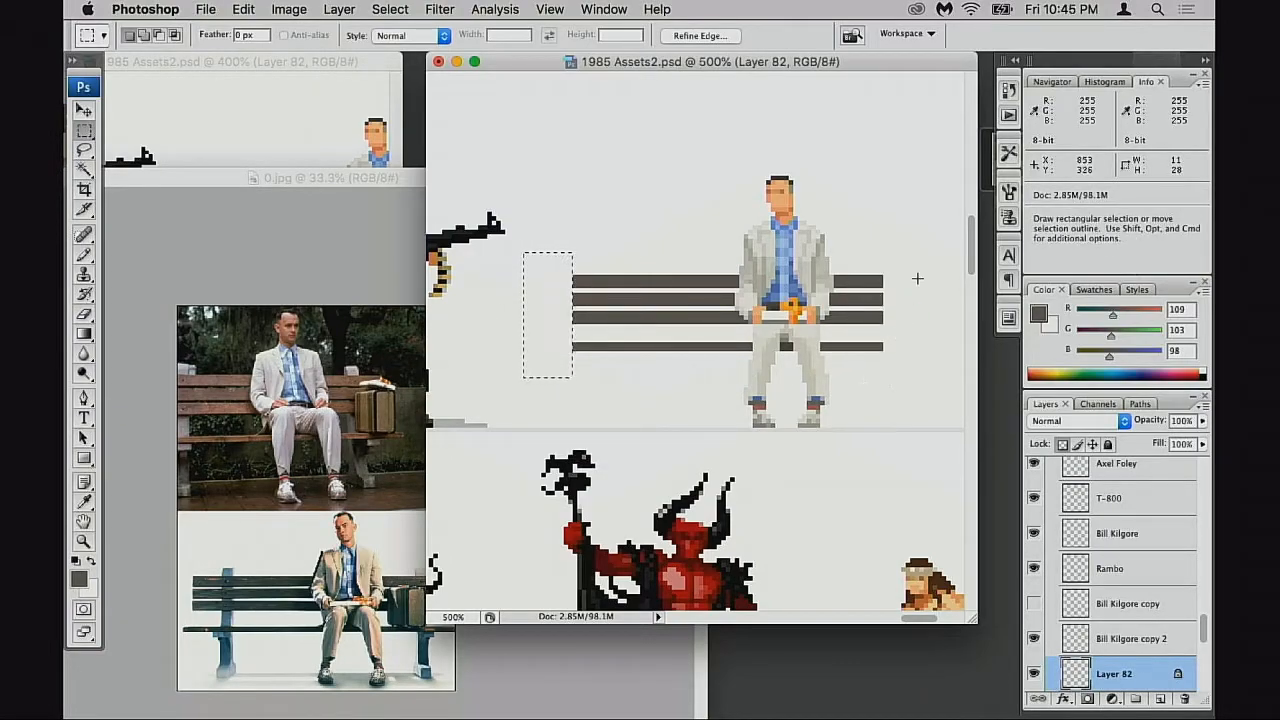
{"action": "left_click_drag", "start_coordinate": [918, 252], "coordinate": [867, 370]}
{"action": "key", "text": "Delete"}
{"action": "key", "text": "ctrl+d"}
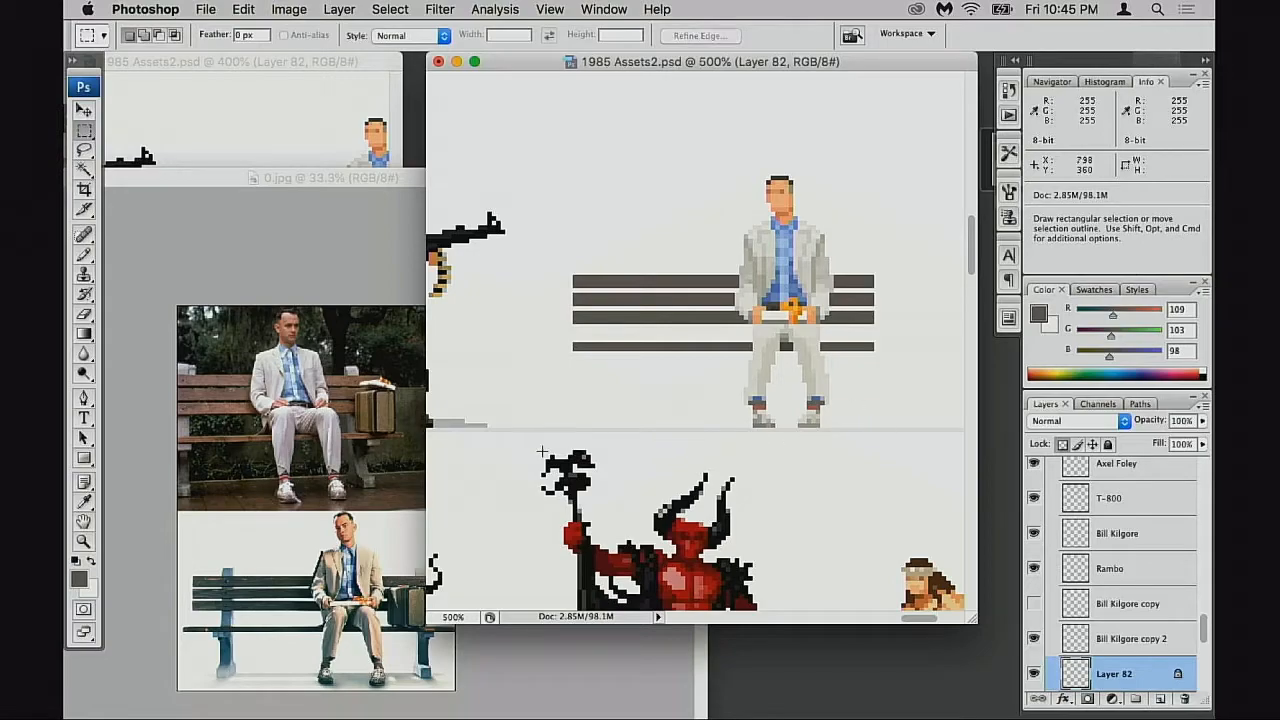
Extend the bench slats slightly outward at both ends, comparing the bench with the reference photos
{"action": "left_click_drag", "start_coordinate": [550, 247], "coordinate": [635, 371]}
{"action": "key", "text": "super+alt+Left"}
{"action": "key", "text": "super+d"}
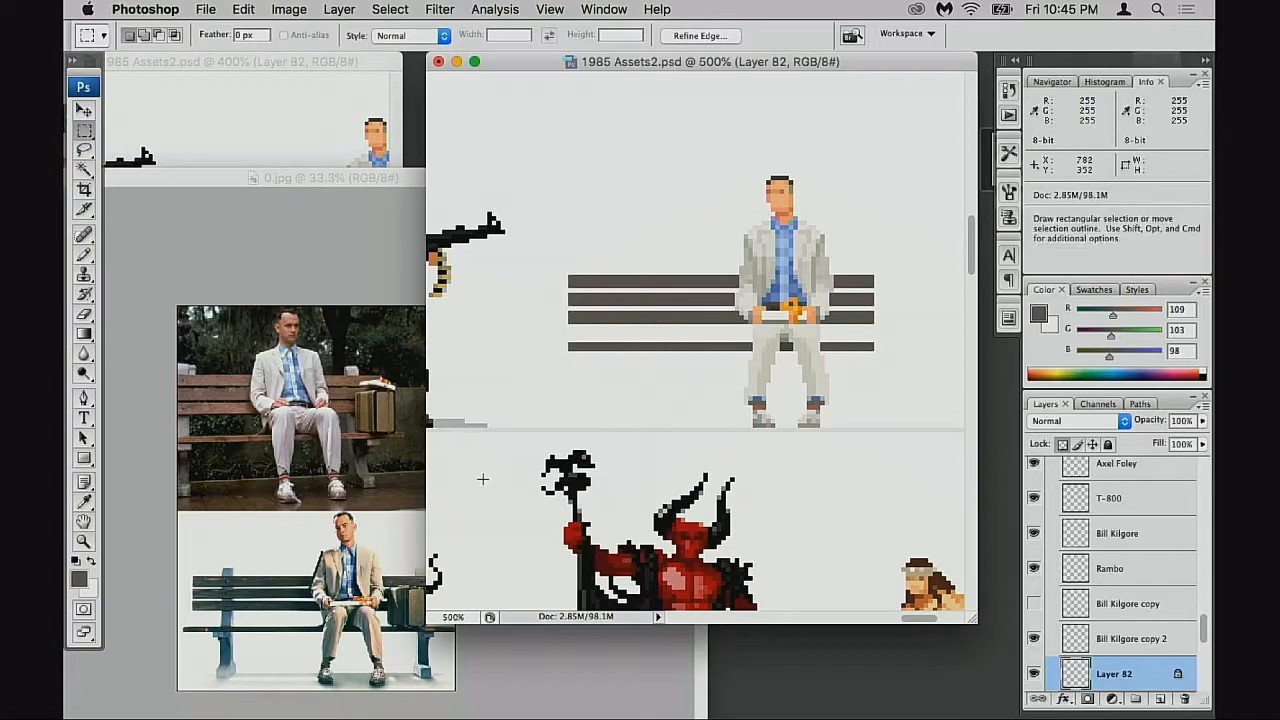
{"action": "left_click", "coordinate": [397, 529]}
{"action": "left_click", "coordinate": [754, 398]}
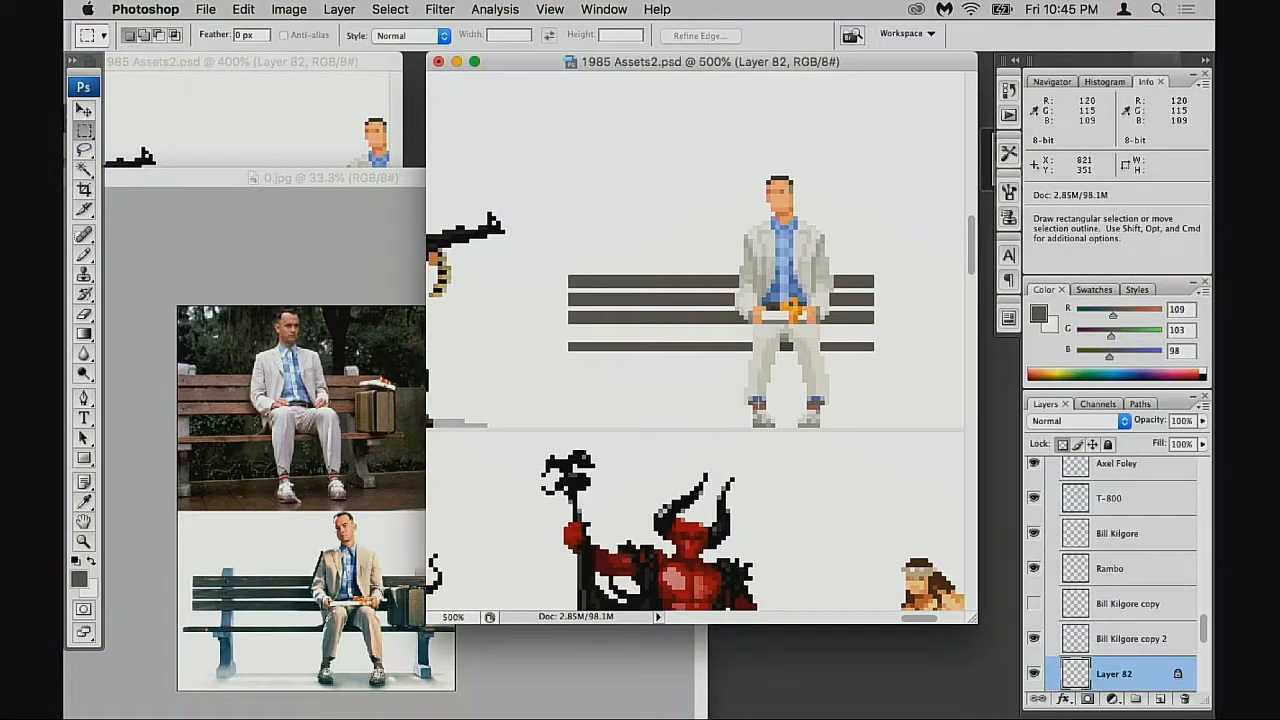
{"action": "left_click", "coordinate": [365, 495]}
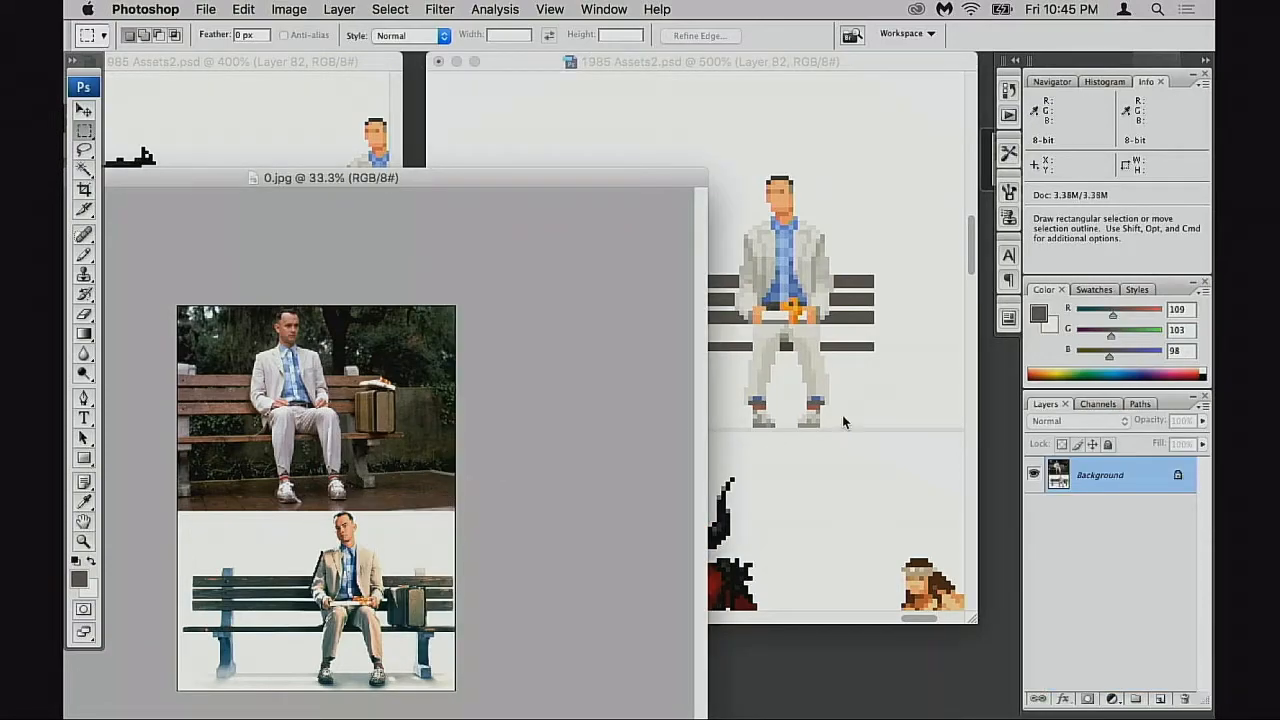
{"action": "left_click", "coordinate": [843, 416]}
{"action": "left_click_drag", "start_coordinate": [858, 245], "coordinate": [913, 362]}
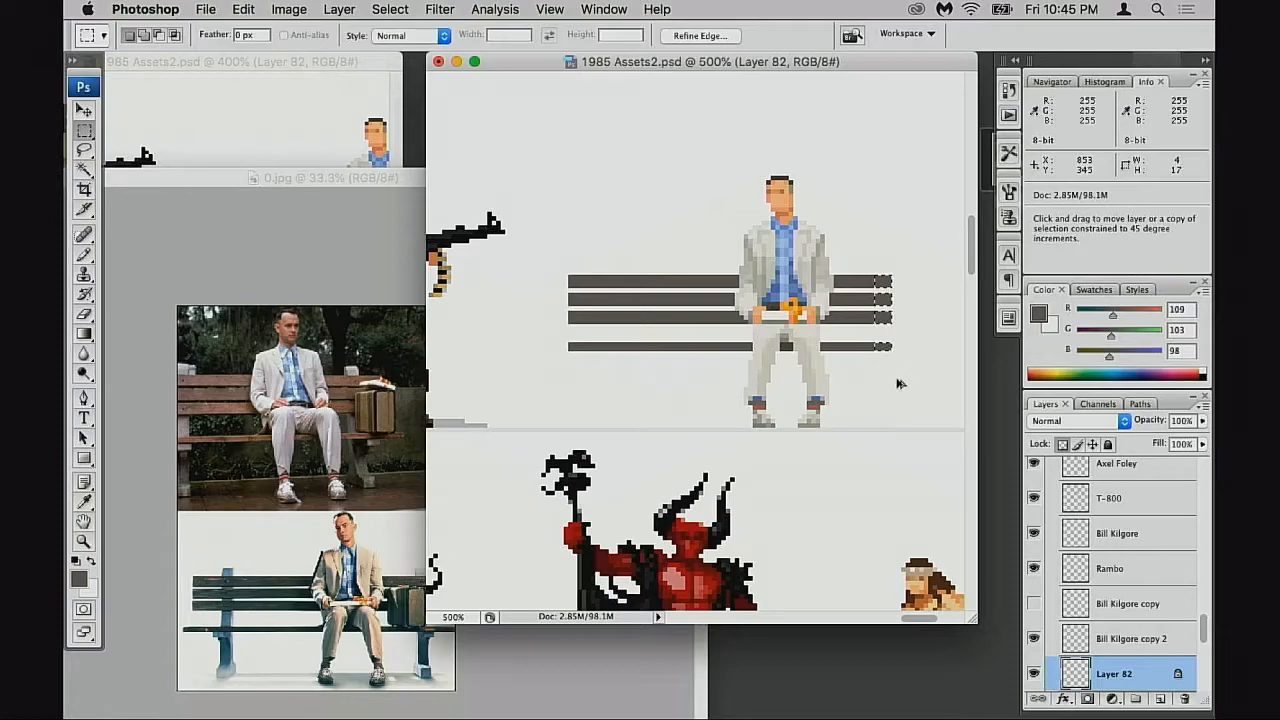
{"action": "left_click", "coordinate": [445, 516]}
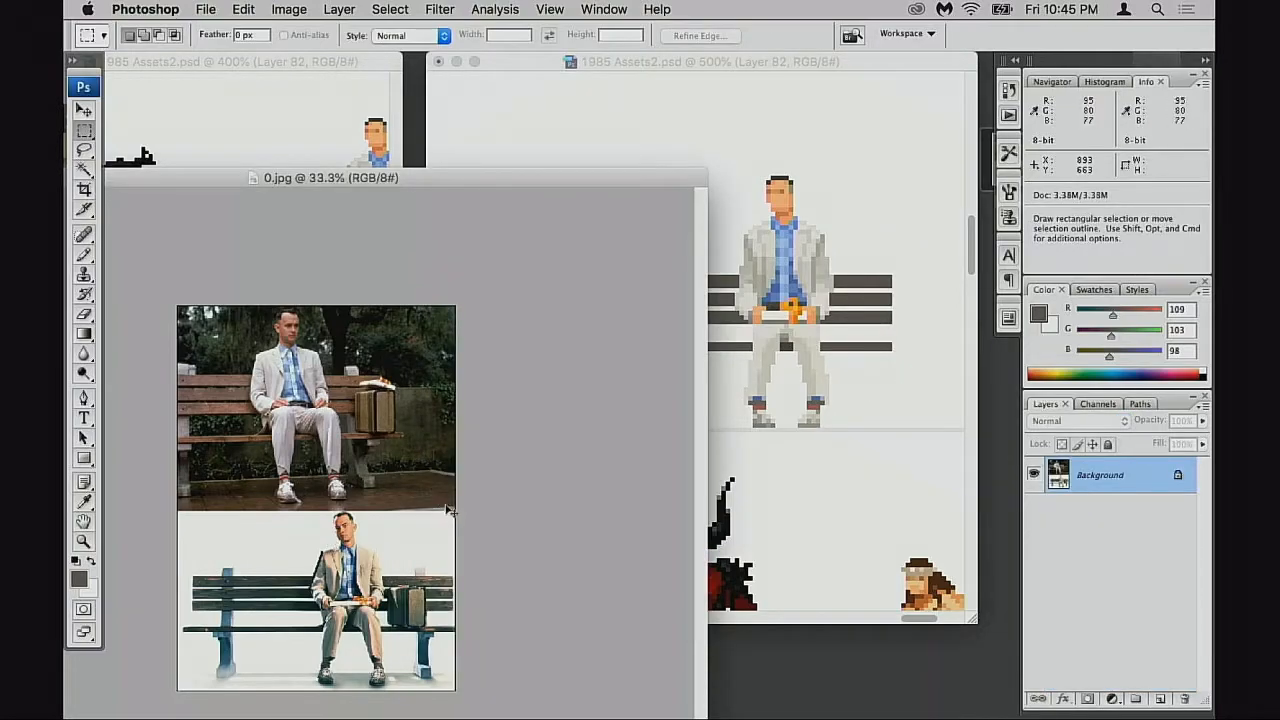
Deselect the slat ends and add a new empty layer directly above Layer 82 for the suitcase
{"action": "left_click", "coordinate": [838, 428]}
{"action": "left_click", "coordinate": [856, 351], "text": "super"}
{"action": "left_click", "coordinate": [856, 351], "text": "super"}
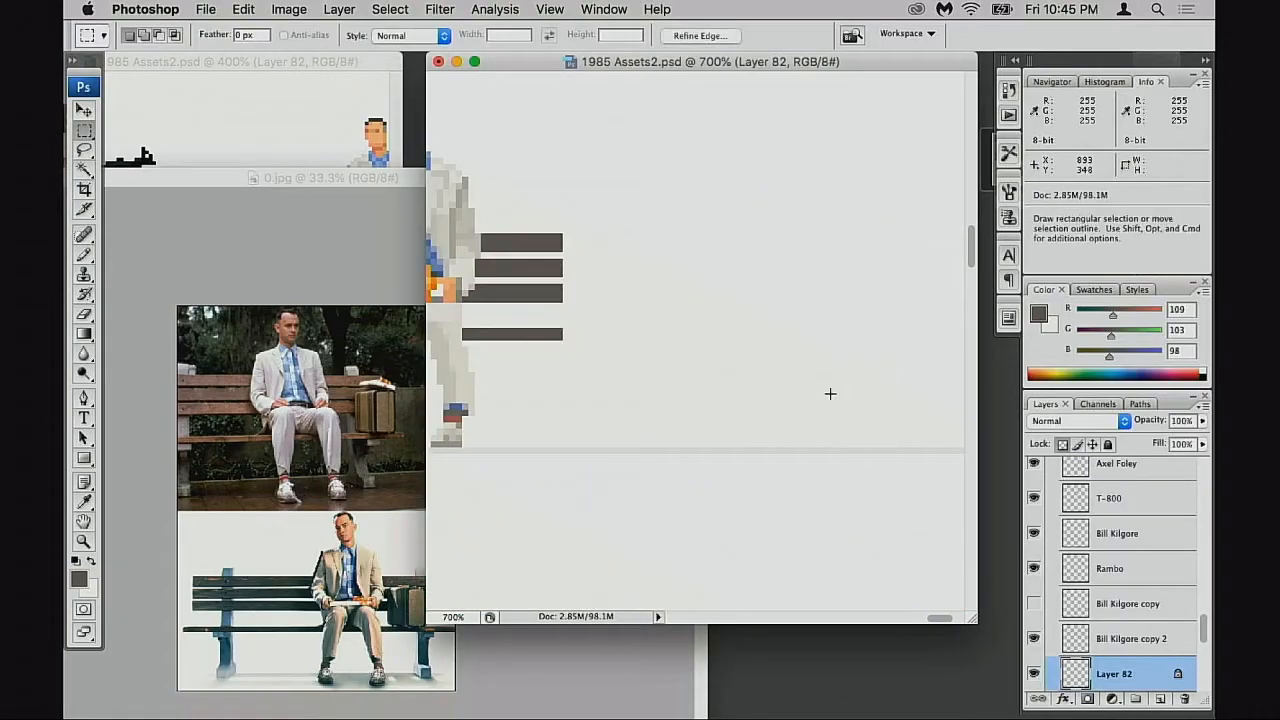
{"action": "key", "text": "super+d"}
{"action": "left_click", "coordinate": [606, 354], "text": "super"}
{"action": "left_click", "coordinate": [552, 369], "text": "super"}
{"action": "left_click_drag", "start_coordinate": [750, 325], "coordinate": [715, 556]}
{"action": "scroll", "coordinate": [1110, 580], "scroll_direction": "down", "scroll_amount": 3}
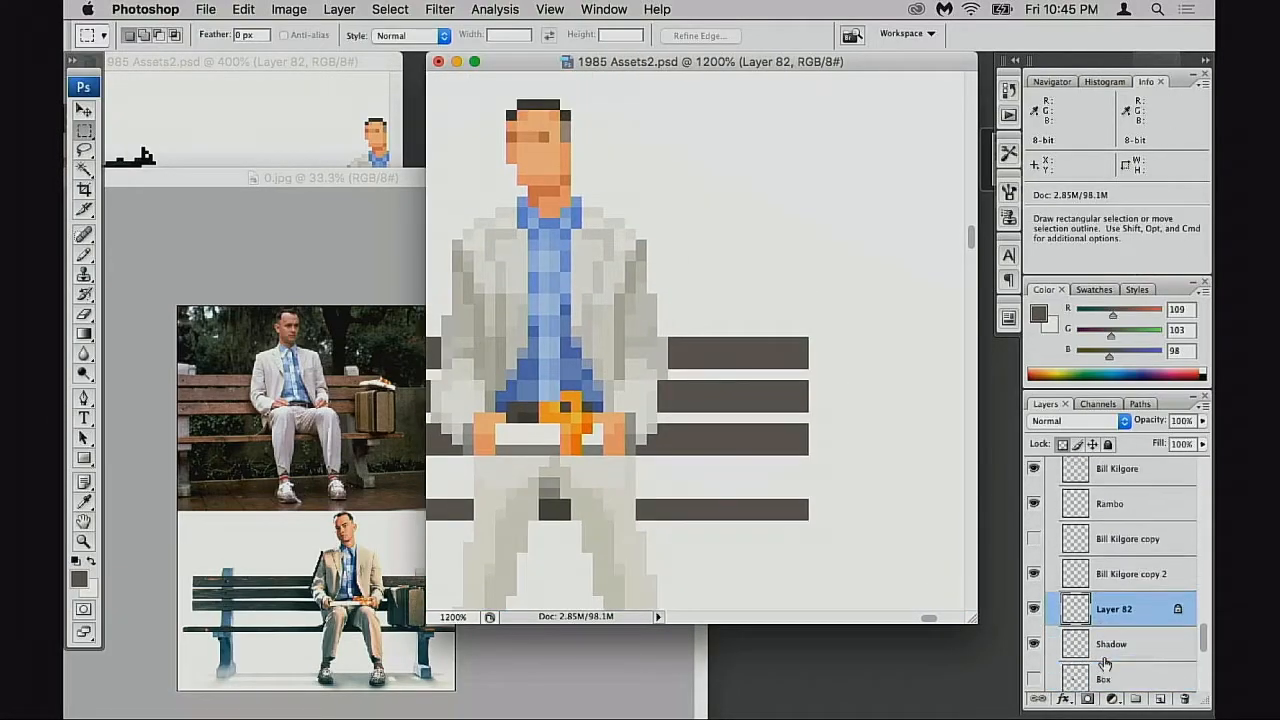
{"action": "key", "text": "super+shift+alt+n"}
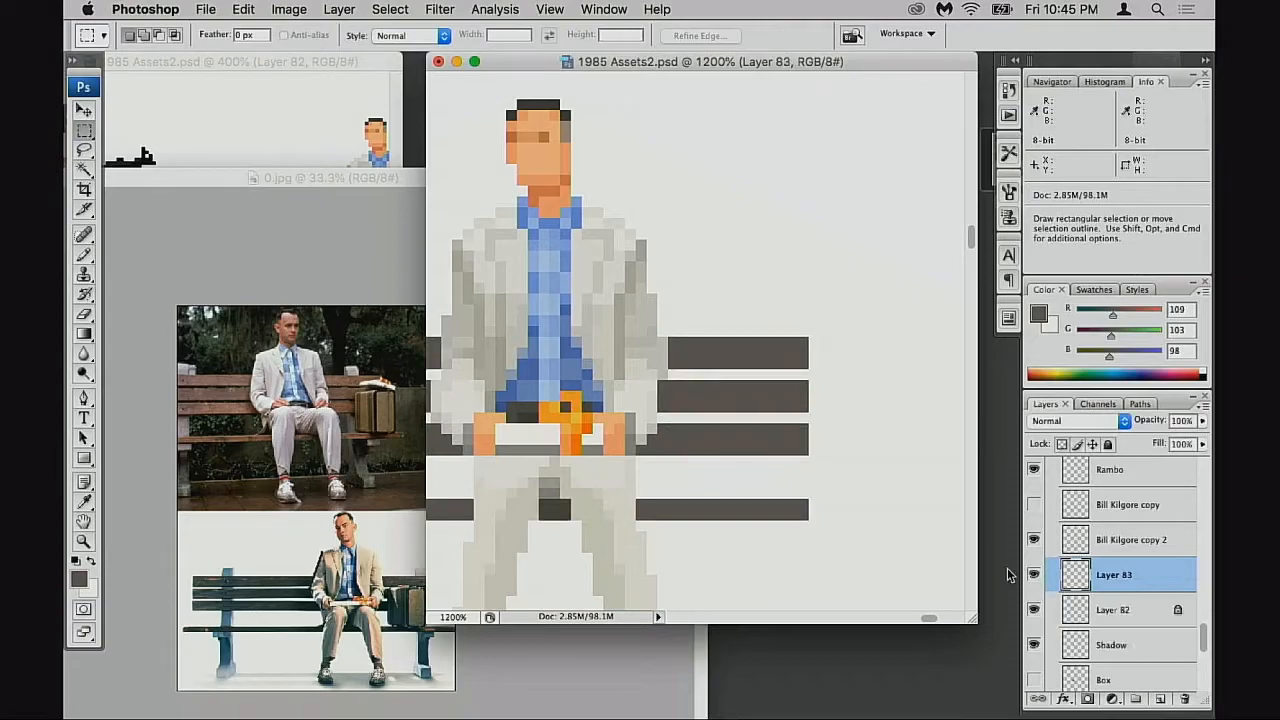
Pencil a brown suitcase body (RGB 164, 140, 120) on the bench beside the man, using Normal mode at 100% opacity
{"action": "key", "text": "b"}
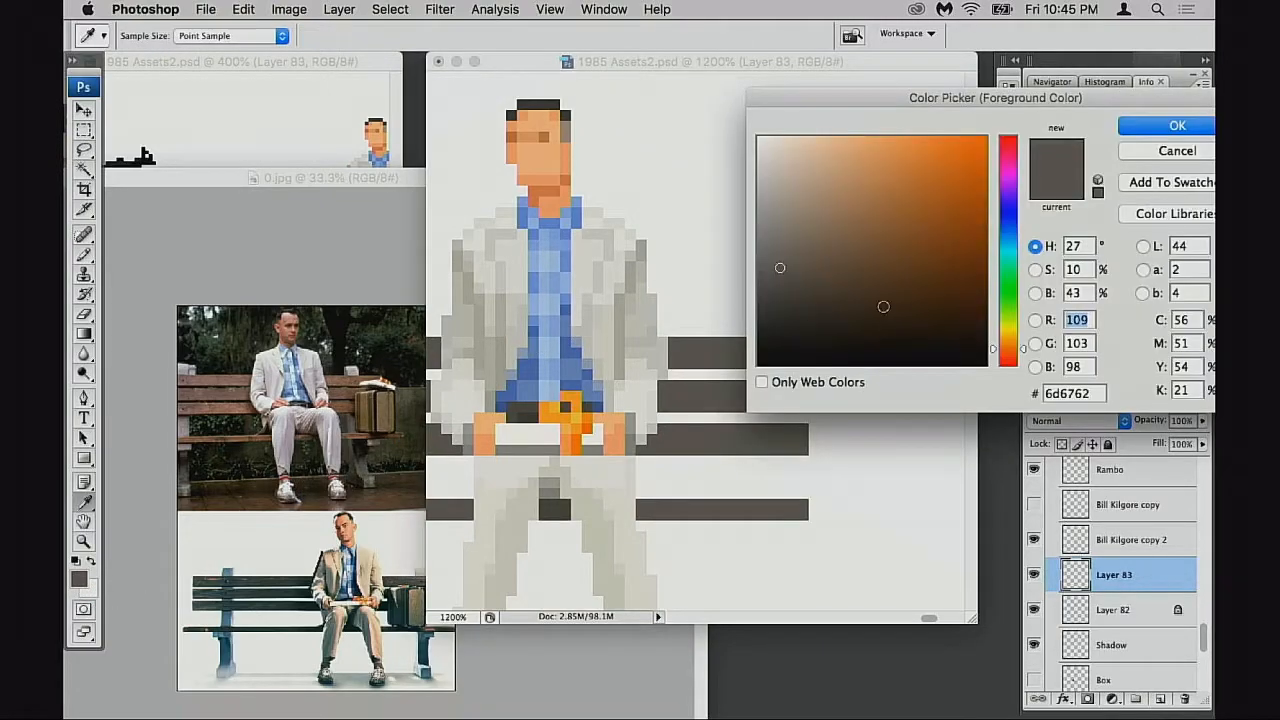
{"action": "mouse_move", "coordinate": [830, 268]}
{"action": "left_mouse_down"}
{"action": "mouse_move", "coordinate": [814, 243]}
{"action": "mouse_move", "coordinate": [819, 216]}
{"action": "left_mouse_up"}
{"action": "left_click", "coordinate": [1126, 132]}
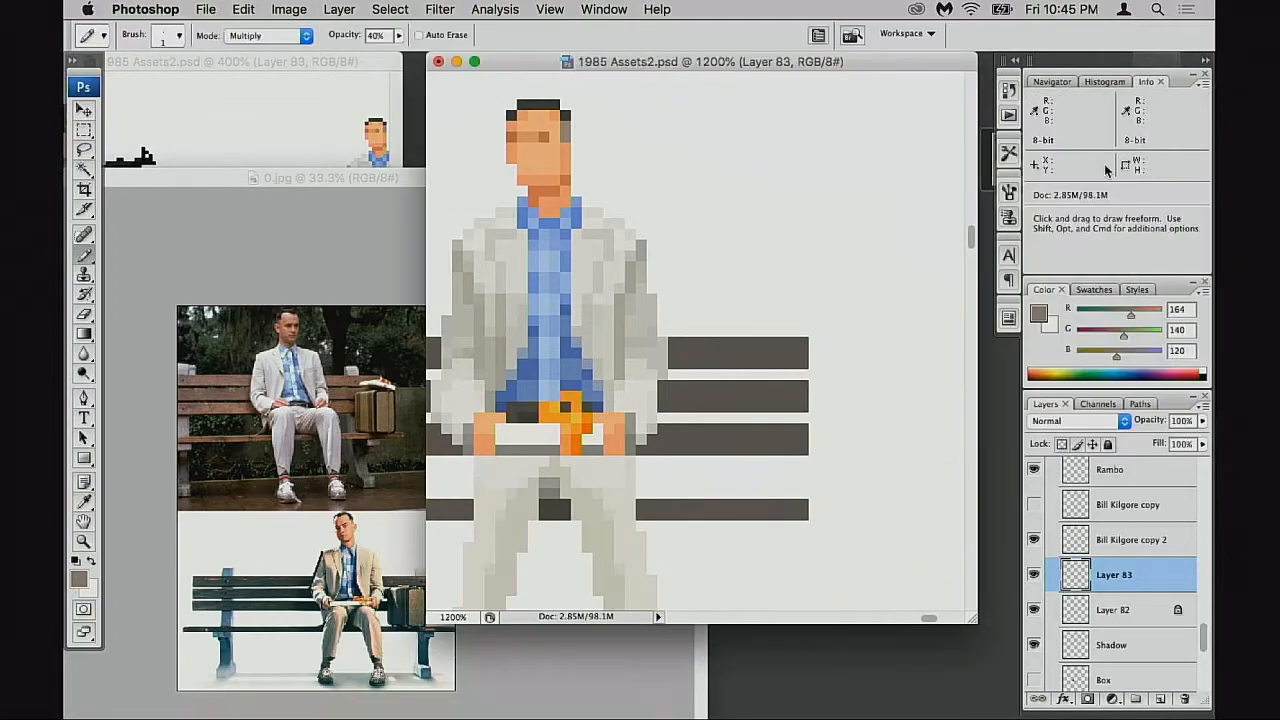
{"action": "left_click_drag", "start_coordinate": [716, 414], "coordinate": [720, 492]}
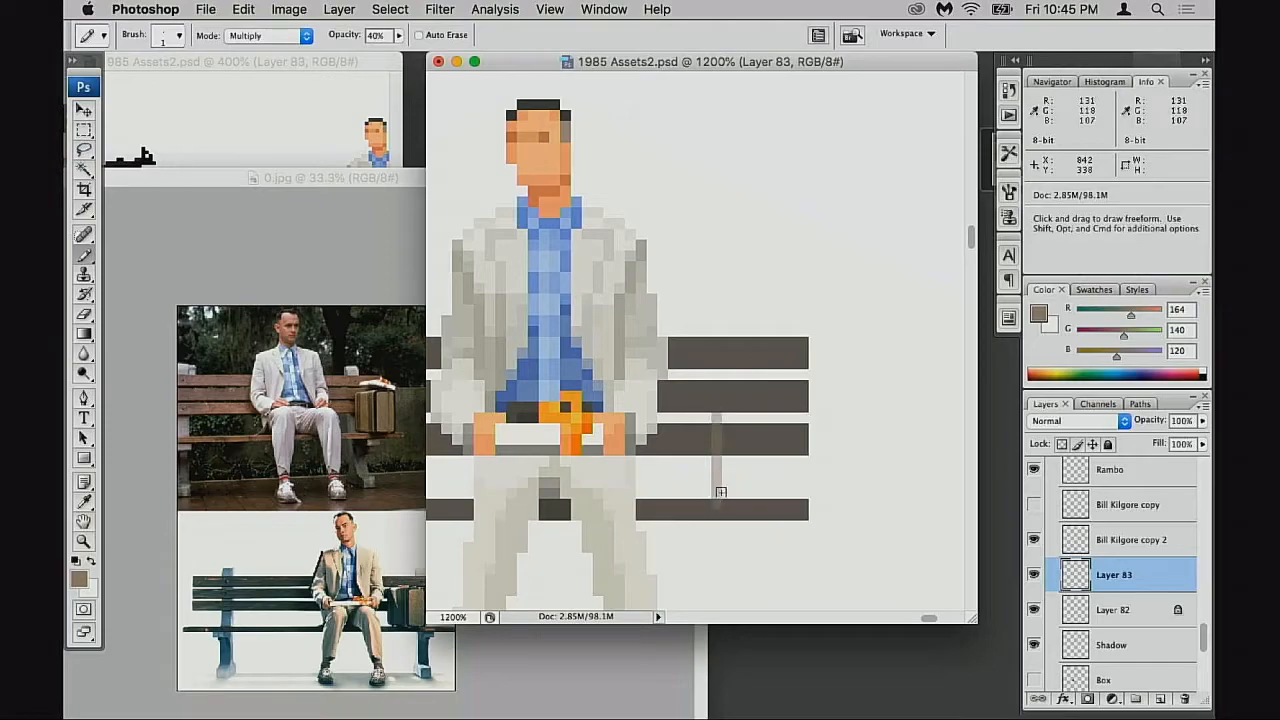
{"action": "key", "text": "super+z"}
{"action": "key", "text": "0"}
{"action": "left_click_drag", "start_coordinate": [716, 417], "coordinate": [712, 464]}
{"action": "mouse_move", "coordinate": [708, 418]}
{"action": "left_mouse_down"}
{"action": "mouse_move", "coordinate": [710, 473]}
{"action": "mouse_move", "coordinate": [713, 413]}
{"action": "mouse_move", "coordinate": [730, 422]}
{"action": "mouse_move", "coordinate": [724, 465]}
{"action": "mouse_move", "coordinate": [739, 431]}
{"action": "mouse_move", "coordinate": [733, 422]}
{"action": "mouse_move", "coordinate": [725, 492]}
{"action": "left_mouse_up"}
{"action": "key", "text": "super+z"}
{"action": "key", "text": "shift+alt+n"}
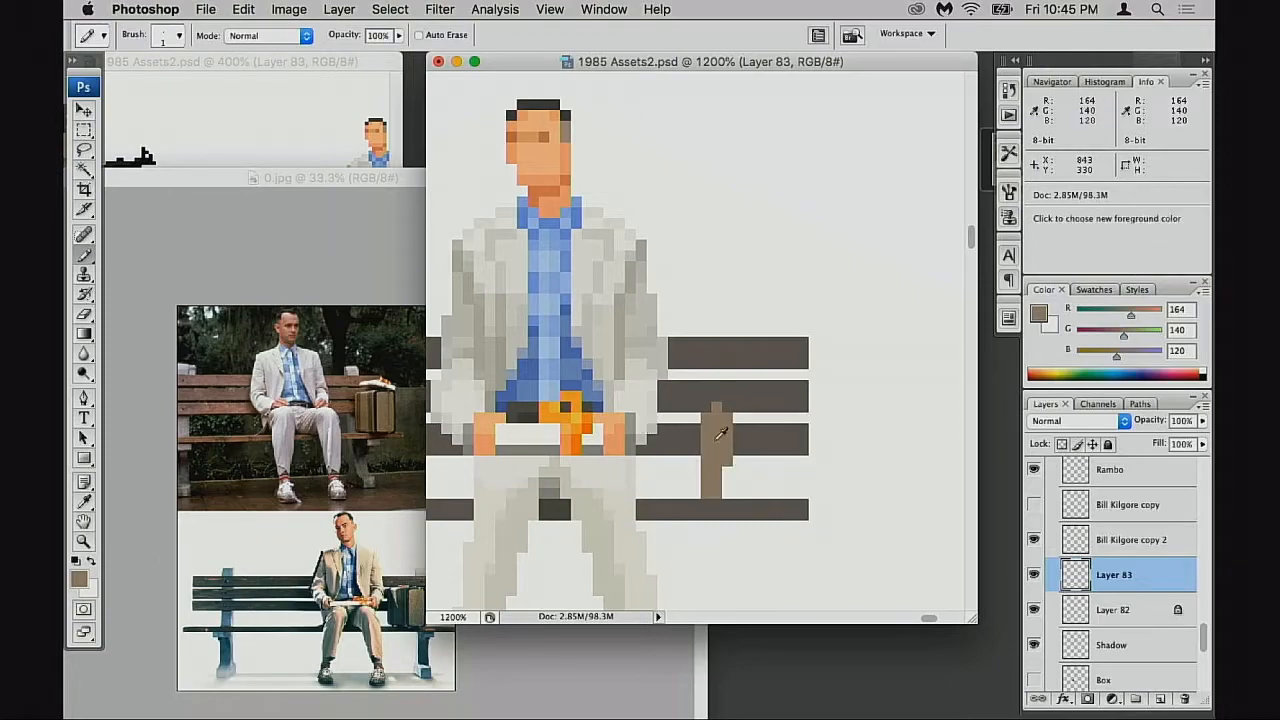
{"action": "left_click_drag", "start_coordinate": [738, 404], "coordinate": [732, 486]}
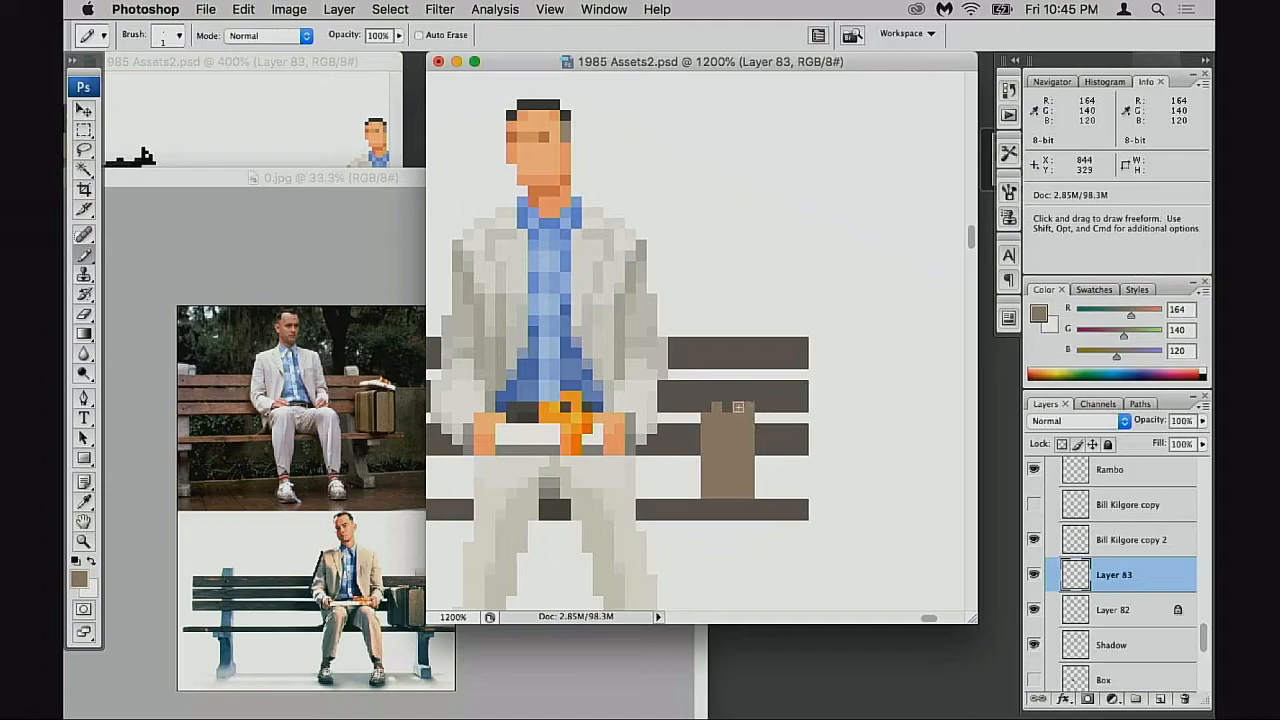
Lower the reference photo window, then shrink the 400% view of the artwork and frame the seated man and suitcase in it
{"action": "key", "text": "ctrl+Tab"}
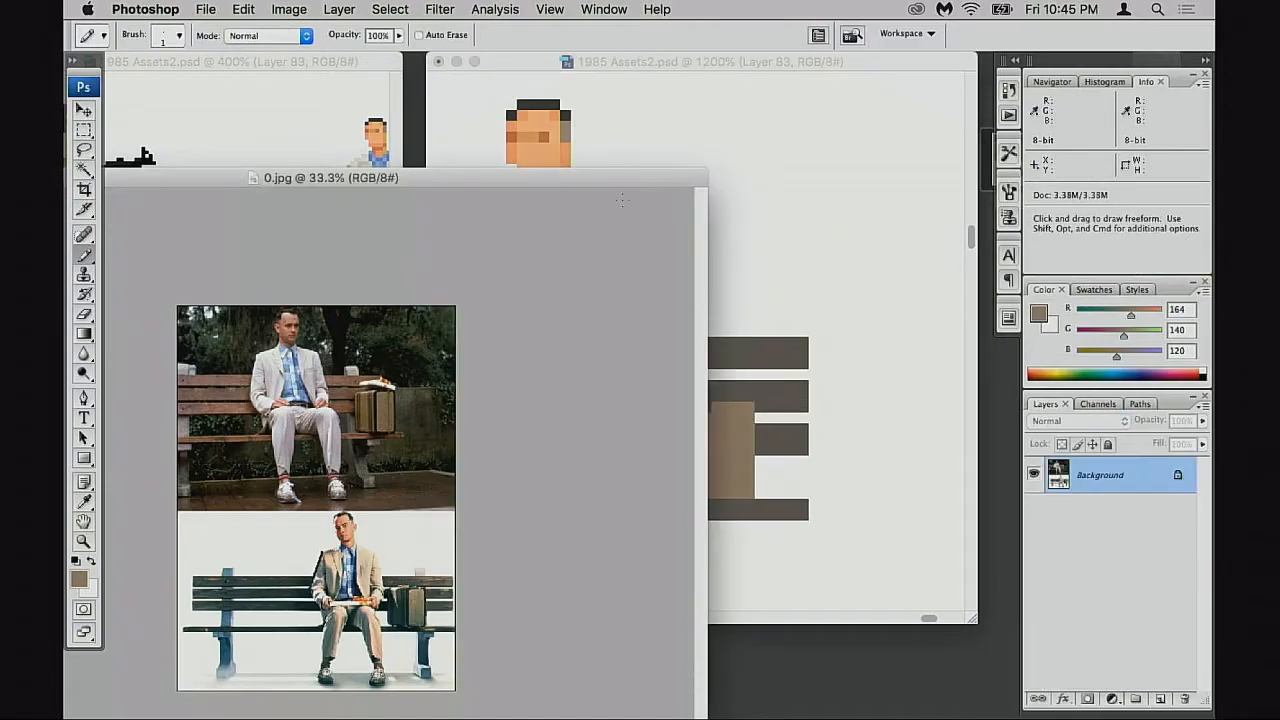
{"action": "left_click_drag", "start_coordinate": [560, 178], "coordinate": [540, 340]}
{"action": "left_click", "coordinate": [373, 60]}
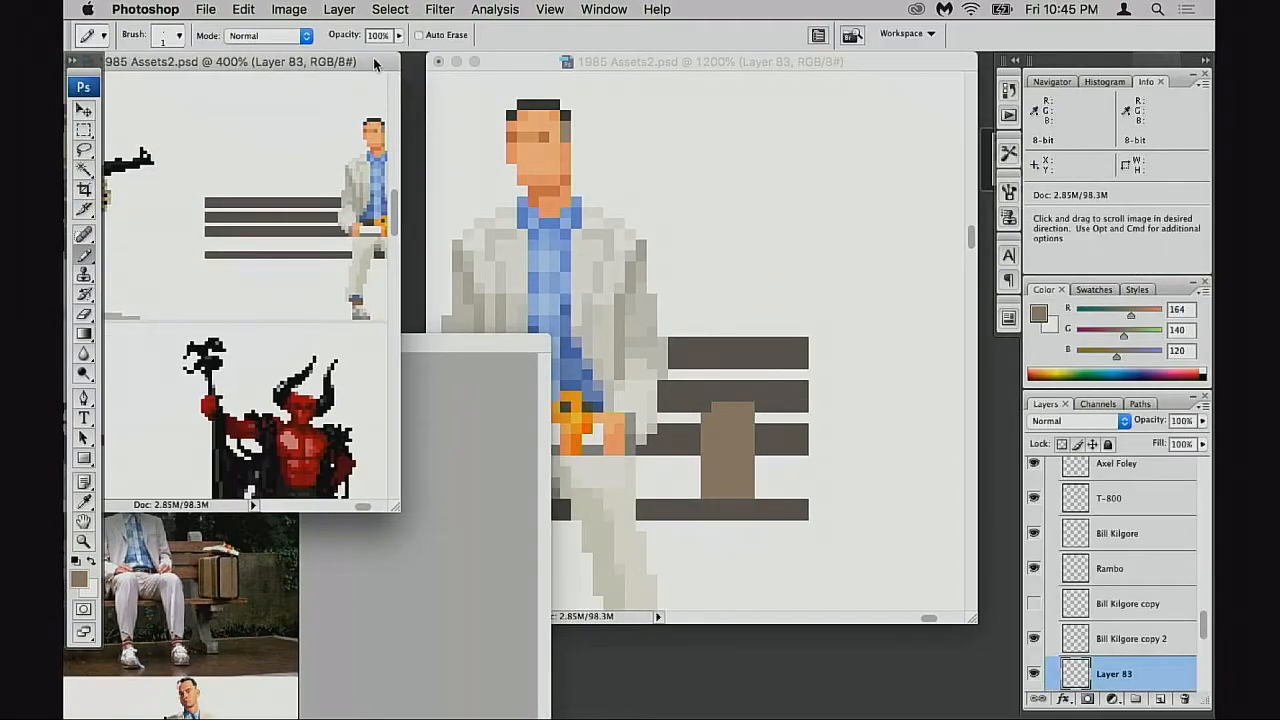
{"action": "left_click_drag", "start_coordinate": [313, 210], "coordinate": [176, 143]}
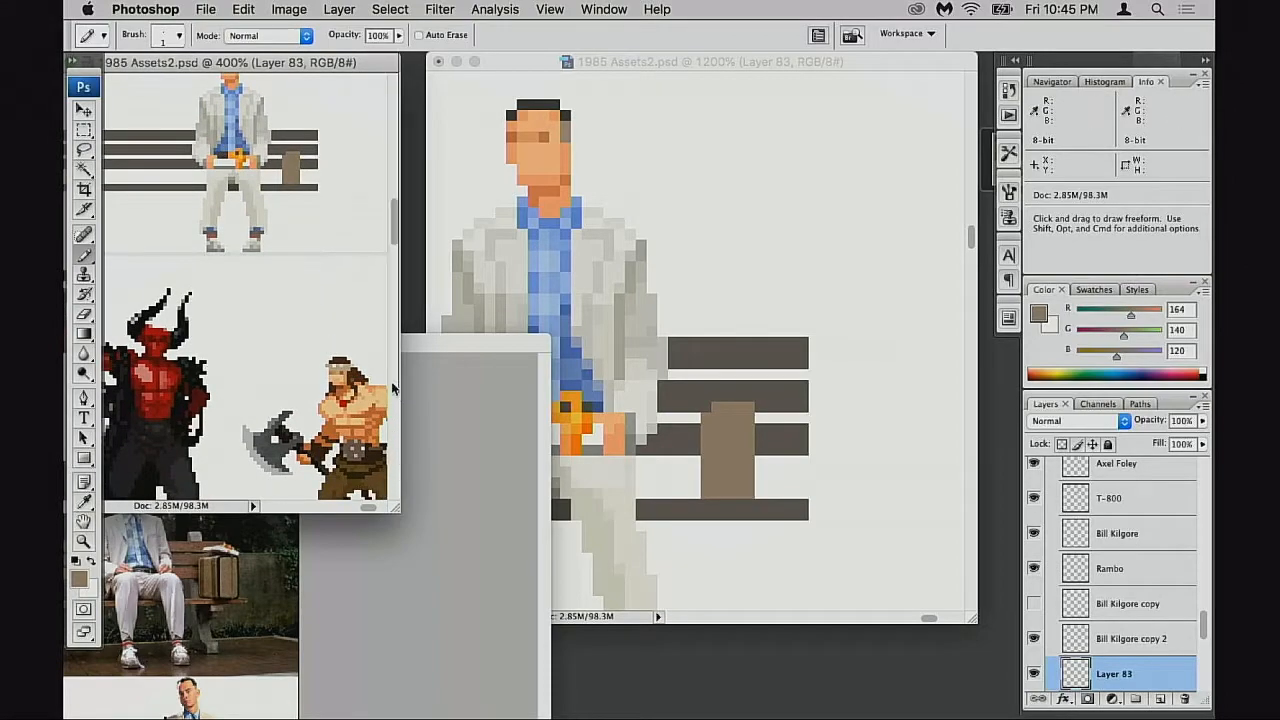
{"action": "left_click_drag", "start_coordinate": [392, 388], "coordinate": [388, 330]}
{"action": "left_click_drag", "start_coordinate": [309, 208], "coordinate": [306, 258]}
Arrange the windows so the reference photo sits below the 400% view and the 1200% view stands beside them
{"action": "left_click", "coordinate": [460, 341]}
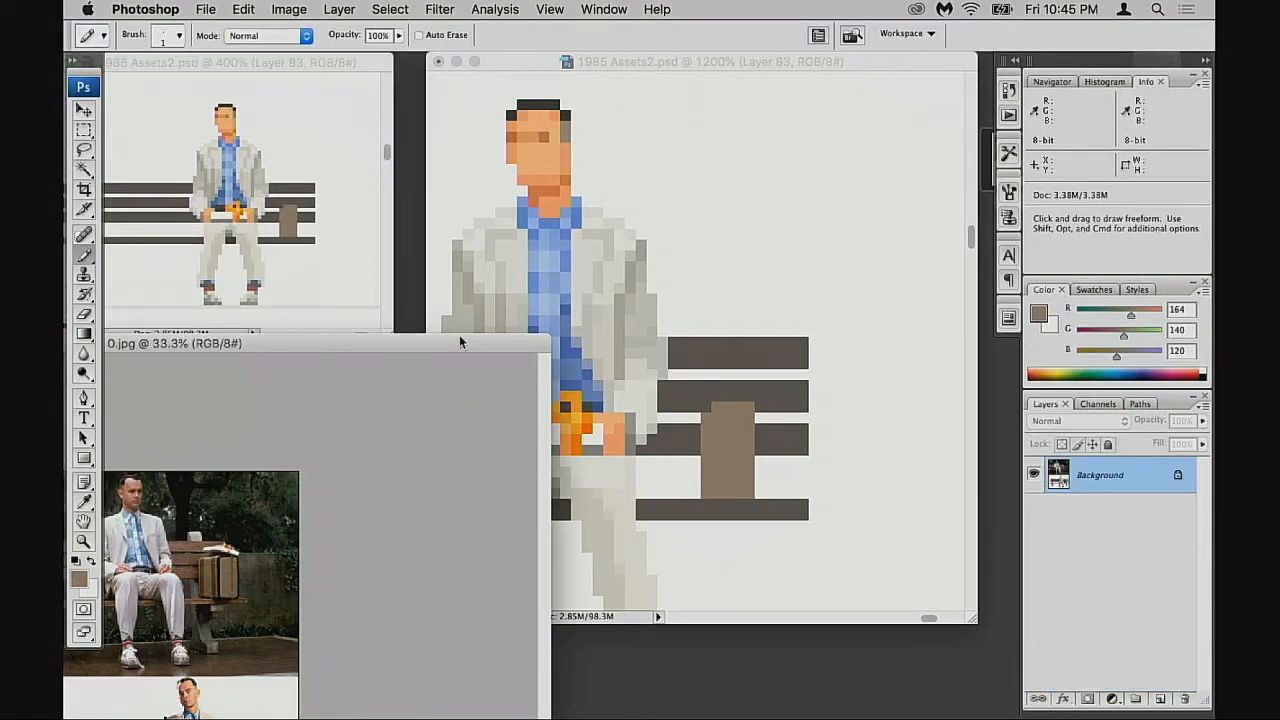
{"action": "left_click_drag", "start_coordinate": [459, 341], "coordinate": [454, 410]}
{"action": "left_click", "coordinate": [750, 183]}
{"action": "left_click_drag", "start_coordinate": [748, 58], "coordinate": [826, 73]}
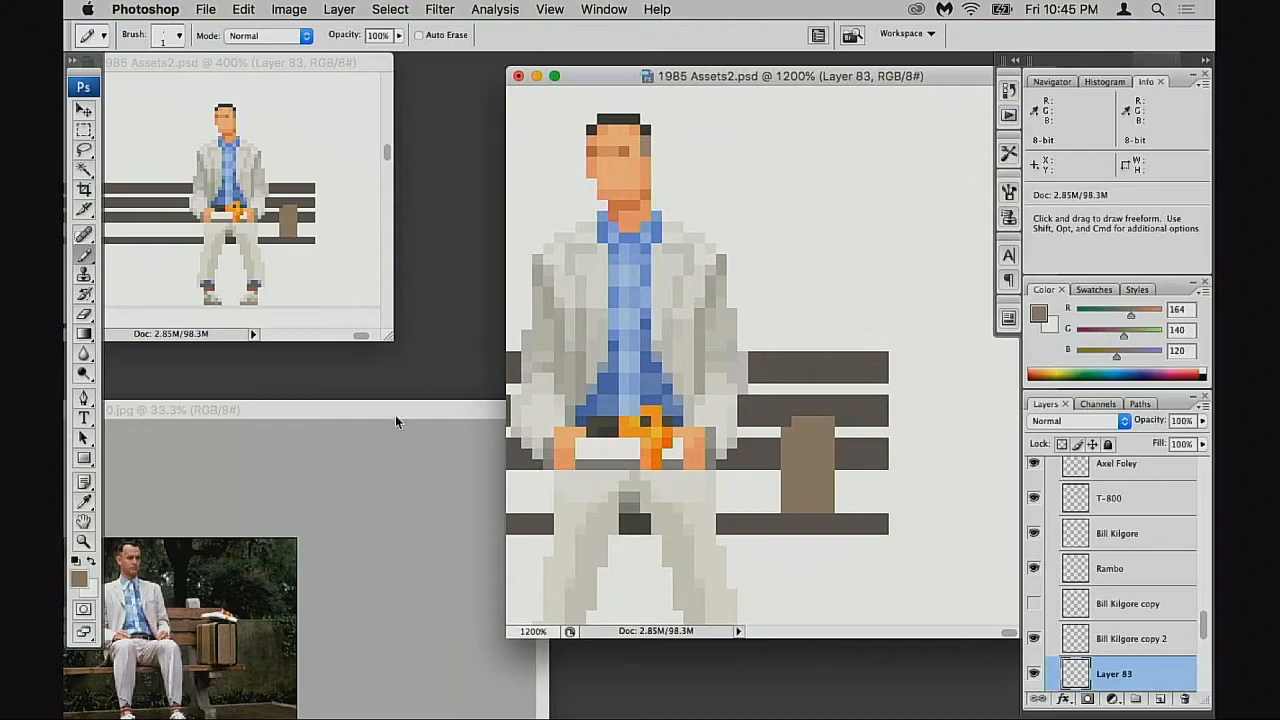
{"action": "left_click_drag", "start_coordinate": [395, 415], "coordinate": [394, 339]}
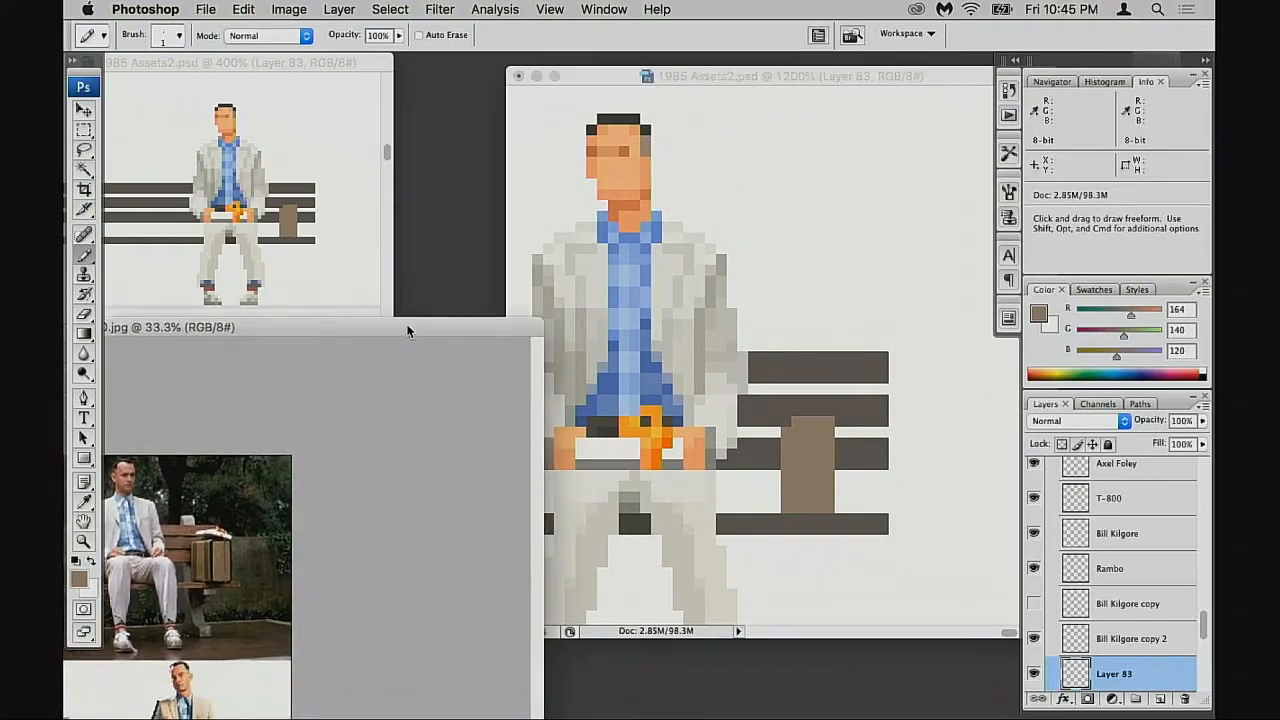
{"action": "left_click", "coordinate": [762, 474]}
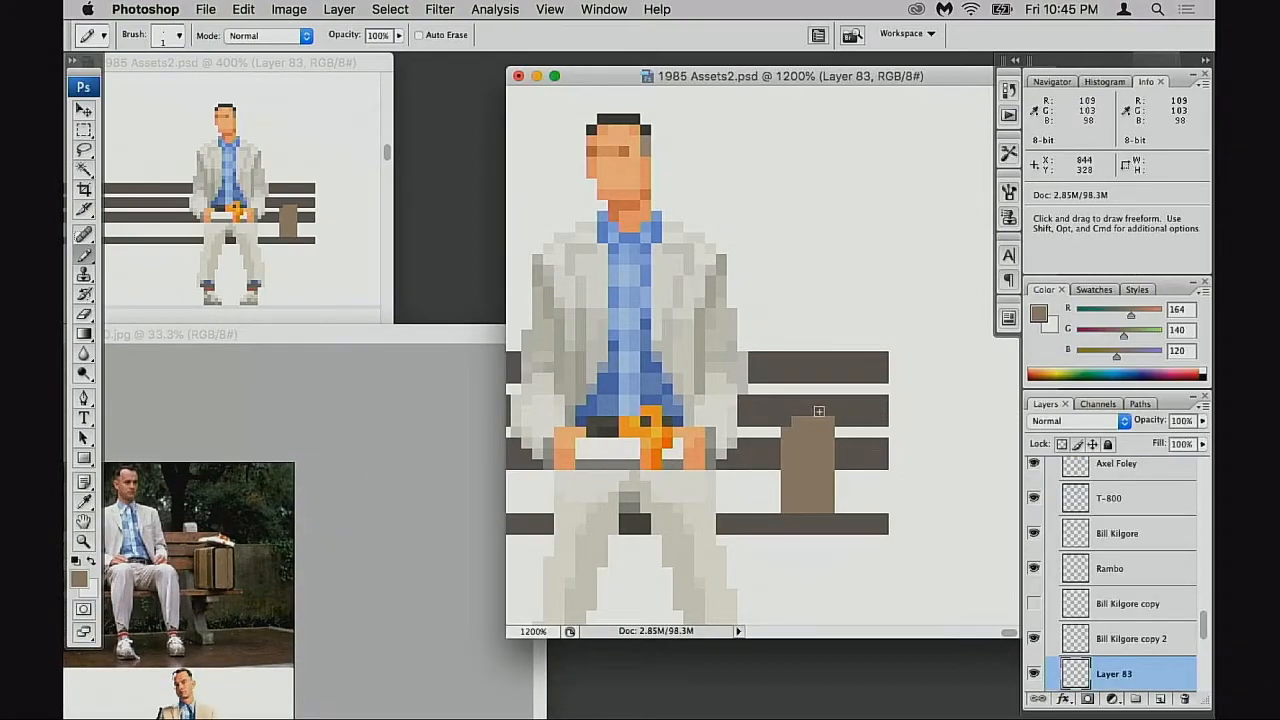
Fill out the suitcase's top row and right side with brown pixels, then erase its corner pixels to round the shape
{"action": "mouse_move", "coordinate": [818, 411]}
{"action": "left_mouse_down"}
{"action": "mouse_move", "coordinate": [787, 426]}
{"action": "mouse_move", "coordinate": [824, 415]}
{"action": "mouse_move", "coordinate": [842, 440]}
{"action": "mouse_move", "coordinate": [842, 427]}
{"action": "mouse_move", "coordinate": [843, 507]}
{"action": "left_mouse_up"}
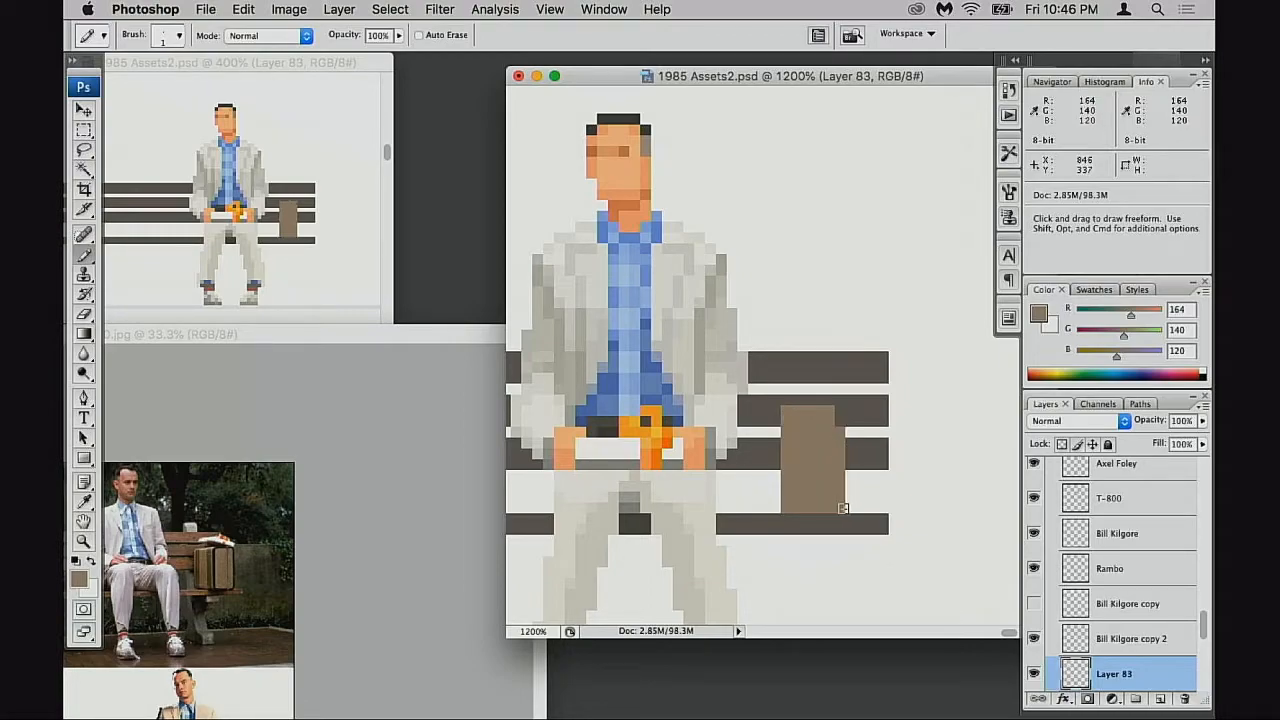
{"action": "key", "text": "e"}
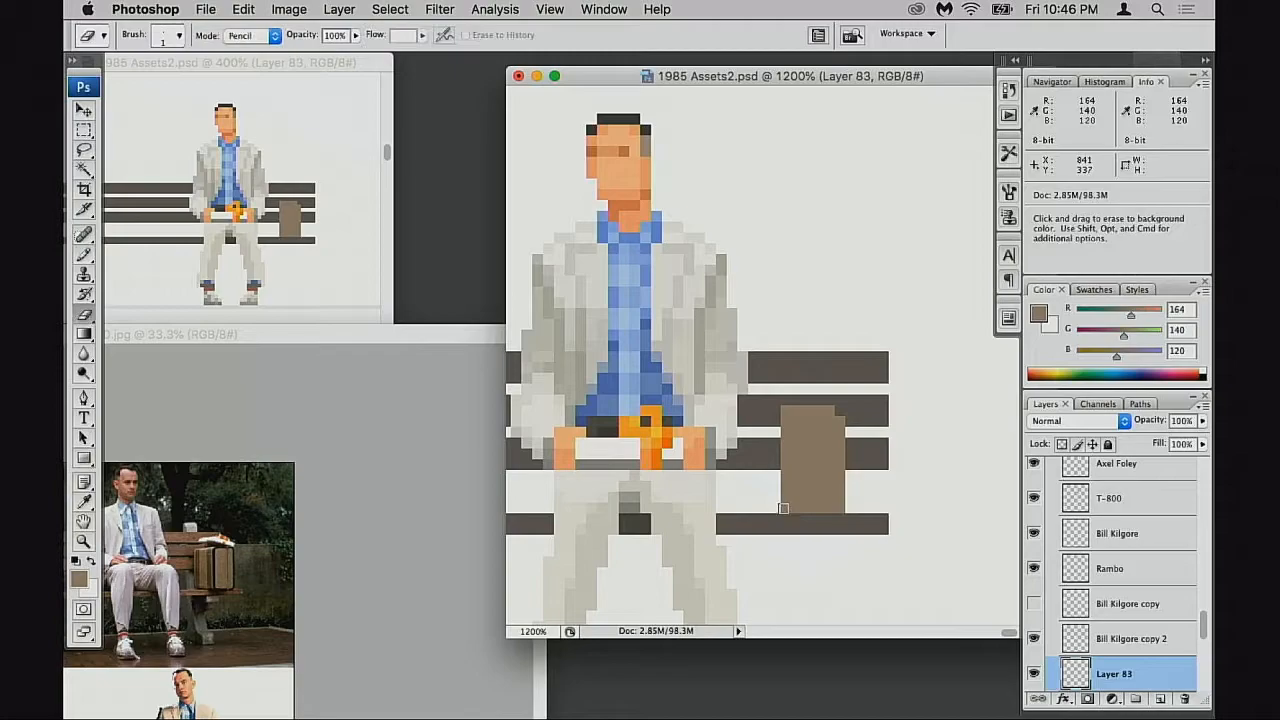
{"action": "left_click", "coordinate": [786, 507]}
{"action": "left_click", "coordinate": [833, 512]}
{"action": "key", "text": "space"}
{"action": "left_click_drag", "start_coordinate": [821, 485], "coordinate": [835, 483]}
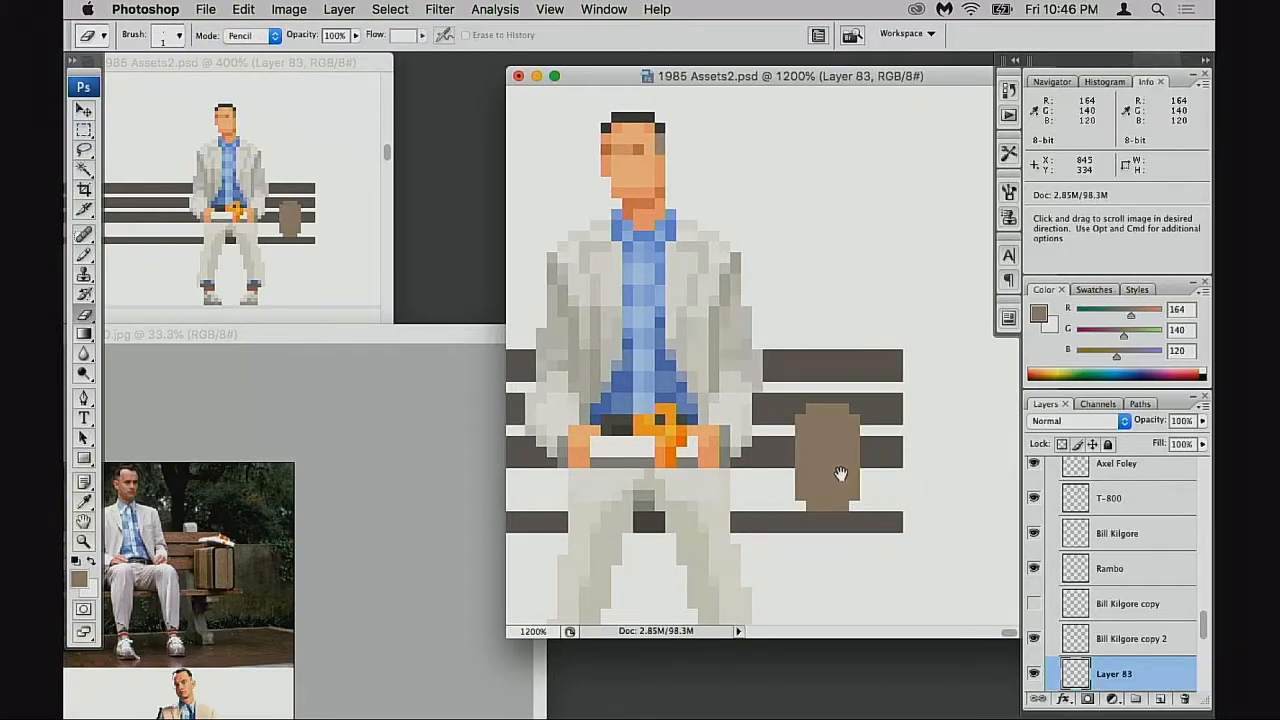
Outline the suitcase's edges with dark grey pixels (RGB 74, 70, 65)
{"action": "key", "text": "b"}
{"action": "left_click", "coordinate": [728, 446], "text": "alt"}
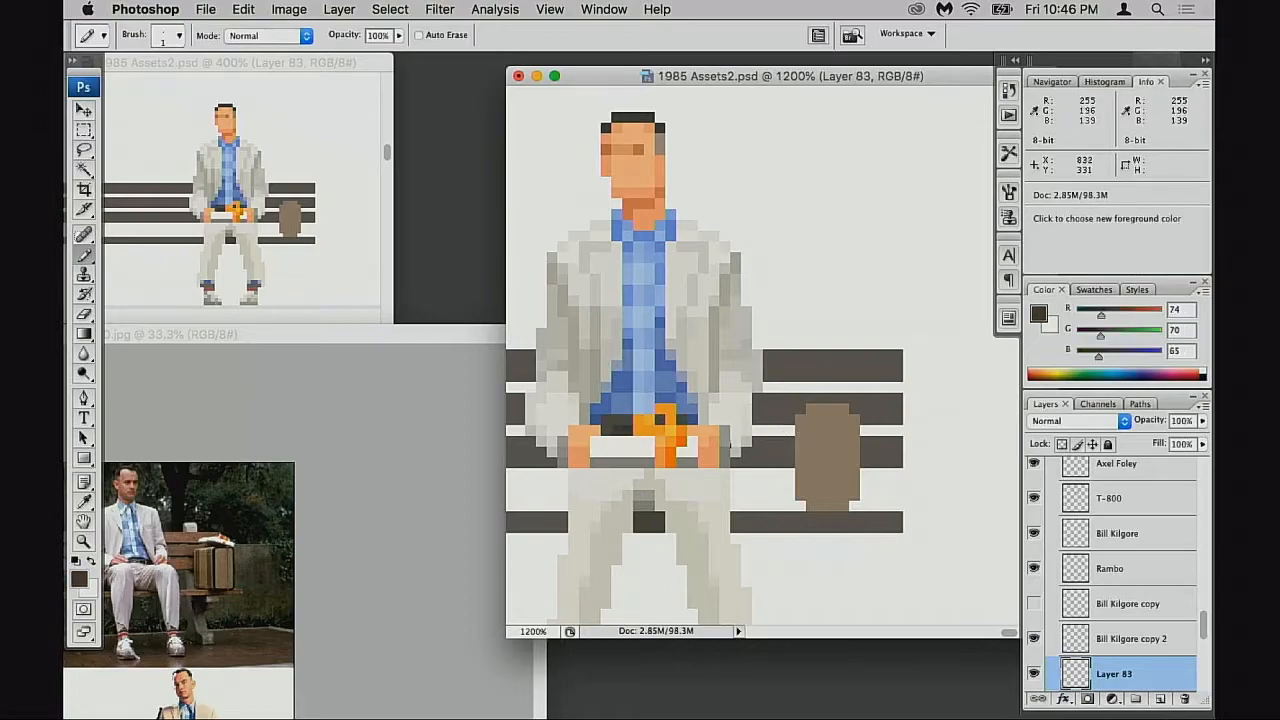
{"action": "left_click_drag", "start_coordinate": [846, 409], "coordinate": [808, 409]}
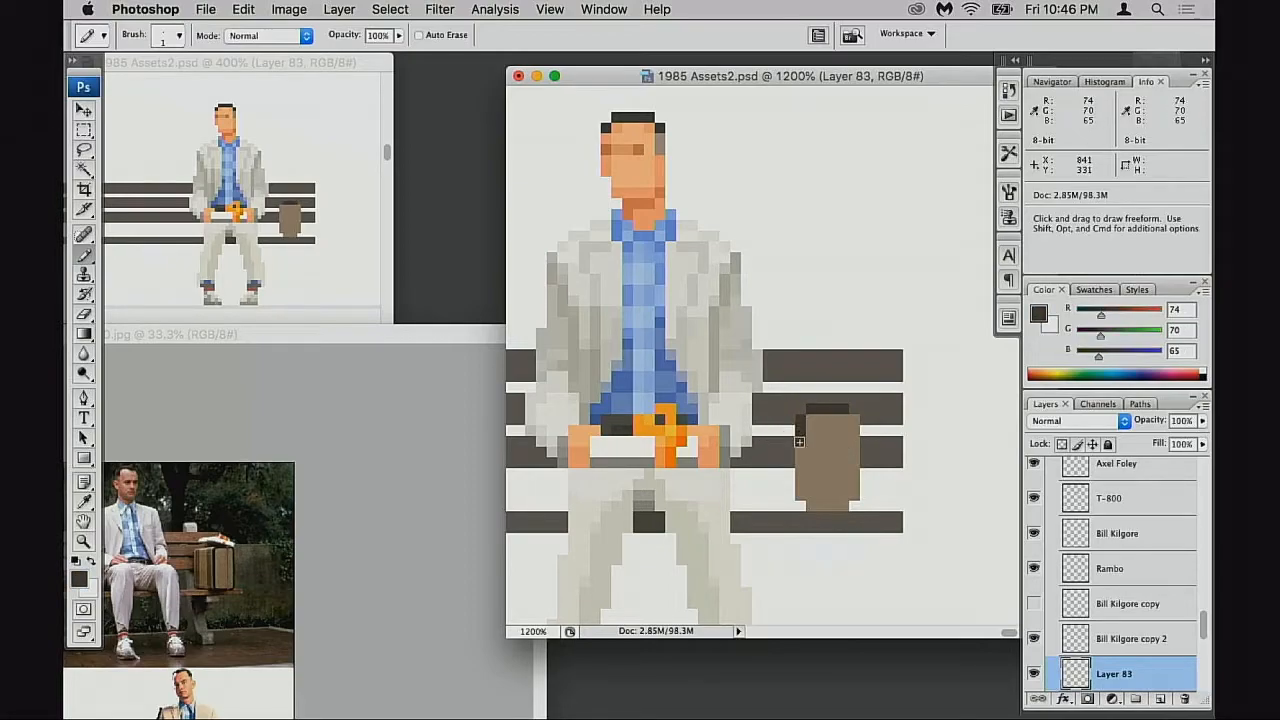
{"action": "mouse_move", "coordinate": [802, 494]}
{"action": "left_mouse_down"}
{"action": "mouse_move", "coordinate": [853, 492]}
{"action": "mouse_move", "coordinate": [855, 445]}
{"action": "left_mouse_up"}
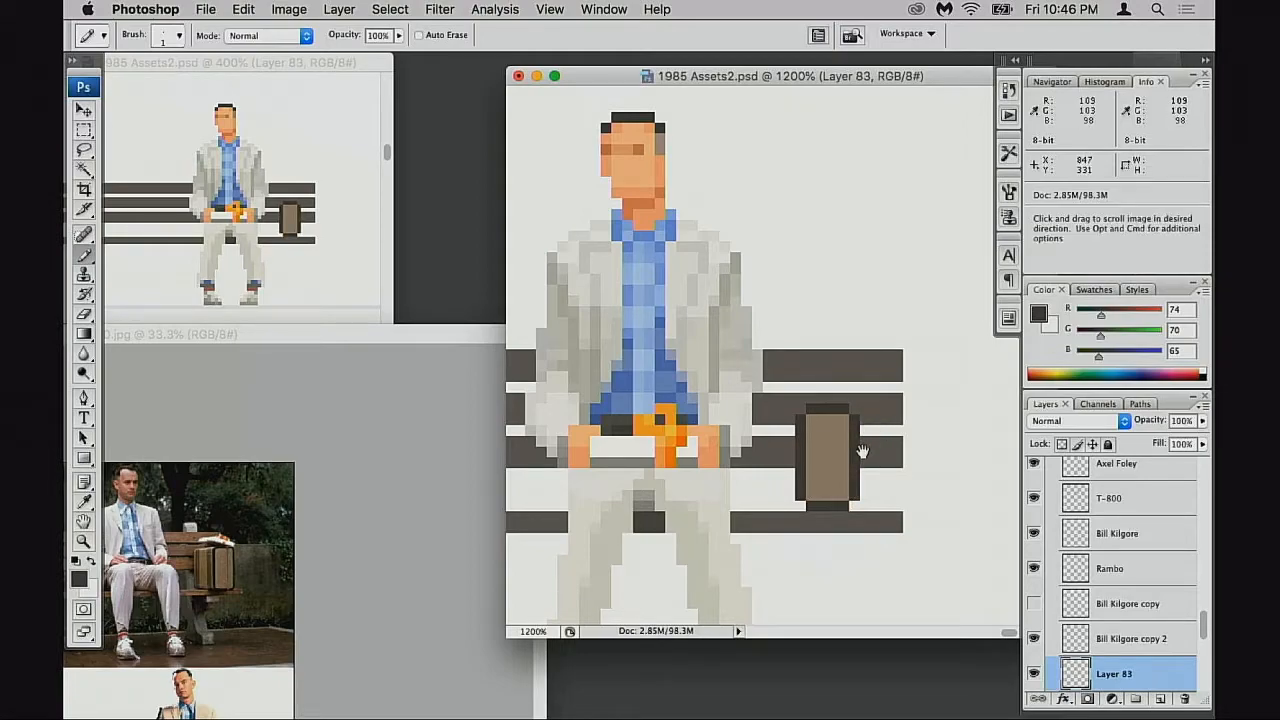
Sample the suitcase brown (RGB 164, 140, 120) and add pixel columns outside its left outline to form the case's other half
{"action": "left_click_drag", "start_coordinate": [883, 432], "coordinate": [919, 426]}
{"action": "left_click", "coordinate": [857, 431], "text": "alt"}
{"action": "left_click_drag", "start_coordinate": [818, 418], "coordinate": [828, 494]}
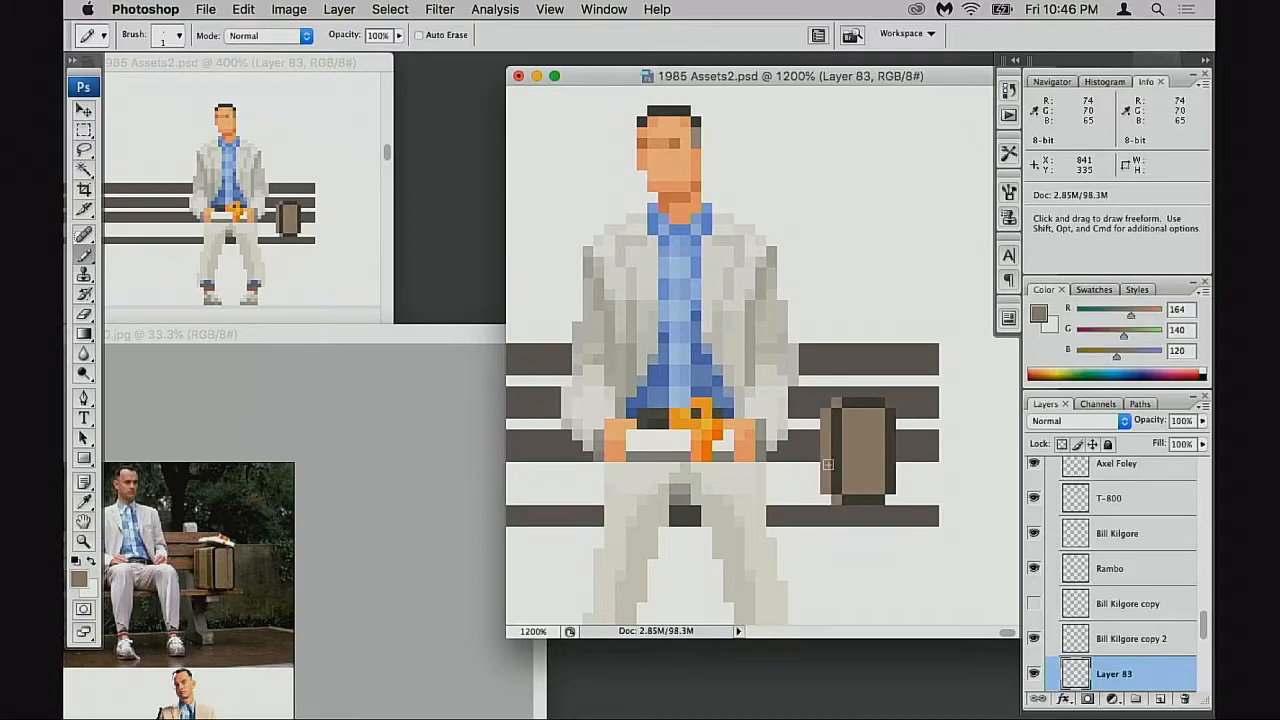
{"action": "left_click_drag", "start_coordinate": [815, 412], "coordinate": [820, 494]}
{"action": "left_click", "coordinate": [816, 490]}
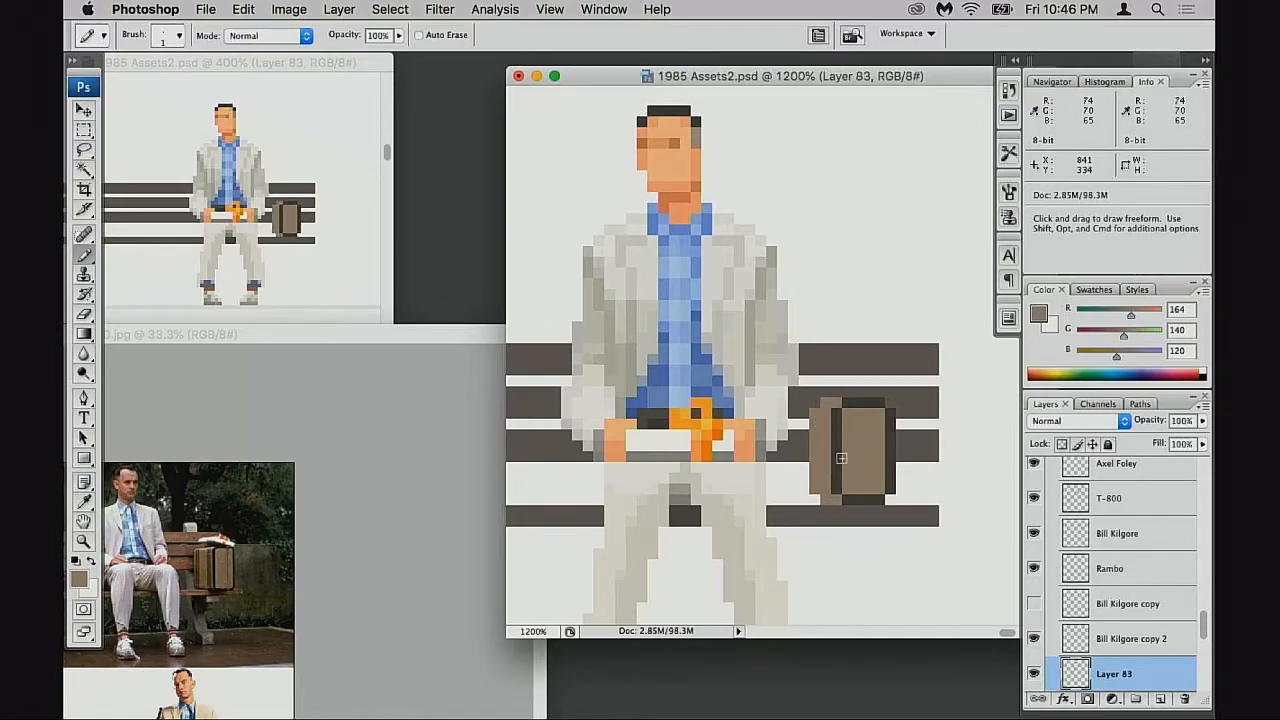
Add another brown column to the suitcase's outer left side and shade a vertical stripe with dark grey (RGB 74, 70, 65) at 50% opacity
{"action": "left_click_drag", "start_coordinate": [803, 408], "coordinate": [800, 477]}
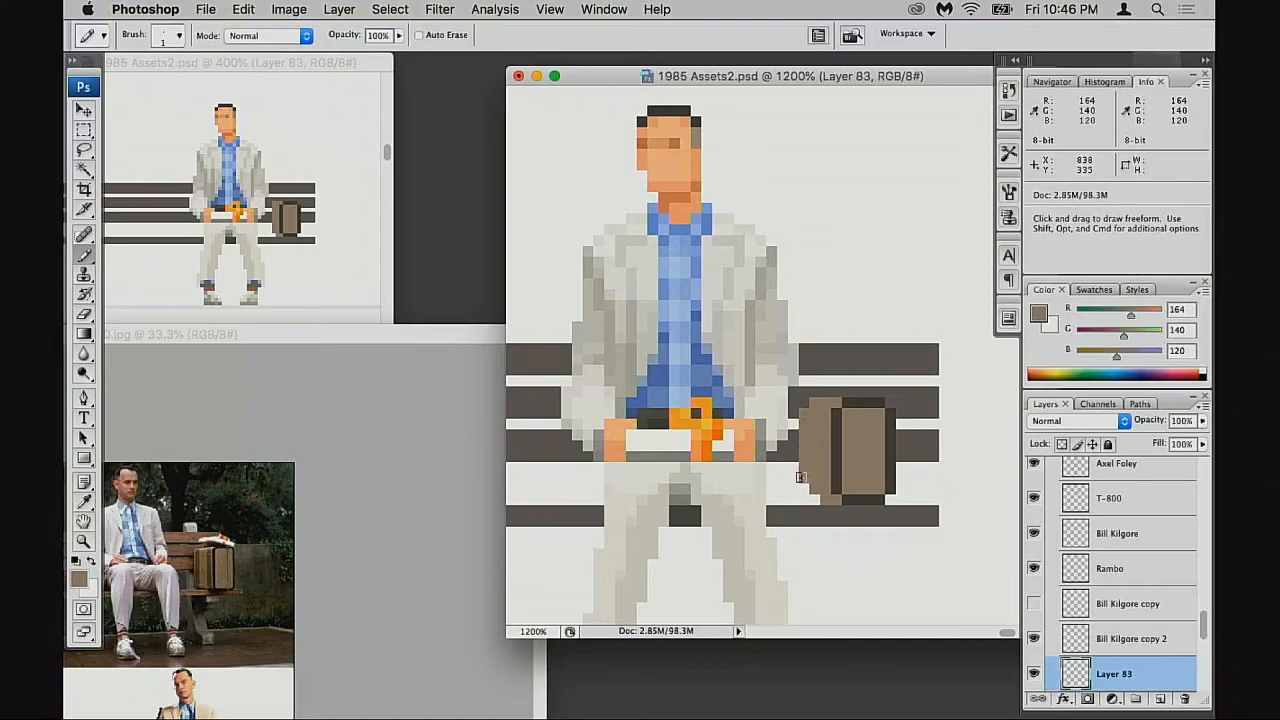
{"action": "left_click", "coordinate": [814, 497]}
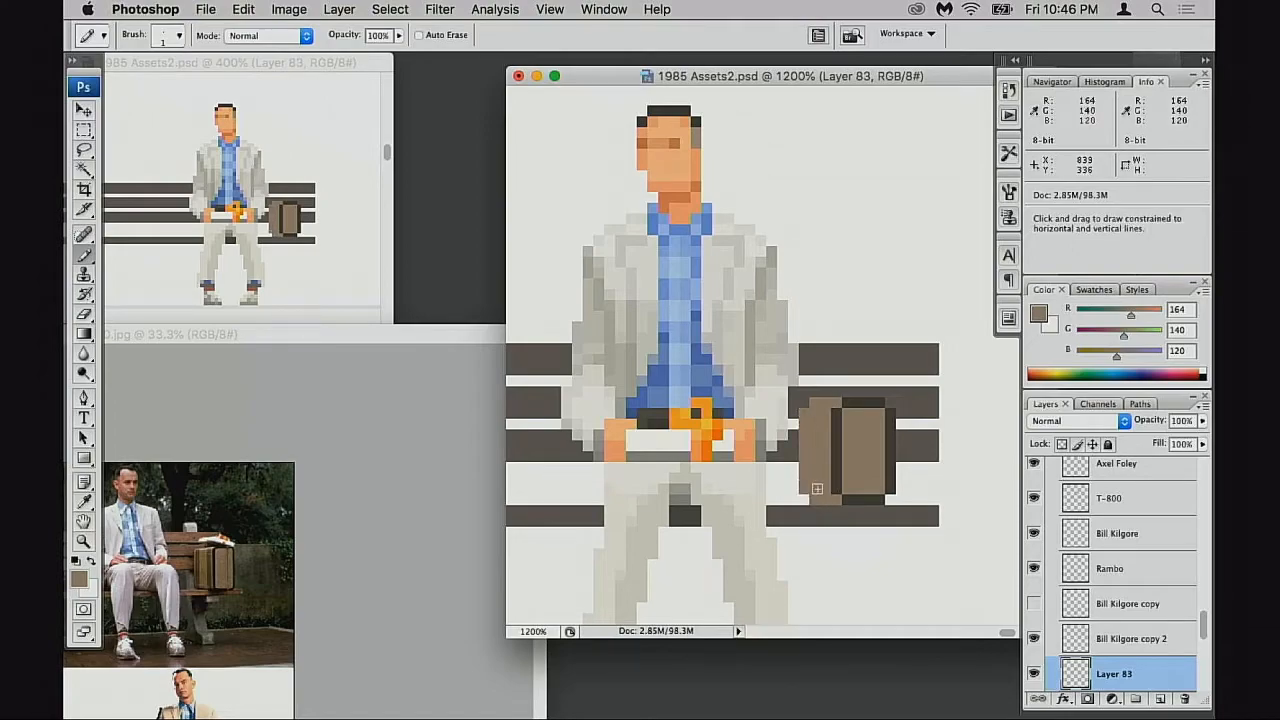
{"action": "left_click", "coordinate": [845, 440], "text": "alt"}
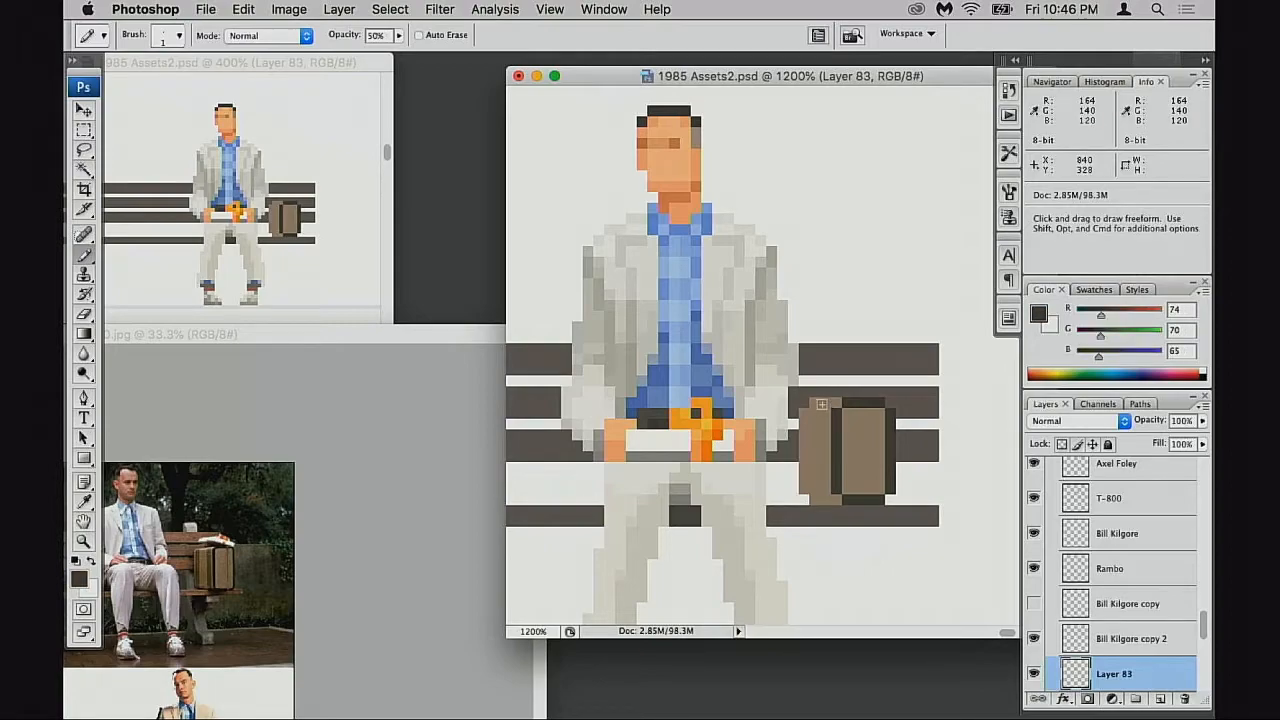
{"action": "left_click_drag", "start_coordinate": [821, 404], "coordinate": [824, 492]}
{"action": "key", "text": "super+z"}
{"action": "left_click_drag", "start_coordinate": [814, 411], "coordinate": [813, 465]}
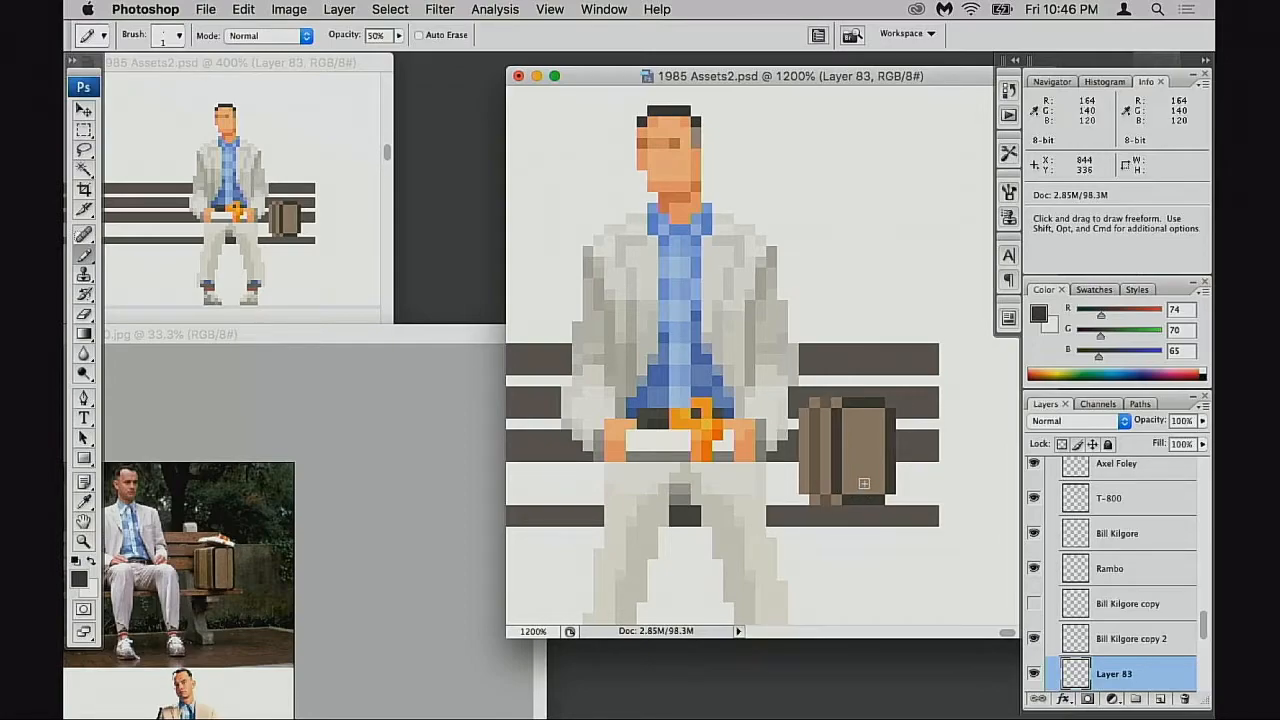
Move the suitcase two pixels right along the bench, then shift only its outer left columns one pixel back left
{"action": "key", "text": "v"}
{"action": "left_click_drag", "start_coordinate": [849, 497], "coordinate": [884, 497]}
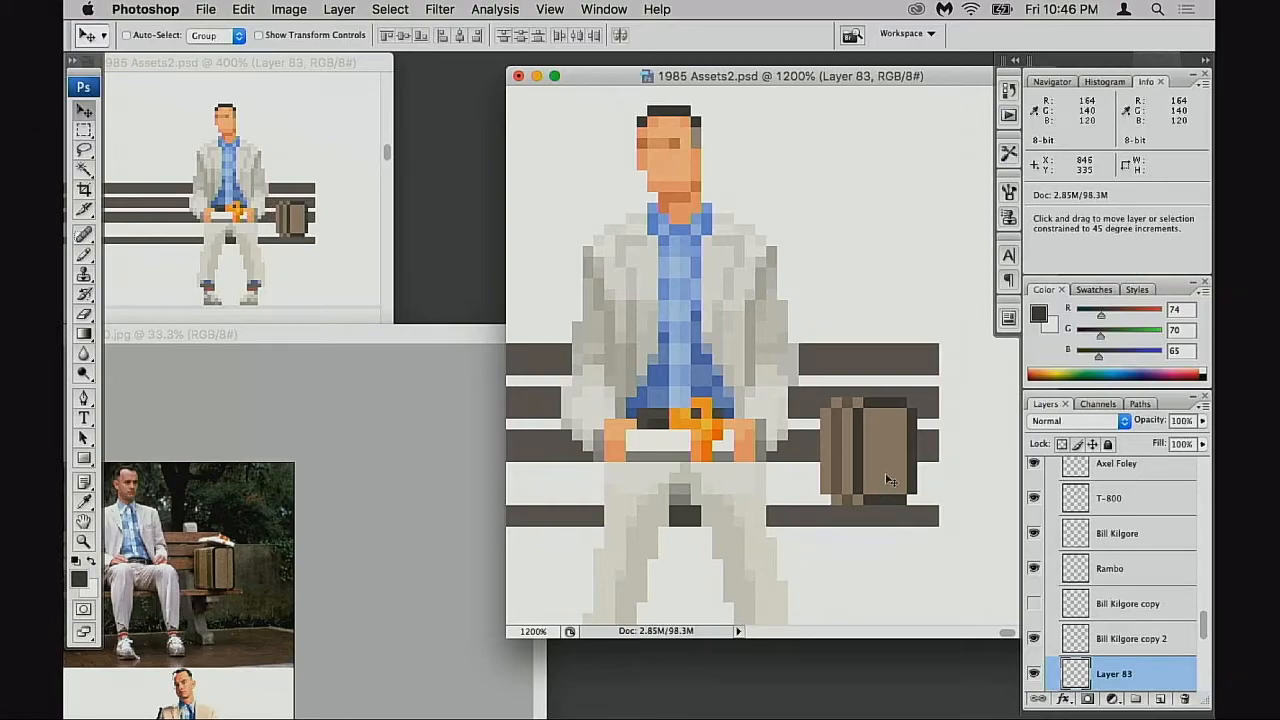
{"action": "key", "text": "m"}
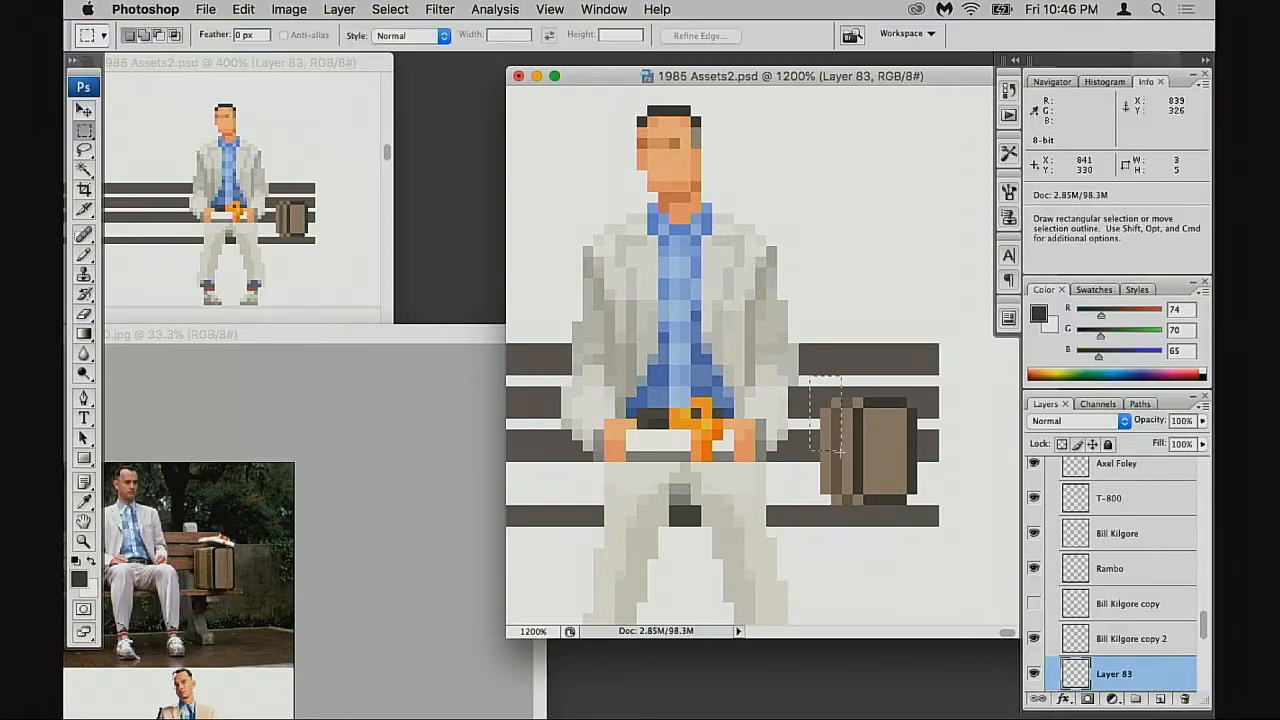
{"action": "mouse_move", "coordinate": [810, 377]}
{"action": "left_mouse_down"}
{"action": "mouse_move", "coordinate": [852, 524]}
{"action": "mouse_move", "coordinate": [822, 487]}
{"action": "left_mouse_up"}
{"action": "key", "text": "super+d"}
Fill the suitcase's gap column with brown (RGB 164, 140, 120) at 100% opacity and place darker pixels (RGB 119, 105, 92) at its top and bottom
{"action": "key", "text": "b"}
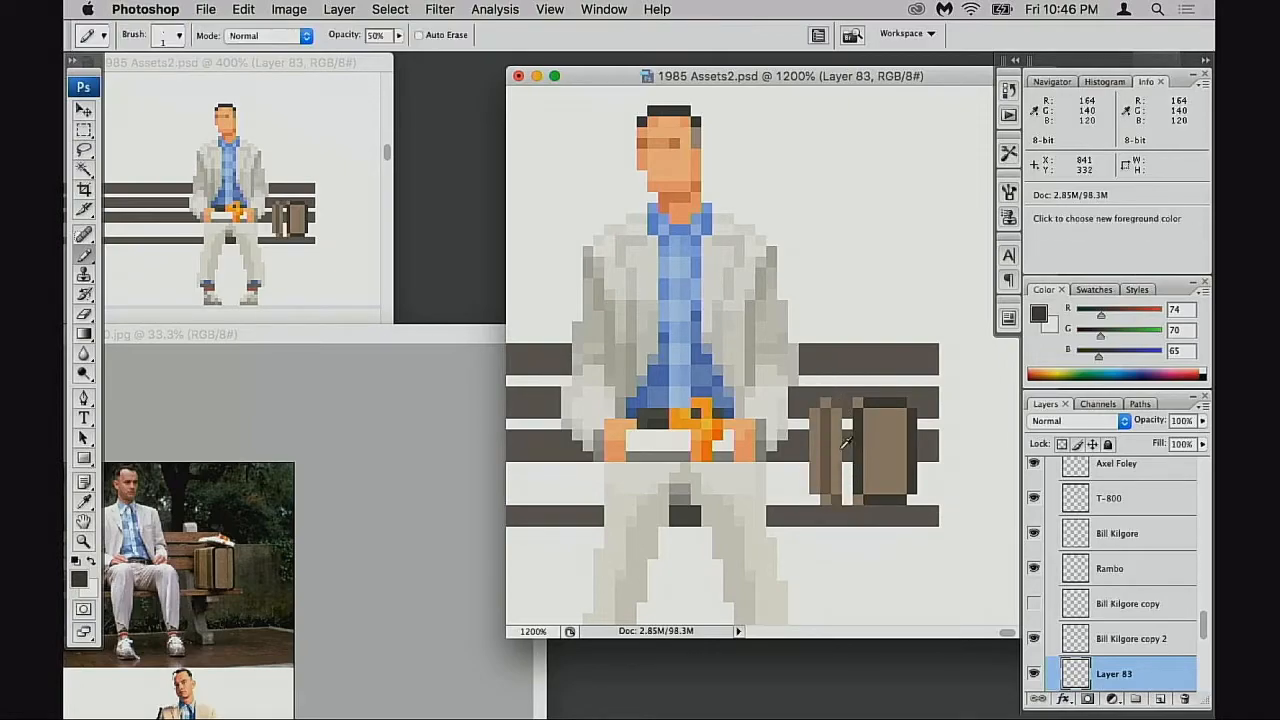
{"action": "left_click", "coordinate": [835, 447], "text": "alt"}
{"action": "key", "text": "0"}
{"action": "left_click_drag", "start_coordinate": [846, 412], "coordinate": [844, 498]}
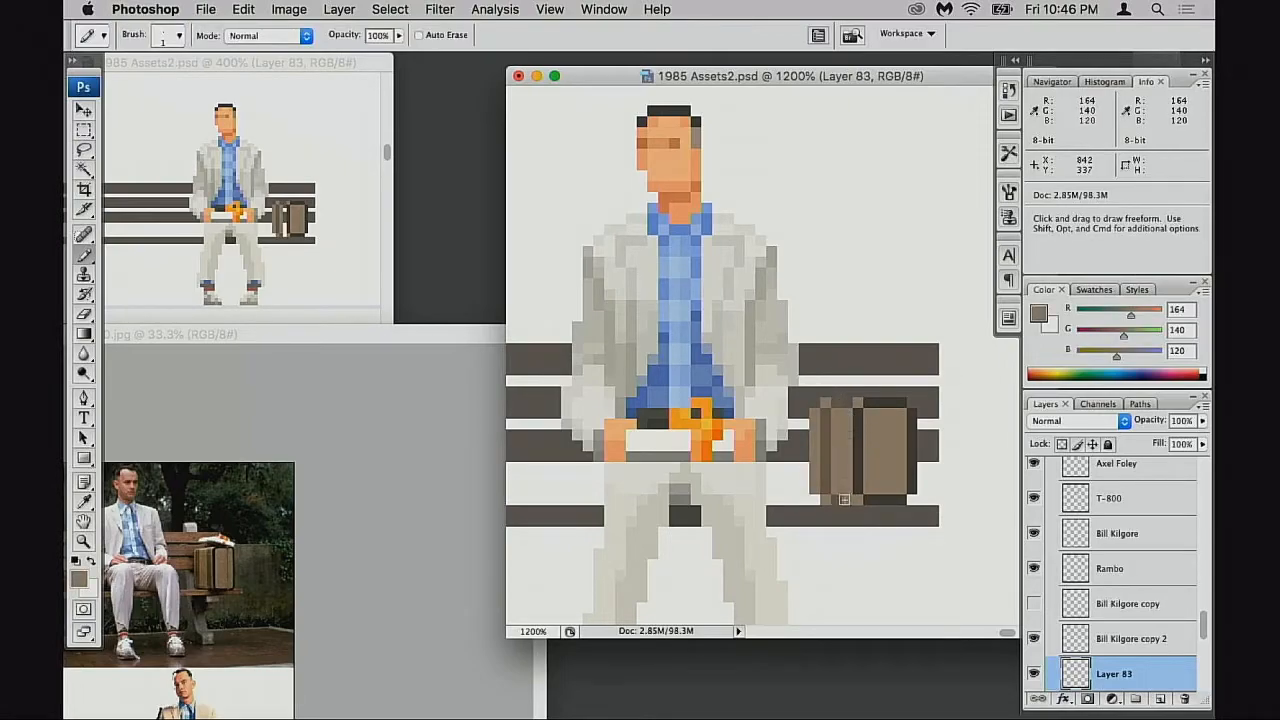
{"action": "left_click", "coordinate": [828, 417], "text": "alt"}
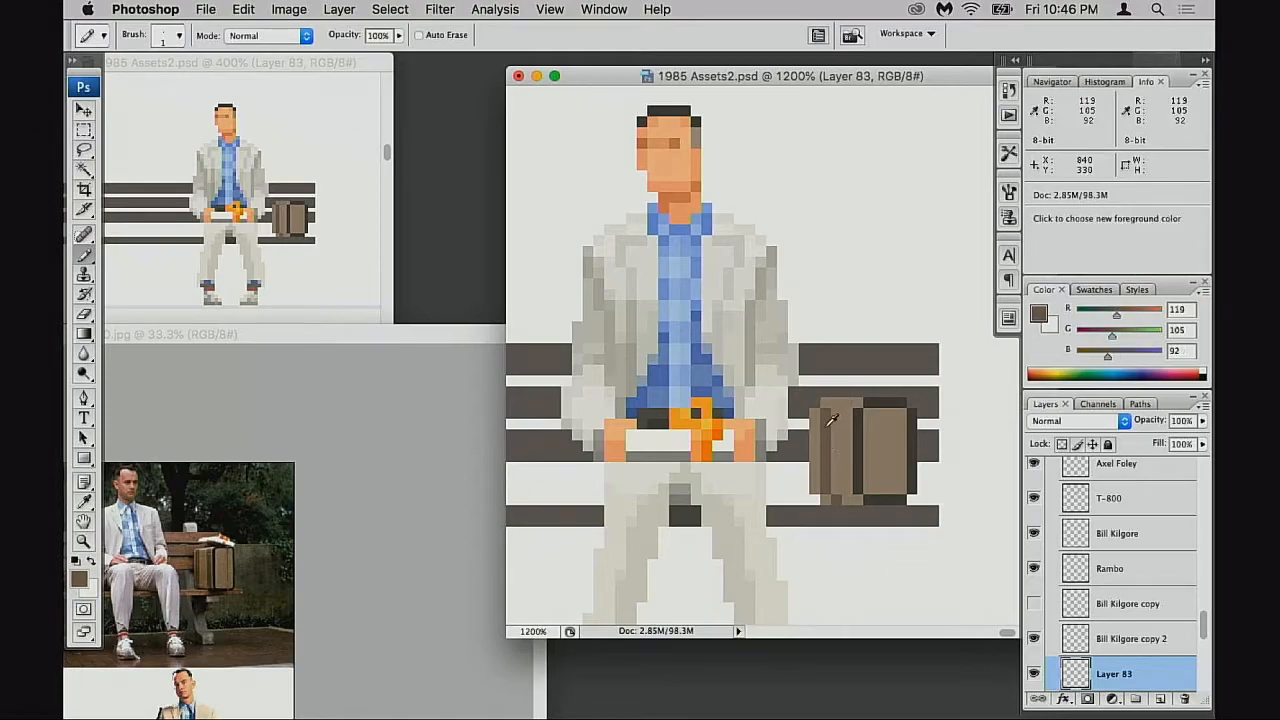
{"action": "left_click", "coordinate": [837, 403]}
{"action": "left_click", "coordinate": [839, 505]}
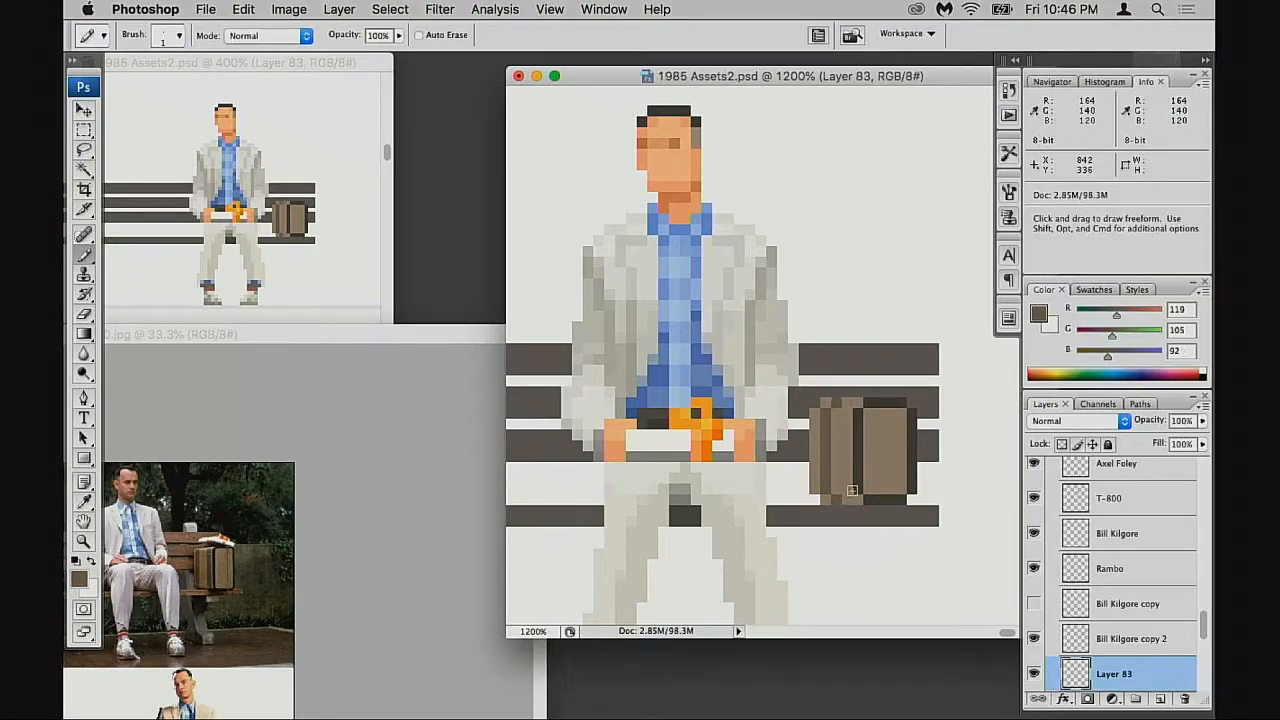
Try to widen the suitcase's left half by shifting its outer columns left in two one-pixel moves
{"action": "key", "text": "m"}
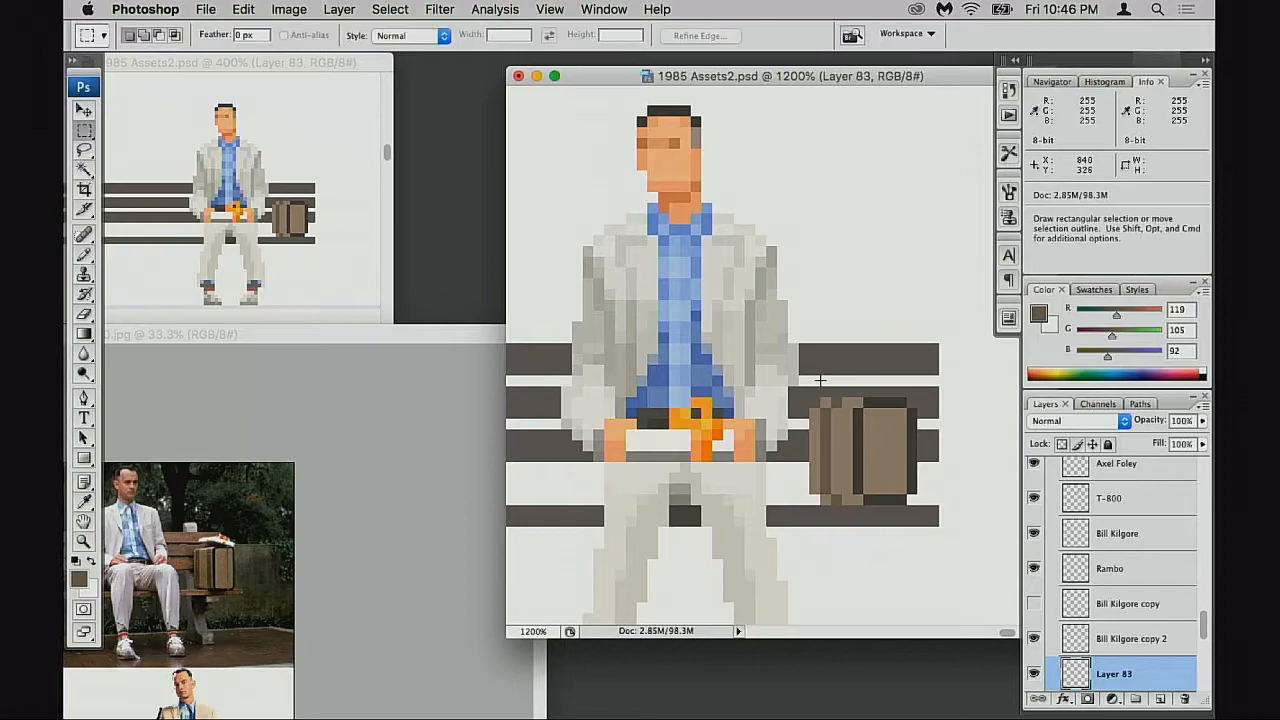
{"action": "mouse_move", "coordinate": [810, 377]}
{"action": "left_mouse_down"}
{"action": "mouse_move", "coordinate": [845, 520]}
{"action": "mouse_move", "coordinate": [835, 498]}
{"action": "left_mouse_up"}
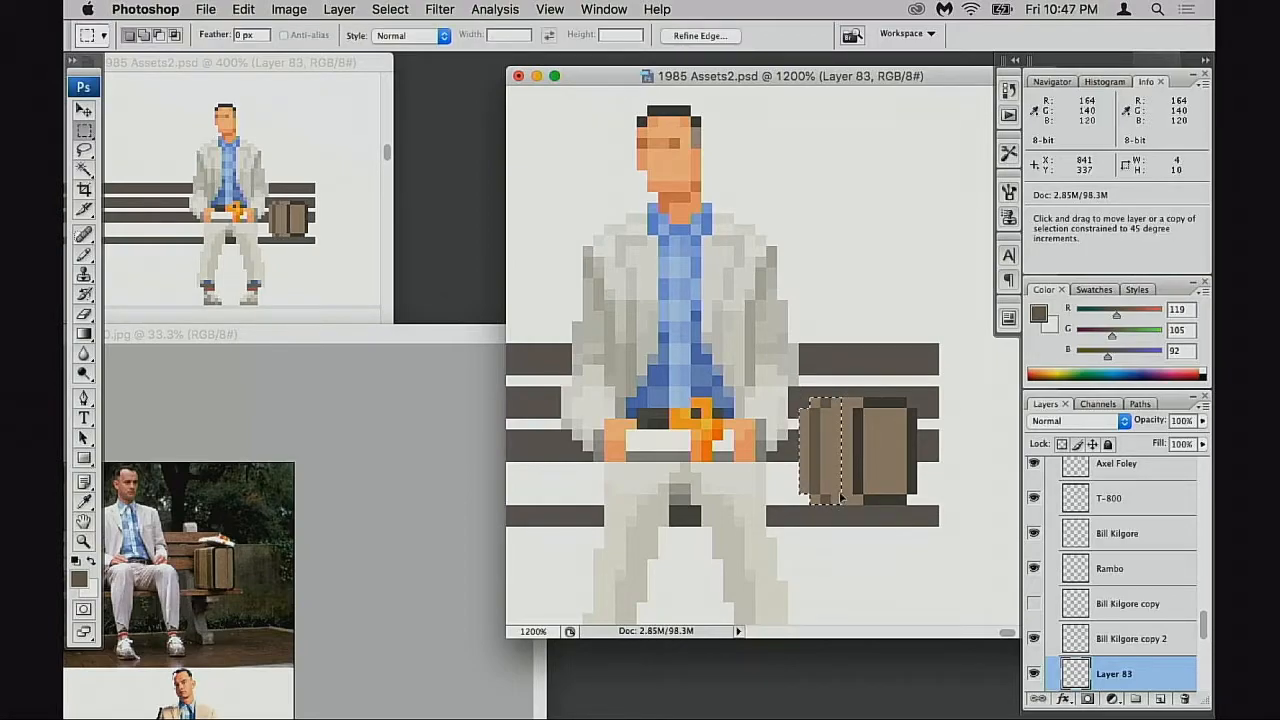
{"action": "key", "text": "super+d"}
{"action": "key", "text": "b"}
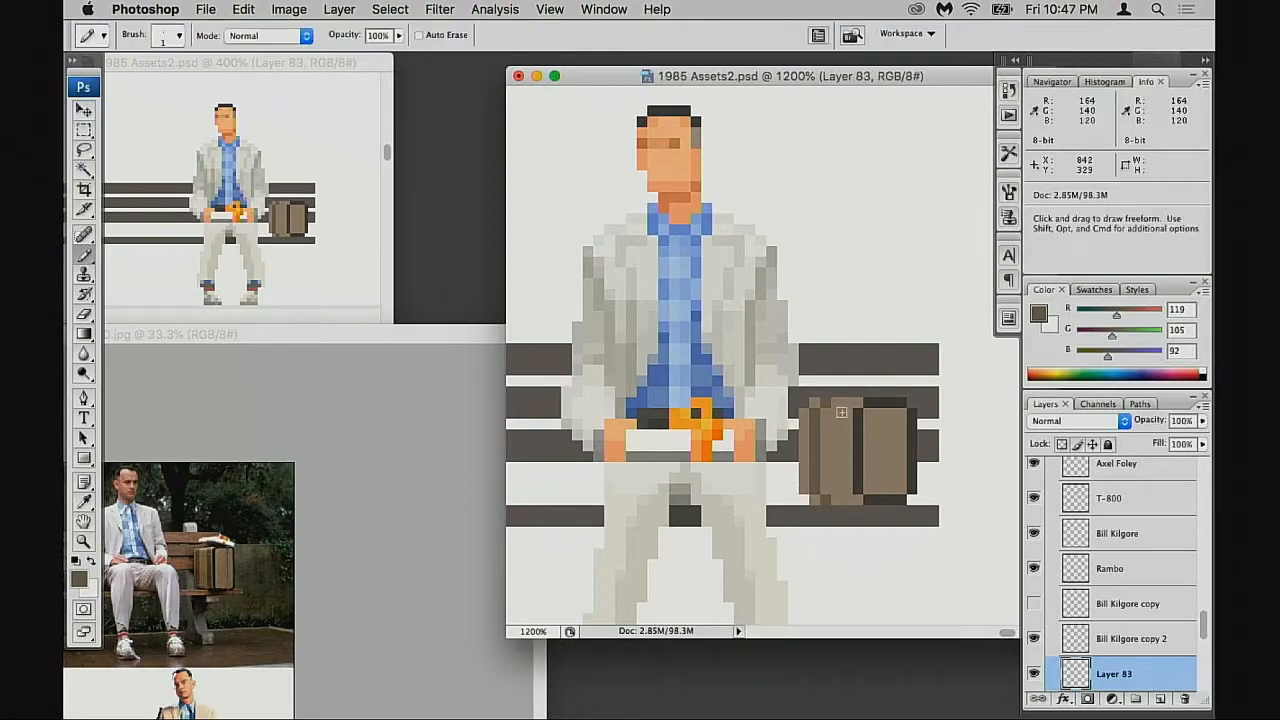
{"action": "key", "text": "m"}
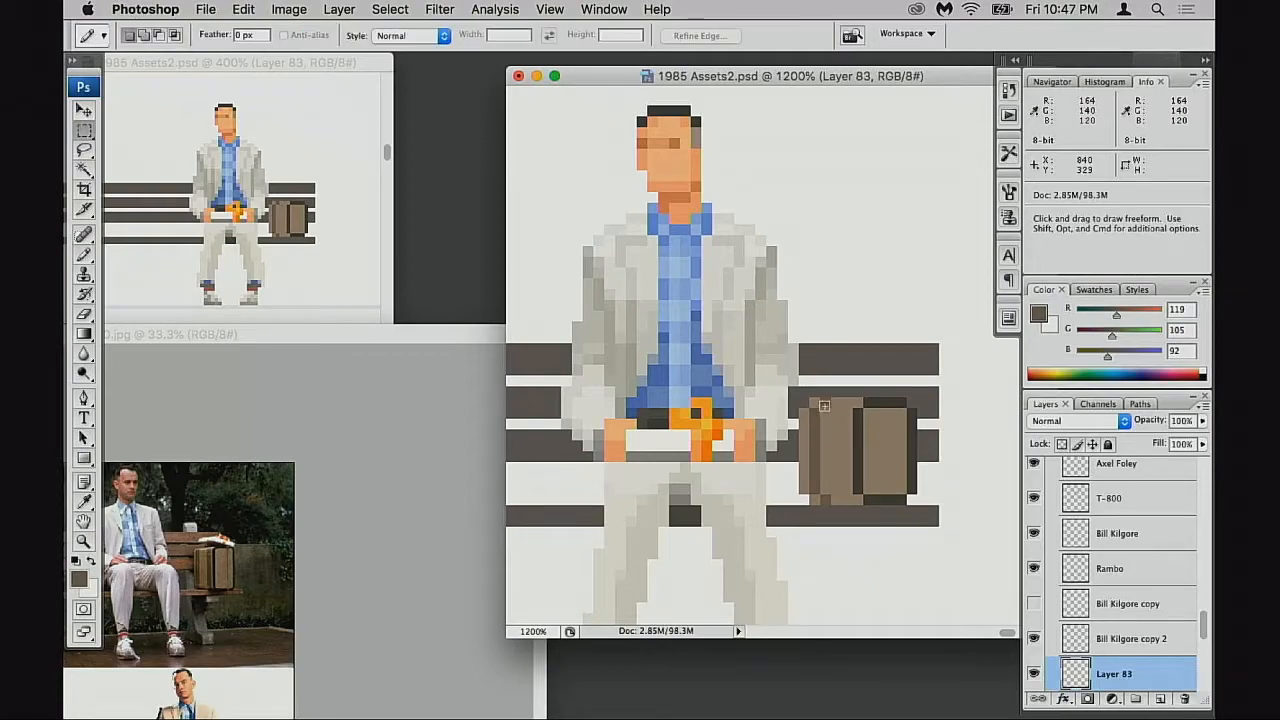
{"action": "left_click_drag", "start_coordinate": [788, 377], "coordinate": [822, 499]}
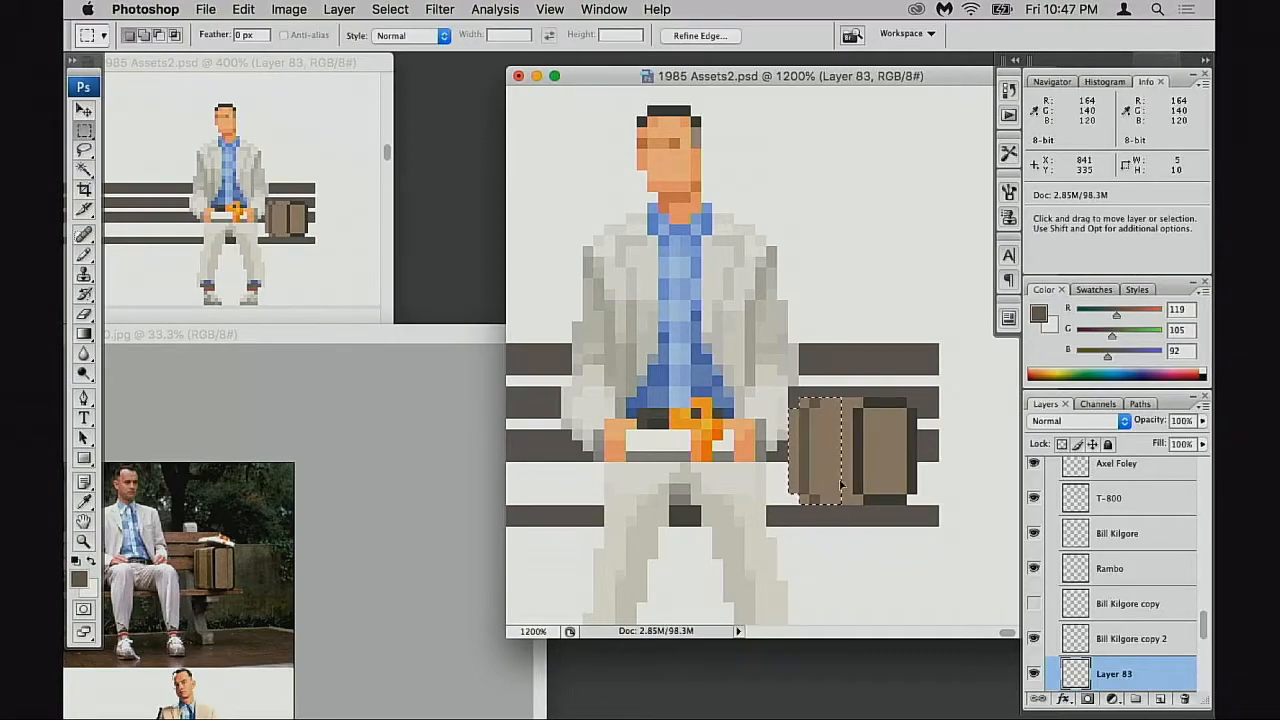
{"action": "key", "text": "super+d"}
{"action": "key", "text": "b"}
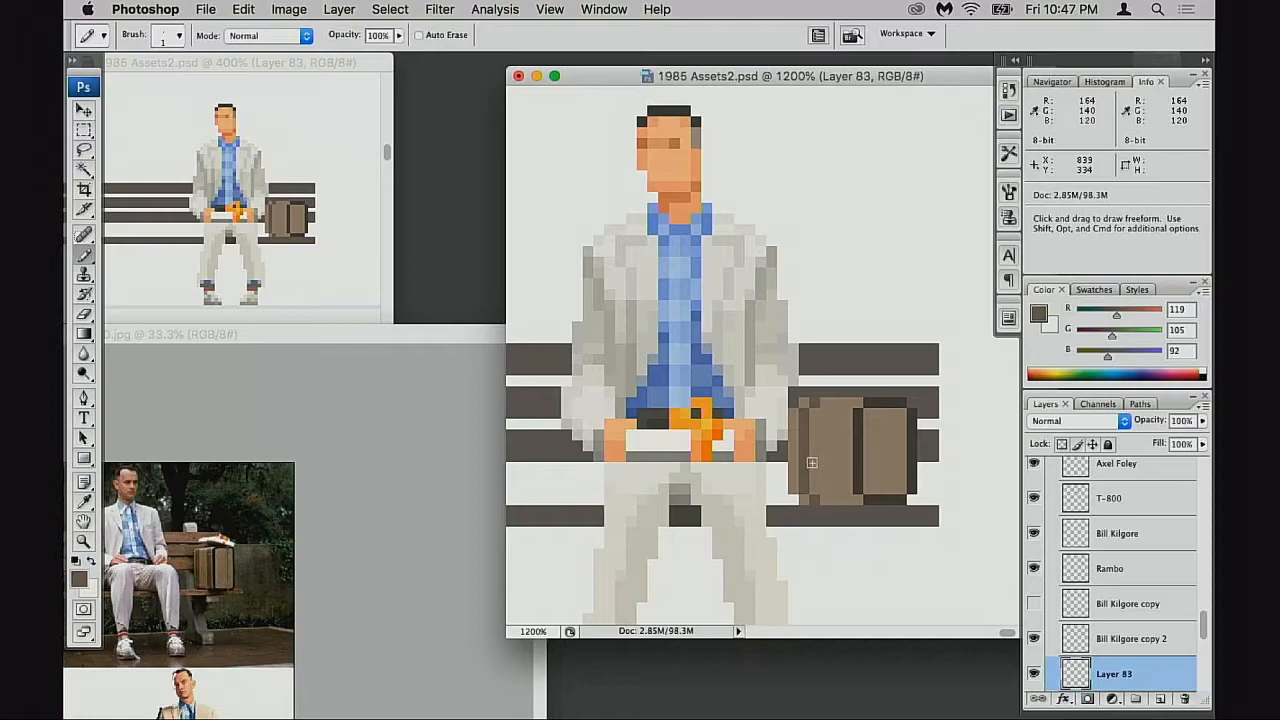
Undo the widening of the suitcase's left half and the extra shading stripe
{"action": "key", "text": "super+alt+z"}
{"action": "key", "text": "super+alt+z"}
{"action": "key", "text": "super+alt+z"}
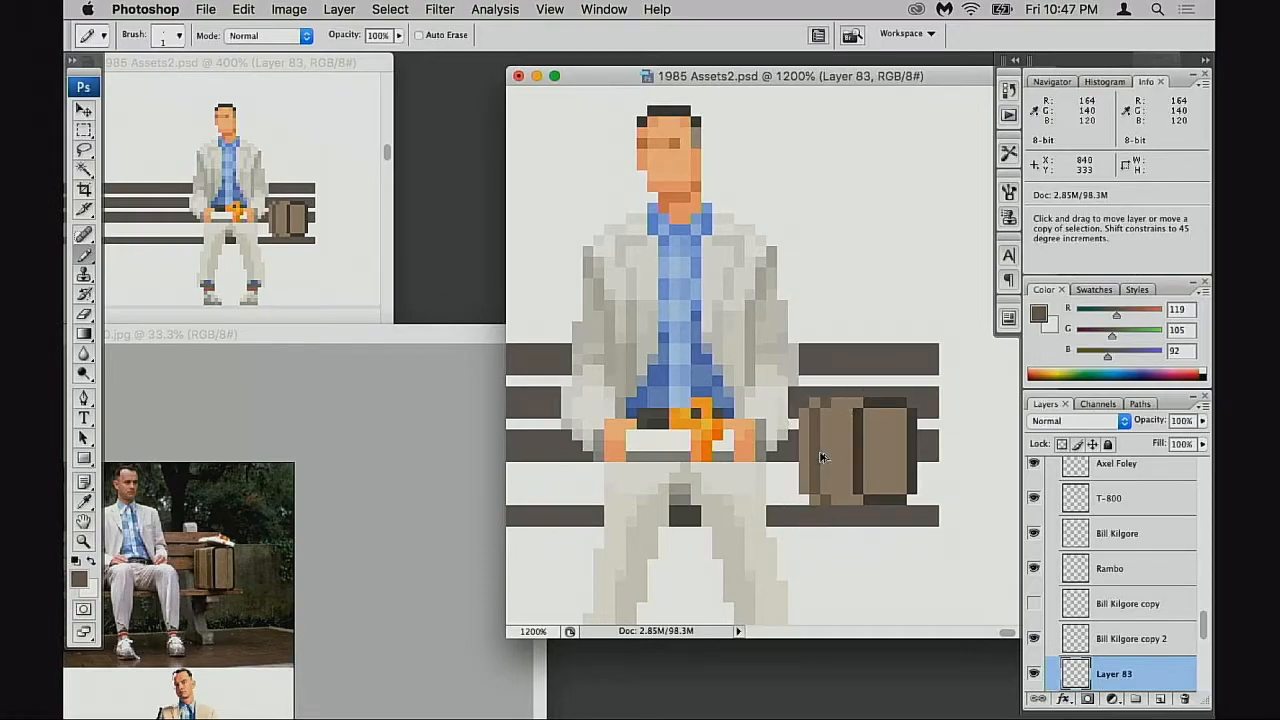
{"action": "key", "text": "super+alt+z"}
{"action": "key", "text": "super+alt+z"}
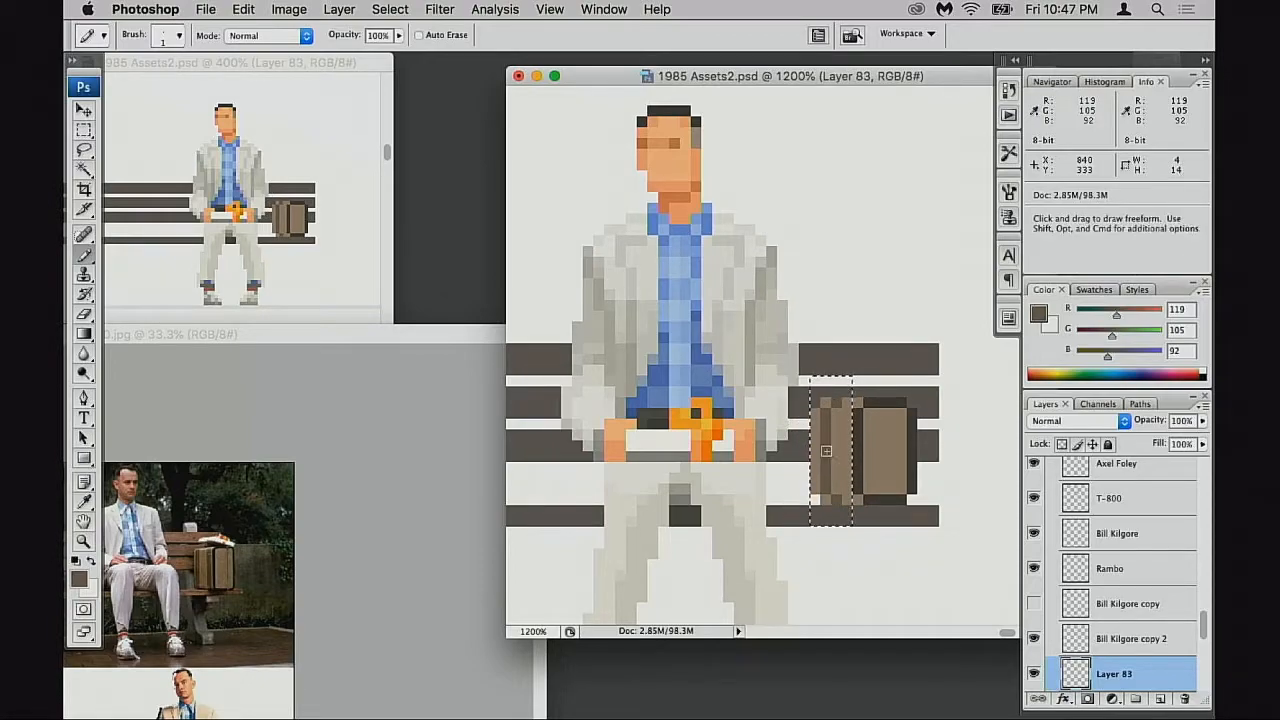
{"action": "key", "text": "super+alt+z"}
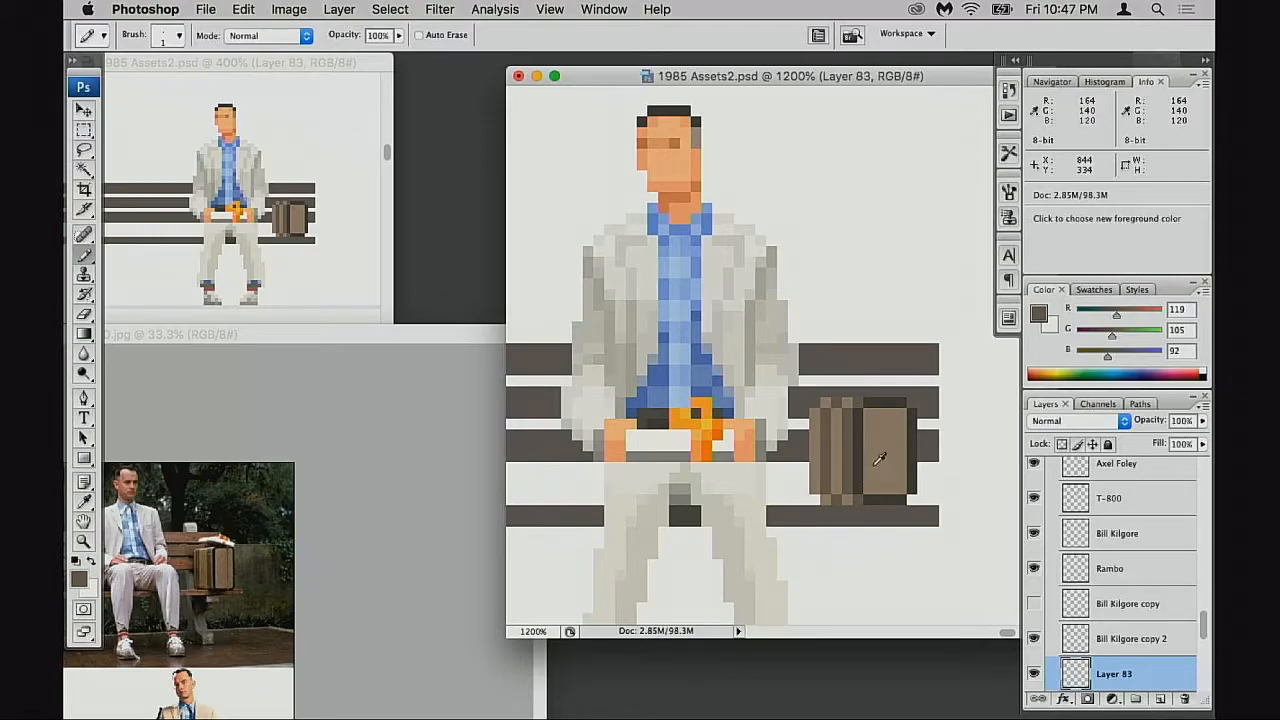
{"action": "key", "text": "alt+super+z"}
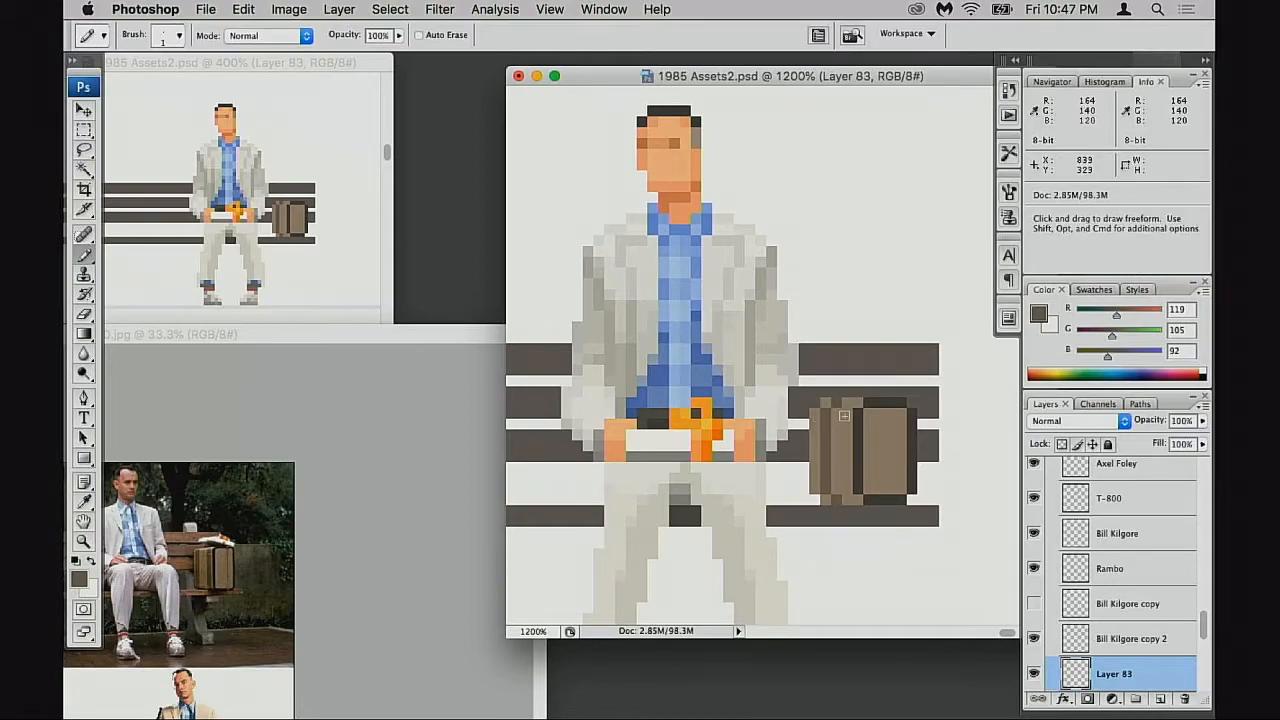
Sample the suitcase brown (RGB 164, 140, 120) and lighten parts of the case using Screen mode at 30% opacity
{"action": "left_click", "coordinate": [848, 412], "text": "alt"}
{"action": "key", "text": "shift+alt+s"}
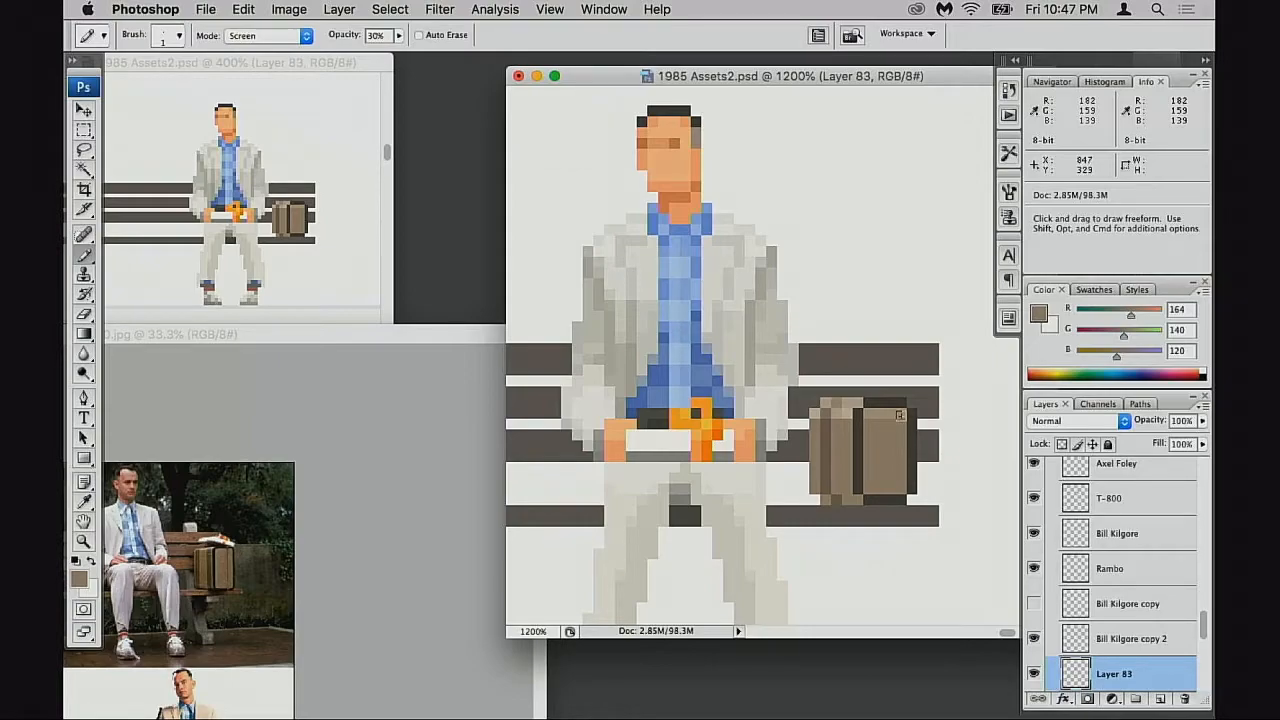
Enlarge the 0.jpg reference window and zoom in on the suitcase to examine its orange handle up close
{"action": "left_click", "coordinate": [287, 570]}
{"action": "left_click_drag", "start_coordinate": [401, 337], "coordinate": [537, 142]}
{"action": "left_click_drag", "start_coordinate": [350, 550], "coordinate": [408, 620]}
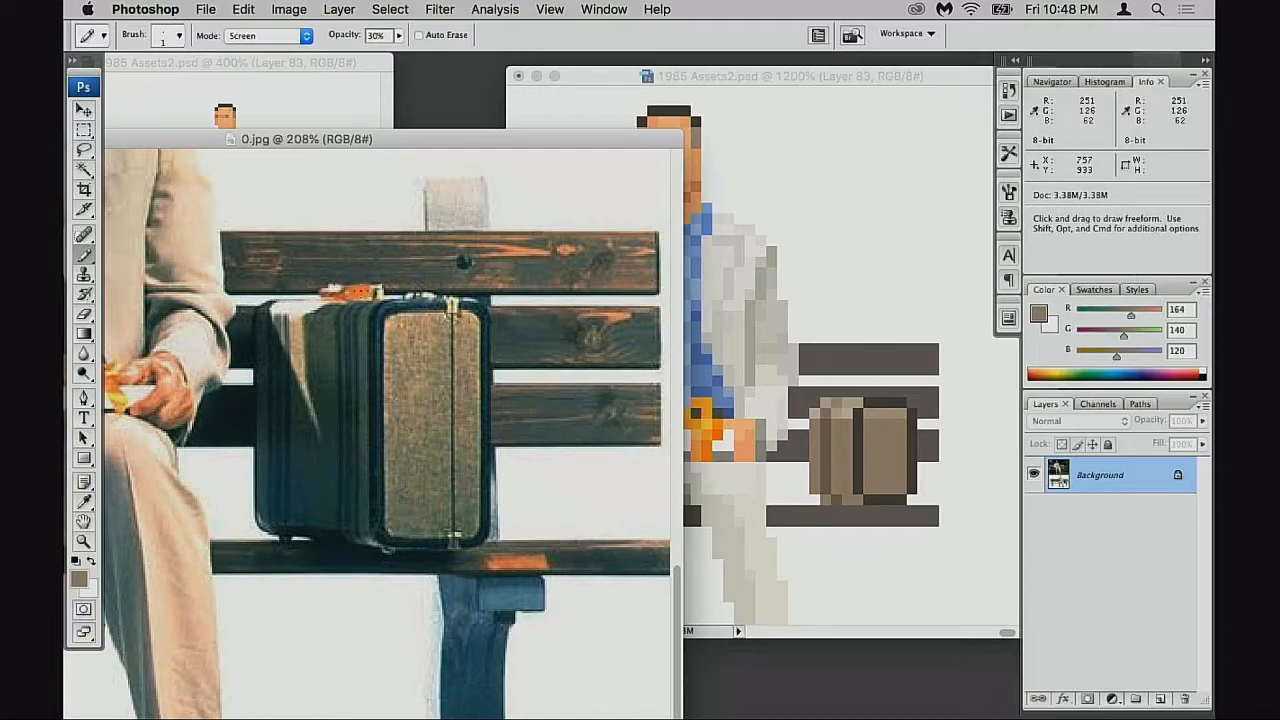
{"action": "key", "text": "space"}
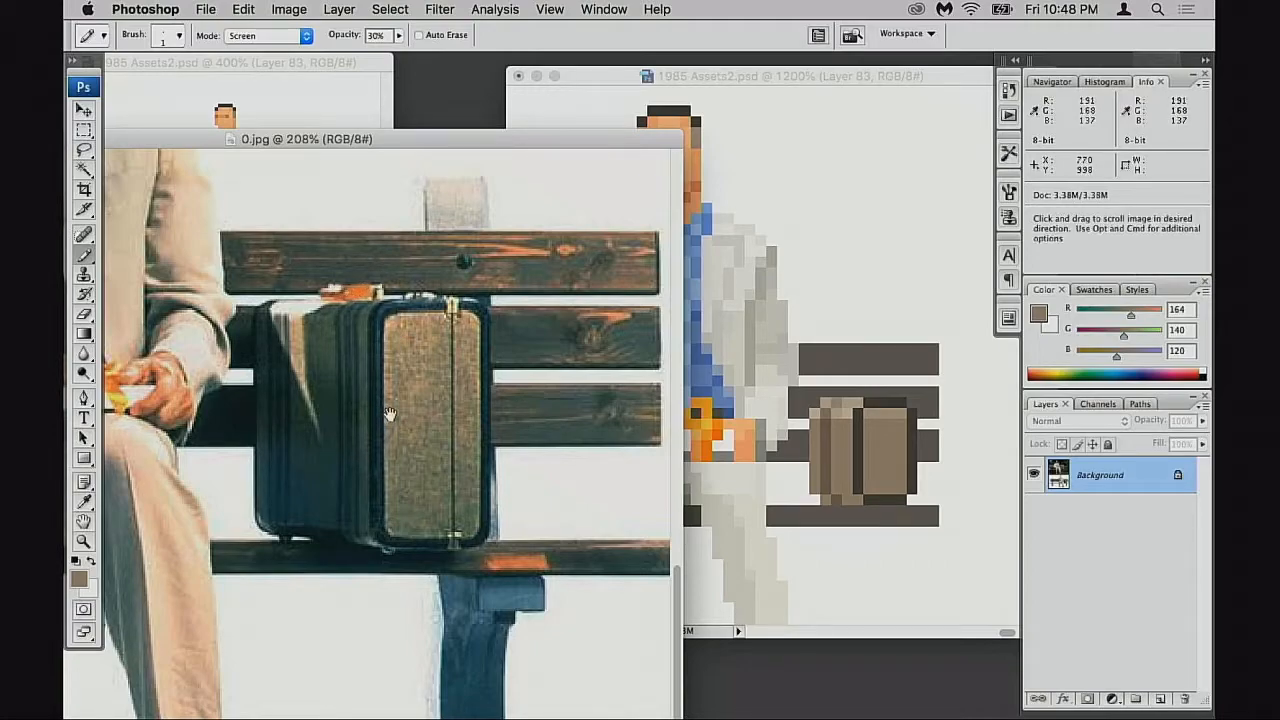
{"action": "left_click_drag", "start_coordinate": [440, 139], "coordinate": [478, 342]}
{"action": "key", "text": "super+space"}
{"action": "left_click_drag", "start_coordinate": [356, 462], "coordinate": [459, 523]}
{"action": "key", "text": "space"}
{"action": "left_click_drag", "start_coordinate": [354, 668], "coordinate": [434, 486]}
{"action": "key", "text": "alt+space"}
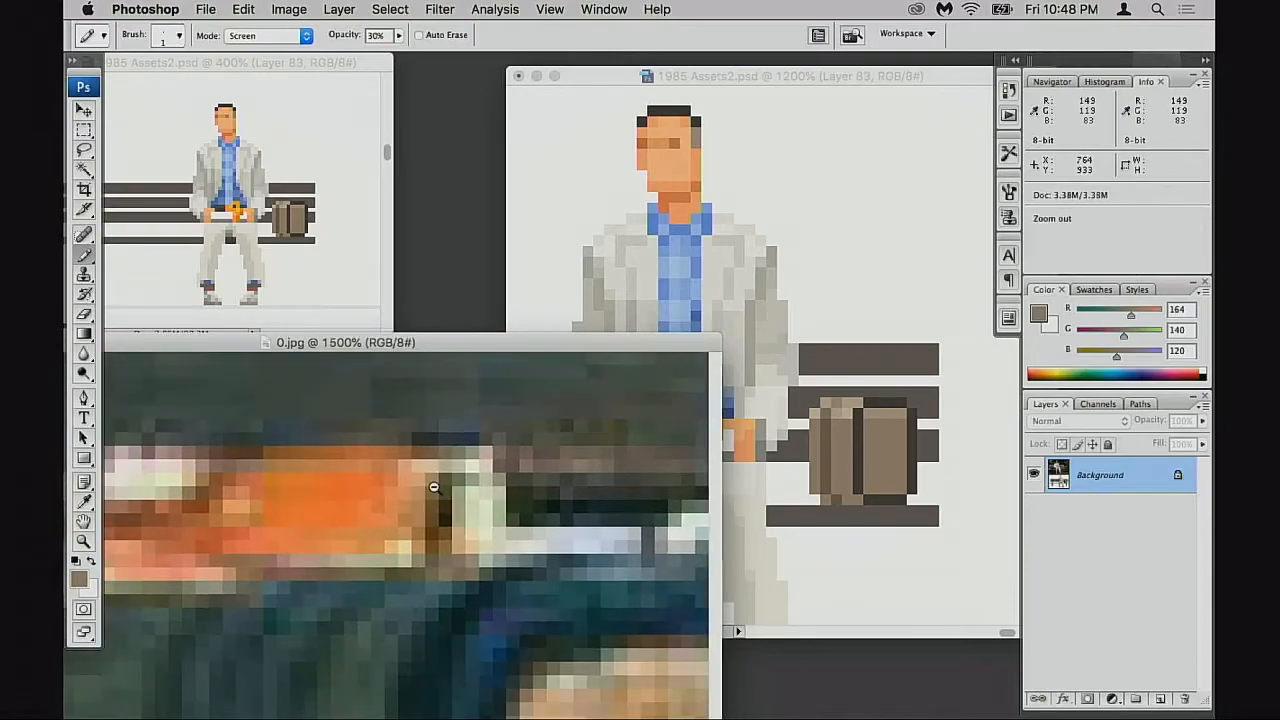
Zoom the reference back out to 300% and examine the suitcase's handle, clasps and upper edge
{"action": "left_click", "coordinate": [434, 486], "text": "alt"}
{"action": "left_click", "coordinate": [427, 522], "text": "alt"}
{"action": "left_click", "coordinate": [420, 543], "text": "alt"}
{"action": "left_click", "coordinate": [419, 545], "text": "alt"}
{"action": "left_click_drag", "start_coordinate": [420, 545], "coordinate": [494, 414]}
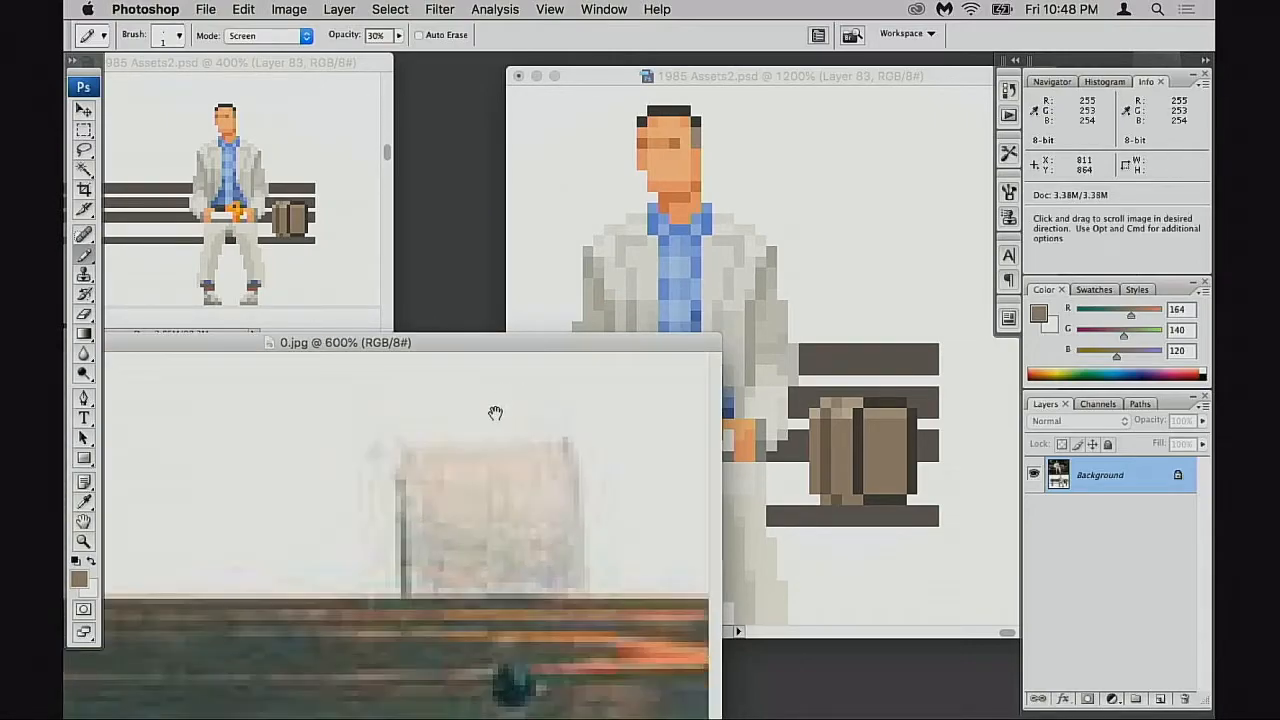
{"action": "left_click", "coordinate": [435, 543], "text": "alt"}
{"action": "left_click", "coordinate": [434, 566], "text": "alt"}
{"action": "left_click", "coordinate": [434, 566], "text": "alt"}
{"action": "left_click_drag", "start_coordinate": [300, 590], "coordinate": [527, 362]}
{"action": "left_click_drag", "start_coordinate": [376, 687], "coordinate": [500, 410]}
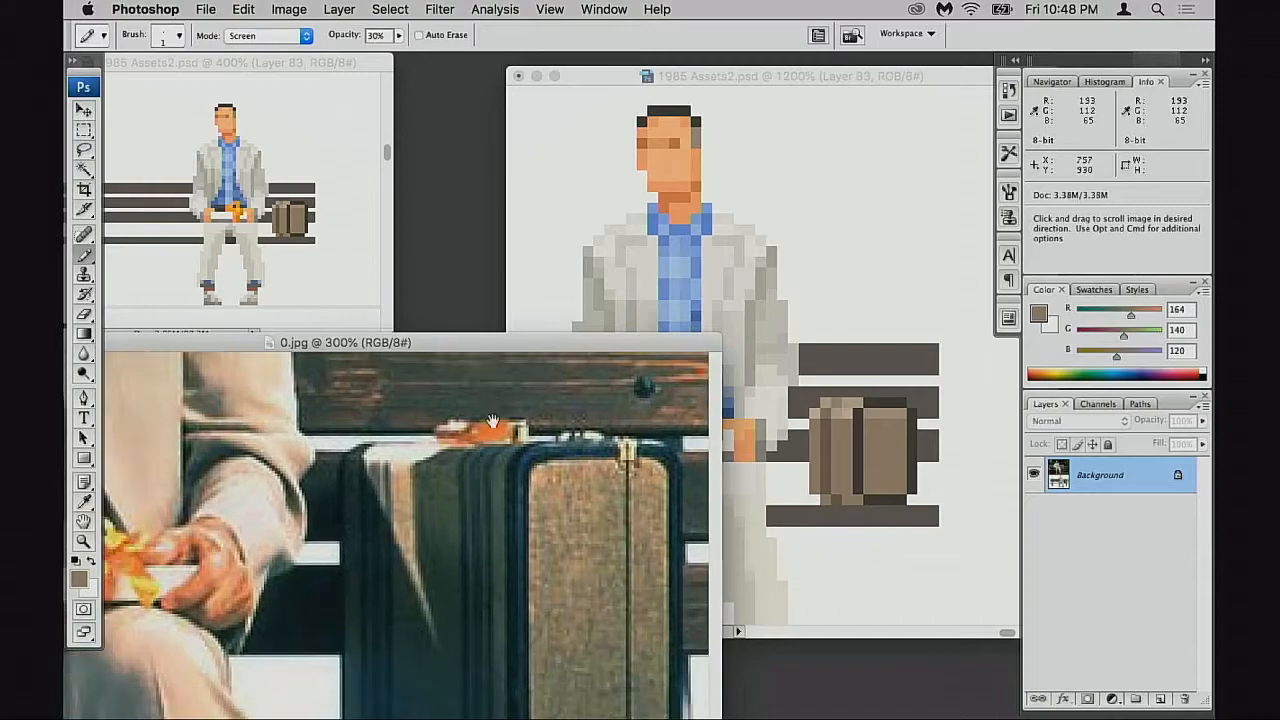
Show the reference at 100% and examine the suitcase and bench in the upper photo
{"action": "left_click_drag", "start_coordinate": [350, 341], "coordinate": [402, 355]}
{"action": "left_click", "coordinate": [416, 512], "text": "alt"}
{"action": "left_click", "coordinate": [416, 512], "text": "alt"}
{"action": "left_click_drag", "start_coordinate": [236, 395], "coordinate": [386, 673]}
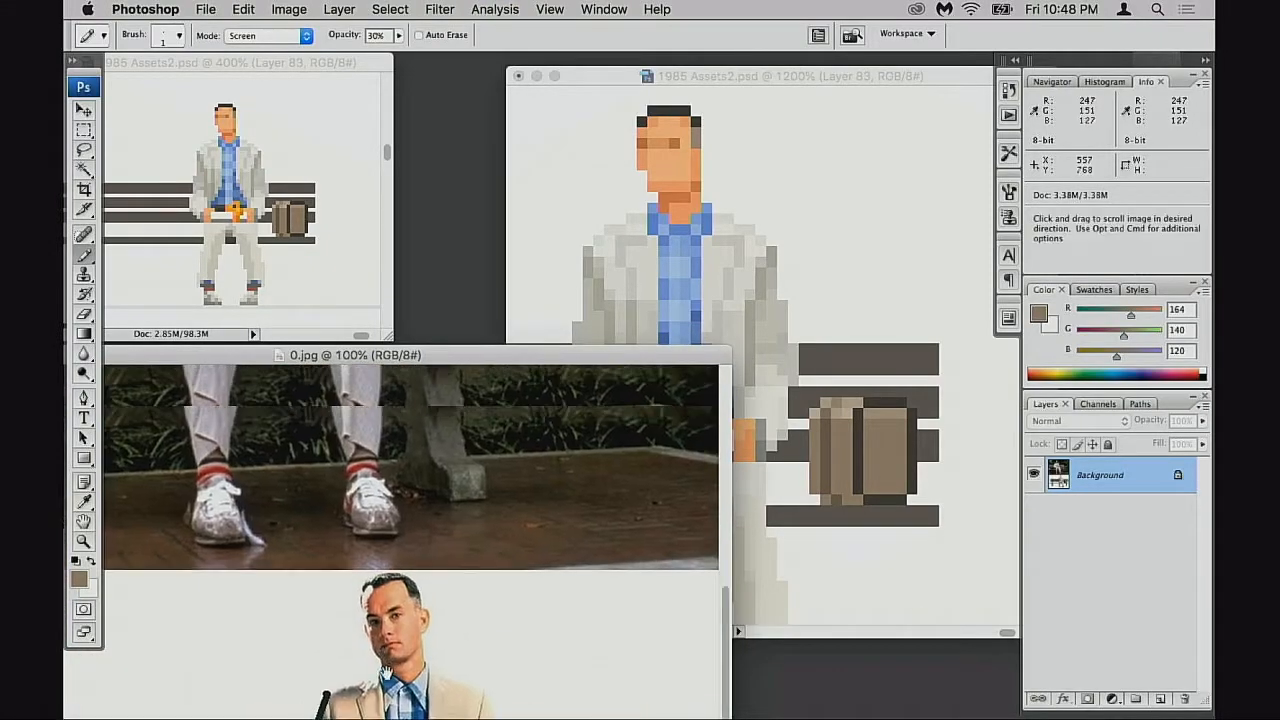
{"action": "left_click_drag", "start_coordinate": [390, 400], "coordinate": [406, 585]}
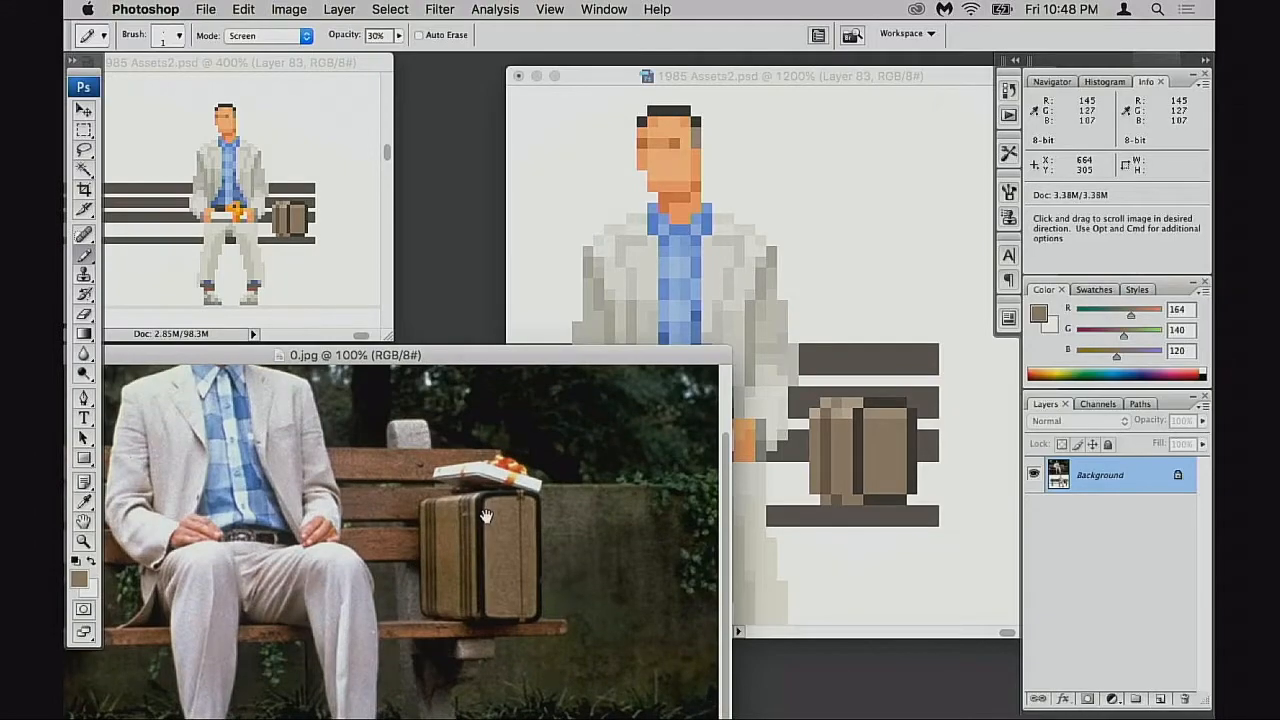
Paint a handle on top of the suitcase with sampled oranges (RGB 255, 167, 89 and RGB 255, 130, 19)
{"action": "left_click", "coordinate": [850, 427]}
{"action": "left_click", "coordinate": [700, 452], "text": "alt"}
{"action": "key", "text": "4"}
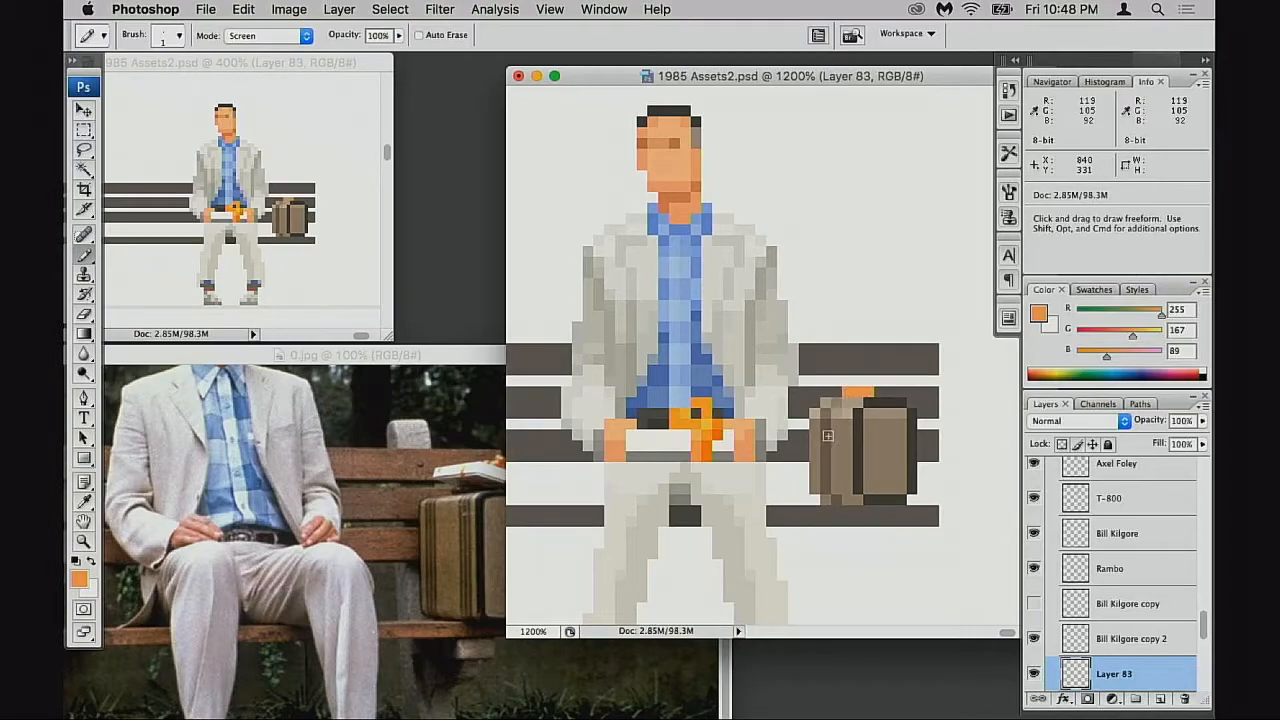
{"action": "left_click", "coordinate": [712, 442], "text": "alt"}
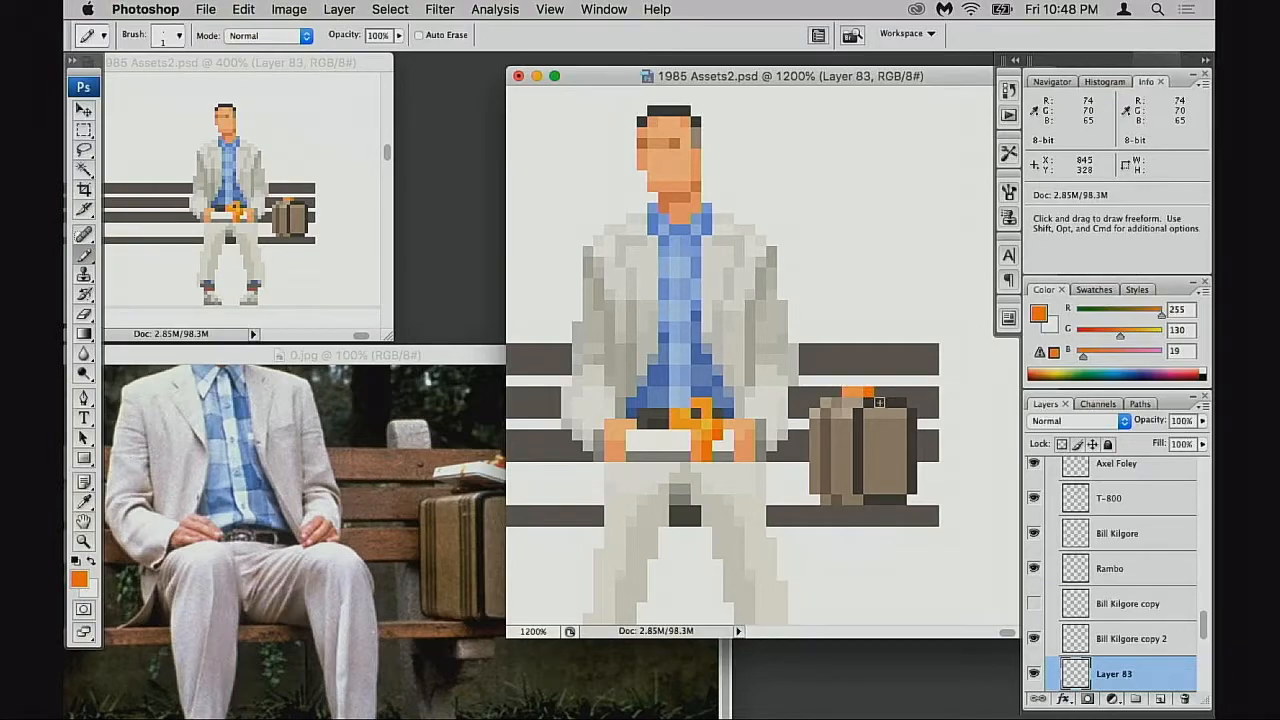
Toggle the visibility of Layer 83 and Layer 82 to identify the bench layer, and make Layer 82 active
{"action": "scroll", "coordinate": [1080, 620], "scroll_direction": "down", "scroll_amount": 2}
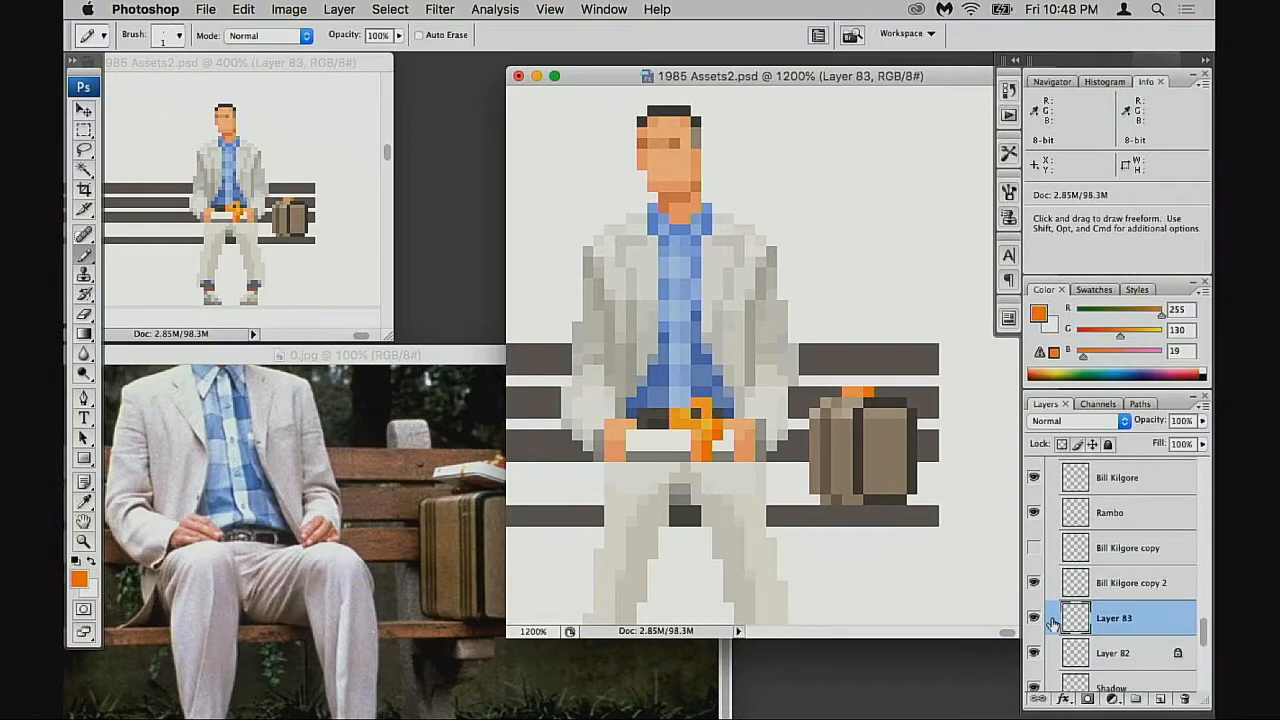
{"action": "left_click", "coordinate": [1034, 619]}
{"action": "left_click", "coordinate": [1034, 619]}
{"action": "left_click", "coordinate": [1035, 653]}
{"action": "left_click", "coordinate": [1035, 653]}
{"action": "left_click", "coordinate": [1080, 653]}
Move the bench's three backrest slats down one pixel on Layer 82, deselect them and return to the windowed view
{"action": "left_click", "coordinate": [798, 516], "text": "alt"}
{"action": "key", "text": "m"}
{"action": "left_click_drag", "start_coordinate": [674, 430], "coordinate": [757, 520]}
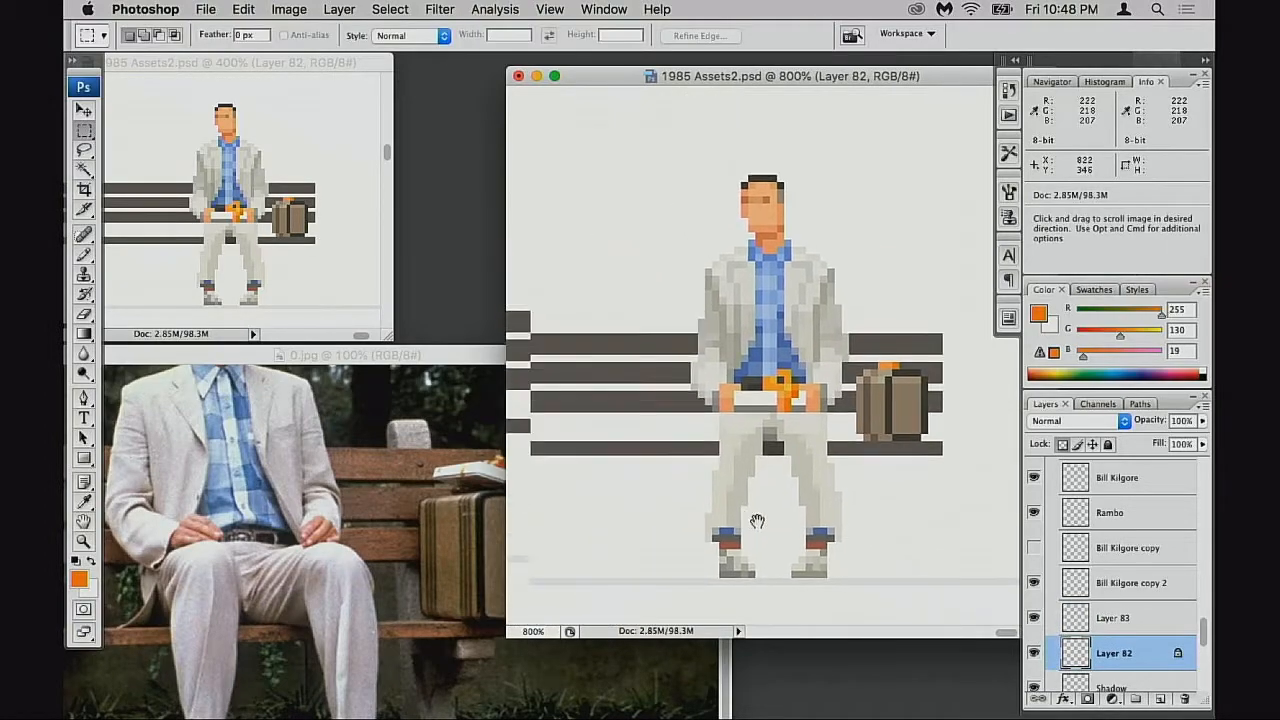
{"action": "key", "text": "f"}
{"action": "left_click_drag", "start_coordinate": [651, 429], "coordinate": [933, 473]}
{"action": "left_click_drag", "start_coordinate": [277, 316], "coordinate": [910, 452]}
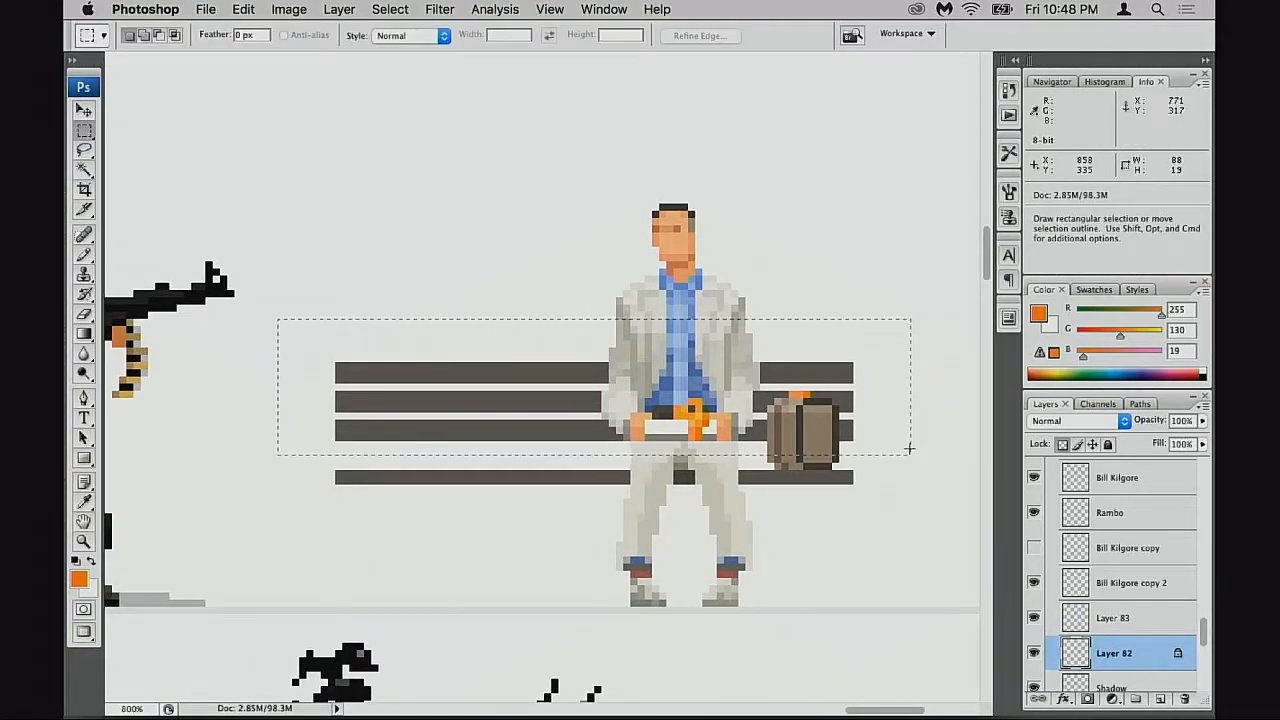
{"action": "key", "text": "super+Down"}
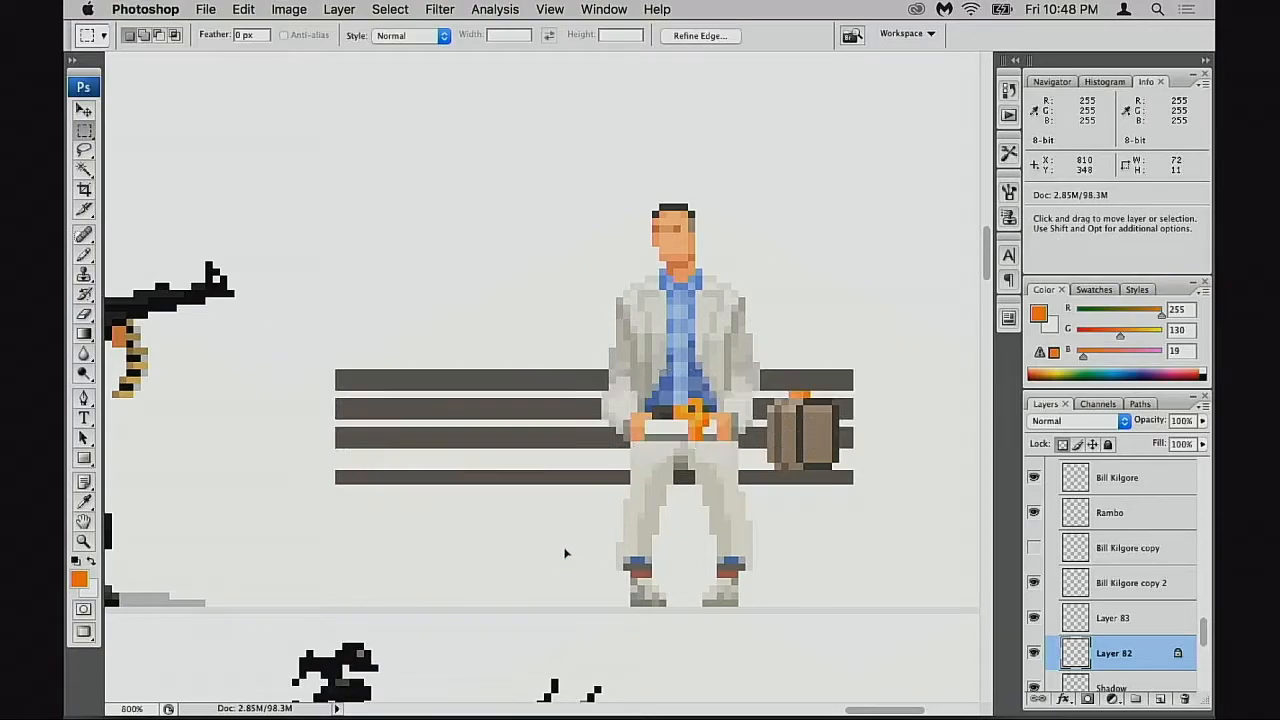
{"action": "key", "text": "super+d"}
{"action": "key", "text": "f"}
{"action": "key", "text": "f"}
{"action": "key", "text": "f"}
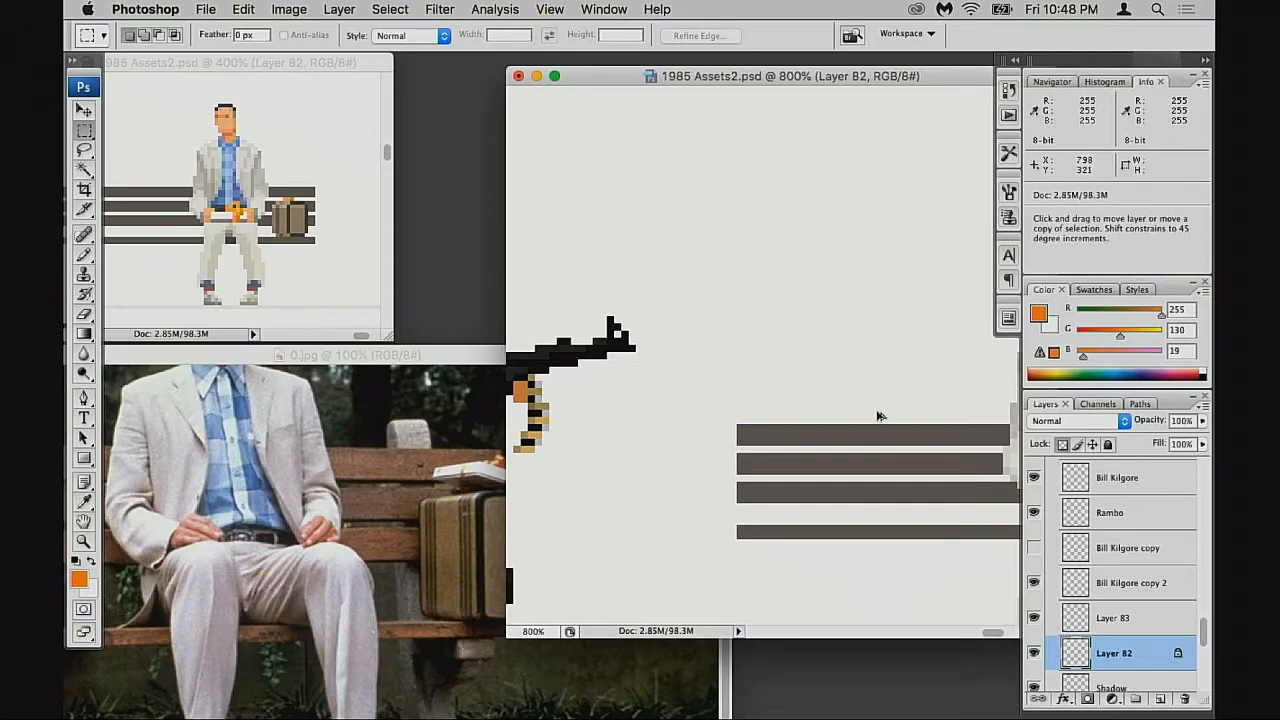
Make Layer 83 active and erase the orange handle from the top of the suitcase
{"action": "key", "text": "super+alt+z"}
{"action": "key", "text": "super+alt+z"}
{"action": "left_click_drag", "start_coordinate": [823, 495], "coordinate": [627, 478]}
{"action": "left_click_drag", "start_coordinate": [933, 492], "coordinate": [733, 468]}
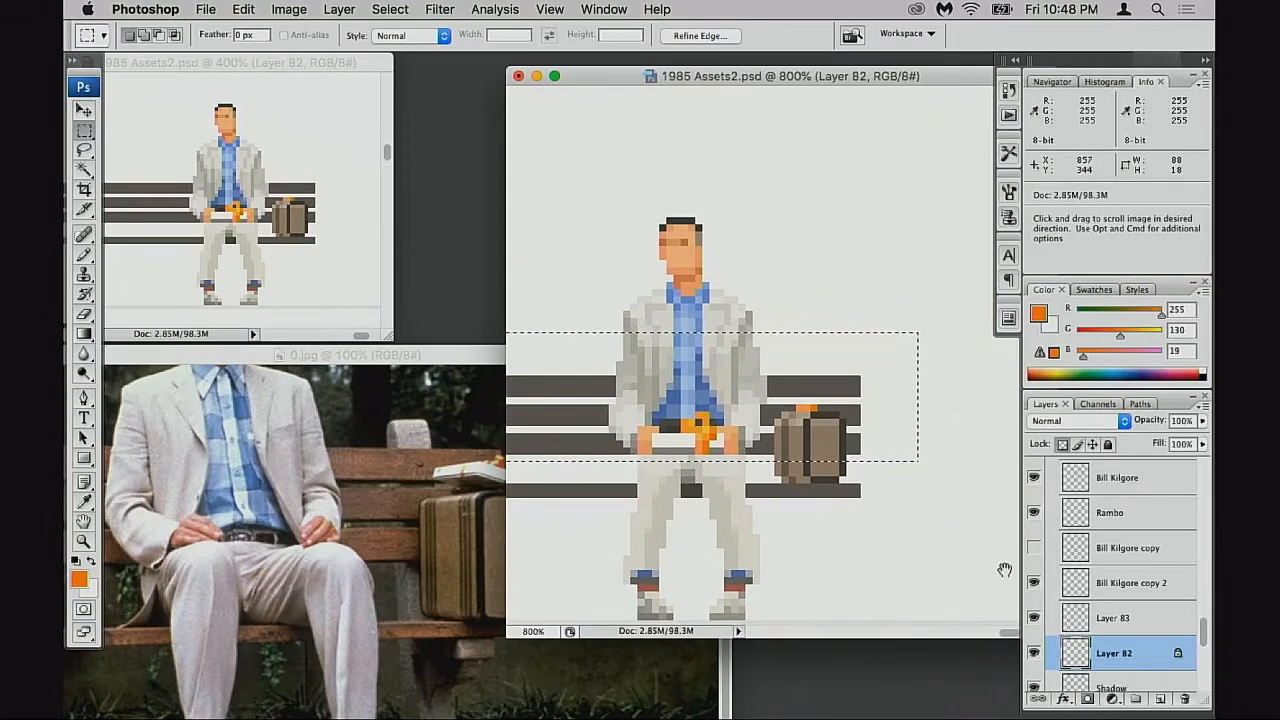
{"action": "key", "text": "e"}
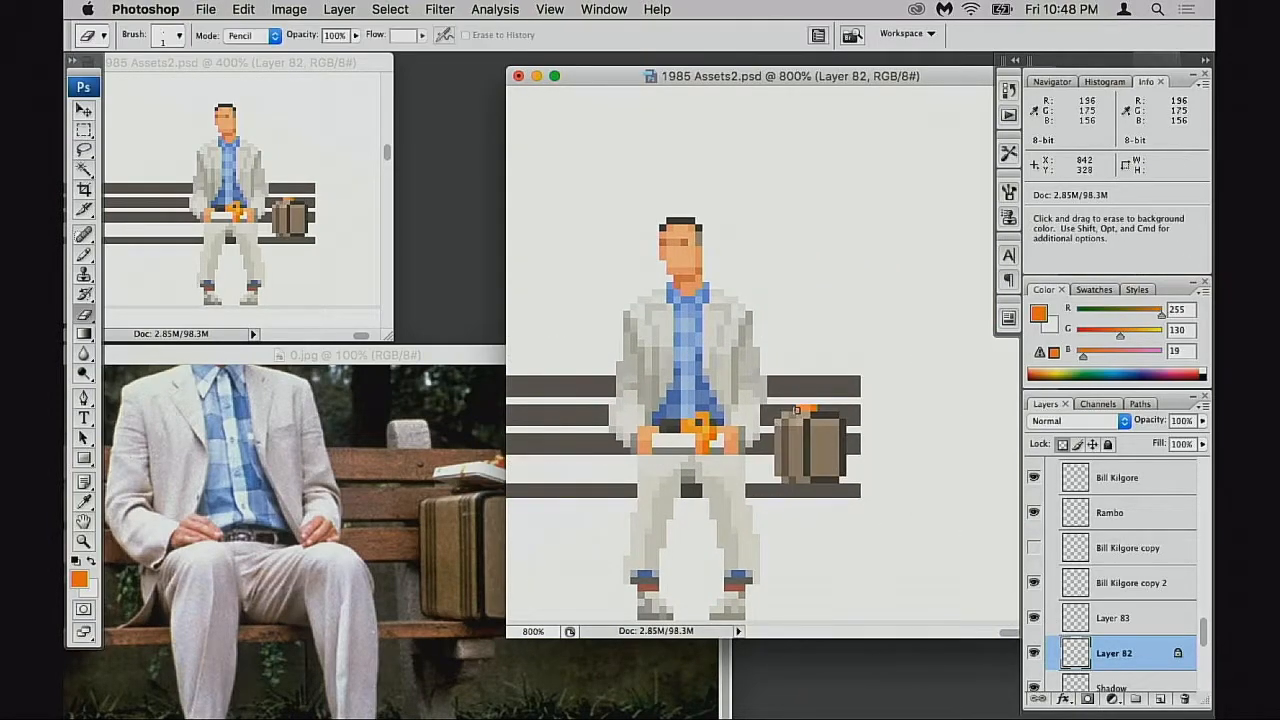
{"action": "key", "text": "alt+bracketright"}
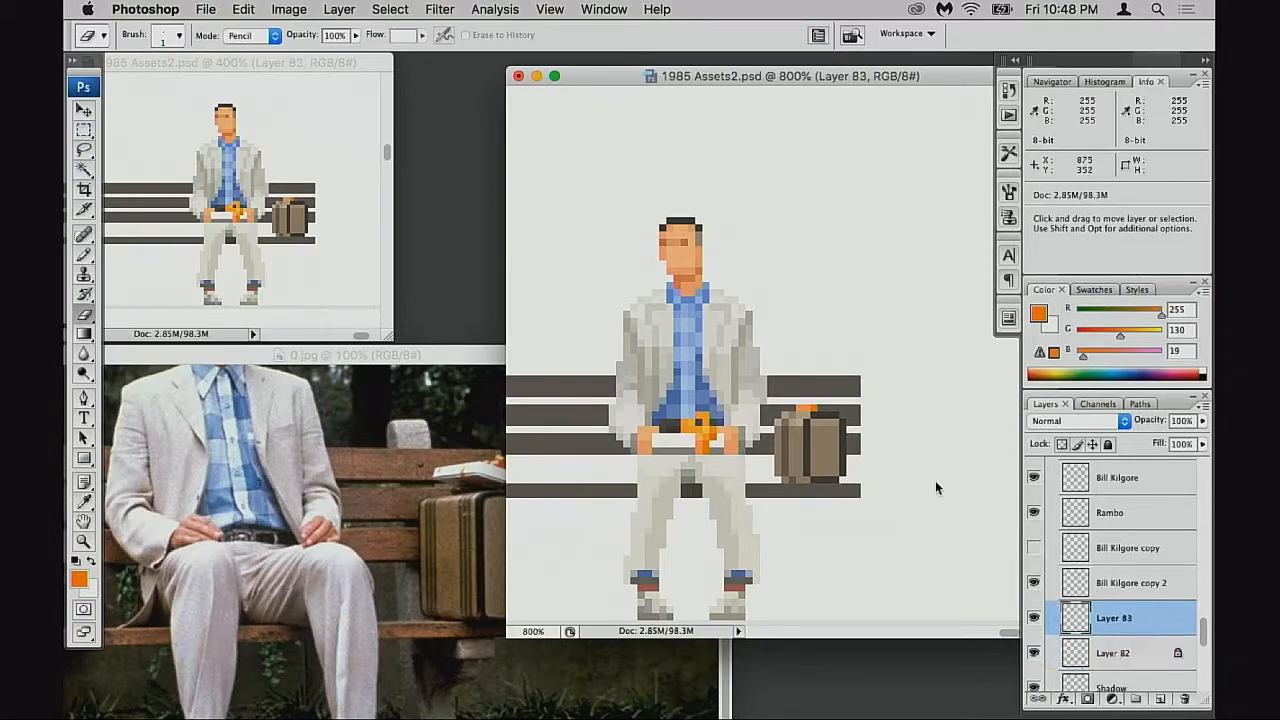
{"action": "left_click_drag", "start_coordinate": [821, 461], "coordinate": [897, 437]}
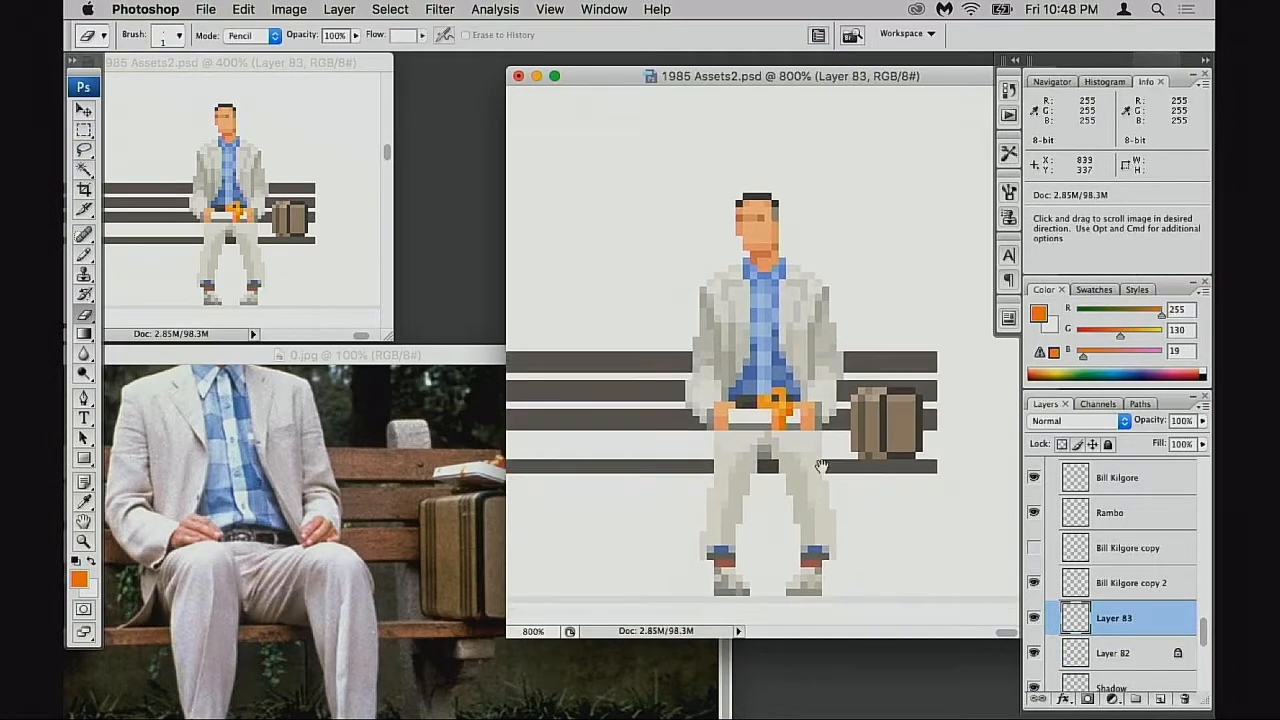
Check the bench in the upper reference photo, toggle the visibility of Layer 83 and Layer 82, and make Layer 82 active
{"action": "left_click", "coordinate": [334, 490]}
{"action": "left_click_drag", "start_coordinate": [444, 519], "coordinate": [606, 512]}
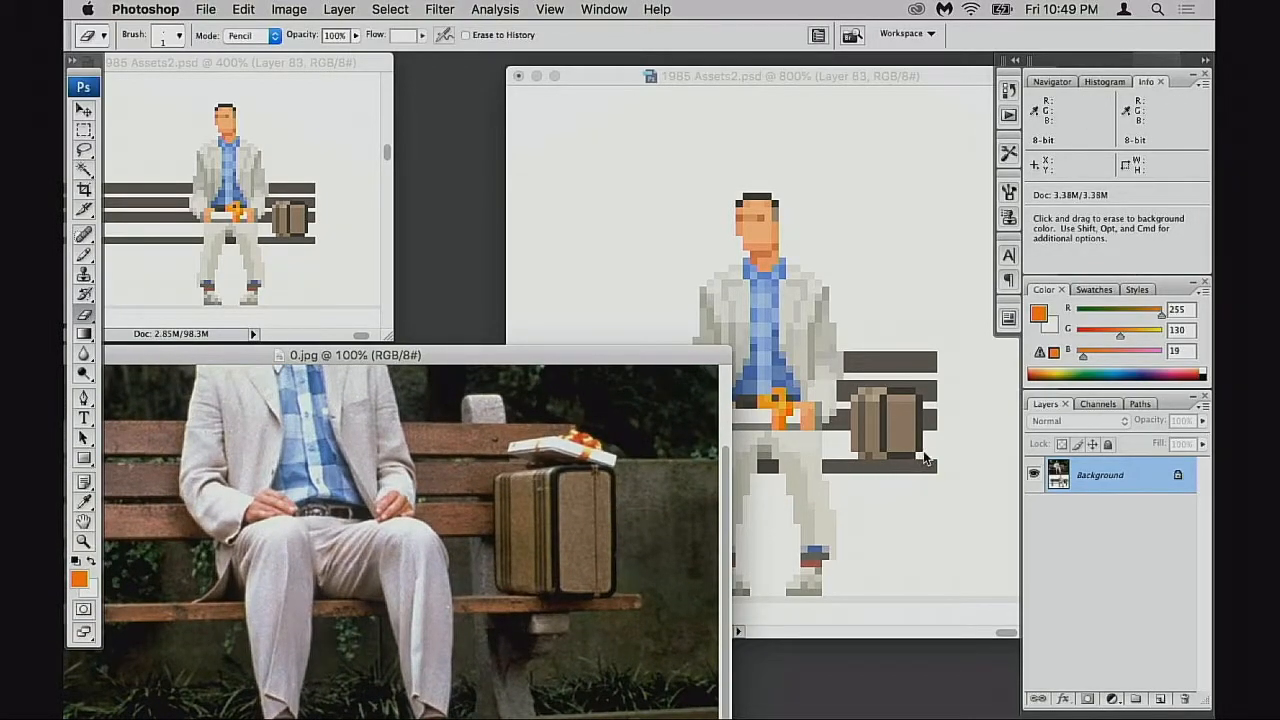
{"action": "left_click", "coordinate": [901, 518]}
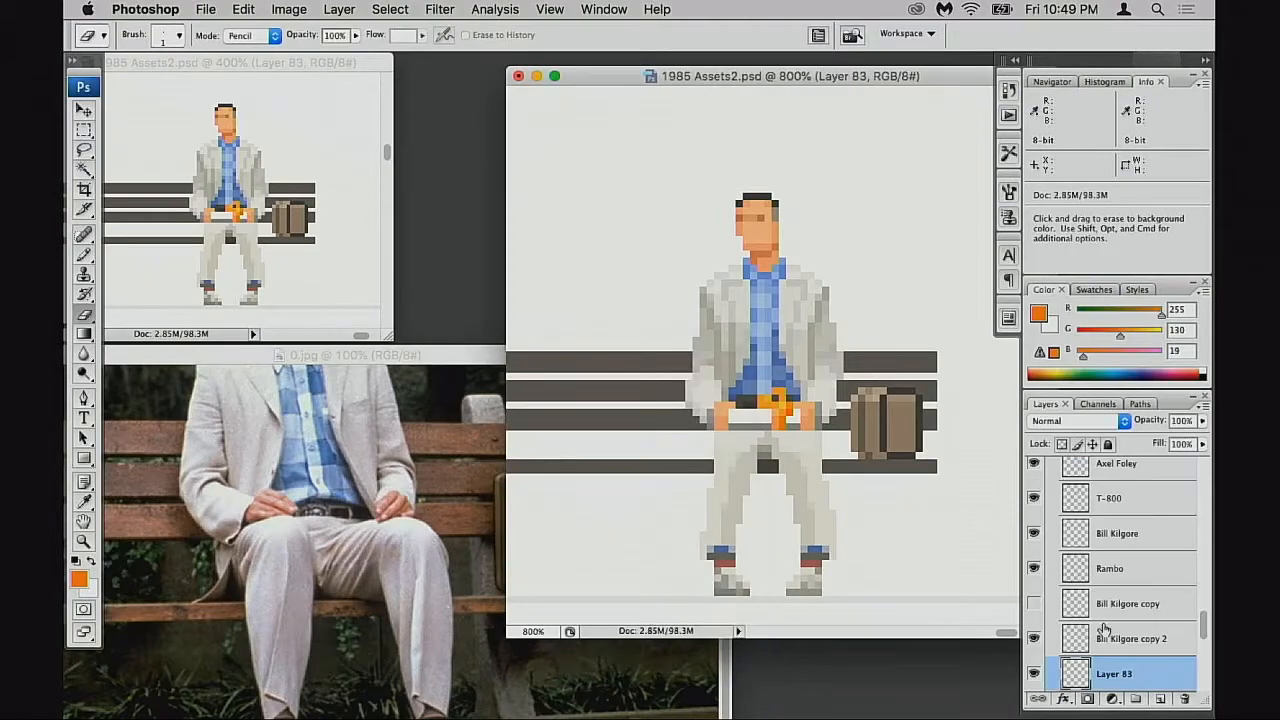
{"action": "left_click", "coordinate": [1034, 673]}
{"action": "left_click", "coordinate": [1034, 673]}
{"action": "scroll", "coordinate": [1060, 660], "scroll_direction": "down", "scroll_amount": 2}
{"action": "left_click", "coordinate": [1035, 642]}
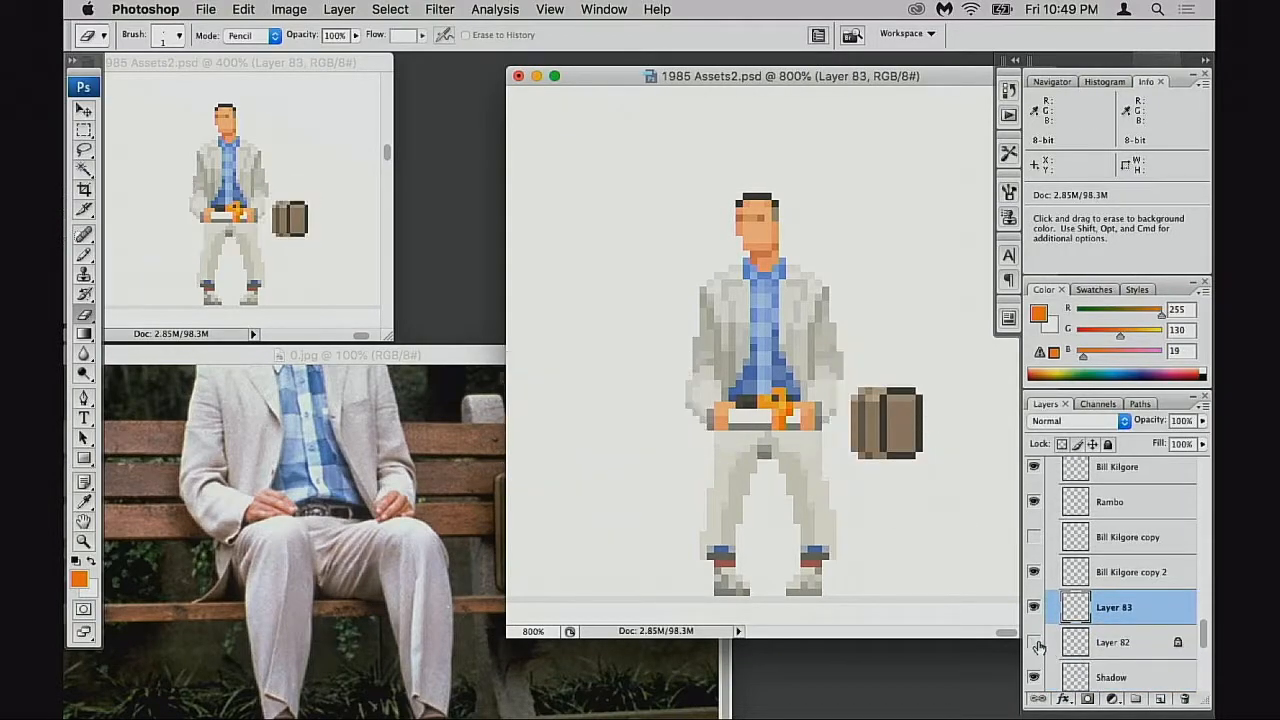
{"action": "left_click", "coordinate": [1035, 642]}
{"action": "left_click", "coordinate": [1113, 642]}
Warm the bench's midtones with Color Balance, setting cyan–red to +33 and shifting slightly towards yellow, and save the file
{"action": "key", "text": "super+b"}
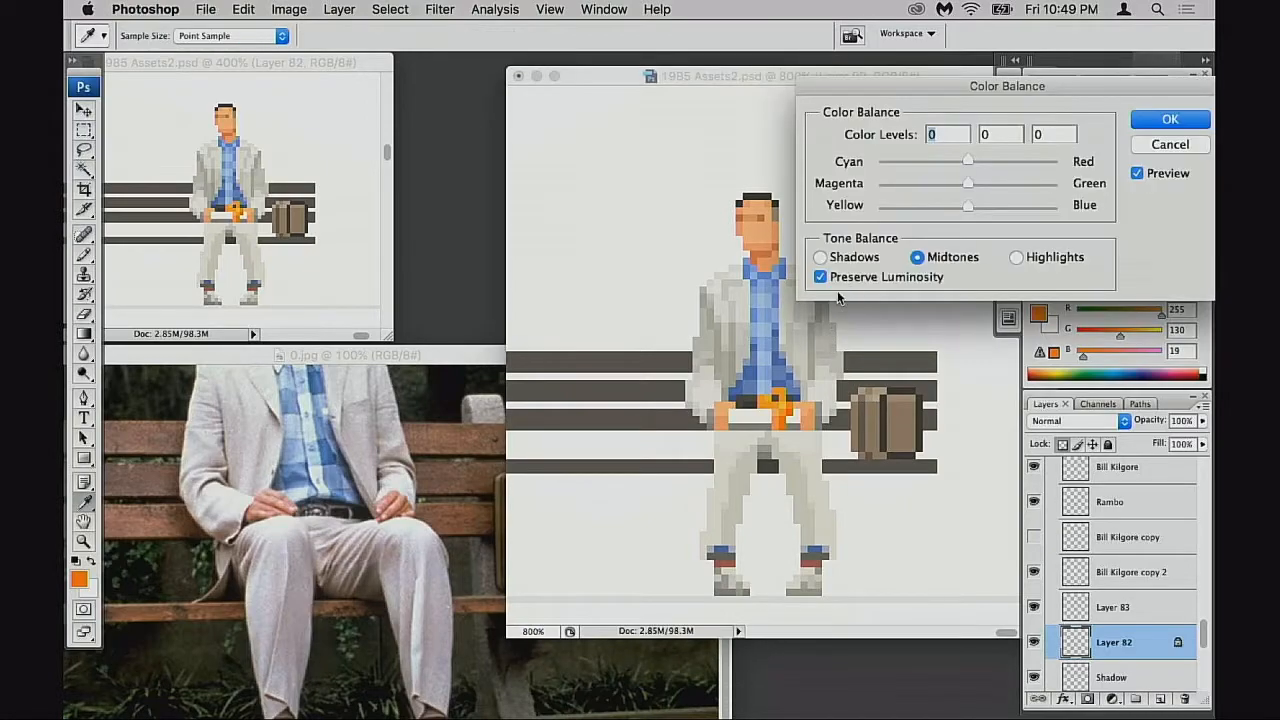
{"action": "left_click", "coordinate": [975, 161]}
{"action": "left_click_drag", "start_coordinate": [985, 160], "coordinate": [997, 160]}
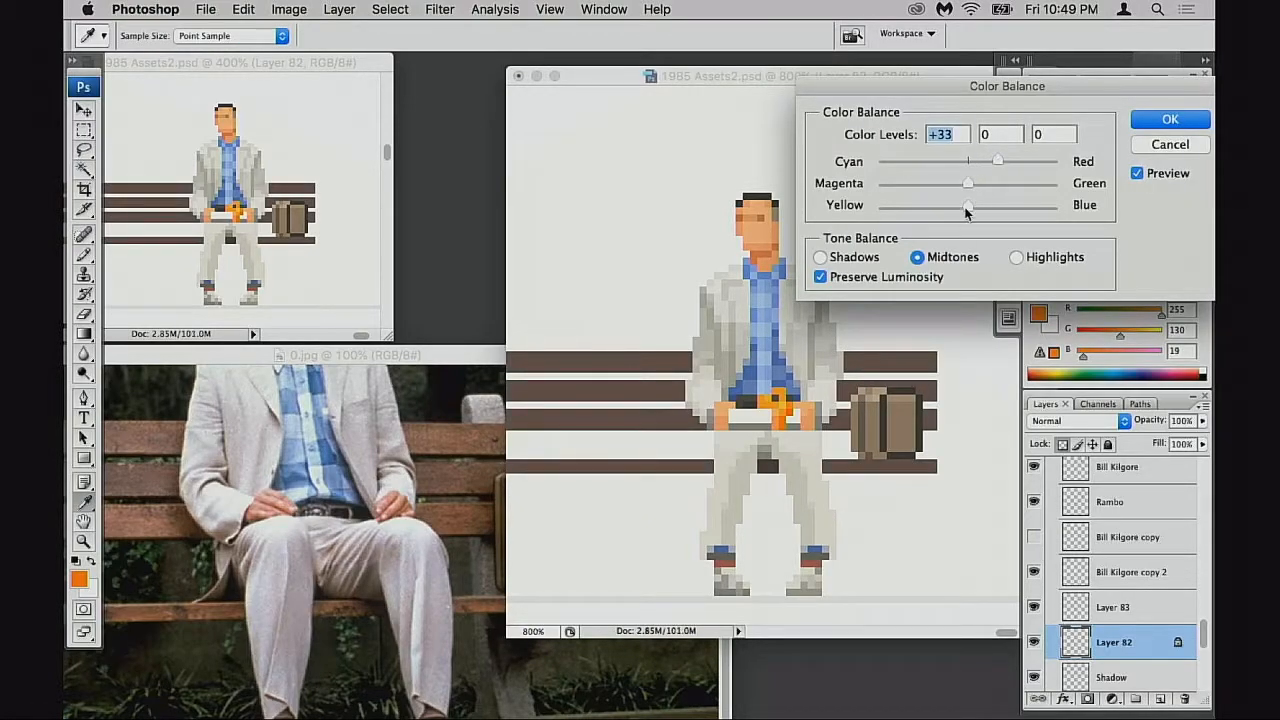
{"action": "left_click_drag", "start_coordinate": [967, 205], "coordinate": [958, 207]}
{"action": "left_click", "coordinate": [1157, 126]}
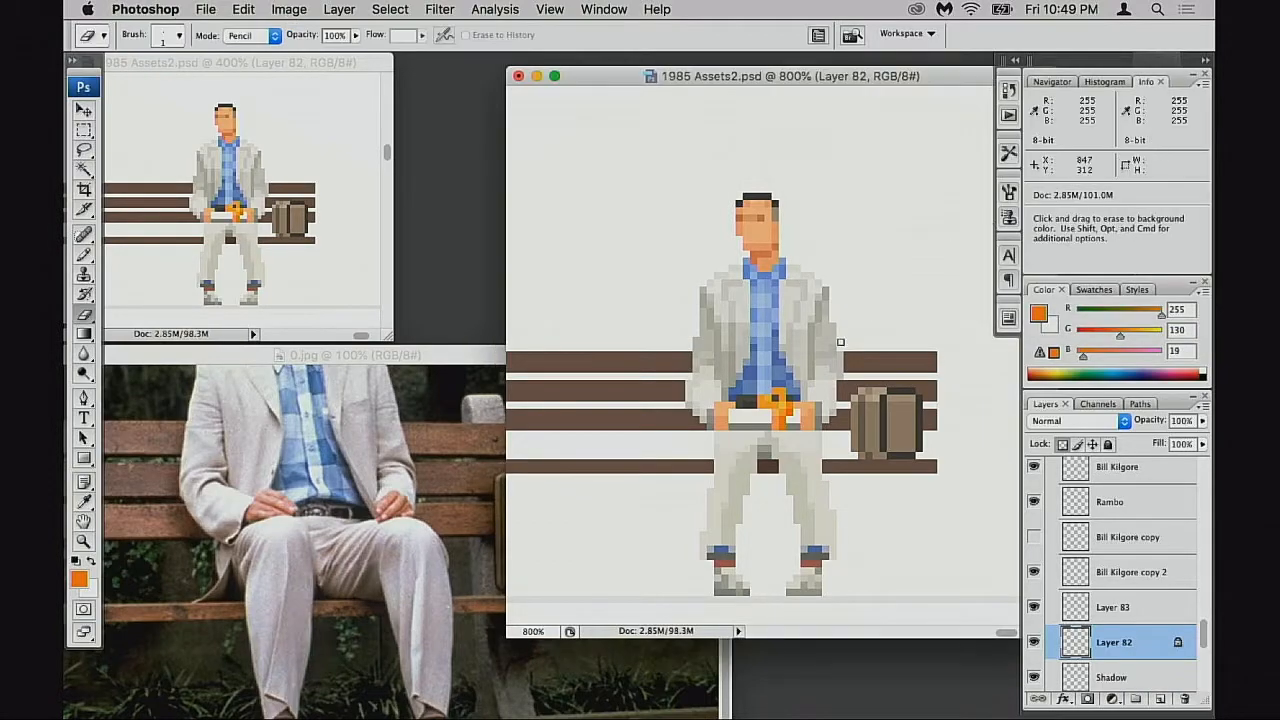
{"action": "left_click_drag", "start_coordinate": [750, 405], "coordinate": [798, 398]}
{"action": "key", "text": "super+s"}
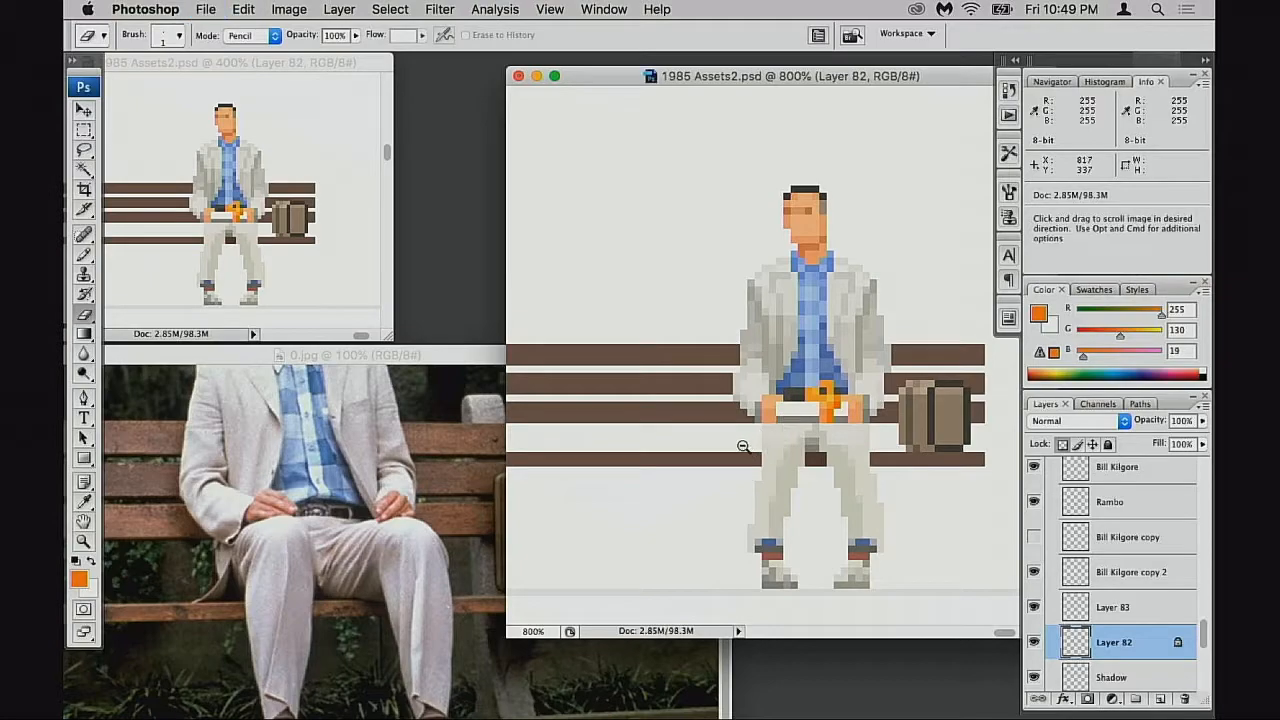
Compare the whole bench with the reference at 66.7%, examining the seat plank and legs in both photos
{"action": "left_click", "coordinate": [729, 462], "text": "alt"}
{"action": "left_click", "coordinate": [766, 426], "text": "alt"}
{"action": "left_click_drag", "start_coordinate": [713, 480], "coordinate": [682, 507]}
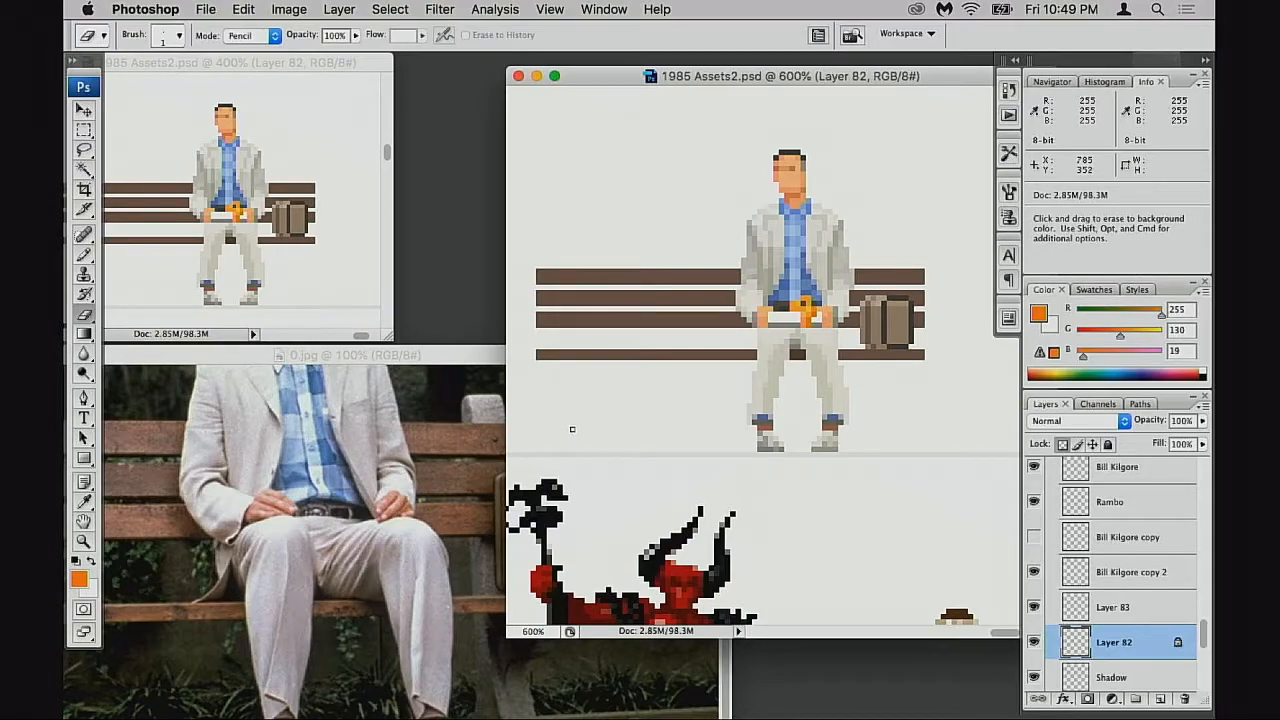
{"action": "left_click", "coordinate": [464, 486]}
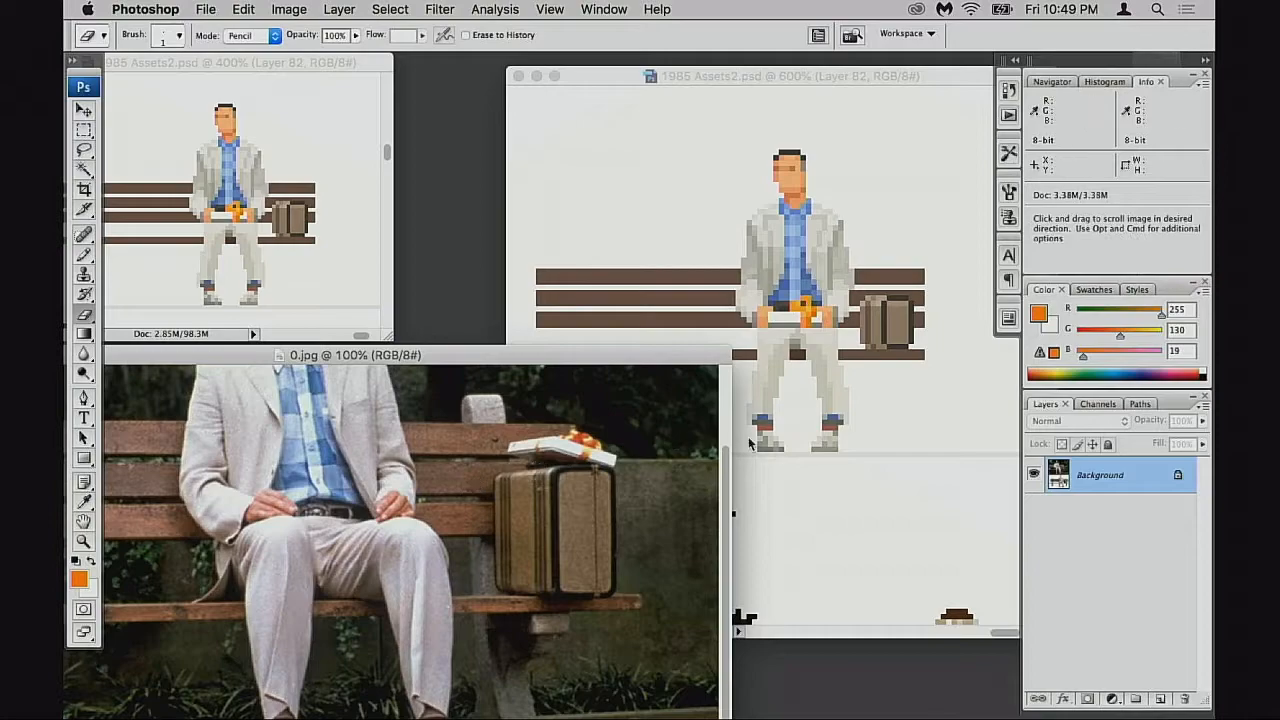
{"action": "left_click", "coordinate": [906, 424]}
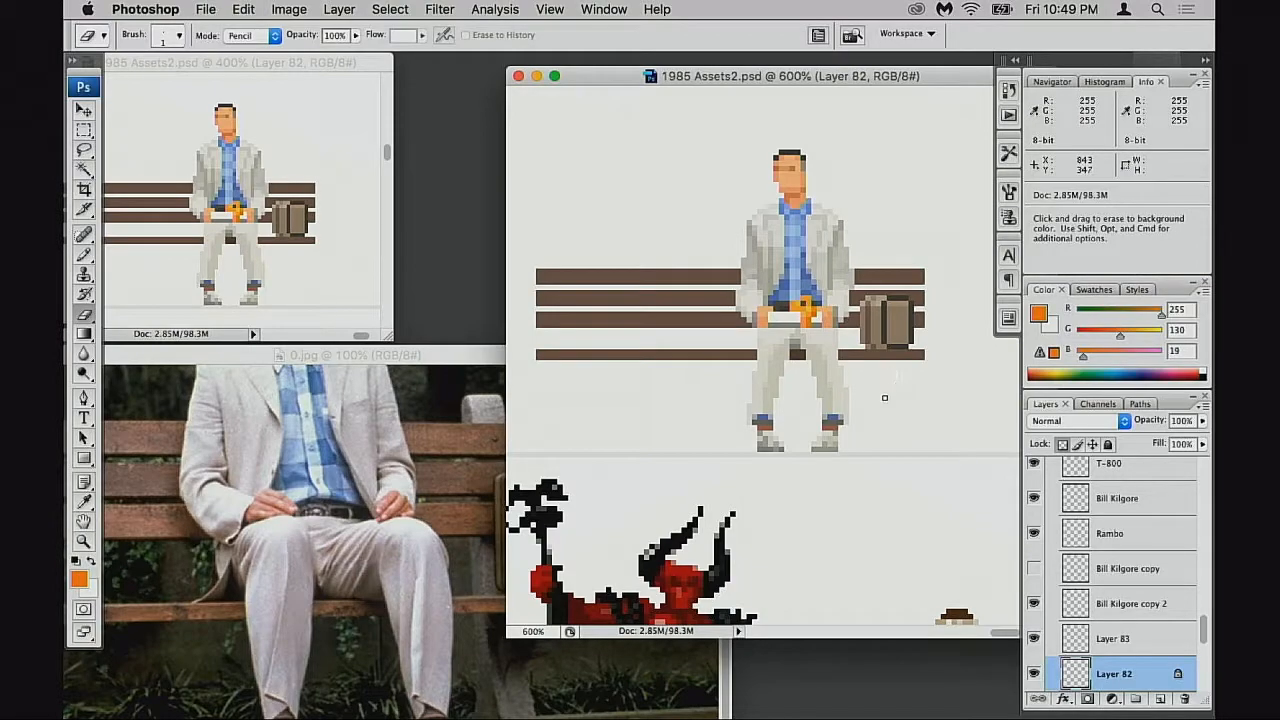
{"action": "left_click_drag", "start_coordinate": [884, 398], "coordinate": [872, 422]}
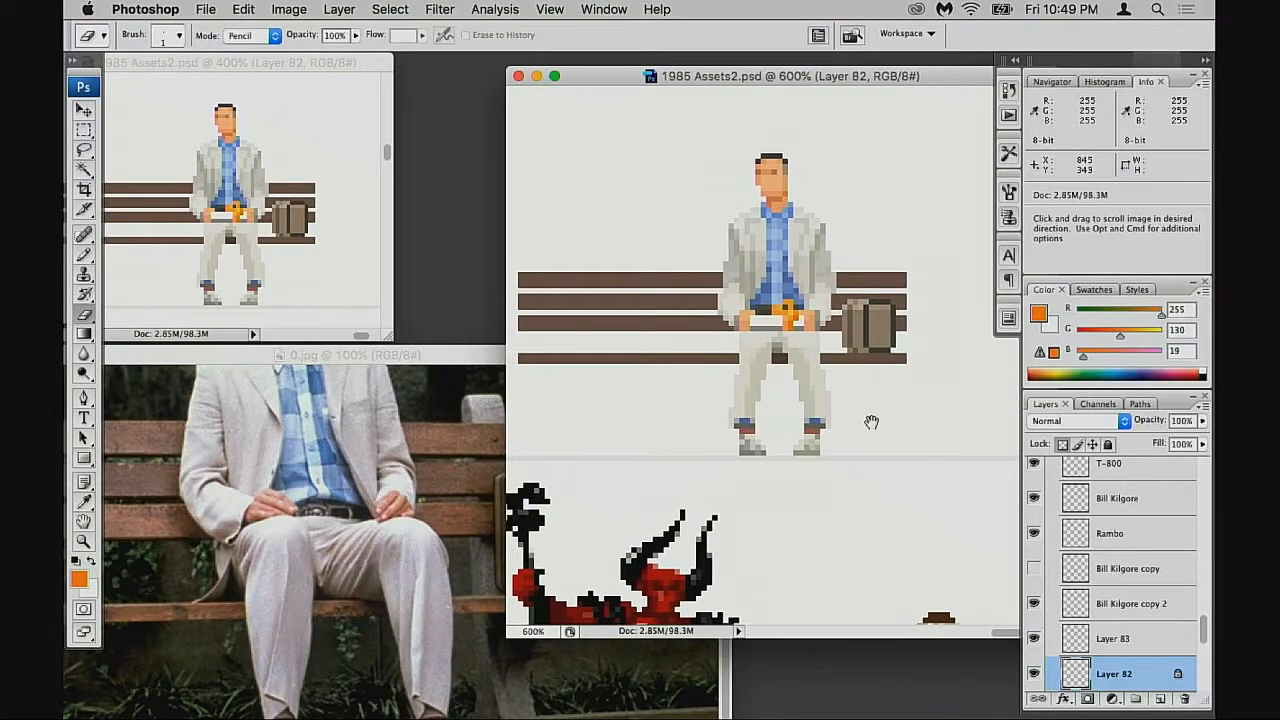
{"action": "left_click", "coordinate": [488, 466]}
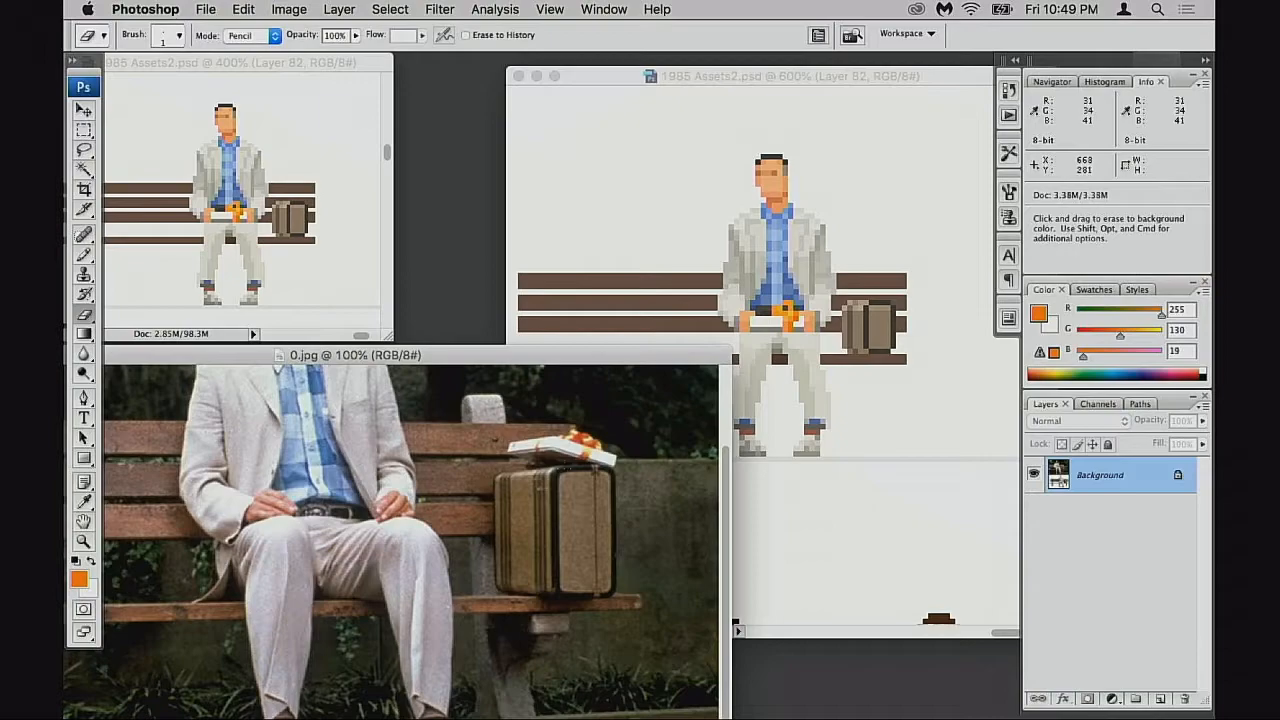
{"action": "left_click_drag", "start_coordinate": [639, 350], "coordinate": [639, 205]}
{"action": "key", "text": "super+minus"}
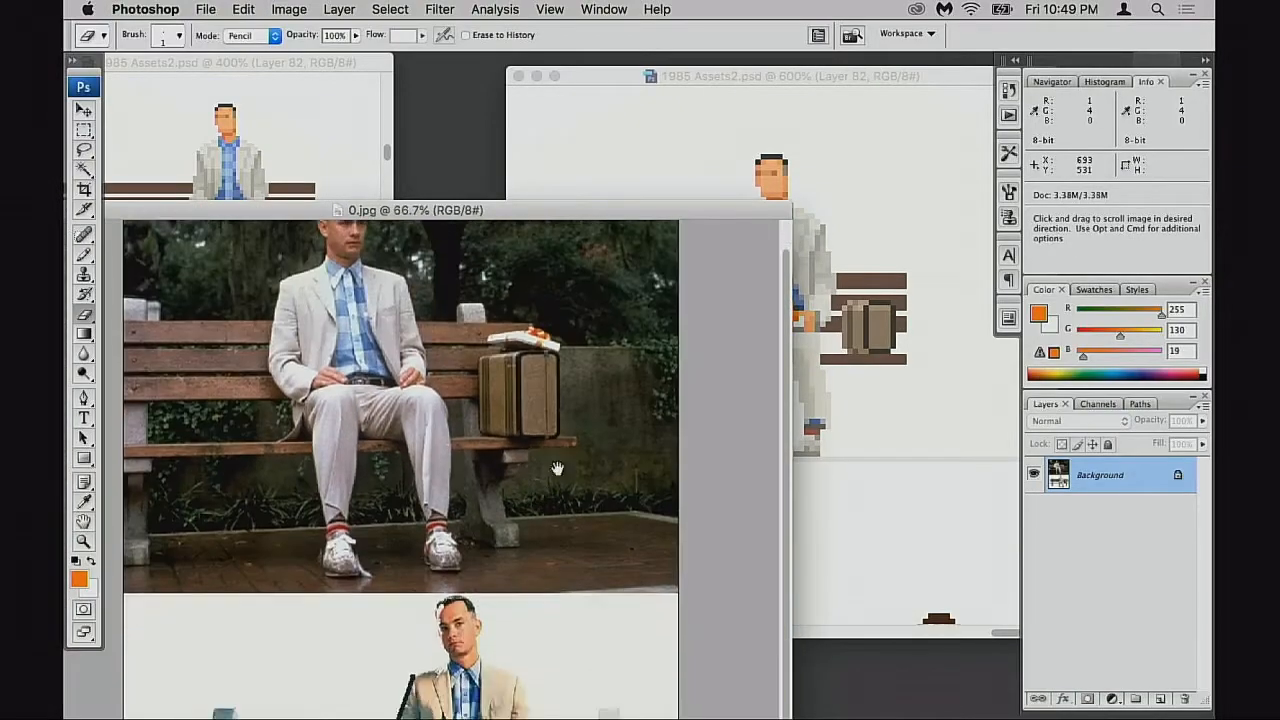
{"action": "left_click_drag", "start_coordinate": [590, 454], "coordinate": [590, 354]}
{"action": "left_click_drag", "start_coordinate": [512, 208], "coordinate": [534, 93]}
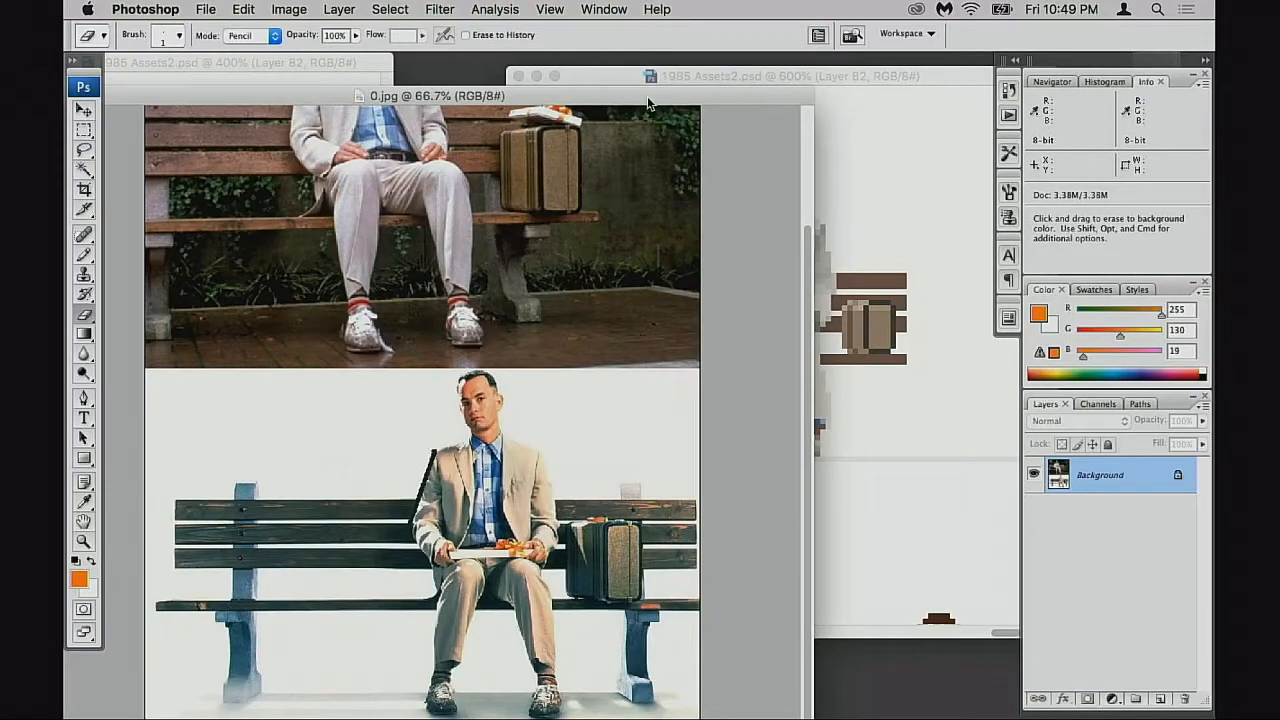
{"action": "left_click_drag", "start_coordinate": [651, 100], "coordinate": [443, 423]}
{"action": "left_click", "coordinate": [670, 378]}
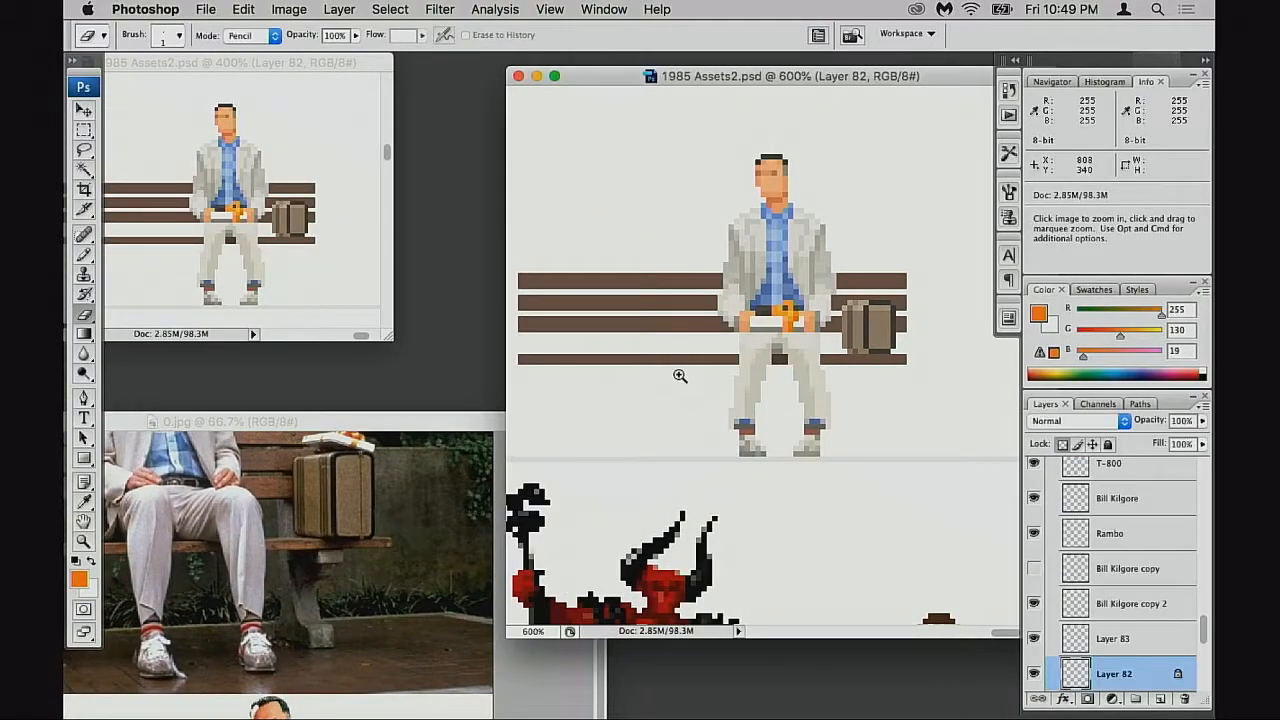
Toggle the visibility of Layer 82 to check the bench artwork and switch to the full-screen view
{"action": "left_click", "coordinate": [680, 376], "text": "super"}
{"action": "left_click_drag", "start_coordinate": [817, 419], "coordinate": [706, 449]}
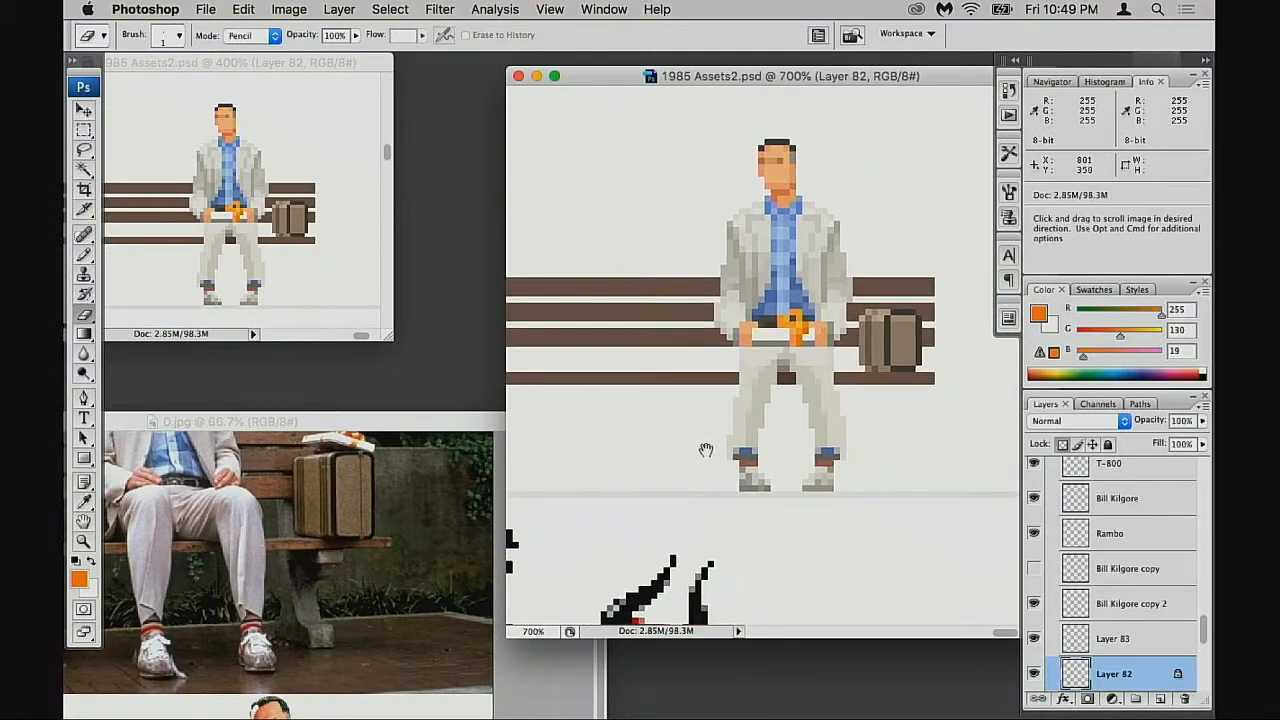
{"action": "left_click", "coordinate": [1034, 672]}
{"action": "left_click", "coordinate": [1034, 672]}
{"action": "key", "text": "f"}
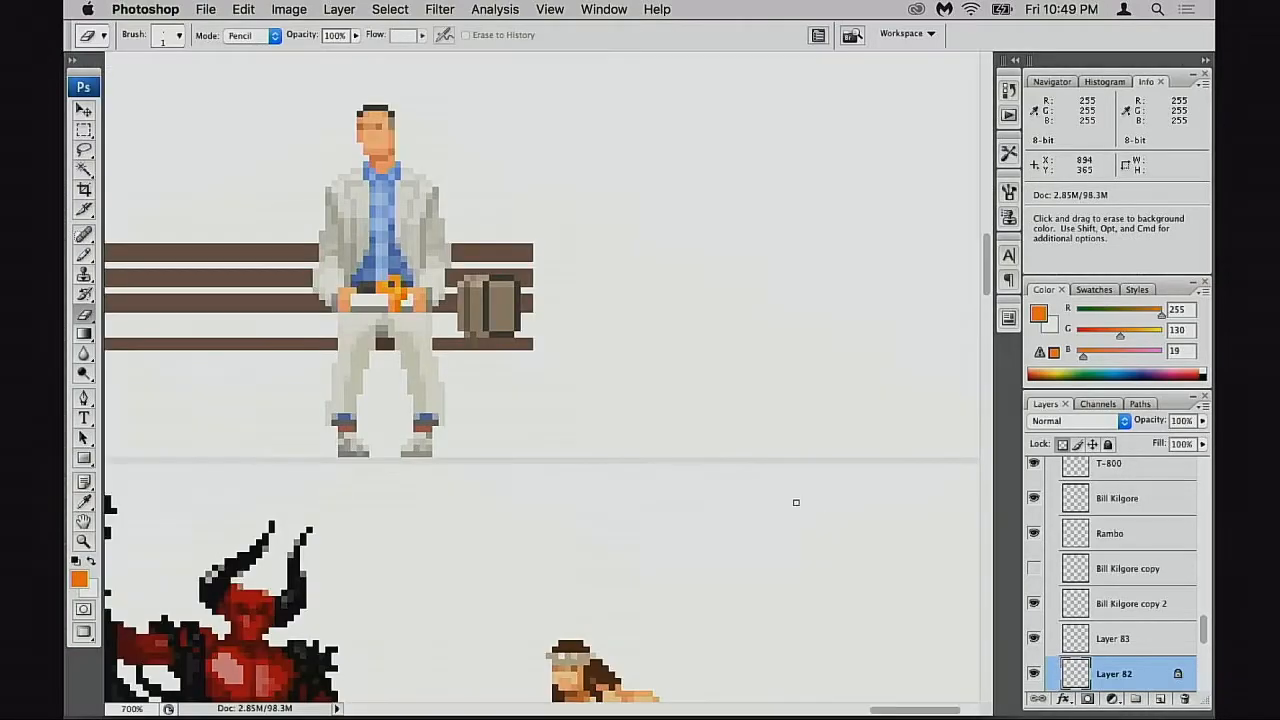
Try to duplicate the bench's whole seat slat one pixel down and one pixel to the right
{"action": "key", "text": "m"}
{"action": "left_click_drag", "start_coordinate": [227, 350], "coordinate": [471, 416]}
{"action": "left_click", "coordinate": [471, 426], "text": "super"}
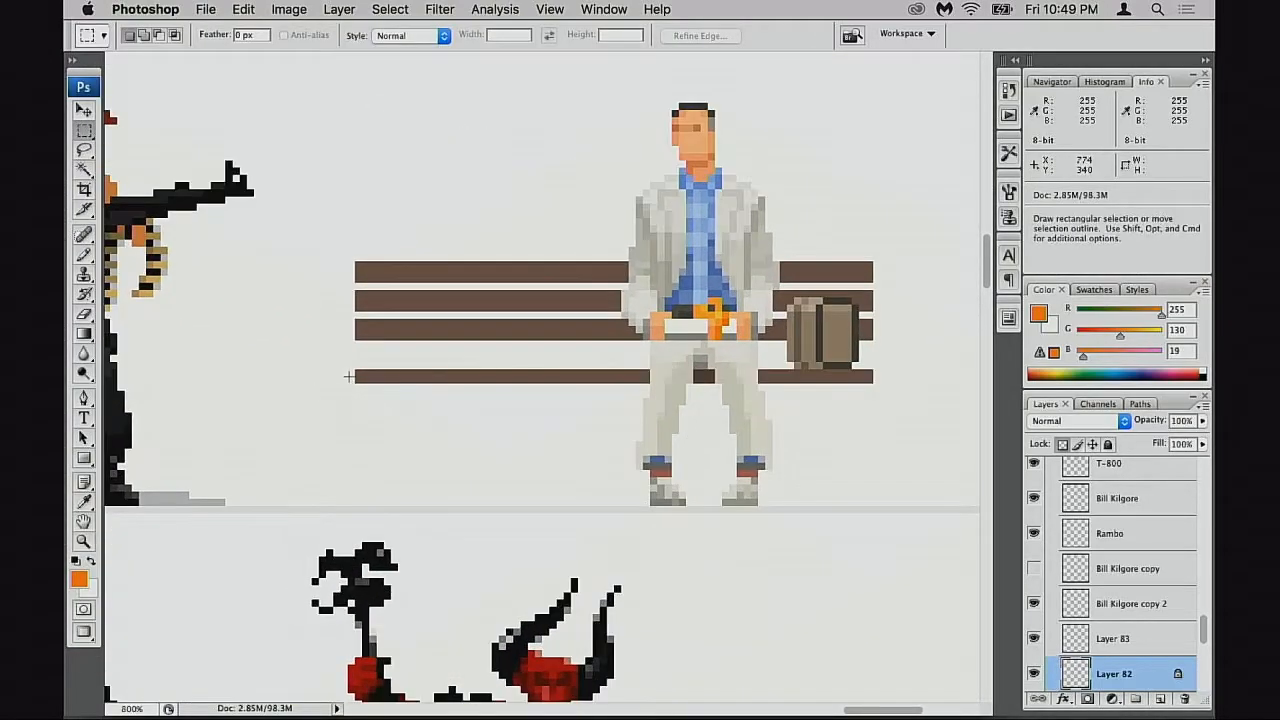
{"action": "left_click_drag", "start_coordinate": [353, 372], "coordinate": [838, 421]}
{"action": "key", "text": "z"}
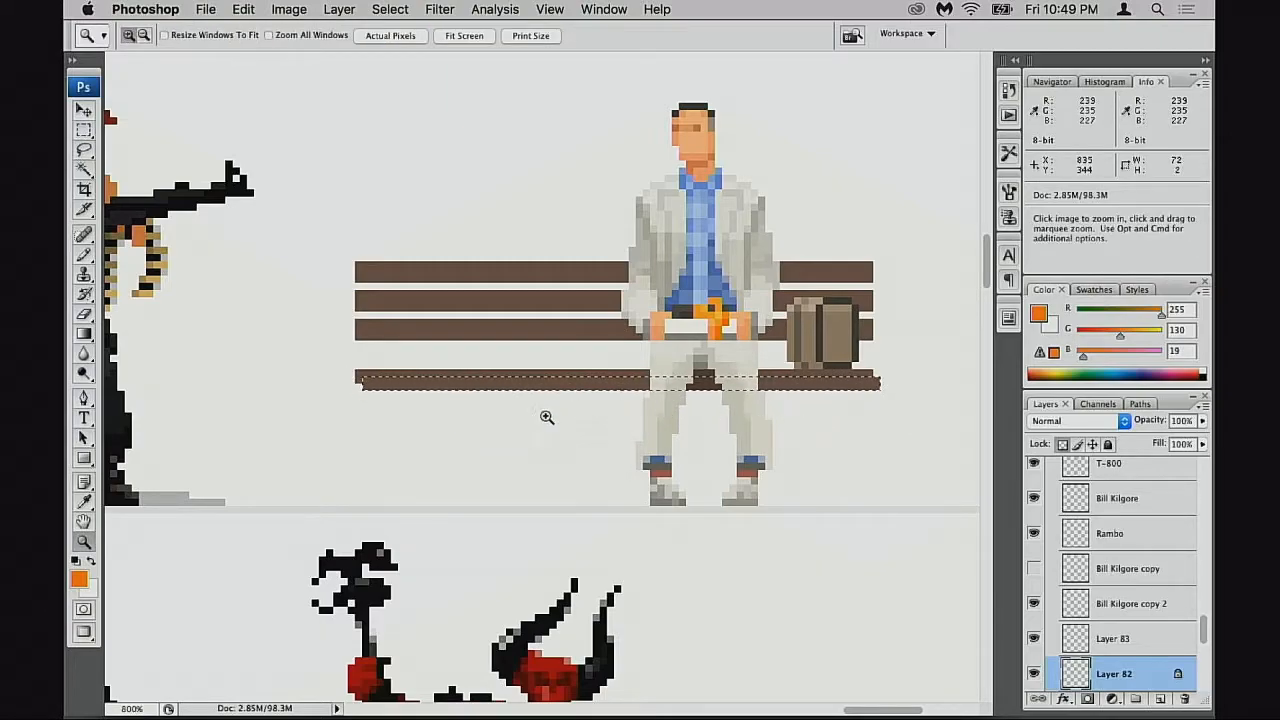
{"action": "key", "text": "super+z"}
Duplicate the lower pixel row of the bench's seat slat one pixel down and one pixel right, and deselect it
{"action": "left_click", "coordinate": [325, 402]}
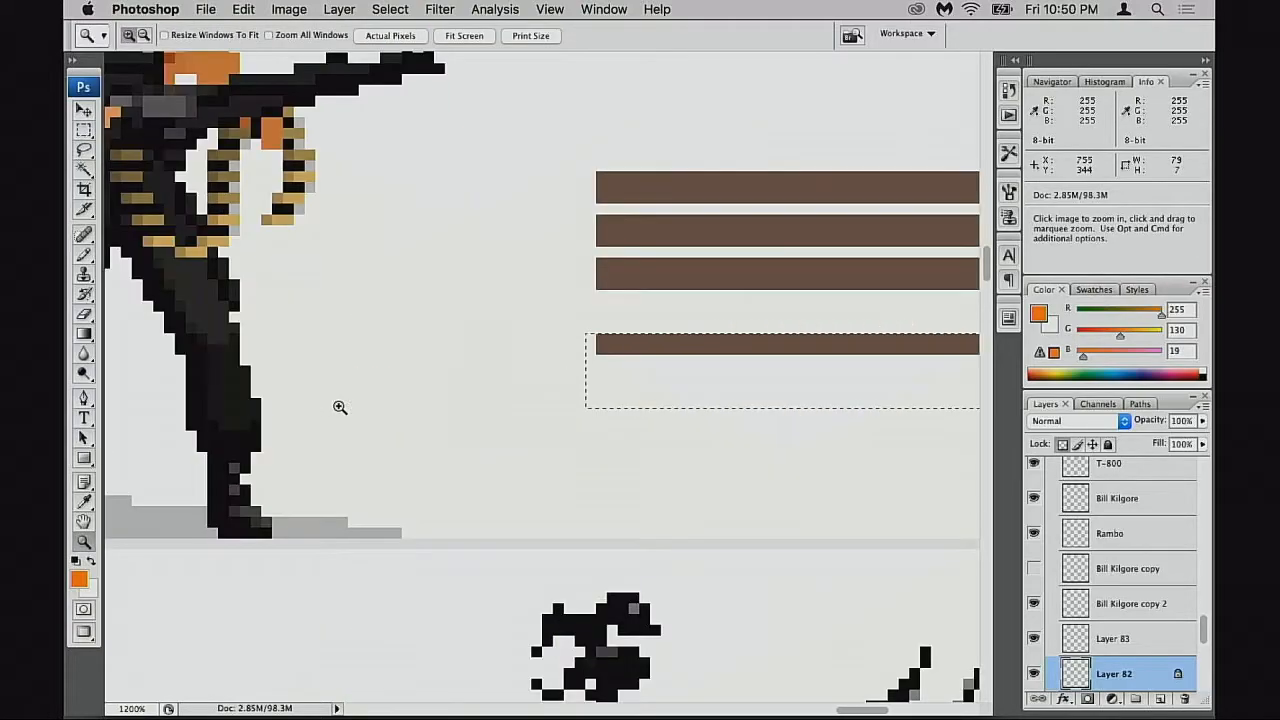
{"action": "key", "text": "m"}
{"action": "scroll", "coordinate": [498, 352], "scroll_direction": "right", "scroll_amount": 6}
{"action": "left_click_drag", "start_coordinate": [363, 359], "coordinate": [752, 416]}
{"action": "scroll", "coordinate": [752, 416], "scroll_direction": "left", "scroll_amount": 6}
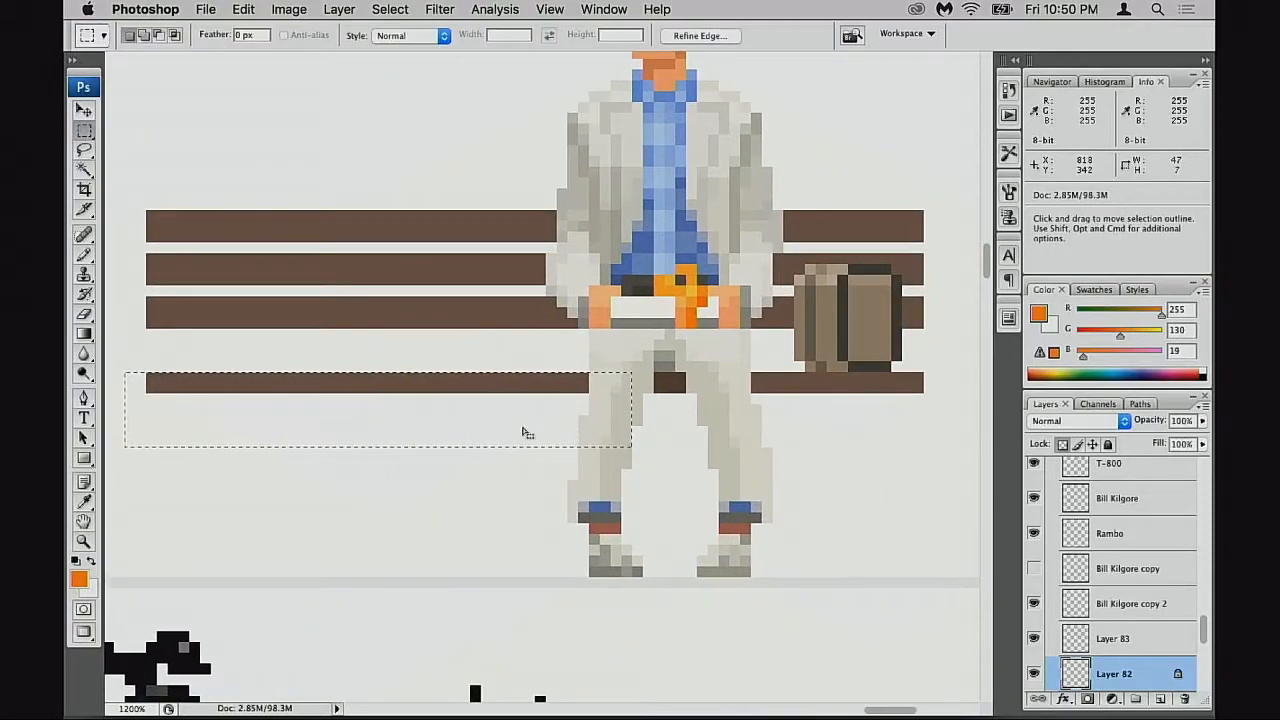
{"action": "left_click", "coordinate": [156, 431]}
{"action": "left_click_drag", "start_coordinate": [140, 382], "coordinate": [1080, 447]}
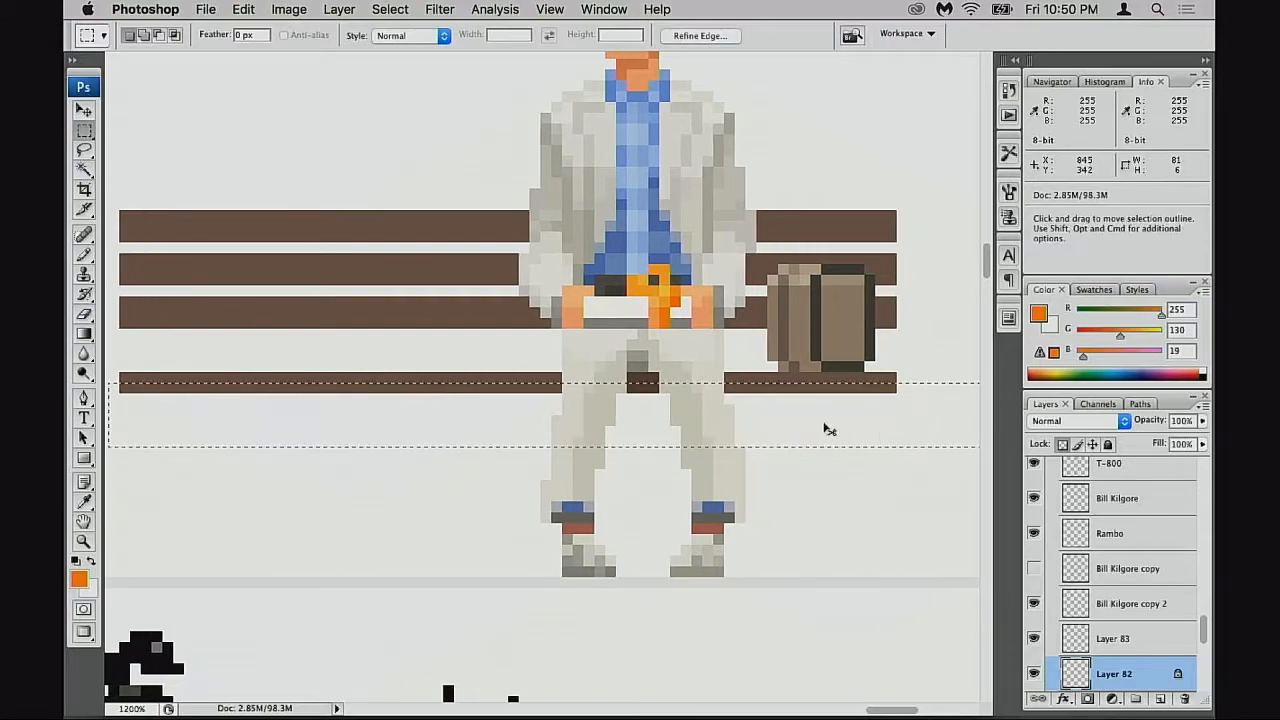
{"action": "left_click_drag", "start_coordinate": [737, 428], "coordinate": [735, 438]}
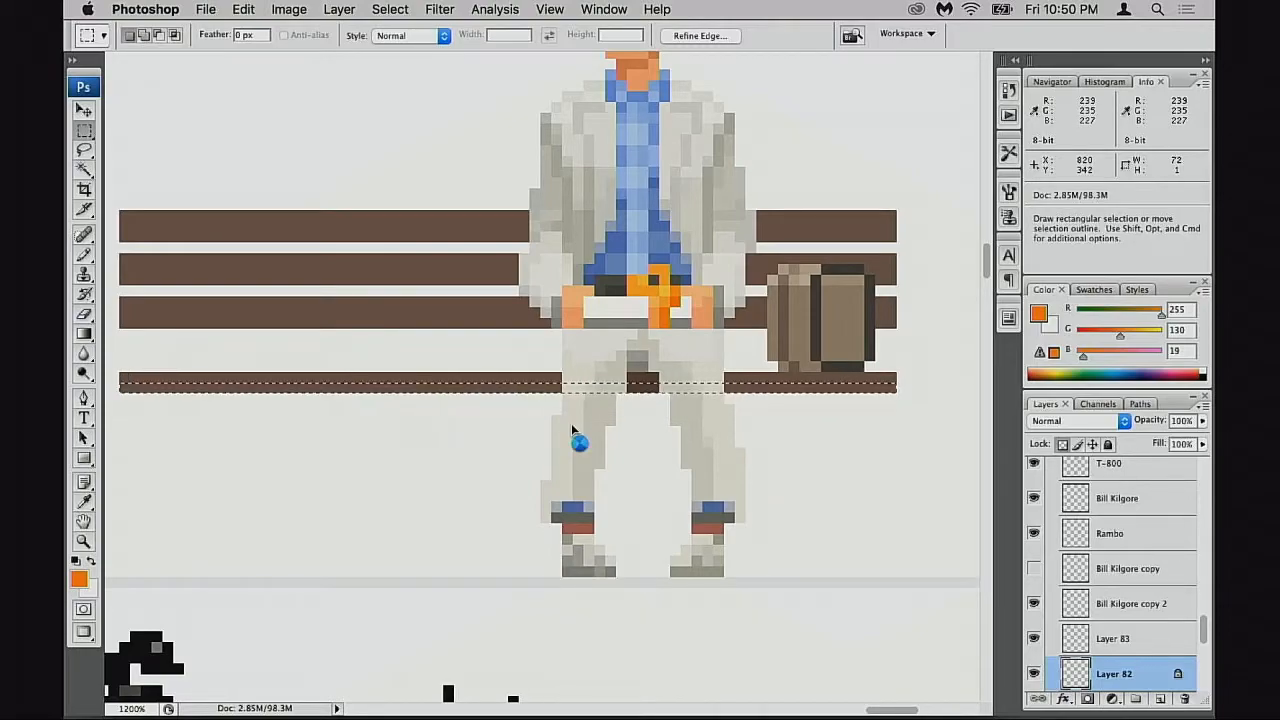
{"action": "key", "text": "super+Right"}
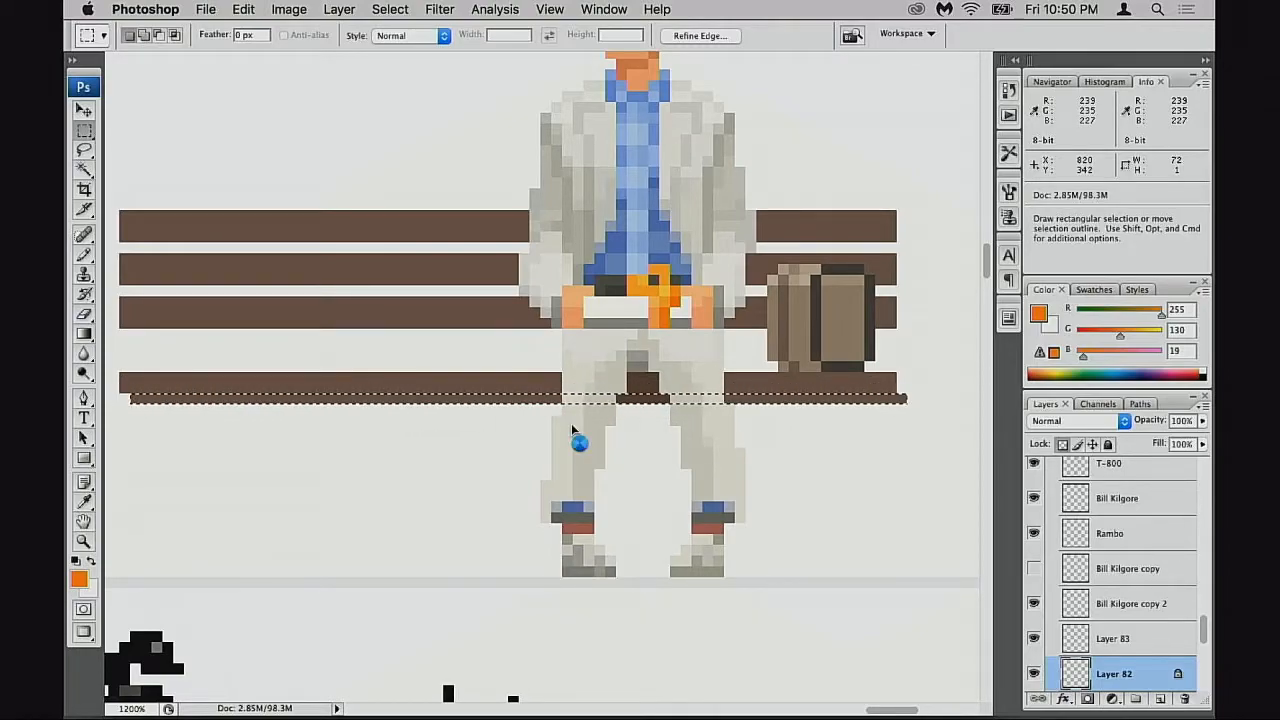
{"action": "key", "text": "super+d"}
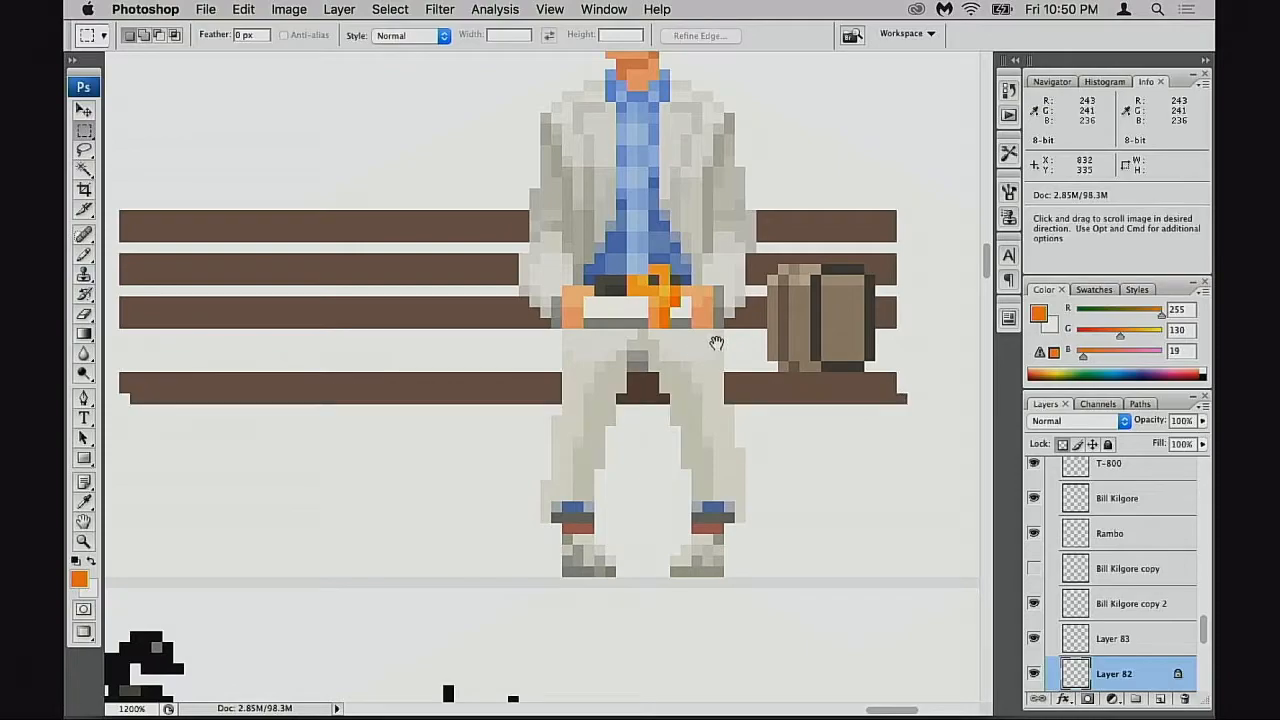
Try to move the bench's upper two backrest slats one pixel to the left
{"action": "left_click", "coordinate": [660, 418], "text": "alt"}
{"action": "left_click", "coordinate": [660, 418], "text": "alt"}
{"action": "left_click_drag", "start_coordinate": [670, 432], "coordinate": [825, 469]}
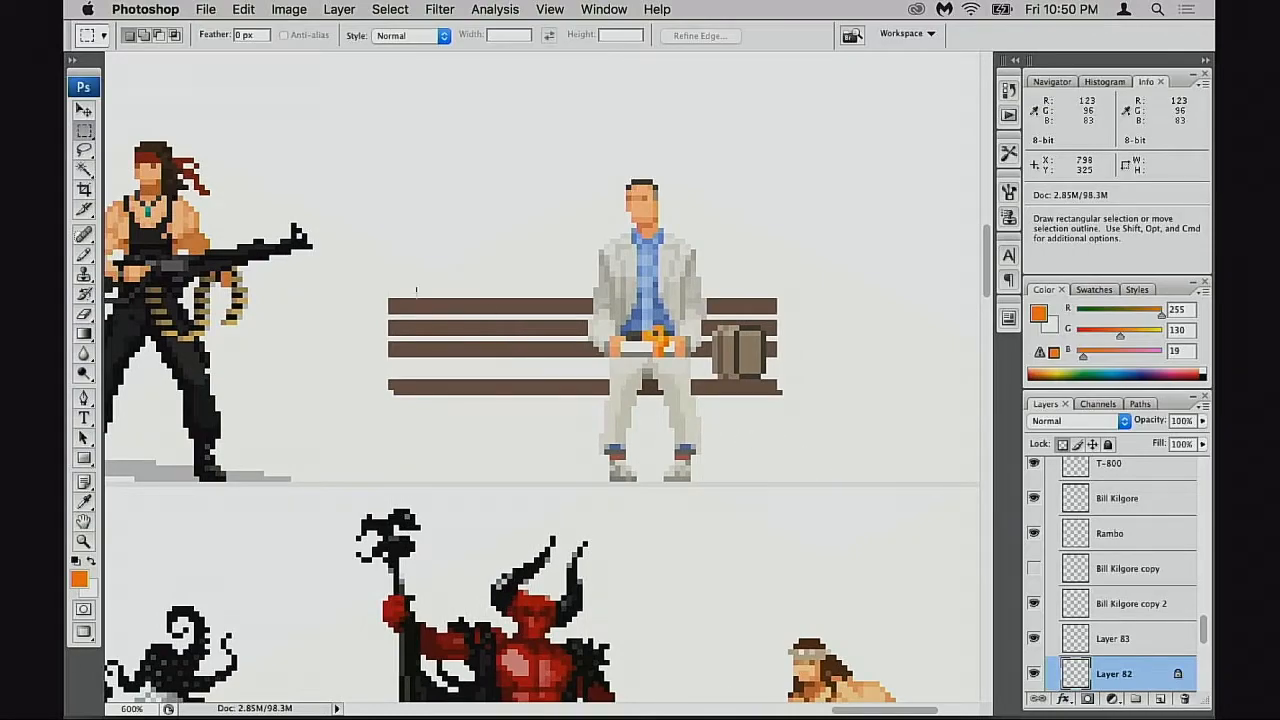
{"action": "left_click_drag", "start_coordinate": [357, 267], "coordinate": [819, 340]}
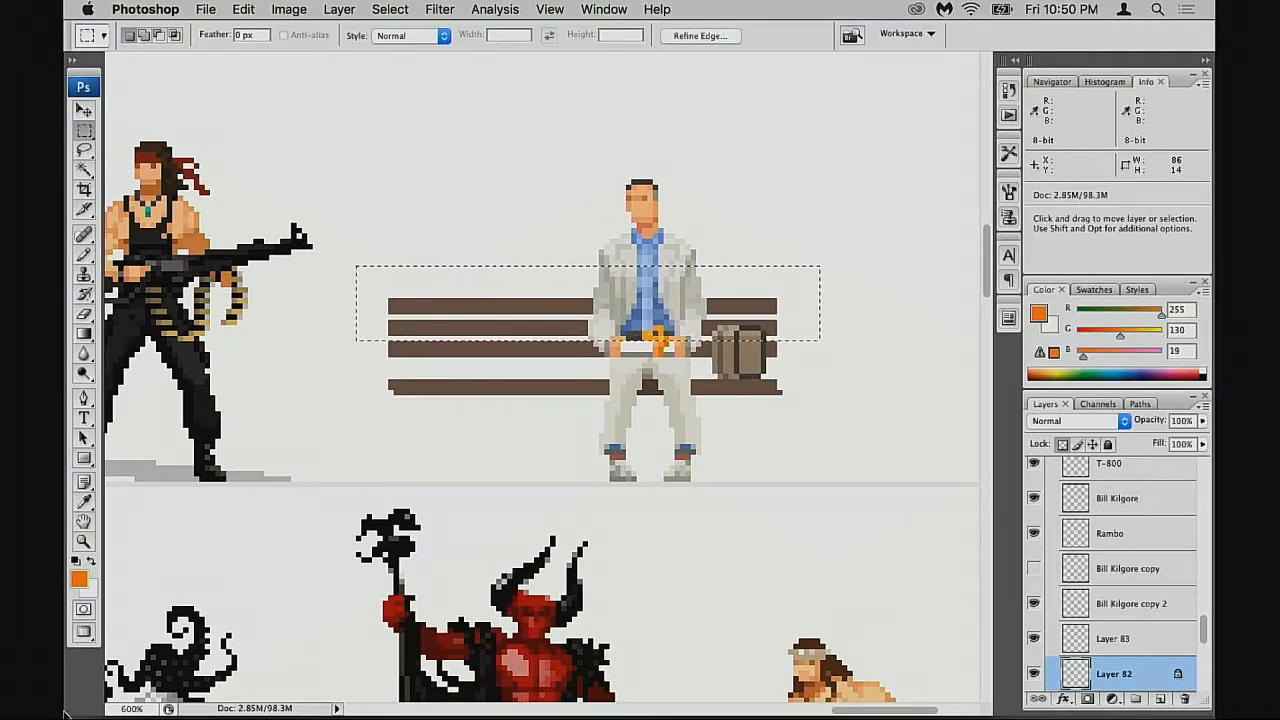
{"action": "key", "text": "super+Left"}
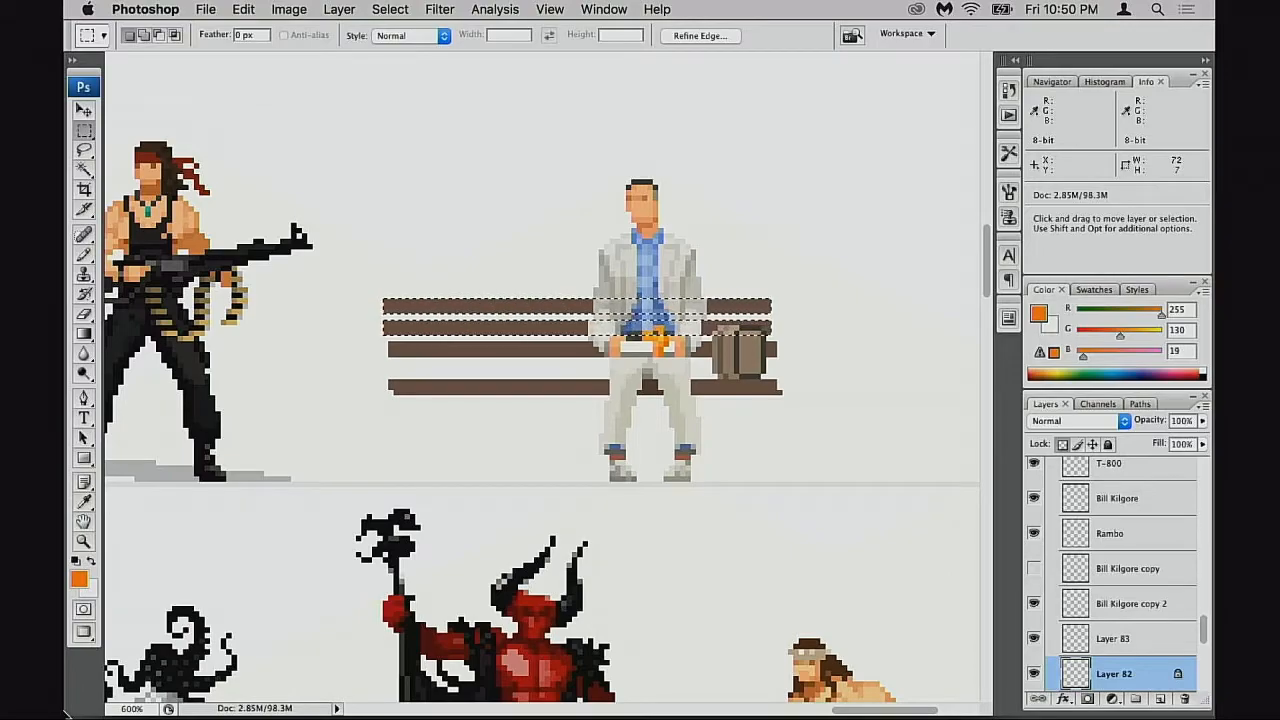
{"action": "key", "text": "super+z"}
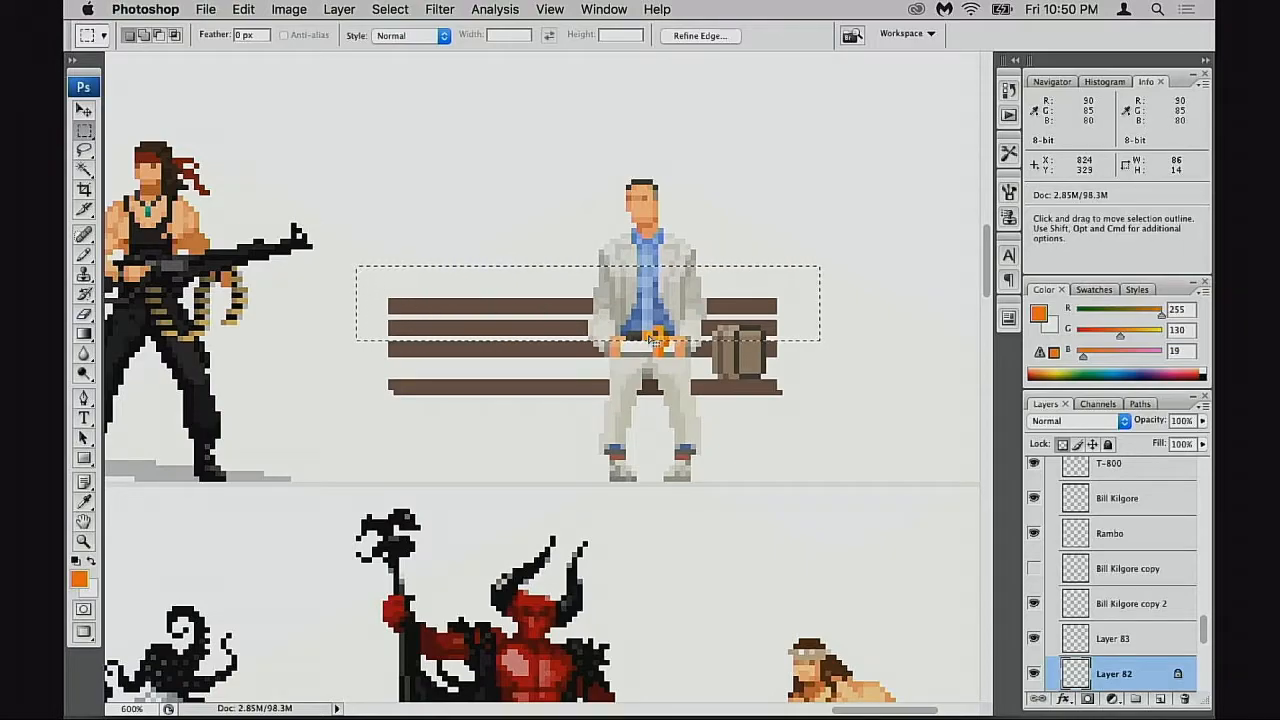
Move all three backrest slats of the bench one pixel to the left and deselect them
{"action": "mouse_move", "coordinate": [323, 250]}
{"action": "left_mouse_down"}
{"action": "mouse_move", "coordinate": [380, 297]}
{"action": "mouse_move", "coordinate": [808, 362]}
{"action": "left_mouse_up"}
{"action": "key", "text": "super+Left"}
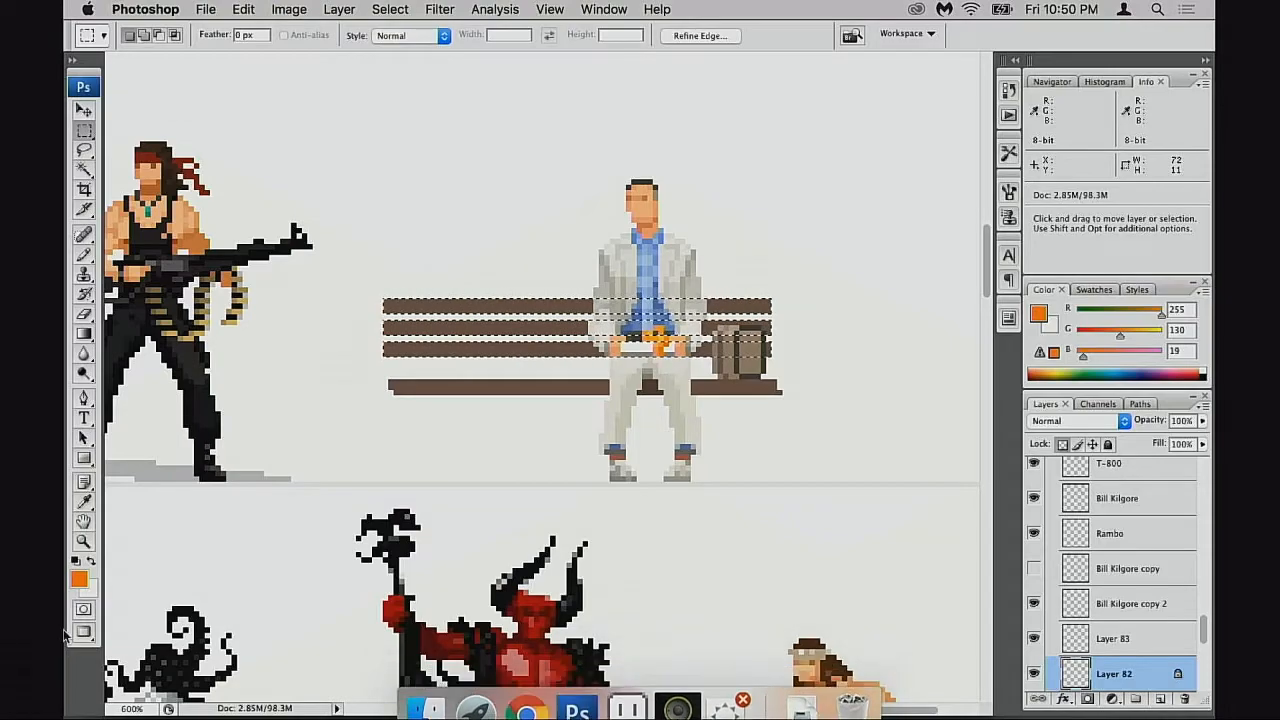
{"action": "key", "text": "super+d"}
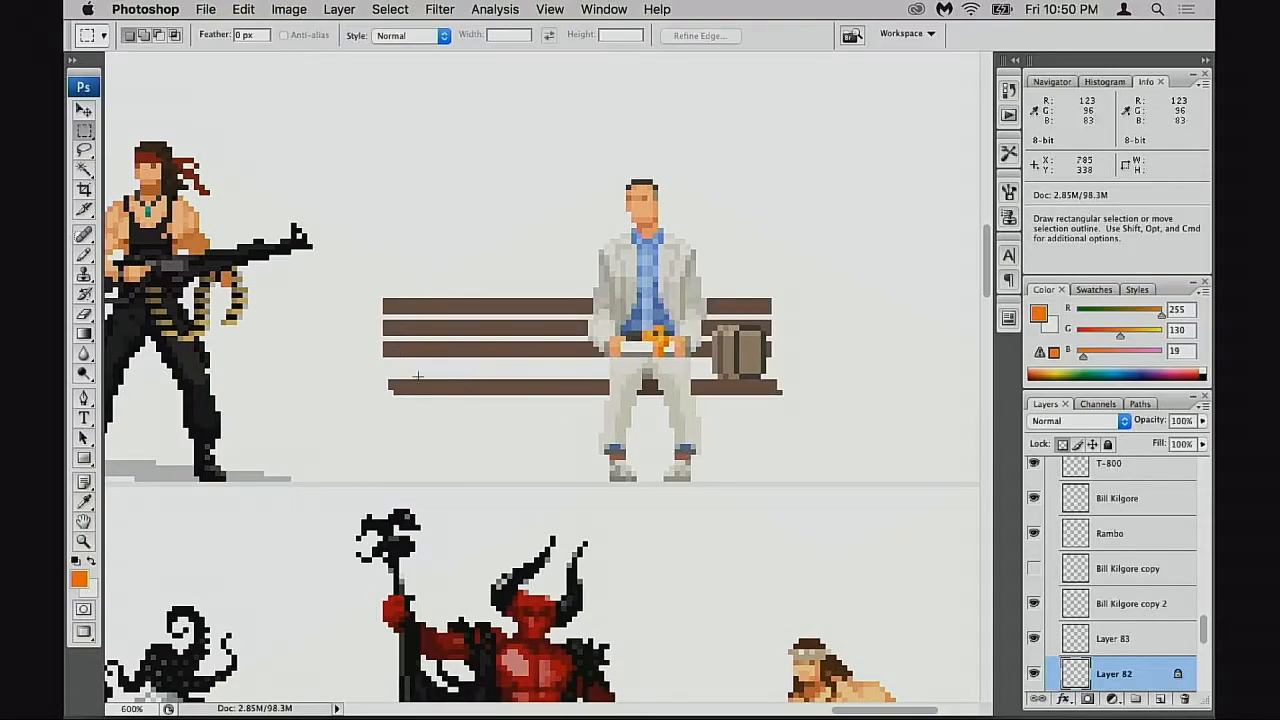
Hide and reshow the bench's layer to check its contents against the seated man
{"action": "key", "text": "space"}
{"action": "left_click_drag", "start_coordinate": [774, 450], "coordinate": [762, 456]}
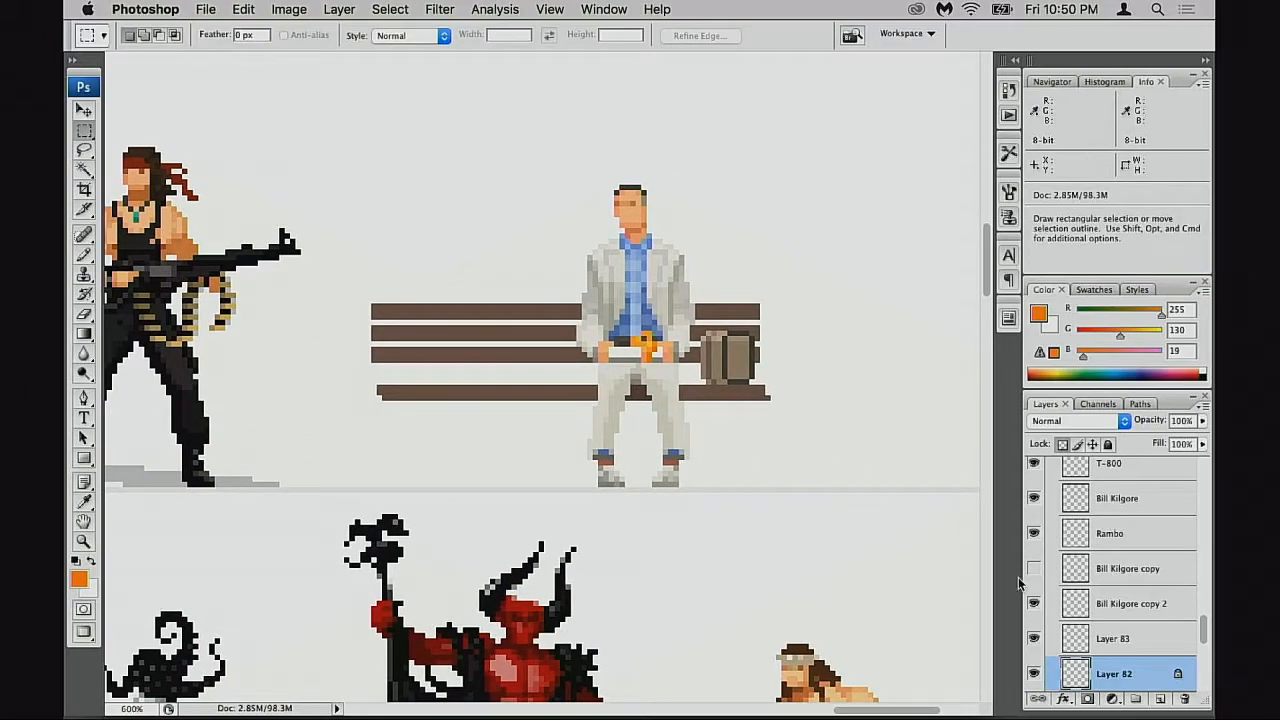
{"action": "left_click", "coordinate": [1035, 676]}
{"action": "left_click", "coordinate": [1035, 676]}
{"action": "key", "text": "super+space"}
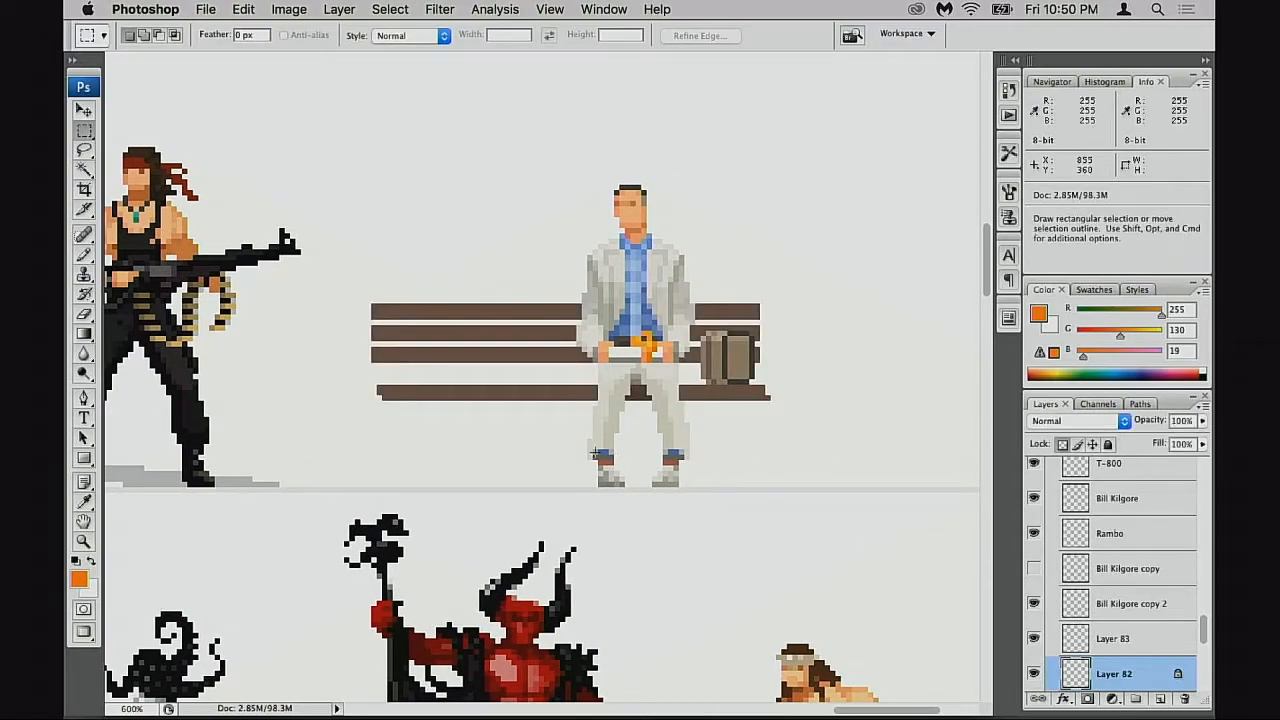
Try to brighten the left end of the bench's seat slat with its sampled brown, using the Pencil in Screen mode at 100% opacity
{"action": "left_click", "coordinate": [512, 420], "text": "super"}
{"action": "left_click", "coordinate": [512, 420], "text": "super"}
{"action": "left_click_drag", "start_coordinate": [531, 398], "coordinate": [503, 596]}
{"action": "left_click", "coordinate": [542, 490], "text": "super"}
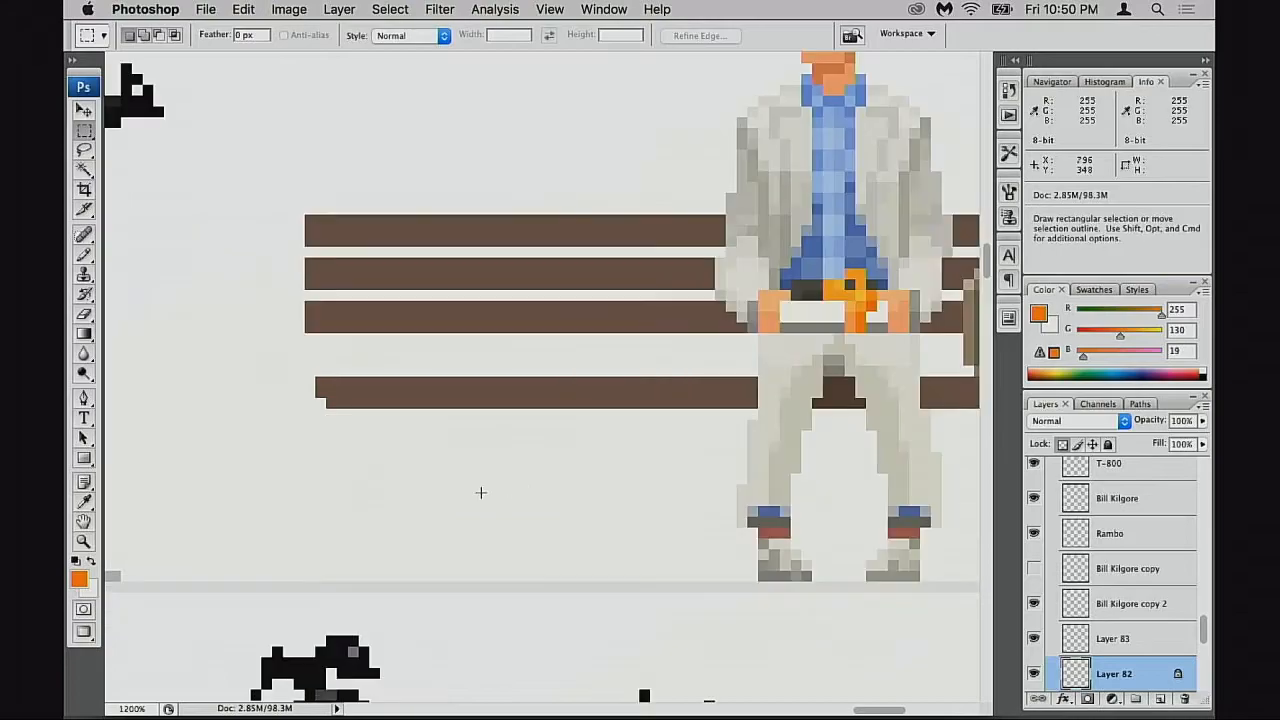
{"action": "key", "text": "b"}
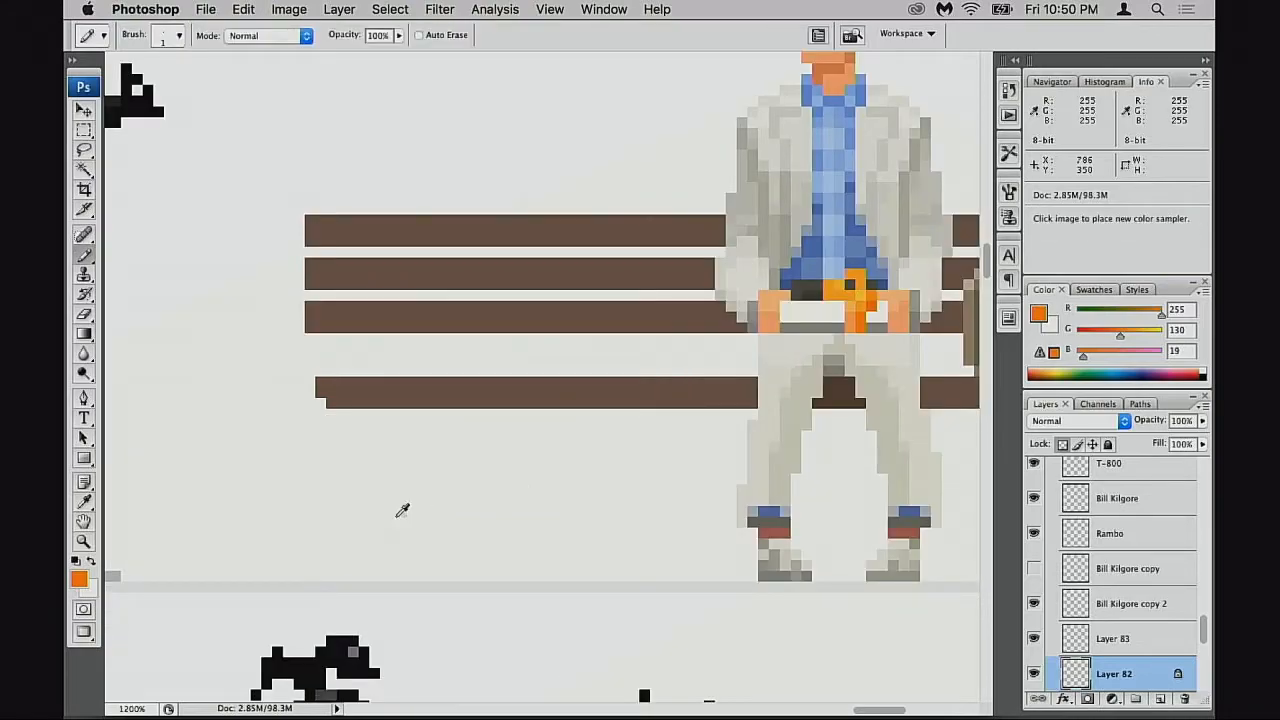
{"action": "left_click", "coordinate": [503, 418], "text": "super"}
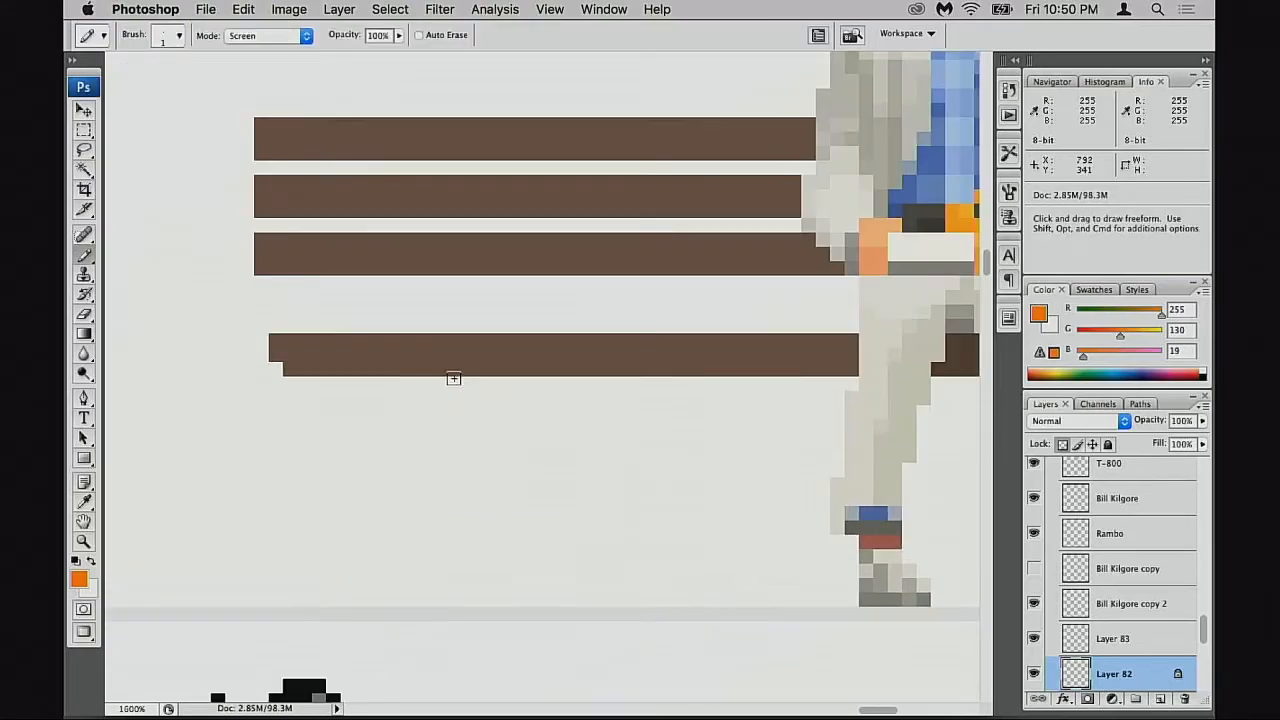
{"action": "left_click", "coordinate": [444, 366], "text": "alt"}
{"action": "left_click_drag", "start_coordinate": [292, 354], "coordinate": [390, 354]}
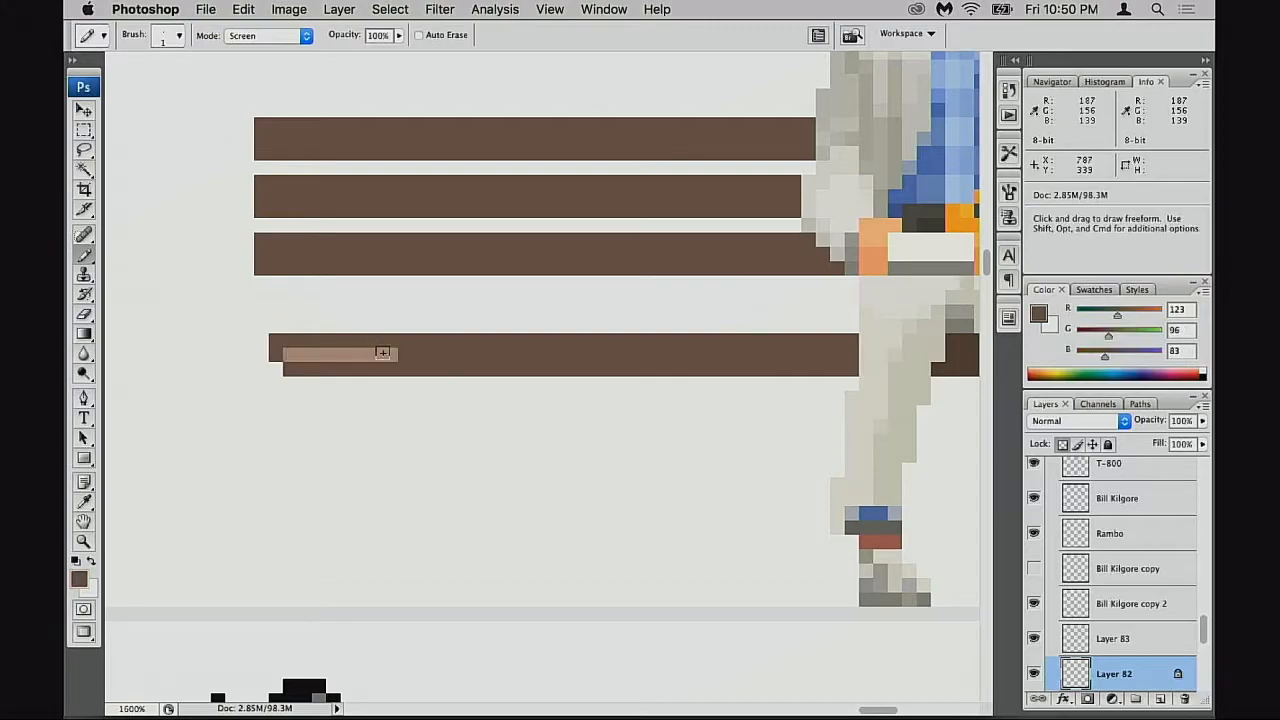
{"action": "key", "text": "super+z"}
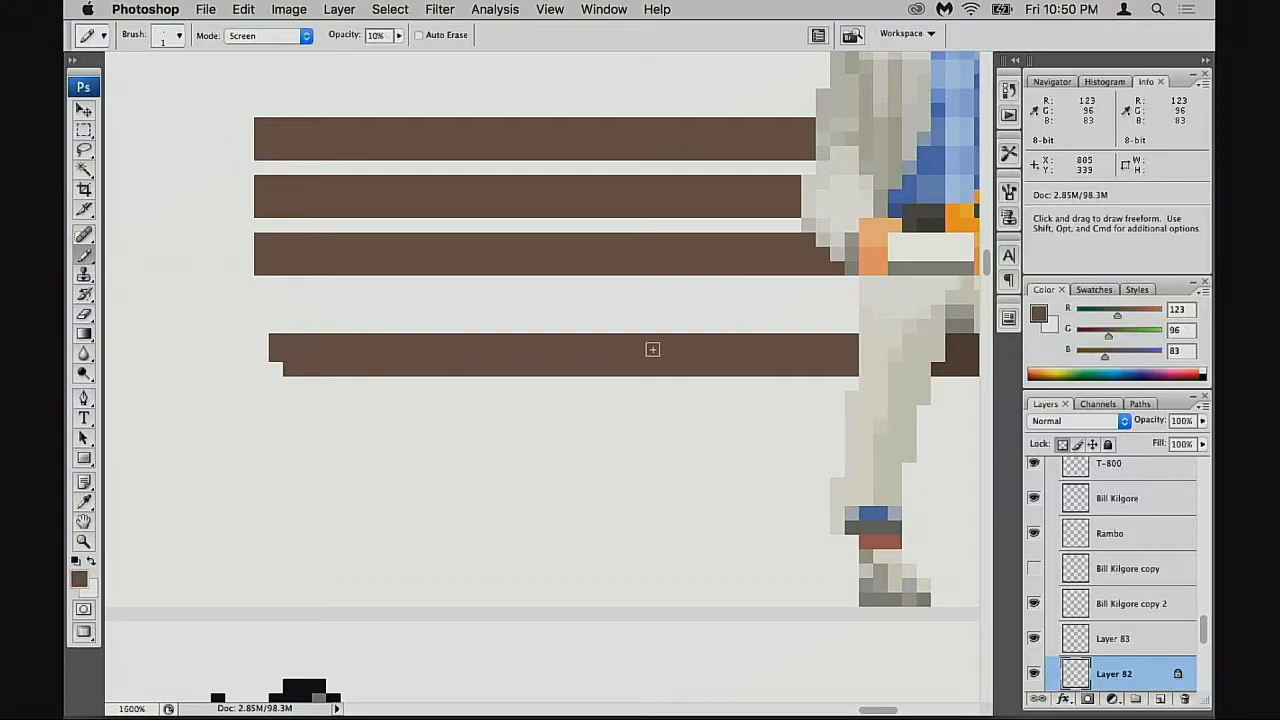
Highlight the middle pixel row of the seat slat beside the man with the sampled skin orange, in Screen mode at 10% opacity
{"action": "left_click", "coordinate": [872, 248], "text": "alt"}
{"action": "mouse_move", "coordinate": [285, 352]}
{"action": "left_mouse_down"}
{"action": "mouse_move", "coordinate": [368, 348]}
{"action": "mouse_move", "coordinate": [399, 361]}
{"action": "left_mouse_up"}
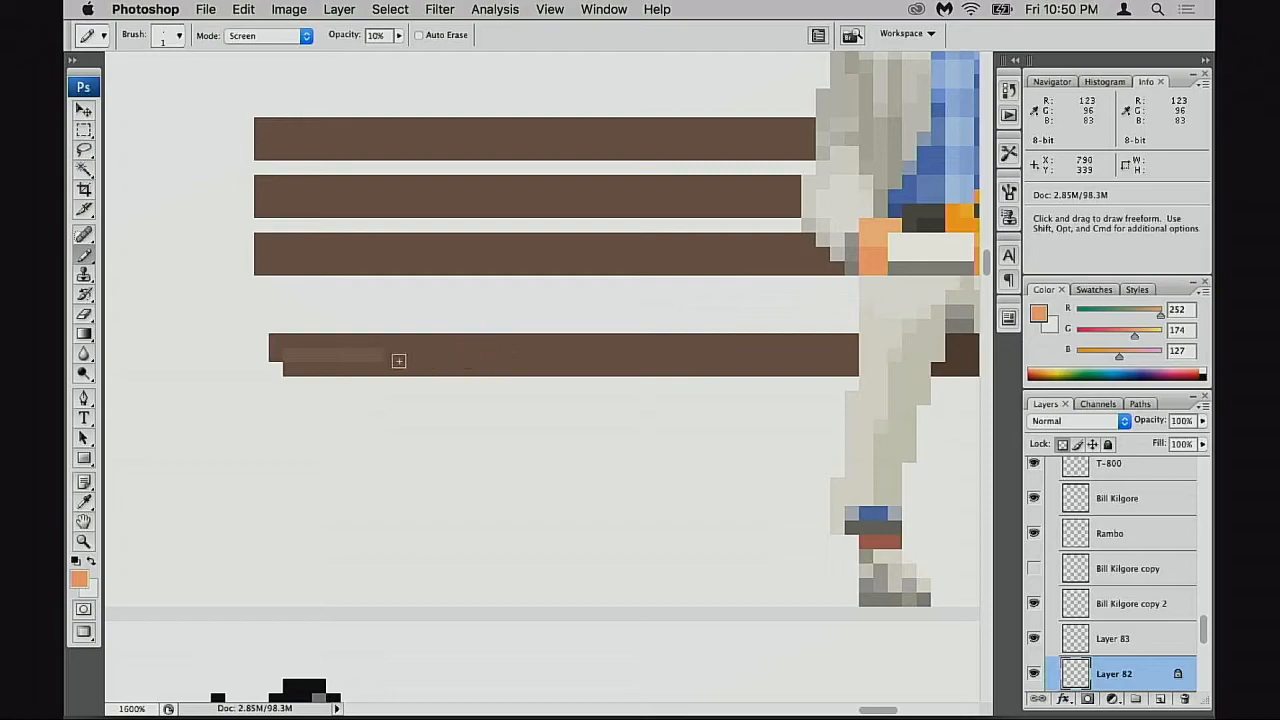
{"action": "left_click", "coordinate": [506, 355], "text": "shift"}
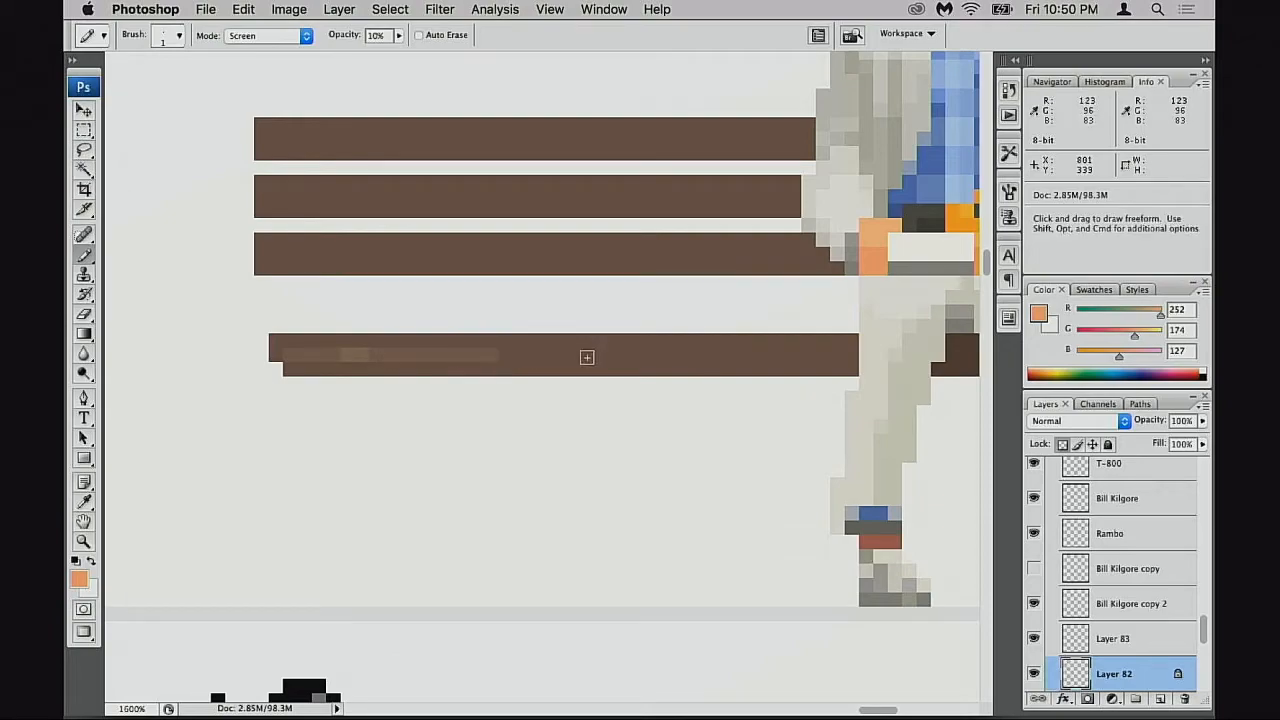
{"action": "left_click", "coordinate": [587, 355], "text": "shift"}
{"action": "mouse_move", "coordinate": [452, 354]}
{"action": "left_mouse_down"}
{"action": "mouse_move", "coordinate": [539, 357]}
{"action": "mouse_move", "coordinate": [426, 354]}
{"action": "mouse_move", "coordinate": [905, 360]}
{"action": "left_mouse_up"}
{"action": "scroll", "coordinate": [905, 360], "scroll_direction": "right", "scroll_amount": 5}
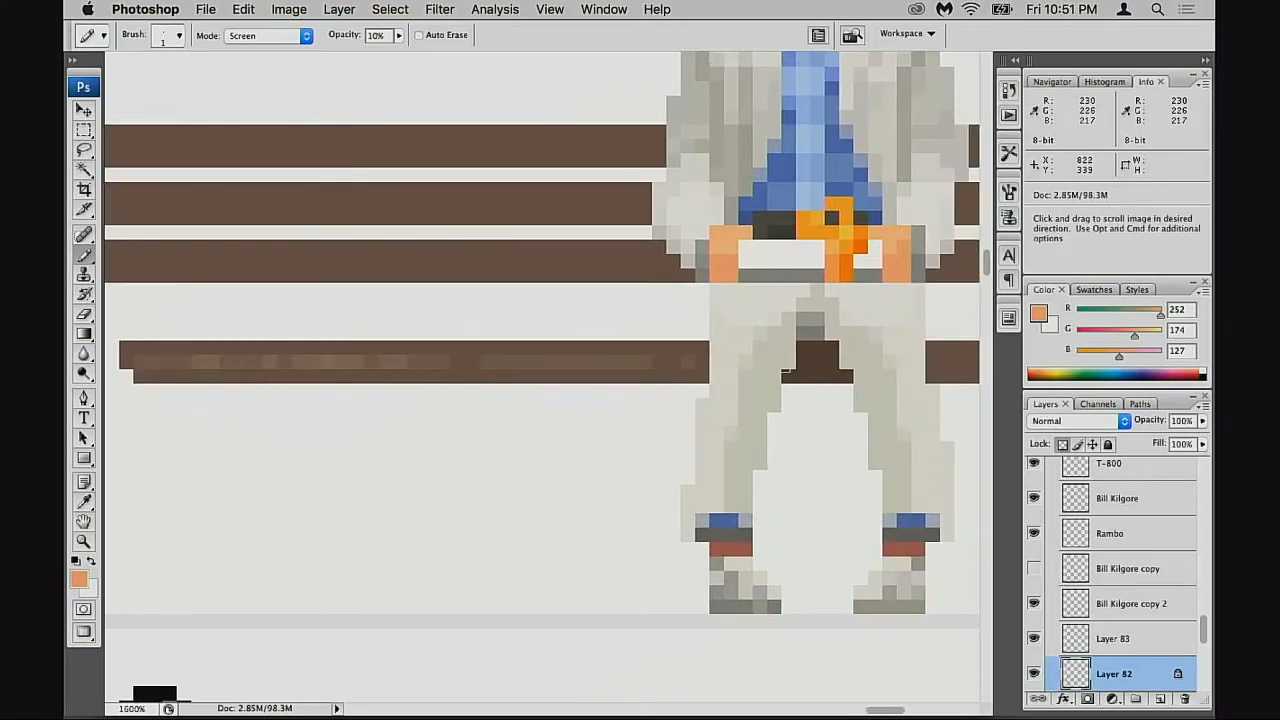
Continue the faint, uneven orange highlights along the seat slat's middle pixel row below the suitcase
{"action": "scroll", "coordinate": [860, 364], "scroll_direction": "right", "scroll_amount": 4}
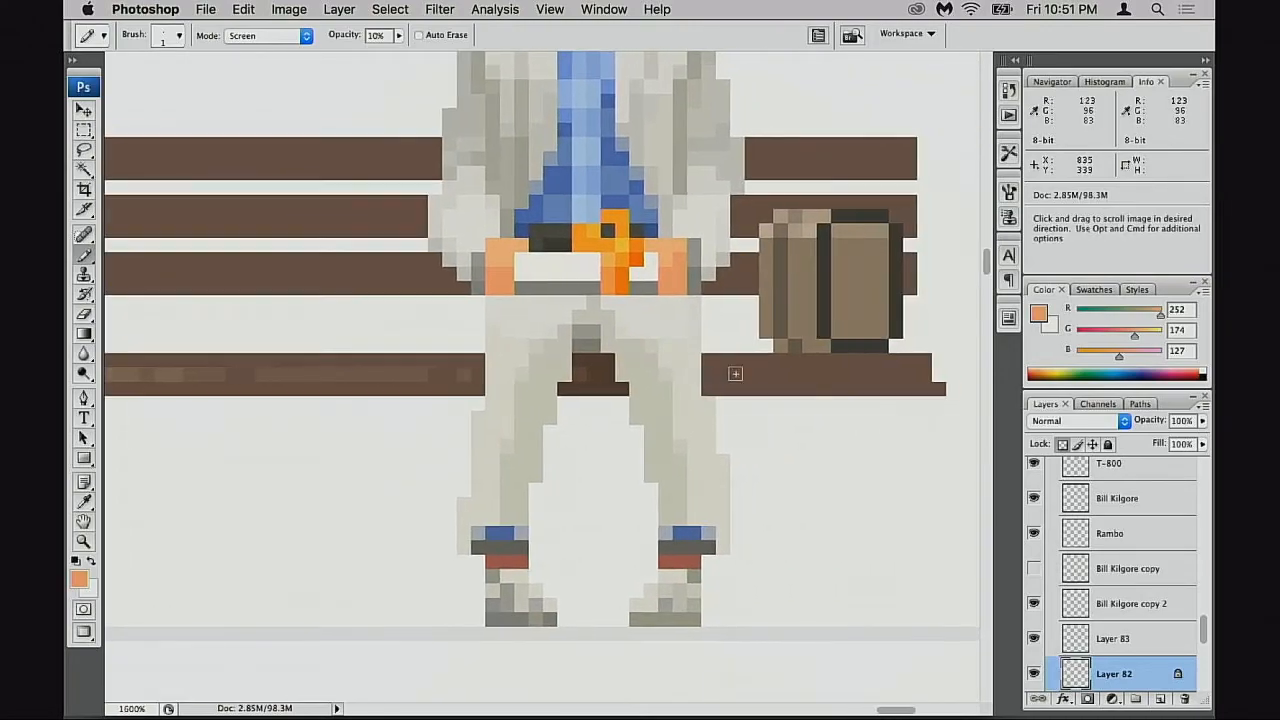
{"action": "scroll", "coordinate": [715, 370], "scroll_direction": "right", "scroll_amount": 3}
{"action": "scroll", "coordinate": [880, 371], "scroll_direction": "right", "scroll_amount": 3}
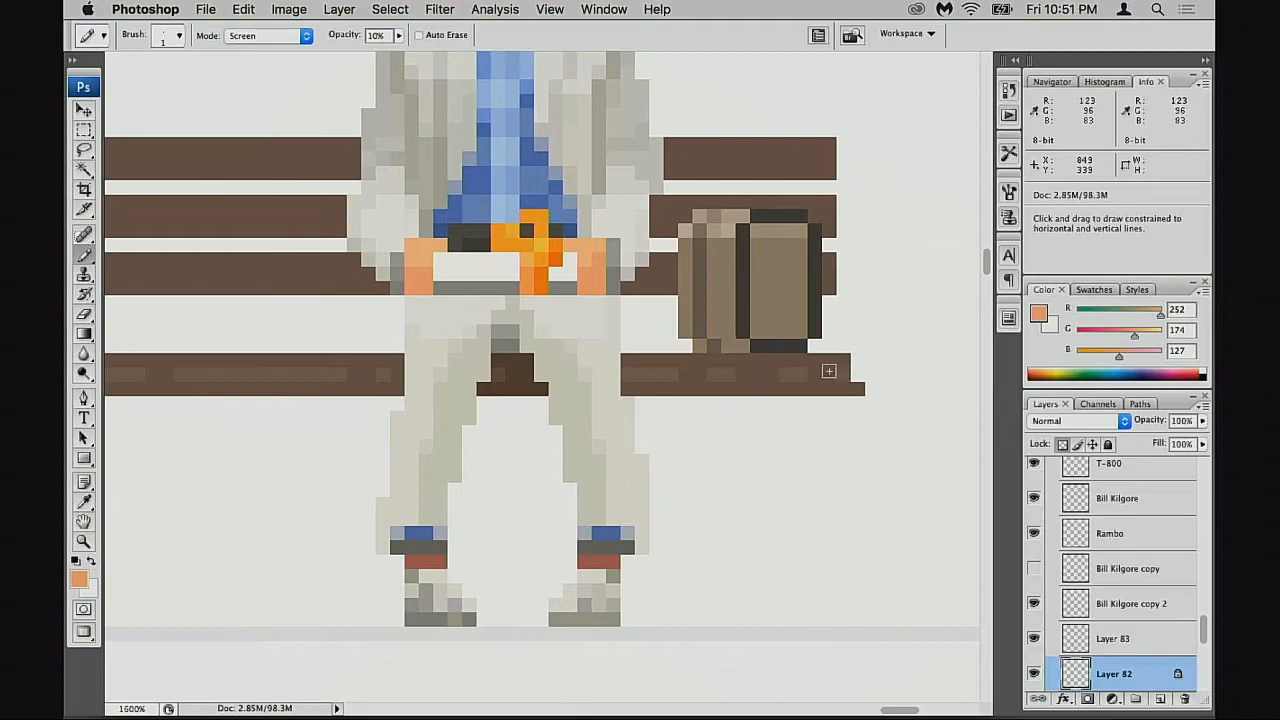
{"action": "key", "text": "z"}
{"action": "left_click", "coordinate": [820, 372]}
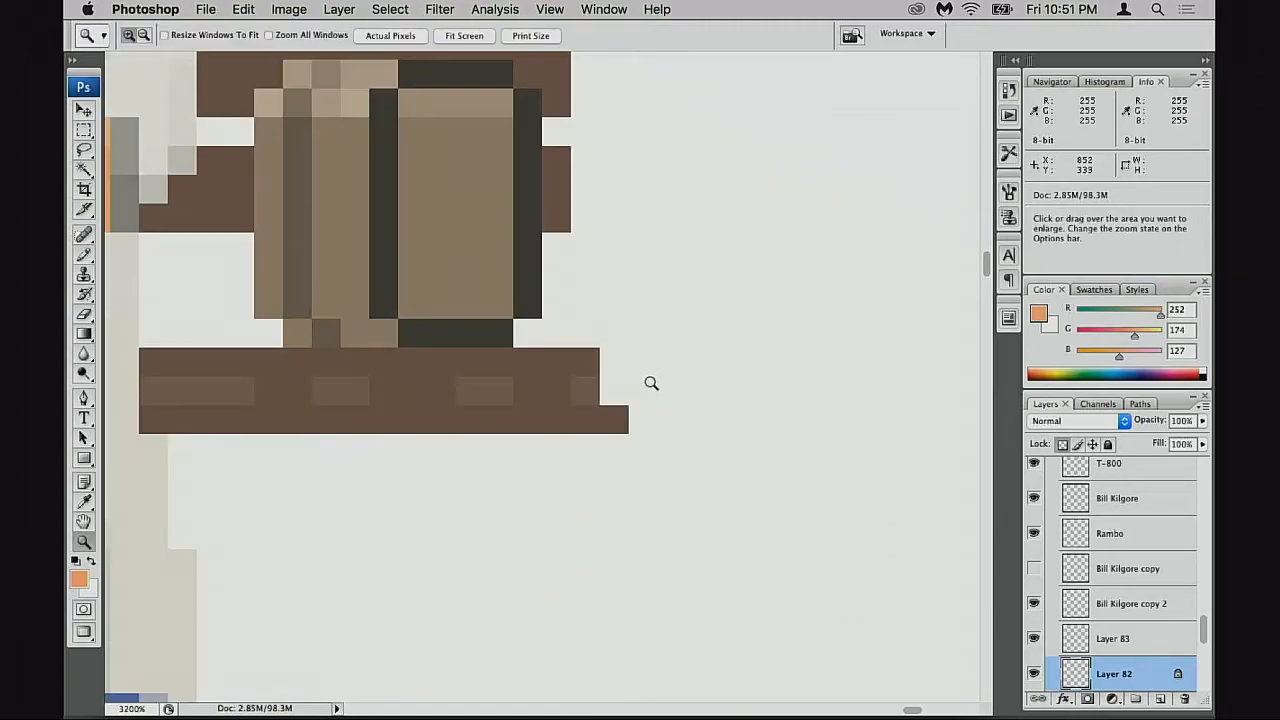
{"action": "key", "text": "b"}
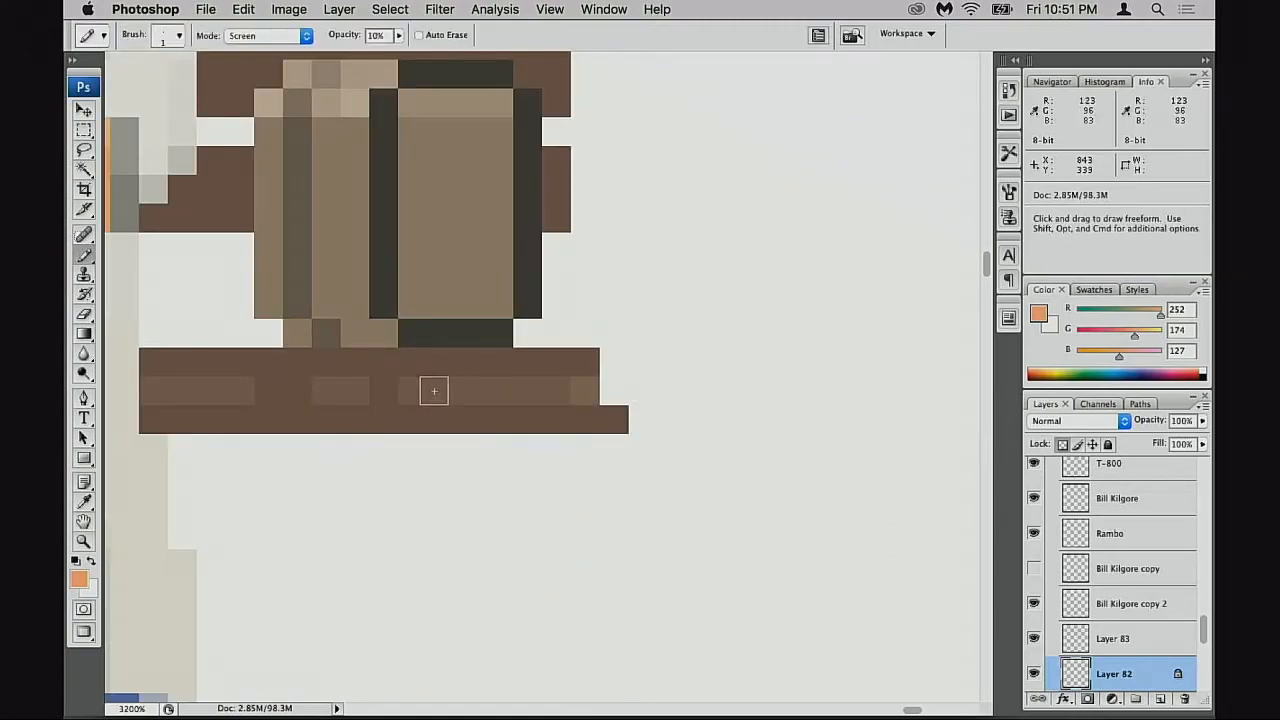
Add uneven orange highlights along the top pixel row of the seat slat on both sides of the man
{"action": "left_click", "coordinate": [503, 411], "text": "alt"}
{"action": "left_click", "coordinate": [495, 417], "text": "alt"}
{"action": "left_click", "coordinate": [495, 417], "text": "alt"}
{"action": "left_click", "coordinate": [467, 417], "text": "alt"}
{"action": "left_click_drag", "start_coordinate": [467, 417], "coordinate": [623, 440]}
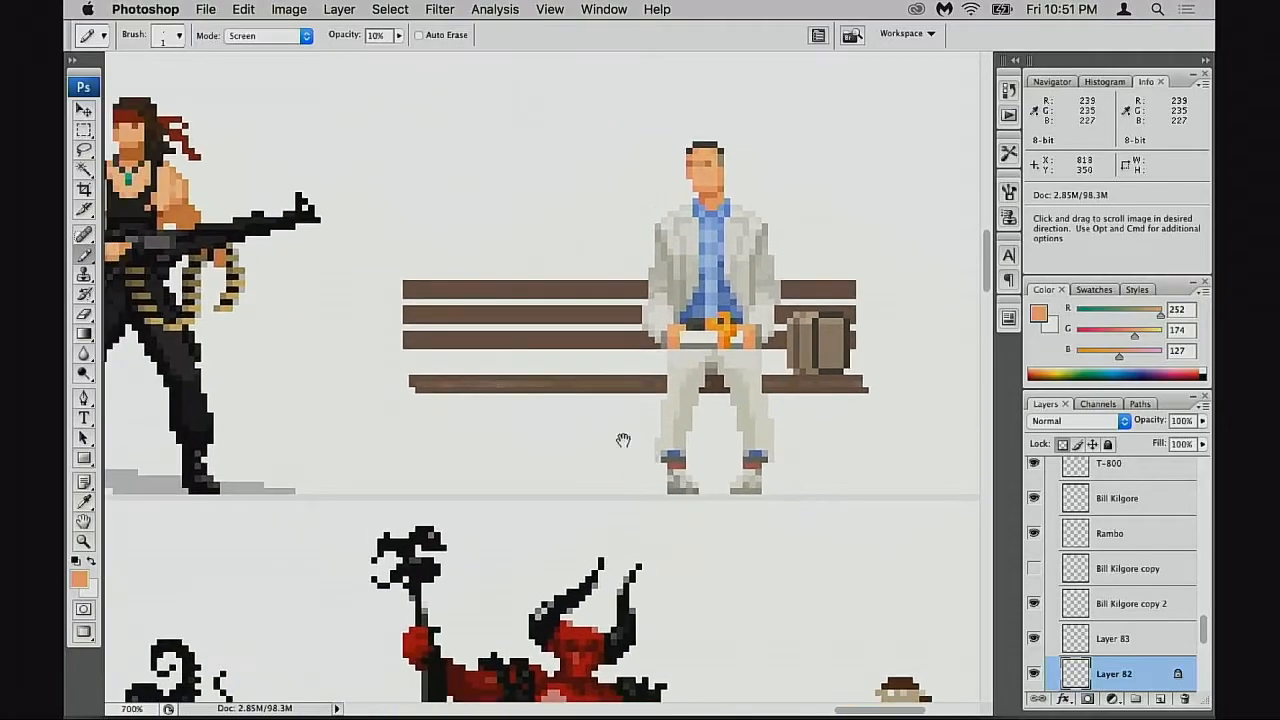
{"action": "key", "text": "ctrl+equal"}
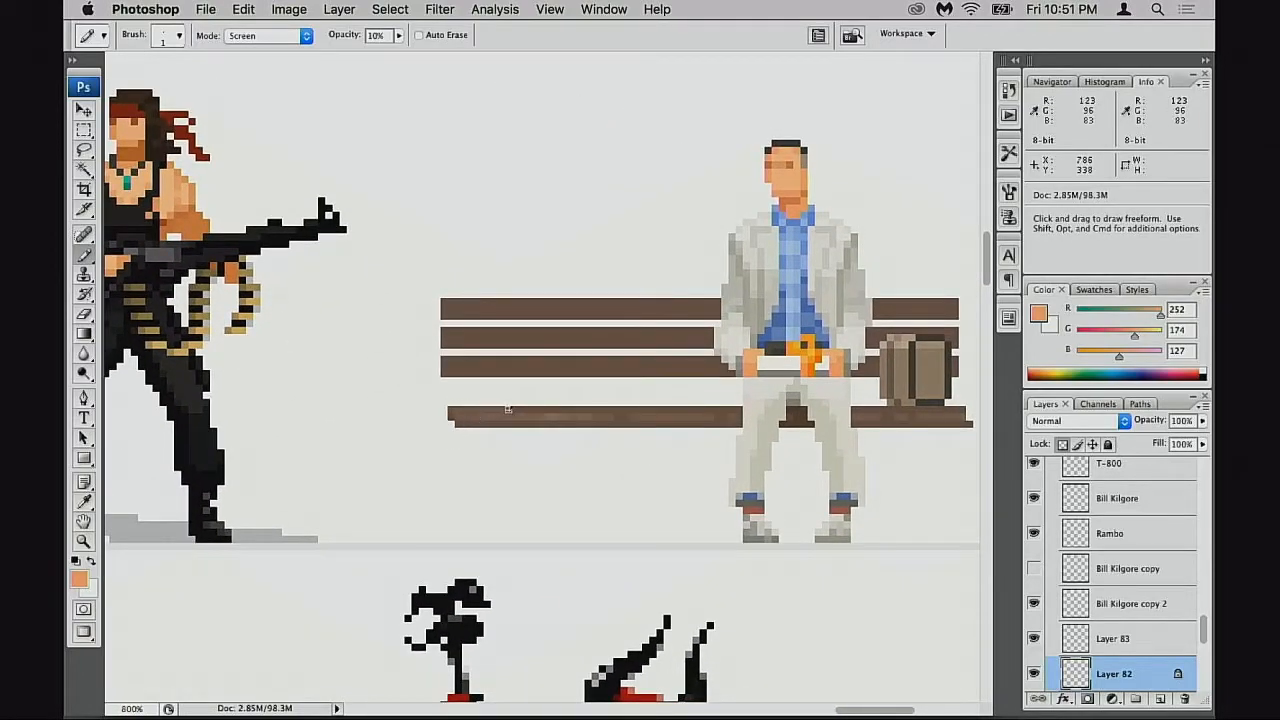
{"action": "scroll", "coordinate": [508, 409], "scroll_direction": "right", "scroll_amount": 3}
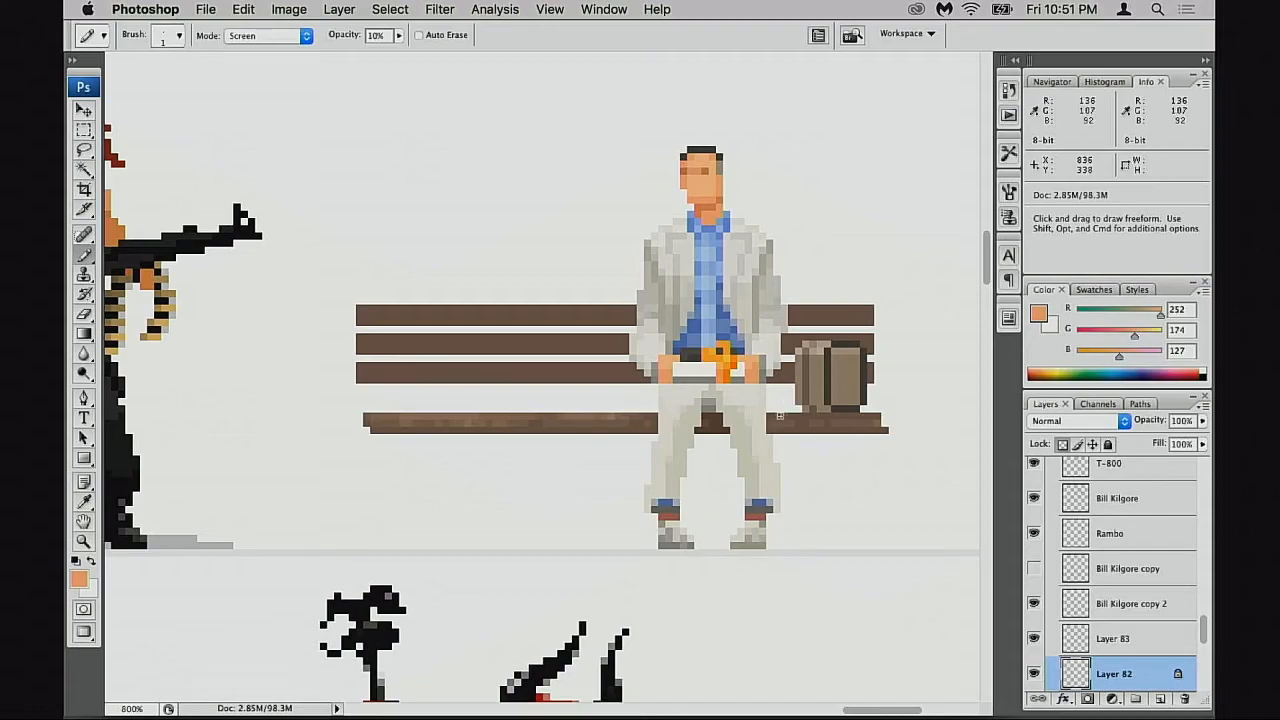
Highlight the top pixel row of the lowest backrest slat with faint orange strokes in Screen mode
{"action": "key", "text": "super+equal"}
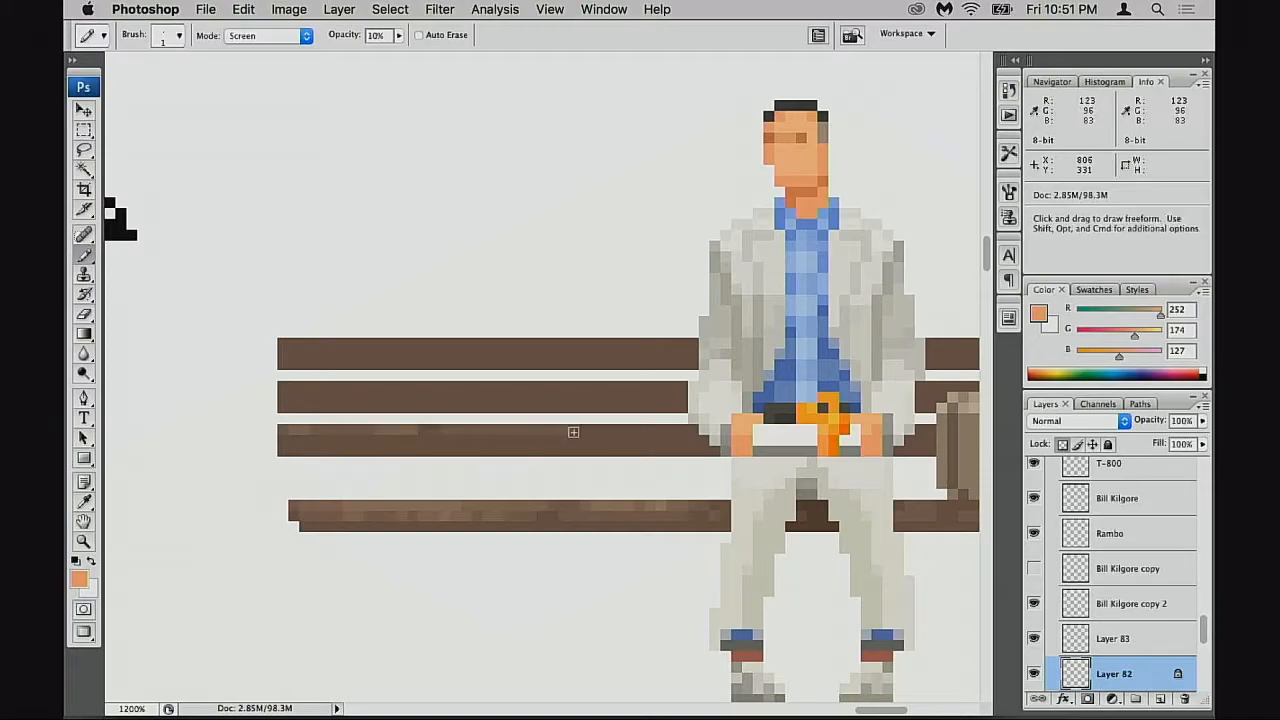
{"action": "mouse_move", "coordinate": [588, 431]}
{"action": "left_mouse_down"}
{"action": "mouse_move", "coordinate": [666, 431]}
{"action": "mouse_move", "coordinate": [646, 430]}
{"action": "left_mouse_up"}
{"action": "scroll", "coordinate": [684, 427], "scroll_direction": "right", "scroll_amount": 5}
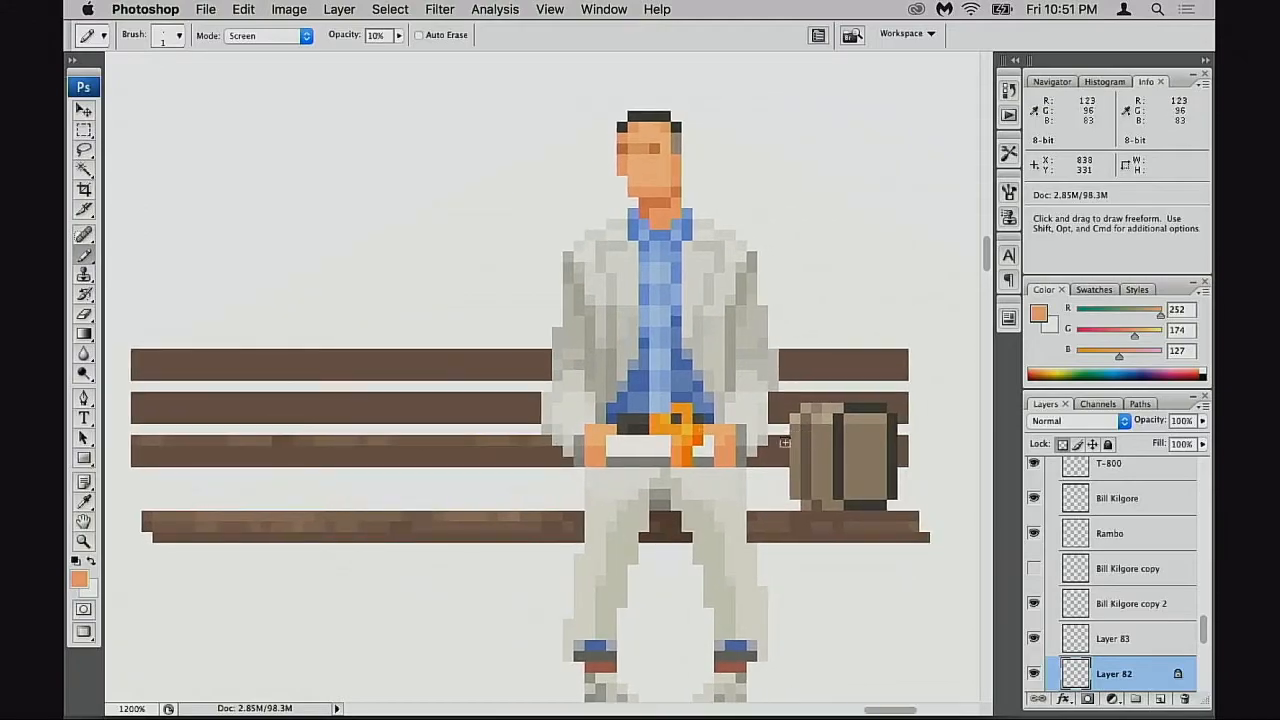
Highlight the top pixel row of the middle backrest slat with varied faint orange strokes on both sides of the man
{"action": "scroll", "coordinate": [392, 451], "scroll_direction": "left", "scroll_amount": 6}
{"action": "left_click_drag", "start_coordinate": [317, 386], "coordinate": [454, 385]}
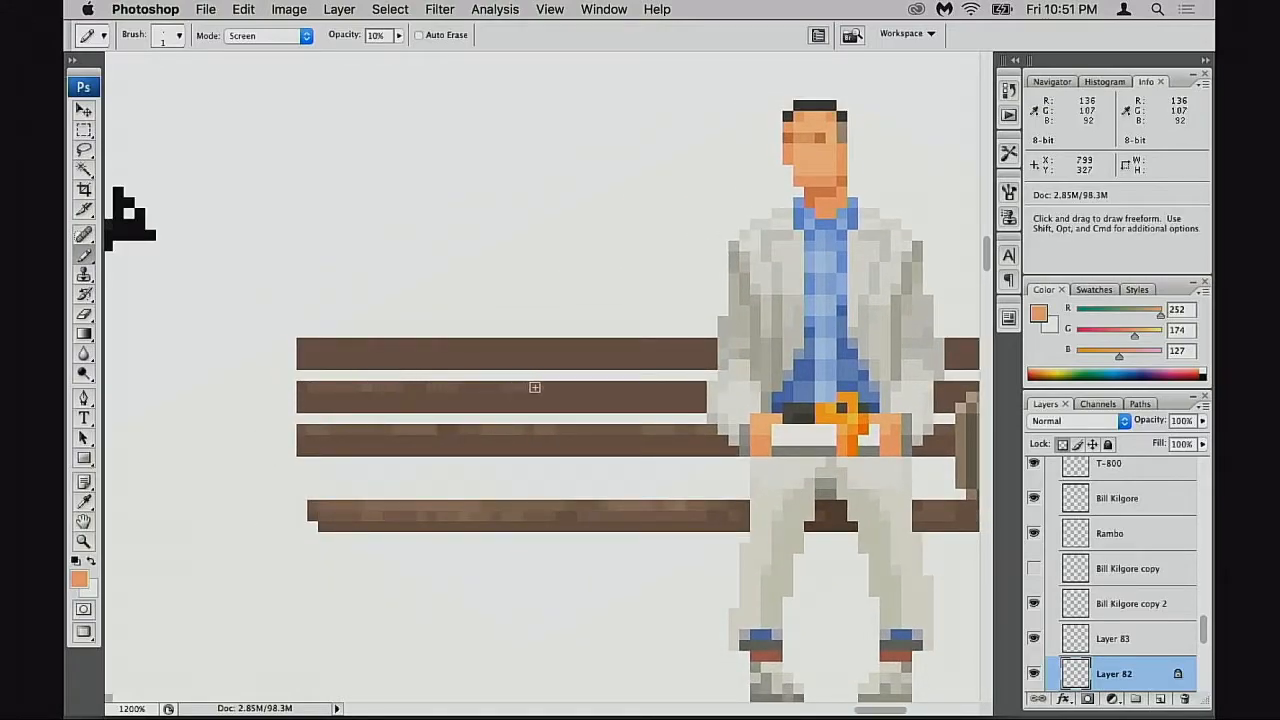
{"action": "mouse_move", "coordinate": [535, 387]}
{"action": "left_mouse_down"}
{"action": "mouse_move", "coordinate": [597, 384]}
{"action": "mouse_move", "coordinate": [507, 382]}
{"action": "left_mouse_up"}
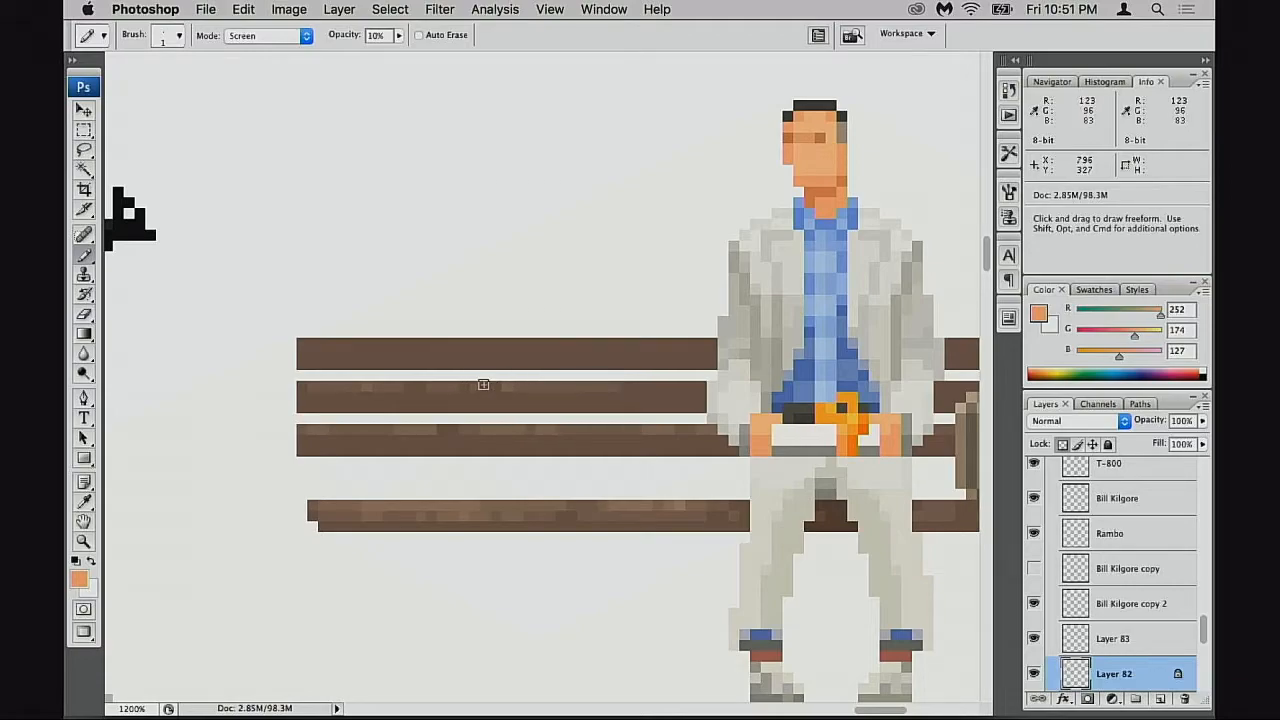
{"action": "left_click_drag", "start_coordinate": [613, 385], "coordinate": [692, 386]}
{"action": "scroll", "coordinate": [740, 400], "scroll_direction": "right", "scroll_amount": 2}
{"action": "scroll", "coordinate": [740, 400], "scroll_direction": "up", "scroll_amount": 1}
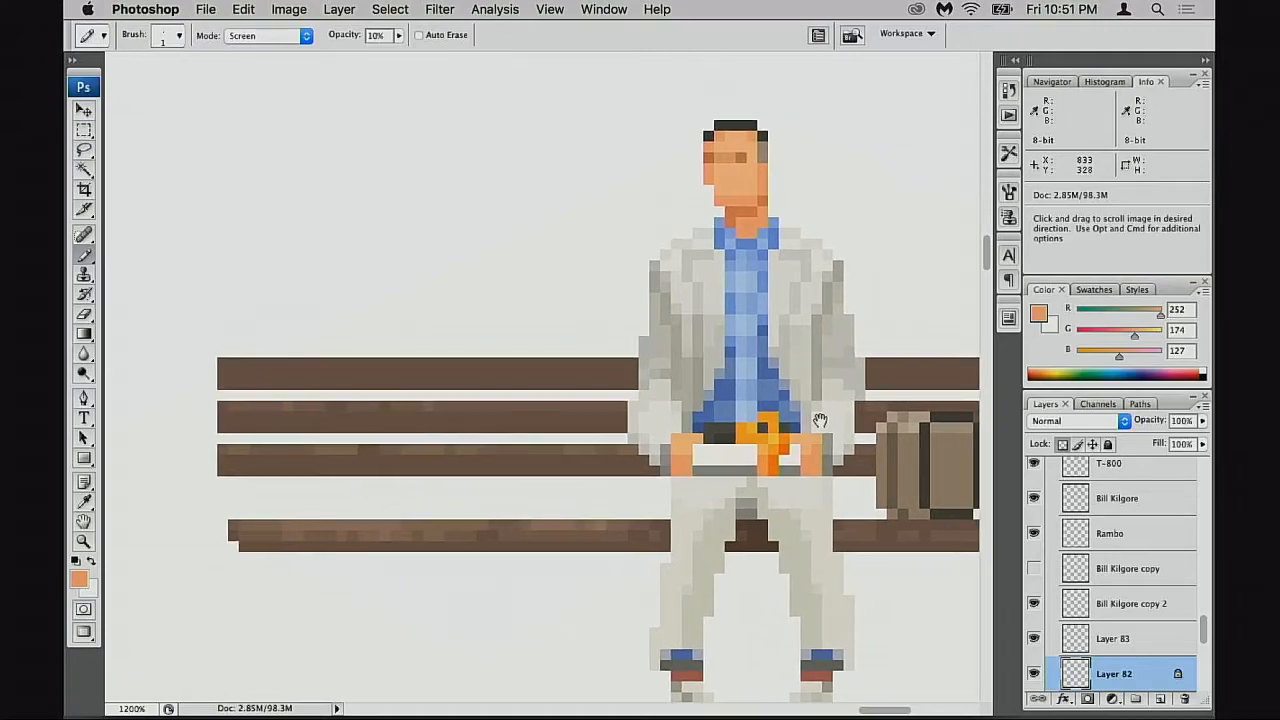
{"action": "scroll", "coordinate": [938, 410], "scroll_direction": "right", "scroll_amount": 1}
Highlight the top pixel row of the uppermost backrest slat on both sides of the man
{"action": "scroll", "coordinate": [920, 412], "scroll_direction": "right", "scroll_amount": 4}
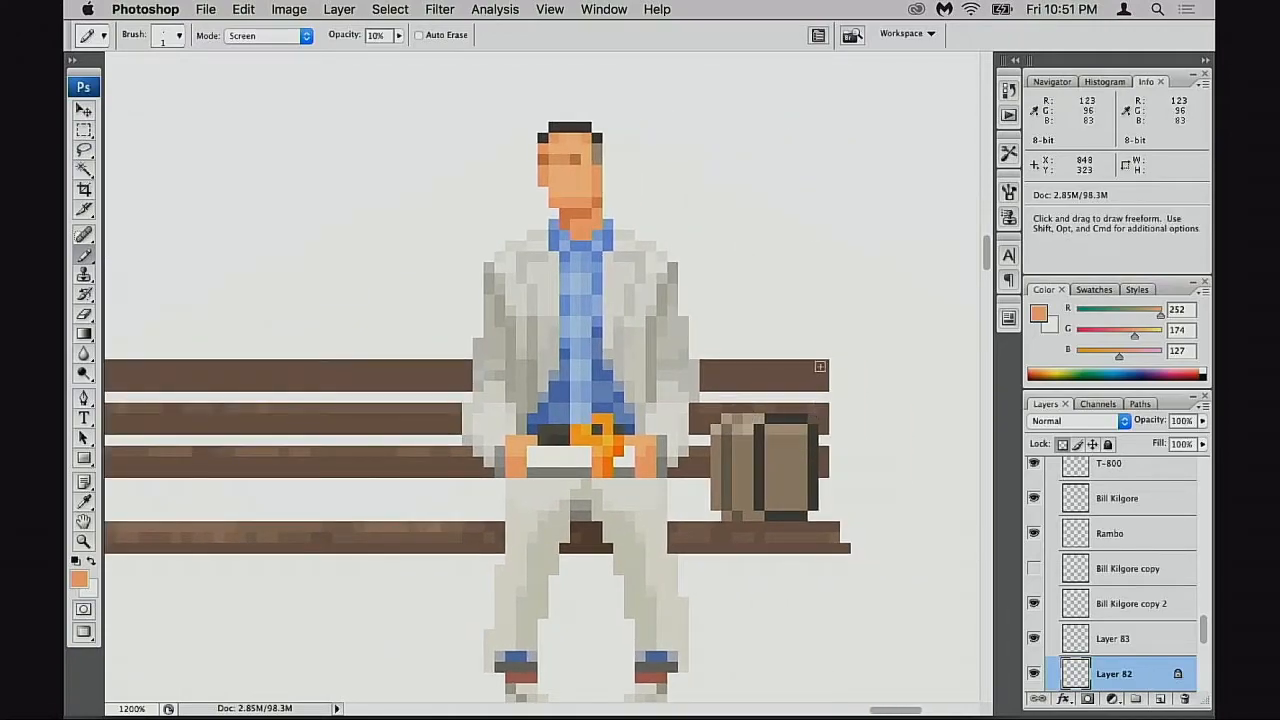
{"action": "left_click_drag", "start_coordinate": [820, 367], "coordinate": [747, 367]}
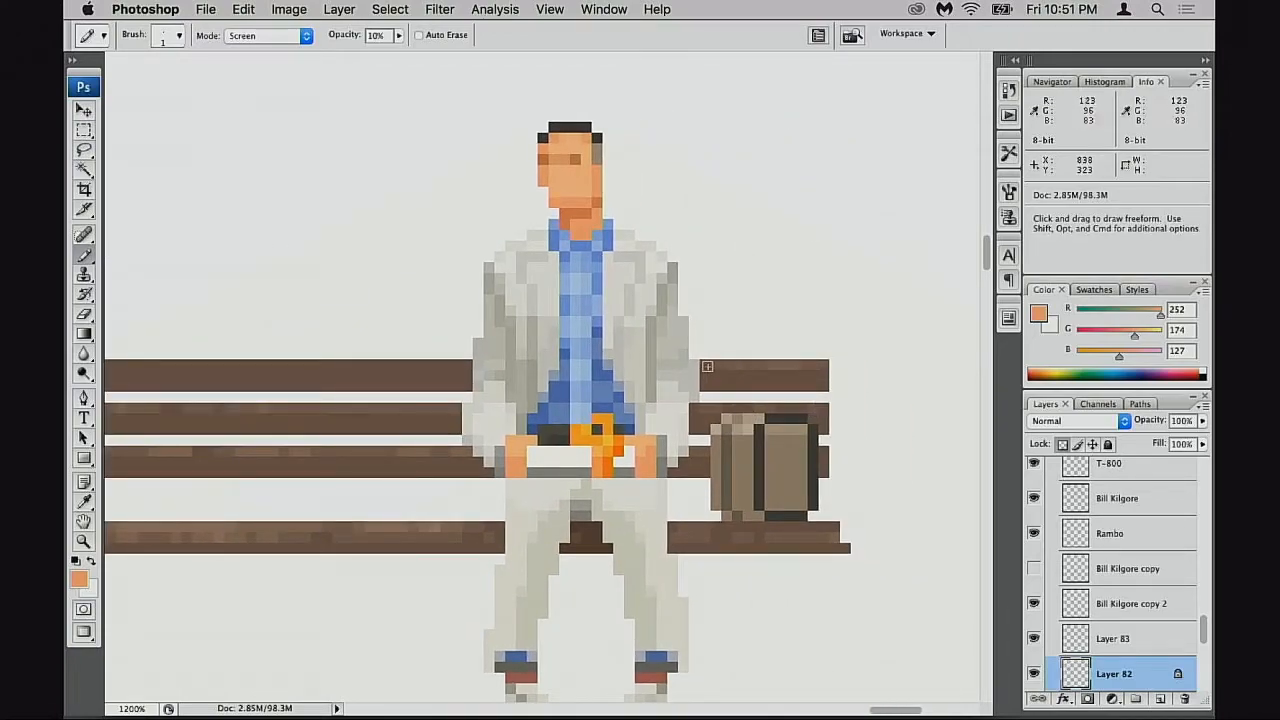
{"action": "scroll", "coordinate": [650, 370], "scroll_direction": "left", "scroll_amount": 4}
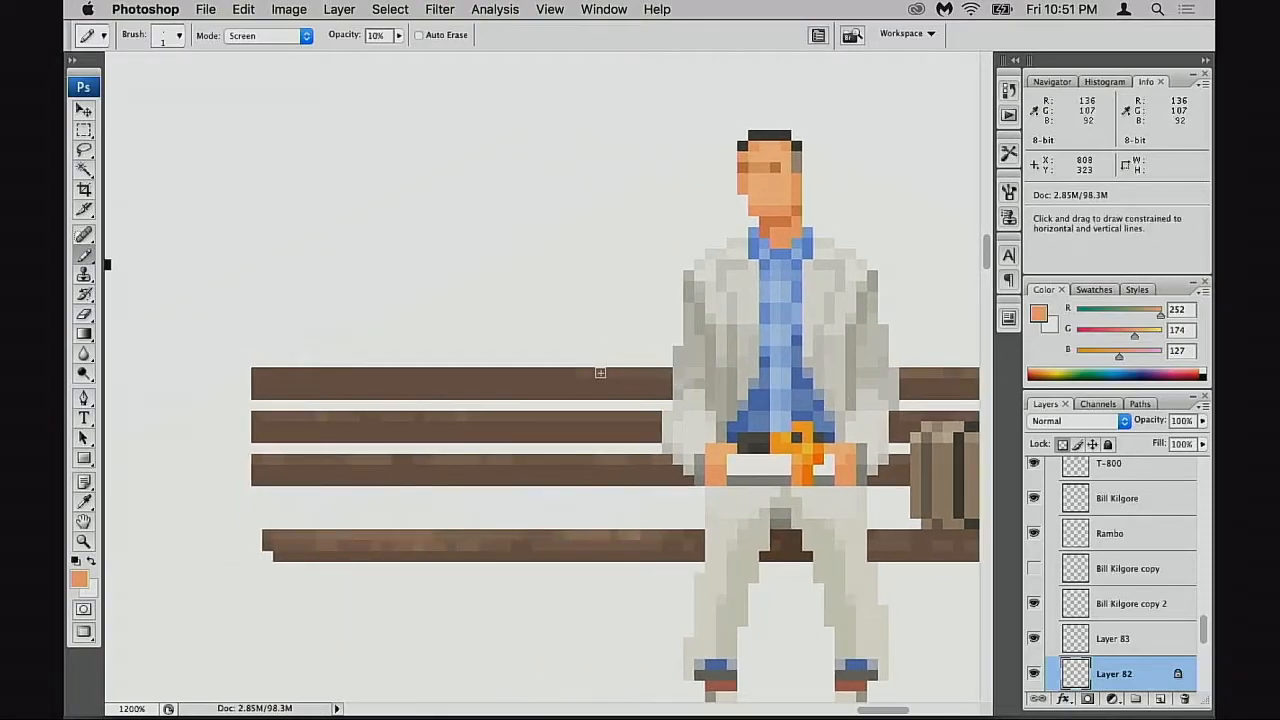
{"action": "left_click_drag", "start_coordinate": [658, 379], "coordinate": [326, 377]}
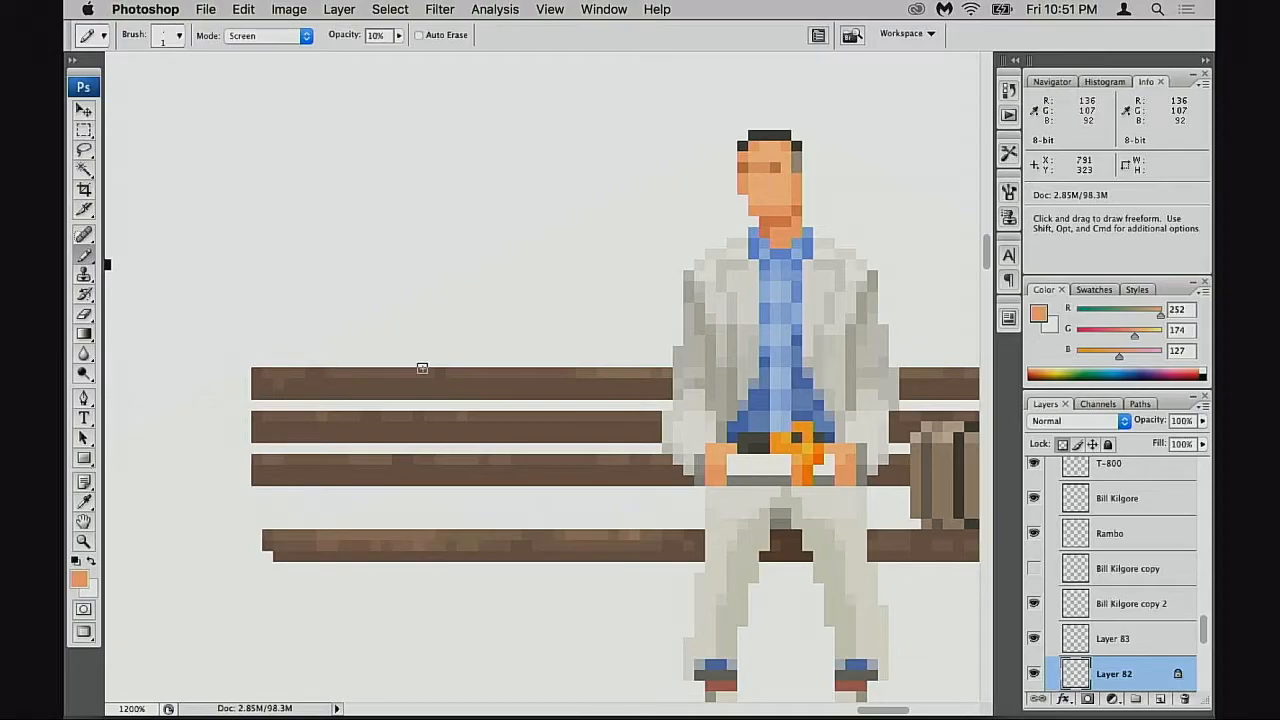
Add extra wood-grain highlights to the uppermost backrest slat, including a few pixels in its second row
{"action": "left_click", "coordinate": [732, 435], "text": "alt"}
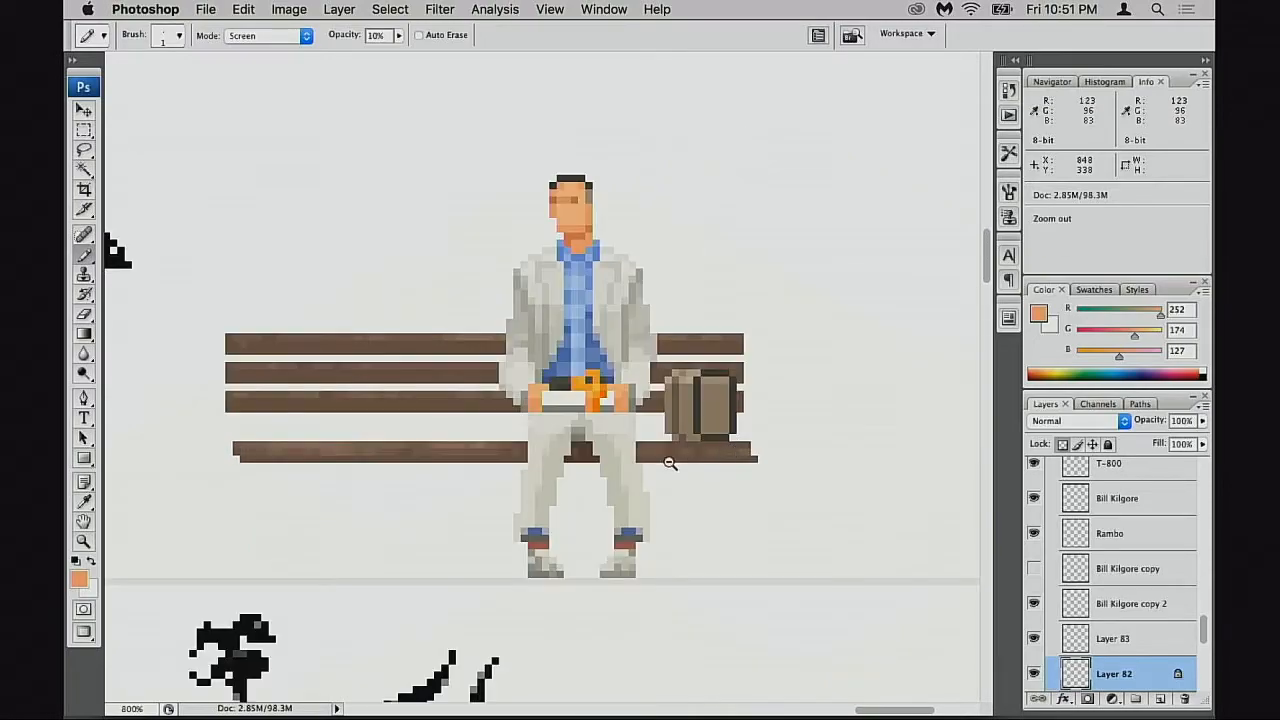
{"action": "left_click", "coordinate": [668, 455], "text": "alt"}
{"action": "left_click_drag", "start_coordinate": [636, 448], "coordinate": [729, 466]}
{"action": "left_click", "coordinate": [487, 414]}
{"action": "left_click", "coordinate": [517, 394]}
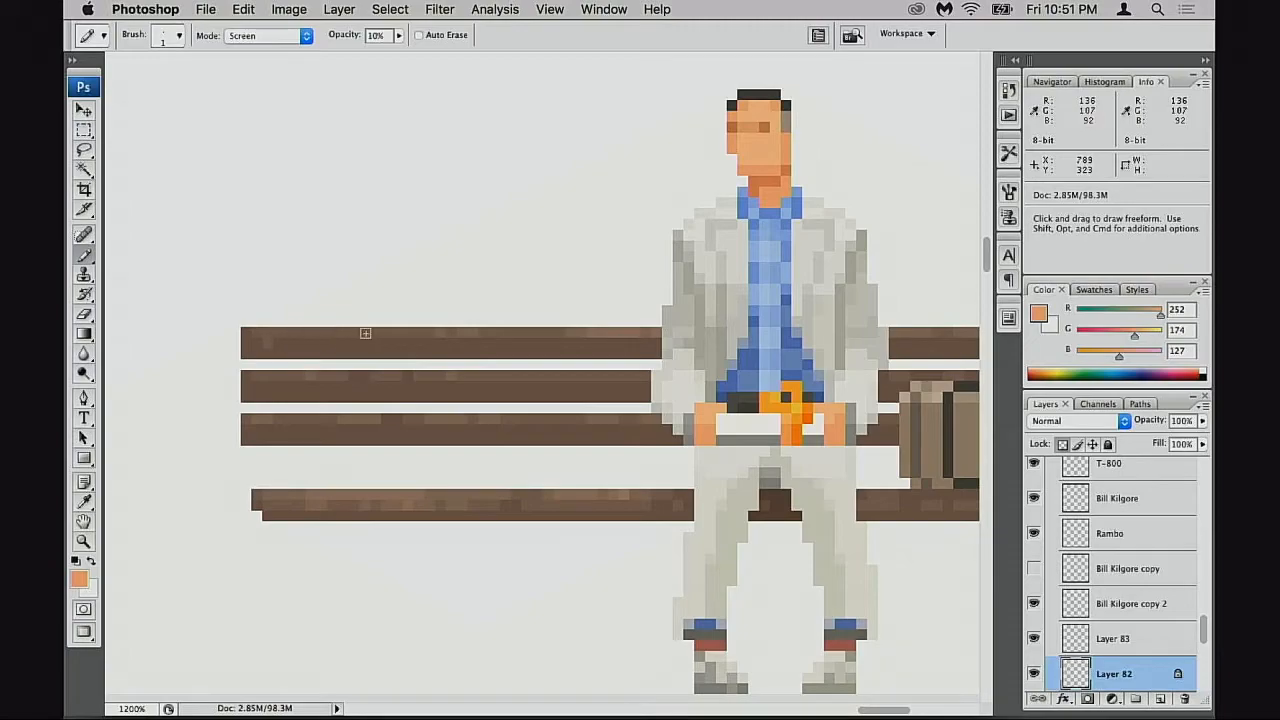
{"action": "left_click_drag", "start_coordinate": [328, 333], "coordinate": [389, 334]}
{"action": "left_click", "coordinate": [413, 337]}
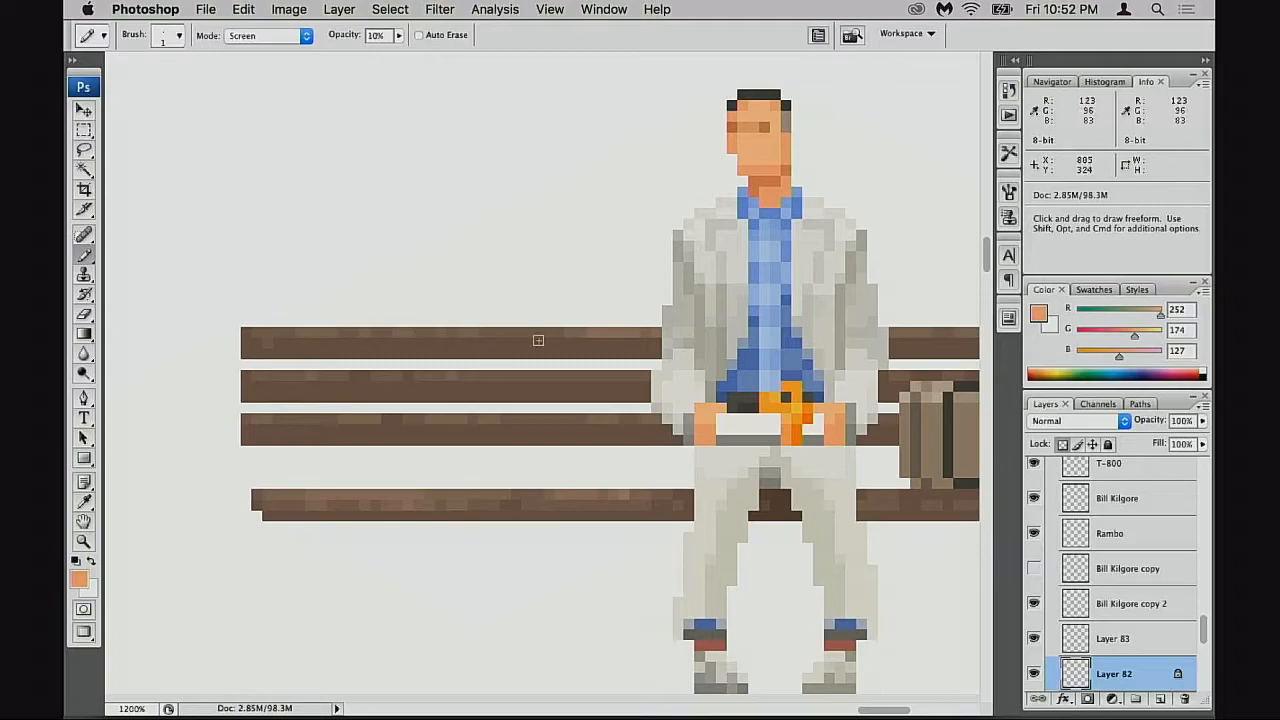
{"action": "left_click_drag", "start_coordinate": [770, 354], "coordinate": [744, 360]}
Sample the slat's base brown and cover stray second-row highlights near the uppermost slat's left end in Normal mode at 100% opacity
{"action": "left_click", "coordinate": [648, 420], "text": "alt"}
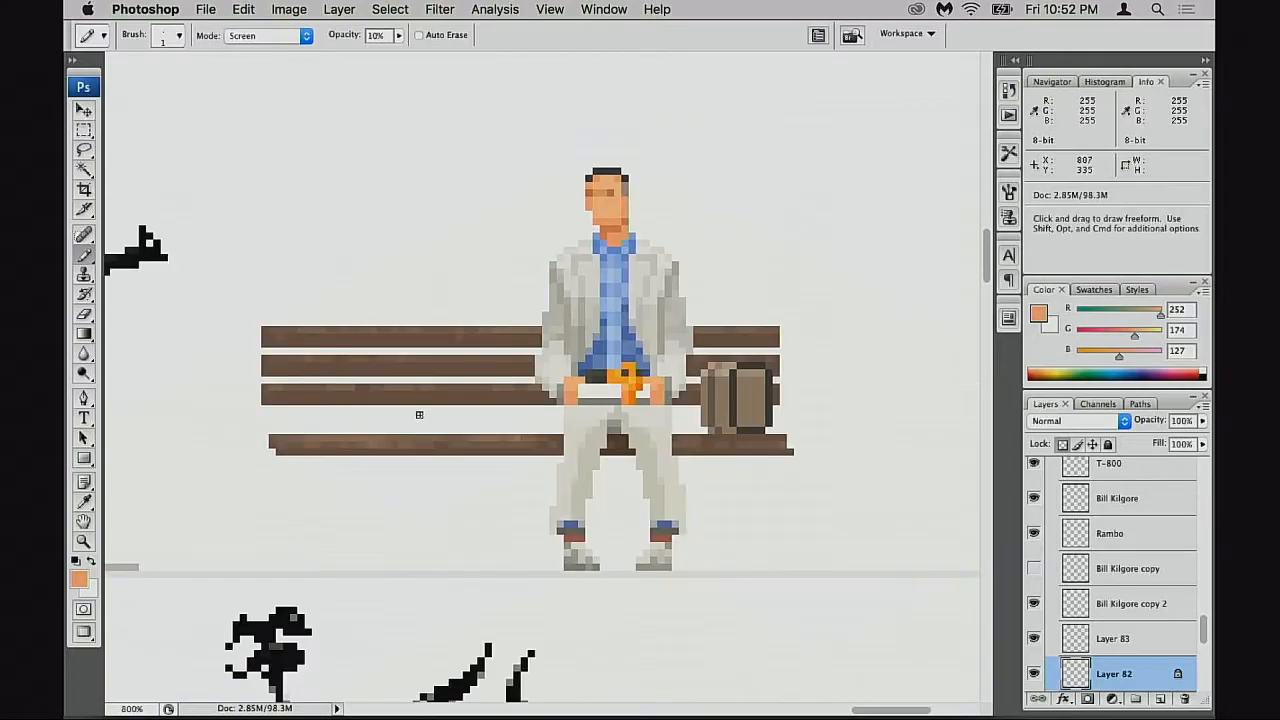
{"action": "key", "text": "space"}
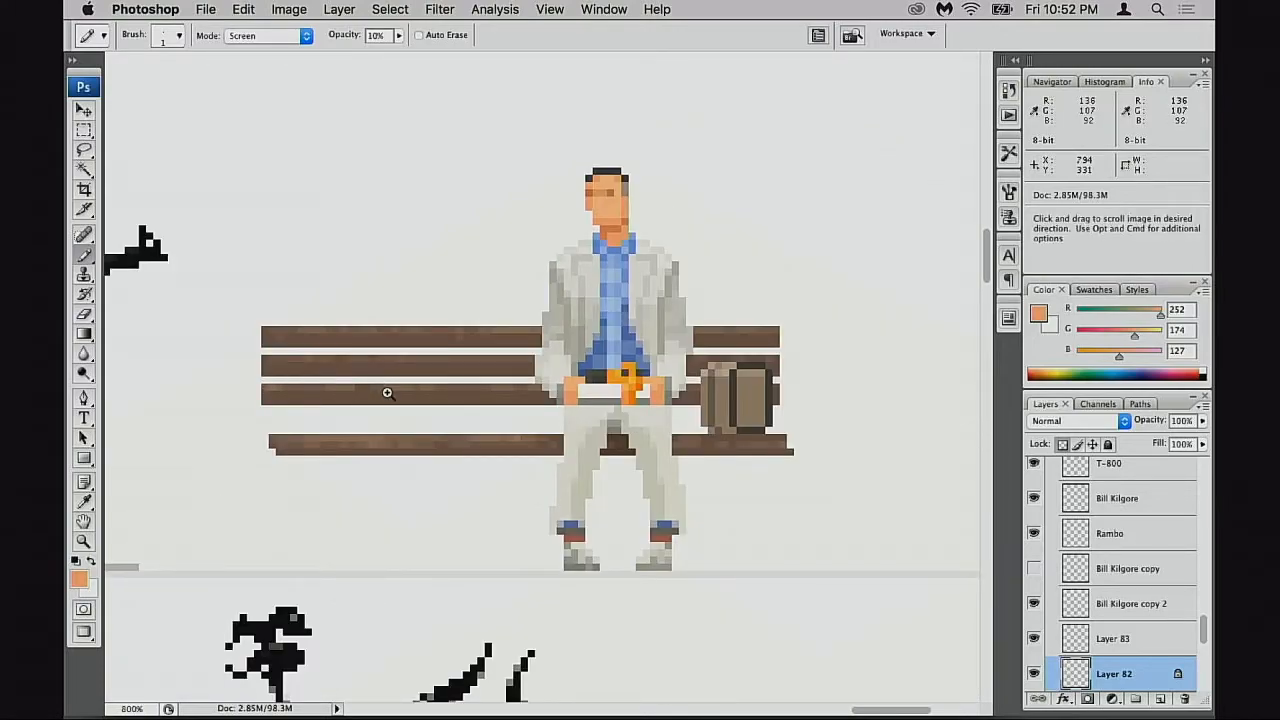
{"action": "left_click", "coordinate": [387, 393]}
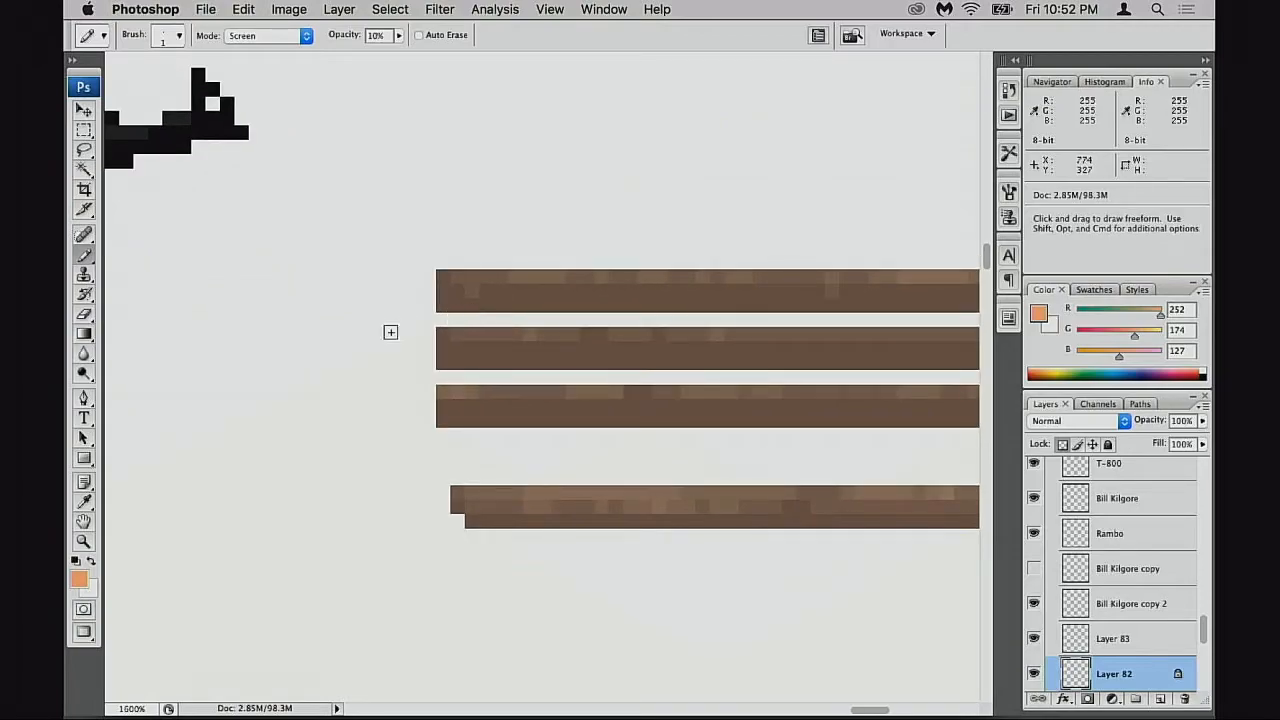
{"action": "key", "text": "shift+alt+n"}
{"action": "left_click", "coordinate": [510, 290], "text": "alt"}
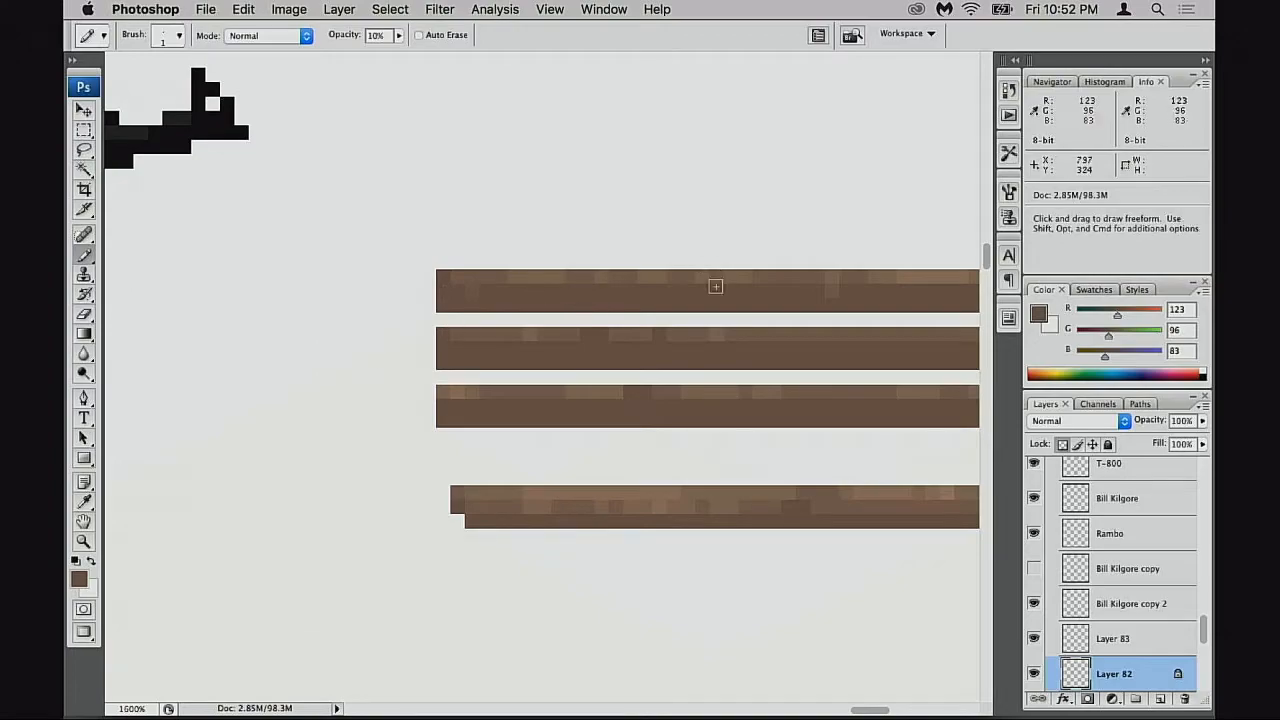
{"action": "key", "text": "0"}
{"action": "scroll", "coordinate": [510, 298], "scroll_direction": "right", "scroll_amount": 3}
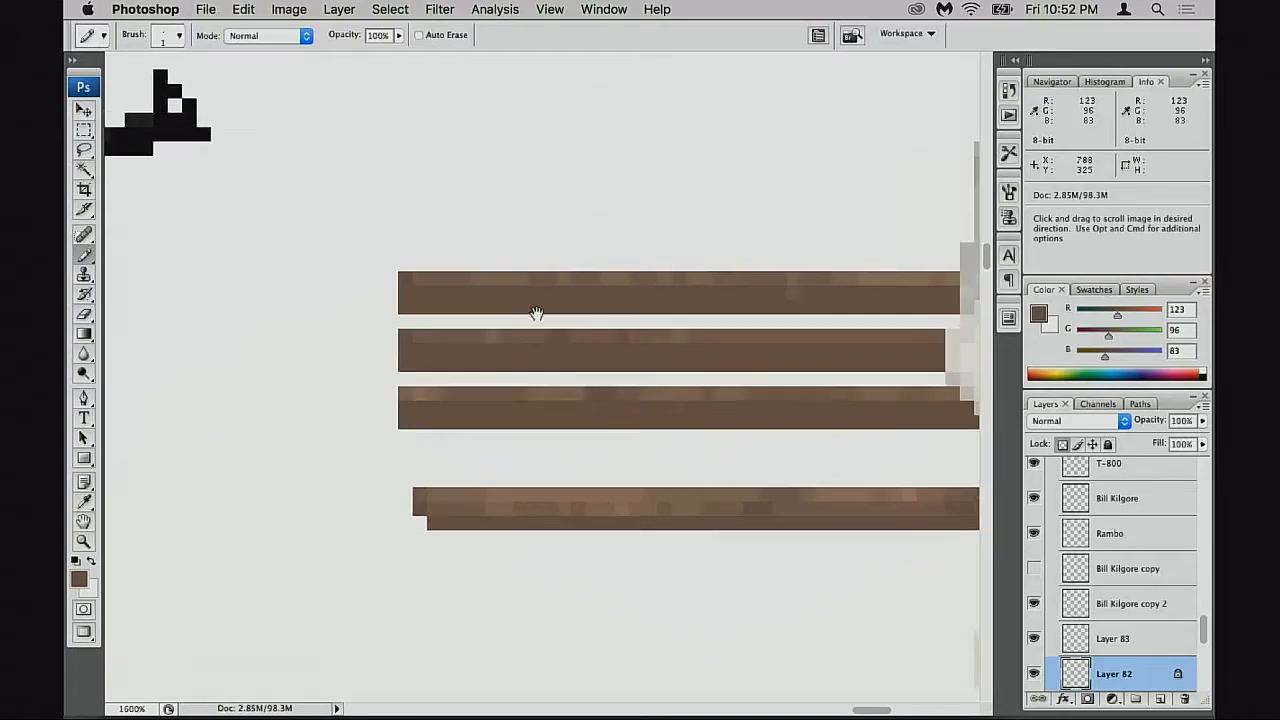
Soften the wood-grain highlights on the backrest slats with the sampled brown at 20% opacity
{"action": "key", "text": "2"}
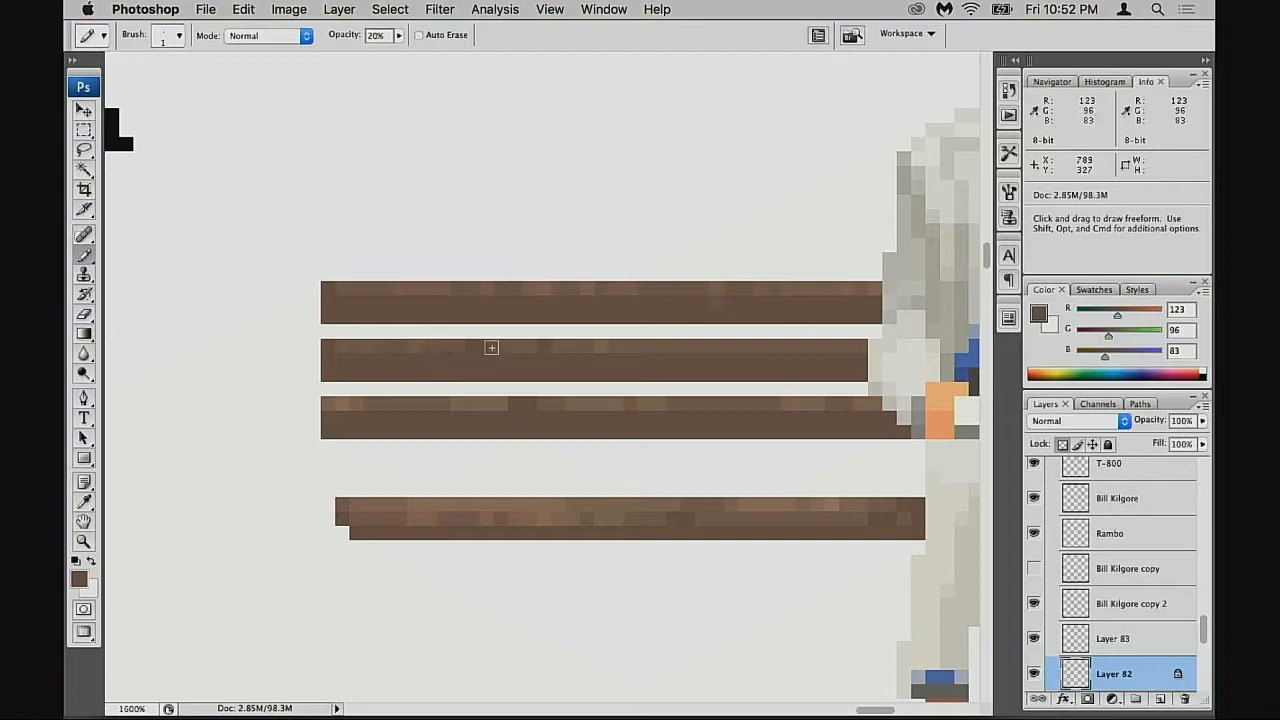
{"action": "scroll", "coordinate": [546, 397], "scroll_direction": "right", "scroll_amount": 2}
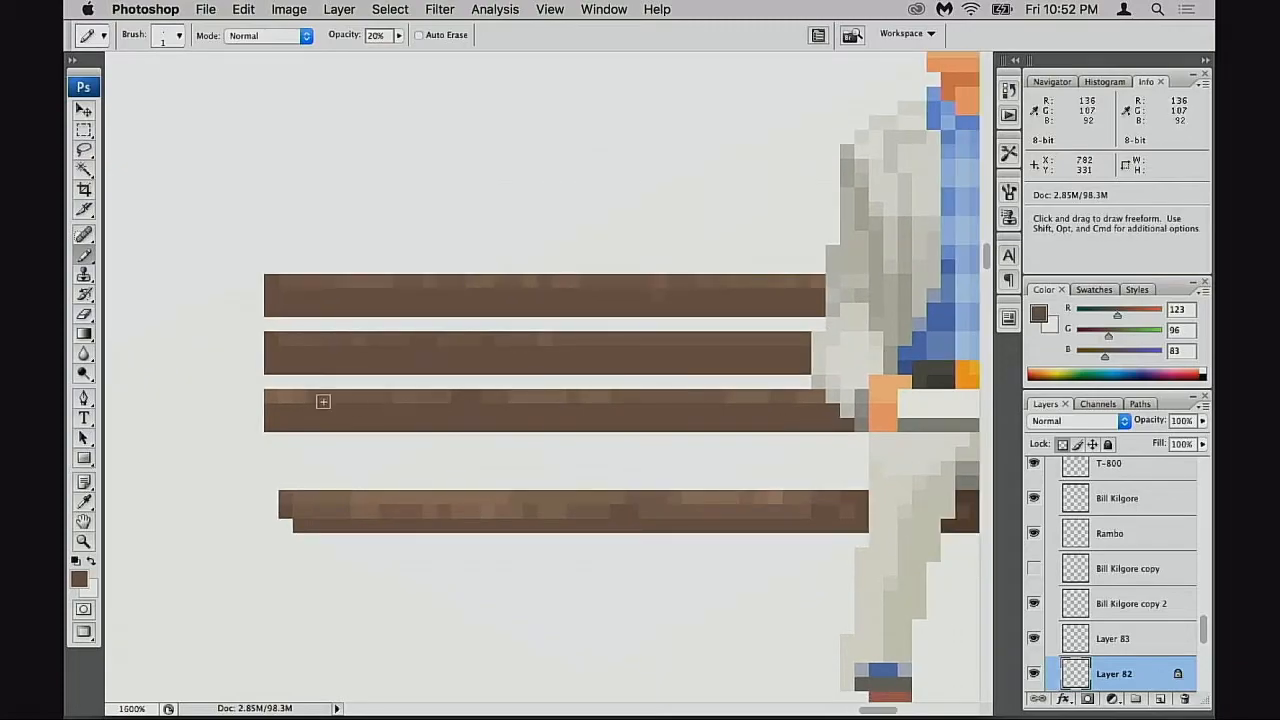
{"action": "scroll", "coordinate": [700, 375], "scroll_direction": "down", "scroll_amount": 2}
{"action": "scroll", "coordinate": [700, 375], "scroll_direction": "right", "scroll_amount": 2}
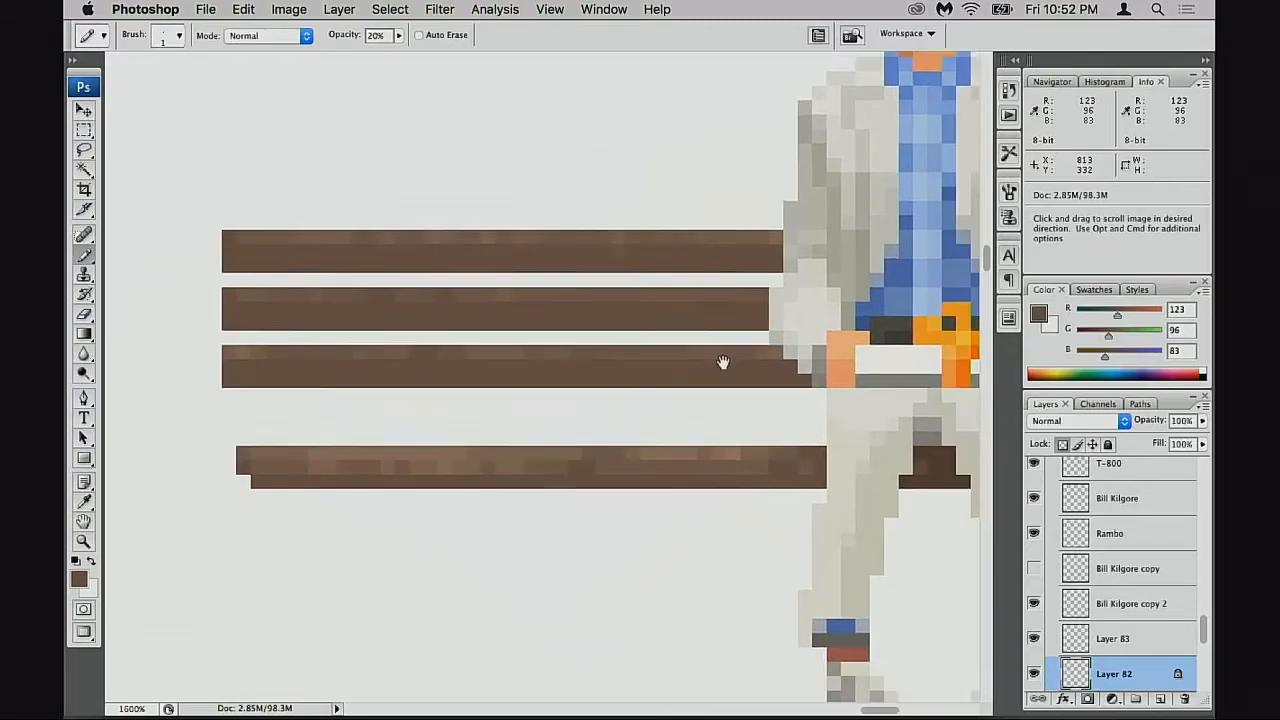
{"action": "scroll", "coordinate": [723, 362], "scroll_direction": "down", "scroll_amount": 2}
{"action": "scroll", "coordinate": [723, 362], "scroll_direction": "right", "scroll_amount": 2}
{"action": "scroll", "coordinate": [720, 365], "scroll_direction": "right", "scroll_amount": 5}
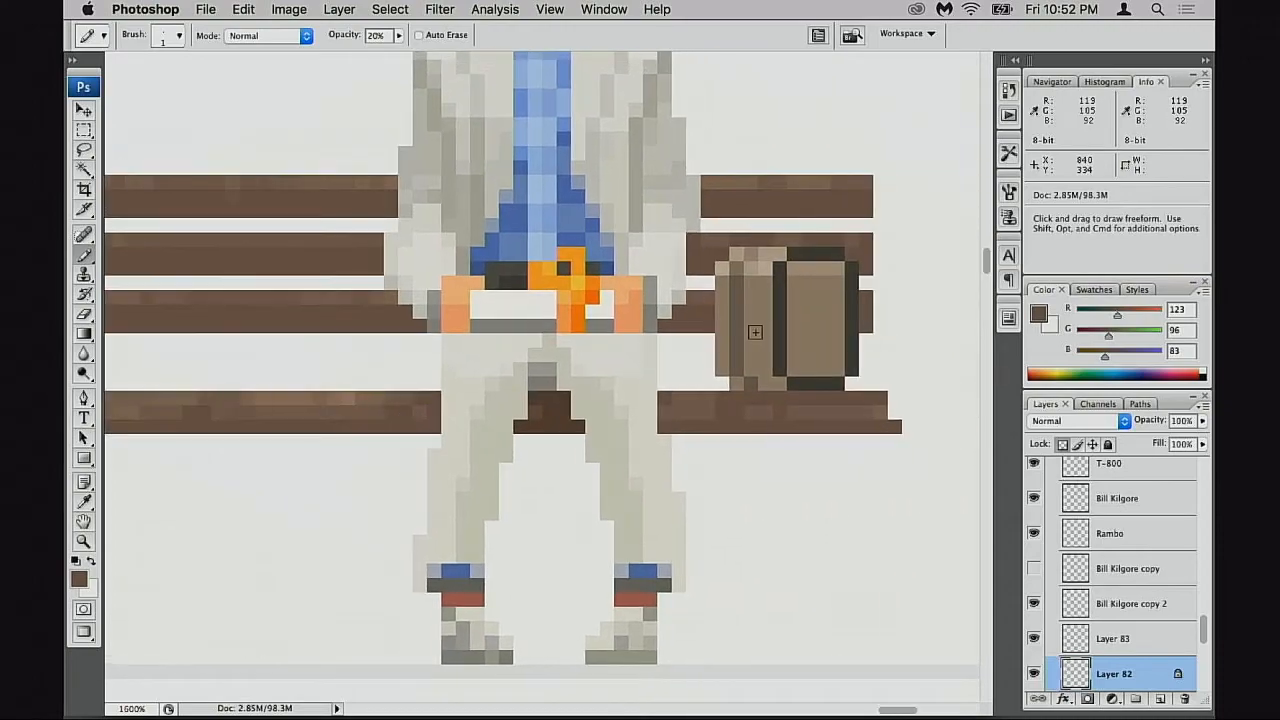
{"action": "scroll", "coordinate": [720, 355], "scroll_direction": "down", "scroll_amount": 4}
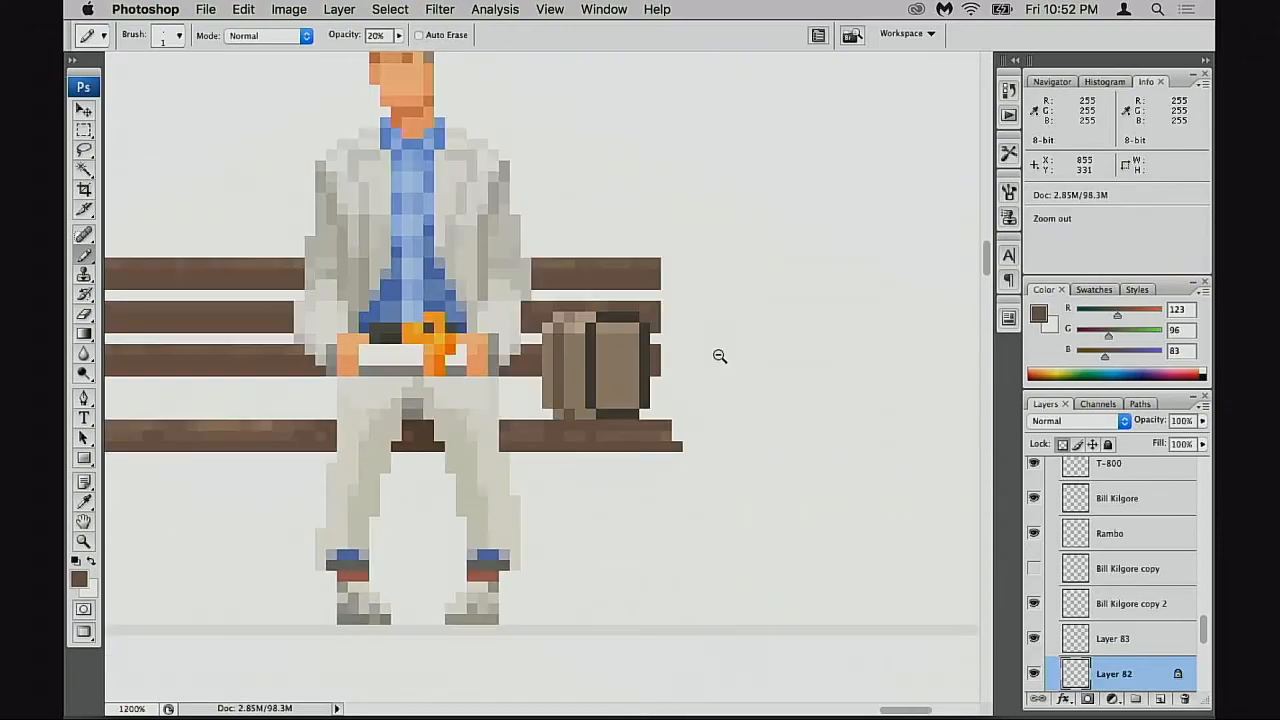
Check the whole bench and seated man in full-screen view, return to windowed view and save the document
{"action": "left_click_drag", "start_coordinate": [788, 408], "coordinate": [916, 408]}
{"action": "key", "text": "f"}
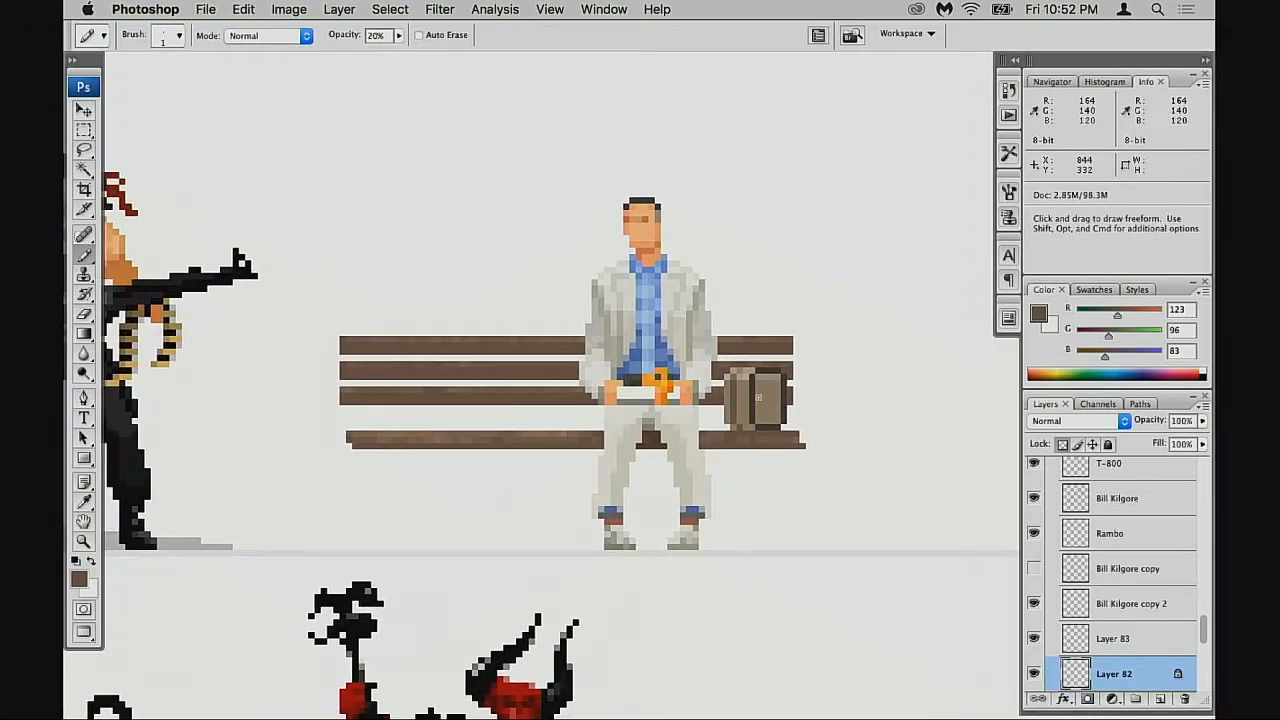
{"action": "key", "text": "f"}
{"action": "key", "text": "f"}
{"action": "left_click_drag", "start_coordinate": [957, 468], "coordinate": [829, 410]}
{"action": "key", "text": "super+s"}
Frame the seated man and bench in a smaller second window of the artwork and reposition the 0.jpg reference window
{"action": "left_click", "coordinate": [306, 300]}
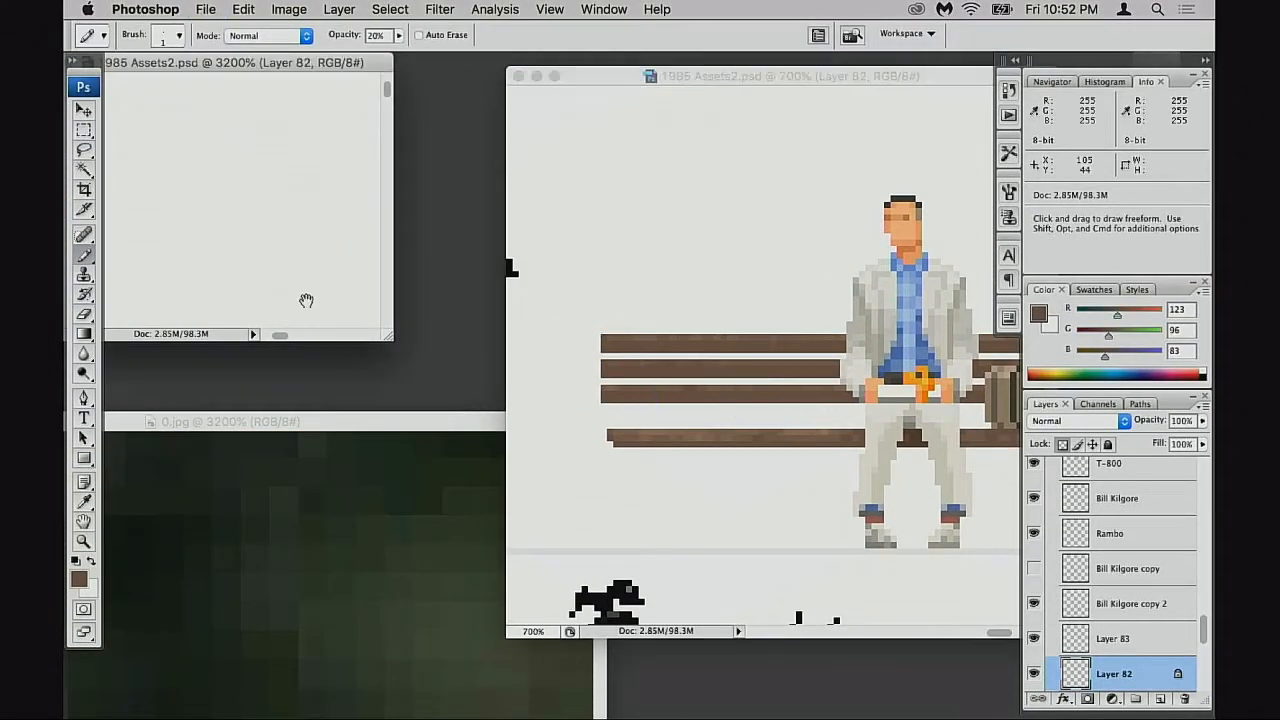
{"action": "left_click", "coordinate": [308, 268], "text": "alt"}
{"action": "left_click", "coordinate": [306, 279], "text": "alt"}
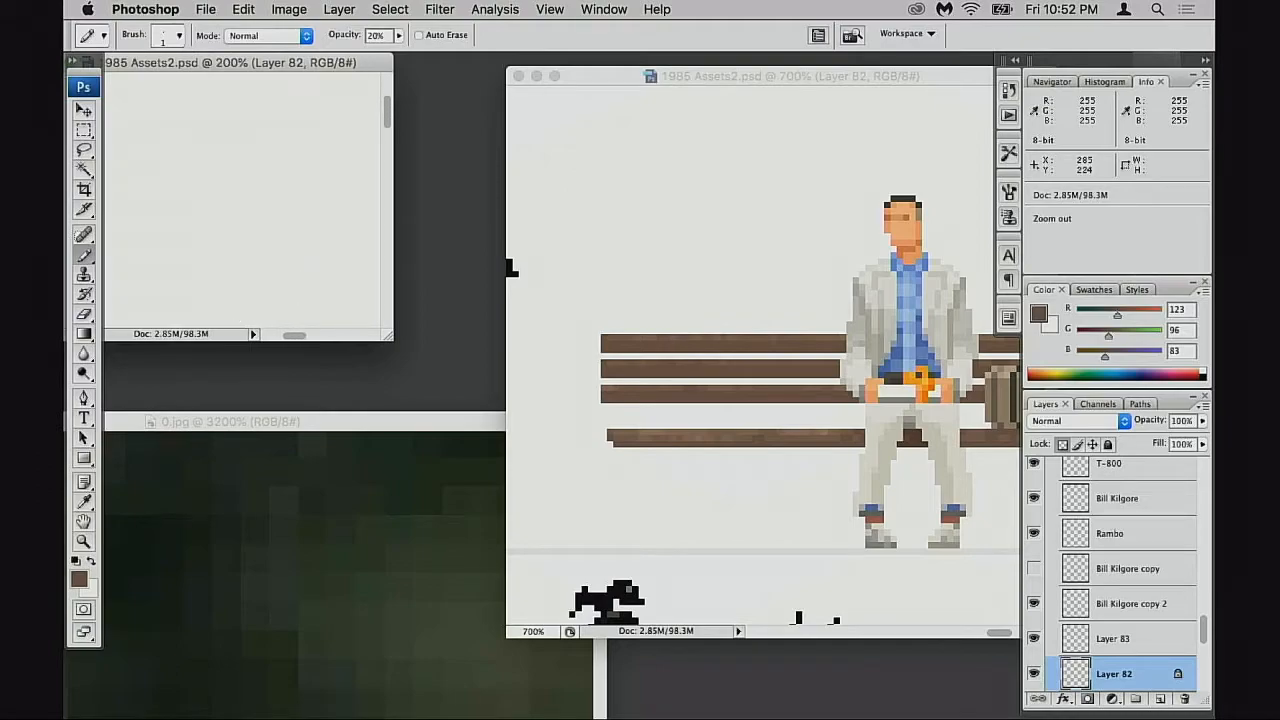
{"action": "key", "text": "super+minus"}
{"action": "key", "text": "super+minus"}
{"action": "key", "text": "super+minus"}
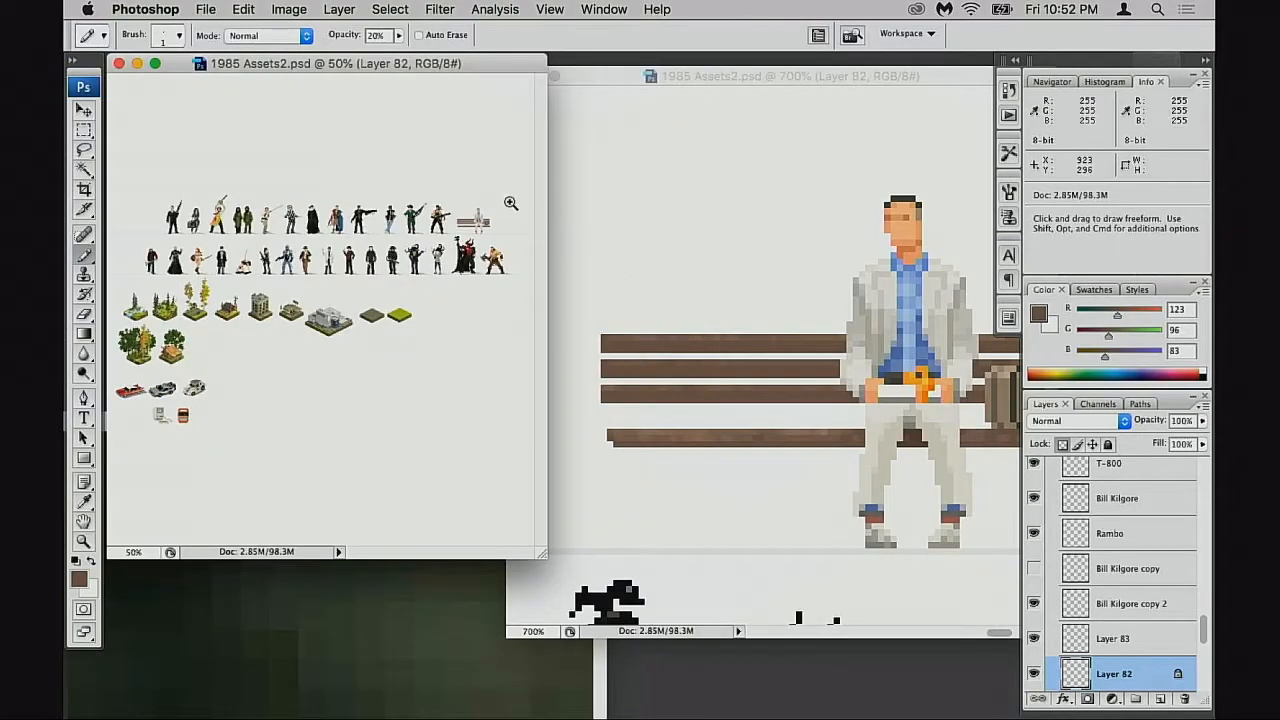
{"action": "left_click_drag", "start_coordinate": [440, 180], "coordinate": [538, 282]}
{"action": "left_click_drag", "start_coordinate": [539, 547], "coordinate": [484, 360]}
{"action": "left_click_drag", "start_coordinate": [172, 147], "coordinate": [371, 313]}
{"action": "left_click", "coordinate": [424, 417]}
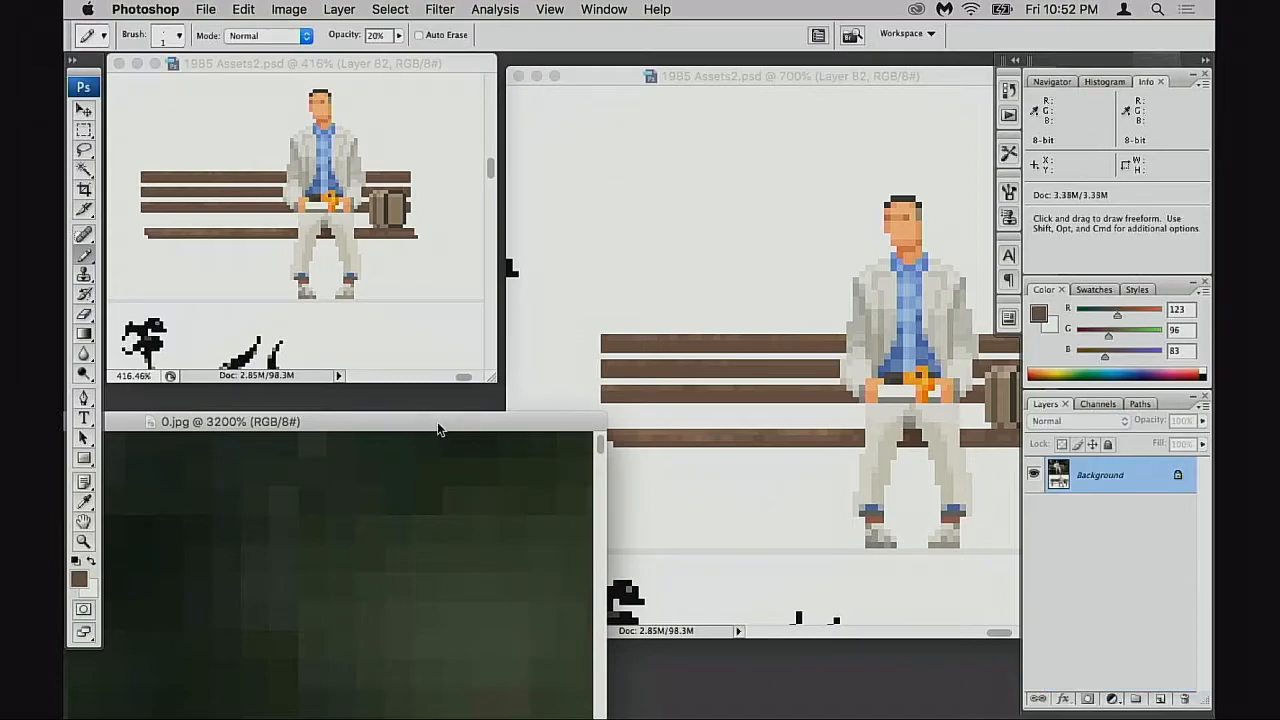
{"action": "left_click_drag", "start_coordinate": [438, 430], "coordinate": [418, 368]}
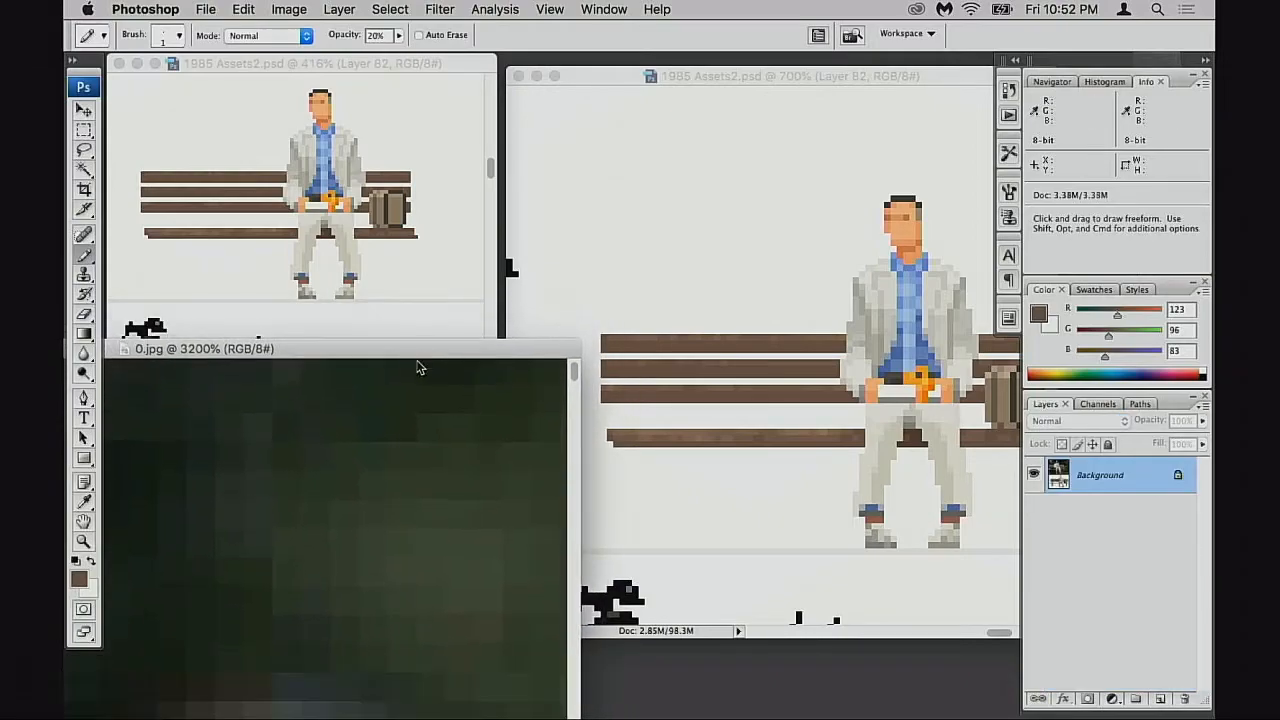
{"action": "left_click", "coordinate": [787, 250]}
{"action": "scroll", "coordinate": [790, 300], "scroll_direction": "right", "scroll_amount": 5}
{"action": "key", "text": "m"}
{"action": "mouse_move", "coordinate": [652, 392]}
{"action": "left_mouse_down"}
{"action": "mouse_move", "coordinate": [686, 432]}
{"action": "mouse_move", "coordinate": [814, 477]}
{"action": "mouse_move", "coordinate": [752, 313]}
{"action": "mouse_move", "coordinate": [822, 212]}
{"action": "left_mouse_up"}
{"action": "key", "text": "space"}
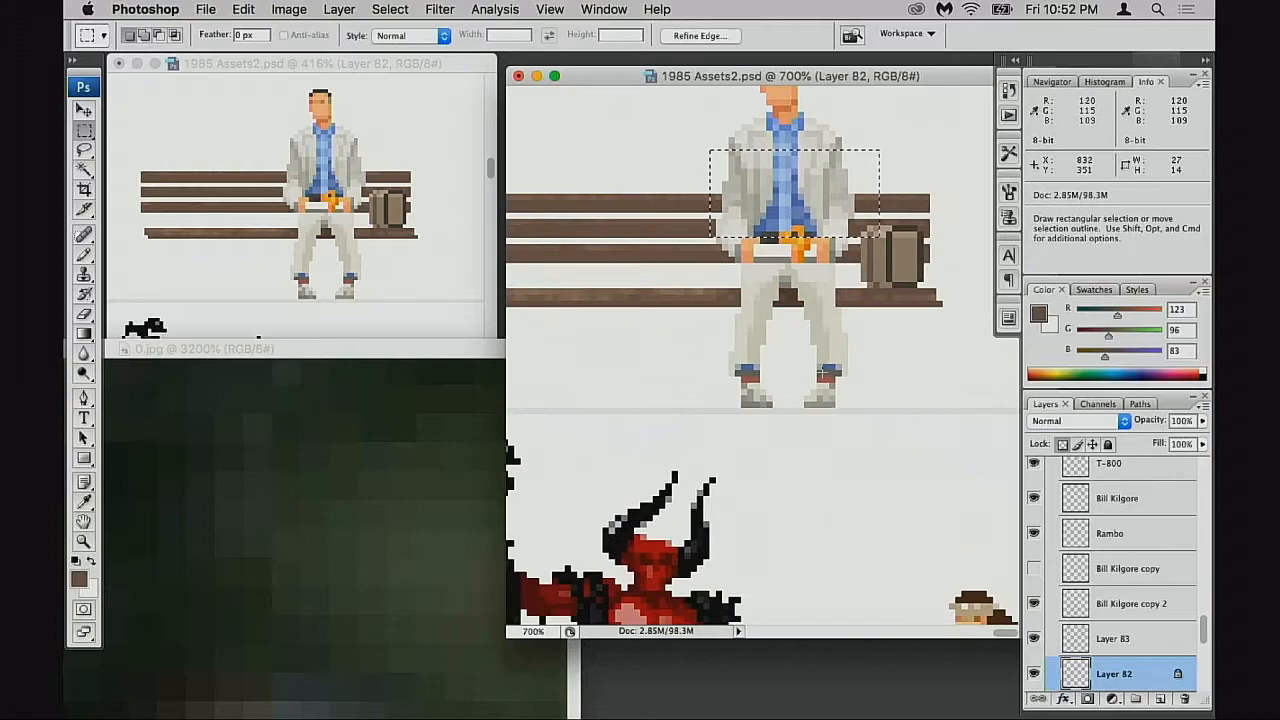
{"action": "left_click", "coordinate": [295, 301]}
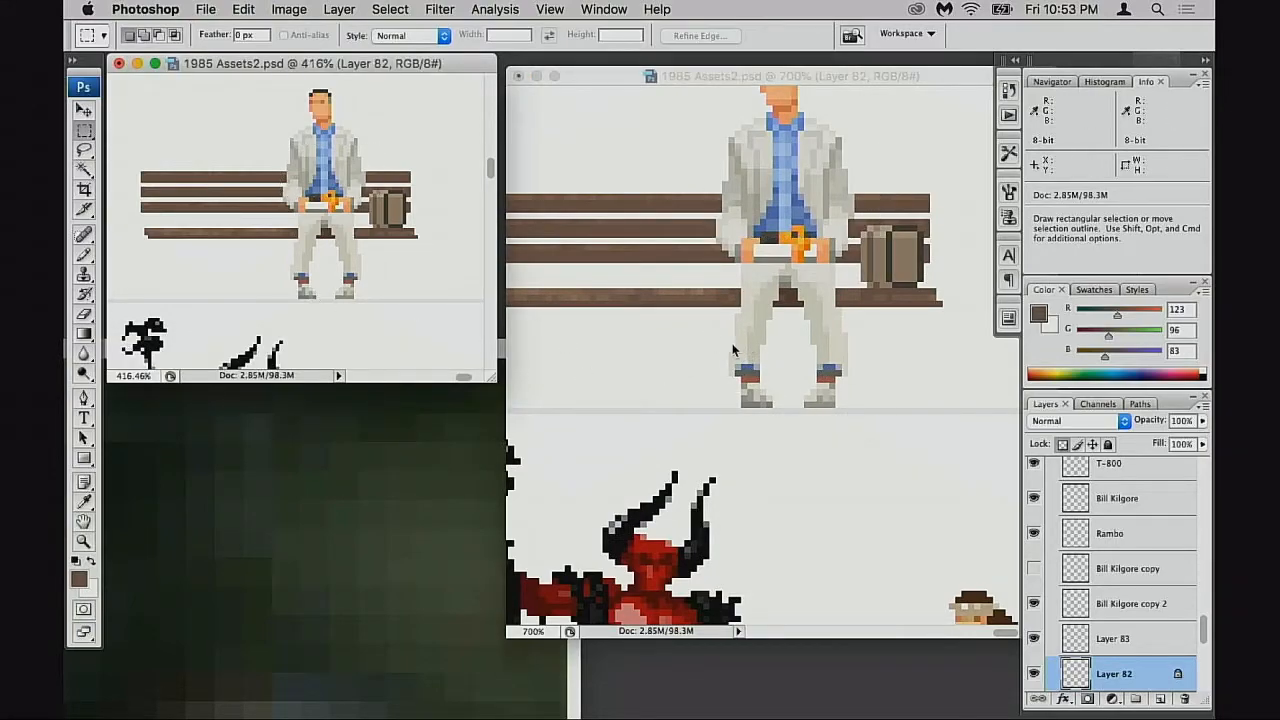
Select the man's lower legs and shoes on the Bill Kilgore copy 2 layer, move them one pixel down and deselect
{"action": "scroll", "coordinate": [1110, 580], "scroll_direction": "down", "scroll_amount": 2}
{"action": "left_click", "coordinate": [1050, 562]}
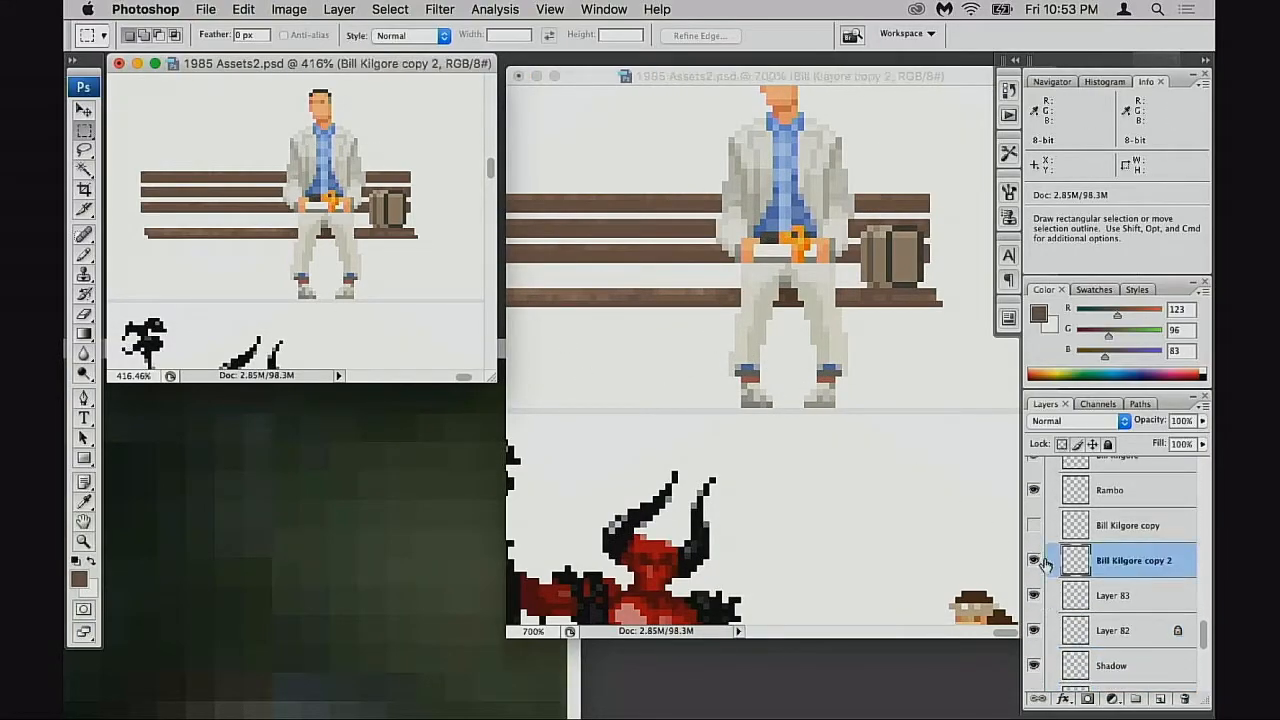
{"action": "left_click", "coordinate": [1037, 562]}
{"action": "left_click", "coordinate": [1035, 562]}
{"action": "left_click", "coordinate": [880, 400]}
{"action": "left_click_drag", "start_coordinate": [704, 334], "coordinate": [936, 437]}
{"action": "key", "text": "super+Down"}
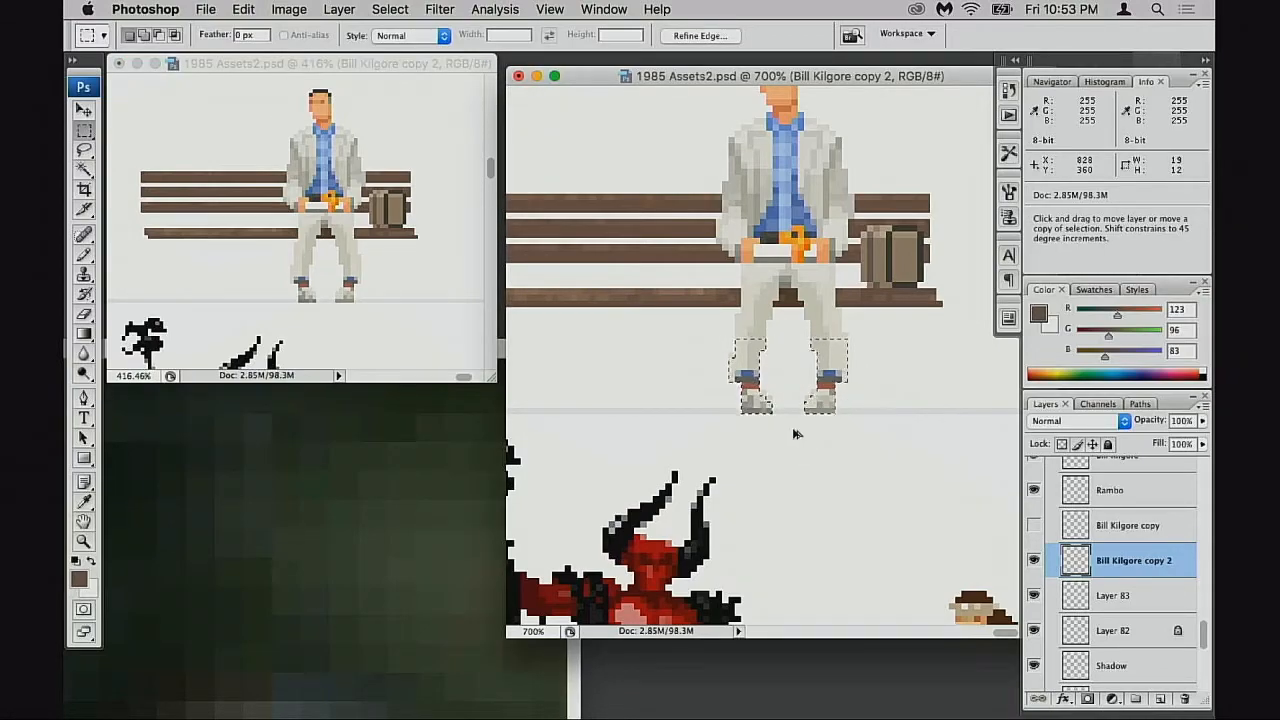
{"action": "key", "text": "super+d"}
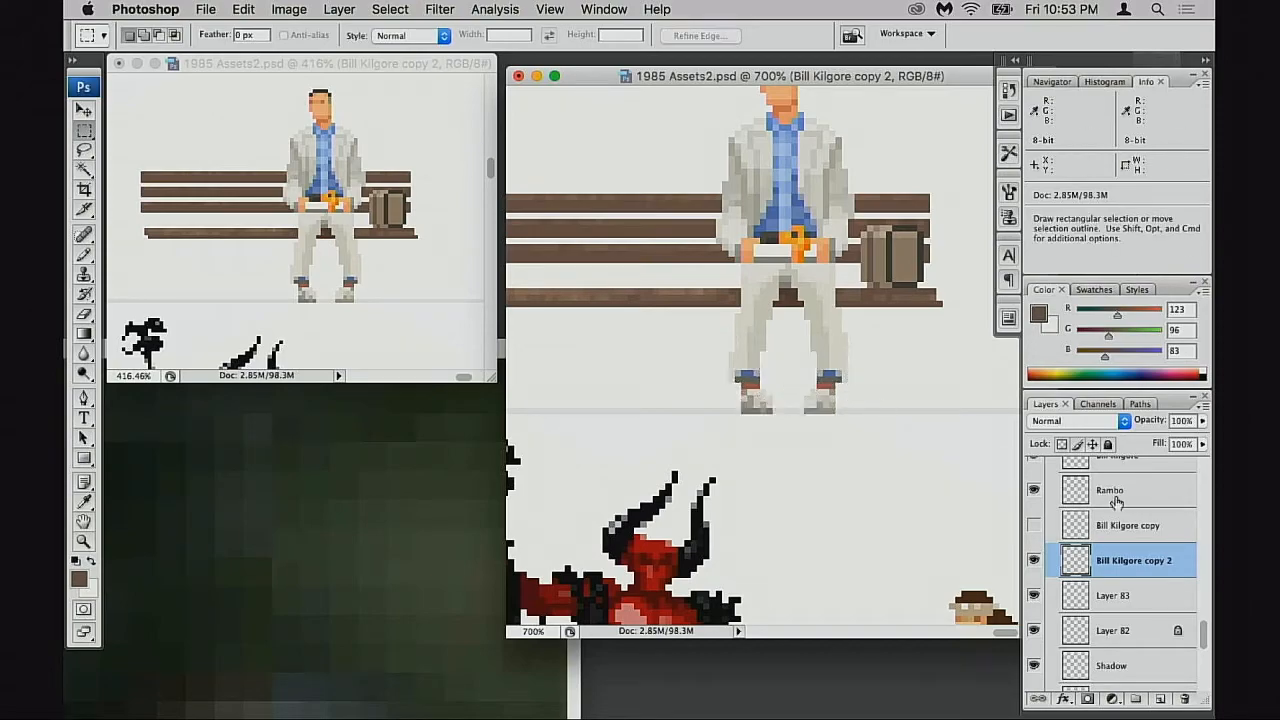
Move the man, suitcase and bench layers up one pixel together and check them at 400% zoom
{"action": "left_click", "coordinate": [1077, 635], "text": "shift"}
{"action": "key", "text": "v"}
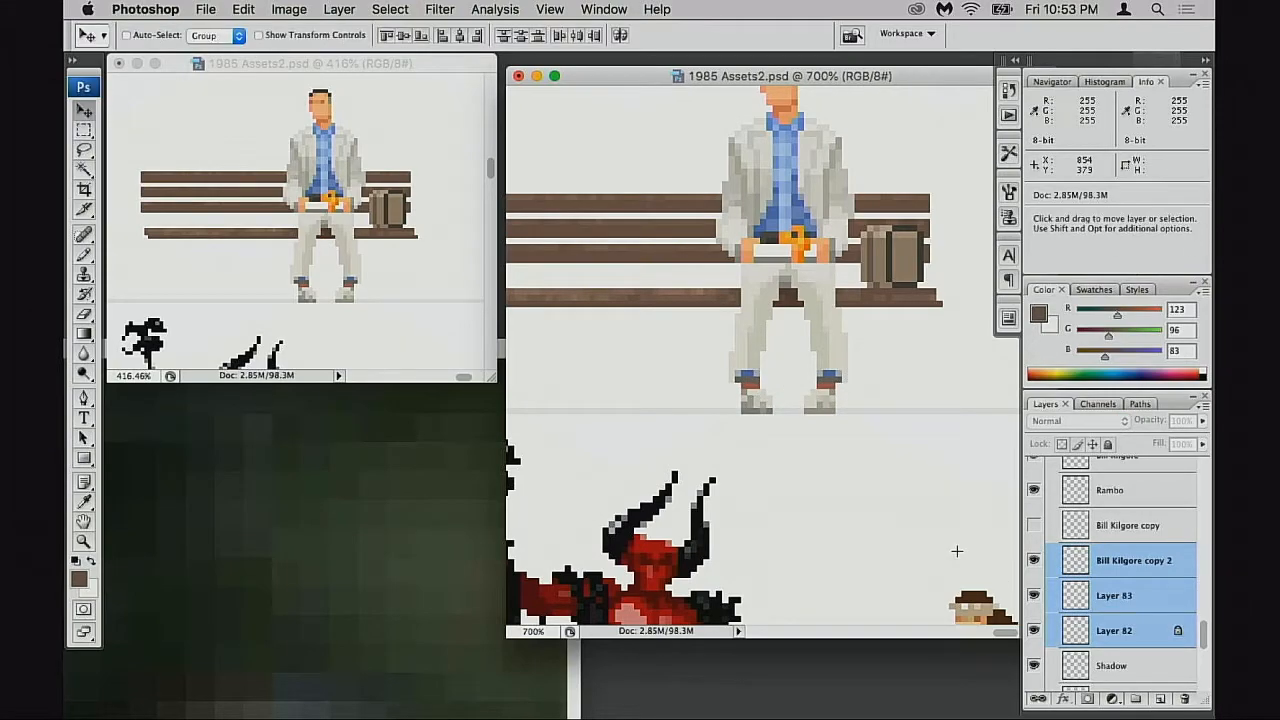
{"action": "key", "text": "Up"}
{"action": "left_click_drag", "start_coordinate": [819, 380], "coordinate": [828, 492]}
{"action": "left_click", "coordinate": [808, 418], "text": "alt"}
{"action": "left_click", "coordinate": [817, 423], "text": "alt"}
{"action": "left_click", "coordinate": [828, 423], "text": "alt"}
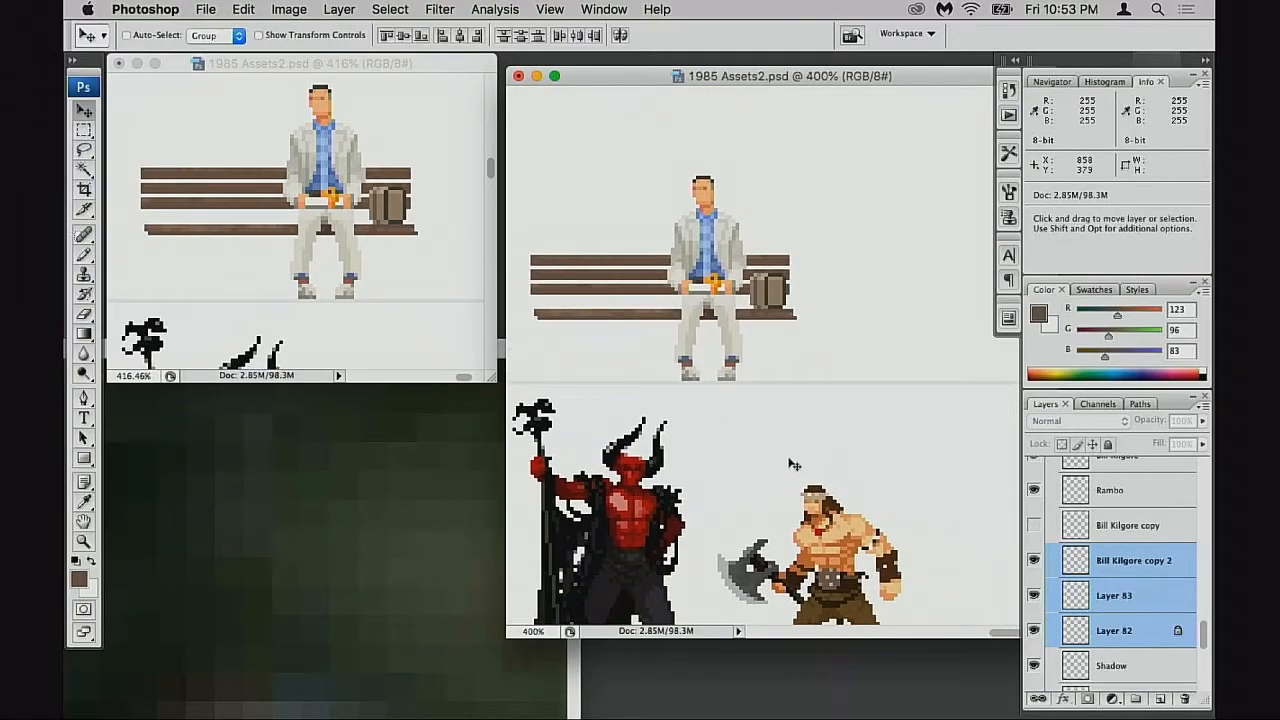
Zoom the 0.jpg reference out to 66.7% and place it beside the artwork with the seated man and bench in view
{"action": "left_click", "coordinate": [433, 509]}
{"action": "left_click_drag", "start_coordinate": [450, 349], "coordinate": [462, 345]}
{"action": "left_click", "coordinate": [409, 466], "text": "alt"}
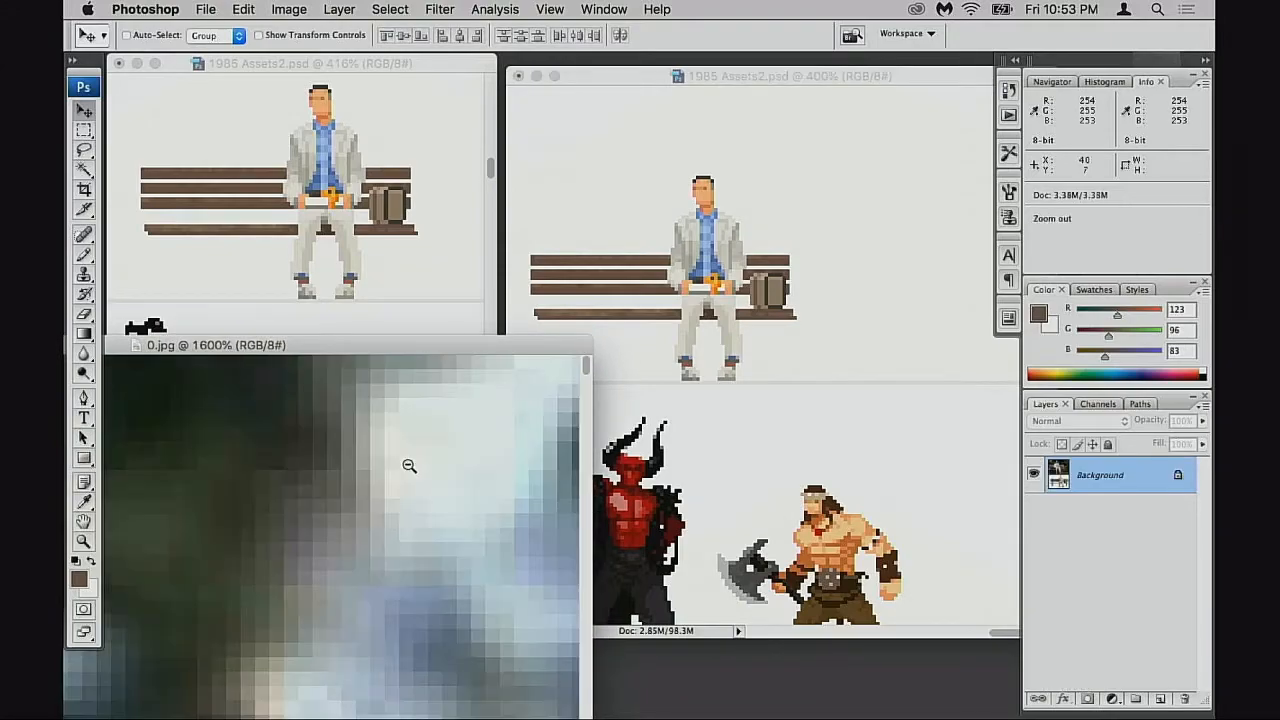
{"action": "left_click", "coordinate": [412, 473], "text": "alt"}
{"action": "left_click", "coordinate": [412, 473], "text": "alt"}
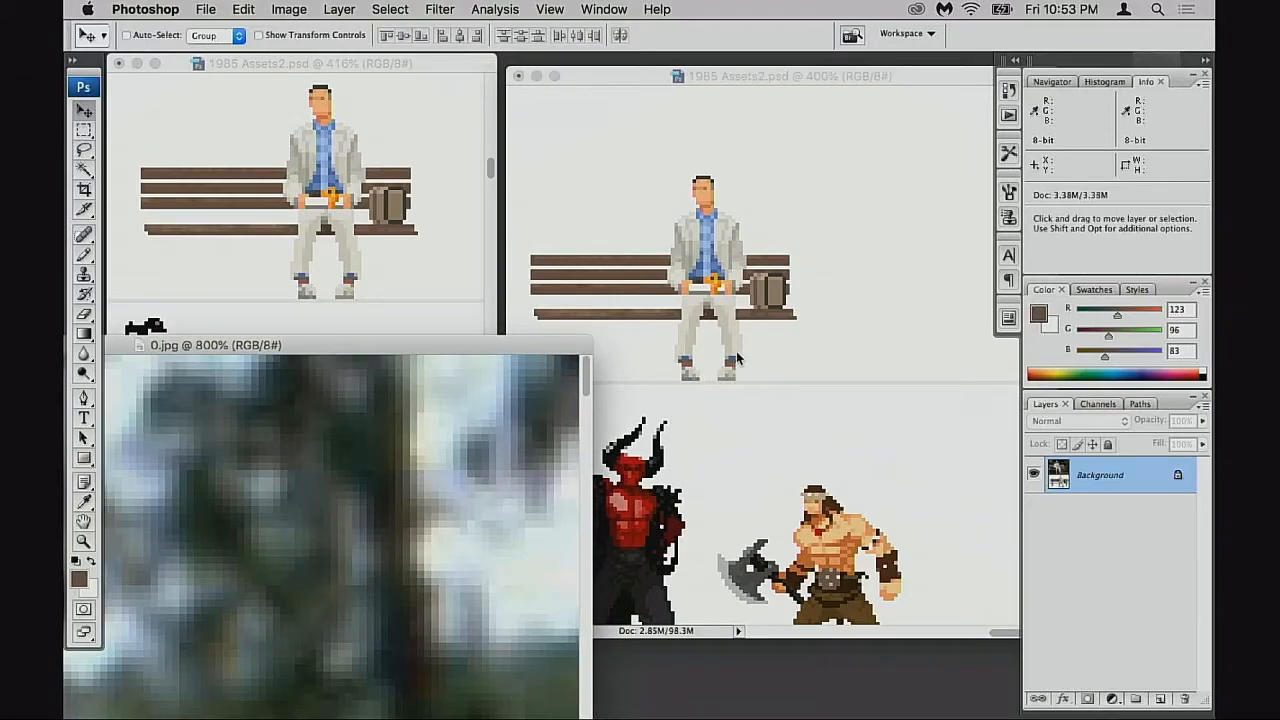
{"action": "left_click", "coordinate": [500, 463], "text": "alt"}
{"action": "left_click", "coordinate": [540, 450], "text": "alt"}
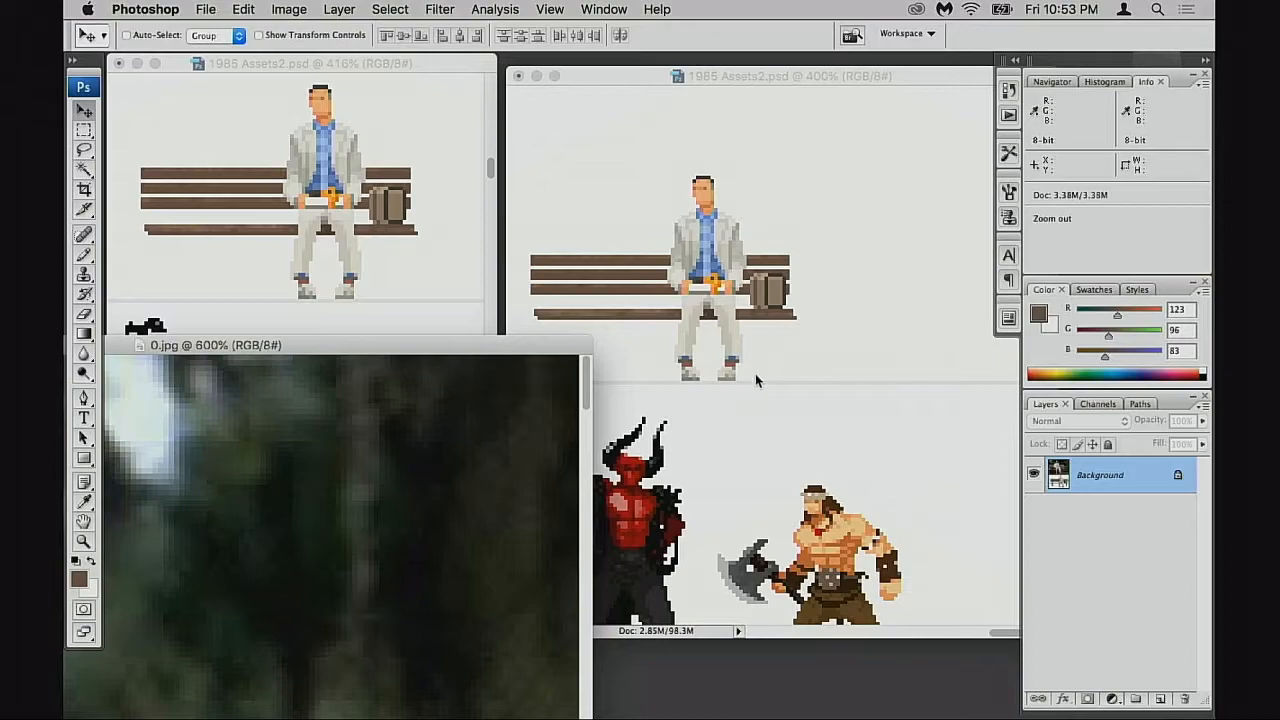
{"action": "left_click", "coordinate": [466, 489], "text": "alt"}
{"action": "left_click", "coordinate": [460, 494], "text": "alt"}
{"action": "left_click", "coordinate": [457, 497], "text": "alt"}
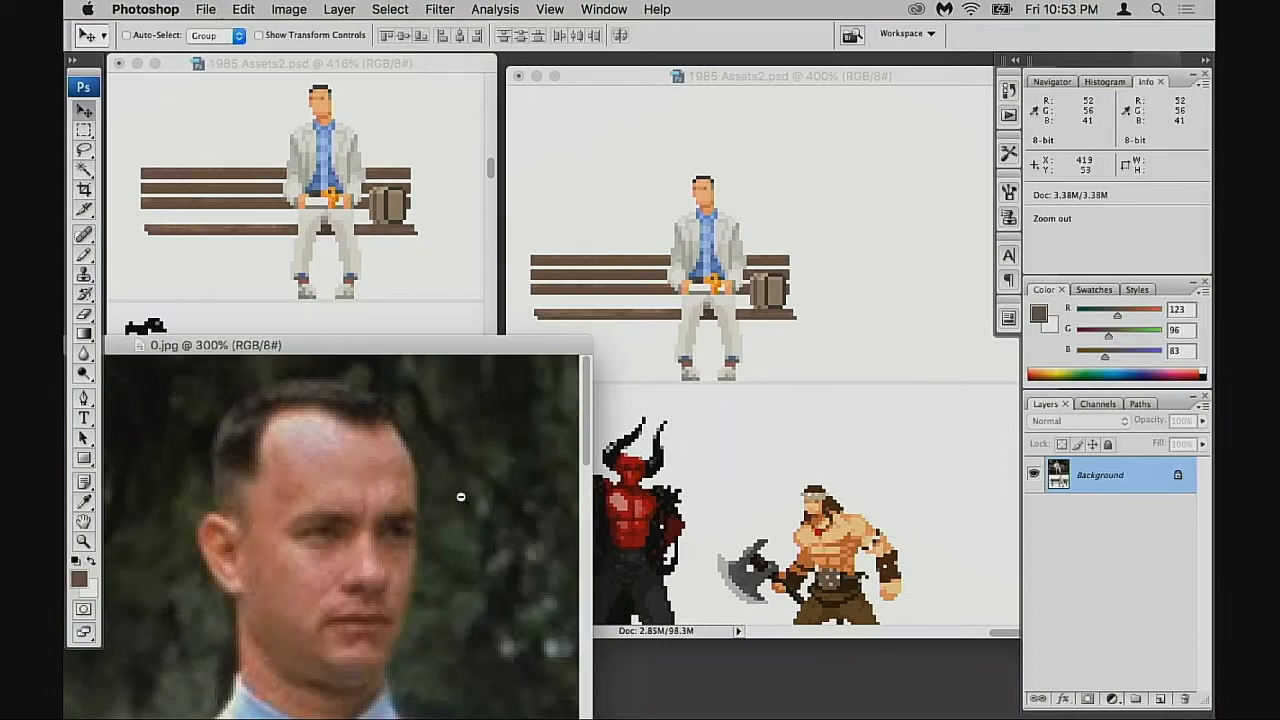
{"action": "left_click", "coordinate": [457, 505], "text": "alt"}
{"action": "left_click", "coordinate": [455, 510], "text": "alt"}
{"action": "left_click", "coordinate": [372, 563], "text": "alt"}
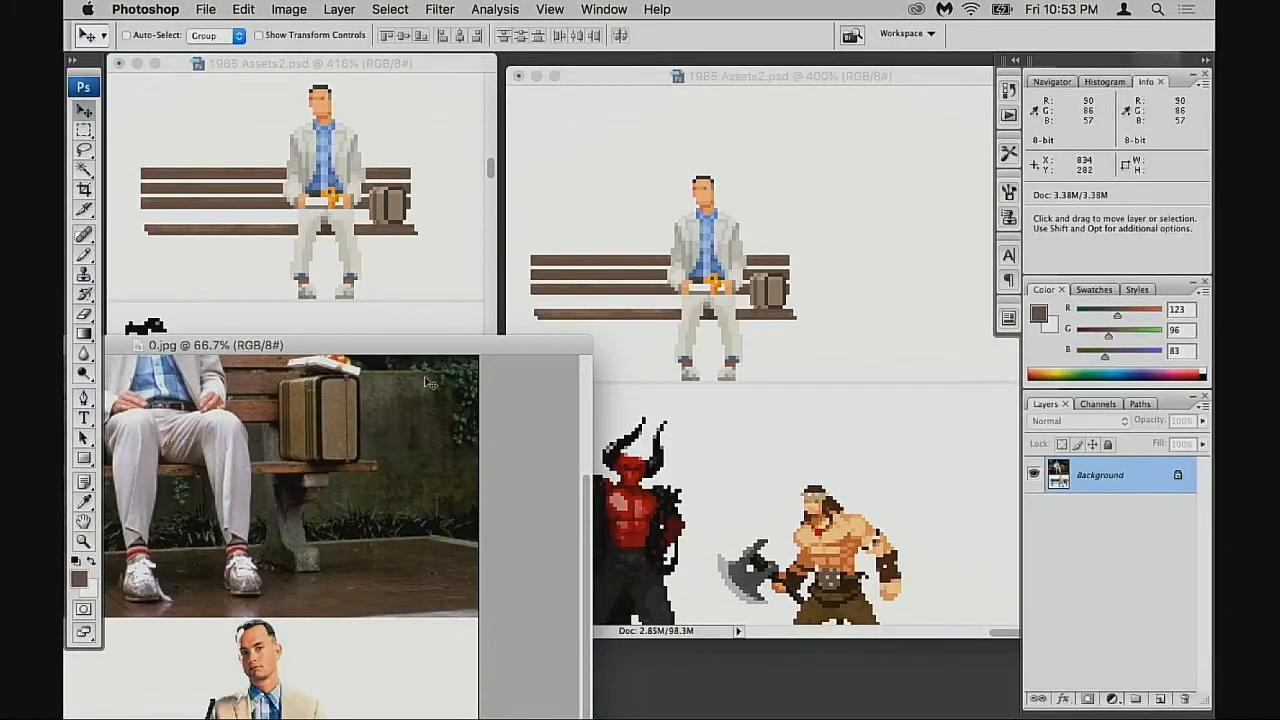
{"action": "left_click_drag", "start_coordinate": [454, 350], "coordinate": [591, 396]}
{"action": "key", "text": "super+s"}
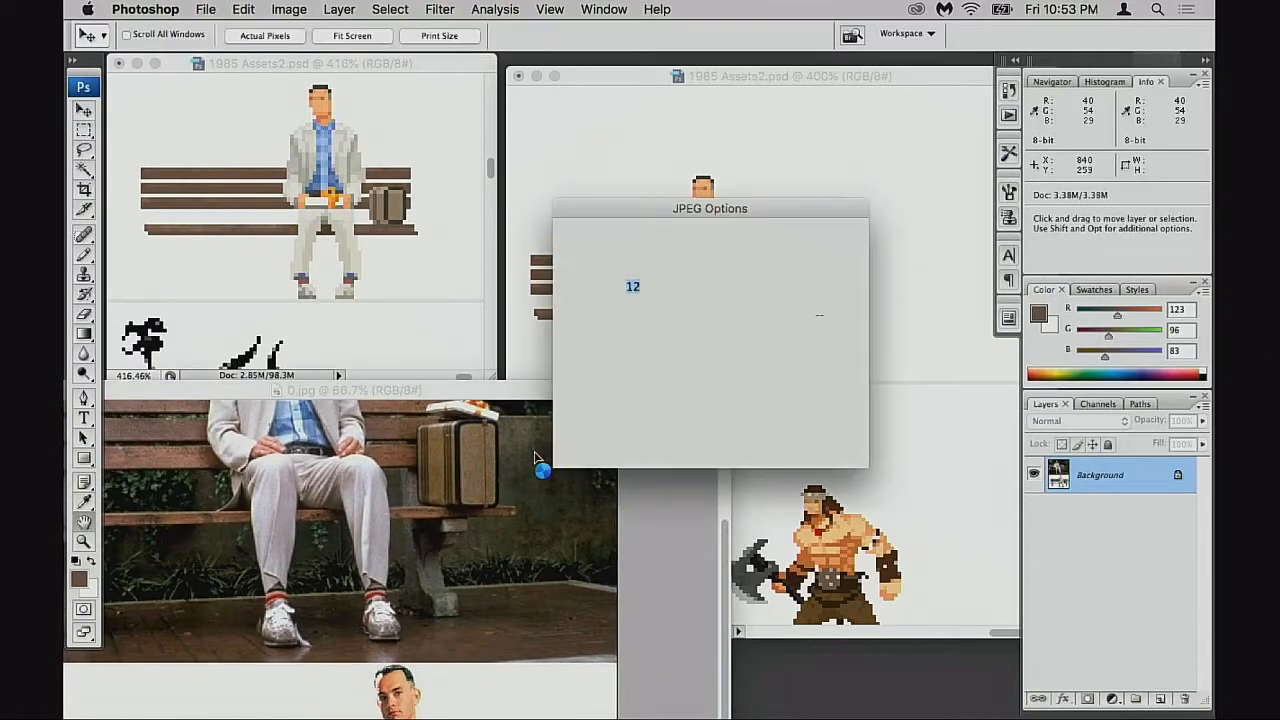
{"action": "left_click", "coordinate": [818, 262]}
{"action": "key", "text": "v"}
{"action": "left_click", "coordinate": [860, 300]}
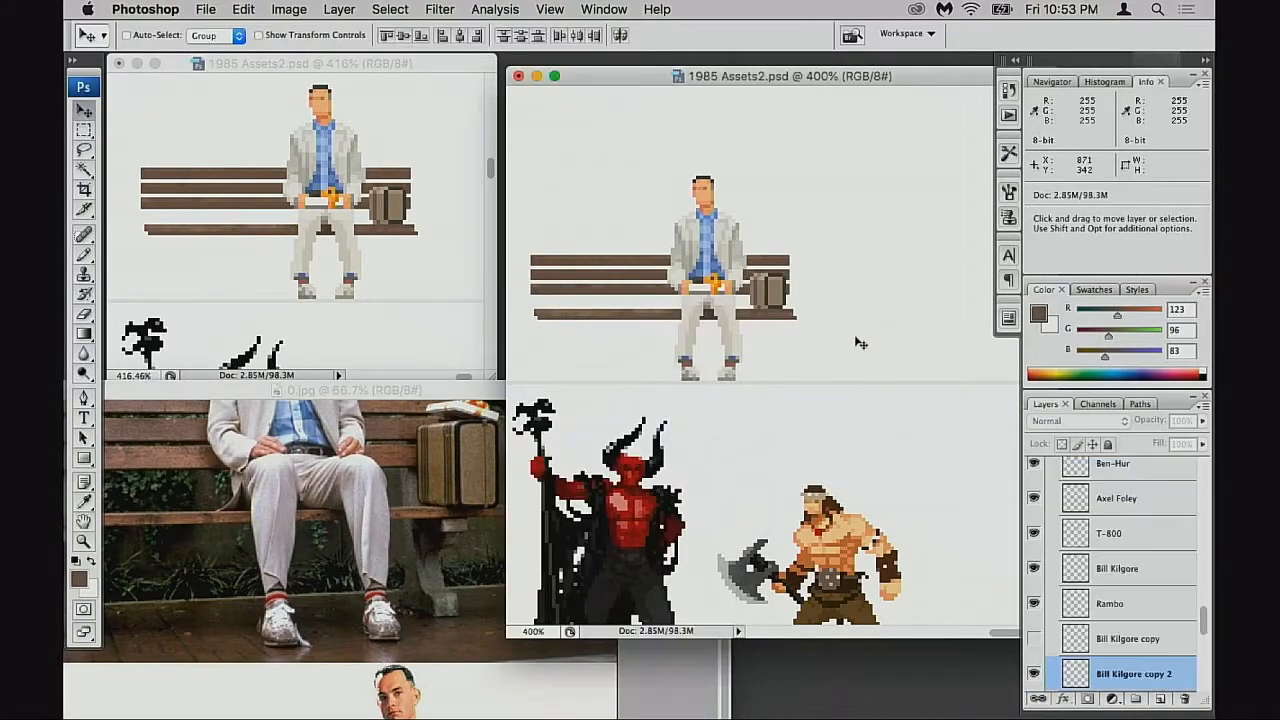
Examine the blue bench leg in the lower reference photo at 200% and place it next to the artwork for comparison
{"action": "left_click", "coordinate": [420, 530]}
{"action": "key", "text": "space"}
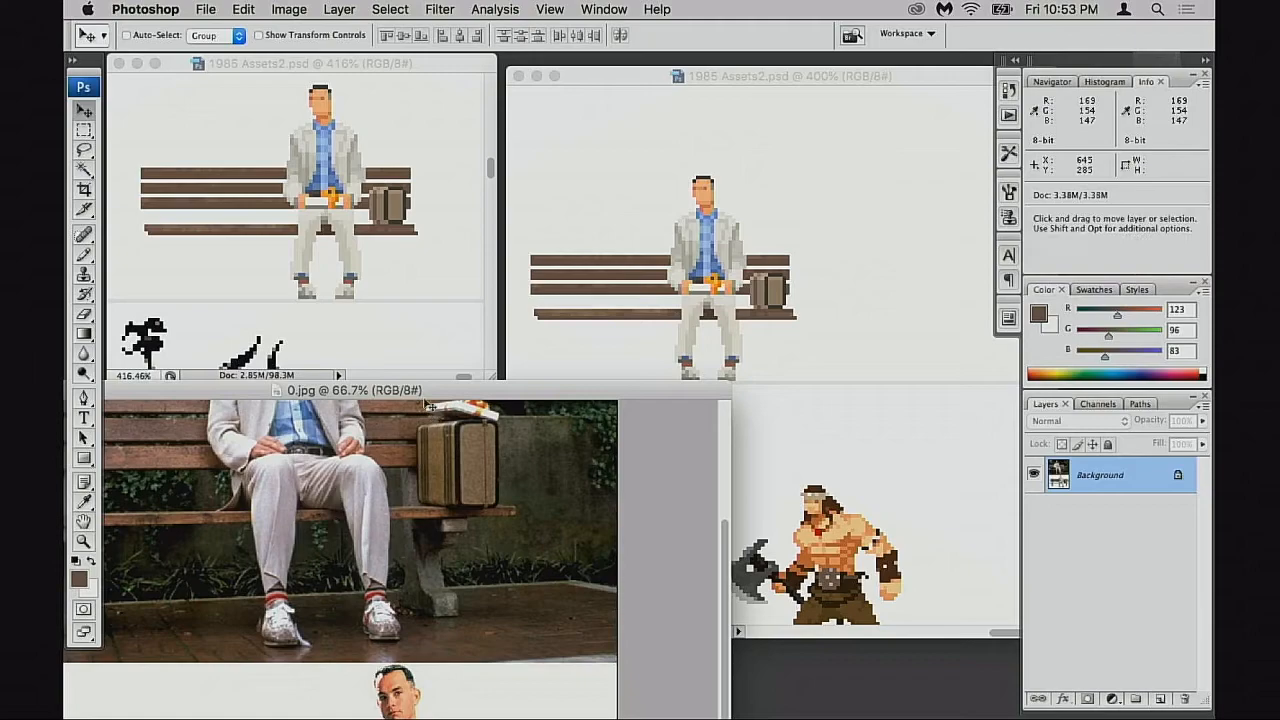
{"action": "left_click_drag", "start_coordinate": [425, 390], "coordinate": [597, 166]}
{"action": "key", "text": "space"}
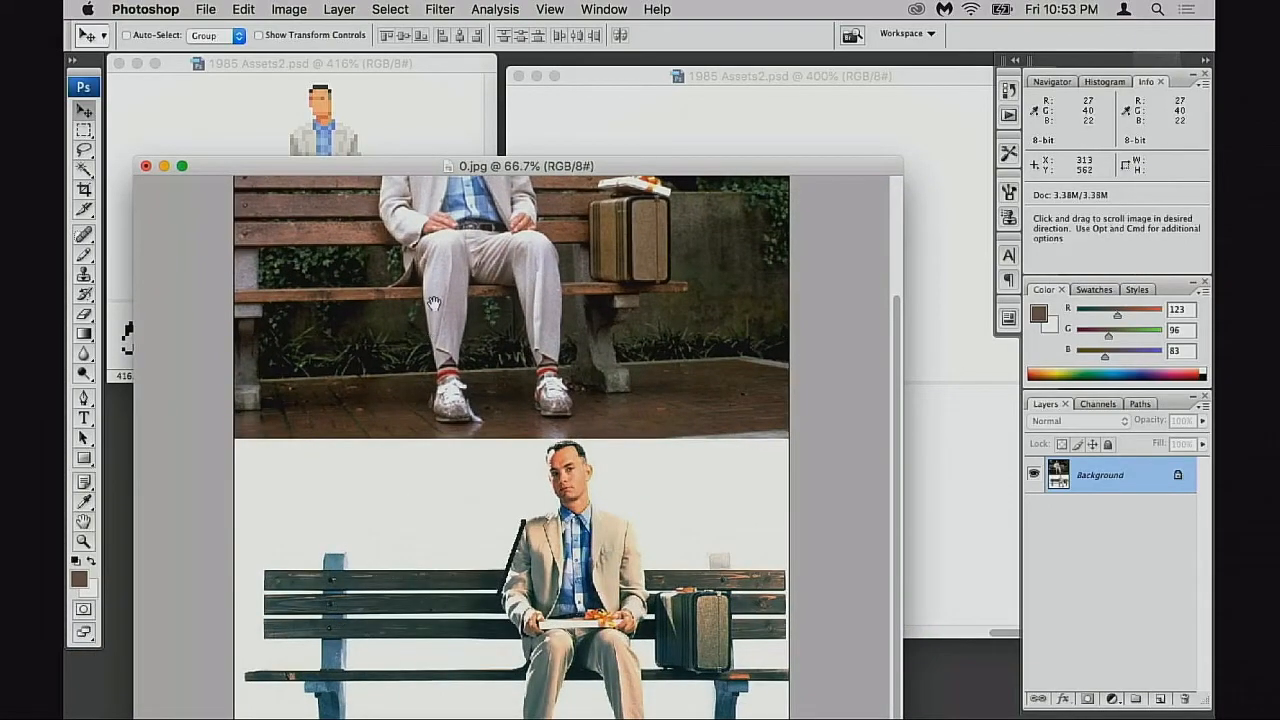
{"action": "left_click_drag", "start_coordinate": [452, 170], "coordinate": [418, 65]}
{"action": "left_click", "coordinate": [277, 599], "text": "super"}
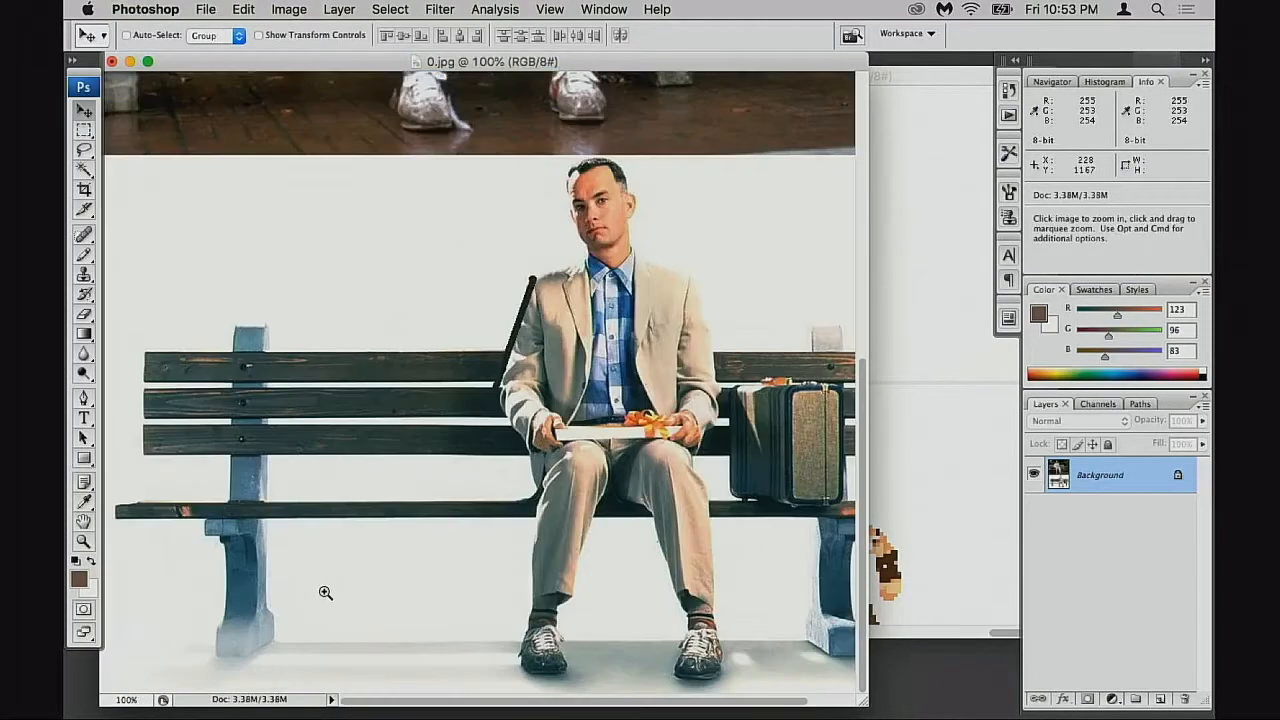
{"action": "left_click", "coordinate": [322, 591], "text": "super"}
{"action": "left_click_drag", "start_coordinate": [535, 62], "coordinate": [391, 133]}
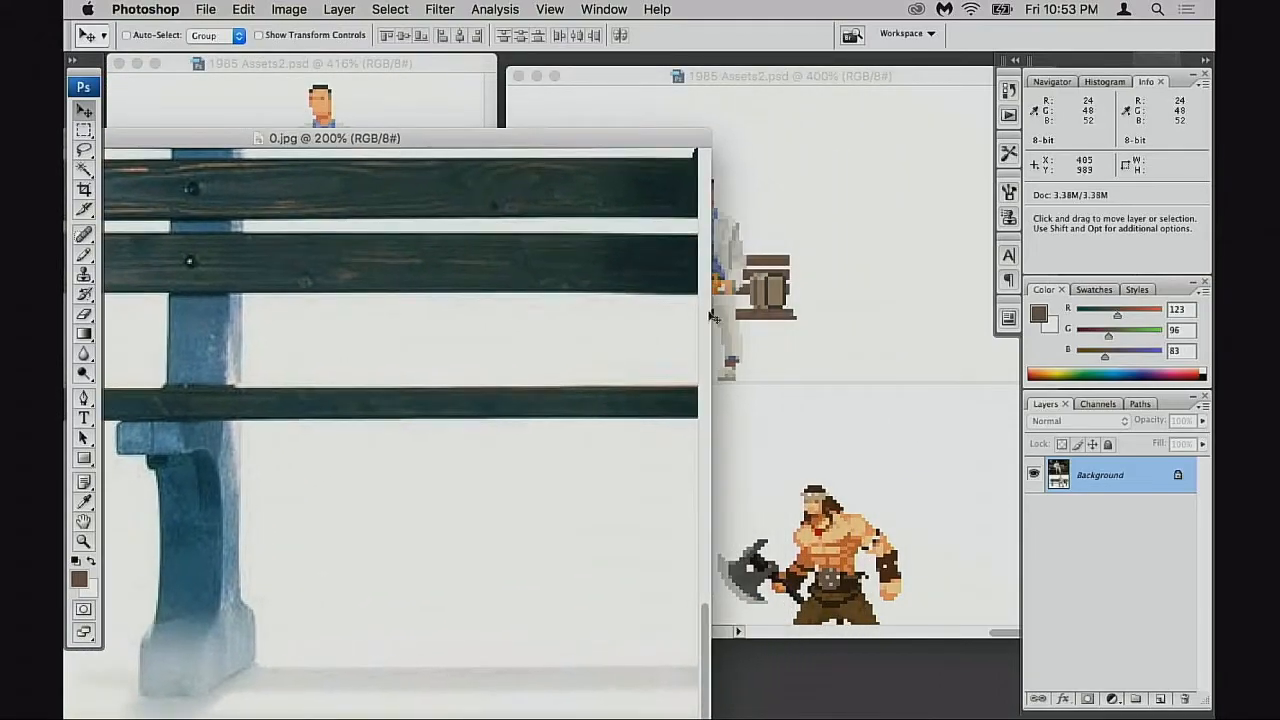
{"action": "left_click", "coordinate": [786, 420]}
{"action": "scroll", "coordinate": [755, 405], "scroll_direction": "left", "scroll_amount": 3}
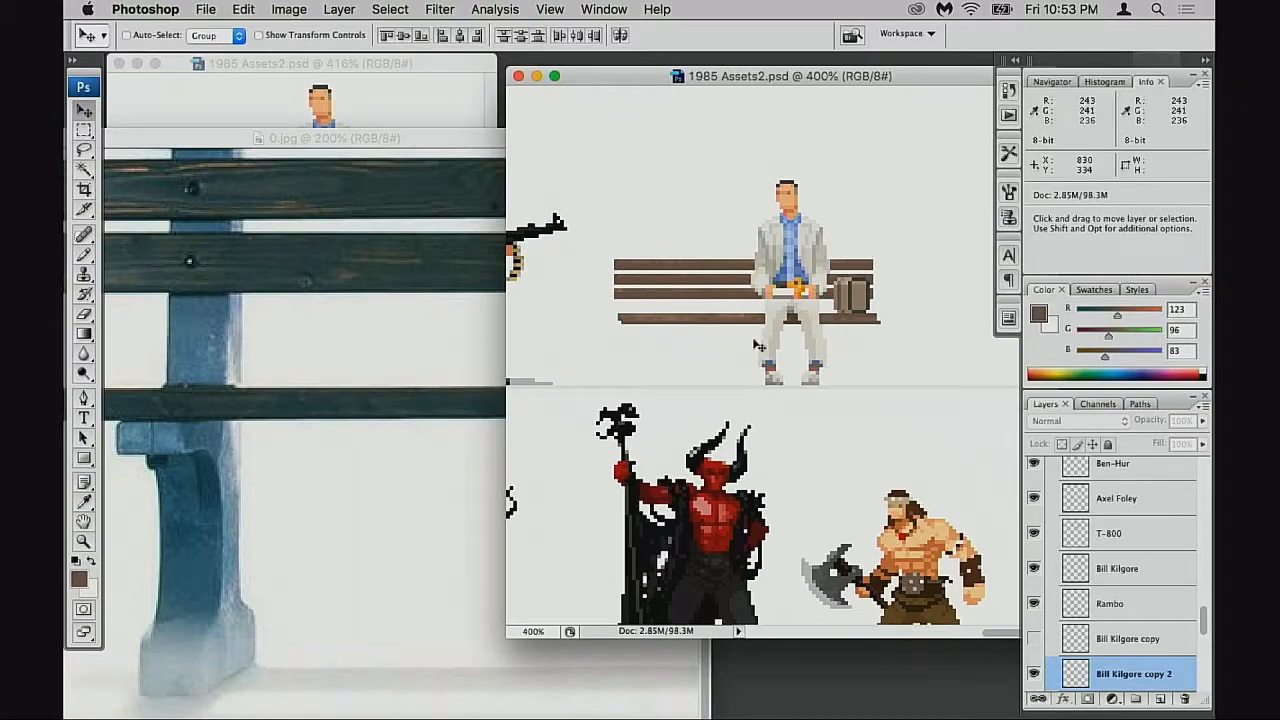
Try out diagonal perspective guide lines across the bench legs in the lower 0.jpg reference photo and undo them
{"action": "left_click", "coordinate": [375, 443]}
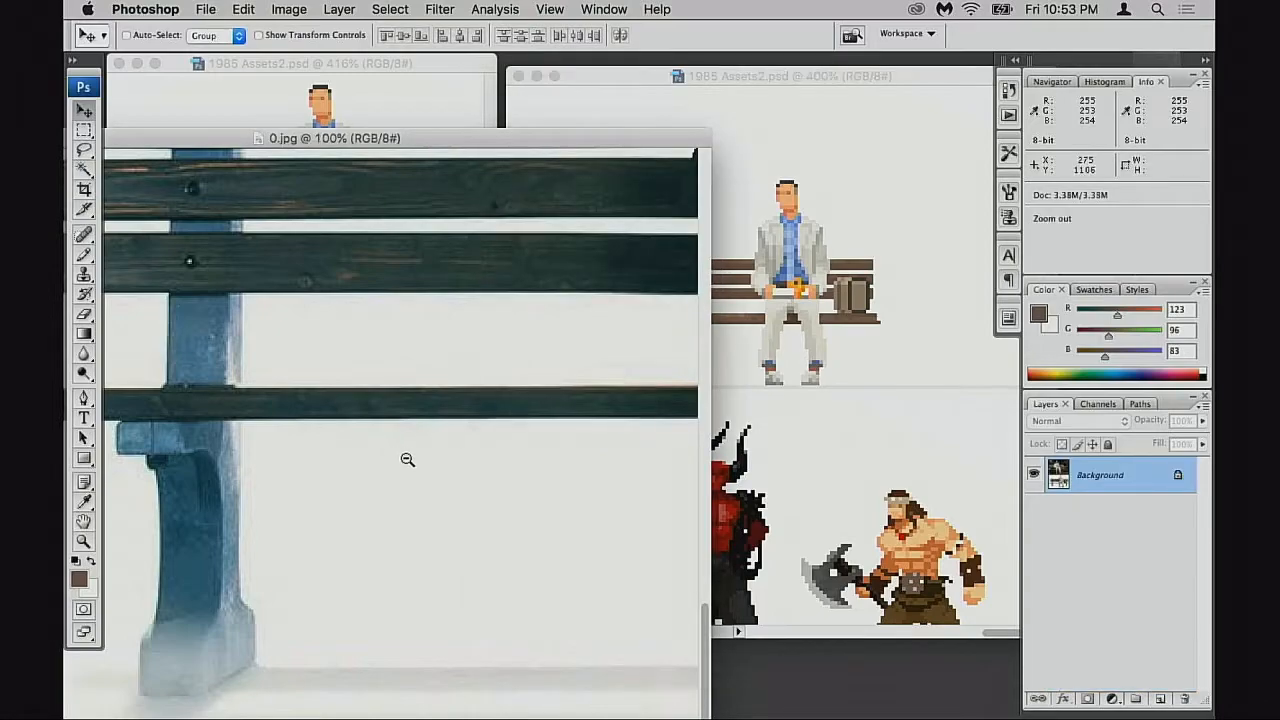
{"action": "left_click", "coordinate": [407, 459], "text": "alt"}
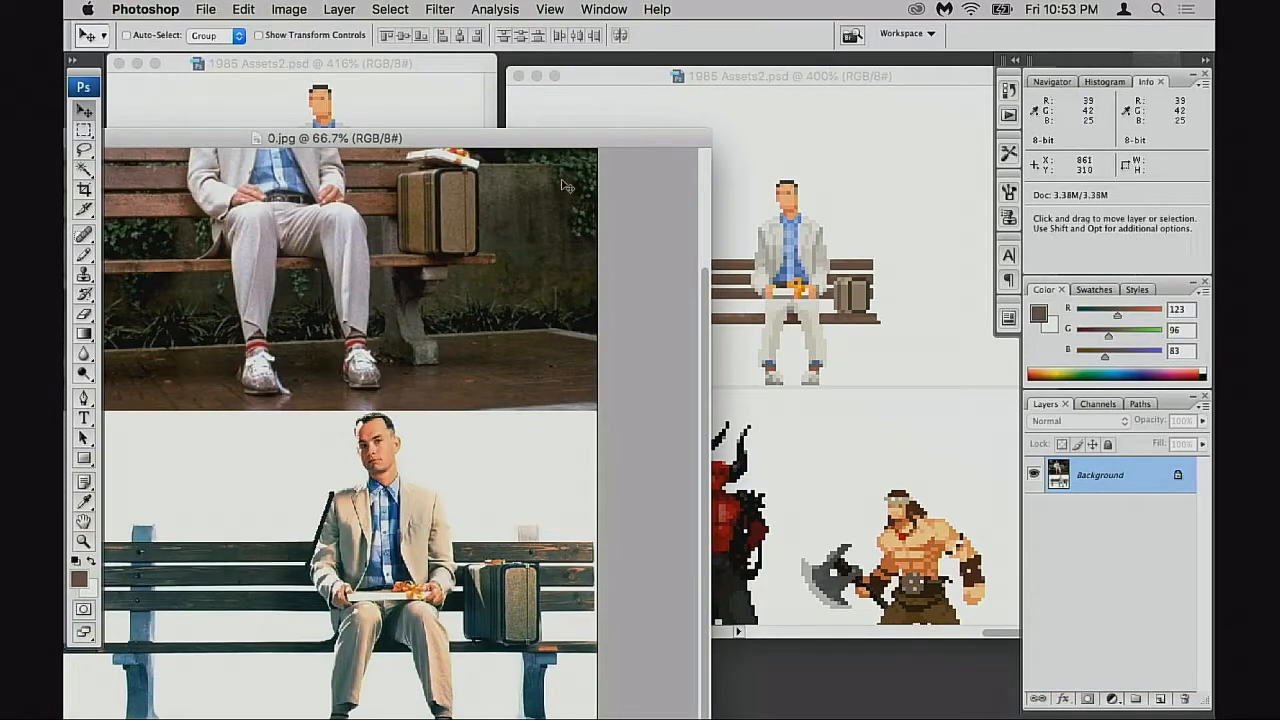
{"action": "left_click_drag", "start_coordinate": [580, 158], "coordinate": [617, 84]}
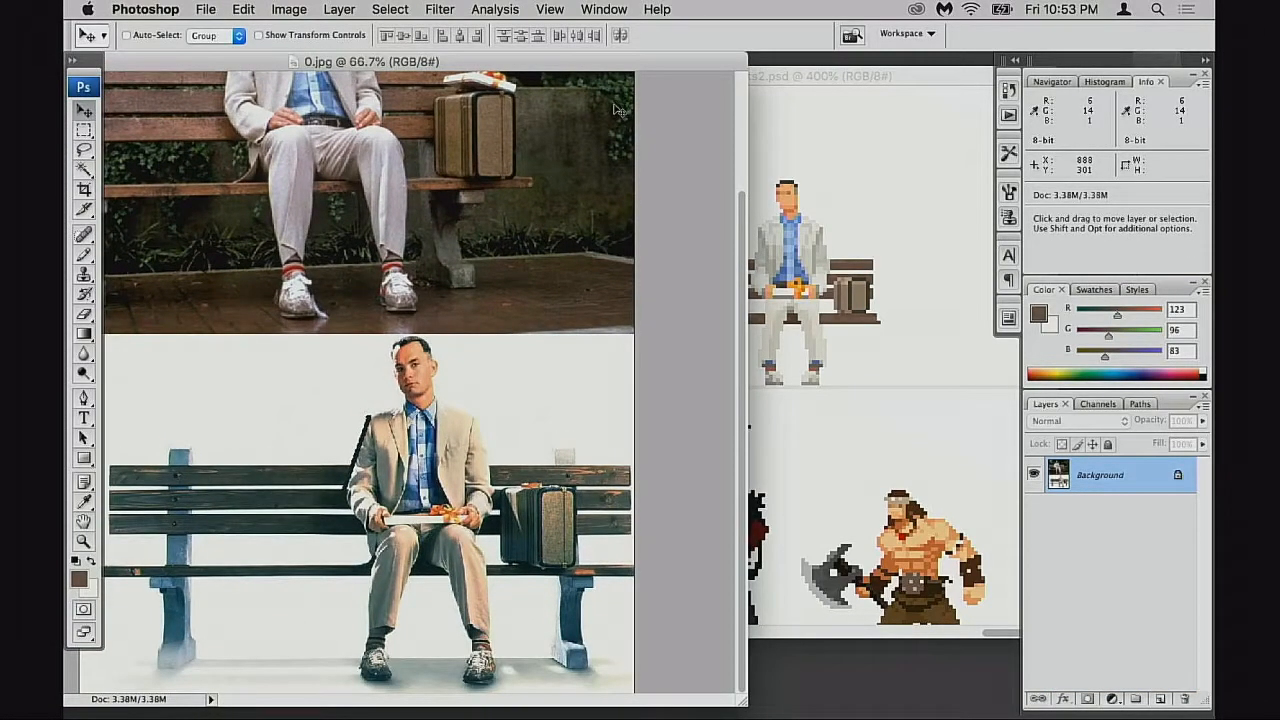
{"action": "key", "text": "b"}
{"action": "right_click", "coordinate": [291, 606]}
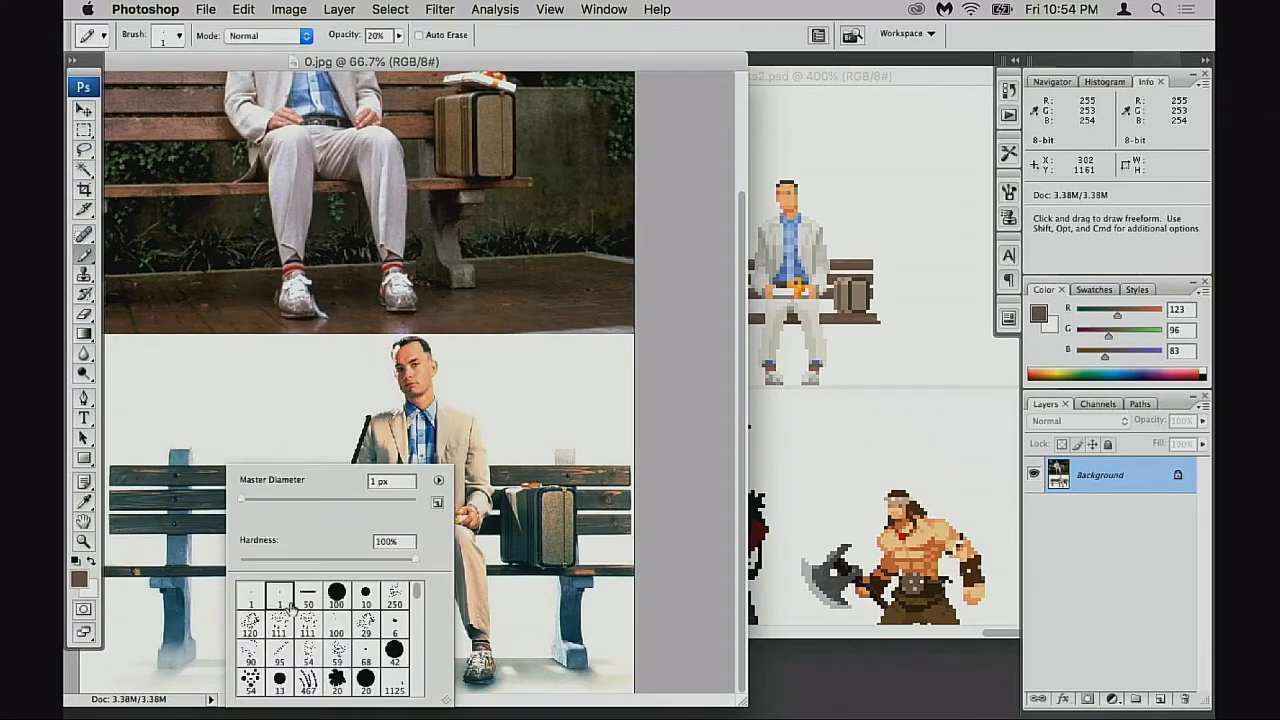
{"action": "double_click", "coordinate": [281, 606]}
{"action": "left_click", "coordinate": [262, 568], "text": "alt"}
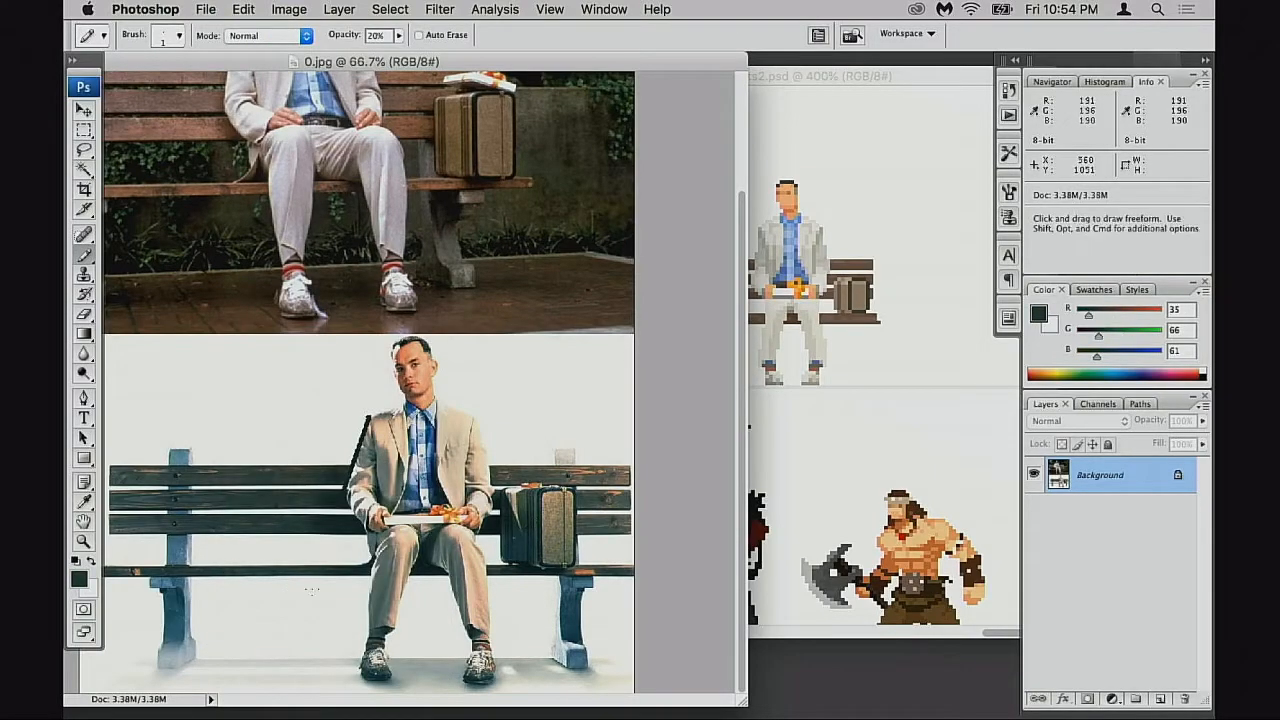
{"action": "left_click_drag", "start_coordinate": [160, 677], "coordinate": [310, 551]}
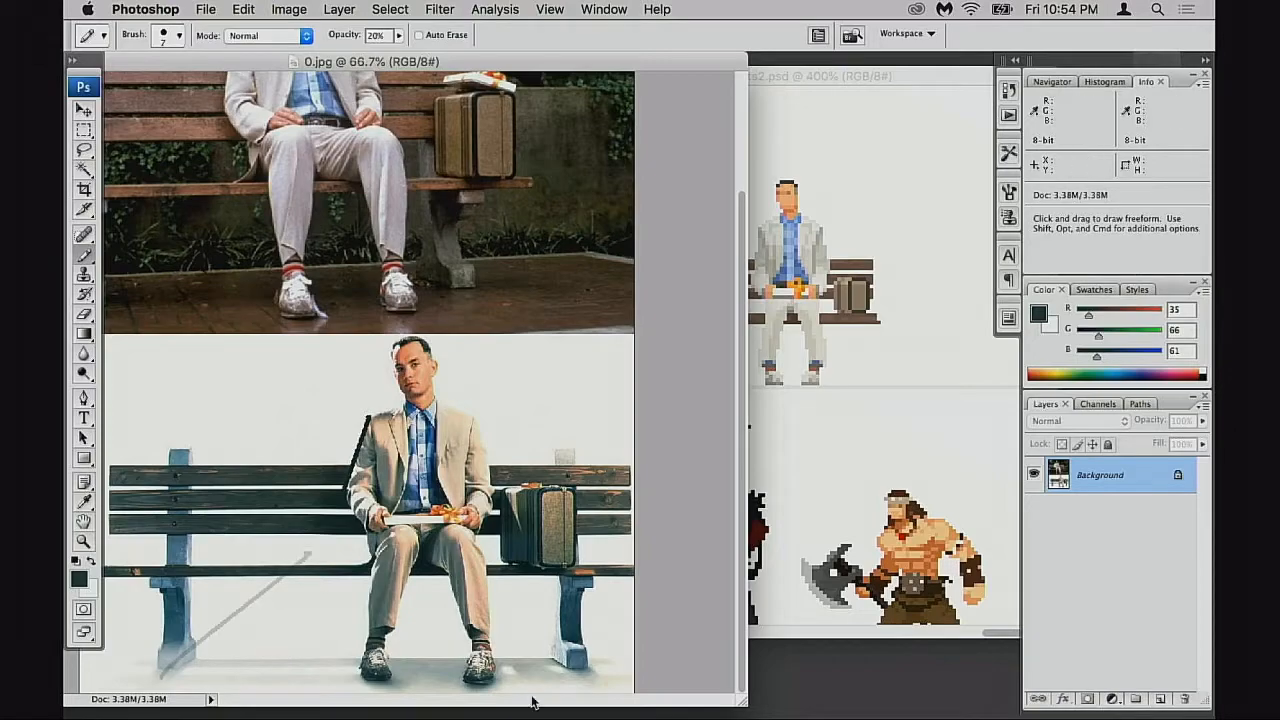
{"action": "left_click_drag", "start_coordinate": [562, 676], "coordinate": [460, 553]}
{"action": "key", "text": "alt+super+z"}
{"action": "key", "text": "alt+super+z"}
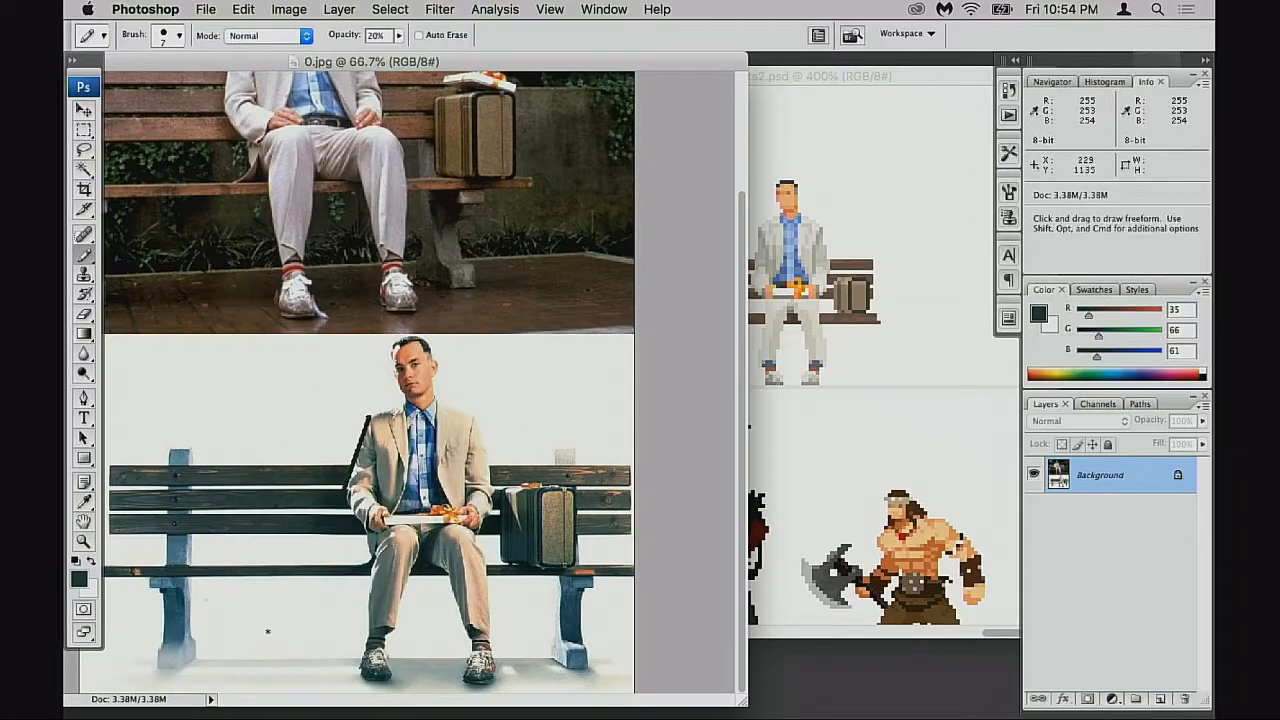
{"action": "left_click_drag", "start_coordinate": [186, 590], "coordinate": [382, 689]}
{"action": "left_click_drag", "start_coordinate": [466, 564], "coordinate": [639, 675]}
{"action": "key", "text": "alt+super+z"}
{"action": "key", "text": "alt+super+z"}
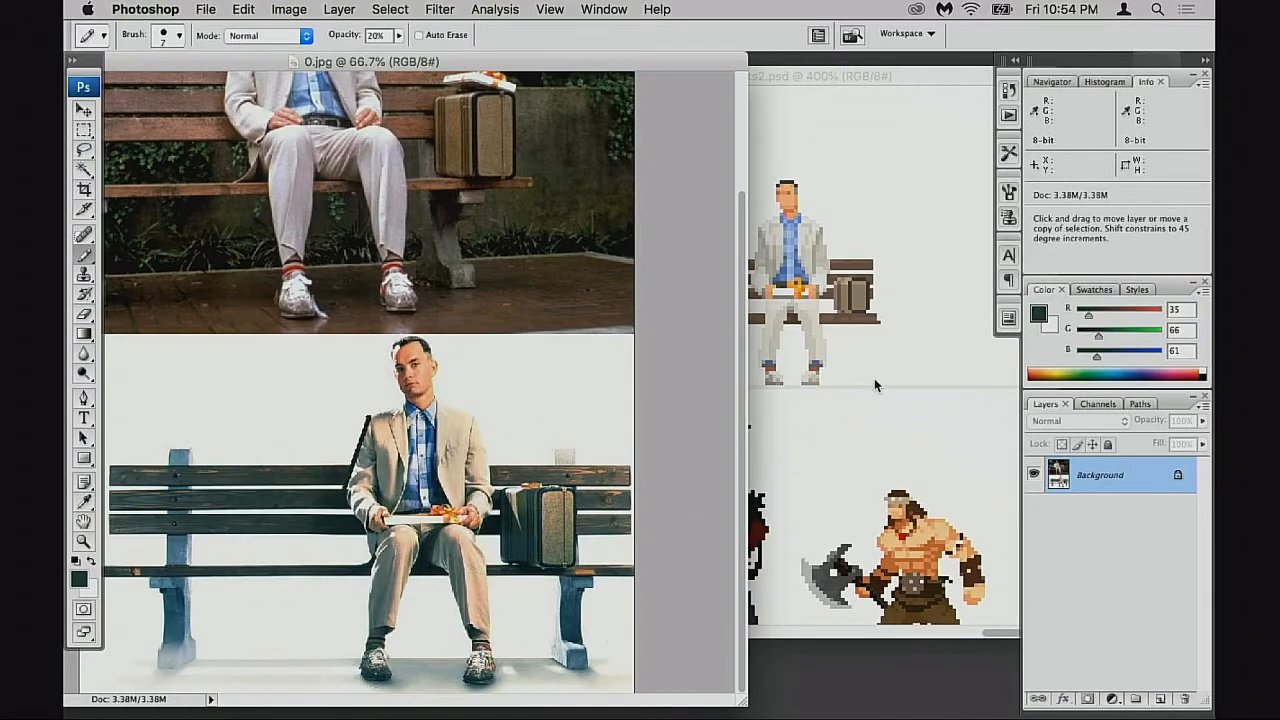
Toggle the visibility of the Bill Kilgore copy 2, Layer 83 and Layer 82 layers to identify which one holds the bench
{"action": "left_click", "coordinate": [861, 403]}
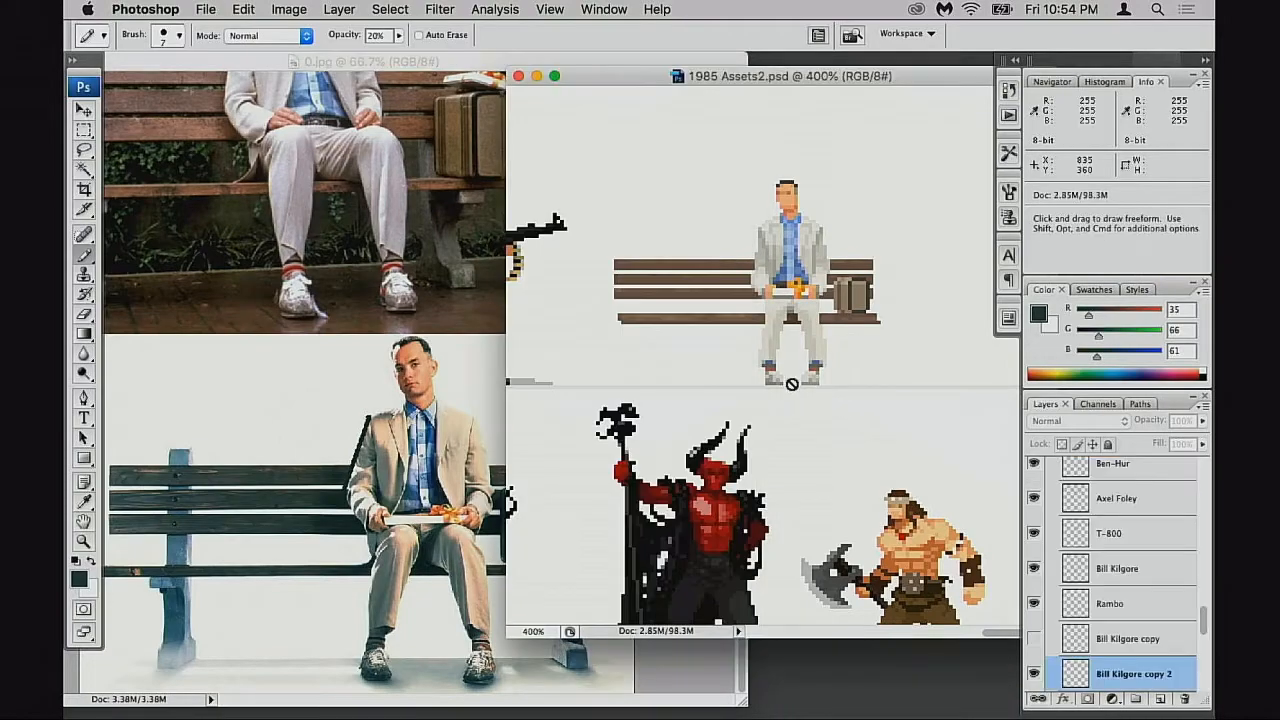
{"action": "left_click", "coordinate": [695, 361], "text": "super"}
{"action": "left_click", "coordinate": [695, 363], "text": "super"}
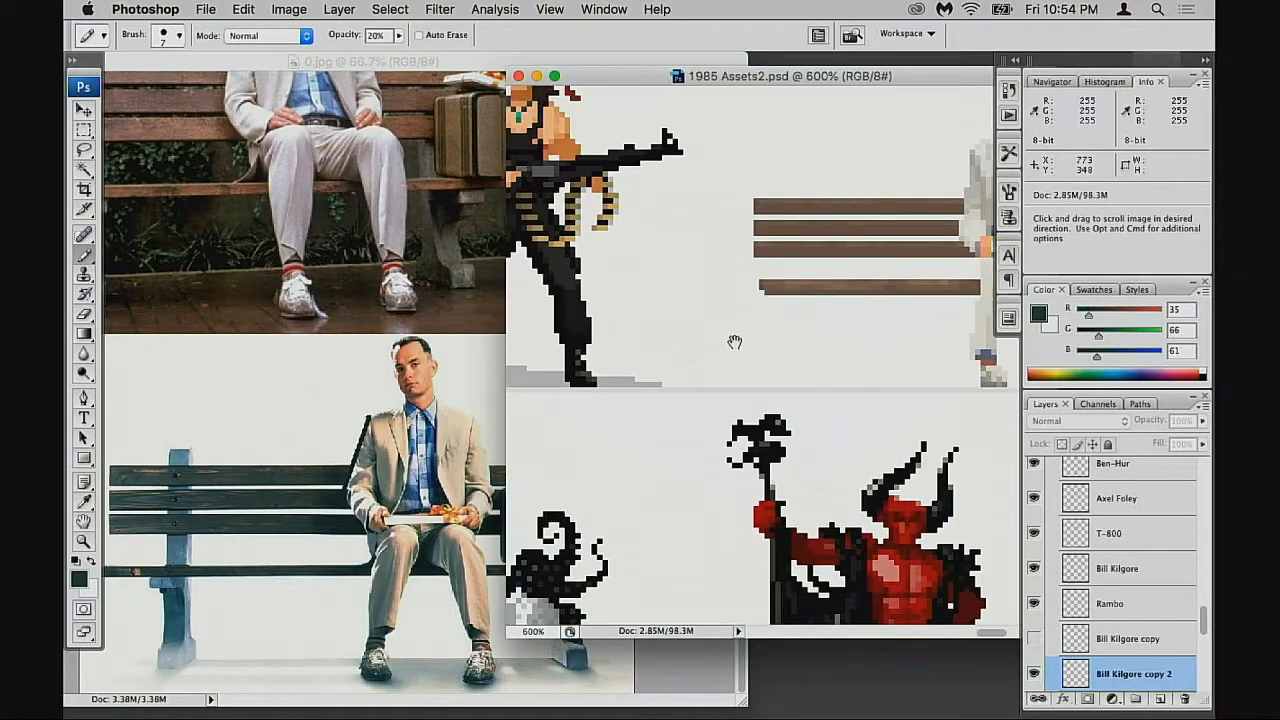
{"action": "left_click_drag", "start_coordinate": [826, 346], "coordinate": [641, 429]}
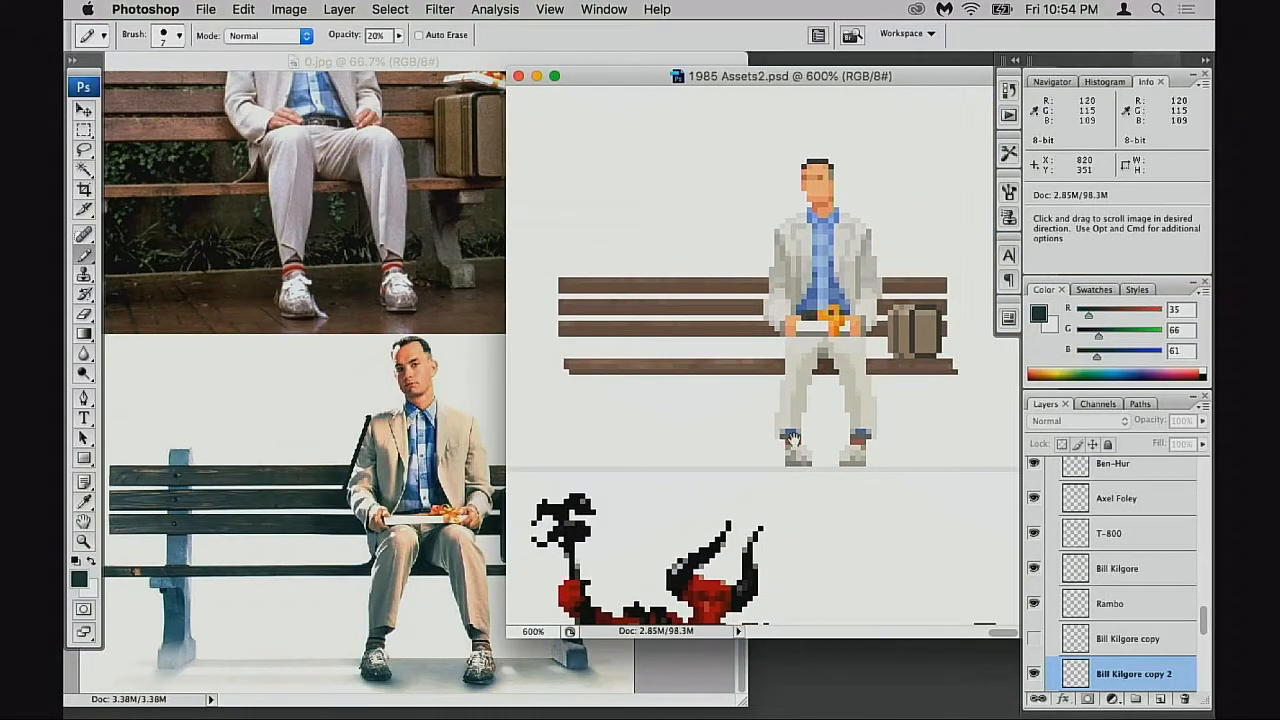
{"action": "left_click", "coordinate": [1036, 674]}
{"action": "left_click", "coordinate": [1038, 675]}
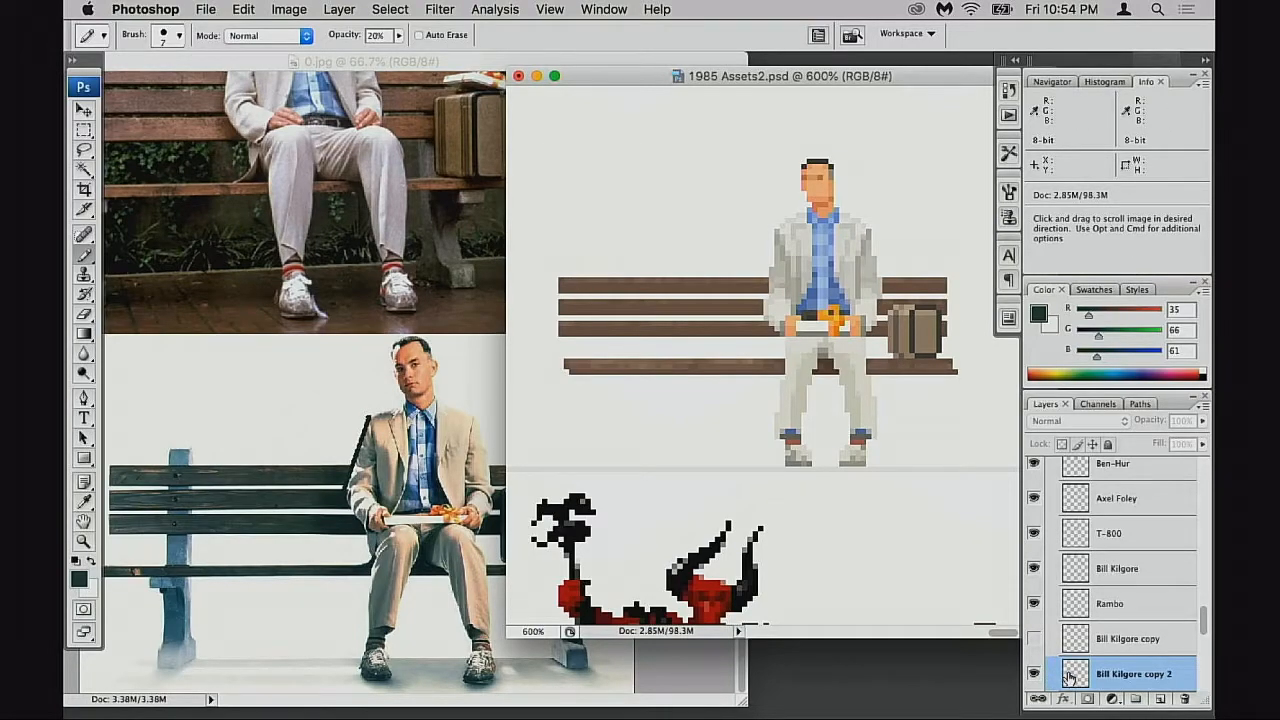
{"action": "scroll", "coordinate": [1038, 643], "scroll_direction": "down", "scroll_amount": 1}
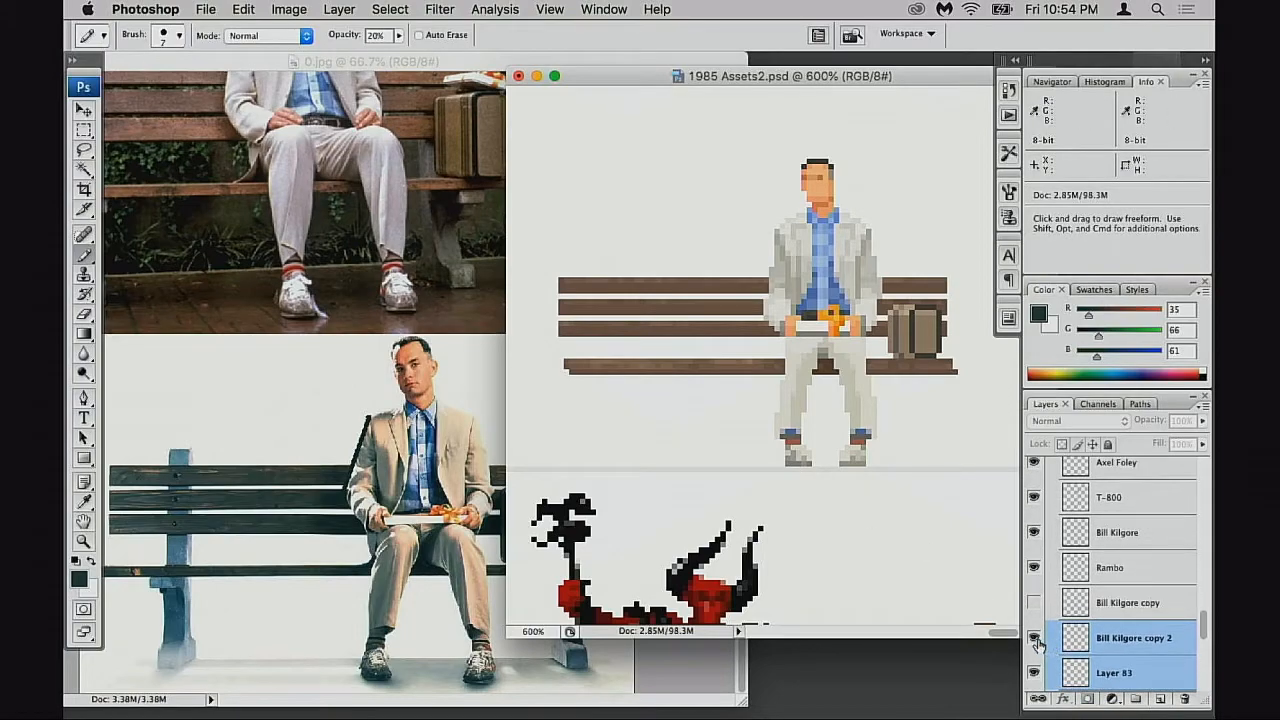
{"action": "left_click", "coordinate": [1036, 640]}
{"action": "left_click", "coordinate": [1036, 640]}
{"action": "scroll", "coordinate": [1038, 643], "scroll_direction": "down", "scroll_amount": 2}
{"action": "left_click", "coordinate": [1036, 606]}
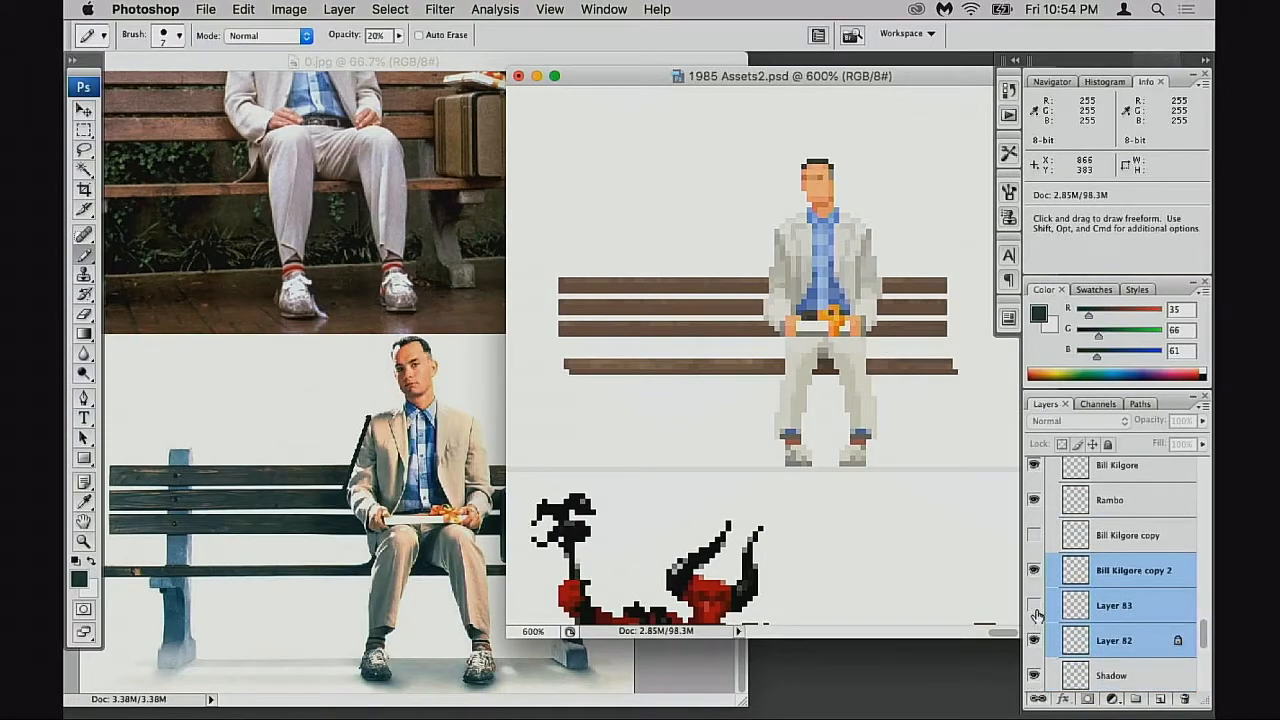
{"action": "left_click", "coordinate": [1035, 606]}
{"action": "left_click", "coordinate": [1037, 640]}
{"action": "left_click", "coordinate": [1037, 640]}
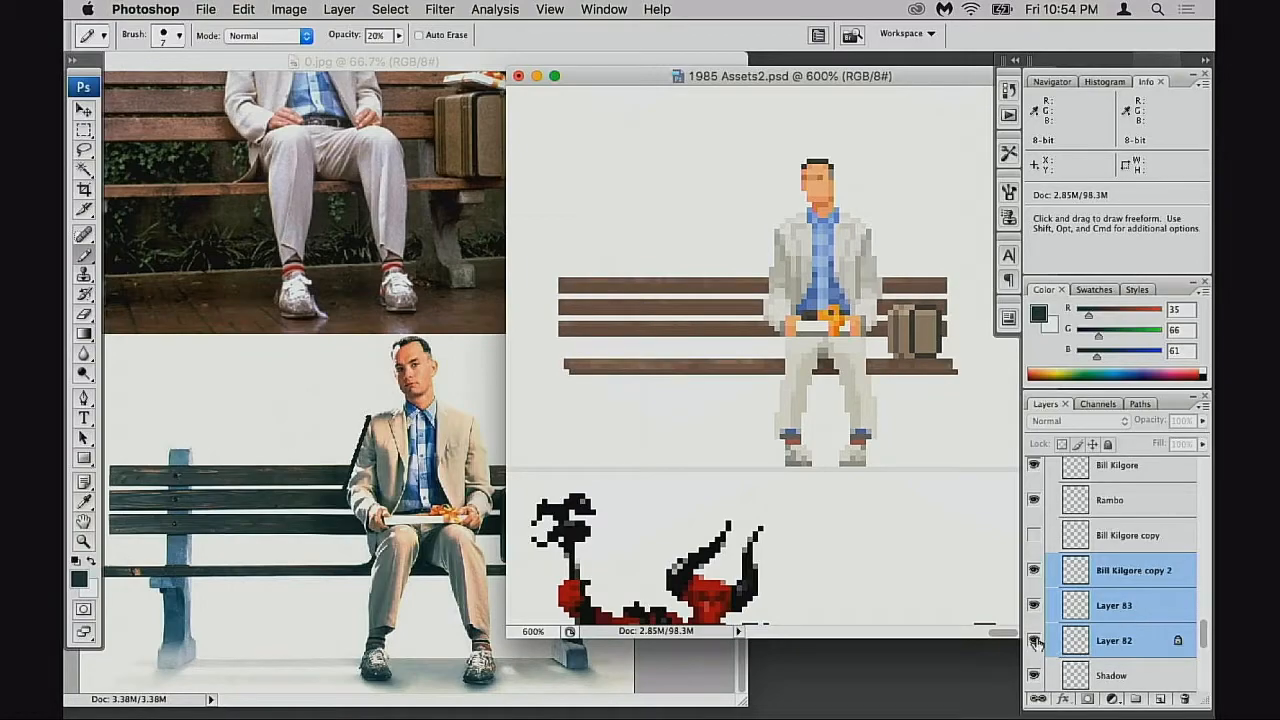
{"action": "left_click", "coordinate": [1036, 641]}
{"action": "left_click", "coordinate": [1036, 641]}
Add a new layer below Layer 82 and choose a pale beige drawing colour of RGB 237, 230, 210
{"action": "key", "text": "super+alt+shift+n"}
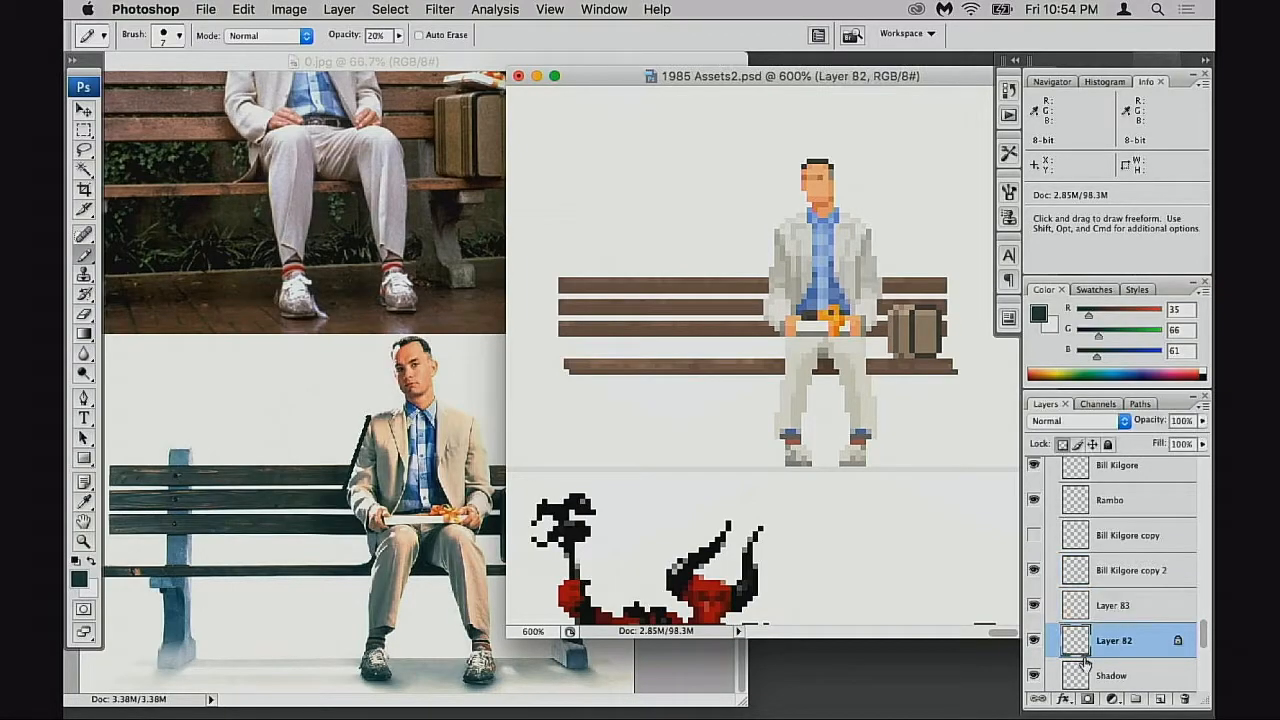
{"action": "left_click_drag", "start_coordinate": [1058, 643], "coordinate": [1082, 690]}
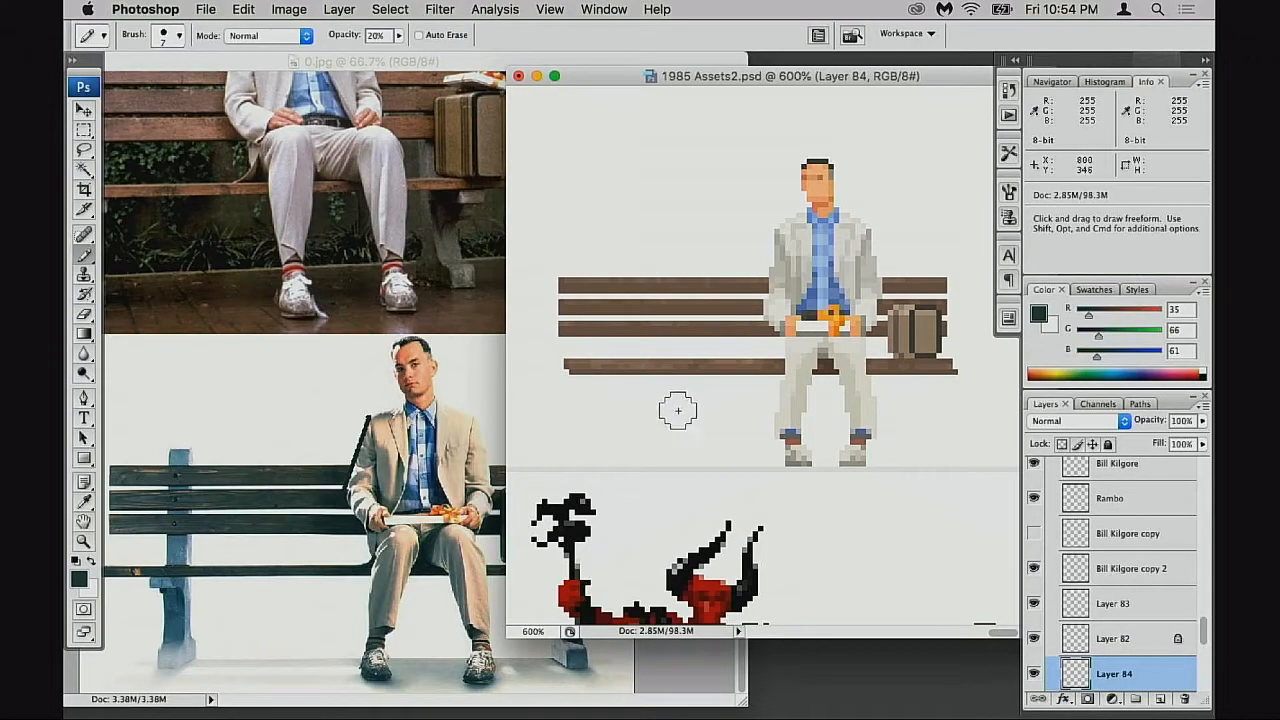
{"action": "left_click", "coordinate": [620, 406], "text": "super"}
{"action": "left_click_drag", "start_coordinate": [620, 408], "coordinate": [583, 451]}
{"action": "left_click", "coordinate": [846, 298], "text": "alt"}
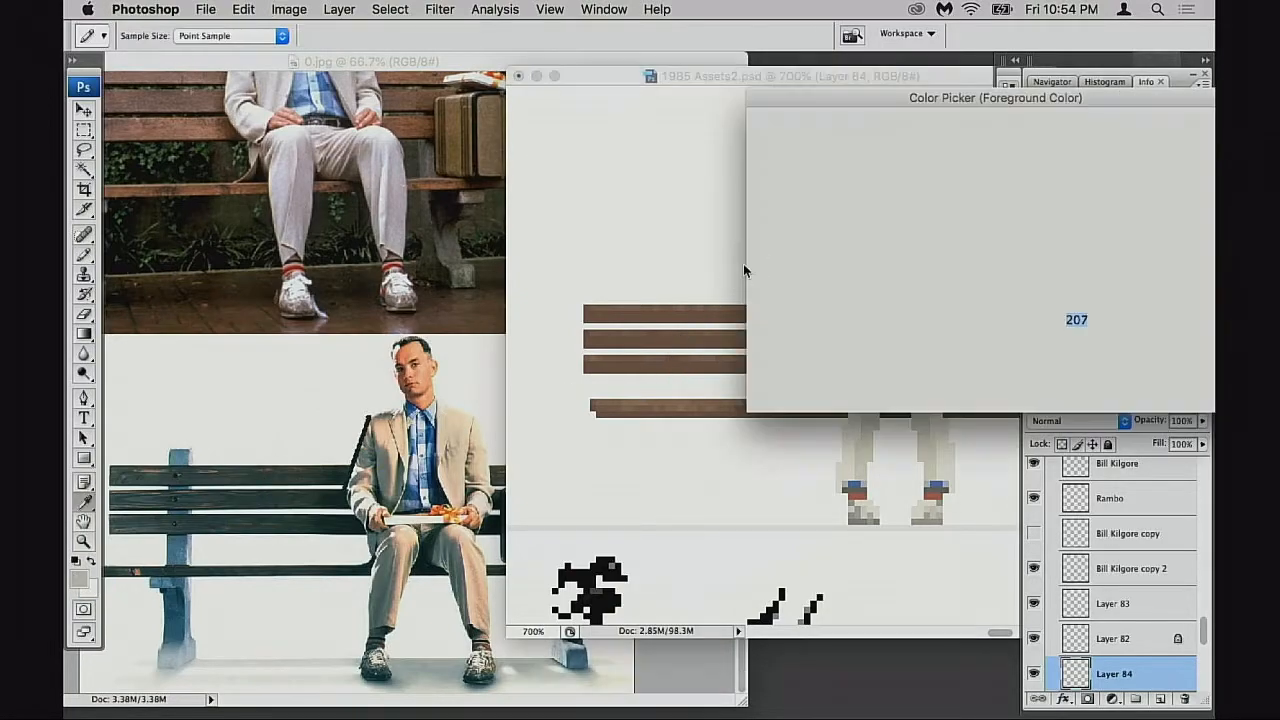
{"action": "mouse_move", "coordinate": [786, 185]}
{"action": "left_mouse_down"}
{"action": "mouse_move", "coordinate": [779, 199]}
{"action": "mouse_move", "coordinate": [826, 183]}
{"action": "mouse_move", "coordinate": [784, 152]}
{"action": "left_mouse_up"}
{"action": "key", "text": "Return"}
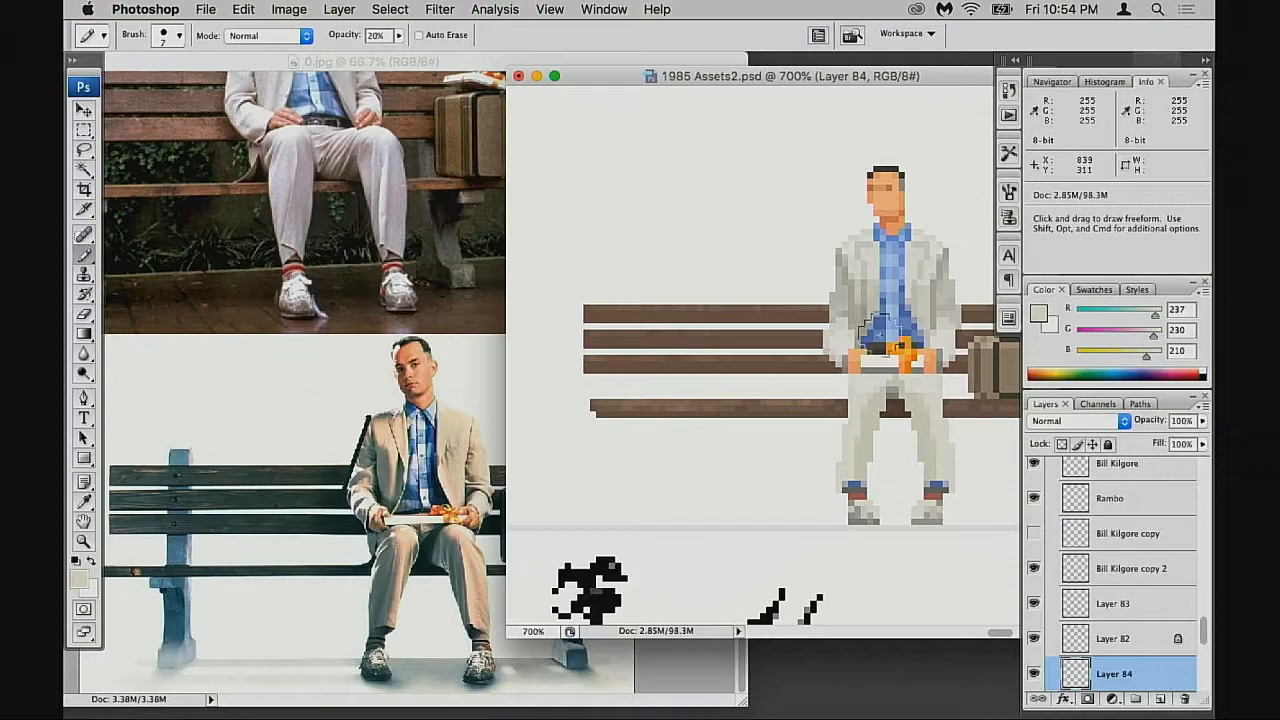
Examine the bench legs and back posts in both 0.jpg reference photos, up close and at 100%
{"action": "left_click", "coordinate": [302, 537]}
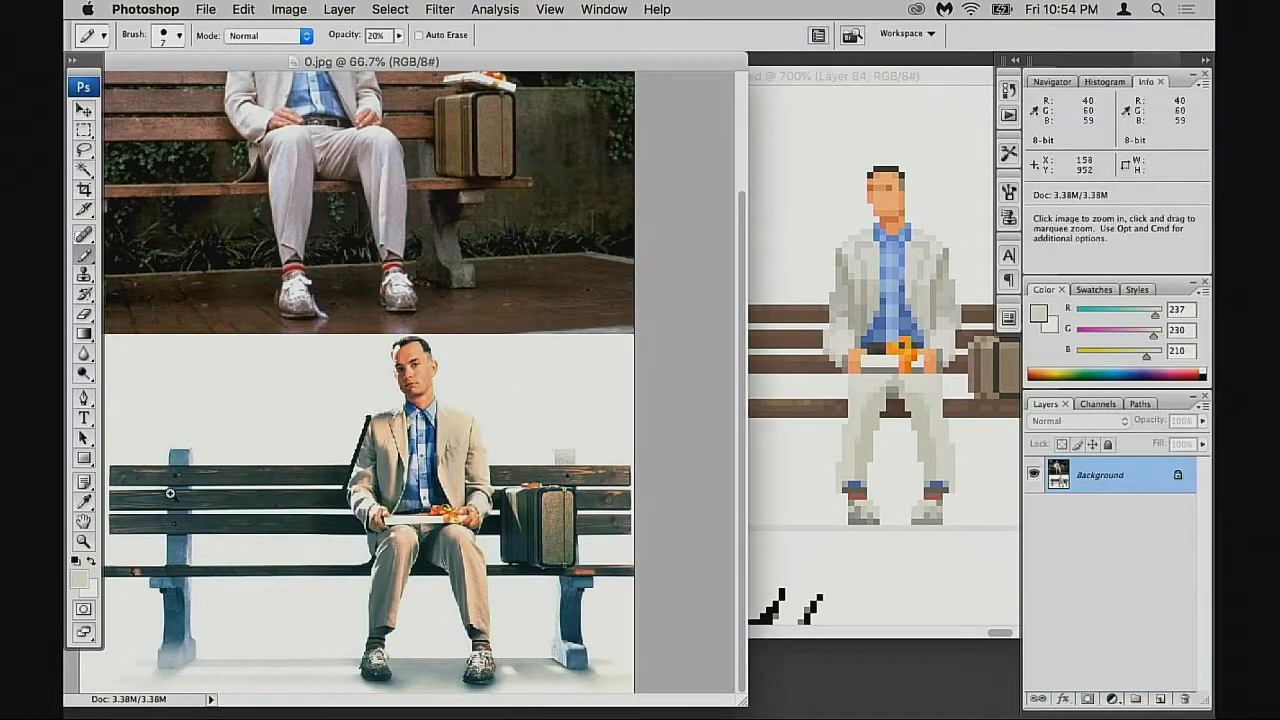
{"action": "scroll", "coordinate": [300, 536], "scroll_direction": "up", "scroll_amount": 5}
{"action": "scroll", "coordinate": [282, 532], "scroll_direction": "down", "scroll_amount": 1}
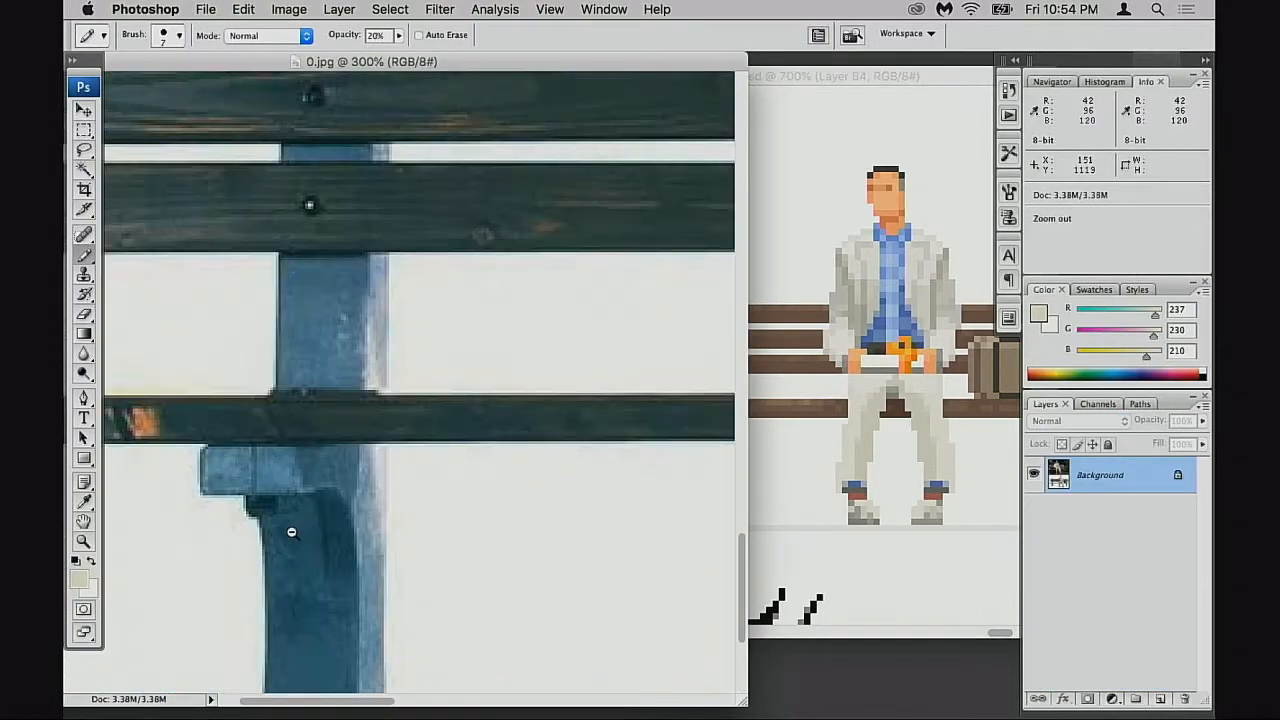
{"action": "scroll", "coordinate": [300, 520], "scroll_direction": "down", "scroll_amount": 1}
{"action": "left_click_drag", "start_coordinate": [400, 411], "coordinate": [335, 450]}
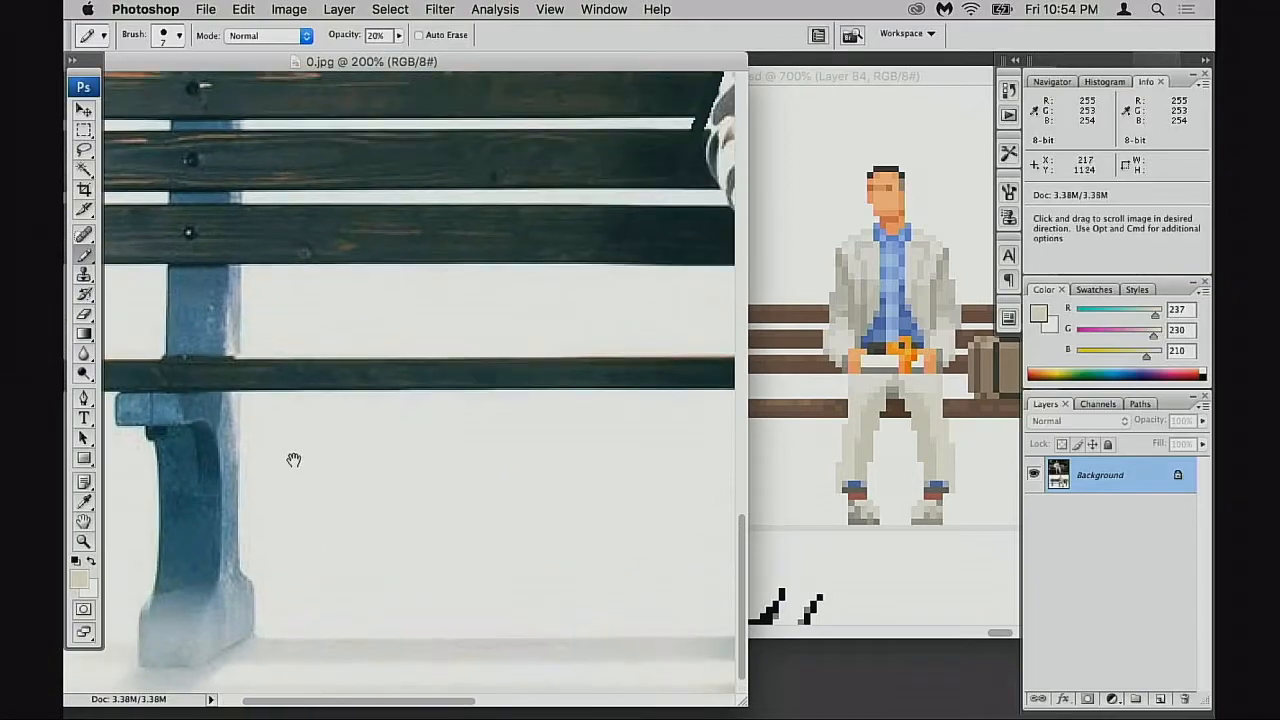
{"action": "left_click", "coordinate": [300, 461], "text": "alt"}
{"action": "mouse_move", "coordinate": [452, 371]}
{"action": "left_mouse_down"}
{"action": "mouse_move", "coordinate": [423, 548]}
{"action": "mouse_move", "coordinate": [449, 700]}
{"action": "left_mouse_up"}
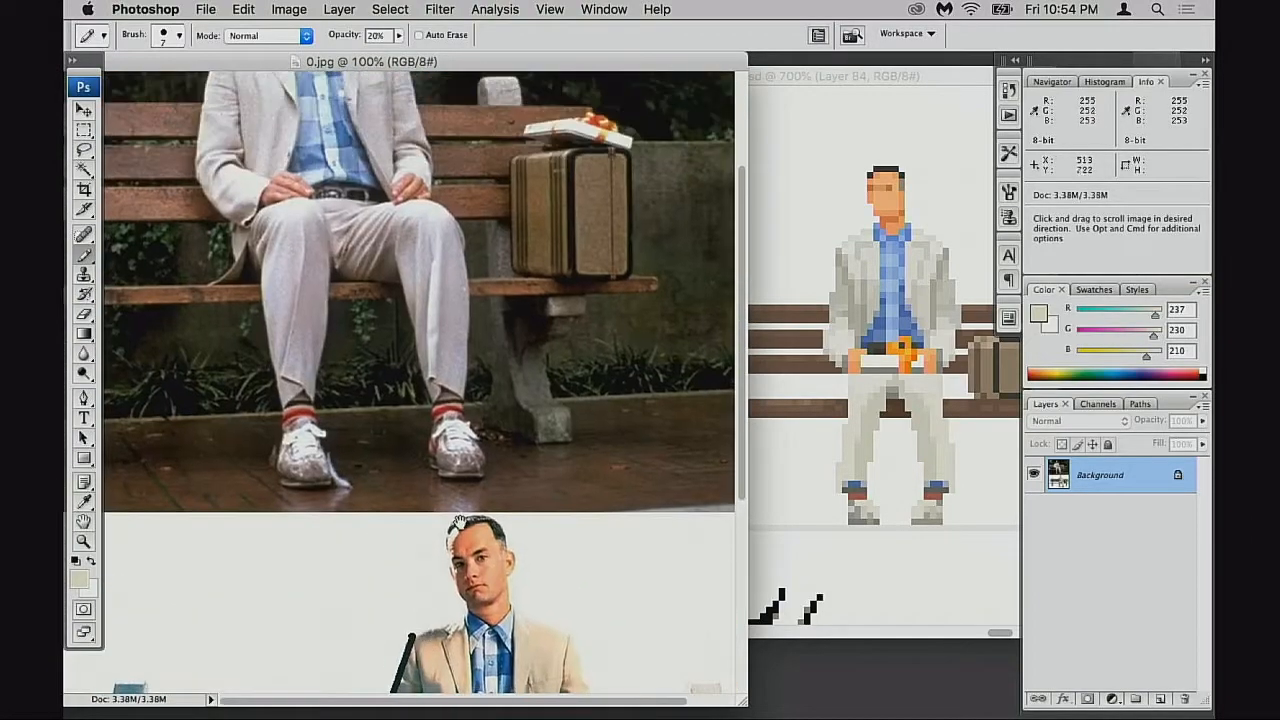
{"action": "mouse_move", "coordinate": [597, 394]}
{"action": "left_mouse_down"}
{"action": "mouse_move", "coordinate": [571, 414]}
{"action": "mouse_move", "coordinate": [590, 440]}
{"action": "left_mouse_up"}
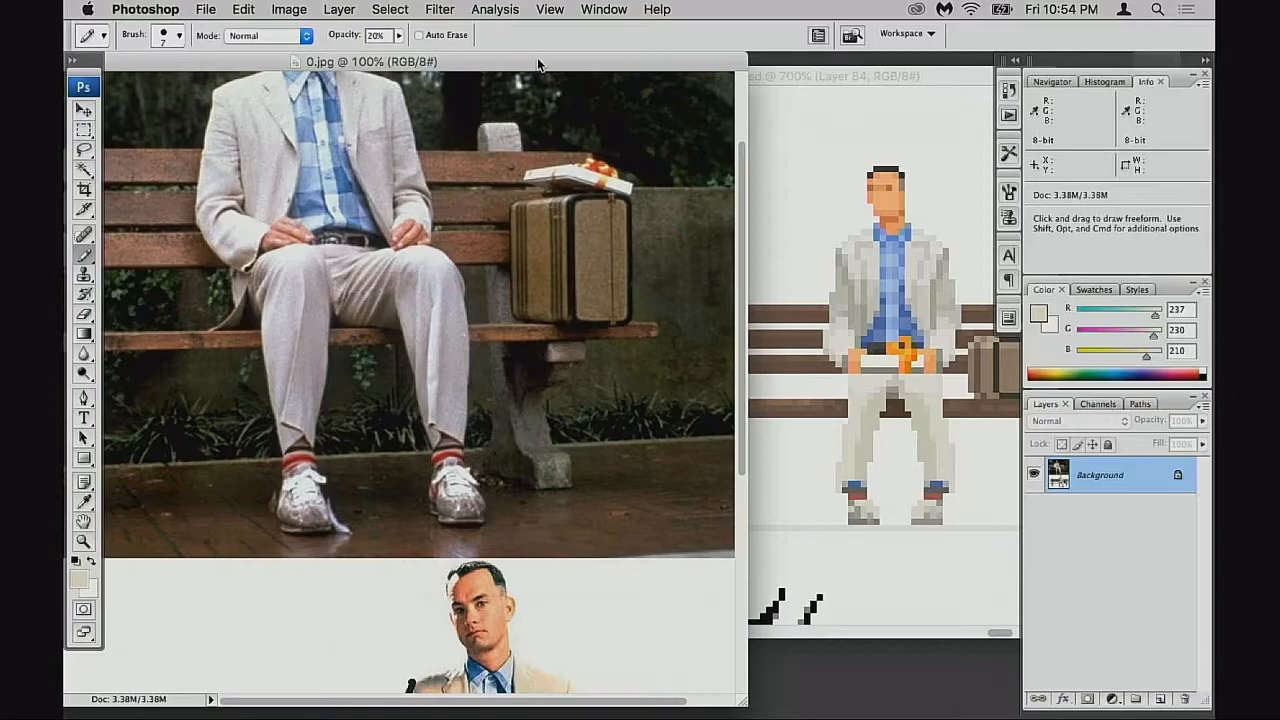
{"action": "left_click_drag", "start_coordinate": [537, 57], "coordinate": [570, 52]}
{"action": "left_click_drag", "start_coordinate": [437, 509], "coordinate": [437, 118]}
With a 1 px Pencil at 100% opacity, block in the beige leg bracket beneath the seat near the bench's left end
{"action": "left_click", "coordinate": [834, 412]}
{"action": "left_click", "coordinate": [665, 445], "text": "super"}
{"action": "right_click", "coordinate": [668, 418]}
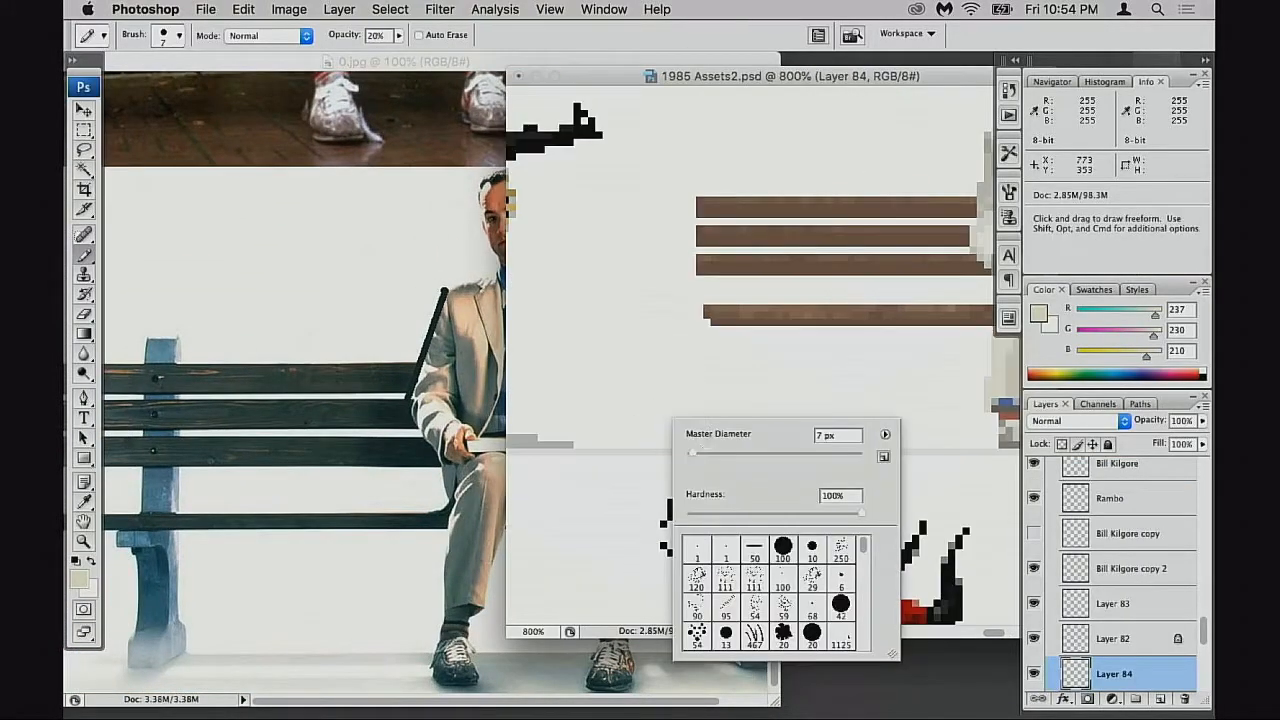
{"action": "double_click", "coordinate": [718, 540]}
{"action": "mouse_move", "coordinate": [766, 477]}
{"action": "left_mouse_down"}
{"action": "mouse_move", "coordinate": [729, 523]}
{"action": "mouse_move", "coordinate": [677, 514]}
{"action": "mouse_move", "coordinate": [783, 504]}
{"action": "mouse_move", "coordinate": [623, 529]}
{"action": "mouse_move", "coordinate": [744, 512]}
{"action": "left_mouse_up"}
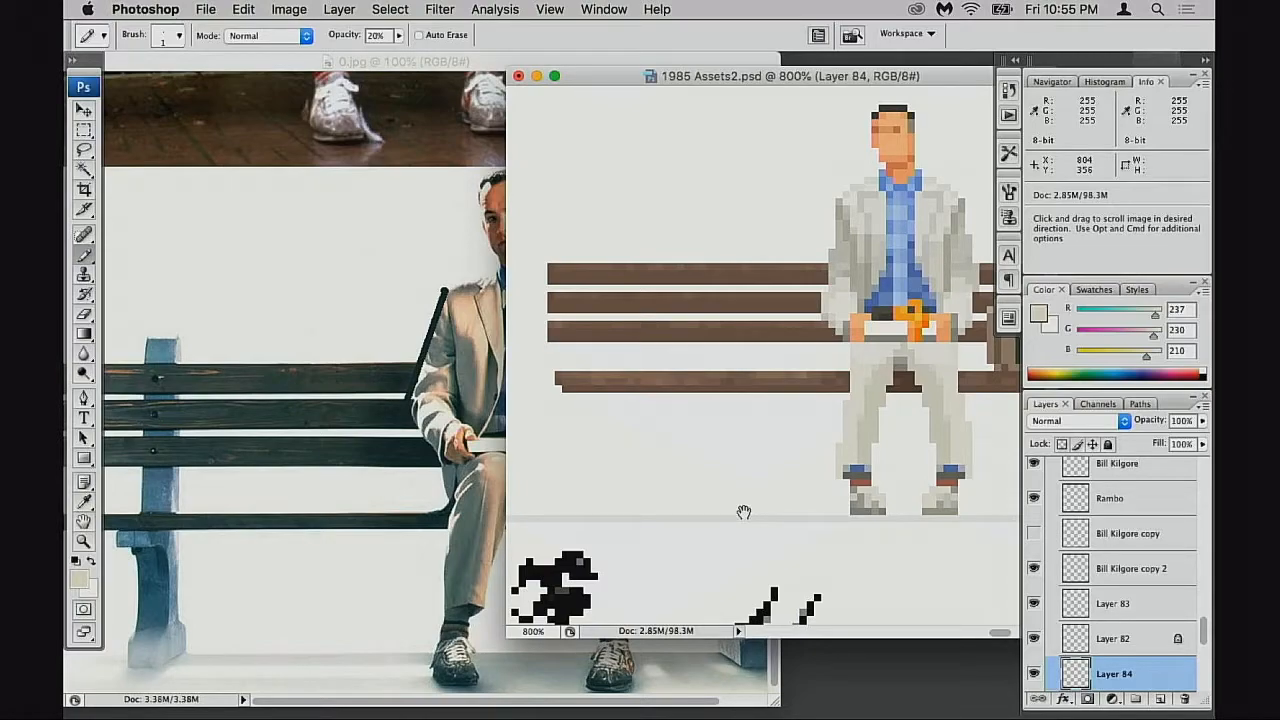
{"action": "left_click_drag", "start_coordinate": [744, 512], "coordinate": [745, 512]}
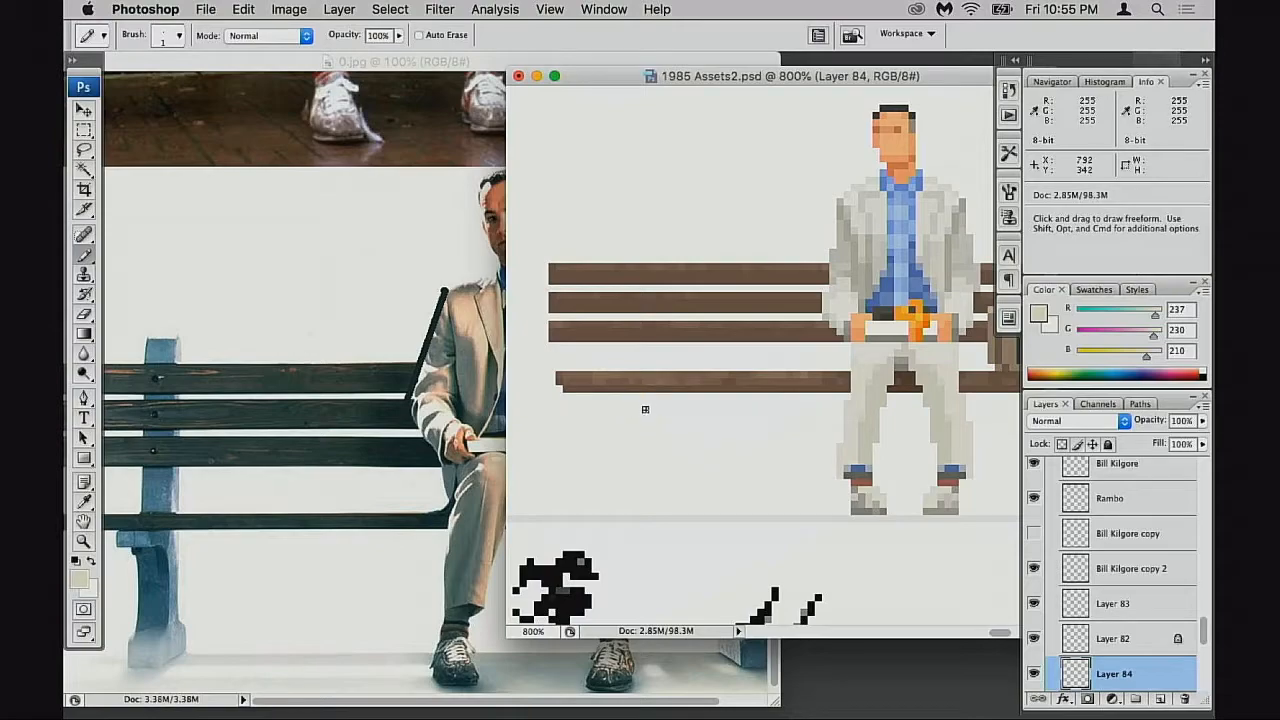
{"action": "left_click_drag", "start_coordinate": [626, 399], "coordinate": [658, 409]}
{"action": "key", "text": "e"}
{"action": "key", "text": "b"}
Trim the left edge of the beige bracket and extend it upward as a post behind the slats, just past the top one
{"action": "key", "text": "e"}
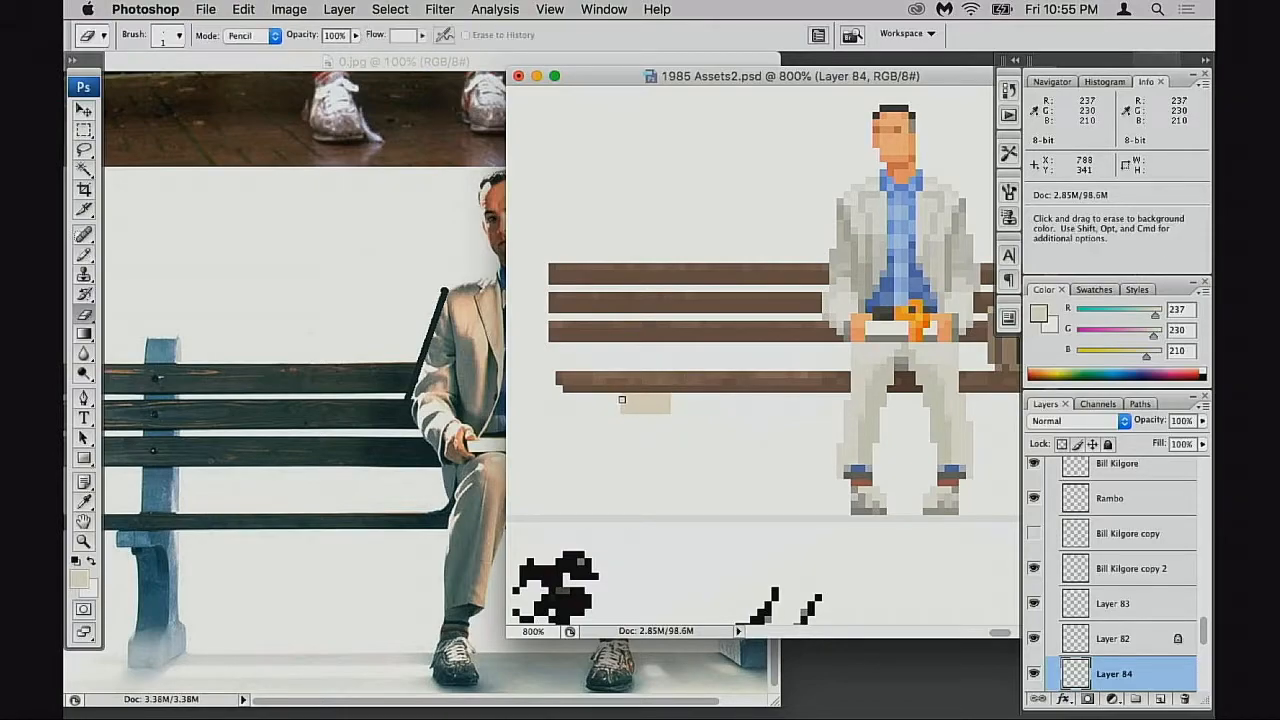
{"action": "mouse_move", "coordinate": [622, 397]}
{"action": "left_mouse_down"}
{"action": "mouse_move", "coordinate": [627, 427]}
{"action": "mouse_move", "coordinate": [675, 413]}
{"action": "left_mouse_up"}
{"action": "key", "text": "b"}
{"action": "key", "text": "e"}
{"action": "key", "text": "b"}
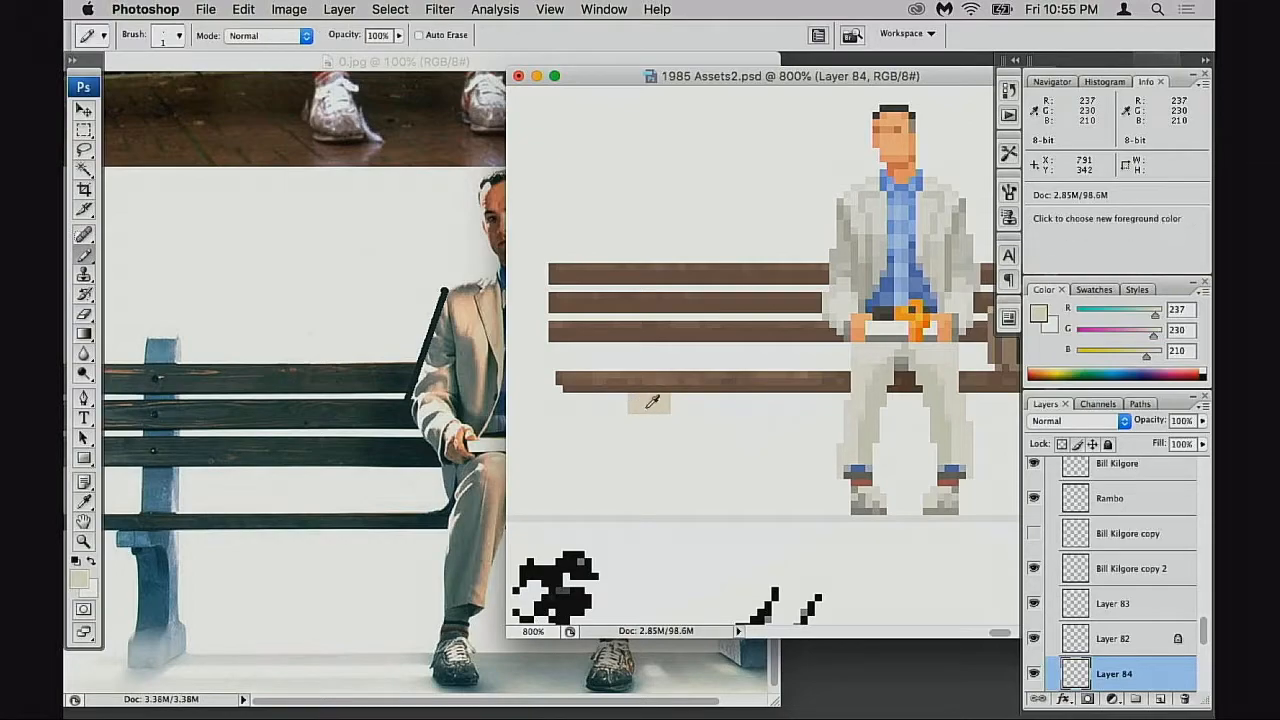
{"action": "mouse_move", "coordinate": [630, 375]}
{"action": "left_mouse_down"}
{"action": "mouse_move", "coordinate": [630, 260]}
{"action": "mouse_move", "coordinate": [627, 363]}
{"action": "mouse_move", "coordinate": [649, 251]}
{"action": "mouse_move", "coordinate": [652, 369]}
{"action": "left_mouse_up"}
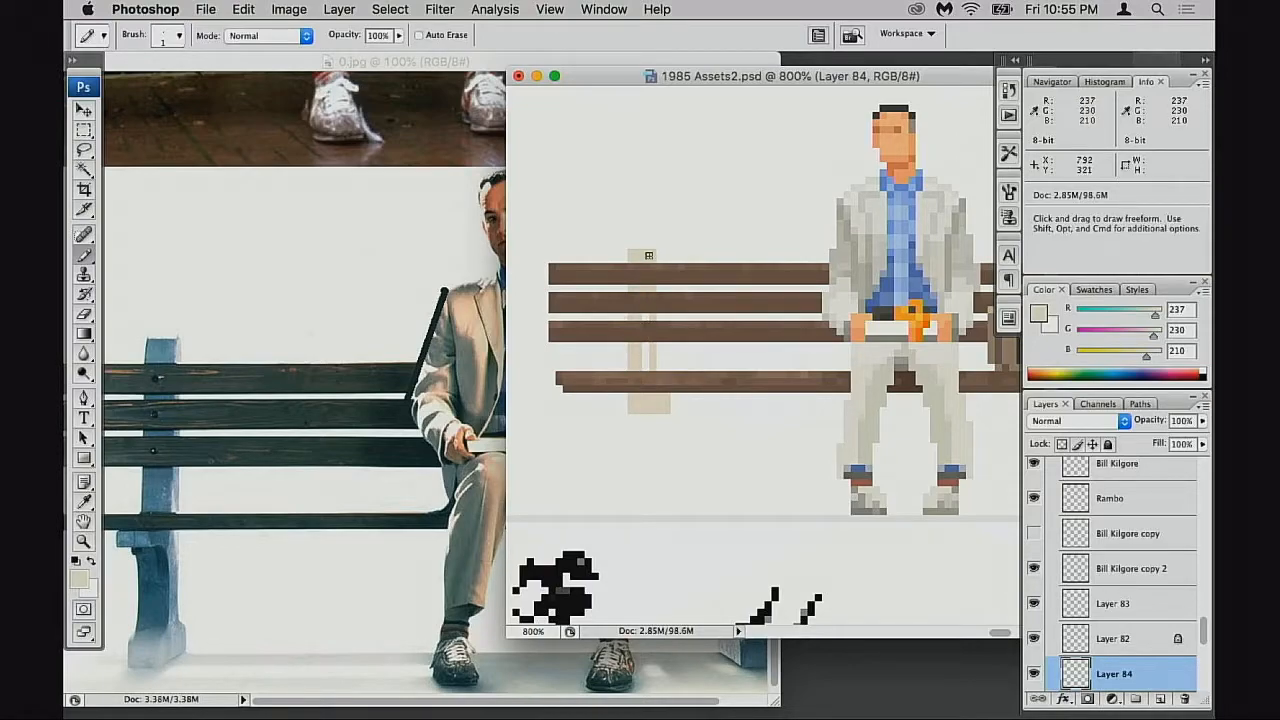
Darken the bench support layer with Hue/Saturation at Lightness -30
{"action": "key", "text": "super+u"}
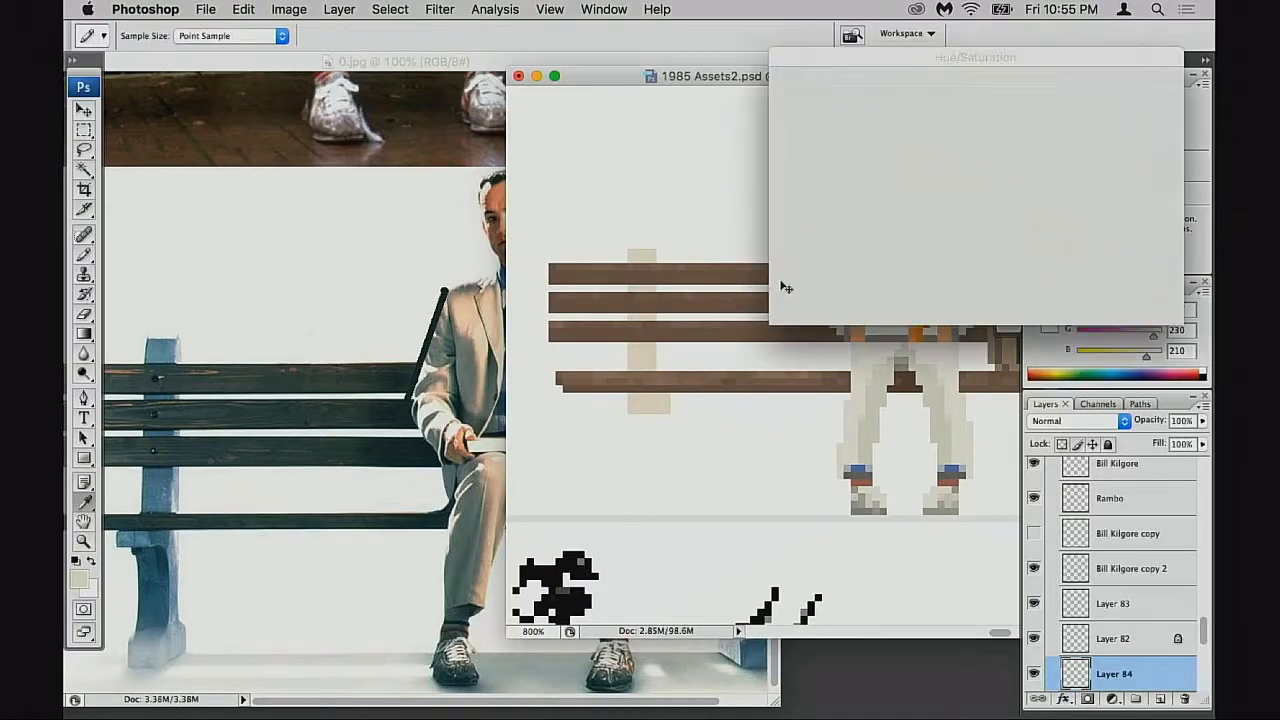
{"action": "left_click_drag", "start_coordinate": [929, 234], "coordinate": [902, 236]}
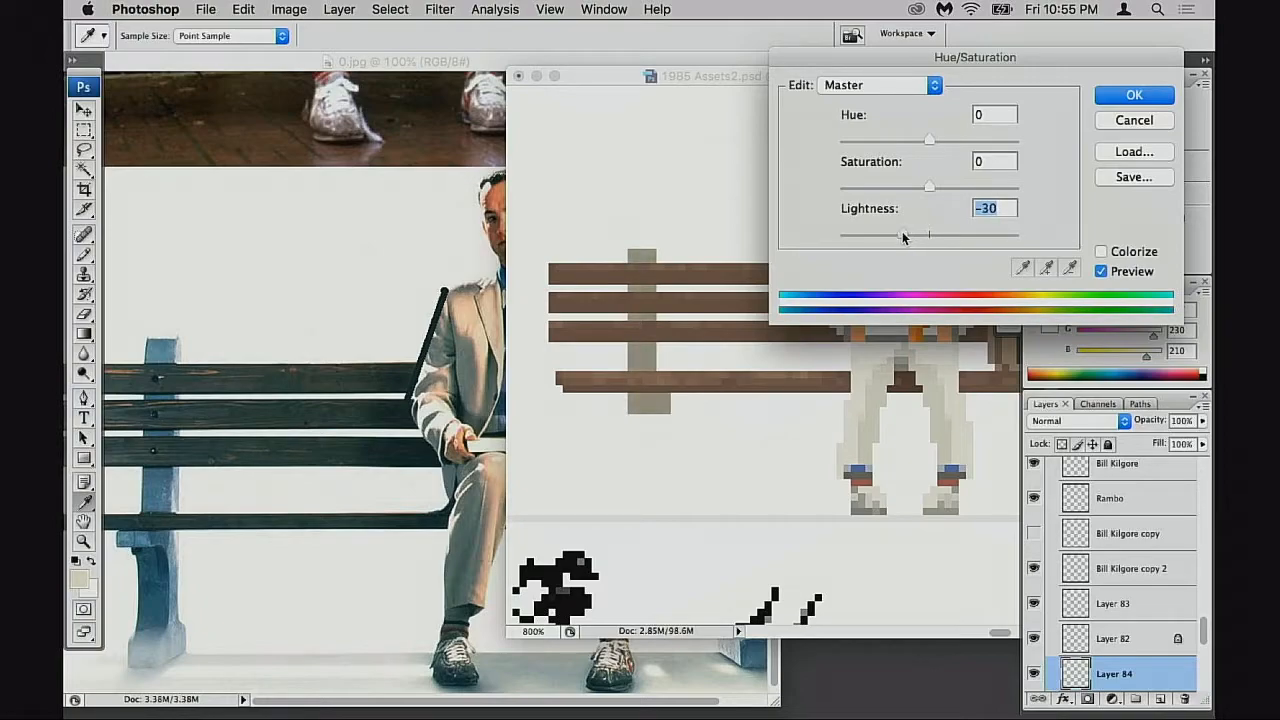
{"action": "left_click", "coordinate": [1134, 95]}
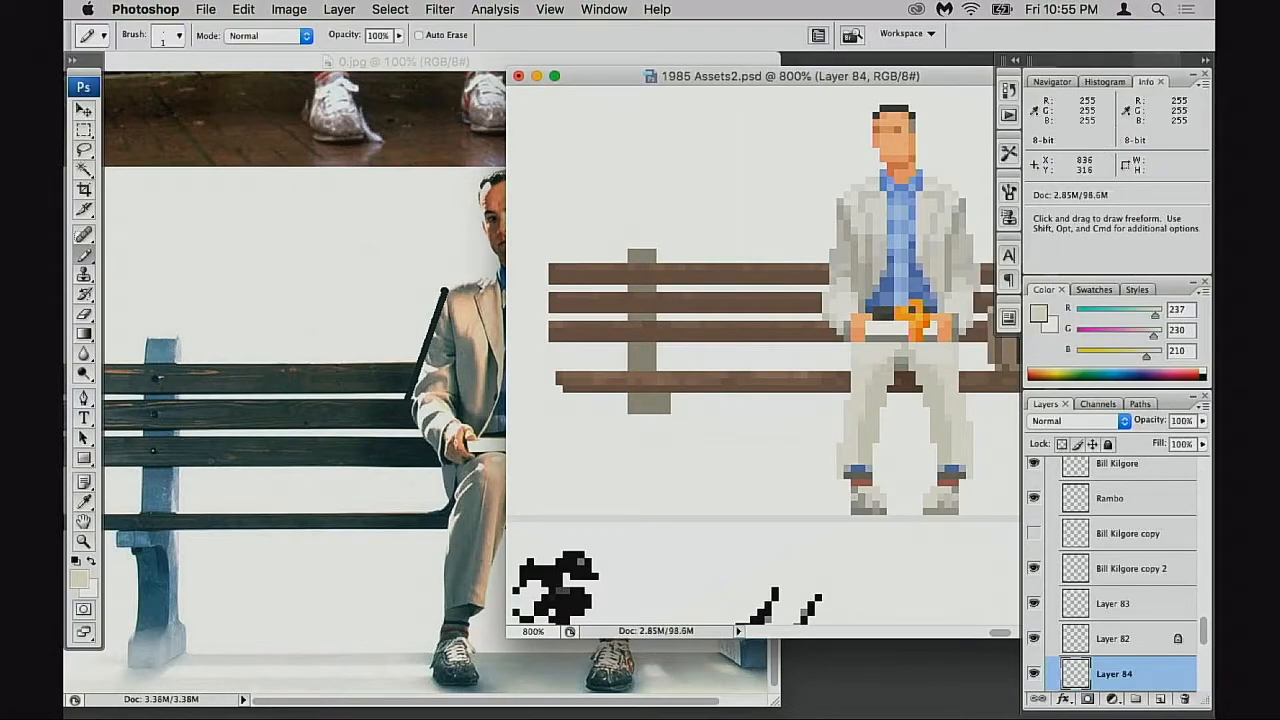
Sample the support's grey-brown colour, extend the post about two pixels higher above the top slat and clean its upper edge
{"action": "left_click", "coordinate": [635, 254], "text": "alt"}
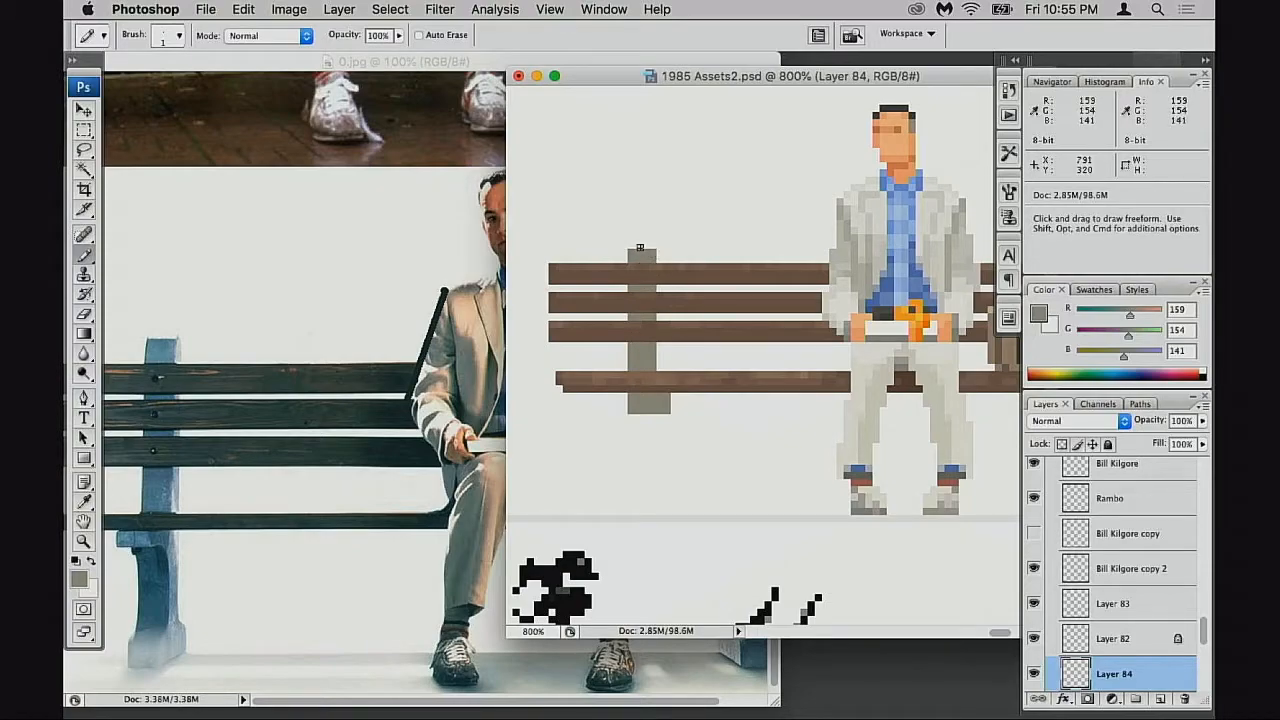
{"action": "left_click_drag", "start_coordinate": [631, 238], "coordinate": [644, 238]}
{"action": "key", "text": "e"}
{"action": "left_click_drag", "start_coordinate": [630, 231], "coordinate": [652, 231]}
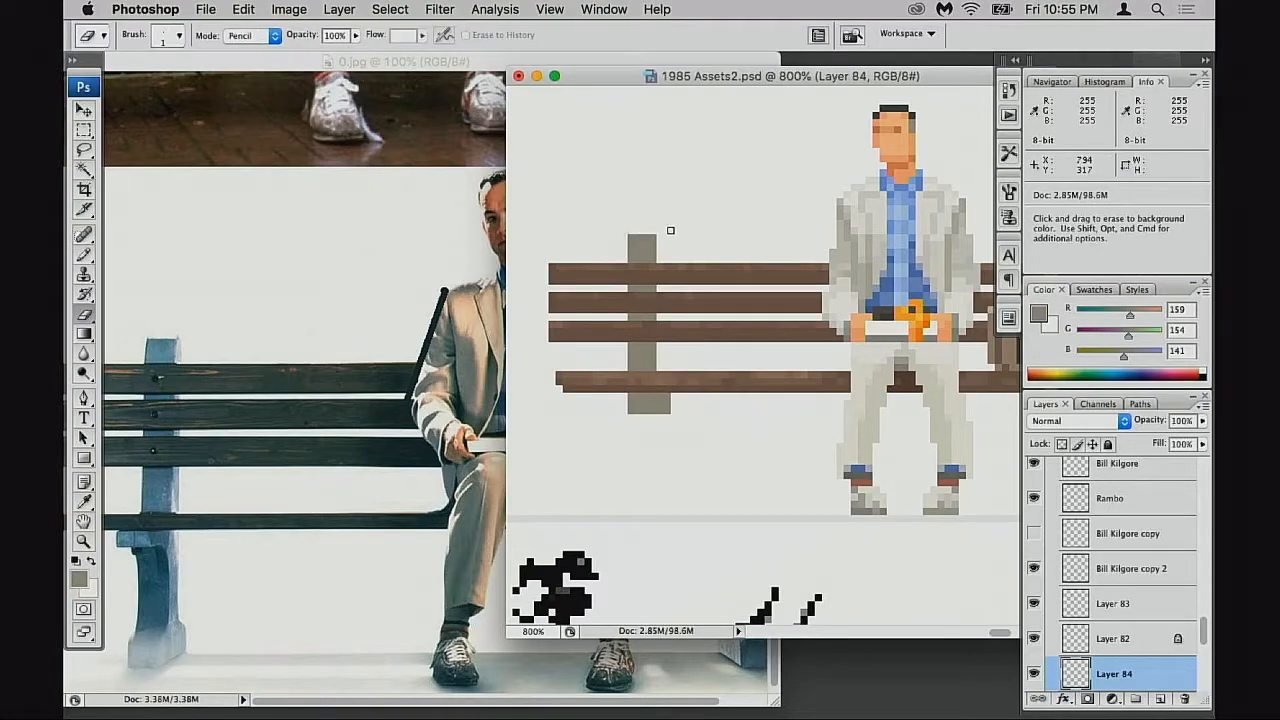
Shift the bracket block beneath the seat one pixel right and draw the grey-brown leg column from it down to ground level
{"action": "scroll", "coordinate": [717, 320], "scroll_direction": "left", "scroll_amount": 3}
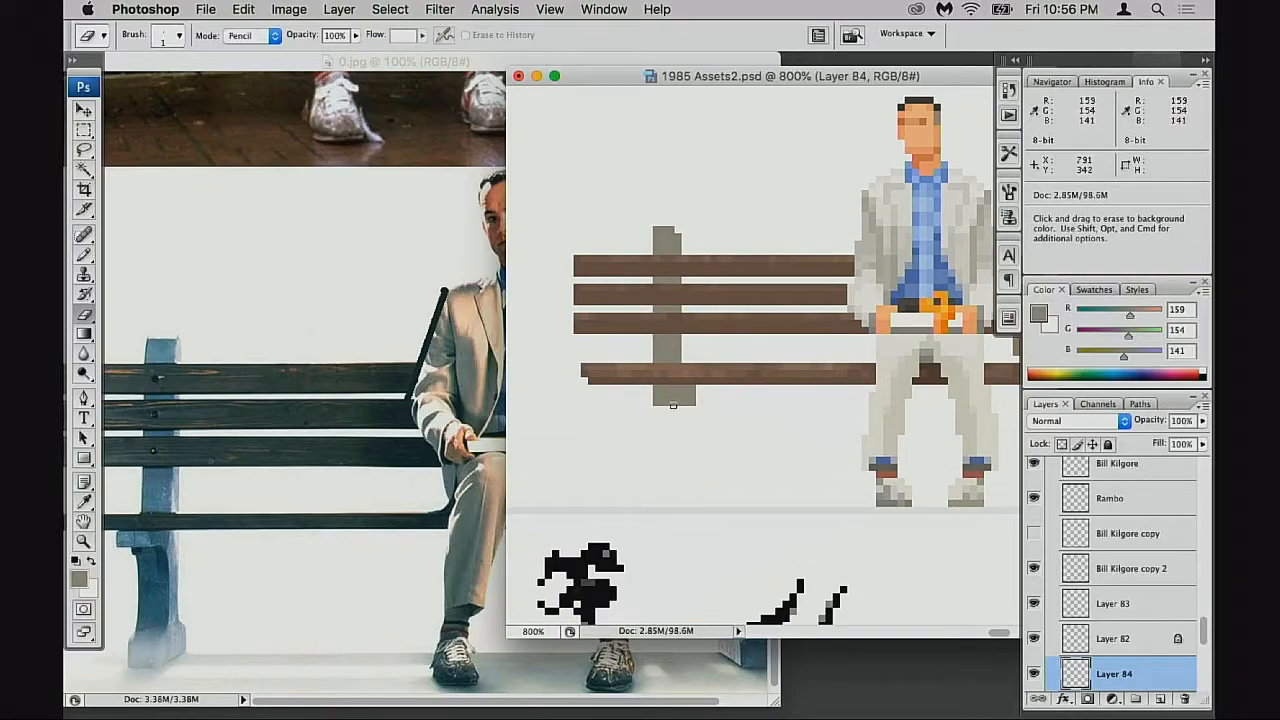
{"action": "key", "text": "m"}
{"action": "left_click_drag", "start_coordinate": [660, 385], "coordinate": [703, 405]}
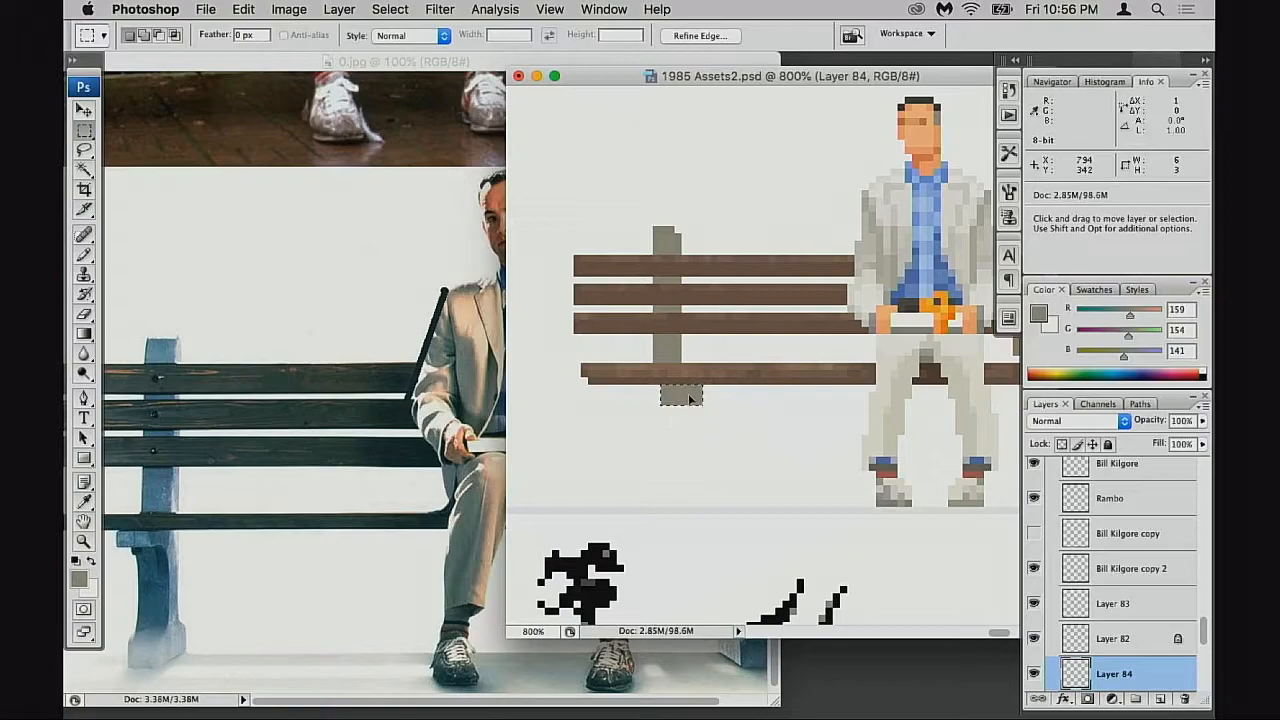
{"action": "key", "text": "b"}
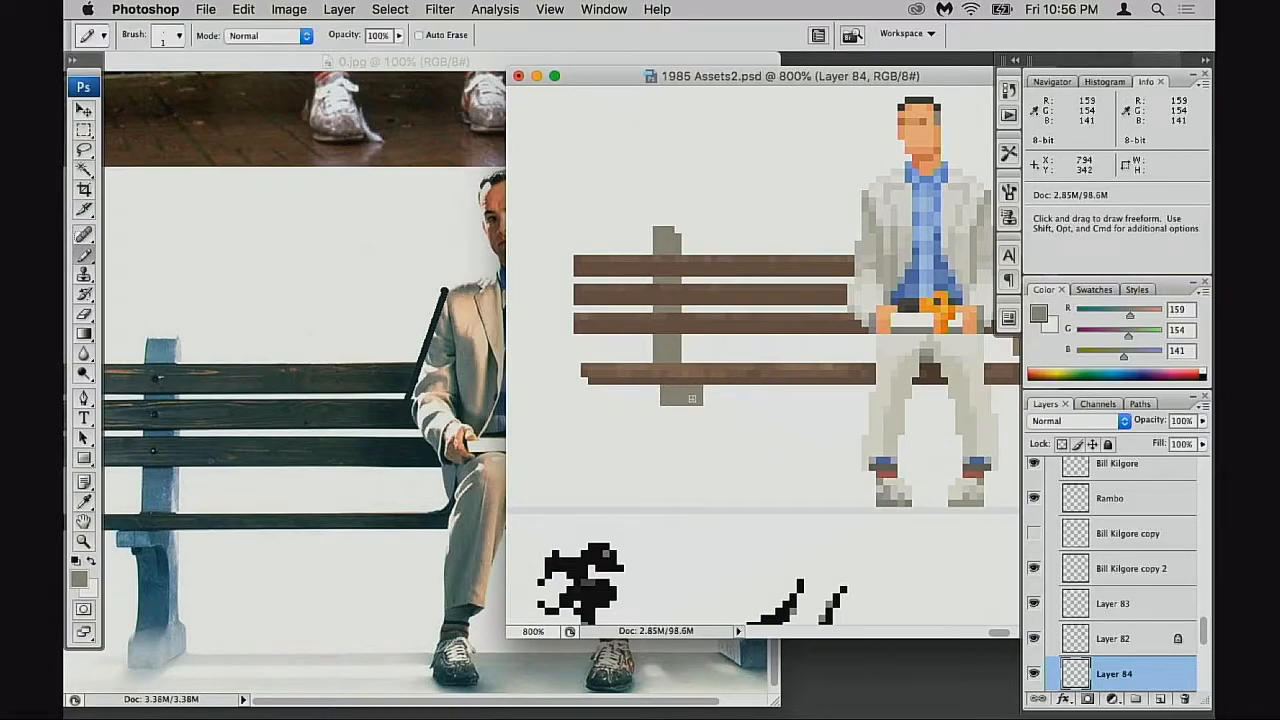
{"action": "left_click_drag", "start_coordinate": [676, 408], "coordinate": [676, 500]}
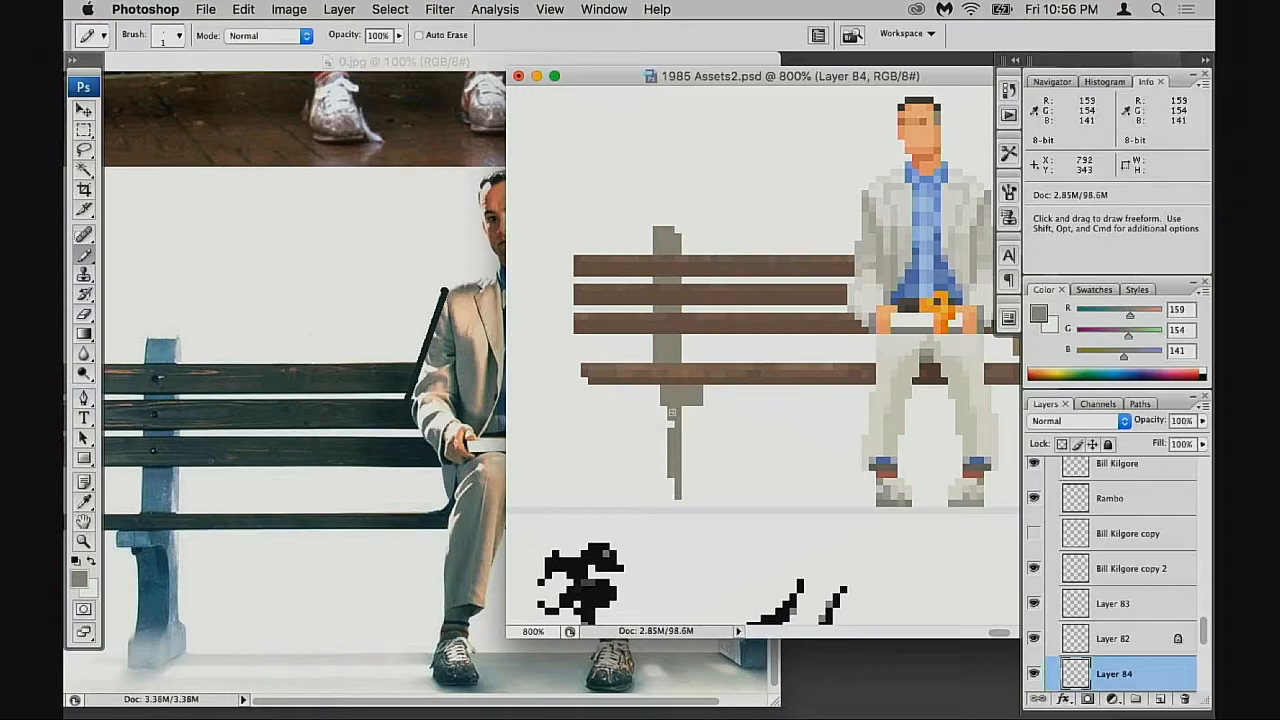
{"action": "left_click_drag", "start_coordinate": [686, 418], "coordinate": [684, 474]}
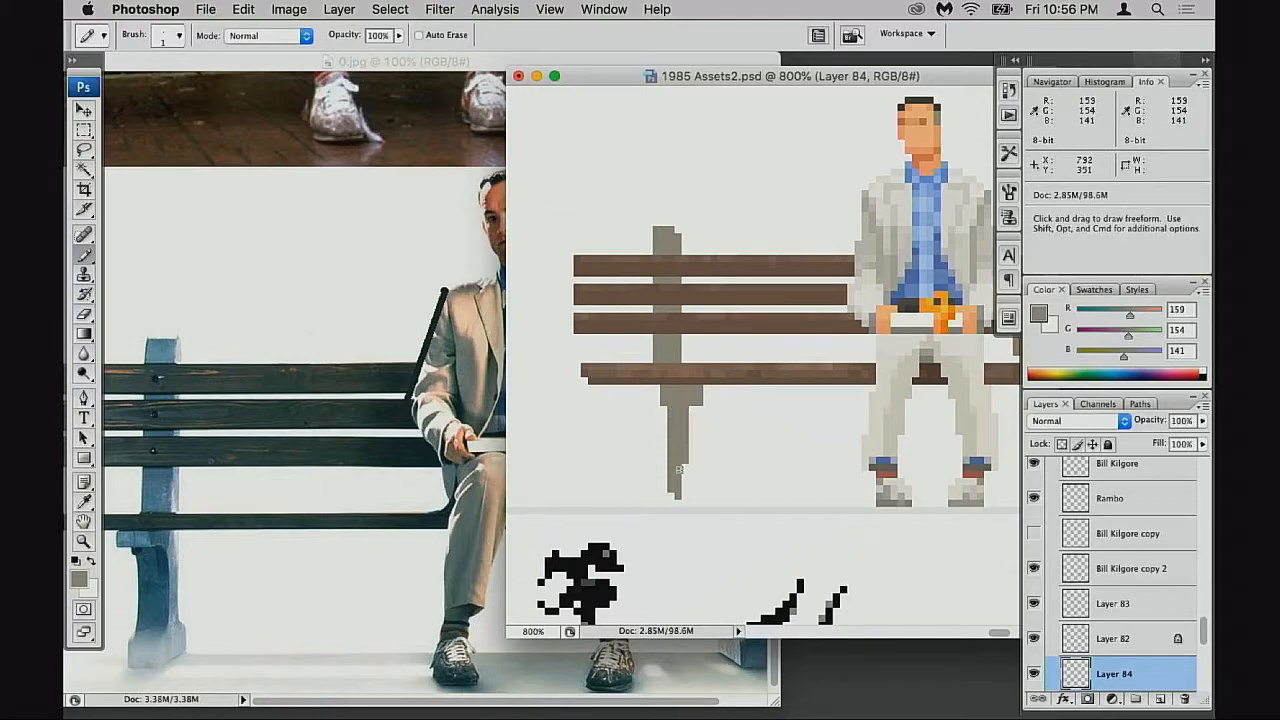
Duplicate the 6 x 3 px bracket block 14 px straight down as the leg's foot and widen the column between them
{"action": "key", "text": "m"}
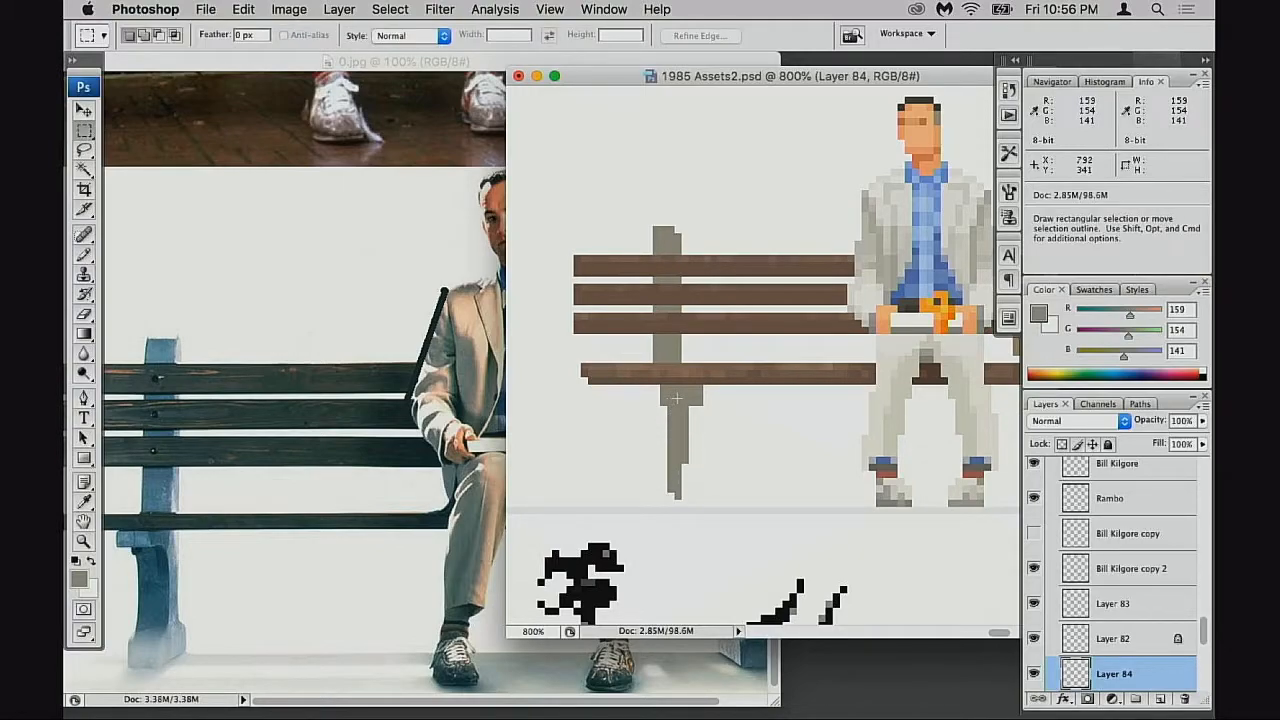
{"action": "left_click_drag", "start_coordinate": [660, 486], "coordinate": [703, 506]}
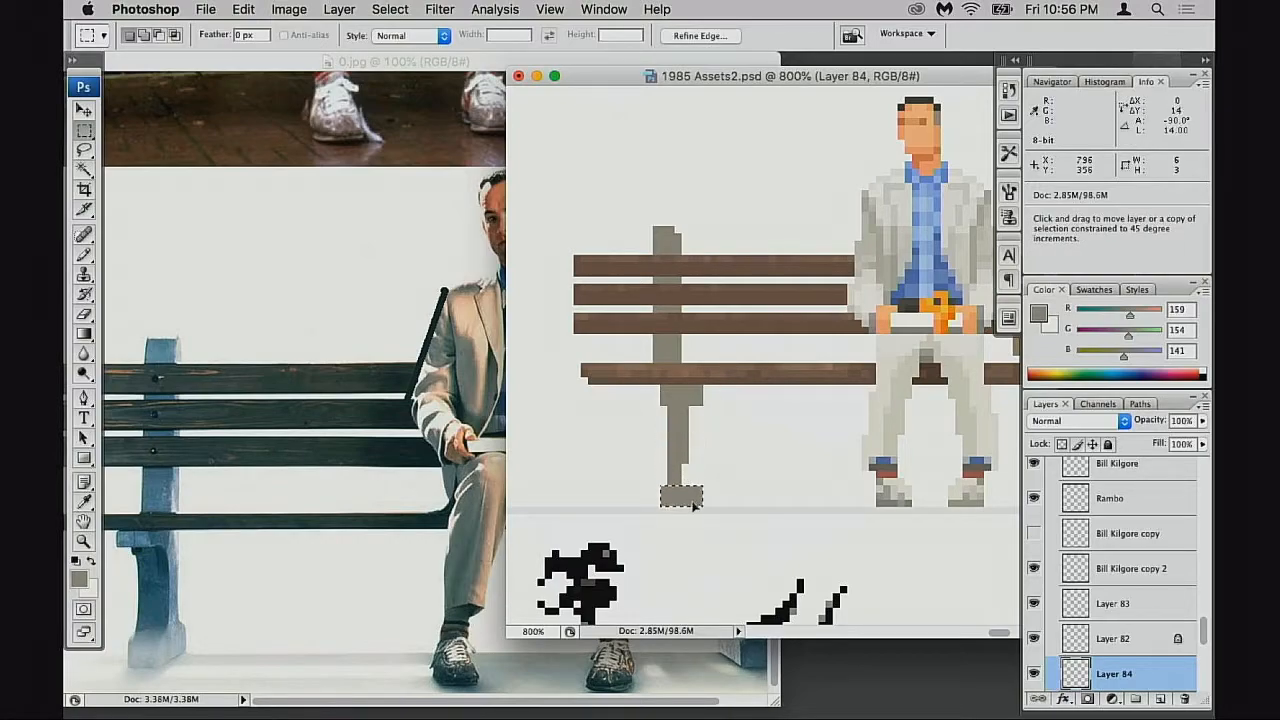
{"action": "key", "text": "super+d"}
{"action": "key", "text": "b"}
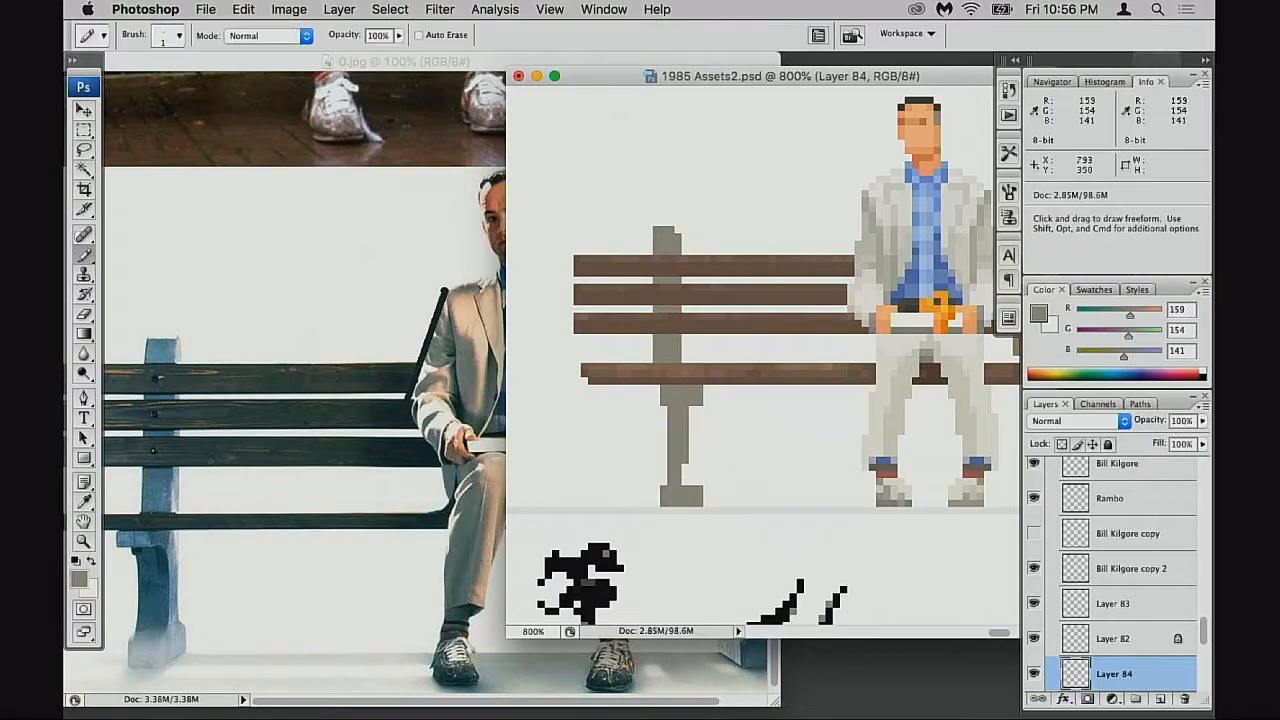
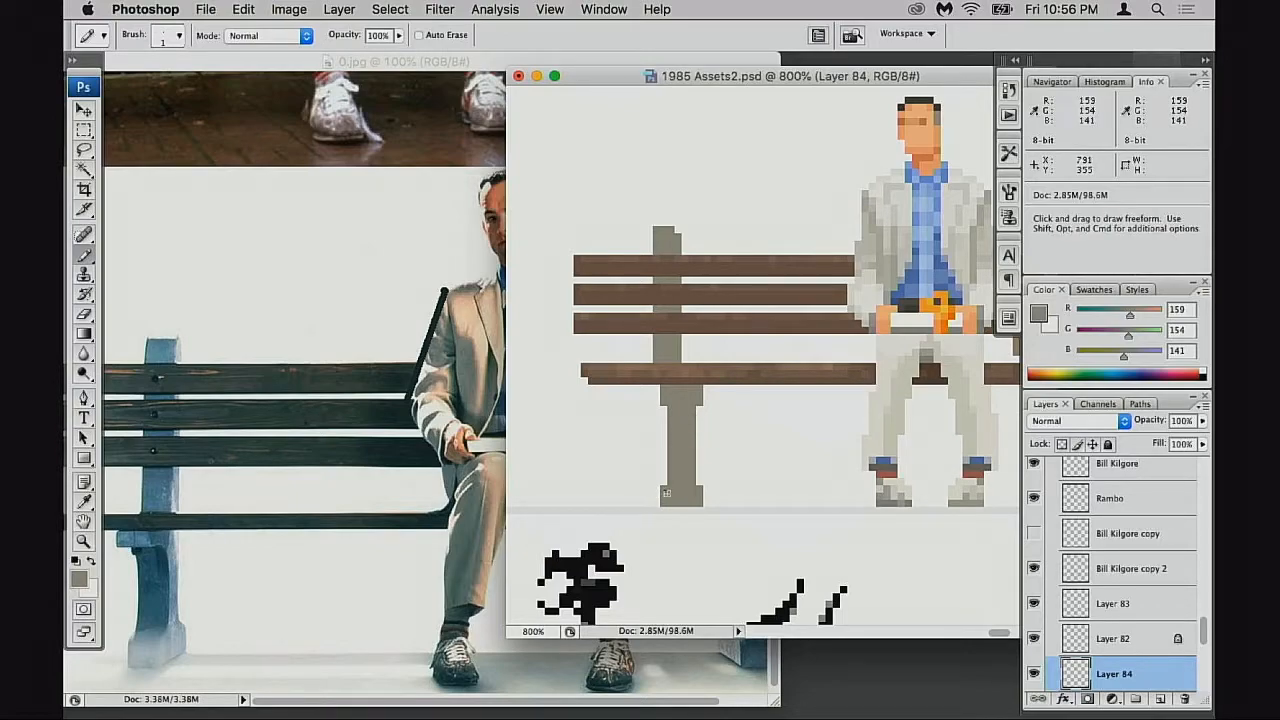
Set the foreground to light beige (RGB 208, 200, 180) and paint a highlight down the left edges of the foot, leg, bracket and post
{"action": "left_click", "coordinate": [83, 578]}
{"action": "left_click_drag", "start_coordinate": [783, 222], "coordinate": [788, 178]}
{"action": "left_click", "coordinate": [1172, 126]}
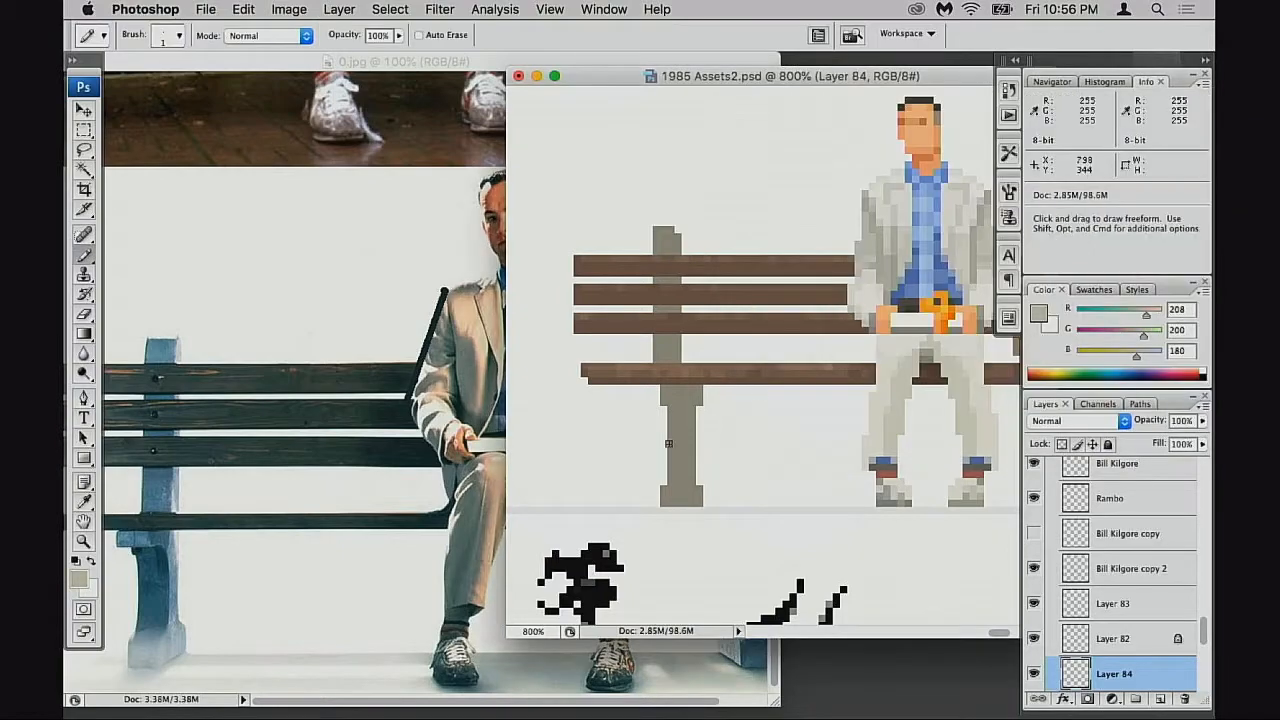
{"action": "left_click", "coordinate": [648, 500]}
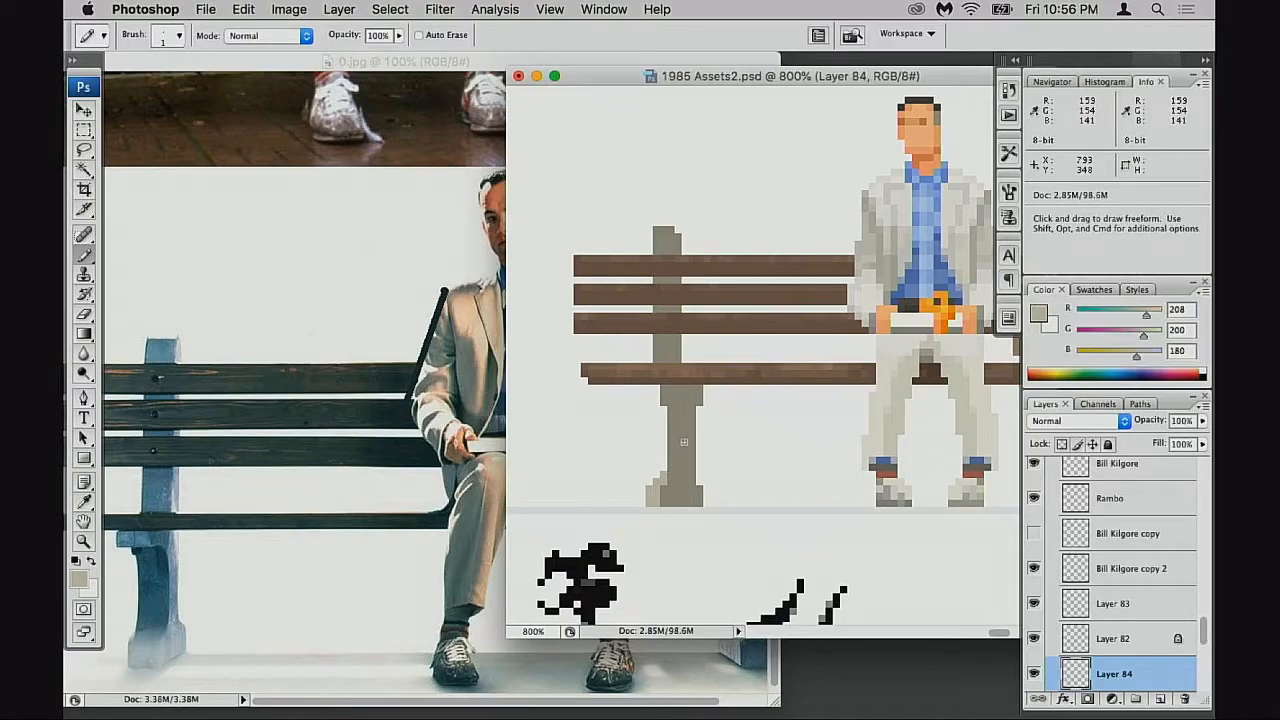
{"action": "left_click_drag", "start_coordinate": [667, 468], "coordinate": [663, 416]}
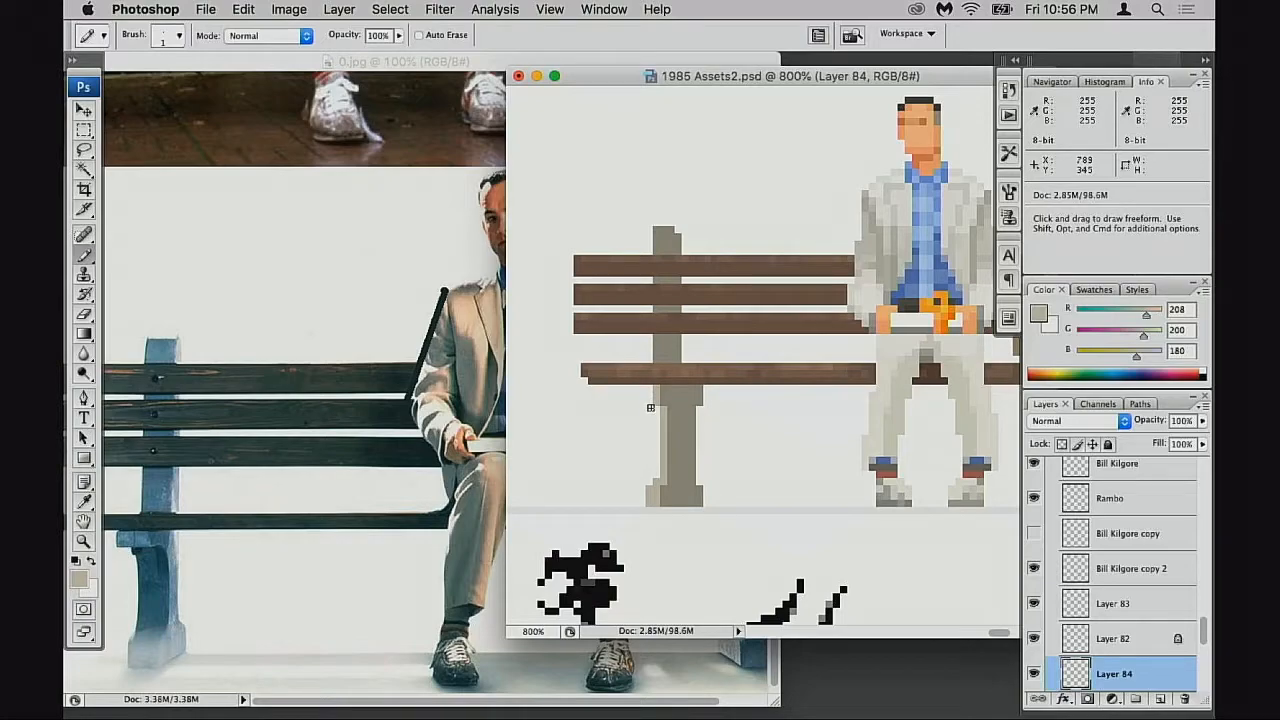
{"action": "left_click_drag", "start_coordinate": [649, 395], "coordinate": [649, 400]}
{"action": "key", "text": "super+z"}
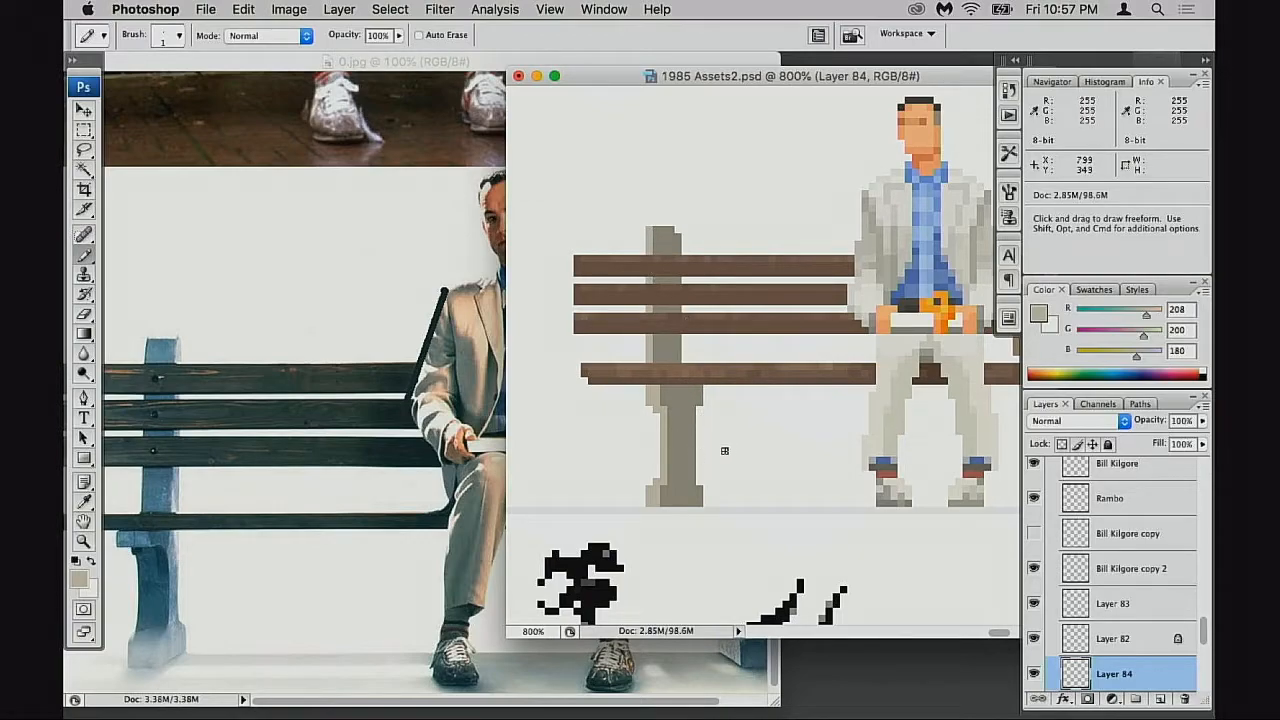
Sample the support's grey-brown and shade the top of the leg under the bracket with the Pencil in Multiply mode at 30% opacity
{"action": "left_click", "coordinate": [686, 404], "text": "alt"}
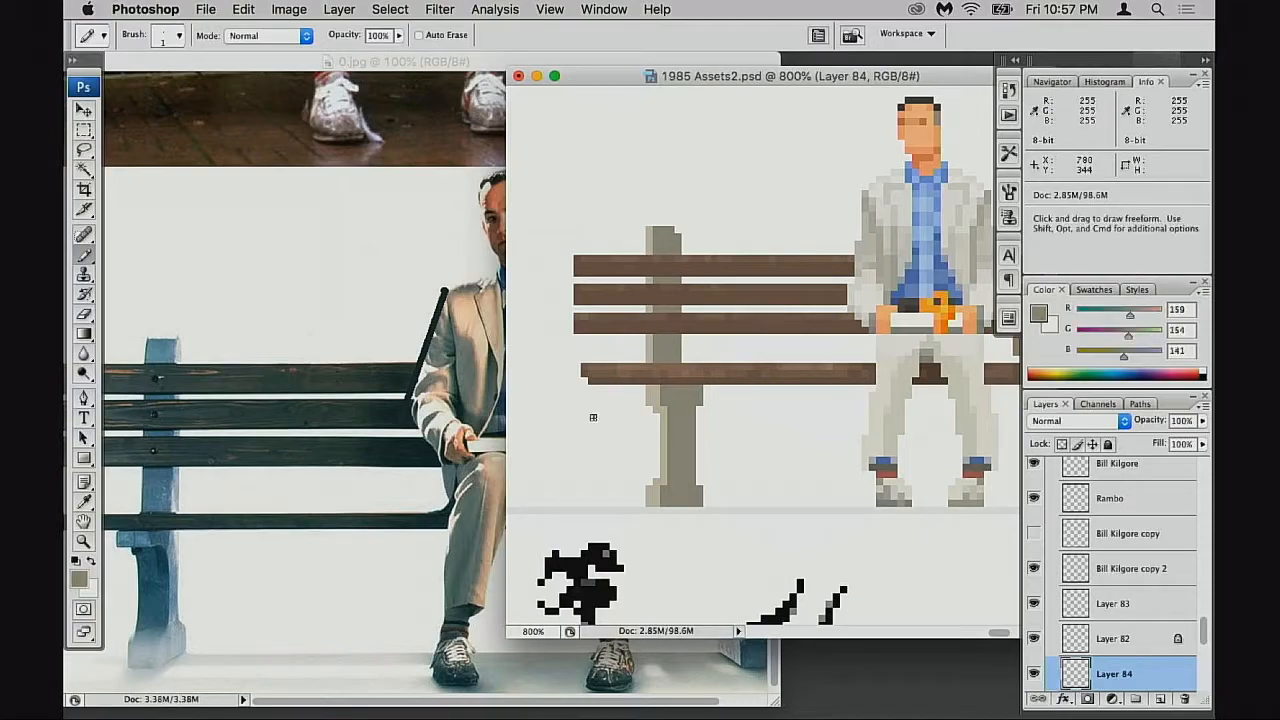
{"action": "key", "text": "shift+alt+m"}
{"action": "key", "text": "3"}
{"action": "left_click_drag", "start_coordinate": [682, 409], "coordinate": [670, 409]}
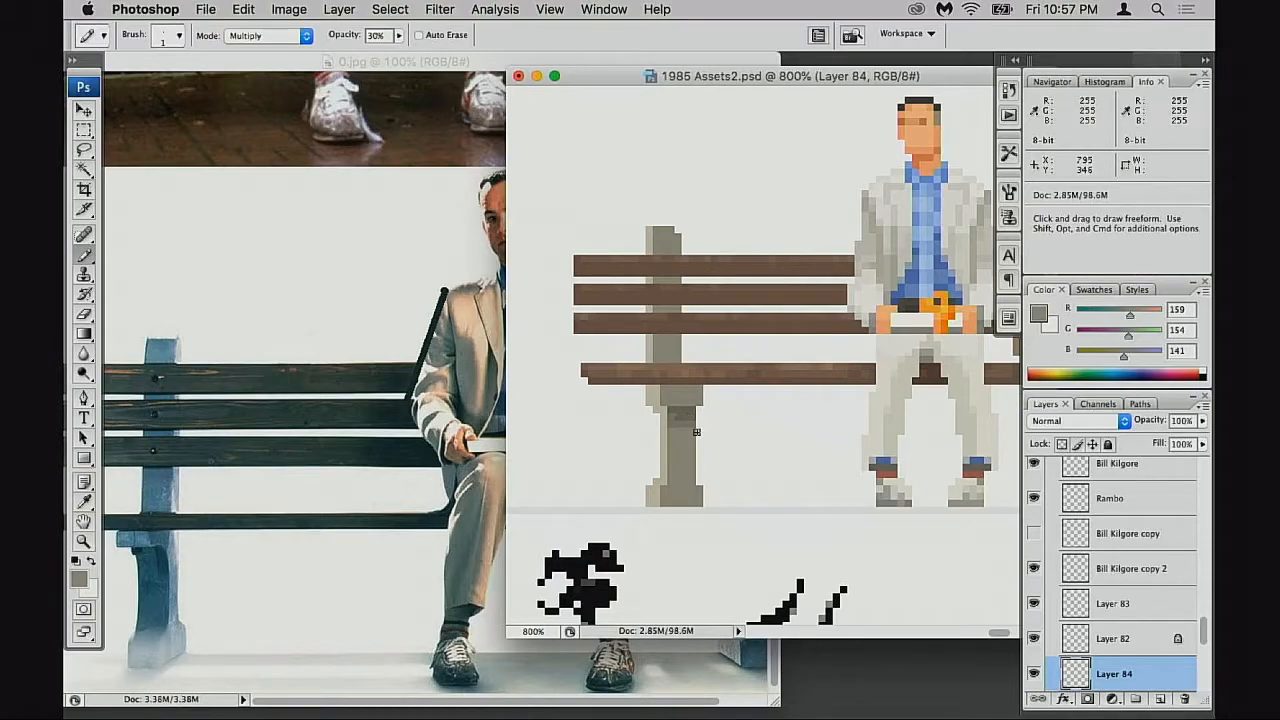
Sample the darker shadow tone (RGB 141, 136, 122) and extend the leg's shadow diagonally down its right side in Normal mode at 100% opacity
{"action": "left_click", "coordinate": [704, 482], "text": "alt"}
{"action": "left_click", "coordinate": [705, 481], "text": "alt"}
{"action": "left_click_drag", "start_coordinate": [720, 390], "coordinate": [695, 493]}
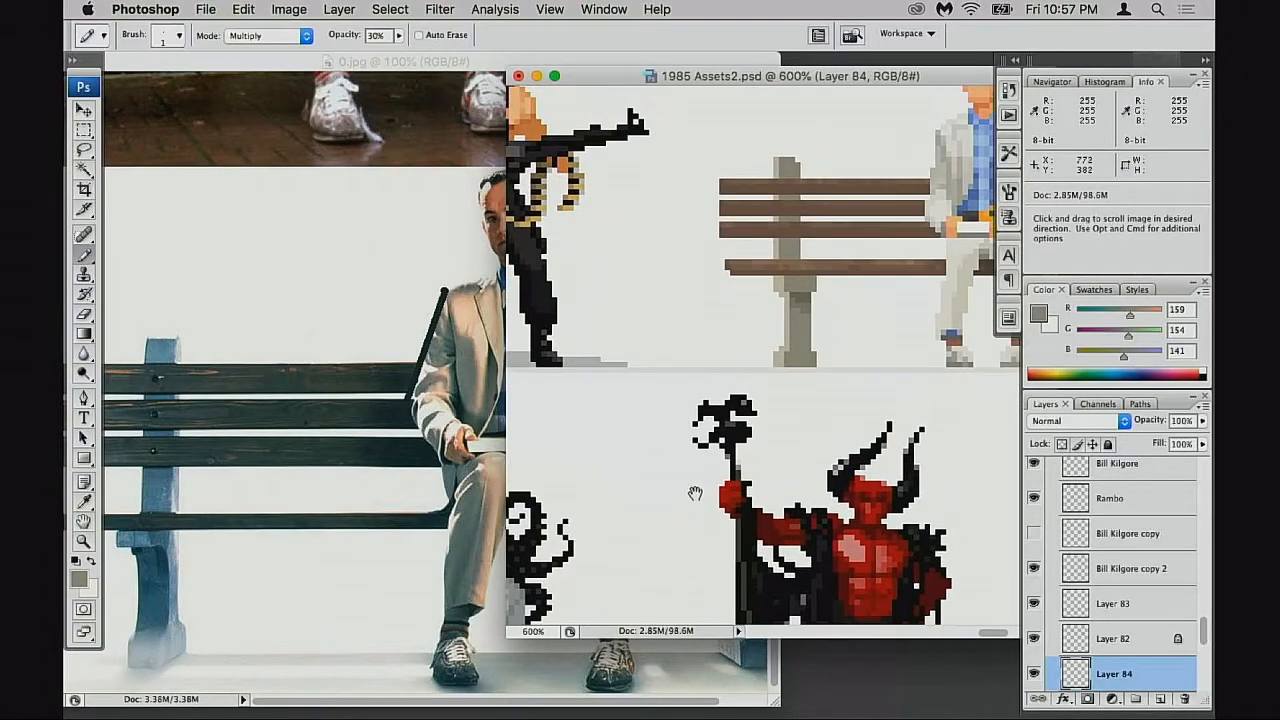
{"action": "left_click", "coordinate": [799, 305], "text": "super"}
{"action": "left_click", "coordinate": [801, 318], "text": "super"}
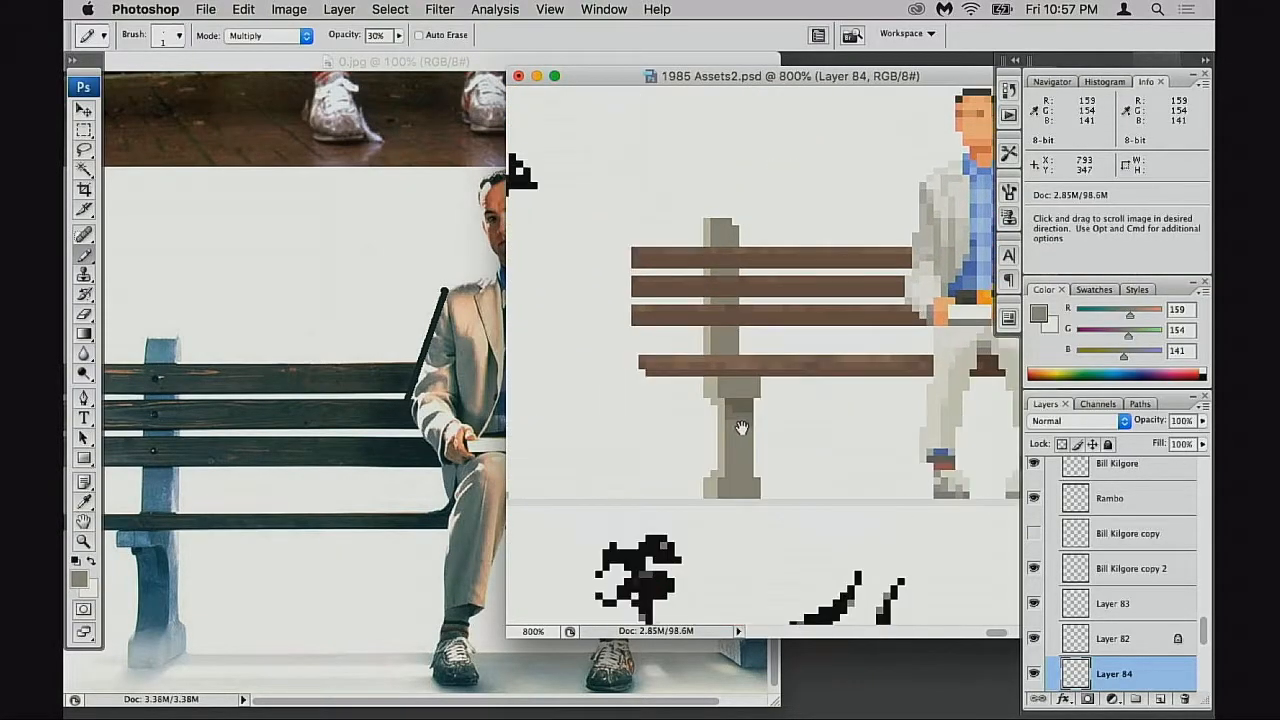
{"action": "left_click", "coordinate": [733, 440], "text": "super"}
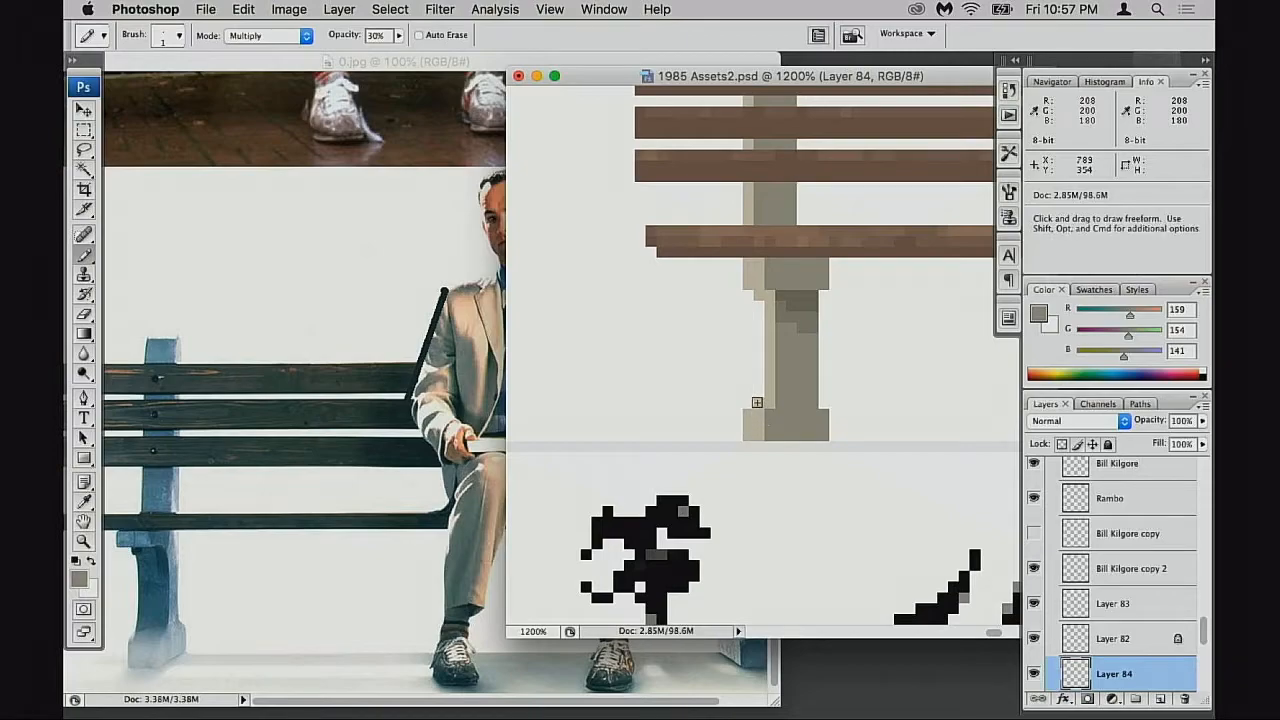
{"action": "key", "text": "0"}
{"action": "left_click", "coordinate": [794, 326], "text": "alt"}
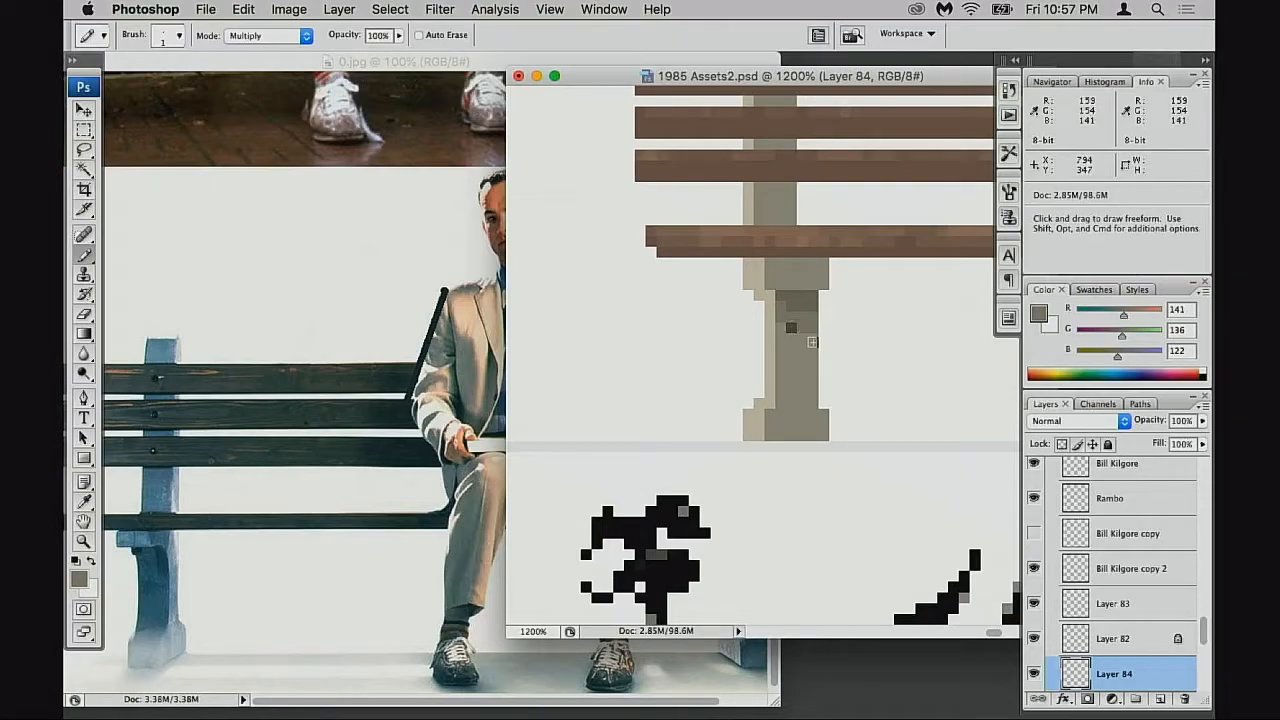
{"action": "key", "text": "shift+alt+n"}
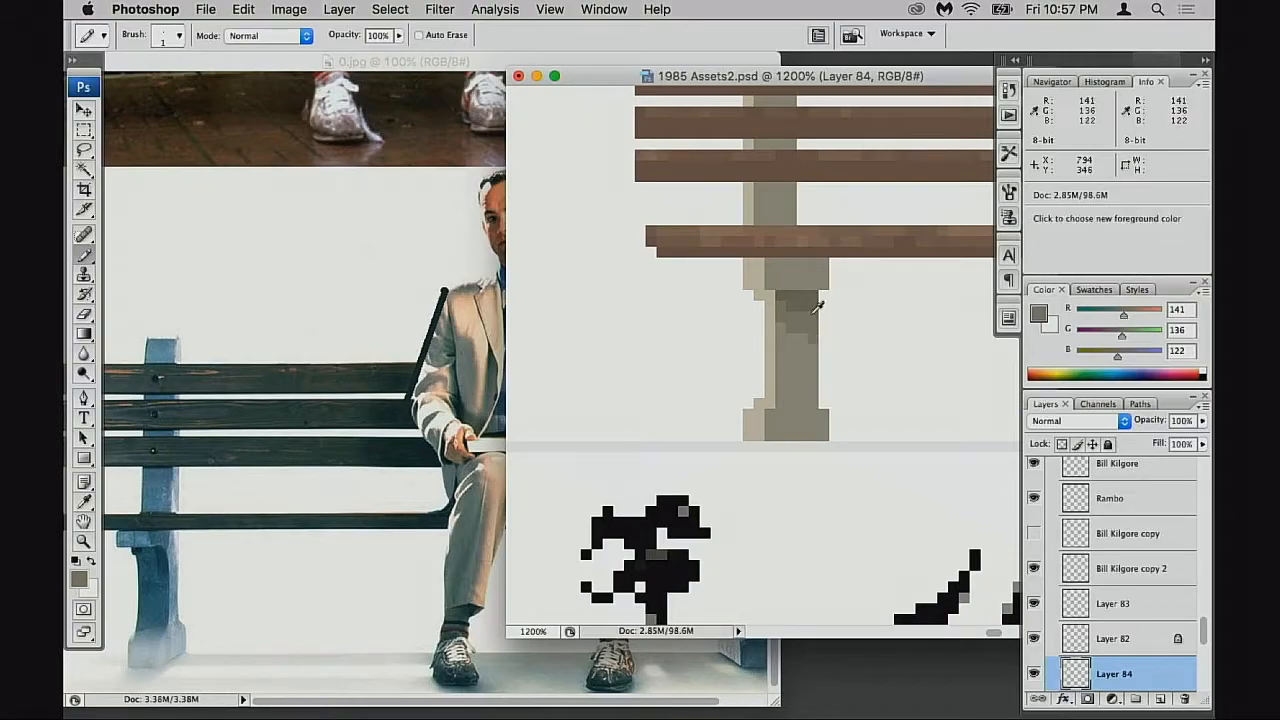
Widen the bracket and foot one pixel to the right in grey-brown and the foot one pixel to the left in light beige
{"action": "left_click", "coordinate": [808, 313], "text": "alt"}
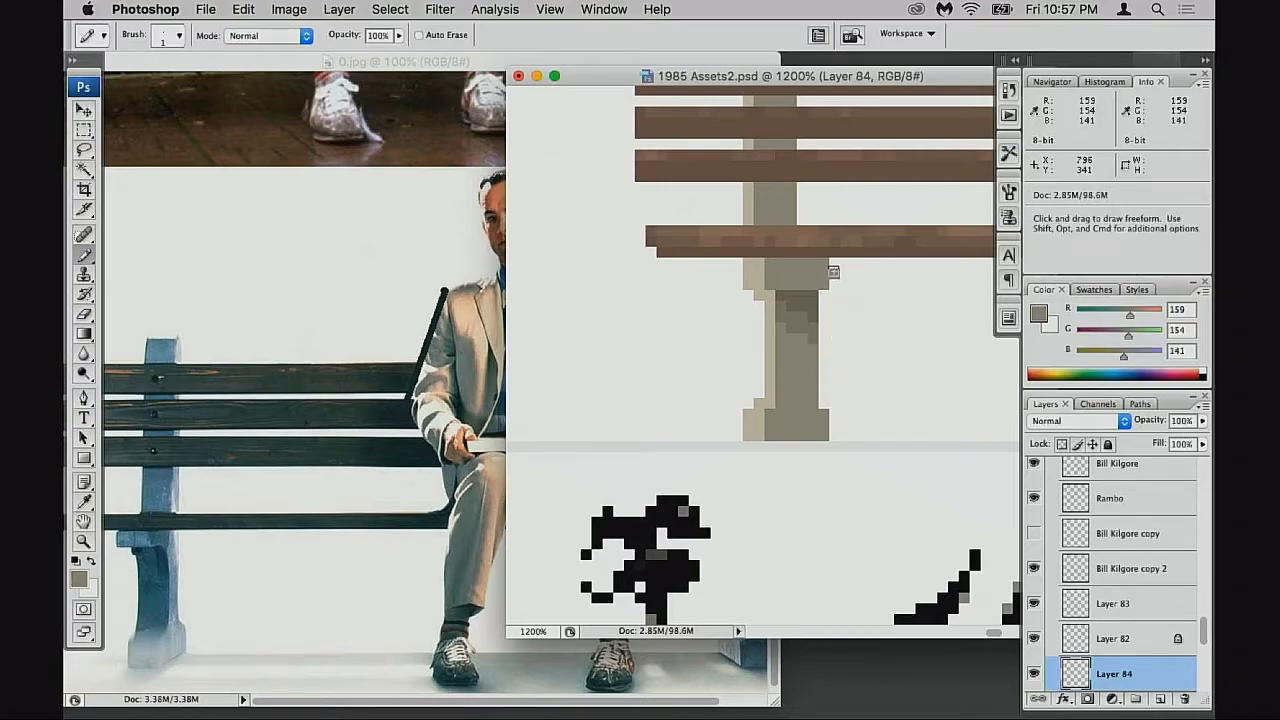
{"action": "left_click", "coordinate": [832, 432]}
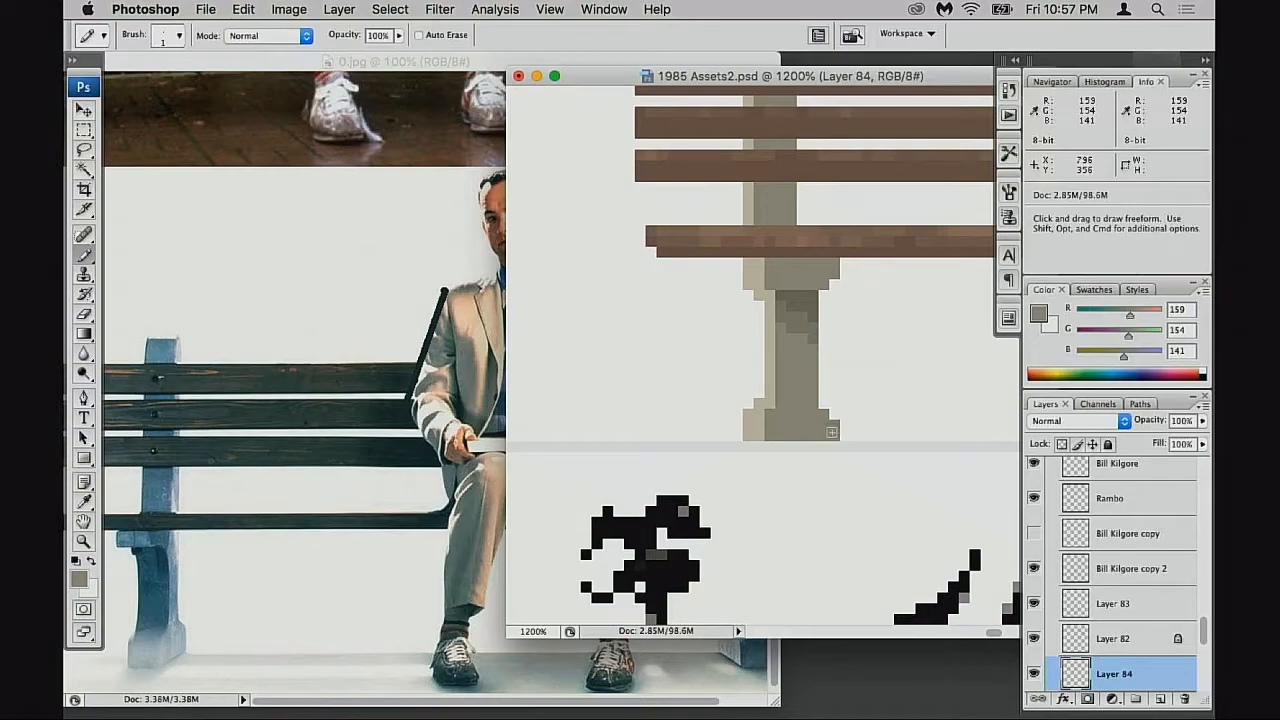
{"action": "left_click", "coordinate": [752, 420], "text": "alt"}
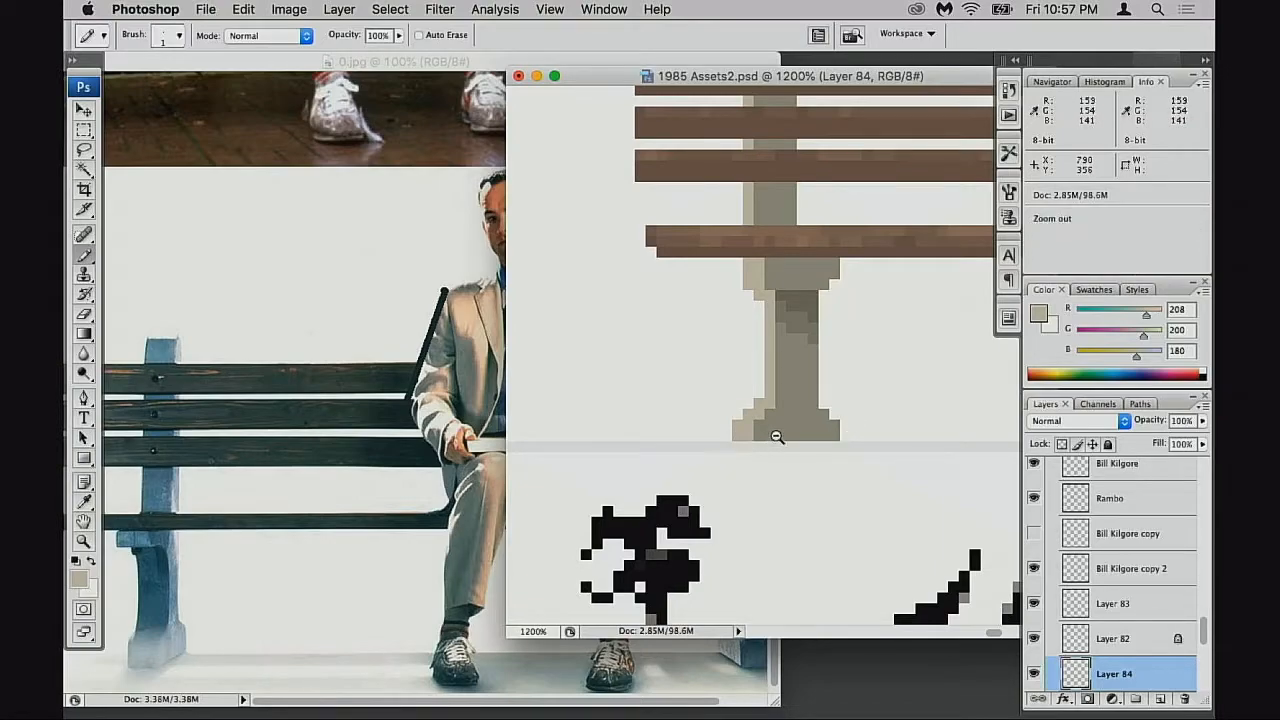
Widen the back post and the bracket one pixel to the left with light beige, leaving the post's top corner stepped
{"action": "left_click", "coordinate": [776, 438], "text": "alt"}
{"action": "left_click", "coordinate": [774, 447], "text": "alt"}
{"action": "left_click", "coordinate": [773, 445], "text": "alt"}
{"action": "left_click_drag", "start_coordinate": [790, 393], "coordinate": [760, 540]}
{"action": "left_click", "coordinate": [730, 372], "text": "super"}
{"action": "left_click_drag", "start_coordinate": [784, 396], "coordinate": [726, 420]}
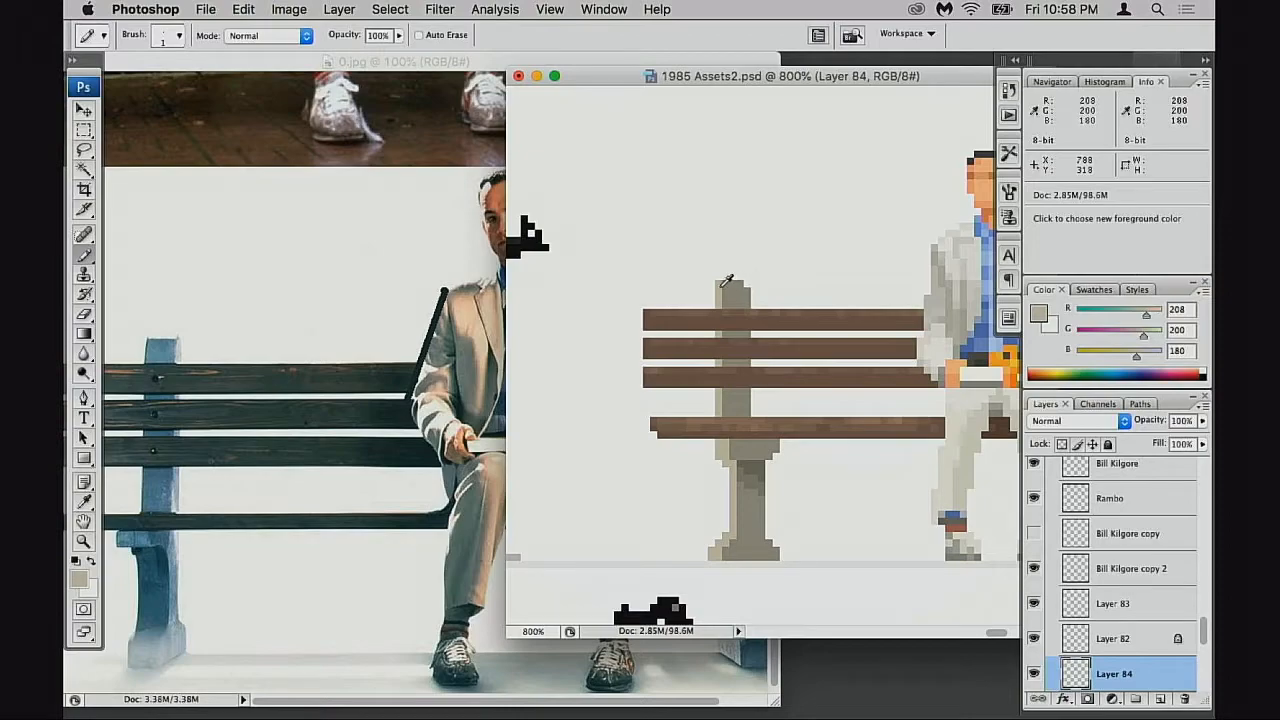
{"action": "key", "text": "e"}
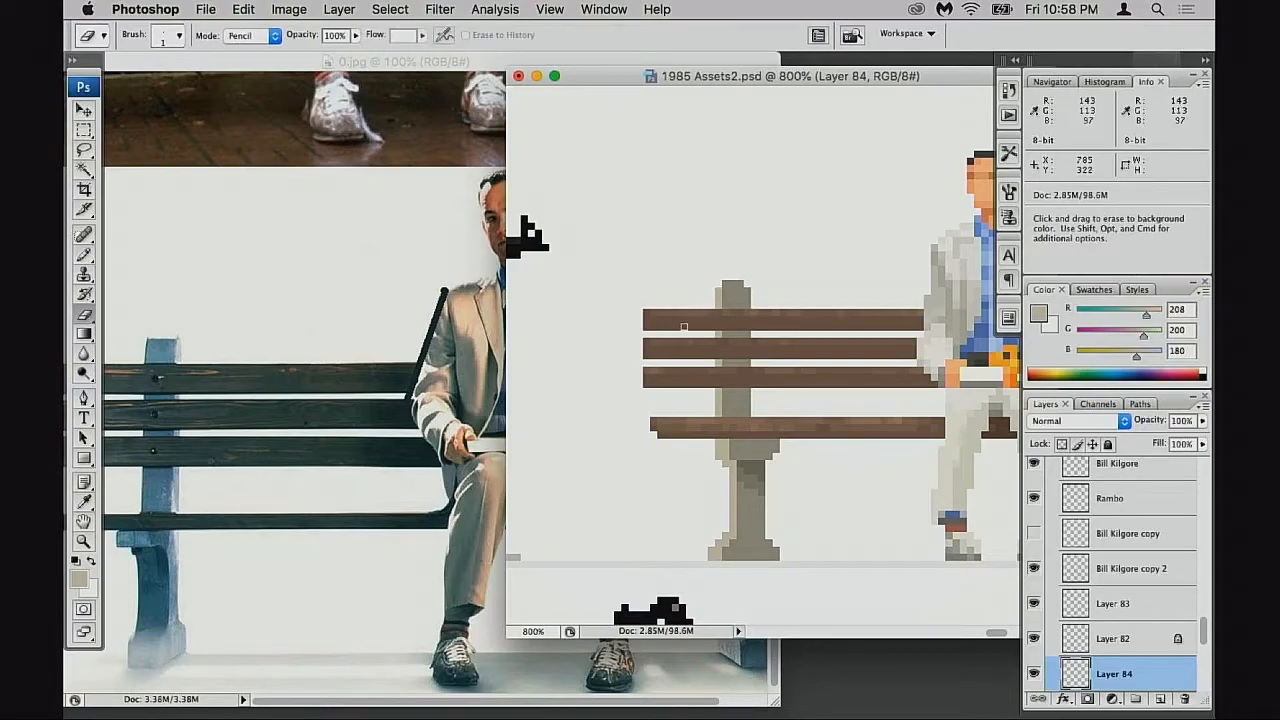
{"action": "key", "text": "b"}
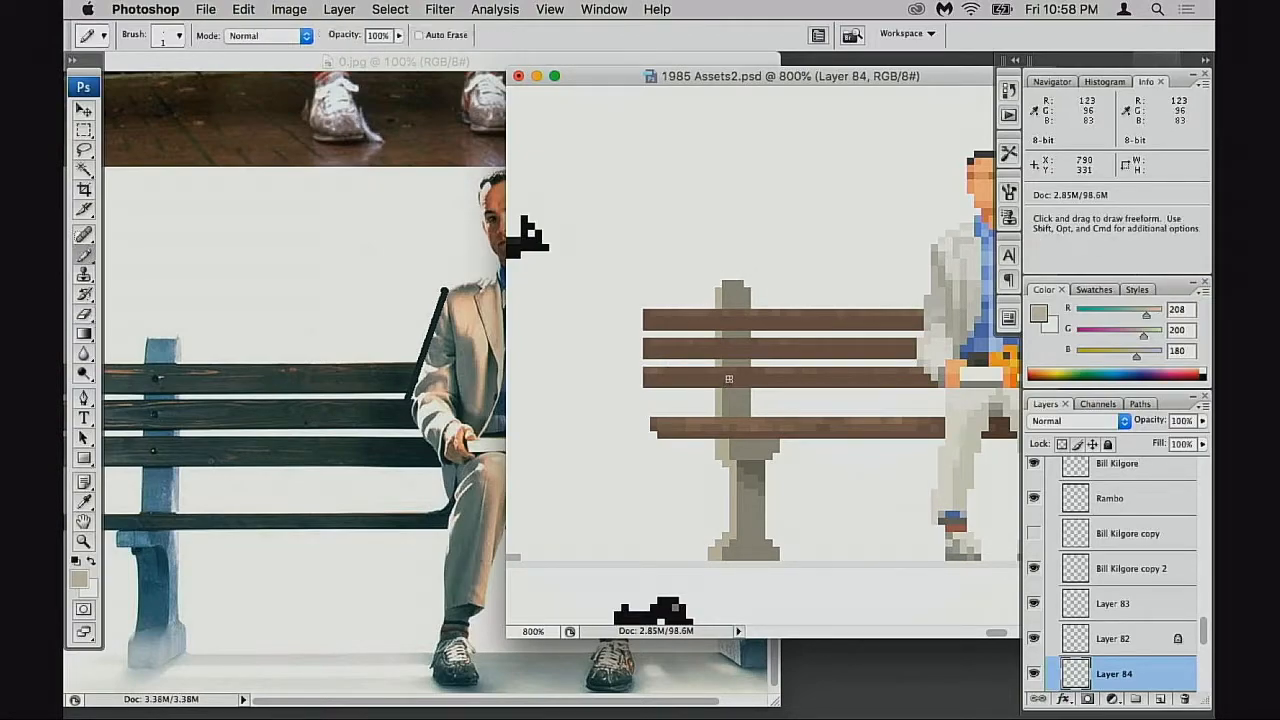
{"action": "left_click", "coordinate": [718, 296]}
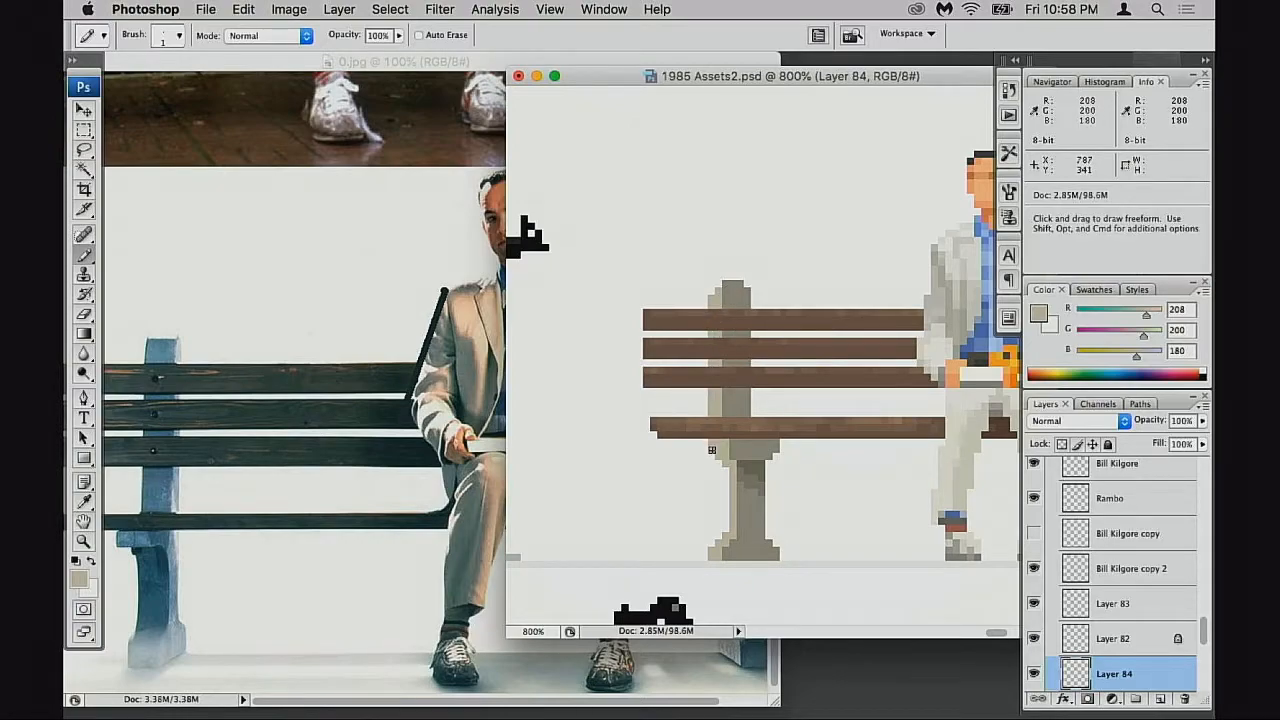
Compare the support with the 0.jpg reference photo and add light beige pixels to smooth the left flare of the leg's foot
{"action": "scroll", "coordinate": [790, 445], "scroll_direction": "down", "scroll_amount": 3}
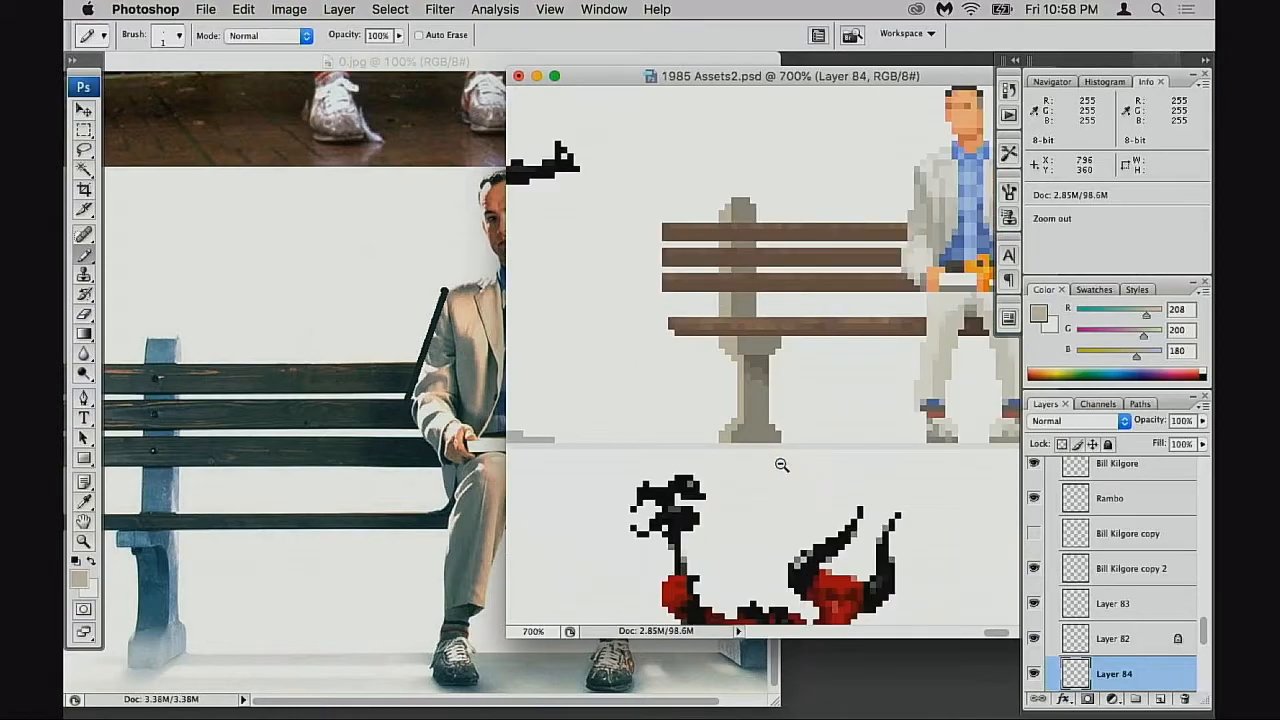
{"action": "left_click", "coordinate": [778, 460], "text": "alt+super"}
{"action": "left_click", "coordinate": [783, 437], "text": "alt+super"}
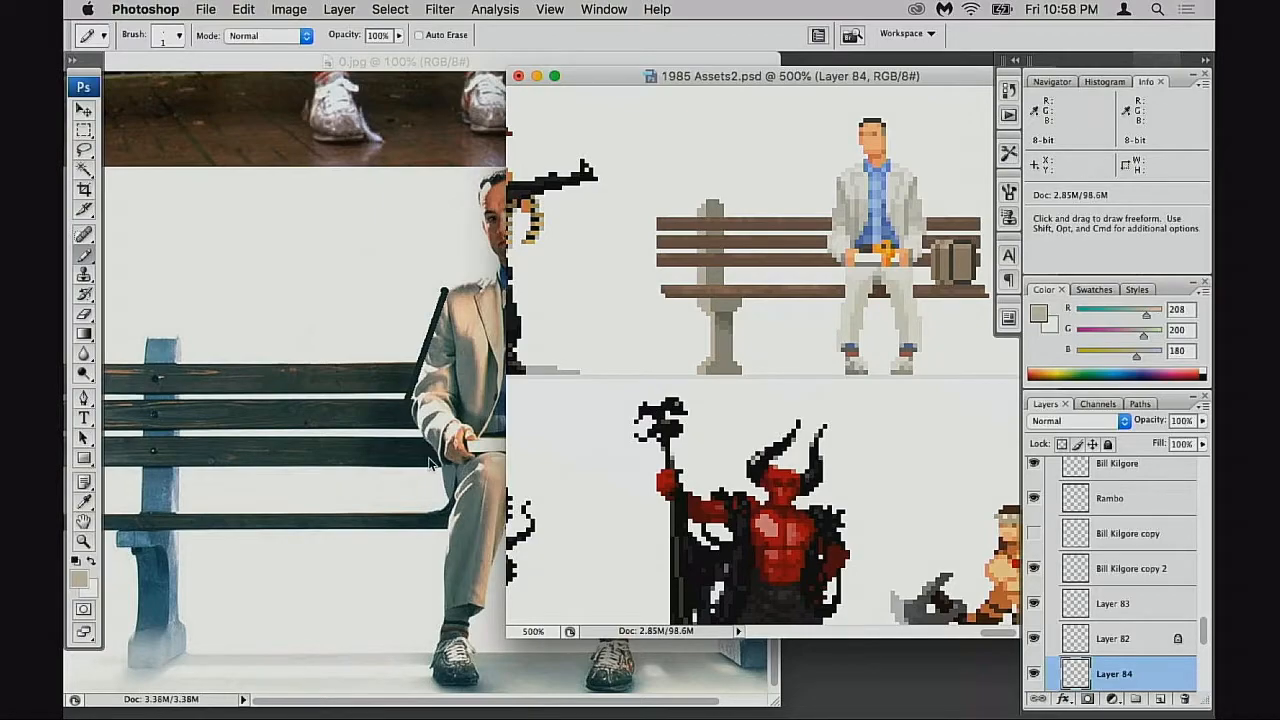
{"action": "left_click", "coordinate": [404, 479]}
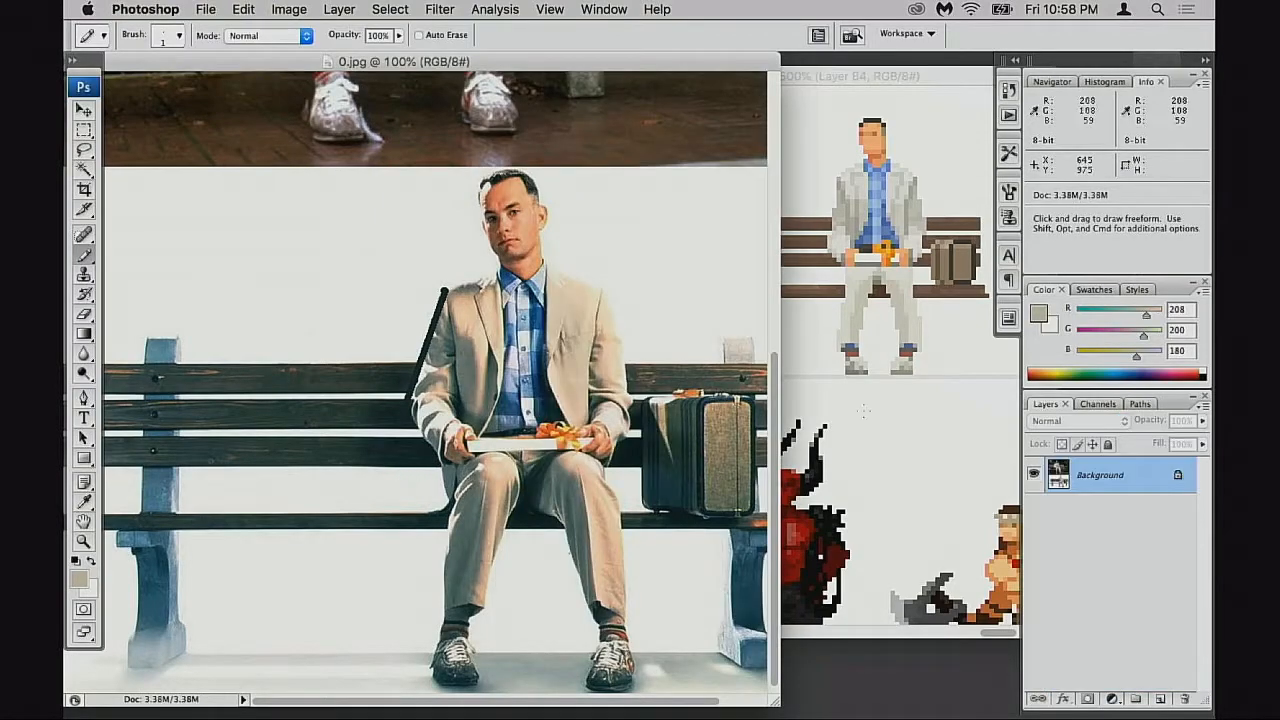
{"action": "left_click", "coordinate": [811, 389]}
{"action": "left_click", "coordinate": [731, 384]}
{"action": "left_click", "coordinate": [733, 392]}
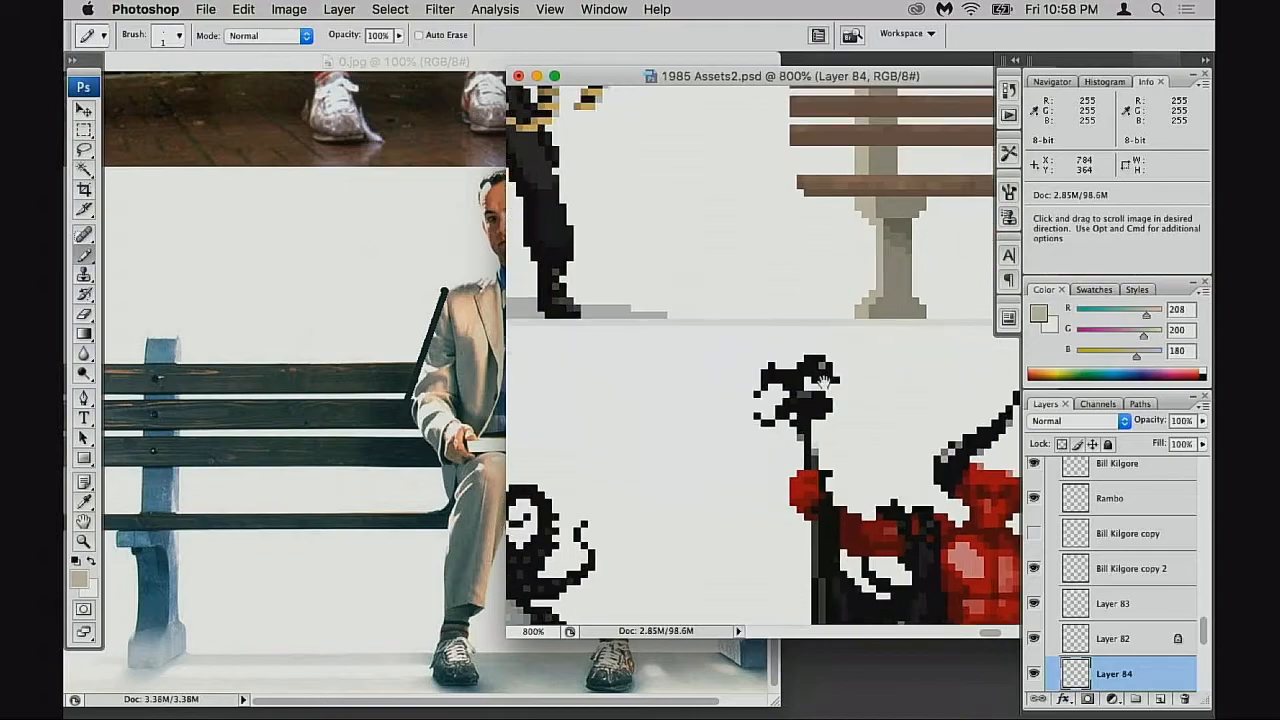
{"action": "left_click", "coordinate": [735, 412]}
{"action": "left_click", "coordinate": [736, 436]}
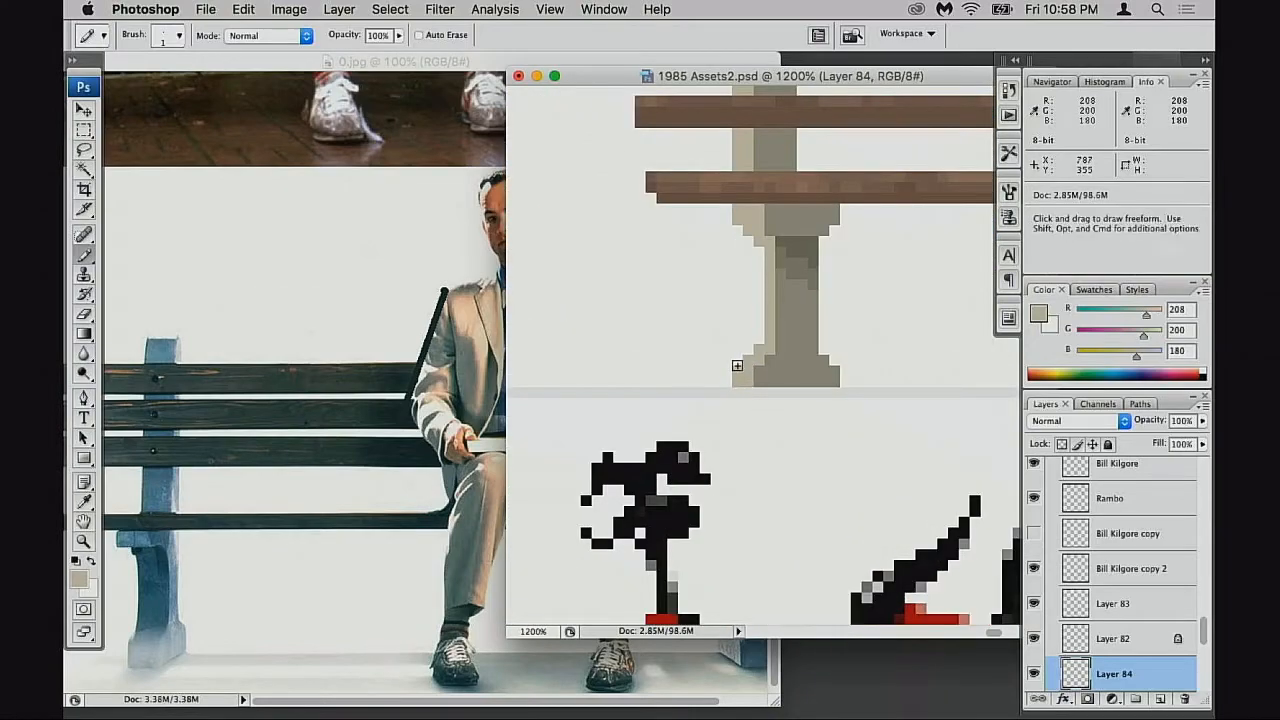
{"action": "left_click_drag", "start_coordinate": [759, 340], "coordinate": [736, 379]}
{"action": "key", "text": "z"}
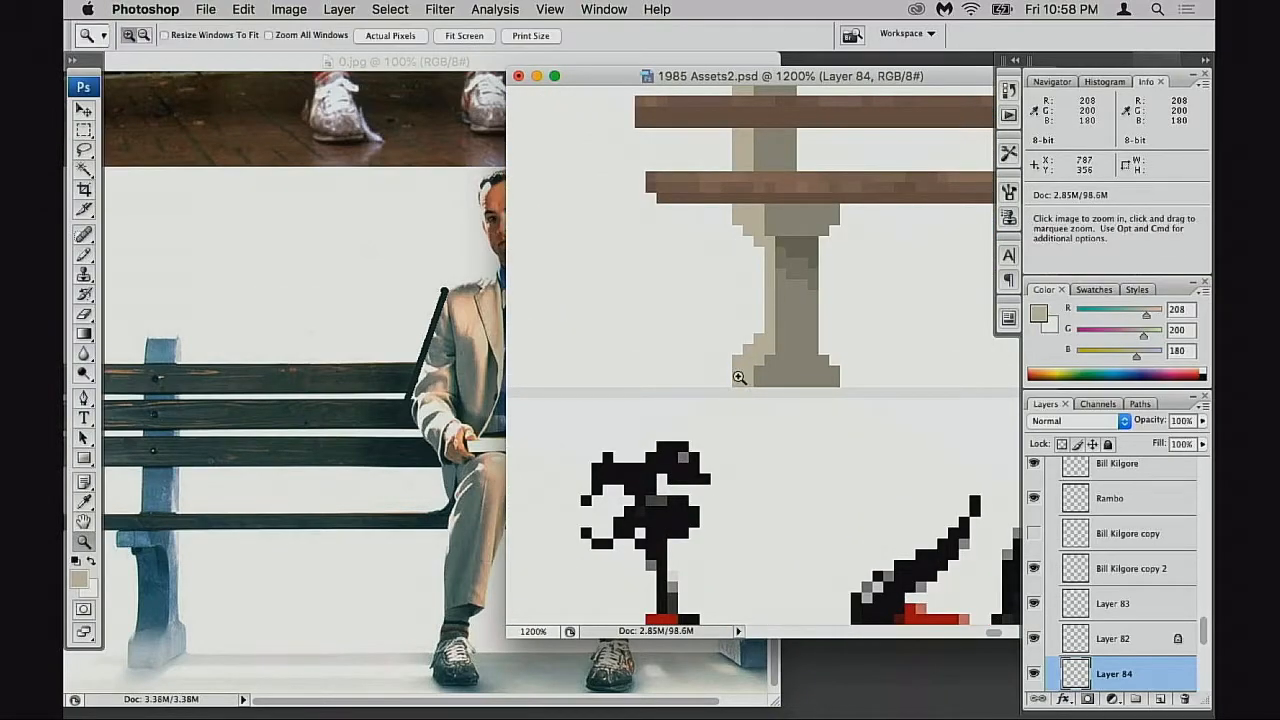
{"action": "left_click", "coordinate": [762, 422], "text": "alt"}
{"action": "left_click", "coordinate": [766, 423], "text": "alt"}
{"action": "left_click", "coordinate": [766, 423], "text": "alt"}
{"action": "left_click", "coordinate": [766, 423], "text": "alt"}
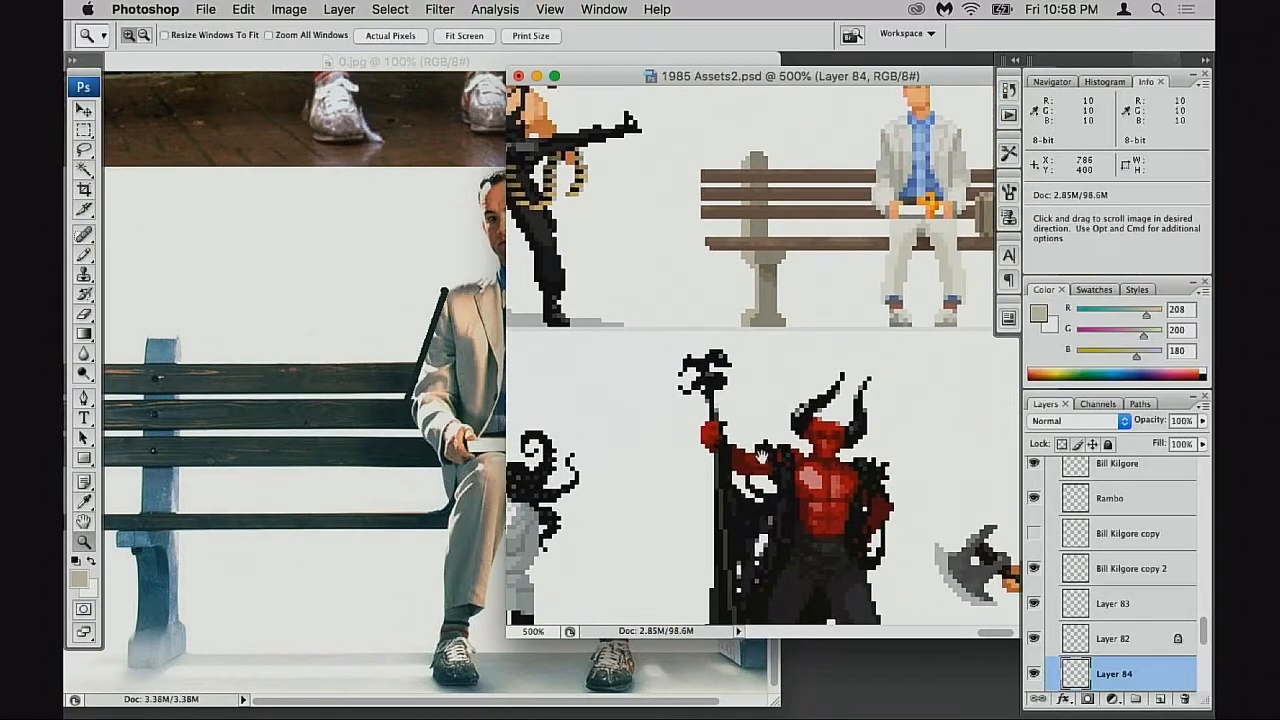
{"action": "scroll", "coordinate": [762, 457], "scroll_direction": "up", "scroll_amount": 5}
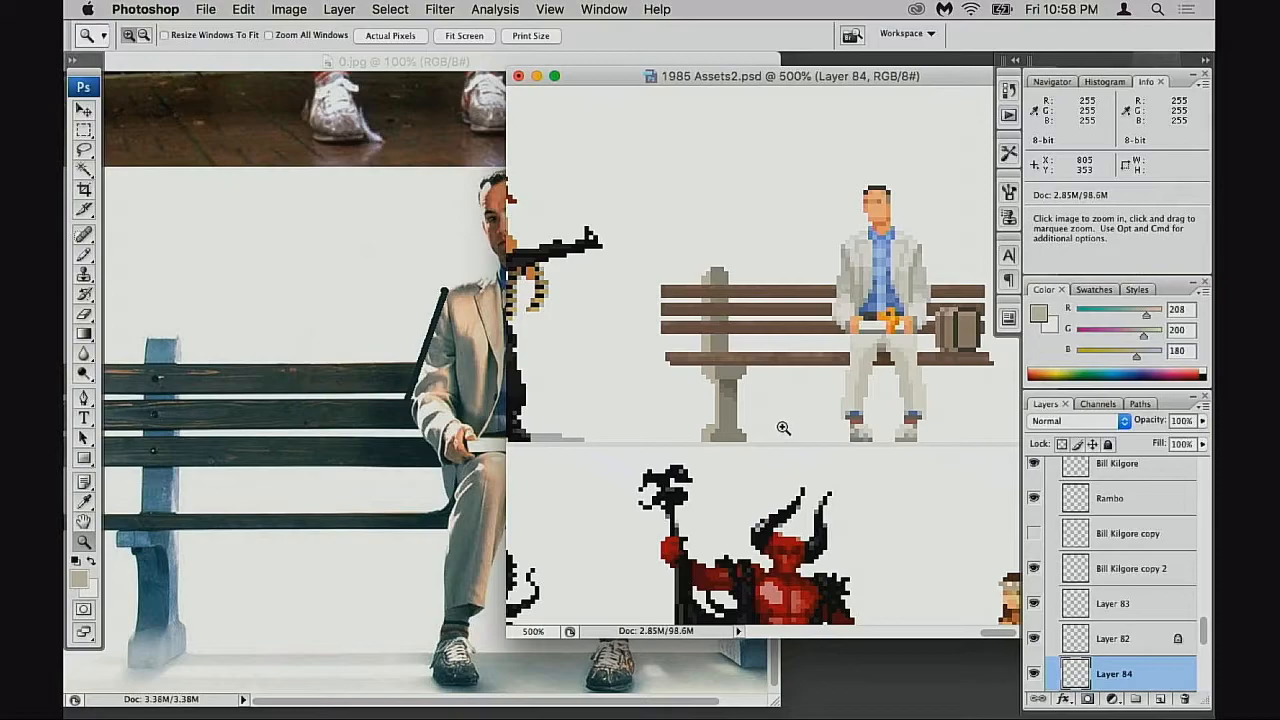
Sample the bracket's grey-brown (RGB 159, 154, 141) with the pencil at 30% opacity for the support leg's shading
{"action": "key", "text": "e"}
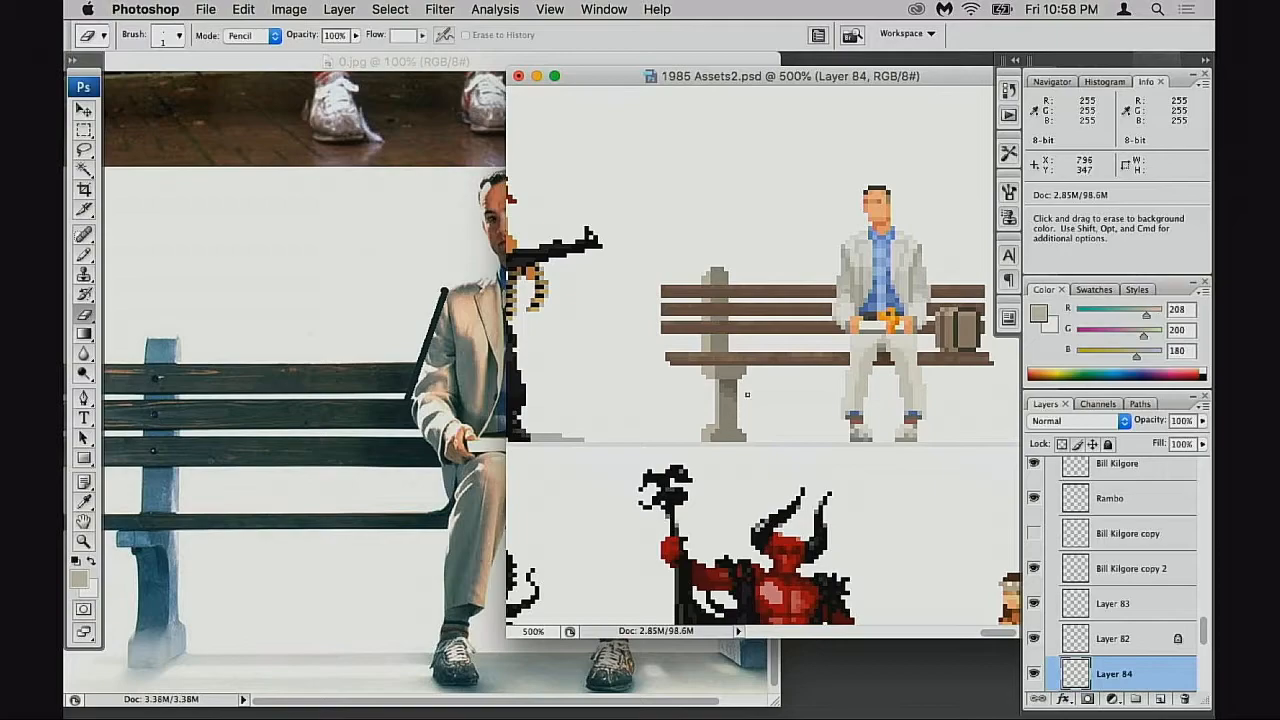
{"action": "left_click", "coordinate": [732, 369], "text": "super"}
{"action": "left_click", "coordinate": [735, 386], "text": "super"}
{"action": "left_click", "coordinate": [793, 369], "text": "super"}
{"action": "left_click_drag", "start_coordinate": [793, 369], "coordinate": [744, 436]}
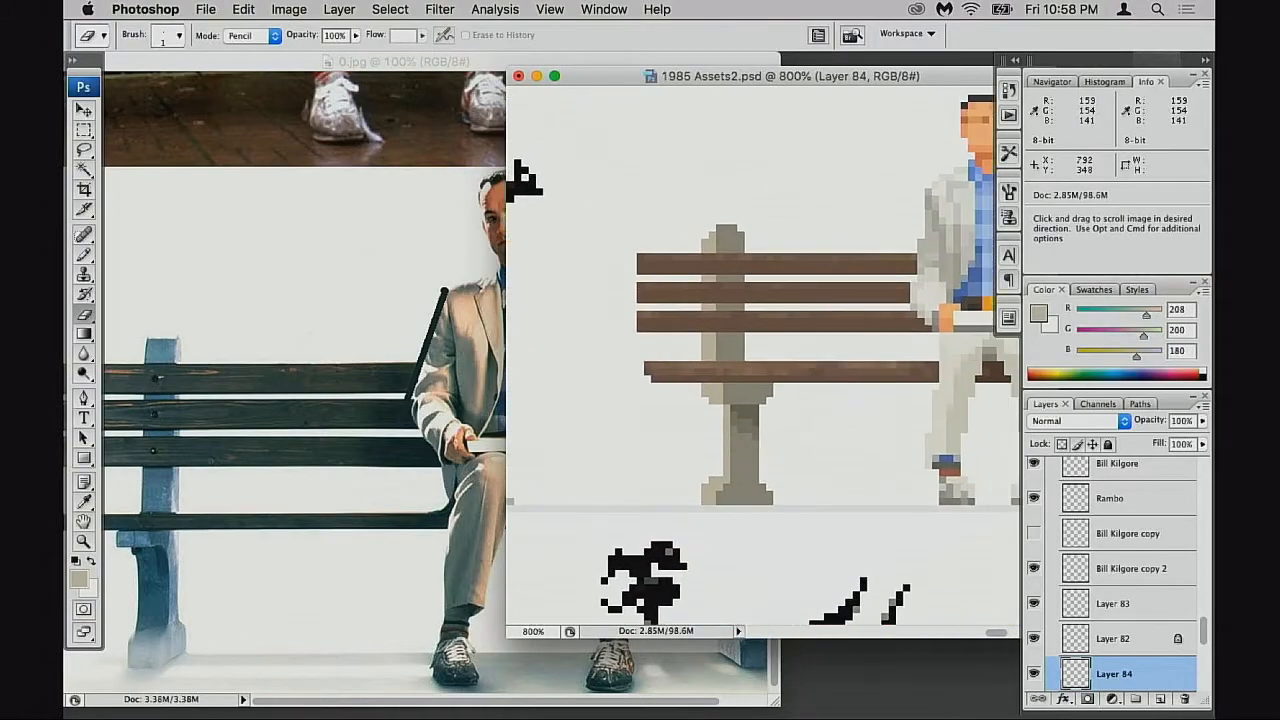
{"action": "key", "text": "b"}
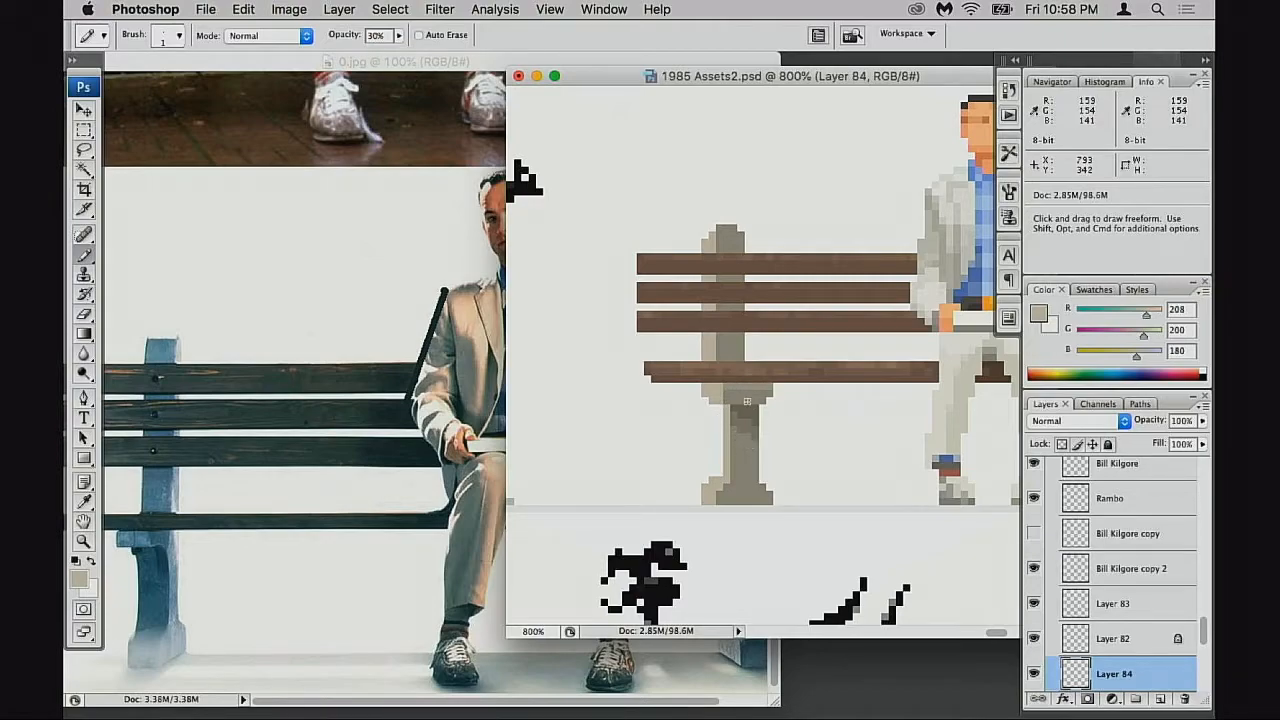
{"action": "left_click", "coordinate": [746, 401], "text": "alt"}
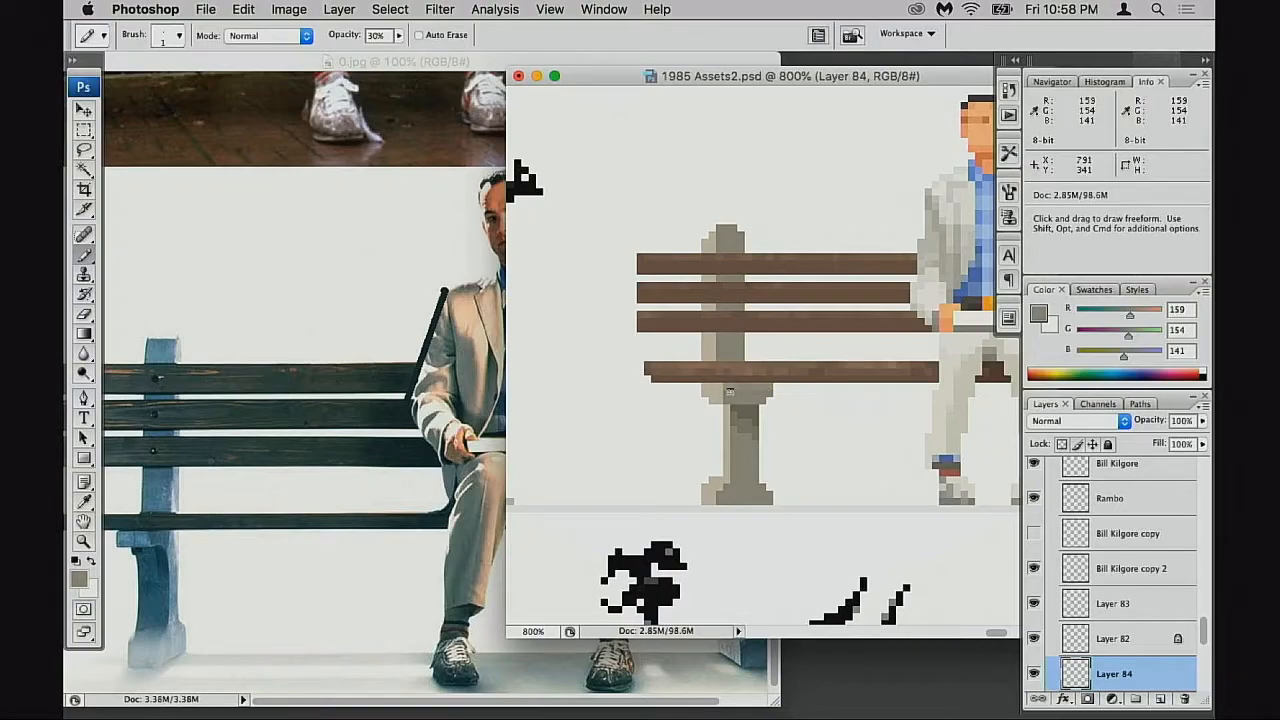
{"action": "left_click", "coordinate": [750, 468], "text": "alt"}
{"action": "left_click", "coordinate": [748, 468], "text": "alt"}
{"action": "left_click", "coordinate": [745, 465], "text": "alt"}
Duplicate the left support post and leg, placing the copy level with it under the bench's right part, behind the suitcase
{"action": "left_click_drag", "start_coordinate": [722, 420], "coordinate": [713, 556]}
{"action": "left_click", "coordinate": [429, 517]}
{"action": "left_click", "coordinate": [874, 428]}
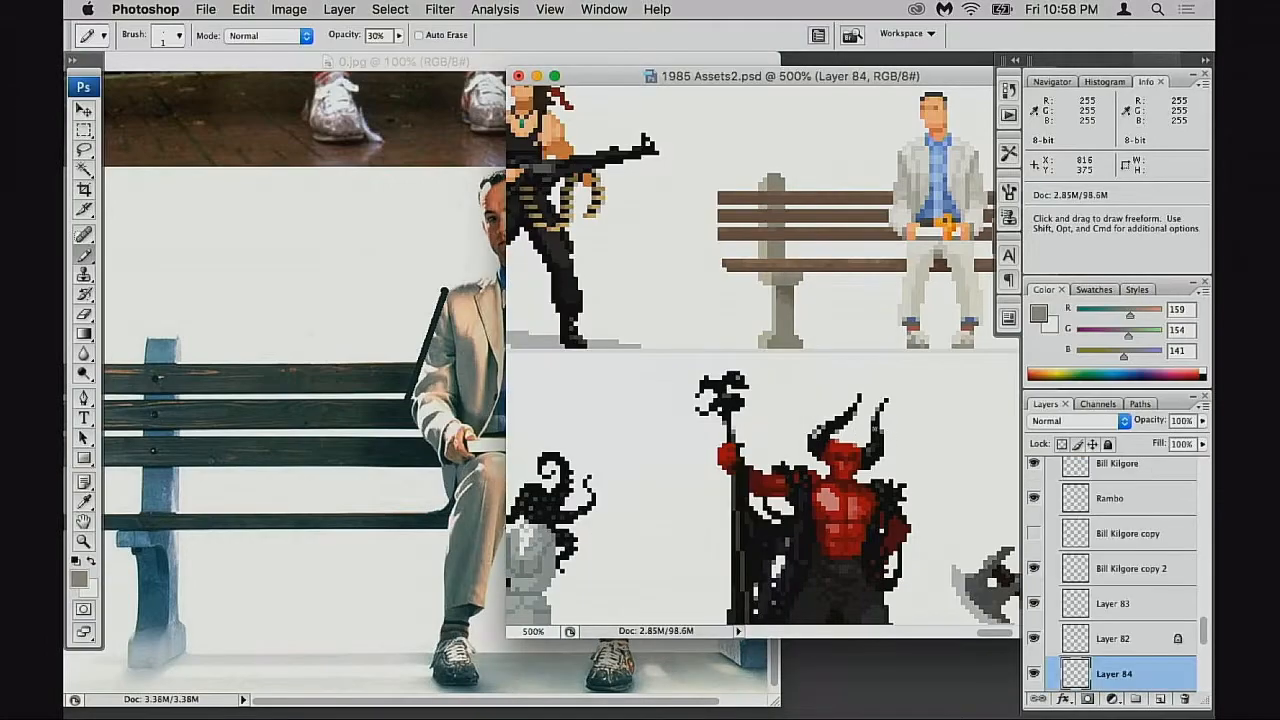
{"action": "left_click_drag", "start_coordinate": [826, 388], "coordinate": [826, 457]}
{"action": "left_click", "coordinate": [846, 440], "text": "alt"}
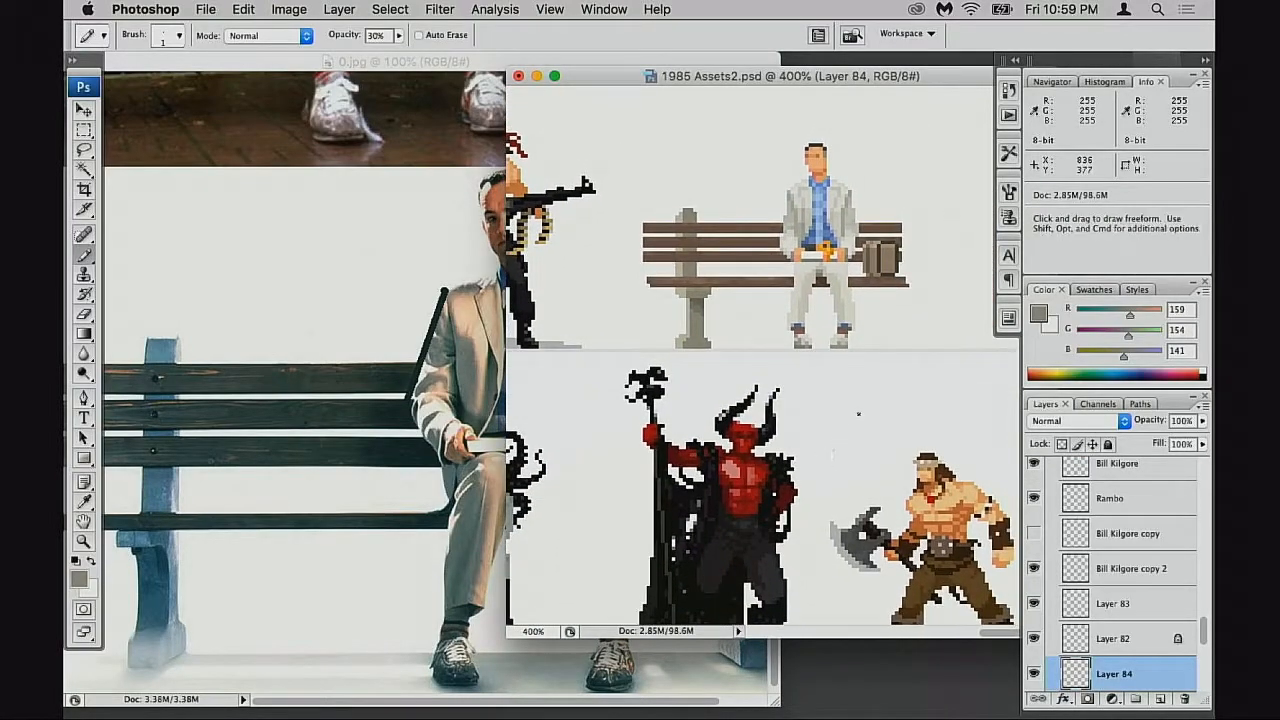
{"action": "key", "text": "m"}
{"action": "mouse_move", "coordinate": [657, 196]}
{"action": "left_mouse_down"}
{"action": "mouse_move", "coordinate": [697, 351]}
{"action": "mouse_move", "coordinate": [898, 350]}
{"action": "left_mouse_up"}
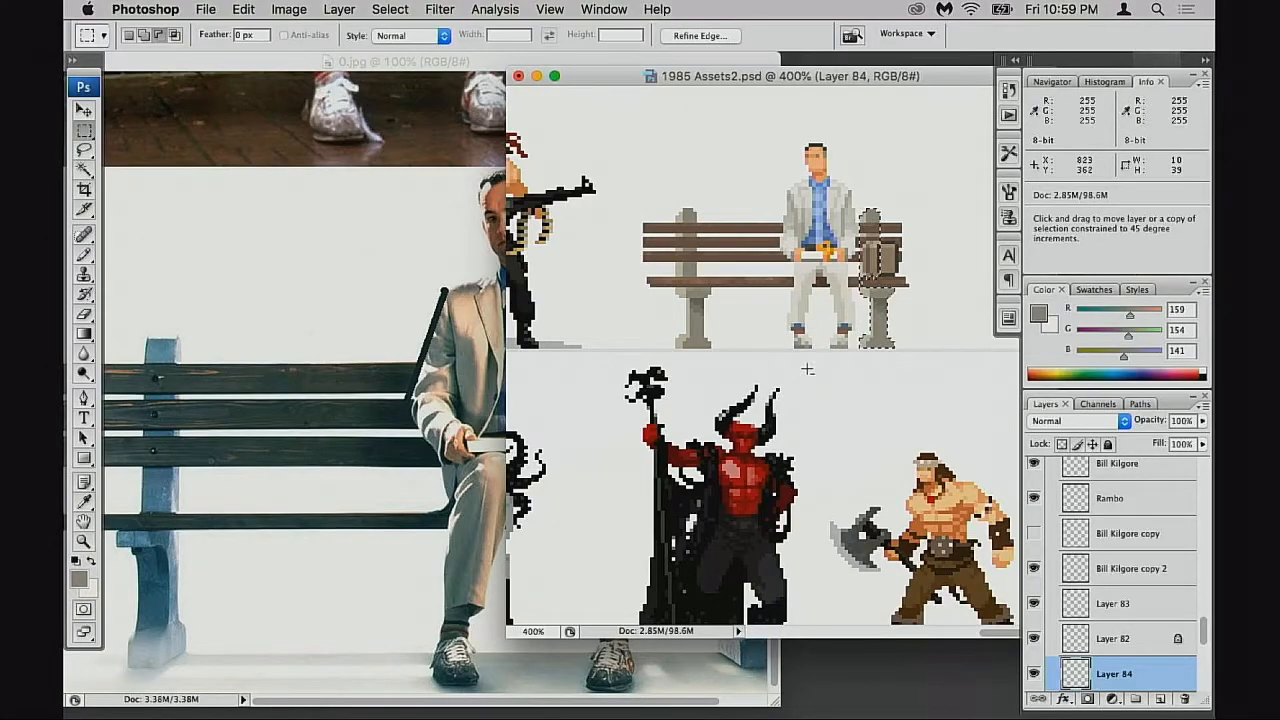
Compare the copied support's position with the right leg in the 0.jpg reference photos, then inspect the copy up close
{"action": "left_click", "coordinate": [490, 410]}
{"action": "left_click", "coordinate": [634, 418], "text": "alt"}
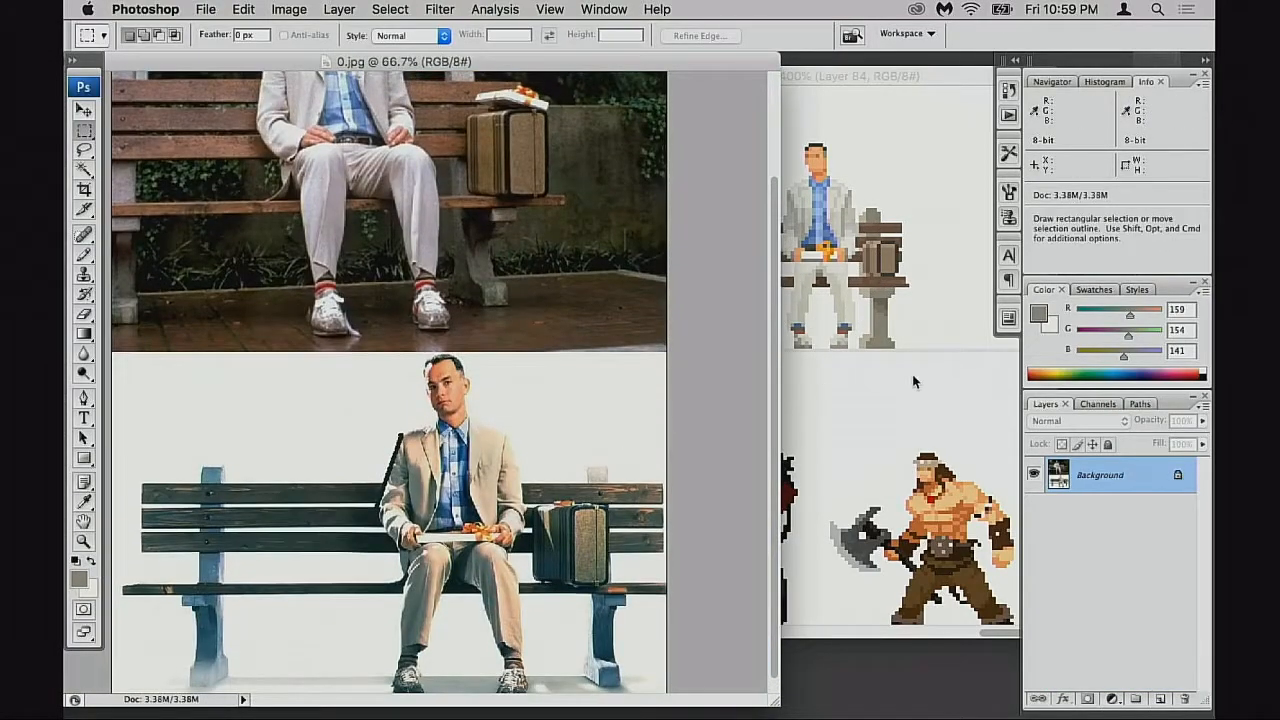
{"action": "key", "text": "f"}
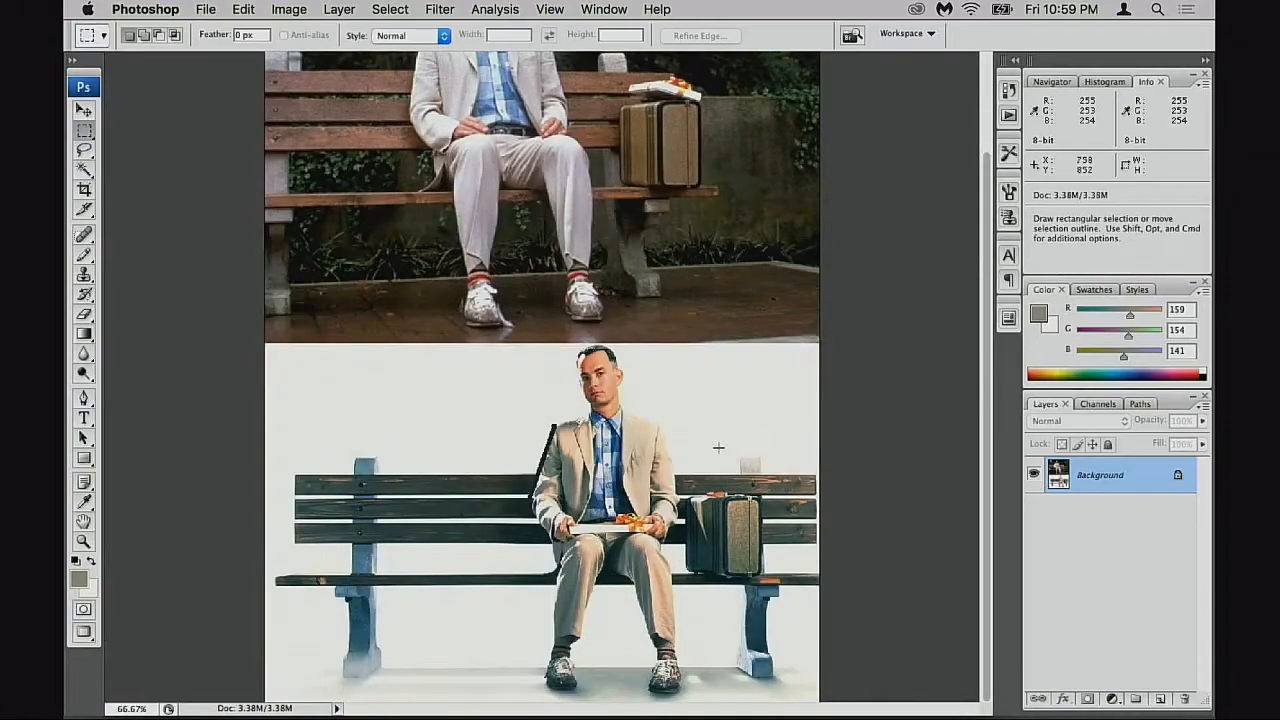
{"action": "key", "text": "f"}
{"action": "key", "text": "f"}
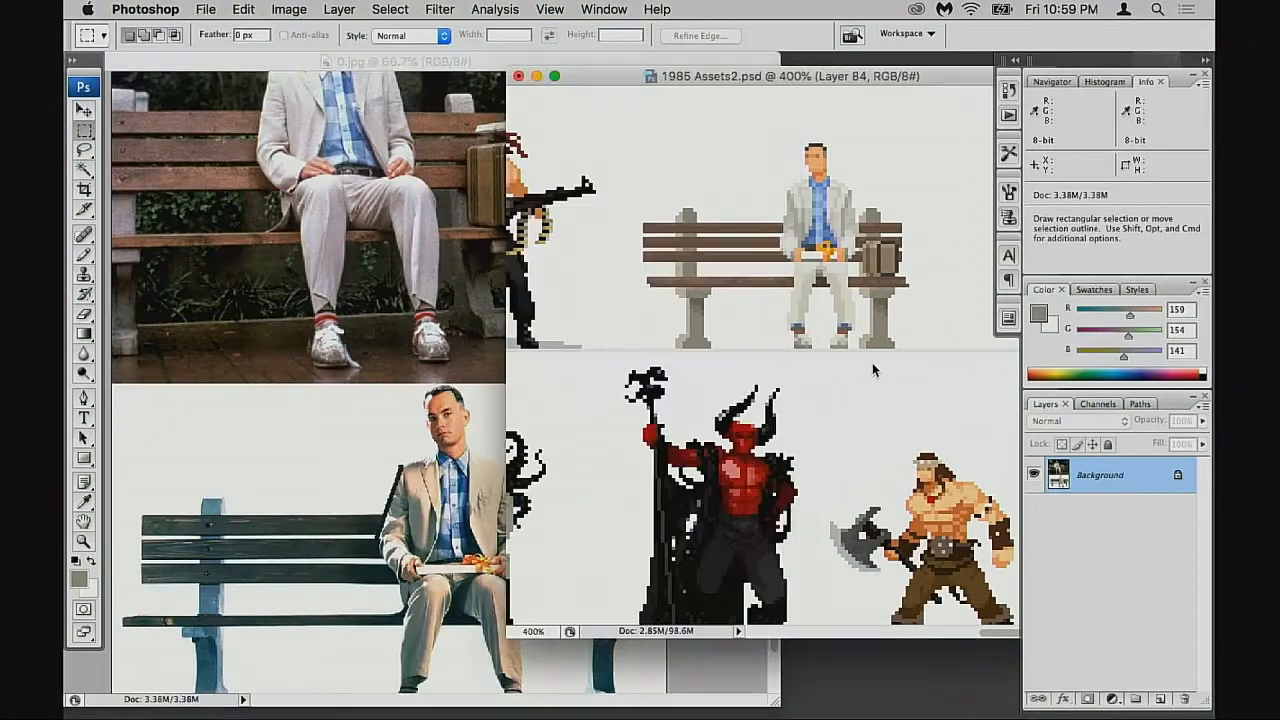
{"action": "key", "text": "super+equal"}
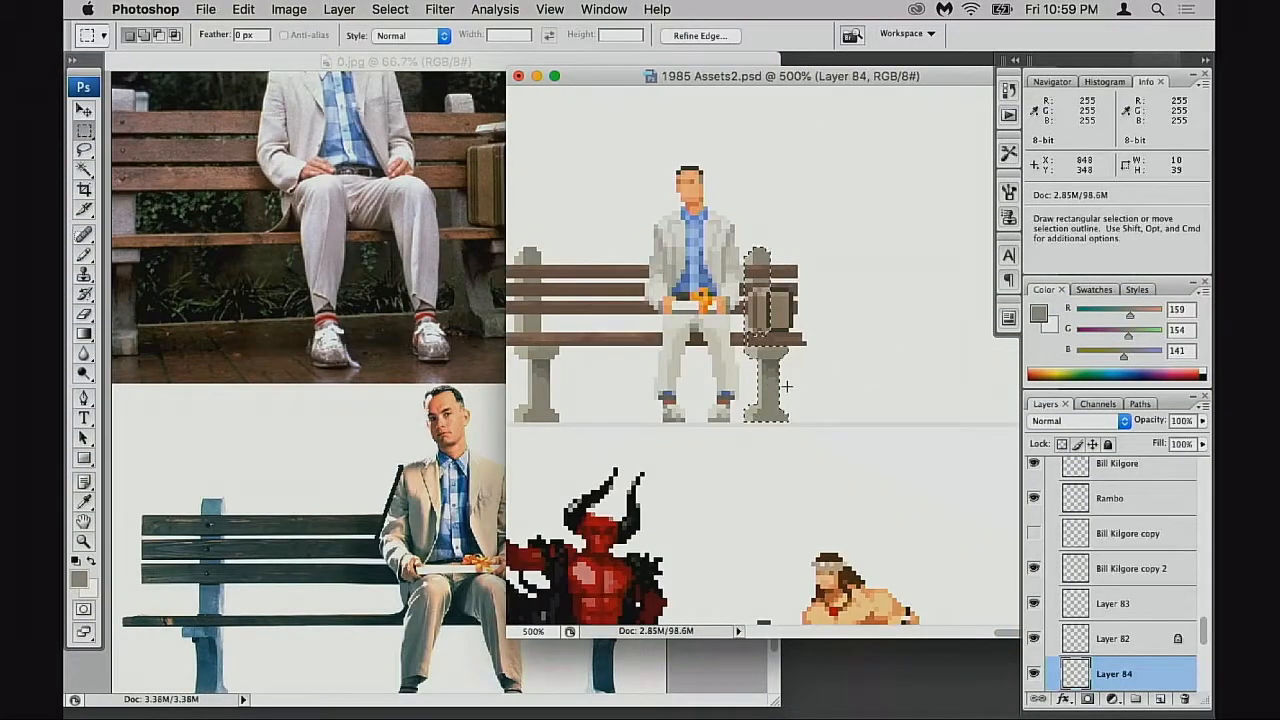
{"action": "key", "text": "super+equal"}
{"action": "key", "text": "super+equal"}
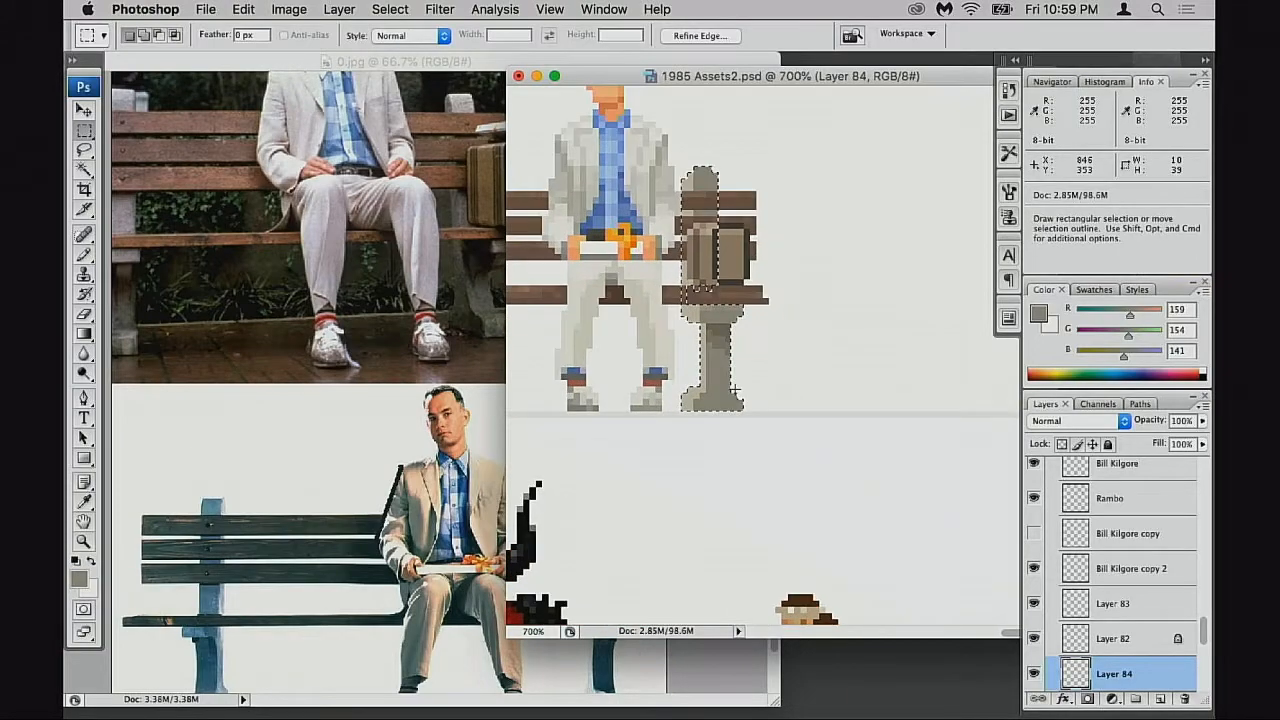
{"action": "left_click_drag", "start_coordinate": [724, 393], "coordinate": [724, 389]}
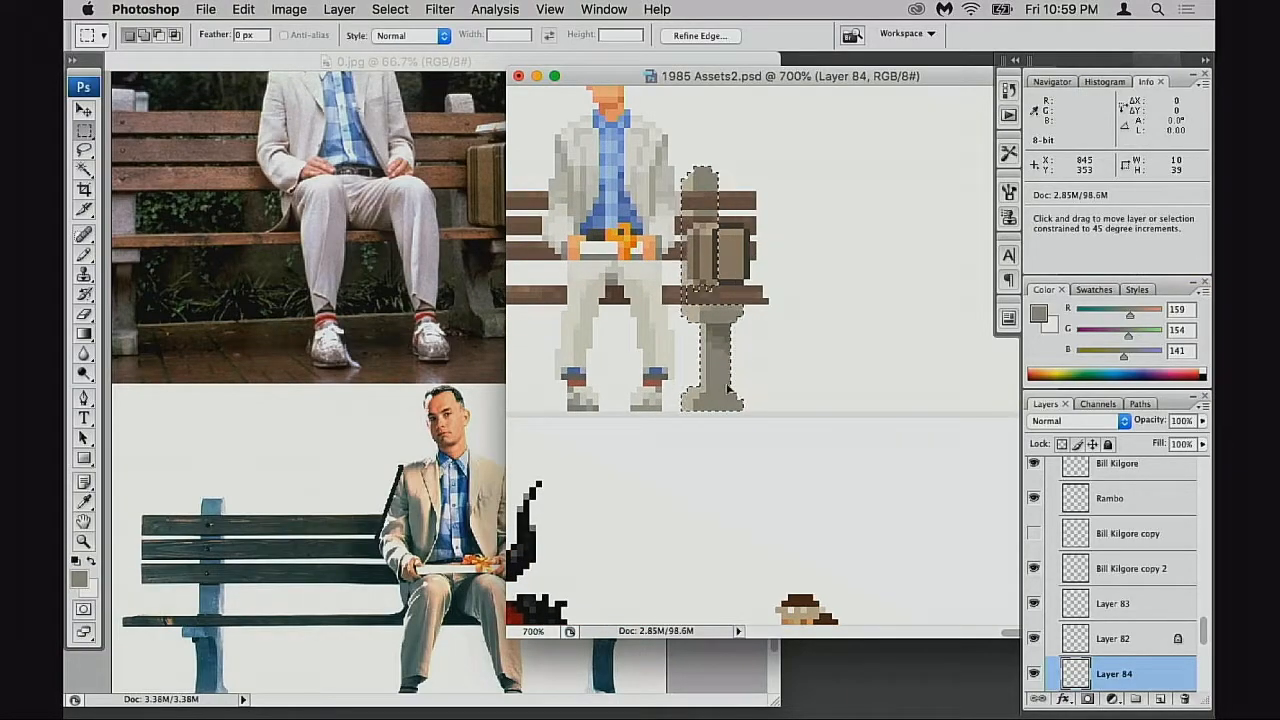
Extend the bench's back slats and seat about 11 pixels to the right by copying their right ends on Layer 82
{"action": "left_click", "coordinate": [1035, 639]}
{"action": "left_click", "coordinate": [1035, 639]}
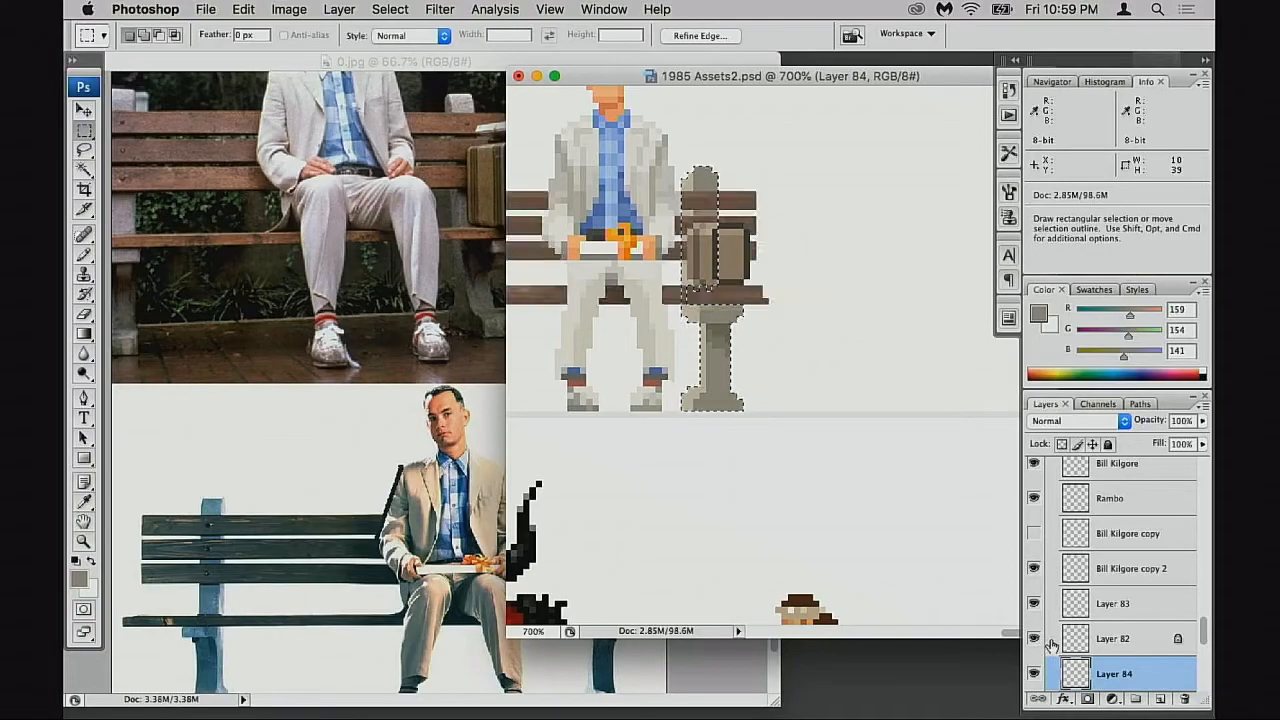
{"action": "left_click", "coordinate": [1100, 640]}
{"action": "key", "text": "super+d"}
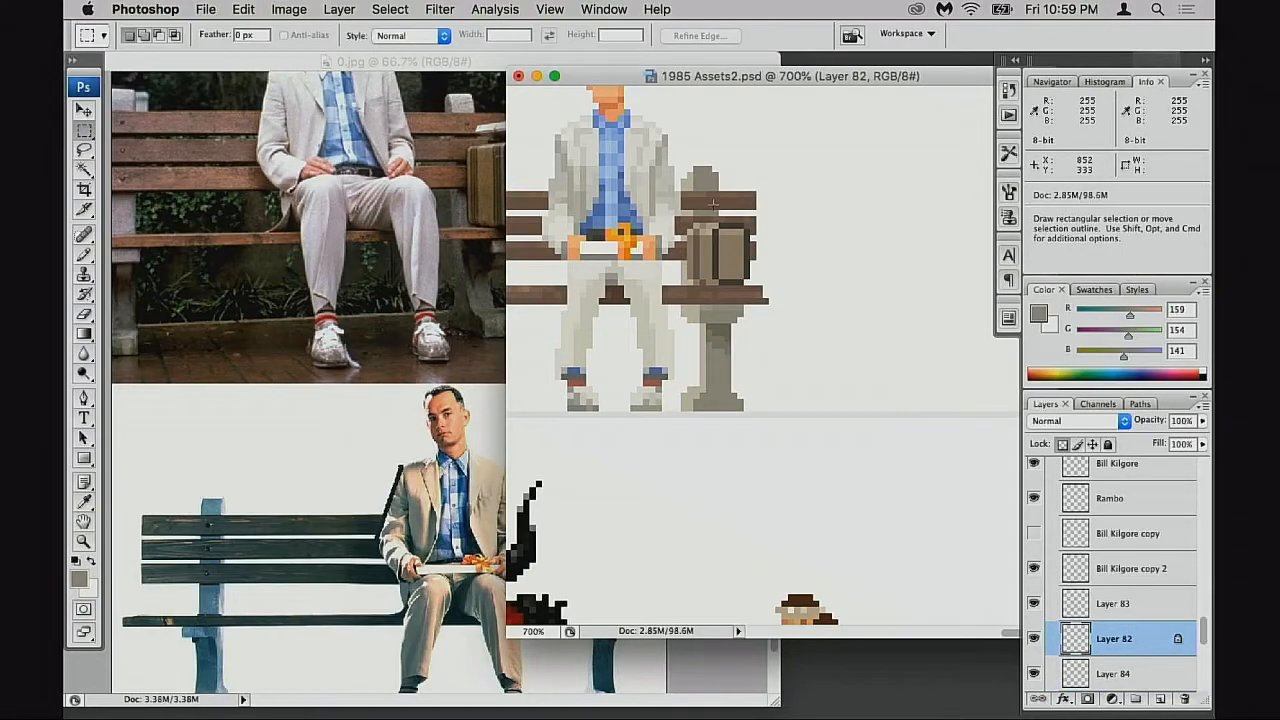
{"action": "mouse_move", "coordinate": [648, 152]}
{"action": "left_mouse_down"}
{"action": "mouse_move", "coordinate": [729, 178]}
{"action": "mouse_move", "coordinate": [805, 323]}
{"action": "mouse_move", "coordinate": [763, 300]}
{"action": "mouse_move", "coordinate": [834, 302]}
{"action": "left_mouse_up"}
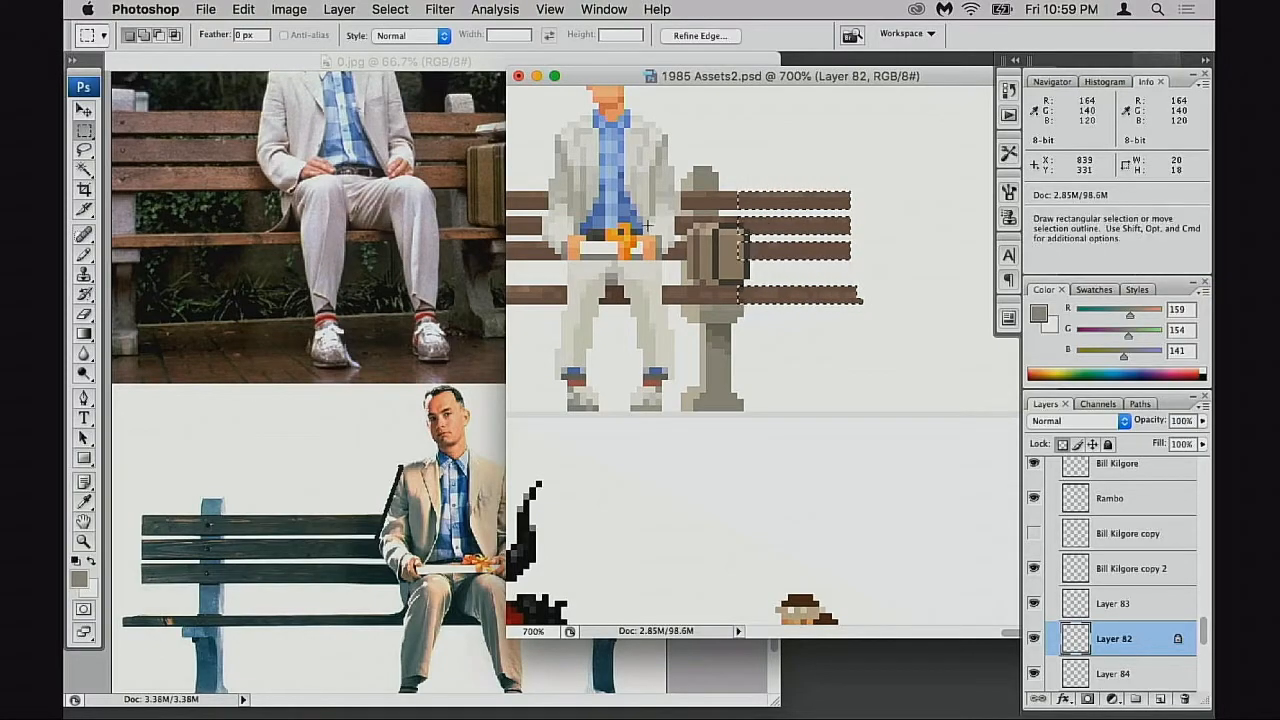
{"action": "mouse_move", "coordinate": [510, 201]}
{"action": "left_mouse_down"}
{"action": "mouse_move", "coordinate": [596, 237]}
{"action": "mouse_move", "coordinate": [605, 349]}
{"action": "mouse_move", "coordinate": [723, 331]}
{"action": "mouse_move", "coordinate": [882, 331]}
{"action": "left_mouse_up"}
{"action": "key", "text": "super+h"}
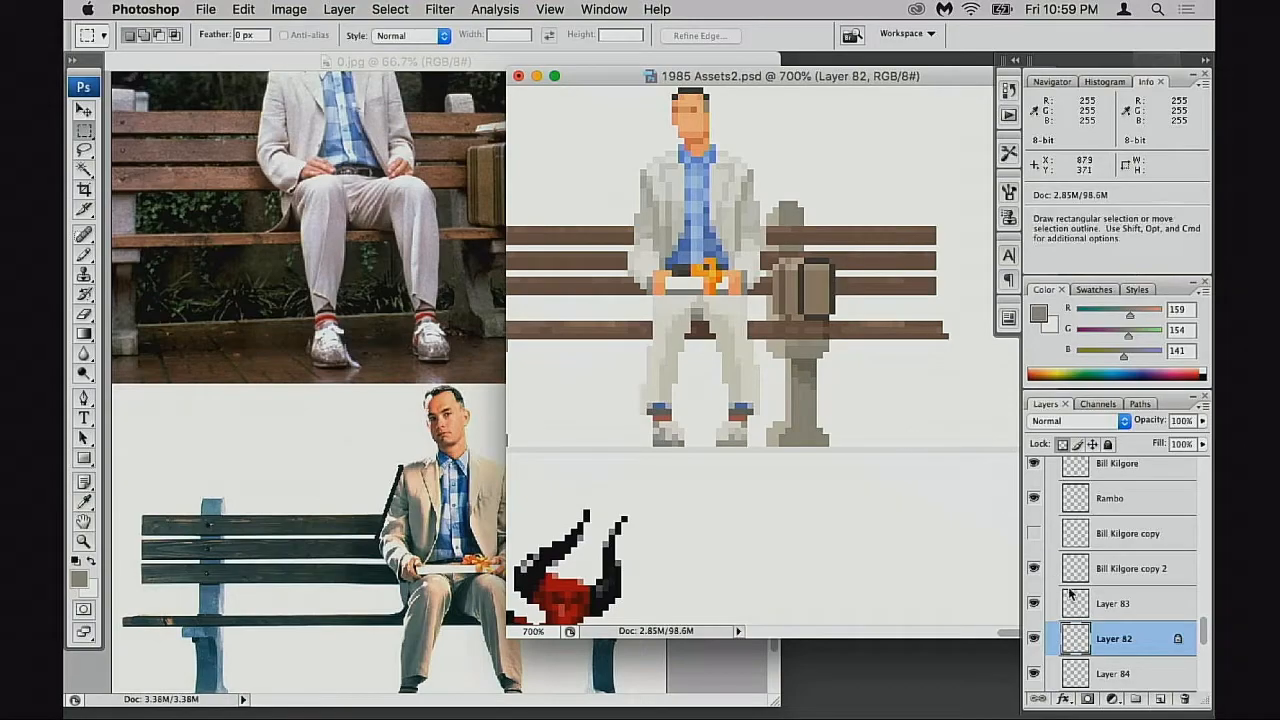
Select the right support on Layer 84 and move it to the right, past the suitcase, then clear the selection
{"action": "left_click", "coordinate": [1056, 674]}
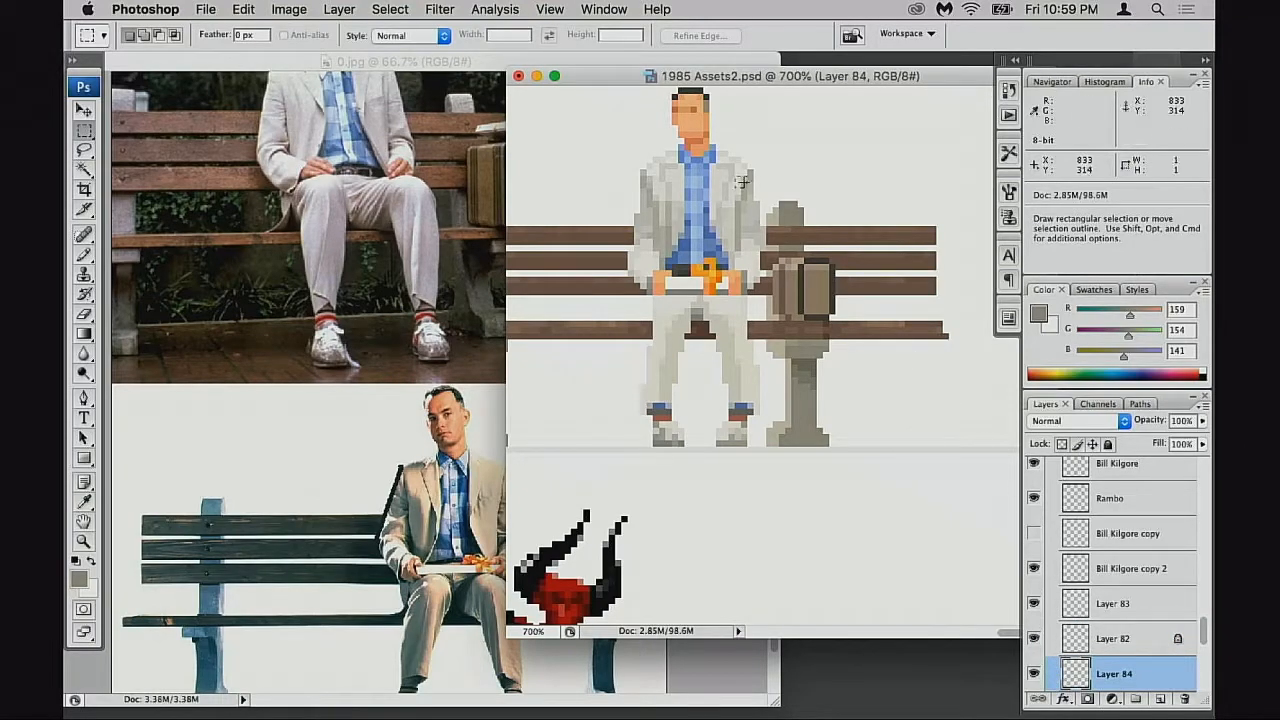
{"action": "left_click_drag", "start_coordinate": [762, 187], "coordinate": [835, 460]}
{"action": "left_click_drag", "start_coordinate": [835, 449], "coordinate": [886, 444]}
{"action": "key", "text": "super+z"}
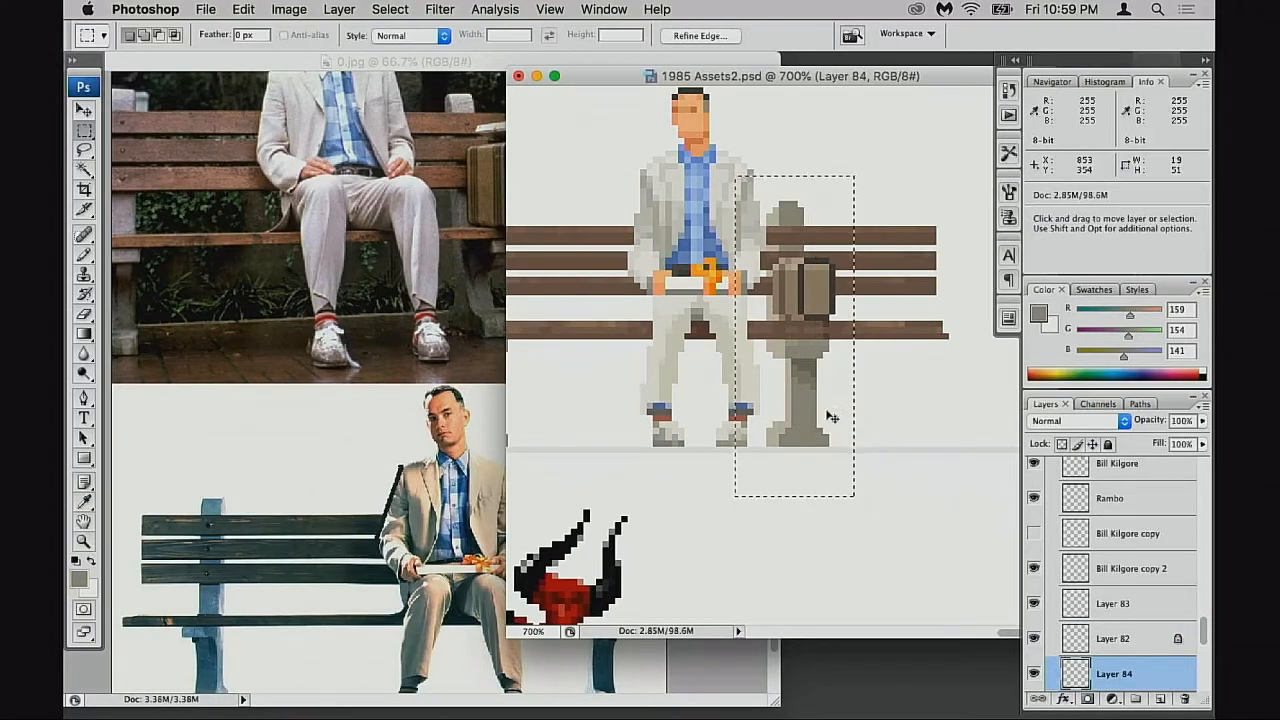
{"action": "left_click_drag", "start_coordinate": [822, 410], "coordinate": [893, 413]}
{"action": "key", "text": "Left"}
{"action": "key", "text": "Left"}
{"action": "key", "text": "Left"}
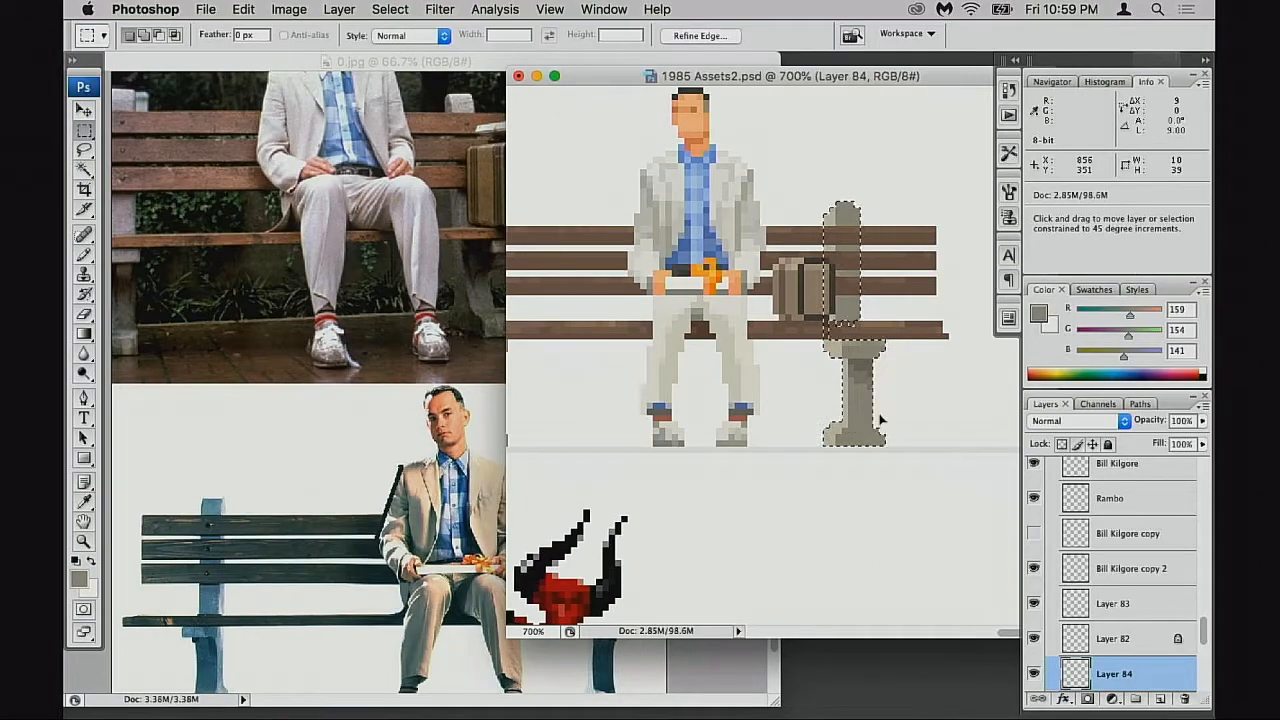
{"action": "key", "text": "super+d"}
Move the seated man and suitcase, on layers Bill Kilgore copy 2 and Layer 83, about two pixels to the right
{"action": "left_click", "coordinate": [758, 478], "text": "alt"}
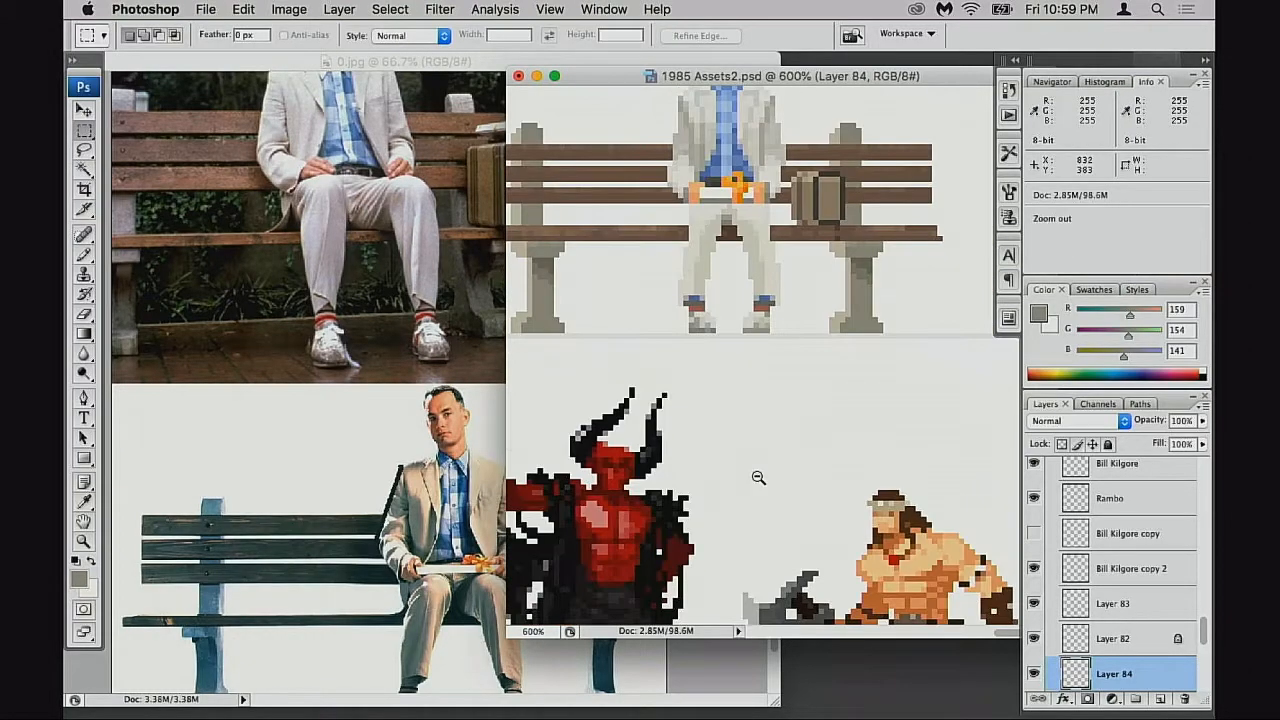
{"action": "left_click", "coordinate": [781, 420], "text": "alt+super"}
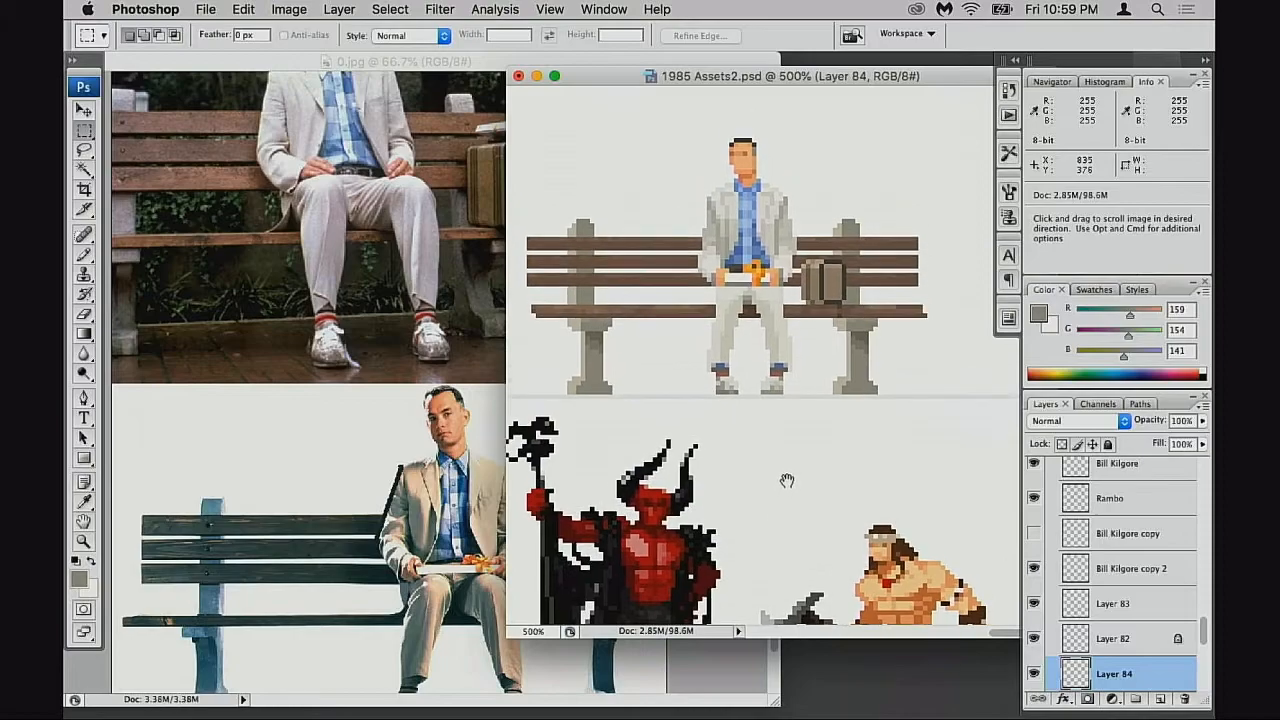
{"action": "left_click", "coordinate": [1106, 567]}
{"action": "left_click", "coordinate": [1106, 638], "text": "shift"}
{"action": "key", "text": "v"}
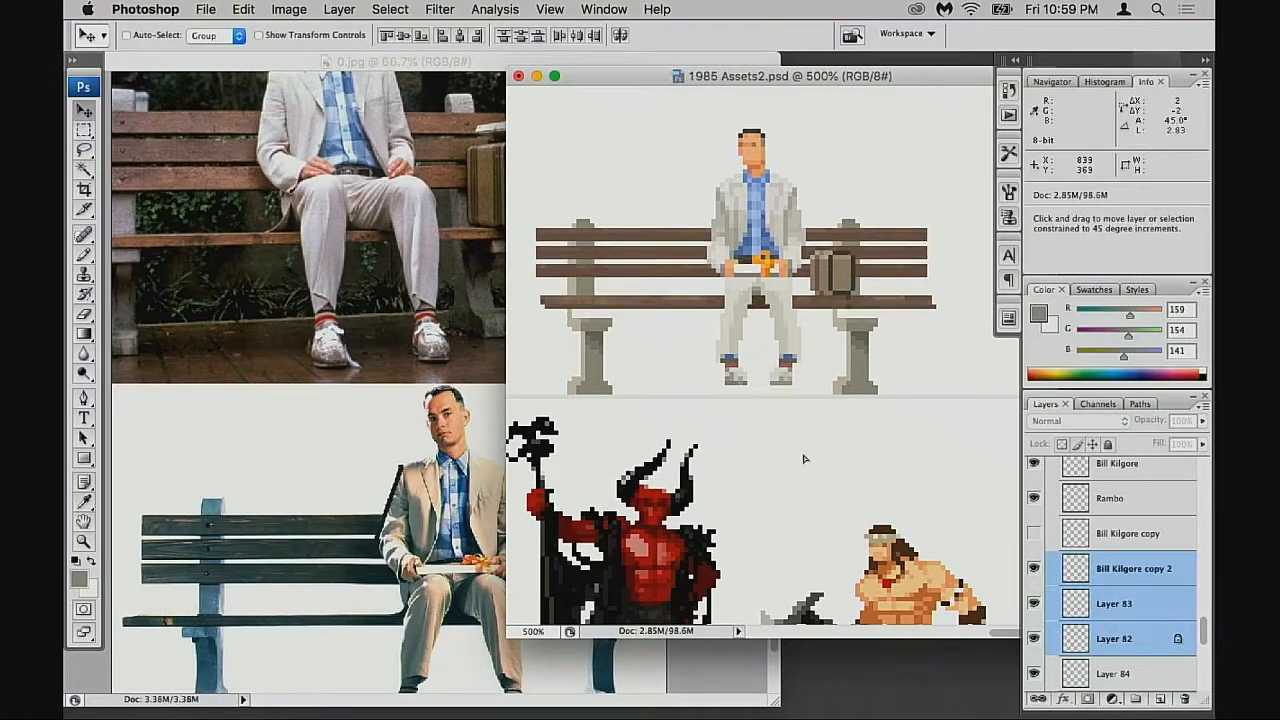
{"action": "left_click", "coordinate": [1103, 605], "text": "shift"}
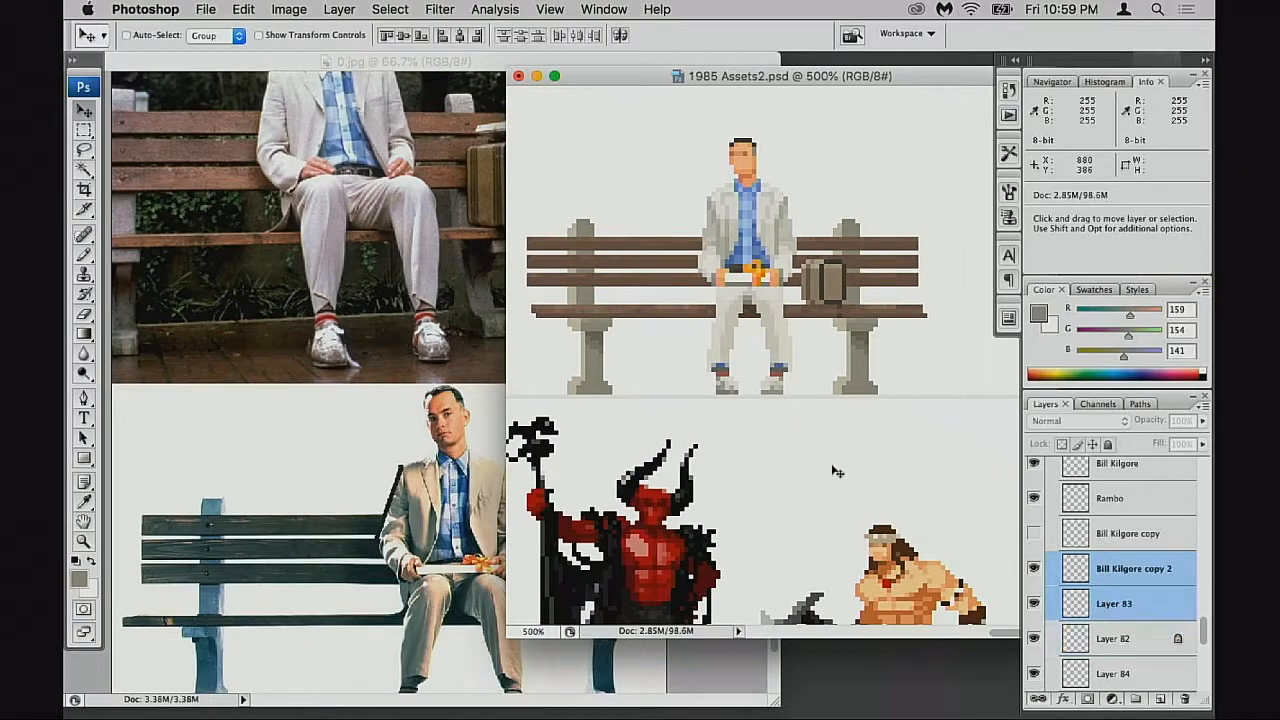
{"action": "left_click_drag", "start_coordinate": [806, 458], "coordinate": [860, 461]}
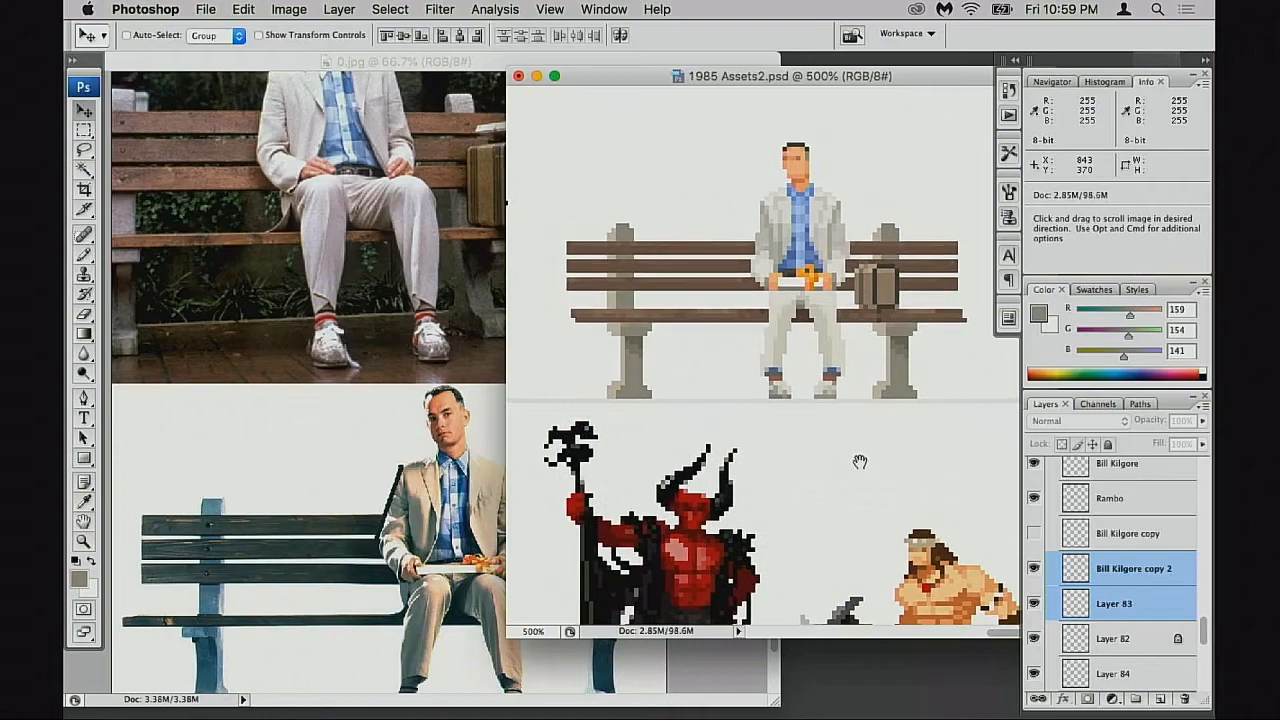
{"action": "left_click", "coordinate": [1078, 640]}
{"action": "key", "text": "m"}
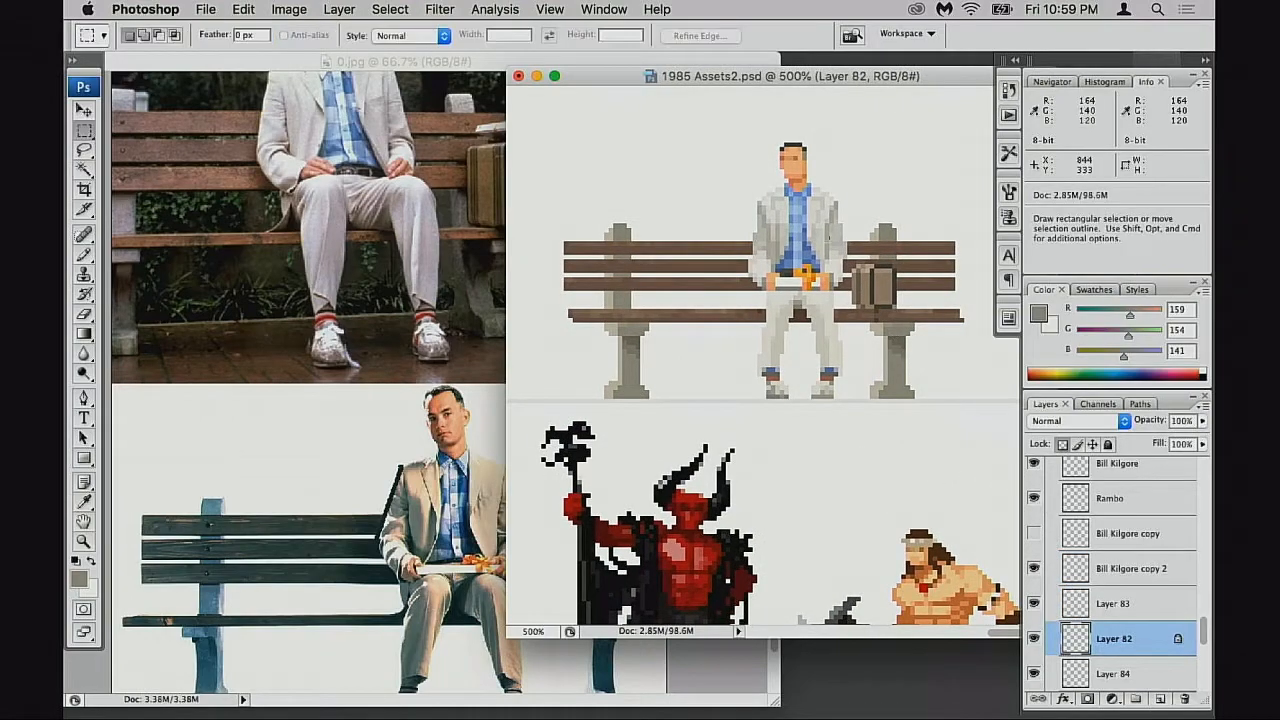
{"action": "left_click_drag", "start_coordinate": [829, 188], "coordinate": [918, 447]}
{"action": "key", "text": "v"}
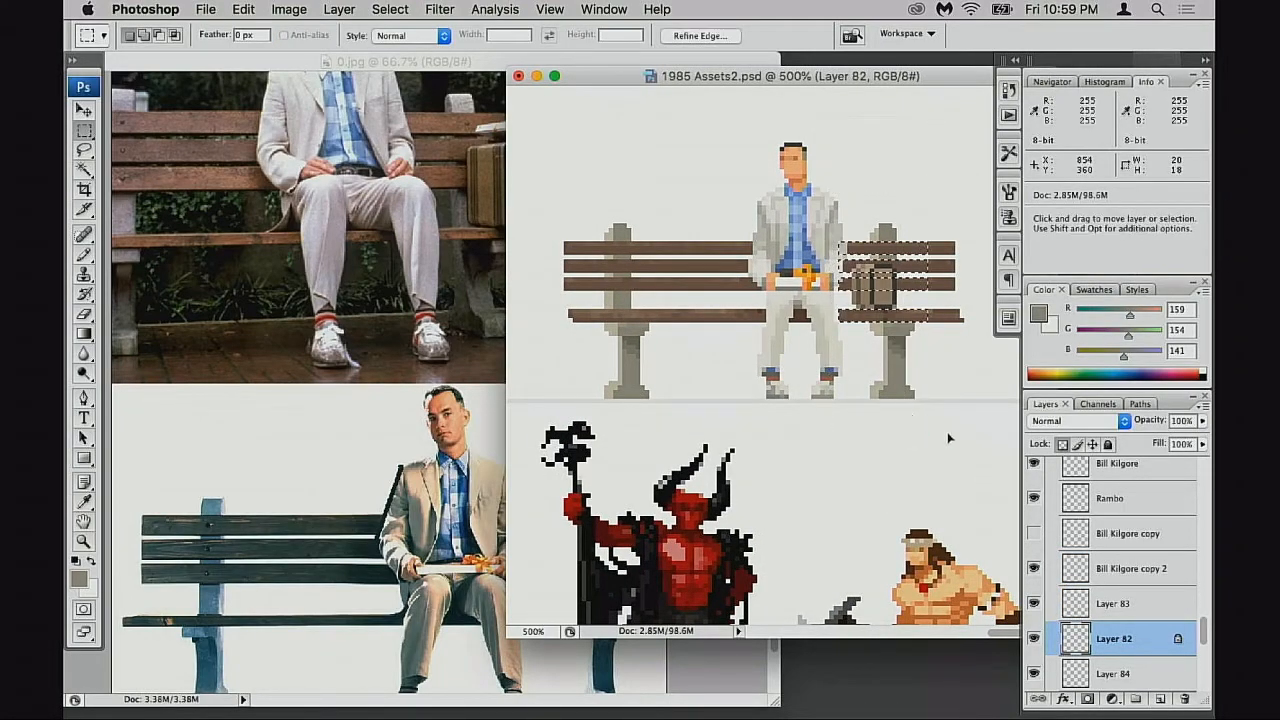
Shift the right support slightly to the right on Layer 84 and clear the selection
{"action": "left_click", "coordinate": [1076, 665]}
{"action": "left_click_drag", "start_coordinate": [888, 406], "coordinate": [895, 410]}
{"action": "key", "text": "m"}
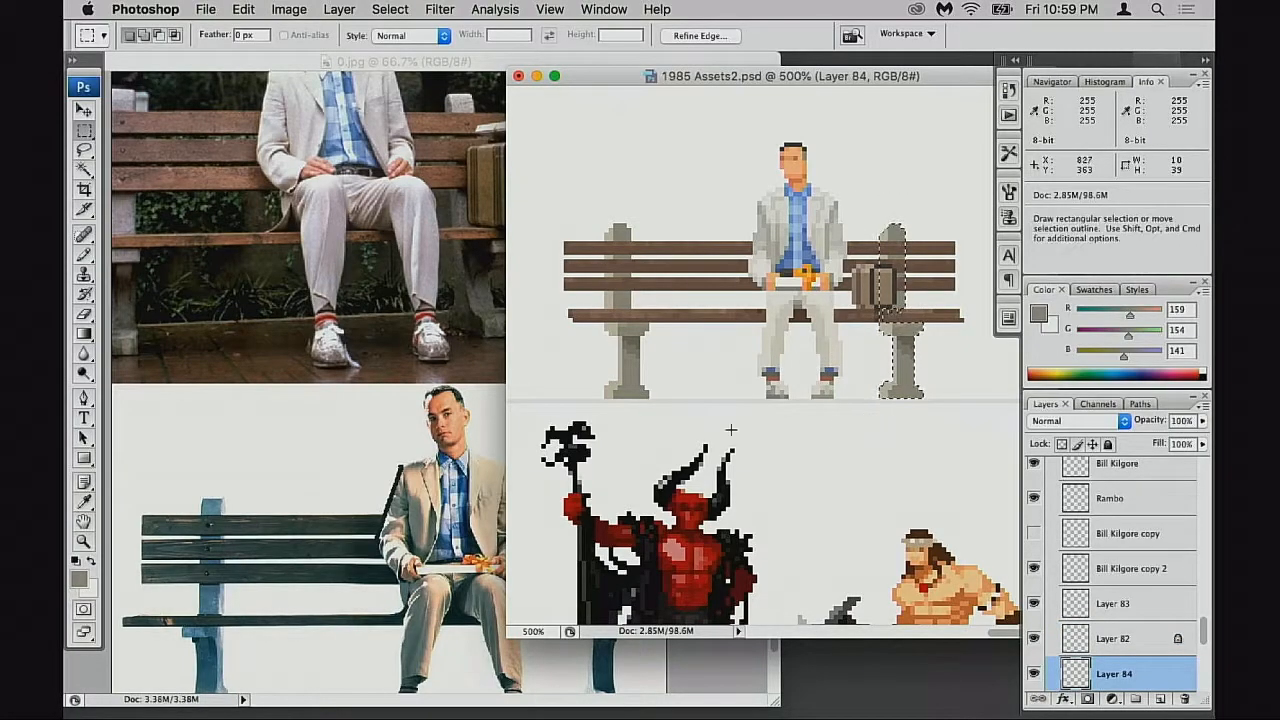
{"action": "key", "text": "super+d"}
Try the right support at the bench's far right end, undo that move, and nudge it slightly right instead
{"action": "key", "text": "space"}
{"action": "left_click_drag", "start_coordinate": [852, 156], "coordinate": [950, 462]}
{"action": "key", "text": "super+shift+Right"}
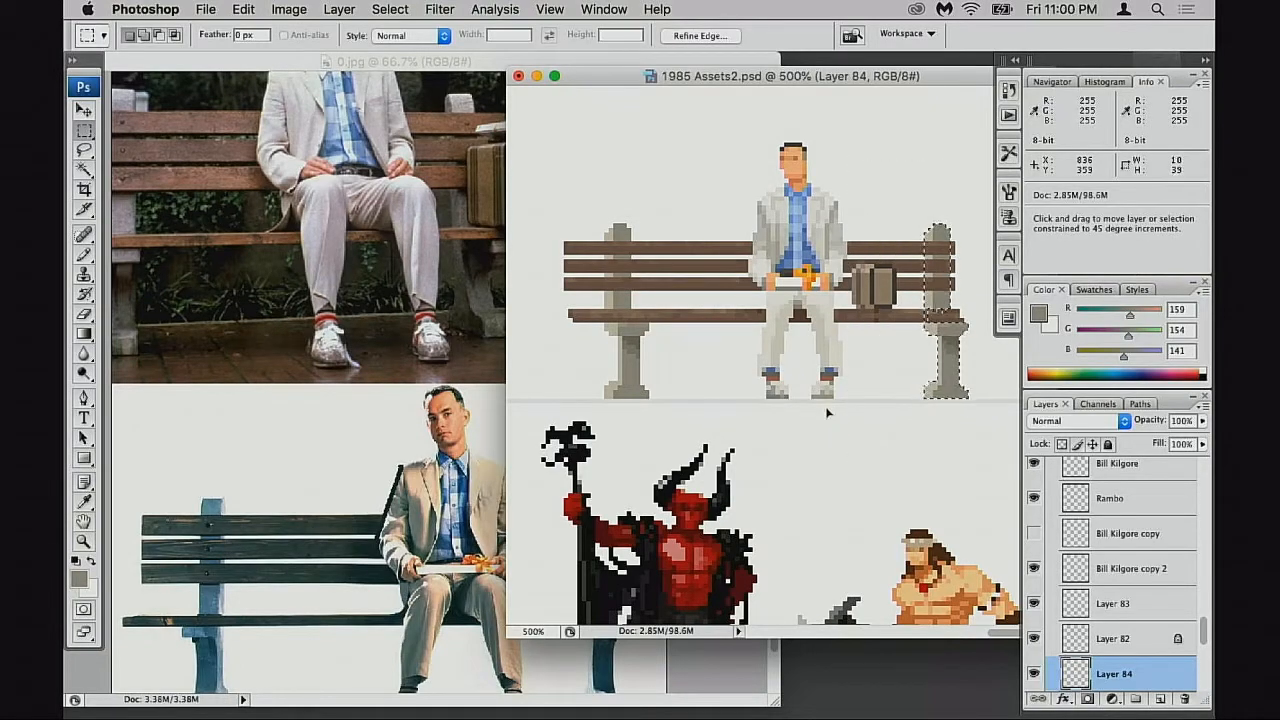
{"action": "key", "text": "super+z"}
{"action": "key", "text": "super+Right"}
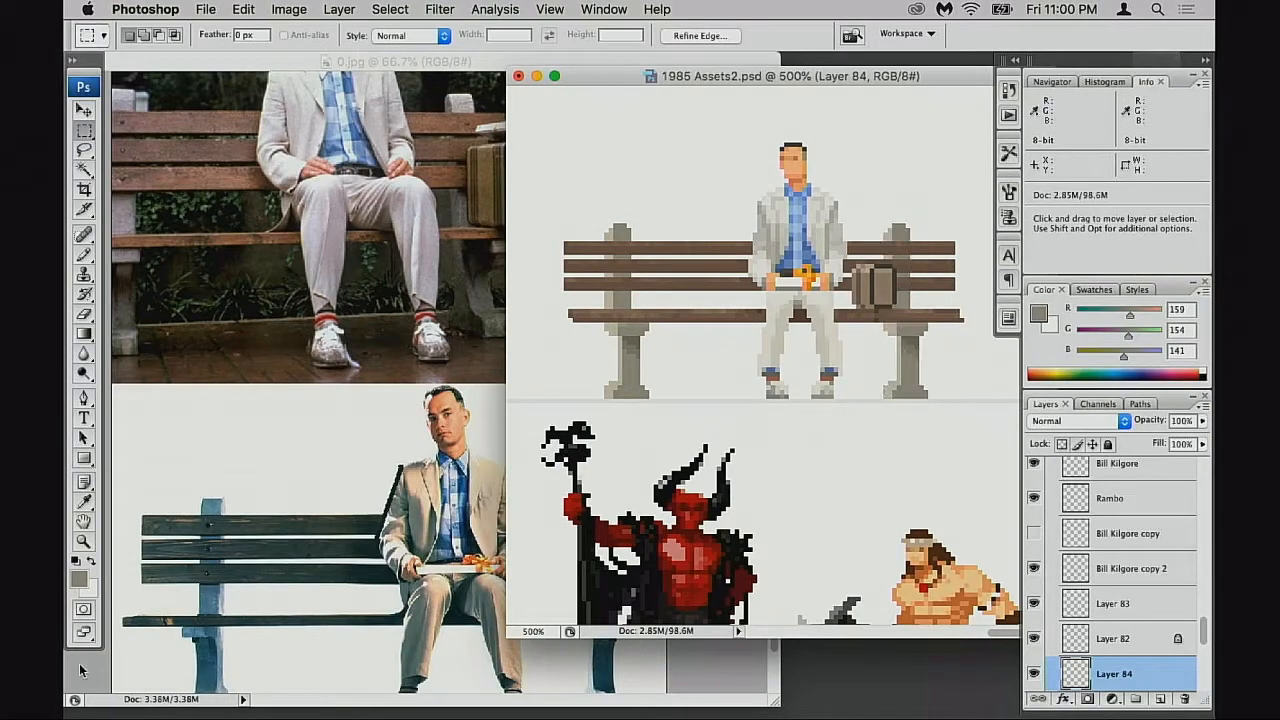
{"action": "key", "text": "super+d"}
Compare the overall bench, leg spacing and suitcase placement with both photos in 0.jpg
{"action": "left_click", "coordinate": [807, 391], "text": "alt"}
{"action": "left_click", "coordinate": [807, 391], "text": "alt"}
{"action": "left_click_drag", "start_coordinate": [771, 393], "coordinate": [814, 407]}
{"action": "left_click", "coordinate": [436, 484]}
{"action": "left_click", "coordinate": [436, 488], "text": "alt"}
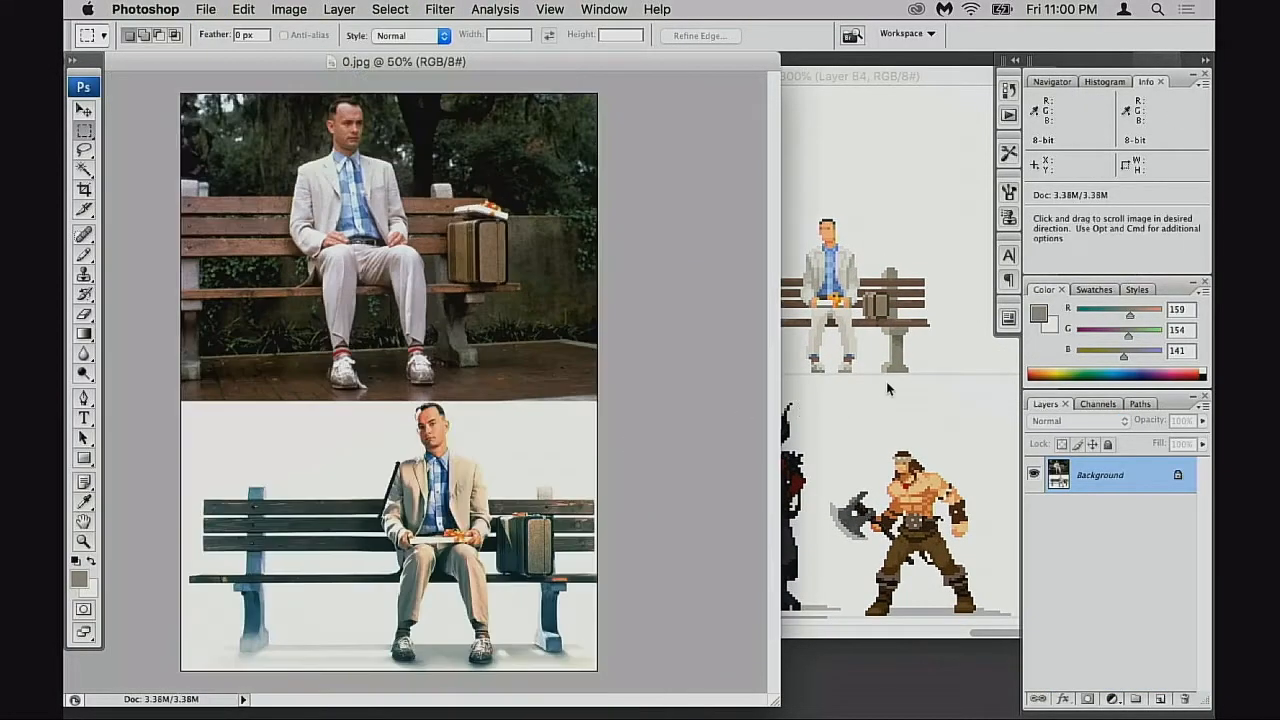
{"action": "left_click", "coordinate": [886, 383]}
Lighten the left ends of the bench planks on Layer 82 with a sampled light brown, using the Pencil in Screen mode at 30% opacity
{"action": "left_click_drag", "start_coordinate": [661, 238], "coordinate": [698, 324]}
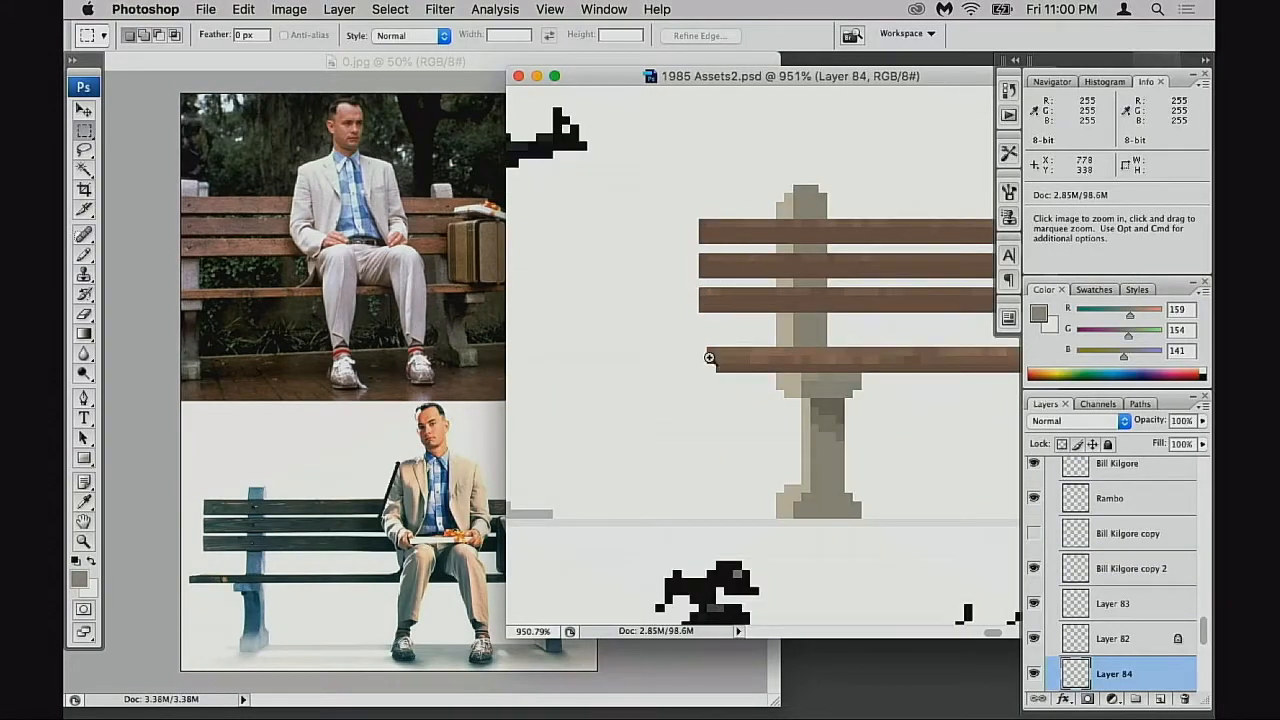
{"action": "left_click_drag", "start_coordinate": [721, 368], "coordinate": [695, 396]}
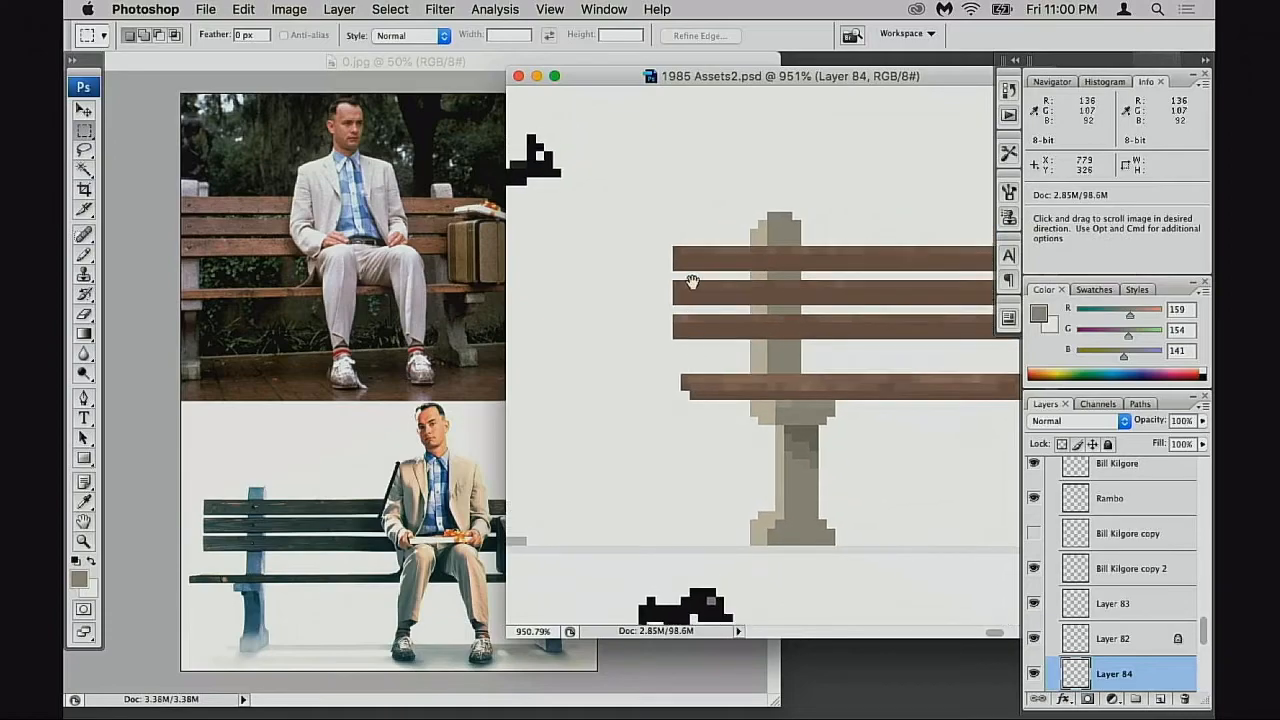
{"action": "left_click", "coordinate": [1038, 640]}
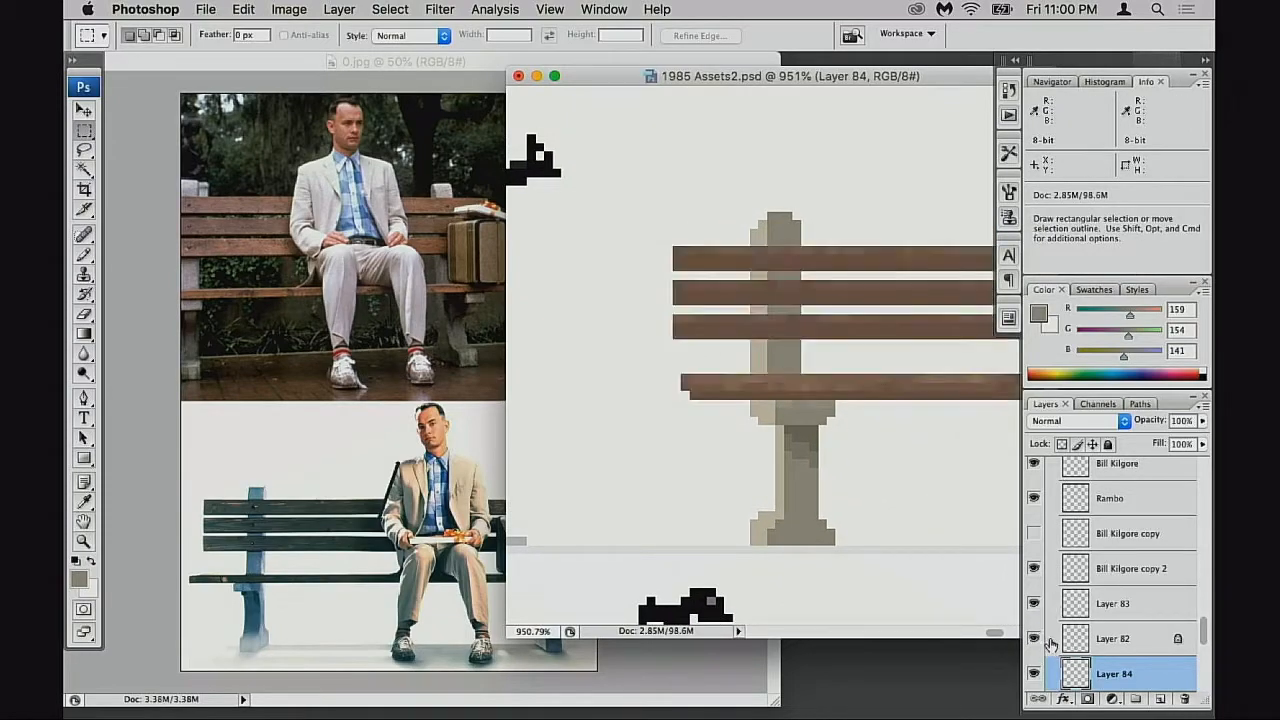
{"action": "left_click", "coordinate": [1073, 640]}
{"action": "left_click", "coordinate": [778, 358], "text": "super"}
{"action": "key", "text": "b"}
{"action": "left_click", "coordinate": [745, 335], "text": "alt"}
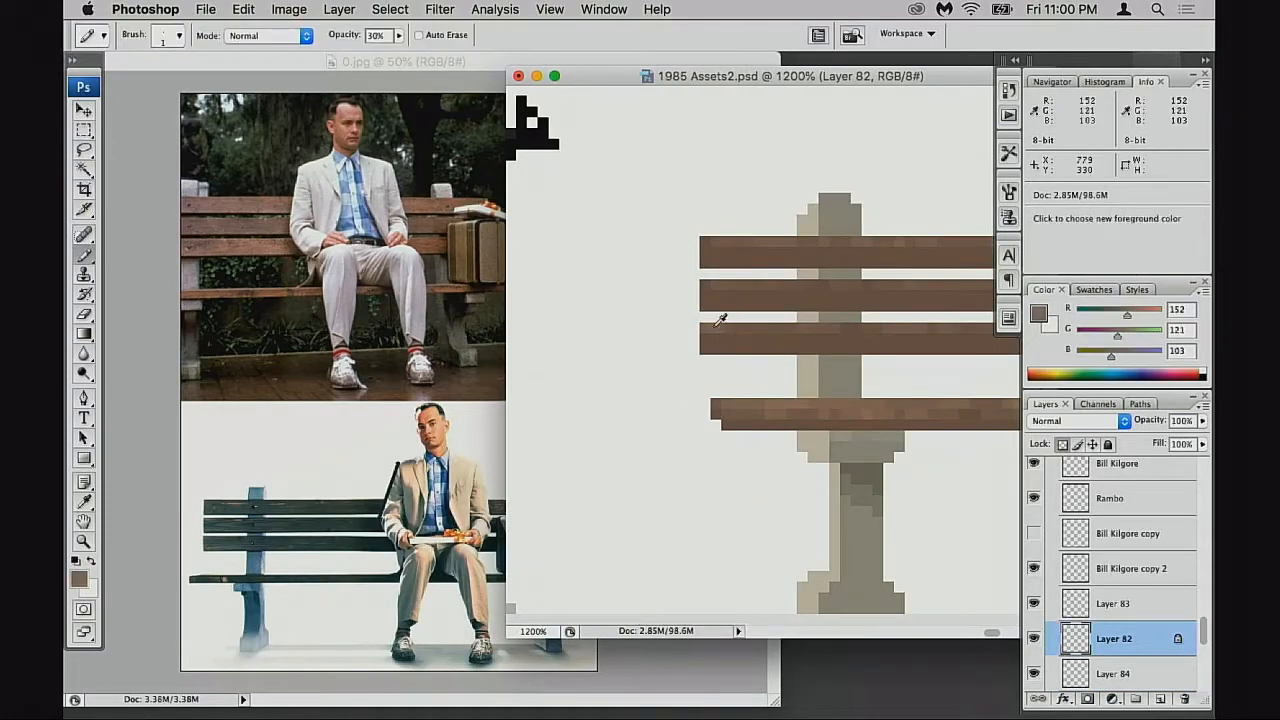
{"action": "key", "text": "shift+alt+s"}
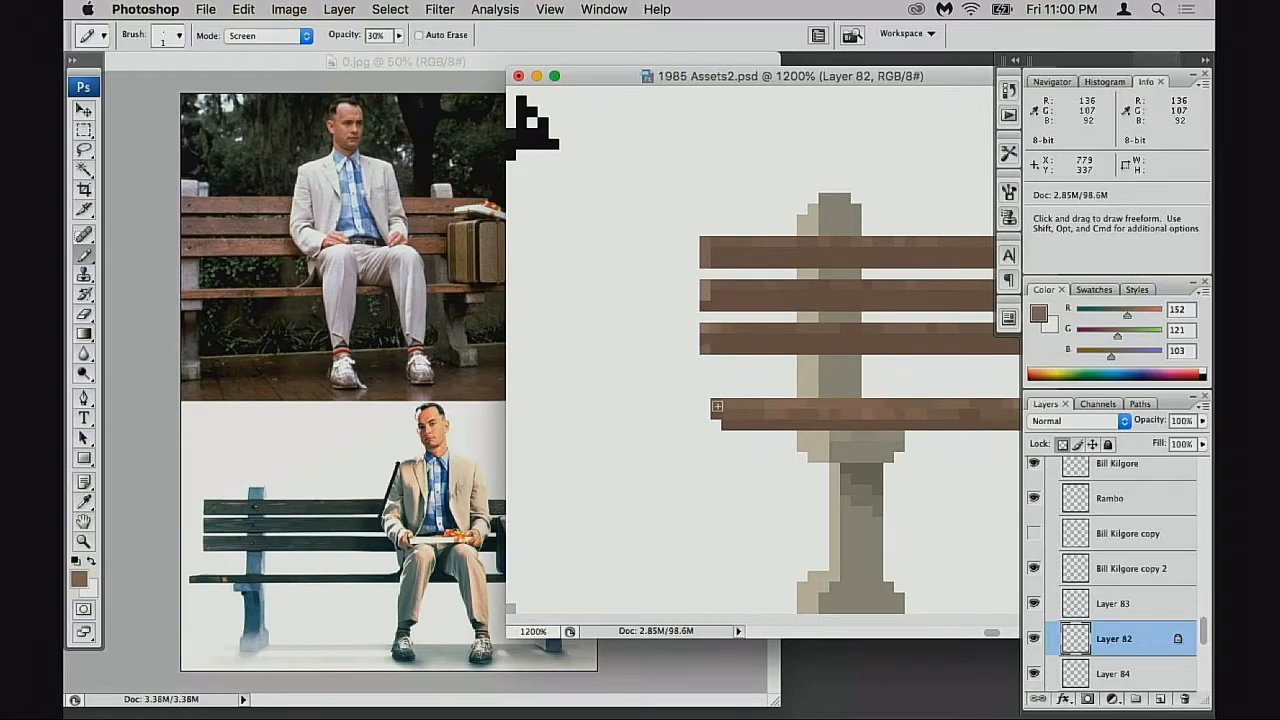
Darken the right ends of the bench planks on Layer 82 using the Pencil in Multiply mode at 30% opacity
{"action": "left_click_drag", "start_coordinate": [920, 392], "coordinate": [723, 420]}
{"action": "left_click", "coordinate": [771, 420], "text": "alt"}
{"action": "left_click_drag", "start_coordinate": [1012, 401], "coordinate": [638, 447]}
{"action": "left_click", "coordinate": [814, 380], "text": "super"}
{"action": "left_click_drag", "start_coordinate": [814, 380], "coordinate": [816, 434]}
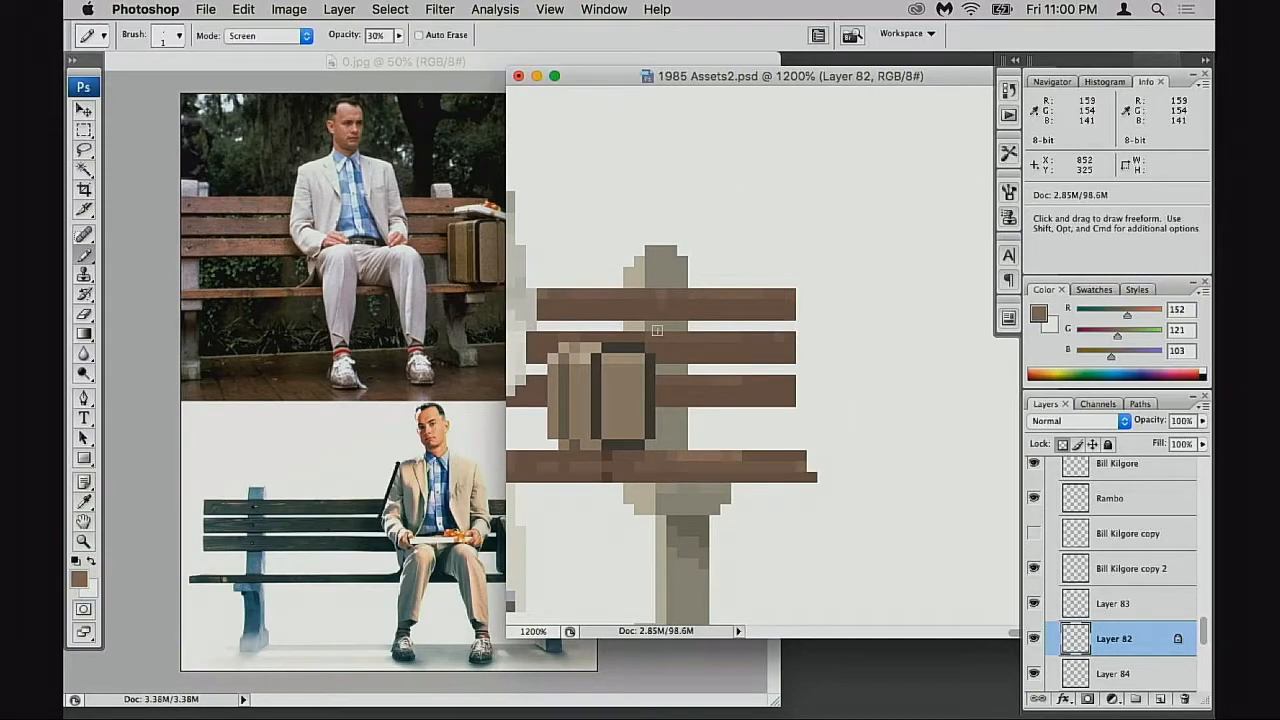
{"action": "key", "text": "shift+alt+m"}
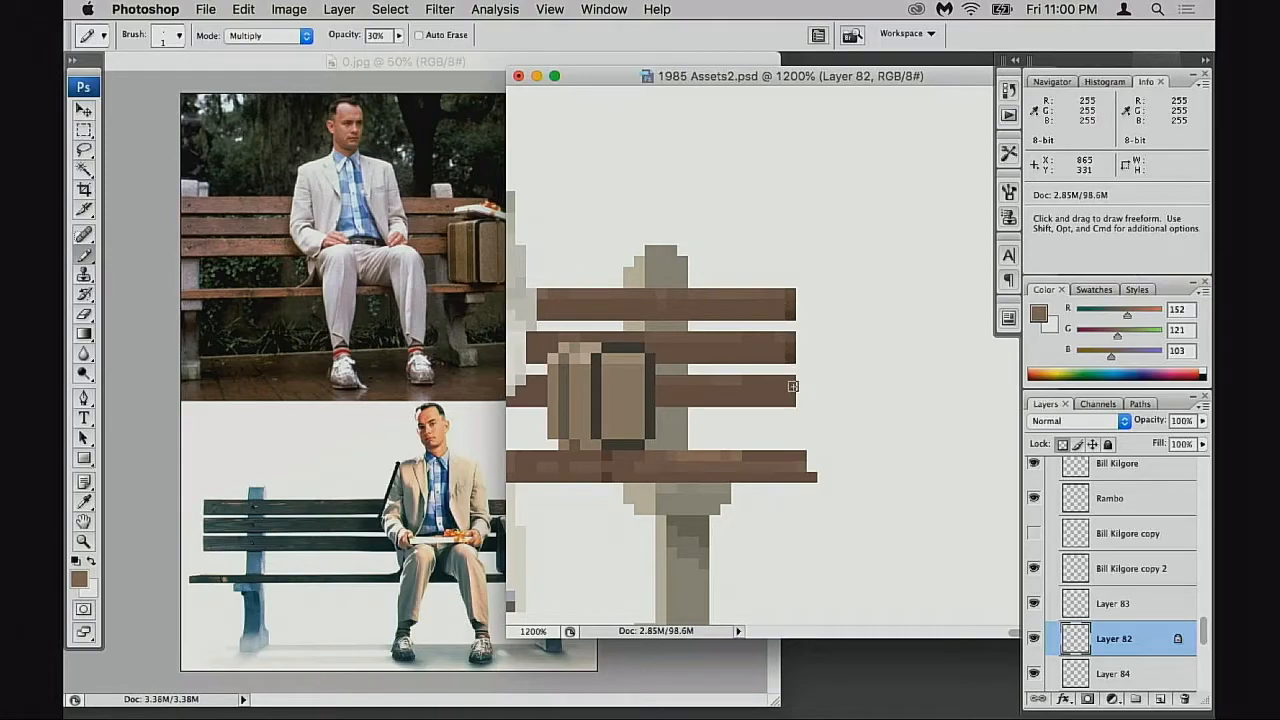
{"action": "left_click_drag", "start_coordinate": [706, 476], "coordinate": [983, 491]}
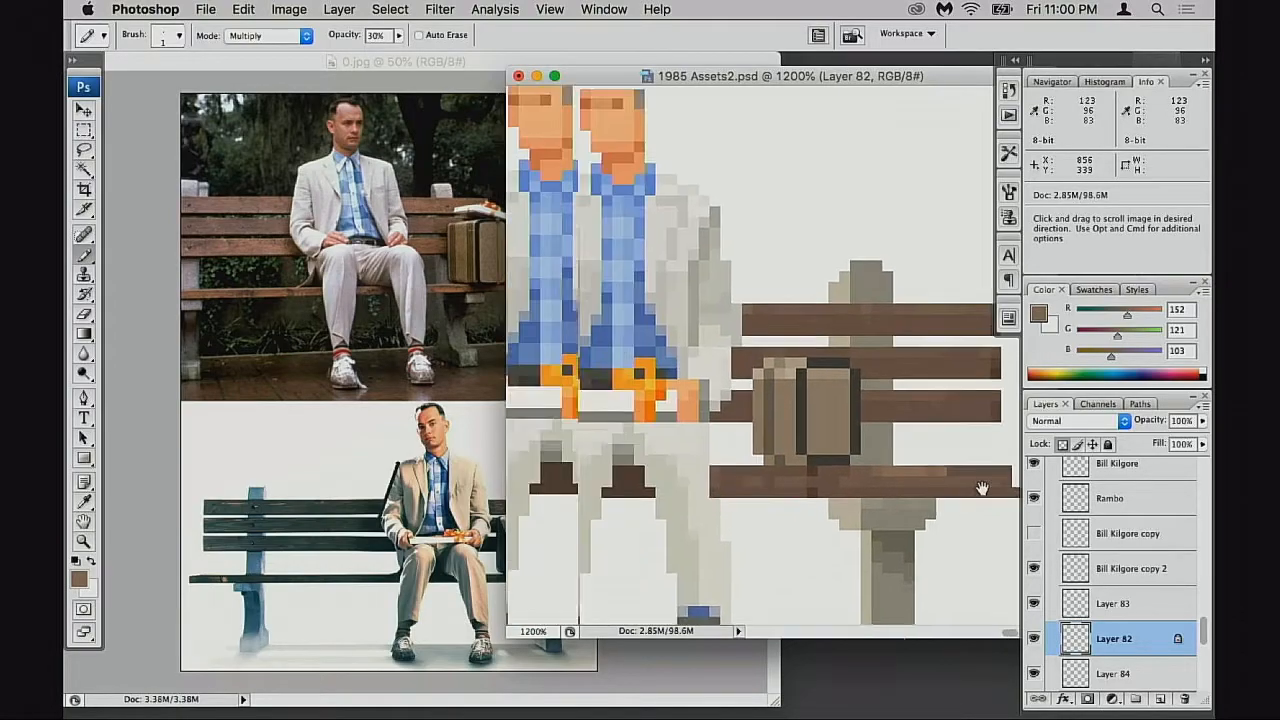
{"action": "left_click", "coordinate": [815, 452], "text": "alt"}
{"action": "left_click_drag", "start_coordinate": [800, 440], "coordinate": [793, 479]}
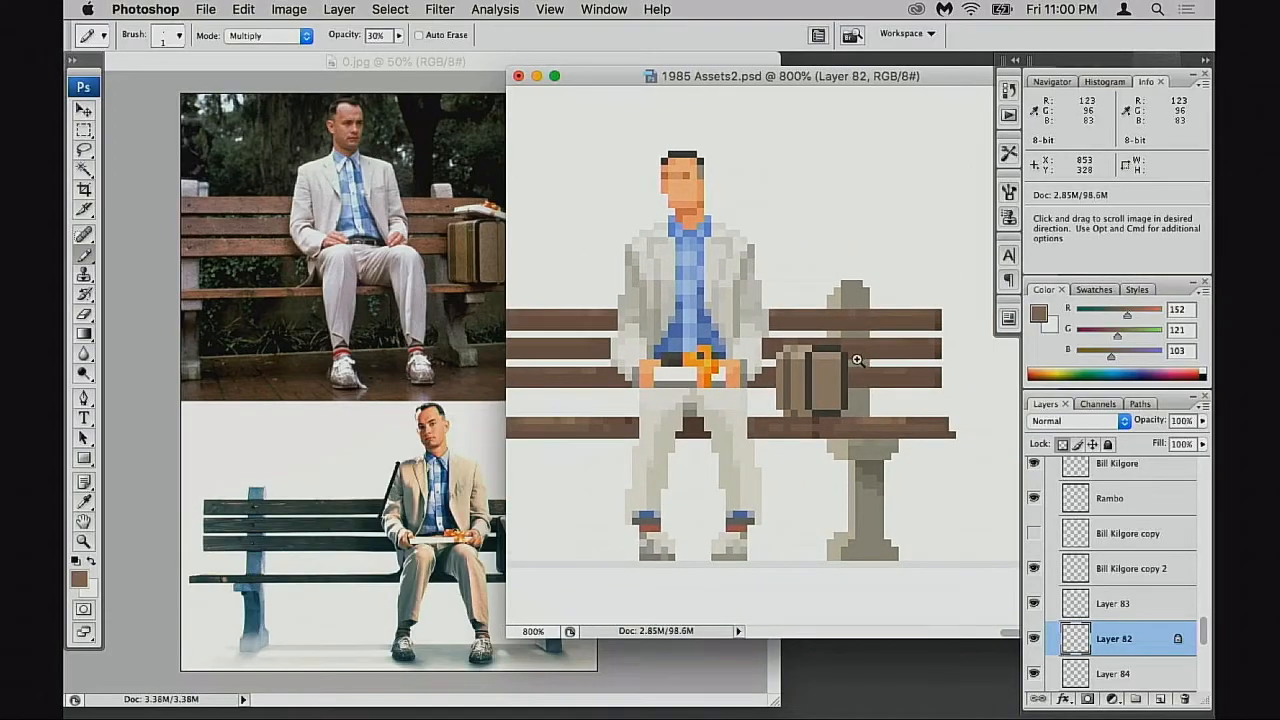
Shade both supports beneath the bench planks on Layer 84 with the brown Pencil in Multiply mode at 30% opacity
{"action": "left_click", "coordinate": [857, 360]}
{"action": "left_click", "coordinate": [1078, 674]}
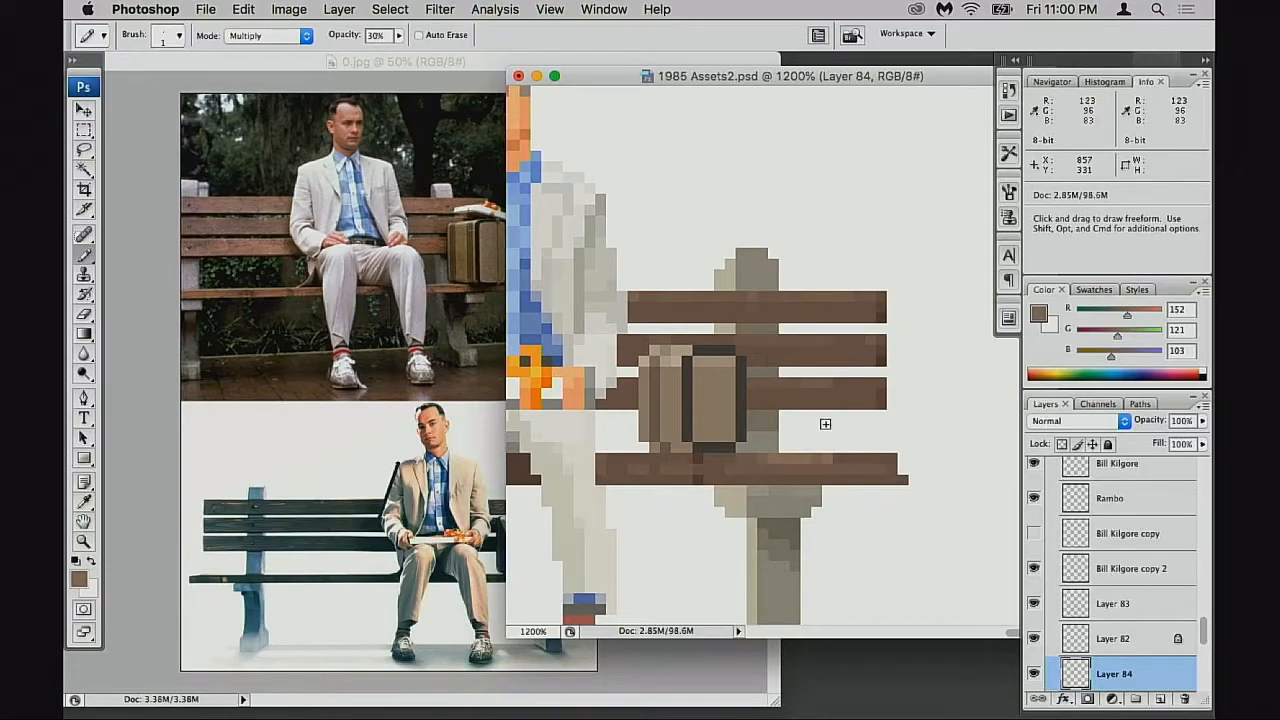
{"action": "left_click_drag", "start_coordinate": [679, 451], "coordinate": [975, 455]}
{"action": "left_click_drag", "start_coordinate": [755, 423], "coordinate": [1146, 464]}
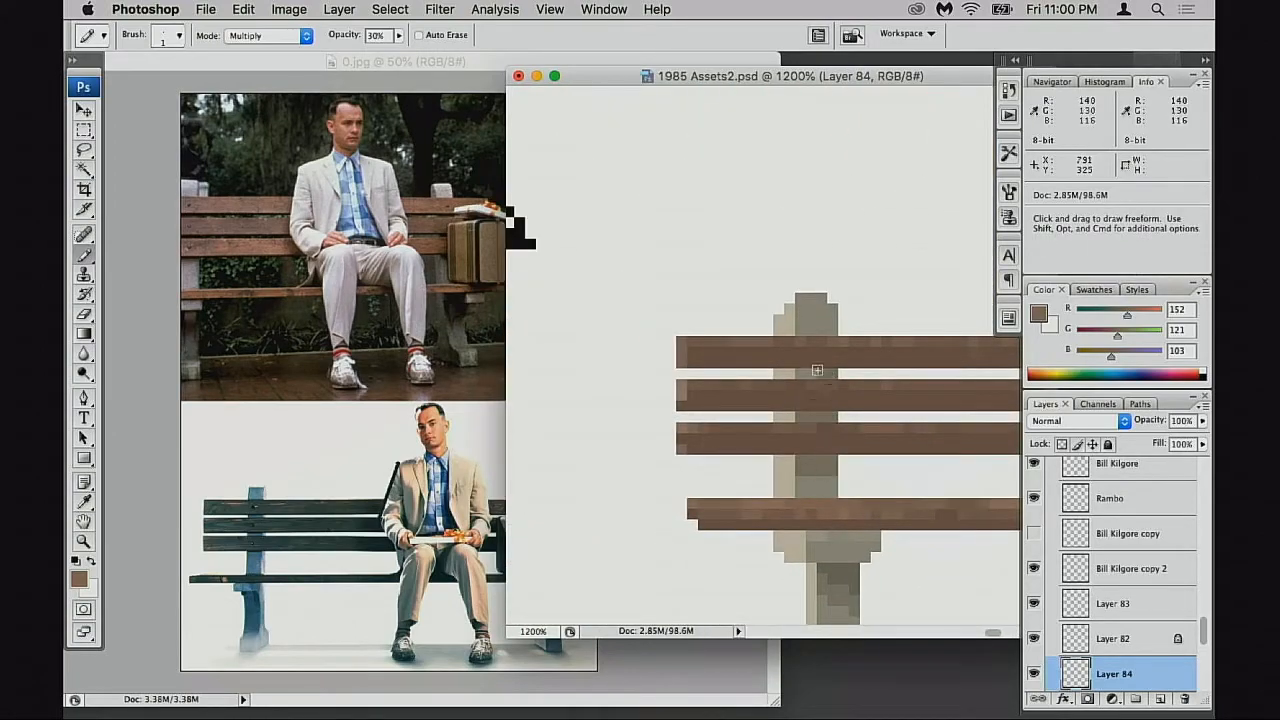
{"action": "left_click_drag", "start_coordinate": [919, 441], "coordinate": [809, 494]}
{"action": "left_click", "coordinate": [852, 436], "text": "alt"}
{"action": "left_click", "coordinate": [856, 443], "text": "alt"}
{"action": "left_click", "coordinate": [855, 444], "text": "alt"}
{"action": "left_click", "coordinate": [824, 455], "text": "alt"}
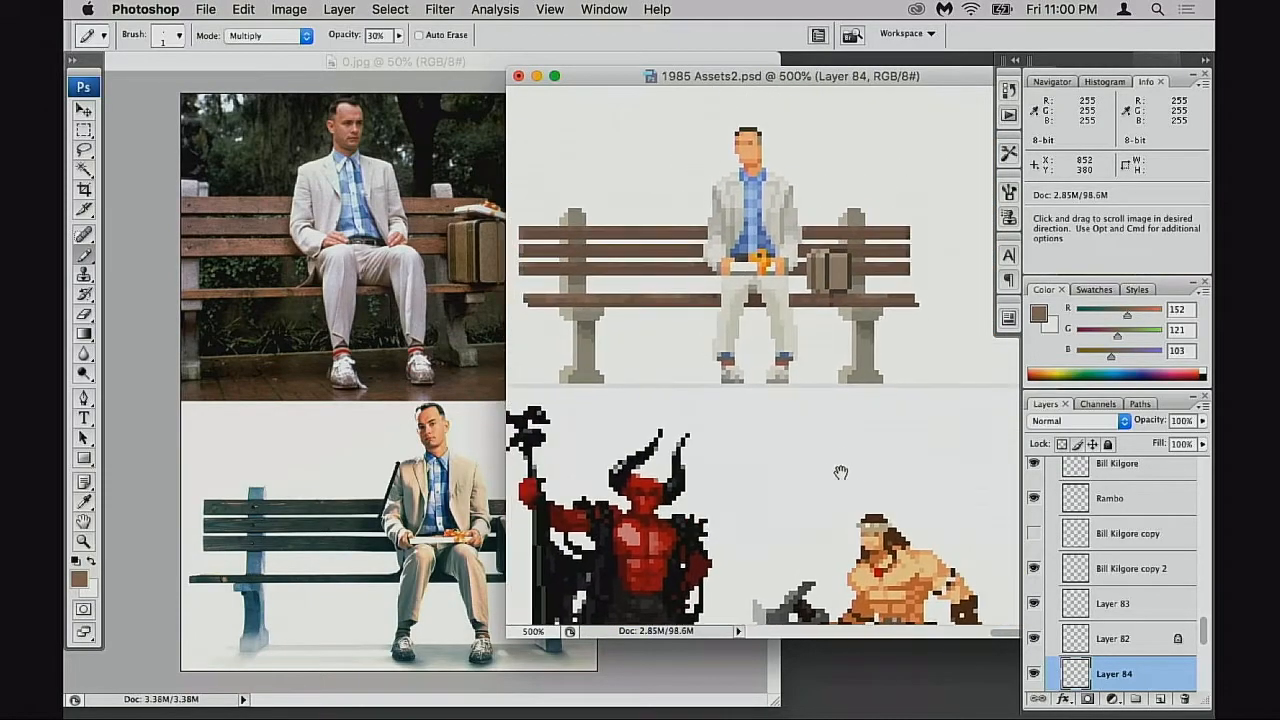
{"action": "left_click", "coordinate": [837, 469], "text": "alt"}
{"action": "left_click_drag", "start_coordinate": [803, 436], "coordinate": [824, 468]}
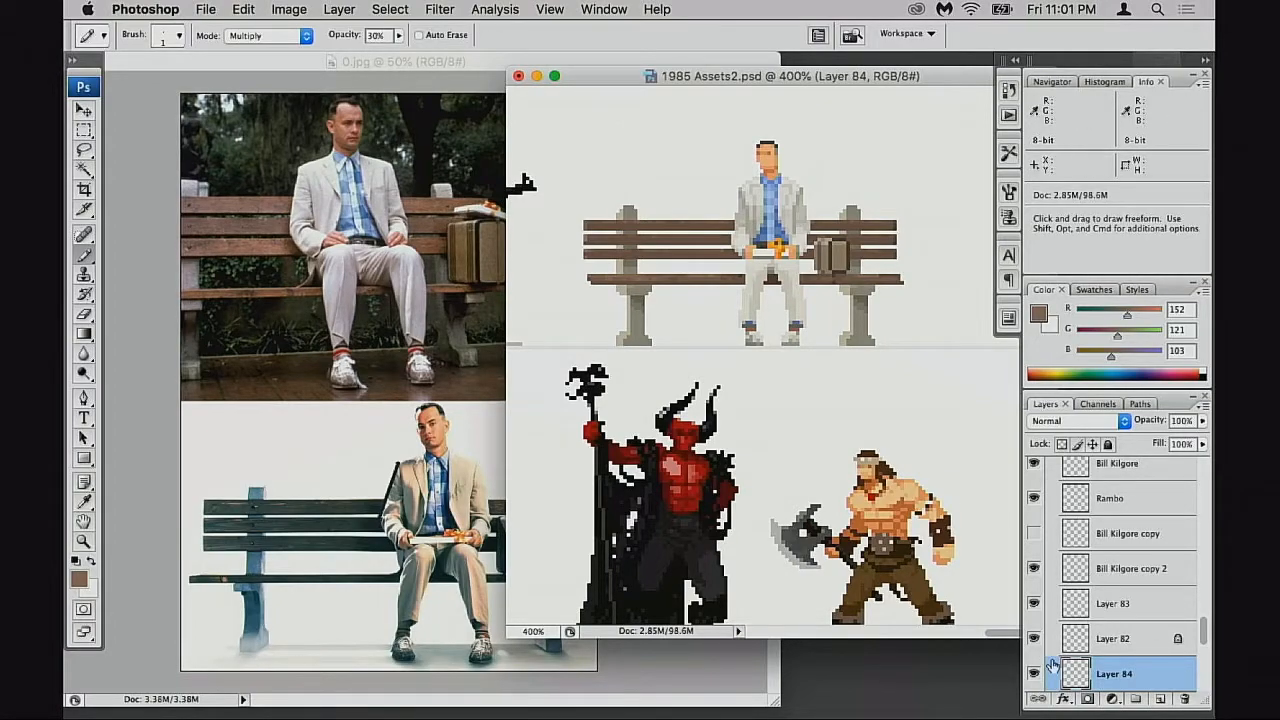
Narrow the left support on Layer 84 by shifting the right portion of its lower leg one pixel left
{"action": "scroll", "coordinate": [1071, 662], "scroll_direction": "down", "scroll_amount": 2}
{"action": "key", "text": "m"}
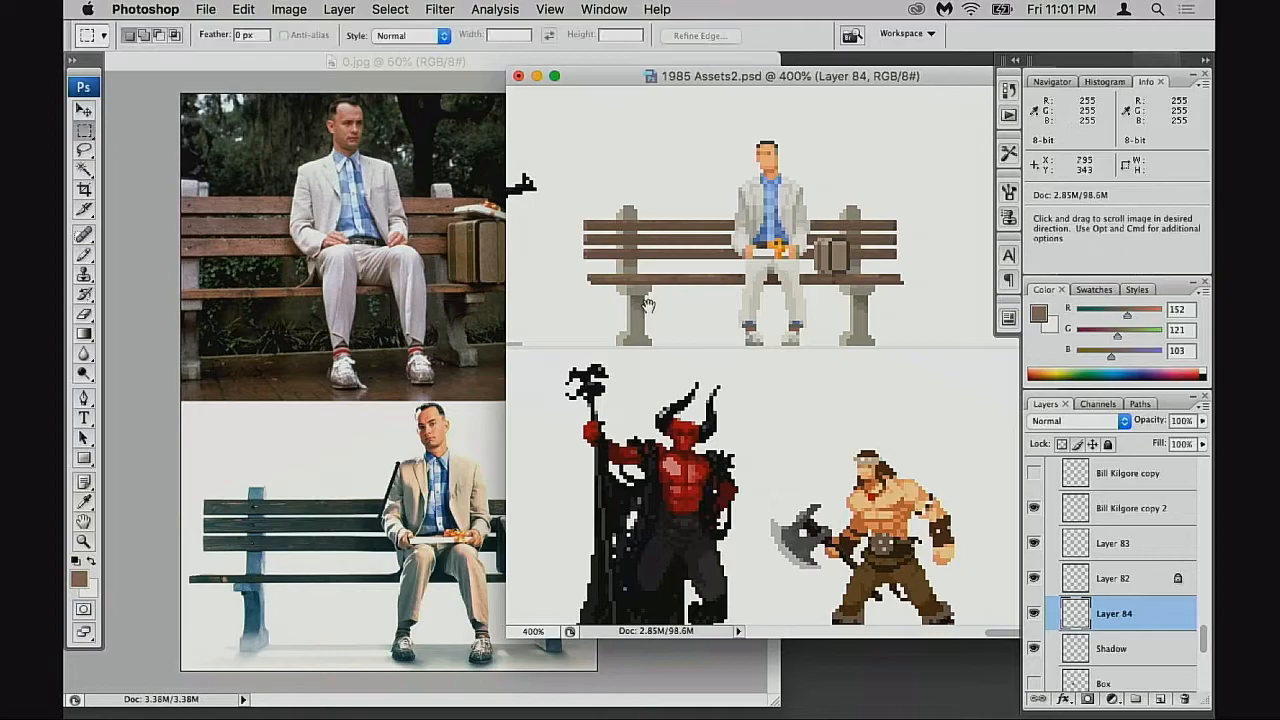
{"action": "left_click", "coordinate": [648, 318], "text": "super"}
{"action": "left_click_drag", "start_coordinate": [540, 342], "coordinate": [709, 349]}
{"action": "left_click_drag", "start_coordinate": [930, 336], "coordinate": [689, 354]}
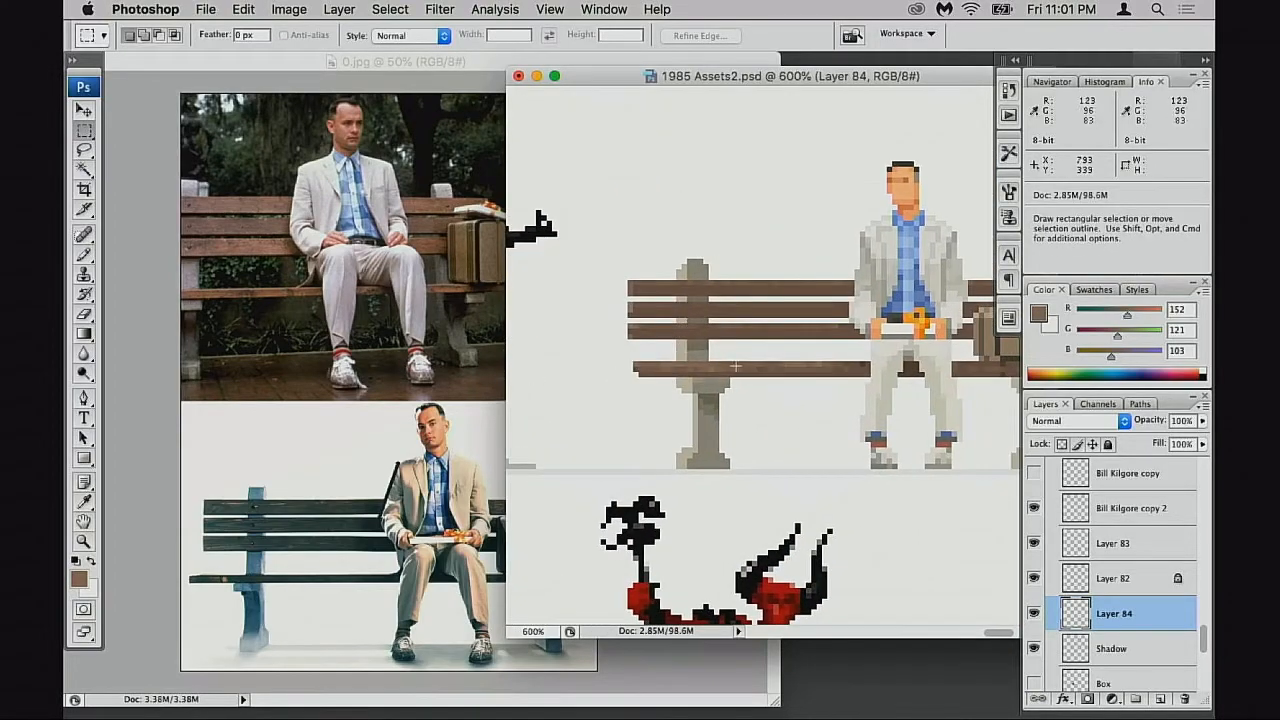
{"action": "left_click_drag", "start_coordinate": [720, 255], "coordinate": [816, 517]}
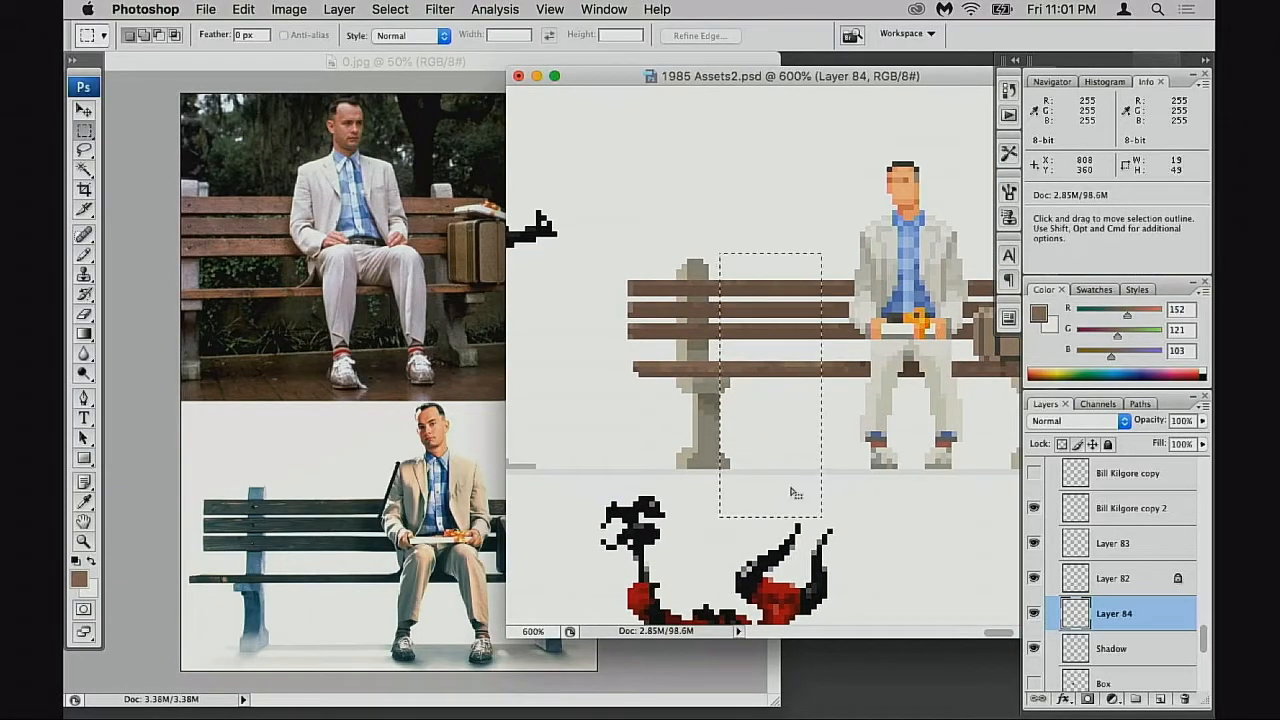
{"action": "key", "text": "super+Left"}
{"action": "key", "text": "super+Left"}
{"action": "key", "text": "super+Right"}
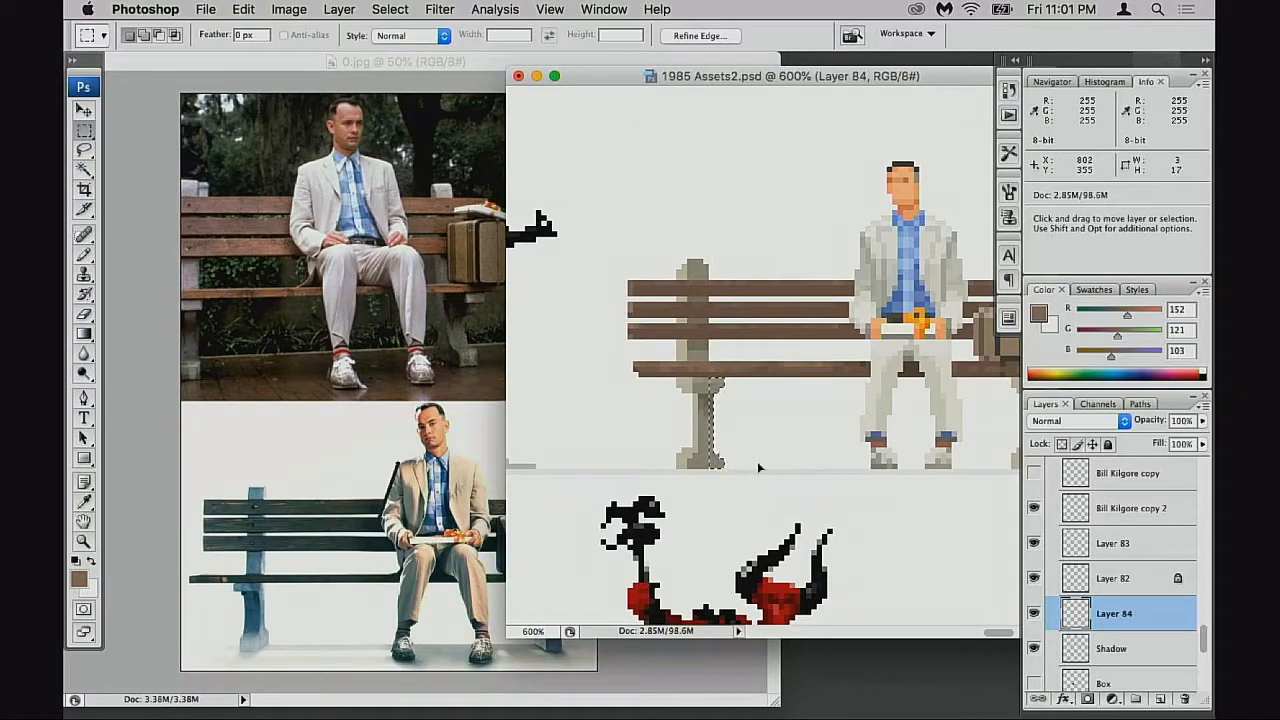
{"action": "key", "text": "super+d"}
Reselect the right portion of the left support's leg, nudge it one pixel left, and clear the selection
{"action": "left_click_drag", "start_coordinate": [779, 433], "coordinate": [768, 437]}
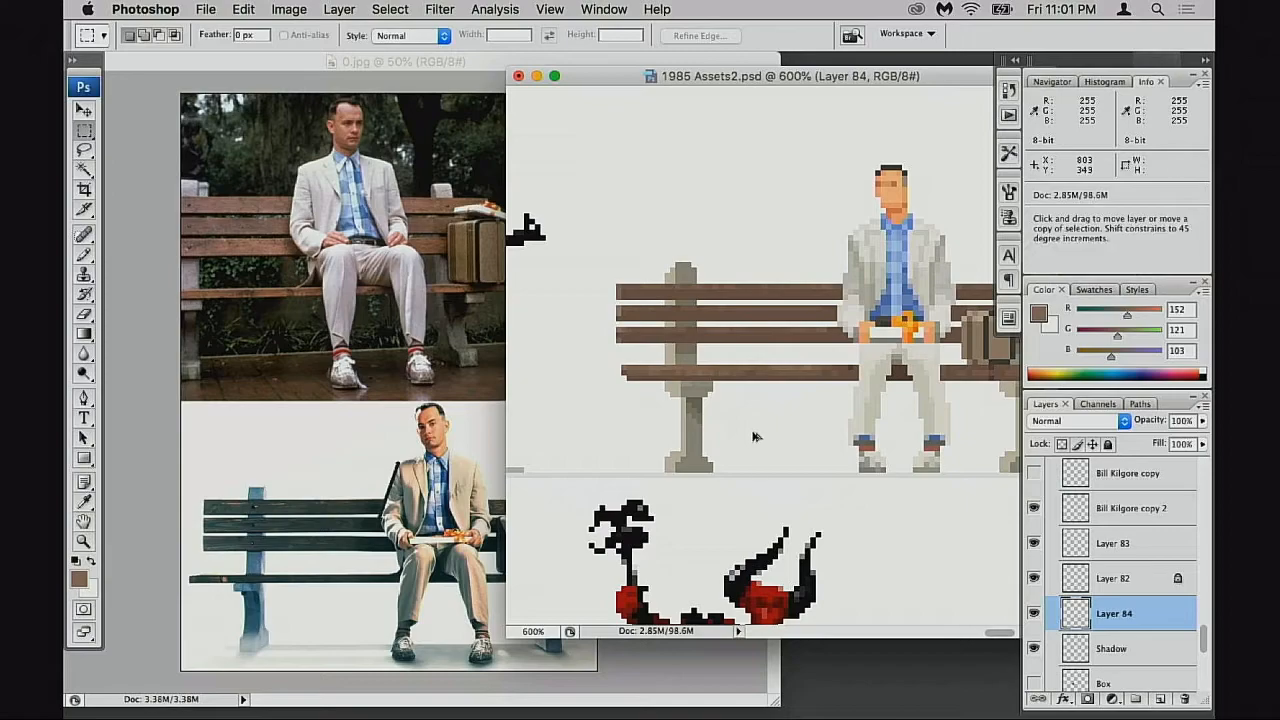
{"action": "key", "text": "super+shift+d"}
{"action": "key", "text": "super+Left"}
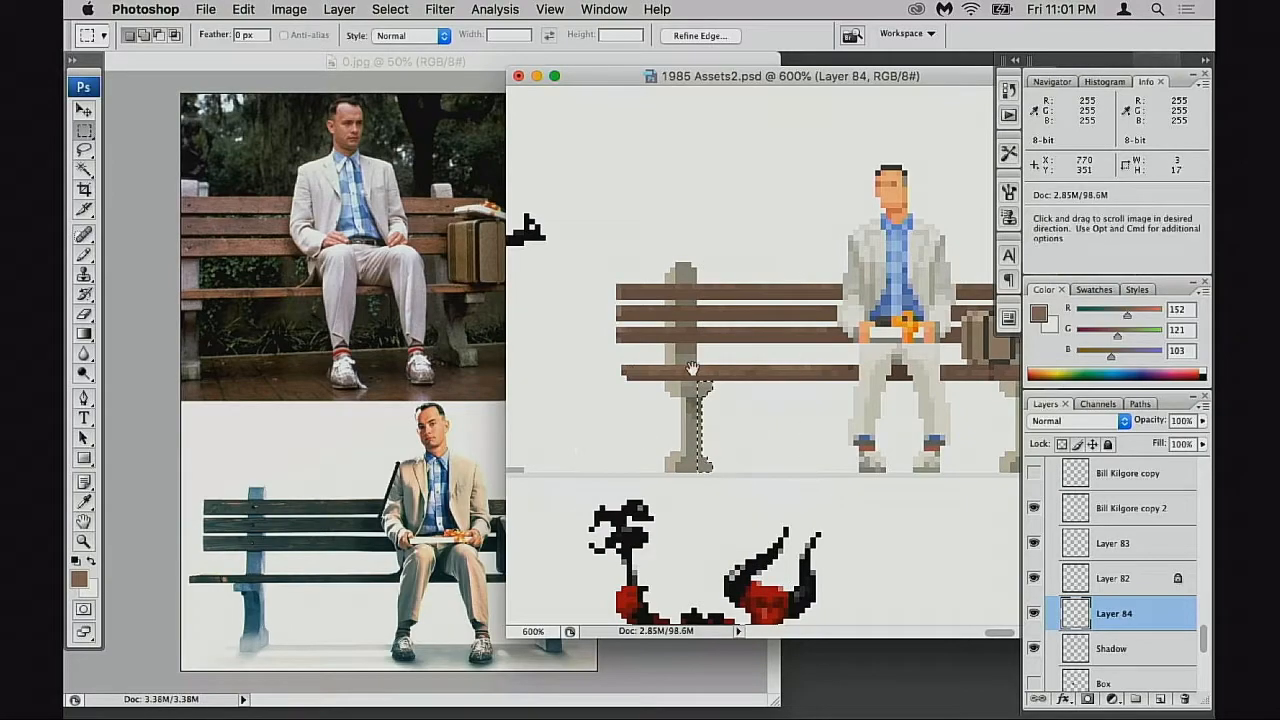
{"action": "left_click", "coordinate": [693, 408], "text": "super"}
{"action": "left_click", "coordinate": [693, 408], "text": "super"}
{"action": "key", "text": "super+d"}
Widen the lit left side of the left support's leg with sampled light beige, using the Pencil at 100% opacity
{"action": "key", "text": "b"}
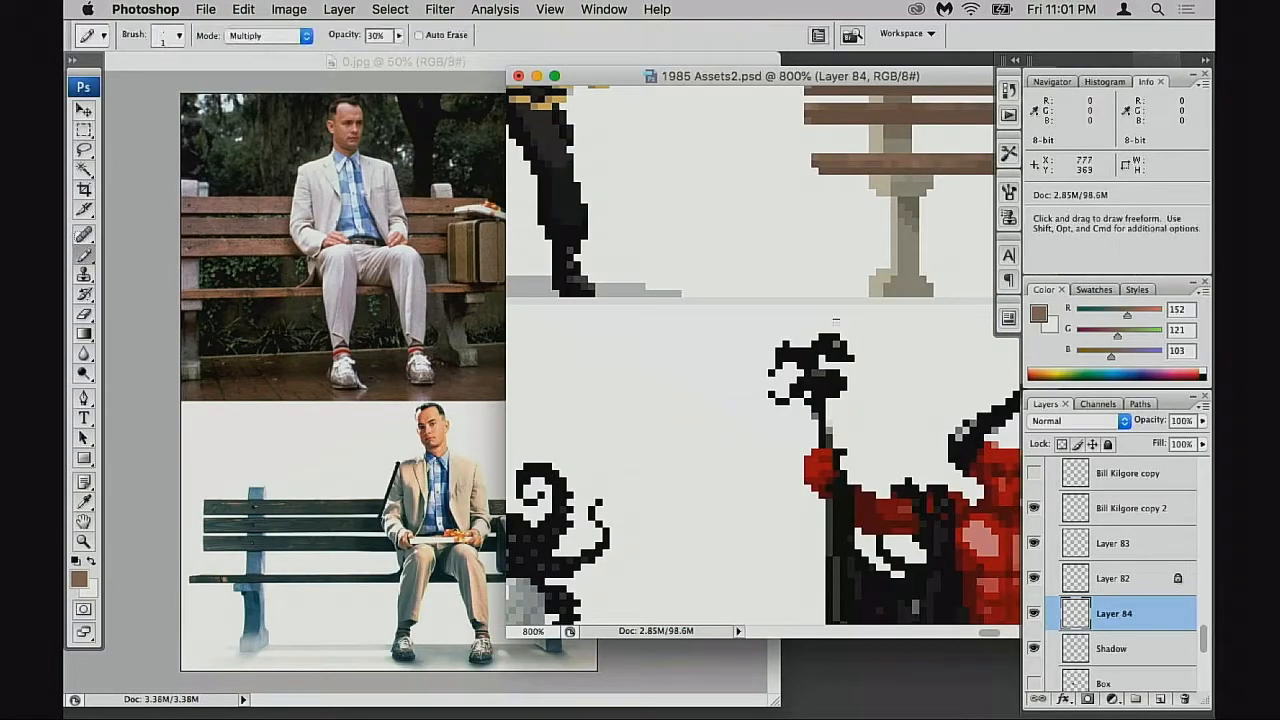
{"action": "left_click", "coordinate": [892, 184], "text": "alt"}
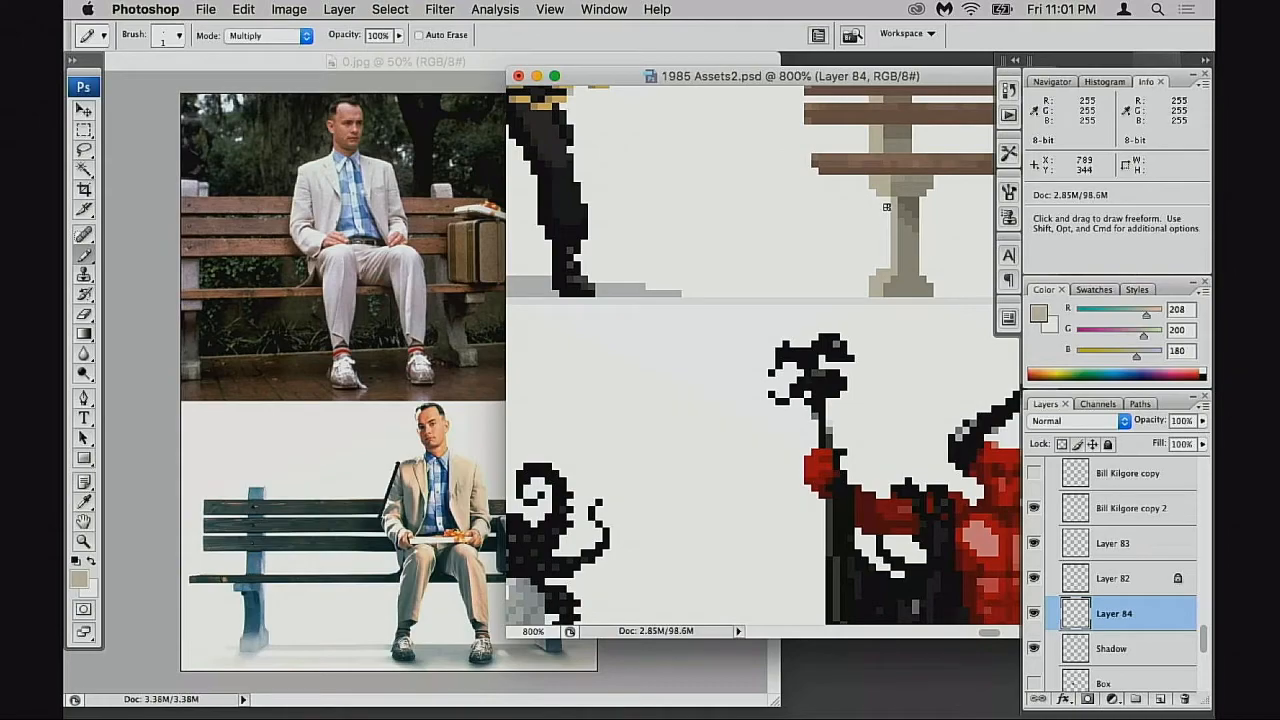
{"action": "left_click", "coordinate": [894, 319], "text": "alt"}
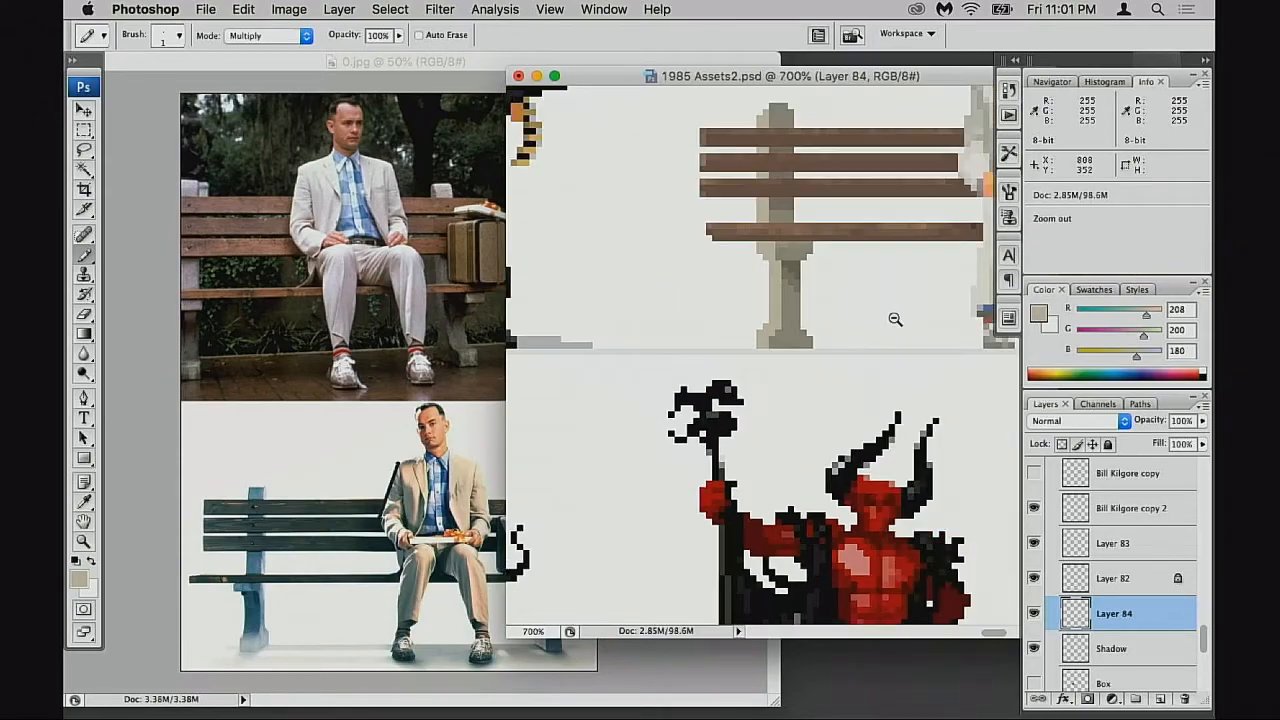
{"action": "left_click", "coordinate": [894, 319], "text": "alt"}
{"action": "left_click", "coordinate": [894, 319], "text": "alt"}
{"action": "left_click_drag", "start_coordinate": [849, 388], "coordinate": [867, 406]}
{"action": "left_click", "coordinate": [659, 316], "text": "super"}
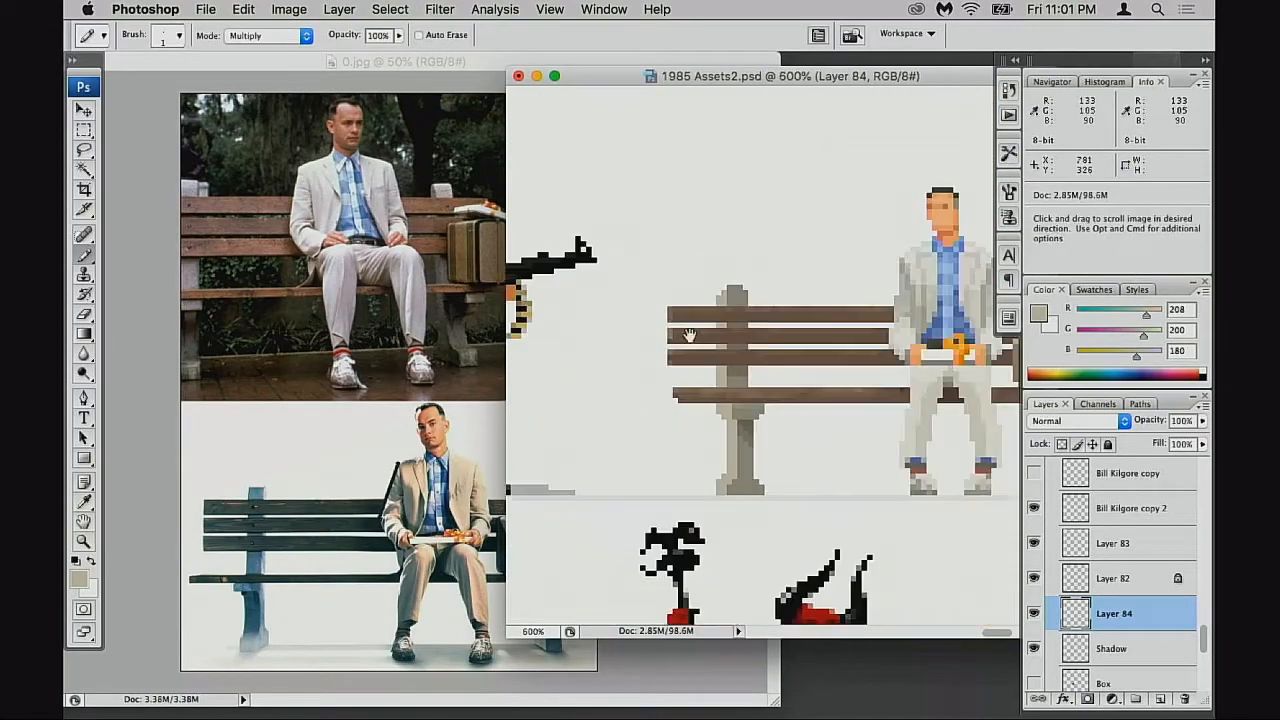
{"action": "left_click_drag", "start_coordinate": [689, 337], "coordinate": [700, 392]}
{"action": "left_click_drag", "start_coordinate": [828, 421], "coordinate": [655, 332]}
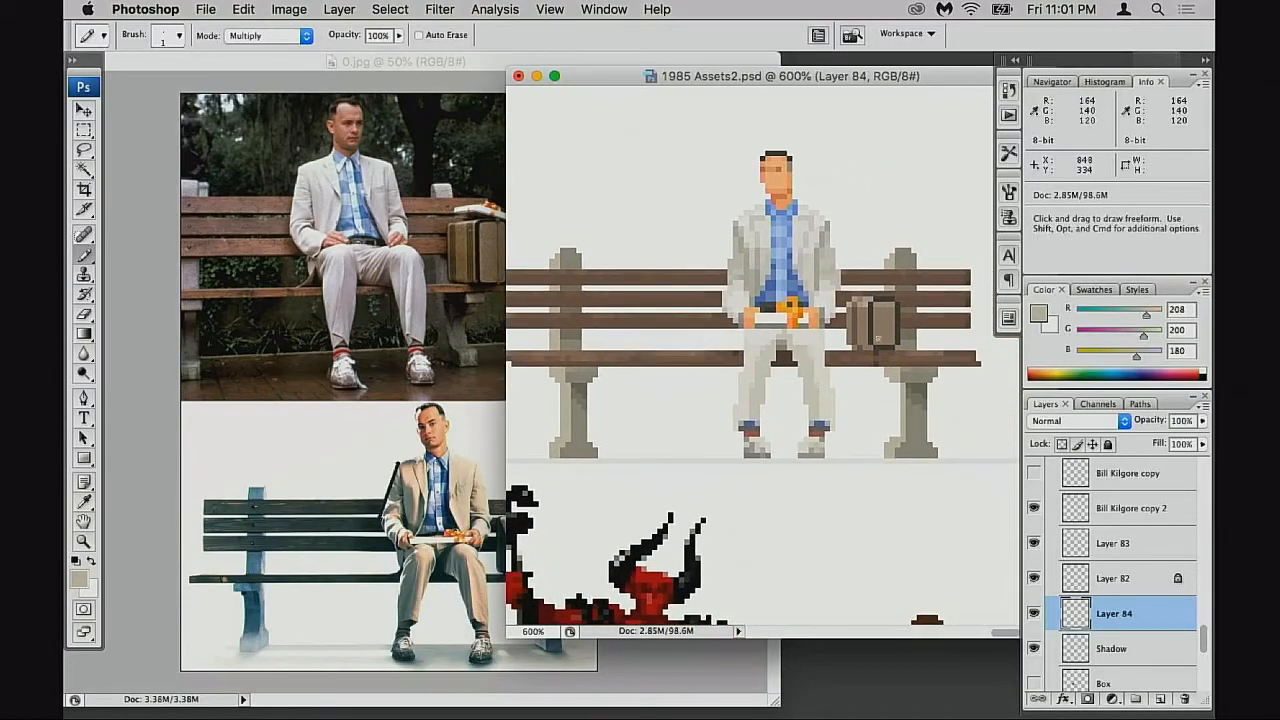
Replace the right support on Layer 84 with a copy of the left support placed 64 pixels to its right
{"action": "key", "text": "m"}
{"action": "left_click_drag", "start_coordinate": [820, 183], "coordinate": [963, 535]}
{"action": "key", "text": "BackSpace"}
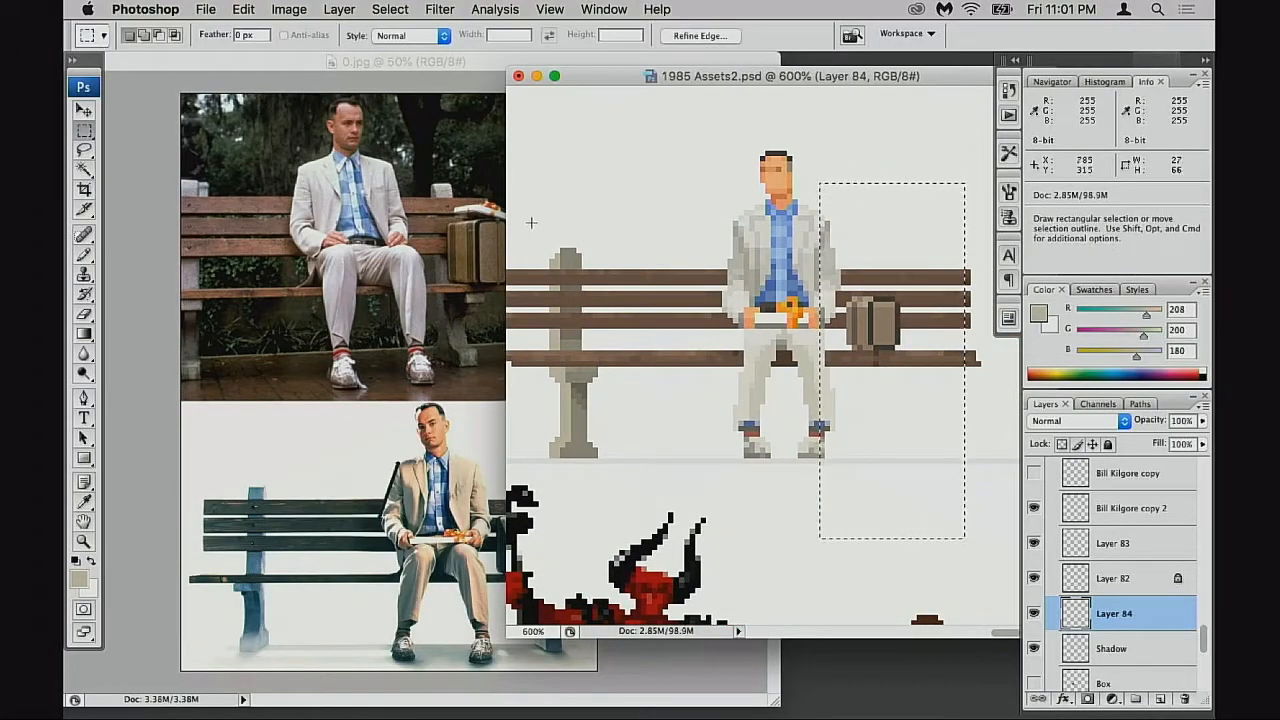
{"action": "left_click_drag", "start_coordinate": [526, 211], "coordinate": [640, 486]}
{"action": "mouse_move", "coordinate": [605, 445]}
{"action": "left_mouse_down"}
{"action": "mouse_move", "coordinate": [985, 450]}
{"action": "mouse_move", "coordinate": [947, 455]}
{"action": "left_mouse_up"}
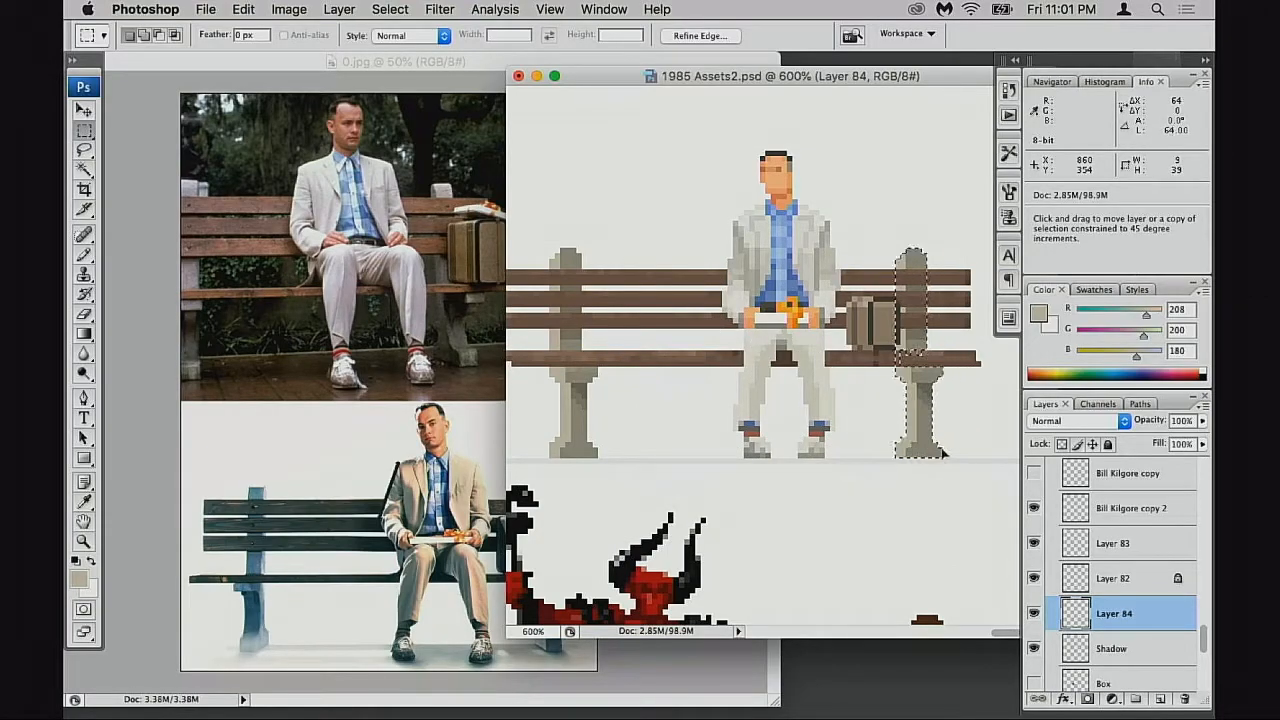
{"action": "left_click_drag", "start_coordinate": [852, 463], "coordinate": [882, 522]}
{"action": "left_click", "coordinate": [779, 474], "text": "alt"}
{"action": "left_click_drag", "start_coordinate": [860, 443], "coordinate": [759, 473]}
{"action": "left_click_drag", "start_coordinate": [680, 458], "coordinate": [777, 467]}
{"action": "left_click", "coordinate": [779, 467], "text": "alt"}
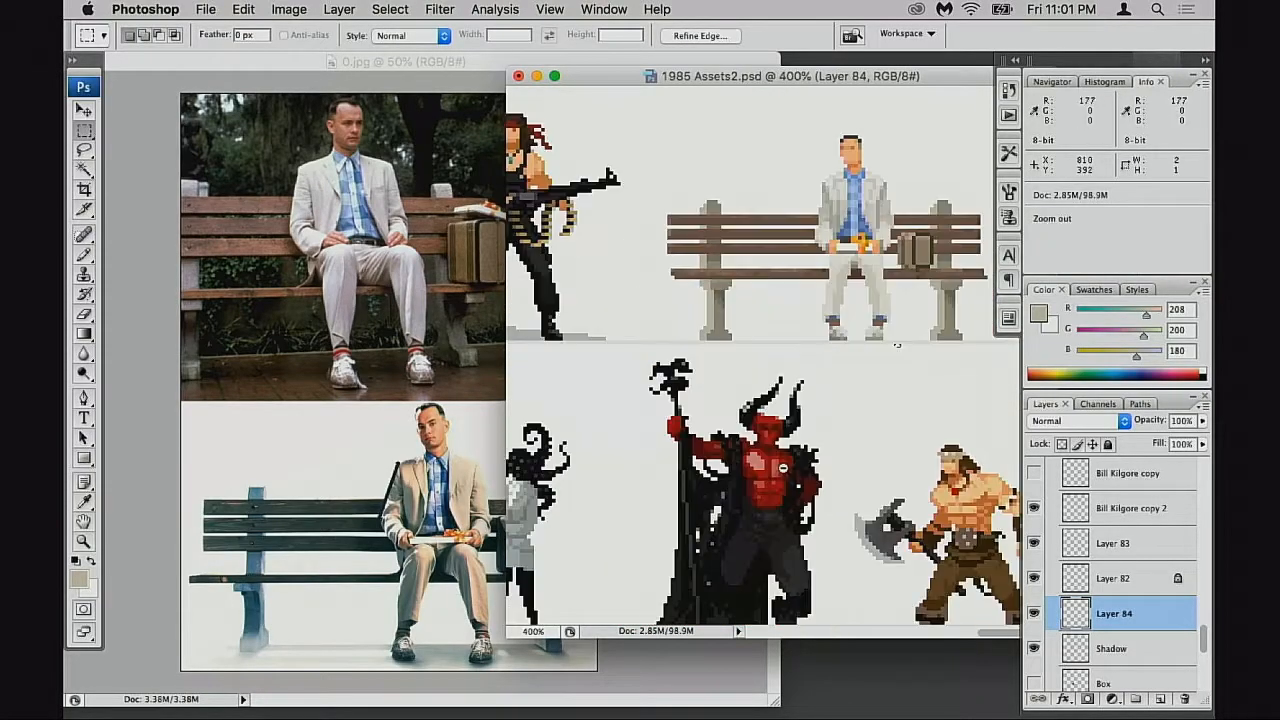
Try lightening the top edge of the left support's base with the Pencil in Screen mode at 30% opacity, and undo the stroke
{"action": "left_click_drag", "start_coordinate": [688, 280], "coordinate": [772, 386]}
{"action": "left_click_drag", "start_coordinate": [738, 451], "coordinate": [767, 496]}
{"action": "key", "text": "b"}
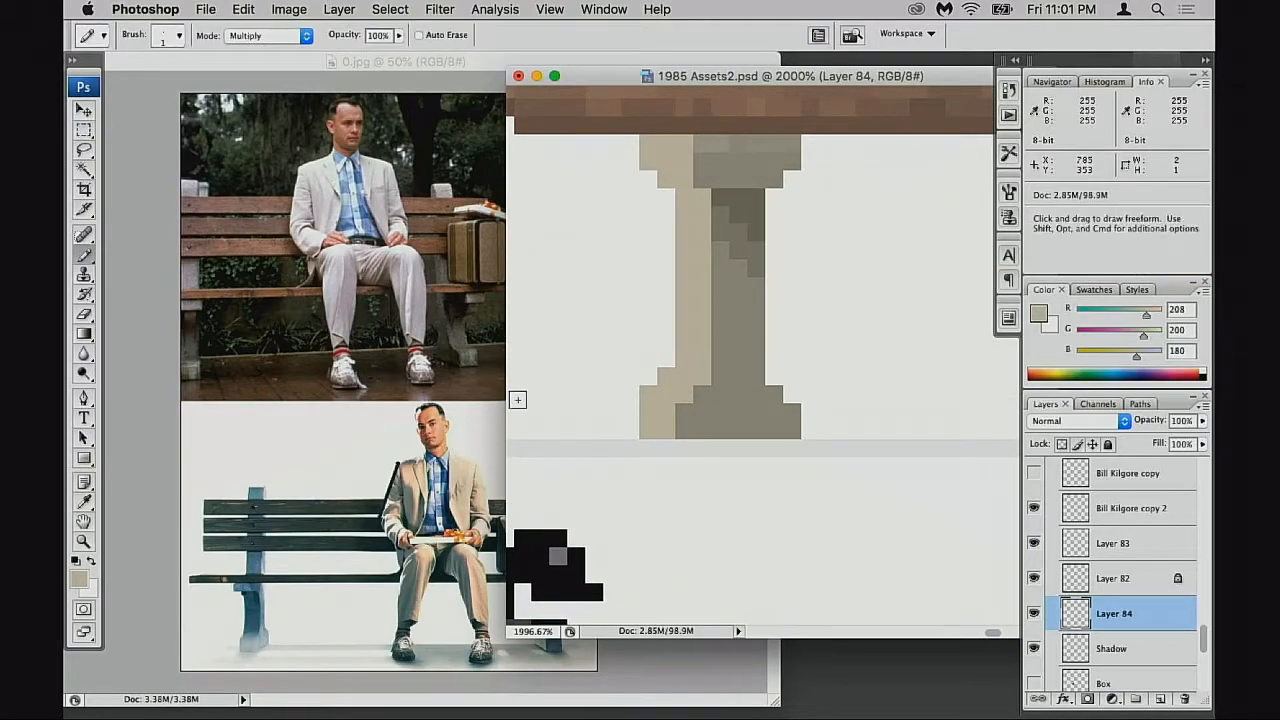
{"action": "key", "text": "3"}
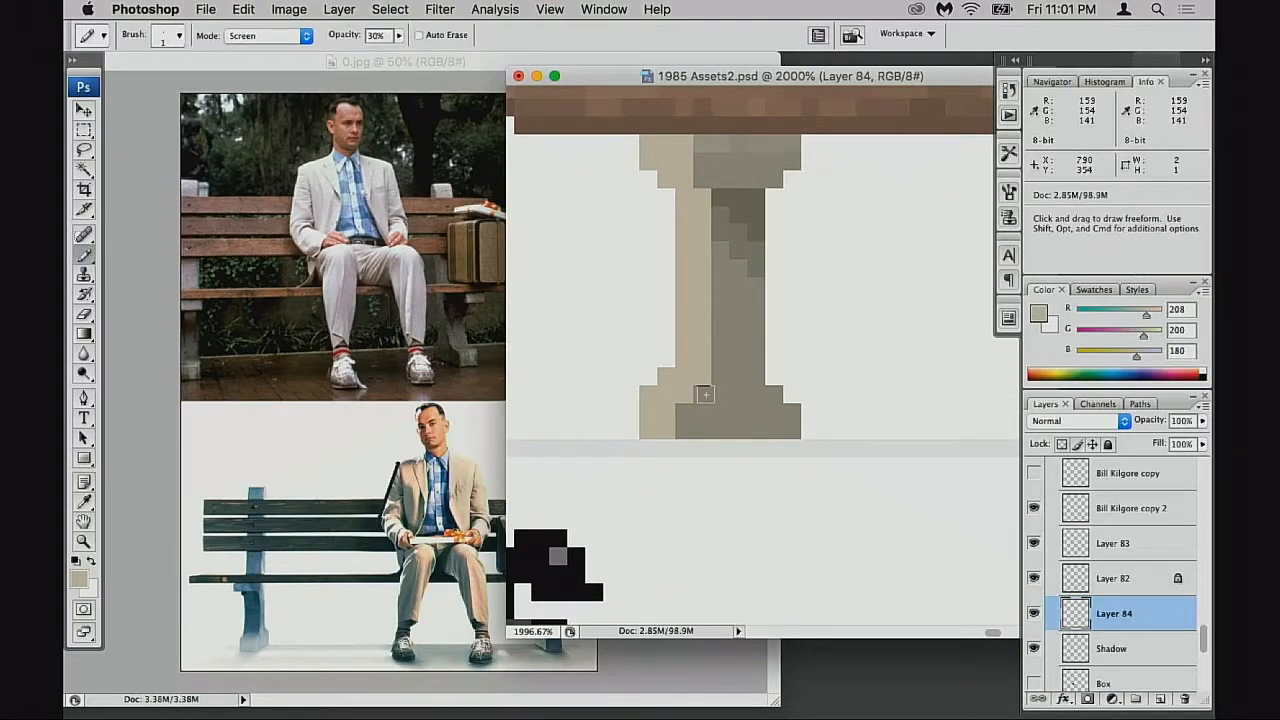
{"action": "left_click", "coordinate": [1034, 614]}
{"action": "left_click_drag", "start_coordinate": [711, 395], "coordinate": [773, 403]}
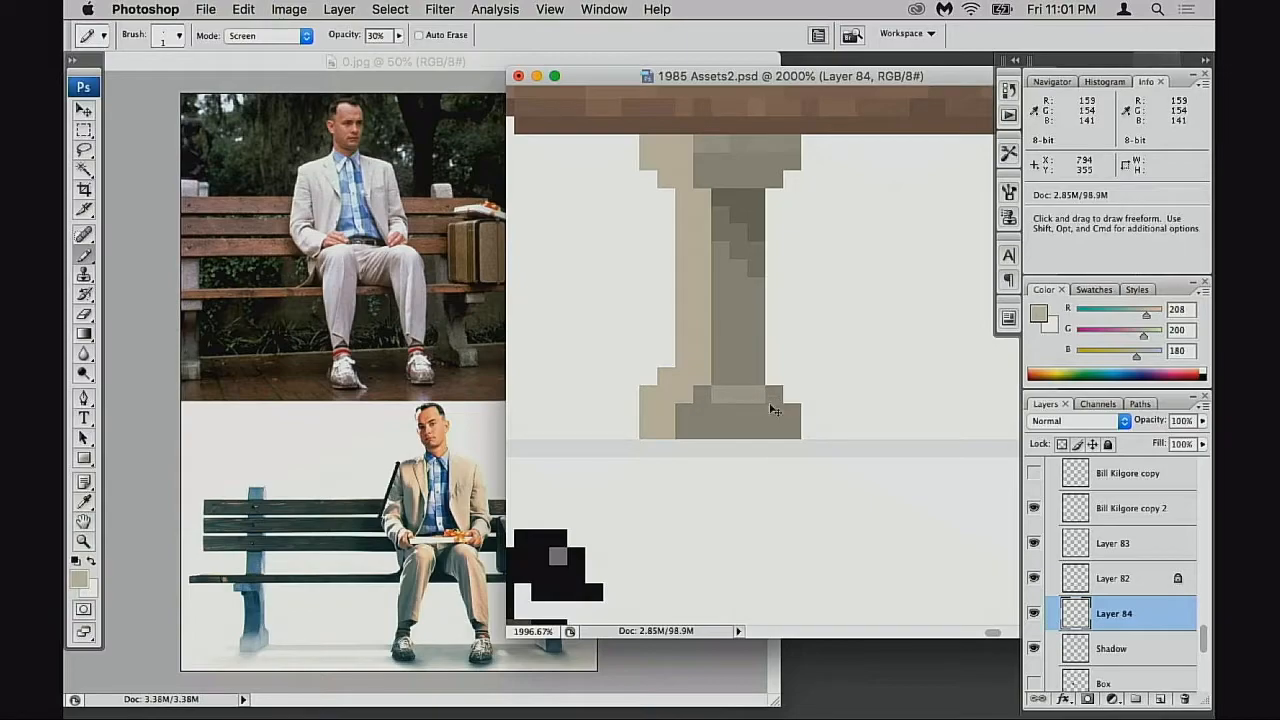
{"action": "key", "text": "super+z"}
Highlight the top edge of the left support's base with the light beige Pencil in Normal mode at 30% opacity
{"action": "key", "text": "shift+alt+n"}
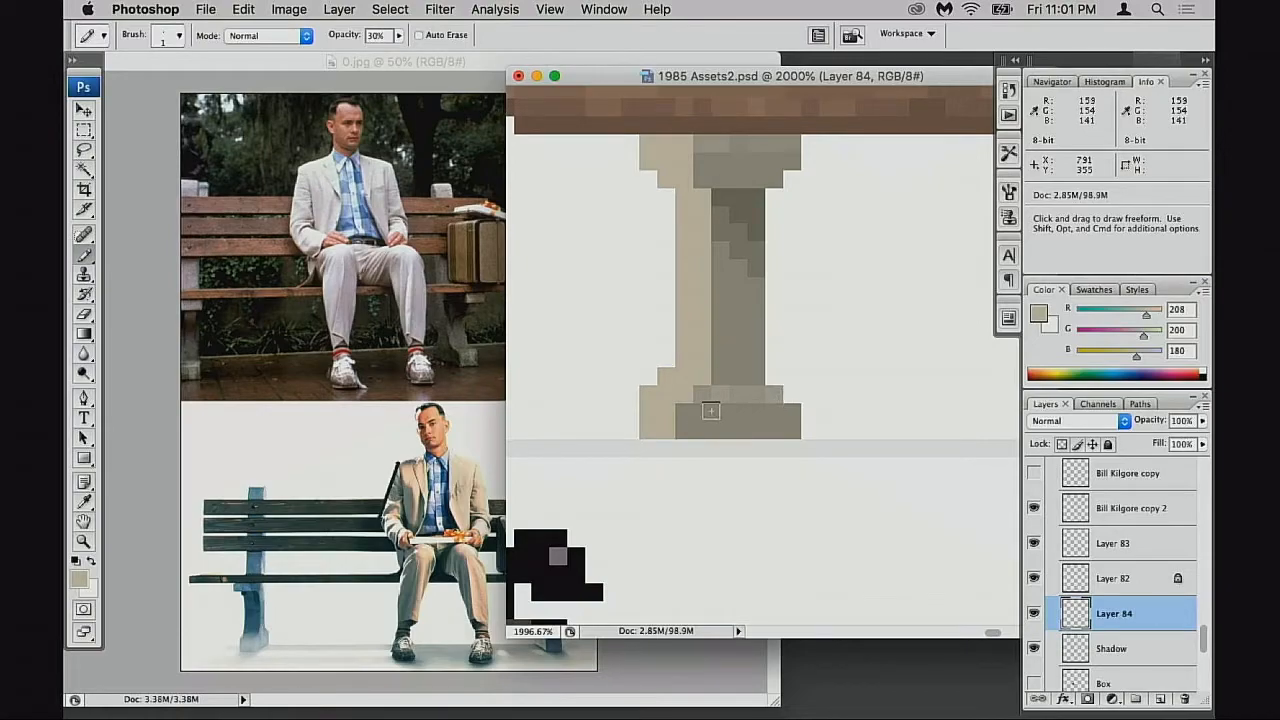
{"action": "left_click", "coordinate": [791, 446], "text": "alt+super"}
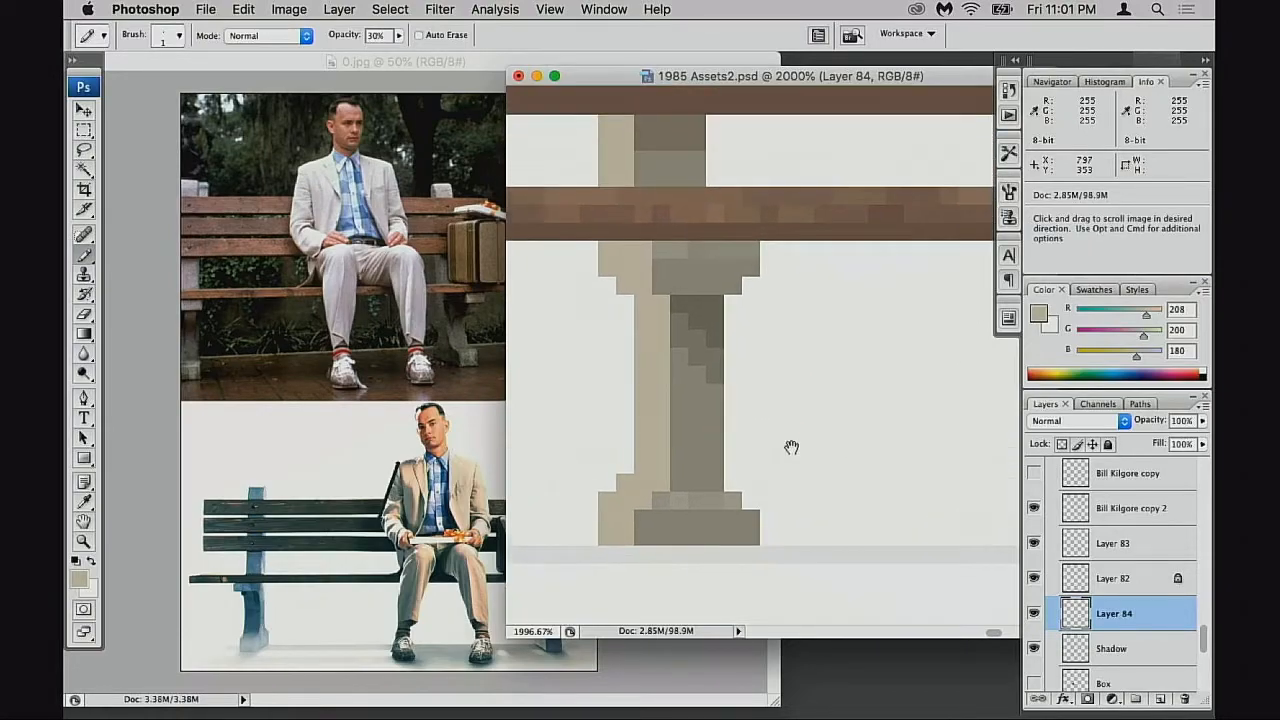
{"action": "left_click", "coordinate": [805, 442], "text": "alt+super"}
{"action": "left_click", "coordinate": [806, 440], "text": "alt+super"}
{"action": "left_click_drag", "start_coordinate": [890, 315], "coordinate": [797, 477]}
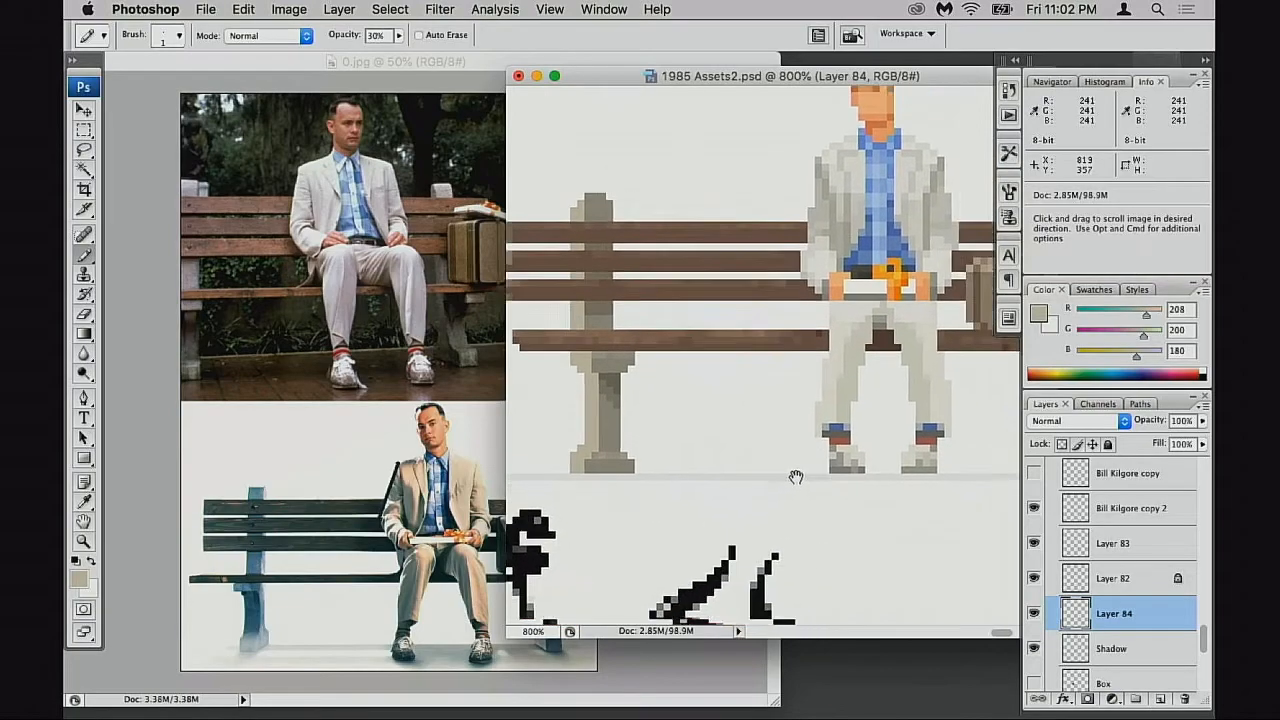
Add the same light beige highlight along the top edge of the right support's base on Layer 84
{"action": "left_click_drag", "start_coordinate": [925, 470], "coordinate": [637, 448]}
{"action": "left_click", "coordinate": [753, 457], "text": "super"}
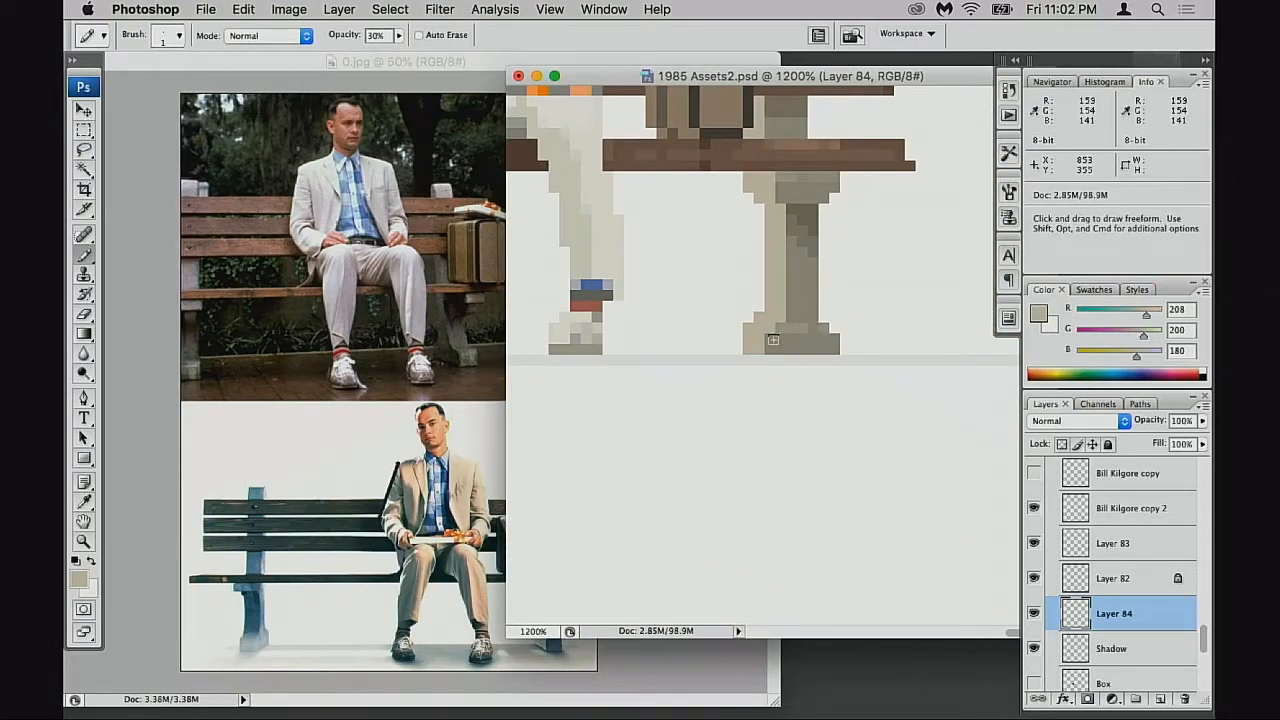
{"action": "scroll", "coordinate": [833, 345], "scroll_direction": "up", "scroll_amount": 10}
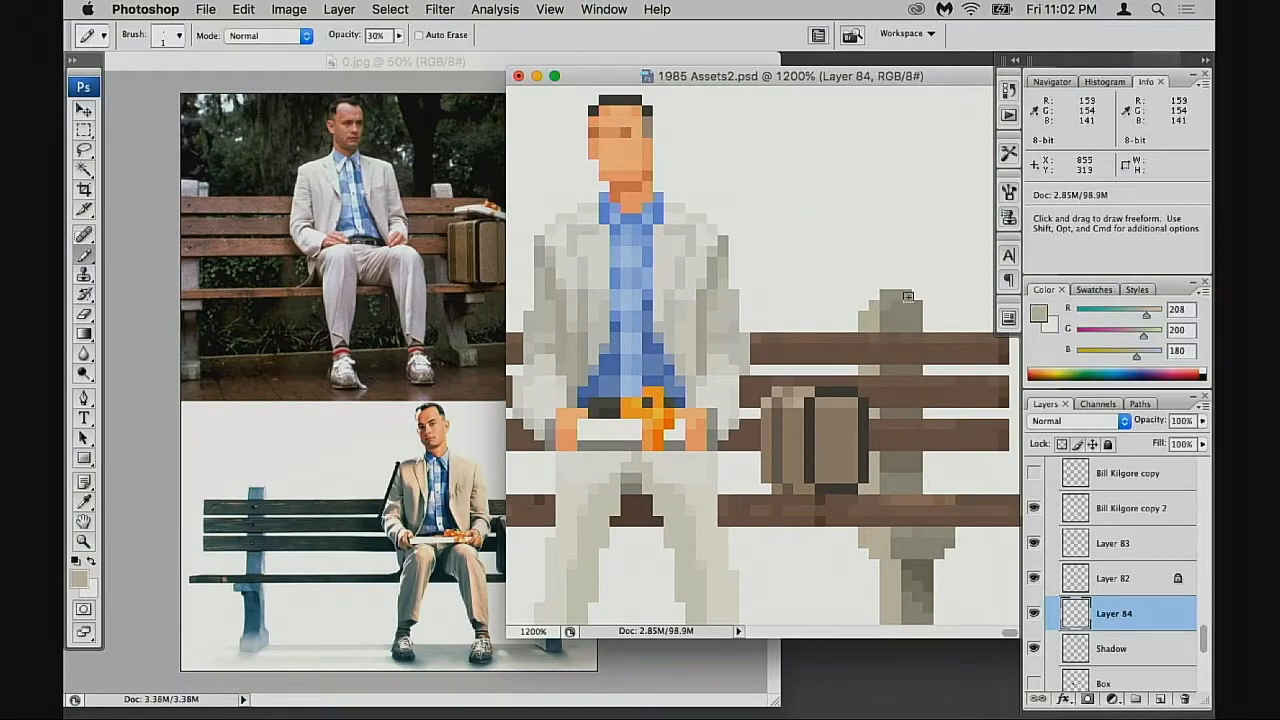
Increase the contrast of the bench supports on Layer 84 with Levels, setting the shadow input to 41 and the highlight input to 225
{"action": "scroll", "coordinate": [893, 318], "scroll_direction": "left", "scroll_amount": 8}
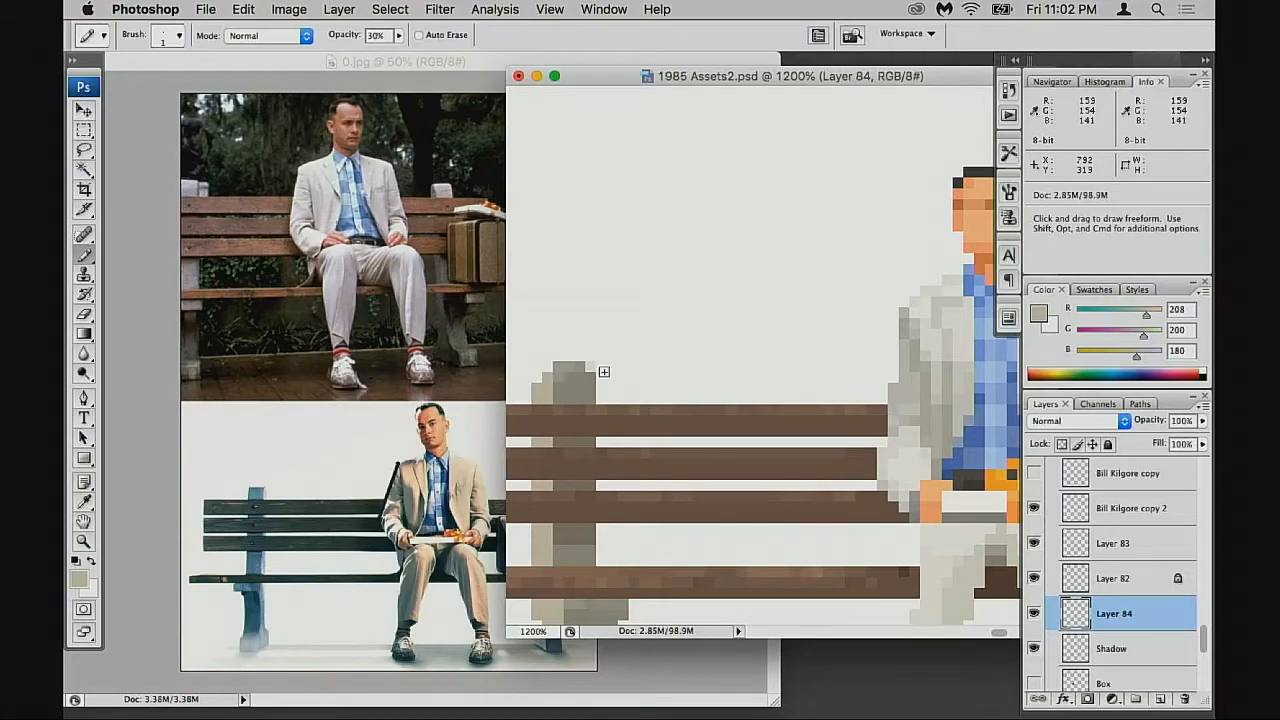
{"action": "key", "text": "super"}
{"action": "left_click", "coordinate": [676, 422], "text": "alt+super"}
{"action": "left_click", "coordinate": [674, 423], "text": "alt+super"}
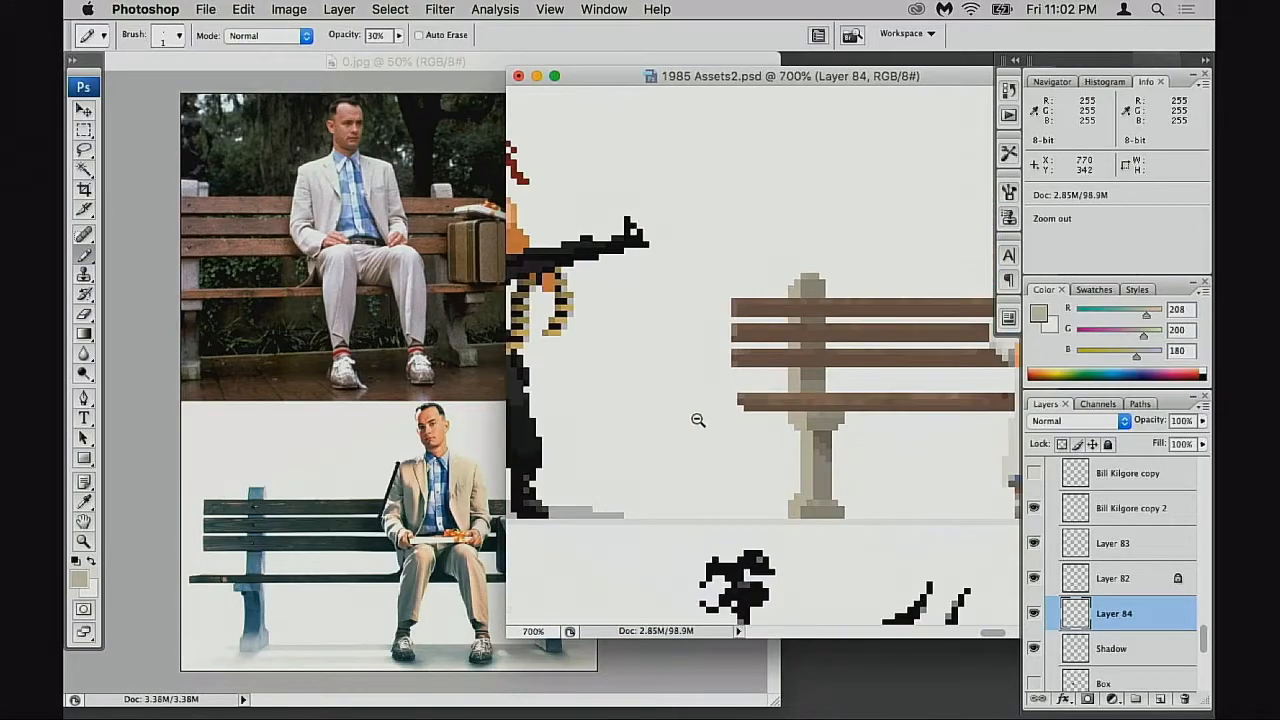
{"action": "left_click_drag", "start_coordinate": [773, 374], "coordinate": [697, 345]}
{"action": "left_click", "coordinate": [786, 403], "text": "alt+super"}
{"action": "left_click", "coordinate": [786, 403], "text": "alt+super"}
{"action": "left_click_drag", "start_coordinate": [871, 426], "coordinate": [651, 457]}
{"action": "left_click_drag", "start_coordinate": [752, 452], "coordinate": [807, 454]}
{"action": "key", "text": "super+l"}
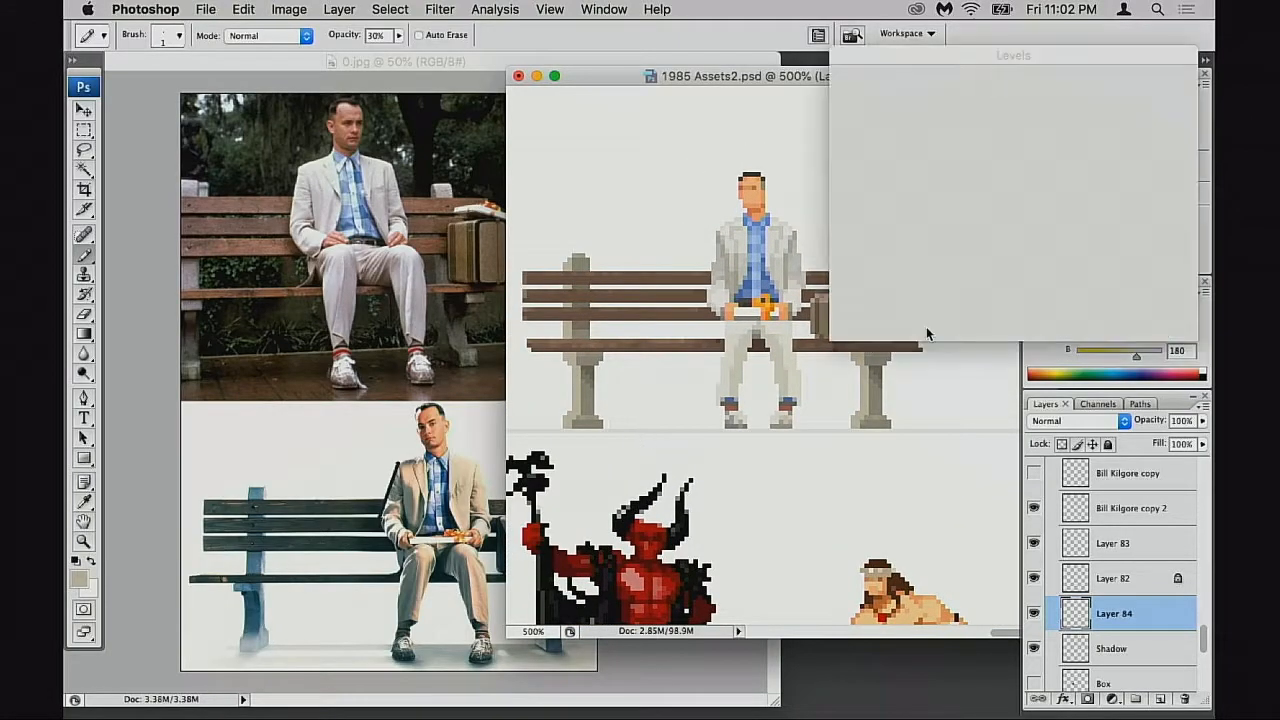
{"action": "left_click_drag", "start_coordinate": [1065, 222], "coordinate": [1052, 222]}
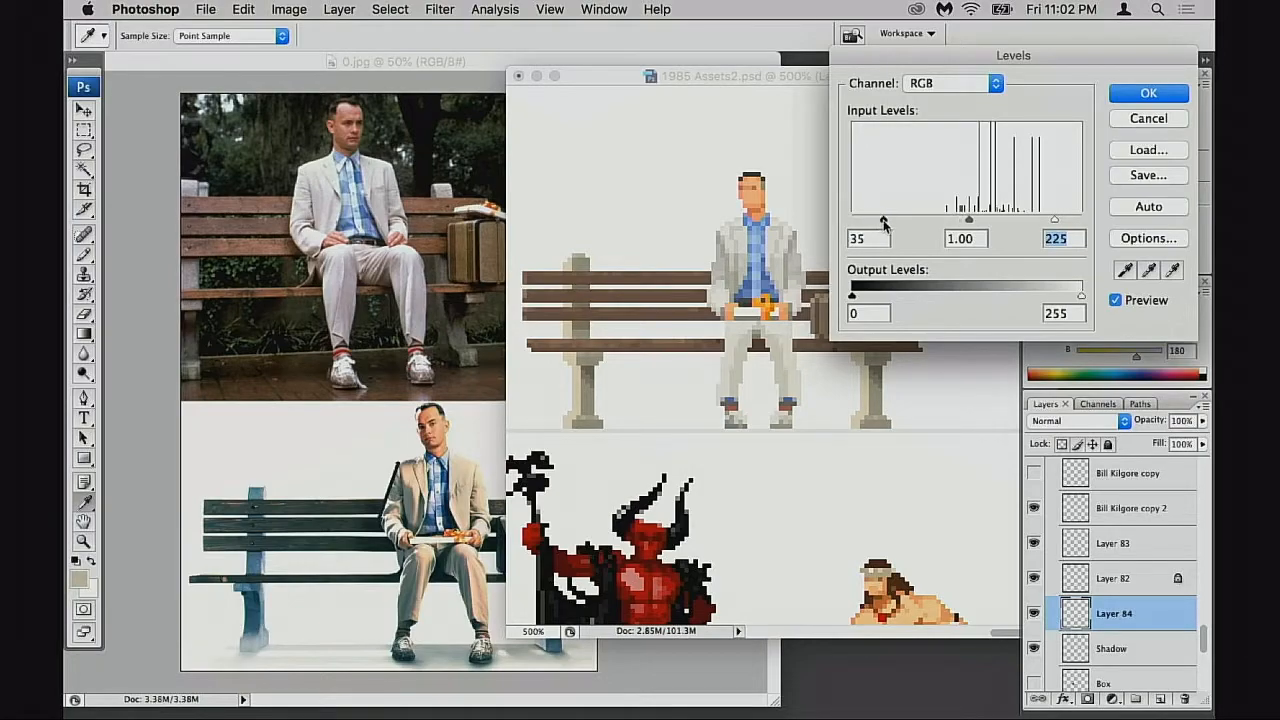
{"action": "left_click_drag", "start_coordinate": [887, 221], "coordinate": [888, 221]}
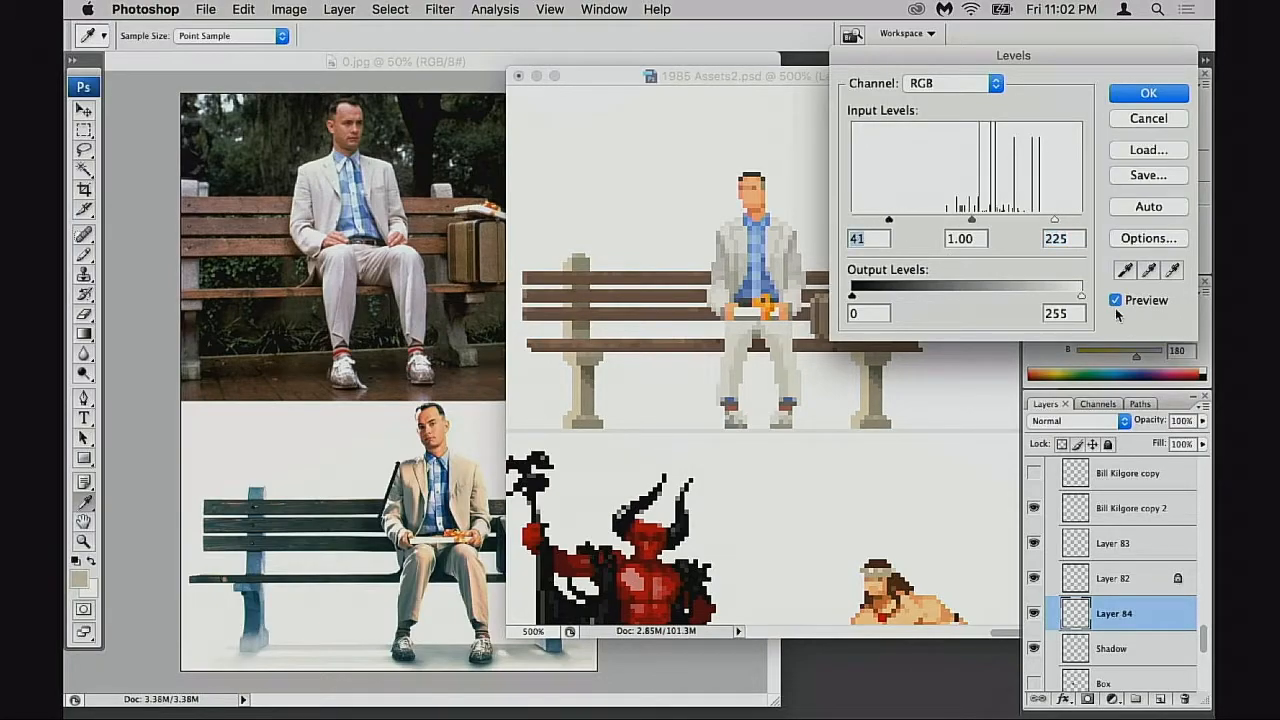
{"action": "left_click", "coordinate": [1116, 300]}
{"action": "left_click", "coordinate": [1116, 301]}
{"action": "left_click", "coordinate": [1151, 99]}
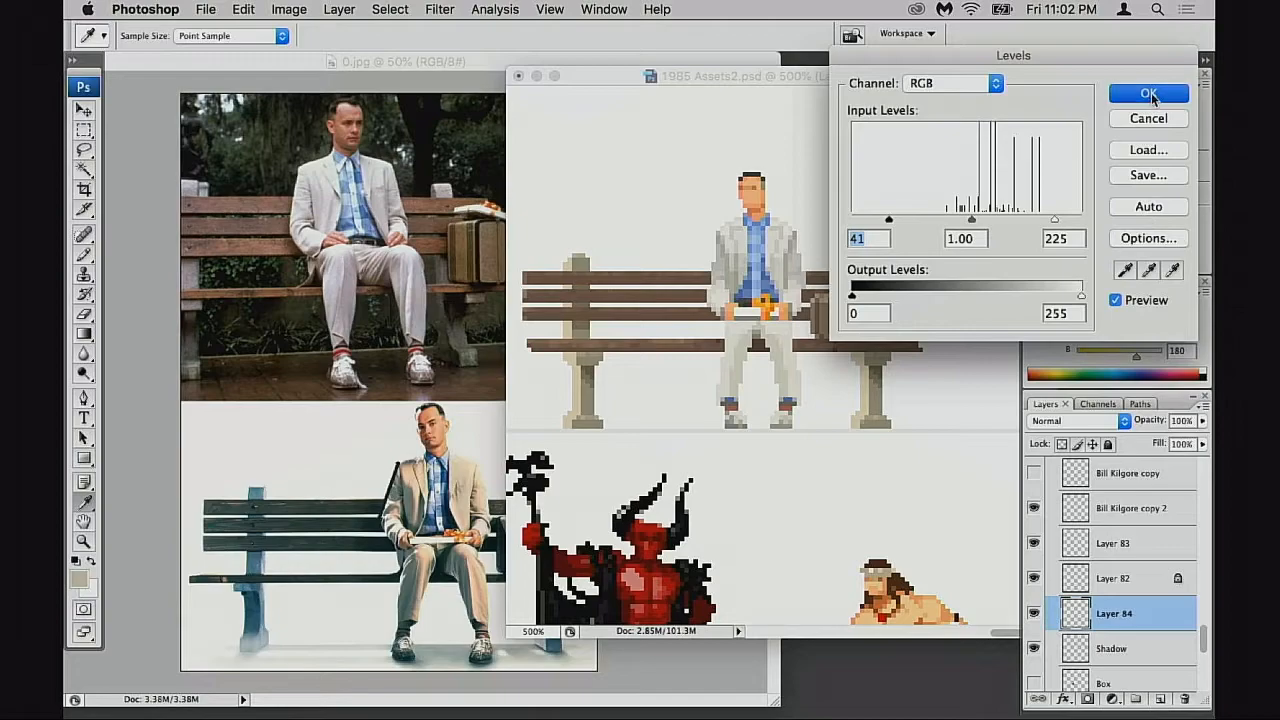
Compare the bench supports with and without the levels adjustment, keep the adjustment, and save the document
{"action": "left_click_drag", "start_coordinate": [609, 312], "coordinate": [676, 336]}
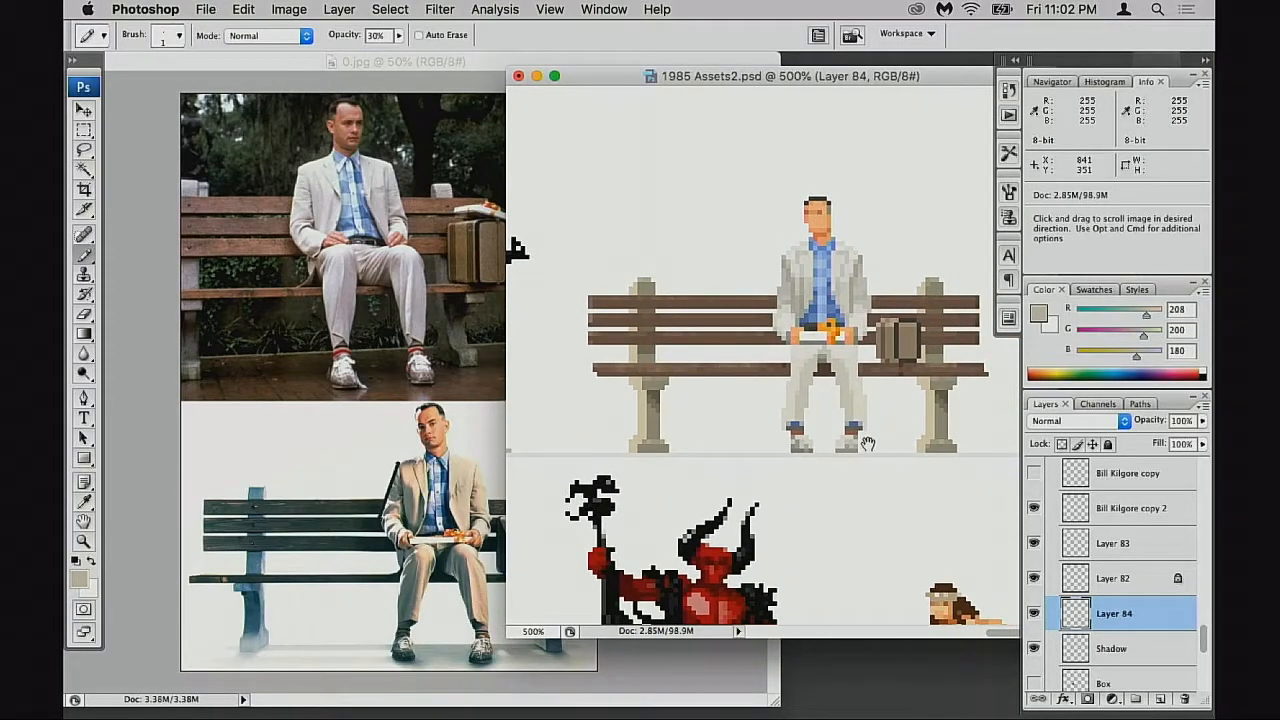
{"action": "left_click_drag", "start_coordinate": [866, 443], "coordinate": [837, 466]}
{"action": "key", "text": "super+z"}
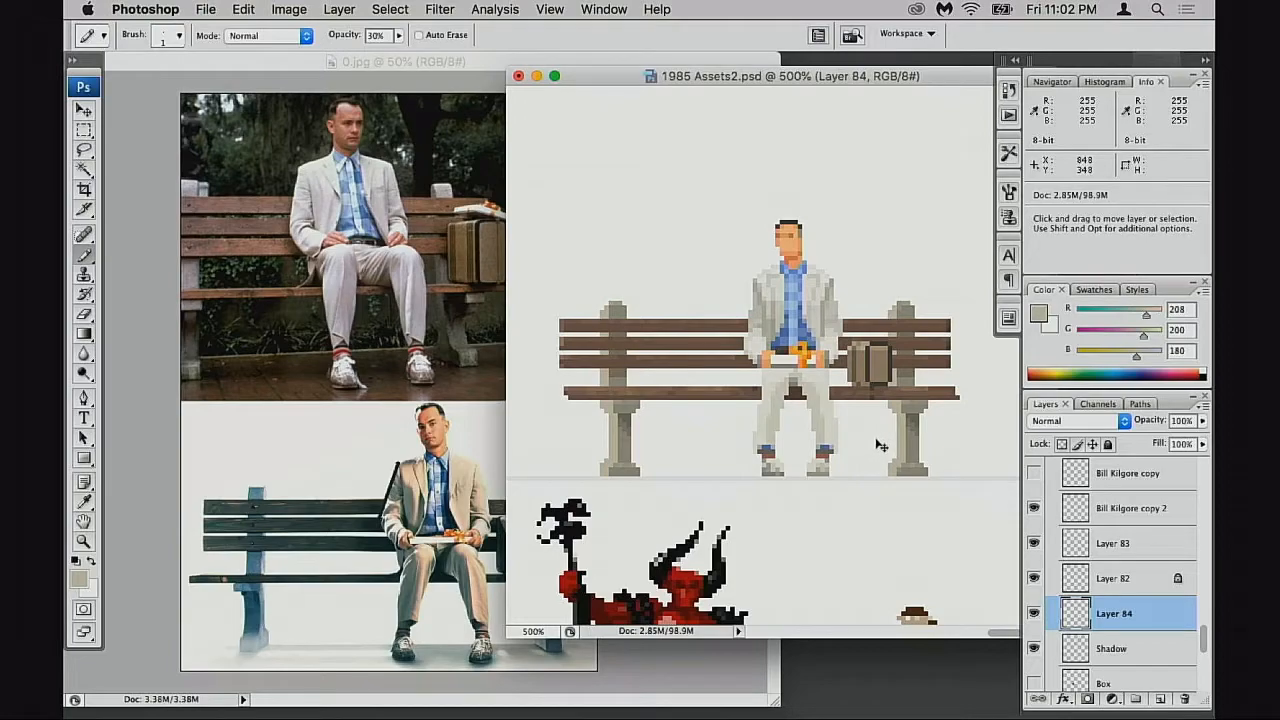
{"action": "key", "text": "super+z"}
{"action": "left_click_drag", "start_coordinate": [875, 437], "coordinate": [840, 485]}
{"action": "key", "text": "super+s"}
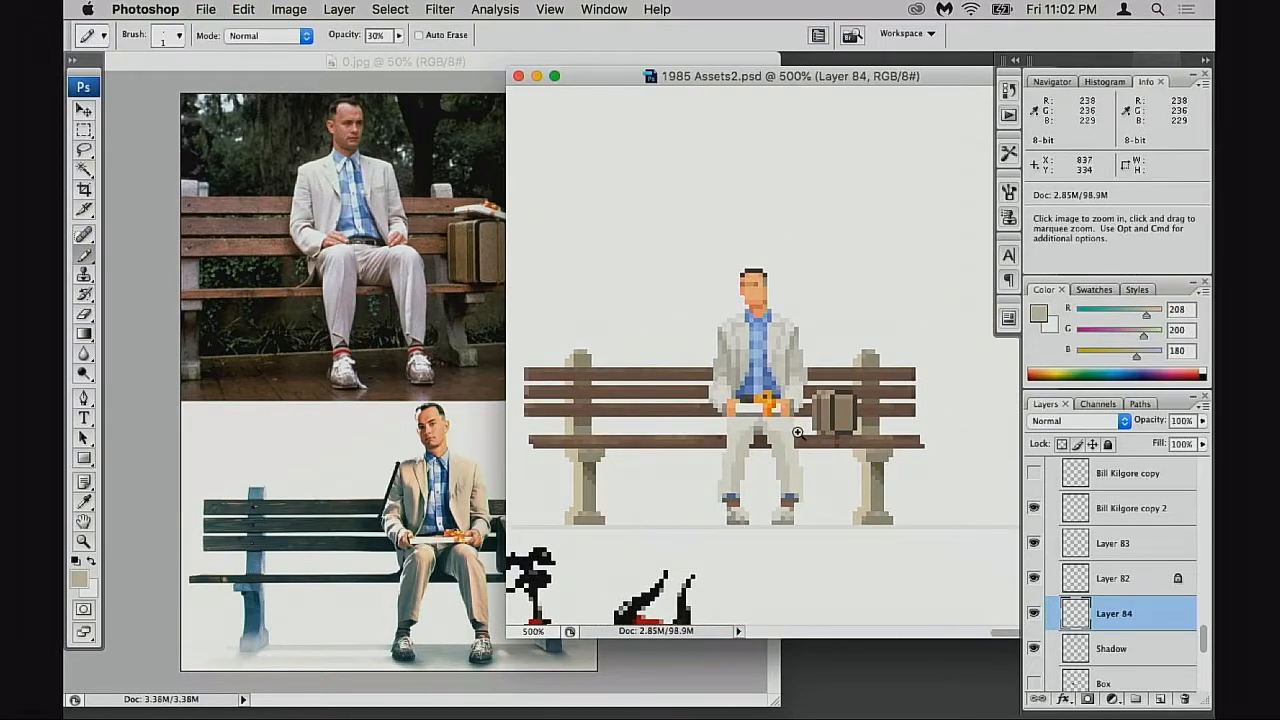
Flip the layers from Bill Kilgore copy 2 to Layer 84 horizontally to check the composition, and undo the flip
{"action": "left_click", "coordinate": [800, 426], "text": "super"}
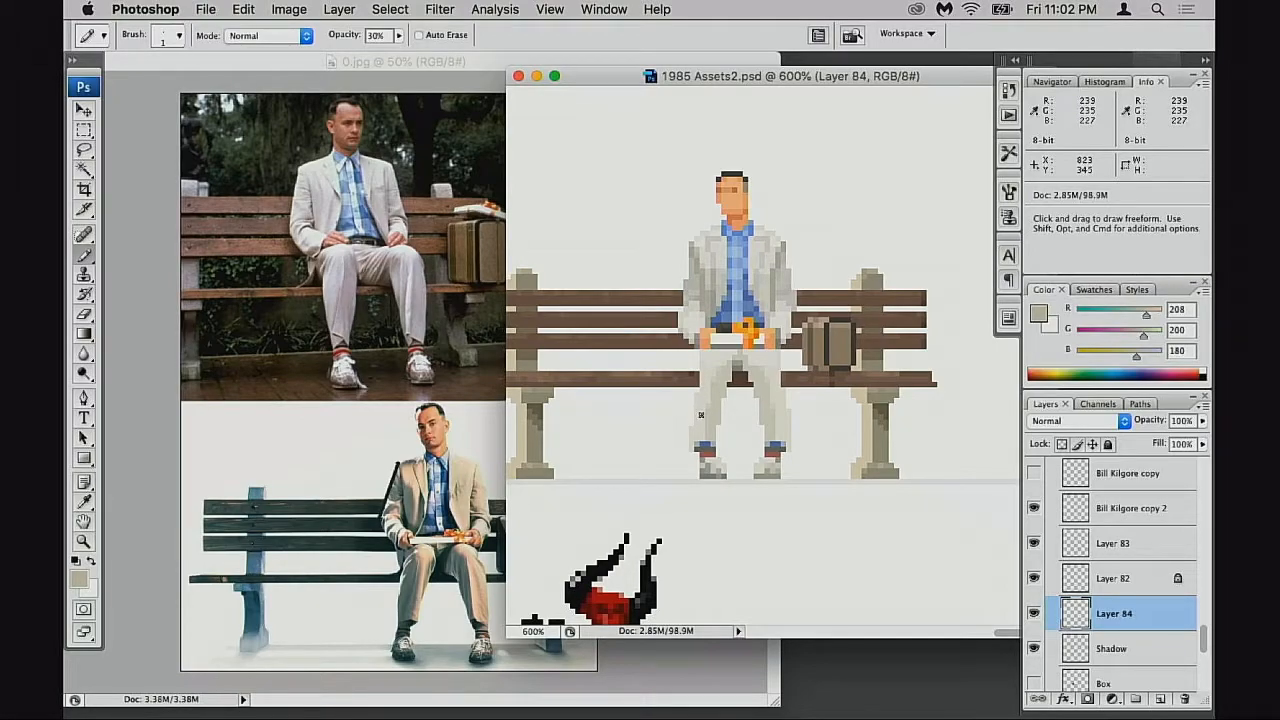
{"action": "left_click_drag", "start_coordinate": [707, 455], "coordinate": [770, 482]}
{"action": "left_click", "coordinate": [806, 425], "text": "alt+super"}
{"action": "left_click", "coordinate": [783, 452], "text": "alt+super"}
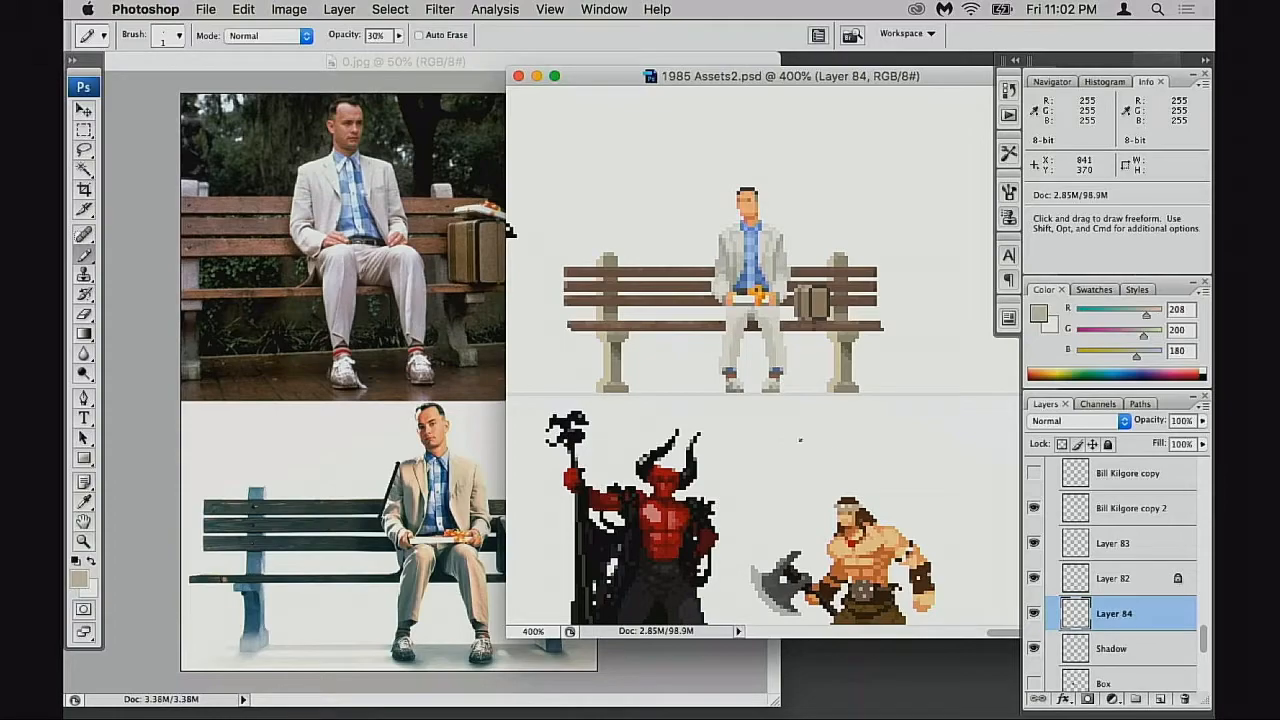
{"action": "left_click", "coordinate": [1080, 518]}
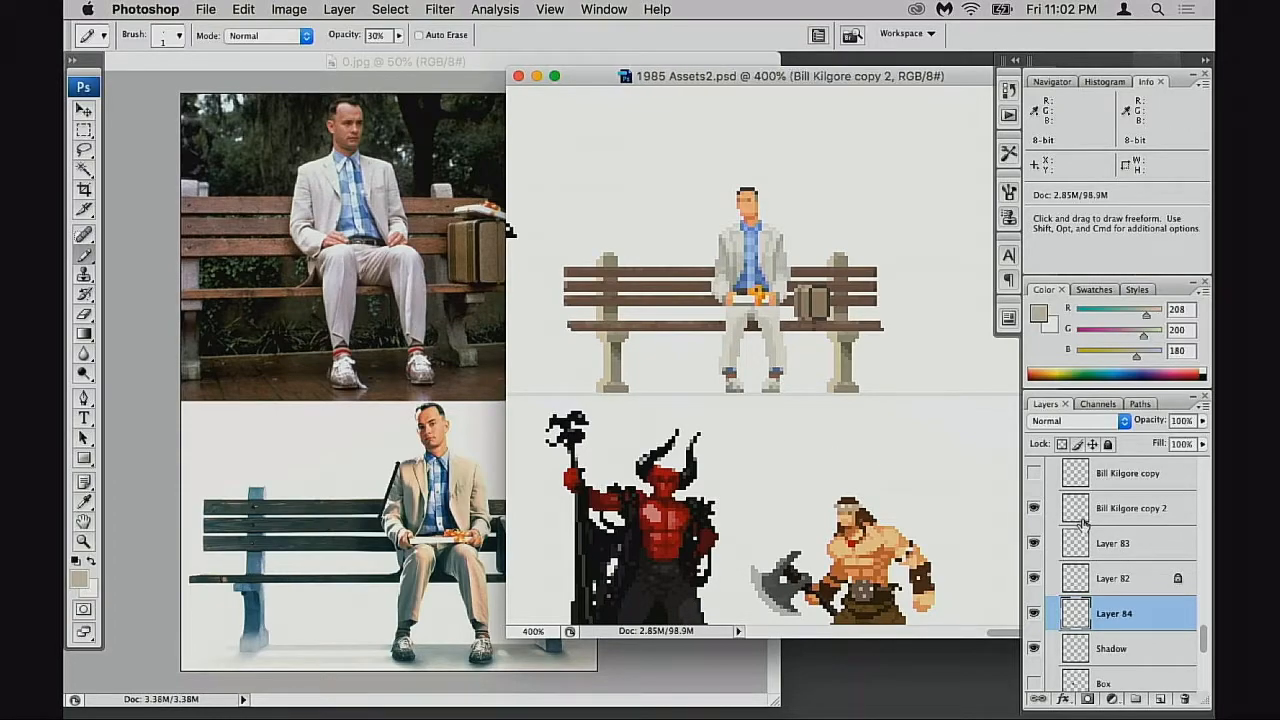
{"action": "left_click", "coordinate": [1078, 613], "text": "shift"}
{"action": "key", "text": "super+t"}
{"action": "right_click", "coordinate": [767, 298]}
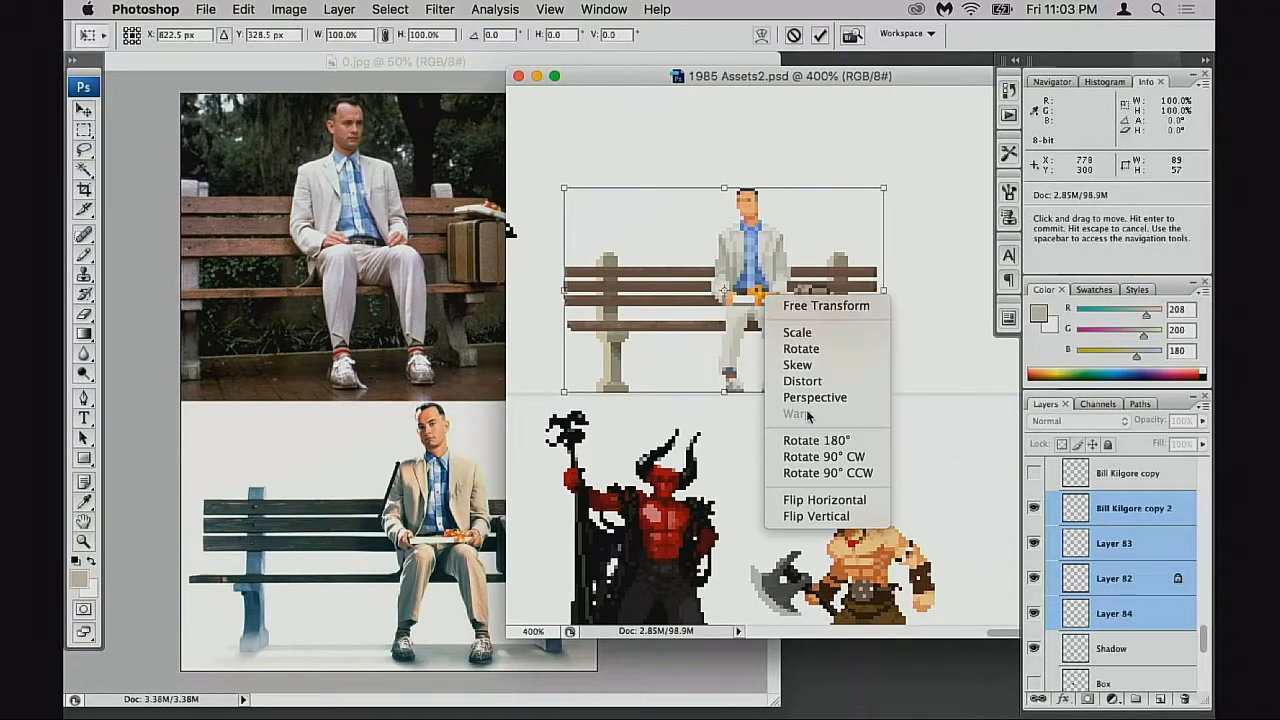
{"action": "left_click", "coordinate": [832, 499]}
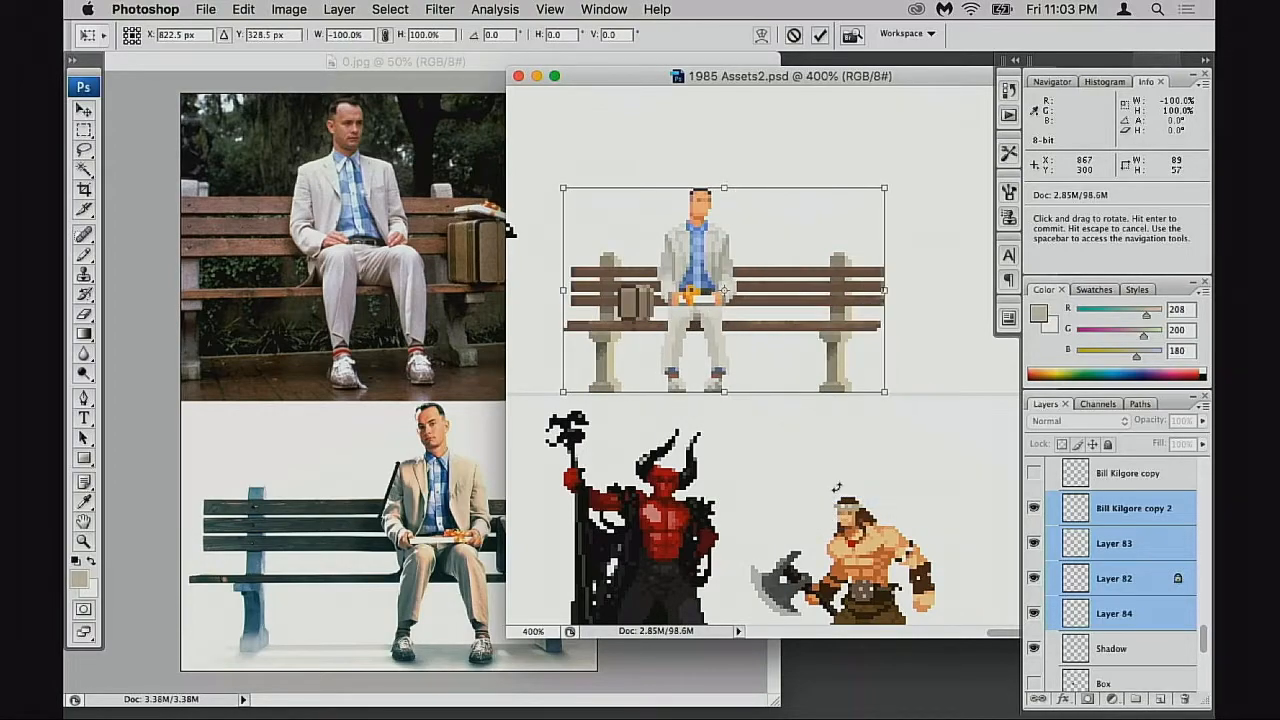
{"action": "key", "text": "Return"}
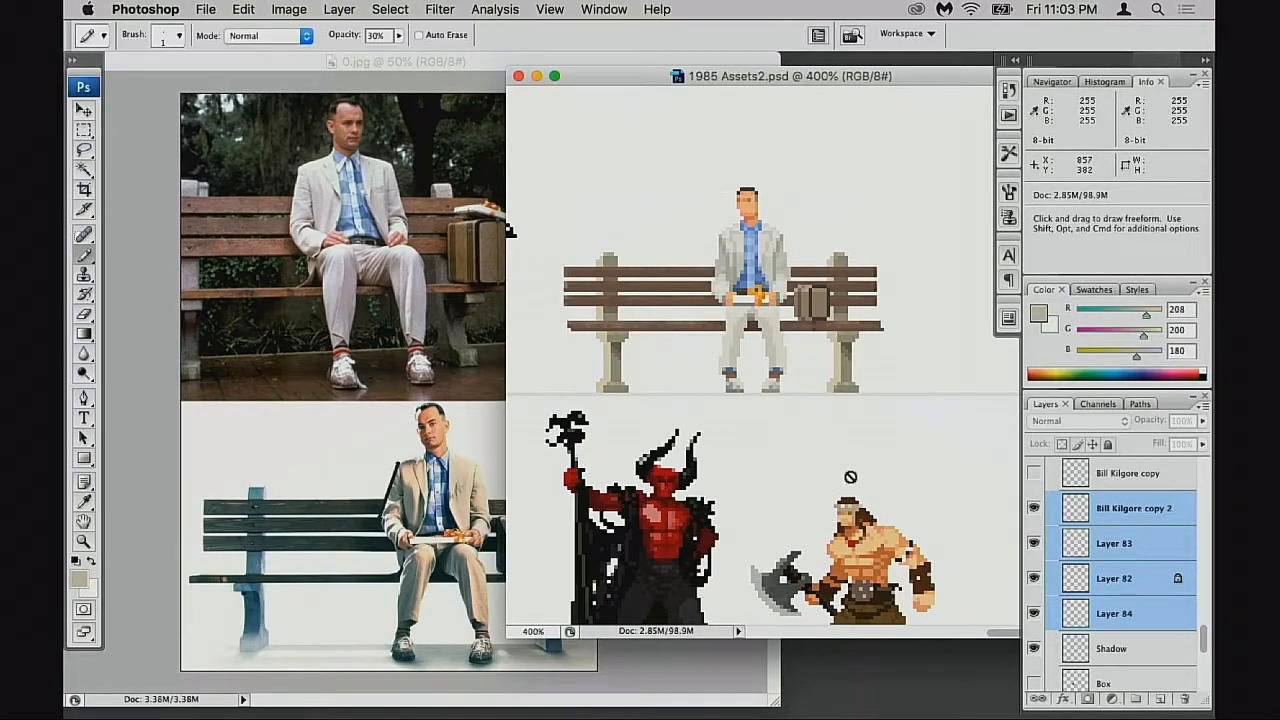
Shift the upper part of the man's head one pixel to the right on the Bill Kilgore copy 2 layer and deselect
{"action": "key", "text": "super+space"}
{"action": "mouse_move", "coordinate": [729, 170]}
{"action": "left_mouse_down"}
{"action": "mouse_move", "coordinate": [790, 260]}
{"action": "mouse_move", "coordinate": [795, 333]}
{"action": "left_mouse_up"}
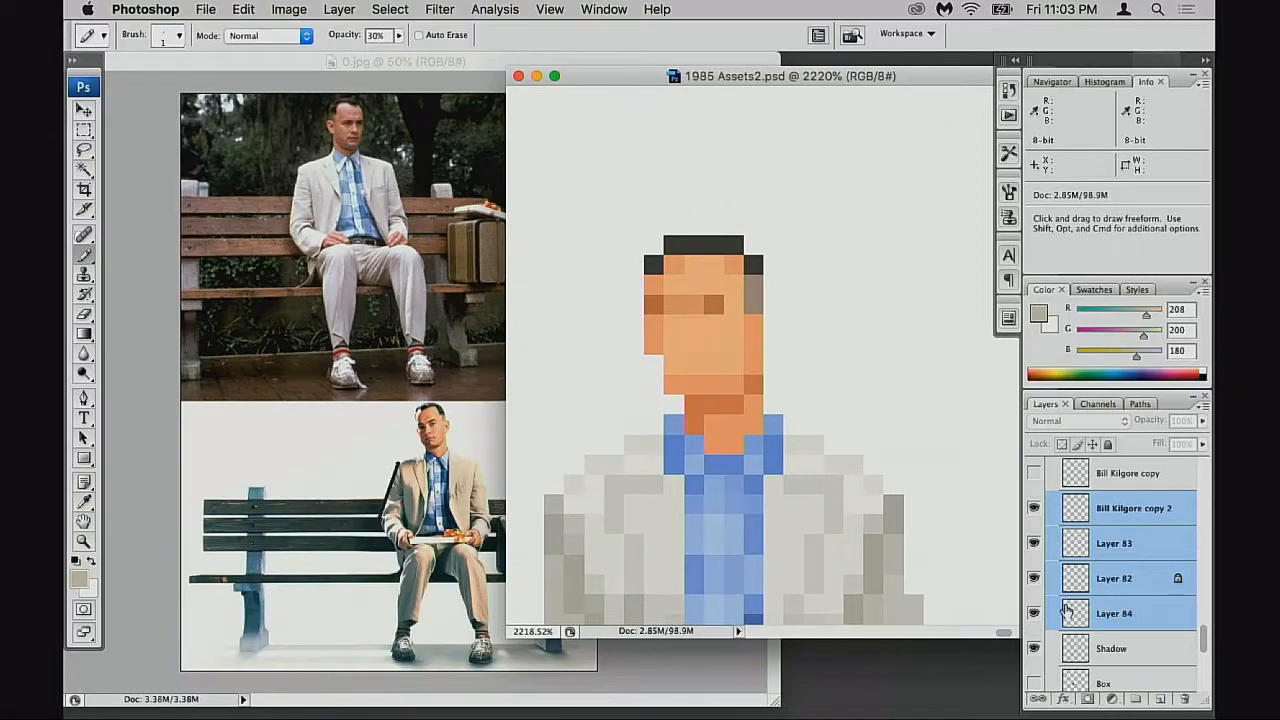
{"action": "double_click", "coordinate": [1034, 510]}
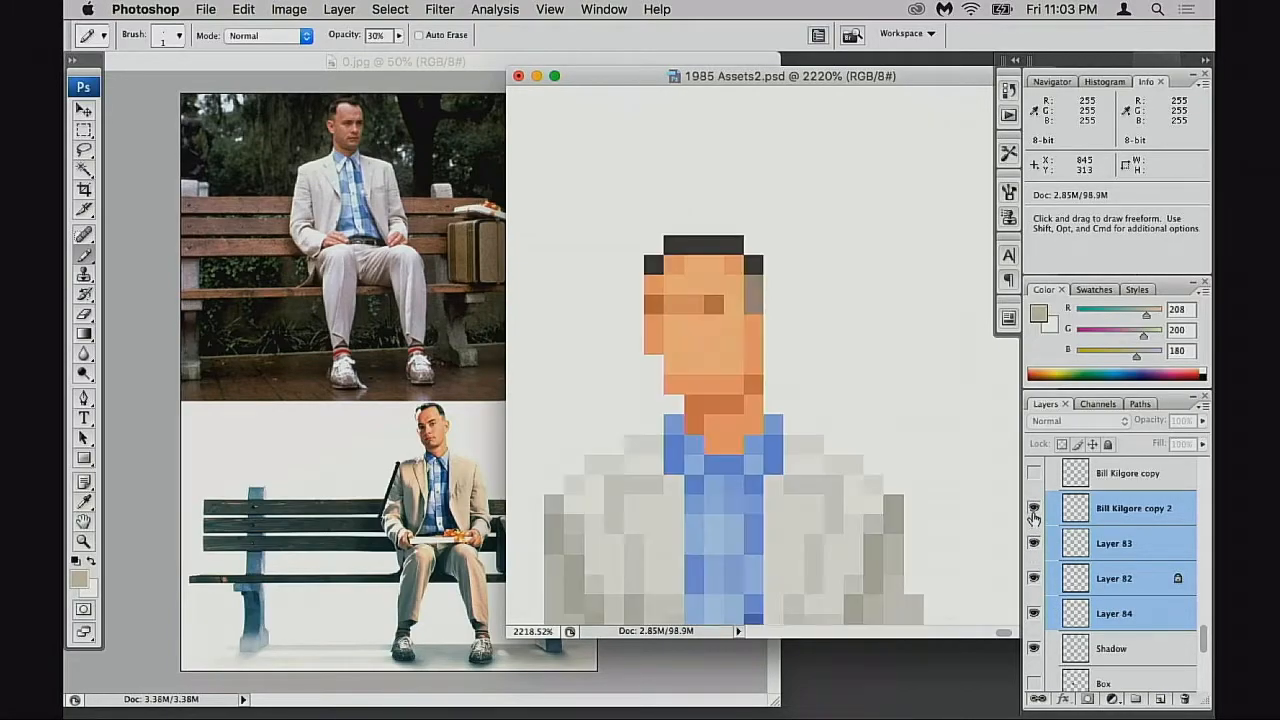
{"action": "left_click", "coordinate": [1120, 508]}
{"action": "key", "text": "m"}
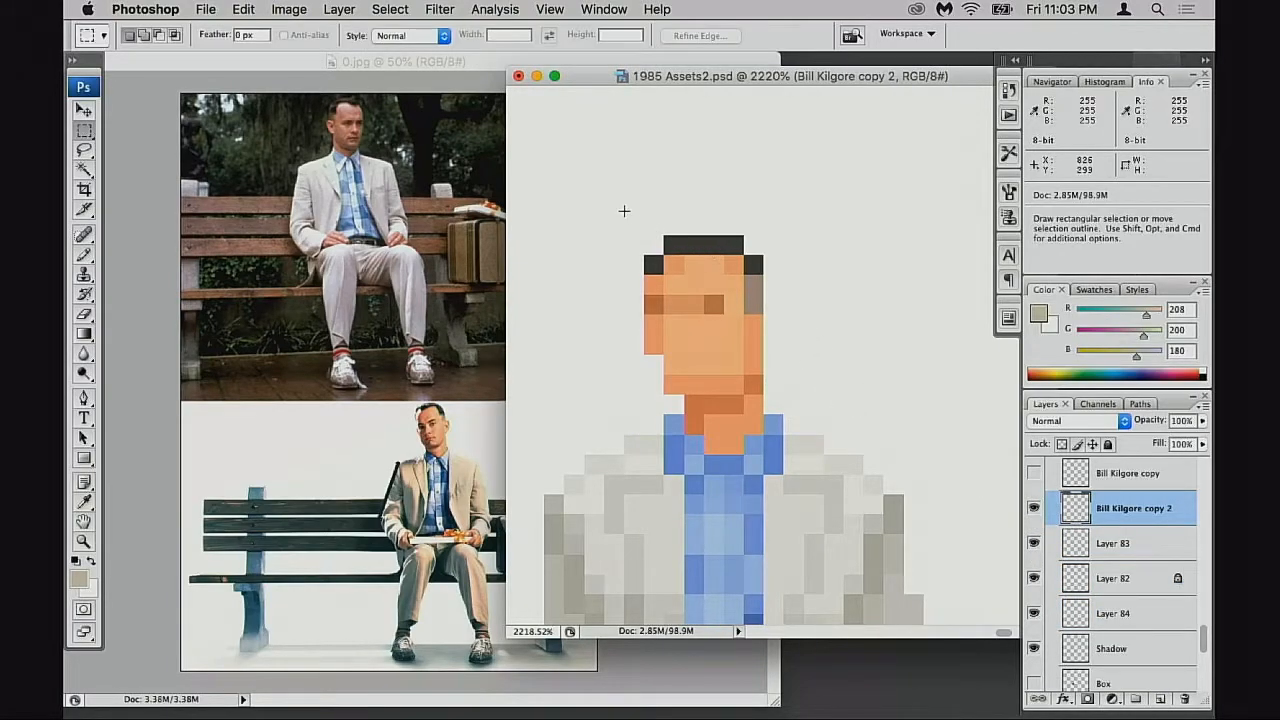
{"action": "left_click_drag", "start_coordinate": [604, 195], "coordinate": [810, 356]}
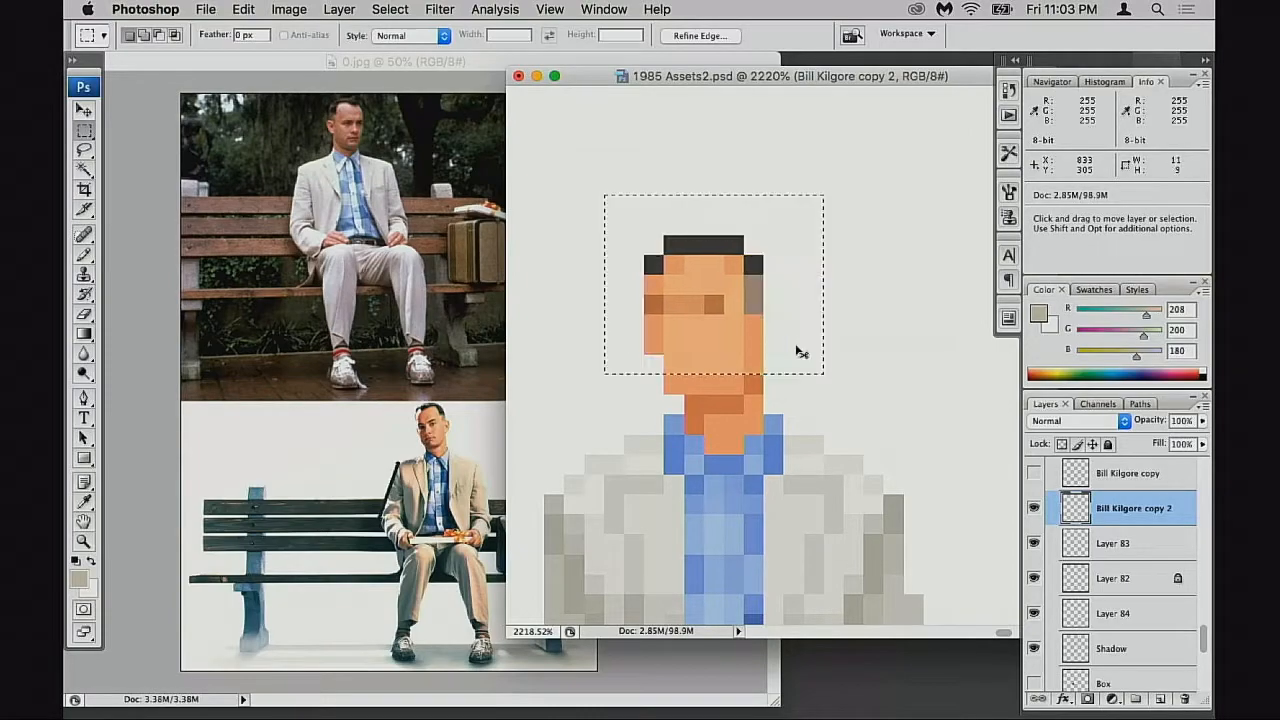
{"action": "left_click_drag", "start_coordinate": [550, 160], "coordinate": [691, 260]}
{"action": "key", "text": "super+Right"}
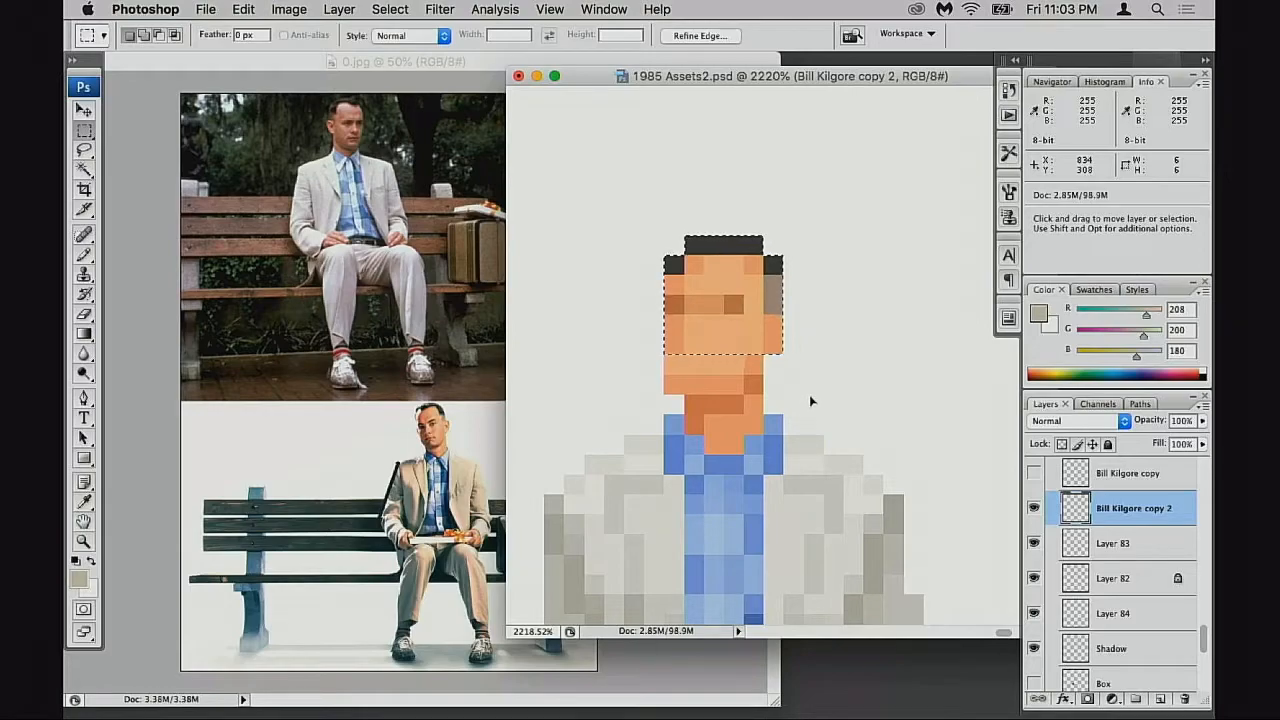
{"action": "key", "text": "super+d"}
Refine the left side of the man's jaw with orange sampled from the face, and erase the protruding lowest pixel
{"action": "key", "text": "b"}
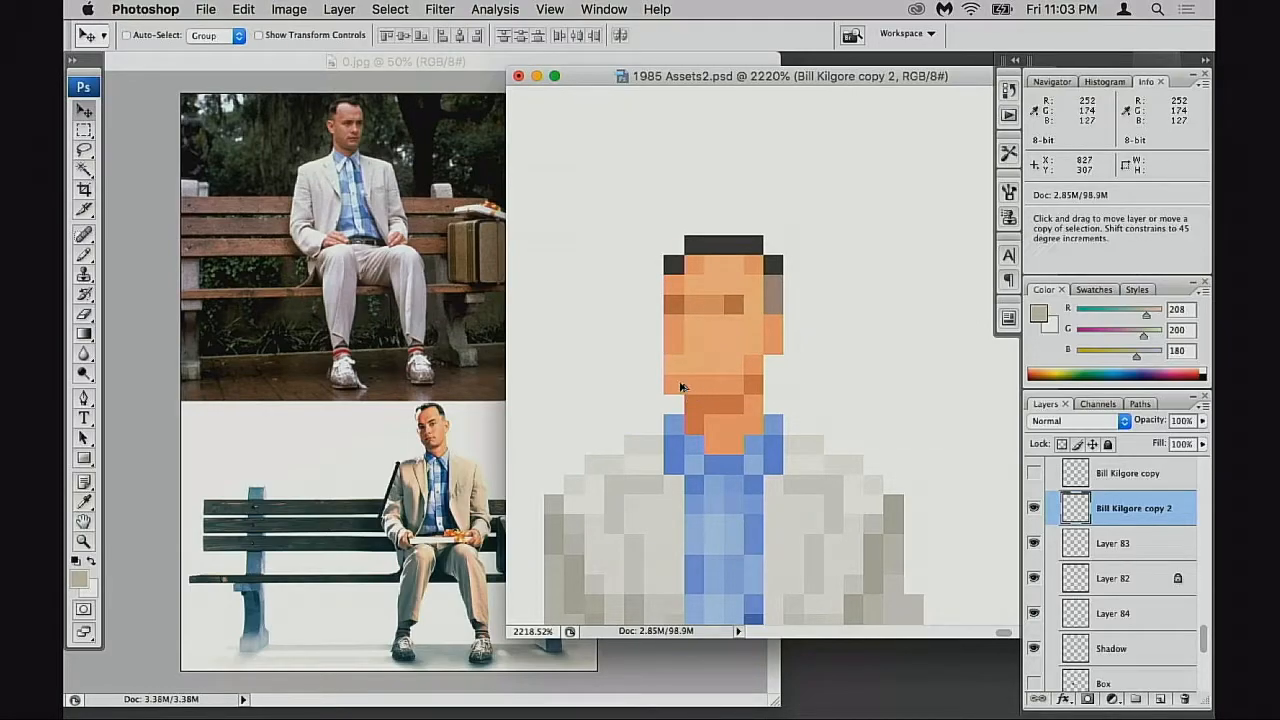
{"action": "left_click", "coordinate": [676, 360], "text": "alt"}
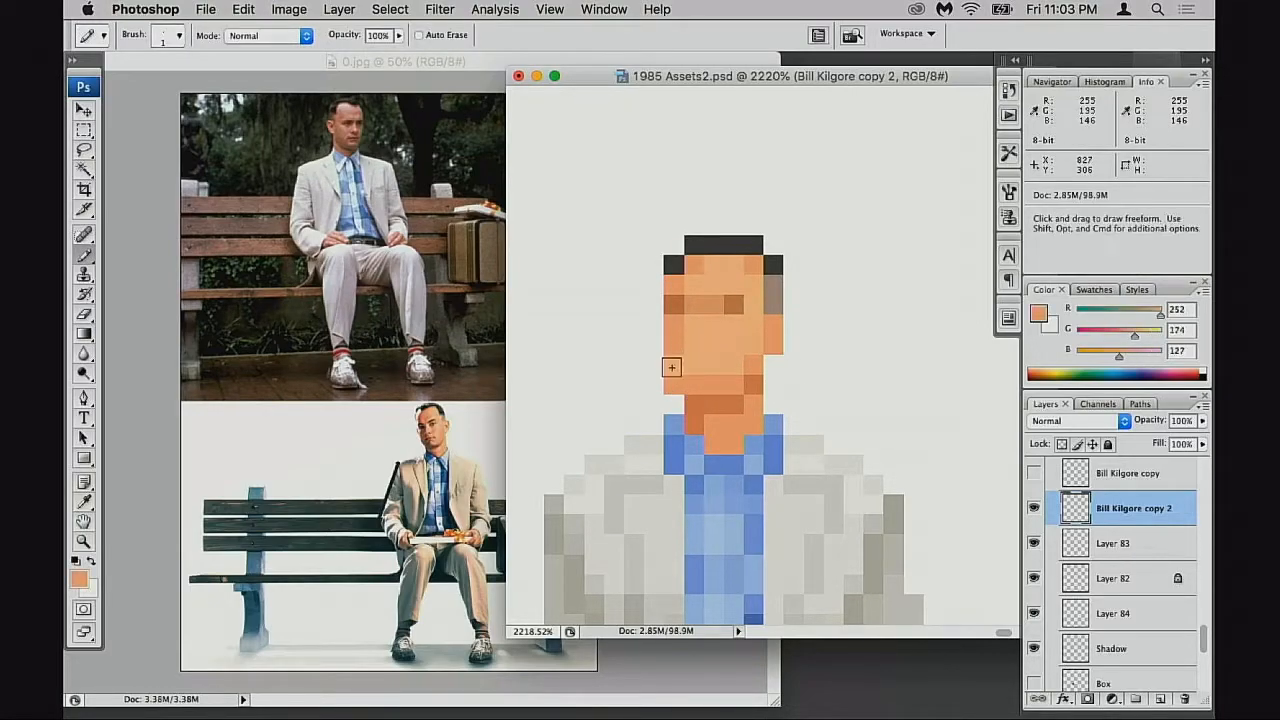
{"action": "key", "text": "e"}
Mirror the man, suitcase and bench layers horizontally again to check the reshaped head, and restore the original orientation
{"action": "left_click", "coordinate": [727, 441], "text": "alt+super"}
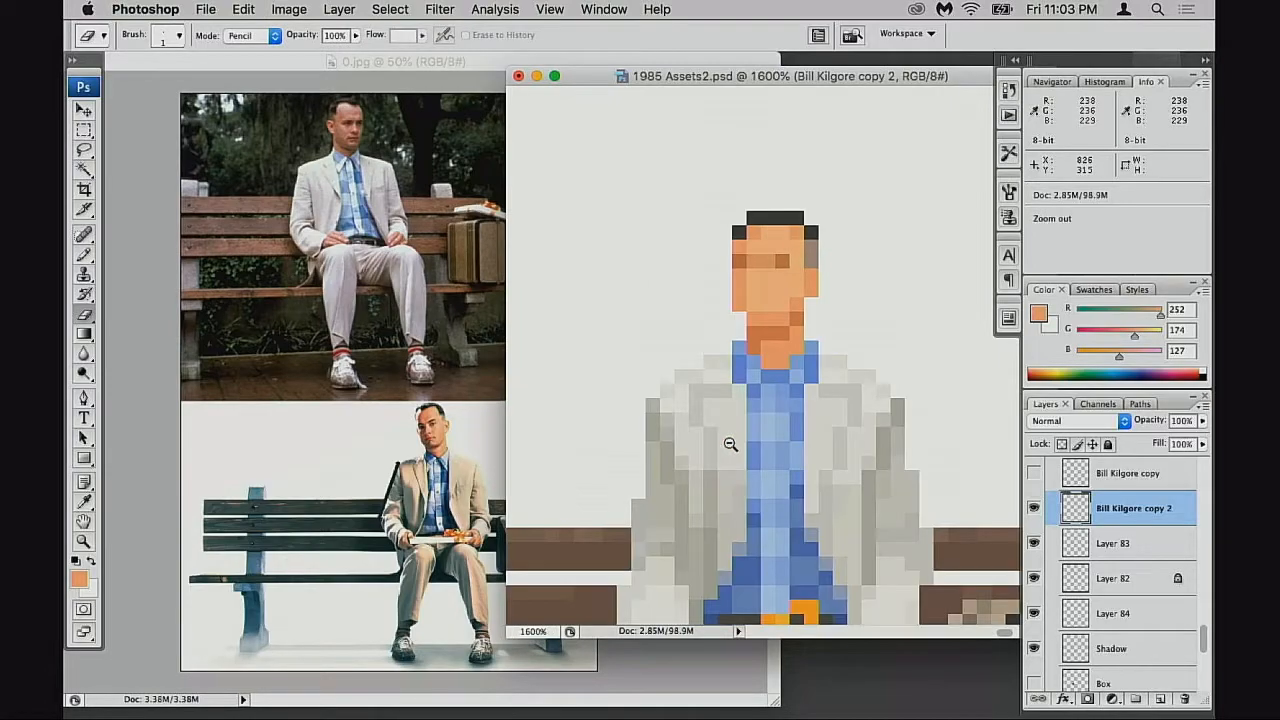
{"action": "left_click", "coordinate": [731, 446], "text": "alt+super"}
{"action": "left_click", "coordinate": [737, 446], "text": "alt+super"}
{"action": "left_click", "coordinate": [749, 446], "text": "alt+super"}
{"action": "left_click_drag", "start_coordinate": [749, 446], "coordinate": [764, 471]}
{"action": "left_click", "coordinate": [764, 471], "text": "alt+super"}
{"action": "left_click_drag", "start_coordinate": [889, 473], "coordinate": [863, 537]}
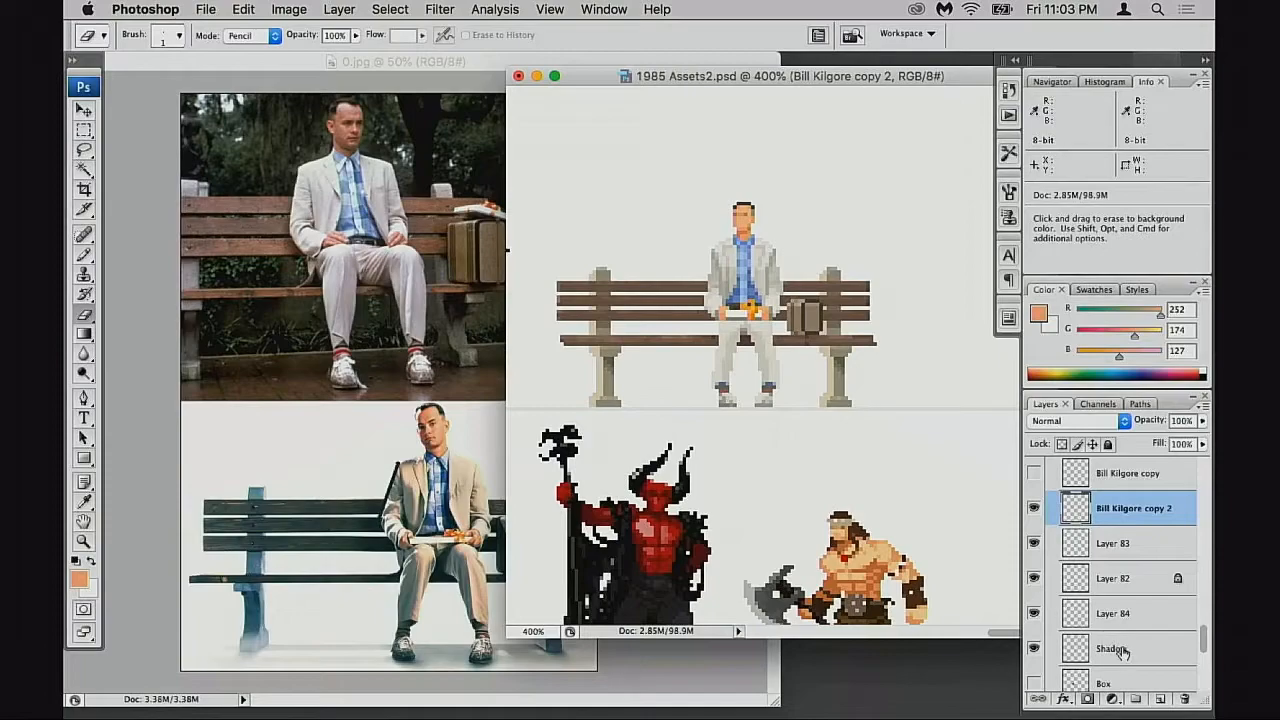
{"action": "left_click", "coordinate": [1090, 603], "text": "shift"}
{"action": "key", "text": "super+t"}
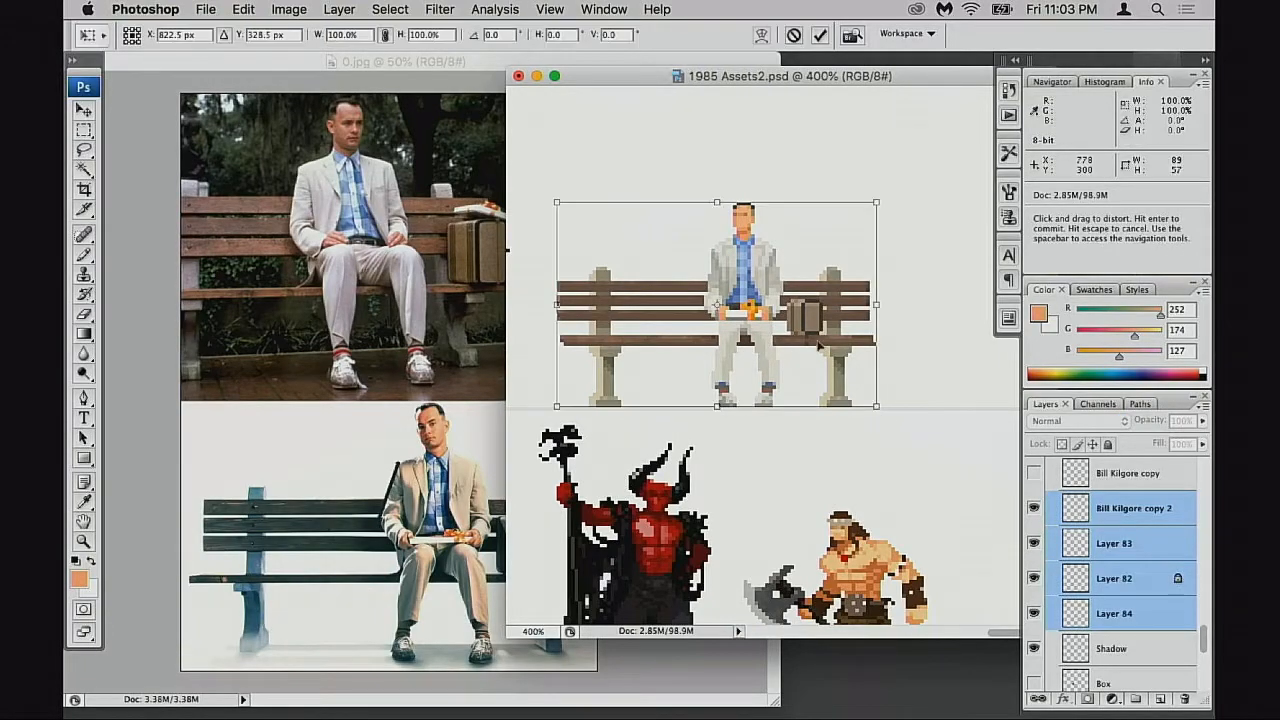
{"action": "right_click", "coordinate": [779, 300]}
{"action": "left_click", "coordinate": [838, 505]}
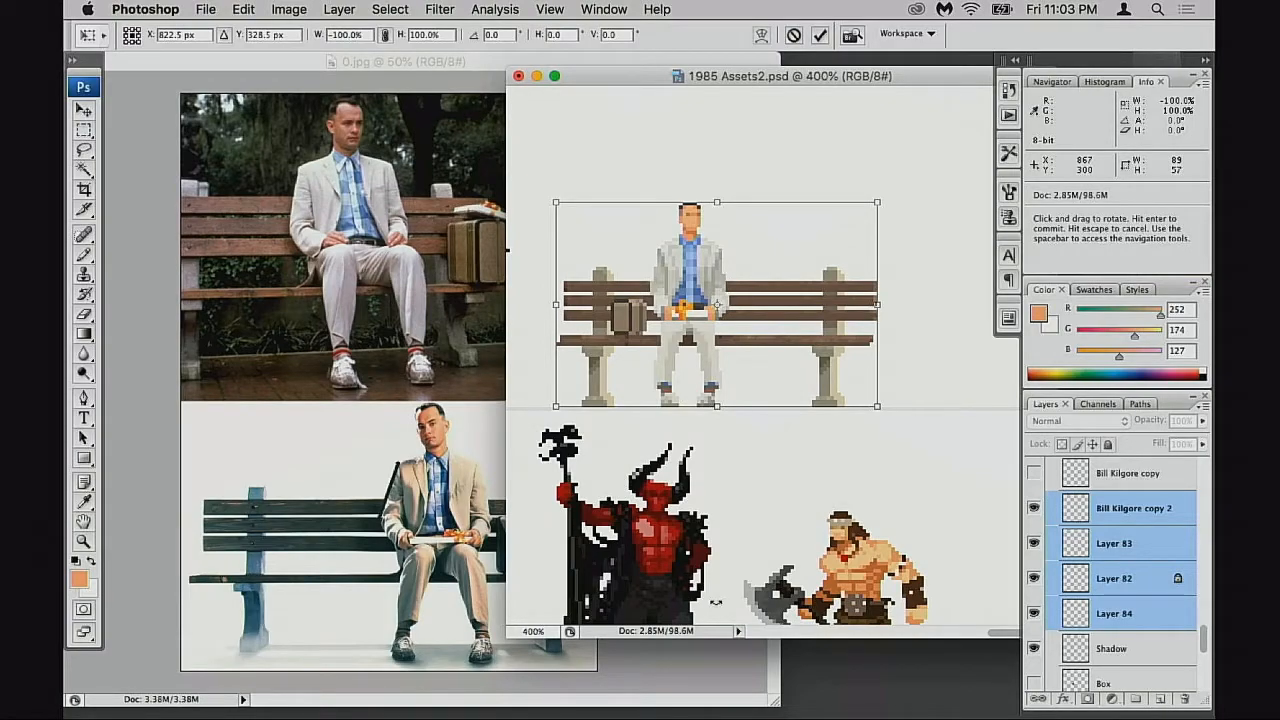
{"action": "key", "text": "Return"}
{"action": "key", "text": "super+z"}
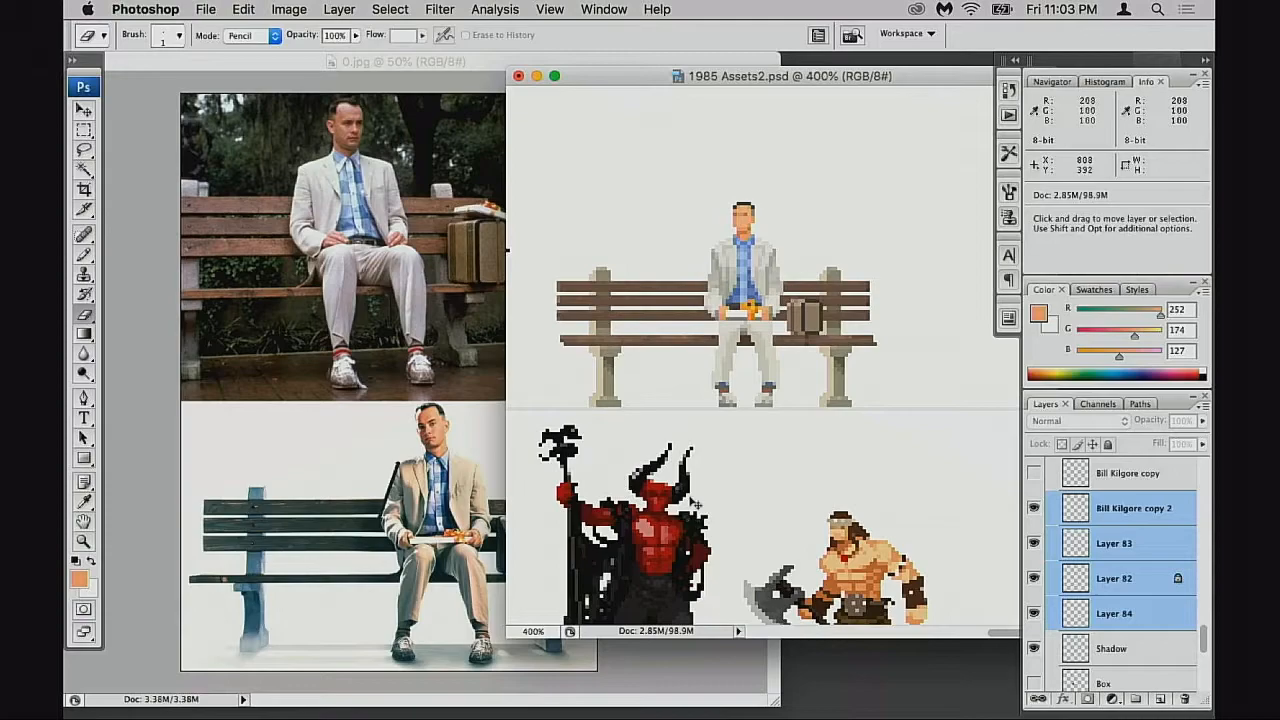
Darken the bottom pixel row of the suitcase on Layer 83 with its sampled dark grey, using the Pencil in Multiply mode at 30% opacity
{"action": "left_click_drag", "start_coordinate": [749, 325], "coordinate": [843, 437]}
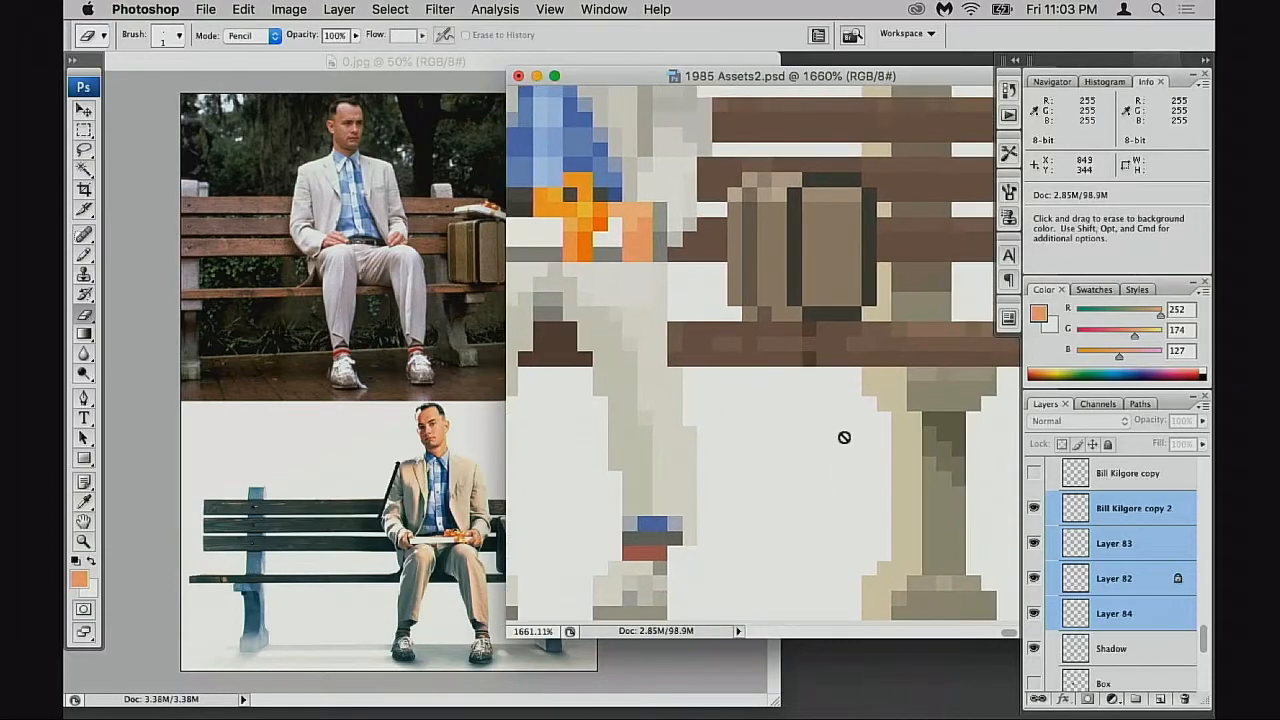
{"action": "left_click", "coordinate": [1056, 588]}
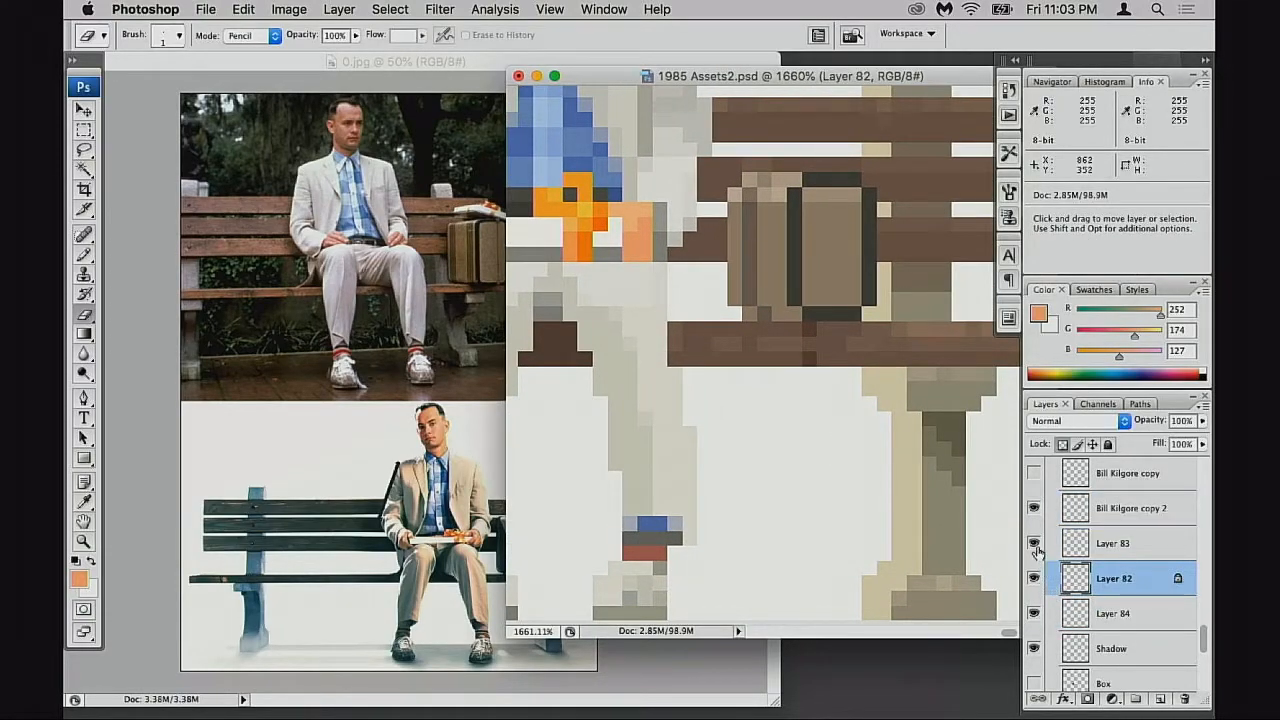
{"action": "left_click", "coordinate": [1034, 543]}
{"action": "left_click", "coordinate": [1034, 543]}
{"action": "left_click", "coordinate": [1112, 543]}
{"action": "key", "text": "b"}
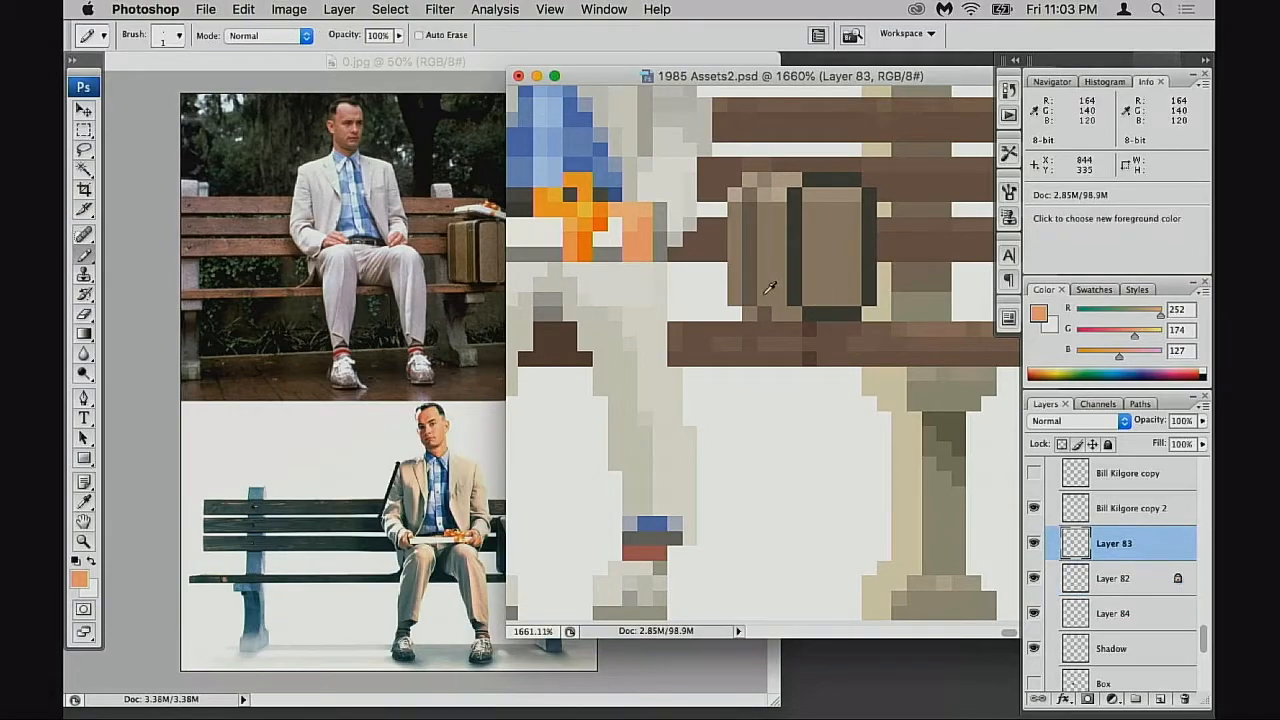
{"action": "left_click", "coordinate": [795, 284], "text": "alt"}
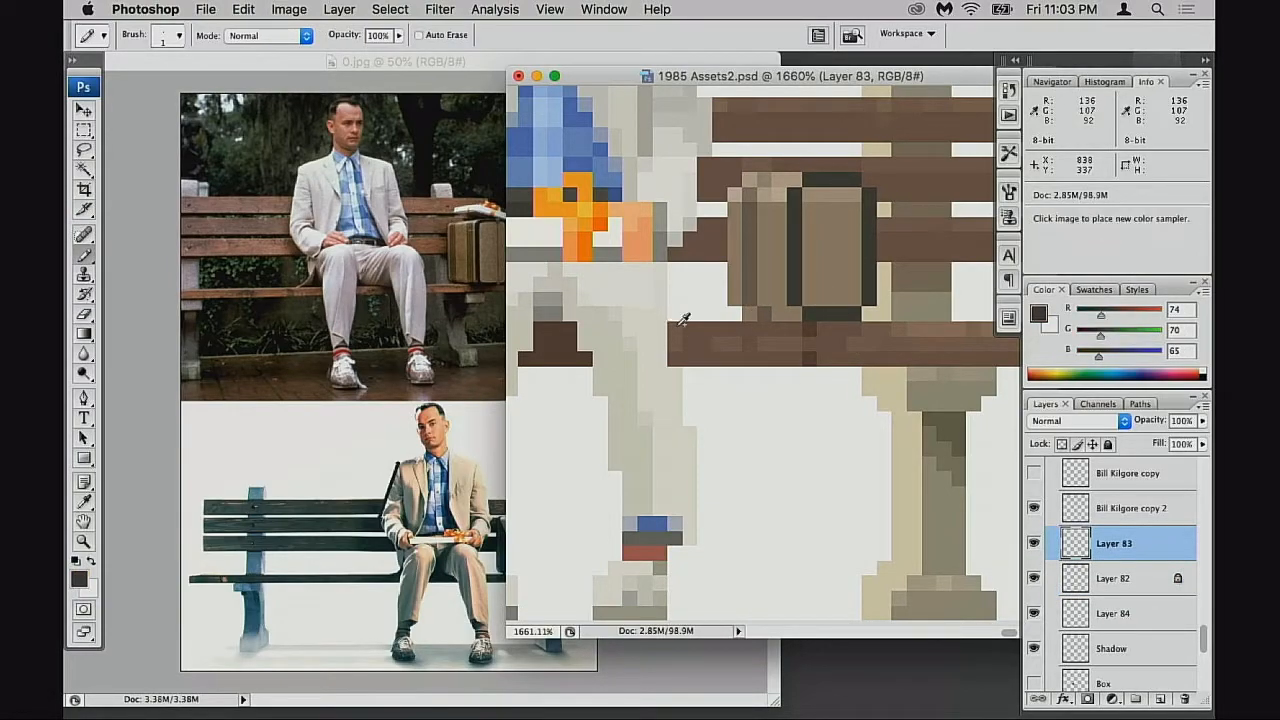
{"action": "key", "text": "alt+shift+m"}
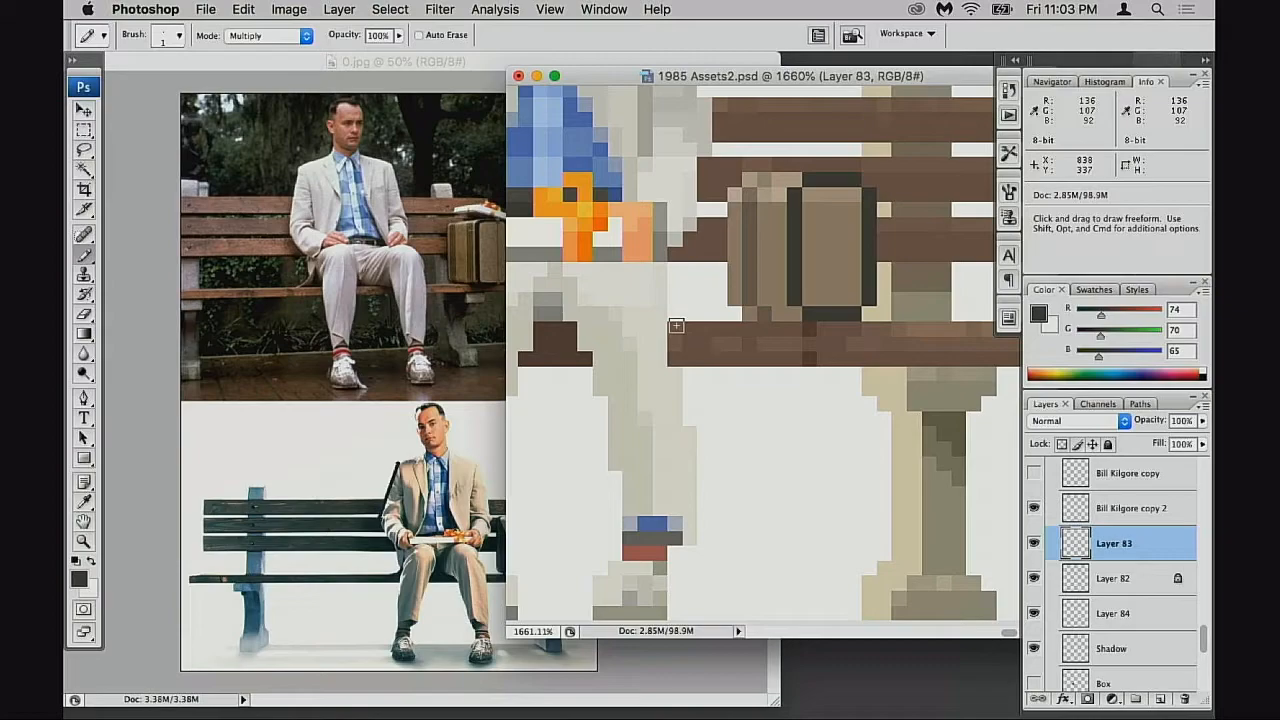
{"action": "key", "text": "4"}
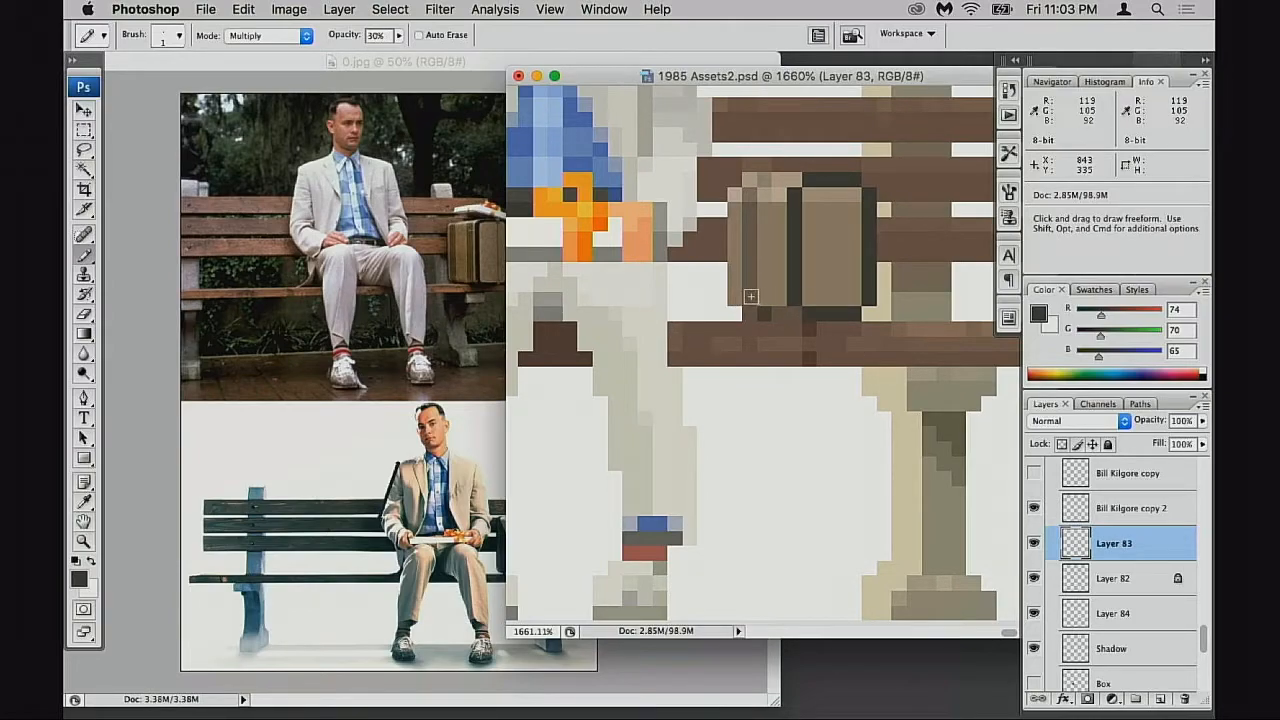
{"action": "left_click_drag", "start_coordinate": [750, 296], "coordinate": [821, 298]}
Darken the pixel row directly beneath the suitcase on Layer 83, using the Pencil in Multiply mode at 10% opacity
{"action": "key", "text": "1"}
{"action": "left_click", "coordinate": [800, 409], "text": "alt"}
{"action": "left_click", "coordinate": [799, 409], "text": "alt"}
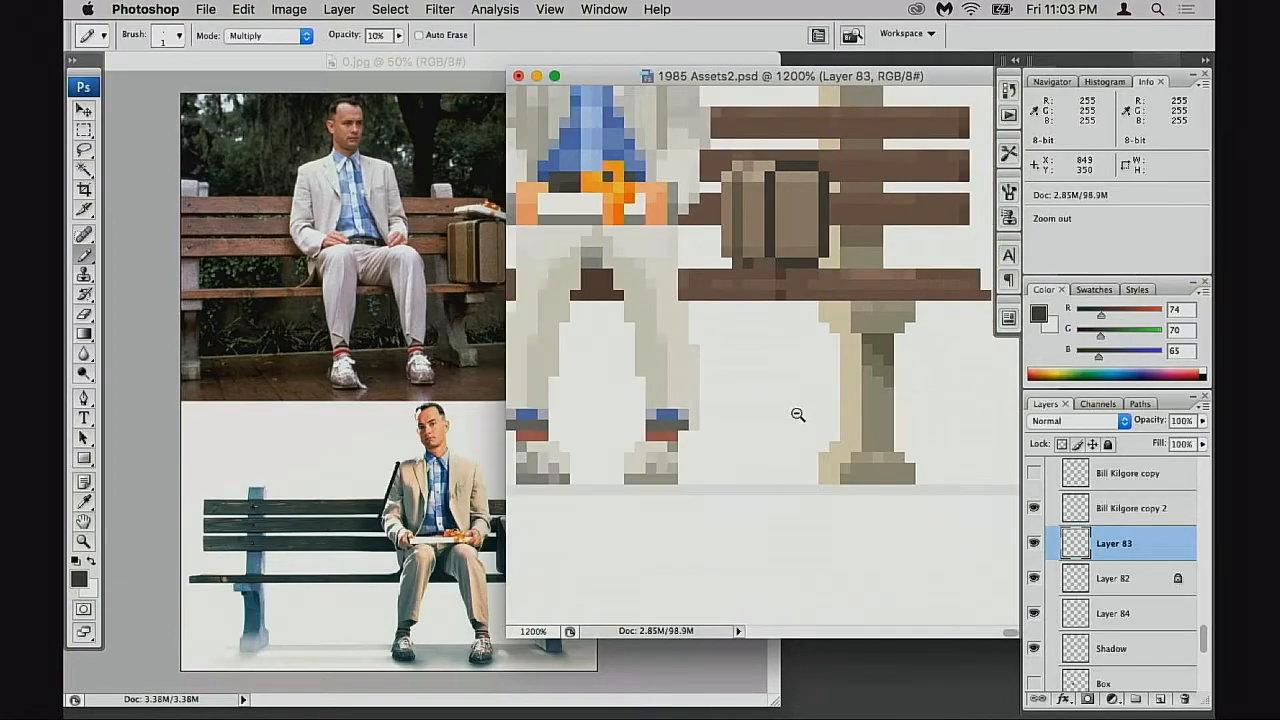
{"action": "left_click", "coordinate": [797, 414], "text": "alt"}
{"action": "left_click", "coordinate": [796, 416], "text": "alt"}
{"action": "left_click", "coordinate": [796, 416], "text": "alt"}
{"action": "left_click_drag", "start_coordinate": [706, 174], "coordinate": [758, 226]}
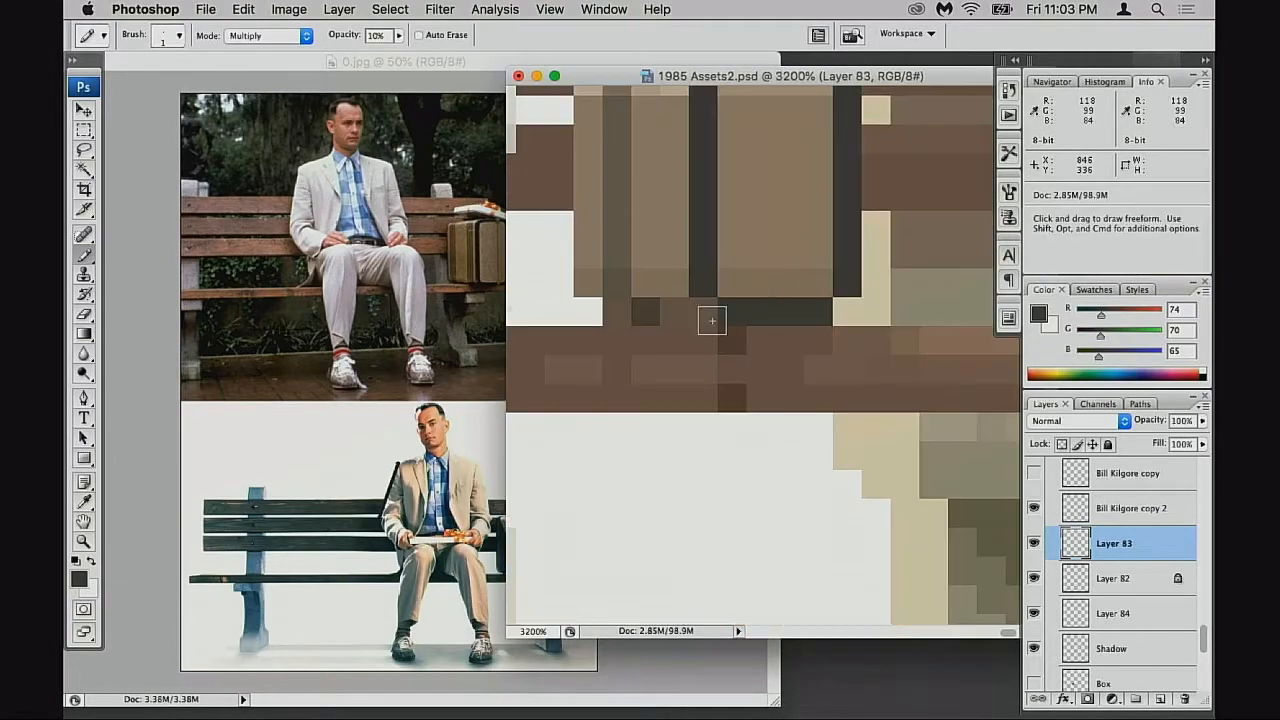
{"action": "left_click", "coordinate": [646, 311]}
{"action": "left_click_drag", "start_coordinate": [659, 313], "coordinate": [802, 301]}
{"action": "left_click_drag", "start_coordinate": [802, 301], "coordinate": [619, 309]}
{"action": "mouse_move", "coordinate": [619, 309]}
{"action": "left_mouse_down"}
{"action": "mouse_move", "coordinate": [807, 310]}
{"action": "mouse_move", "coordinate": [607, 312]}
{"action": "left_mouse_up"}
Review the whole bench scene, hiding the Bill Kilgore copy 2 layer briefly and showing it again
{"action": "left_click", "coordinate": [771, 380], "text": "alt"}
{"action": "left_click", "coordinate": [777, 391], "text": "alt"}
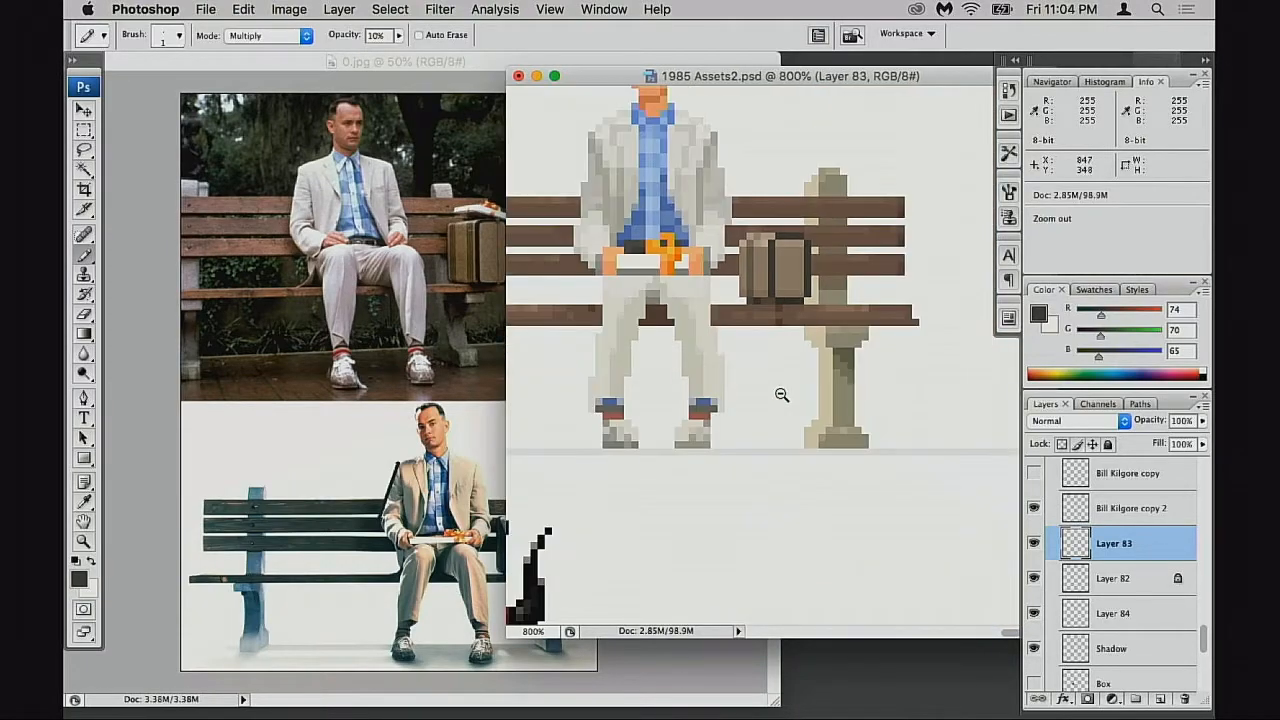
{"action": "left_click", "coordinate": [760, 392], "text": "alt"}
{"action": "left_click_drag", "start_coordinate": [726, 393], "coordinate": [862, 500]}
{"action": "left_click", "coordinate": [811, 491], "text": "alt"}
{"action": "mouse_move", "coordinate": [740, 498]}
{"action": "left_mouse_down"}
{"action": "mouse_move", "coordinate": [757, 523]}
{"action": "mouse_move", "coordinate": [752, 595]}
{"action": "left_mouse_up"}
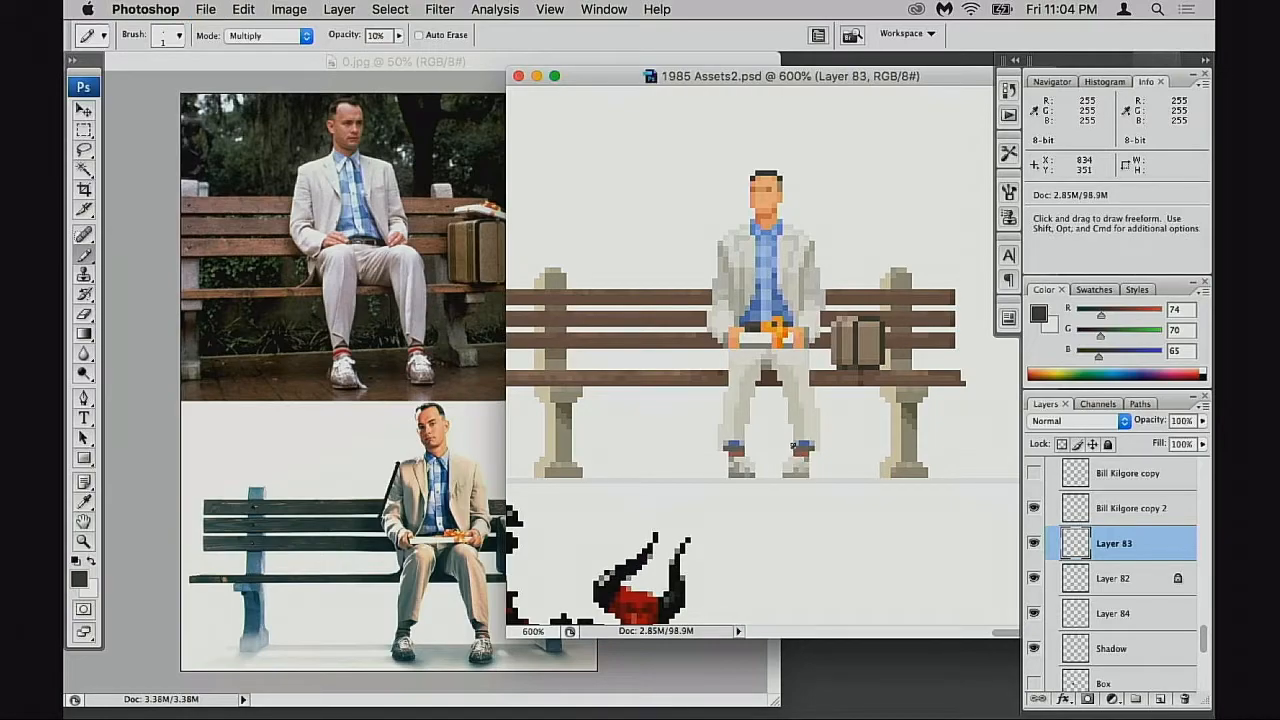
{"action": "left_click", "coordinate": [1034, 508]}
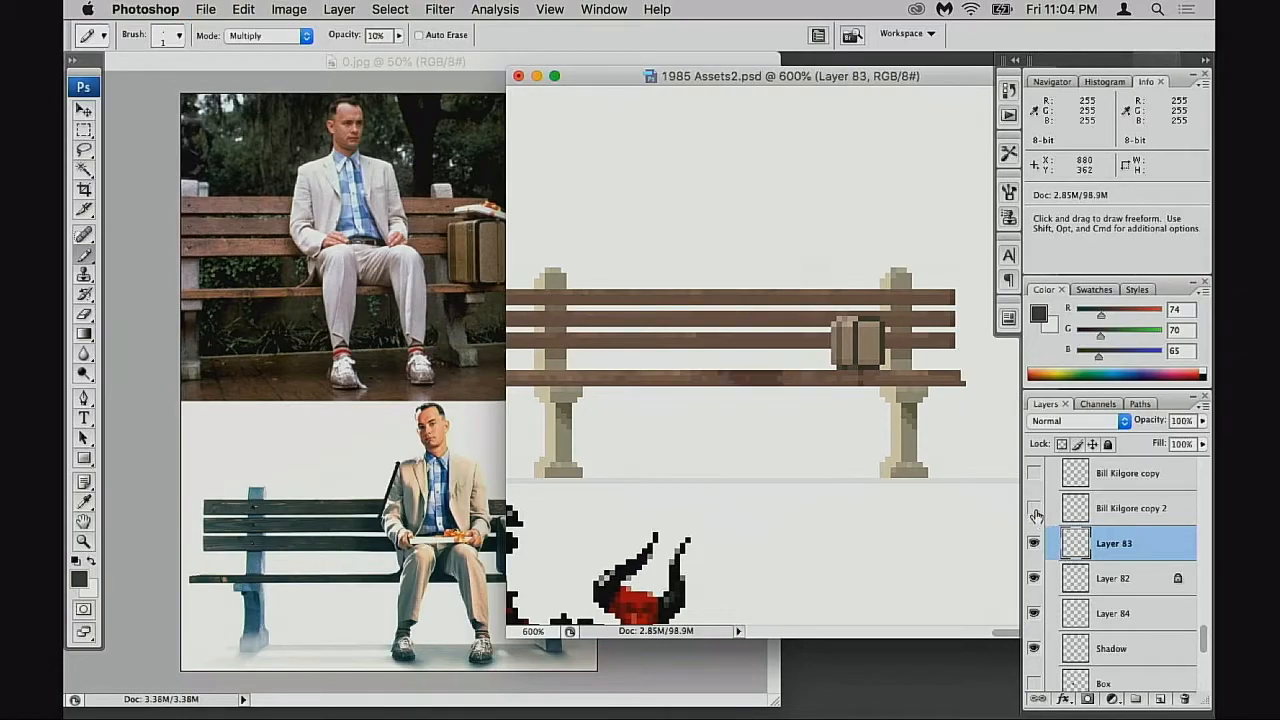
{"action": "left_click", "coordinate": [1034, 508]}
On the Bill Kilgore copy 2 layer, select the left half of the man's jacket and its sleeve with additive rectangular marquees
{"action": "left_click", "coordinate": [1068, 510]}
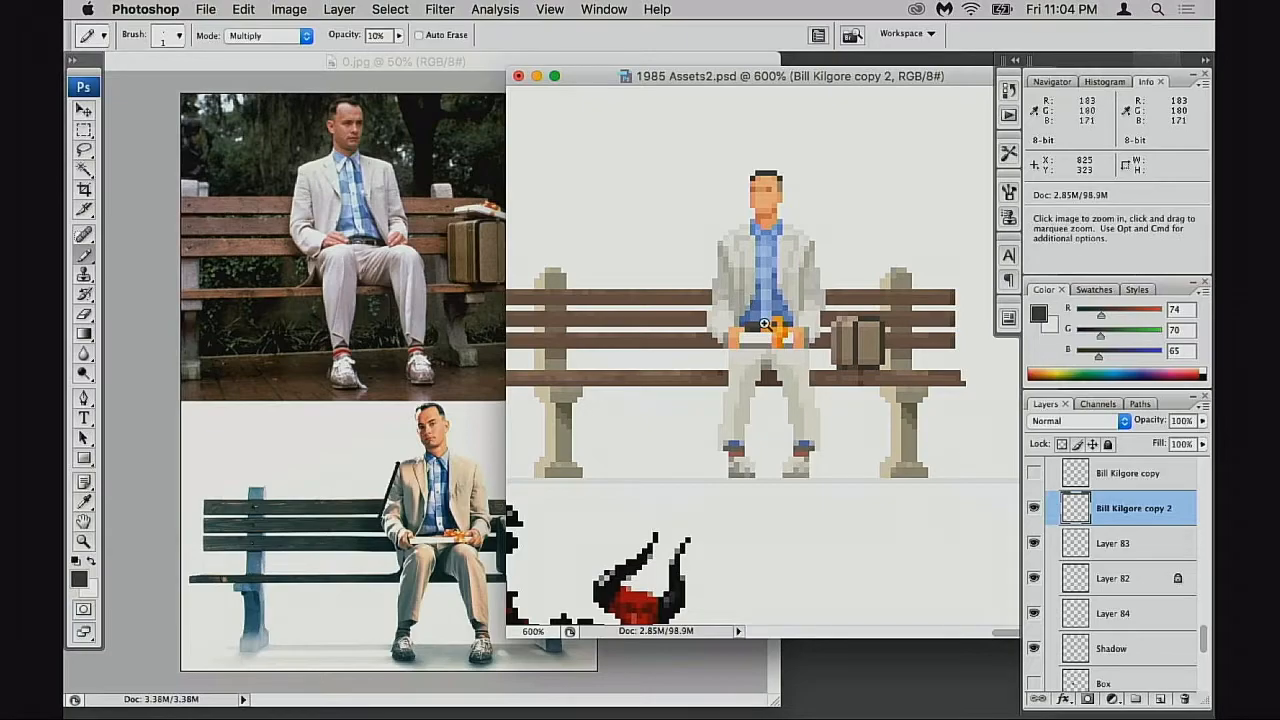
{"action": "left_click", "coordinate": [766, 328], "text": "super"}
{"action": "left_click", "coordinate": [773, 355], "text": "super"}
{"action": "left_click", "coordinate": [773, 355], "text": "super"}
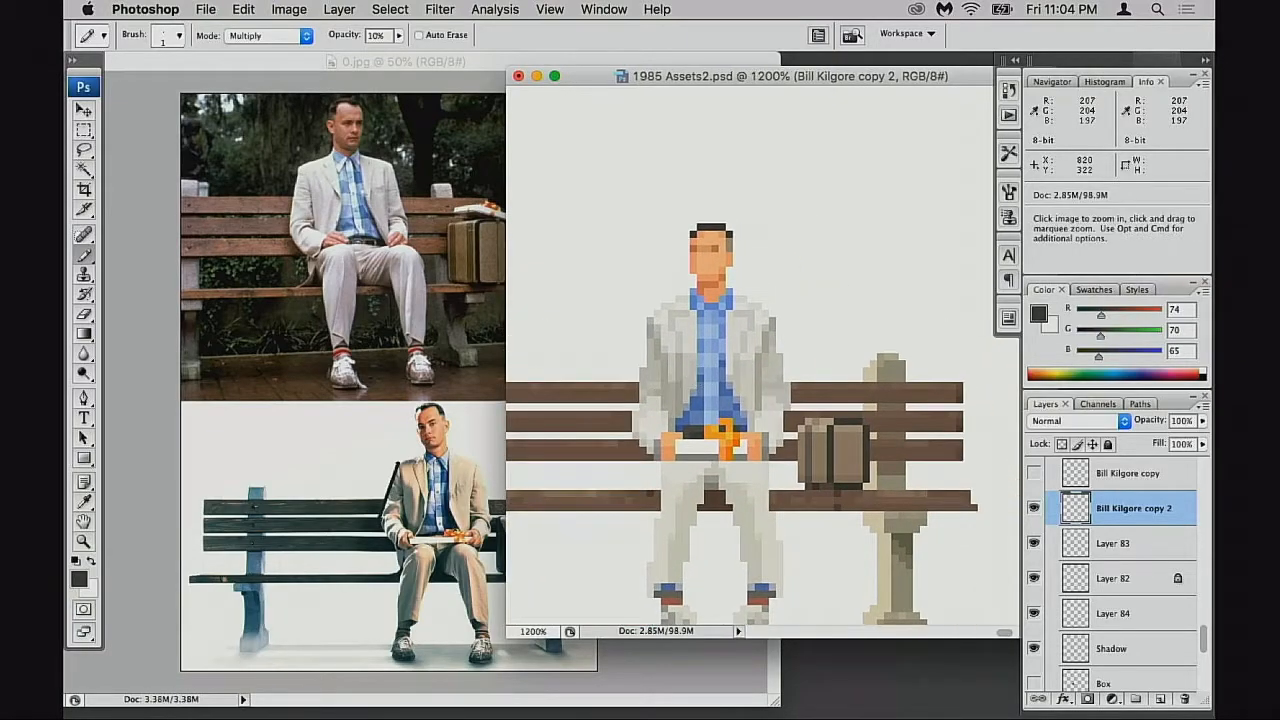
{"action": "key", "text": "m"}
{"action": "left_click_drag", "start_coordinate": [700, 225], "coordinate": [770, 334]}
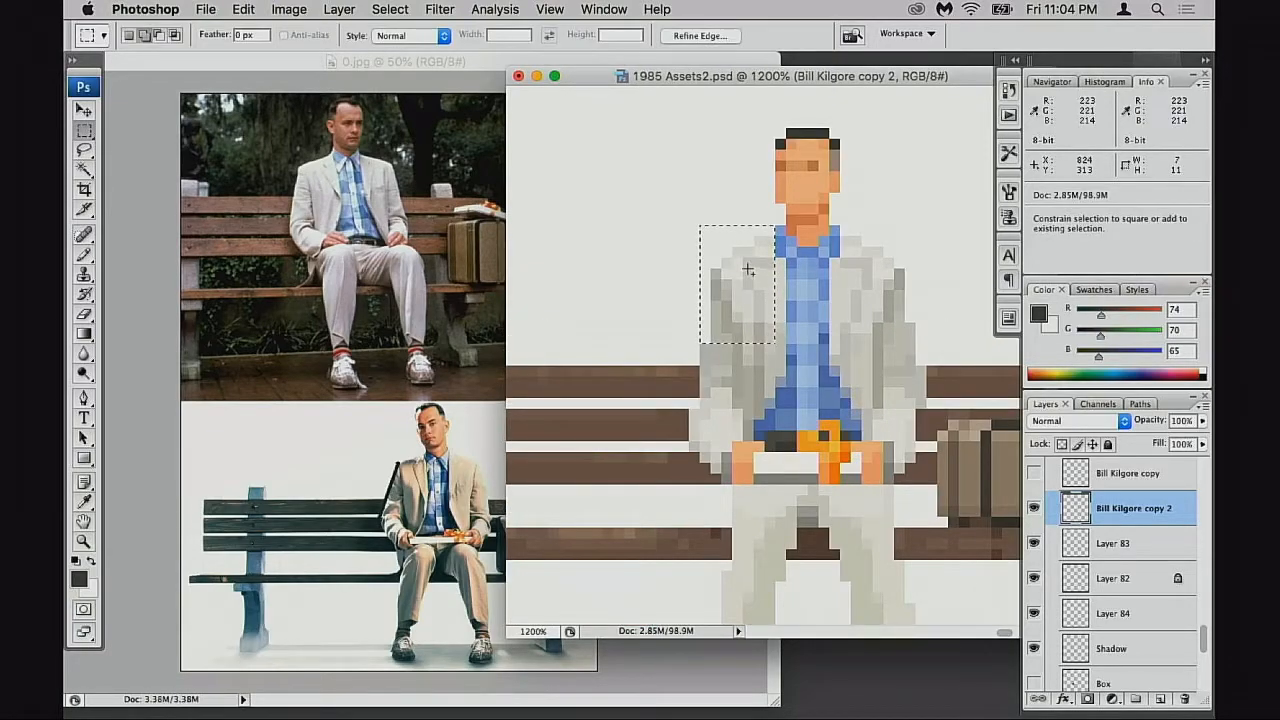
{"action": "left_click_drag", "start_coordinate": [743, 269], "coordinate": [780, 284]}
{"action": "left_click_drag", "start_coordinate": [668, 258], "coordinate": [780, 376]}
{"action": "left_click_drag", "start_coordinate": [657, 281], "coordinate": [698, 325]}
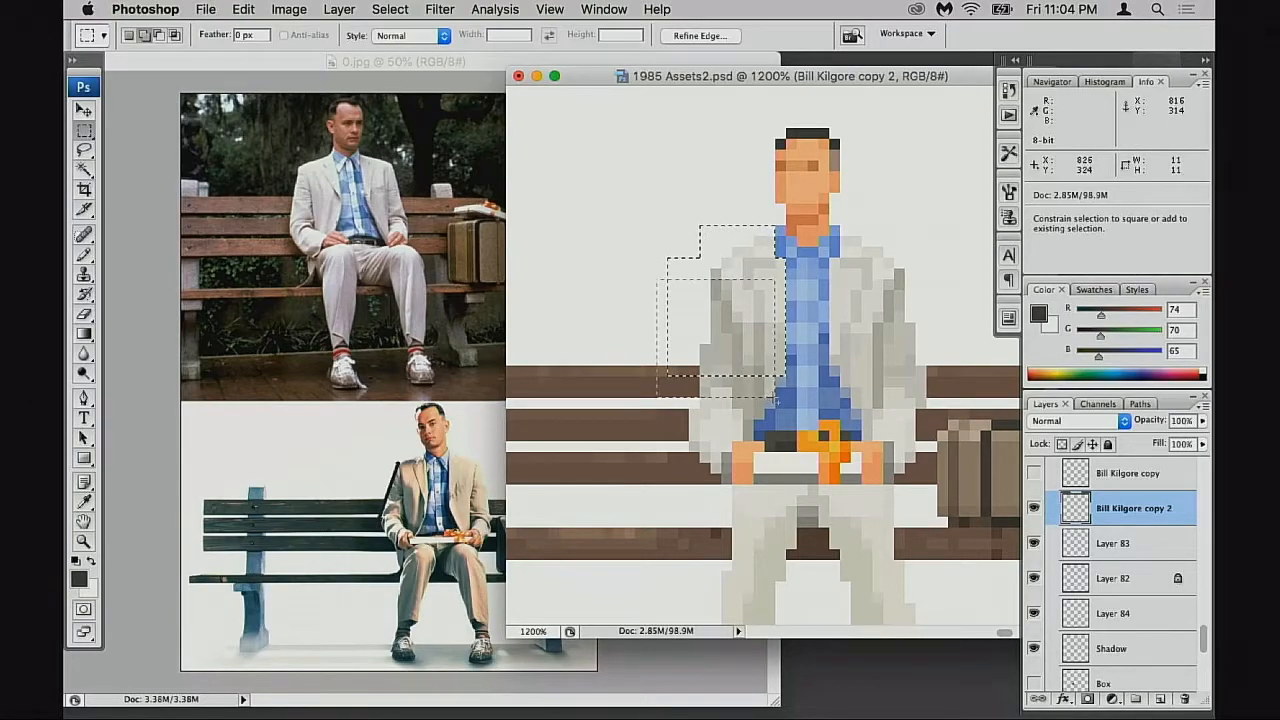
{"action": "left_click_drag", "start_coordinate": [774, 399], "coordinate": [785, 387]}
{"action": "left_click_drag", "start_coordinate": [678, 376], "coordinate": [709, 400]}
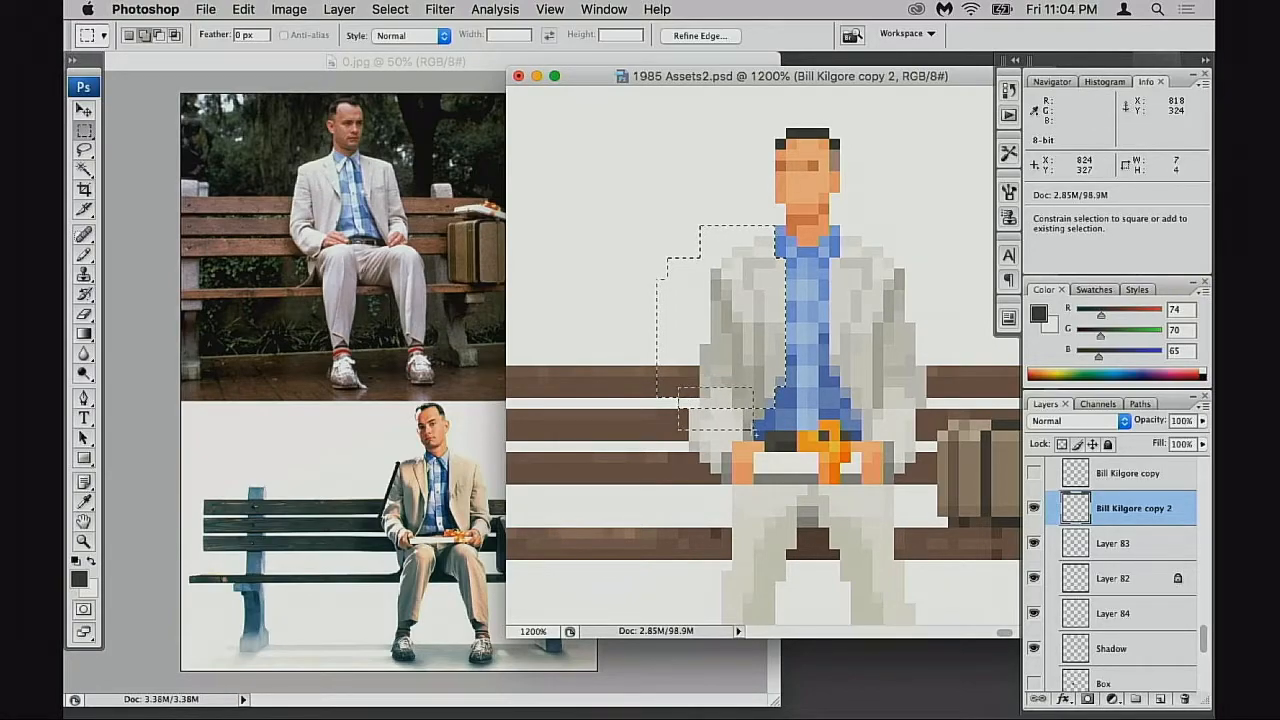
{"action": "left_click_drag", "start_coordinate": [754, 432], "coordinate": [690, 438]}
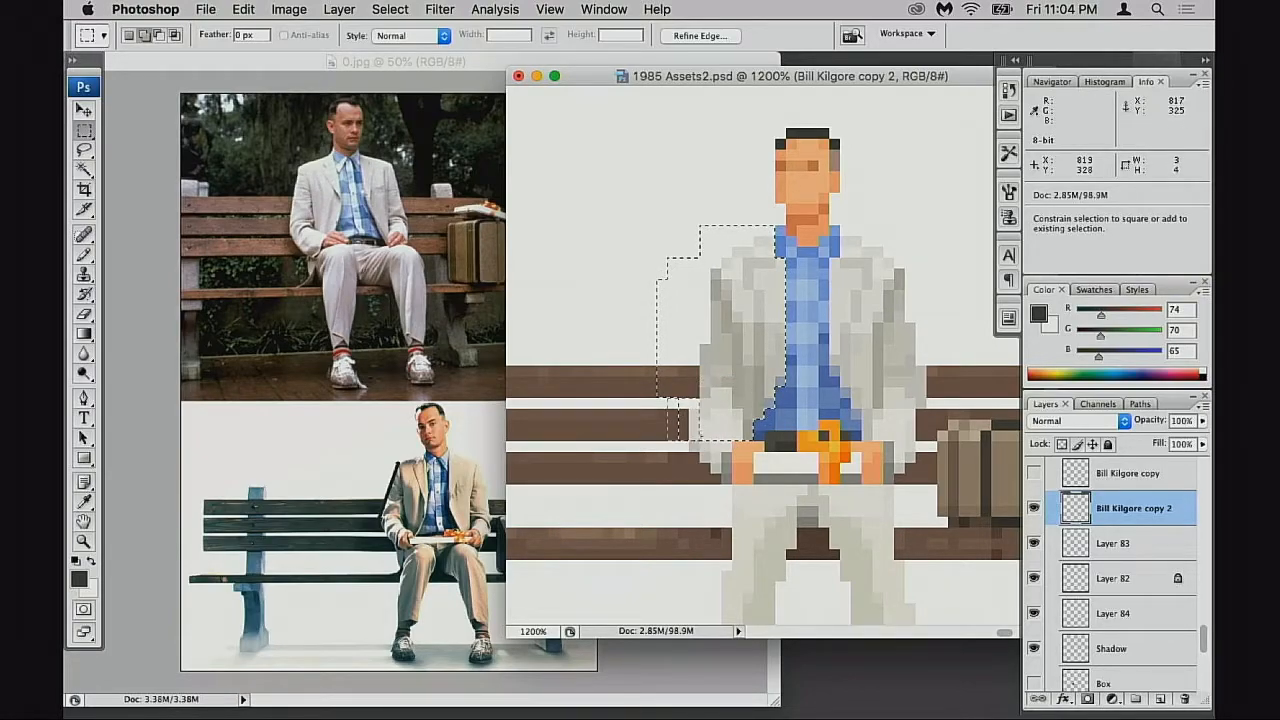
Add the man's white trousers, down to the cuffs on both legs, to the rectangular marquee selection
{"action": "left_click_drag", "start_coordinate": [731, 484], "coordinate": [731, 485]}
{"action": "left_click_drag", "start_coordinate": [771, 529], "coordinate": [947, 519]}
{"action": "left_click_drag", "start_coordinate": [668, 512], "coordinate": [688, 550]}
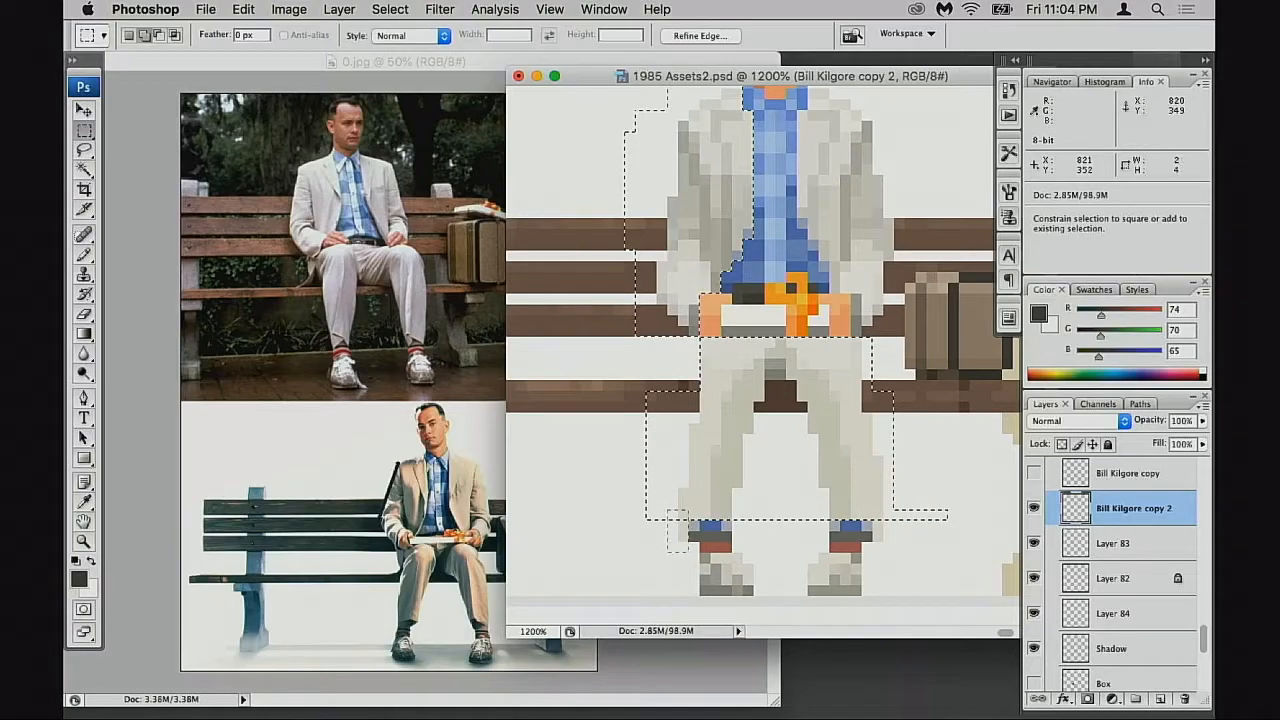
{"action": "left_click_drag", "start_coordinate": [885, 515], "coordinate": [899, 558]}
Add the right half of the man's jacket, including its shoulder, sleeve and cuff, to the selection
{"action": "key", "text": "space"}
{"action": "left_click_drag", "start_coordinate": [881, 426], "coordinate": [831, 561]}
{"action": "left_click_drag", "start_coordinate": [748, 244], "coordinate": [800, 404]}
{"action": "left_click_drag", "start_coordinate": [795, 336], "coordinate": [832, 426]}
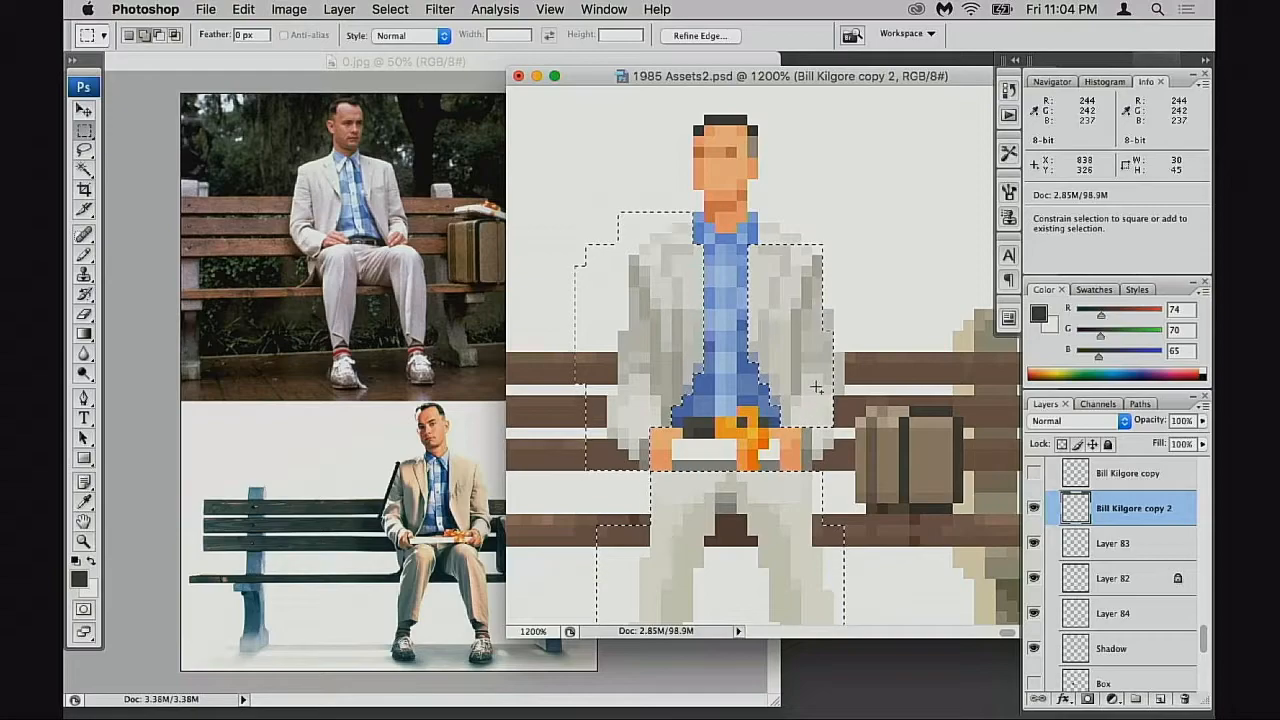
{"action": "left_click_drag", "start_coordinate": [801, 428], "coordinate": [834, 470]}
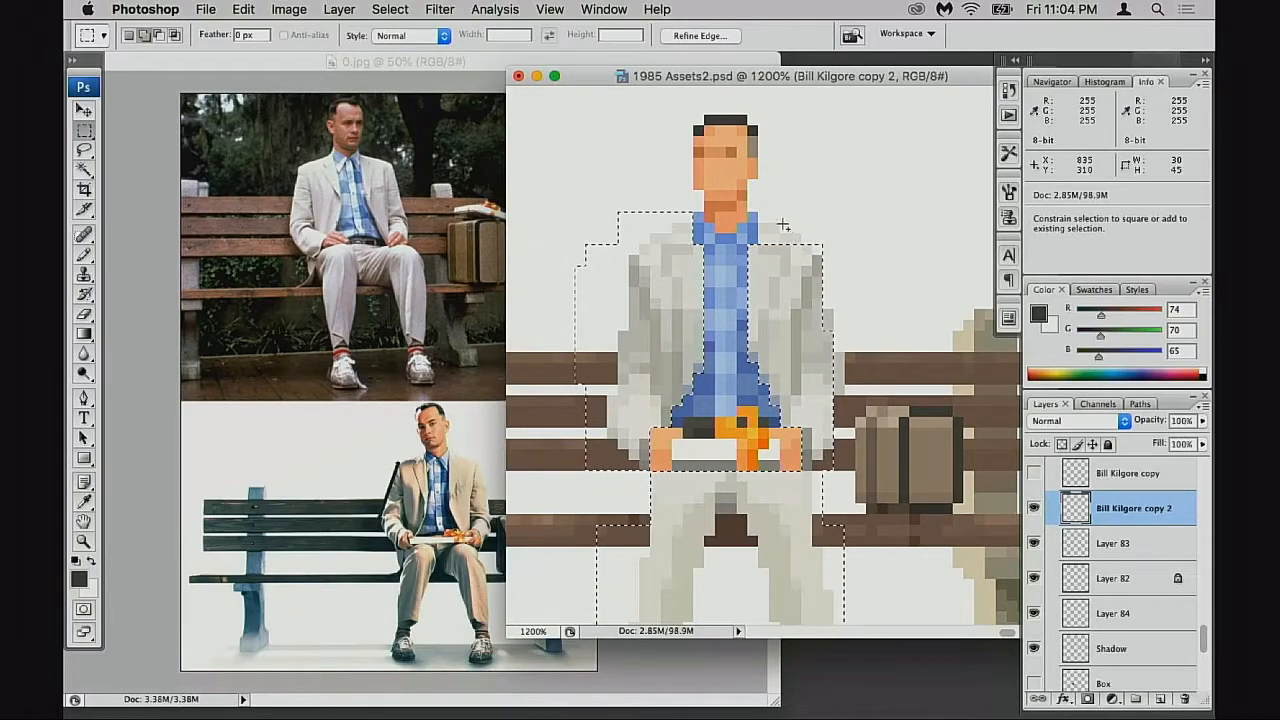
{"action": "left_click_drag", "start_coordinate": [783, 224], "coordinate": [844, 415]}
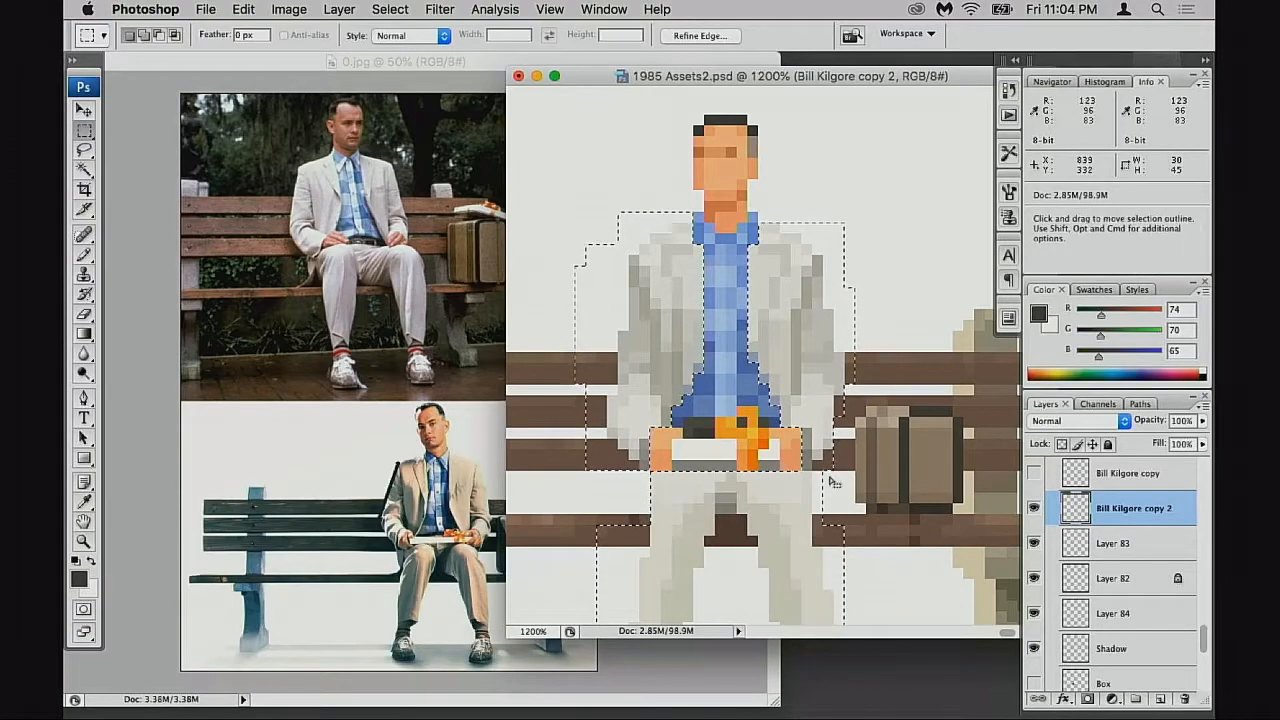
Hide the selection outline around the suit and bring the reference image 0.jpg to the front
{"action": "scroll", "coordinate": [834, 482], "scroll_direction": "down", "scroll_amount": 5}
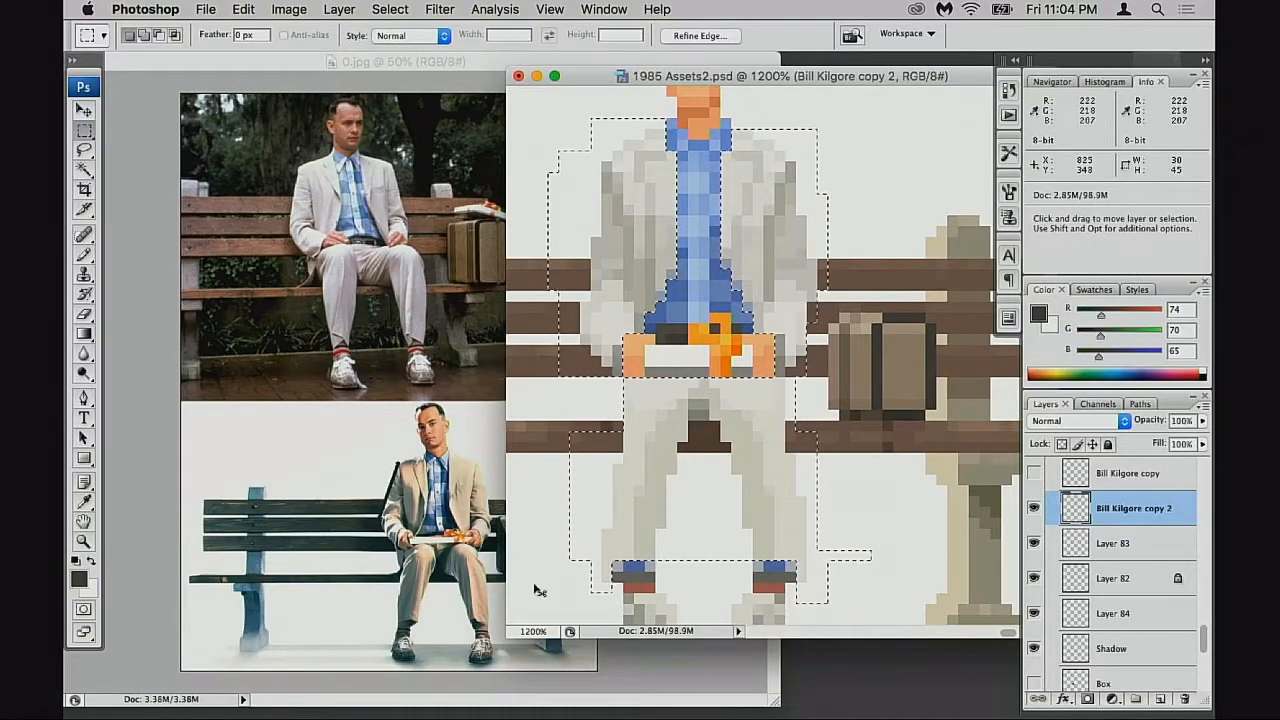
{"action": "key", "text": "super+h"}
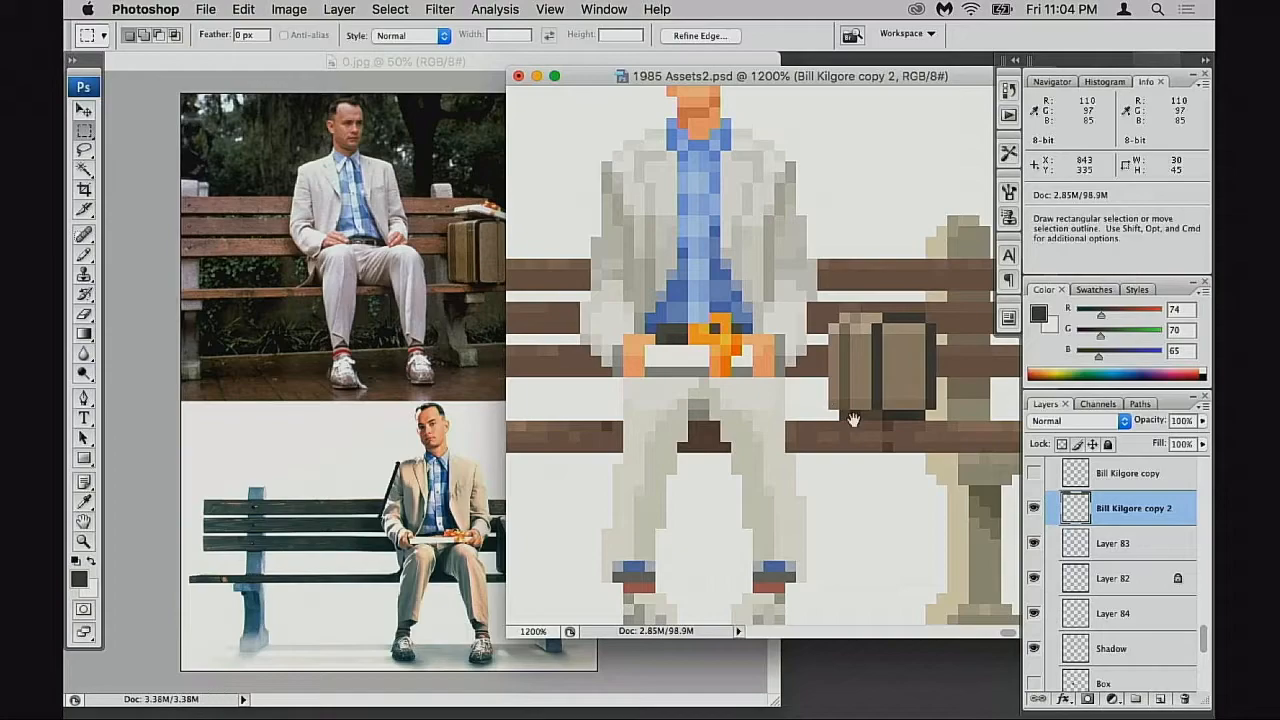
{"action": "left_click", "coordinate": [823, 429], "text": "alt"}
{"action": "left_click", "coordinate": [785, 415], "text": "alt"}
{"action": "left_click", "coordinate": [462, 64]}
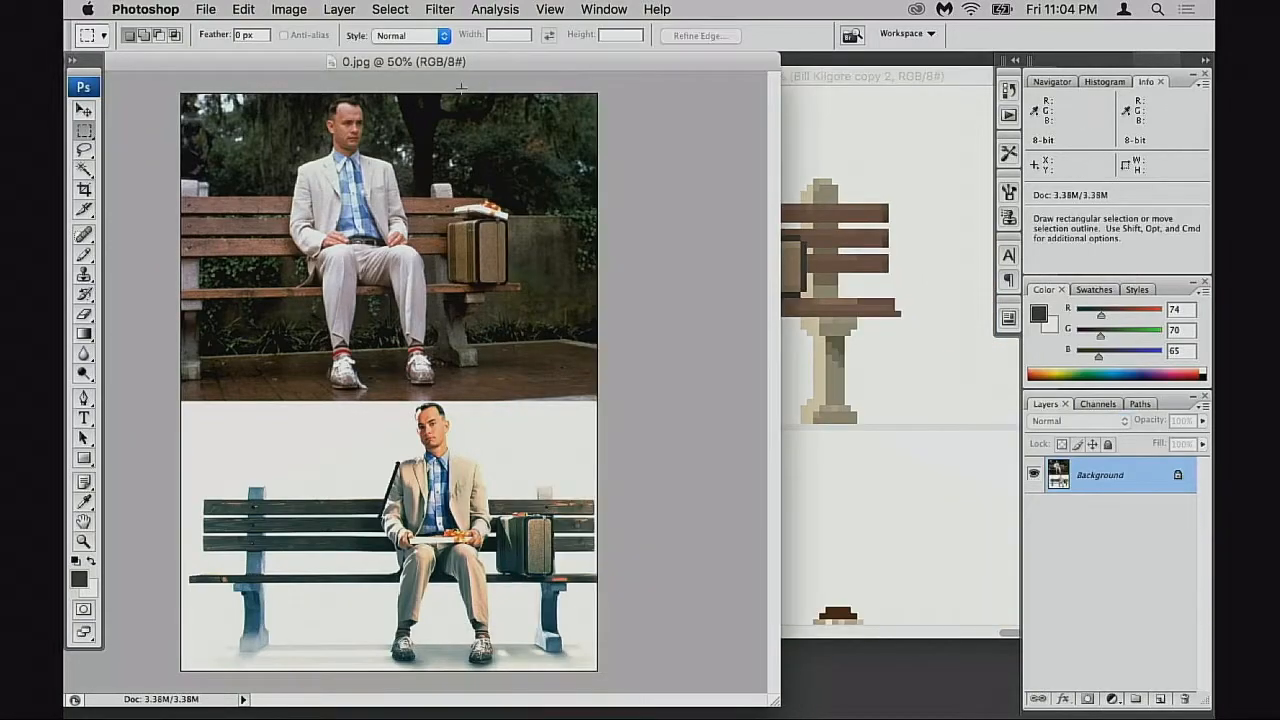
Move the reference photo window below the small preview and return to the enlarged 1985 Assets2.psd artwork
{"action": "left_click_drag", "start_coordinate": [482, 66], "coordinate": [399, 399]}
{"action": "left_click", "coordinate": [779, 320]}
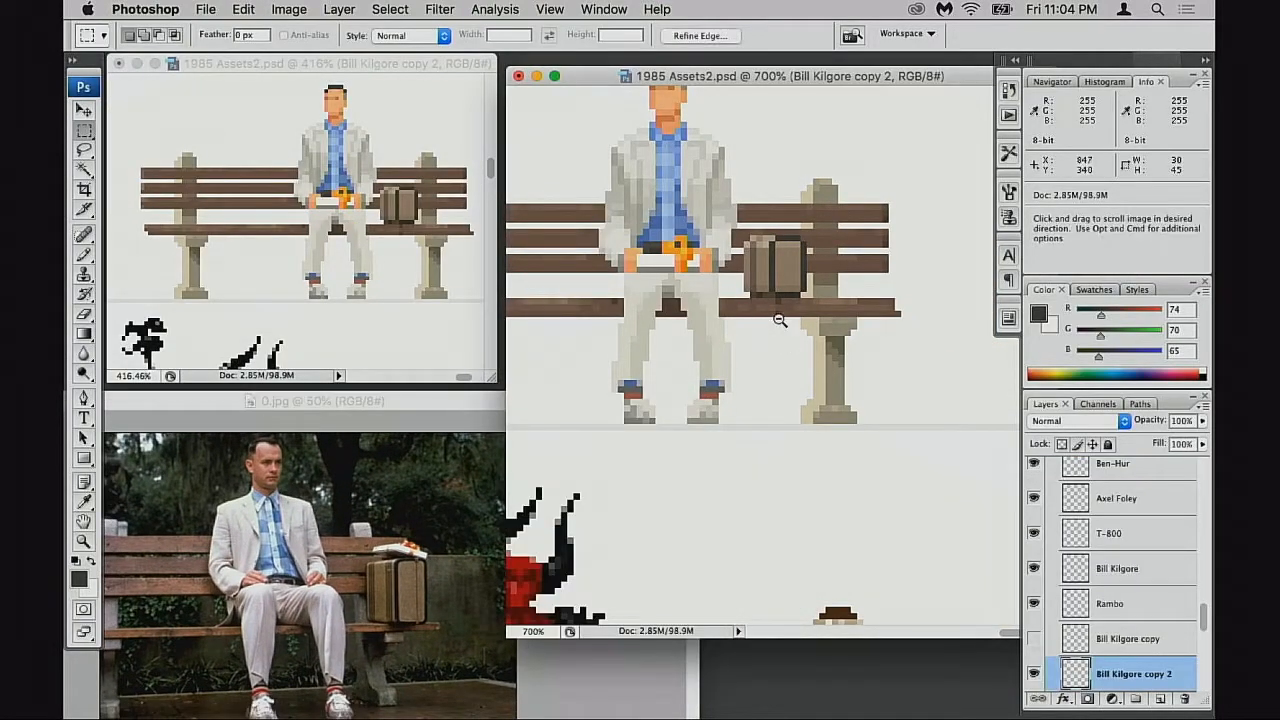
{"action": "left_click", "coordinate": [779, 320], "text": "alt"}
Increase the selected seated figure's contrast with Levels, raising the black input point and slightly lowering the white input point
{"action": "key", "text": "super+l"}
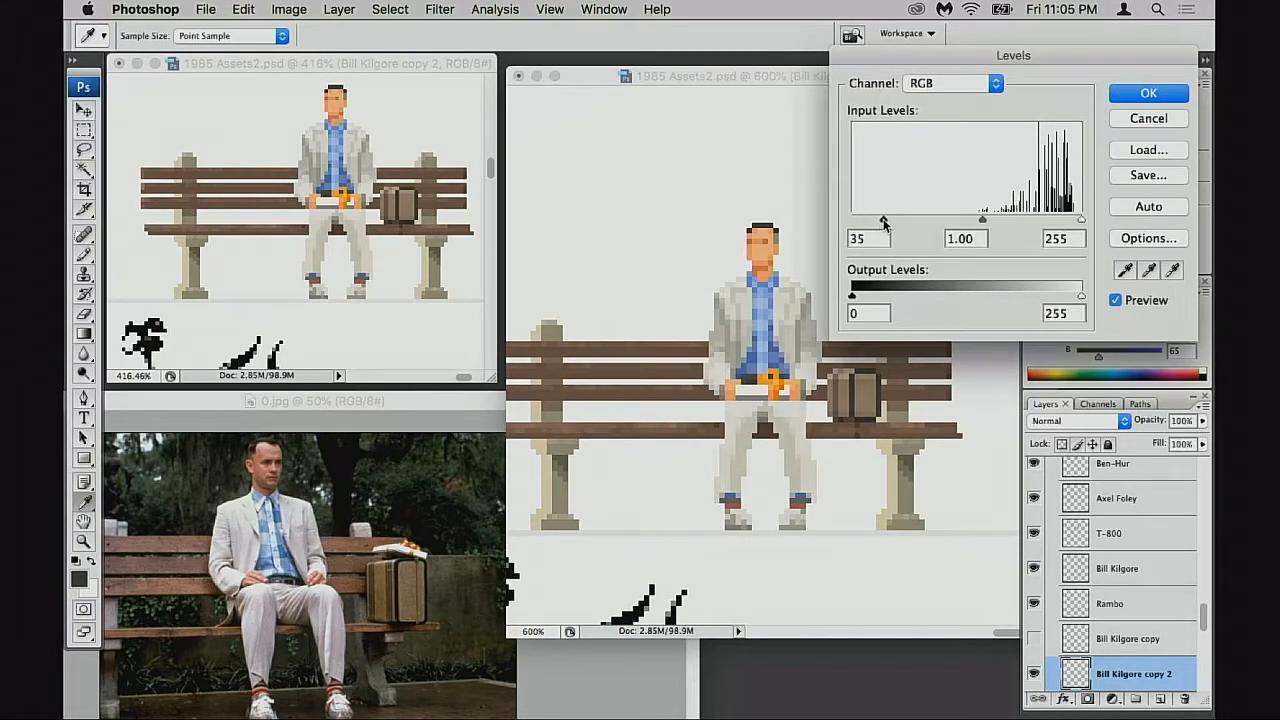
{"action": "left_click_drag", "start_coordinate": [892, 221], "coordinate": [878, 221]}
{"action": "left_click_drag", "start_coordinate": [1079, 227], "coordinate": [1074, 225]}
{"action": "left_click_drag", "start_coordinate": [1078, 224], "coordinate": [1077, 221]}
{"action": "left_click", "coordinate": [1135, 94]}
{"action": "key", "text": "super+b"}
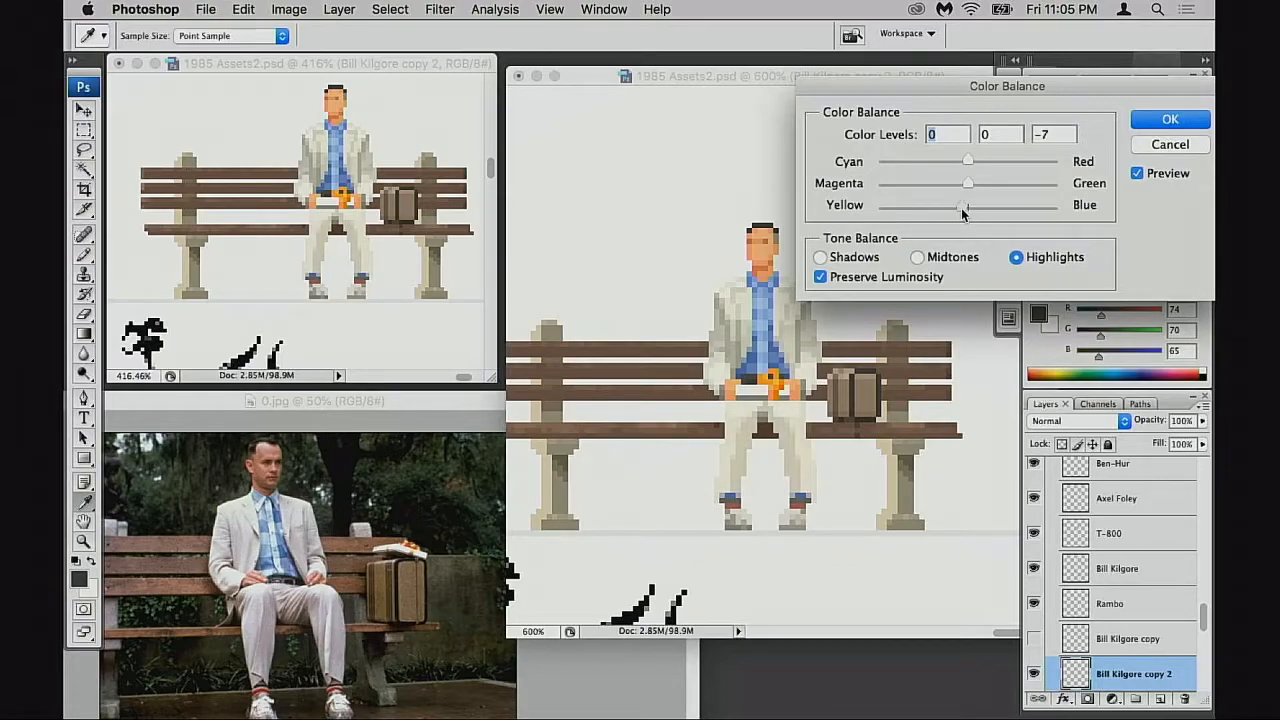
{"action": "key", "text": "Tab"}
{"action": "key", "text": "Tab"}
{"action": "key", "text": "Tab"}
{"action": "key", "text": "Tab"}
{"action": "key", "text": "Tab"}
{"action": "left_click", "coordinate": [1136, 174]}
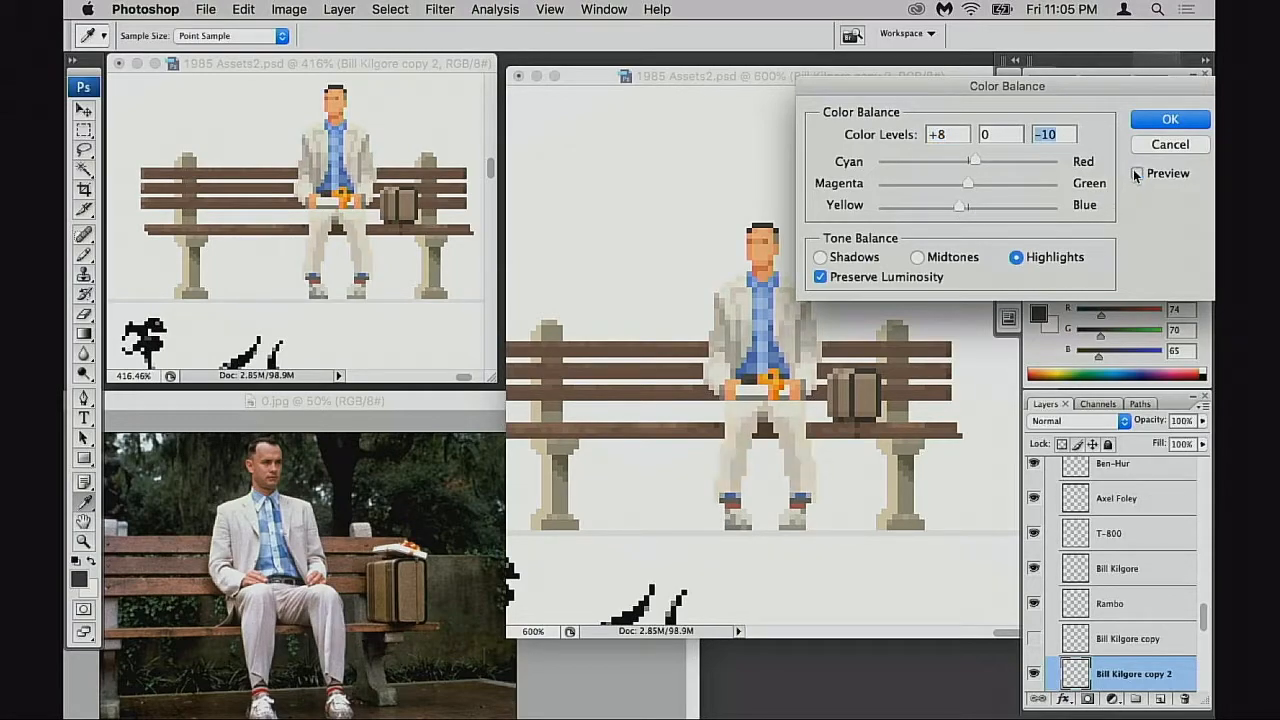
{"action": "left_click", "coordinate": [1136, 176]}
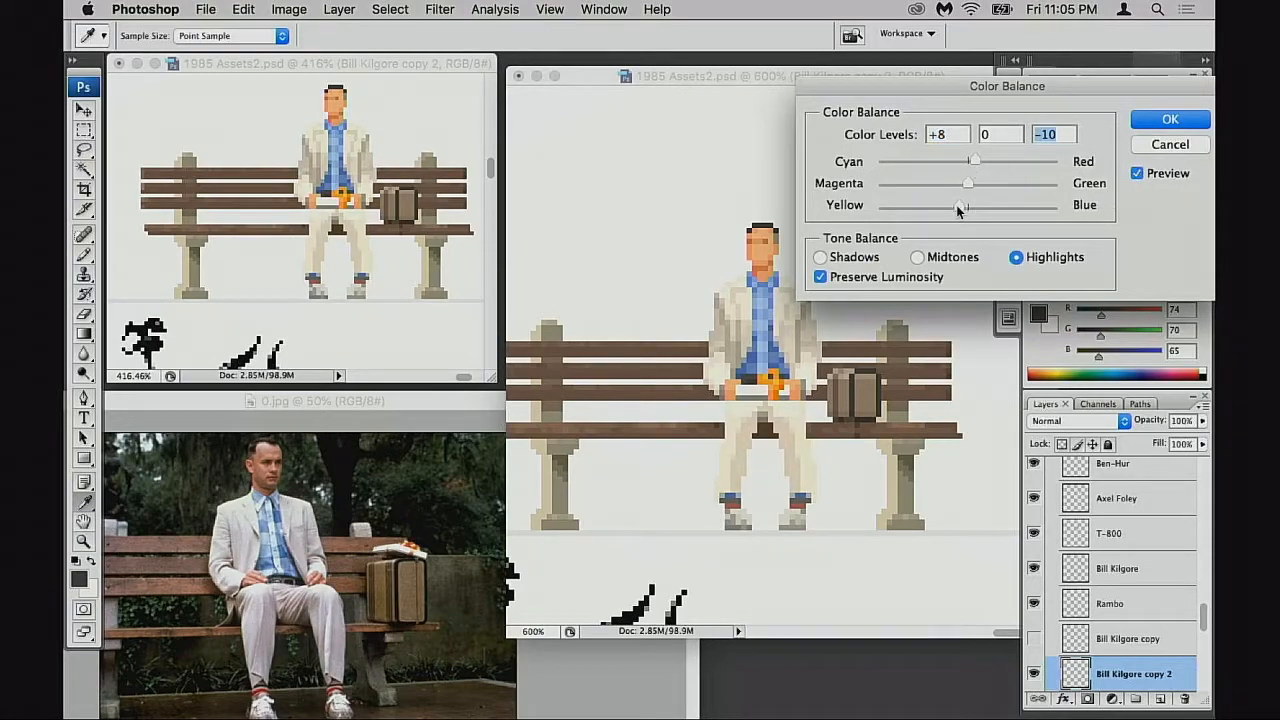
{"action": "left_click_drag", "start_coordinate": [957, 209], "coordinate": [962, 210]}
{"action": "key", "text": "Tab"}
{"action": "left_click", "coordinate": [1137, 175]}
{"action": "left_click", "coordinate": [1137, 175]}
{"action": "key", "text": "shift+Tab"}
{"action": "left_click_drag", "start_coordinate": [959, 206], "coordinate": [962, 206]}
{"action": "left_click_drag", "start_coordinate": [977, 162], "coordinate": [974, 162]}
{"action": "left_click", "coordinate": [927, 257]}
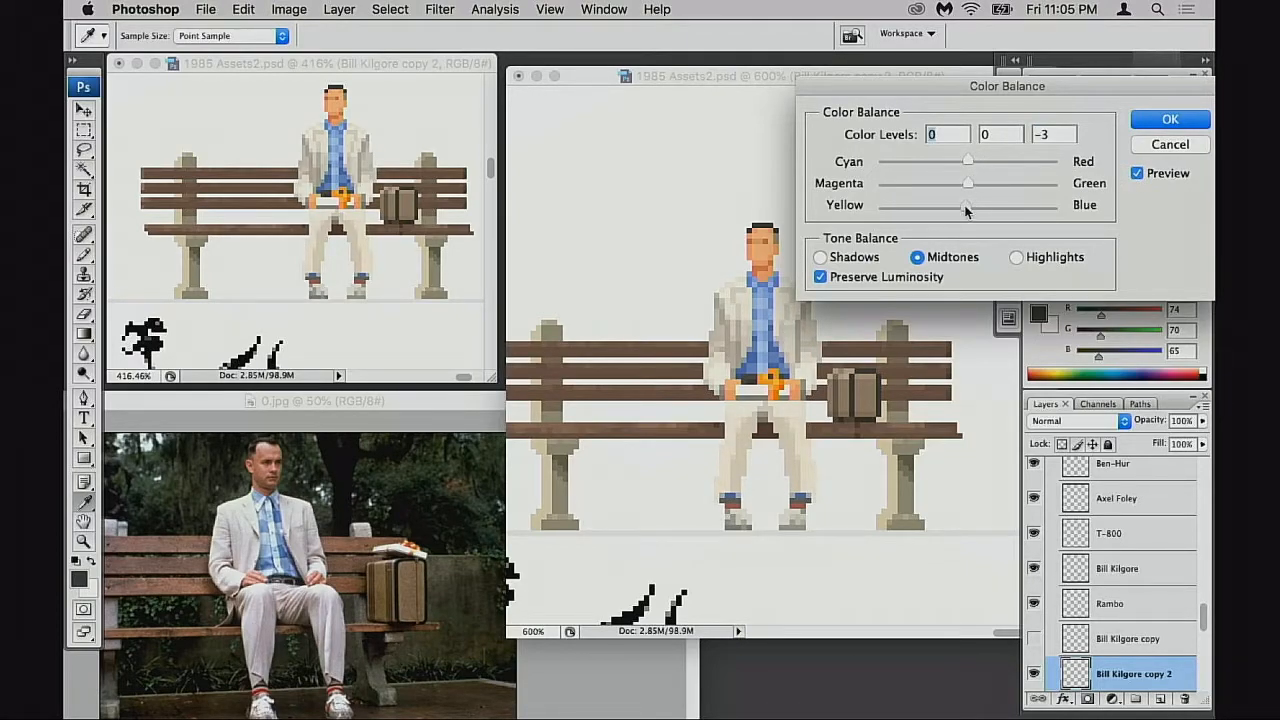
{"action": "left_click", "coordinate": [1158, 147]}
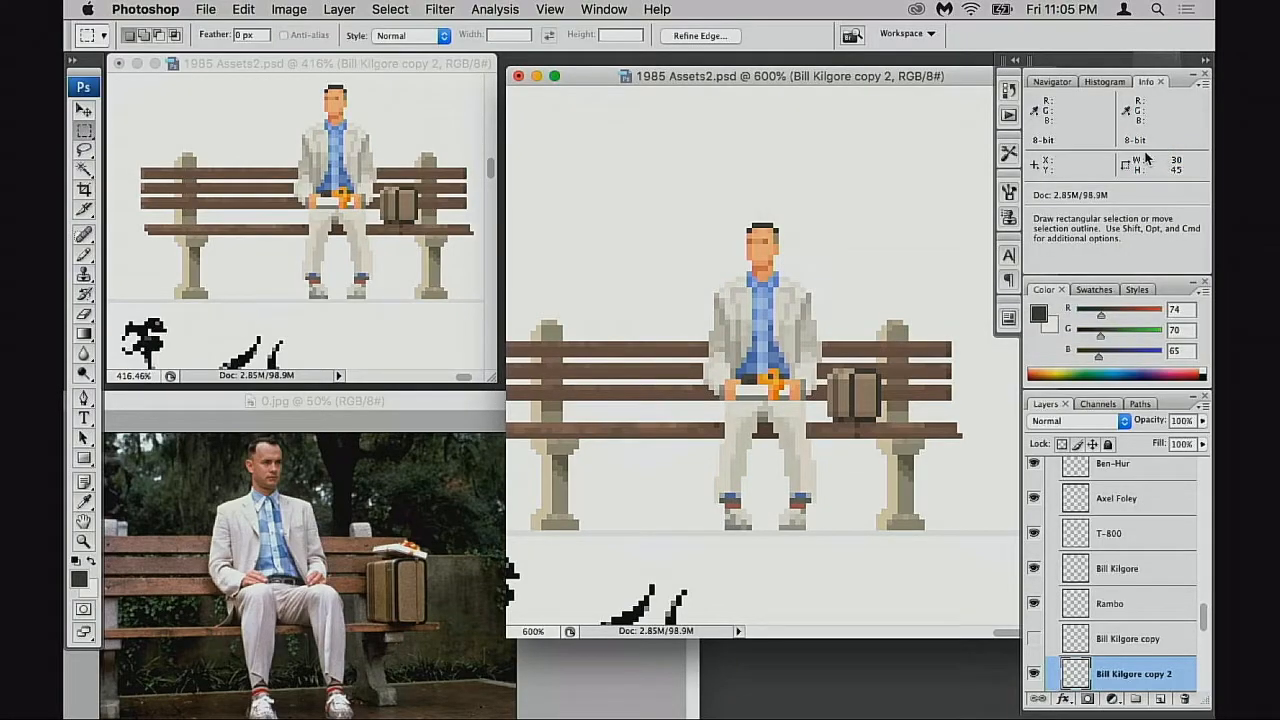
Warm the figure's suit with Color Balance, setting midtones to red +7 and blue -7 and shifting highlights toward yellow
{"action": "key", "text": "super+b"}
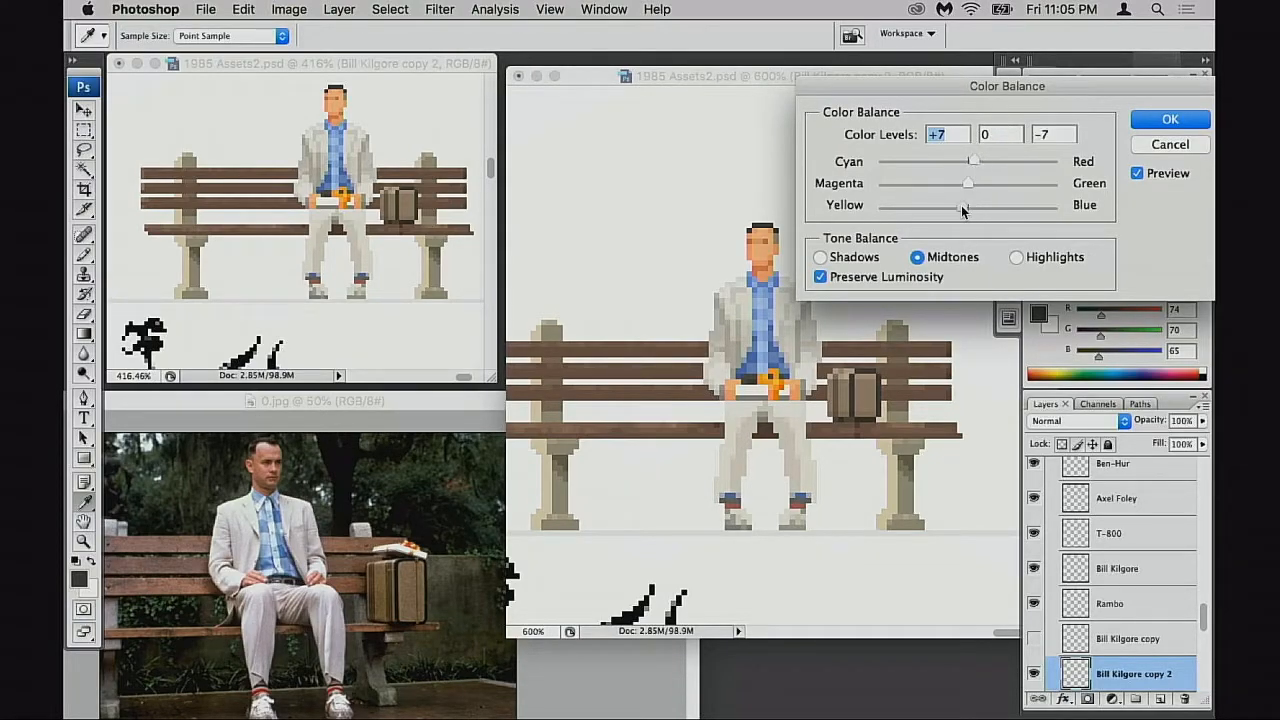
{"action": "left_click", "coordinate": [1010, 257]}
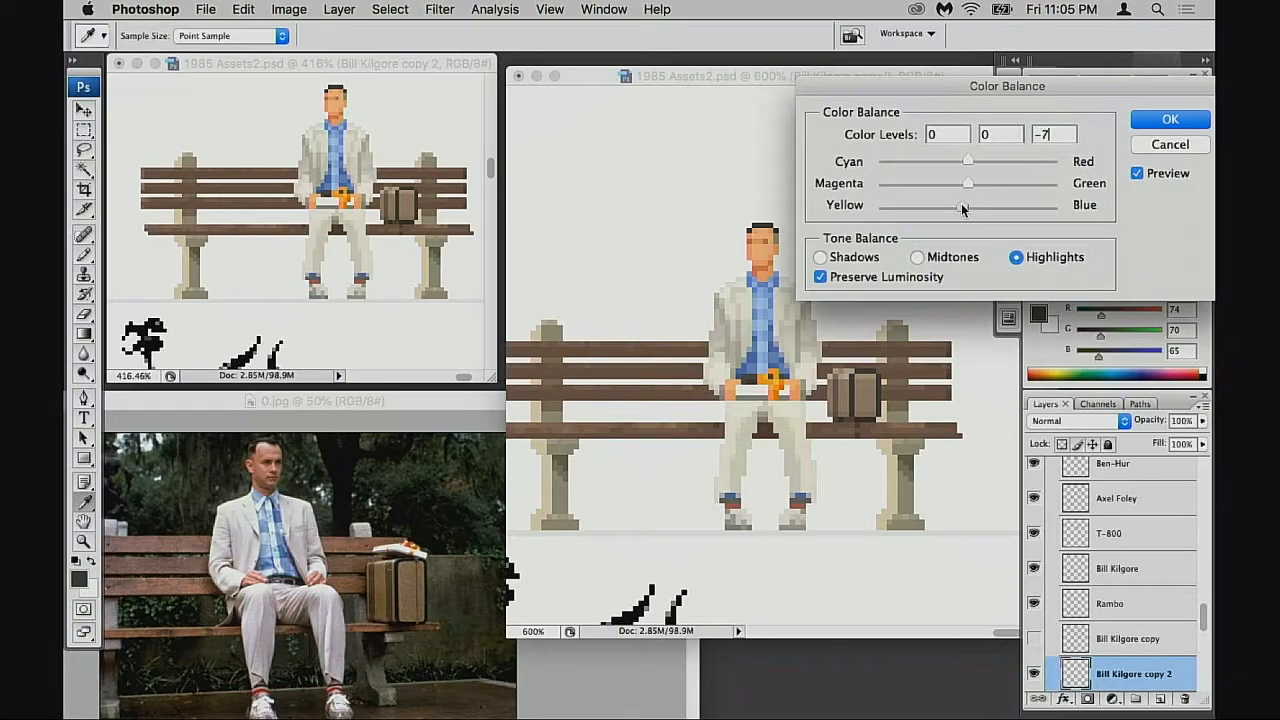
{"action": "left_click_drag", "start_coordinate": [965, 205], "coordinate": [970, 163]}
{"action": "left_click", "coordinate": [1176, 125]}
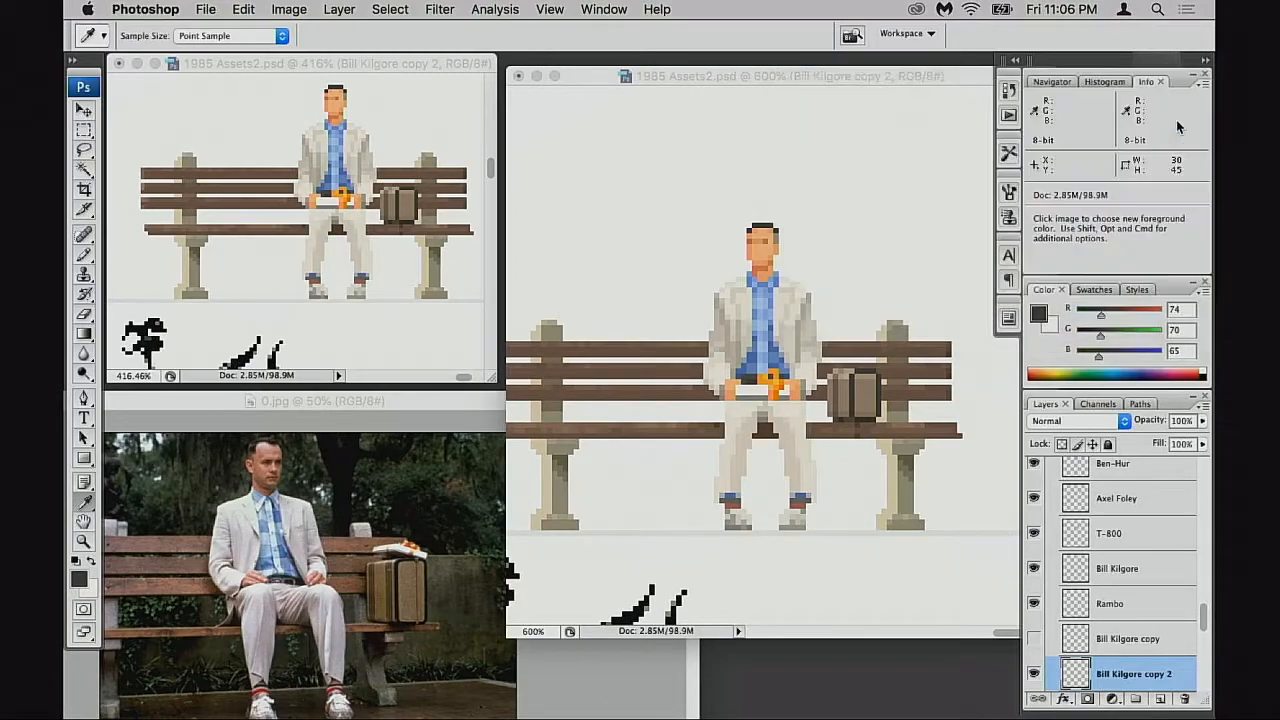
Examine the recoloured bench figure beside the neighbouring sprites at several zoom levels and screen modes, then inspect its feet closely
{"action": "left_click", "coordinate": [830, 354], "text": "alt"}
{"action": "left_click", "coordinate": [820, 368], "text": "alt"}
{"action": "left_click", "coordinate": [812, 384], "text": "alt"}
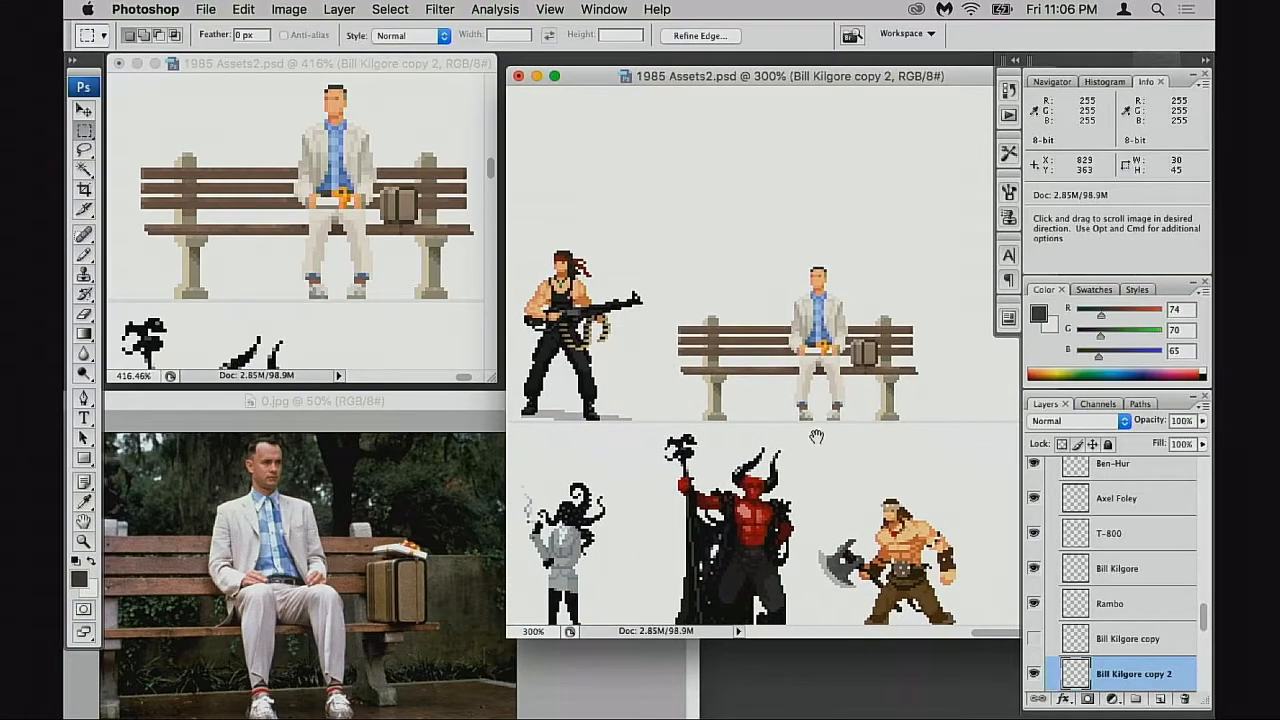
{"action": "left_click", "coordinate": [826, 414], "text": "alt"}
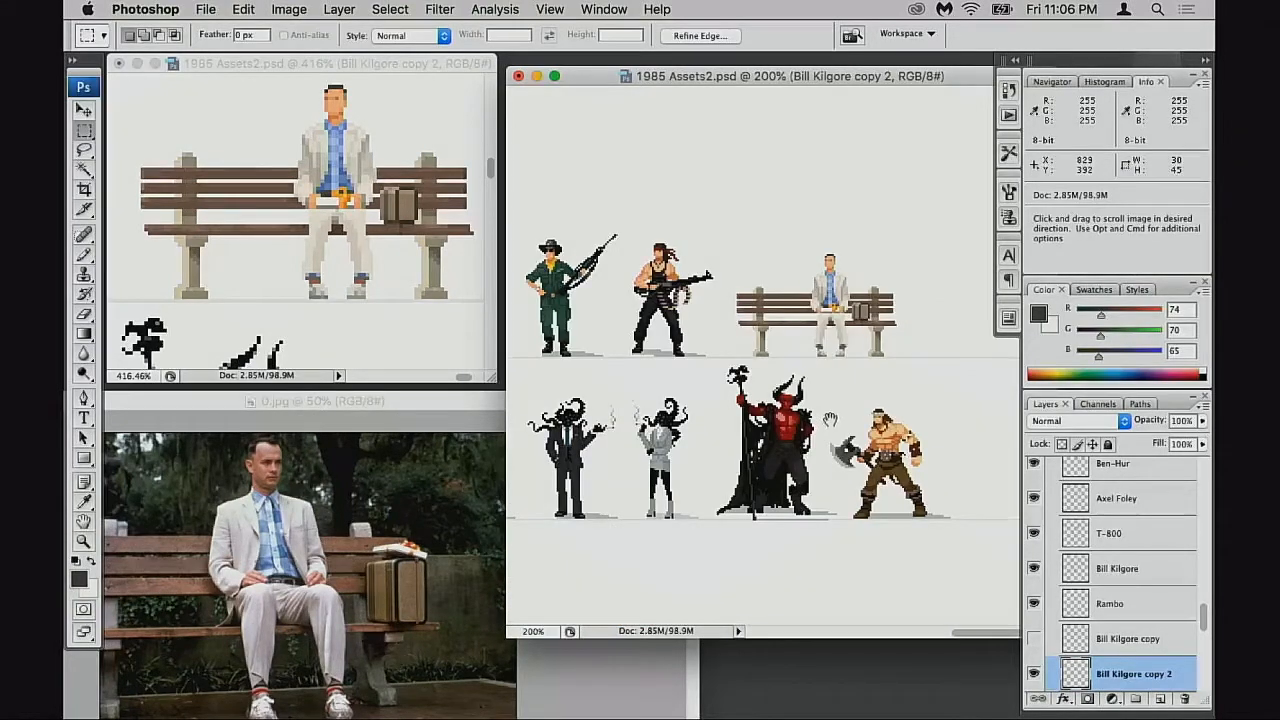
{"action": "left_click", "coordinate": [845, 345], "text": "super"}
{"action": "left_click", "coordinate": [830, 355], "text": "super"}
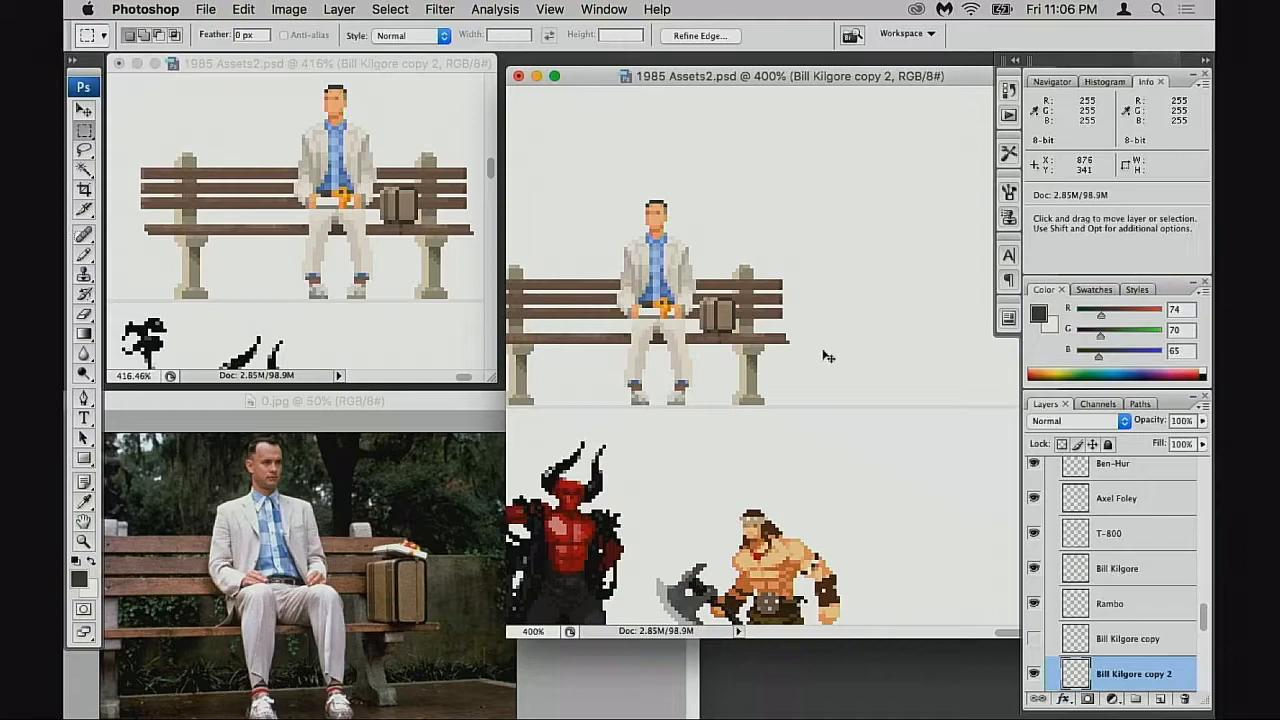
{"action": "left_click_drag", "start_coordinate": [720, 382], "coordinate": [888, 403]}
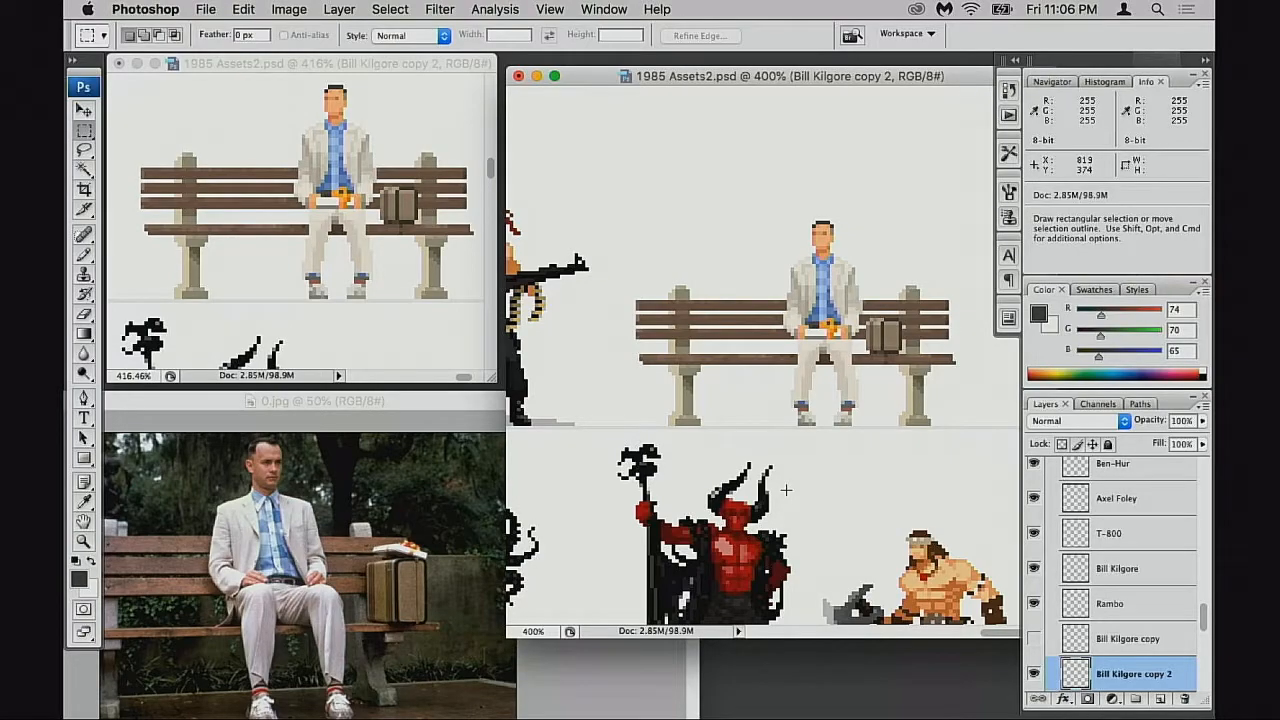
{"action": "key", "text": "f"}
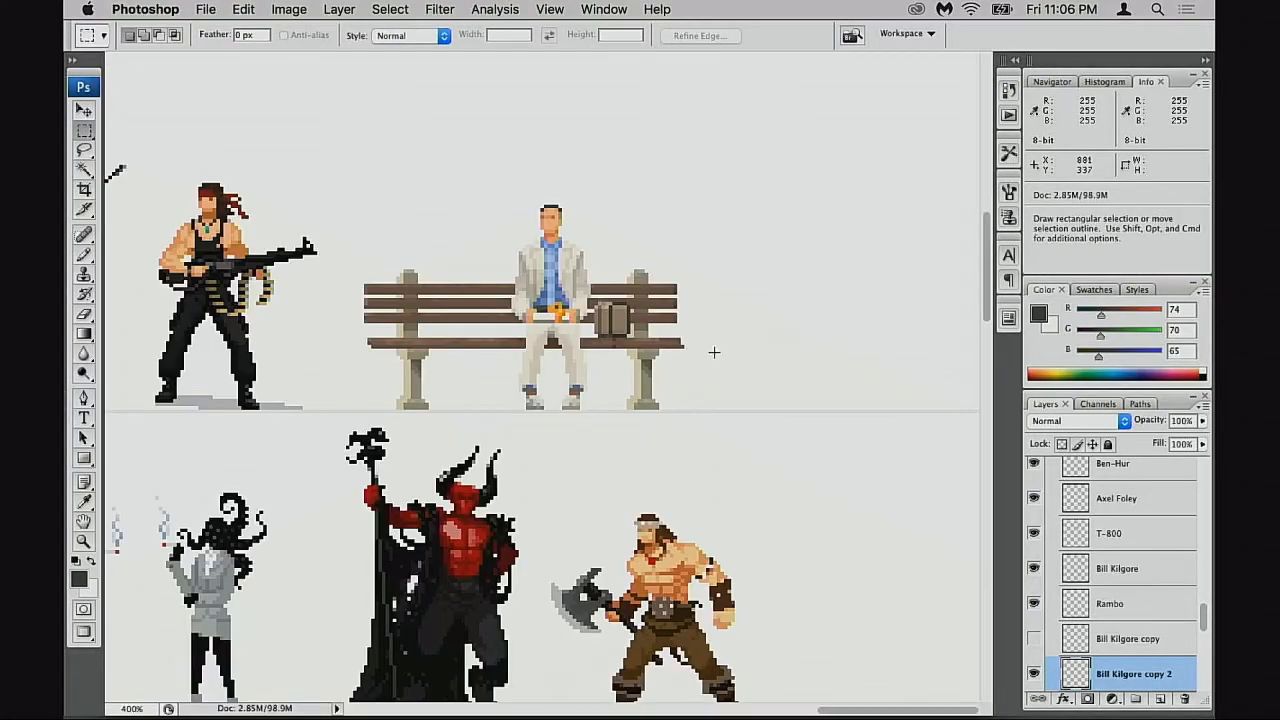
{"action": "left_click_drag", "start_coordinate": [546, 384], "coordinate": [614, 404]}
{"action": "key", "text": "f"}
{"action": "key", "text": "f"}
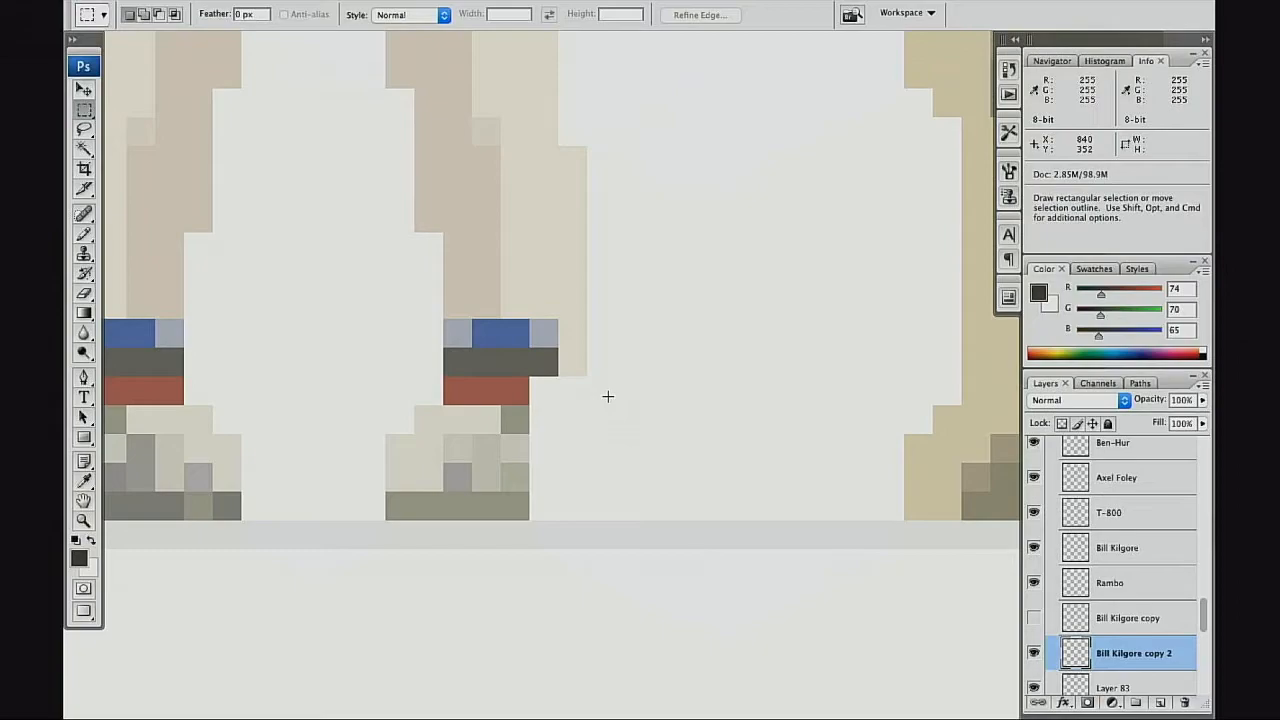
{"action": "key", "text": "f"}
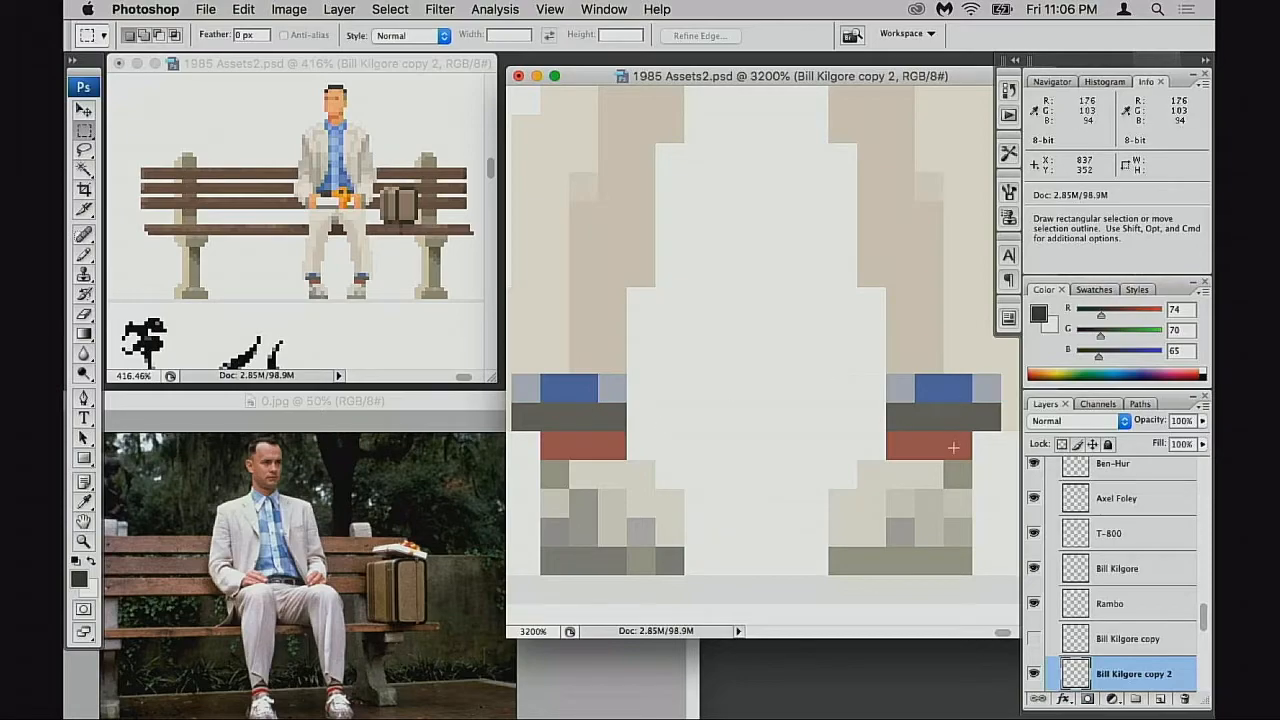
Compare the reference photo's trouser hems, socks and shoes with the sprite's lower legs, toggling the Bill Kilgore copy 2 layer's visibility
{"action": "left_click", "coordinate": [480, 500]}
{"action": "key", "text": "space"}
{"action": "left_click_drag", "start_coordinate": [535, 404], "coordinate": [453, 370]}
{"action": "left_click", "coordinate": [921, 397]}
{"action": "left_click_drag", "start_coordinate": [914, 424], "coordinate": [828, 483]}
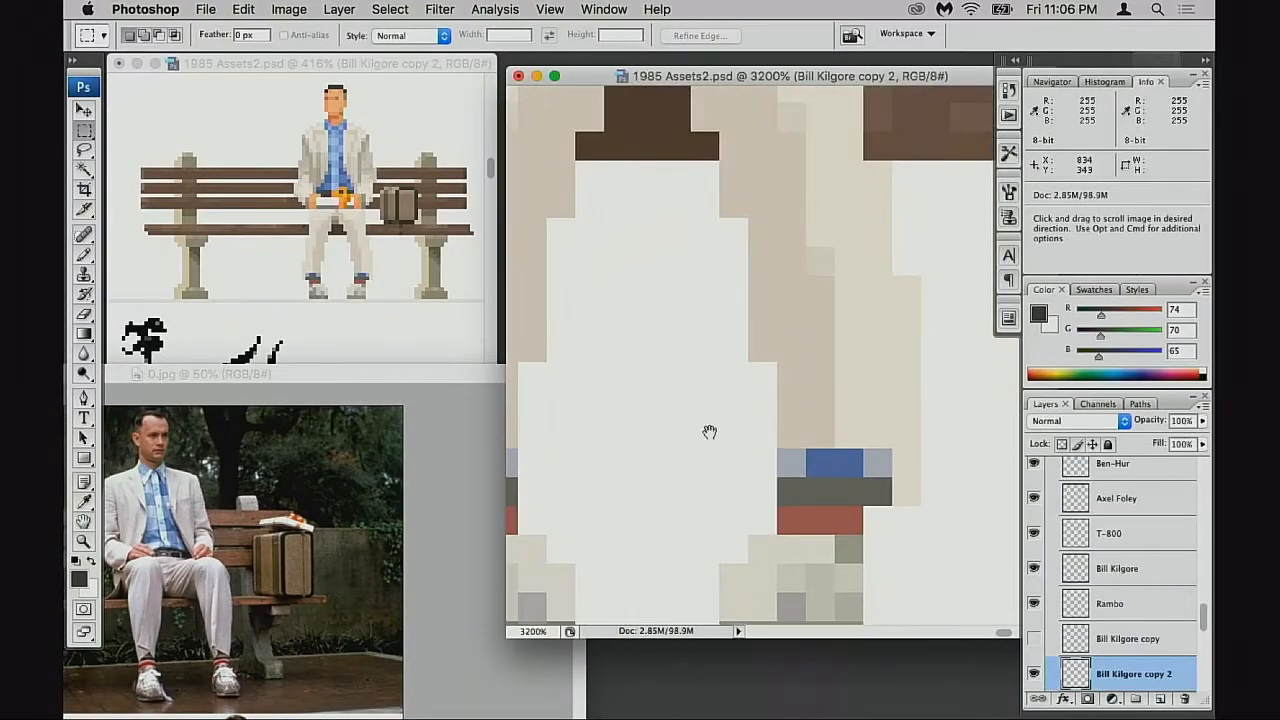
{"action": "left_click", "coordinate": [1034, 675]}
{"action": "left_click", "coordinate": [1034, 675]}
Darken the inner pixels of the right leg's blue sock row with the Pencil in sampled dark grey, Multiply mode, 60% opacity
{"action": "key", "text": "b"}
{"action": "left_click", "coordinate": [812, 432], "text": "alt"}
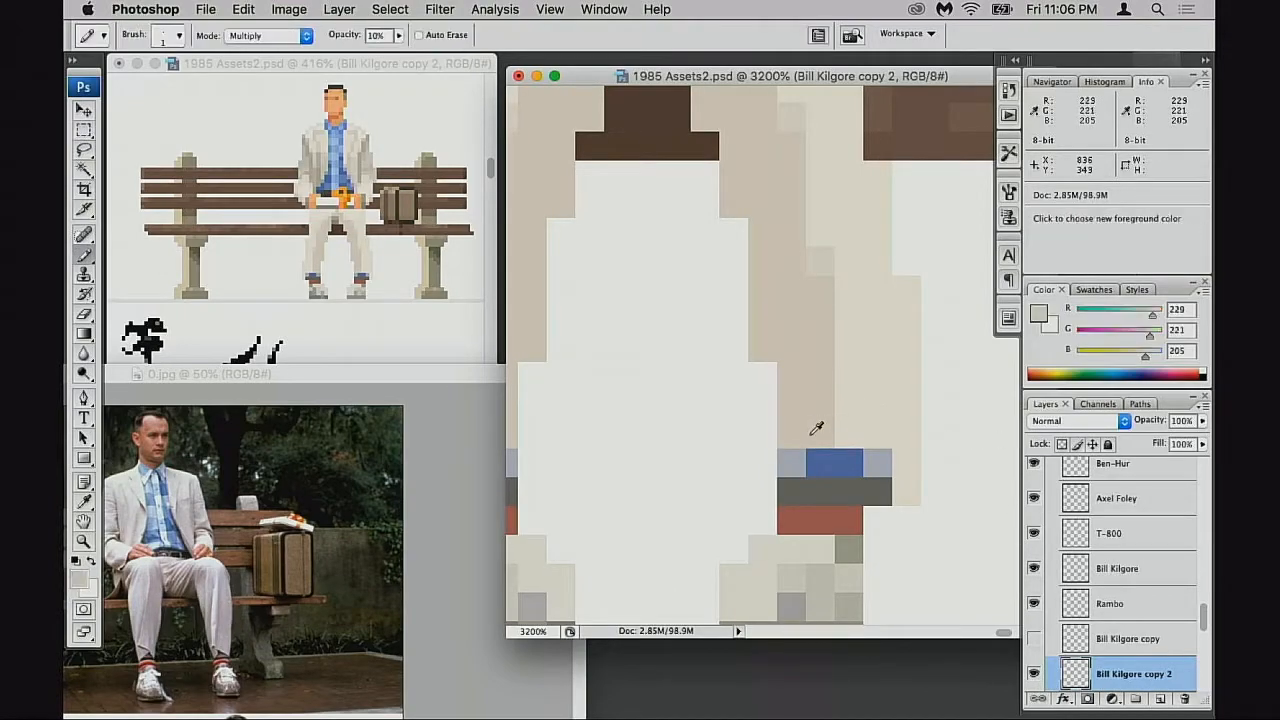
{"action": "left_click", "coordinate": [834, 480], "text": "alt"}
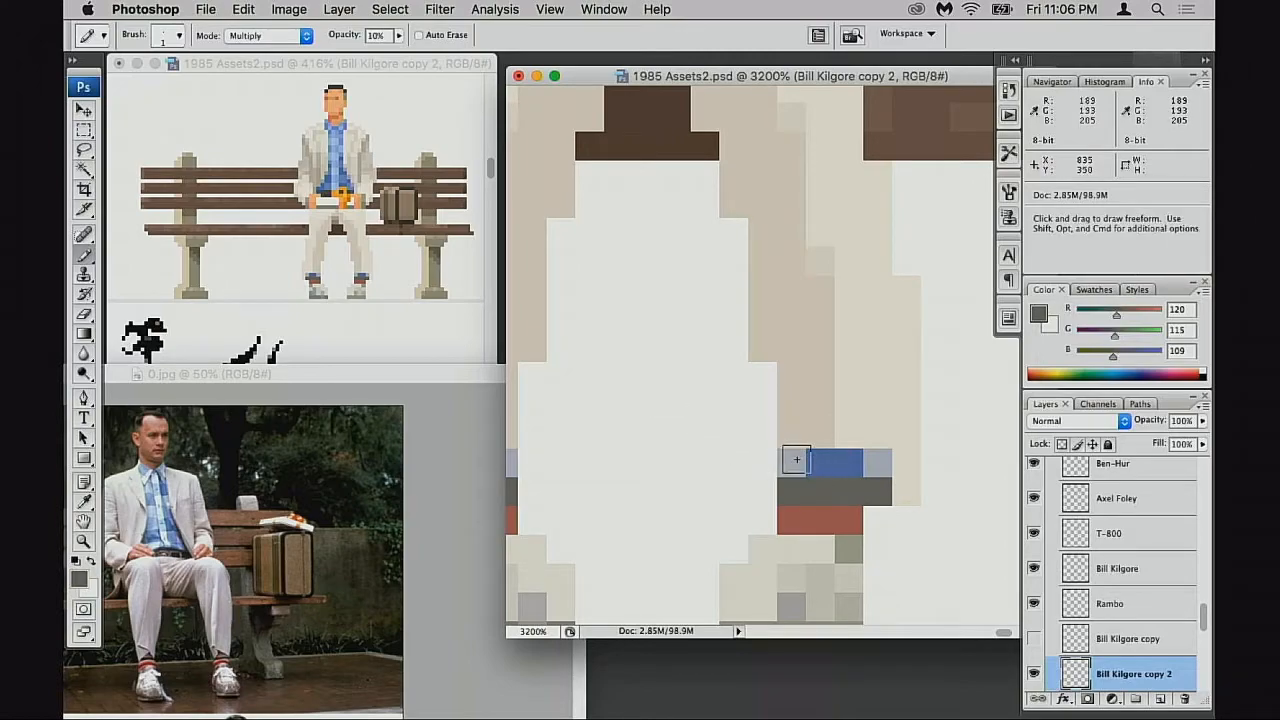
{"action": "key", "text": "6"}
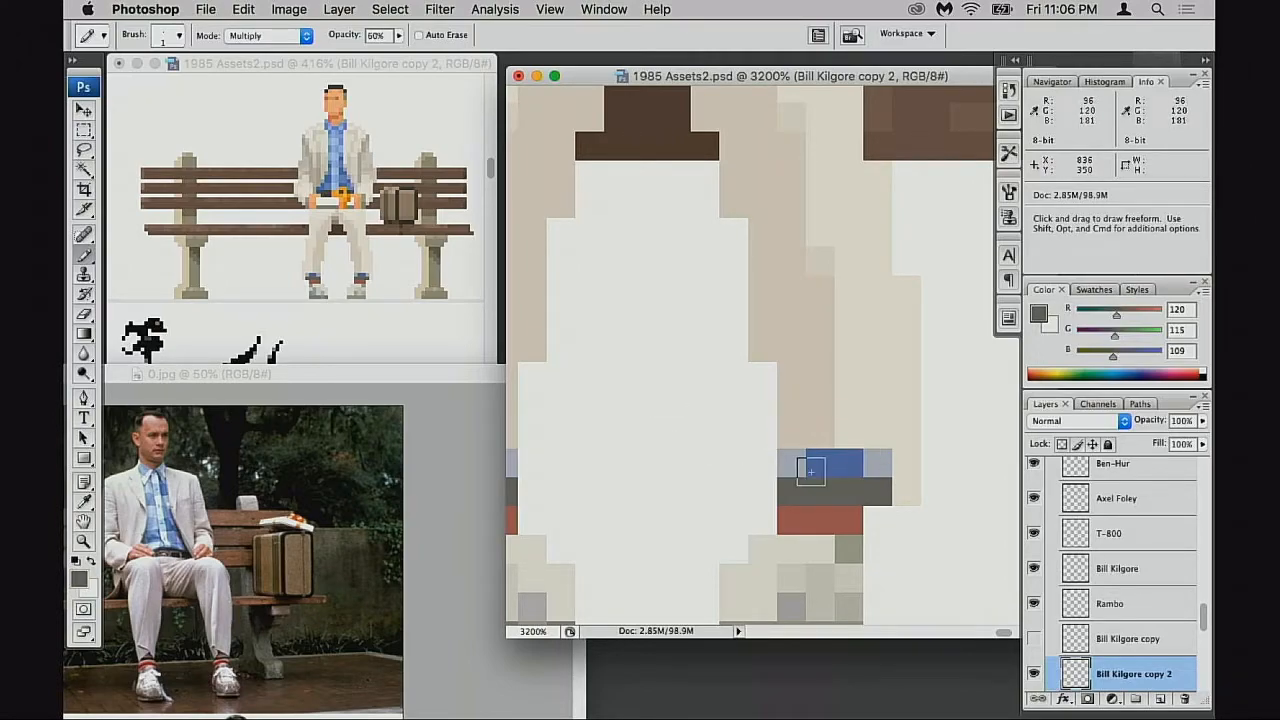
{"action": "left_click_drag", "start_coordinate": [800, 461], "coordinate": [834, 460]}
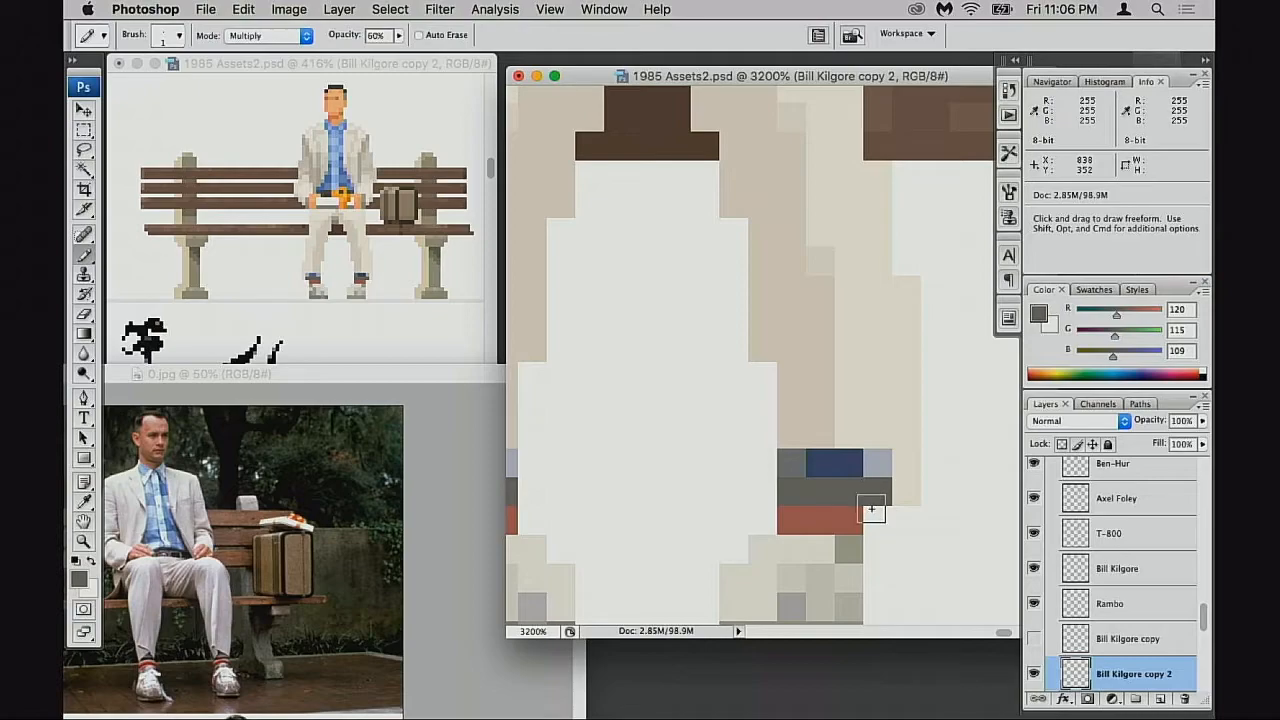
Paint the two outer pixels of the right leg's blue sock row trouser cream with the Pencil in Normal mode at 100% opacity
{"action": "left_click", "coordinate": [815, 434], "text": "alt"}
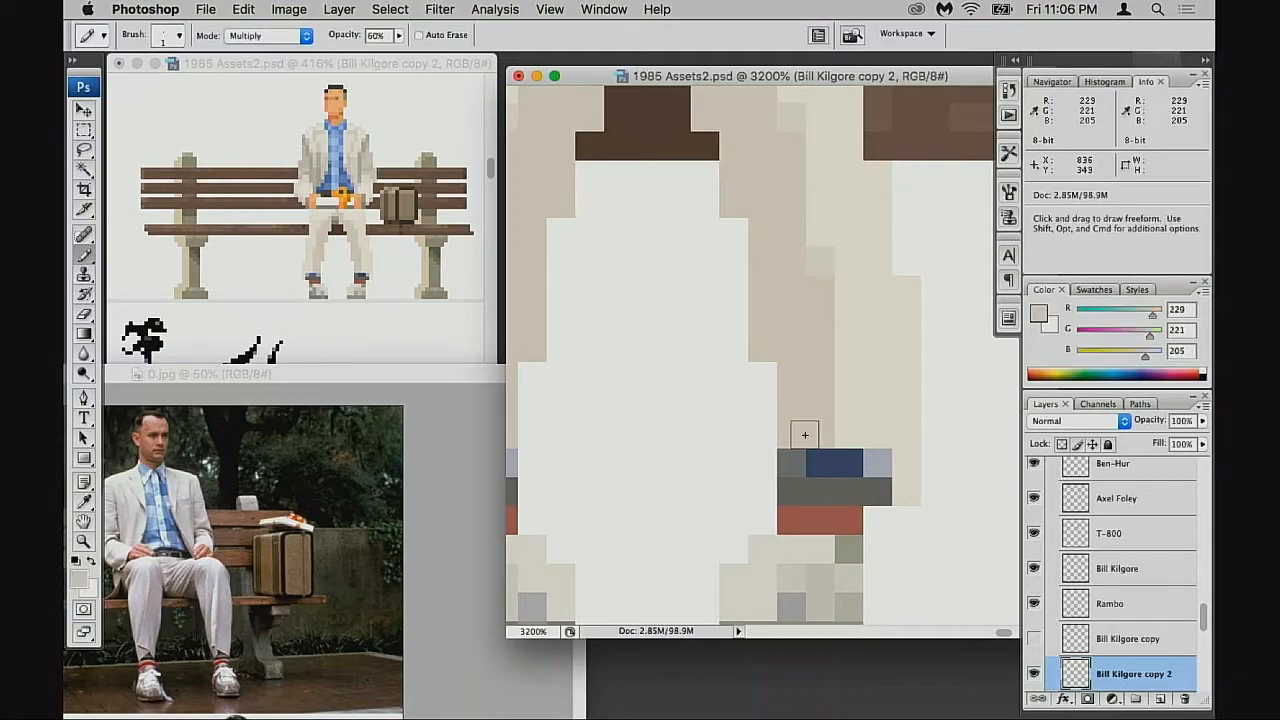
{"action": "key", "text": "0"}
{"action": "left_click", "coordinate": [770, 434]}
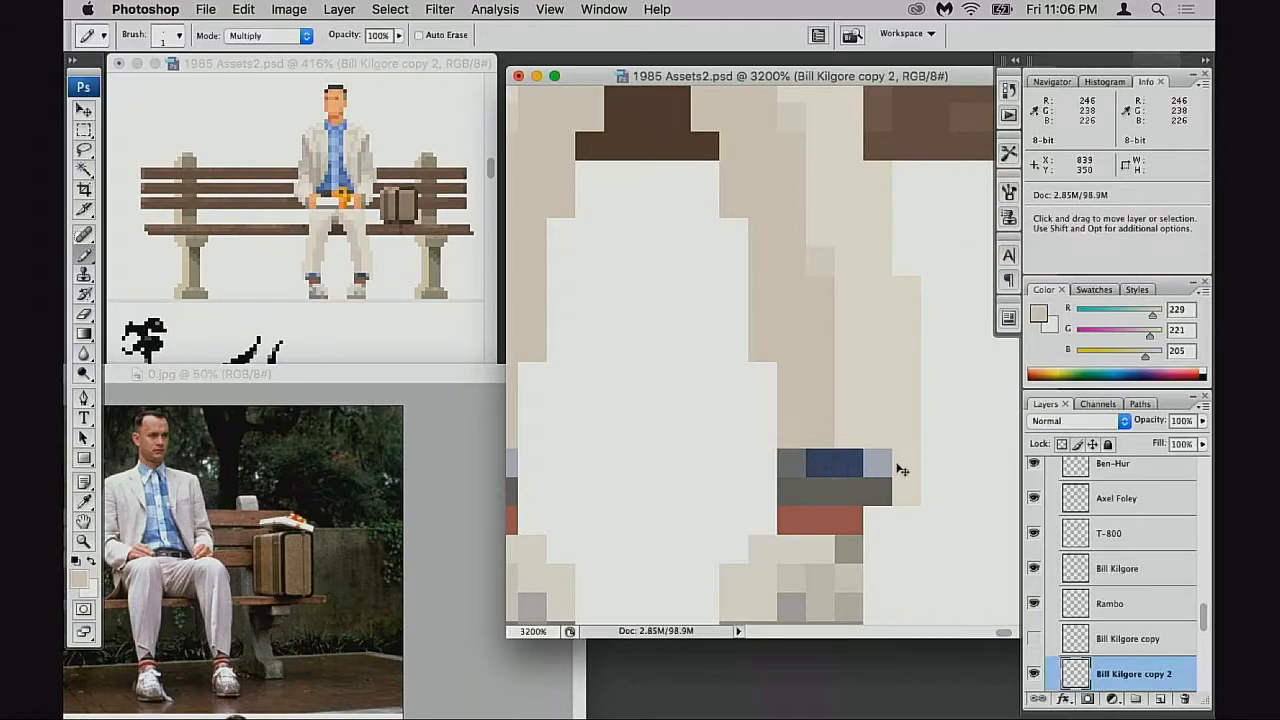
{"action": "key", "text": "shift+alt+n"}
{"action": "left_click", "coordinate": [872, 425], "text": "alt"}
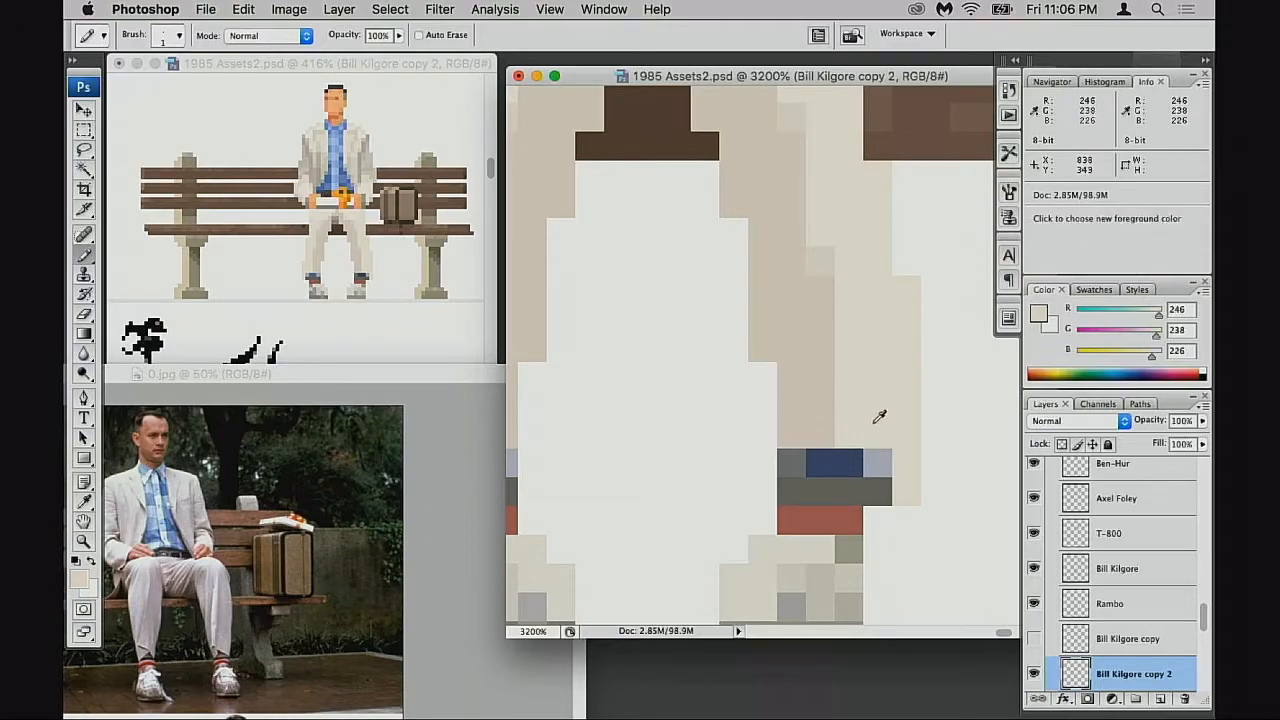
{"action": "left_click", "coordinate": [882, 466]}
{"action": "left_click", "coordinate": [851, 460]}
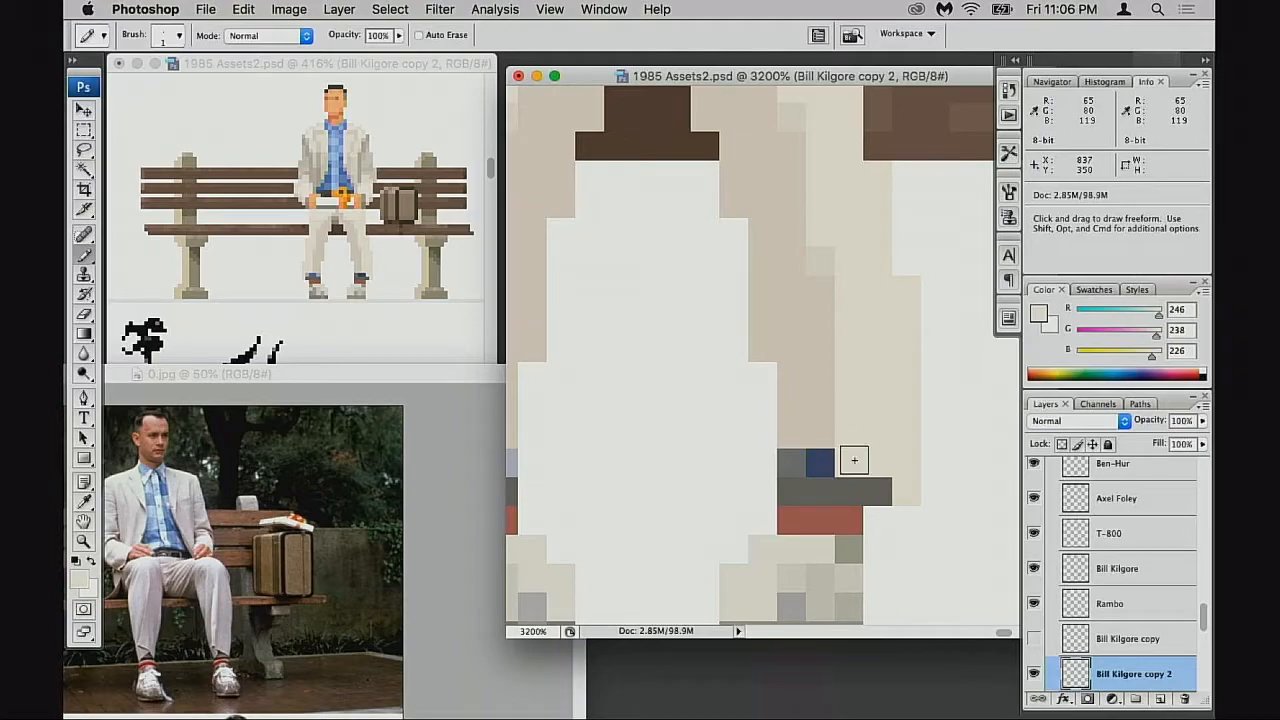
Try to widen the right trouser leg's hem inward with sampled beige pixels, and undo the stroke
{"action": "left_click", "coordinate": [808, 437], "text": "alt"}
{"action": "left_click_drag", "start_coordinate": [765, 434], "coordinate": [769, 413]}
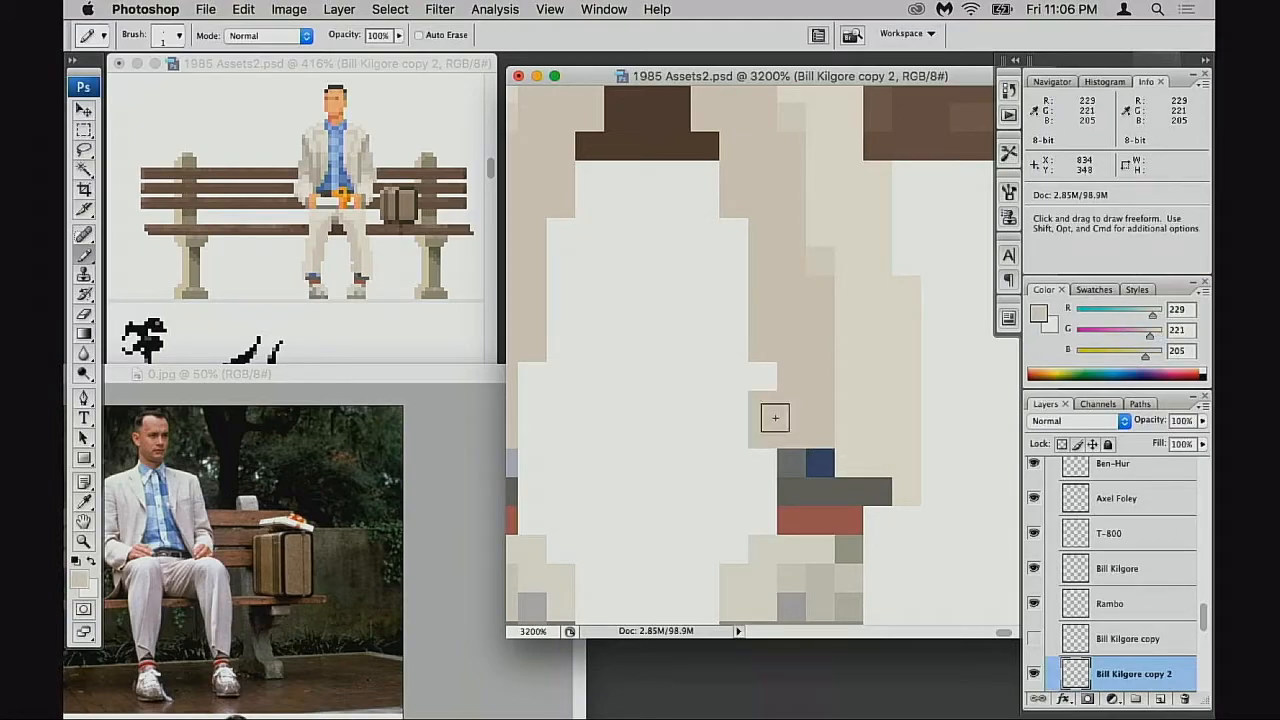
{"action": "key", "text": "super+z"}
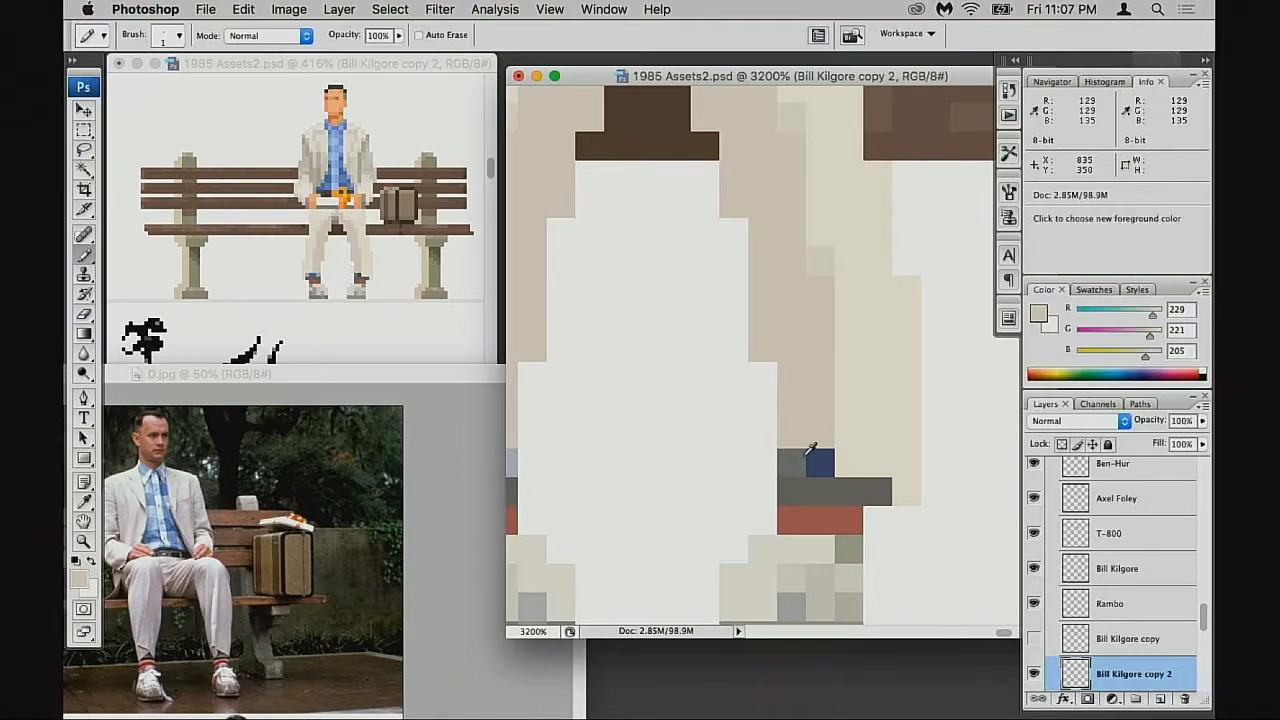
Replace the outermost pixel of the right sock's dark grey band with sampled trouser cream
{"action": "left_click", "coordinate": [887, 476], "text": "alt"}
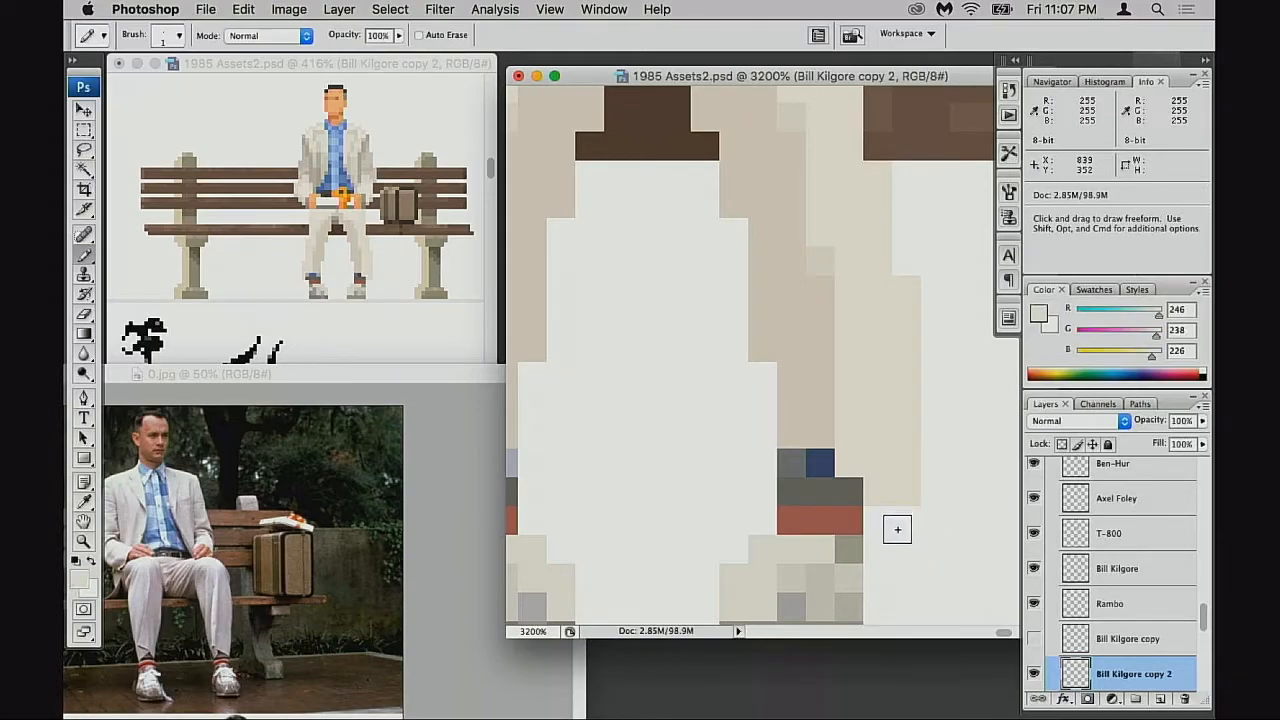
{"action": "key", "text": "space"}
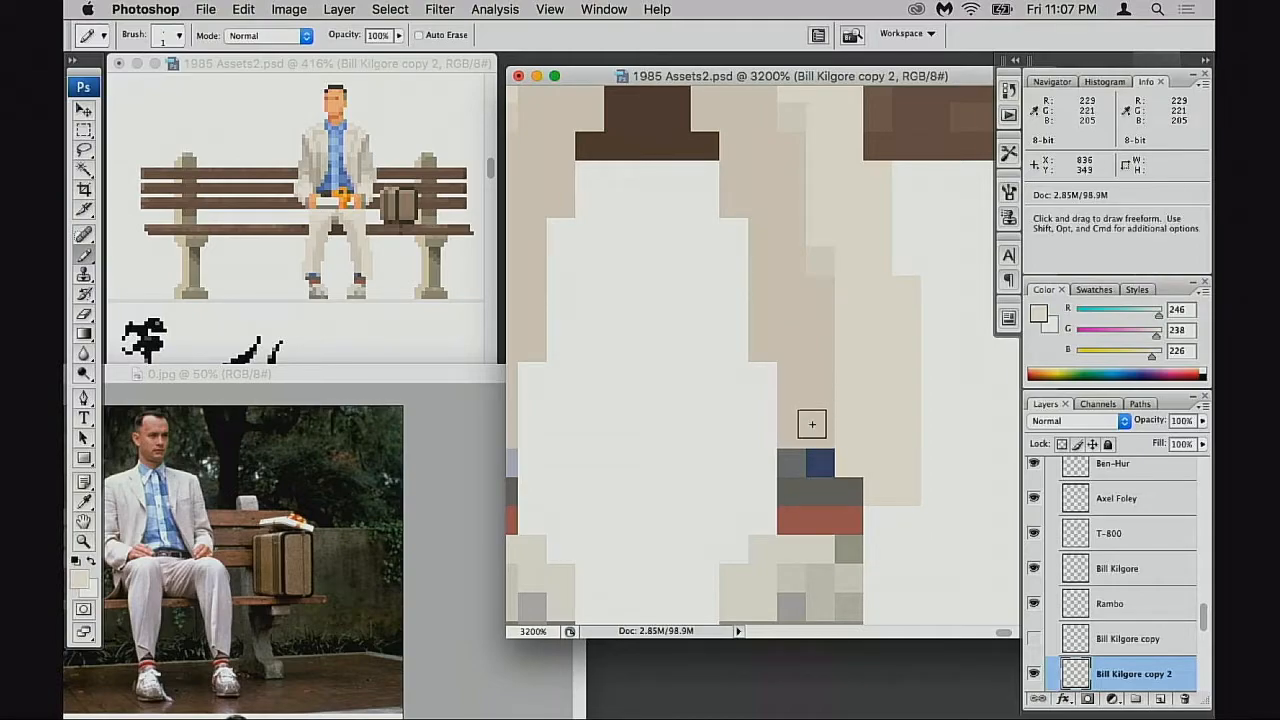
{"action": "left_click_drag", "start_coordinate": [811, 423], "coordinate": [874, 430]}
{"action": "left_click", "coordinate": [860, 447], "text": "alt"}
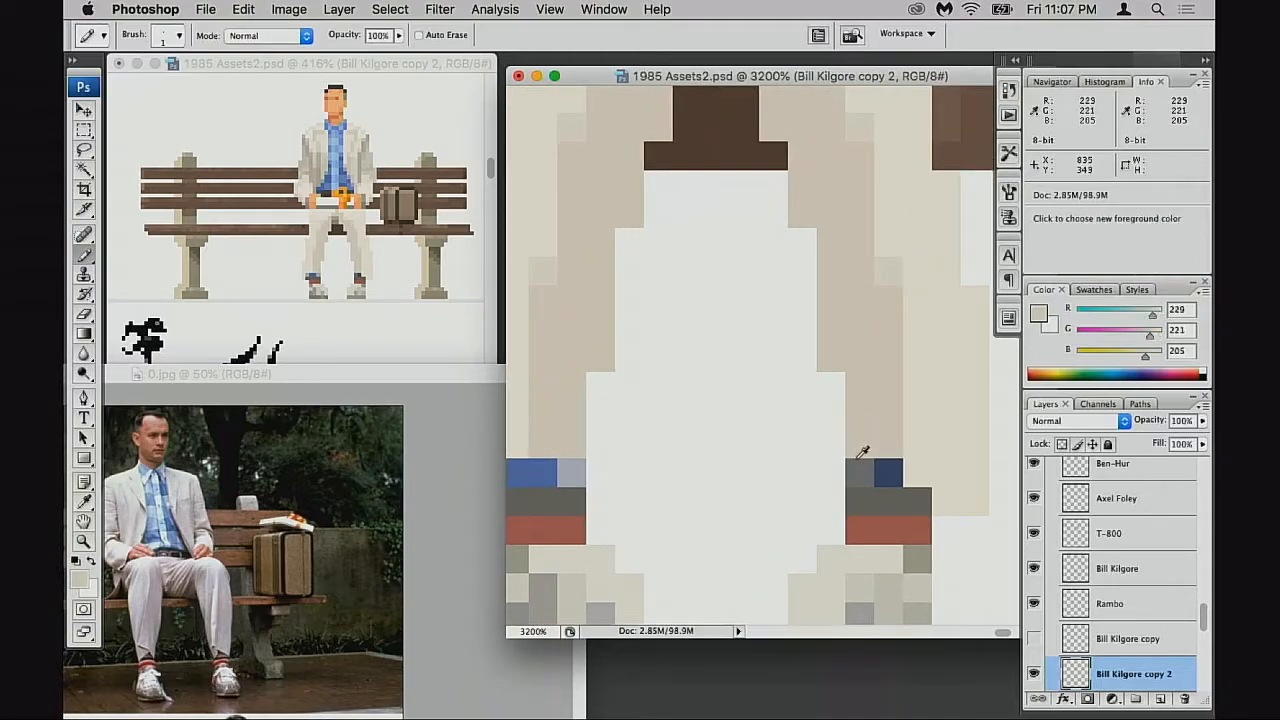
{"action": "key", "text": "super+z"}
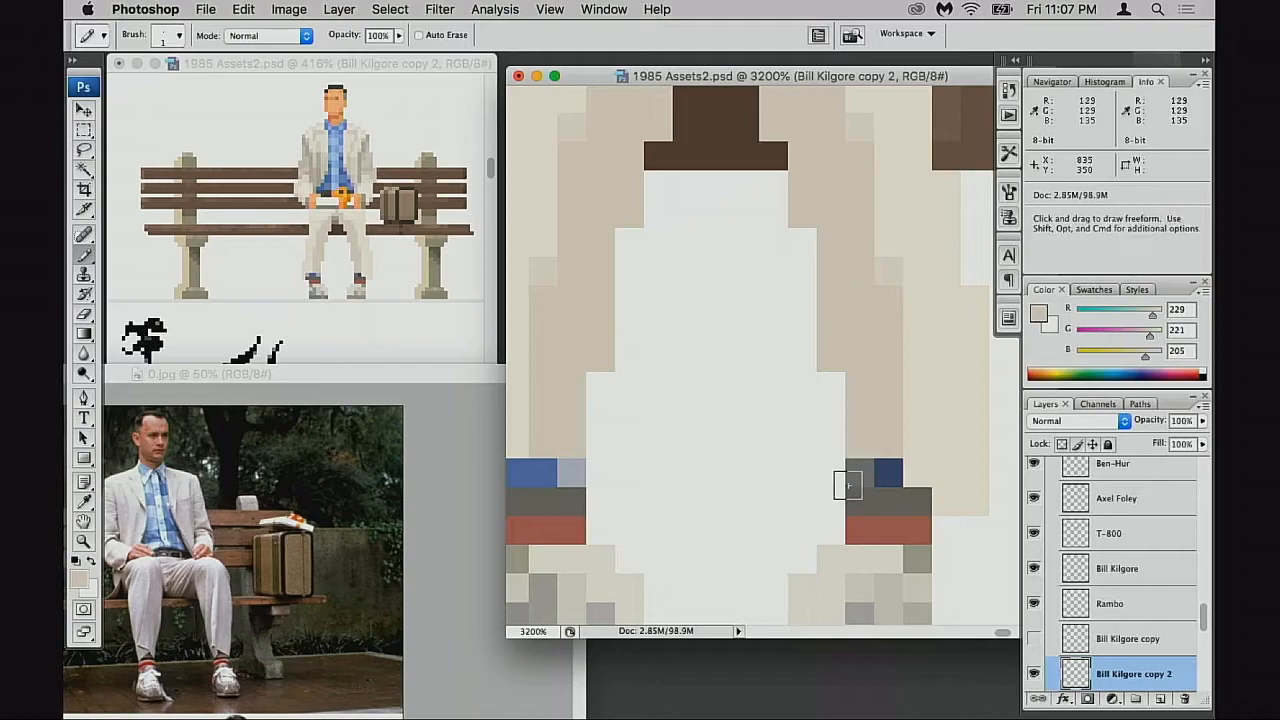
Paint the outermost pixel of the left leg's blue sock row in sampled trouser cream
{"action": "key", "text": "space"}
{"action": "left_click_drag", "start_coordinate": [591, 479], "coordinate": [655, 475]}
{"action": "left_click", "coordinate": [571, 440], "text": "alt"}
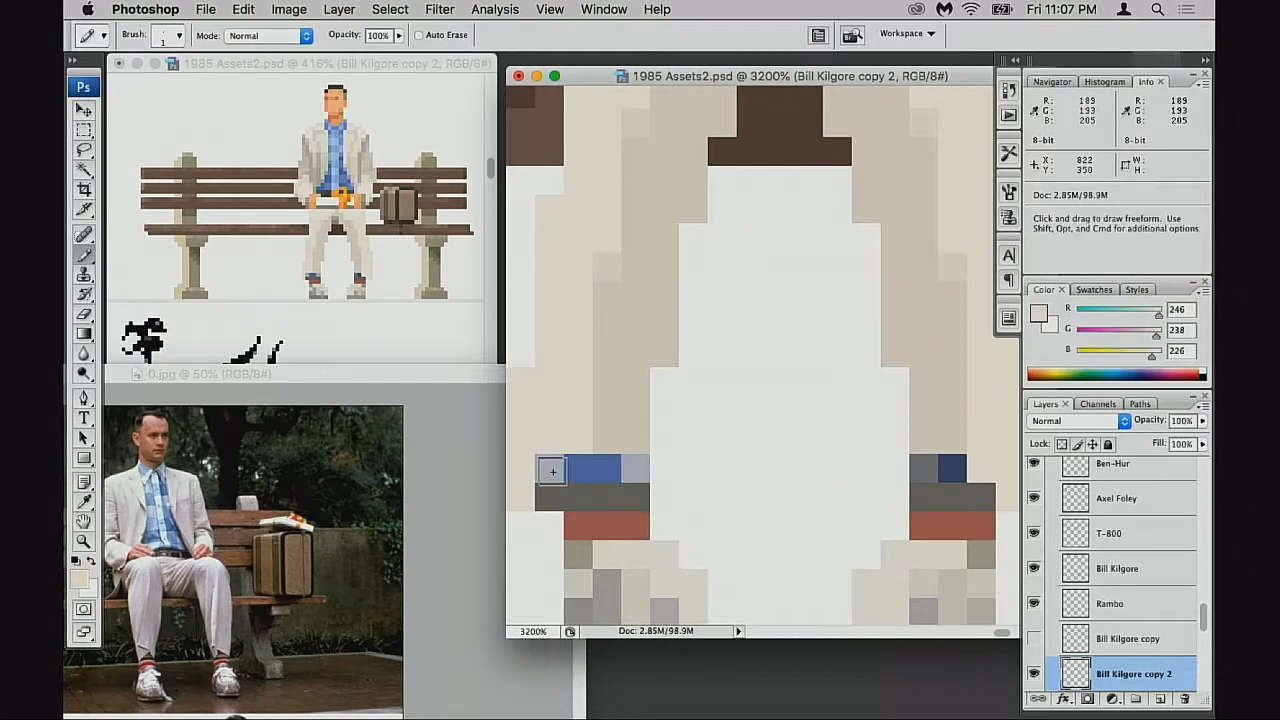
{"action": "left_click", "coordinate": [549, 469]}
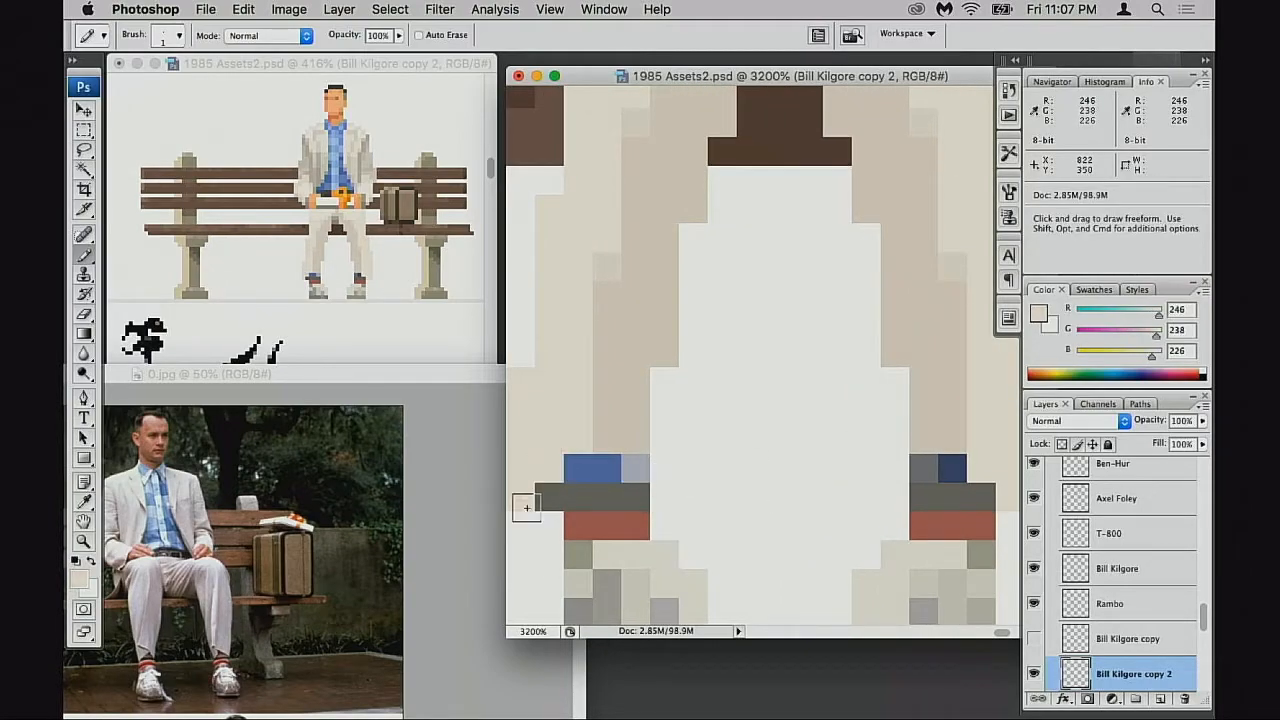
Darken the left leg's blue sock row and the two hem pixels above it with sampled dark grey in Multiply mode at 100% opacity
{"action": "left_click", "coordinate": [614, 460], "text": "alt"}
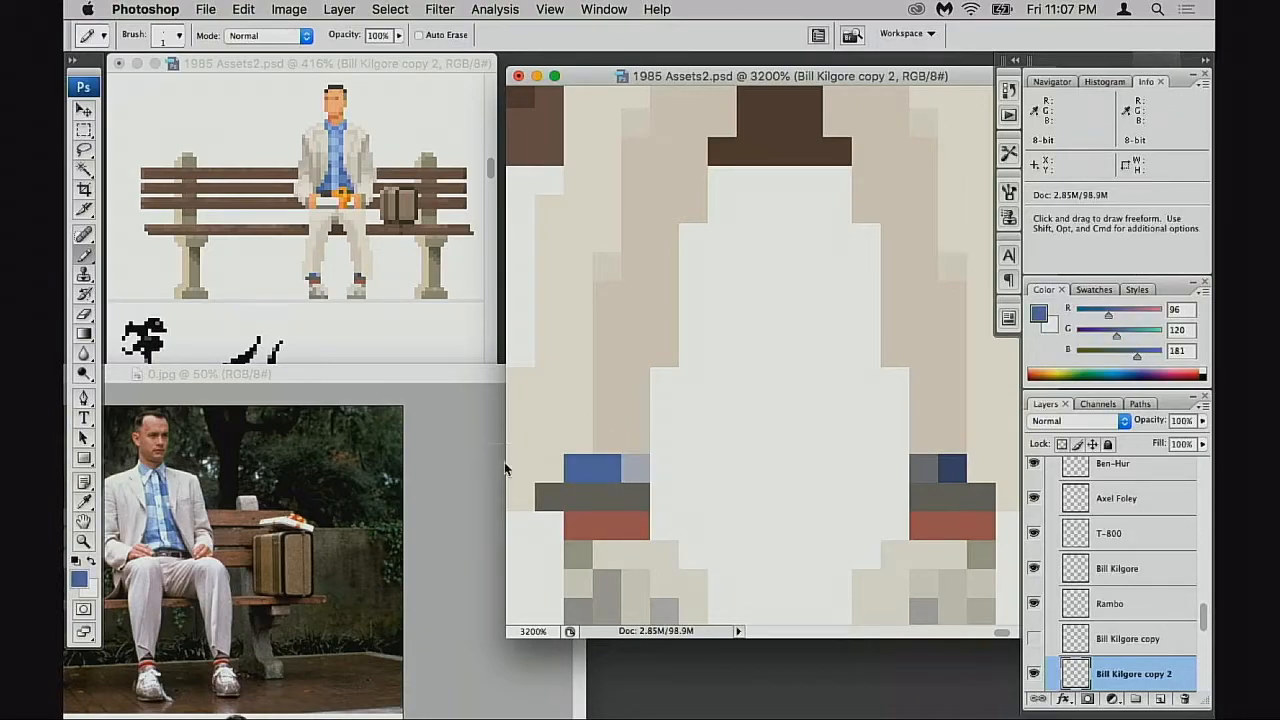
{"action": "key", "text": "alt+shift+m"}
{"action": "left_click", "coordinate": [625, 491], "text": "alt"}
{"action": "mouse_move", "coordinate": [640, 440]}
{"action": "left_mouse_down"}
{"action": "mouse_move", "coordinate": [603, 446]}
{"action": "mouse_move", "coordinate": [626, 466]}
{"action": "mouse_move", "coordinate": [578, 467]}
{"action": "left_mouse_up"}
{"action": "key", "text": "super+z"}
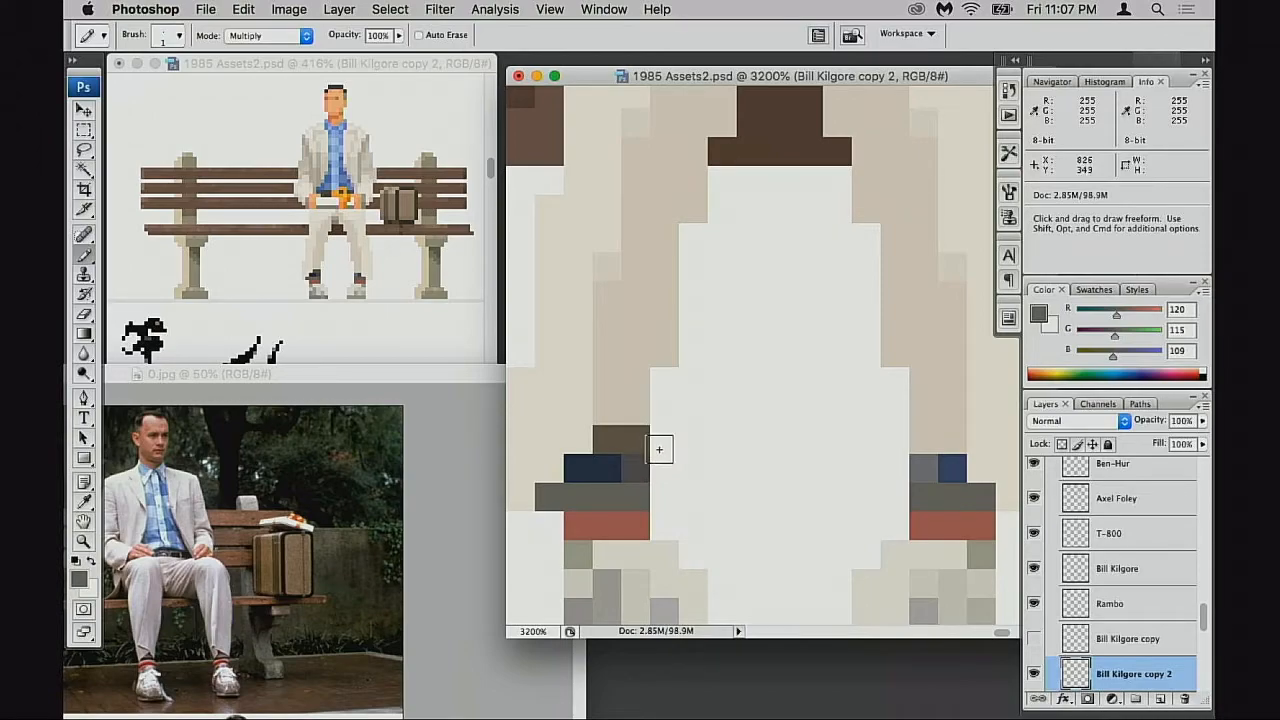
Set the Pencil to Normal mode at 100% opacity, try sampled beige on a darkened left hem pixel, and undo it
{"action": "left_click", "coordinate": [639, 410], "text": "alt"}
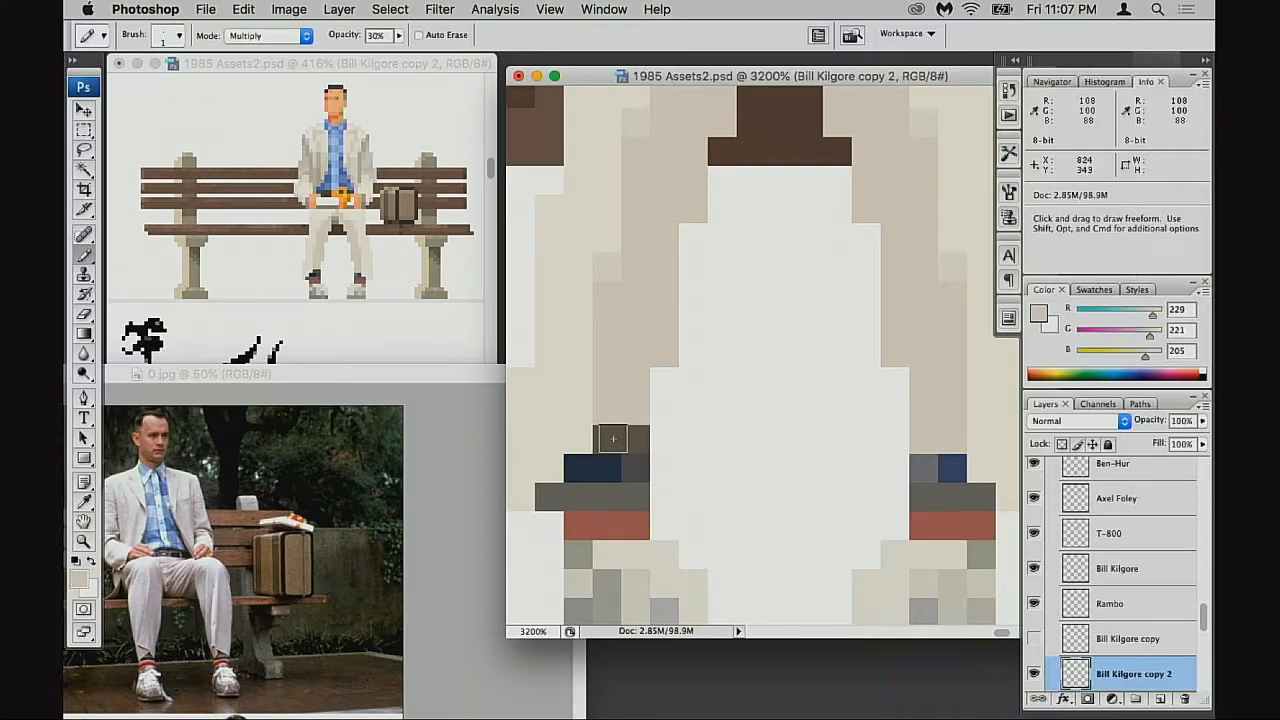
{"action": "key", "text": "shift+alt+n"}
{"action": "key", "text": "0"}
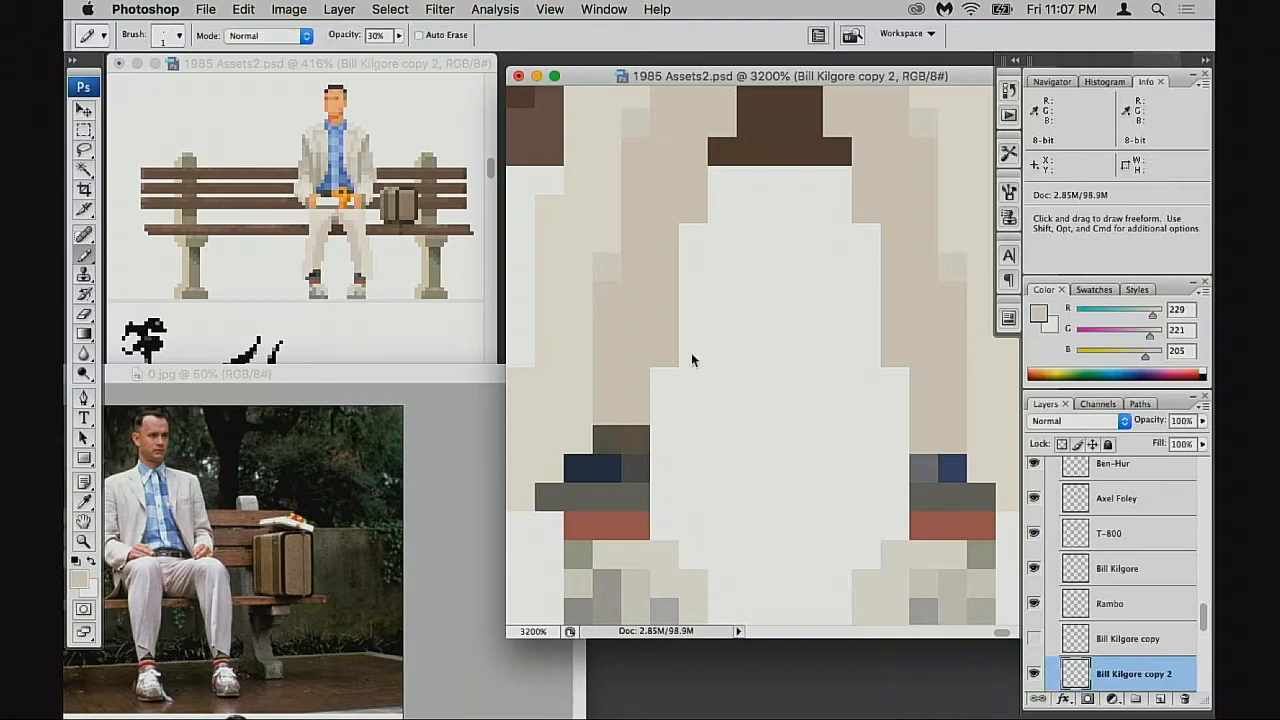
{"action": "left_click", "coordinate": [610, 432]}
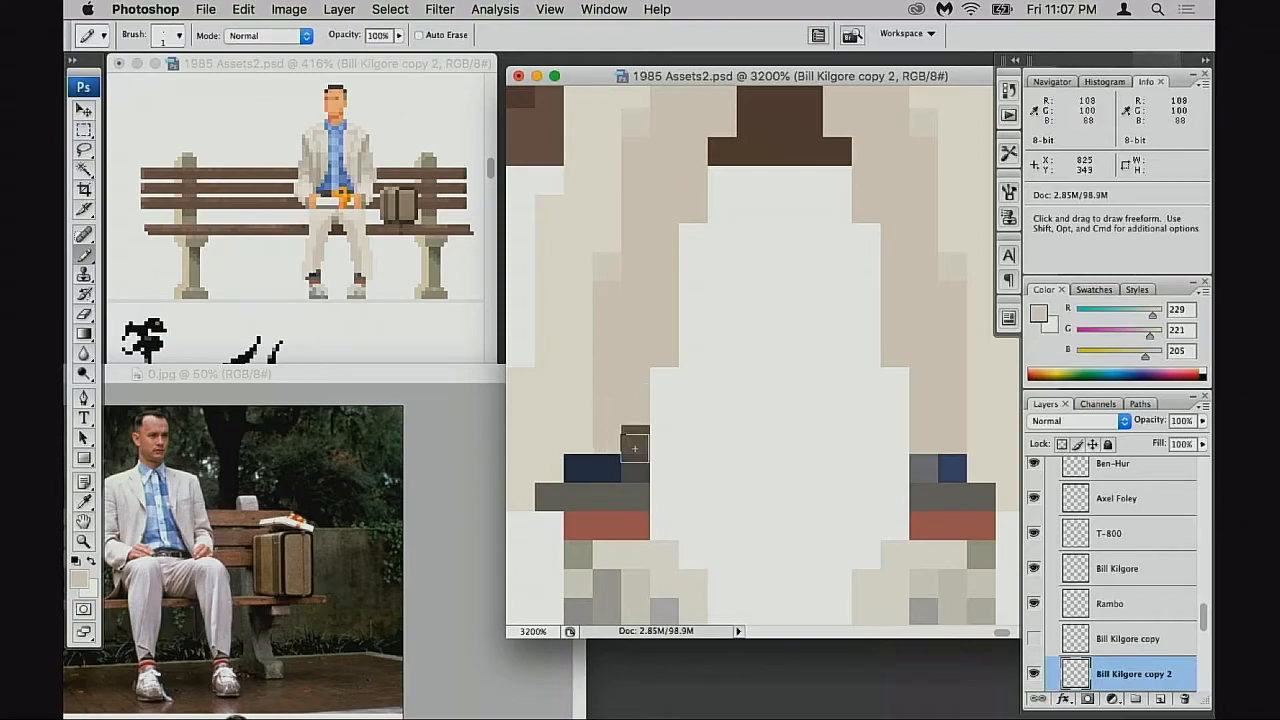
{"action": "key", "text": "ctrl+z"}
{"action": "key", "text": "v"}
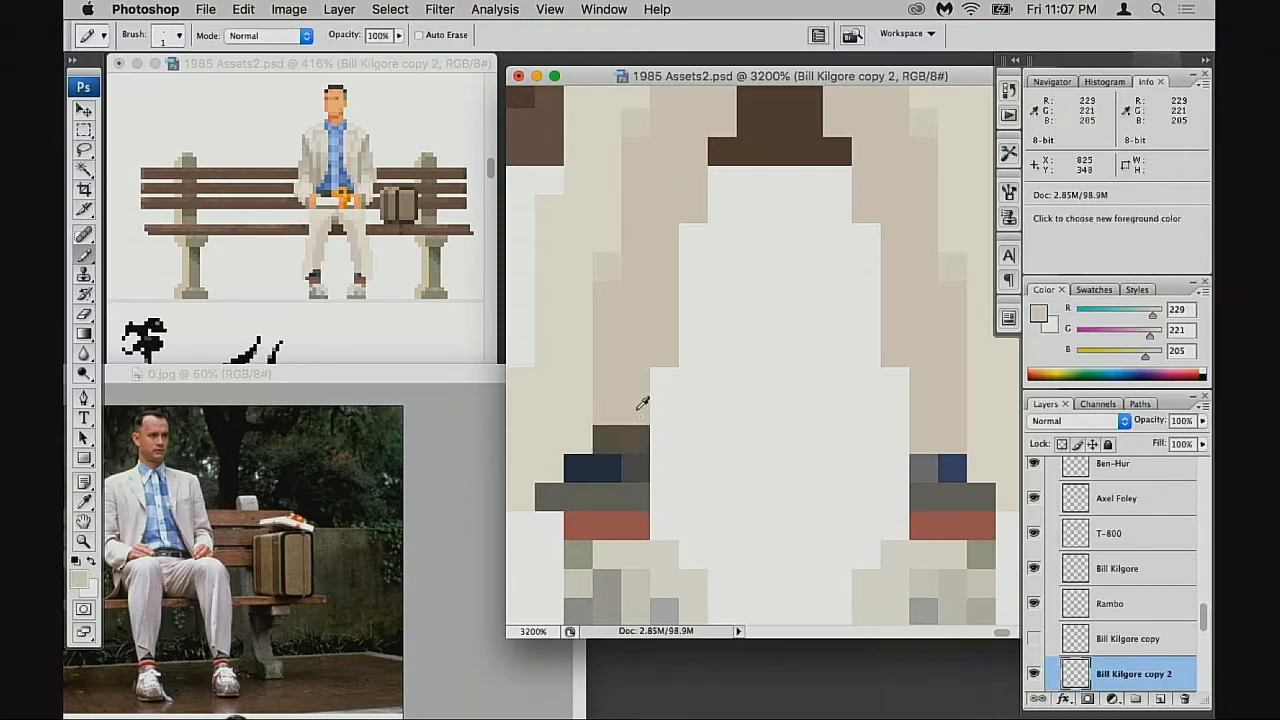
Repaint the left hem's two darkened pixels and the outermost pixel of the dark grey sock band in beige
{"action": "mouse_move", "coordinate": [642, 466]}
{"action": "left_mouse_down"}
{"action": "mouse_move", "coordinate": [660, 441]}
{"action": "mouse_move", "coordinate": [660, 389]}
{"action": "mouse_move", "coordinate": [665, 408]}
{"action": "mouse_move", "coordinate": [634, 449]}
{"action": "mouse_move", "coordinate": [649, 458]}
{"action": "left_mouse_up"}
{"action": "key", "text": "super+z"}
{"action": "key", "text": "super+z"}
{"action": "key", "text": "super+z"}
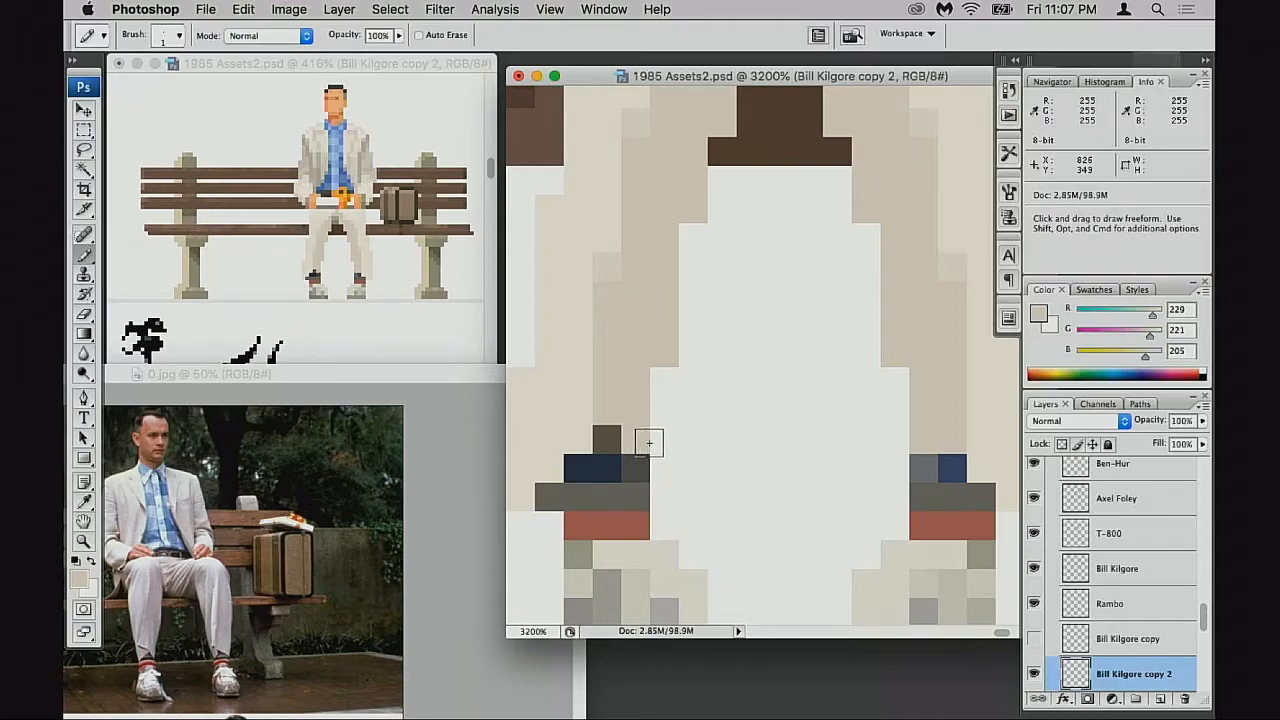
{"action": "left_click", "coordinate": [605, 435]}
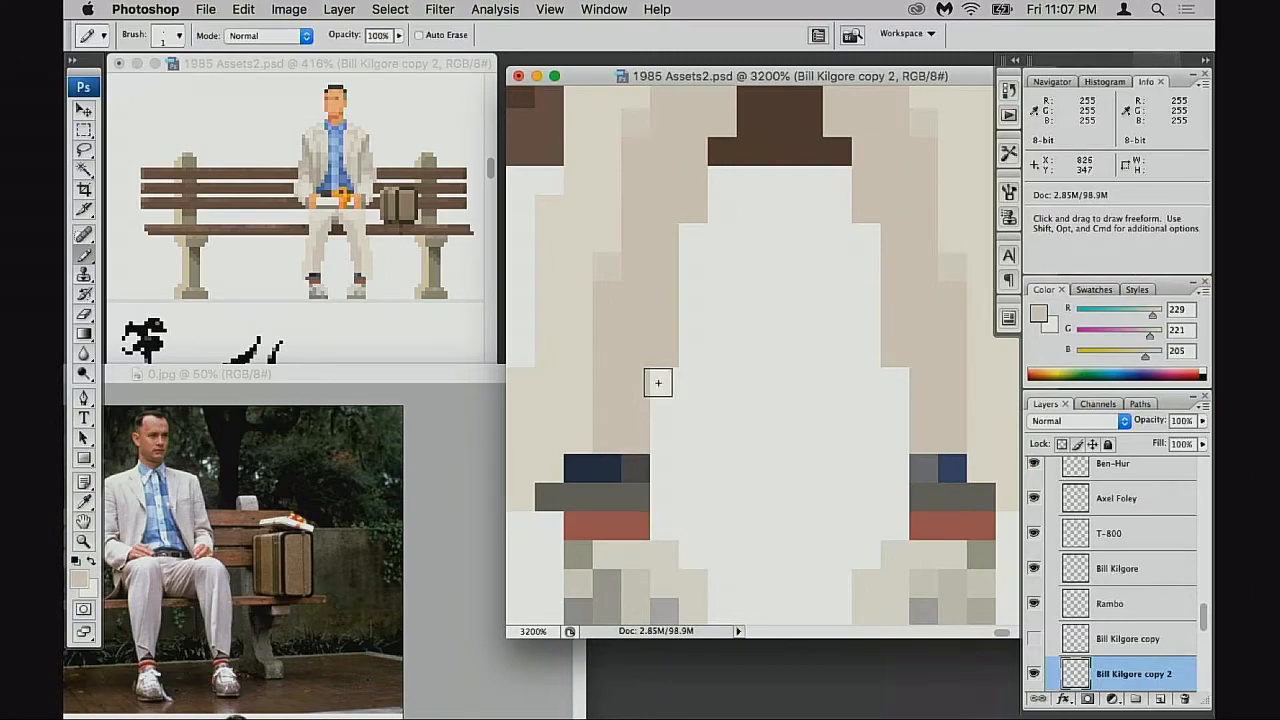
{"action": "left_click", "coordinate": [548, 496]}
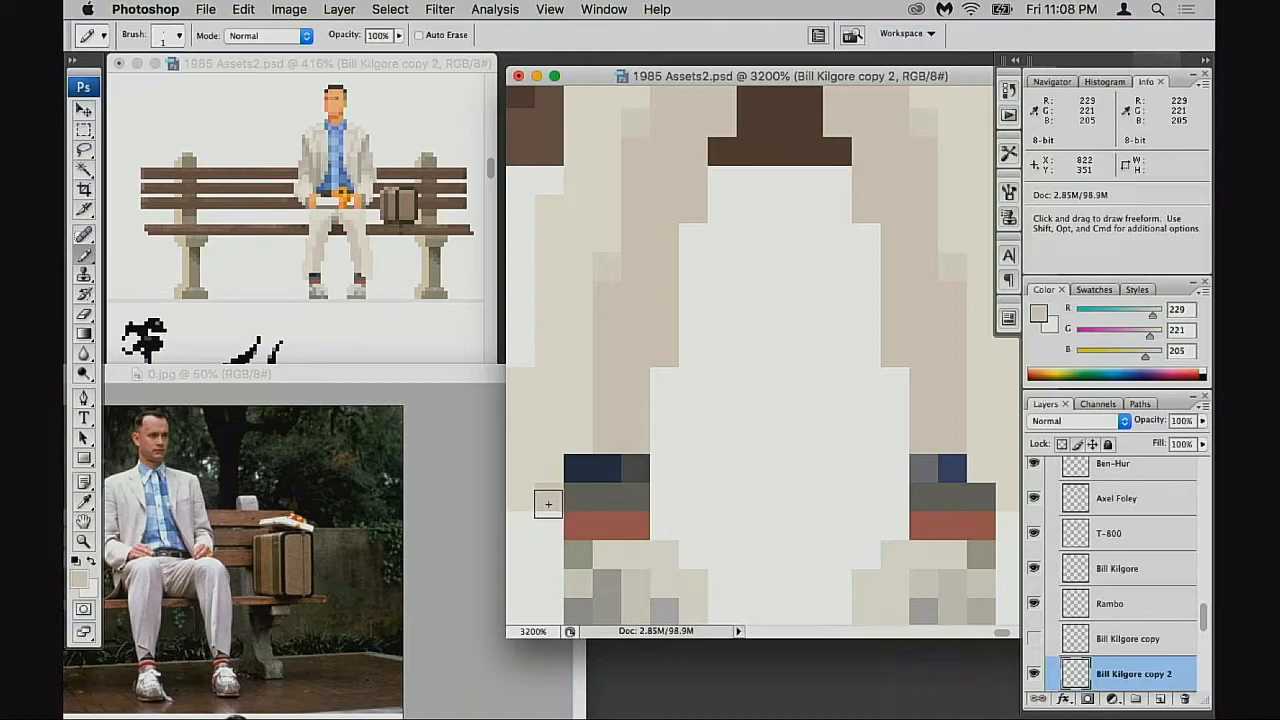
Undo the beige repaints on the left leg, step back past the Multiply darkening, and restore that darkening
{"action": "key", "text": "super+alt+z"}
{"action": "key", "text": "super+alt+z"}
{"action": "key", "text": "super+alt+z"}
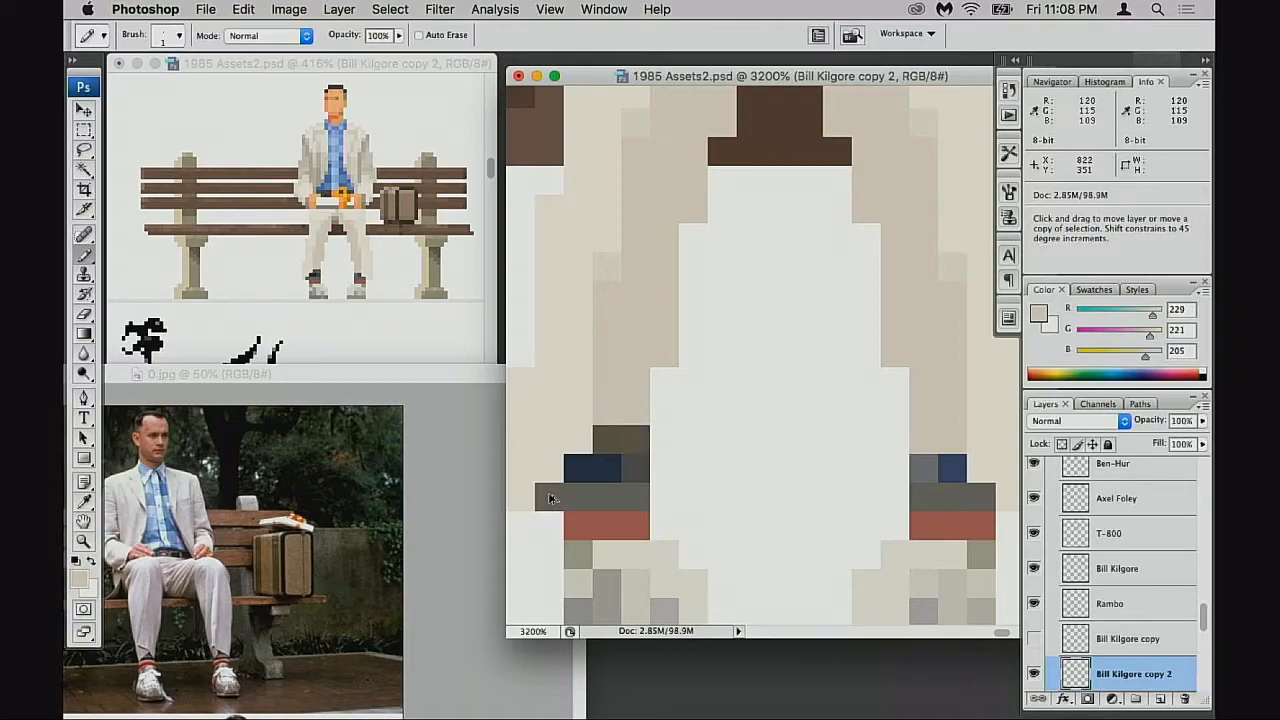
{"action": "key", "text": "super+alt+z"}
{"action": "key", "text": "super+alt+z"}
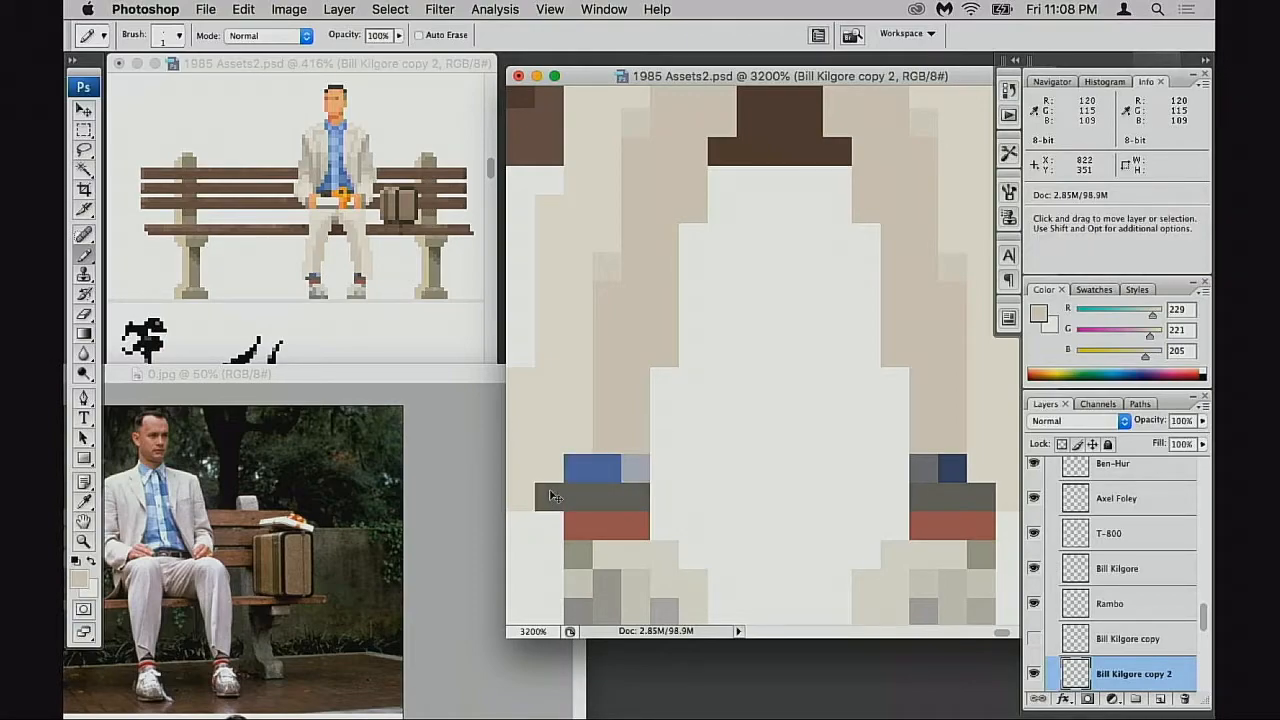
{"action": "key", "text": "super+alt+z"}
{"action": "key", "text": "super+alt+z"}
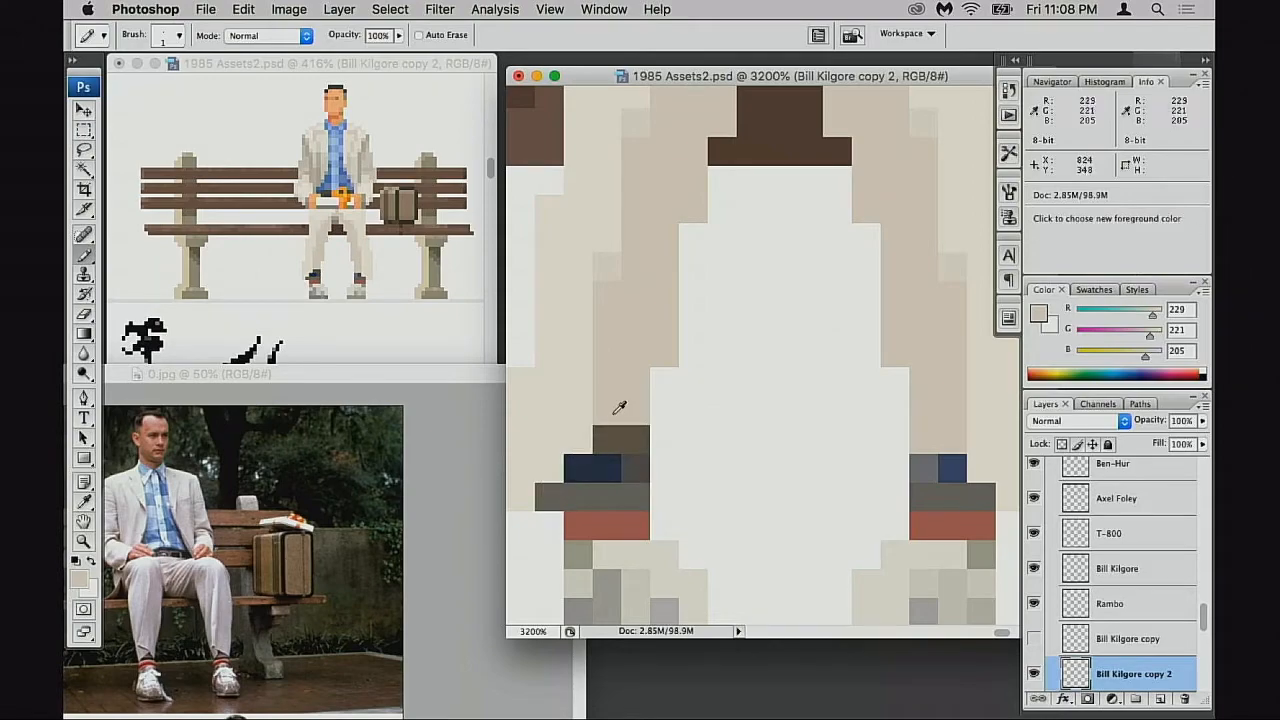
Repaint the outer darkened hem pixel beige, then tint it and the blue row's outermost pixel with sampled grey-brown at 30% opacity
{"action": "left_click", "coordinate": [603, 437]}
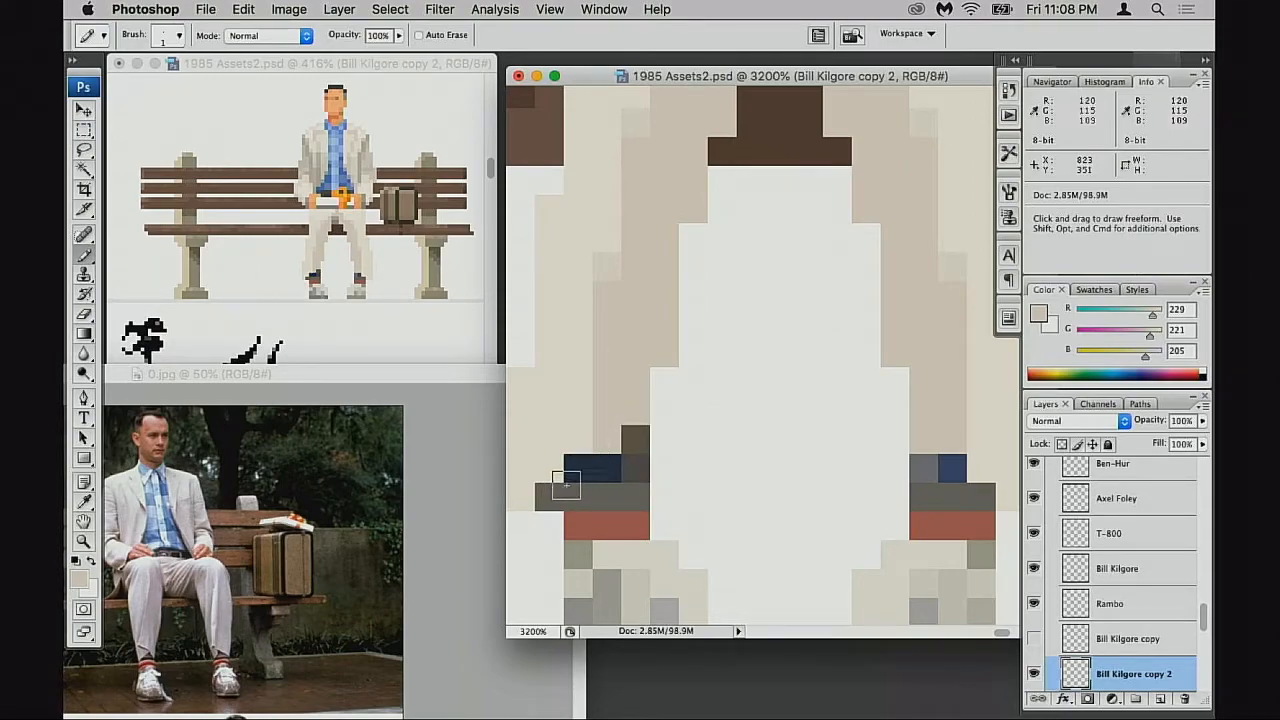
{"action": "left_click", "coordinate": [611, 465], "text": "alt"}
{"action": "left_click", "coordinate": [634, 439], "text": "alt"}
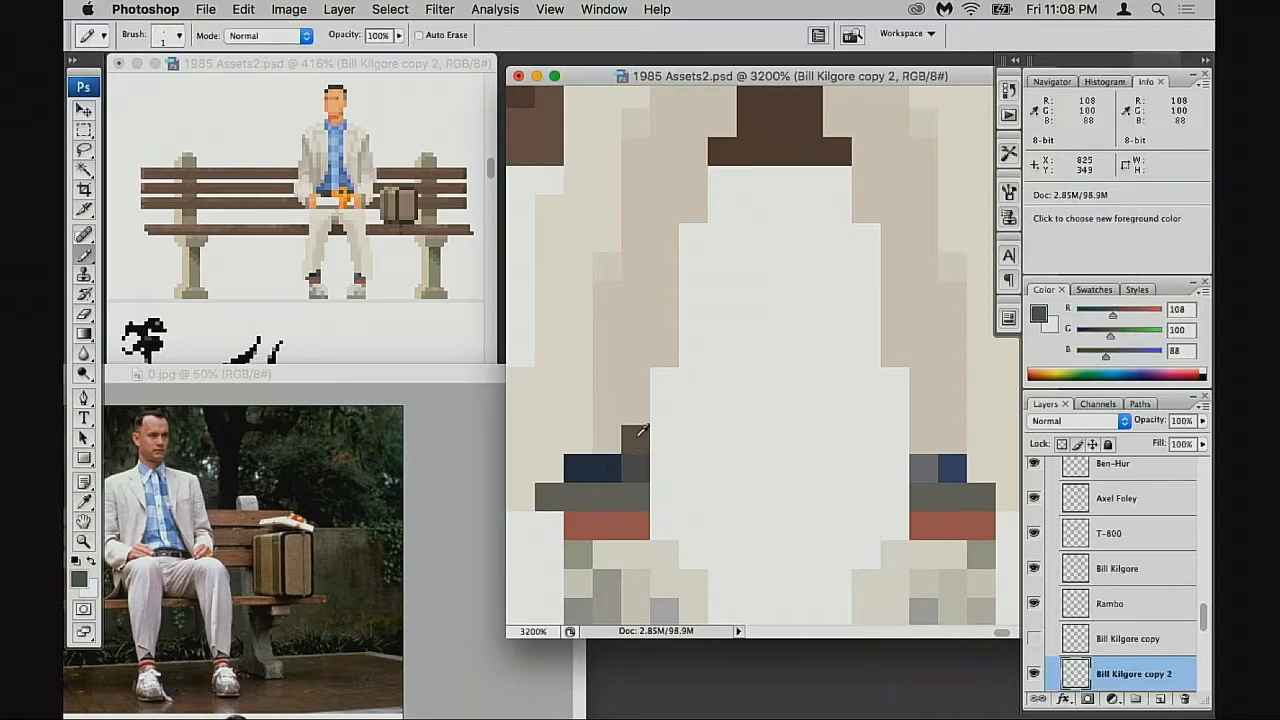
{"action": "key", "text": "3"}
{"action": "left_click", "coordinate": [609, 440]}
{"action": "left_click", "coordinate": [554, 469]}
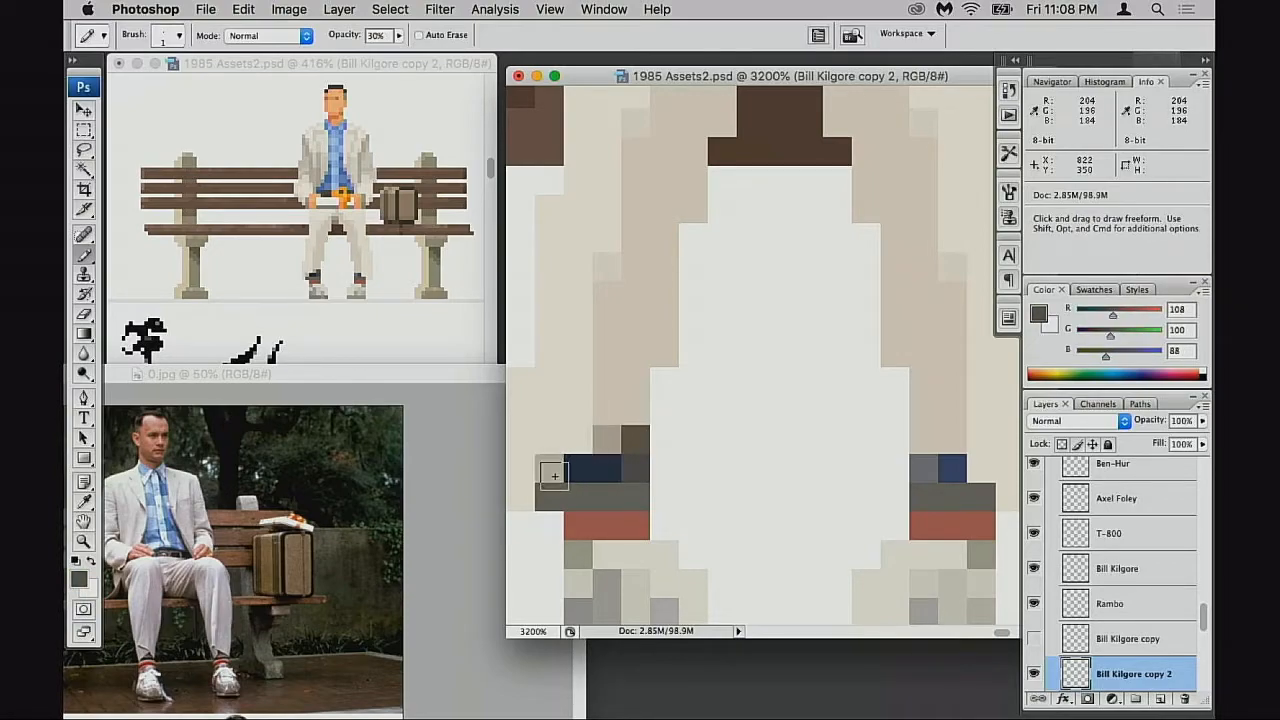
Try erasing the dark inner pixels of the left trouser hem and blue sock row, and undo the erasures
{"action": "scroll", "coordinate": [651, 457], "scroll_direction": "left", "scroll_amount": 4}
{"action": "scroll", "coordinate": [651, 457], "scroll_direction": "down", "scroll_amount": 2}
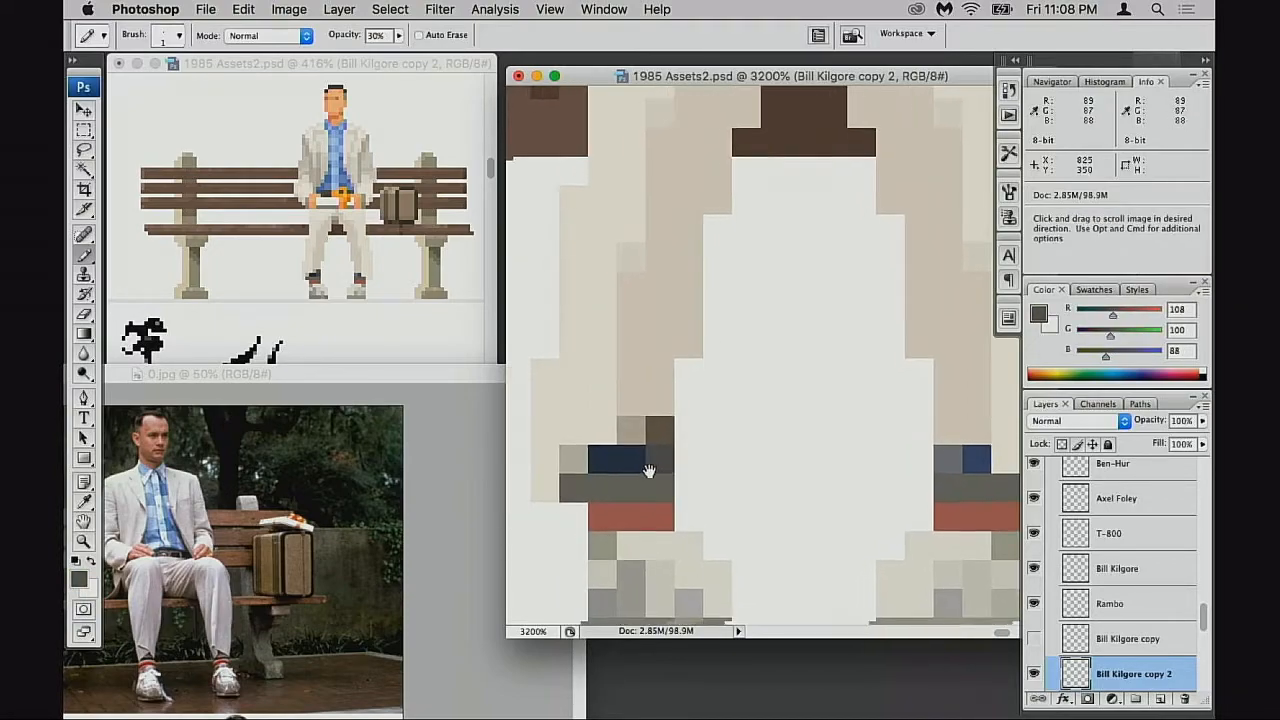
{"action": "key", "text": "e"}
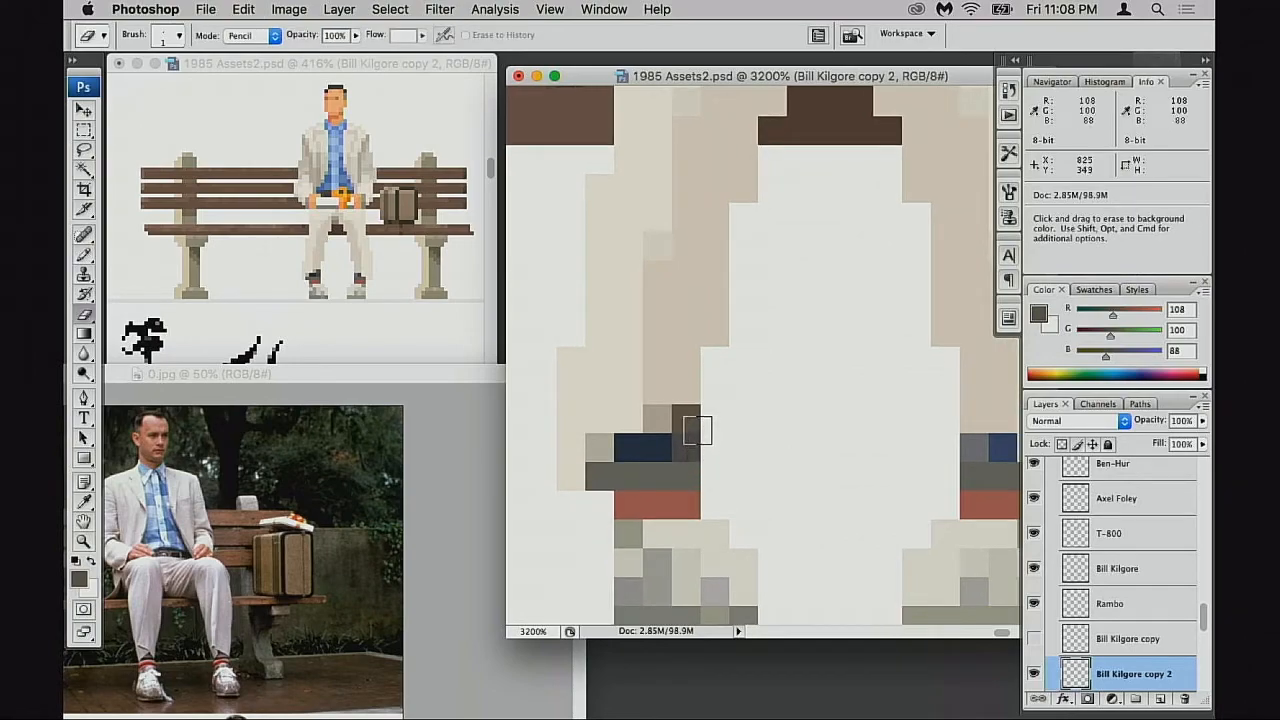
{"action": "left_click", "coordinate": [688, 424]}
{"action": "key", "text": "super+z"}
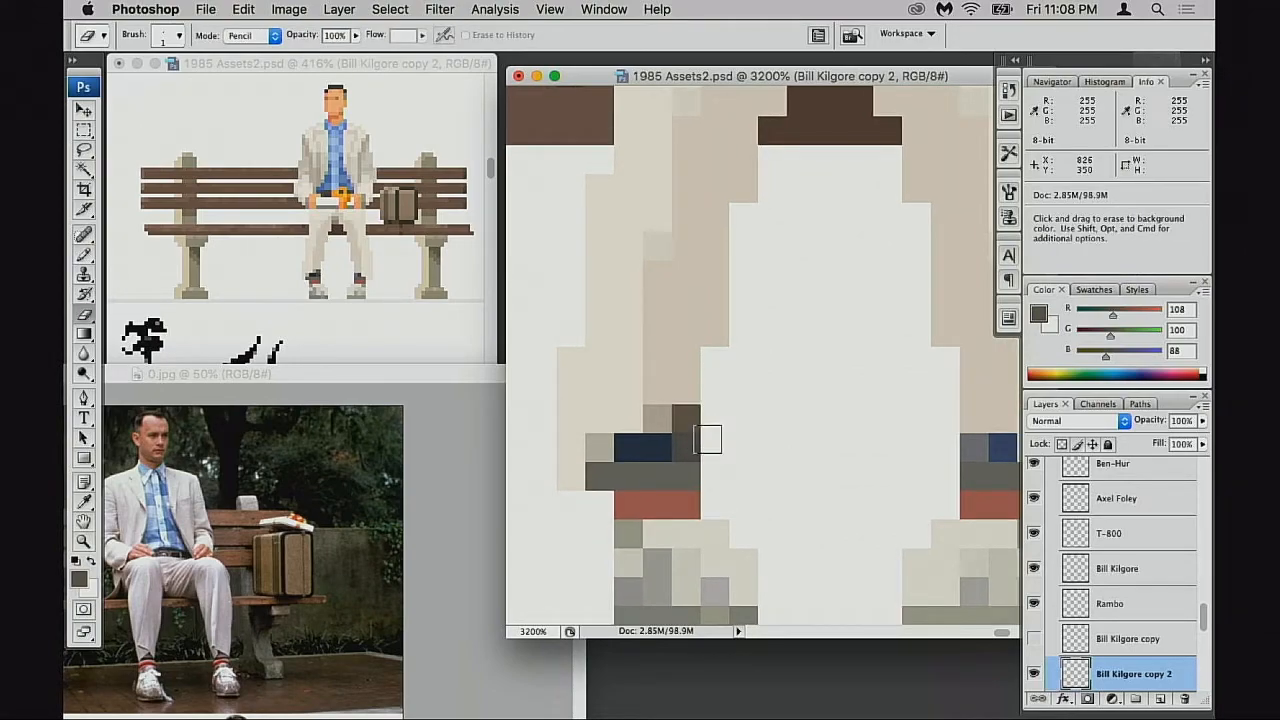
{"action": "left_click", "coordinate": [694, 443]}
{"action": "left_click", "coordinate": [694, 425]}
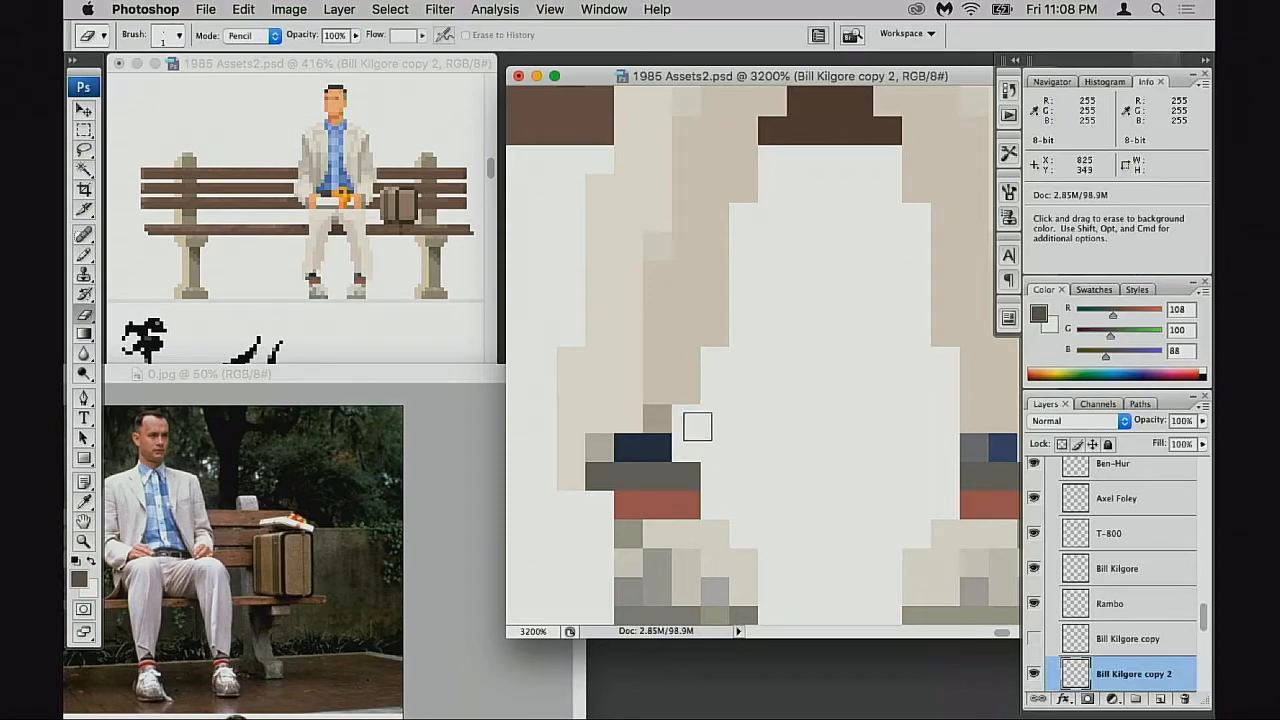
{"action": "key", "text": "super+alt+z"}
{"action": "key", "text": "super+alt+z"}
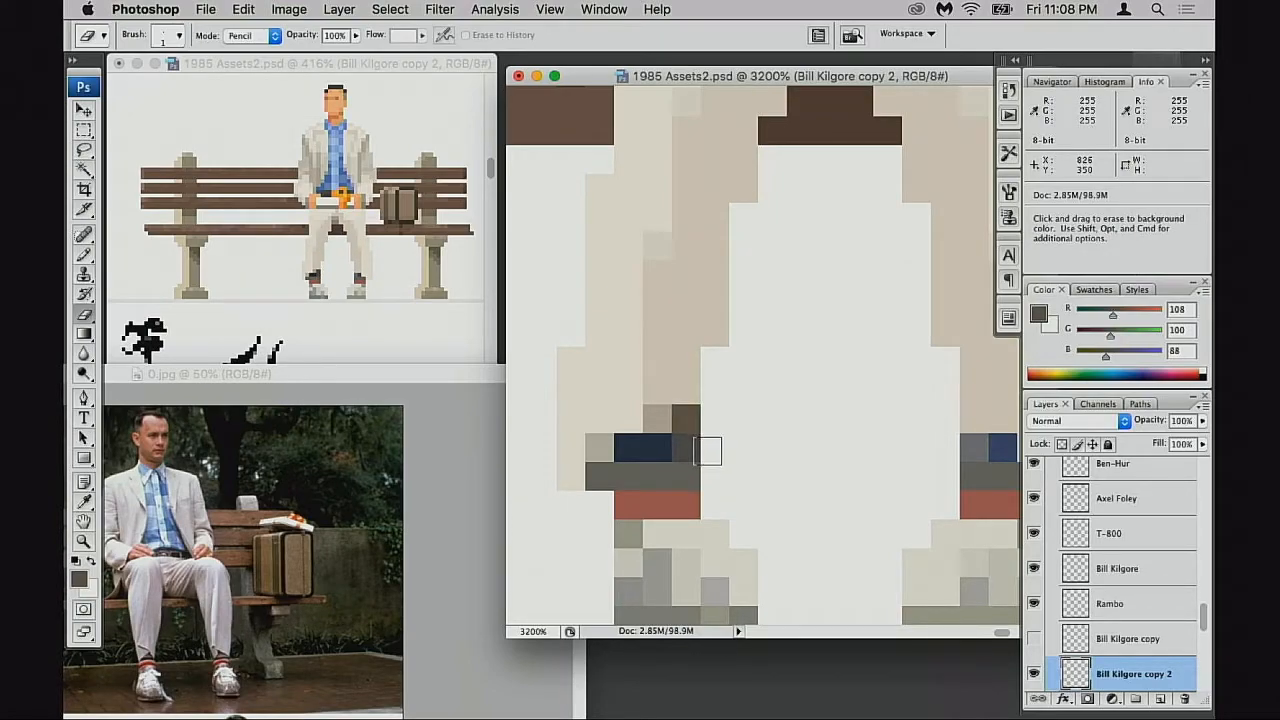
Try shifting the left shoe and red sock band one pixel outward, and undo the move
{"action": "key", "text": "m"}
{"action": "scroll", "coordinate": [689, 443], "scroll_direction": "down", "scroll_amount": 3}
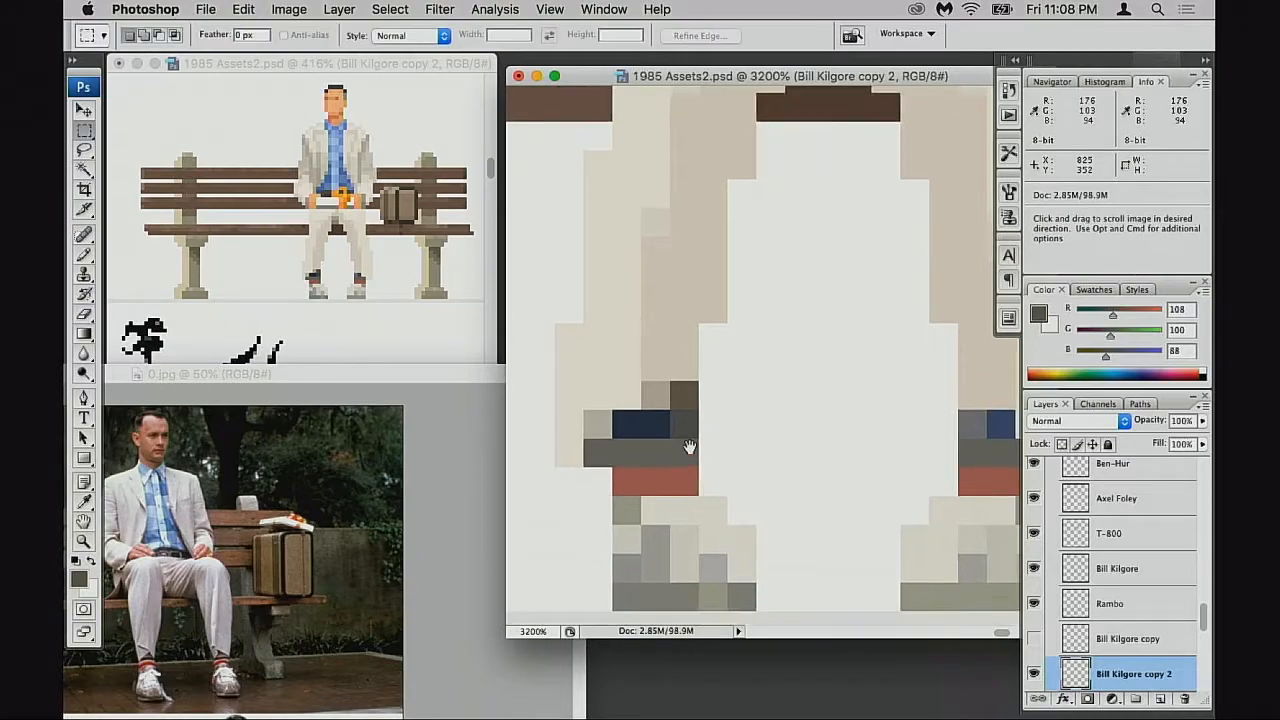
{"action": "mouse_move", "coordinate": [585, 407]}
{"action": "left_mouse_down"}
{"action": "mouse_move", "coordinate": [810, 575]}
{"action": "mouse_move", "coordinate": [783, 556]}
{"action": "left_mouse_up"}
{"action": "key", "text": "super+Left"}
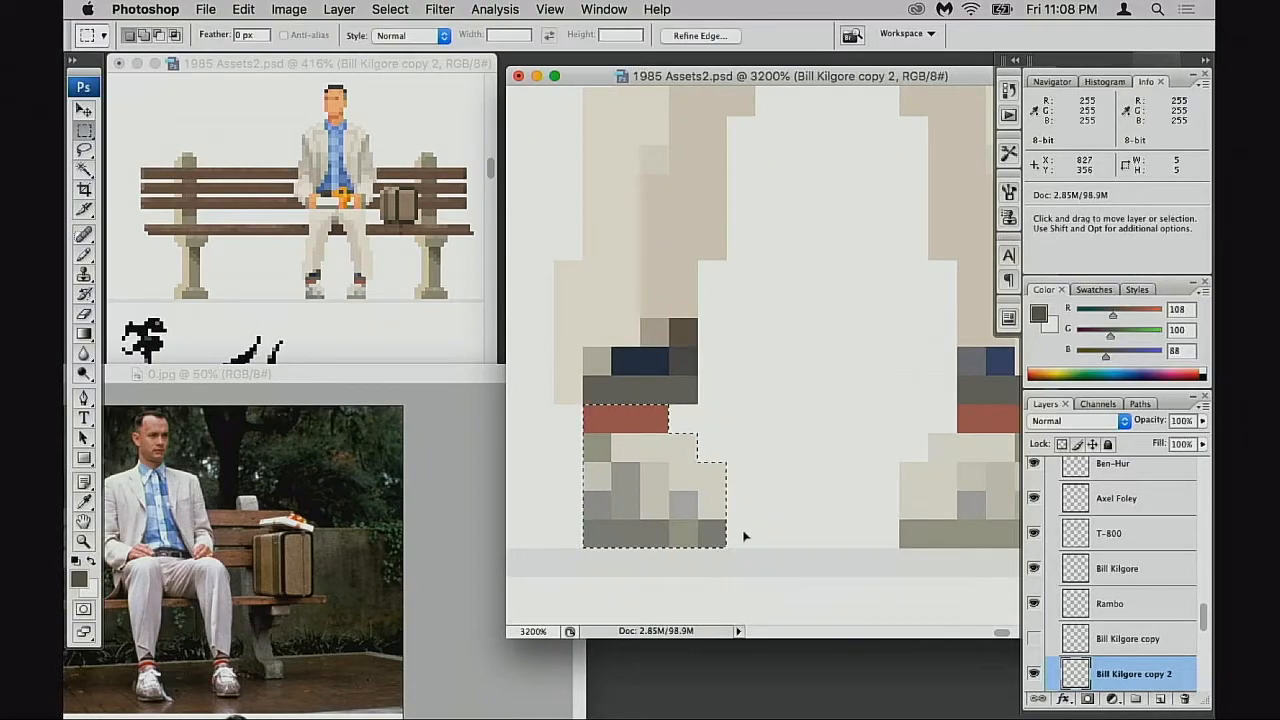
{"action": "key", "text": "super+z"}
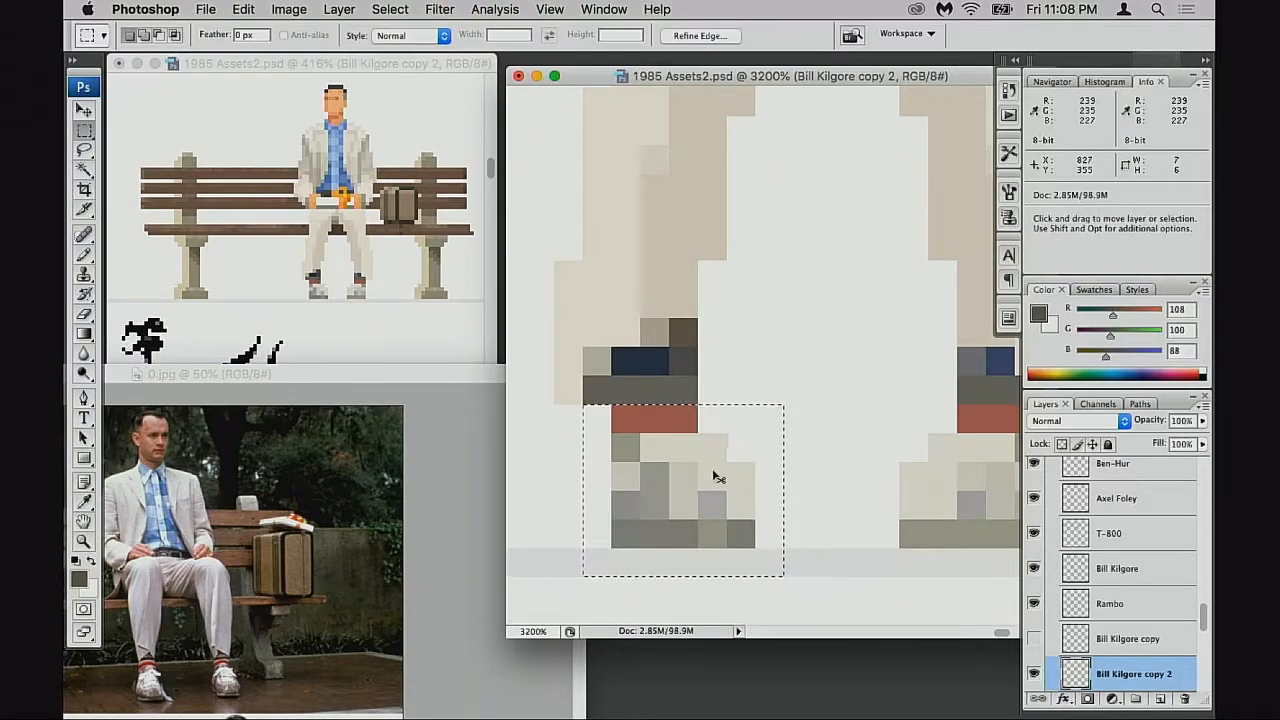
Erase the inner pixel of the left sock's dark grey band and shift the shoe and red band one pixel outward
{"action": "key", "text": "super+d"}
{"action": "key", "text": "e"}
{"action": "left_click", "coordinate": [685, 391]}
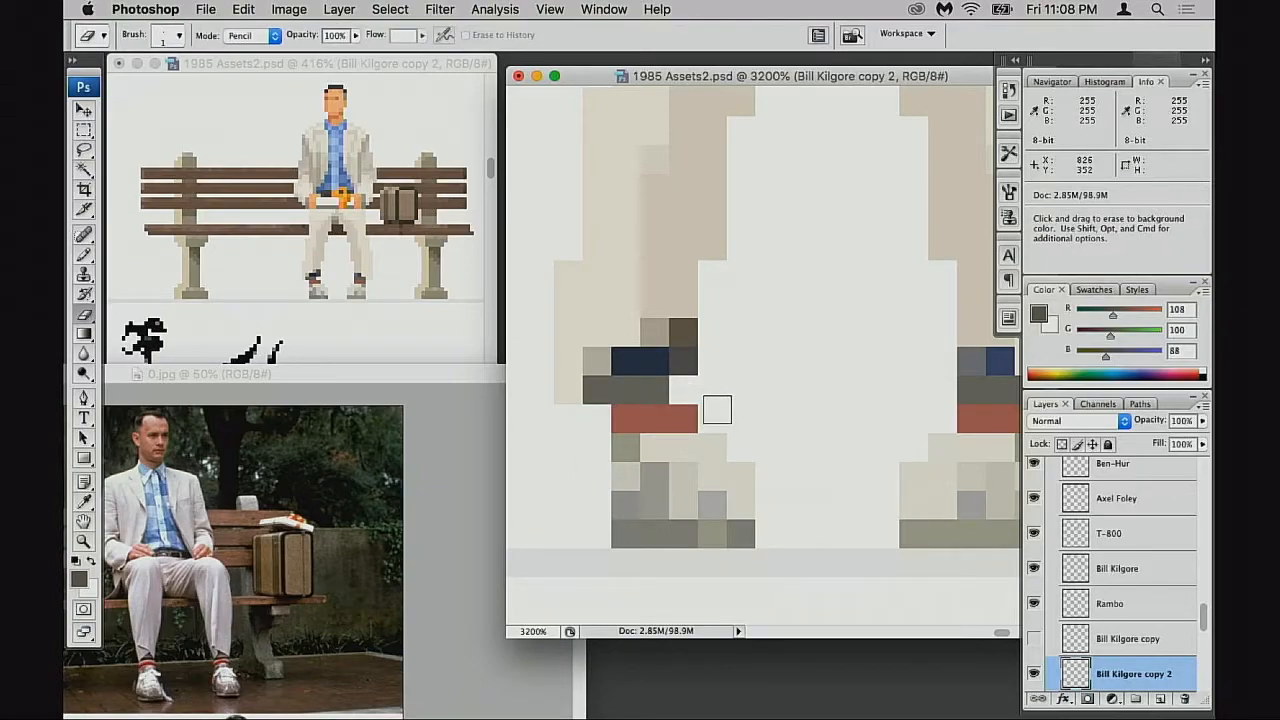
{"action": "key", "text": "m"}
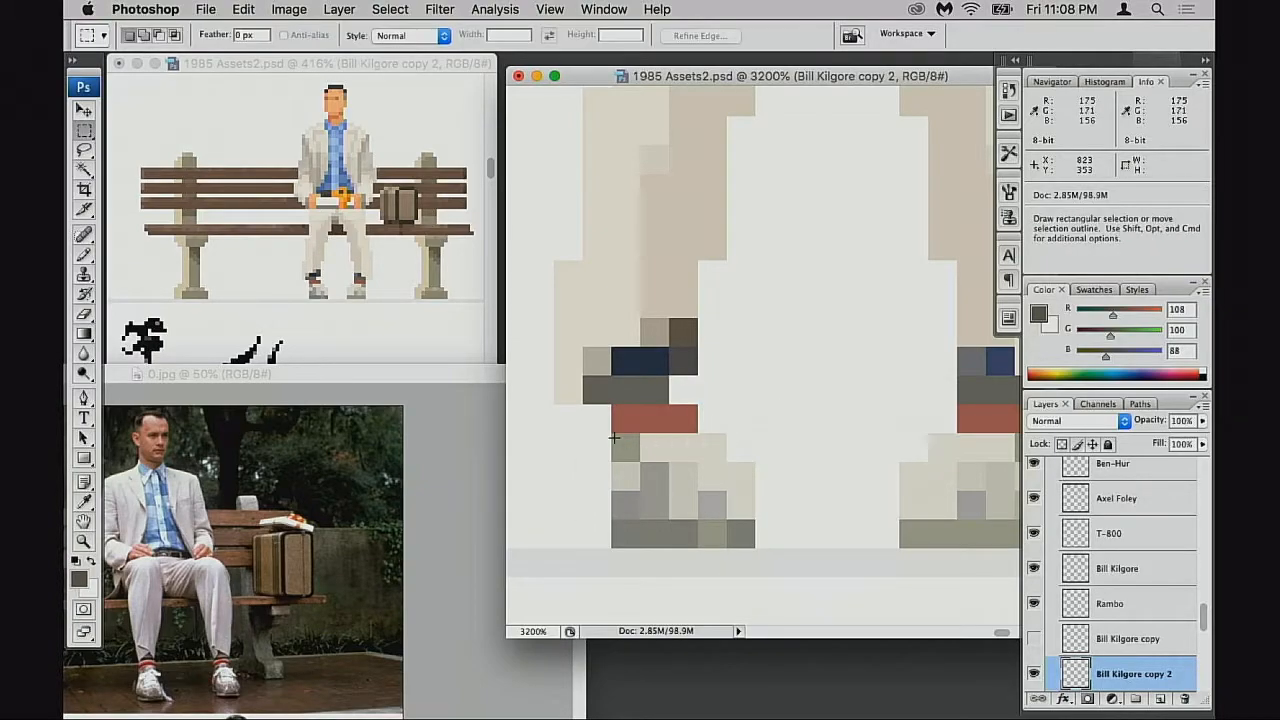
{"action": "mouse_move", "coordinate": [584, 406]}
{"action": "left_mouse_down"}
{"action": "mouse_move", "coordinate": [771, 571]}
{"action": "mouse_move", "coordinate": [784, 605]}
{"action": "left_mouse_up"}
{"action": "key", "text": "super+Left"}
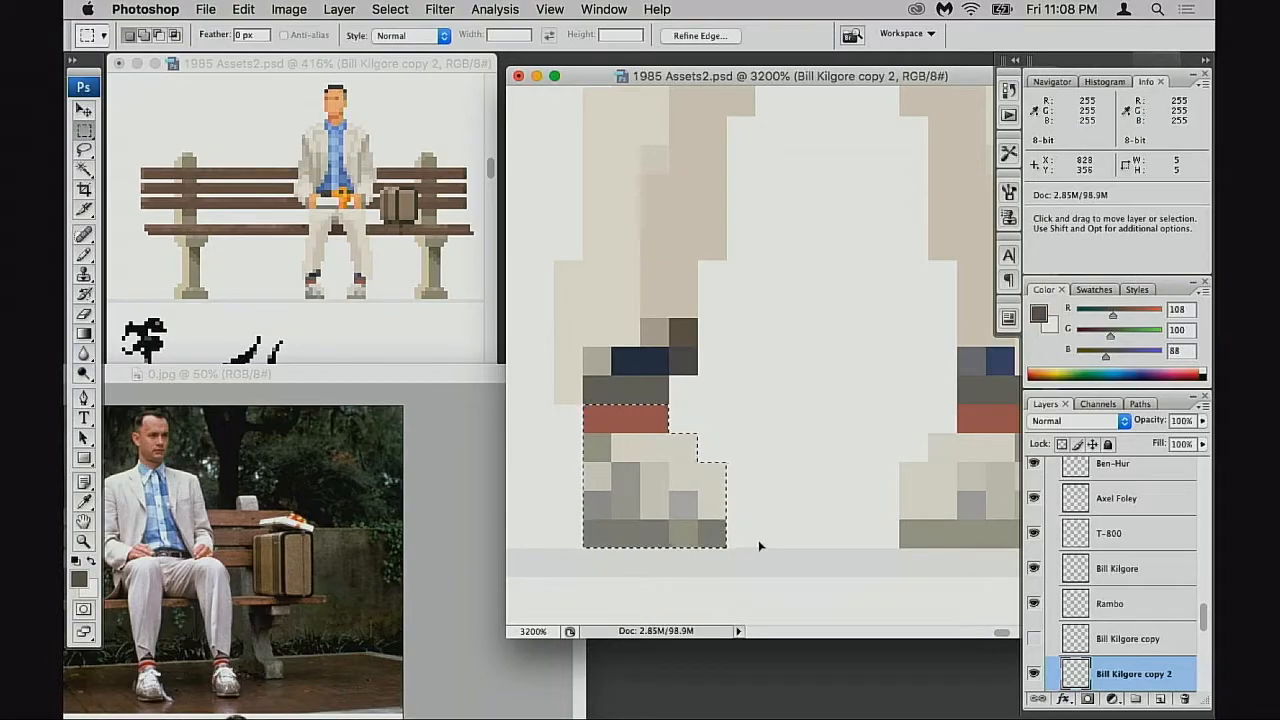
Erase the inner pixel of the left leg's blue sock row, then undo it together with the foot shift and the grey band erasure
{"action": "key", "text": "super+d"}
{"action": "key", "text": "e"}
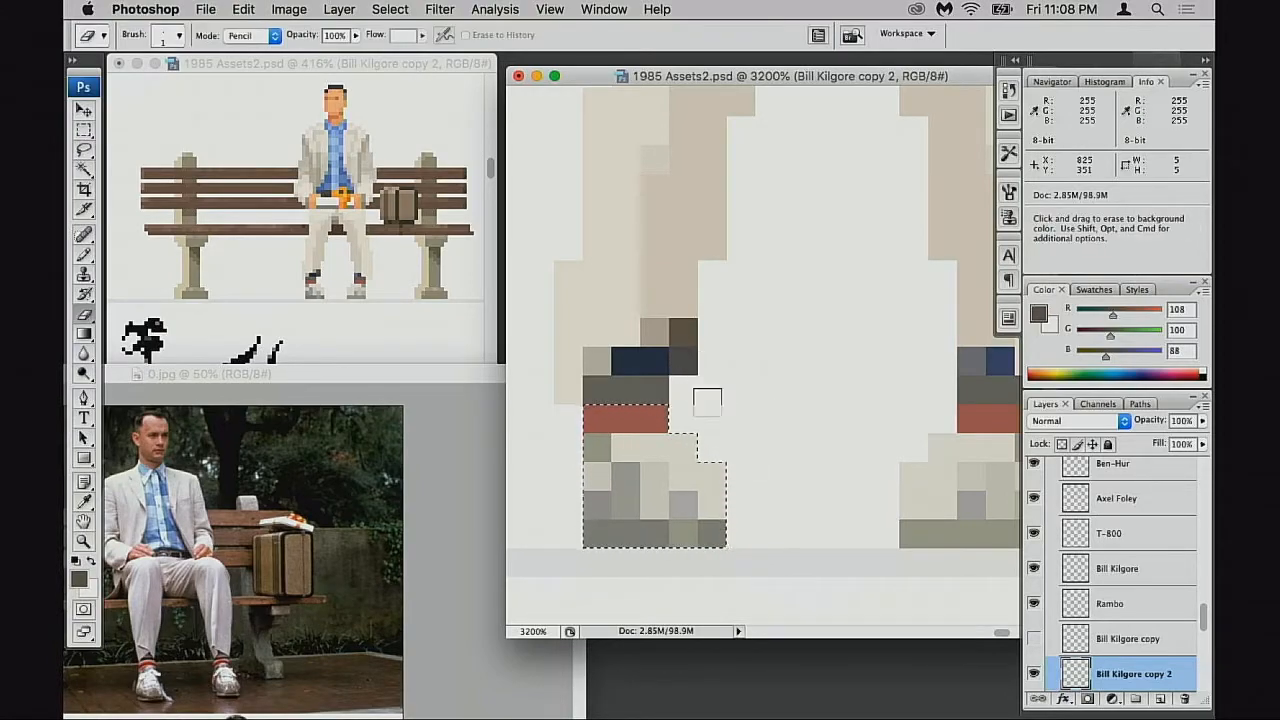
{"action": "left_click", "coordinate": [685, 363]}
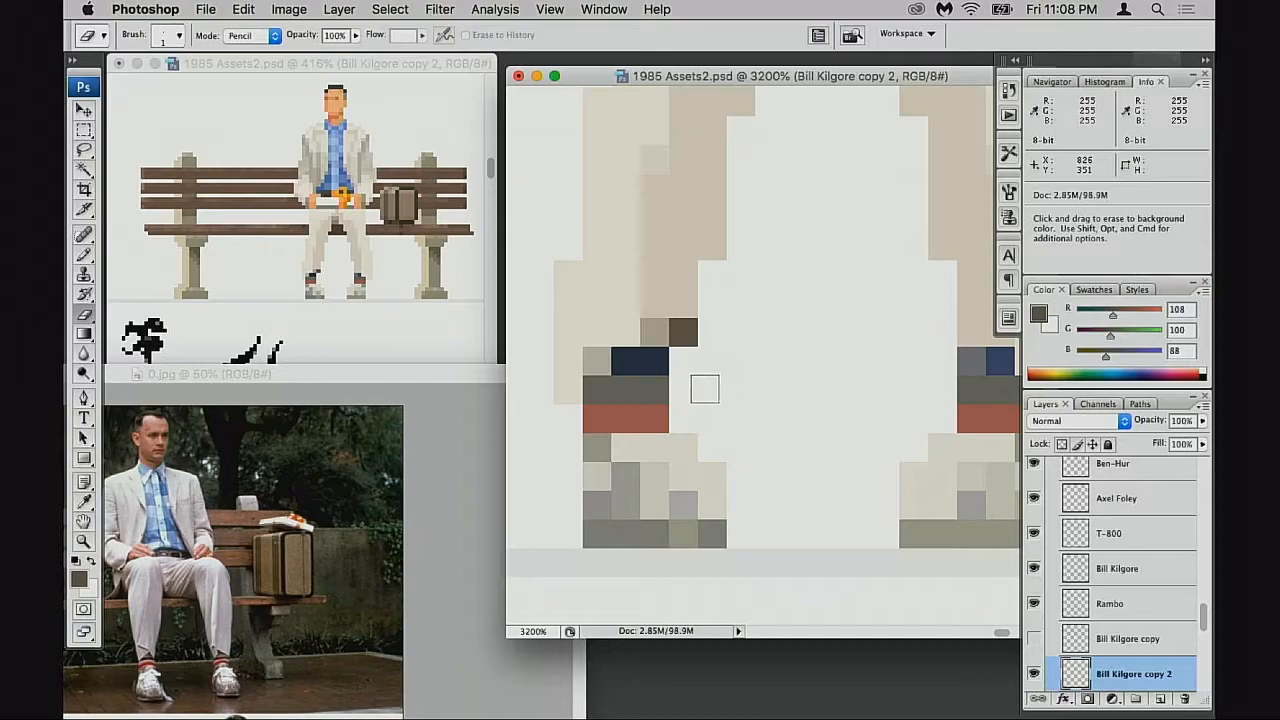
{"action": "key", "text": "super+alt+z"}
{"action": "key", "text": "super+alt+z"}
{"action": "key", "text": "super+alt+z"}
{"action": "key", "text": "super+alt+z"}
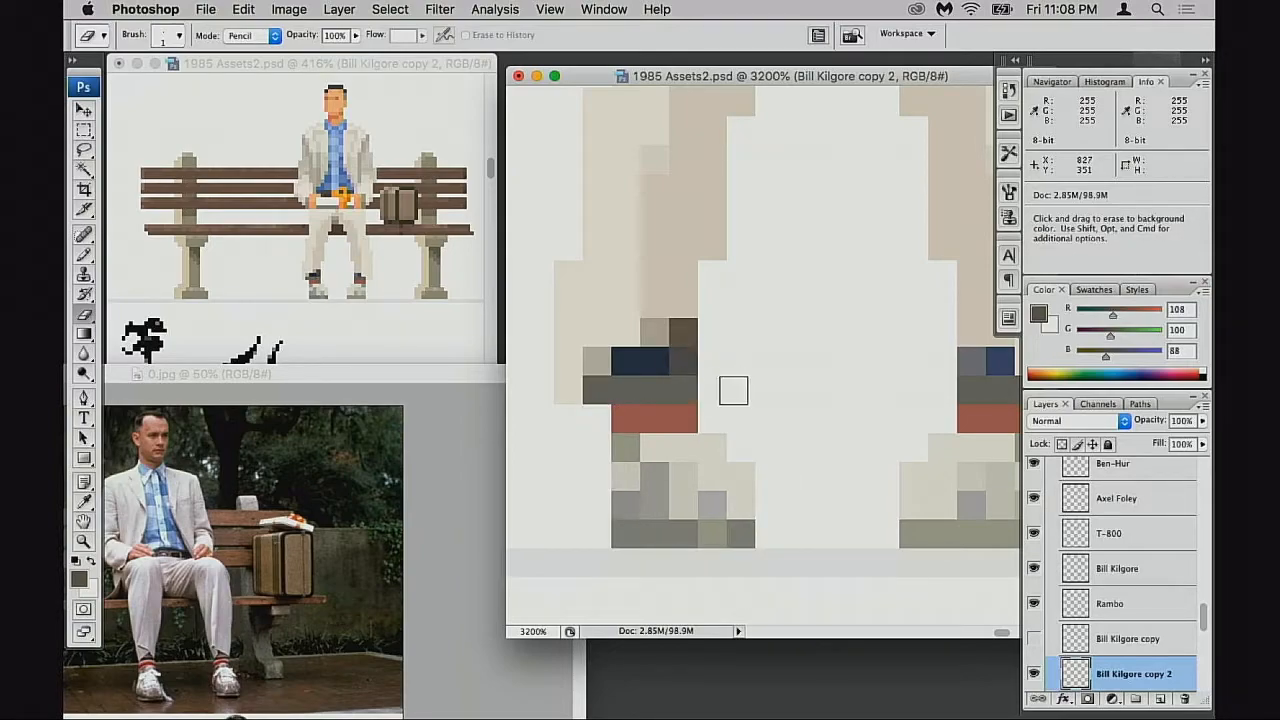
Repaint the tinted left hem pixel in sampled beige at 100% opacity and widen the lower trouser leg inward by one pixel
{"action": "key", "text": "b"}
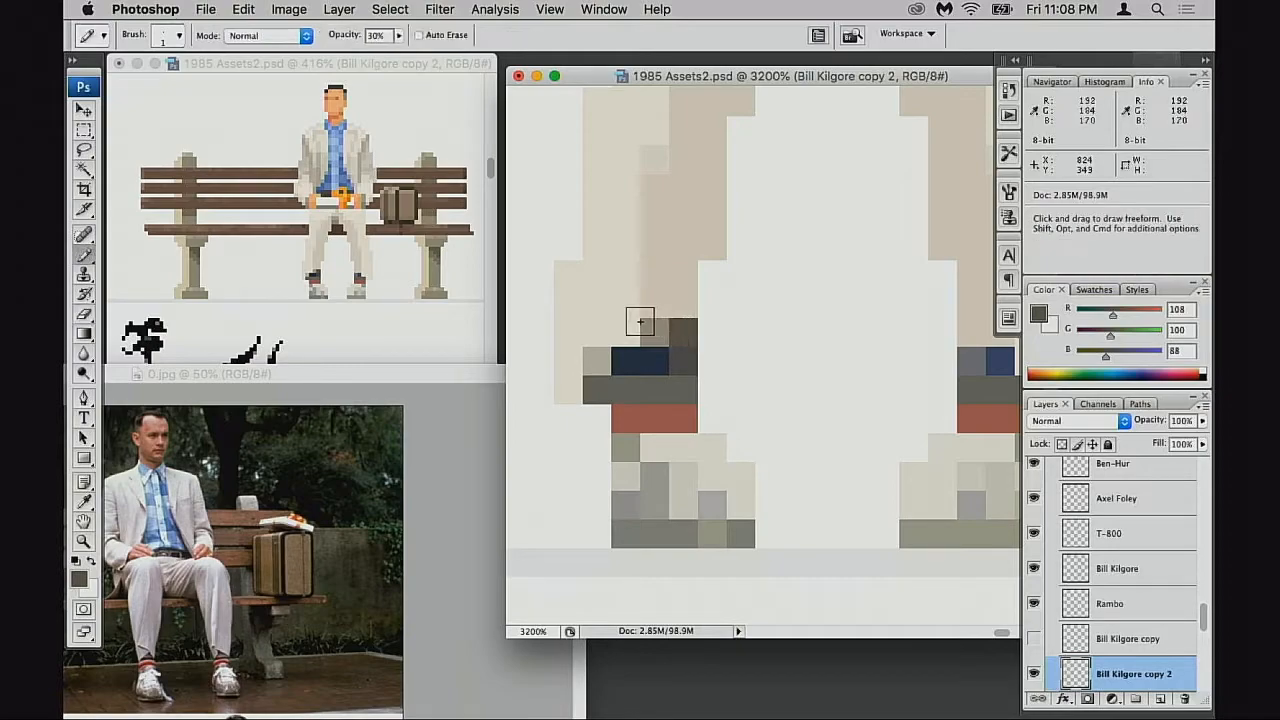
{"action": "left_click", "coordinate": [654, 304], "text": "alt"}
{"action": "left_click", "coordinate": [662, 330]}
{"action": "key", "text": "0"}
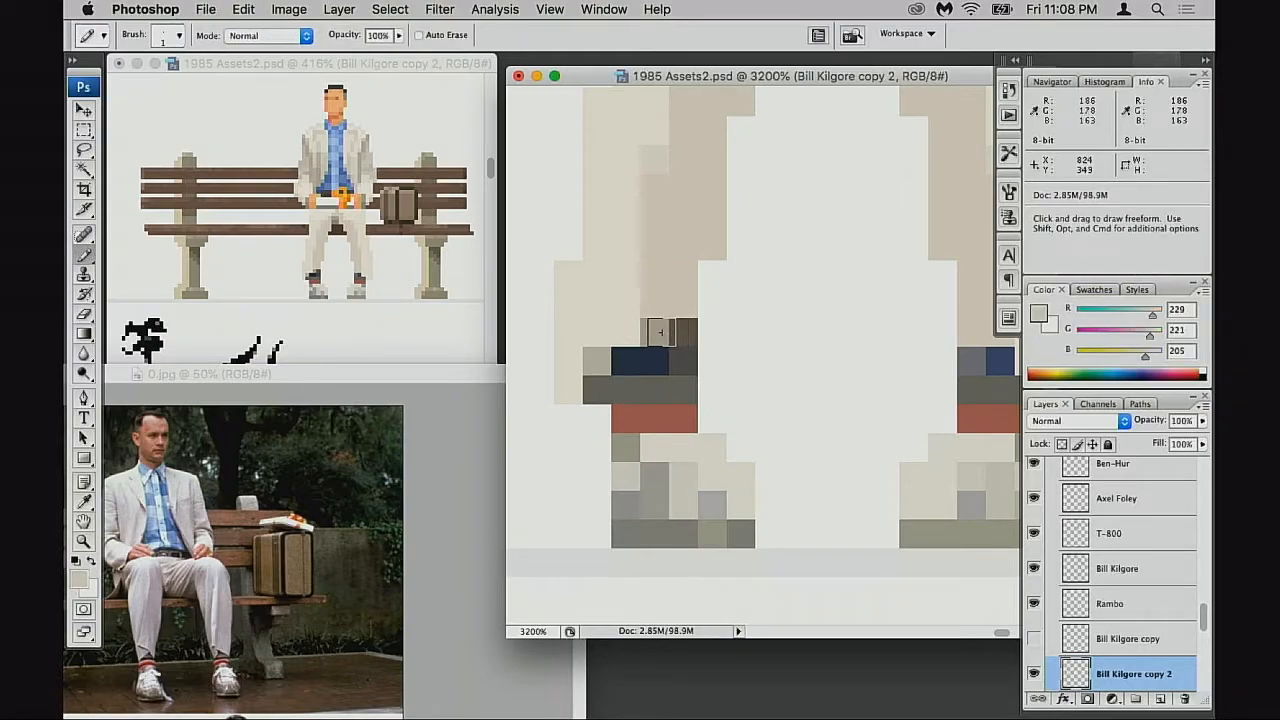
{"action": "left_click", "coordinate": [660, 333]}
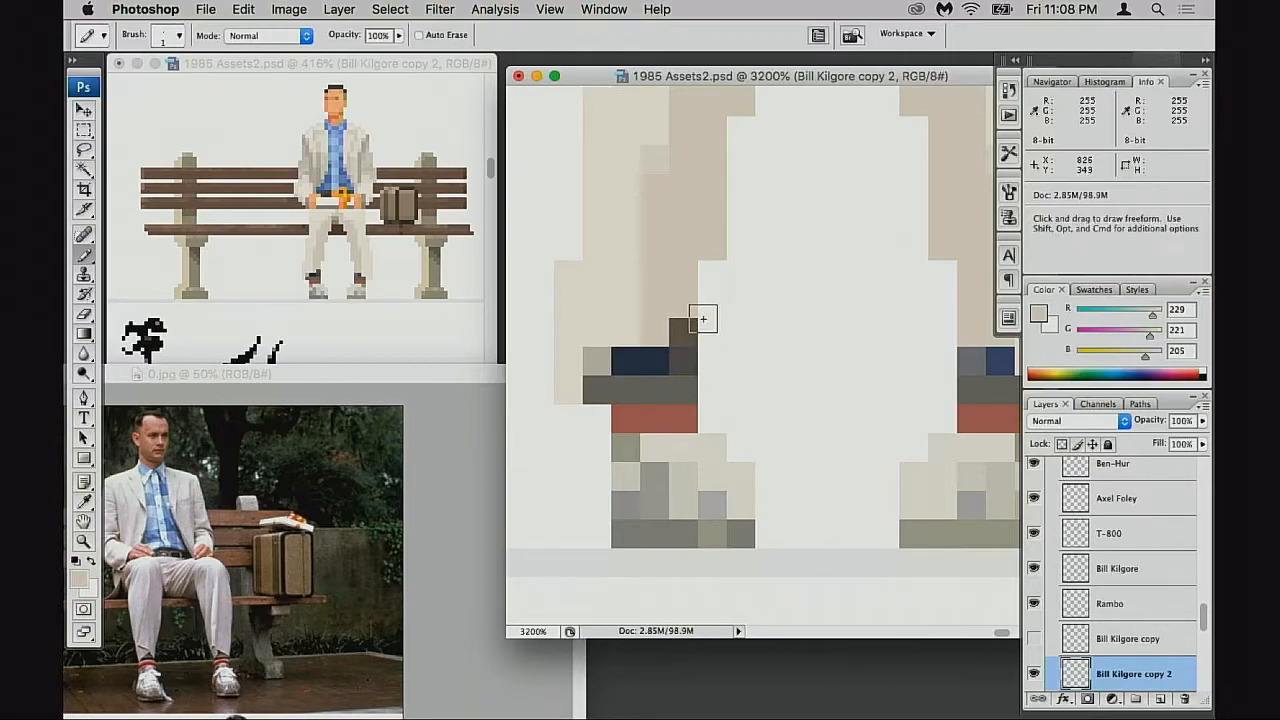
{"action": "left_click_drag", "start_coordinate": [704, 312], "coordinate": [706, 284]}
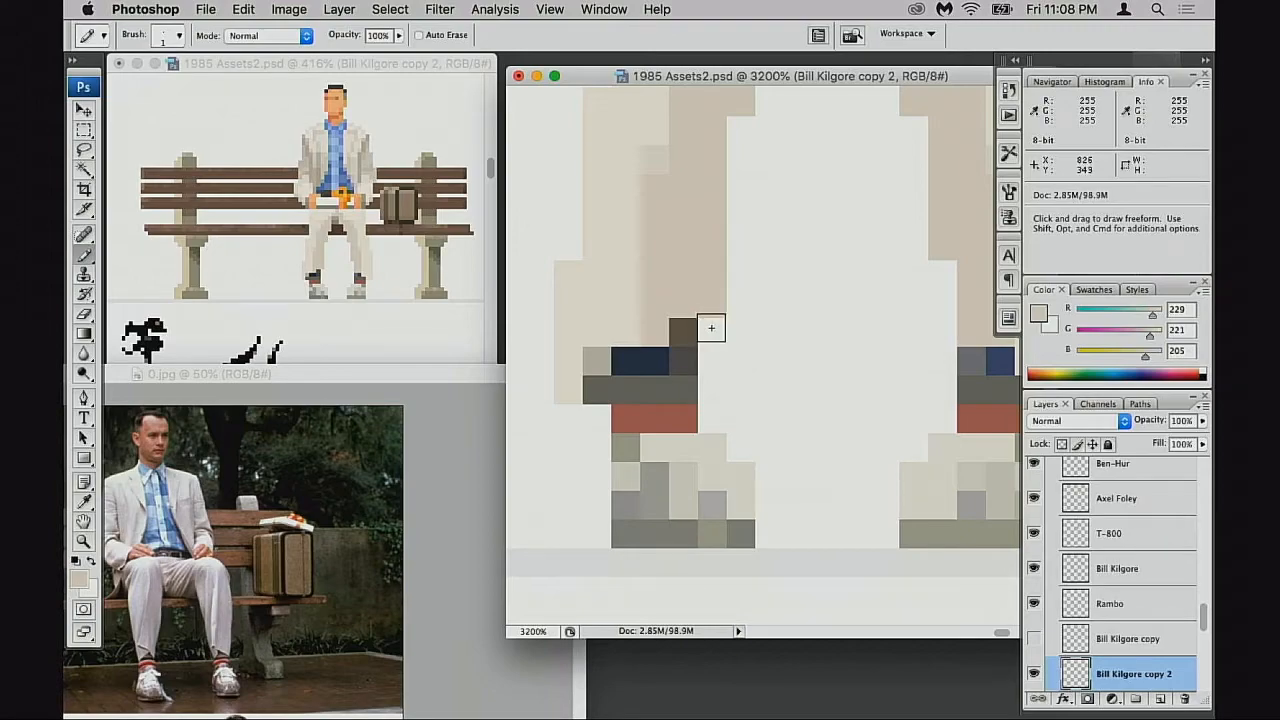
Undo the inward widening of the left trouser leg and erase the outermost pixel column from both lower trouser legs
{"action": "key", "text": "super+z"}
{"action": "key", "text": "e"}
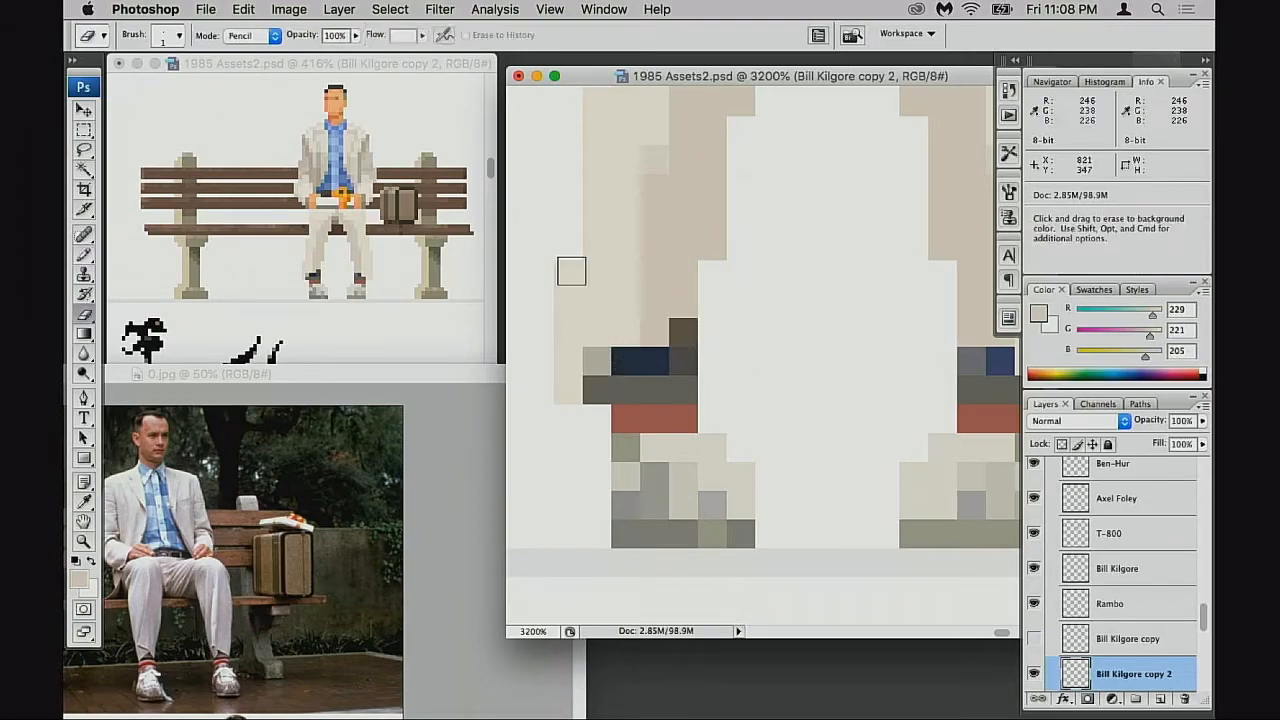
{"action": "left_click_drag", "start_coordinate": [569, 327], "coordinate": [557, 428]}
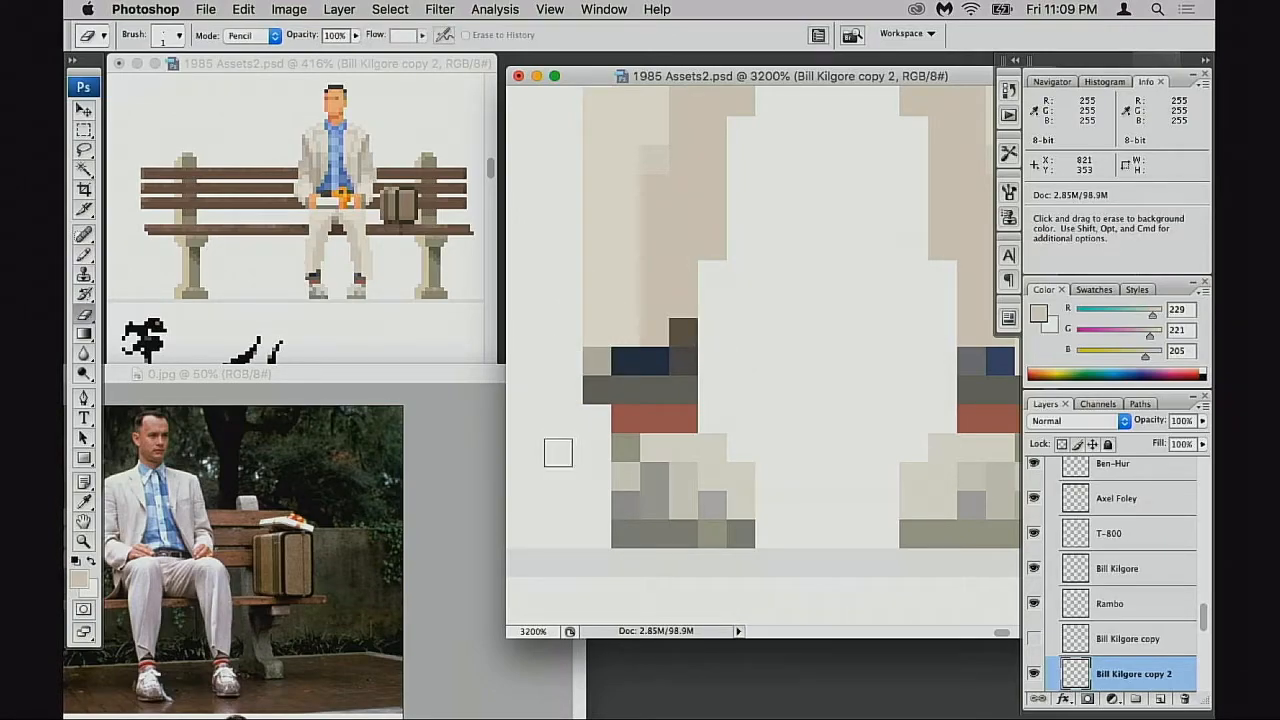
{"action": "key", "text": "space"}
{"action": "left_click_drag", "start_coordinate": [852, 338], "coordinate": [611, 506]}
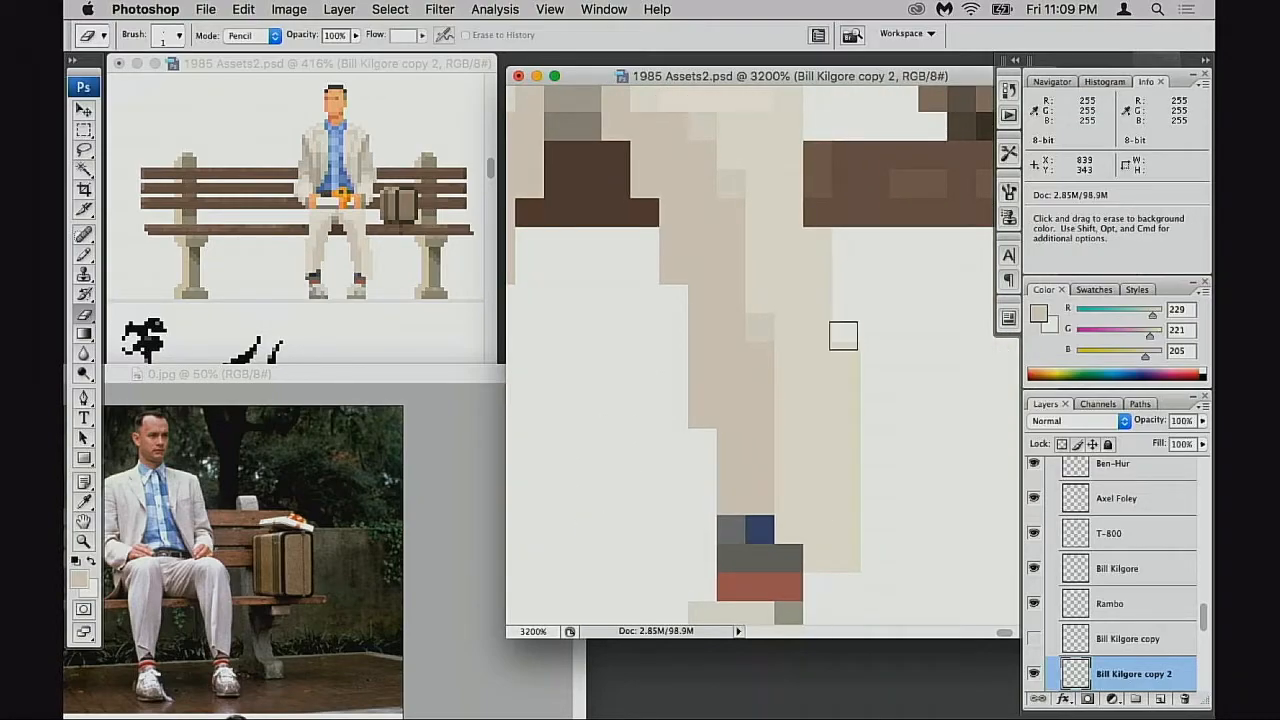
{"action": "mouse_move", "coordinate": [843, 336]}
{"action": "left_mouse_down"}
{"action": "mouse_move", "coordinate": [849, 546]}
{"action": "mouse_move", "coordinate": [898, 462]}
{"action": "left_mouse_up"}
{"action": "key", "text": "space"}
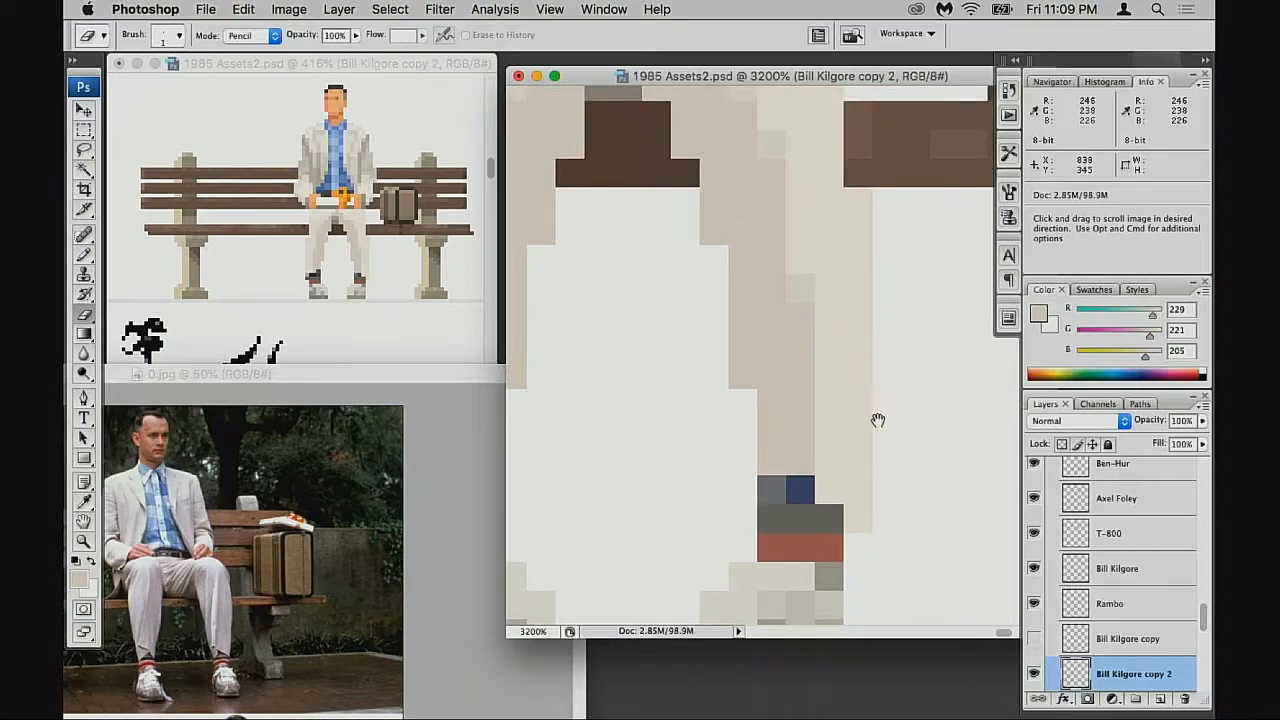
{"action": "left_click_drag", "start_coordinate": [790, 423], "coordinate": [880, 337]}
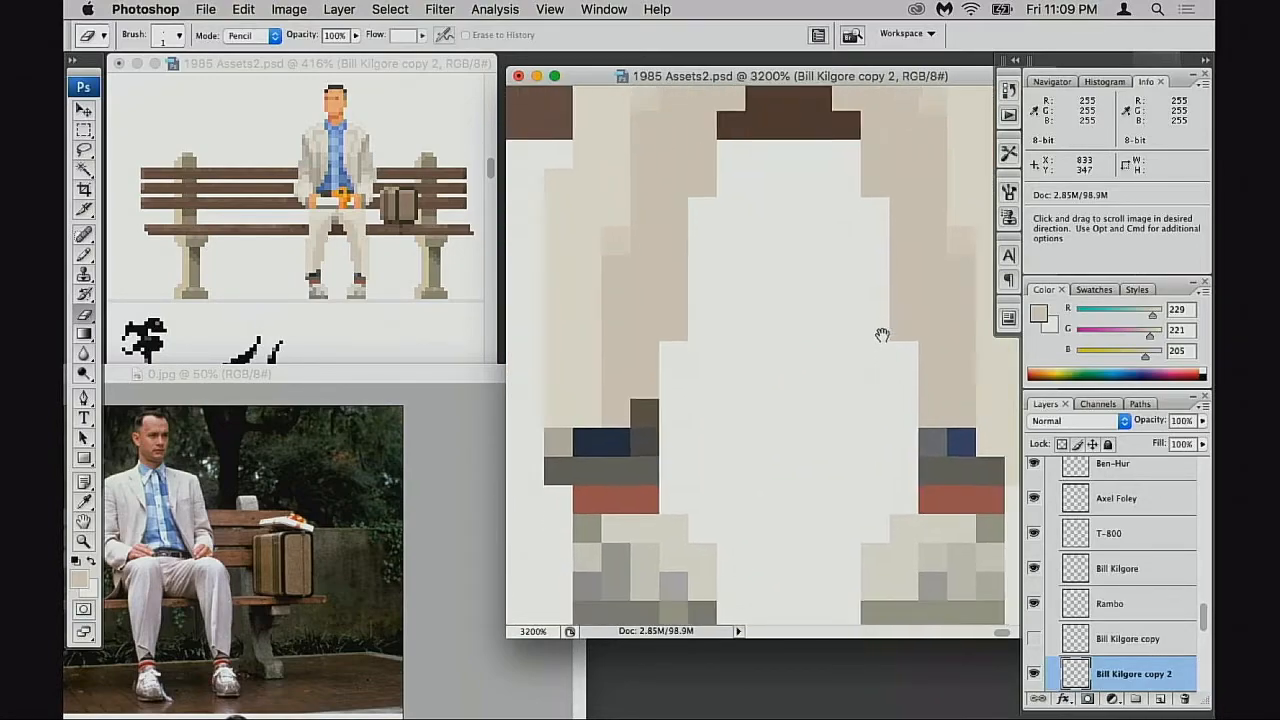
Repaint the greyish outer pixel of the left trouser hem in light beige (246, 238, 226) sampled from the trousers
{"action": "left_click", "coordinate": [832, 383], "text": "alt"}
{"action": "left_click", "coordinate": [832, 383], "text": "alt"}
{"action": "left_click", "coordinate": [837, 377], "text": "alt"}
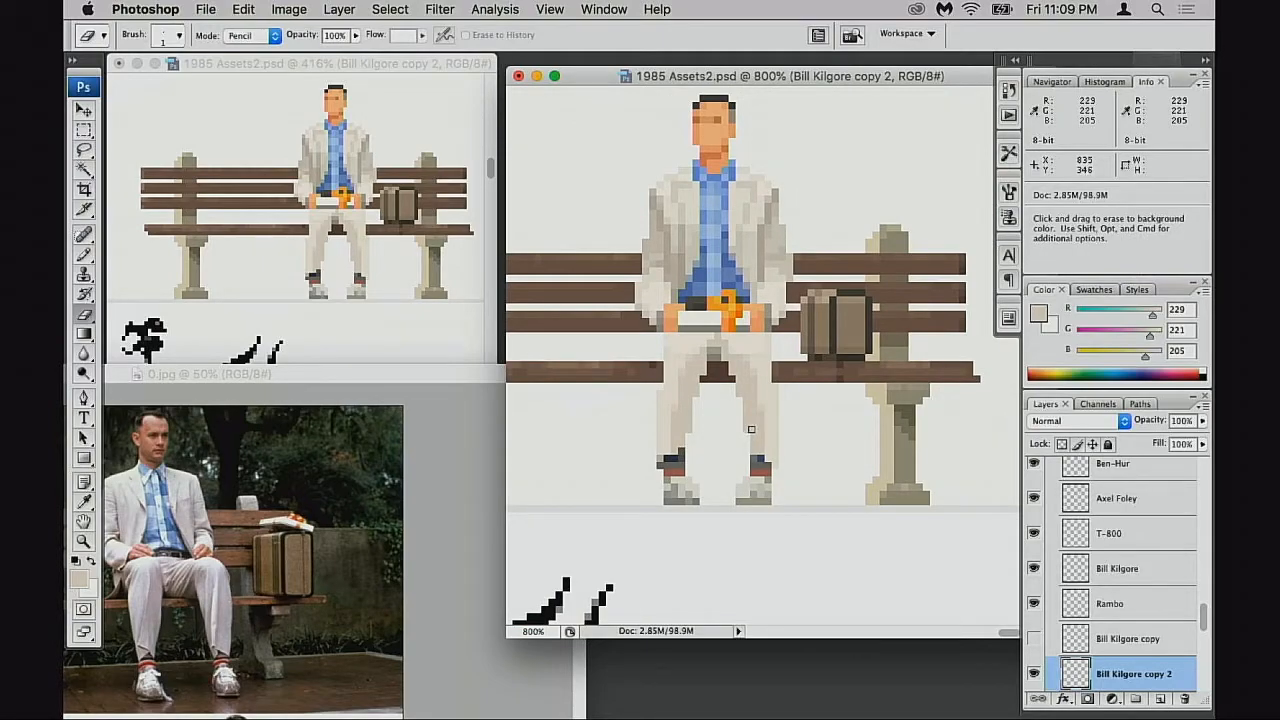
{"action": "left_click", "coordinate": [688, 462], "text": "super"}
{"action": "left_click", "coordinate": [718, 351], "text": "super"}
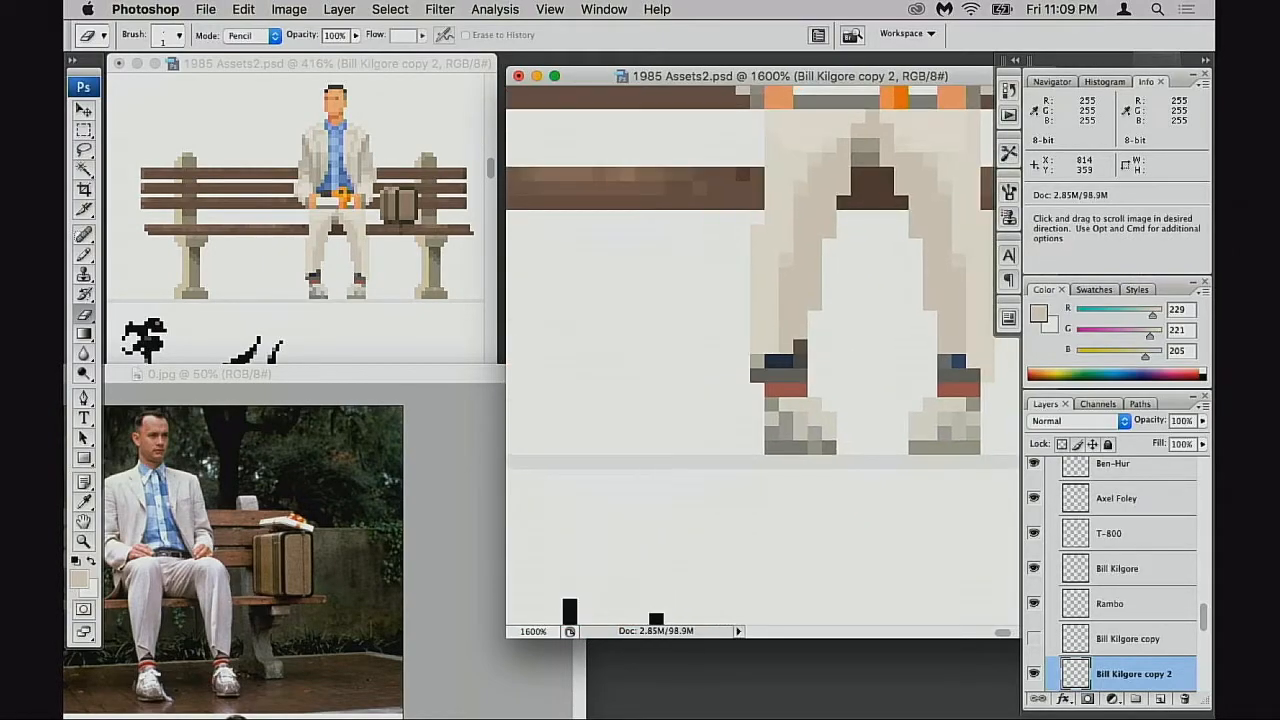
{"action": "left_click", "coordinate": [763, 336], "text": "alt"}
{"action": "left_click", "coordinate": [782, 230]}
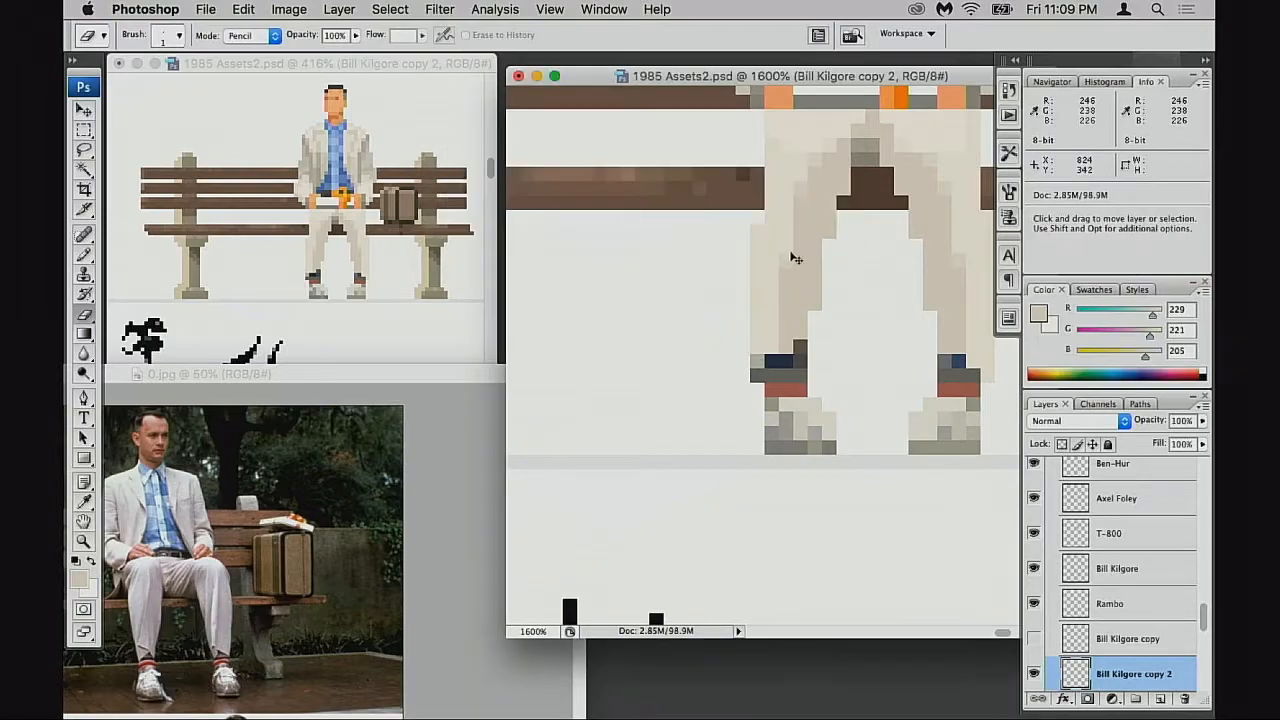
{"action": "key", "text": "b"}
{"action": "left_click", "coordinate": [760, 352], "text": "alt"}
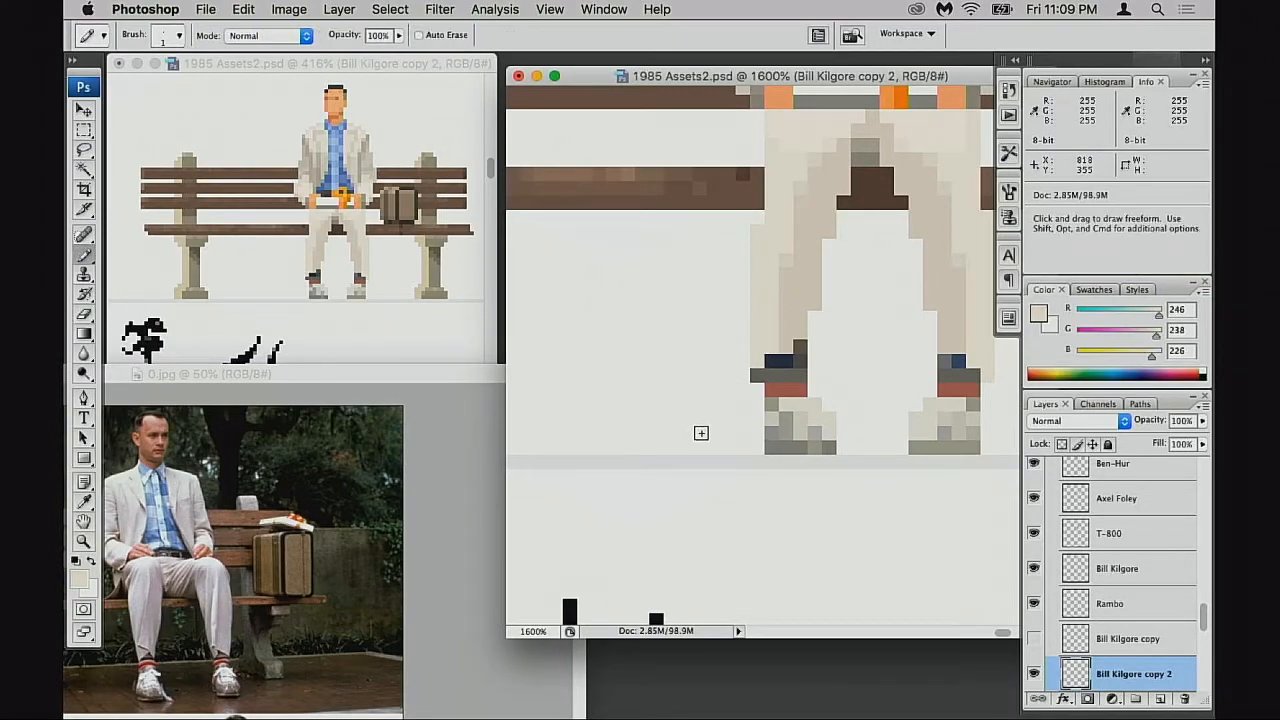
Brighten the light upper pixels of the shoes with their sampled off-white (239, 235, 227) in Screen mode
{"action": "scroll", "coordinate": [734, 431], "scroll_direction": "right", "scroll_amount": 2}
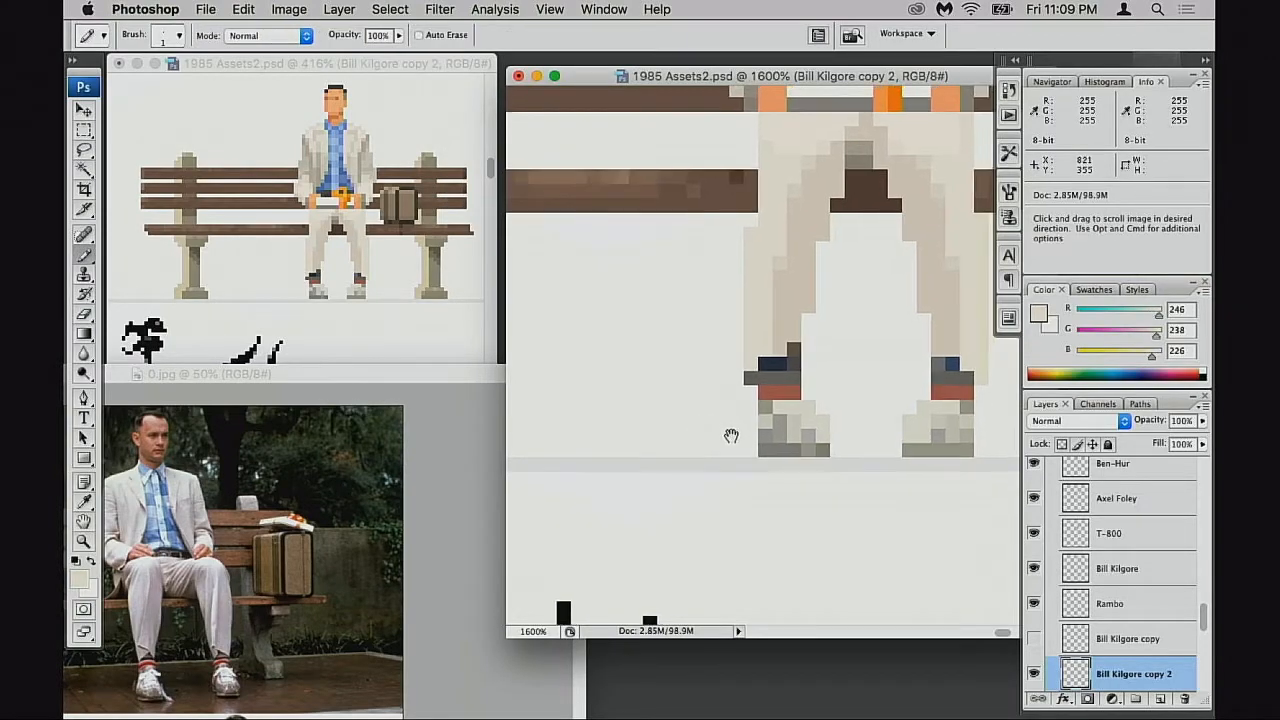
{"action": "left_click", "coordinate": [792, 407], "text": "alt"}
{"action": "key", "text": "shift+alt+s"}
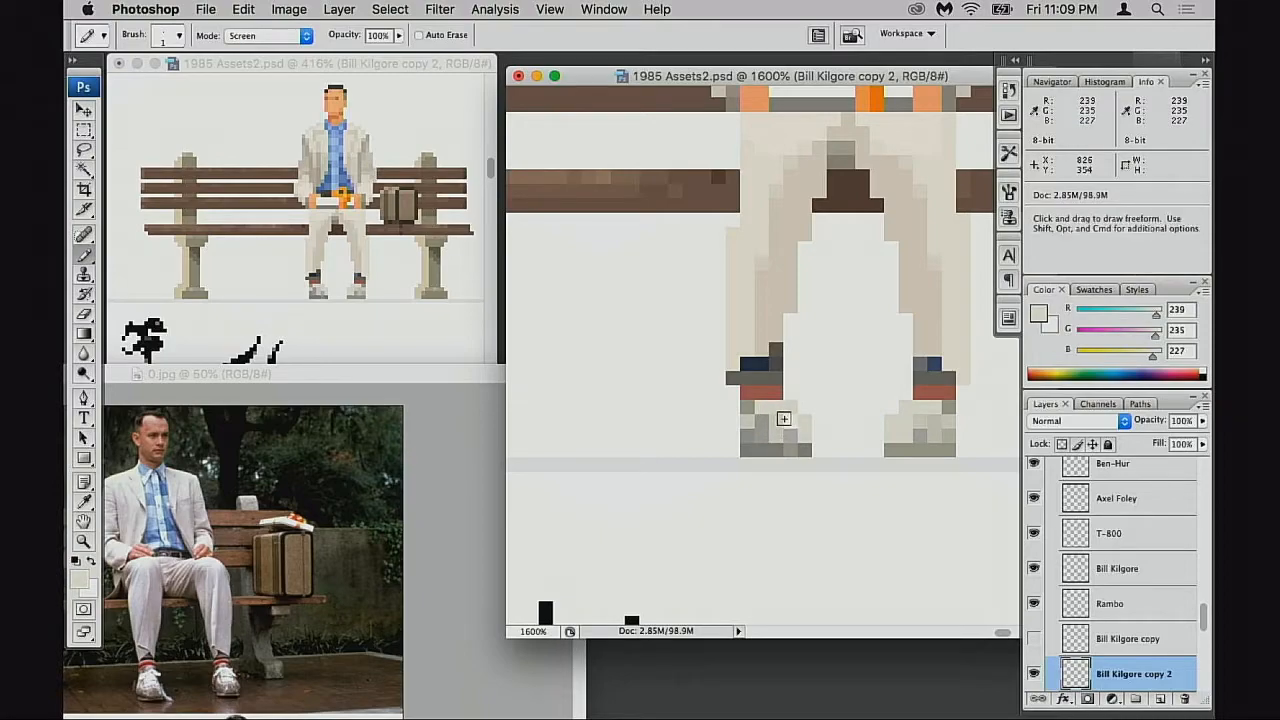
{"action": "left_click", "coordinate": [772, 419]}
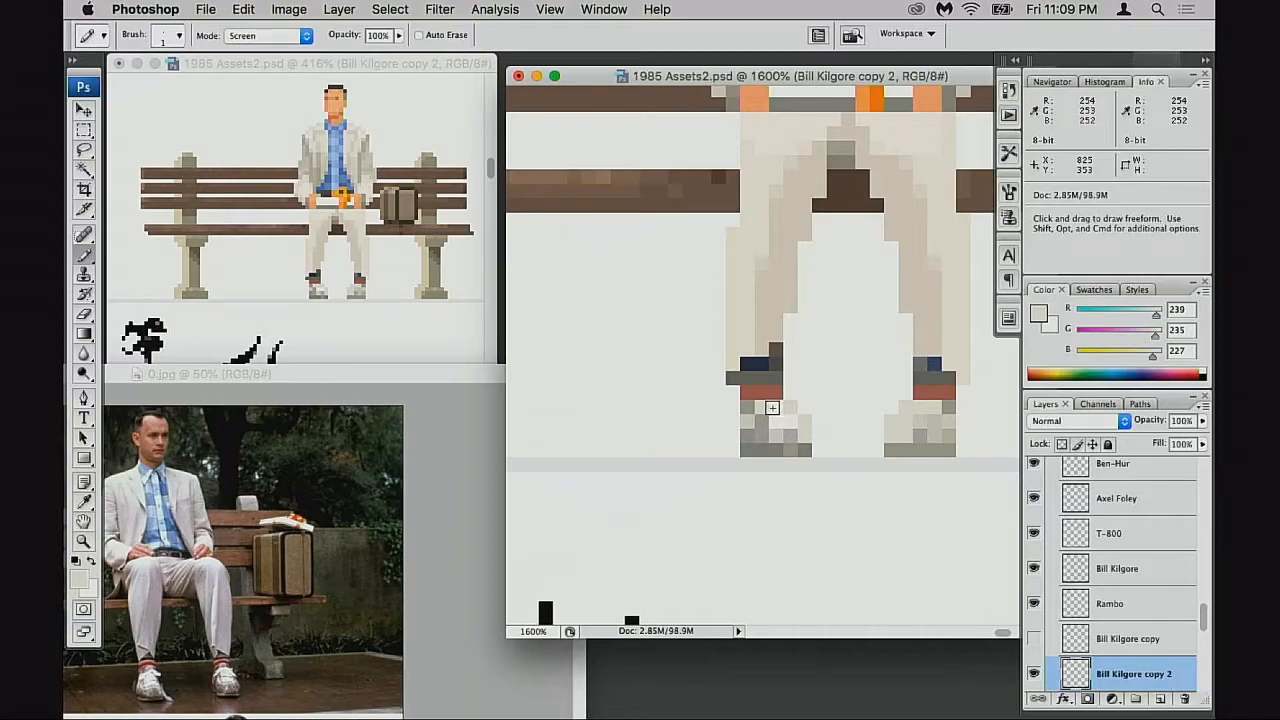
{"action": "left_click", "coordinate": [916, 424], "text": "alt"}
{"action": "left_click", "coordinate": [905, 413], "text": "alt"}
{"action": "left_click", "coordinate": [884, 404], "text": "alt"}
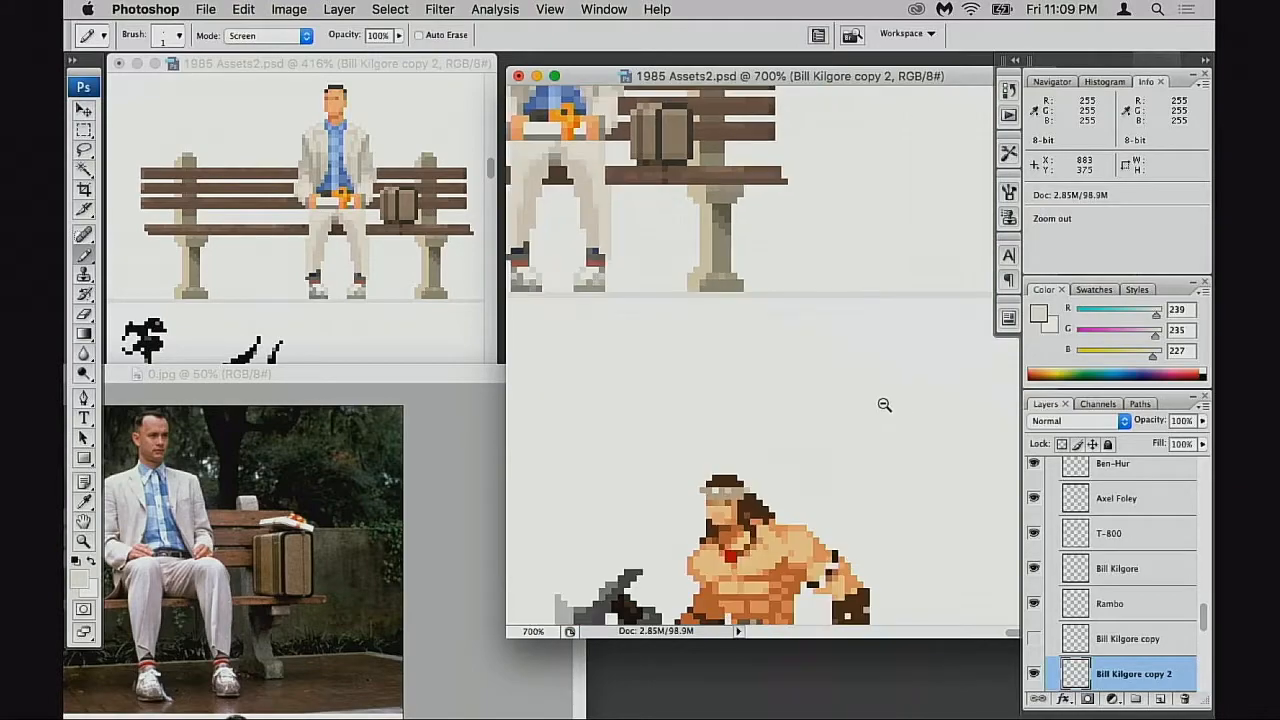
{"action": "left_click", "coordinate": [884, 404], "text": "alt"}
{"action": "left_click_drag", "start_coordinate": [607, 349], "coordinate": [865, 549]}
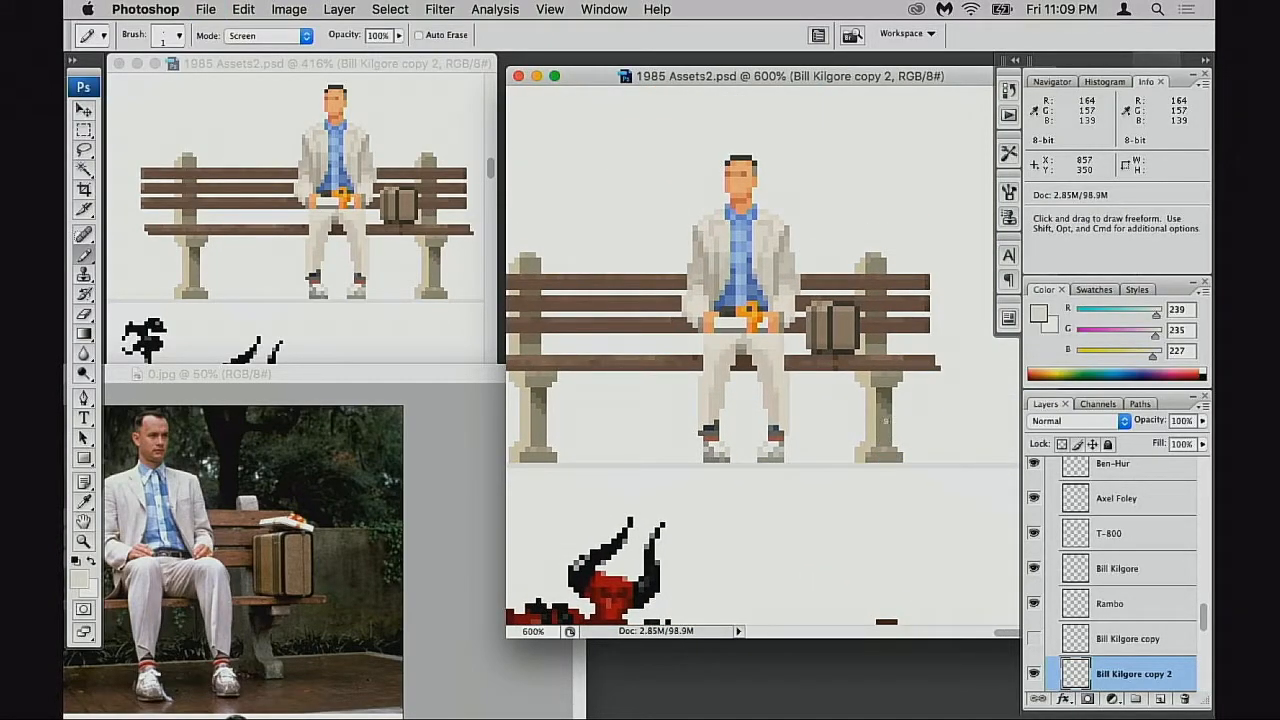
Darken the cuff pixels beside the hands in Multiply mode, using the brown (108, 100, 88) sampled from the left hem shadow
{"action": "left_click", "coordinate": [714, 428], "text": "alt"}
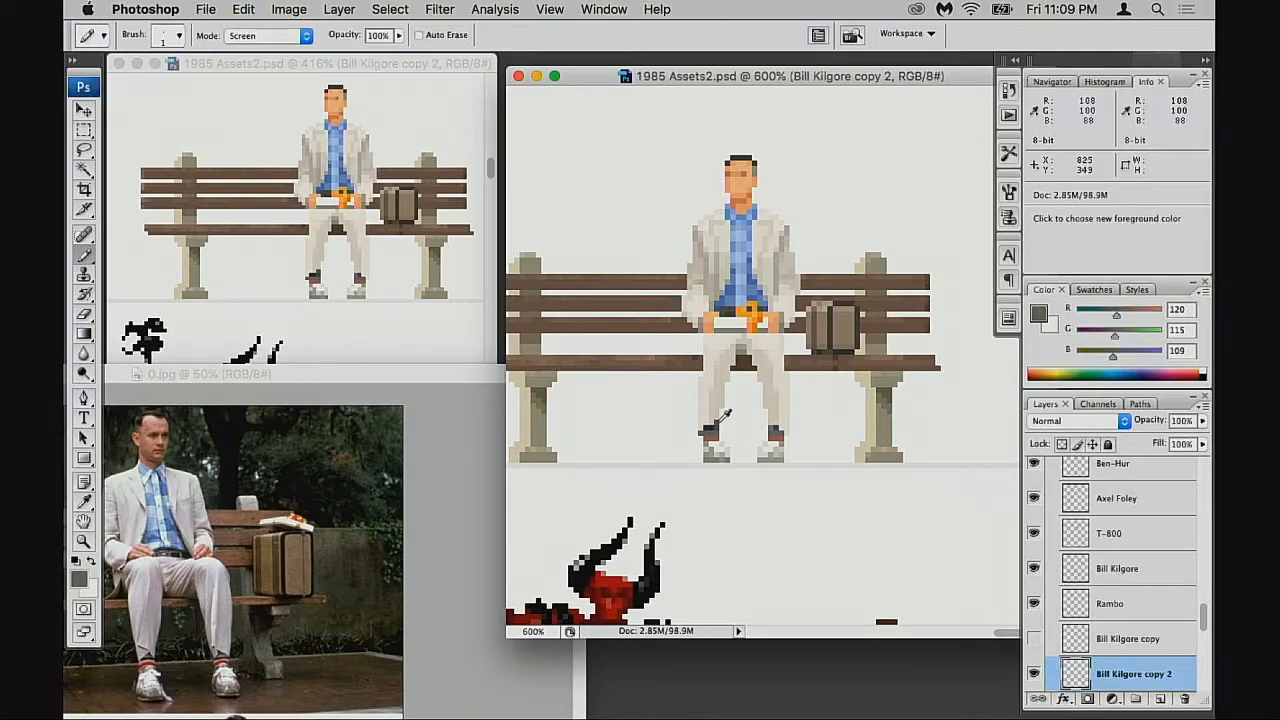
{"action": "left_click", "coordinate": [716, 426], "text": "alt"}
{"action": "key", "text": "super+equal"}
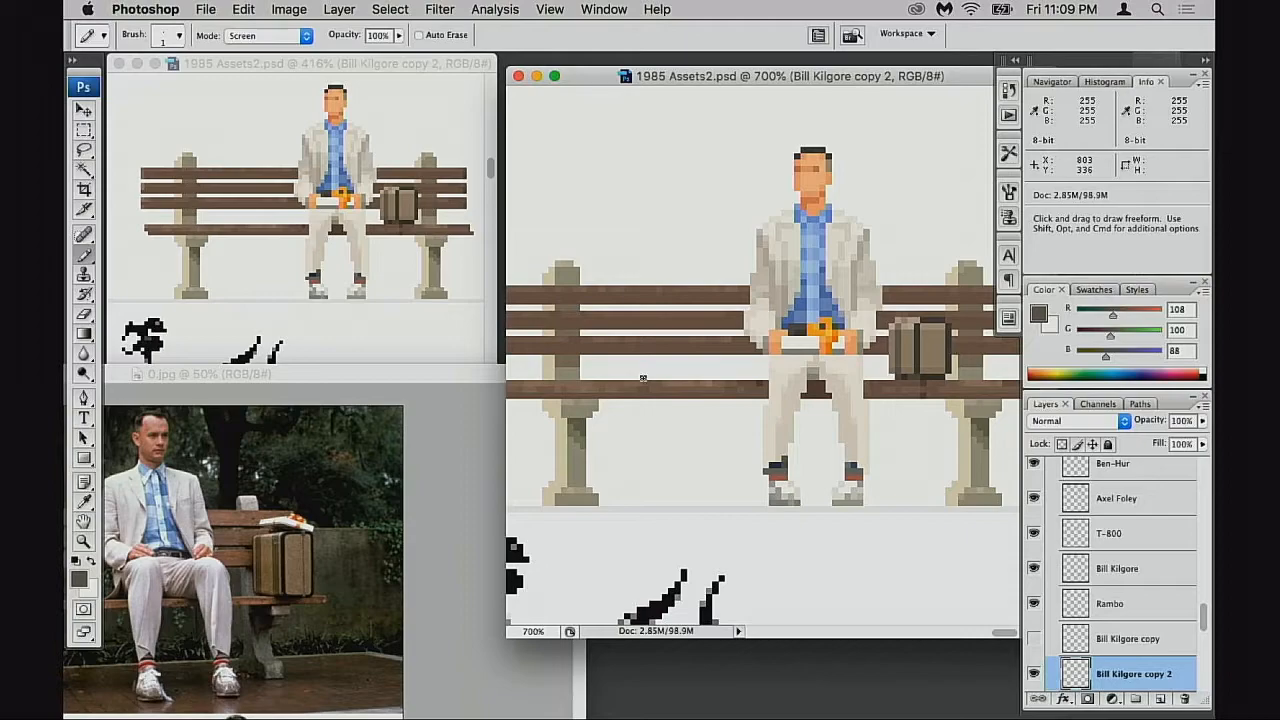
{"action": "key", "text": "shift+alt+m"}
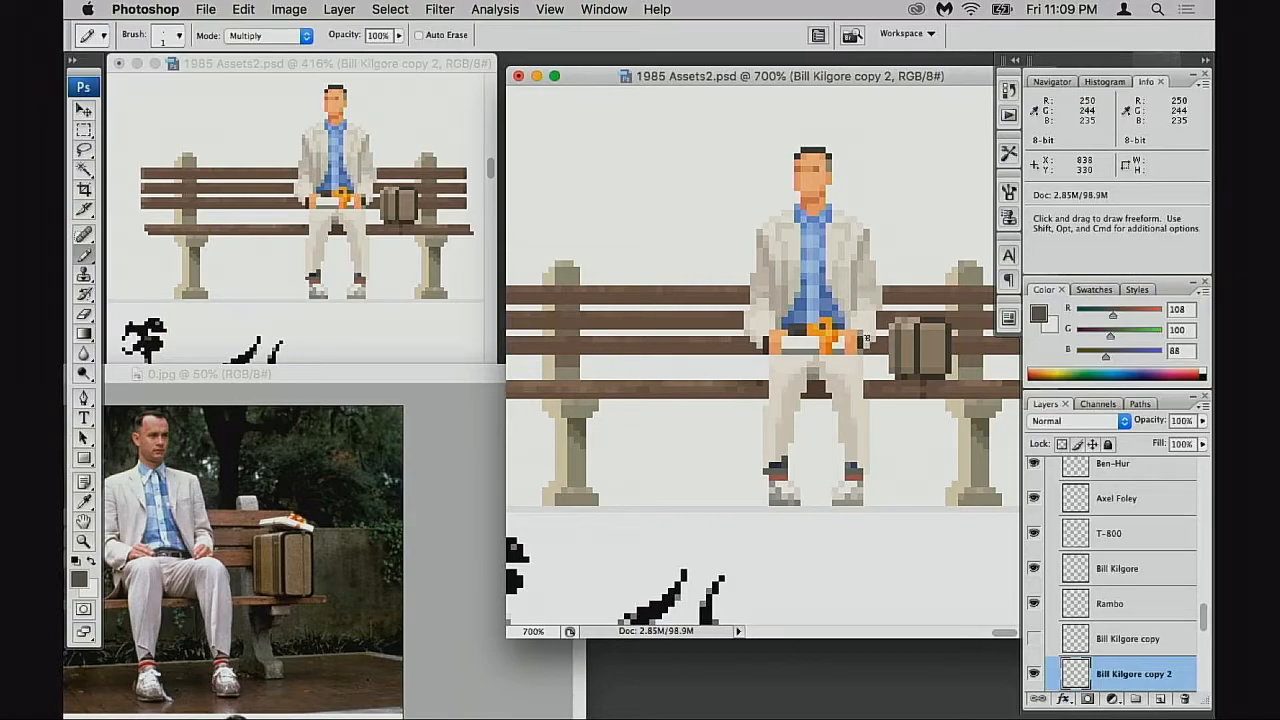
{"action": "left_click", "coordinate": [795, 362]}
{"action": "left_click", "coordinate": [802, 373]}
{"action": "left_click", "coordinate": [808, 386]}
{"action": "left_click", "coordinate": [808, 386]}
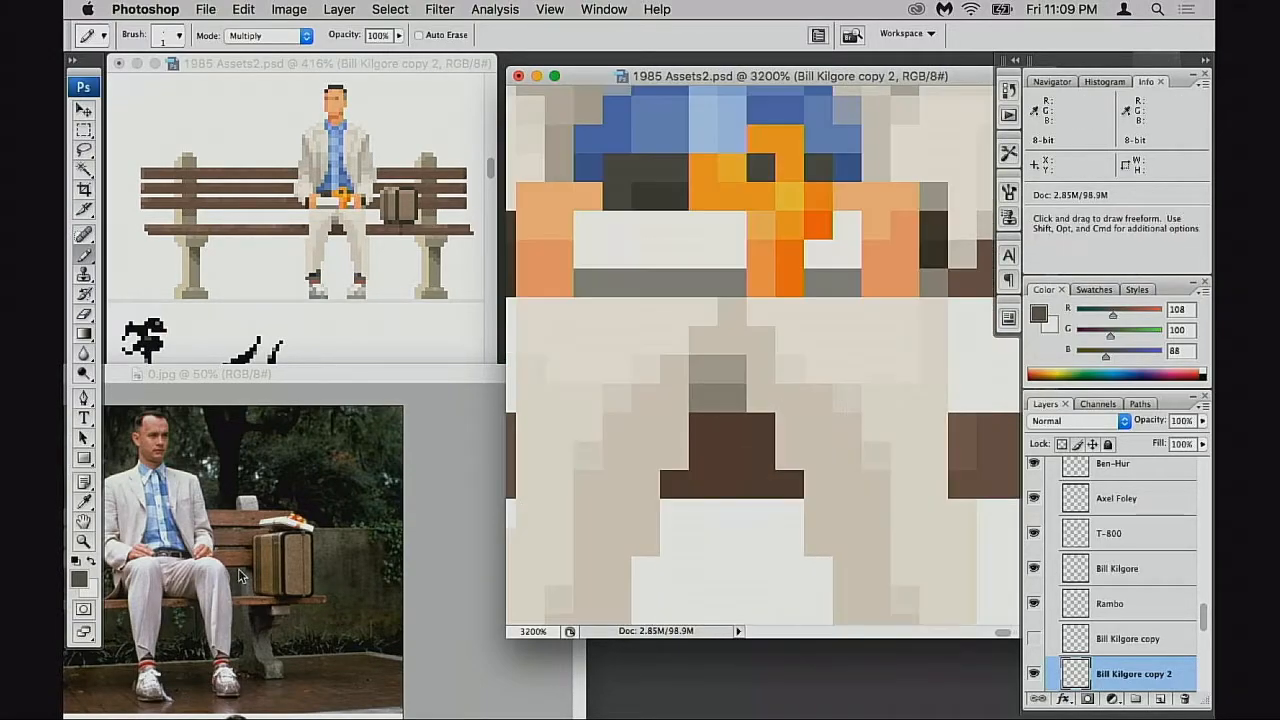
{"action": "left_click_drag", "start_coordinate": [758, 399], "coordinate": [617, 534]}
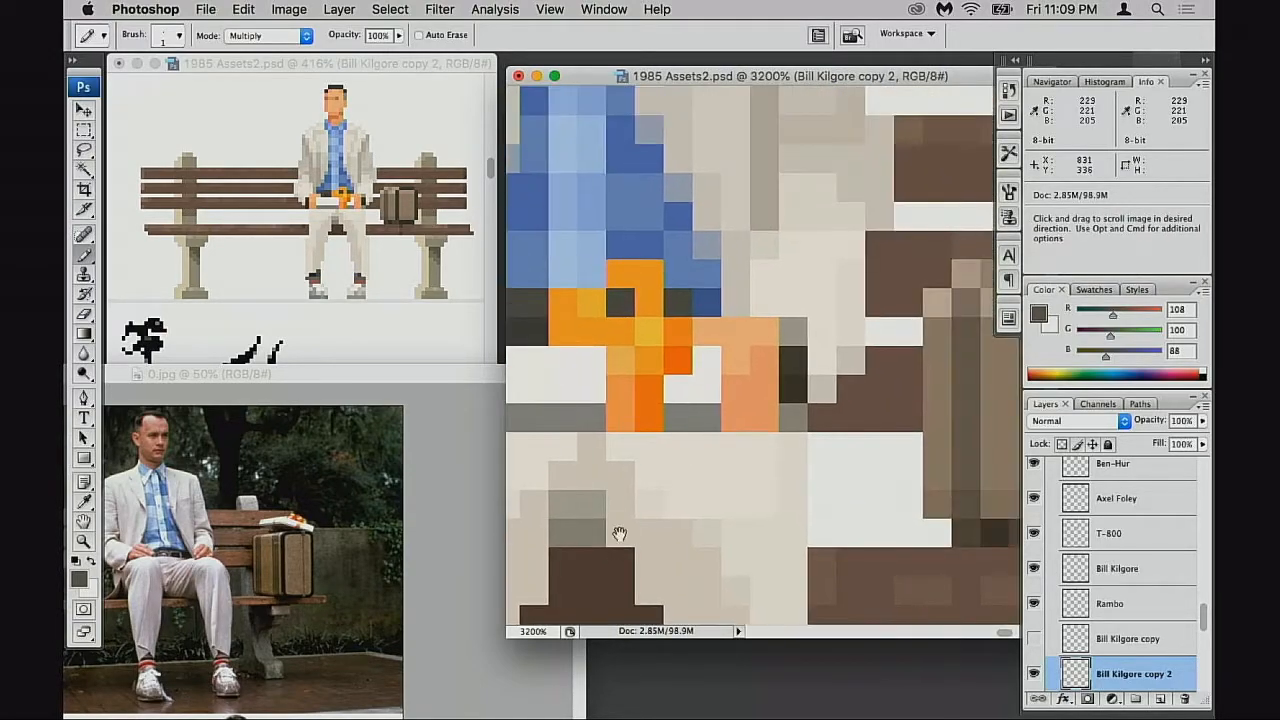
Lightly shade the cuff pixels around both hands with the sampled dark brown (77, 68, 57) in Multiply mode at 20% opacity
{"action": "left_click", "coordinate": [797, 355], "text": "alt"}
{"action": "key", "text": "2"}
{"action": "left_click_drag", "start_coordinate": [795, 345], "coordinate": [1010, 362]}
{"action": "left_click", "coordinate": [580, 357]}
{"action": "left_click", "coordinate": [580, 357]}
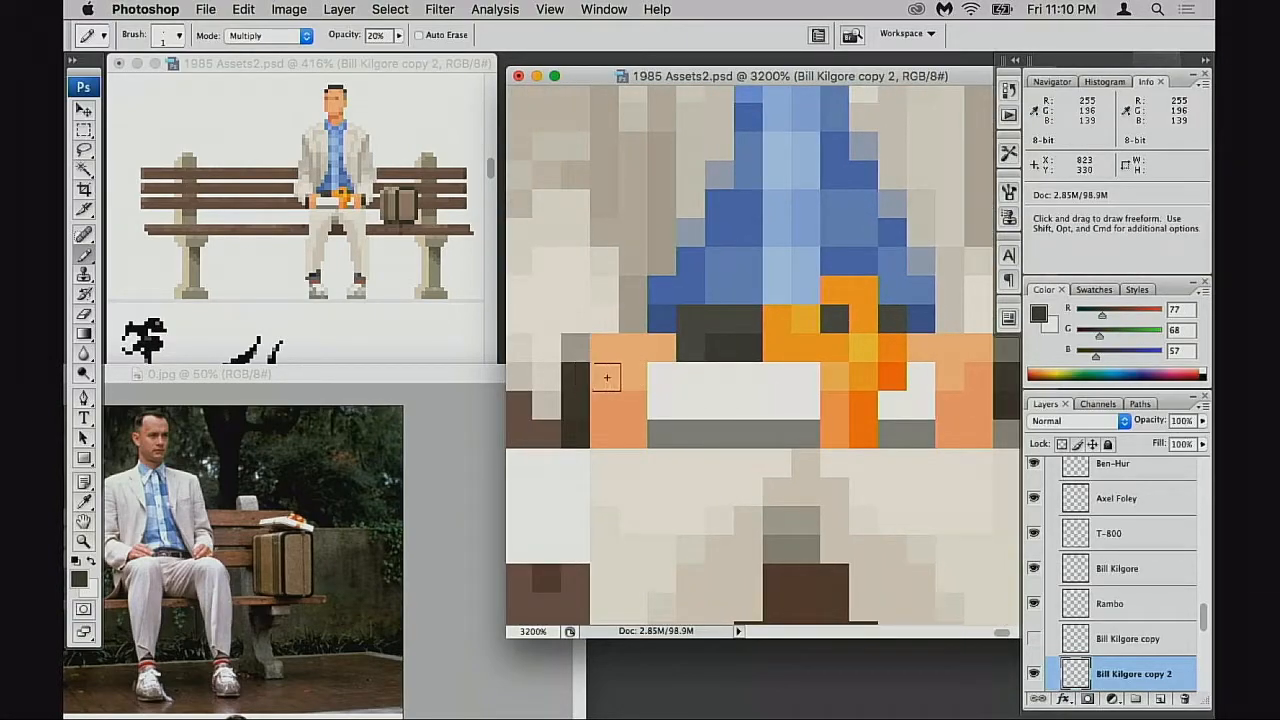
{"action": "left_click_drag", "start_coordinate": [760, 422], "coordinate": [747, 435]}
{"action": "left_click", "coordinate": [589, 334]}
{"action": "left_click_drag", "start_coordinate": [940, 368], "coordinate": [798, 378]}
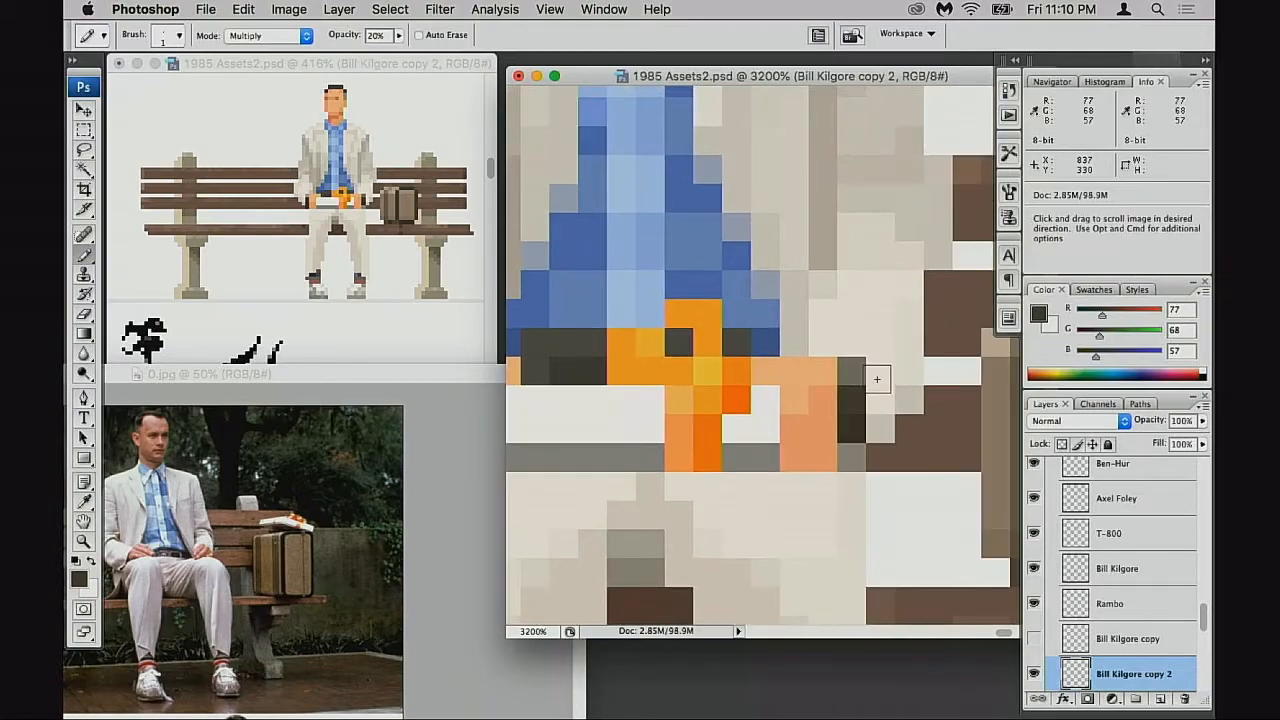
{"action": "left_click", "coordinate": [828, 352]}
{"action": "left_click", "coordinate": [828, 352]}
{"action": "mouse_move", "coordinate": [616, 397]}
{"action": "left_mouse_down"}
{"action": "mouse_move", "coordinate": [774, 406]}
{"action": "mouse_move", "coordinate": [757, 416]}
{"action": "left_mouse_up"}
{"action": "left_click", "coordinate": [611, 352]}
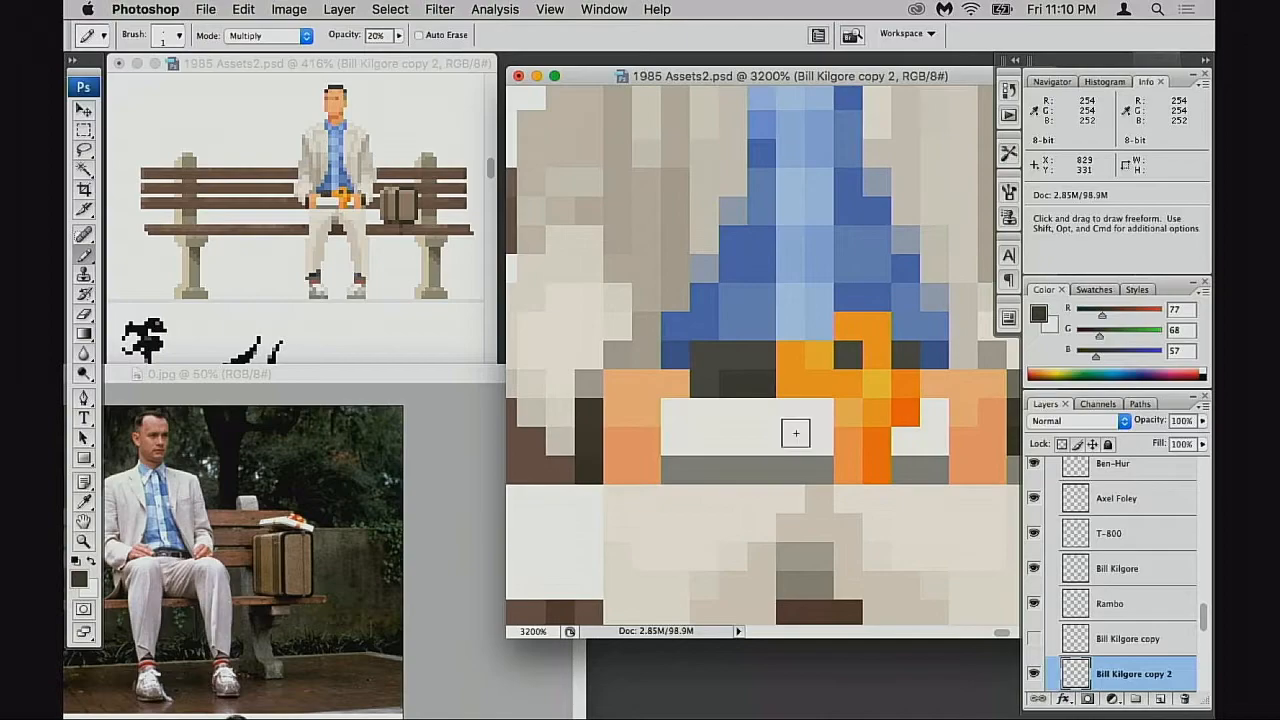
Examine how the shaded cuffs and hands look within the whole seated figure on the bench
{"action": "left_click", "coordinate": [797, 432], "text": "alt"}
{"action": "left_click", "coordinate": [797, 443], "text": "alt"}
{"action": "left_click", "coordinate": [806, 423], "text": "alt"}
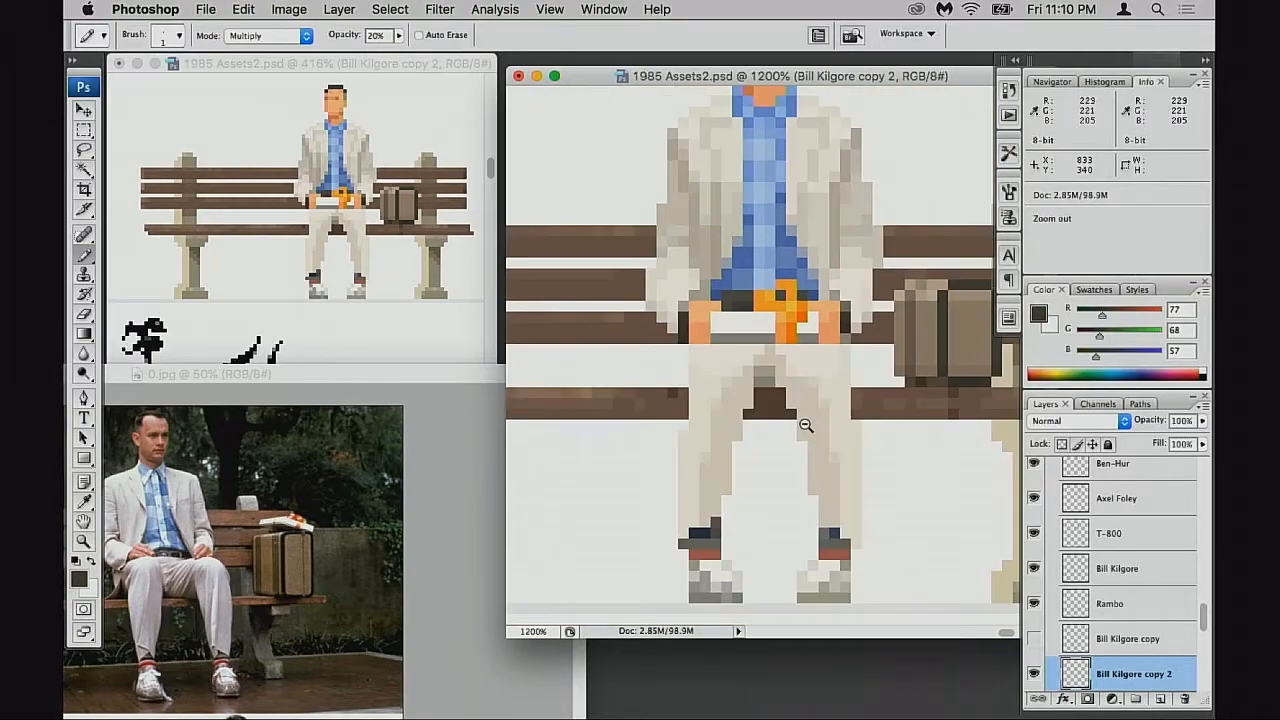
{"action": "left_click", "coordinate": [808, 423], "text": "alt"}
{"action": "left_click", "coordinate": [808, 436], "text": "alt"}
{"action": "left_click_drag", "start_coordinate": [803, 430], "coordinate": [774, 466]}
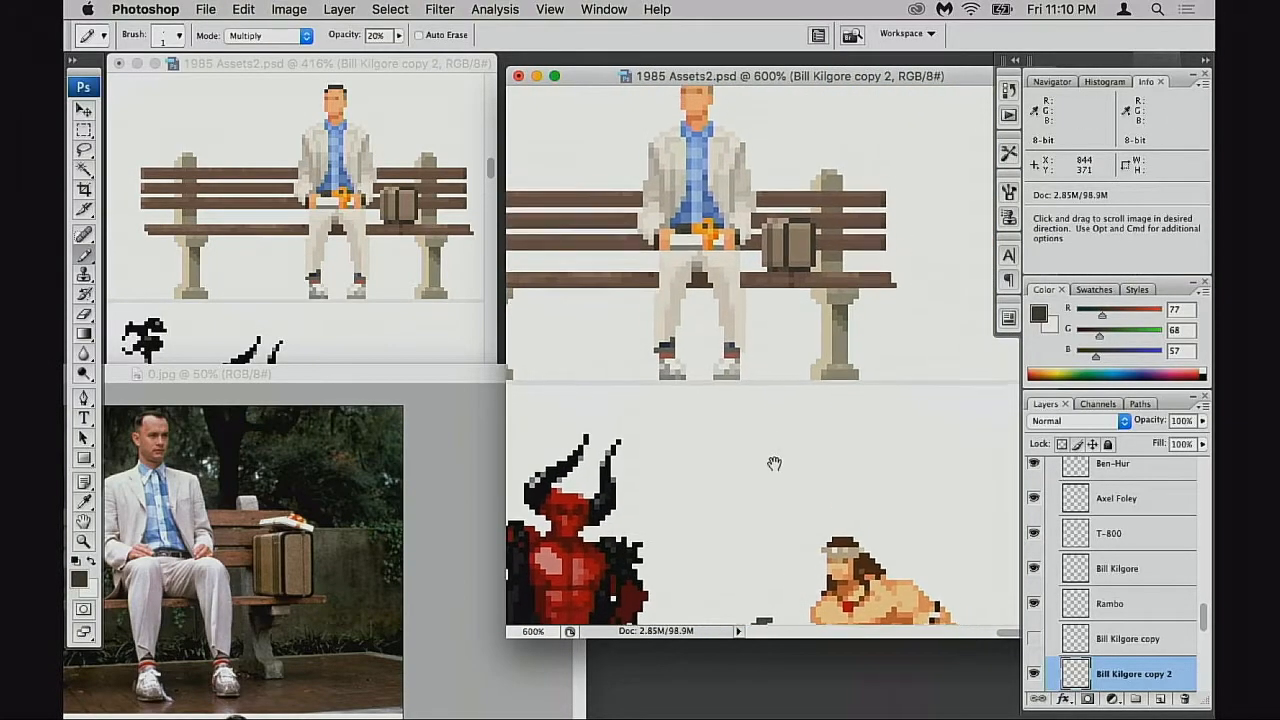
{"action": "left_click_drag", "start_coordinate": [794, 393], "coordinate": [626, 443]}
{"action": "left_click", "coordinate": [687, 272], "text": "super"}
{"action": "left_click", "coordinate": [695, 297], "text": "super"}
{"action": "left_click", "coordinate": [763, 388], "text": "super"}
{"action": "left_click", "coordinate": [777, 467], "text": "super"}
Try tinting the white box's edge beside the left hand with sampled shirt blue at 40% opacity, and undo it
{"action": "left_click", "coordinate": [833, 348], "text": "alt"}
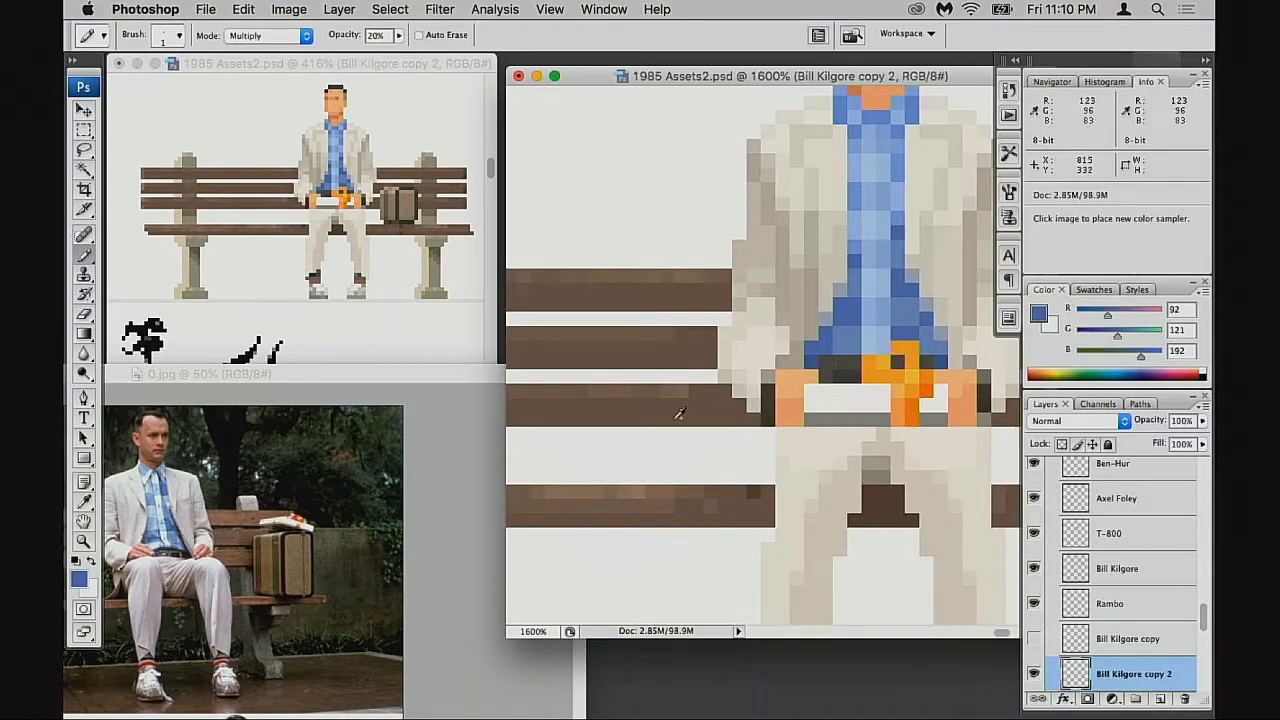
{"action": "key", "text": "4"}
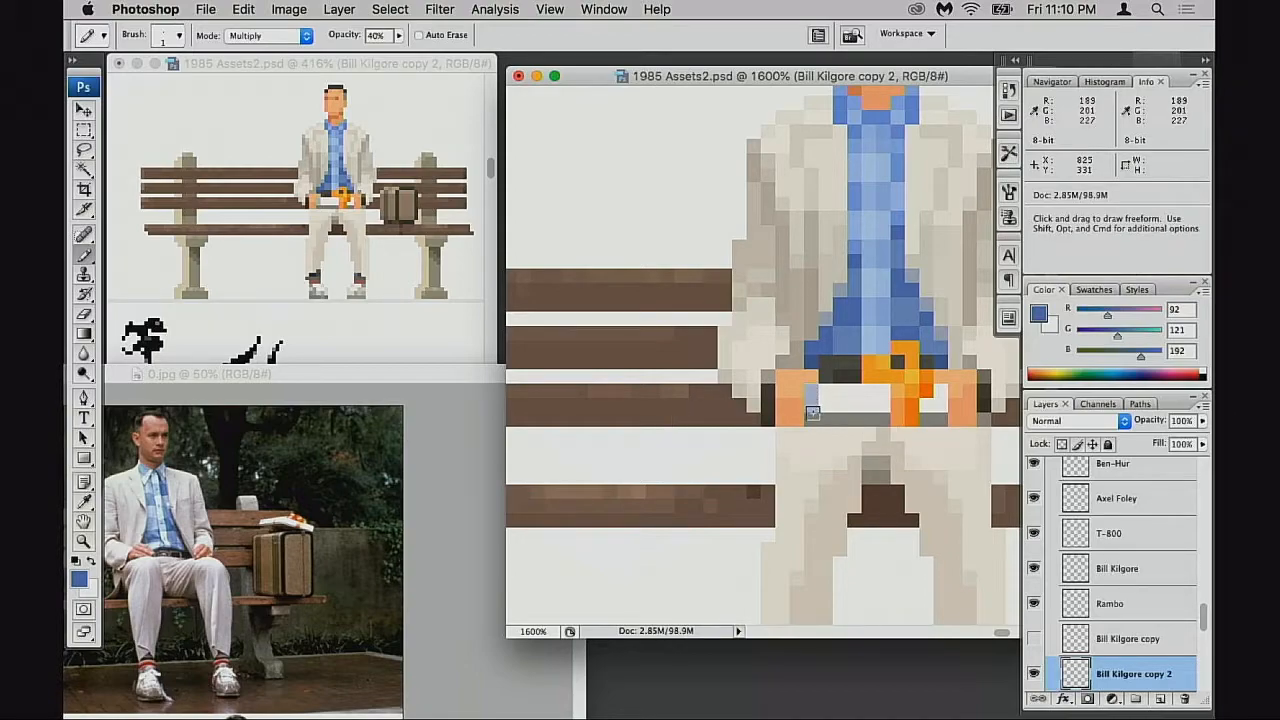
{"action": "key", "text": "super+z"}
Try shading the white box's edges beside both hands with sampled grey (150, 149, 145) at 40% opacity, and undo both strokes
{"action": "left_click", "coordinate": [817, 419], "text": "alt"}
{"action": "left_click_drag", "start_coordinate": [811, 392], "coordinate": [809, 404]}
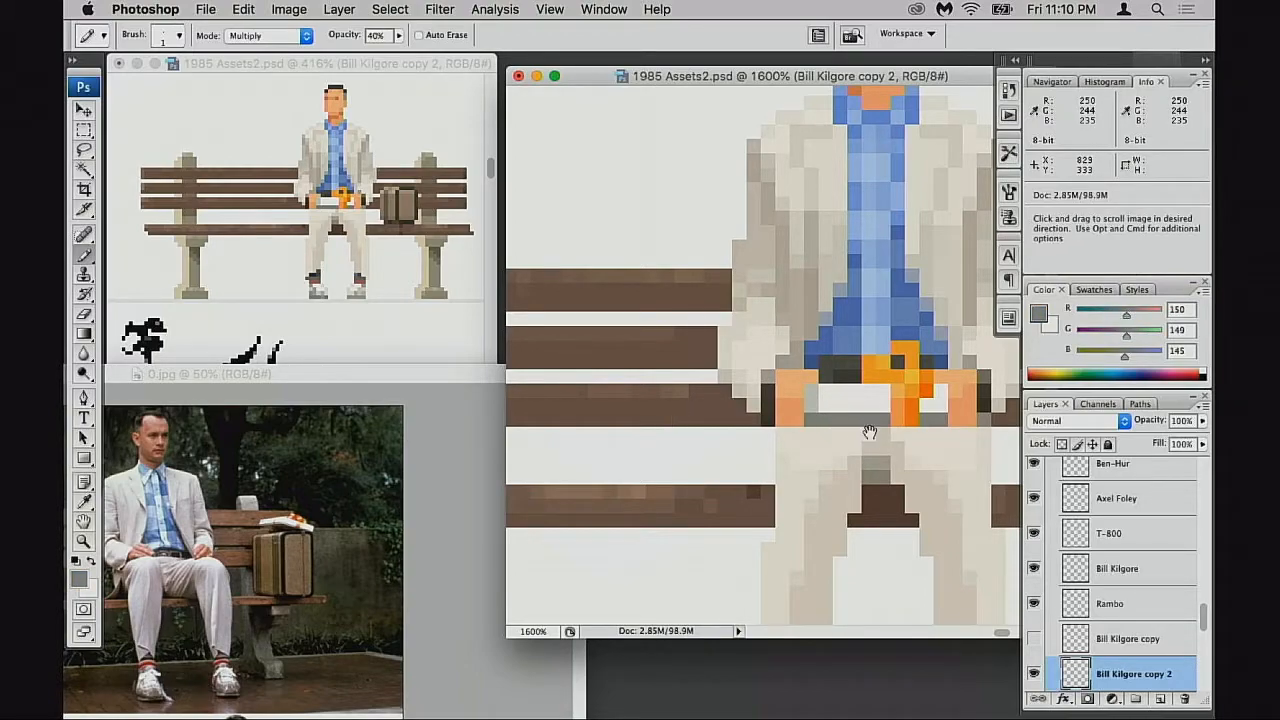
{"action": "left_click_drag", "start_coordinate": [871, 431], "coordinate": [837, 433]}
{"action": "mouse_move", "coordinate": [910, 398]}
{"action": "left_mouse_down"}
{"action": "mouse_move", "coordinate": [910, 424]}
{"action": "mouse_move", "coordinate": [886, 443]}
{"action": "left_mouse_up"}
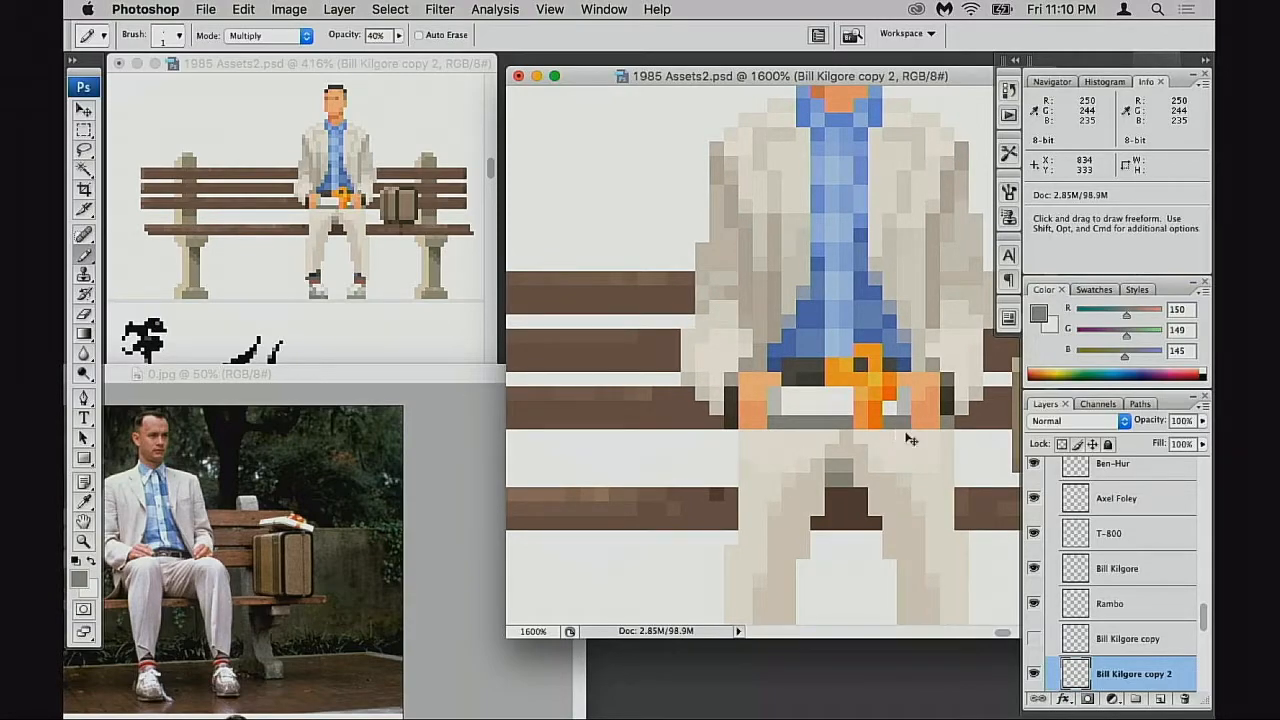
{"action": "key", "text": "super+alt+z"}
{"action": "key", "text": "super+alt+z"}
Set the pencil to 100% opacity and sample the left hand's skin tones, ending on the darker orange (252, 174, 127)
{"action": "left_click_drag", "start_coordinate": [871, 405], "coordinate": [870, 412]}
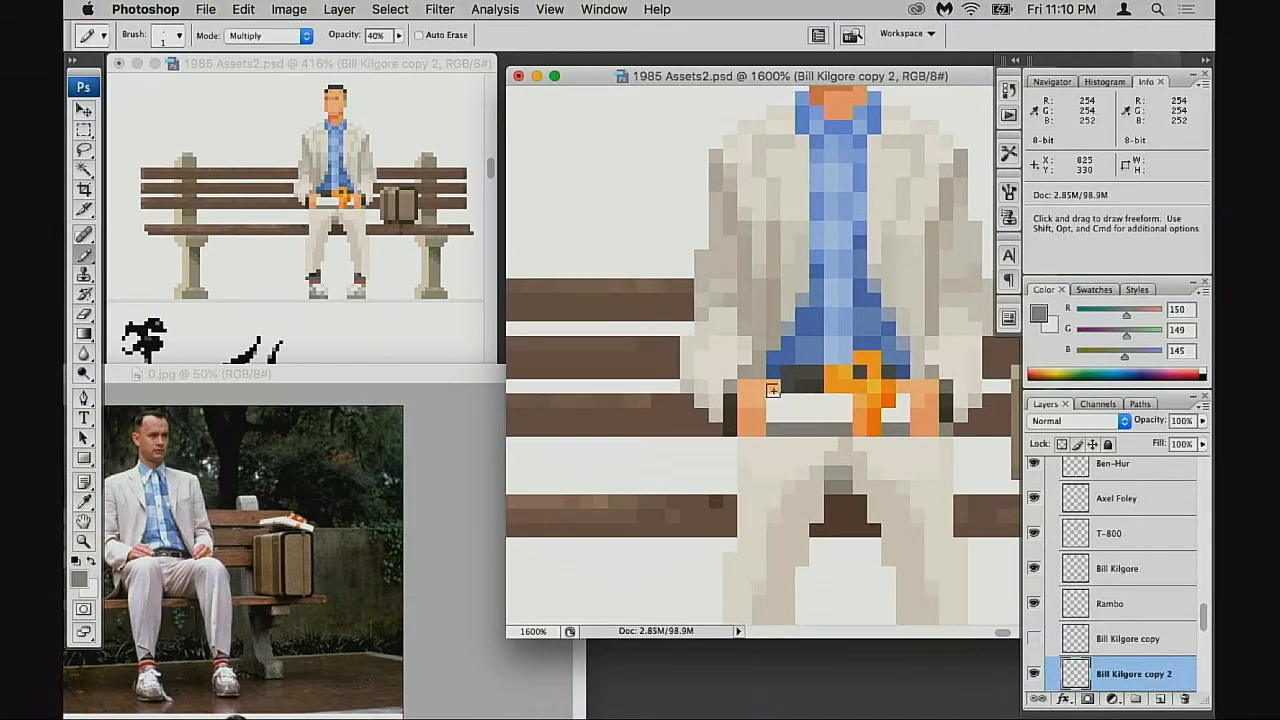
{"action": "left_click", "coordinate": [757, 402], "text": "alt"}
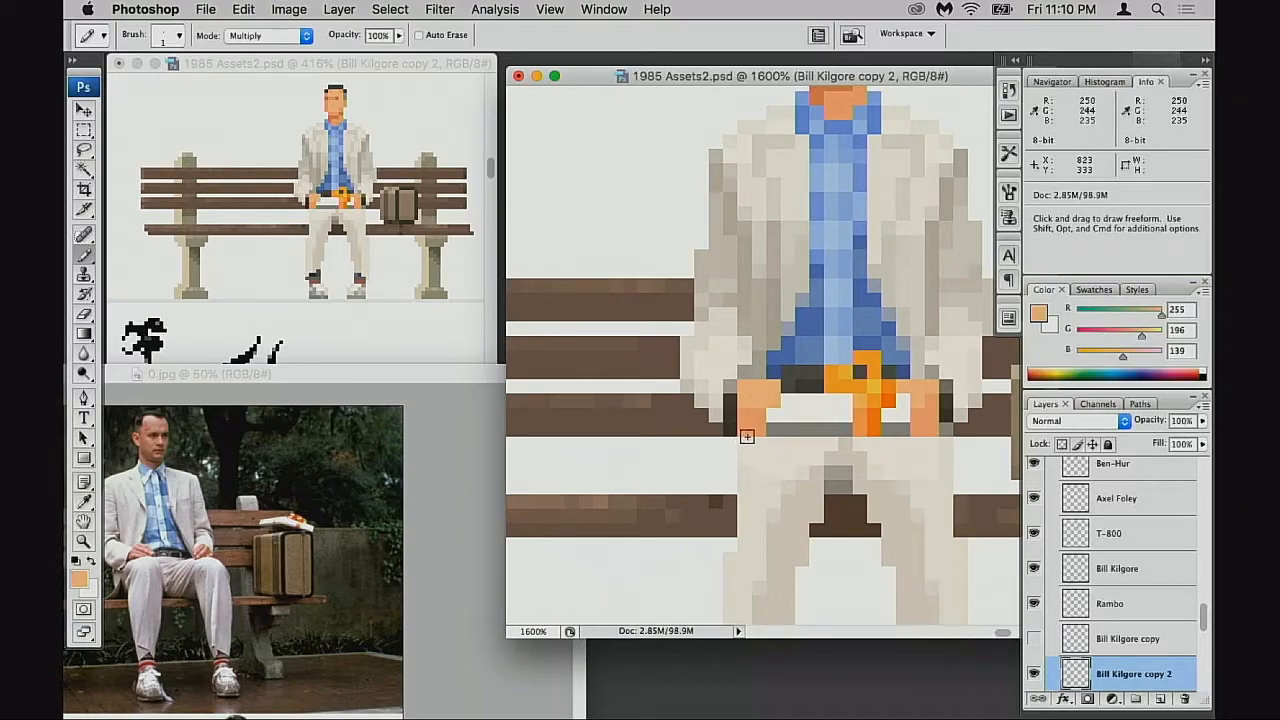
{"action": "left_click", "coordinate": [767, 428], "text": "alt"}
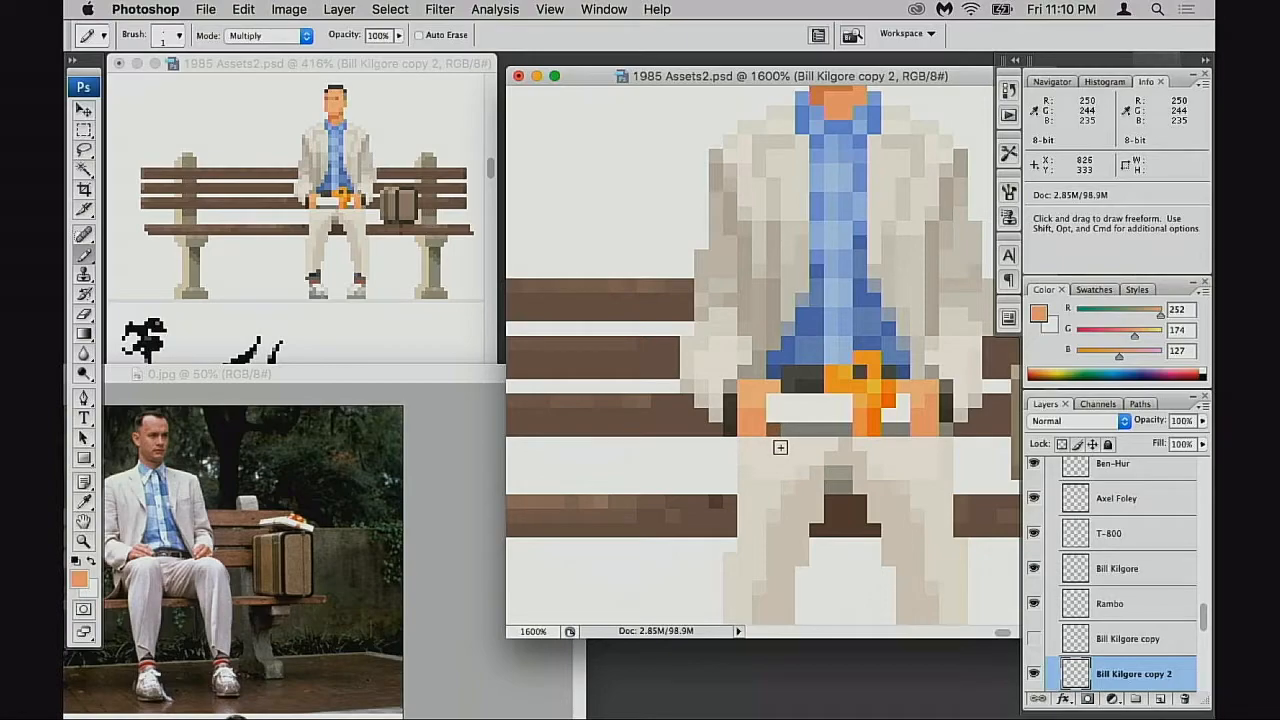
Compare the seated figure's jacket and shirt with the reference photo 0.jpg, enlarging the photo to 200%
{"action": "left_click", "coordinate": [786, 450], "text": "alt+super"}
{"action": "left_click", "coordinate": [806, 446], "text": "alt+super"}
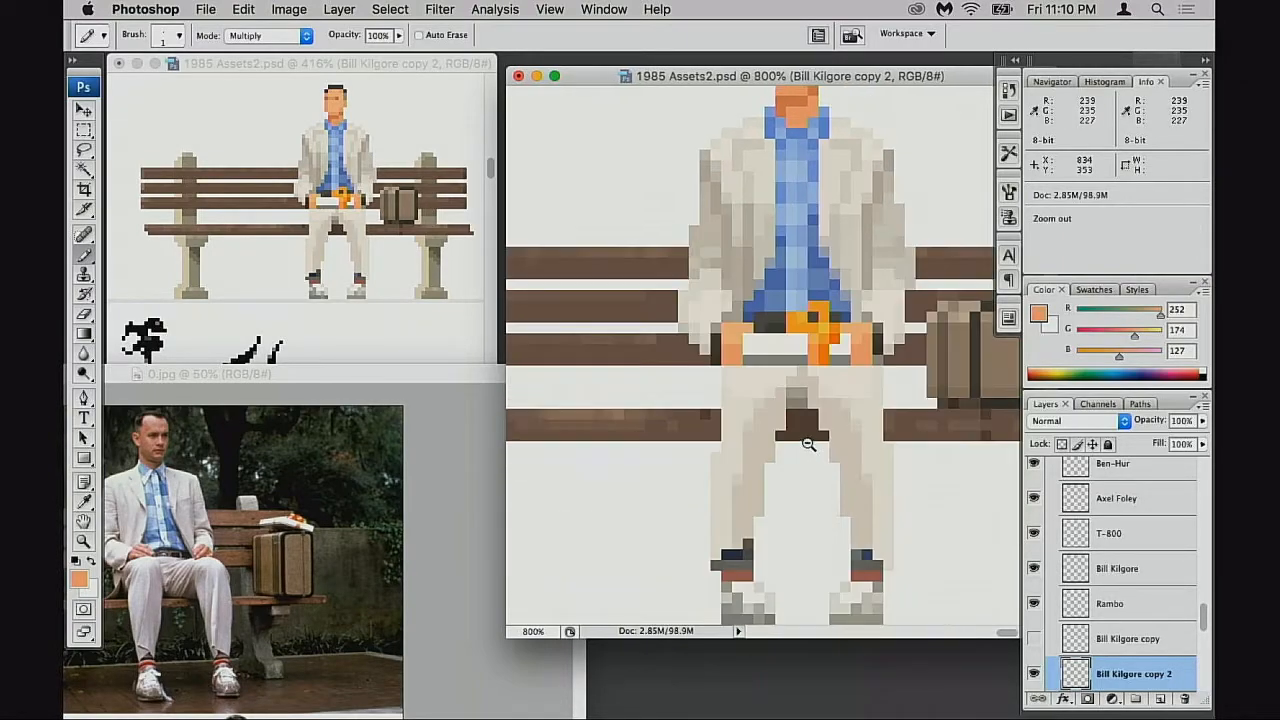
{"action": "left_click", "coordinate": [806, 444], "text": "alt+super"}
{"action": "left_click_drag", "start_coordinate": [791, 434], "coordinate": [788, 491]}
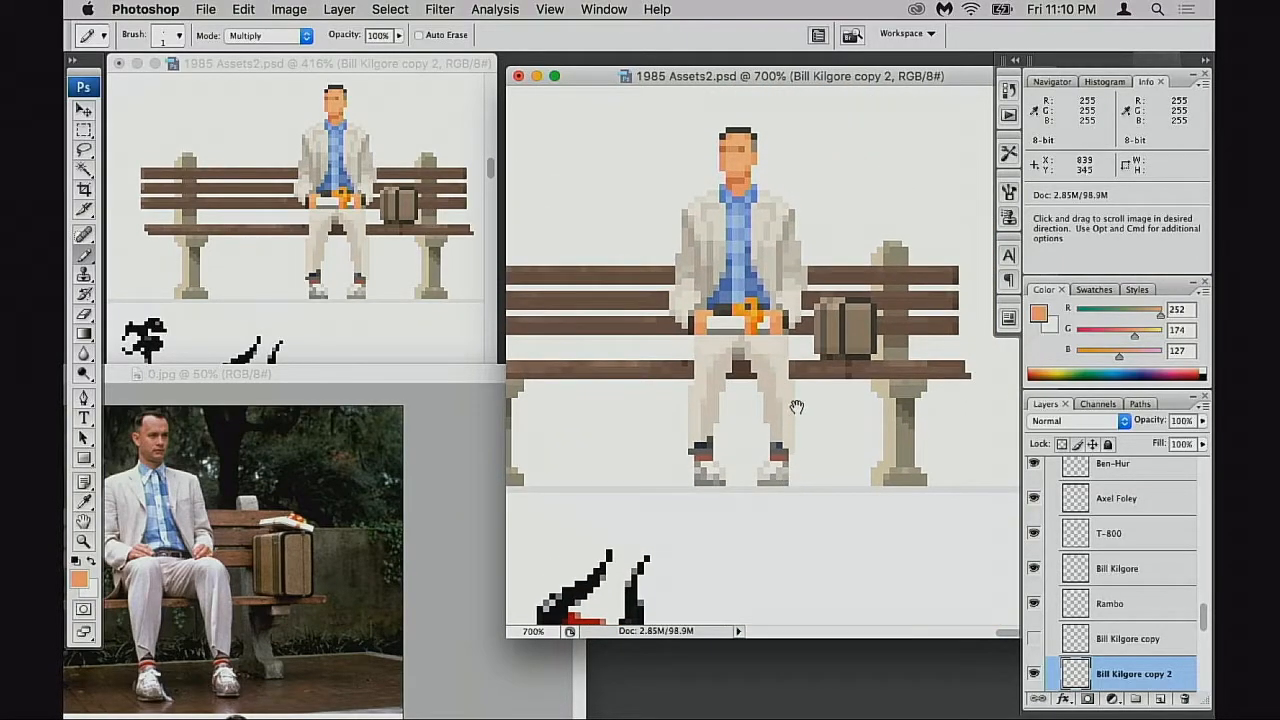
{"action": "left_click", "coordinate": [745, 290], "text": "super"}
{"action": "left_click", "coordinate": [745, 290], "text": "super"}
{"action": "left_click", "coordinate": [155, 503]}
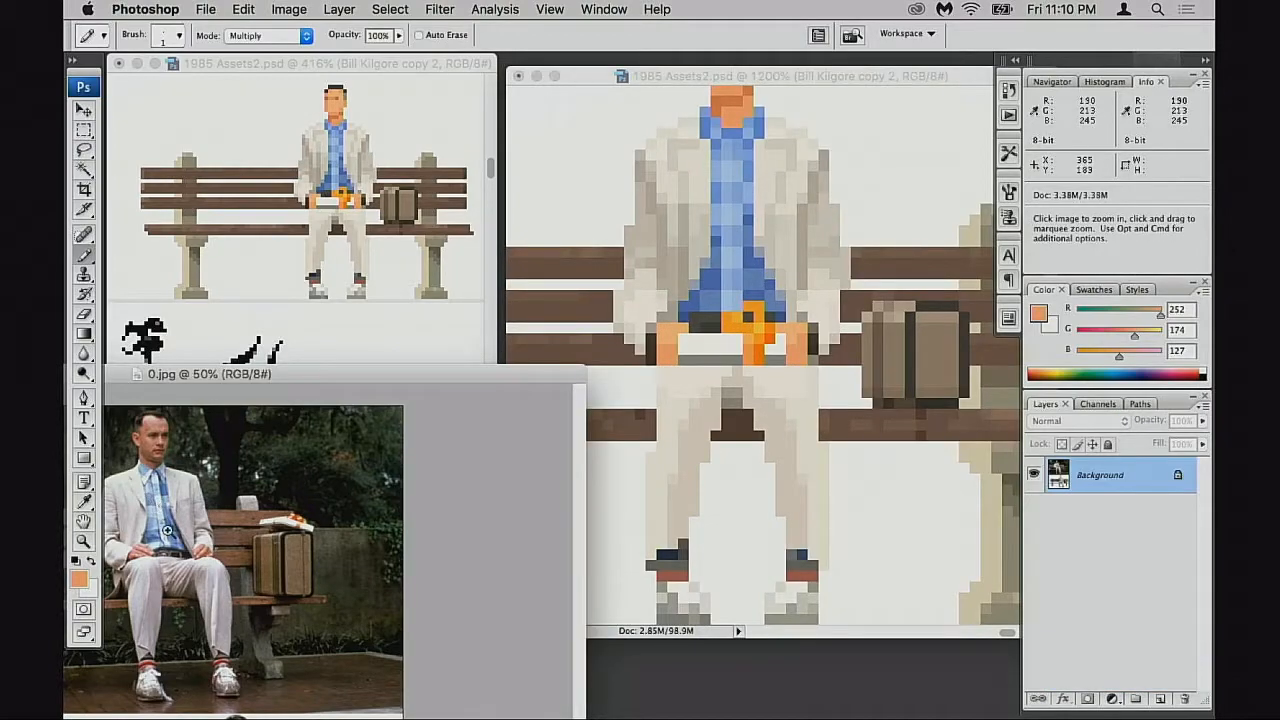
{"action": "left_click", "coordinate": [168, 531], "text": "super"}
{"action": "left_click", "coordinate": [168, 531], "text": "super"}
{"action": "left_click", "coordinate": [168, 531], "text": "super"}
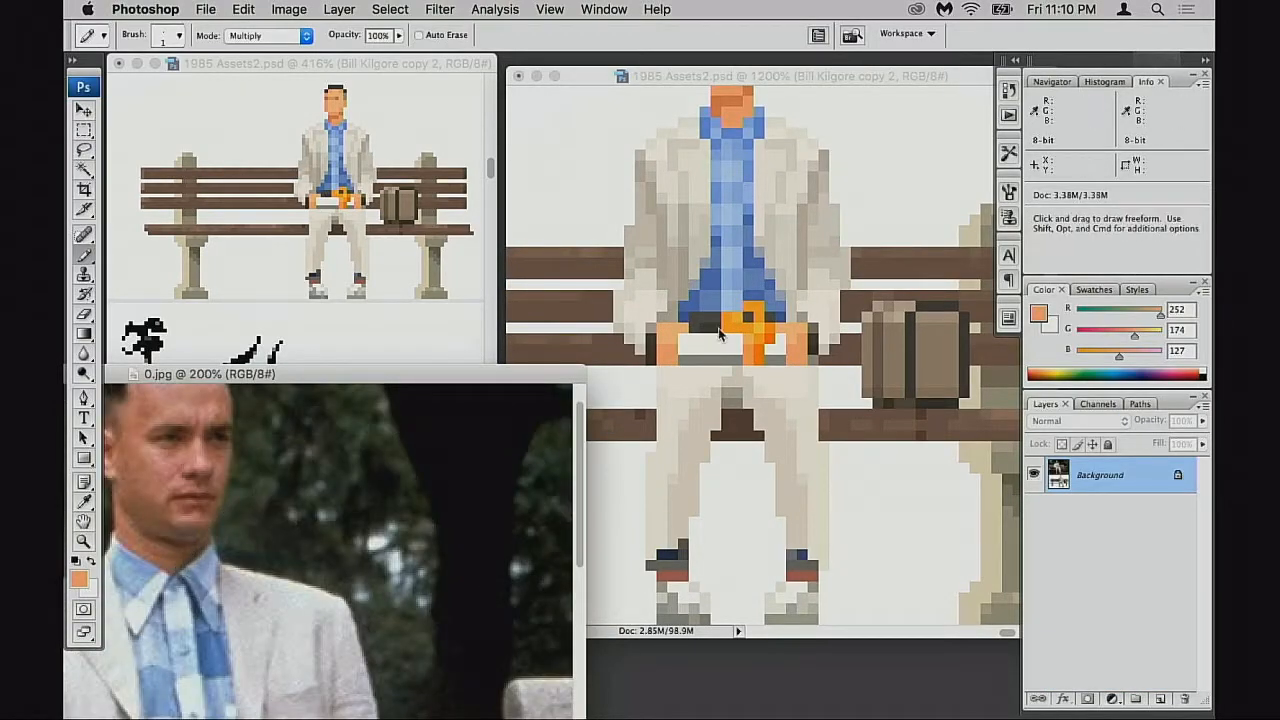
Lighten checks on the shirt front with the sampled shirt blue (92, 121, 192) in Screen mode
{"action": "left_click", "coordinate": [718, 334]}
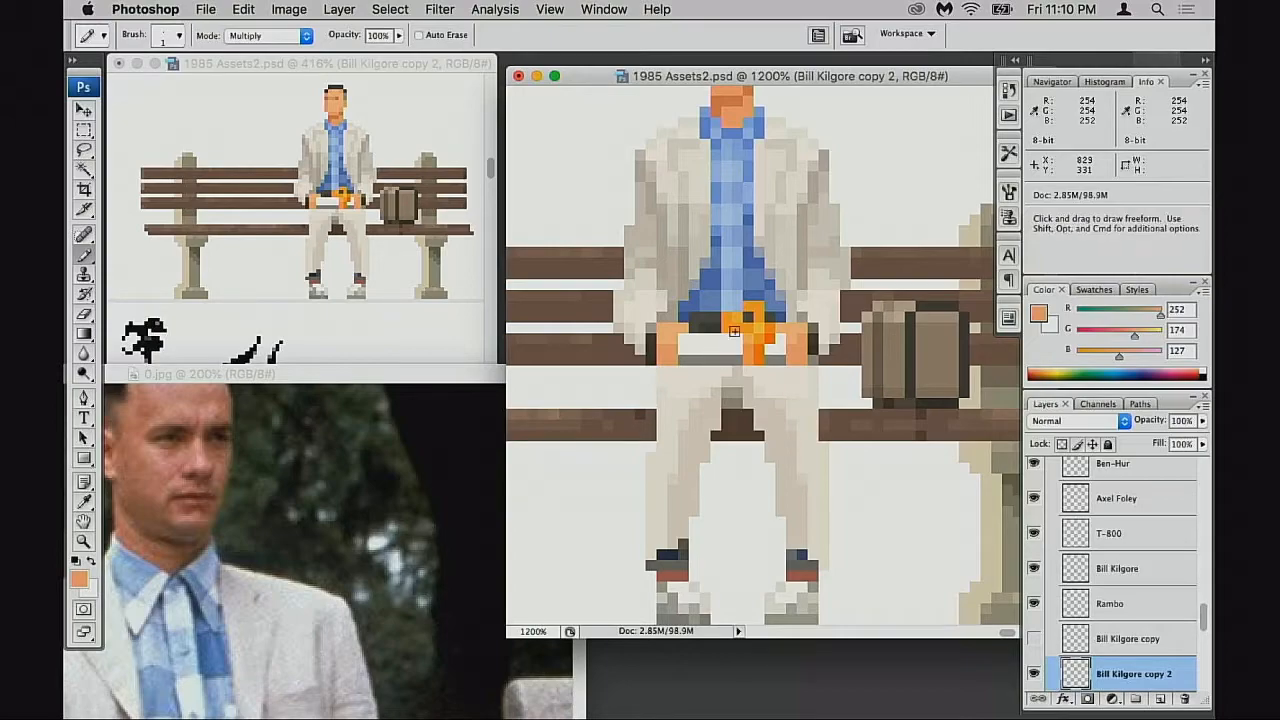
{"action": "left_click", "coordinate": [746, 216], "text": "alt"}
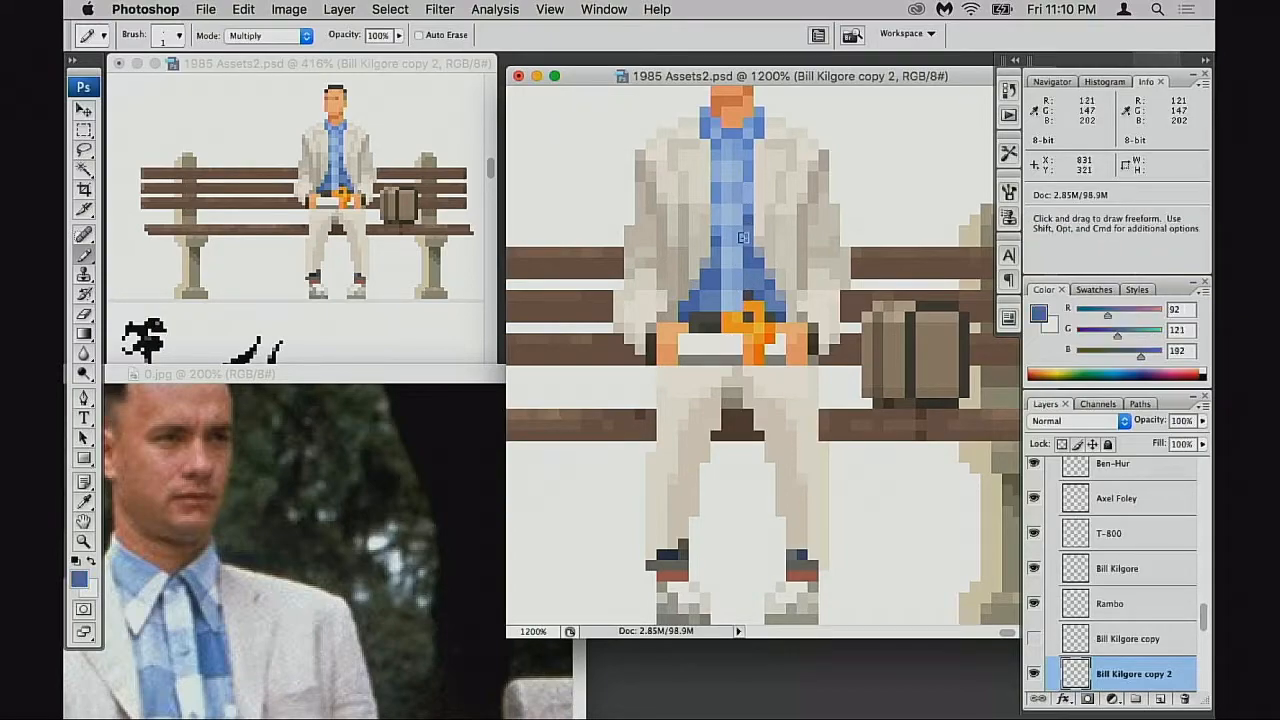
{"action": "key", "text": "alt+shift+s"}
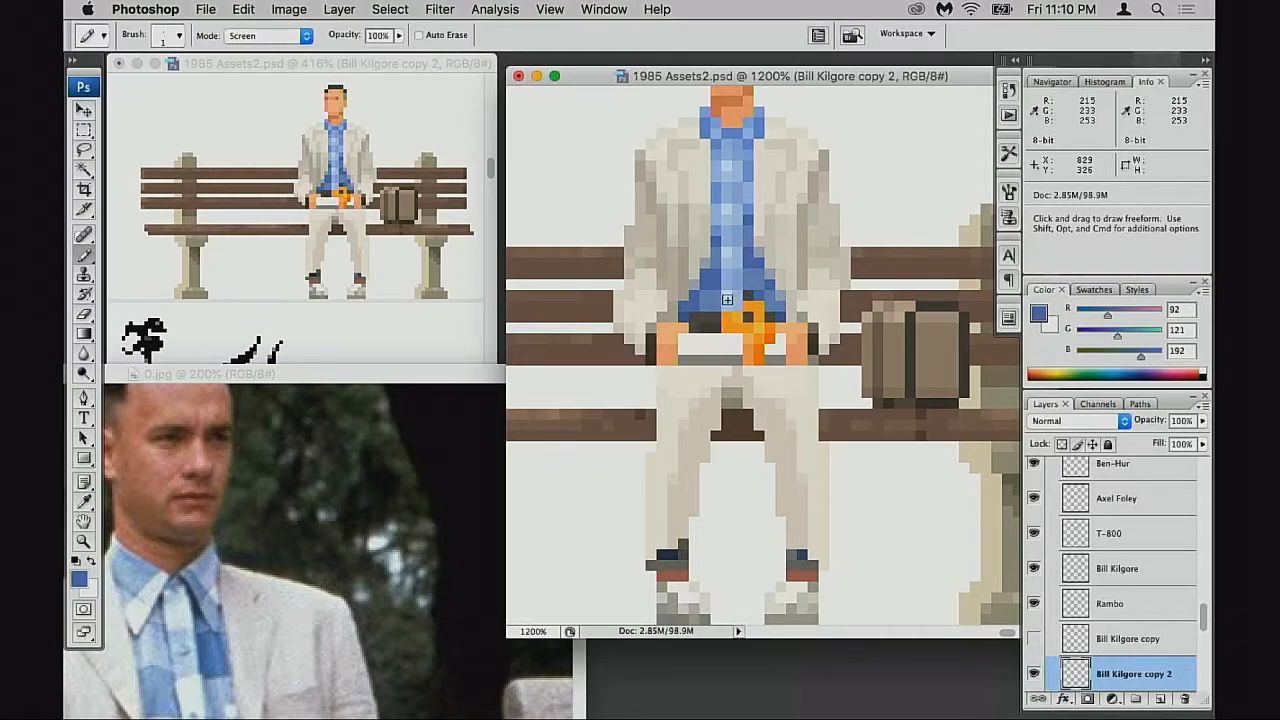
{"action": "left_click_drag", "start_coordinate": [777, 366], "coordinate": [742, 488]}
{"action": "left_click", "coordinate": [797, 413], "text": "alt"}
{"action": "left_click", "coordinate": [797, 414], "text": "alt"}
{"action": "left_click", "coordinate": [796, 417], "text": "alt"}
{"action": "left_click", "coordinate": [742, 488], "text": "alt"}
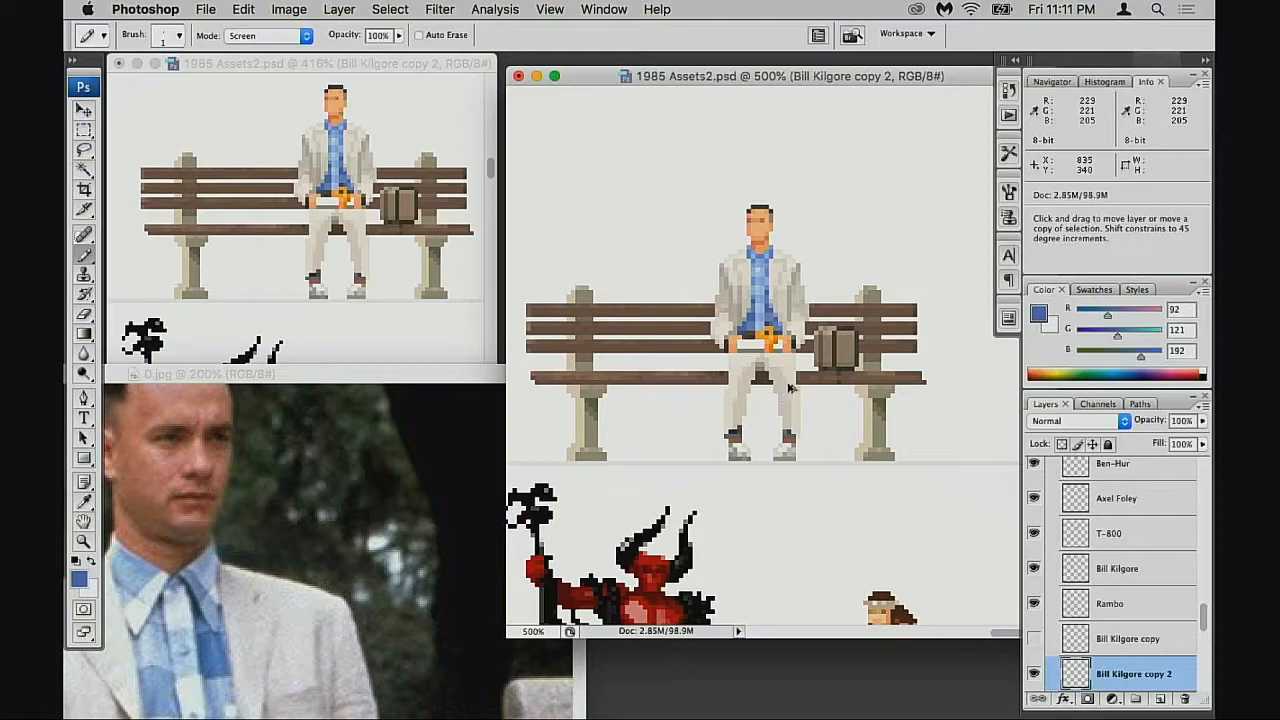
Shade shirt checks with the sampled blue (121, 147, 202) in Multiply mode at 30% opacity
{"action": "left_click", "coordinate": [772, 310]}
{"action": "left_click", "coordinate": [772, 346]}
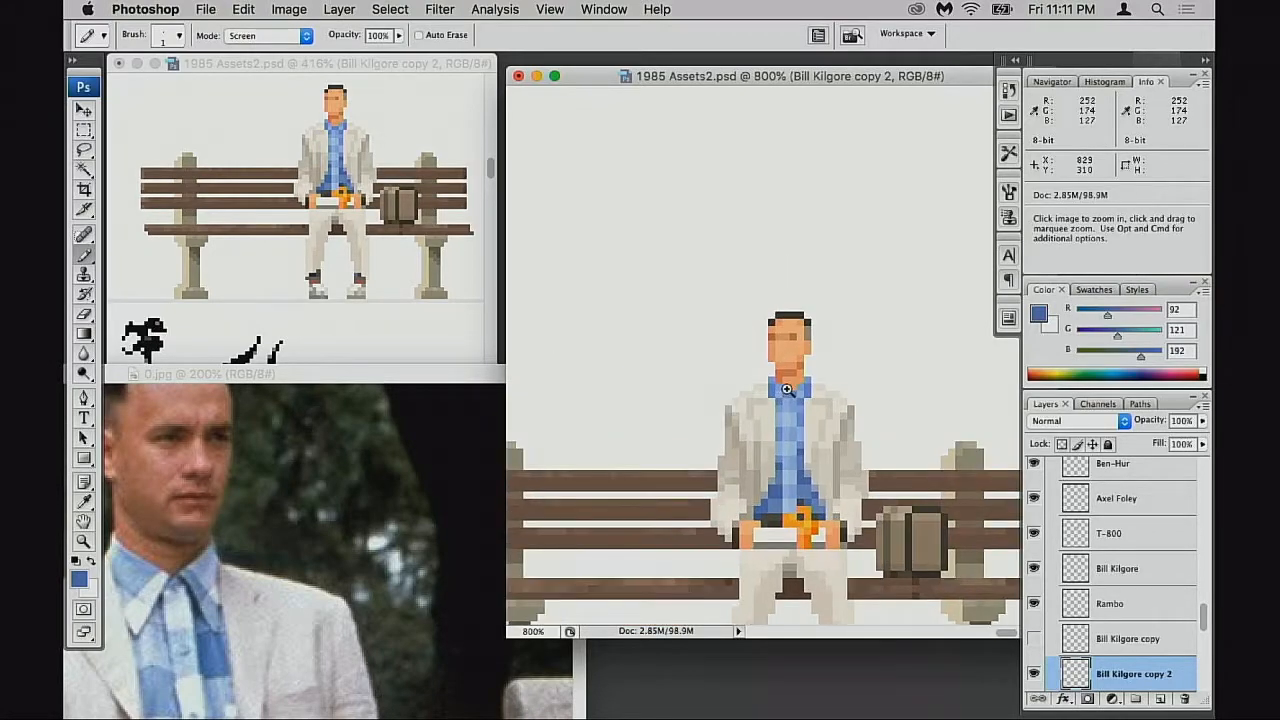
{"action": "left_click", "coordinate": [788, 388]}
{"action": "left_click", "coordinate": [802, 460]}
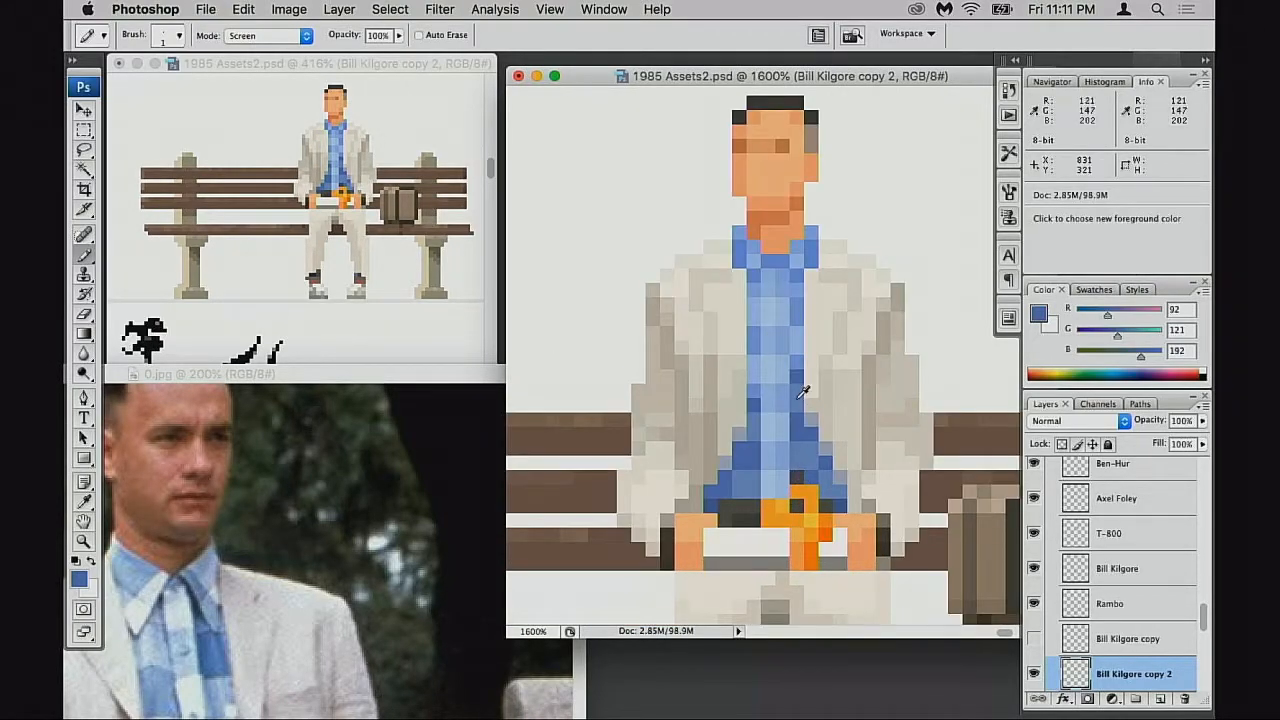
{"action": "left_click", "coordinate": [798, 398], "text": "alt"}
{"action": "key", "text": "shift+alt+m"}
{"action": "key", "text": "3"}
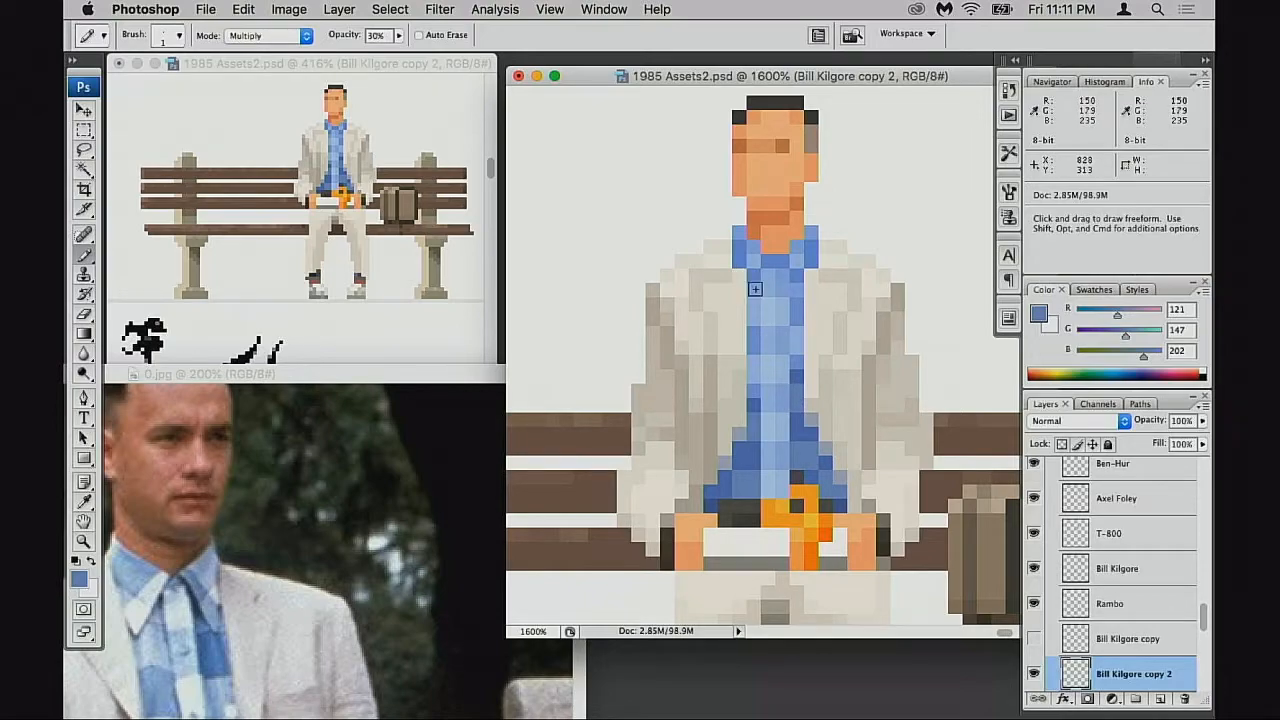
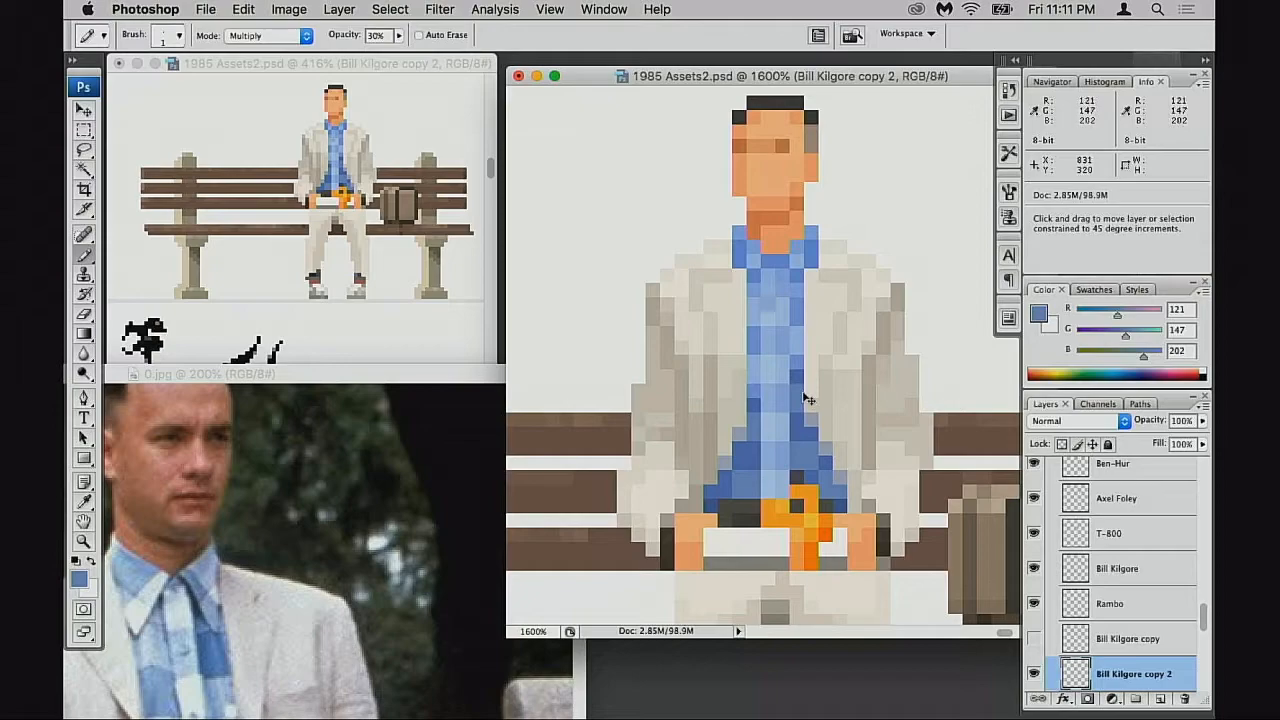
Brighten the shirt's light checks with the sampled pale blue (192, 214, 246) in Screen mode at 30% opacity
{"action": "left_click", "coordinate": [769, 307], "text": "alt"}
{"action": "key", "text": "shift+alt+s"}
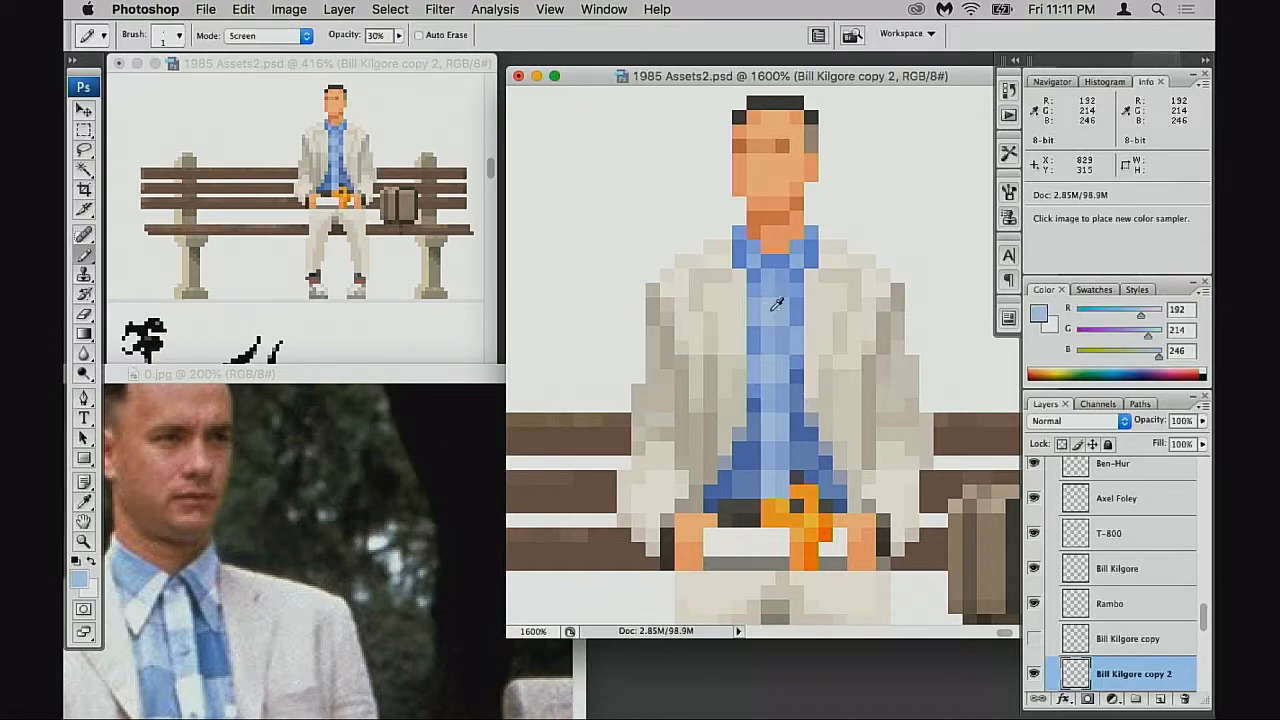
{"action": "left_click", "coordinate": [775, 483], "text": "alt"}
{"action": "left_click", "coordinate": [774, 486], "text": "alt"}
{"action": "left_click", "coordinate": [776, 484], "text": "alt"}
{"action": "left_click", "coordinate": [781, 450], "text": "alt"}
{"action": "left_click_drag", "start_coordinate": [782, 440], "coordinate": [740, 514]}
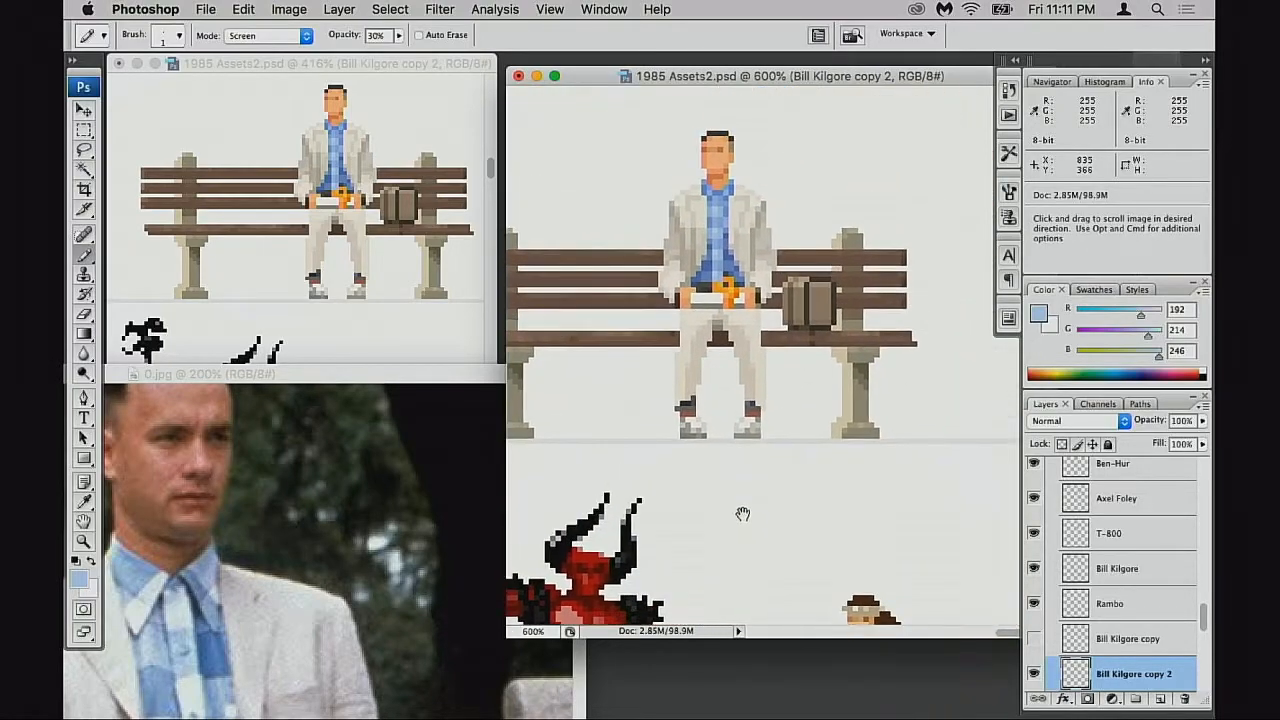
Compare the seated figure with the neighbouring characters at reduced size, and inspect his jacket and shirt up close
{"action": "left_click", "coordinate": [772, 433], "text": "alt"}
{"action": "left_click", "coordinate": [780, 420], "text": "alt"}
{"action": "left_click", "coordinate": [782, 414], "text": "alt"}
{"action": "left_click_drag", "start_coordinate": [783, 408], "coordinate": [779, 444]}
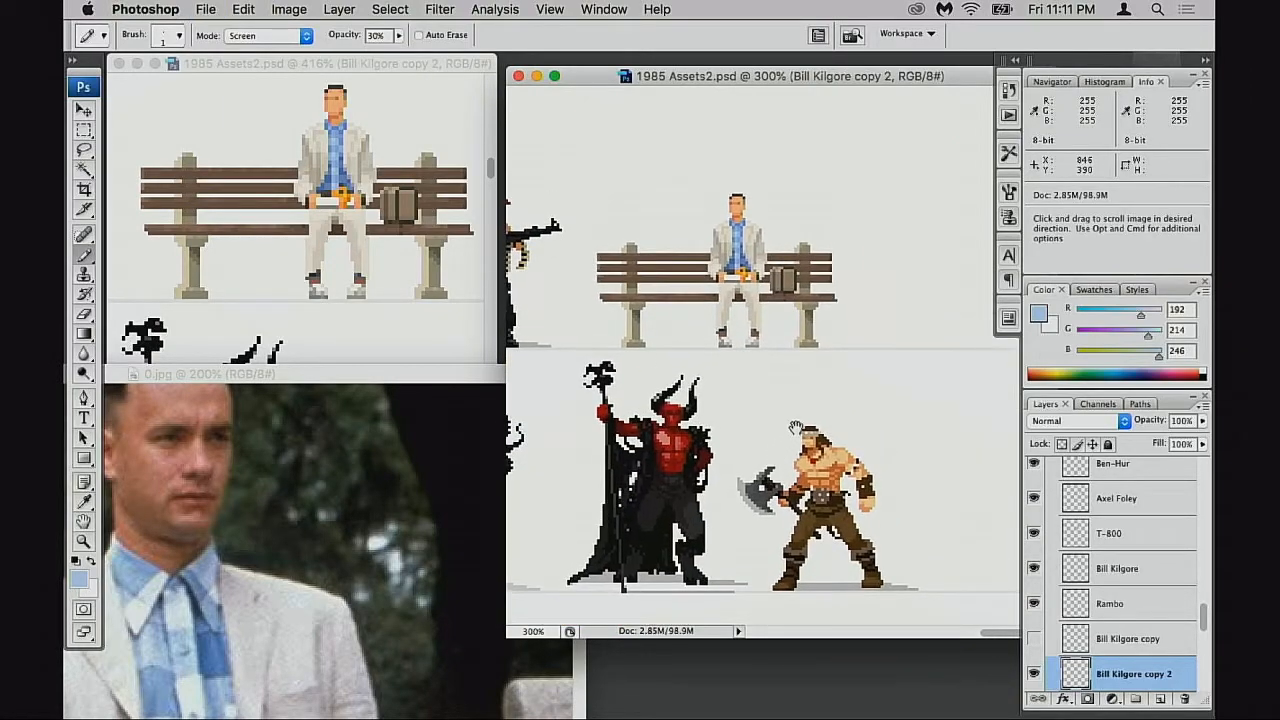
{"action": "left_click_drag", "start_coordinate": [734, 380], "coordinate": [823, 415]}
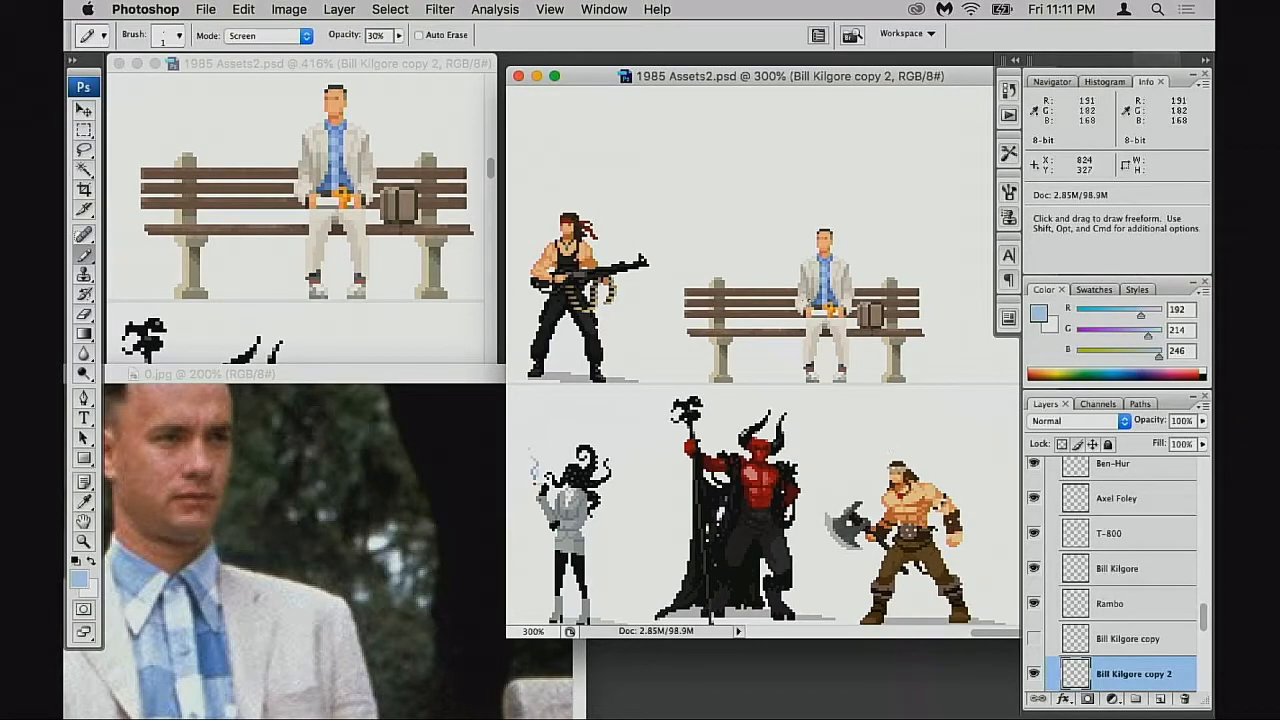
{"action": "left_click", "coordinate": [856, 311], "text": "super"}
{"action": "left_click", "coordinate": [857, 311], "text": "super"}
{"action": "left_click", "coordinate": [847, 323], "text": "super"}
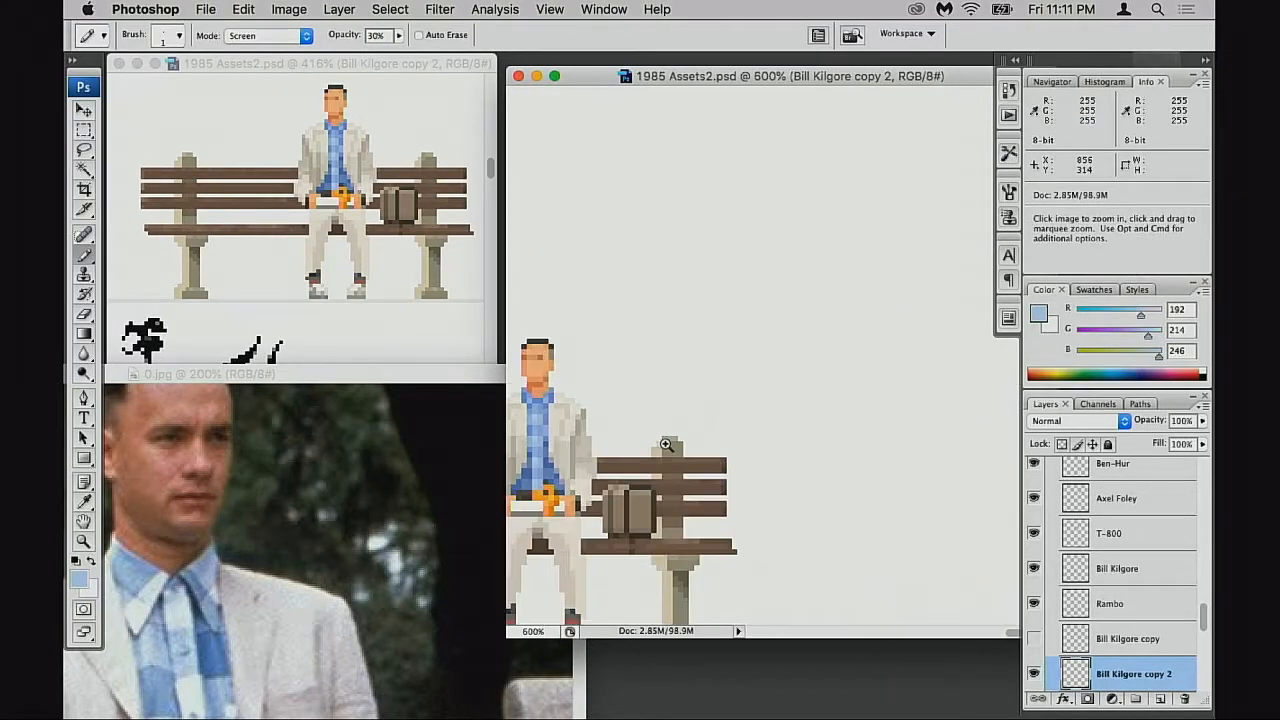
{"action": "left_click", "coordinate": [672, 420], "text": "super"}
{"action": "left_click_drag", "start_coordinate": [672, 420], "coordinate": [758, 395]}
{"action": "left_click", "coordinate": [759, 386], "text": "super"}
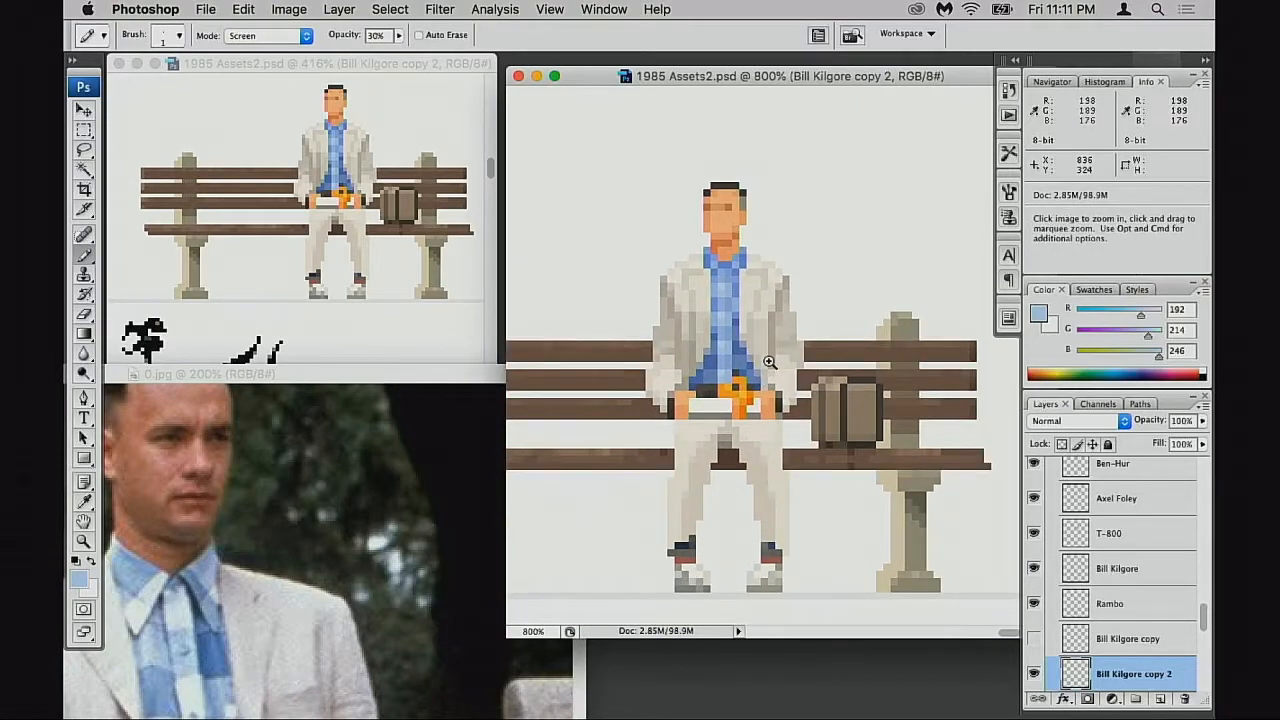
{"action": "left_click", "coordinate": [769, 361], "text": "super"}
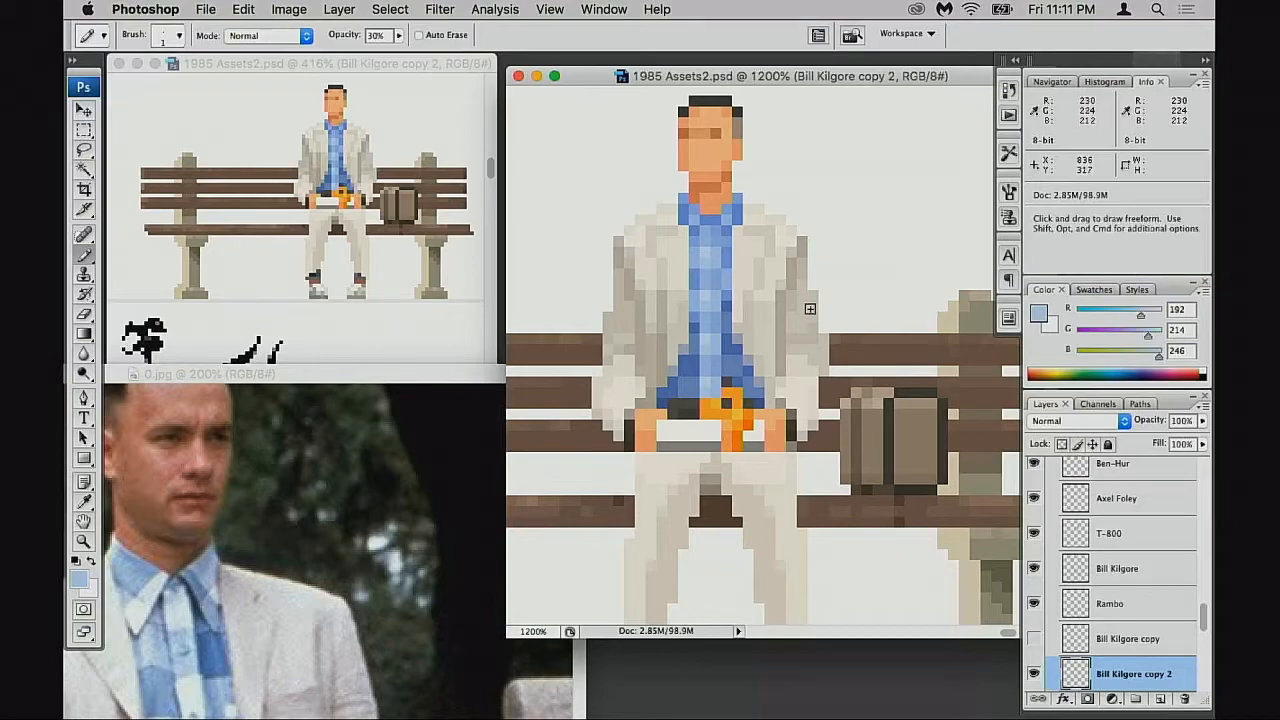
Retouch the jacket sleeves above the cuffs in Normal mode with the sampled greys (215, 206, 195) and (223, 217, 206)
{"action": "left_click", "coordinate": [816, 342], "text": "alt"}
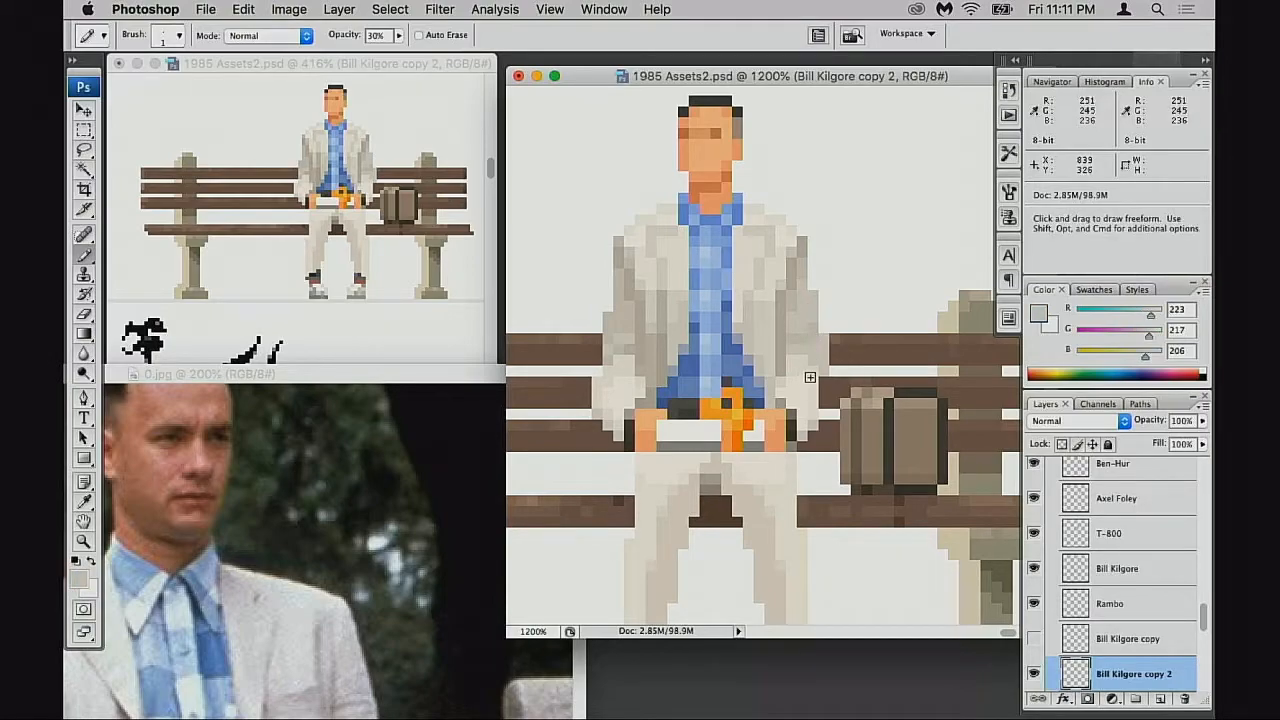
{"action": "left_click", "coordinate": [802, 343], "text": "alt"}
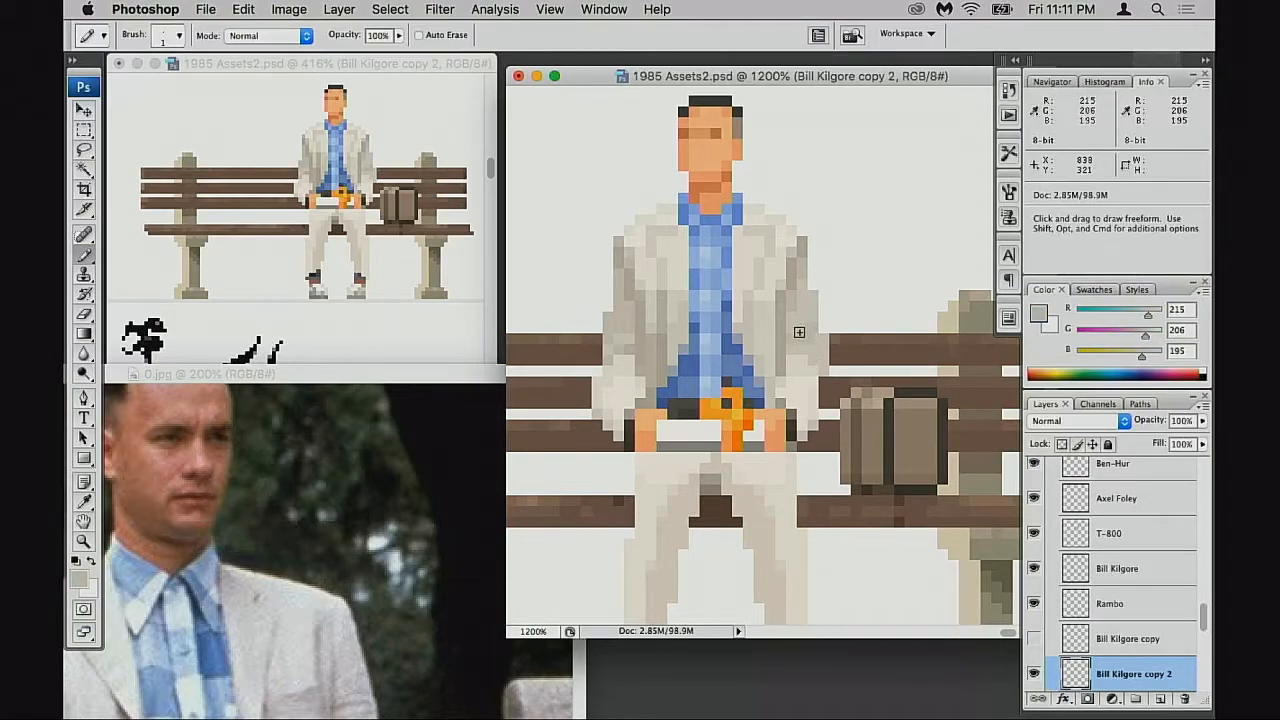
{"action": "left_click", "coordinate": [814, 337], "text": "alt"}
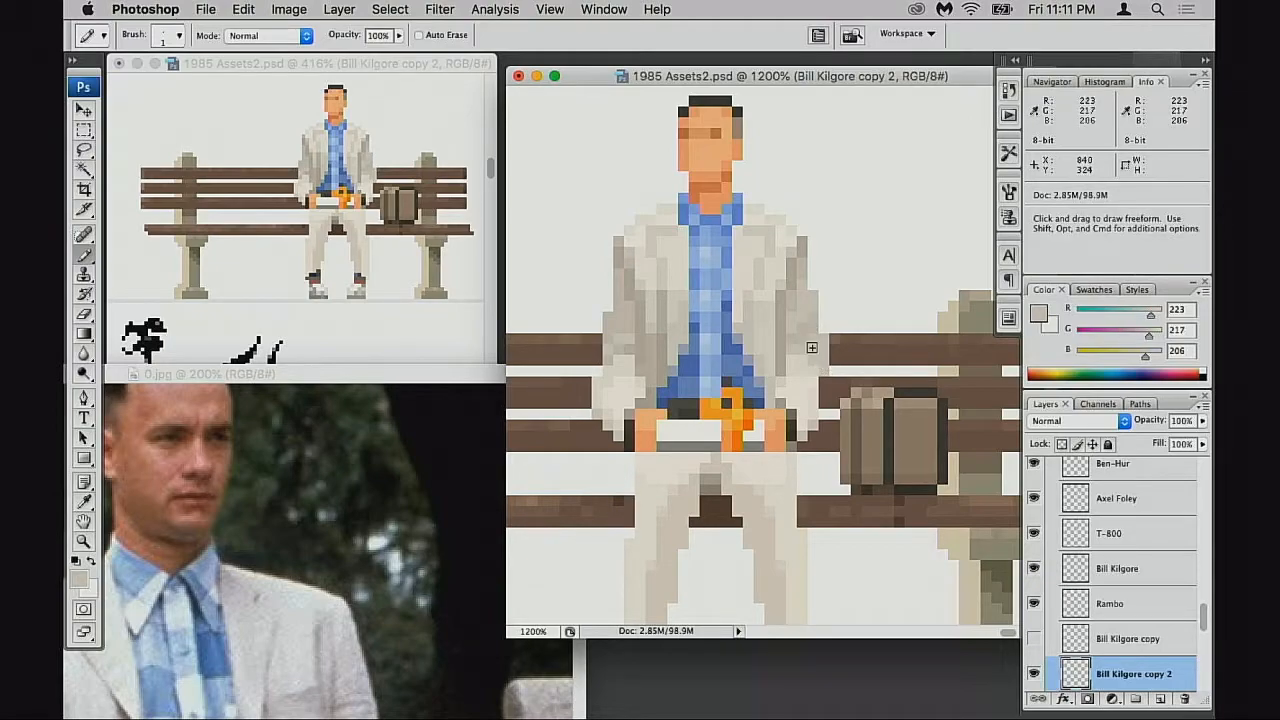
{"action": "left_click", "coordinate": [808, 342], "text": "alt"}
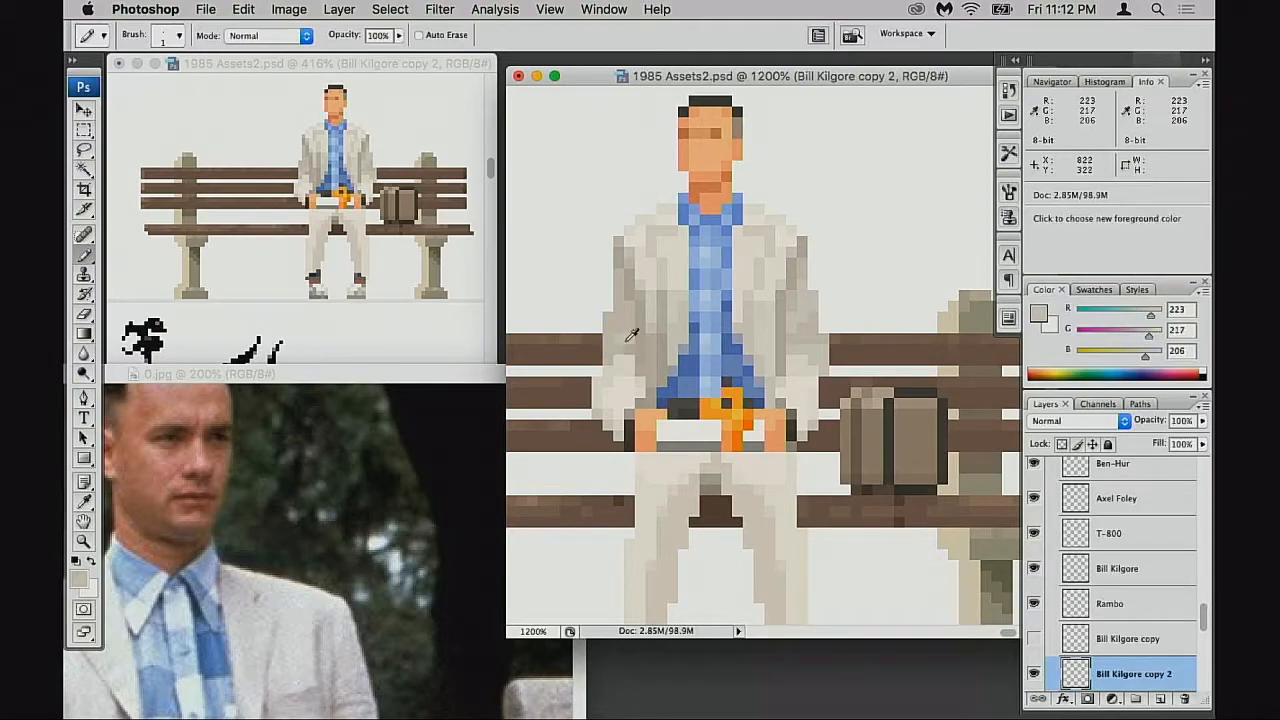
{"action": "left_click", "coordinate": [622, 337], "text": "alt"}
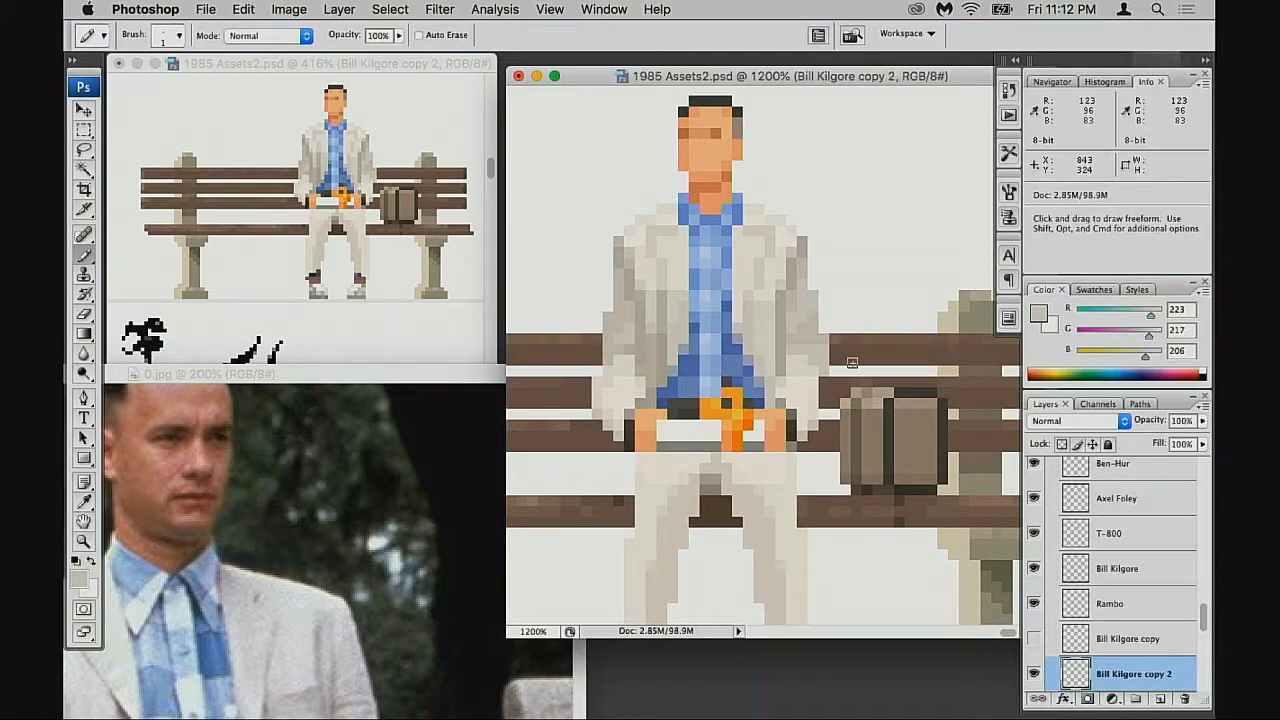
Examine the seated figure's jacket and sleeves up close and then together with the whole bench
{"action": "scroll", "coordinate": [852, 362], "scroll_direction": "up", "scroll_amount": 2}
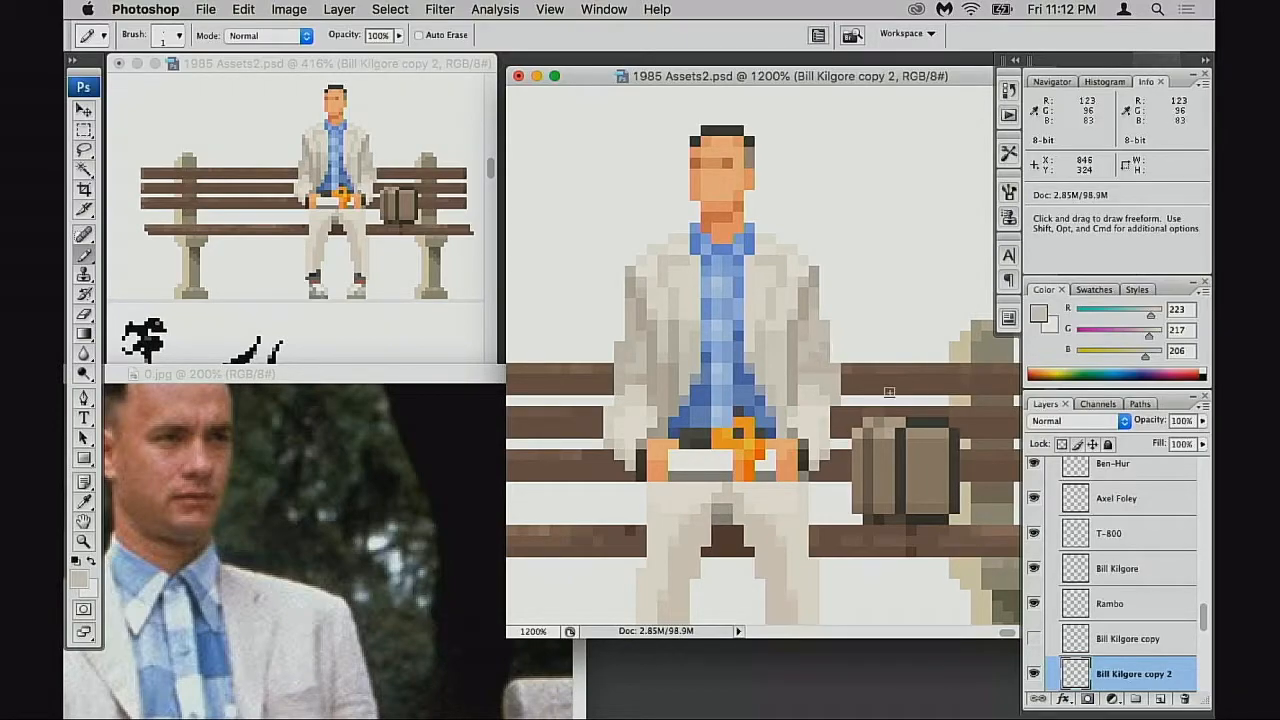
{"action": "left_click_drag", "start_coordinate": [788, 415], "coordinate": [836, 409]}
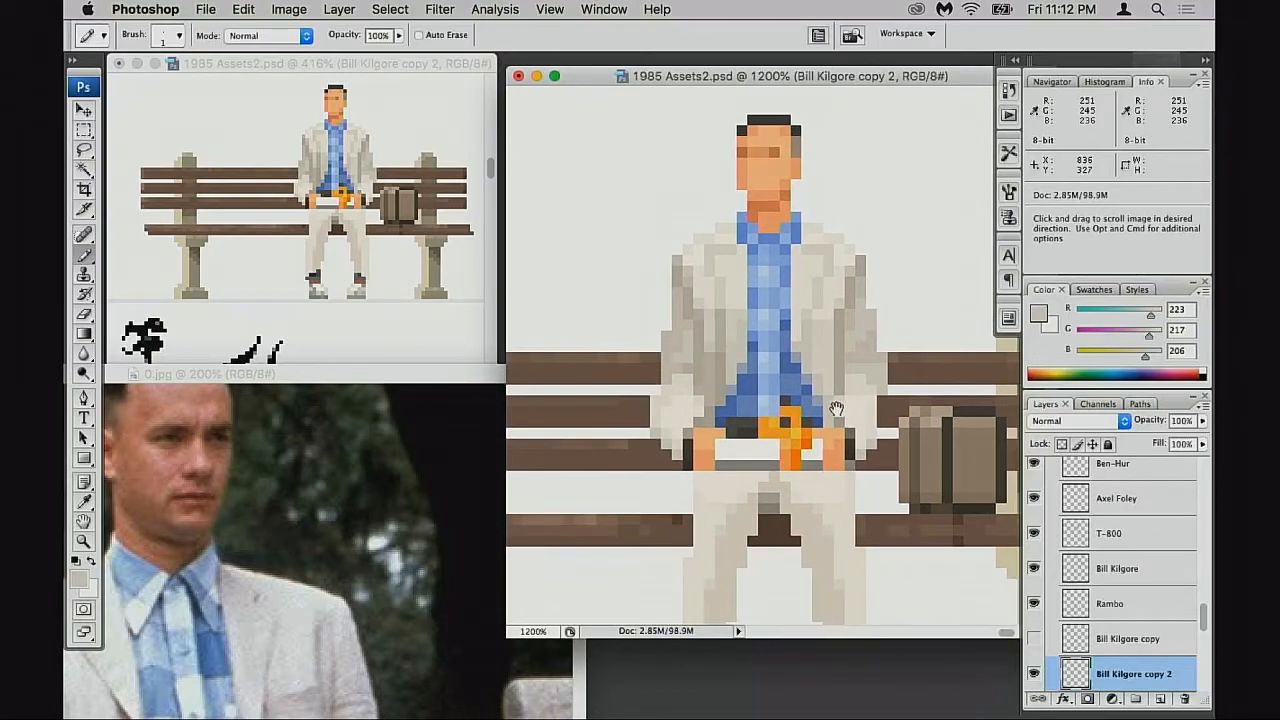
{"action": "left_click", "coordinate": [710, 352], "text": "super"}
{"action": "scroll", "coordinate": [830, 415], "scroll_direction": "right", "scroll_amount": 5}
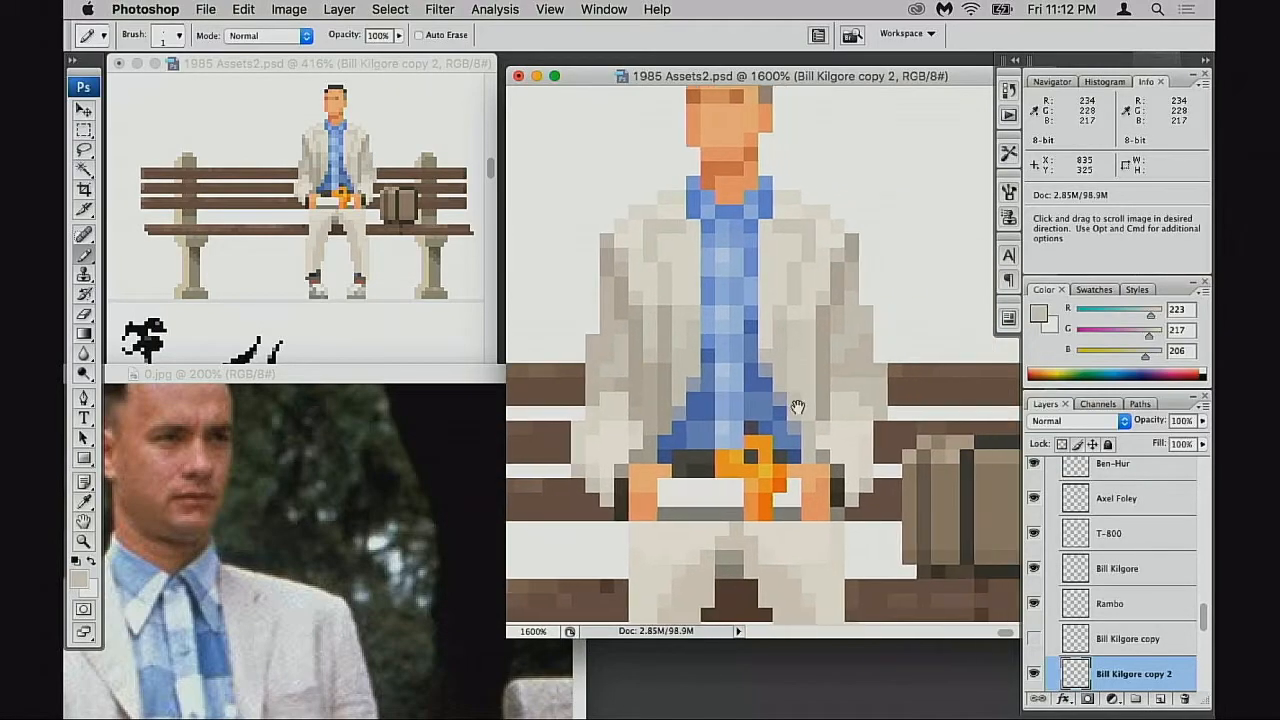
{"action": "left_click", "coordinate": [830, 425], "text": "alt+super"}
{"action": "left_click", "coordinate": [830, 425], "text": "alt+super"}
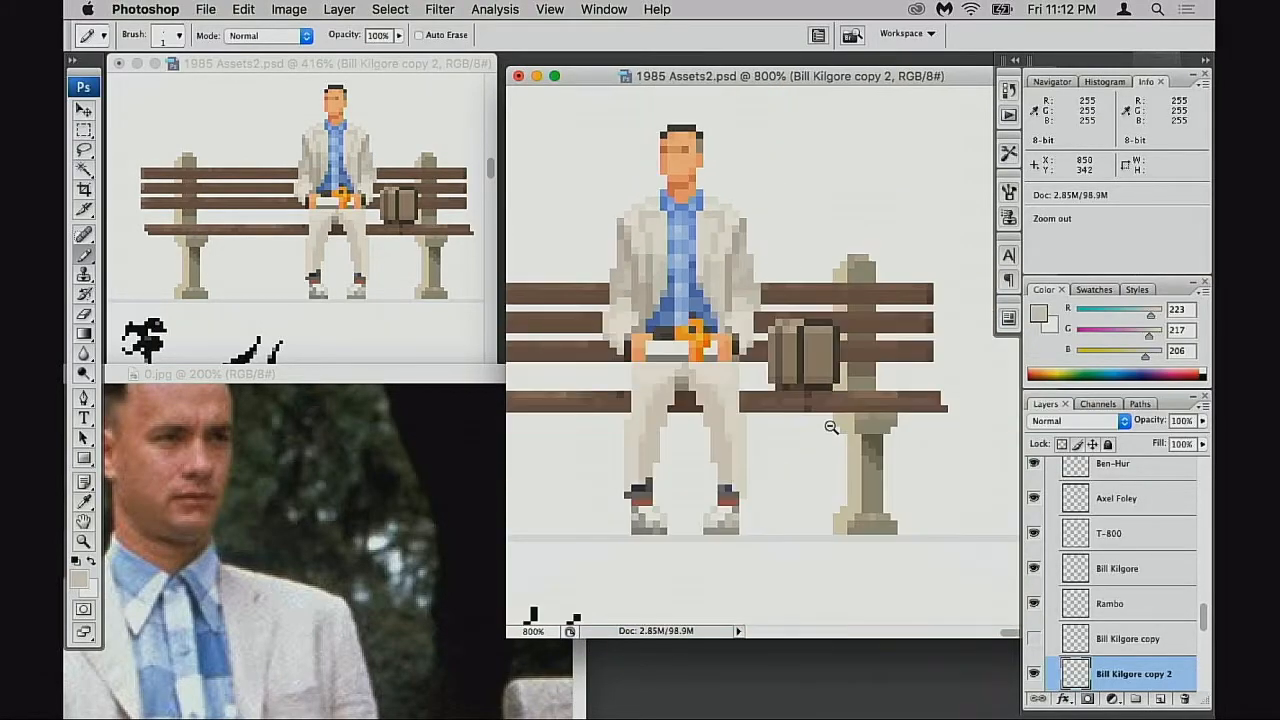
{"action": "left_click", "coordinate": [832, 425], "text": "alt+super"}
{"action": "scroll", "coordinate": [832, 427], "scroll_direction": "left", "scroll_amount": 3}
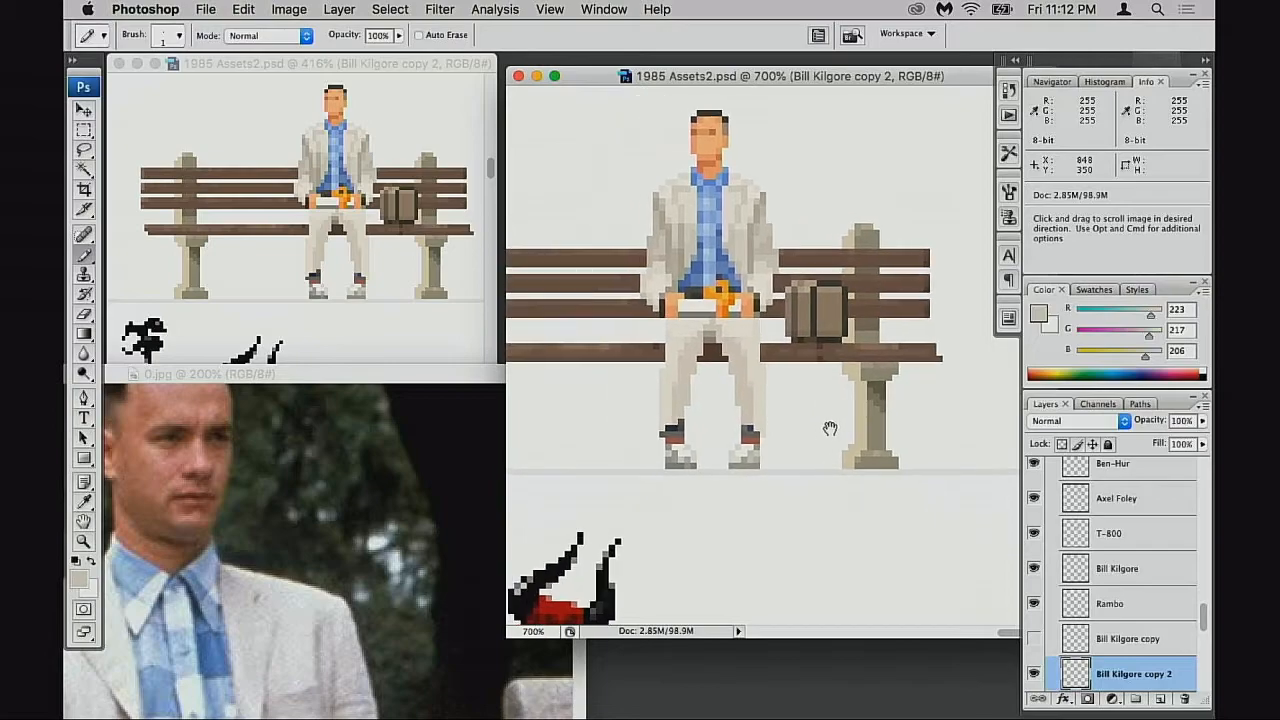
{"action": "scroll", "coordinate": [840, 410], "scroll_direction": "up", "scroll_amount": 2}
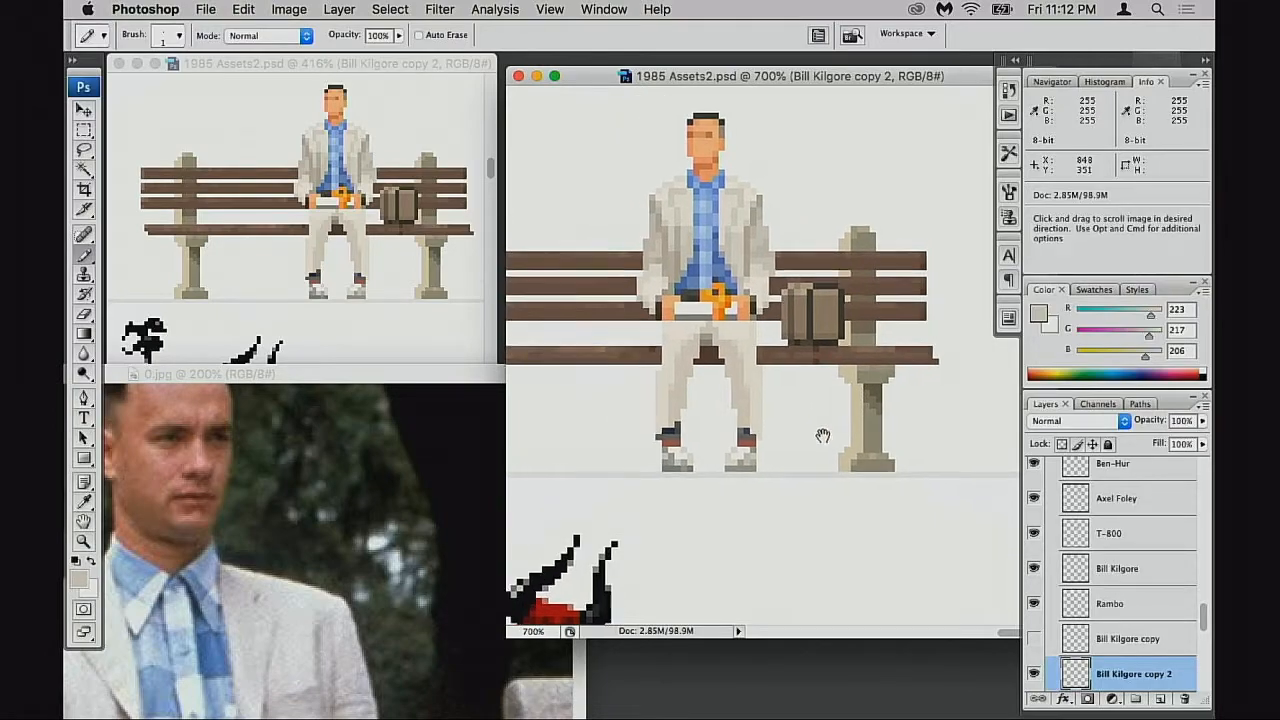
{"action": "scroll", "coordinate": [1036, 638], "scroll_direction": "down", "scroll_amount": 2}
Identify the bench's layer by toggling the visibility of nearby layers, and select Layer 82
{"action": "left_click", "coordinate": [1034, 637]}
{"action": "left_click", "coordinate": [1035, 638]}
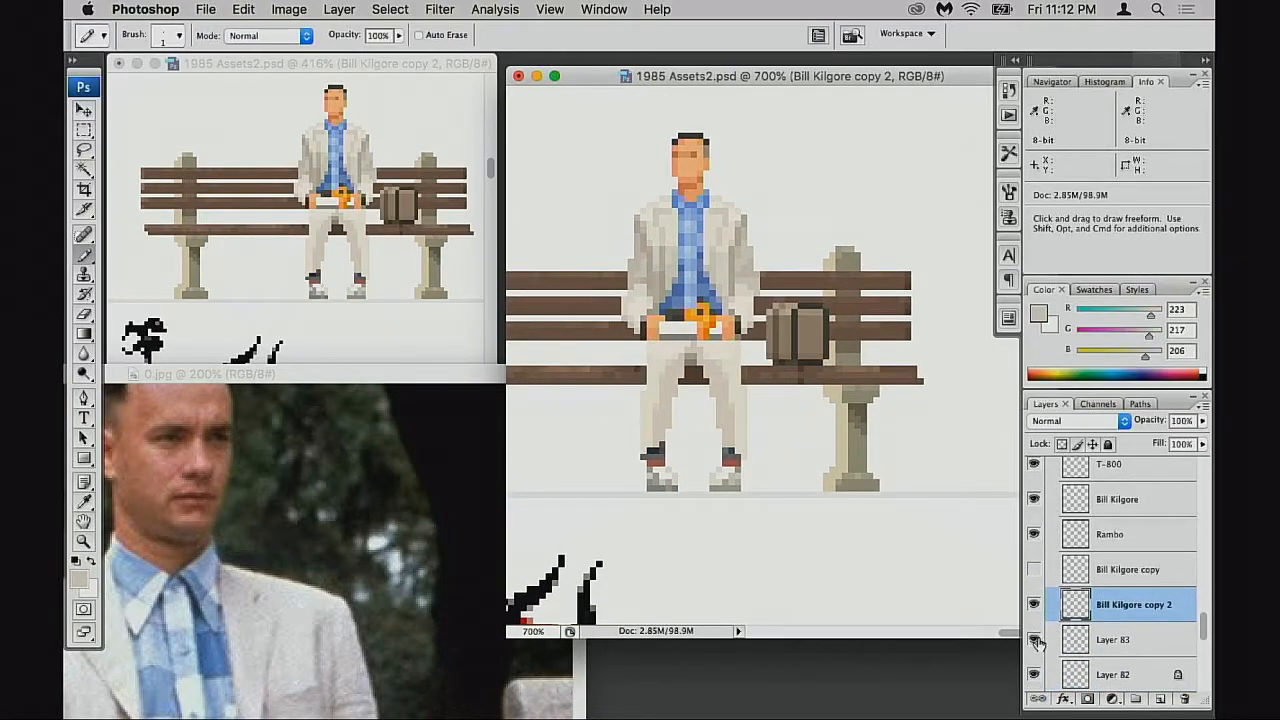
{"action": "scroll", "coordinate": [1042, 640], "scroll_direction": "down", "scroll_amount": 2}
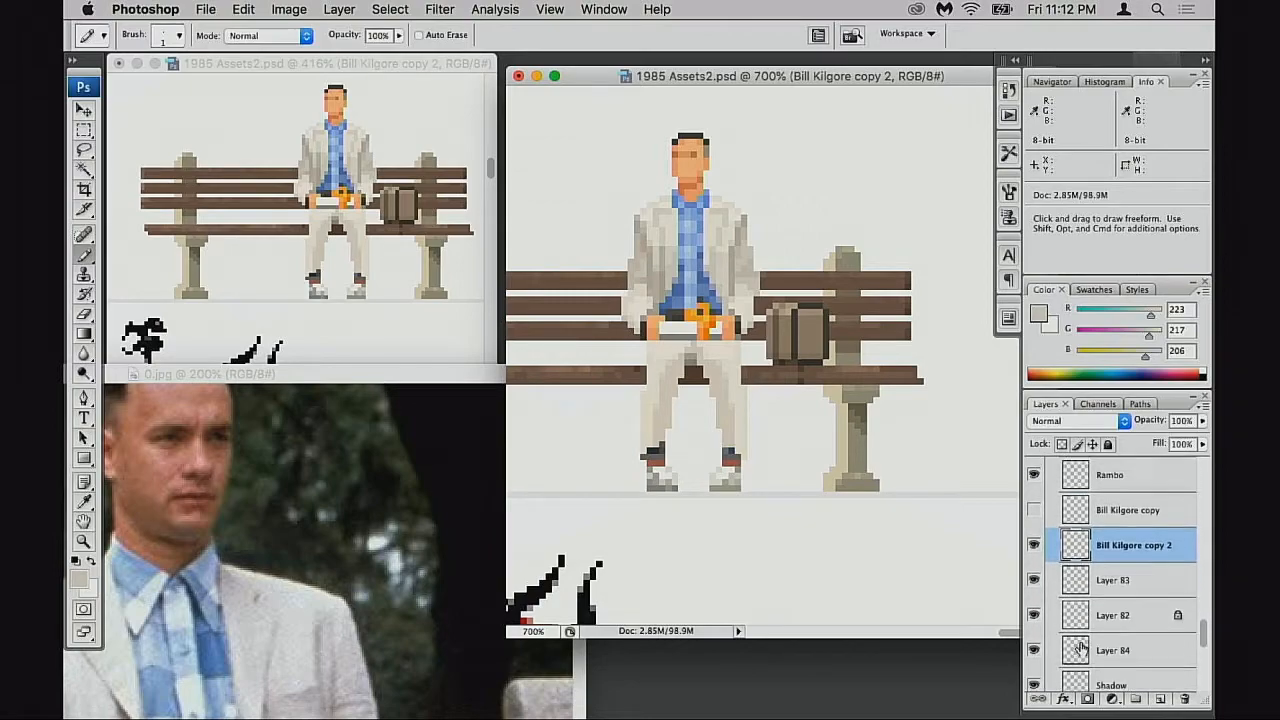
{"action": "left_click", "coordinate": [1034, 596]}
{"action": "left_click", "coordinate": [1034, 596]}
{"action": "left_click", "coordinate": [1075, 604]}
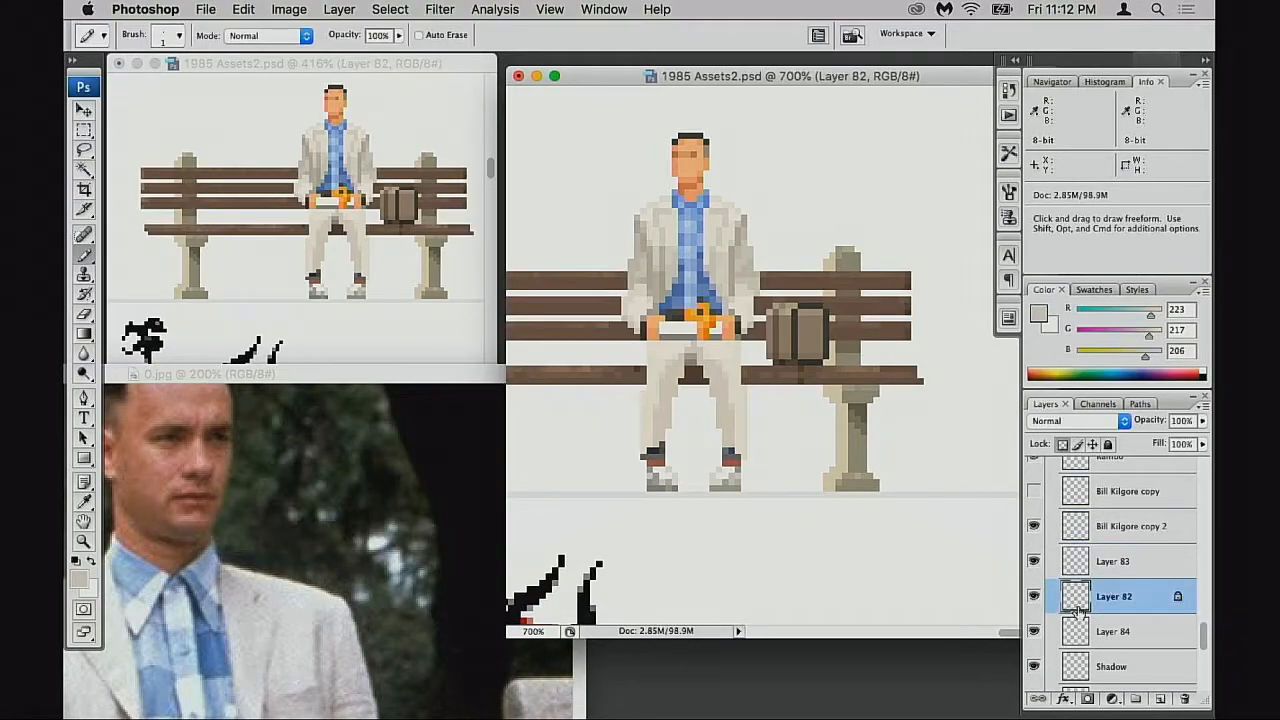
Add a new layer above Layer 82, load the bench planks' outline as a hidden-edge selection, and set the pencil to Multiply
{"action": "key", "text": "alt+shift+super+n"}
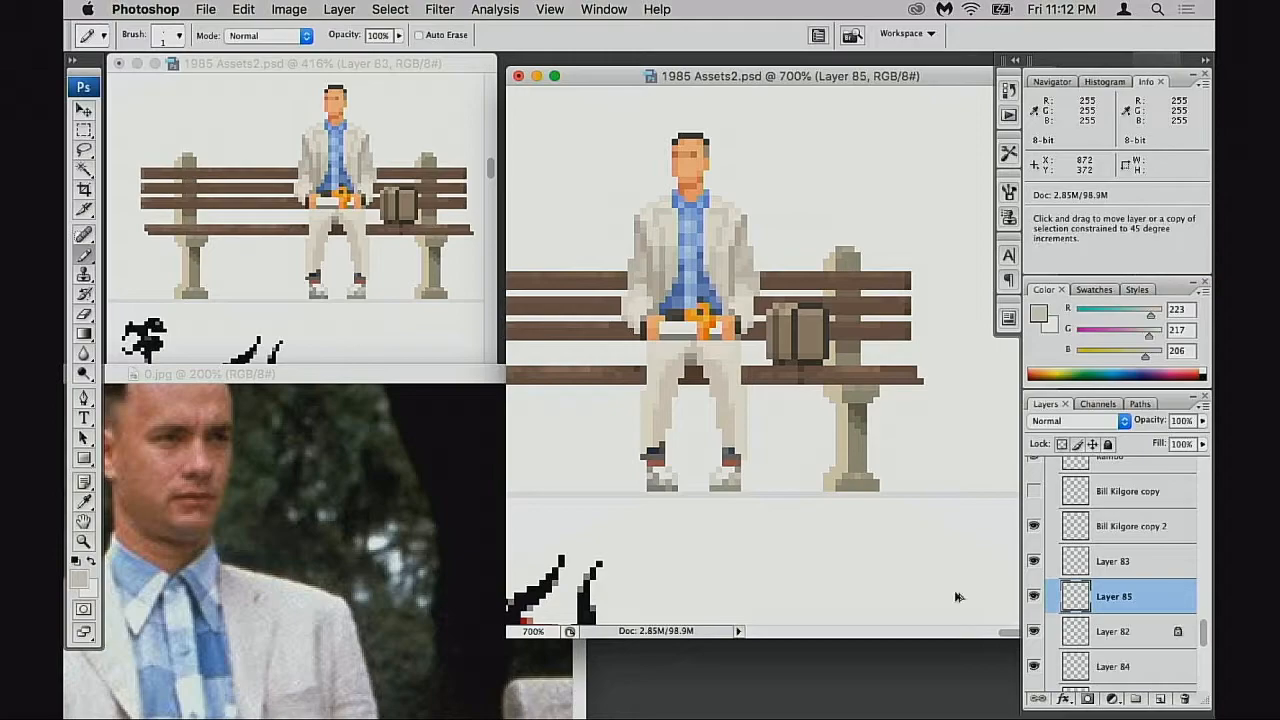
{"action": "key", "text": "alt+shift+m"}
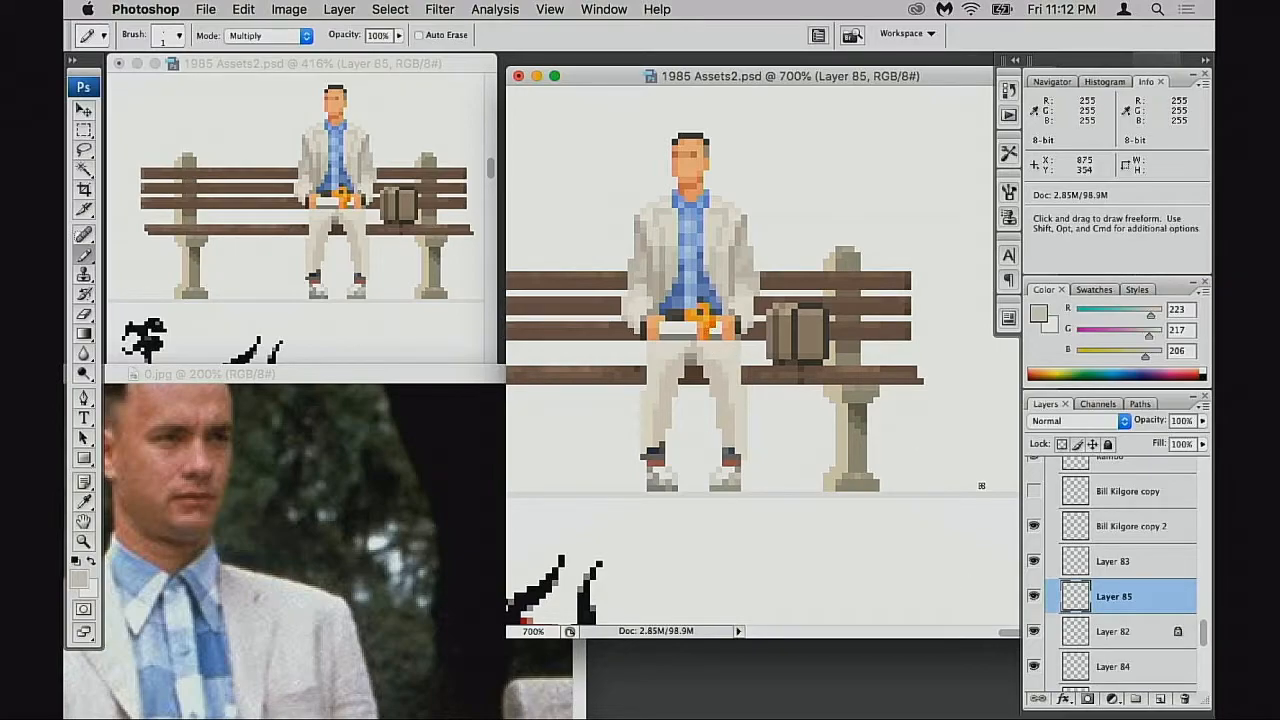
{"action": "left_click", "coordinate": [1078, 634], "text": "super"}
{"action": "left_click_drag", "start_coordinate": [730, 431], "coordinate": [875, 525]}
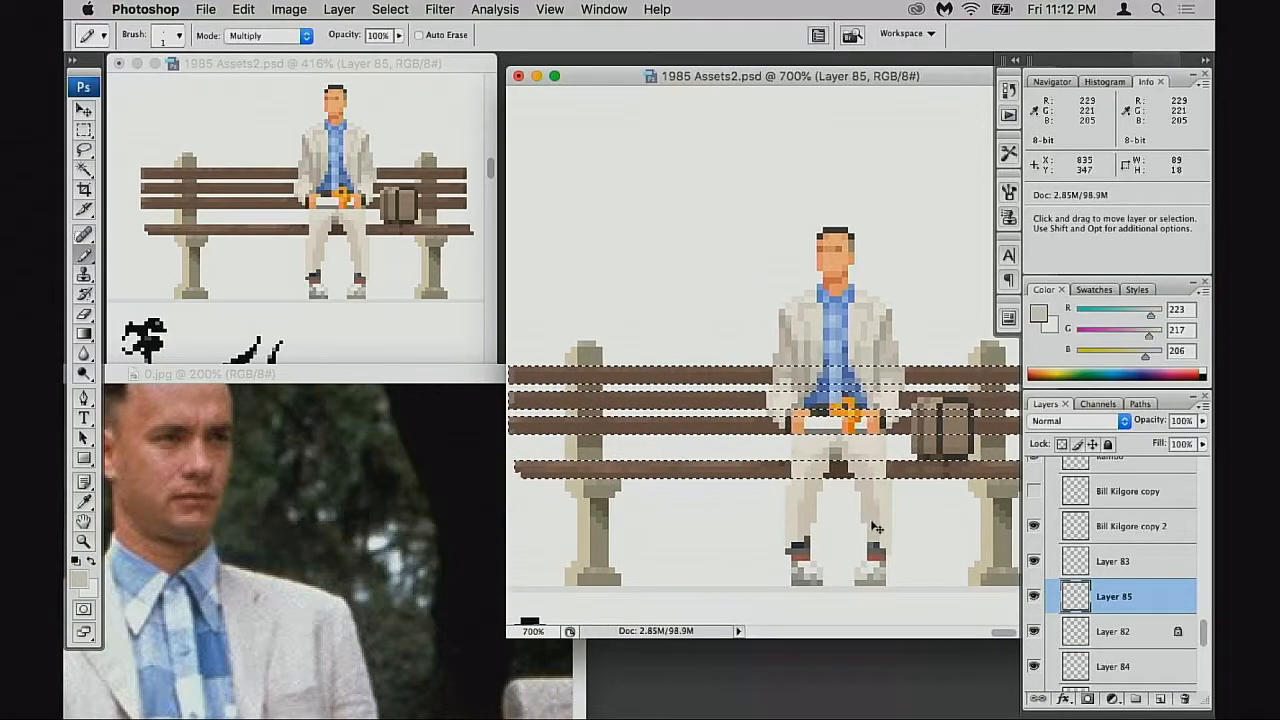
{"action": "key", "text": "super+h"}
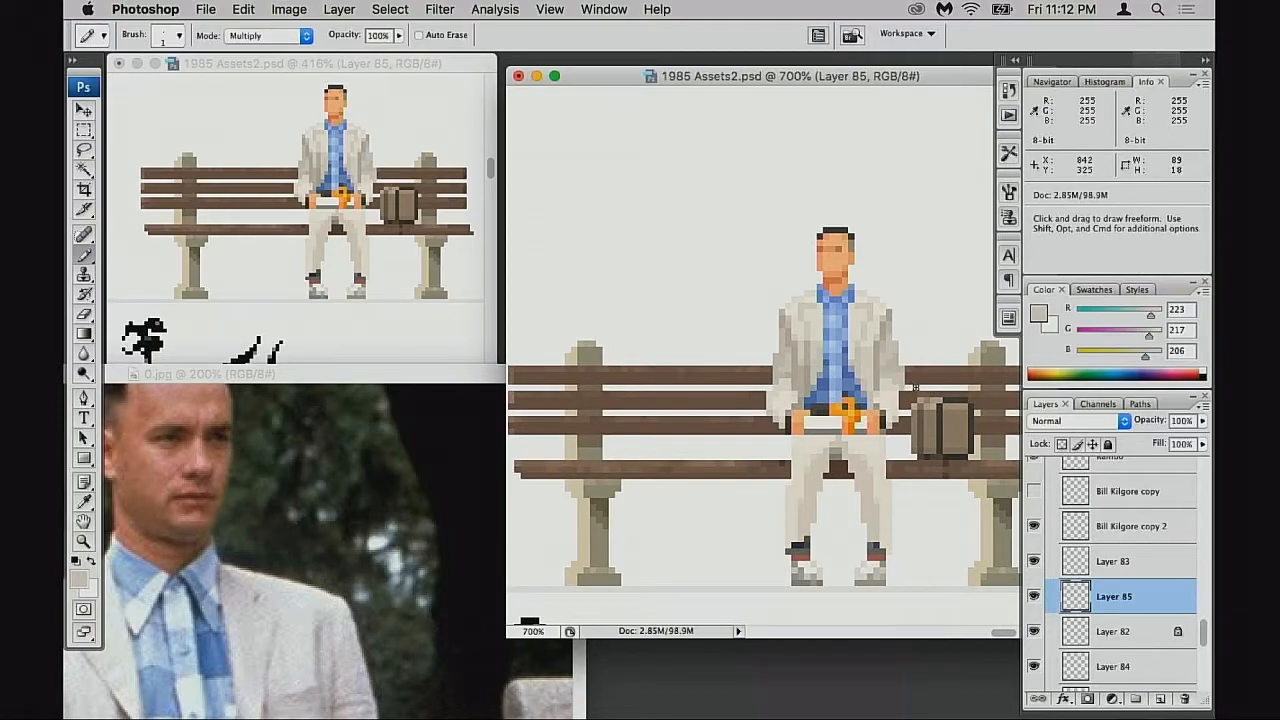
Prepare a 5 px Normal-mode pencil with the suitcase's dark grey (74, 70, 65) and set Layer 85's blend mode to Multiply
{"action": "key", "text": "bracketright"}
{"action": "key", "text": "bracketright"}
{"action": "mouse_move", "coordinate": [907, 380]}
{"action": "left_mouse_down"}
{"action": "mouse_move", "coordinate": [894, 462]}
{"action": "mouse_move", "coordinate": [777, 511]}
{"action": "left_mouse_up"}
{"action": "key", "text": "super+z"}
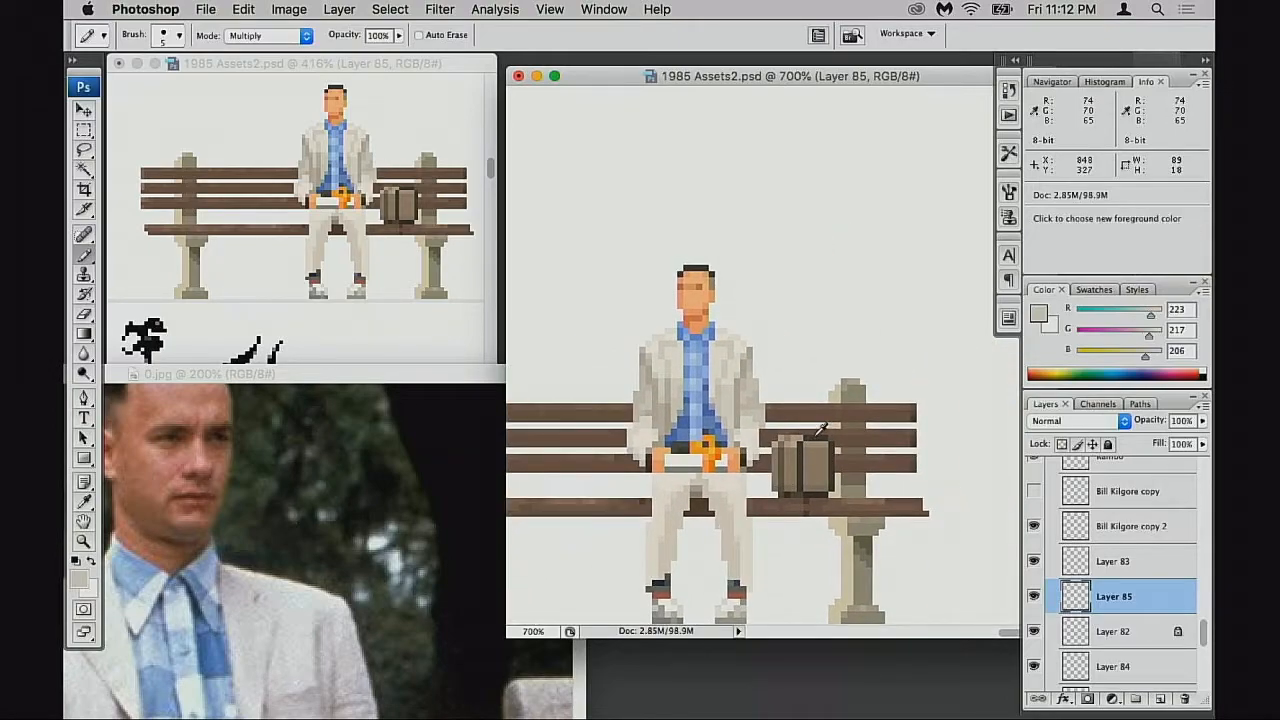
{"action": "left_click", "coordinate": [815, 436], "text": "alt"}
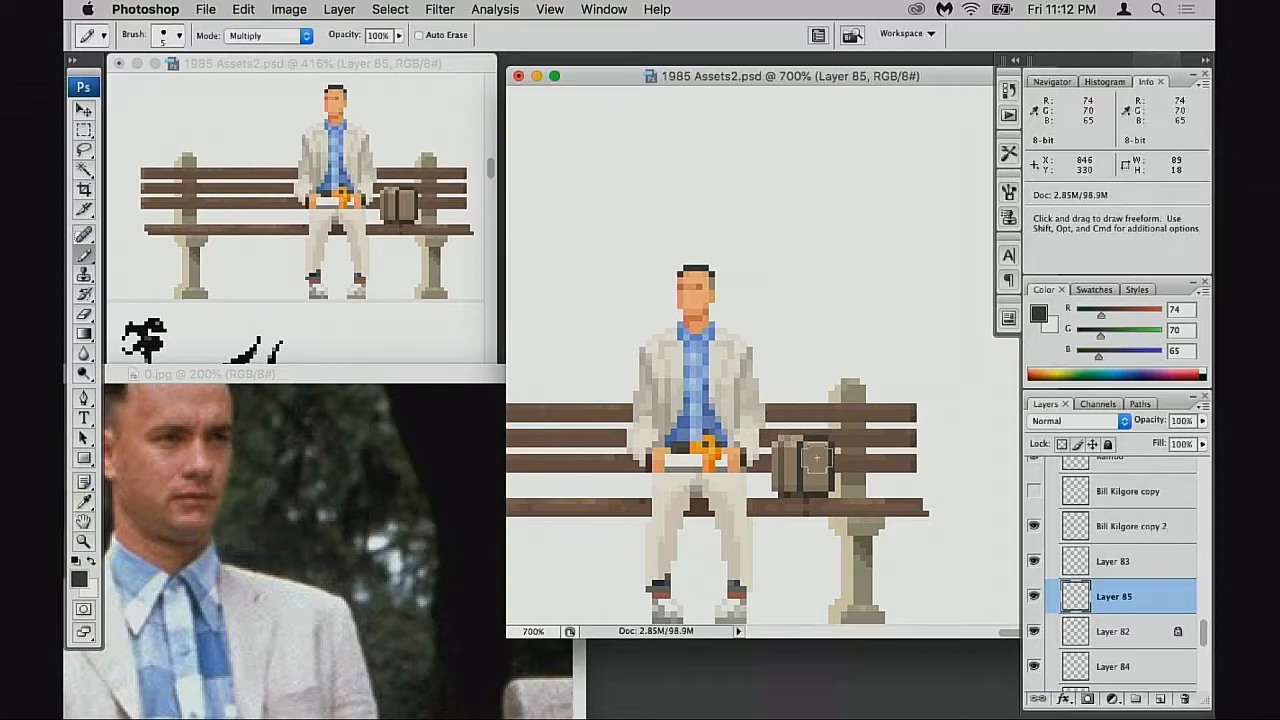
{"action": "key", "text": "alt+shift+n"}
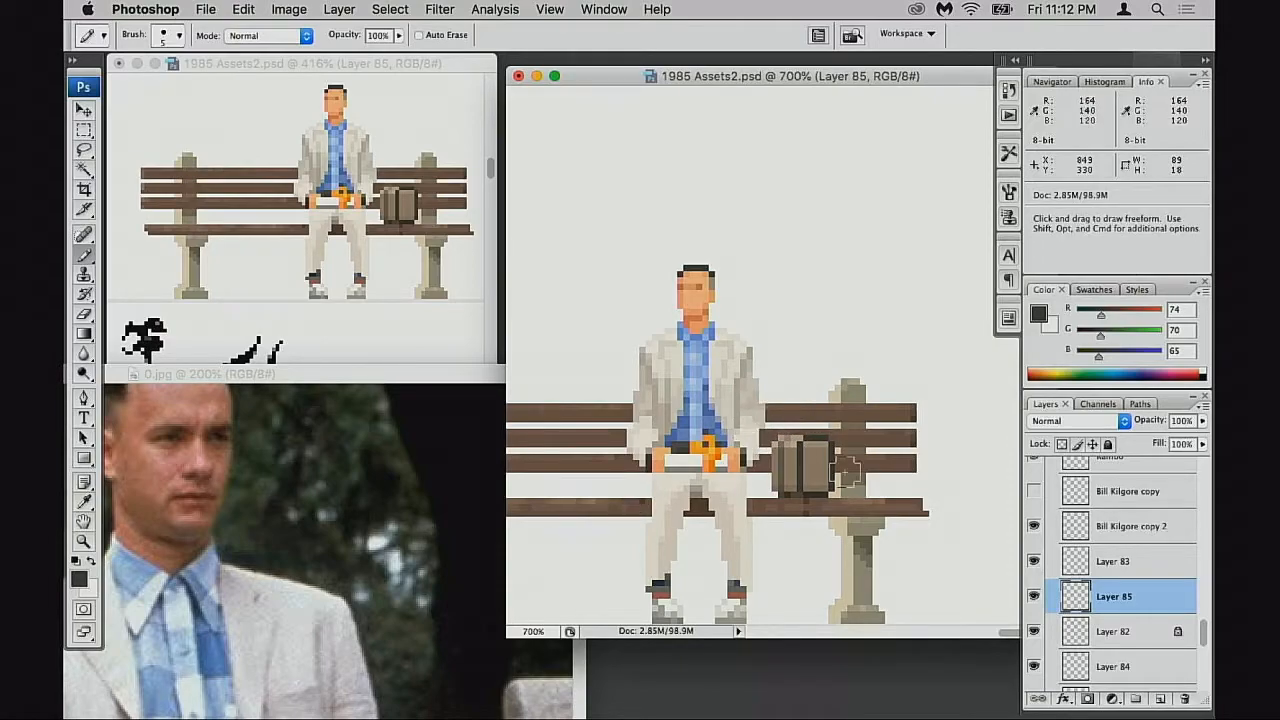
{"action": "key", "text": "v"}
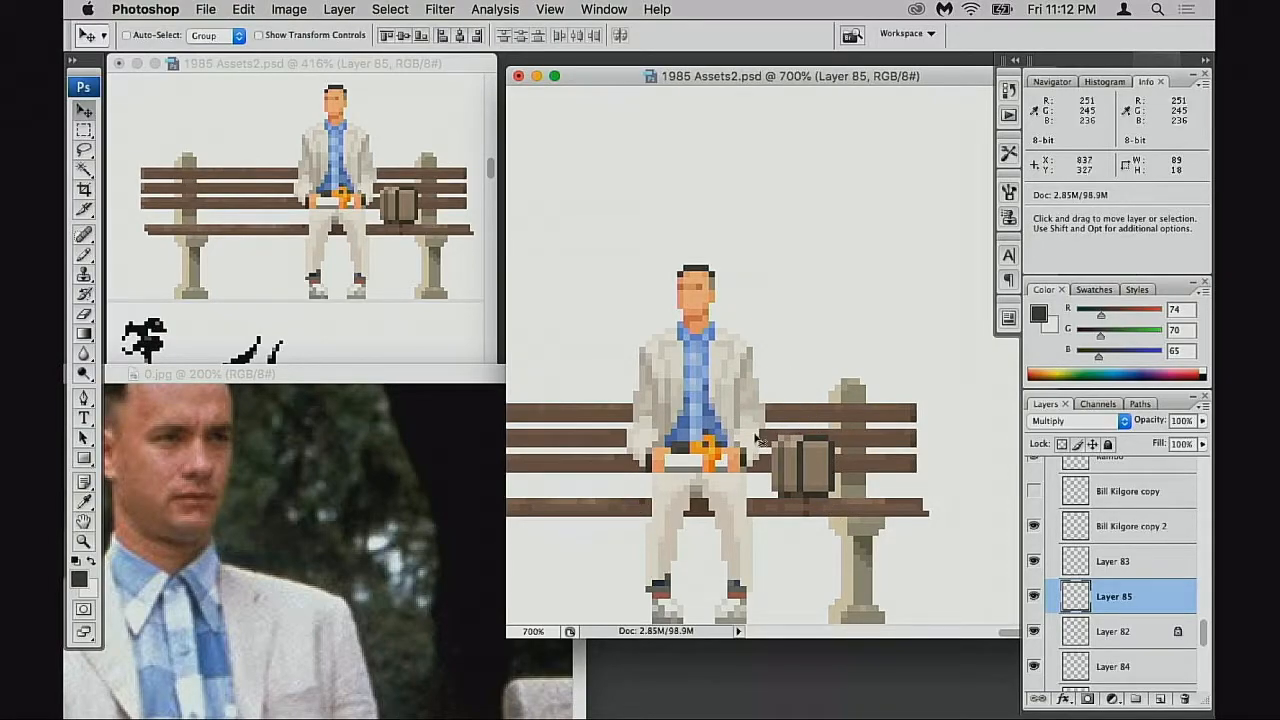
Load the bench planks' outline from Layer 82 as a hidden-edge selection and return to the pencil on Layer 85
{"action": "left_click", "coordinate": [774, 434]}
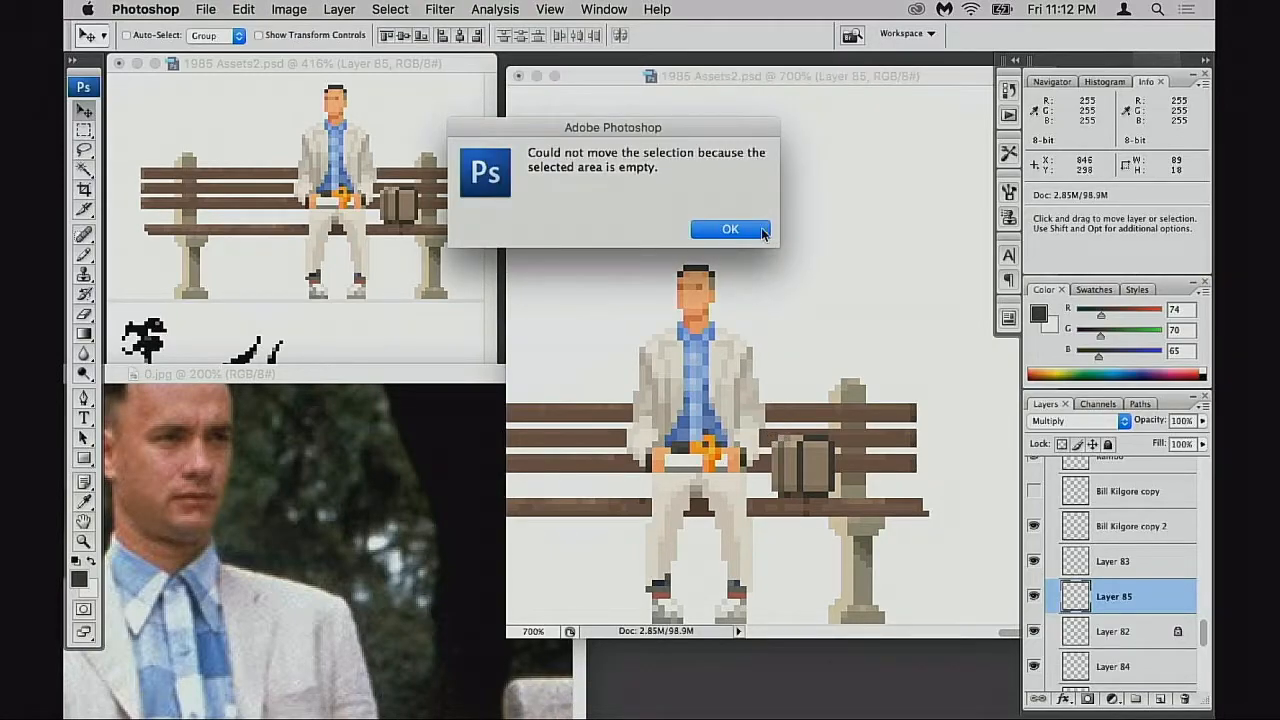
{"action": "key", "text": "Return"}
{"action": "left_click", "coordinate": [1072, 597], "text": "super"}
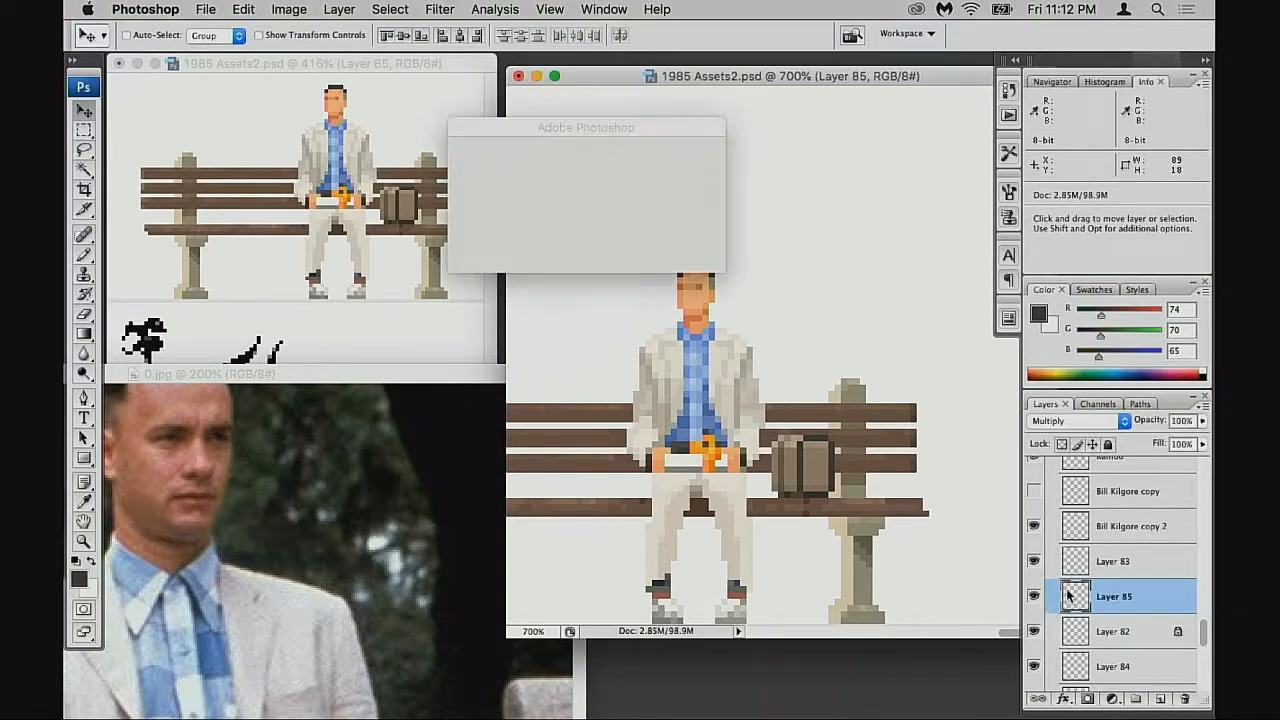
{"action": "key", "text": "Return"}
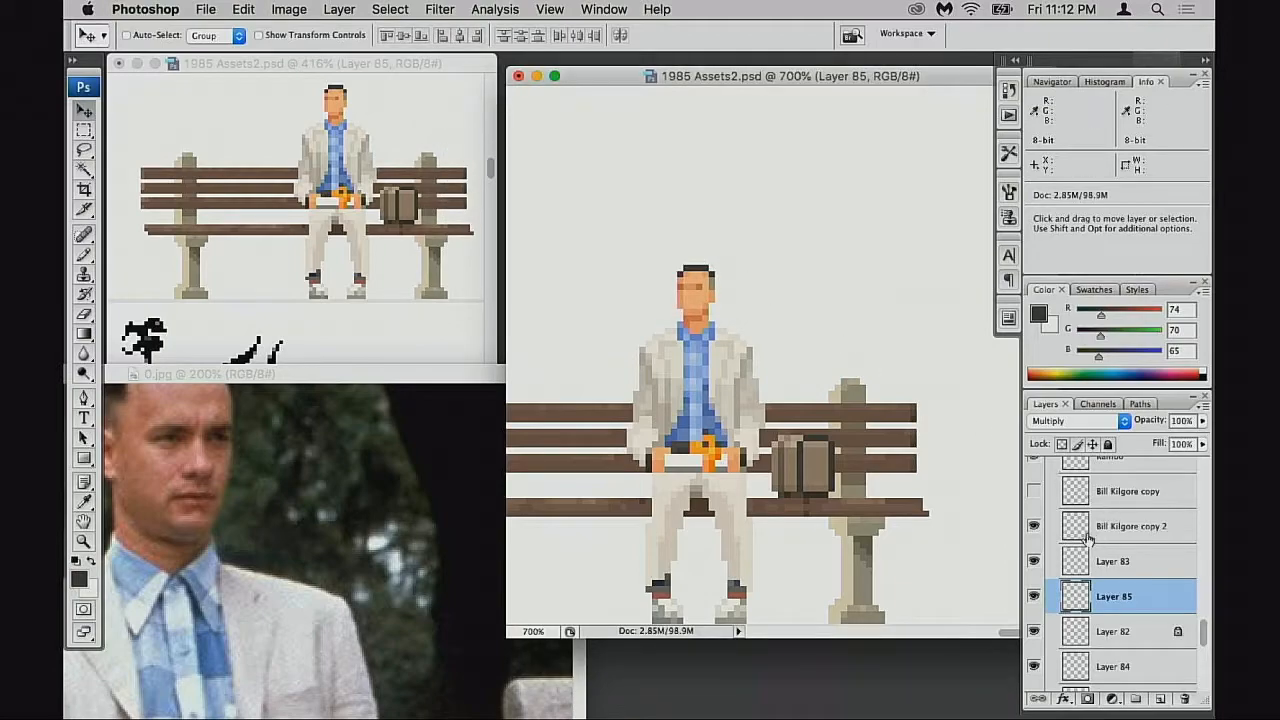
{"action": "left_click", "coordinate": [1078, 597], "text": "super"}
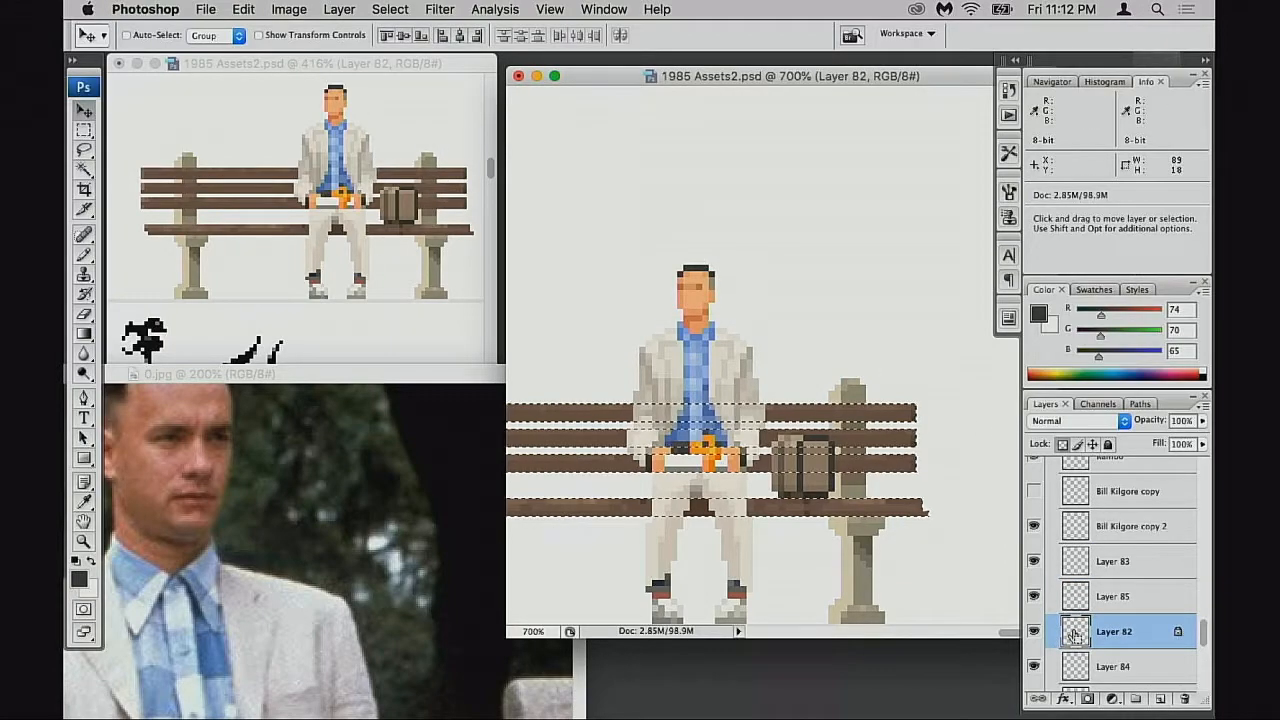
{"action": "key", "text": "super+h"}
{"action": "key", "text": "b"}
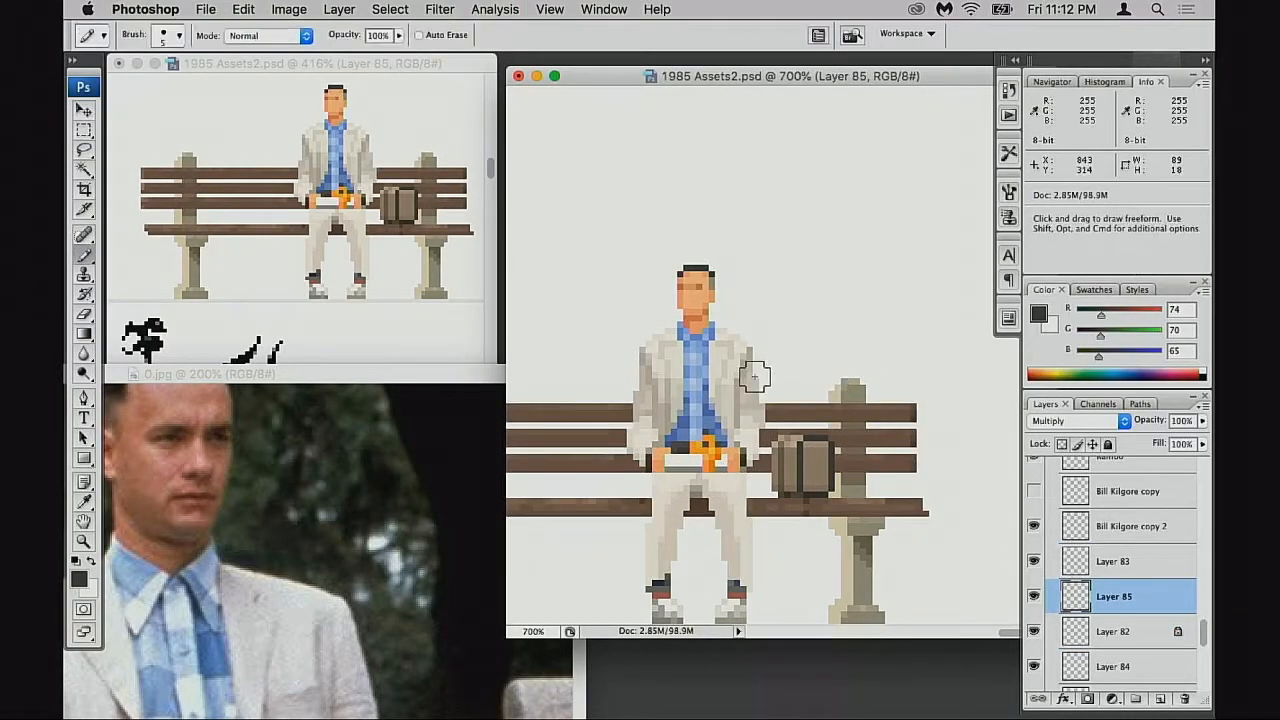
Paint shadows on the bench planks beside the jacket and around the suitcase, and set Layer 85's opacity to 40%
{"action": "mouse_move", "coordinate": [756, 437]}
{"action": "left_mouse_down"}
{"action": "mouse_move", "coordinate": [768, 420]}
{"action": "mouse_move", "coordinate": [788, 506]}
{"action": "left_mouse_up"}
{"action": "key", "text": "super+z"}
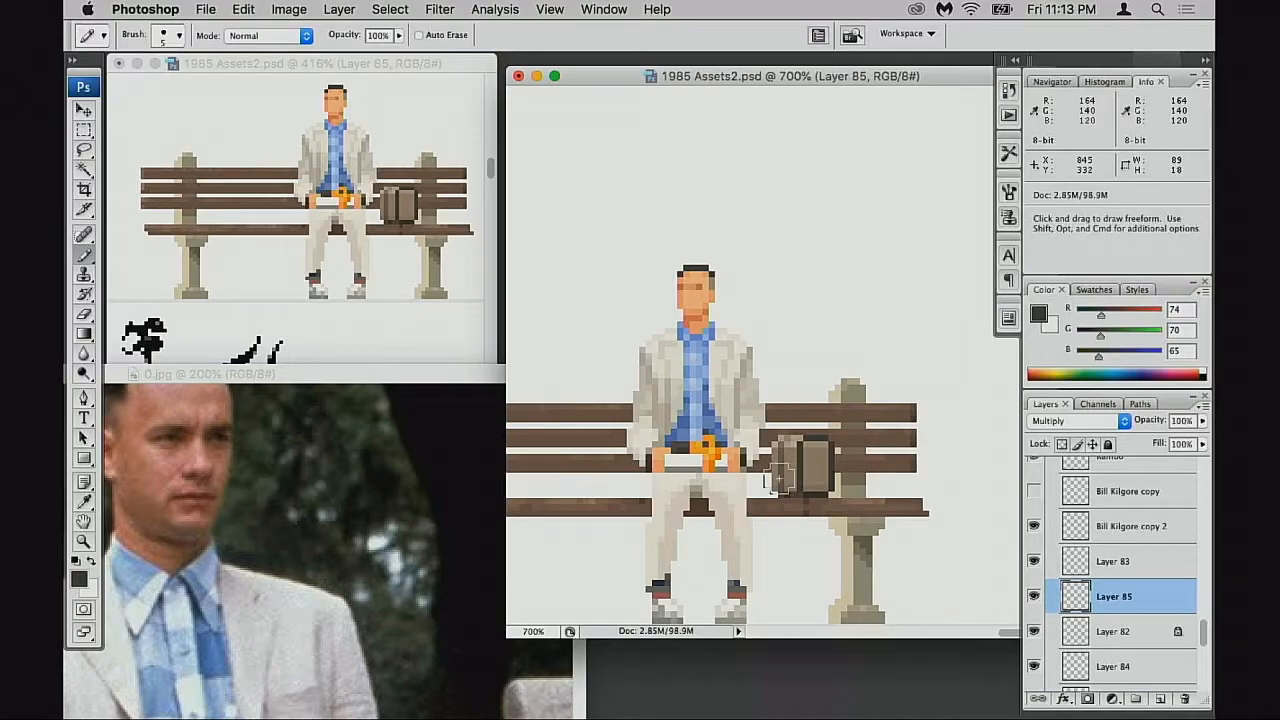
{"action": "mouse_move", "coordinate": [753, 409]}
{"action": "left_mouse_down"}
{"action": "mouse_move", "coordinate": [773, 504]}
{"action": "mouse_move", "coordinate": [774, 420]}
{"action": "mouse_move", "coordinate": [788, 489]}
{"action": "mouse_move", "coordinate": [762, 482]}
{"action": "mouse_move", "coordinate": [754, 401]}
{"action": "mouse_move", "coordinate": [747, 506]}
{"action": "mouse_move", "coordinate": [759, 413]}
{"action": "mouse_move", "coordinate": [767, 474]}
{"action": "left_mouse_up"}
{"action": "key", "text": "super+z"}
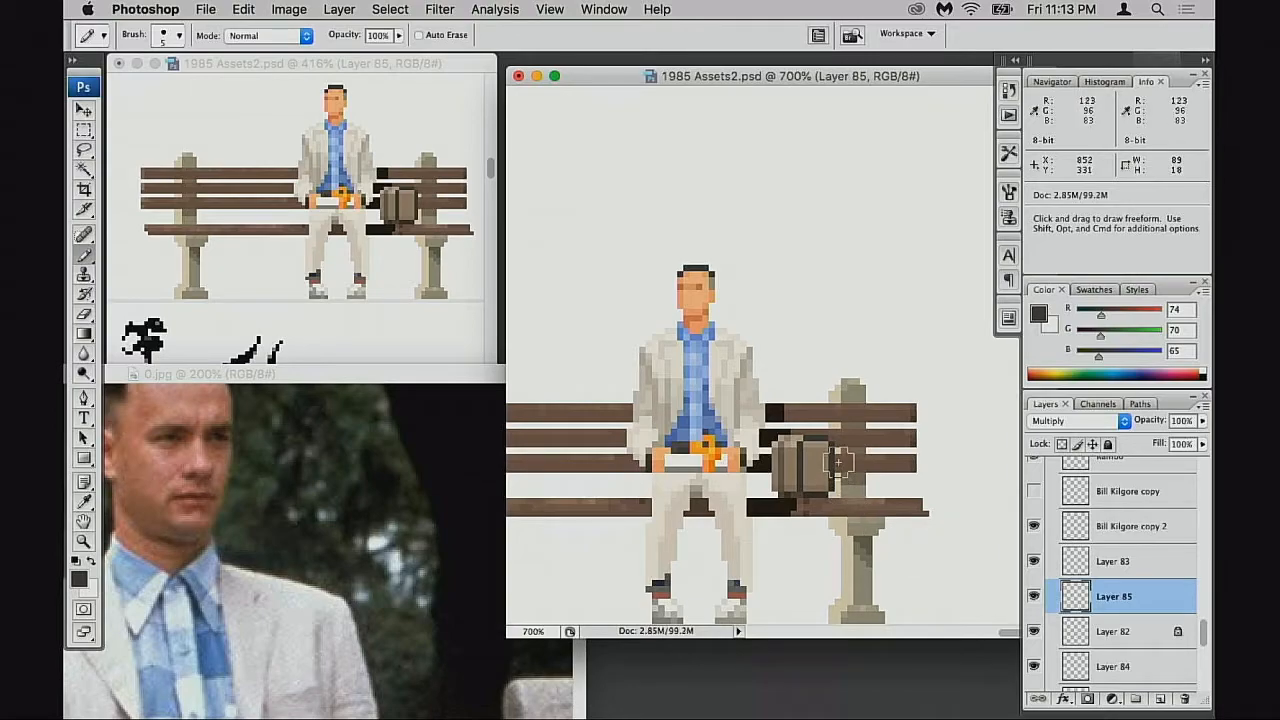
{"action": "left_click", "coordinate": [844, 508]}
{"action": "key", "text": "super+z"}
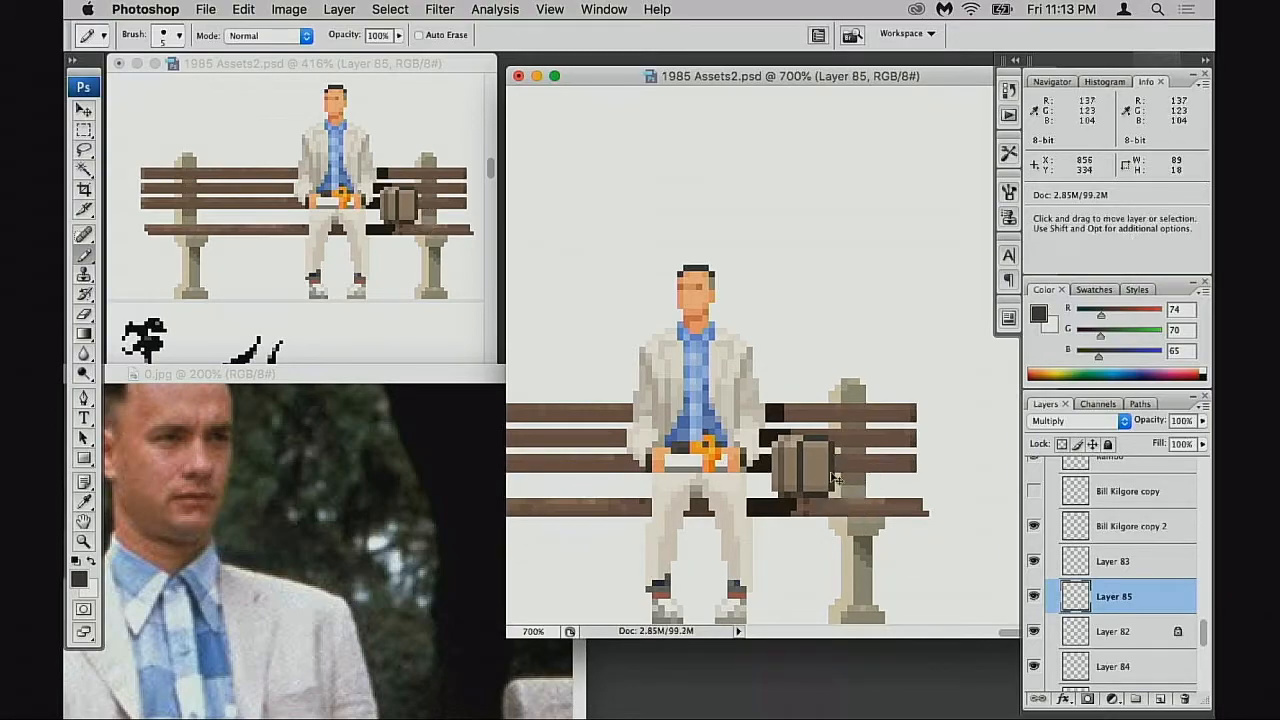
{"action": "left_click", "coordinate": [831, 453]}
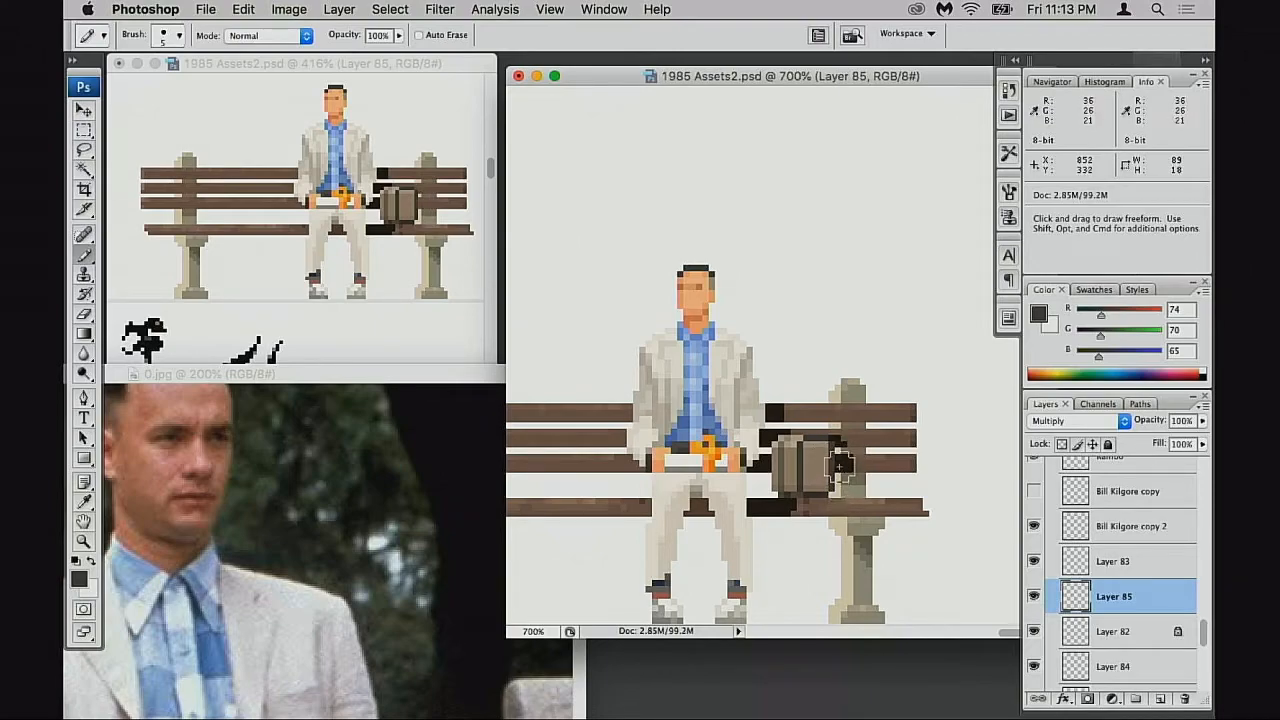
{"action": "left_click", "coordinate": [842, 466]}
{"action": "key", "text": "v"}
{"action": "key", "text": "4"}
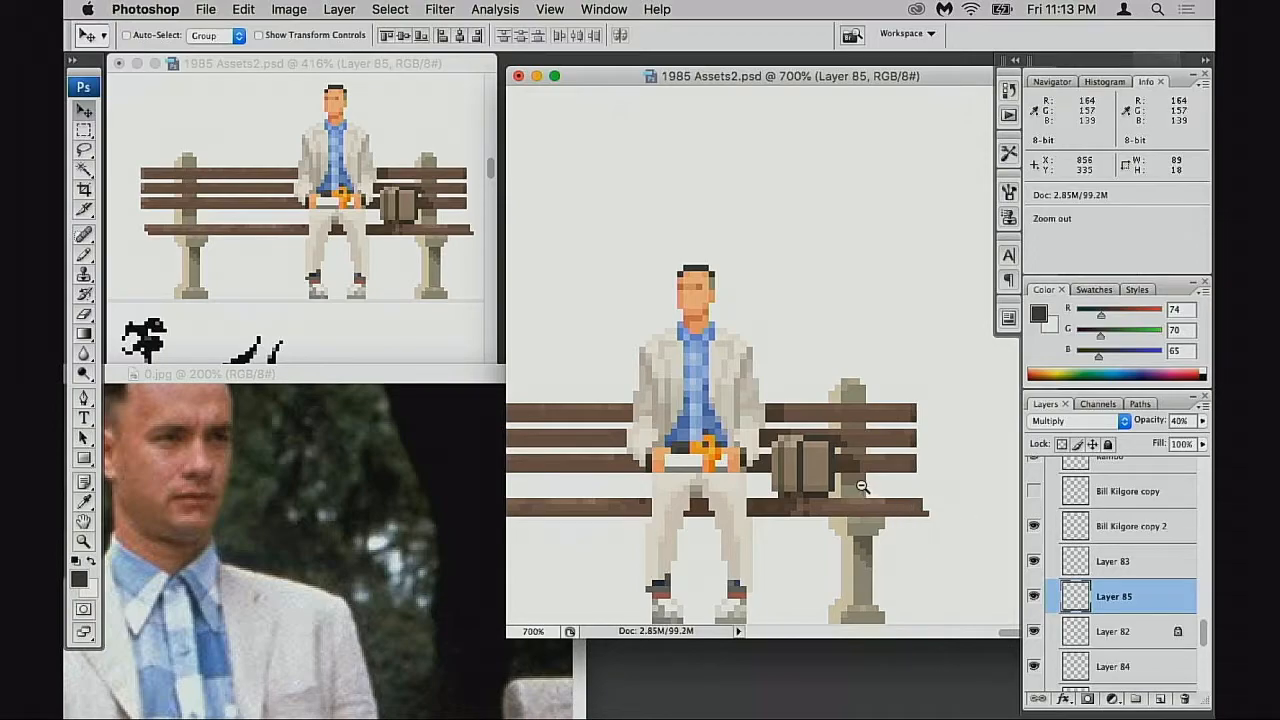
Examine the bench from farther out with and without the Layer 85 shadows, and inspect the suitcase up close
{"action": "key", "text": "e"}
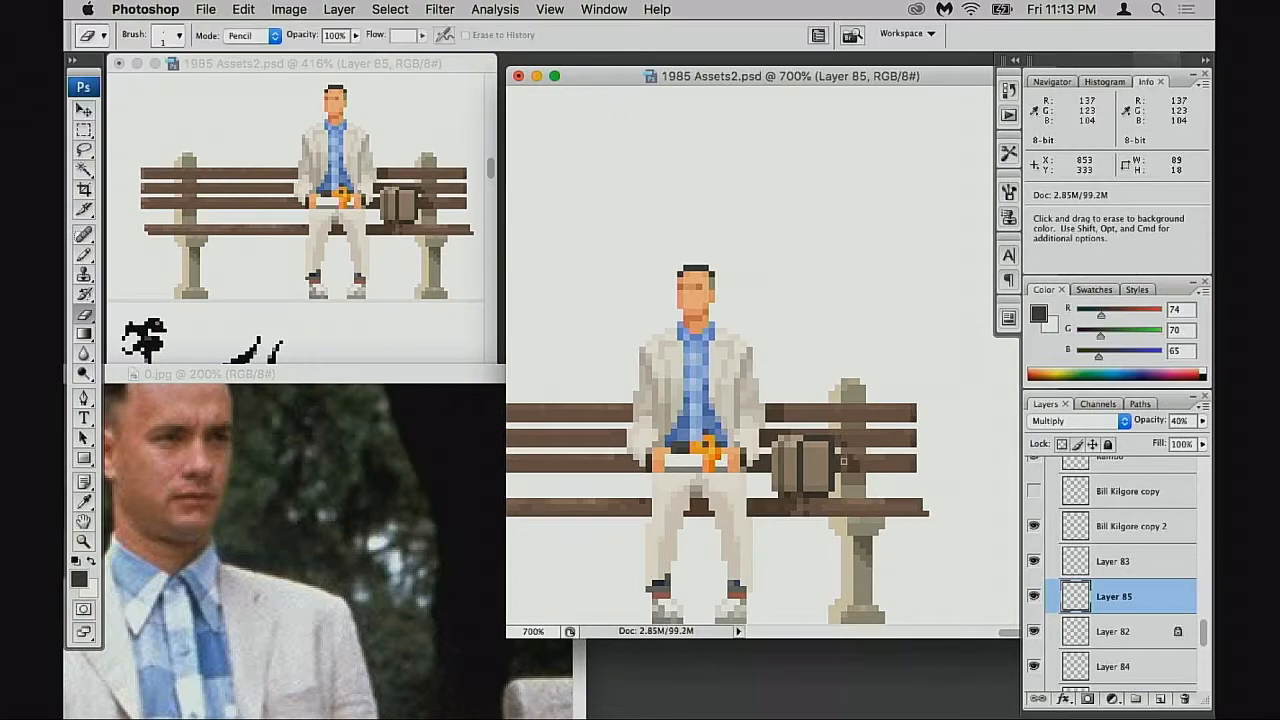
{"action": "left_click", "coordinate": [832, 513], "text": "alt"}
{"action": "left_click", "coordinate": [828, 508], "text": "alt"}
{"action": "mouse_move", "coordinate": [738, 396]}
{"action": "left_mouse_down"}
{"action": "mouse_move", "coordinate": [889, 583]}
{"action": "mouse_move", "coordinate": [862, 531]}
{"action": "mouse_move", "coordinate": [890, 540]}
{"action": "left_mouse_up"}
{"action": "key", "text": "space"}
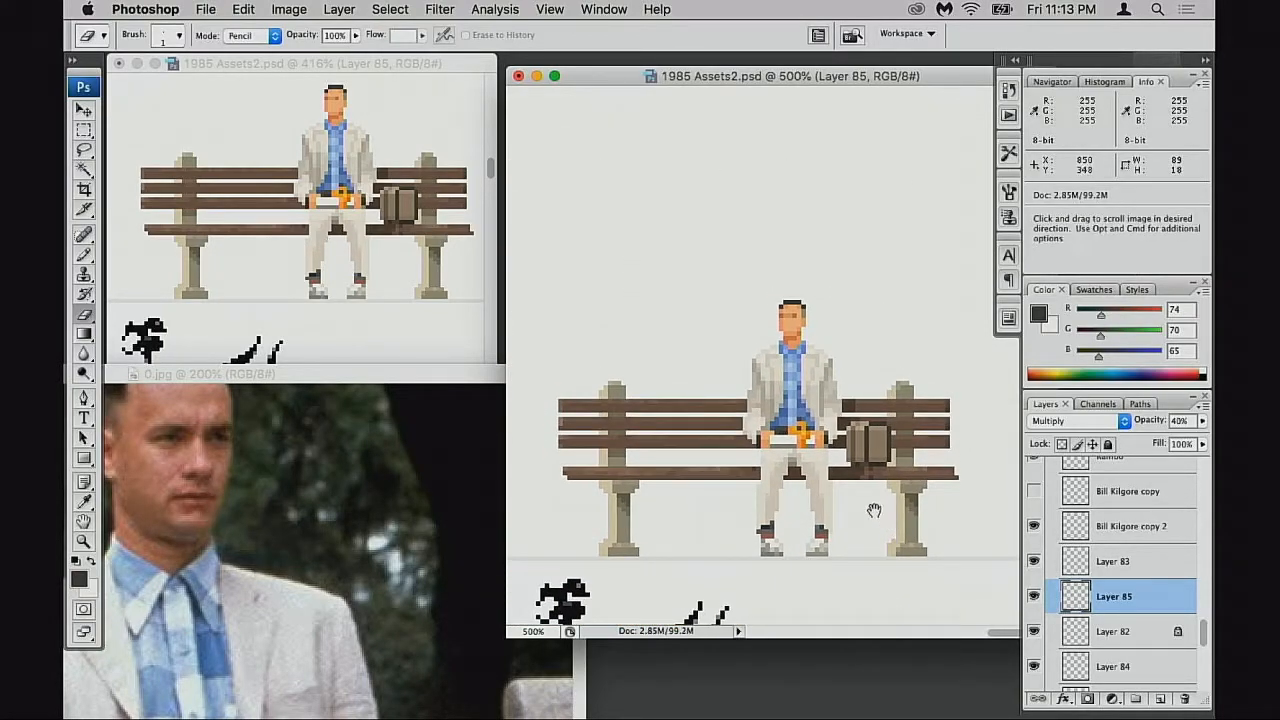
{"action": "left_click", "coordinate": [860, 497], "text": "alt"}
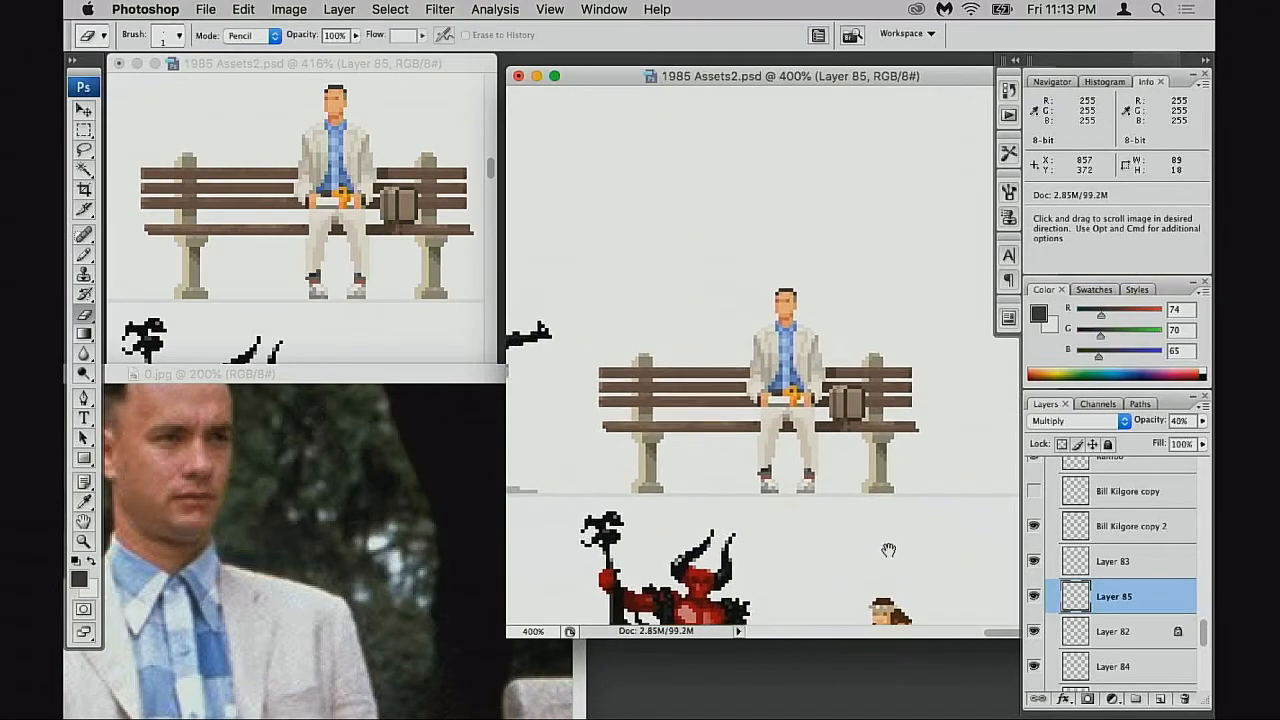
{"action": "left_click", "coordinate": [1034, 596]}
{"action": "left_click", "coordinate": [1034, 596]}
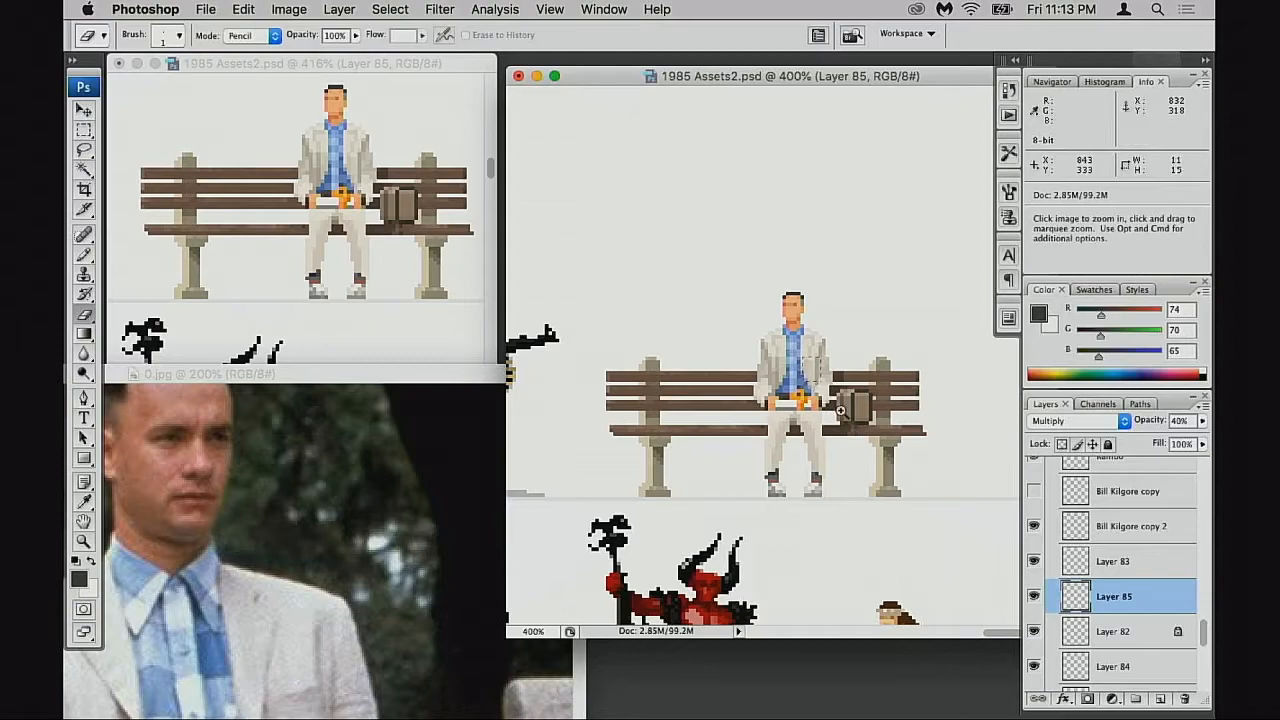
{"action": "left_click_drag", "start_coordinate": [806, 362], "coordinate": [888, 495]}
{"action": "left_click_drag", "start_coordinate": [888, 520], "coordinate": [901, 655]}
Add a new layer above the suitcase's Layer 83, set its opacity to 30%, and reduce the pencil to 1 px
{"action": "left_click", "coordinate": [1035, 561]}
{"action": "left_click", "coordinate": [1036, 562]}
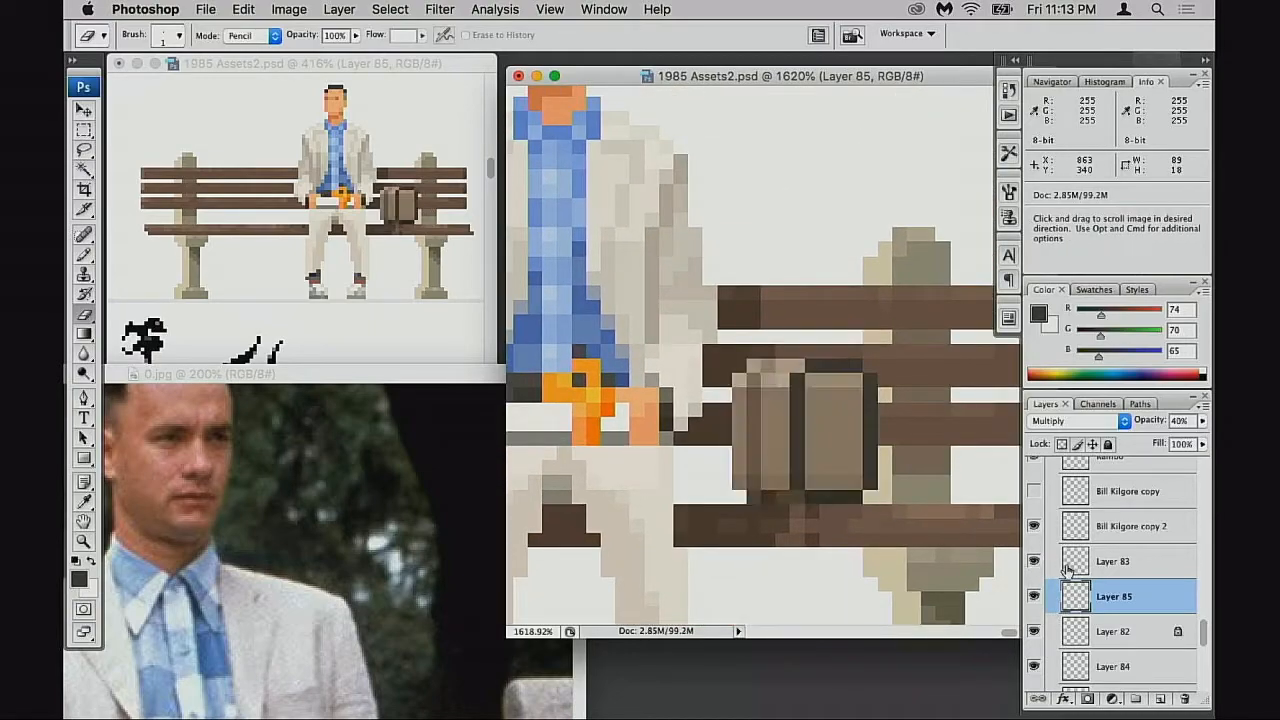
{"action": "left_click", "coordinate": [1070, 566]}
{"action": "key", "text": "super+shift+alt+n"}
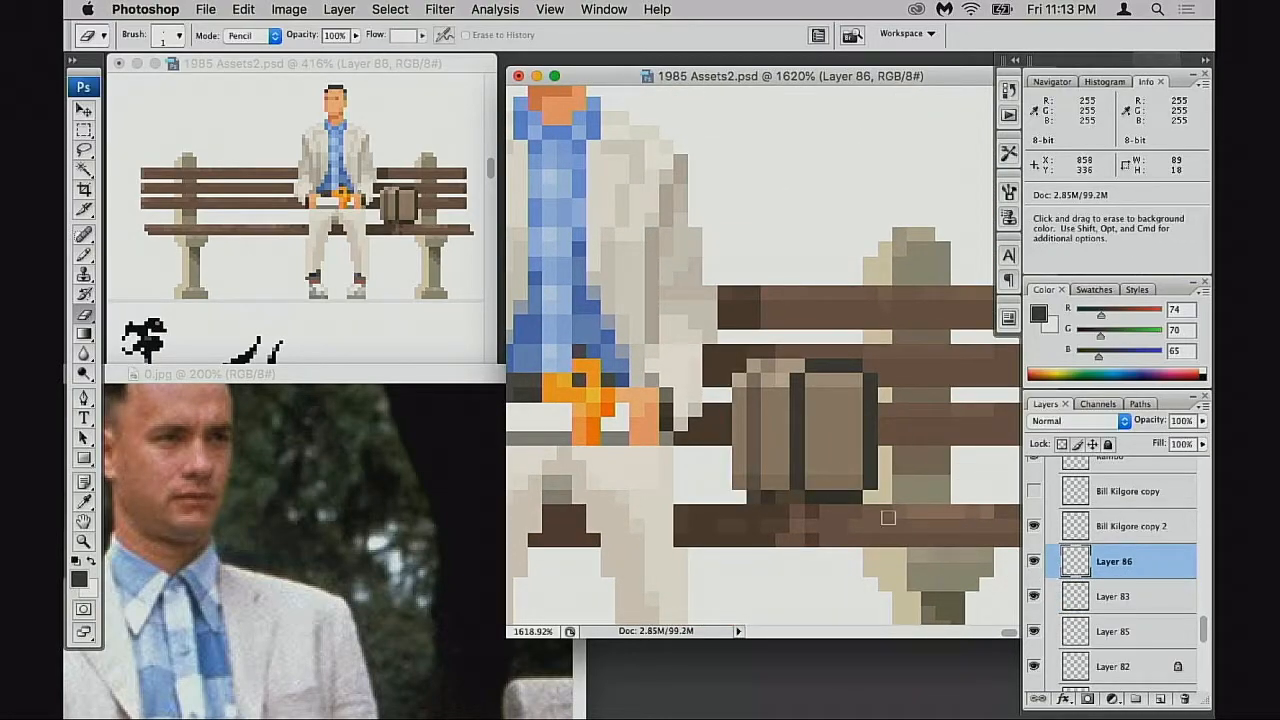
{"action": "key", "text": "b"}
{"action": "key", "text": "v"}
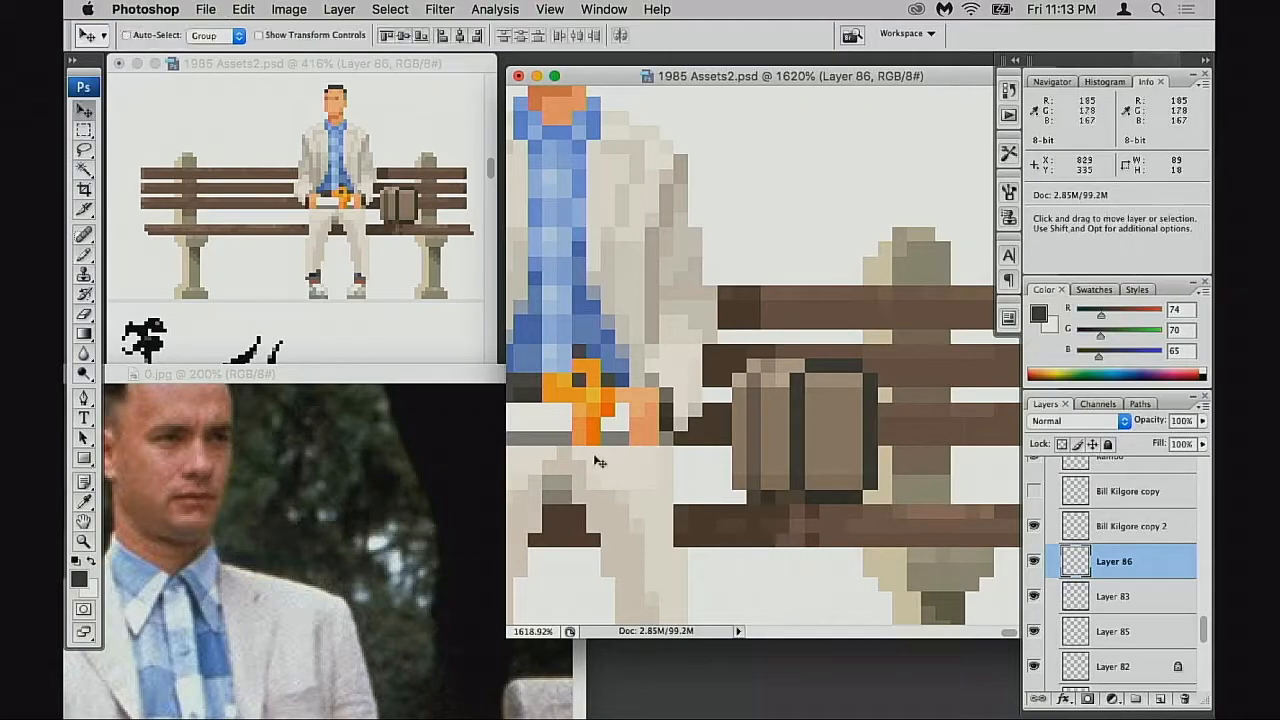
{"action": "key", "text": "3"}
{"action": "key", "text": "b"}
{"action": "key", "text": "bracketleft"}
{"action": "key", "text": "bracketleft"}
{"action": "key", "text": "bracketleft"}
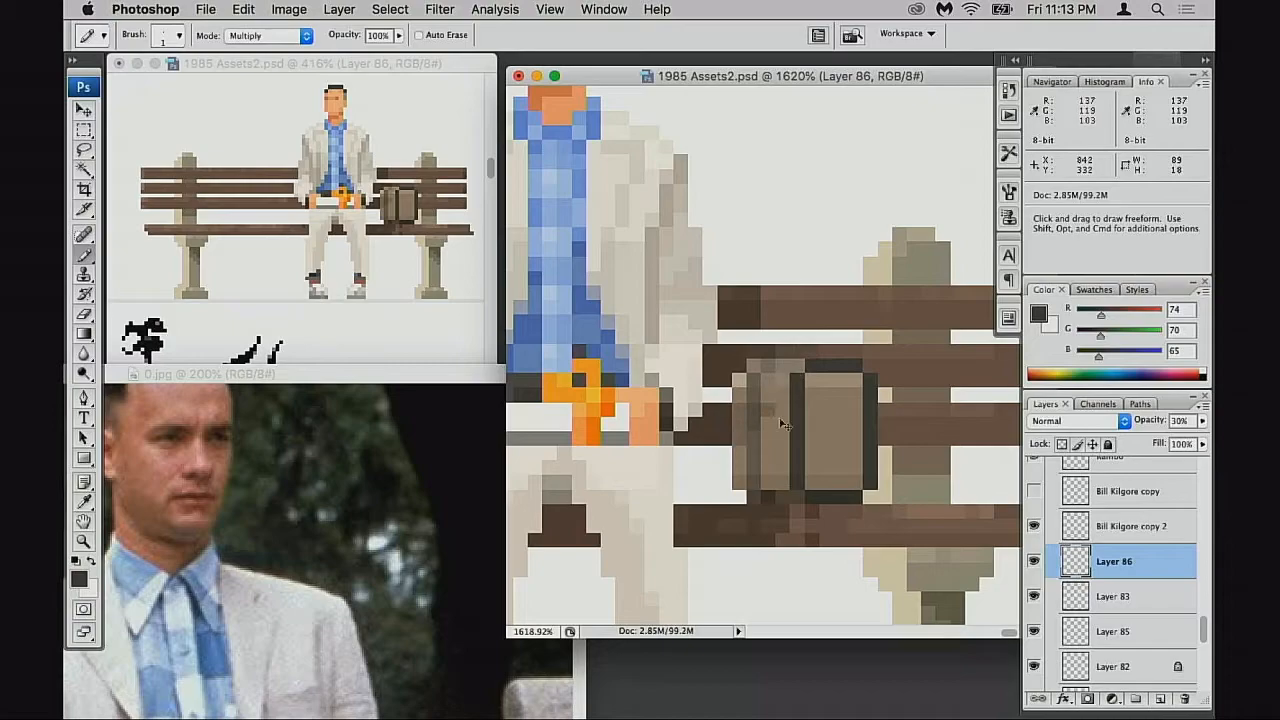
Set Layer 86's opacity to 60% and load the suitcase's outline from Layer 83 as a hidden-edge selection
{"action": "key", "text": "v"}
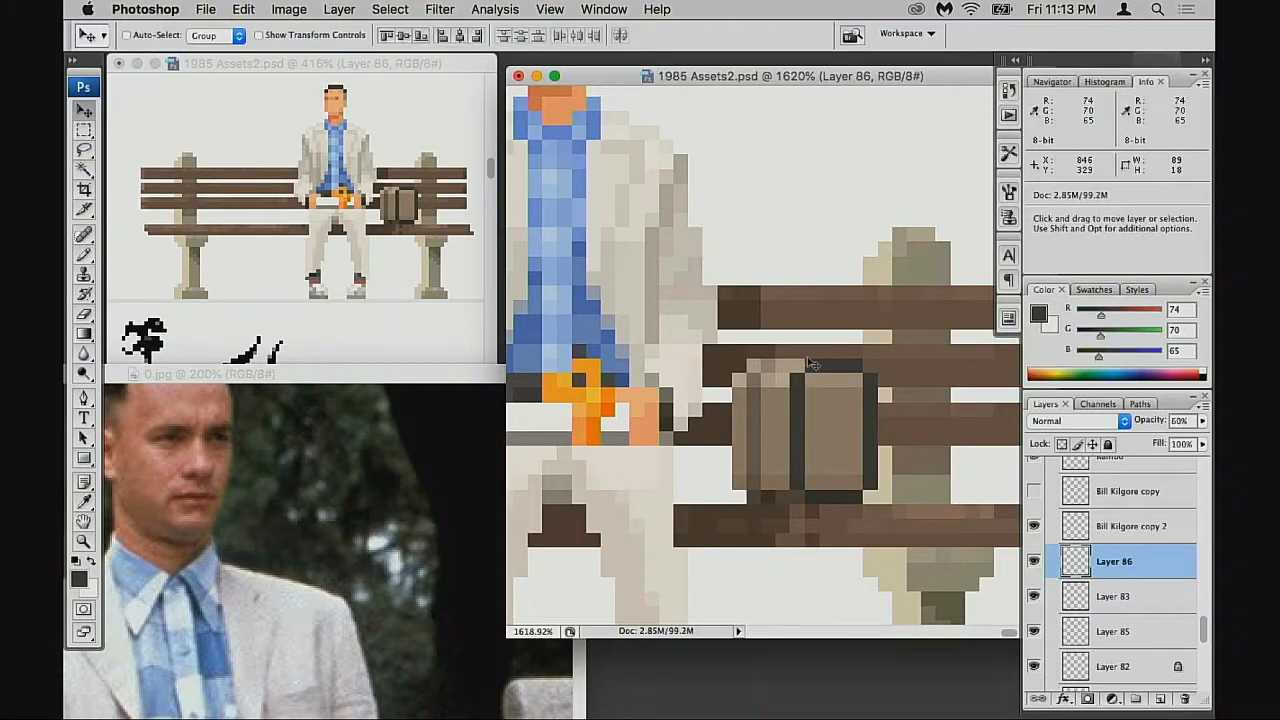
{"action": "left_click", "coordinate": [783, 357]}
{"action": "left_click", "coordinate": [733, 233]}
{"action": "key", "text": "b"}
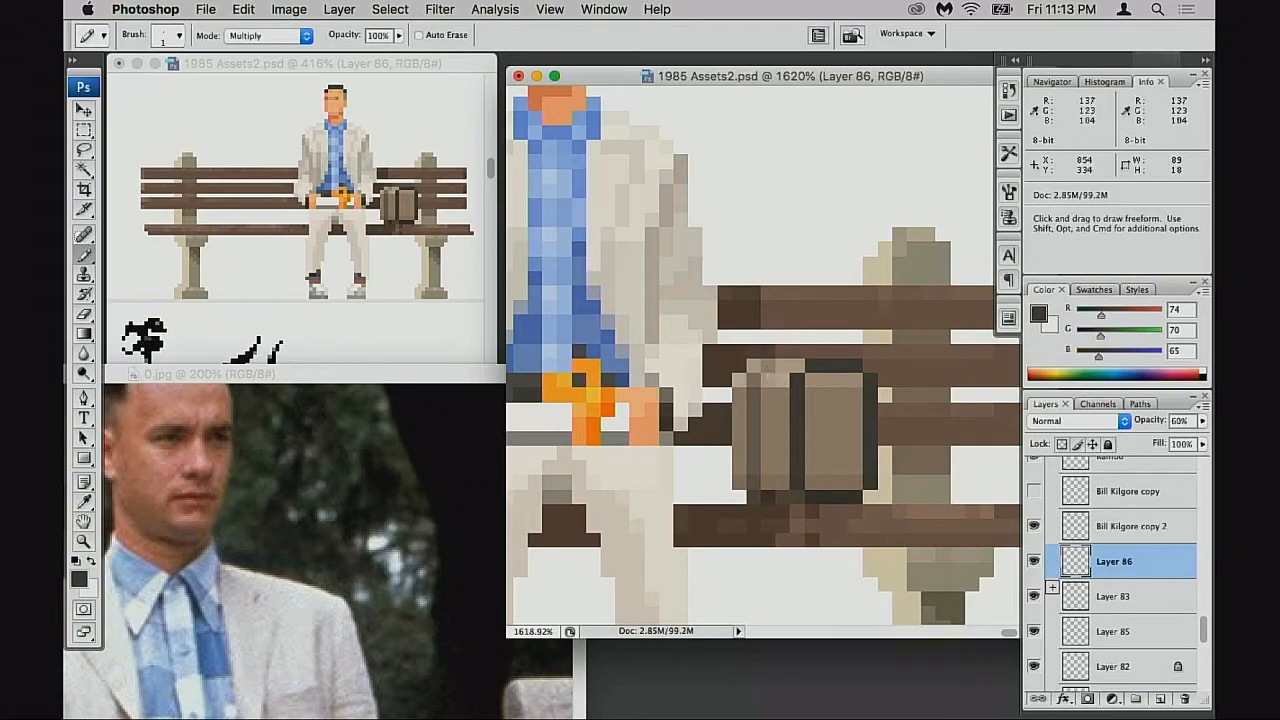
{"action": "left_click", "coordinate": [1073, 604], "text": "super"}
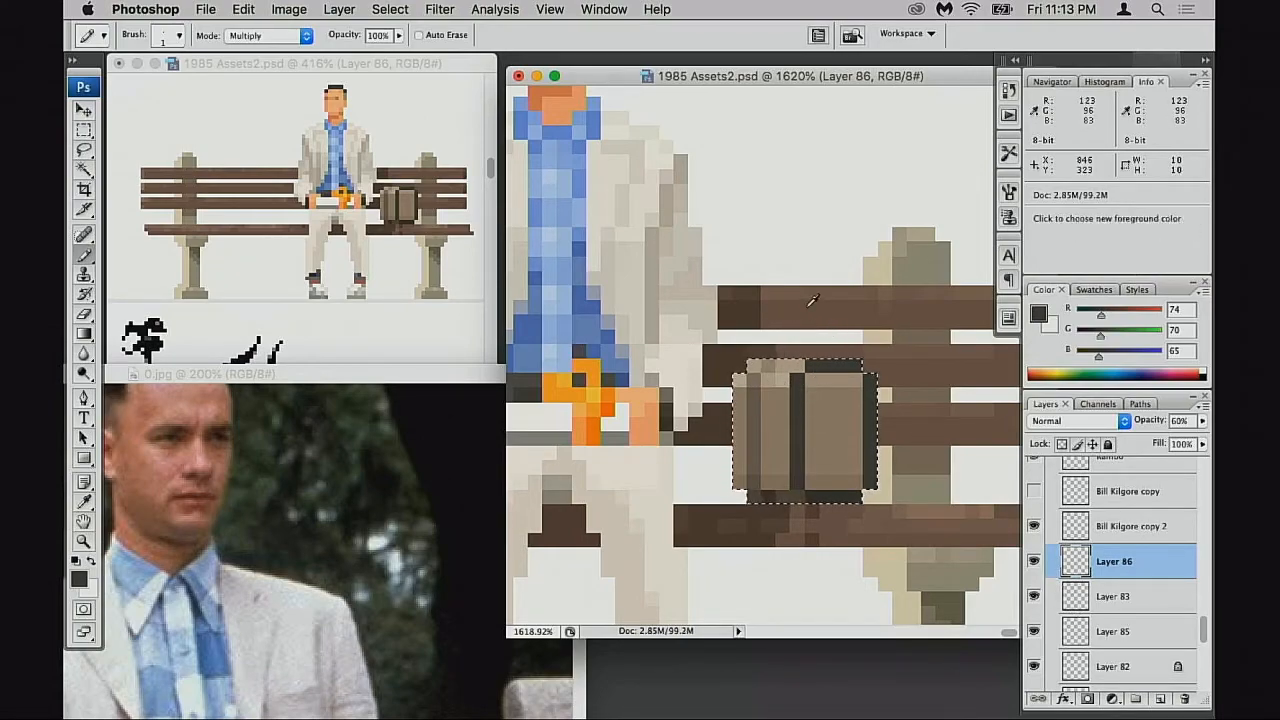
{"action": "key", "text": "super+d"}
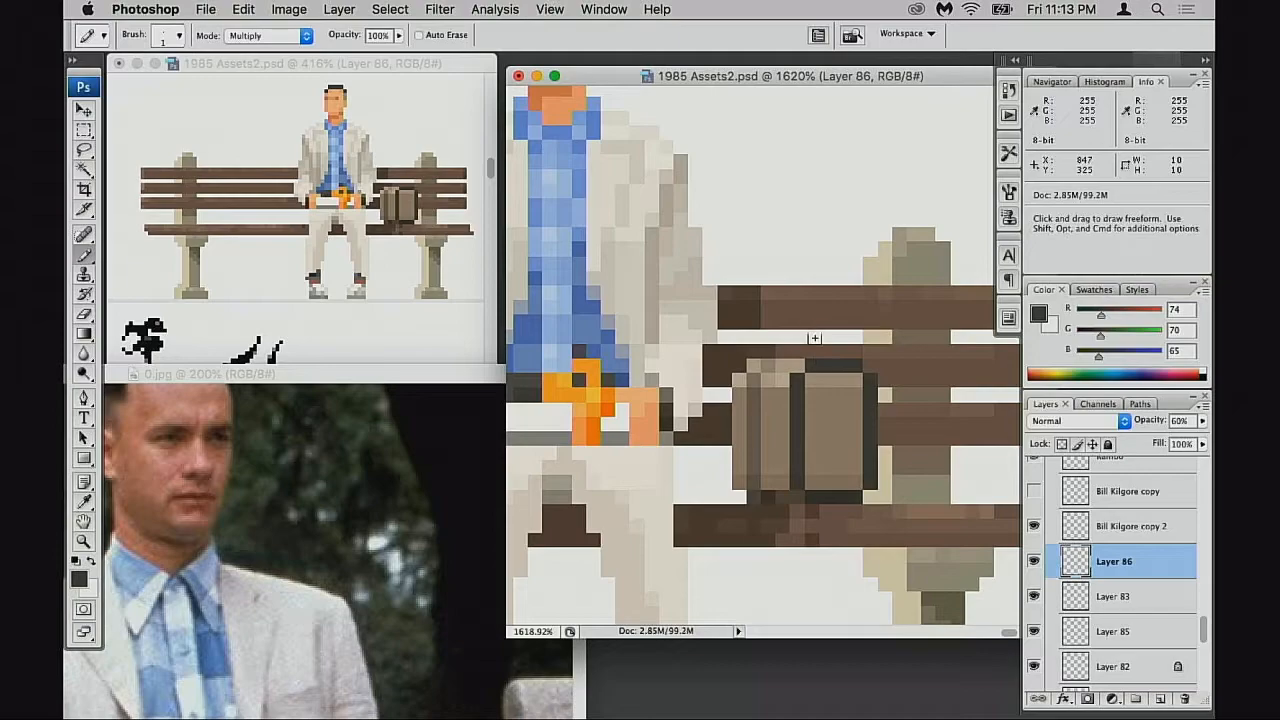
Try shading the suitcase's side nearest the man with a 2 px Multiply pencil at 100% and 20% opacity
{"action": "key", "text": "["}
{"action": "mouse_move", "coordinate": [766, 369]}
{"action": "left_mouse_down"}
{"action": "mouse_move", "coordinate": [774, 349]}
{"action": "mouse_move", "coordinate": [797, 354]}
{"action": "mouse_move", "coordinate": [727, 475]}
{"action": "left_mouse_up"}
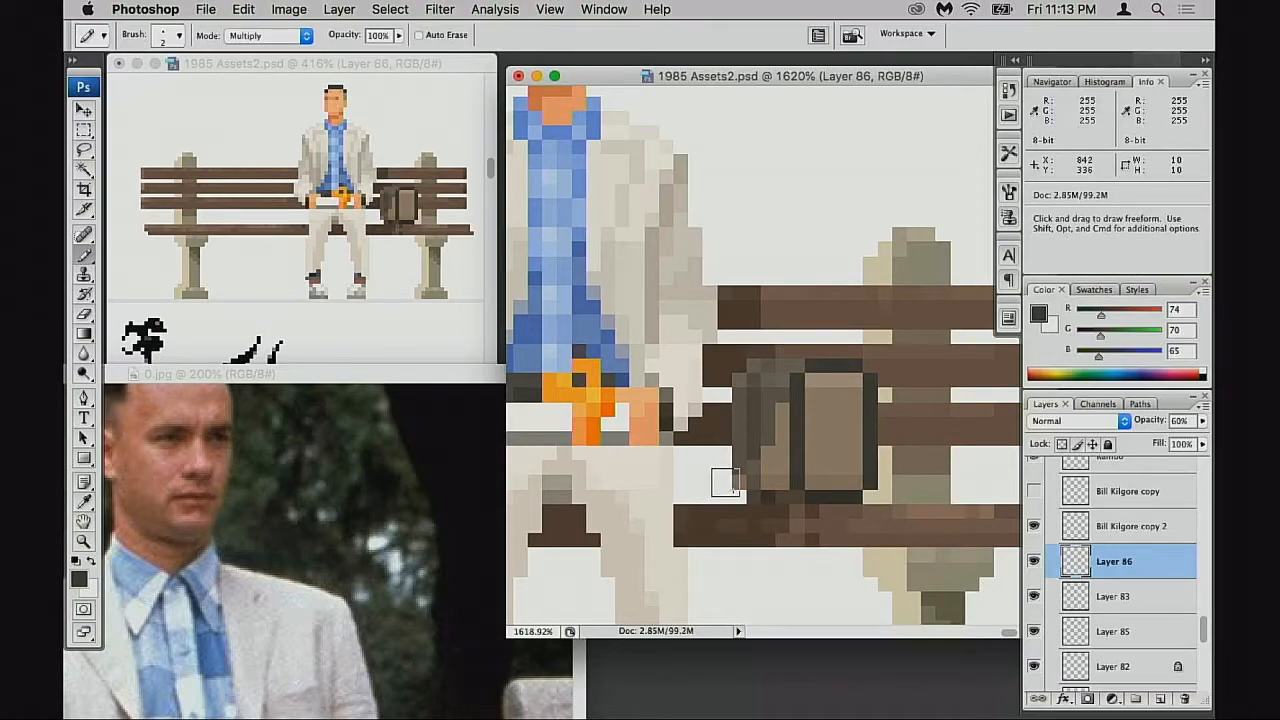
{"action": "key", "text": "super+z"}
{"action": "key", "text": "2"}
{"action": "left_click_drag", "start_coordinate": [796, 366], "coordinate": [750, 385]}
{"action": "key", "text": "super+z"}
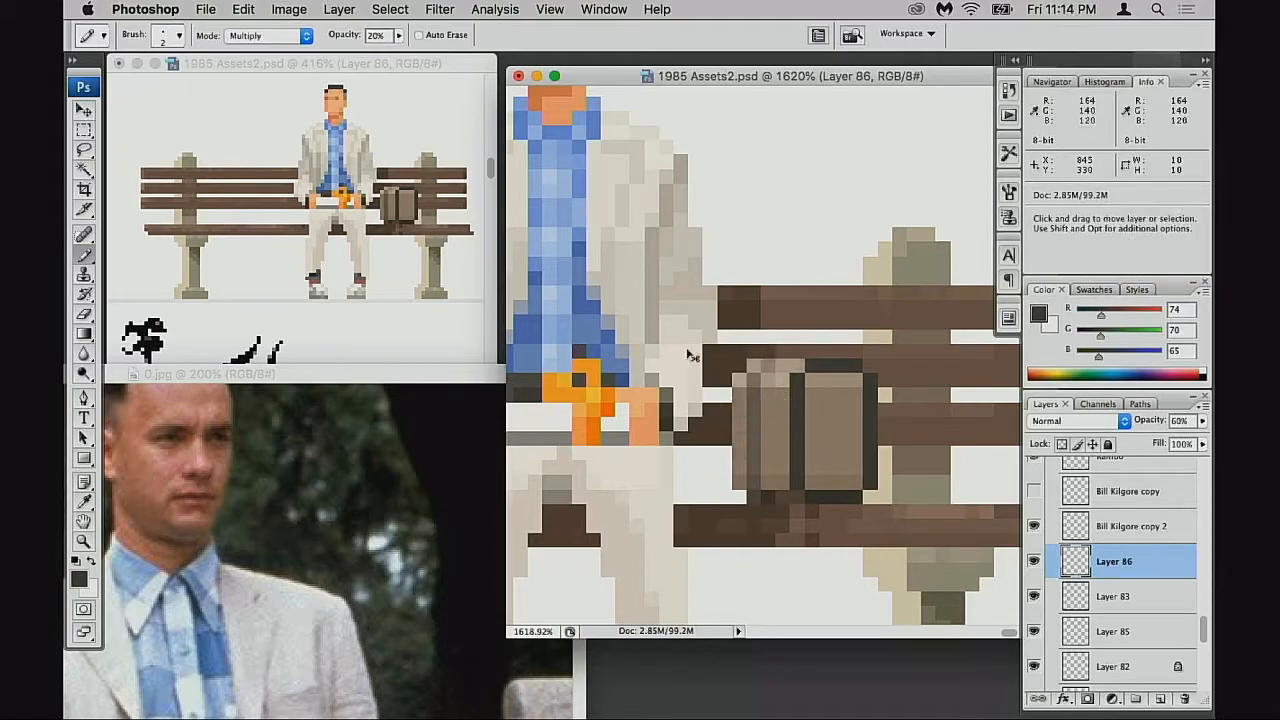
Sample the shirt's blue (92, 121, 192) and try it as suitcase shading at 20% and 80% pencil opacity
{"action": "left_click", "coordinate": [599, 344], "text": "alt"}
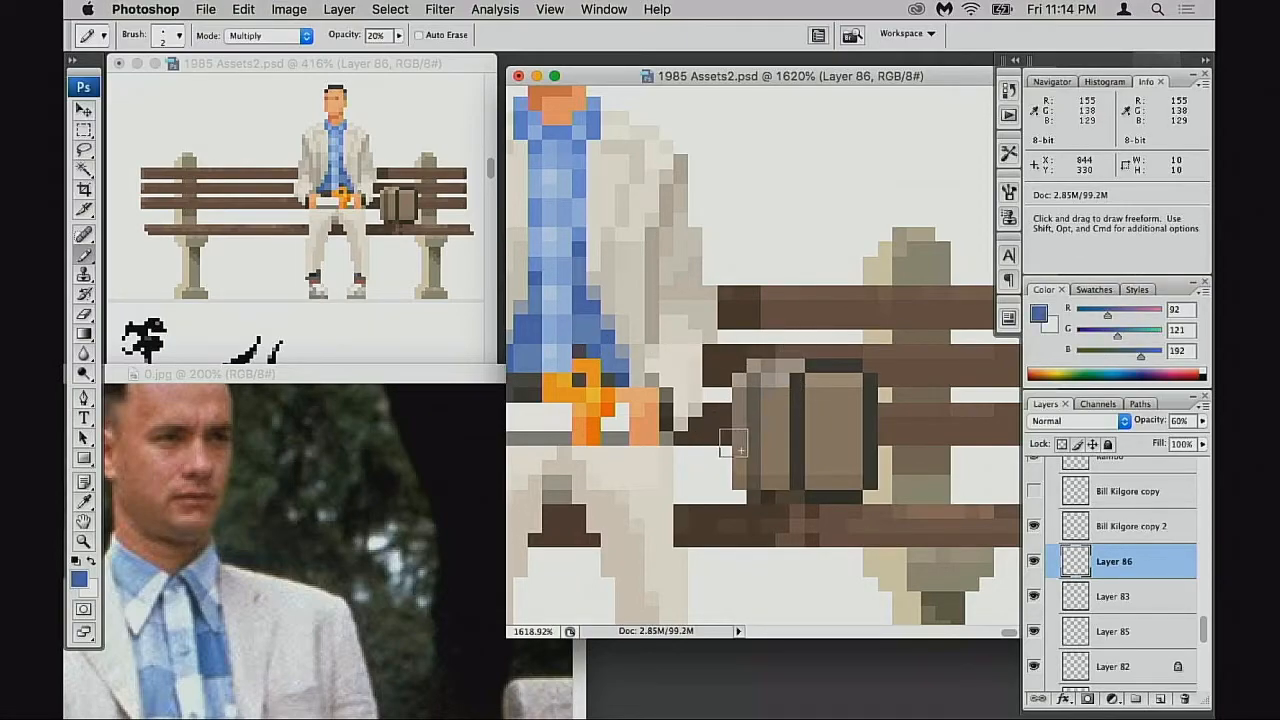
{"action": "key", "text": "super+z"}
{"action": "key", "text": "8"}
{"action": "mouse_move", "coordinate": [803, 360]}
{"action": "left_mouse_down"}
{"action": "mouse_move", "coordinate": [764, 373]}
{"action": "mouse_move", "coordinate": [720, 459]}
{"action": "left_mouse_up"}
{"action": "key", "text": "super+z"}
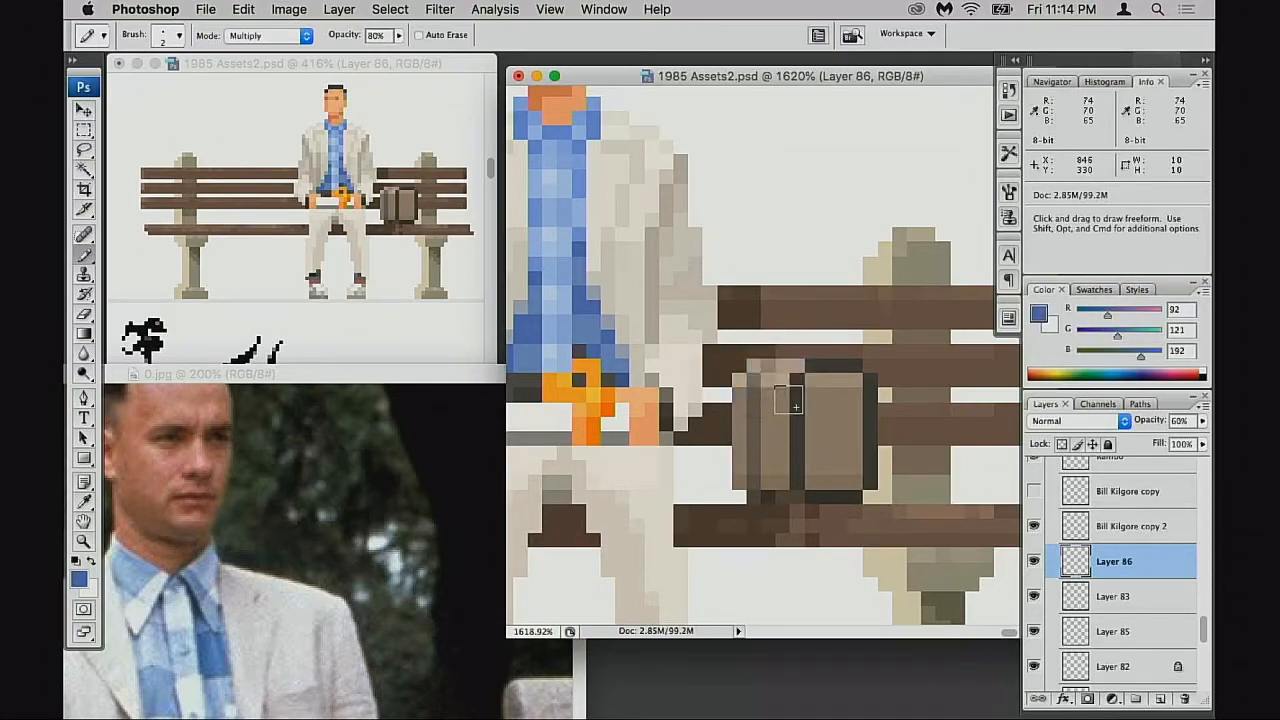
Set Layer 86's blend mode to Multiply and try shading the suitcase's near side in blue at 50% pencil opacity
{"action": "key", "text": "v"}
{"action": "key", "text": "shift+alt+m"}
{"action": "key", "text": "b"}
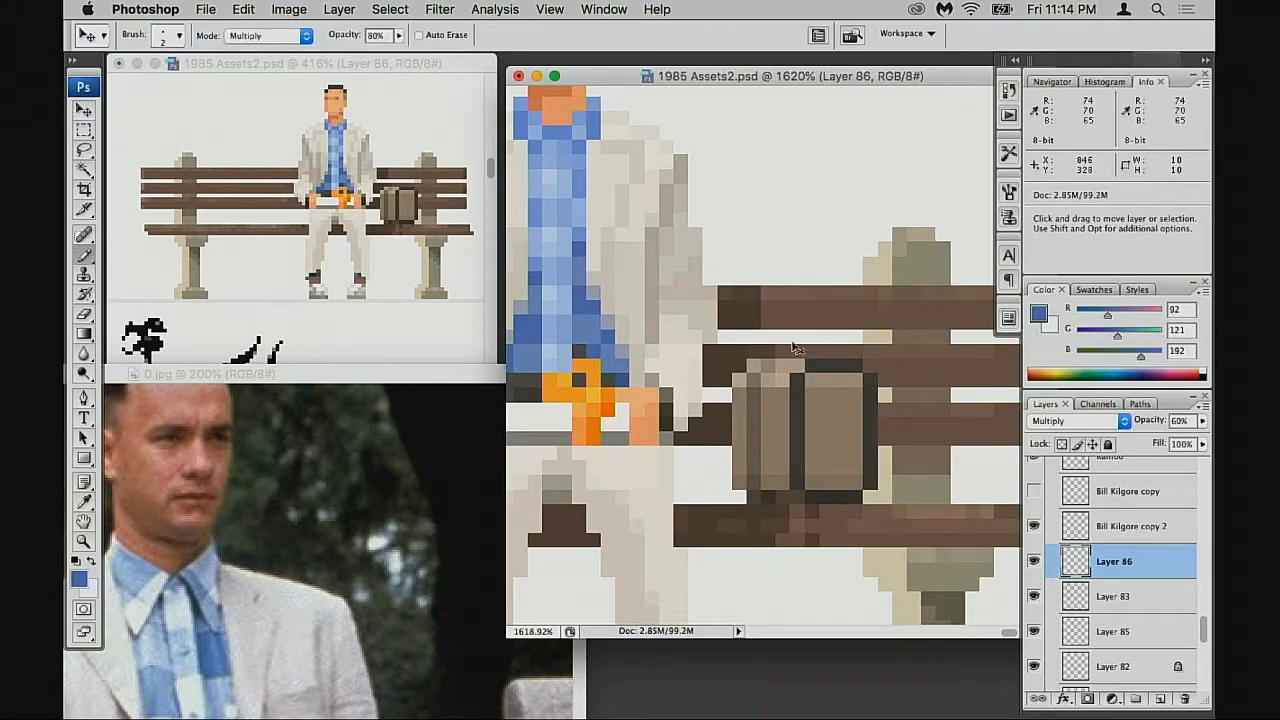
{"action": "key", "text": "5"}
{"action": "mouse_move", "coordinate": [782, 362]}
{"action": "left_mouse_down"}
{"action": "mouse_move", "coordinate": [722, 460]}
{"action": "mouse_move", "coordinate": [738, 462]}
{"action": "left_mouse_up"}
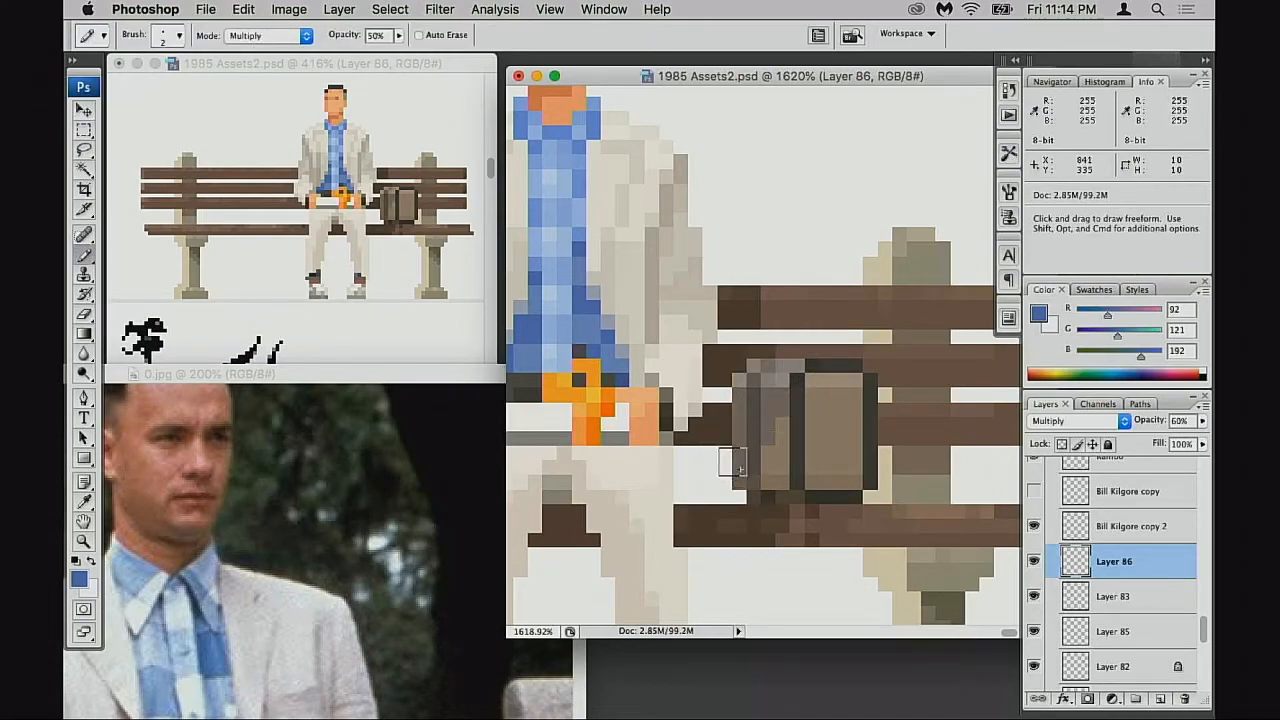
{"action": "key", "text": "super+z"}
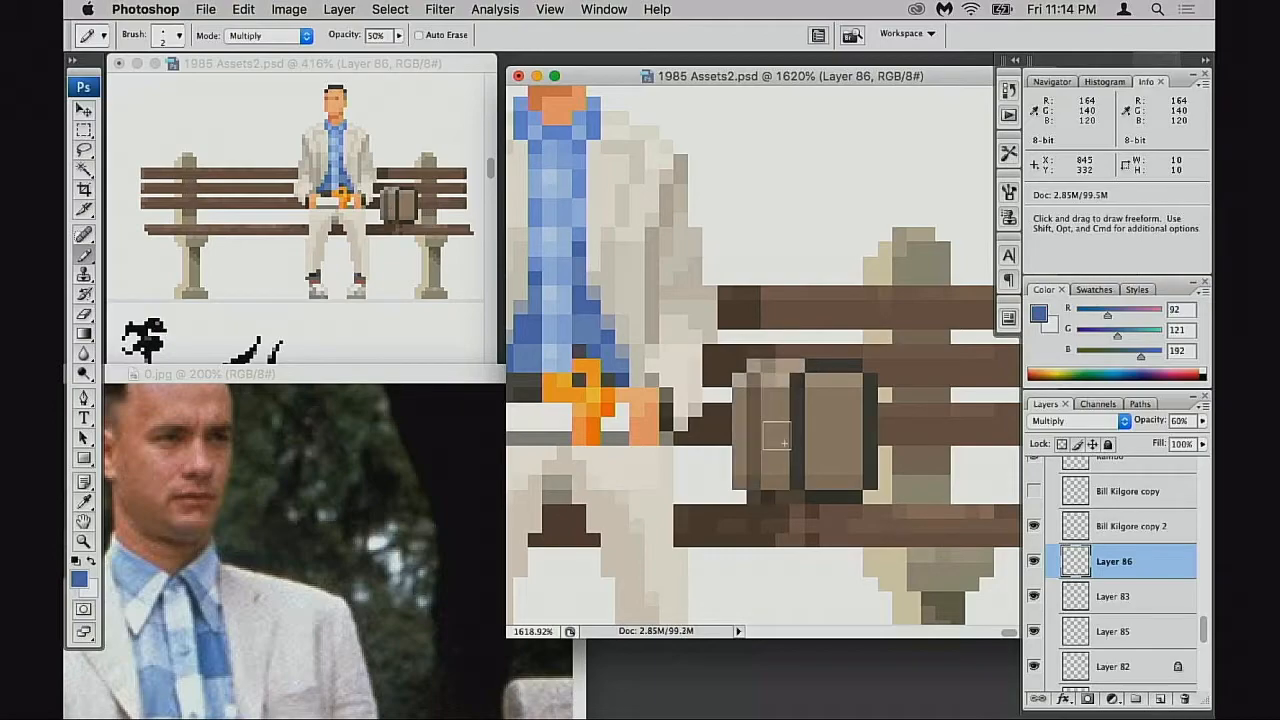
Set the pencil's opacity to 80% and the foreground colour to a dark muted blue (64, 72, 92)
{"action": "key", "text": "8"}
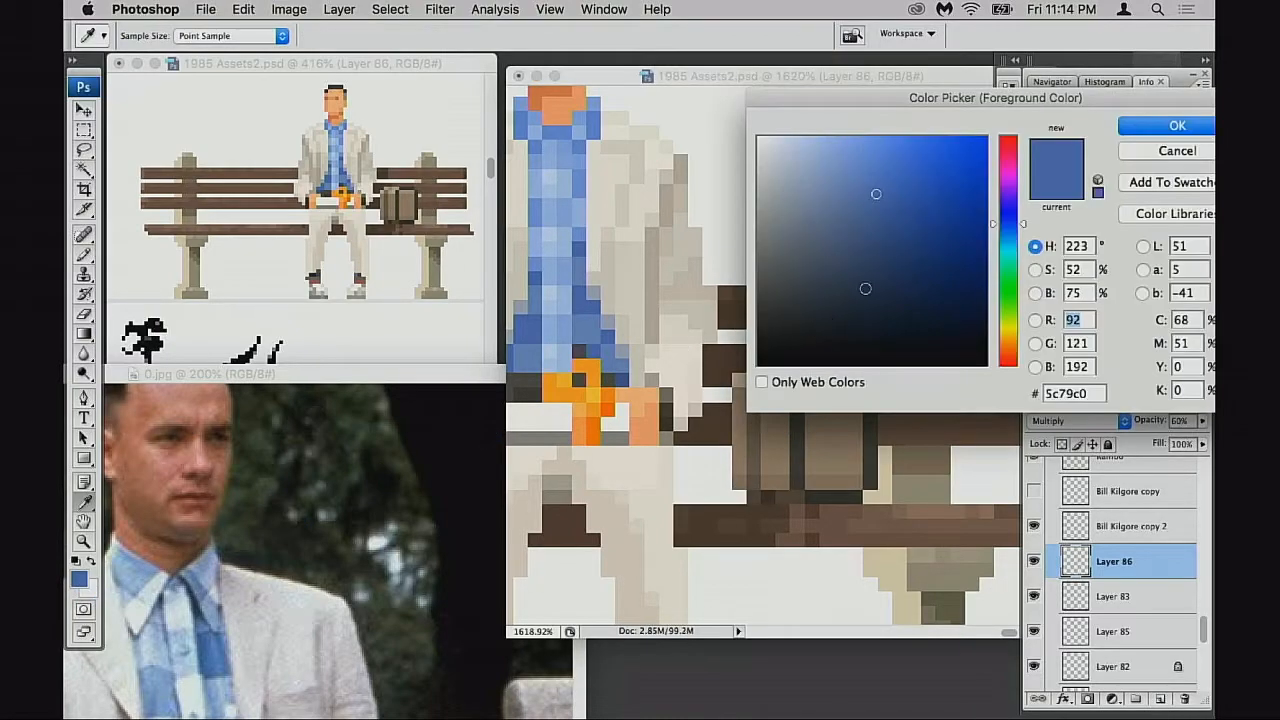
{"action": "left_click_drag", "start_coordinate": [890, 200], "coordinate": [830, 284]}
{"action": "left_click", "coordinate": [1154, 132]}
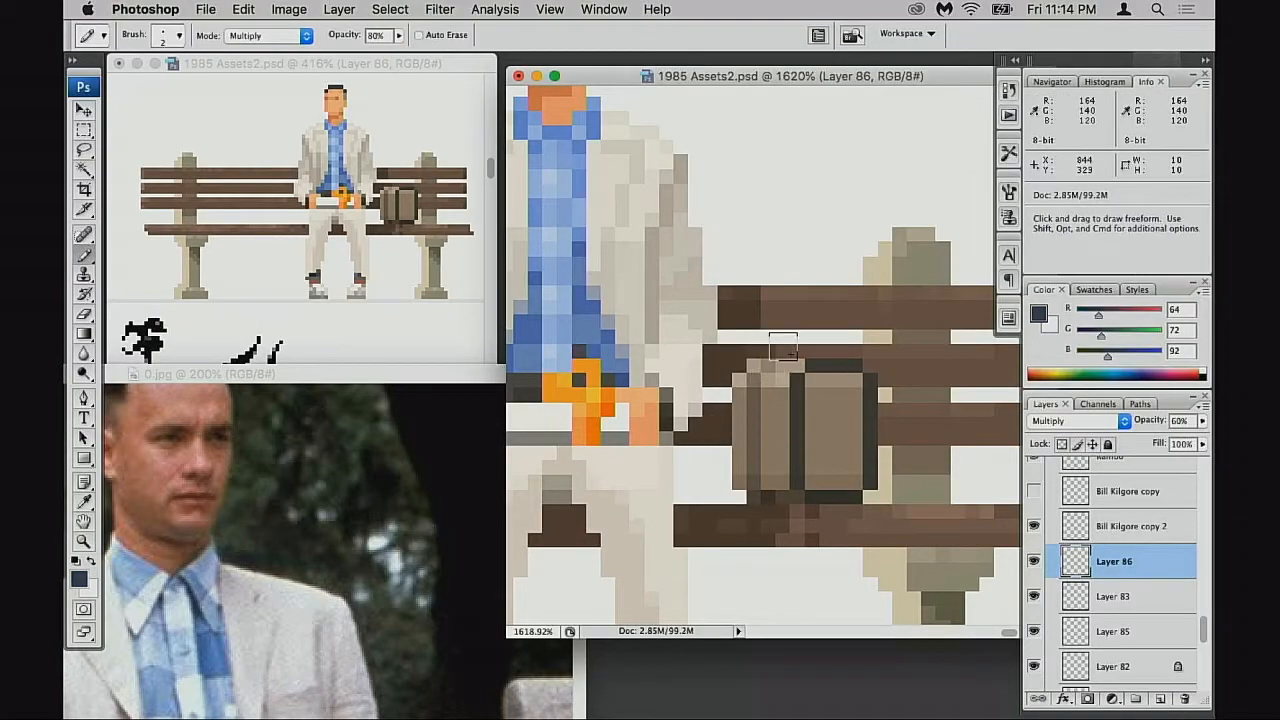
Try shading the suitcase's side nearest the man with the dark muted blue pencil in Multiply at 80% opacity
{"action": "left_click_drag", "start_coordinate": [770, 378], "coordinate": [738, 440]}
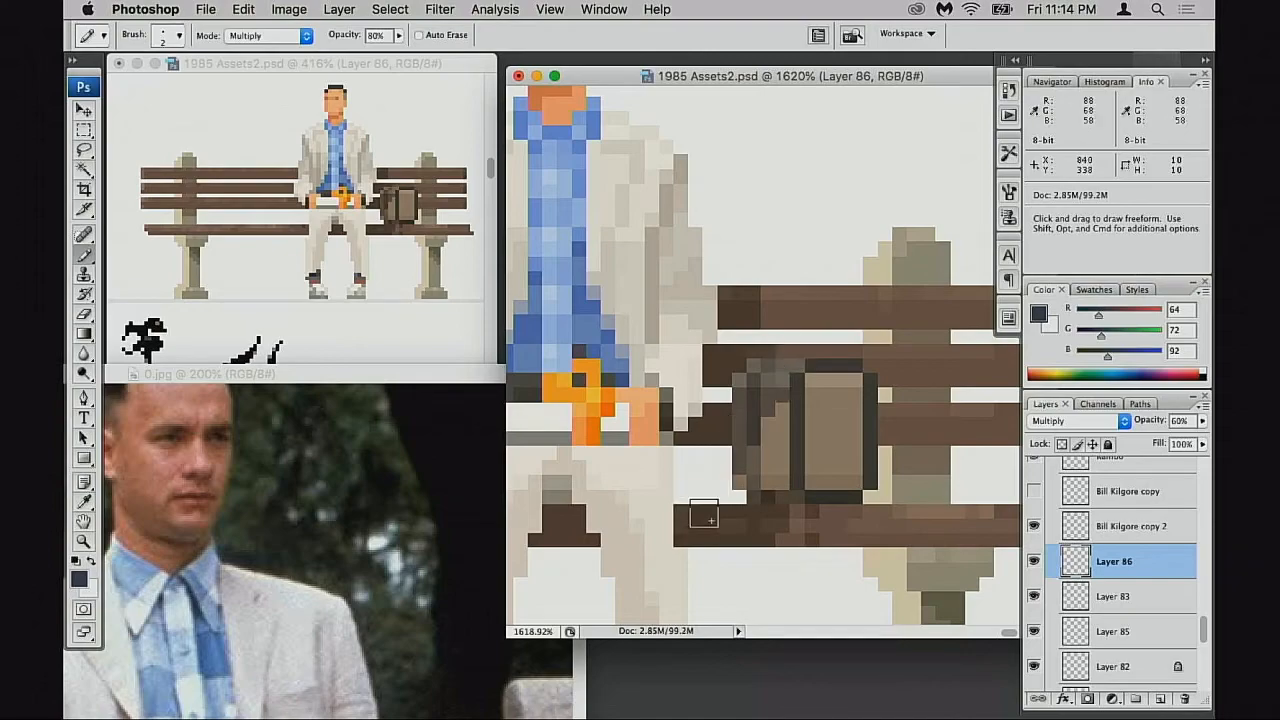
{"action": "key", "text": "super+z"}
{"action": "left_click_drag", "start_coordinate": [779, 366], "coordinate": [739, 434]}
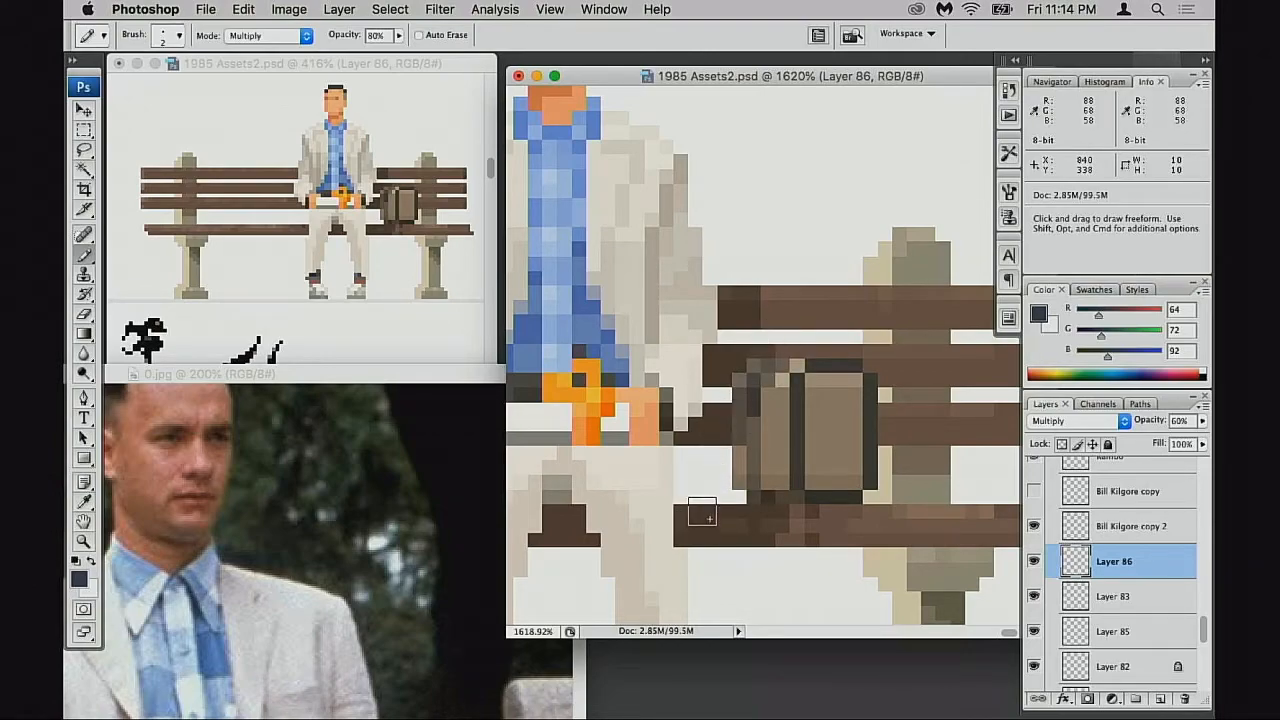
{"action": "key", "text": "v"}
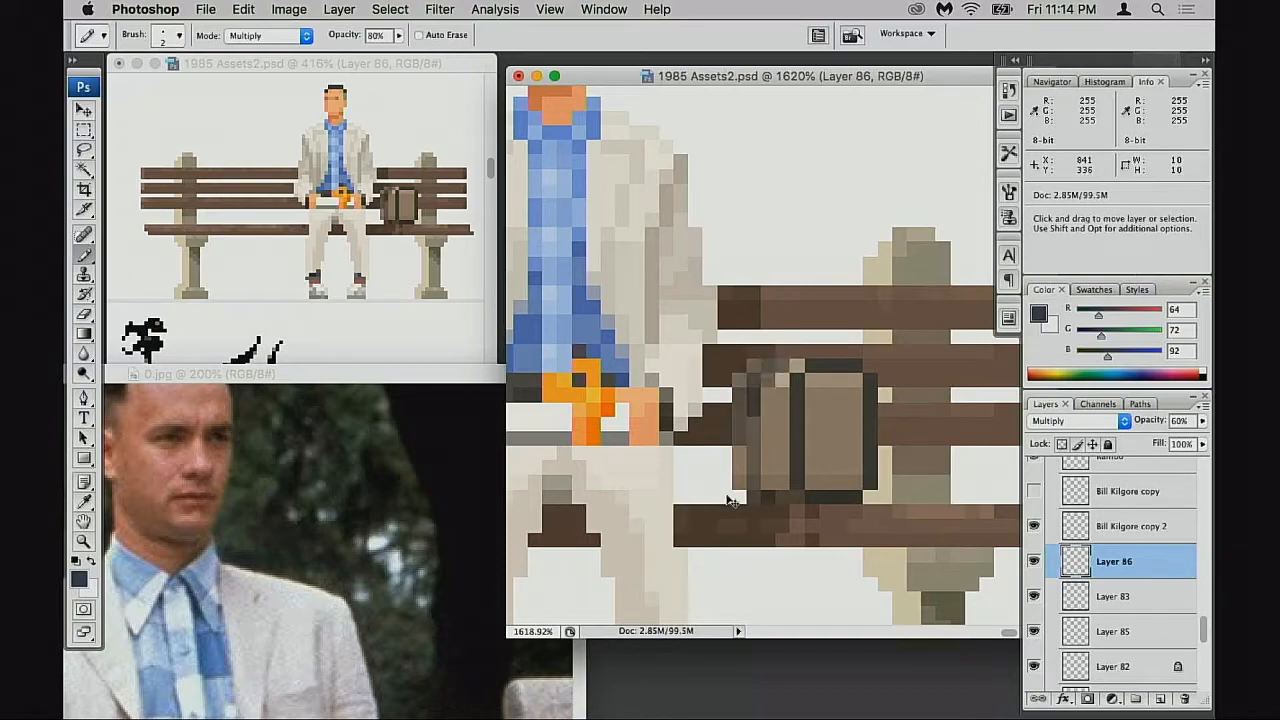
{"action": "left_click", "coordinate": [733, 480], "text": "alt"}
{"action": "left_click", "coordinate": [736, 484], "text": "alt"}
{"action": "left_click", "coordinate": [737, 484], "text": "alt"}
{"action": "left_click_drag", "start_coordinate": [737, 390], "coordinate": [700, 565]}
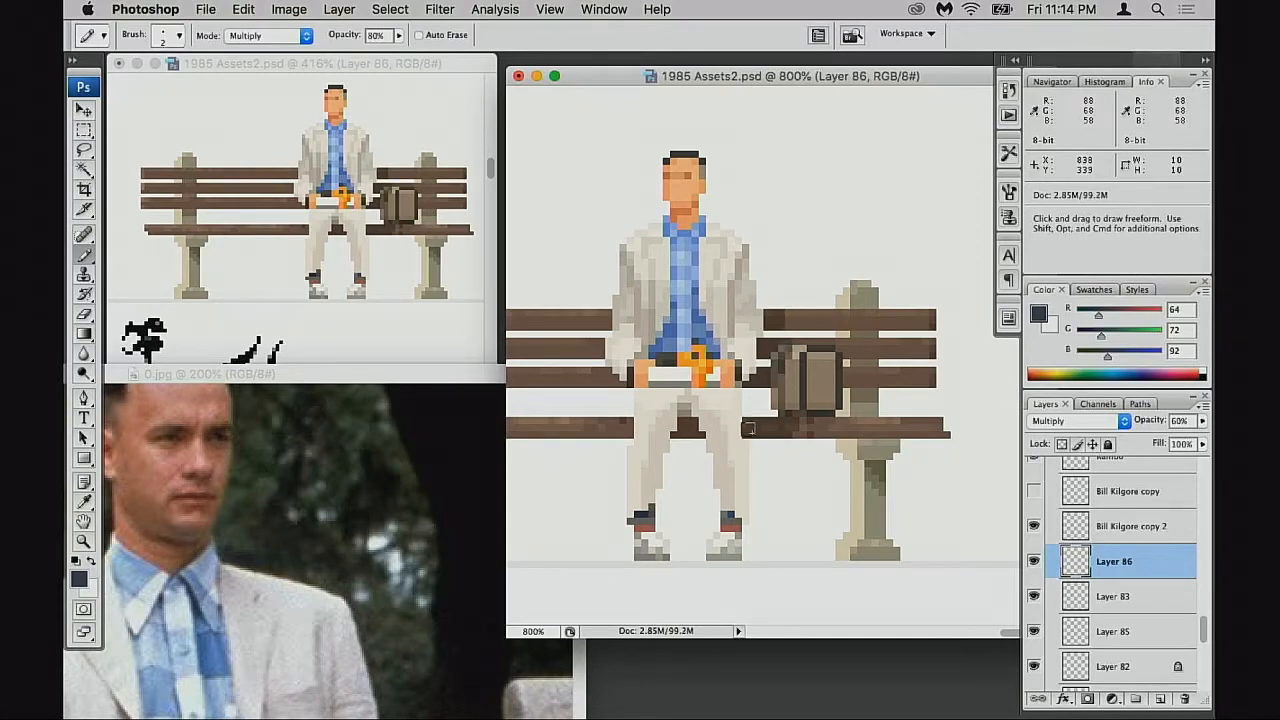
{"action": "key", "text": "super+z"}
{"action": "left_click_drag", "start_coordinate": [788, 350], "coordinate": [778, 402]}
{"action": "key", "text": "super+z"}
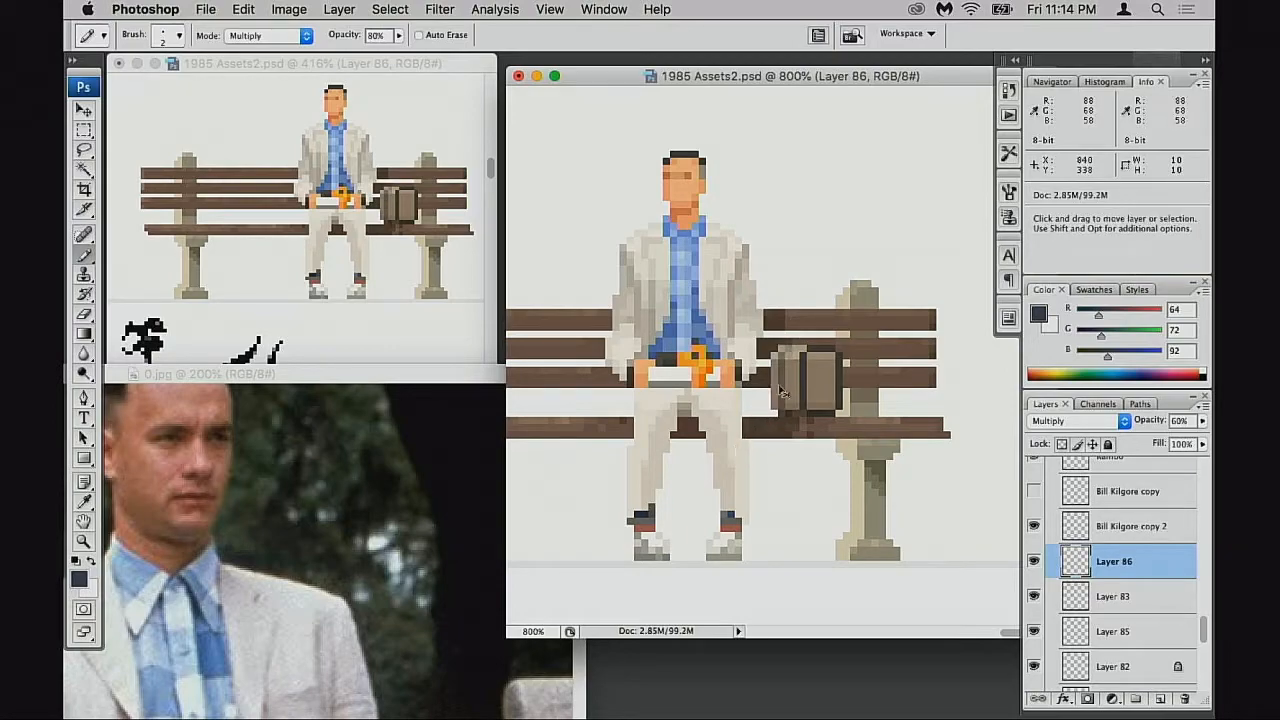
Try shading the suitcase's front face in the same dark blue with the pencil lowered to 20% opacity
{"action": "mouse_move", "coordinate": [796, 348]}
{"action": "left_mouse_down"}
{"action": "mouse_move", "coordinate": [748, 430]}
{"action": "mouse_move", "coordinate": [797, 401]}
{"action": "mouse_move", "coordinate": [820, 359]}
{"action": "mouse_move", "coordinate": [808, 389]}
{"action": "mouse_move", "coordinate": [820, 398]}
{"action": "mouse_move", "coordinate": [826, 361]}
{"action": "mouse_move", "coordinate": [826, 408]}
{"action": "left_mouse_up"}
{"action": "key", "text": "super+z"}
{"action": "key", "text": "2"}
{"action": "left_click_drag", "start_coordinate": [830, 355], "coordinate": [826, 383]}
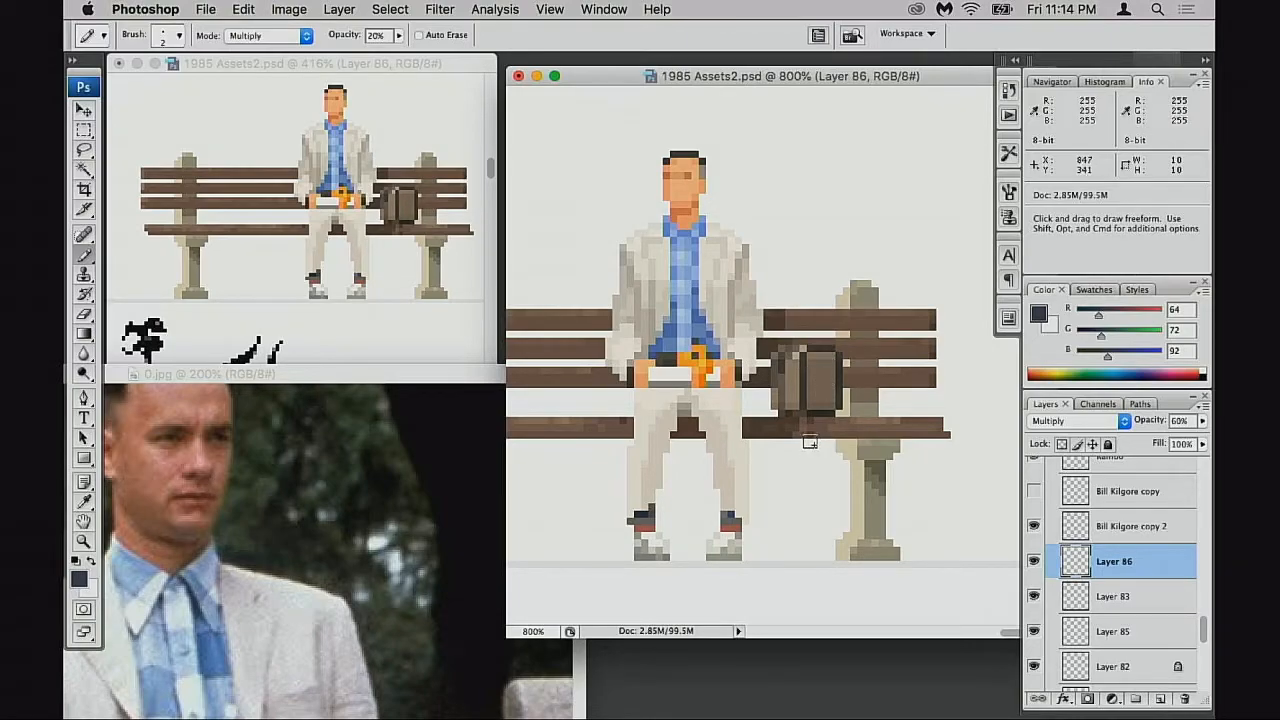
{"action": "left_click_drag", "start_coordinate": [803, 438], "coordinate": [843, 474]}
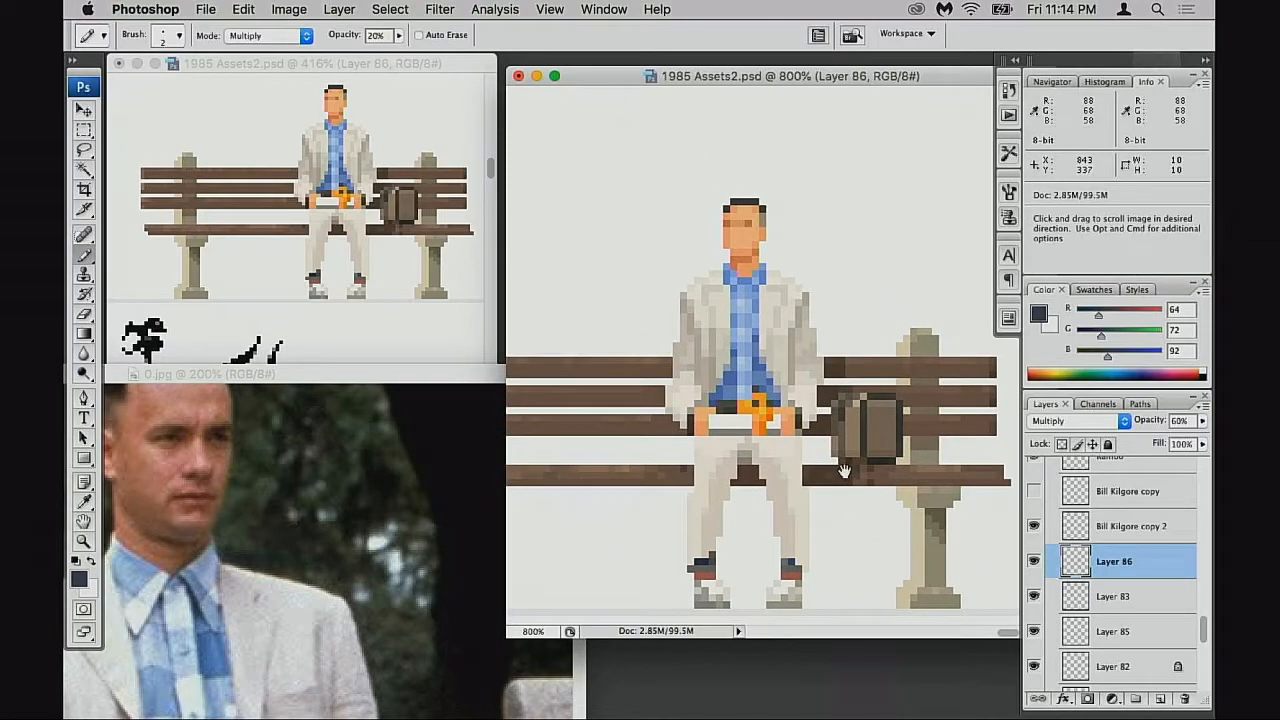
Set the pencil to 1 px at 100% opacity and sample the jacket's beige shadow colour (198, 189, 176)
{"action": "left_click", "coordinate": [845, 443], "text": "alt+super"}
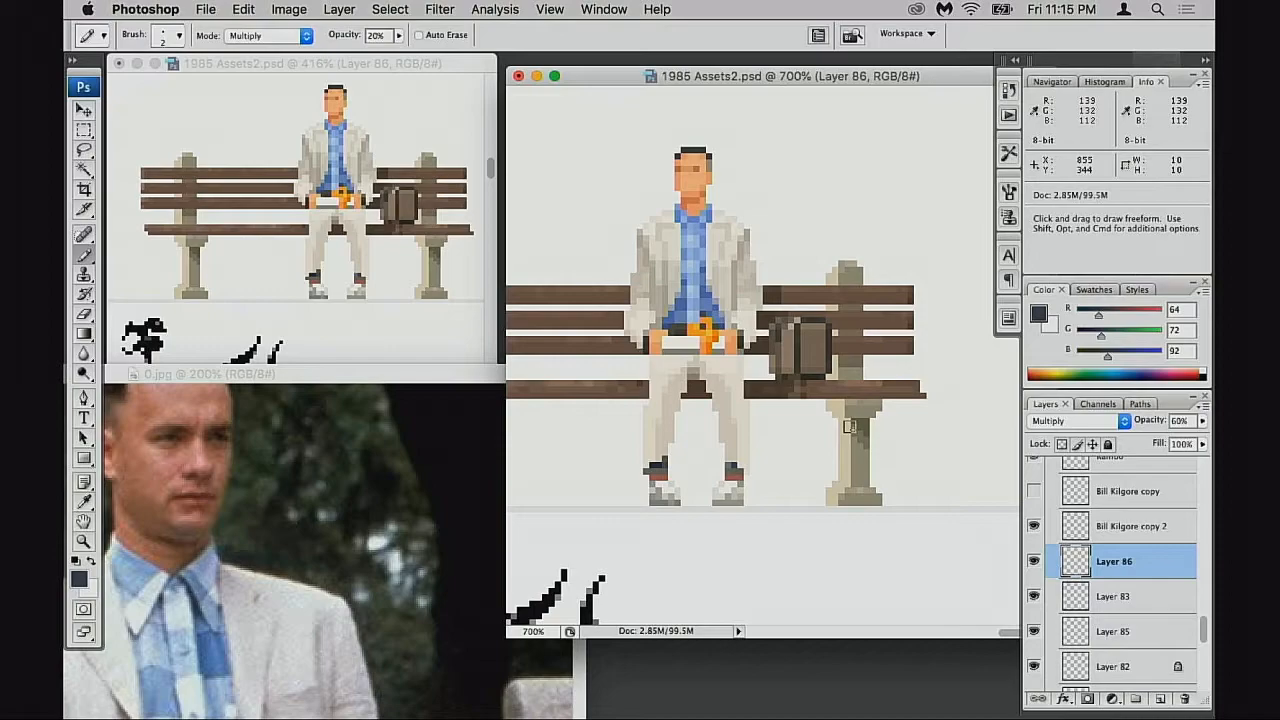
{"action": "key", "text": "m"}
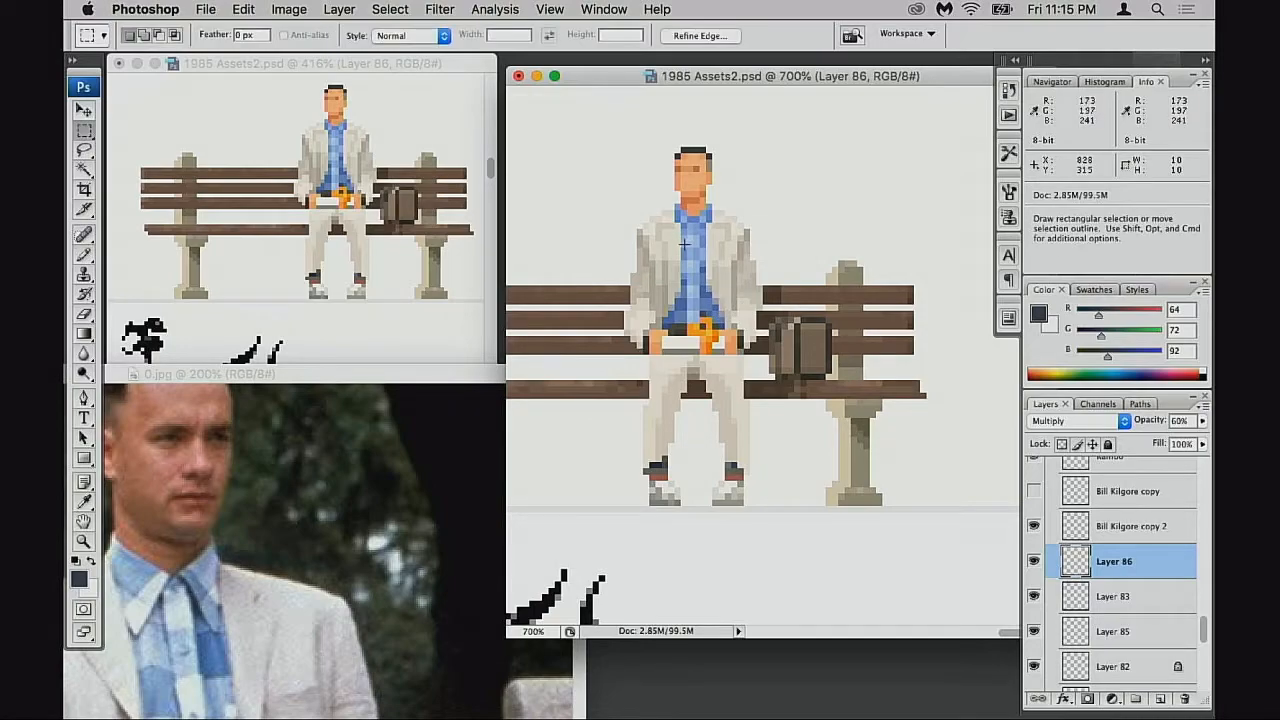
{"action": "key", "text": "b"}
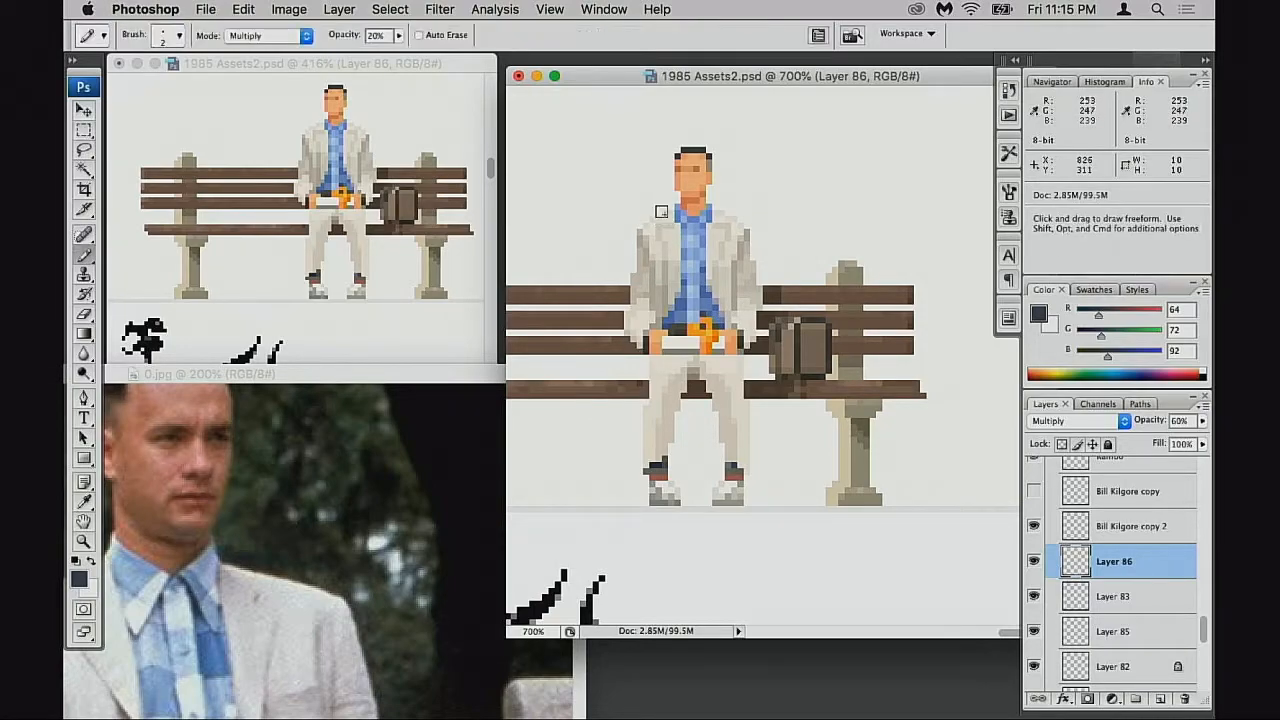
{"action": "left_click", "coordinate": [668, 213], "text": "alt"}
{"action": "right_click", "coordinate": [670, 214]}
{"action": "double_click", "coordinate": [734, 358]}
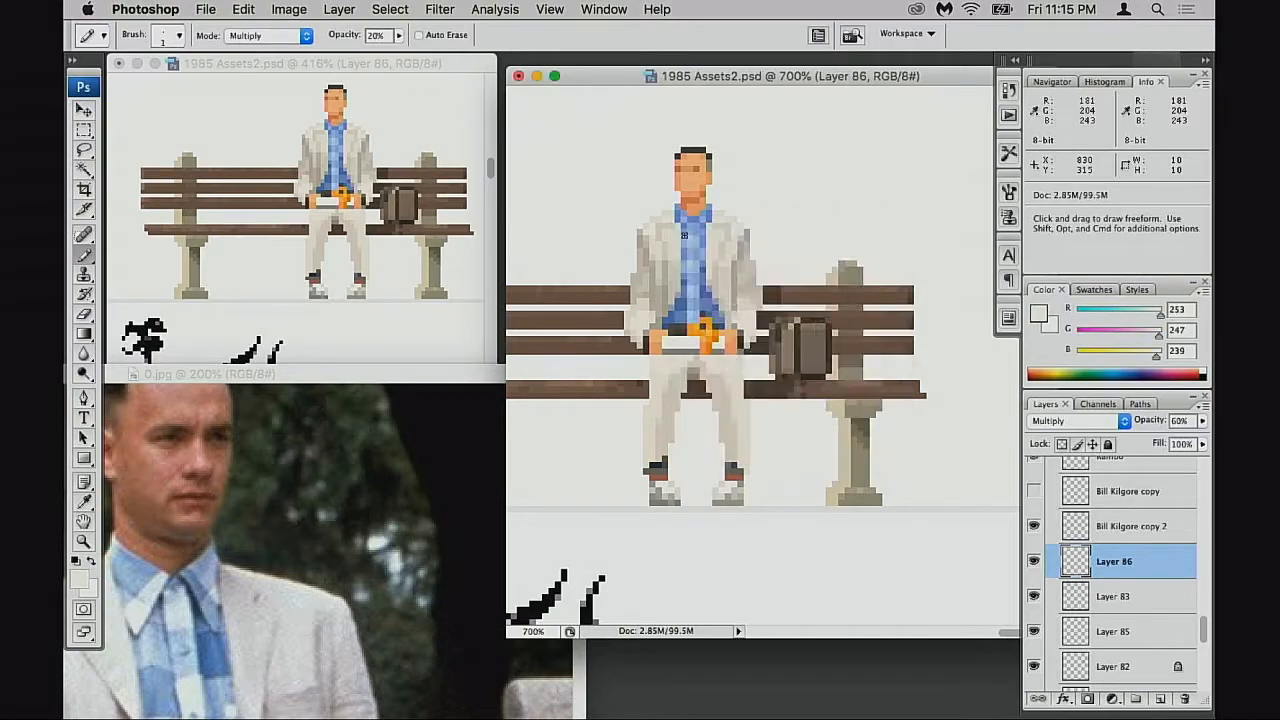
{"action": "left_click", "coordinate": [640, 237], "text": "alt"}
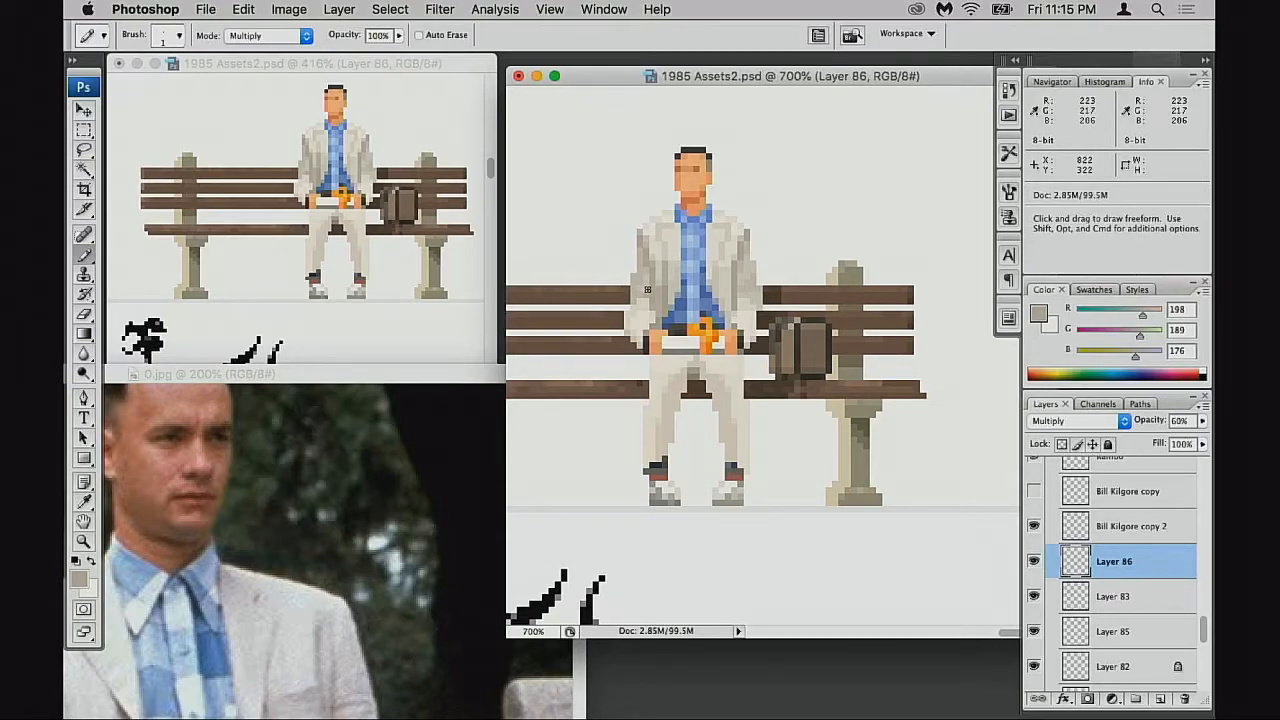
Compare the suitcase with and without Layer 86 and lower the layer's opacity to 50%
{"action": "left_click", "coordinate": [1035, 562]}
{"action": "left_click", "coordinate": [1035, 562]}
{"action": "key", "text": "super+equal"}
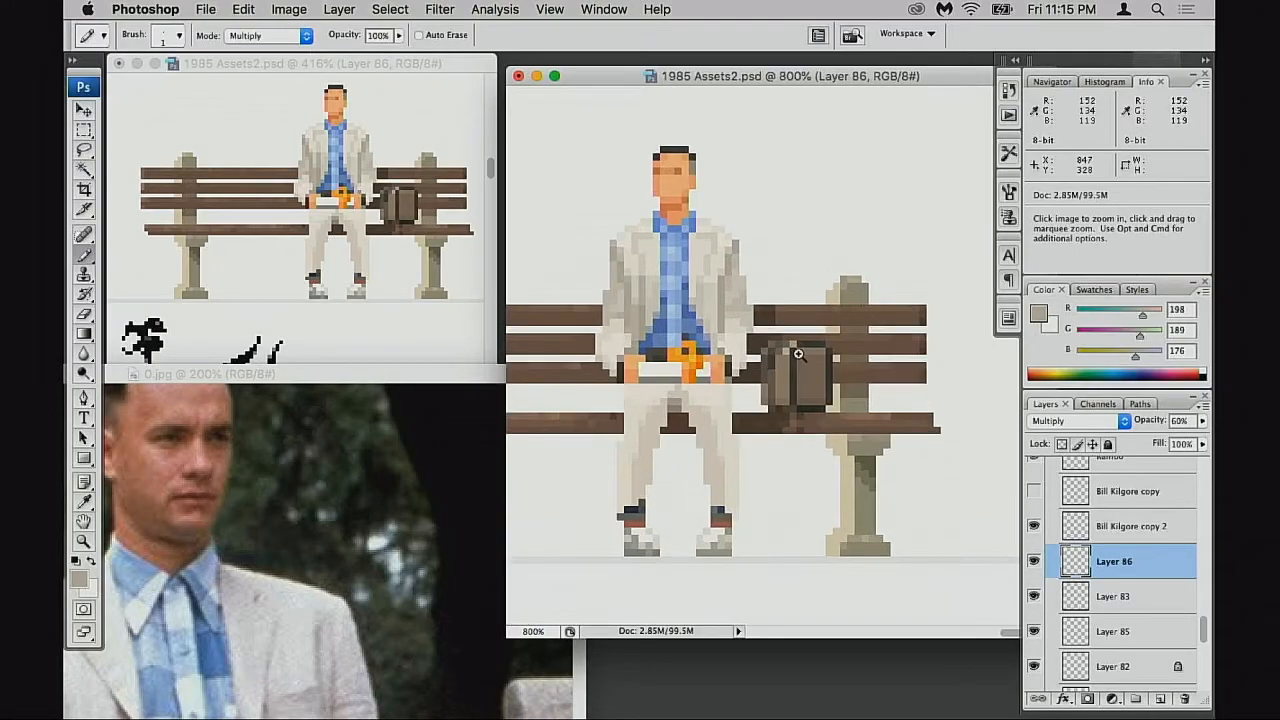
{"action": "key", "text": "v"}
{"action": "key", "text": "4"}
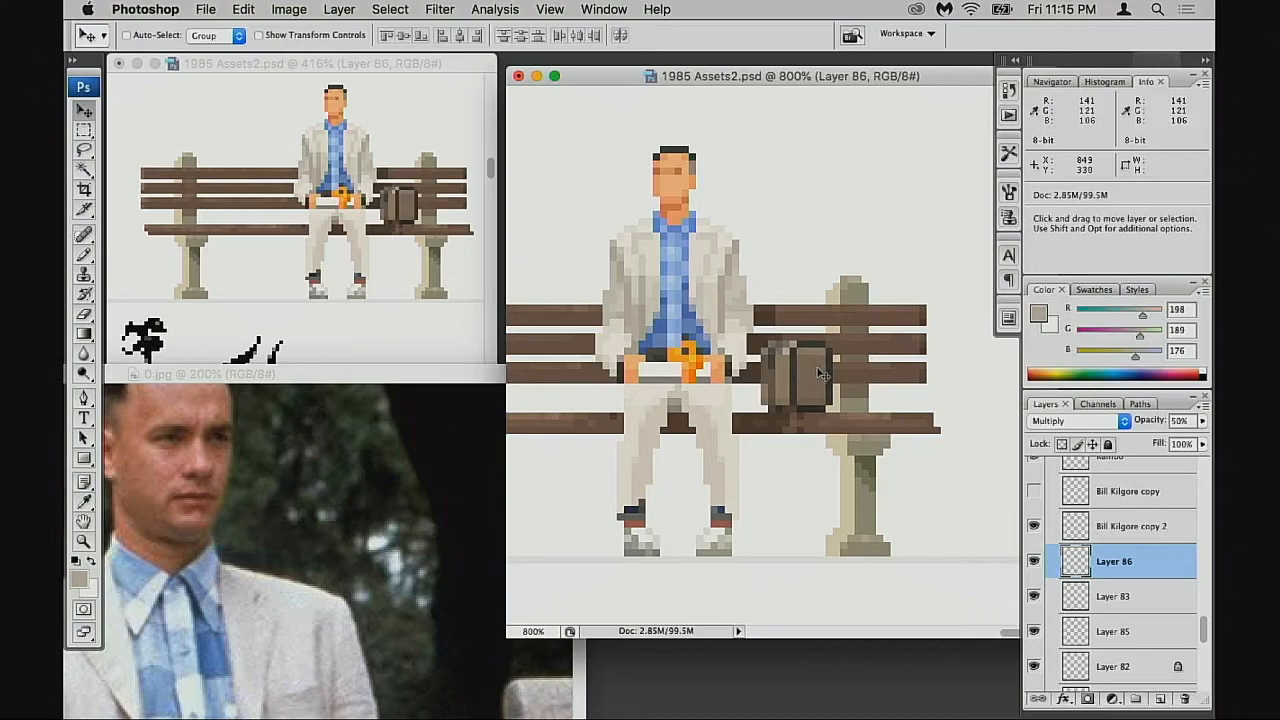
{"action": "key", "text": "0"}
{"action": "key", "text": "5"}
Check the suitcase with Layer 86 hidden and shown, and delete Layer 86
{"action": "left_click", "coordinate": [810, 463], "text": "alt+super"}
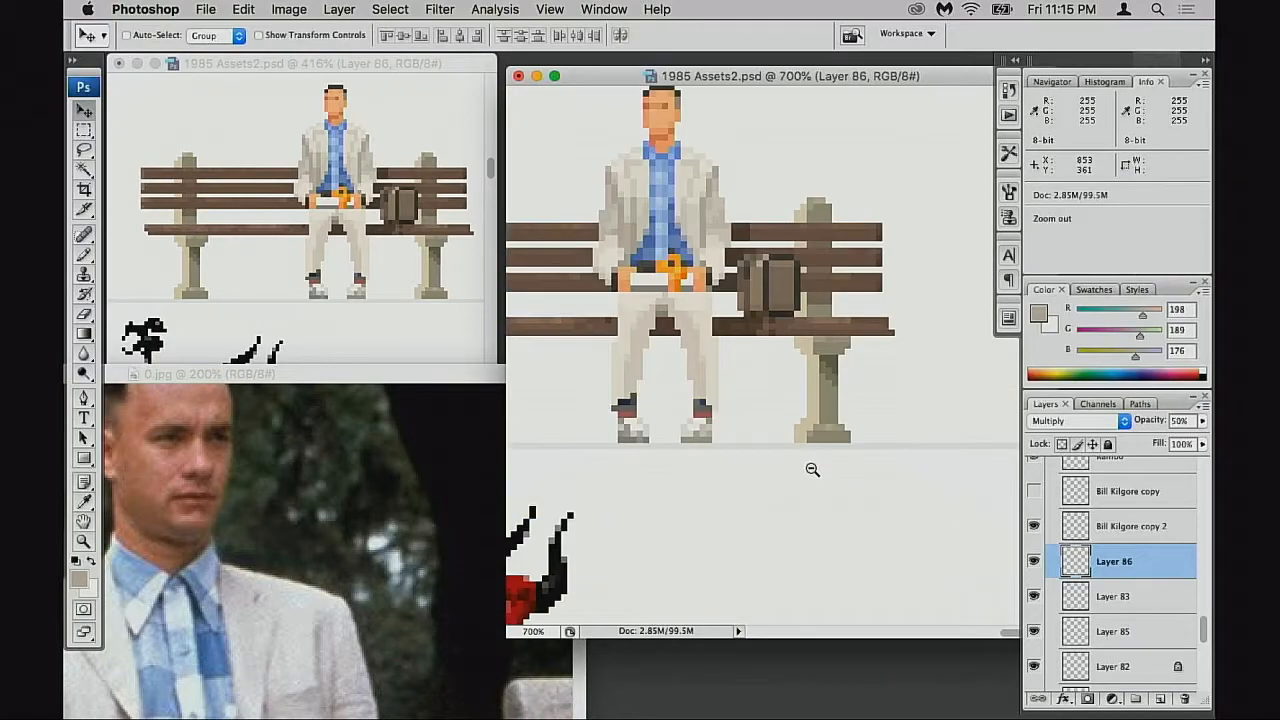
{"action": "left_click", "coordinate": [782, 424], "text": "alt+super"}
{"action": "left_click_drag", "start_coordinate": [837, 543], "coordinate": [907, 618]}
{"action": "left_click", "coordinate": [1034, 561]}
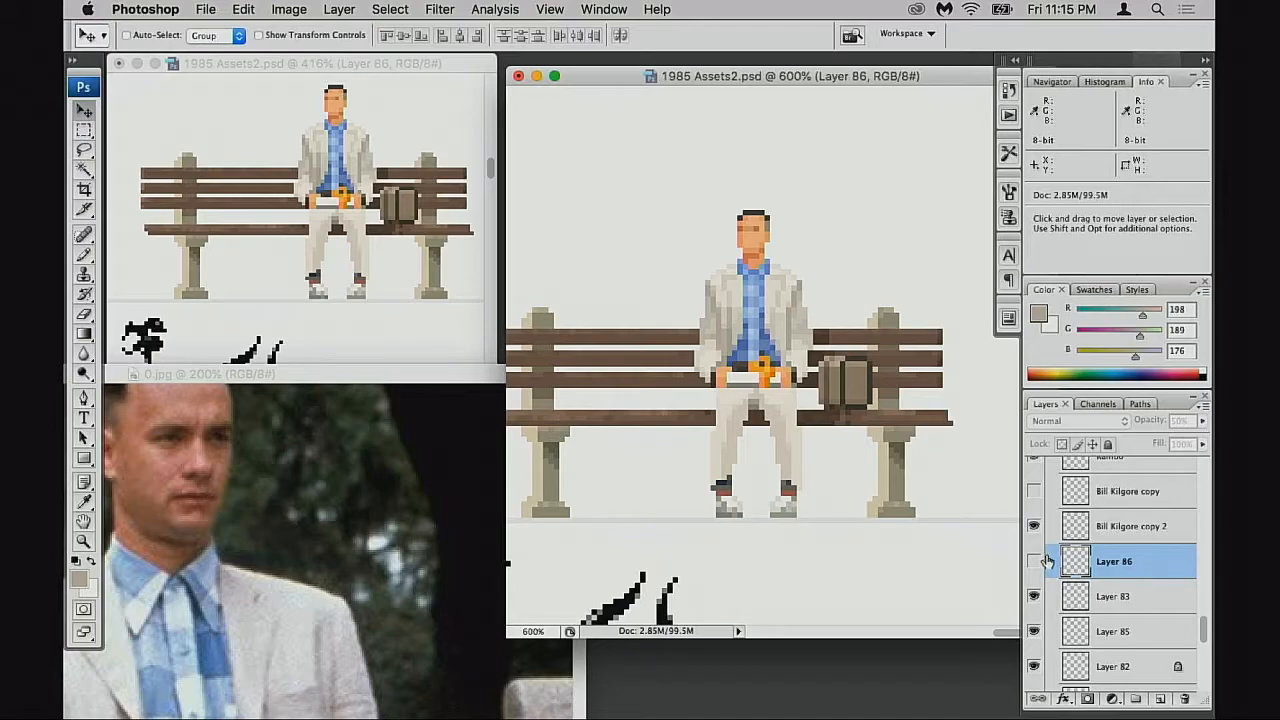
{"action": "left_click", "coordinate": [1034, 561]}
{"action": "left_click_drag", "start_coordinate": [1080, 565], "coordinate": [1184, 698]}
Toggle the visibility of Layer 85, Layer 82, Layer 84 and Bill Kilgore copy 2 to identify the layer holding the man
{"action": "left_click_drag", "start_coordinate": [860, 448], "coordinate": [880, 496]}
{"action": "left_click", "coordinate": [756, 346], "text": "super"}
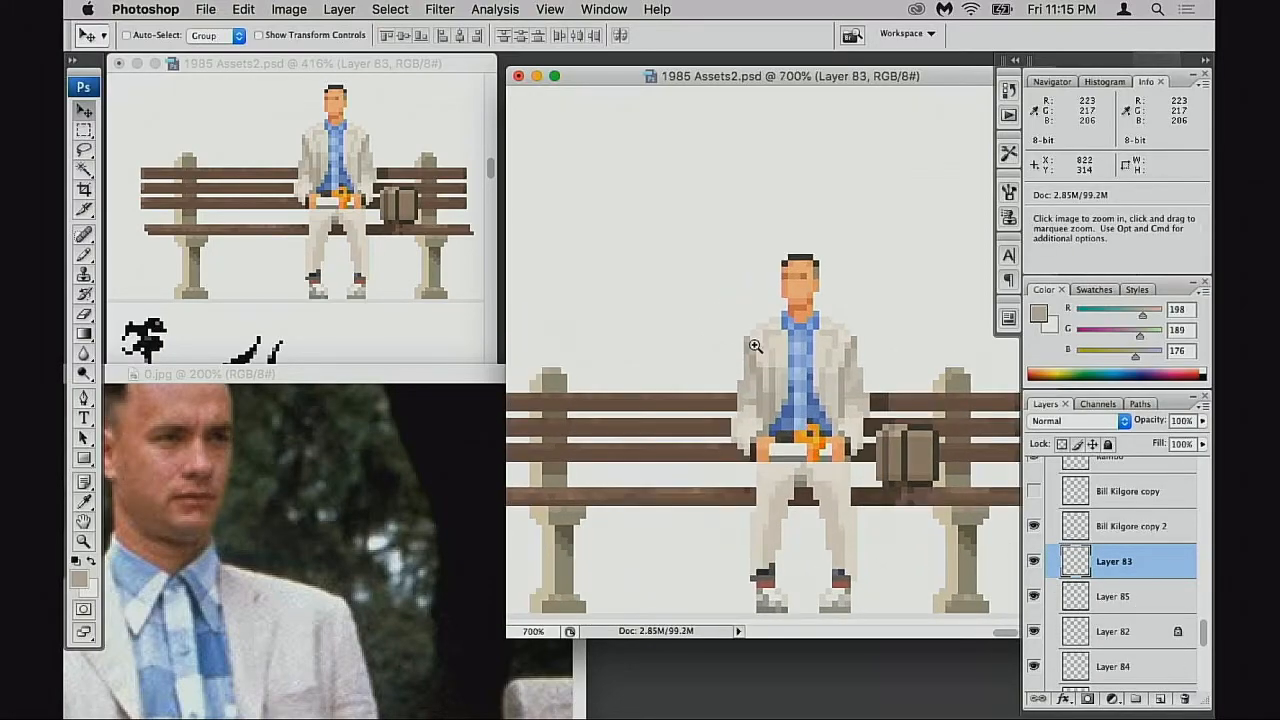
{"action": "left_click", "coordinate": [769, 368], "text": "super"}
{"action": "left_click", "coordinate": [769, 368], "text": "super"}
{"action": "left_click", "coordinate": [1034, 596]}
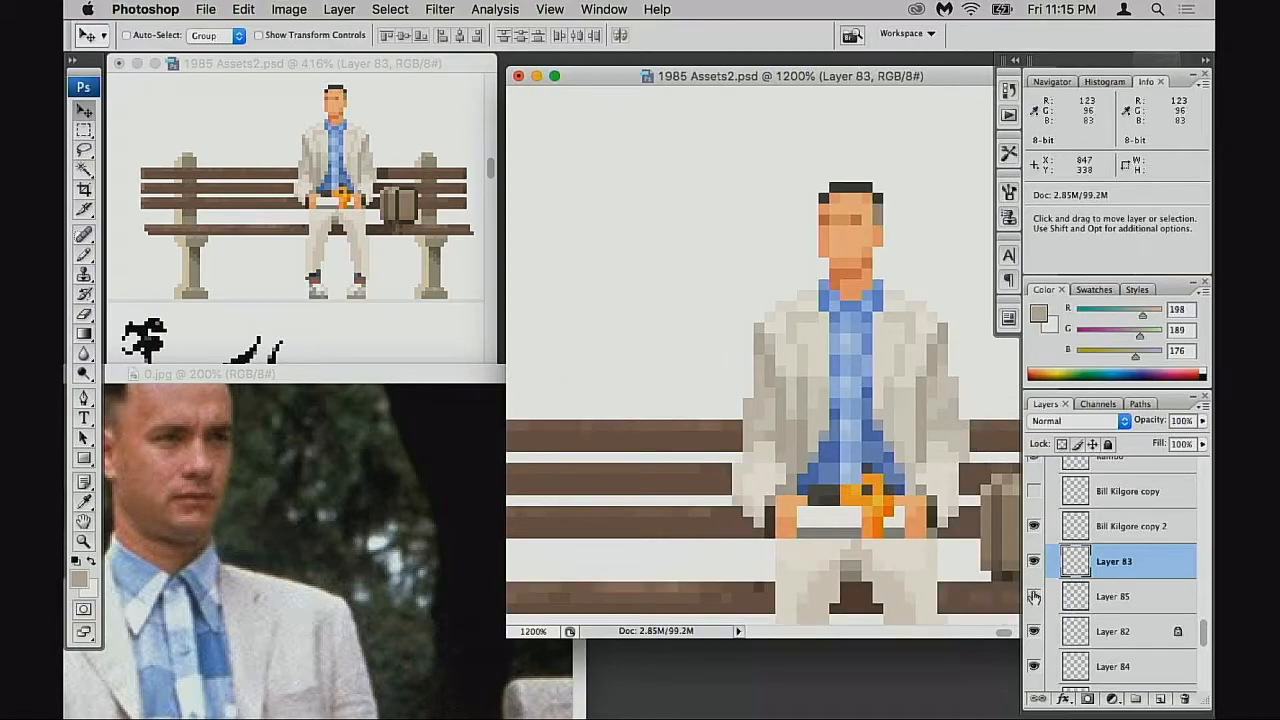
{"action": "left_click", "coordinate": [1034, 596]}
{"action": "left_click", "coordinate": [1034, 631]}
{"action": "left_click", "coordinate": [1034, 631]}
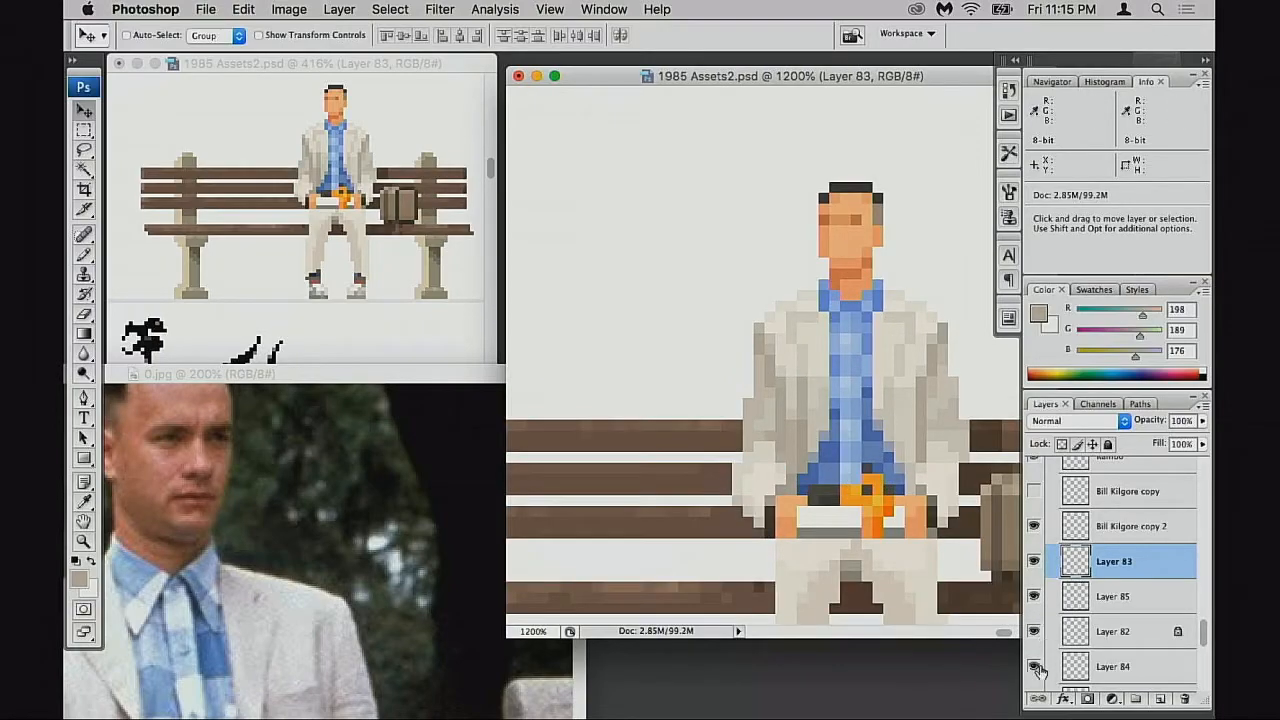
{"action": "left_click", "coordinate": [1034, 666]}
{"action": "left_click", "coordinate": [1034, 666]}
{"action": "left_click", "coordinate": [1034, 526]}
{"action": "left_click", "coordinate": [1034, 526]}
Duplicate the Bill Kilgore copy 2 layer and hide the original
{"action": "left_click", "coordinate": [1082, 535]}
{"action": "key", "text": "super+j"}
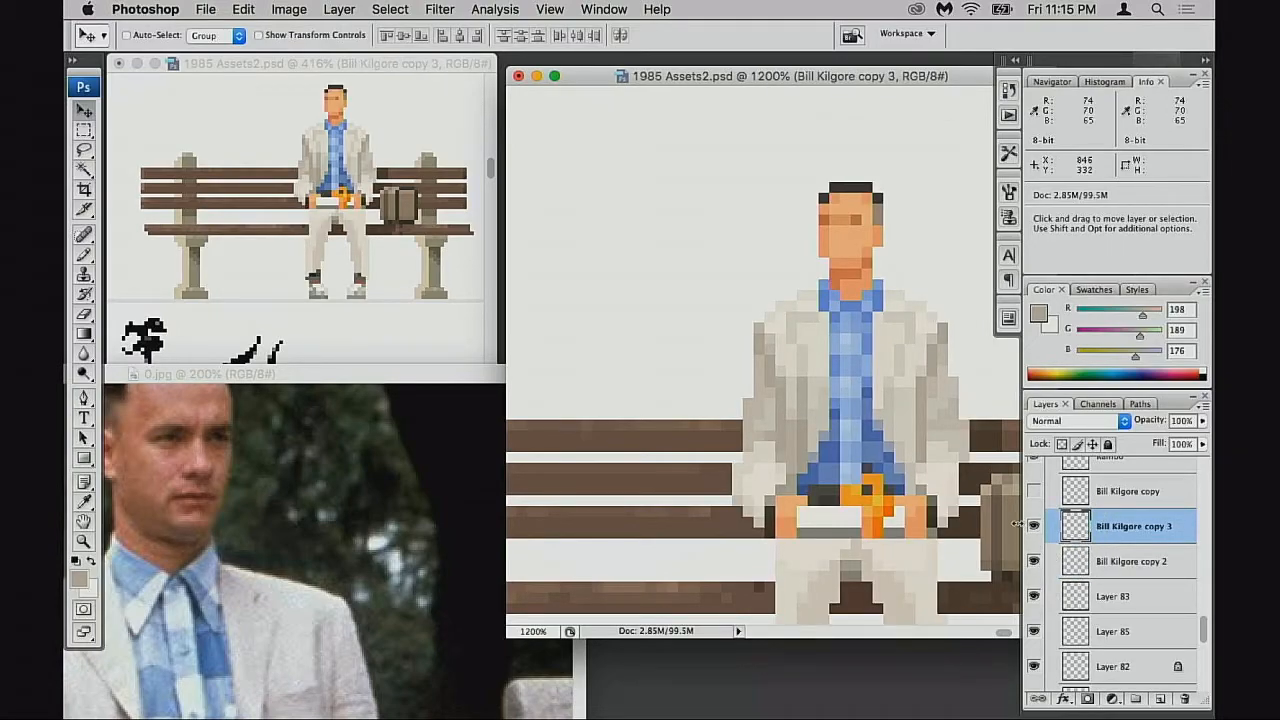
{"action": "left_click", "coordinate": [1034, 561]}
Sample the jacket's light cream (245, 239, 228) at the shoulder beside the collar and set the pencil's blend mode to Normal
{"action": "key", "text": "super+space"}
{"action": "left_click", "coordinate": [812, 338]}
{"action": "left_click", "coordinate": [789, 372]}
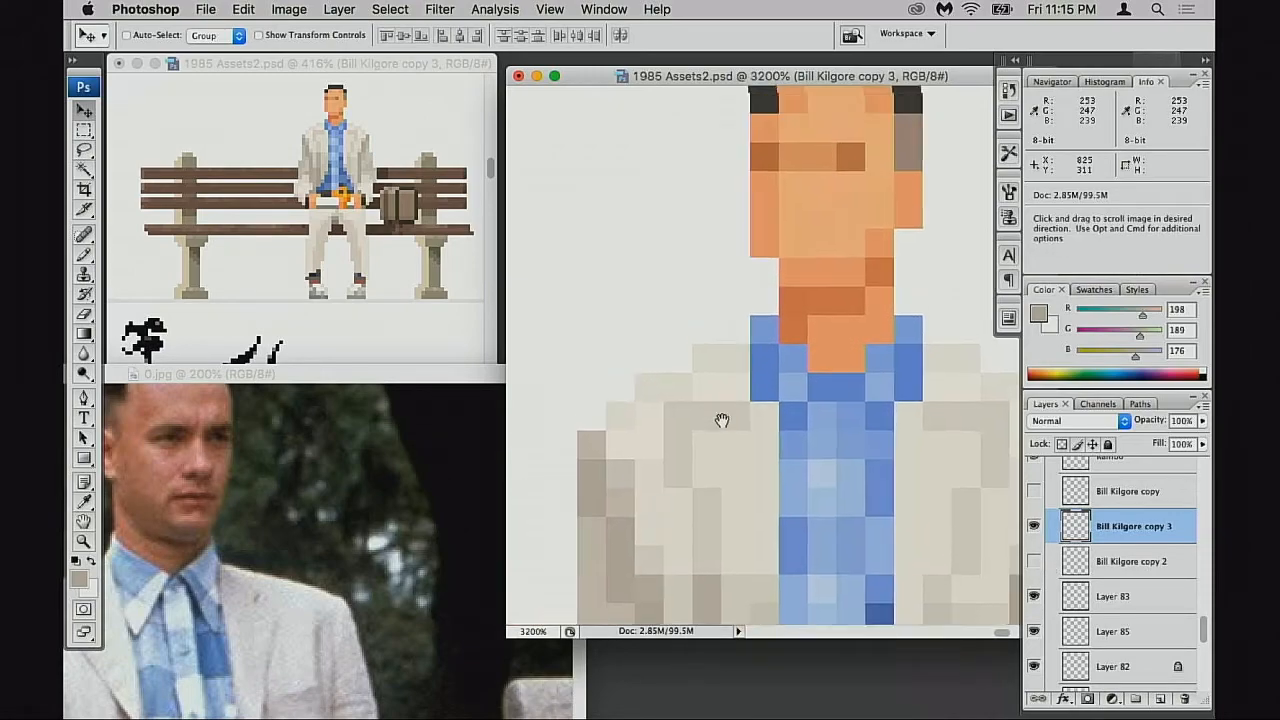
{"action": "left_click", "coordinate": [735, 440]}
{"action": "left_click", "coordinate": [743, 416], "text": "alt"}
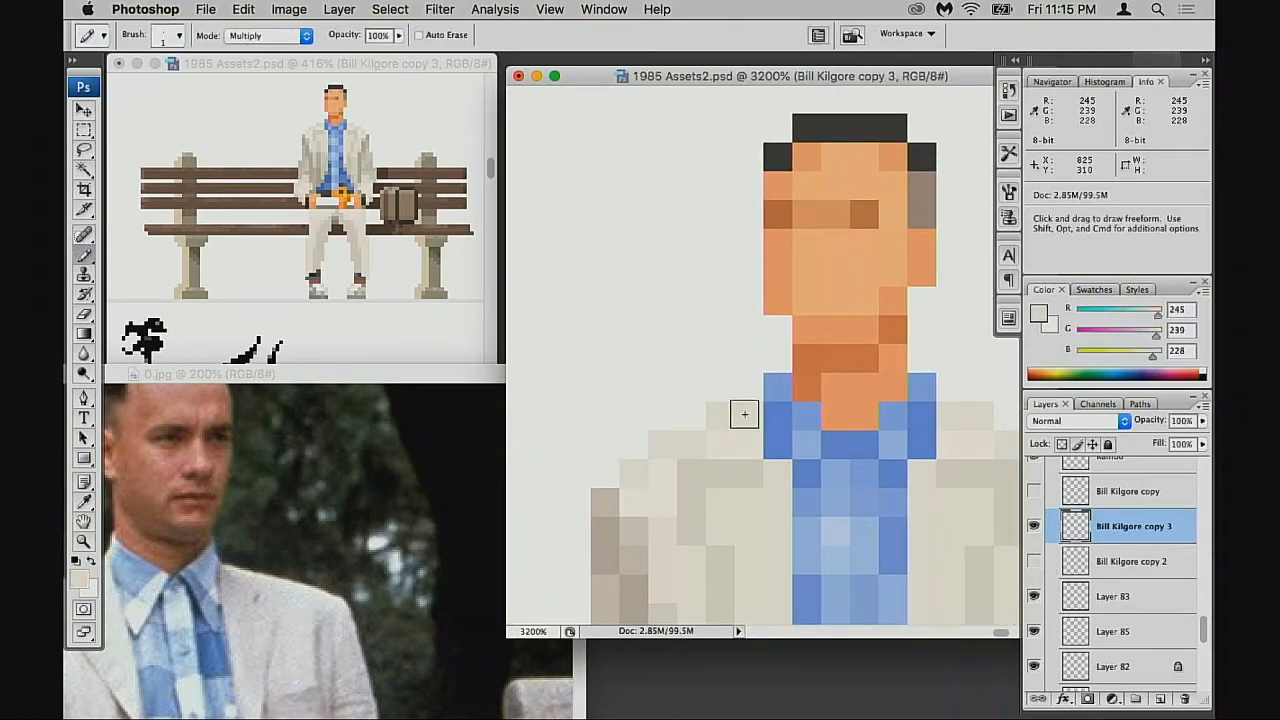
{"action": "left_click_drag", "start_coordinate": [743, 414], "coordinate": [709, 418]}
{"action": "key", "text": "super+z"}
{"action": "key", "text": "shift+alt+n"}
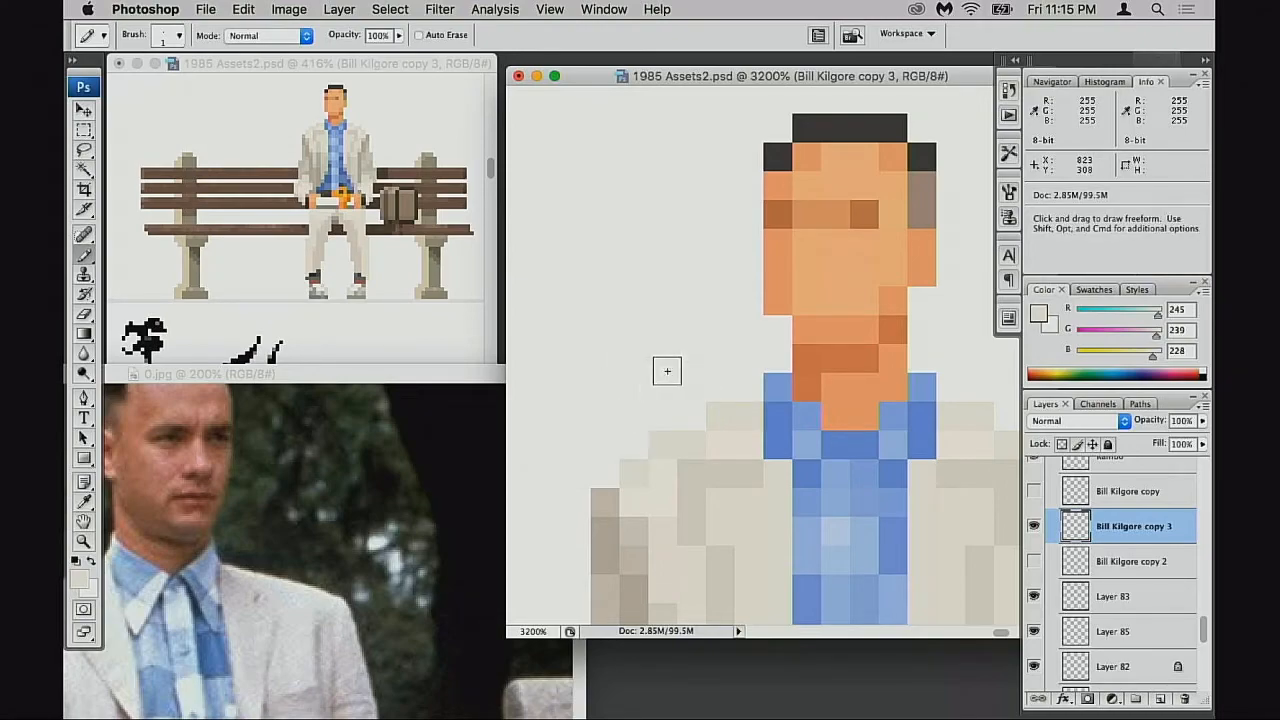
Extend the upper edge of the jacket's shoulder outward by one pixel and sample its highlight cream (253, 247, 239)
{"action": "left_click", "coordinate": [726, 430], "text": "alt"}
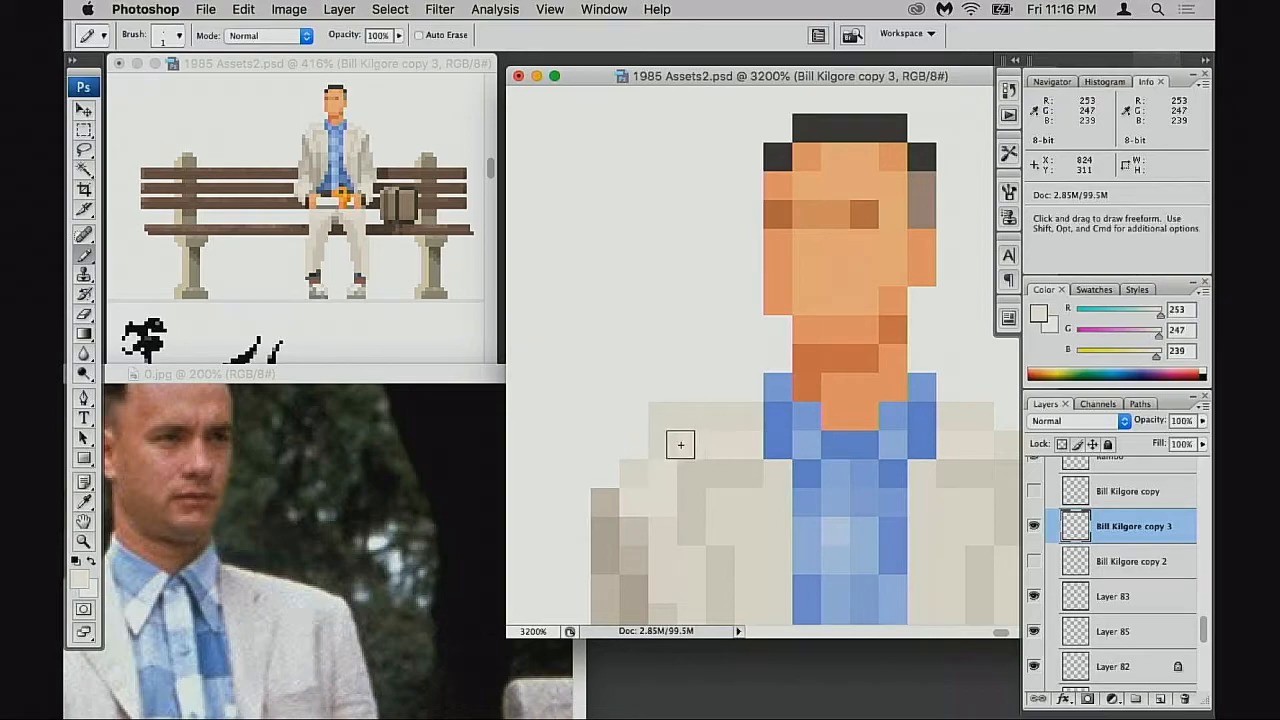
{"action": "key", "text": "e"}
{"action": "left_click", "coordinate": [657, 443], "text": "alt"}
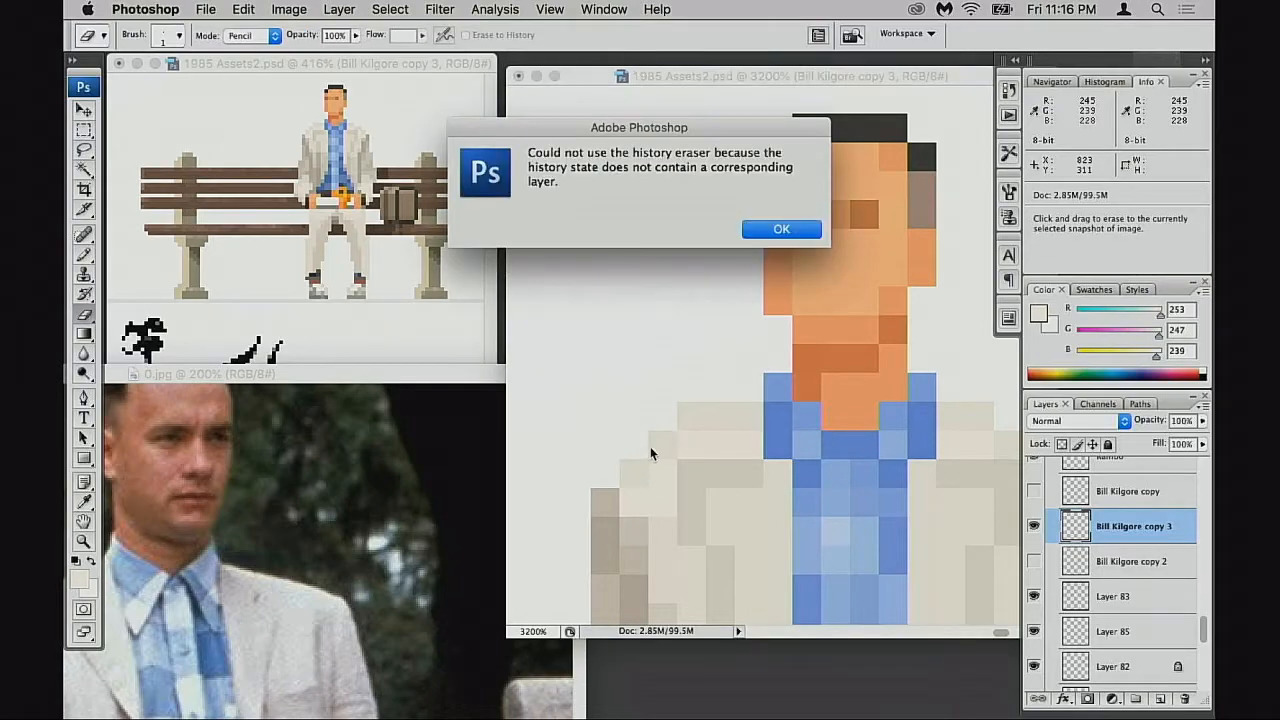
{"action": "left_click", "coordinate": [783, 228]}
{"action": "key", "text": "b"}
{"action": "left_click", "coordinate": [695, 443], "text": "alt"}
{"action": "left_click", "coordinate": [668, 447]}
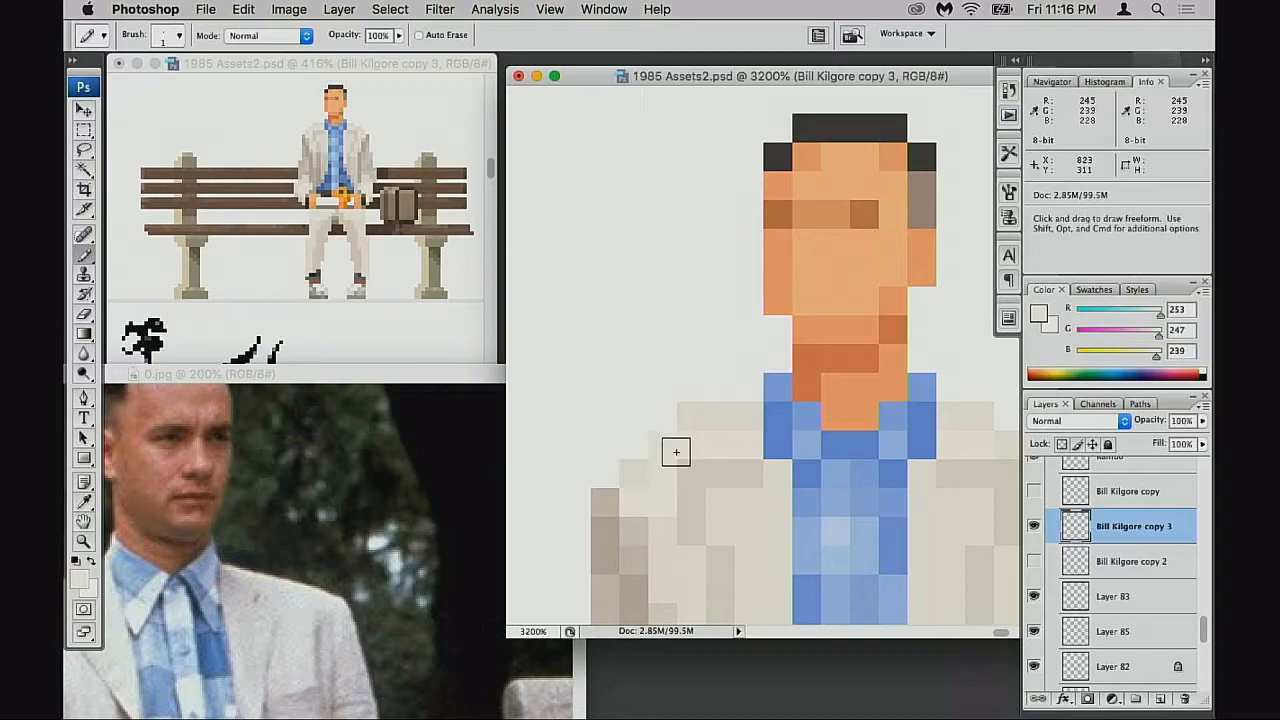
Broaden and square off the jacket's shoulder by filling its outer corner with cream pixels sampled from the jacket
{"action": "left_click", "coordinate": [630, 466], "text": "alt"}
{"action": "left_click", "coordinate": [622, 456]}
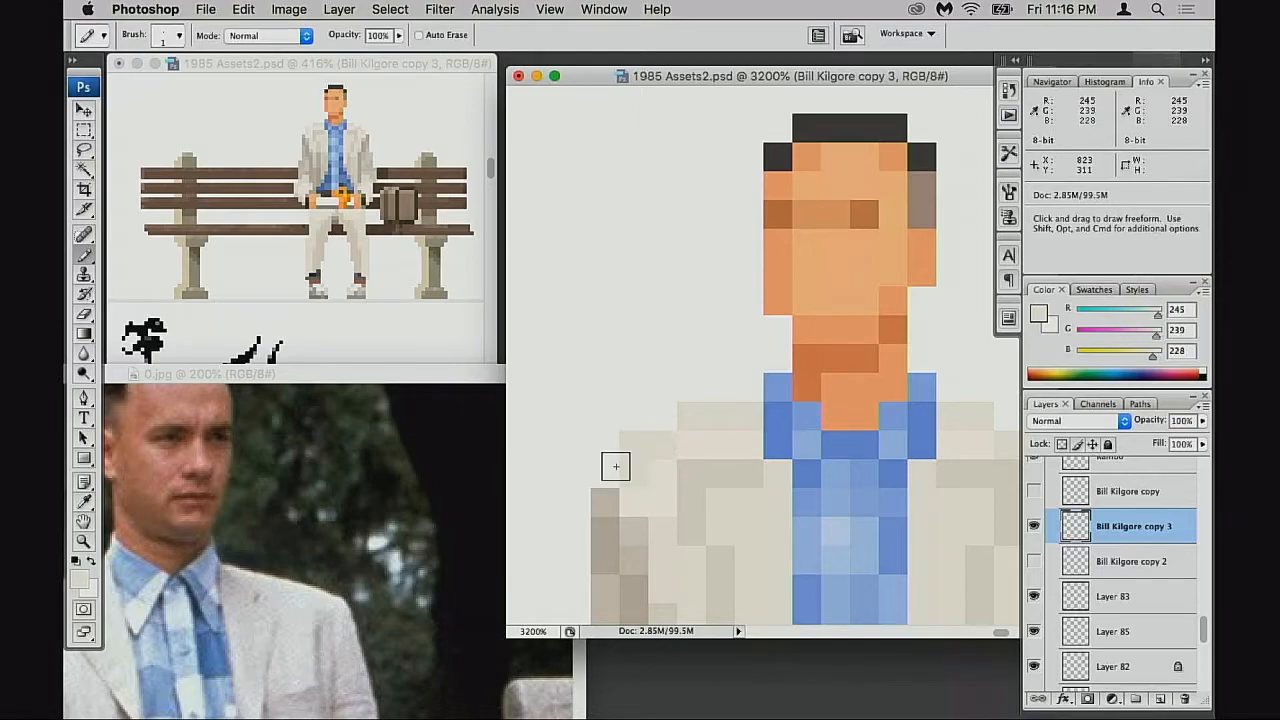
{"action": "left_click", "coordinate": [640, 455], "text": "alt"}
{"action": "left_click", "coordinate": [607, 476]}
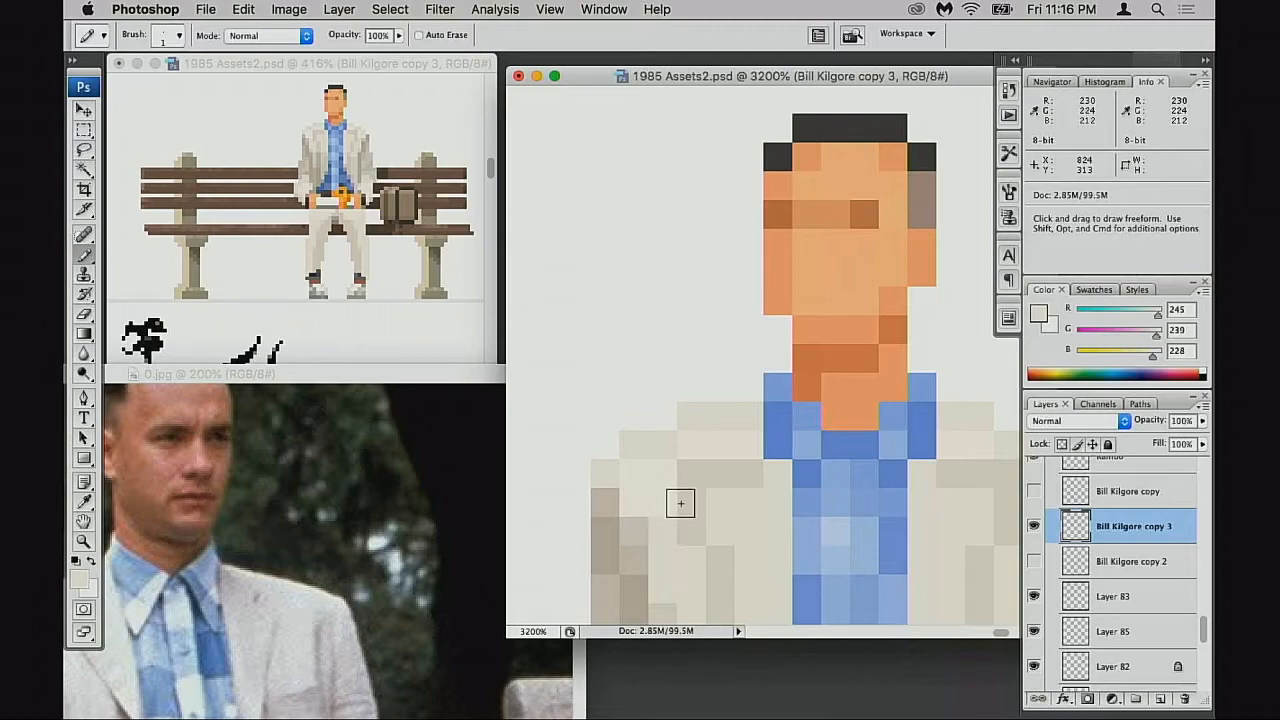
{"action": "left_click", "coordinate": [606, 450]}
{"action": "left_click", "coordinate": [641, 480], "text": "alt"}
{"action": "left_click", "coordinate": [611, 476]}
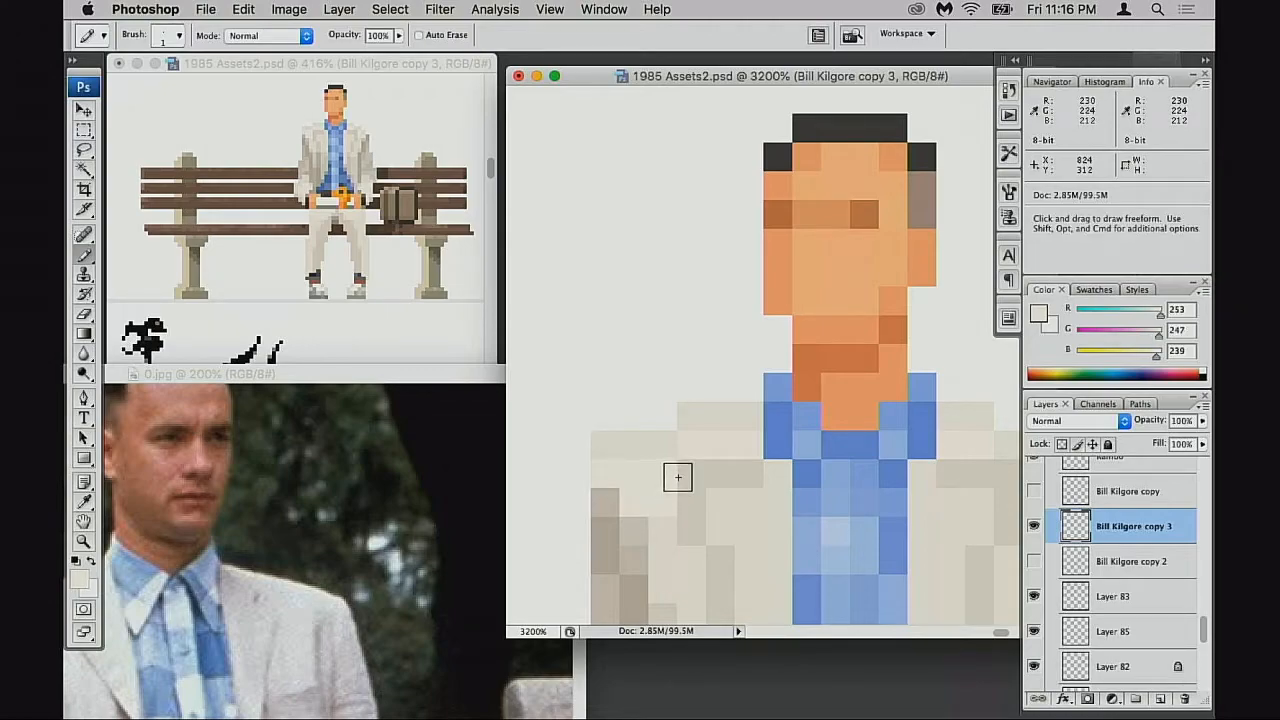
{"action": "left_click", "coordinate": [607, 448], "text": "alt"}
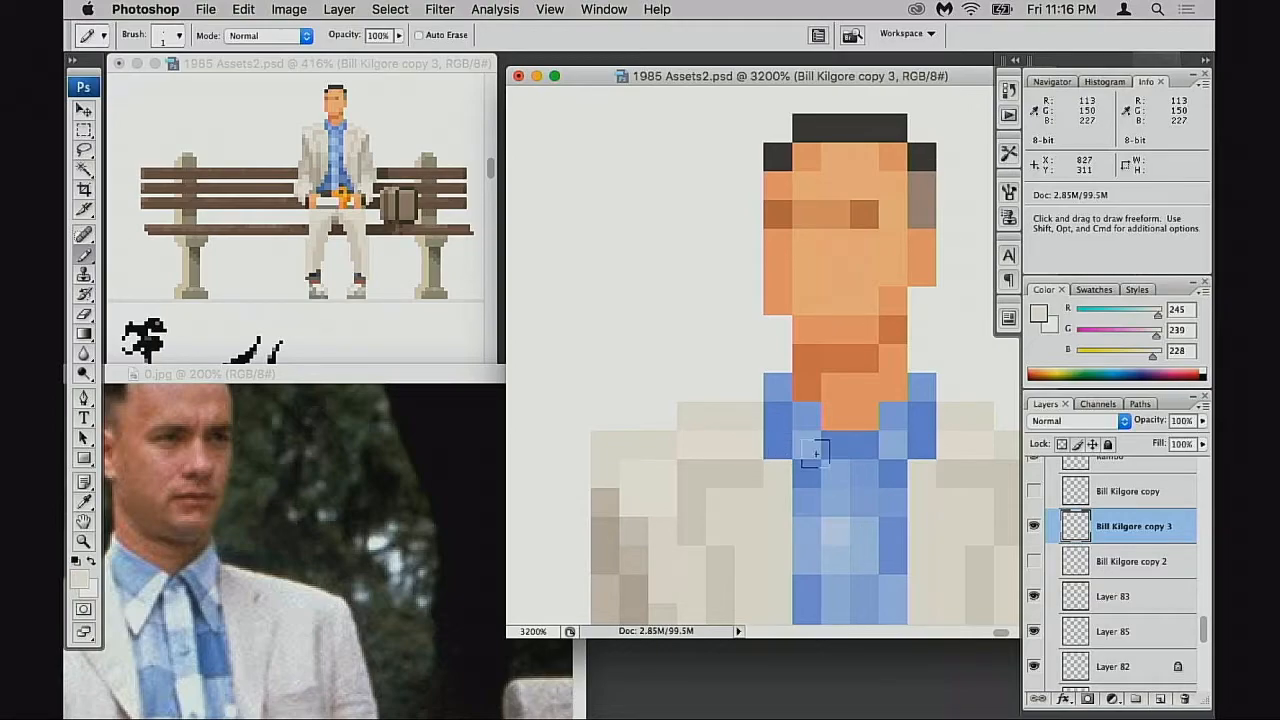
Copy the reshaped shoulder to the other side of the jacket and flip the copy horizontally
{"action": "key", "text": "m"}
{"action": "left_click_drag", "start_coordinate": [535, 346], "coordinate": [597, 410]}
{"action": "left_click_drag", "start_coordinate": [747, 498], "coordinate": [763, 505]}
{"action": "left_click_drag", "start_coordinate": [709, 486], "coordinate": [880, 486]}
{"action": "mouse_move", "coordinate": [863, 497]}
{"action": "left_mouse_down"}
{"action": "mouse_move", "coordinate": [699, 494]}
{"action": "mouse_move", "coordinate": [874, 463]}
{"action": "mouse_move", "coordinate": [860, 466]}
{"action": "mouse_move", "coordinate": [860, 492]}
{"action": "left_mouse_up"}
{"action": "key", "text": "super+t"}
{"action": "right_click", "coordinate": [714, 409]}
{"action": "left_click", "coordinate": [771, 694]}
{"action": "key", "text": "Return"}
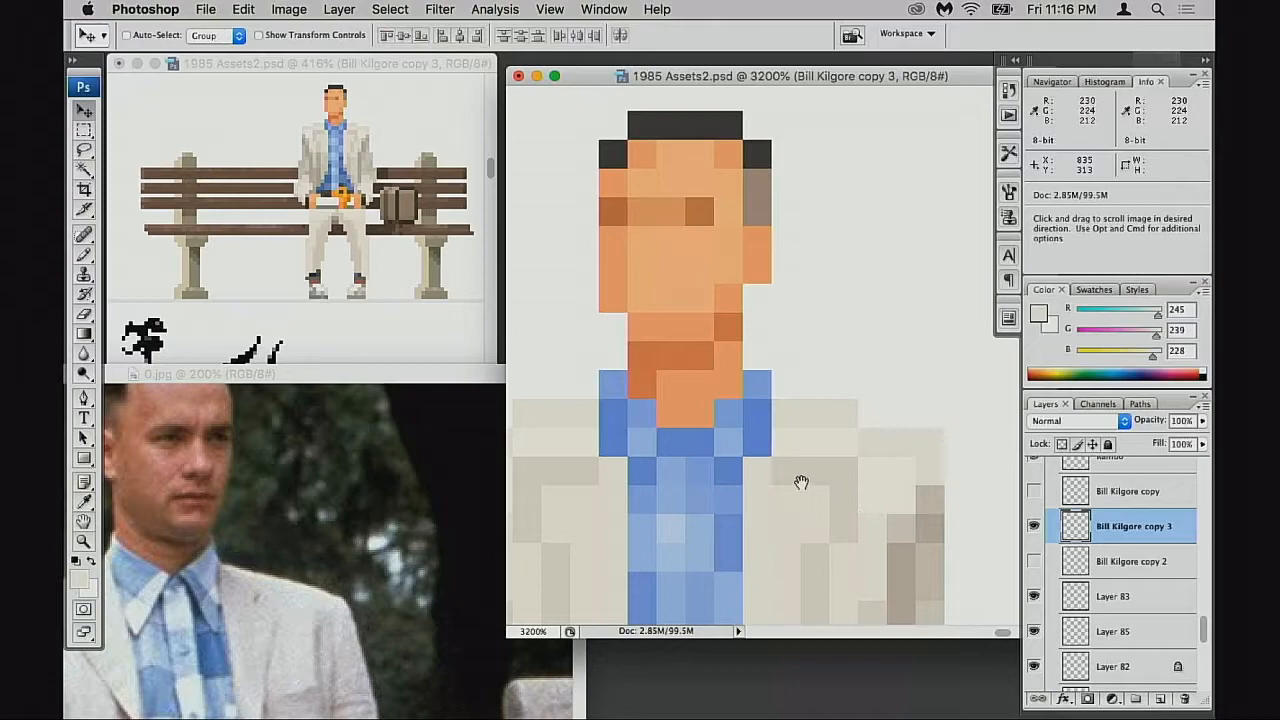
Review the proportions of the man with broadened shoulders against the whole bench at 500% zoom
{"action": "left_click", "coordinate": [800, 480], "text": "alt+super"}
{"action": "left_click", "coordinate": [806, 480], "text": "alt+super"}
{"action": "left_click", "coordinate": [818, 481], "text": "alt+super"}
{"action": "left_click", "coordinate": [818, 481], "text": "alt+super"}
{"action": "left_click", "coordinate": [818, 481], "text": "alt+super"}
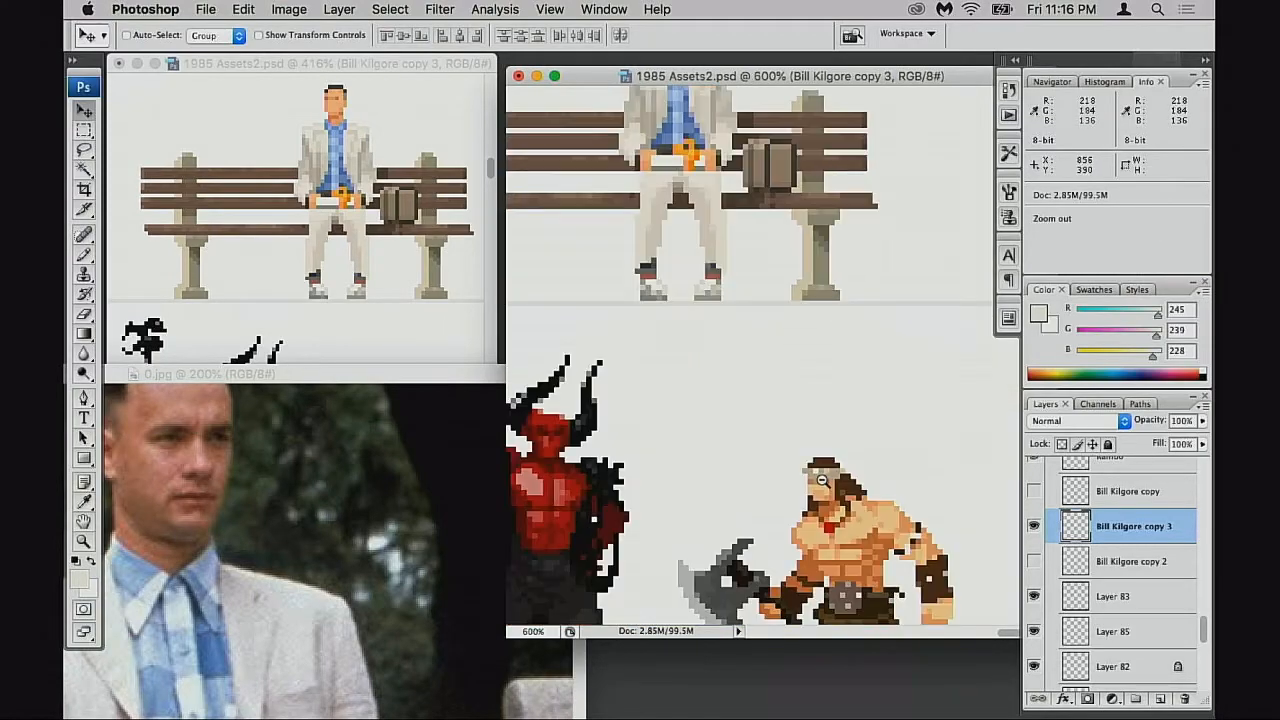
{"action": "left_click", "coordinate": [797, 460], "text": "alt+super"}
{"action": "left_click_drag", "start_coordinate": [800, 362], "coordinate": [842, 521]}
Examine both full reference photos of the seated man, comparing his proportions with the pixel-art figure on the bench
{"action": "left_click", "coordinate": [380, 562], "text": "alt+super"}
{"action": "left_click", "coordinate": [381, 570], "text": "alt+super"}
{"action": "left_click", "coordinate": [381, 570], "text": "alt+super"}
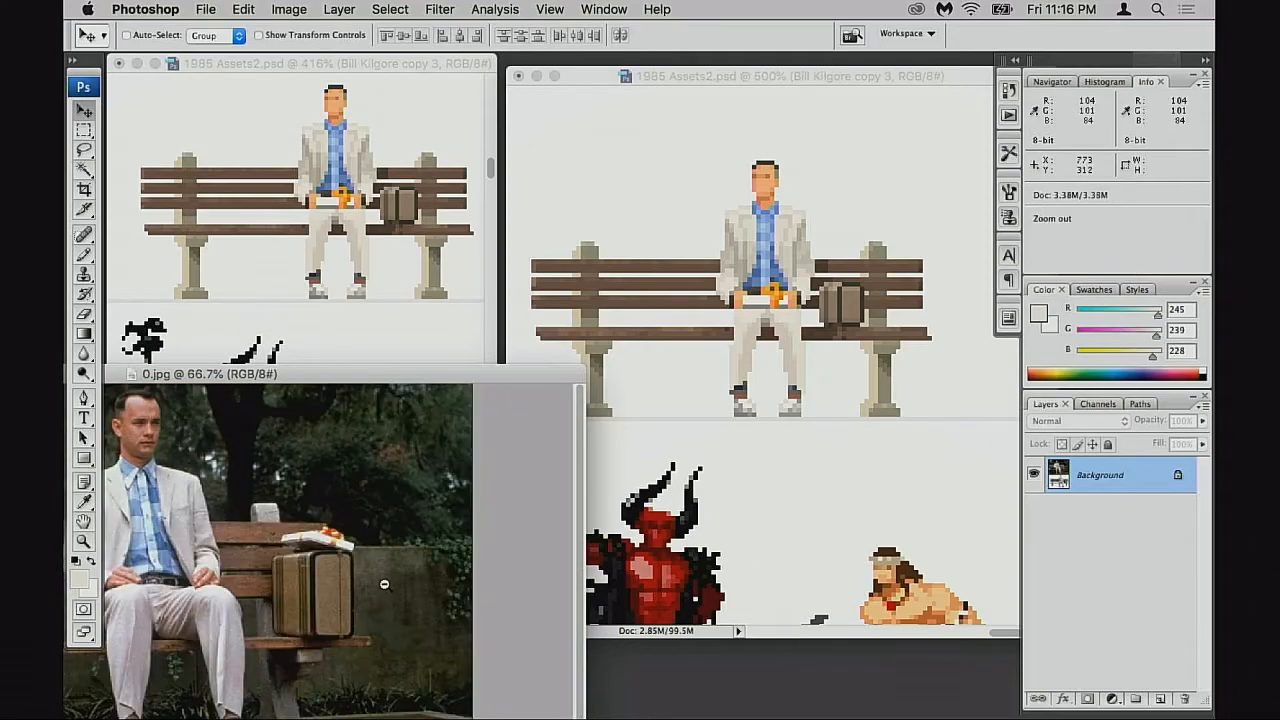
{"action": "left_click", "coordinate": [384, 581], "text": "alt+super"}
{"action": "left_click", "coordinate": [384, 581], "text": "alt+super"}
{"action": "left_click_drag", "start_coordinate": [434, 372], "coordinate": [459, 199]}
{"action": "key", "text": "space"}
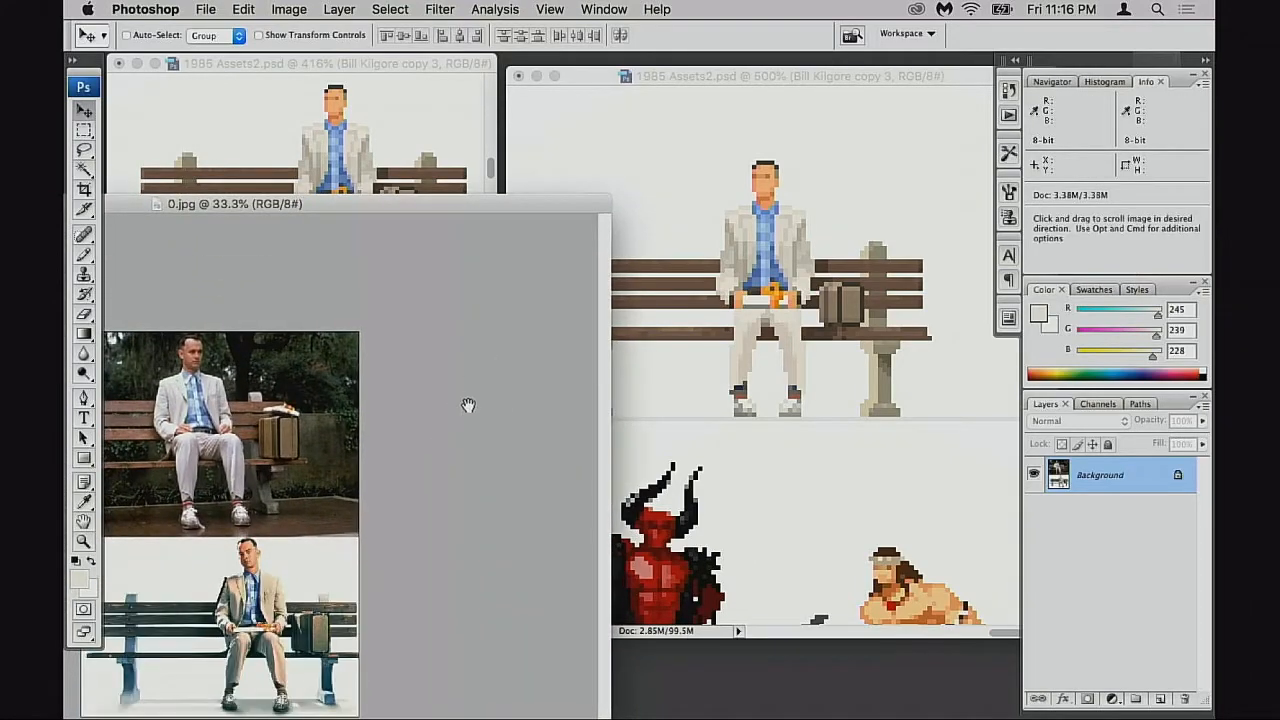
{"action": "left_click", "coordinate": [265, 598], "text": "super"}
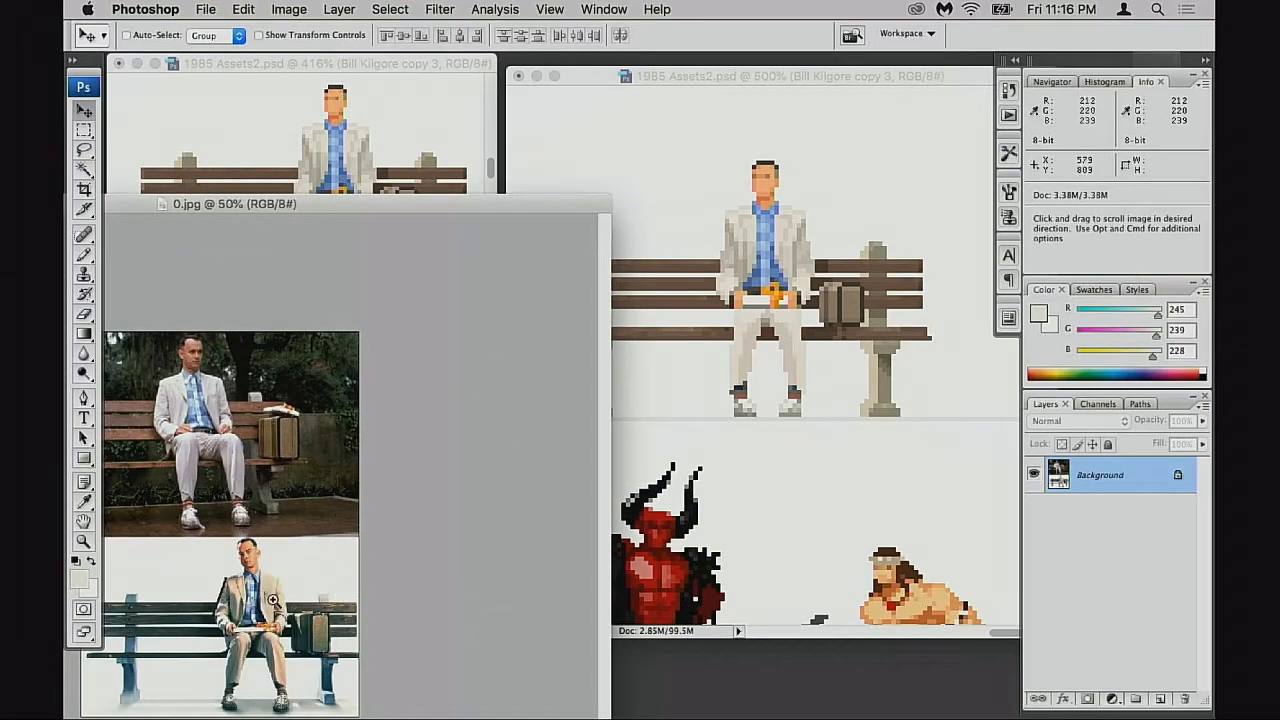
{"action": "left_click", "coordinate": [276, 598], "text": "super"}
{"action": "left_click_drag", "start_coordinate": [439, 206], "coordinate": [439, 406]}
{"action": "left_click", "coordinate": [779, 357]}
{"action": "scroll", "coordinate": [777, 437], "scroll_direction": "up", "scroll_amount": 2}
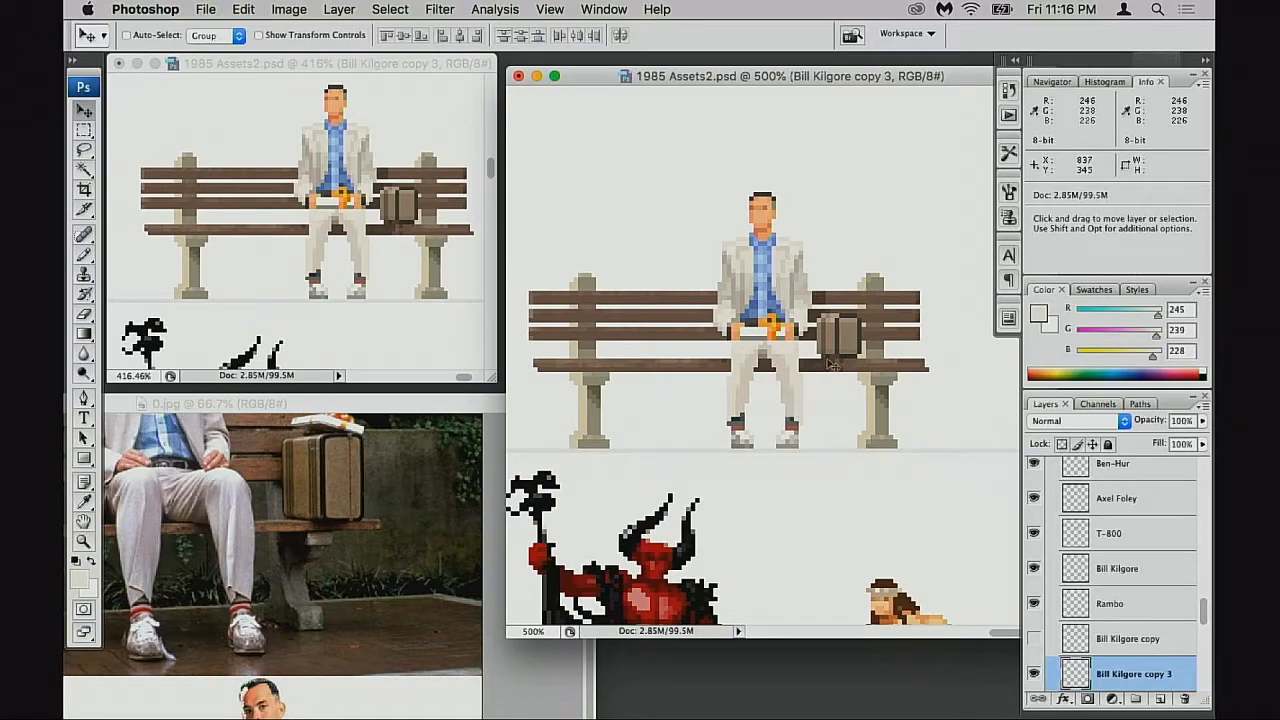
Step back through the edit history to the Layer Via Copy state to compare jacket versions, and return to the latest state
{"action": "left_click", "coordinate": [1008, 91]}
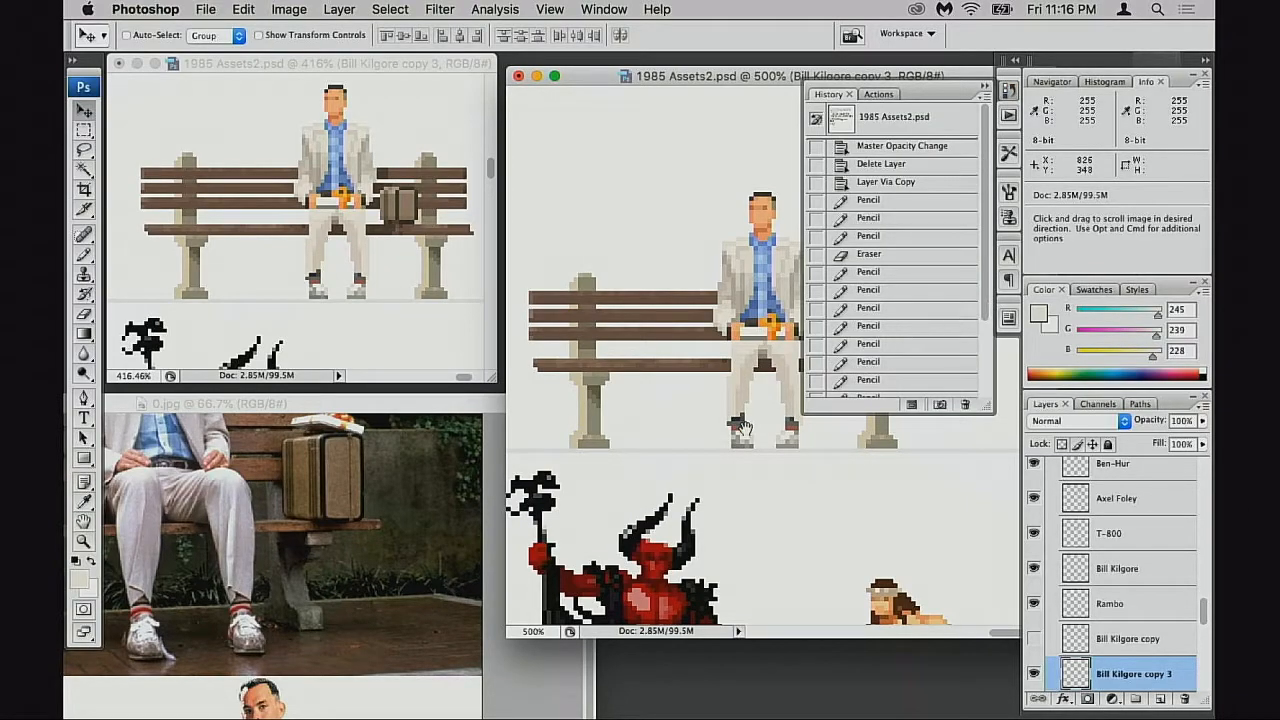
{"action": "left_click_drag", "start_coordinate": [760, 344], "coordinate": [657, 394]}
{"action": "scroll", "coordinate": [910, 330], "scroll_direction": "down", "scroll_amount": 3}
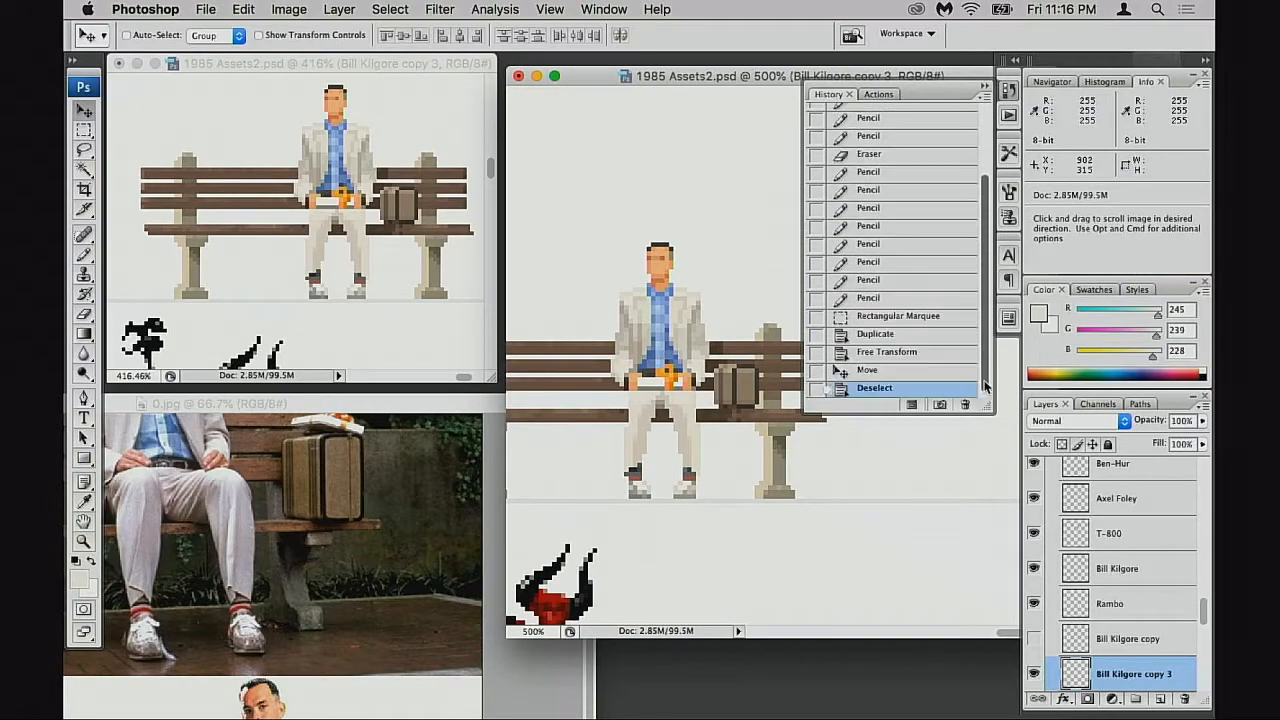
{"action": "left_click", "coordinate": [909, 298]}
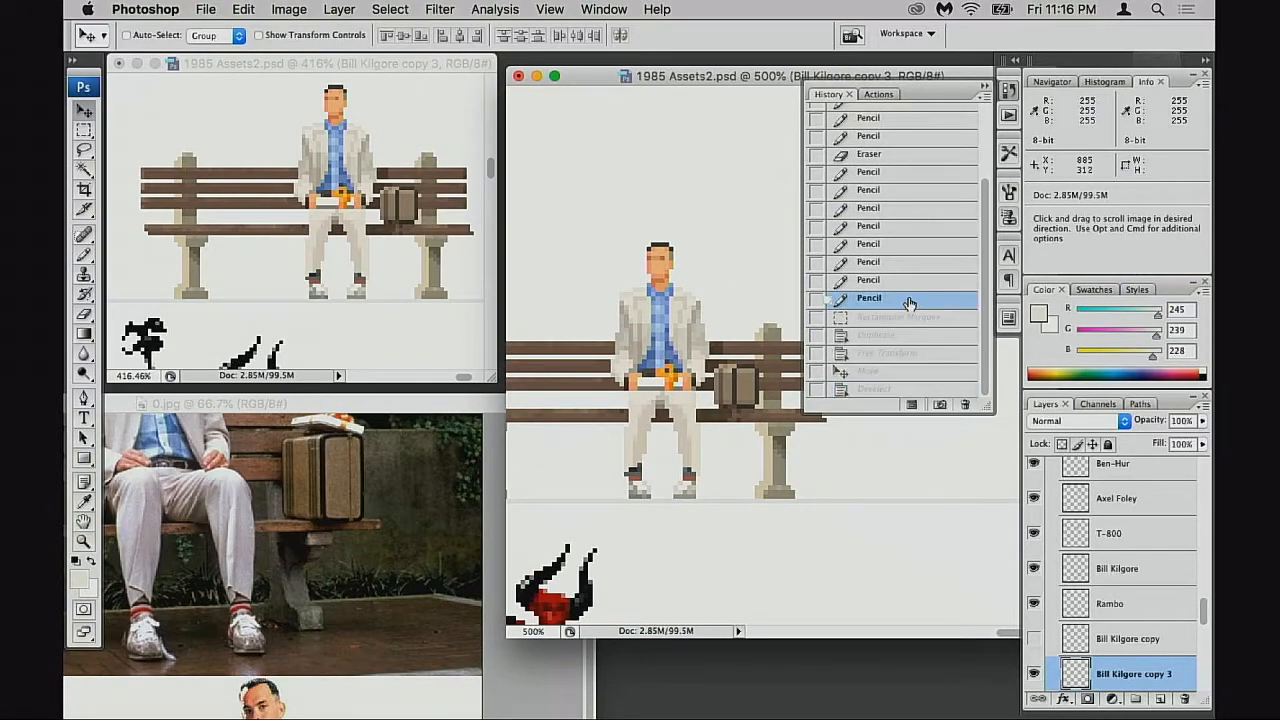
{"action": "left_click", "coordinate": [909, 284]}
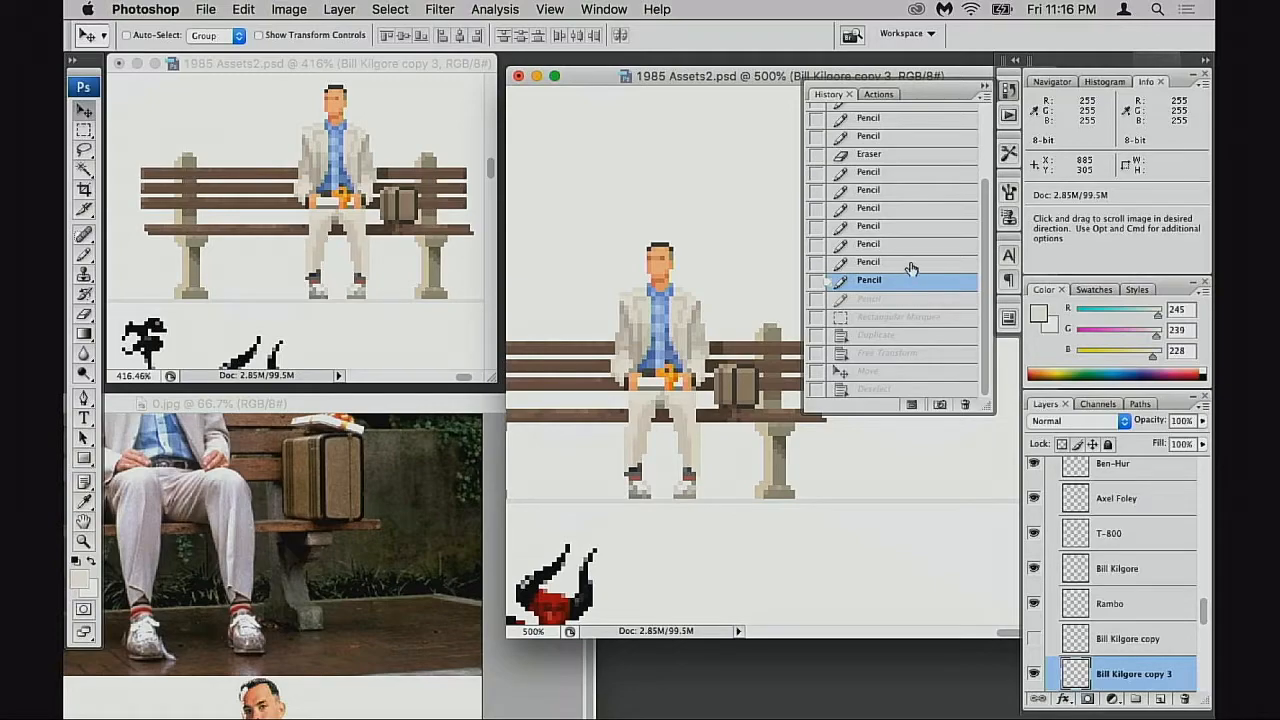
{"action": "left_click", "coordinate": [910, 263]}
{"action": "left_click", "coordinate": [909, 226]}
{"action": "left_click", "coordinate": [903, 190]}
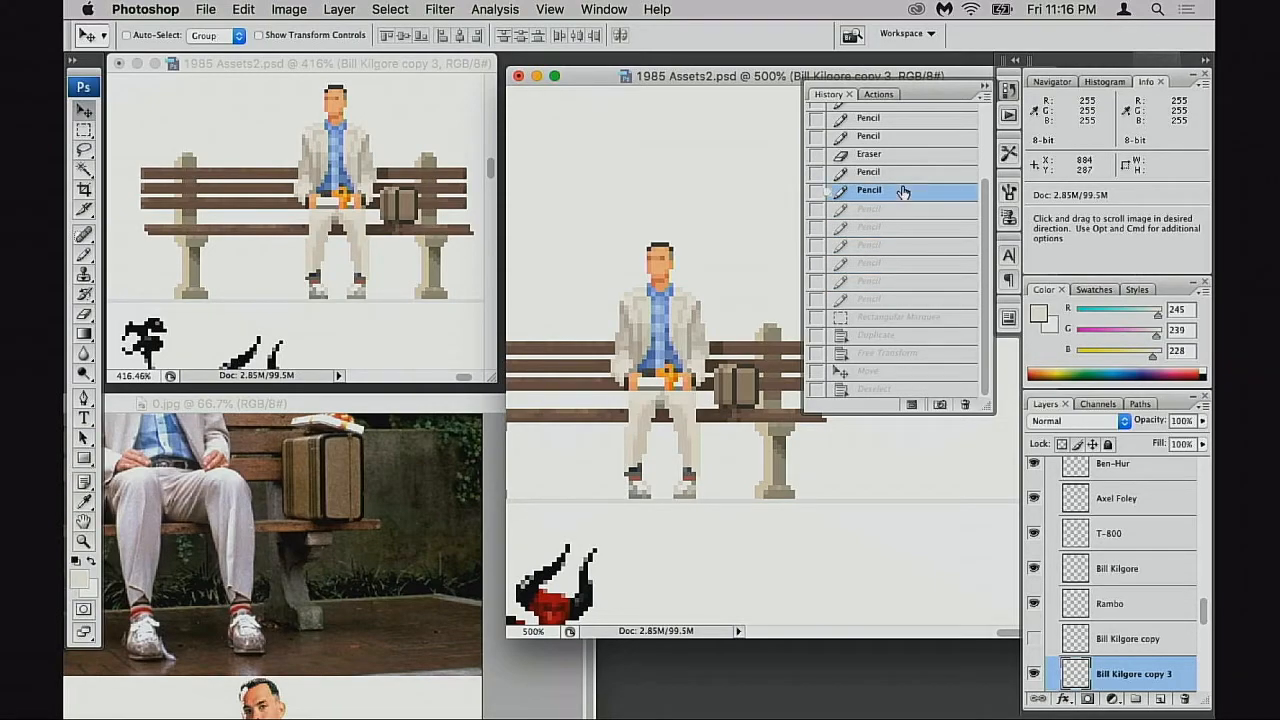
{"action": "left_click", "coordinate": [901, 172]}
{"action": "left_click", "coordinate": [904, 141]}
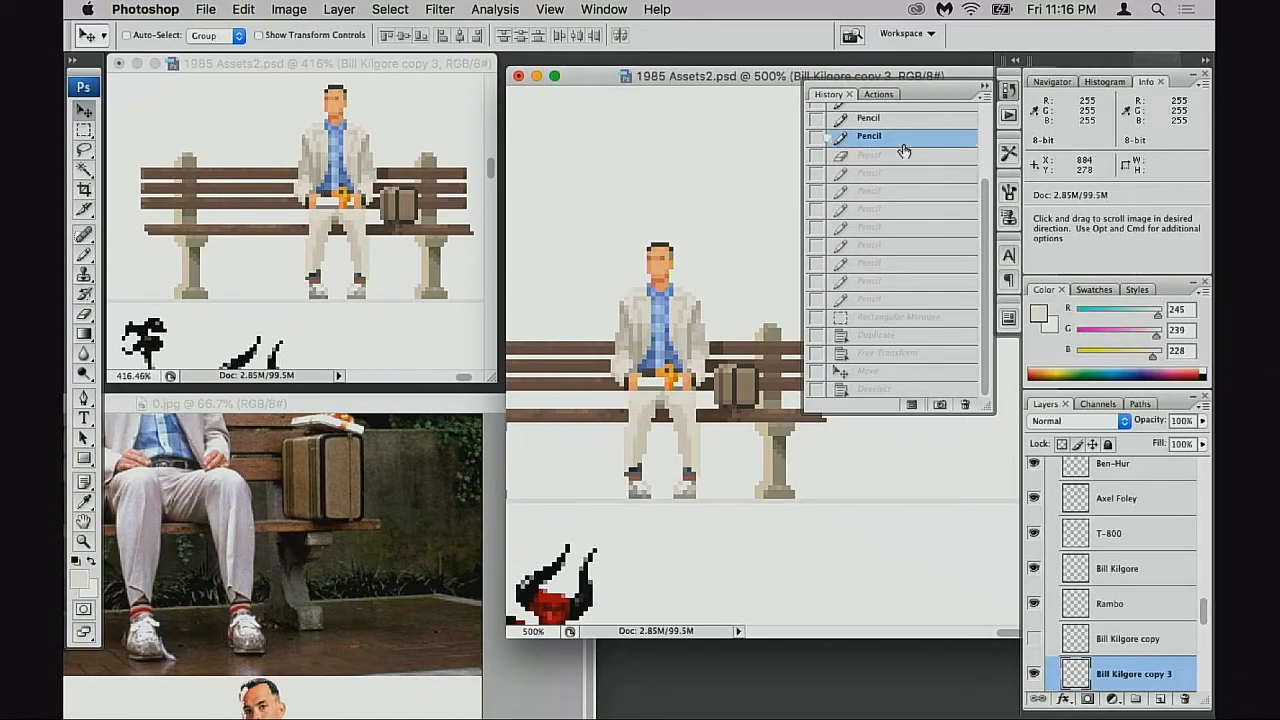
{"action": "left_click", "coordinate": [905, 119]}
{"action": "scroll", "coordinate": [910, 140], "scroll_direction": "up", "scroll_amount": 3}
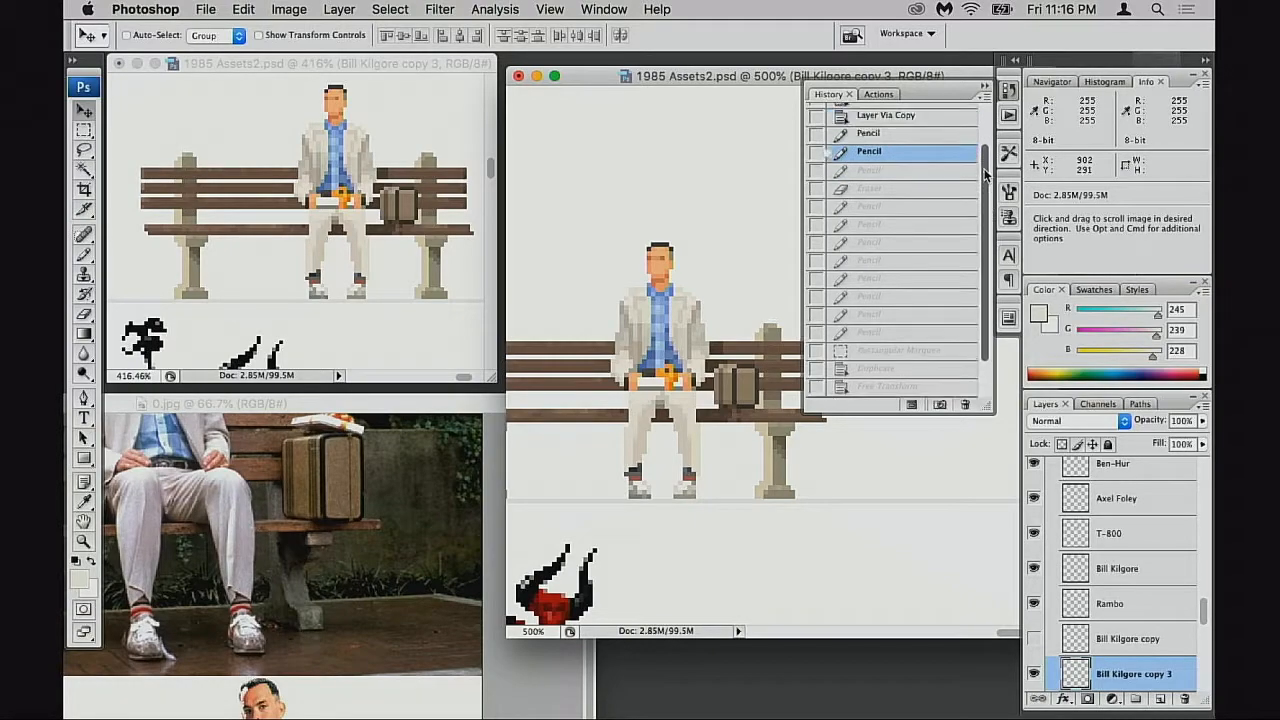
{"action": "left_click", "coordinate": [917, 150]}
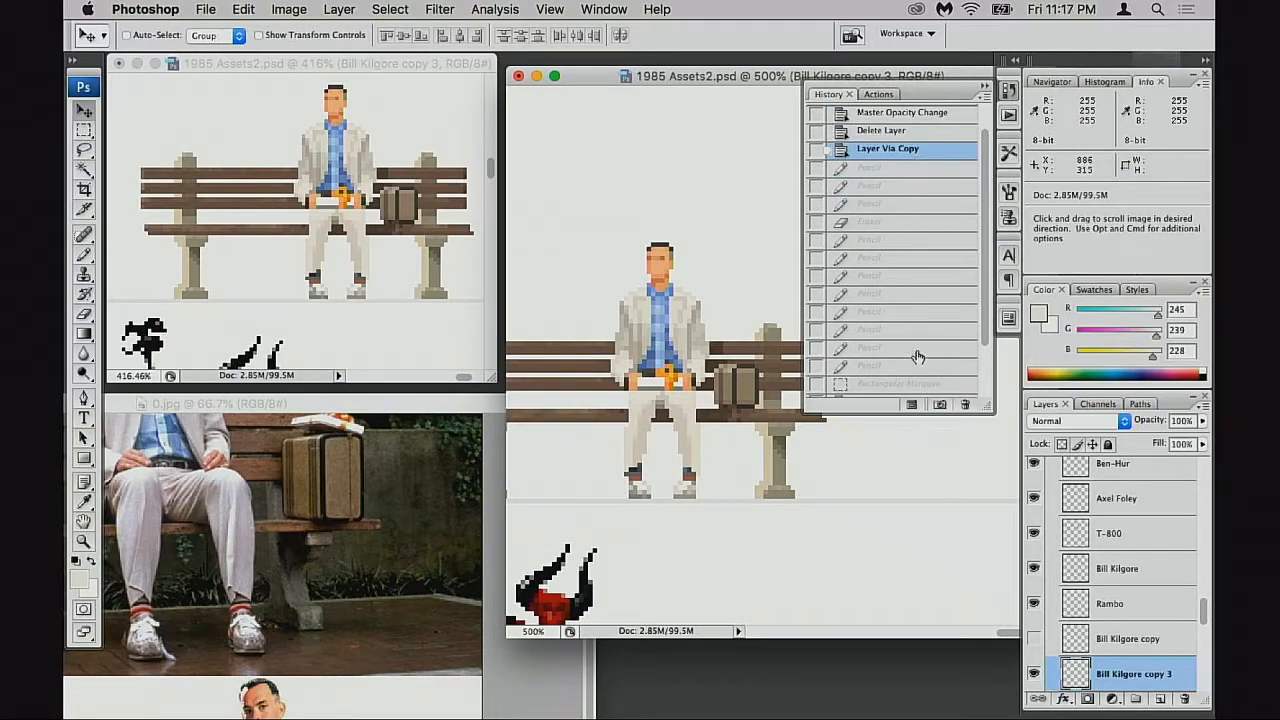
{"action": "scroll", "coordinate": [987, 365], "scroll_direction": "down", "scroll_amount": 3}
{"action": "left_click", "coordinate": [898, 388]}
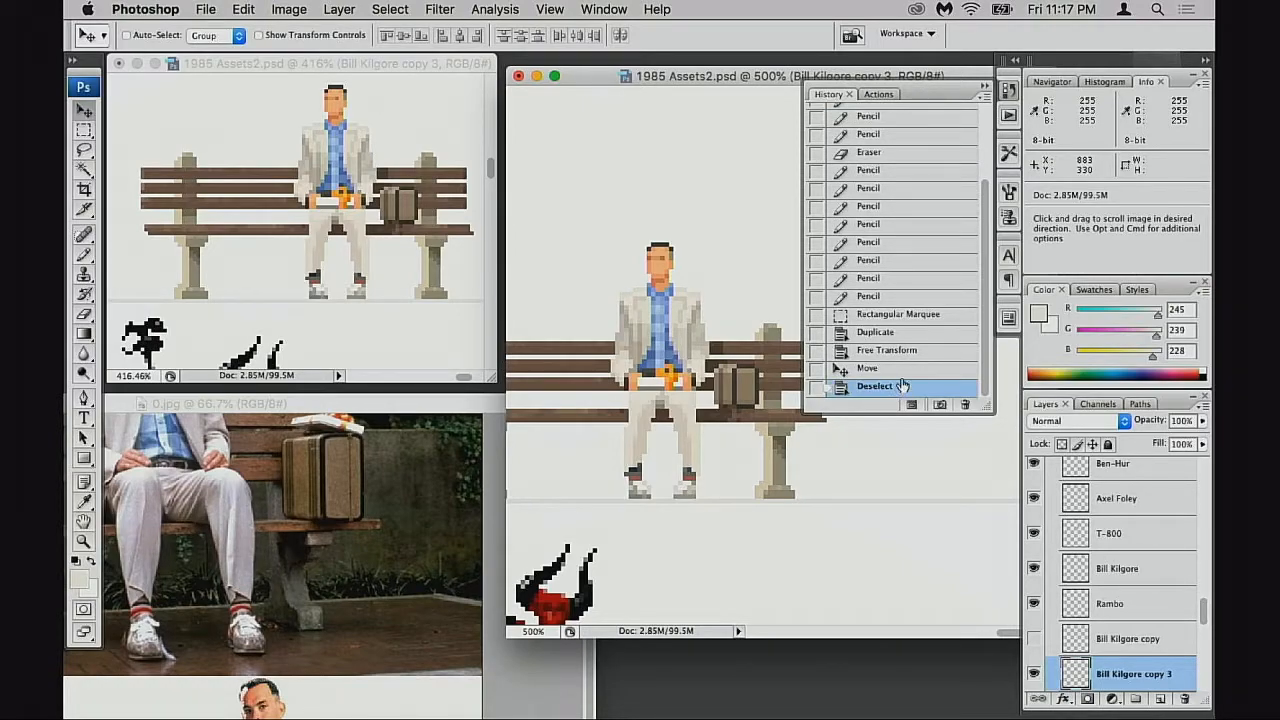
{"action": "left_click_drag", "start_coordinate": [987, 303], "coordinate": [992, 268]}
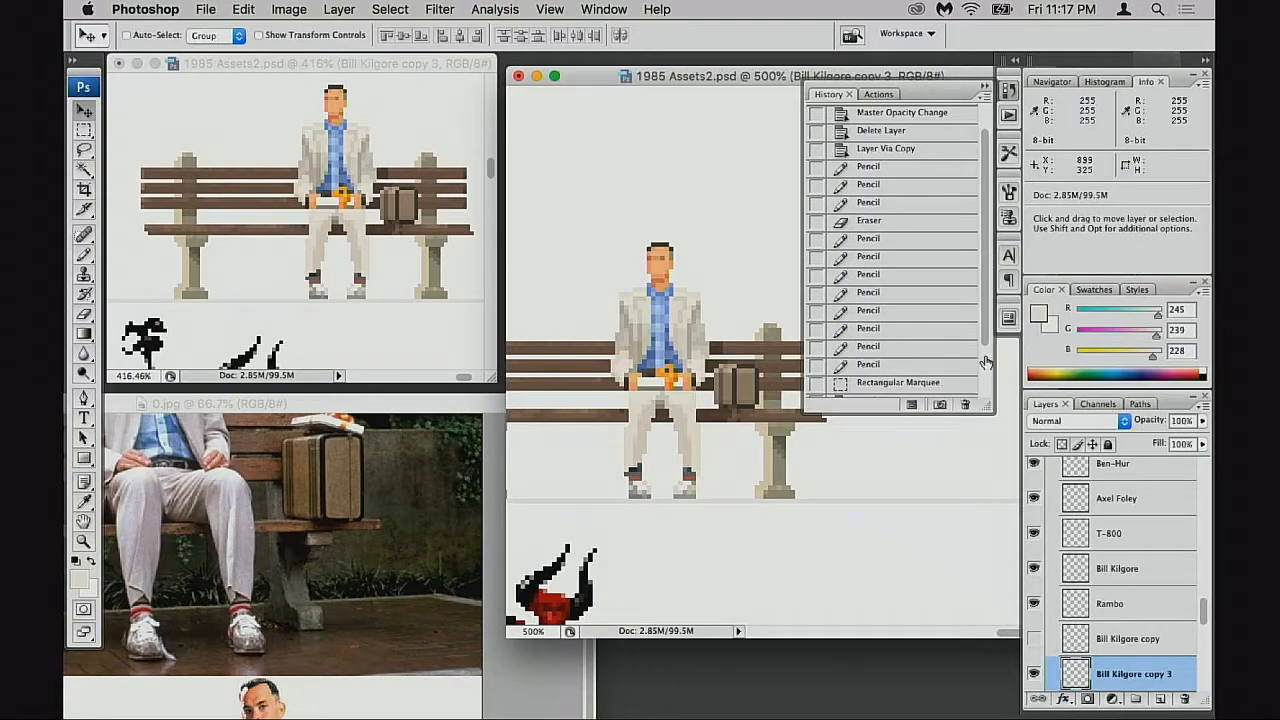
{"action": "scroll", "coordinate": [986, 352], "scroll_direction": "down", "scroll_amount": 3}
Erase the outermost corner pixel from each of the jacket's shoulders to round them off slightly
{"action": "scroll", "coordinate": [686, 357], "scroll_direction": "up", "scroll_amount": 6}
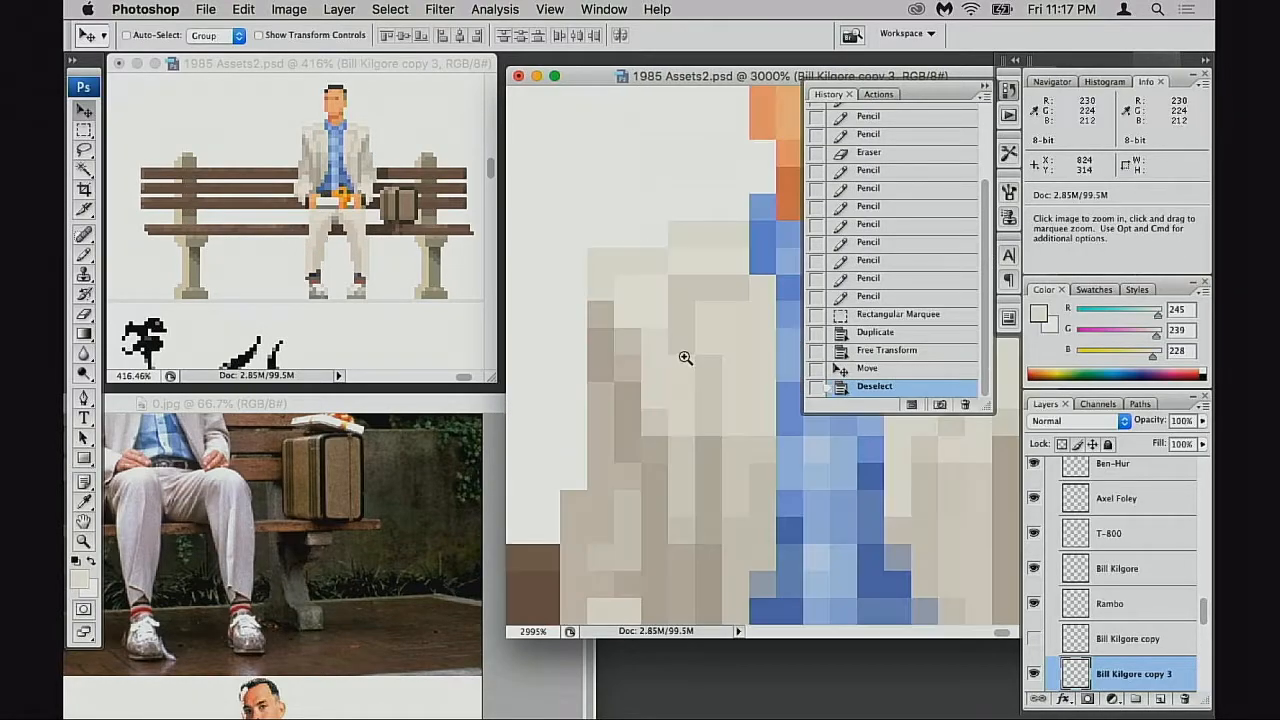
{"action": "key", "text": "e"}
{"action": "left_click", "coordinate": [600, 258]}
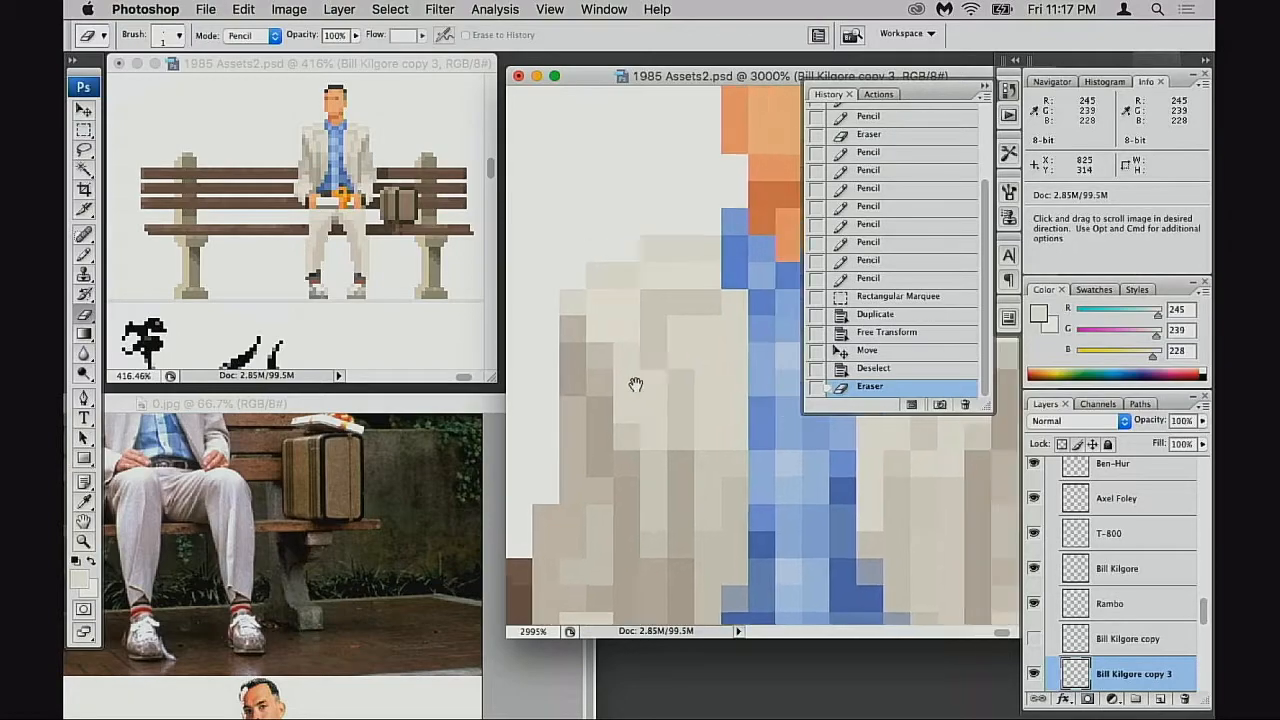
{"action": "scroll", "coordinate": [634, 380], "scroll_direction": "down", "scroll_amount": 4}
{"action": "left_click_drag", "start_coordinate": [722, 441], "coordinate": [617, 501]}
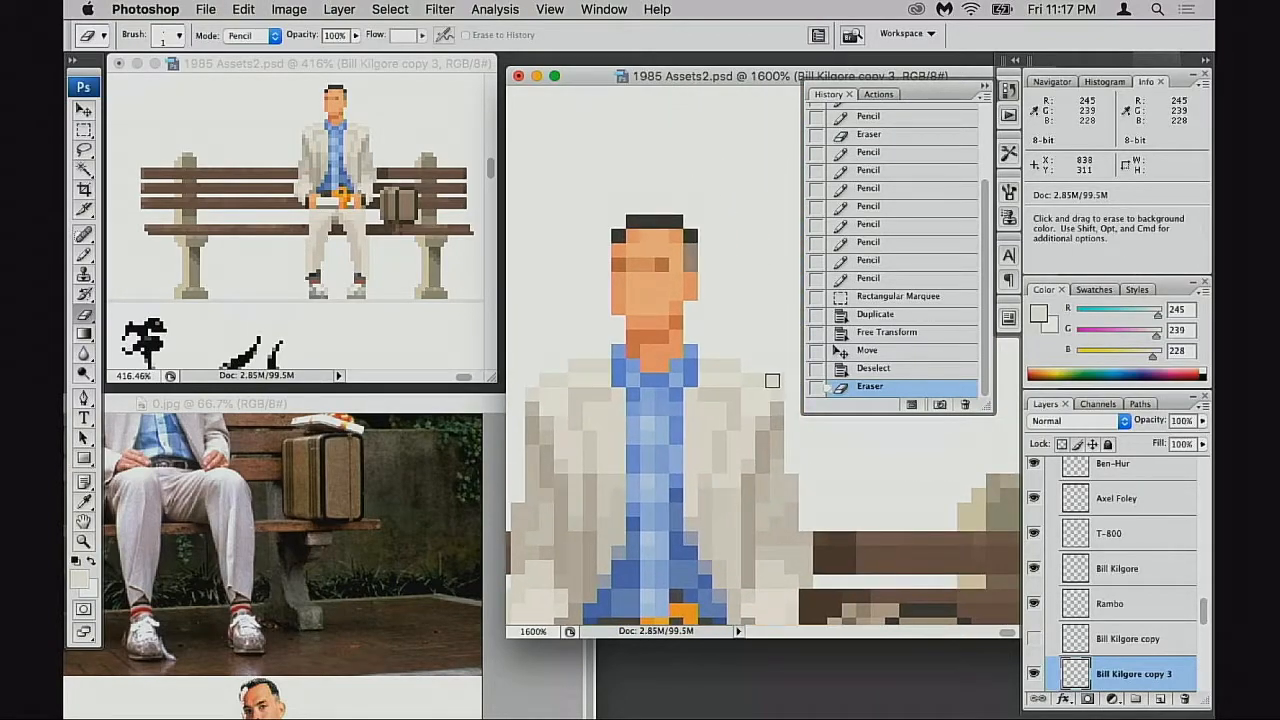
{"action": "left_click", "coordinate": [773, 390]}
Compare the rounded shoulders with an earlier history state, restore the latest state, and toggle the Bill Kilgore copy 3 layer's visibility
{"action": "scroll", "coordinate": [746, 450], "scroll_direction": "down", "scroll_amount": 3}
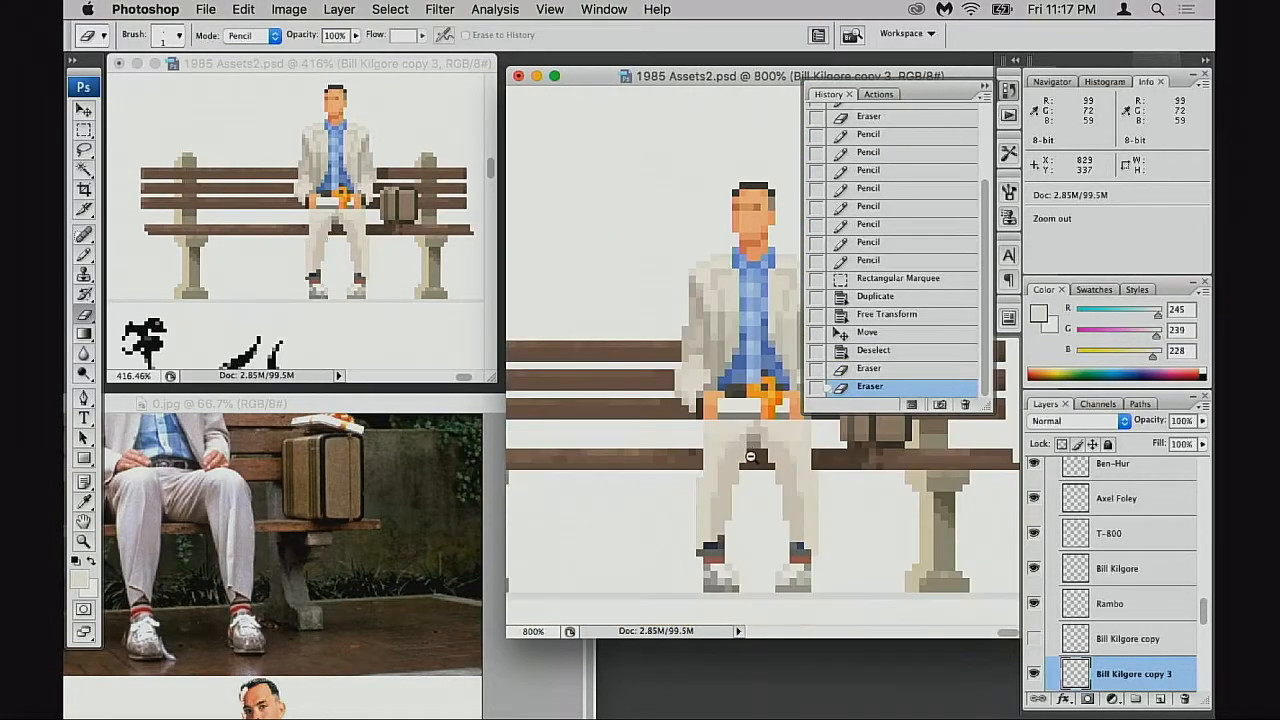
{"action": "left_click_drag", "start_coordinate": [746, 443], "coordinate": [641, 544]}
{"action": "left_click_drag", "start_coordinate": [993, 345], "coordinate": [997, 226]}
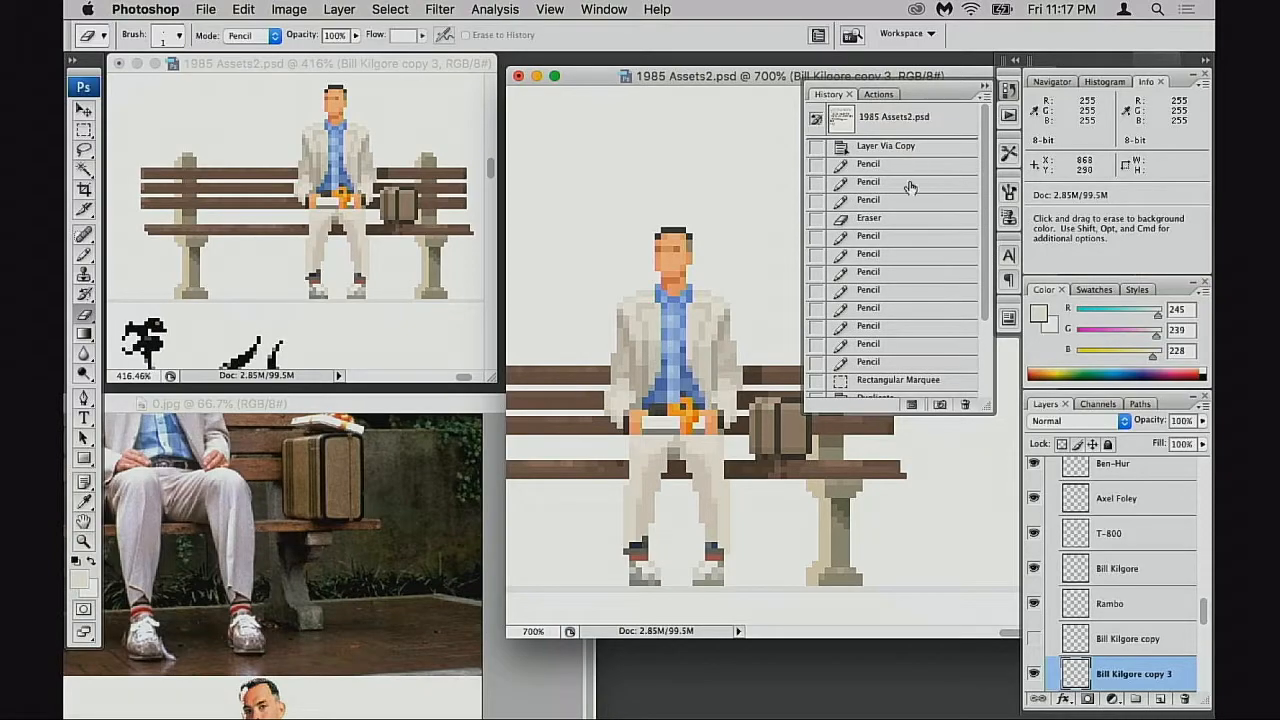
{"action": "left_click", "coordinate": [910, 187]}
{"action": "left_click", "coordinate": [987, 379]}
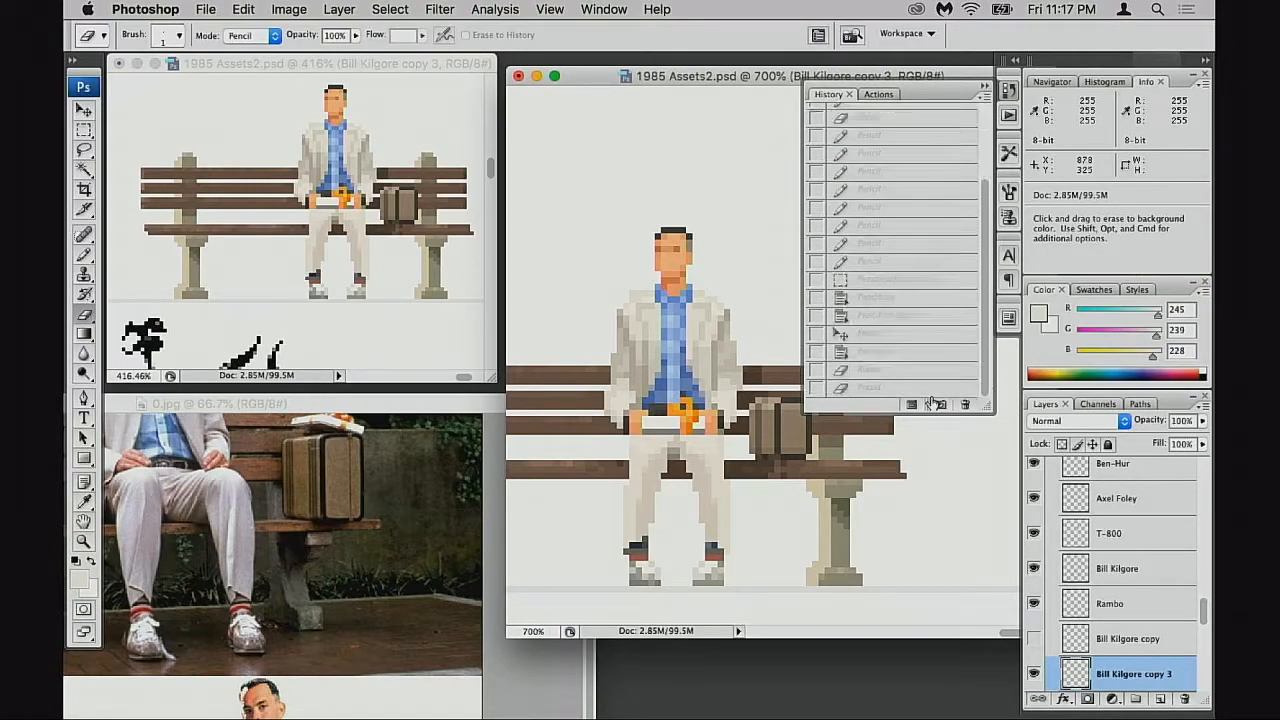
{"action": "left_click", "coordinate": [911, 387]}
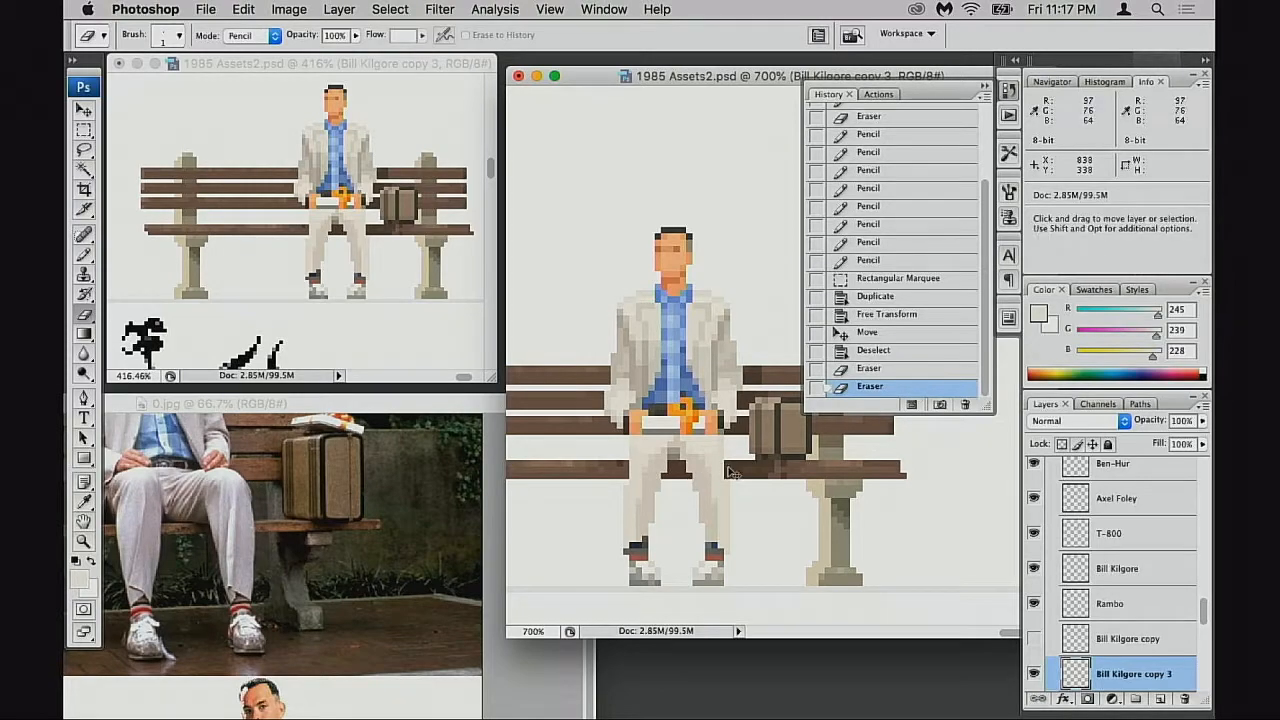
{"action": "left_click", "coordinate": [1034, 676]}
{"action": "left_click", "coordinate": [1034, 676]}
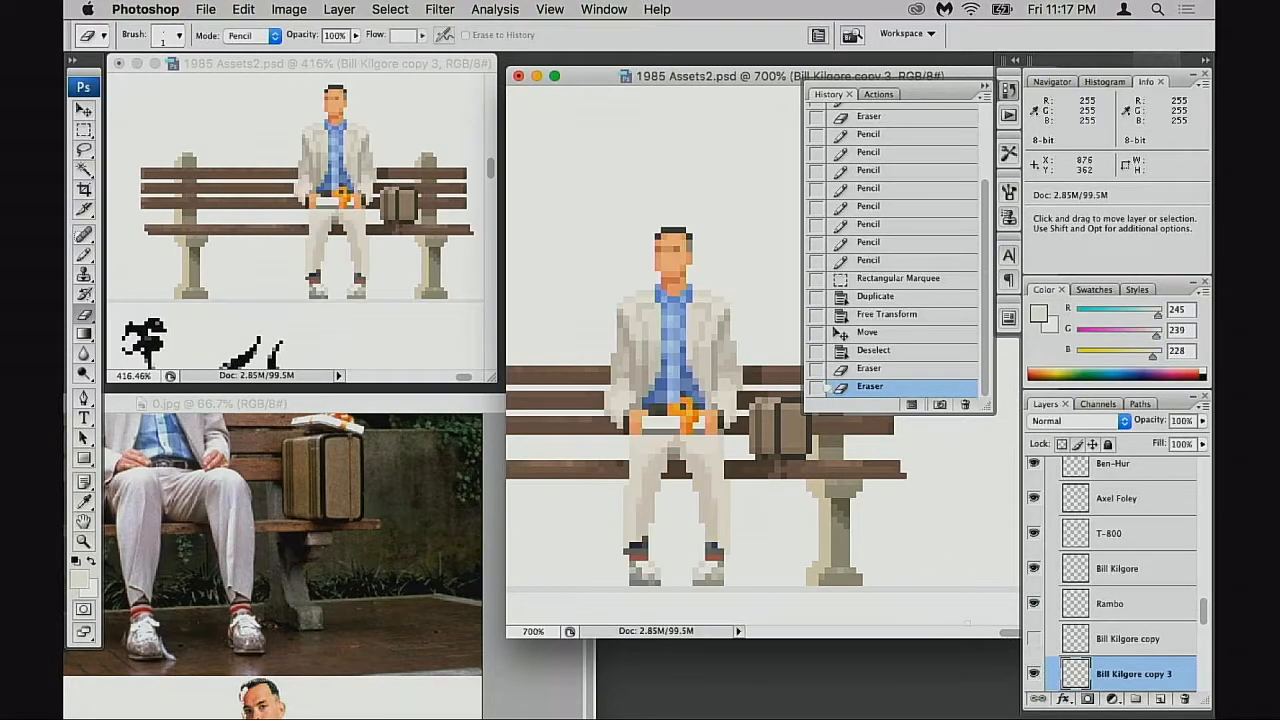
Paint over the stray dark pixel above the orange ribbon with the sampled shirt blue (92, 121, 192)
{"action": "left_click_drag", "start_coordinate": [744, 507], "coordinate": [698, 497]}
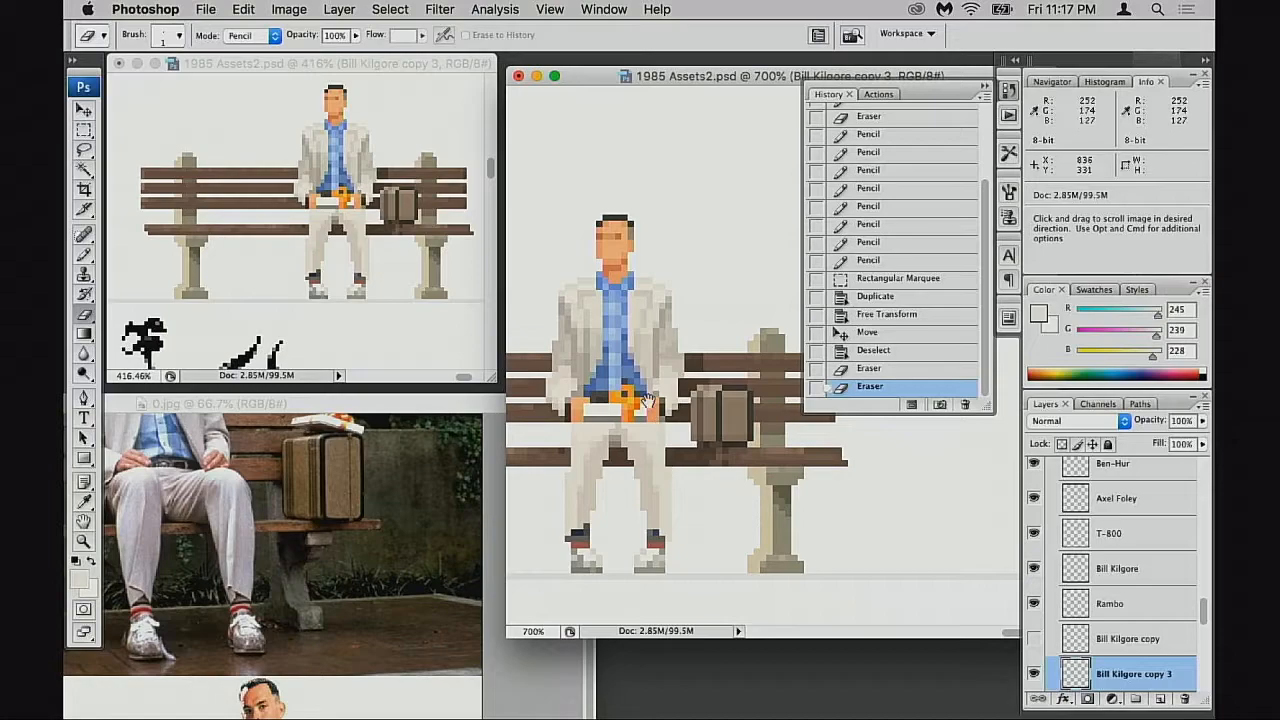
{"action": "left_click", "coordinate": [624, 380], "text": "super"}
{"action": "left_click", "coordinate": [660, 428], "text": "super"}
{"action": "left_click_drag", "start_coordinate": [744, 350], "coordinate": [571, 514]}
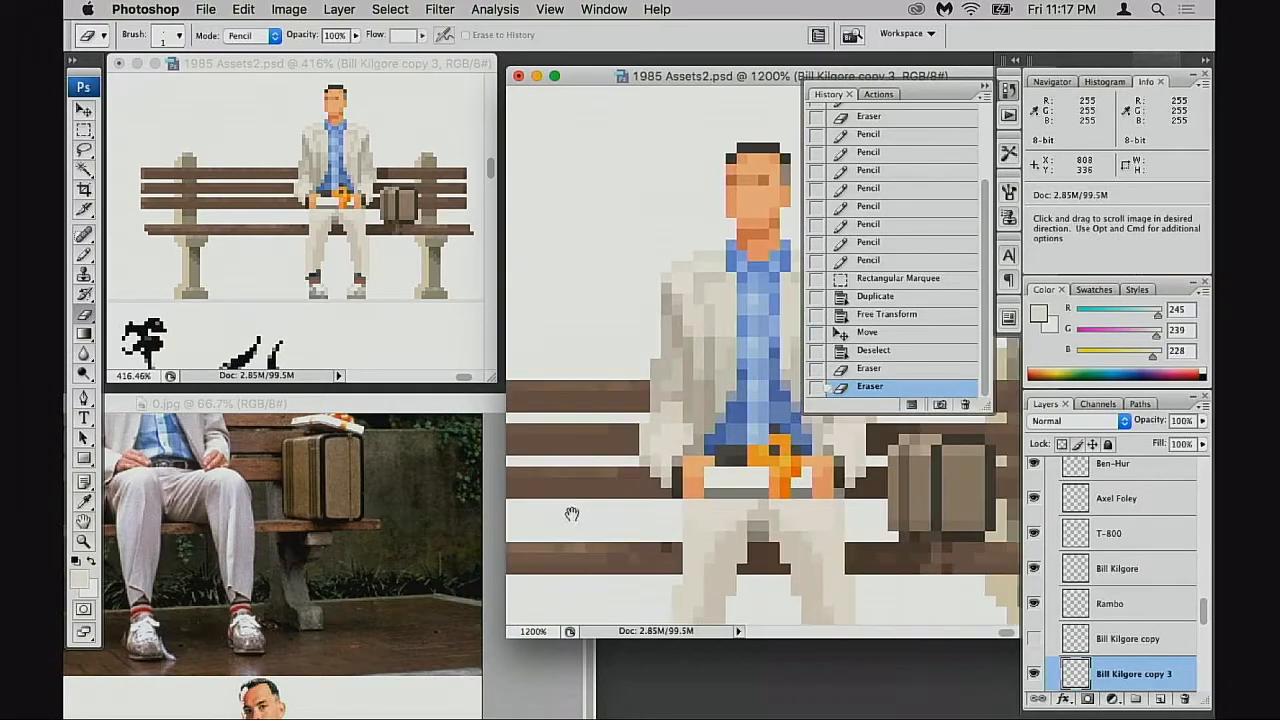
{"action": "left_click_drag", "start_coordinate": [793, 451], "coordinate": [770, 464]}
{"action": "left_click", "coordinate": [766, 440], "text": "super"}
{"action": "left_click", "coordinate": [769, 377], "text": "super"}
{"action": "left_click_drag", "start_coordinate": [746, 352], "coordinate": [645, 468]}
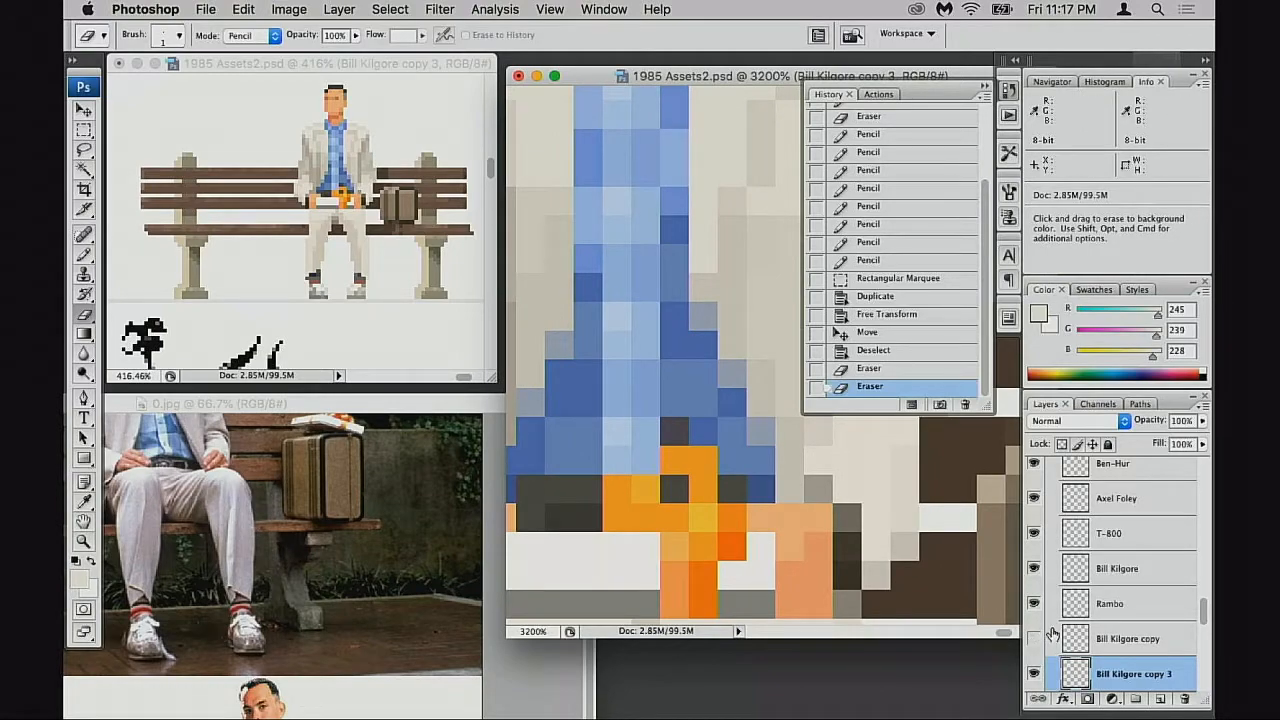
{"action": "scroll", "coordinate": [1056, 615], "scroll_direction": "down", "scroll_amount": 3}
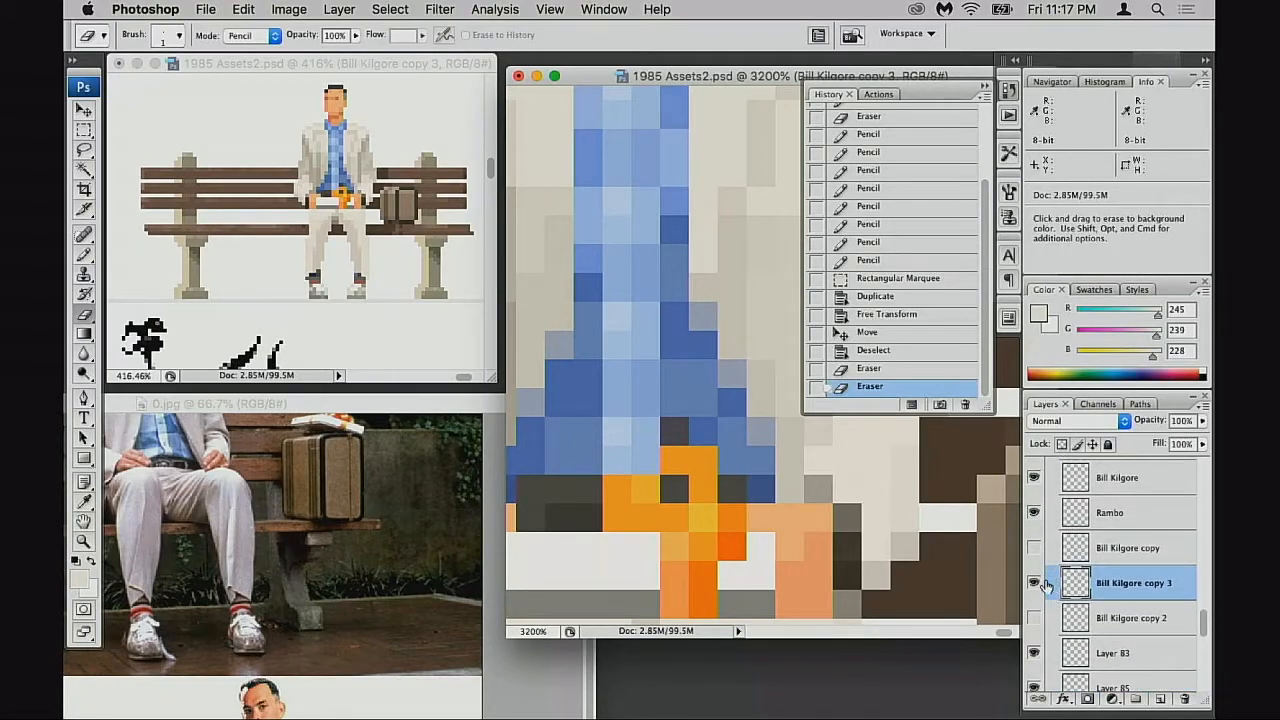
{"action": "left_click", "coordinate": [1034, 583]}
{"action": "left_click", "coordinate": [1034, 583]}
{"action": "key", "text": "b"}
{"action": "left_click", "coordinate": [703, 433], "text": "alt"}
{"action": "left_click", "coordinate": [687, 431]}
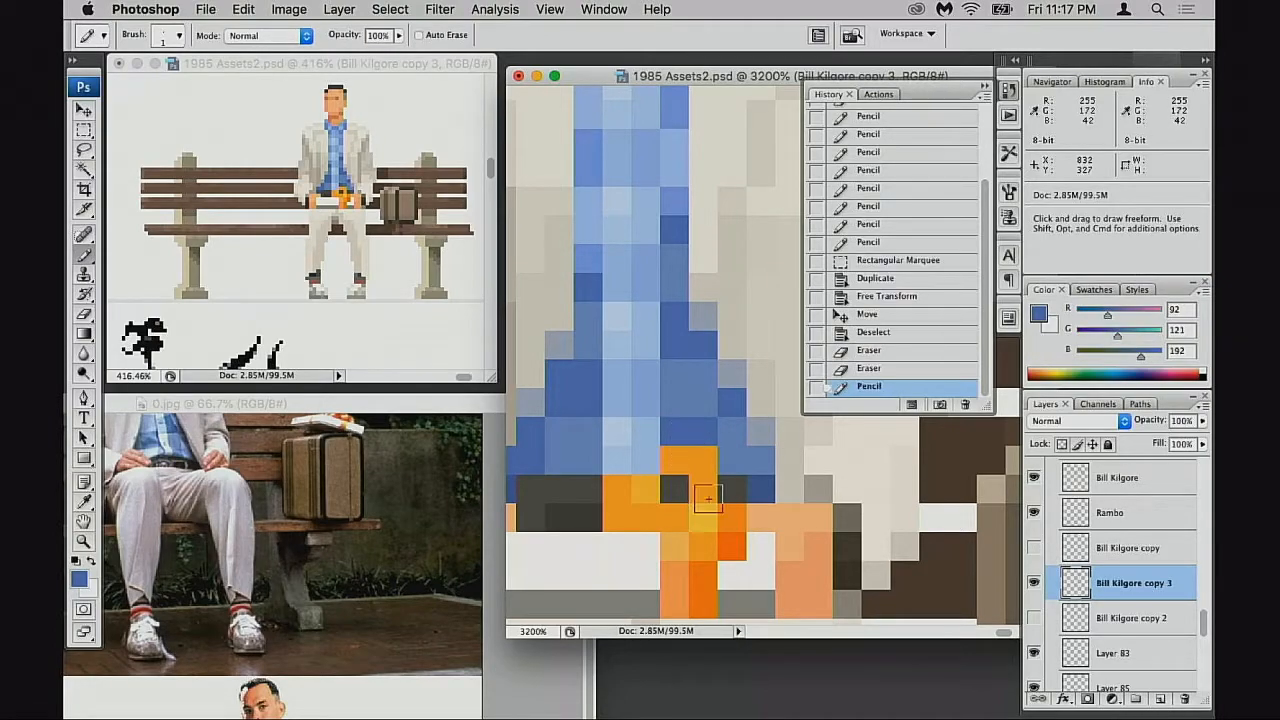
Collapse the edit history and review the whole man and bench at 600% zoom
{"action": "left_click", "coordinate": [737, 517], "text": "alt"}
{"action": "left_click", "coordinate": [740, 517], "text": "alt"}
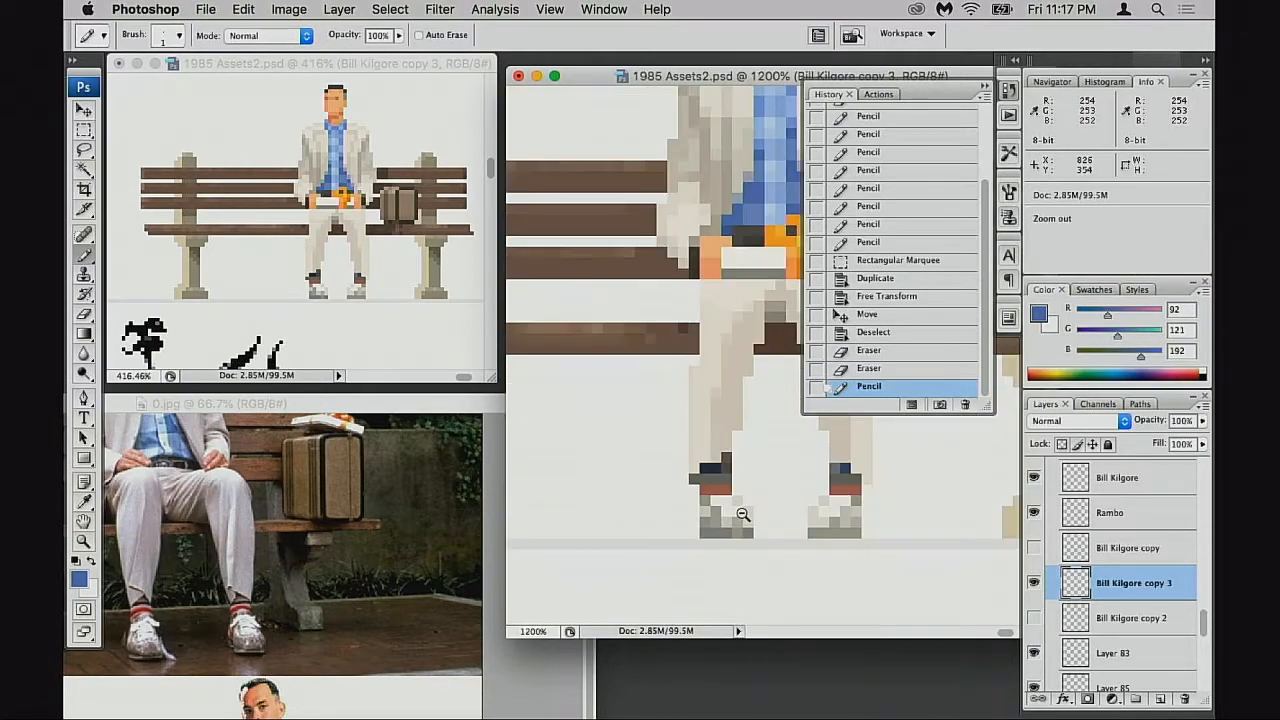
{"action": "left_click", "coordinate": [743, 514], "text": "alt"}
{"action": "left_click", "coordinate": [749, 500], "text": "alt"}
{"action": "left_click_drag", "start_coordinate": [695, 335], "coordinate": [683, 519]}
{"action": "left_click", "coordinate": [700, 489], "text": "alt"}
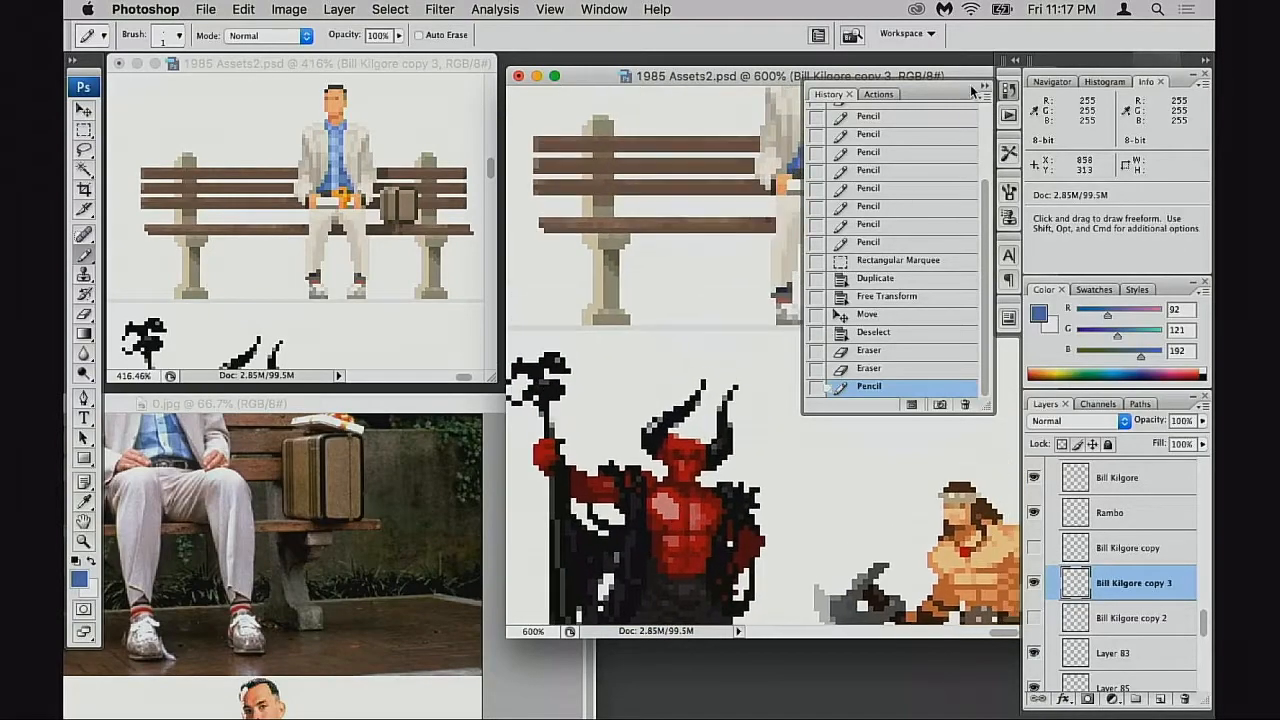
{"action": "left_click", "coordinate": [985, 87]}
{"action": "left_click_drag", "start_coordinate": [789, 424], "coordinate": [724, 590]}
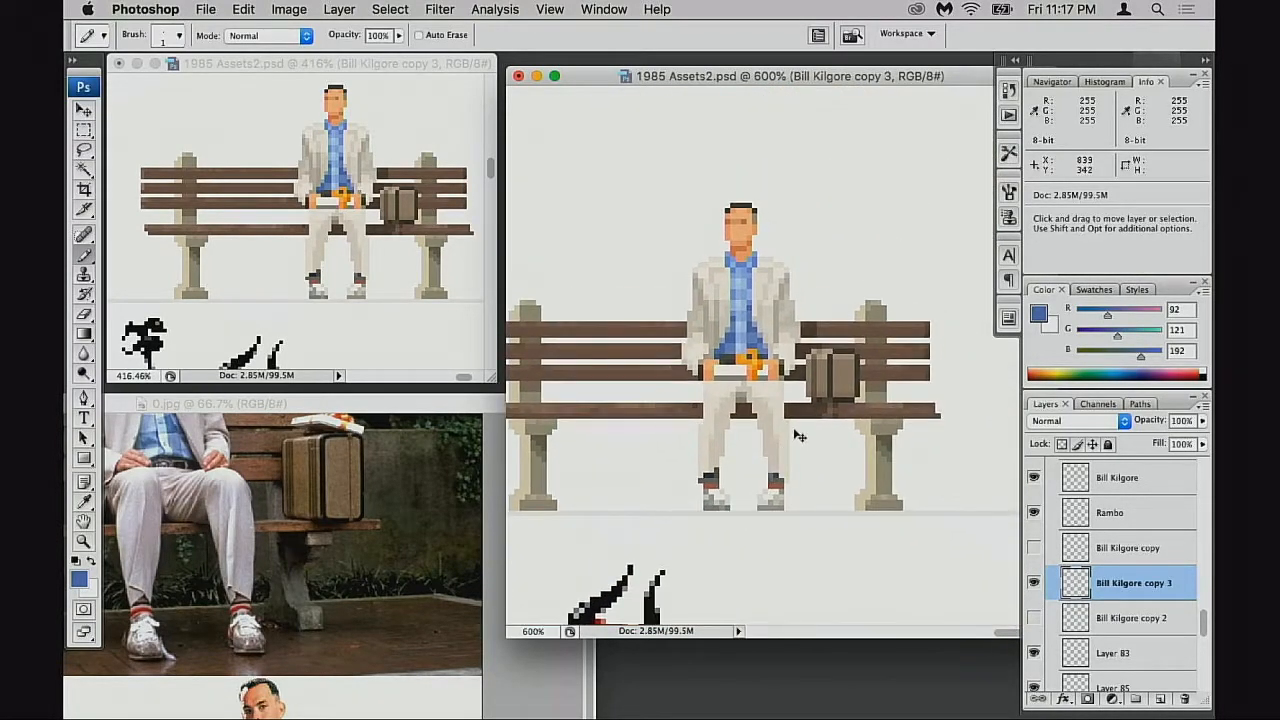
Zoom the reference image out to 33.3% and move its window clear of the artwork's overview window
{"action": "left_click", "coordinate": [456, 517]}
{"action": "left_click", "coordinate": [452, 515], "text": "alt"}
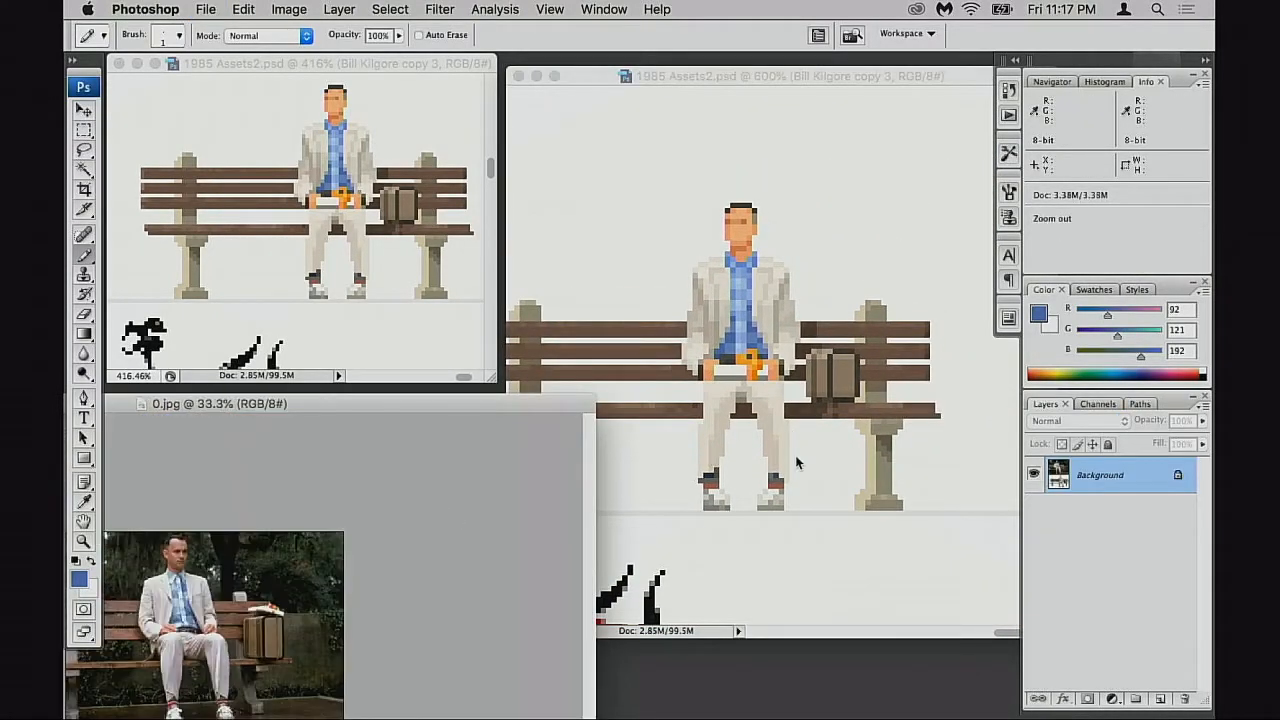
{"action": "left_click", "coordinate": [795, 455]}
{"action": "left_click_drag", "start_coordinate": [468, 404], "coordinate": [454, 556]}
{"action": "left_click", "coordinate": [754, 468]}
Enlarge the artwork's 416% overview window and move the 600% window over it with the man centred in view
{"action": "left_click_drag", "start_coordinate": [754, 468], "coordinate": [876, 480]}
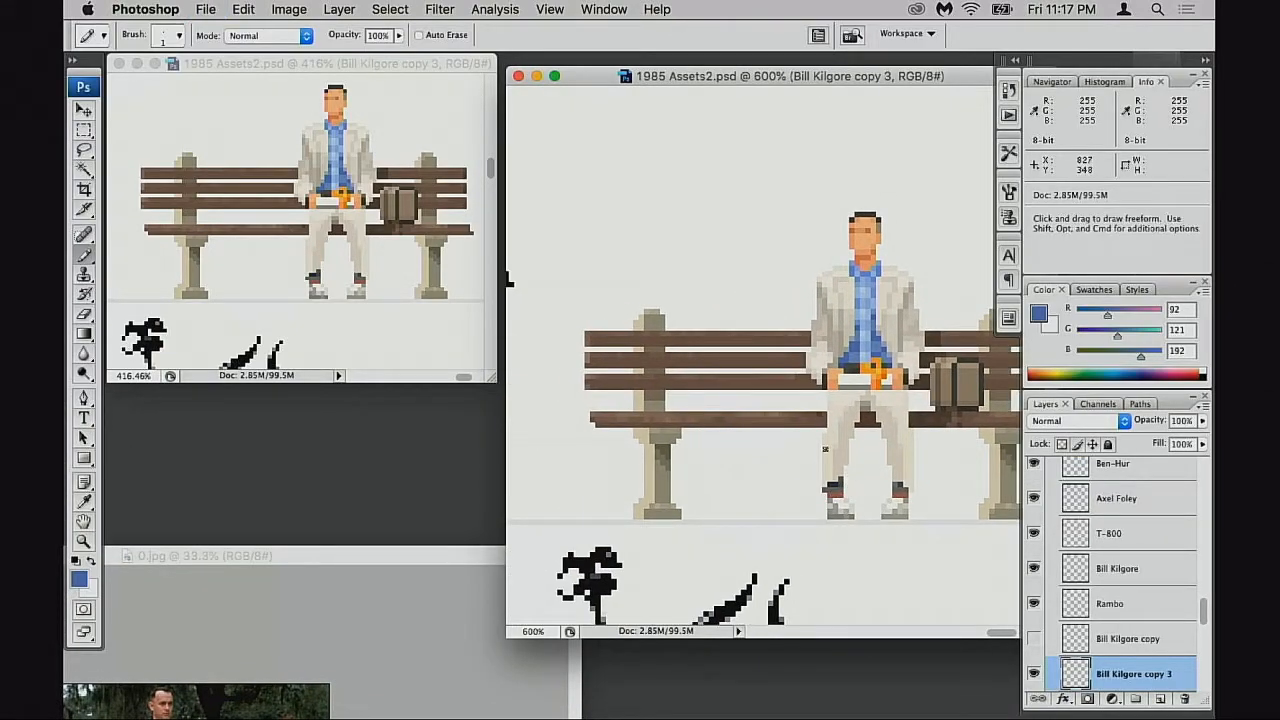
{"action": "left_click", "coordinate": [488, 374]}
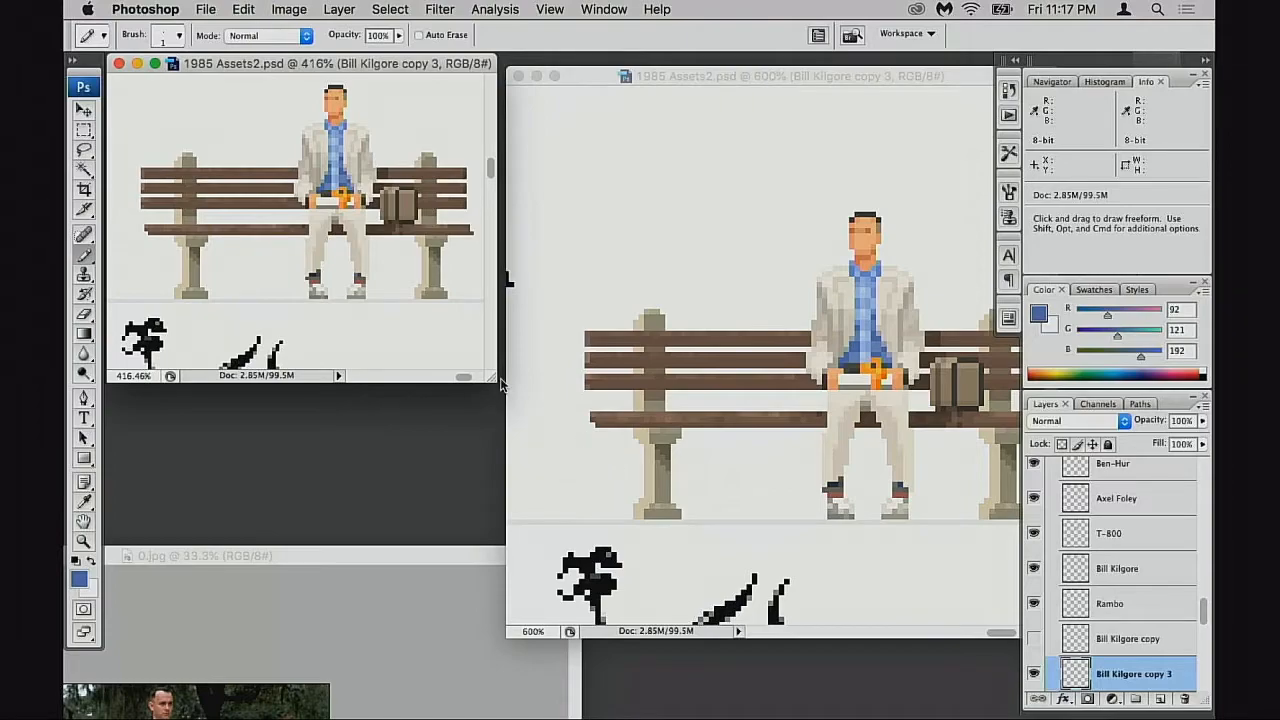
{"action": "left_click_drag", "start_coordinate": [491, 377], "coordinate": [599, 513]}
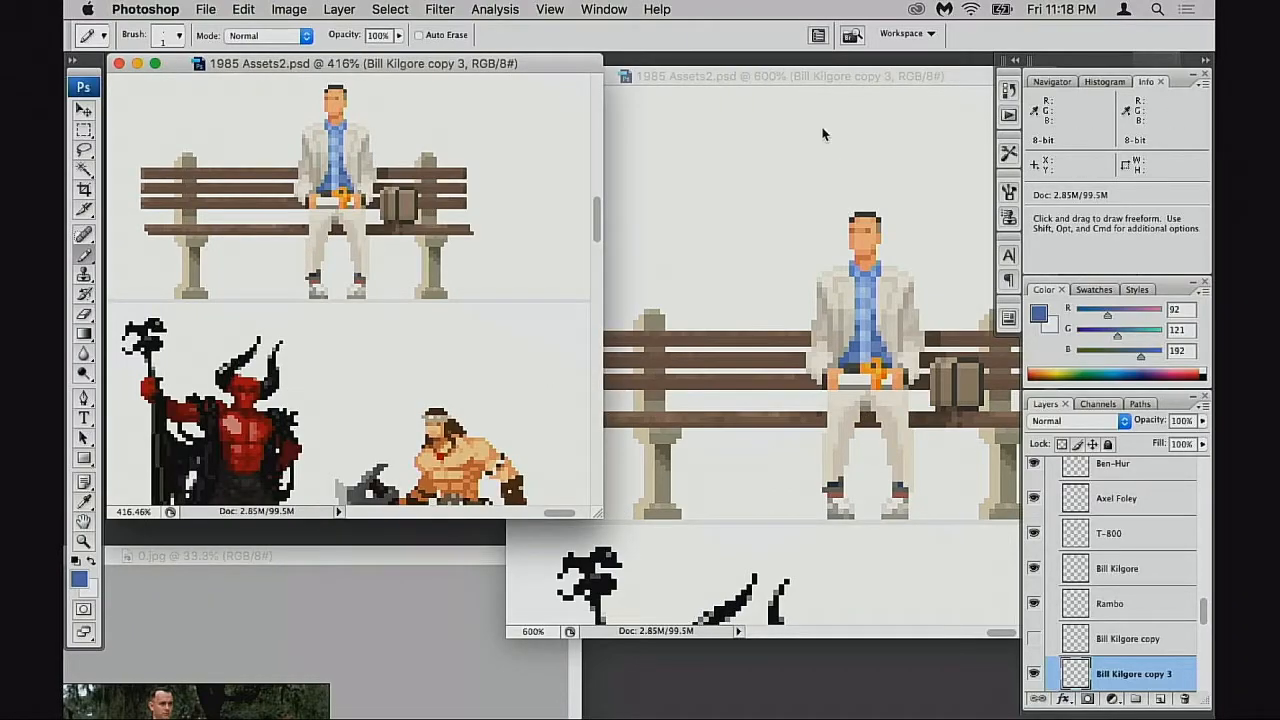
{"action": "left_click", "coordinate": [814, 80]}
{"action": "left_click_drag", "start_coordinate": [814, 80], "coordinate": [688, 121]}
{"action": "left_click_drag", "start_coordinate": [775, 389], "coordinate": [708, 370]}
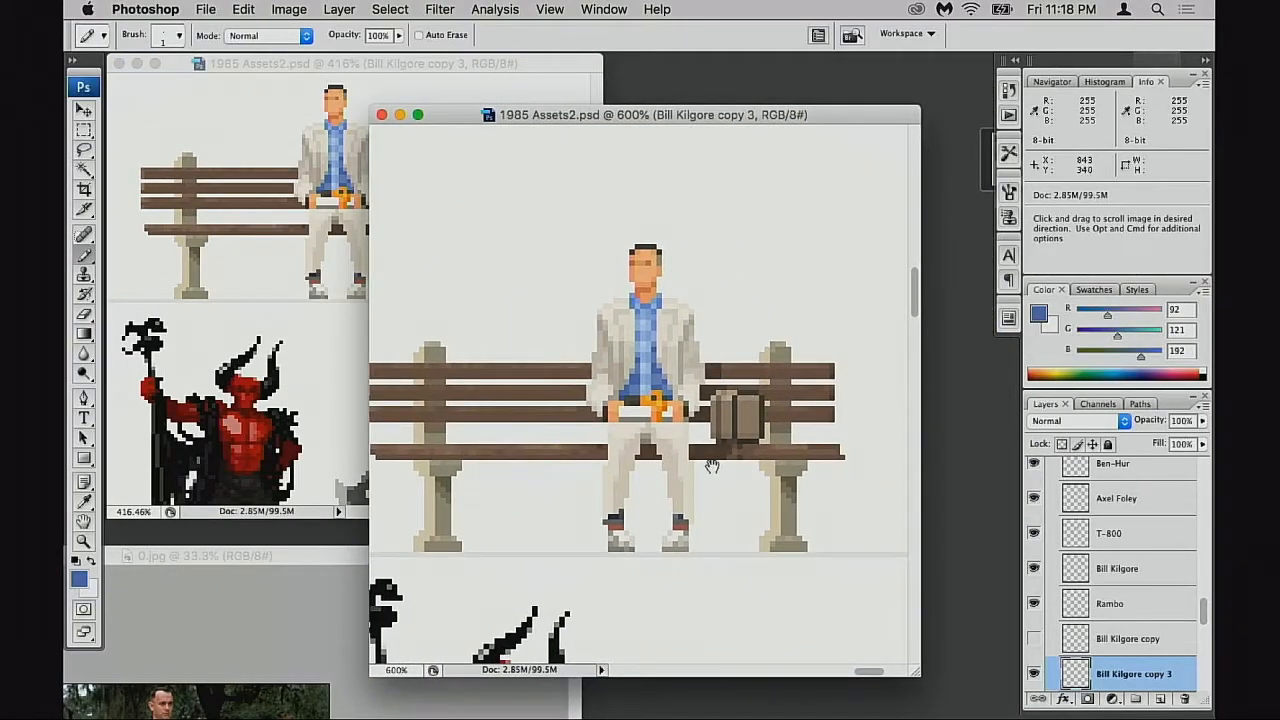
Inspect the man, bench and suitcase at zoom levels between 300% and 1130%, including alongside the neighbouring figures
{"action": "left_click_drag", "start_coordinate": [711, 464], "coordinate": [756, 455]}
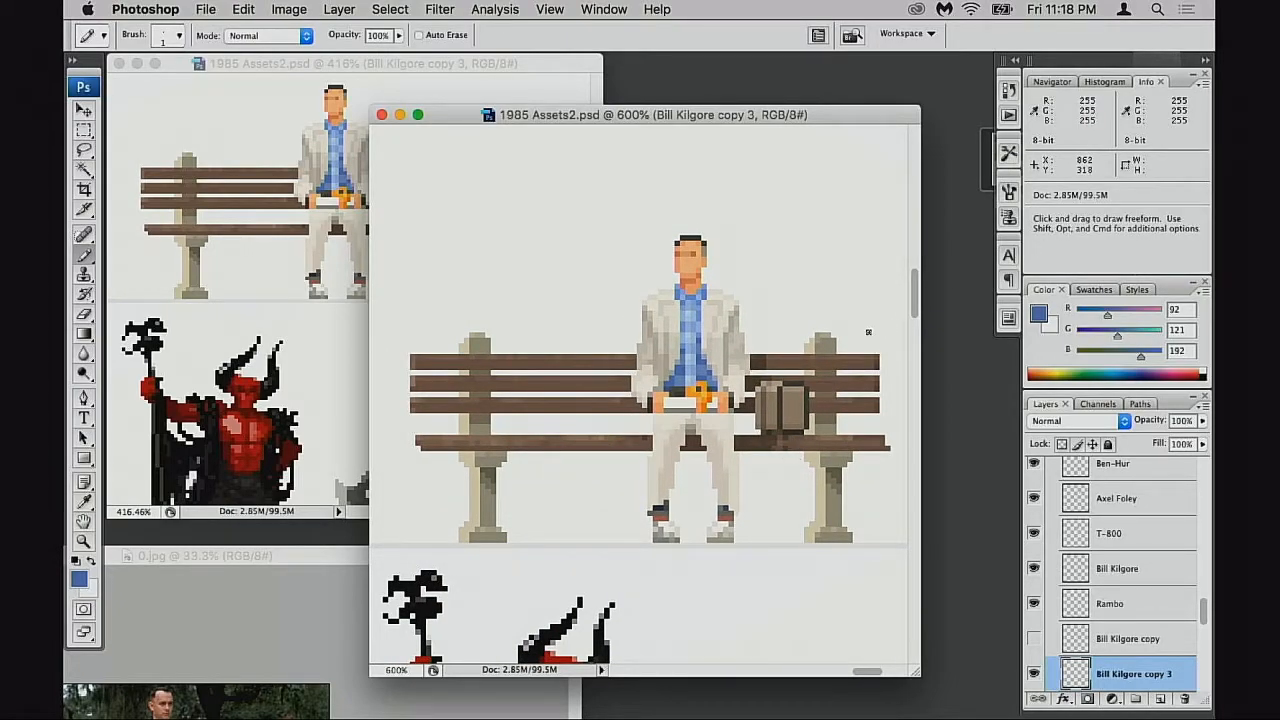
{"action": "left_click", "coordinate": [740, 491], "text": "alt"}
{"action": "left_click", "coordinate": [734, 491], "text": "alt"}
{"action": "left_click_drag", "start_coordinate": [676, 470], "coordinate": [716, 541]}
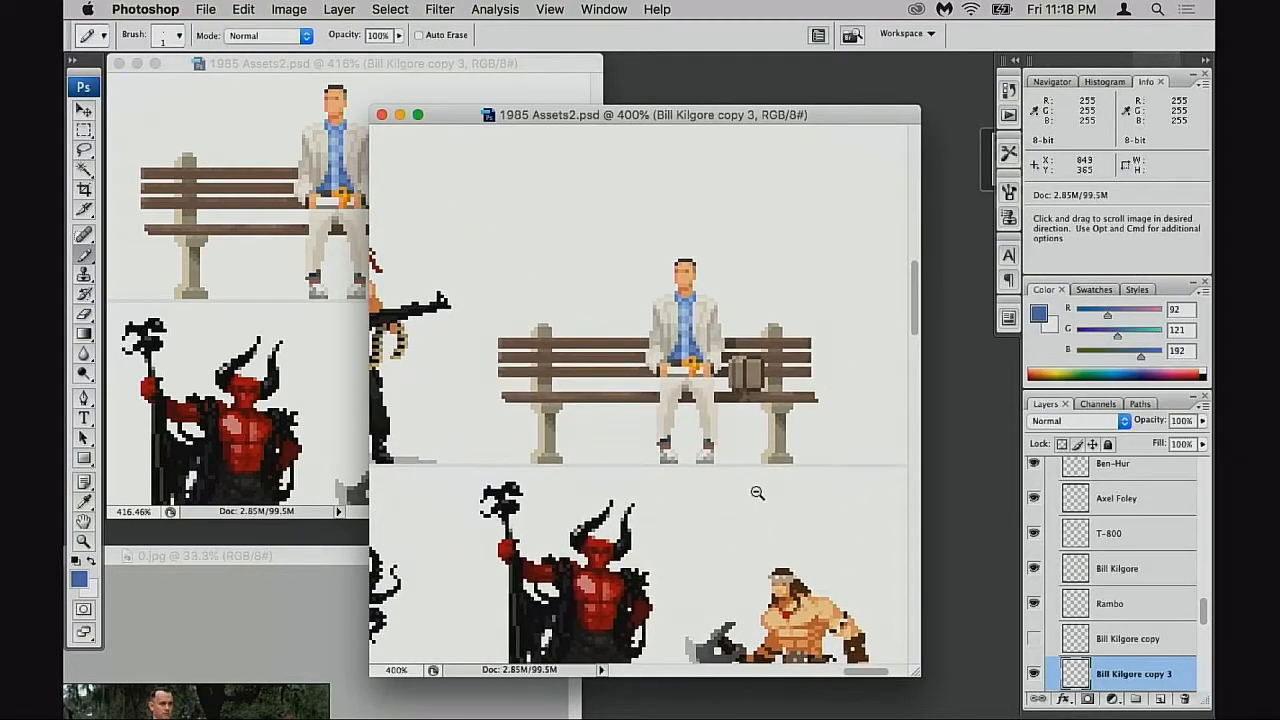
{"action": "left_click", "coordinate": [756, 494], "text": "alt"}
{"action": "left_click_drag", "start_coordinate": [763, 497], "coordinate": [798, 528]}
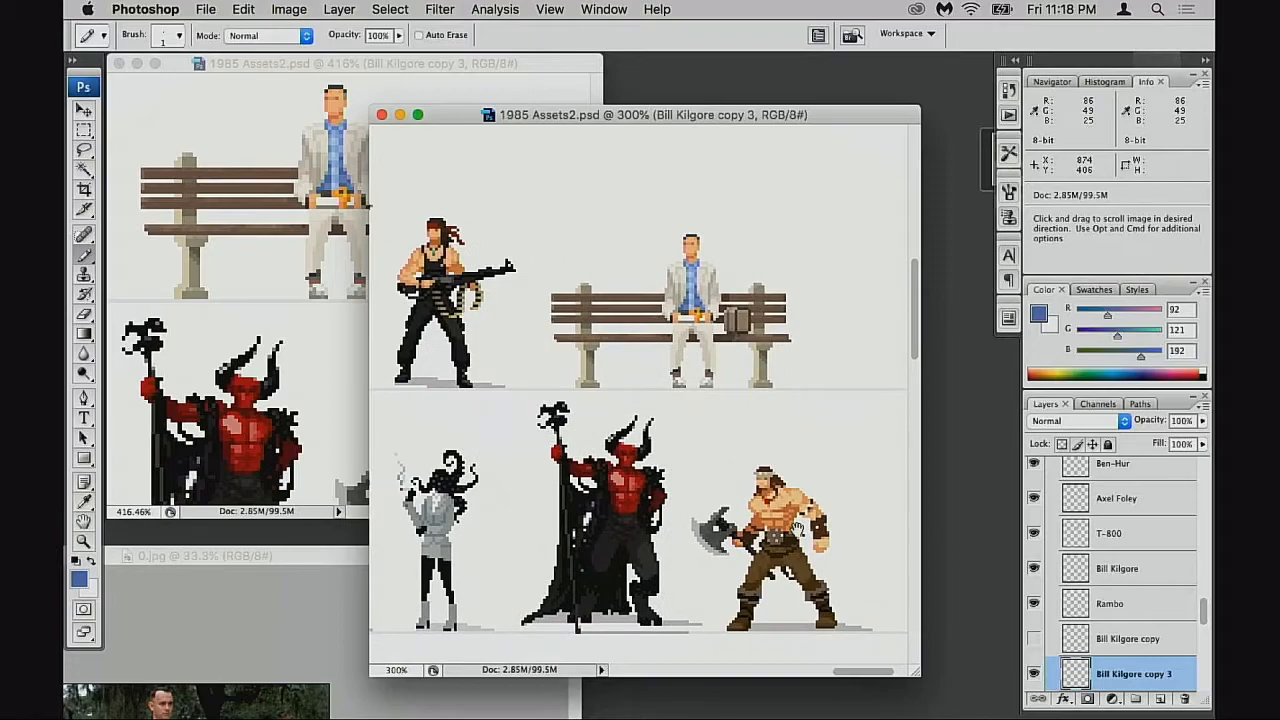
{"action": "left_click_drag", "start_coordinate": [672, 229], "coordinate": [741, 366]}
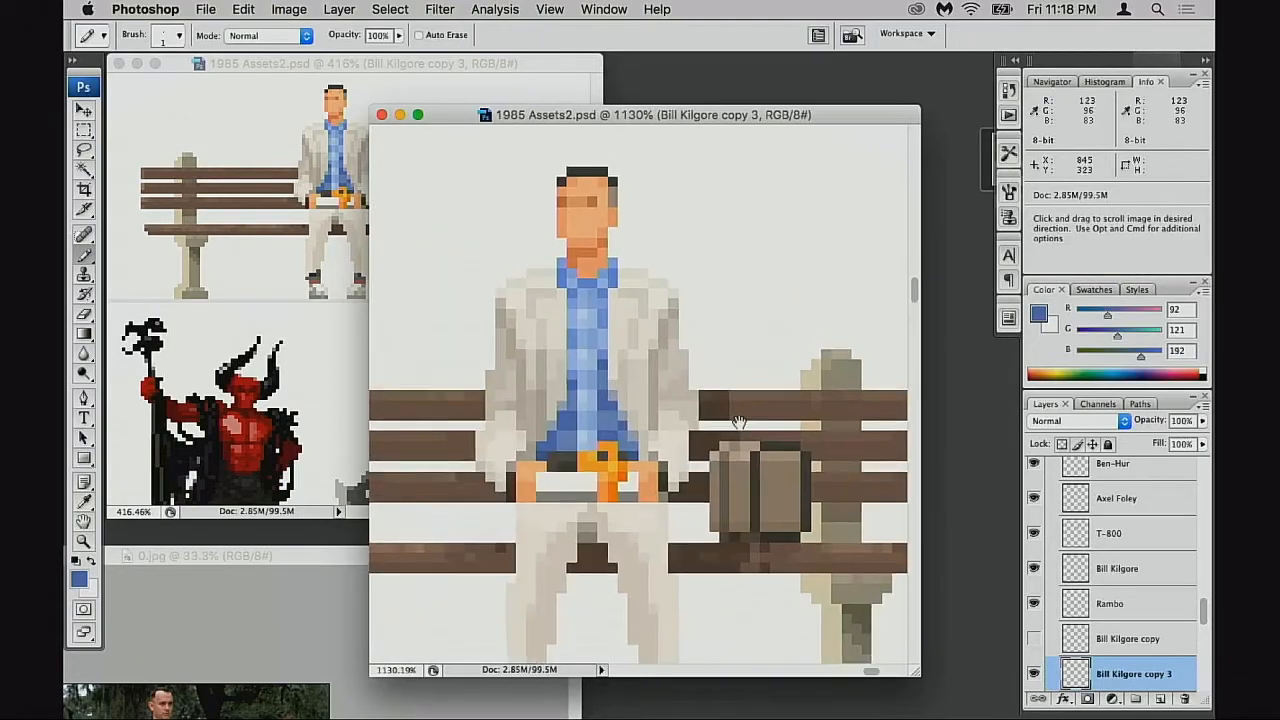
{"action": "left_click_drag", "start_coordinate": [709, 425], "coordinate": [800, 468]}
{"action": "left_click", "coordinate": [722, 456], "text": "alt"}
{"action": "left_click", "coordinate": [729, 450], "text": "alt"}
{"action": "left_click", "coordinate": [711, 457], "text": "alt"}
{"action": "left_click_drag", "start_coordinate": [666, 467], "coordinate": [757, 527]}
{"action": "left_click", "coordinate": [706, 463], "text": "alt"}
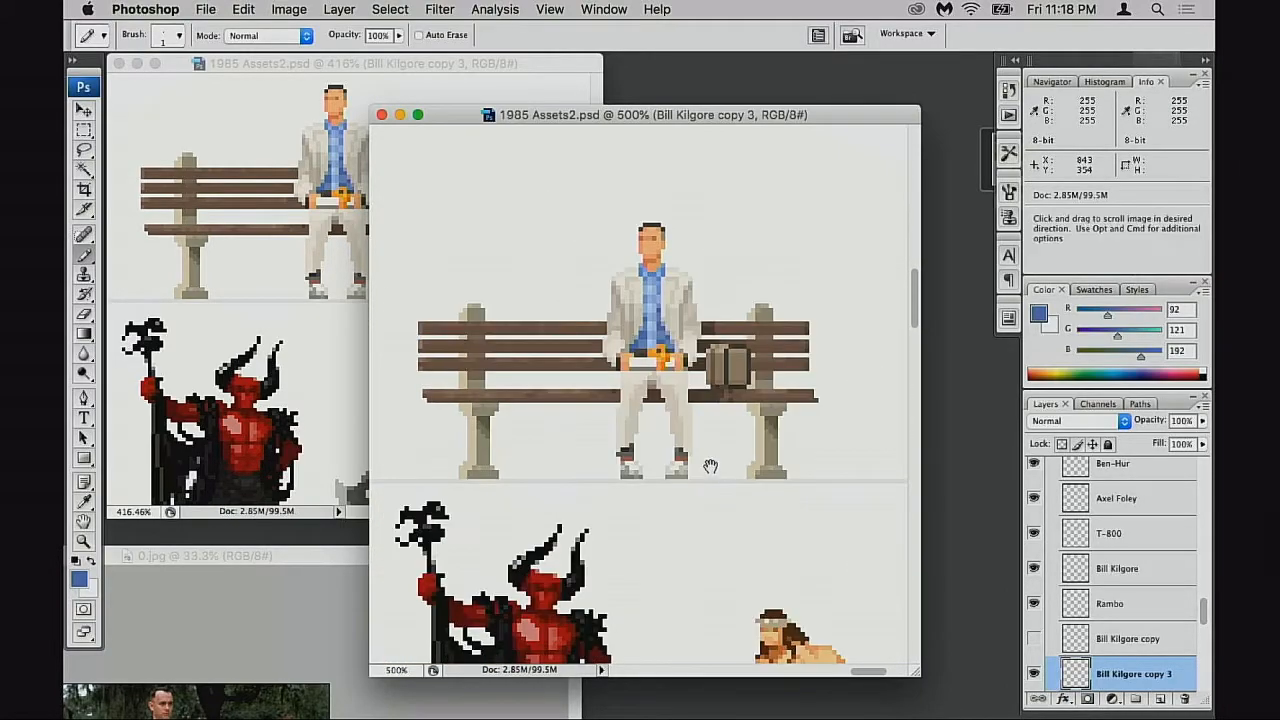
{"action": "left_click_drag", "start_coordinate": [702, 468], "coordinate": [775, 480]}
{"action": "left_click", "coordinate": [746, 480], "text": "alt"}
Bring the reference photo's window higher for a look, put it back below the artwork, and return to the artwork
{"action": "left_click_drag", "start_coordinate": [310, 558], "coordinate": [398, 215]}
{"action": "left_click_drag", "start_coordinate": [498, 213], "coordinate": [408, 511]}
{"action": "left_click", "coordinate": [744, 422]}
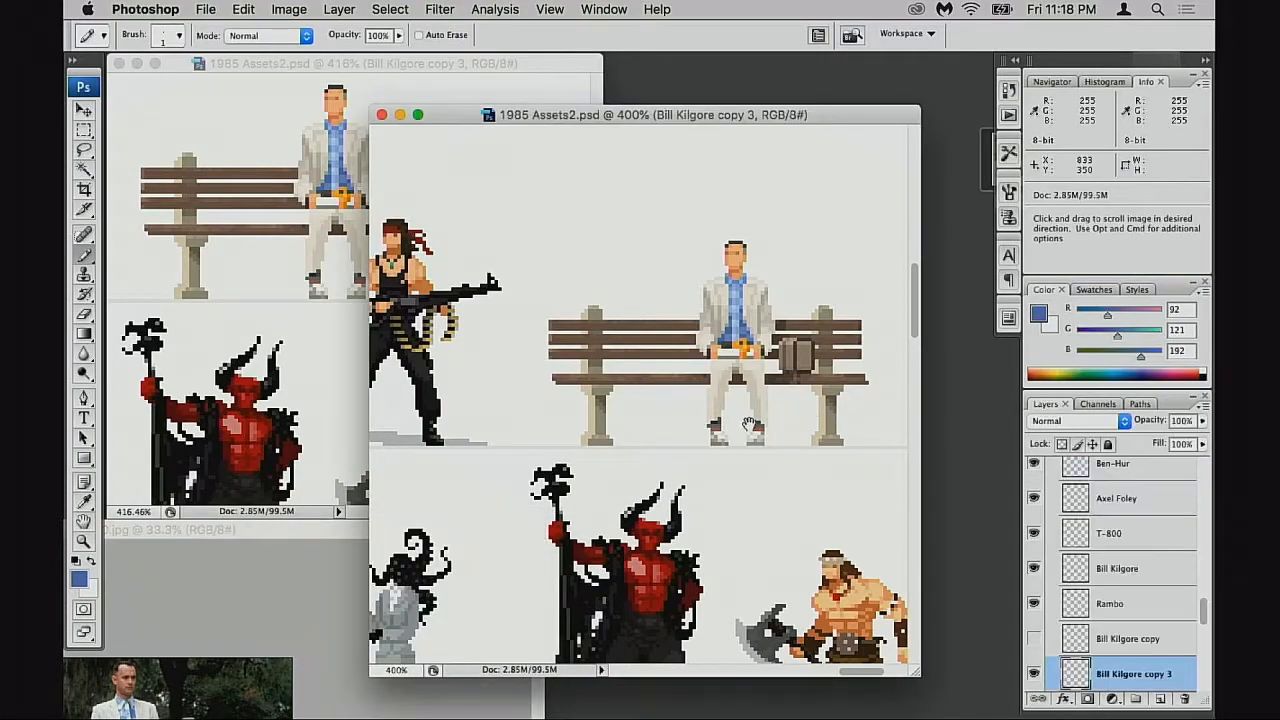
Compare the man on the bench with the gunman in the red headband at 400% to 600% zoom
{"action": "left_click_drag", "start_coordinate": [744, 422], "coordinate": [797, 540]}
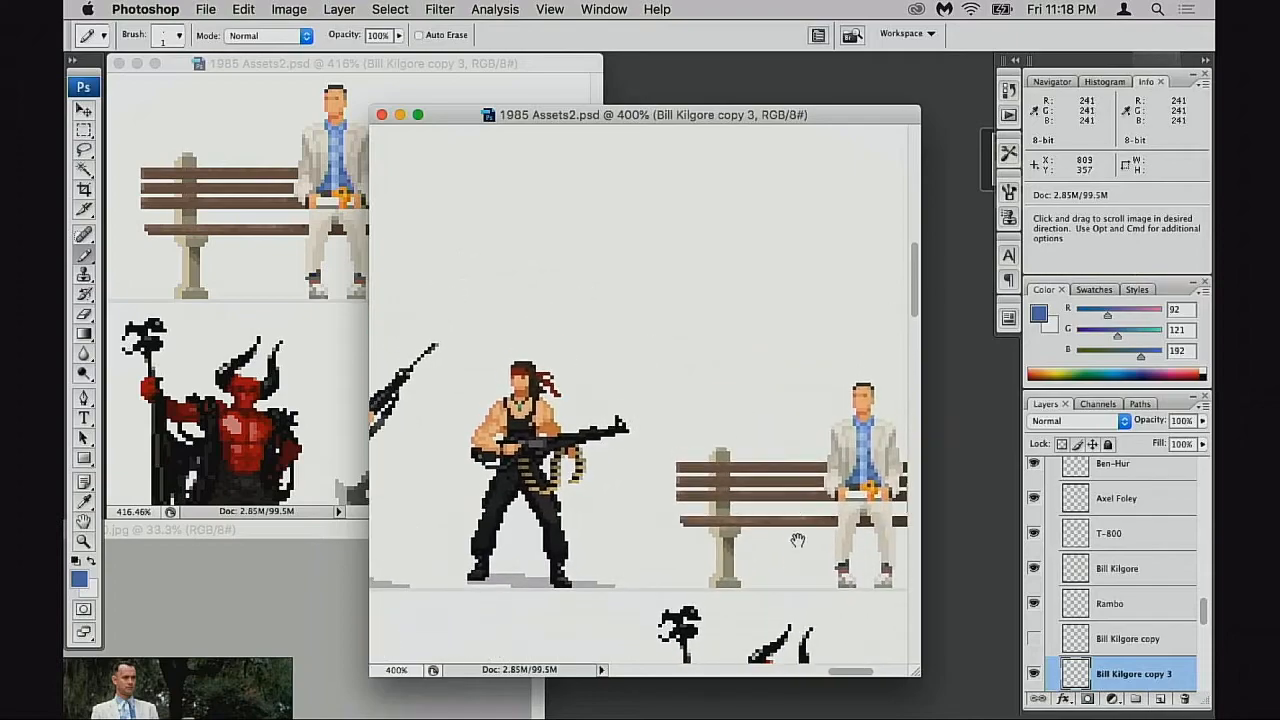
{"action": "left_click_drag", "start_coordinate": [754, 472], "coordinate": [789, 469]}
{"action": "left_click_drag", "start_coordinate": [617, 488], "coordinate": [709, 472]}
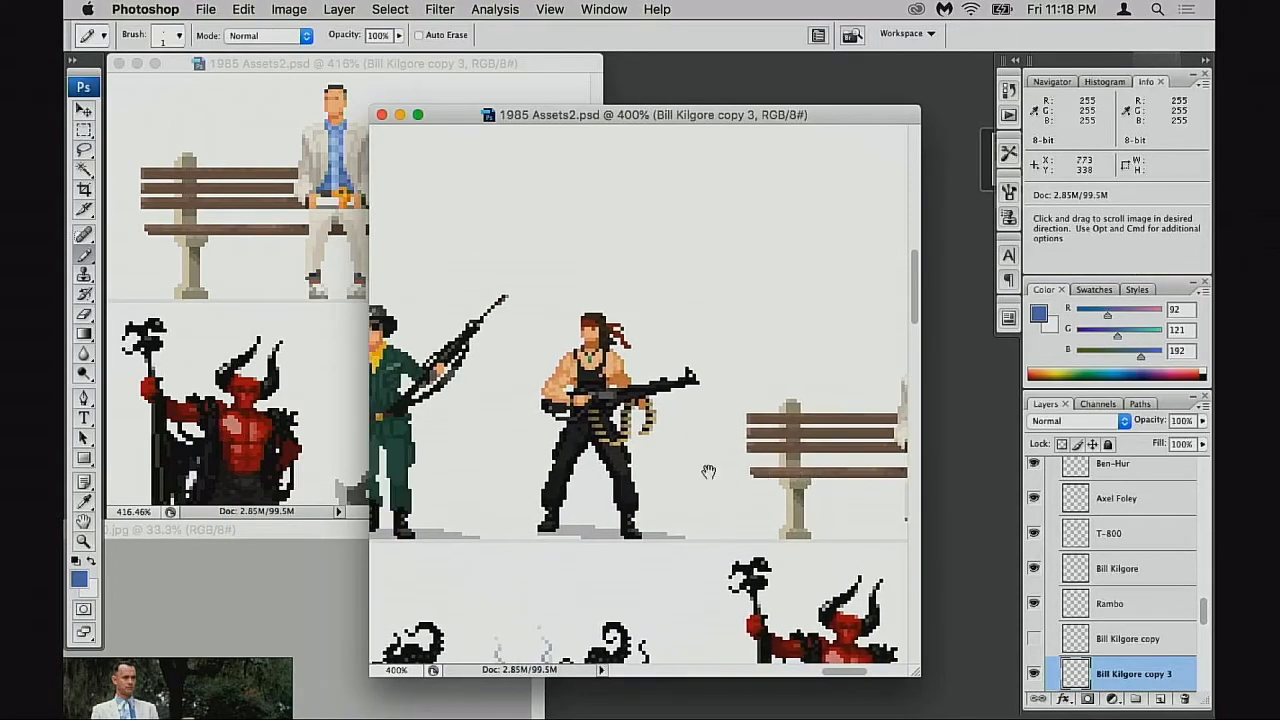
{"action": "left_click", "coordinate": [621, 427], "text": "super"}
{"action": "left_click", "coordinate": [650, 419], "text": "super"}
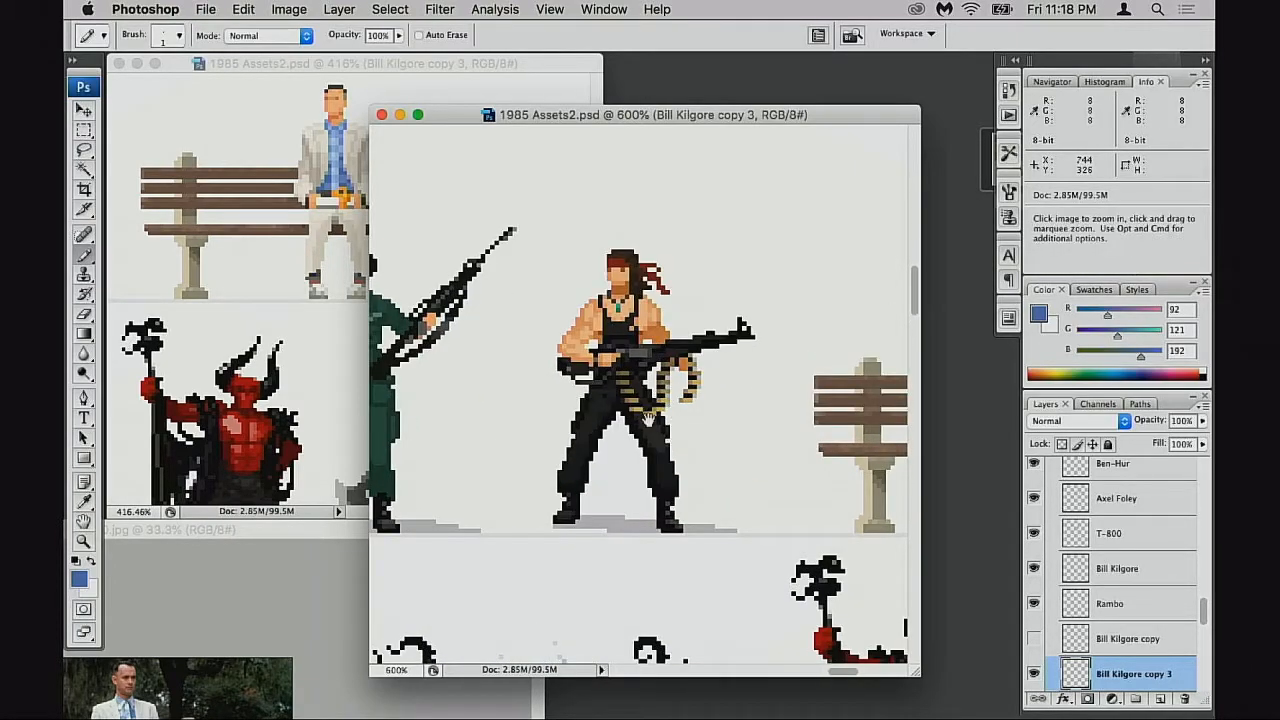
{"action": "left_click_drag", "start_coordinate": [670, 388], "coordinate": [641, 529]}
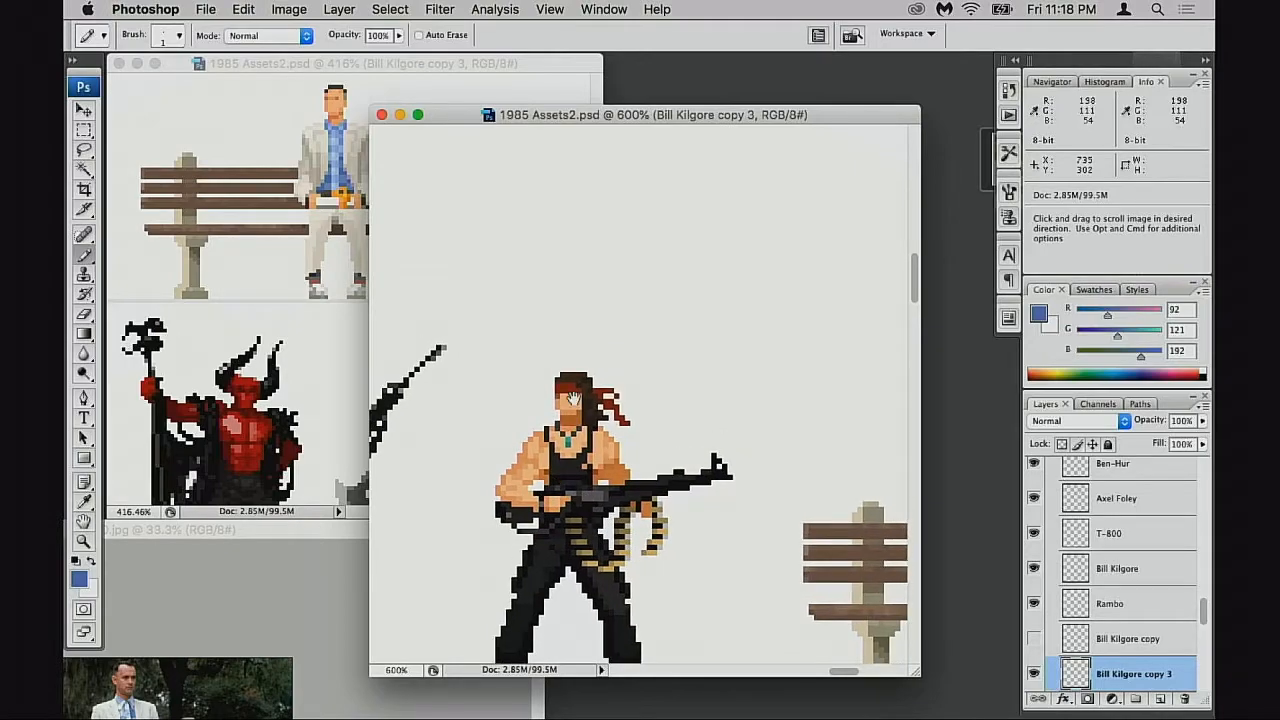
{"action": "left_click_drag", "start_coordinate": [657, 477], "coordinate": [683, 403]}
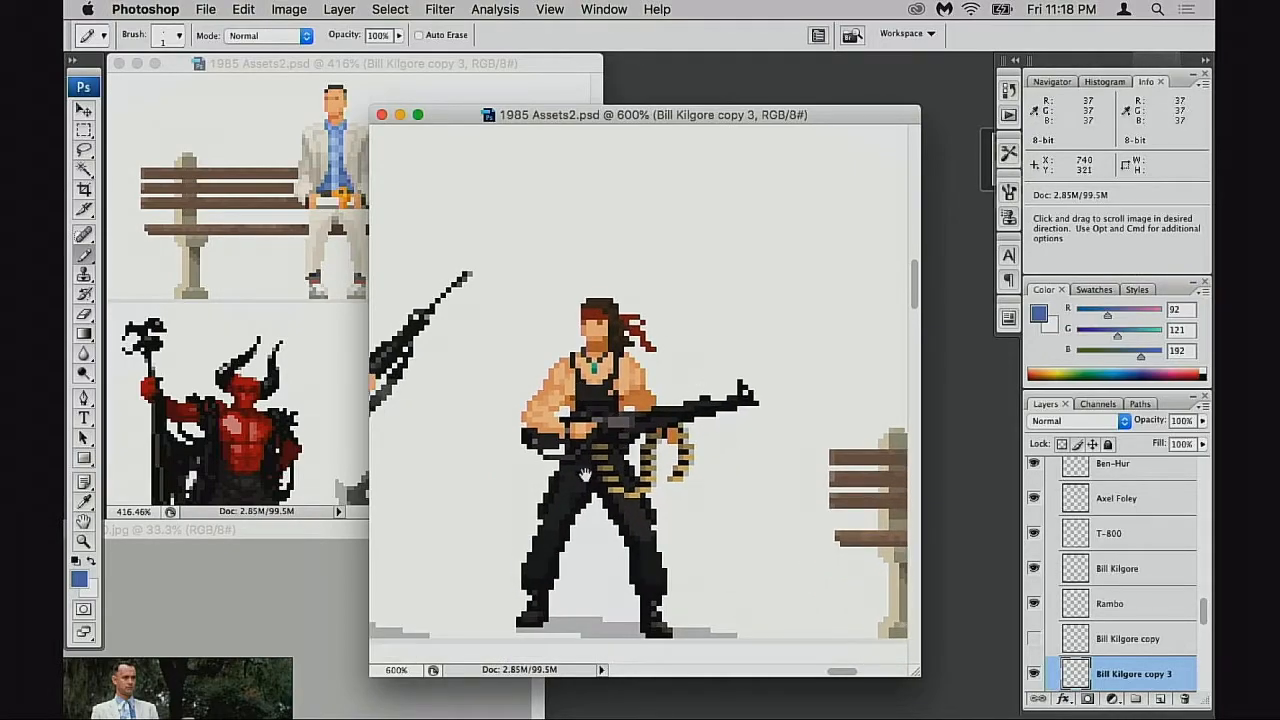
{"action": "left_click_drag", "start_coordinate": [744, 518], "coordinate": [677, 534]}
{"action": "left_click", "coordinate": [657, 503], "text": "alt"}
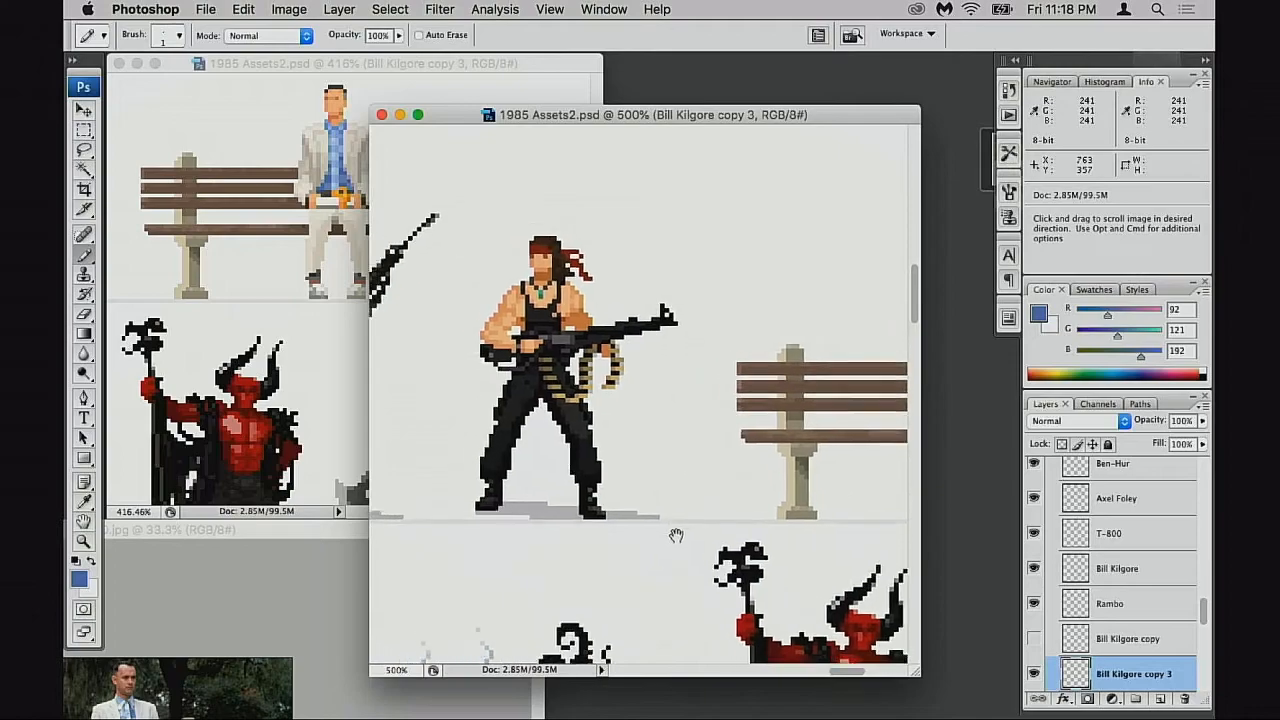
{"action": "left_click_drag", "start_coordinate": [634, 482], "coordinate": [517, 536]}
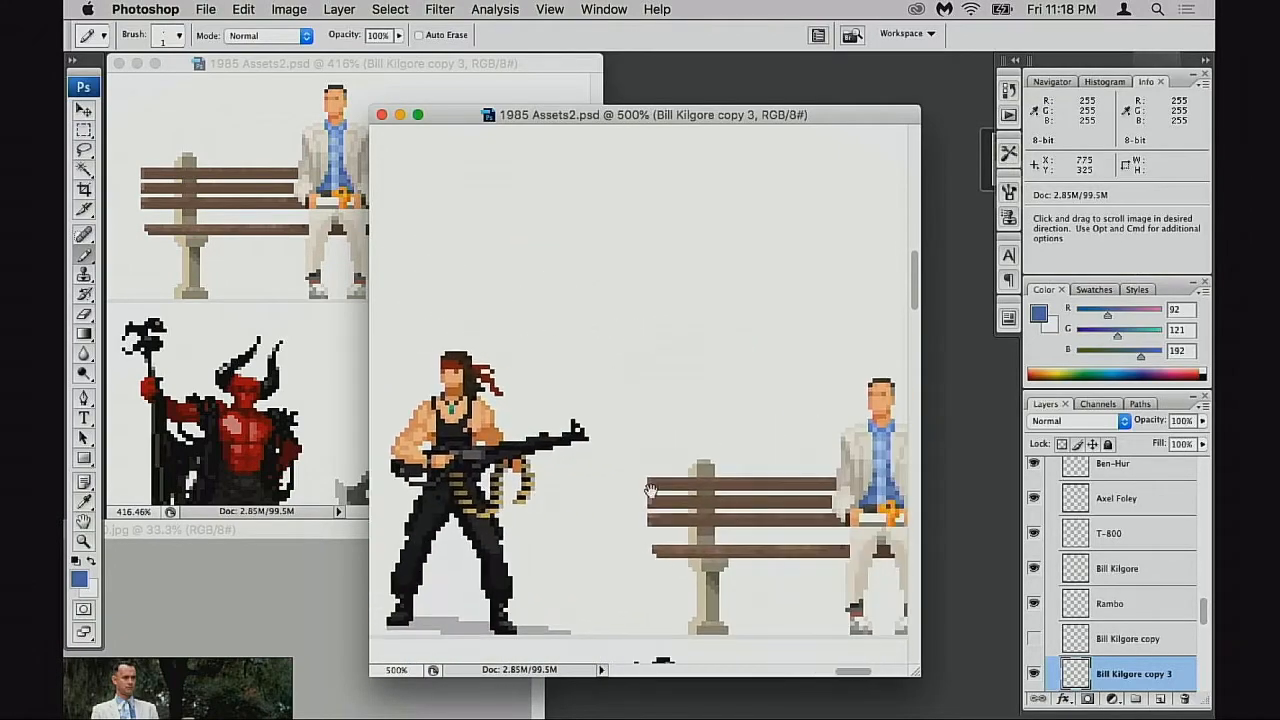
{"action": "mouse_move", "coordinate": [900, 515]}
{"action": "left_mouse_down"}
{"action": "mouse_move", "coordinate": [730, 489]}
{"action": "mouse_move", "coordinate": [775, 475]}
{"action": "left_mouse_up"}
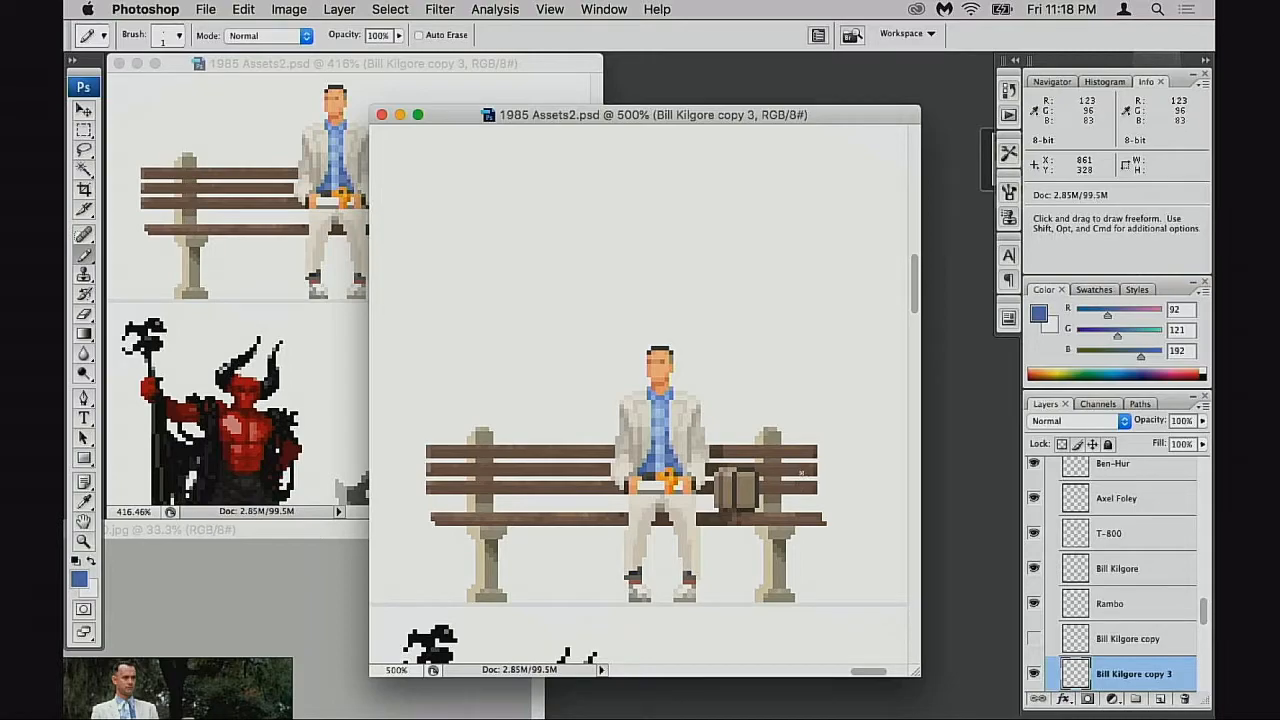
{"action": "left_click_drag", "start_coordinate": [724, 515], "coordinate": [774, 499]}
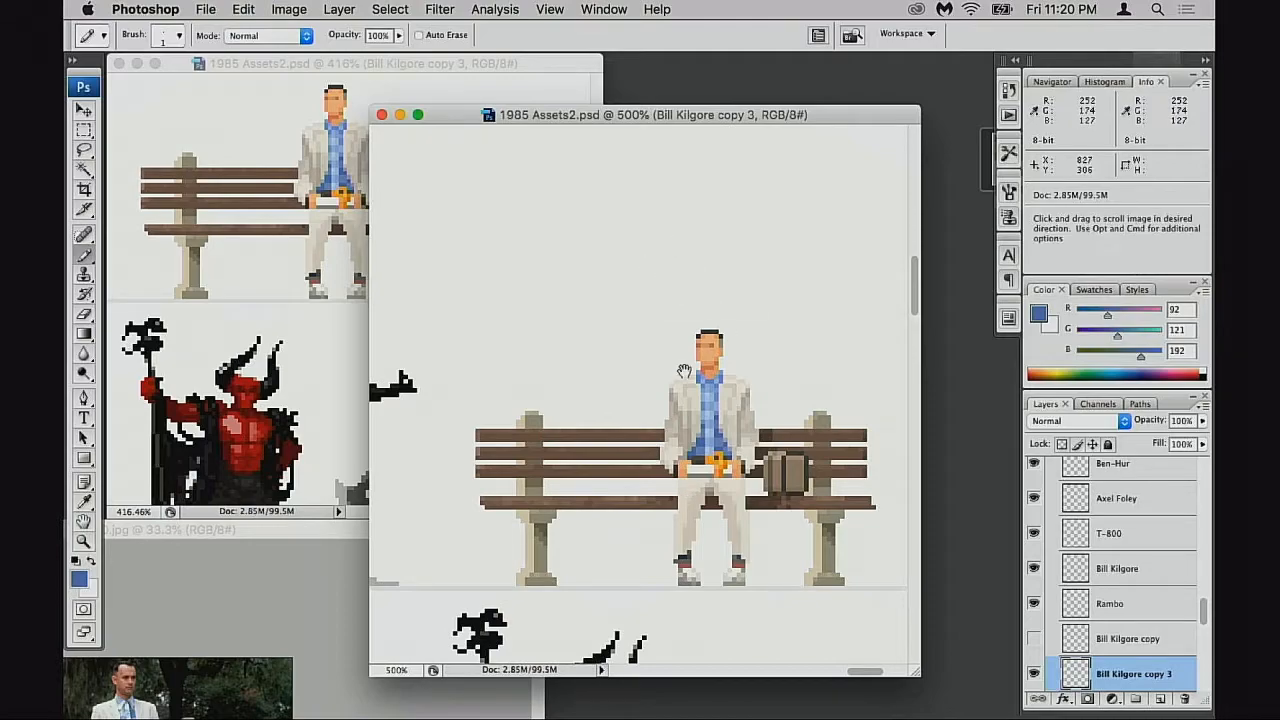
Move the reference window out of the way and widen the 500% artwork window with the whole bench in view
{"action": "left_click_drag", "start_coordinate": [683, 382], "coordinate": [677, 337]}
{"action": "left_click_drag", "start_coordinate": [606, 474], "coordinate": [643, 446]}
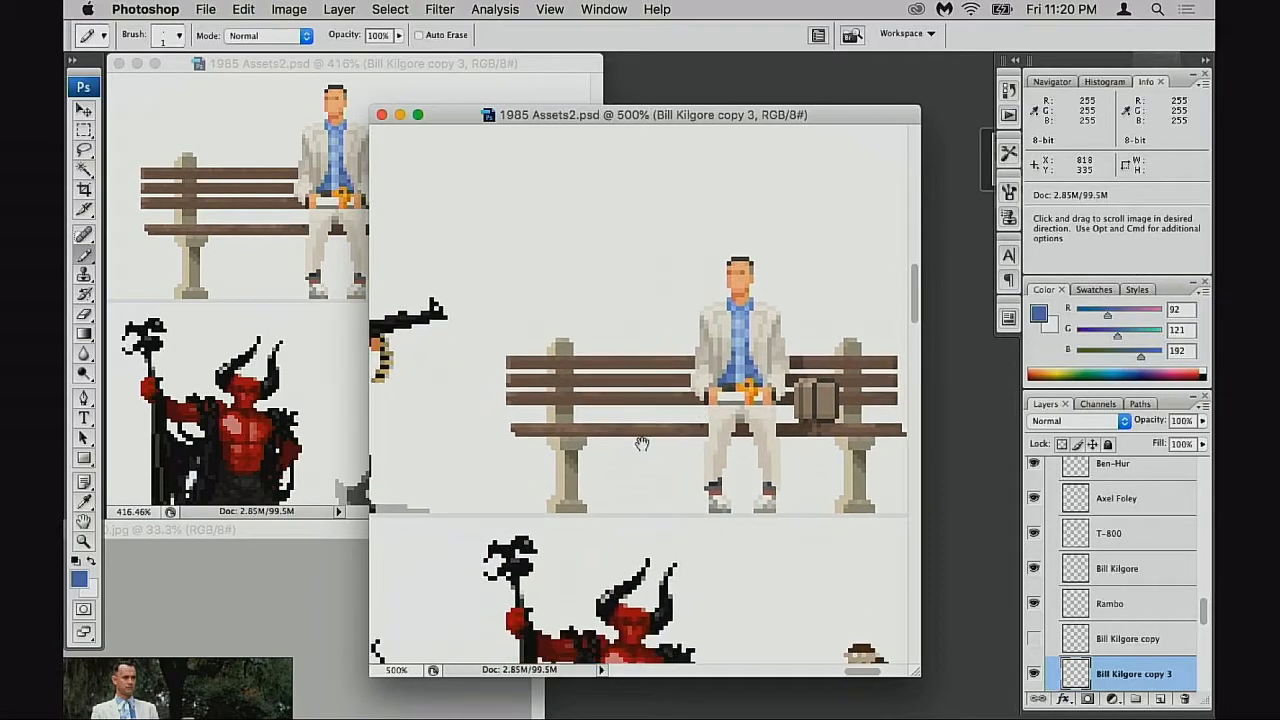
{"action": "left_click", "coordinate": [402, 525]}
{"action": "left_click_drag", "start_coordinate": [401, 525], "coordinate": [396, 571]}
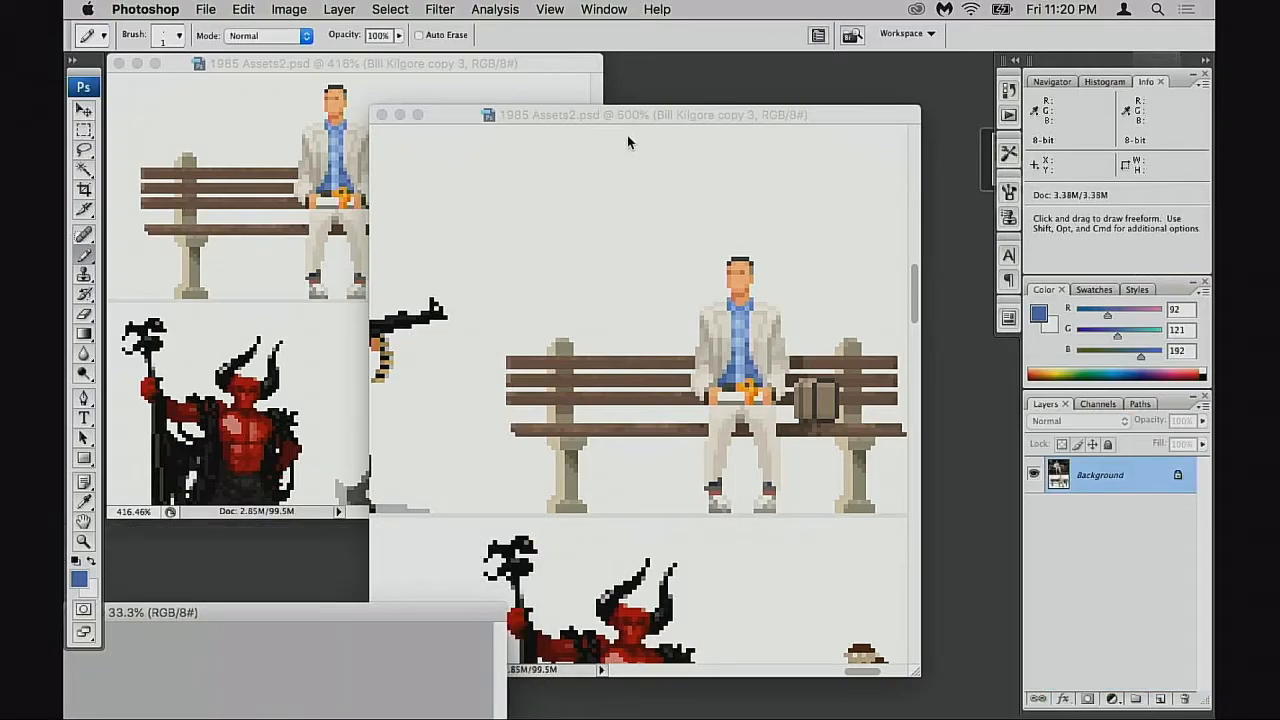
{"action": "mouse_move", "coordinate": [630, 115]}
{"action": "left_mouse_down"}
{"action": "mouse_move", "coordinate": [705, 123]}
{"action": "mouse_move", "coordinate": [618, 119]}
{"action": "left_mouse_up"}
{"action": "left_click_drag", "start_coordinate": [760, 450], "coordinate": [646, 408]}
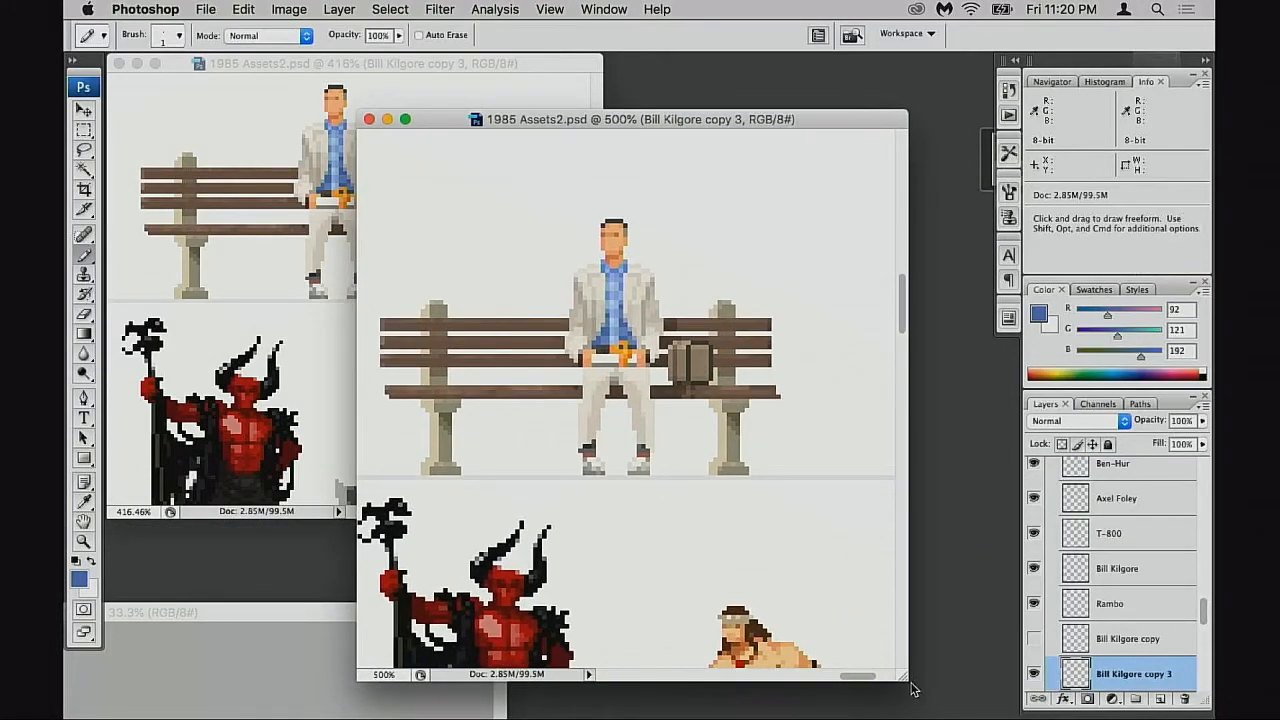
{"action": "left_click_drag", "start_coordinate": [912, 689], "coordinate": [997, 692]}
{"action": "mouse_move", "coordinate": [709, 509]}
{"action": "left_mouse_down"}
{"action": "mouse_move", "coordinate": [848, 557]}
{"action": "mouse_move", "coordinate": [770, 527]}
{"action": "mouse_move", "coordinate": [819, 527]}
{"action": "mouse_move", "coordinate": [715, 517]}
{"action": "left_mouse_up"}
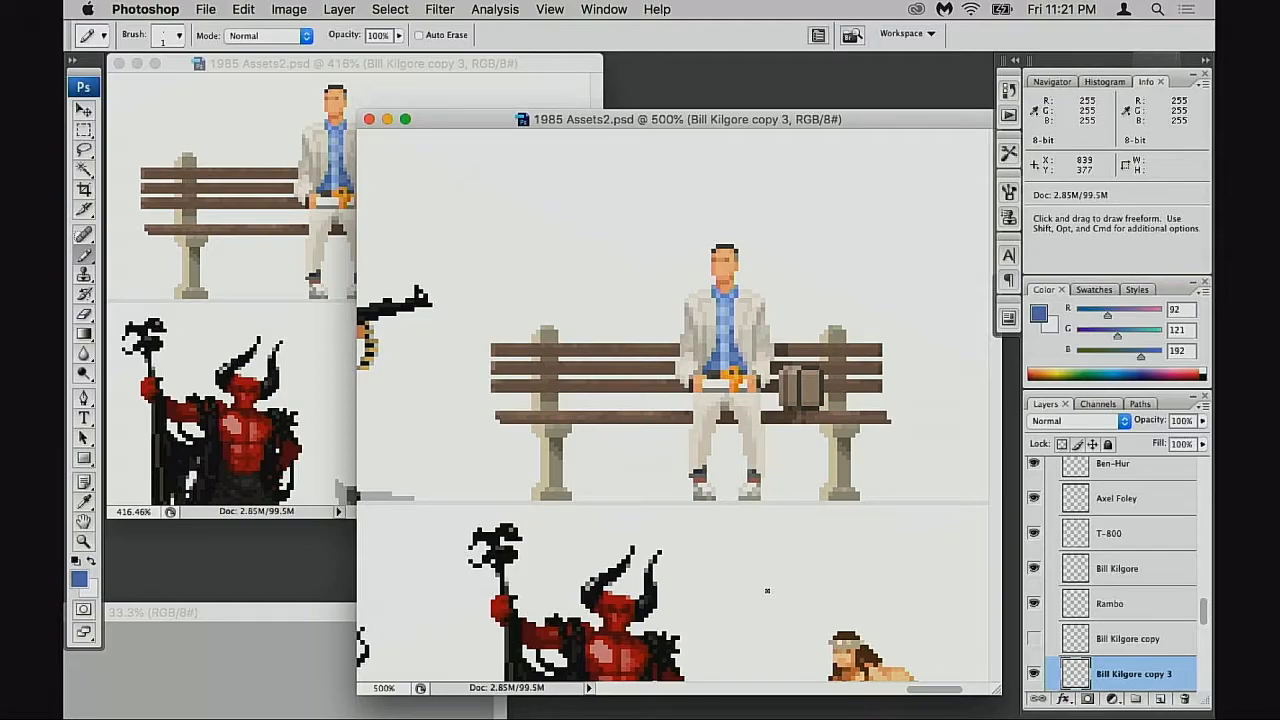
Toggle the visibility of the Bill Kilgore copy 3 layer and Layers 83, 85, 82 and 84 to examine what each contains
{"action": "scroll", "coordinate": [1040, 636], "scroll_direction": "down", "scroll_amount": 3}
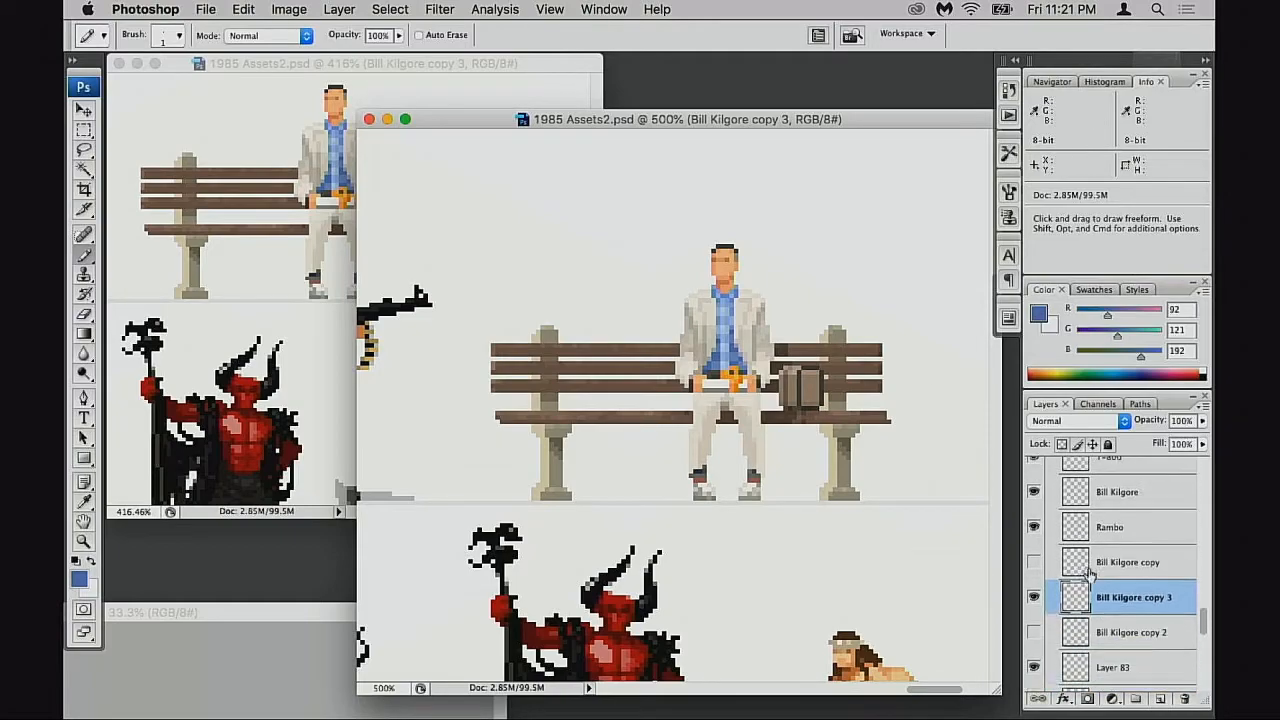
{"action": "left_click", "coordinate": [1034, 658]}
{"action": "left_click", "coordinate": [1034, 658]}
{"action": "scroll", "coordinate": [1044, 630], "scroll_direction": "down", "scroll_amount": 1}
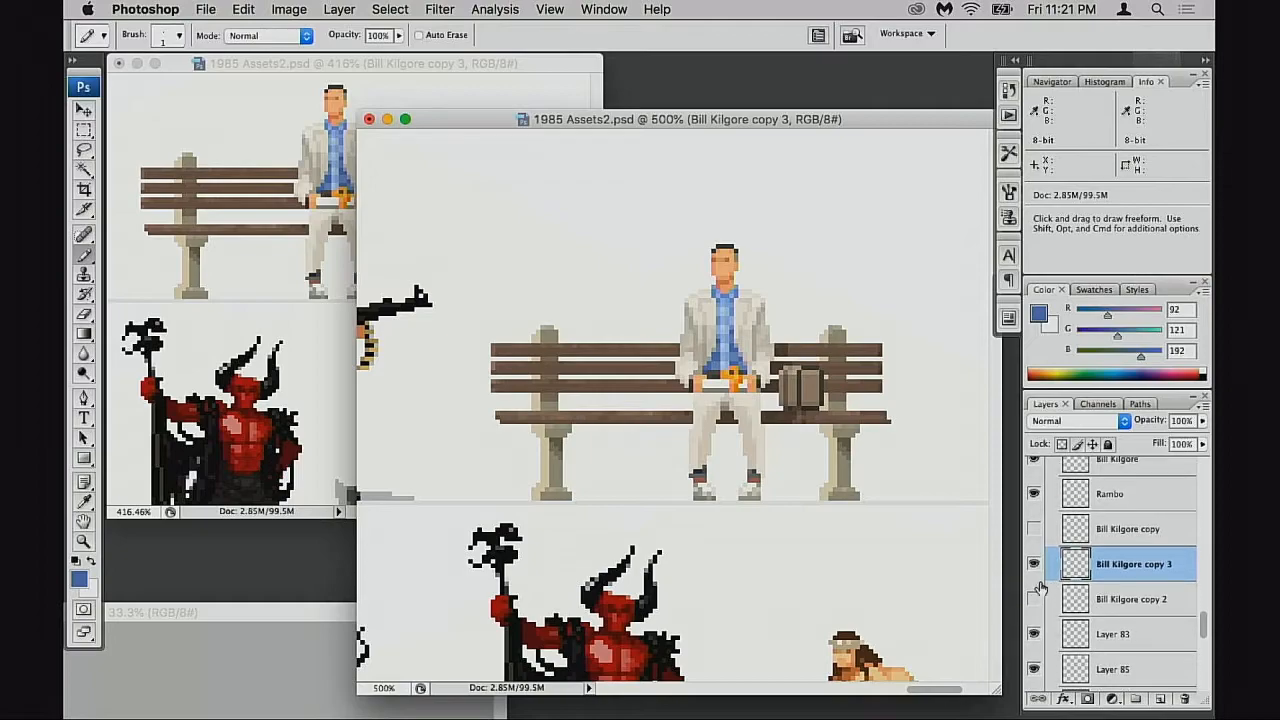
{"action": "left_click", "coordinate": [1033, 566]}
{"action": "left_click", "coordinate": [1033, 566]}
{"action": "scroll", "coordinate": [1033, 580], "scroll_direction": "down", "scroll_amount": 1}
{"action": "left_click", "coordinate": [1034, 587]}
{"action": "scroll", "coordinate": [1038, 590], "scroll_direction": "down", "scroll_amount": 2}
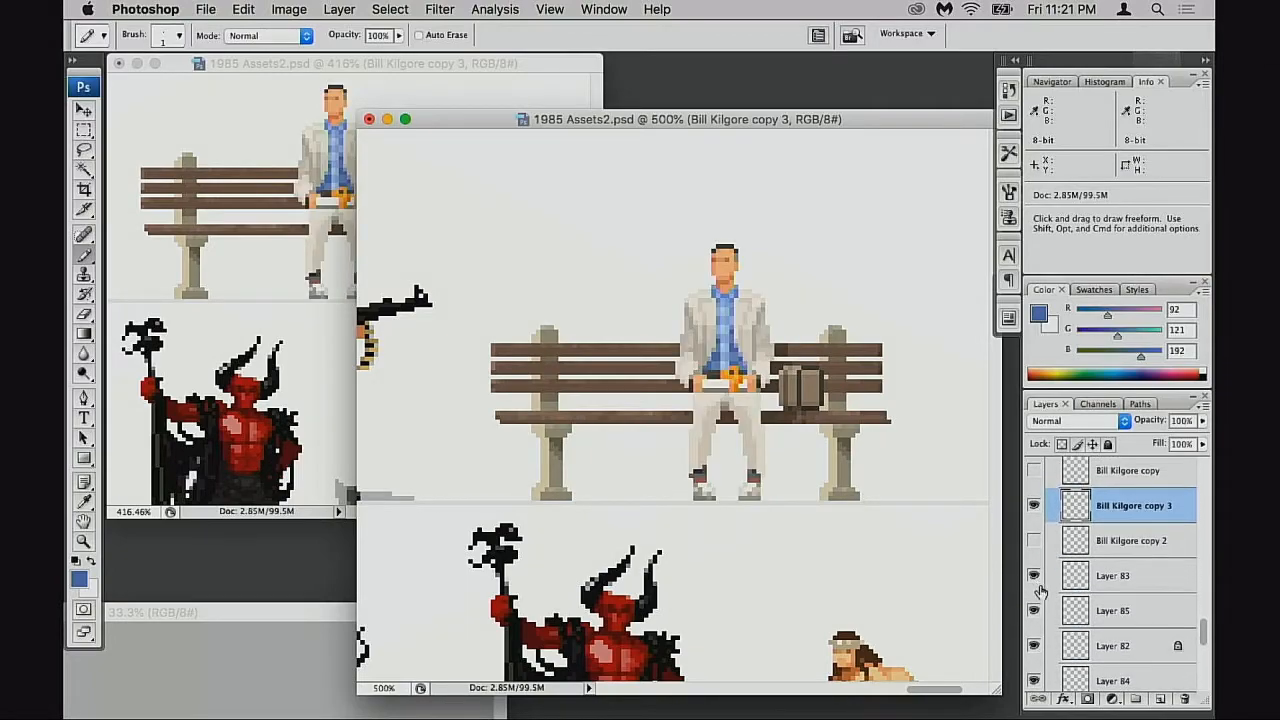
{"action": "left_click", "coordinate": [1034, 612]}
{"action": "left_click", "coordinate": [1034, 612]}
{"action": "scroll", "coordinate": [1040, 623], "scroll_direction": "down", "scroll_amount": 1}
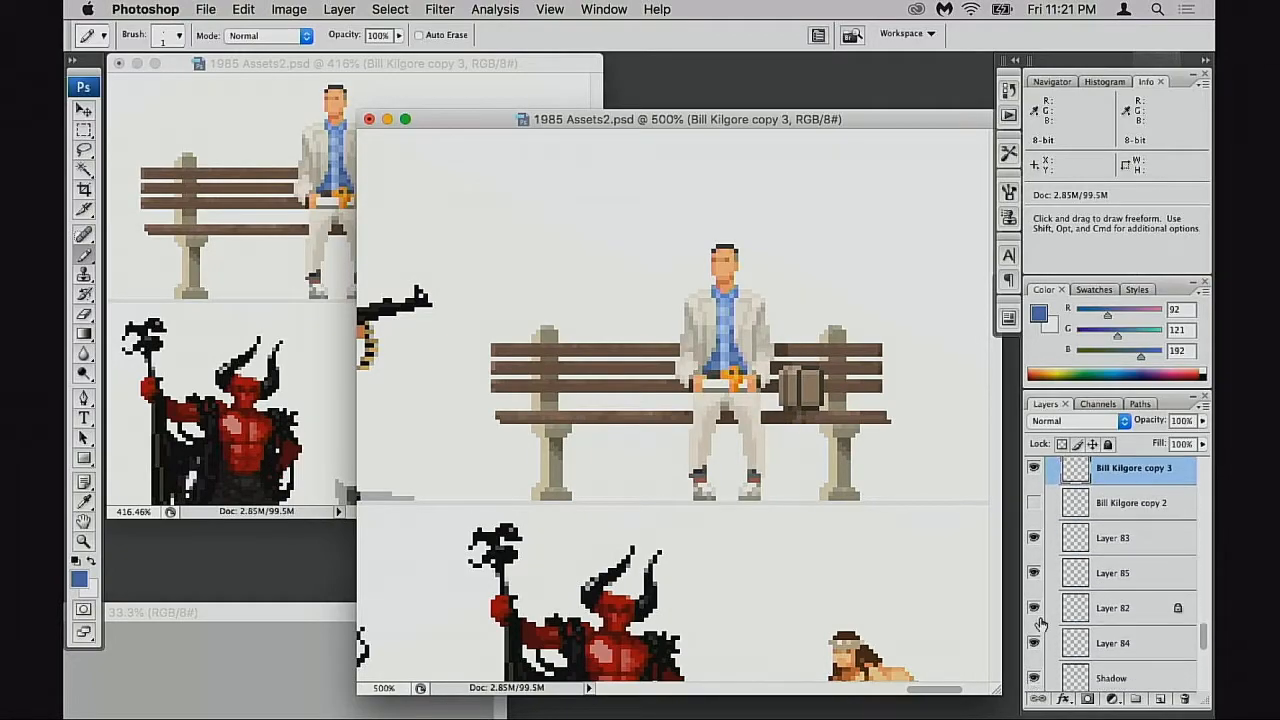
{"action": "left_click", "coordinate": [1035, 612]}
{"action": "left_click", "coordinate": [1035, 612]}
{"action": "left_click", "coordinate": [1035, 640]}
{"action": "left_click", "coordinate": [1035, 640]}
Retouch the light pixel row on the base of the bench's left post with sampled beiges (184, 176, 155) and (198, 190, 166)
{"action": "left_click_drag", "start_coordinate": [578, 462], "coordinate": [596, 503]}
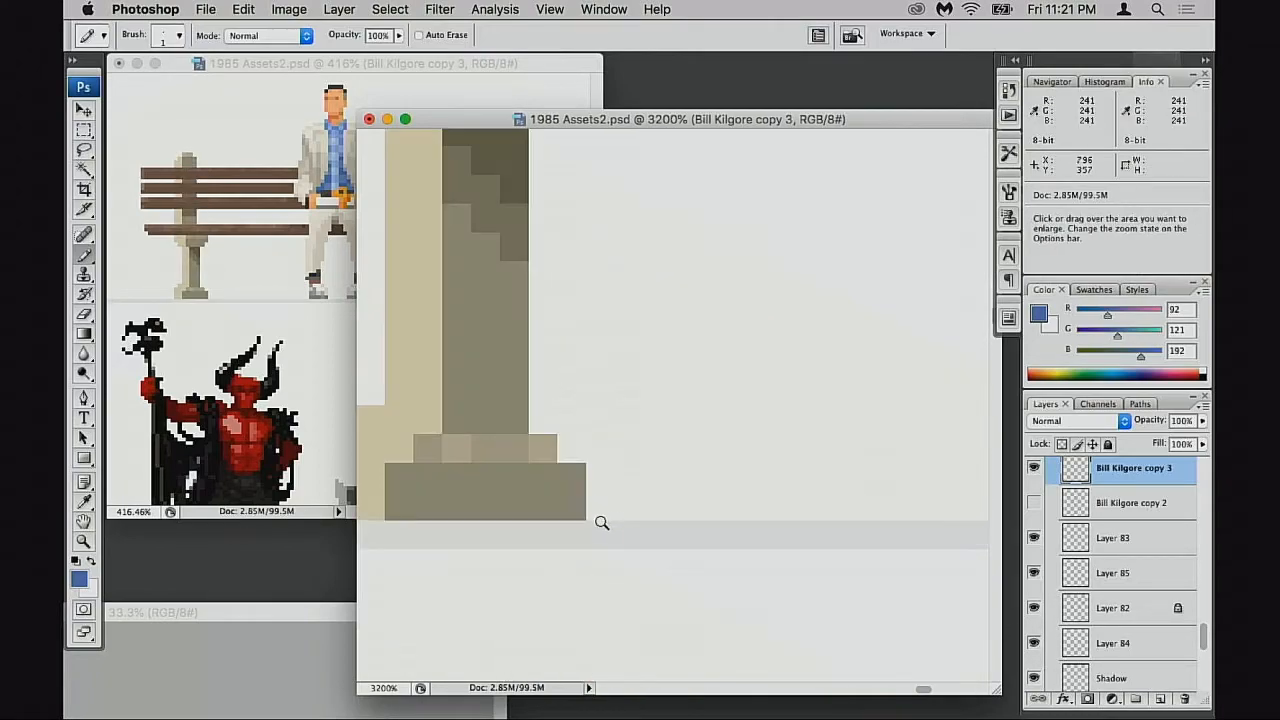
{"action": "left_click", "coordinate": [488, 451], "text": "alt"}
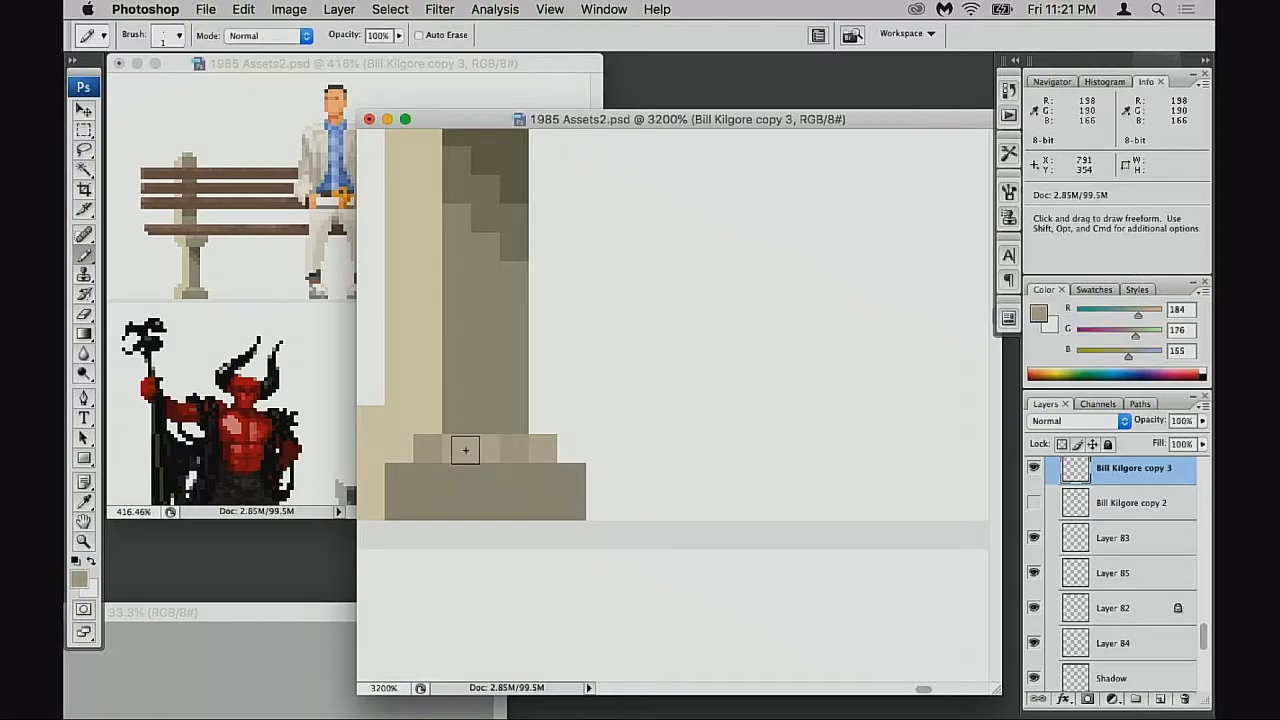
{"action": "left_click", "coordinate": [468, 452], "text": "alt"}
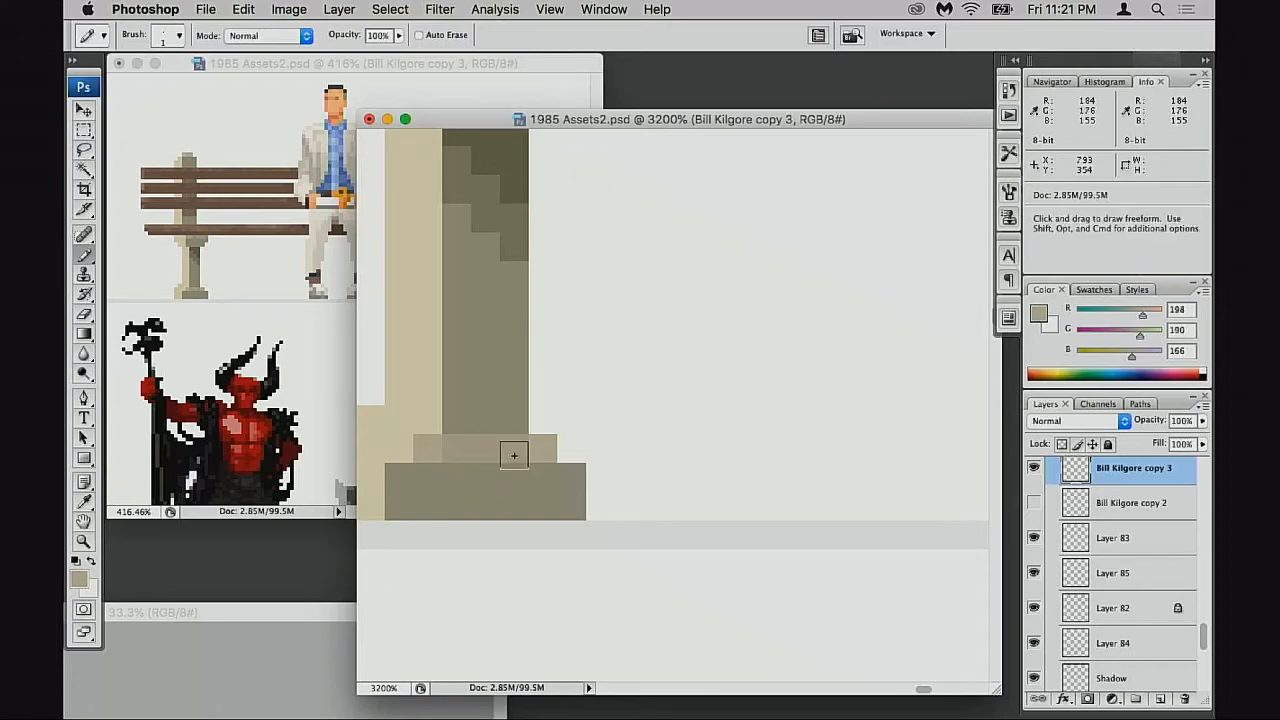
Sample the beige (184, 176, 155) from the base of the bench's right post and set the Pencil opacity to 20%
{"action": "left_click", "coordinate": [740, 466], "text": "alt+super"}
{"action": "left_click", "coordinate": [760, 472], "text": "alt+super"}
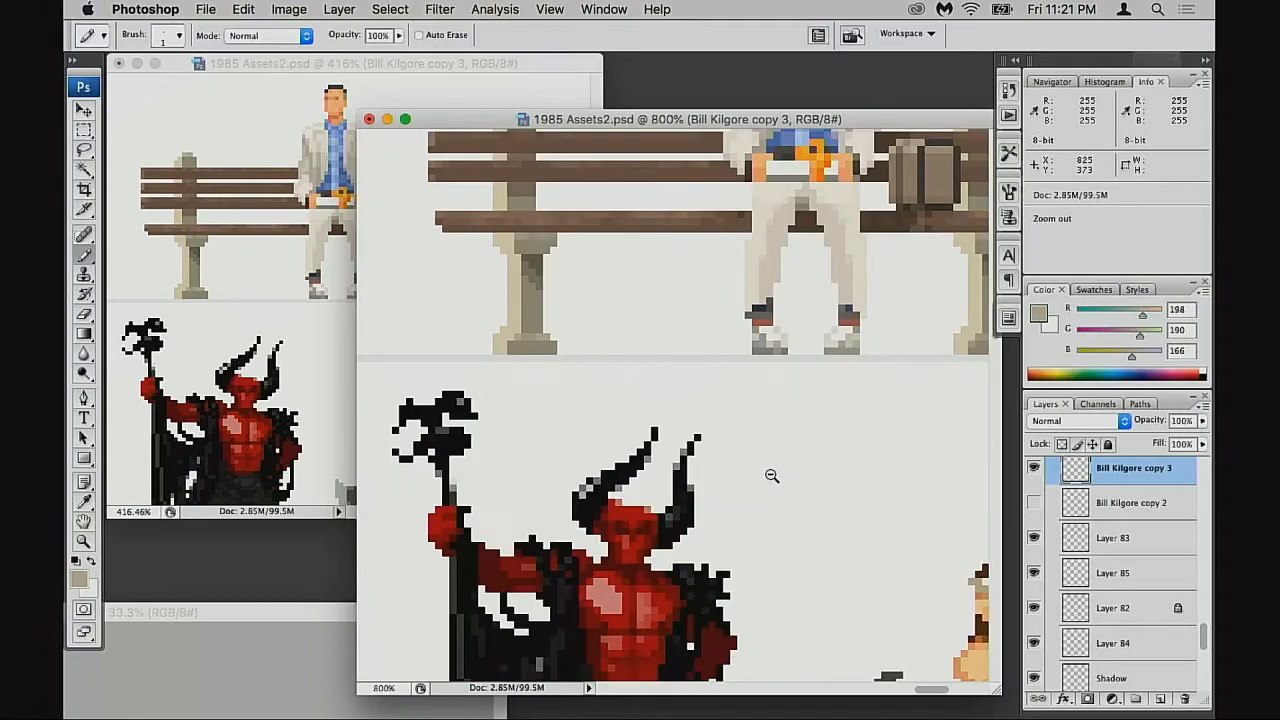
{"action": "left_click", "coordinate": [771, 476], "text": "alt+super"}
{"action": "scroll", "coordinate": [731, 517], "scroll_direction": "up", "scroll_amount": 5}
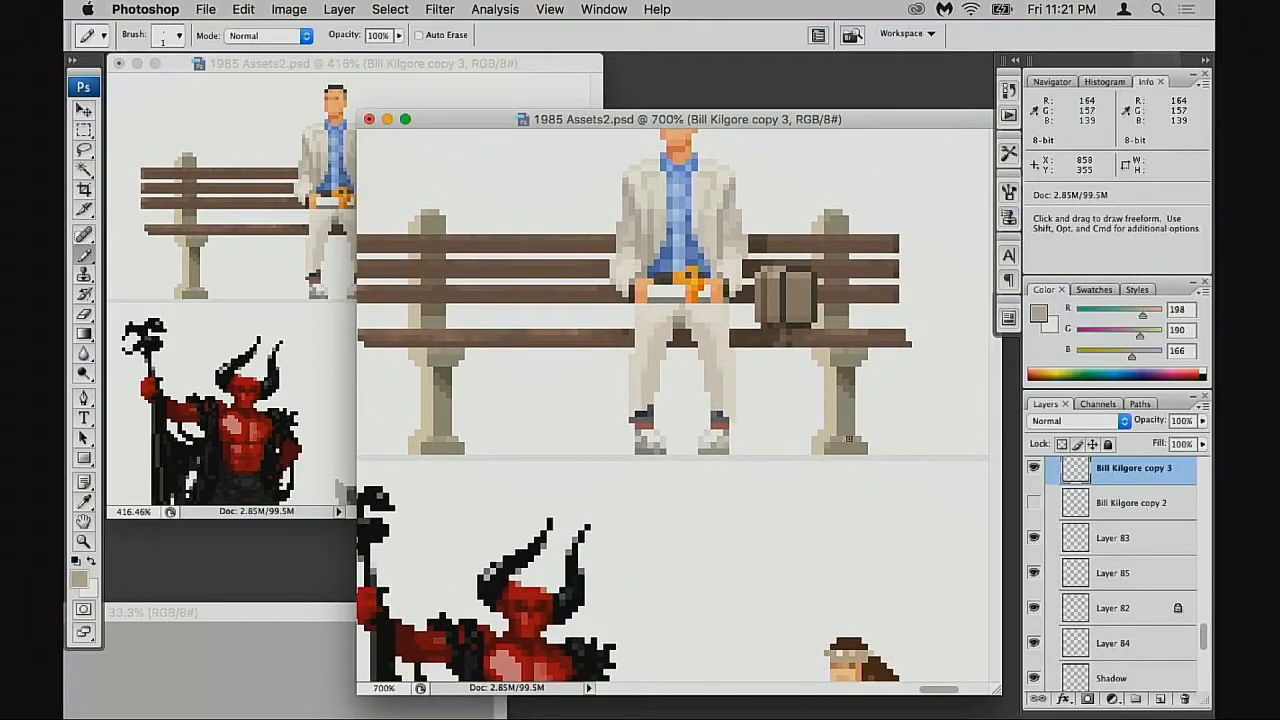
{"action": "left_click", "coordinate": [850, 441], "text": "alt"}
{"action": "key", "text": "2"}
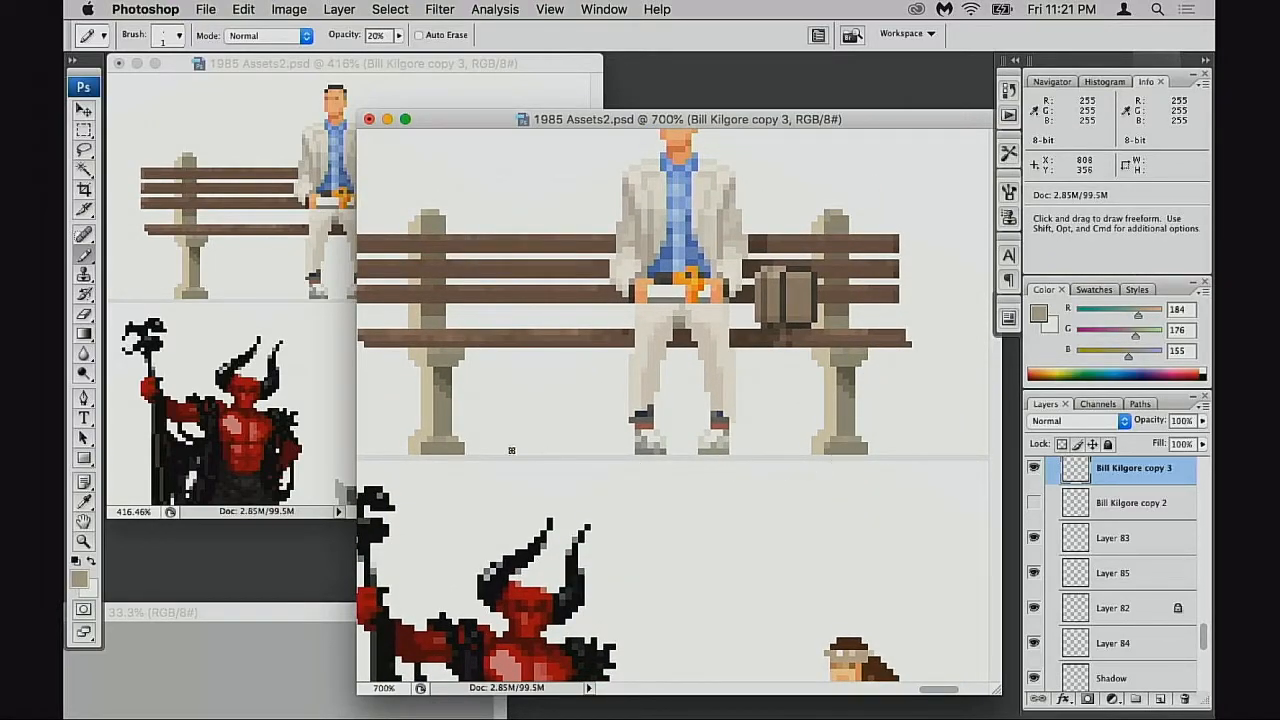
Check the content of the Bill Kilgore copy 3 layer by hiding and showing it, and rename the layer Forrest
{"action": "left_click_drag", "start_coordinate": [554, 447], "coordinate": [590, 455]}
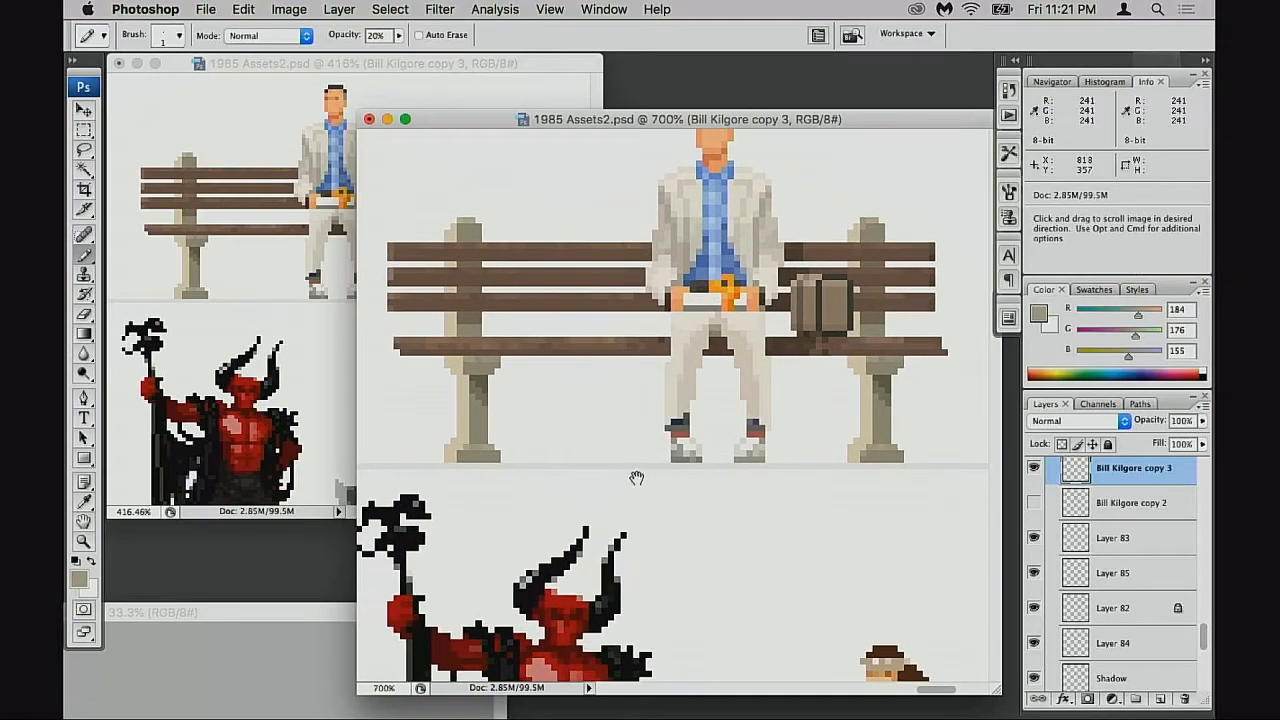
{"action": "left_click", "coordinate": [718, 478], "text": "alt"}
{"action": "left_click", "coordinate": [714, 484], "text": "alt"}
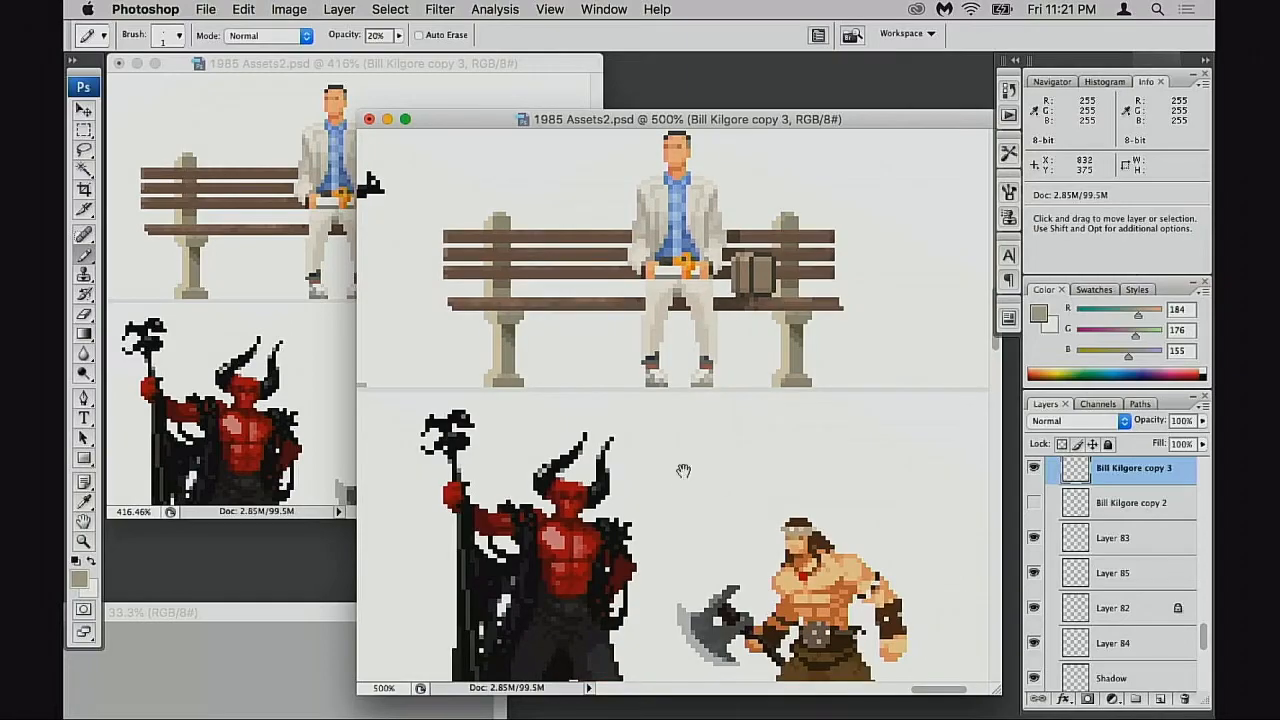
{"action": "left_click_drag", "start_coordinate": [558, 420], "coordinate": [817, 503]}
{"action": "scroll", "coordinate": [1062, 505], "scroll_direction": "up", "scroll_amount": 2}
{"action": "left_click", "coordinate": [1035, 532]}
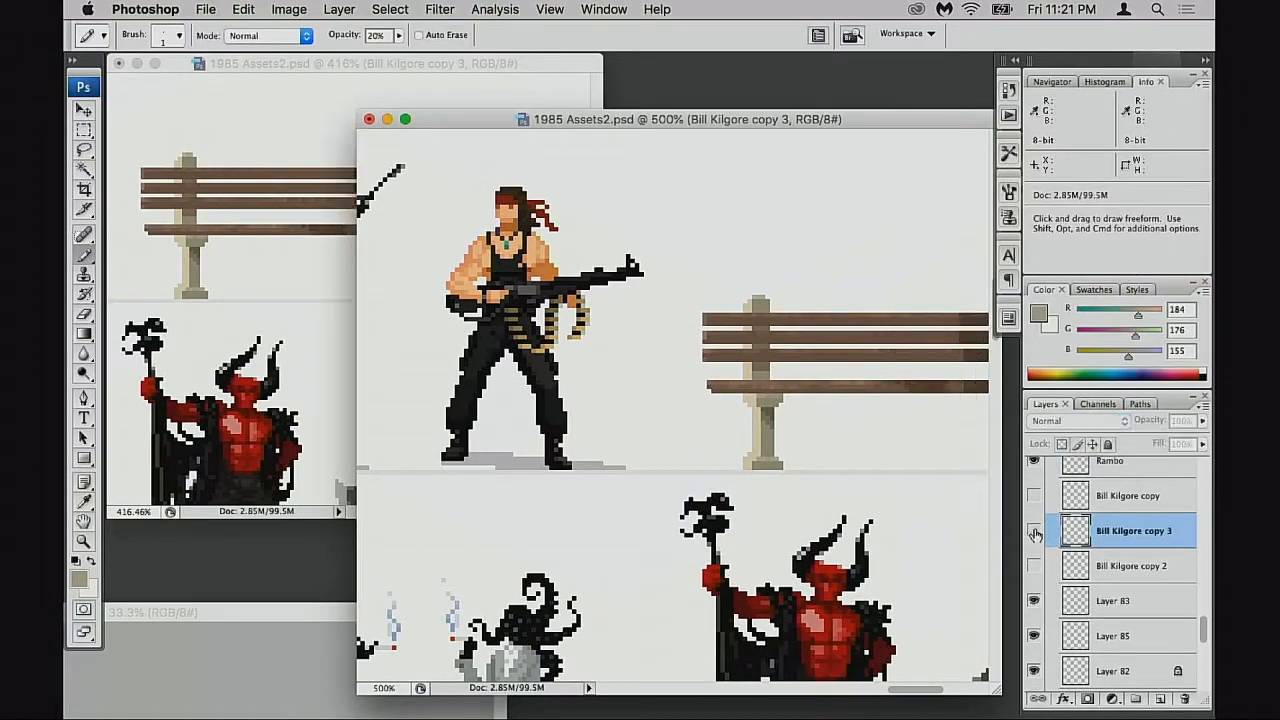
{"action": "left_click", "coordinate": [1035, 532]}
{"action": "double_click", "coordinate": [1111, 534]}
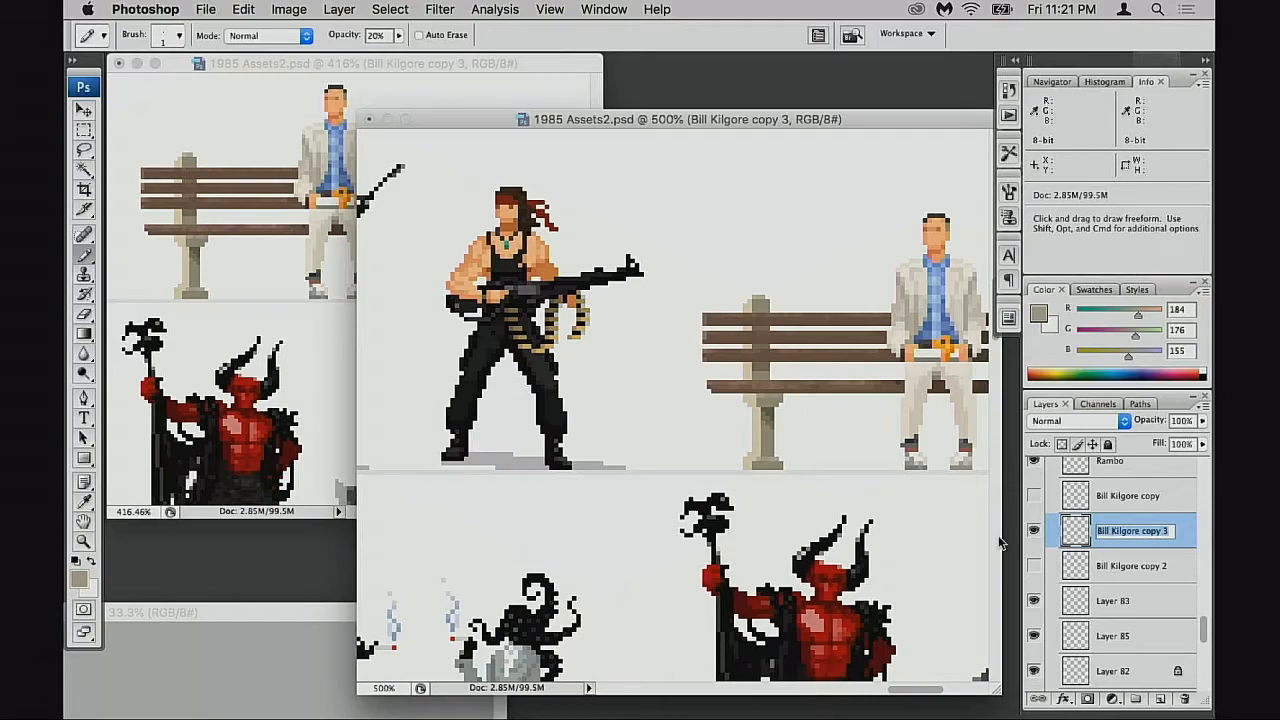
{"action": "type", "text": "R"}
{"action": "key", "text": "Return"}
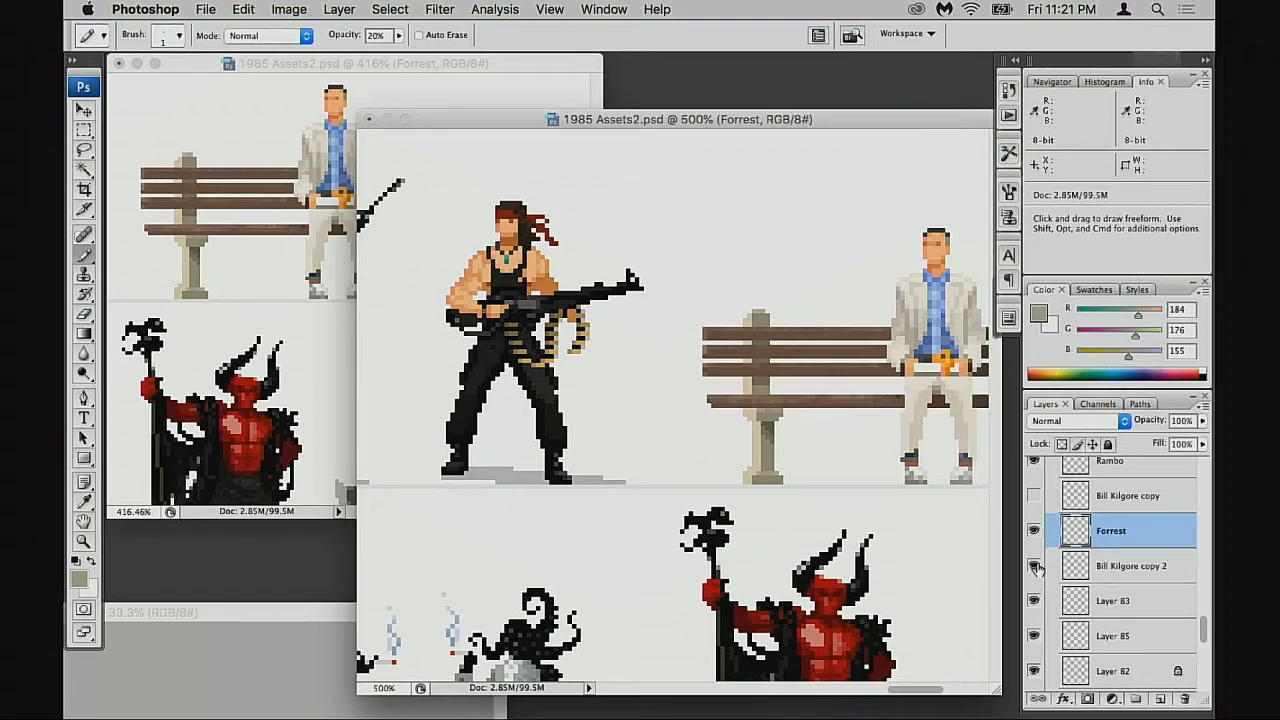
Compare the Bill Kilgore copy 2 layer with the Forrest layer by checking their bounds and visibility, and delete Bill Kilgore copy 2
{"action": "scroll", "coordinate": [675, 400], "scroll_direction": "right", "scroll_amount": 5}
{"action": "left_click", "coordinate": [1076, 575]}
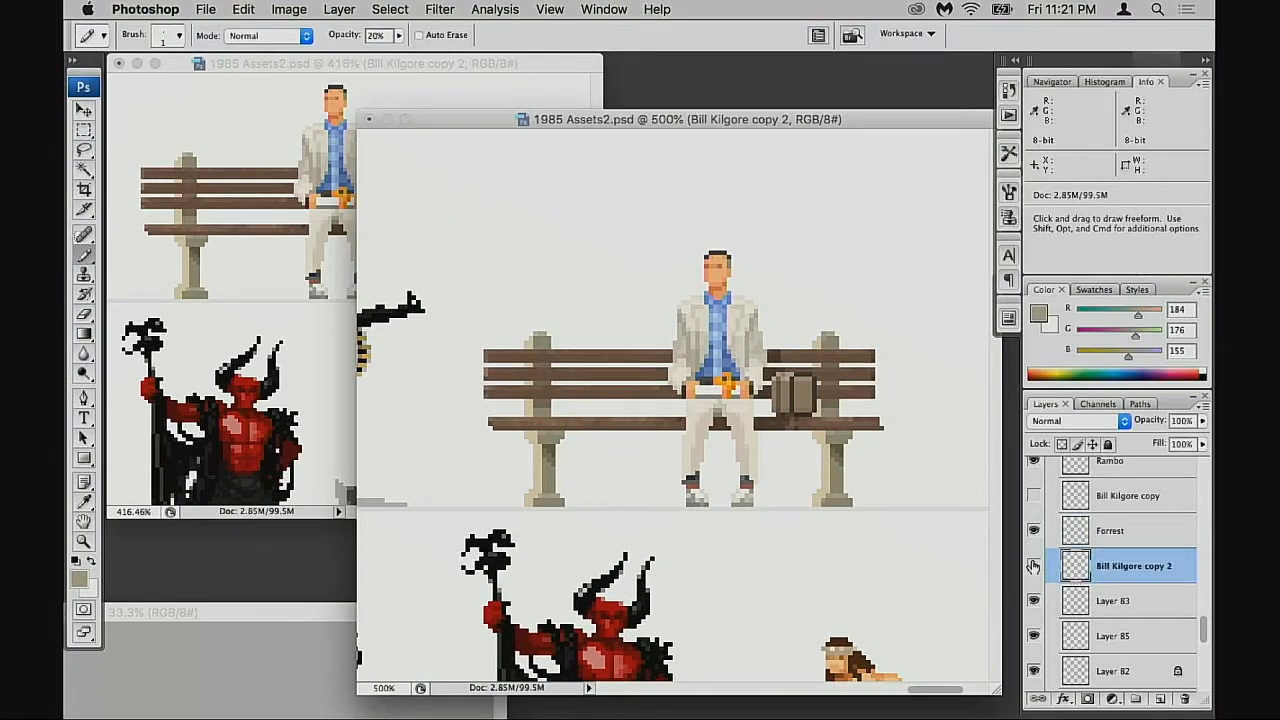
{"action": "key", "text": "super+t"}
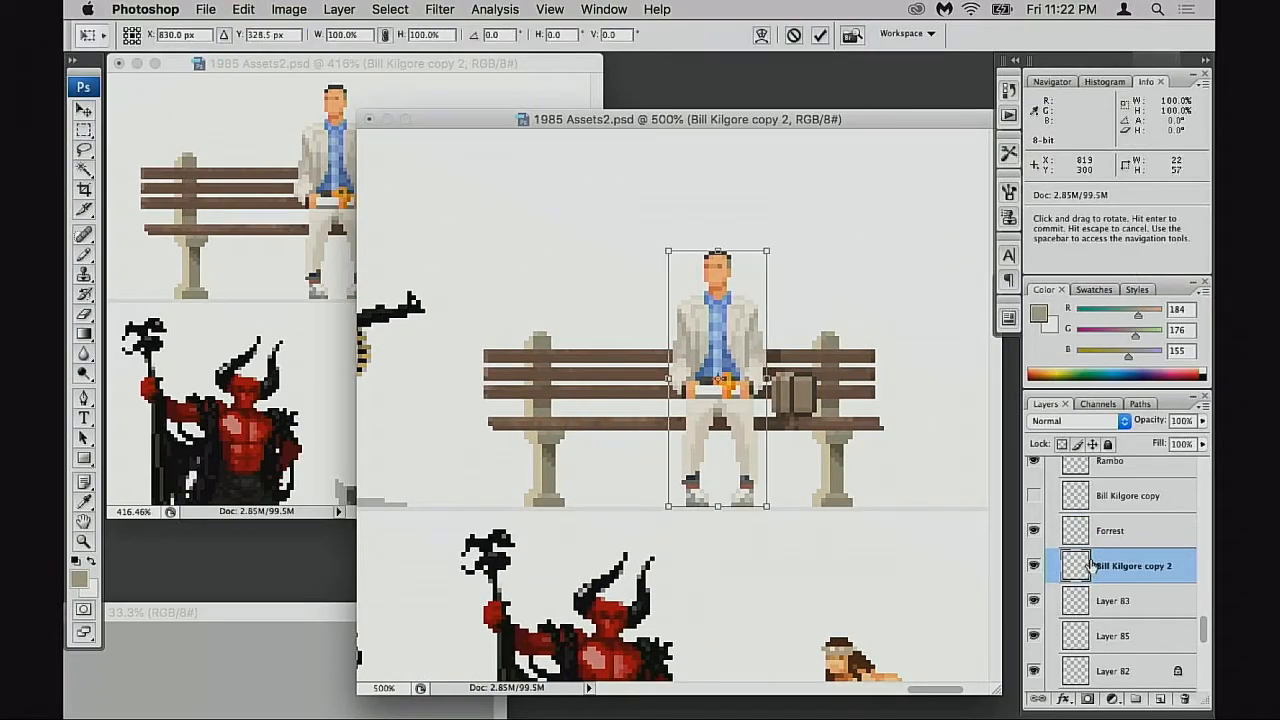
{"action": "key", "text": "Return"}
{"action": "left_click", "coordinate": [1035, 530]}
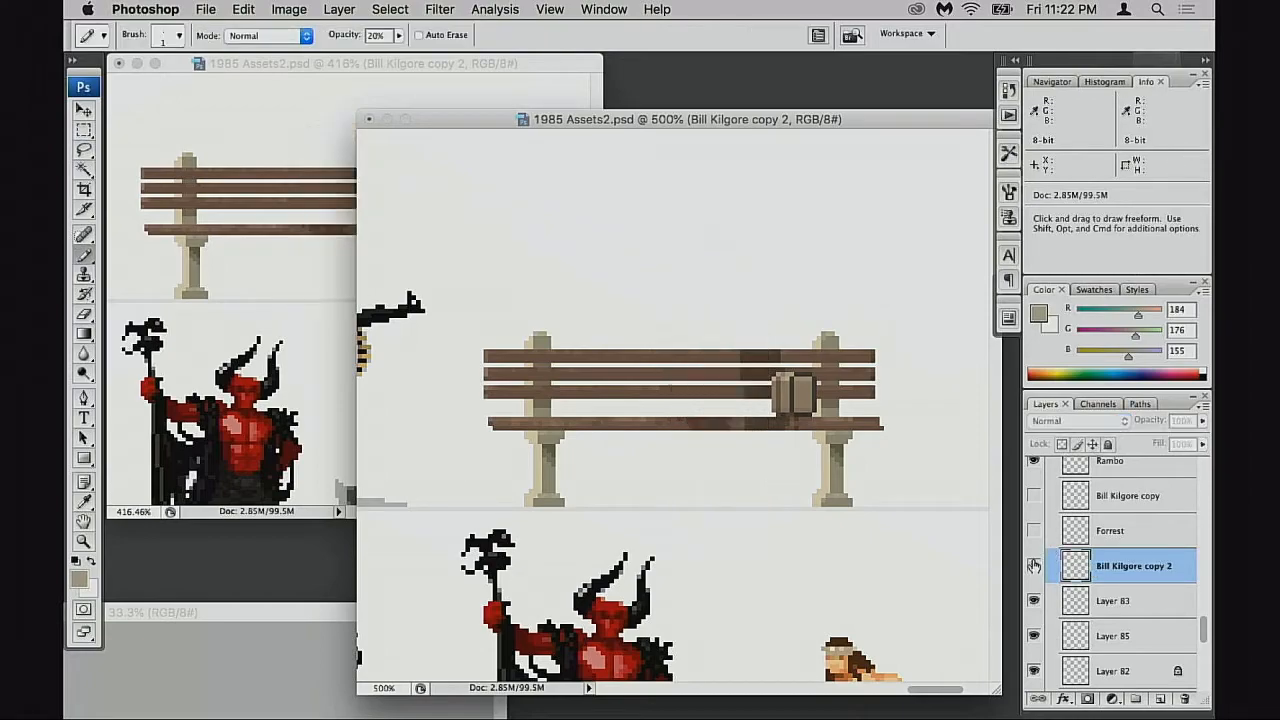
{"action": "left_click", "coordinate": [1035, 530]}
{"action": "left_click", "coordinate": [1035, 565]}
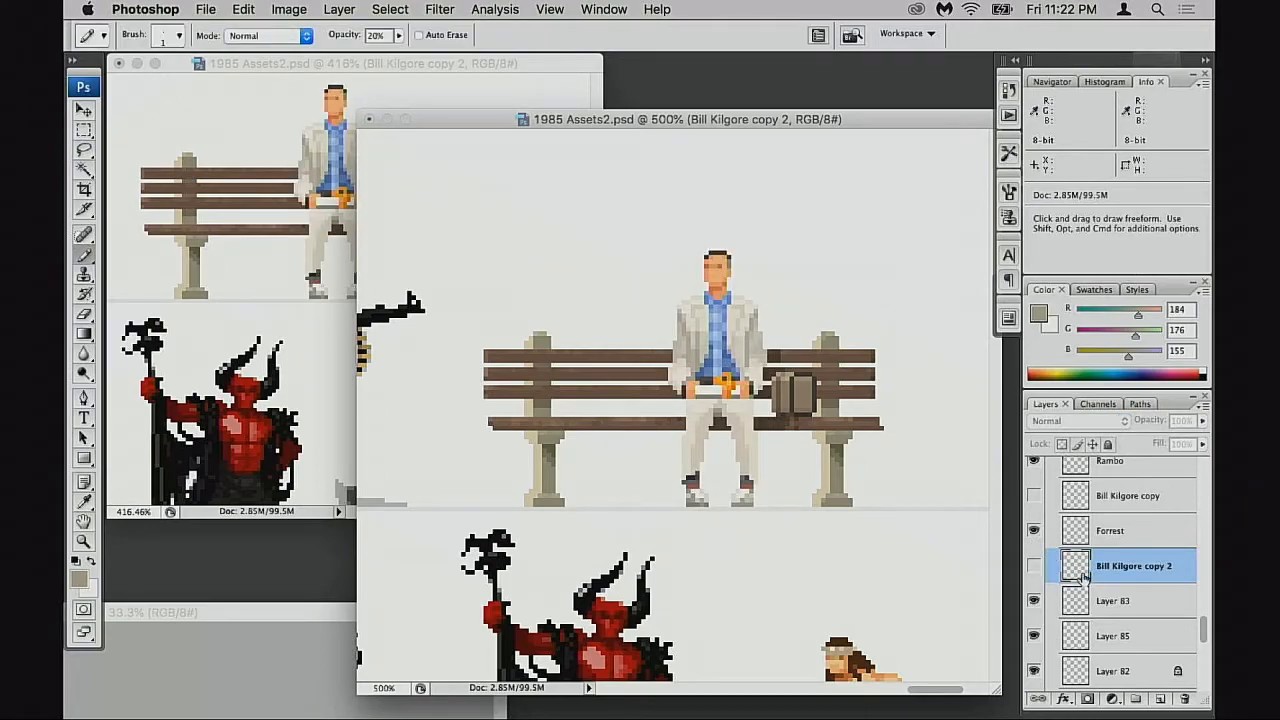
{"action": "left_click", "coordinate": [1035, 530]}
{"action": "left_click", "coordinate": [1035, 530]}
{"action": "left_click", "coordinate": [1035, 565]}
{"action": "left_click", "coordinate": [1035, 532]}
{"action": "left_click", "coordinate": [1035, 531]}
{"action": "left_click", "coordinate": [1035, 566]}
{"action": "left_click_drag", "start_coordinate": [1097, 586], "coordinate": [1186, 696]}
Check the content of Layer 83 by hiding and showing it, and rename the layer Suitcase
{"action": "left_click", "coordinate": [1035, 566]}
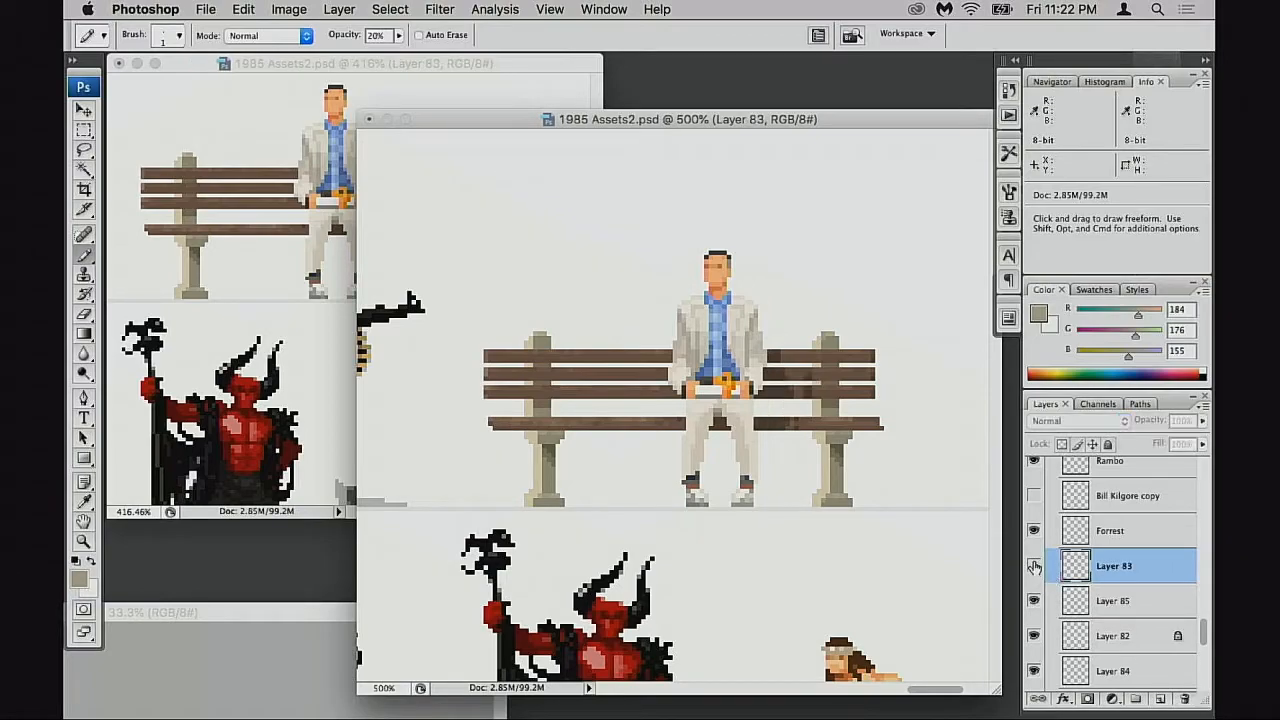
{"action": "left_click", "coordinate": [1035, 567]}
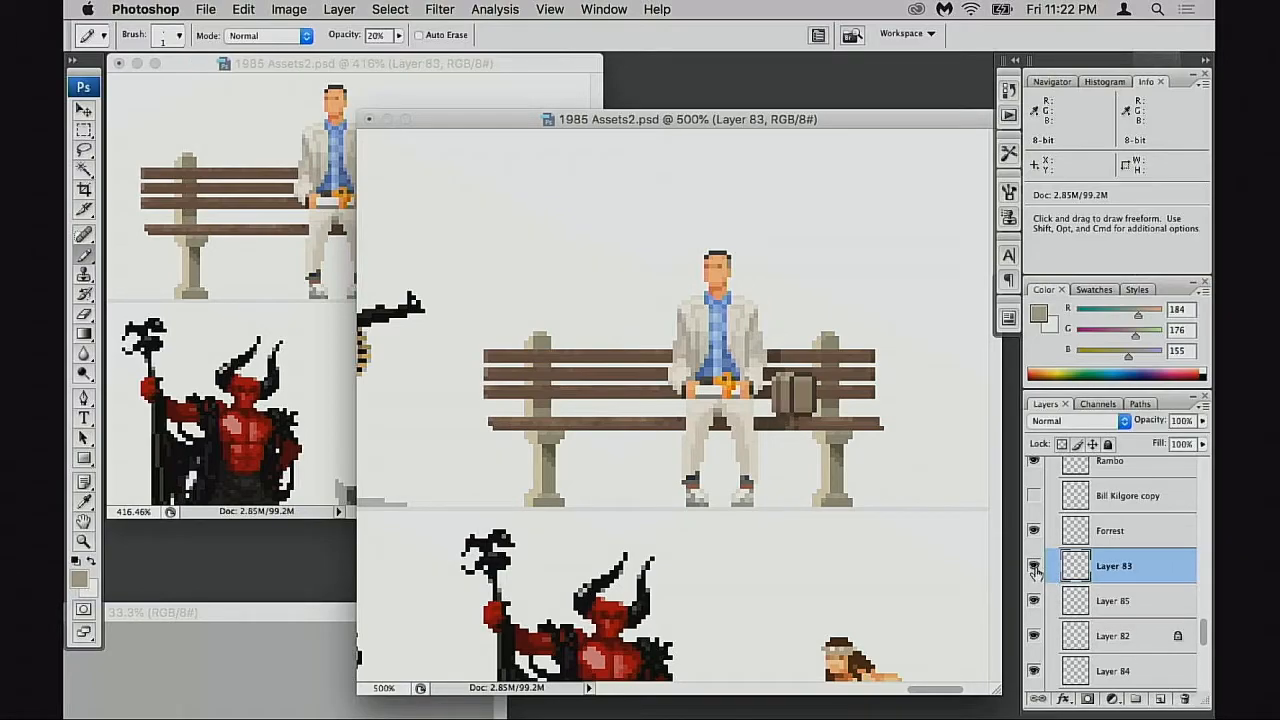
{"action": "double_click", "coordinate": [1113, 567]}
{"action": "type", "text": "Sui"}
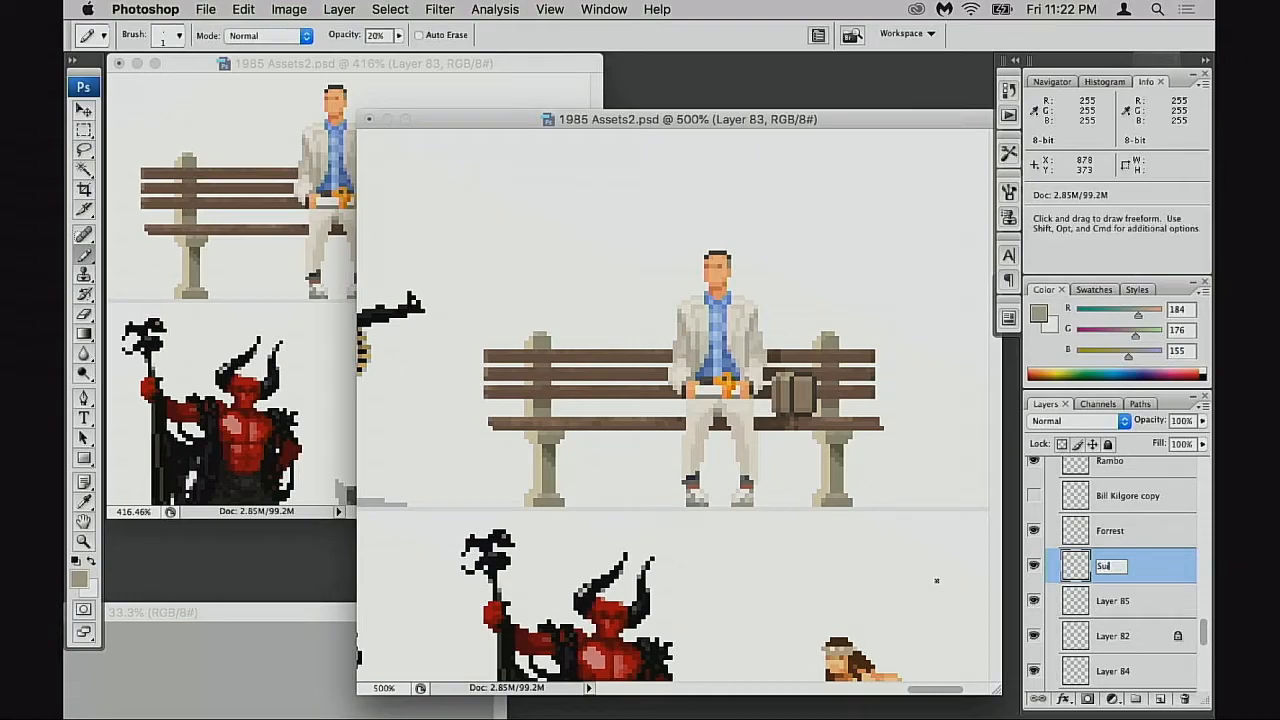
{"action": "type", "text": "tcase"}
{"action": "key", "text": "Return"}
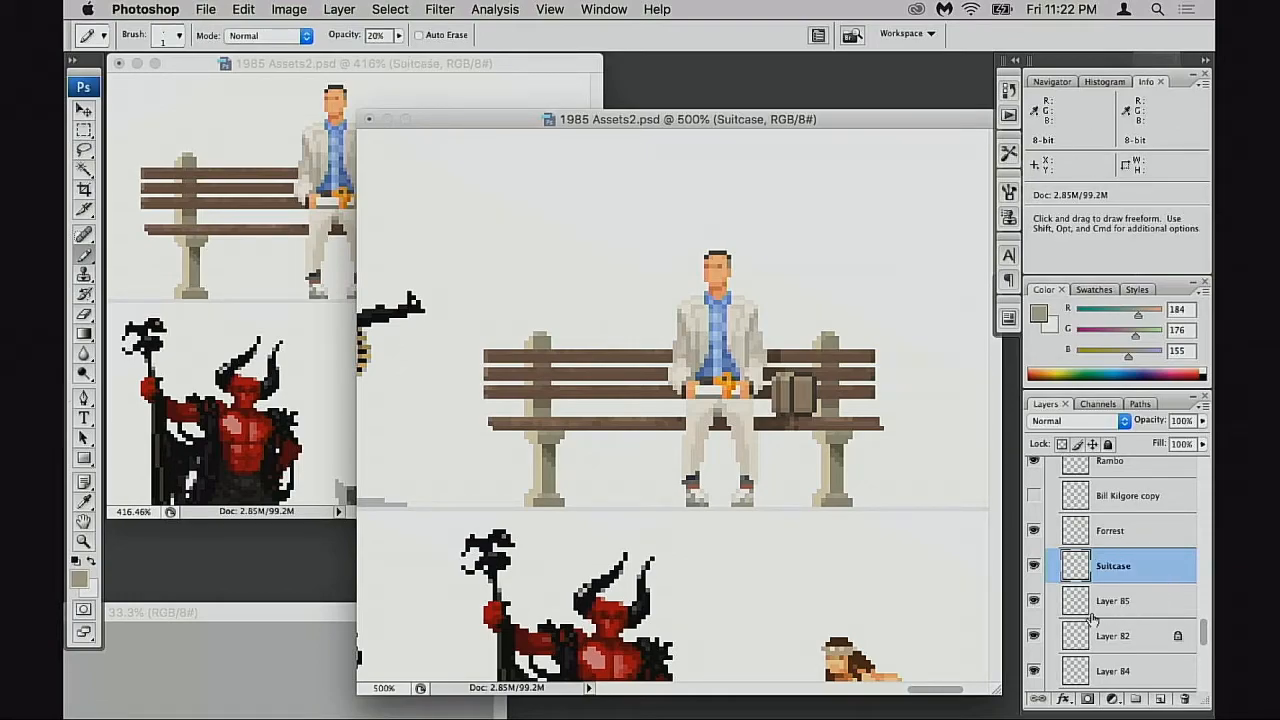
Check what Layer 85 contains and rename the layer Shadow
{"action": "left_click", "coordinate": [1035, 601]}
{"action": "double_click", "coordinate": [1110, 603]}
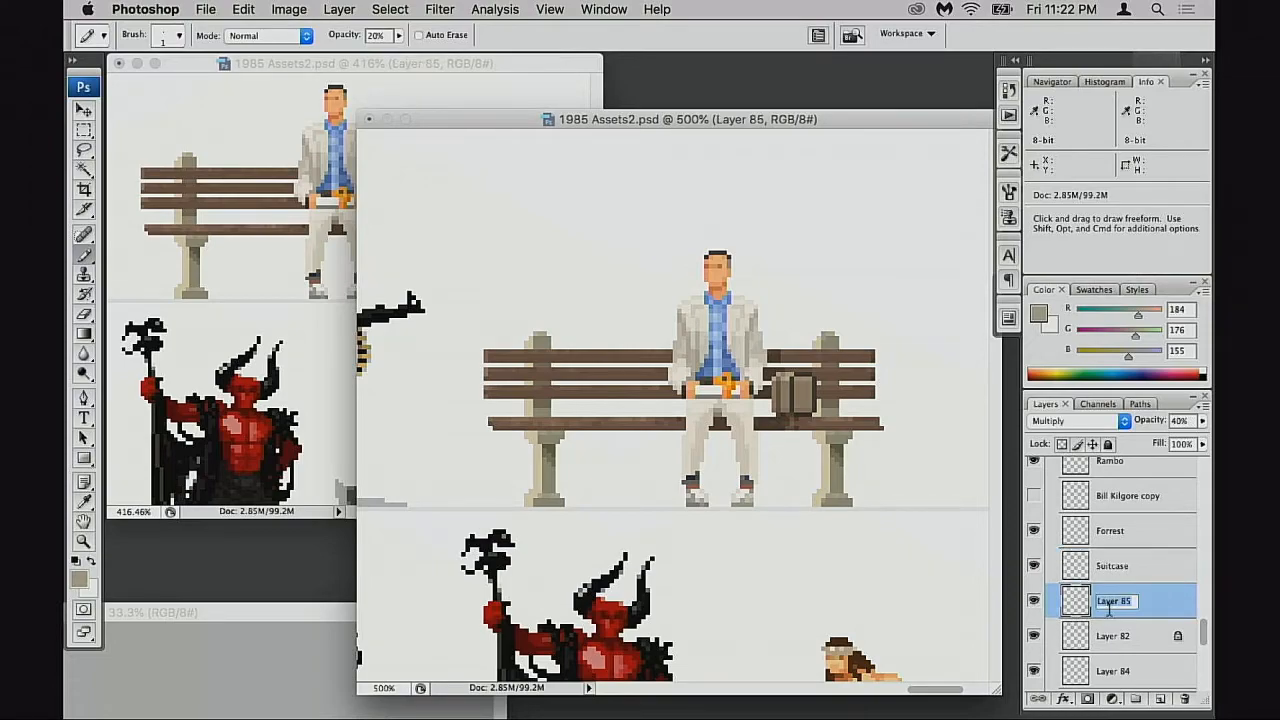
{"action": "type", "text": "Shadow"}
{"action": "key", "text": "Return"}
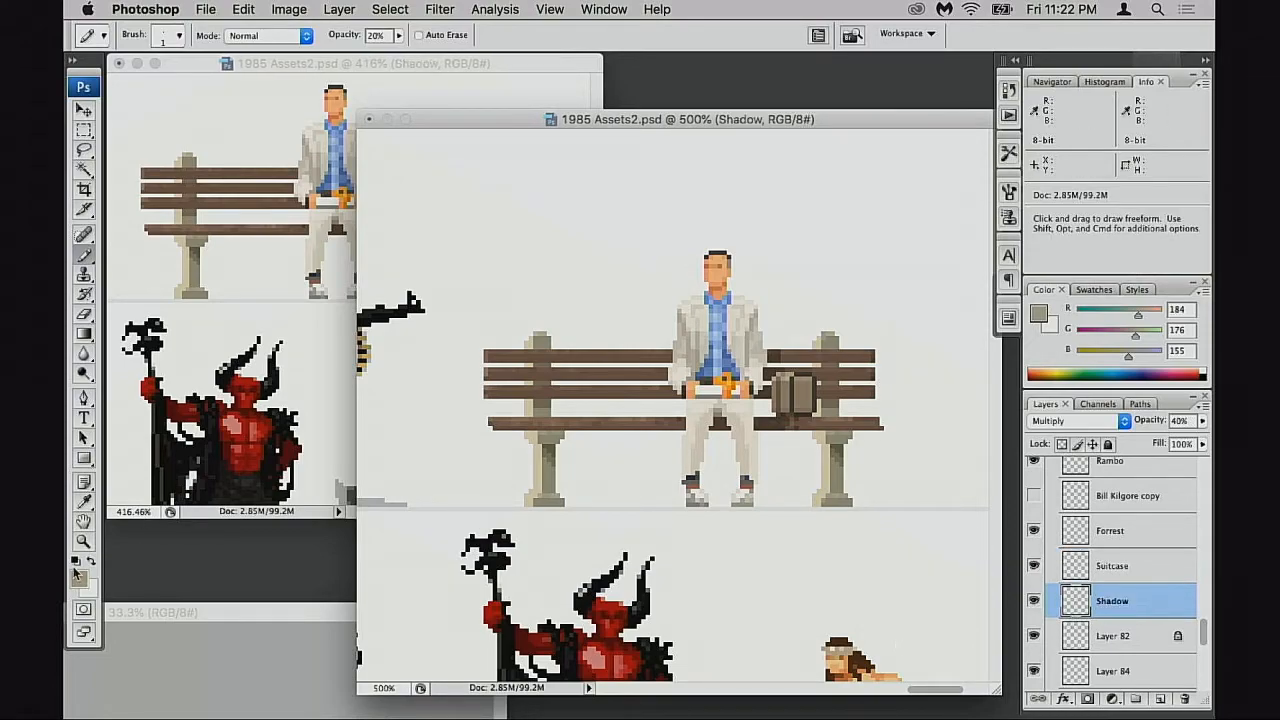
Check the contents of Layers 82 and 84 by toggling their visibility, and merge Layer 82 down into Layer 84
{"action": "left_click", "coordinate": [1035, 636]}
{"action": "left_click", "coordinate": [1035, 636]}
{"action": "scroll", "coordinate": [1105, 628], "scroll_direction": "down", "scroll_amount": 2}
{"action": "left_click", "coordinate": [1035, 598]}
{"action": "left_click", "coordinate": [1035, 598]}
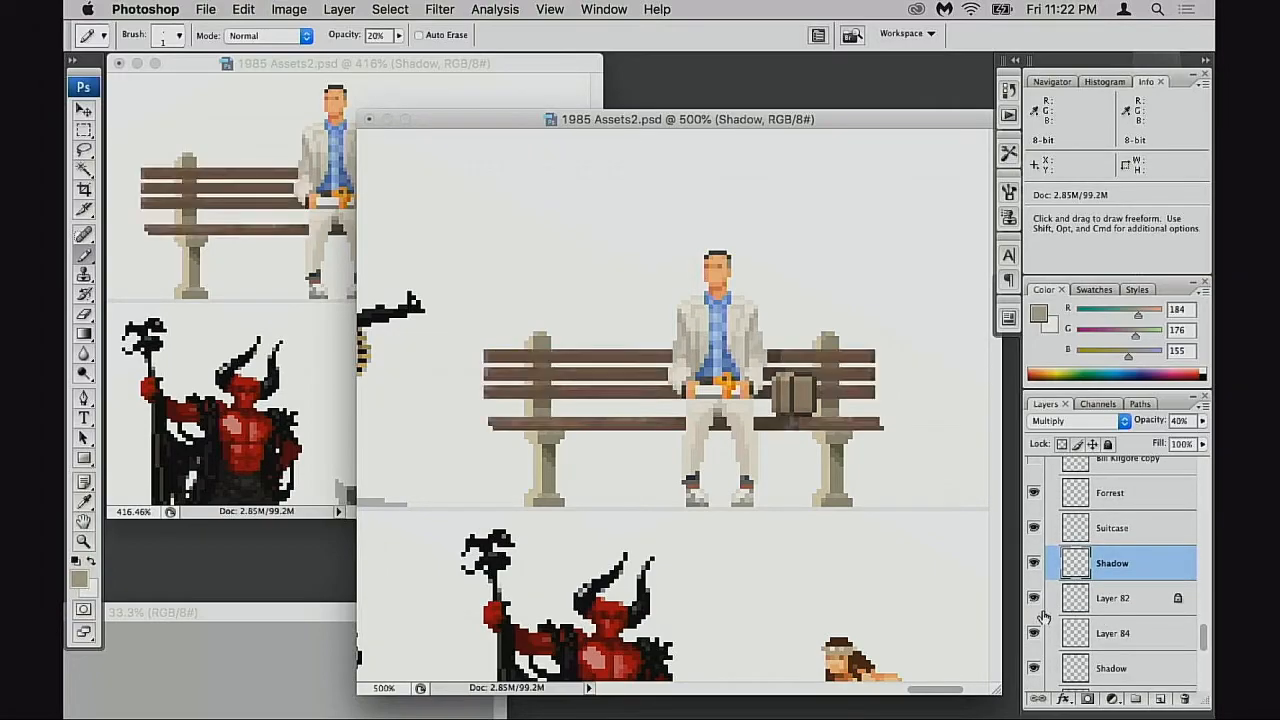
{"action": "left_click", "coordinate": [1035, 634]}
{"action": "left_click", "coordinate": [1035, 634]}
{"action": "left_click", "coordinate": [1075, 606]}
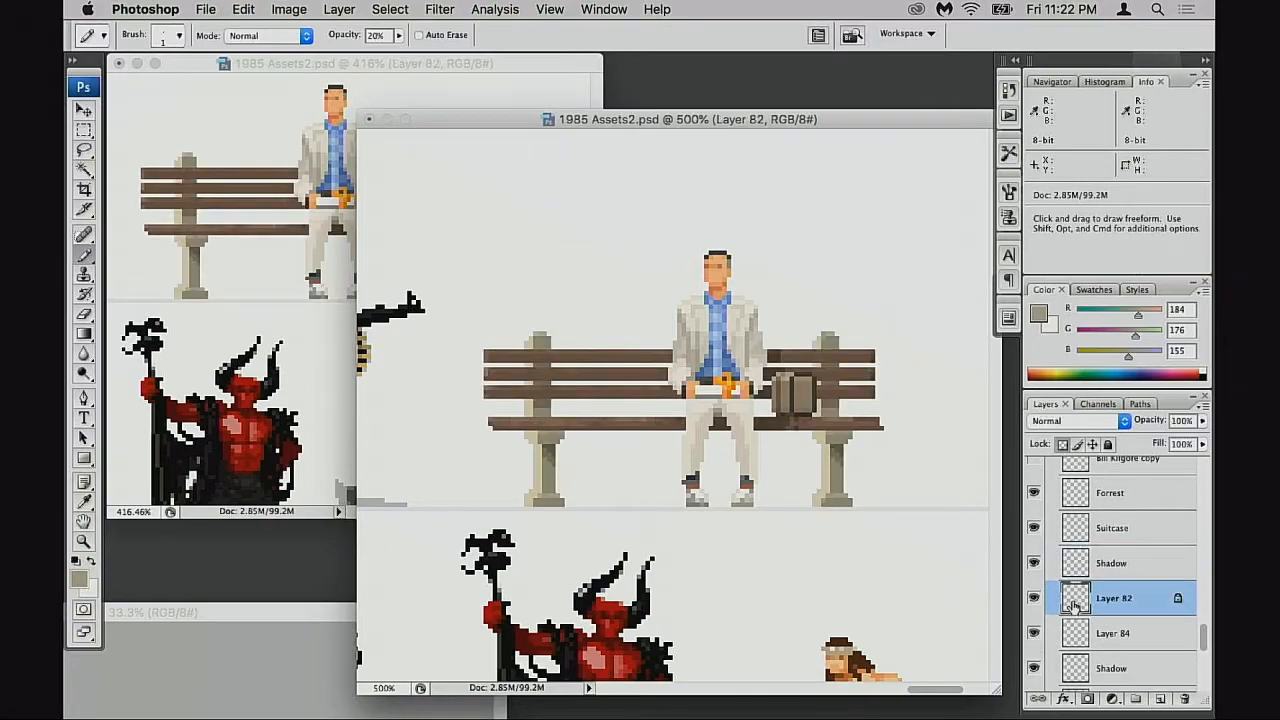
{"action": "key", "text": "super+e"}
Check the merged Layer 84 by hiding and showing it, and rename the layer Bench
{"action": "left_click", "coordinate": [1035, 598]}
{"action": "left_click", "coordinate": [1035, 598]}
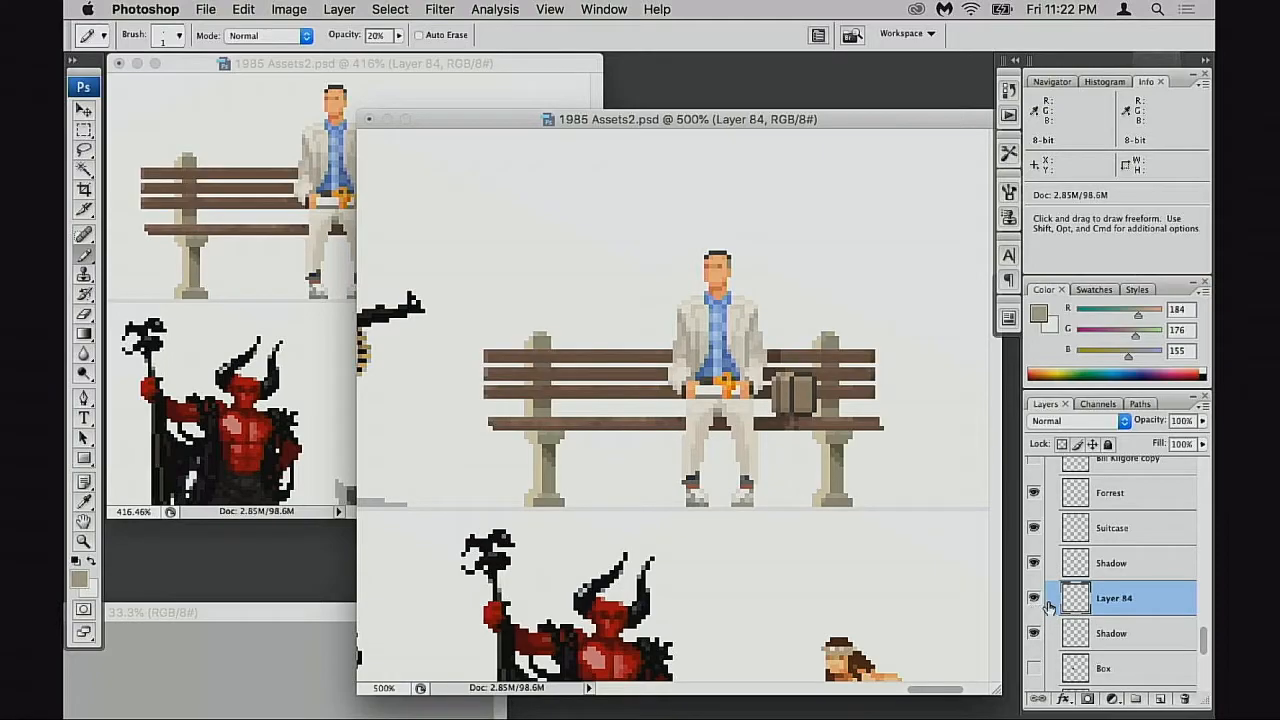
{"action": "left_click", "coordinate": [1035, 598]}
{"action": "left_click", "coordinate": [1035, 598]}
{"action": "double_click", "coordinate": [1112, 598]}
{"action": "type", "text": "Bend"}
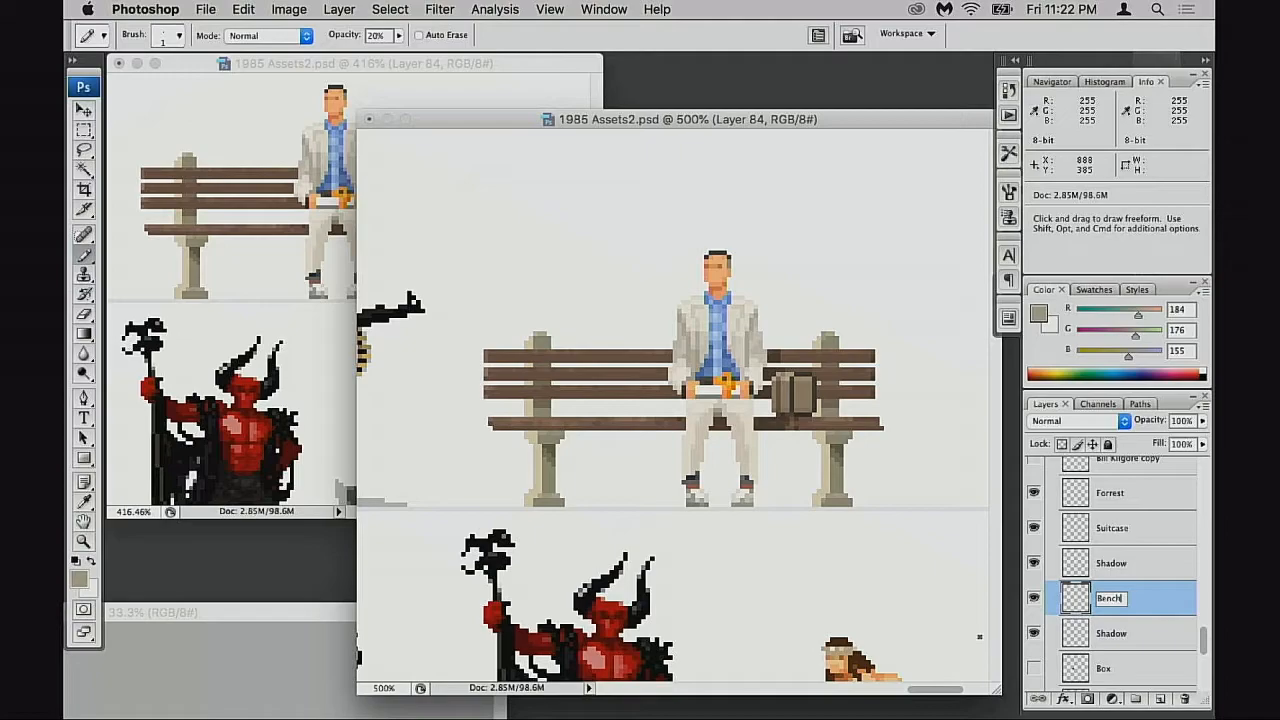
{"action": "type", "text": "h"}
{"action": "key", "text": "Return"}
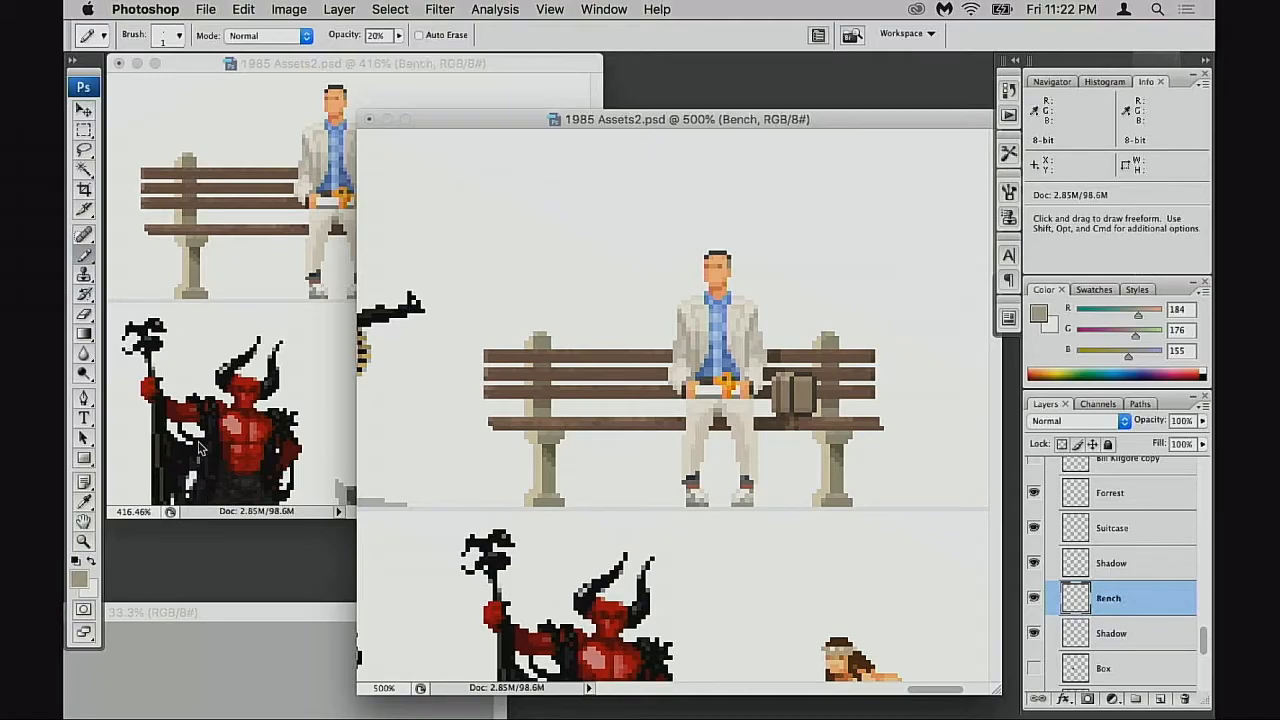
Create a layer group above the Forrest layer and name it Forrest Gump
{"action": "mouse_move", "coordinate": [826, 573]}
{"action": "left_mouse_down"}
{"action": "mouse_move", "coordinate": [949, 577]}
{"action": "mouse_move", "coordinate": [816, 567]}
{"action": "left_mouse_up"}
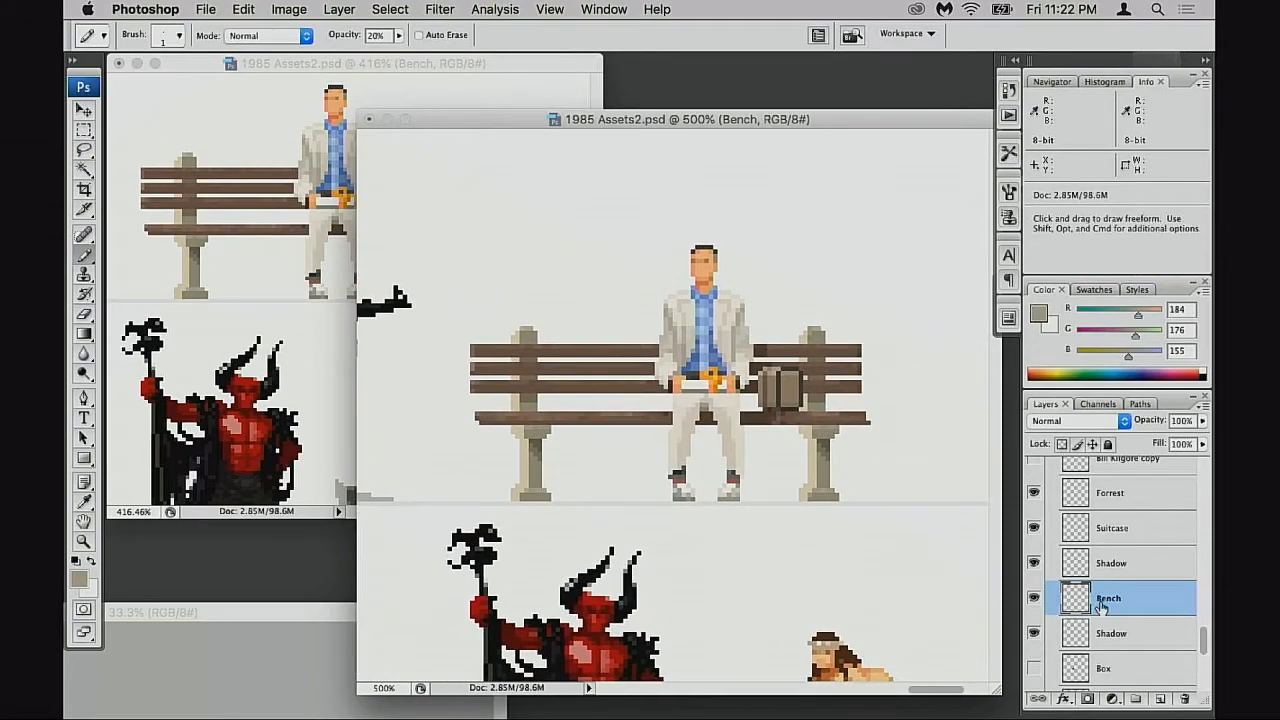
{"action": "left_click", "coordinate": [1085, 495]}
{"action": "left_click", "coordinate": [1136, 703]}
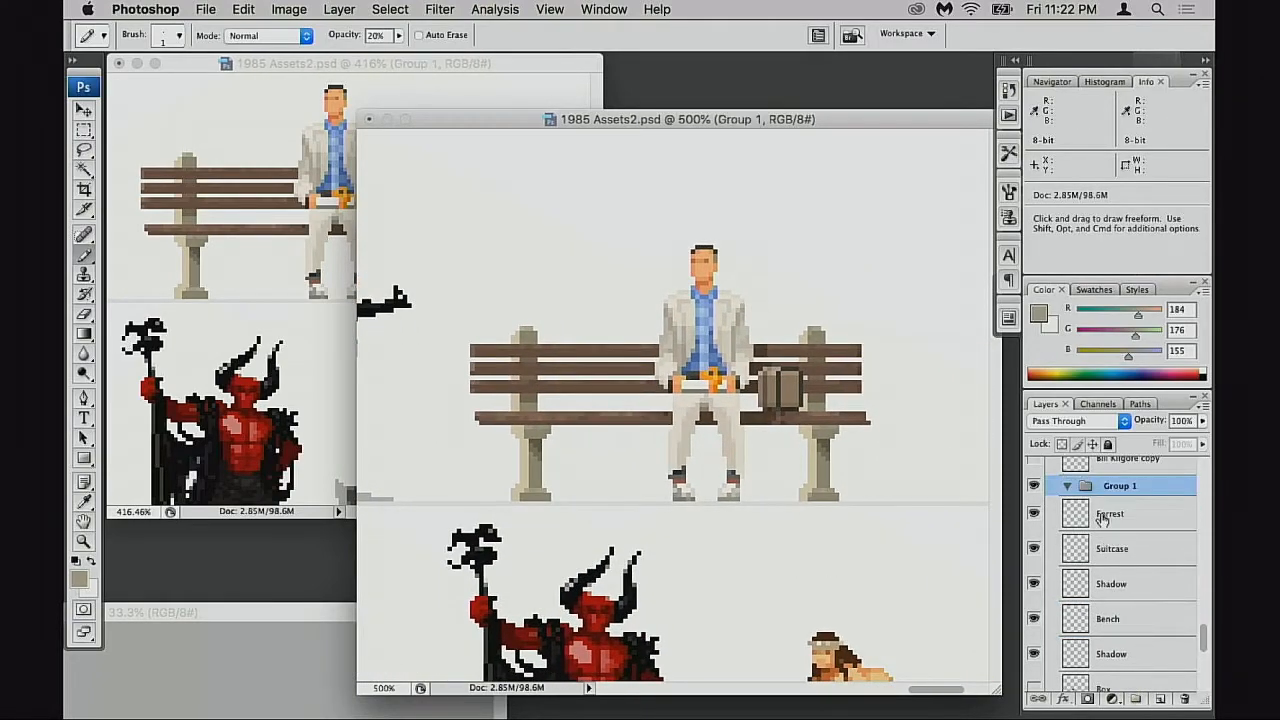
{"action": "double_click", "coordinate": [1121, 487]}
{"action": "type", "text": "Forrest Gump"}
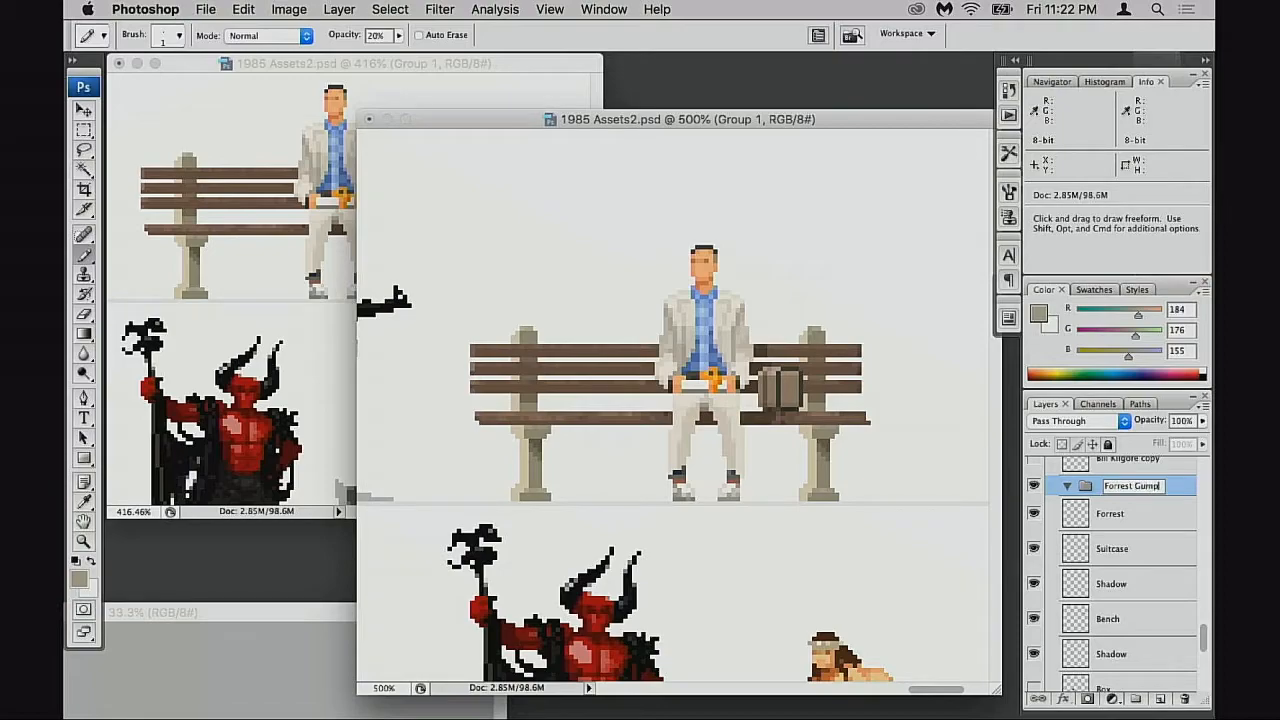
{"action": "key", "text": "Return"}
Move the Forrest, Suitcase, Bench and both adjacent Shadow layers into the Forrest Gump group and collapse the group
{"action": "scroll", "coordinate": [1117, 575], "scroll_direction": "up", "scroll_amount": 2}
{"action": "left_click", "coordinate": [1087, 566]}
{"action": "scroll", "coordinate": [1098, 590], "scroll_direction": "down", "scroll_amount": 2}
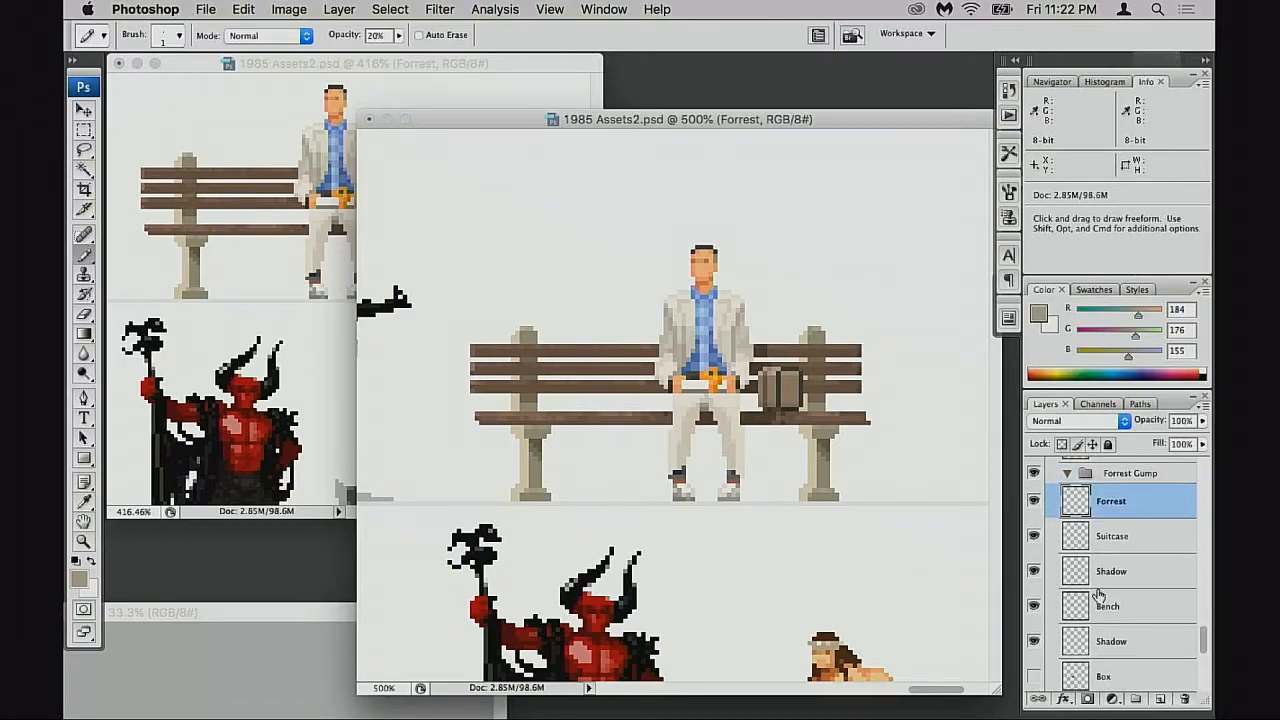
{"action": "left_click", "coordinate": [1083, 641], "text": "shift"}
{"action": "left_click_drag", "start_coordinate": [1084, 610], "coordinate": [1085, 487]}
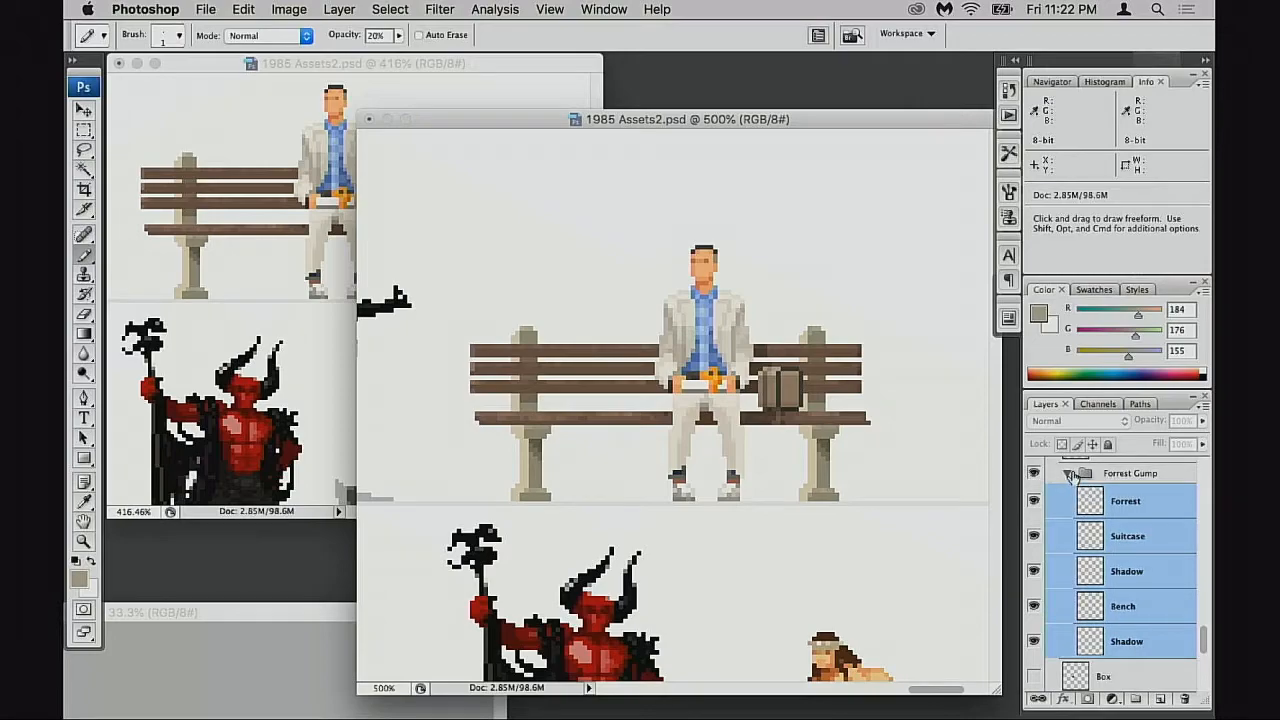
{"action": "left_click", "coordinate": [1069, 474]}
Check the Forrest Gump group by hiding and showing it, and place the group above the Bill Kilgore copy layer
{"action": "scroll", "coordinate": [1054, 512], "scroll_direction": "up", "scroll_amount": 2}
{"action": "left_click", "coordinate": [1035, 523]}
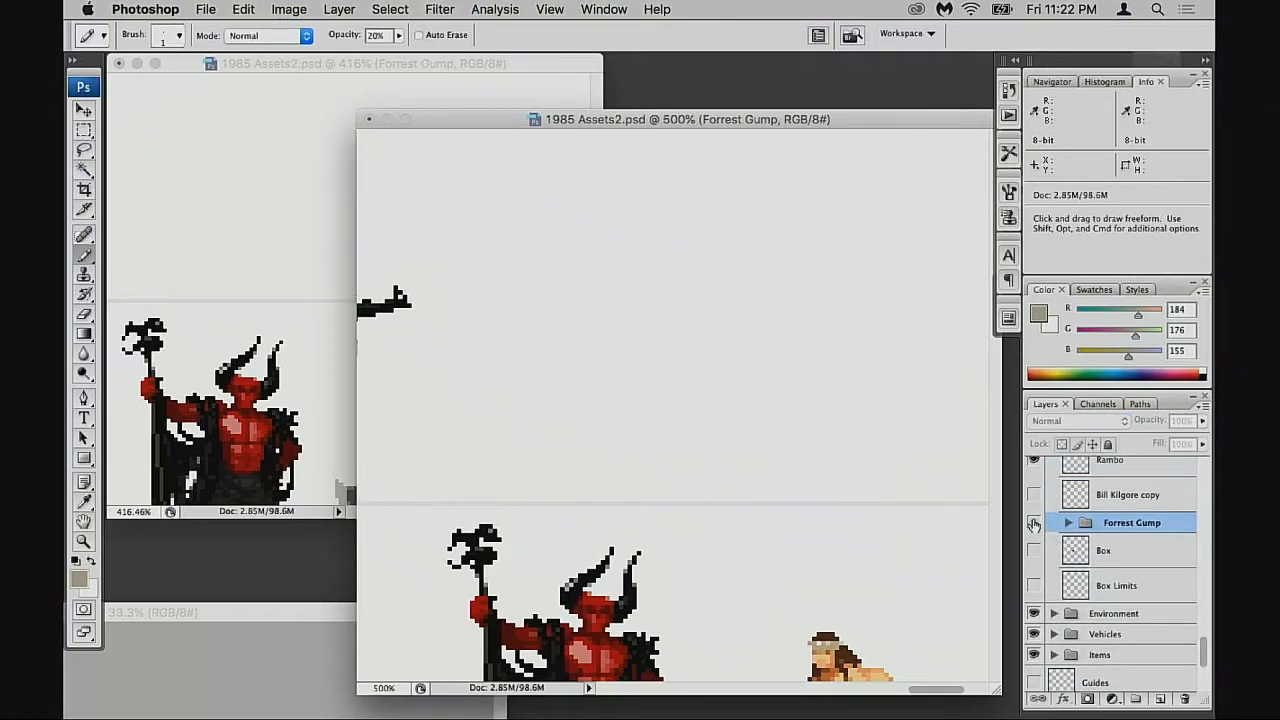
{"action": "left_click", "coordinate": [1035, 523]}
{"action": "left_click_drag", "start_coordinate": [1080, 523], "coordinate": [1083, 484]}
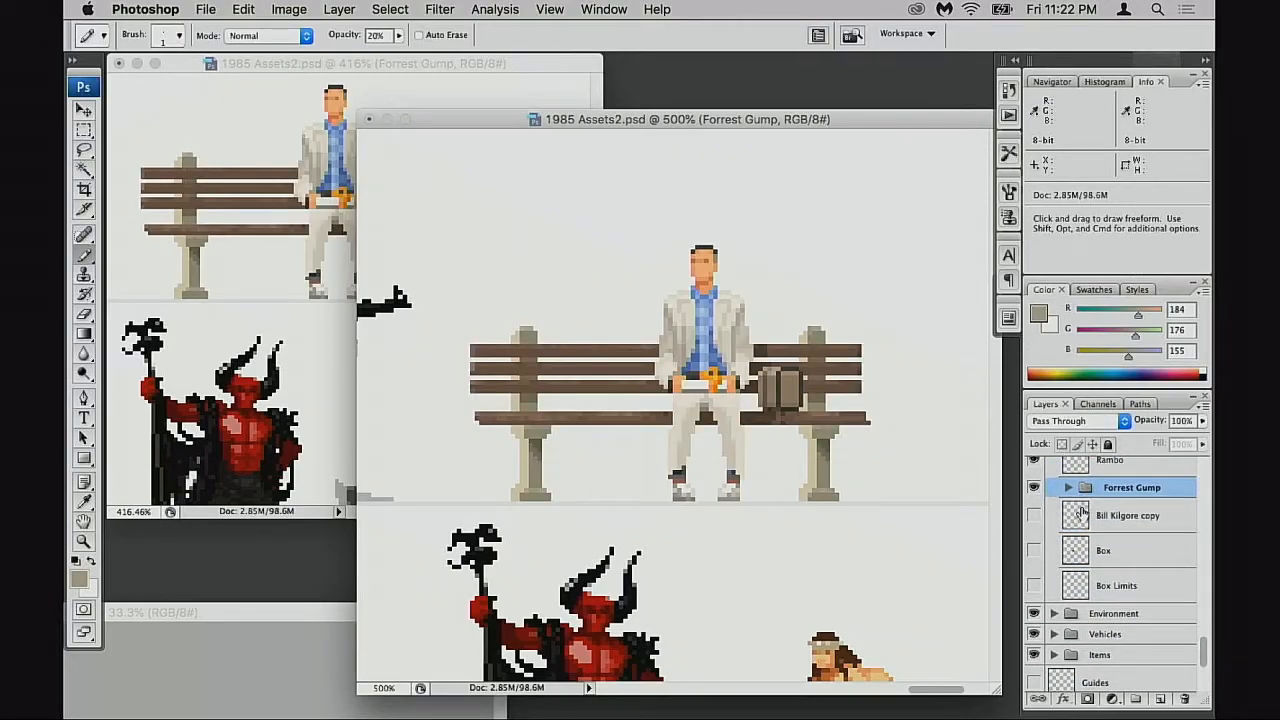
Compare the Forrest Gump group with the Bill Kilgore copy layer by toggling the visibility of each
{"action": "left_click", "coordinate": [1035, 489]}
{"action": "left_click", "coordinate": [1035, 516]}
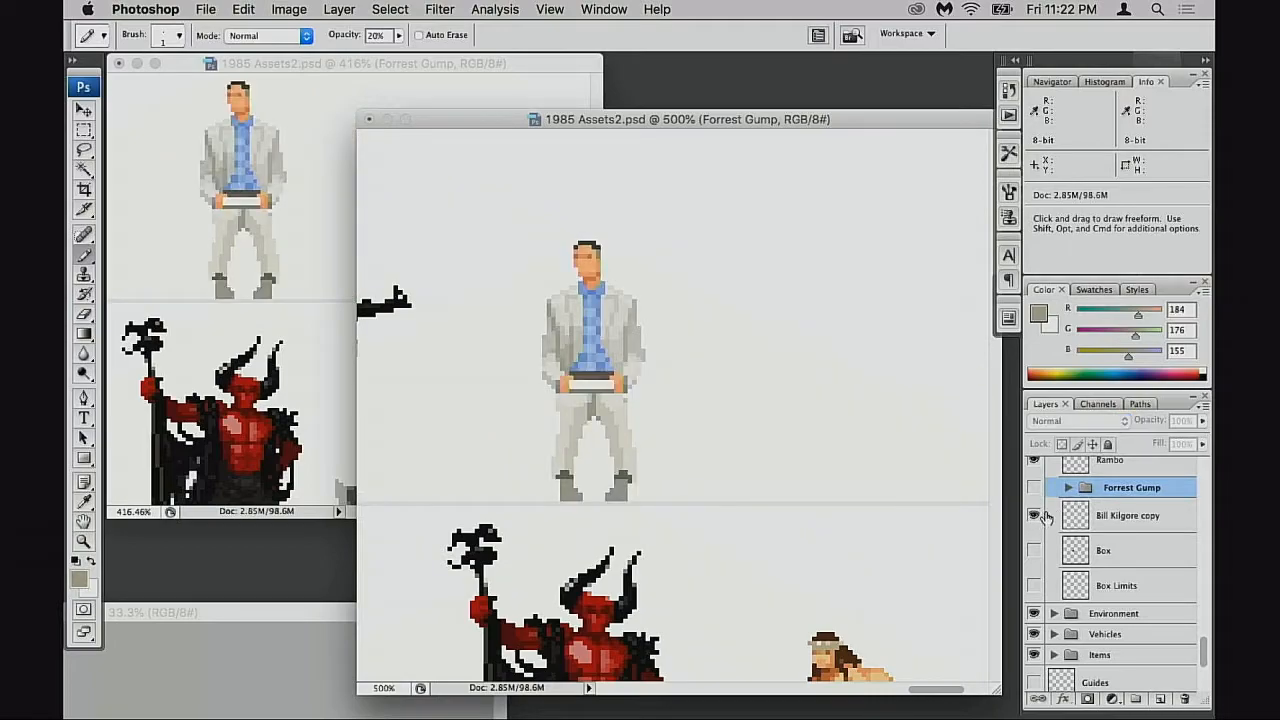
{"action": "left_click", "coordinate": [1035, 516]}
{"action": "left_click", "coordinate": [1035, 489]}
{"action": "left_click", "coordinate": [1035, 489]}
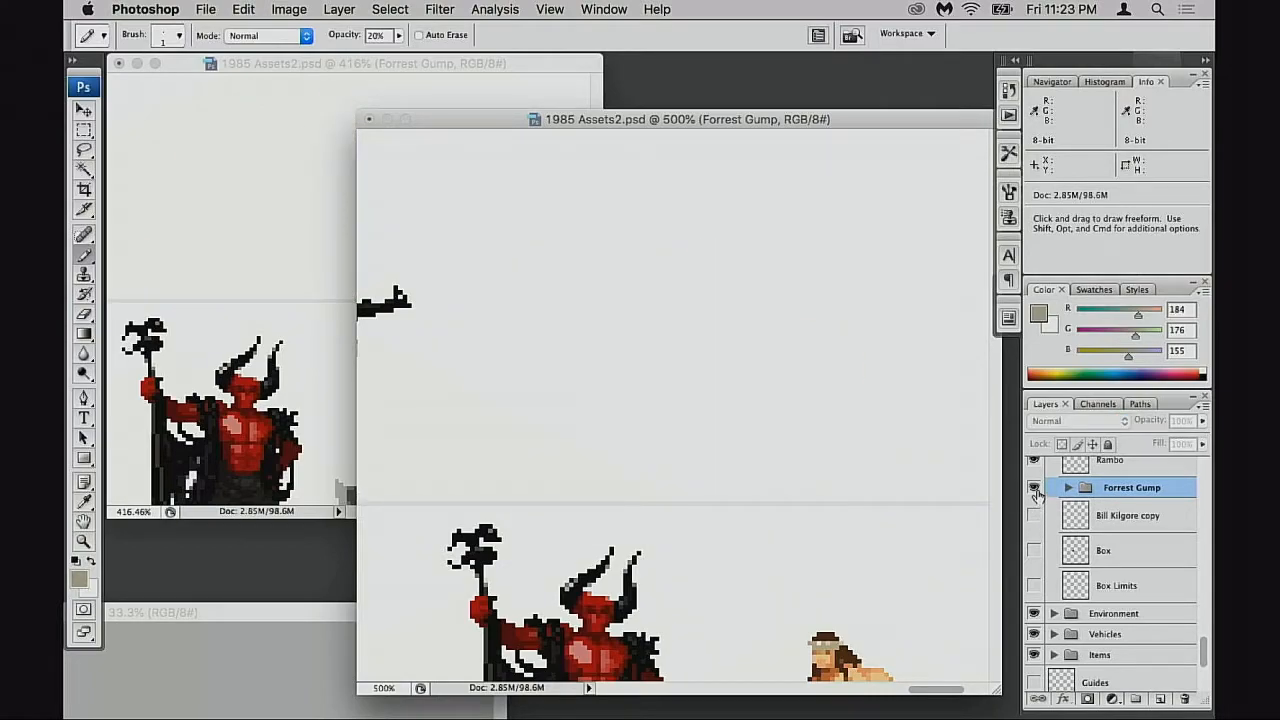
{"action": "left_click", "coordinate": [1035, 489]}
{"action": "left_click", "coordinate": [1035, 516]}
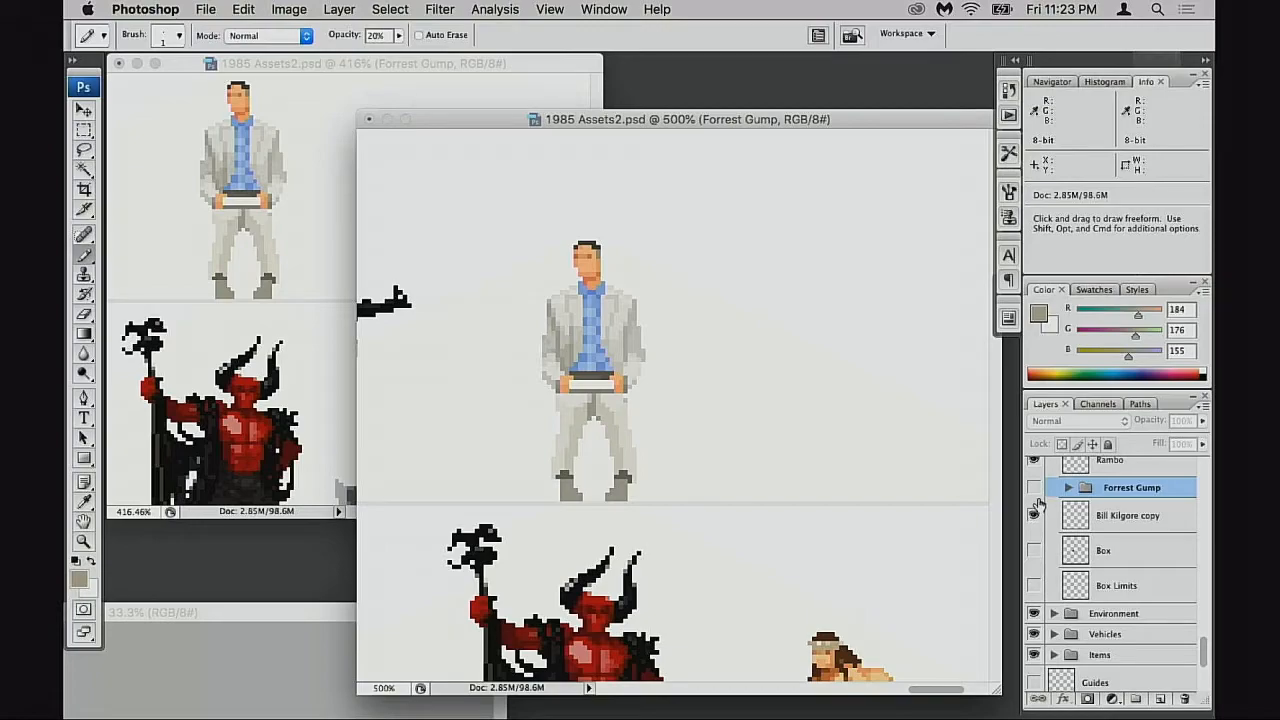
{"action": "left_click", "coordinate": [1035, 489]}
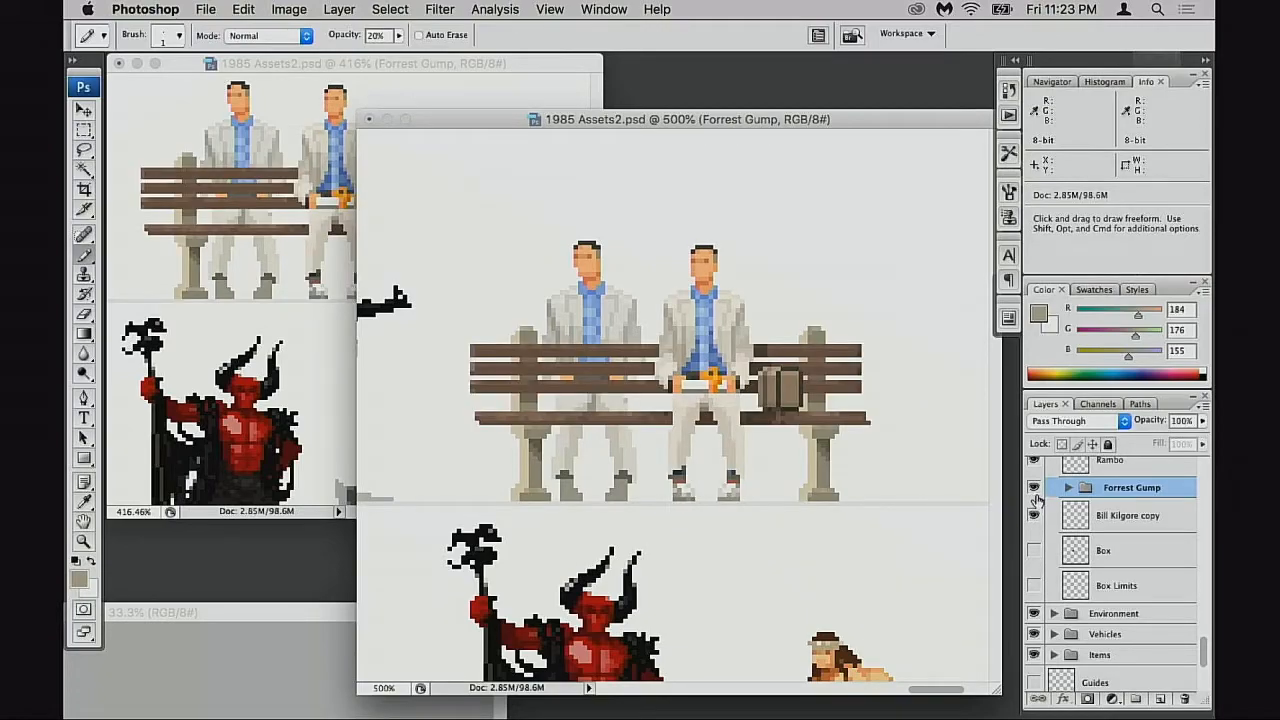
{"action": "left_click", "coordinate": [1035, 516]}
{"action": "left_click", "coordinate": [1036, 516]}
Move the standing figure on Bill Kilgore copy sideways away from the bench sprite and delete that layer
{"action": "left_click", "coordinate": [1100, 515]}
{"action": "key", "text": "v"}
{"action": "left_click_drag", "start_coordinate": [668, 486], "coordinate": [956, 487]}
{"action": "left_click_drag", "start_coordinate": [1083, 521], "coordinate": [1185, 699]}
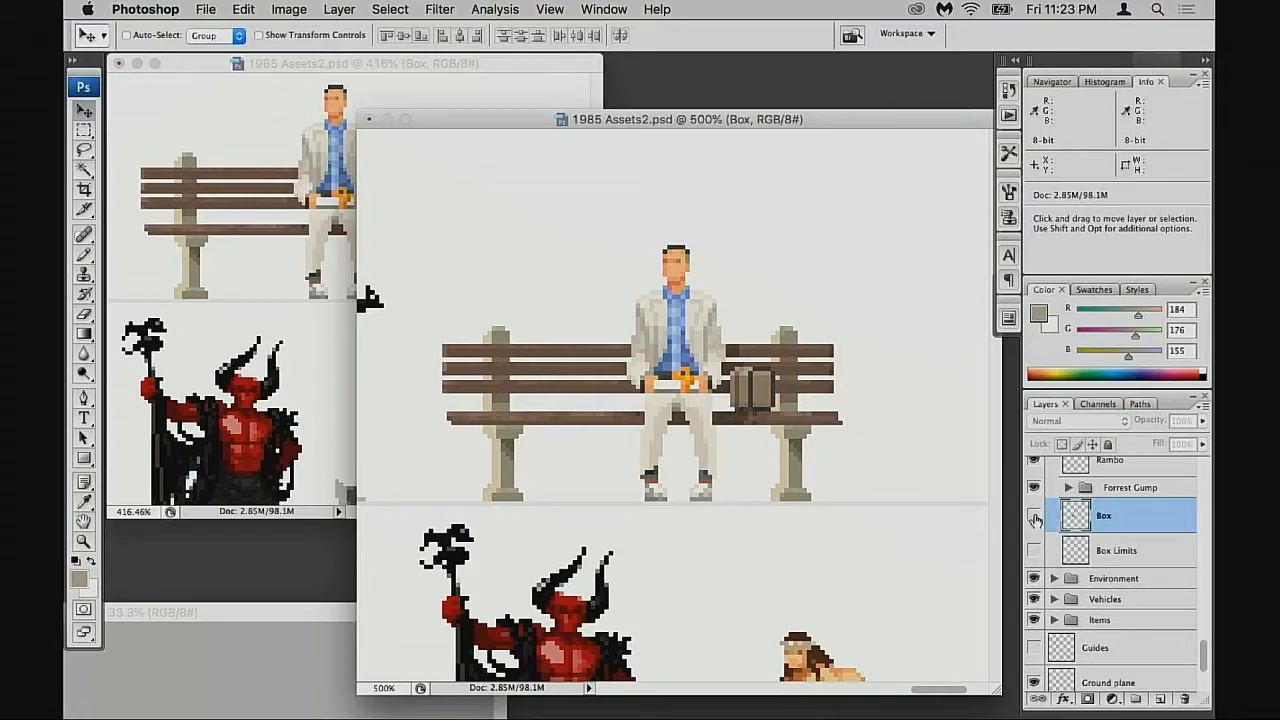
Examine where the Box layer's content lies on the sheet by showing it with the Forrest Gump group hidden and checking its transform bounds
{"action": "left_click", "coordinate": [1035, 517]}
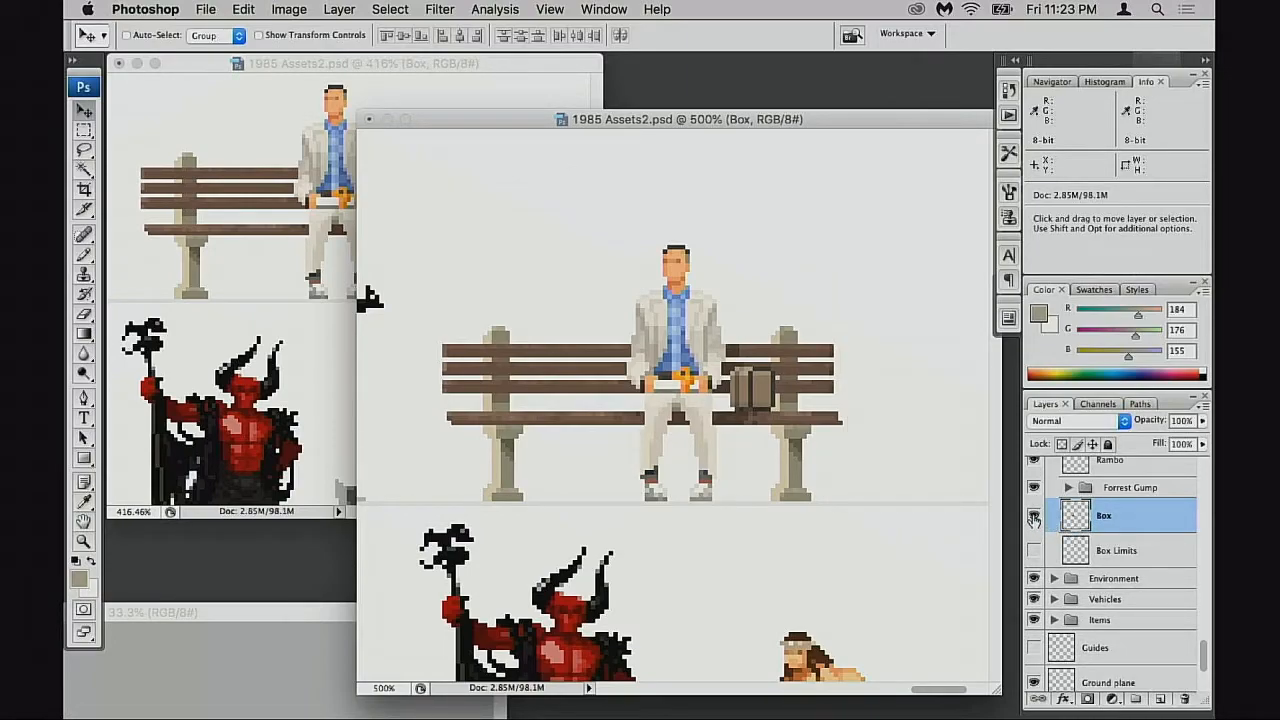
{"action": "left_click", "coordinate": [1034, 516]}
{"action": "left_click", "coordinate": [1034, 487]}
{"action": "left_click", "coordinate": [1034, 515]}
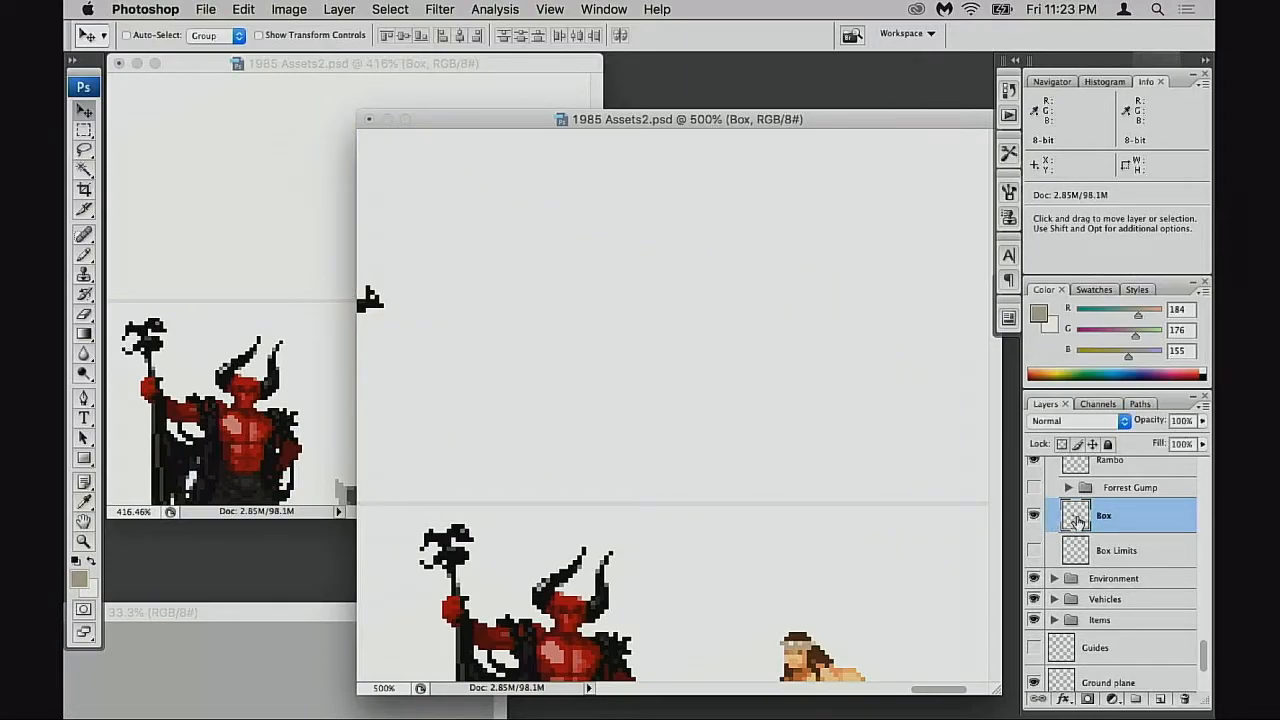
{"action": "key", "text": "super+t"}
{"action": "left_click", "coordinate": [752, 480], "text": "alt+super"}
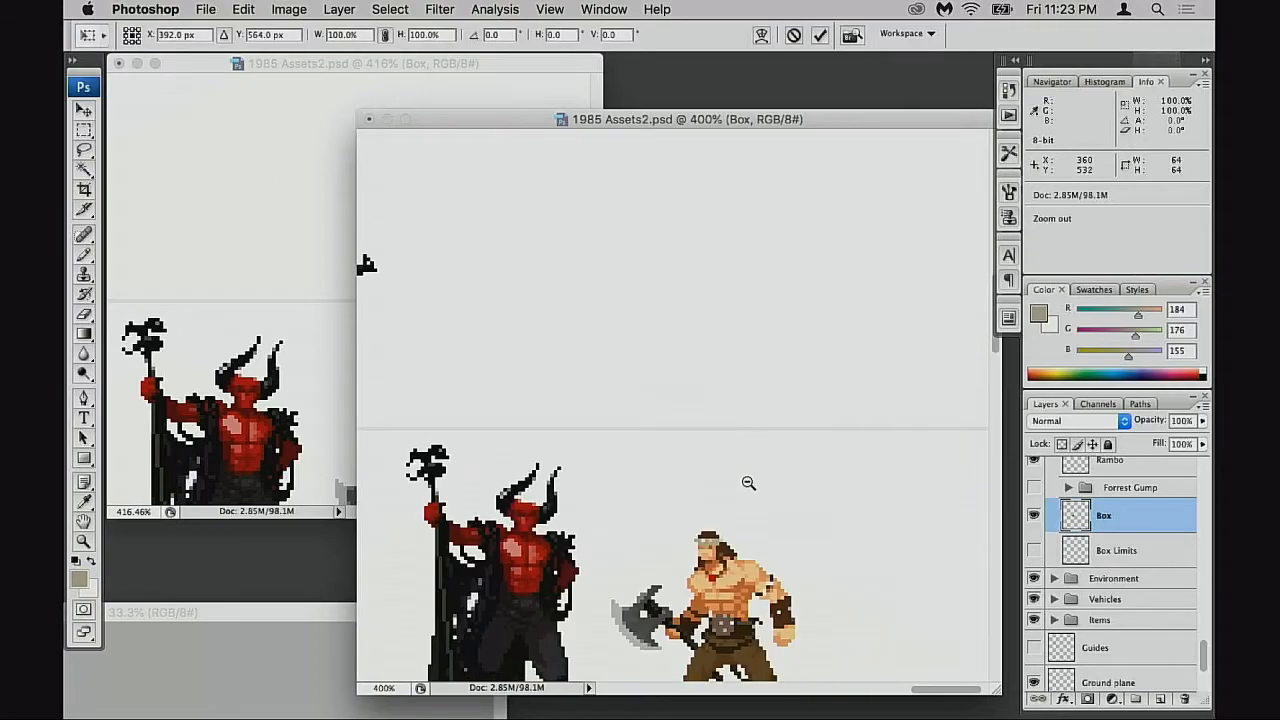
{"action": "left_click", "coordinate": [747, 487], "text": "alt+super"}
{"action": "left_click", "coordinate": [745, 488], "text": "alt+super"}
{"action": "left_click", "coordinate": [697, 492], "text": "alt+super"}
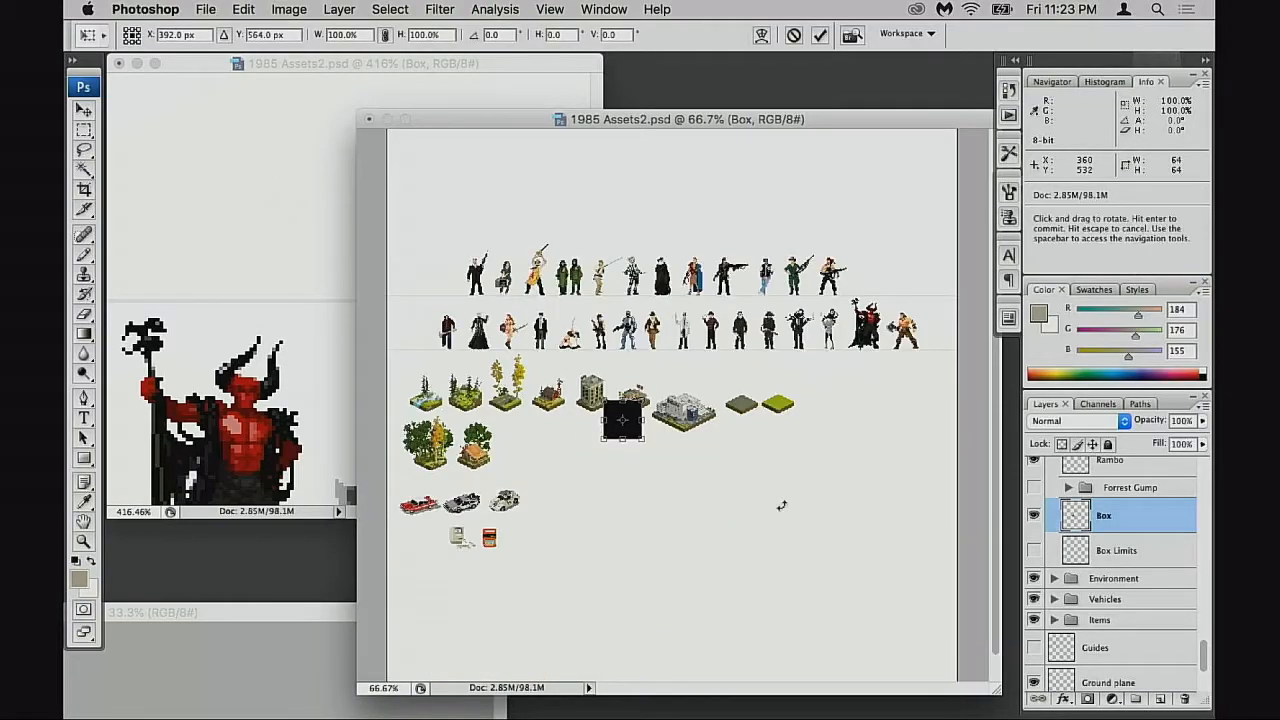
{"action": "key", "text": "Return"}
{"action": "left_click", "coordinate": [1034, 515]}
{"action": "left_click", "coordinate": [1034, 487]}
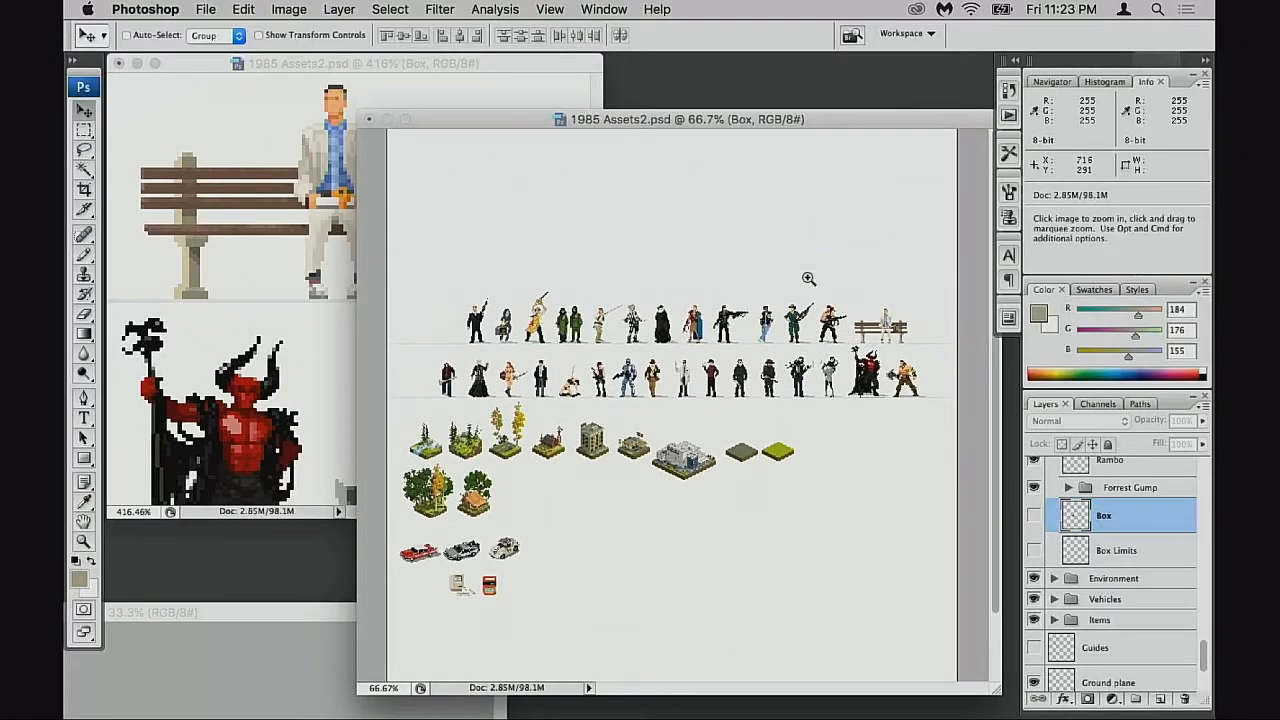
Check the finished bench sprite beside its neighbouring figures and save the document
{"action": "left_click_drag", "start_coordinate": [809, 277], "coordinate": [817, 531]}
{"action": "left_click", "coordinate": [788, 529], "text": "super"}
{"action": "key", "text": "super+s"}
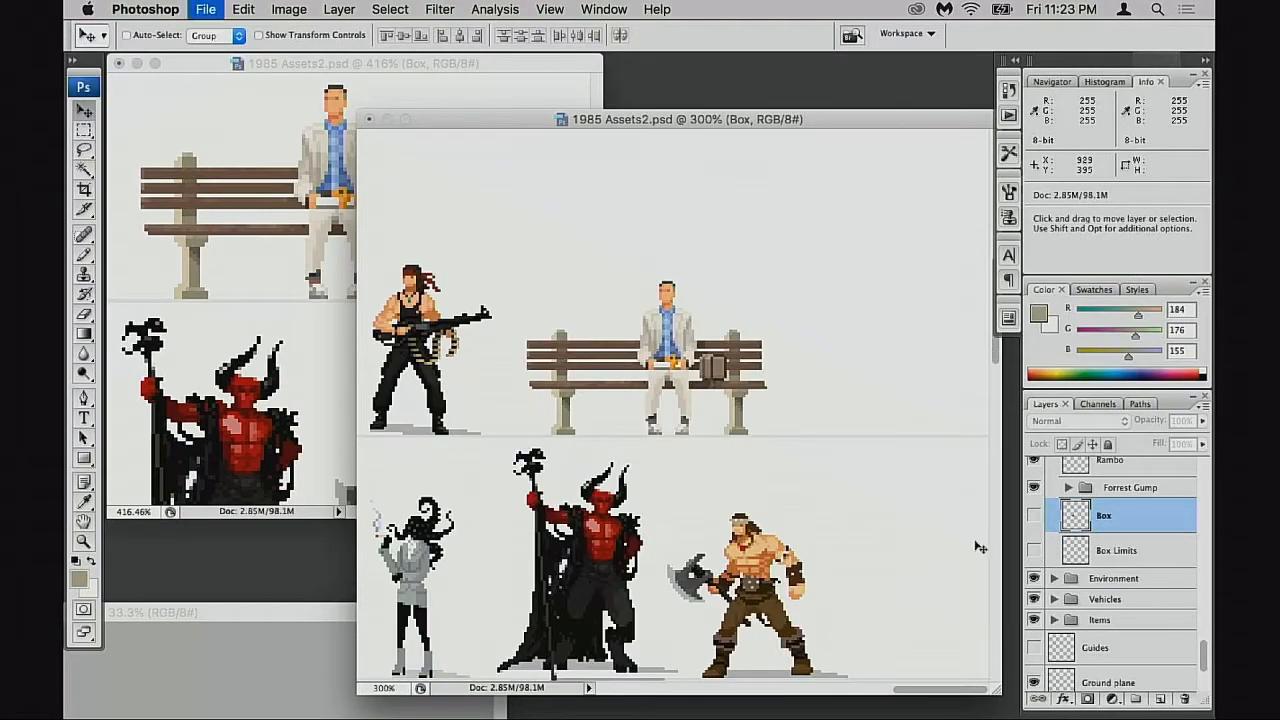
On the Rambo layer, shade Rambo's jaw with the Pencil at 20% opacity in the greyish-brown sampled from the seated man's temple
{"action": "scroll", "coordinate": [1088, 509], "scroll_direction": "up", "scroll_amount": 2}
{"action": "left_click", "coordinate": [1088, 509]}
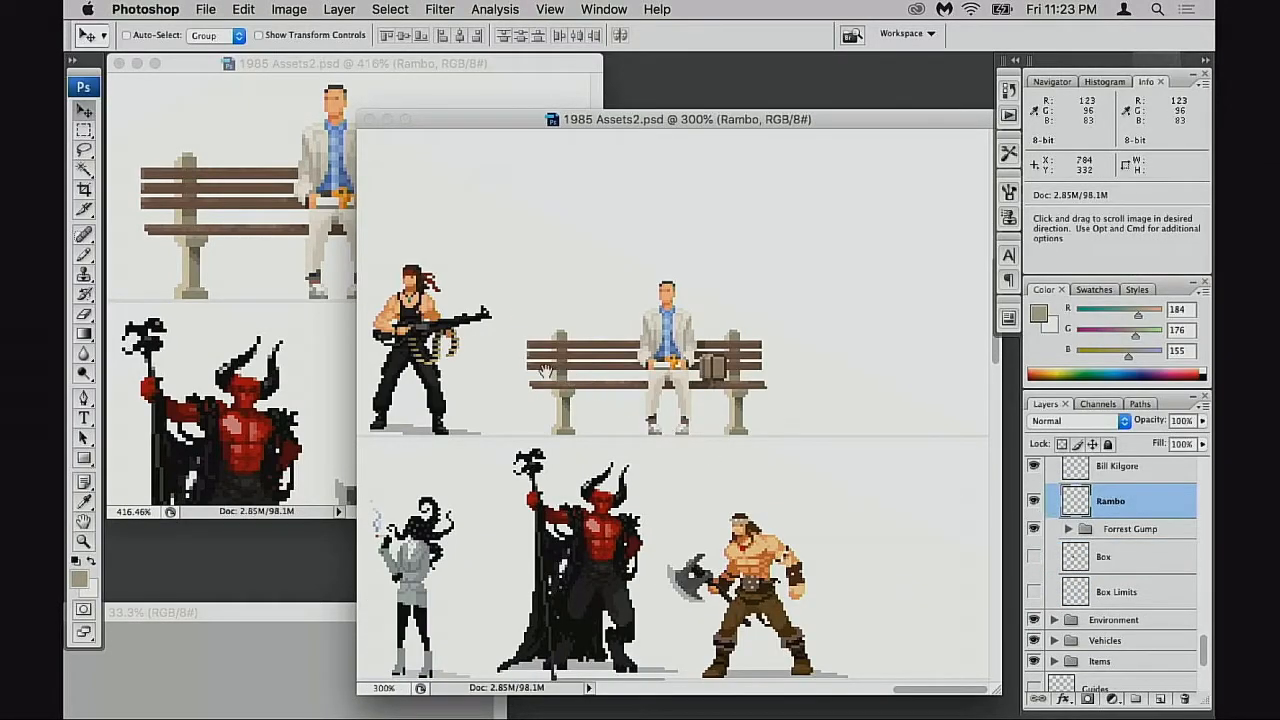
{"action": "left_click_drag", "start_coordinate": [357, 234], "coordinate": [622, 477]}
{"action": "left_click_drag", "start_coordinate": [740, 462], "coordinate": [369, 462]}
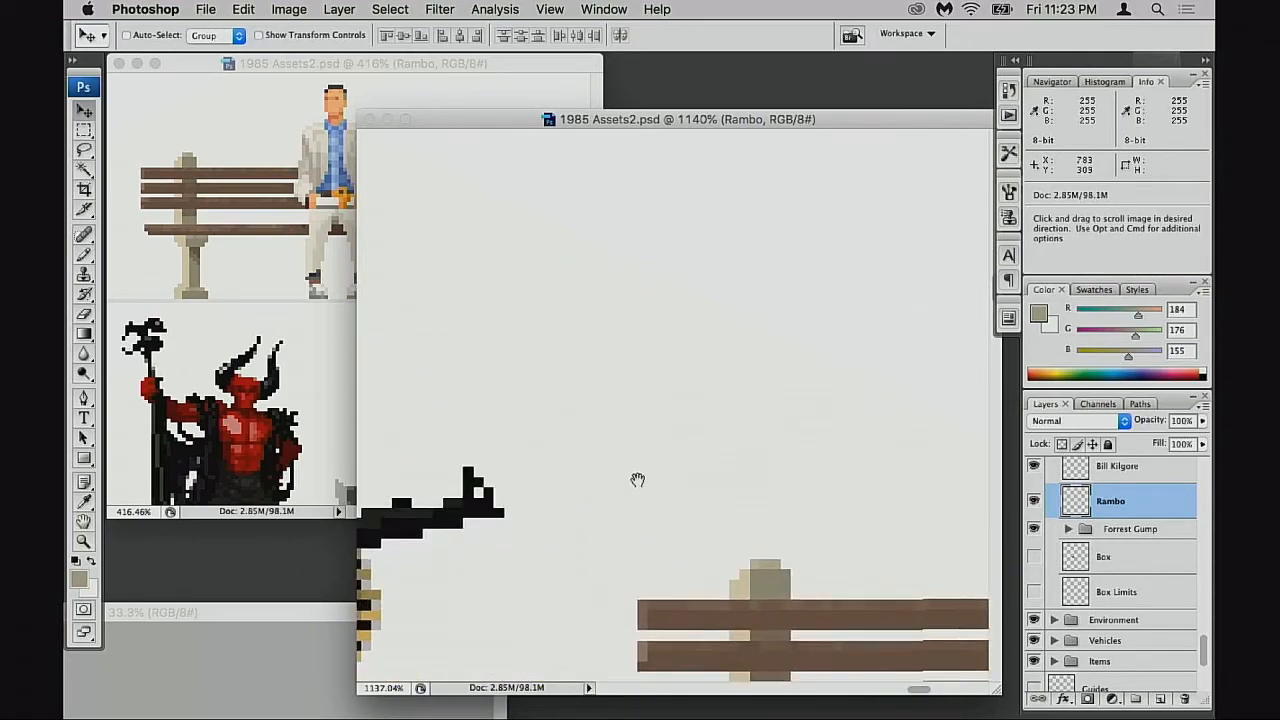
{"action": "left_click_drag", "start_coordinate": [859, 477], "coordinate": [633, 477]}
{"action": "left_click_drag", "start_coordinate": [769, 504], "coordinate": [703, 499]}
{"action": "key", "text": "b"}
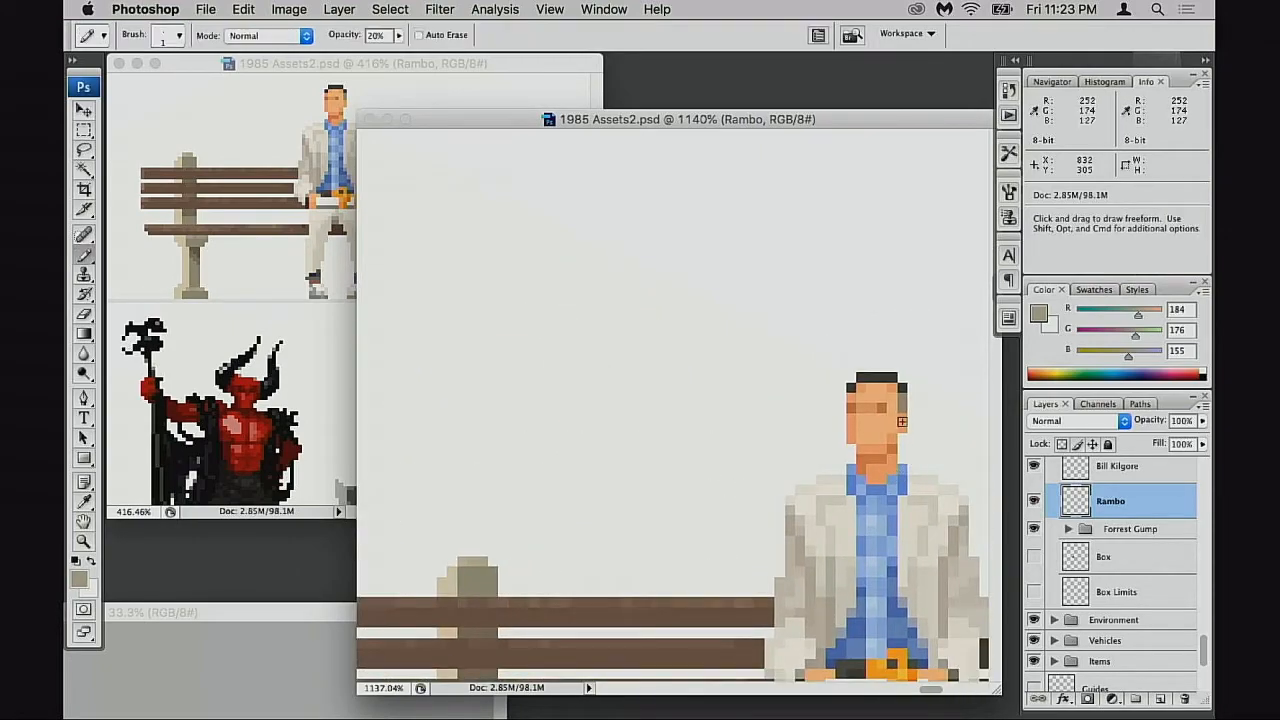
{"action": "left_click", "coordinate": [902, 407], "text": "alt"}
{"action": "left_click_drag", "start_coordinate": [804, 477], "coordinate": [985, 472]}
{"action": "left_click_drag", "start_coordinate": [628, 505], "coordinate": [1028, 486]}
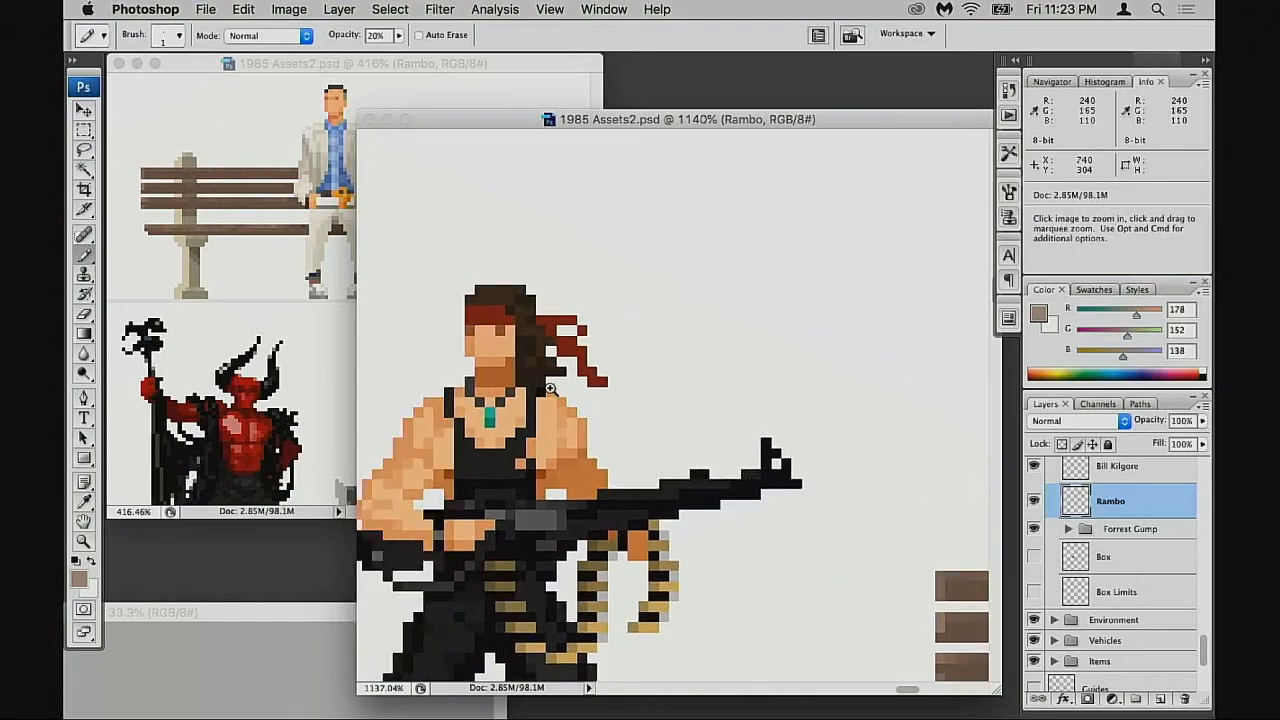
{"action": "left_click", "coordinate": [531, 393], "text": "super"}
{"action": "left_click_drag", "start_coordinate": [530, 389], "coordinate": [584, 497]}
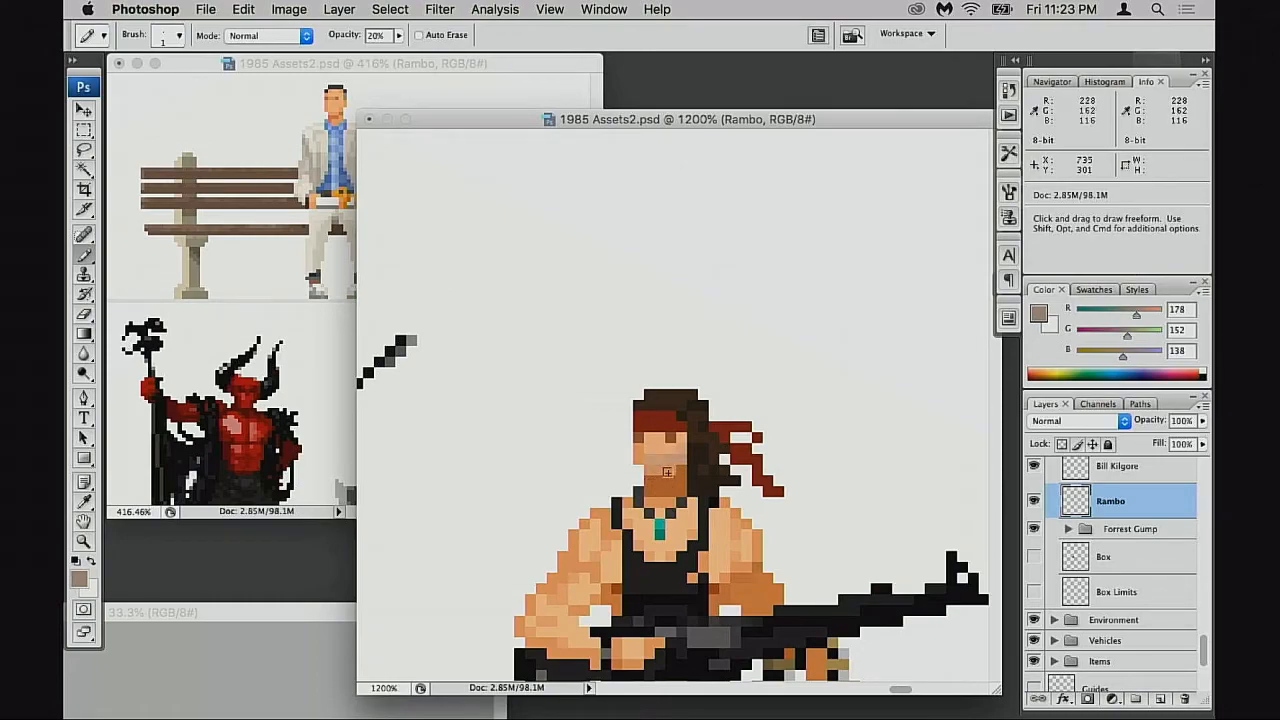
Check the retouched Rambo figure beside the bench sprite and save the document
{"action": "left_click", "coordinate": [736, 532], "text": "alt"}
{"action": "left_click", "coordinate": [735, 534], "text": "alt"}
{"action": "left_click", "coordinate": [718, 502], "text": "alt"}
{"action": "mouse_move", "coordinate": [716, 502]}
{"action": "left_mouse_down"}
{"action": "mouse_move", "coordinate": [711, 540]}
{"action": "mouse_move", "coordinate": [658, 635]}
{"action": "left_mouse_up"}
{"action": "left_click_drag", "start_coordinate": [682, 521], "coordinate": [686, 551]}
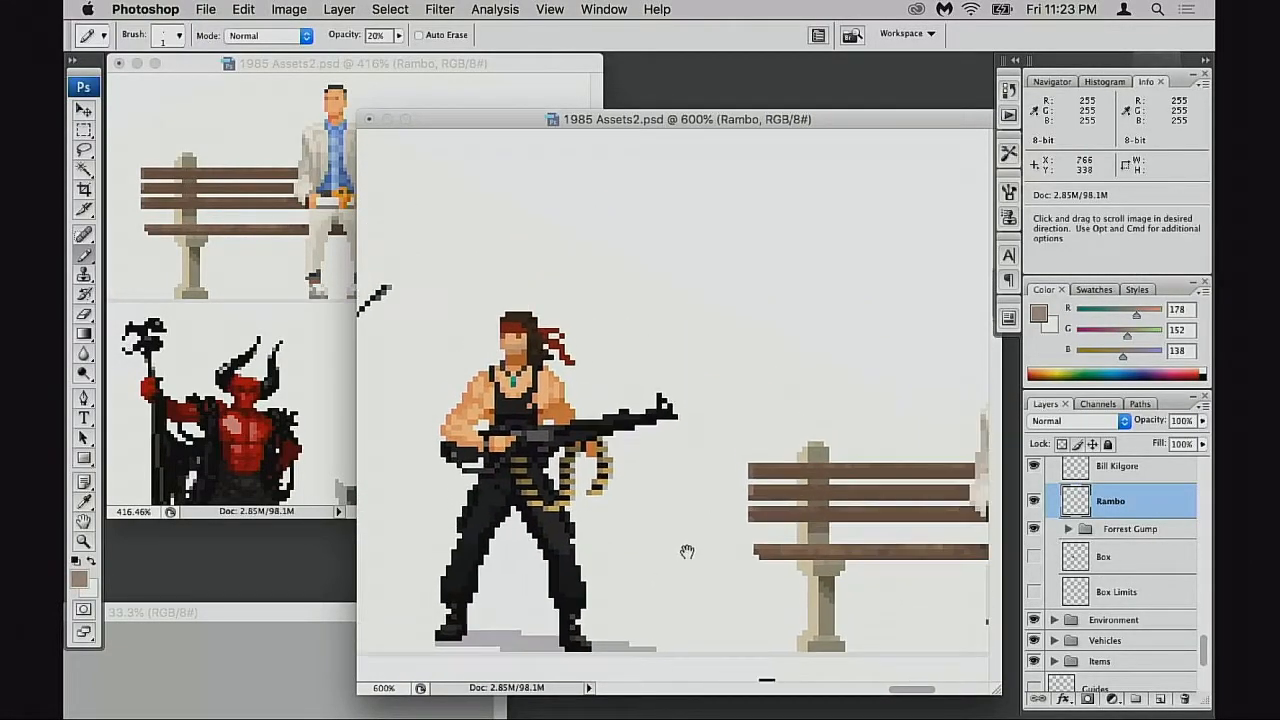
{"action": "left_click", "coordinate": [637, 530], "text": "alt"}
{"action": "left_click_drag", "start_coordinate": [632, 512], "coordinate": [652, 565]}
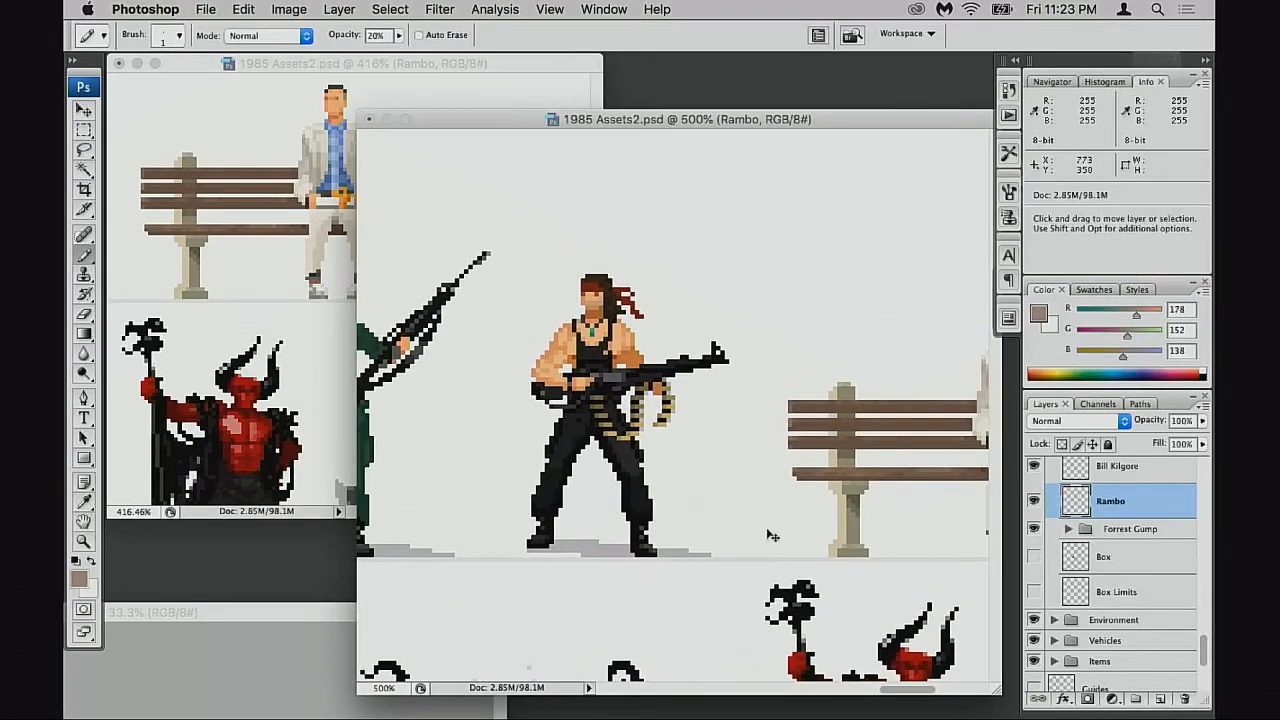
{"action": "left_click_drag", "start_coordinate": [906, 523], "coordinate": [740, 543]}
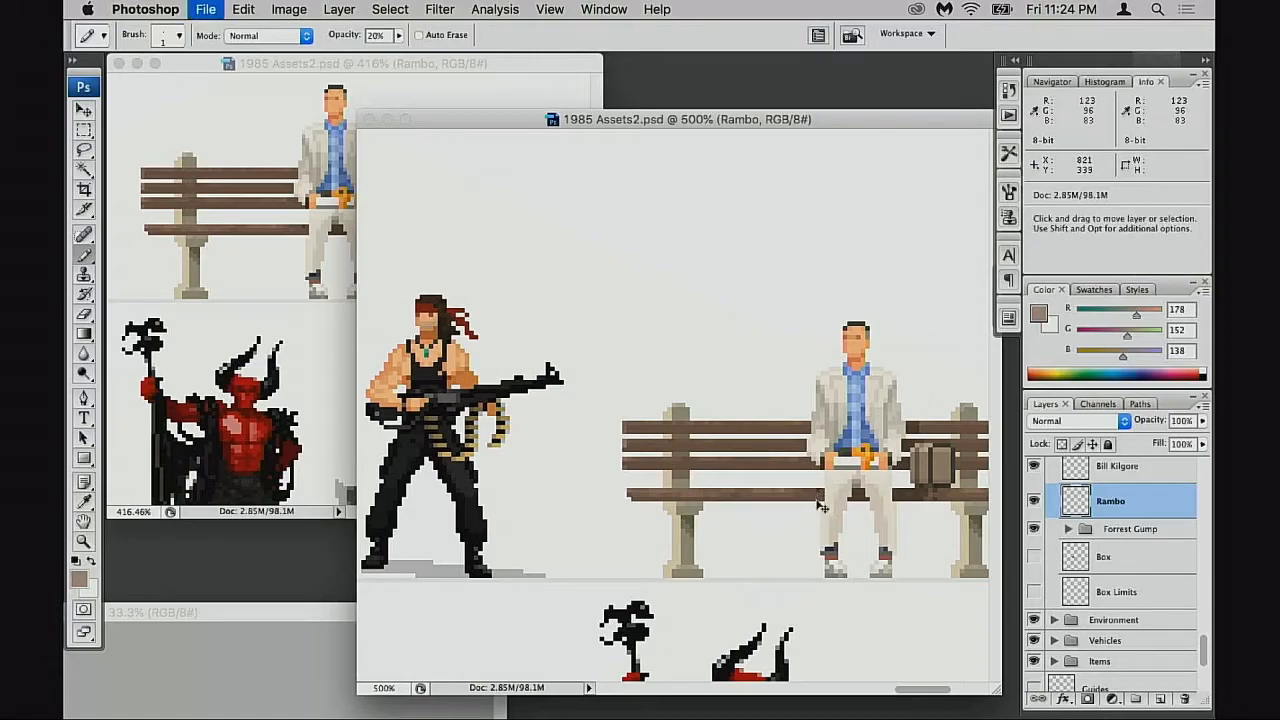
{"action": "left_click_drag", "start_coordinate": [828, 506], "coordinate": [778, 487]}
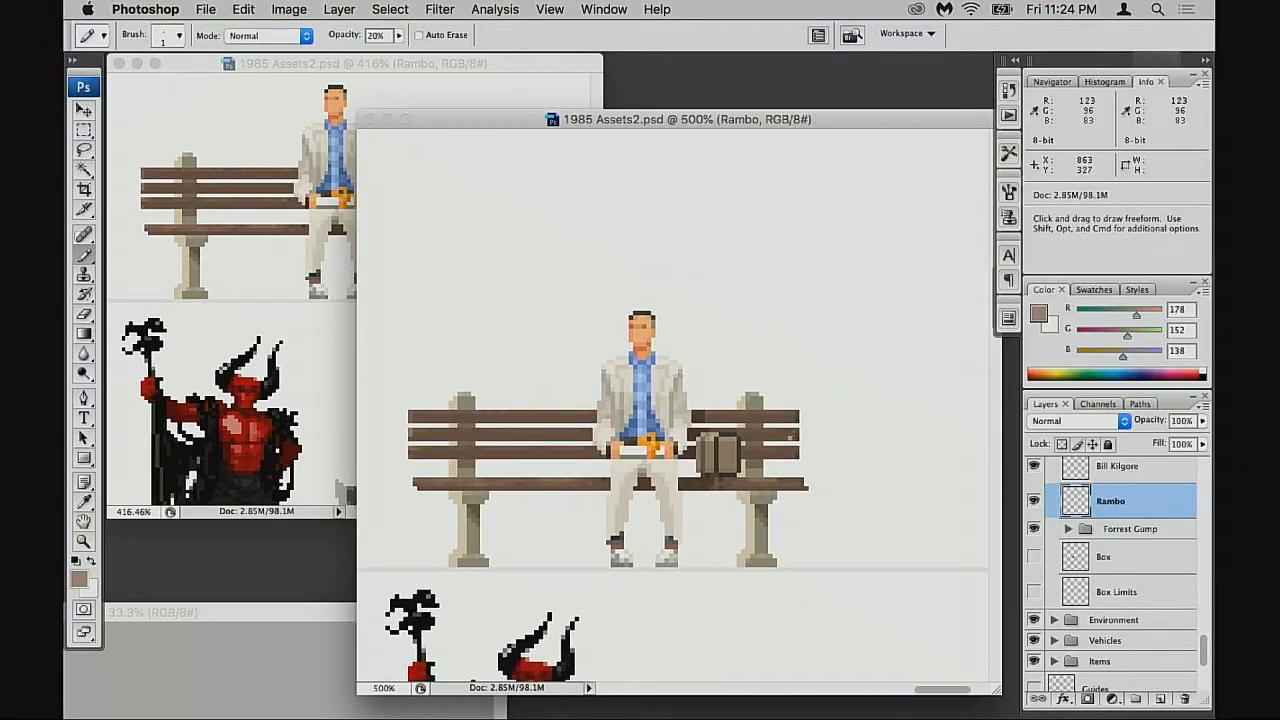
{"action": "left_click_drag", "start_coordinate": [720, 547], "coordinate": [845, 547]}
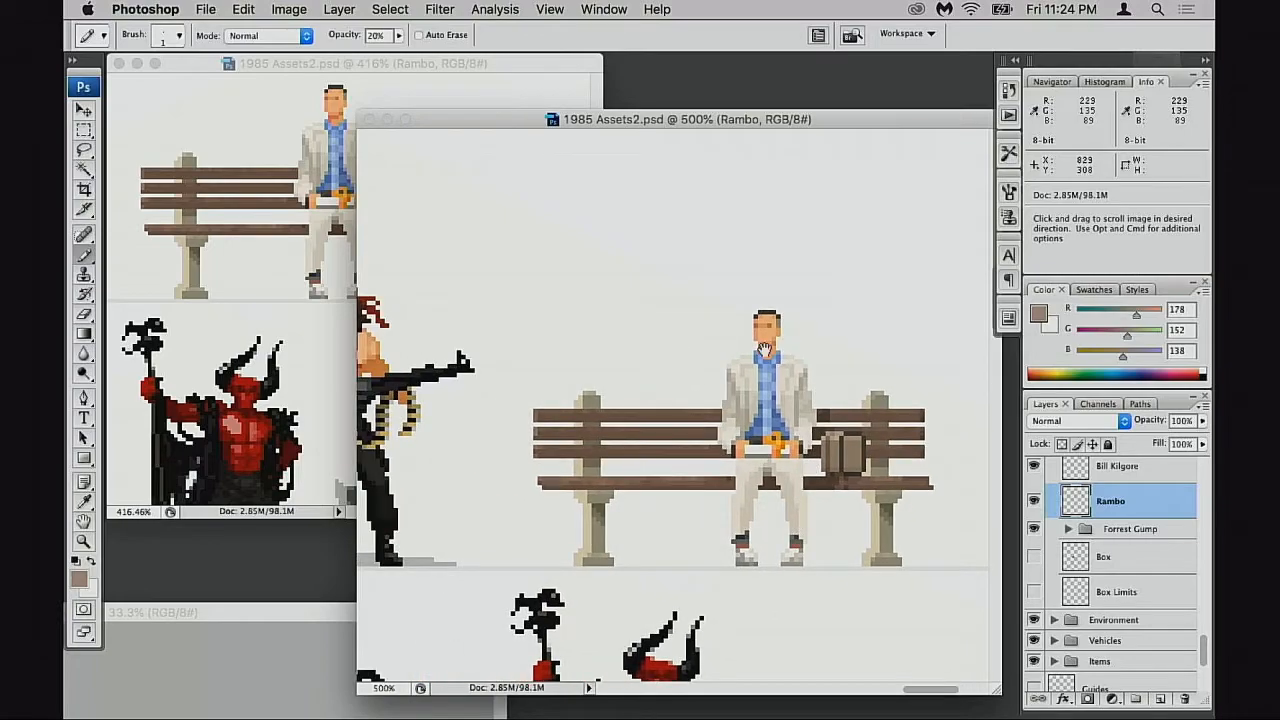
Expand the Forrest Gump group and check the Forrest layer by toggling its visibility
{"action": "left_click_drag", "start_coordinate": [757, 343], "coordinate": [780, 437]}
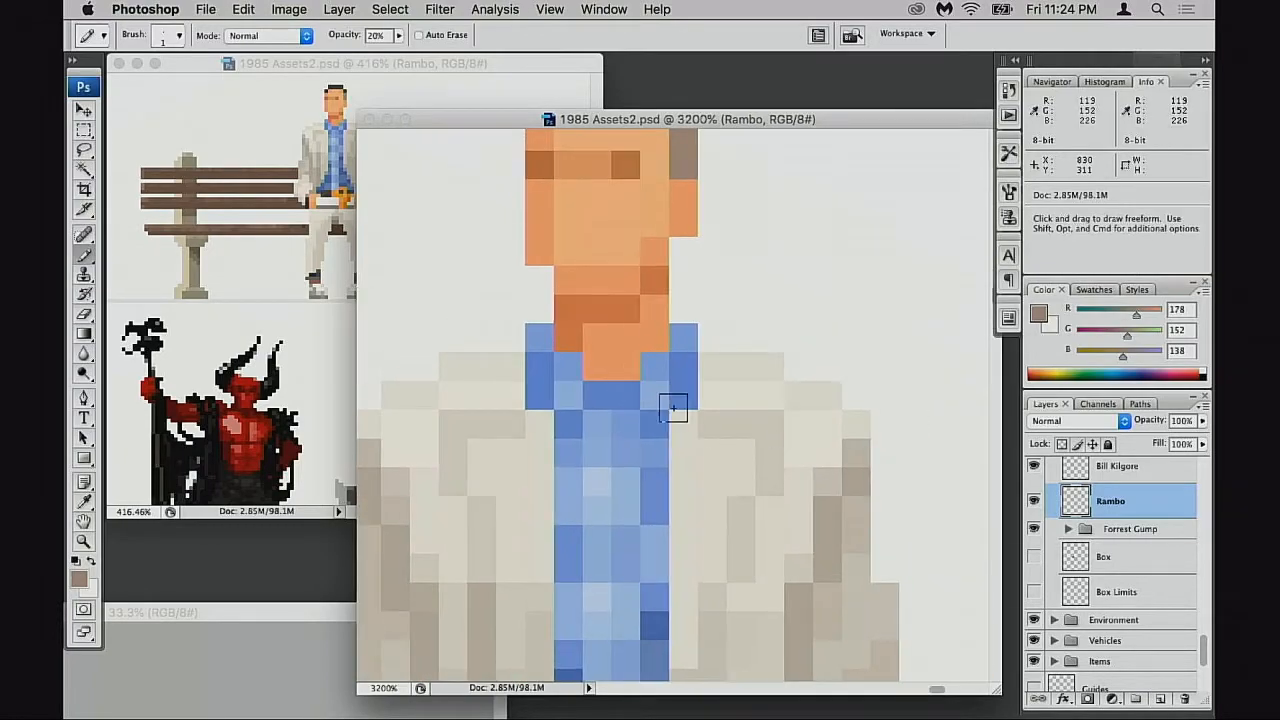
{"action": "left_click", "coordinate": [1068, 529]}
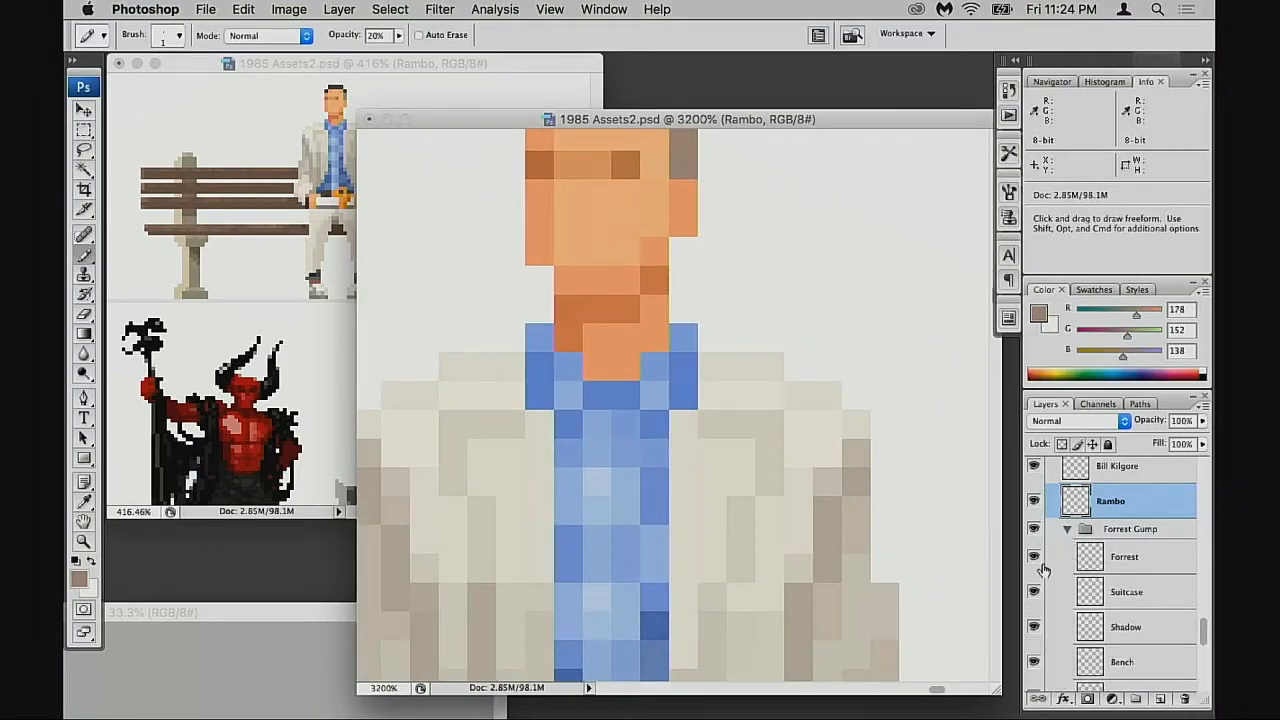
{"action": "left_click", "coordinate": [1034, 557]}
{"action": "left_click", "coordinate": [1034, 557]}
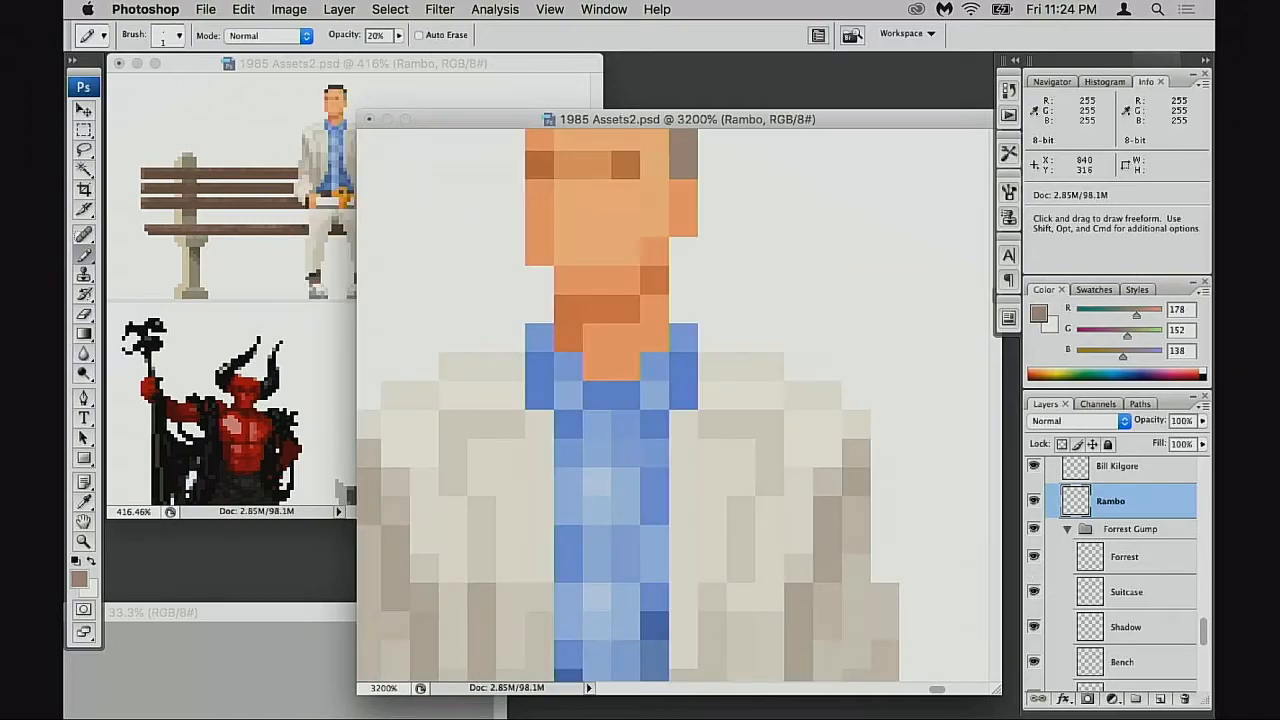
Extend the shadow on the seated man's neck by one pixel with the Pencil at 100% opacity in a sampled darker skin tone
{"action": "left_click", "coordinate": [607, 334], "text": "alt"}
{"action": "key", "text": "o"}
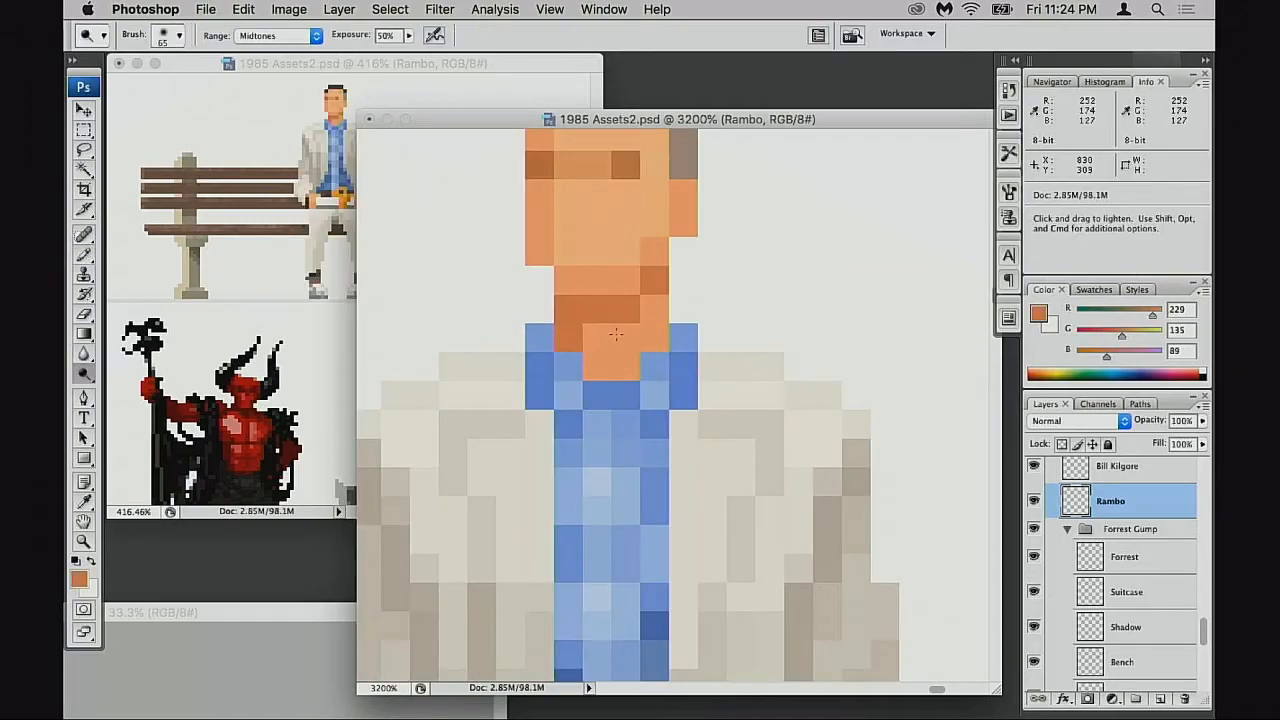
{"action": "key", "text": "b"}
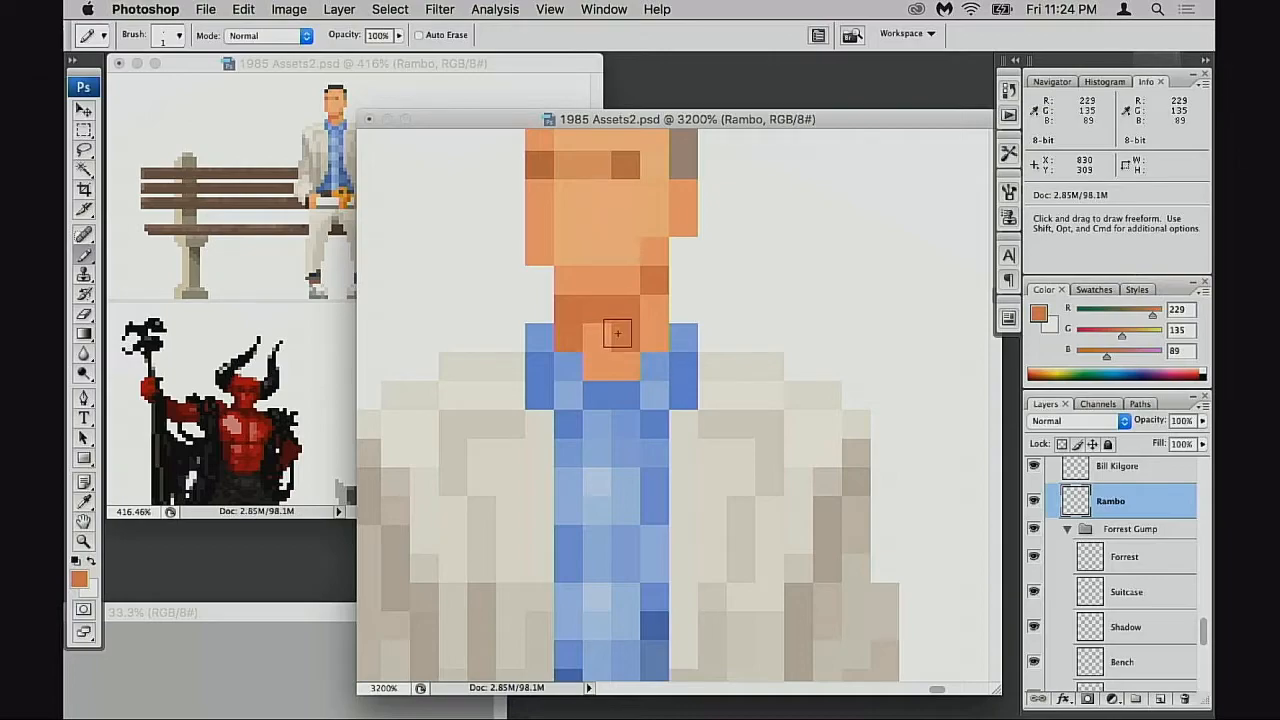
{"action": "key", "text": "super+z"}
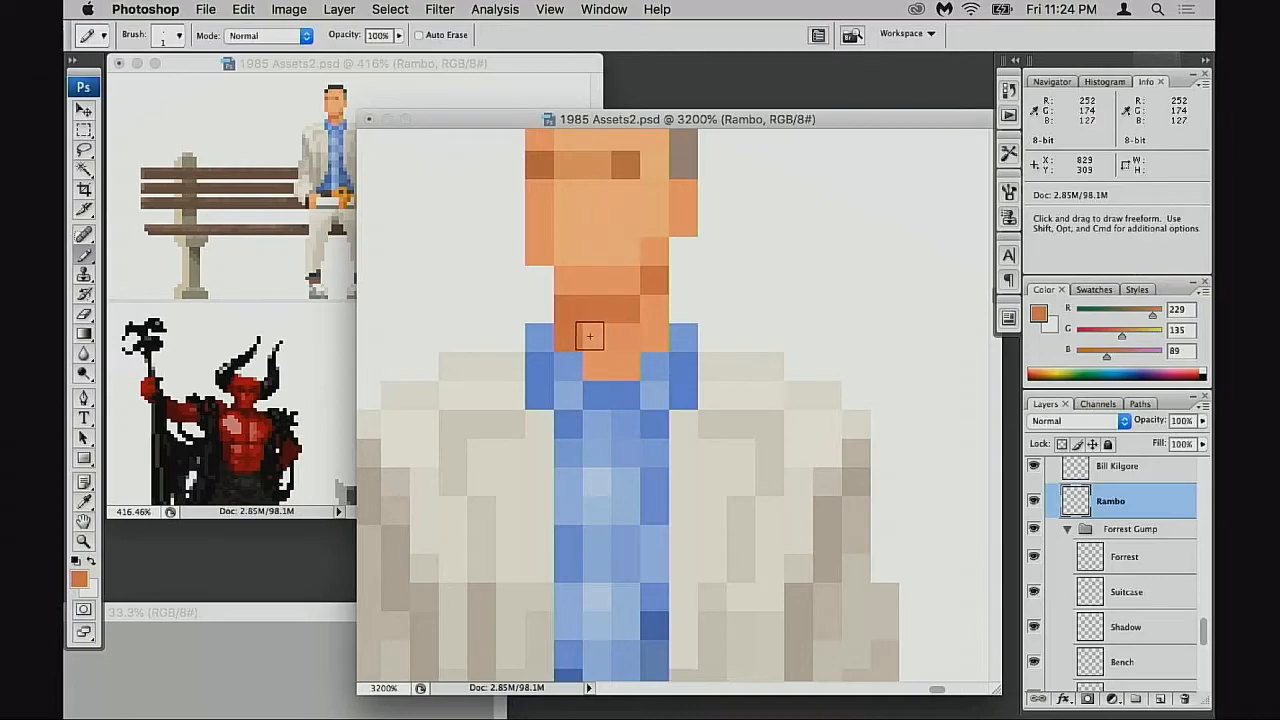
Check the retouched neck at reduced magnification among the neighbouring figures and save the document
{"action": "left_click_drag", "start_coordinate": [648, 404], "coordinate": [651, 471]}
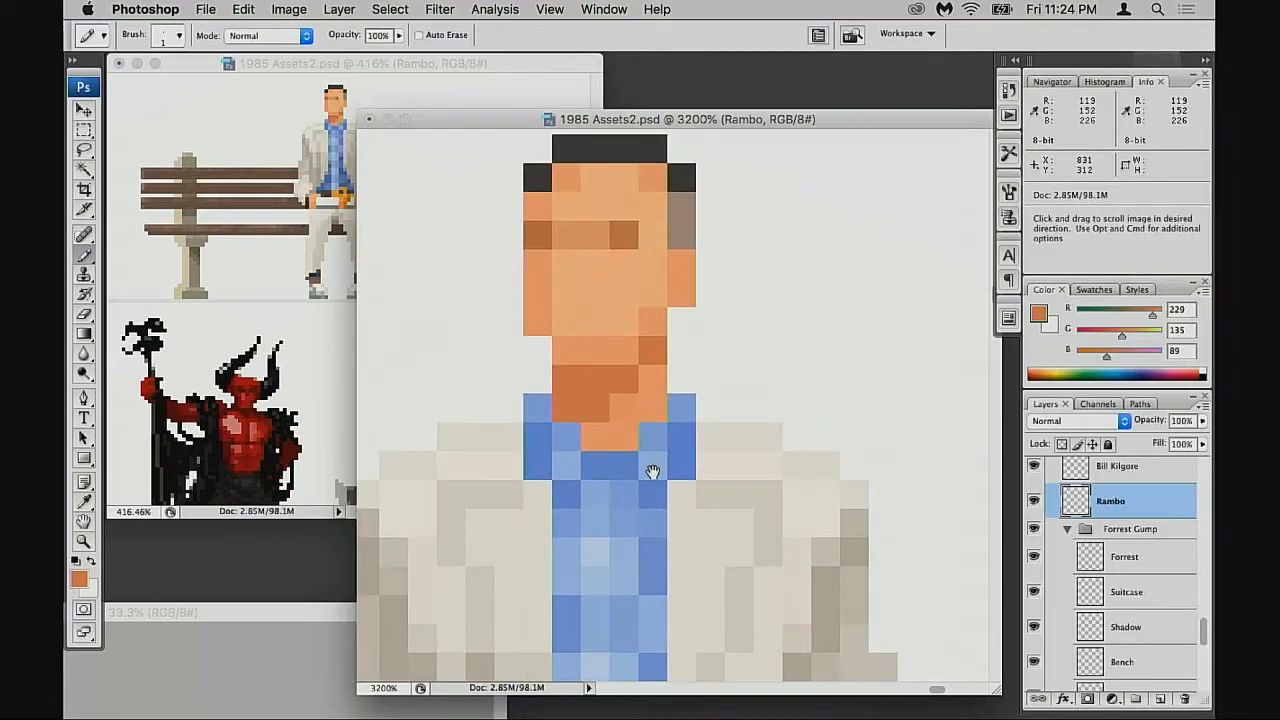
{"action": "left_click", "coordinate": [664, 462], "text": "alt"}
{"action": "left_click", "coordinate": [664, 461], "text": "alt"}
{"action": "left_click", "coordinate": [673, 470], "text": "alt"}
{"action": "left_click", "coordinate": [673, 467], "text": "alt"}
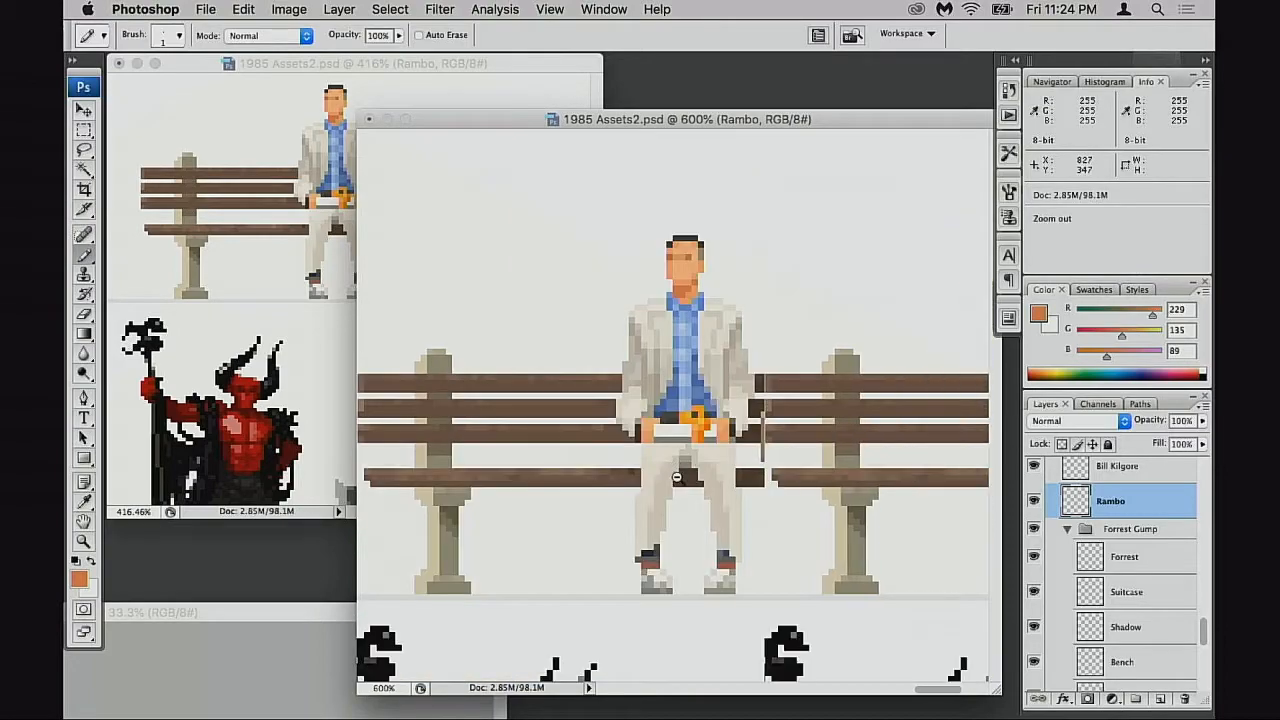
{"action": "left_click", "coordinate": [692, 487], "text": "alt"}
{"action": "key", "text": "super+s"}
{"action": "mouse_move", "coordinate": [690, 458]}
{"action": "left_mouse_down"}
{"action": "mouse_move", "coordinate": [669, 494]}
{"action": "mouse_move", "coordinate": [669, 466]}
{"action": "mouse_move", "coordinate": [678, 485]}
{"action": "mouse_move", "coordinate": [694, 483]}
{"action": "left_mouse_up"}
{"action": "left_click", "coordinate": [657, 429], "text": "alt"}
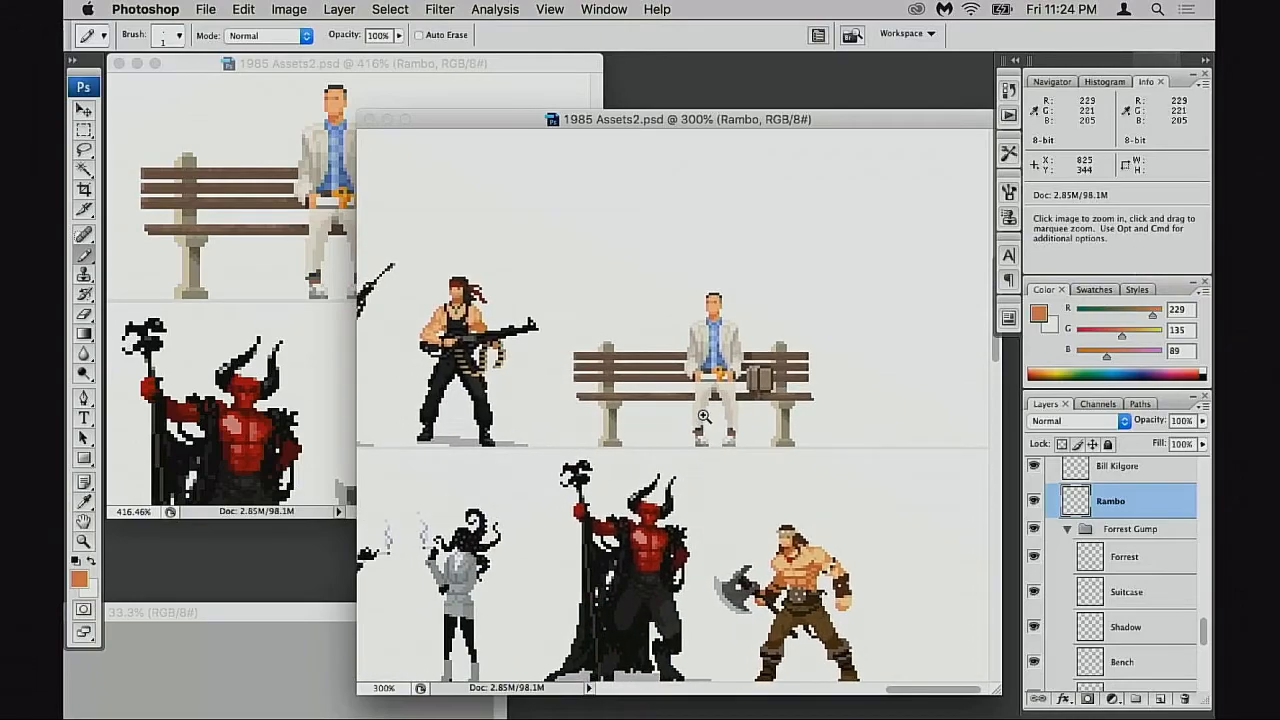
{"action": "left_click", "coordinate": [703, 416], "text": "super"}
Arrange the reference photo and both sheet windows apart, and centre the bench sprite in the smaller sheet view
{"action": "left_click_drag", "start_coordinate": [263, 613], "coordinate": [344, 557]}
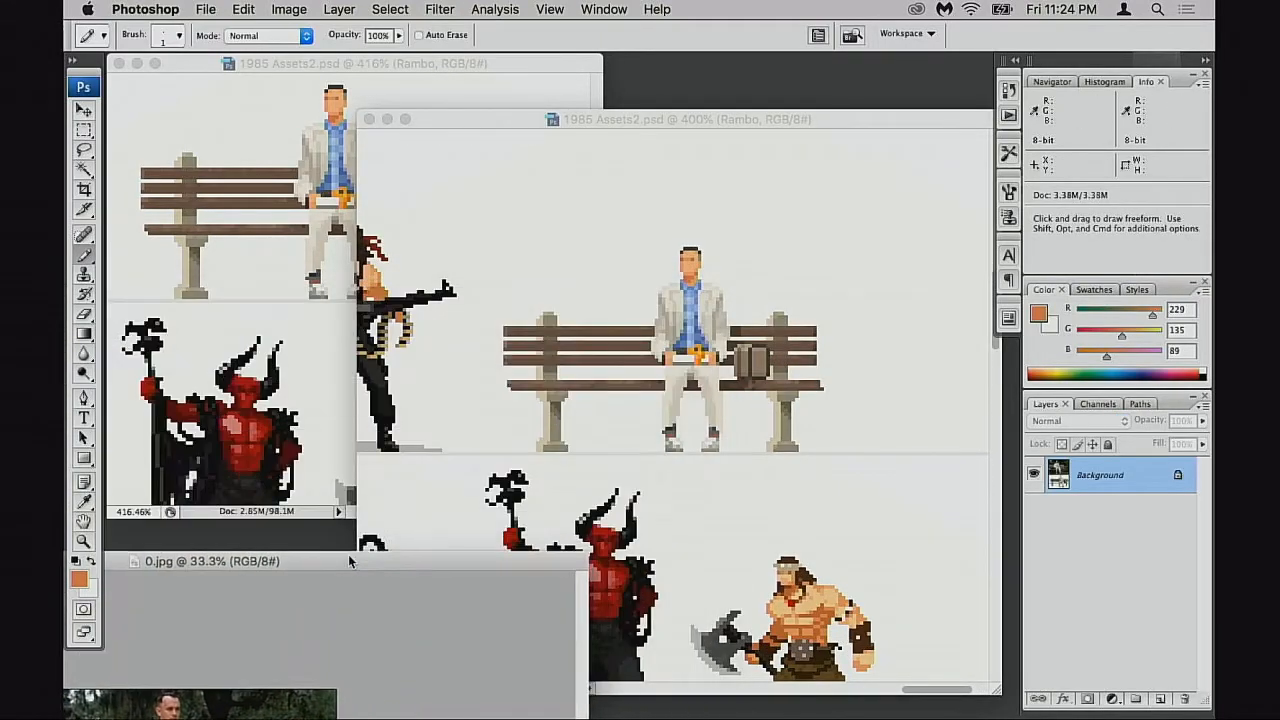
{"action": "left_click_drag", "start_coordinate": [620, 114], "coordinate": [708, 119]}
{"action": "left_click", "coordinate": [545, 61]}
{"action": "left_click_drag", "start_coordinate": [545, 61], "coordinate": [553, 67]}
{"action": "left_click_drag", "start_coordinate": [476, 285], "coordinate": [516, 290]}
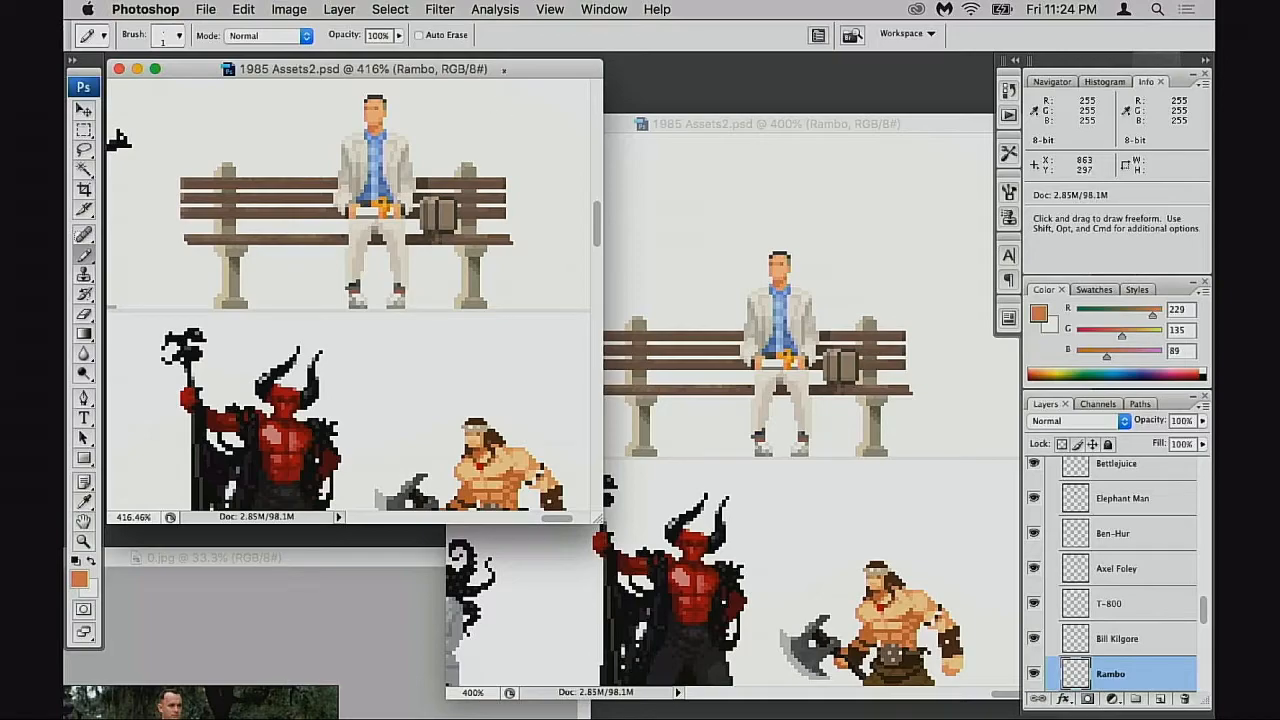
{"action": "left_click_drag", "start_coordinate": [524, 66], "coordinate": [508, 68]}
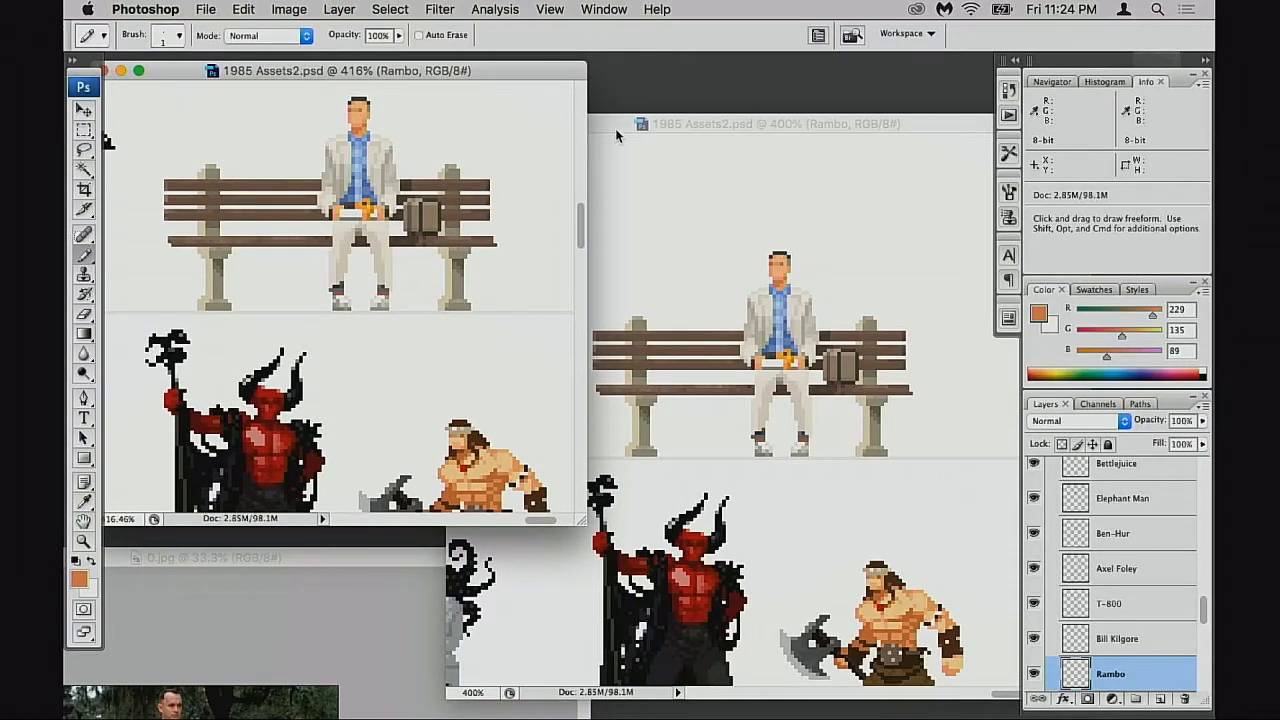
{"action": "left_click_drag", "start_coordinate": [617, 123], "coordinate": [644, 95]}
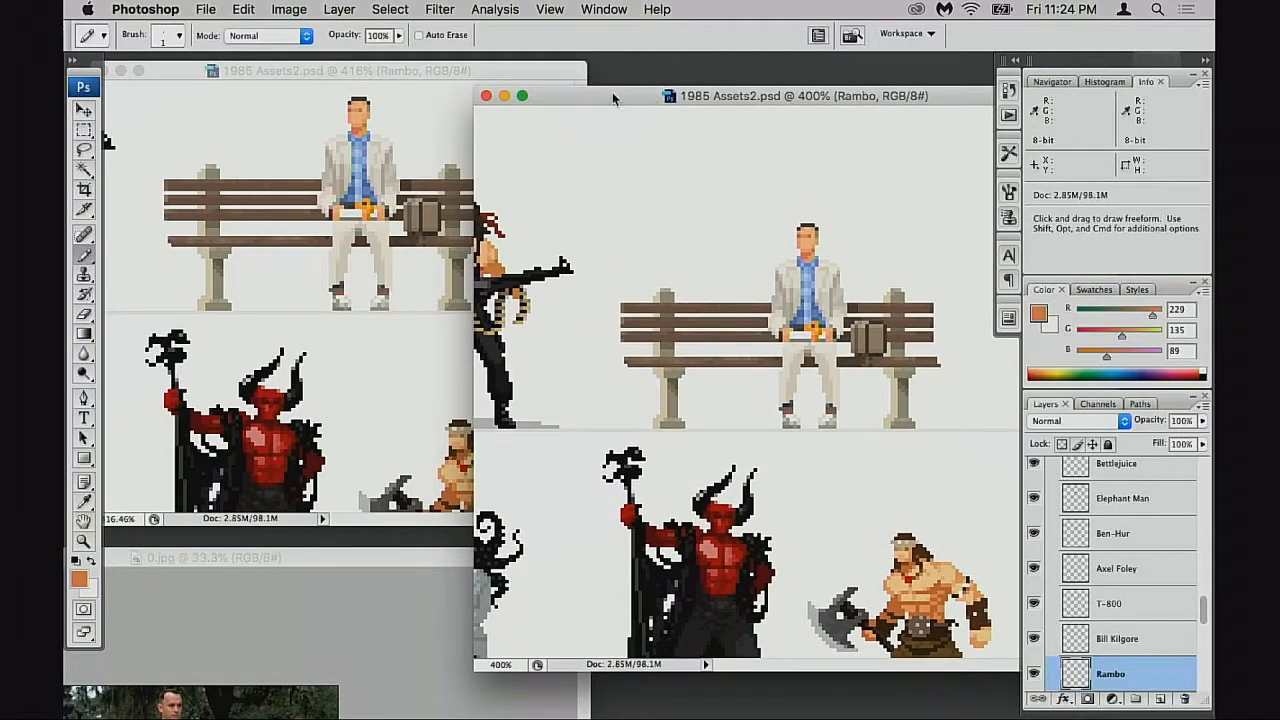
{"action": "left_click_drag", "start_coordinate": [557, 70], "coordinate": [536, 72]}
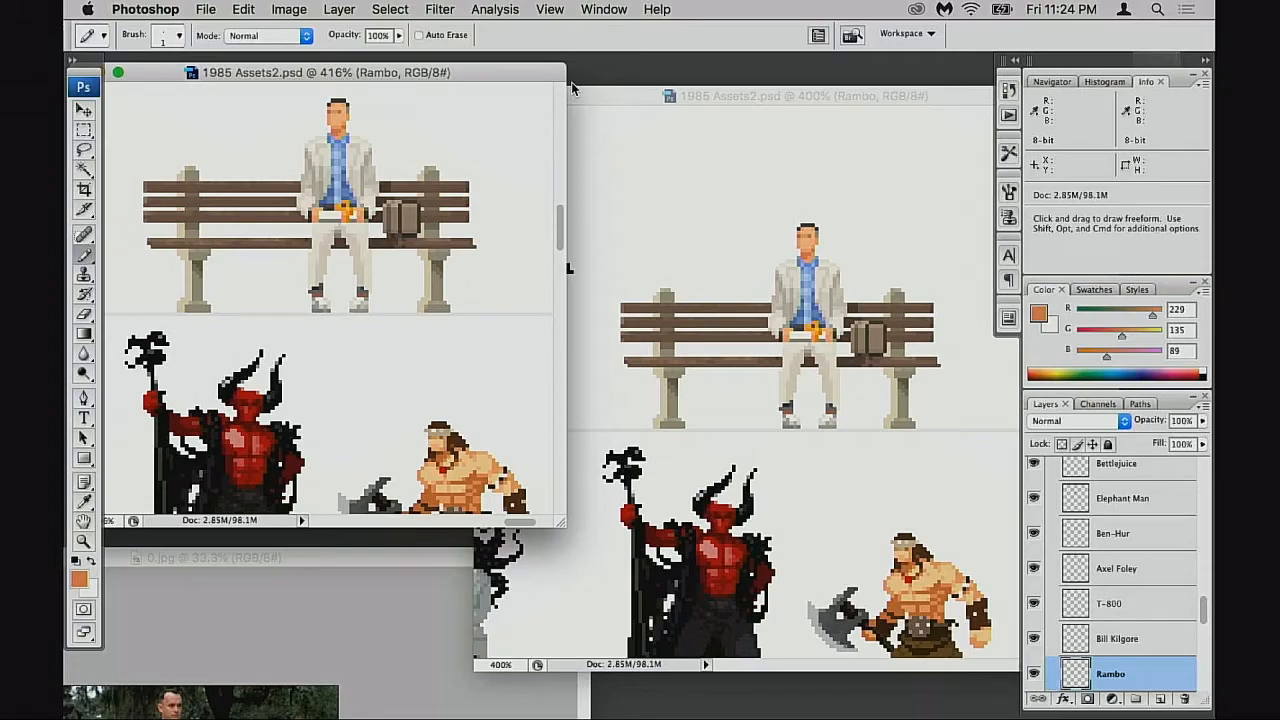
{"action": "left_click_drag", "start_coordinate": [633, 103], "coordinate": [607, 98]}
{"action": "left_click_drag", "start_coordinate": [415, 69], "coordinate": [452, 71]}
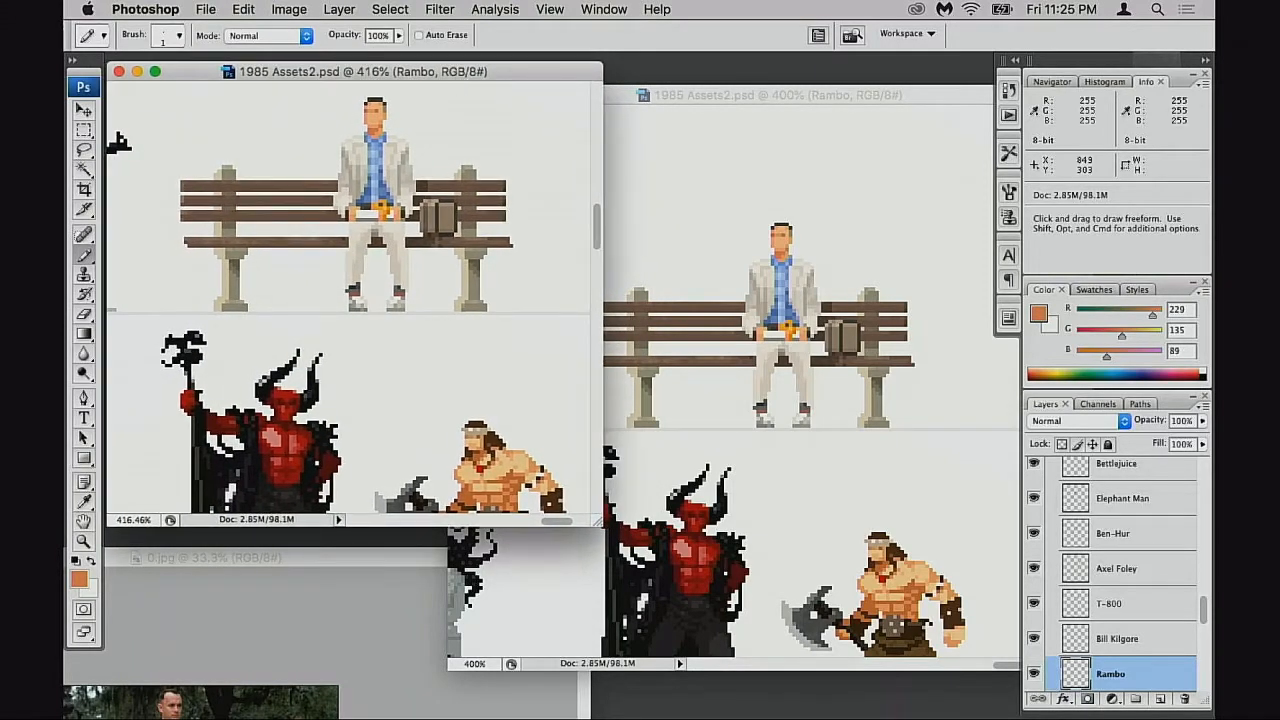
{"action": "key", "text": "space"}
{"action": "mouse_move", "coordinate": [398, 203]}
{"action": "left_mouse_down"}
{"action": "mouse_move", "coordinate": [418, 227]}
{"action": "mouse_move", "coordinate": [460, 235]}
{"action": "mouse_move", "coordinate": [401, 234]}
{"action": "left_mouse_up"}
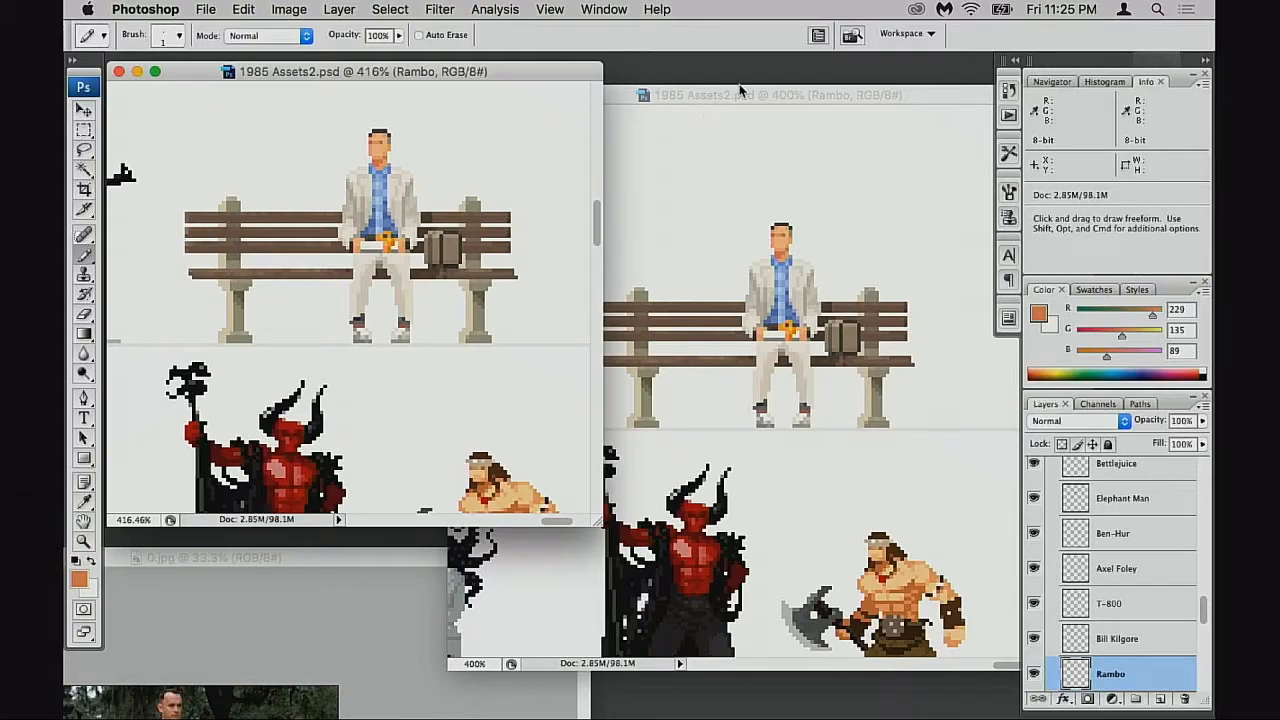
Bring the main sheet window forward and examine the centred bench sprite at 500%
{"action": "left_click_drag", "start_coordinate": [738, 88], "coordinate": [657, 92]}
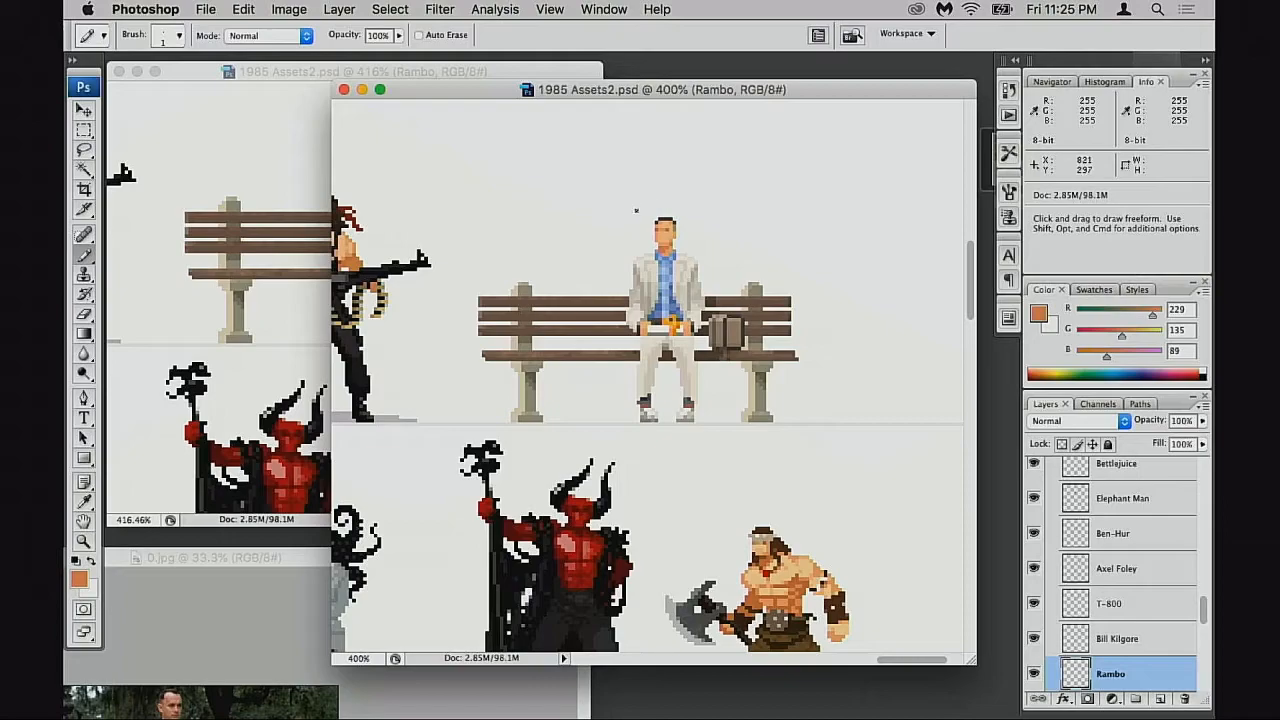
{"action": "key", "text": "space"}
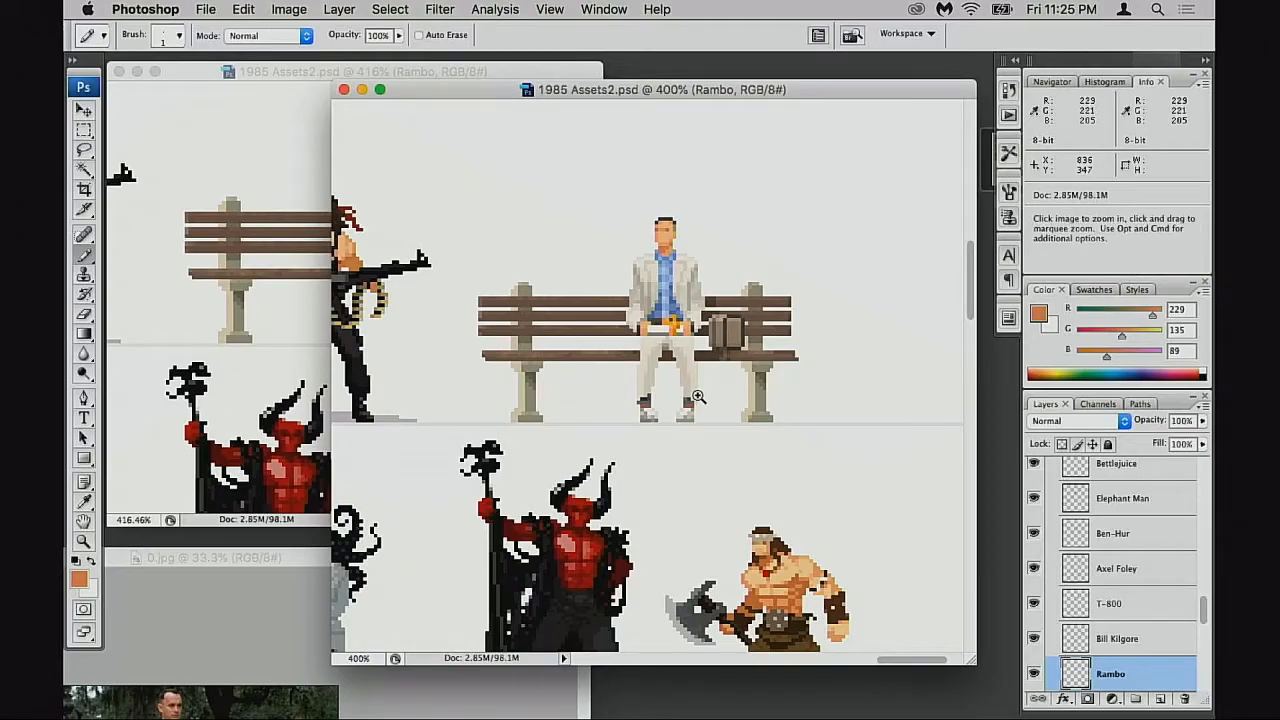
{"action": "key", "text": "super+equal"}
{"action": "left_click_drag", "start_coordinate": [689, 397], "coordinate": [776, 443]}
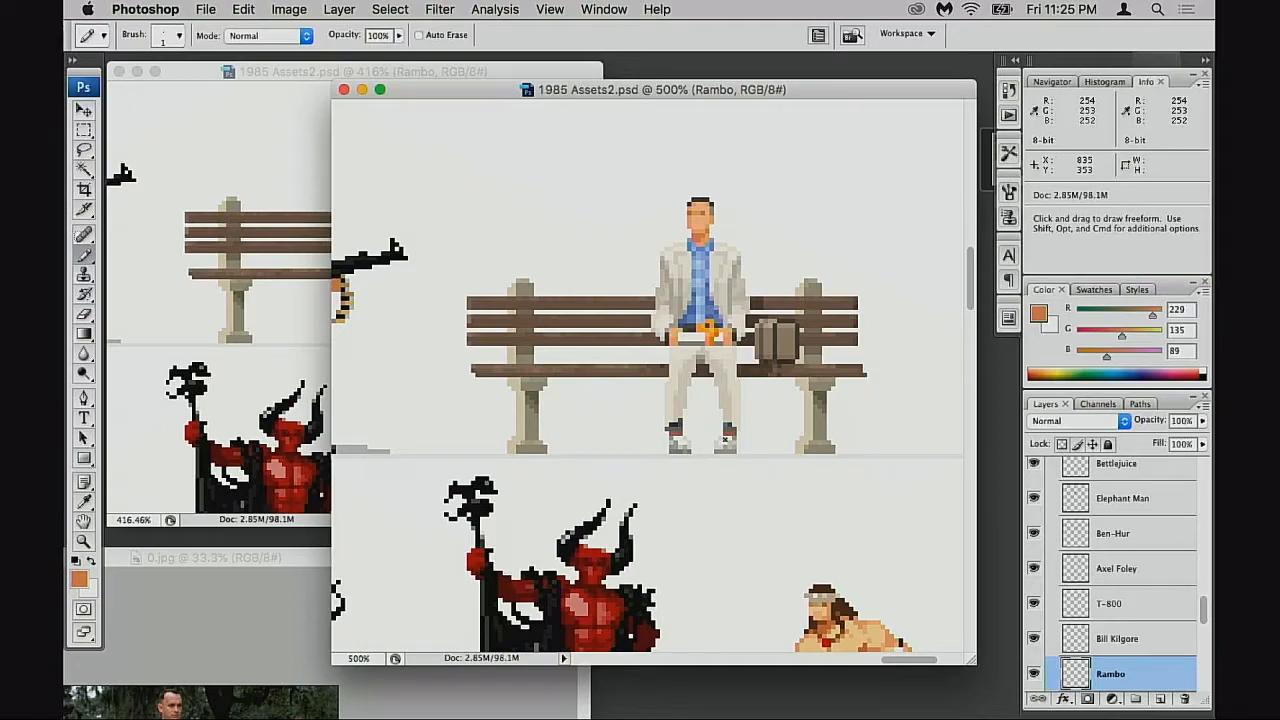
Compare the bench sprite with the reference photo 0.jpg, then put the photo window back below the sheets
{"action": "left_click_drag", "start_coordinate": [612, 92], "coordinate": [712, 93]}
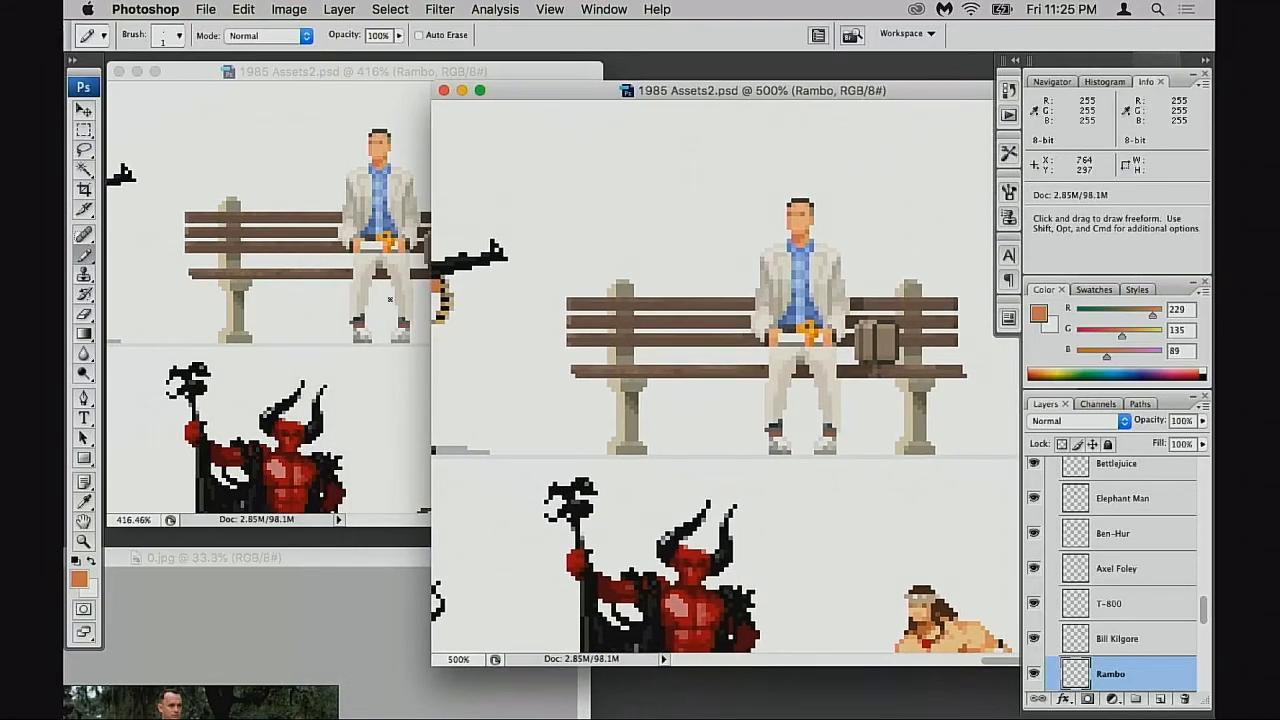
{"action": "left_click_drag", "start_coordinate": [321, 556], "coordinate": [410, 323]}
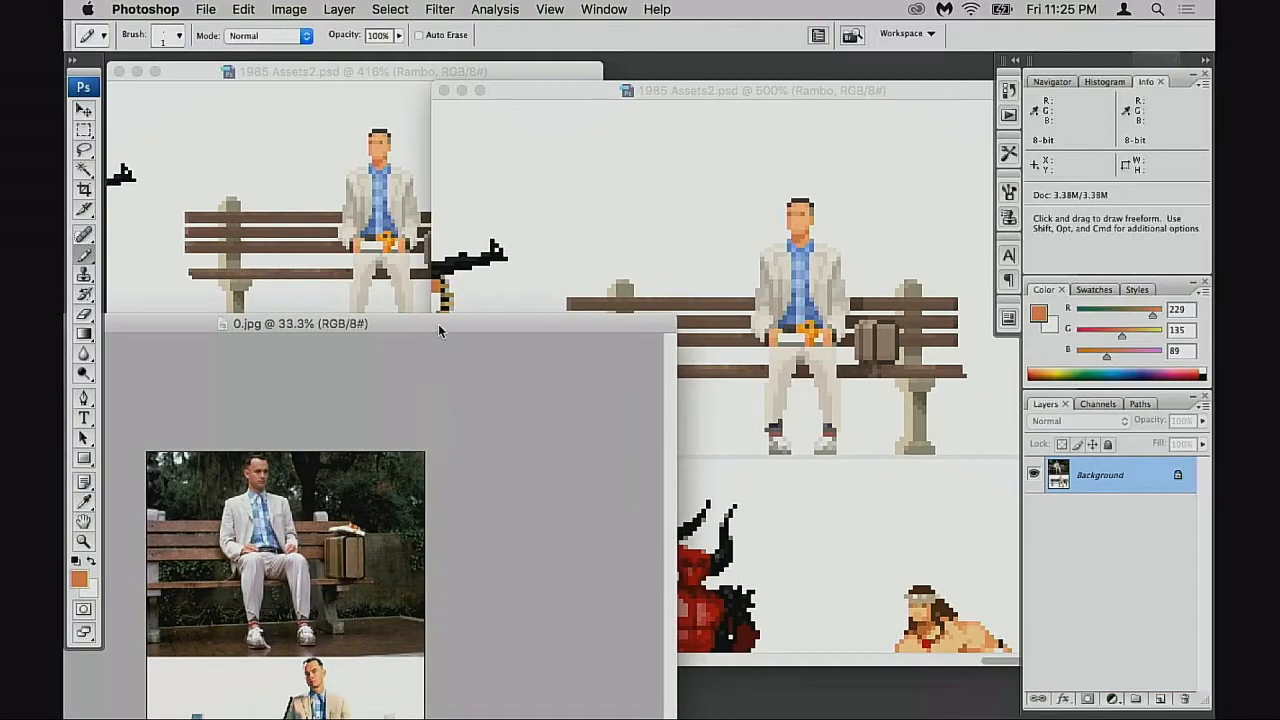
{"action": "left_click_drag", "start_coordinate": [438, 324], "coordinate": [422, 540]}
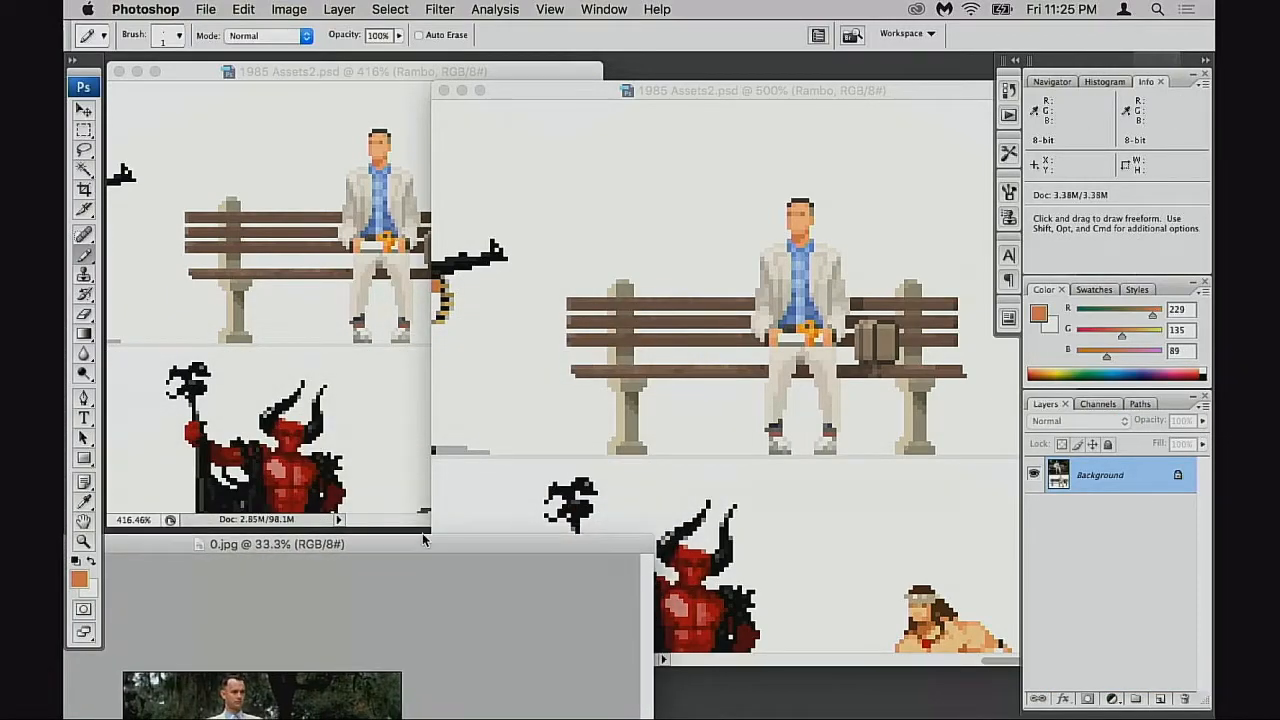
Select the Forrest layer in the Forrest Gump group, briefly hiding and showing it to check that it holds the seated figure
{"action": "left_click_drag", "start_coordinate": [597, 107], "coordinate": [474, 89]}
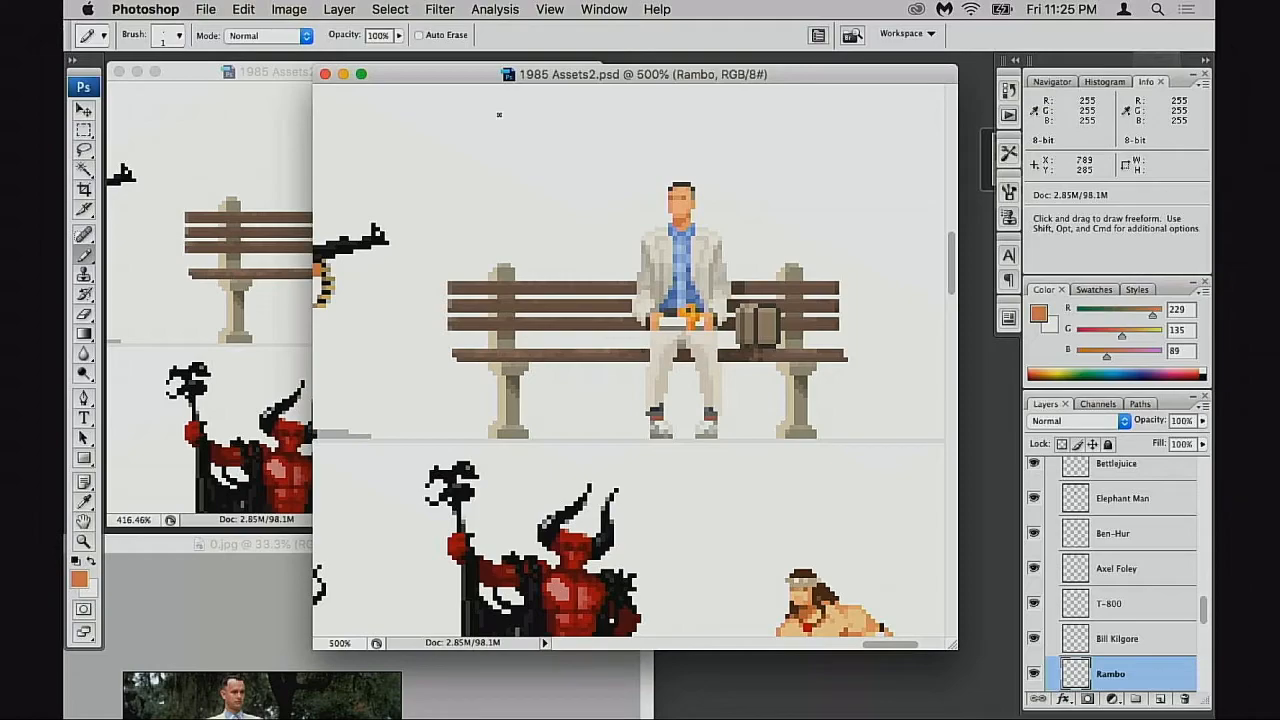
{"action": "scroll", "coordinate": [790, 480], "scroll_direction": "down", "scroll_amount": 3}
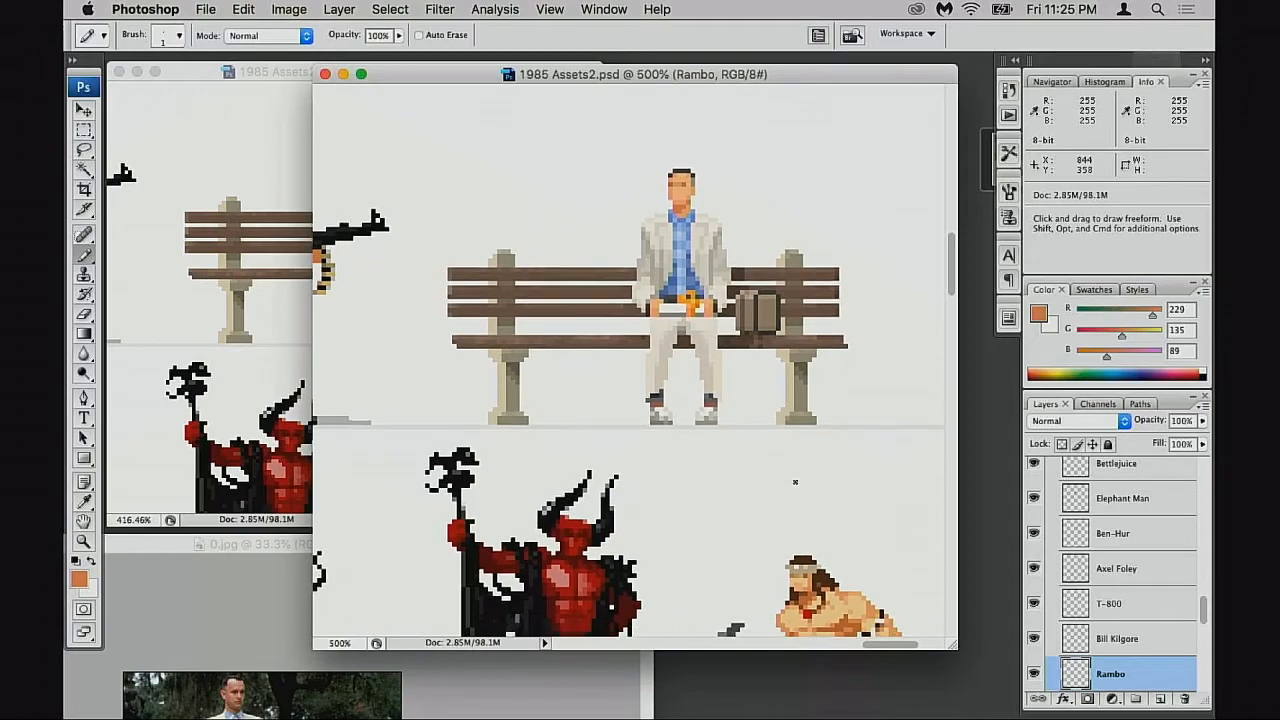
{"action": "scroll", "coordinate": [1110, 600], "scroll_direction": "down", "scroll_amount": 3}
{"action": "scroll", "coordinate": [1082, 612], "scroll_direction": "down", "scroll_amount": 2}
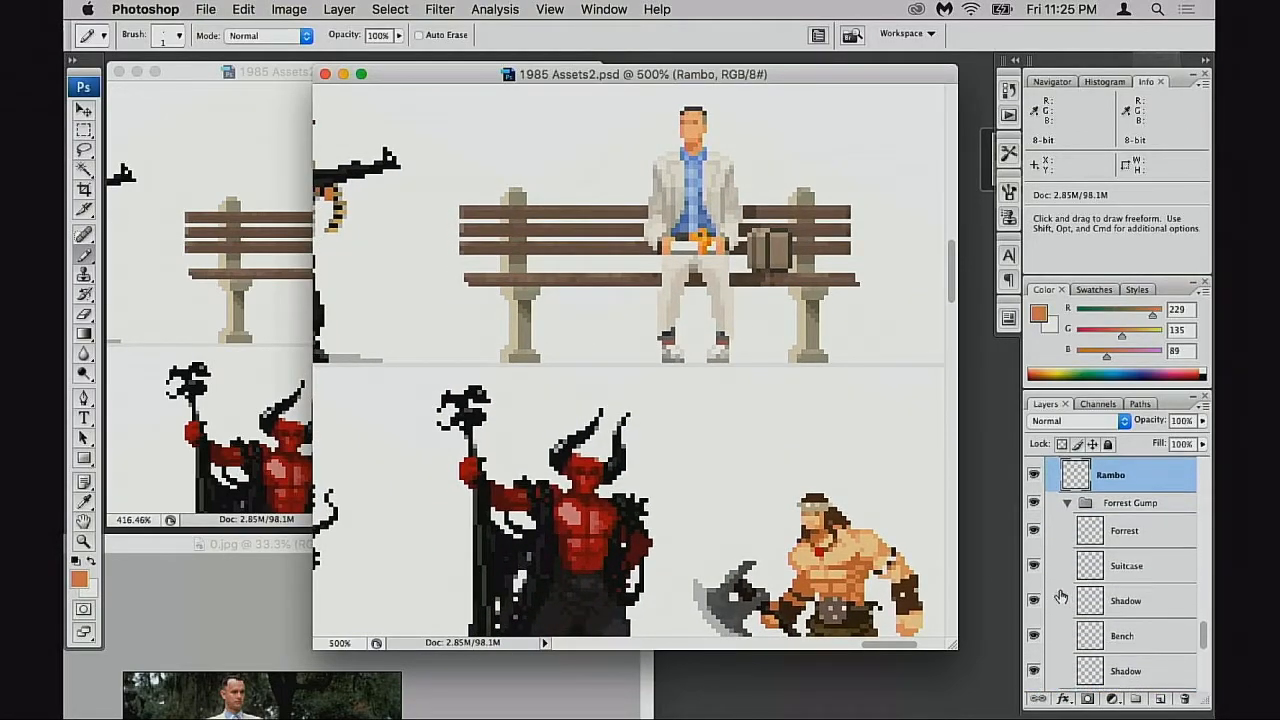
{"action": "left_click", "coordinate": [1033, 531]}
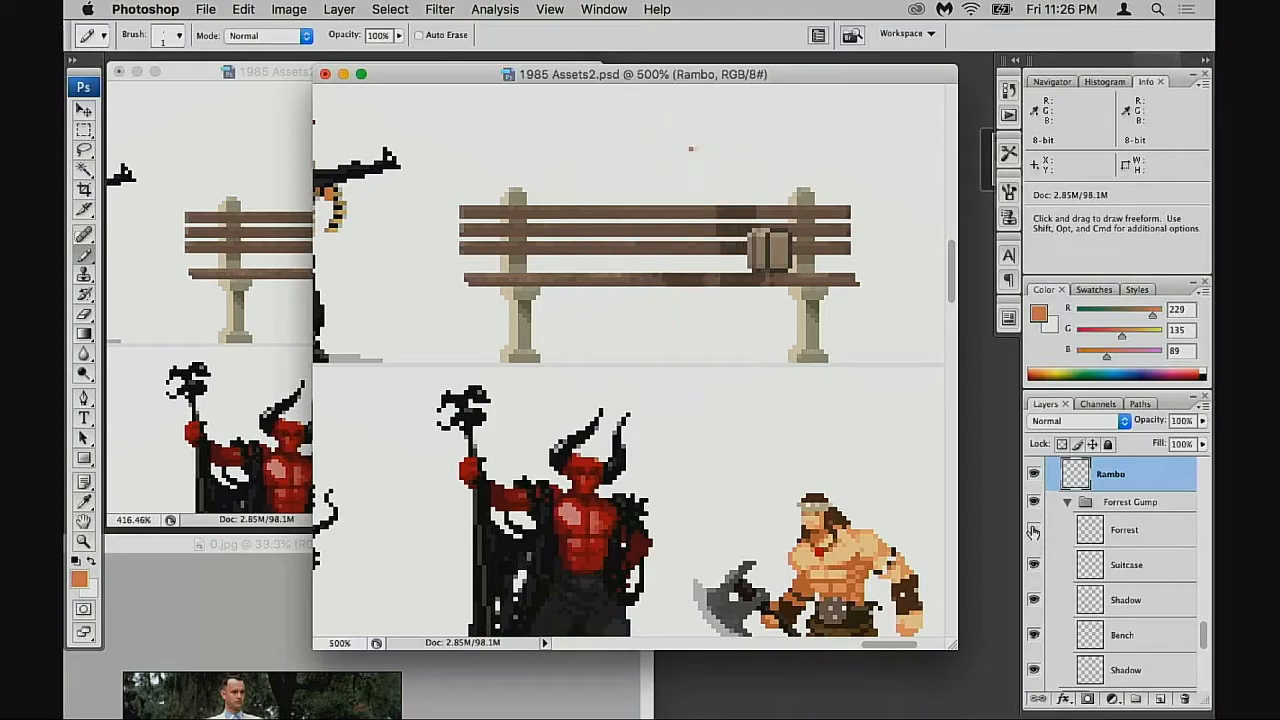
{"action": "left_click", "coordinate": [1033, 531]}
{"action": "left_click", "coordinate": [1090, 536]}
Retouch the shading pixels around the trouser crotch with beiges sampled from the trousers, and check the sprite in the smaller sheet view
{"action": "left_click_drag", "start_coordinate": [668, 218], "coordinate": [783, 356]}
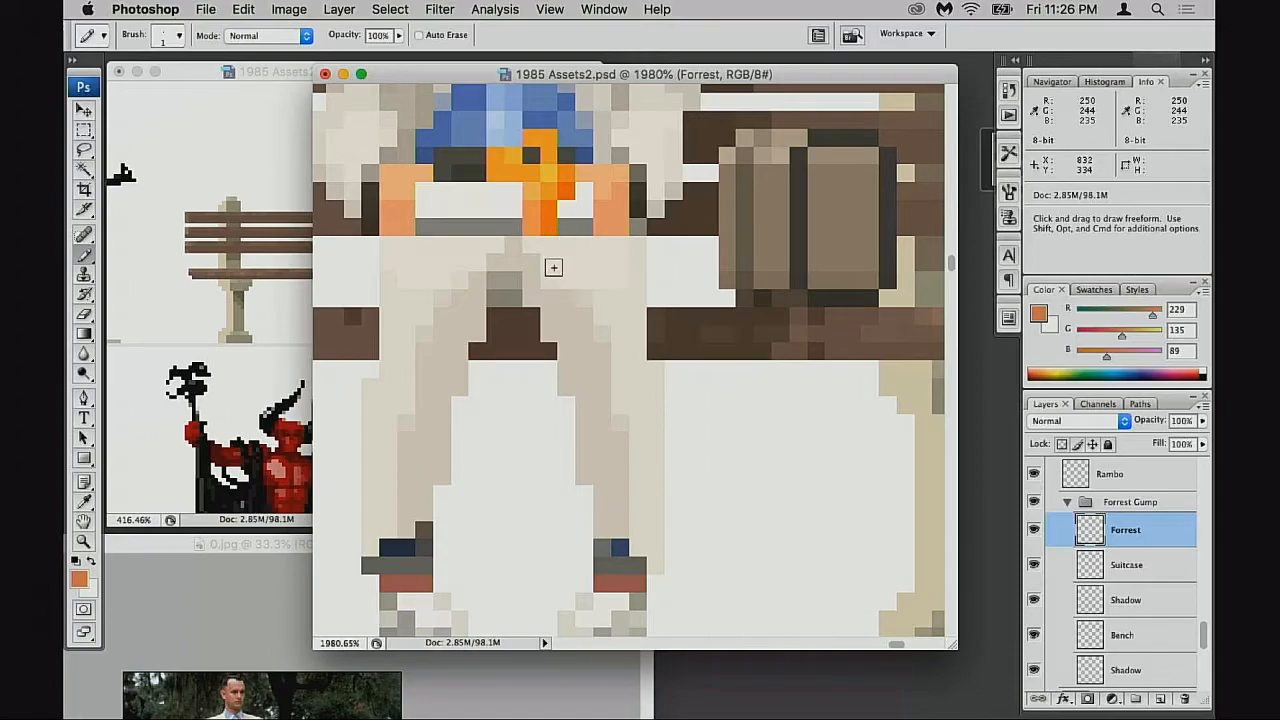
{"action": "left_click", "coordinate": [528, 264], "text": "alt"}
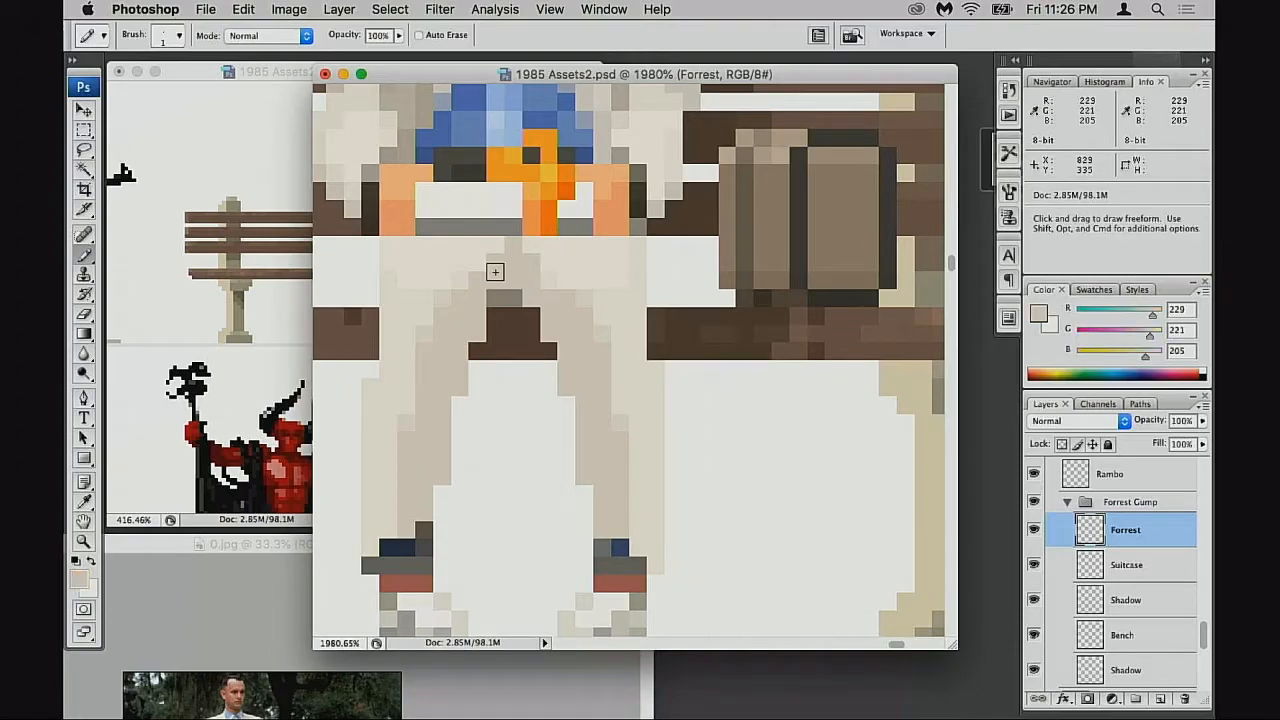
{"action": "left_click", "coordinate": [537, 259], "text": "alt"}
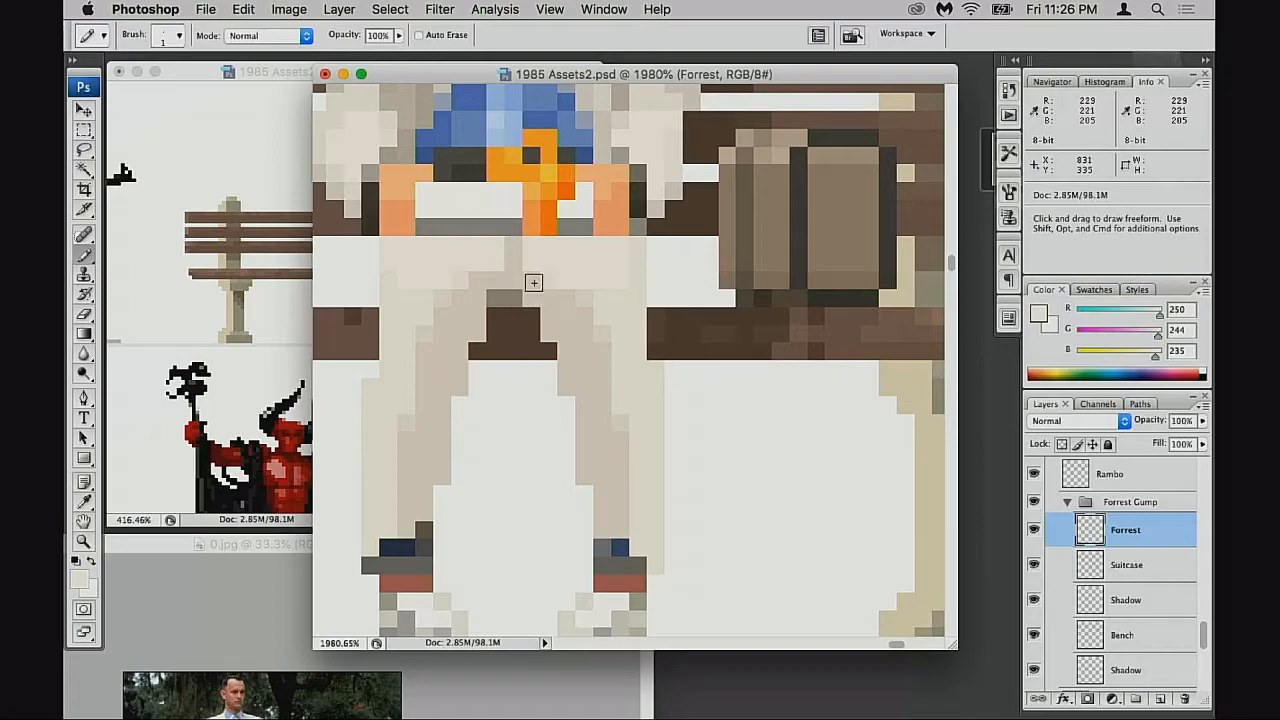
{"action": "left_click", "coordinate": [288, 224]}
{"action": "left_click_drag", "start_coordinate": [344, 285], "coordinate": [333, 286]}
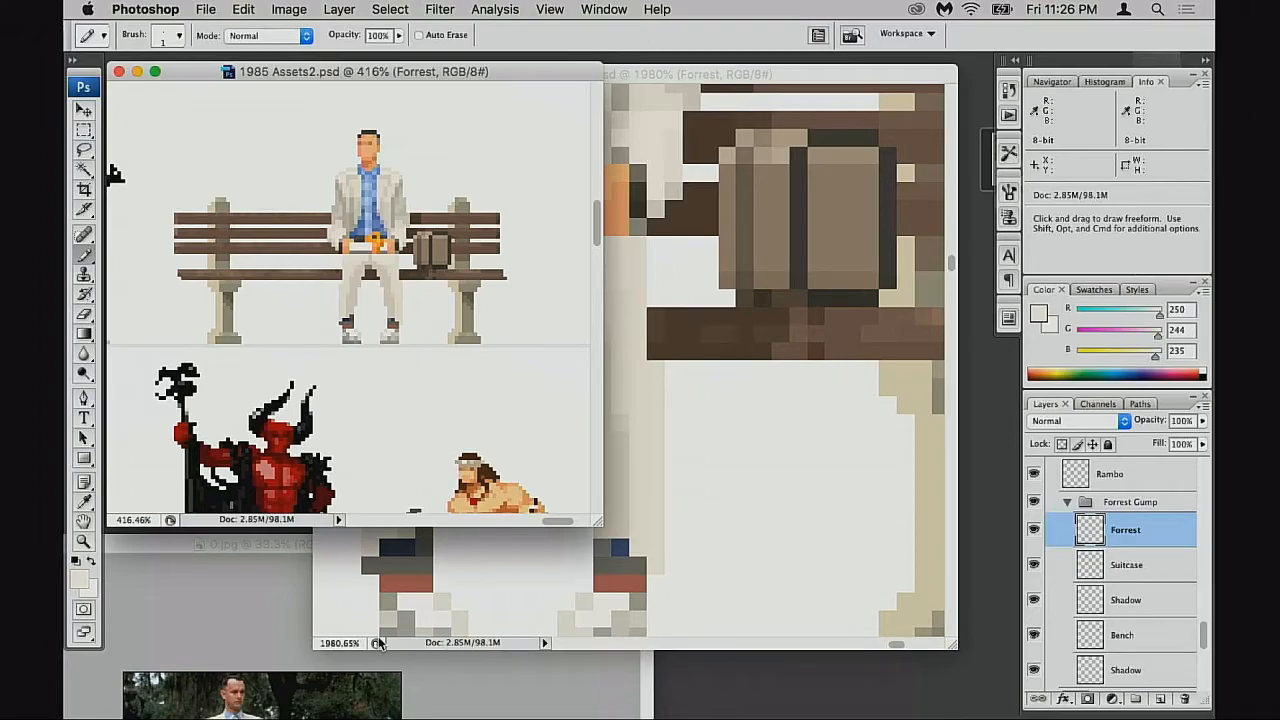
Examine the jacket and hands at high magnification in the main sheet, comparing with the Forrest layer hidden and shown
{"action": "left_click", "coordinate": [694, 79]}
{"action": "key", "text": "space"}
{"action": "left_click_drag", "start_coordinate": [506, 200], "coordinate": [658, 361]}
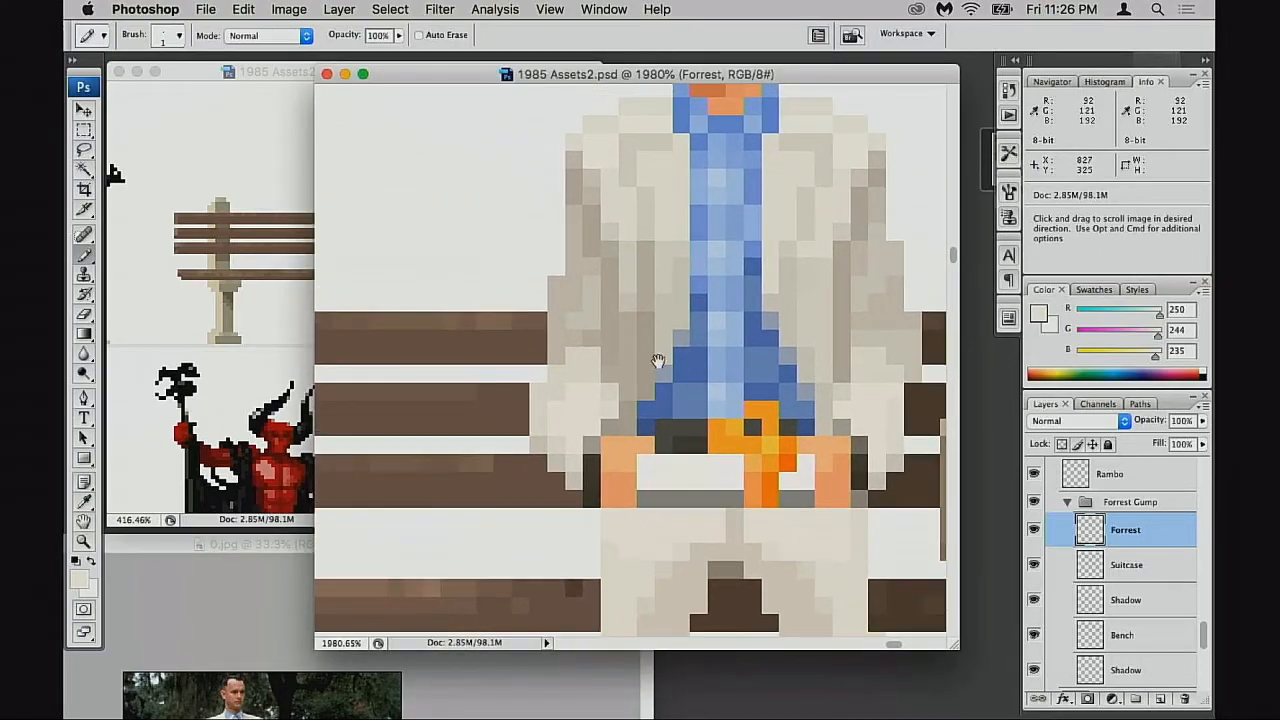
{"action": "double_click", "coordinate": [1039, 532]}
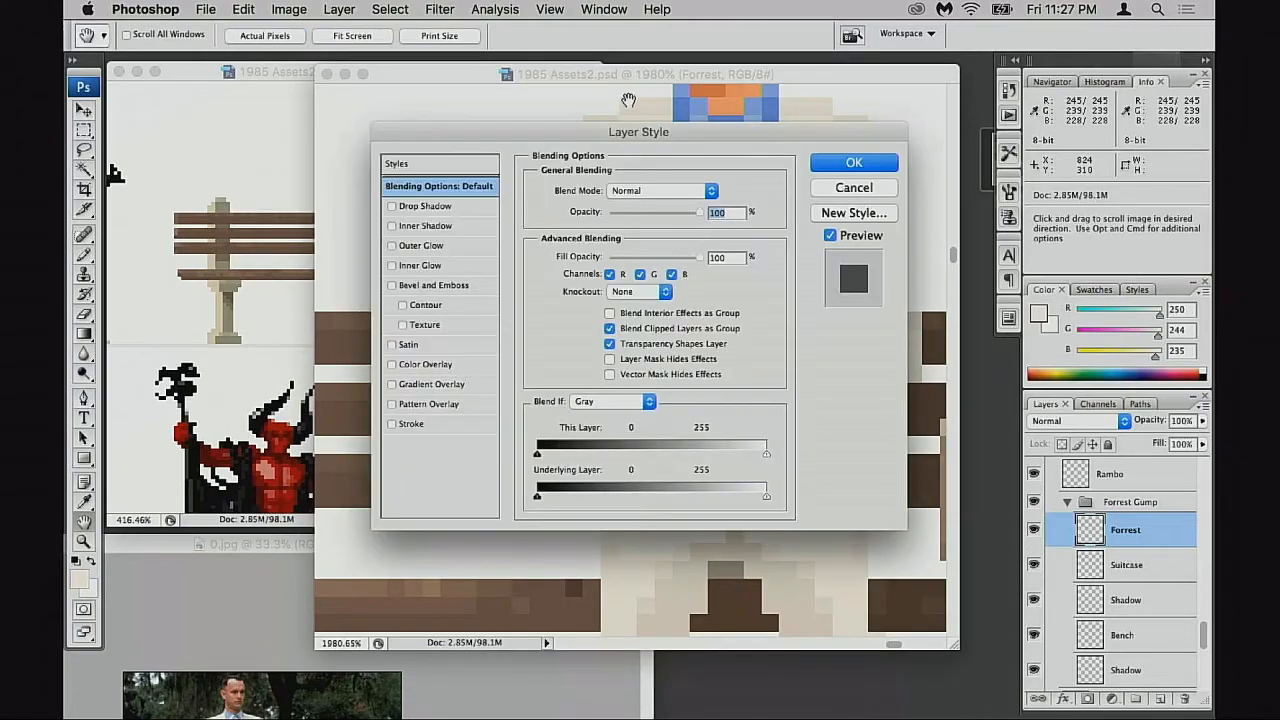
{"action": "left_click", "coordinate": [862, 188]}
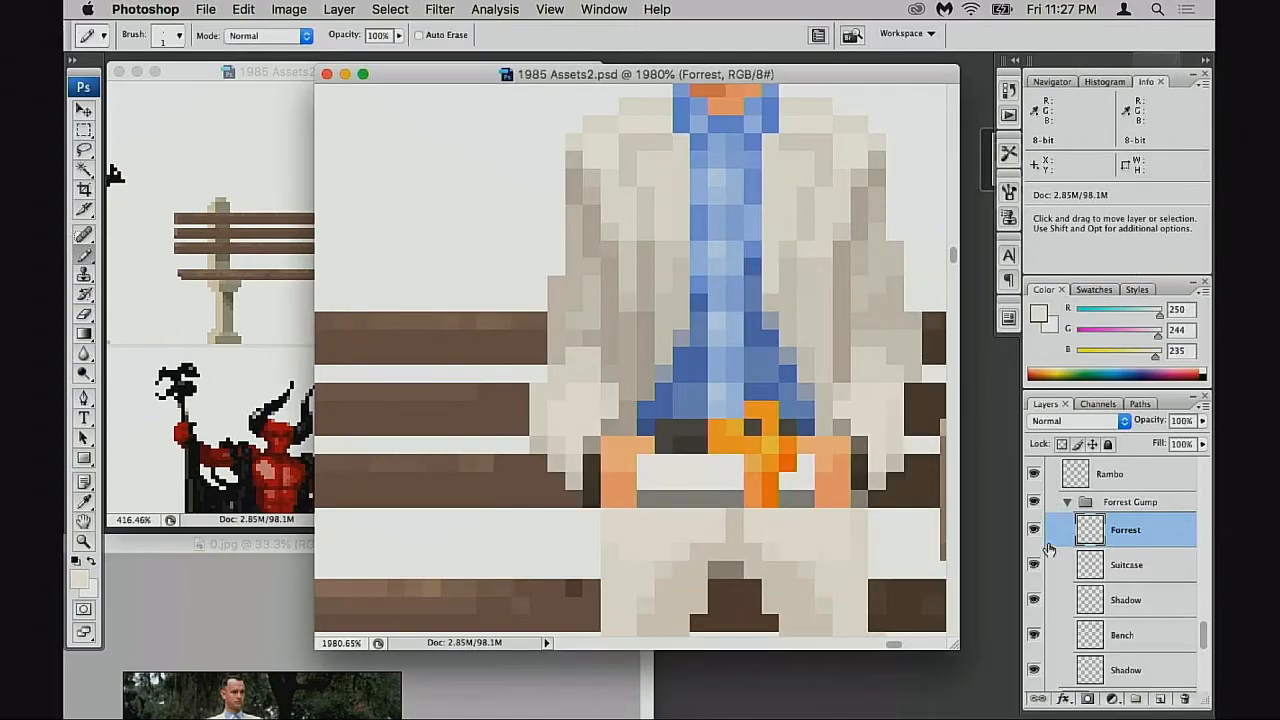
{"action": "left_click", "coordinate": [1035, 530]}
{"action": "left_click", "coordinate": [1035, 530]}
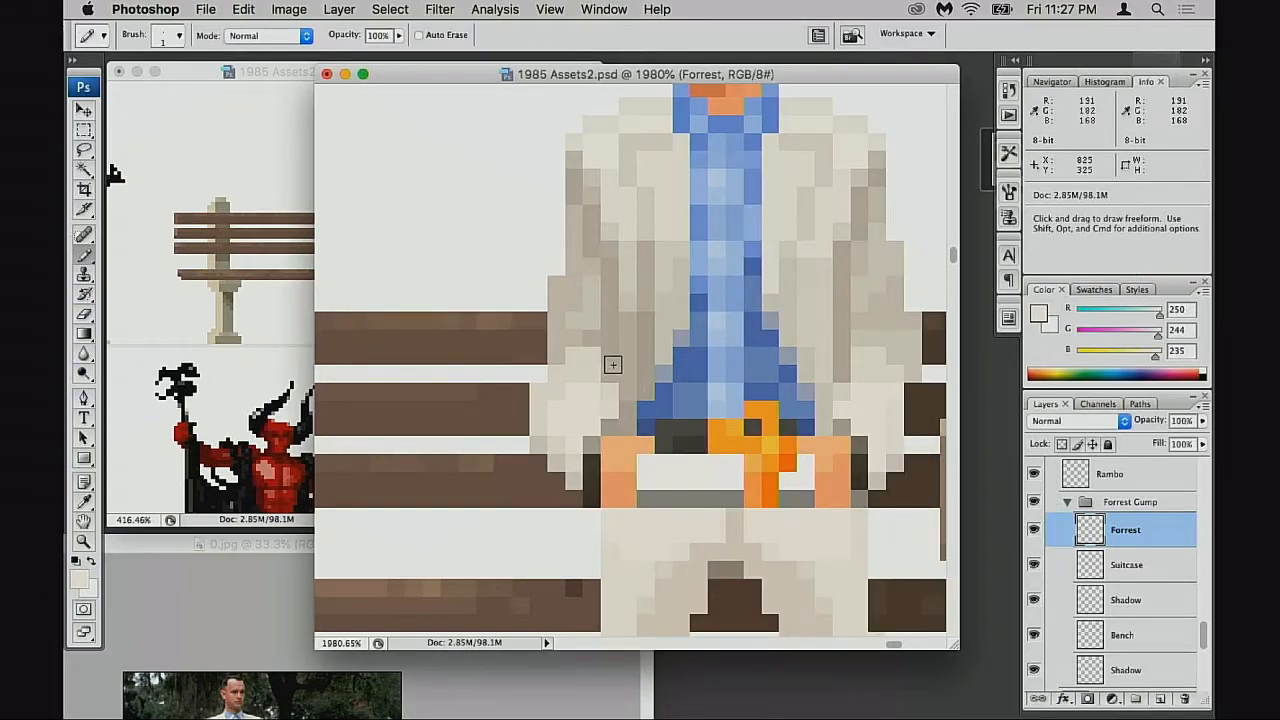
Fill out the outer edge of the bag-free sleeve and its cuff with pixels in sampled jacket beiges, checking the smaller sheet view
{"action": "left_click", "coordinate": [562, 285], "text": "alt"}
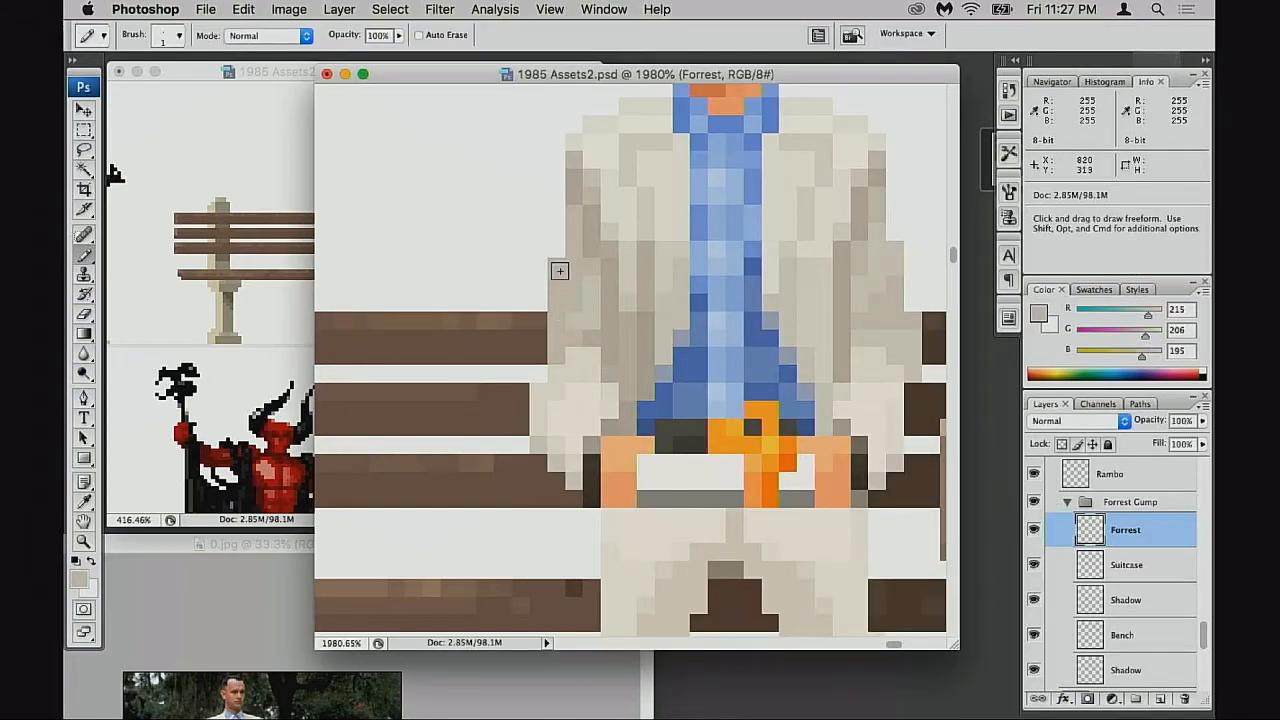
{"action": "left_click", "coordinate": [234, 343]}
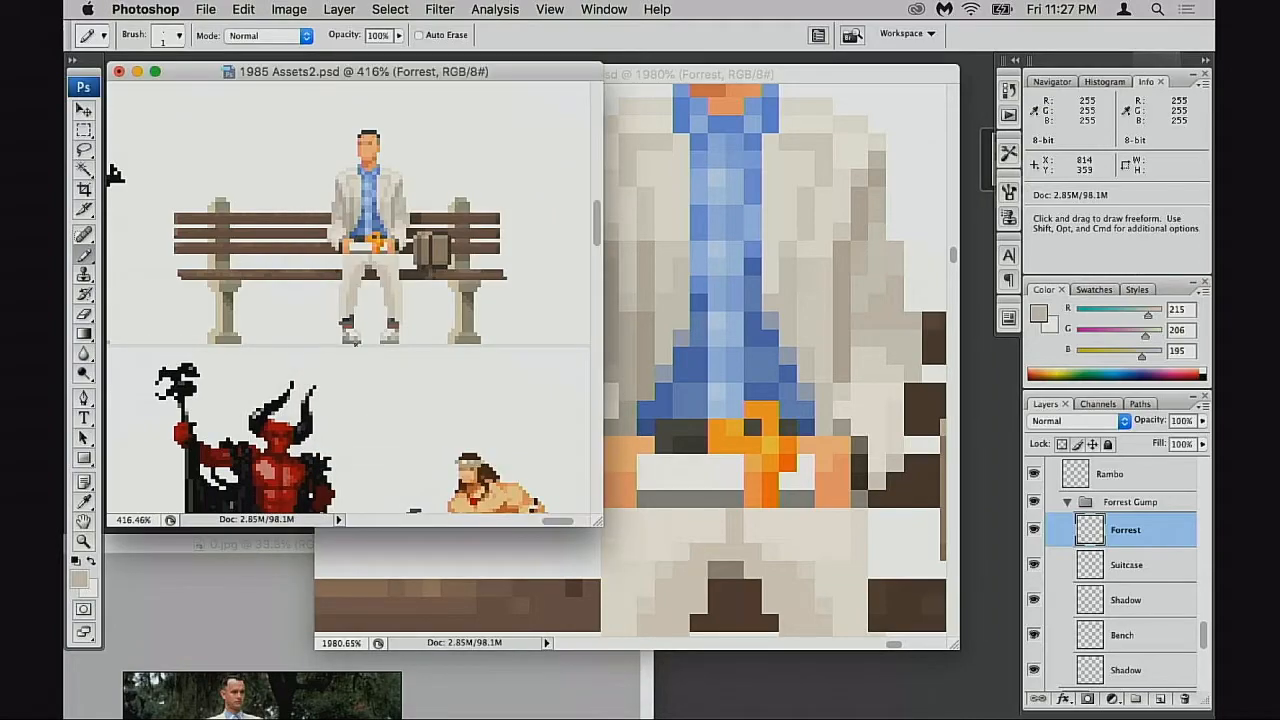
{"action": "left_click", "coordinate": [711, 262]}
{"action": "left_click", "coordinate": [544, 376], "text": "alt"}
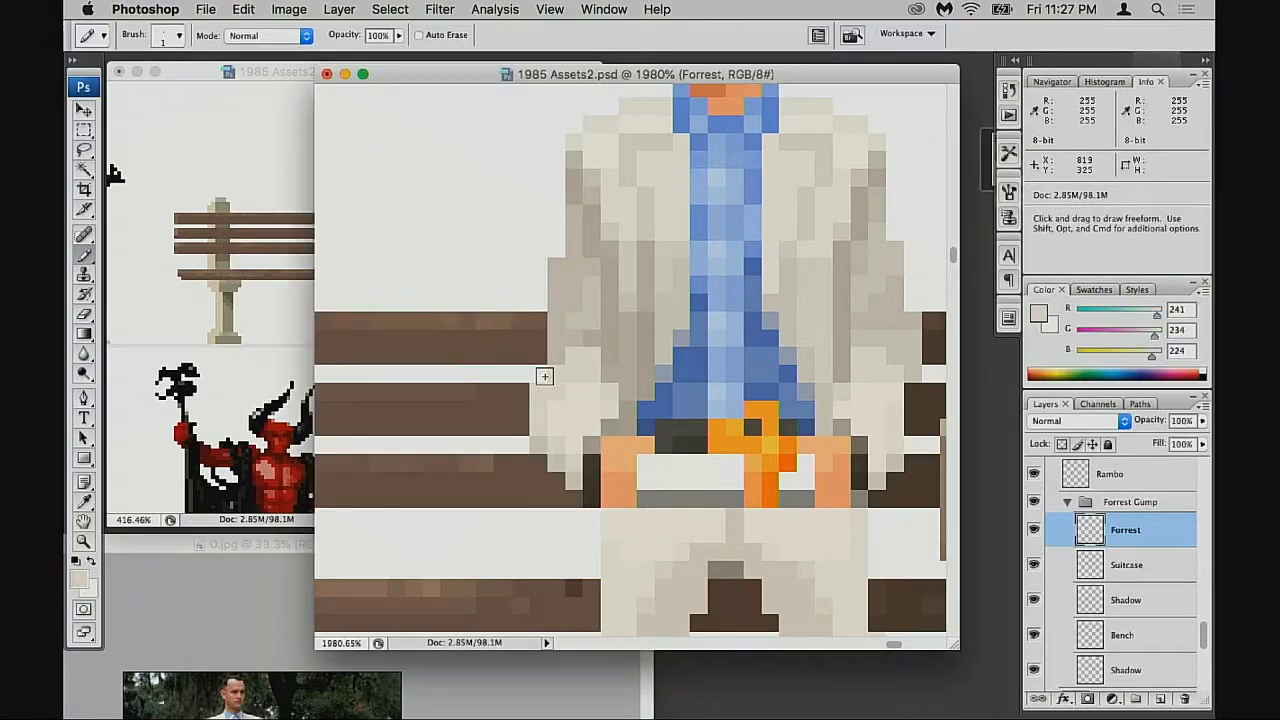
{"action": "left_click", "coordinate": [302, 379]}
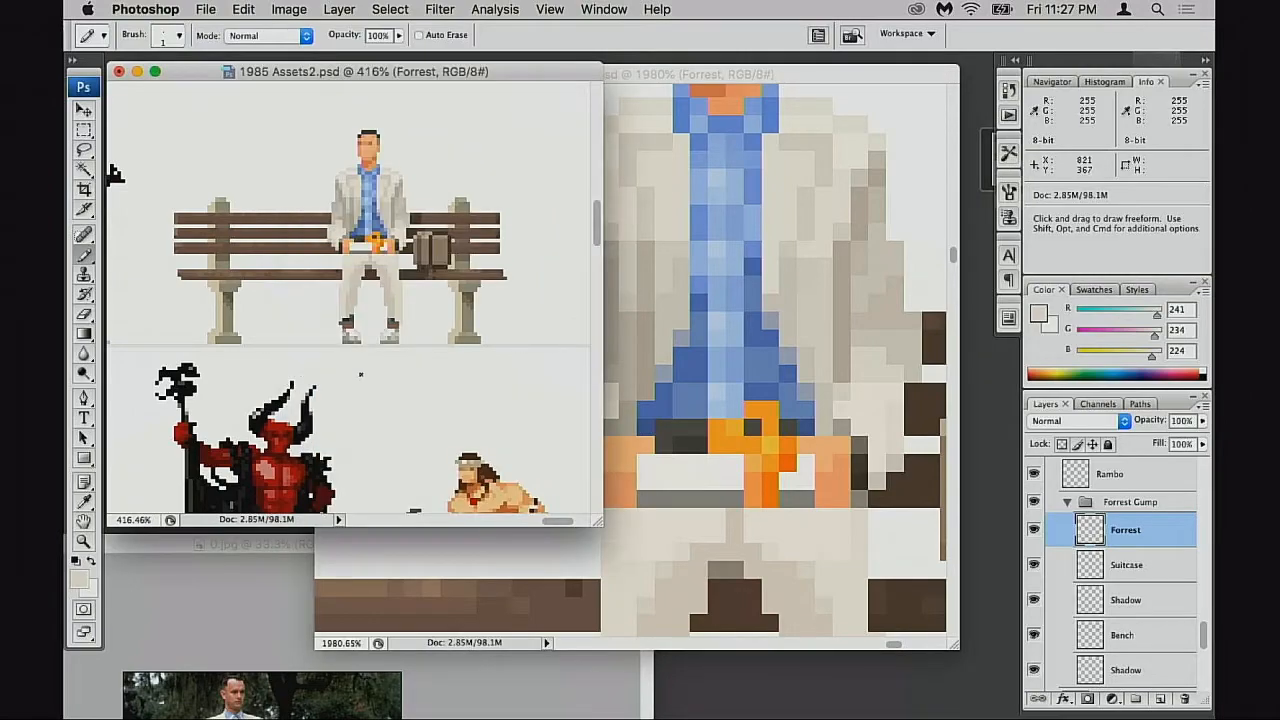
{"action": "left_click", "coordinate": [707, 287]}
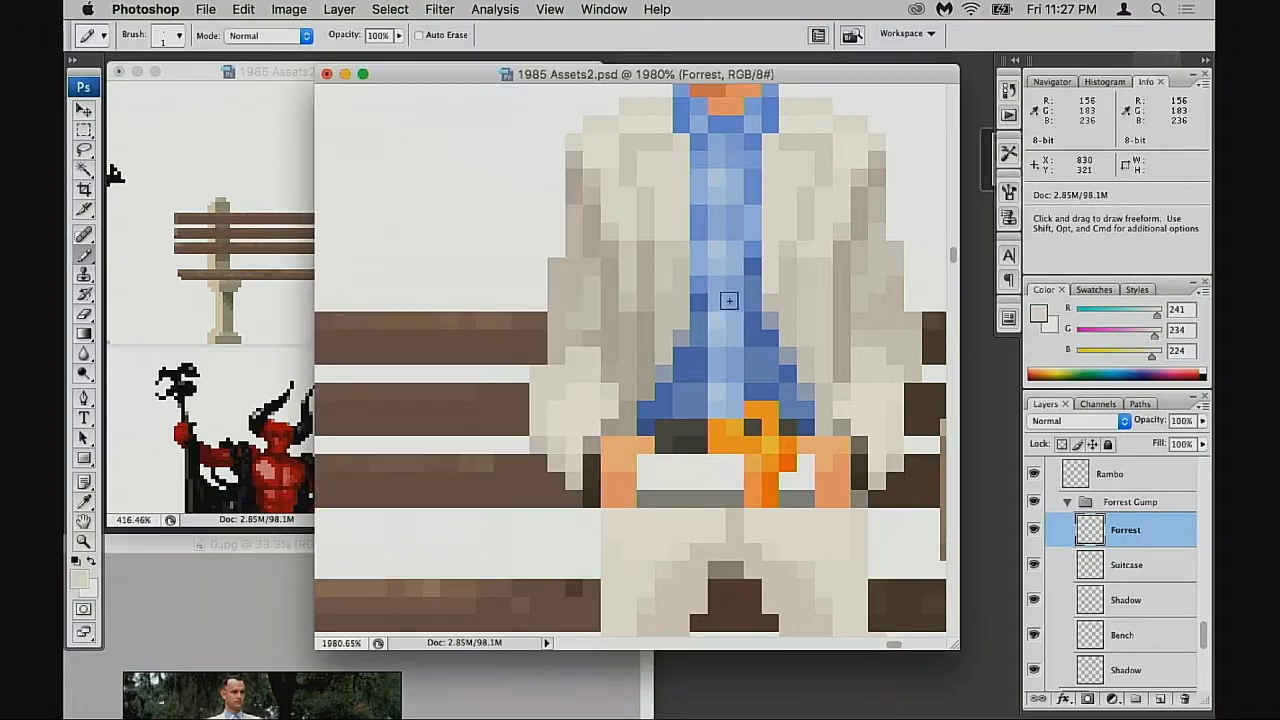
Show the seated figure at 1200% in the main sheet window and place it beside the smaller sheet view for comparison
{"action": "left_click", "coordinate": [662, 342], "text": "alt+super"}
{"action": "left_click", "coordinate": [667, 344], "text": "alt+super"}
{"action": "left_click_drag", "start_coordinate": [677, 77], "coordinate": [820, 112]}
{"action": "left_click", "coordinate": [543, 70]}
{"action": "left_click_drag", "start_coordinate": [543, 71], "coordinate": [458, 68]}
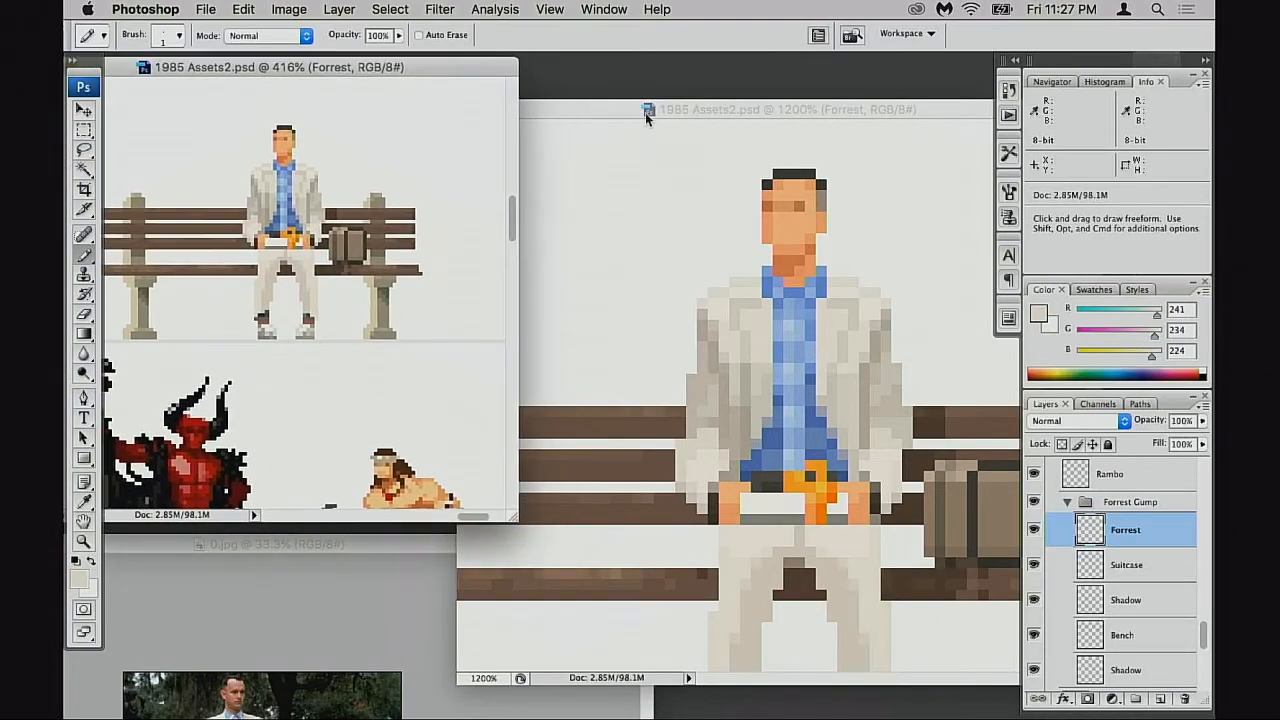
{"action": "left_click_drag", "start_coordinate": [601, 109], "coordinate": [570, 74]}
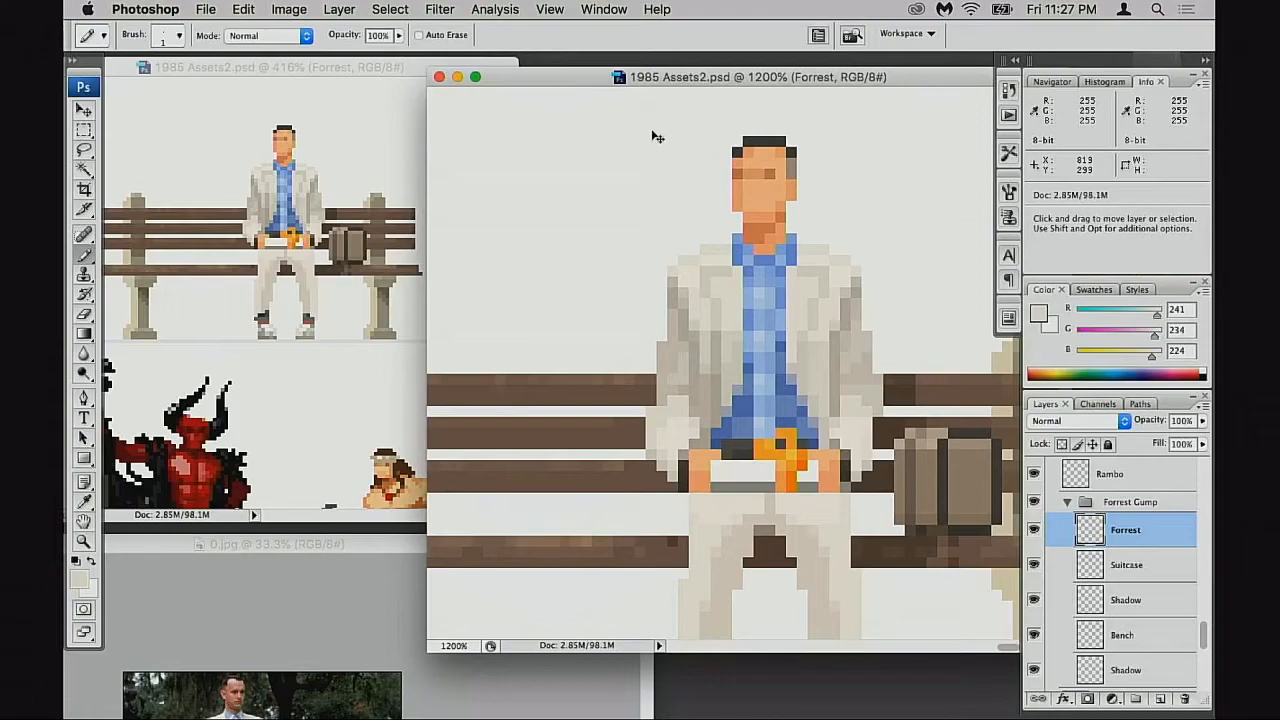